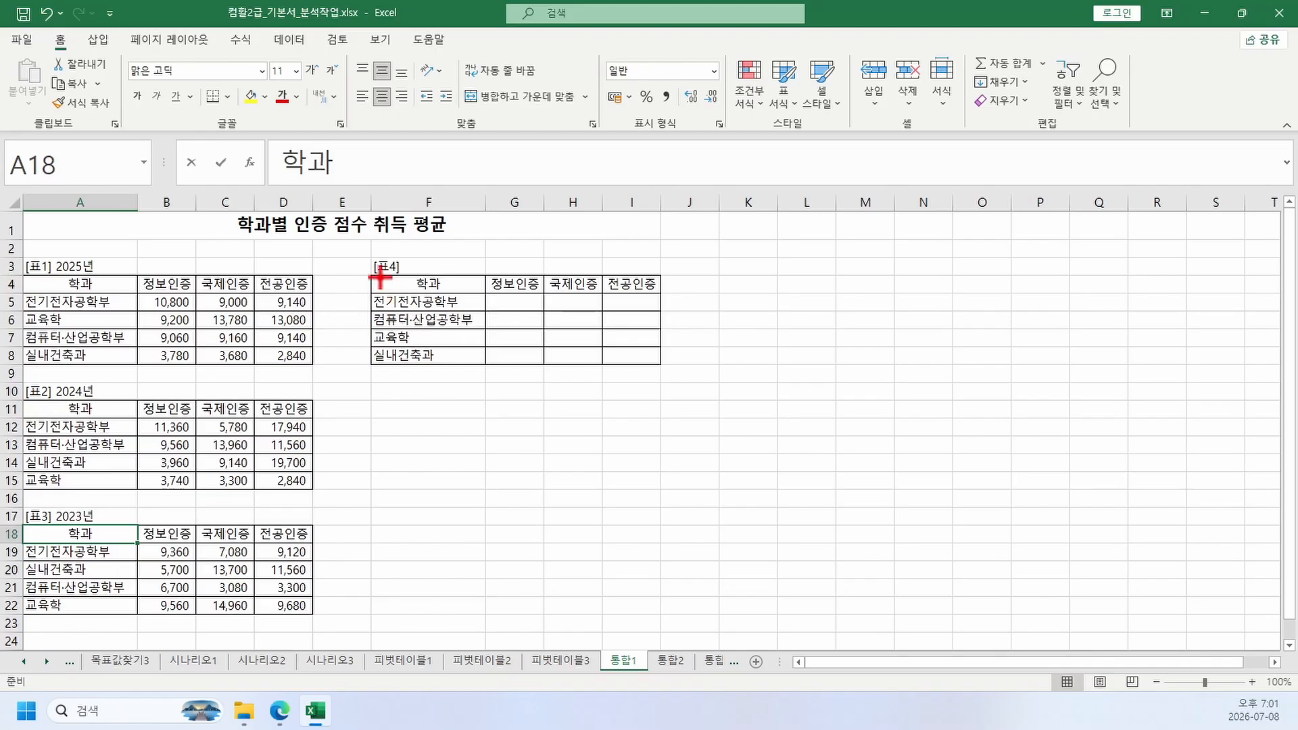
left_click_drag(377, 272, 655, 366)
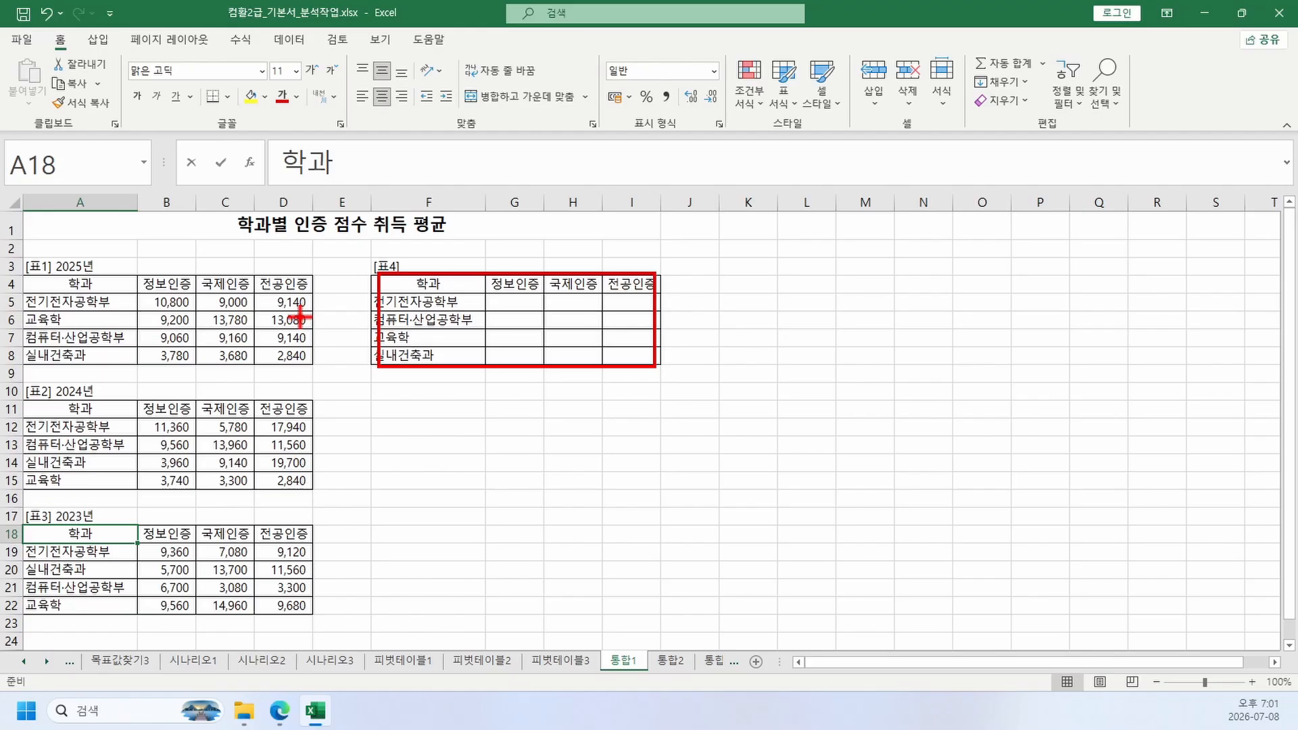
left_click_drag(348, 317, 381, 312)
left_click_drag(289, 425, 409, 353)
left_click_drag(313, 561, 479, 325)
key("t")
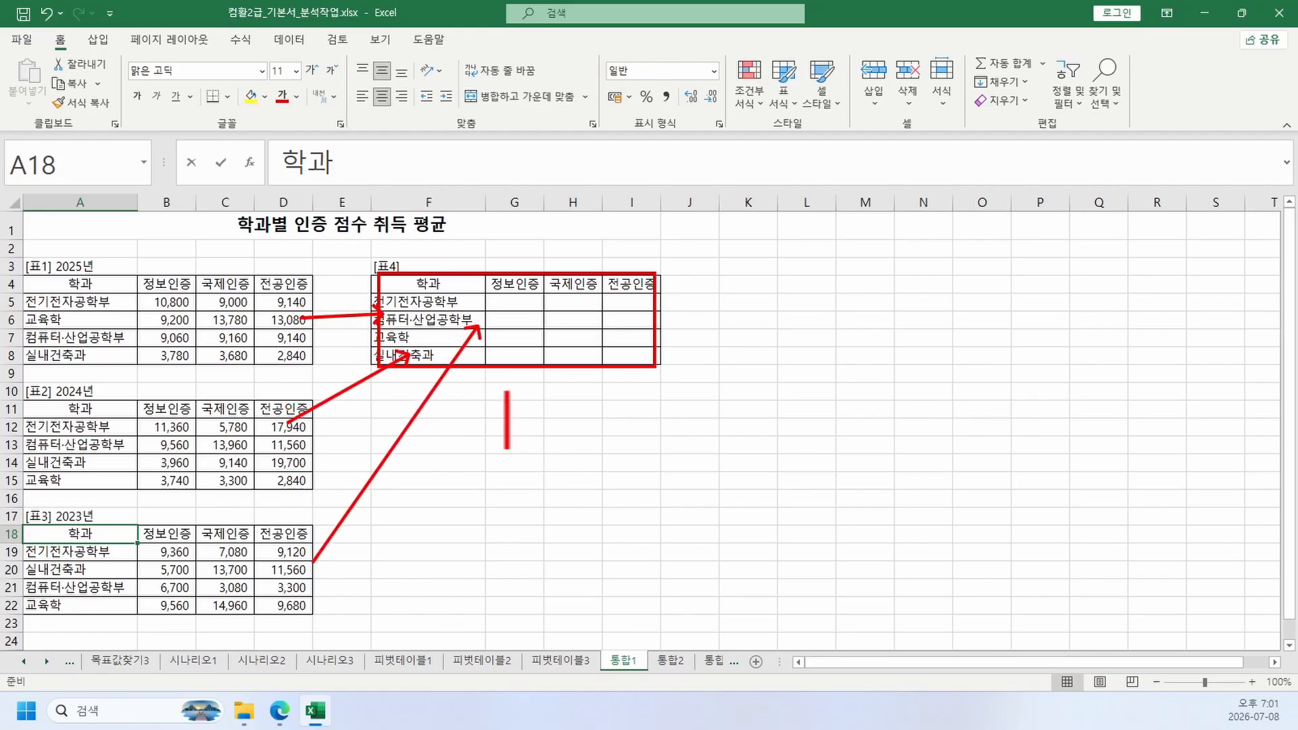
left_click(507, 415)
type("g합계")
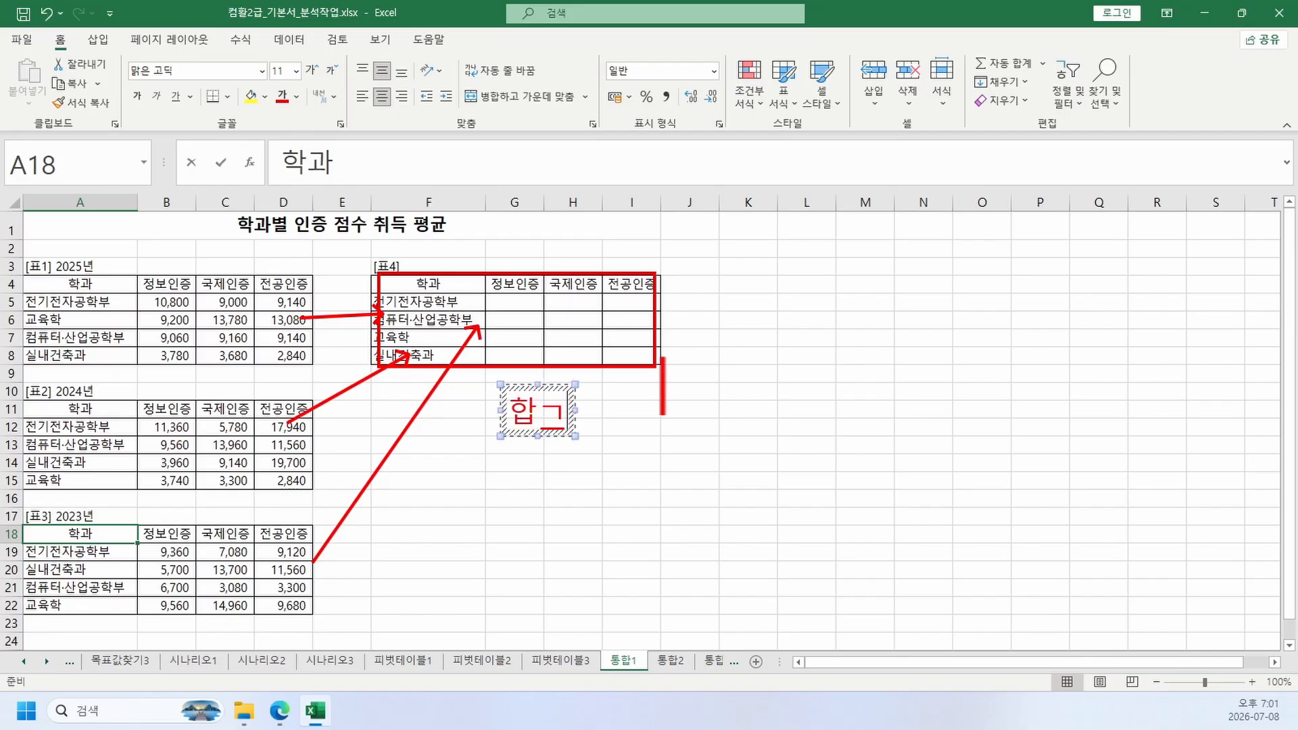
key("Return")
type("개수")
key("Return")
type("평ㄱ")
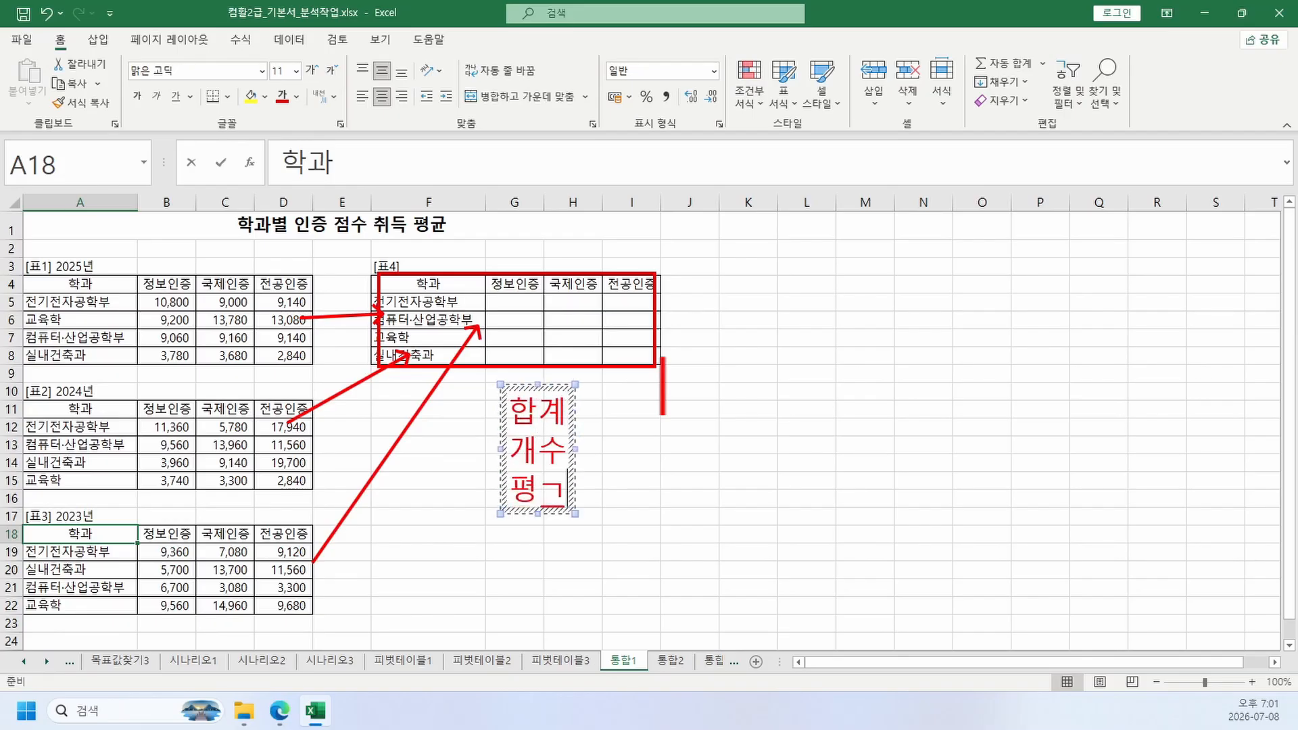
key("Escape")
key("Escape")
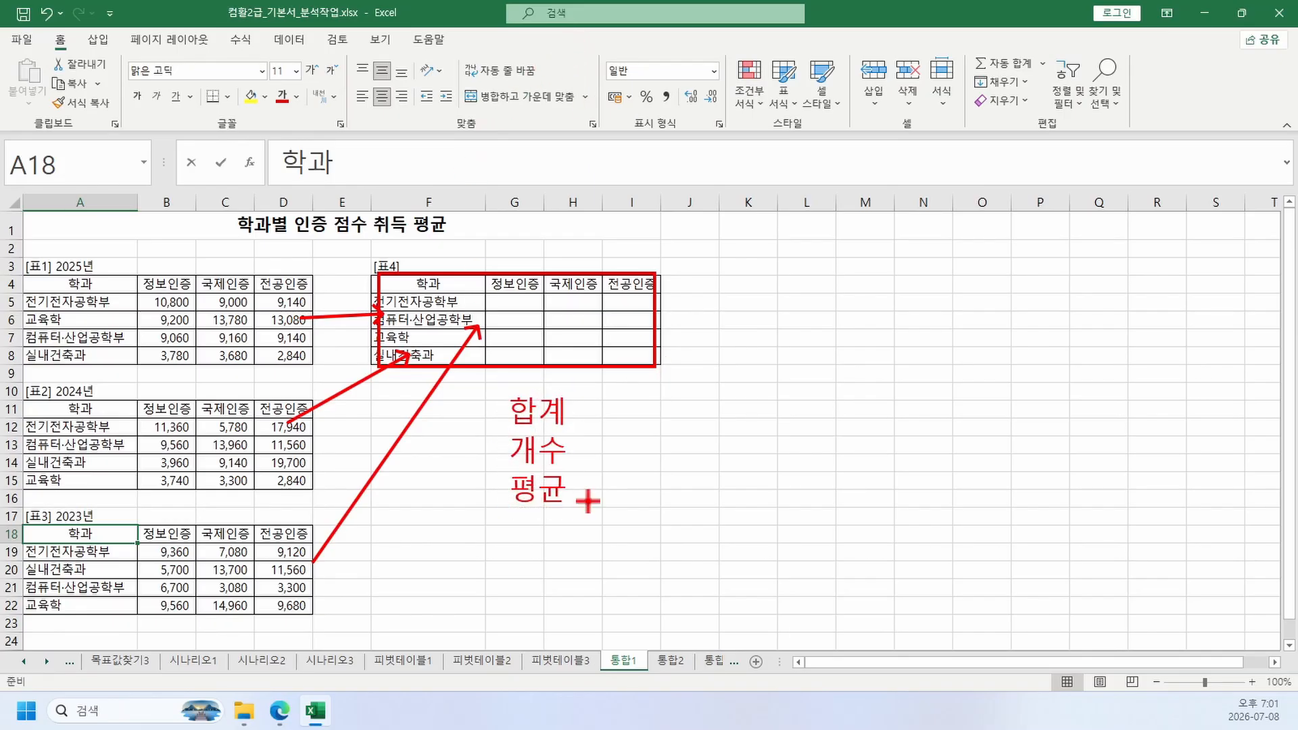
mouse_move(490, 389)
left_mouse_down()
mouse_move(571, 529)
mouse_move(586, 529)
left_mouse_up()
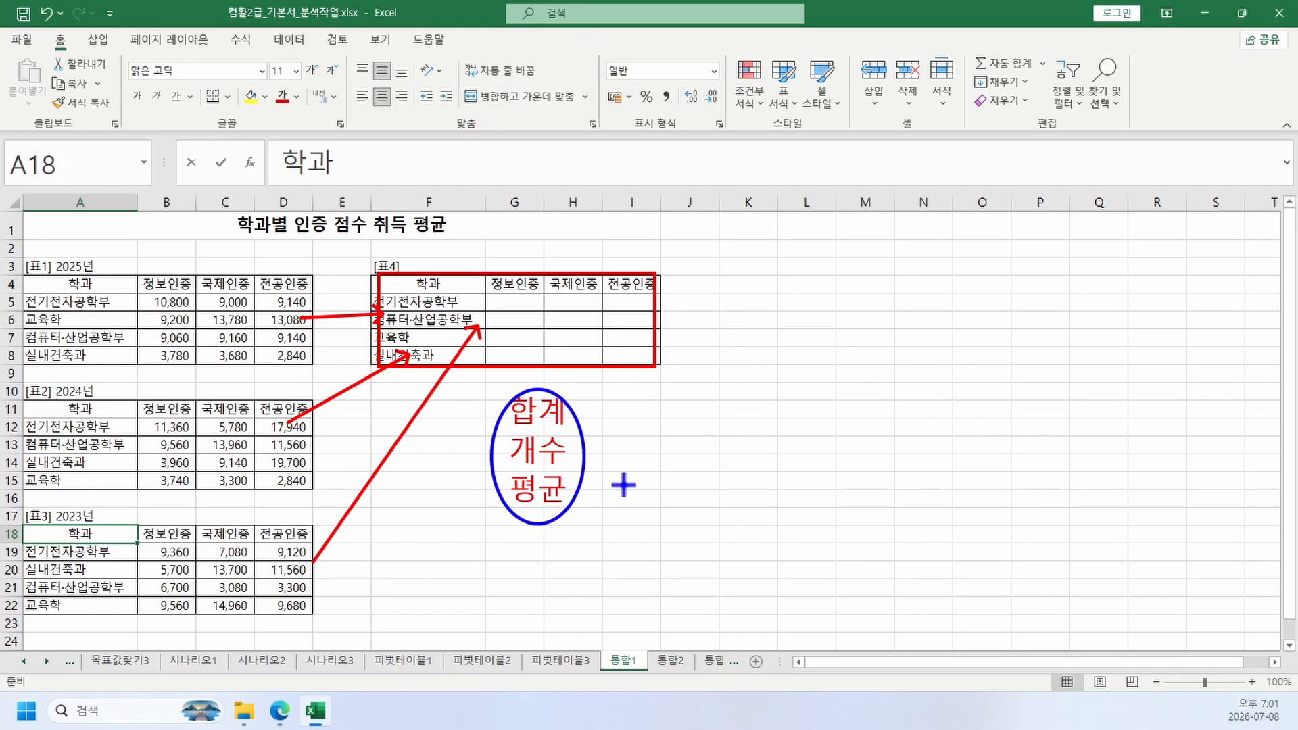
left_click_drag(614, 483, 614, 425)
left_click(614, 446)
type("ㅌ")
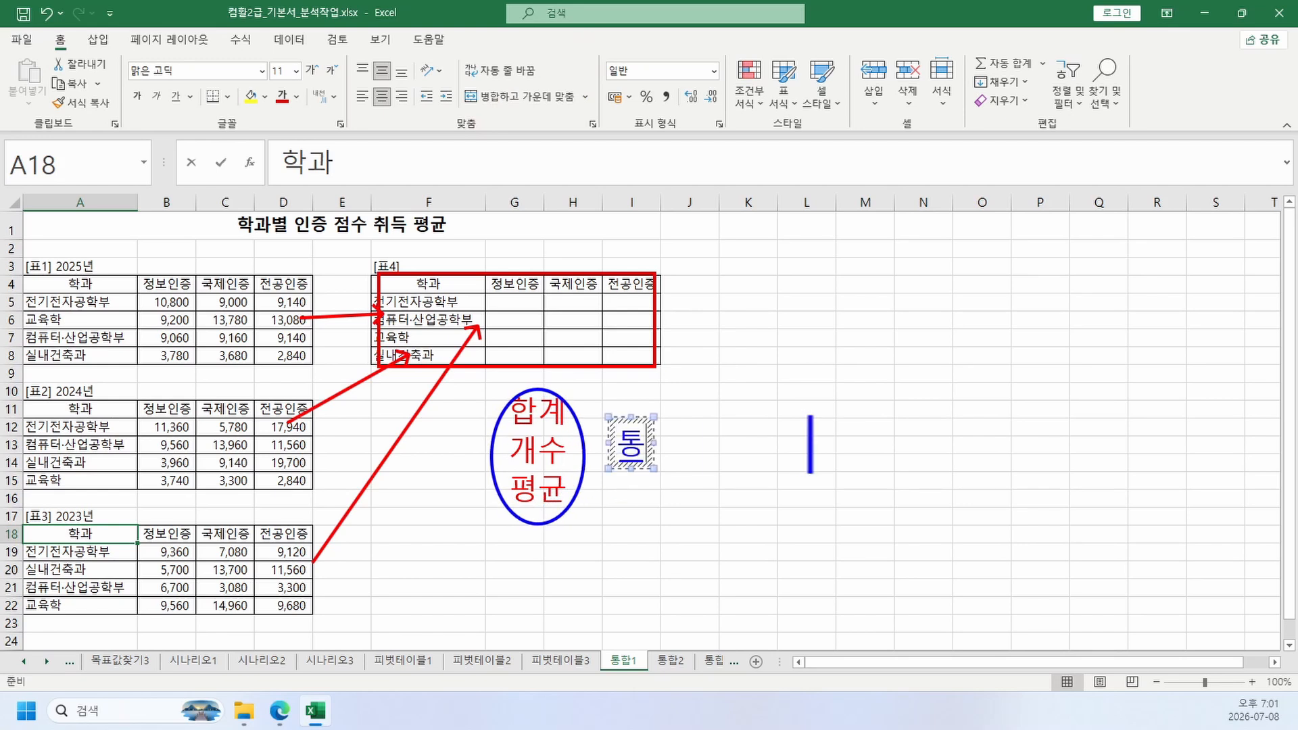
type("합")
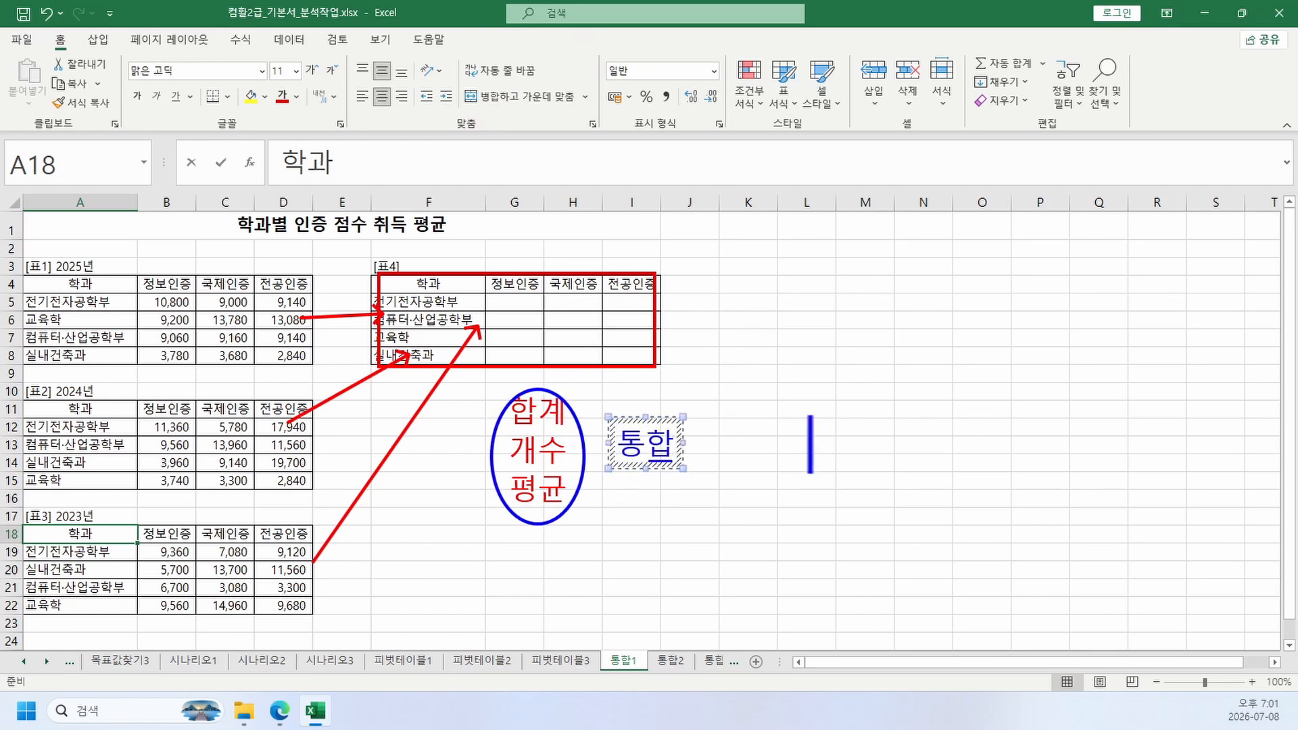
left_click(802, 387)
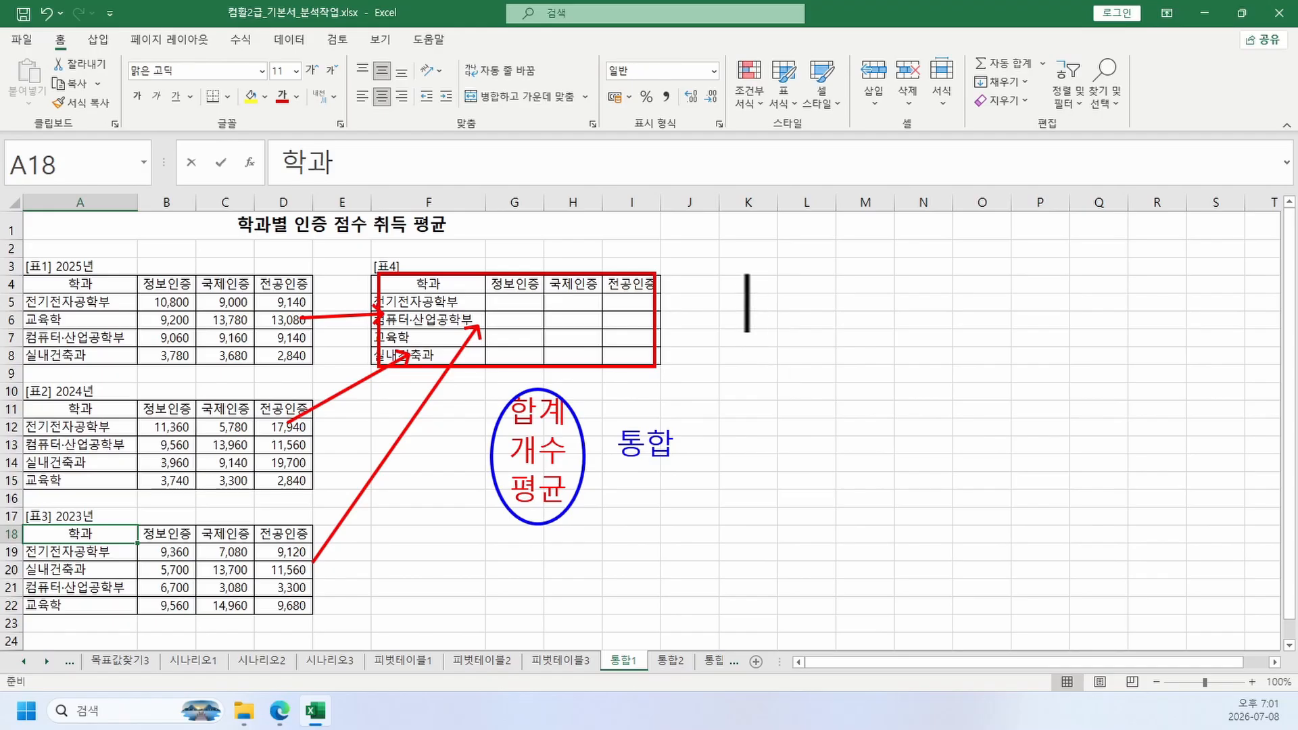
left_click(744, 270)
type("1.")
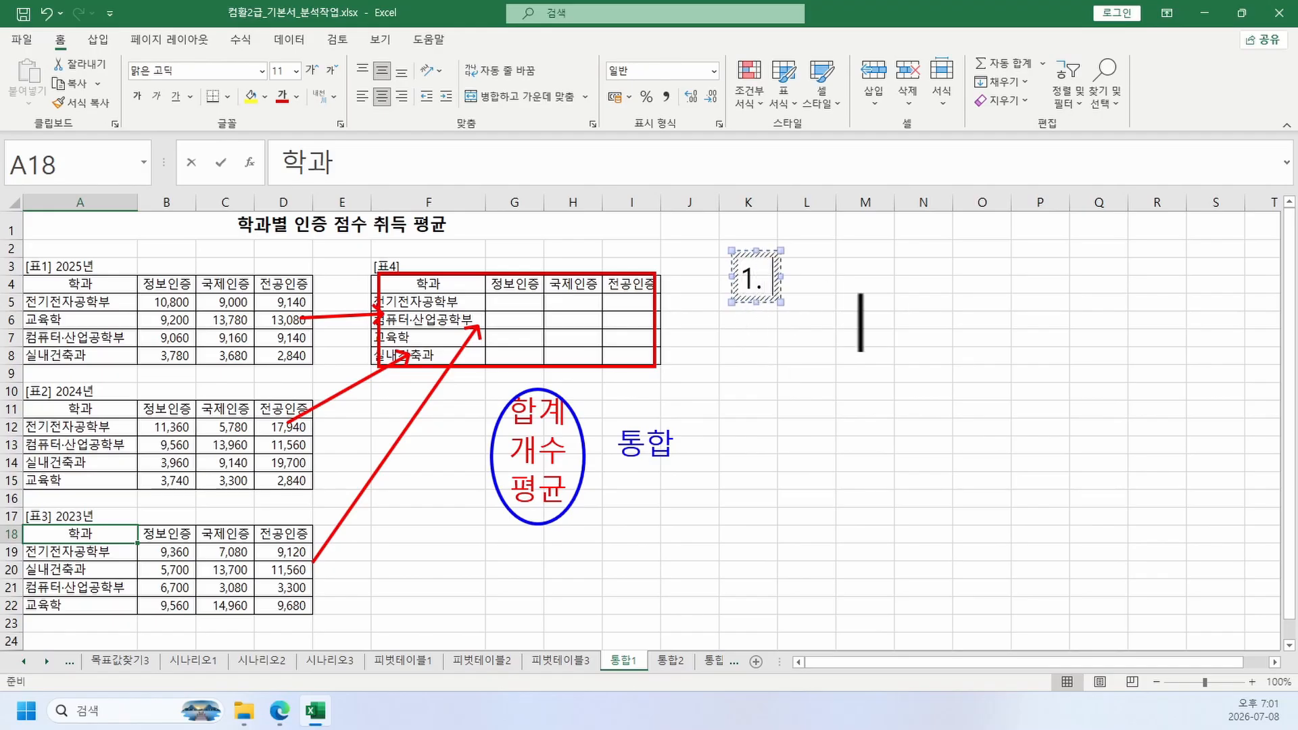
type(" 결과 플")
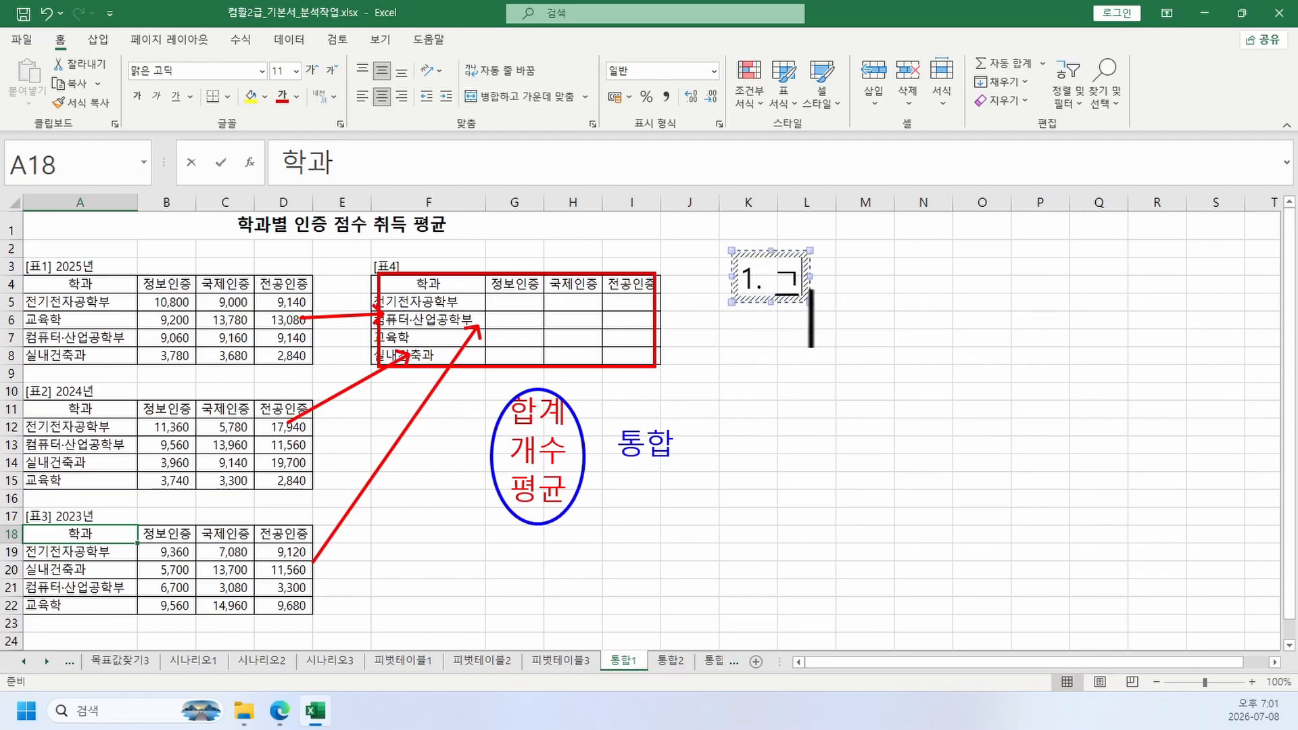
type("를 선택")
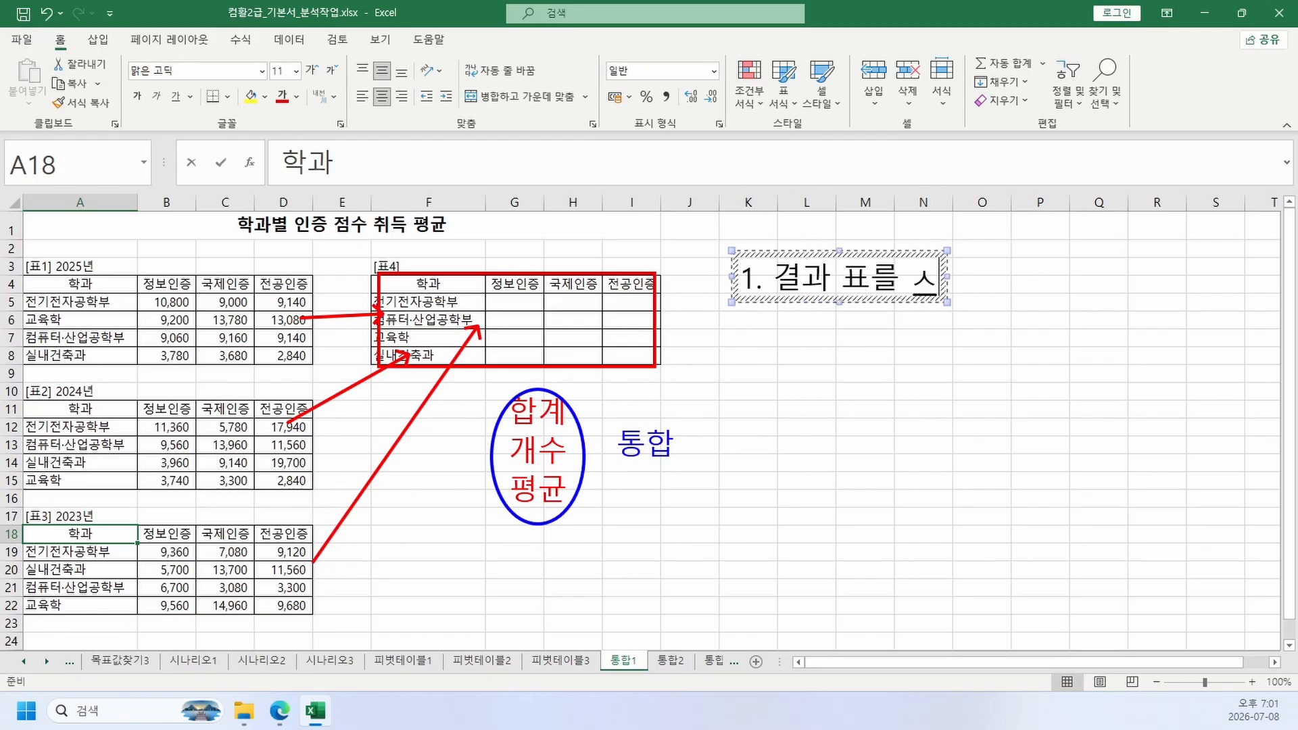
type(" (범위)")
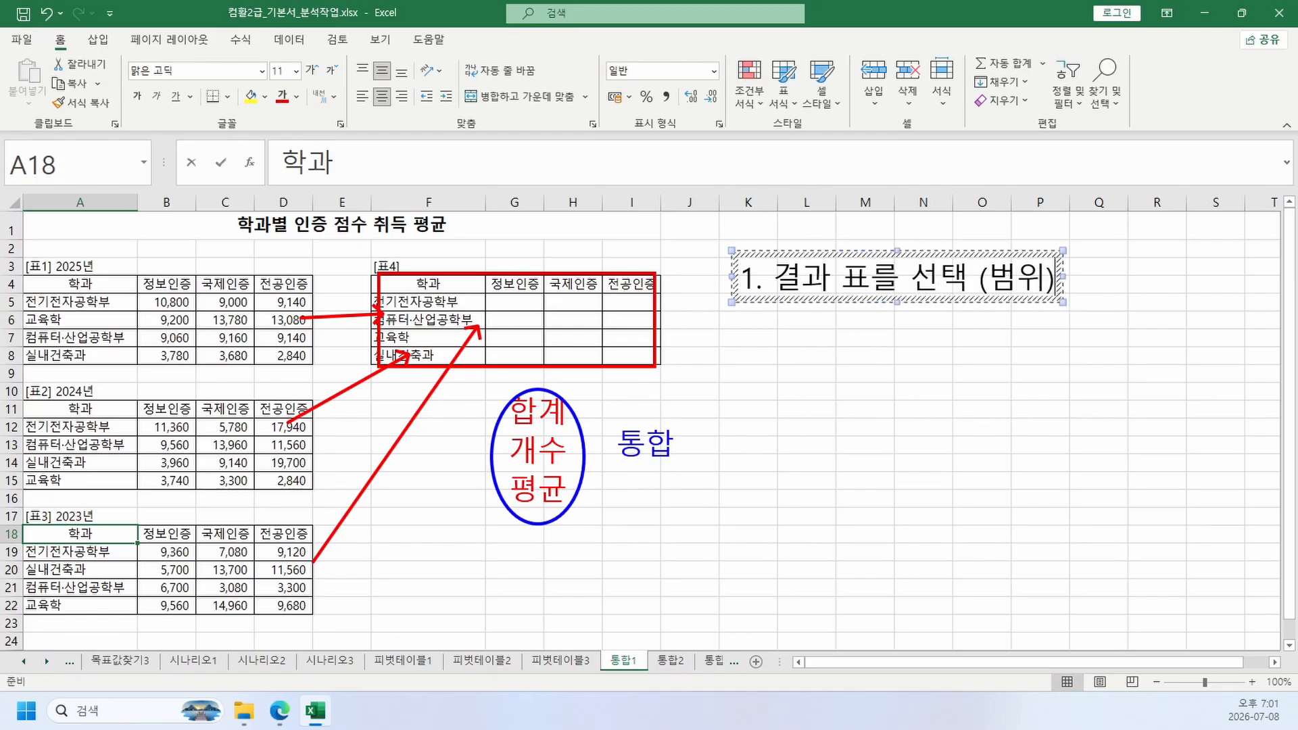
left_click(788, 304)
key("Escape")
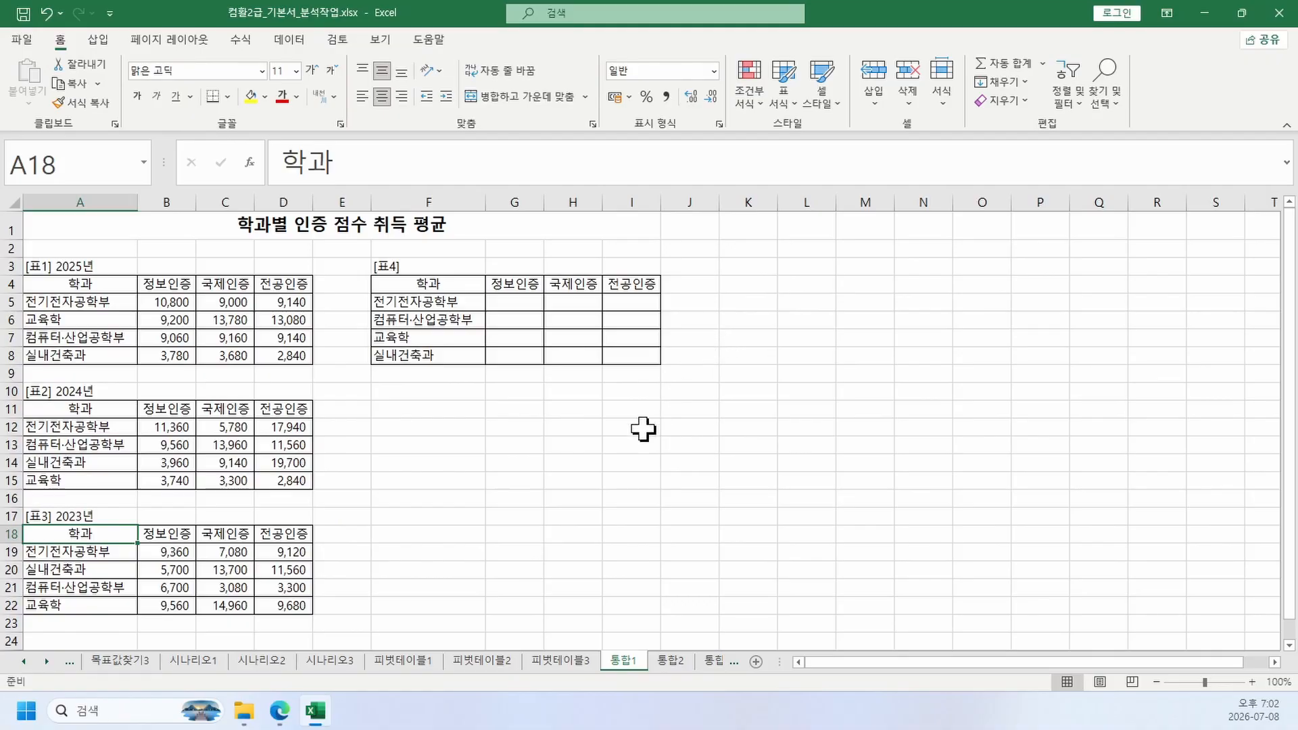
Step: Select the [표4] range F4:I8 including its headings and open the Consolidate (통합) dialog for it
left_click(579, 447)
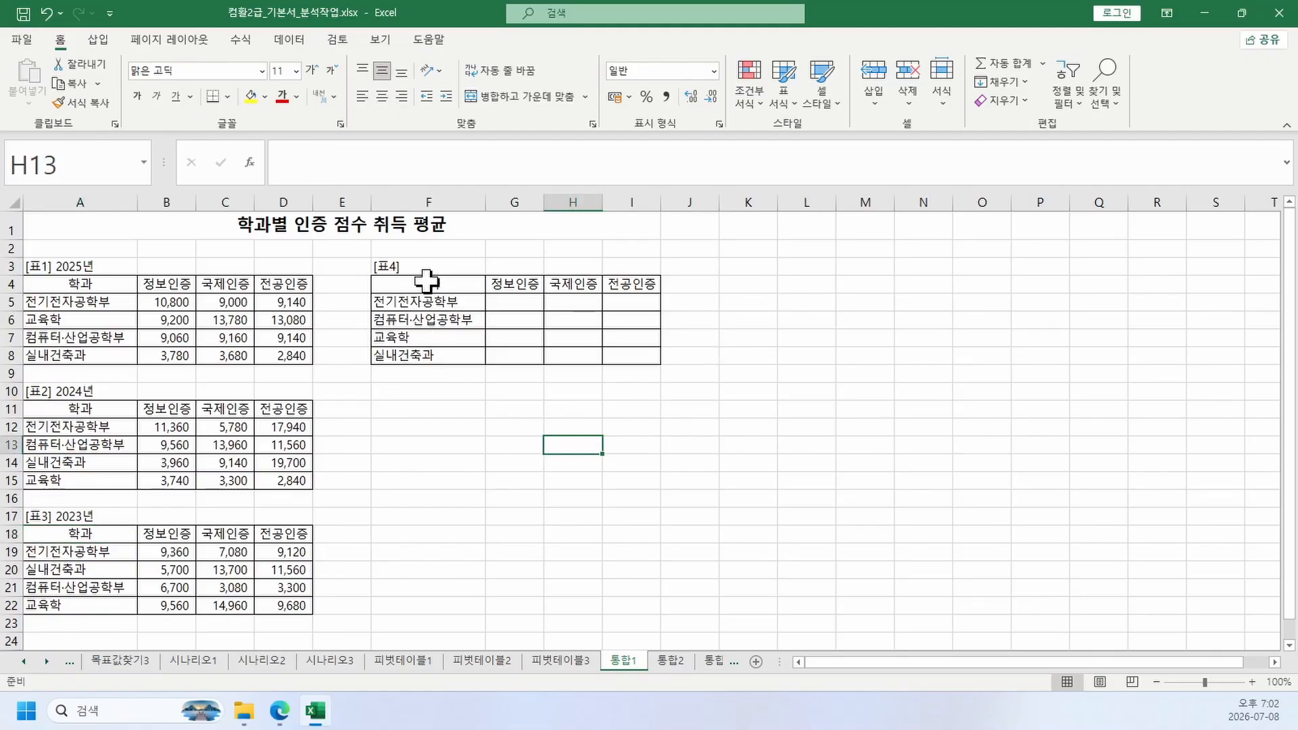
left_click_drag(426, 280, 628, 356)
scroll(319, 365, "up", 1)
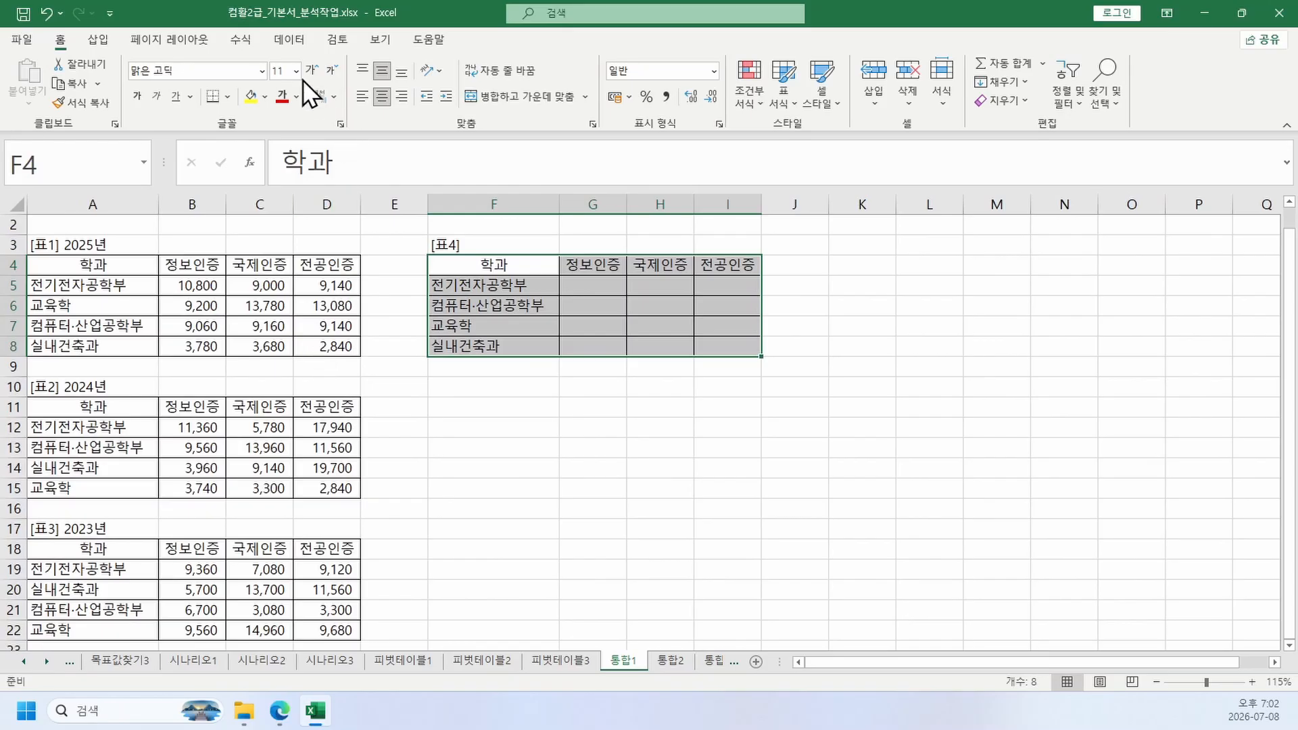
left_click(298, 38)
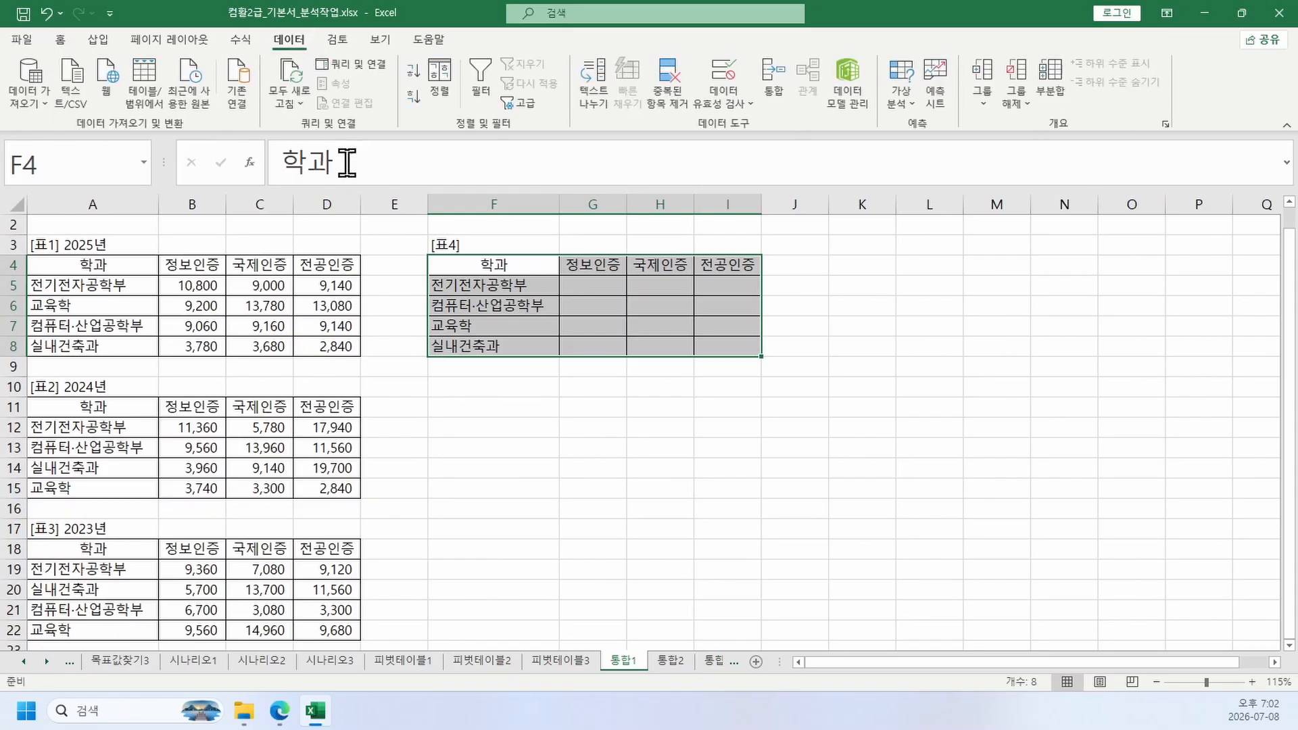
left_click(772, 94)
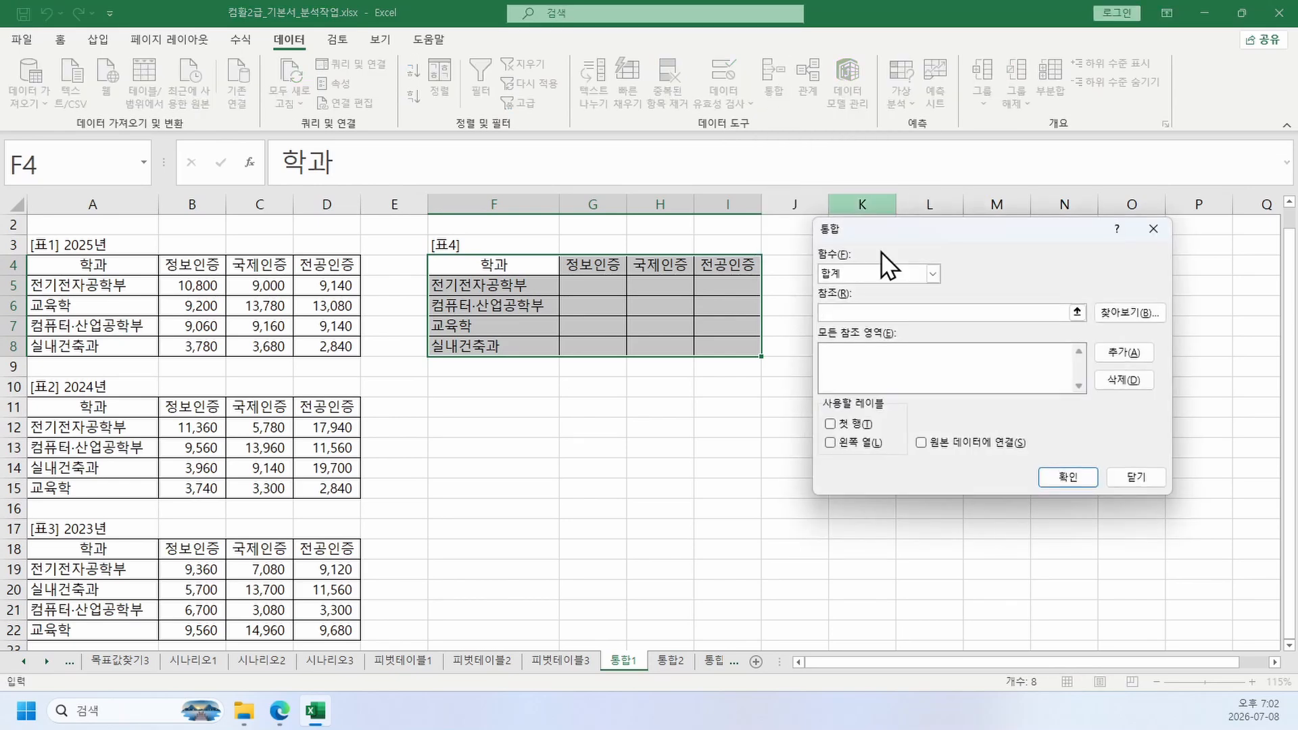
left_click_drag(911, 236, 519, 380)
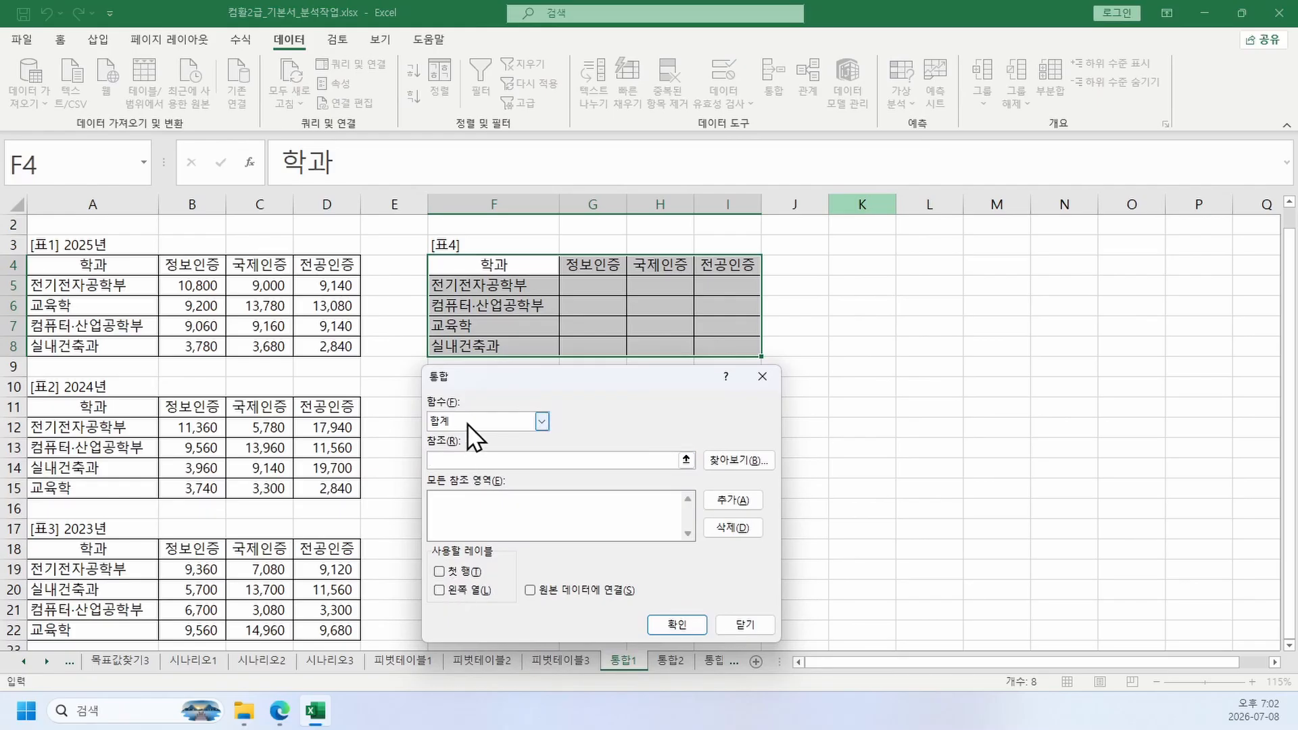
Step: Switch to the PDF textbook in Edge and read the 출제유형 1 instructions for consolidating the tables on the 통합1 sheet
left_click(279, 709)
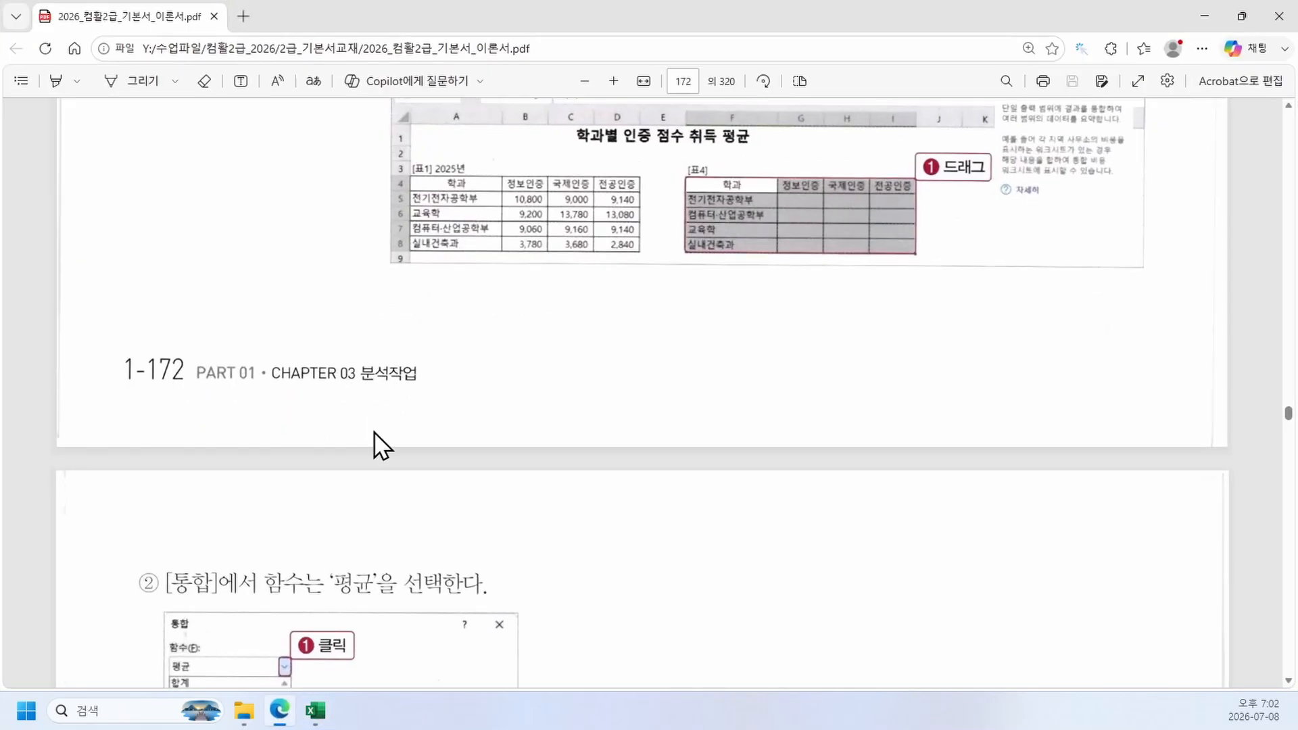
scroll(368, 453, "down", 1)
scroll(368, 453, "up", 15)
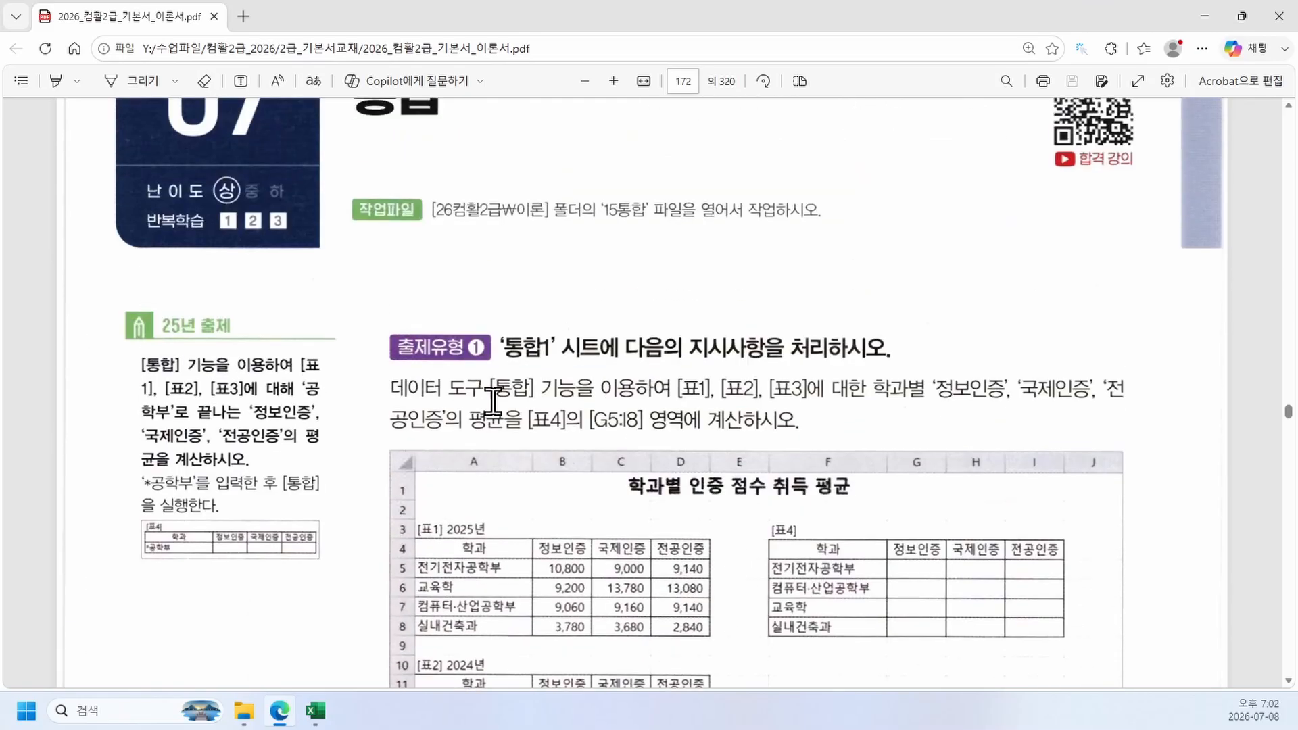
scroll(492, 400, "down", 1)
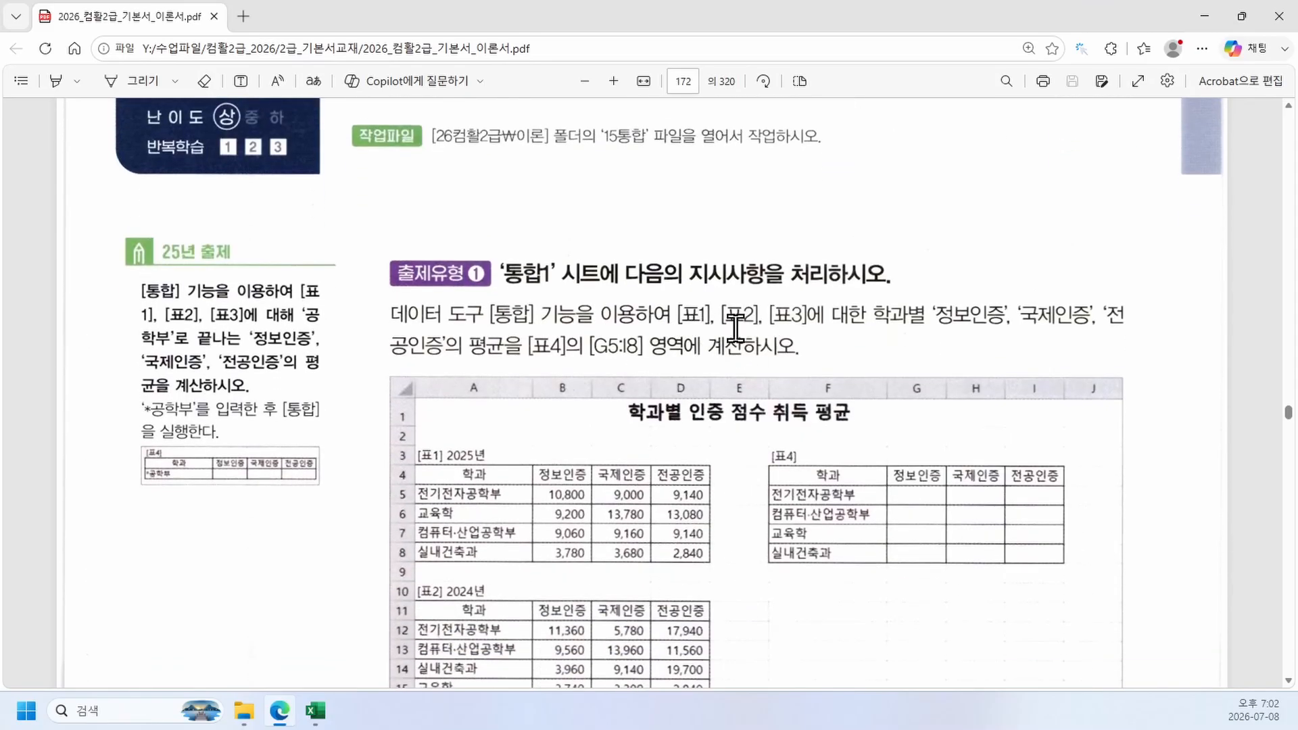
scroll(490, 440, "down", 1)
scroll(472, 527, "down", 2)
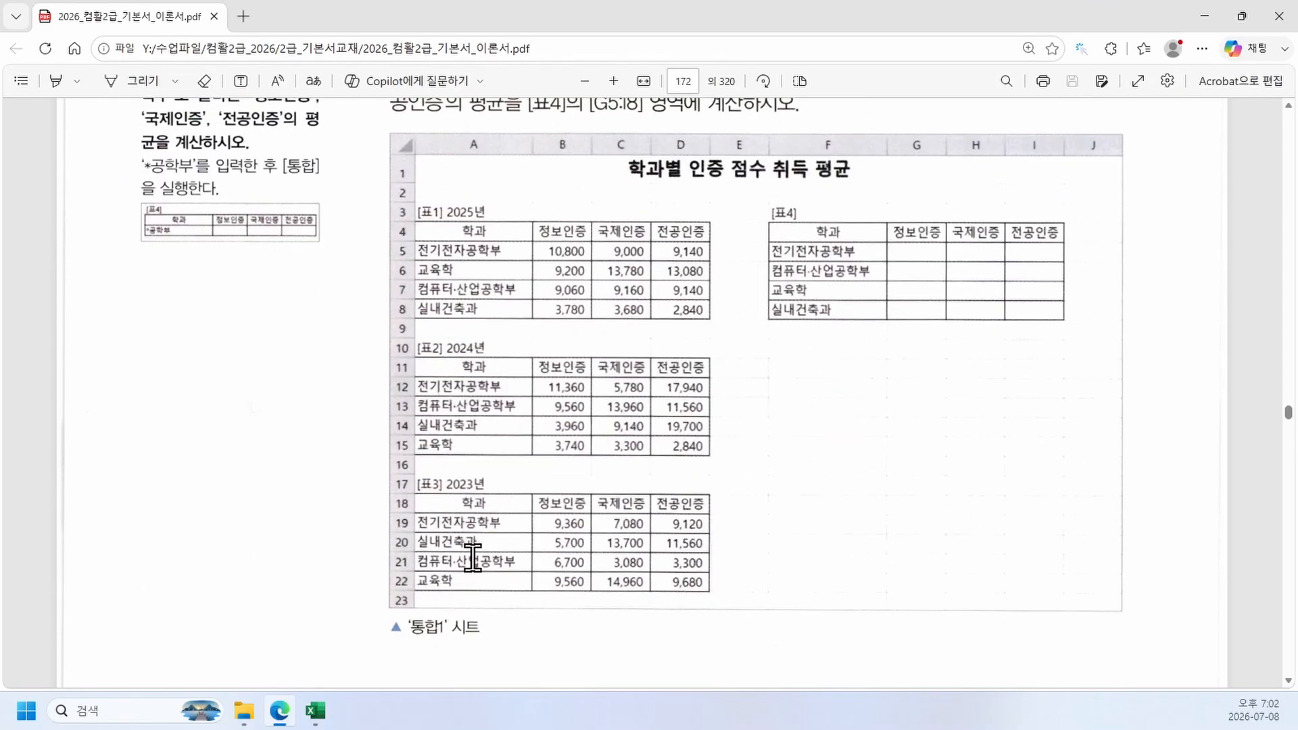
scroll(487, 541, "up", 2)
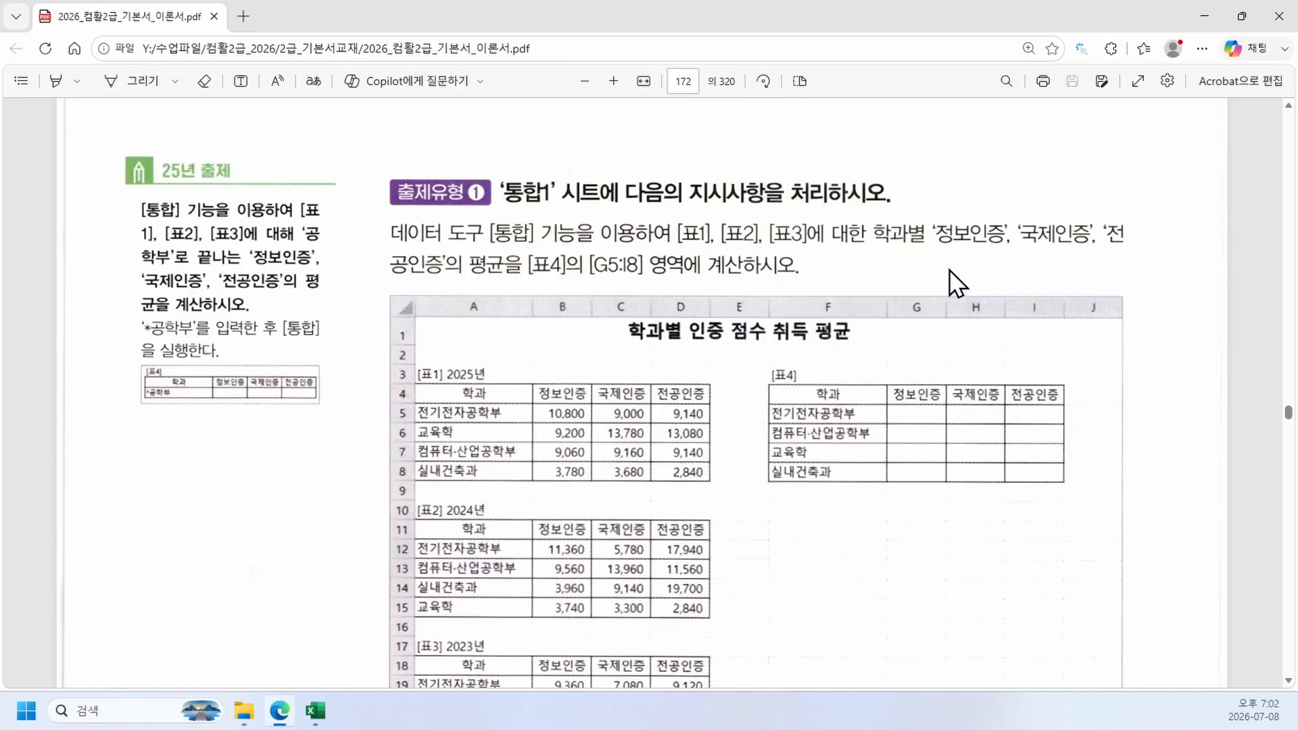
left_click_drag(941, 250, 1142, 250)
left_click_drag(431, 283, 451, 283)
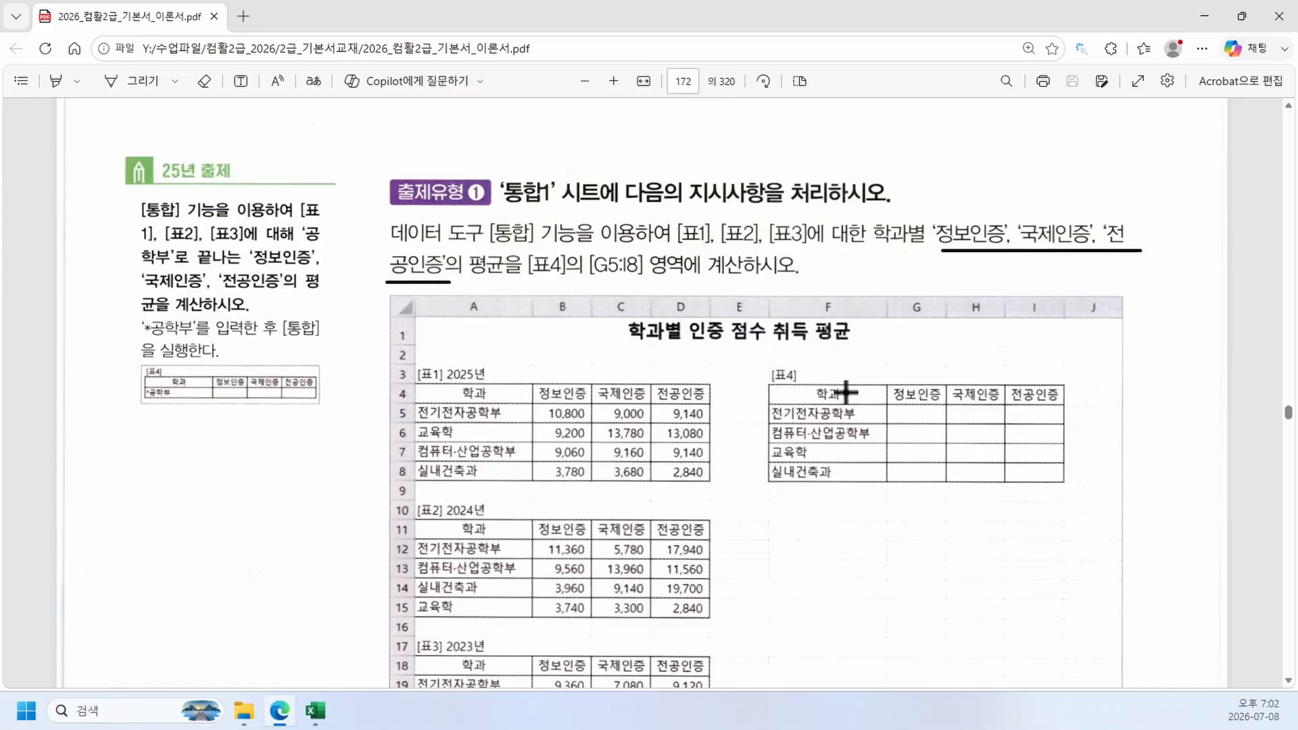
left_click_drag(897, 392, 1083, 407)
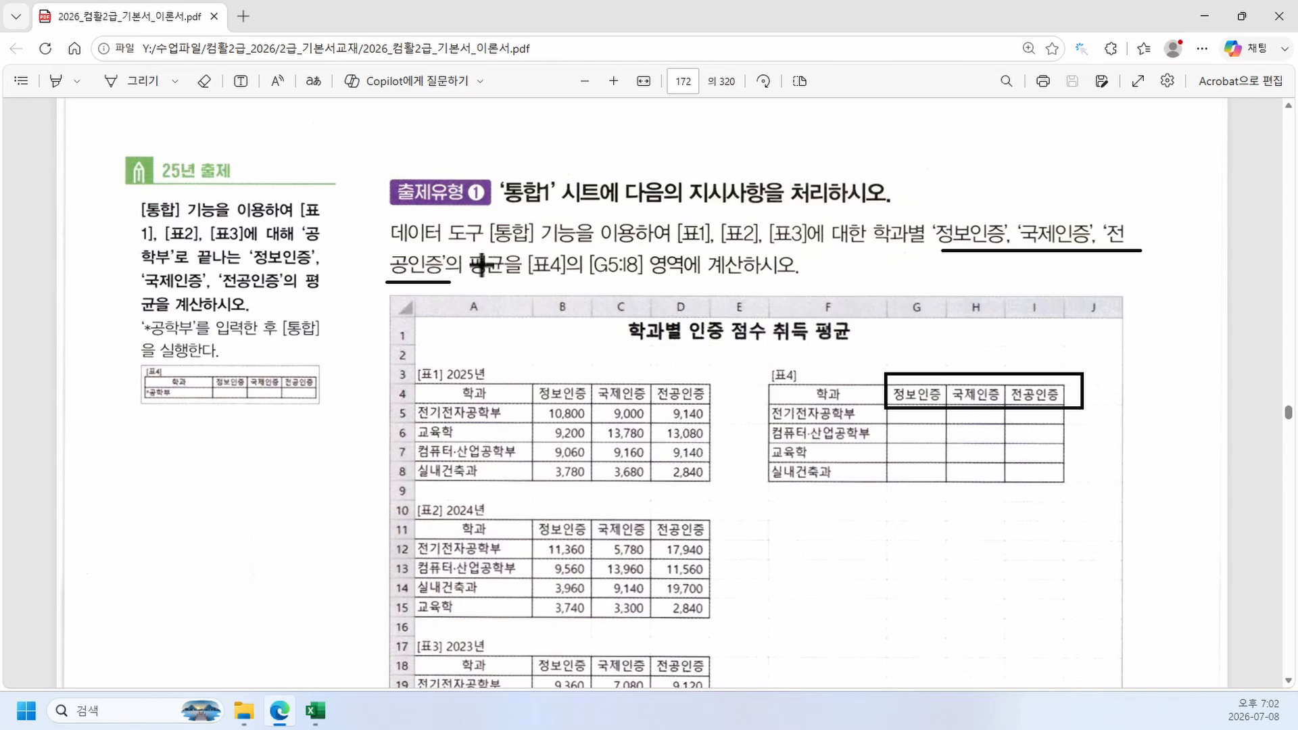
mouse_move(457, 244)
left_mouse_down()
mouse_move(533, 301)
mouse_move(524, 295)
left_mouse_up()
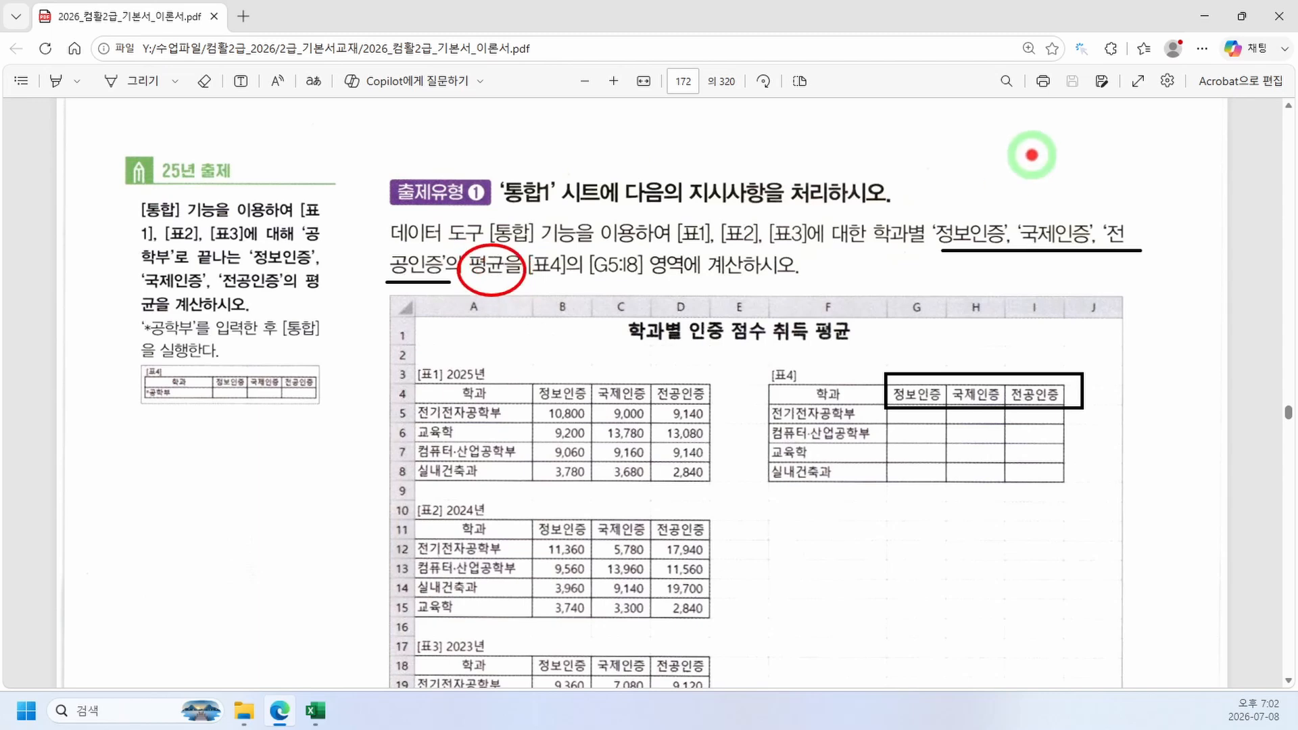
key("Escape")
Step: Return to the Excel workbook and set the consolidation function to 평균
key("alt+Tab")
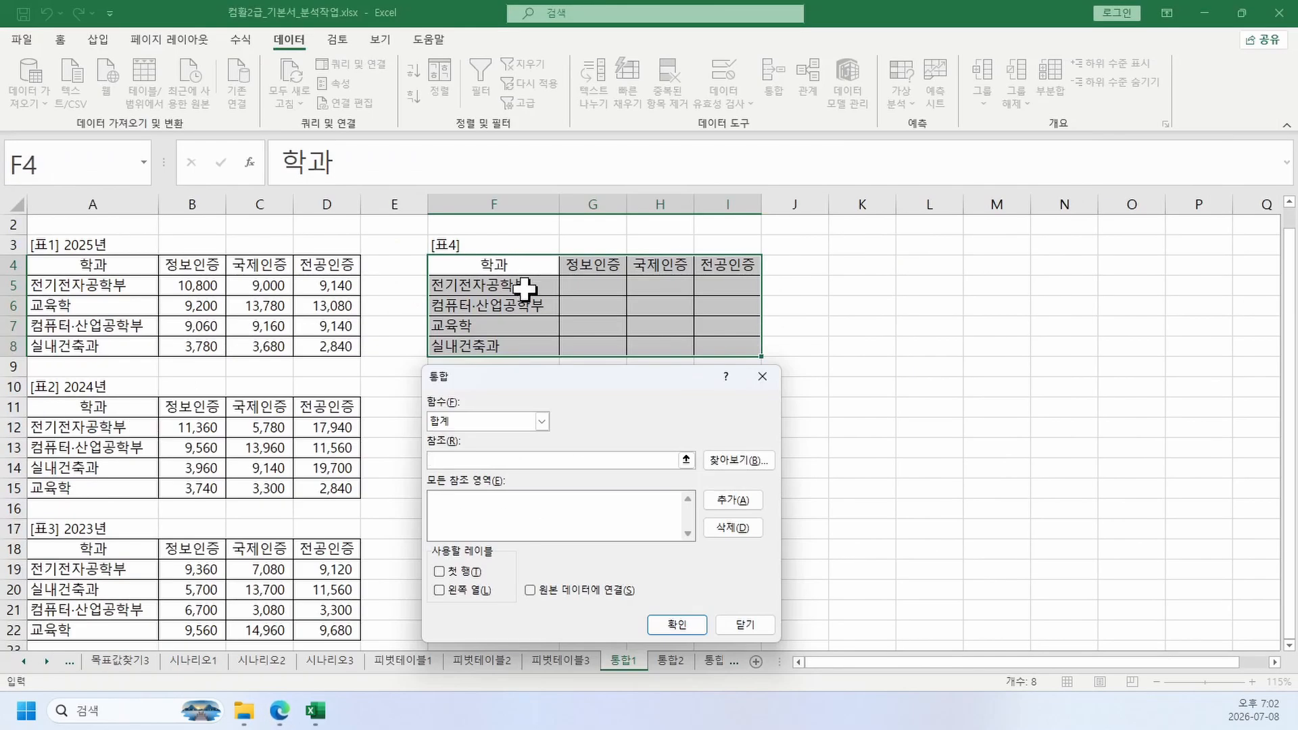
left_click(516, 421)
left_click(505, 463)
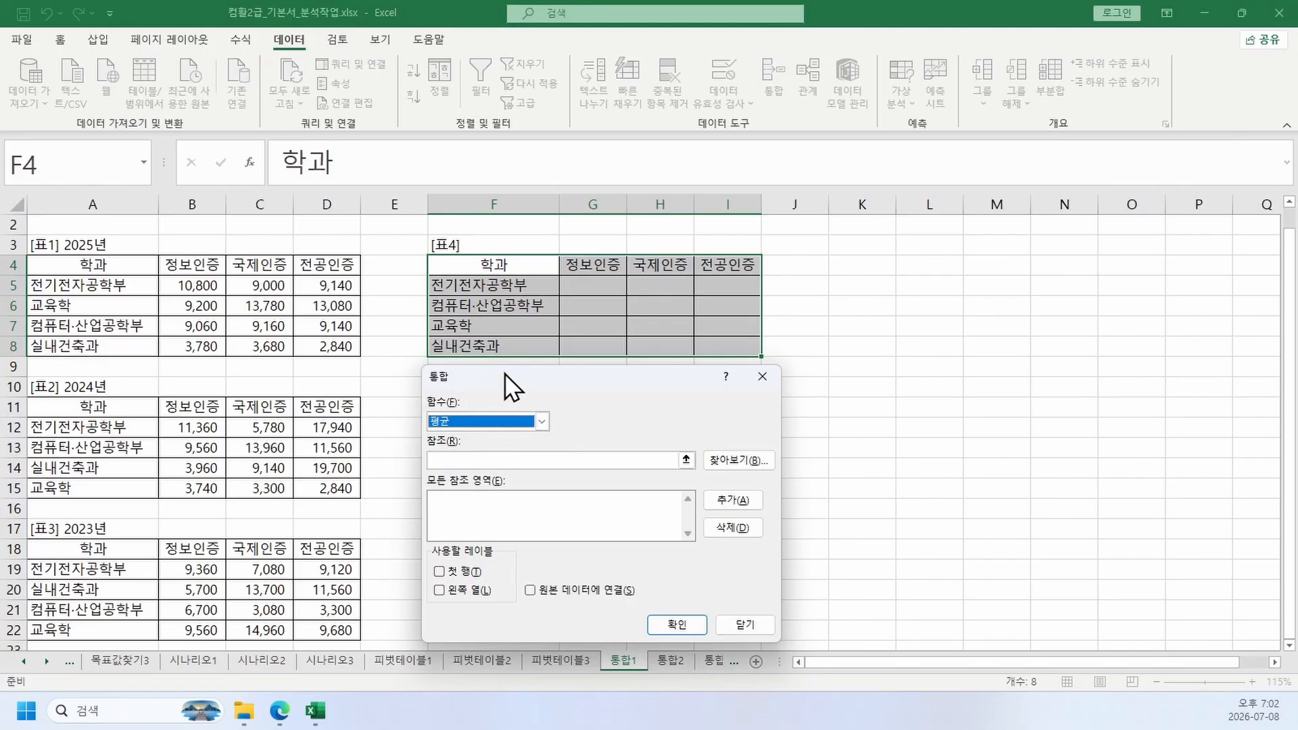
Step: Add the [표1] range A4:D8 and the [표2] range A11:D15 to the consolidation's reference list
left_click_drag(505, 373, 885, 252)
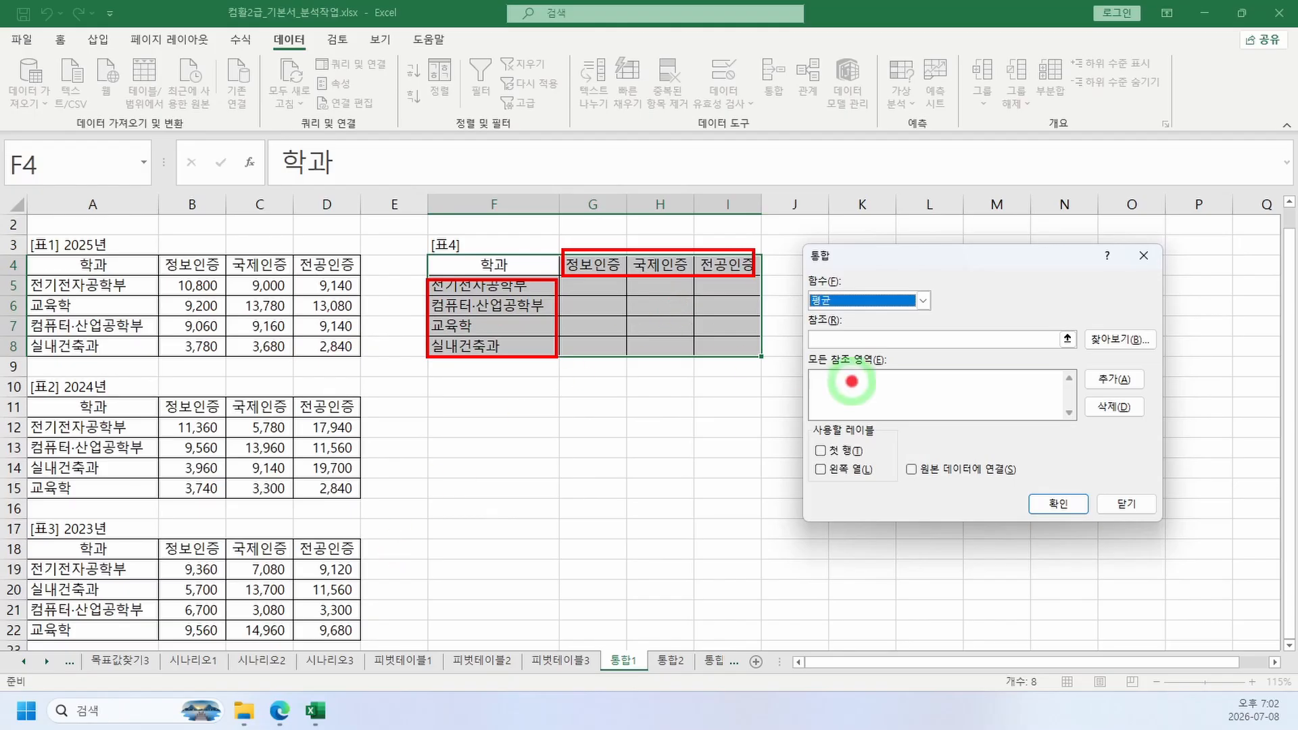
left_click(814, 340)
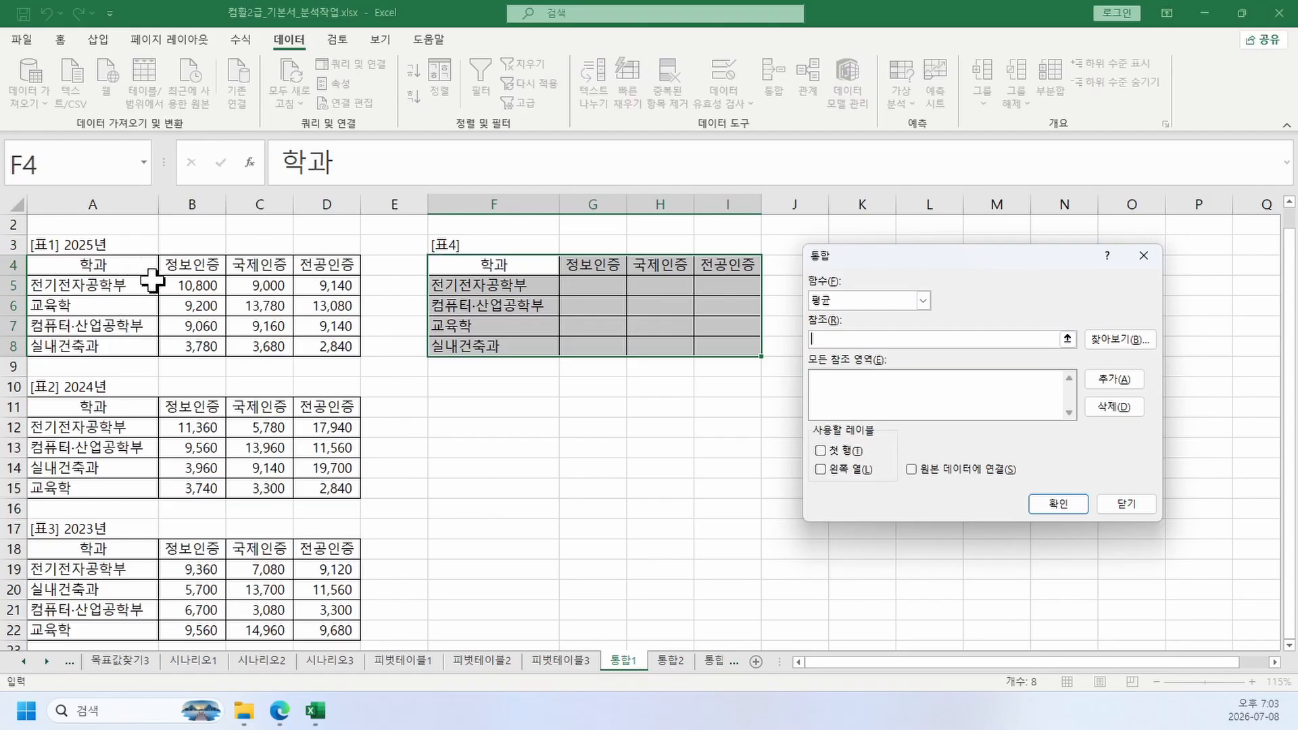
left_click_drag(109, 266, 348, 353)
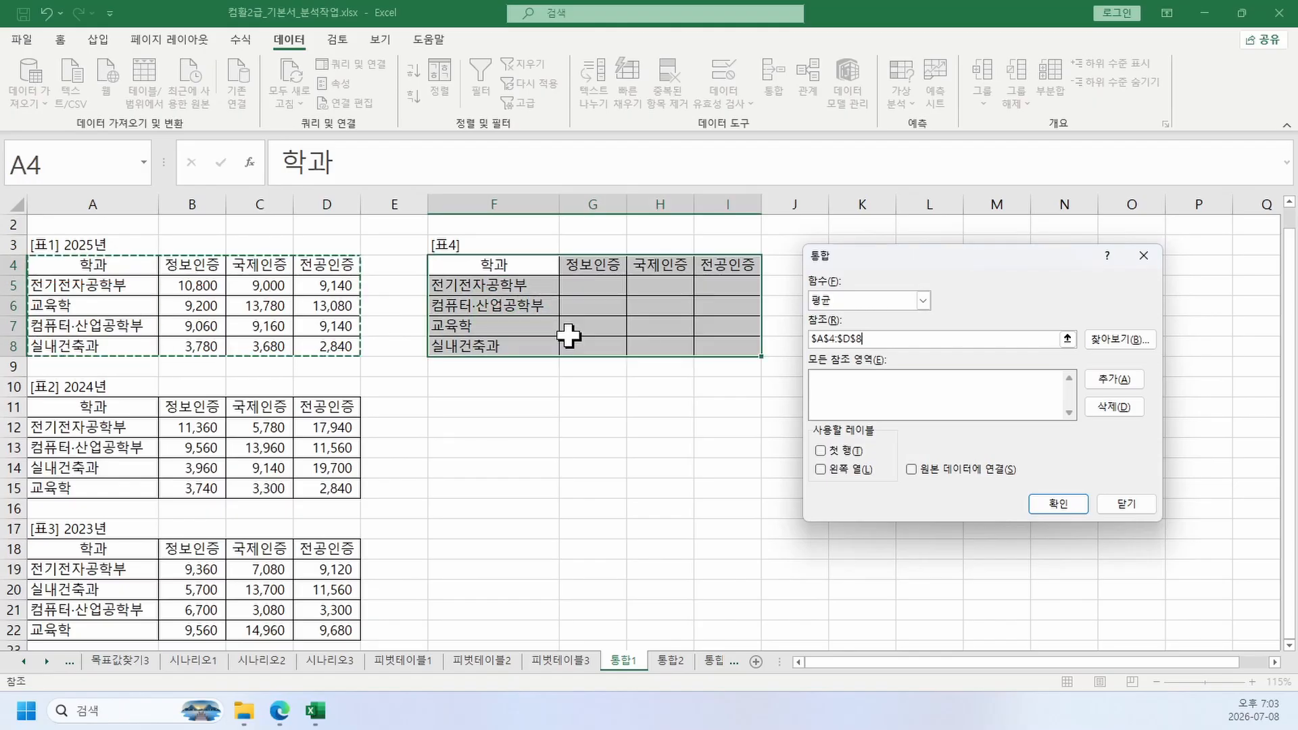
left_click(1114, 379)
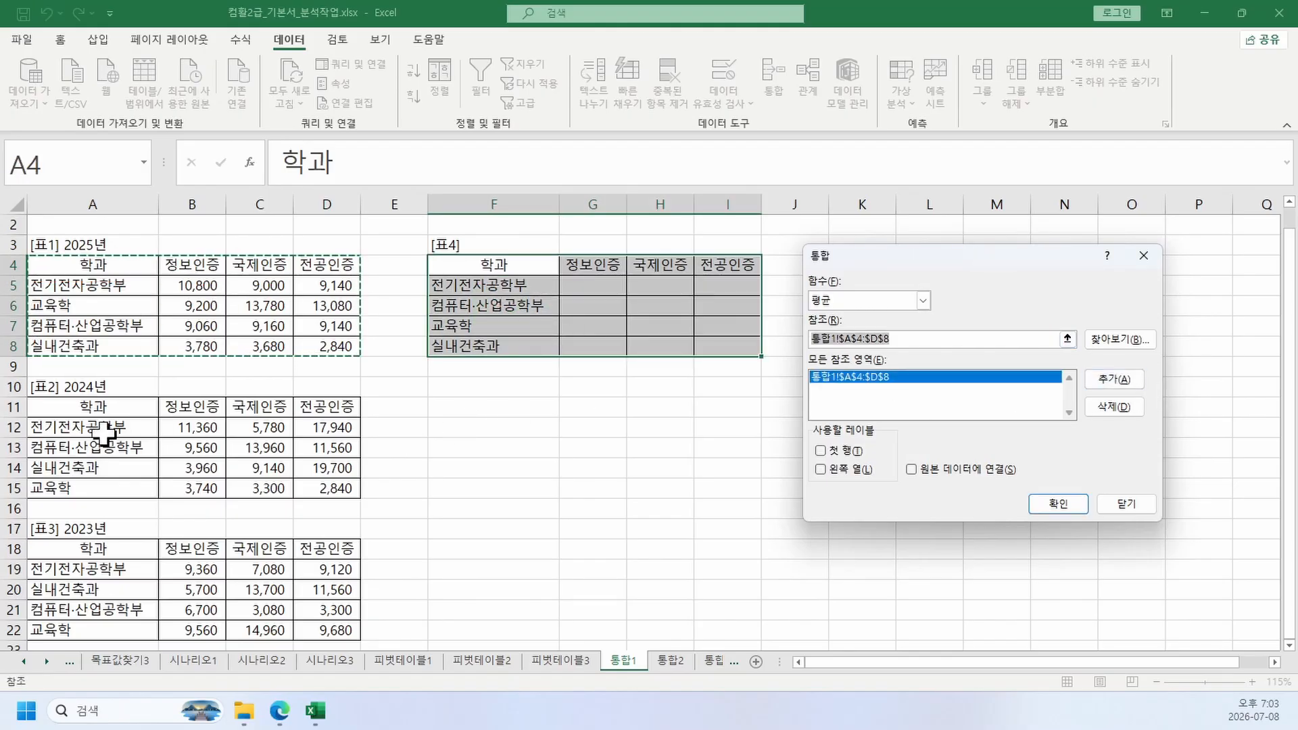
left_click_drag(80, 409, 340, 494)
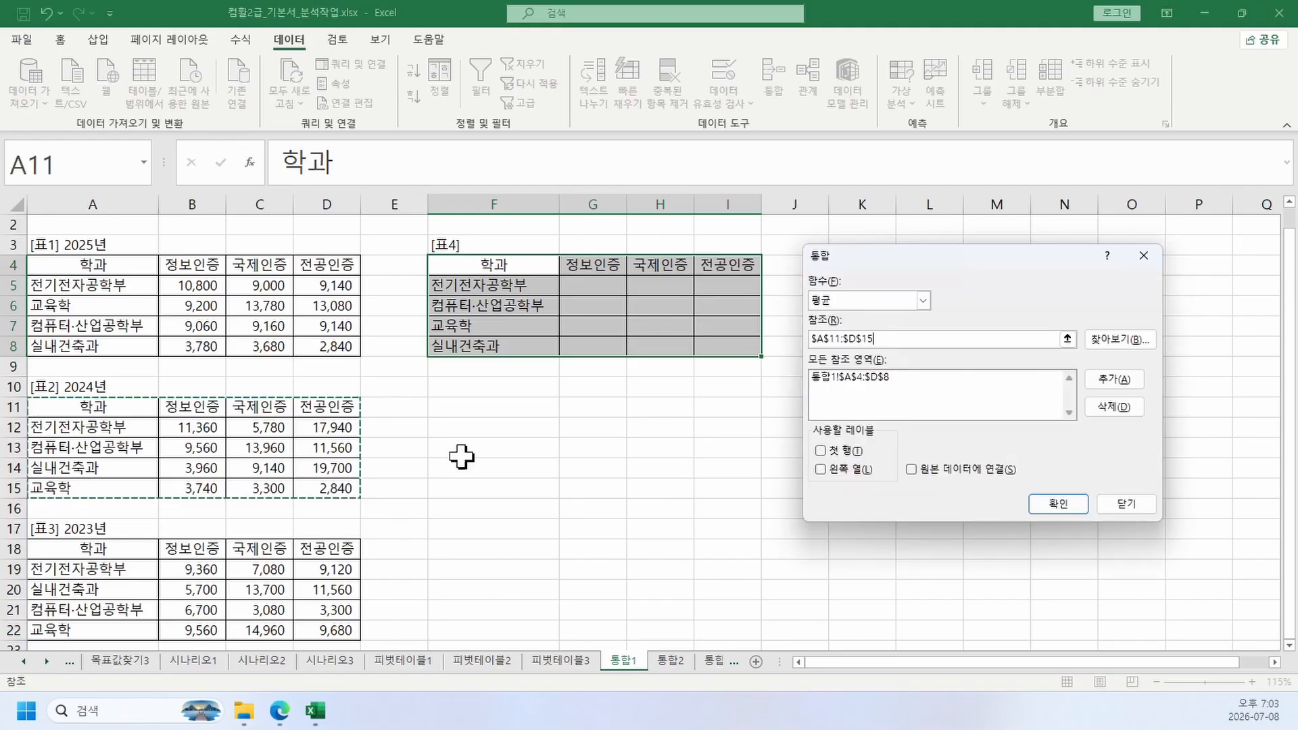
left_click(1114, 379)
scroll(386, 472, "down", 2)
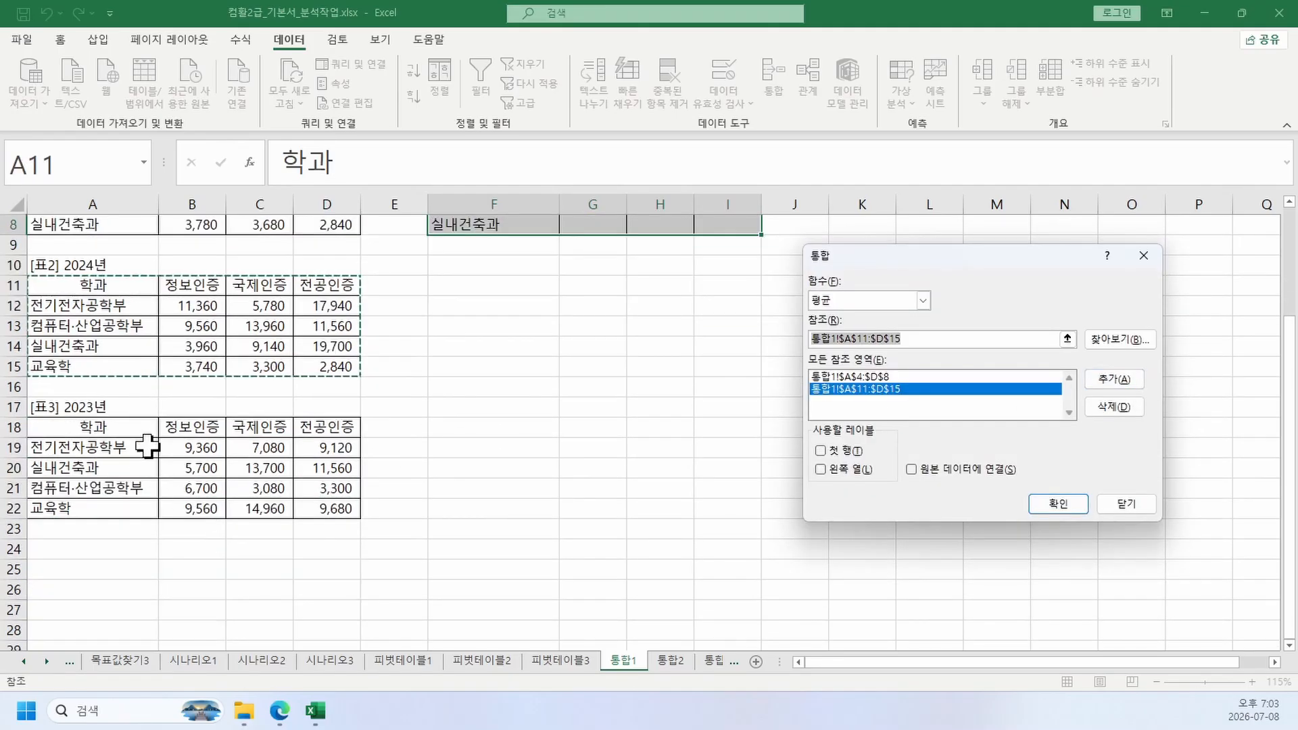
Step: Add the [표3] range A18:D22 to the consolidation's reference list
left_click_drag(144, 433, 325, 508)
left_click(1112, 380)
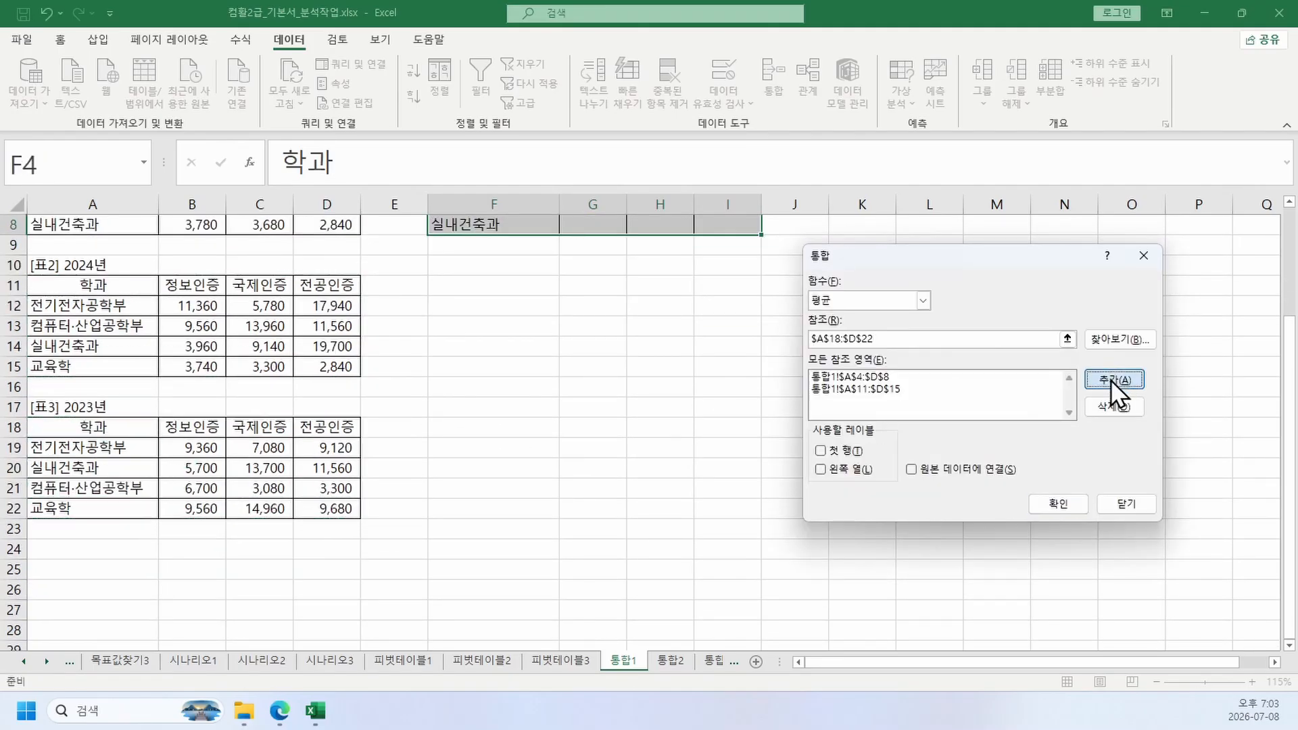
scroll(457, 379, "up", 2)
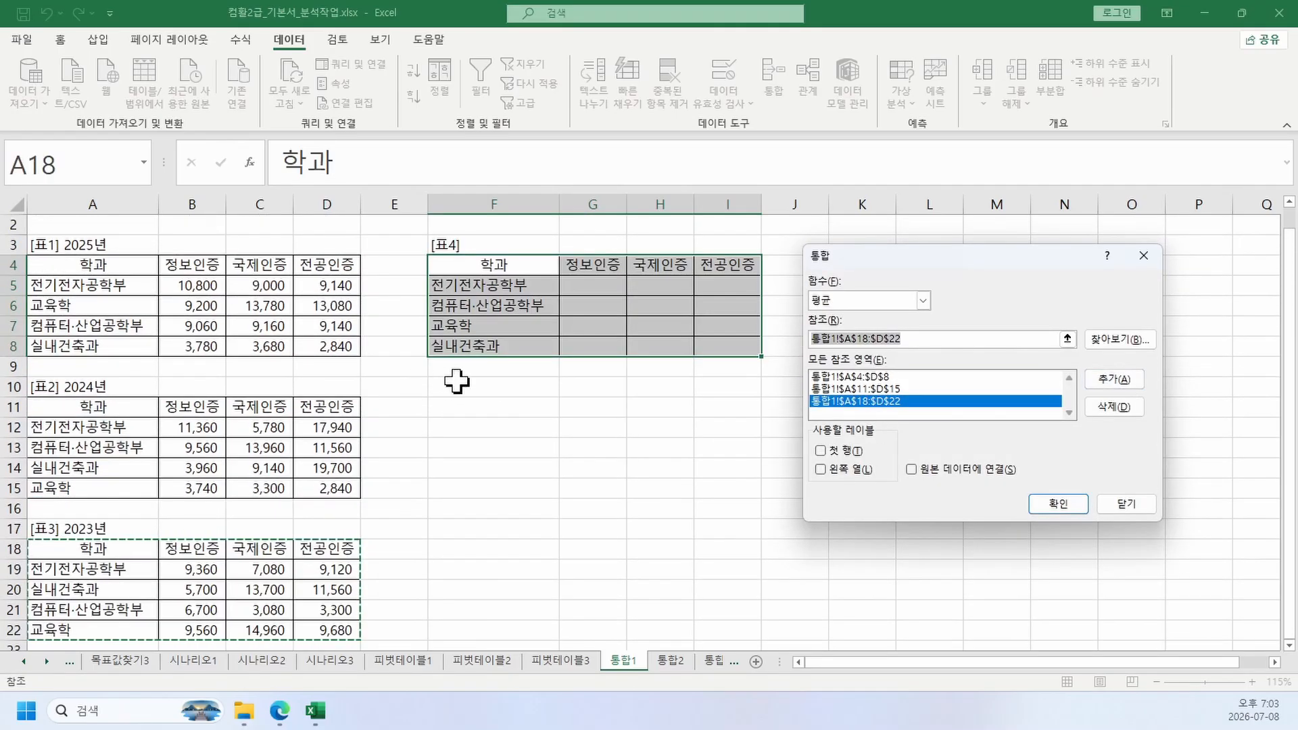
Step: Enable the 첫 행 and 왼쪽 열 labels and run the consolidation into [표4]
left_click(843, 449)
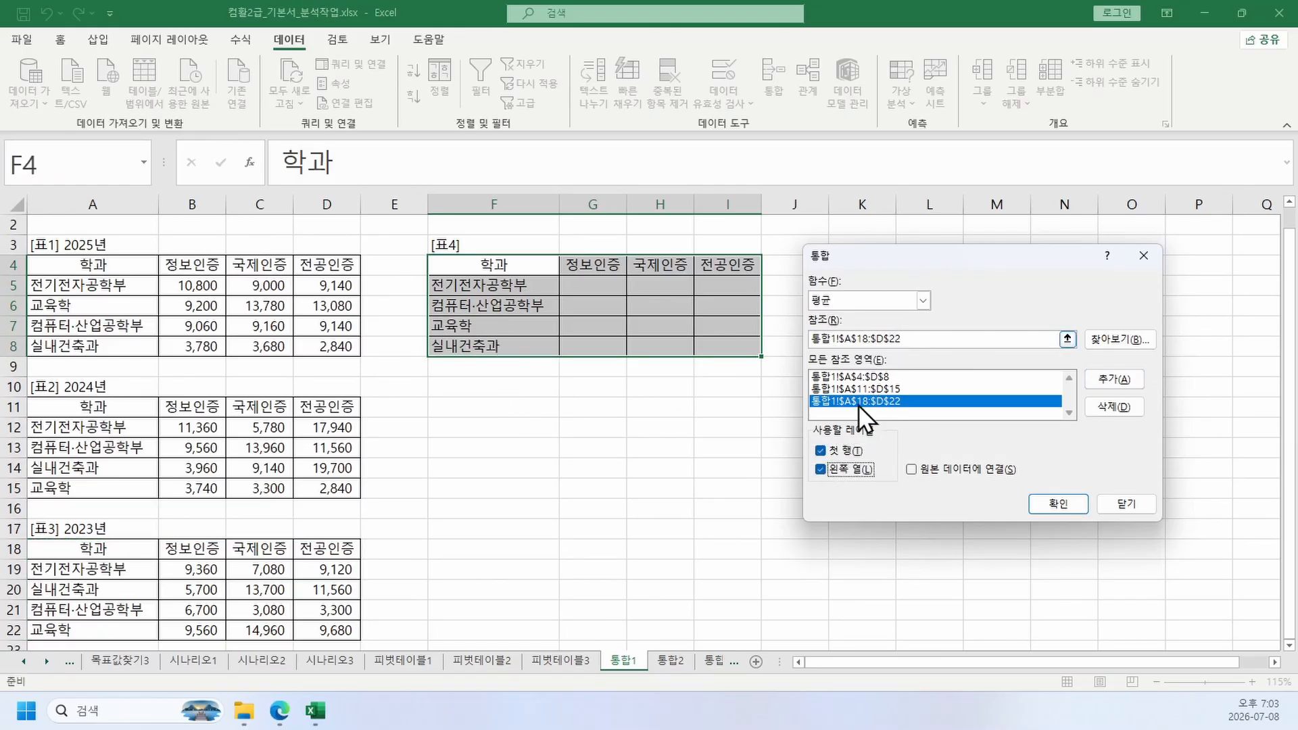
mouse_move(155, 255)
left_mouse_down()
mouse_move(365, 257)
mouse_move(363, 273)
left_mouse_up()
mouse_move(28, 278)
left_mouse_down()
mouse_move(58, 358)
mouse_move(170, 349)
left_mouse_up()
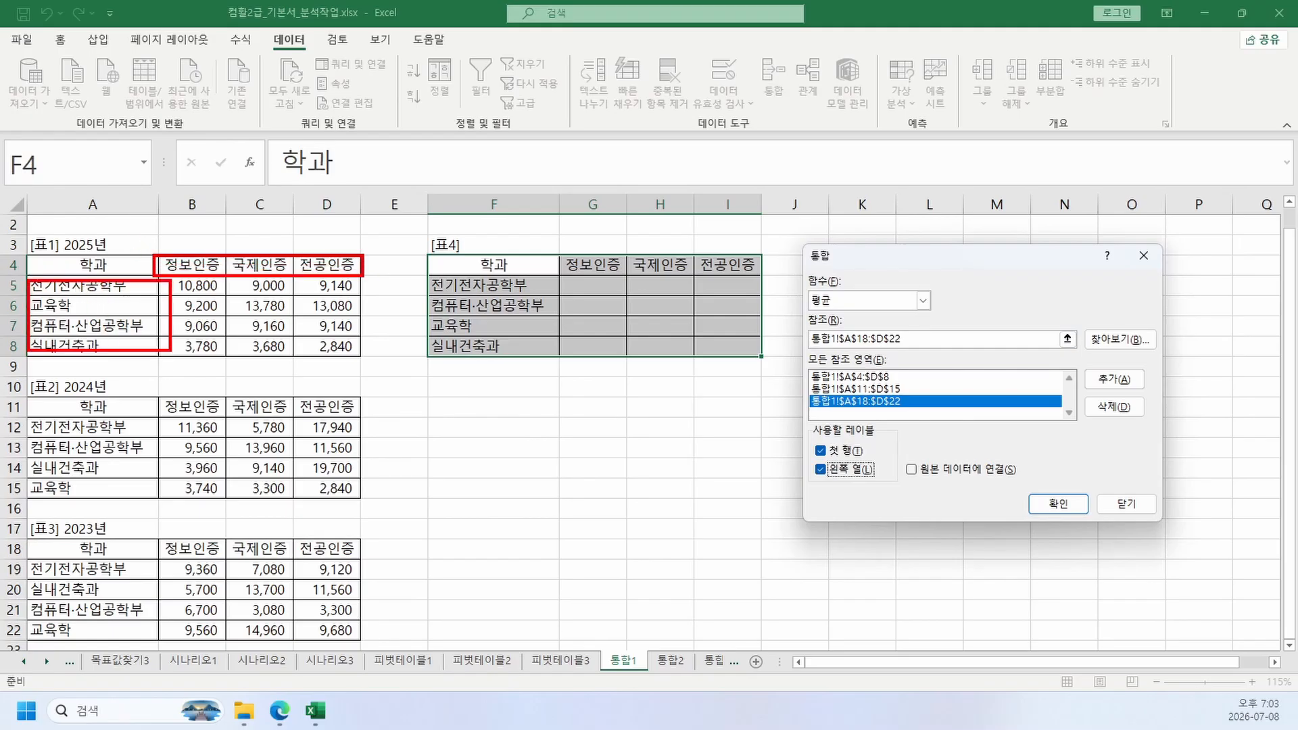
left_click_drag(826, 288, 844, 324)
key("Escape")
left_click(1057, 503)
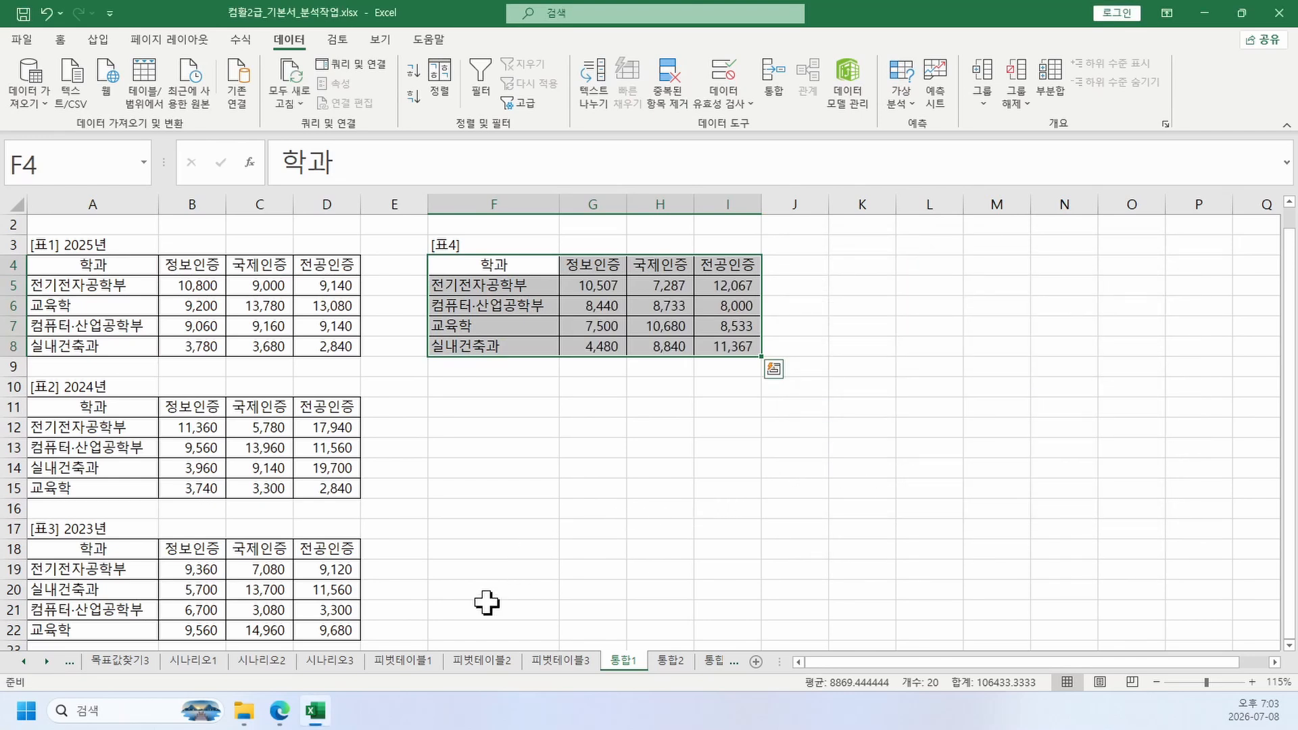
Step: Switch to the PDF textbook in Edge and find the 출제유형 2 exercise for the 통합2 sheet
left_click(278, 711)
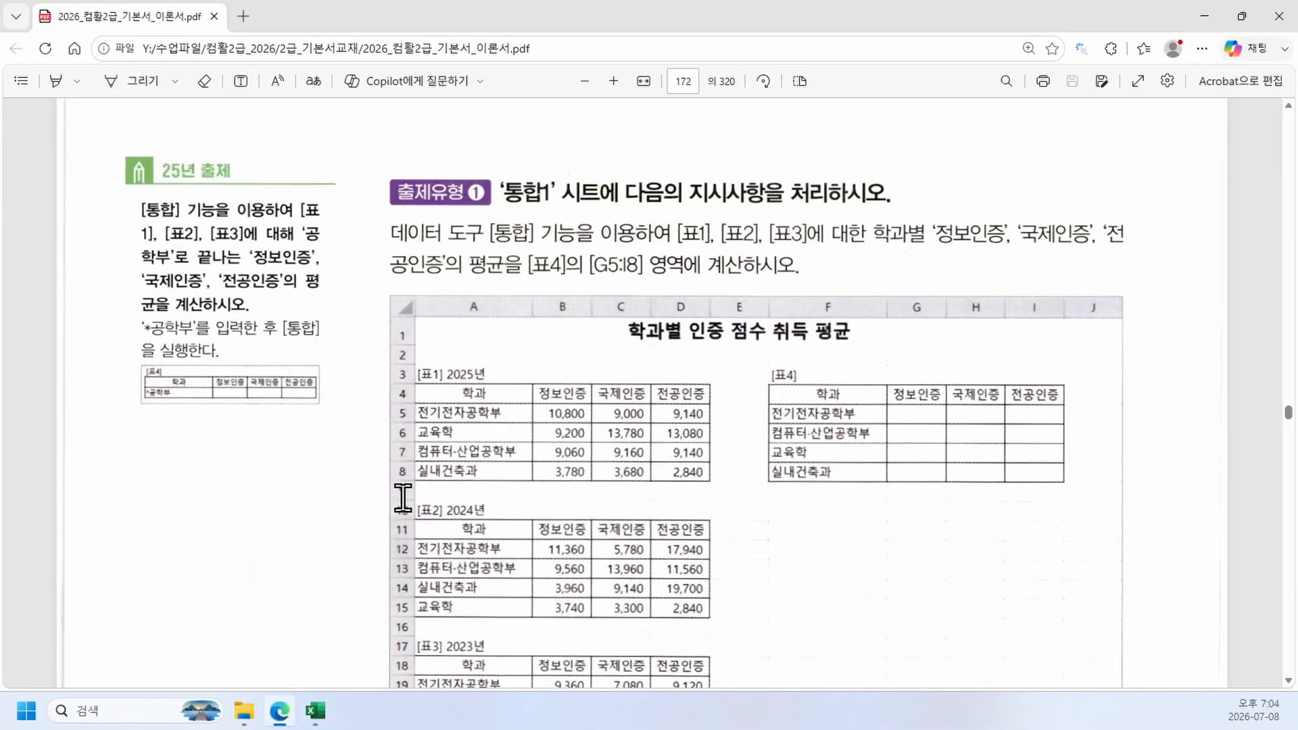
scroll(405, 494, "down", 10)
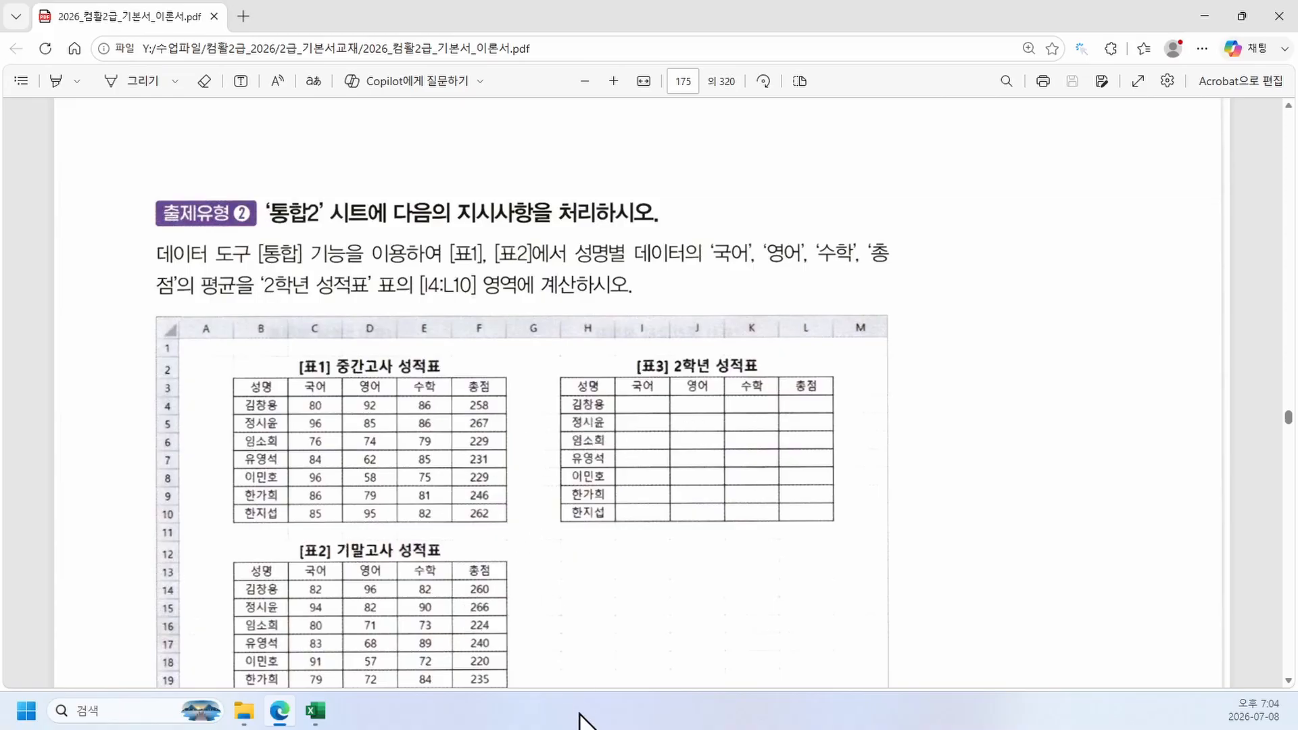
Step: Return to the Excel workbook and open the 통합2 sheet to examine its midterm, final and 2학년 score tables
left_click(318, 625)
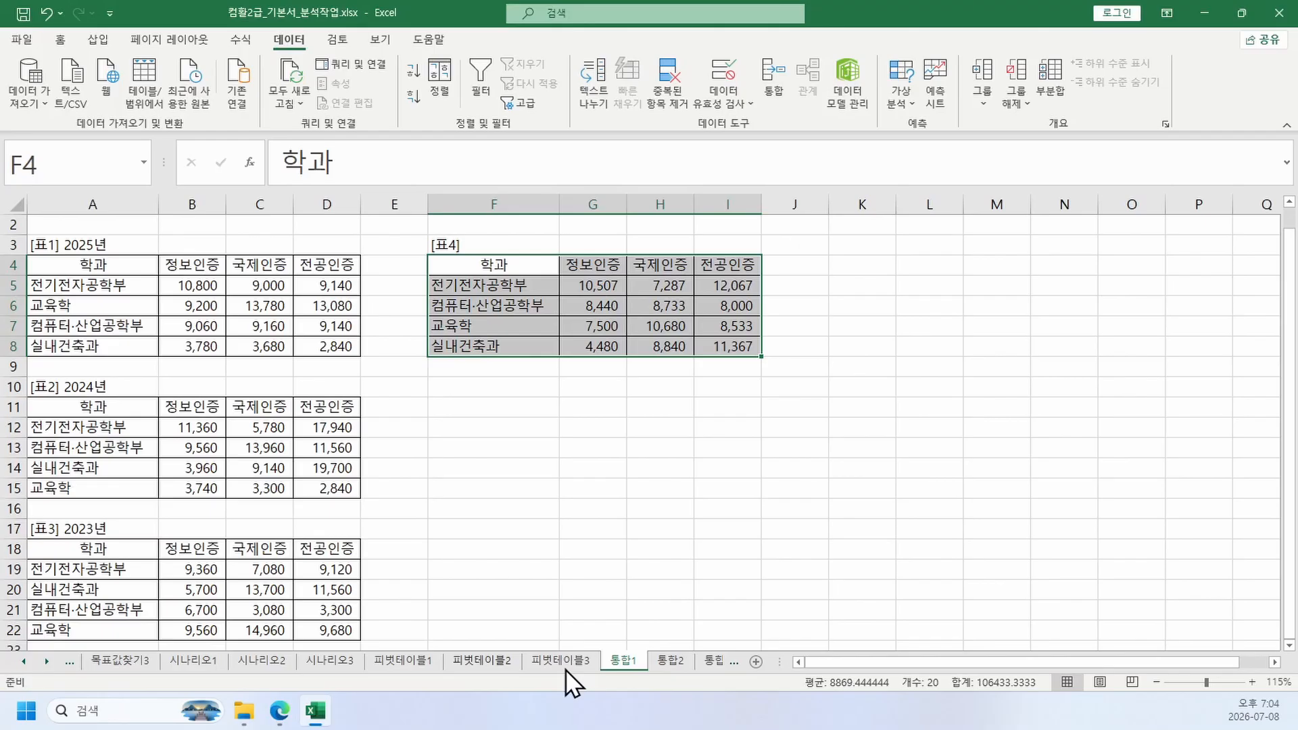
left_click(672, 661)
left_click(364, 369)
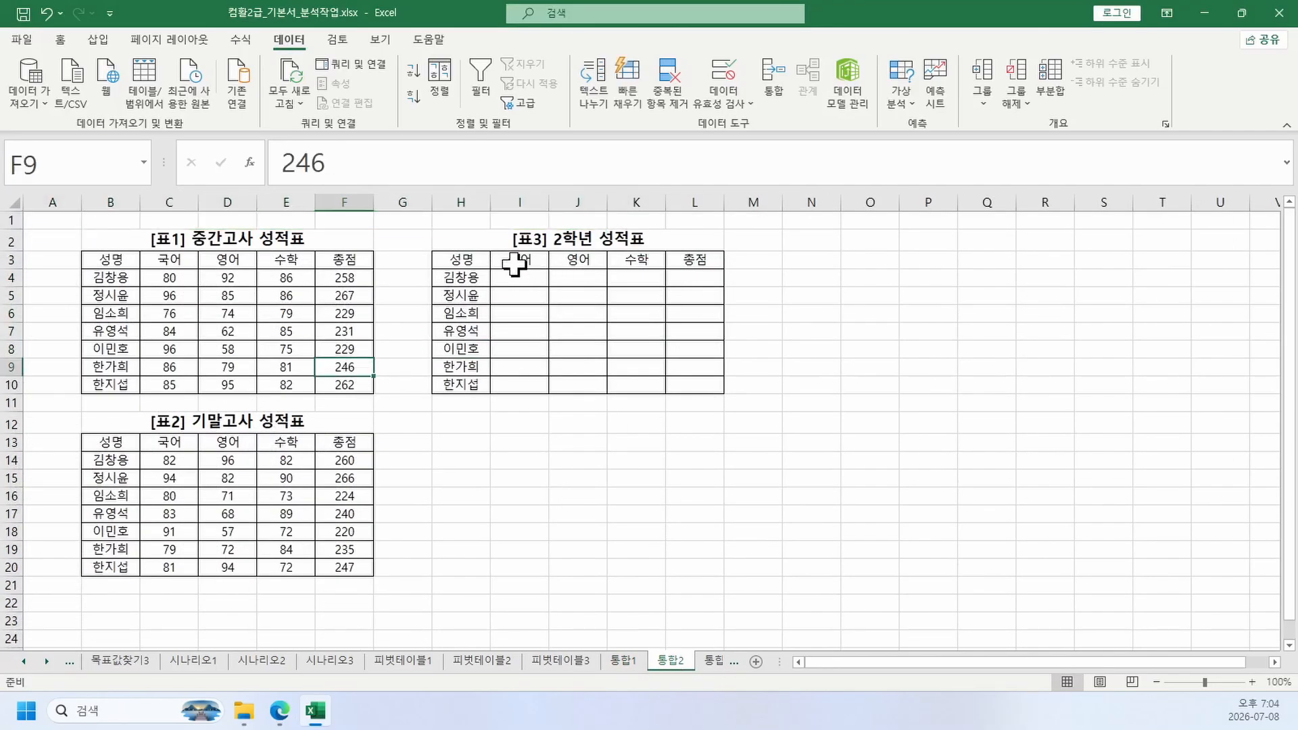
left_click_drag(512, 262, 688, 265)
left_click(265, 278)
left_click(270, 477)
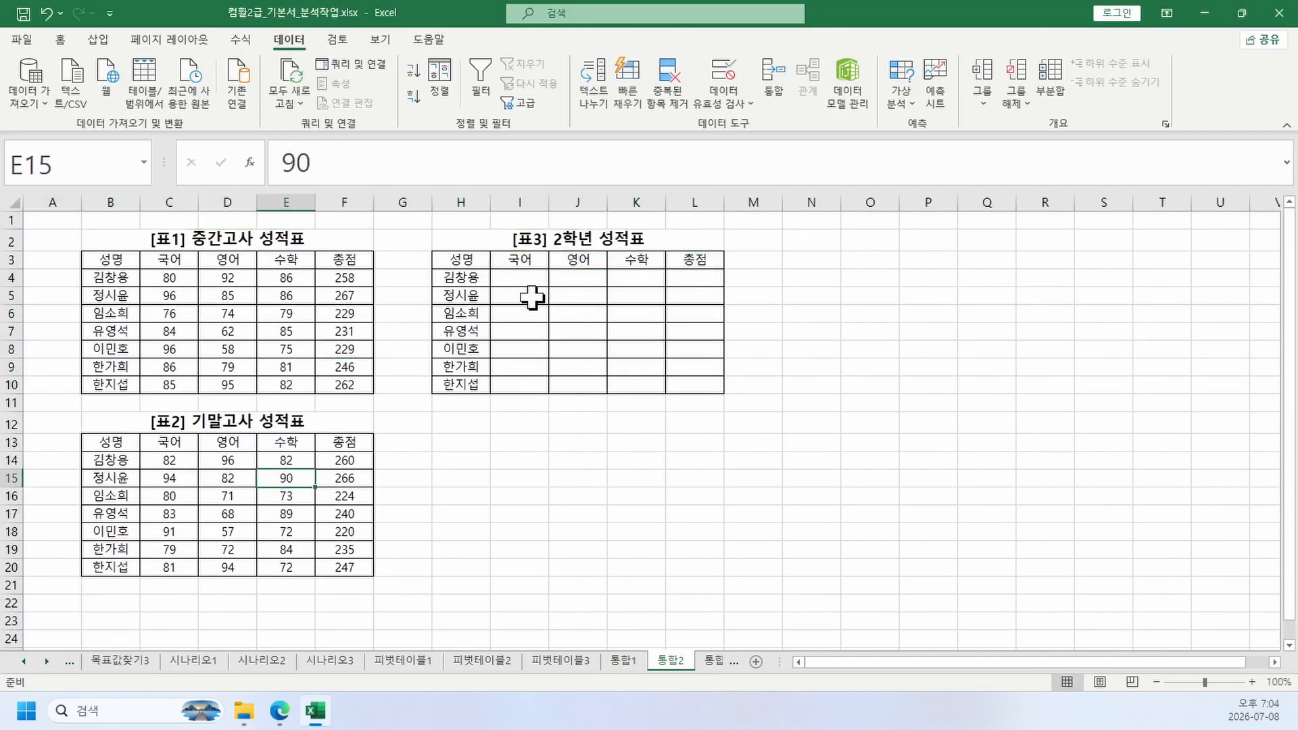
left_click(538, 327)
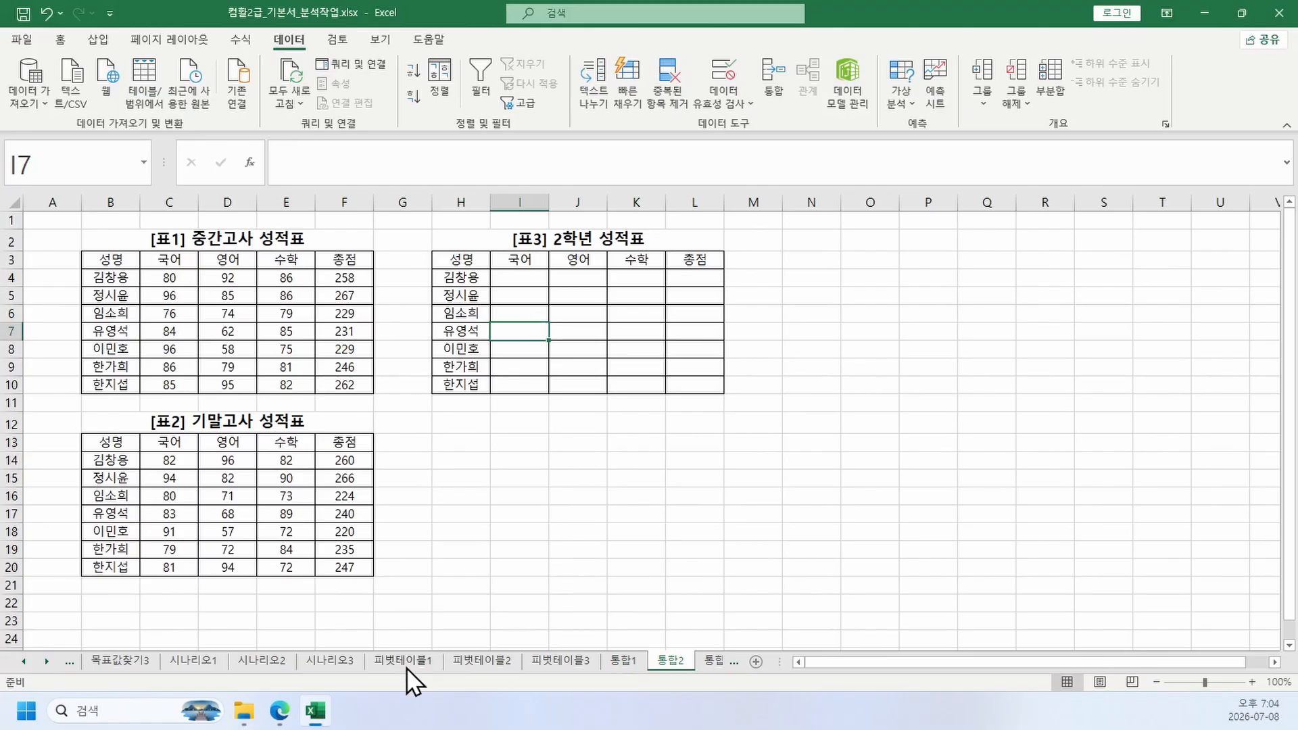
Step: Switch to the PDF in Edge and read which function, source tables and target range 출제유형 2 requires
left_click(279, 710)
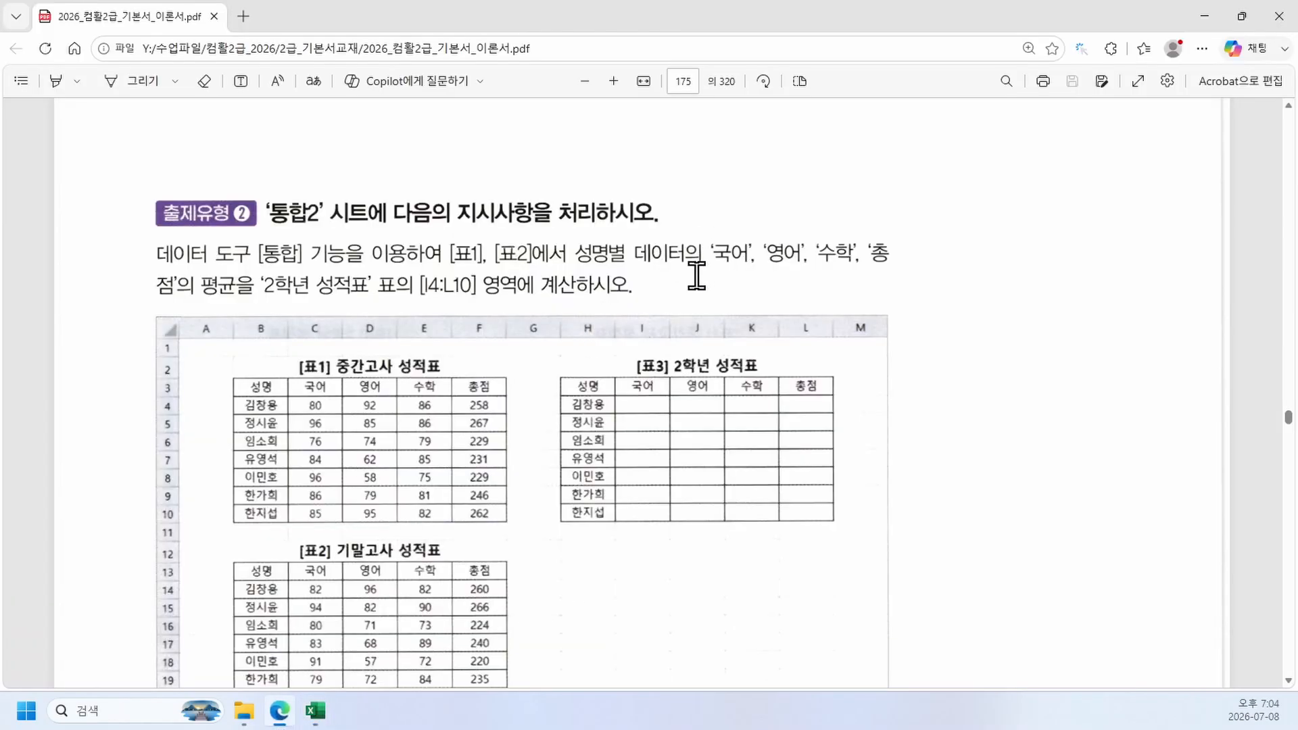
left_click_drag(220, 287, 243, 304)
left_click_drag(498, 446, 543, 446)
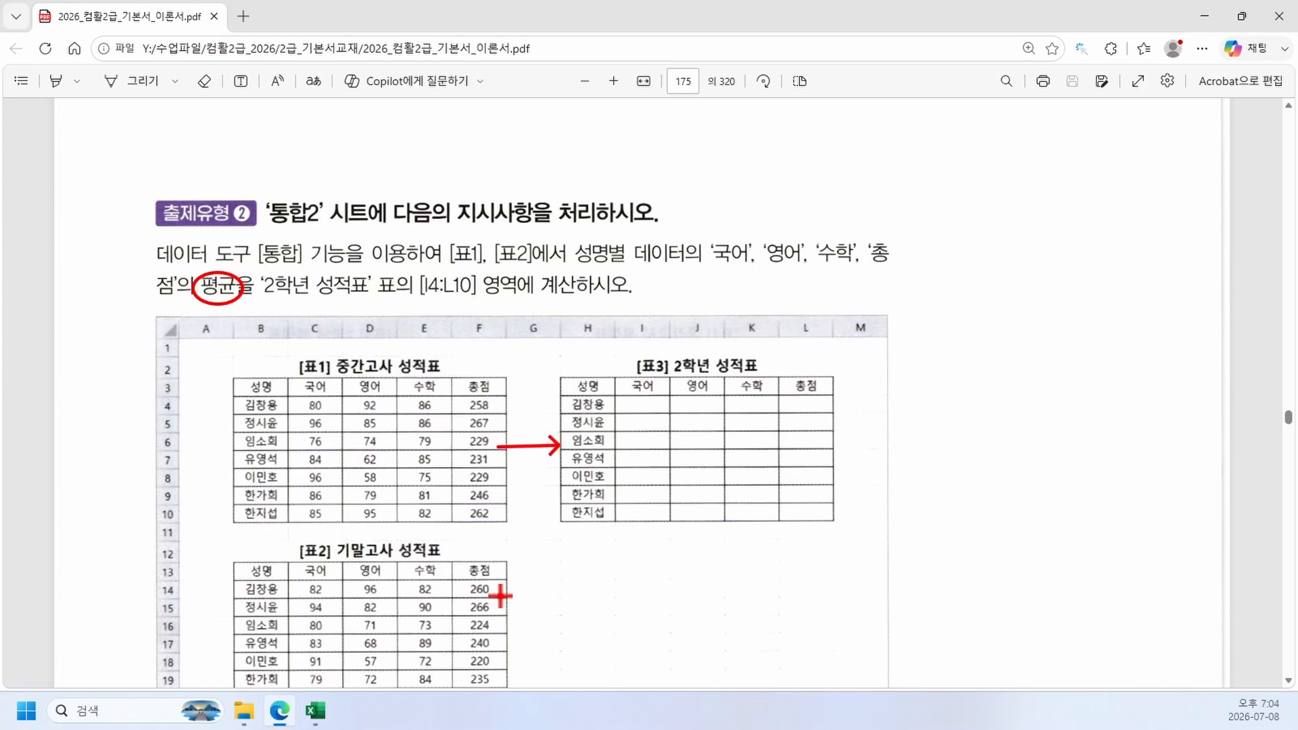
mouse_move(502, 622)
left_mouse_down()
mouse_move(574, 538)
mouse_move(578, 547)
left_mouse_up()
right_click(572, 515)
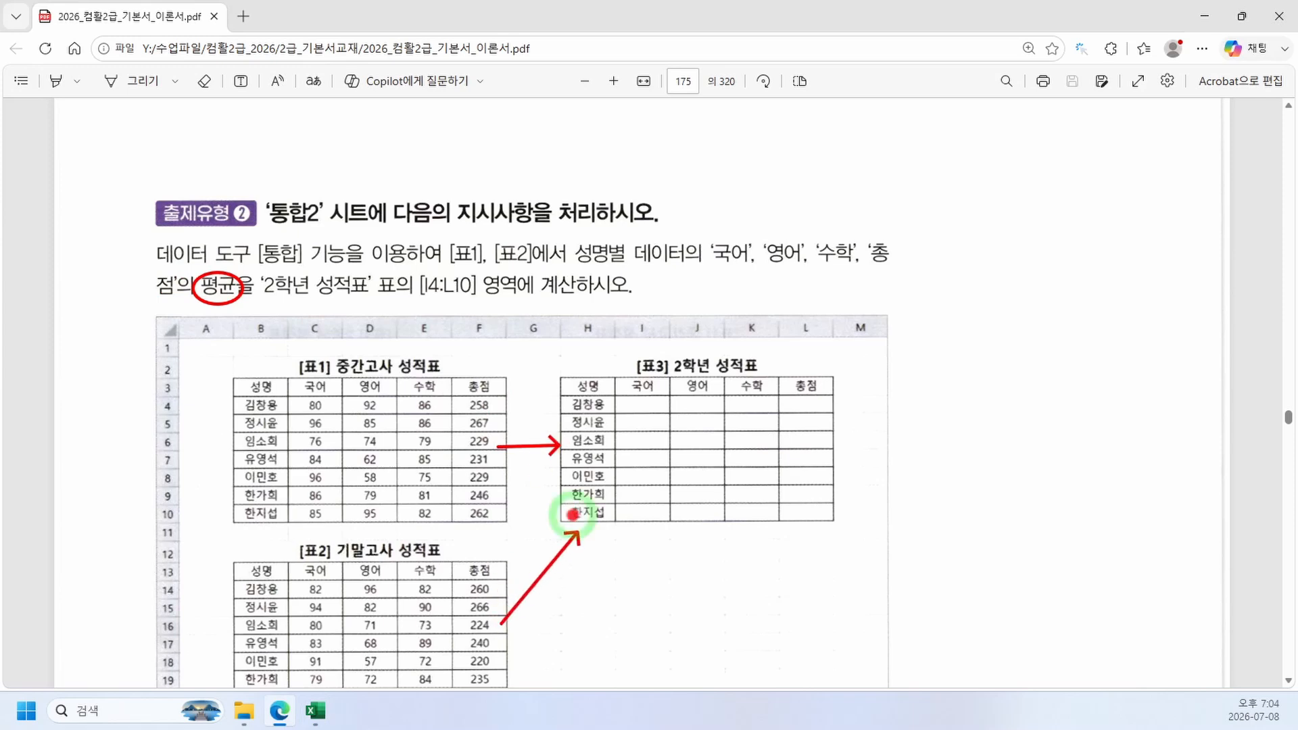
Step: Return to the Excel workbook, select the [표3] range H3:L10 with its headings and open the Consolidate (통합) dialog
left_click(1203, 16)
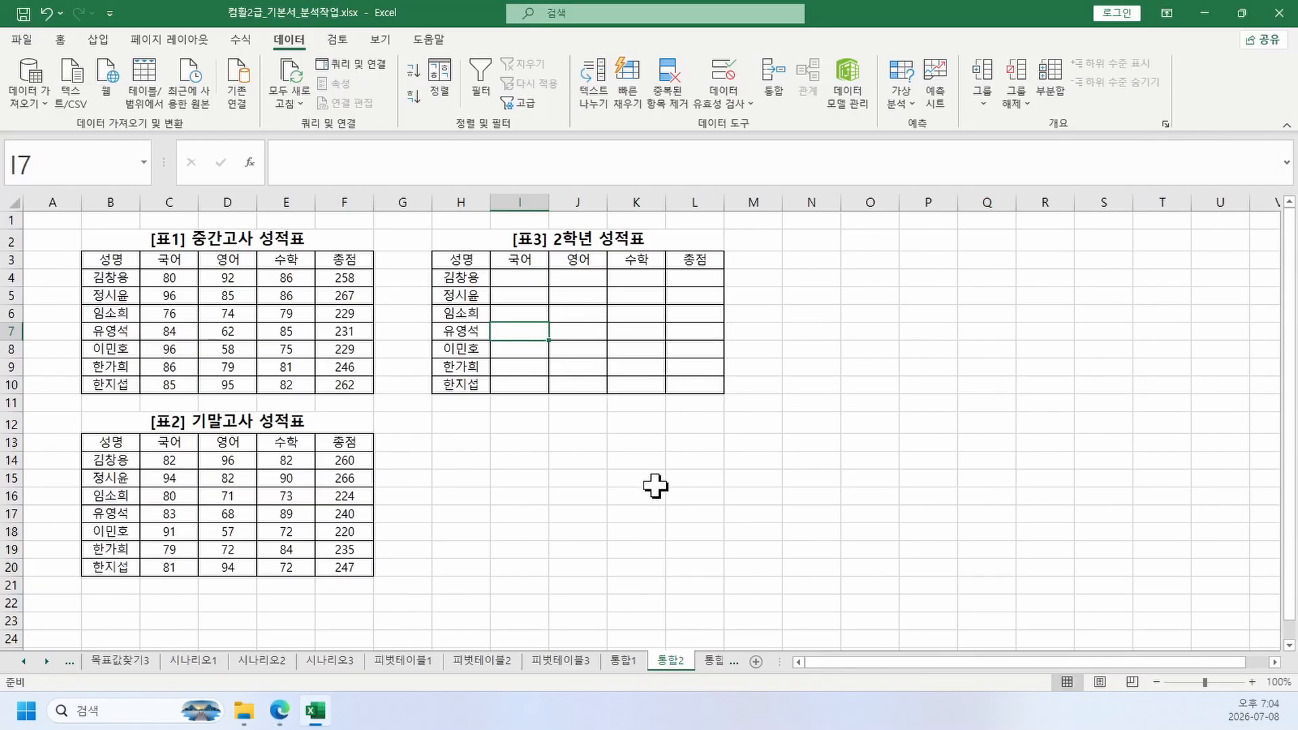
left_click(649, 494)
left_click_drag(467, 259, 695, 387)
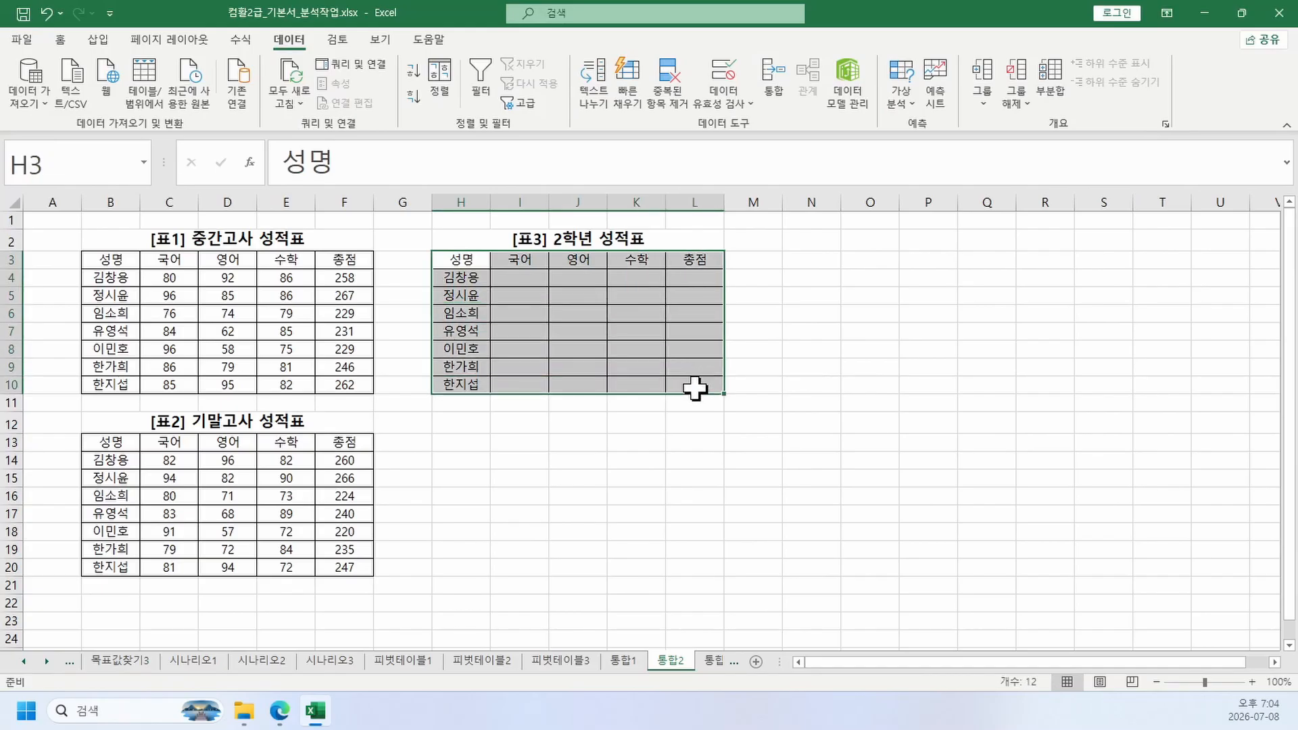
left_click(772, 91)
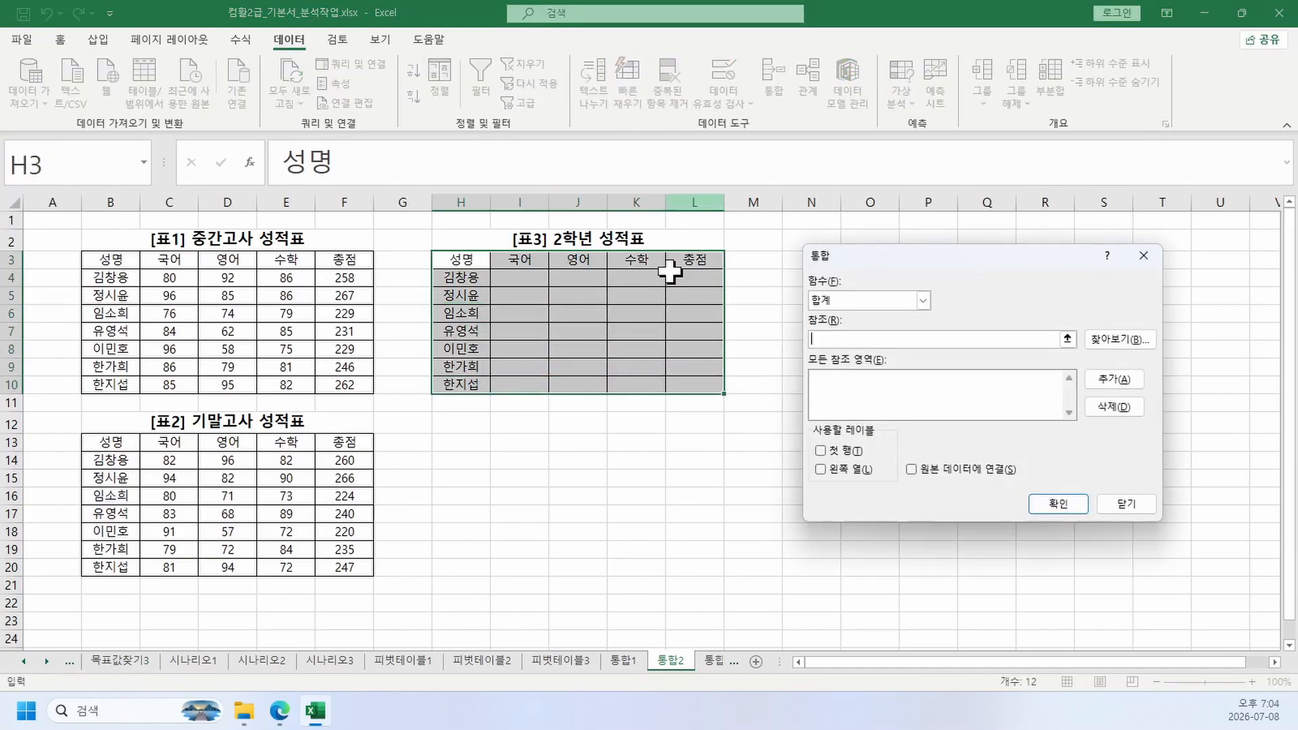
Step: Set the consolidation function to 평균 and pick the [표1] range B3:F10 as the reference
left_click_drag(838, 262, 797, 172)
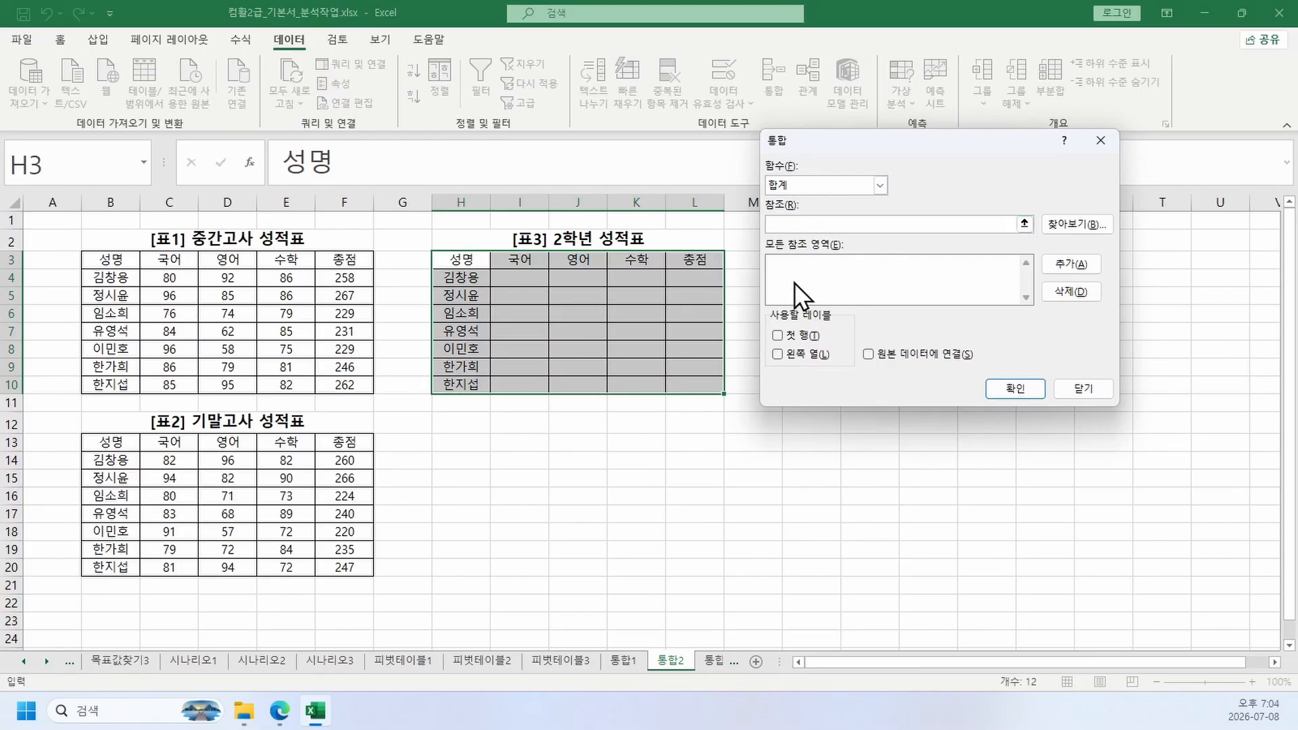
left_click(801, 188)
left_click(803, 228)
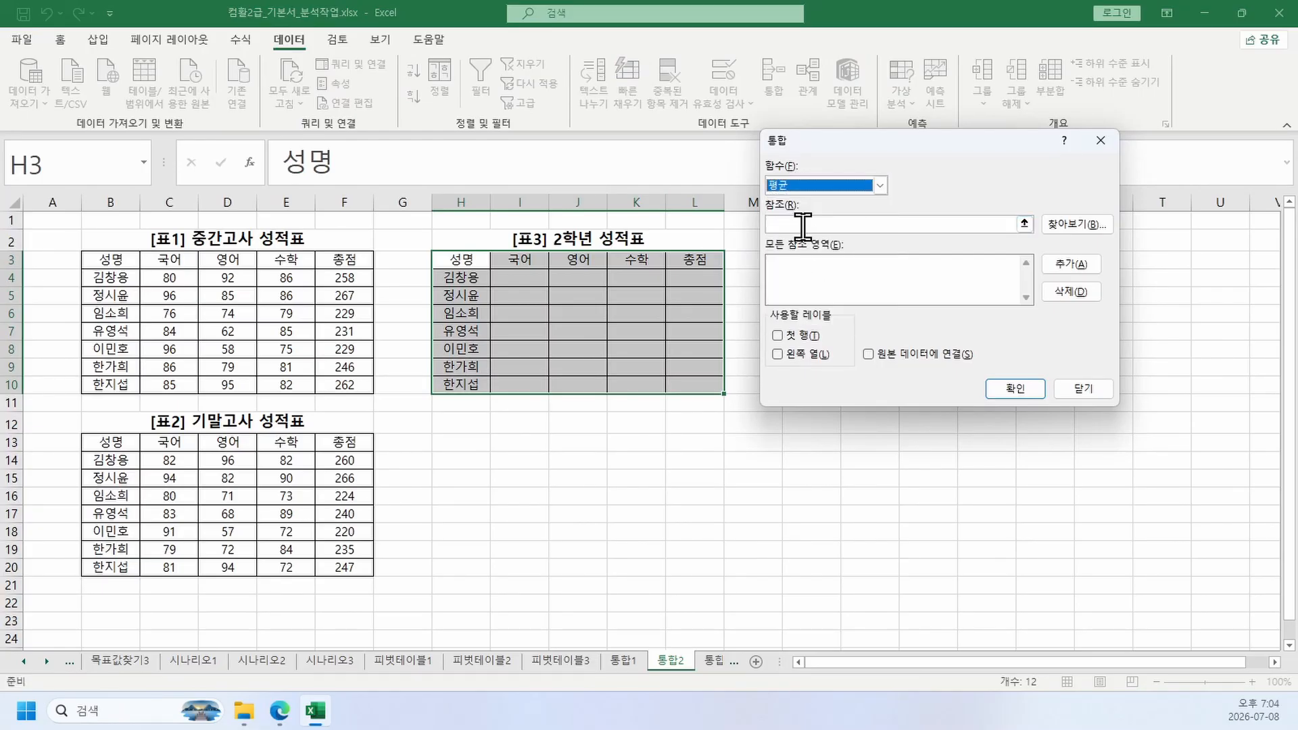
left_click(803, 225)
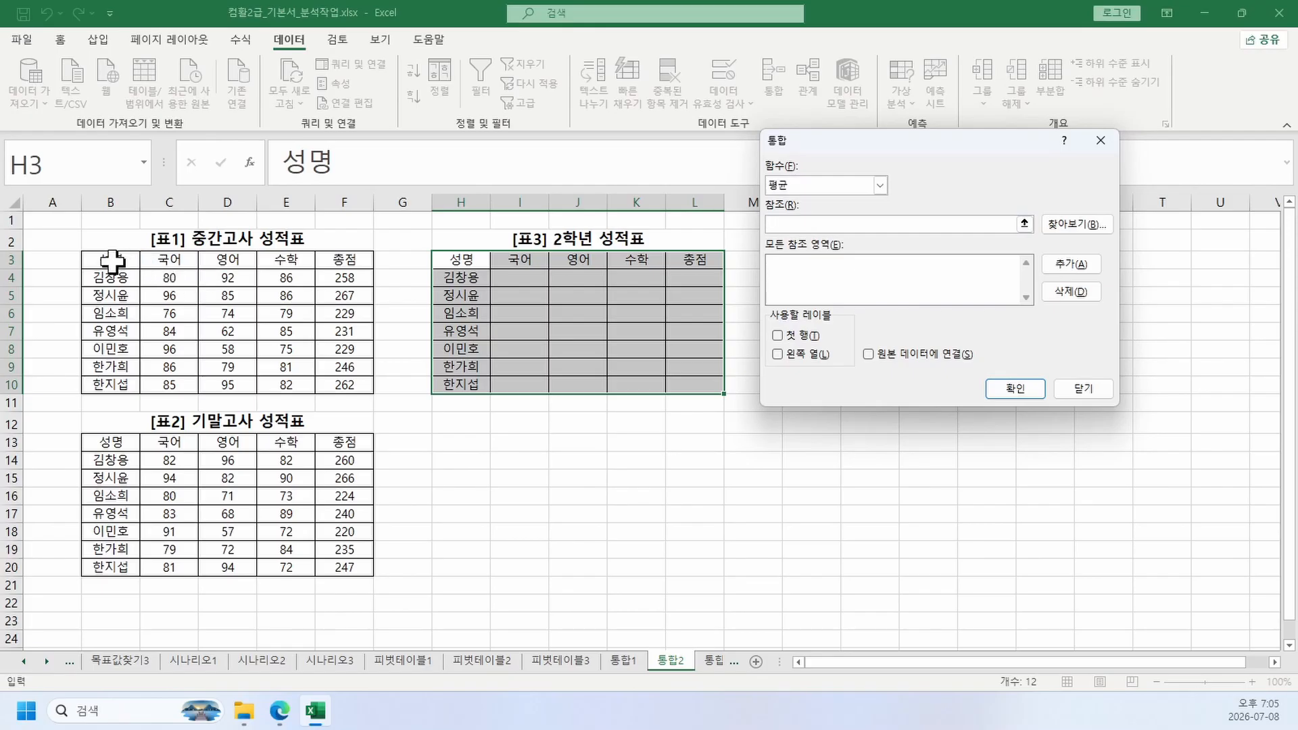
left_click_drag(111, 260, 338, 382)
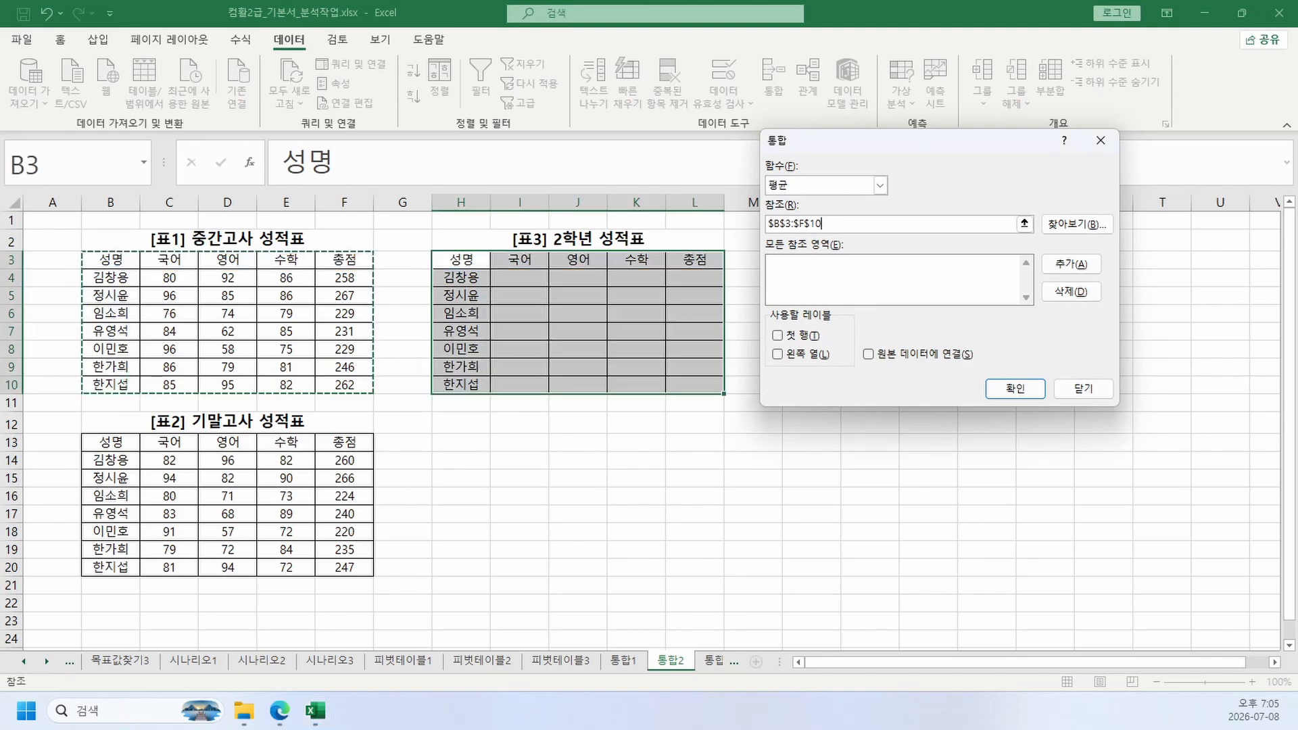
Step: Switch to the PDF in Edge and read the solution steps for the 출제유형 2 consolidation
left_click(284, 649)
key("super+Up")
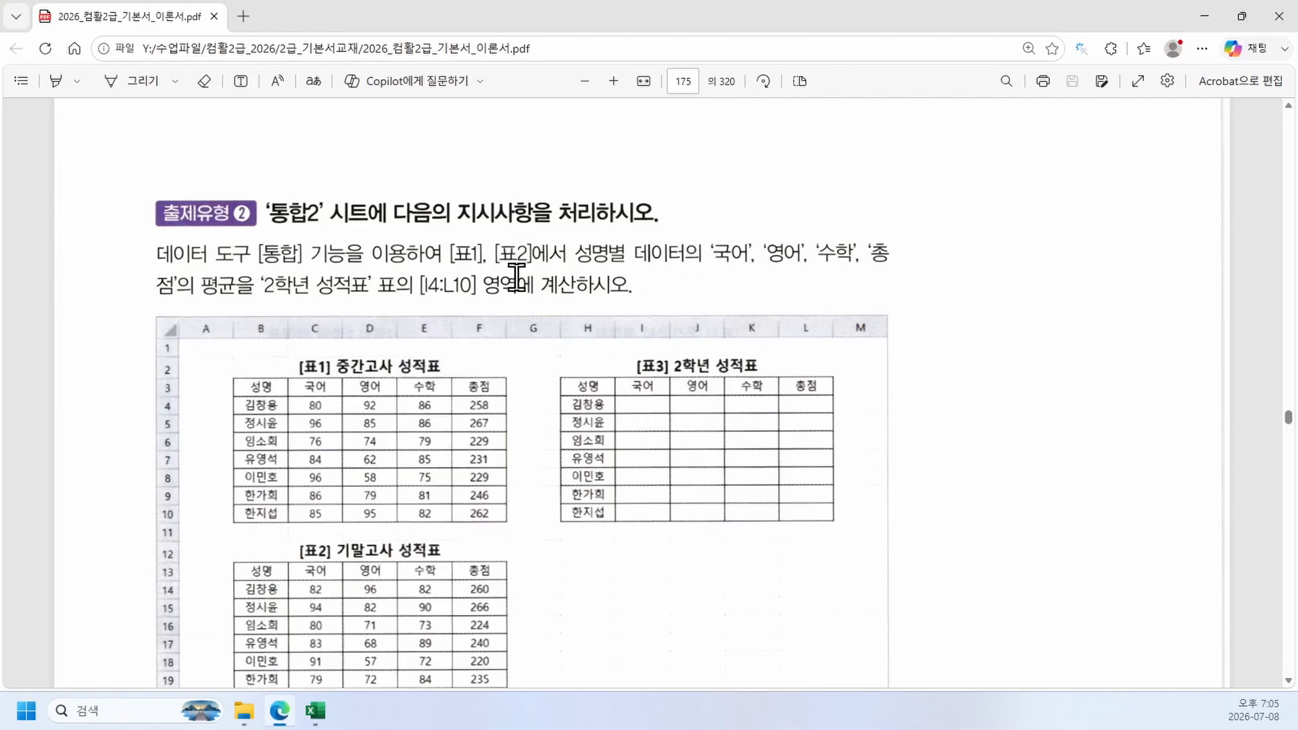
scroll(434, 247, "down", 4)
scroll(437, 264, "down", 6)
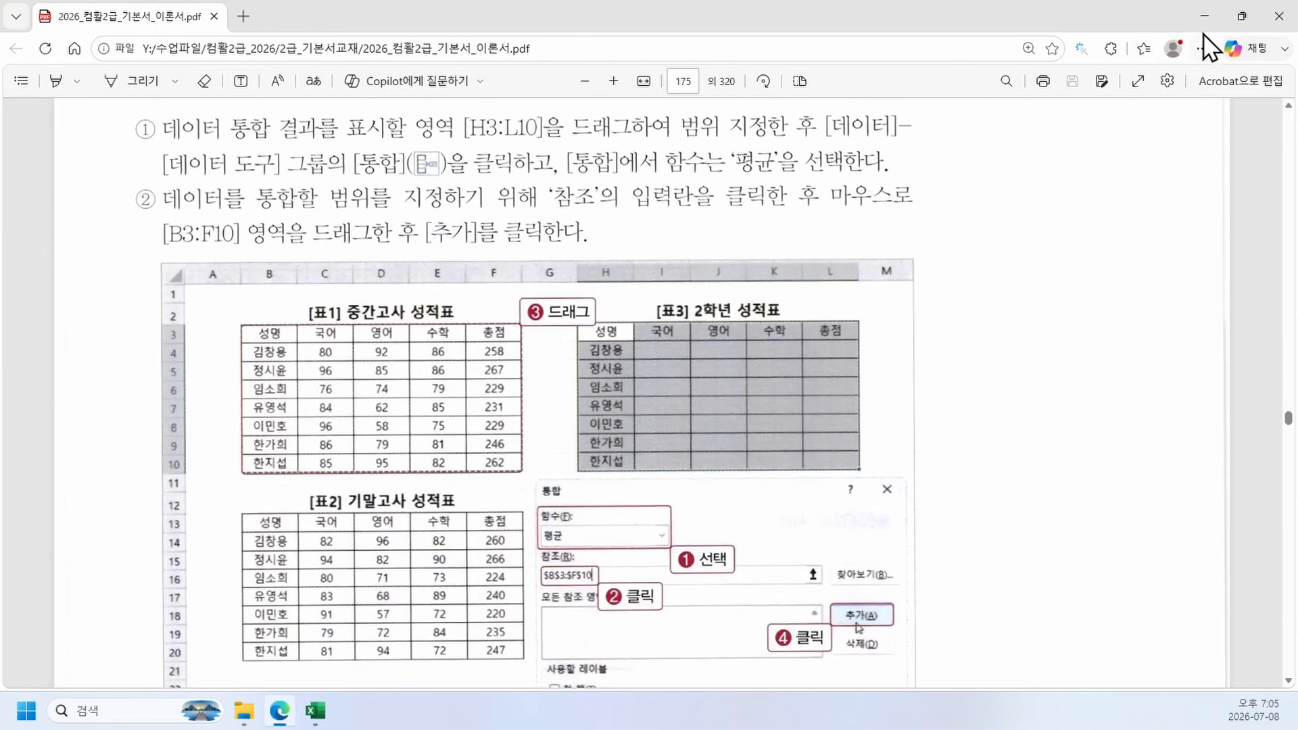
Step: Return to the Excel workbook and add B3:F10 and the [표2] range B13:E20 to the consolidation's reference list
left_click(1203, 16)
left_click(1071, 264)
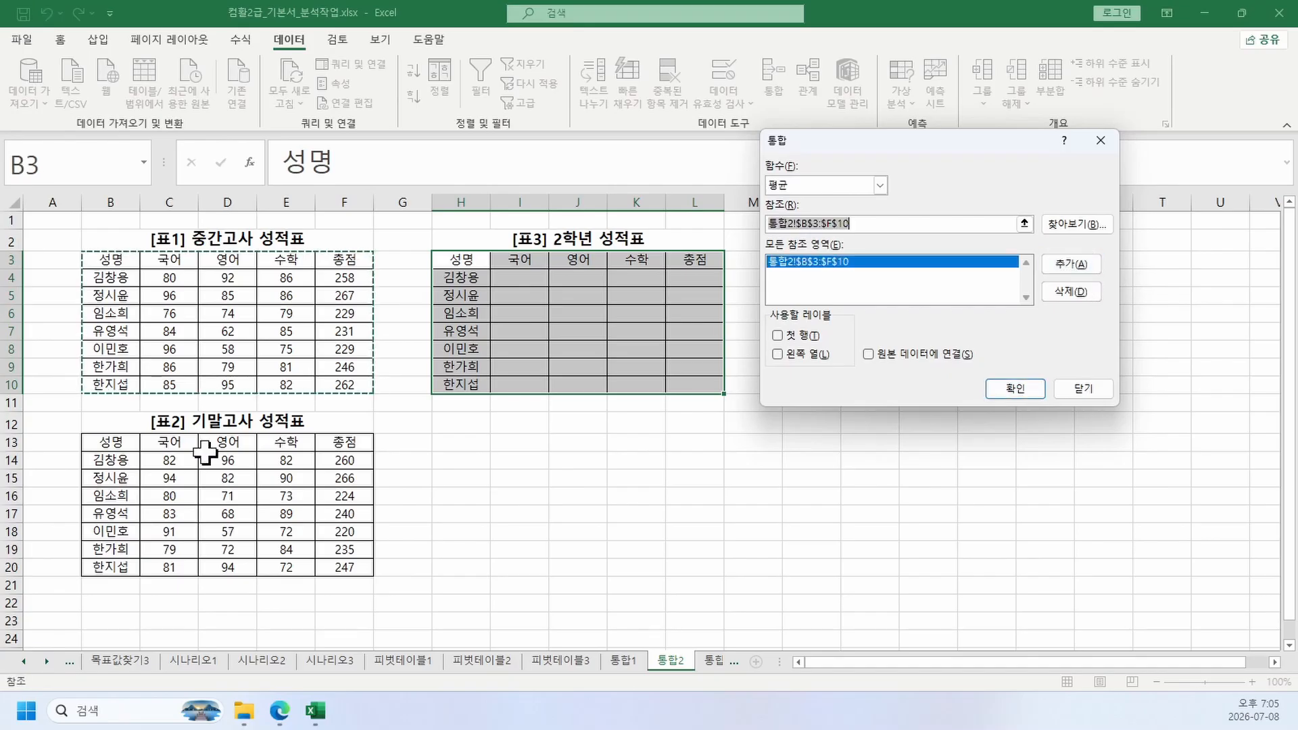
left_click_drag(101, 443, 297, 569)
left_click(1057, 262)
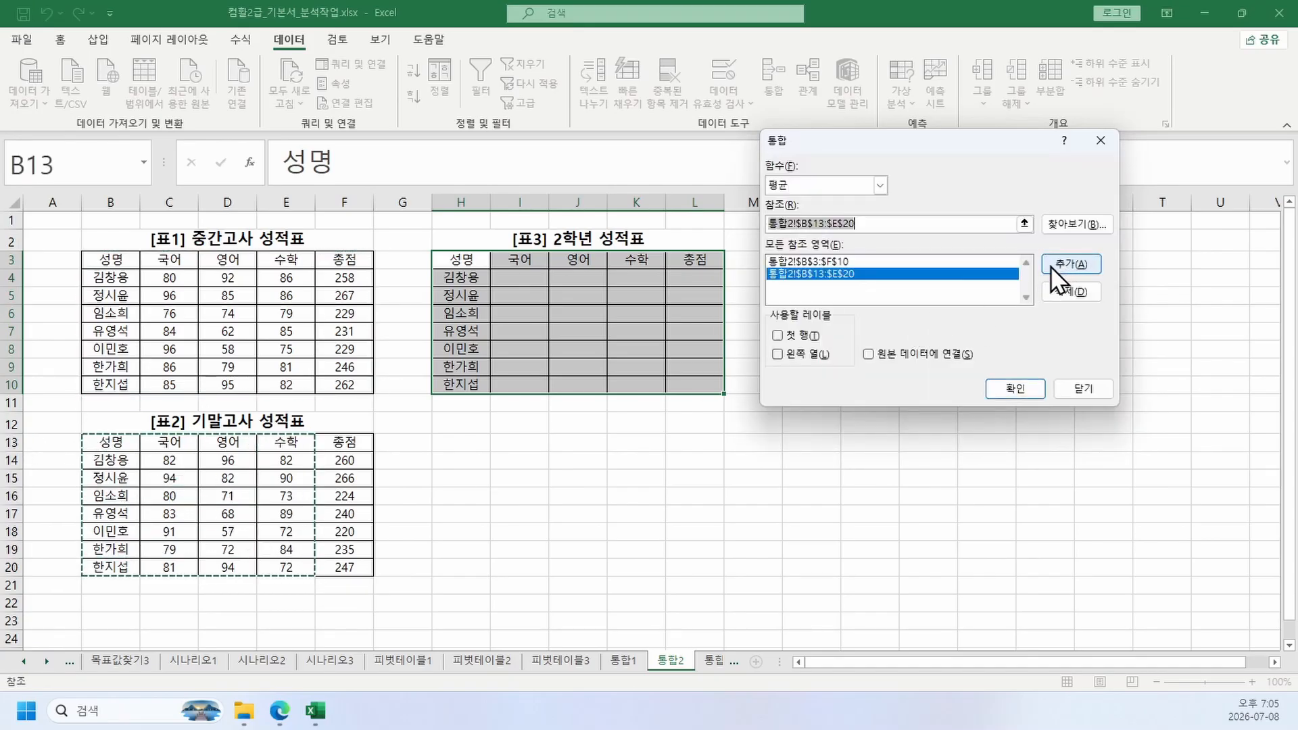
Step: Enable the 첫 행 and 왼쪽 열 labels and run the consolidation into the [표3] 2학년 성적표 table
left_click(803, 335)
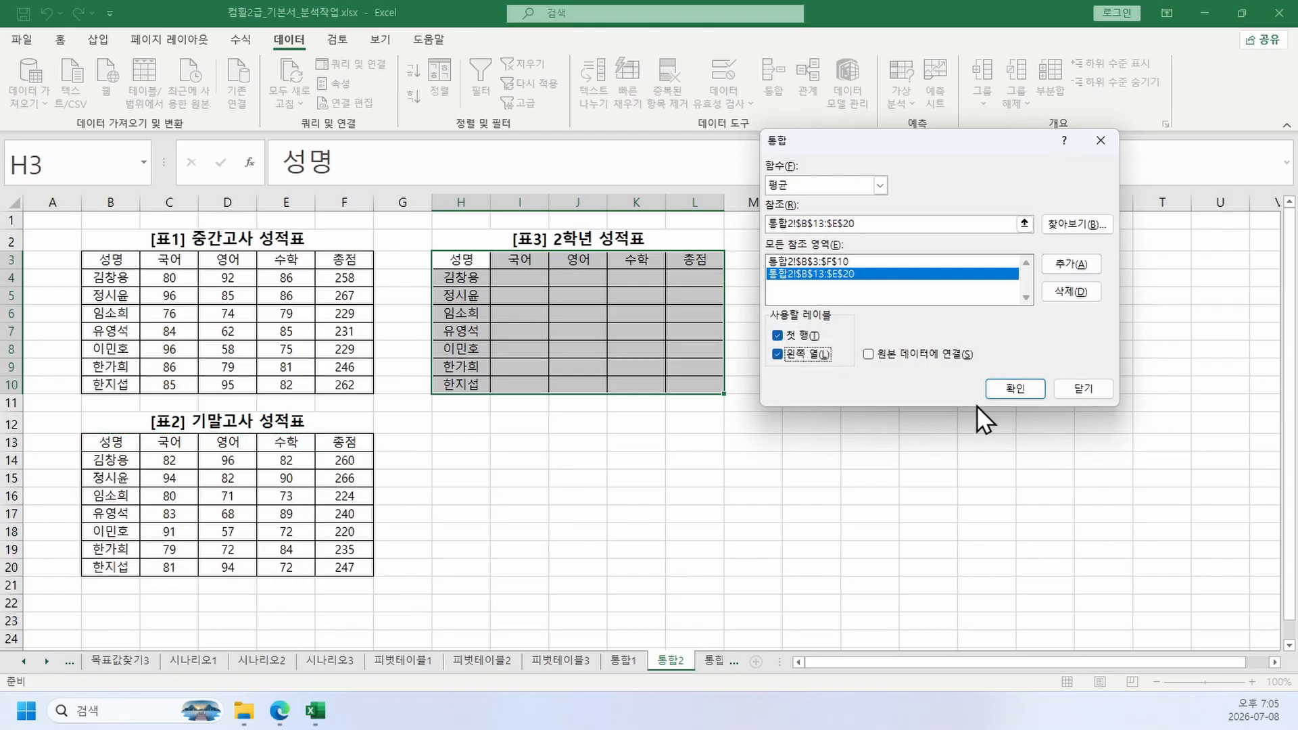
left_click(1007, 391)
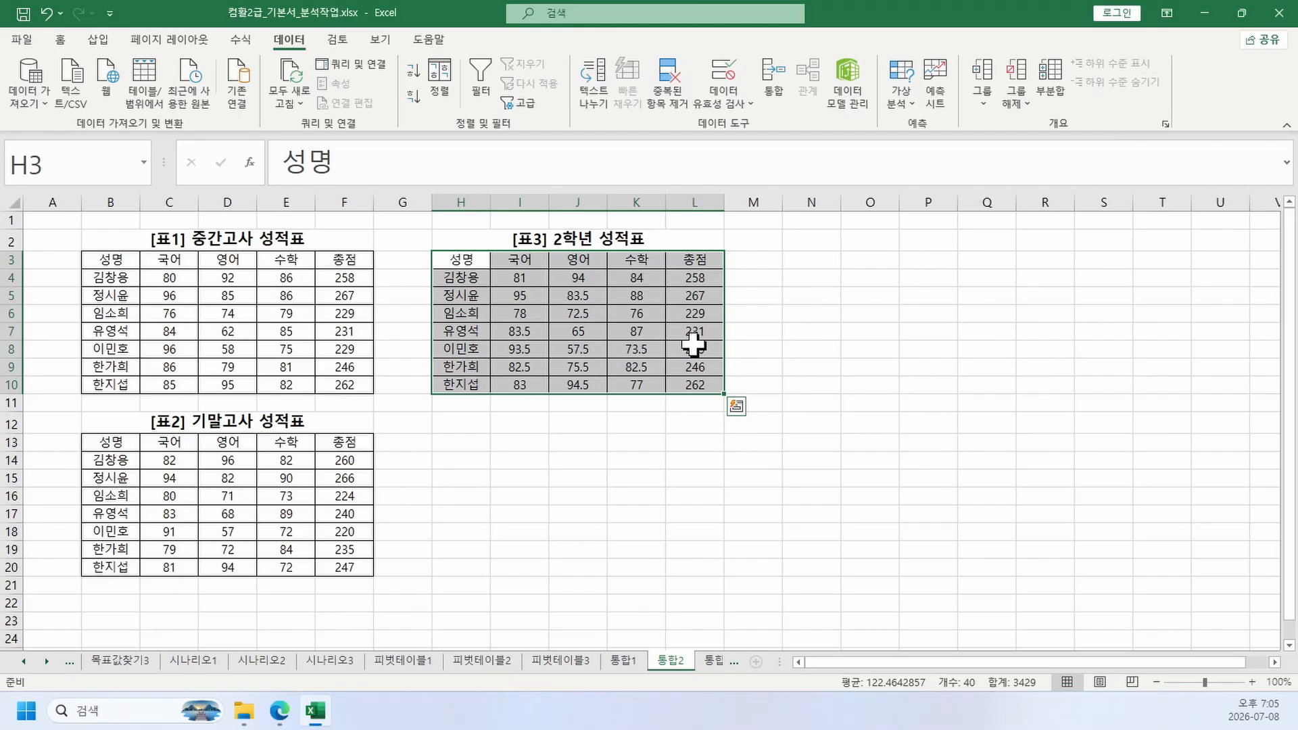
Step: Compare the consolidated [표3] averages with the names and scores in [표1]
left_click(639, 365)
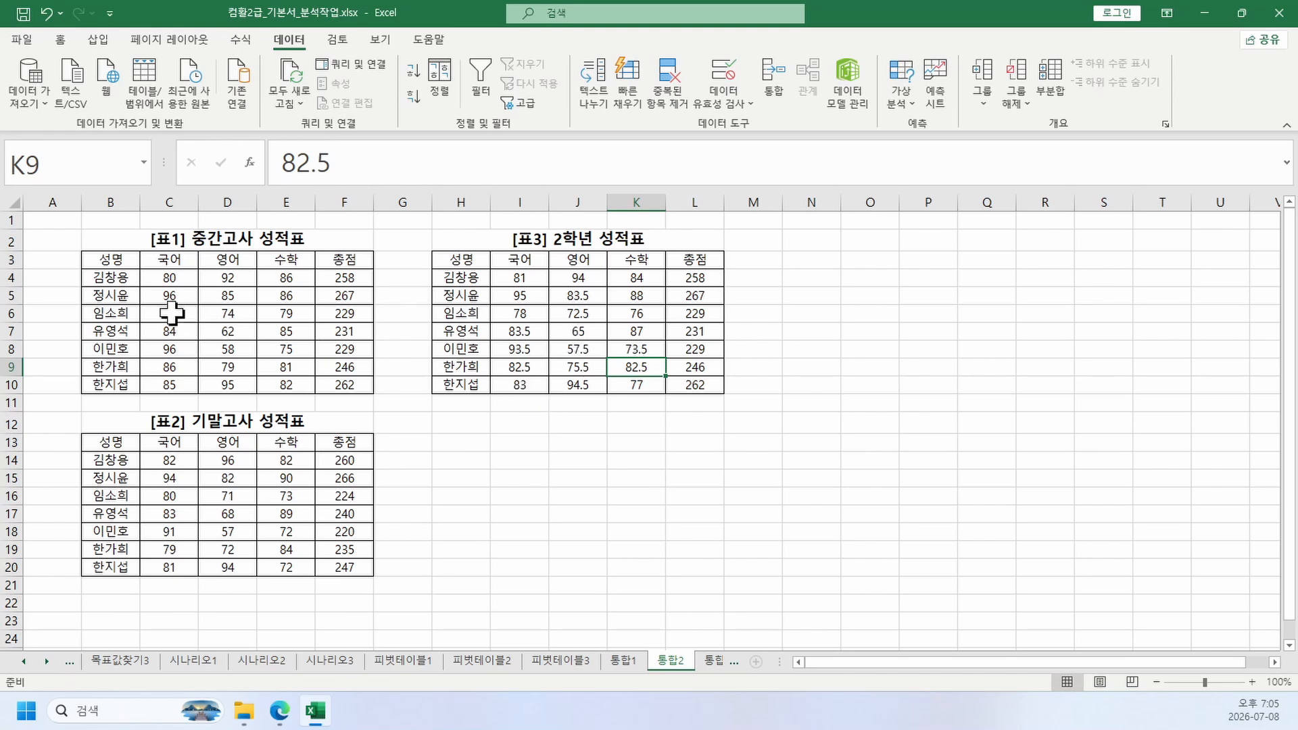
left_click_drag(107, 284, 102, 373)
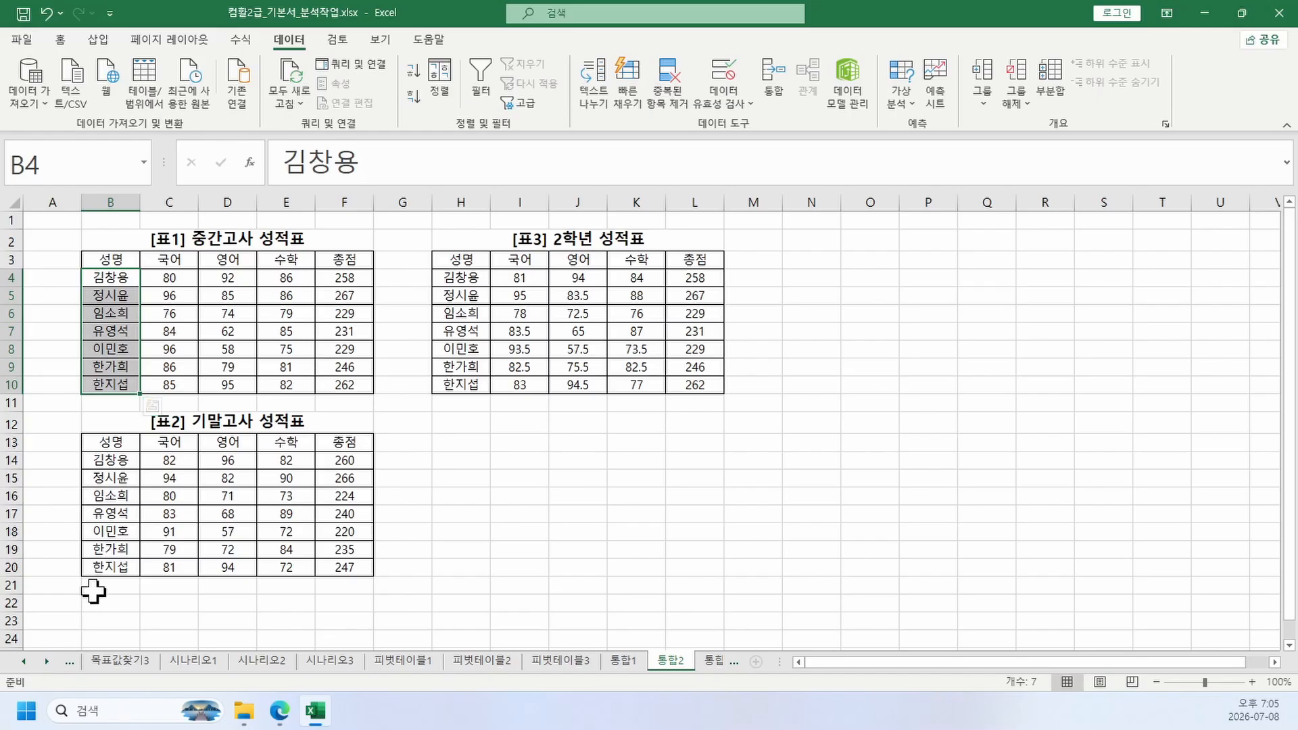
left_click_drag(159, 275, 373, 390)
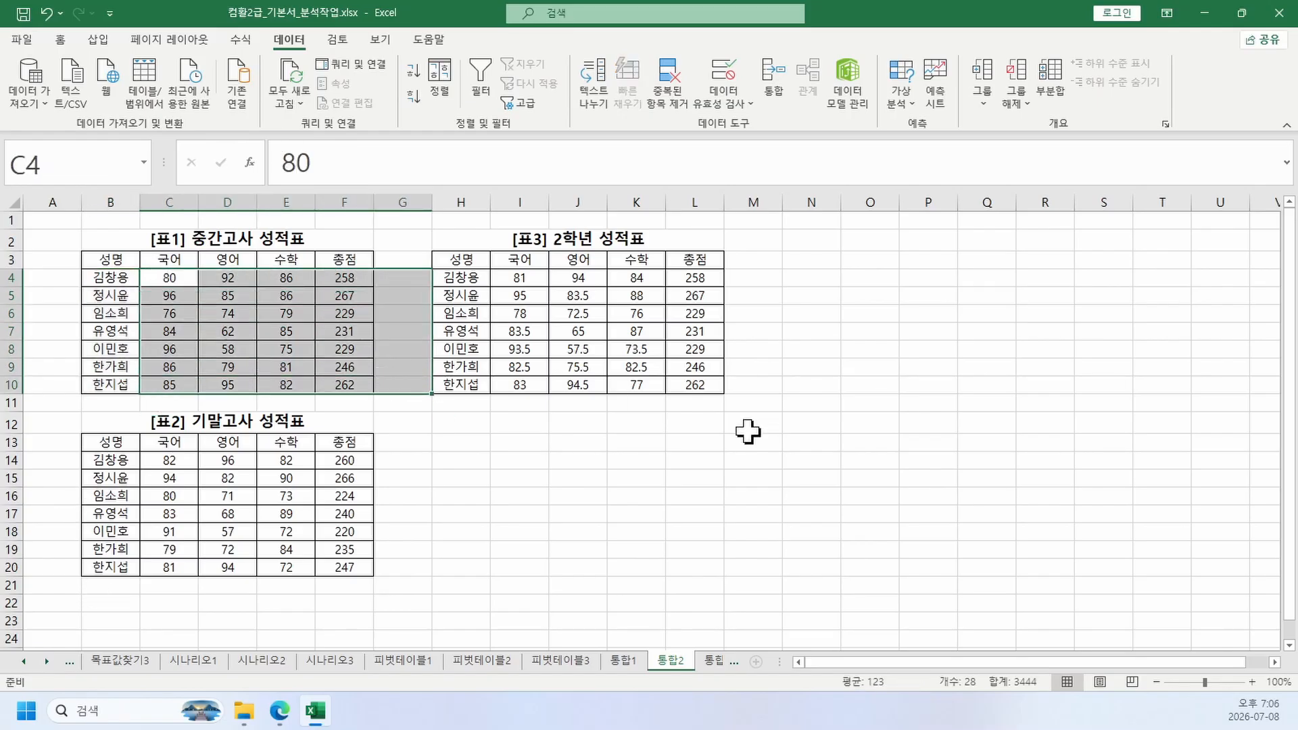
Step: Clear the consolidated scores from [표3], deleting the contents of I4:N14 while keeping the headings and names
left_click(753, 424)
left_click_drag(519, 277, 816, 461)
key("Delete")
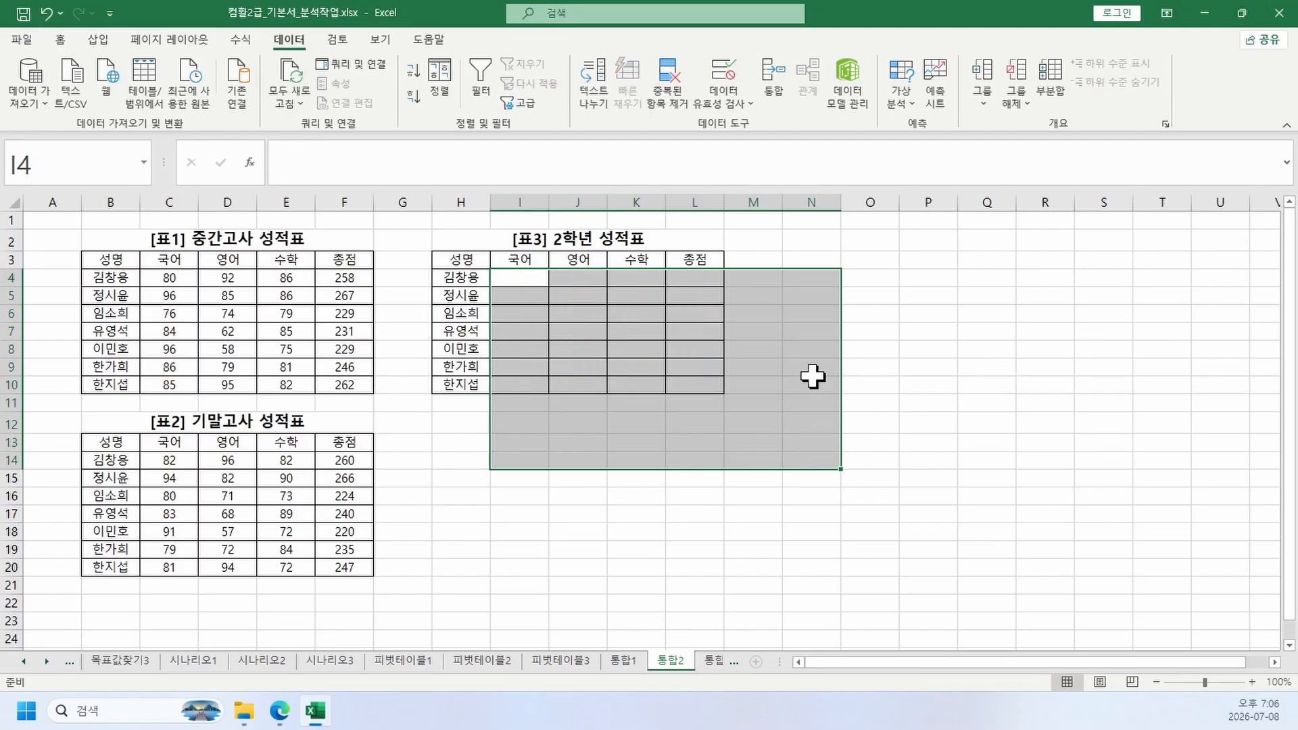
left_click(650, 380)
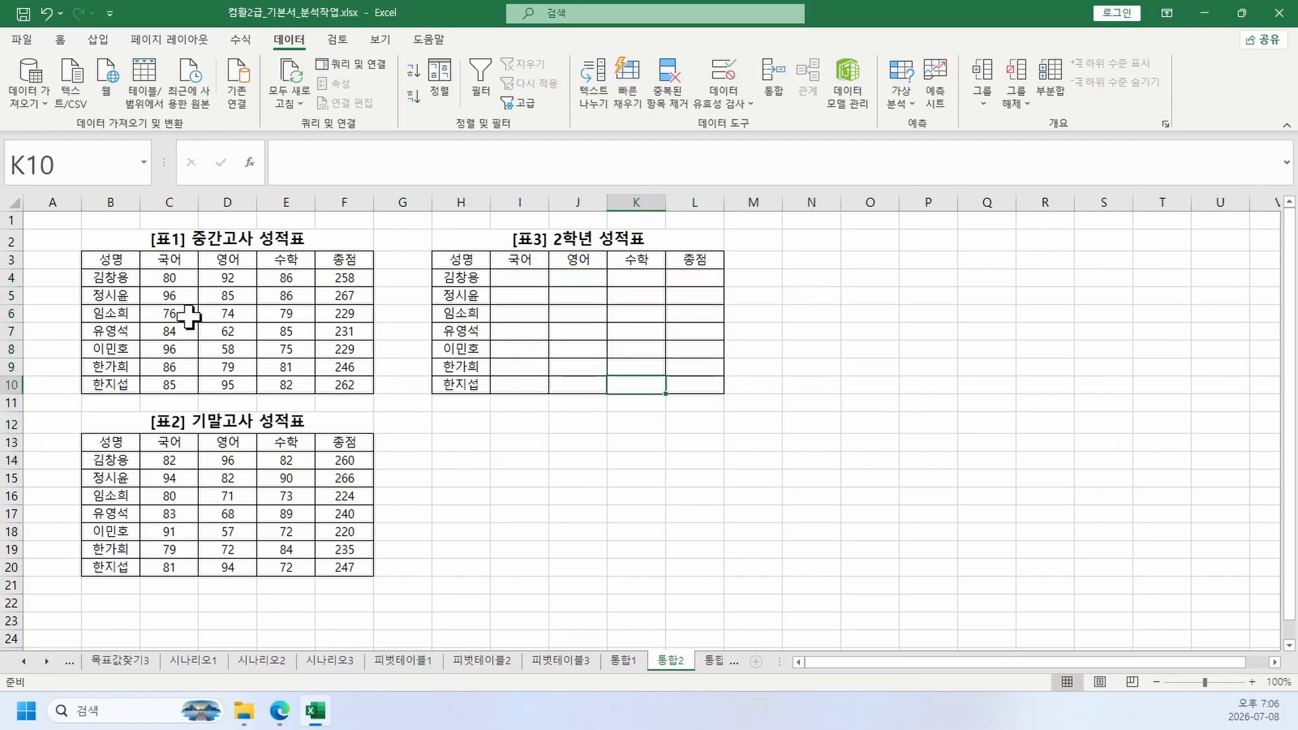
Step: Sort the [표1] 중간고사 성적표 rows by 성명 in ascending order
left_click(222, 297)
left_click(213, 501)
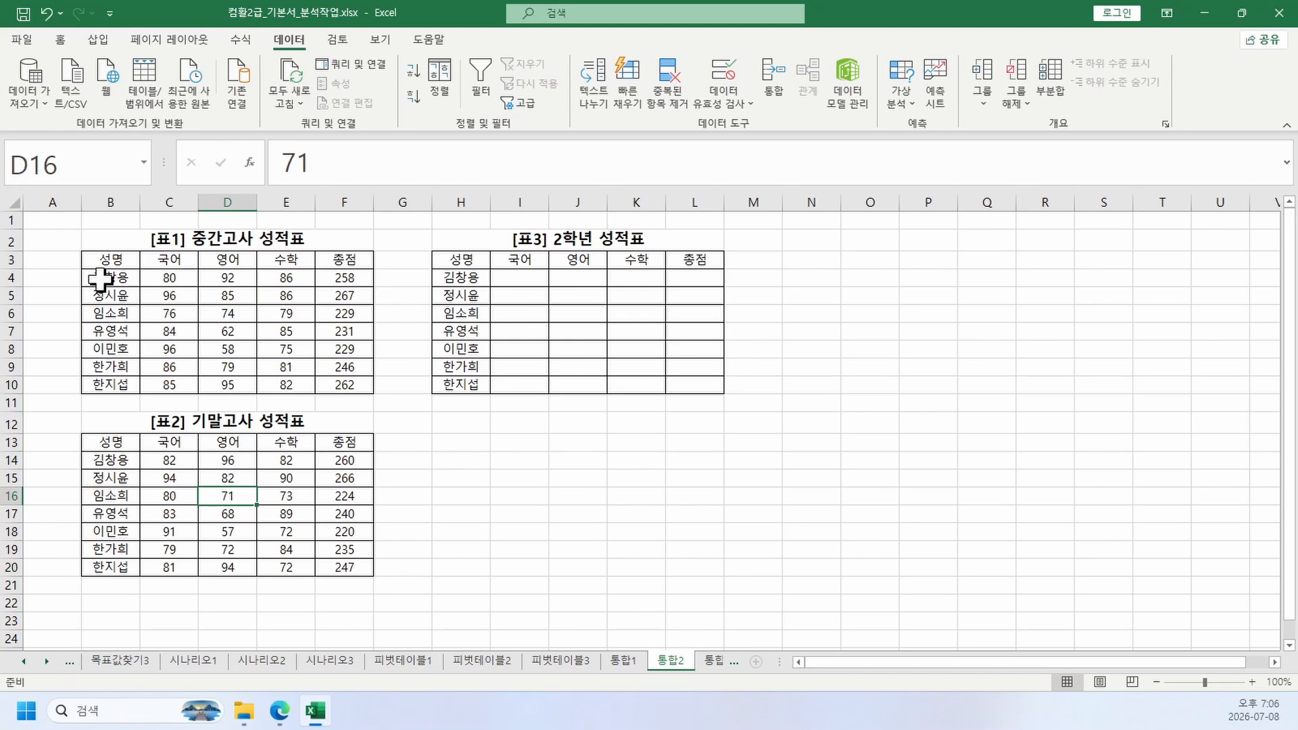
left_click(161, 312)
left_click_drag(110, 259, 348, 385)
left_click(436, 88)
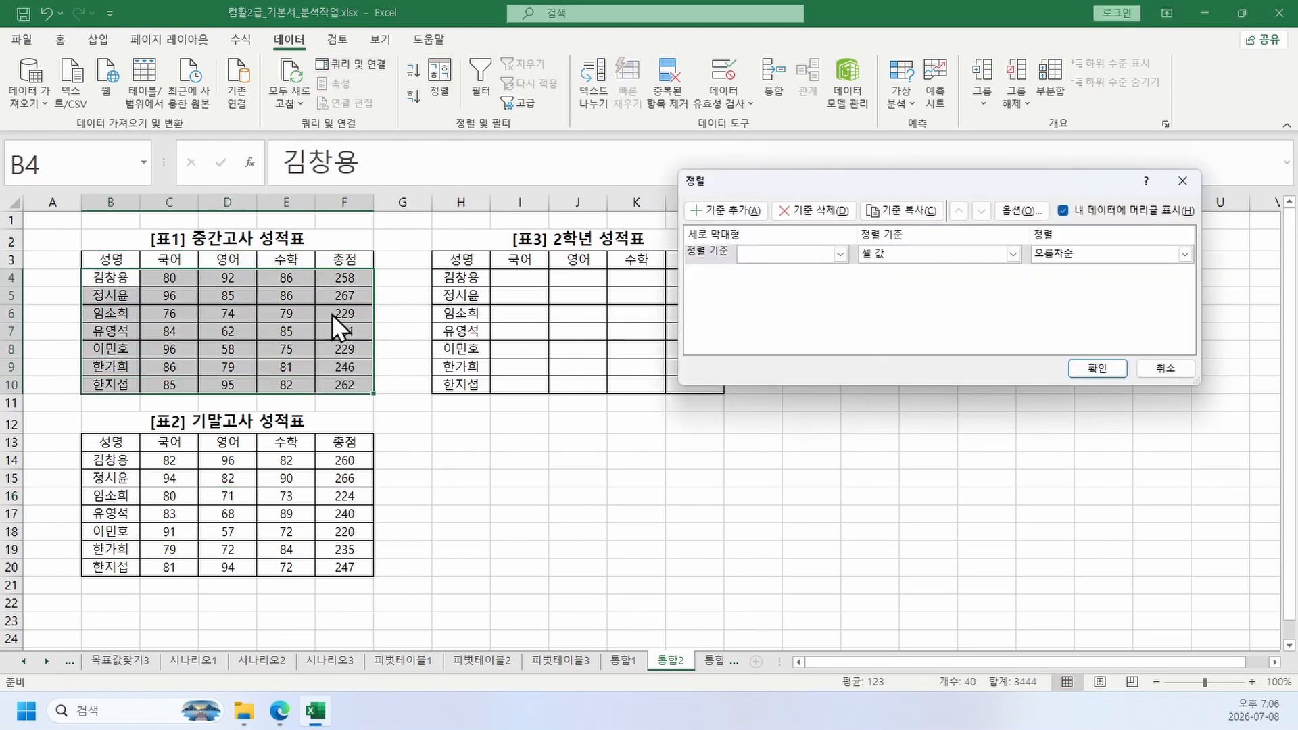
left_click(757, 254)
left_click(771, 271)
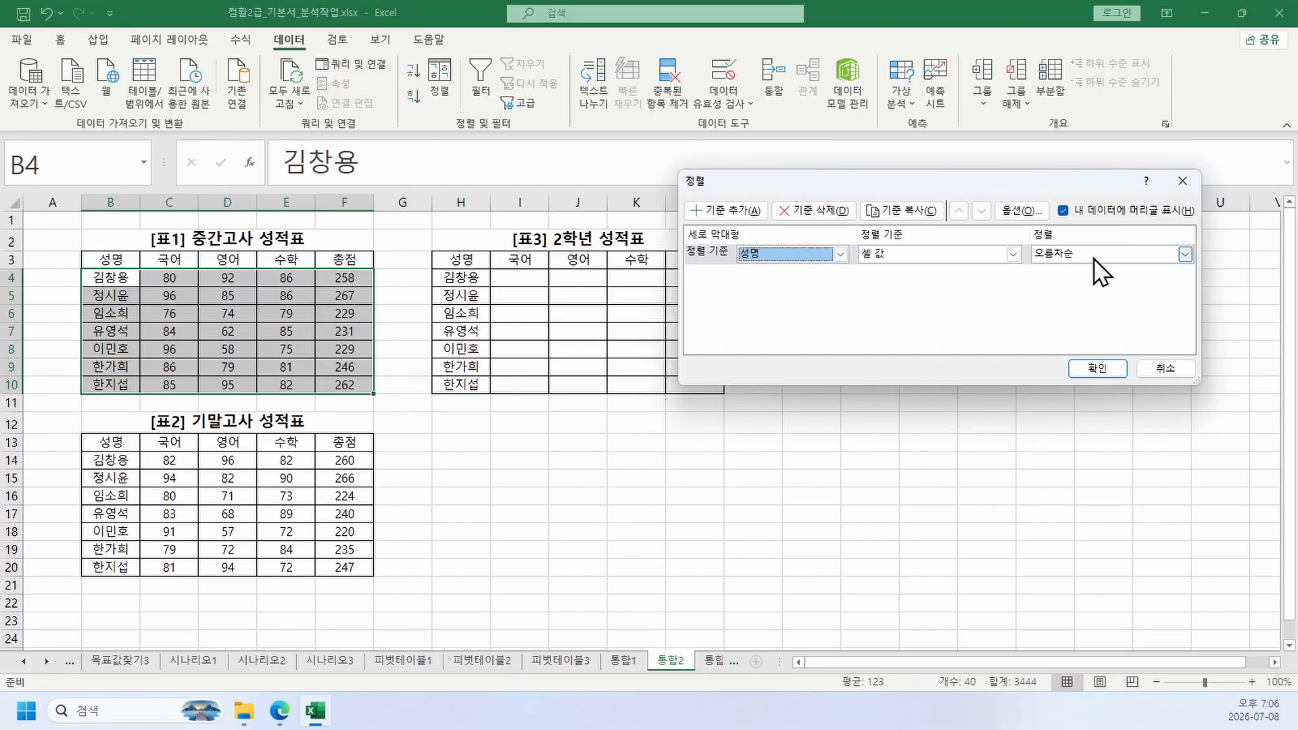
left_click(1096, 368)
Step: Sort the [표2] 기말고사 성적표 rows by 성명 in ascending order
left_click(286, 460)
left_click_drag(94, 446, 342, 568)
left_click(454, 97)
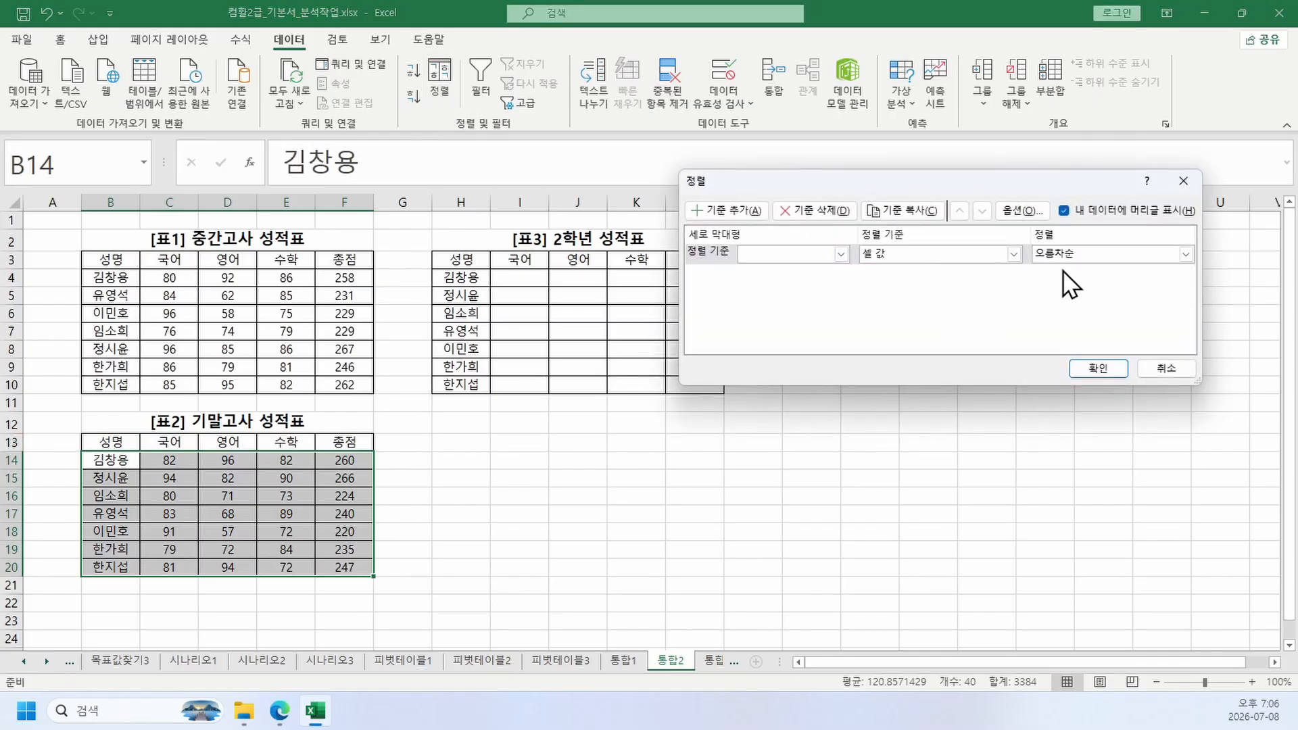
left_click(824, 261)
left_click(815, 269)
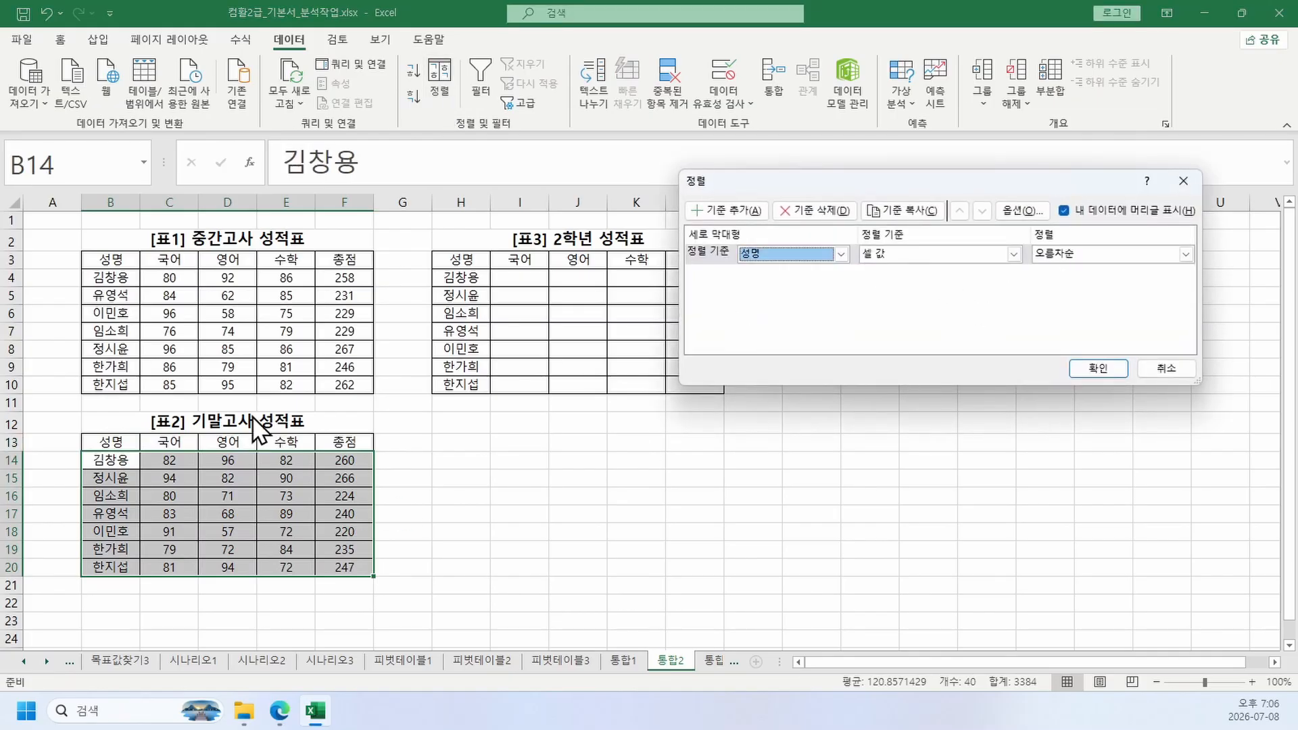
left_click(1097, 366)
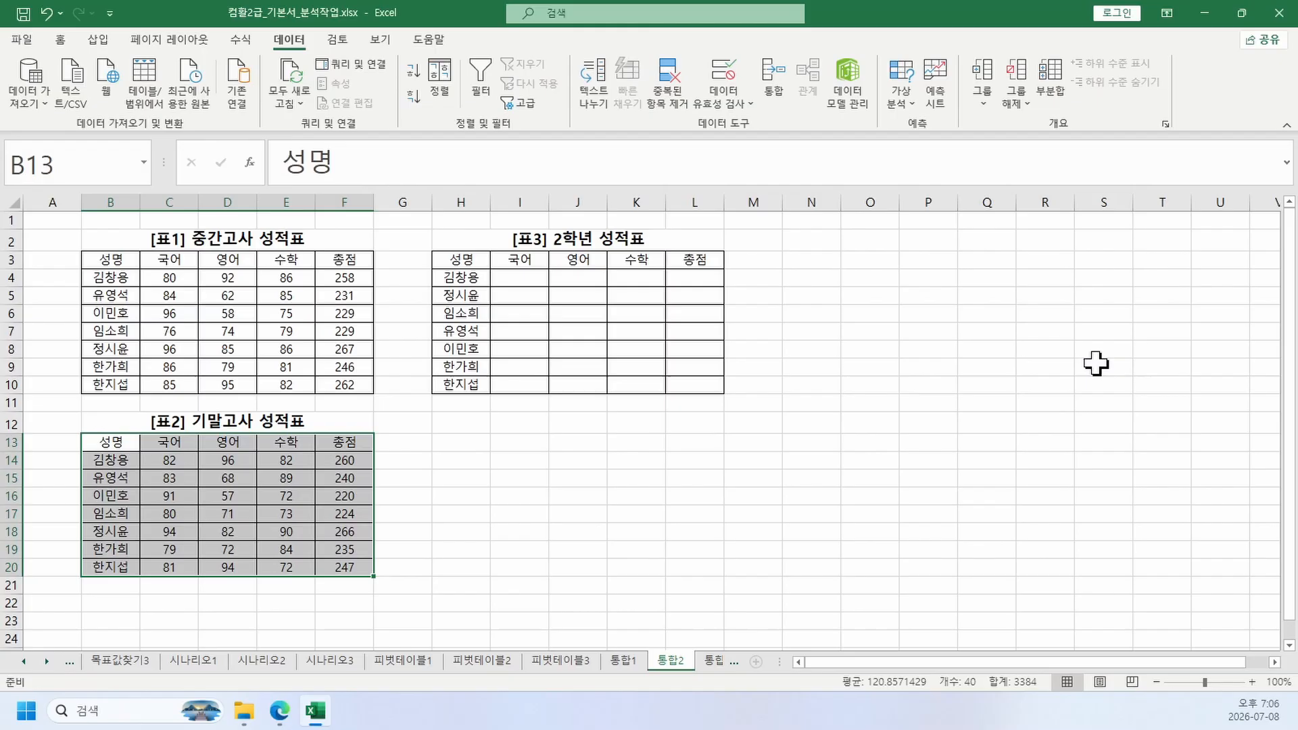
Step: Sort the empty [표3] 2학년 성적표 table by 성명 in ascending order
left_click(270, 401)
left_click(104, 292)
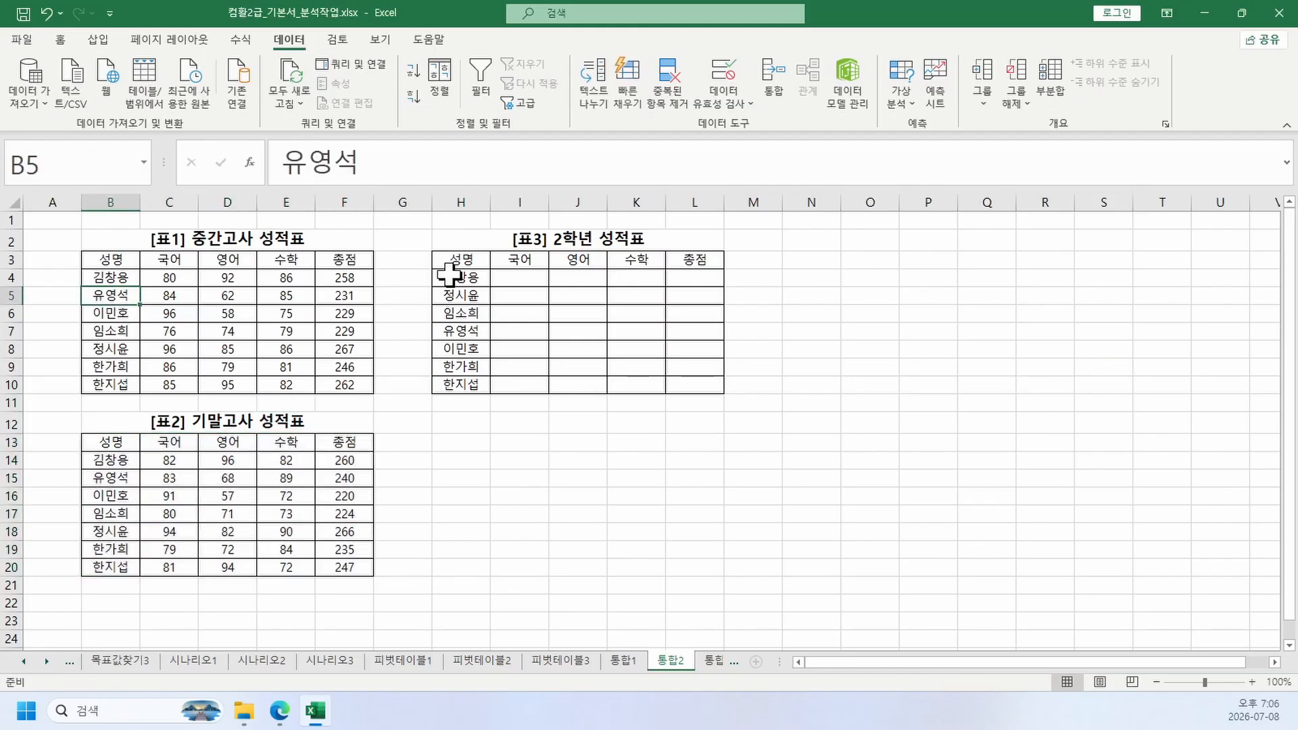
left_click_drag(449, 257, 712, 387)
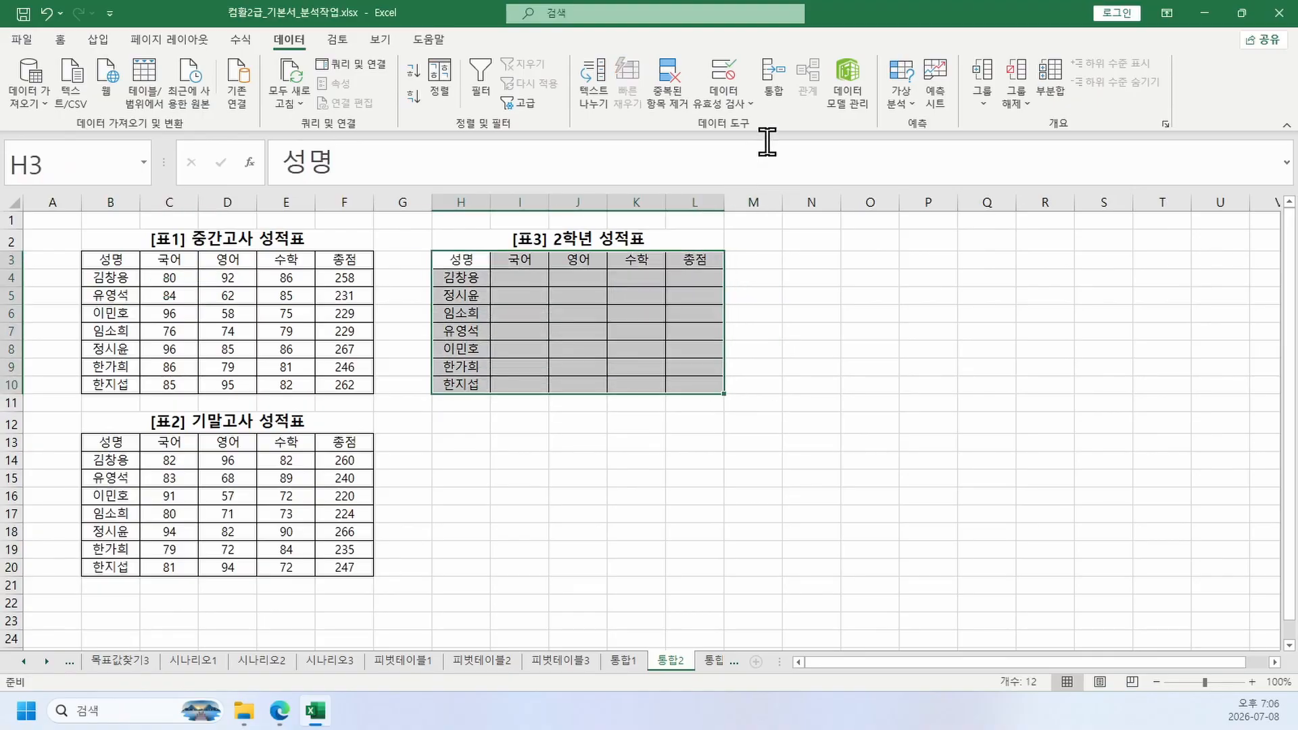
left_click(449, 83)
left_click(747, 254)
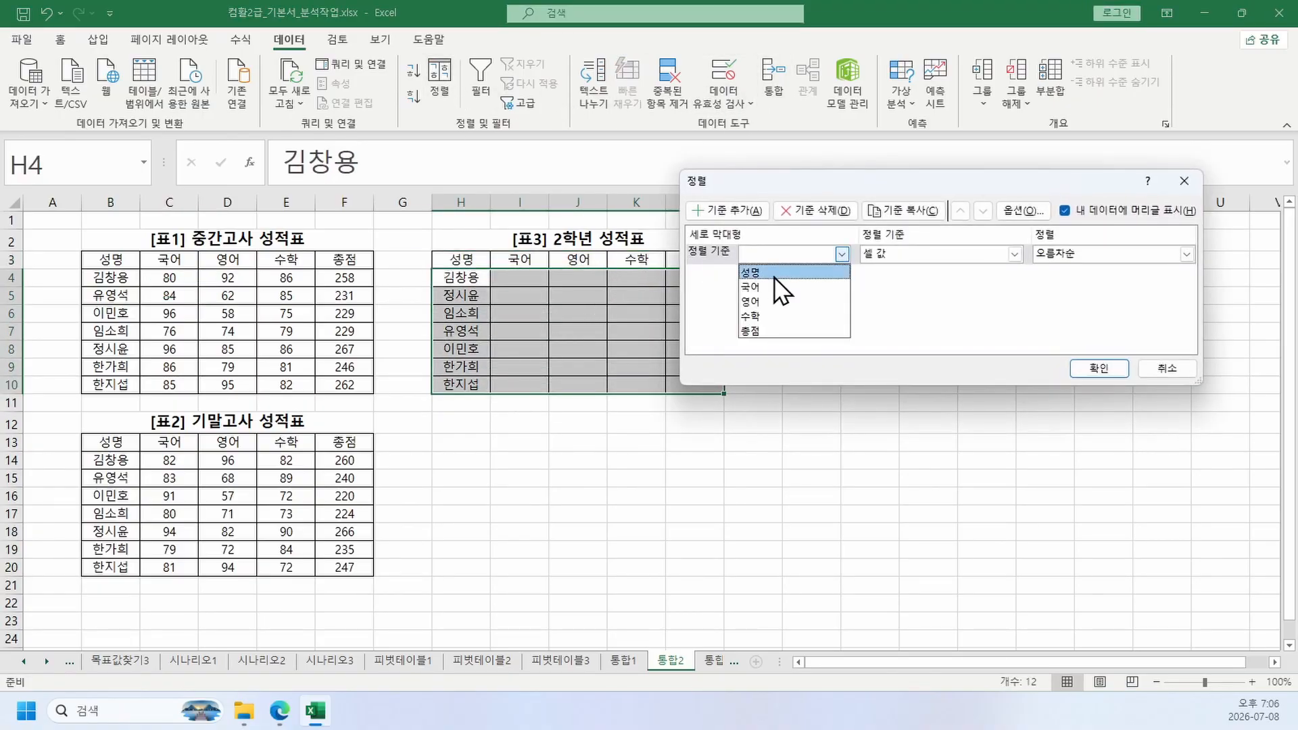
left_click(770, 270)
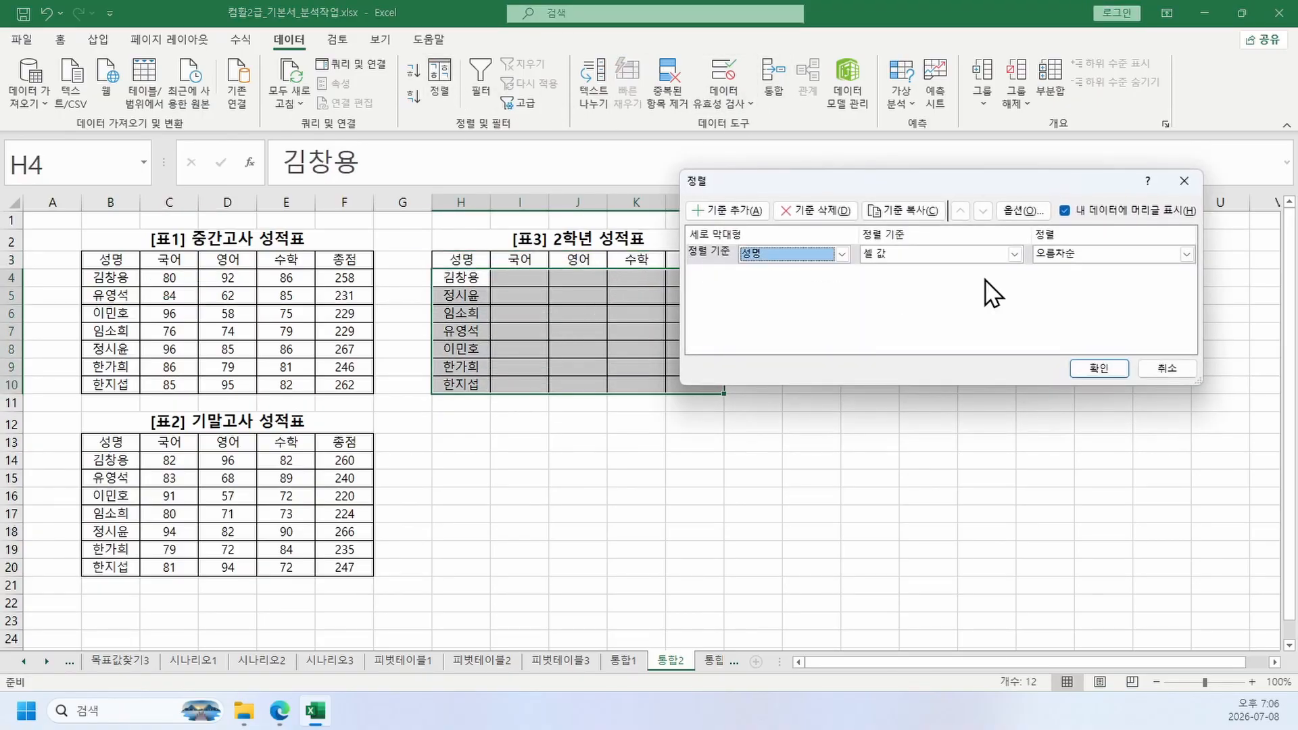
left_click(1080, 370)
Step: Compare the order of the student names in [표1], [표2] and [표3]
left_click(476, 495)
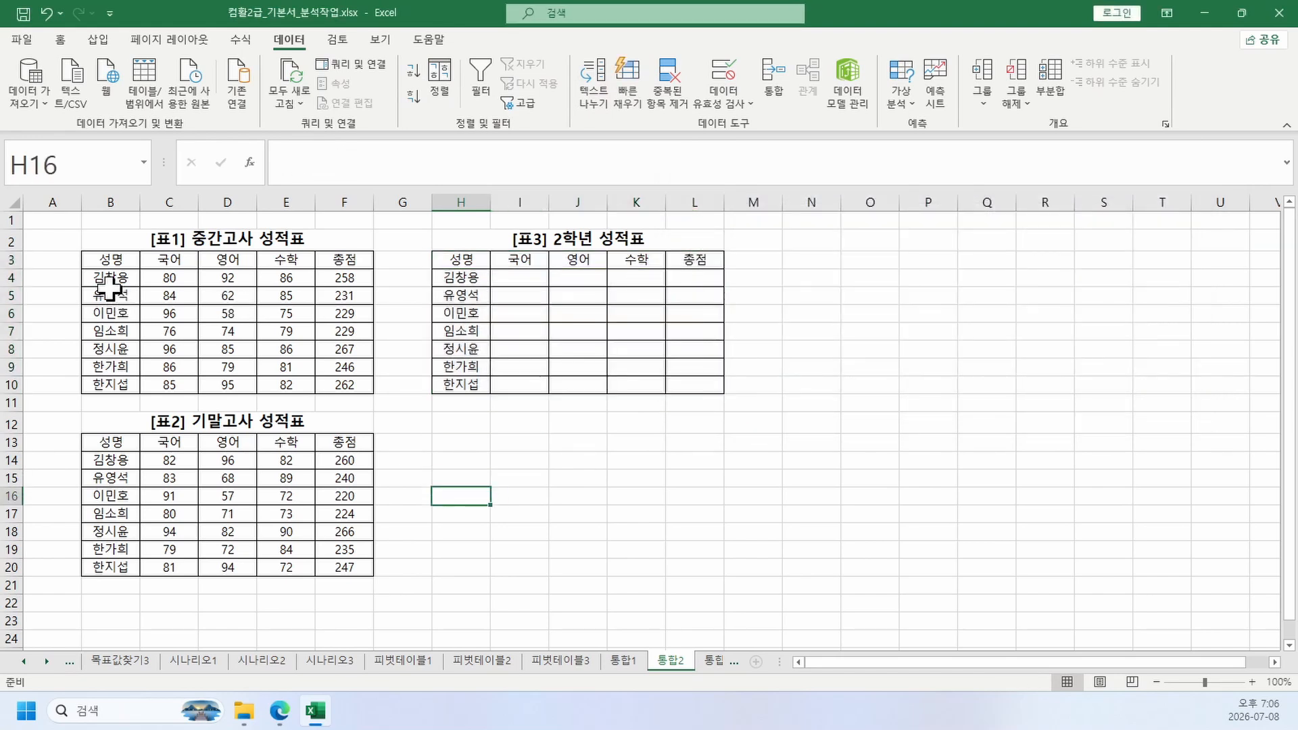
left_click_drag(109, 279, 112, 384)
left_click_drag(446, 277, 451, 383)
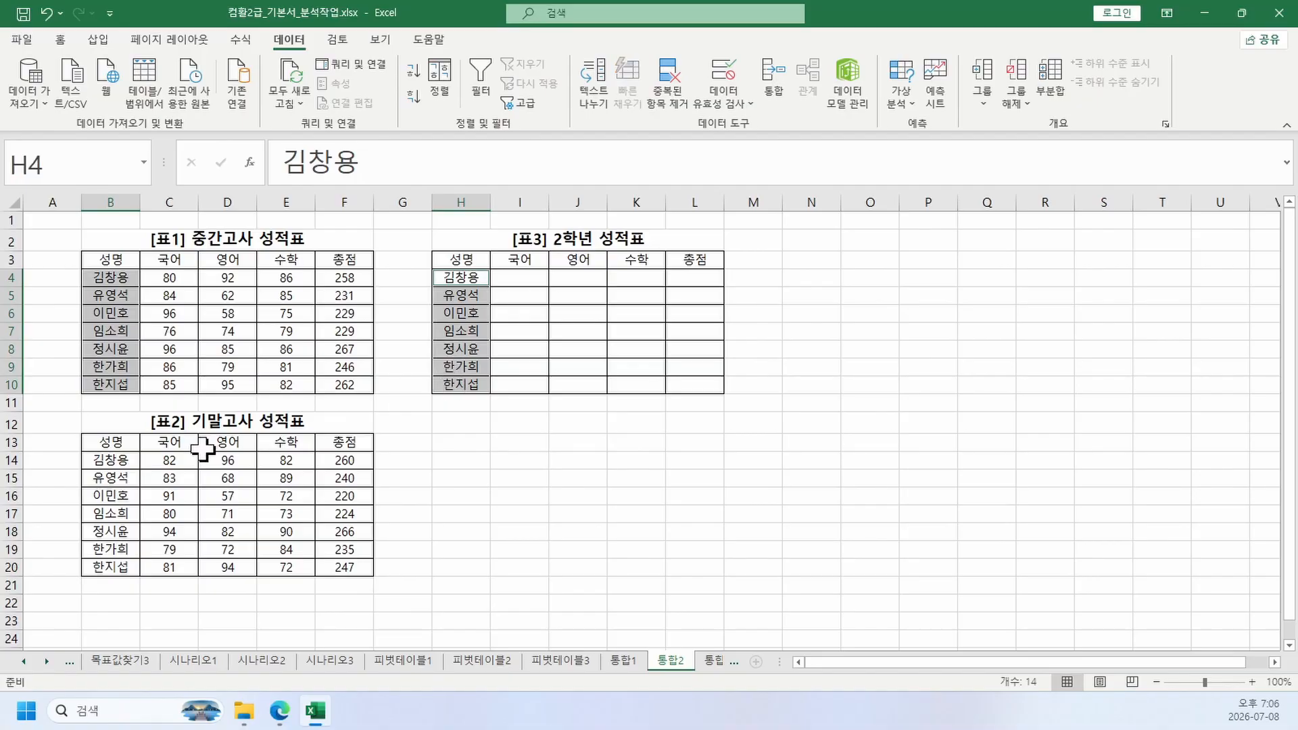
left_click_drag(110, 459, 112, 565)
left_click(578, 495)
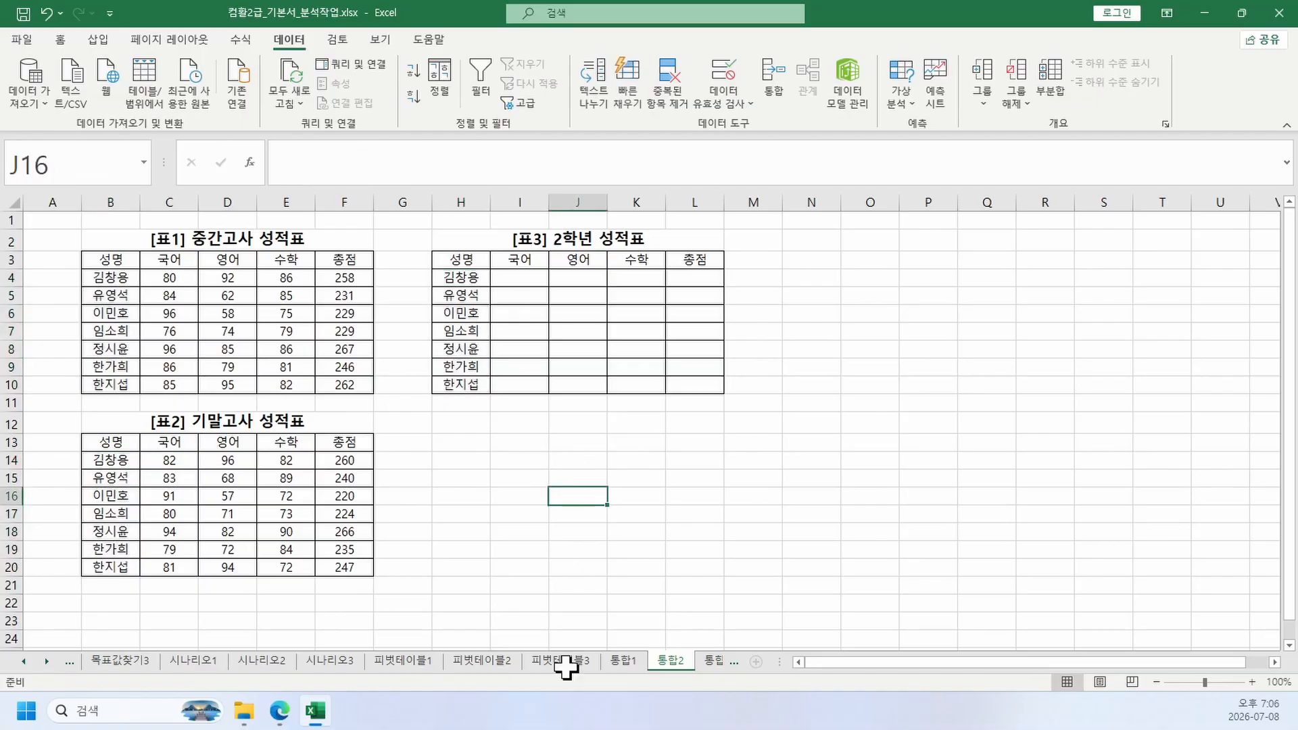
Step: Check the textbook PDF's Consolidate instructions on page 175 in the browser and return to the Excel workbook
left_click(280, 710)
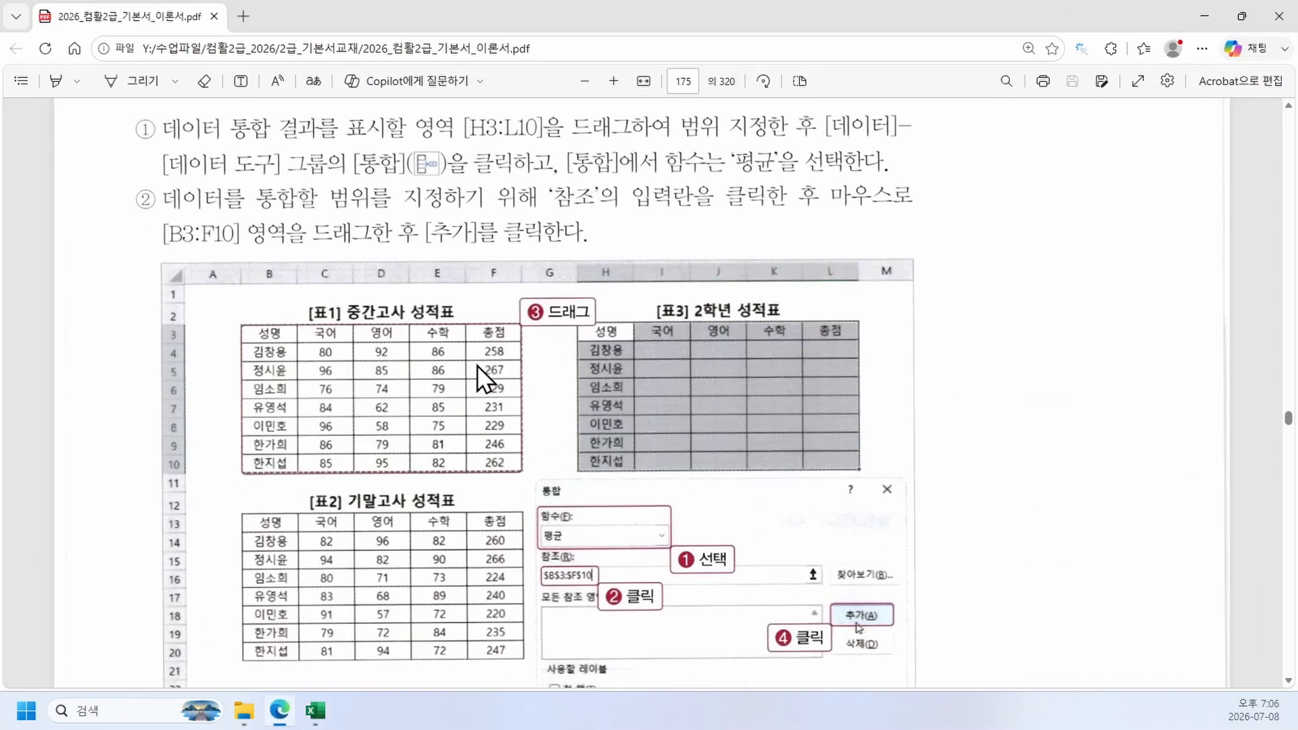
scroll(560, 247, "up", 1)
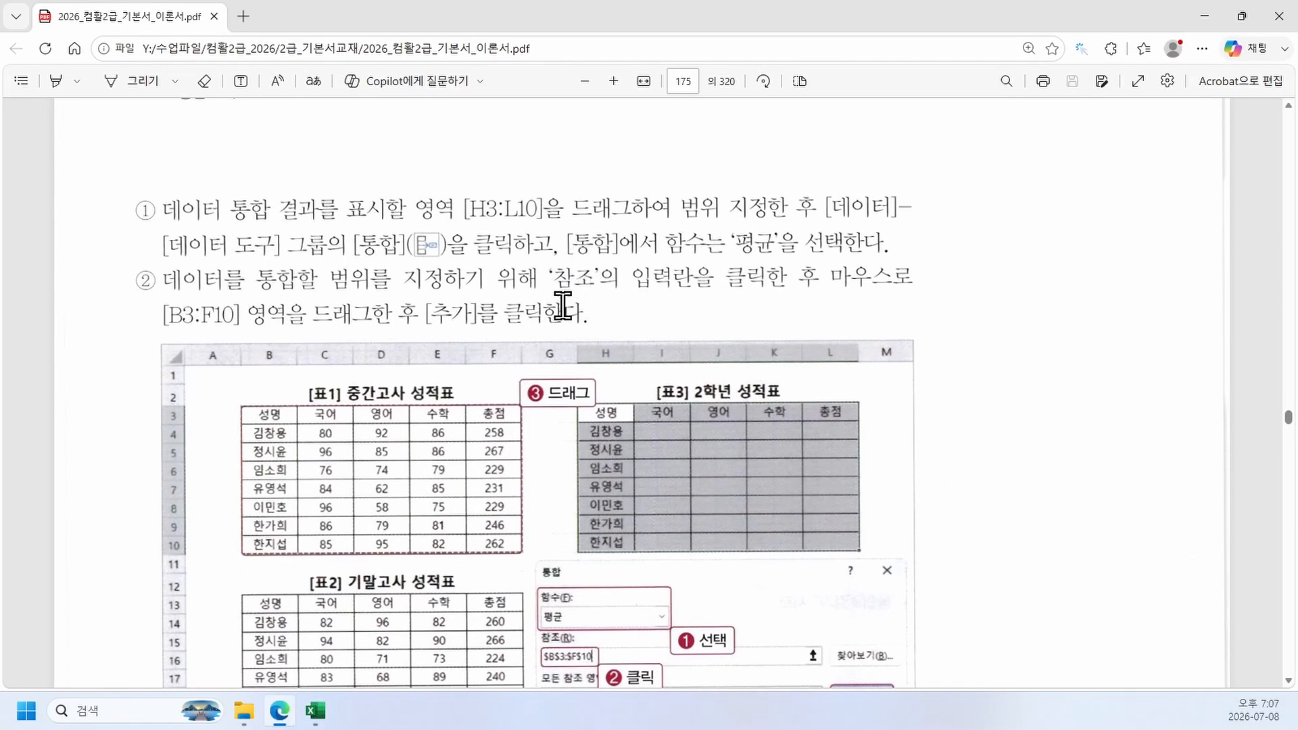
scroll(489, 329, "down", 1)
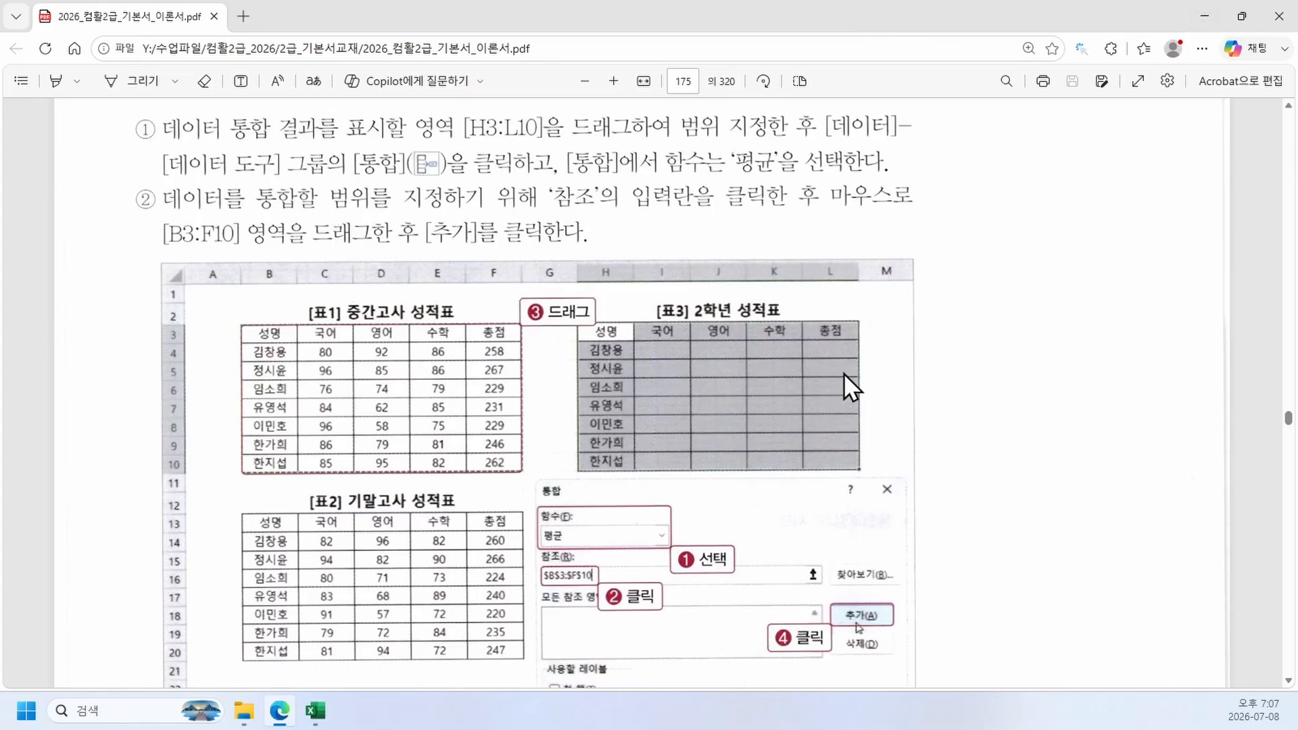
left_click(1203, 11)
left_click(575, 466)
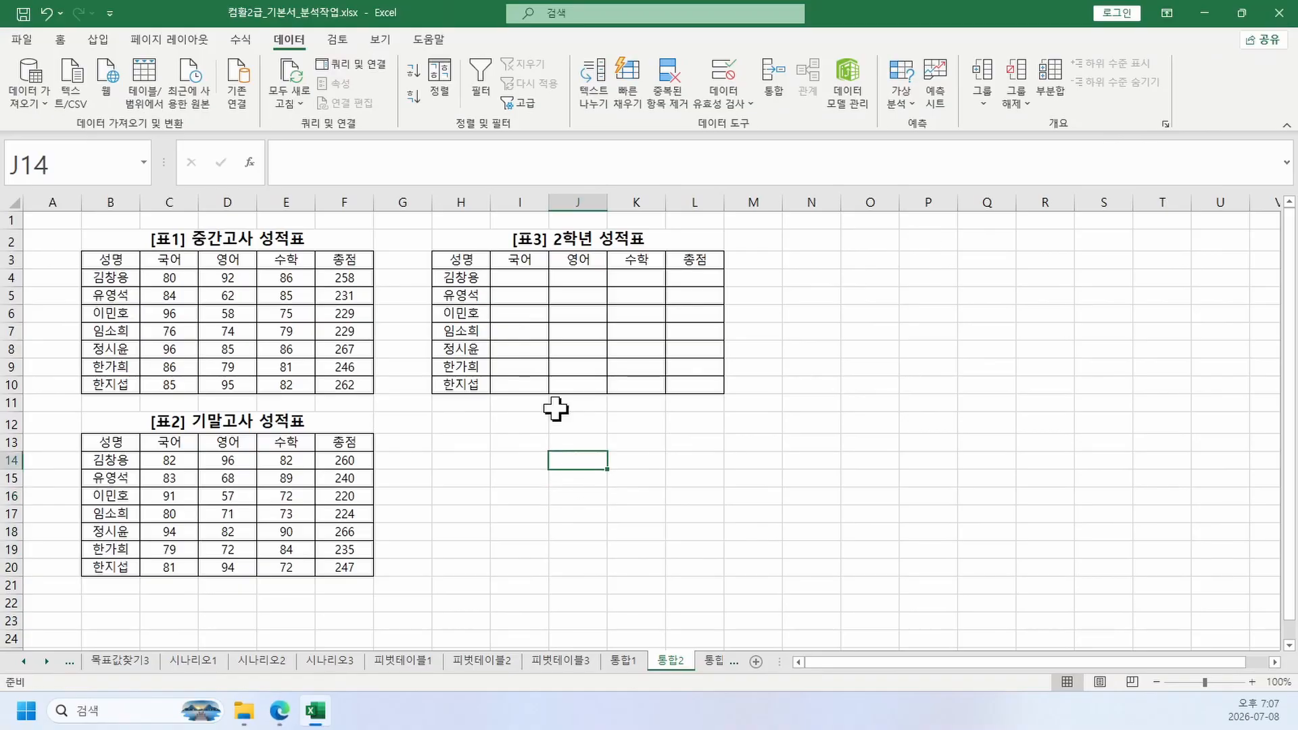
left_click_drag(466, 261, 723, 385)
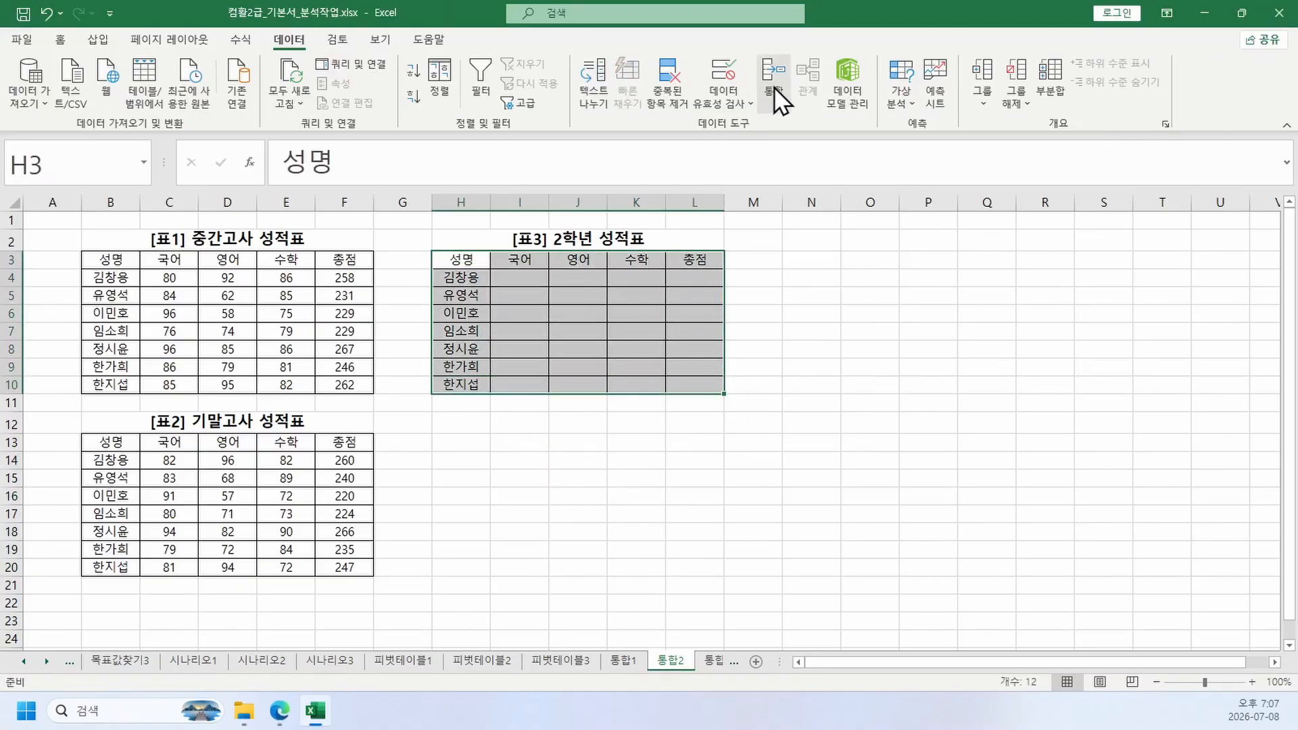
left_click(773, 80)
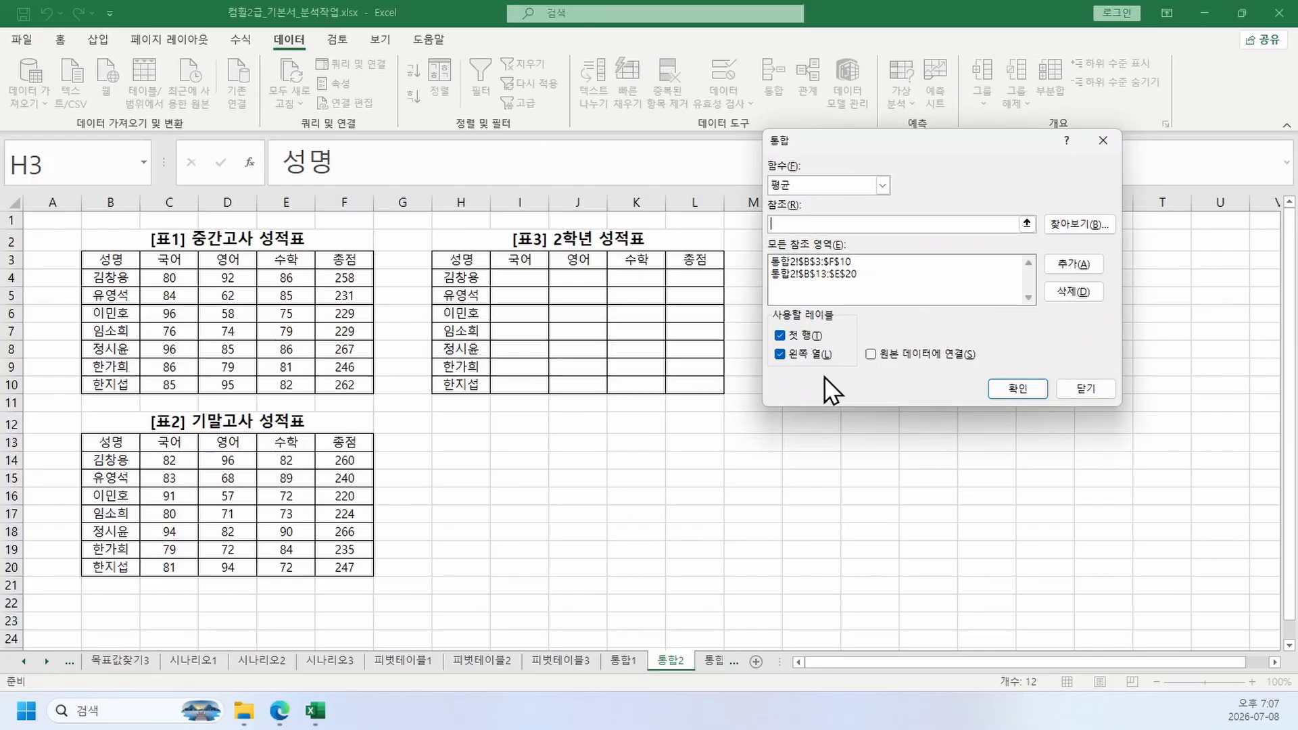
key("Escape")
left_click(719, 496)
left_click_drag(515, 247, 635, 316)
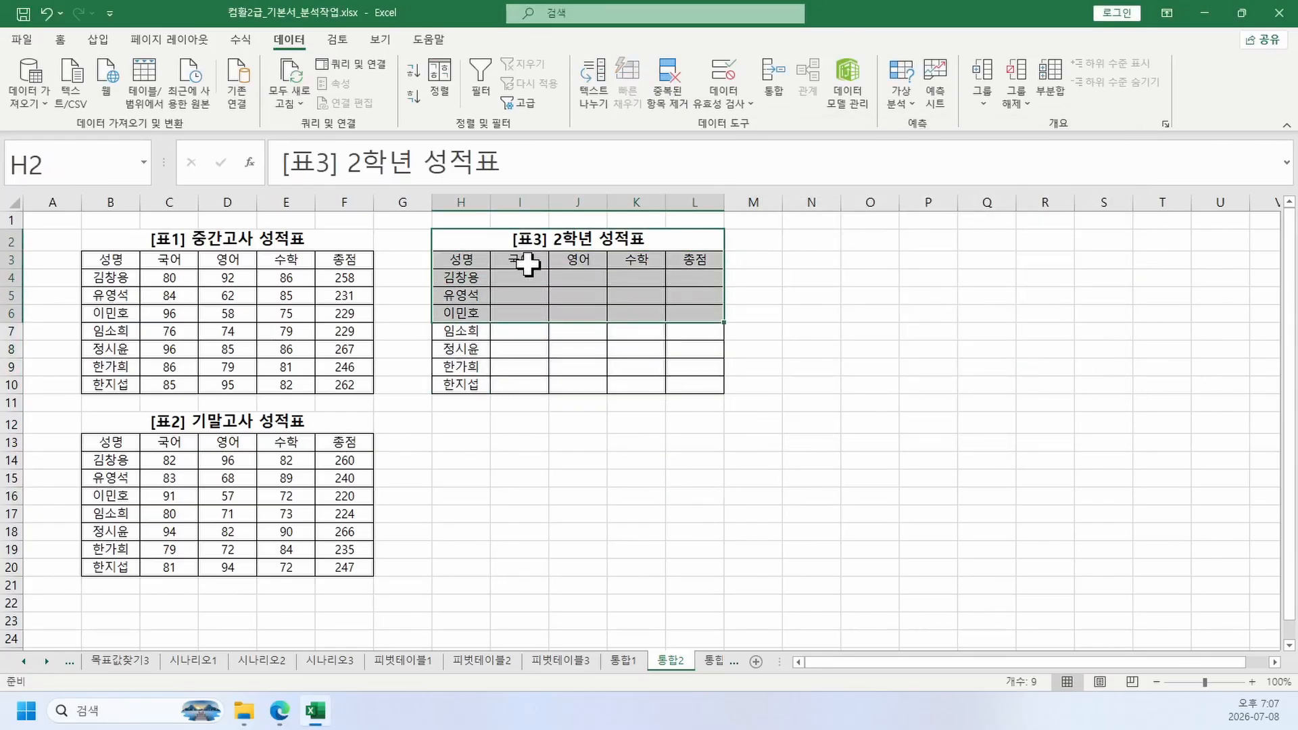
Step: Open Consolidate for I3:L10, turn off the 왼쪽 열 label and remove both existing reference ranges
left_click_drag(520, 260, 675, 388)
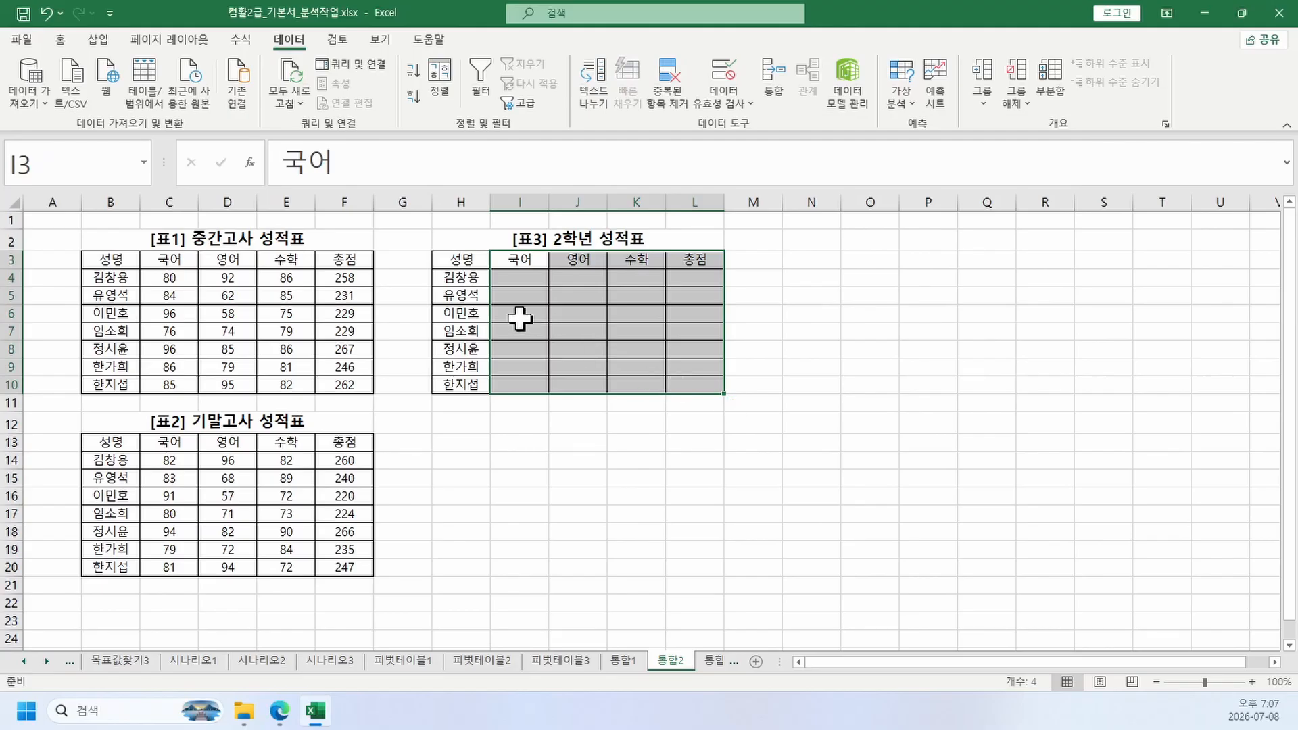
key("ctrl+p")
left_click(37, 49)
left_click(774, 88)
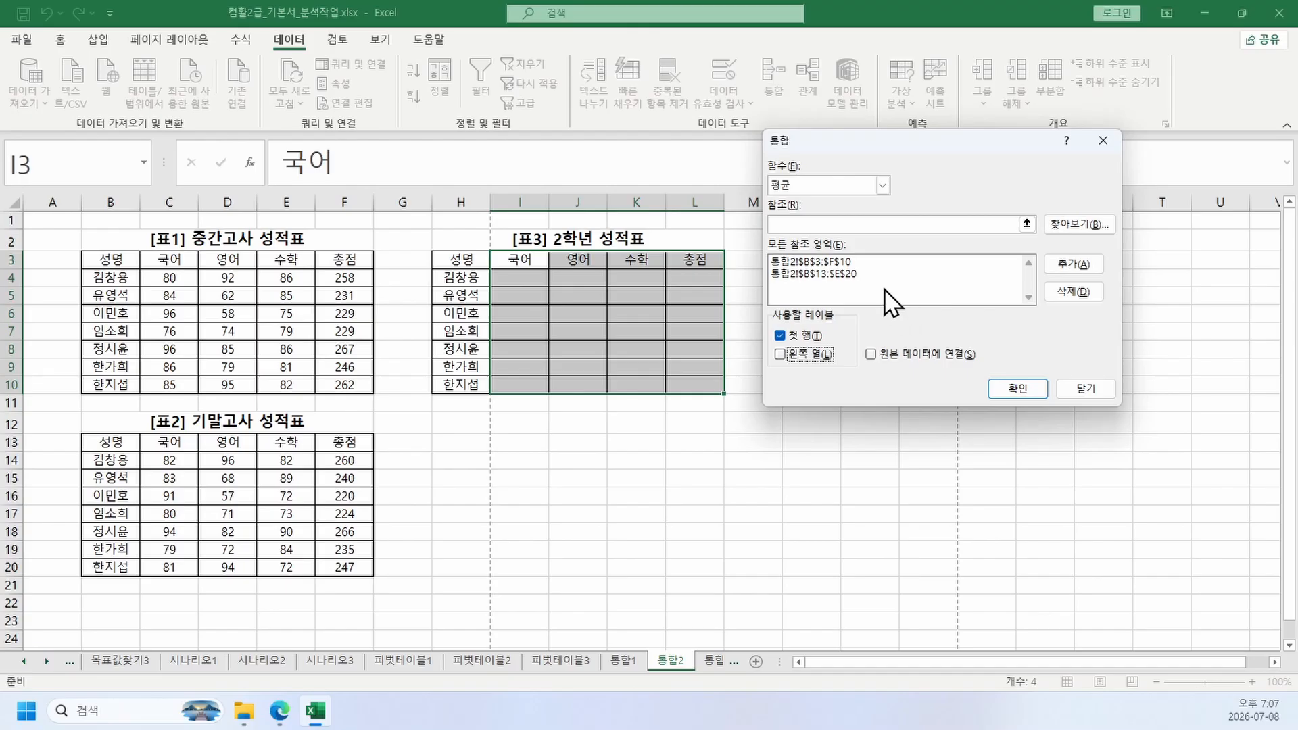
left_click(863, 274)
left_click(1077, 296)
left_click(908, 262)
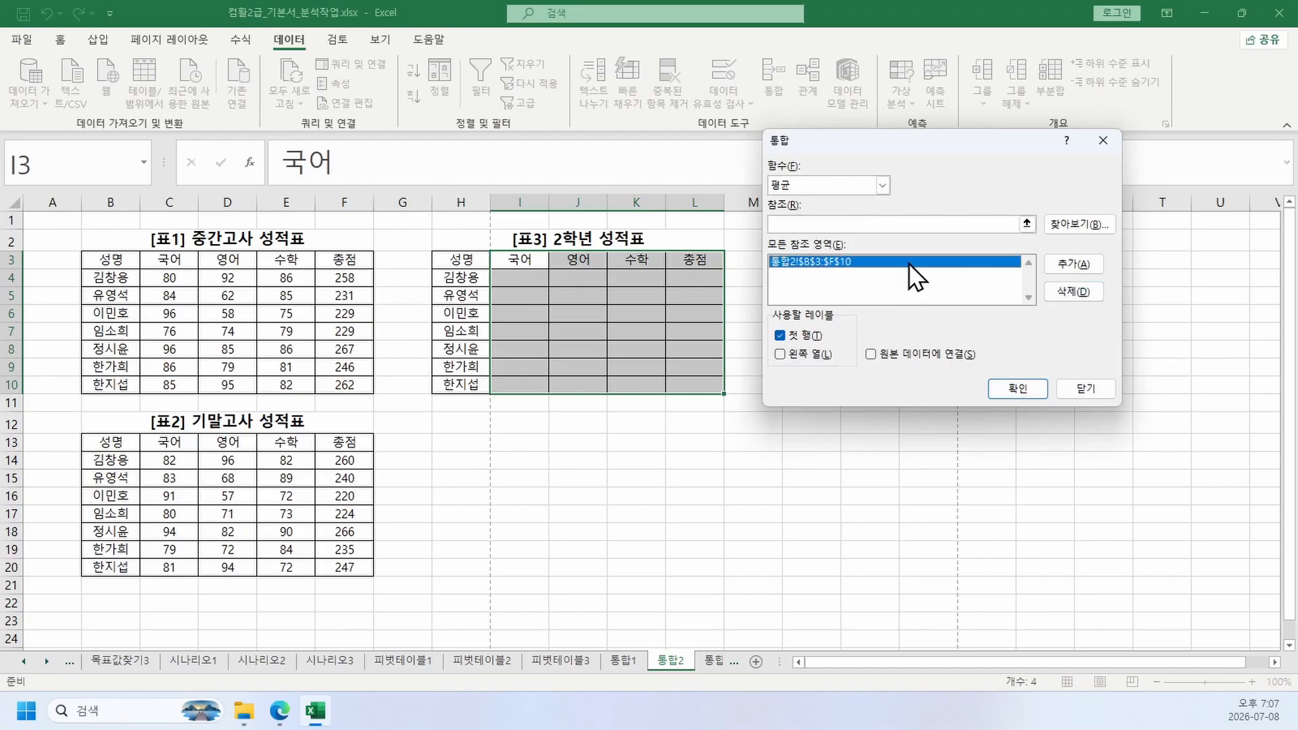
left_click(1068, 293)
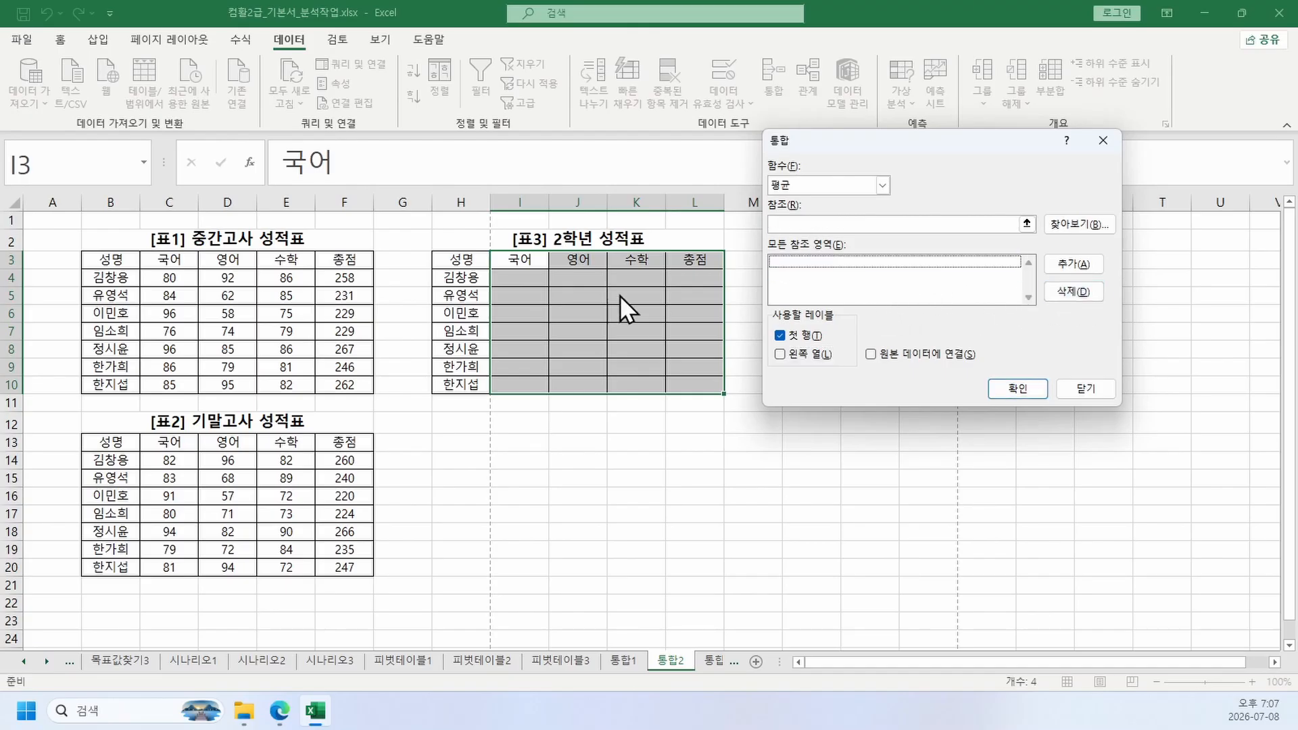
Step: Add C3:F10 and C13:F20 as references and run the 평균 consolidation into [표3] with only 첫 행 labels
left_click(804, 224)
left_click_drag(169, 259, 366, 385)
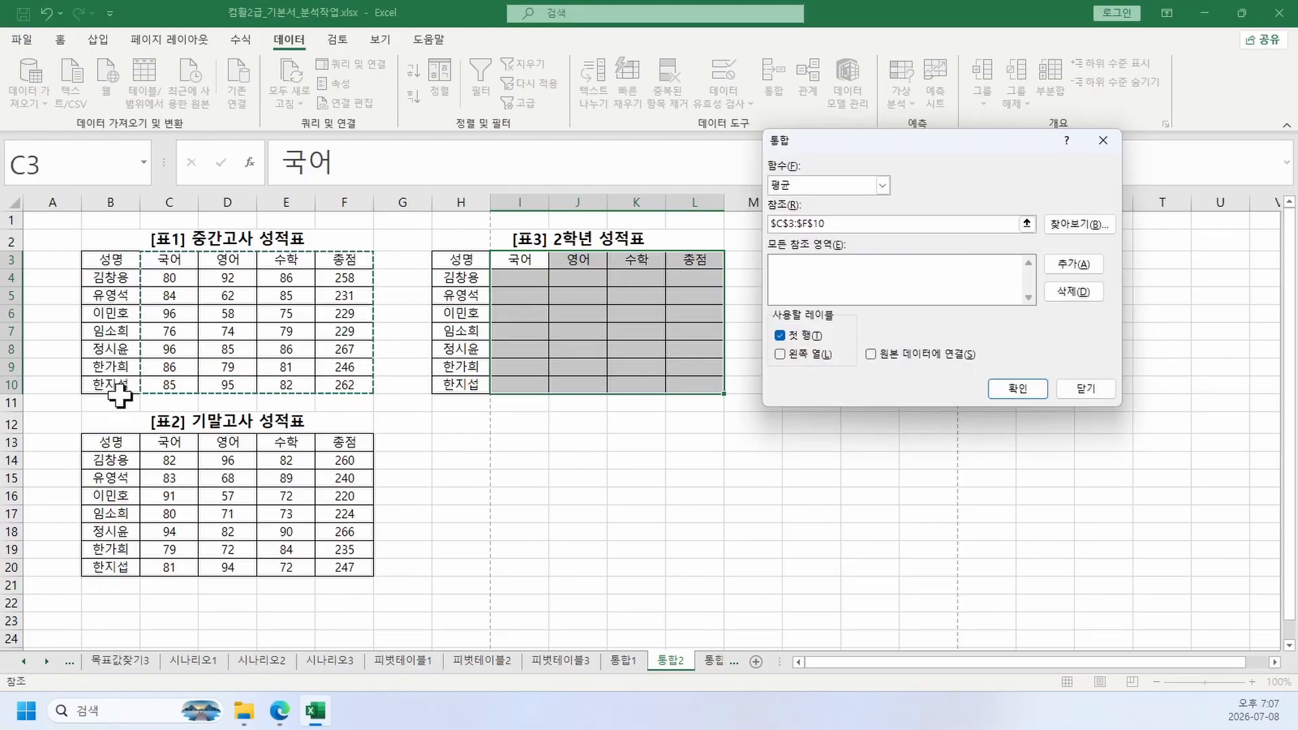
left_click(1071, 268)
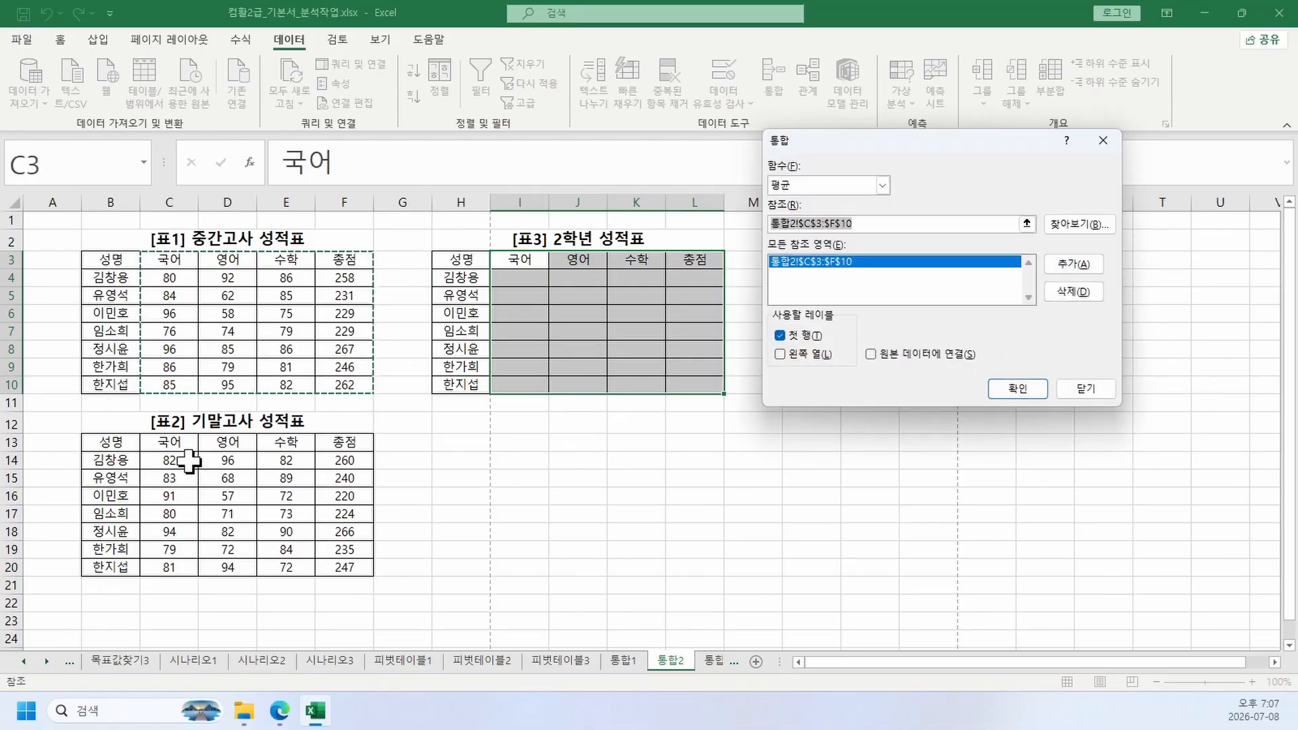
left_click_drag(170, 443, 366, 568)
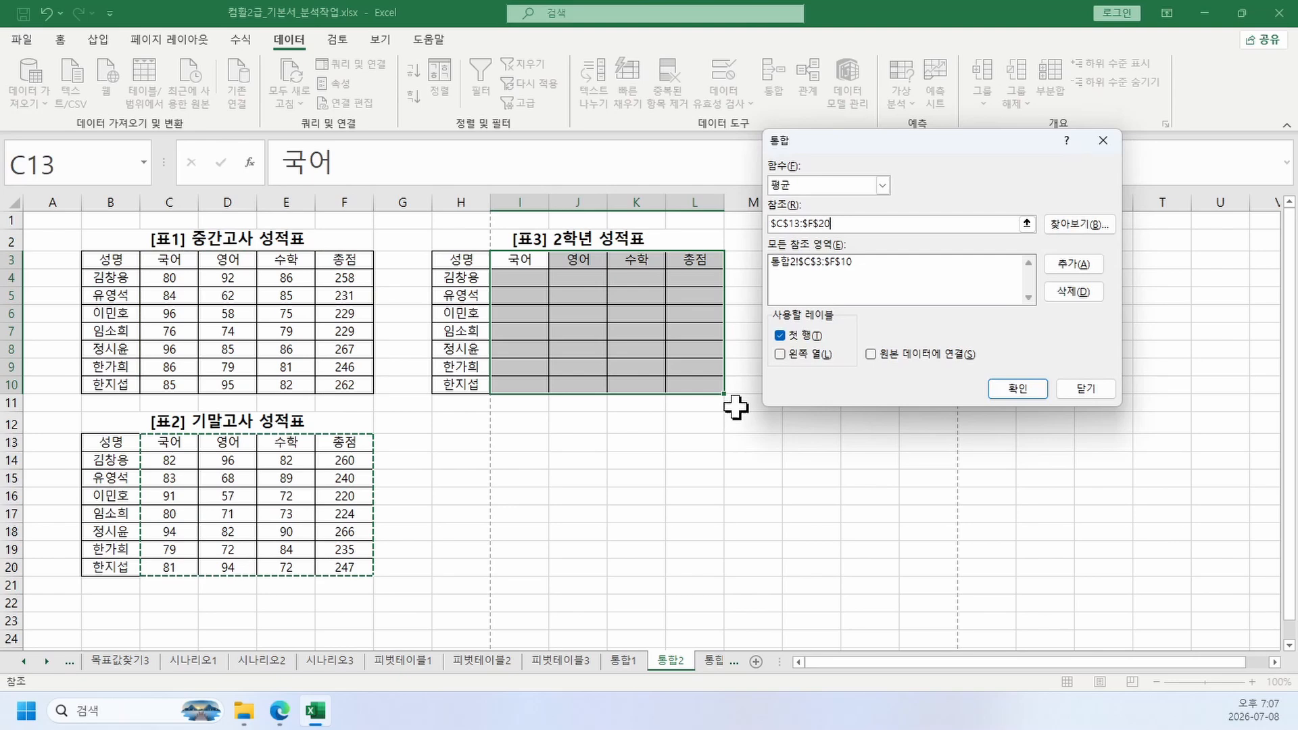
left_click(1098, 265)
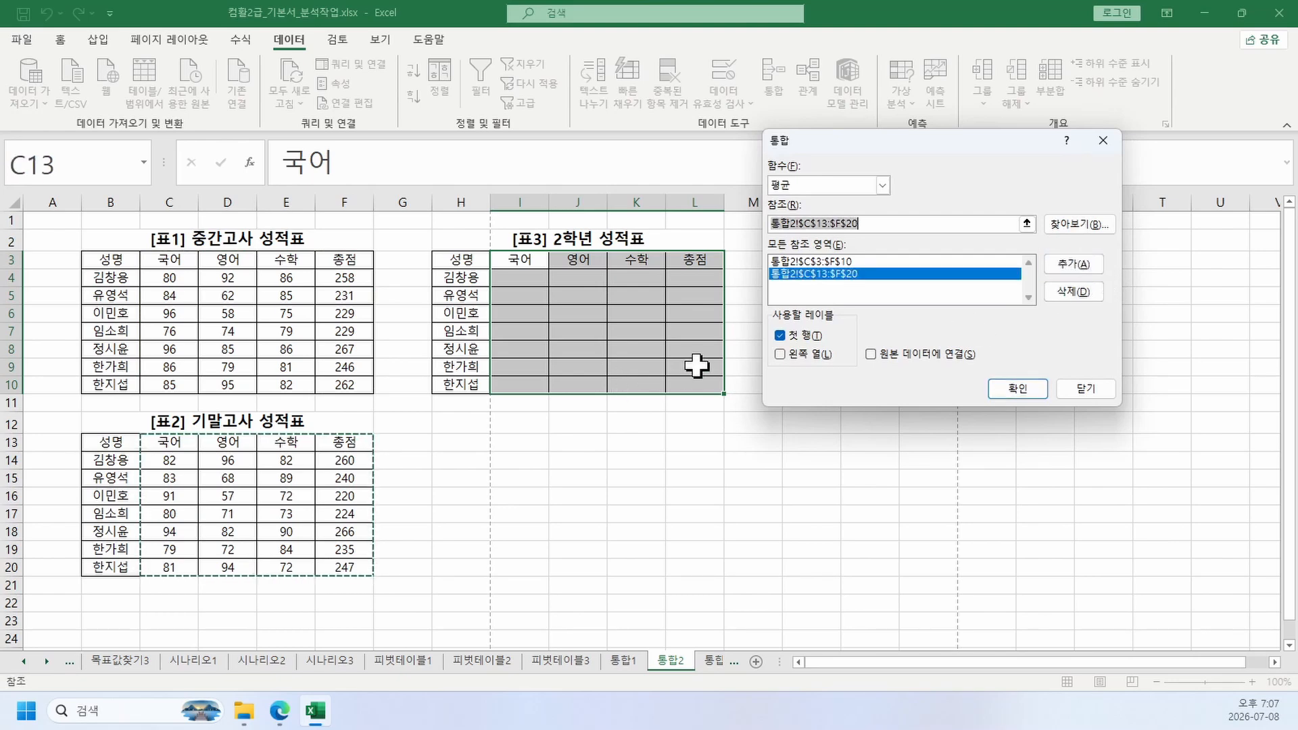
left_click(1007, 387)
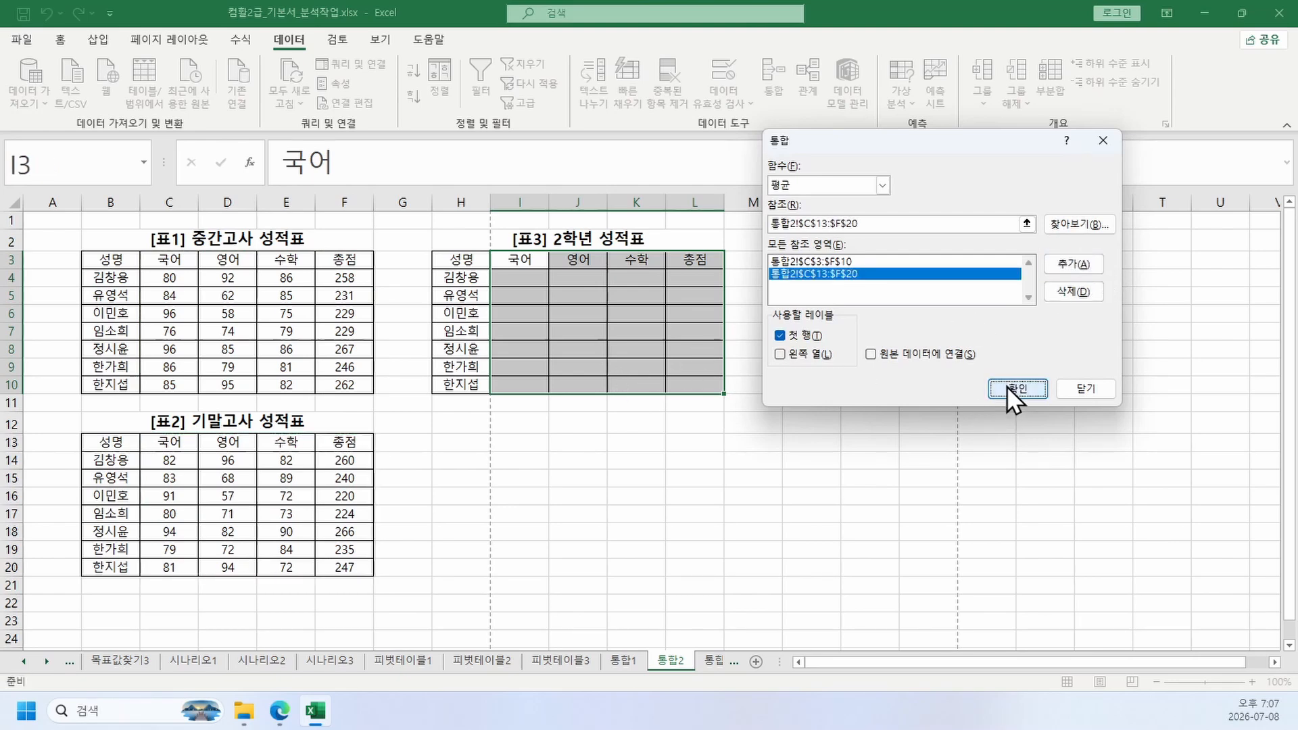
left_click(903, 420)
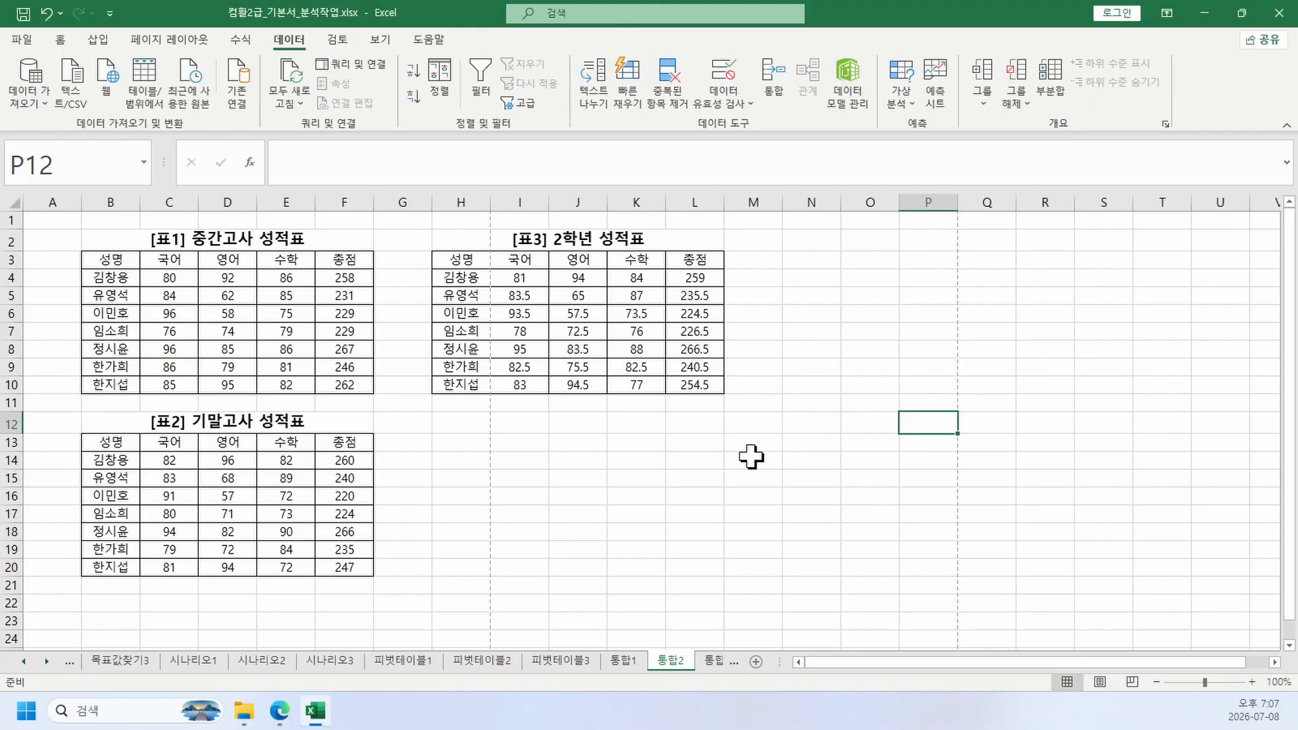
left_click(560, 467)
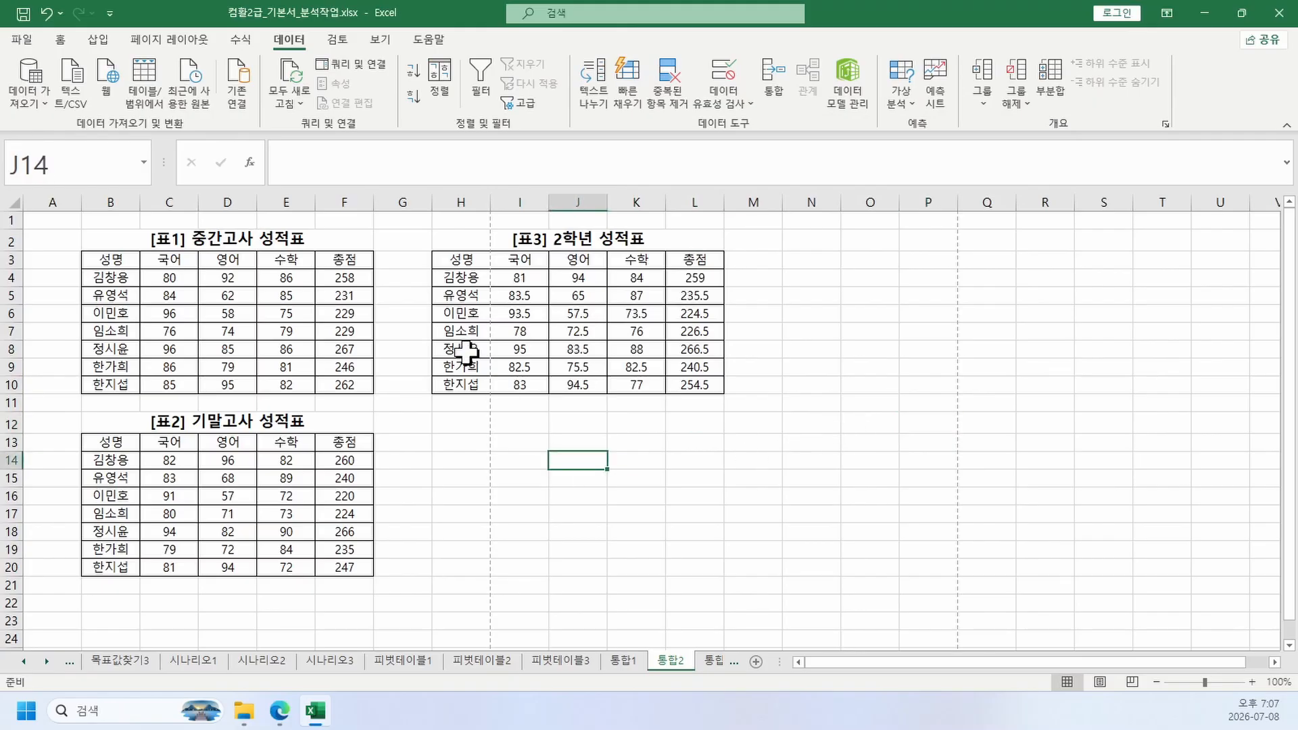
left_click(469, 331)
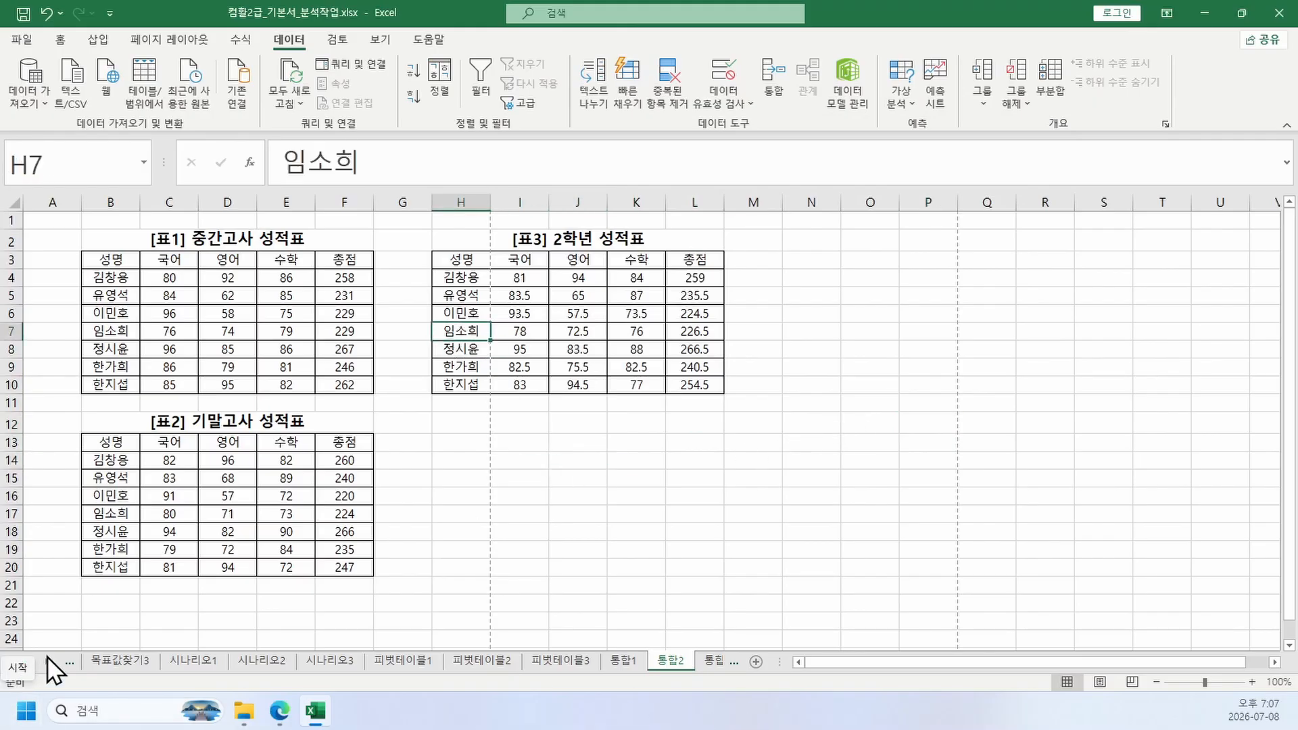
Step: Open the 통합3 worksheet with the 컴퓨터용품 입출고 현황 table
left_click(47, 661)
left_click(531, 516)
left_click(639, 661)
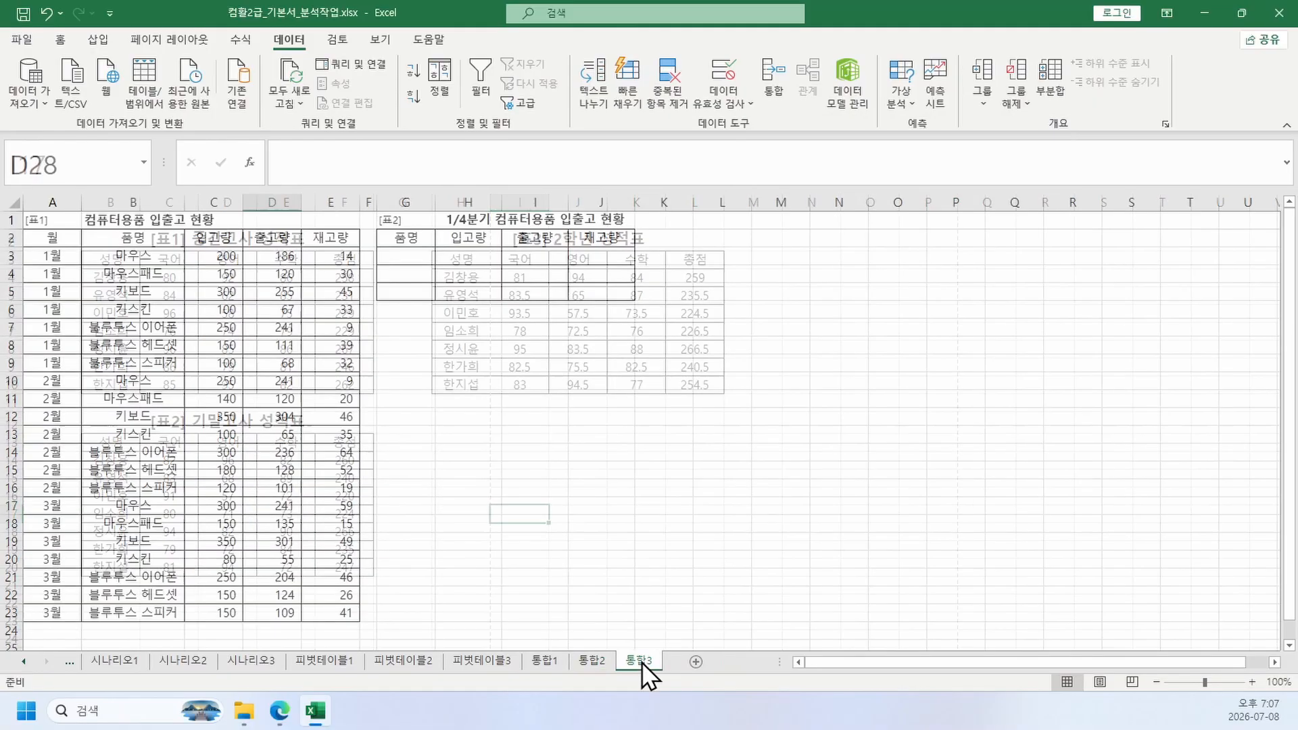
left_click(578, 522)
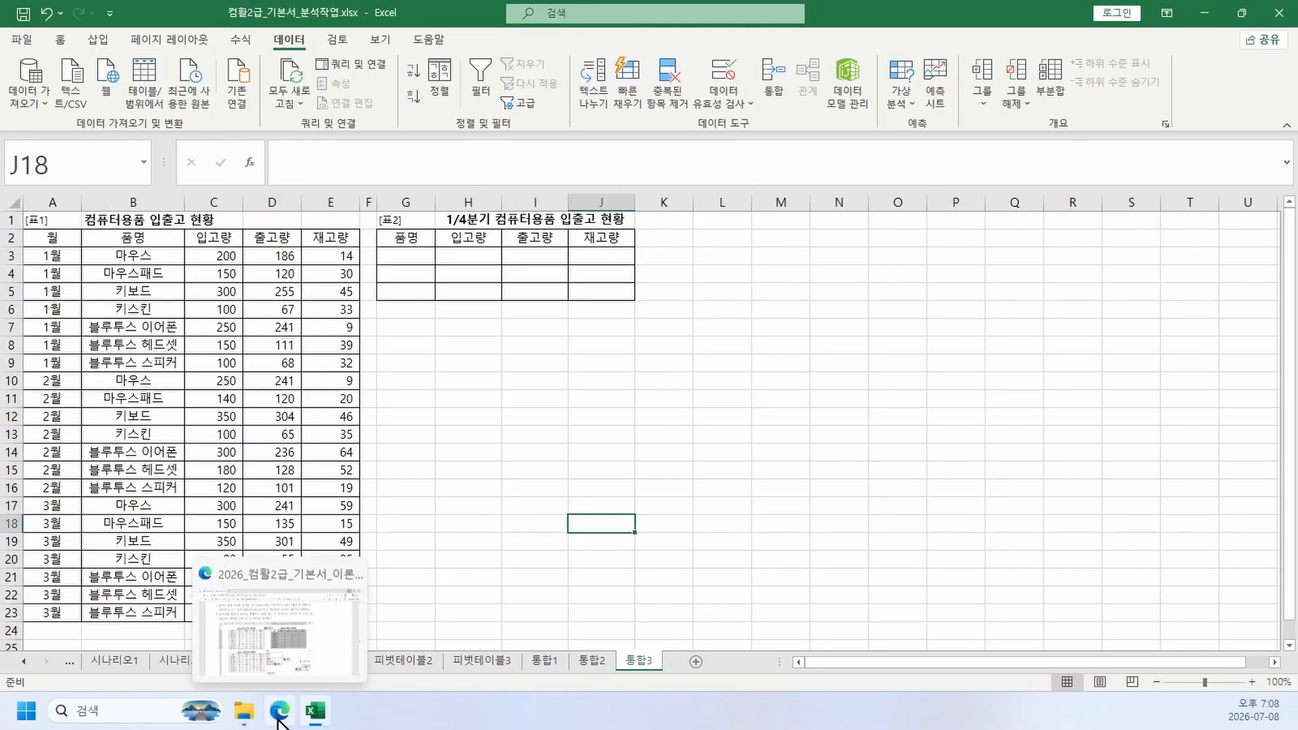
Step: Switch to the textbook PDF in the browser and read the 통합3 exercise instructions on page 177
left_click(280, 625)
scroll(436, 514, "down", 10)
scroll(448, 513, "down", 15)
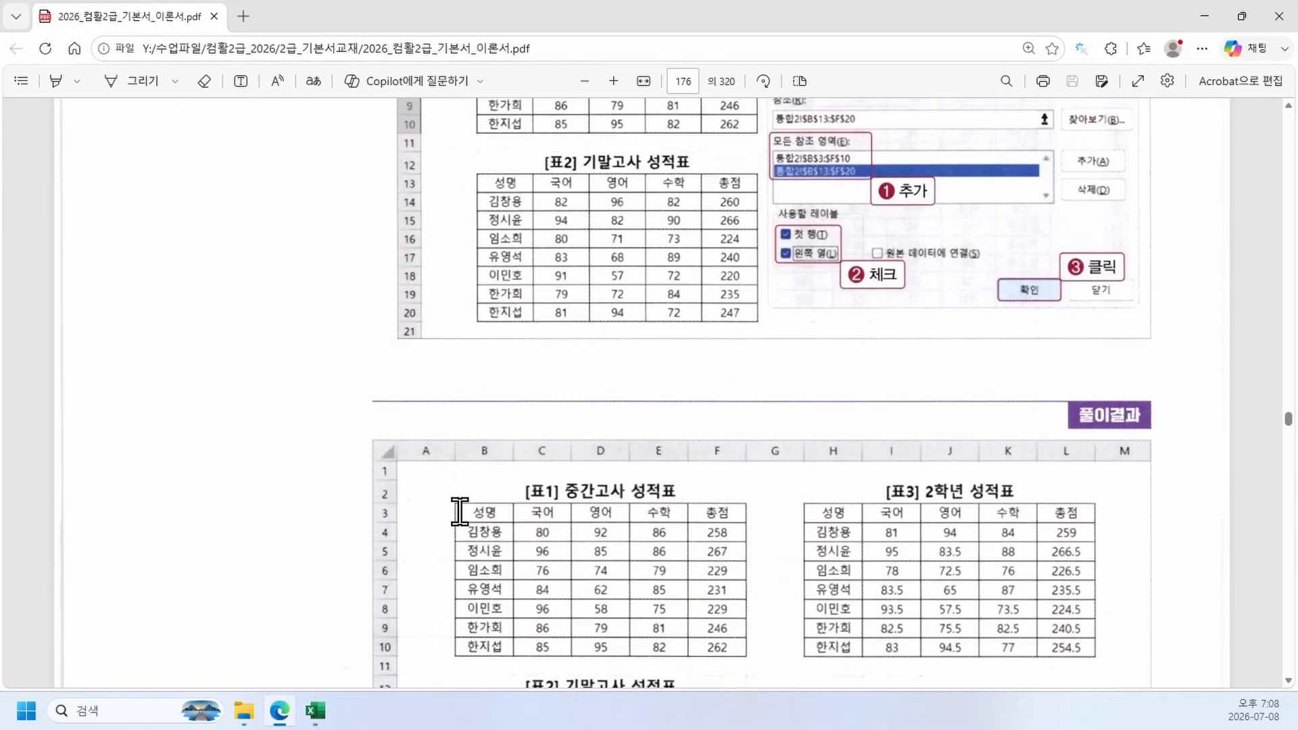
scroll(495, 516, "up", 2)
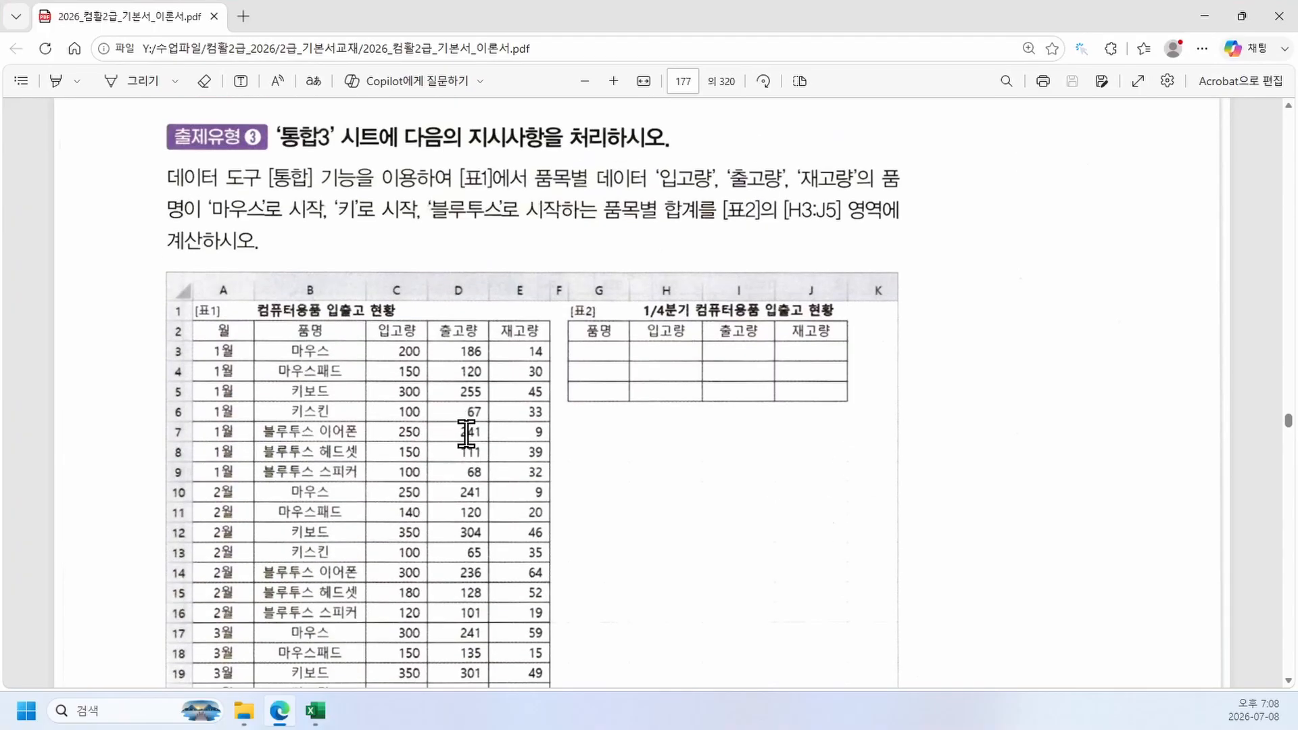
scroll(345, 415, "down", 1)
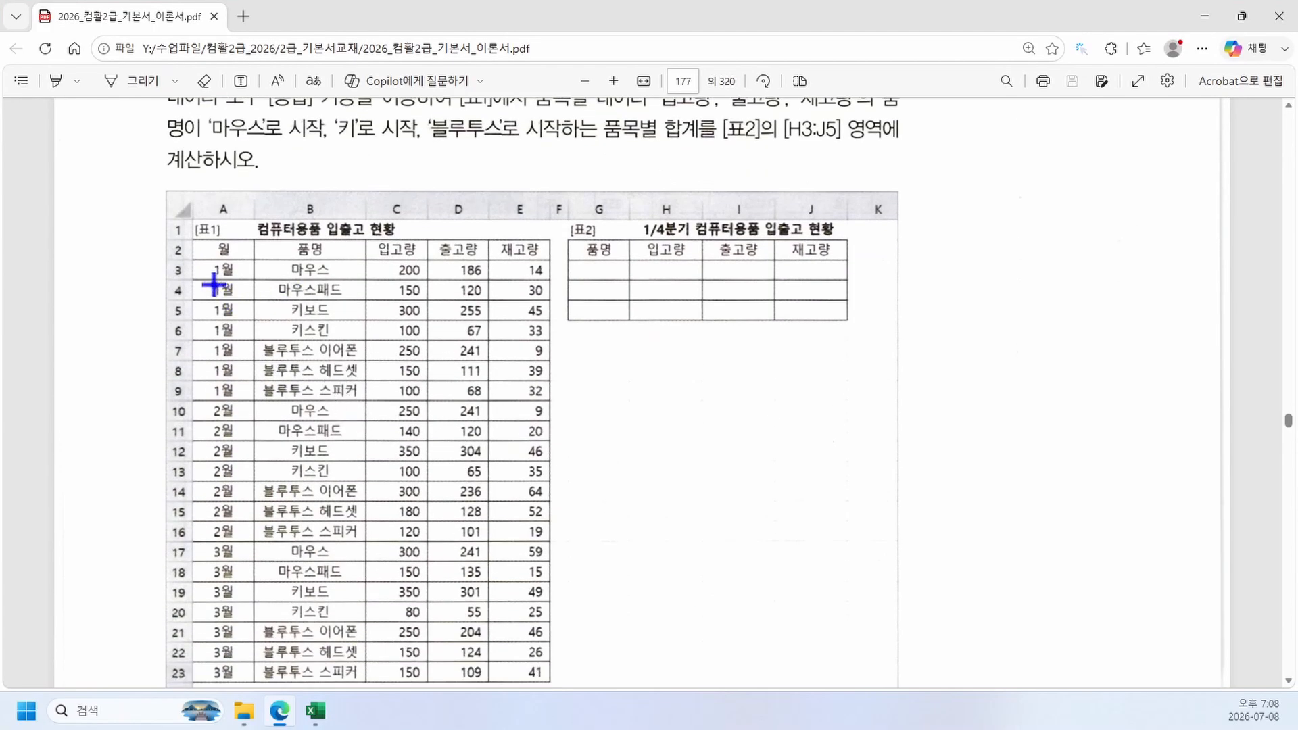
Step: Mark the 1월, 2월 and 3월 rows and the empty 품명 cells of [표2] on the PDF page, and clear the marks
left_click_drag(179, 259, 245, 397)
mouse_move(190, 404)
left_mouse_down()
mouse_move(215, 426)
mouse_move(248, 532)
mouse_move(239, 720)
left_mouse_up()
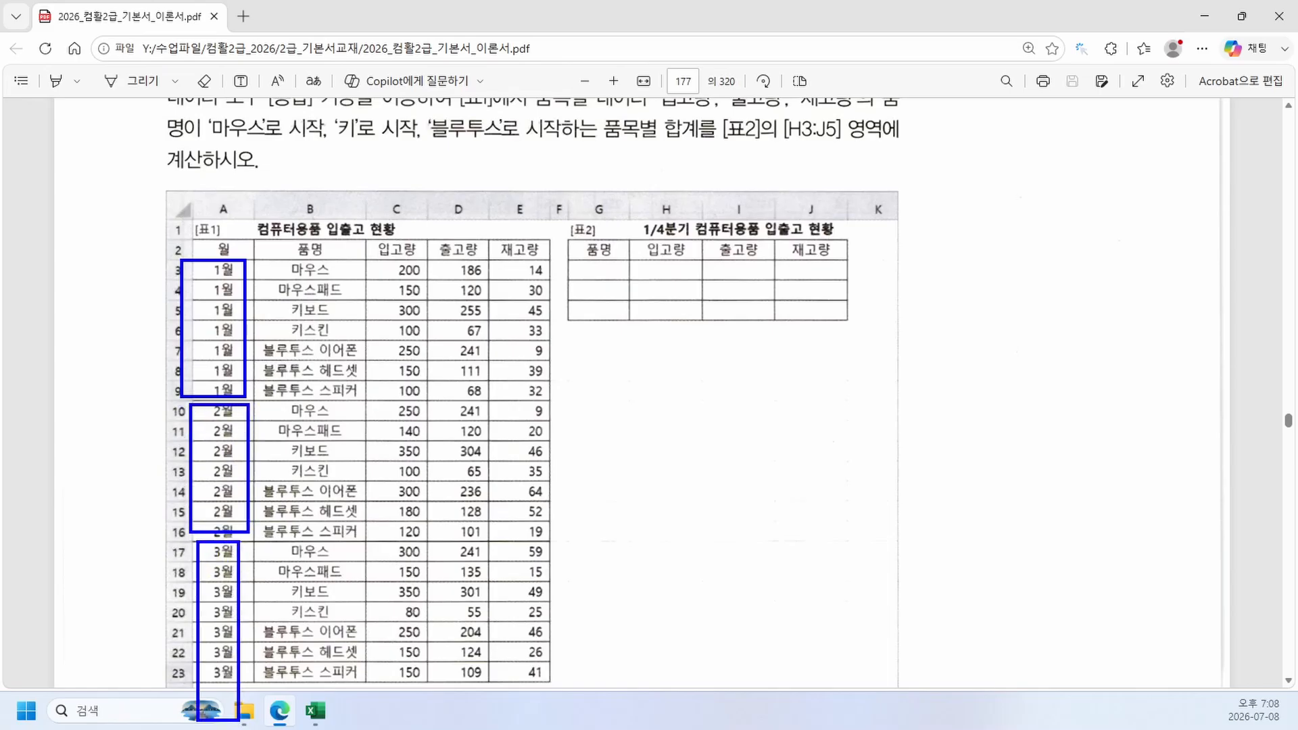
mouse_move(480, 574)
left_mouse_down()
mouse_move(291, 611)
mouse_move(373, 619)
left_mouse_up()
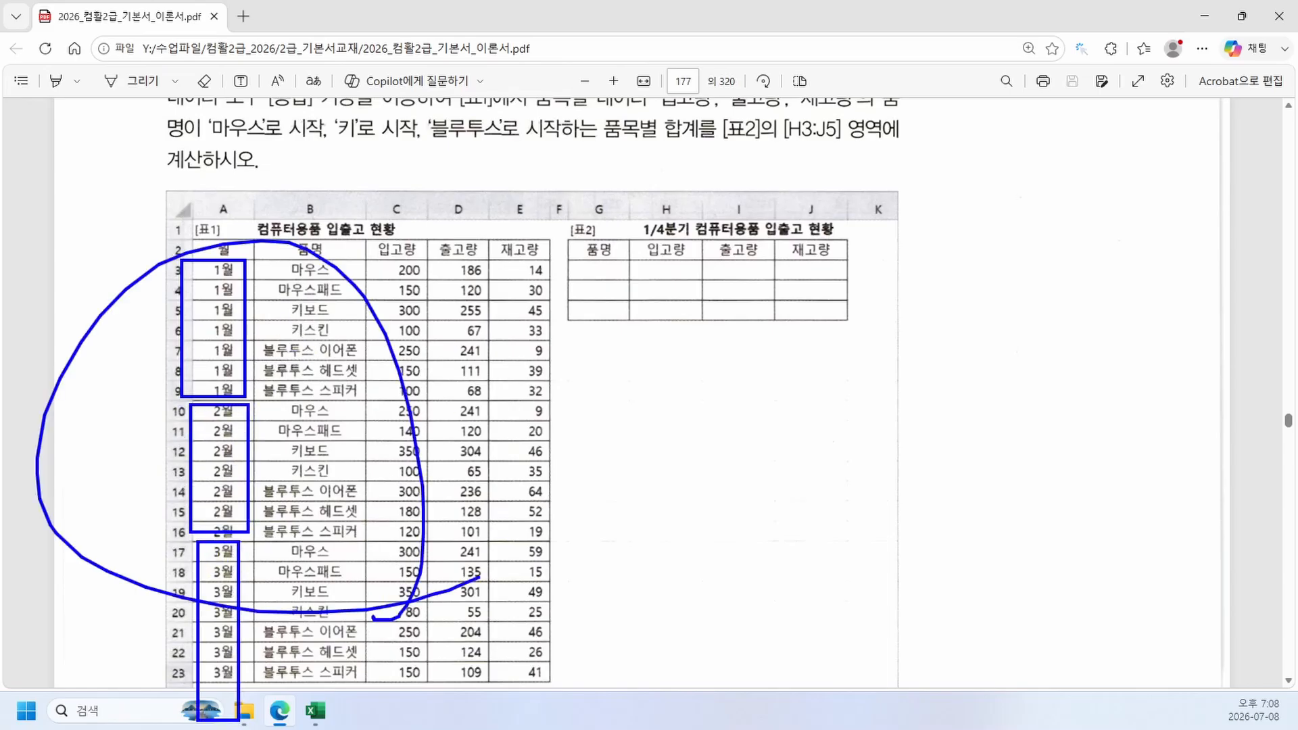
left_click_drag(370, 486, 657, 304)
left_click_drag(642, 308, 654, 317)
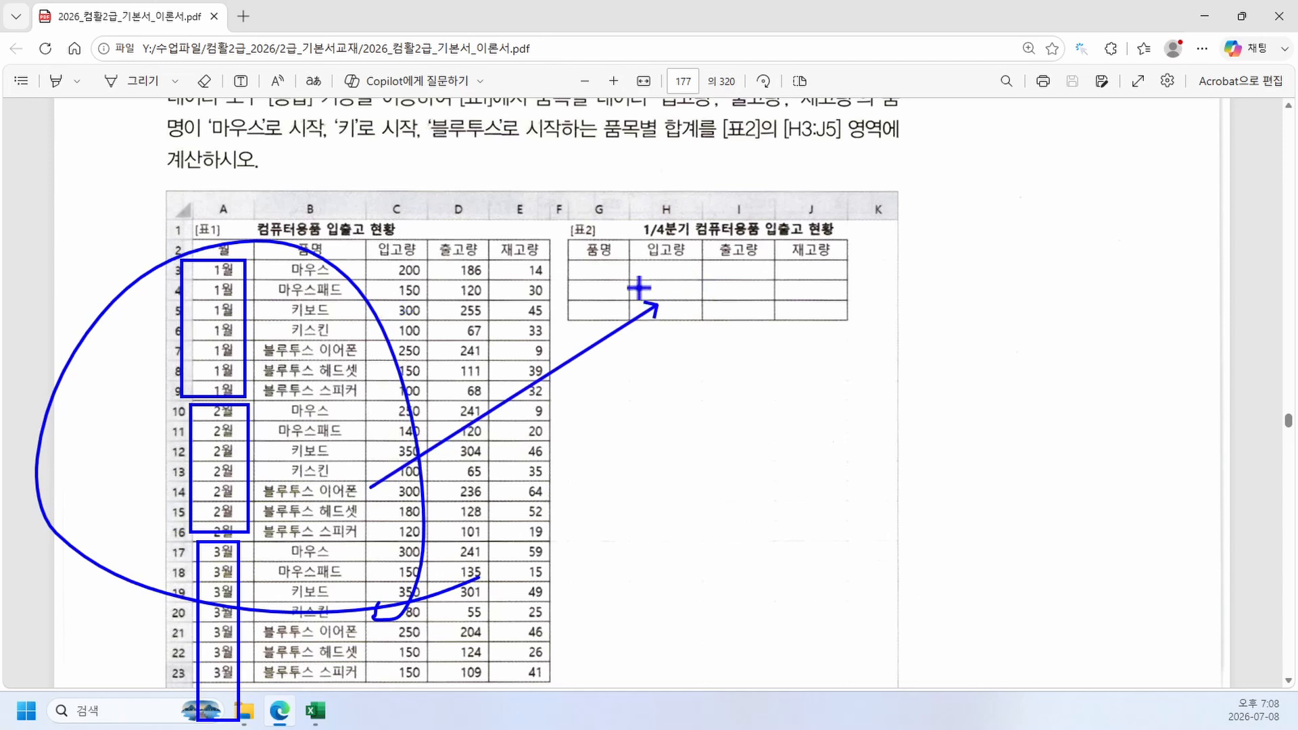
left_click_drag(579, 273, 586, 262)
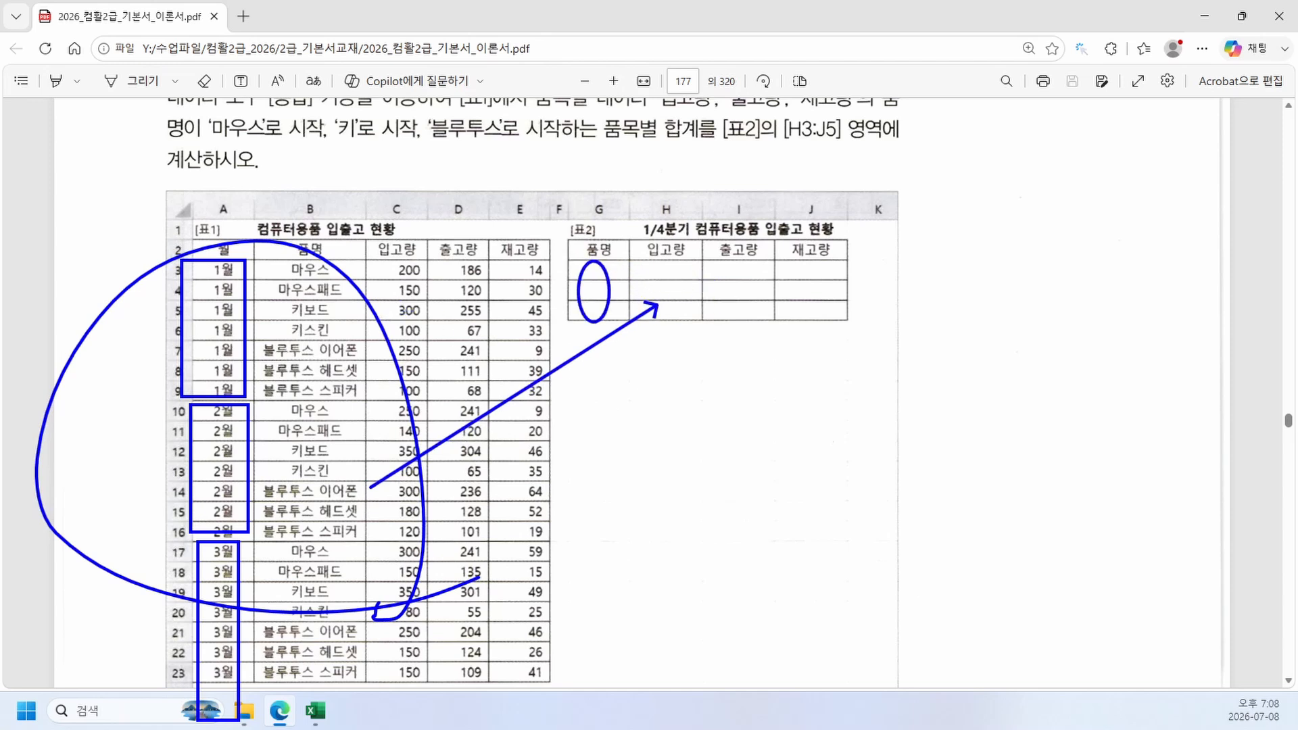
right_click(532, 340)
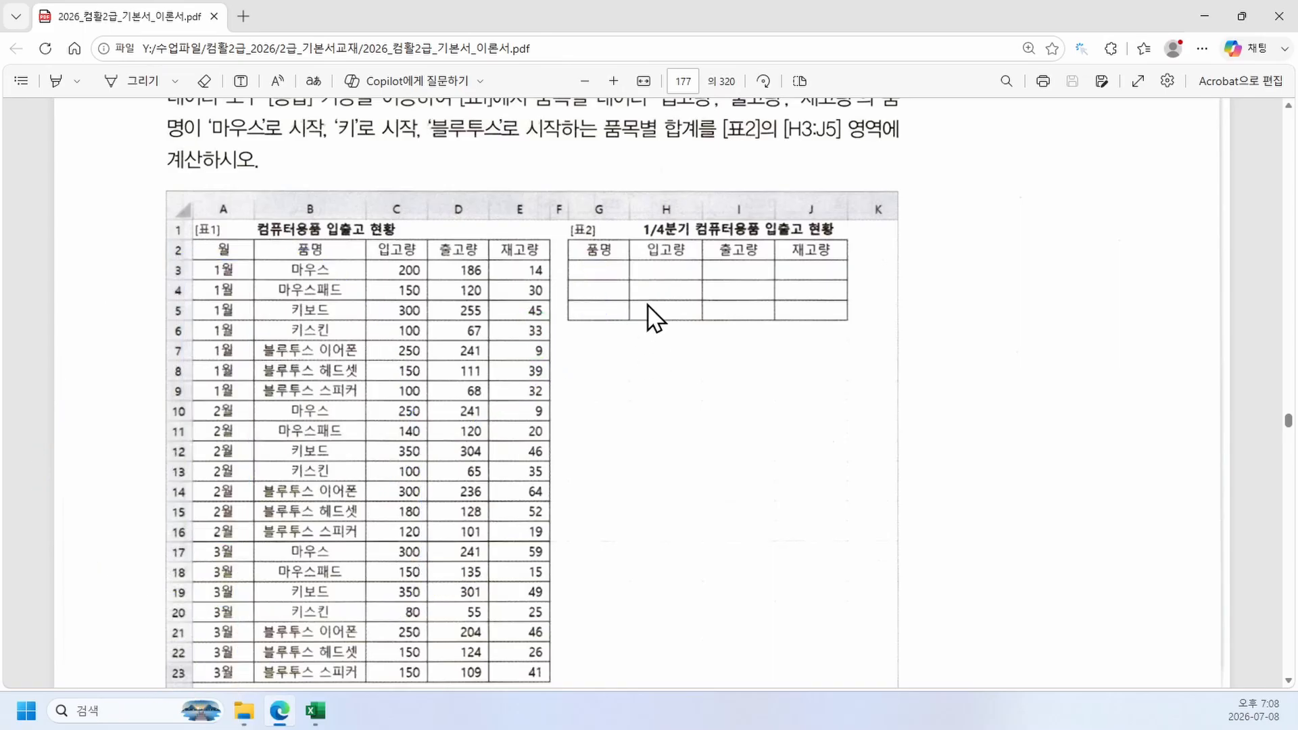
Step: Outline [표2], the 품명 to 재고량 data and their matching labels, underline the three starts-with conditions, and clear the marks
key("ctrl+2")
mouse_move(577, 239)
left_mouse_down()
mouse_move(821, 321)
mouse_move(831, 241)
left_mouse_up()
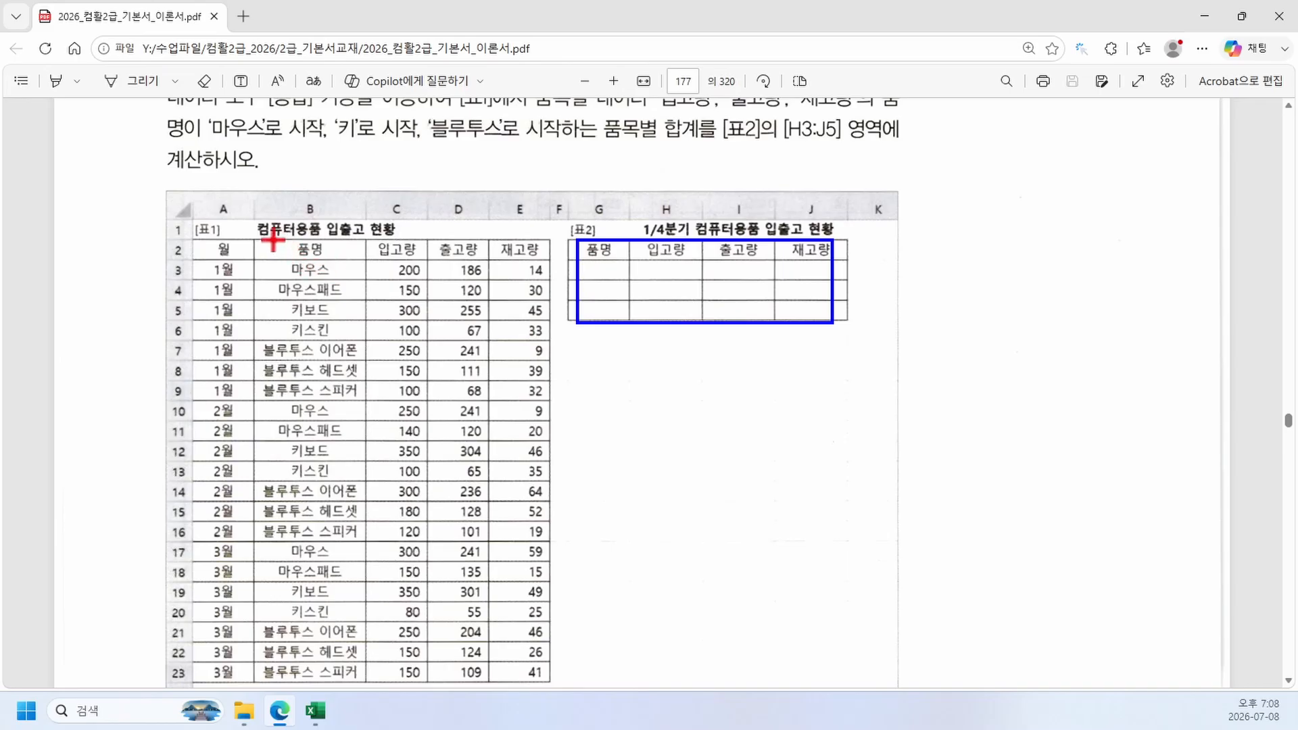
left_click_drag(272, 269, 555, 678)
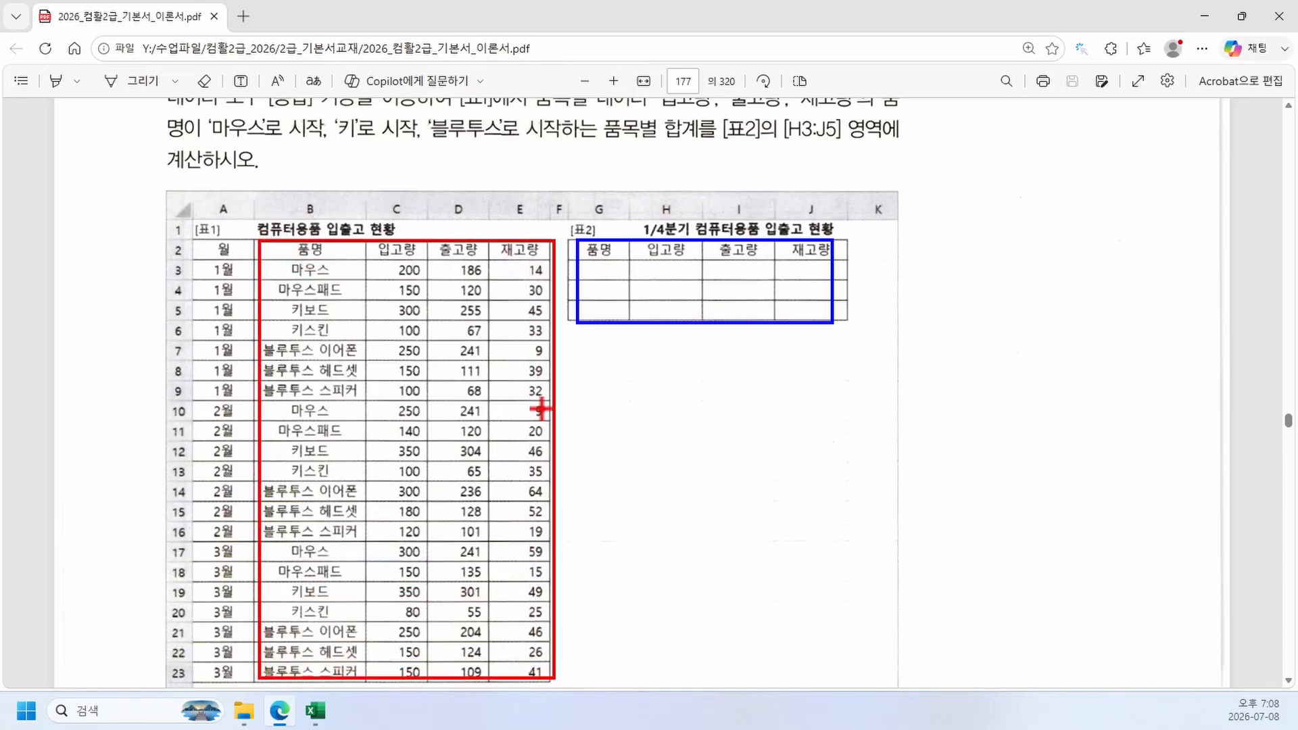
left_click_drag(659, 251, 640, 263)
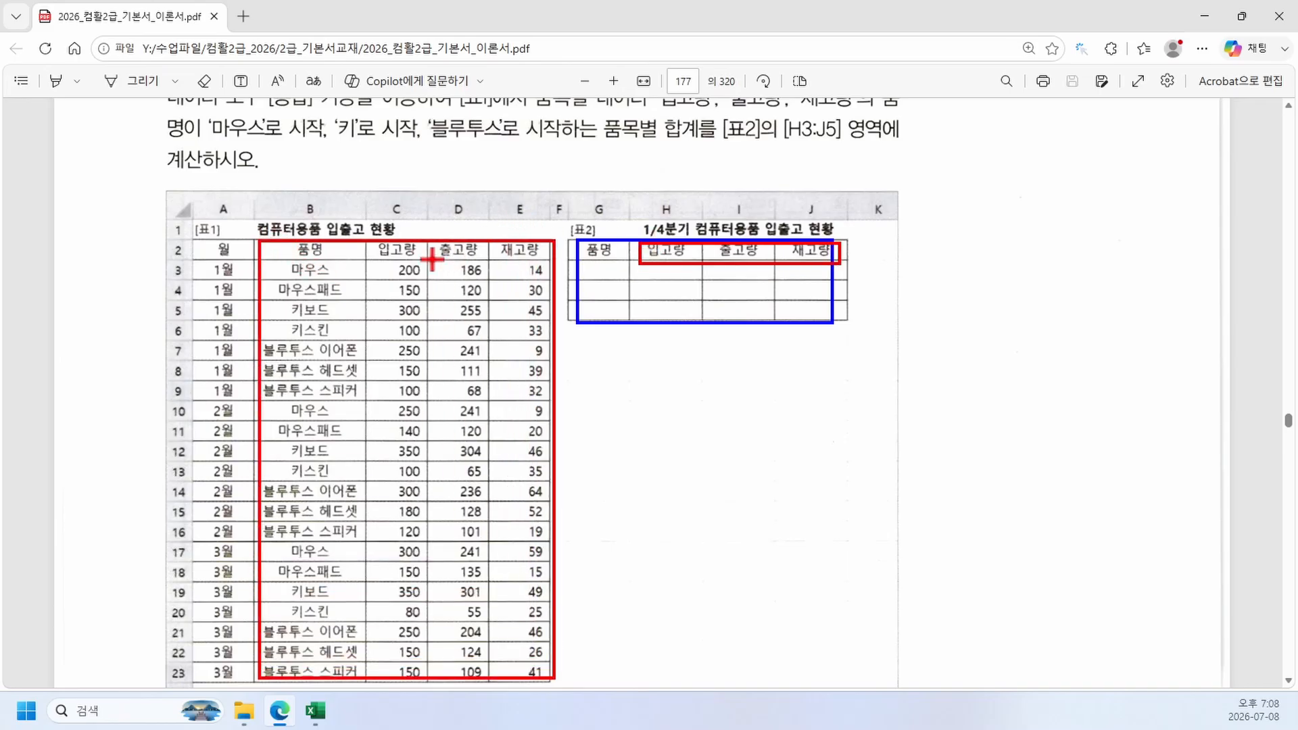
left_click_drag(381, 245, 382, 254)
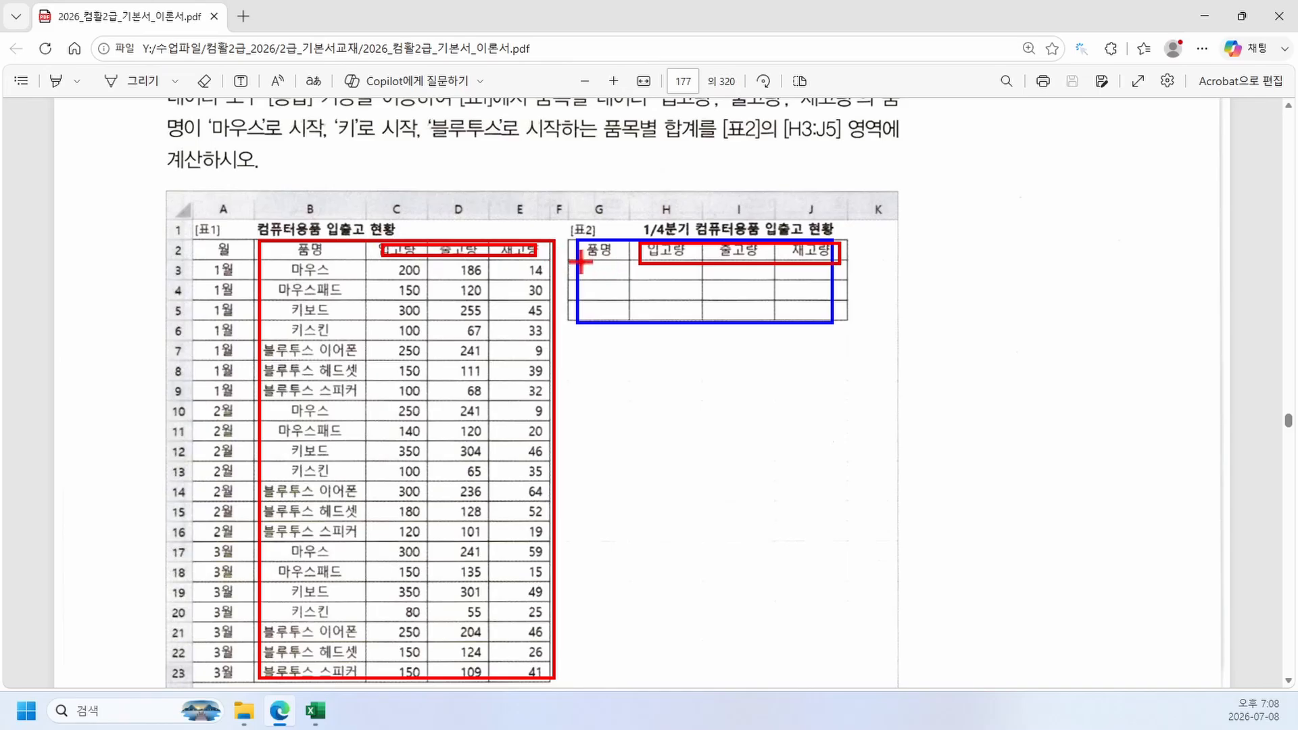
left_click_drag(580, 261, 581, 263)
mouse_move(284, 270)
left_mouse_down()
mouse_move(354, 466)
mouse_move(284, 272)
left_mouse_up()
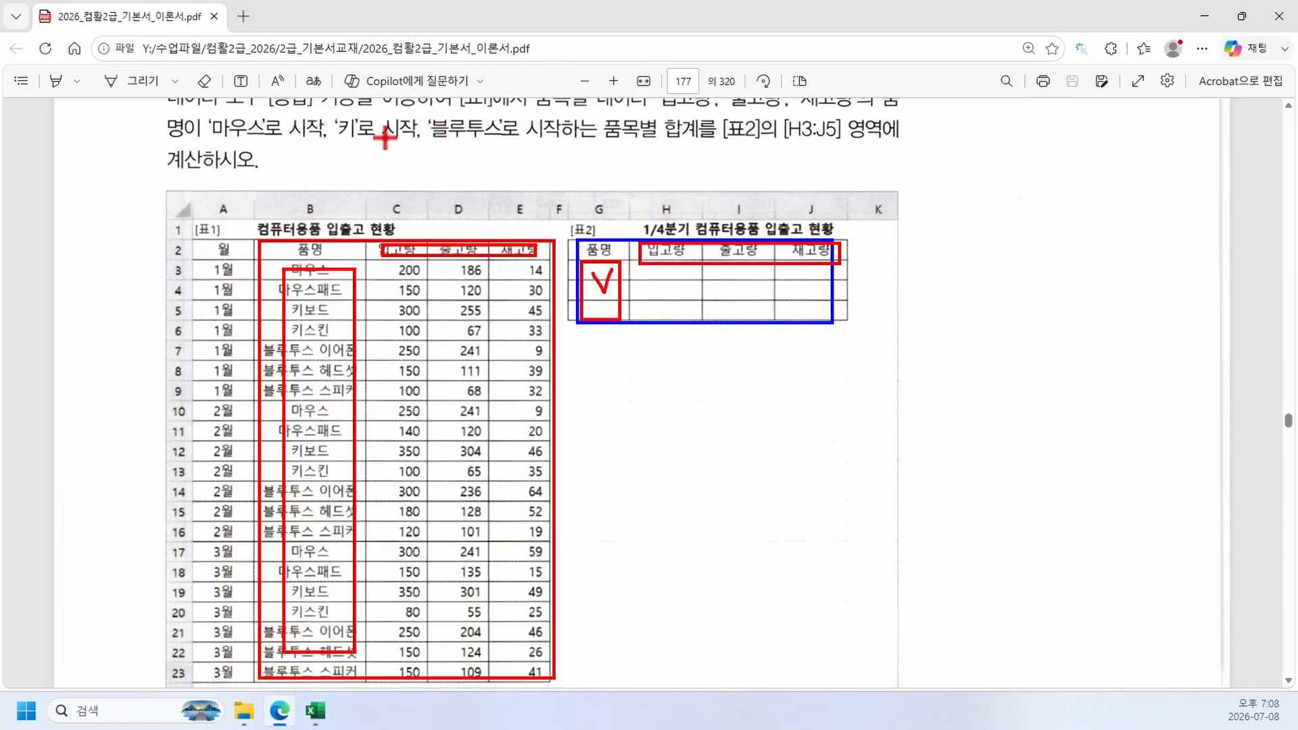
left_click_drag(205, 144, 323, 145)
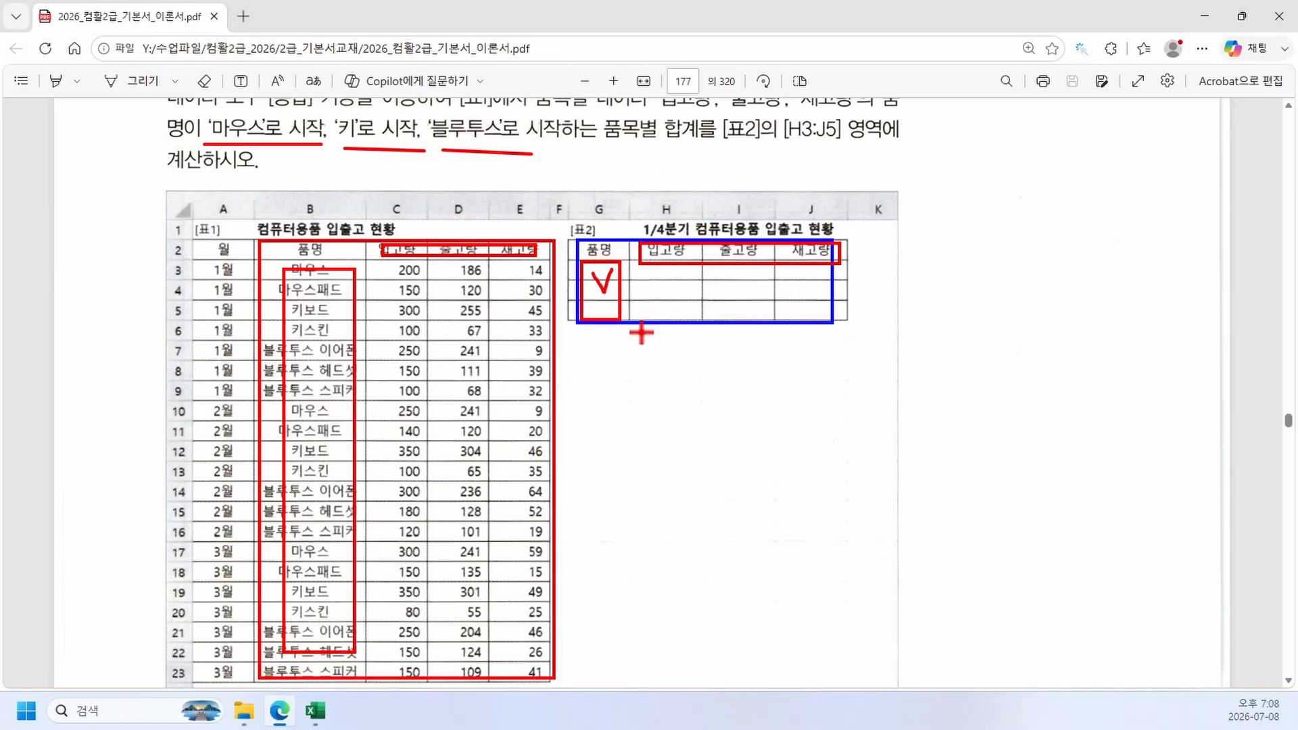
key("Escape")
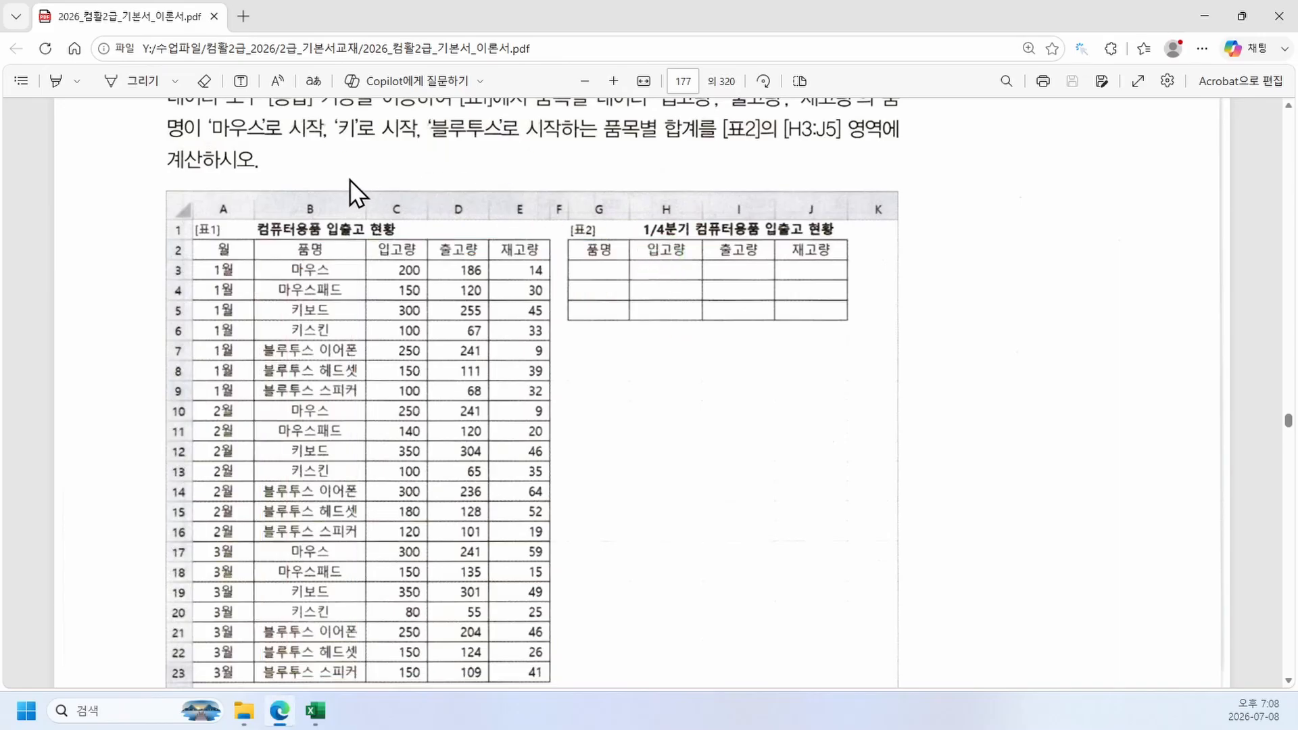
Step: Annotate the PDF page with the wildcard examples 마우스* and 키* below [표2], and clear the annotations
scroll(385, 203, "up", 1)
scroll(404, 214, "up", 1)
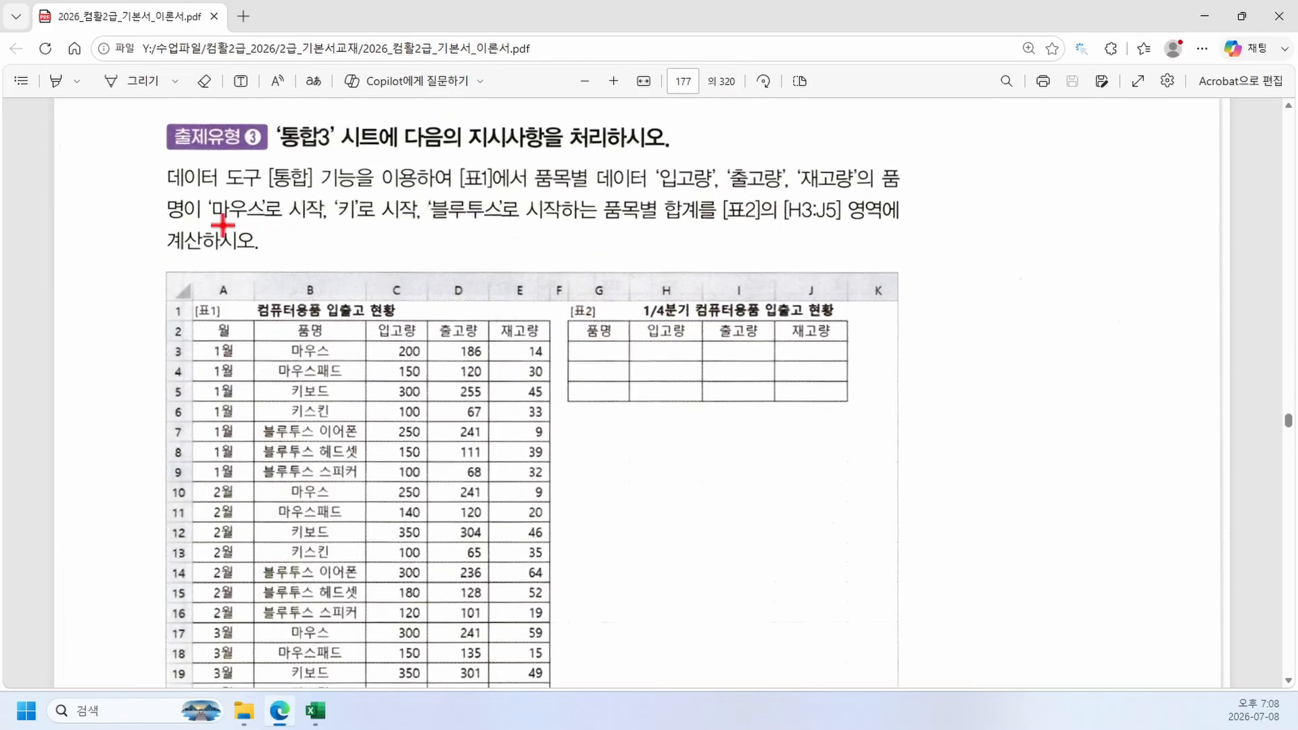
mouse_move(208, 220)
left_mouse_down()
mouse_move(571, 222)
mouse_move(554, 301)
mouse_move(623, 378)
mouse_move(571, 348)
left_mouse_up()
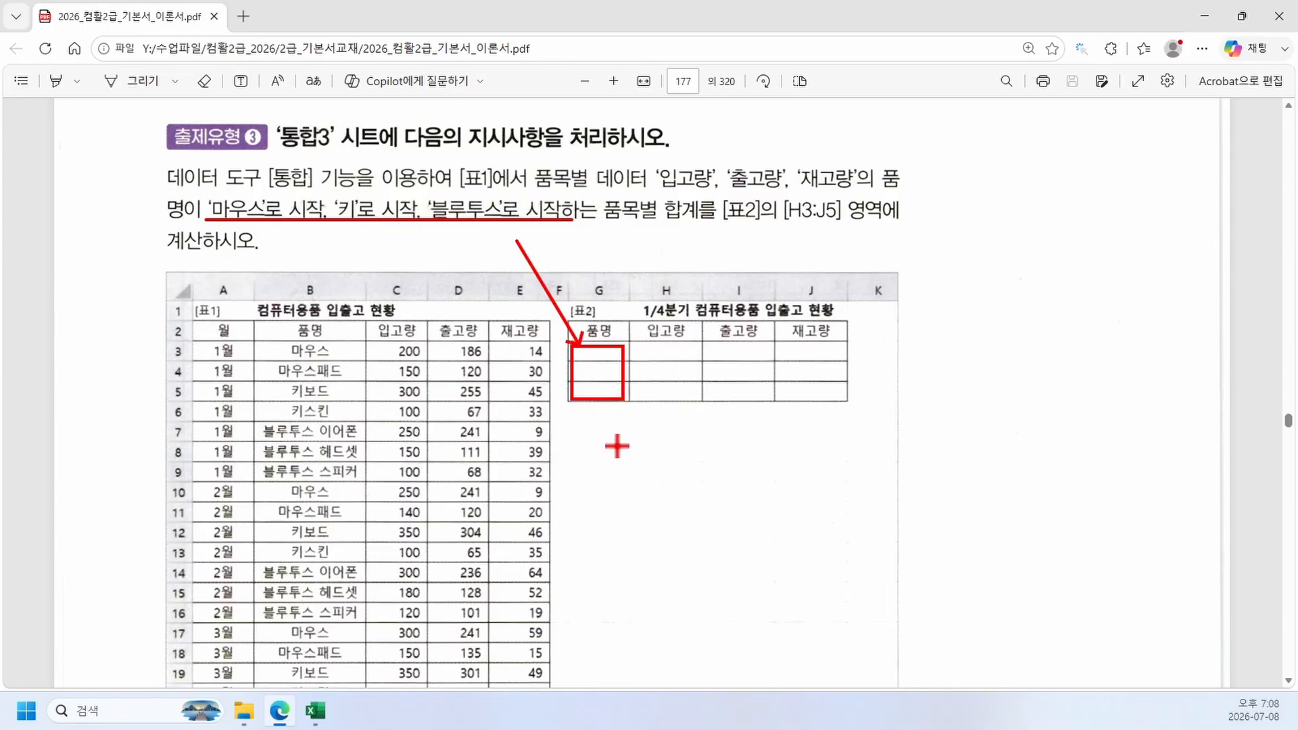
left_click(588, 440)
type("ㅁ")
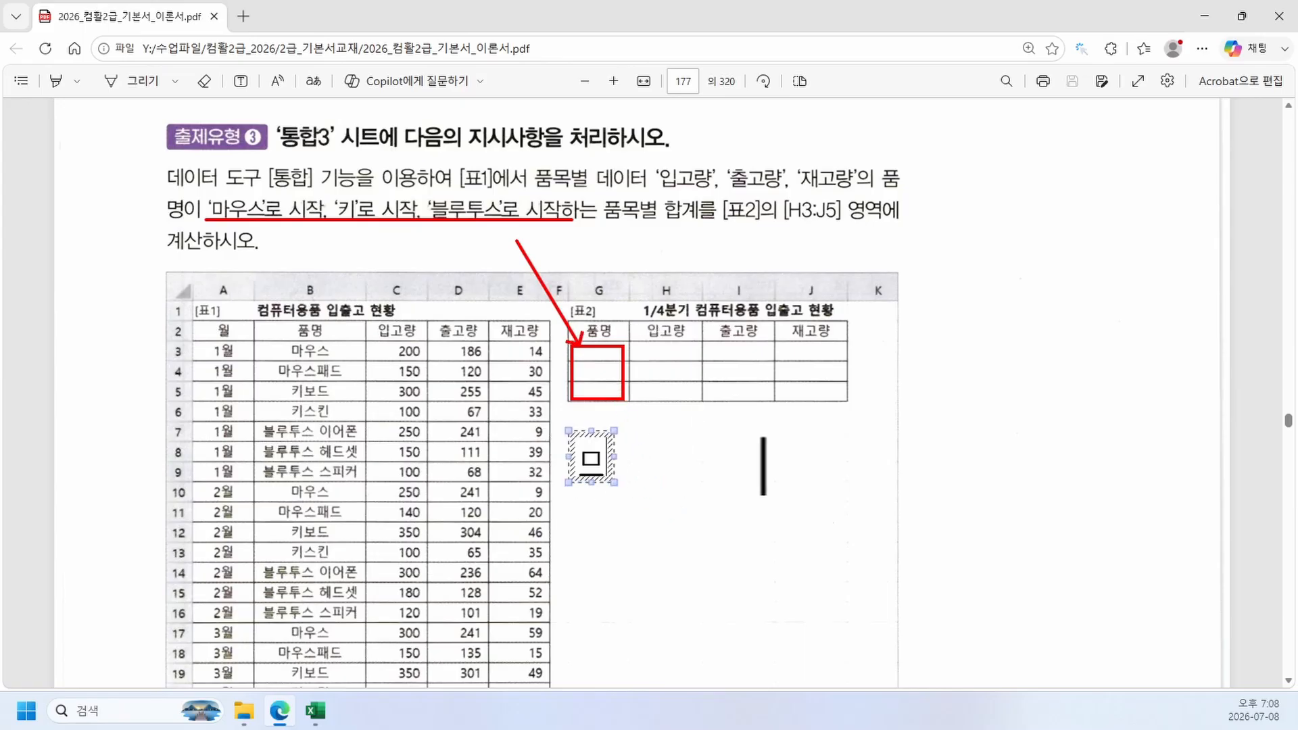
type("마우스*")
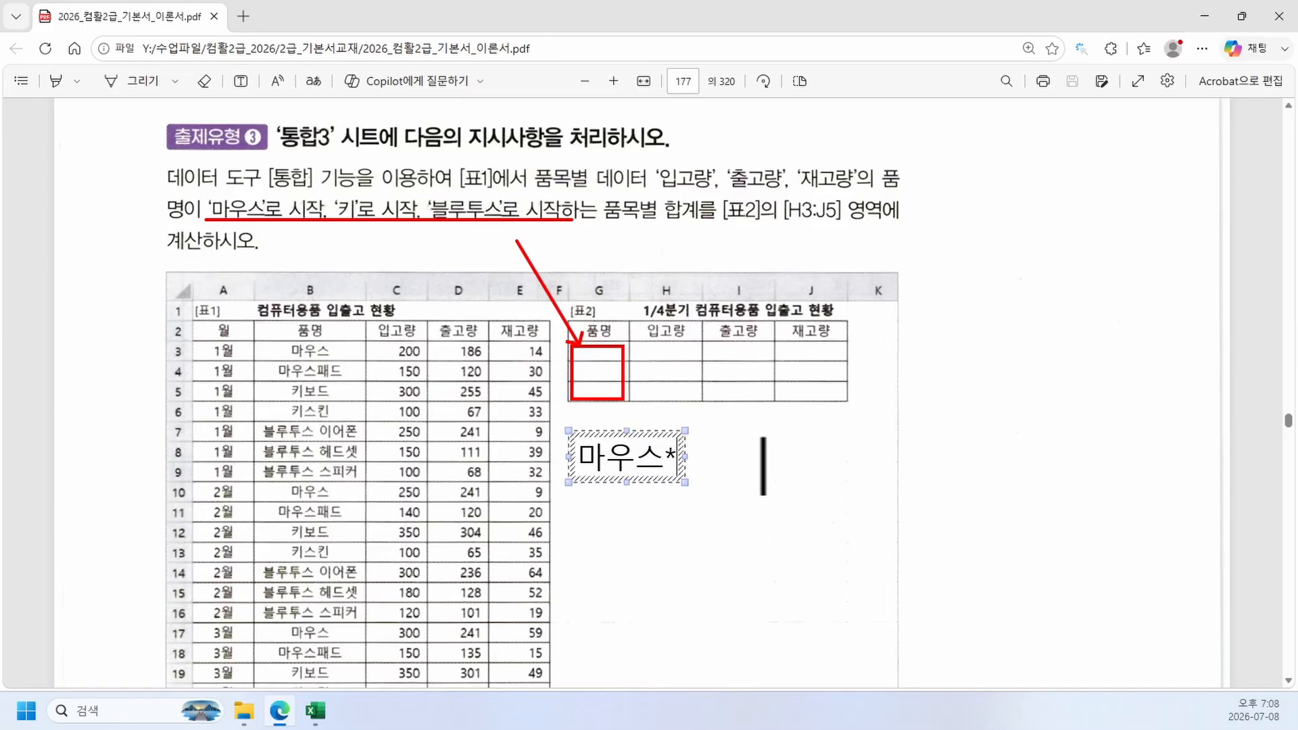
left_click(763, 467)
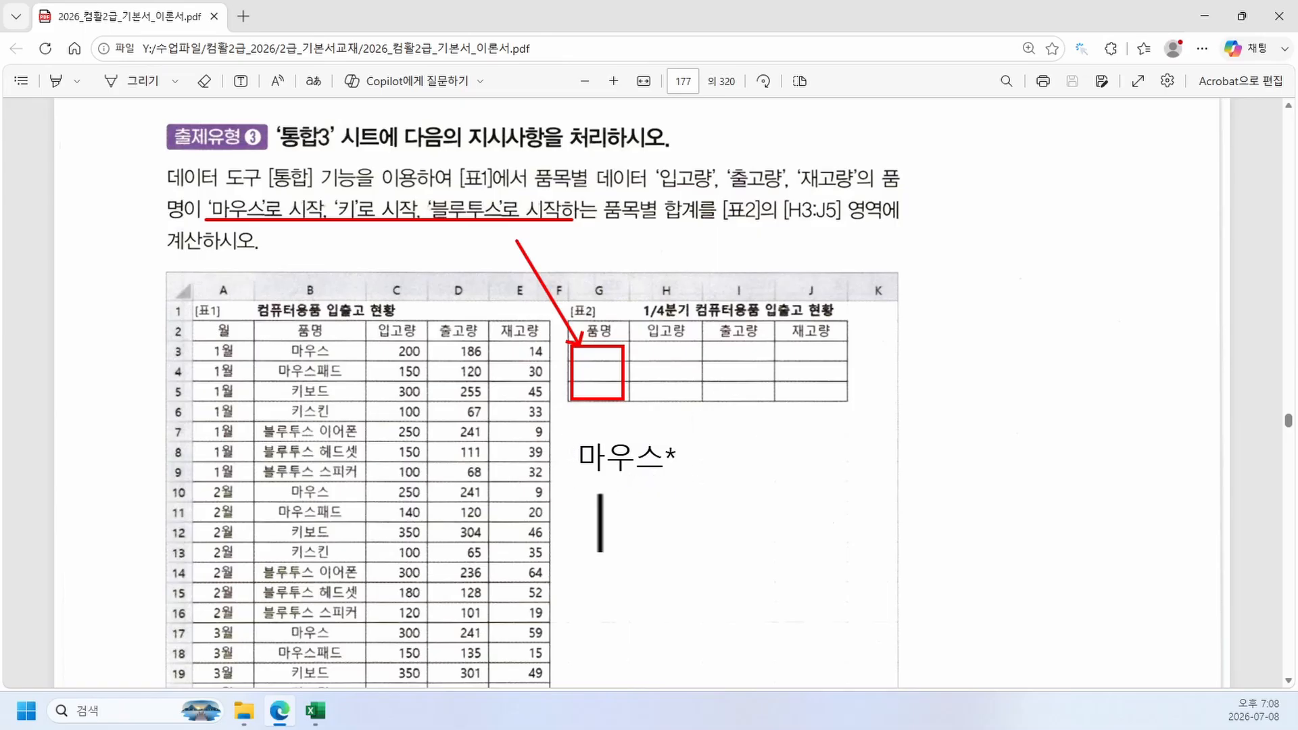
left_click(586, 507)
type("키*")
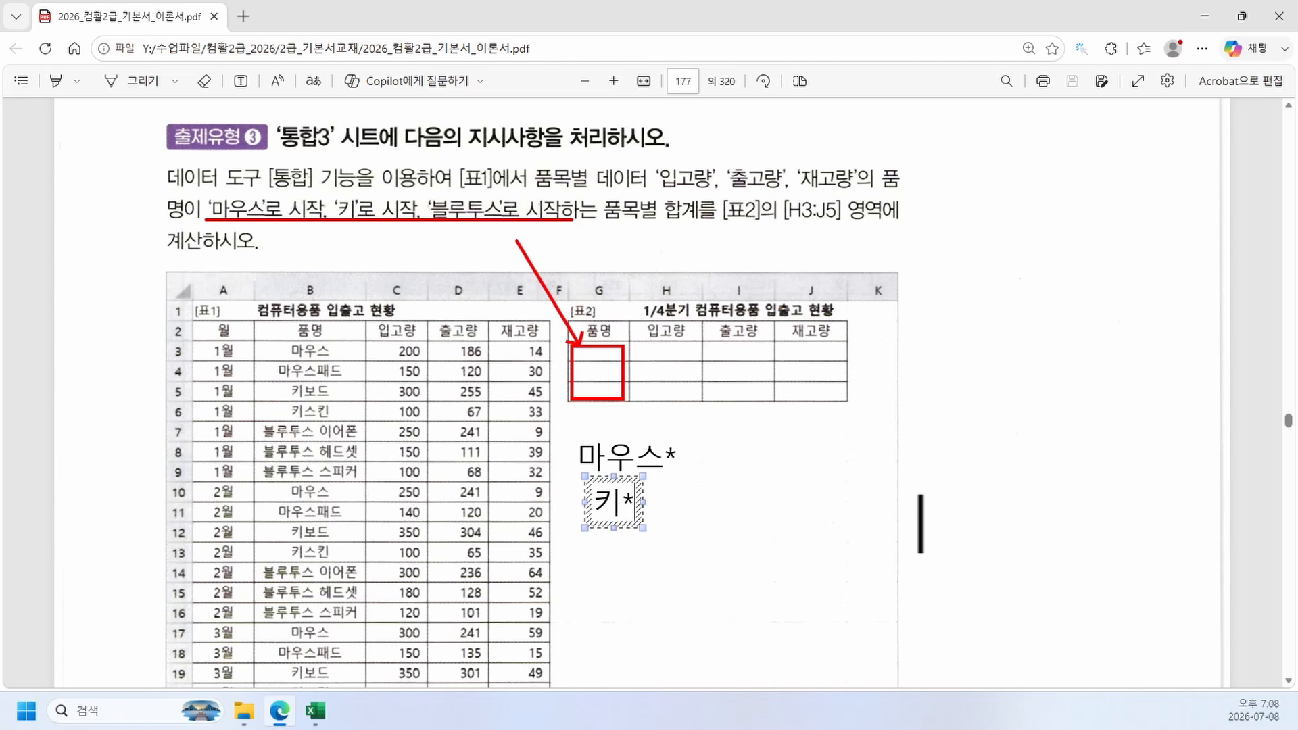
left_click(920, 524)
key("Escape")
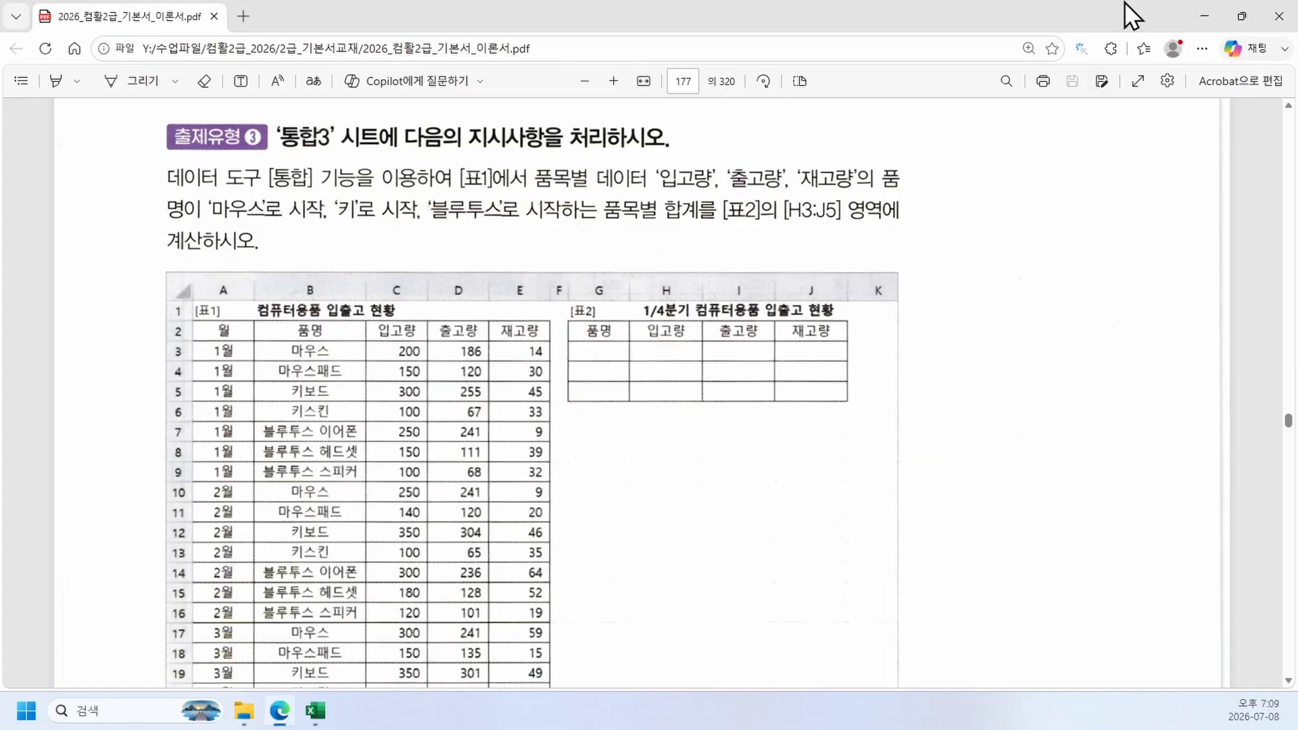
Step: Return to the Excel workbook and enter 마우스* in cell G3 as the first 품명 label of [표2]
left_click(1200, 13)
left_click(408, 434)
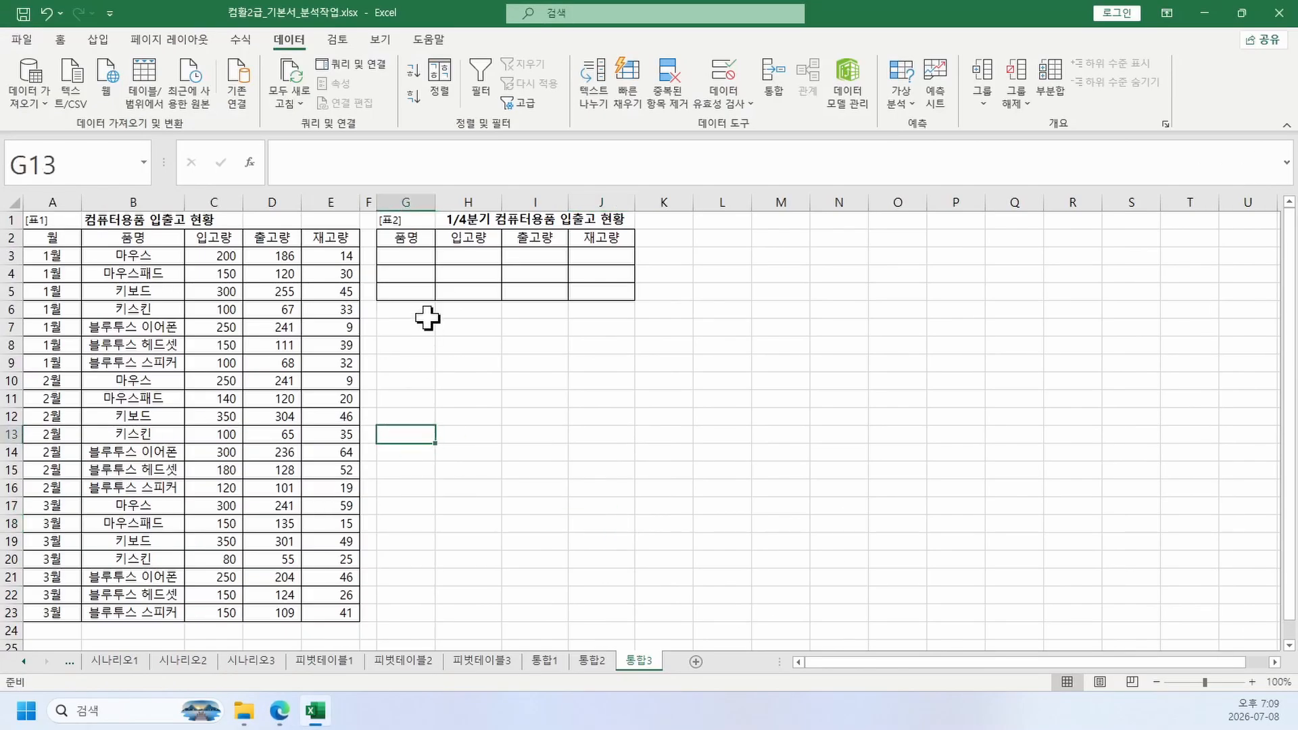
left_click(426, 256)
type("ak")
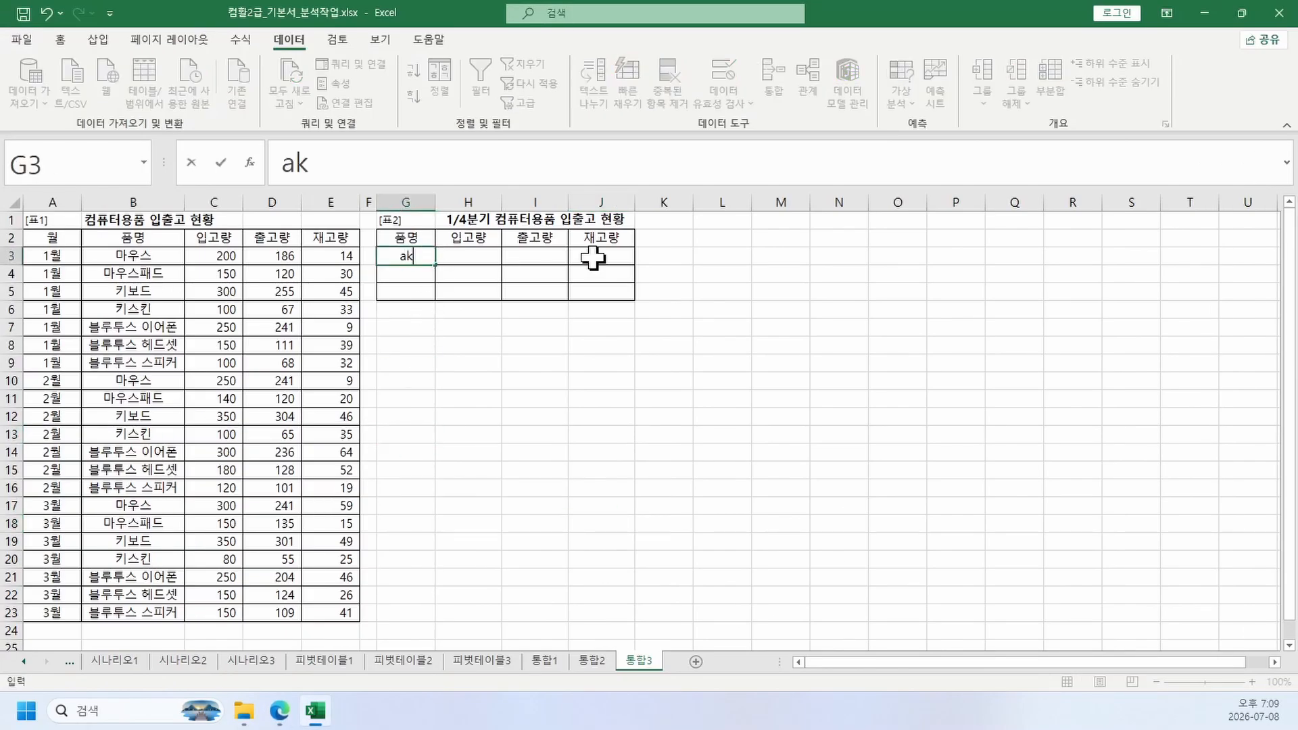
type("망수")
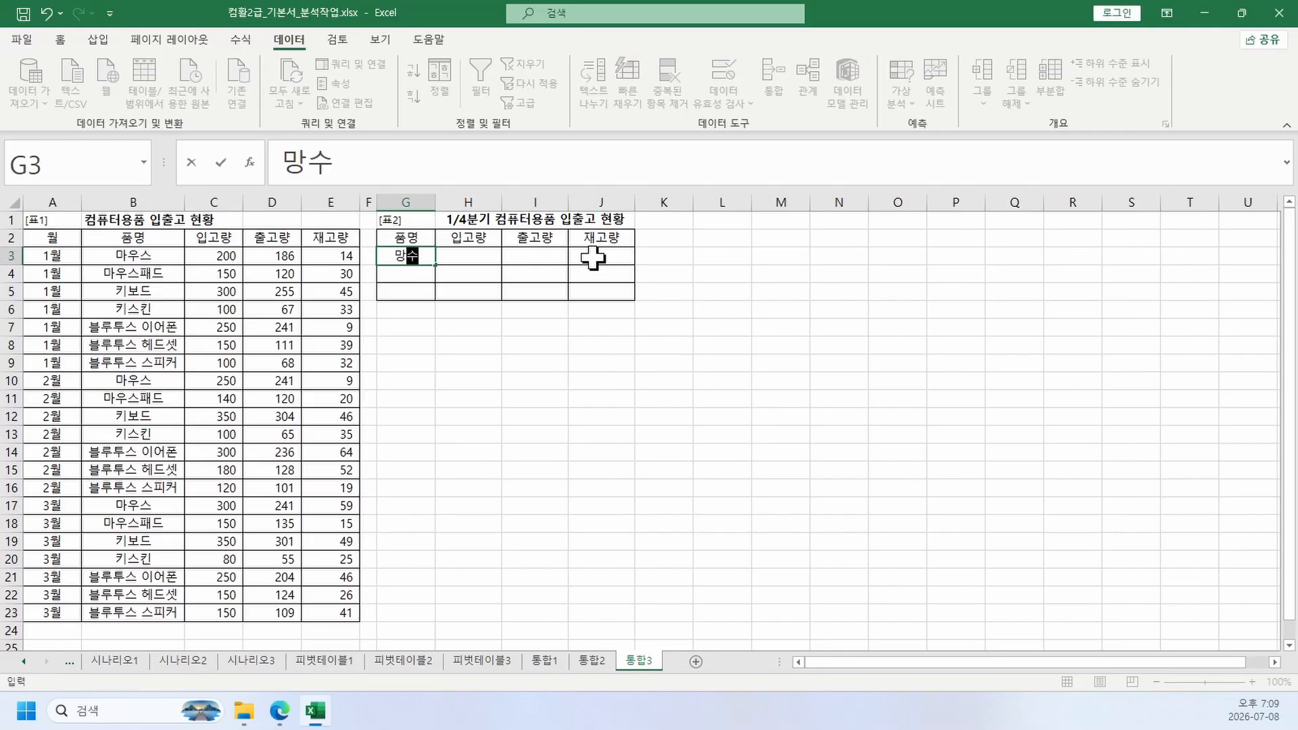
key("BackSpace")
key("BackSpace")
key("BackSpace")
type("마우스*")
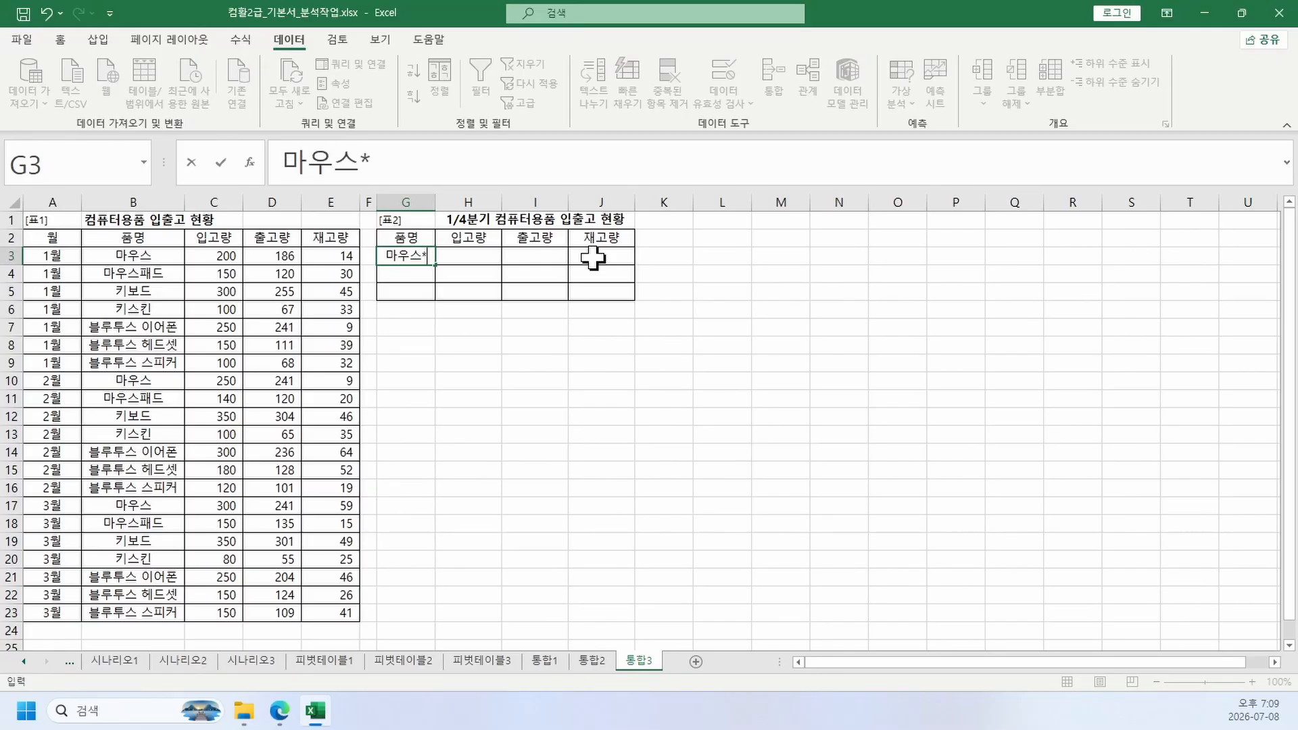
key("Return")
Step: Enter 키* in G4 and 블루투스* in G5 as the remaining 품명 labels of [표2]
type("키")
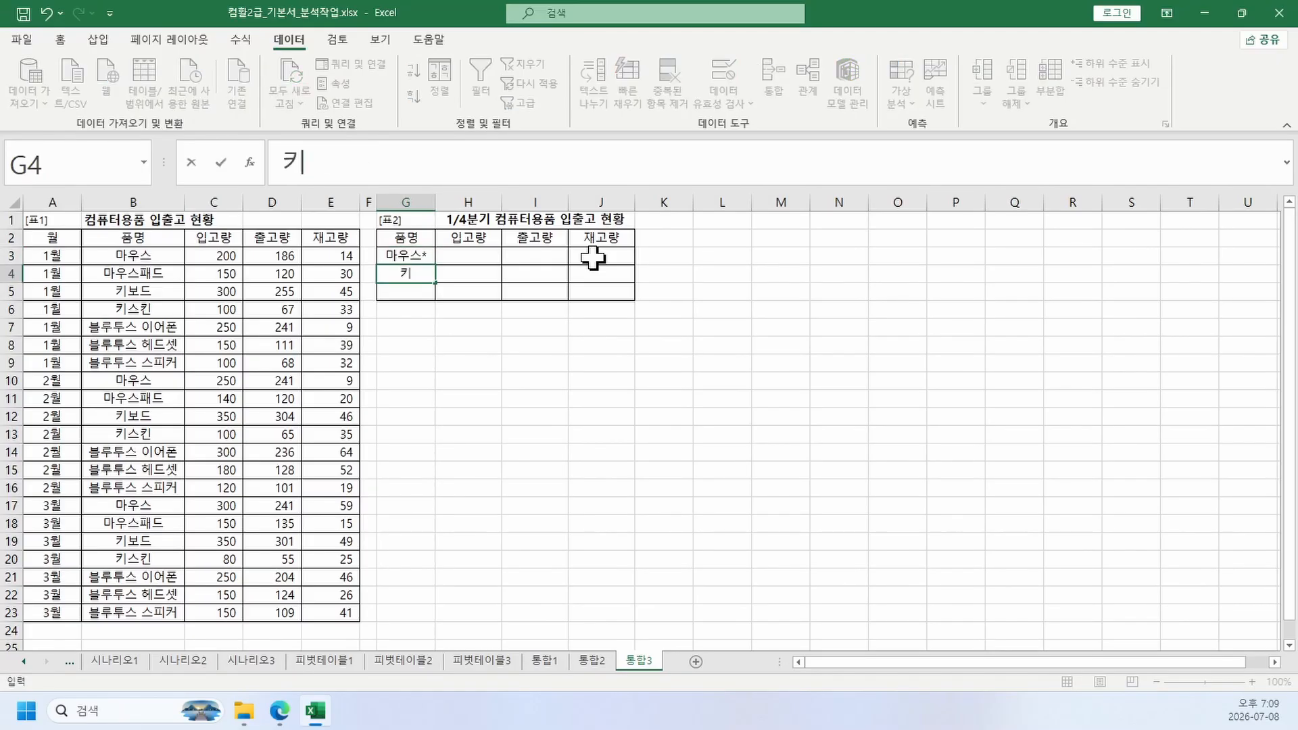
type("*")
key("Return")
type("블루")
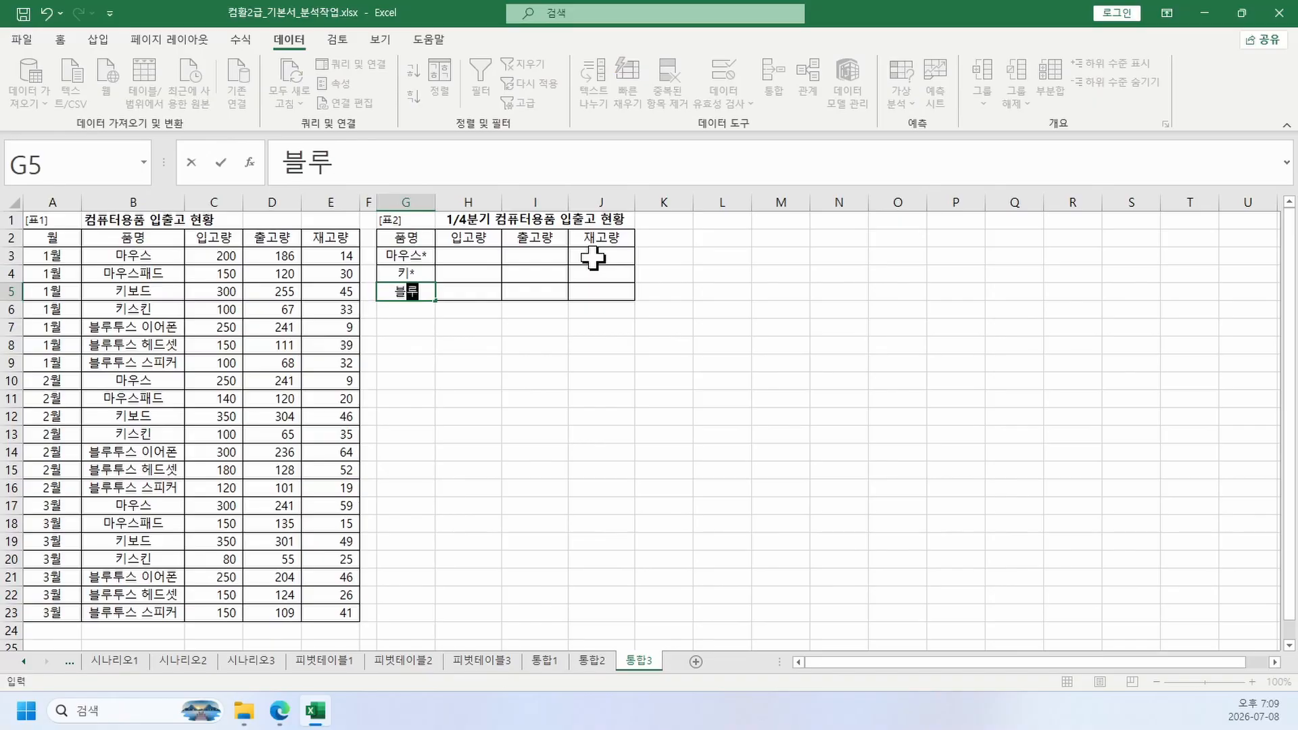
type("툿스*")
key("Return")
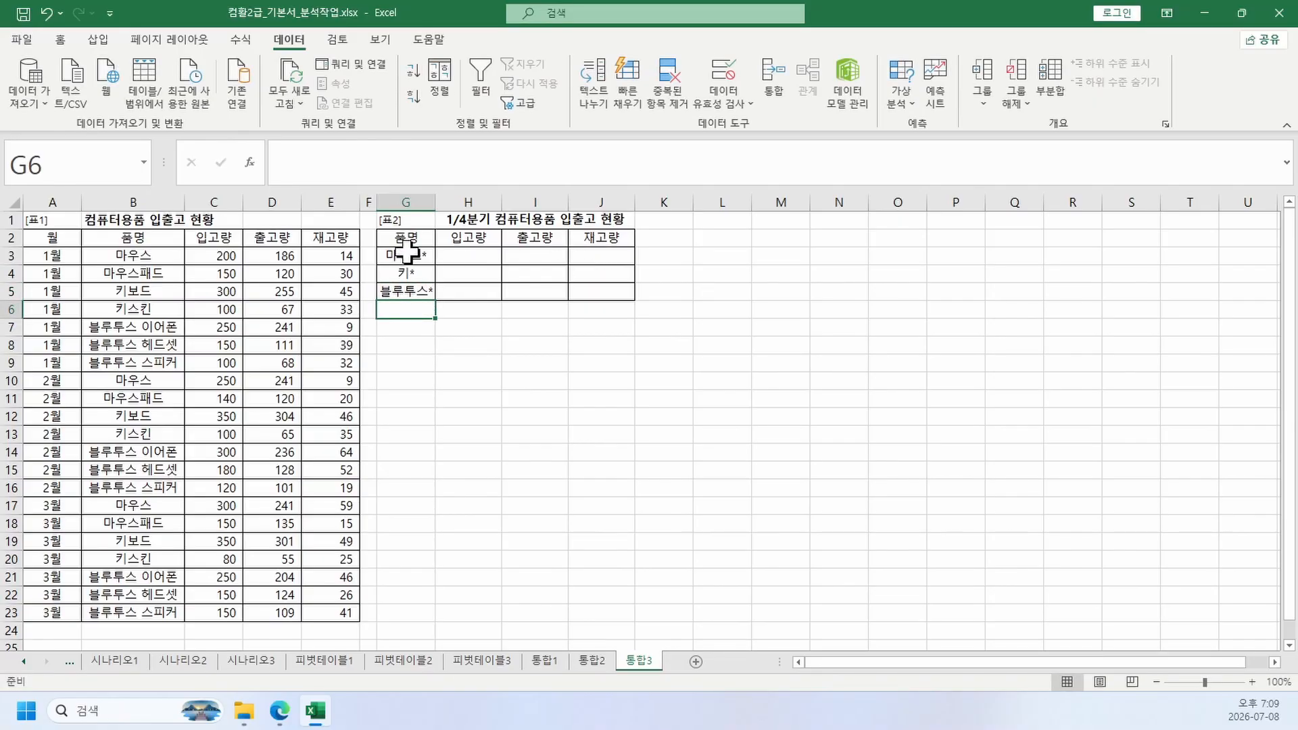
Step: Open Consolidate for G2:J5 with the 합계 function and add B2:E23 of the 통합3 sheet as a reference
left_click_drag(406, 238, 622, 295)
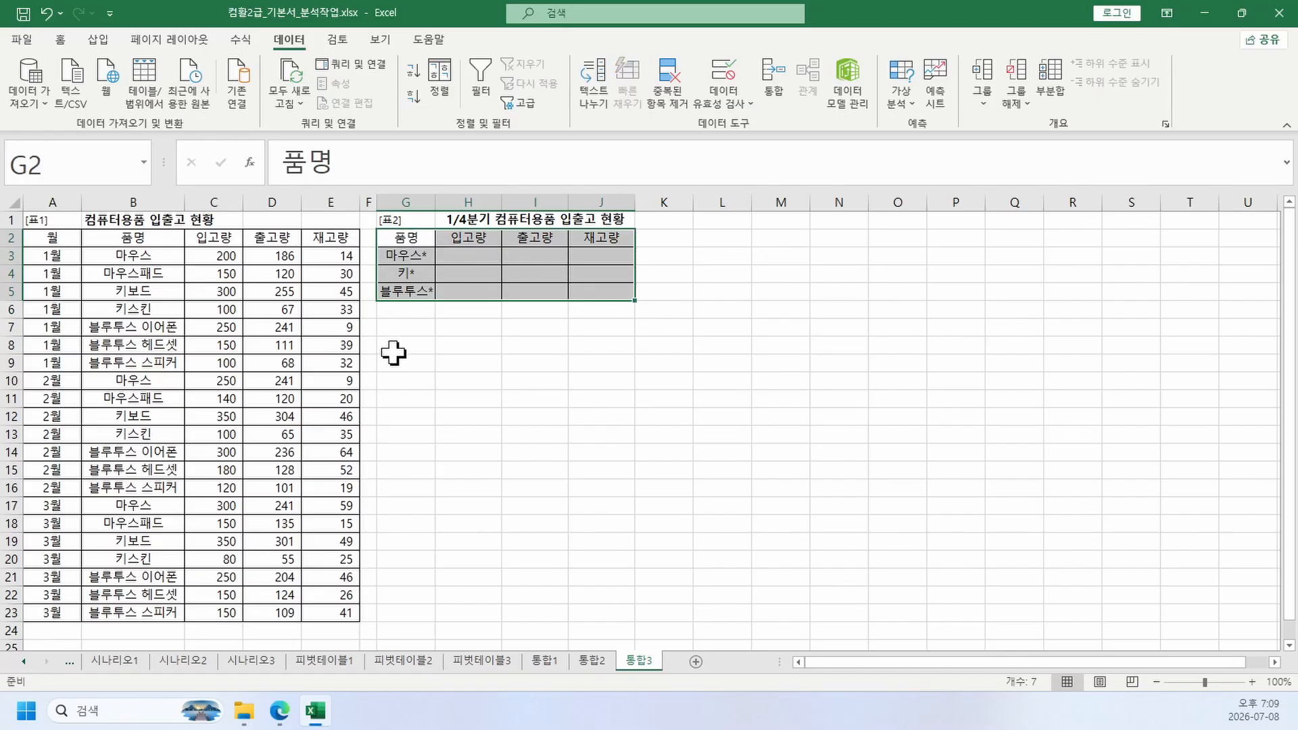
left_click(769, 108)
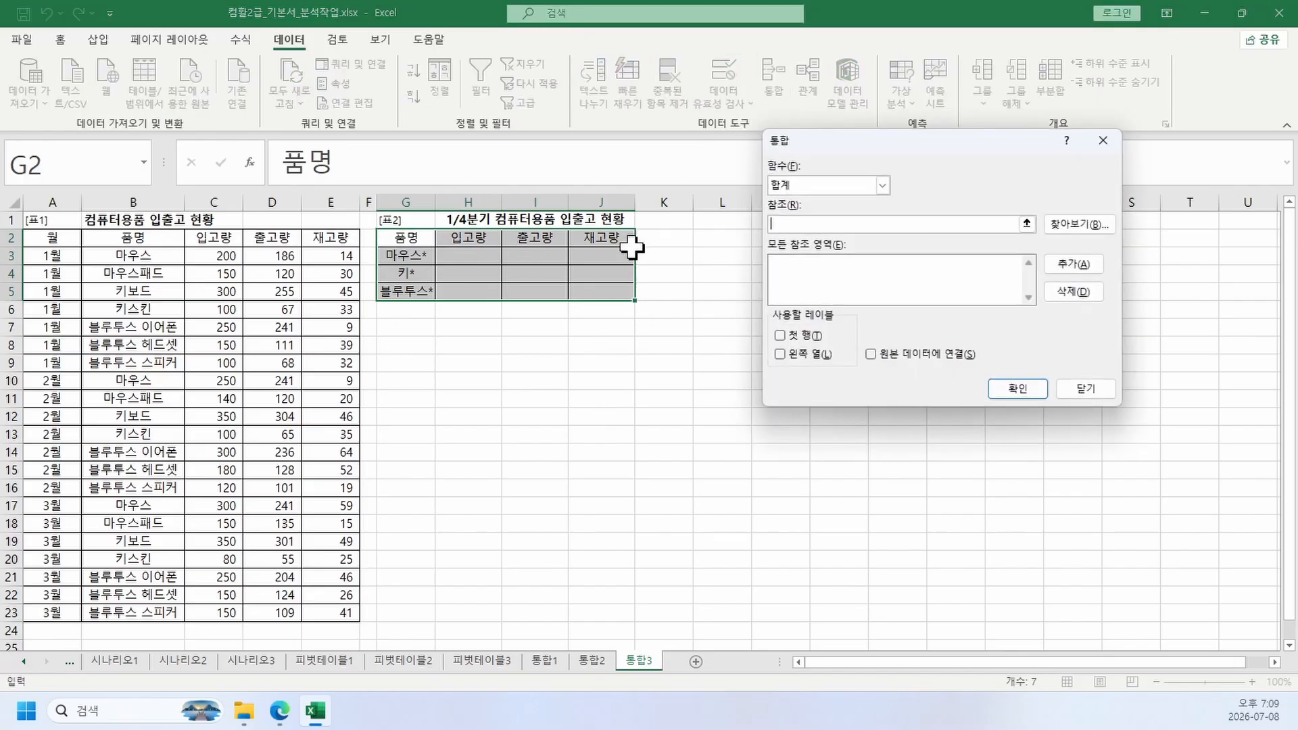
left_click(281, 711)
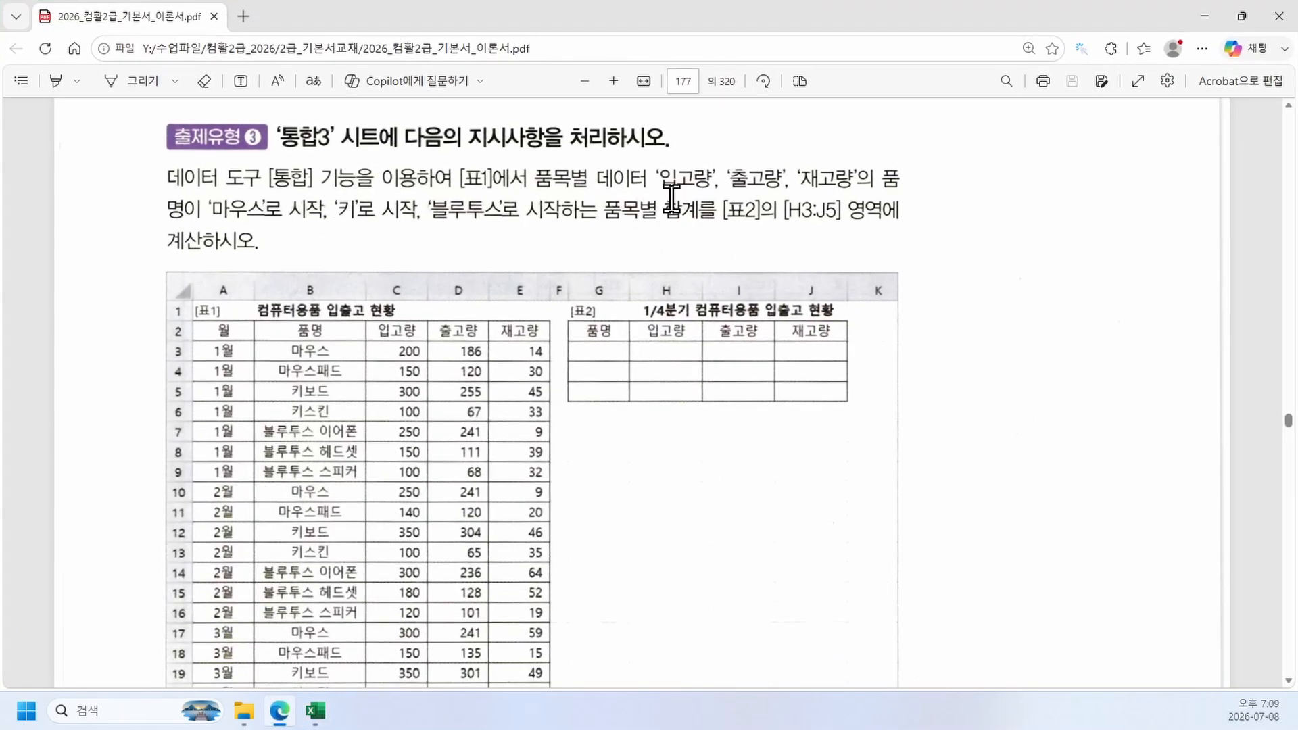
left_click(1203, 18)
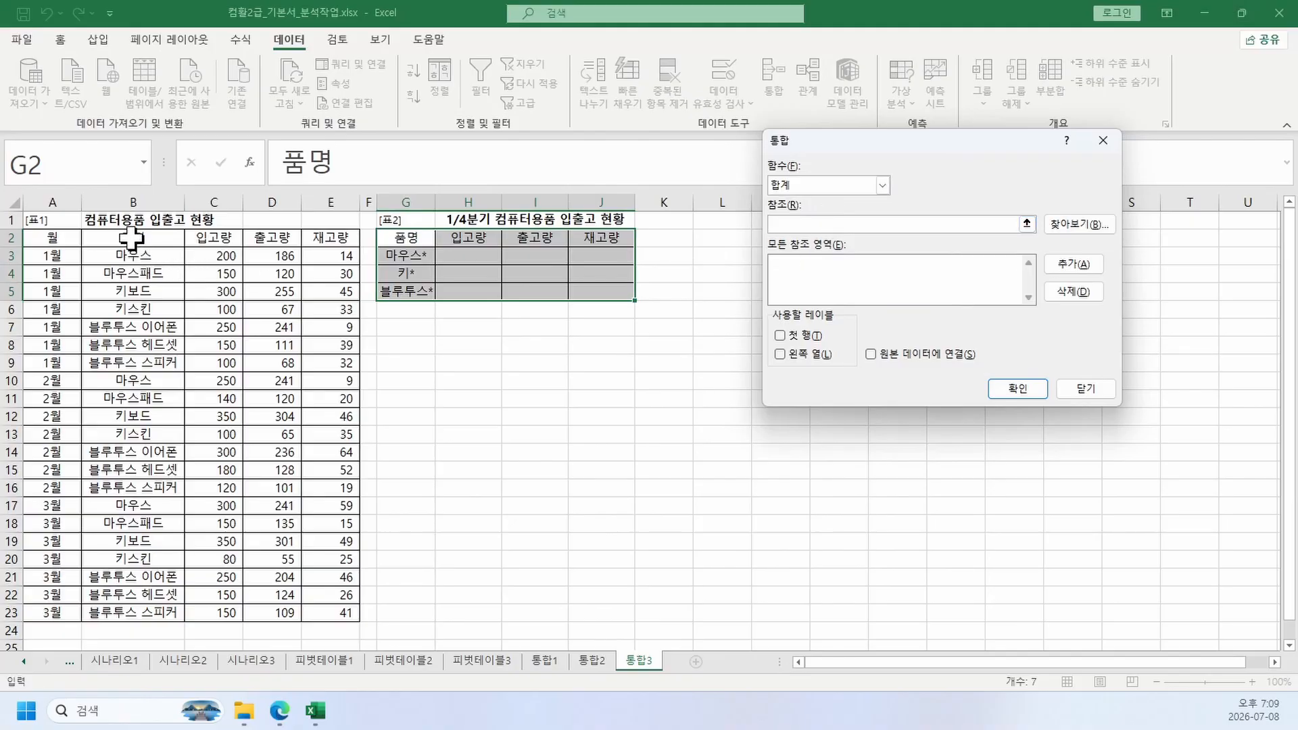
left_click_drag(133, 238, 329, 612)
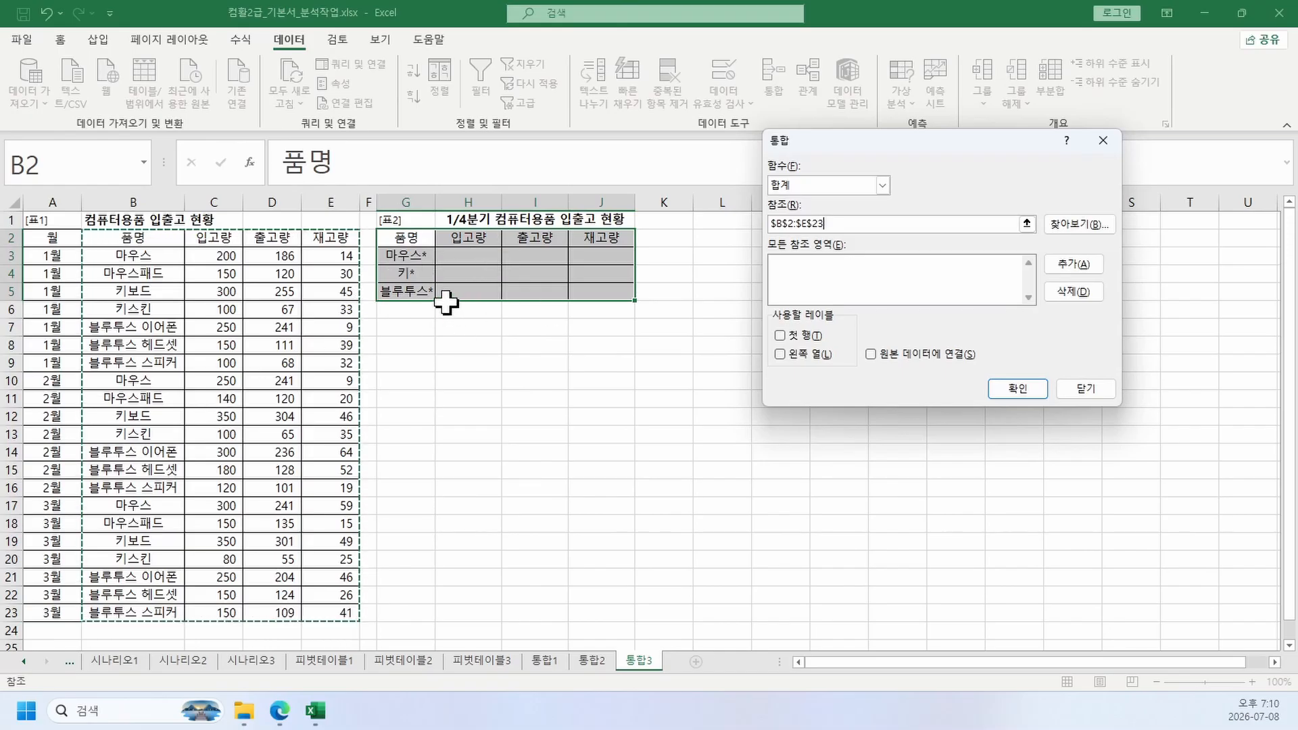
left_click(1073, 263)
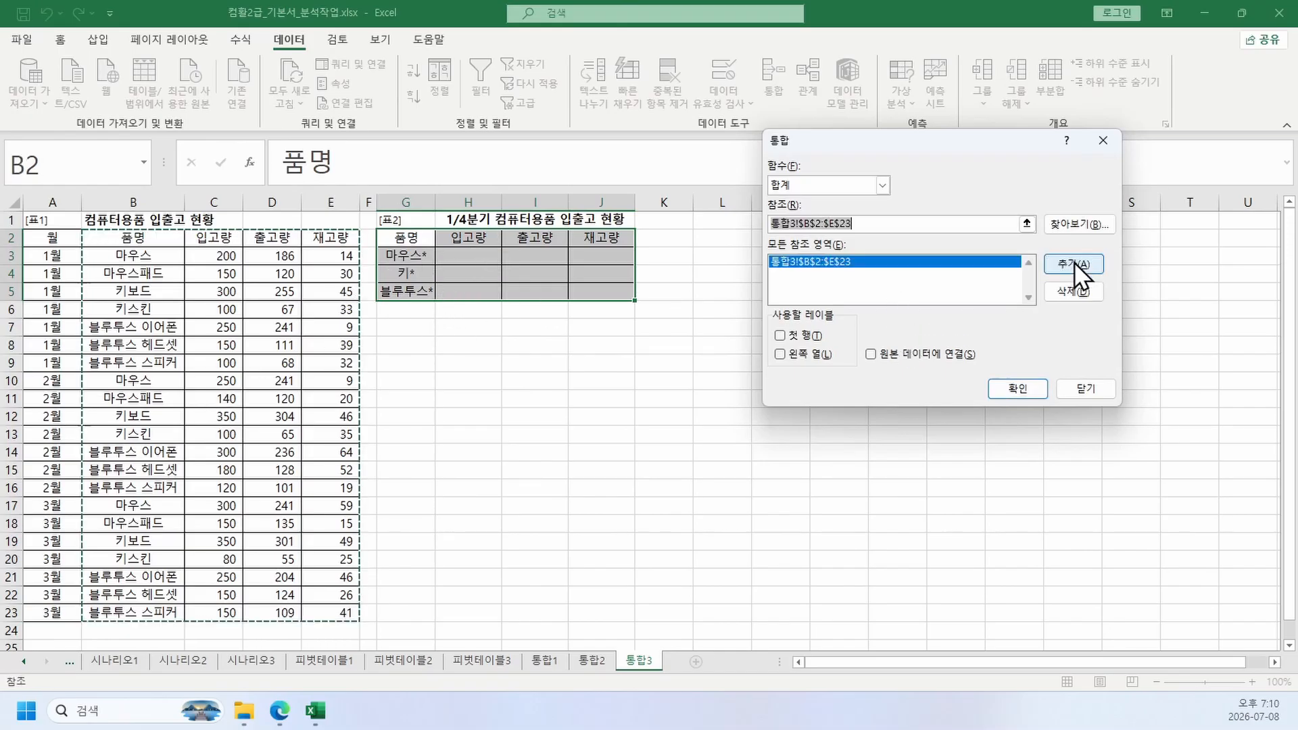
Step: Consolidate into [표2] using the 첫 행 and 왼쪽 열 labels, and review the wildcard labels and totals in G3:J5
left_click(809, 336)
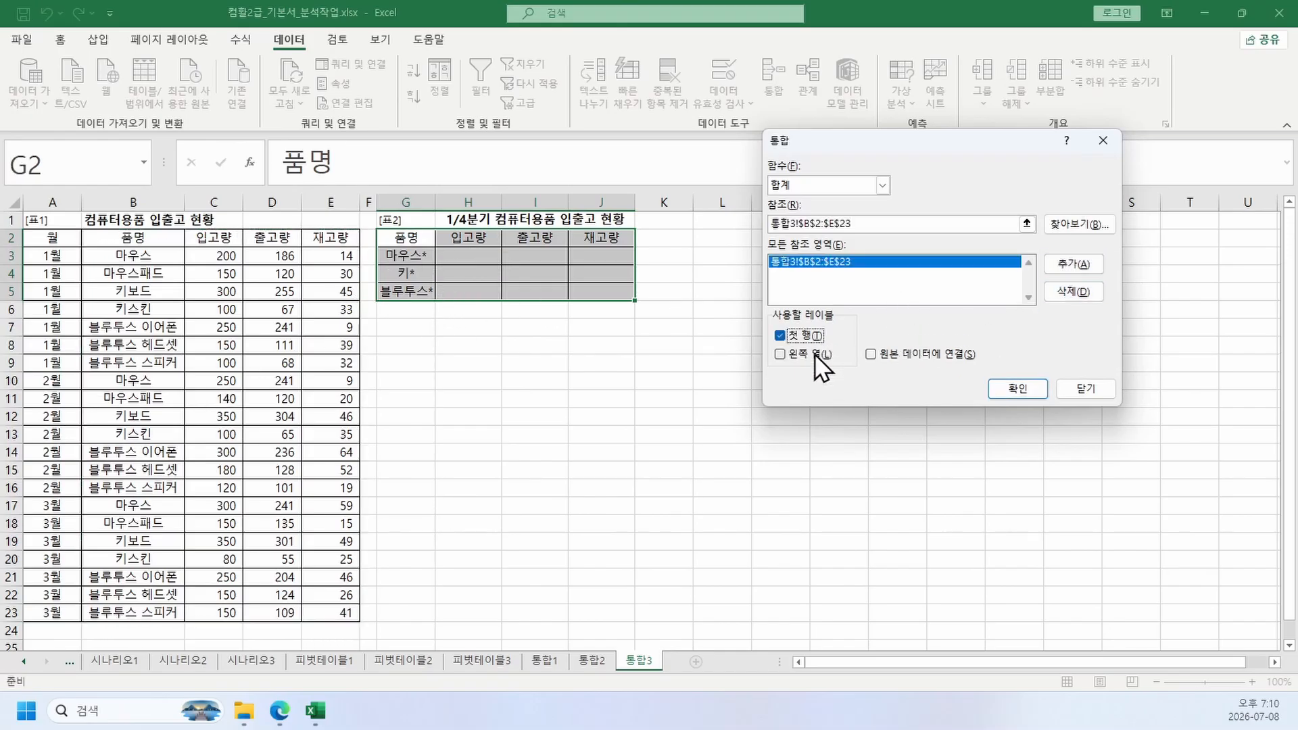
left_click(1032, 393)
left_click(782, 399)
left_click(397, 256)
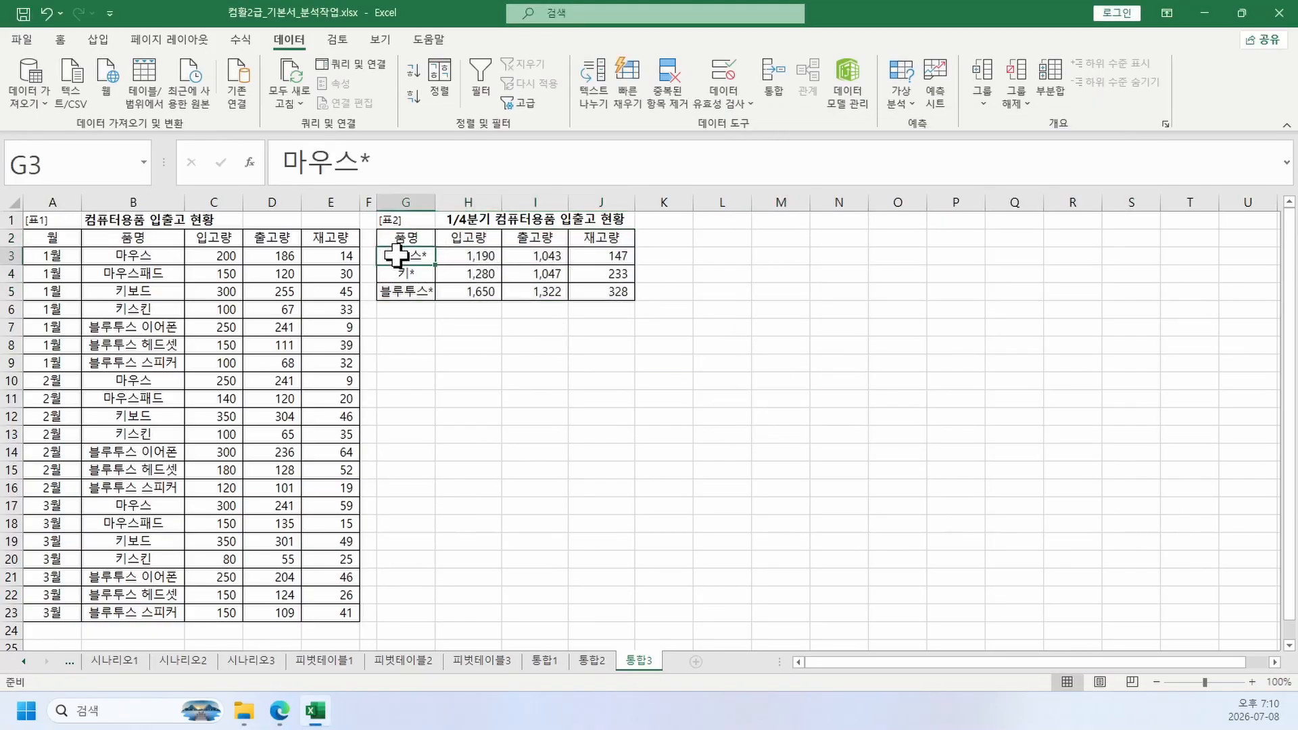
left_click(406, 273)
left_click(406, 292)
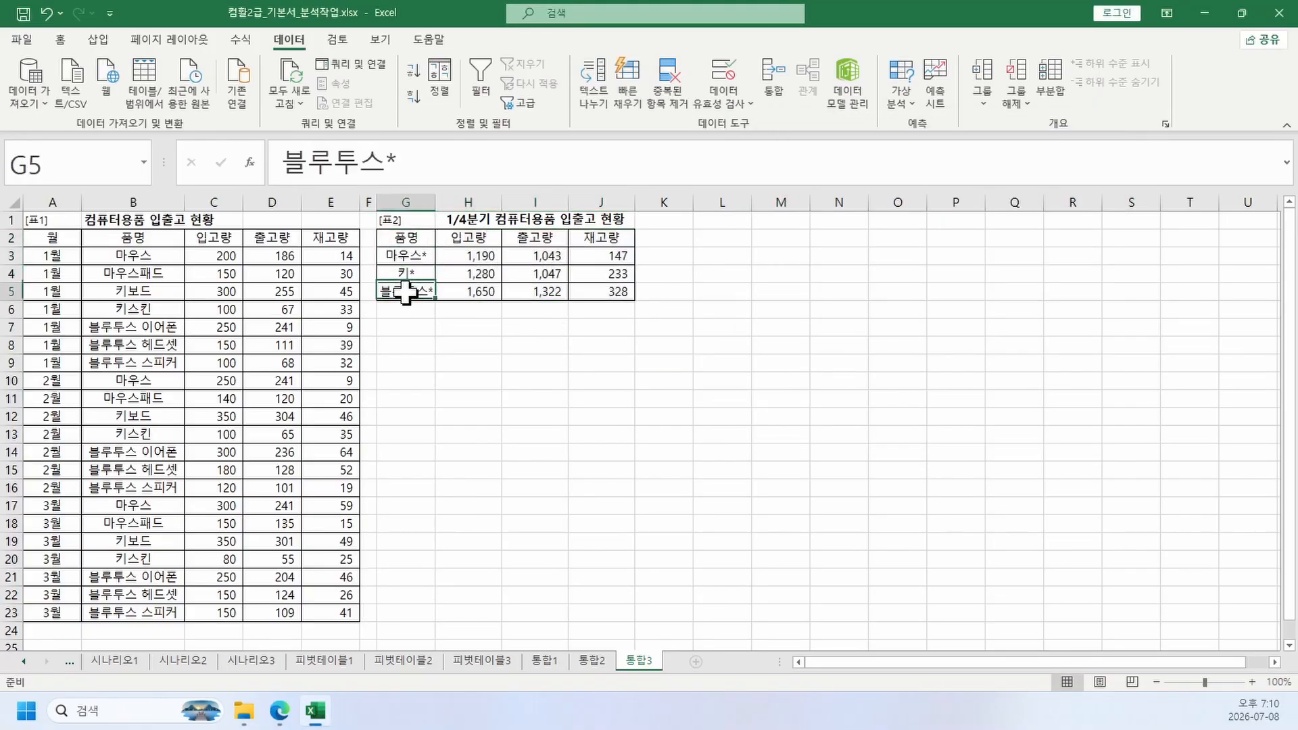
left_click_drag(466, 255, 620, 304)
left_click(468, 470)
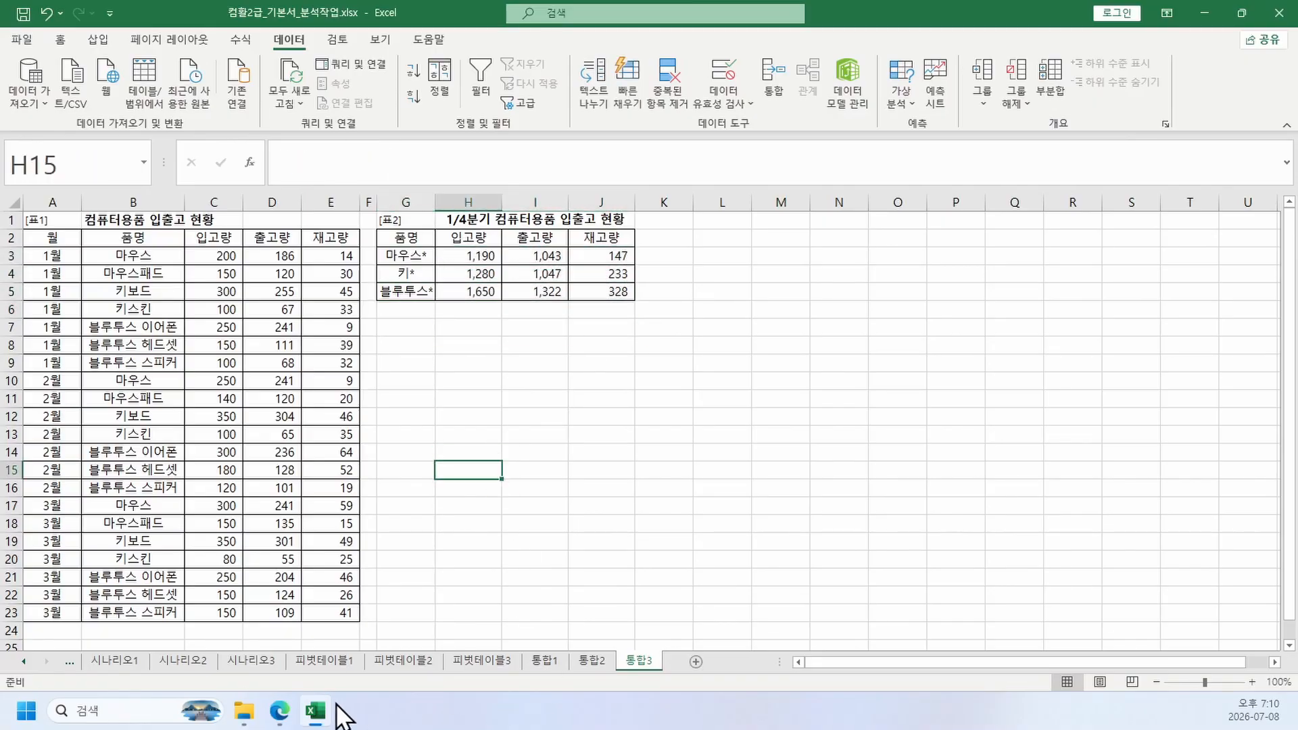
Step: Switch to the textbook PDF in Edge and review the 통합3 solution pages through to the CHAPTER 04 기타작업 title page
left_click(278, 715)
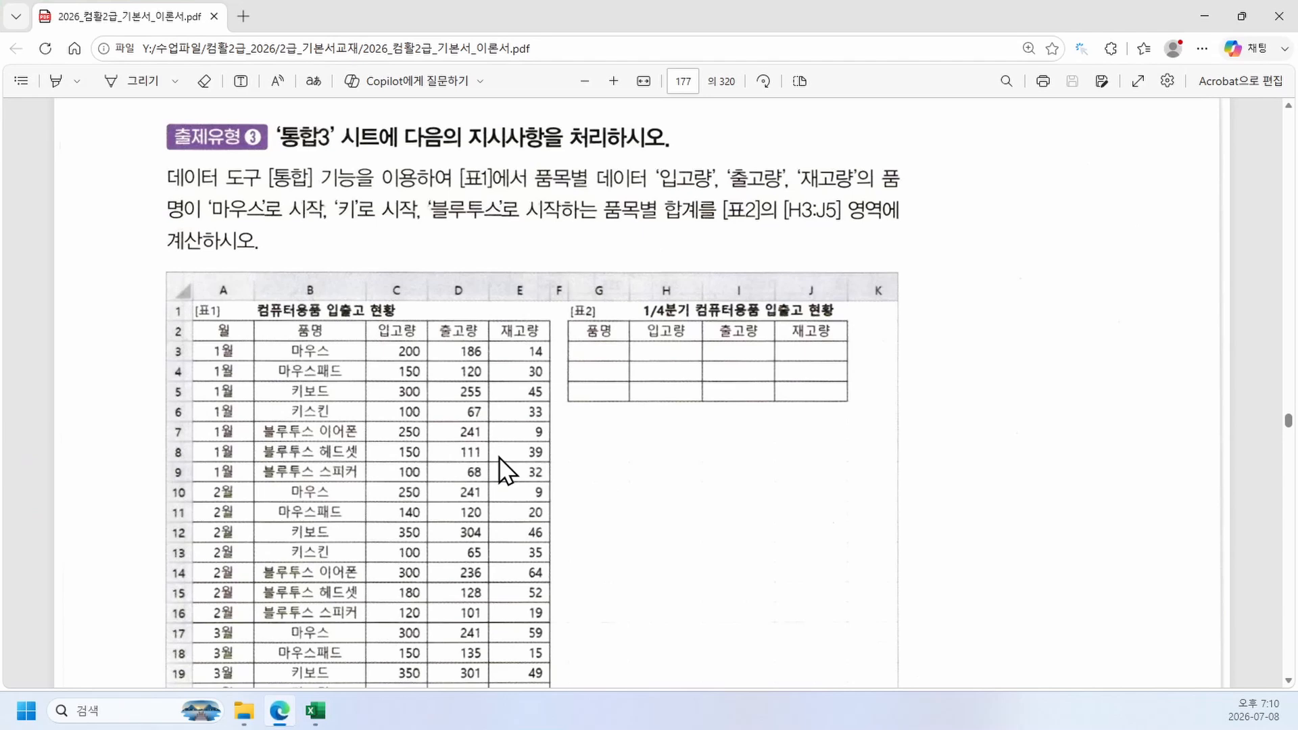
scroll(487, 432, "down", 10)
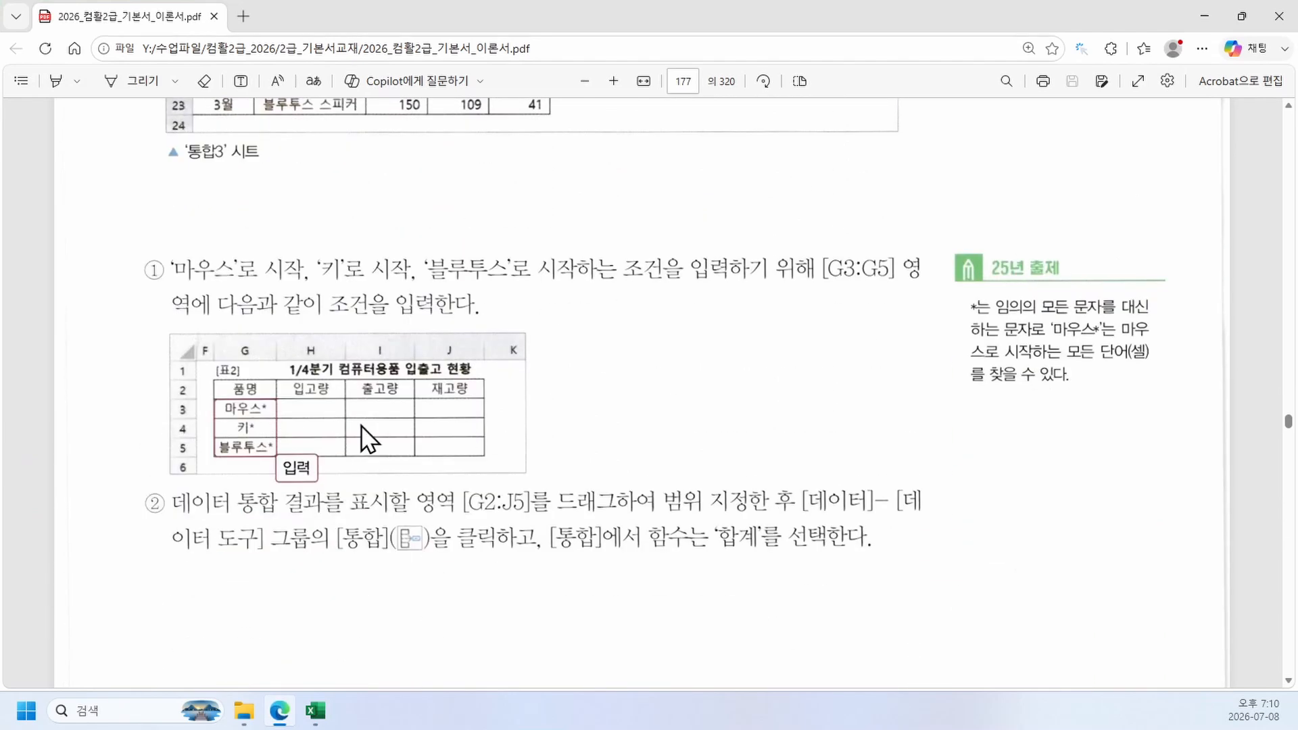
scroll(271, 436, "down", 20)
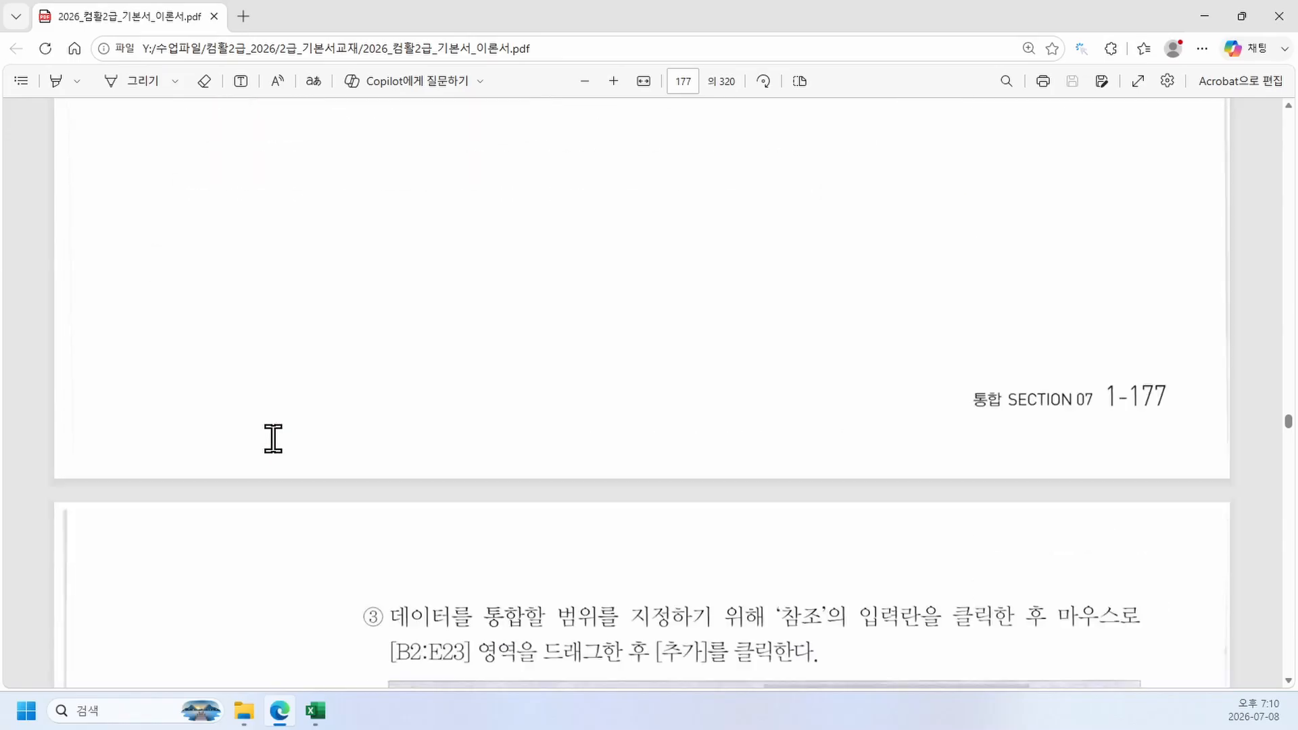
scroll(273, 438, "down", 15)
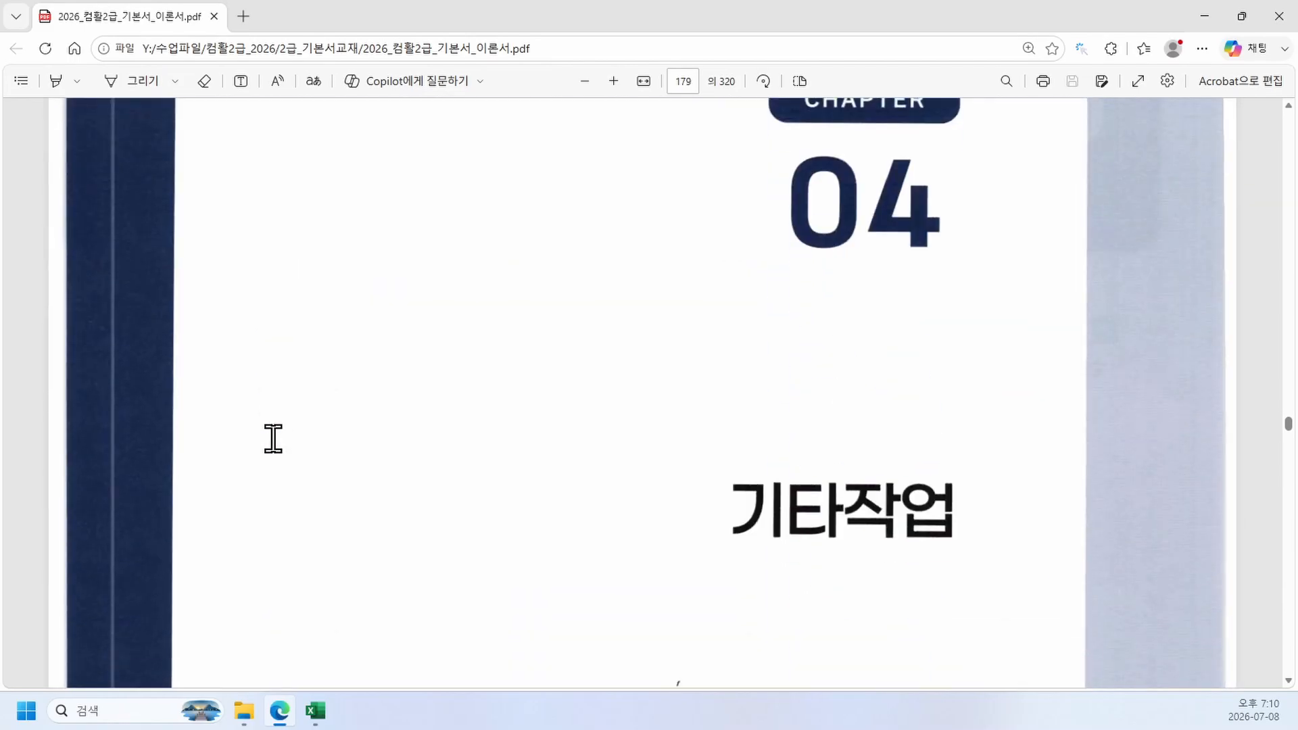
scroll(268, 446, "down", 12)
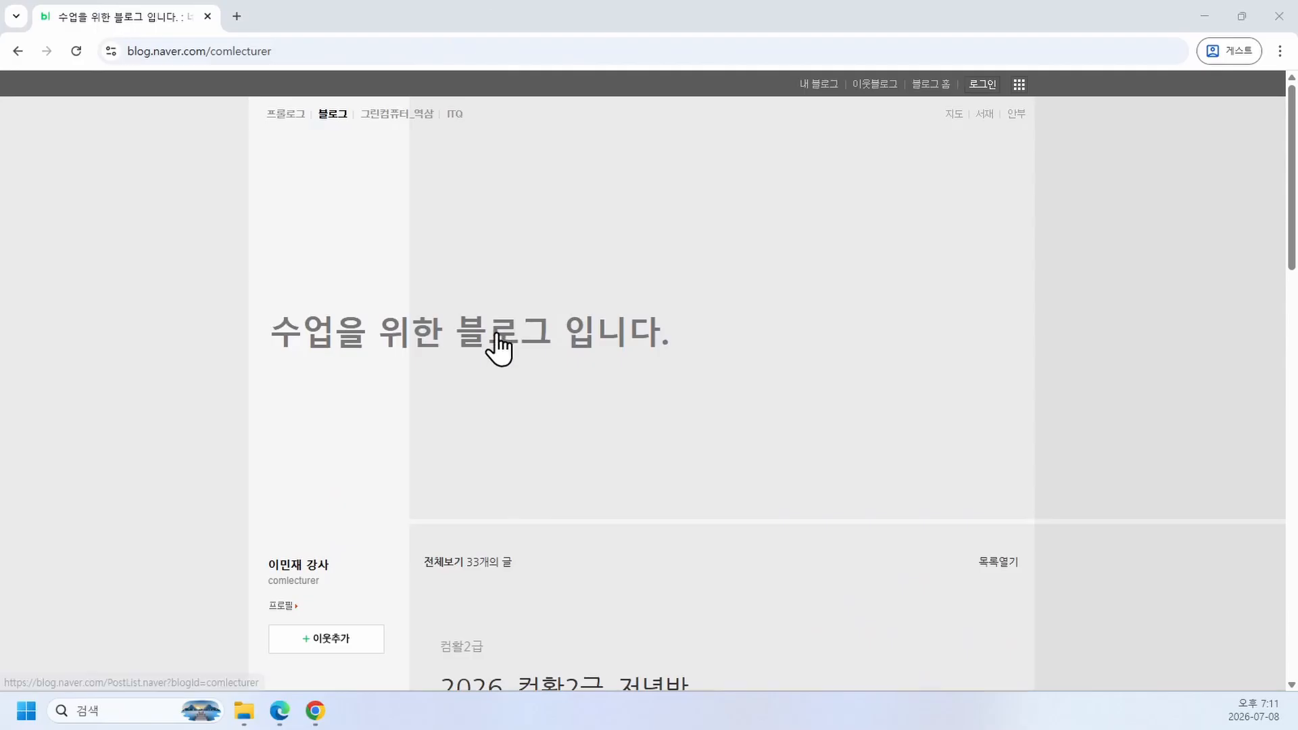
Step: Find the attachments in the class blog post in Chrome and underline 컴활2급_기본서_Macro.xlsx and 컴활2급_기본서_차트.xlsx on screen
scroll(658, 321, "down", 10)
scroll(615, 138, "up", 1)
scroll(654, 229, "down", 8)
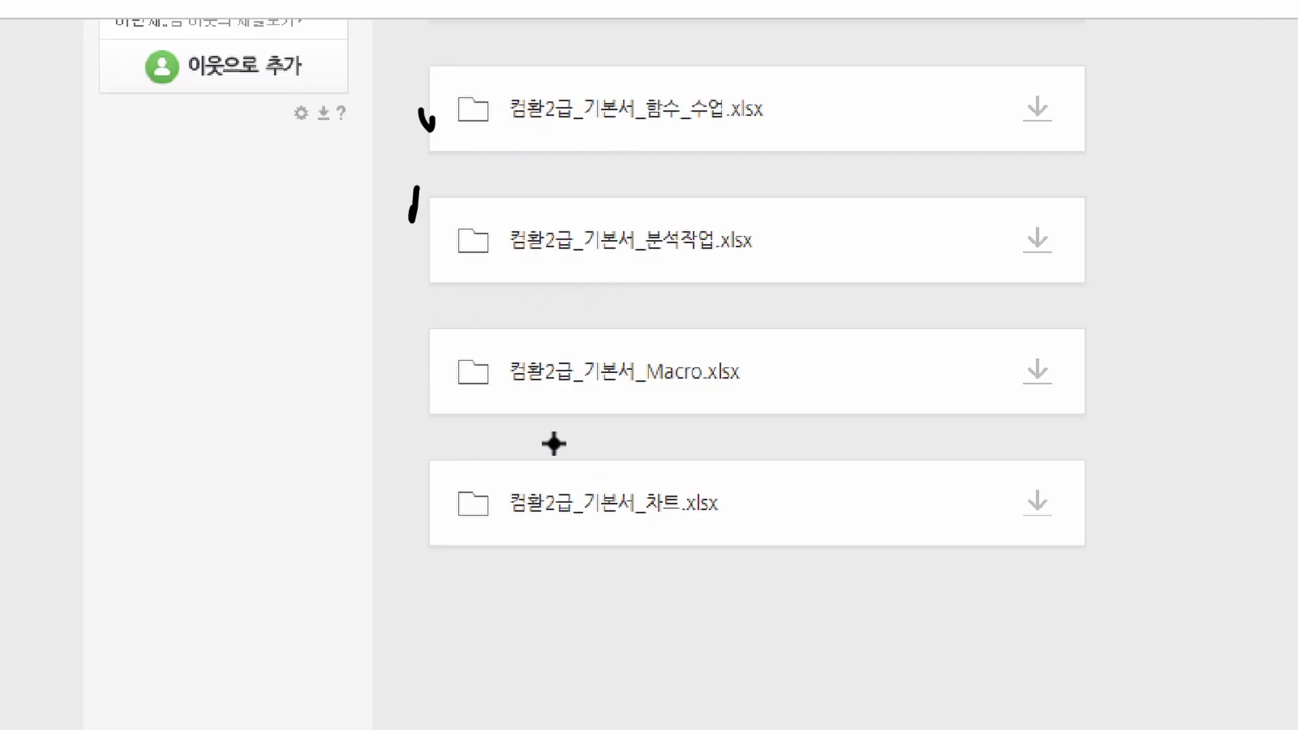
left_click_drag(498, 408, 771, 417)
left_click_drag(473, 543, 709, 558)
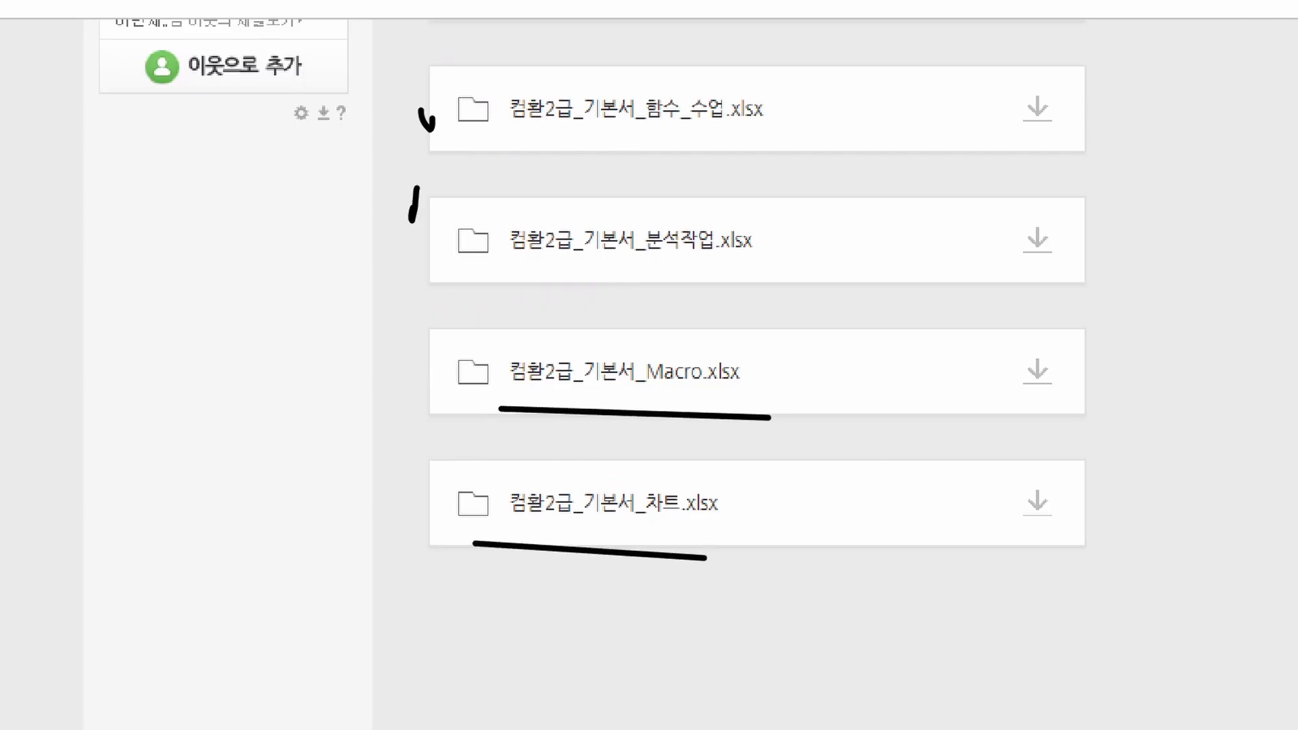
left_click_drag(497, 317, 629, 317)
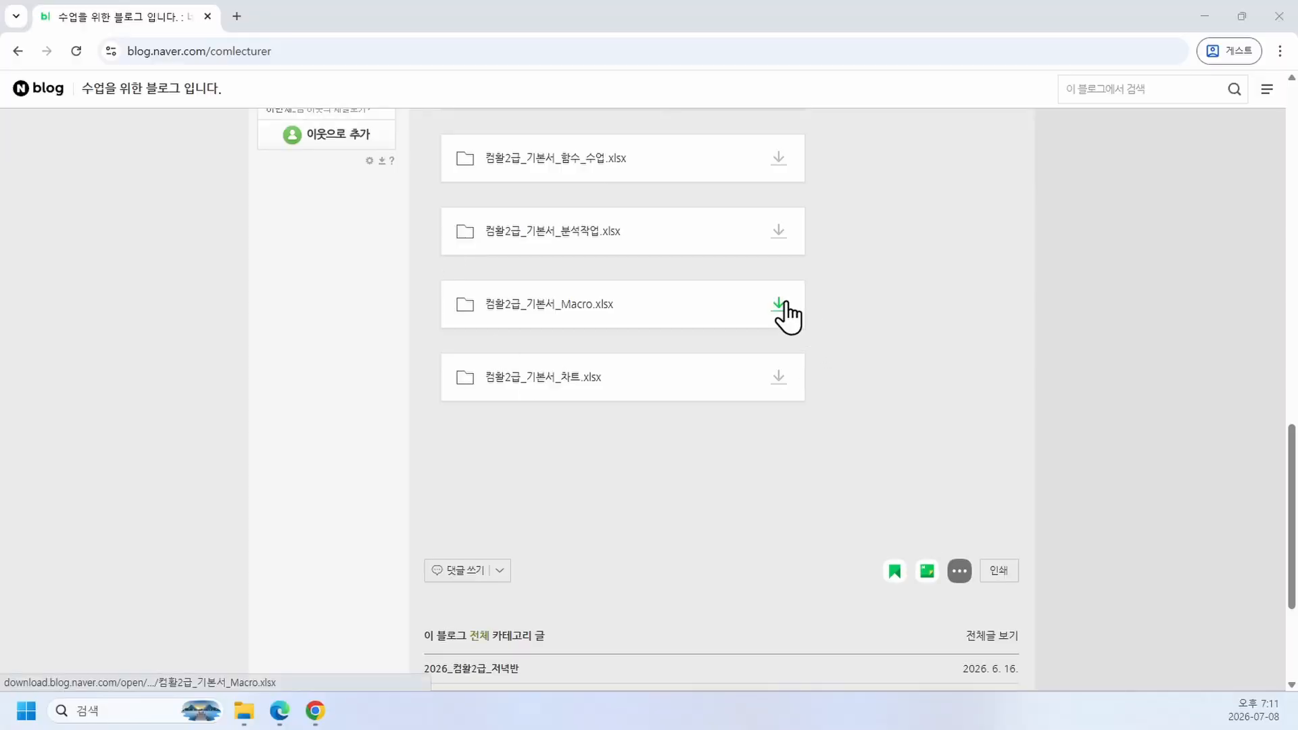
left_click(1036, 371)
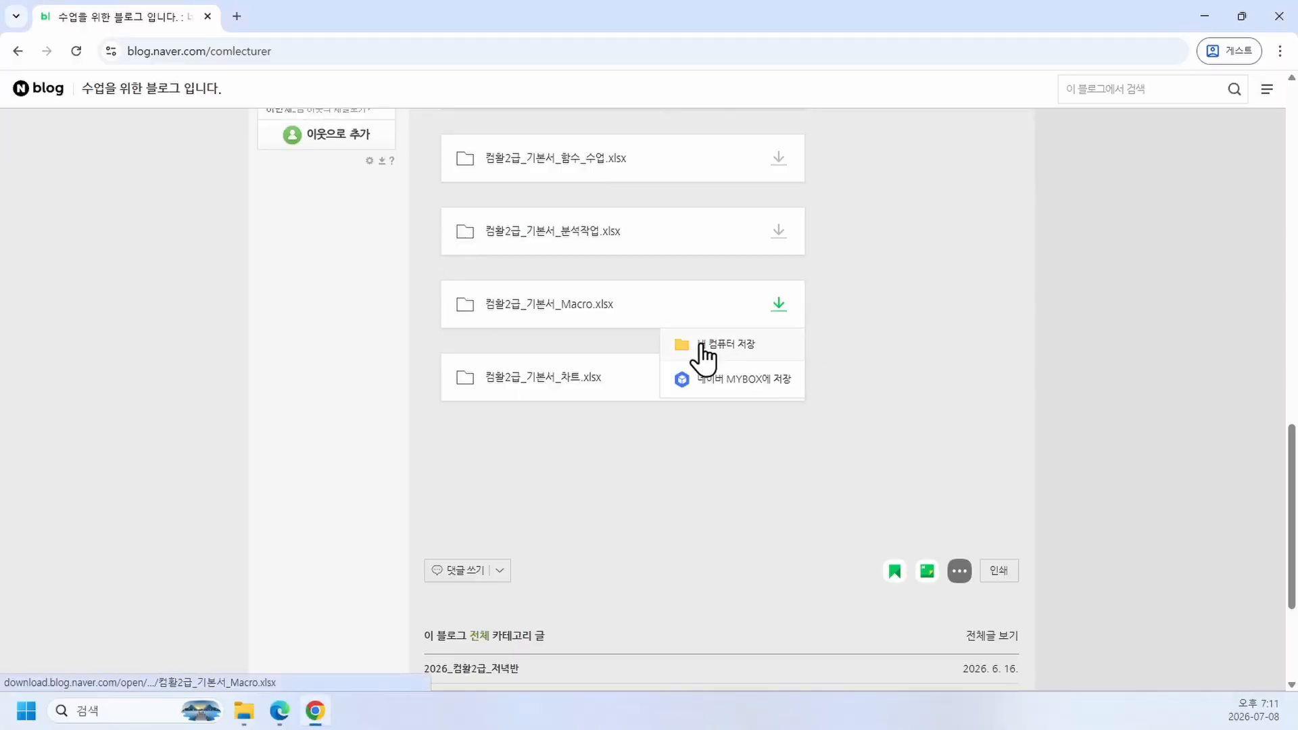
left_click(707, 342)
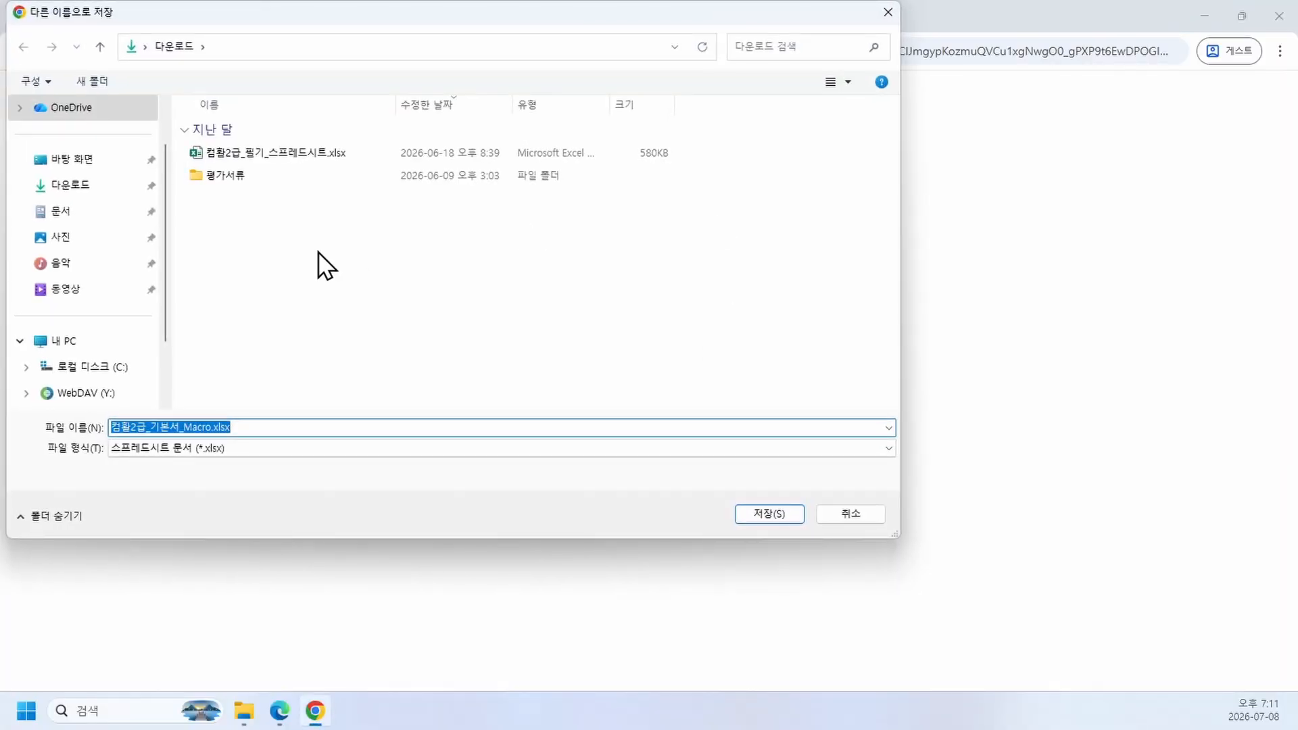
scroll(105, 290, "down", 1)
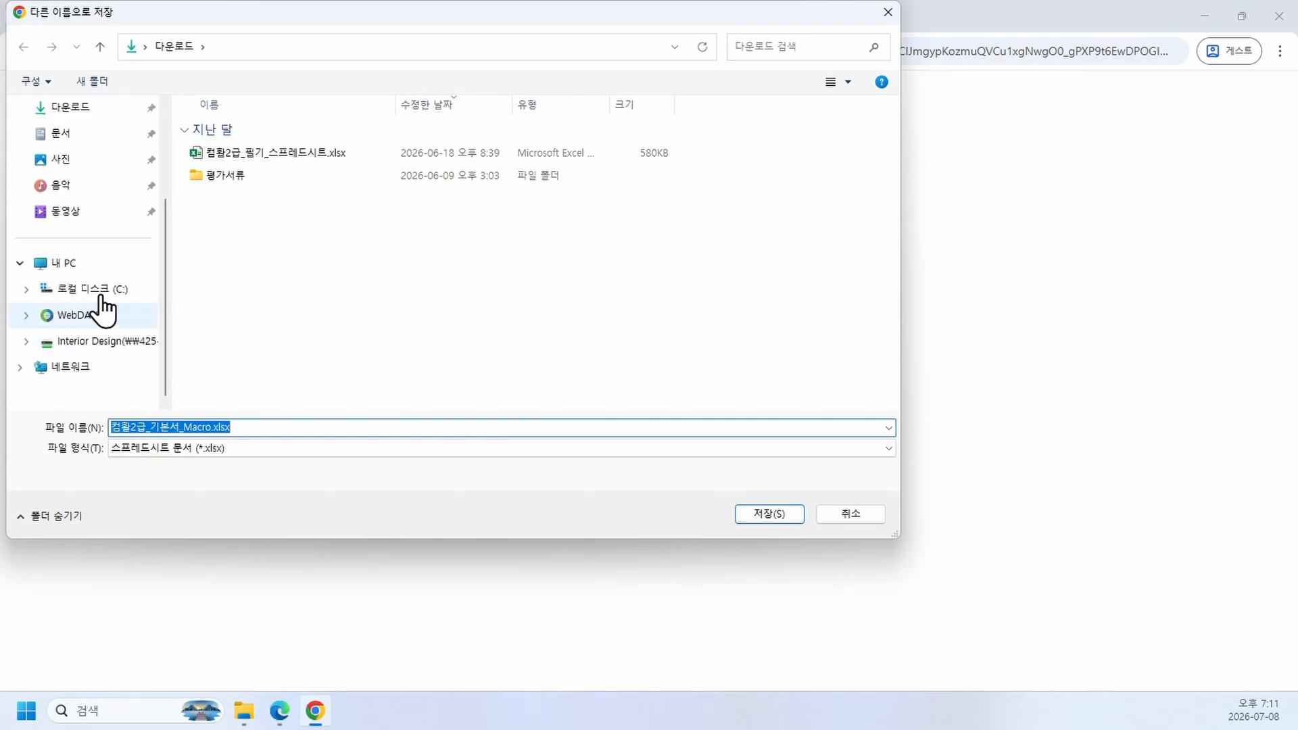
scroll(98, 284, "up", 2)
left_click(88, 217)
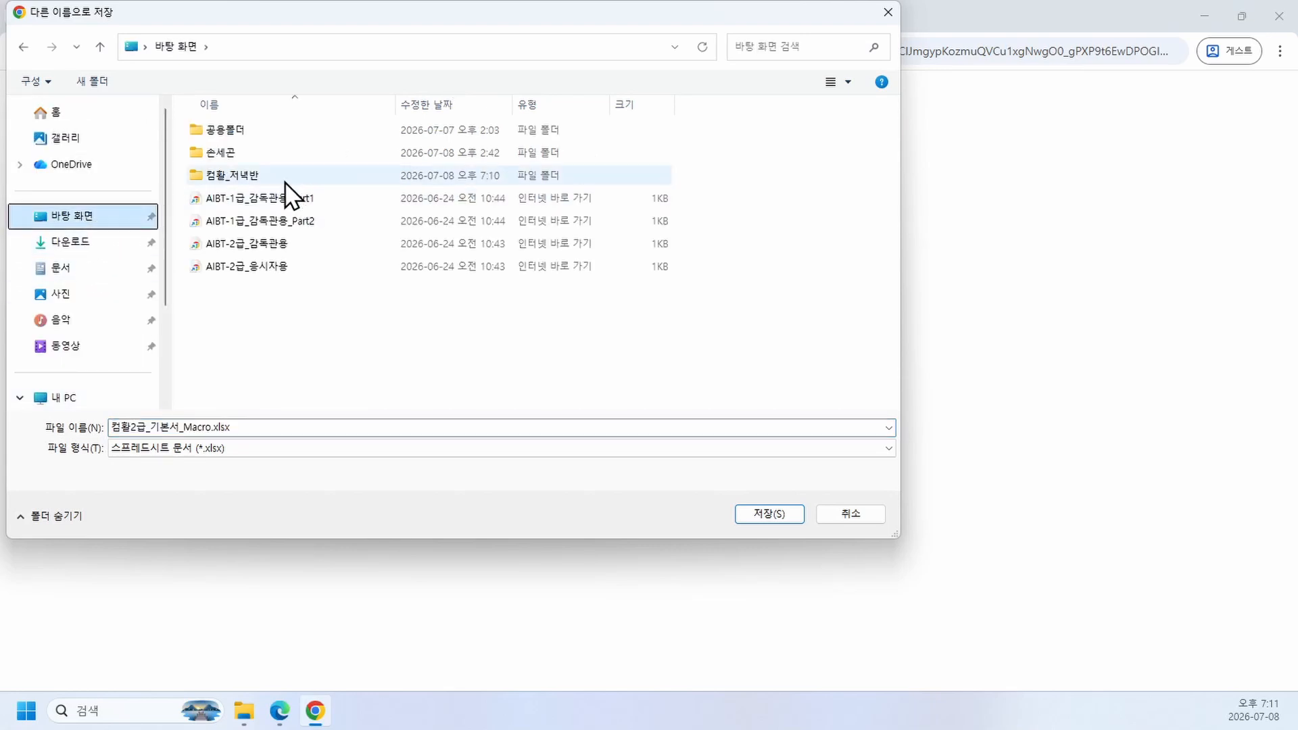
double_click(284, 177)
left_click(281, 179)
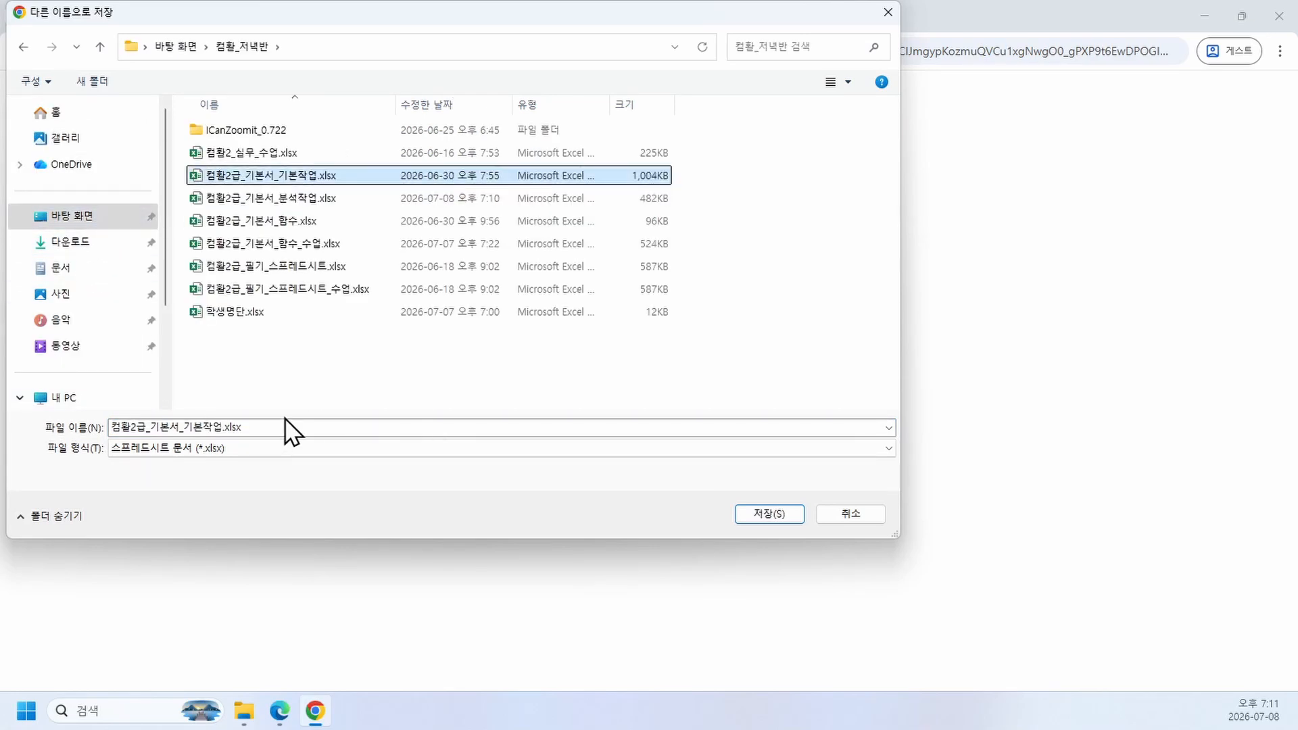
key("Escape")
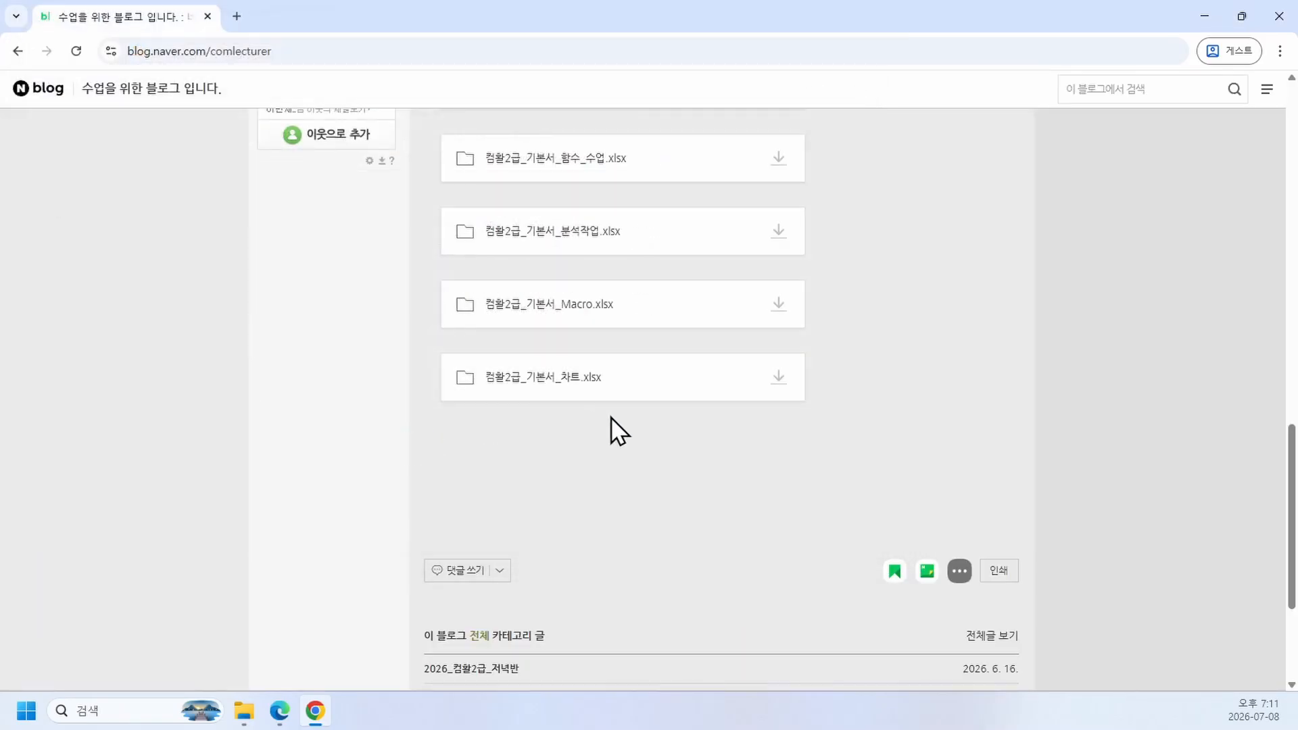
Step: Download the attachment 컴활2급_기본서_Macro.xlsx to the computer, saving it in the 컴활_저녁반 folder on the desktop
left_click(776, 308)
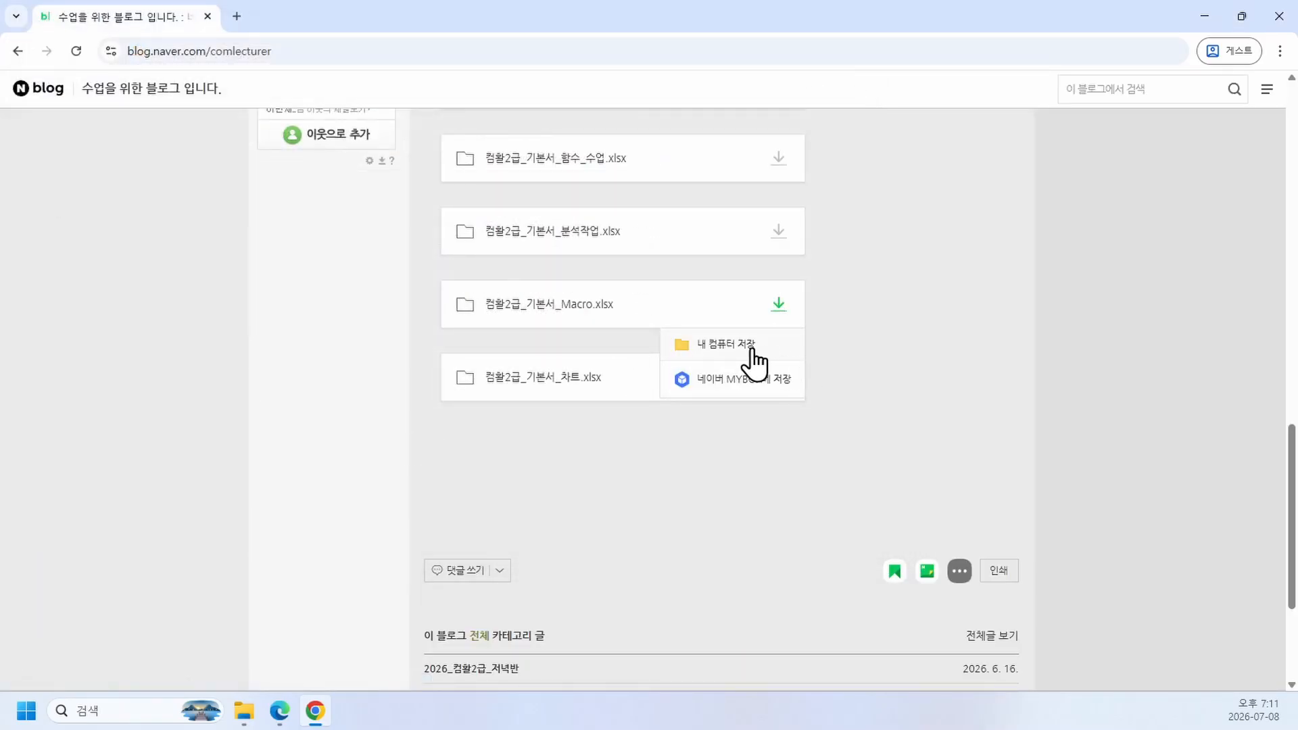
left_click(743, 346)
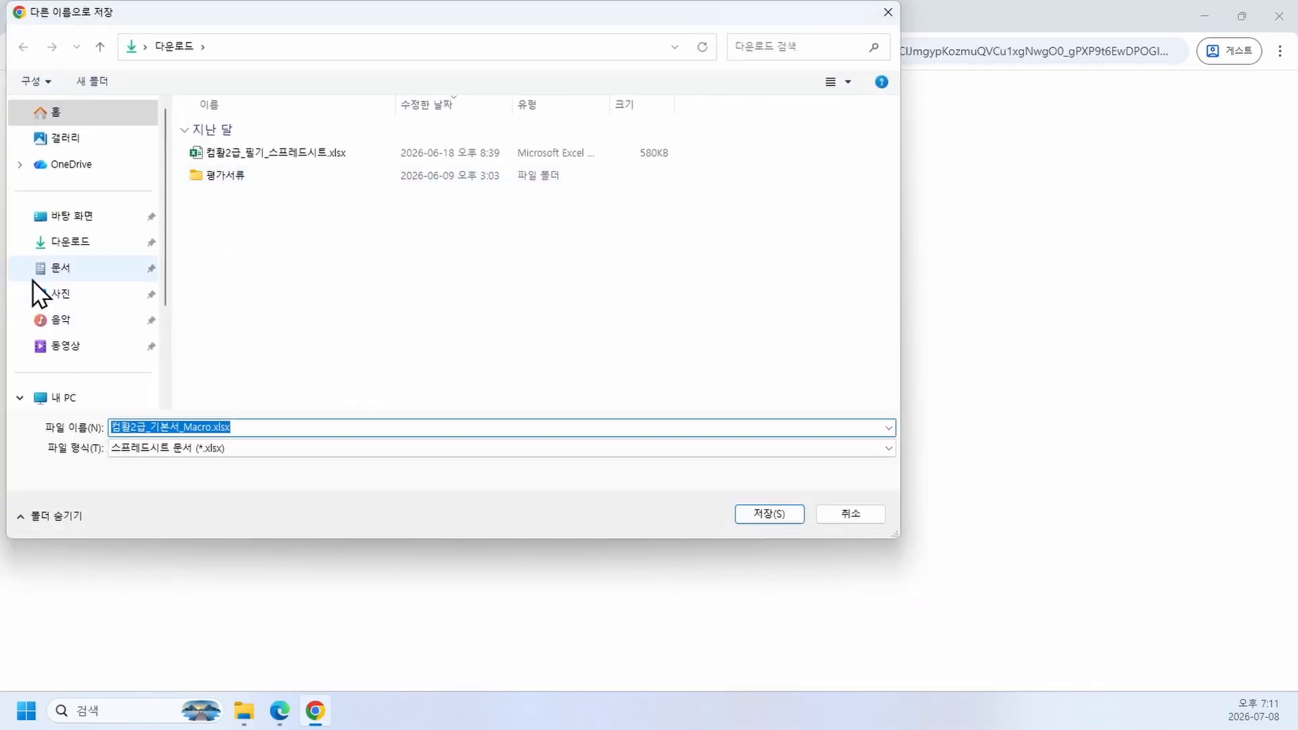
left_click(90, 222)
double_click(249, 172)
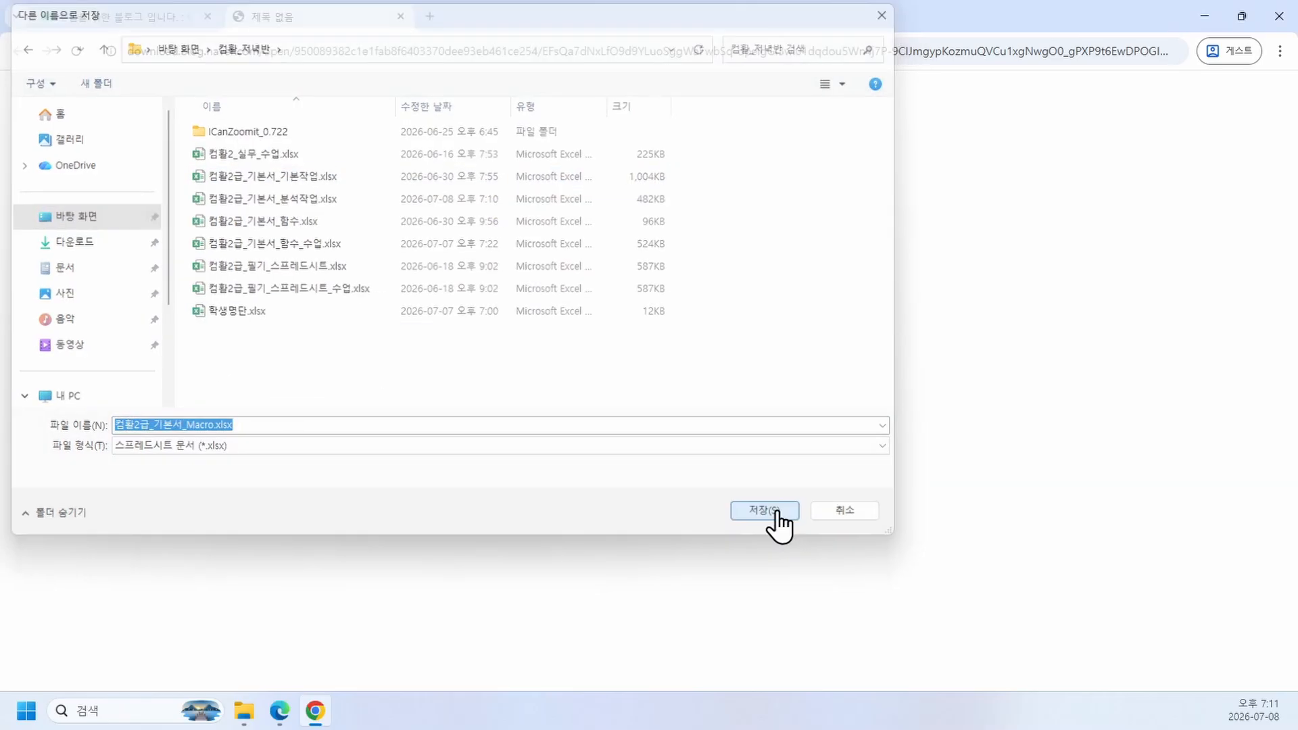
left_click(771, 515)
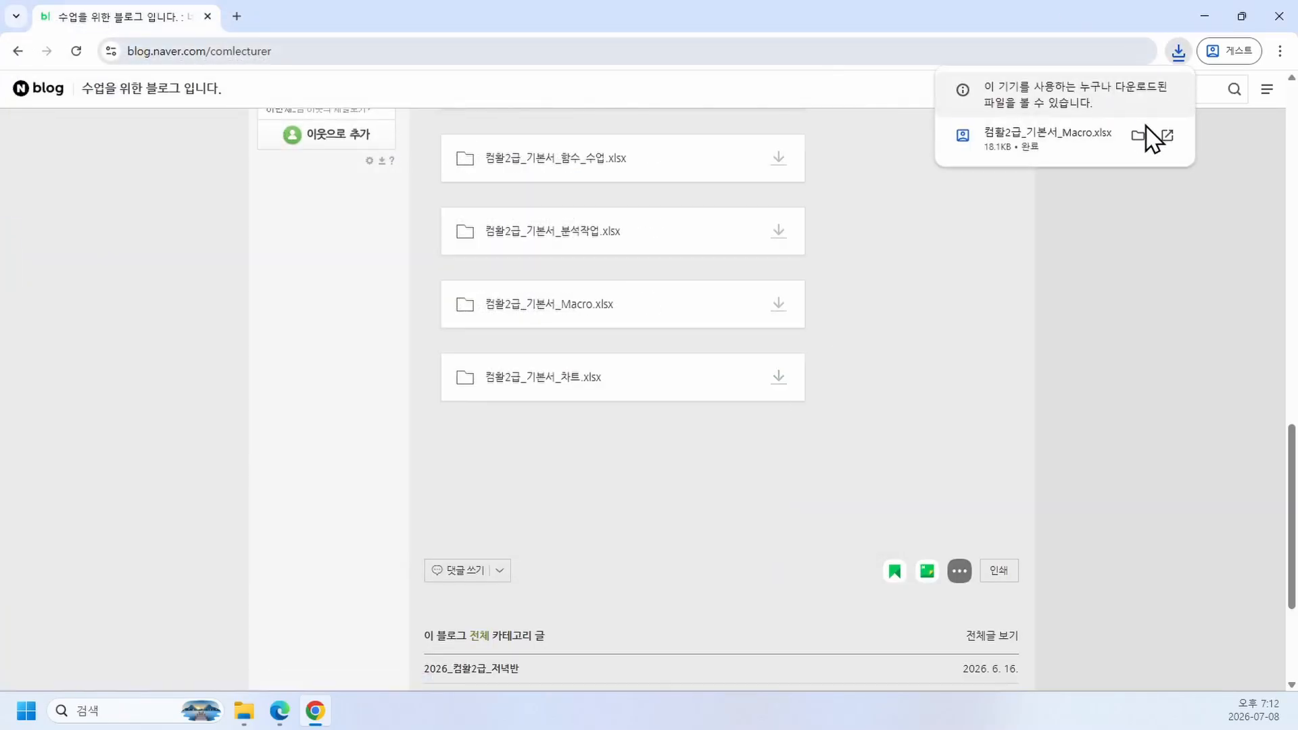
Step: Show the downloaded 컴활2급_기본서_Macro.xlsx in its folder and apply 차단 해제 in its file properties
left_click(1138, 135)
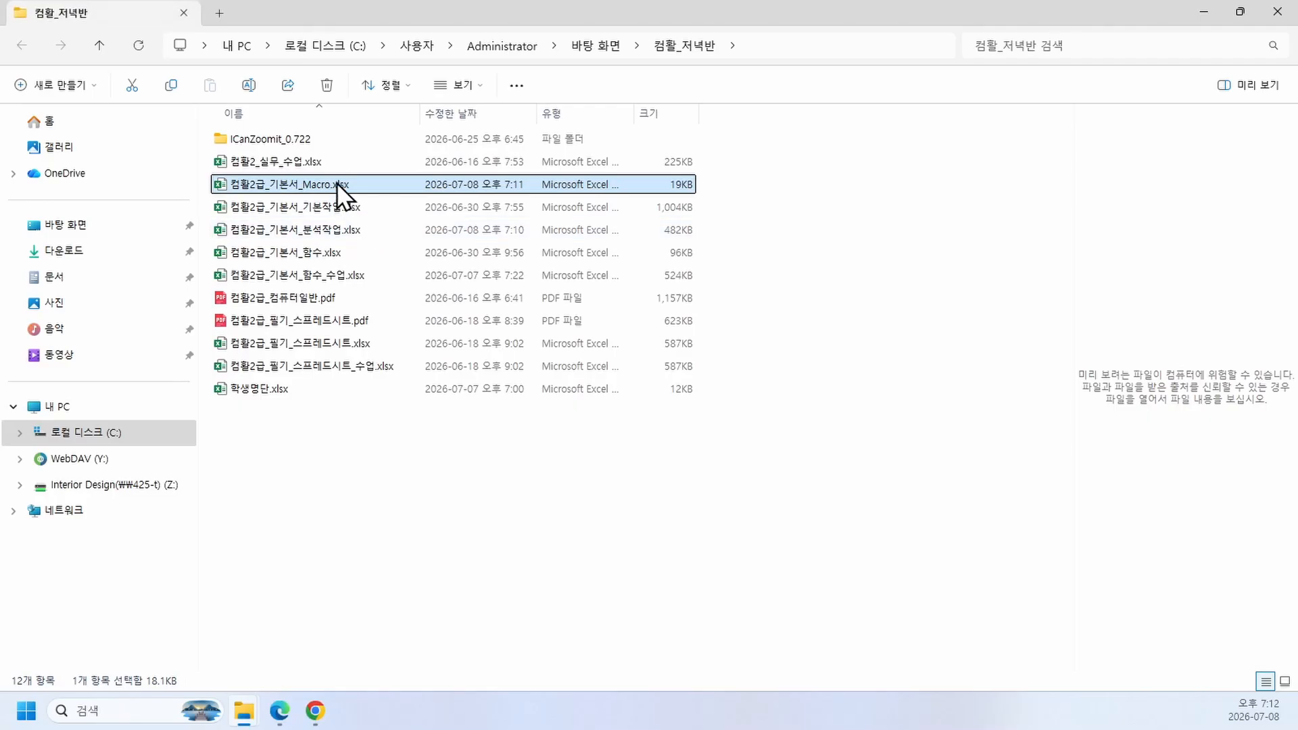
right_click(336, 183)
left_click(424, 417)
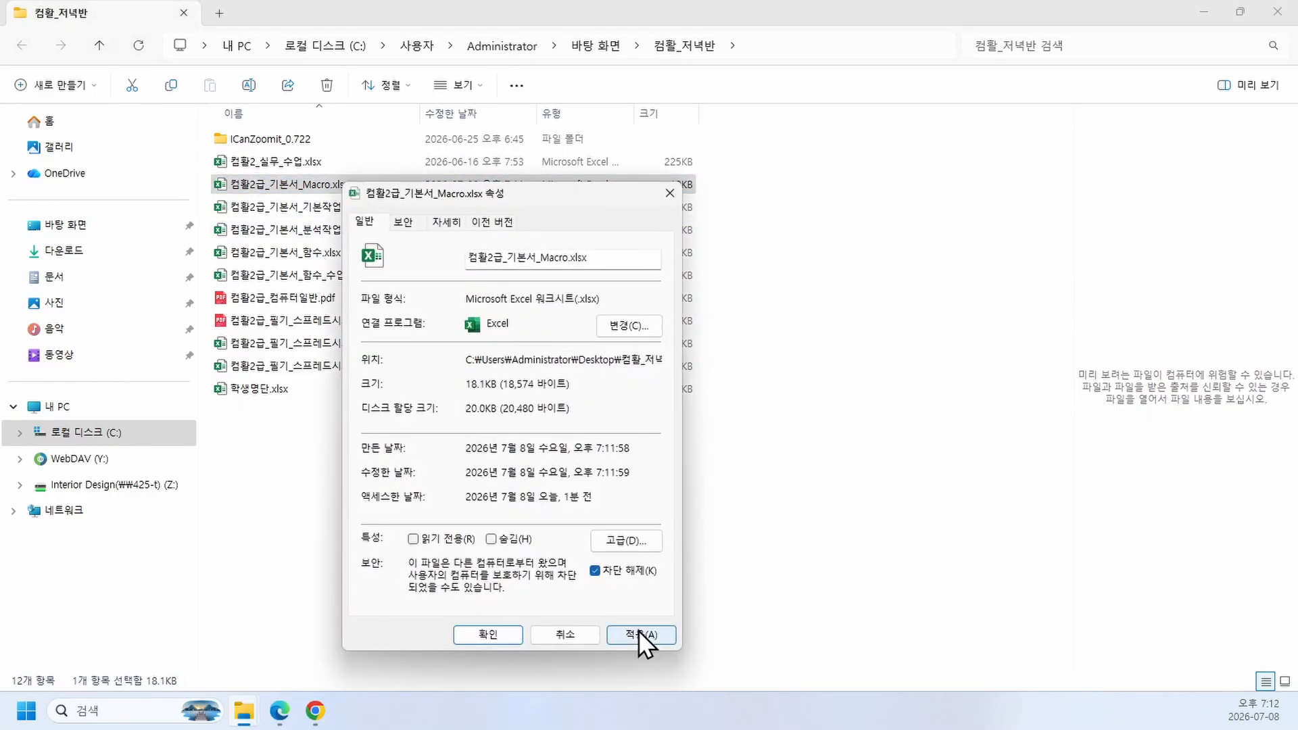
left_click(639, 629)
left_click(505, 636)
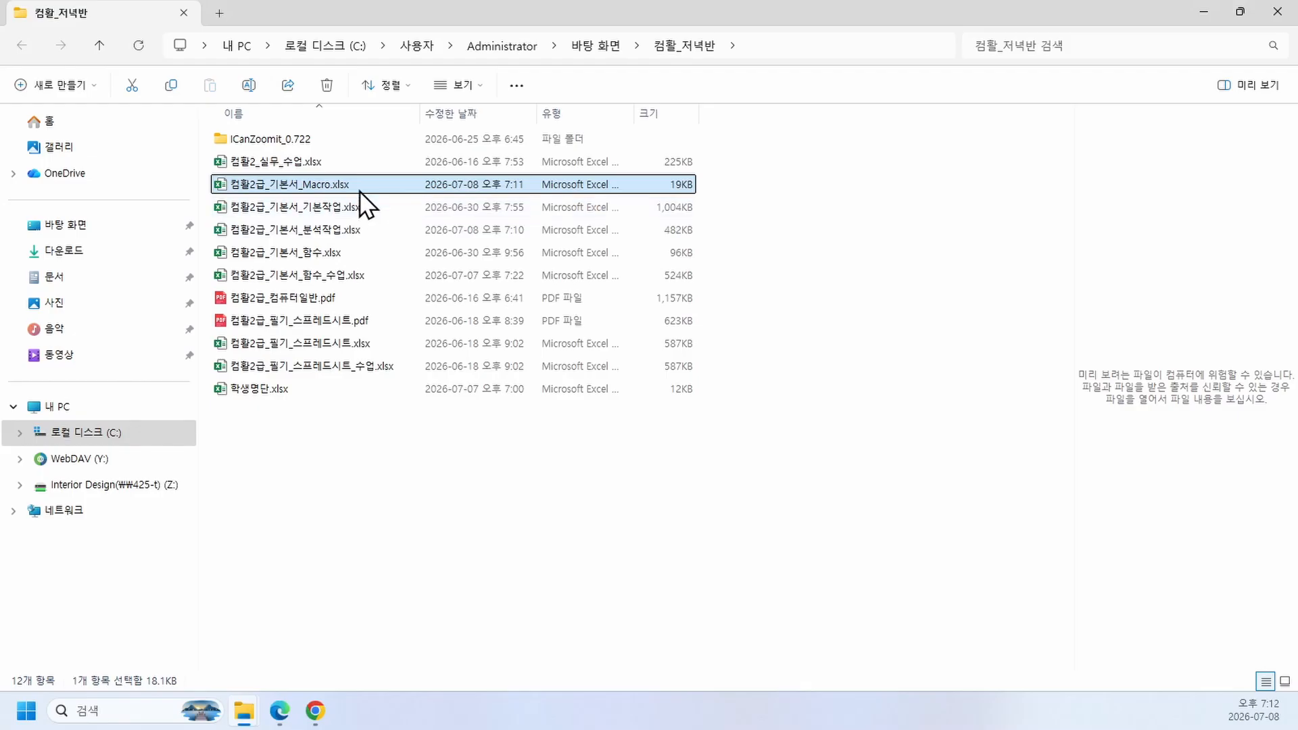
Step: Open 컴활2급_기본서_Macro.xlsx in Excel, clear away the folder and browser windows, and maximize the workbook
double_click(359, 189)
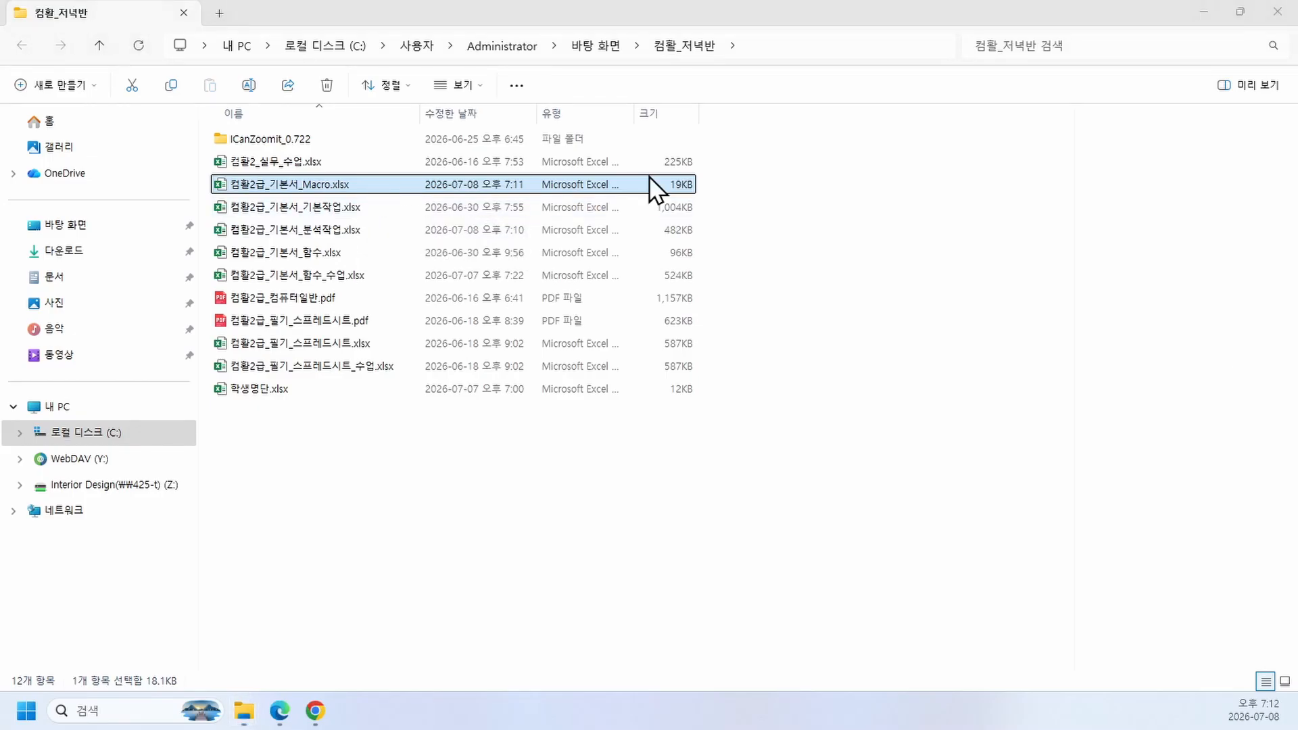
left_click(1276, 11)
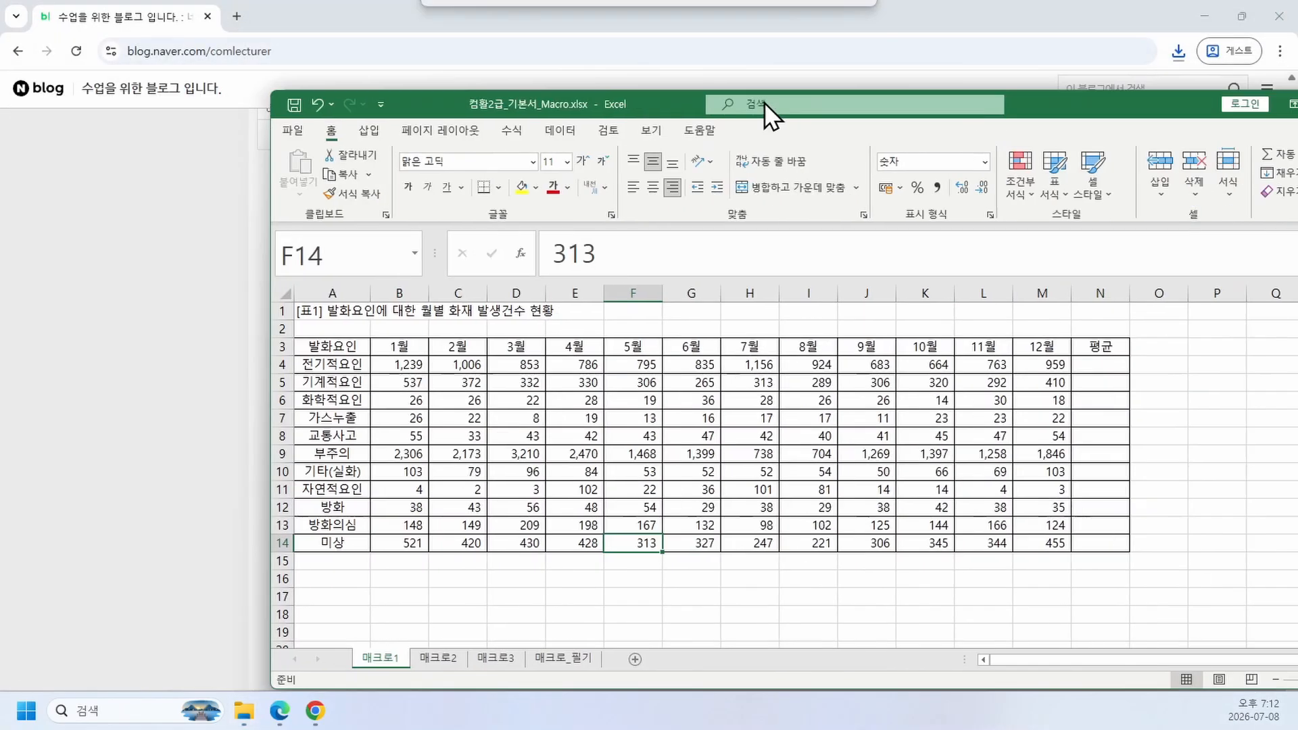
left_click_drag(764, 103, 544, 96)
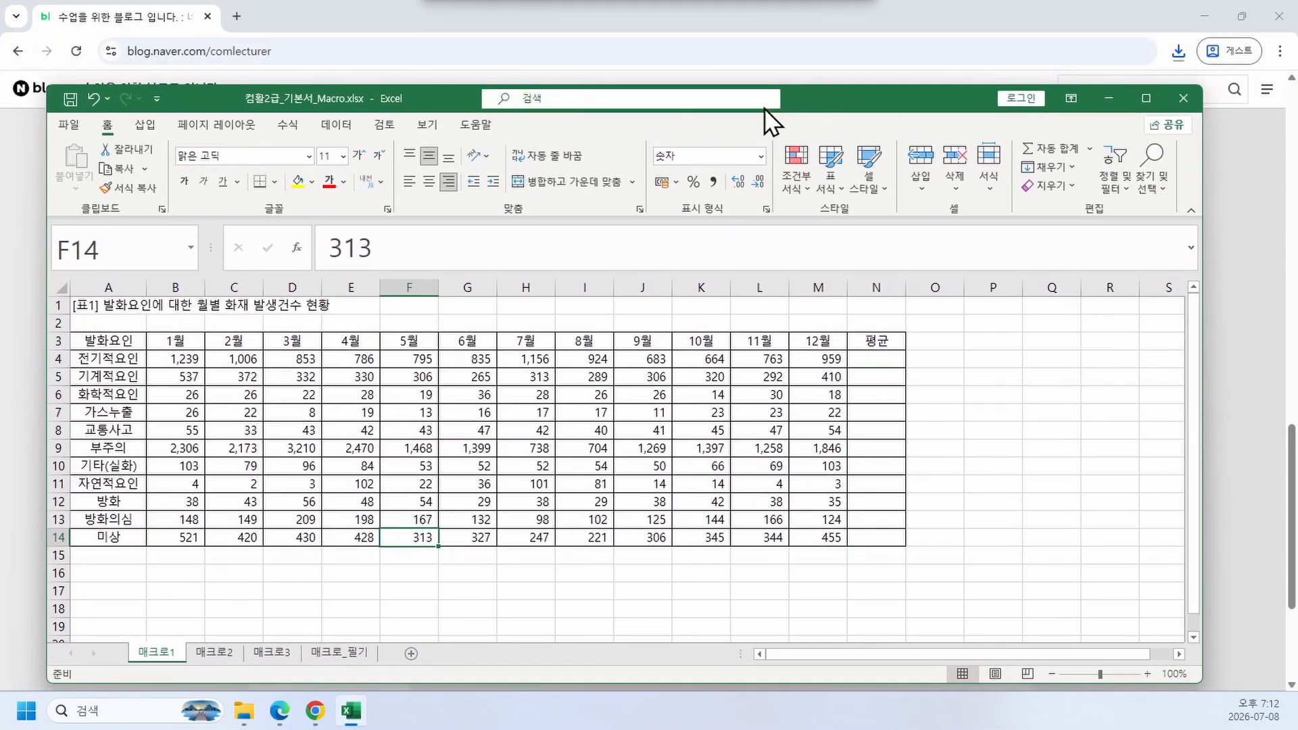
left_click(1204, 16)
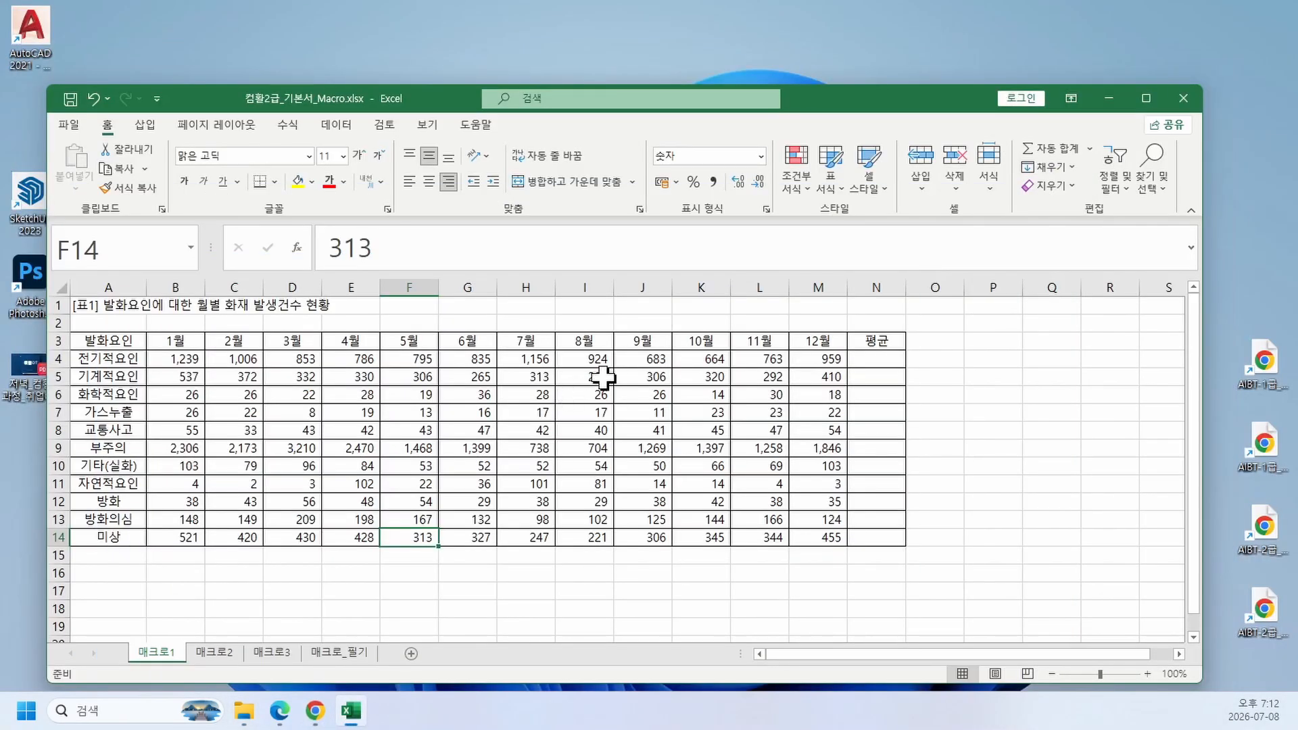
left_click(1150, 98)
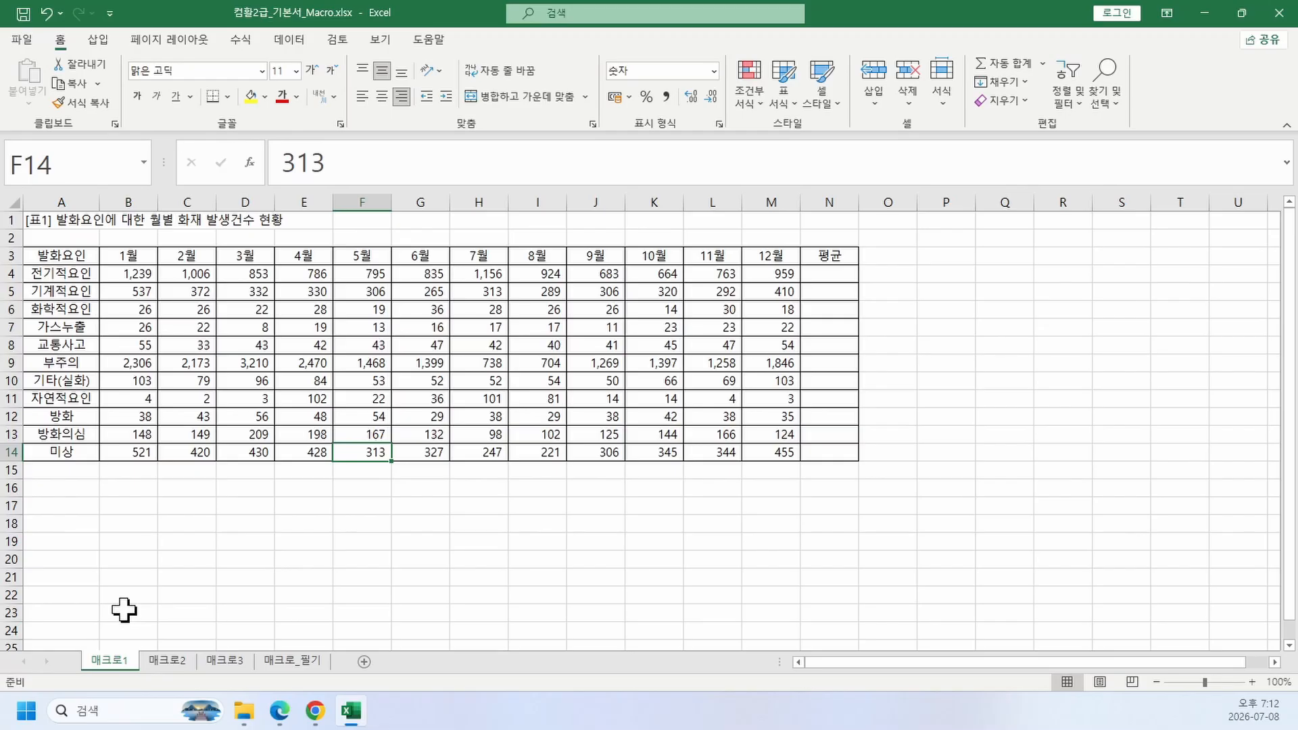
Step: Insert a new worksheet before 매크로1 and copy range A3:D8 of 매크로1 into it, starting at cell A3
key("shift+F11")
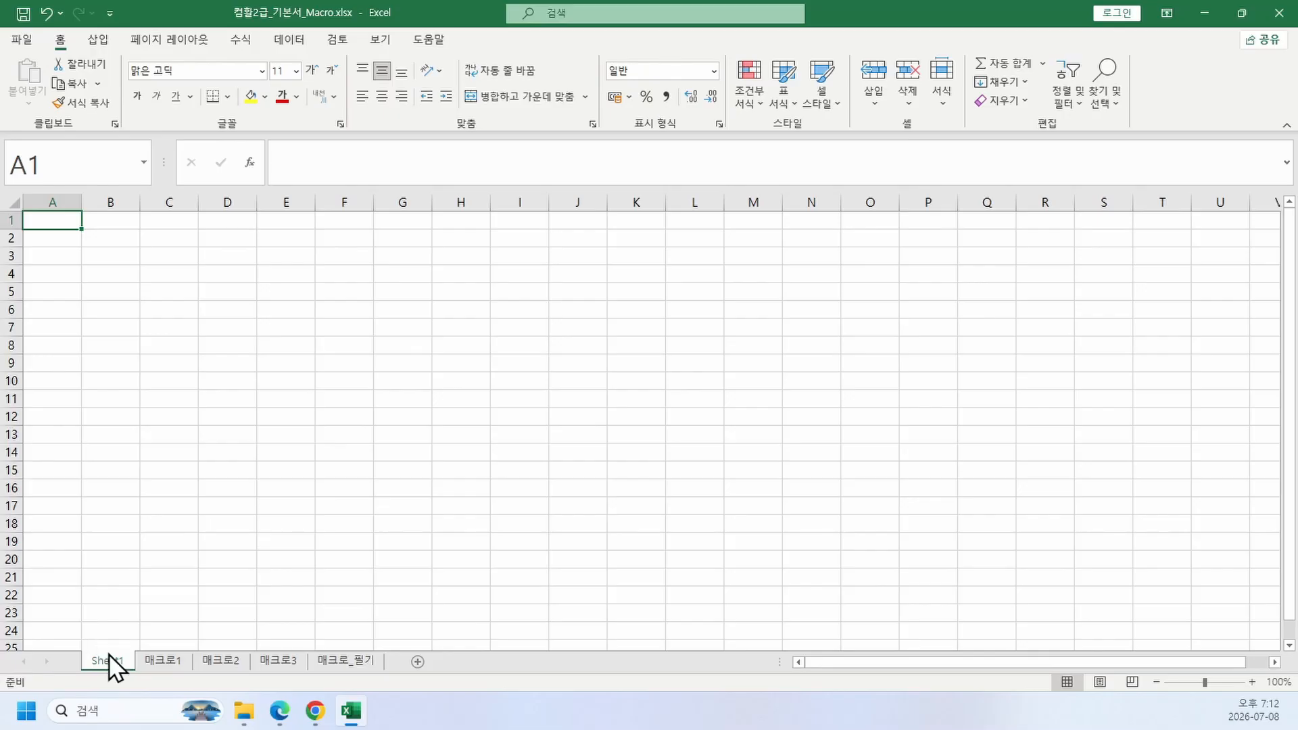
left_click(160, 661)
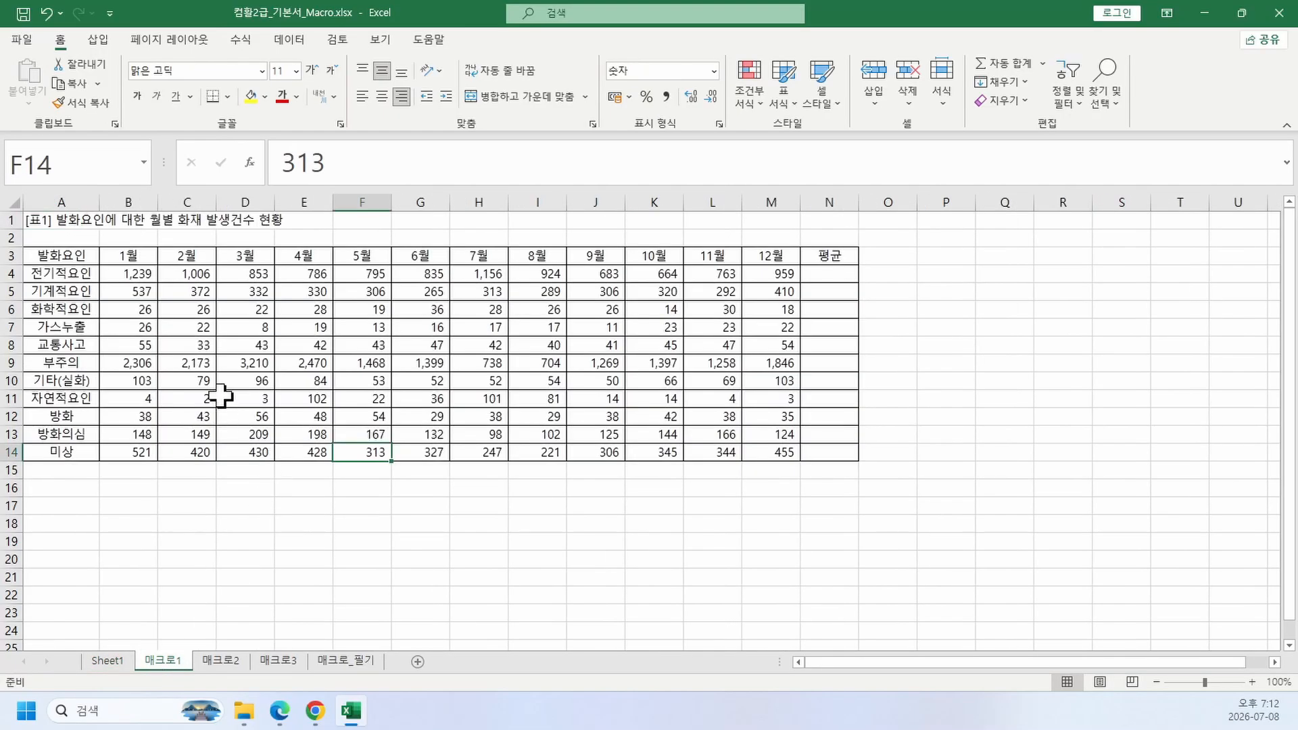
left_click_drag(70, 256, 230, 346)
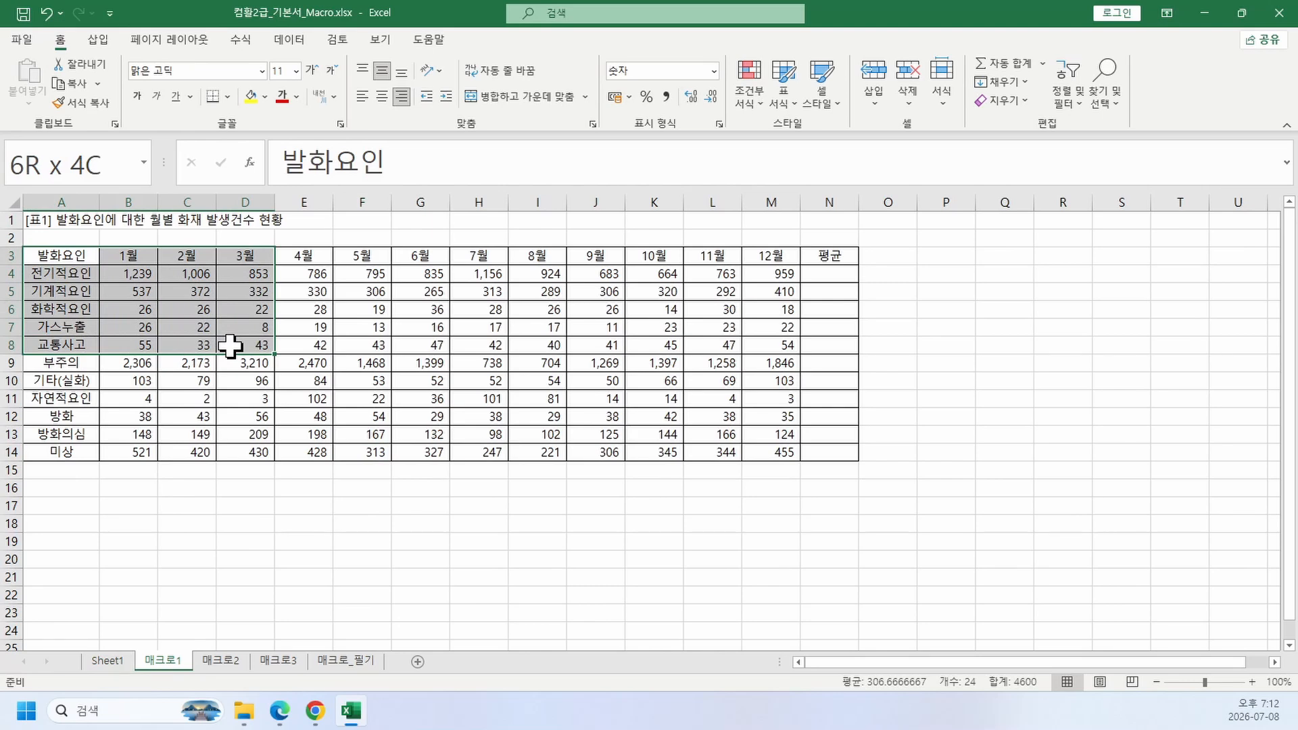
key("ctrl+c")
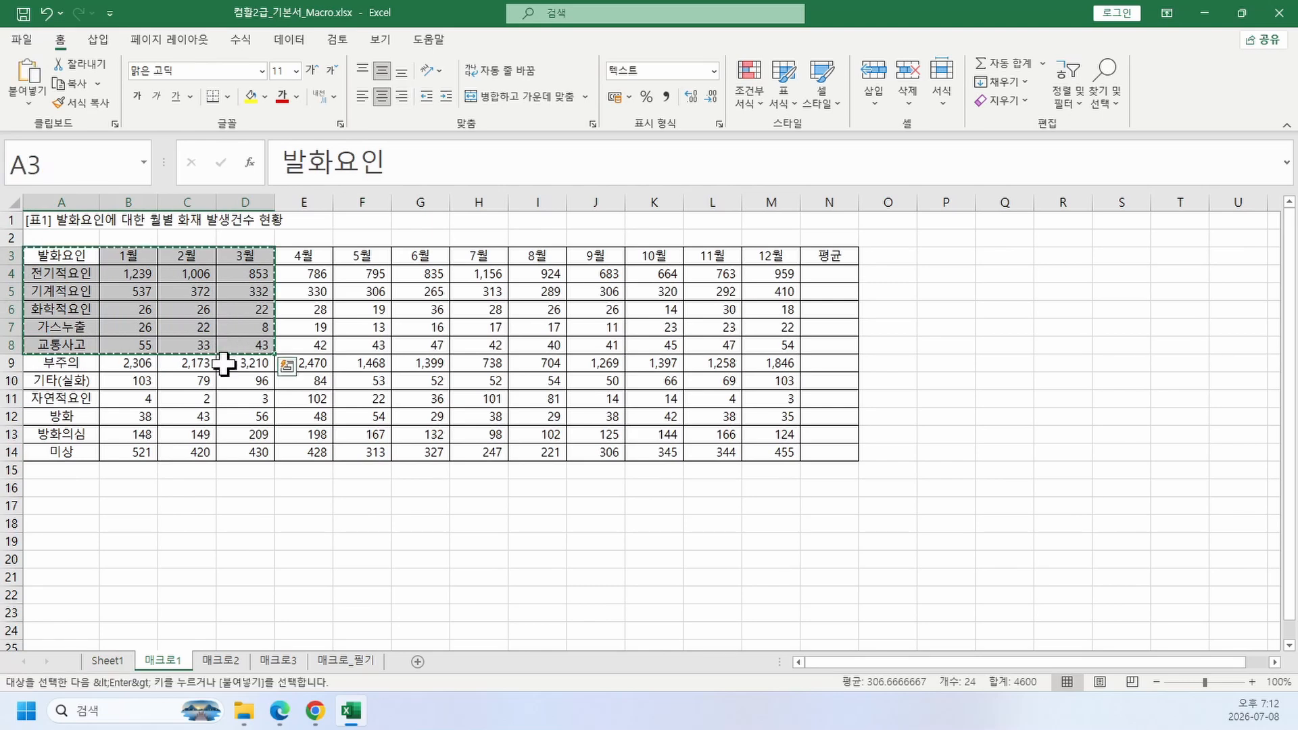
left_click(111, 660)
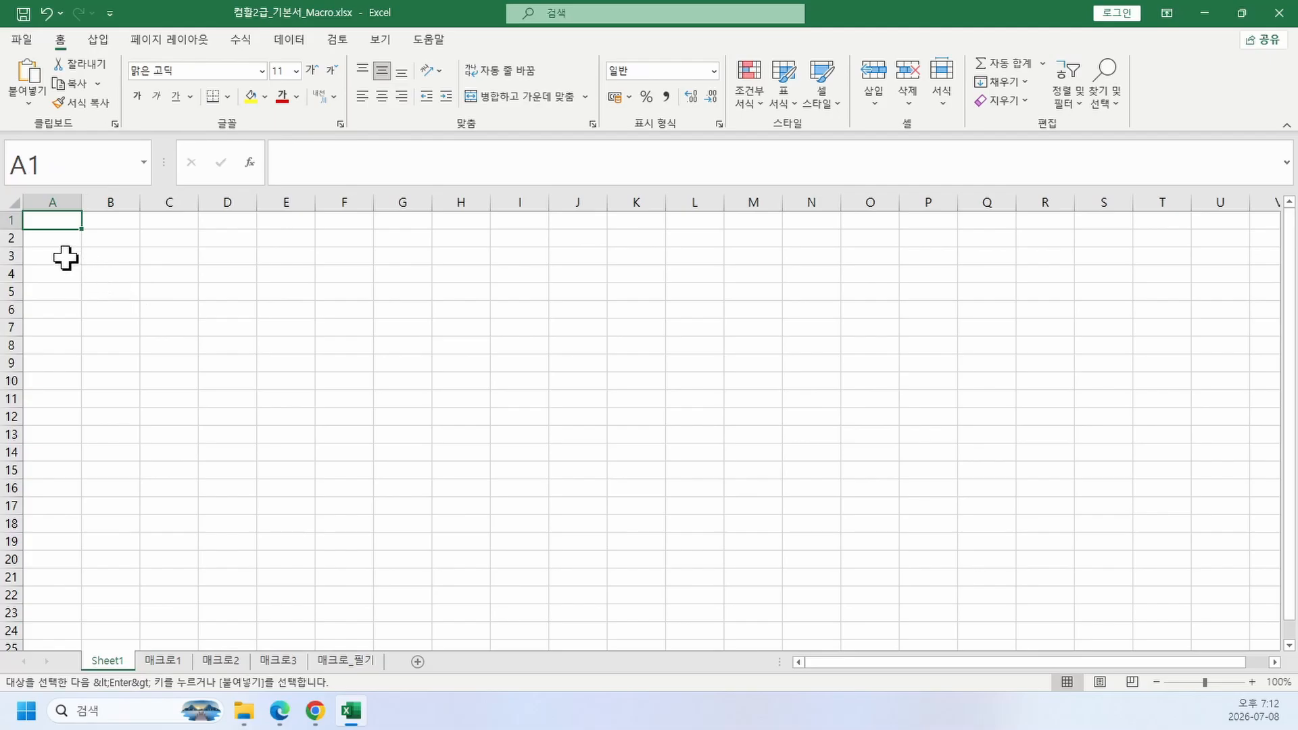
left_click(65, 255)
key("ctrl+v")
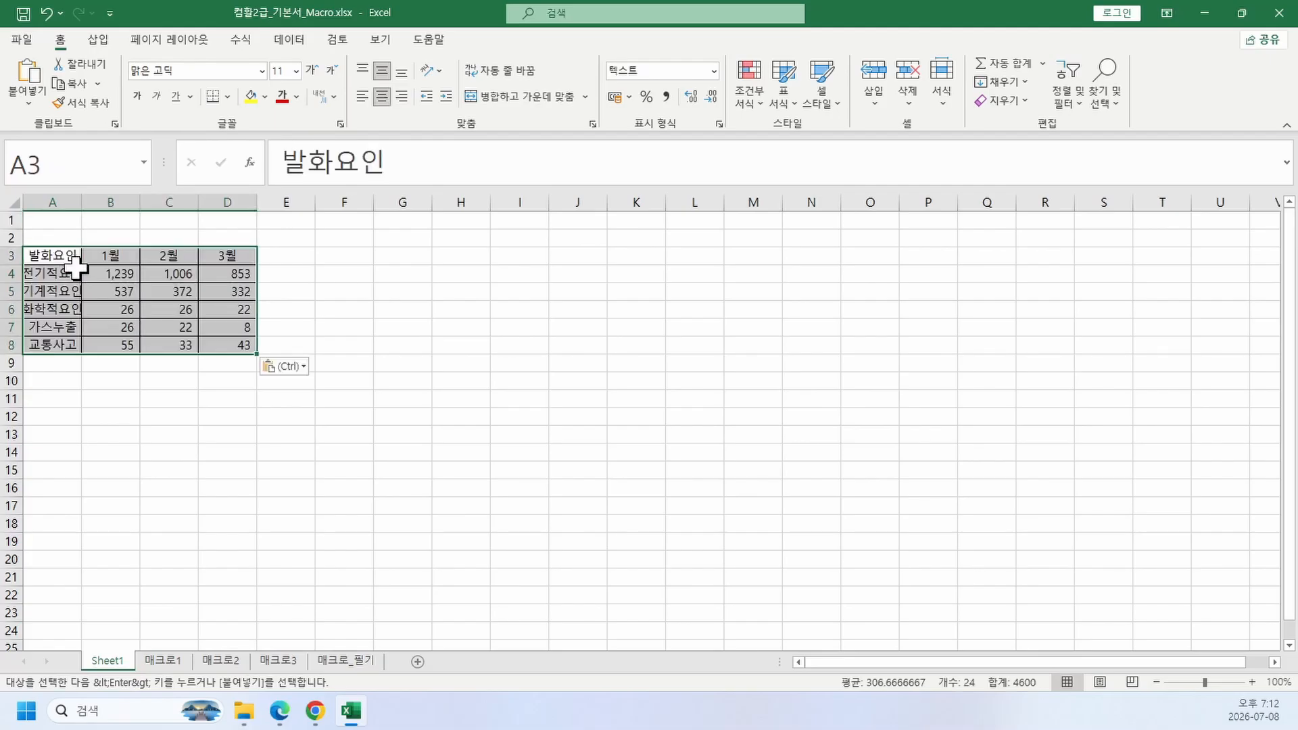
Step: Widen column A of Sheet1 to fit its labels and remove all borders from the pasted table A3:D8
left_click_drag(83, 201, 110, 202)
left_click(218, 366)
left_click_drag(82, 259, 264, 343)
left_click(228, 96)
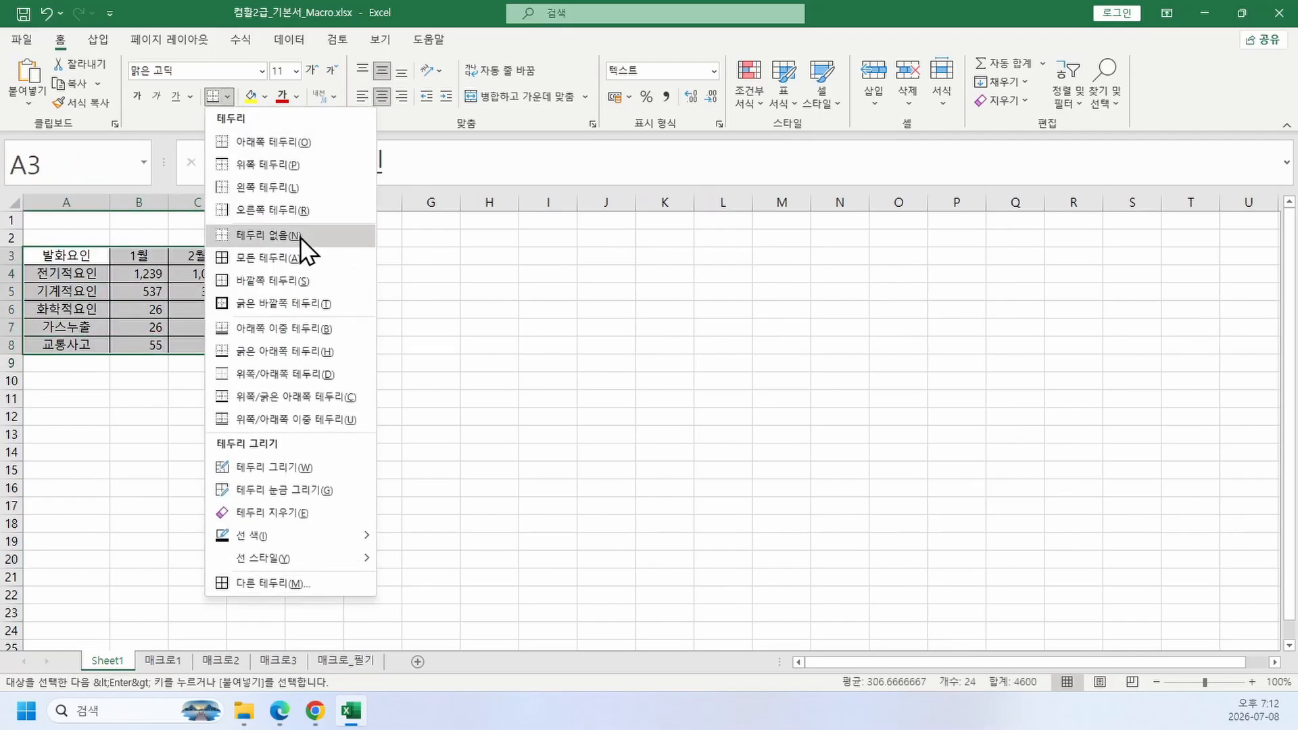
left_click(298, 240)
left_click(429, 376)
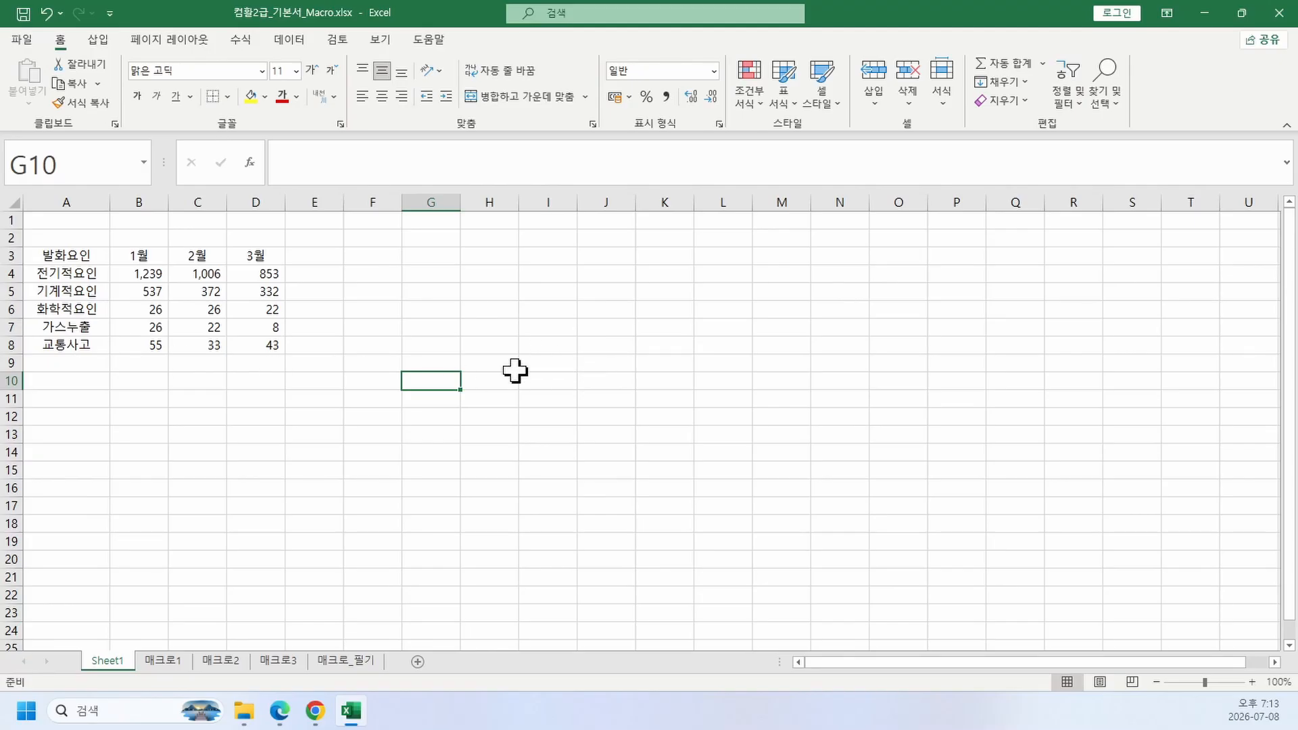
left_click(534, 256)
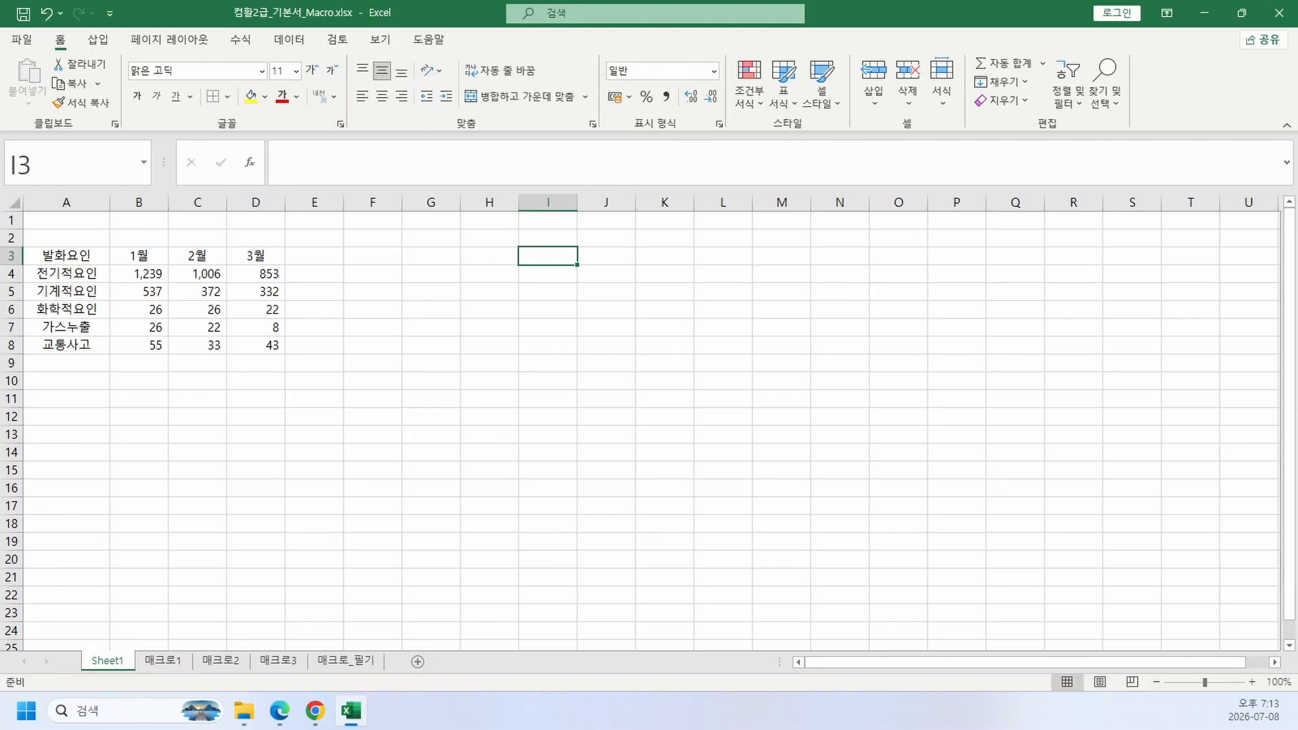
Step: Switch to the textbook PDF in Edge and read the page 180 tip on displaying the 개발 도구 tab, then return to Excel
left_click(279, 710)
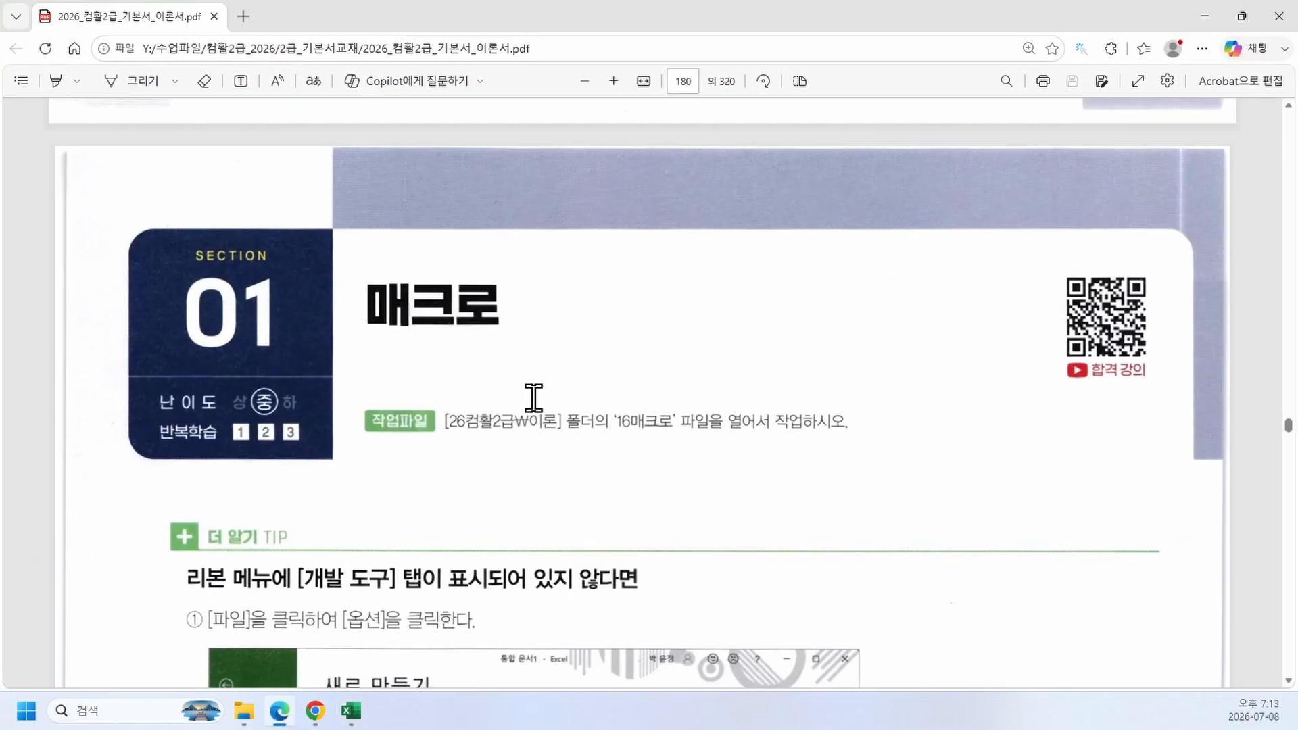
scroll(520, 419, "down", 5)
scroll(507, 446, "down", 3)
scroll(487, 405, "up", 5)
scroll(405, 284, "down", 1)
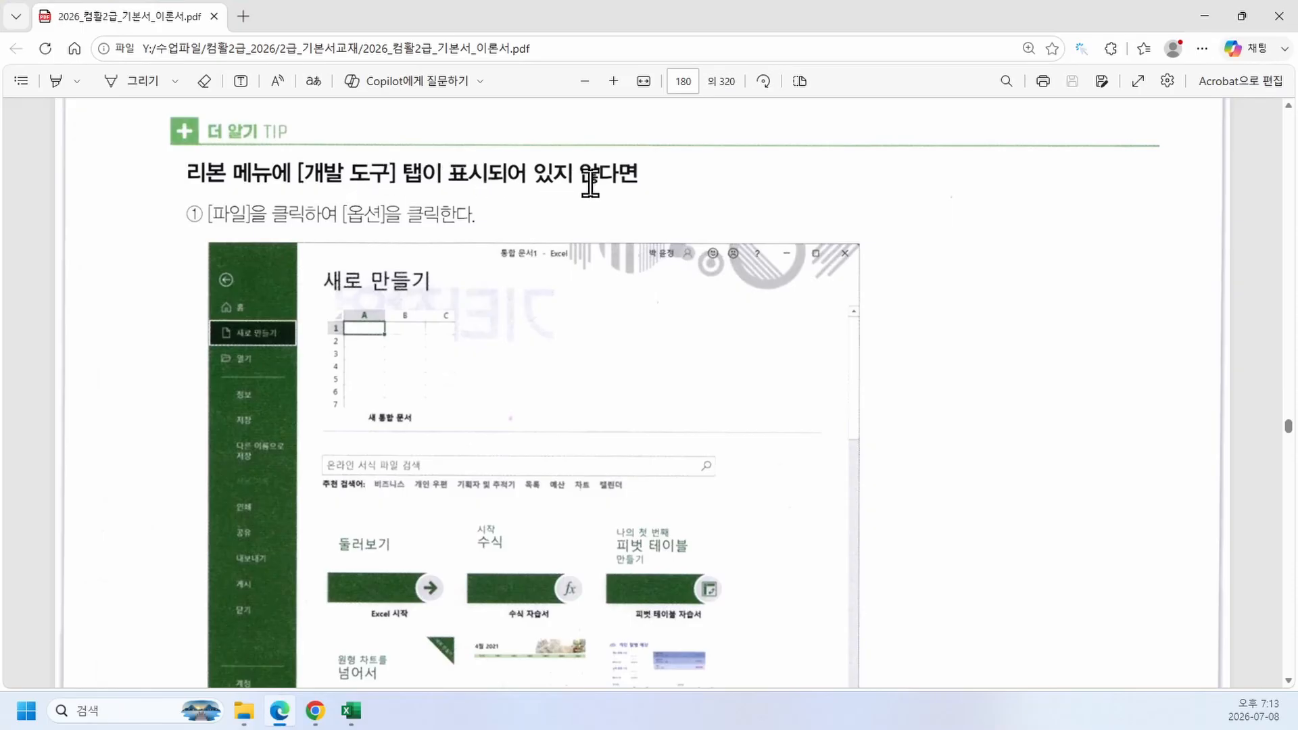
scroll(203, 284, "down", 1)
scroll(237, 455, "down", 2)
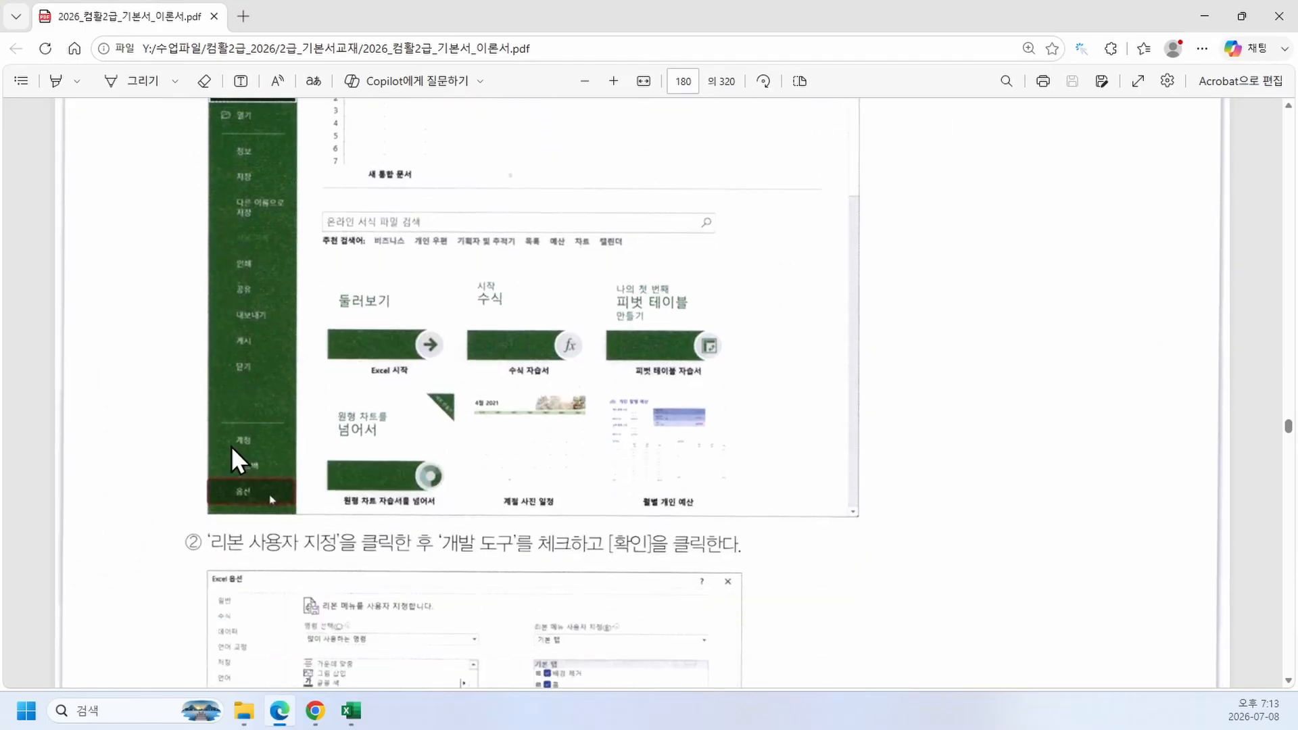
scroll(226, 492, "down", 4)
scroll(237, 307, "down", 1)
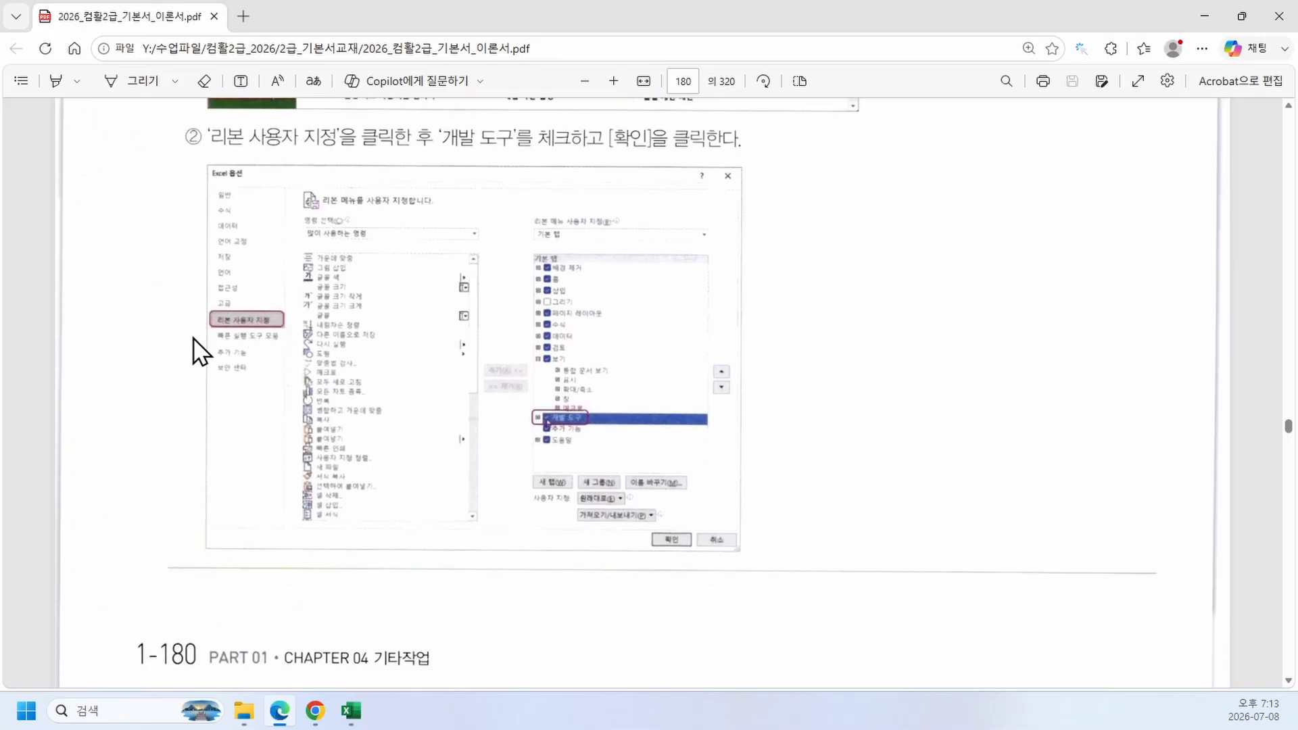
scroll(549, 414, "down", 1)
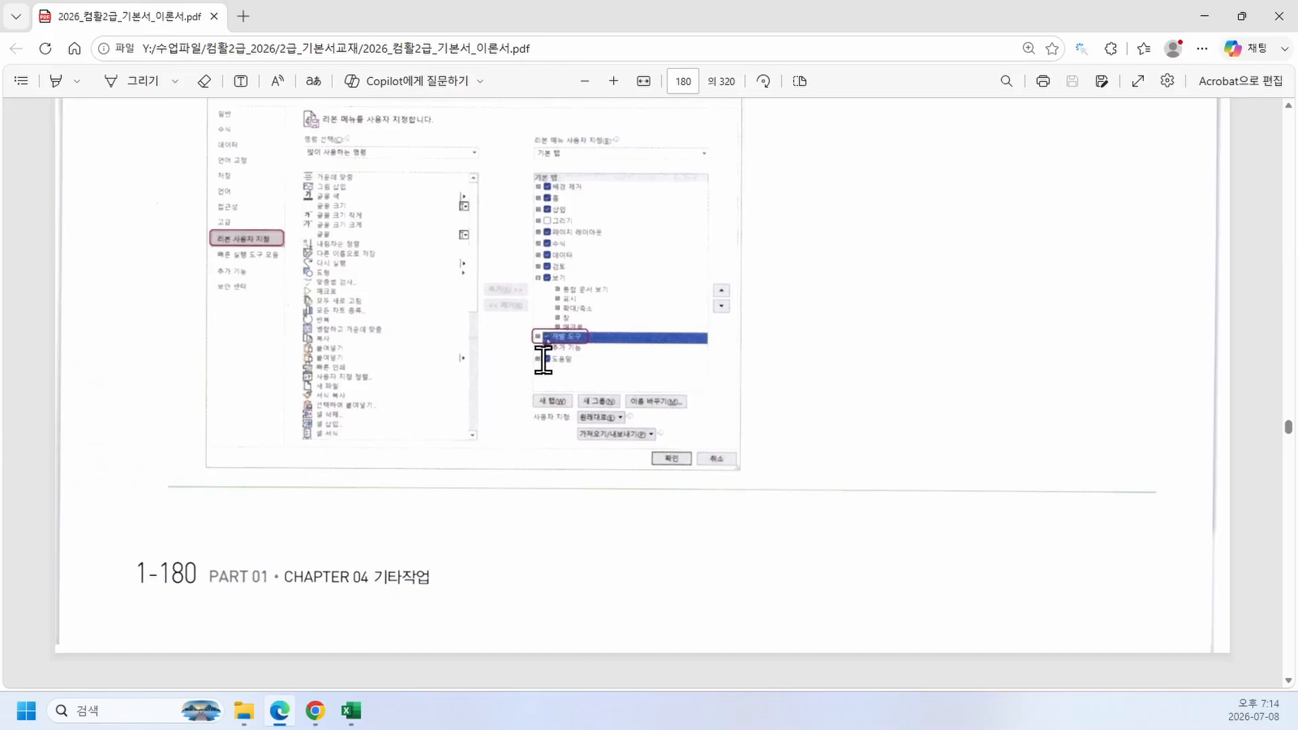
scroll(542, 359, "up", 1)
scroll(543, 358, "up", 2)
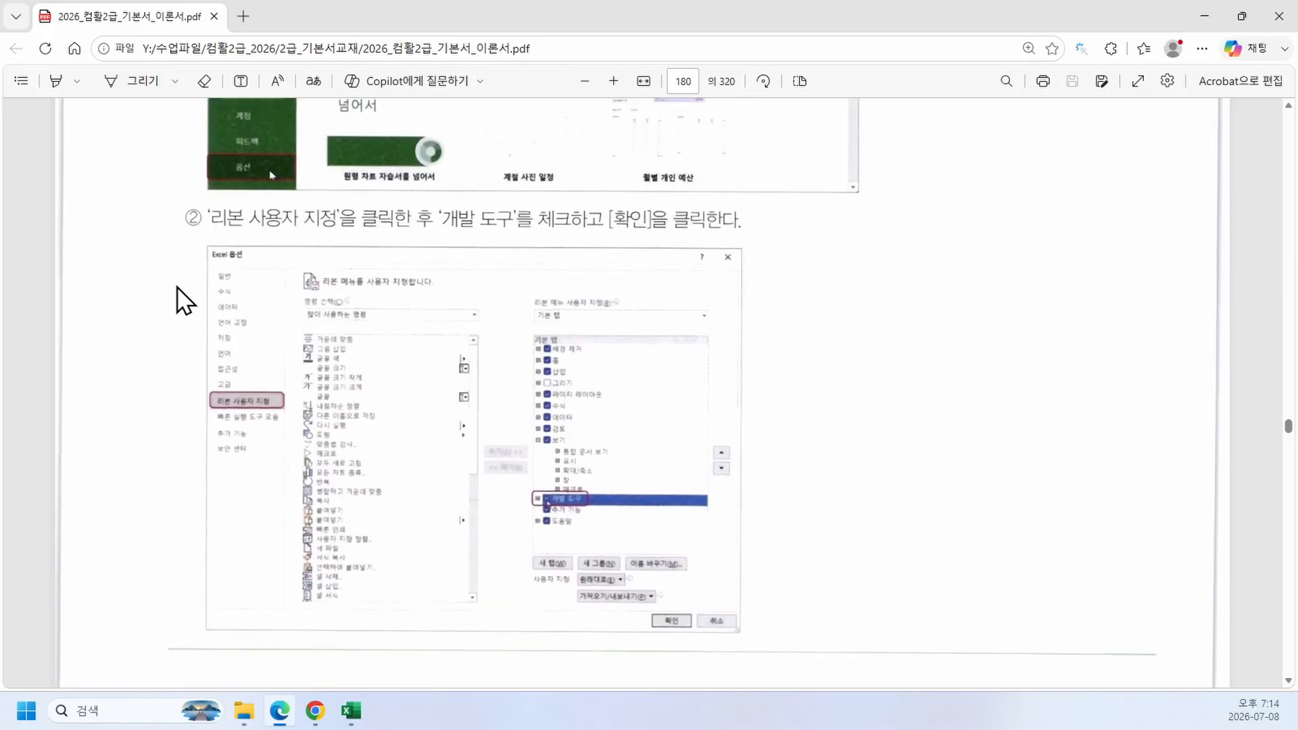
scroll(178, 304, "up", 6)
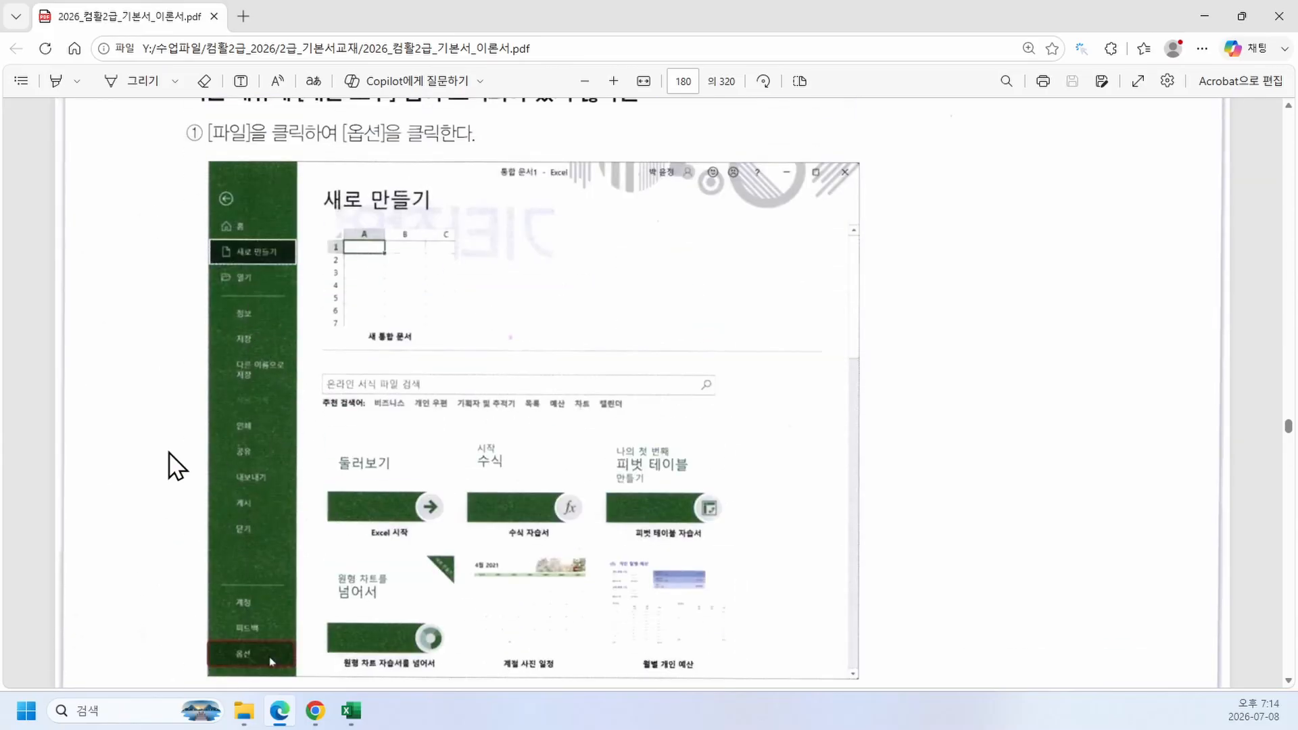
left_click(1201, 27)
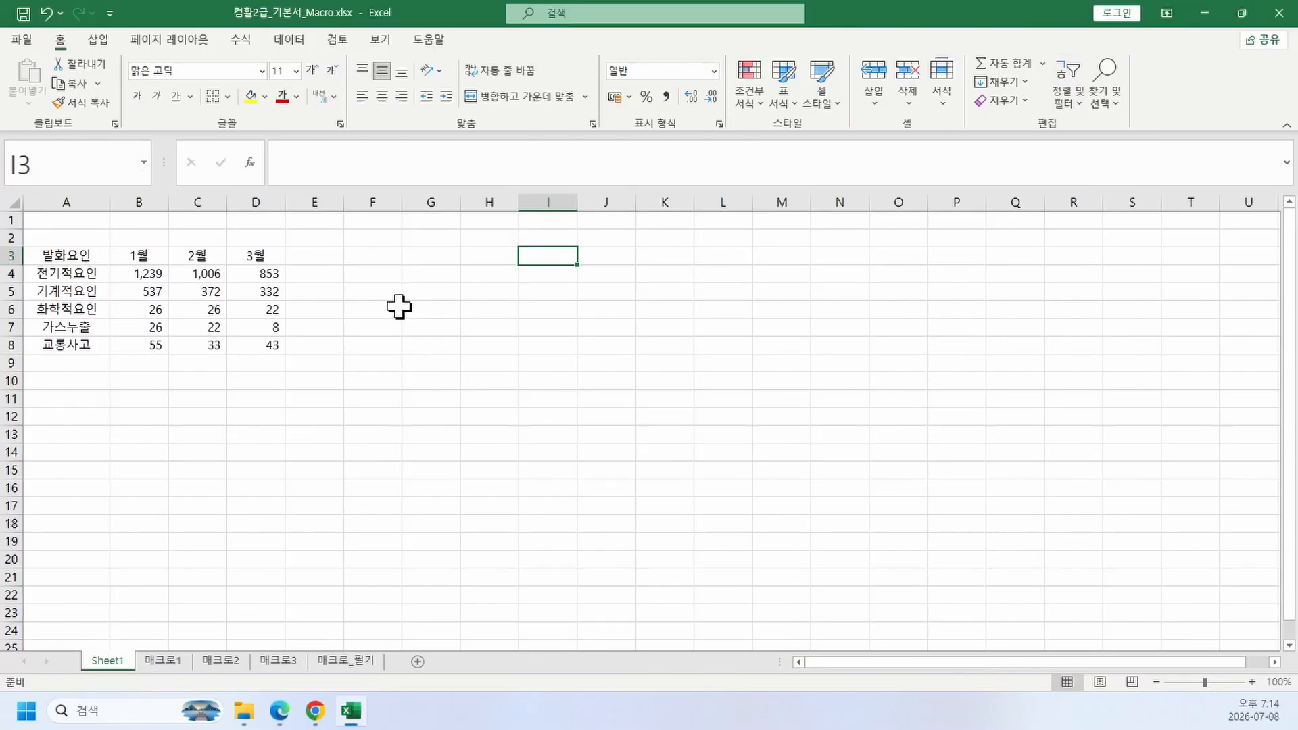
Step: Enable 개발 도구 in the Excel options' ribbon customization and point out the added tab on the ribbon
left_click(397, 307)
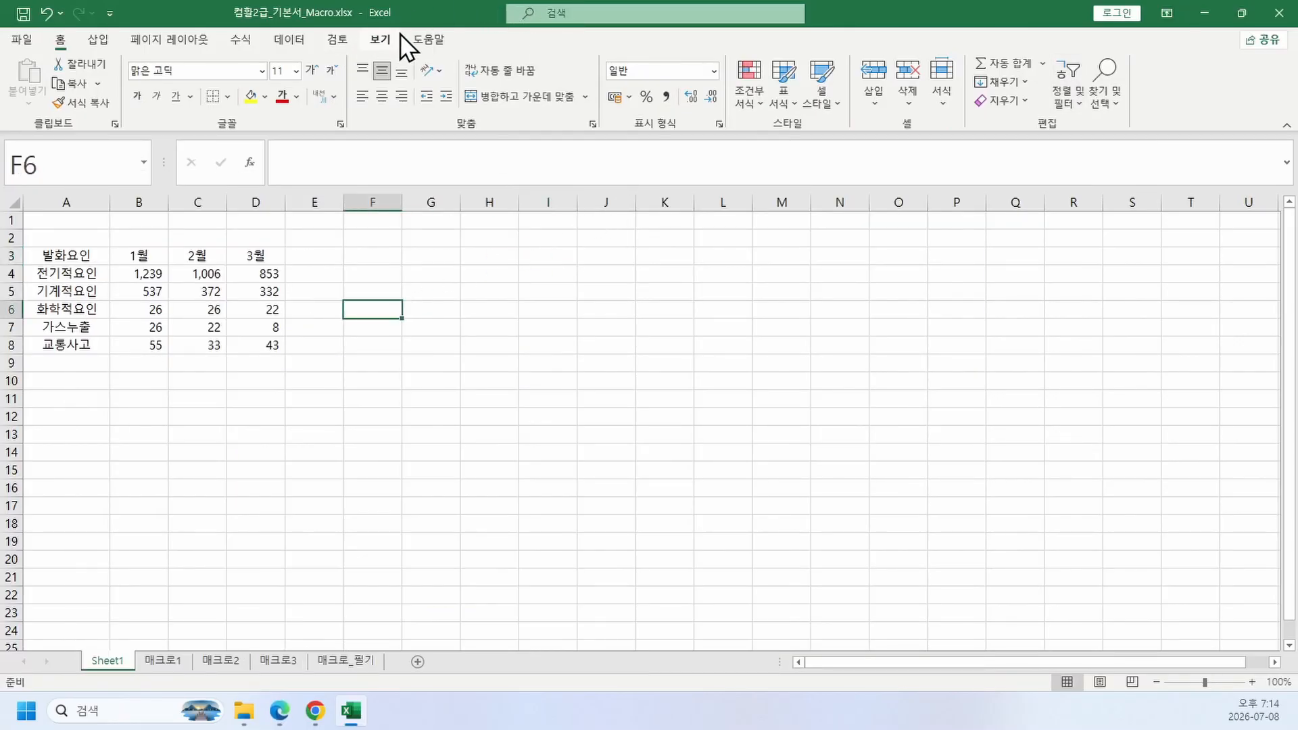
left_click(20, 40)
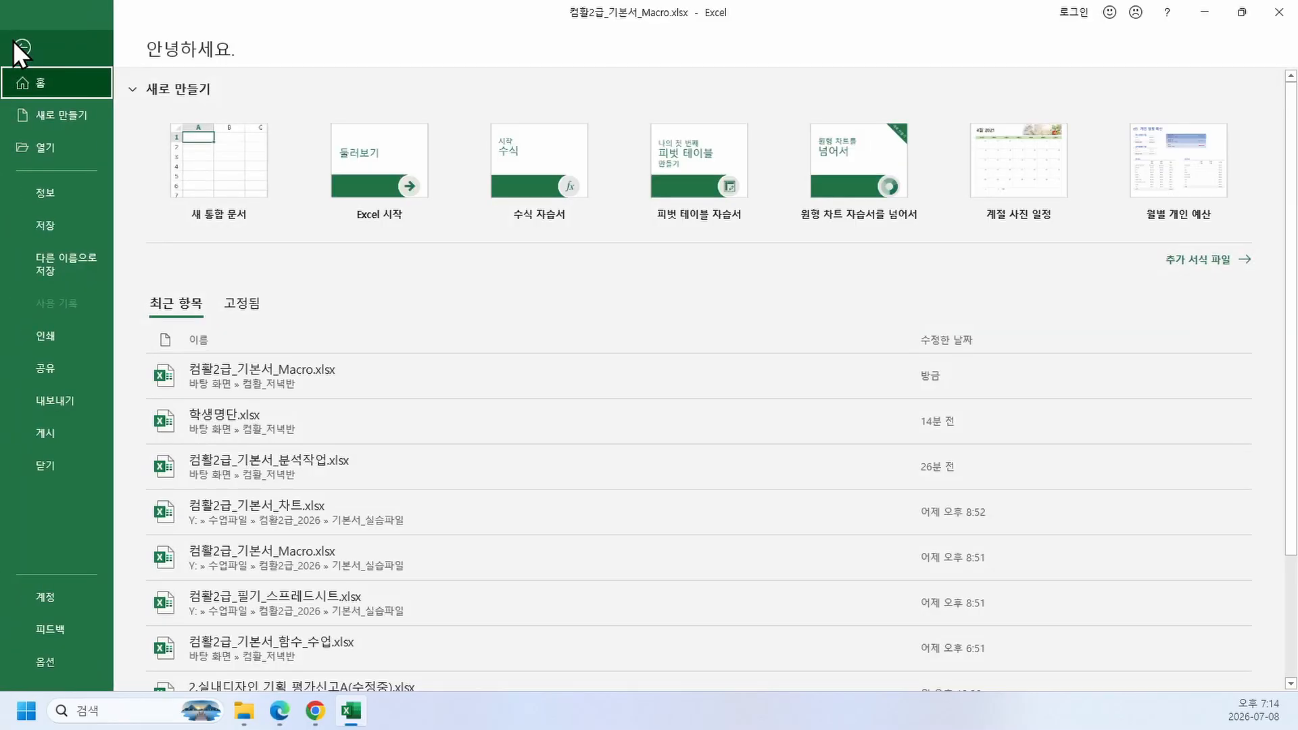
left_click(57, 654)
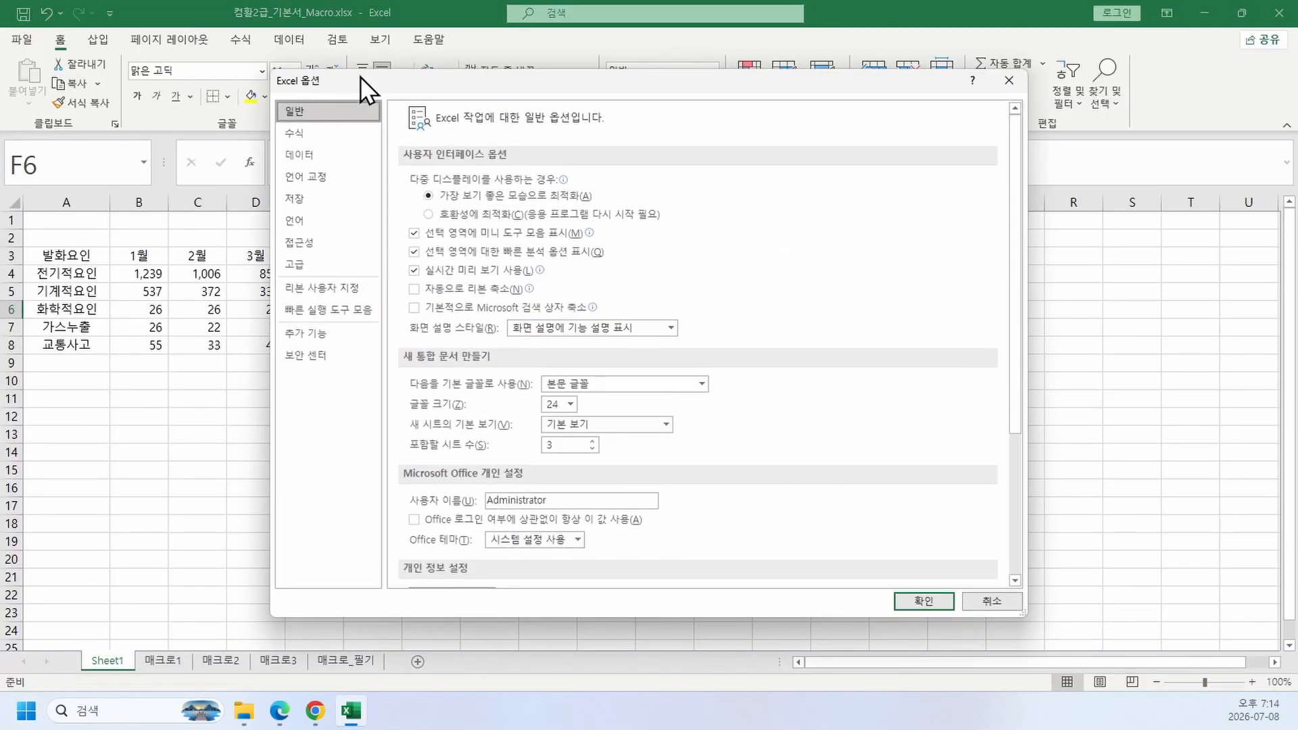
left_click(346, 290)
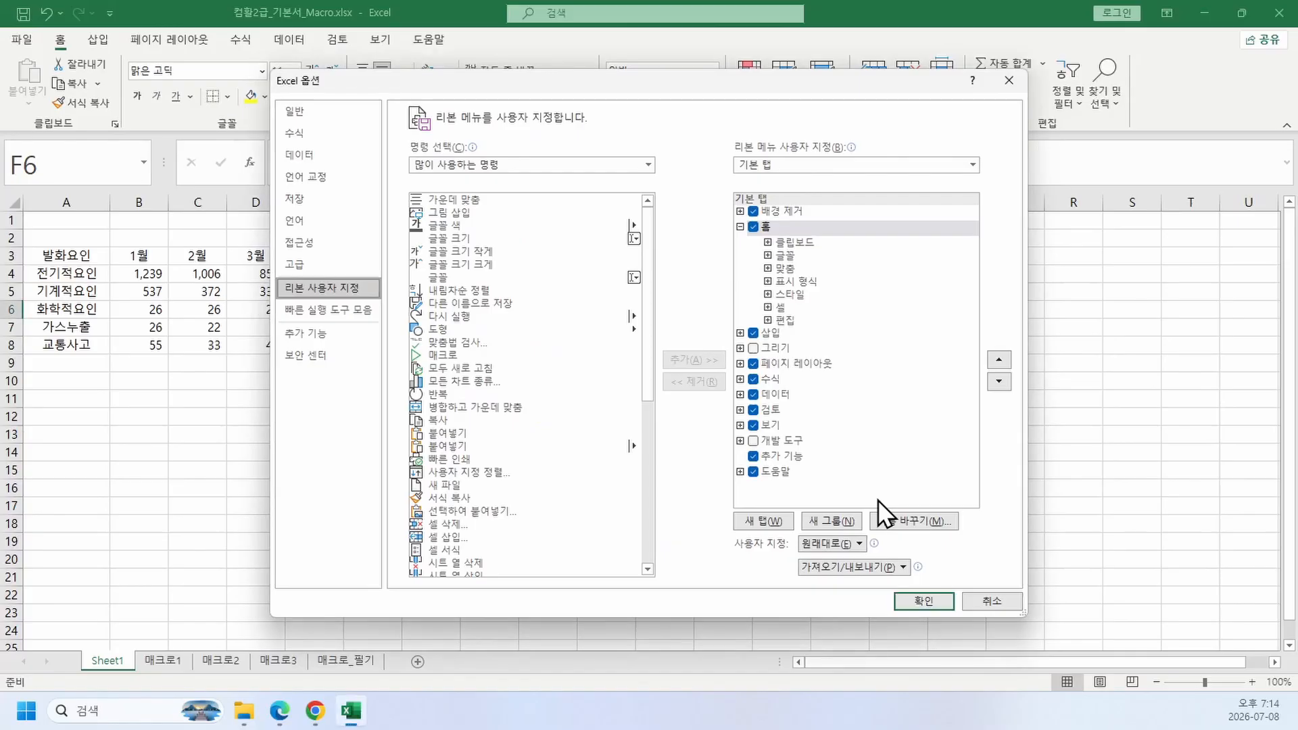
left_click(755, 441)
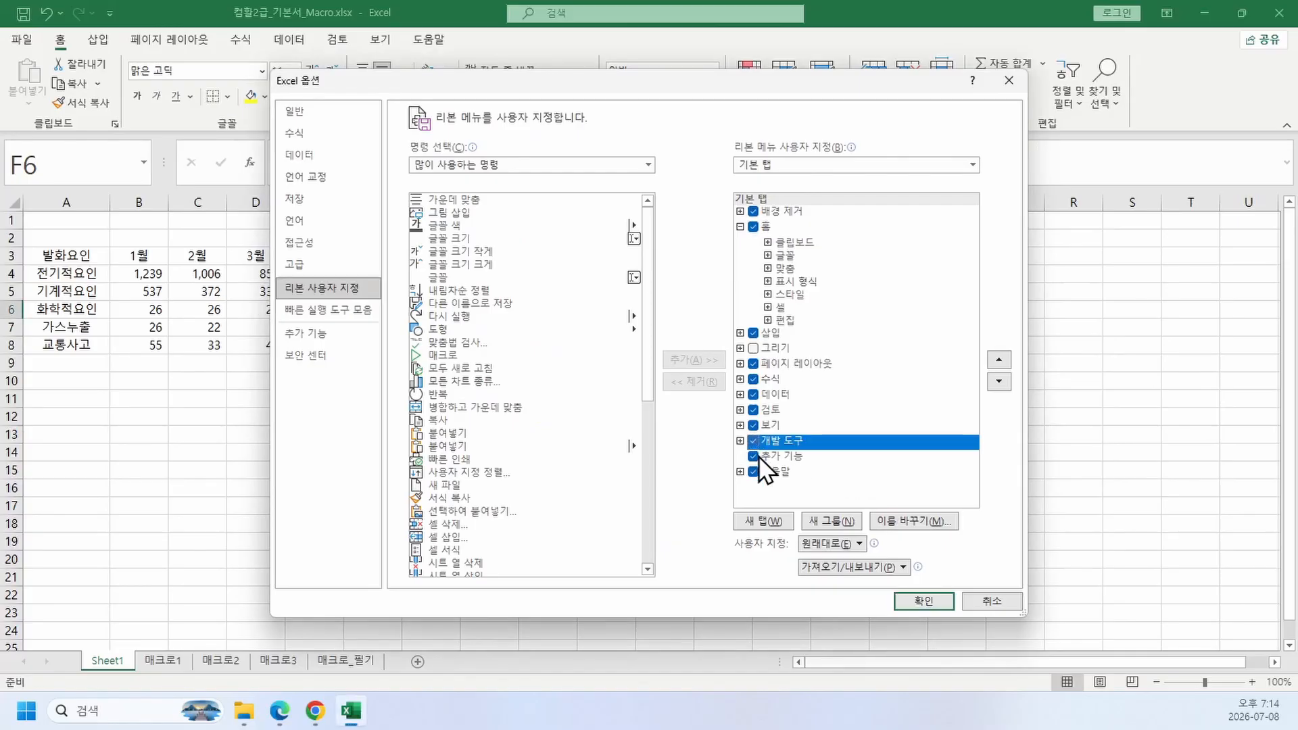
left_click(921, 600)
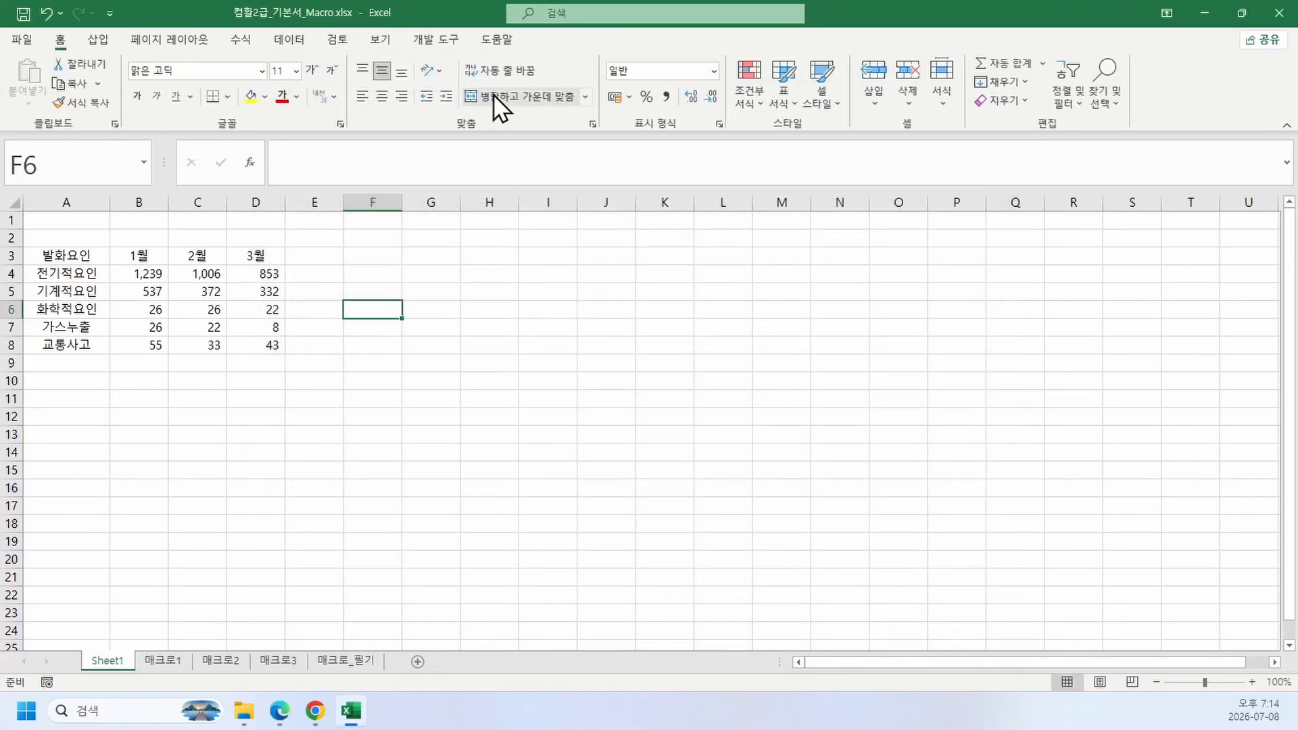
key("alt")
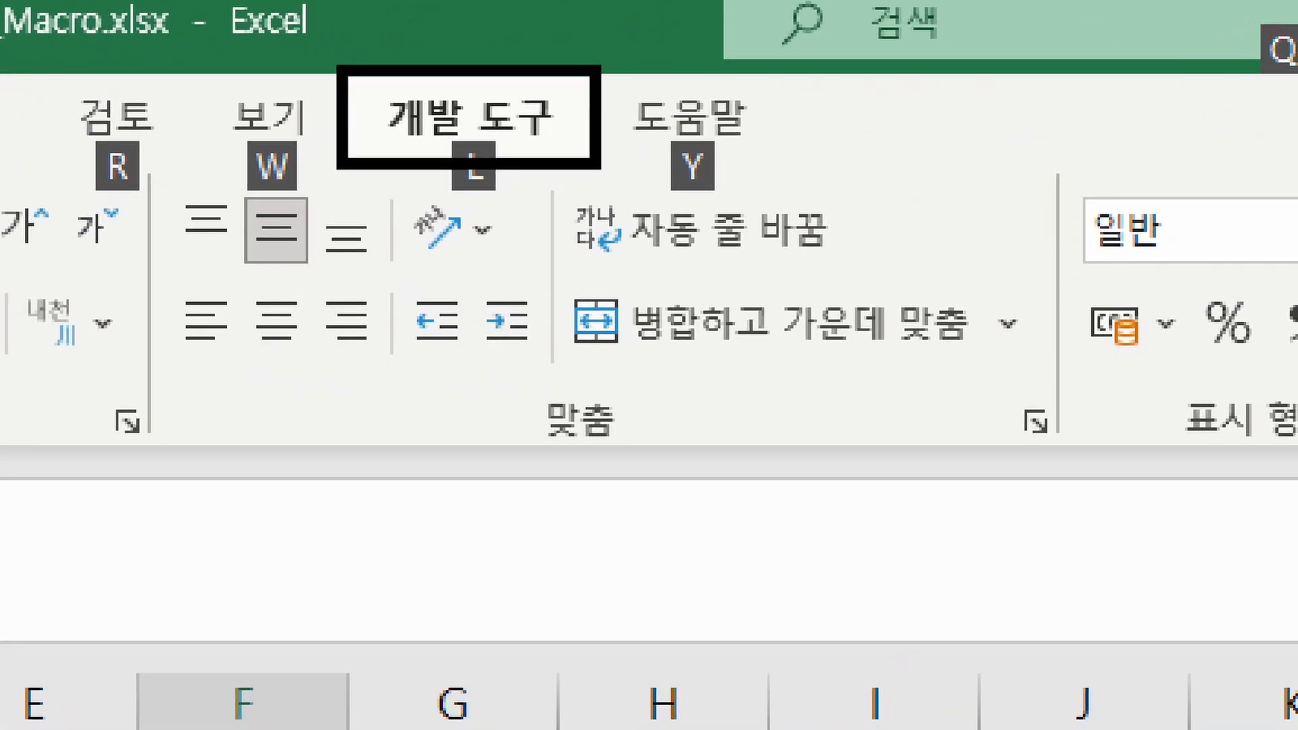
key("Escape")
left_click(477, 349)
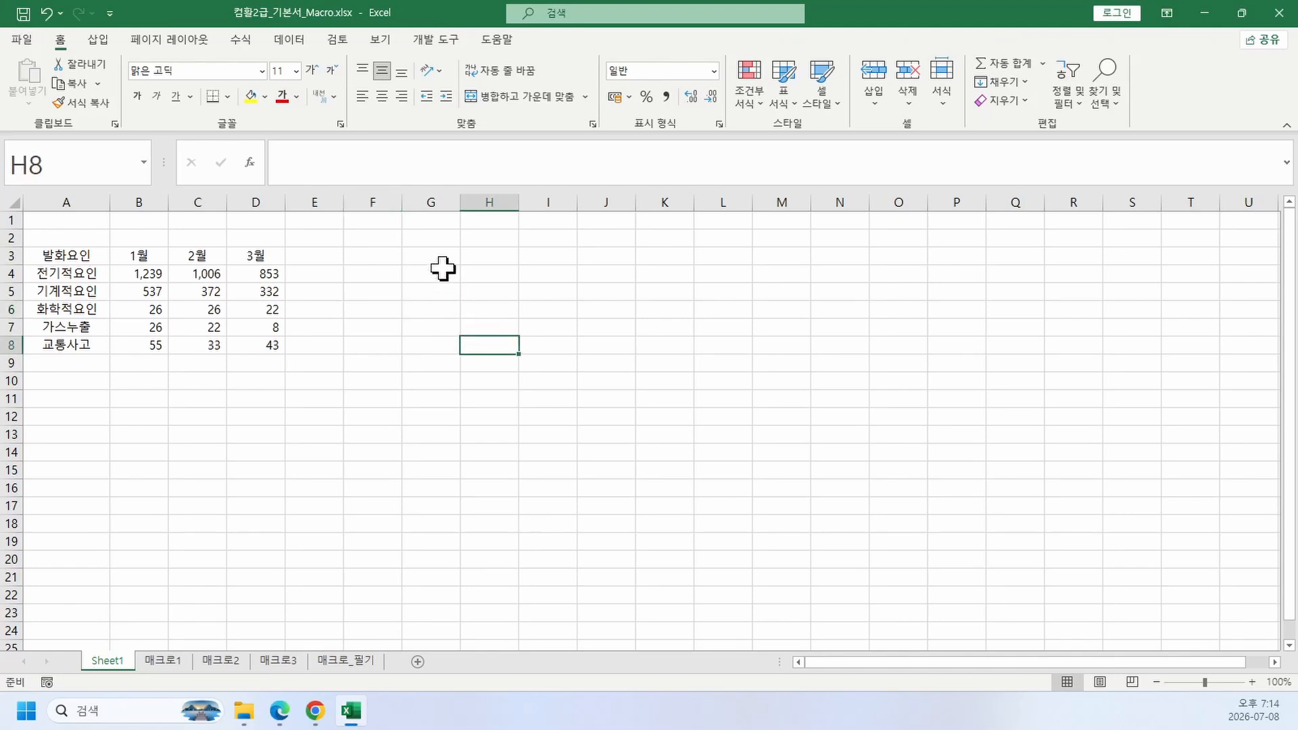
Step: With empty cell G3 selected, start recording a macro named 테두리, stored in 현재 통합 문서
left_click_drag(441, 268, 442, 264)
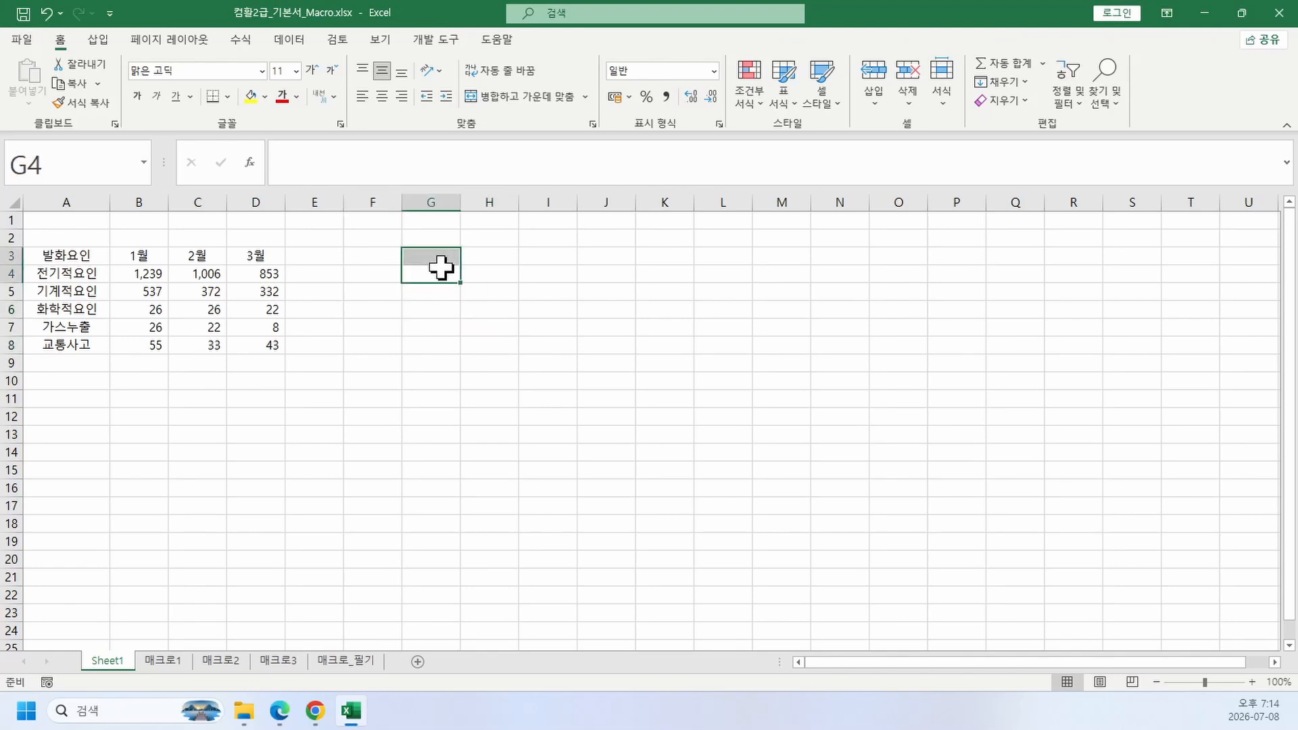
left_click(414, 263)
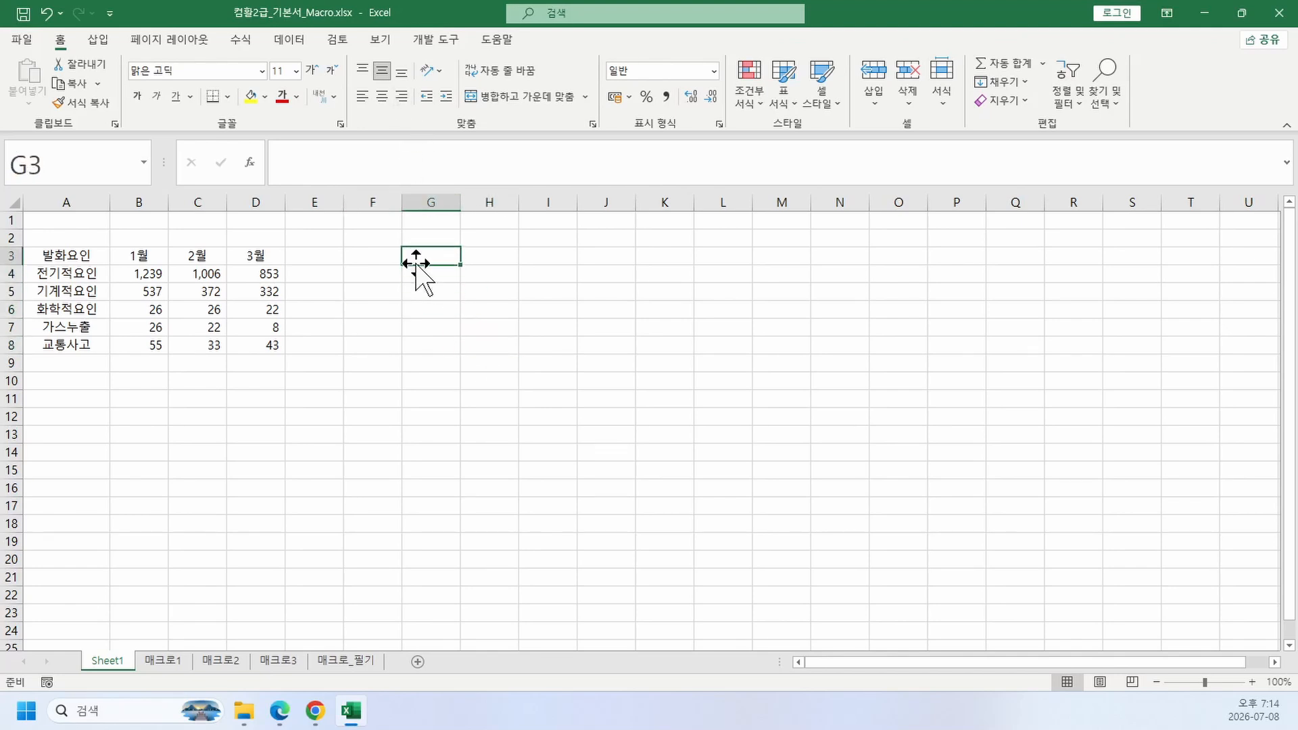
left_click(443, 38)
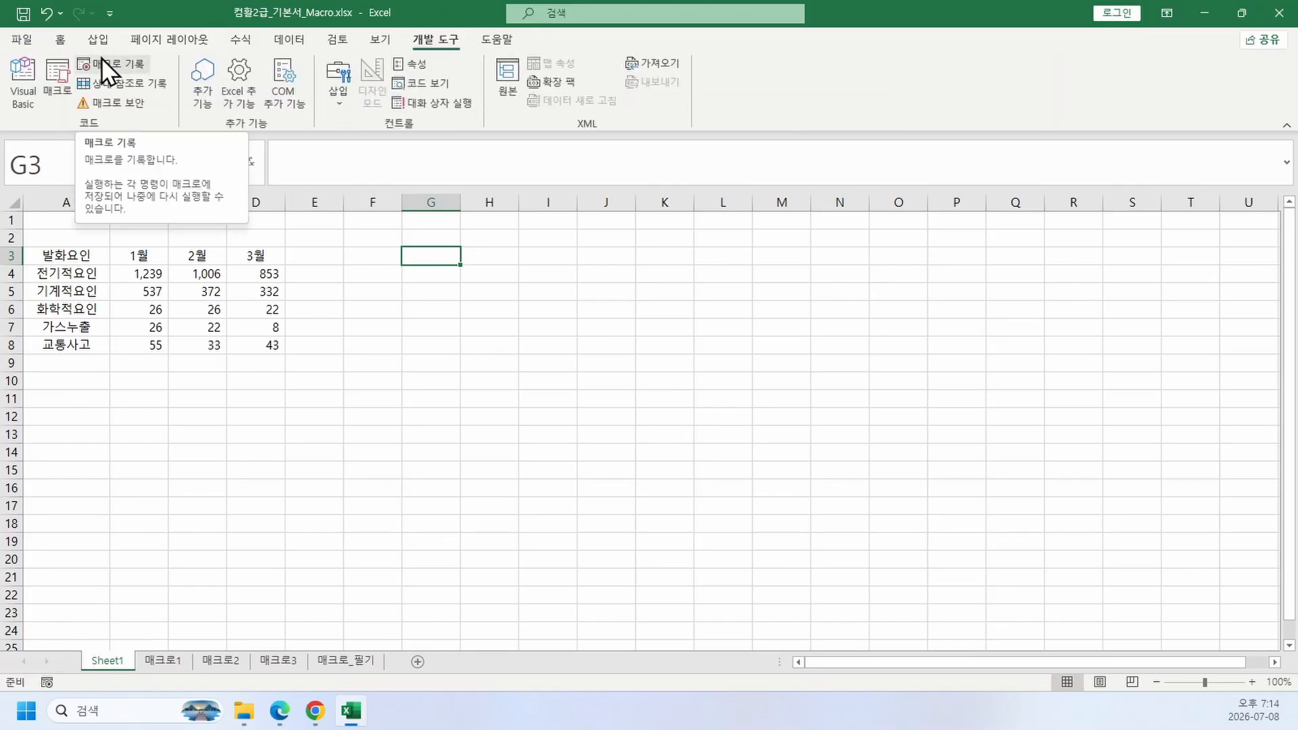
left_click(107, 63)
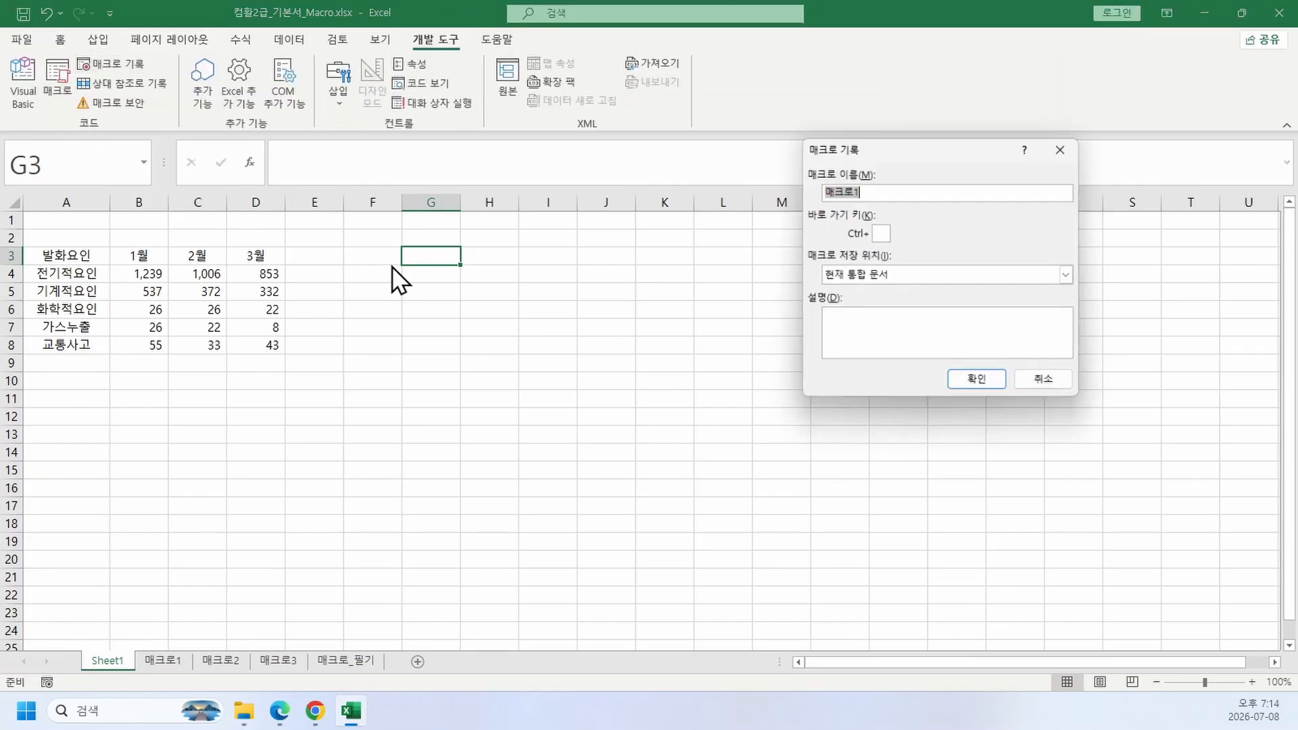
type("ㅡㅁ")
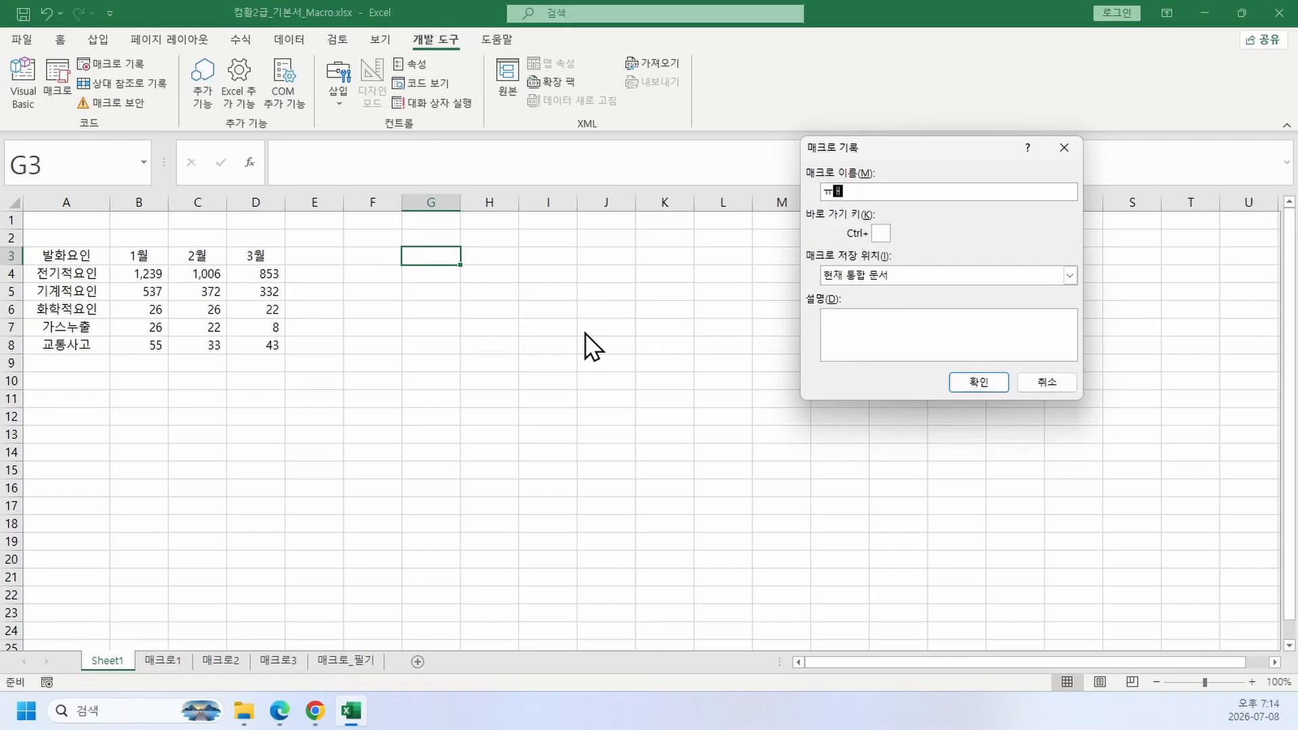
key("BackSpace")
key("BackSpace")
key("Hangul")
type("xp")
key("BackSpace")
key("BackSpace")
key("Hangul")
type("테ㄷㅜ리")
left_click_drag(891, 144, 448, 176)
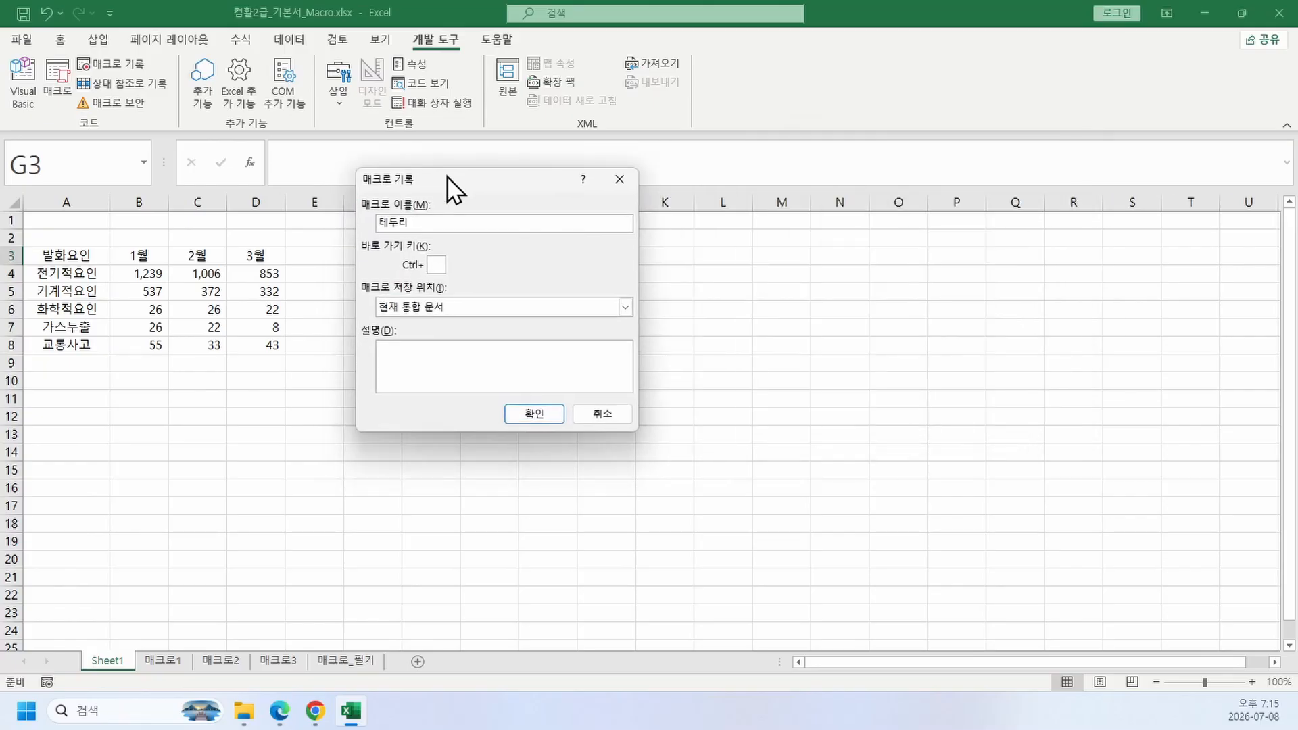
left_click(537, 414)
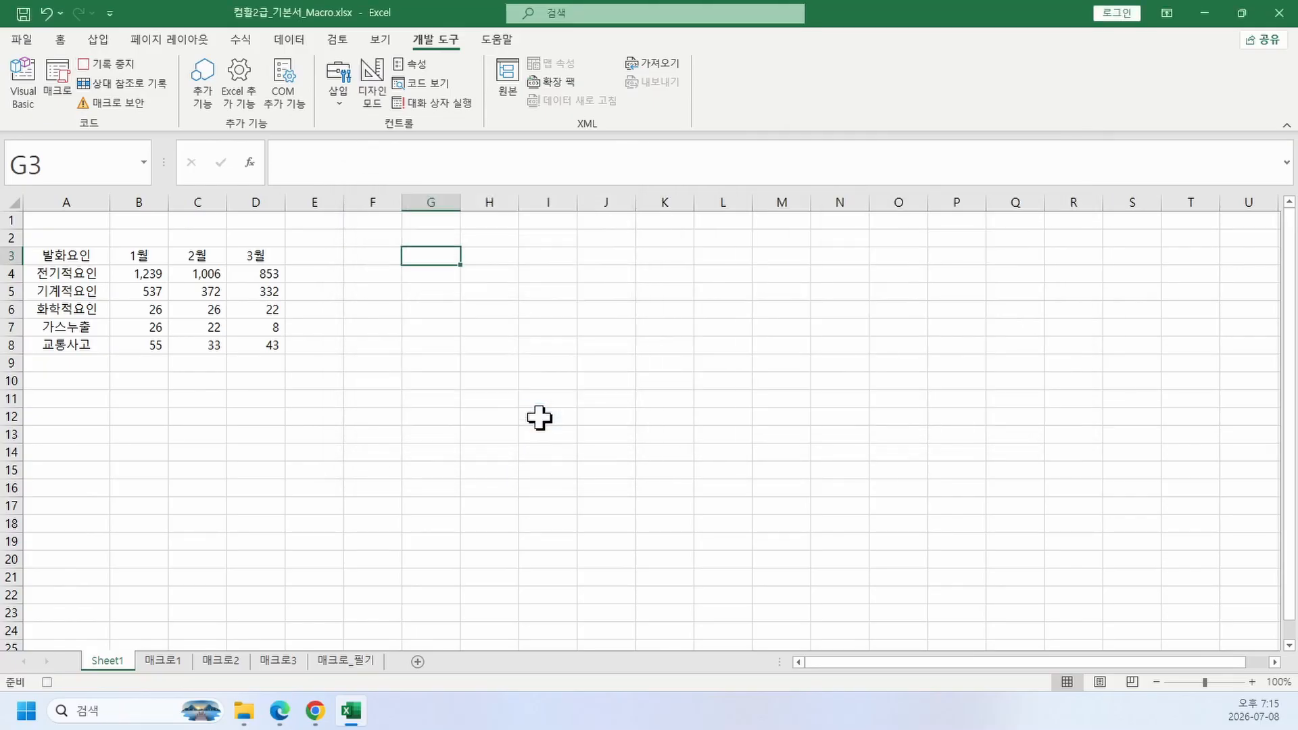
Step: Apply 모든 테두리 to the table range A3:D8 of Sheet1 while the macro is recording
left_click_drag(68, 255, 269, 345)
left_click(67, 38)
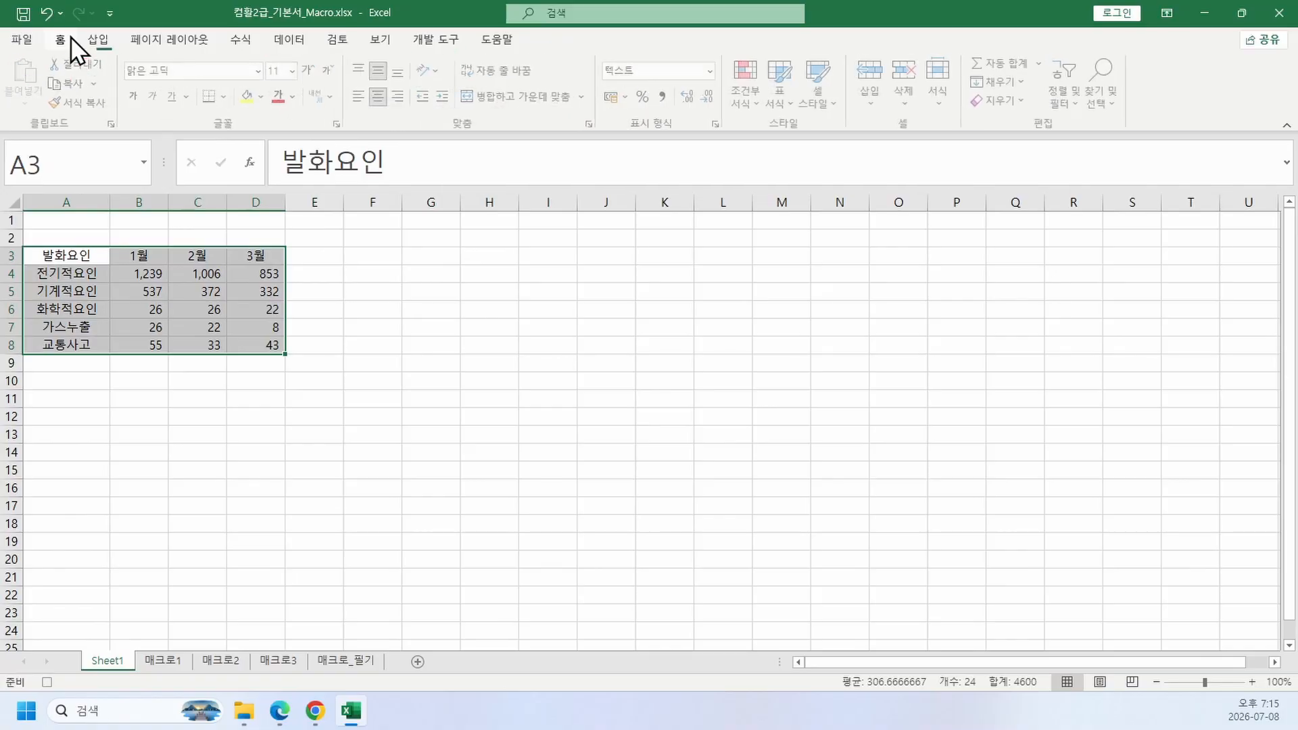
left_click(229, 101)
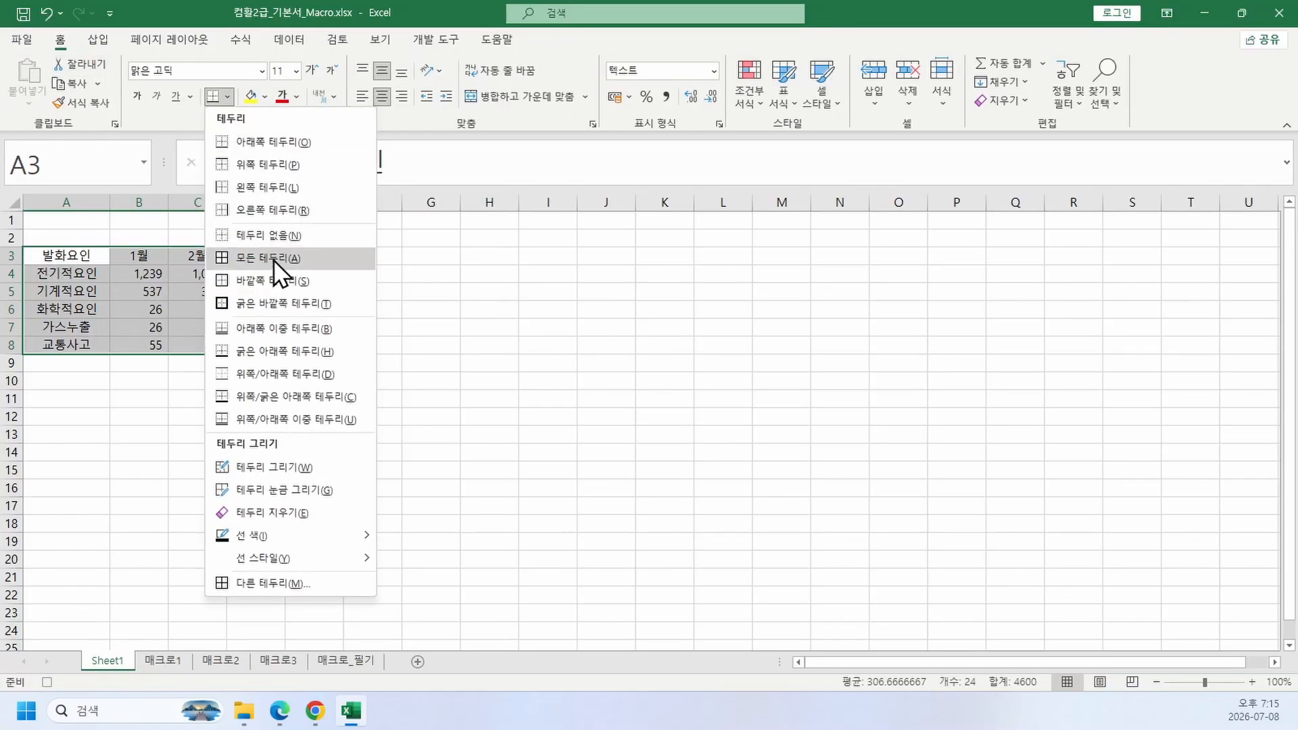
left_click(273, 260)
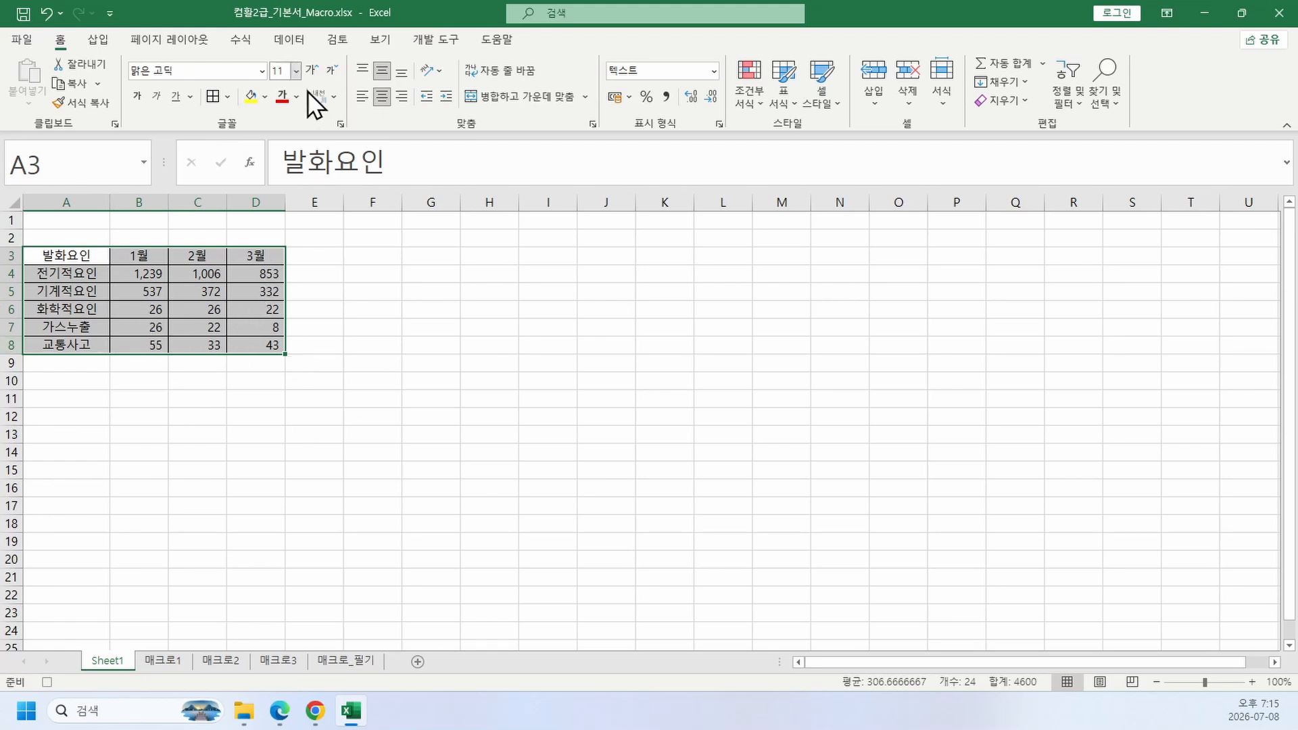
Step: Stop recording the 테두리 macro and deselect the table by selecting an empty cell
left_click(432, 41)
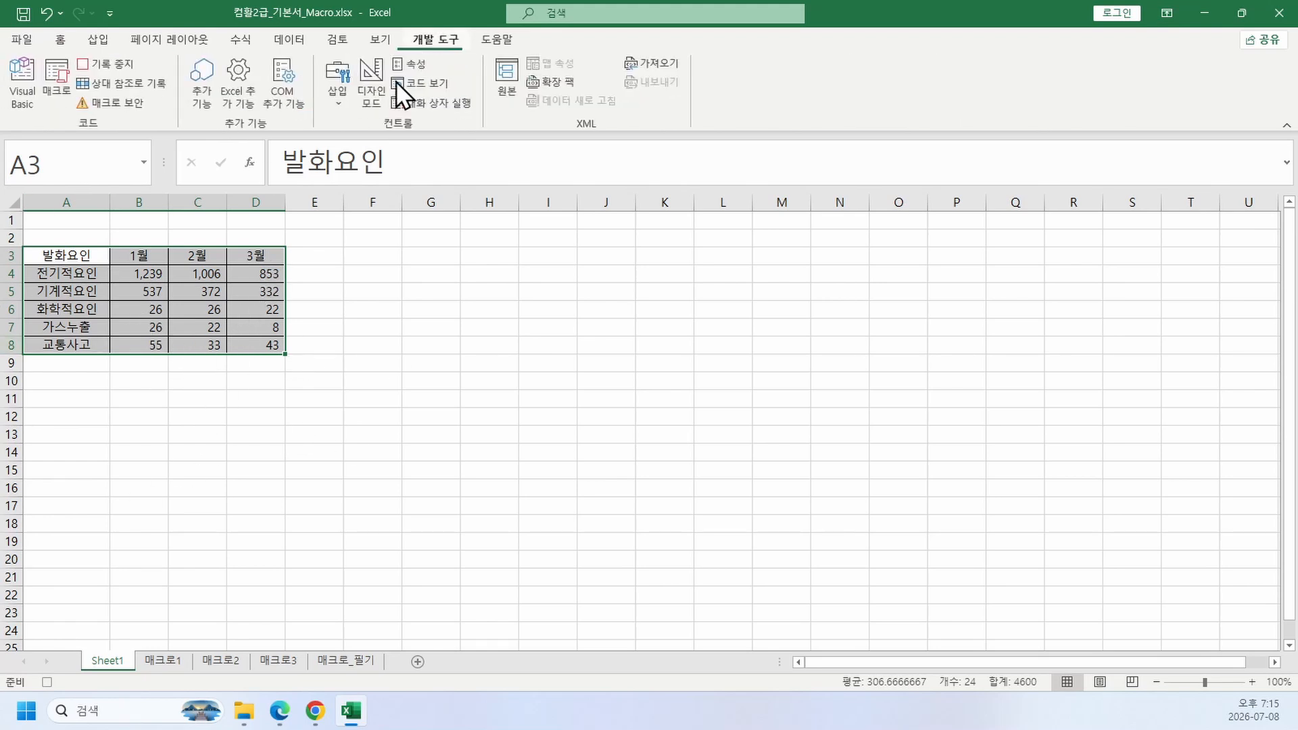
left_click(123, 62)
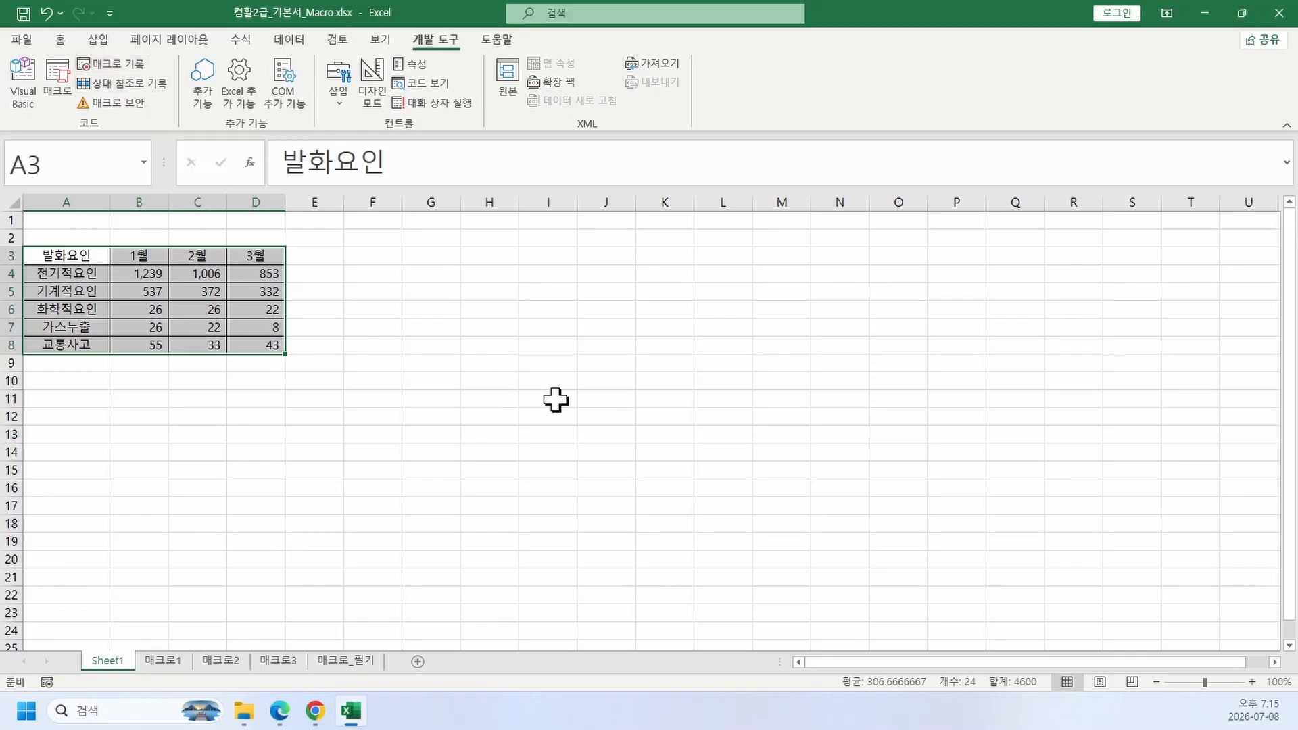
left_click(450, 402)
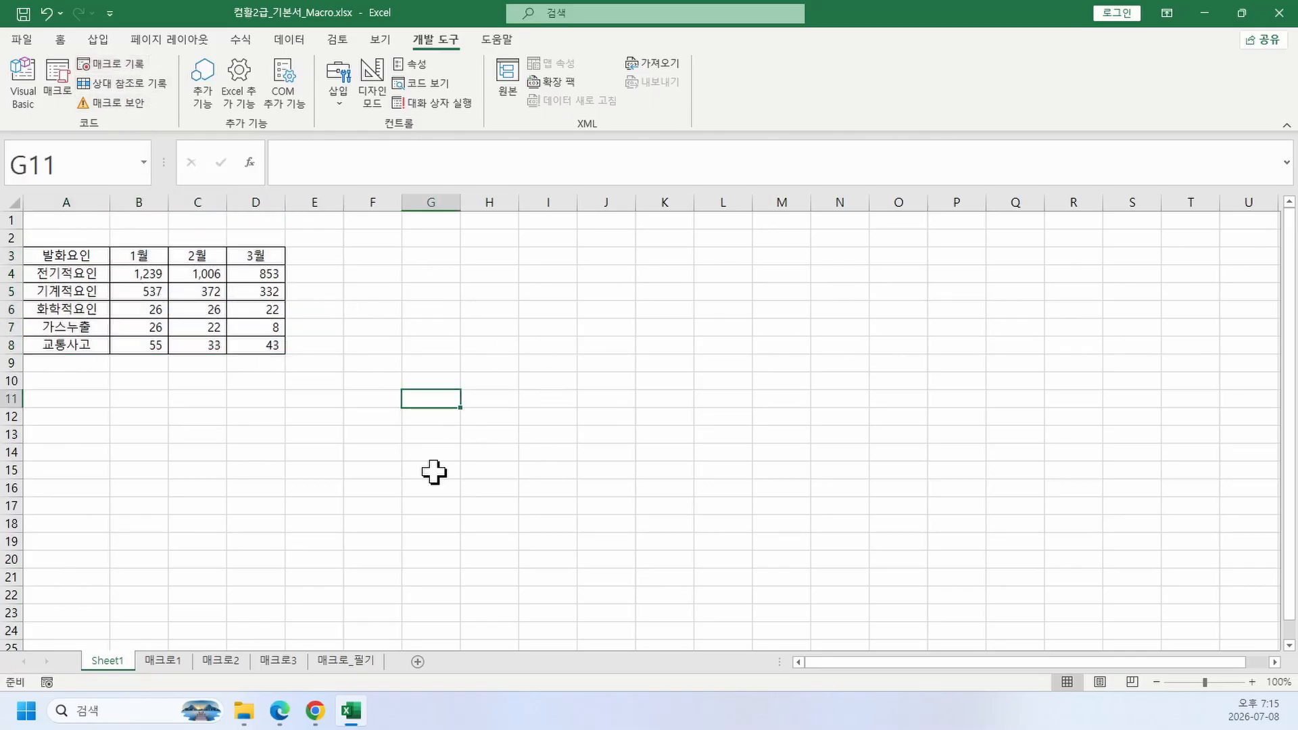
left_click(440, 364)
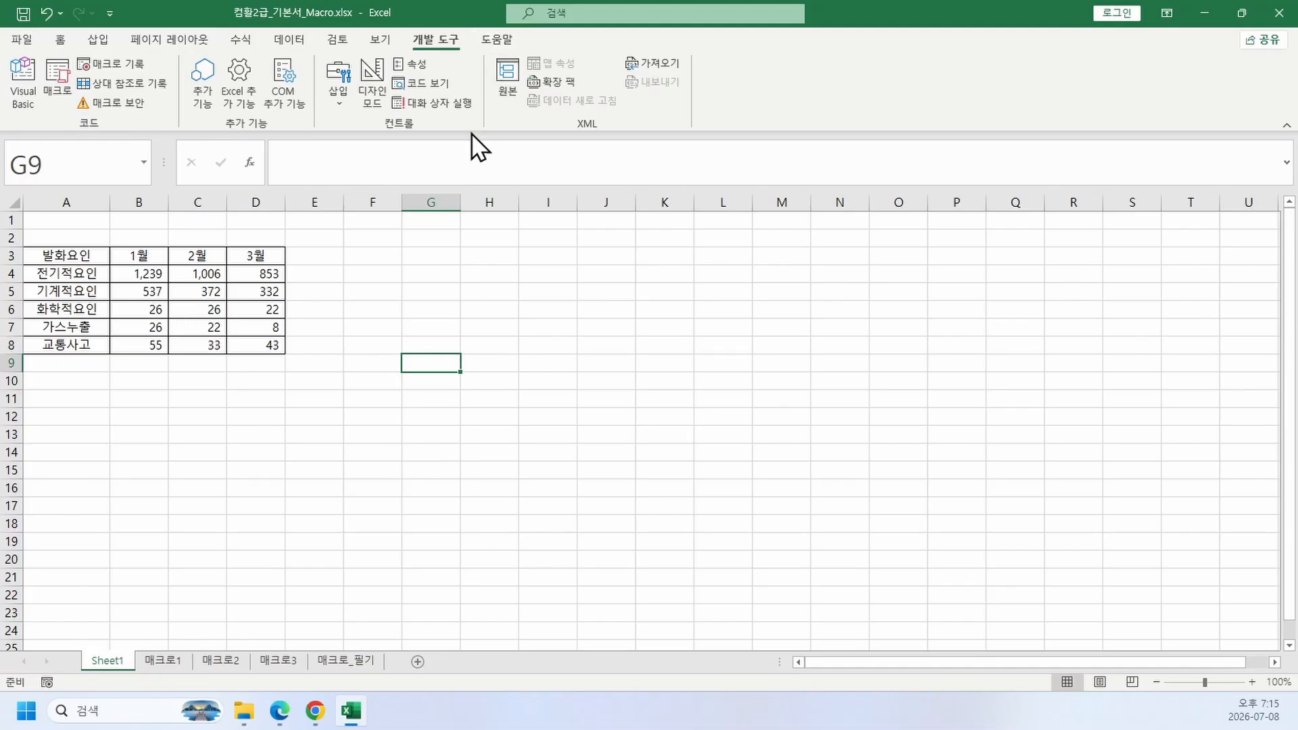
left_click(537, 274)
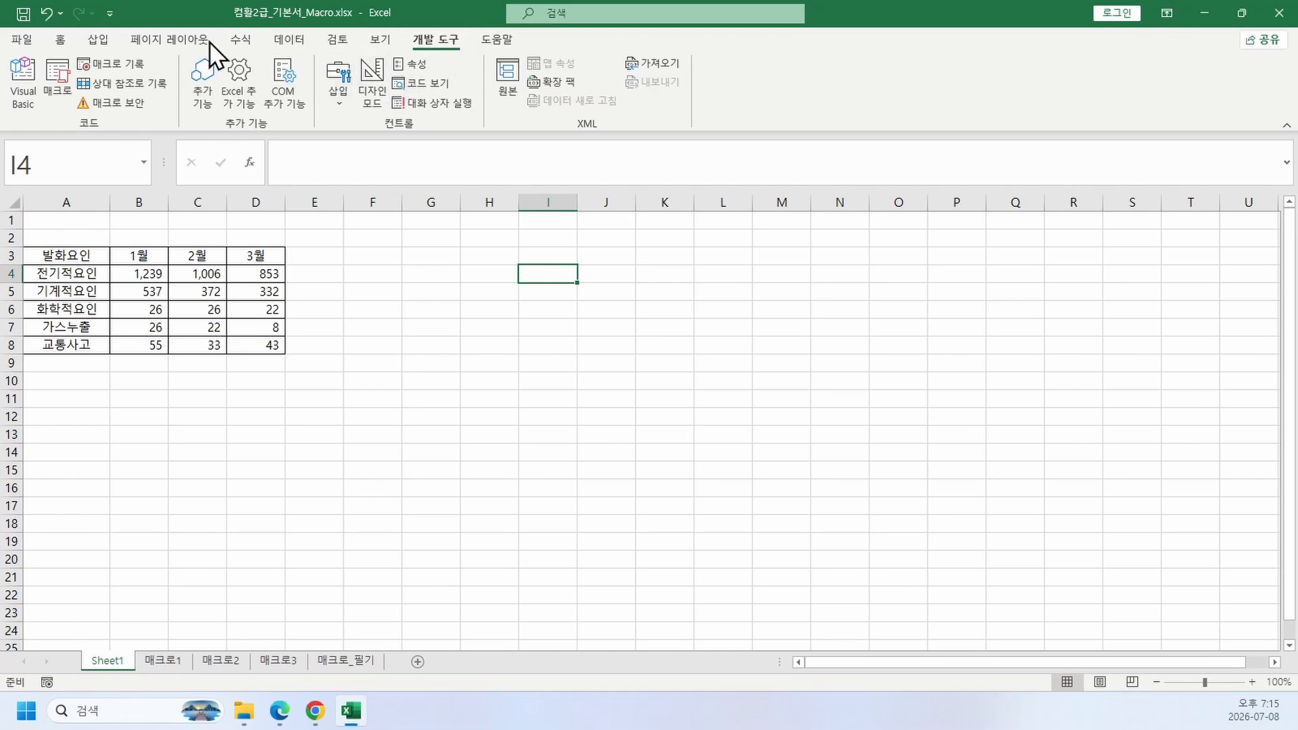
Step: Start recording a macro named clear with shortcut Ctrl+q, stored in 현재 통합 문서
left_click(112, 63)
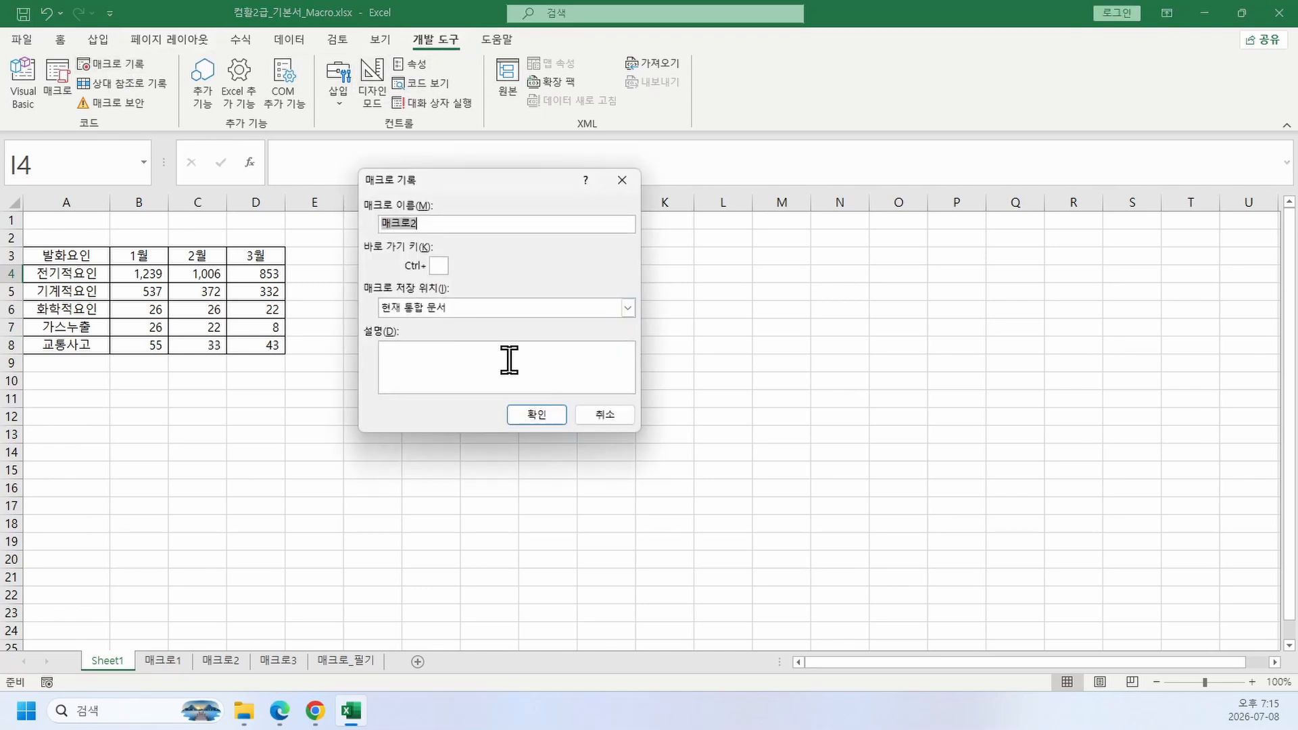
type("치")
left_click(441, 268)
type("q")
left_click(516, 417)
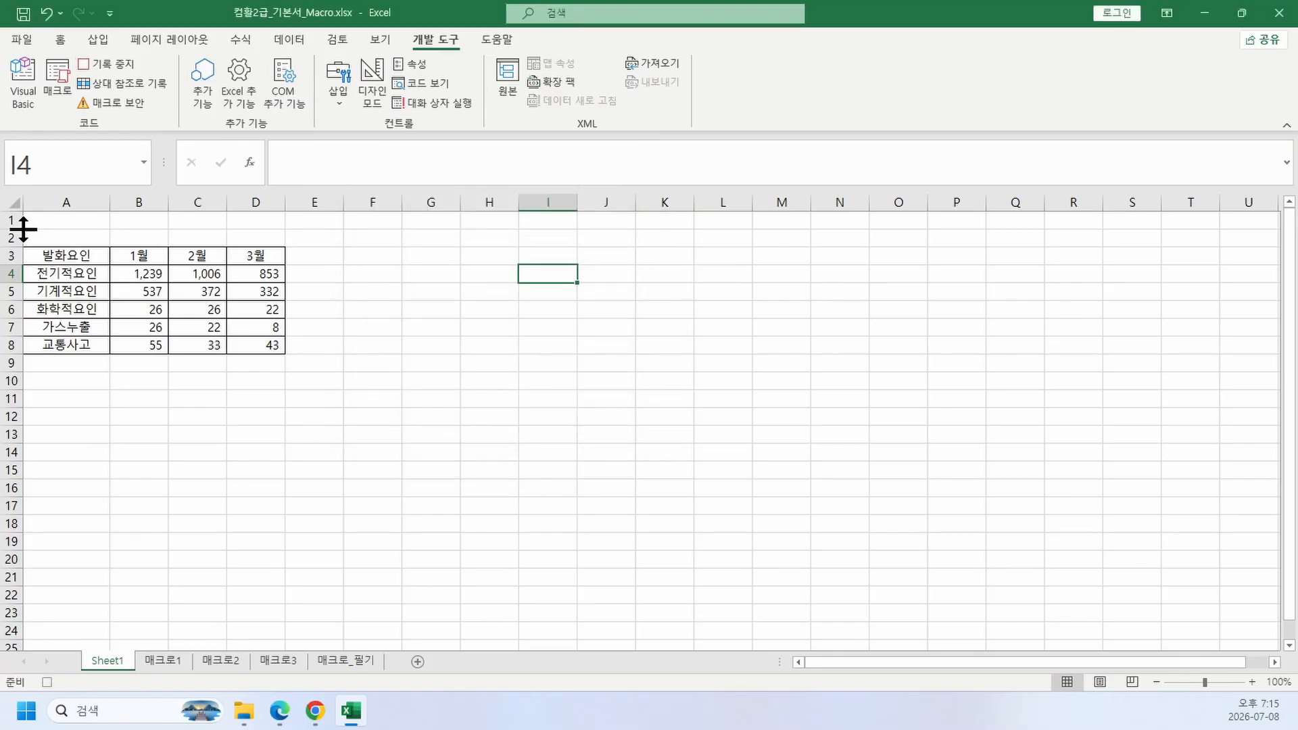
Step: Select all cells of Sheet1 and set their font to 맑은 고딕 (본문), size 11
left_click(15, 203)
left_click(60, 41)
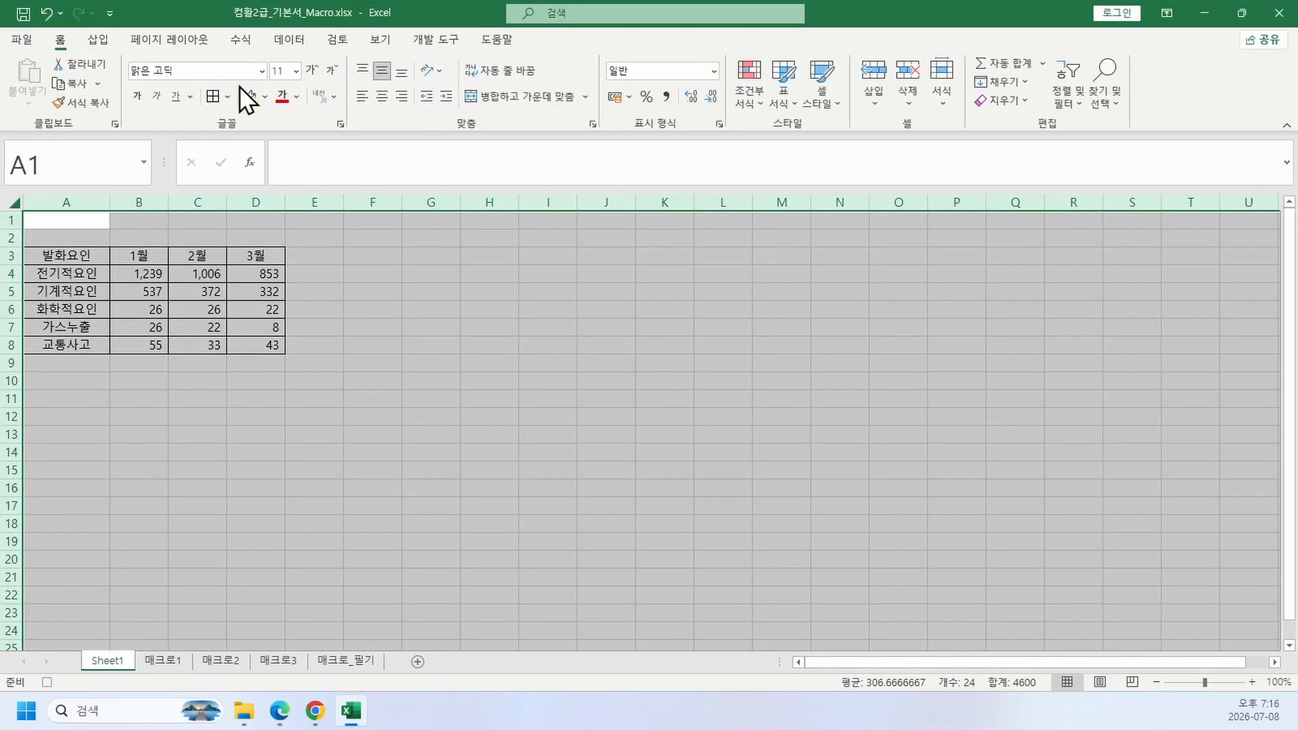
left_click(261, 72)
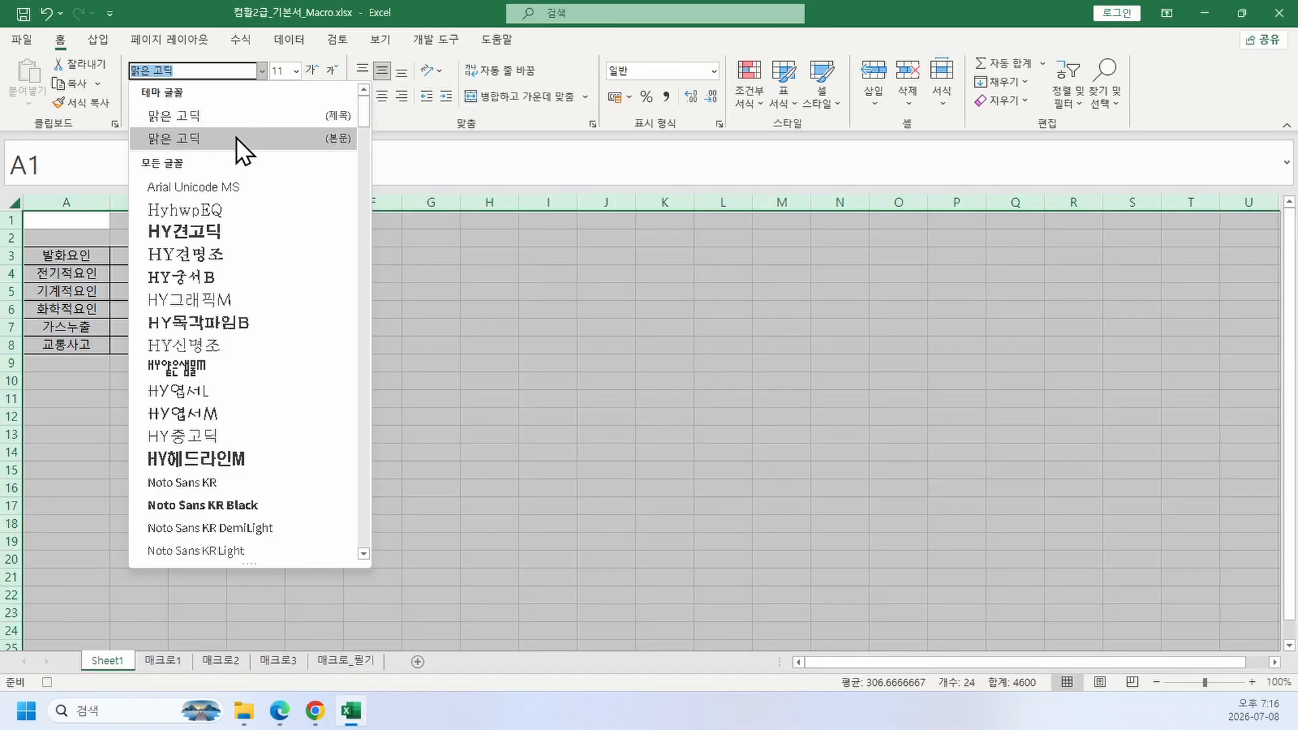
left_click(237, 136)
left_click(296, 70)
left_click(284, 165)
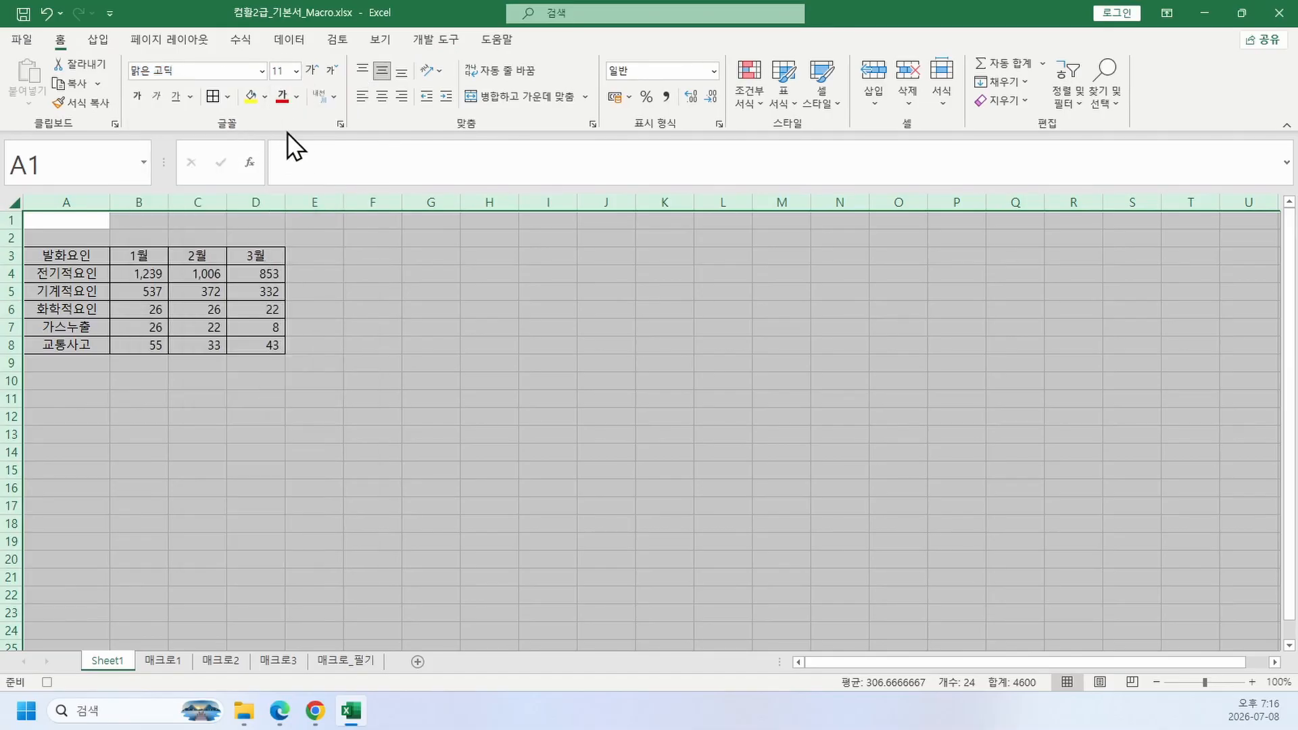
Step: In the 셀 서식 font settings, choose style 보통, size 11 and color 자동 for all cells
left_click(339, 124)
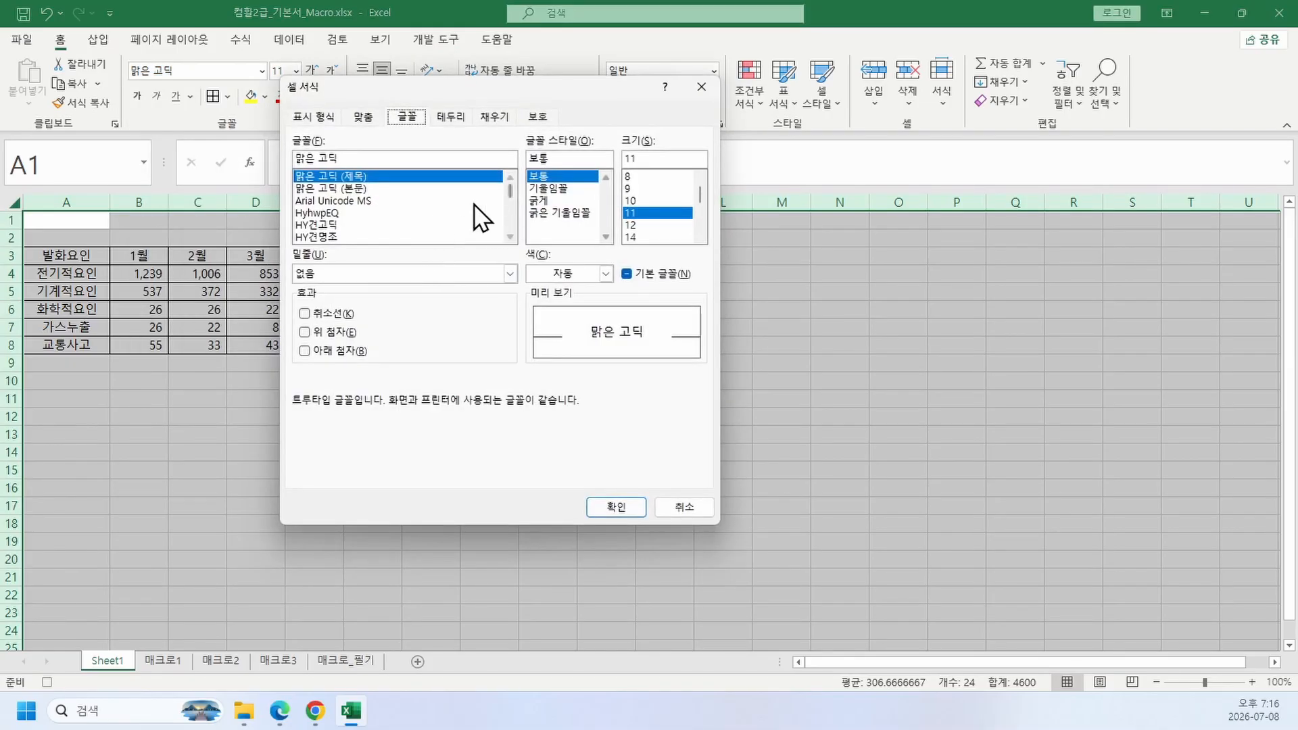
left_click(557, 178)
left_click(657, 213)
left_click(531, 275)
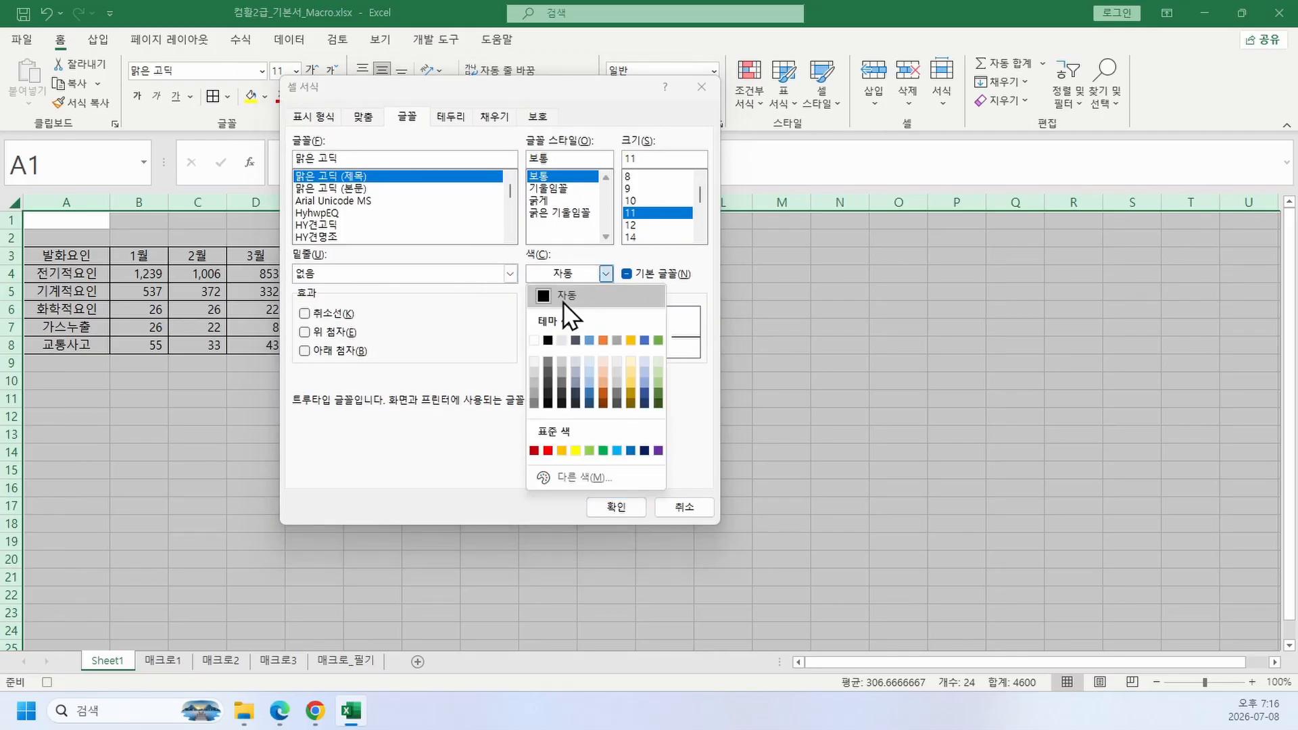
left_click(562, 298)
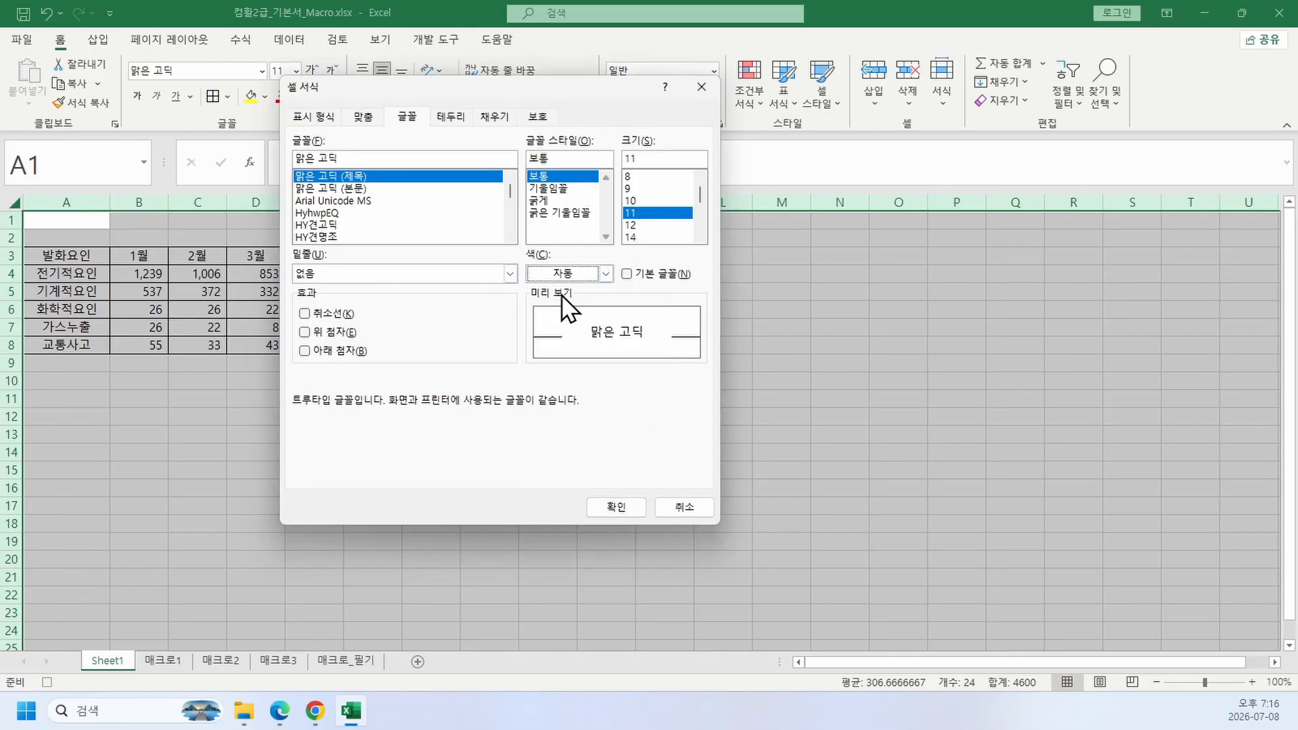
Step: Remove the outline and inside borders with line style 없음 and set the number format category to 일반
left_click(446, 117)
left_click(320, 178)
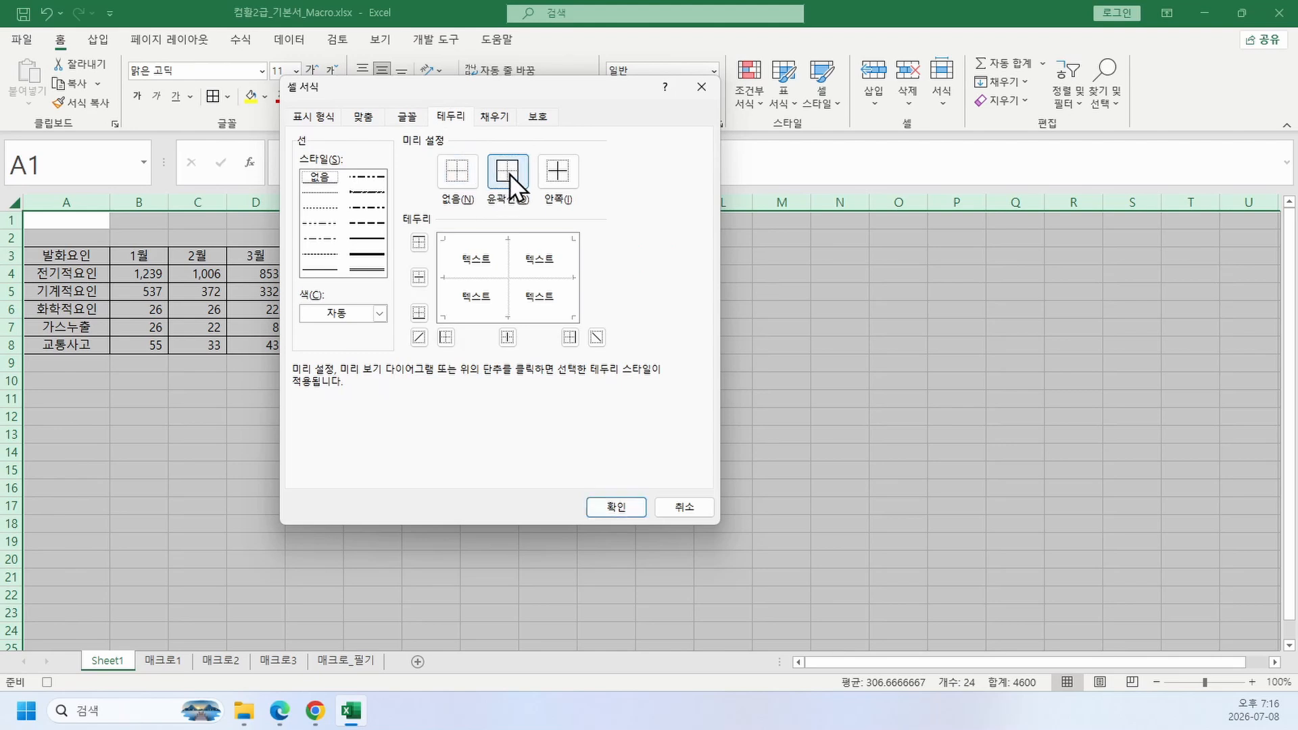
left_click(555, 173)
left_click(307, 115)
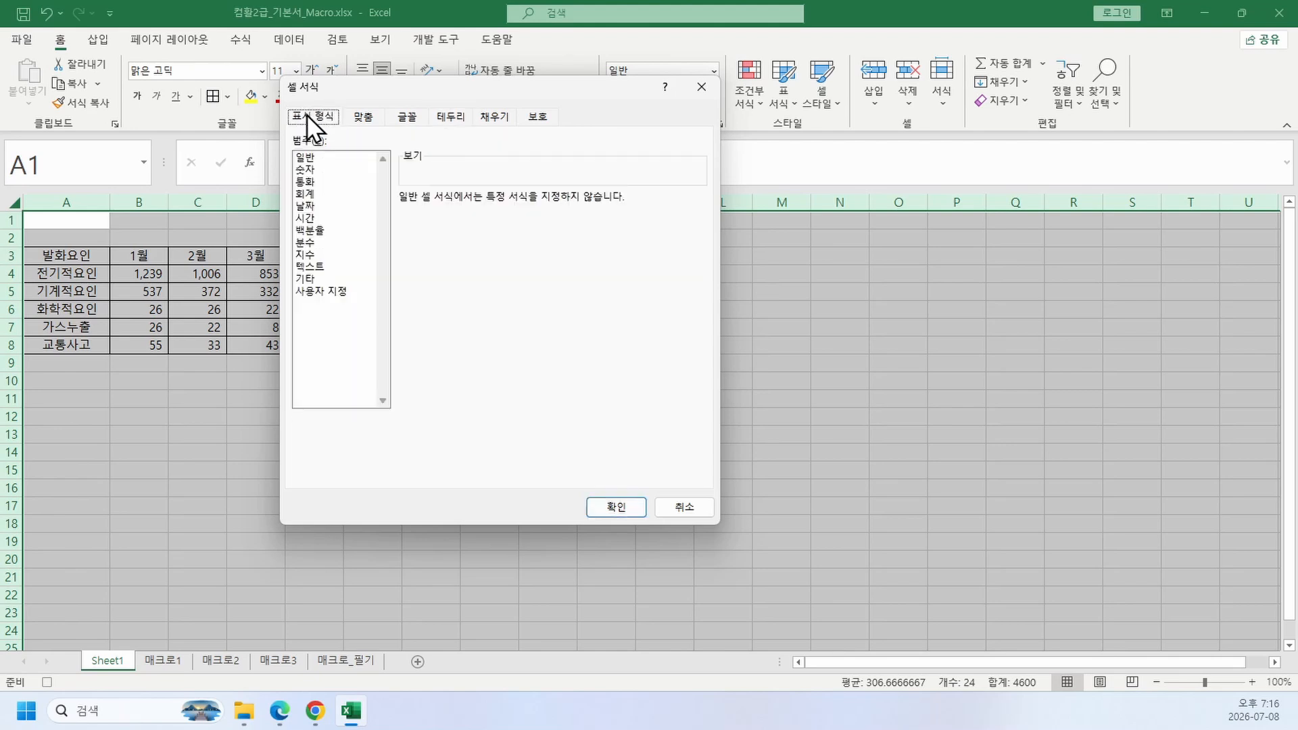
left_click(330, 160)
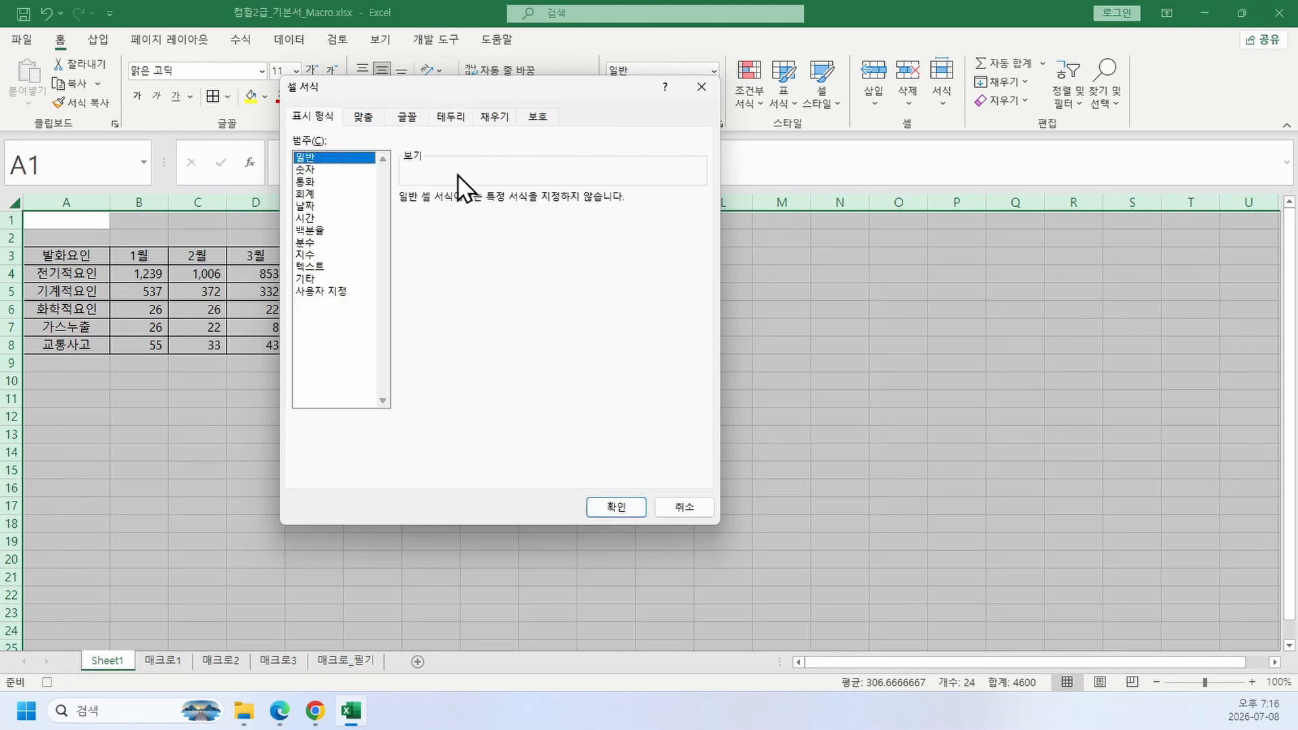
Step: Set the horizontal text alignment to 일반, apply the cell formatting, and set the sheet's fill to 채우기 없음
left_click(365, 115)
left_click(346, 175)
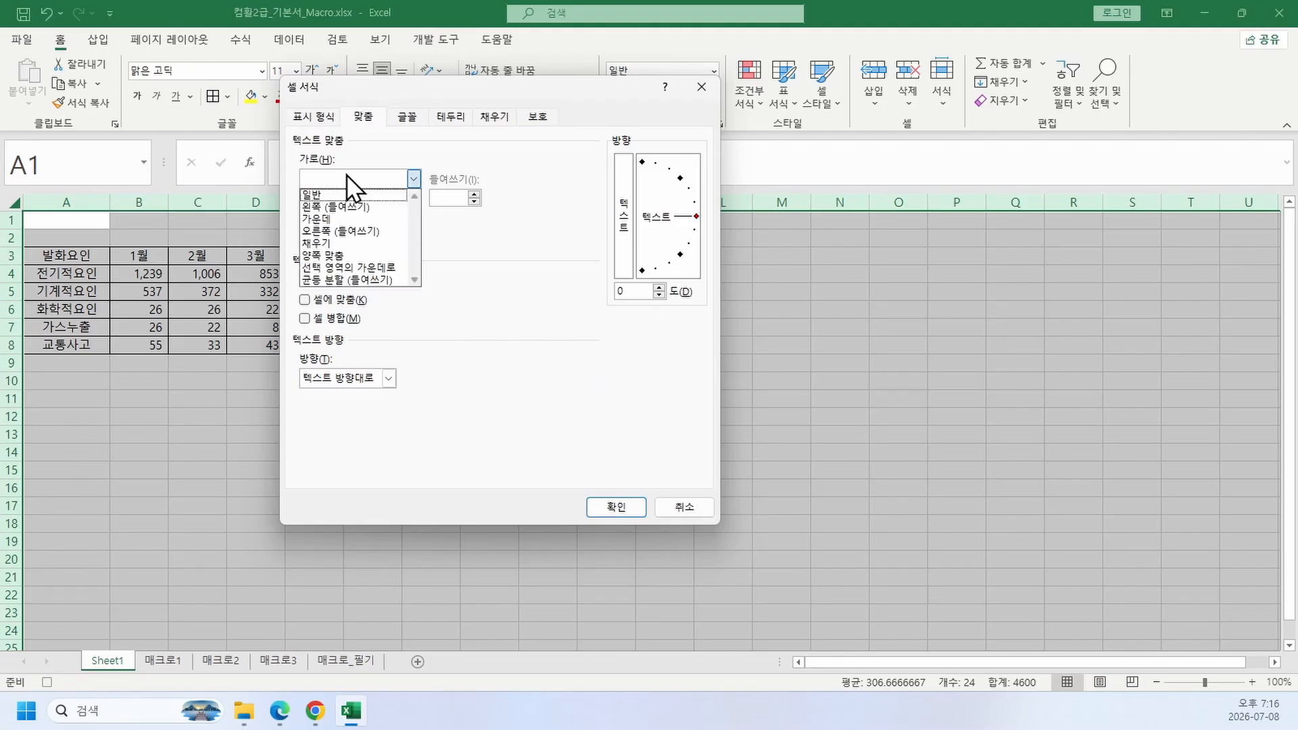
left_click(350, 195)
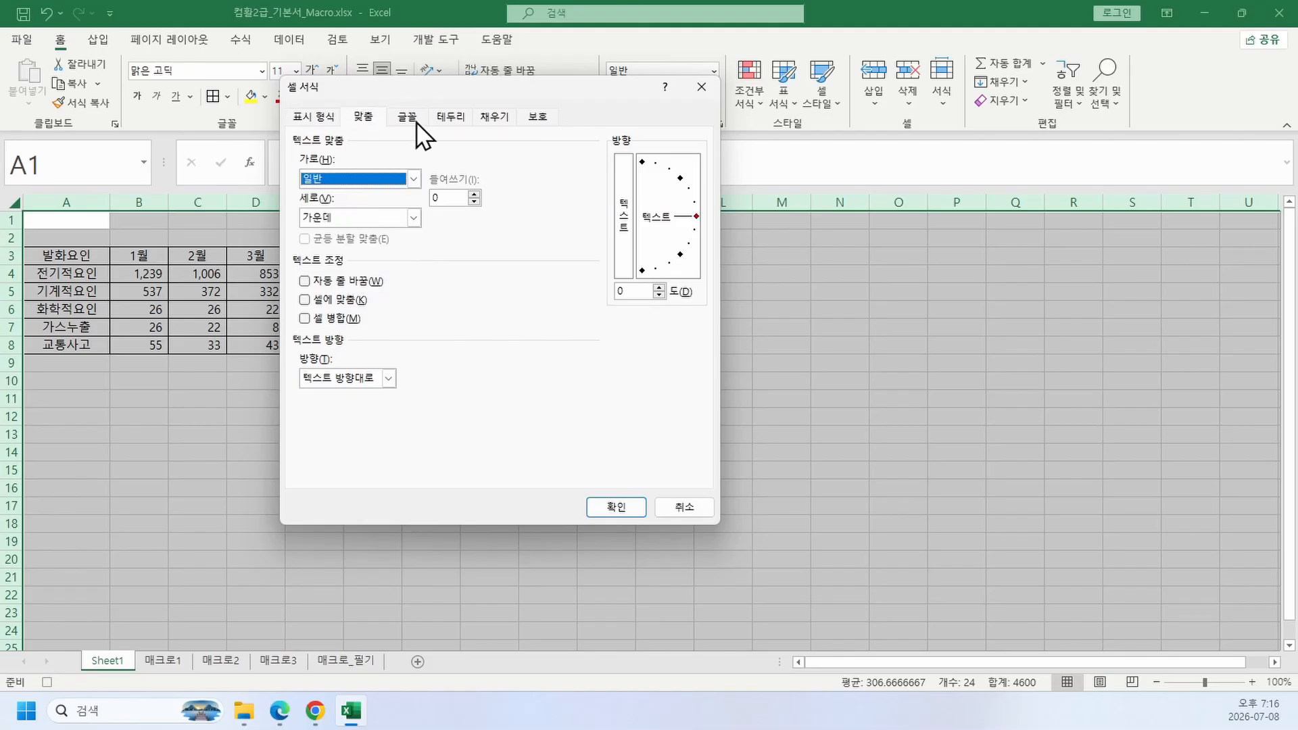
left_click(479, 118)
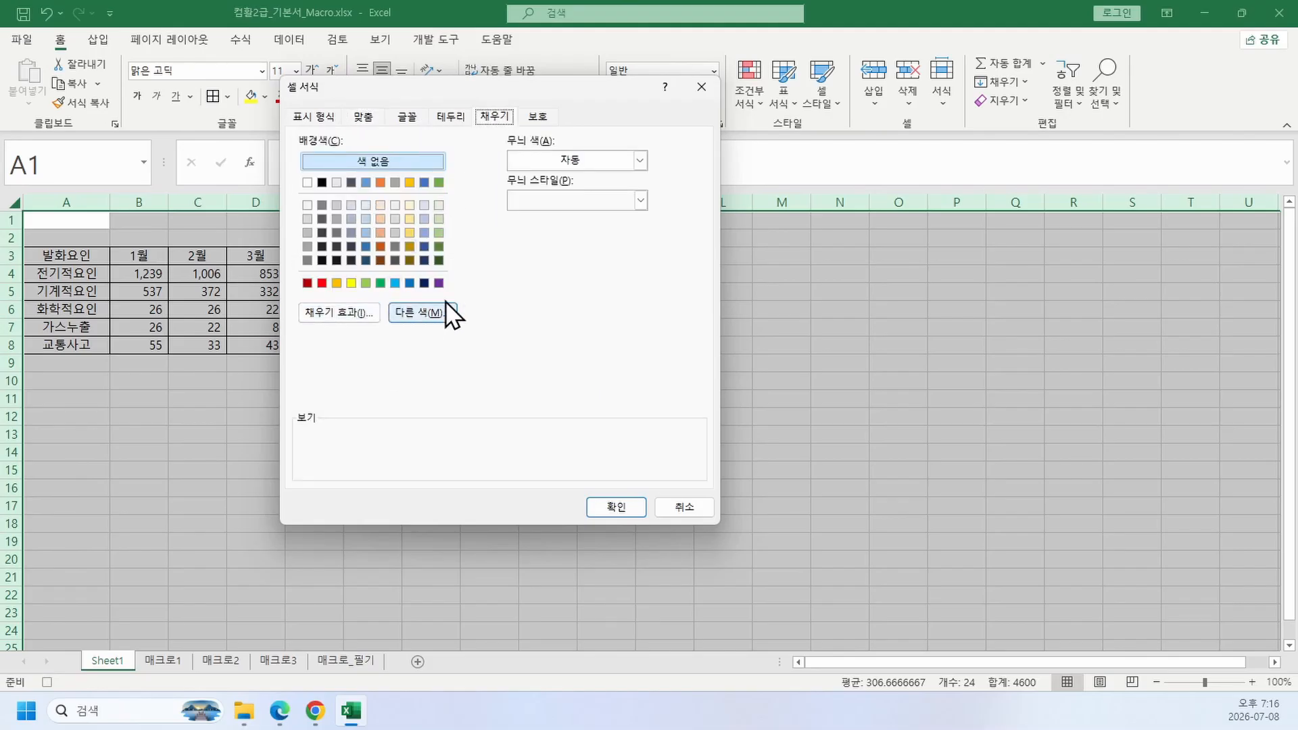
left_click(615, 507)
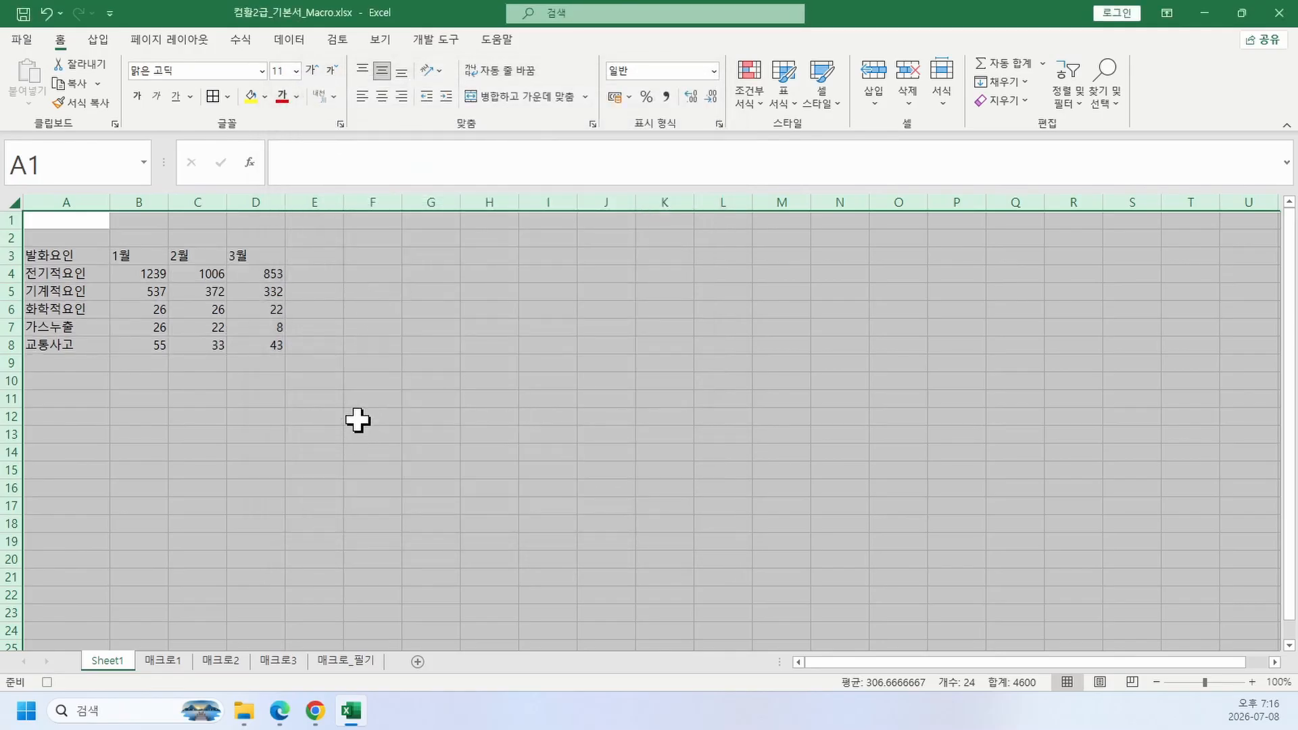
left_click(272, 95)
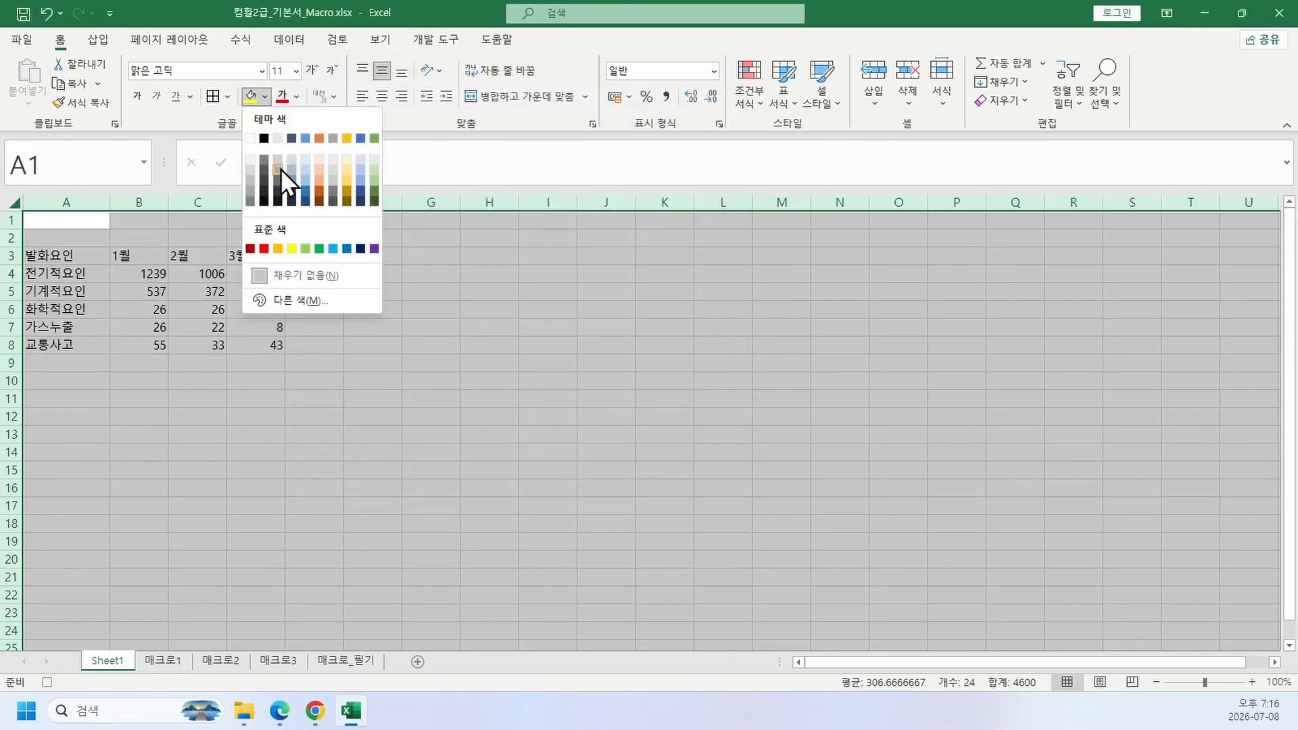
left_click(310, 273)
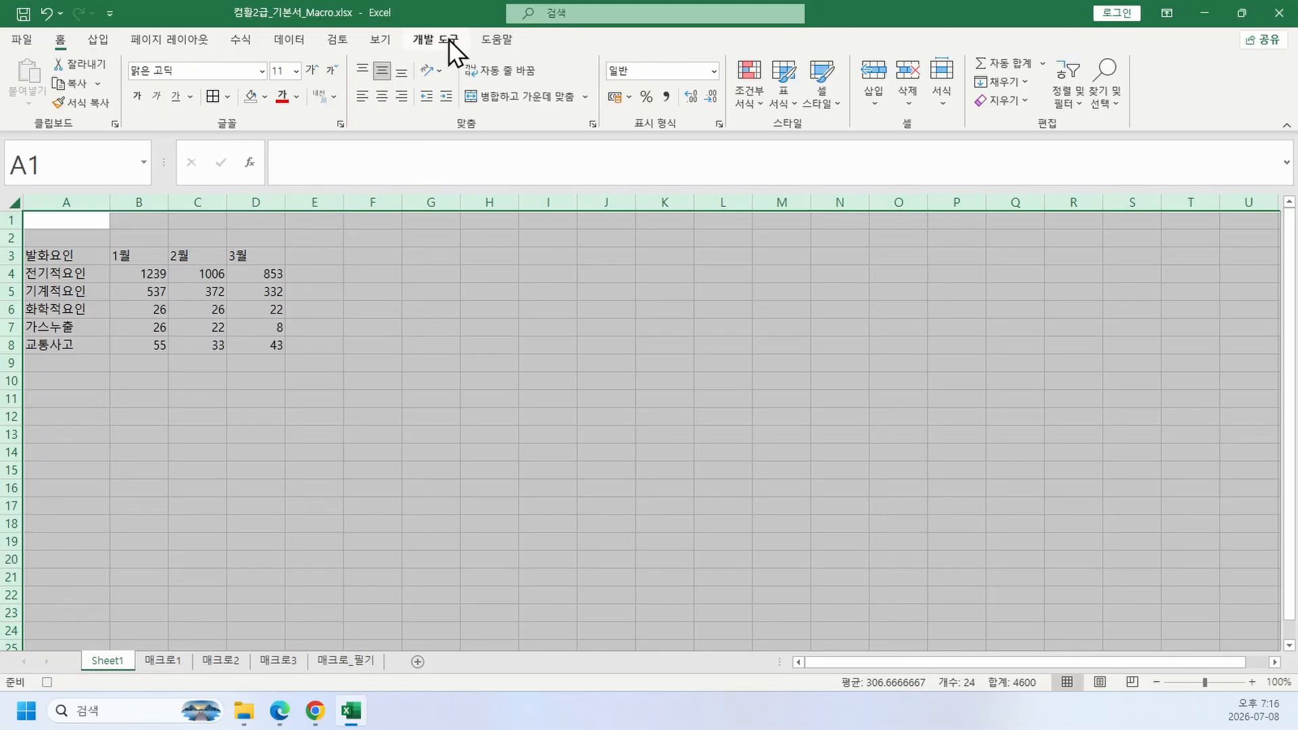
Step: Select cell A1 and stop recording the clear macro
left_click(49, 223)
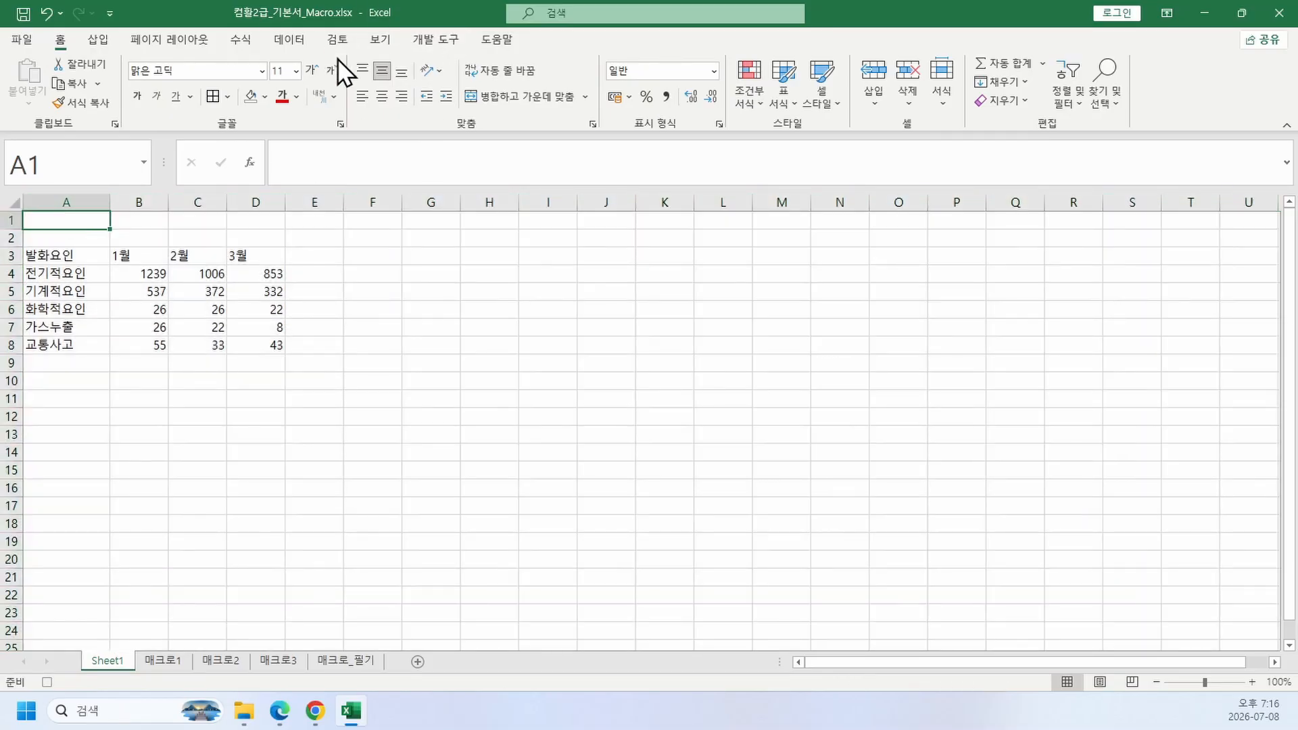
left_click(424, 42)
left_click(123, 66)
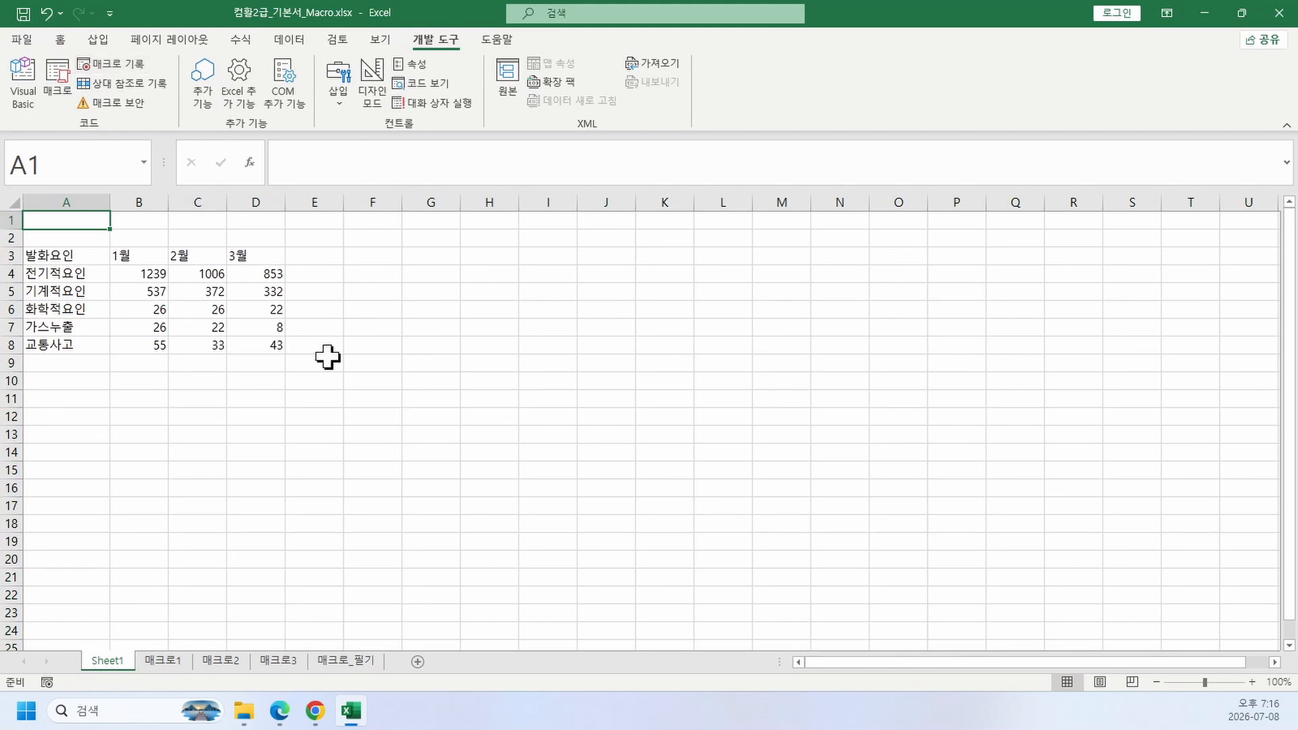
Step: Fill cells C6:D9 with the standard yellow as test formatting
left_click_drag(196, 308, 270, 365)
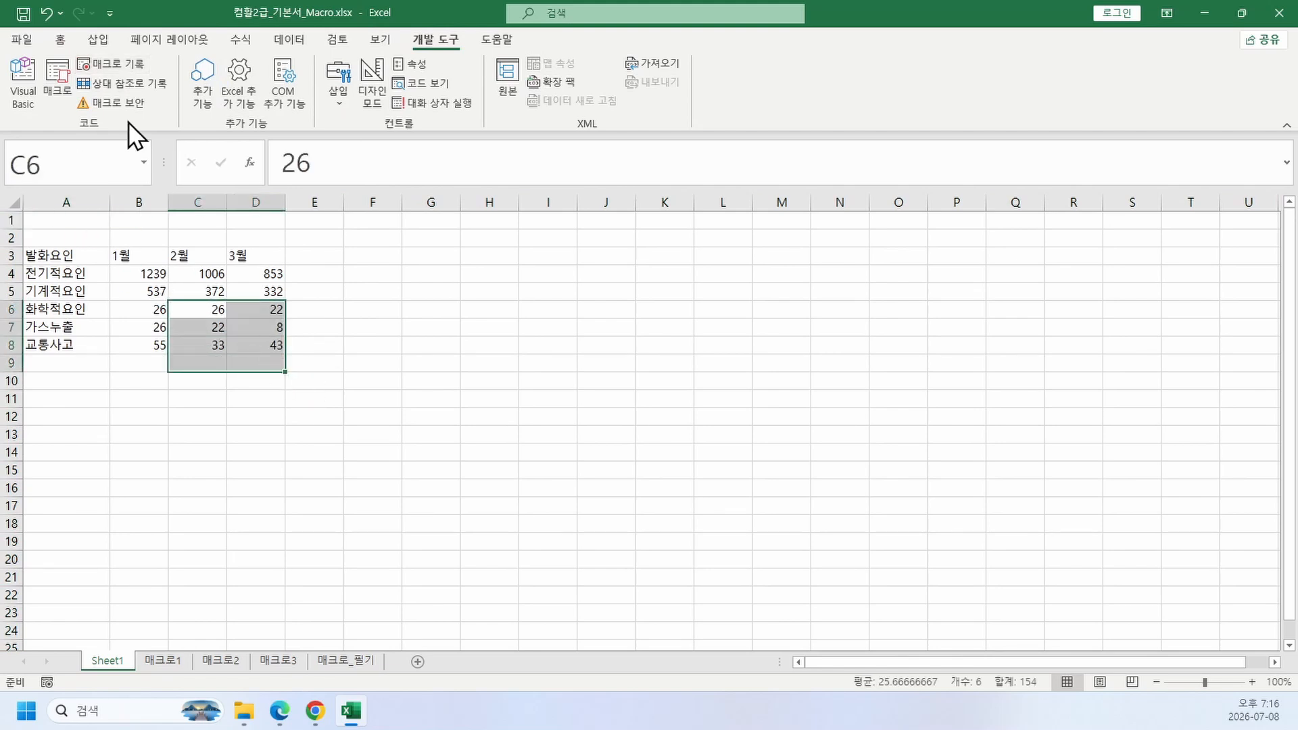
left_click(63, 40)
left_click(228, 97)
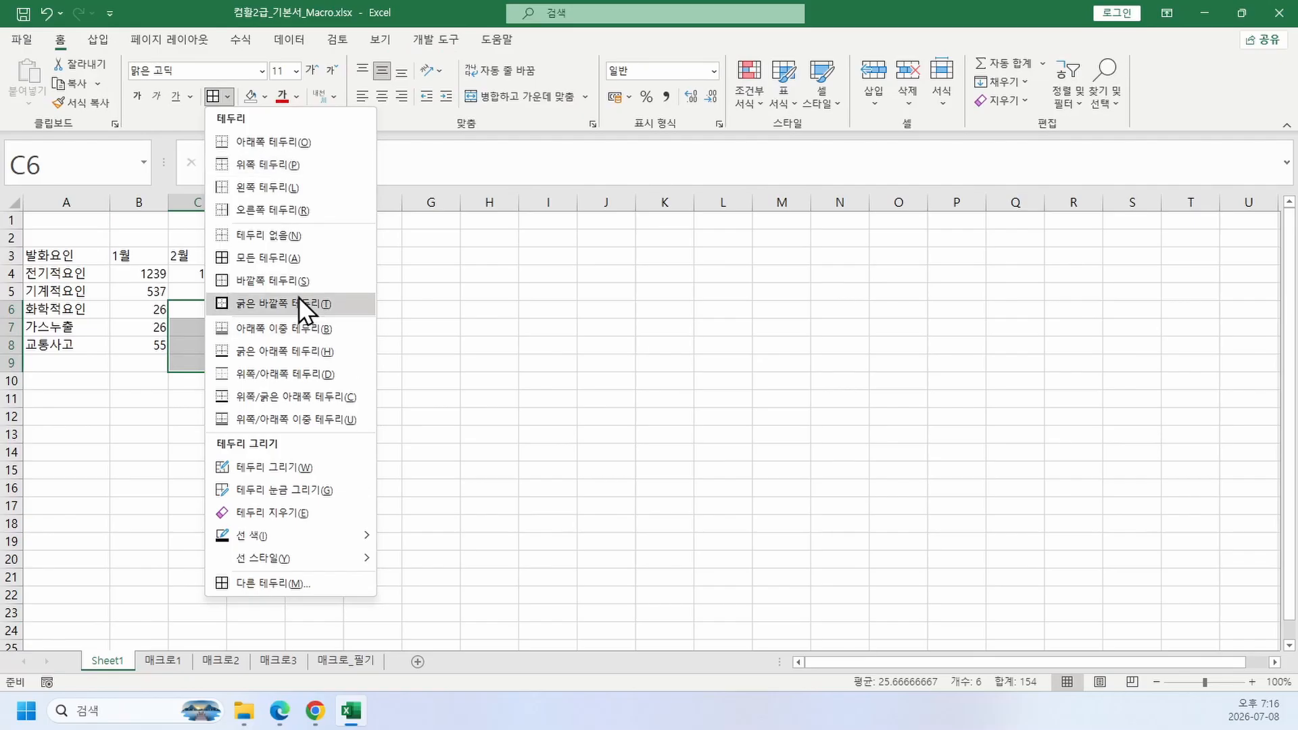
left_click(265, 97)
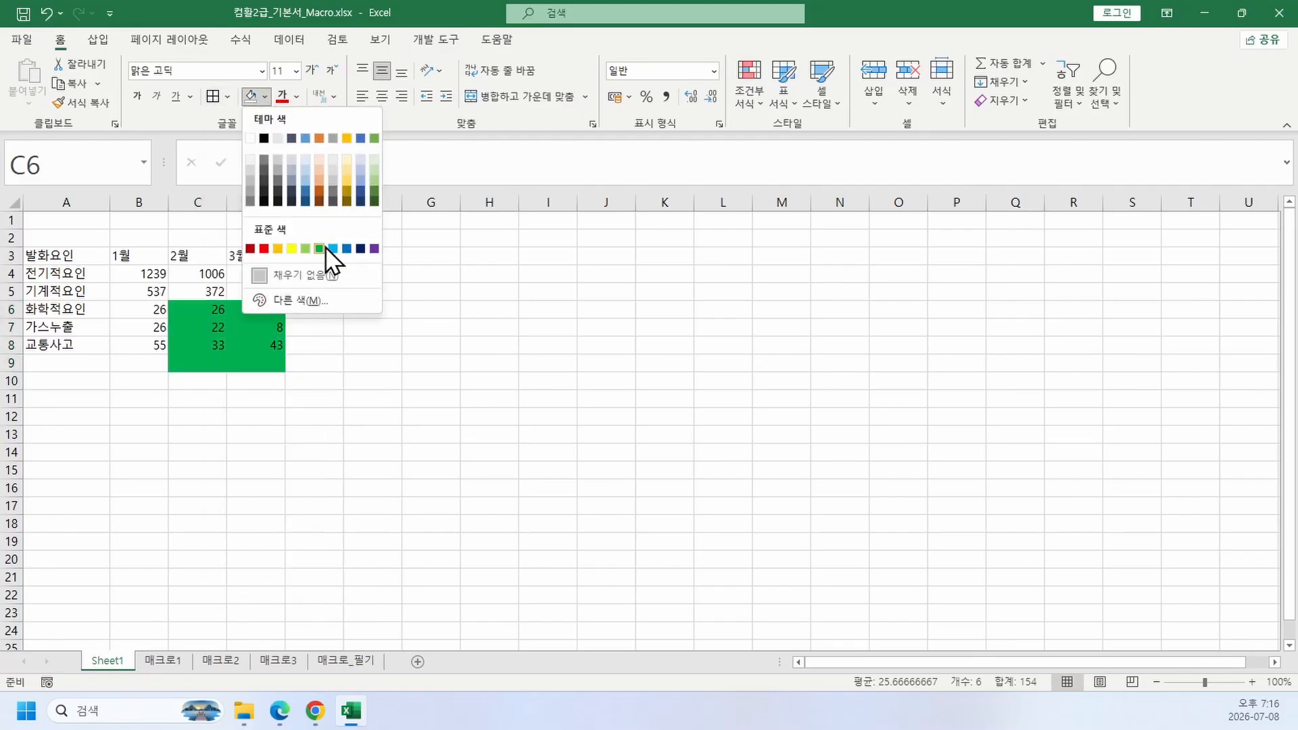
left_click(291, 248)
Step: Apply the short date number format to cells C4:D7
left_click_drag(207, 274, 269, 312)
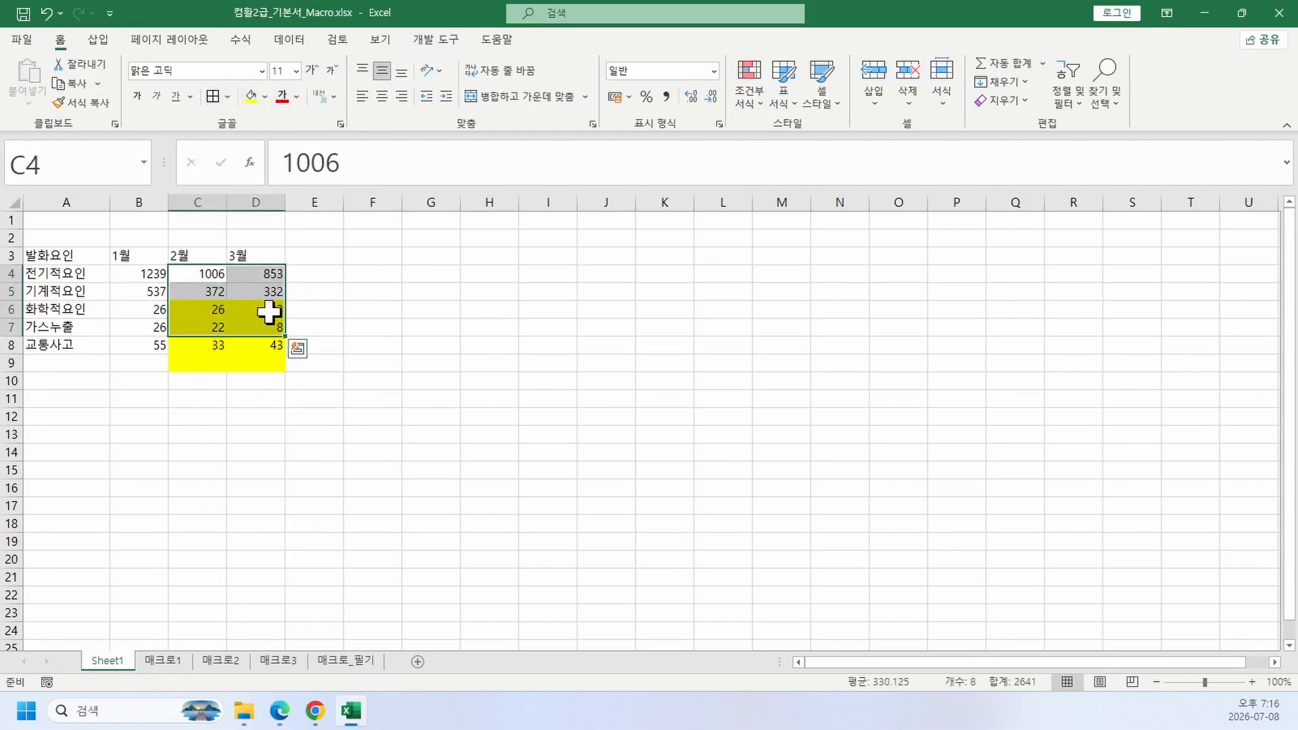
left_click(713, 71)
left_click(701, 257)
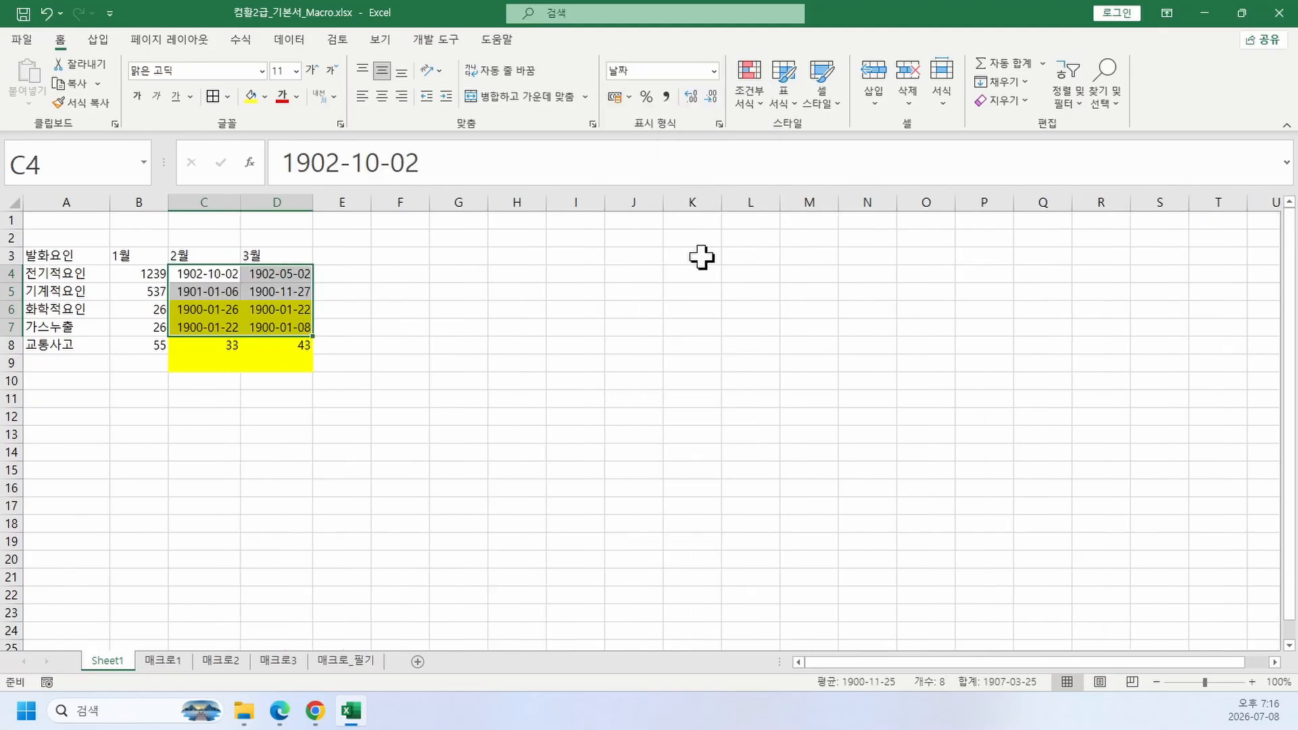
Step: Run the clear macro with its shortcut to reset the sheet's formatting, then deselect the cells
left_click(594, 396)
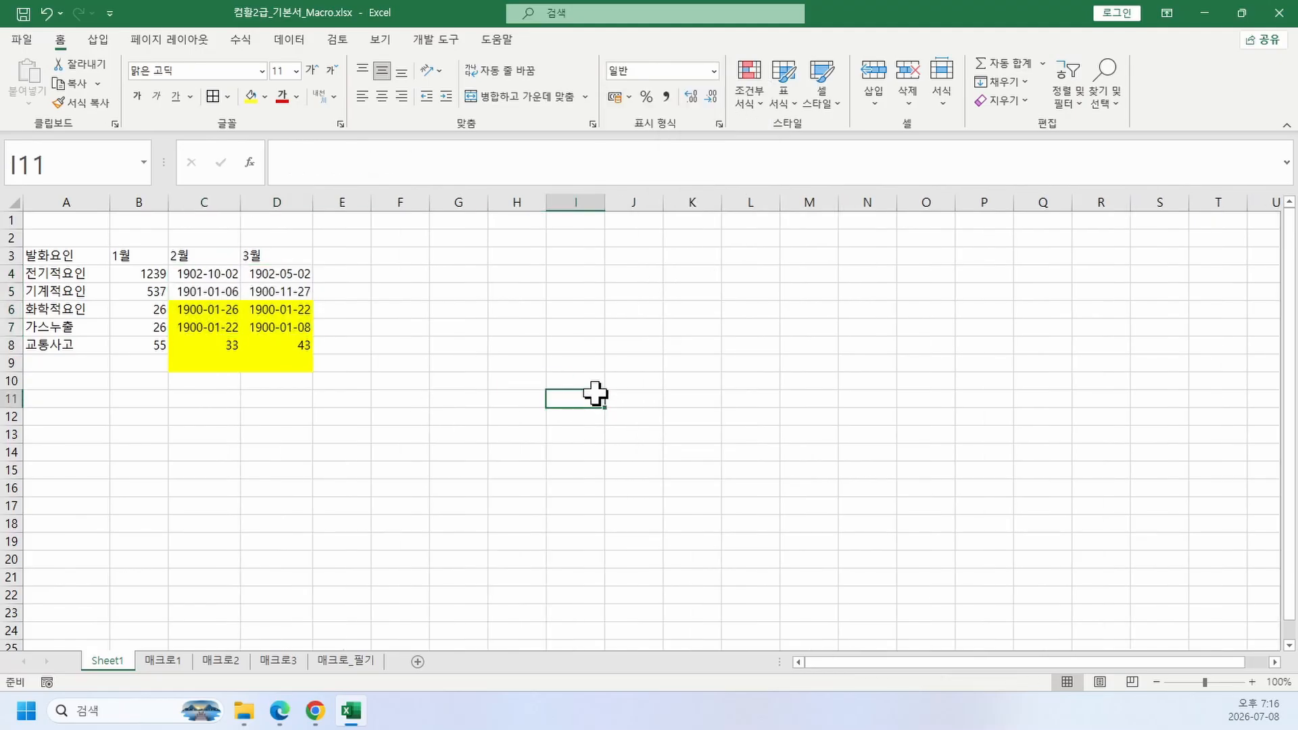
key("ctrl+r")
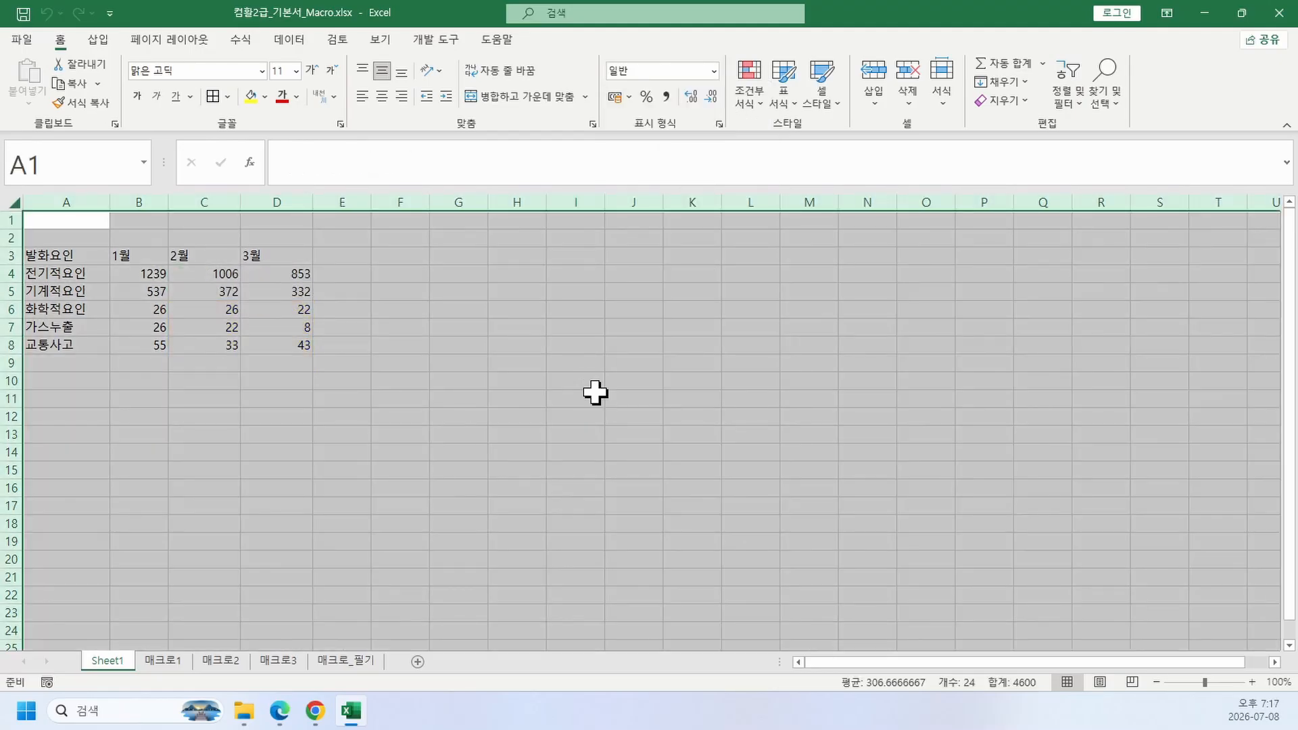
left_click(471, 406)
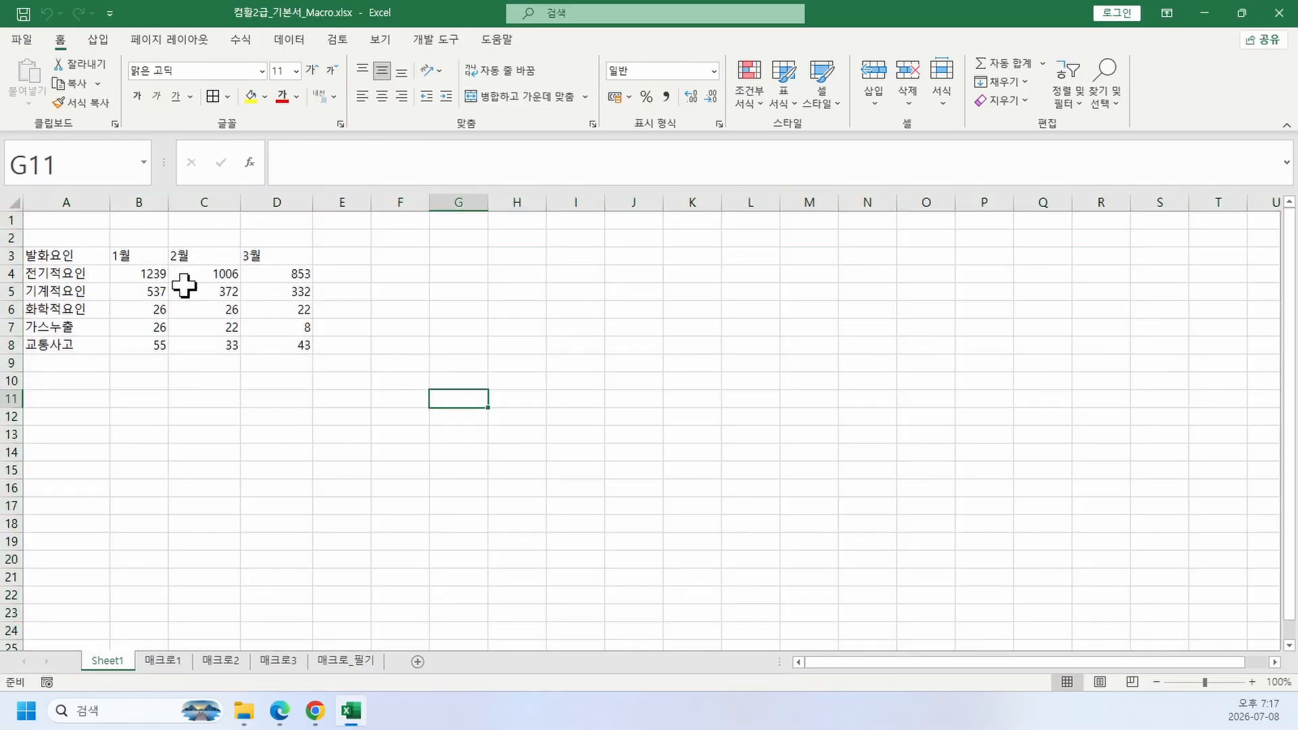
Step: Run the 테두리 macro from the macro list to border the table A3:D8, and deselect the range
left_click_drag(67, 255, 270, 347)
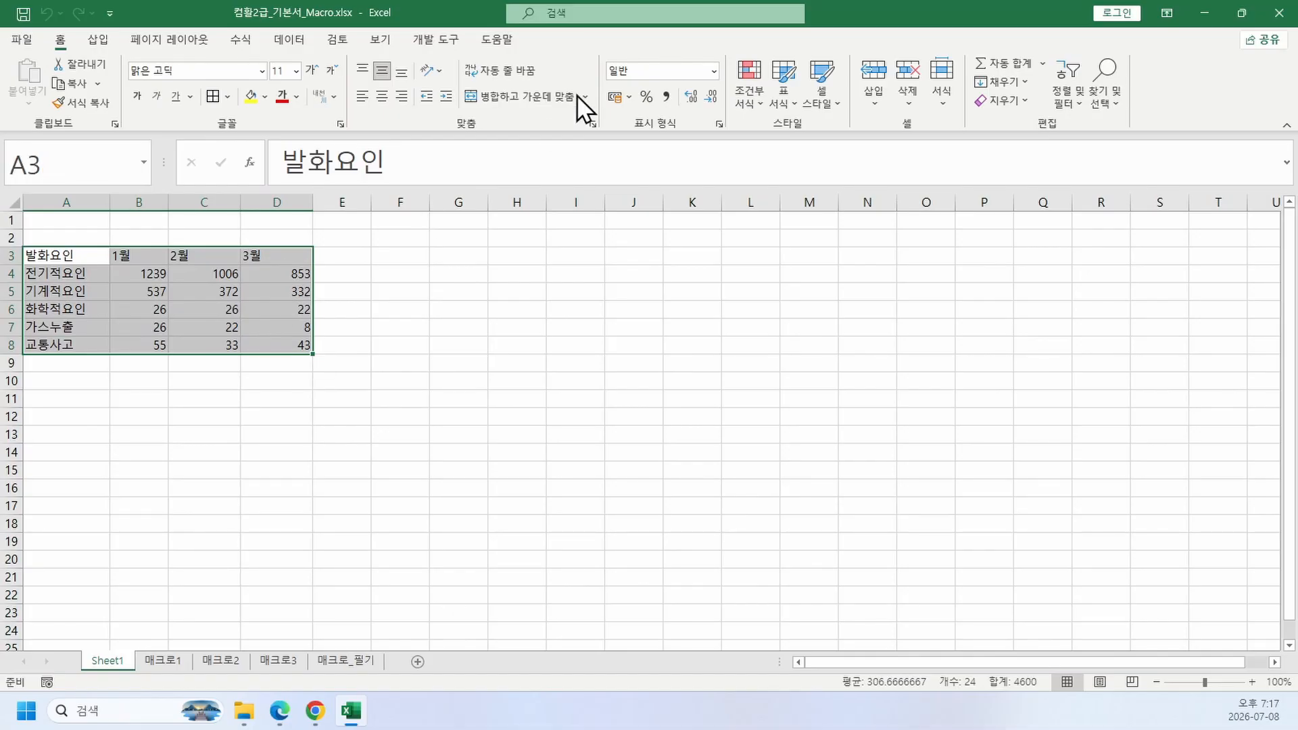
left_click(509, 311)
left_click(439, 41)
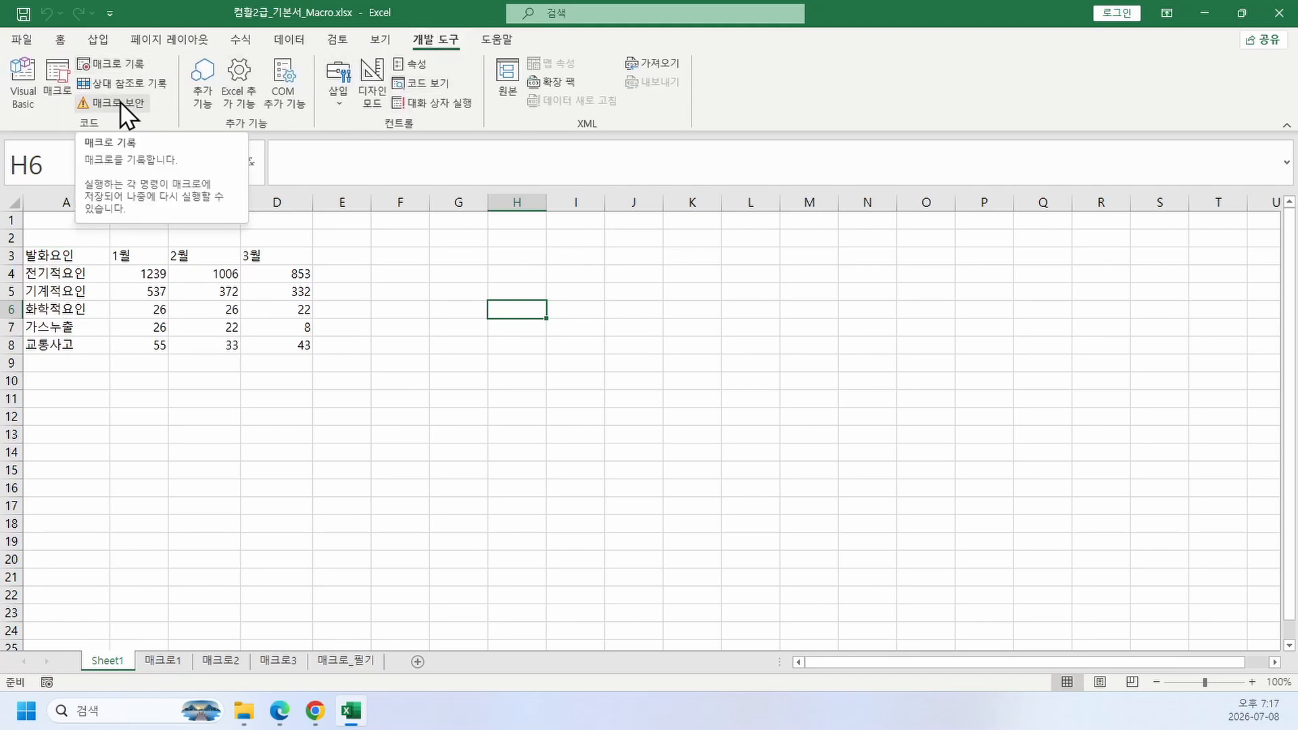
left_click(70, 84)
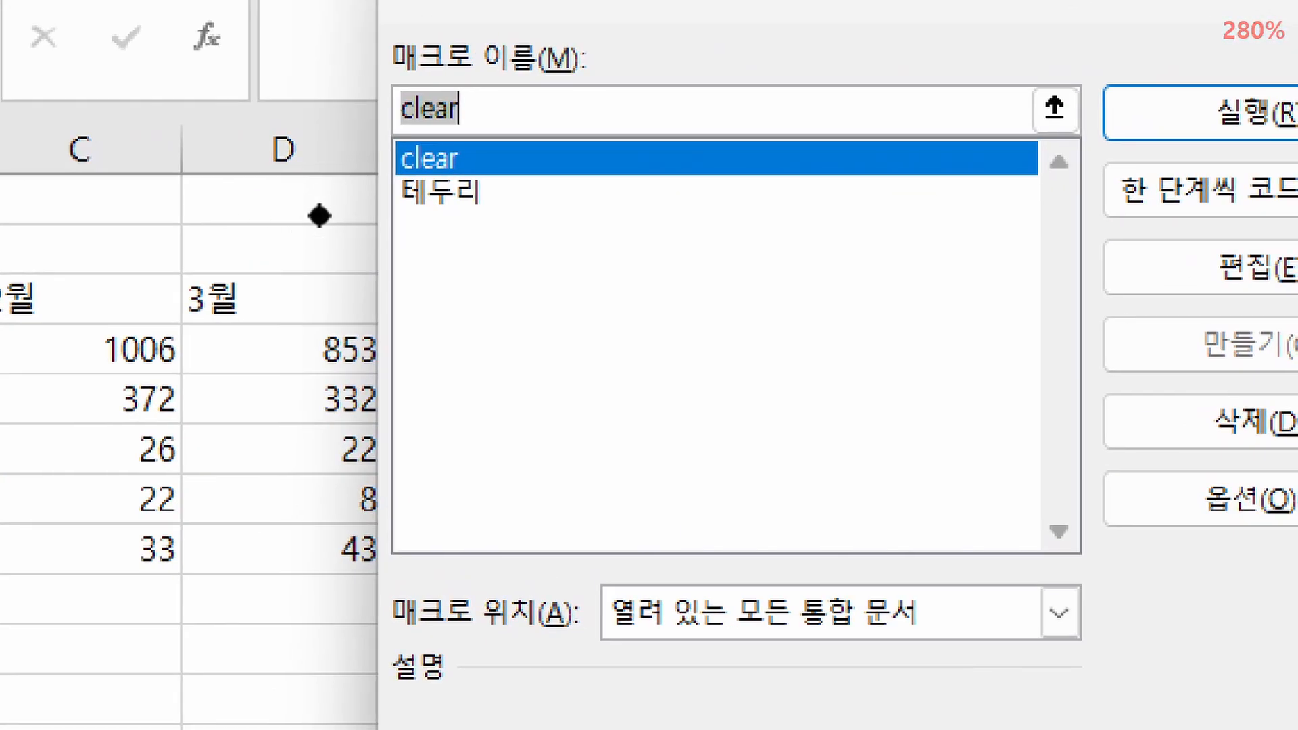
mouse_move(354, 168)
left_mouse_down()
mouse_move(511, 215)
mouse_move(527, 261)
left_mouse_up()
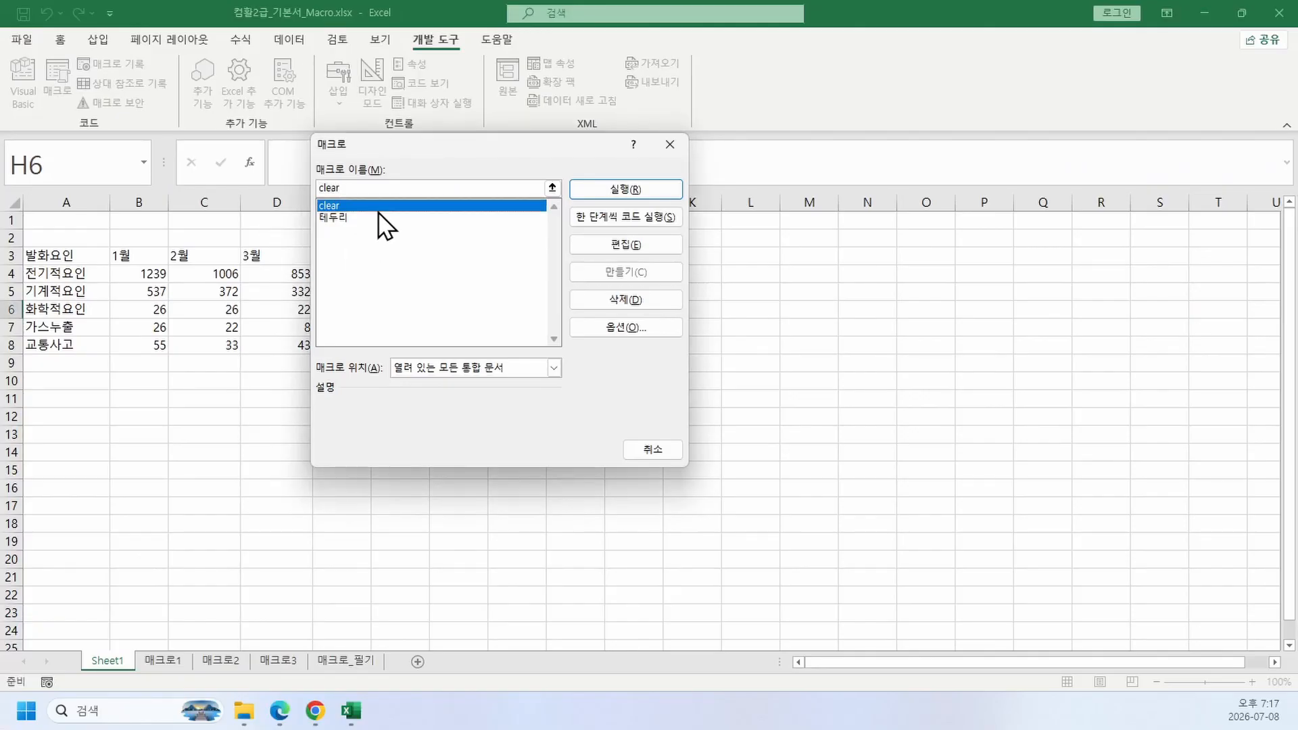
left_click(575, 188)
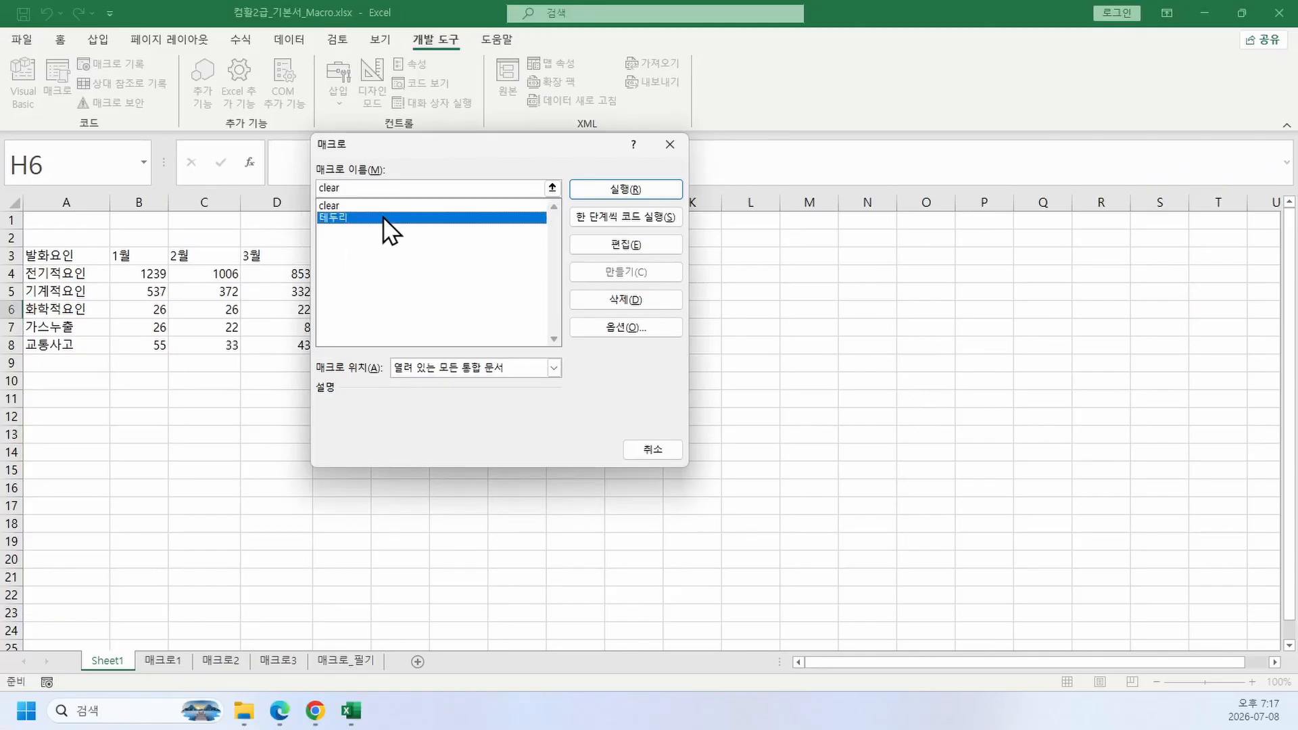
left_click(603, 186)
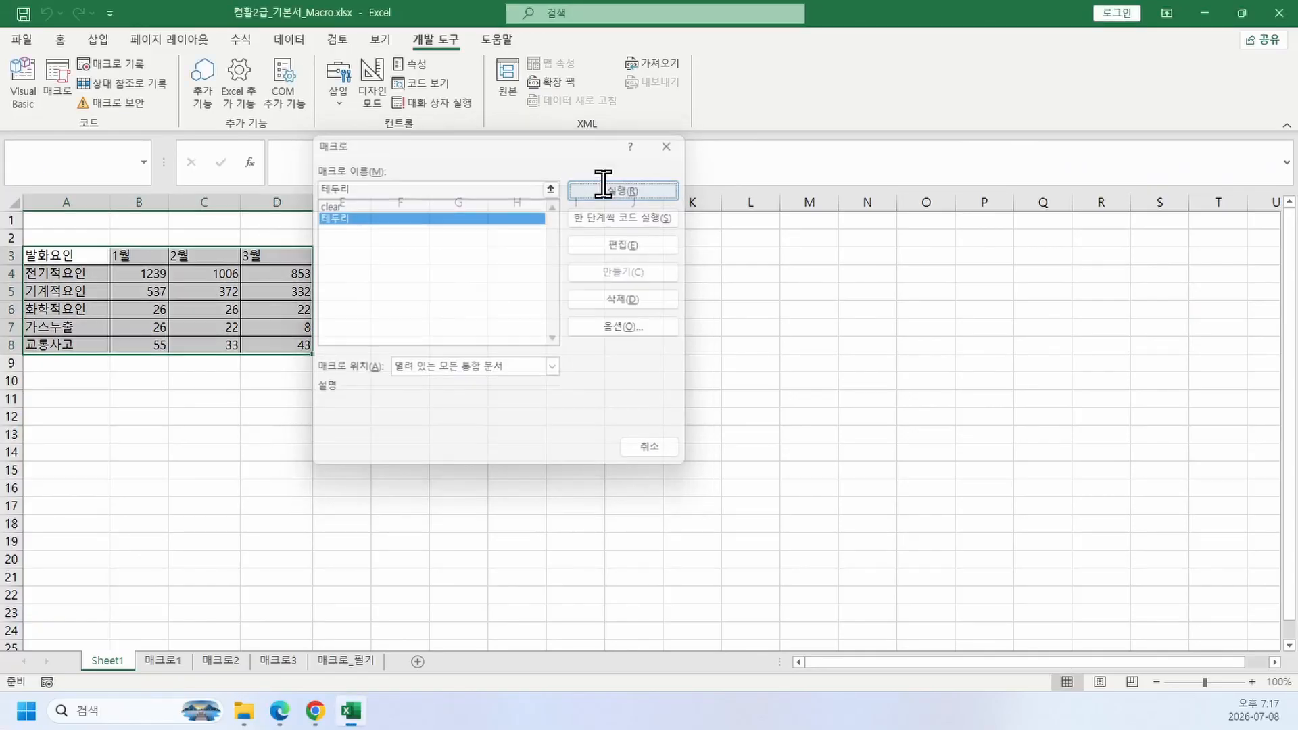
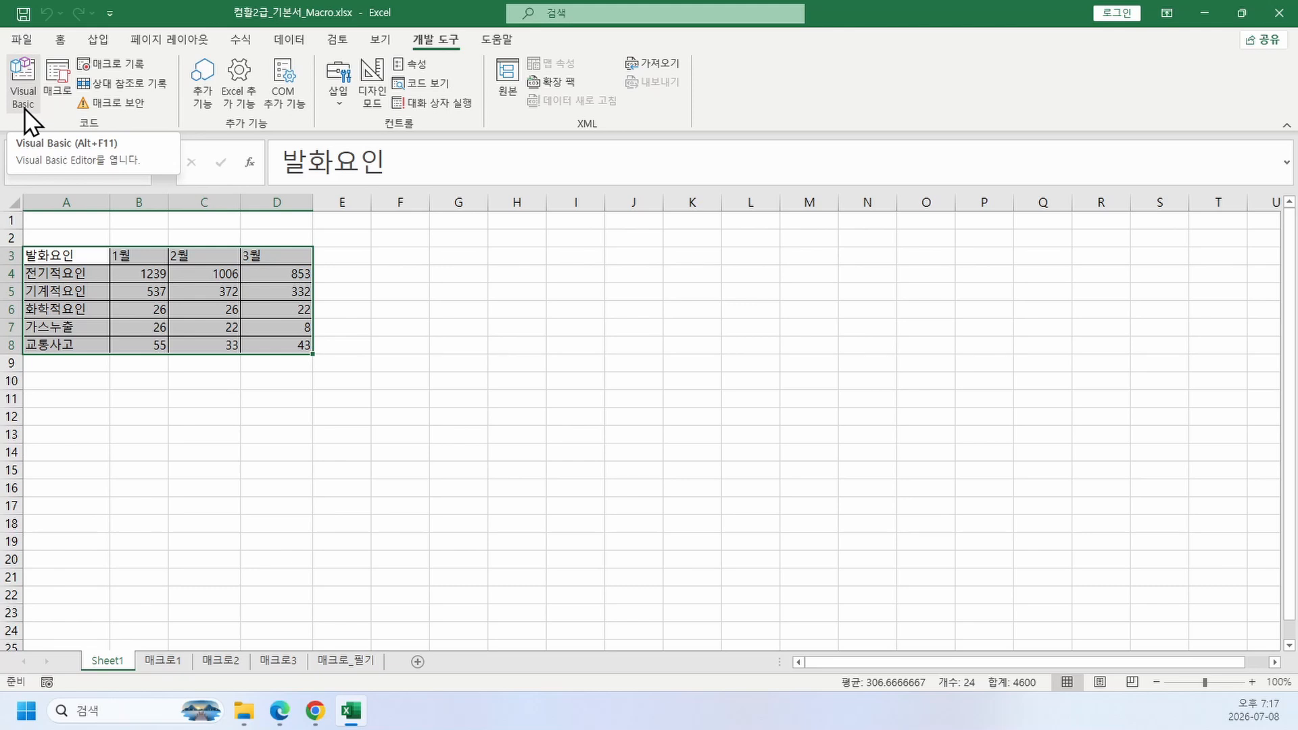
left_click(534, 296)
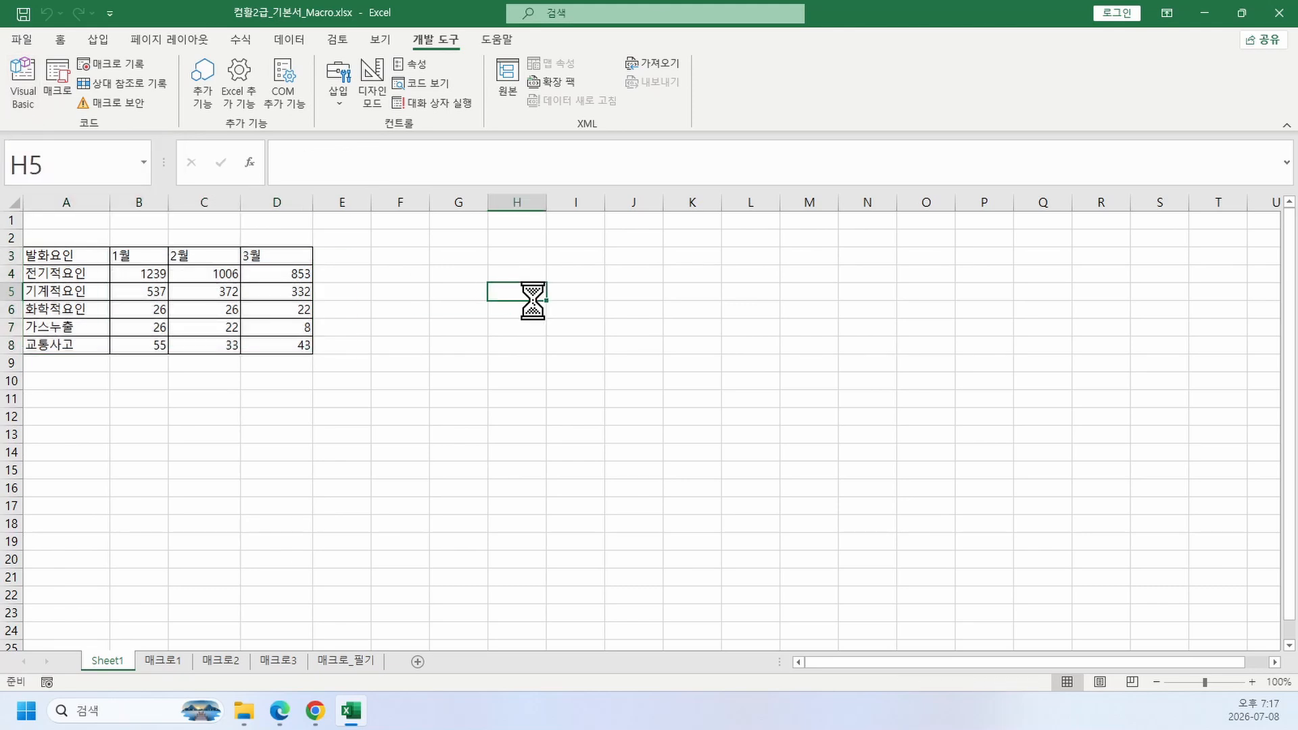
Step: Open the Visual Basic editor full screen and display the code of Module1 in a maximized code window
key("alt+F11")
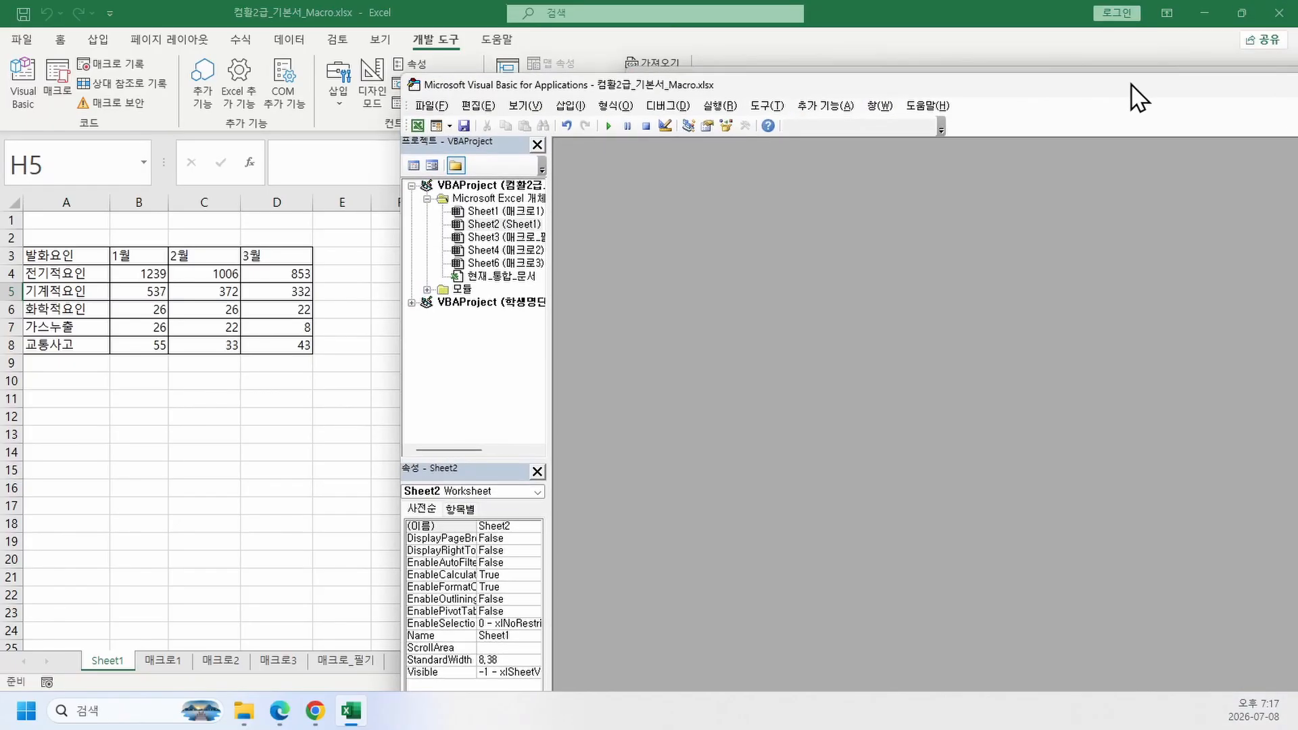
left_click_drag(1138, 95, 573, 58)
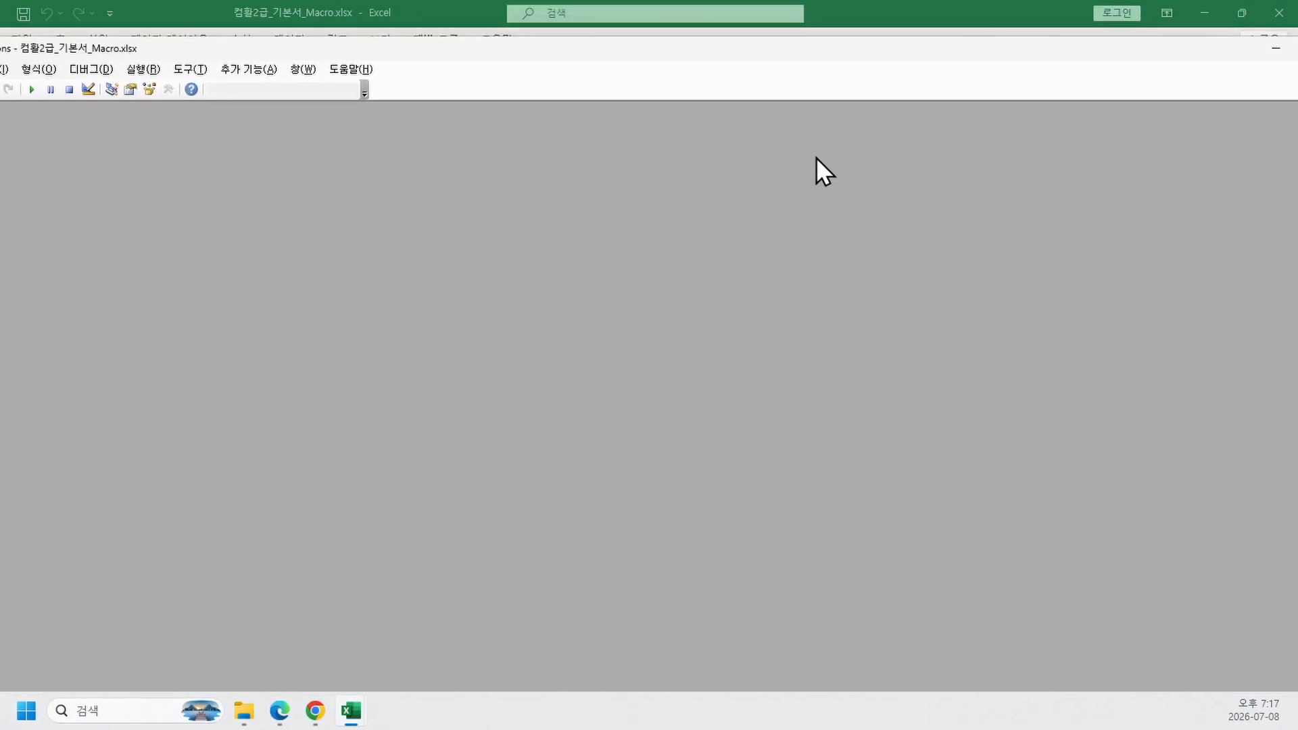
double_click(806, 46)
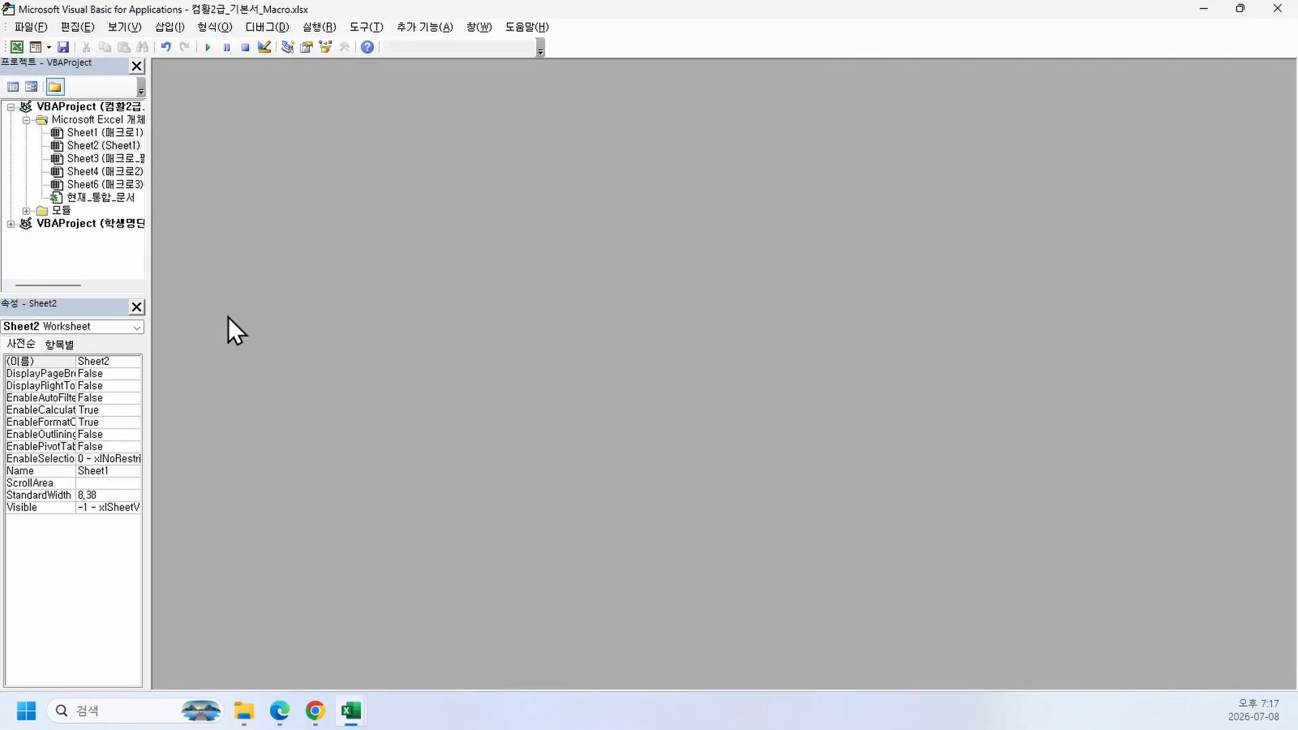
left_click(26, 211)
left_click(91, 223)
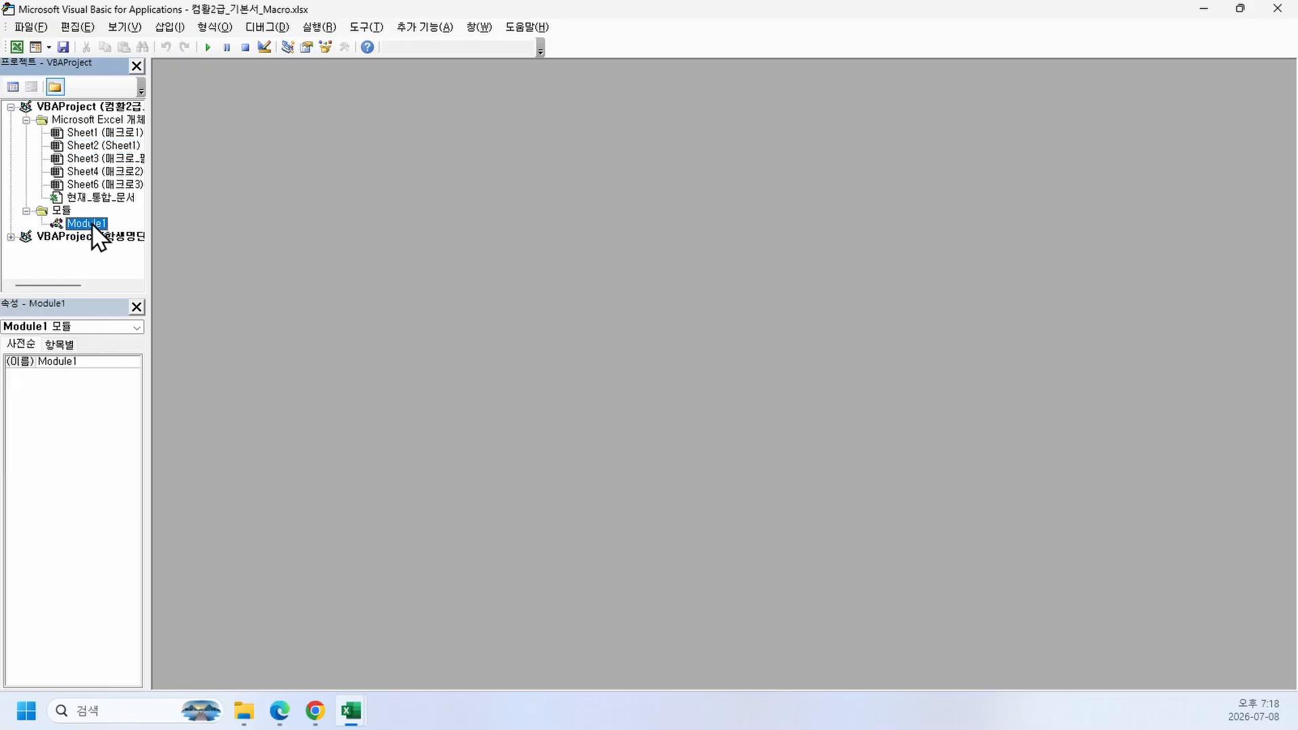
double_click(92, 223)
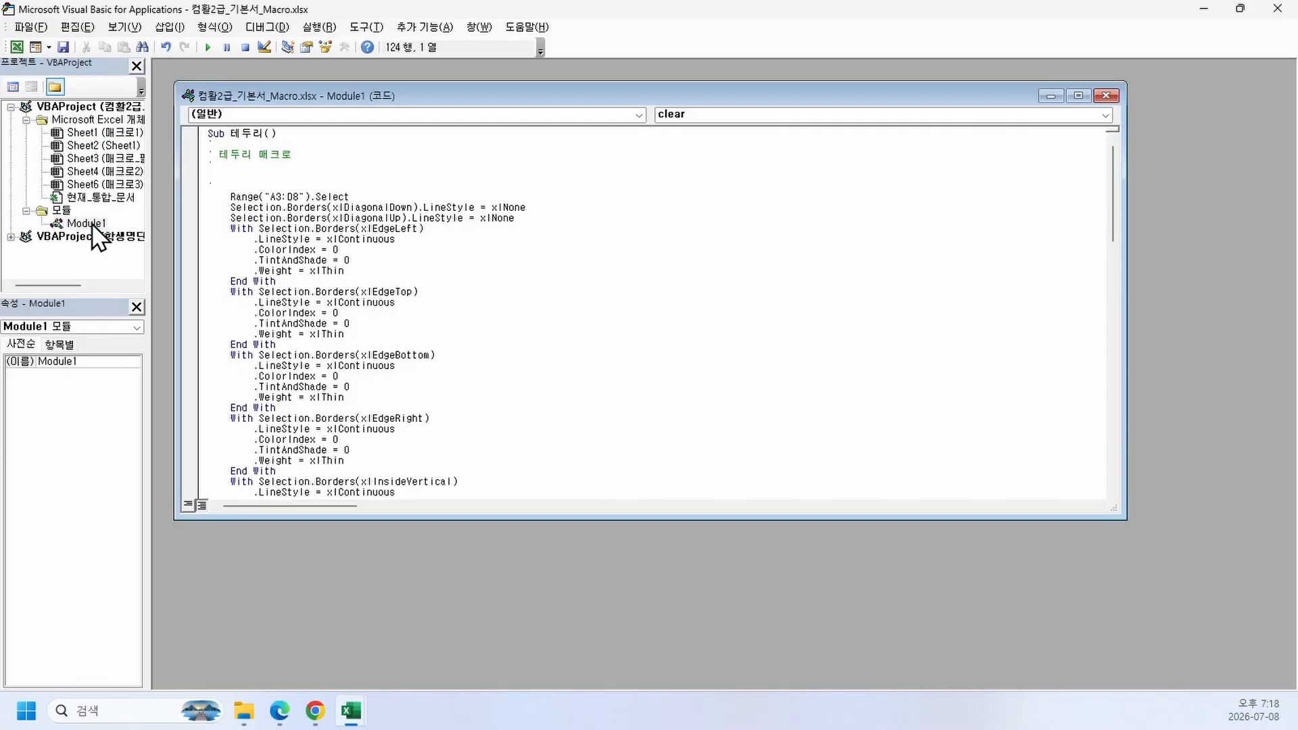
left_click(1079, 96)
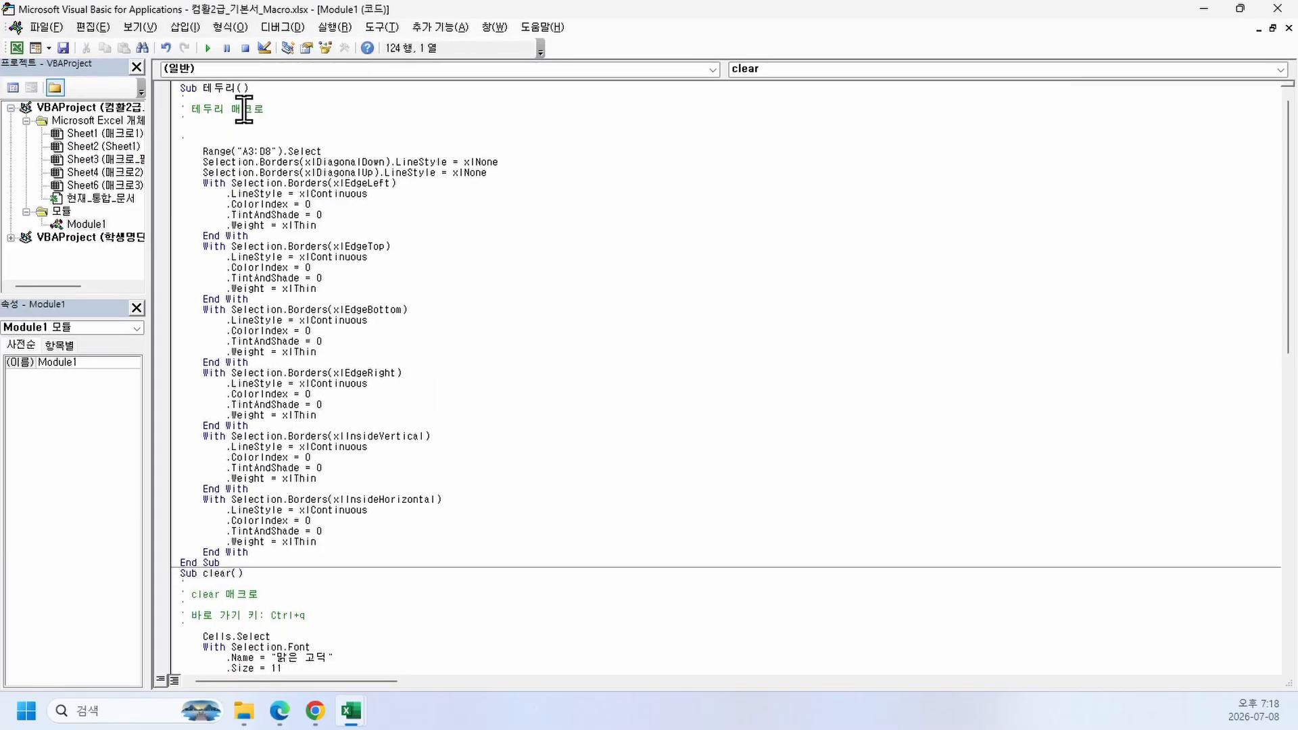
Step: Look through the recorded code of the 테두리 and clear macros in Module1
left_click(226, 97)
scroll(203, 478, "down", 2)
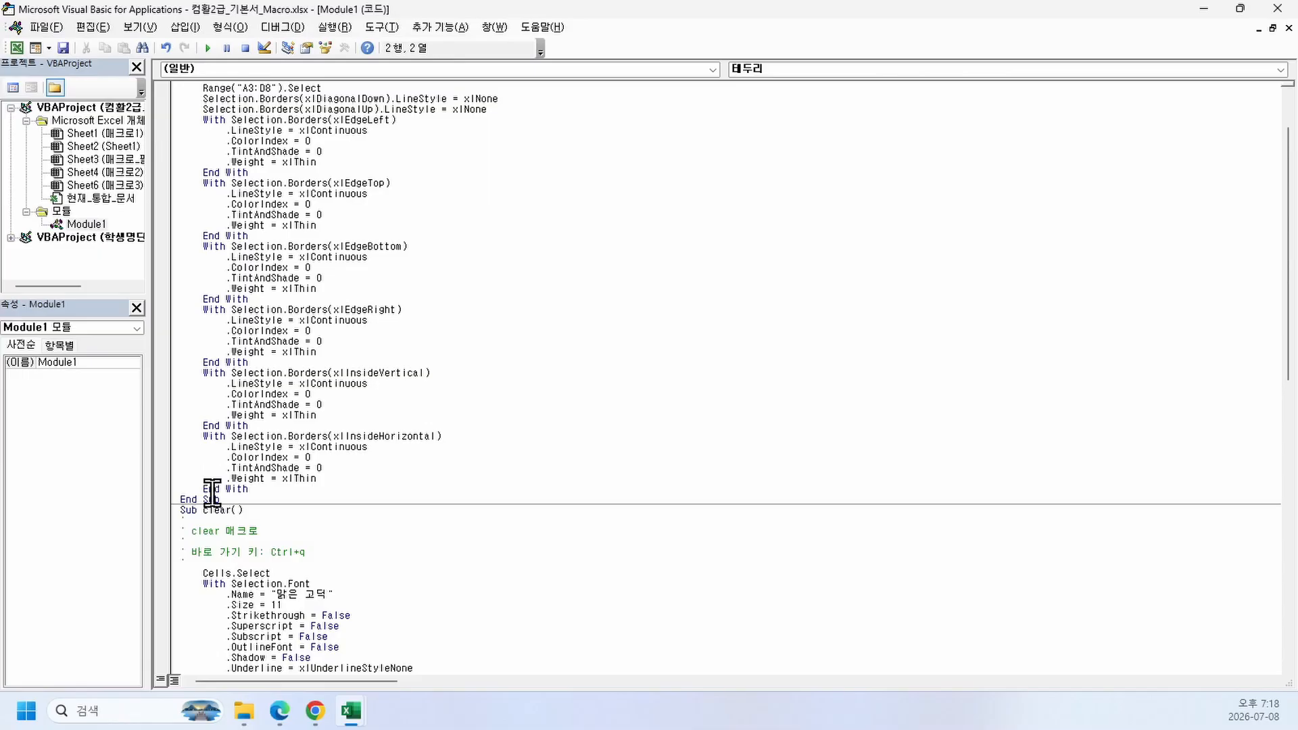
scroll(215, 488, "down", 4)
scroll(215, 488, "up", 6)
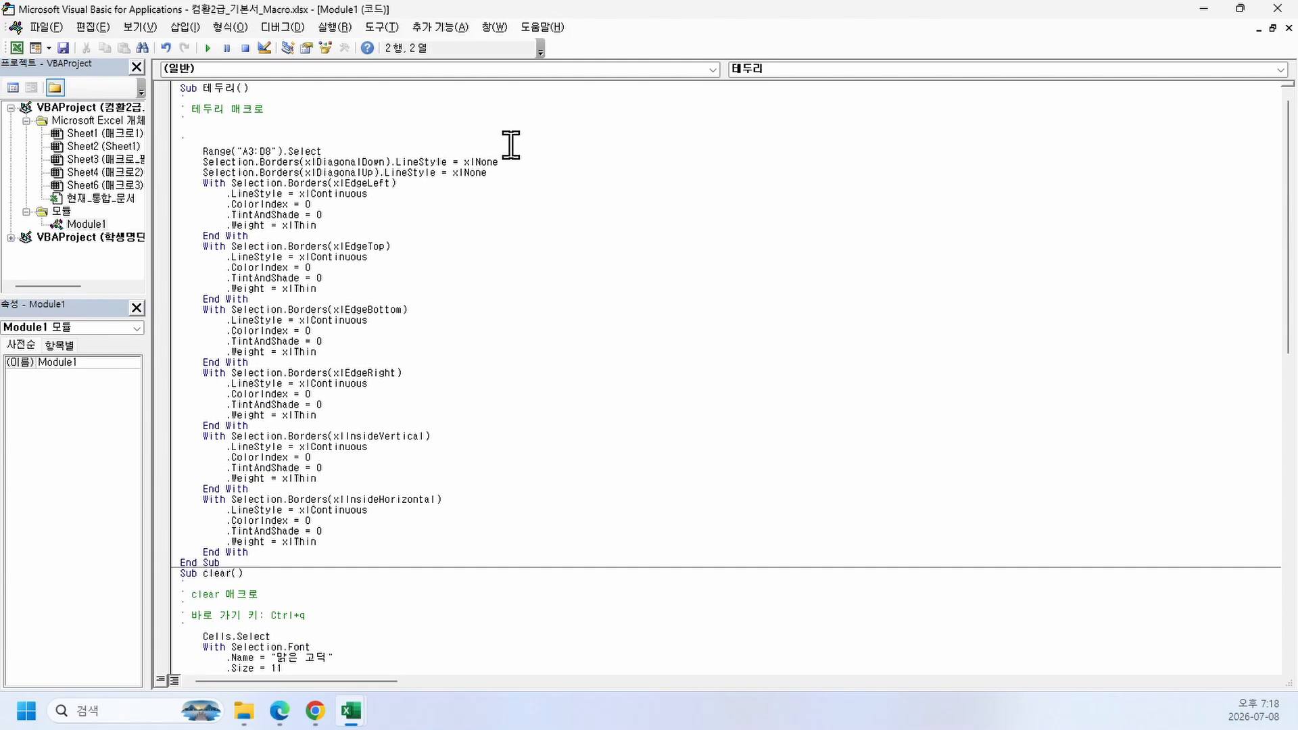
Step: Mark the 테두리 macro's code with a hand-drawn bracket and label it "VBA" on screen
mouse_move(505, 125)
left_mouse_down()
mouse_move(556, 328)
mouse_move(561, 514)
mouse_move(511, 514)
left_mouse_up()
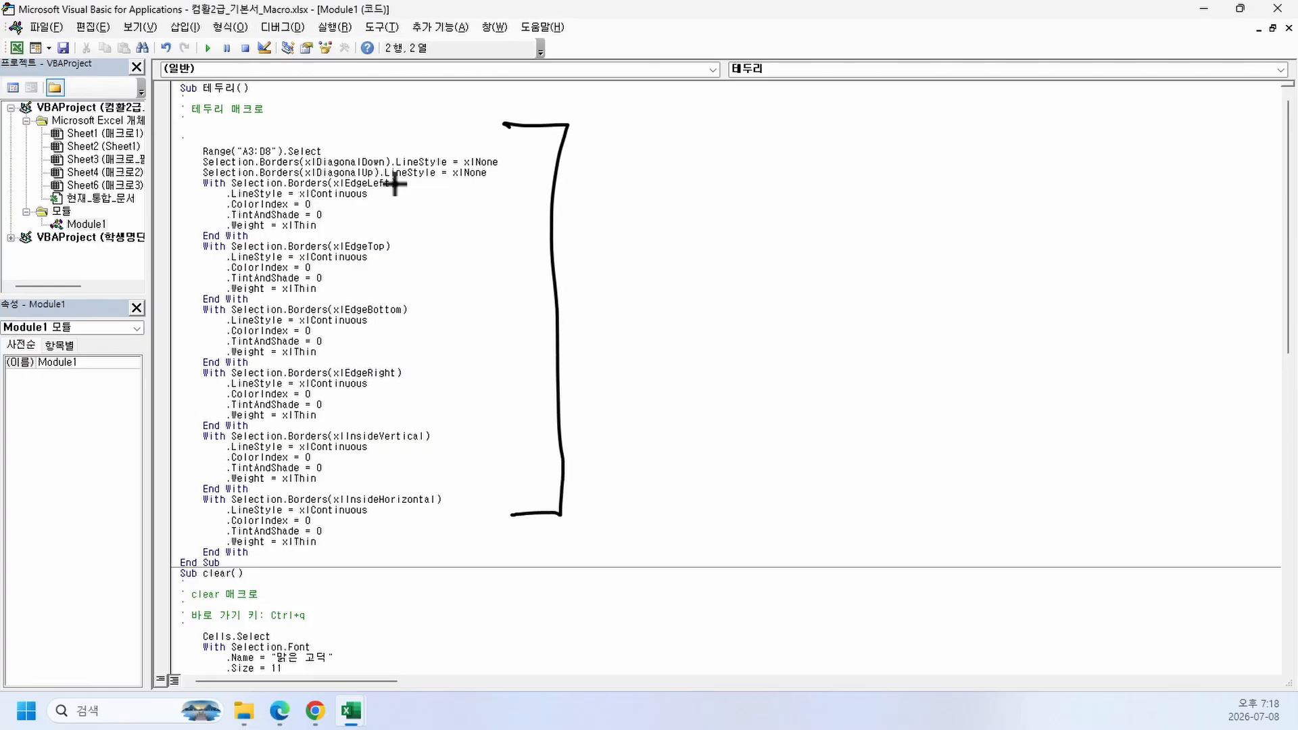
left_click_drag(598, 132, 598, 188)
left_click(598, 150)
type("ㅍ")
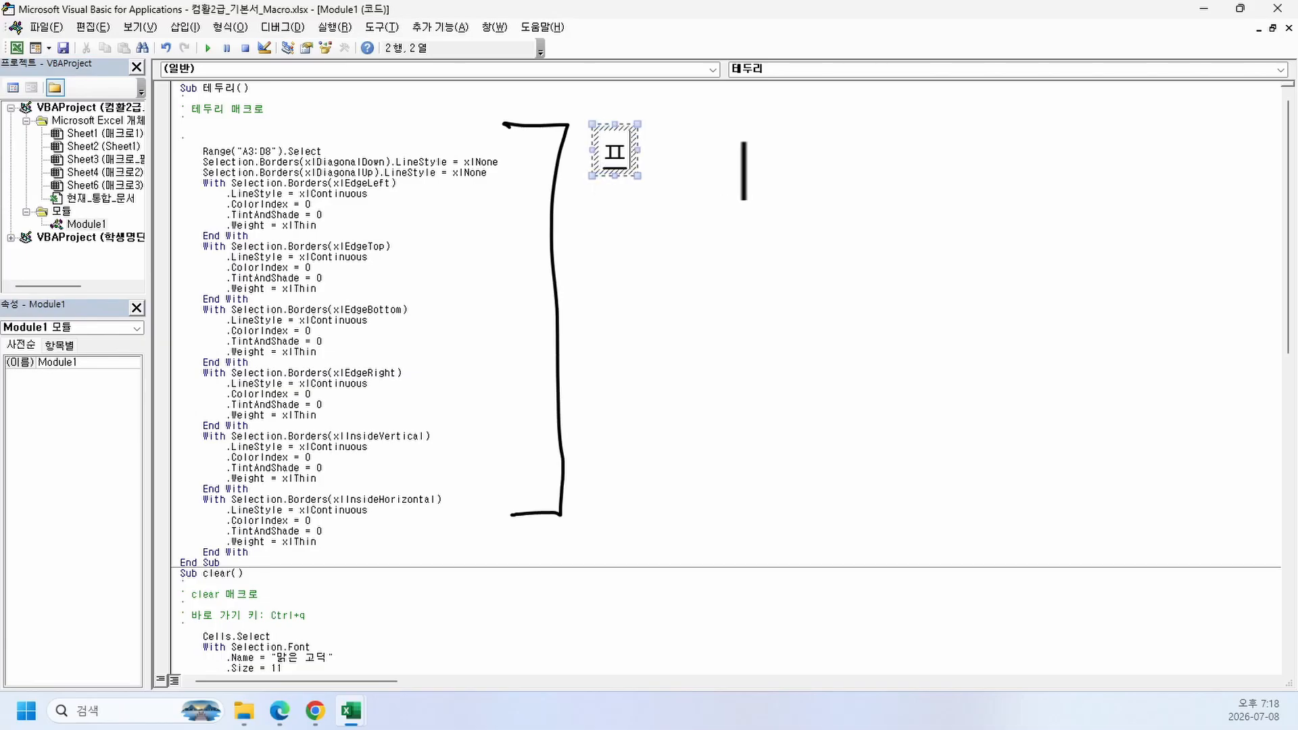
key("BackSpace")
type("VBA")
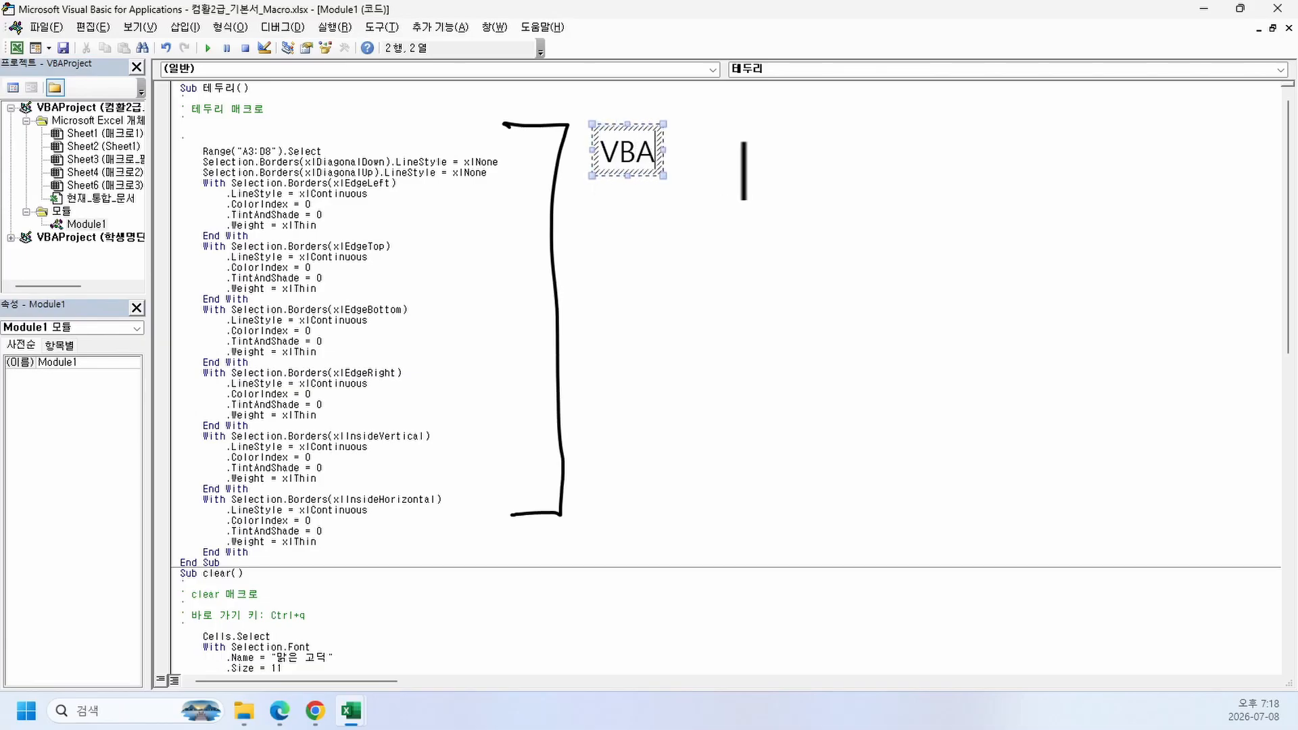
Step: Add the line "-> Visual Basic 언어" under the VBA label and clear the on-screen annotations
key("Return")
type("->")
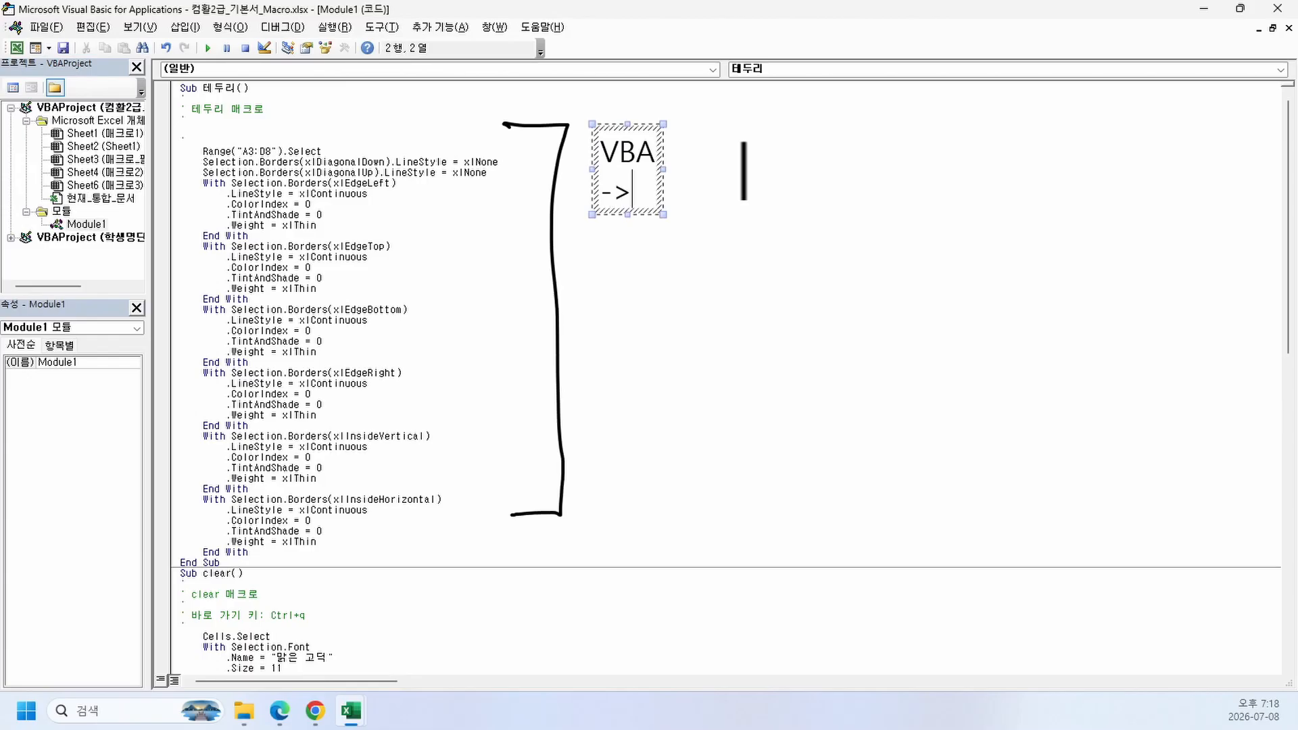
type(" V")
key("BackSpace")
type("Vis")
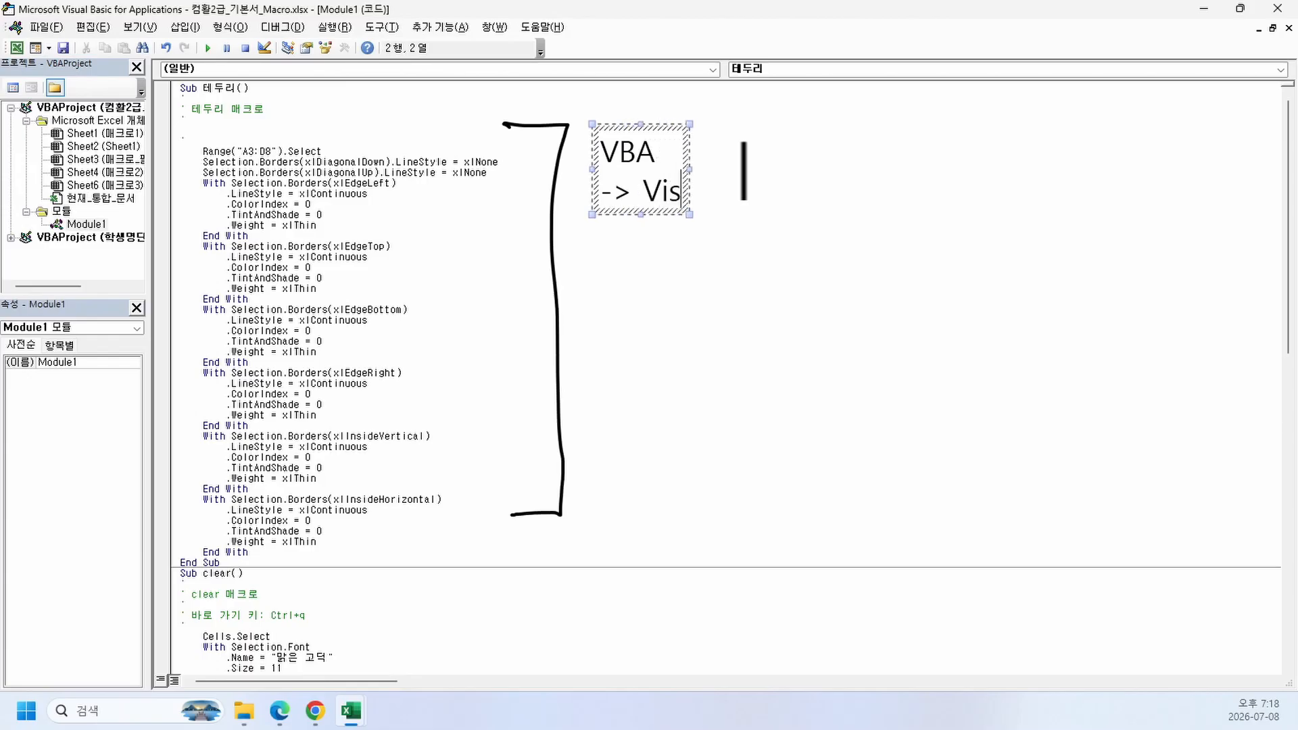
type("ual B")
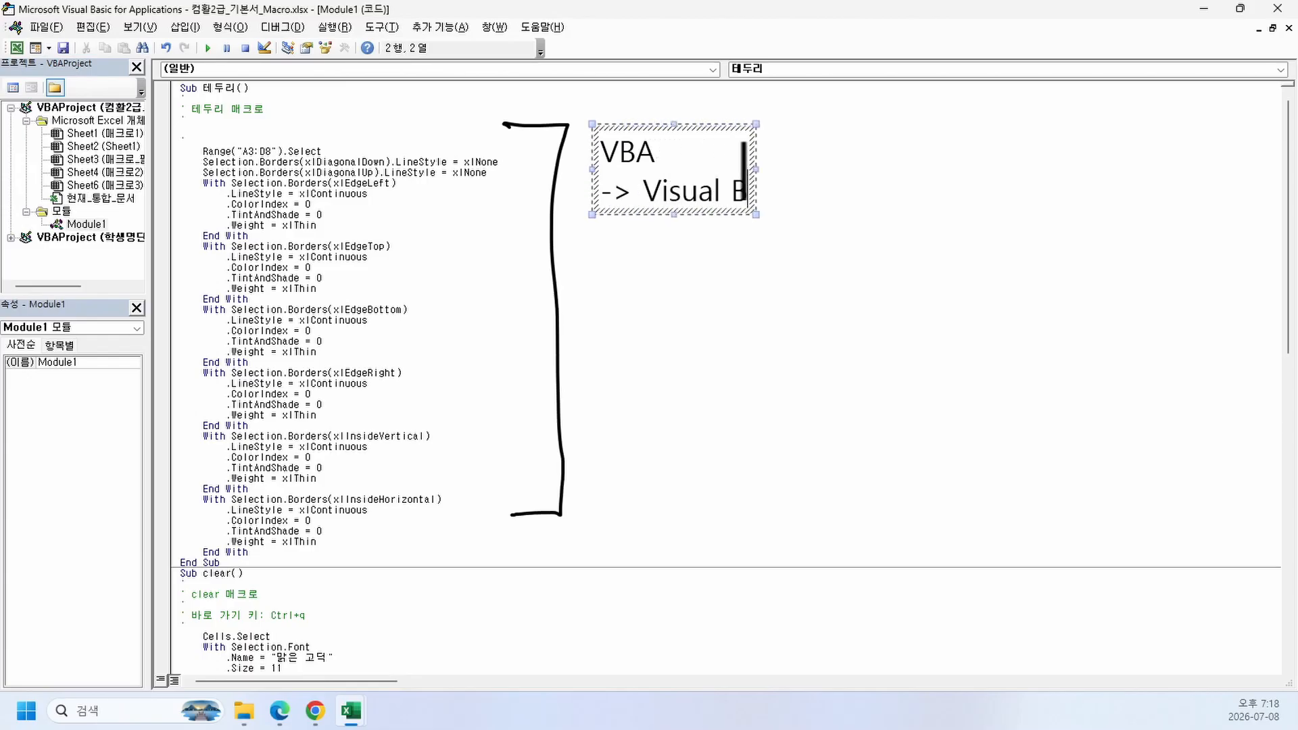
type("asic 언")
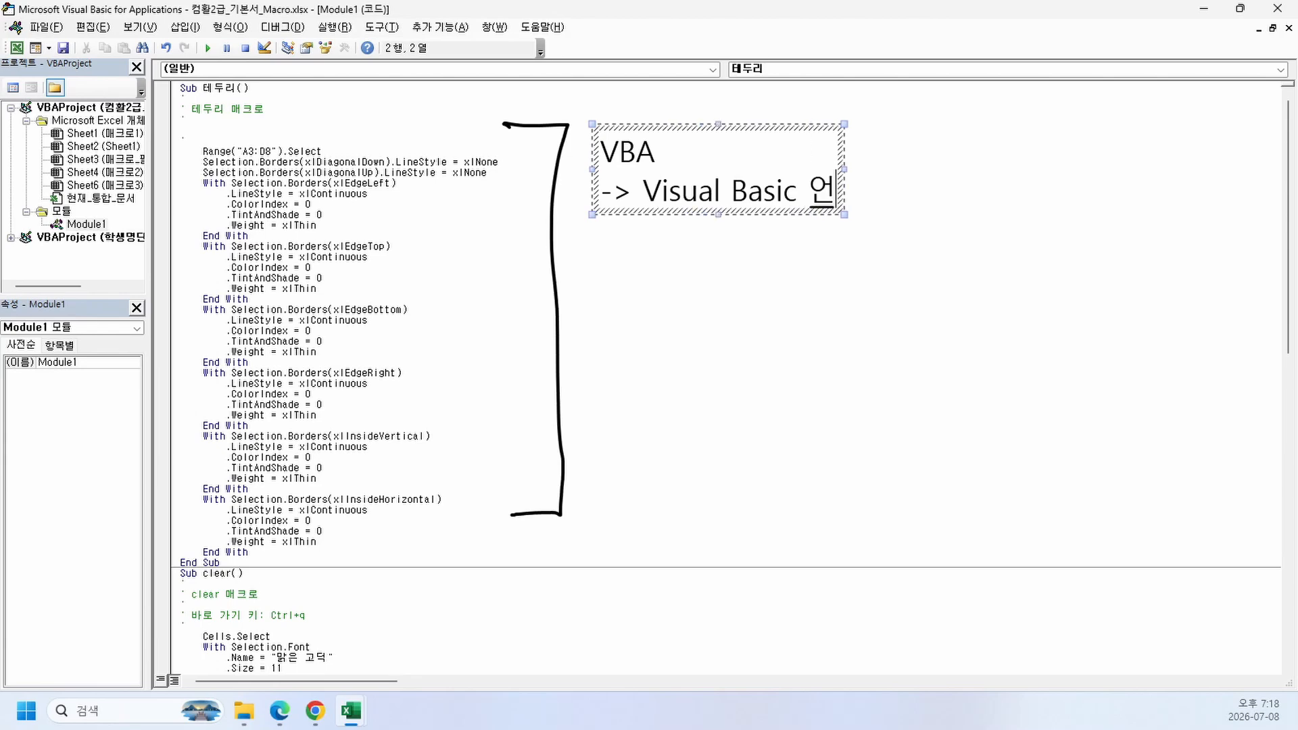
type("저")
key("BackSpace")
key("BackSpace")
type("어")
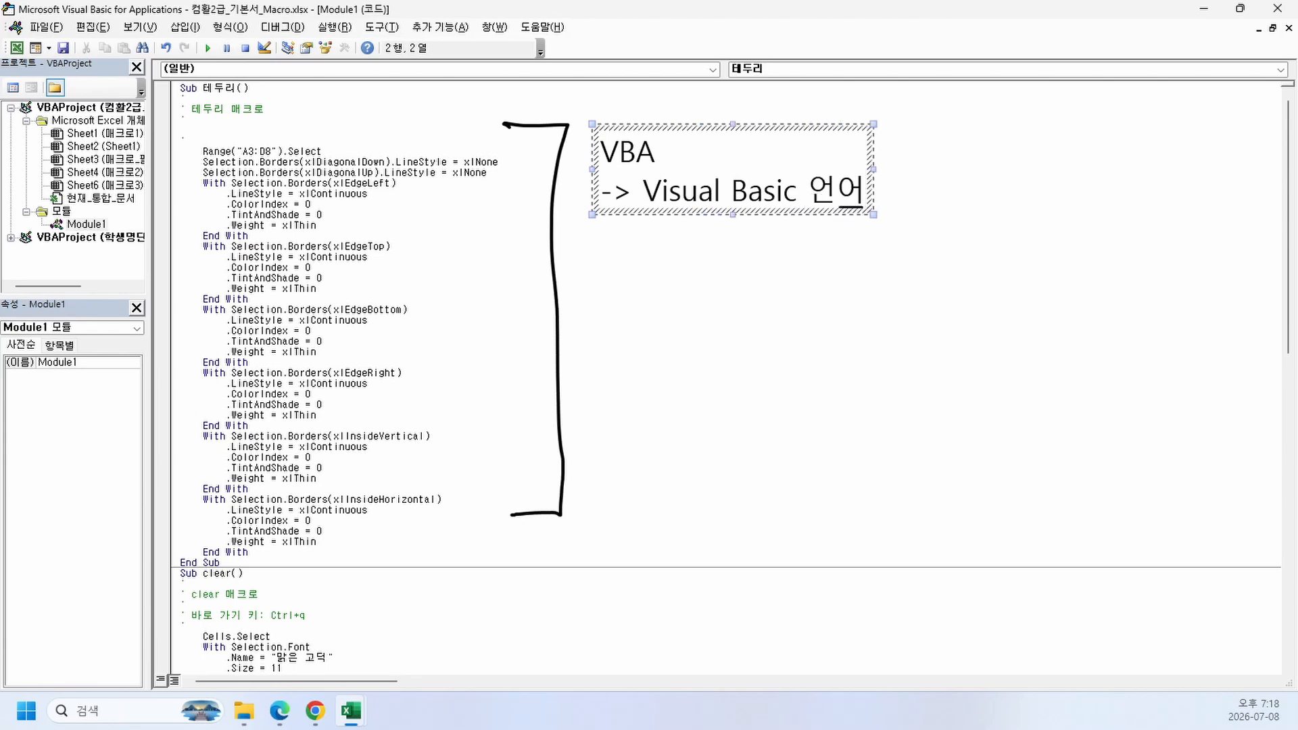
scroll(389, 242, "up", 8)
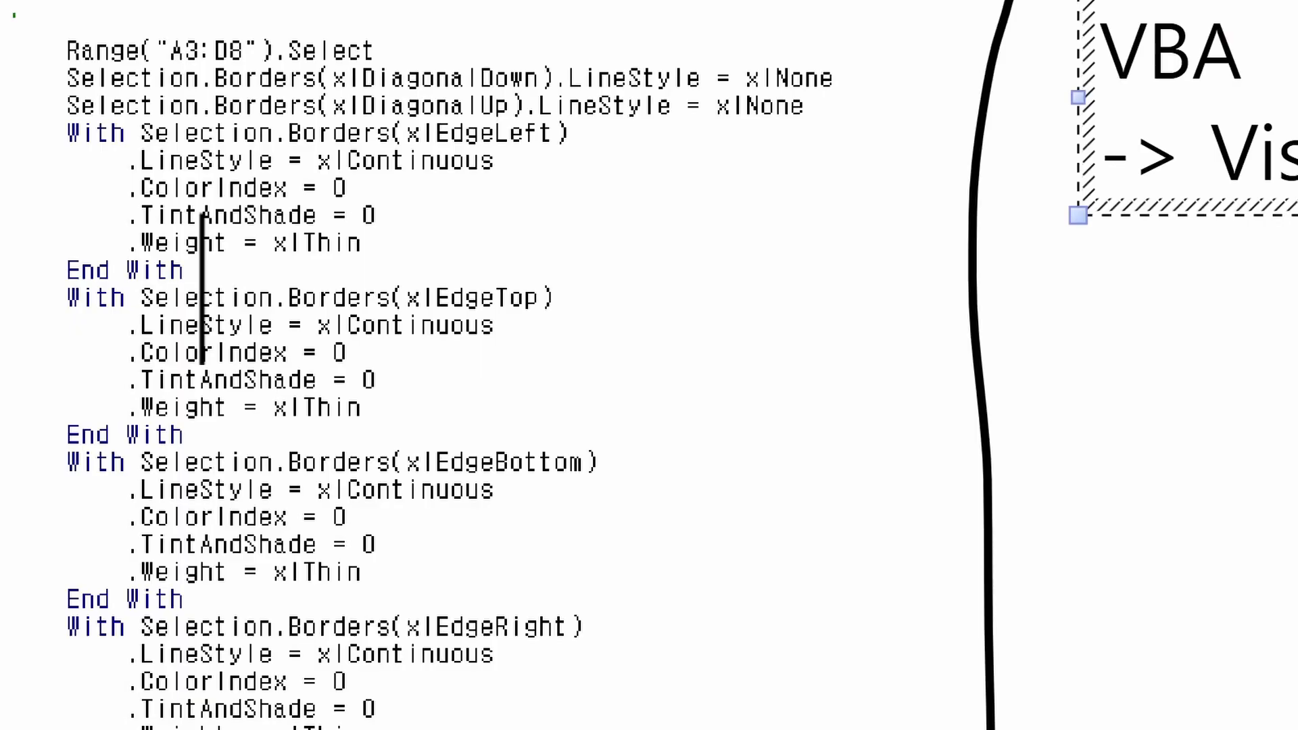
key("Escape")
key("Escape")
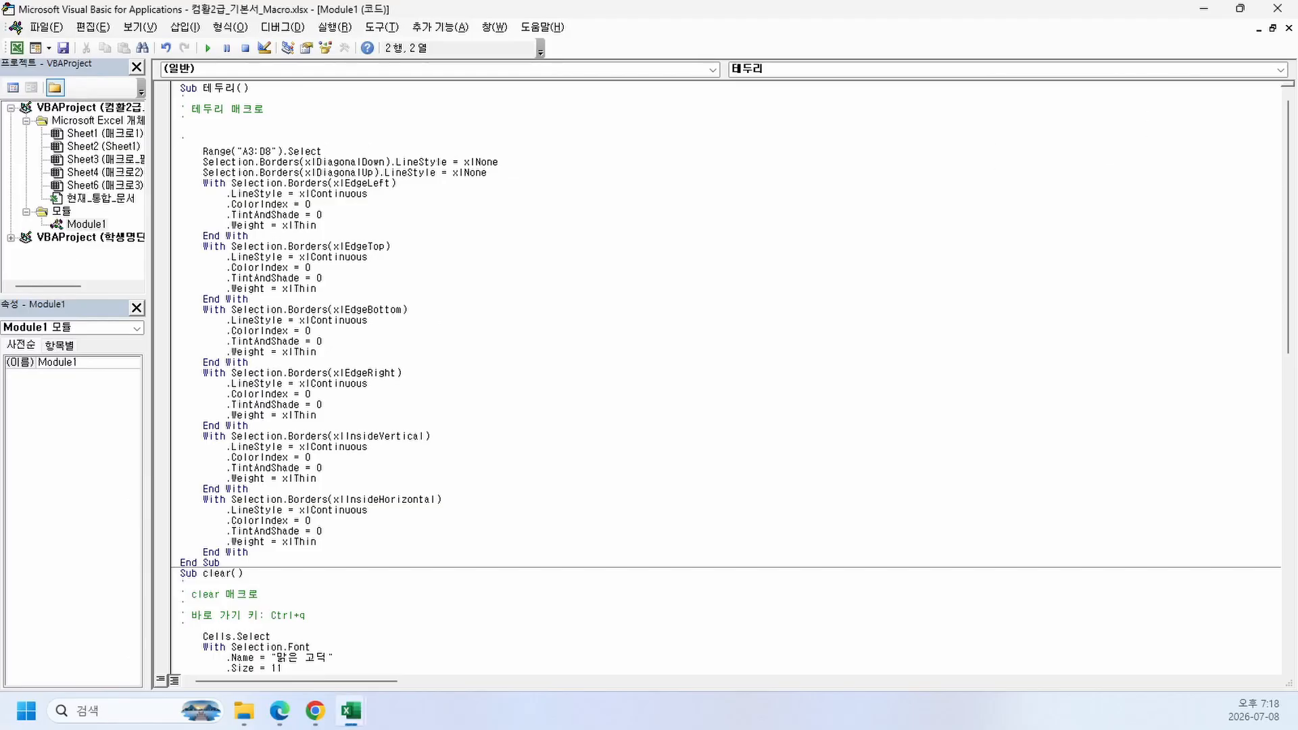
Step: Close the Visual Basic editor and run the clear macro on Sheet1 to reset the table's formatting
left_click(1278, 8)
left_click(382, 341)
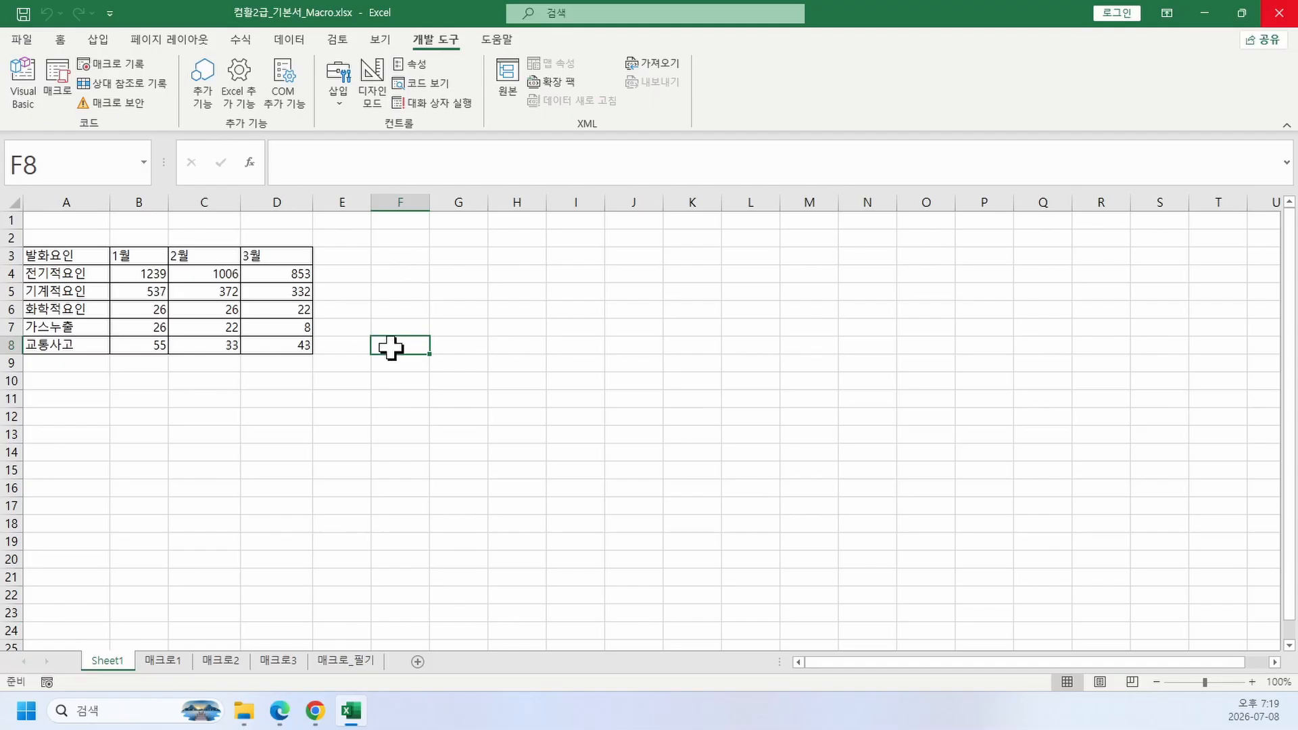
left_click(329, 381)
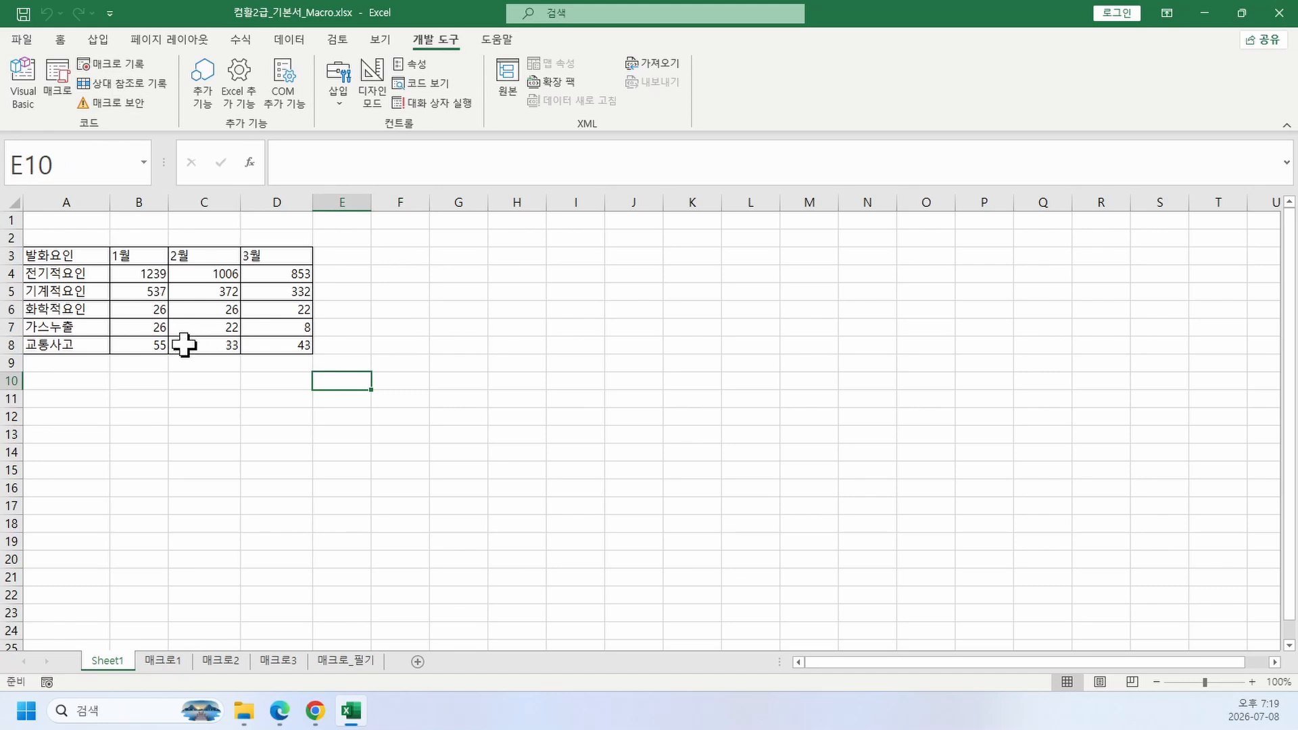
key("ctrl+a")
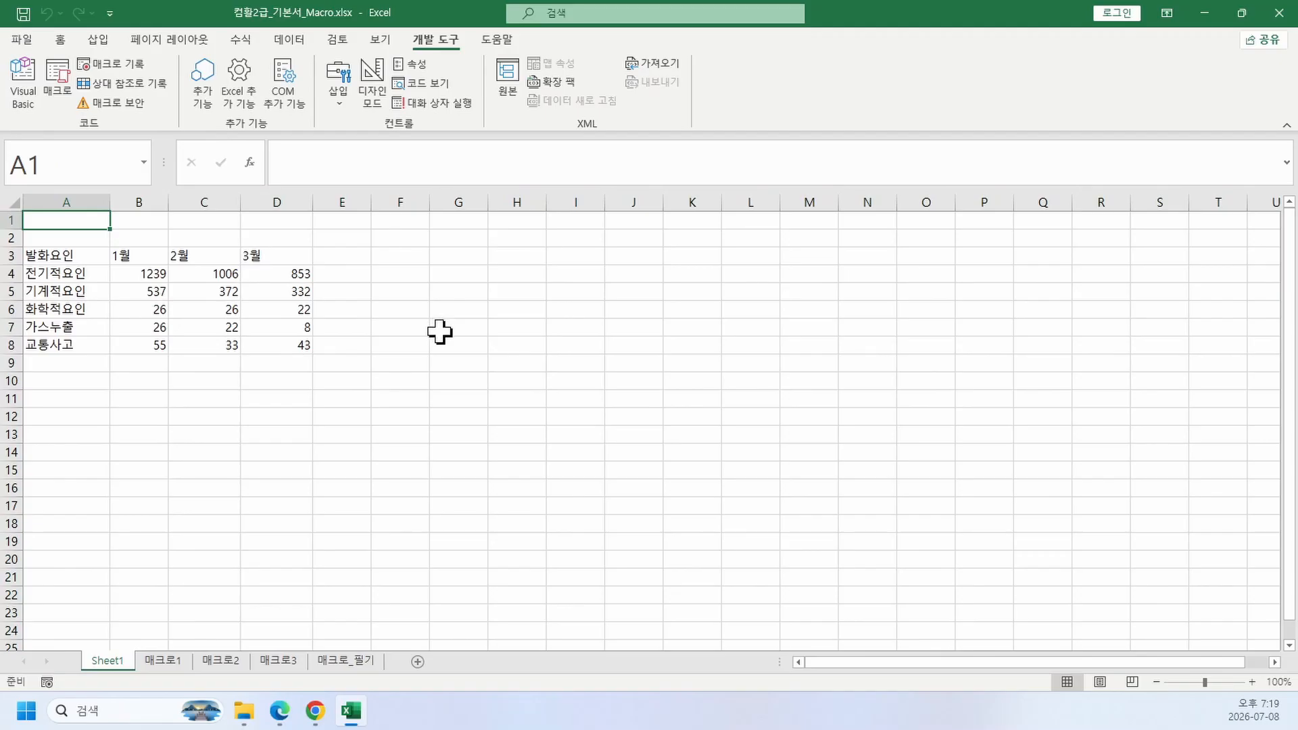
left_click(439, 333)
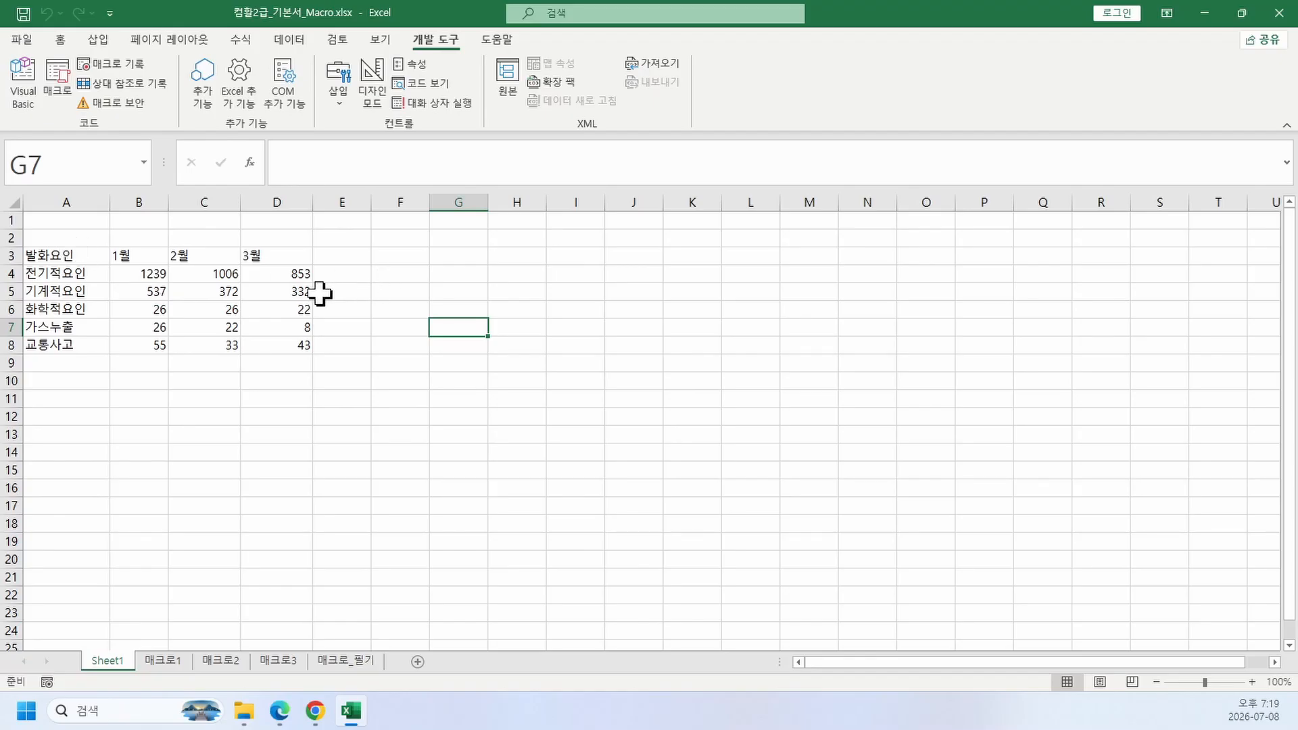
Step: Select the table A3:D8 and apply all borders to it directly
left_click_drag(90, 255, 291, 353)
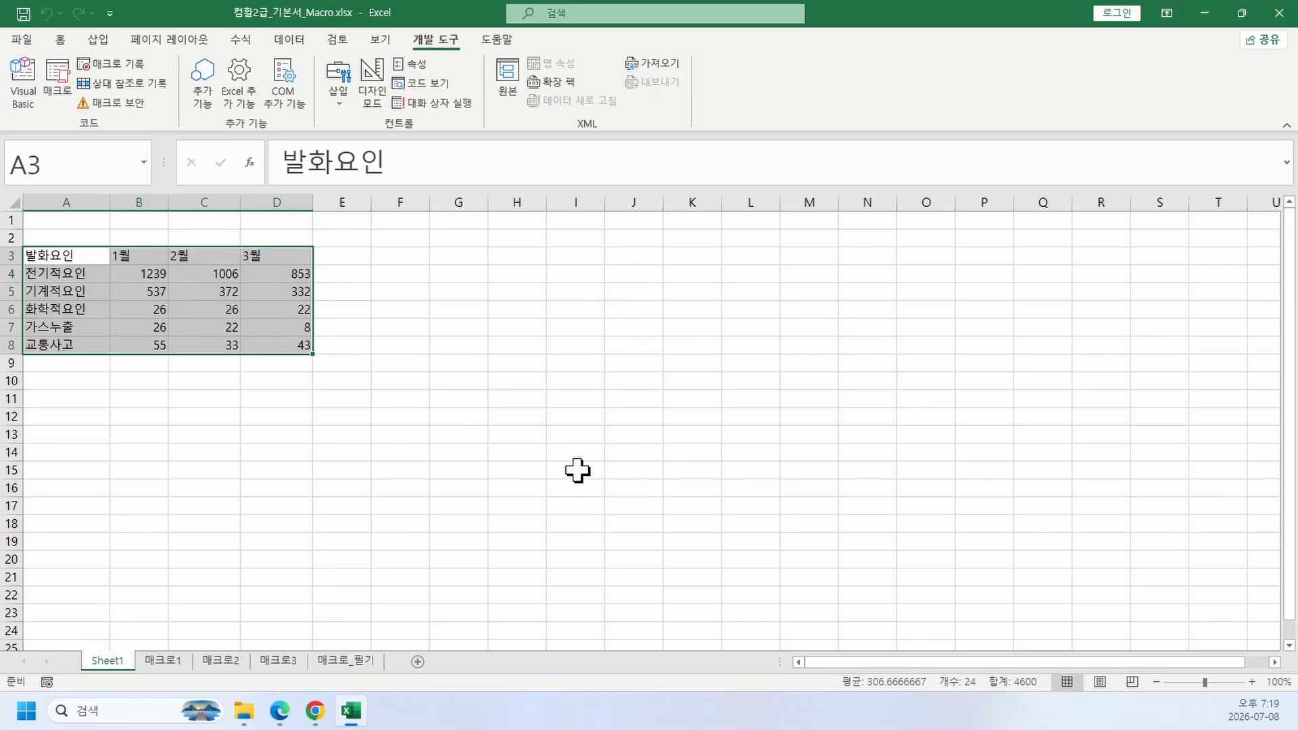
left_click(584, 272)
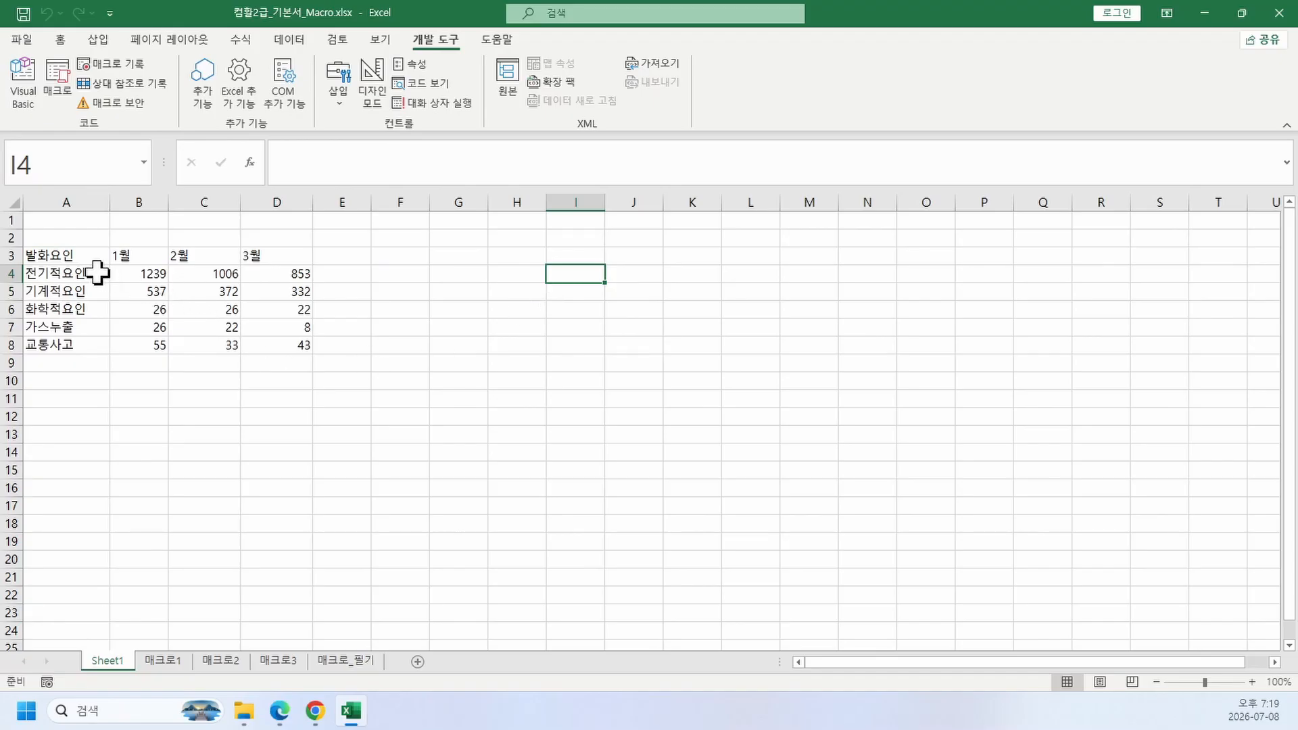
left_click(74, 256)
left_click_drag(75, 256, 284, 341)
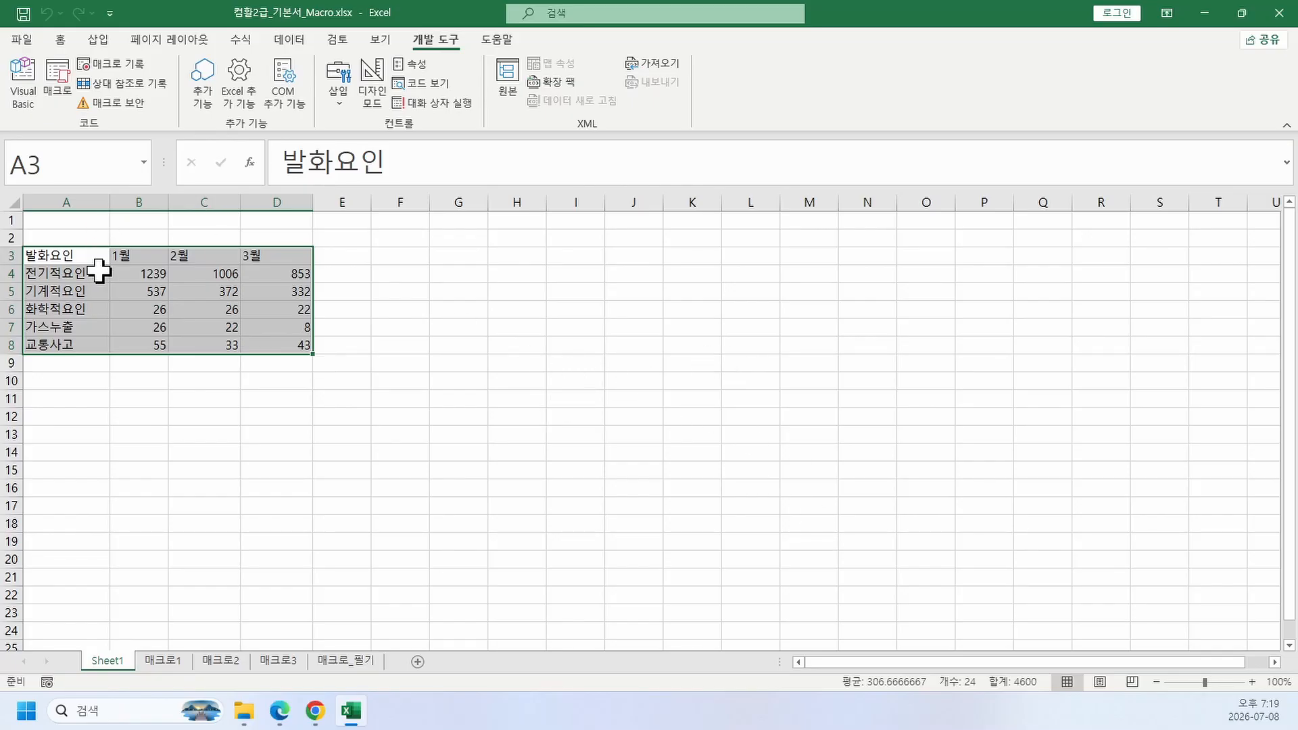
left_click(67, 35)
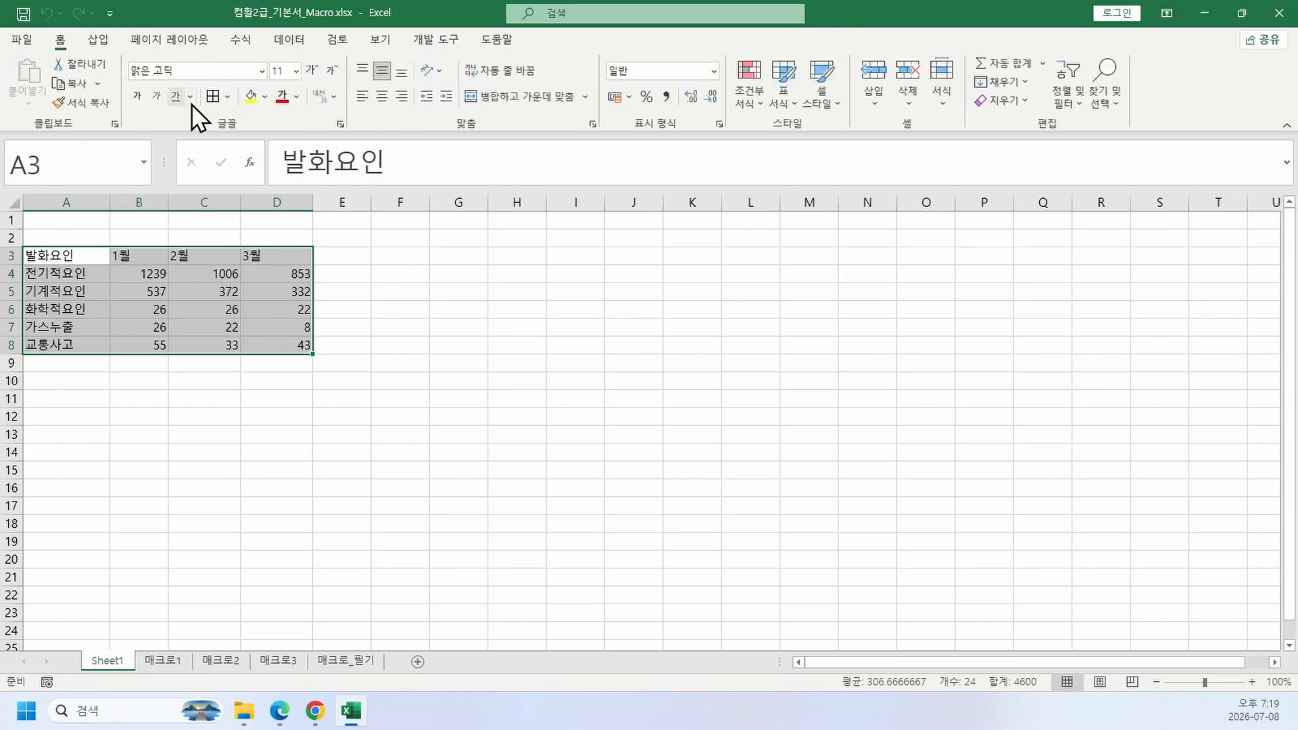
left_click(213, 98)
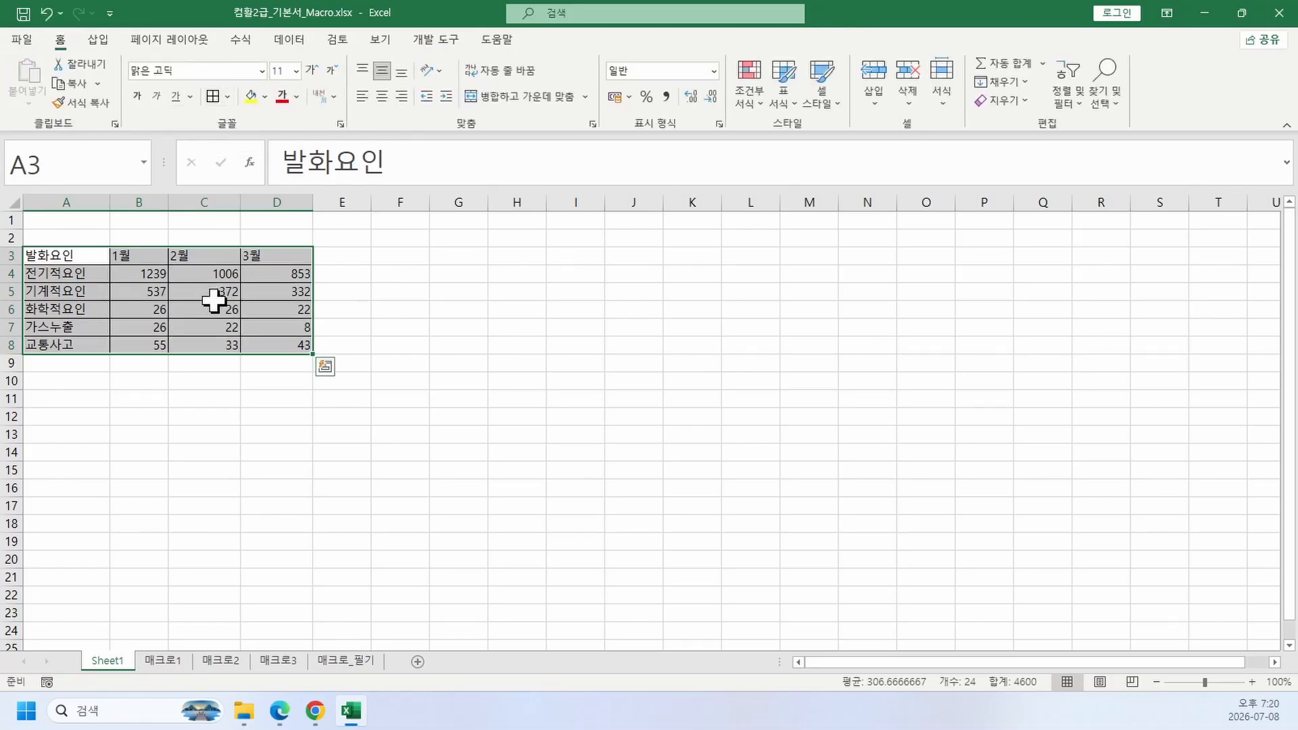
Step: Remove the borders from A3:D8 and, with that range still selected, start recording a macro named 잘못된매크로
left_click(227, 94)
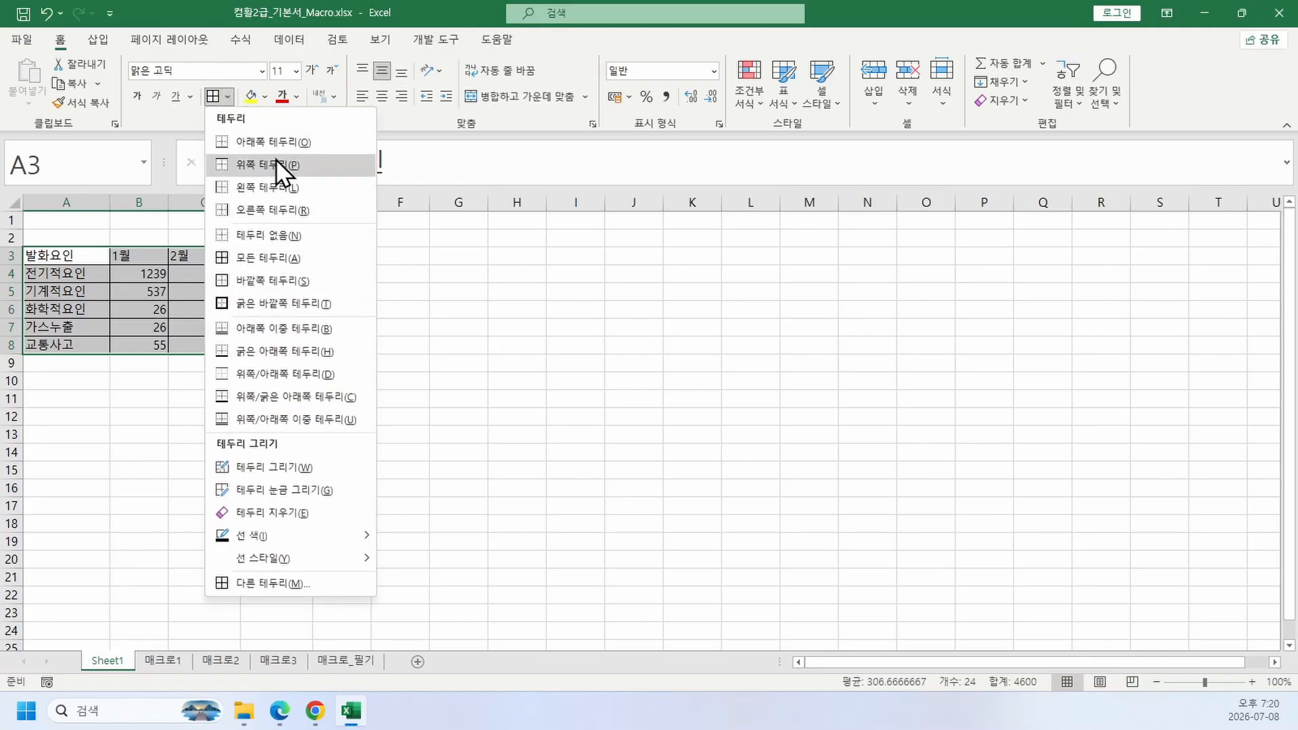
left_click(285, 231)
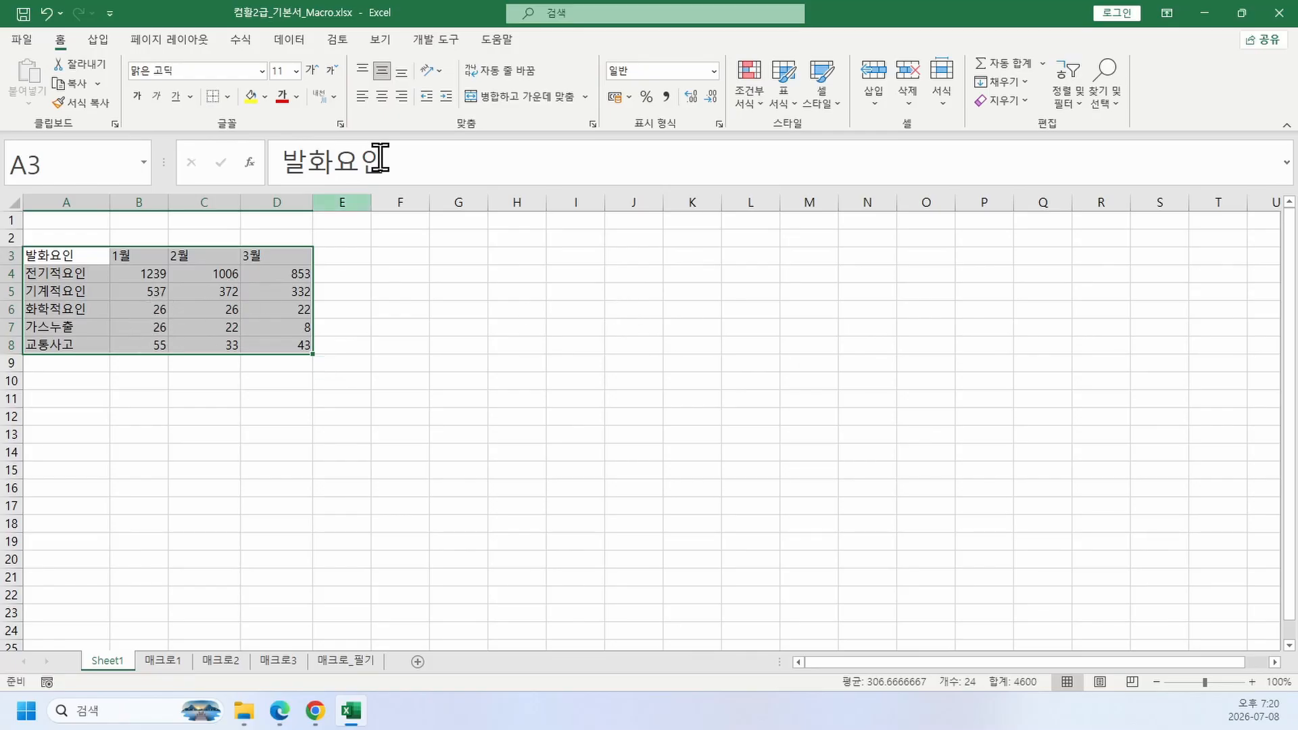
left_click(443, 38)
left_click(115, 69)
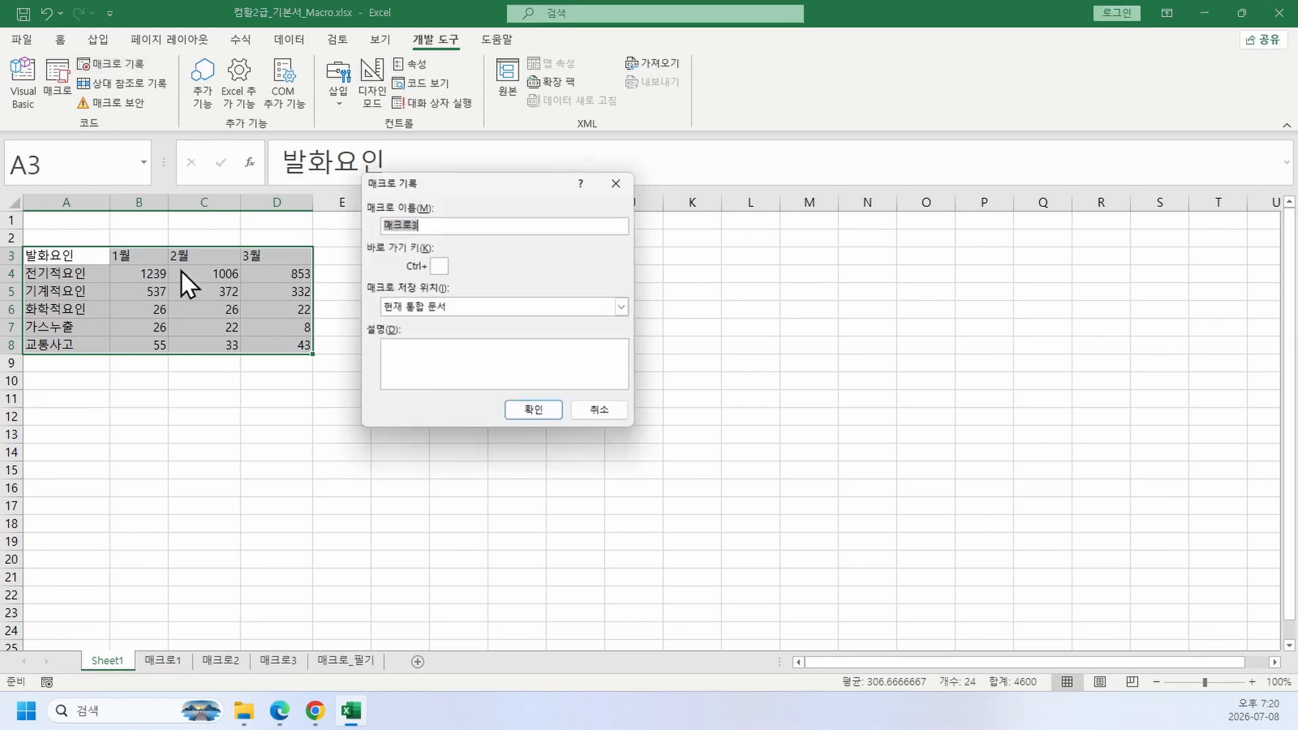
type("w")
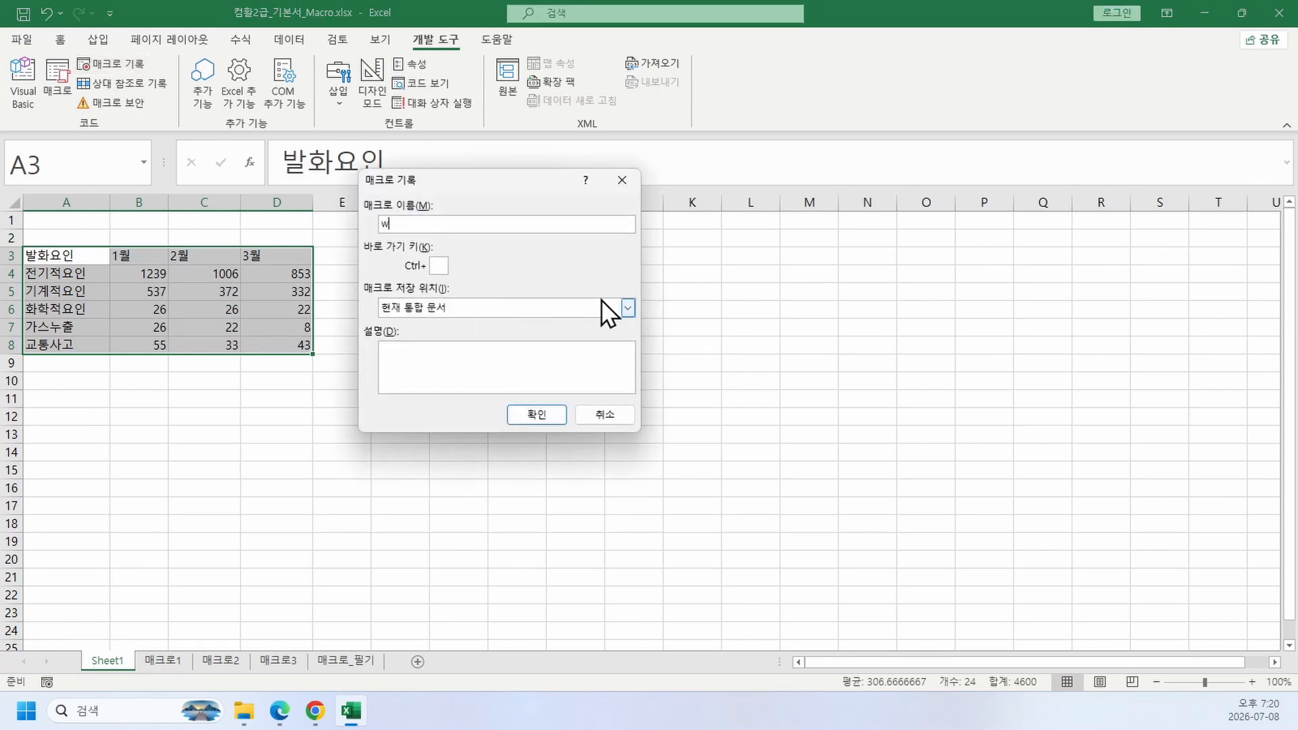
type("kfahtehls aozmfh")
left_click(534, 418)
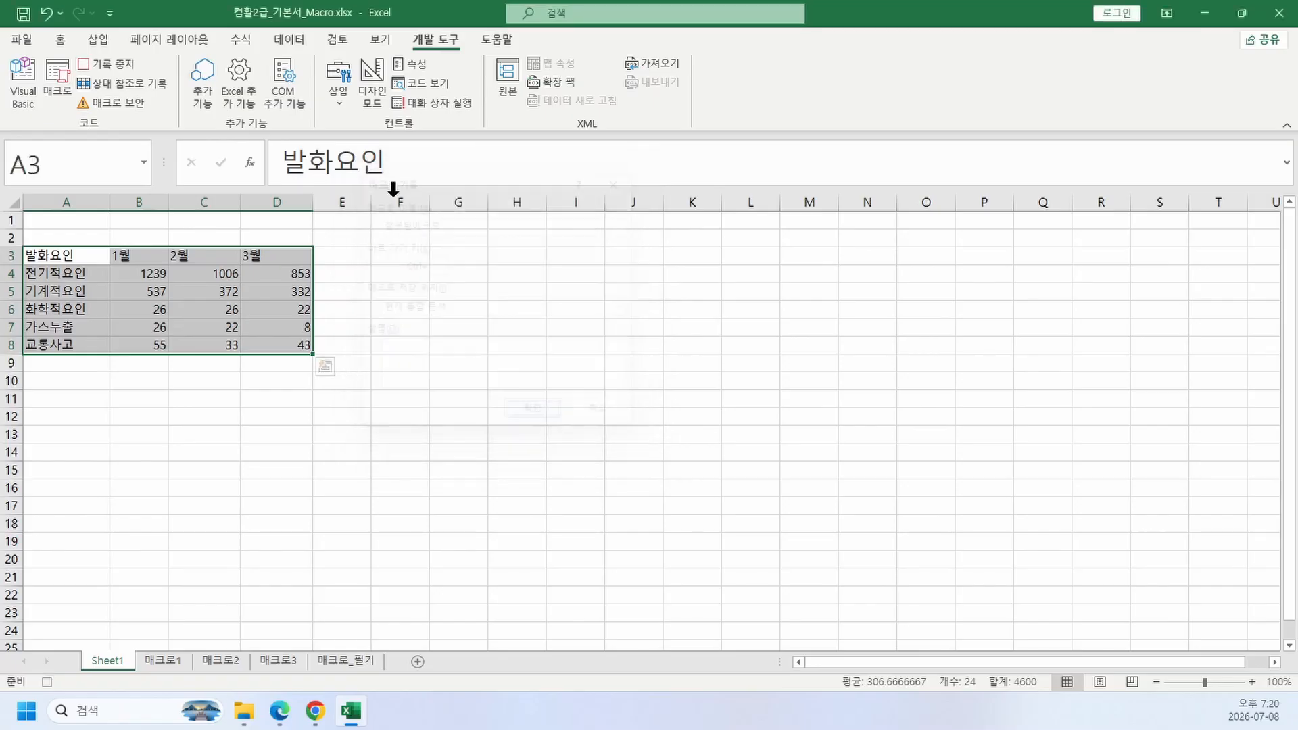
Step: Apply all borders to the preselected range A3:D8 and stop recording the macro
left_click(64, 39)
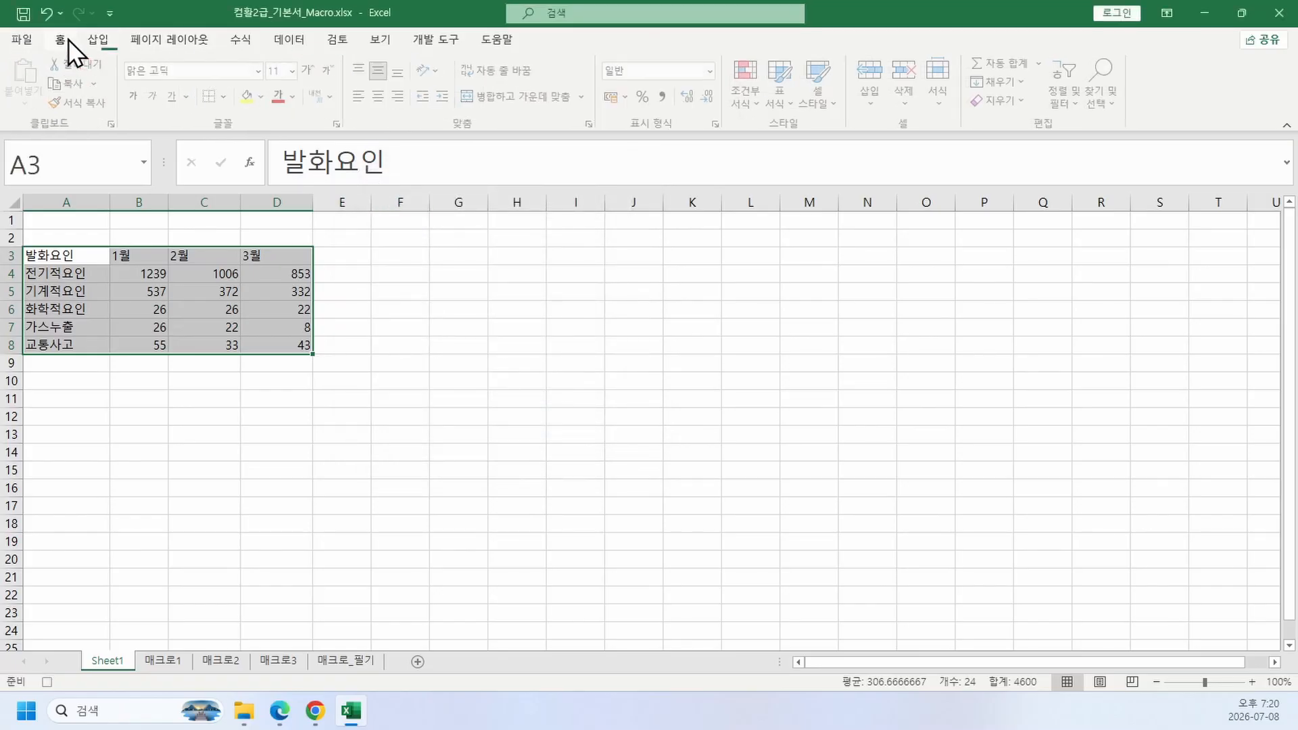
left_click(229, 98)
left_click(300, 263)
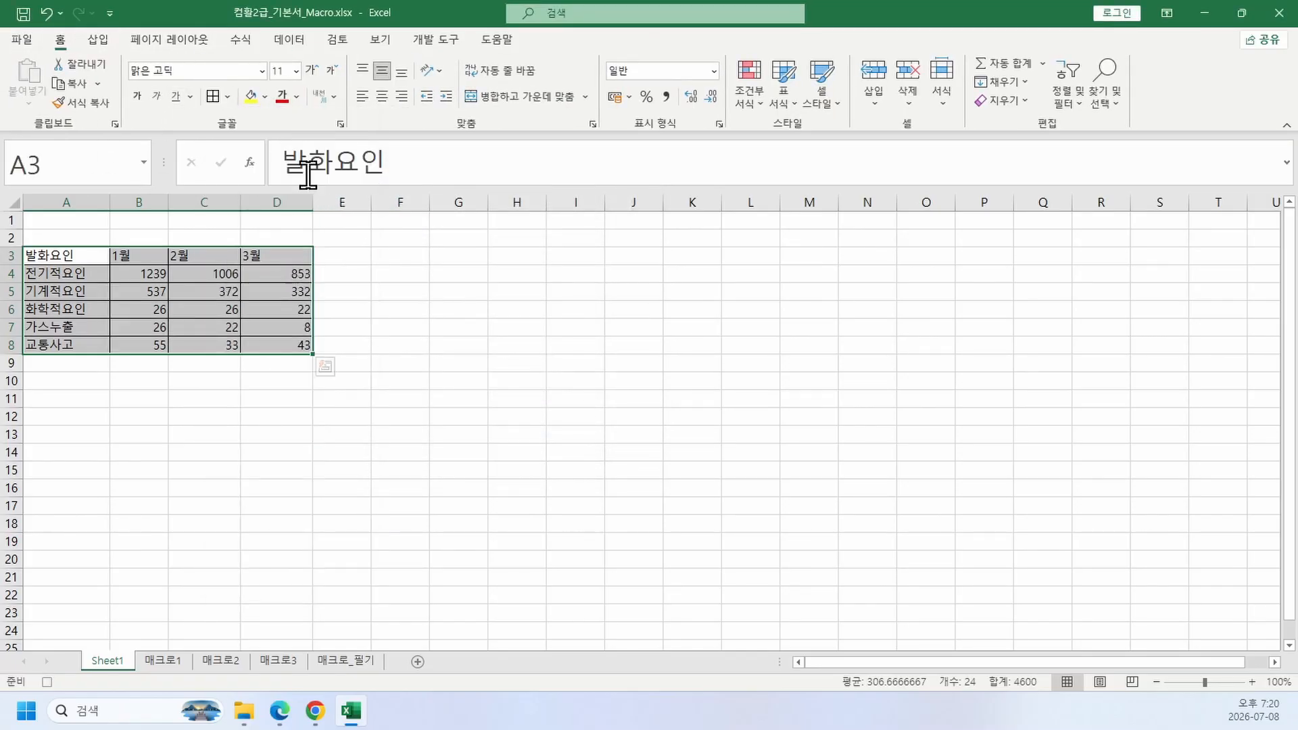
left_click(435, 41)
left_click(108, 64)
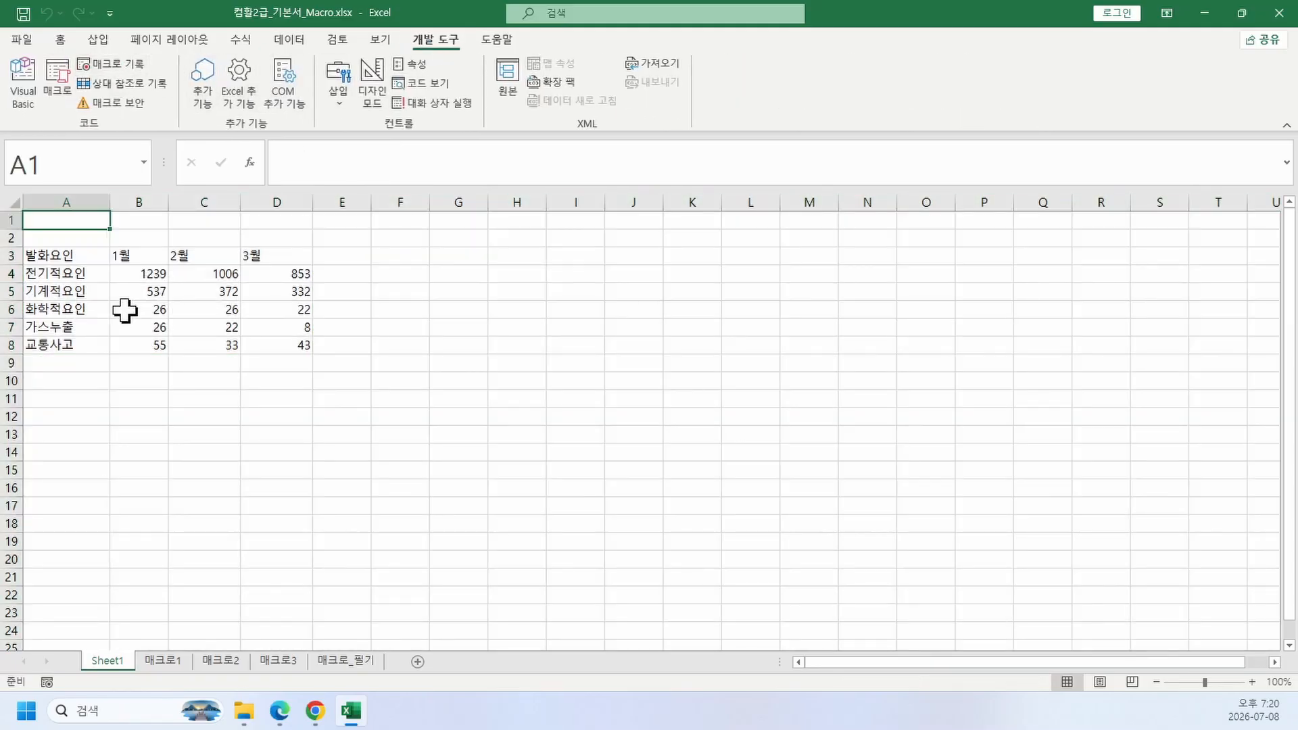
Step: Select the table A3:D8 and run the 잘못된매크로 macro on it
left_click_drag(81, 260, 284, 345)
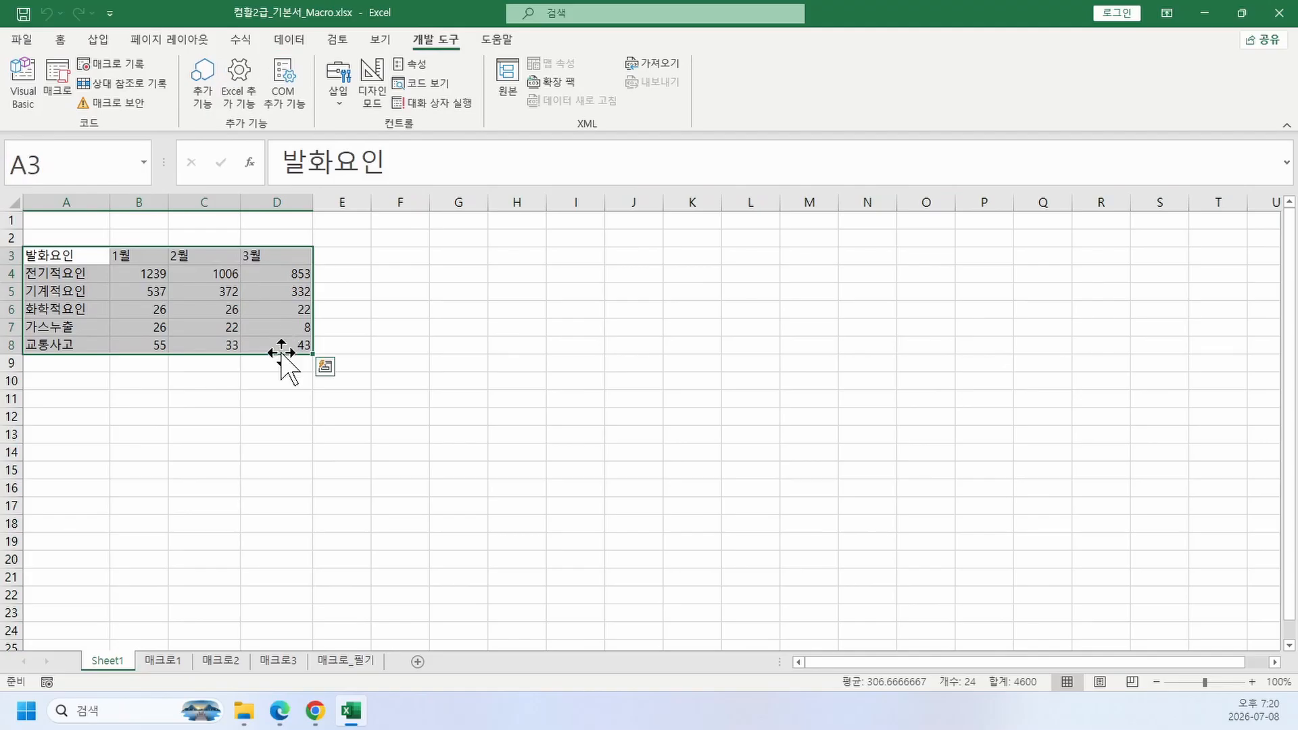
left_click(57, 82)
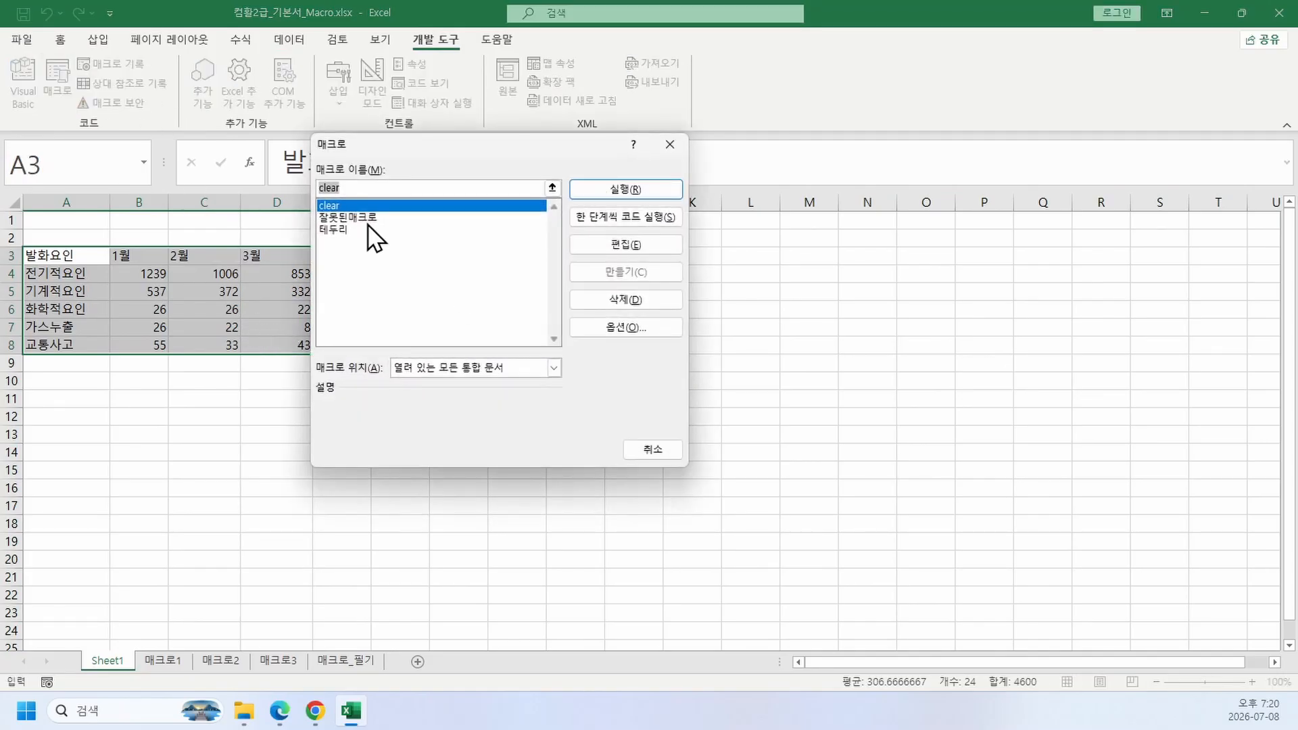
left_click(379, 218)
left_click(617, 190)
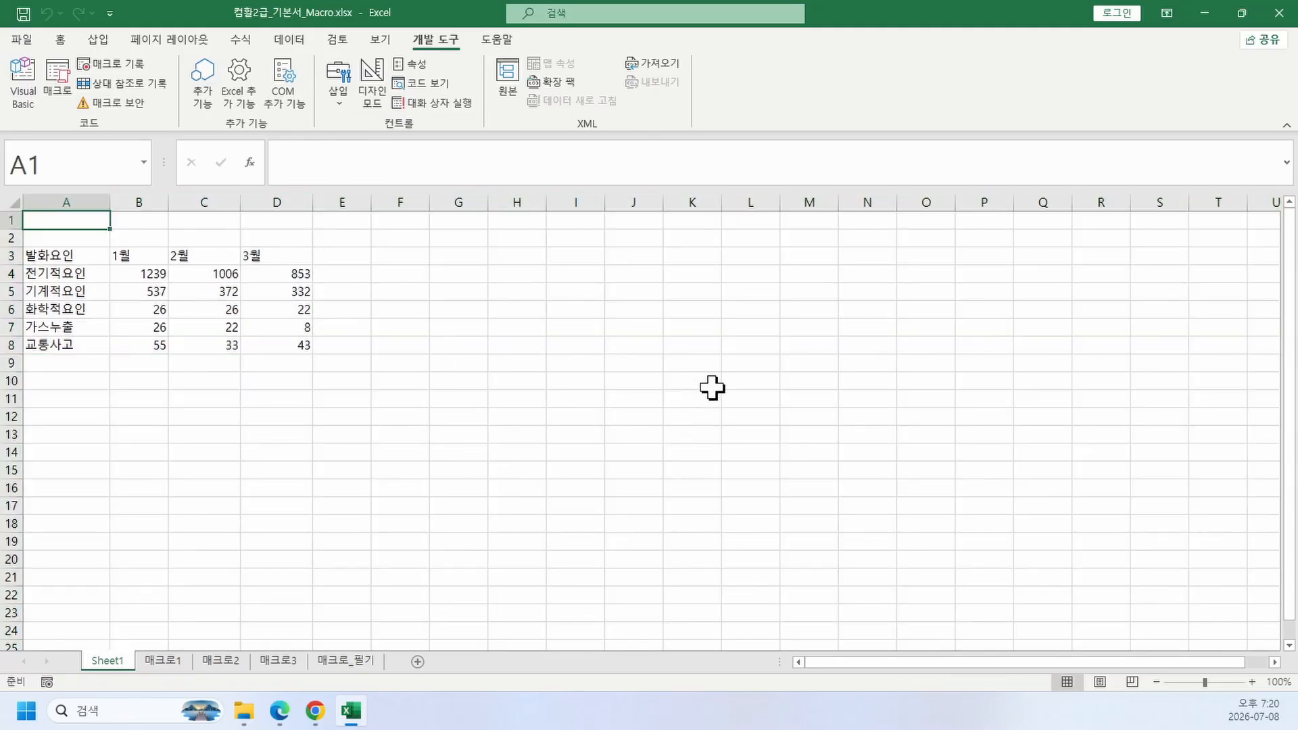
Step: Run the 테두리 macro with only the empty cell M10 selected and check its effect on the table
left_click(783, 378)
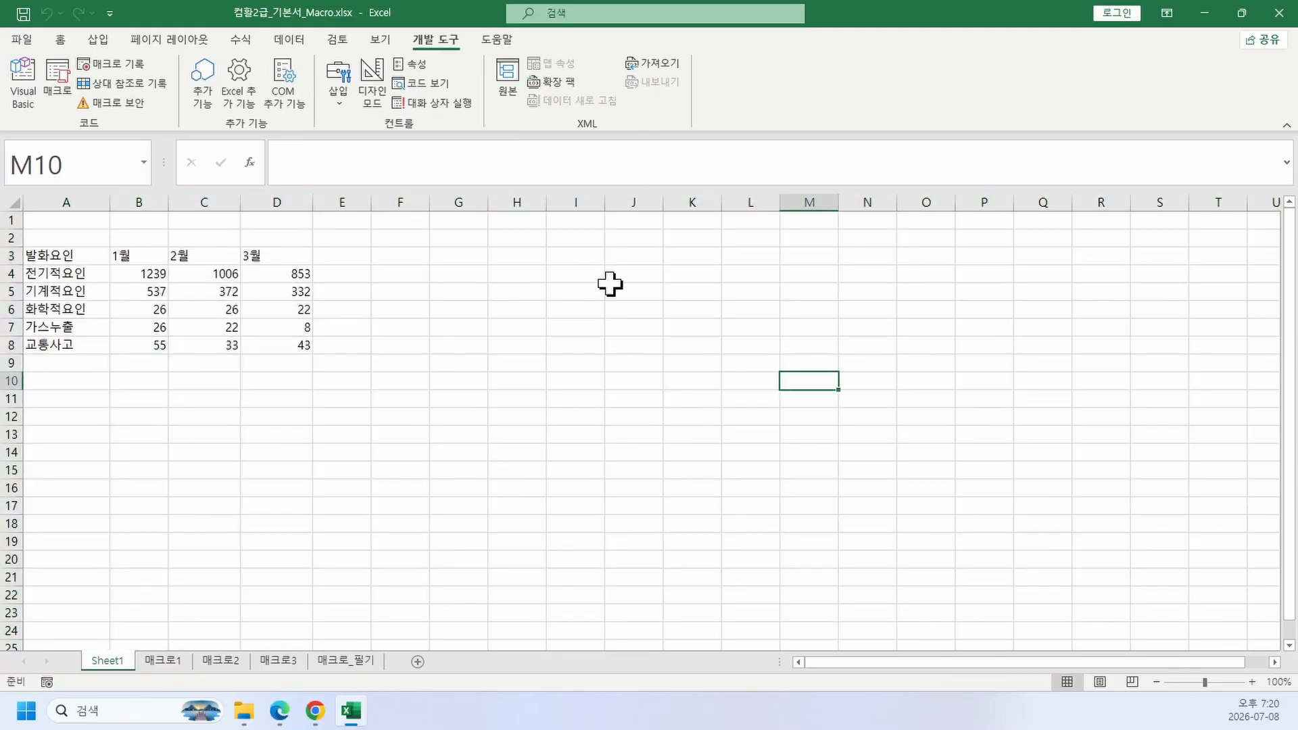
left_click(58, 80)
left_click(346, 229)
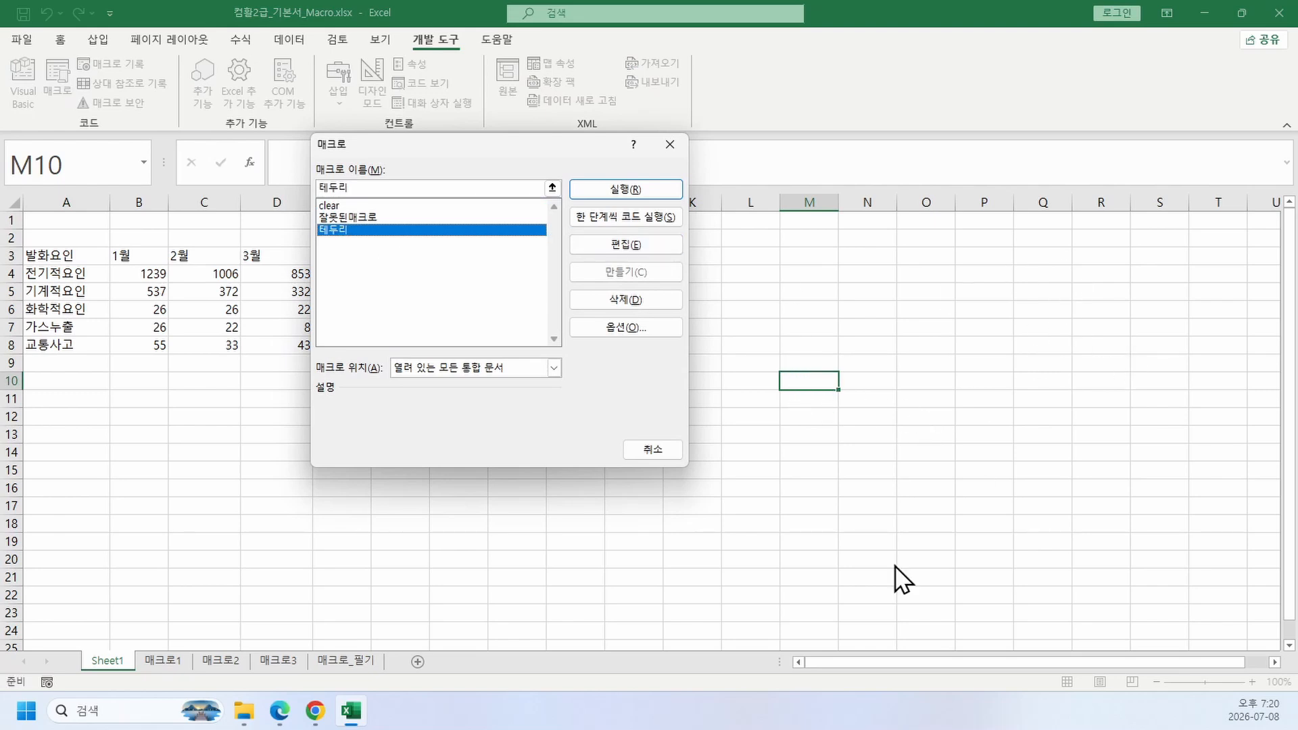
left_click(649, 189)
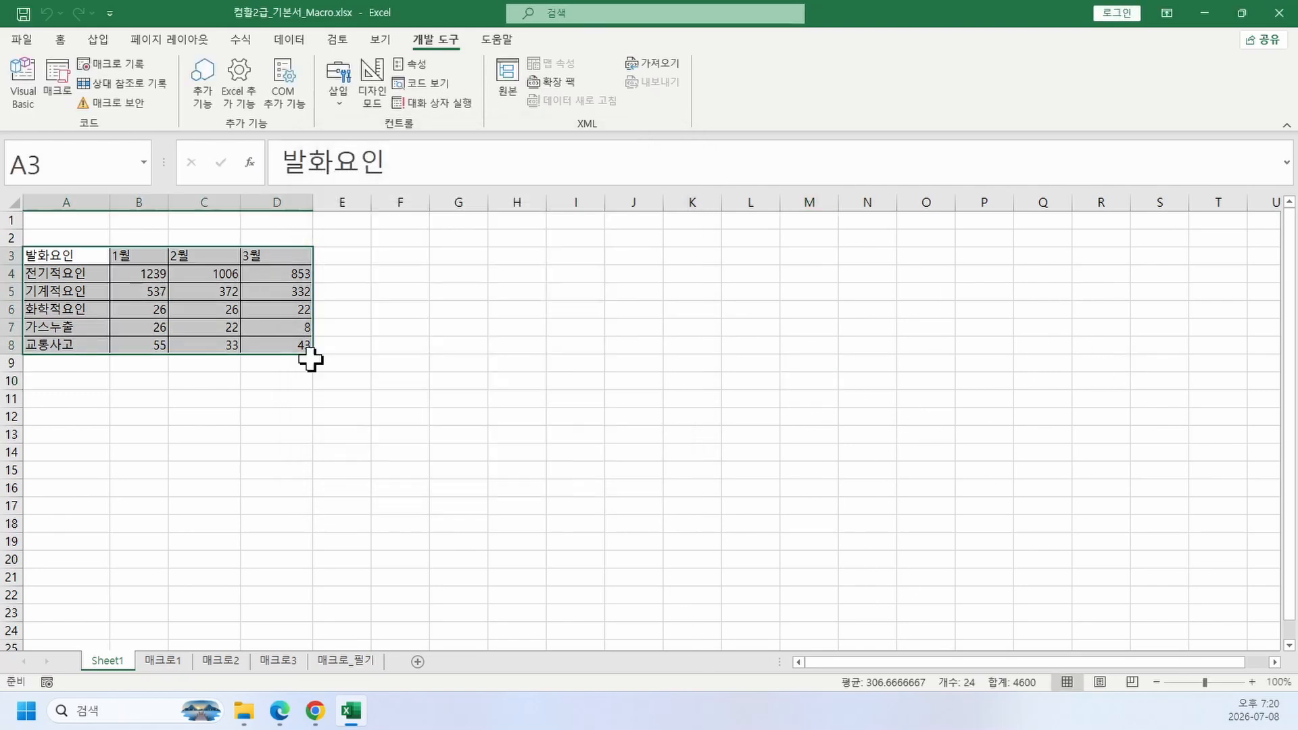
left_click_drag(87, 254, 277, 334)
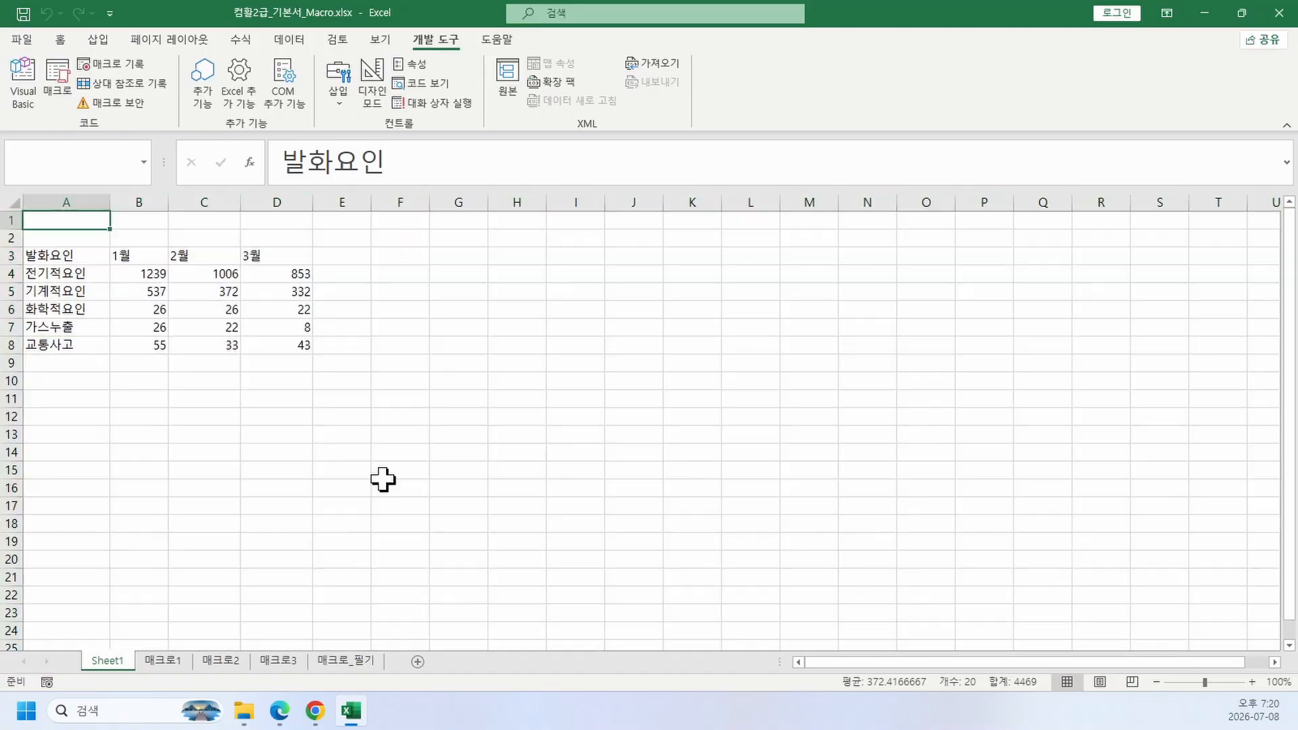
Step: Run the 잘못된매크로 macro with only the empty cell N11 selected and compare that cell with the table A3:D8
left_click(880, 394)
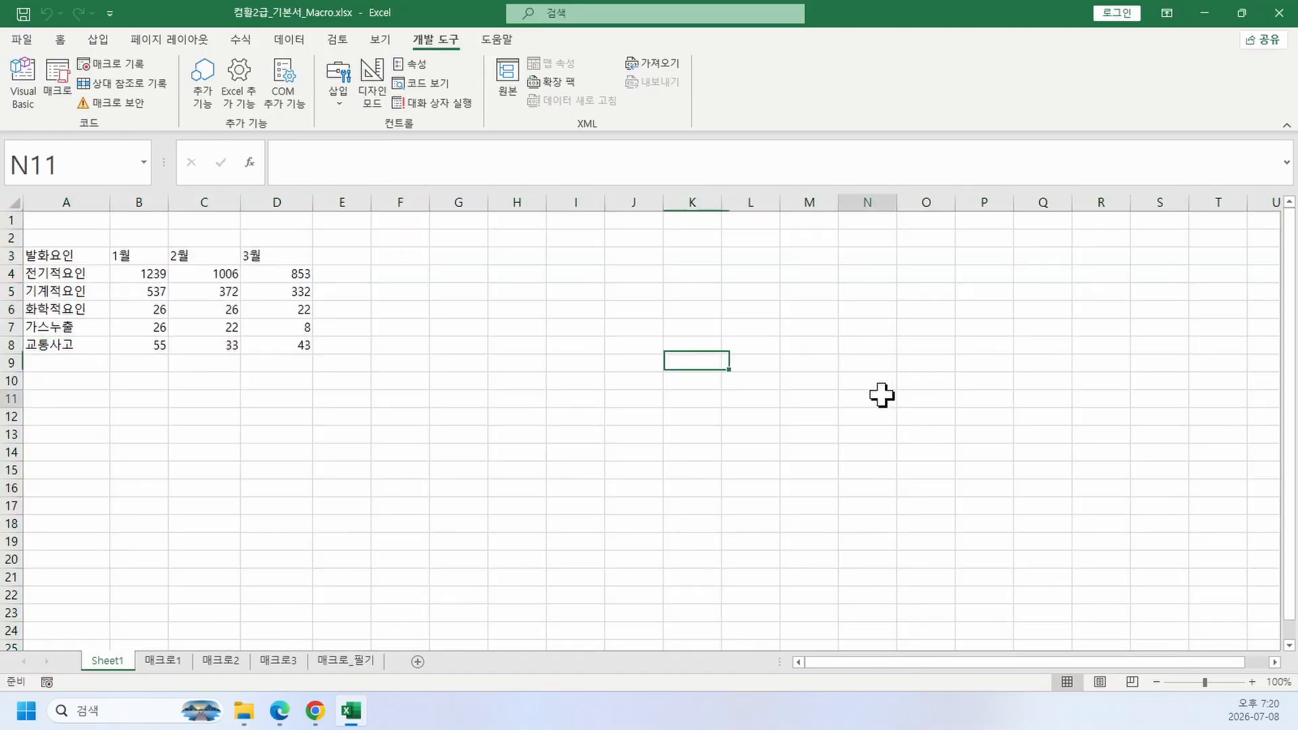
left_click(69, 100)
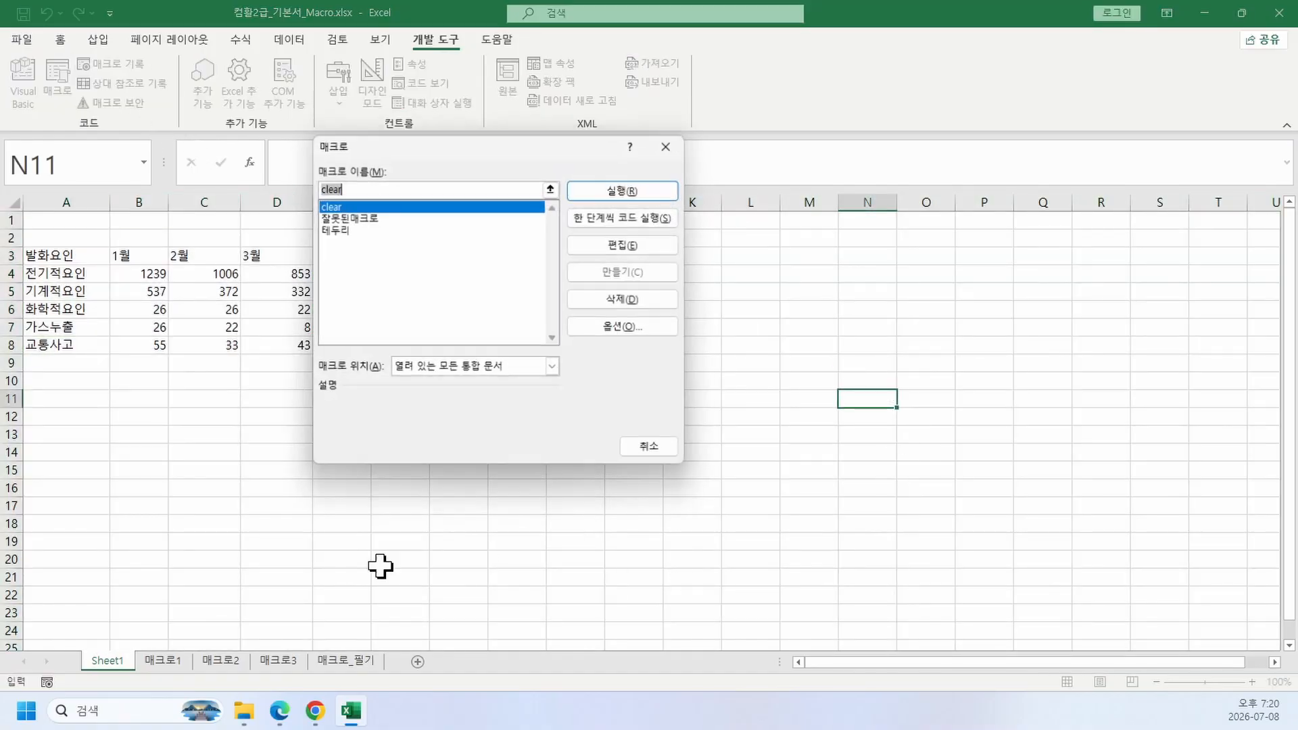
left_click(381, 217)
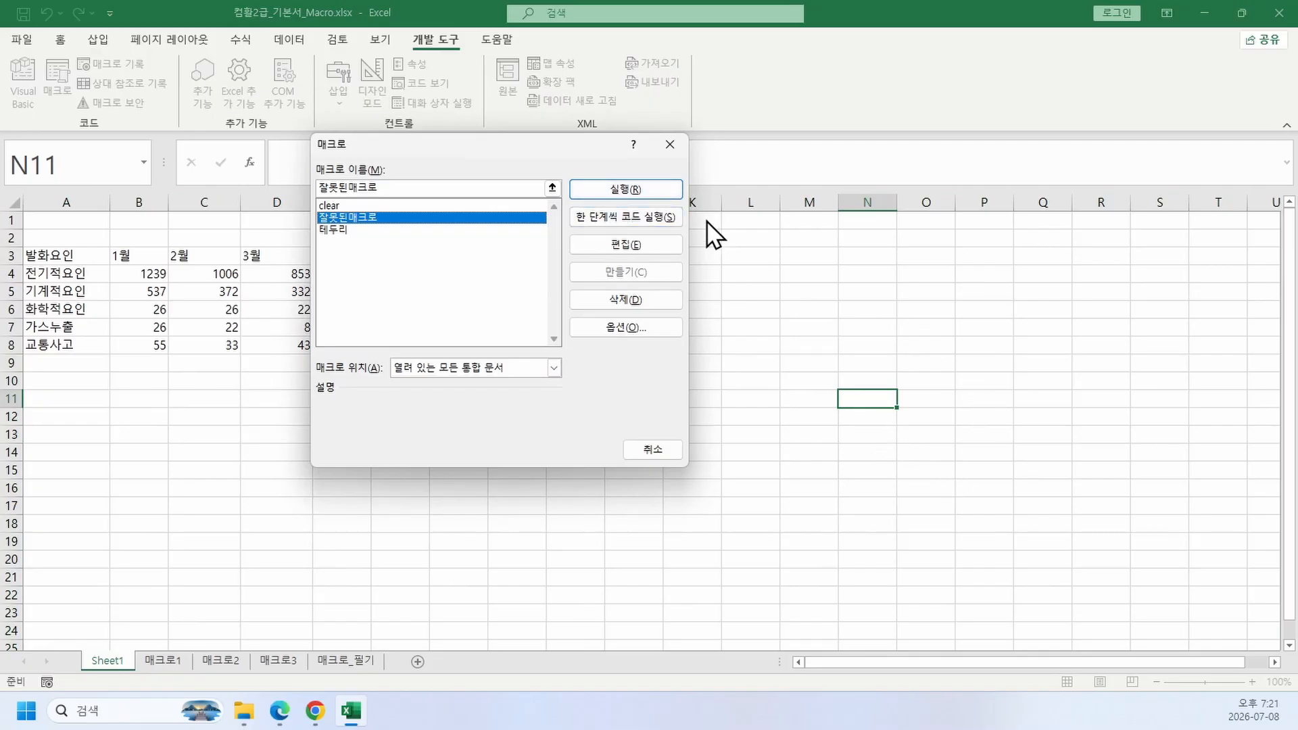
left_click(653, 189)
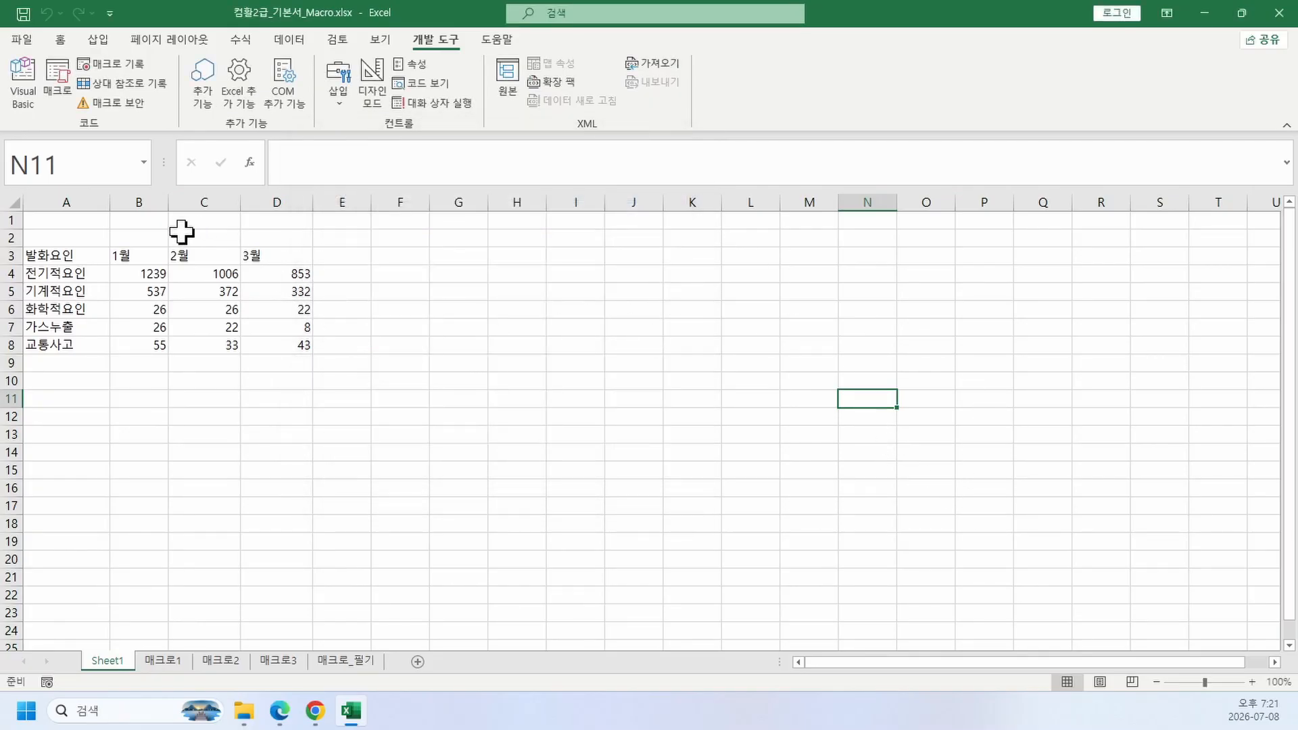
left_click_drag(92, 255, 290, 348)
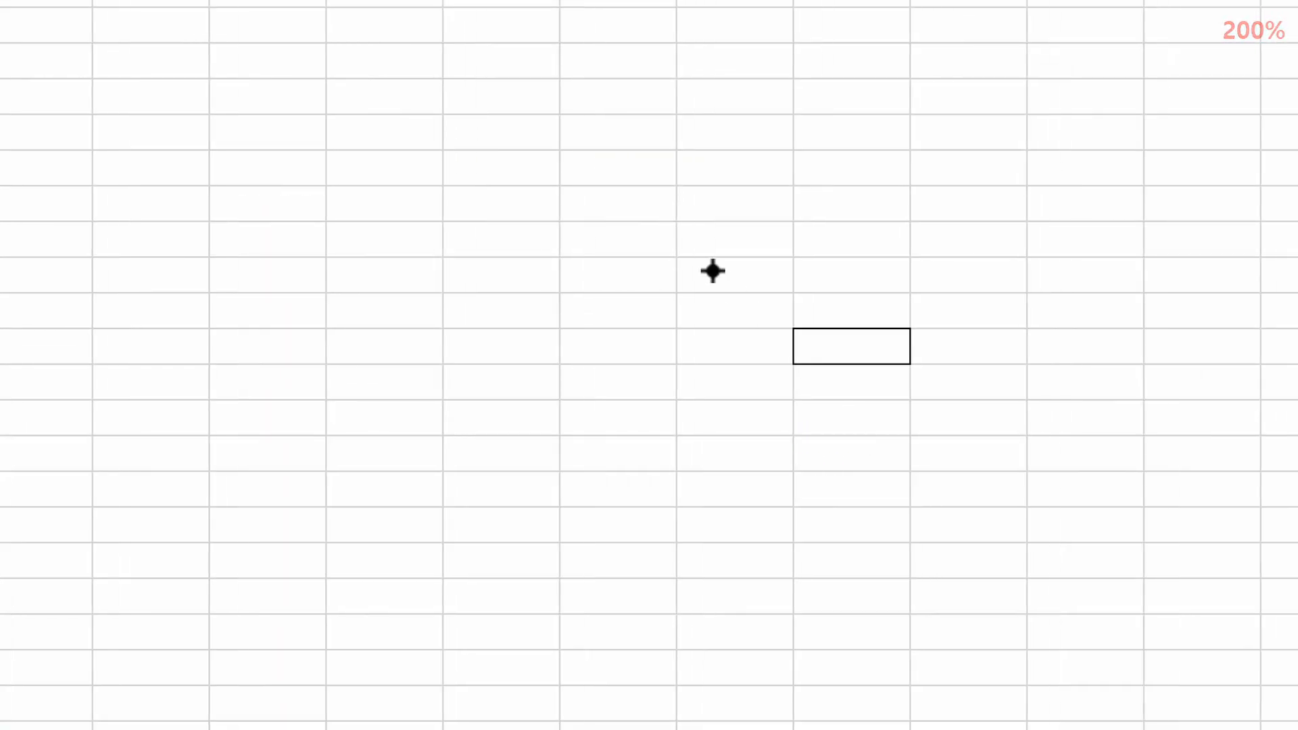
mouse_move(798, 359)
left_mouse_down()
mouse_move(913, 438)
mouse_move(1008, 408)
left_mouse_up()
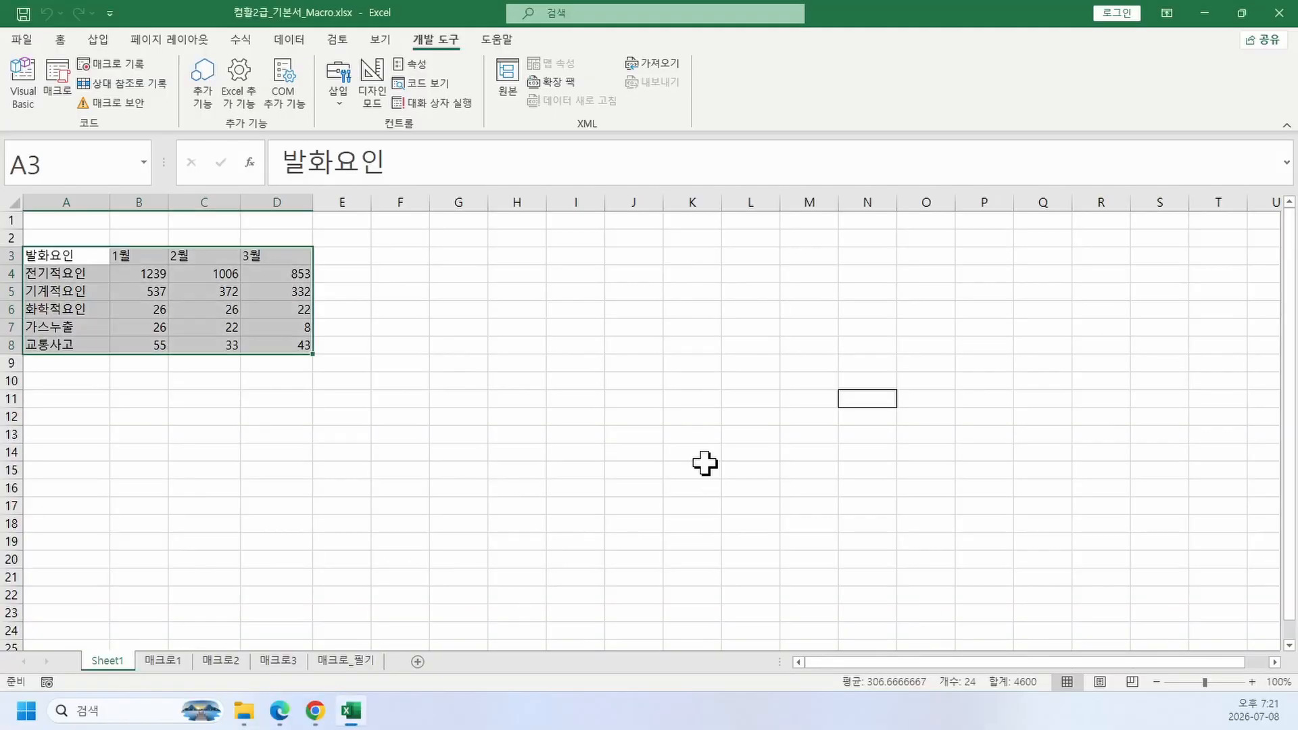
Step: Switch to the textbook PDF in Edge, frame the page 181 note about cell pointer position, and return to Excel
left_click(280, 711)
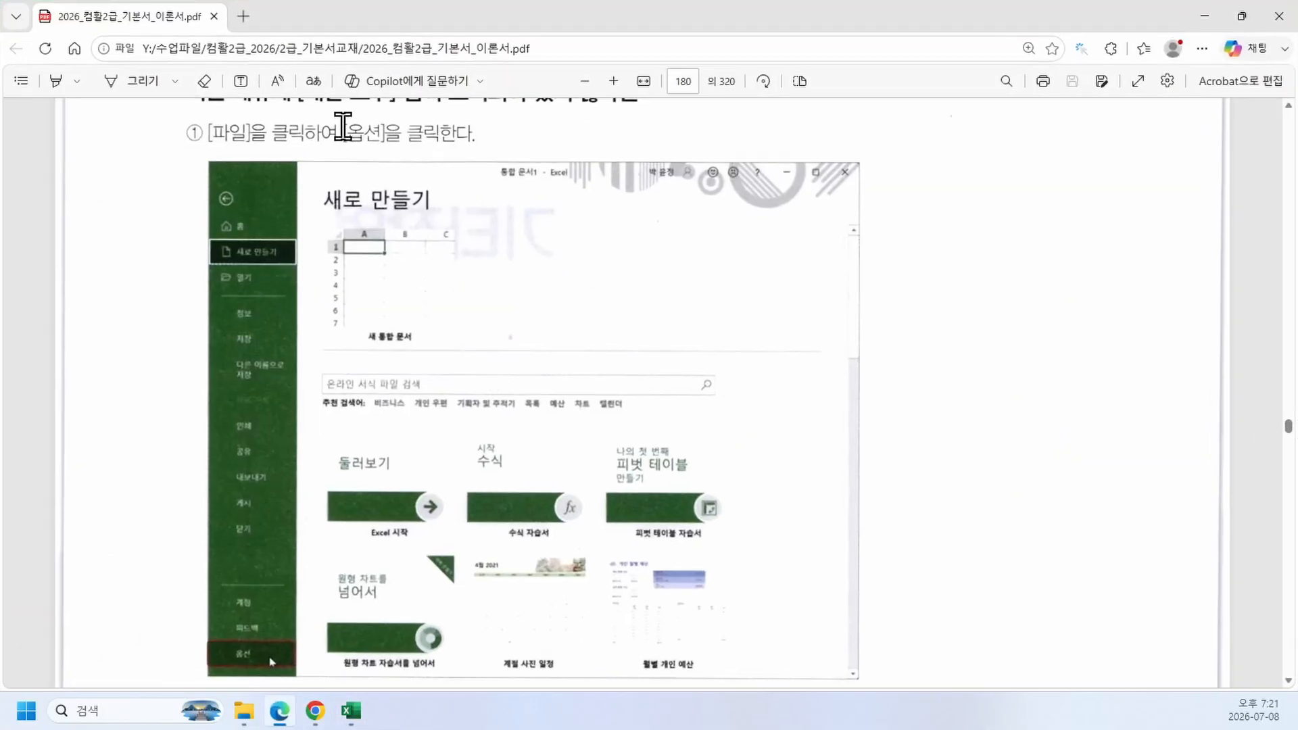
scroll(371, 430, "down", 5)
scroll(375, 434, "down", 10)
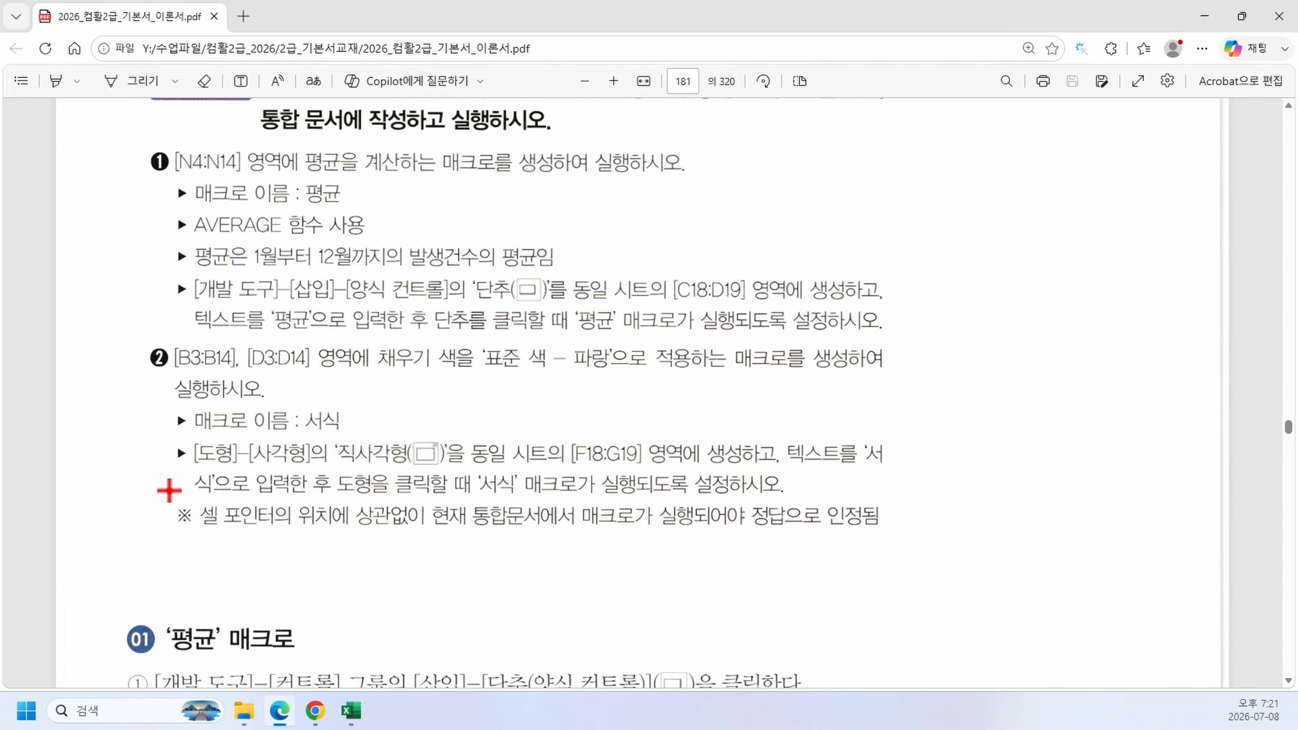
mouse_move(167, 496)
left_mouse_down()
mouse_move(211, 538)
mouse_move(898, 546)
left_mouse_up()
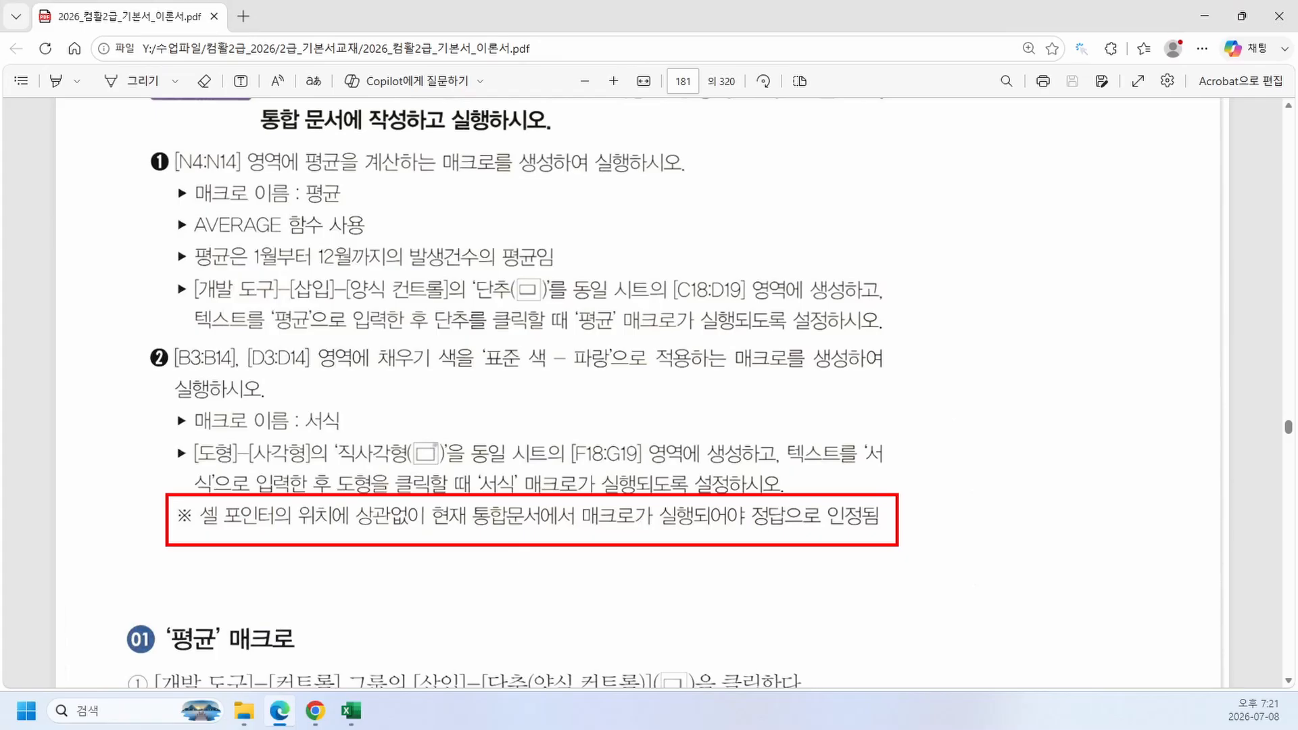
key("Escape")
left_click(1205, 13)
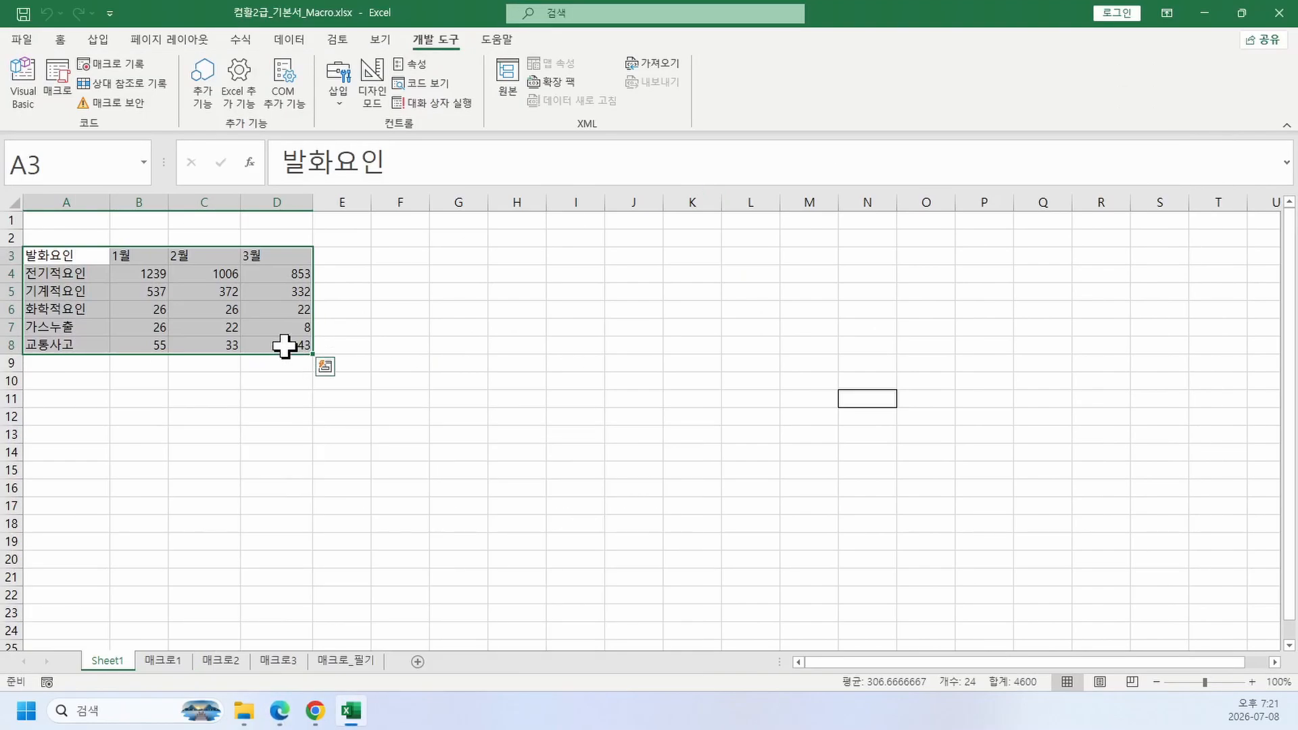
left_click(710, 309)
left_click(327, 556)
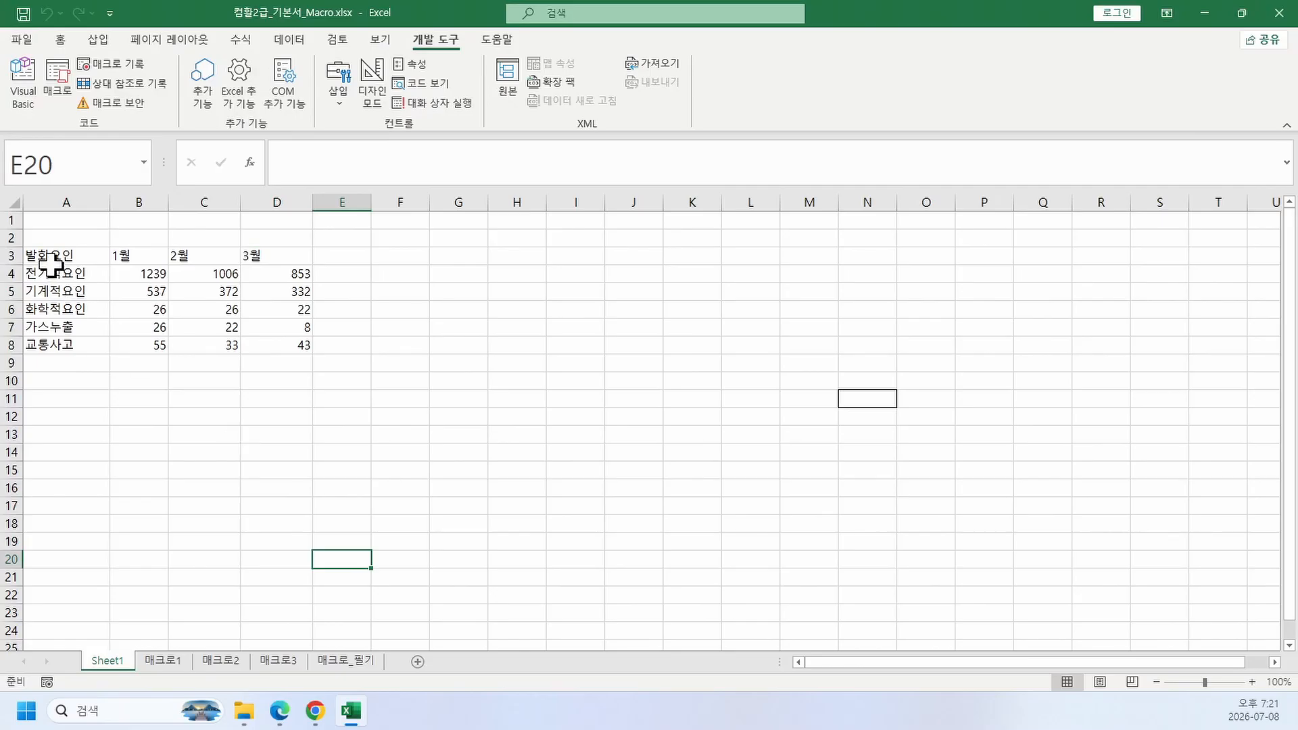
left_click_drag(51, 263, 261, 349)
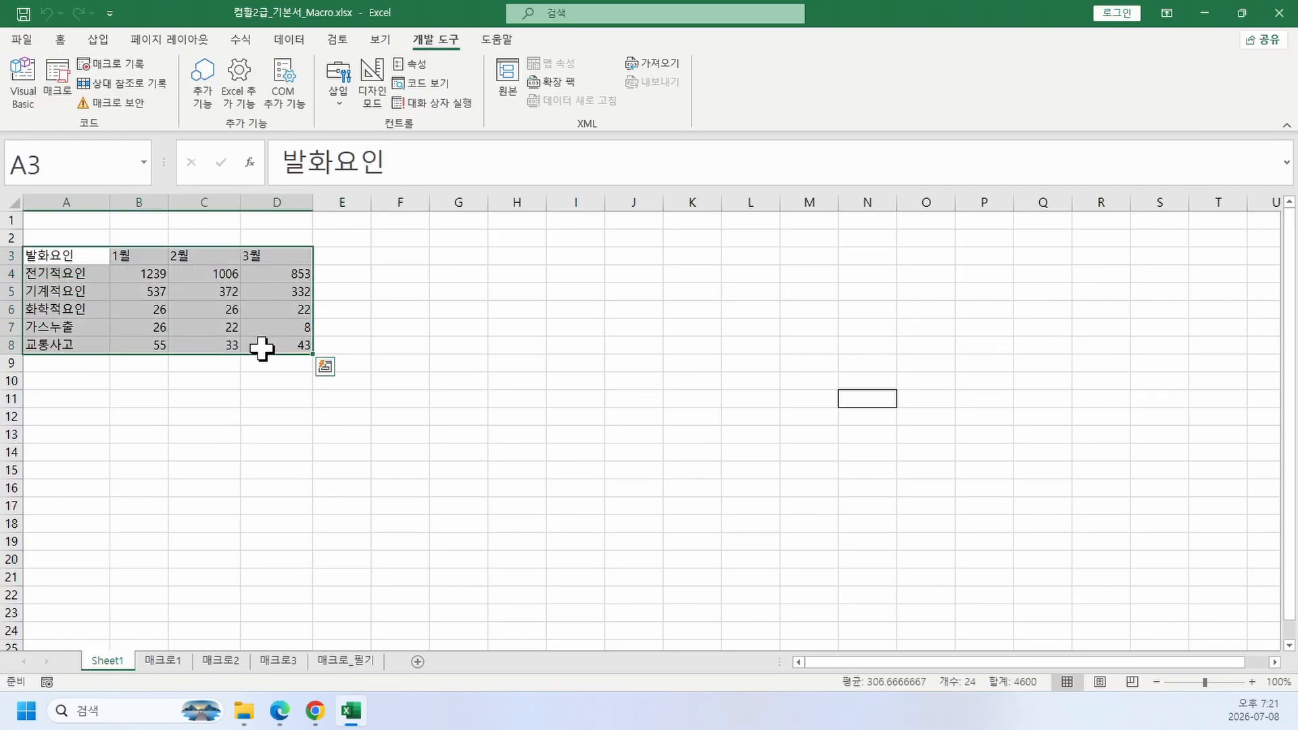
left_click_drag(865, 451, 759, 354)
left_click(206, 308)
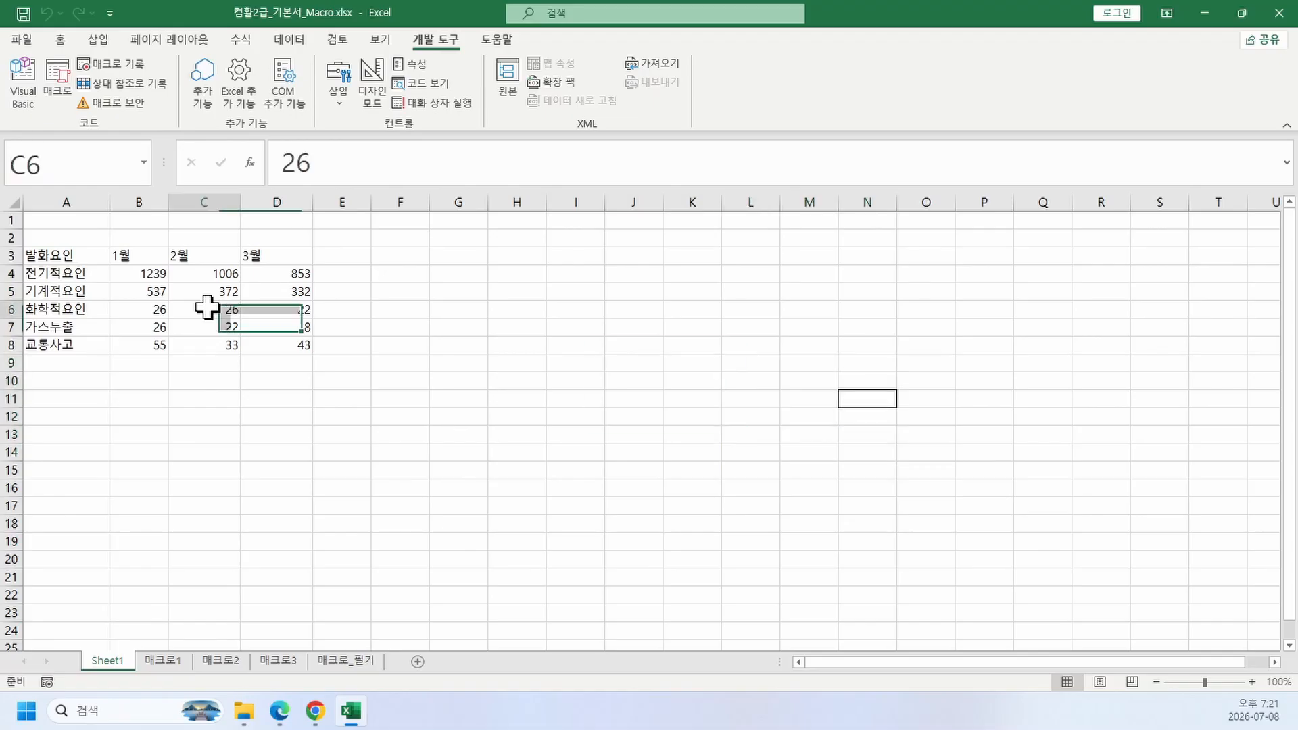
Step: Open the VBA code of the 잘못된매크로 macro for editing
left_click(61, 84)
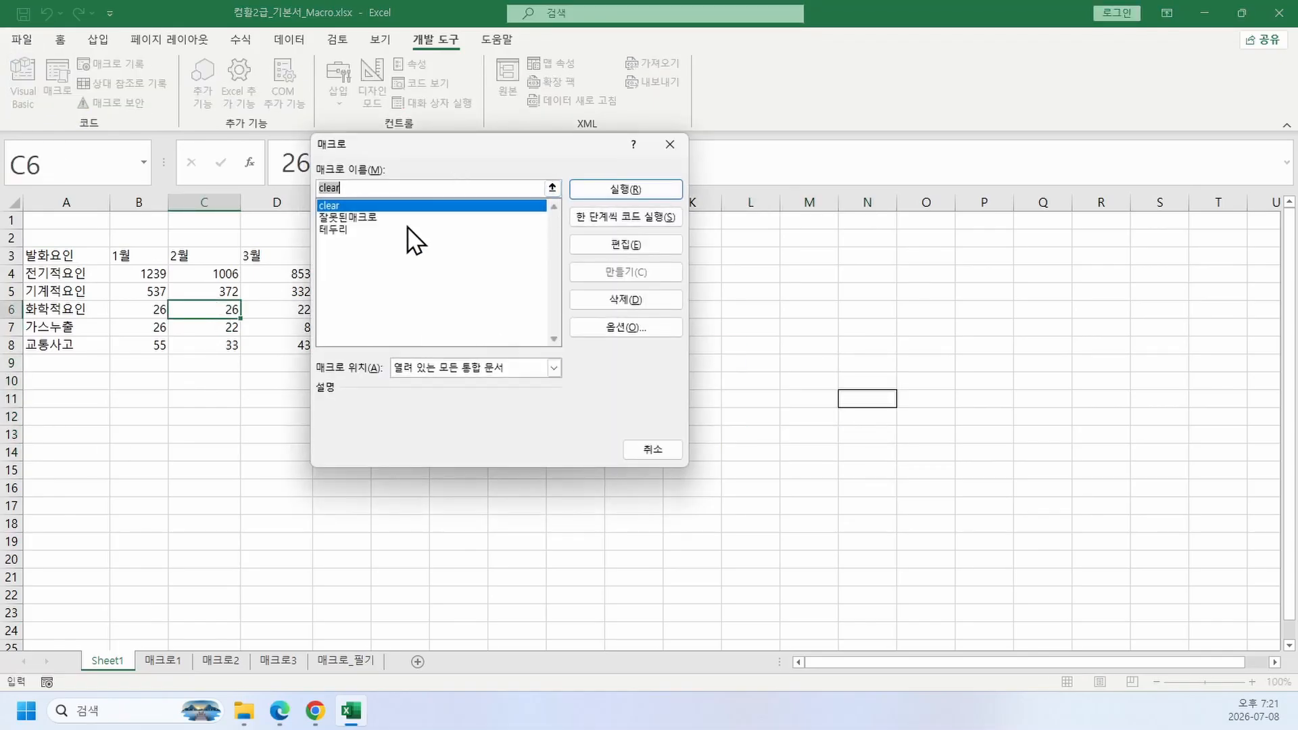
left_click(365, 218)
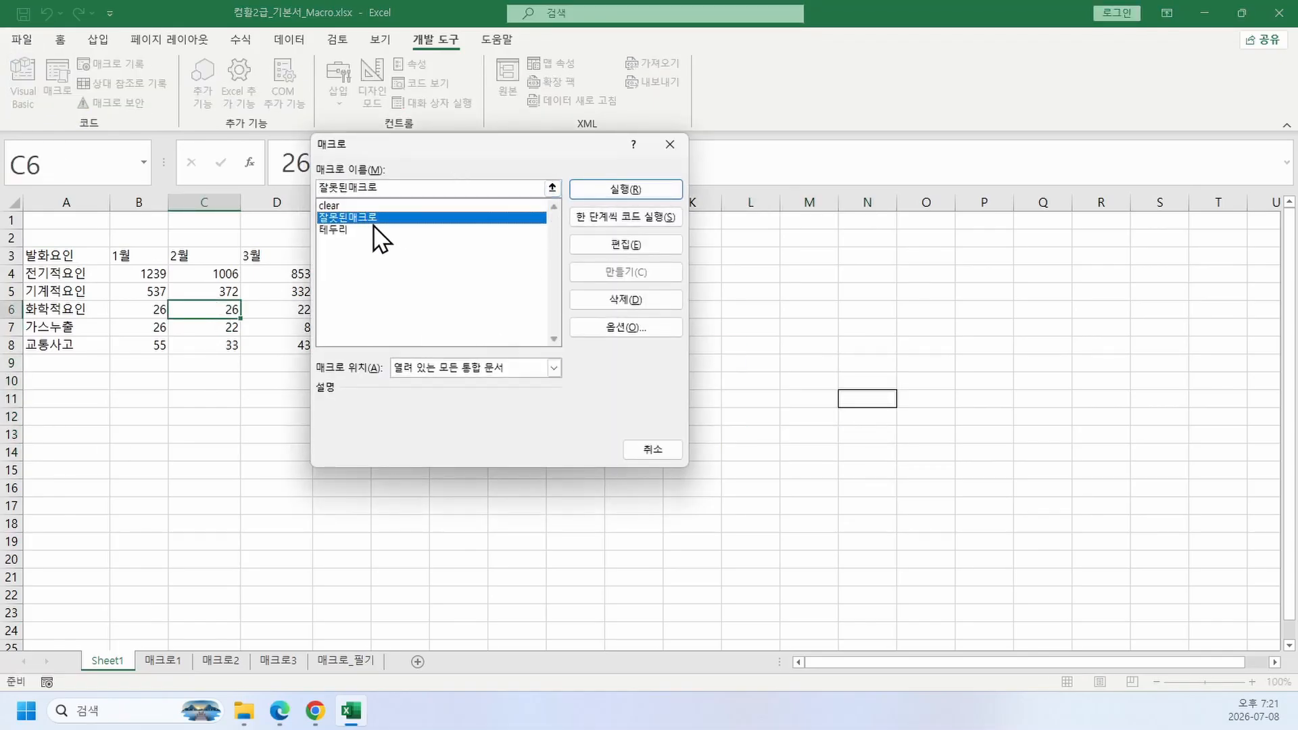
left_click(629, 253)
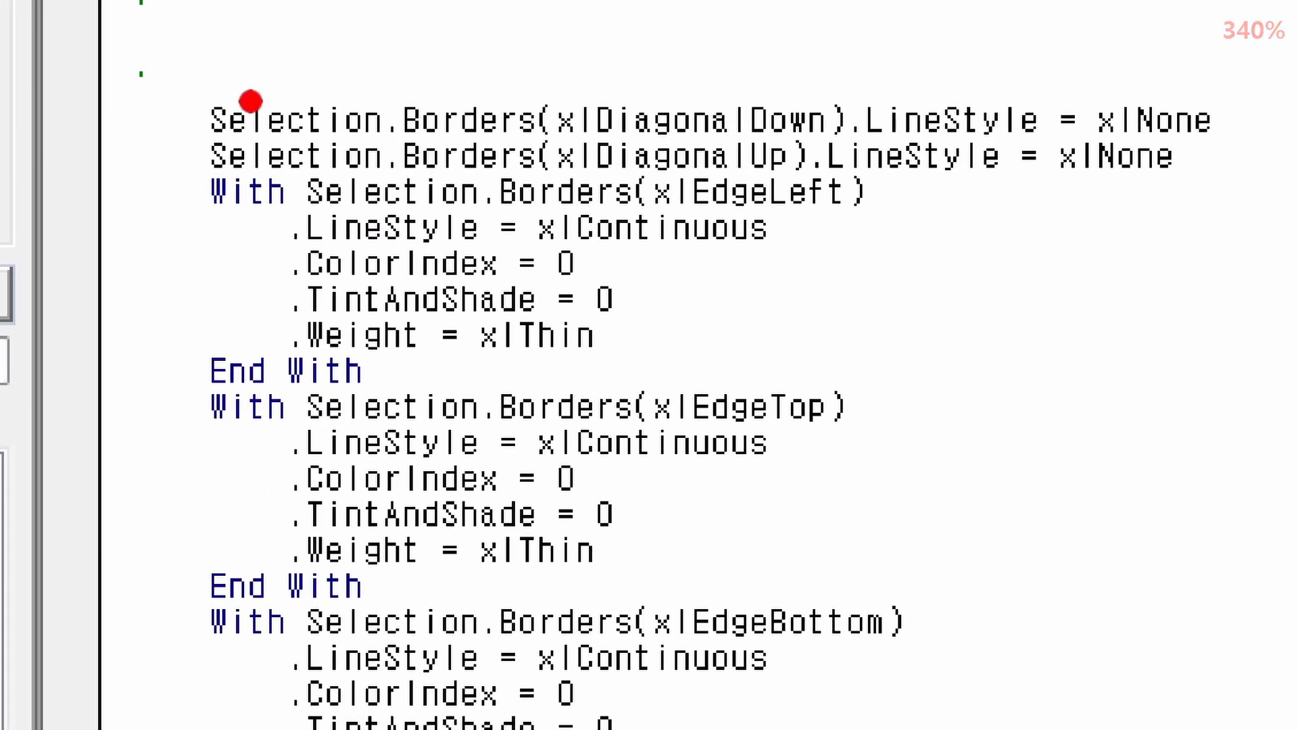
Step: Compare the start of the 잘못된매크로 code with the Range("A3:D8").Select line in the 테두리 macro, and return to the worksheet
left_click_drag(205, 88, 580, 90)
left_click(399, 84)
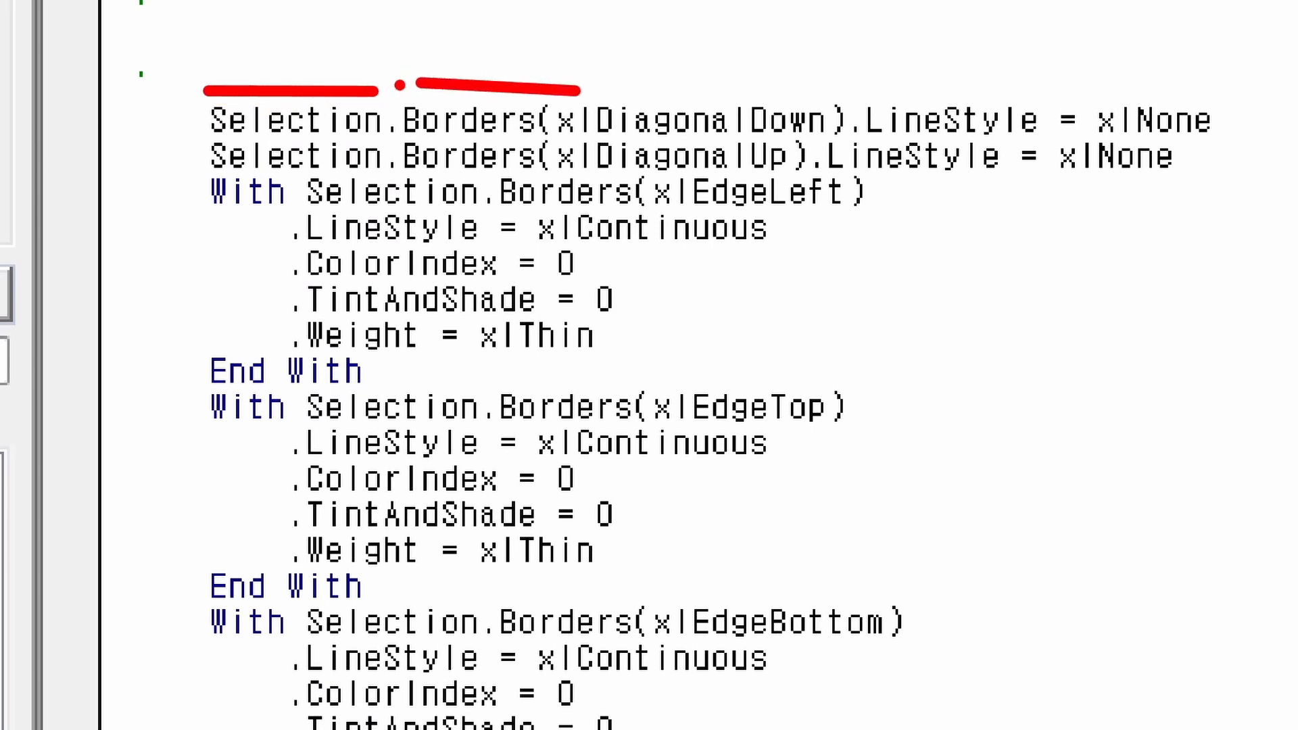
left_click_drag(907, 132, 910, 483)
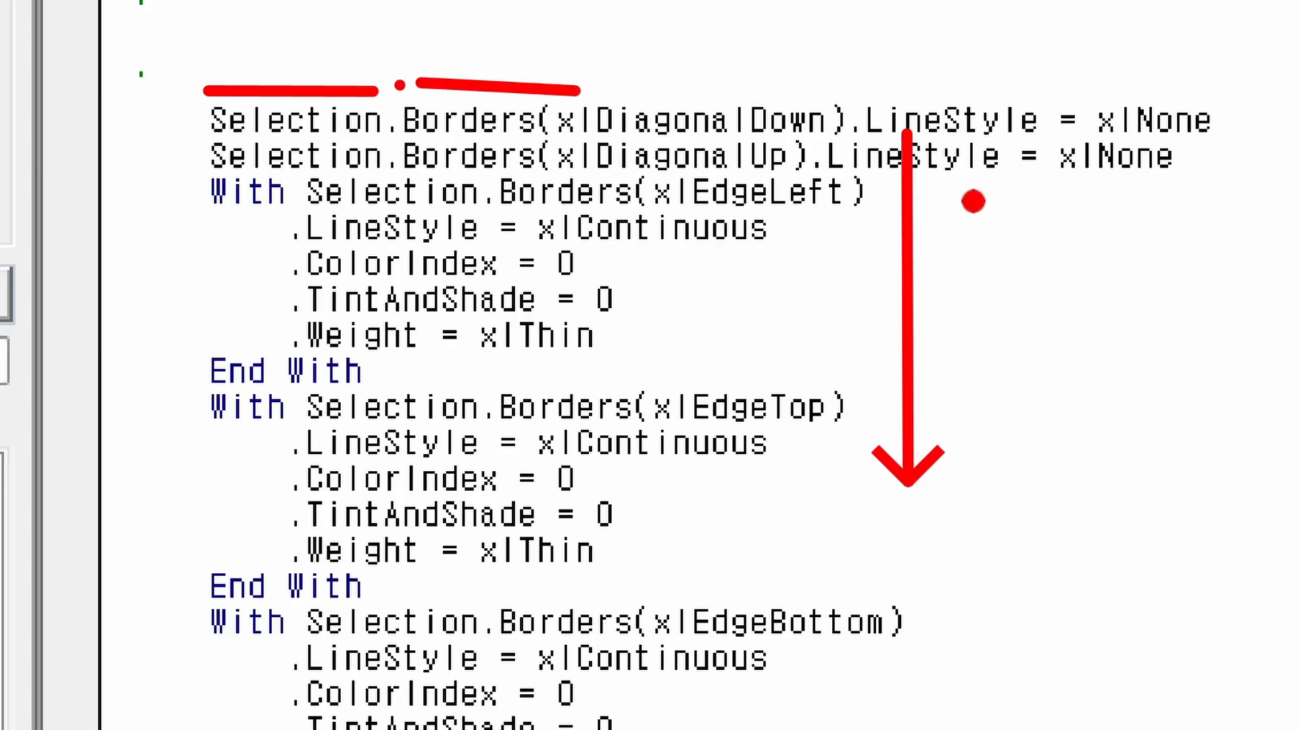
mouse_move(954, 209)
left_mouse_down()
mouse_move(1037, 325)
mouse_move(1169, 426)
left_mouse_up()
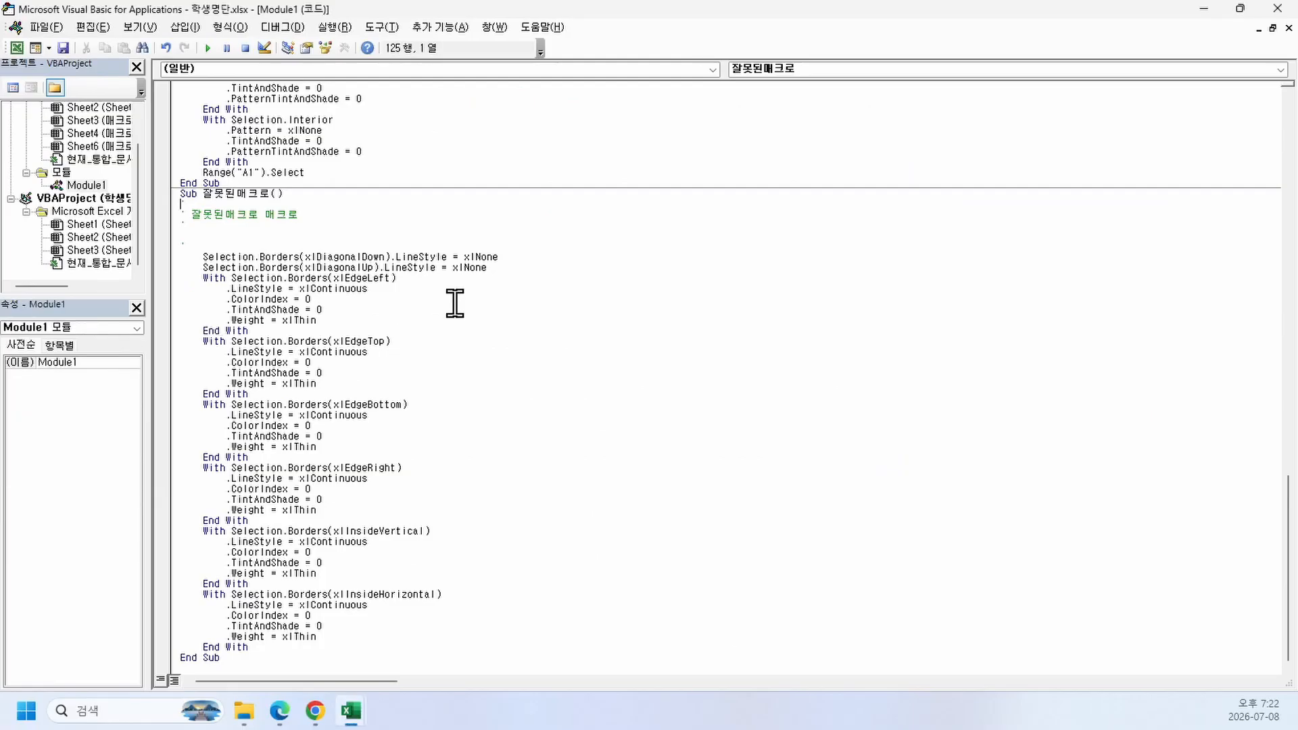
scroll(455, 301, "up", 15)
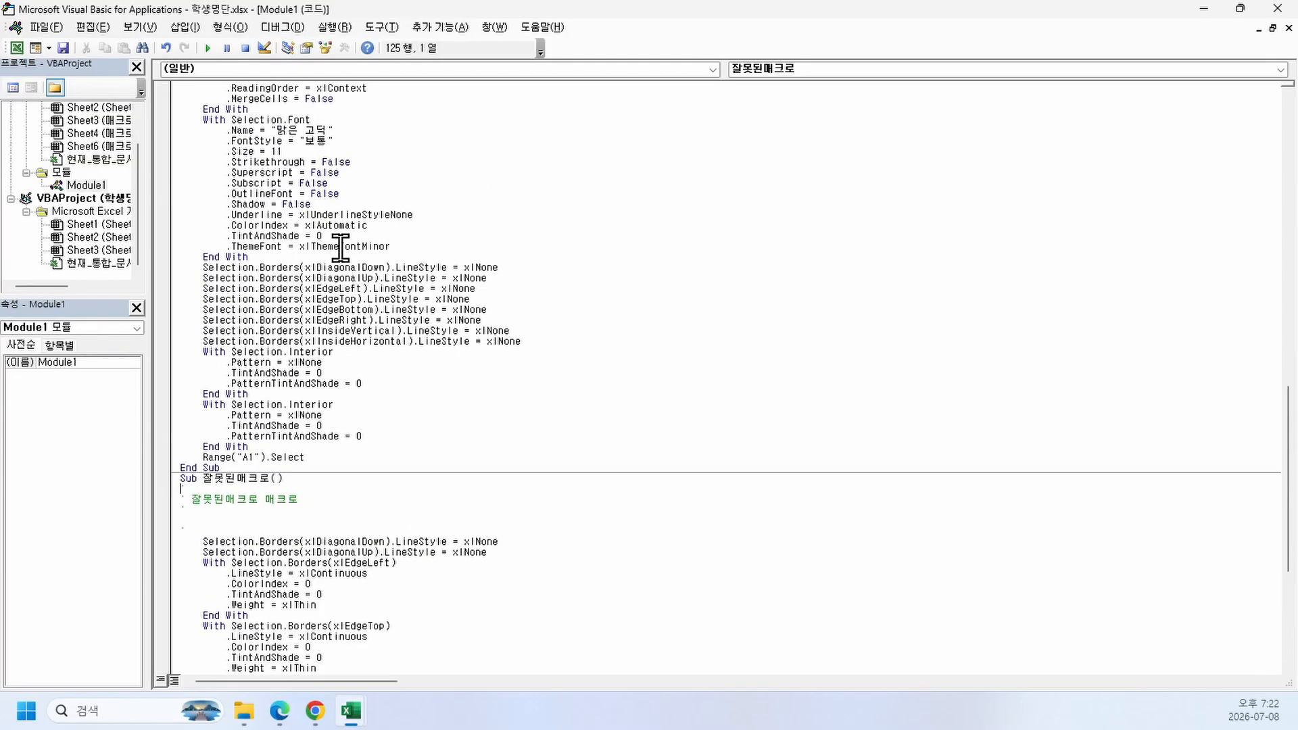
scroll(326, 206, "up", 13)
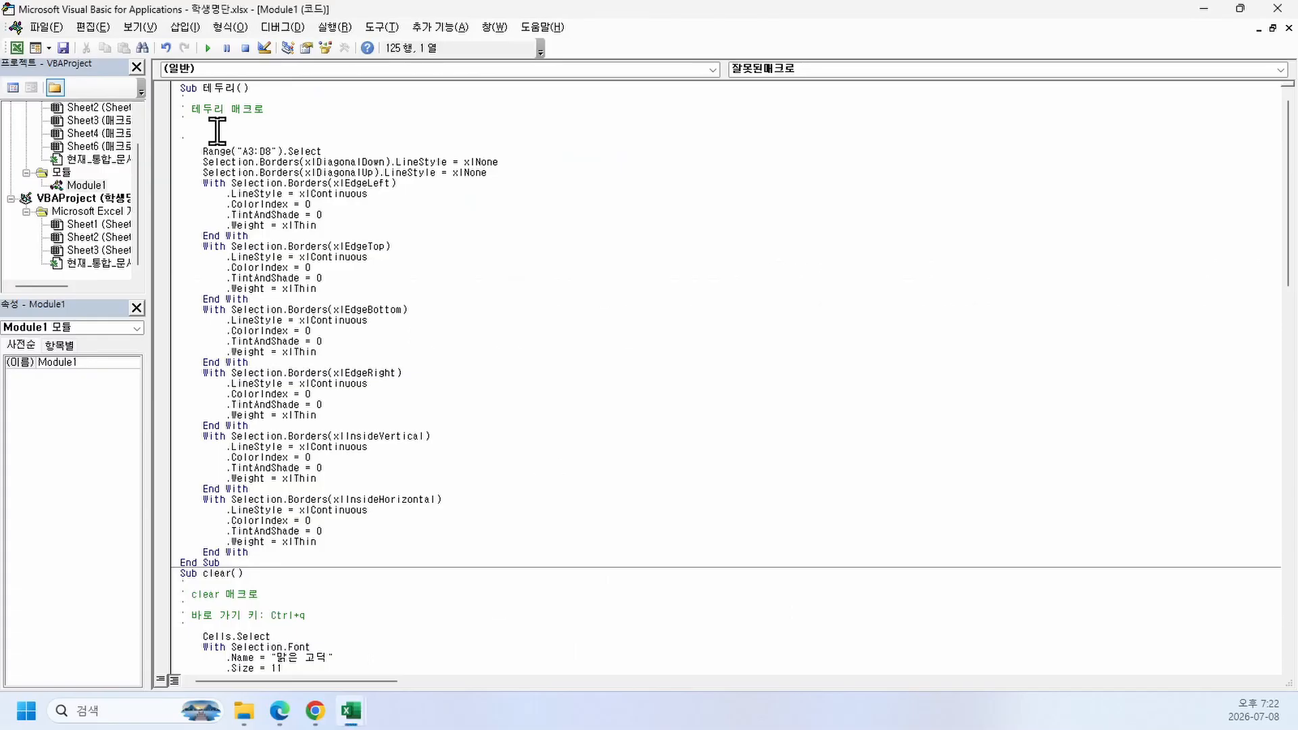
left_click(1203, 9)
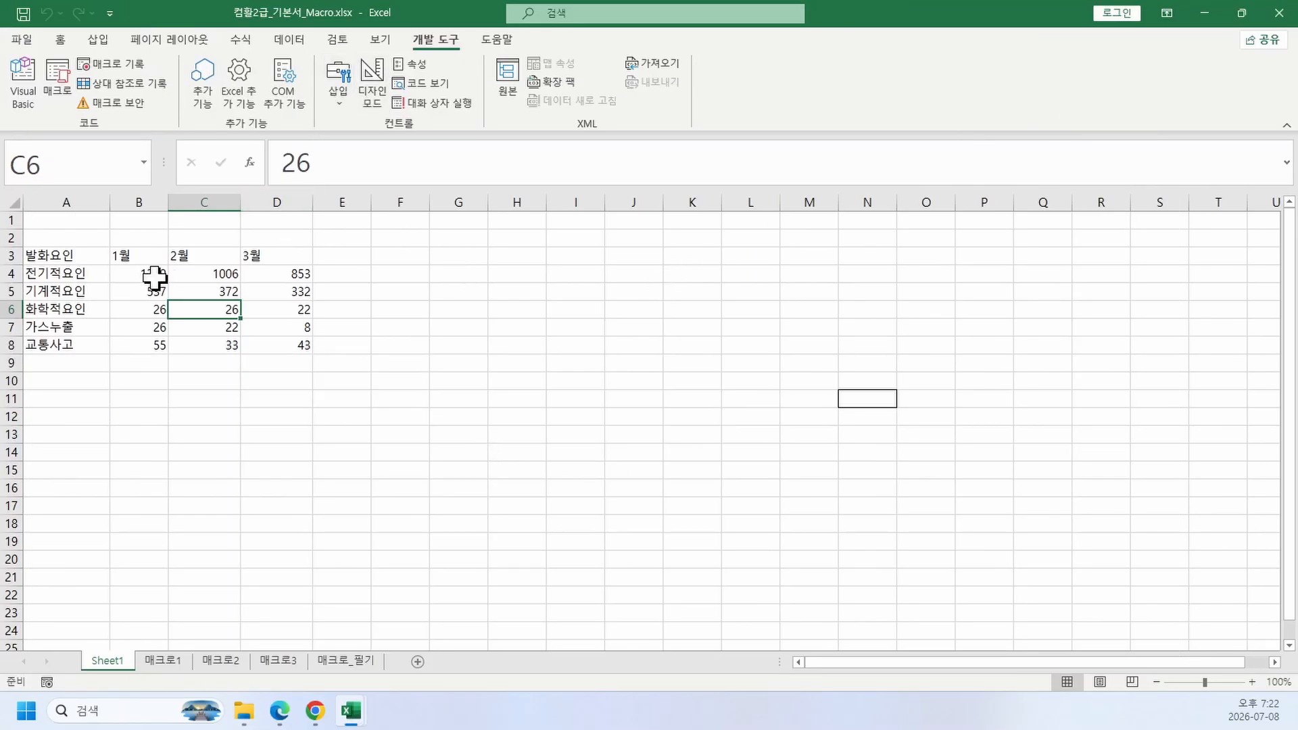
Step: Demonstrate selecting the table A3:D8 starting from an empty cell, and clear the selection
left_click_drag(93, 255, 214, 336)
left_click_drag(217, 336, 223, 340)
left_click(752, 324)
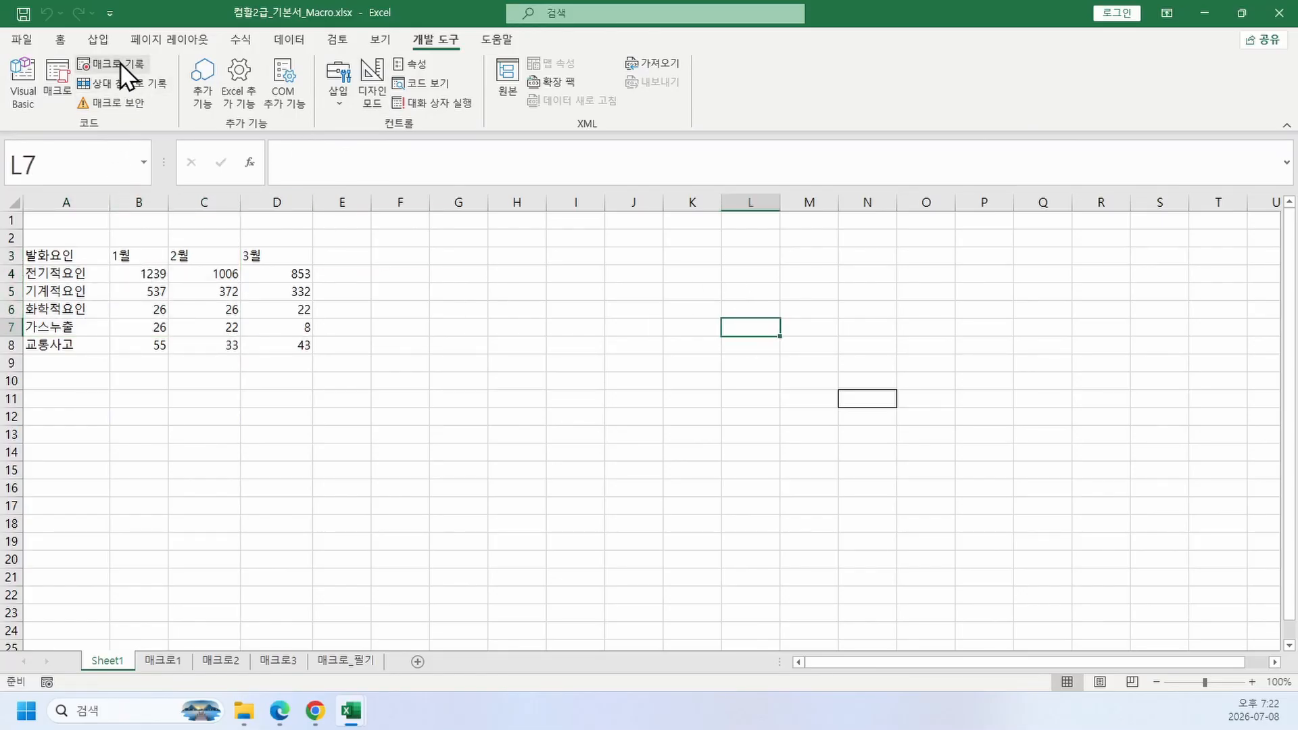
left_click_drag(67, 256, 307, 342)
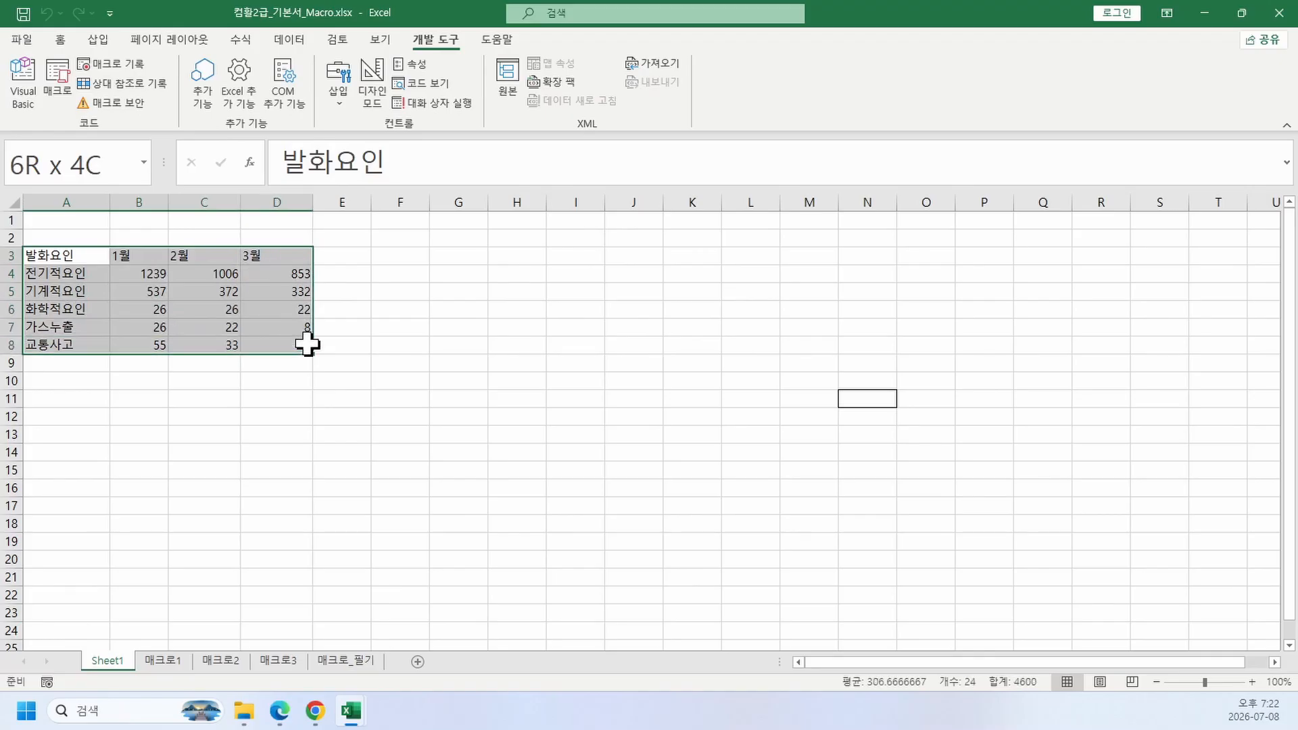
left_click(339, 280)
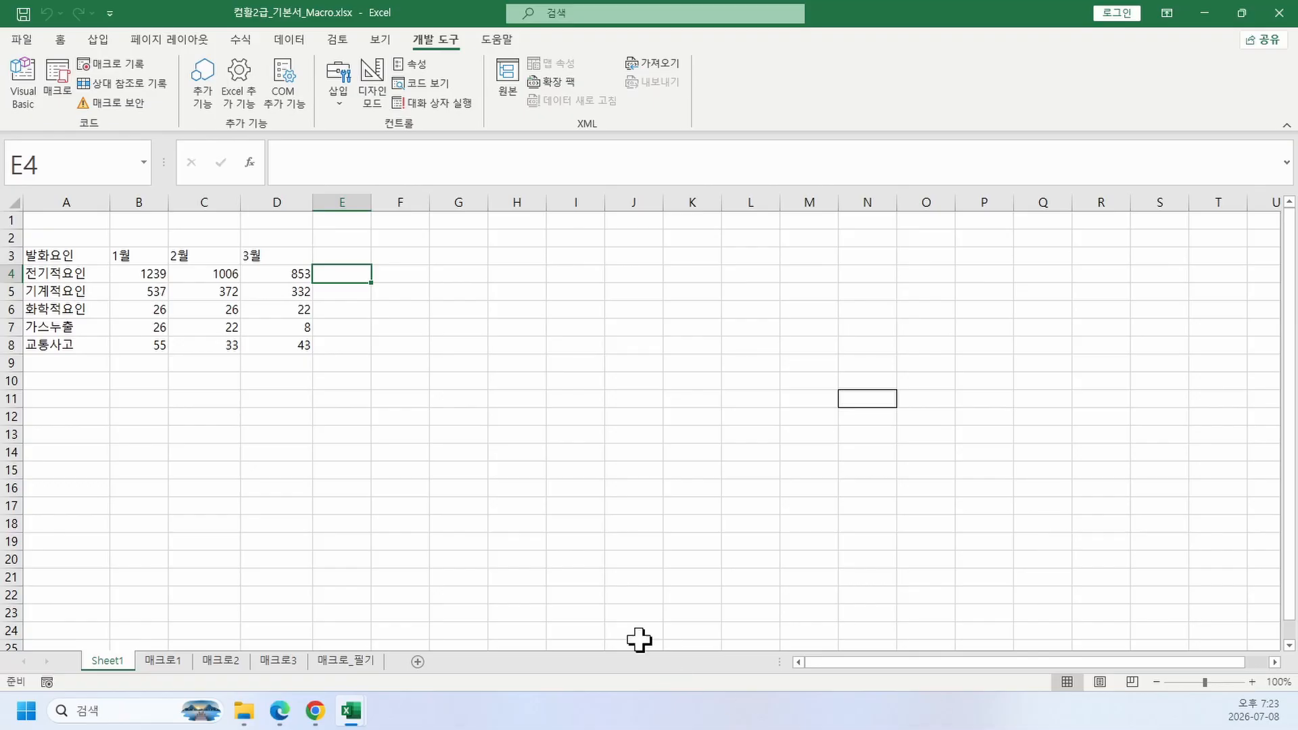
Step: Review the macro notes on the 매크로_필기 sheet and check the *.xlsm format in A1 against the workbook's file extension
left_click(358, 661)
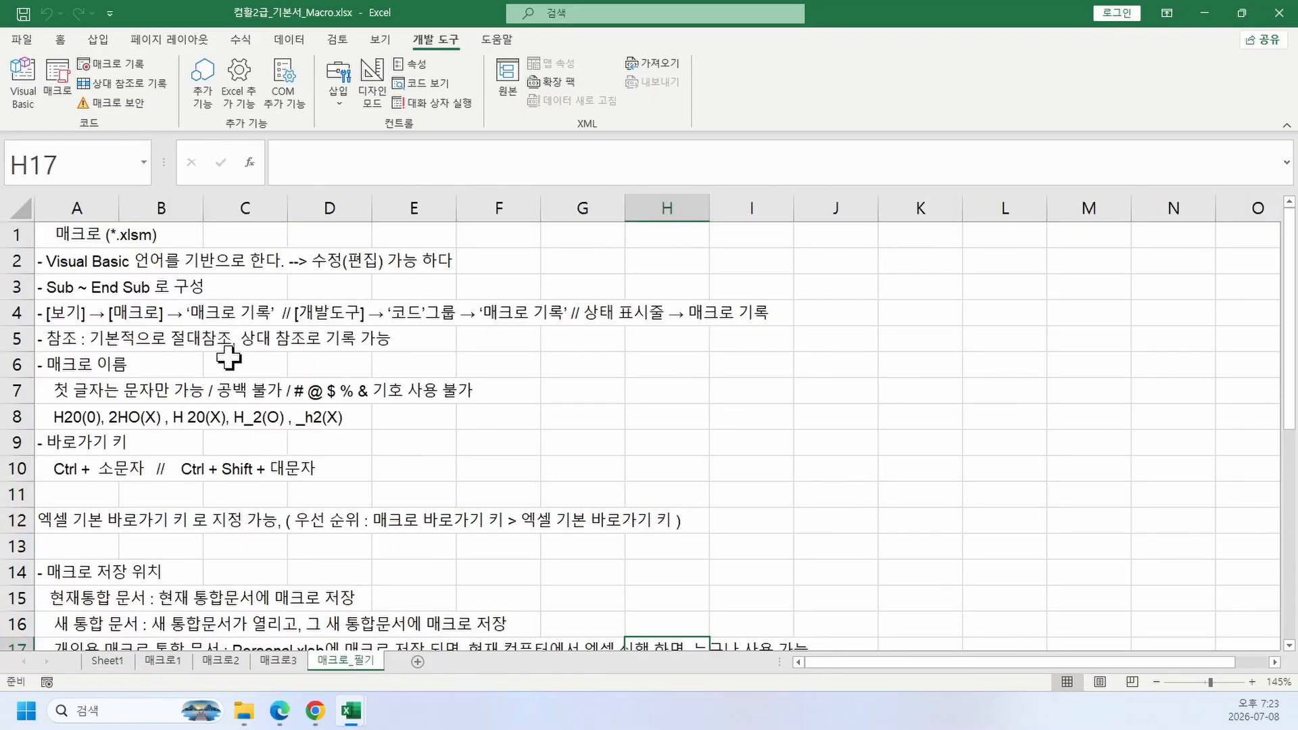
scroll(220, 366, "down", 6)
scroll(219, 366, "up", 6)
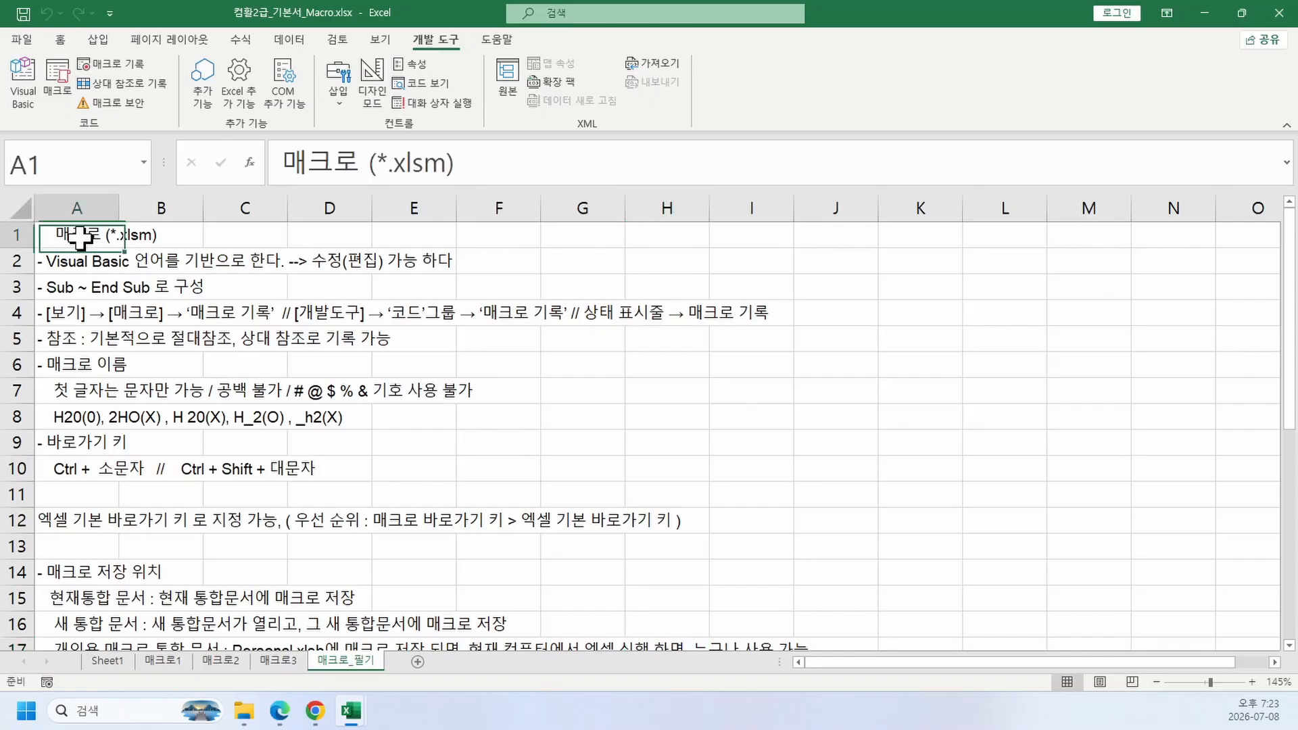
left_click(109, 233)
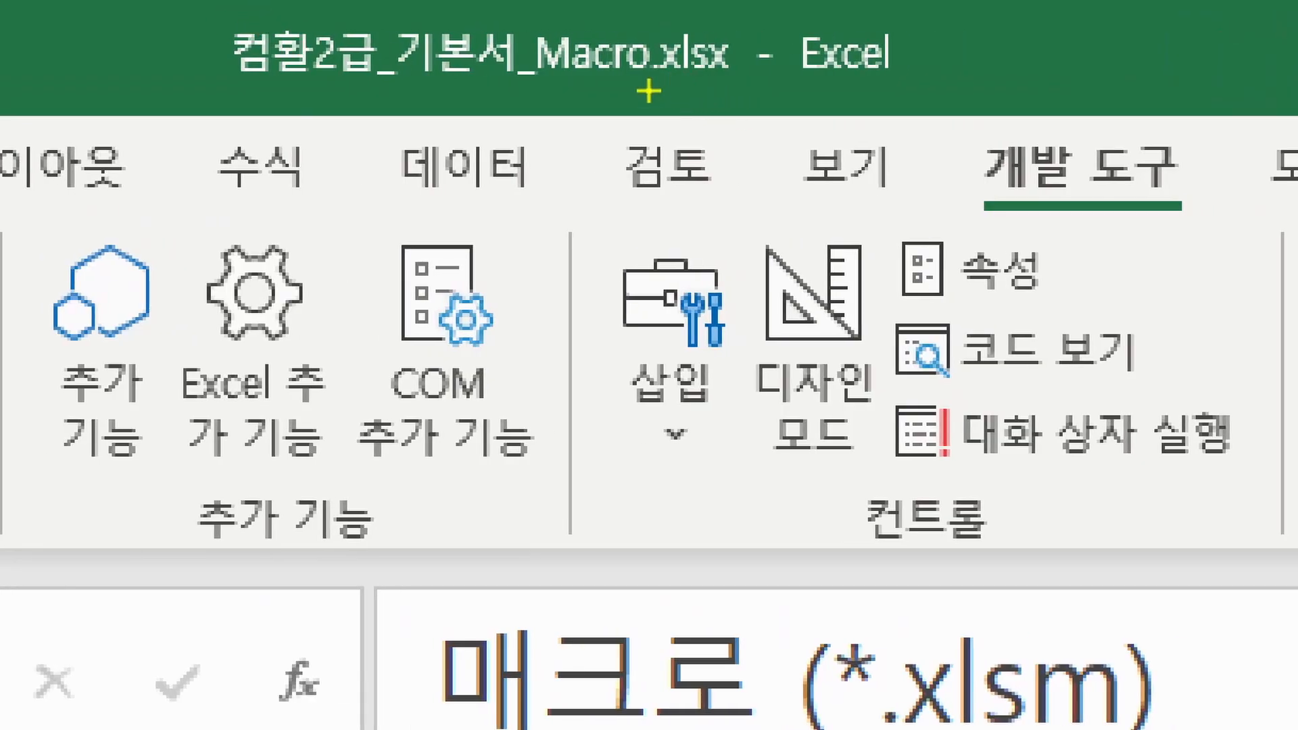
mouse_move(650, 91)
left_mouse_down()
mouse_move(744, 87)
mouse_move(746, 107)
left_mouse_up()
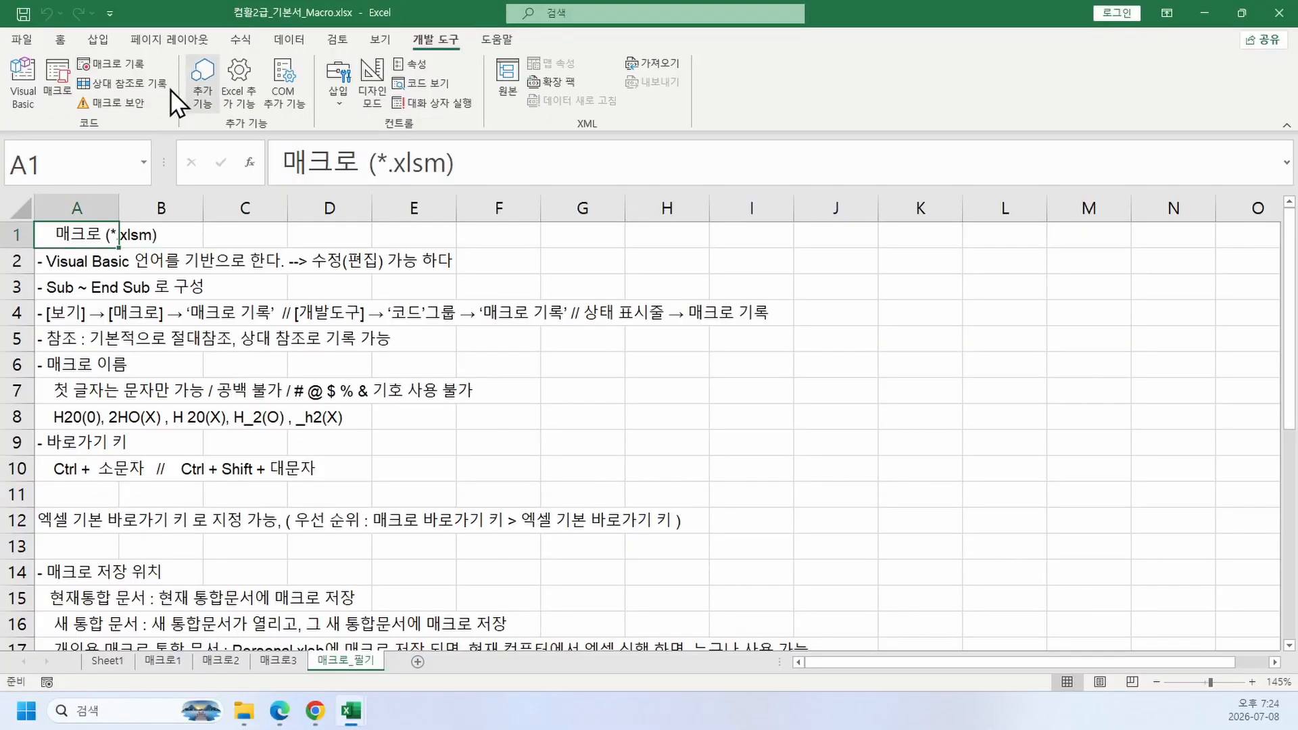
Step: Try to save the workbook in its current .xlsx format, decline the macro-free version, and return to the sheet
left_click(29, 38)
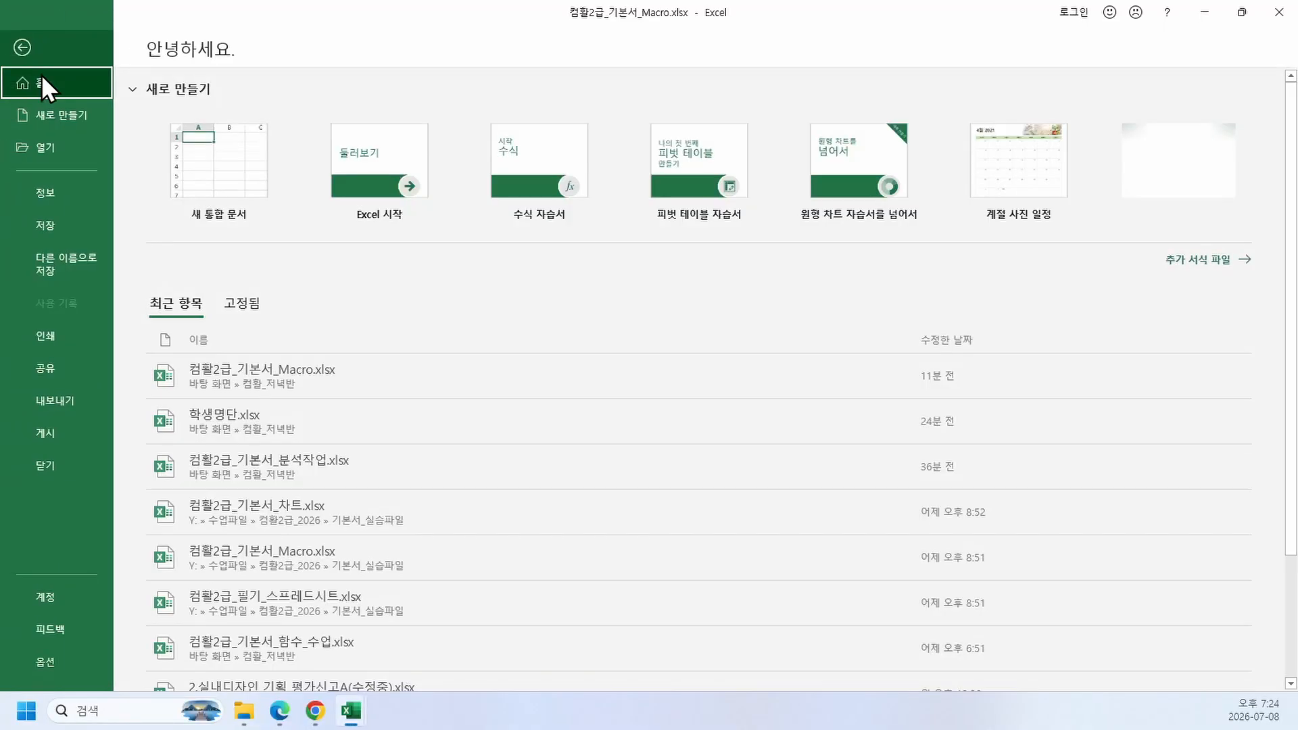
left_click(52, 218)
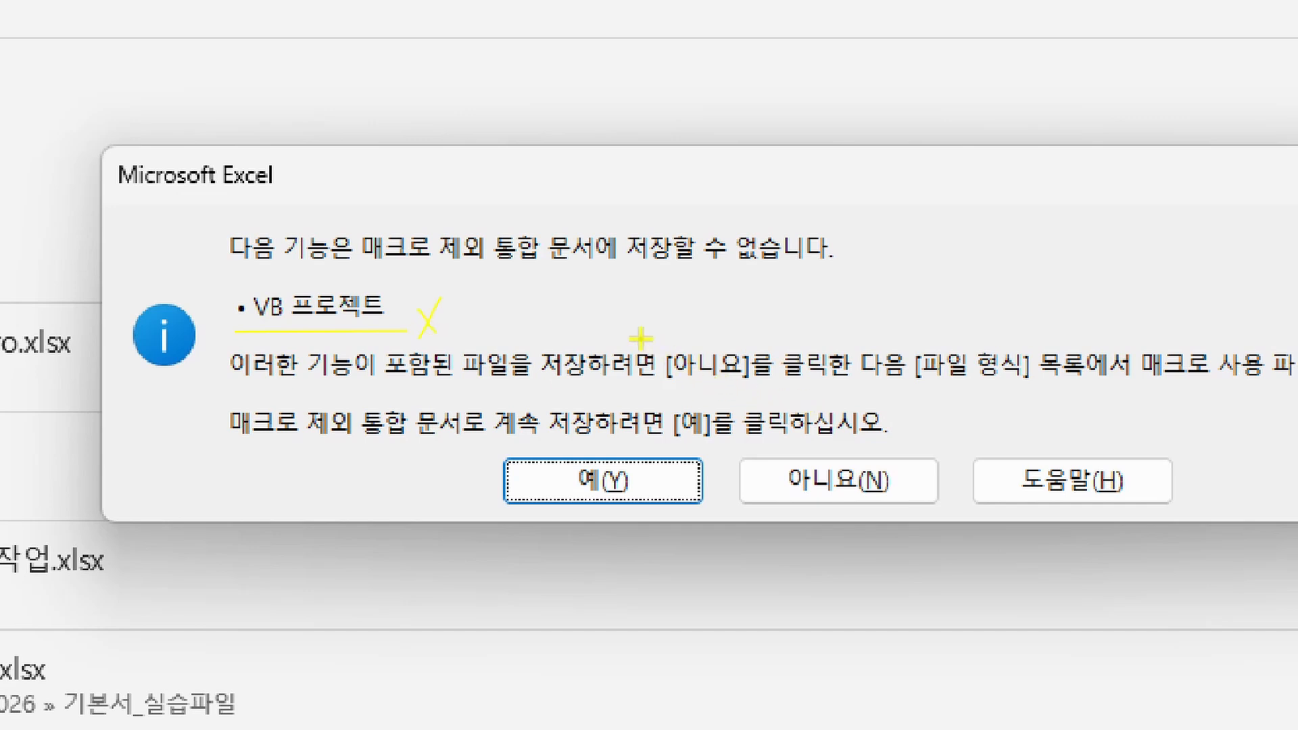
left_click_drag(640, 327, 749, 384)
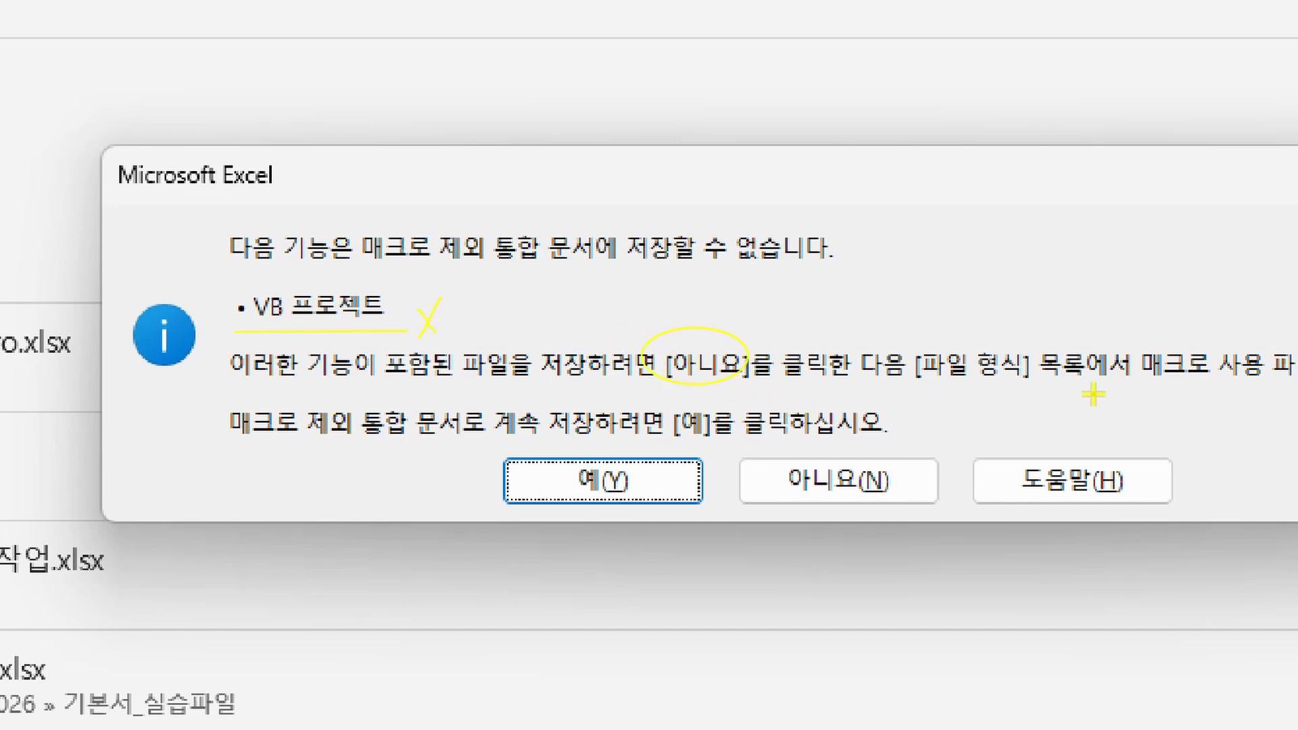
left_click_drag(1093, 393, 1137, 392)
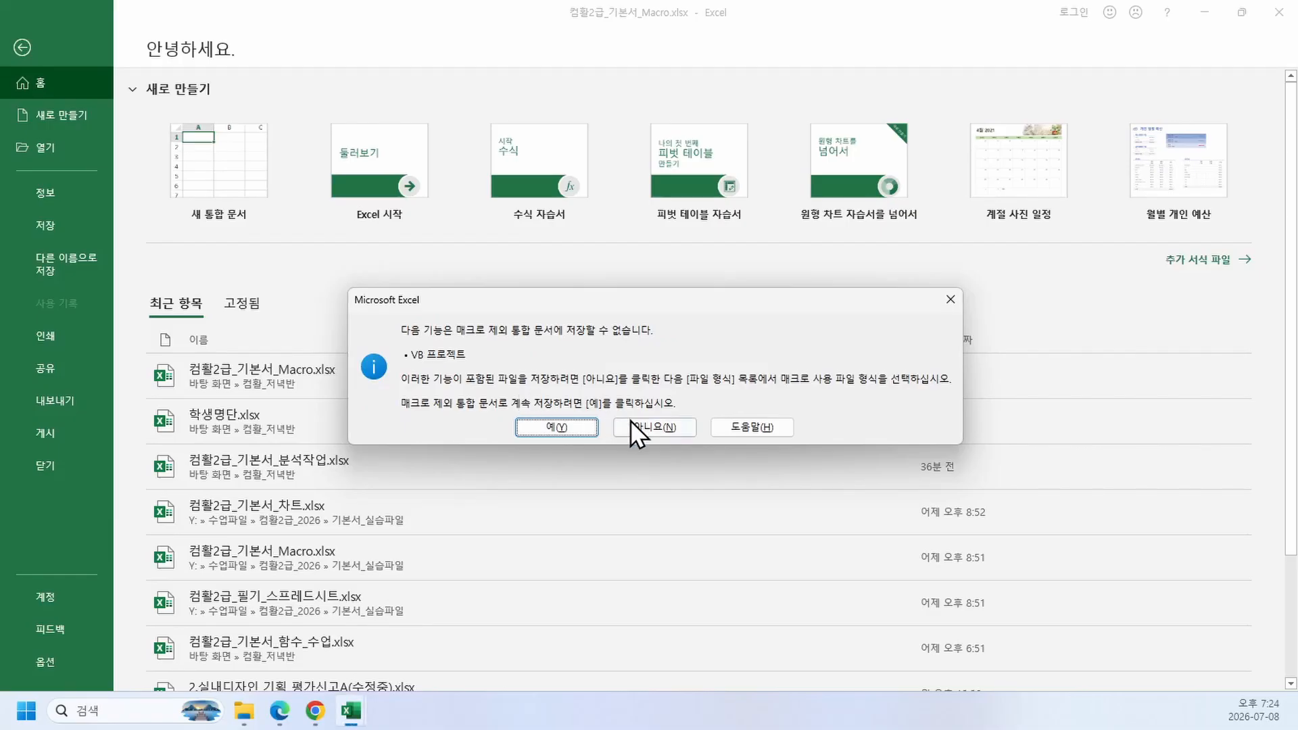
left_click(777, 476)
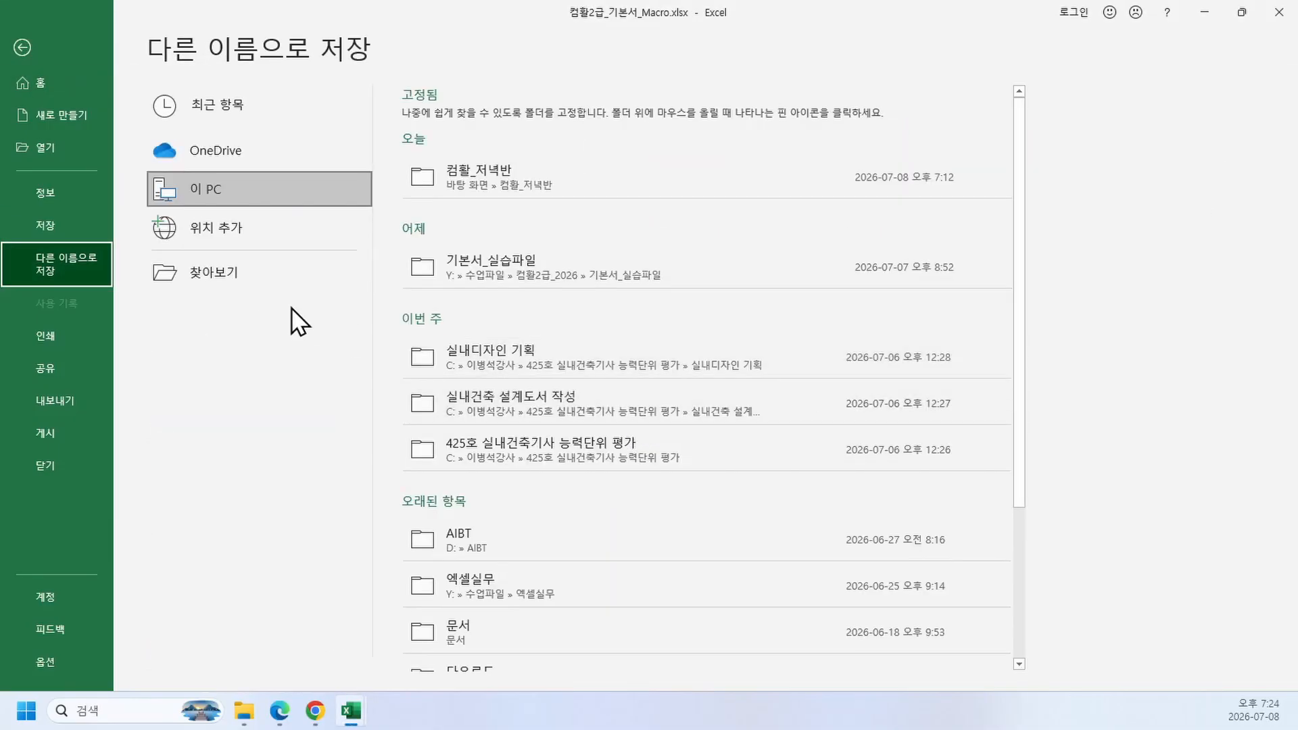
left_click(23, 42)
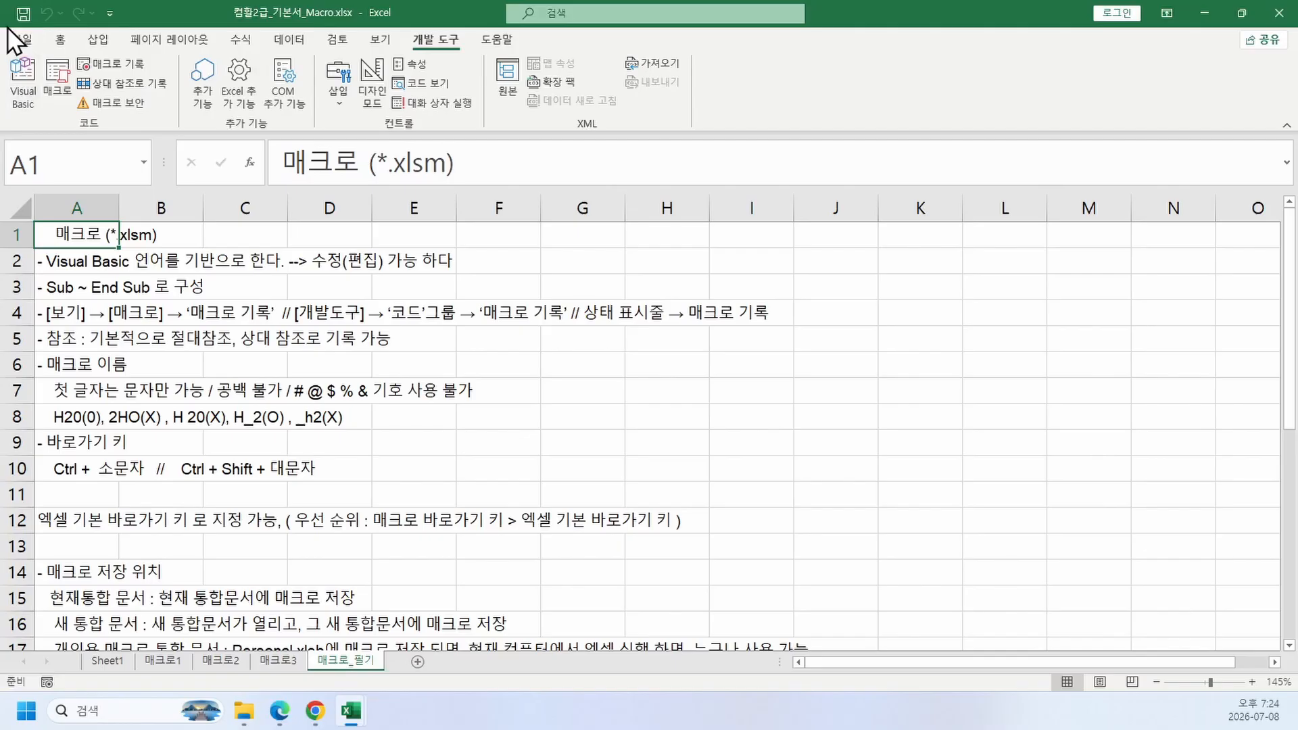
Step: Save the workbook in the 컴활_저녁반 folder as an Excel macro-enabled workbook (*.xlsm), keeping the name 컴활2급_기본서_Macro
left_click(14, 37)
left_click(81, 262)
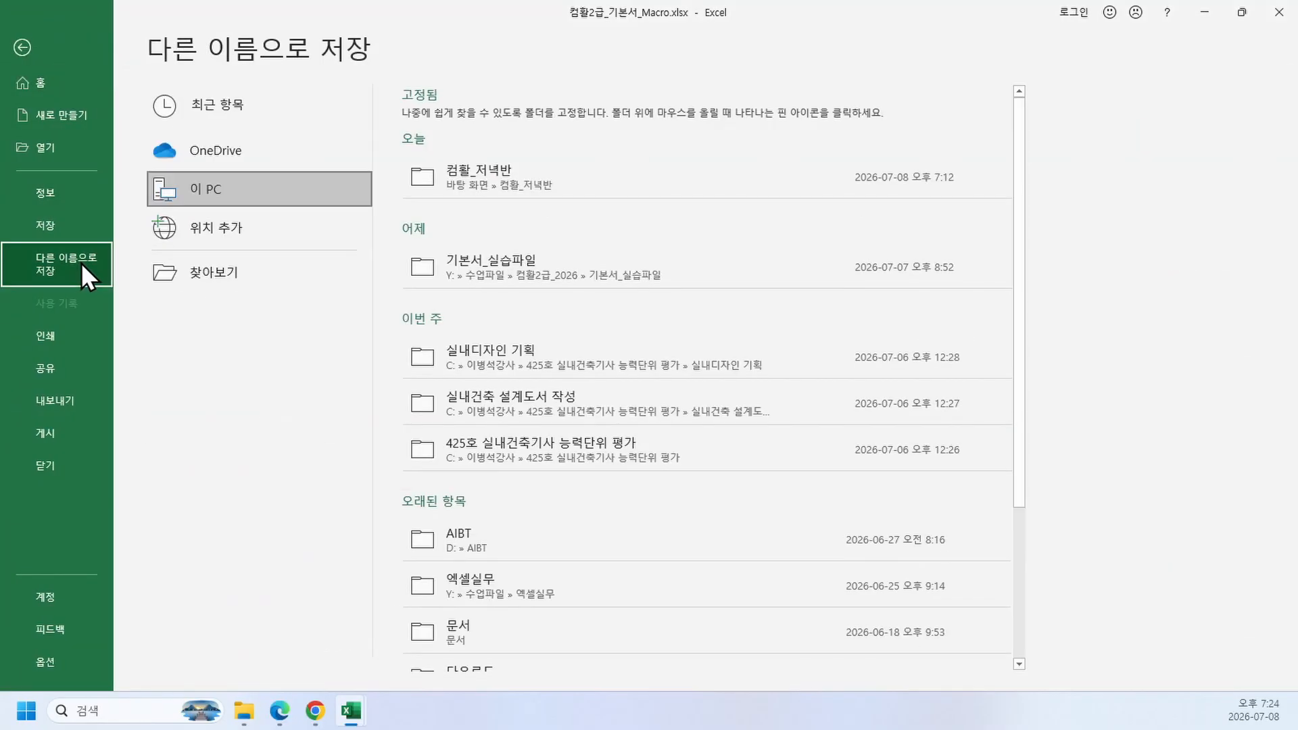
left_click(529, 177)
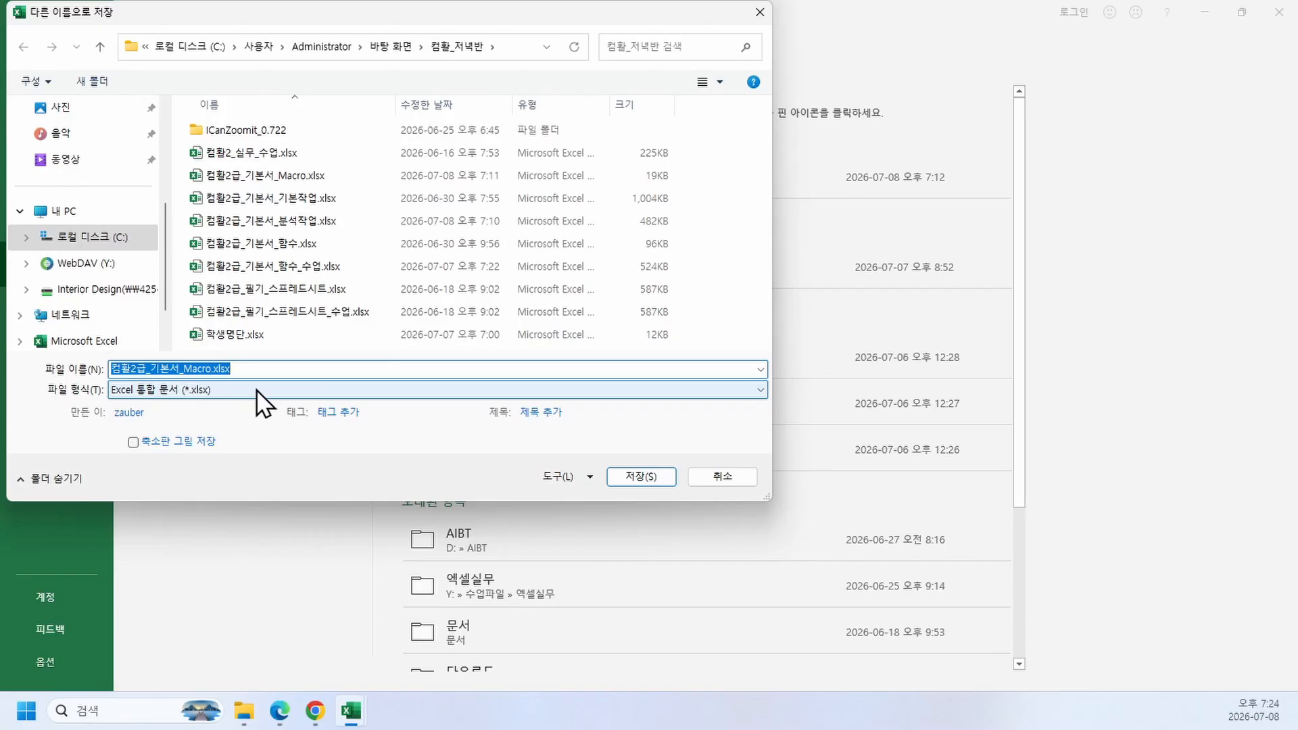
left_click(243, 392)
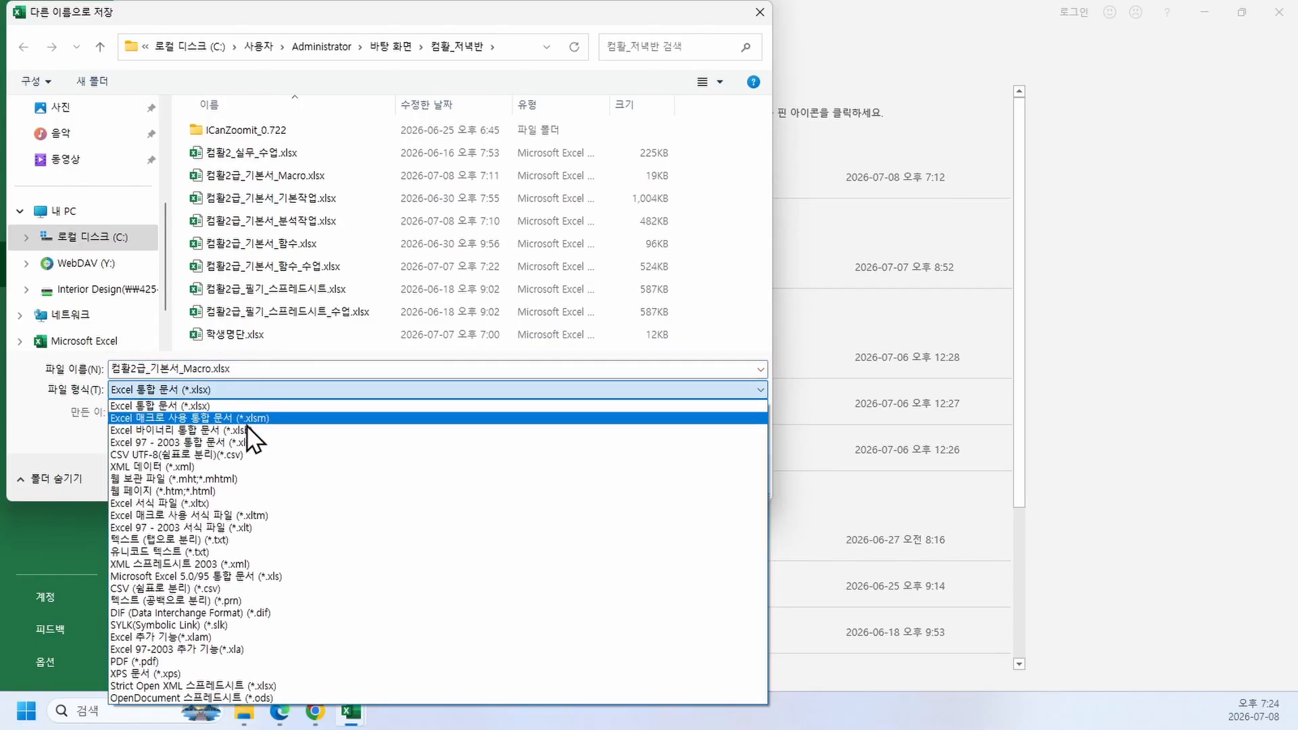
left_click(246, 421)
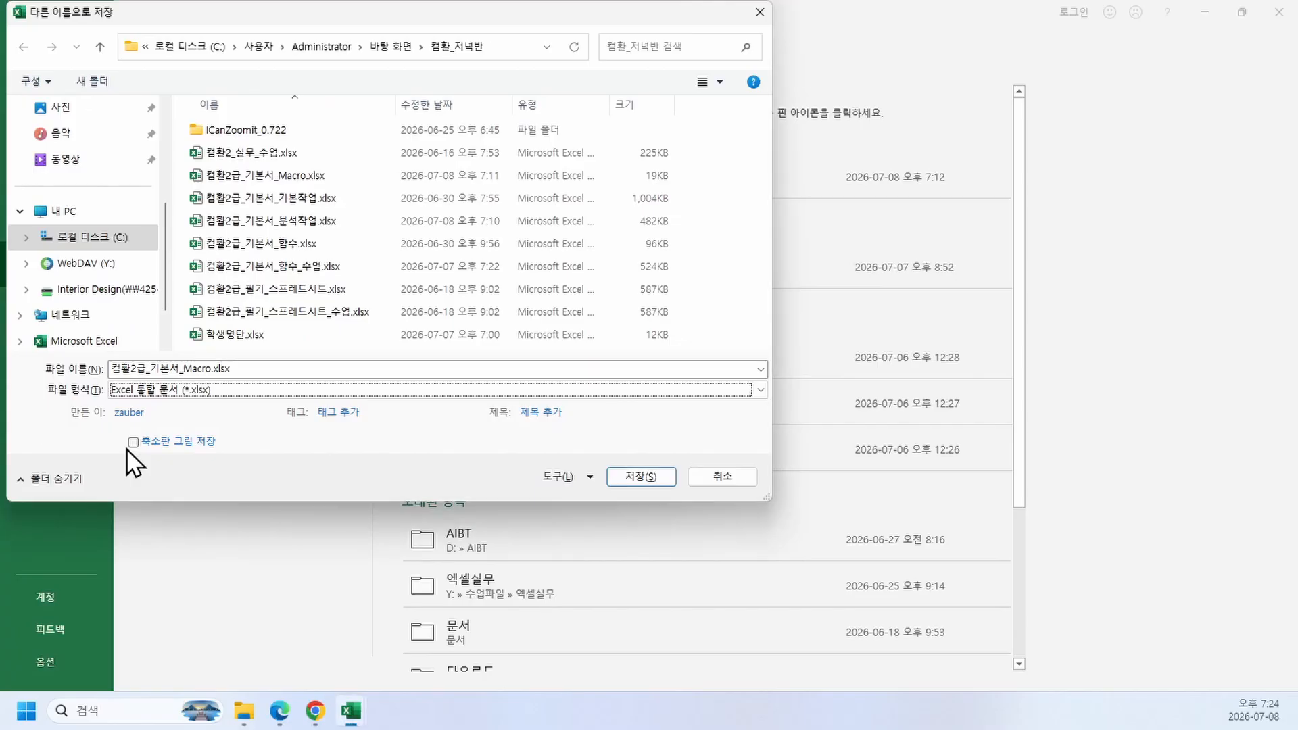
left_click(758, 194)
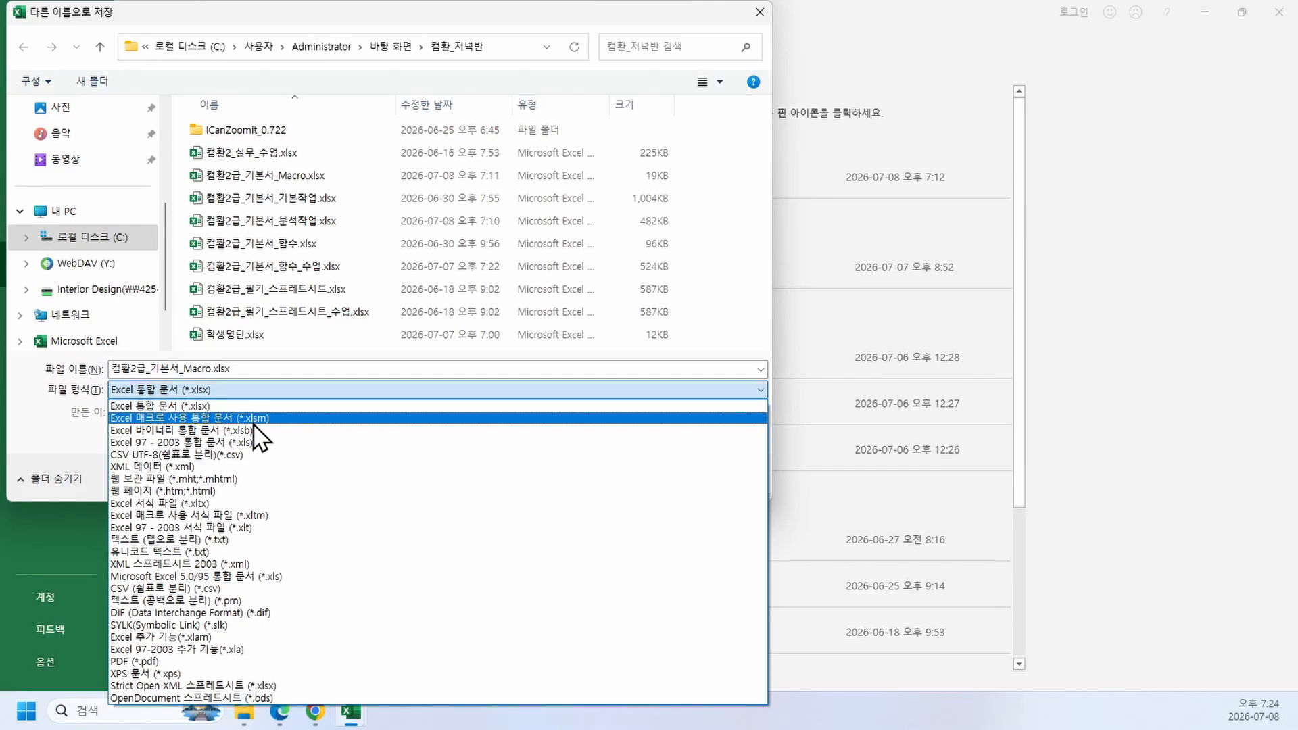
left_click(253, 419)
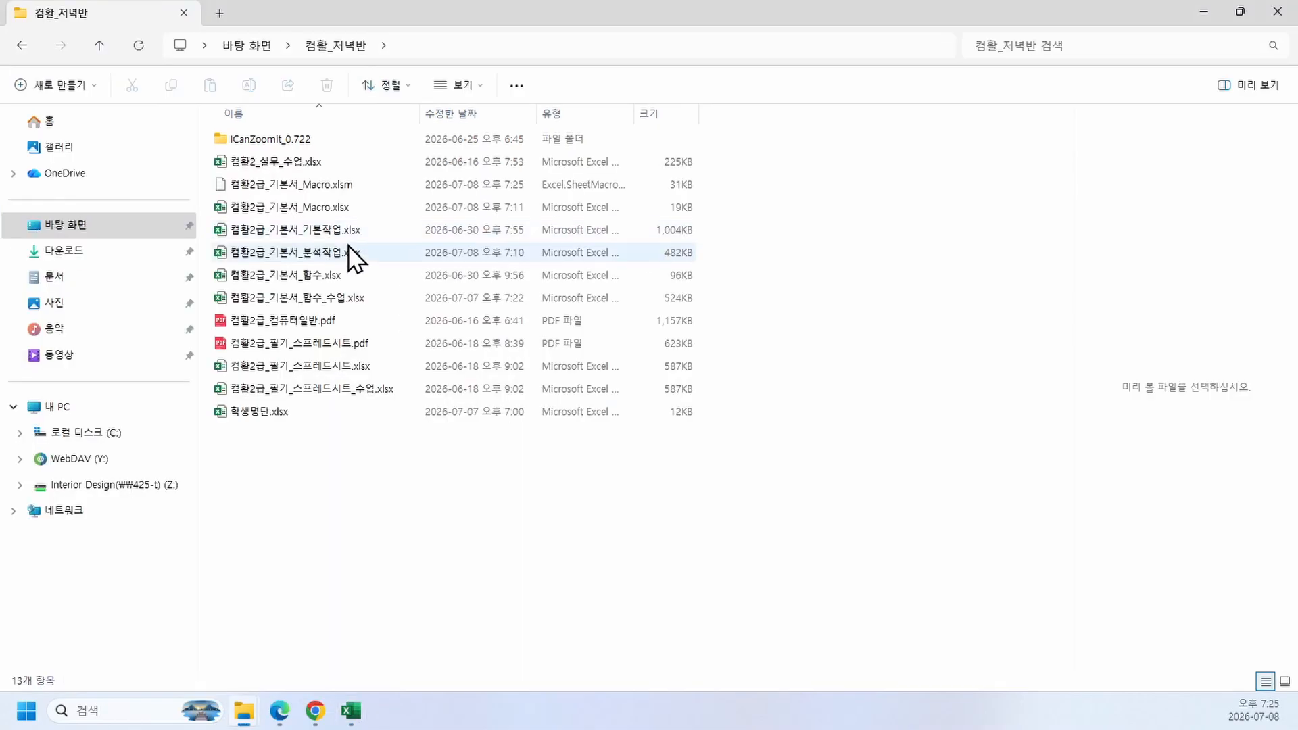
Step: In File Explorer, compare the name, extension and icon of 컴활2급_기본서_Macro.xlsm with those of 컴활2급_기본서_Macro.xlsx
key("ctrl+1")
scroll(292, 229, "up", 3)
left_click(250, 191)
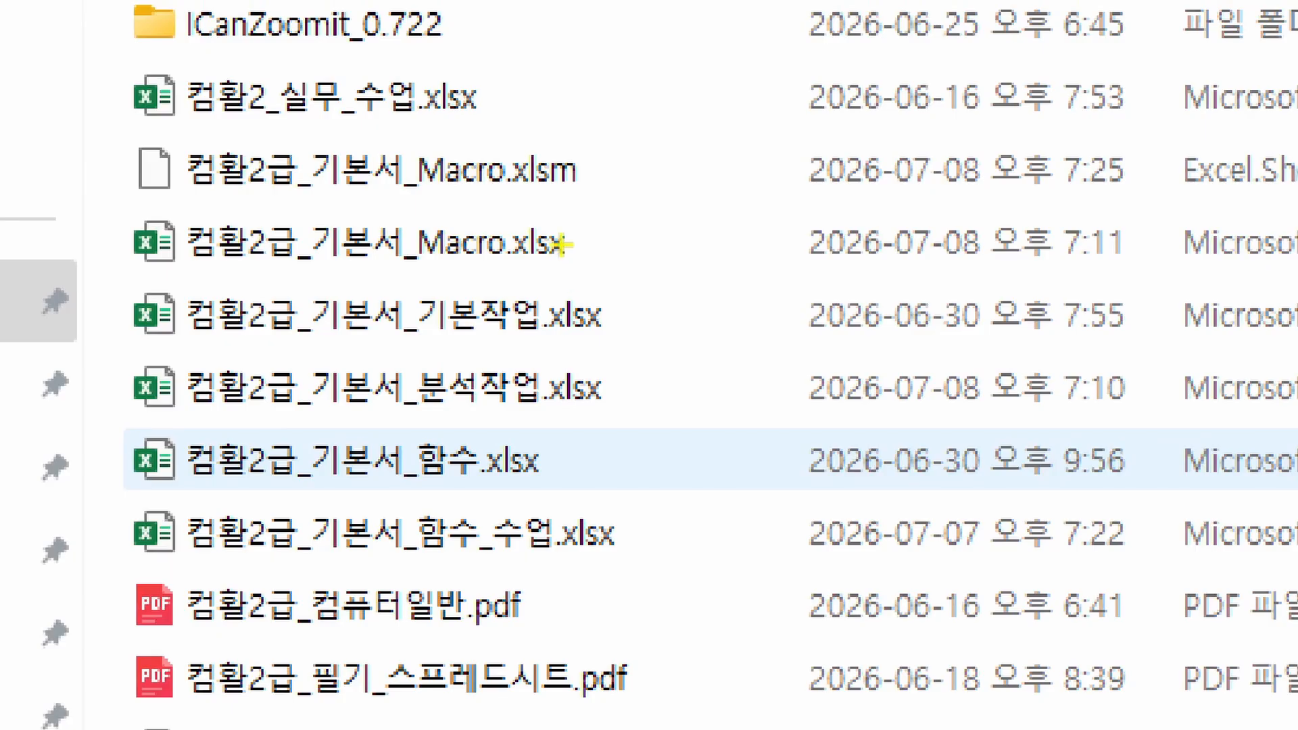
key("r")
mouse_move(586, 225)
left_mouse_down()
mouse_move(593, 238)
mouse_move(613, 212)
left_mouse_up()
mouse_move(135, 215)
left_mouse_down()
mouse_move(124, 238)
mouse_move(143, 213)
left_mouse_up()
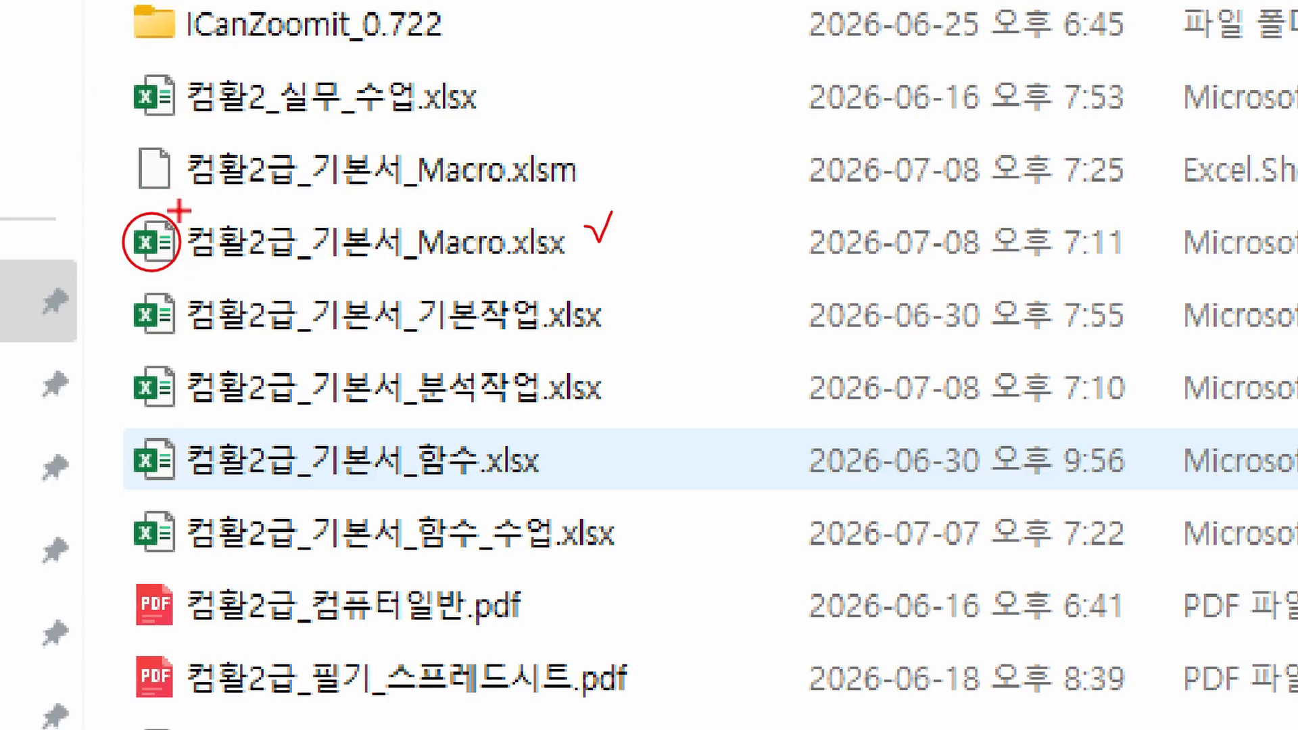
left_click_drag(181, 211, 546, 212)
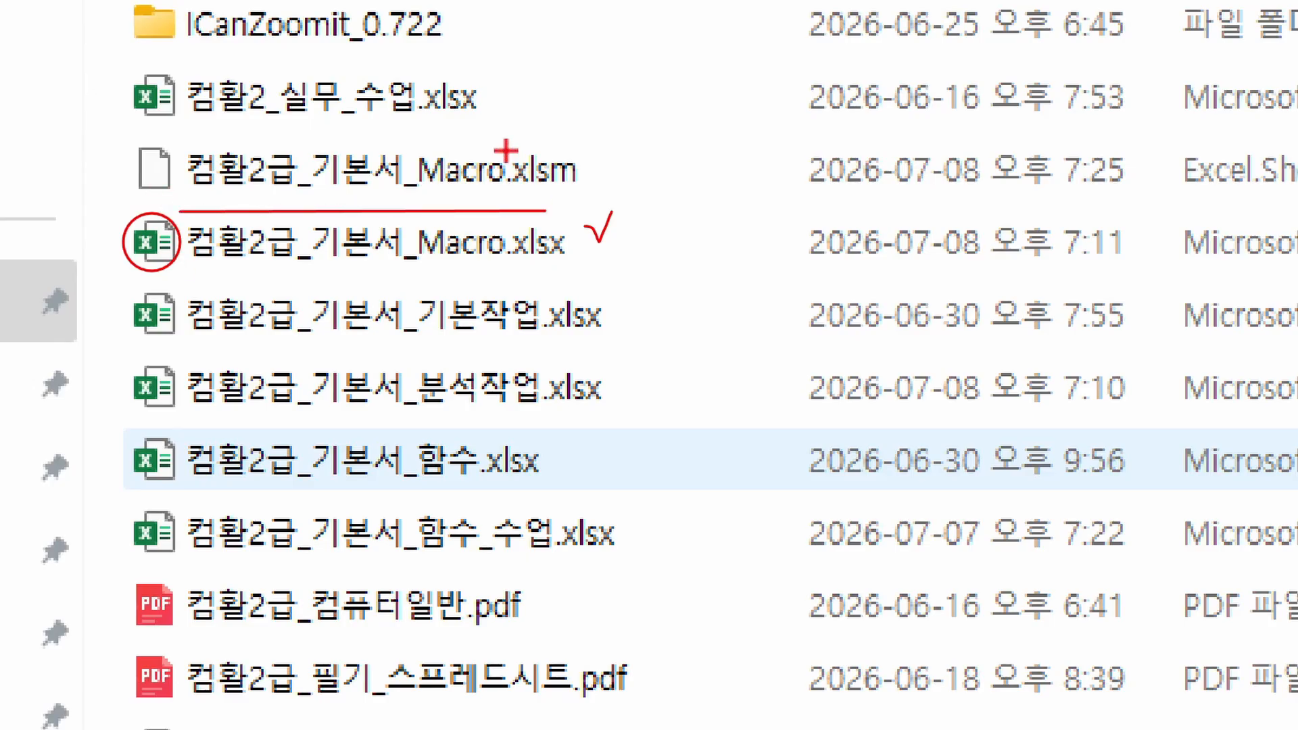
left_click_drag(501, 142, 584, 215)
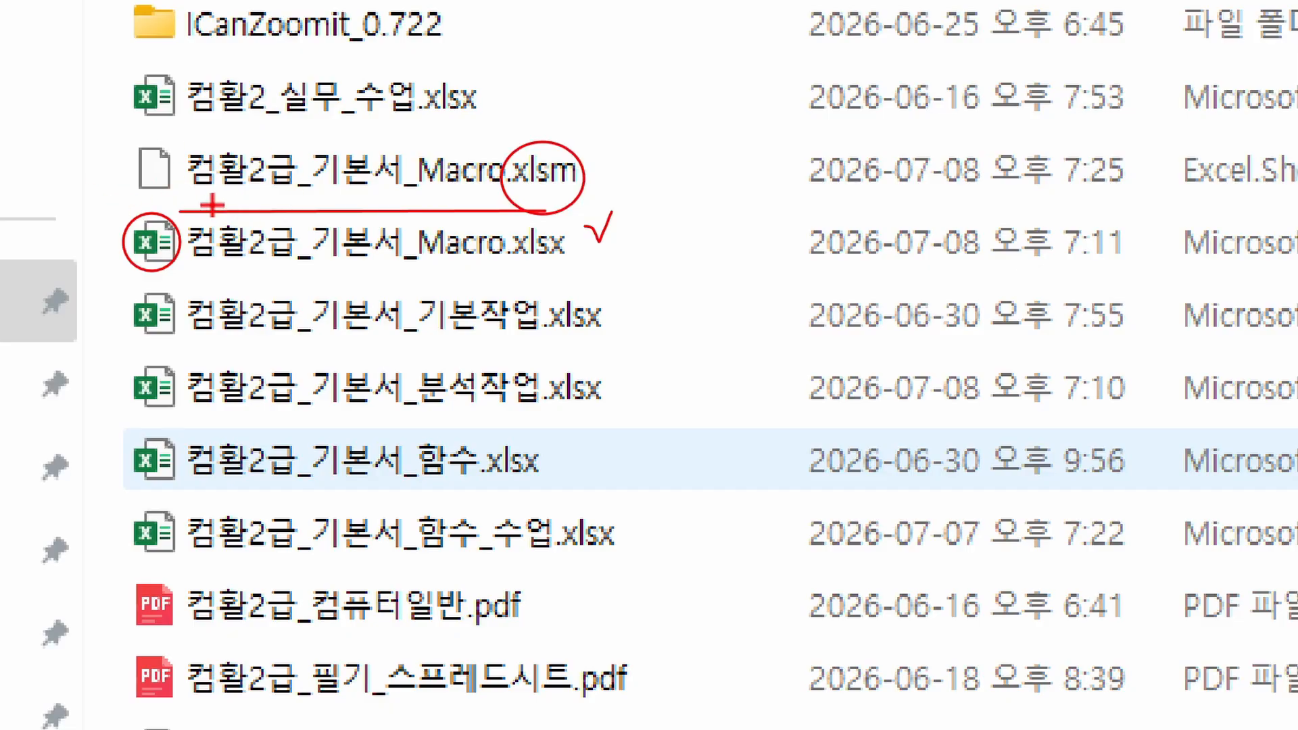
key("Escape")
Step: Set Excel as the default app for .xlsm files through the properties of 컴활2급_기본서_Macro.xlsm
right_click(347, 189)
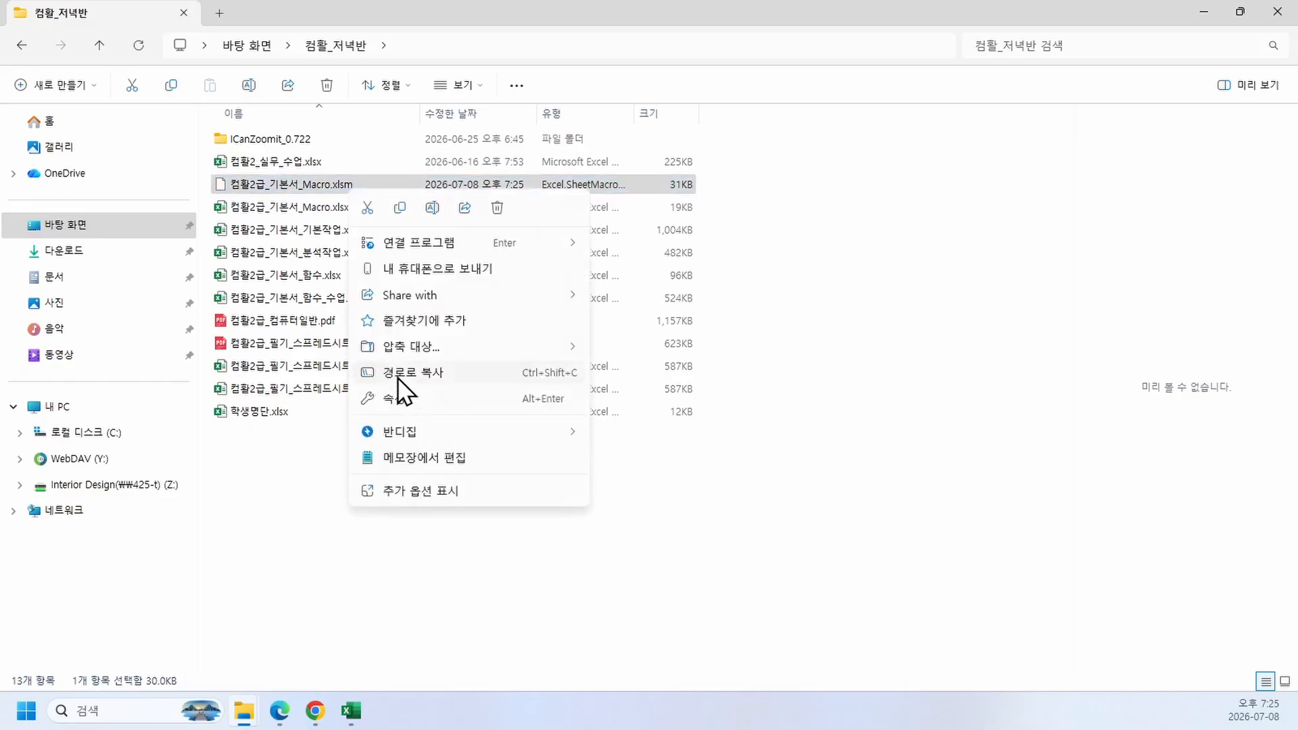
left_click(426, 402)
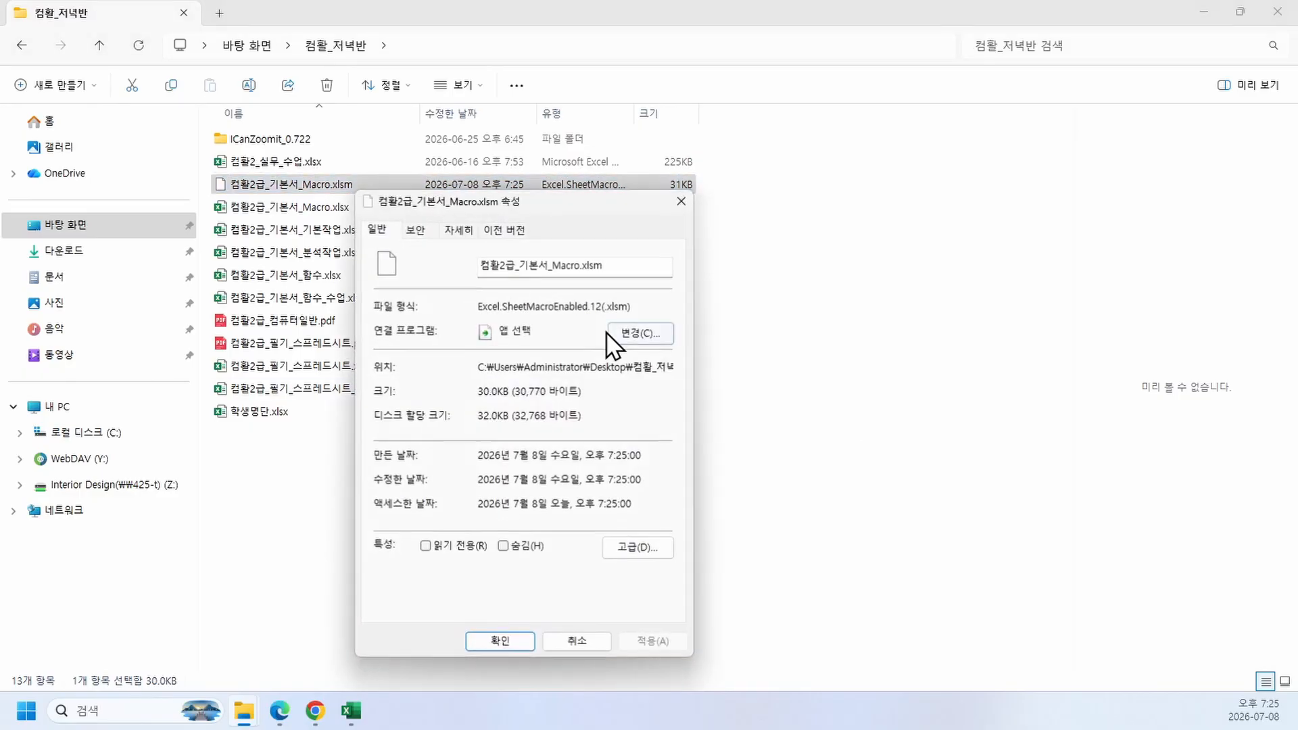
left_click(641, 339)
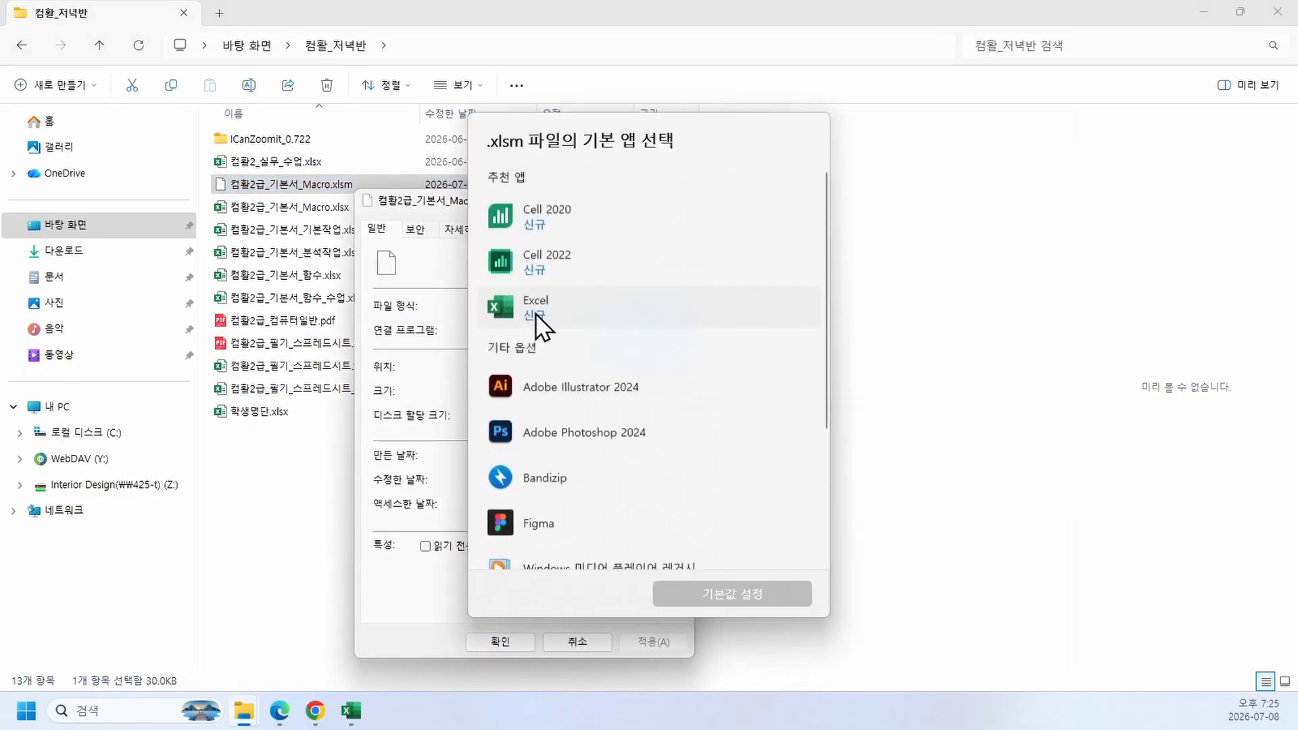
left_click(578, 302)
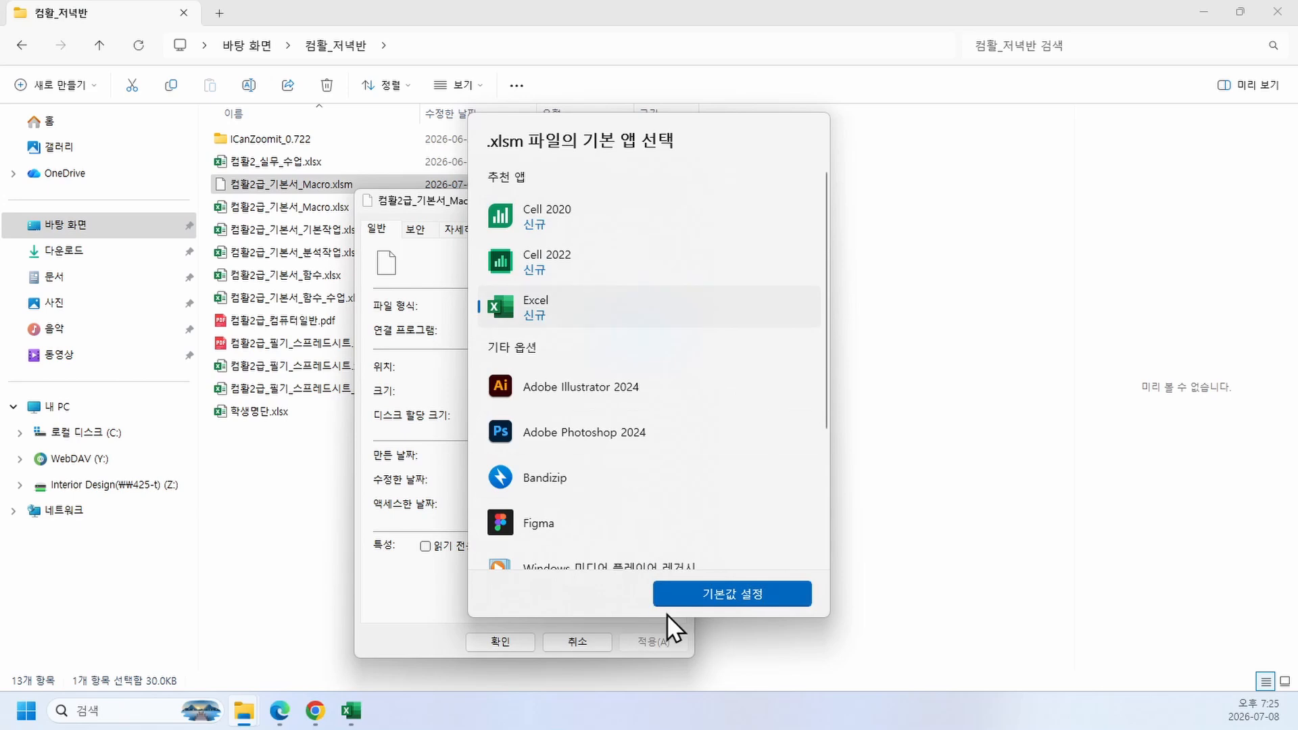
left_click(695, 594)
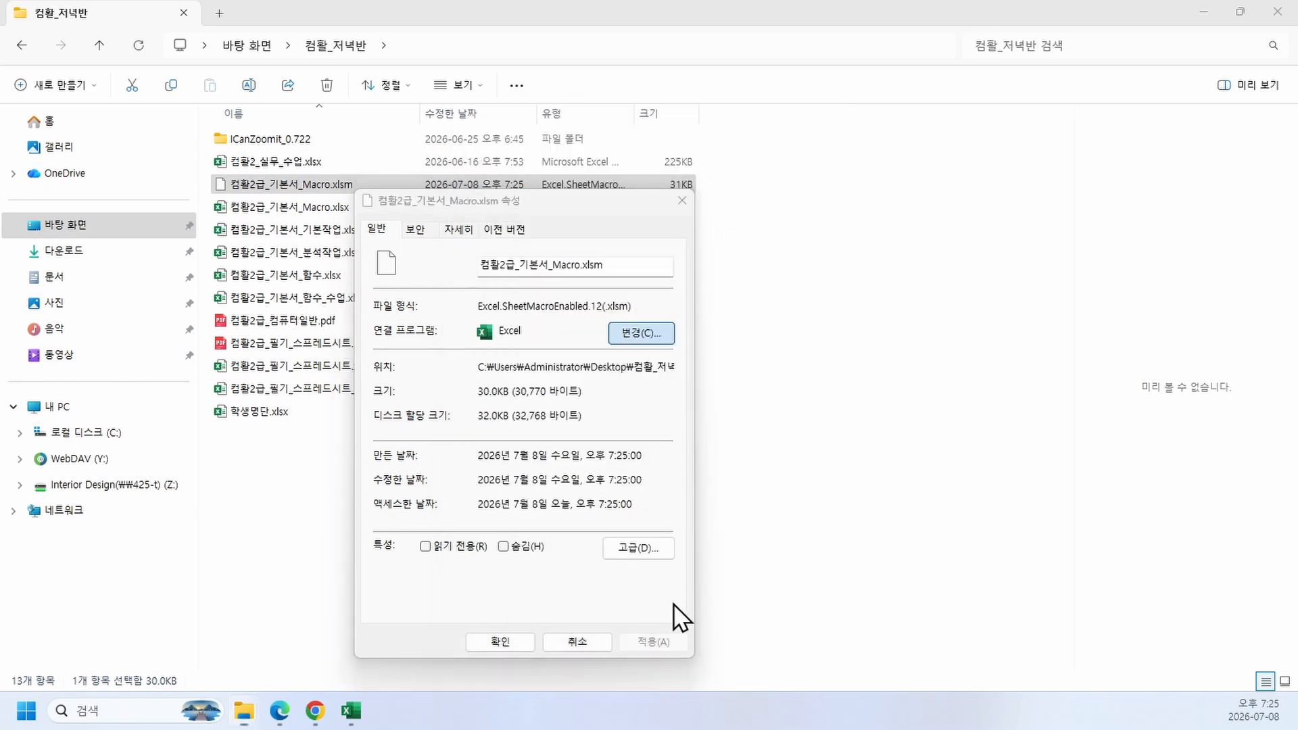
left_click(638, 642)
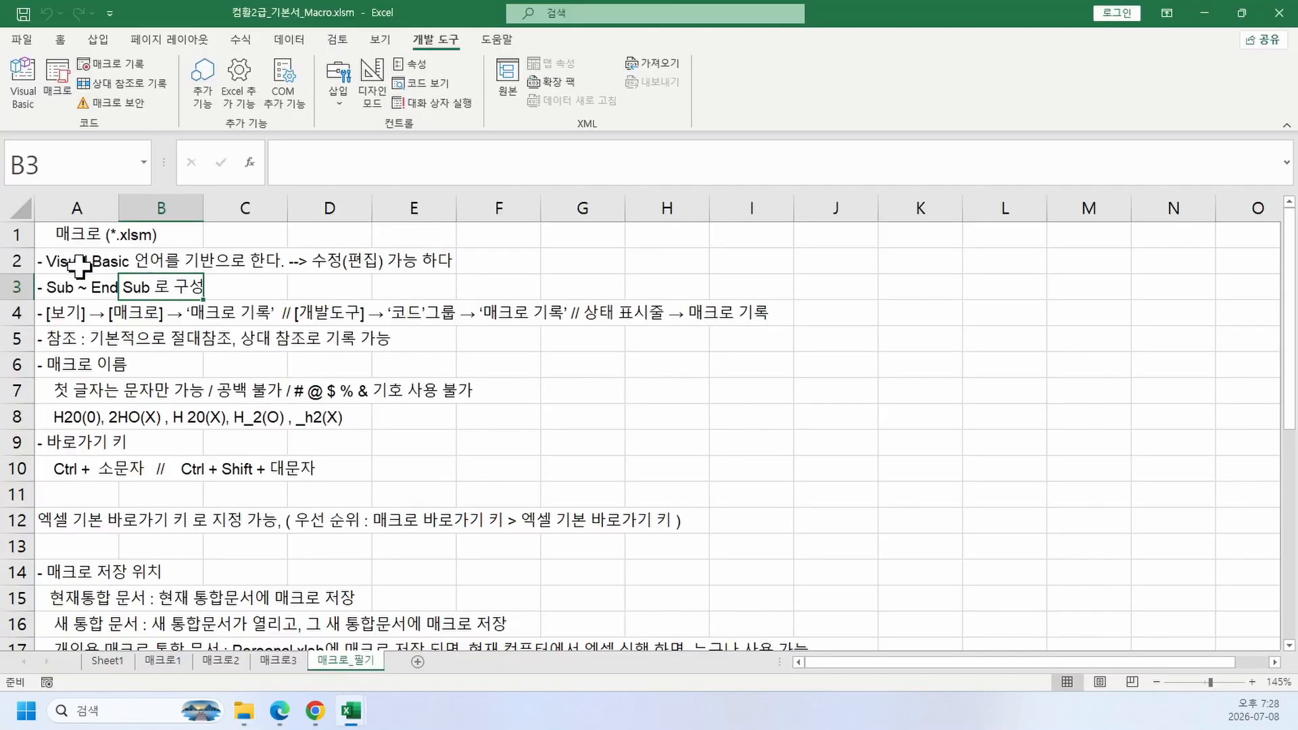
Step: Read the note in cell A2 about the Visual Basic language and editing macros, highlighting its key phrases without changing the text
left_click(79, 265)
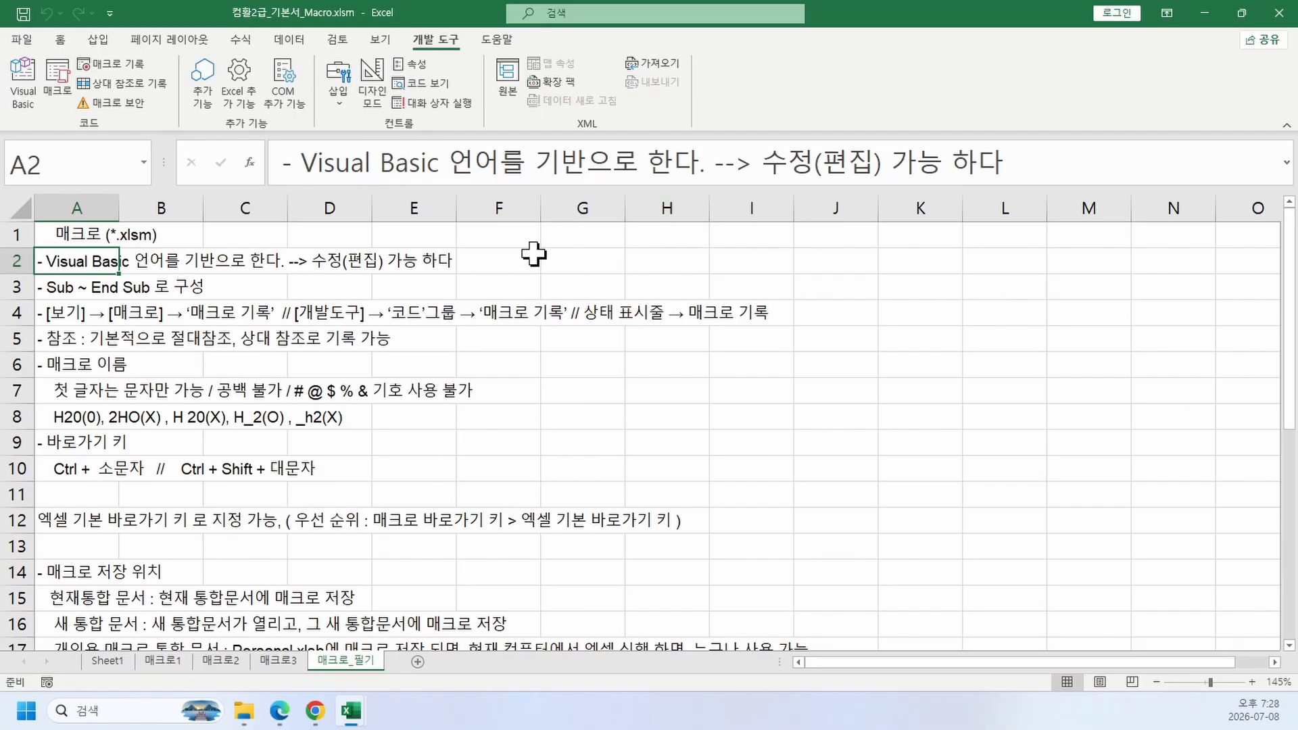
left_click_drag(300, 162, 471, 176)
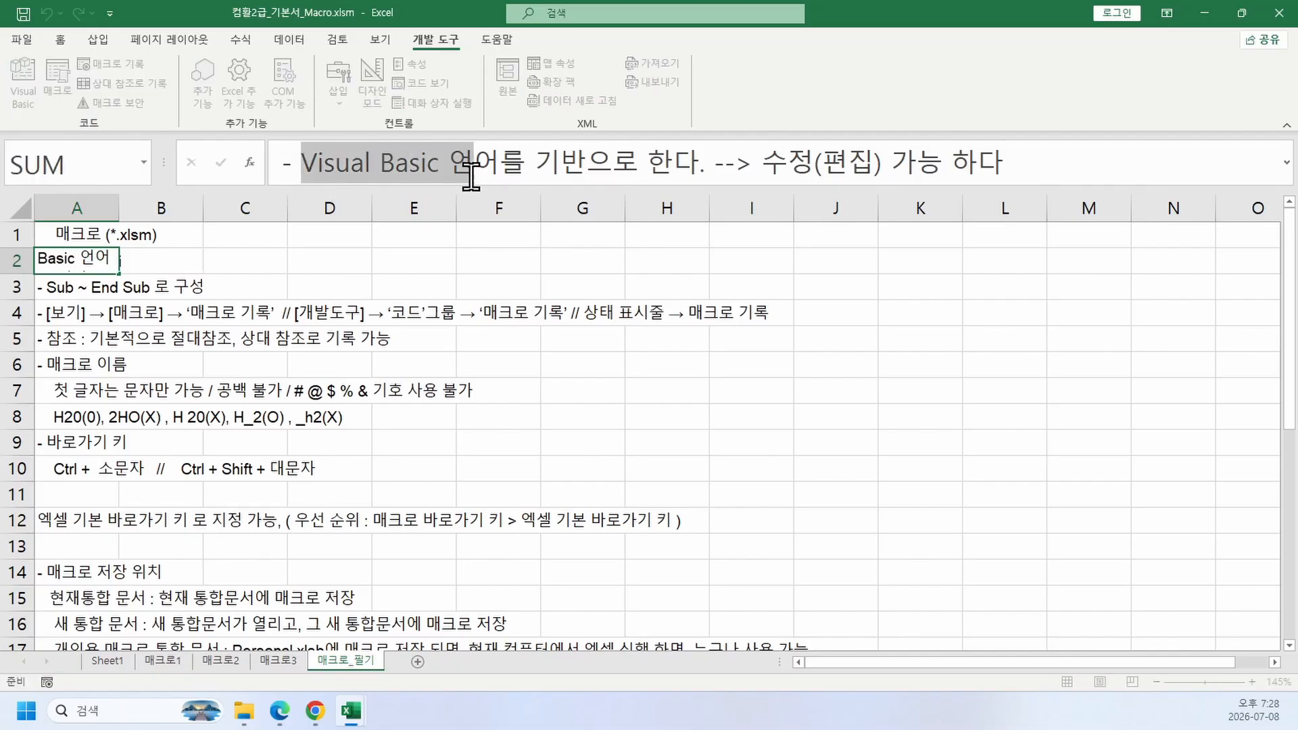
key("Escape")
left_click_drag(311, 162, 441, 162)
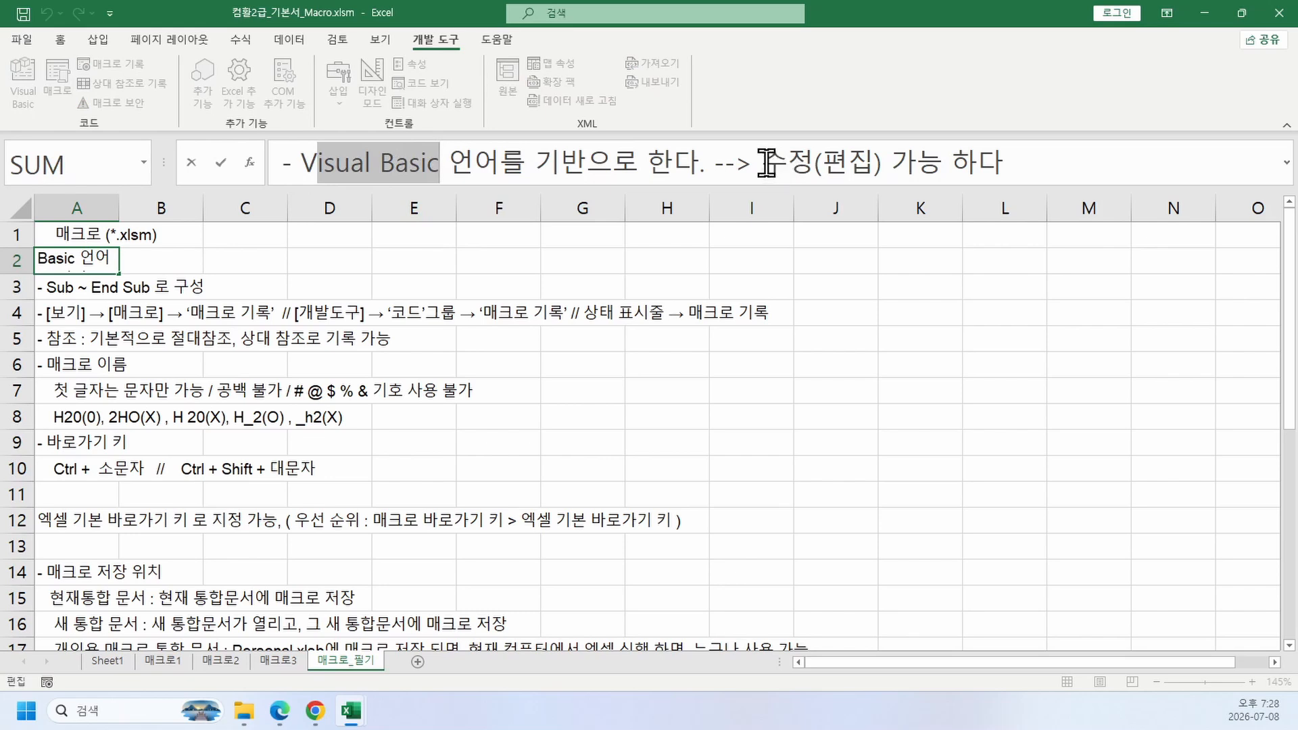
left_click_drag(762, 162, 961, 169)
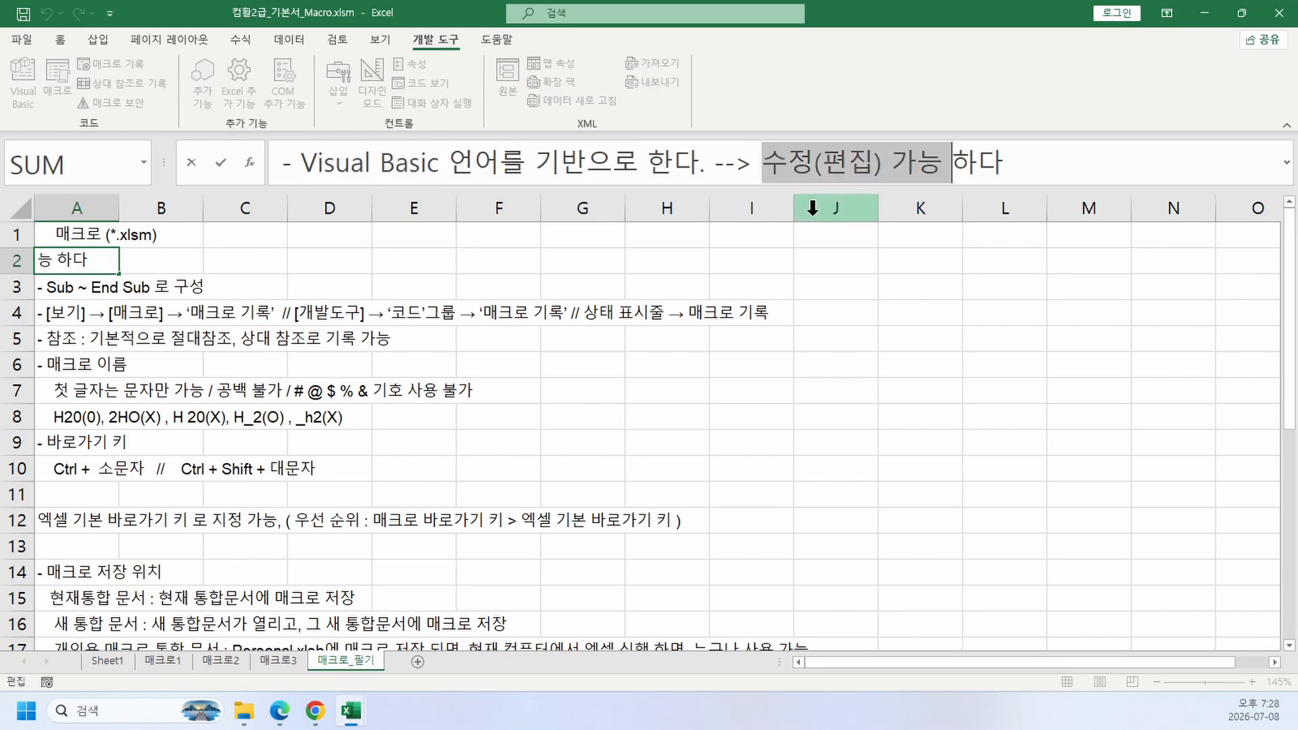
key("Escape")
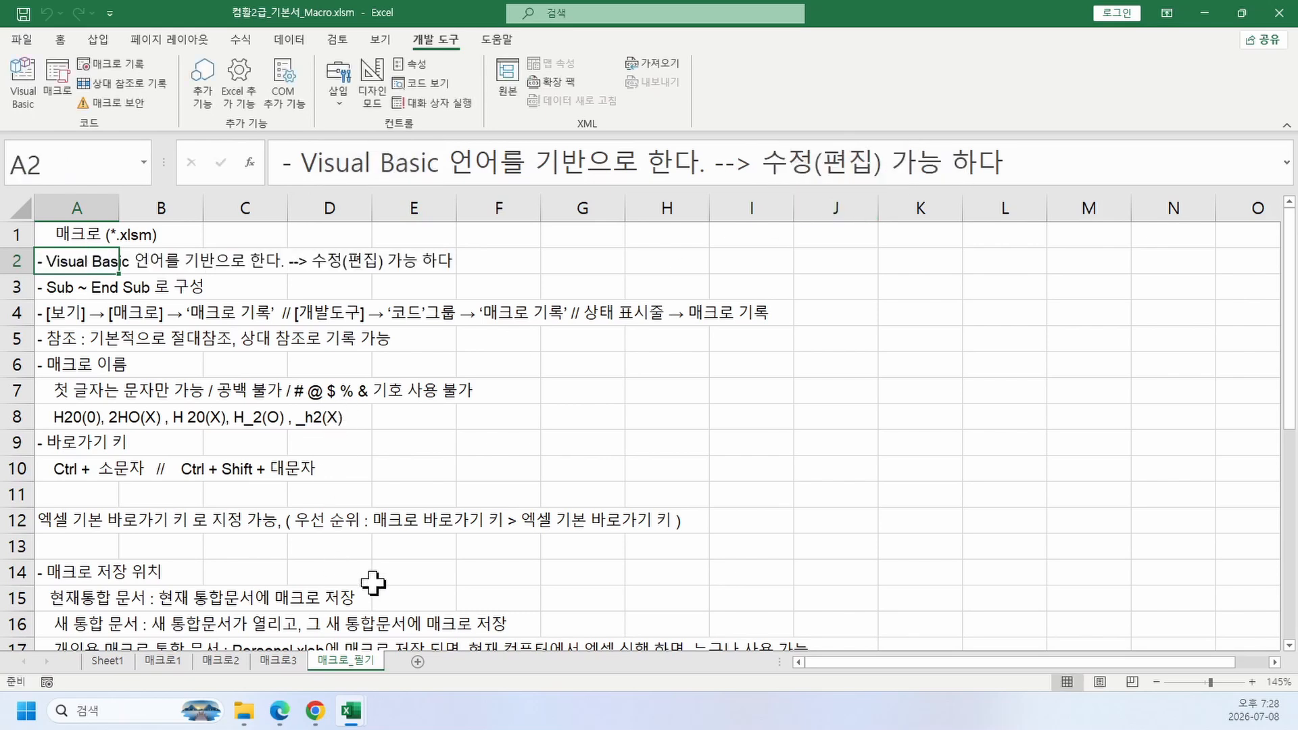
Step: Open the 테두리 macro's code for editing and examine its Range("A3:D8").Select line and border statements
left_click(63, 73)
left_click(356, 230)
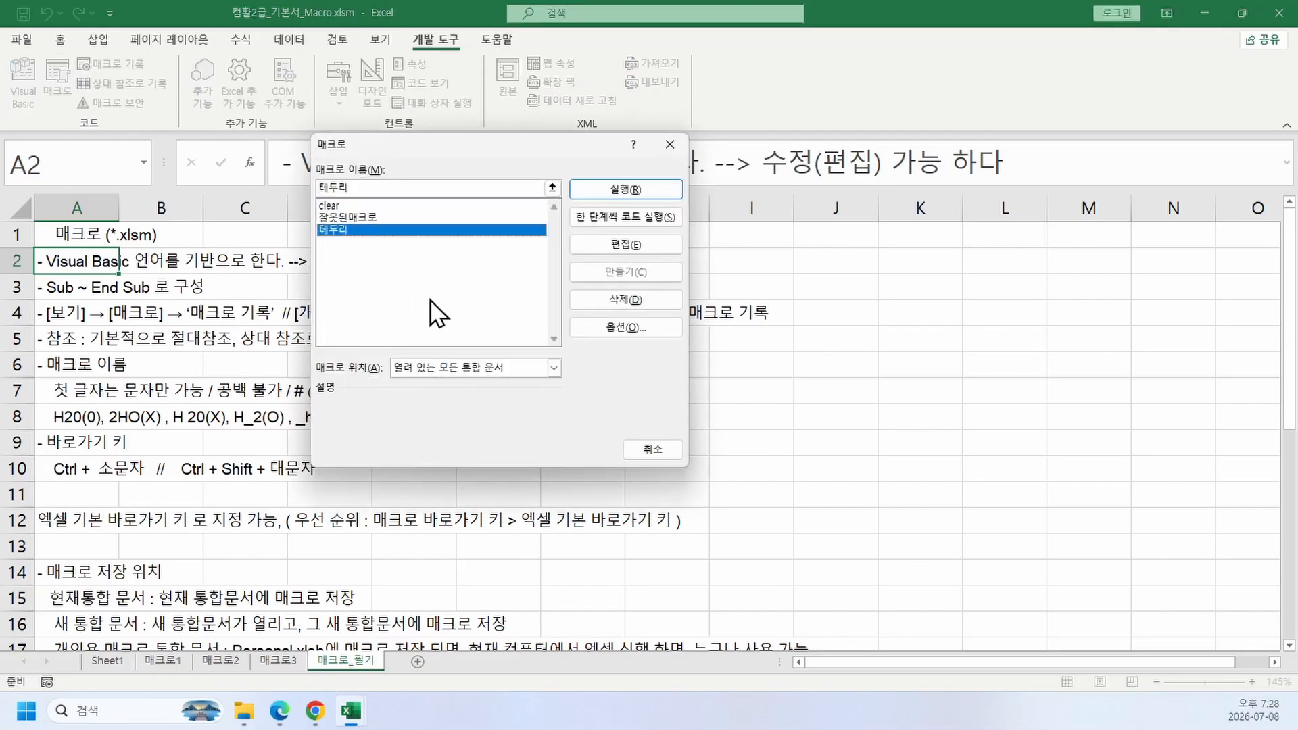
left_click(594, 243)
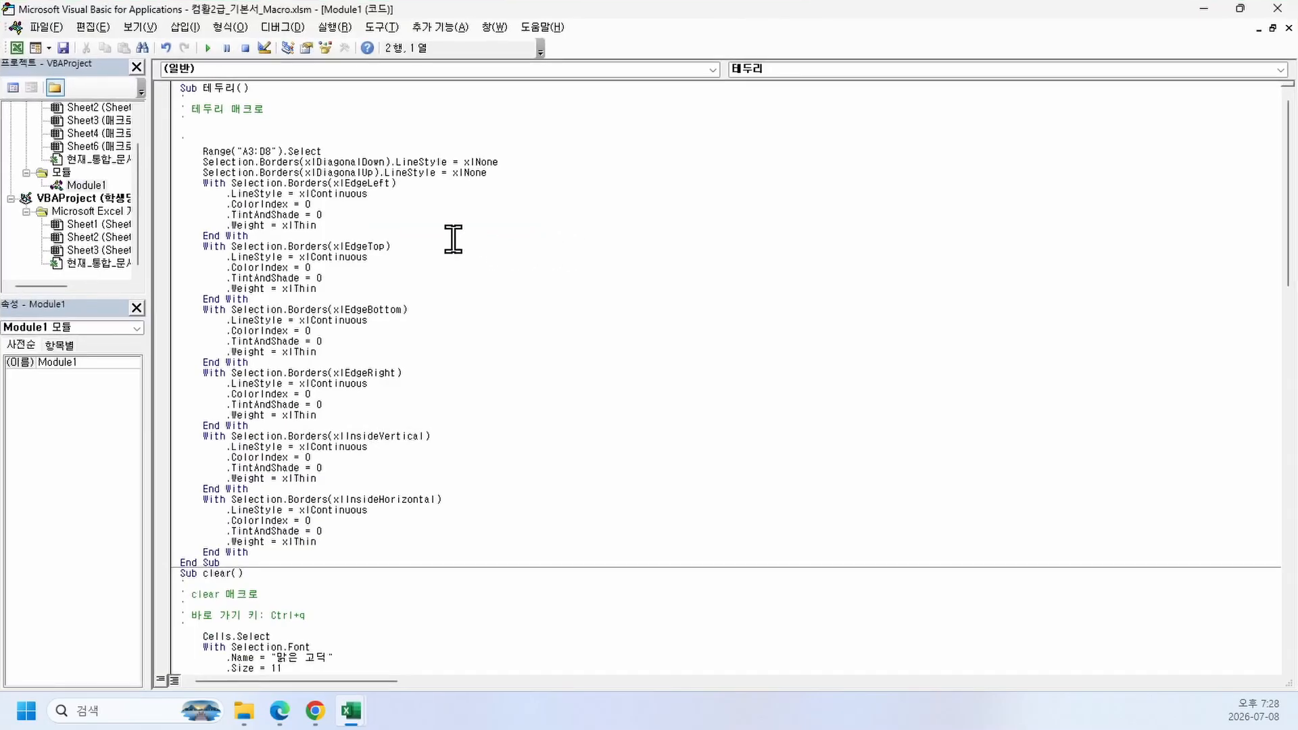
key("ctrl+1")
scroll(226, 171, "up", 4)
left_click(227, 171)
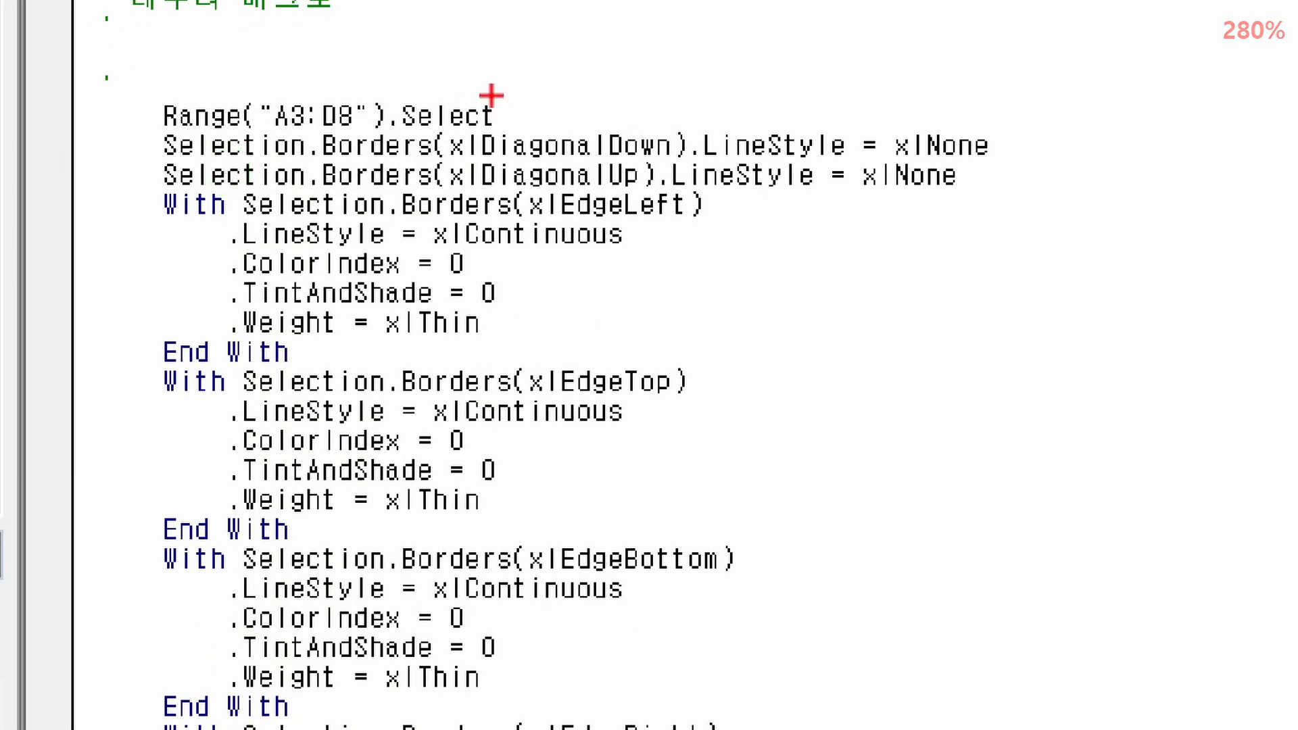
mouse_move(505, 96)
left_mouse_down()
mouse_move(536, 78)
mouse_move(525, 102)
left_mouse_up()
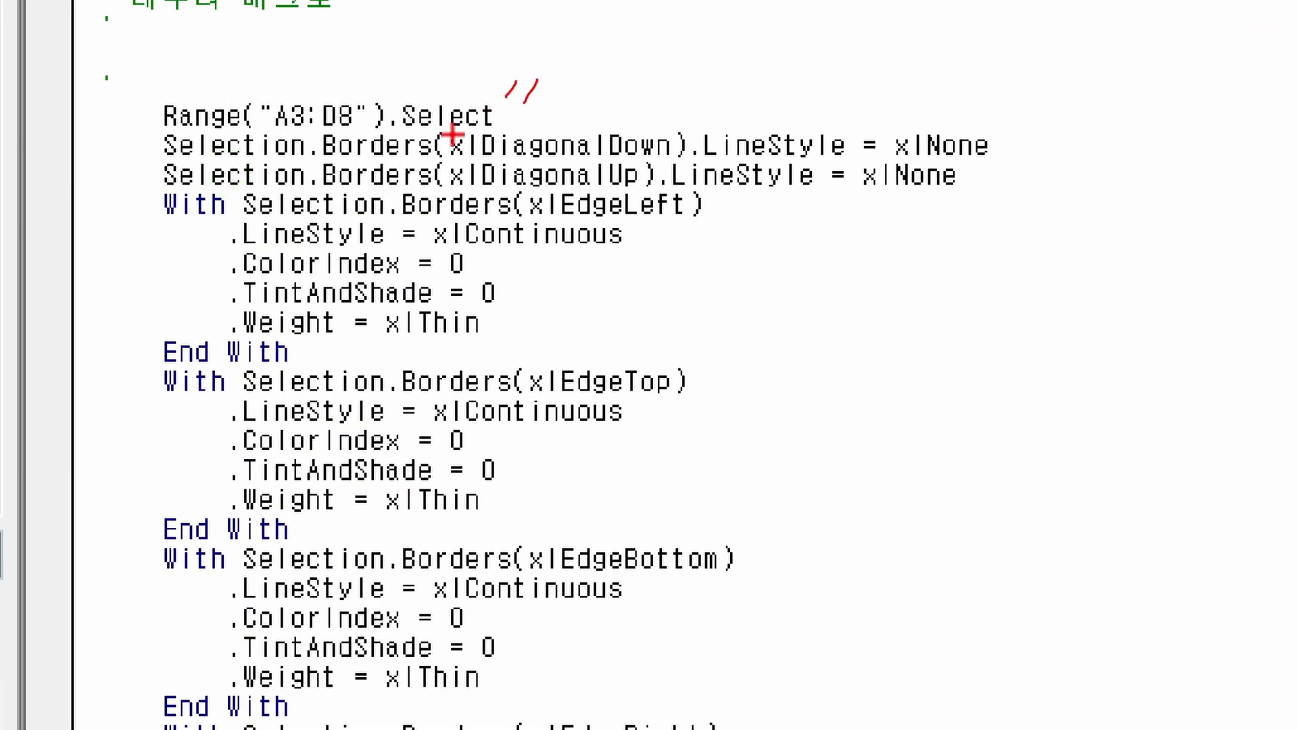
key("Escape")
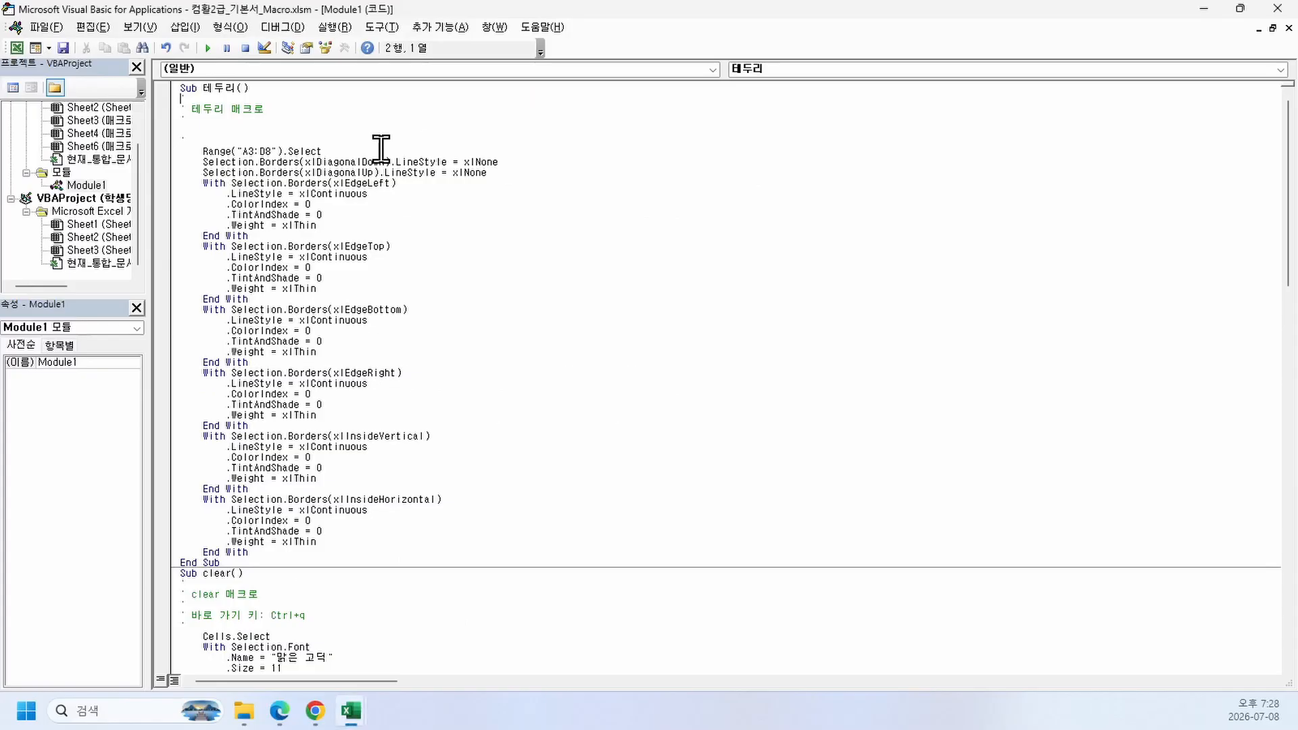
Step: Check the macro-recording note in row 4 of the 매크로_필기 sheet and reopen the Module1 code
left_click(1276, 9)
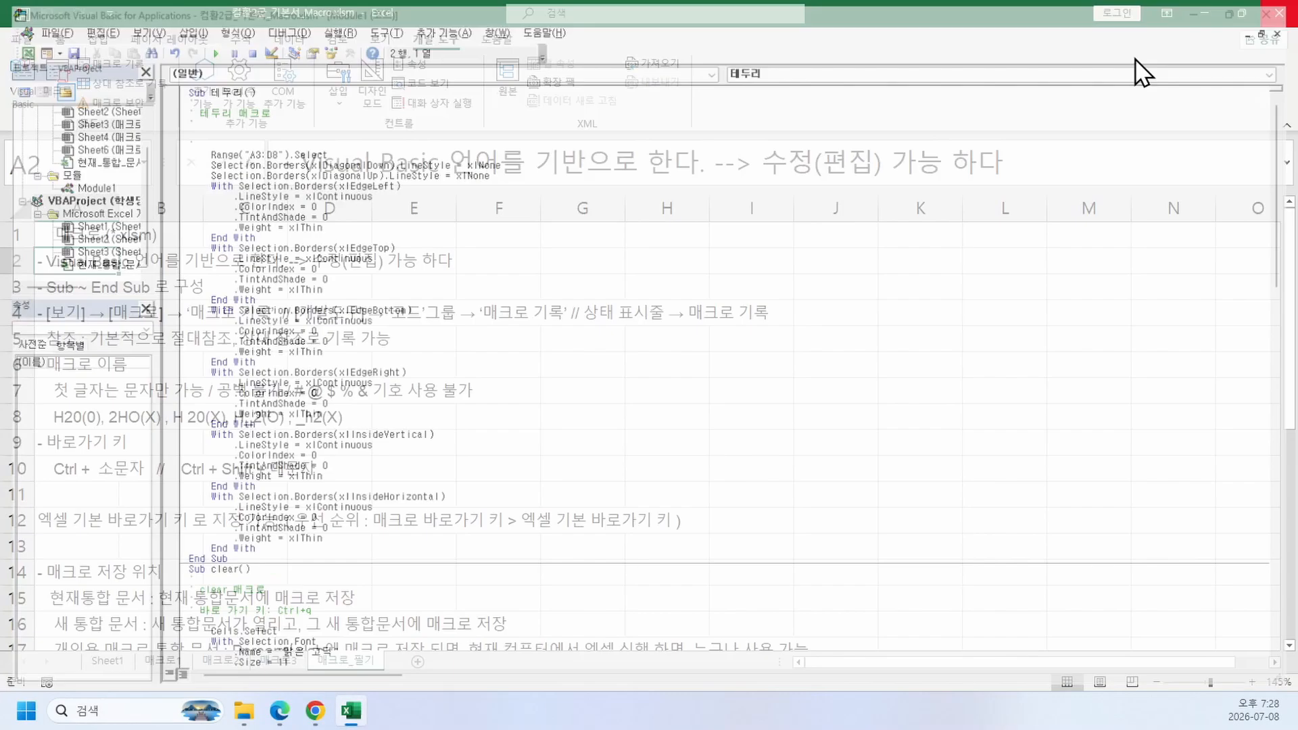
left_click(465, 314)
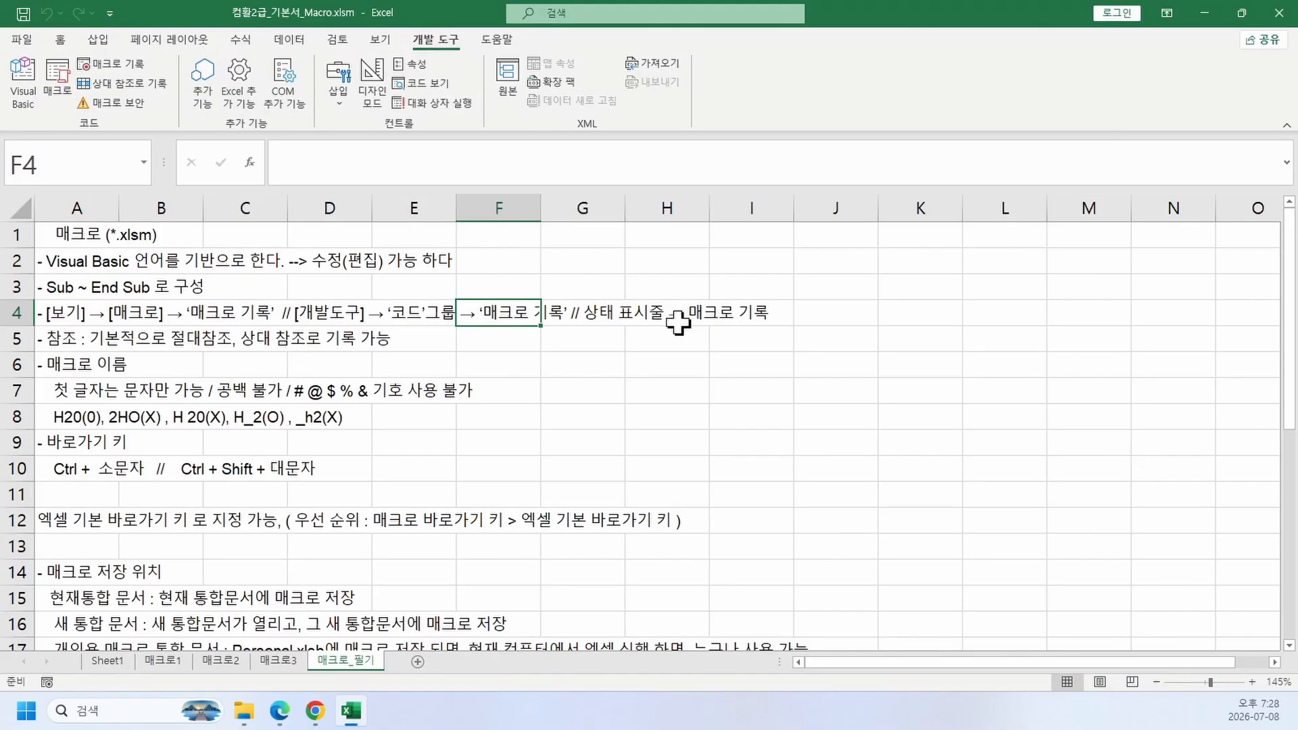
key("alt+F11")
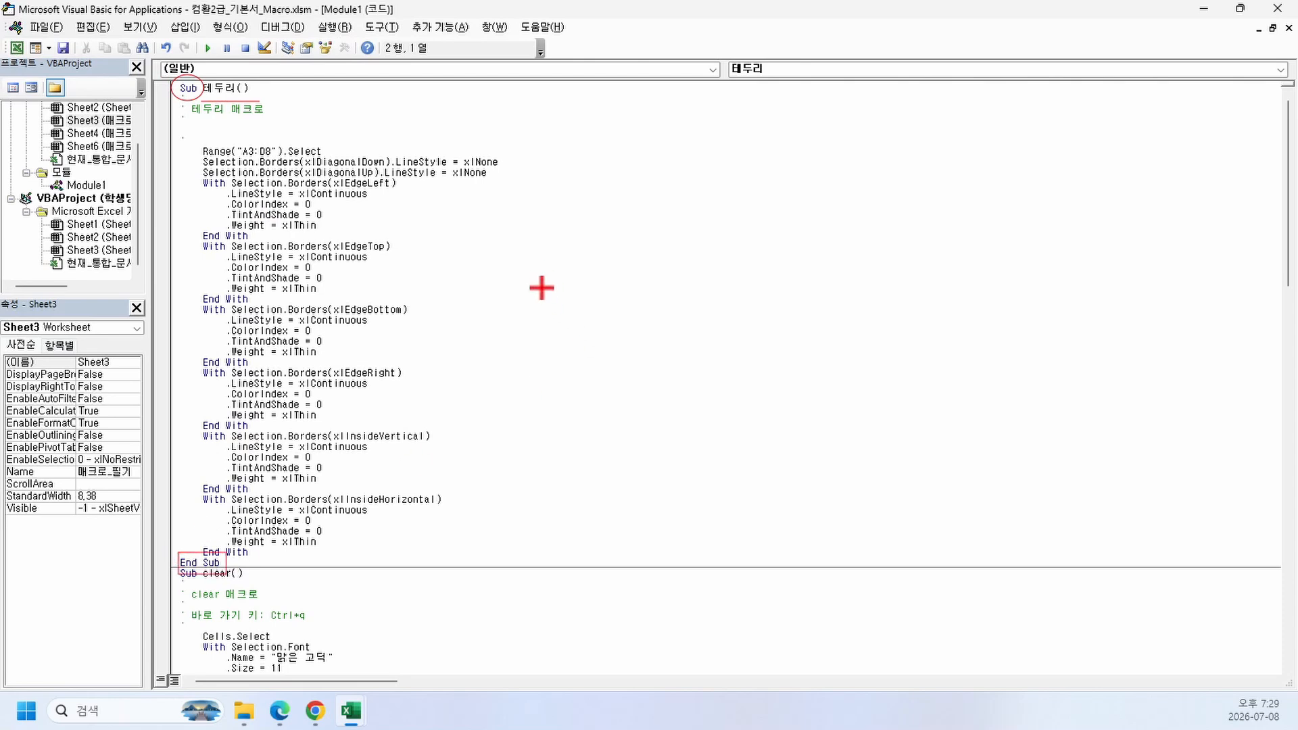
Step: Annotate the screen beside the 테두리 macro code with "sub" and, four lines below it, "end sub", then leave the annotation mode
left_click(594, 196)
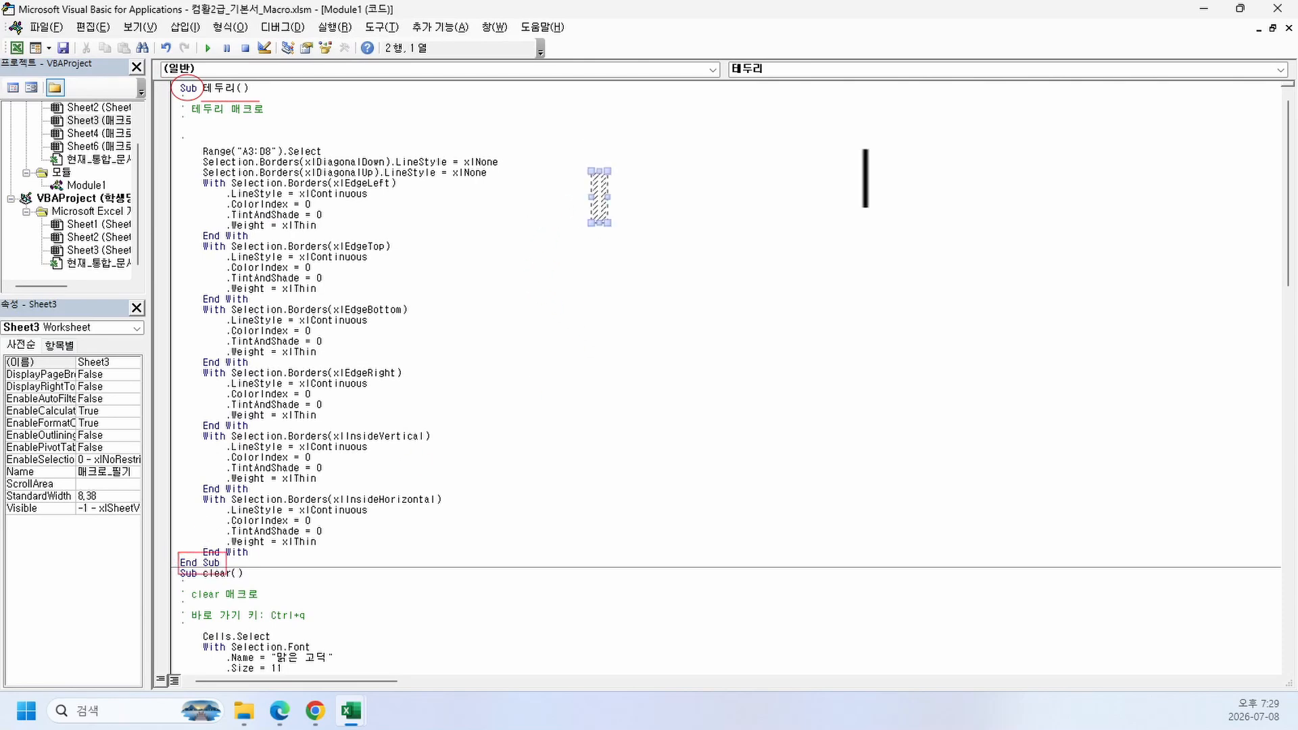
type("sub")
key("Return")
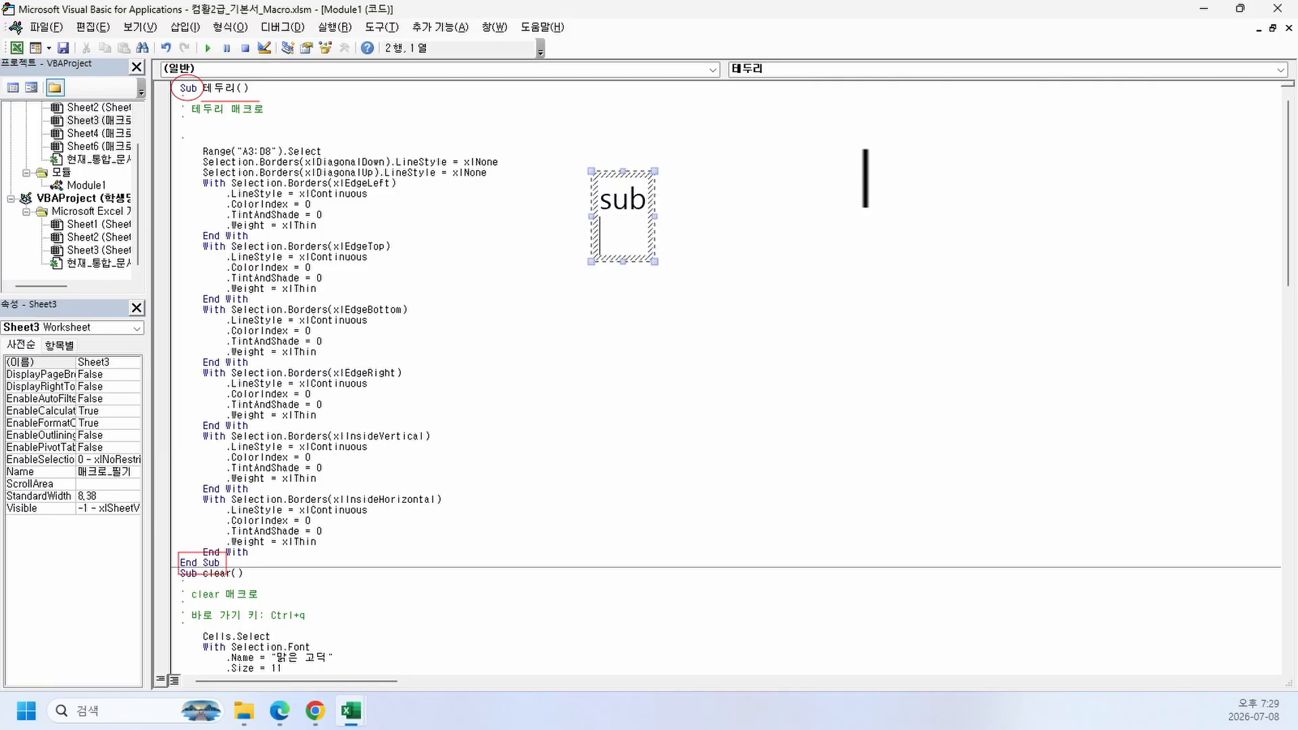
key("Return")
key("Return")
key("Return")
type("end sub")
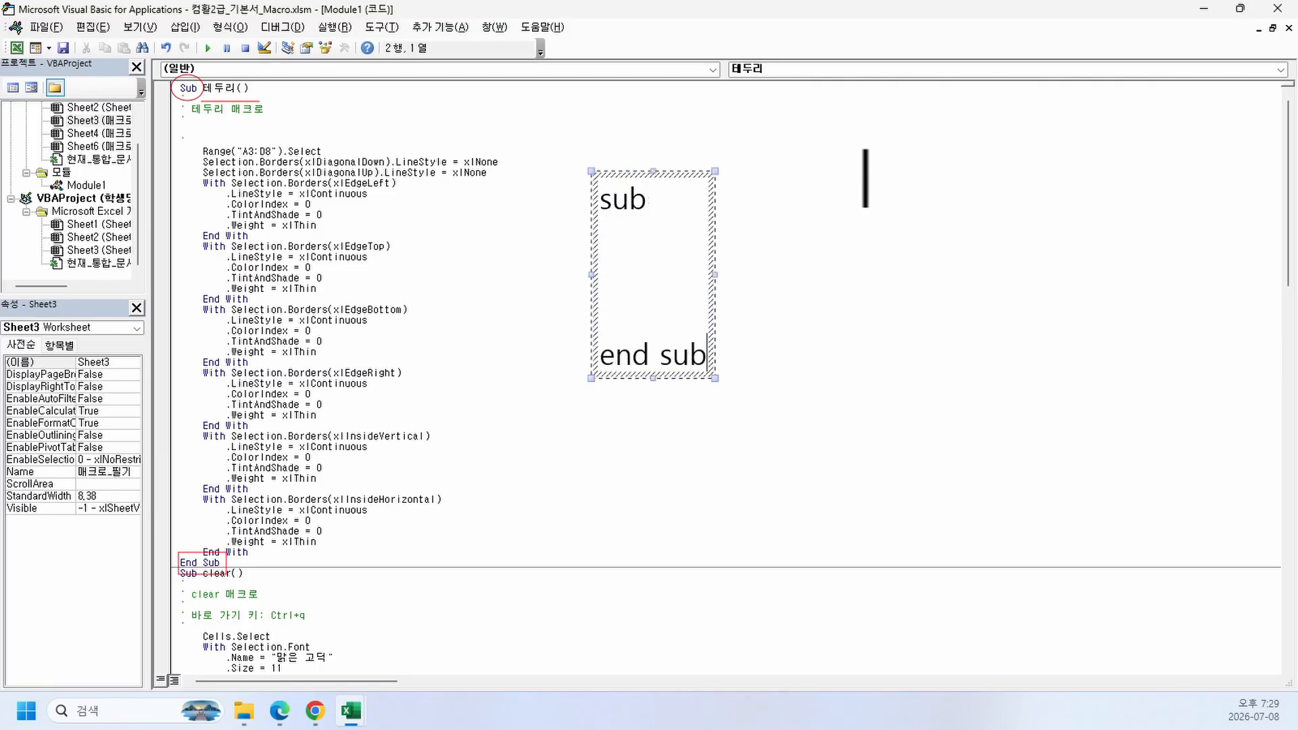
key("Escape")
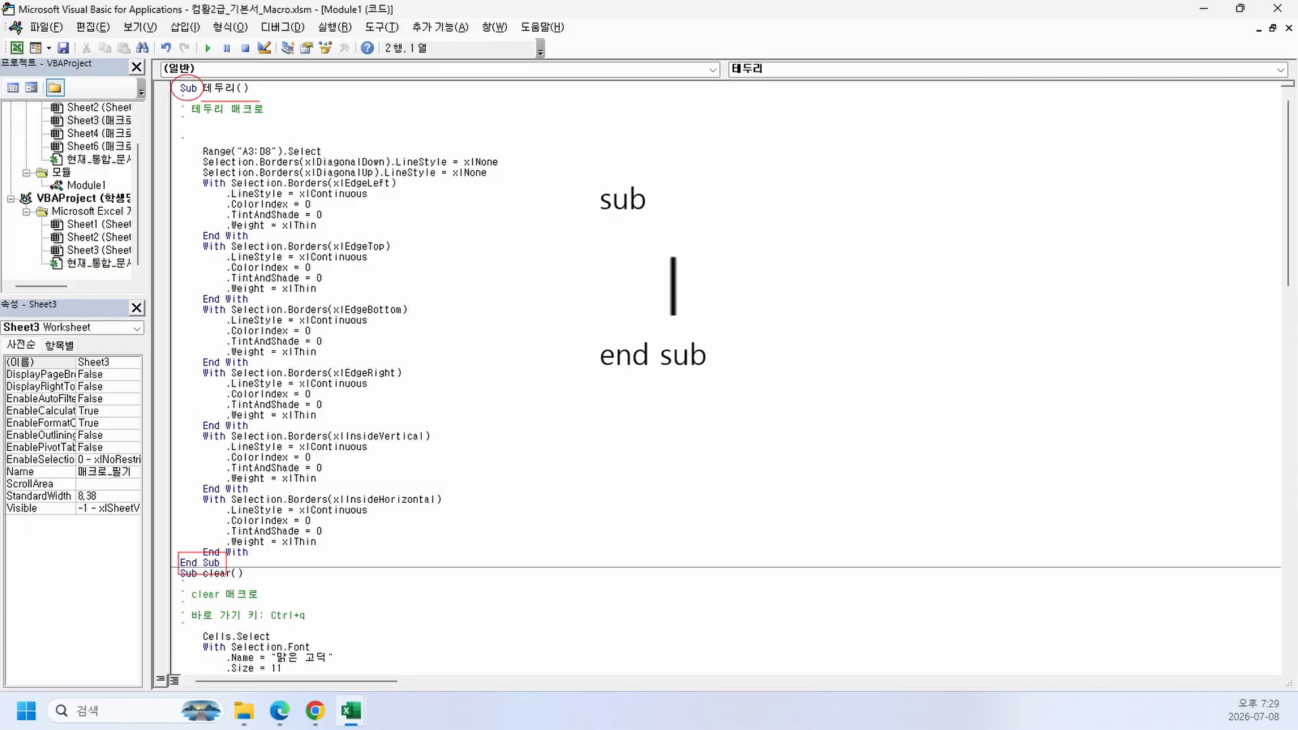
key("Escape")
key("Escape")
Step: Go back to the 매크로_필기 sheet and view the note on absolute and relative references in A5
key("alt+F11")
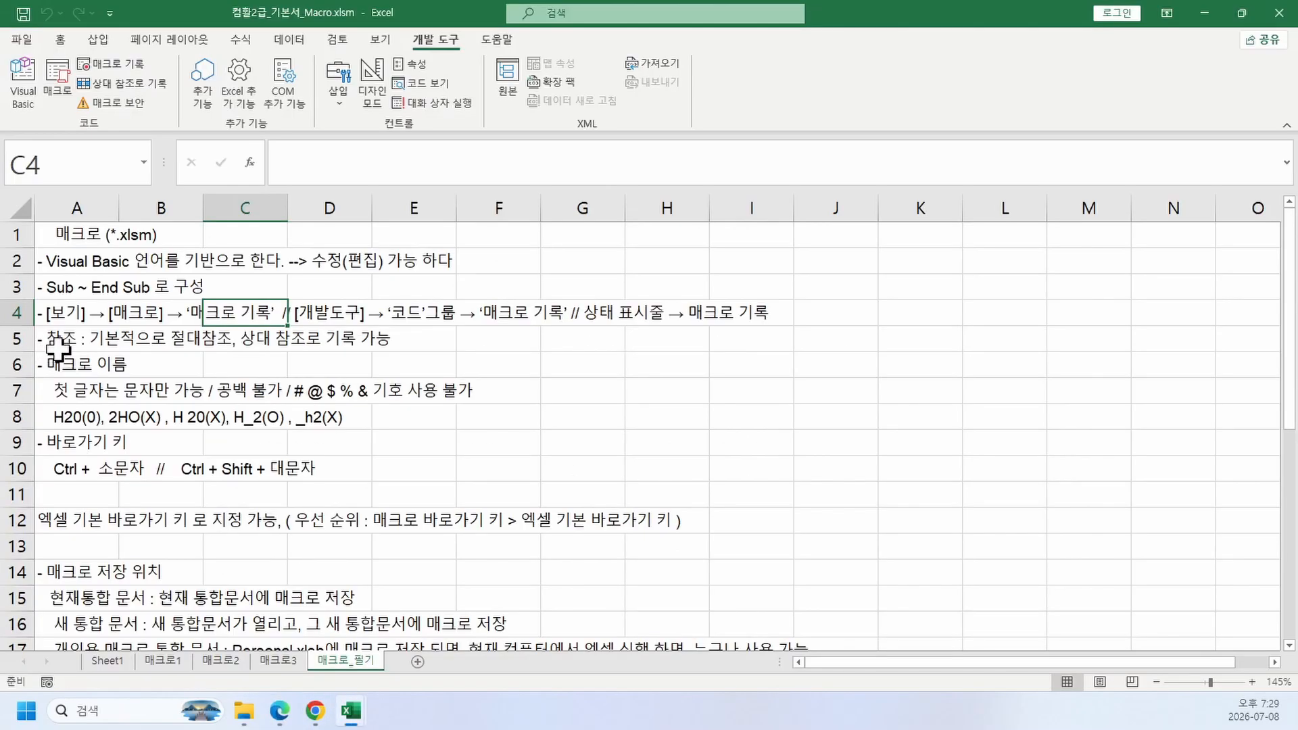
left_click(64, 338)
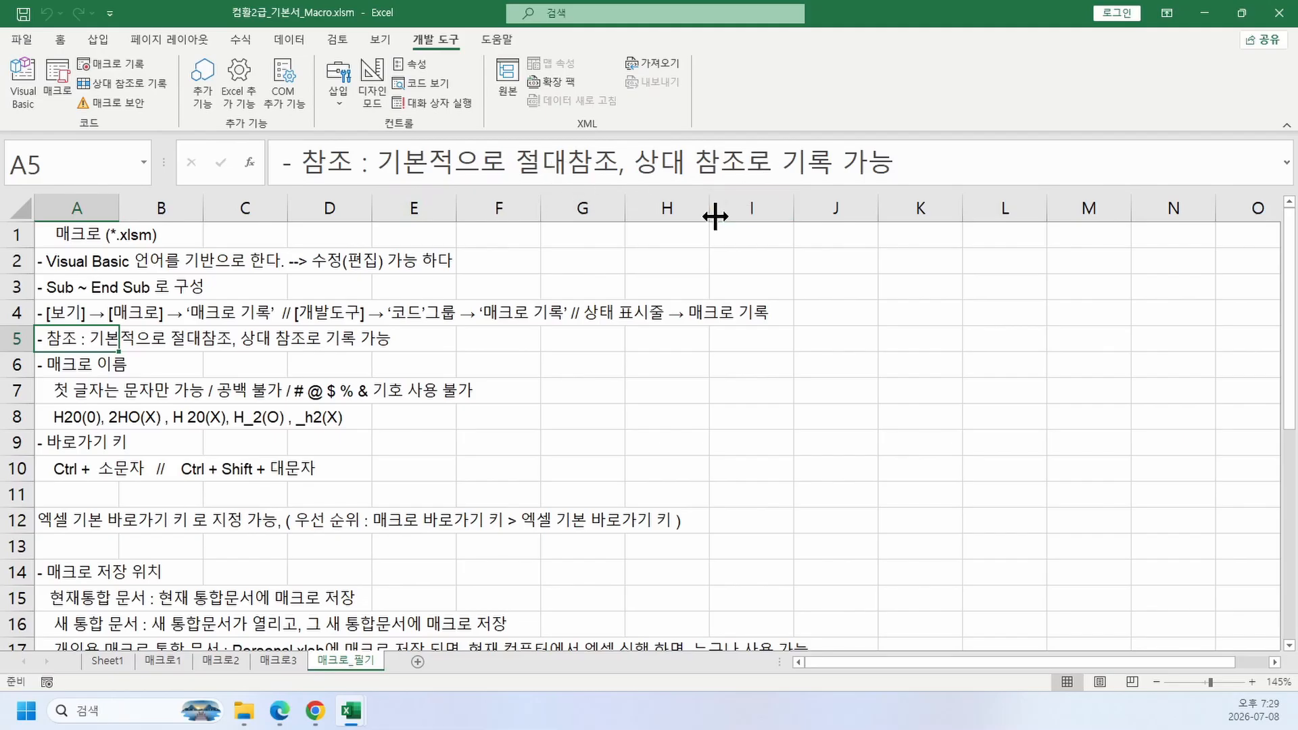
left_click(1209, 27)
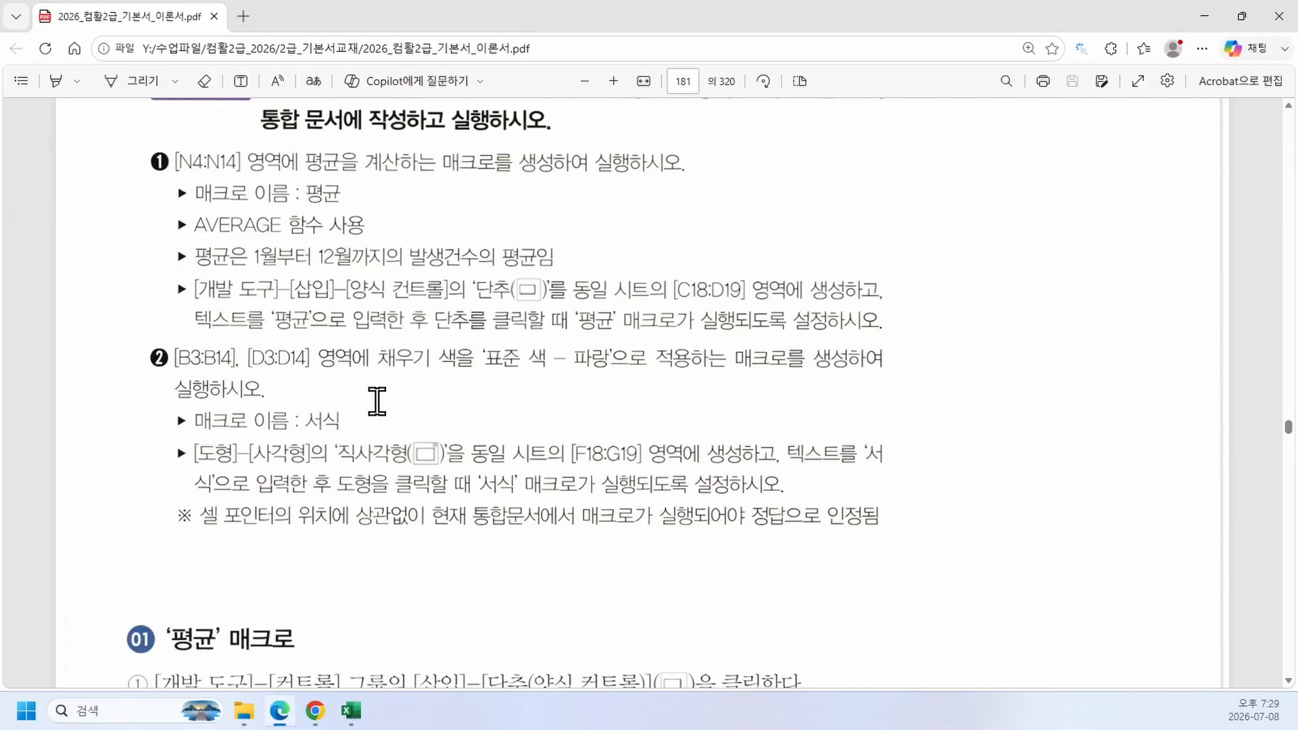
mouse_move(350, 709)
left_click(258, 639)
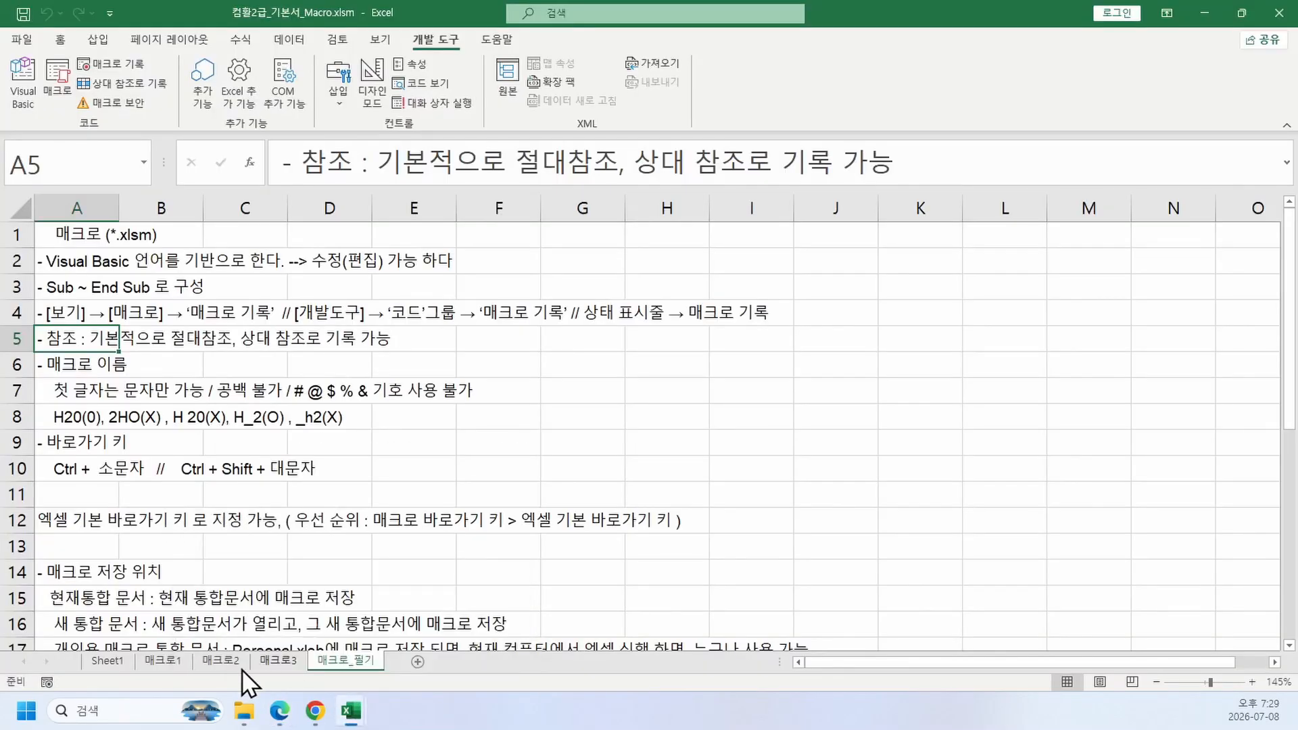
Step: Try copying A4:M14 to A15 on the 매크로1 sheet and undo the paste
left_click(156, 660)
left_click_drag(88, 255, 795, 446)
scroll(343, 448, "down", 1)
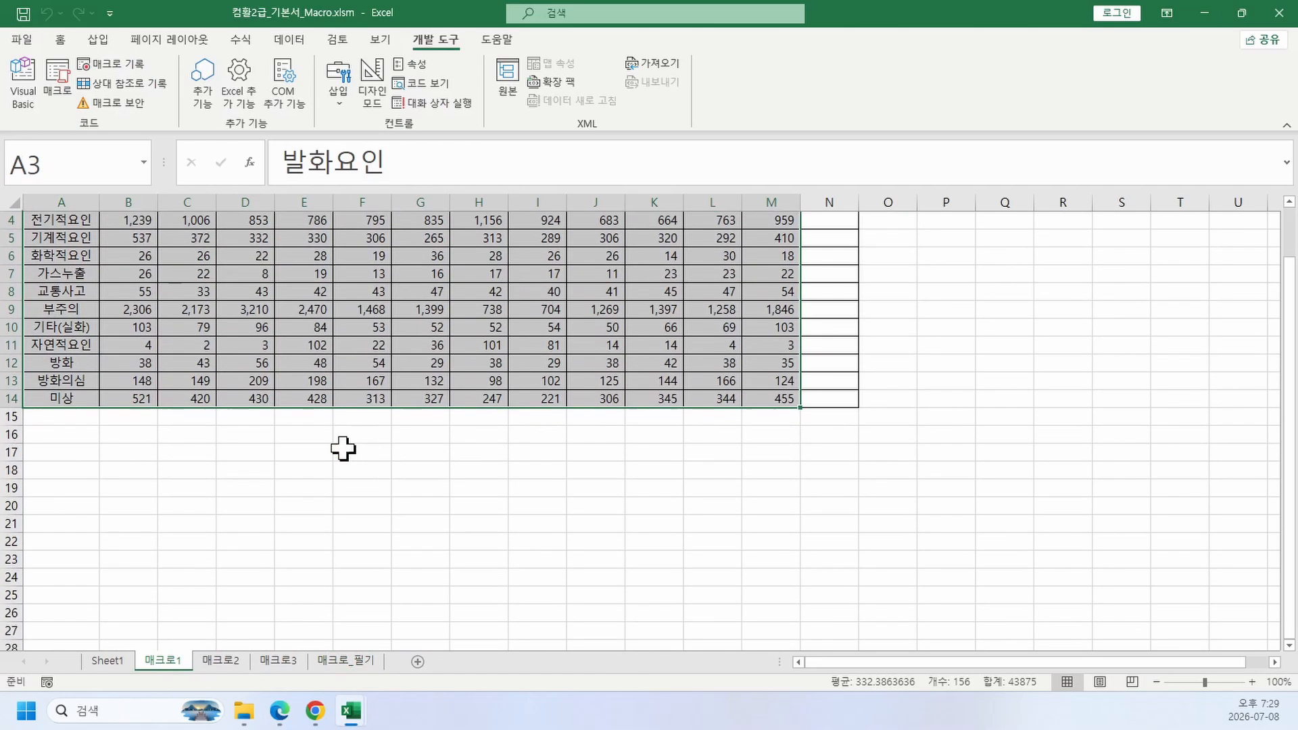
scroll(104, 405, "up", 1)
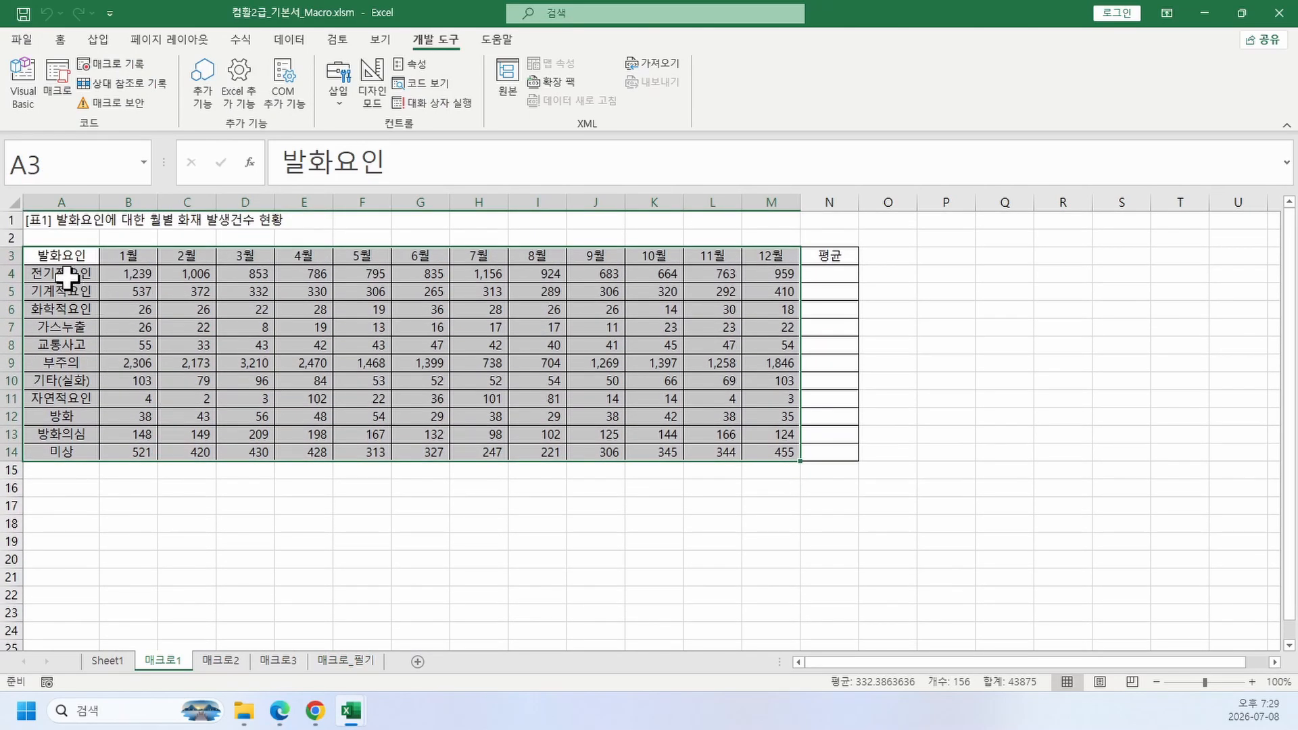
left_click_drag(68, 273, 770, 455)
key("ctrl+c")
left_click(78, 469)
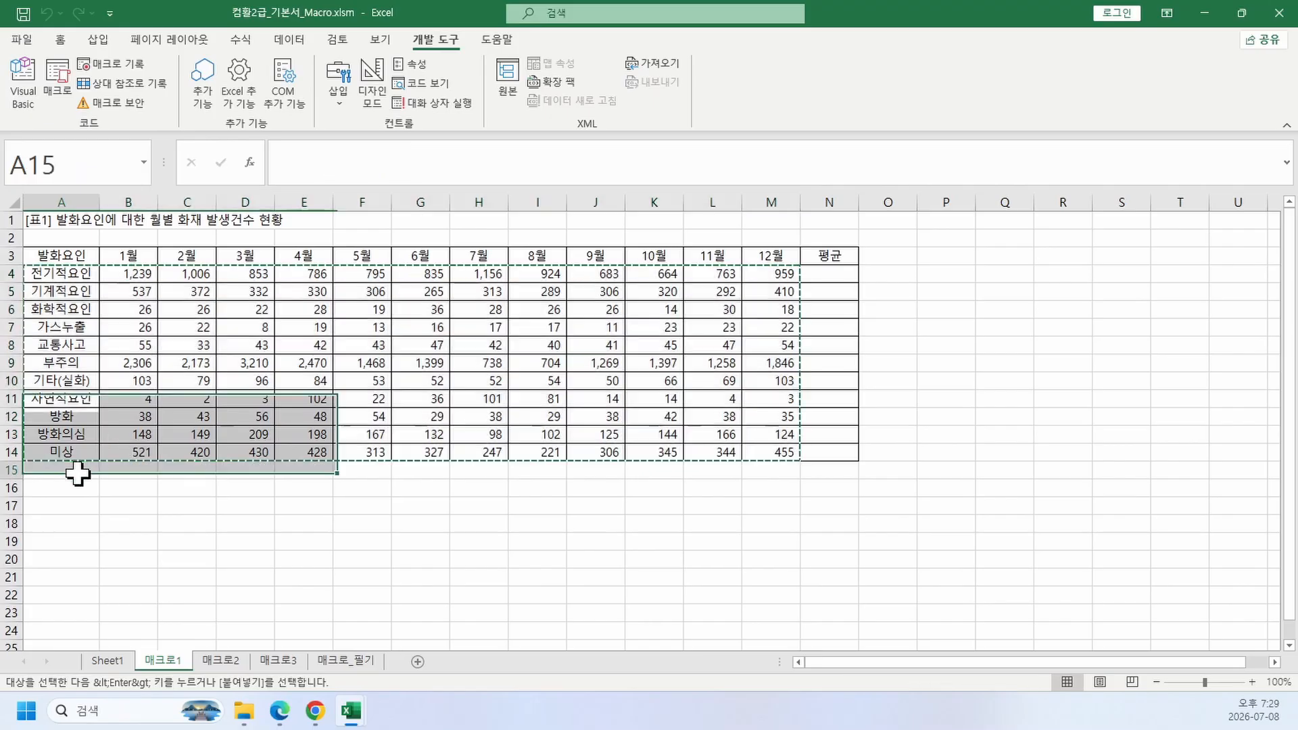
key("ctrl+v")
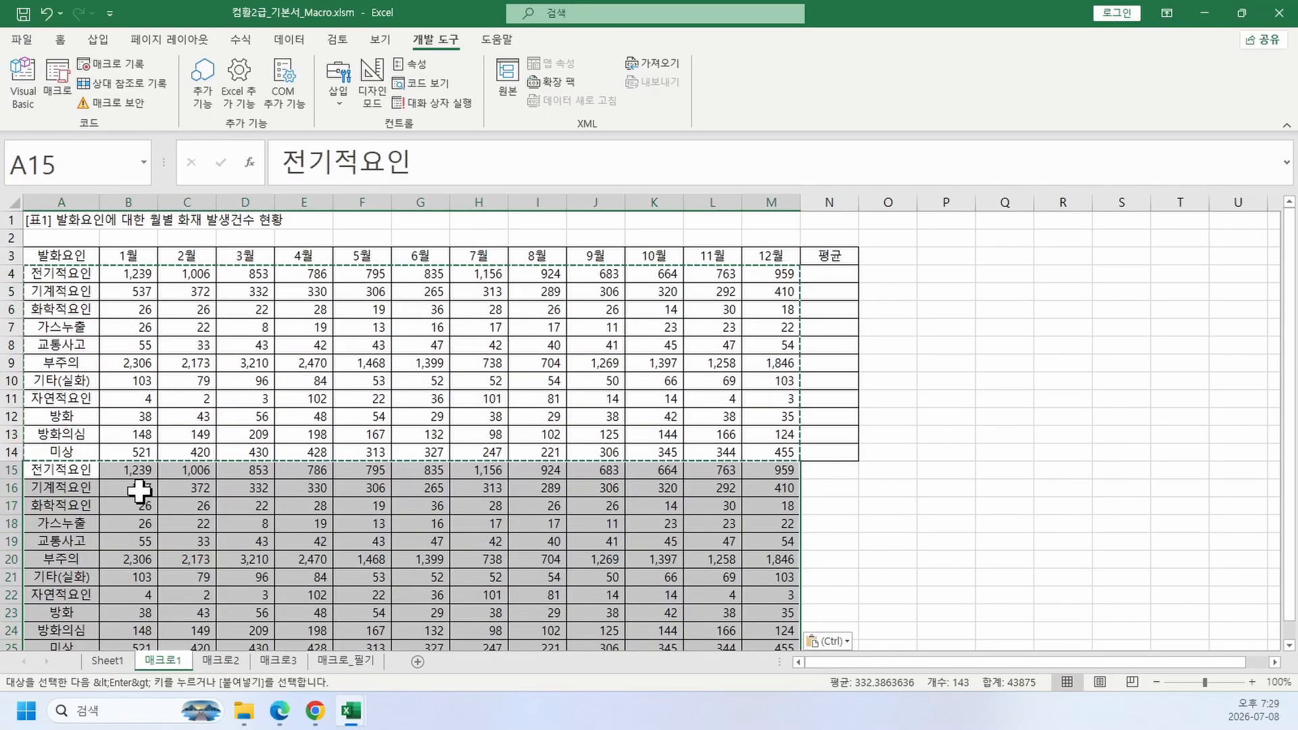
key("ctrl+z")
left_click(174, 469)
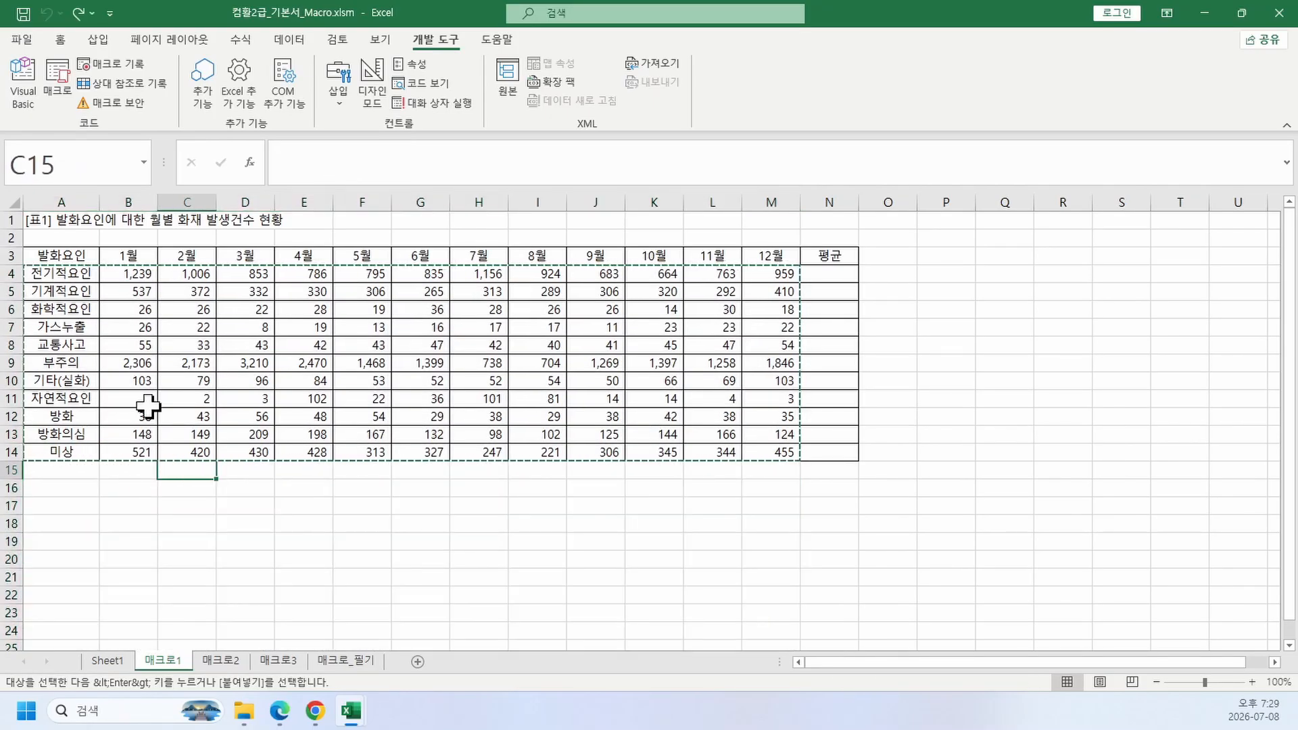
Step: Add a new worksheet, copy the table A3:N14 from 매크로1 to its cell A3, and widen column A slightly
key("shift+F11")
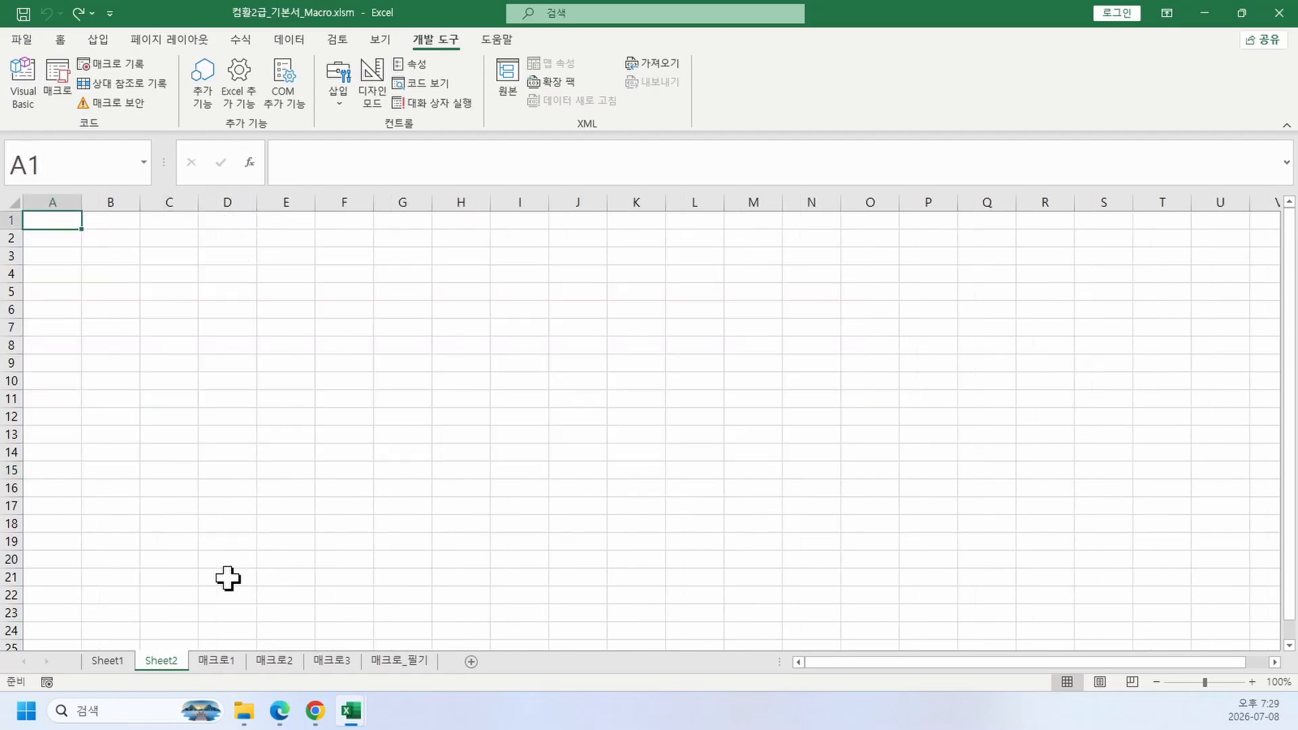
left_click(216, 660)
left_click_drag(73, 258, 840, 452)
key("ctrl+c")
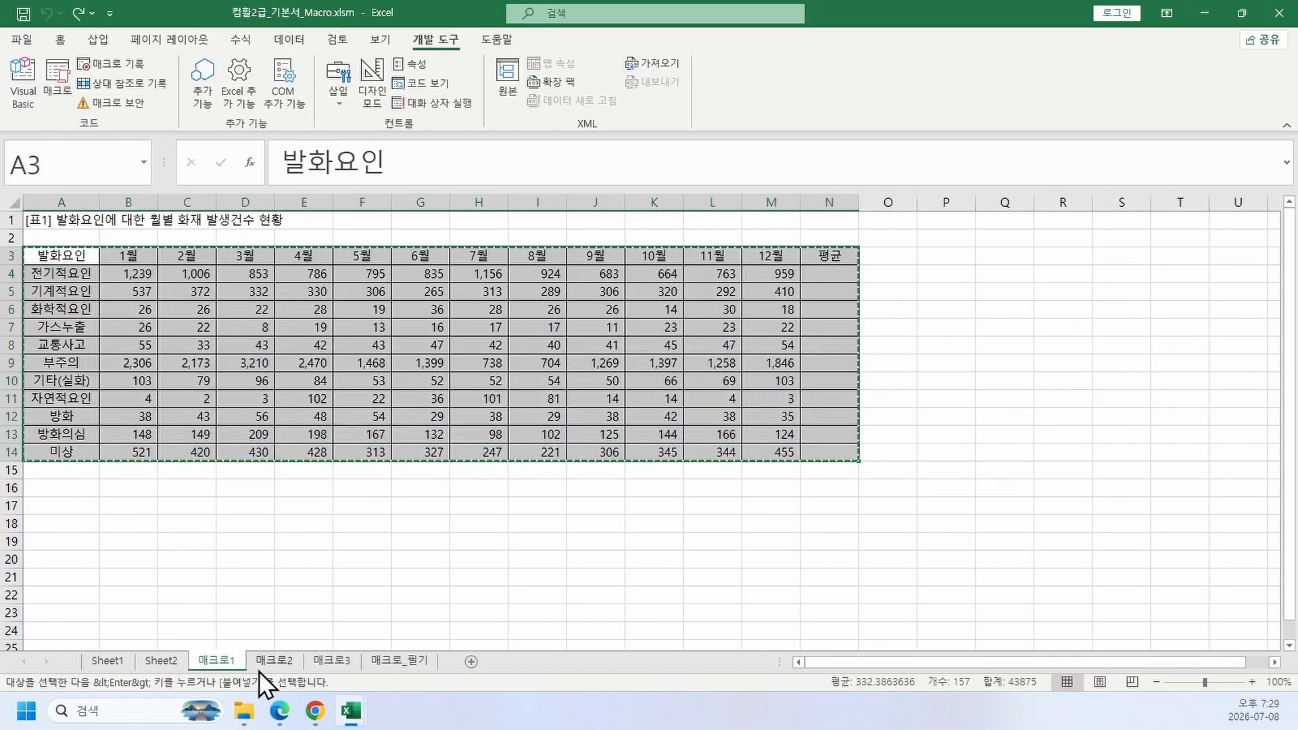
left_click(169, 661)
left_click(64, 255)
key("ctrl+v")
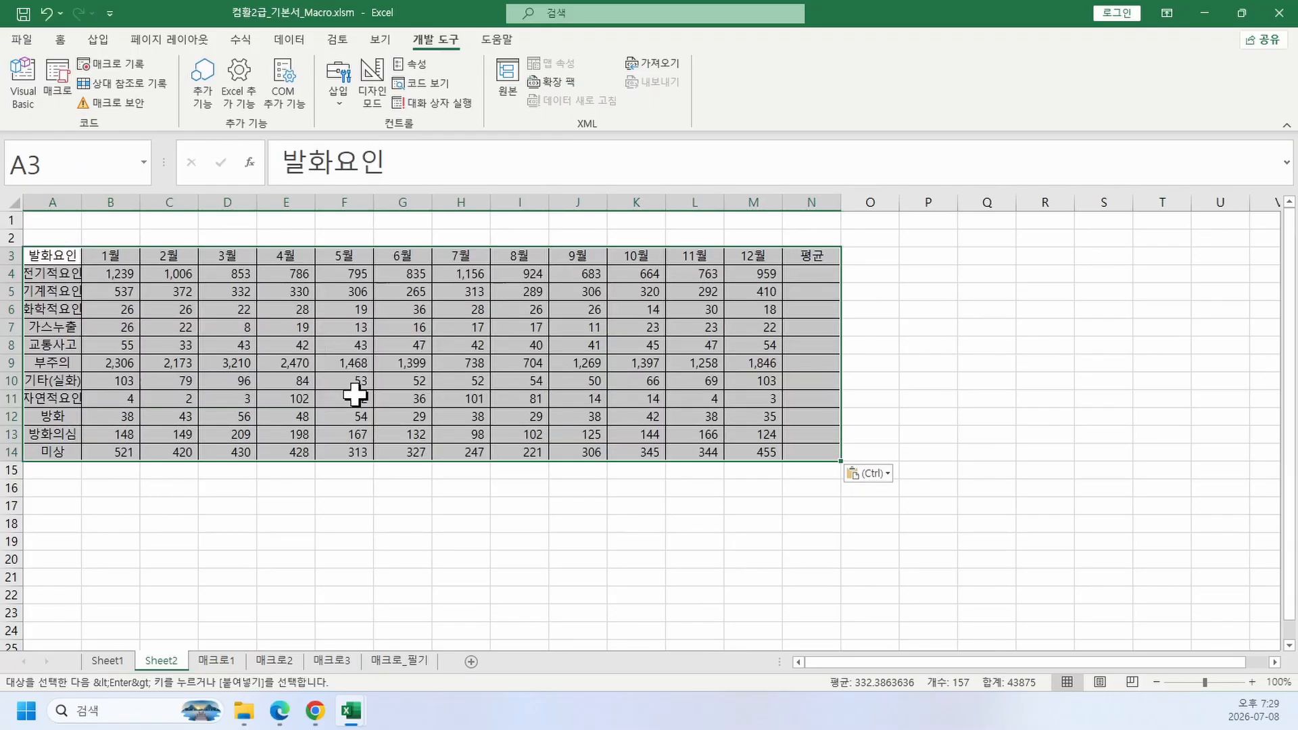
left_click(352, 394)
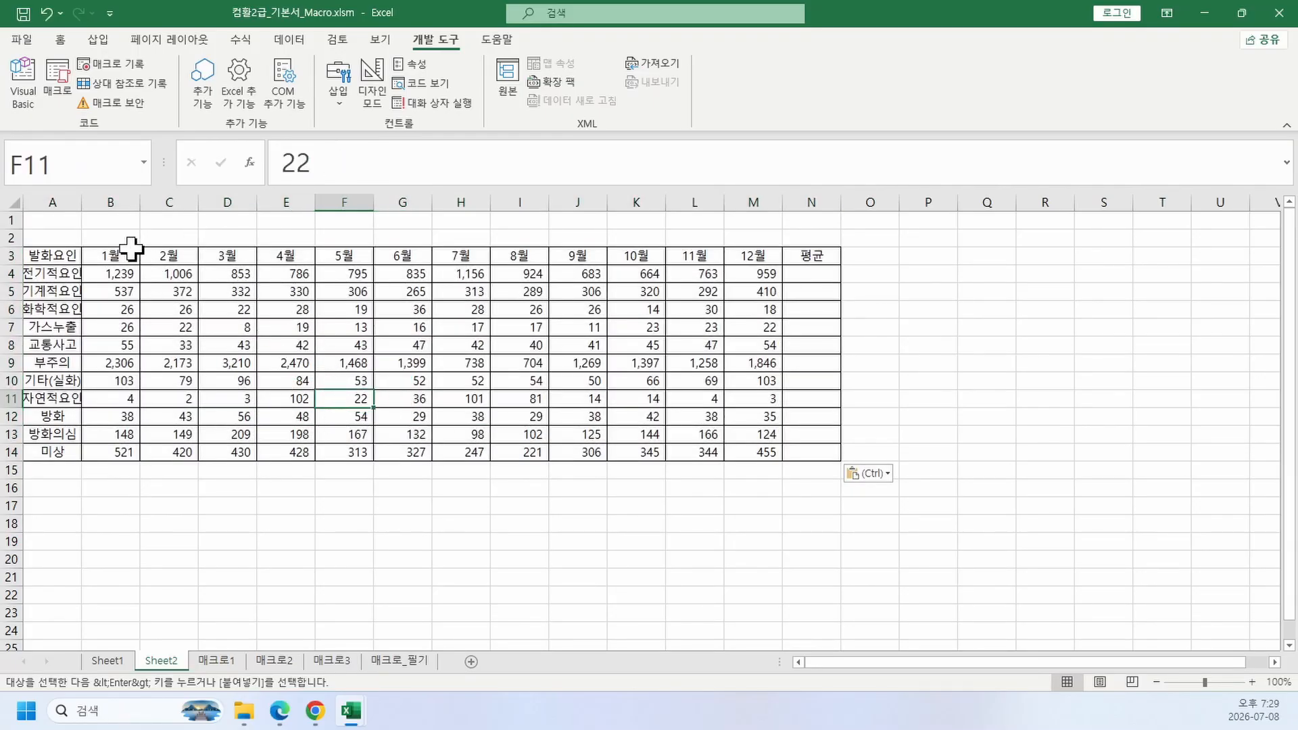
left_click_drag(82, 203, 95, 208)
Step: Copy the data rows A4:M14 on Sheet2 to A15, then copy that block to A26
left_click_drag(65, 277, 771, 452)
key("ctrl+c")
left_click(76, 471)
key("ctrl+v")
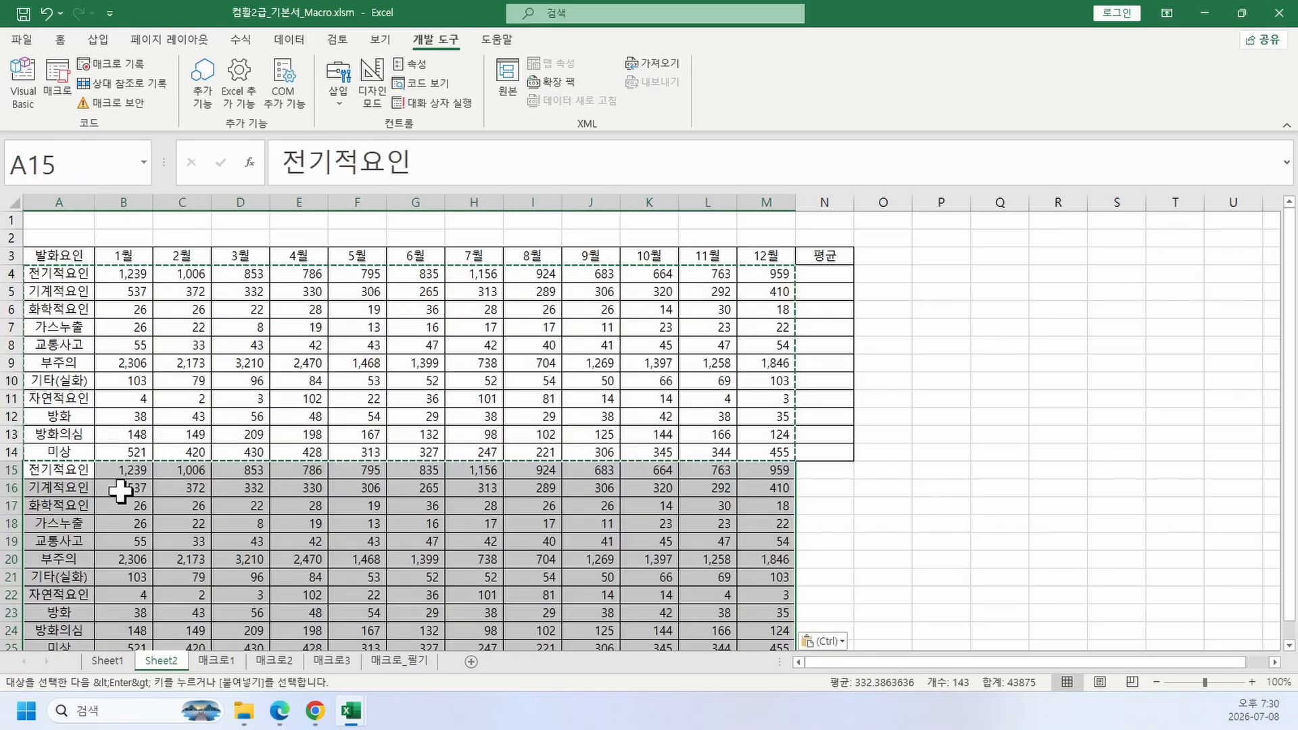
scroll(161, 504, "down", 1)
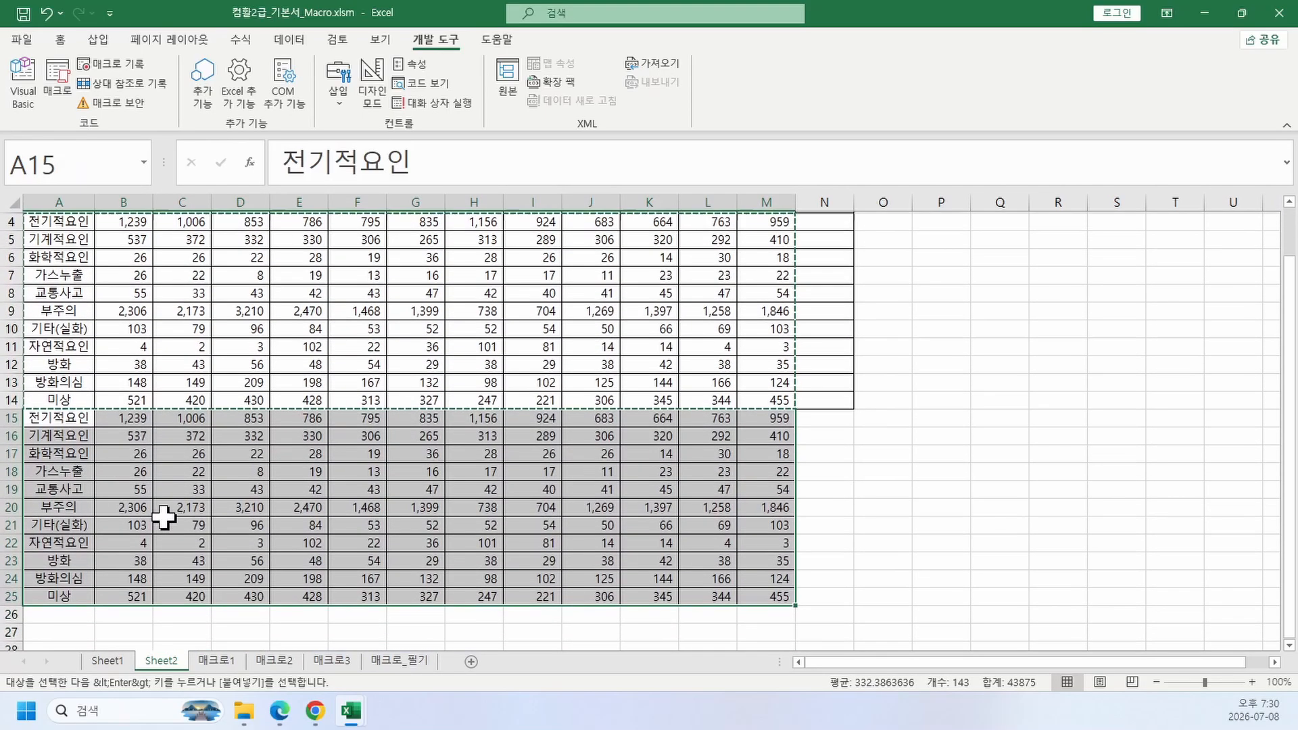
key("ctrl+c")
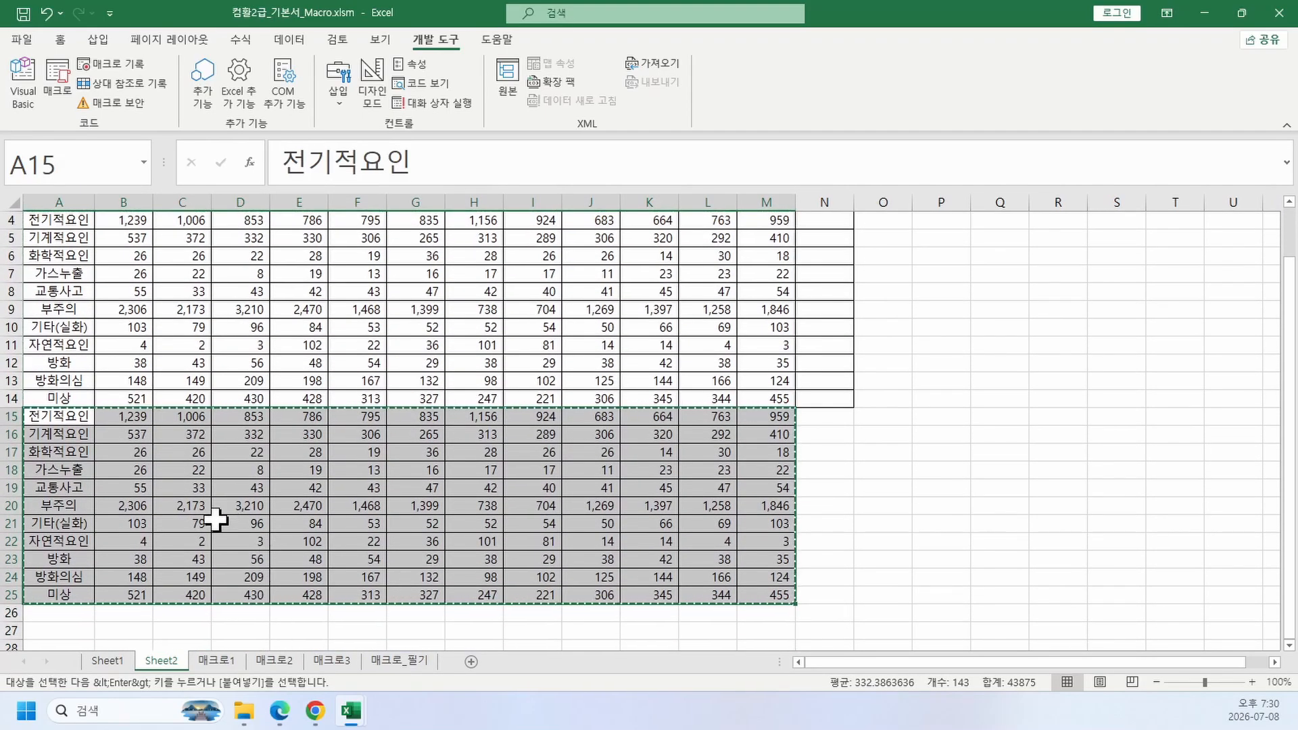
scroll(217, 516, "down", 1)
left_click(55, 561)
key("ctrl+v")
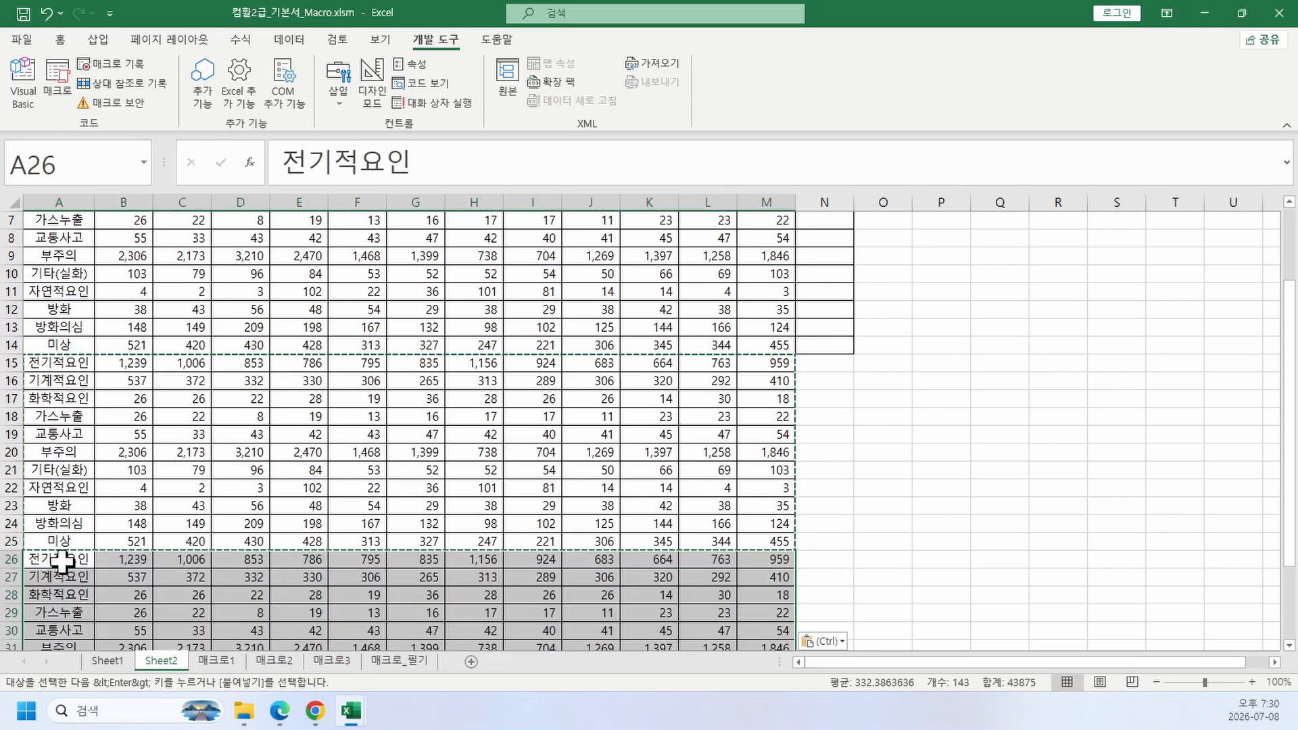
left_click(107, 477)
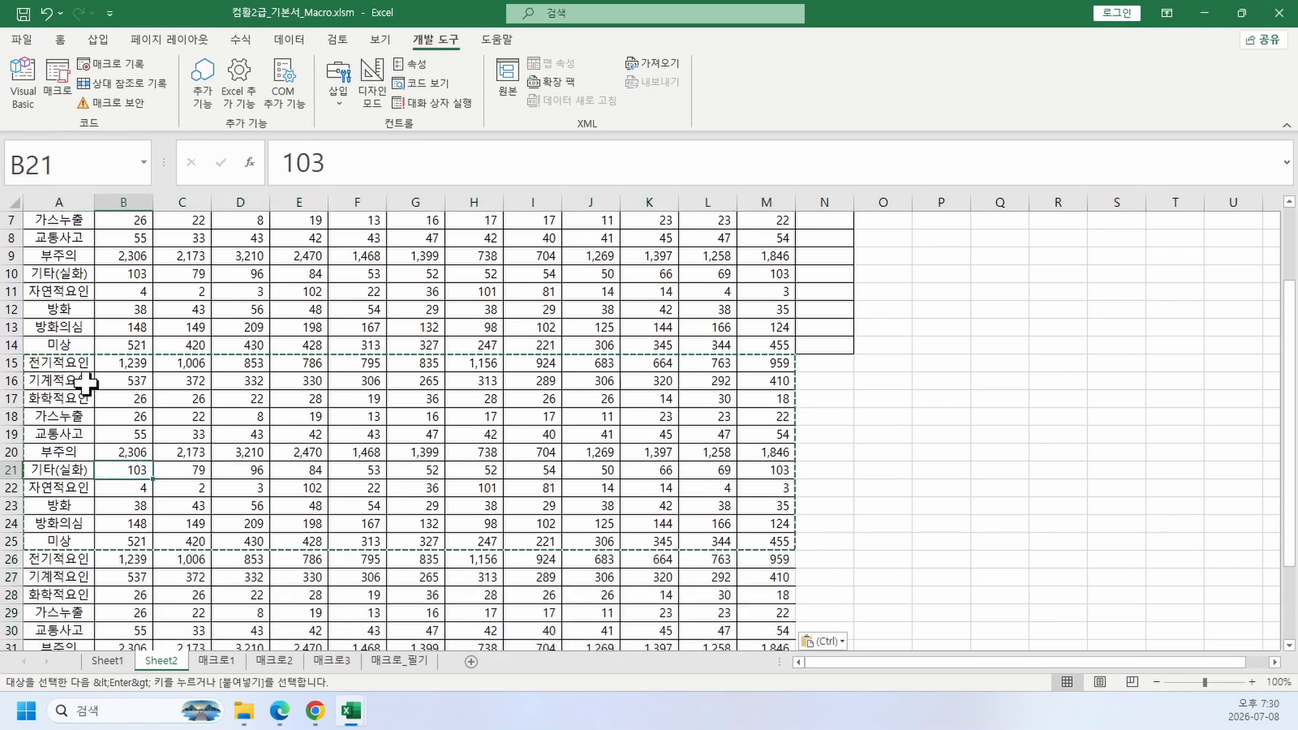
Step: Delete the copied data below row 14 of the Sheet2 table, shifting the cells up
left_click(74, 364)
scroll(405, 466, "down", 6)
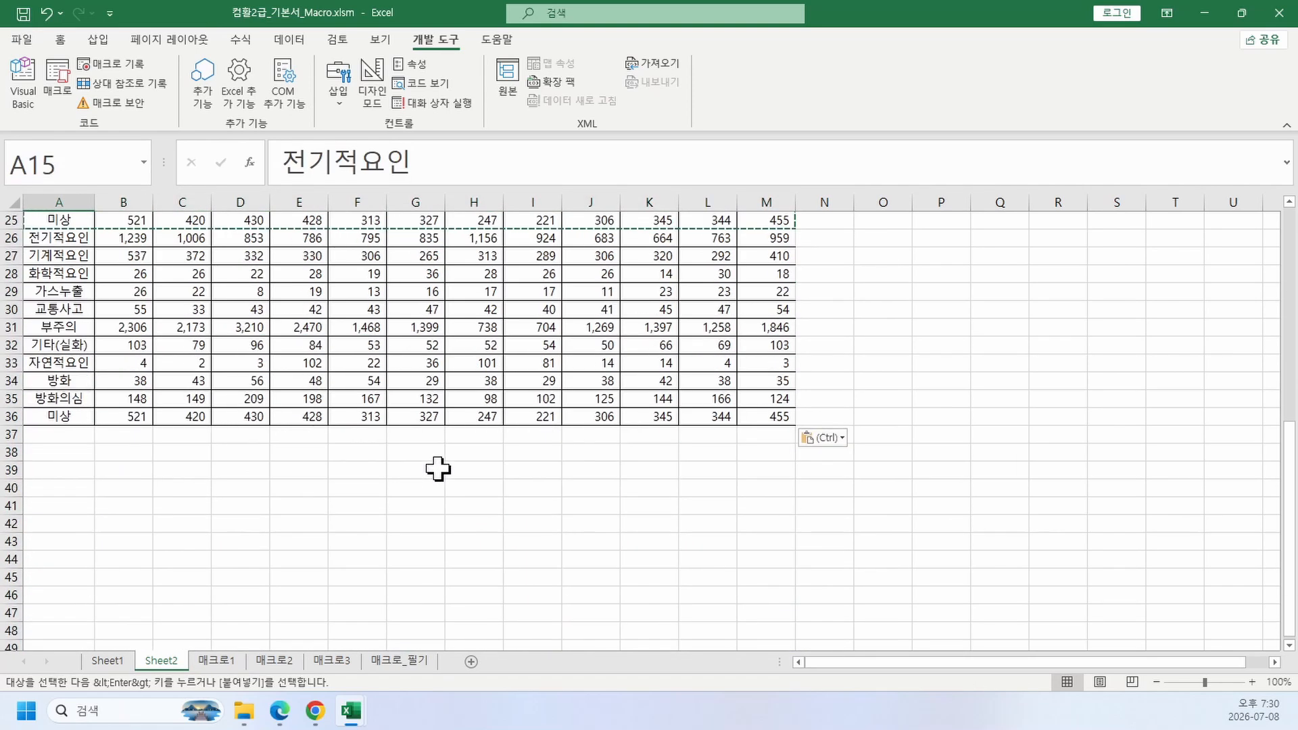
left_click(806, 504, "shift")
scroll(807, 504, "up", 7)
key("ctrl+minus")
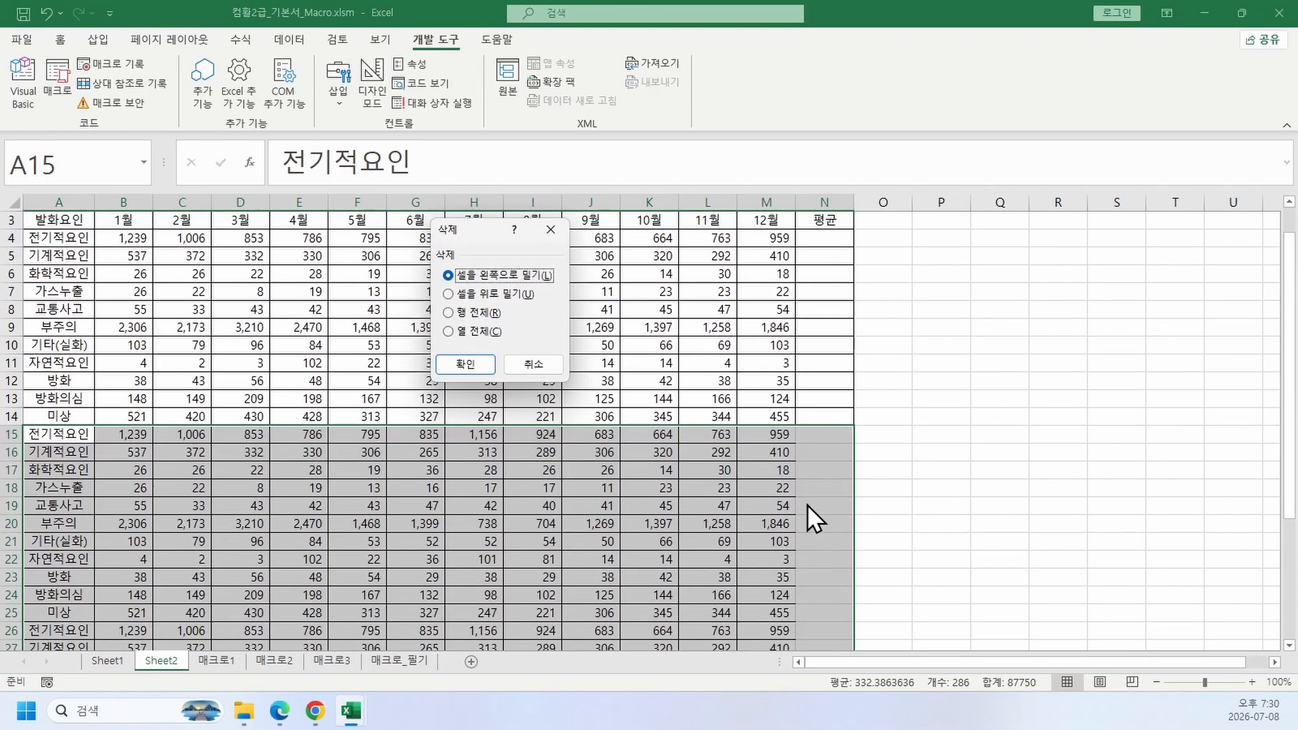
key("Down")
key("Return")
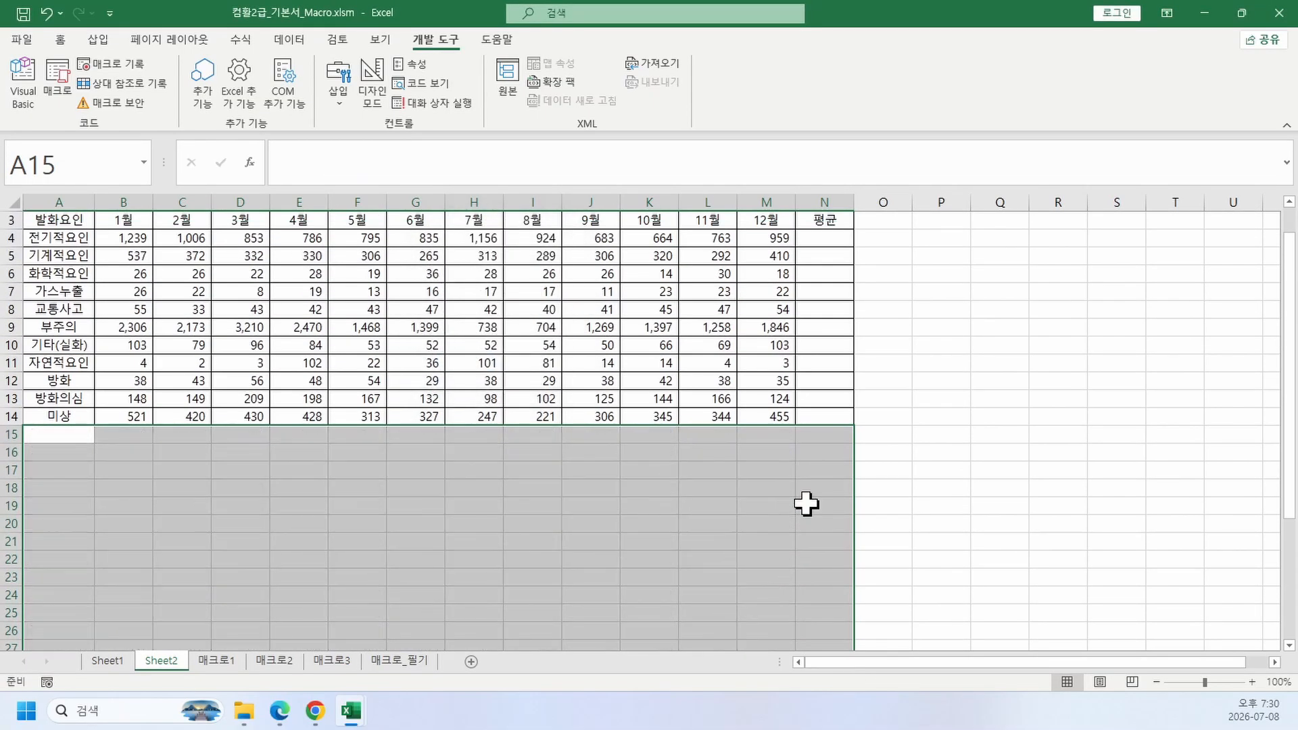
left_click(806, 503)
scroll(803, 493, "up", 1)
left_click(799, 476)
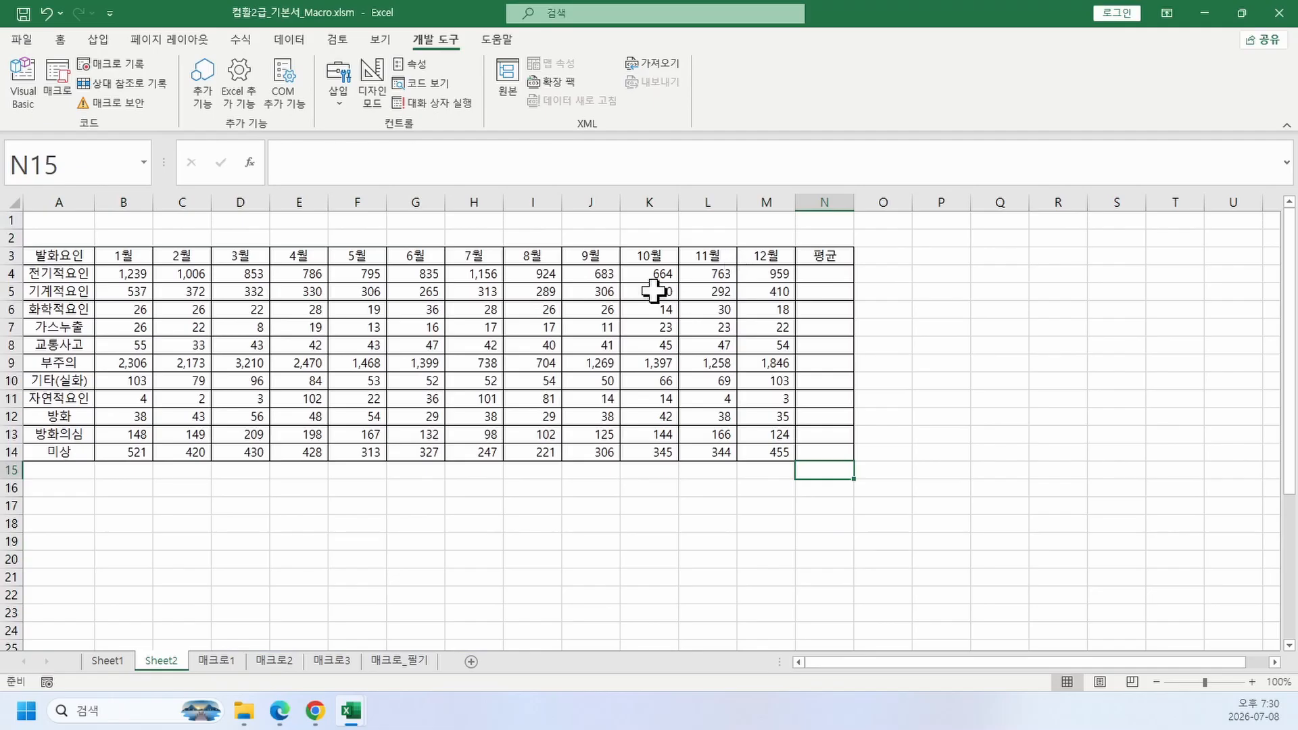
Step: Select A4:N14 on Sheet2 and start recording a macro named 잘못된복사, stored in the current workbook
left_click_drag(69, 274, 817, 449)
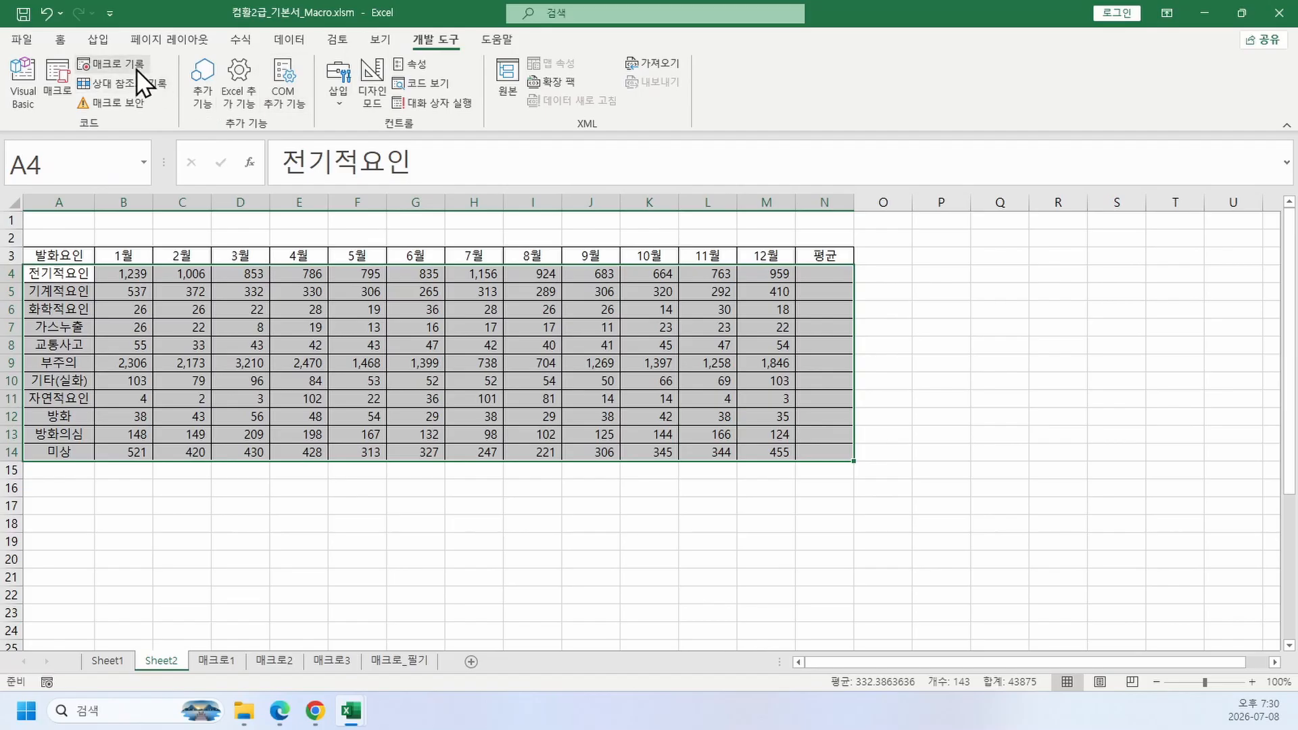
left_click(119, 64)
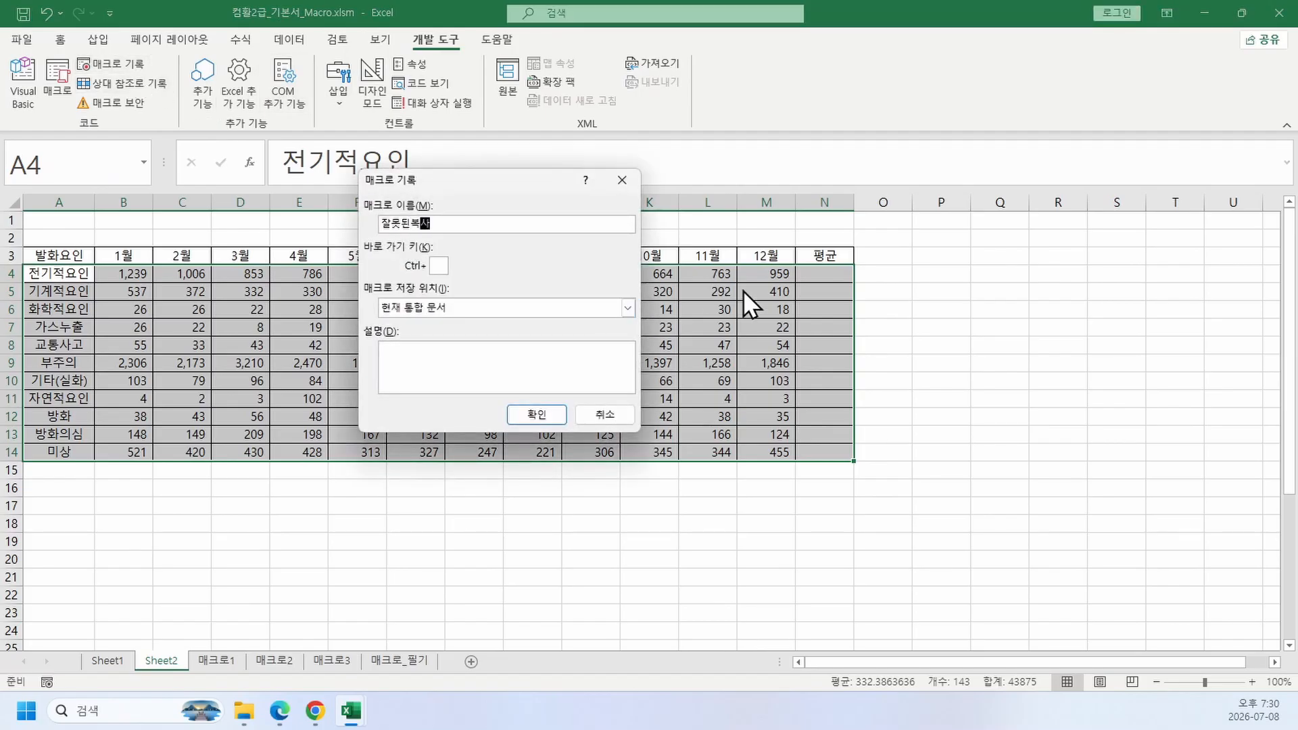
left_click(529, 419)
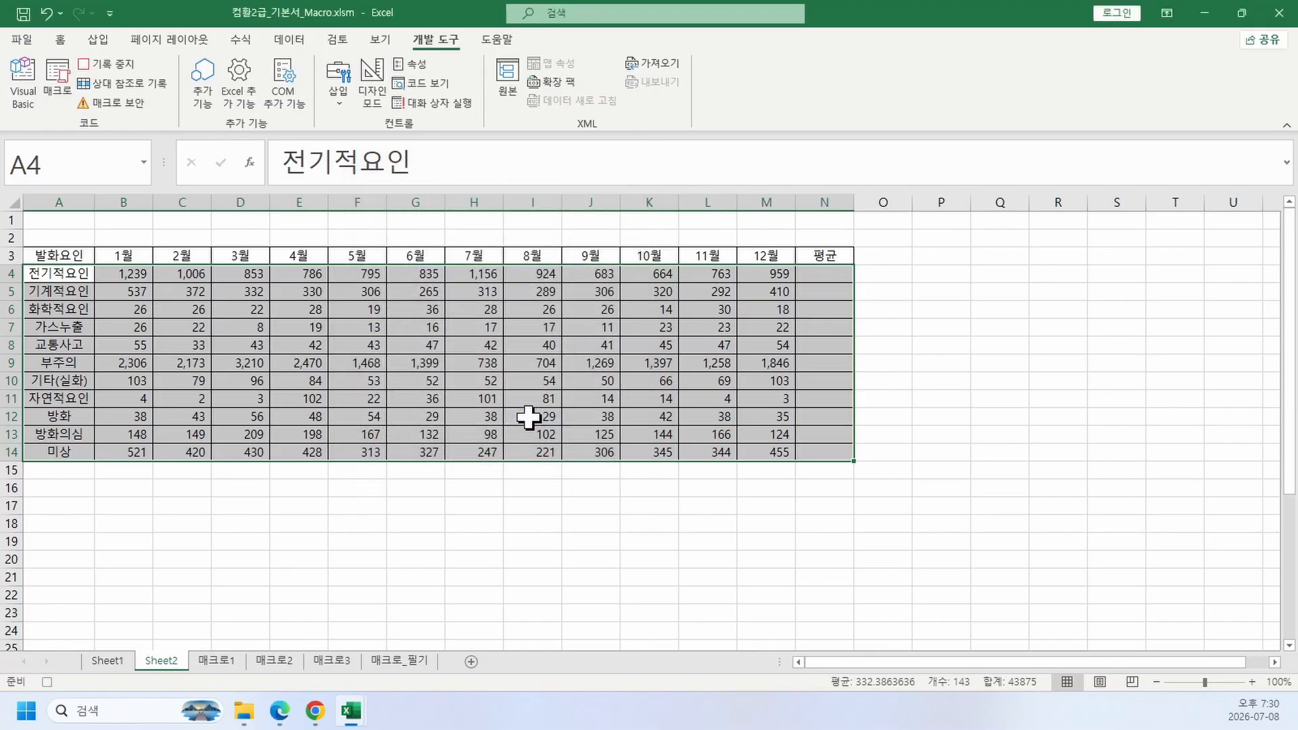
Step: Record copying the selected data rows to A15, then stop the macro recording
key("ctrl+c")
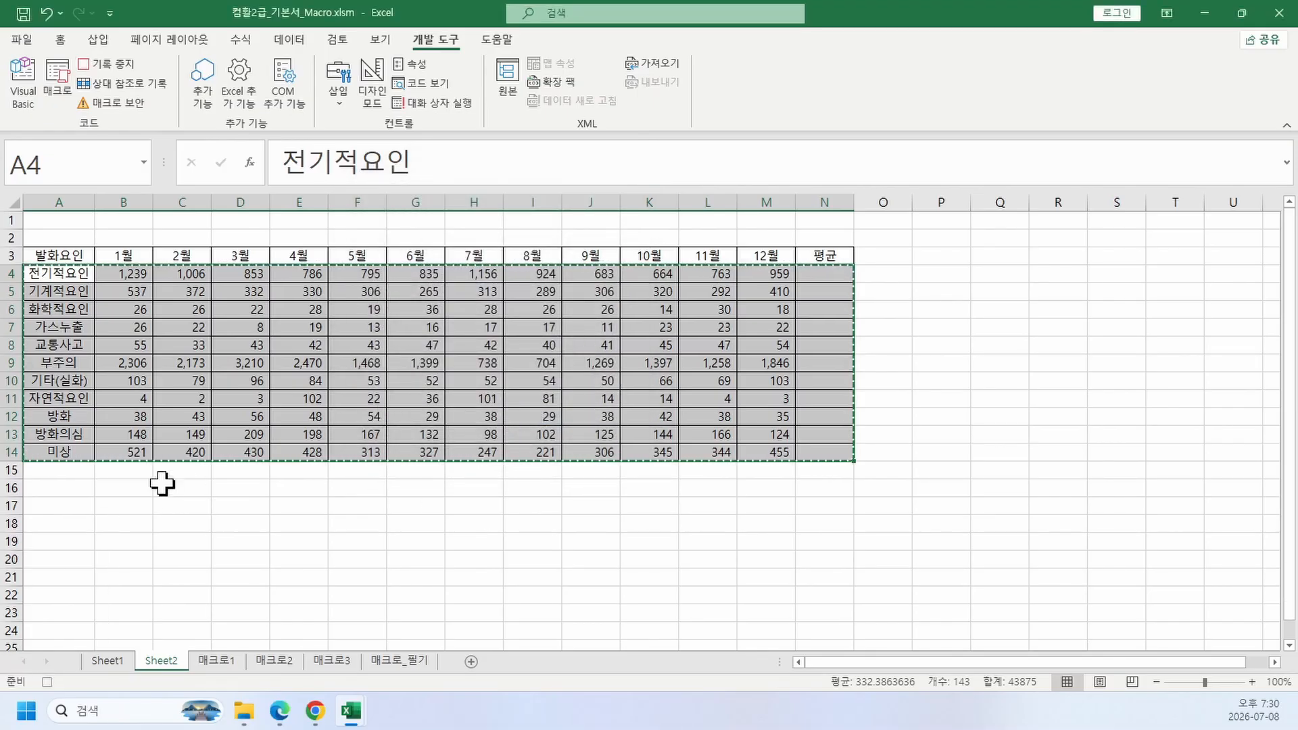
left_click(86, 474)
key("ctrl+v")
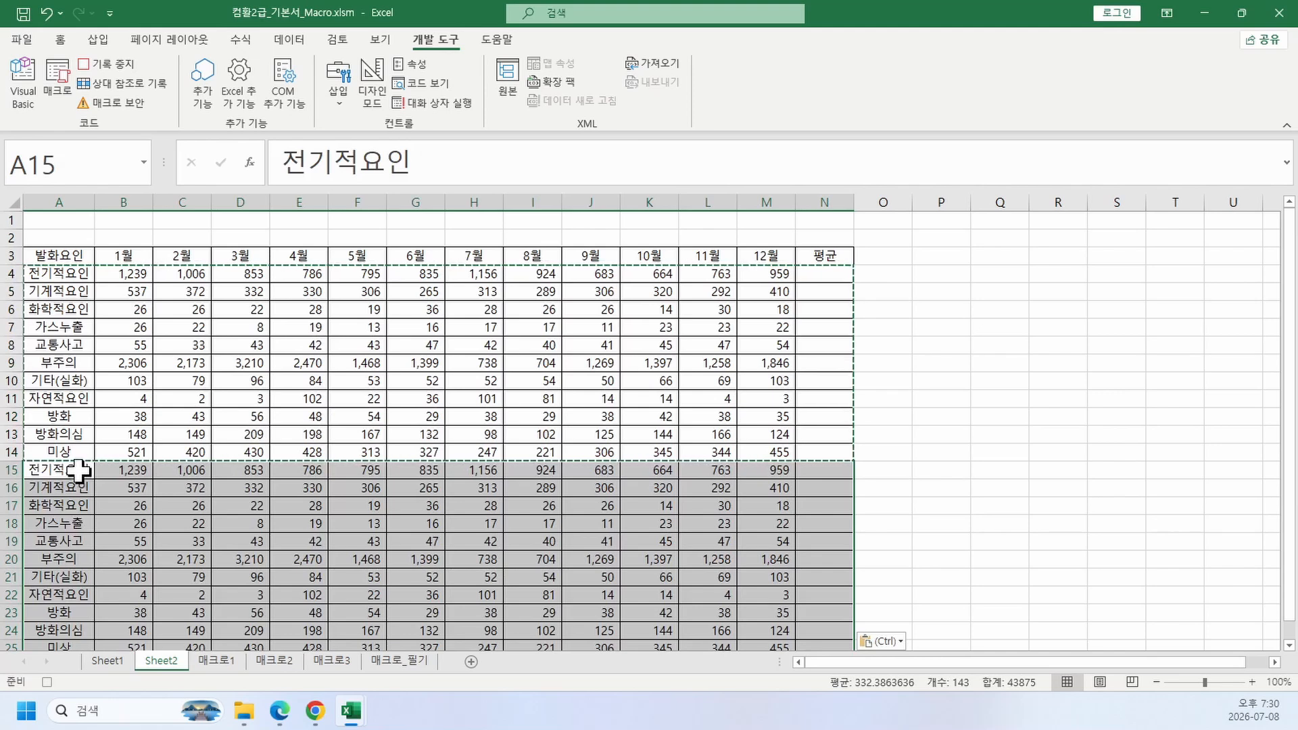
left_click(107, 64)
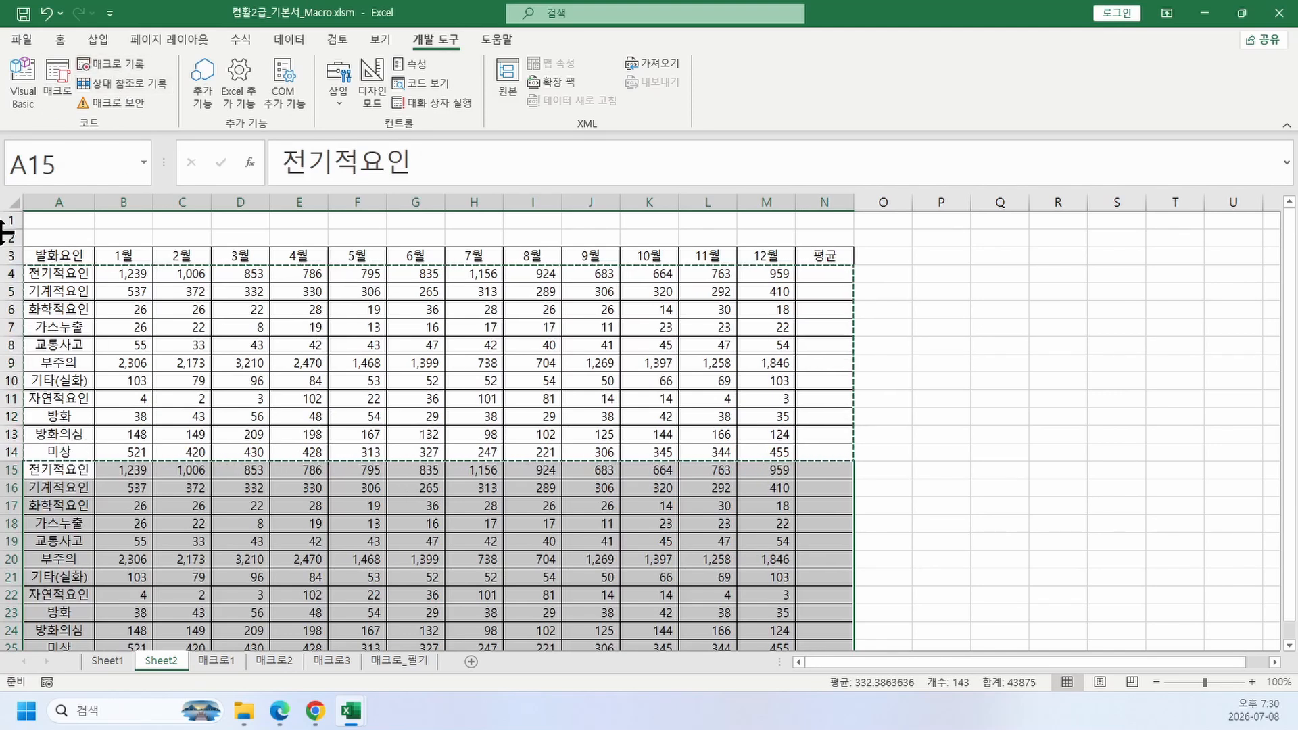
Step: Run the 잘못된복사 macro on the selected block A15:N25 of Sheet2
scroll(98, 337, "down", 1)
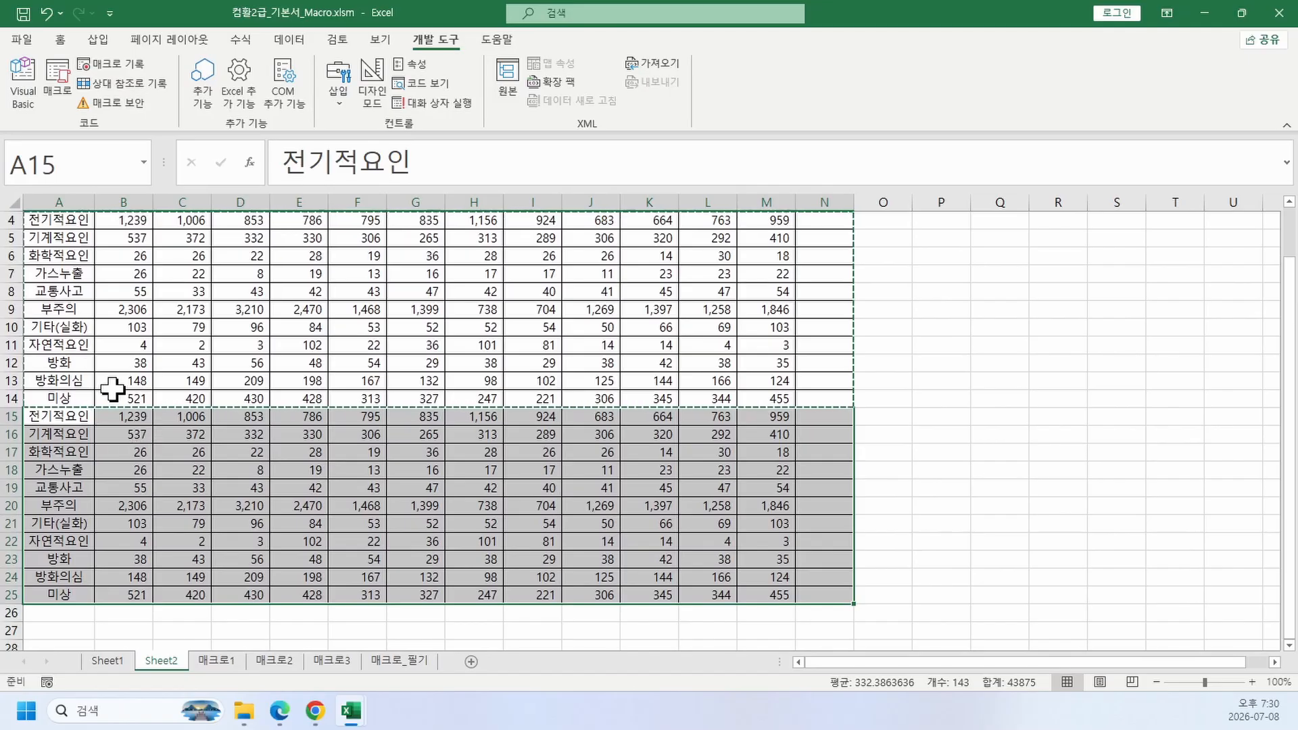
scroll(102, 405, "down", 1)
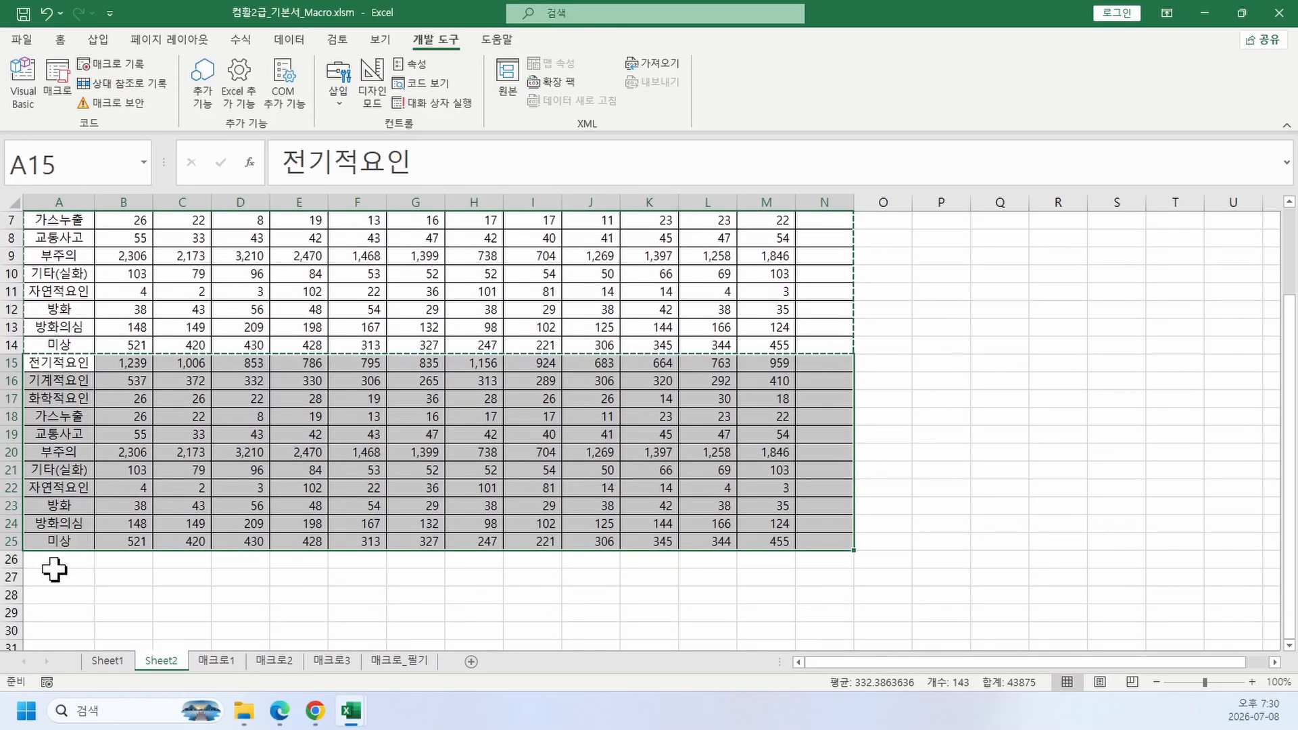
left_click(57, 81)
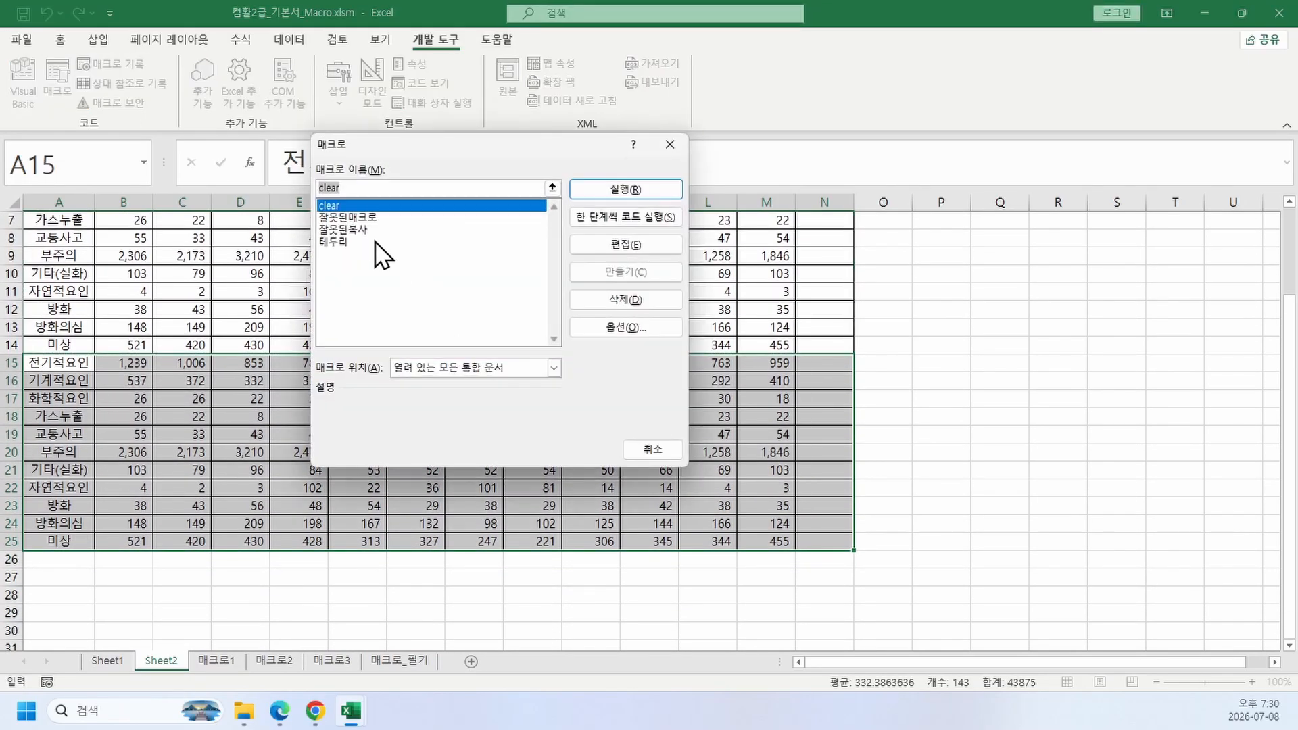
left_click(378, 216)
left_click(382, 229)
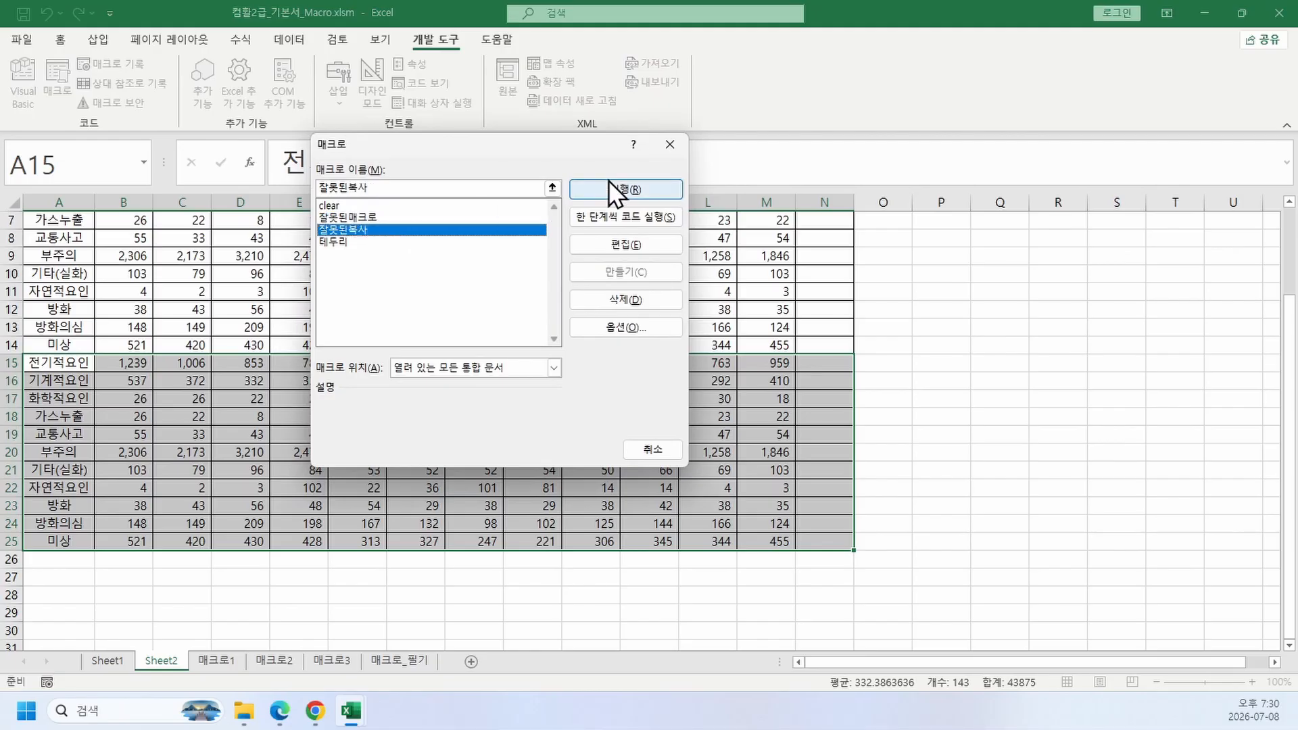
left_click(615, 188)
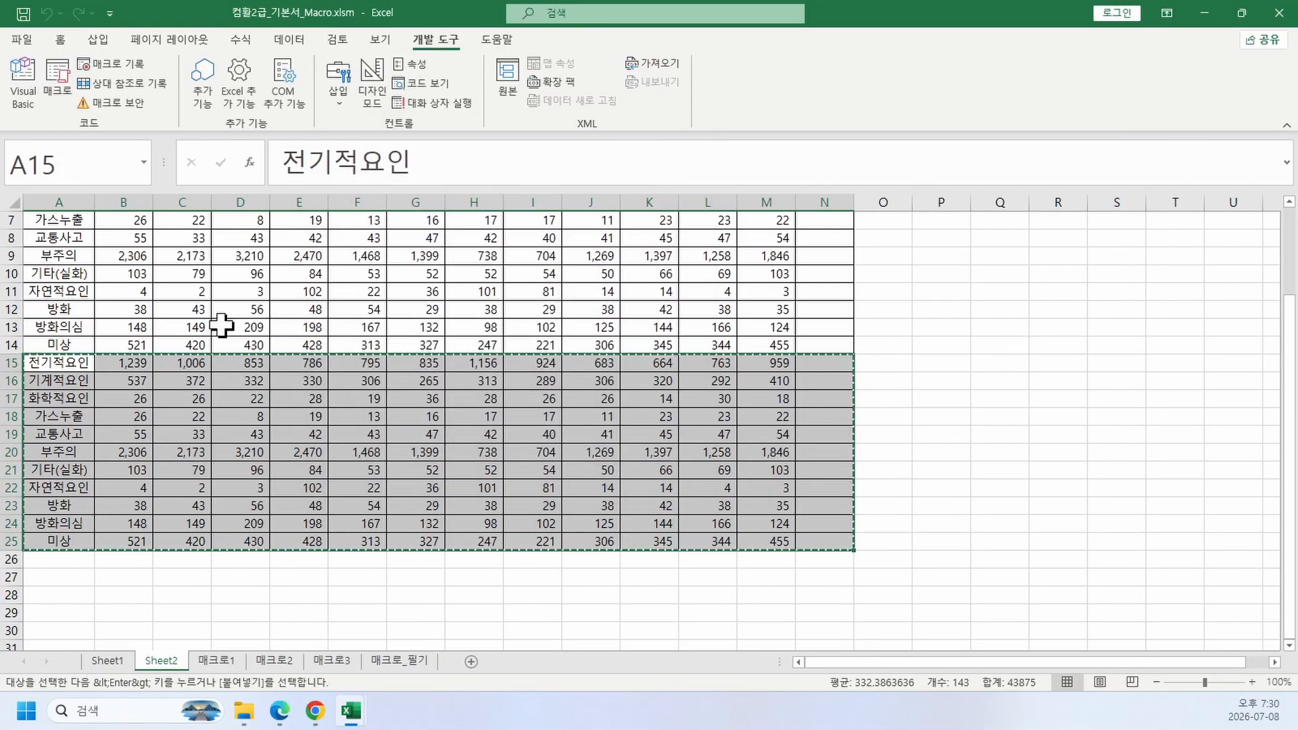
Step: Open the code of the 잘못된복사 macro, examine its copy, Range("A15").Select and paste lines, and return to the worksheet
left_click(57, 95)
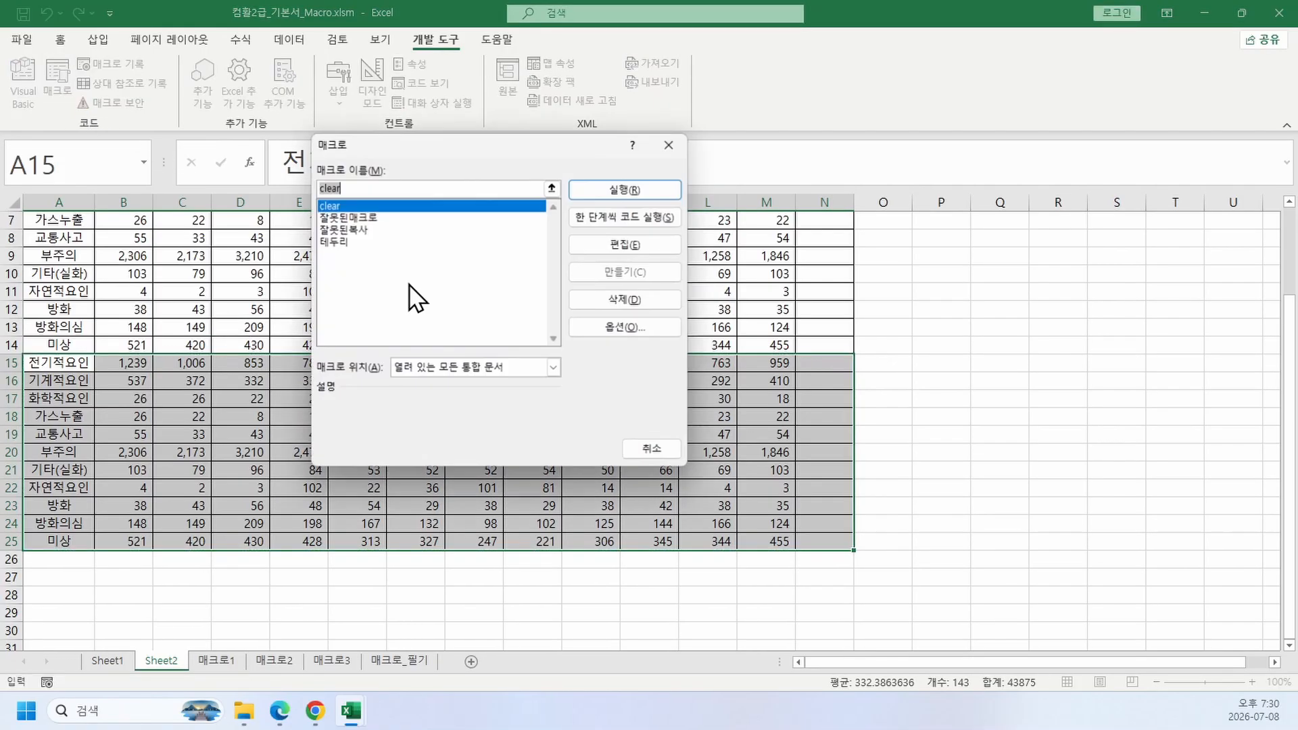
left_click(371, 231)
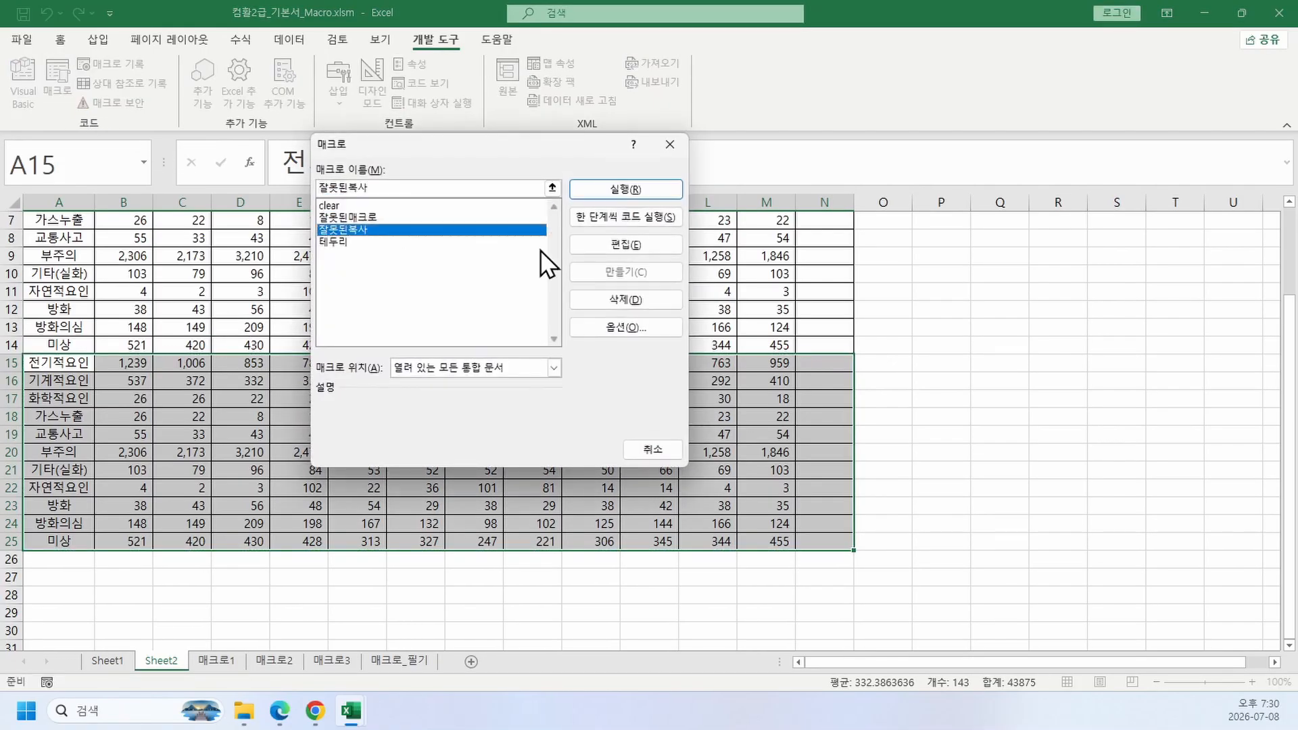
left_click(617, 246)
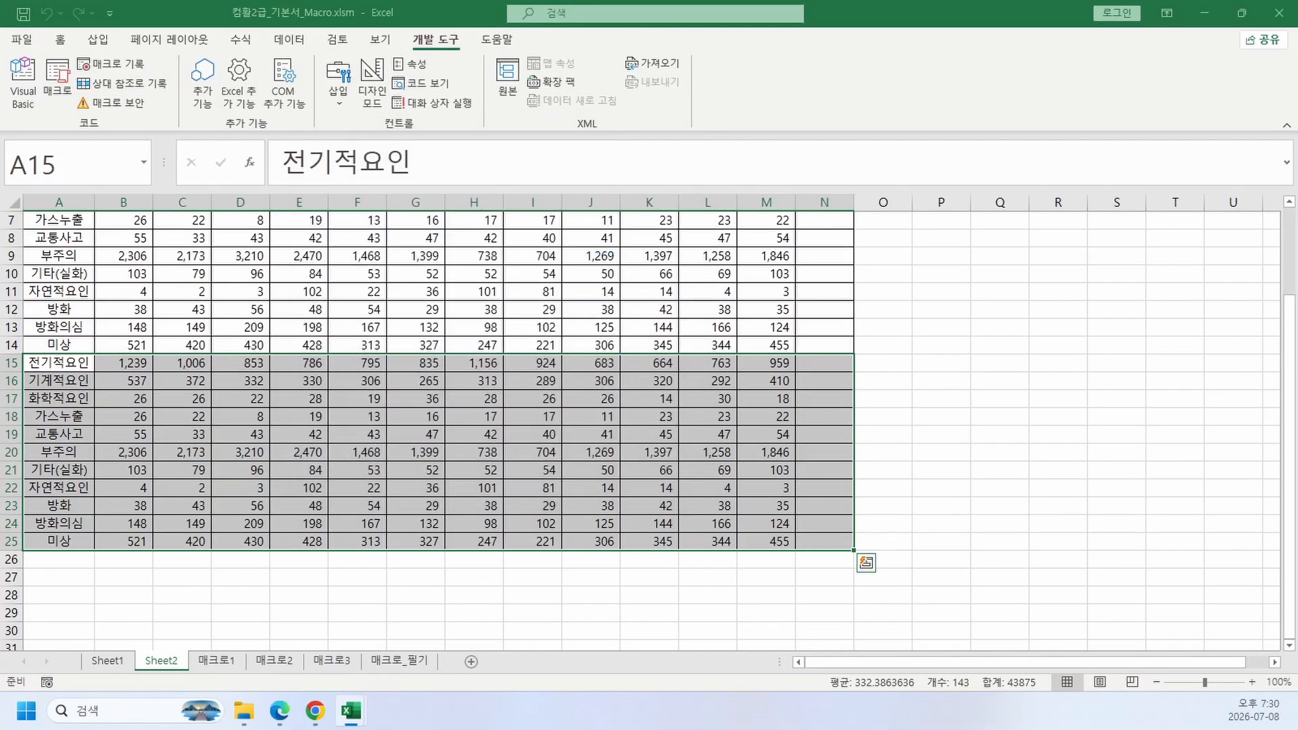
mouse_move(351, 706)
left_click(383, 669)
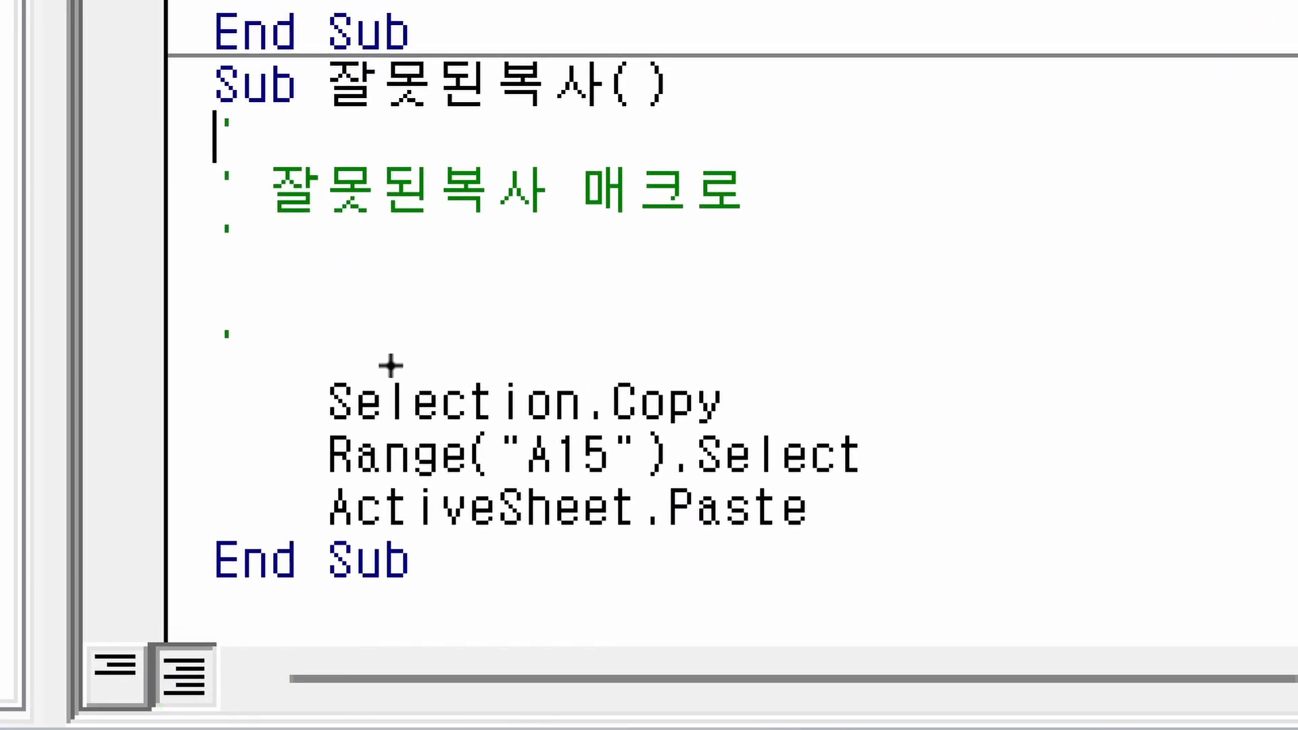
mouse_move(311, 370)
left_mouse_down()
mouse_move(376, 420)
mouse_move(585, 427)
left_mouse_up()
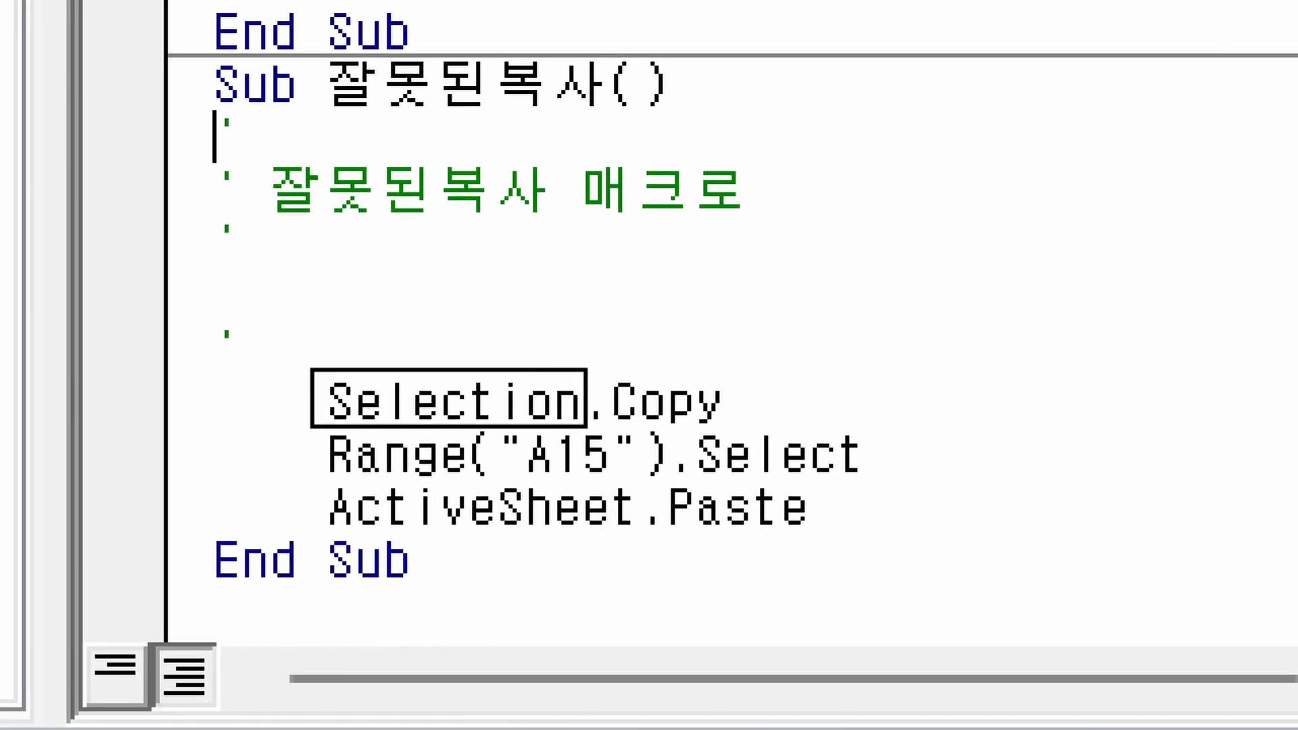
left_click_drag(606, 365, 610, 377)
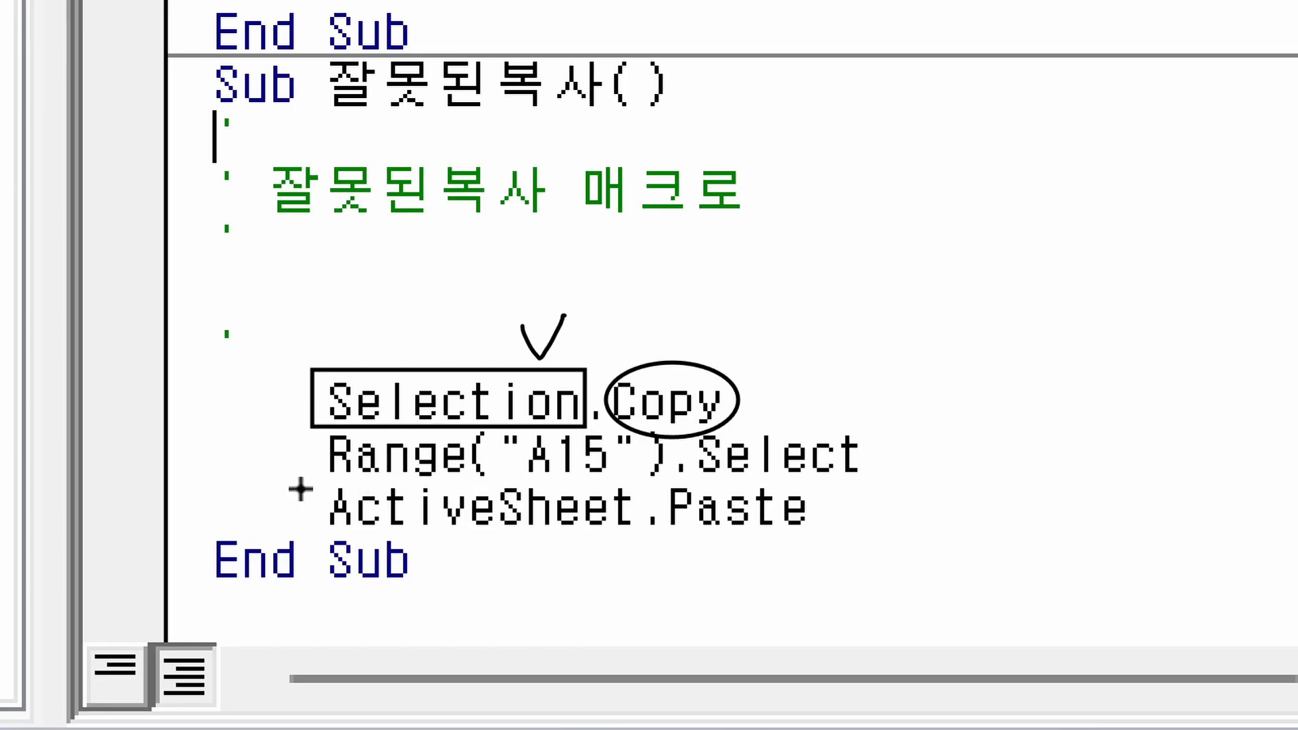
left_click_drag(301, 488, 872, 487)
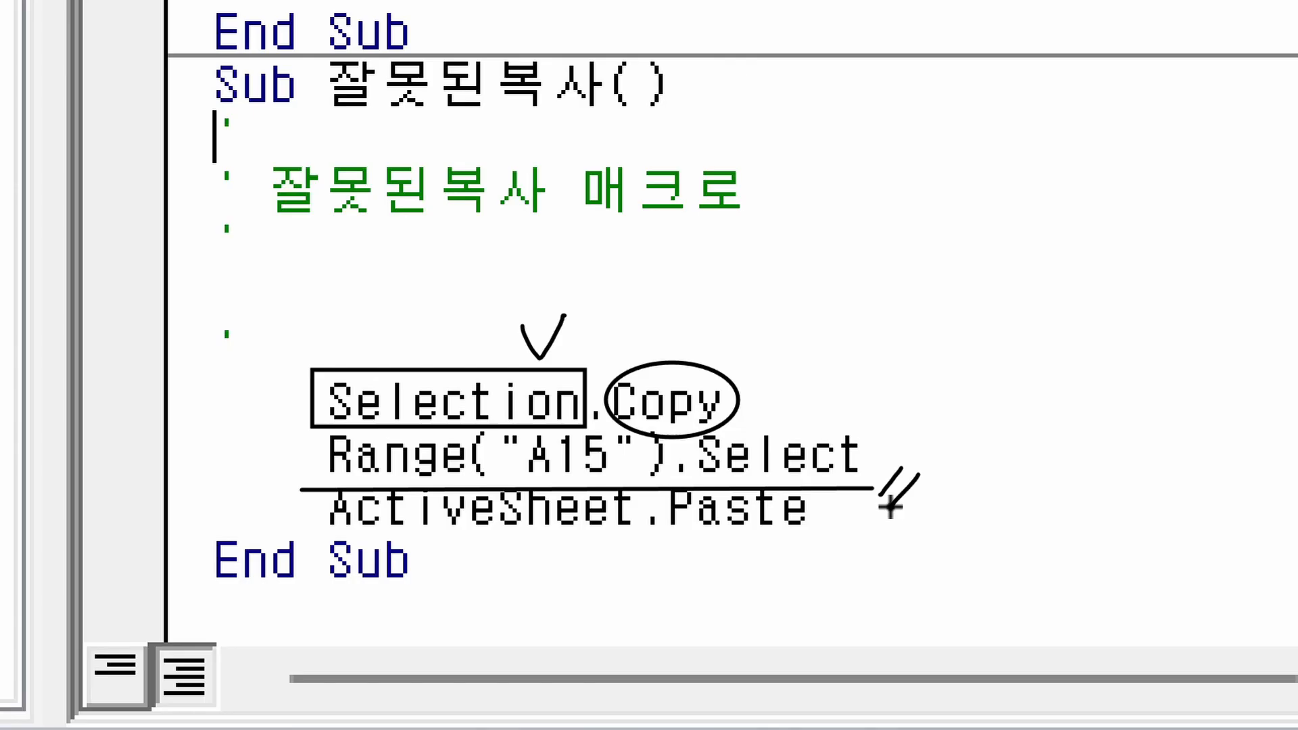
key("Escape")
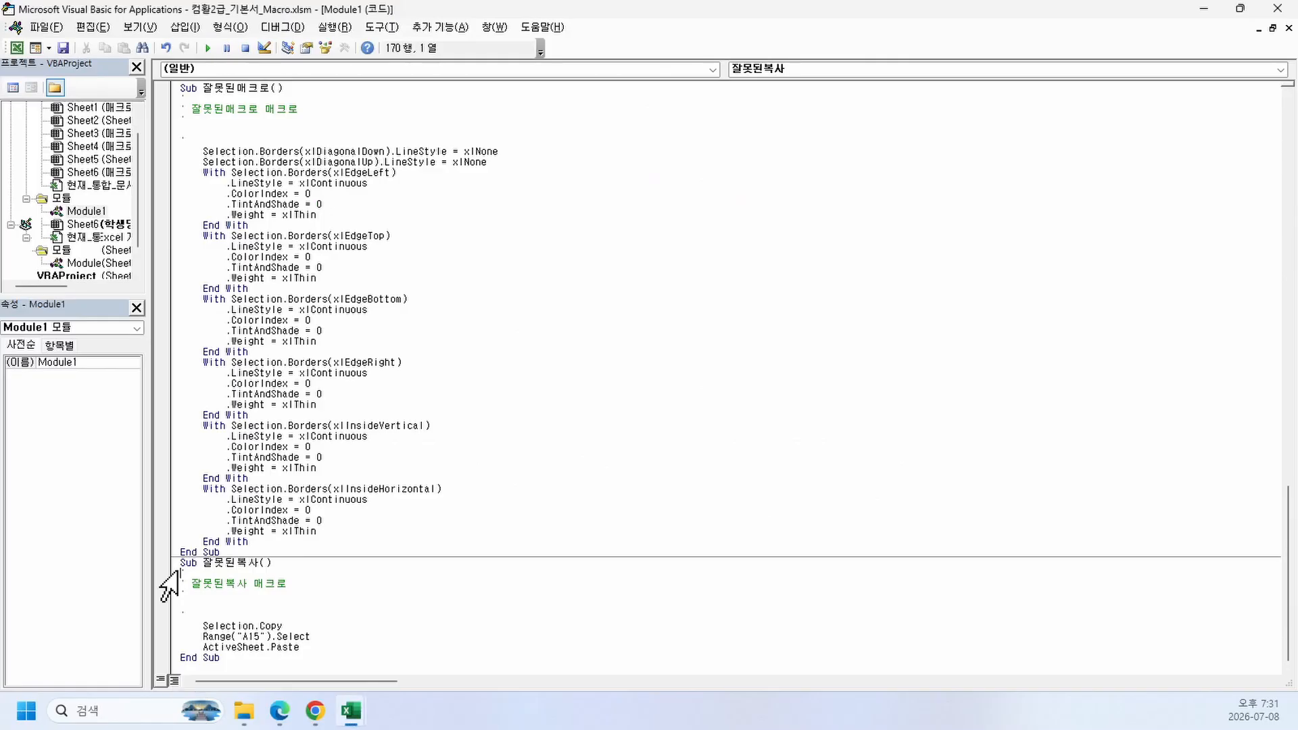
left_click(1203, 8)
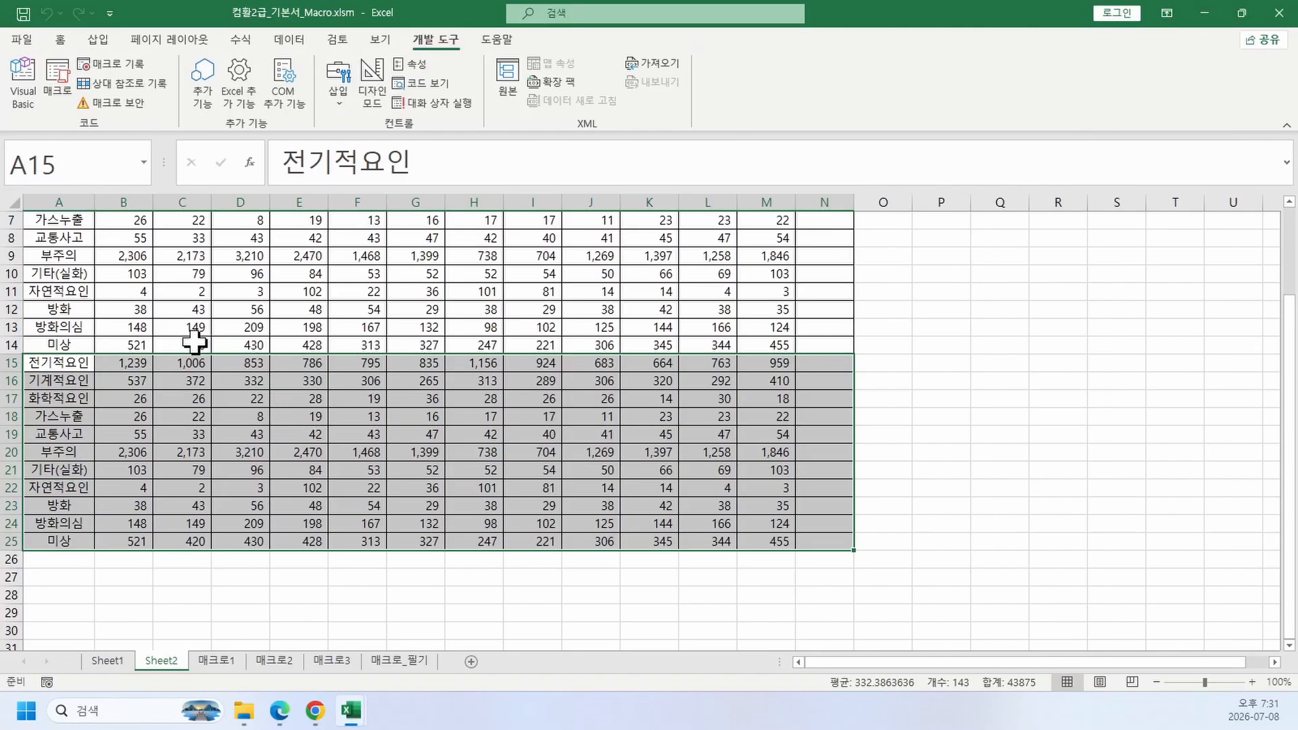
Step: Copy the block A15:N25 on Sheet2 and paste it onto A15, as the recorded macro does
left_click(56, 359)
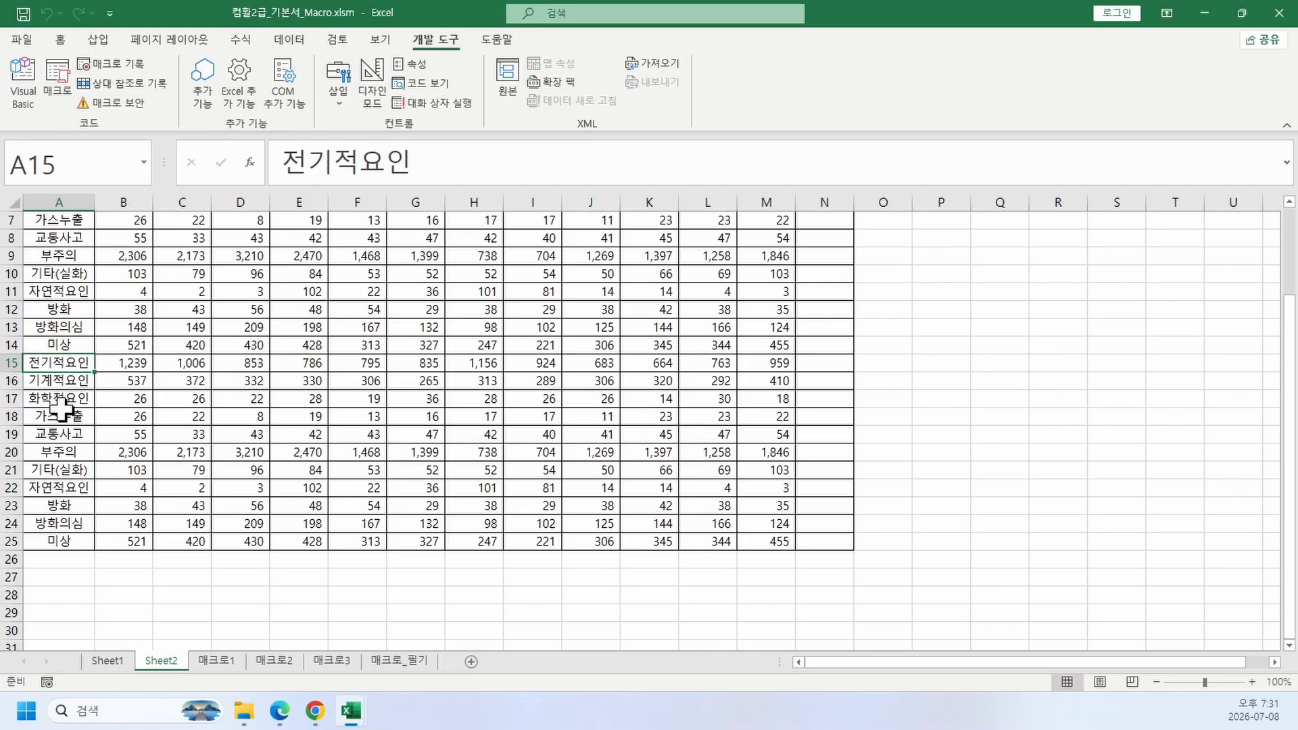
left_click_drag(60, 363, 833, 543)
key("ctrl+c")
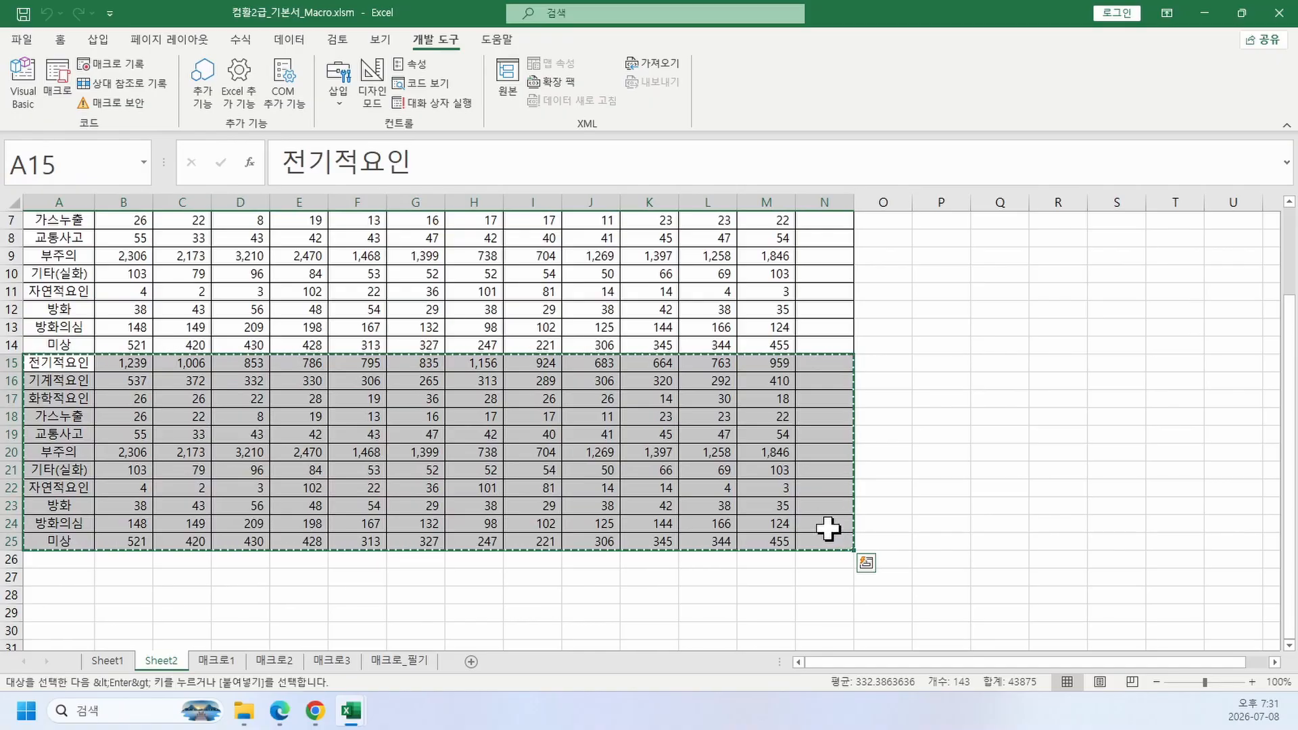
left_click(77, 367)
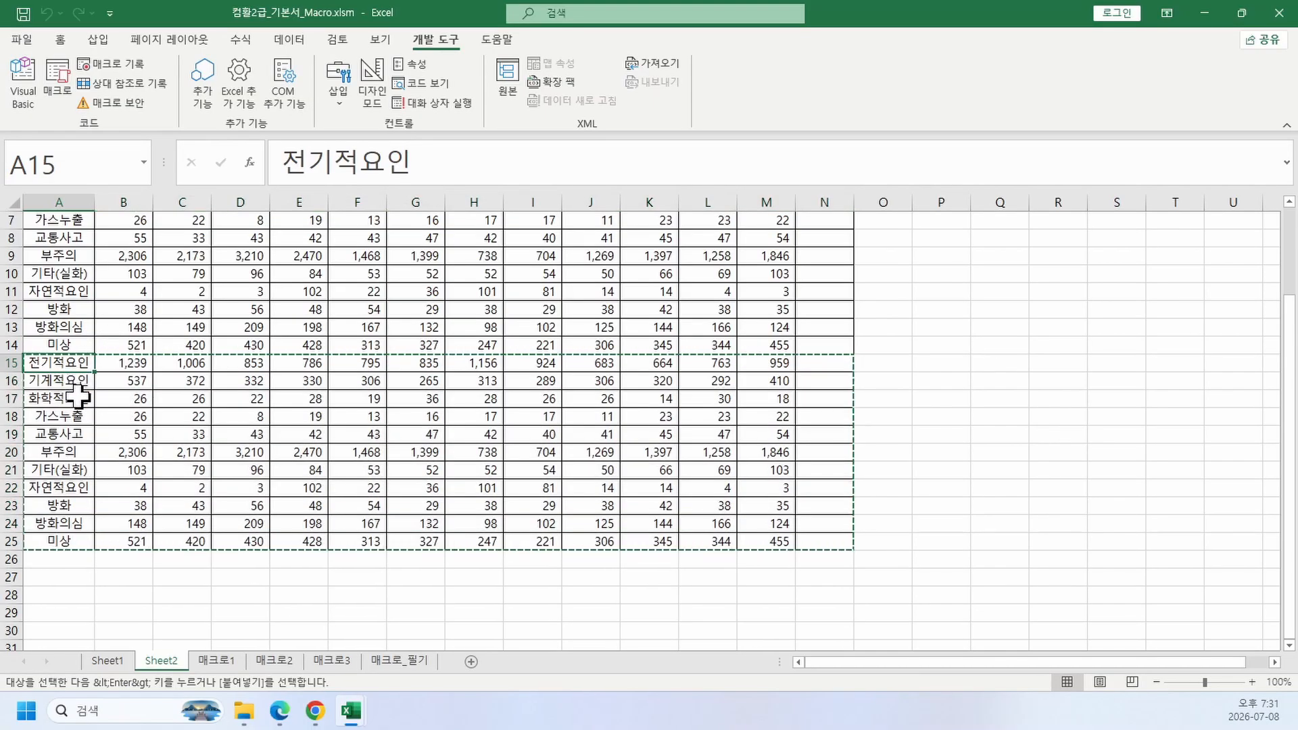
key("ctrl+v")
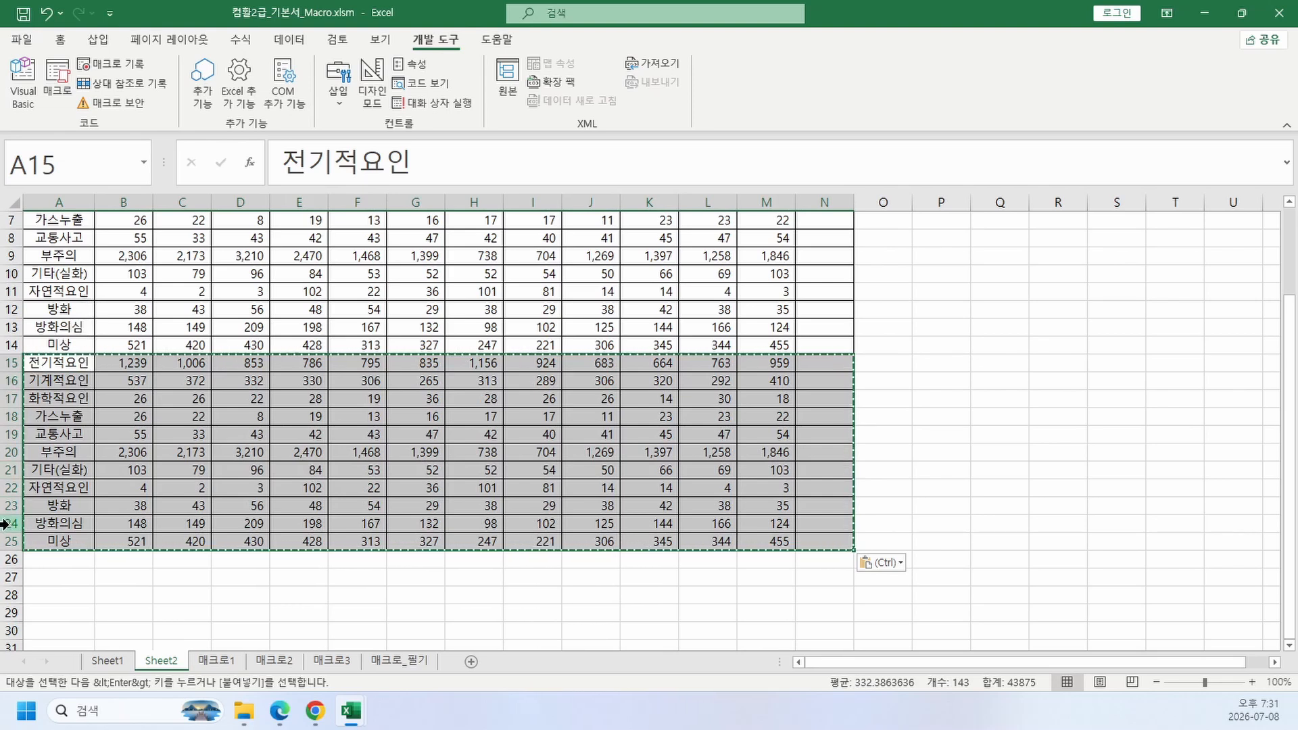
Step: Turn on the use of relative references for macro recording
scroll(47, 412, "up", 2)
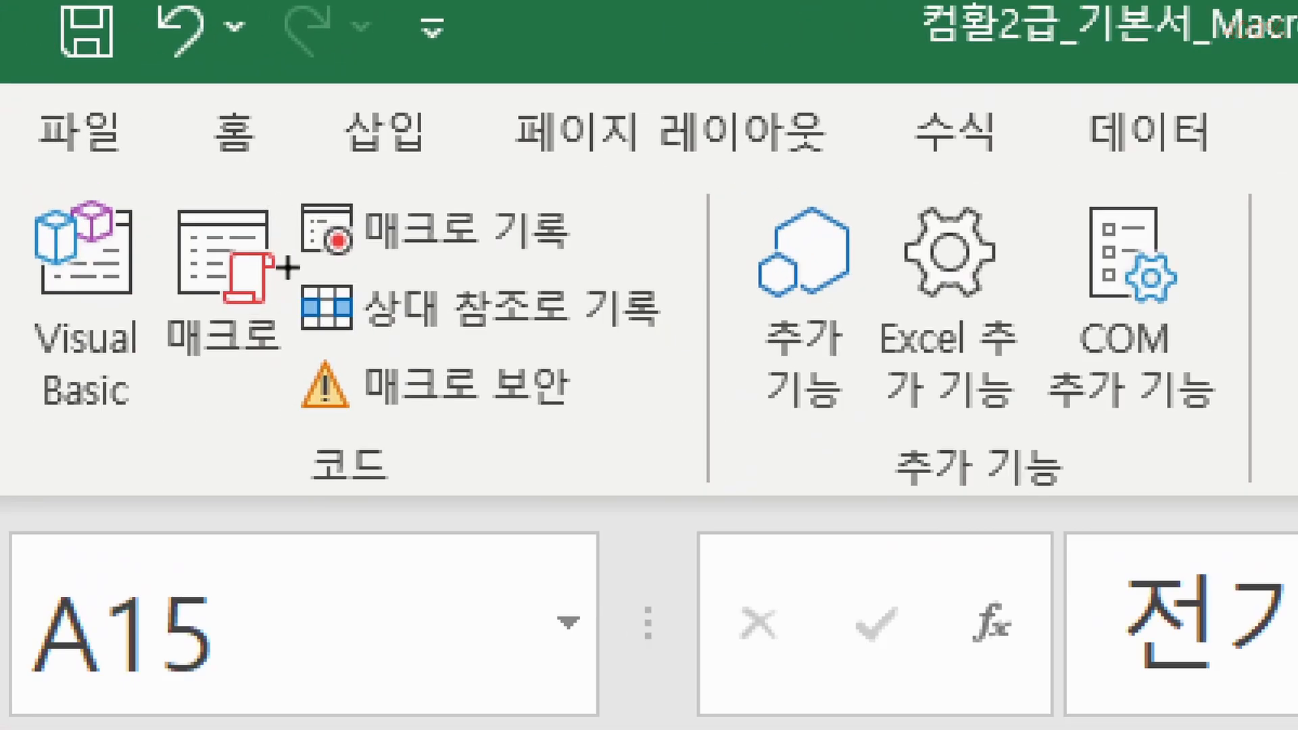
mouse_move(287, 268)
left_mouse_down()
mouse_move(440, 325)
mouse_move(670, 343)
left_mouse_up()
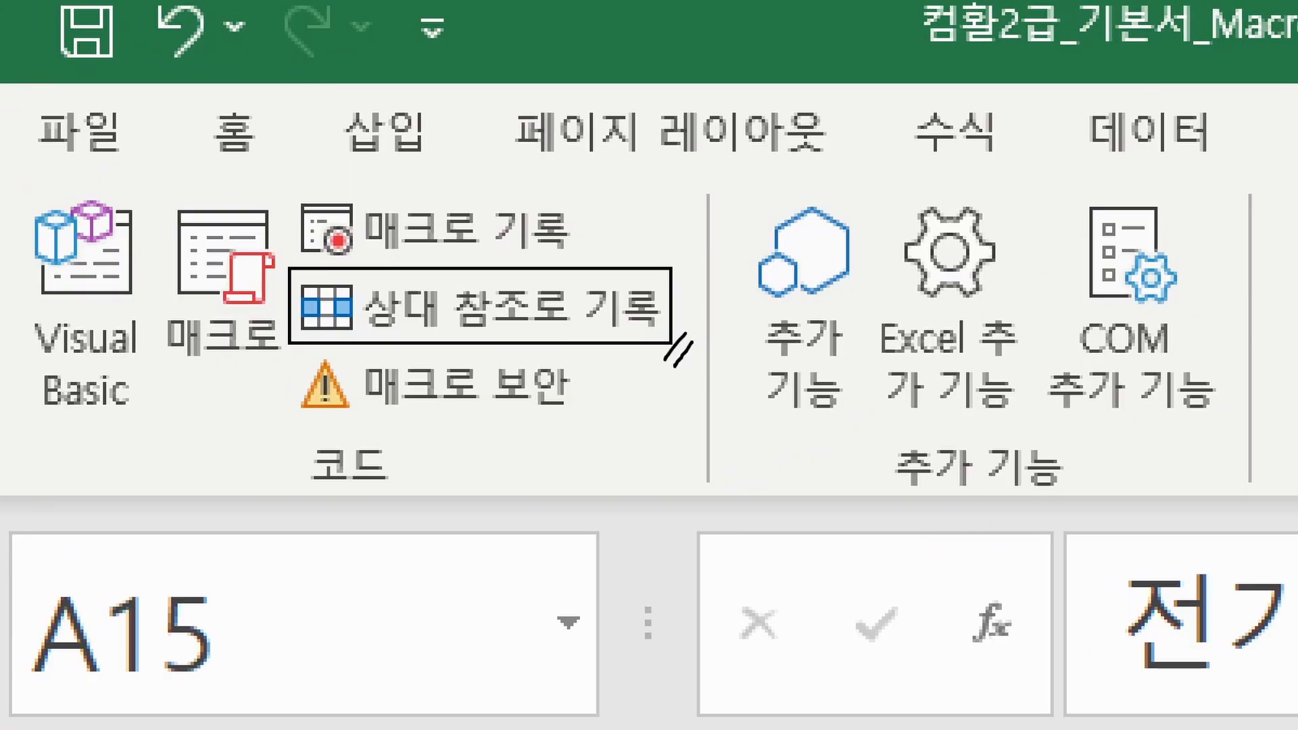
key("Escape")
left_click(107, 71)
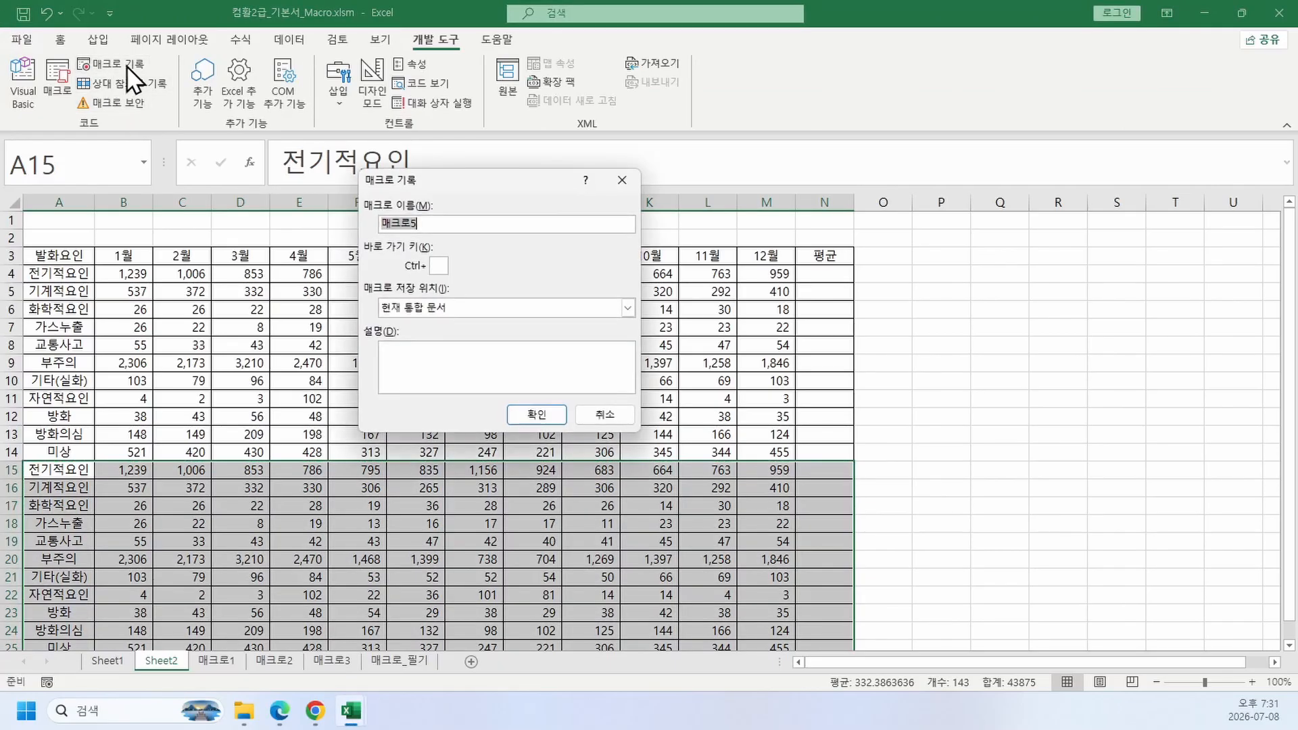
left_click(532, 410)
left_click(102, 83)
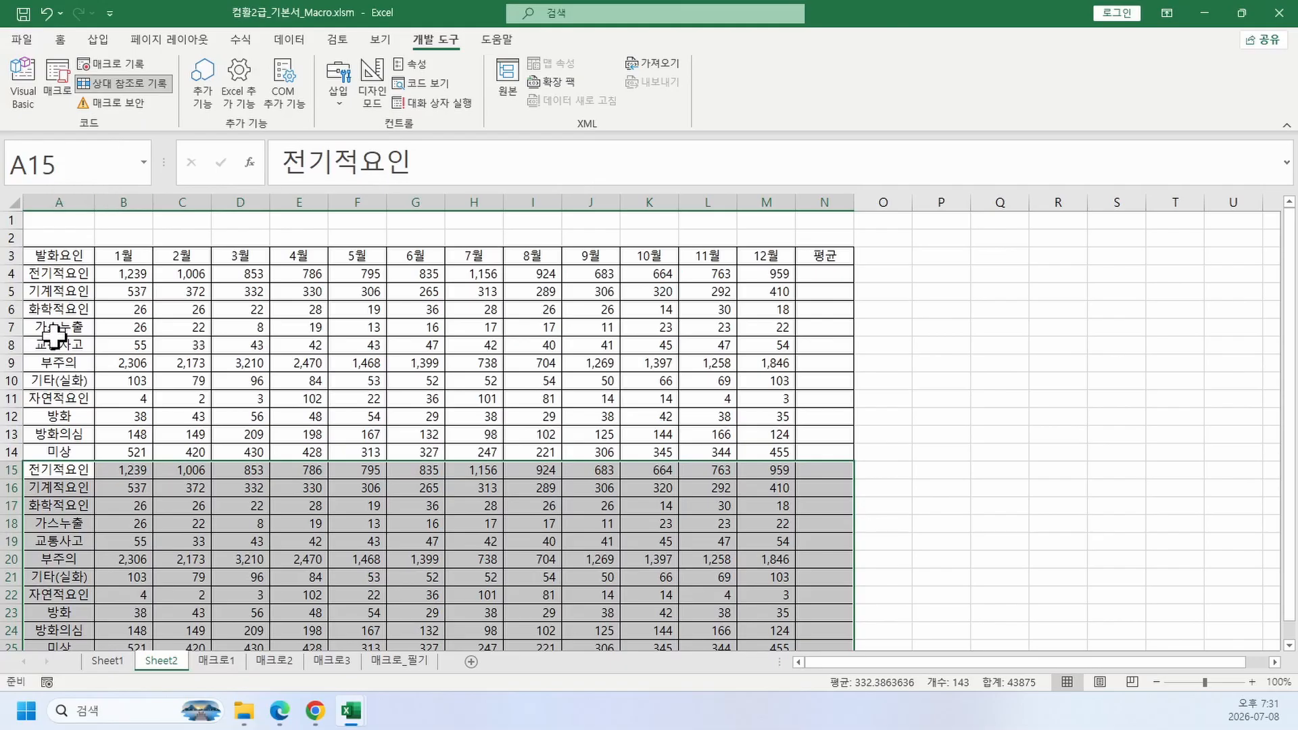
Step: Select A4:N25 on Sheet2 and start recording a relative-reference macro named 복사매크로, stored in the current workbook
left_click_drag(59, 277, 831, 608)
scroll(607, 415, "up", 1)
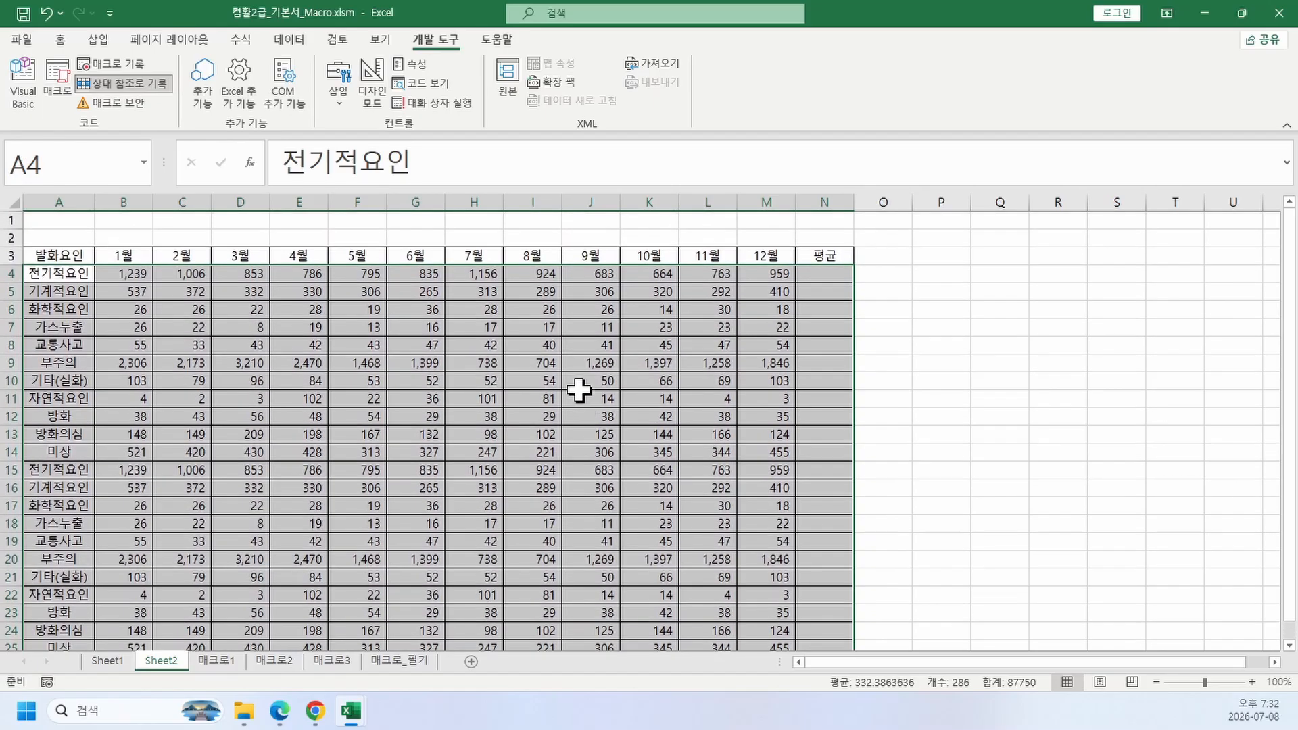
left_click(118, 79)
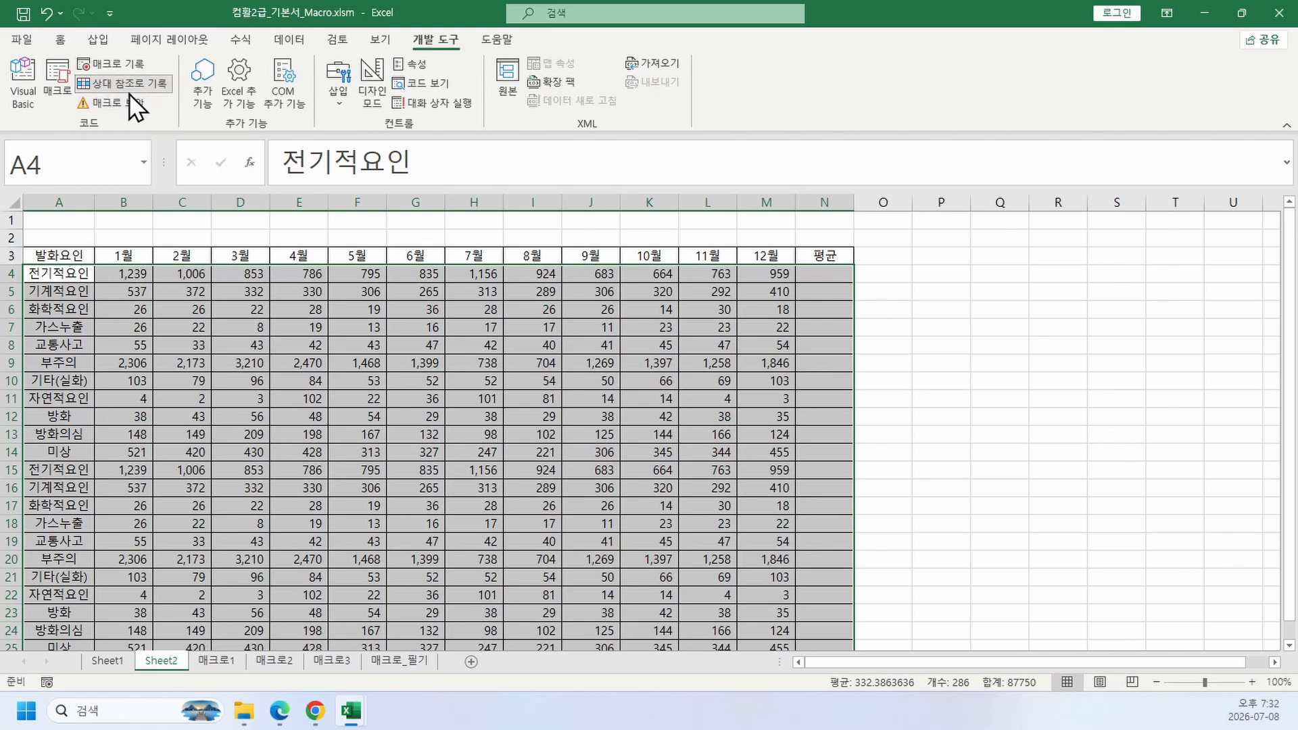
left_click(128, 90)
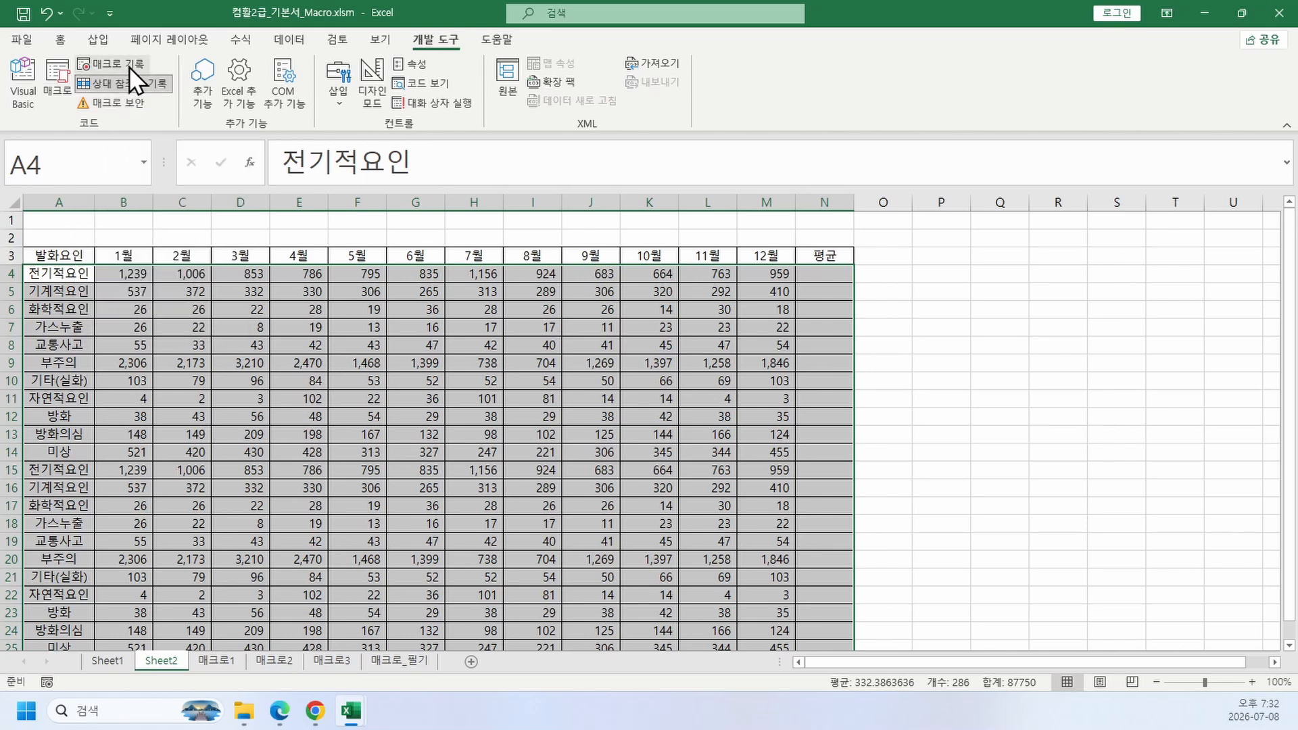
left_click(128, 66)
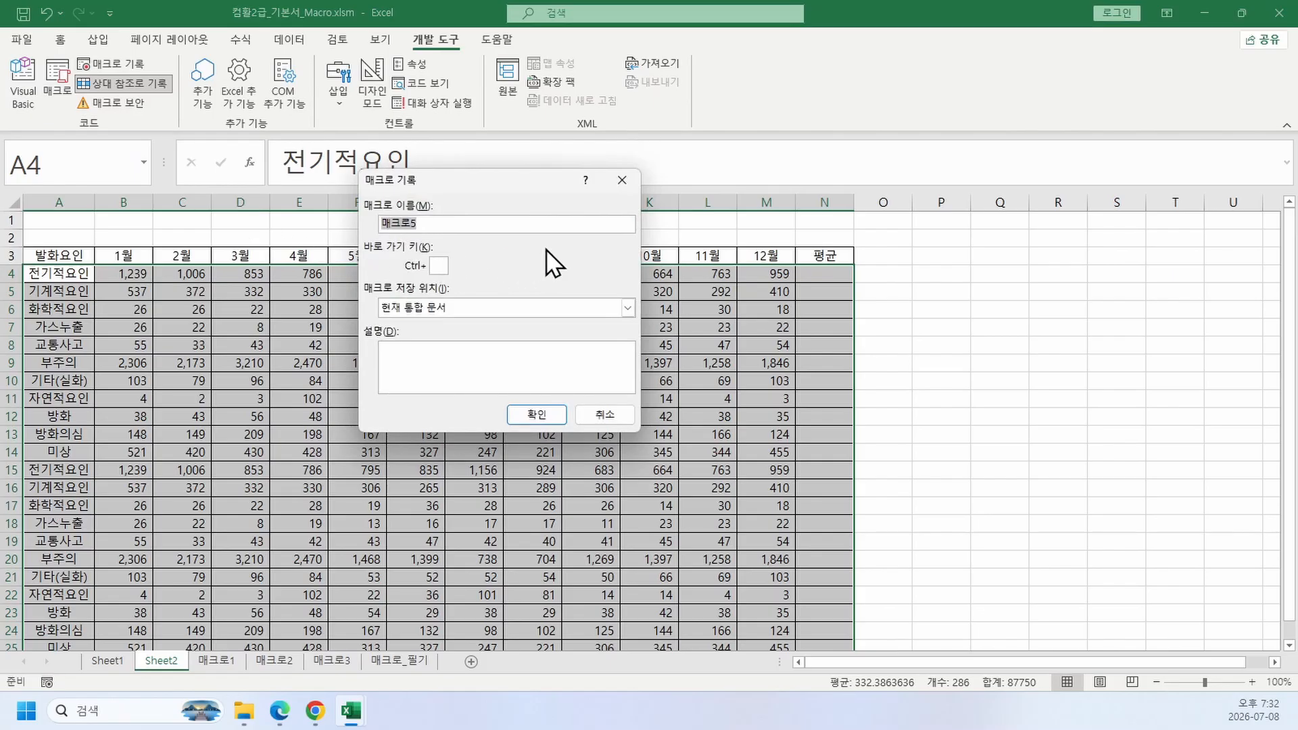
type("복사매크로")
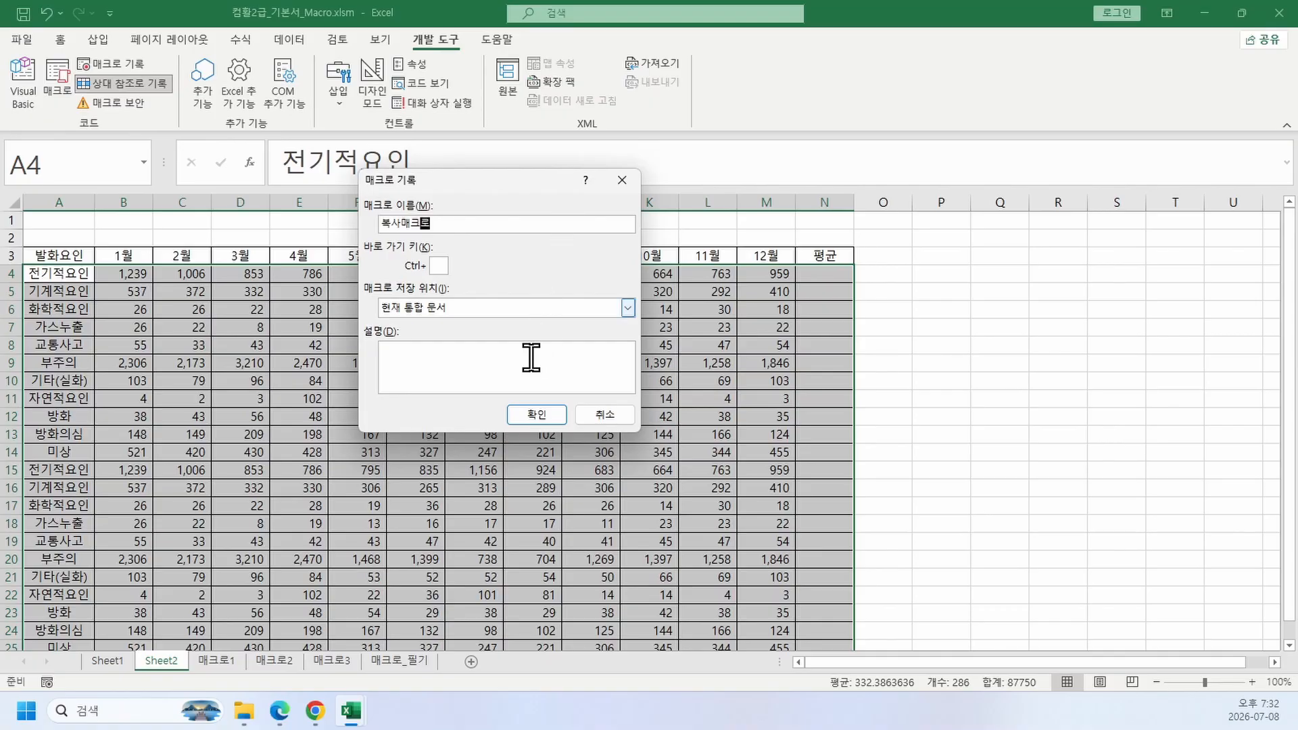
left_click(530, 412)
Step: Record copying the selected rows to A26 directly below the table, then stop the macro recording
key("ctrl+c")
scroll(352, 399, "down", 3)
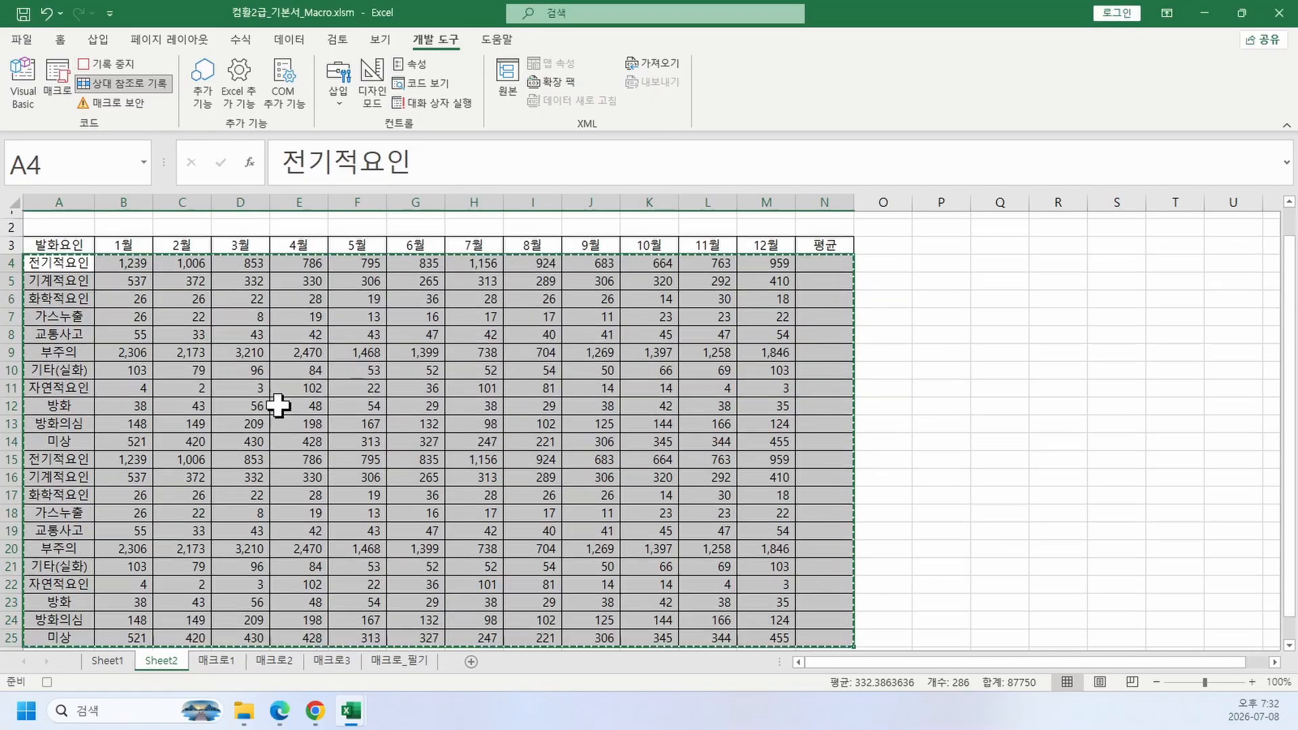
left_click(65, 506)
key("ctrl+v")
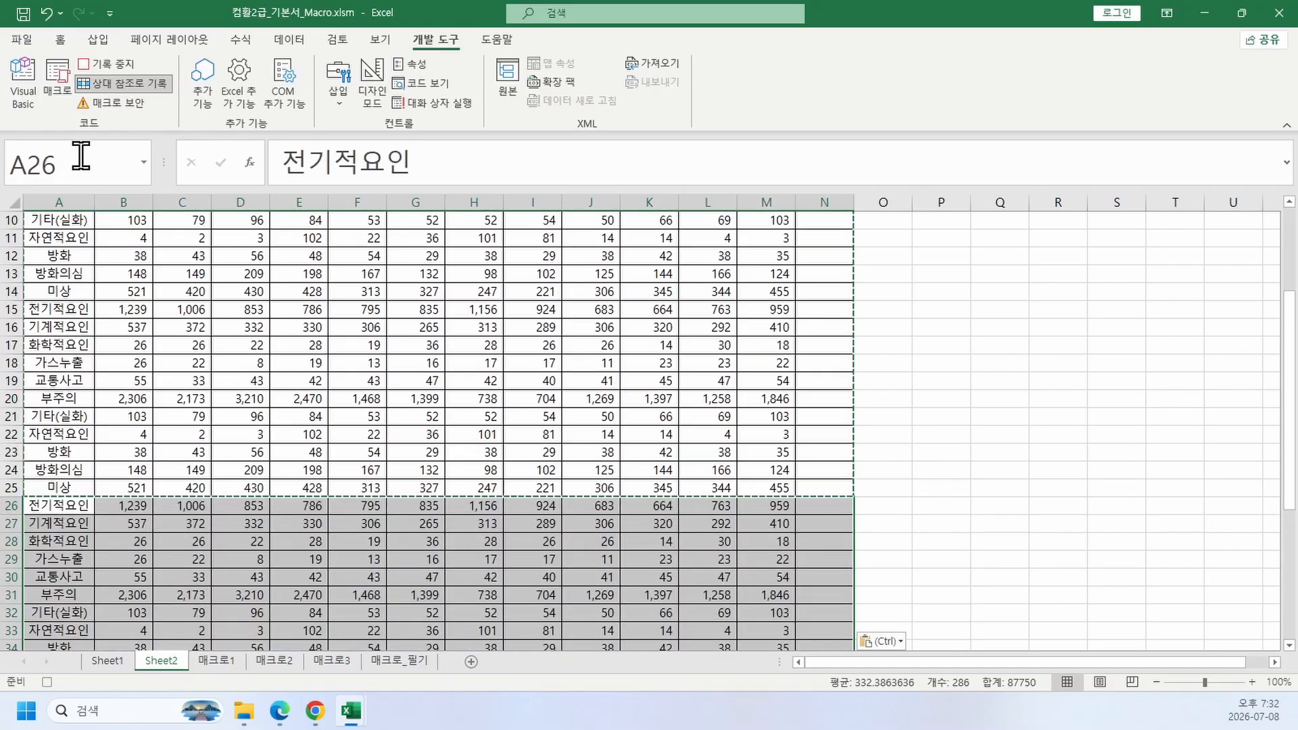
left_click(105, 66)
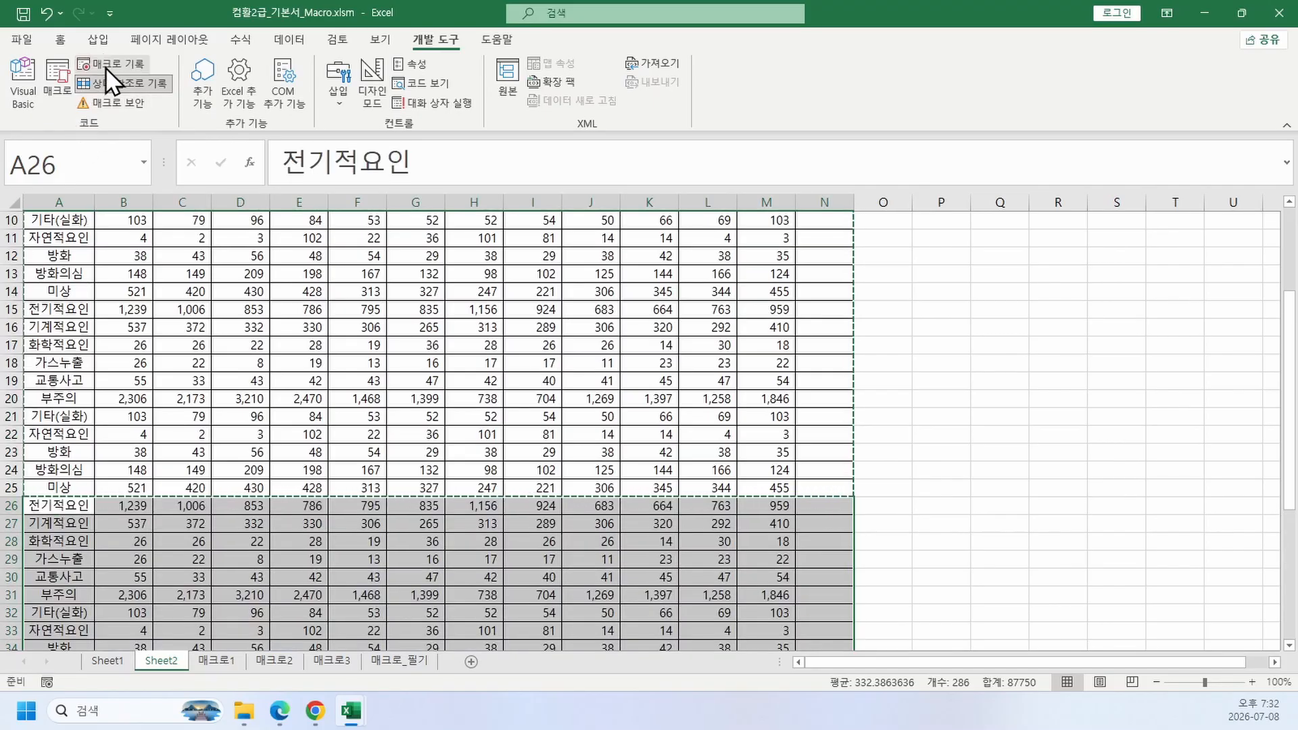
Step: Run the 복사매크로 macro on the pasted block starting at A26
left_click(58, 86)
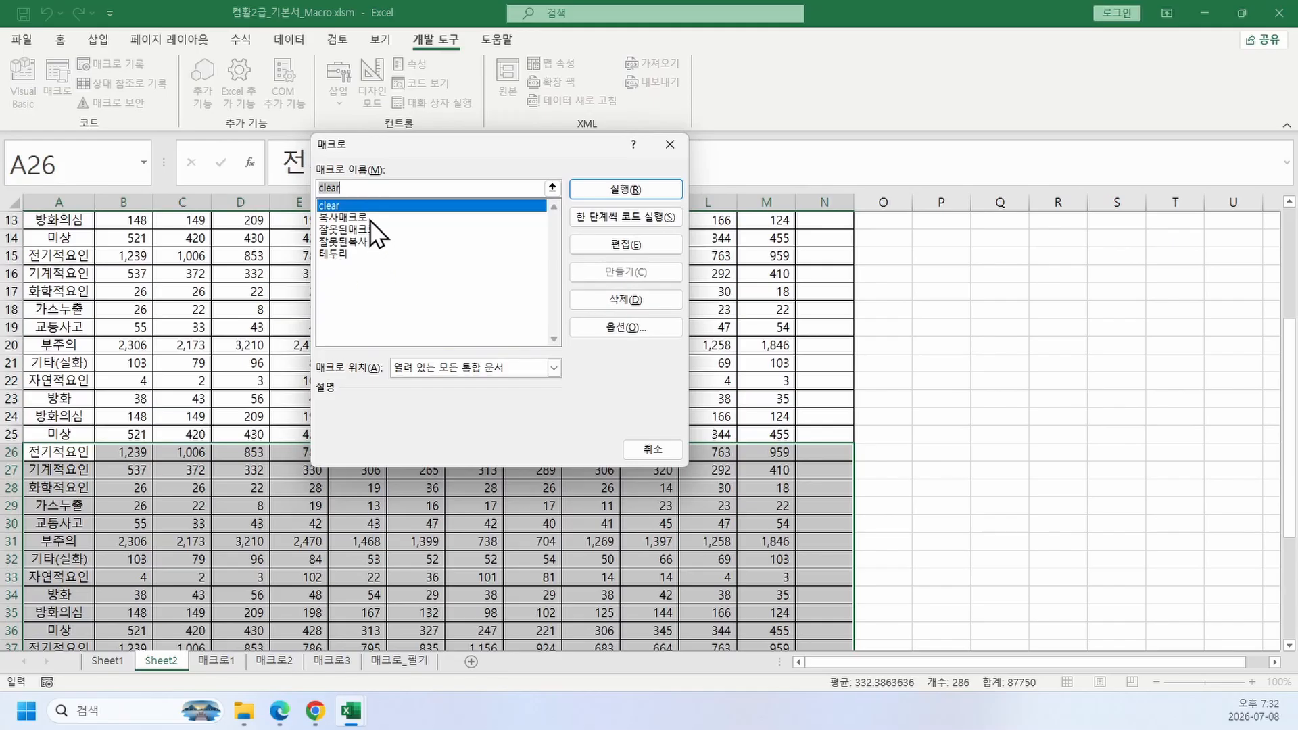
left_click(369, 218)
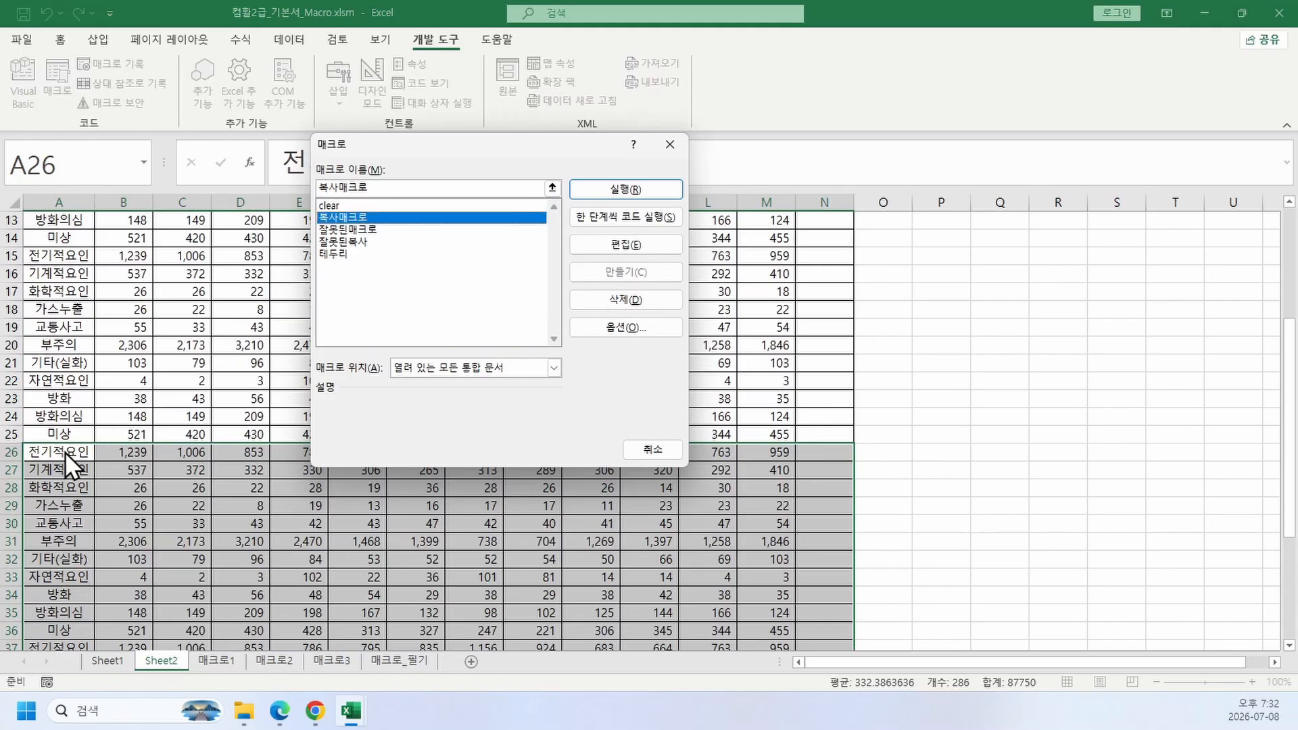
left_click(588, 186)
scroll(139, 430, "down", 4)
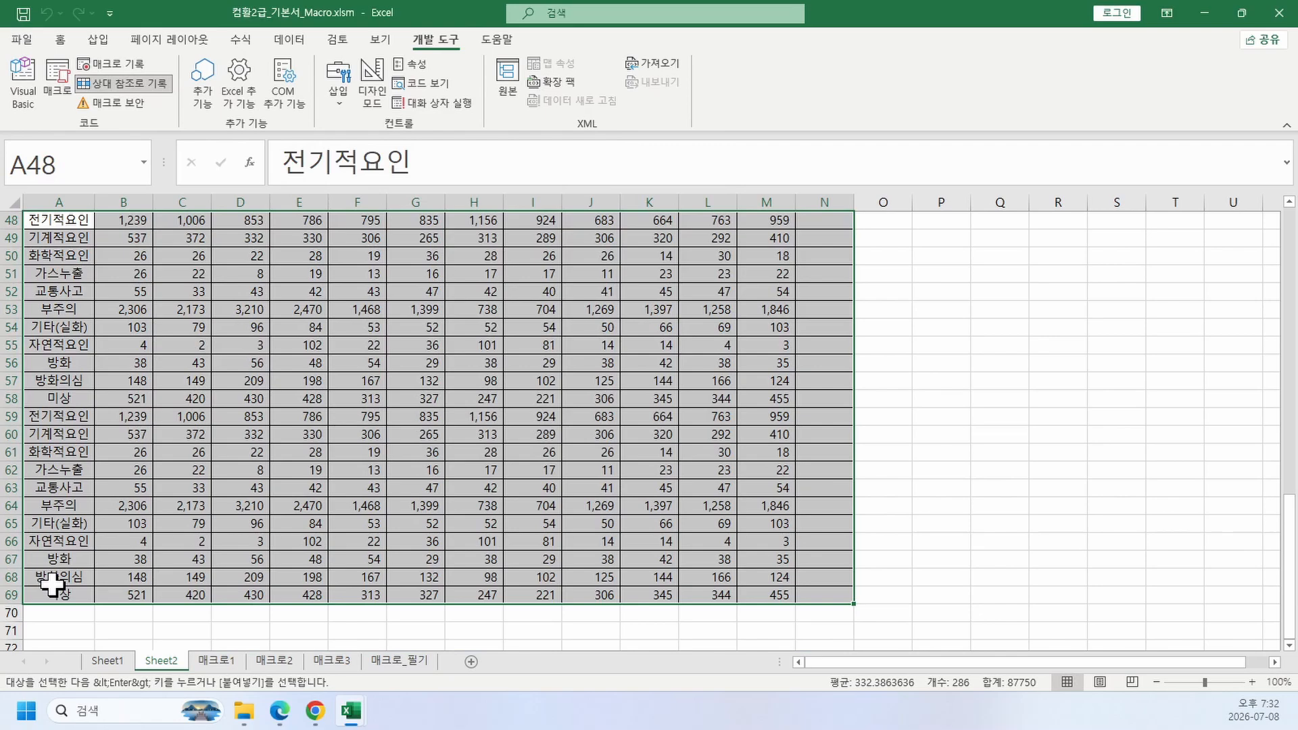
Step: Run the 복사매크로 macro on the selected block starting at A48
left_click(57, 85)
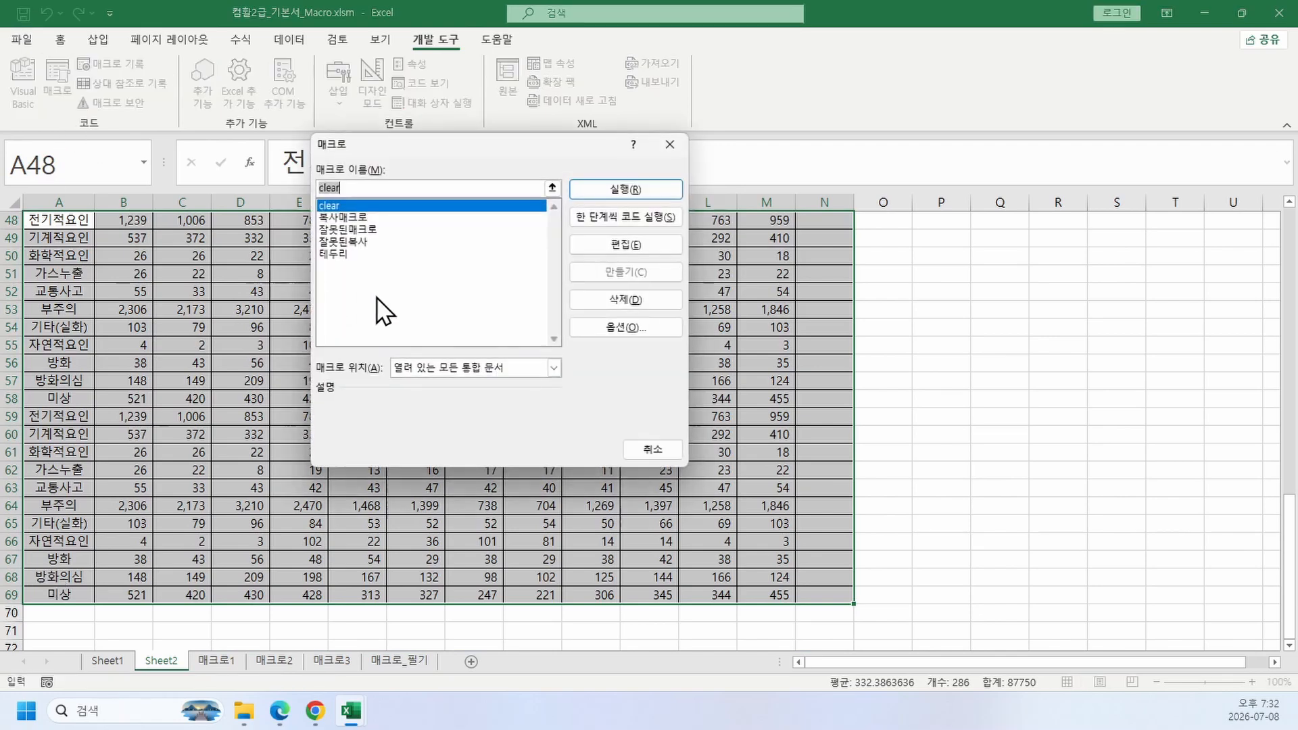
left_click(379, 216)
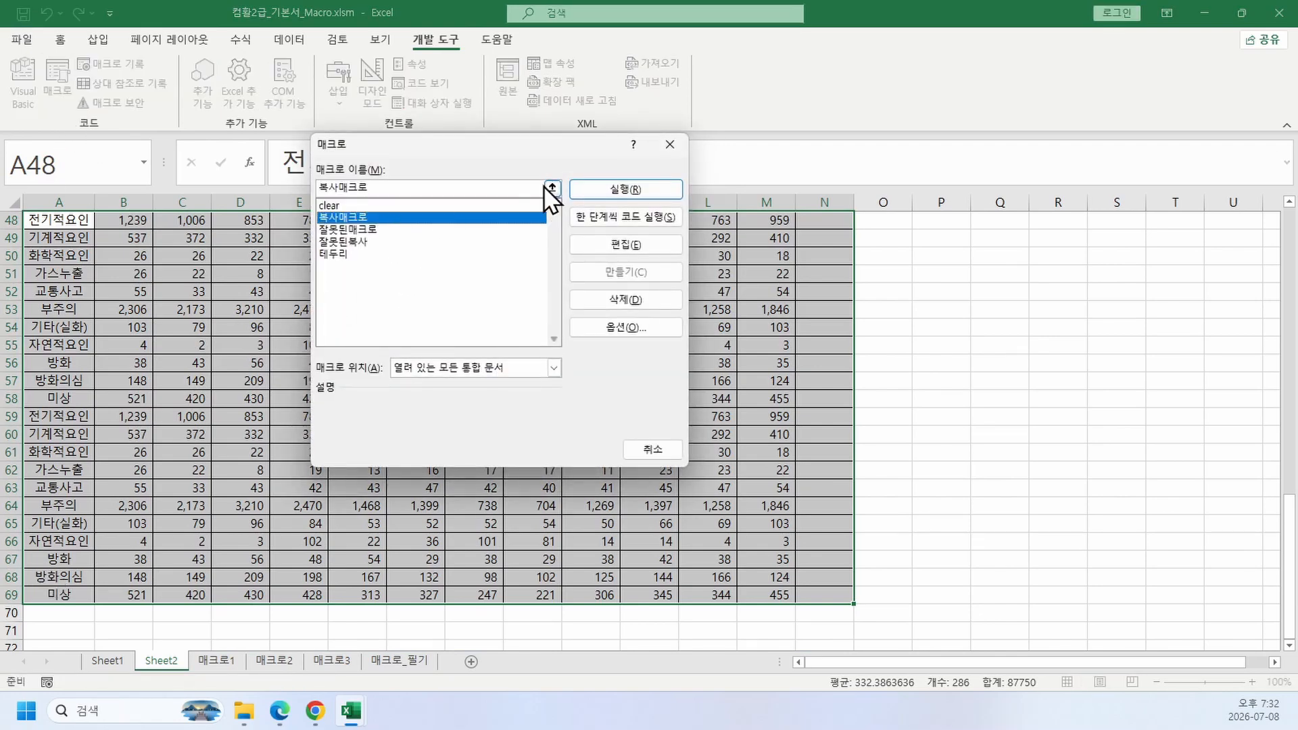
left_click(602, 188)
scroll(101, 498, "down", 5)
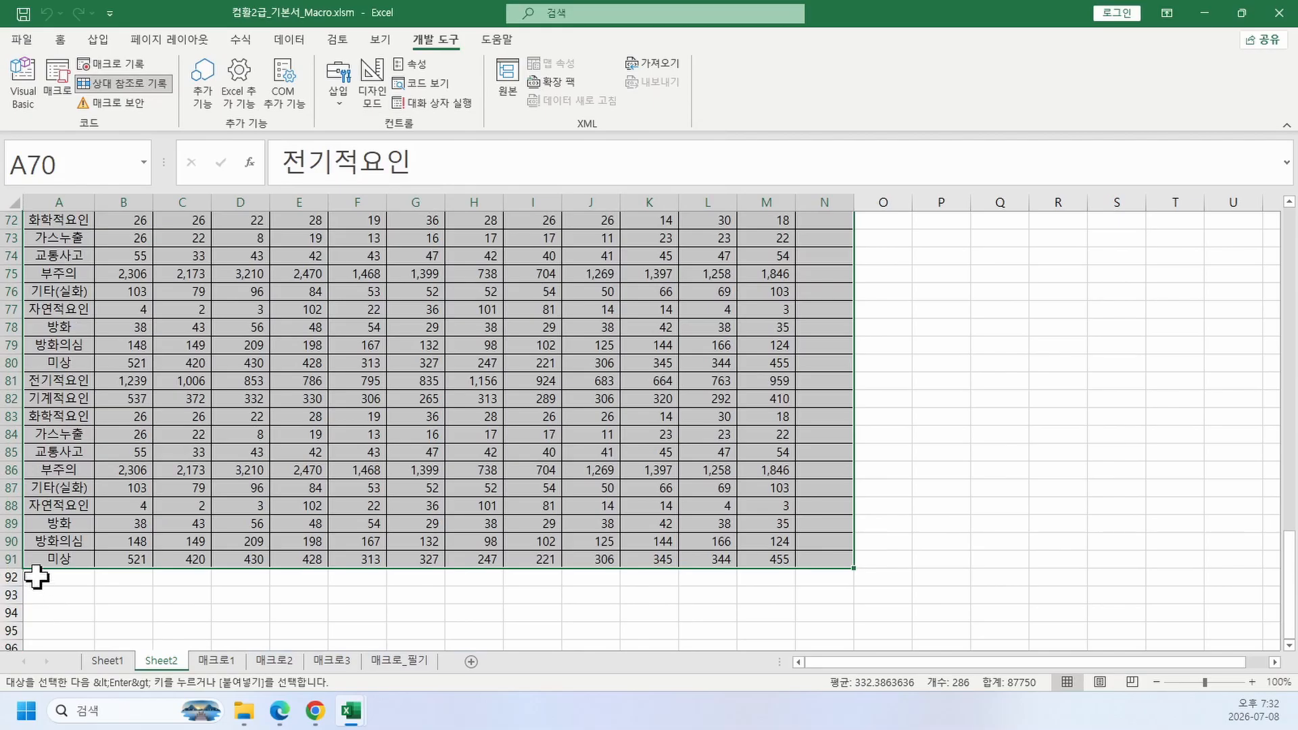
Step: Open the 복사매크로 code for editing, examine its ActiveCell.Offset and Paste lines, then close the code editor
scroll(37, 576, "up", 10)
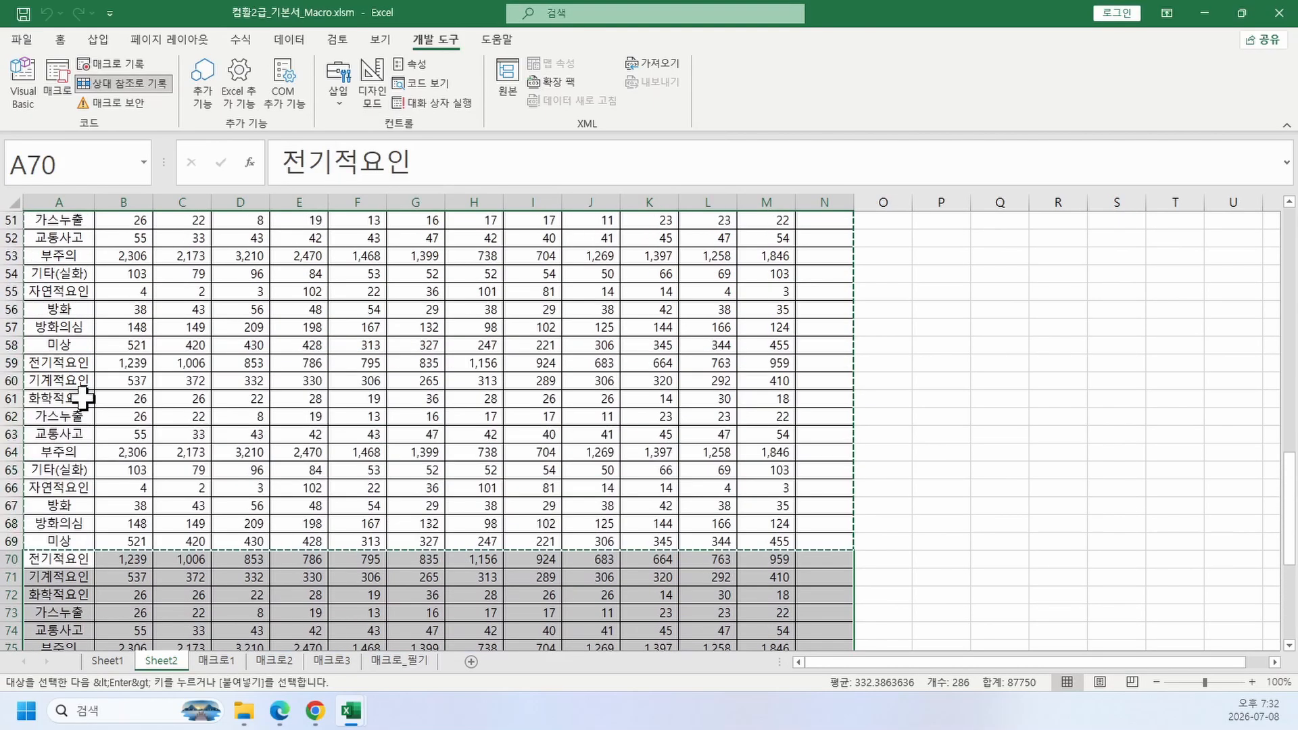
left_click(70, 74)
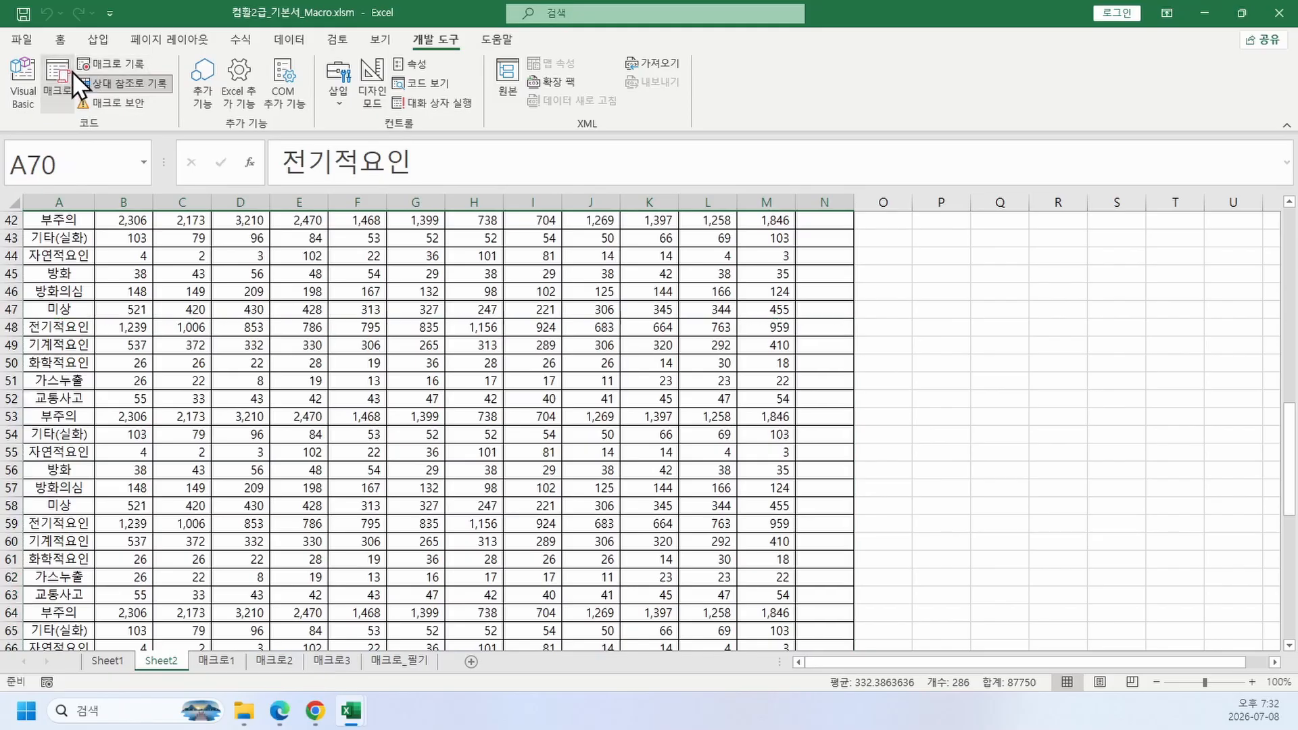
left_click(369, 231)
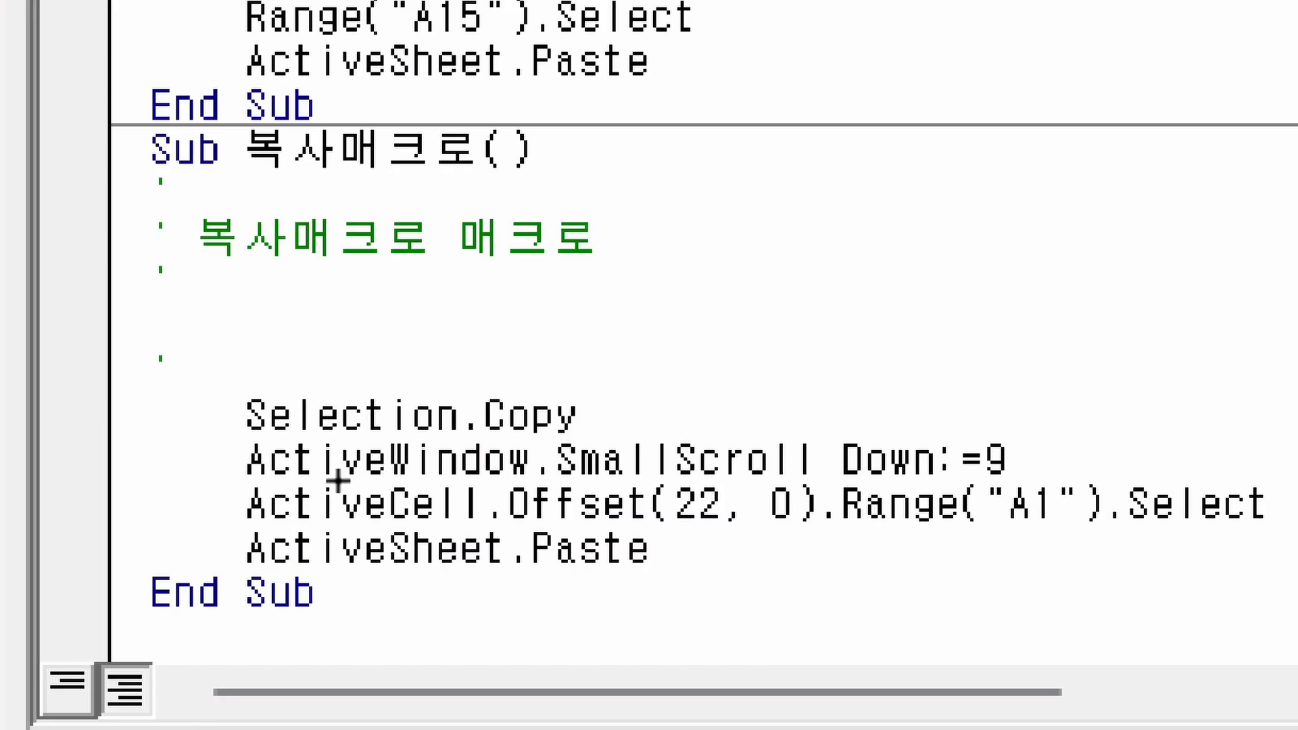
left_click_drag(339, 522, 790, 523)
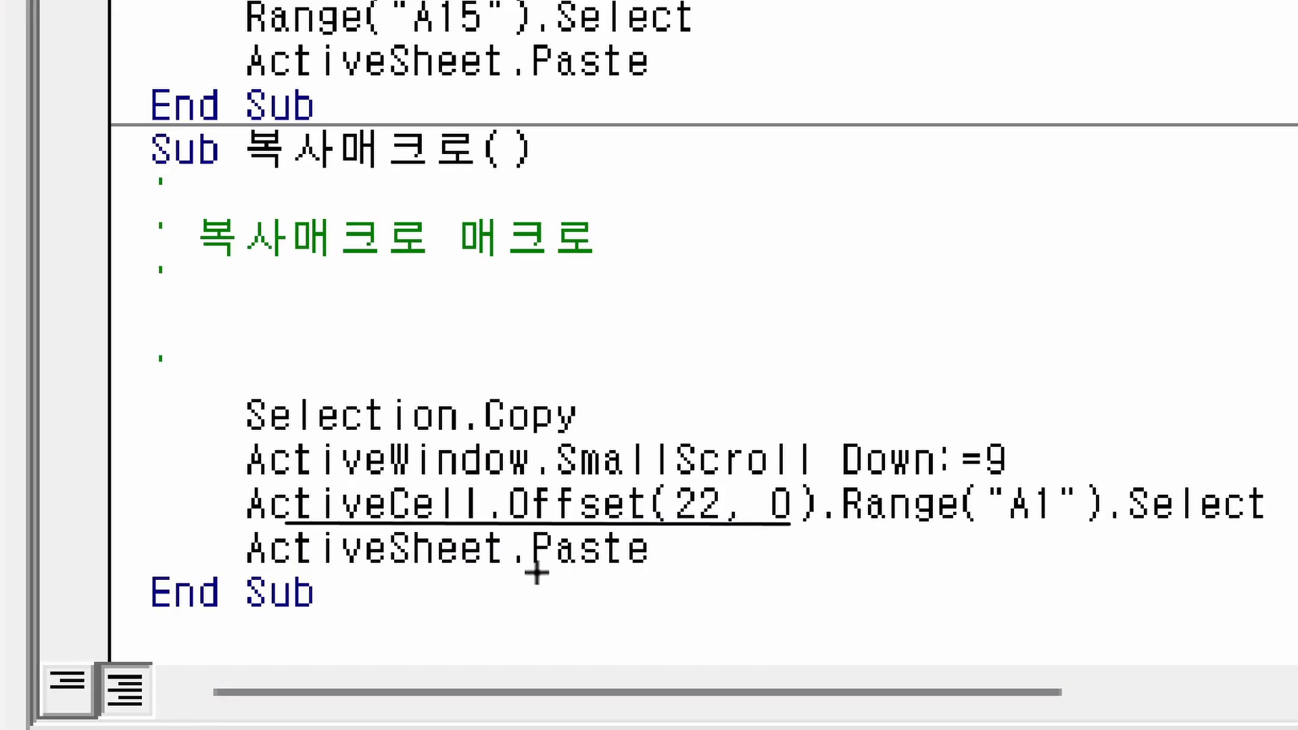
left_click_drag(536, 573, 691, 568)
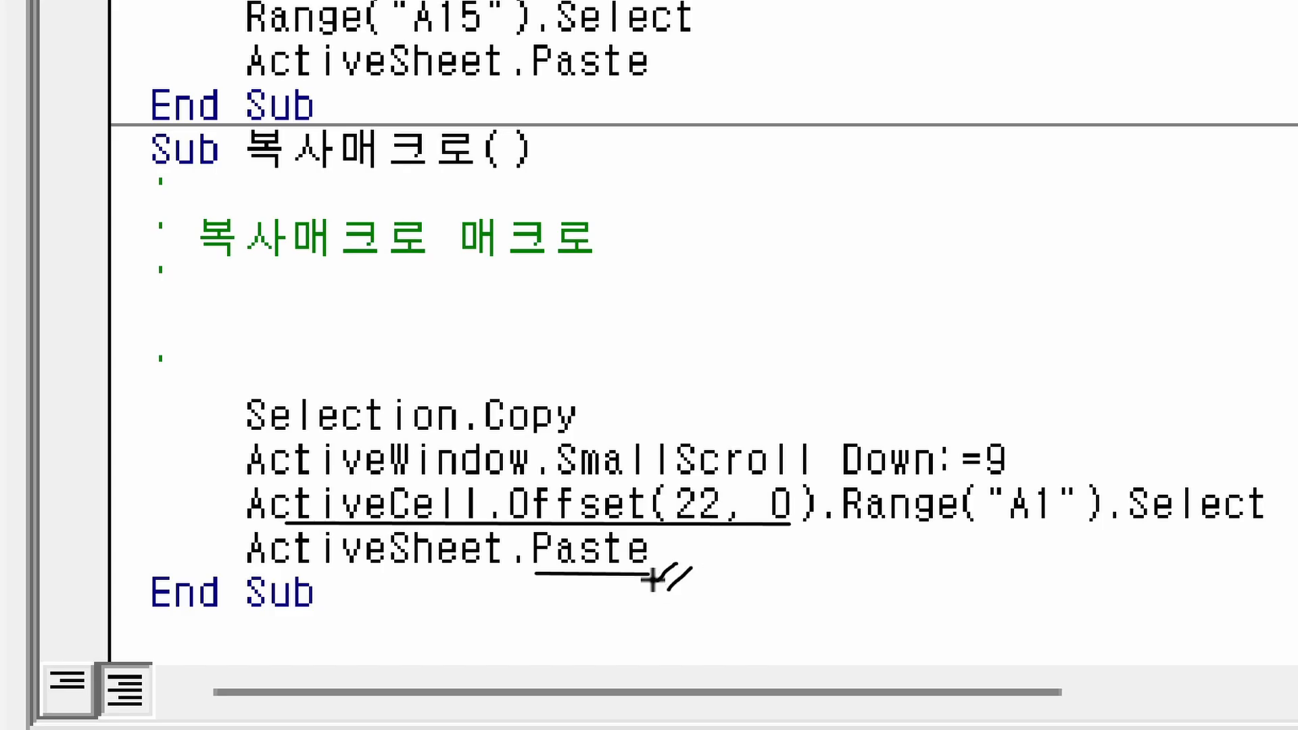
left_click_drag(254, 375, 208, 543)
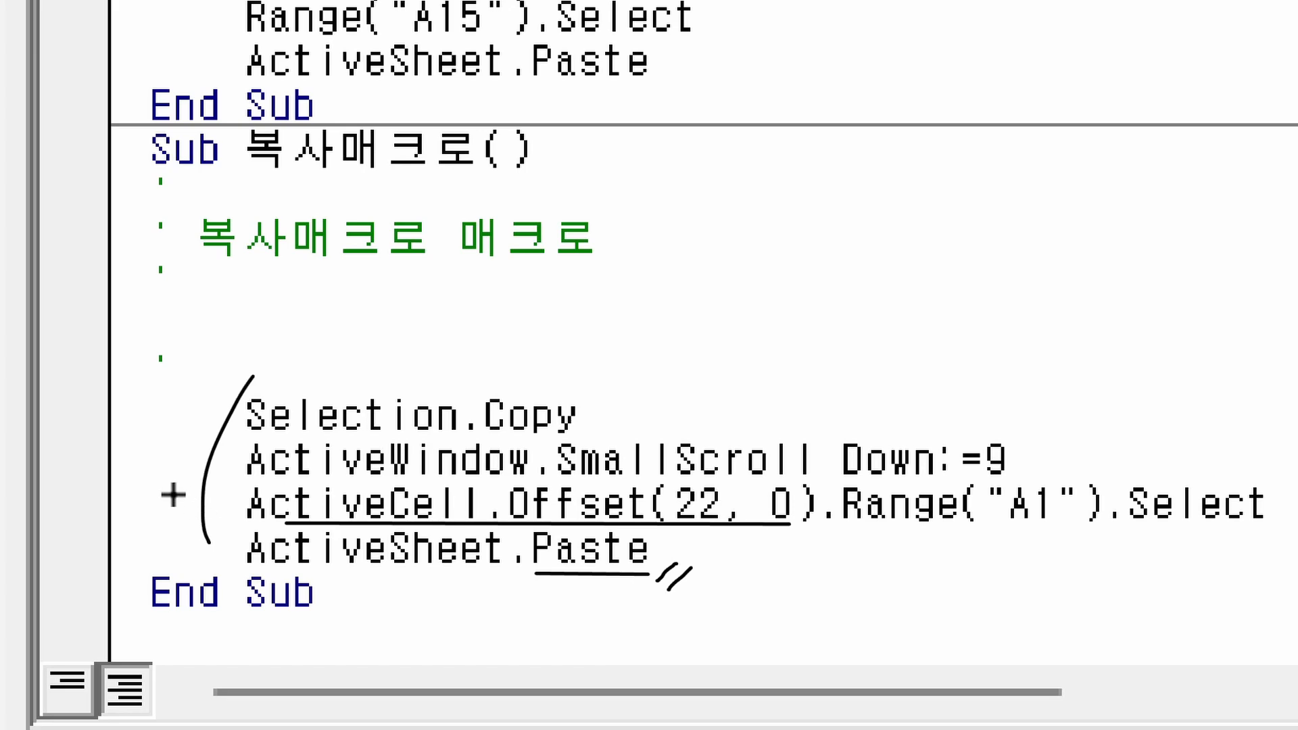
right_click(190, 678)
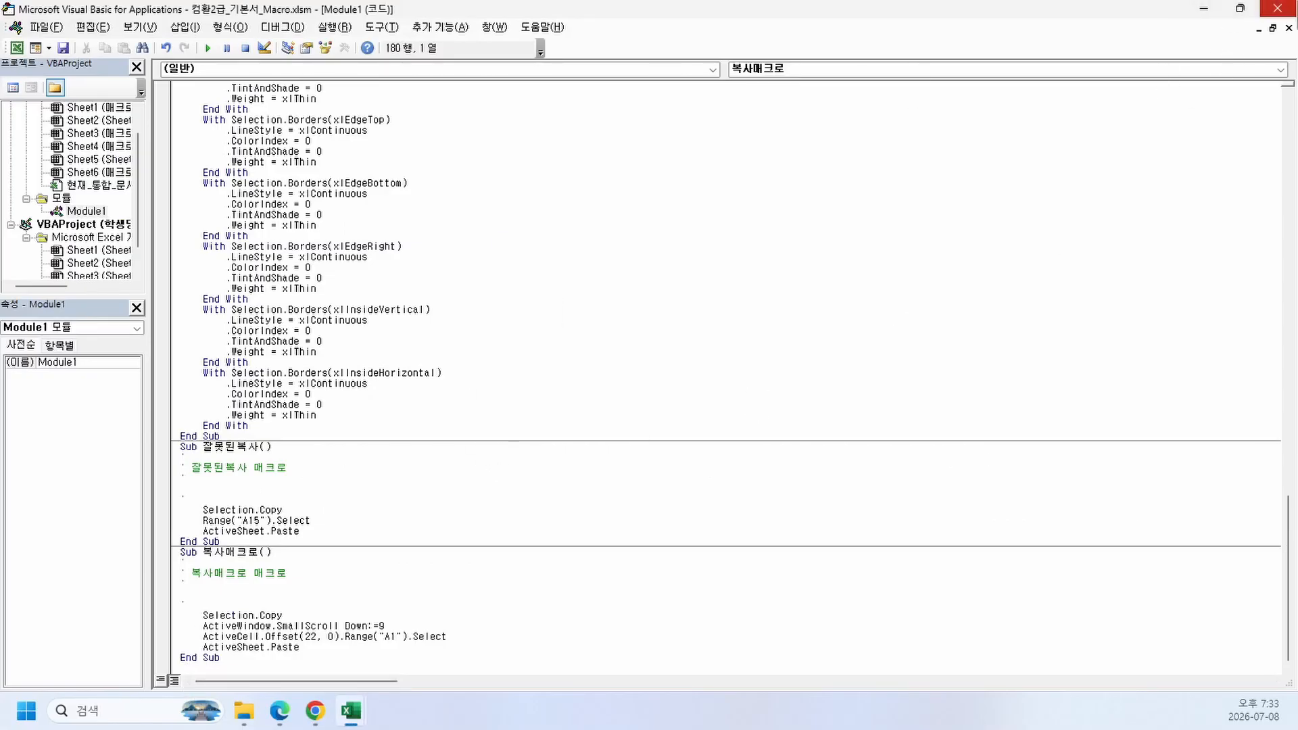
left_click(1293, 9)
Step: Turn off the use of relative references for macro recording
left_click(591, 364)
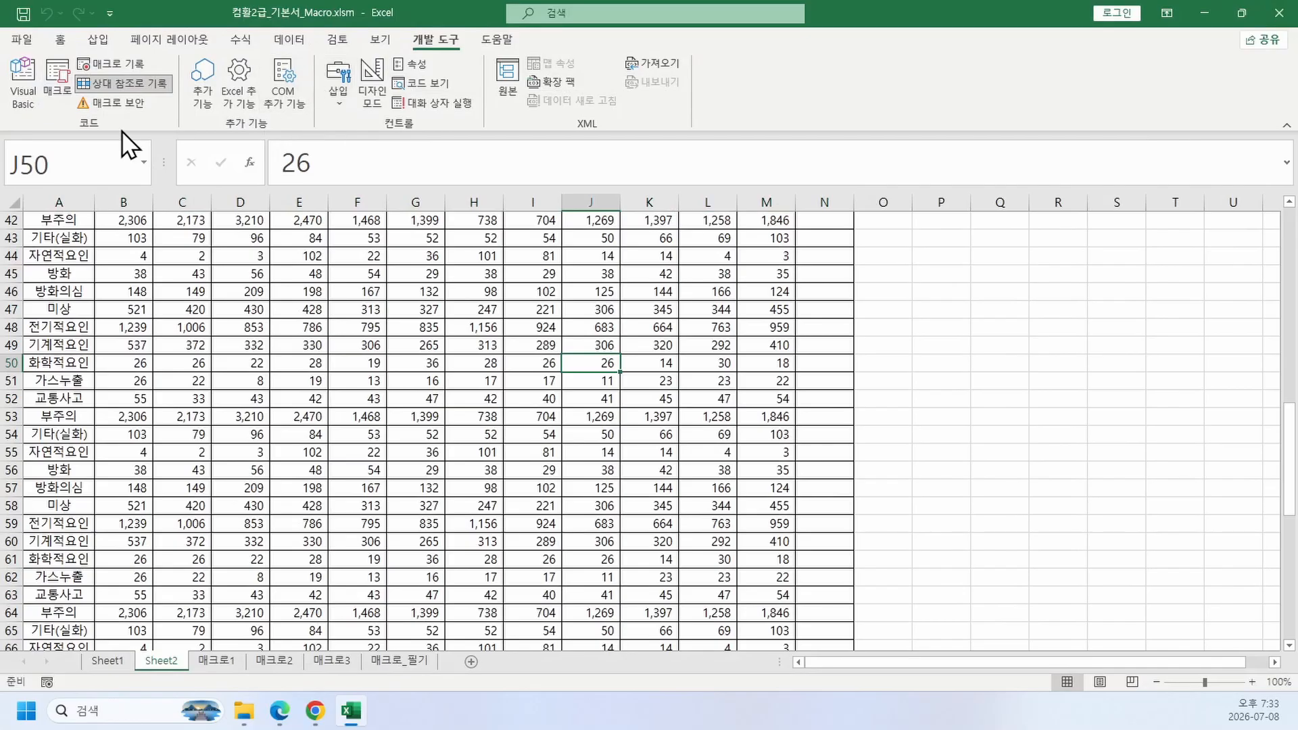
left_click(102, 86)
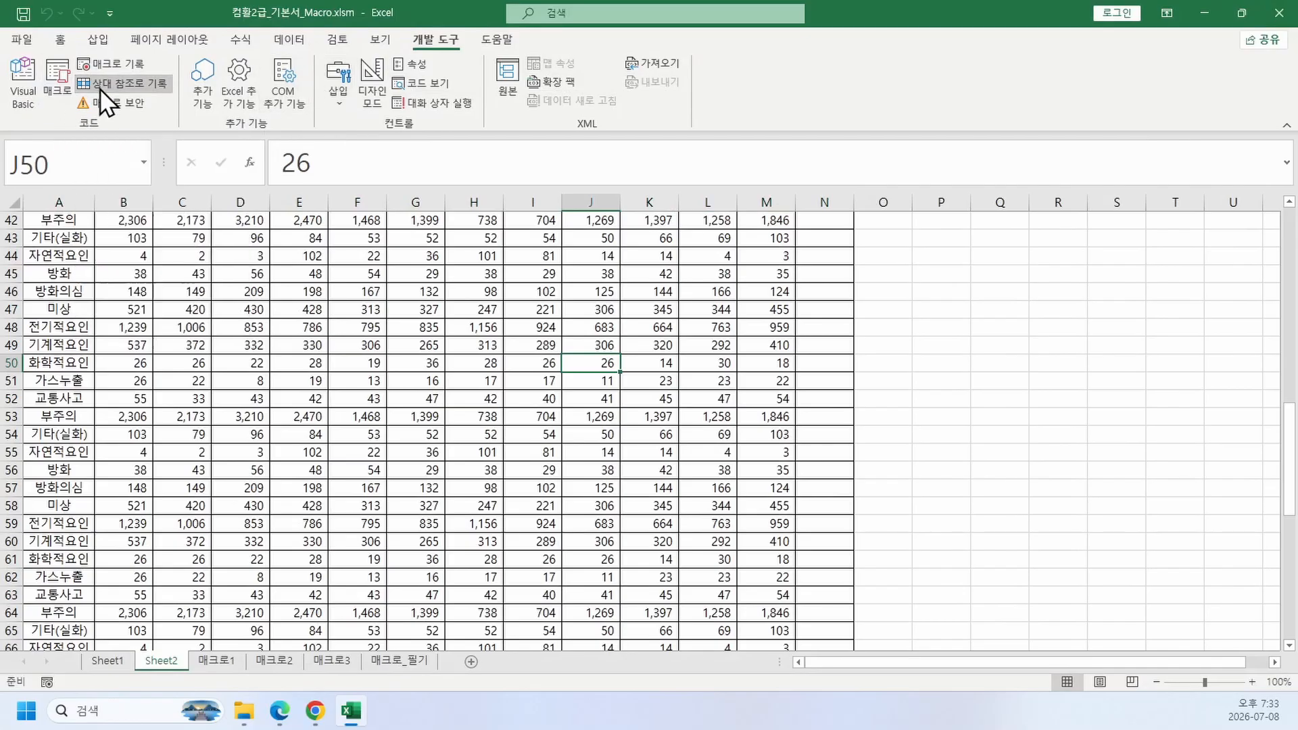
scroll(185, 242, "up", 6)
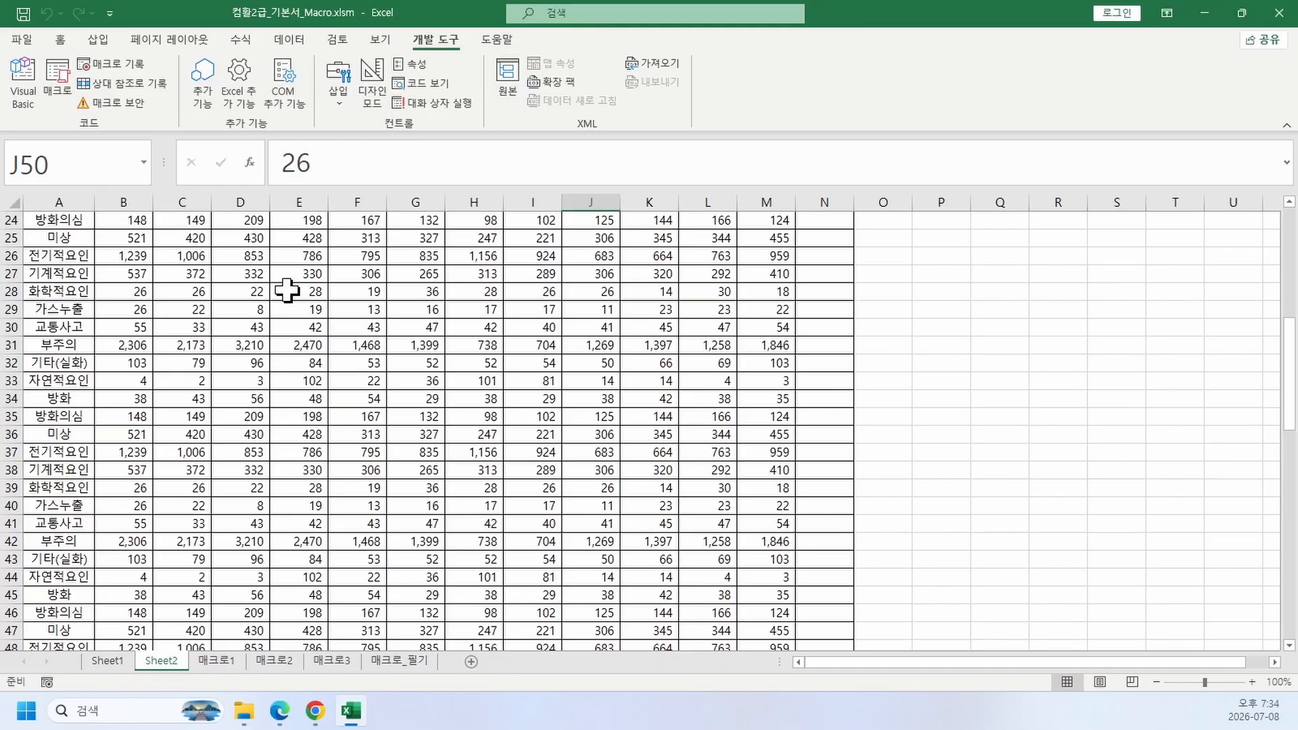
left_click(647, 578)
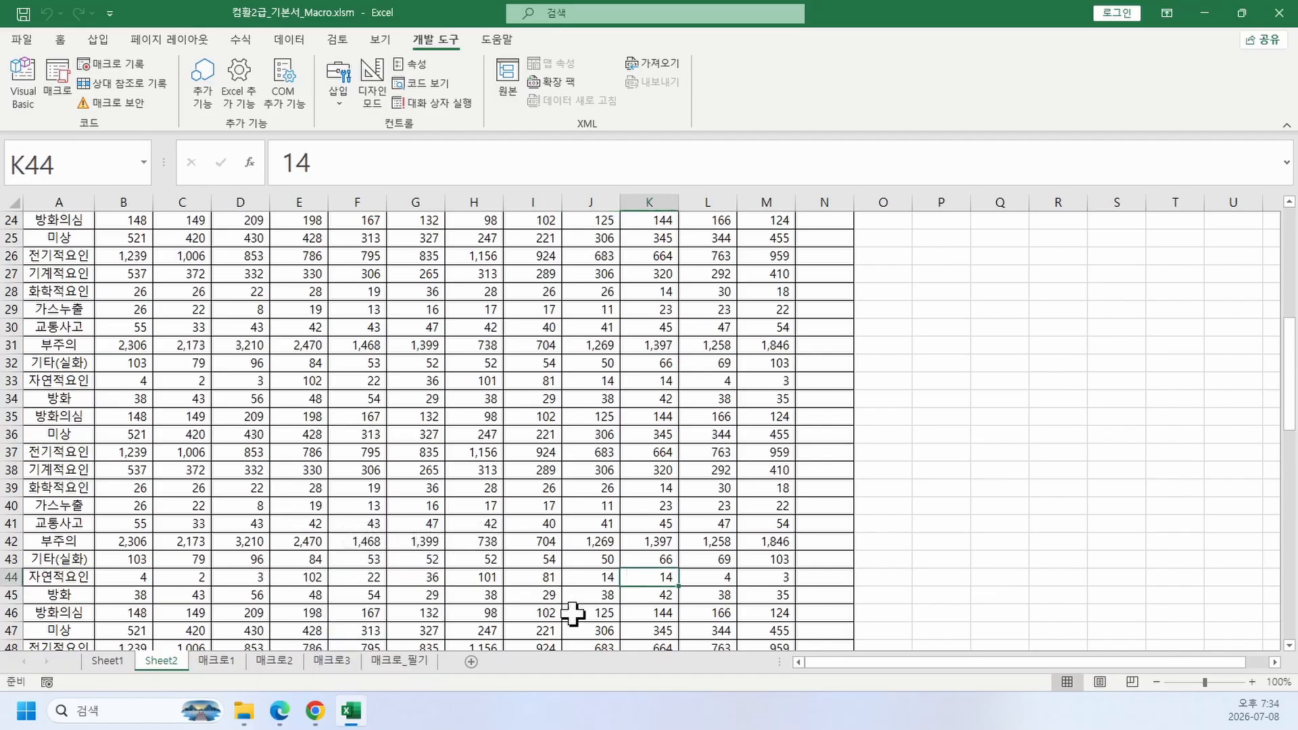
Step: Switch to the 매크로_필기 sheet and read the macro naming rules in rows 6 to 8
left_click(397, 661)
left_click(271, 358)
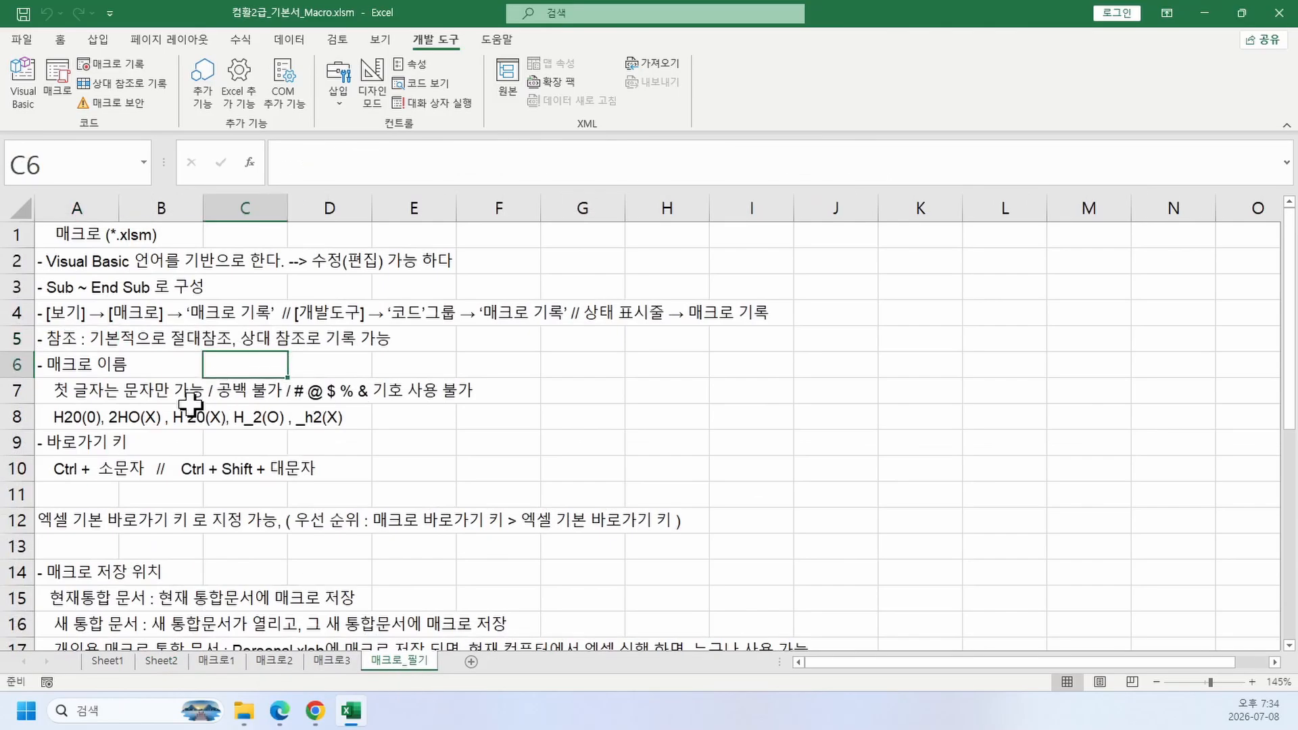
scroll(162, 379, "down", 1)
left_click_drag(42, 286, 498, 346)
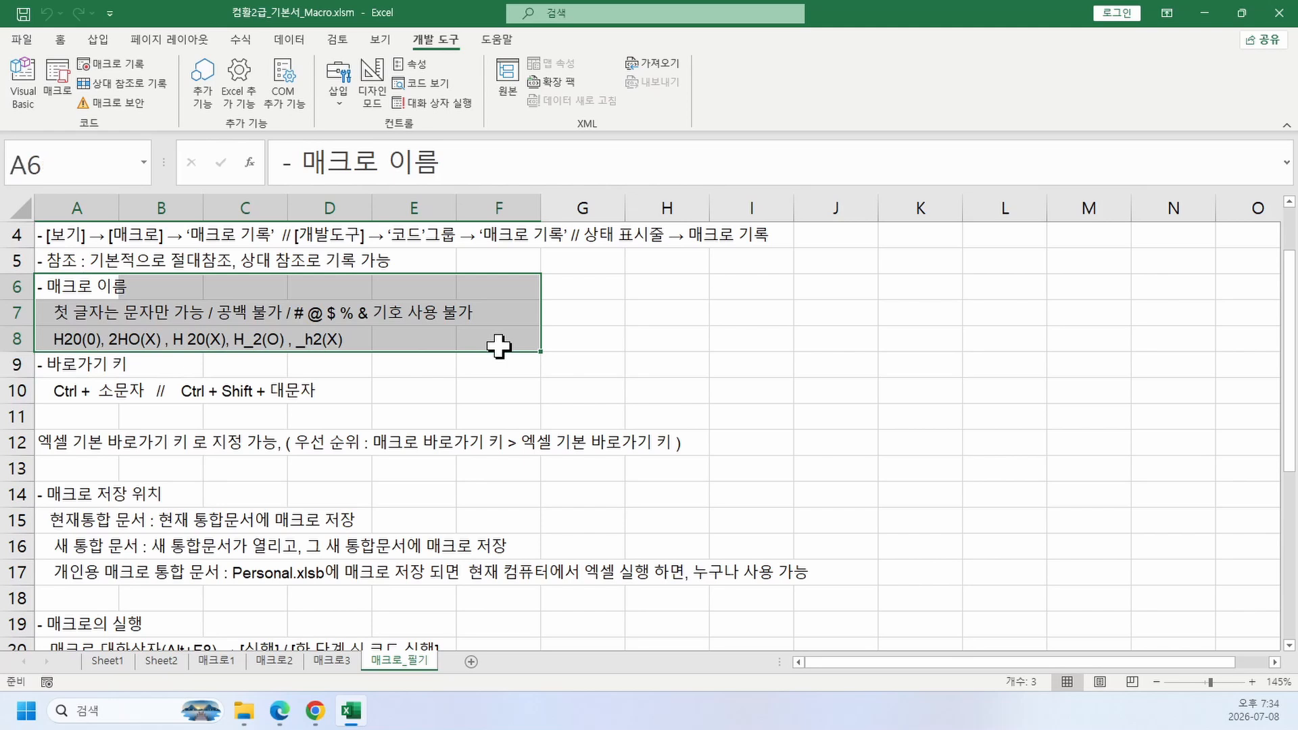
left_click(243, 336)
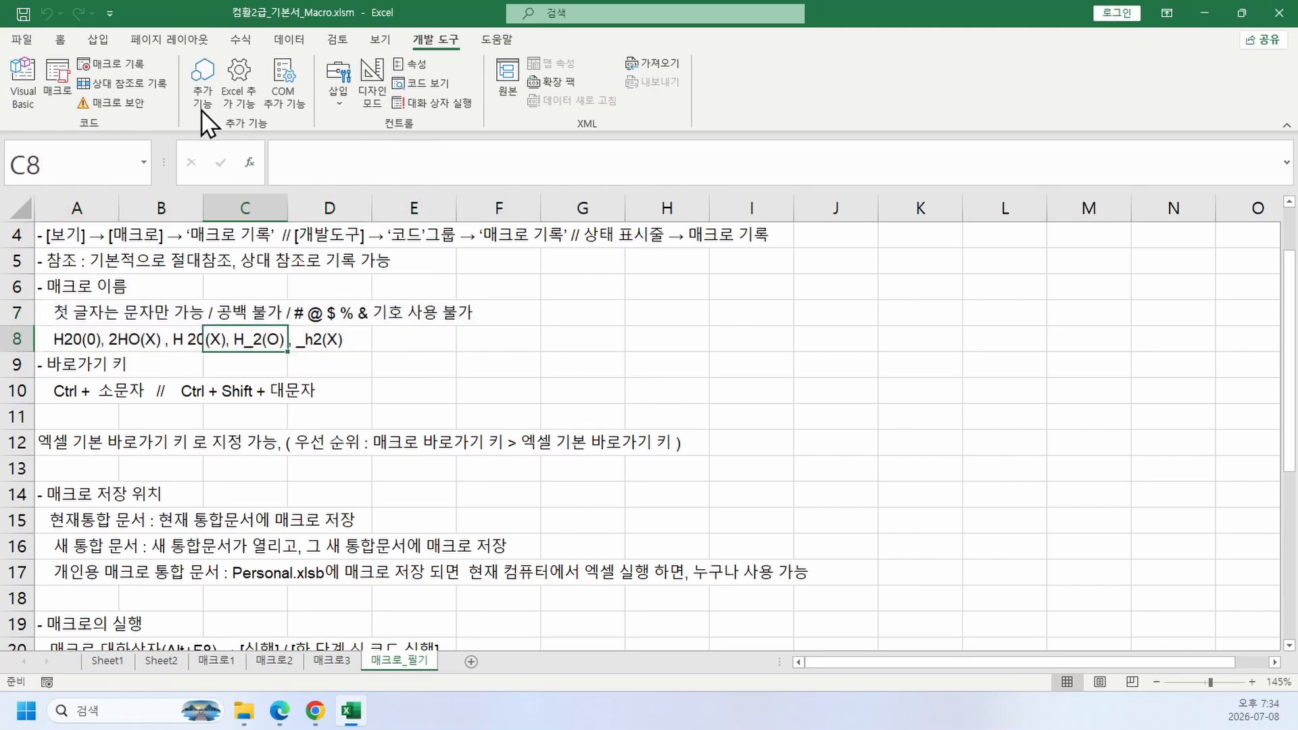
Step: Record an empty macro named h2o stored in the current workbook, then stop the recording
left_click(115, 65)
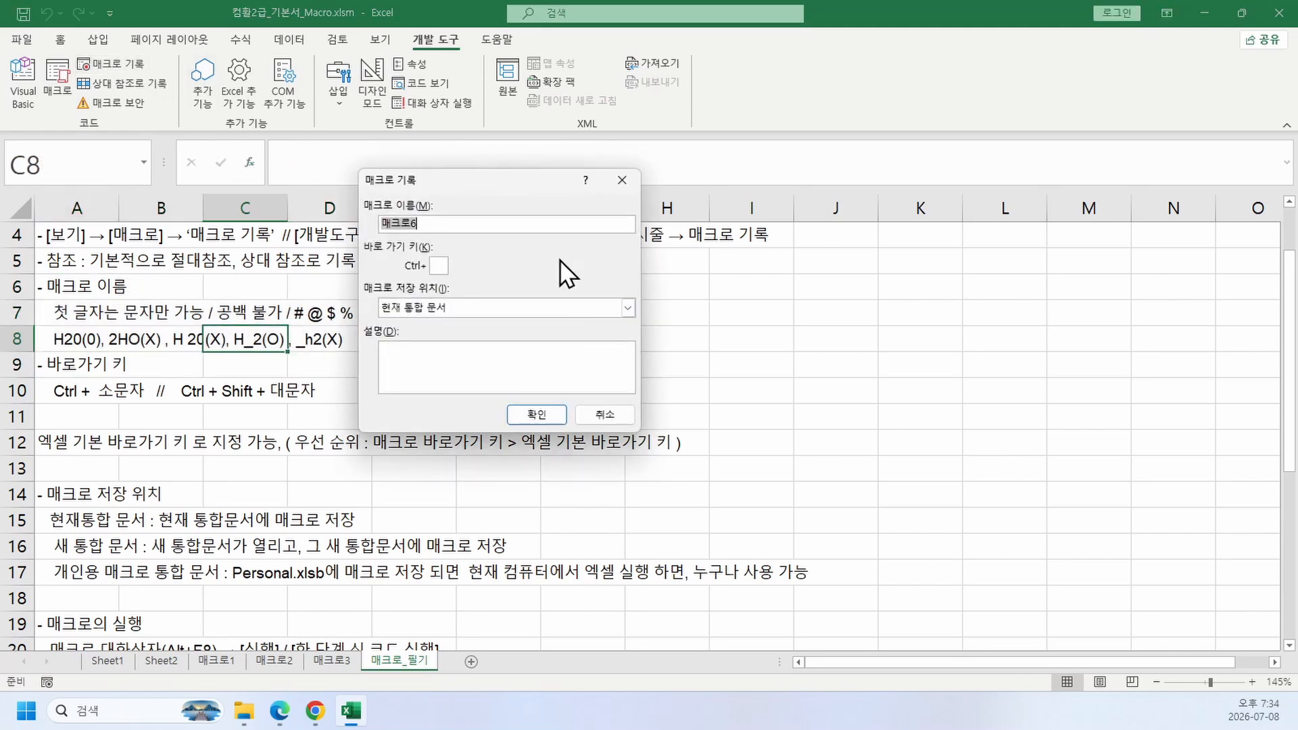
type("h2o")
key("Return")
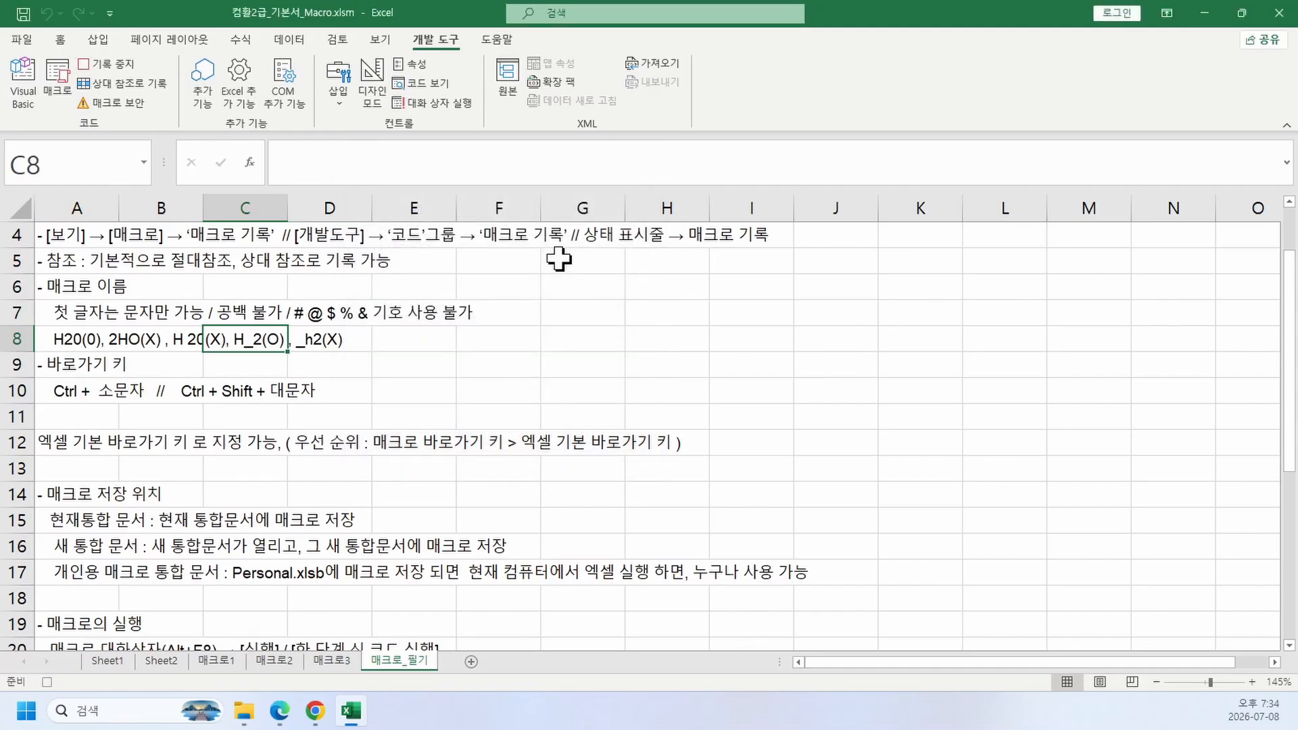
left_click(118, 71)
Step: Delete the h2o macro from the workbook
left_click(74, 85)
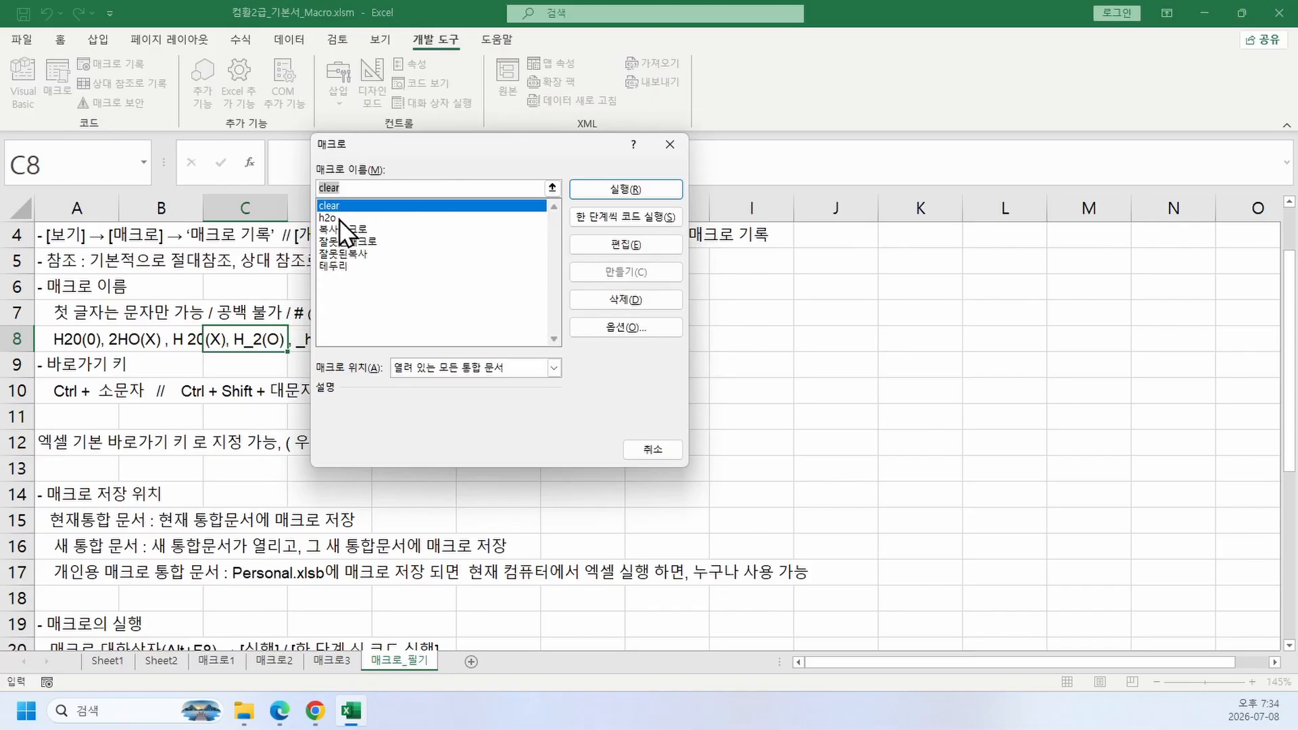
left_click(338, 217)
left_click(609, 300)
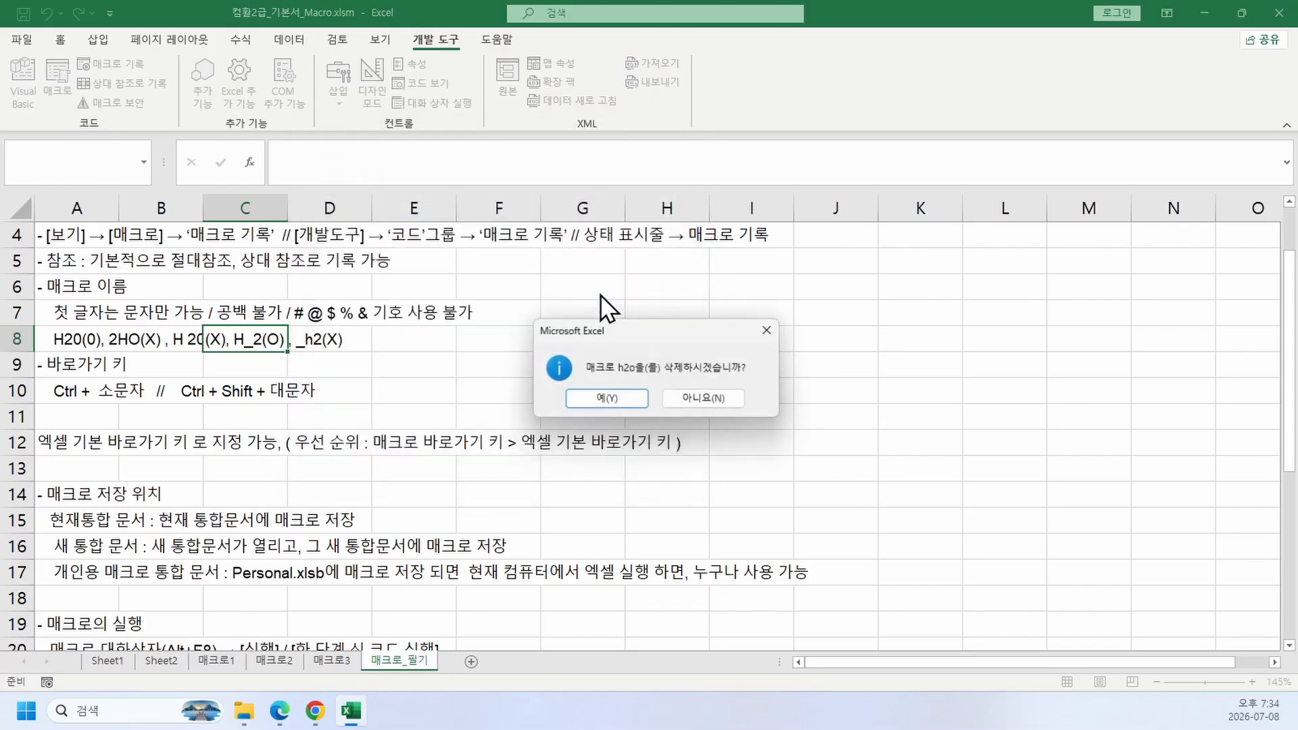
left_click(630, 397)
Step: Try to record a macro named 2ho, then dismiss the recording setup
left_click(112, 67)
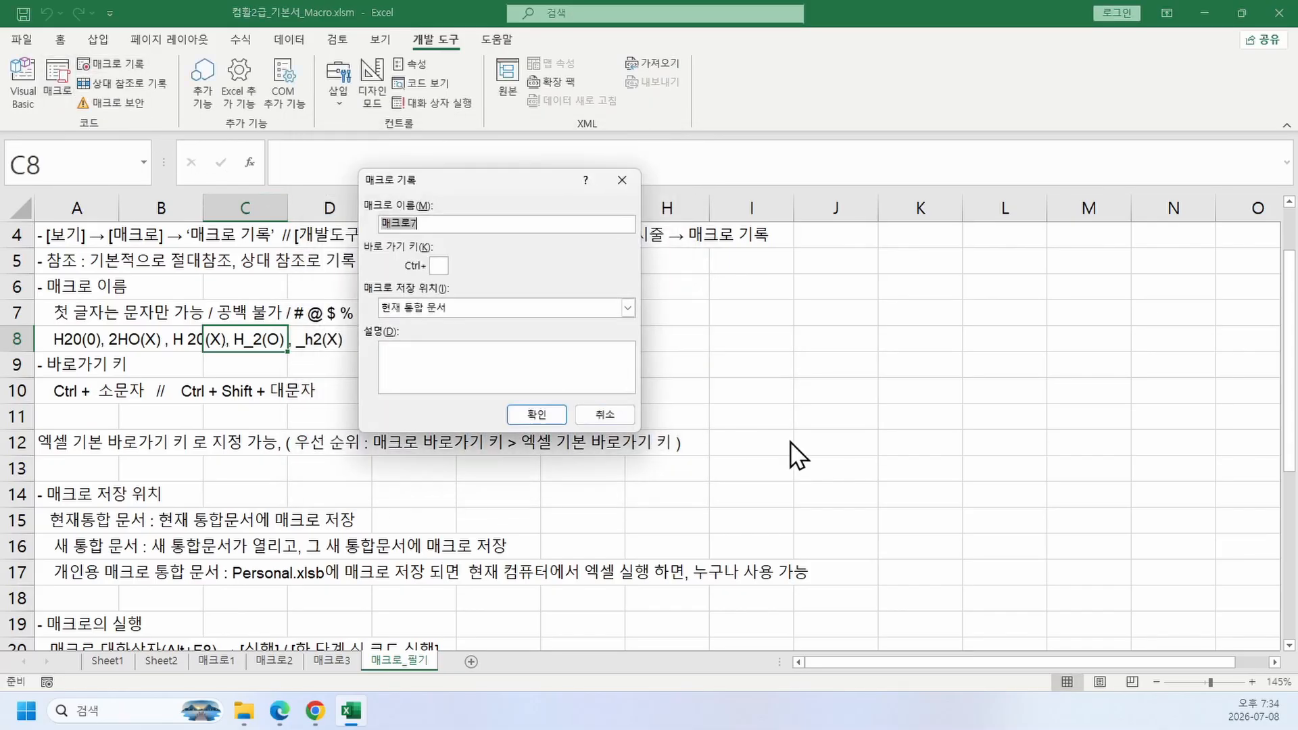
type("2ho")
key("Return")
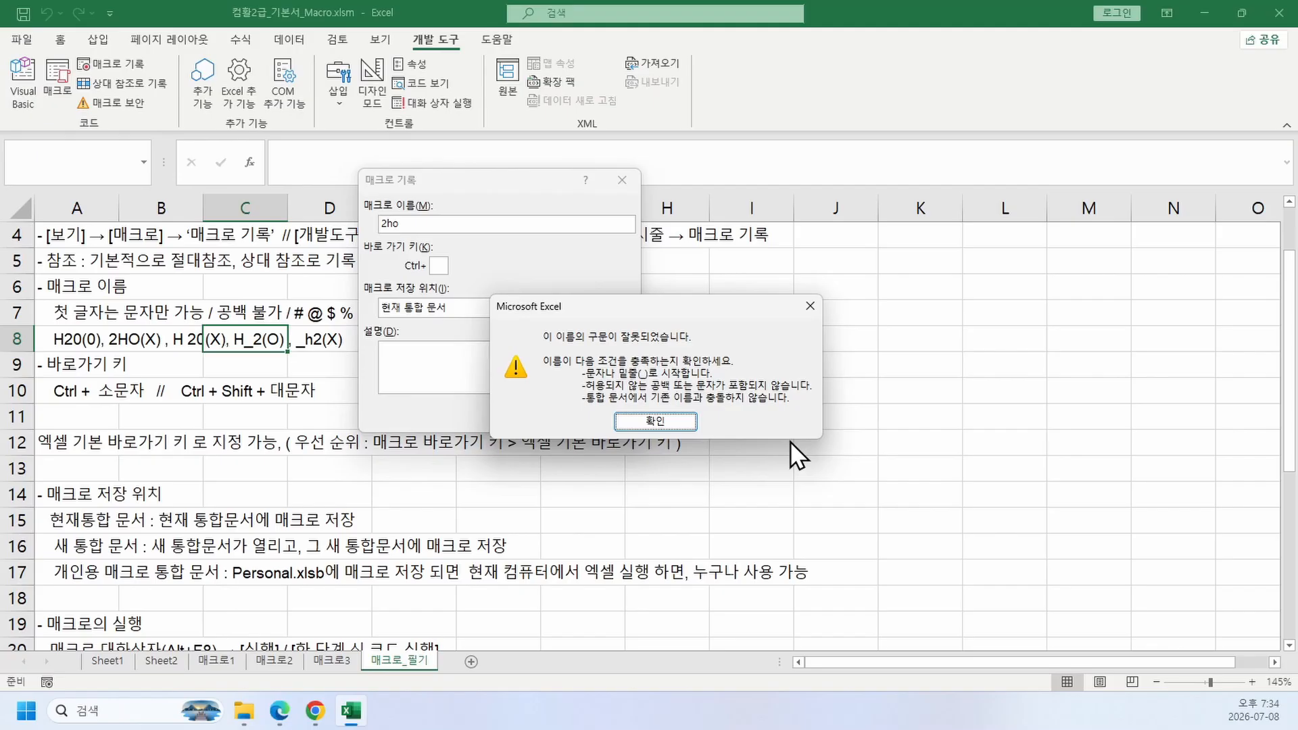
key("Escape")
key("Escape")
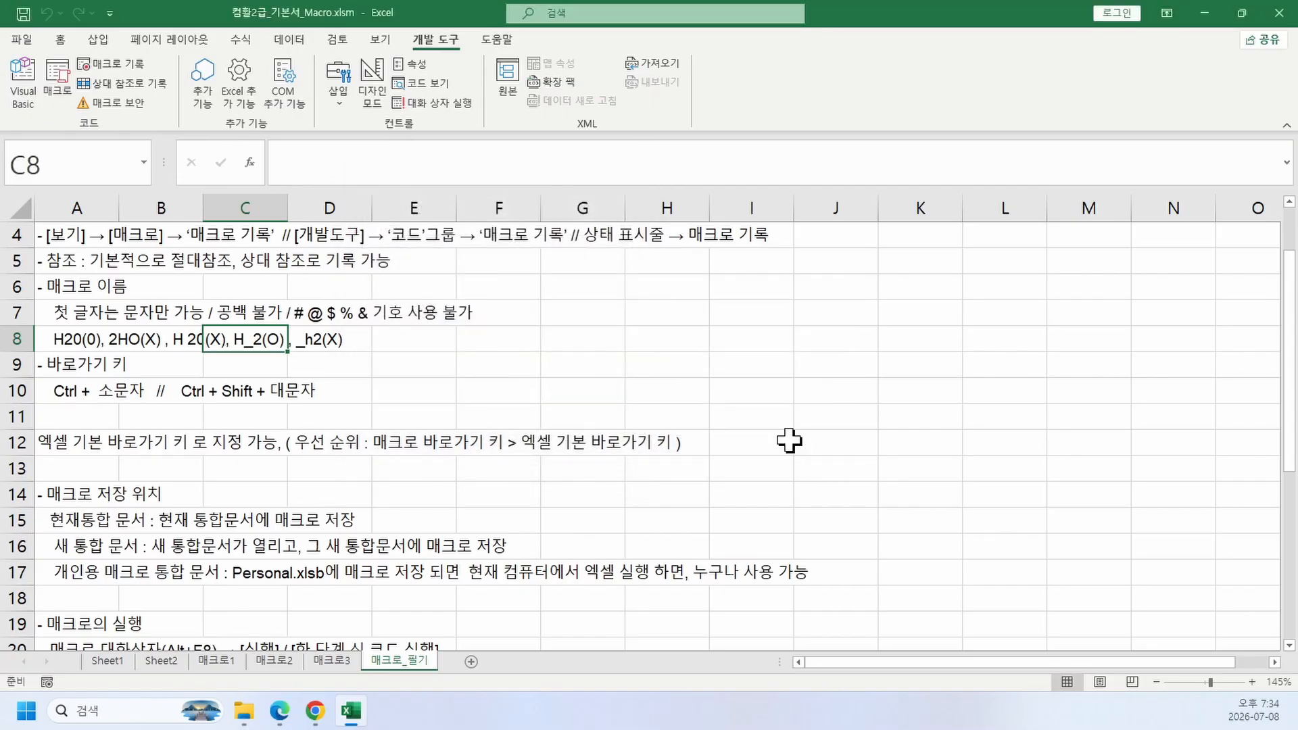
Step: Read the notes on macro shortcut keys in rows 9 to 12 and on macro storage locations in rows 14 to 17
left_click(612, 361)
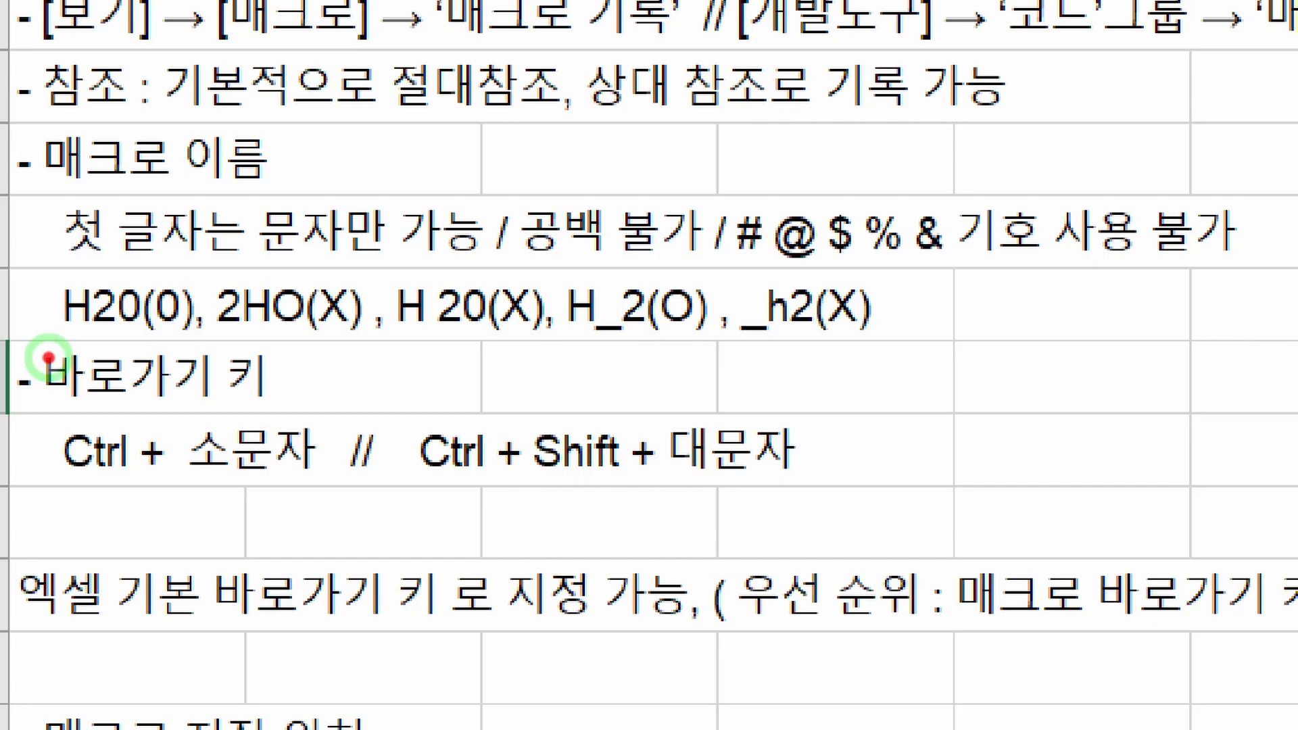
left_click(115, 598)
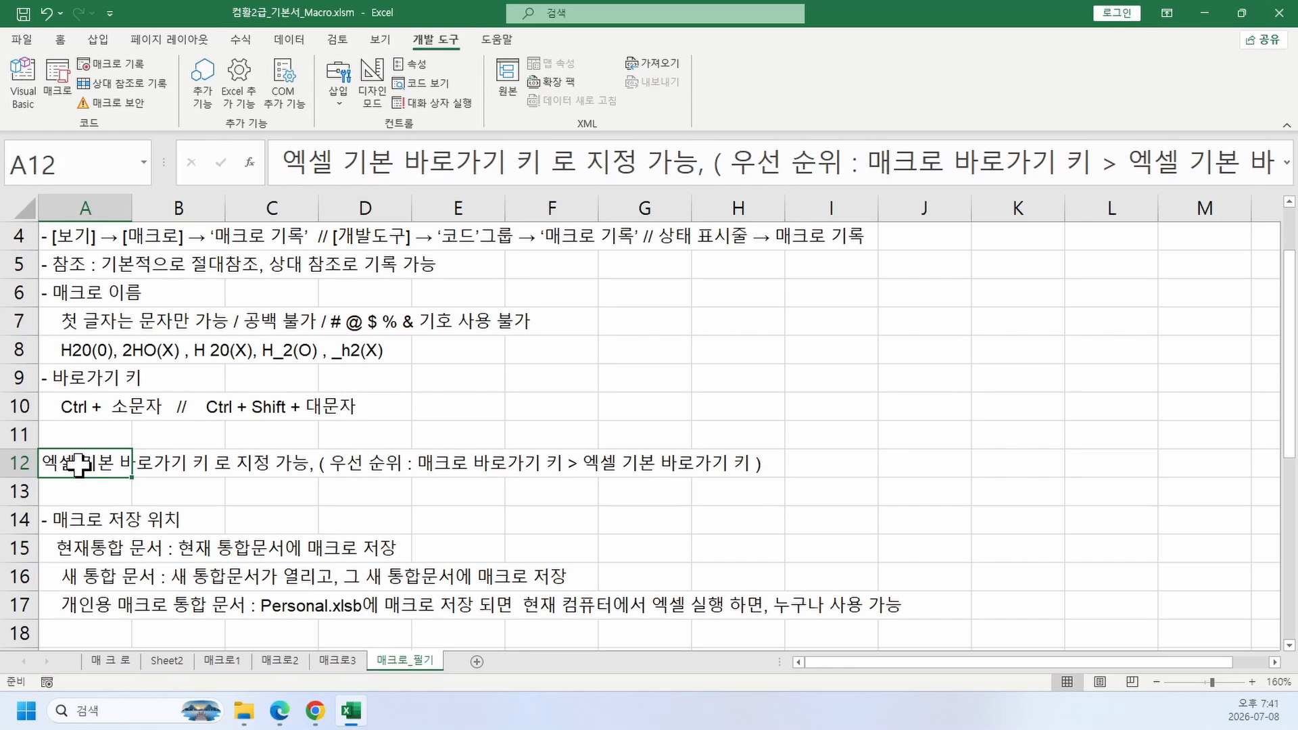
scroll(79, 465, "down", 2)
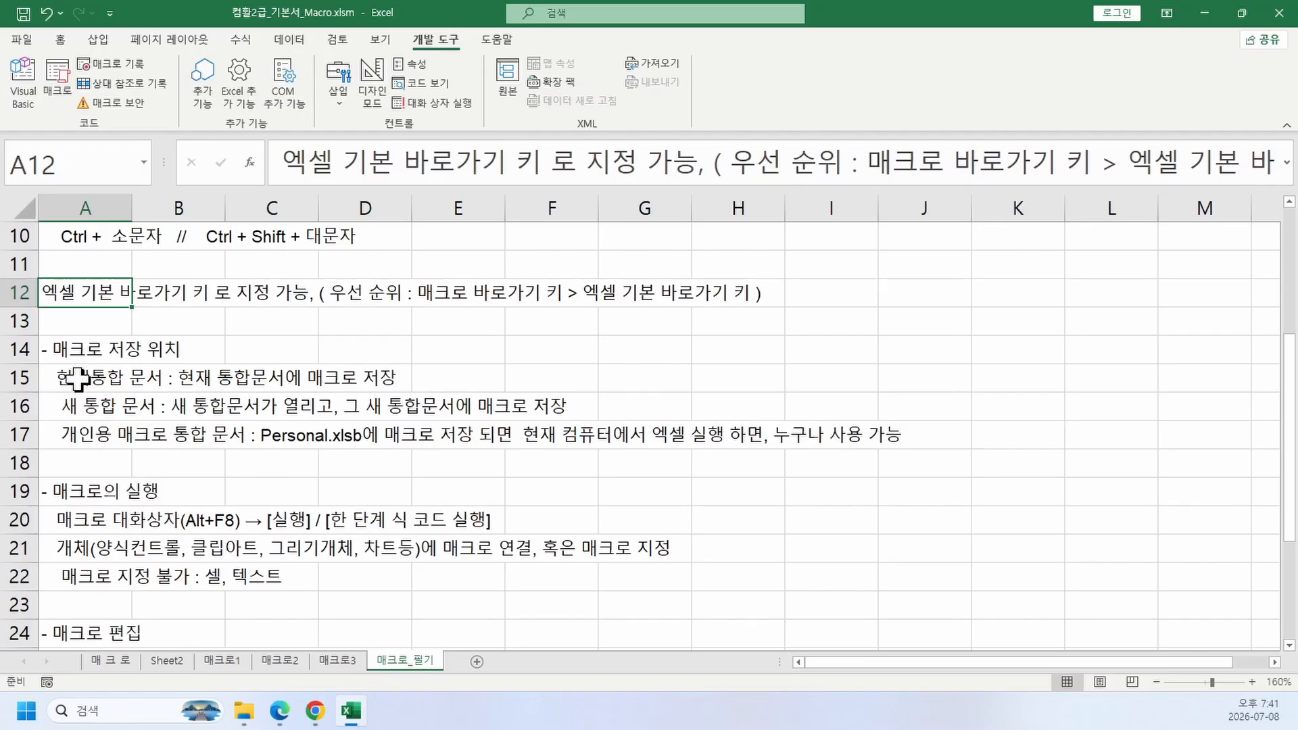
left_click_drag(75, 379, 171, 463)
left_click(270, 405)
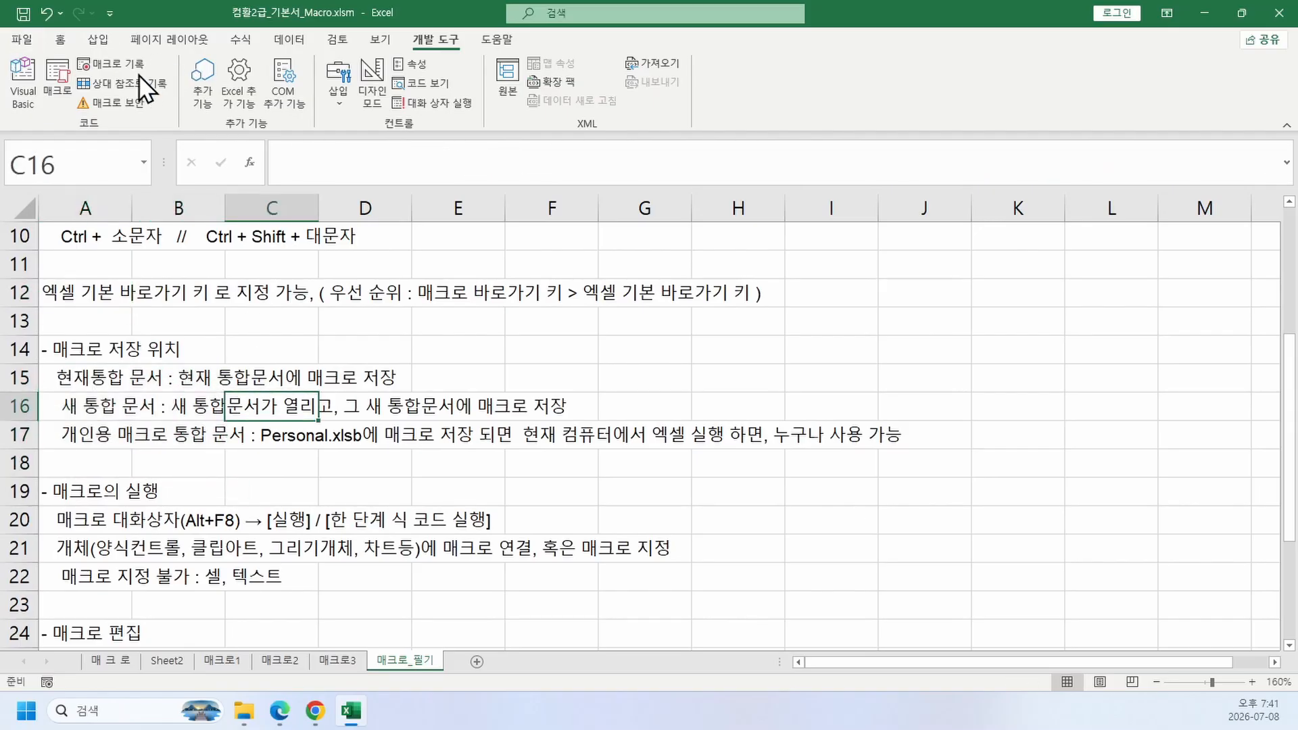
Step: Examine the available storage locations for a new macro recording, then cancel without recording
left_click(118, 64)
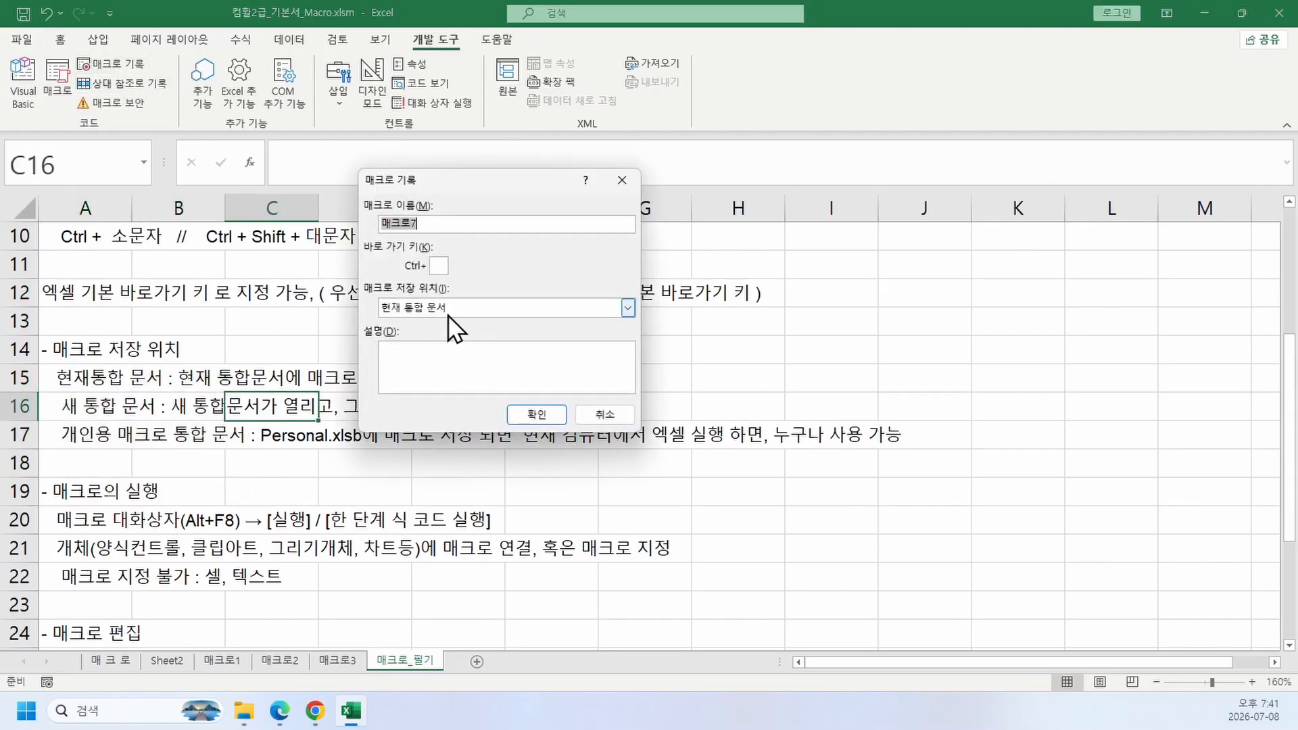
left_click(627, 308)
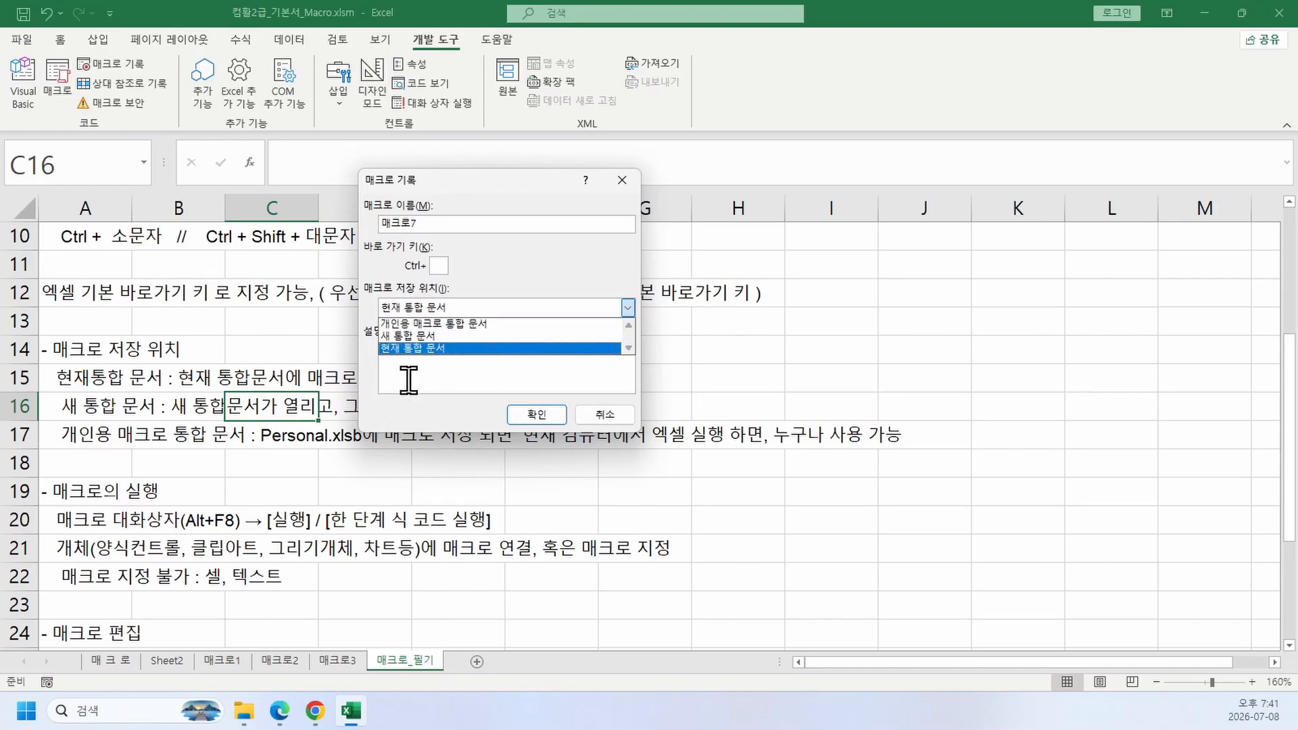
key("Escape")
key("Escape")
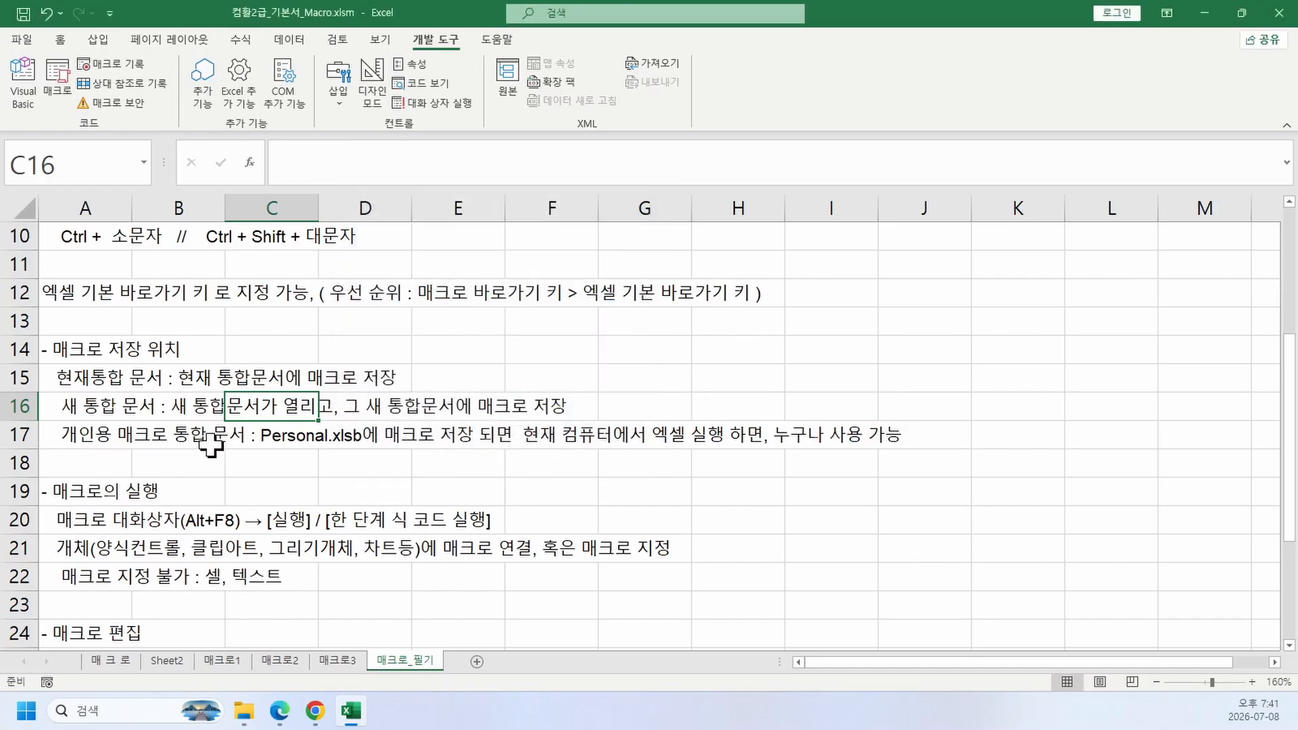
Step: Go through the storage location descriptions in A15 to A17 one by one, returning to A15
left_click(113, 380)
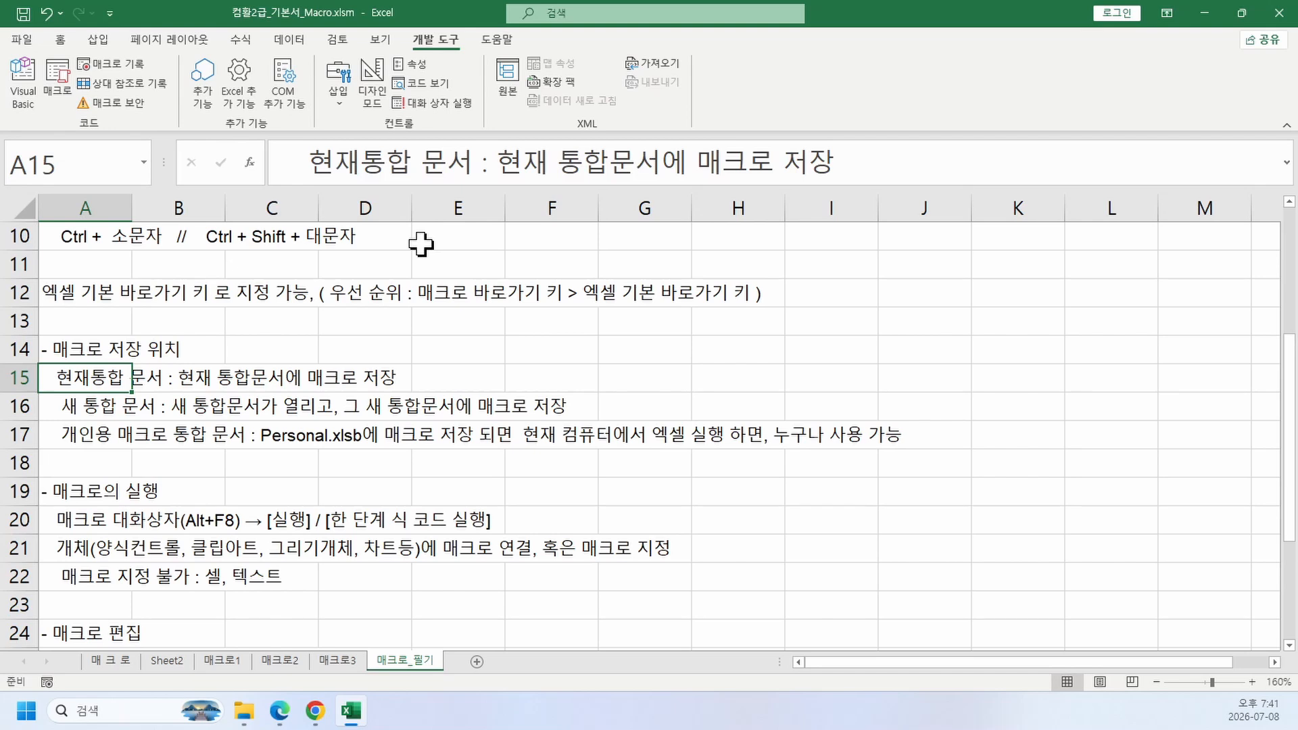
key("Down")
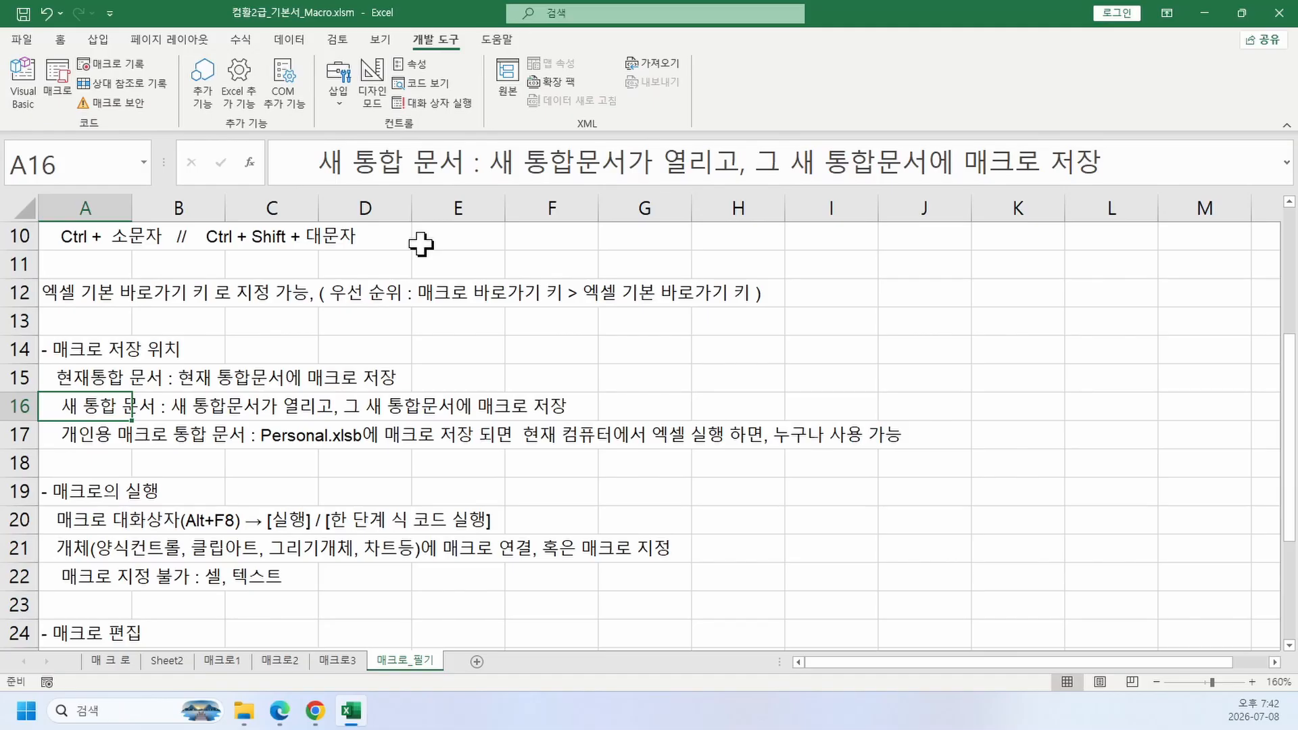
key("Down")
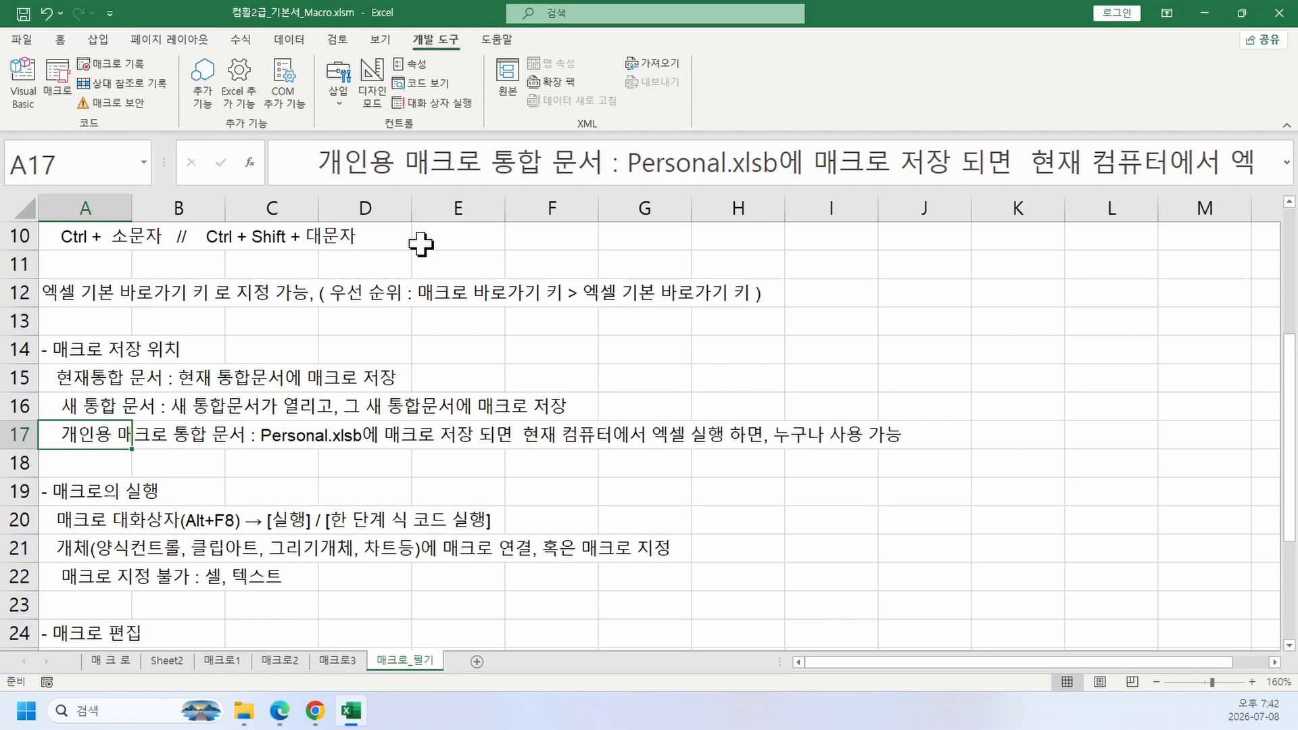
key("Up")
key("Up")
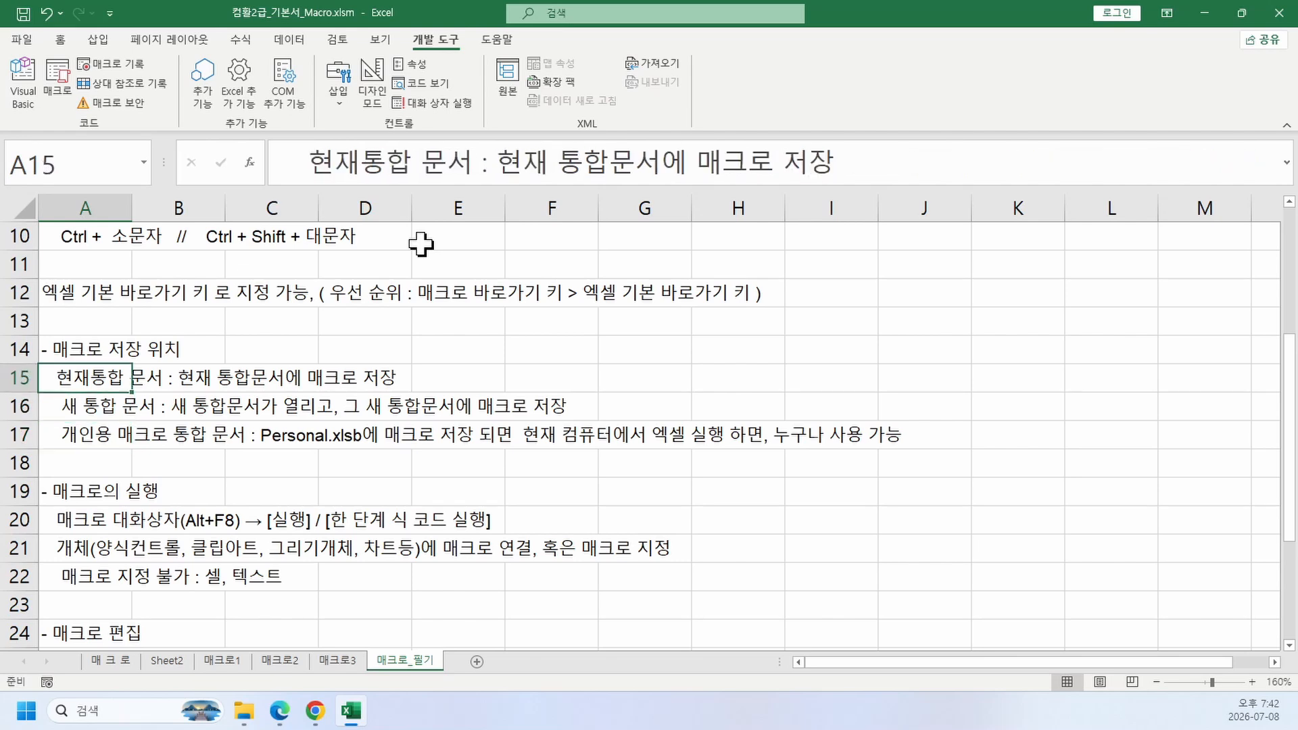
Step: Read the notes on the personal macro workbook in row 17, running macros in rows 19 to 22 and editing macros in rows 24 to 26
key("Down")
key("Down")
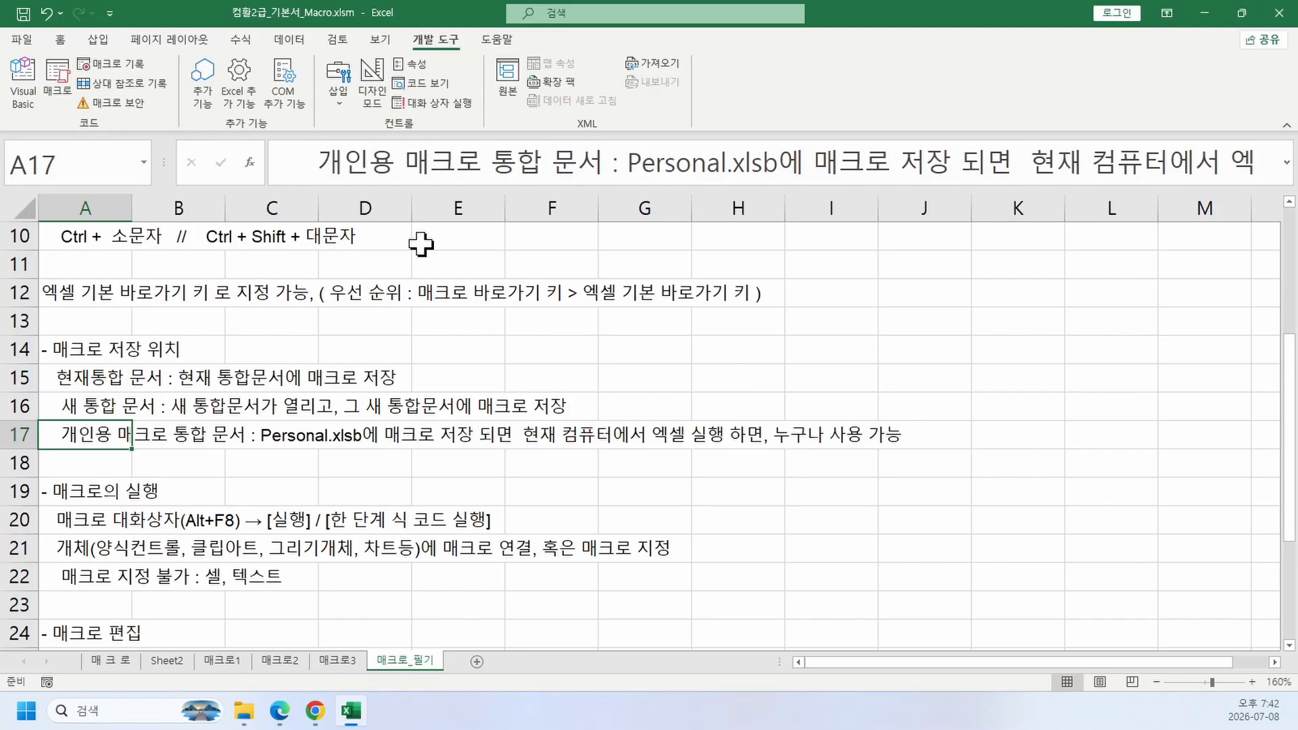
scroll(405, 267, "down", 2)
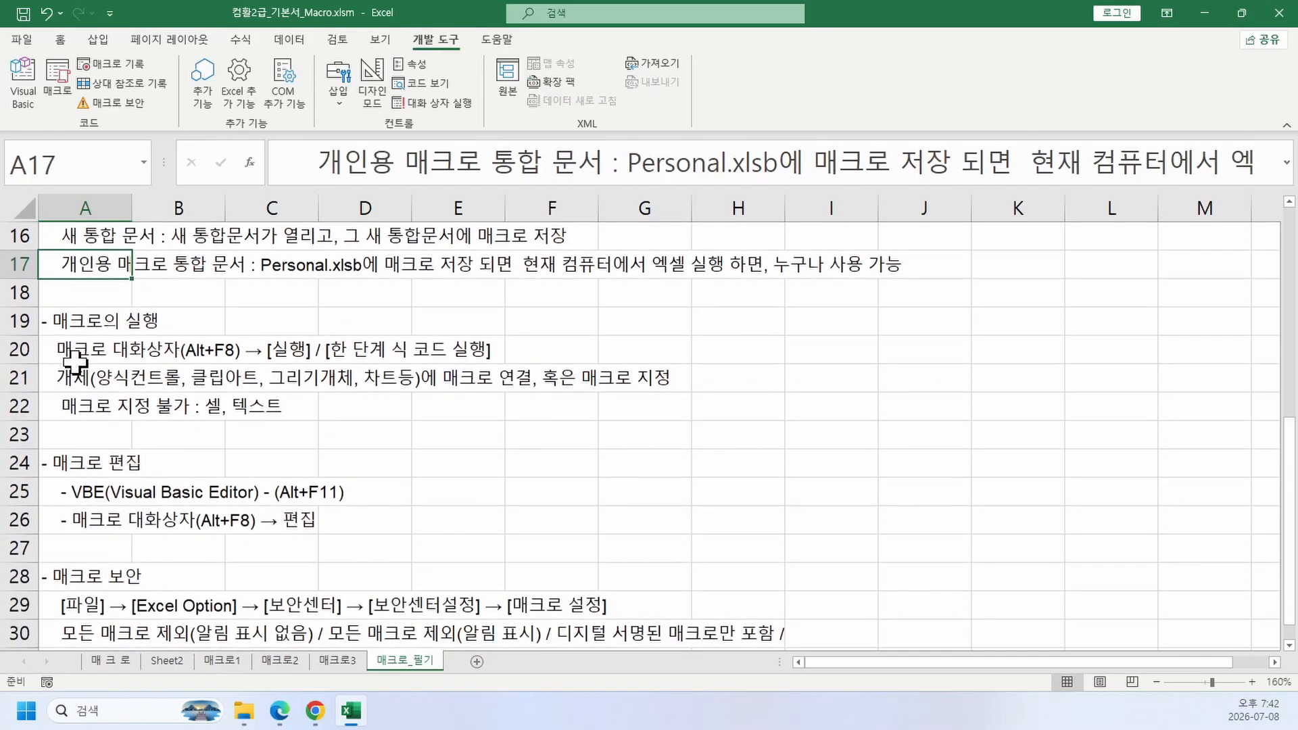
left_click(63, 353)
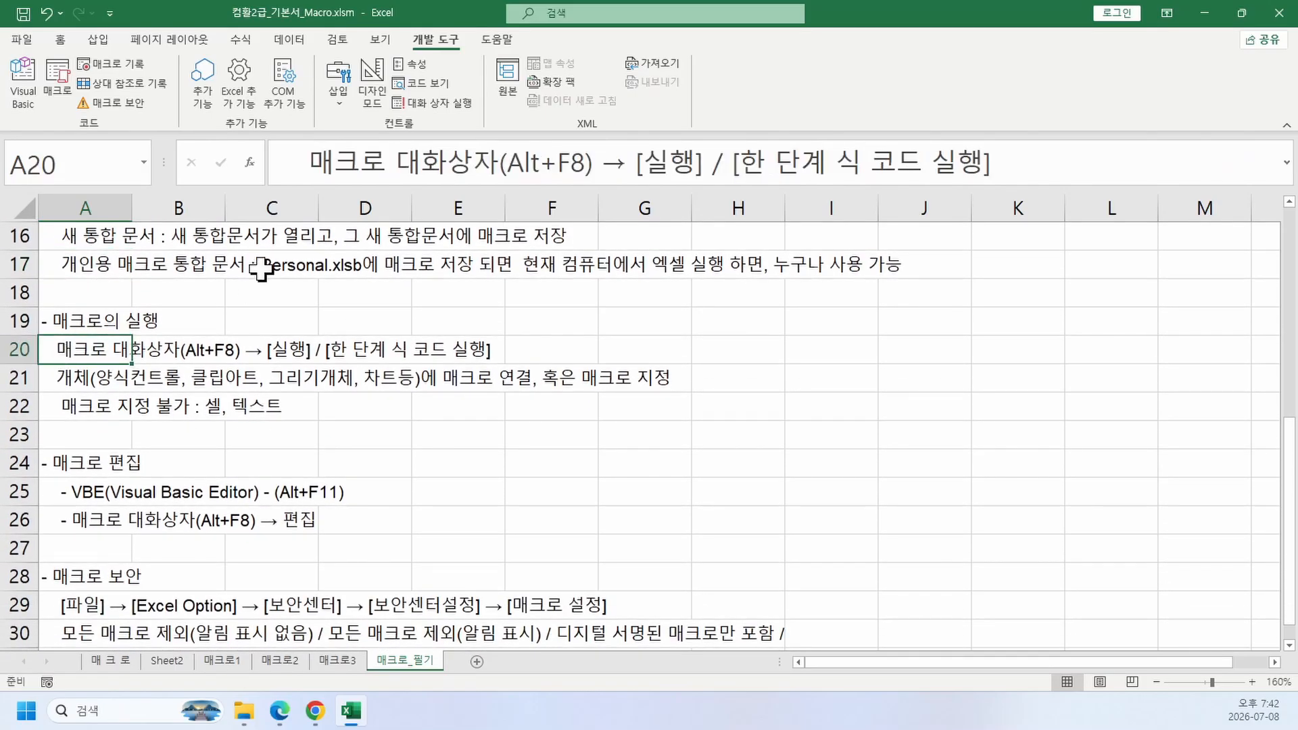
left_click(82, 484)
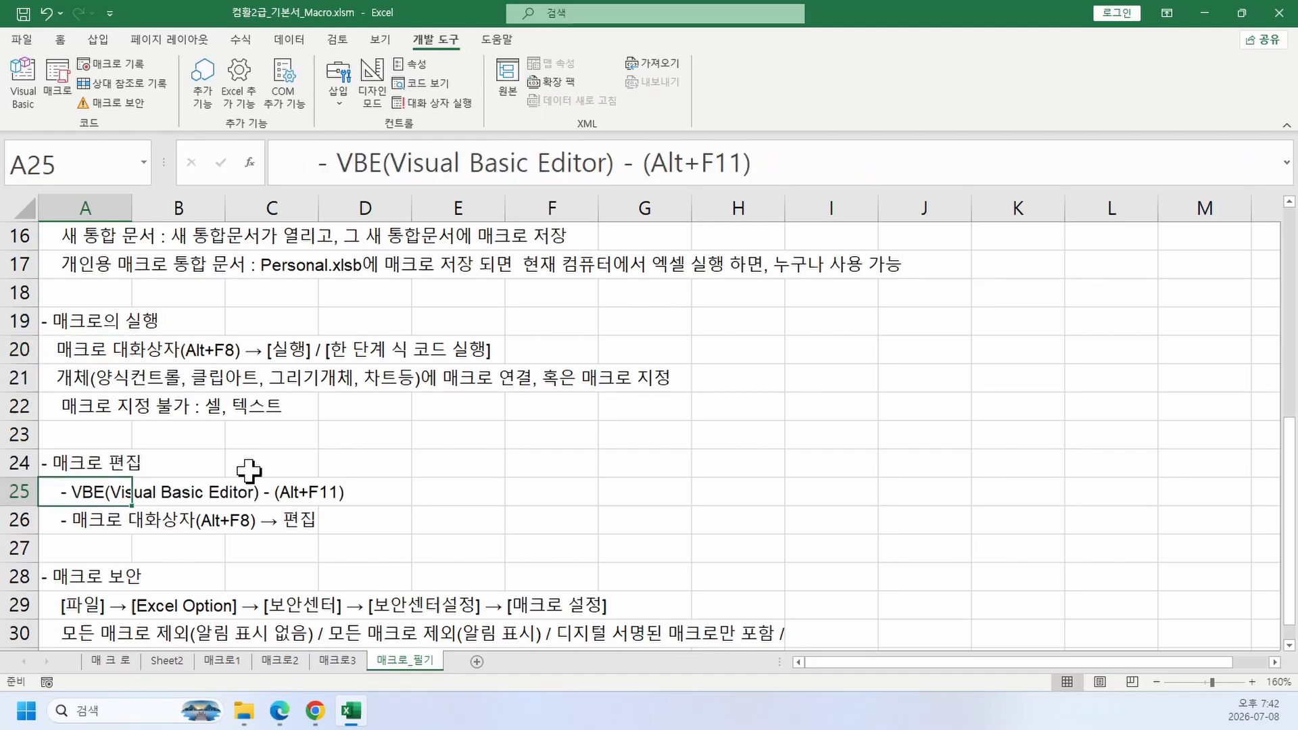
Step: Review the notes from row 1 onward, covering macro basics, references, naming rules, shortcut keys and storage locations
scroll(234, 431, "up", 5)
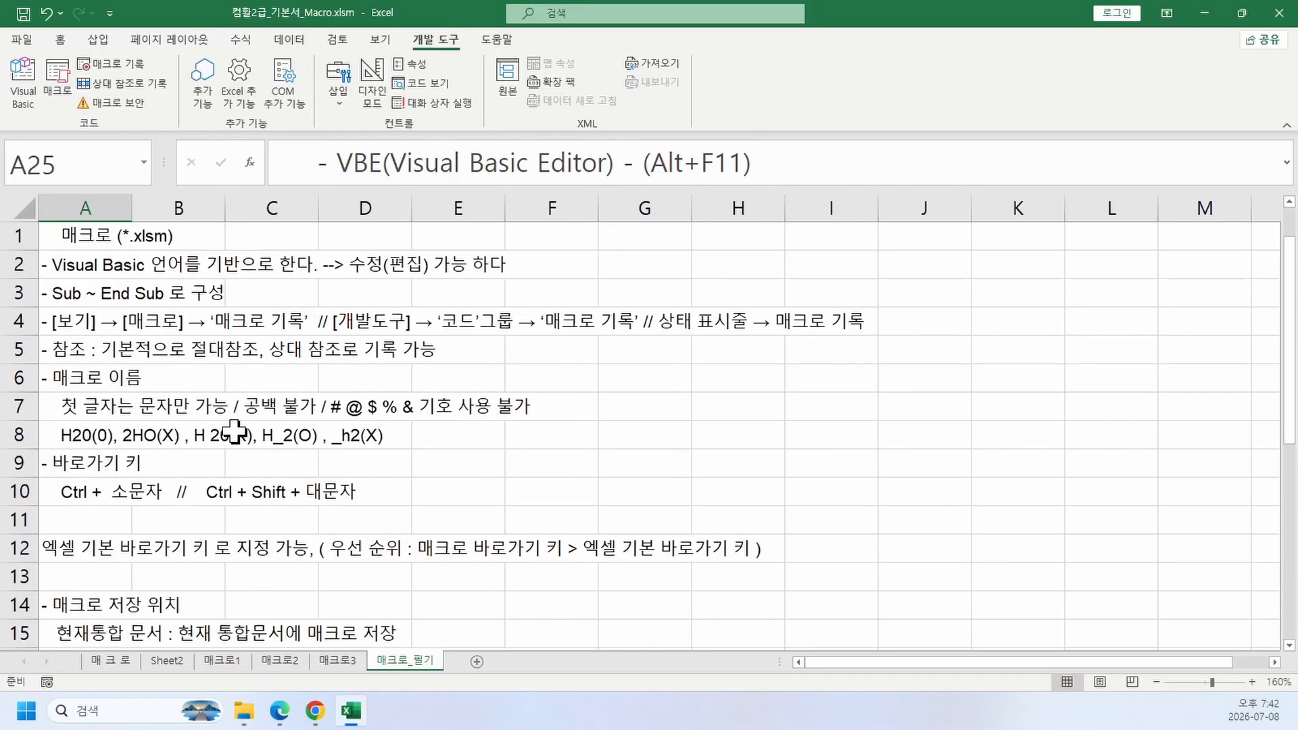
scroll(220, 409, "down", 2)
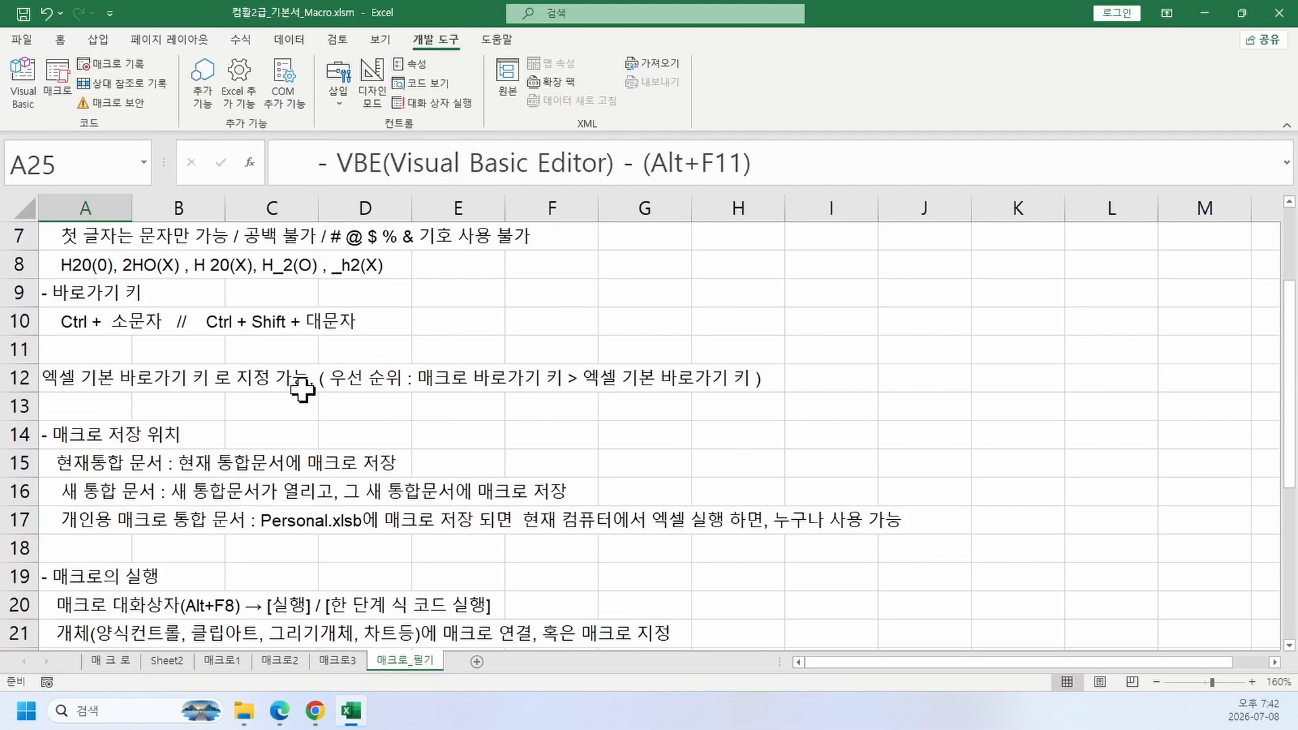
scroll(304, 383, "up", 2)
left_click_drag(181, 350, 455, 448)
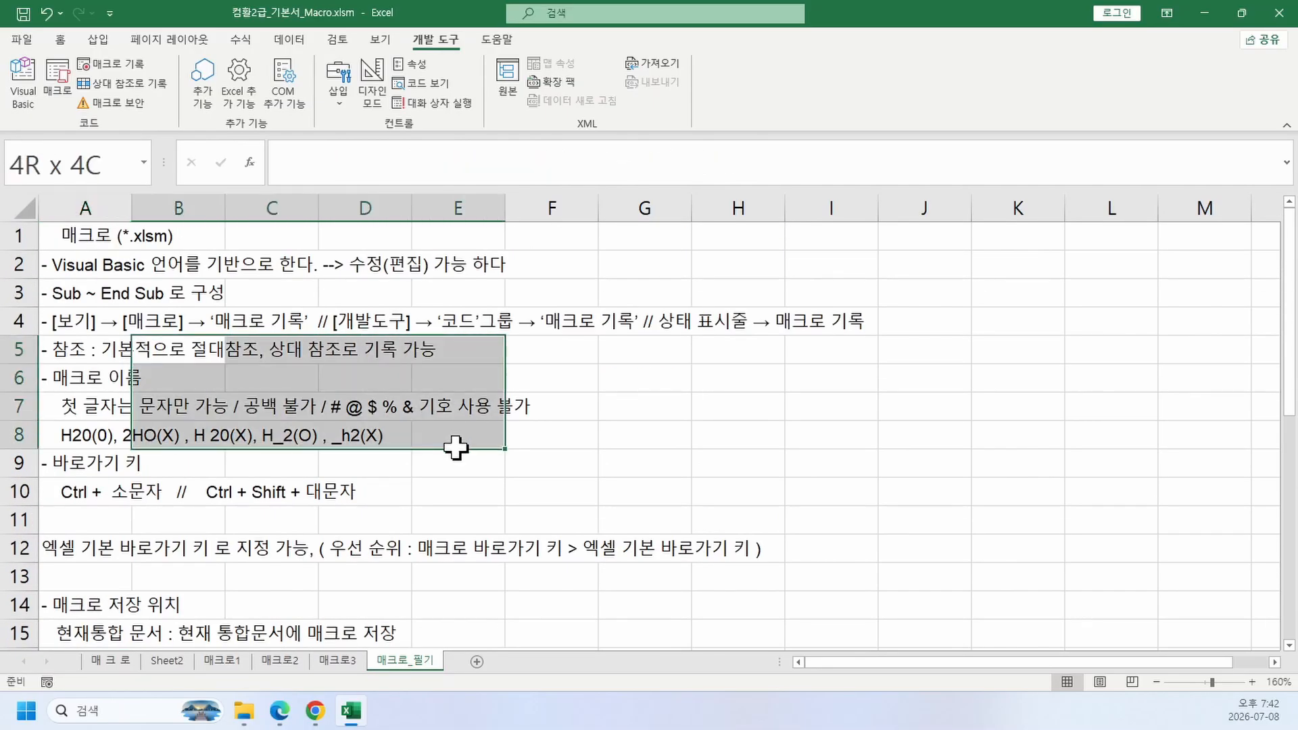
left_click(214, 381)
left_click(266, 384)
left_click(331, 384)
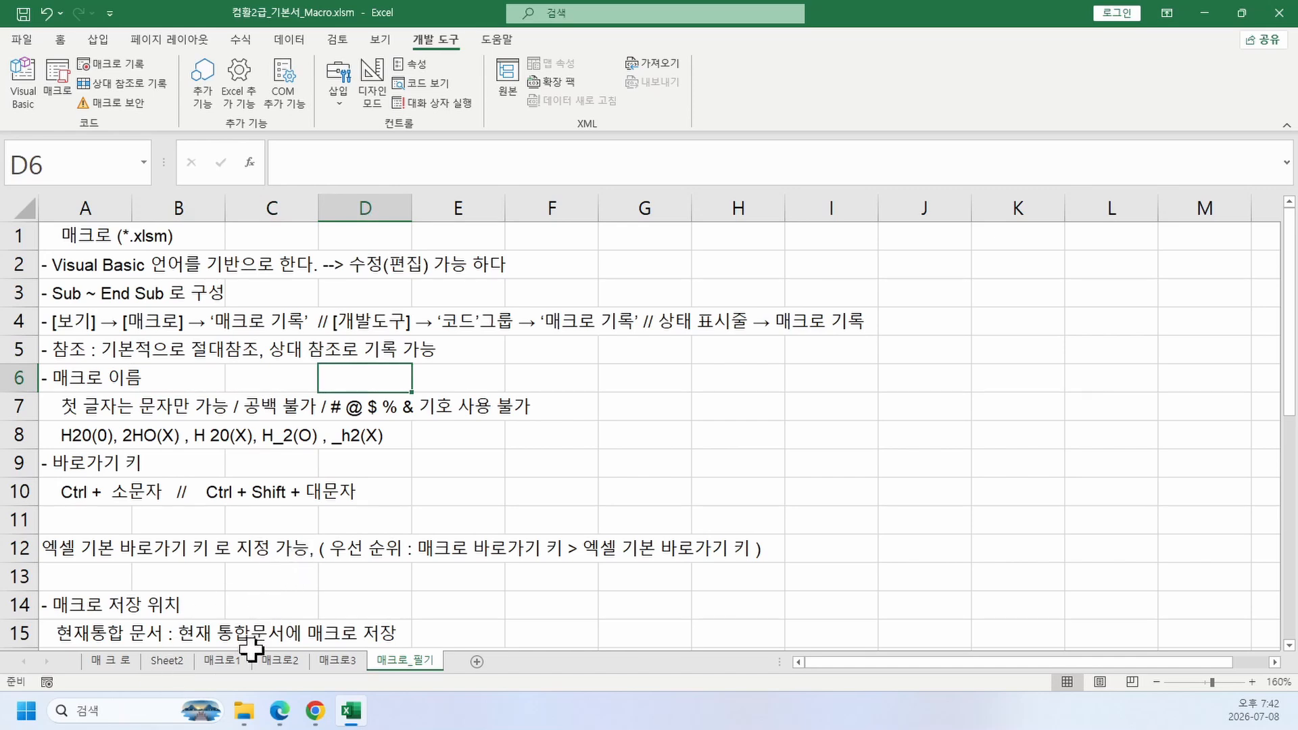
Step: Open the 매크로1 sheet, select empty cell I20 below the table, and switch to the textbook PDF in Edge
left_click(224, 662)
left_click(511, 561)
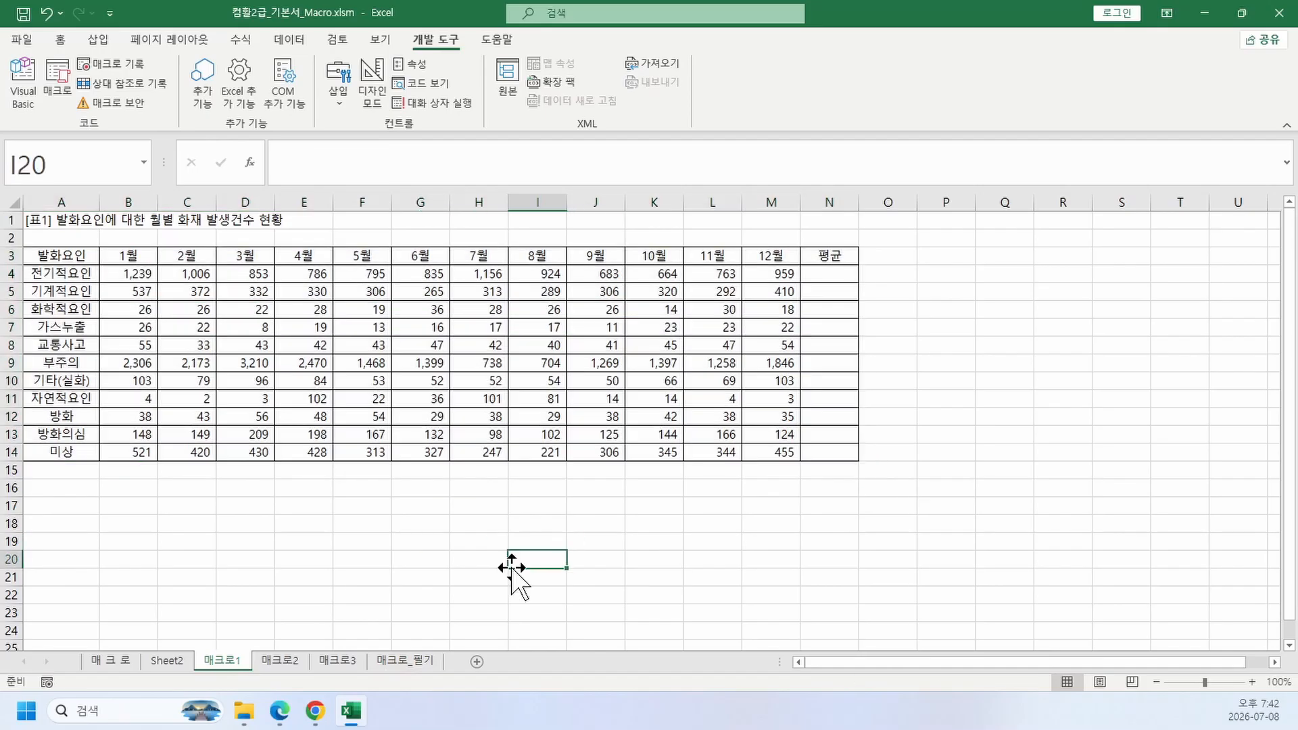
left_click(279, 710)
Step: Read the 출제유형 1 macro exercise and its solution on page 181 of the textbook
scroll(449, 527, "up", 3)
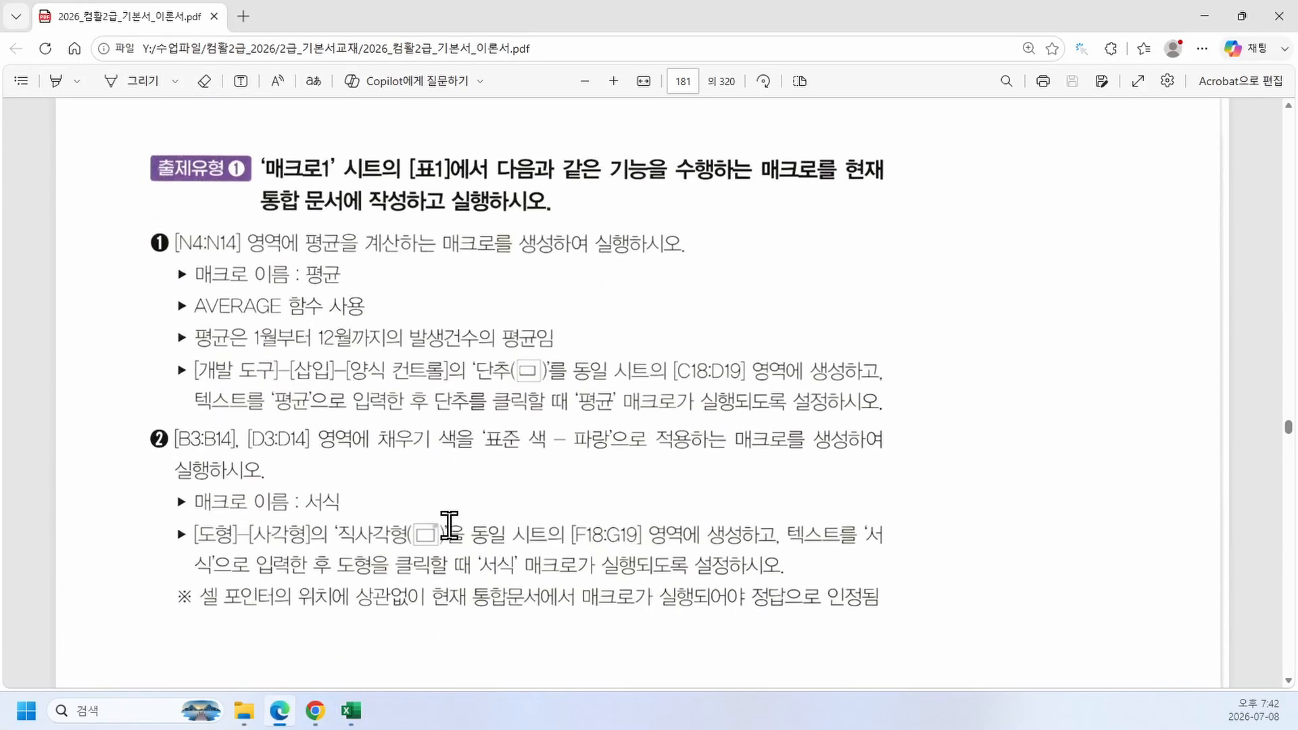
scroll(1152, 622, "down", 12)
scroll(1044, 565, "up", 2)
scroll(1044, 564, "up", 6)
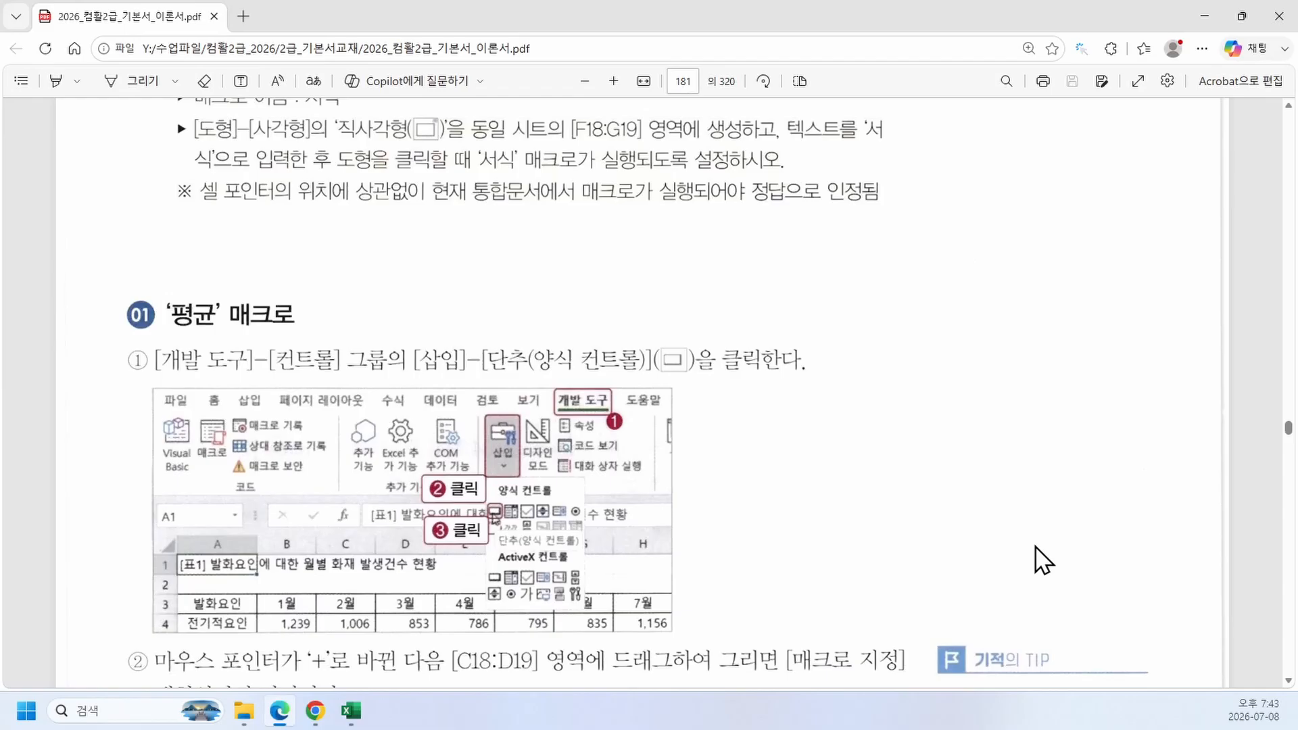
scroll(1004, 541, "up", 5)
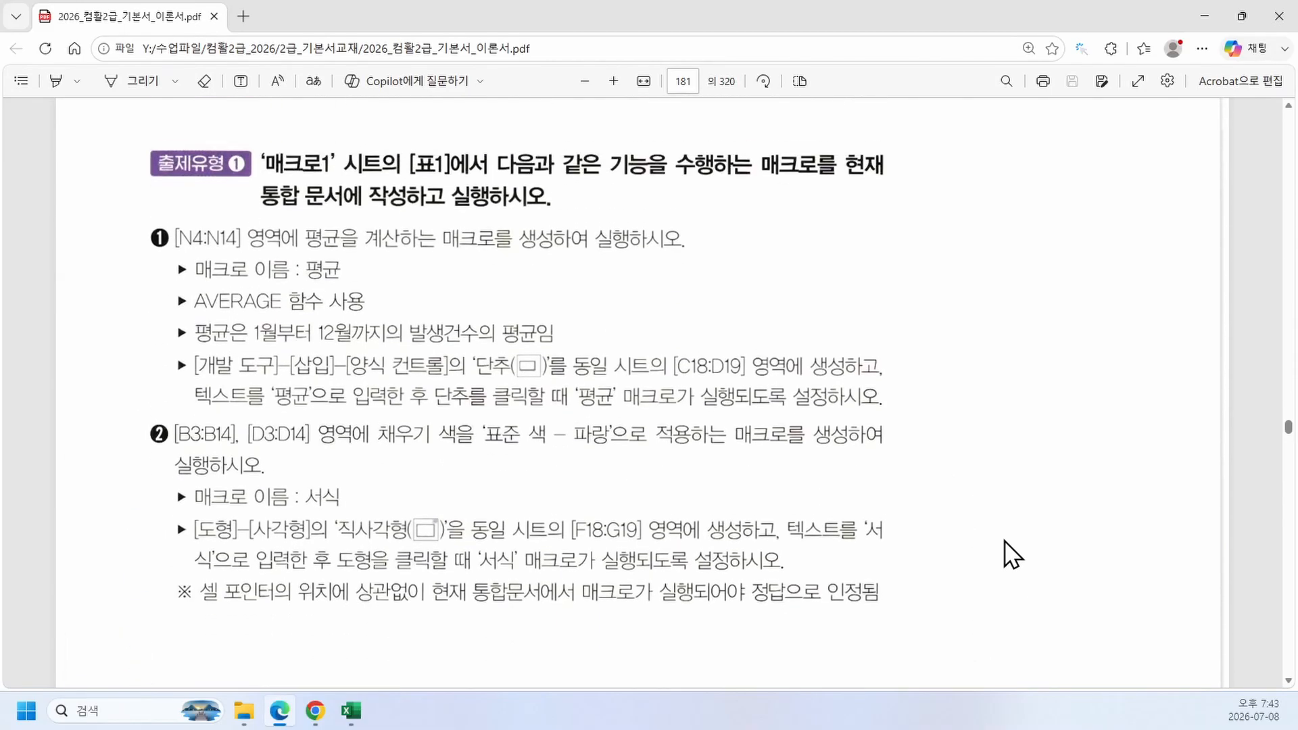
scroll(1004, 540, "down", 6)
scroll(837, 367, "up", 5)
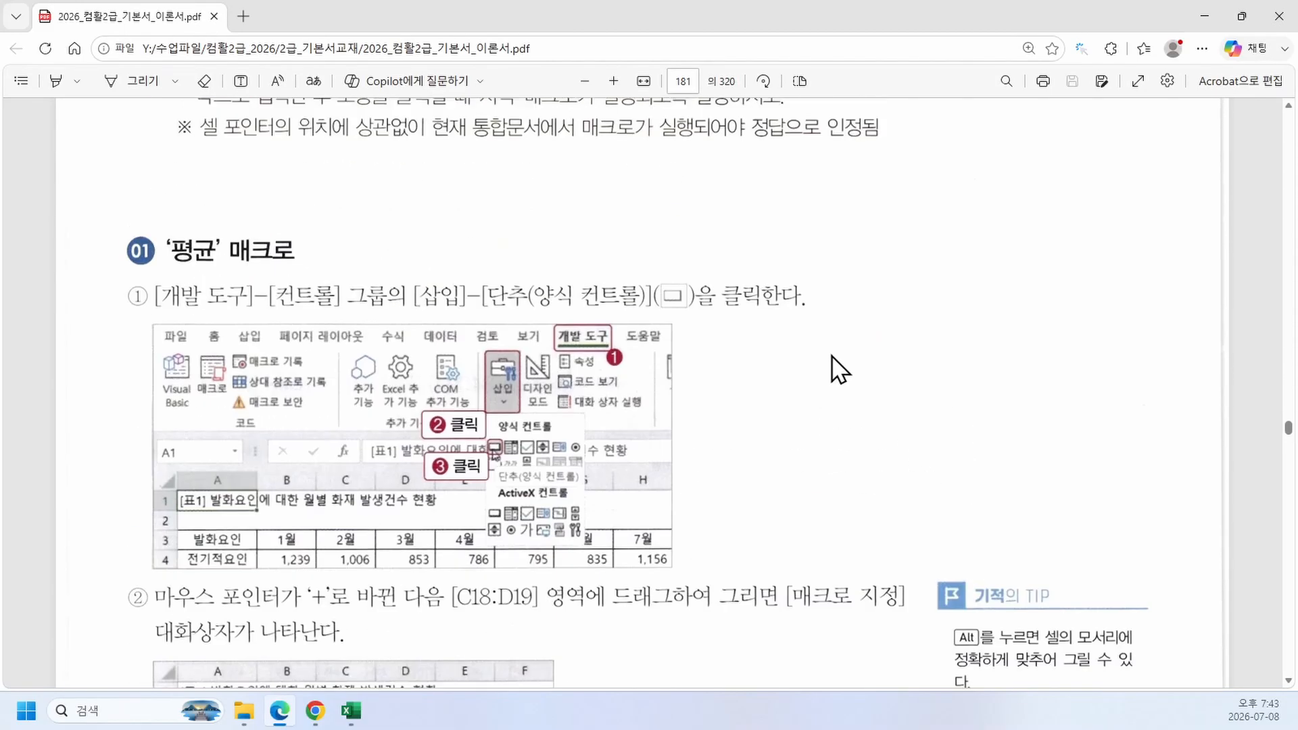
scroll(832, 338, "up", 2)
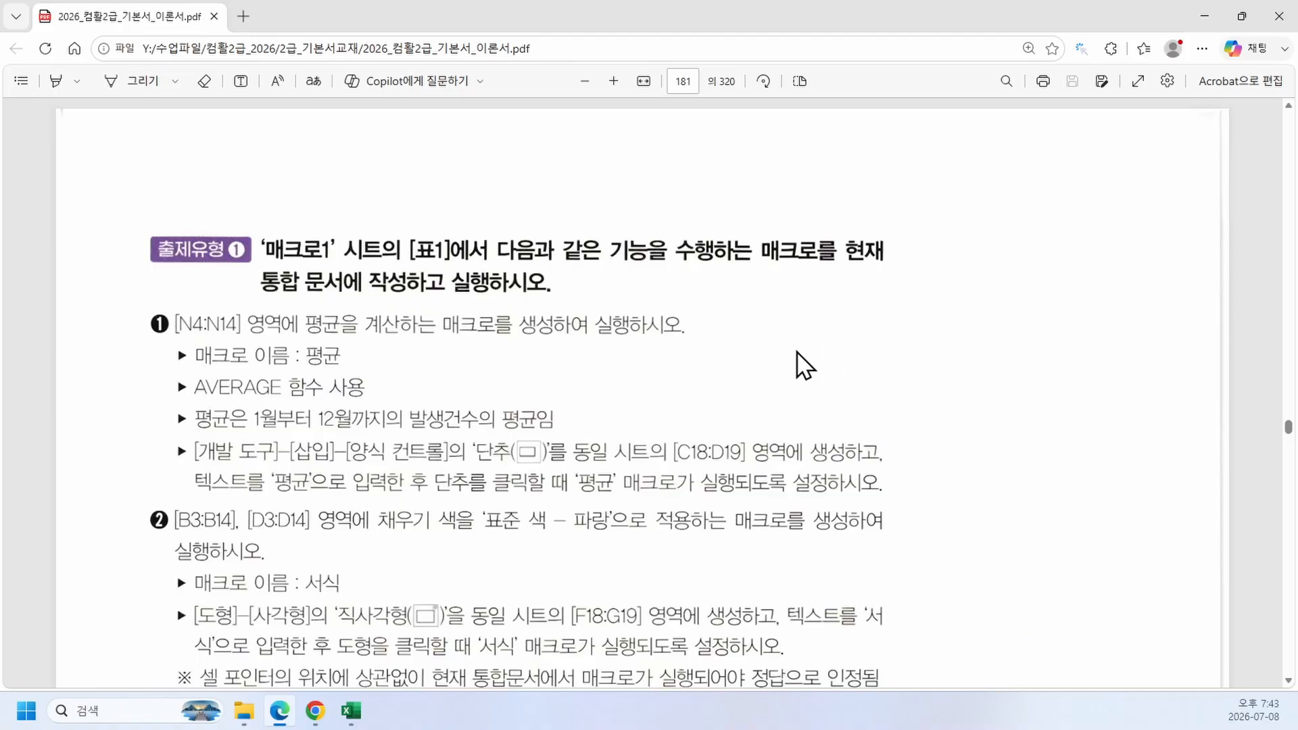
Step: Annotate the exercise page with the text 매크로의 요구사항 파악, then clear the annotation
left_click(726, 309)
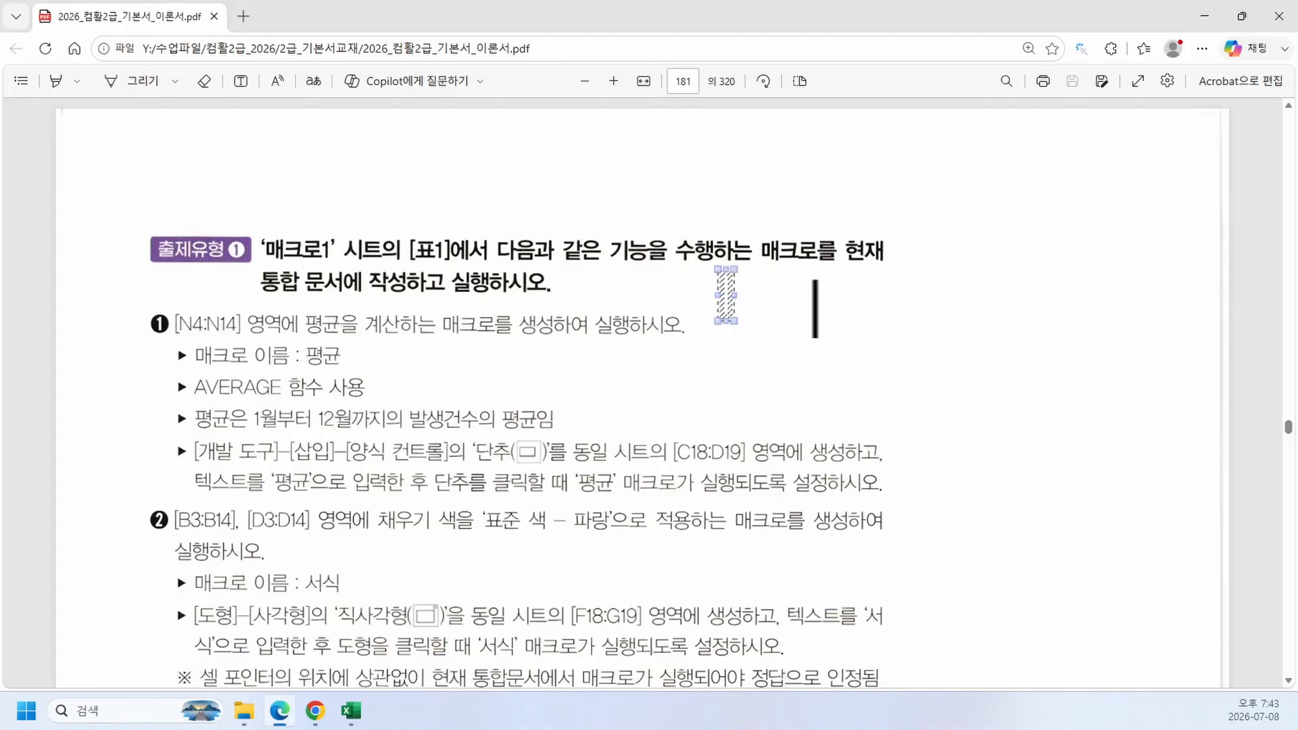
type("aoz")
key("BackSpace")
key("BackSpace")
key("BackSpace")
key("Hangul")
type("매크")
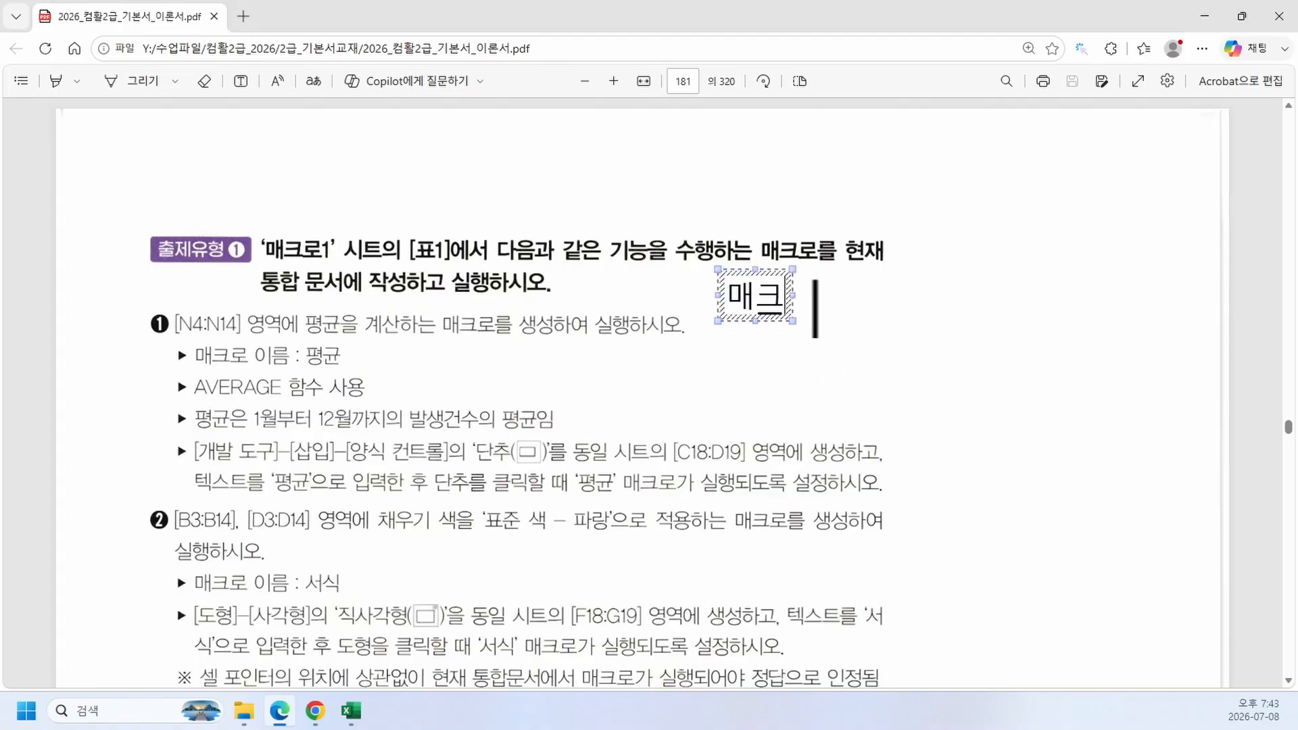
type("로의 요구사항 파")
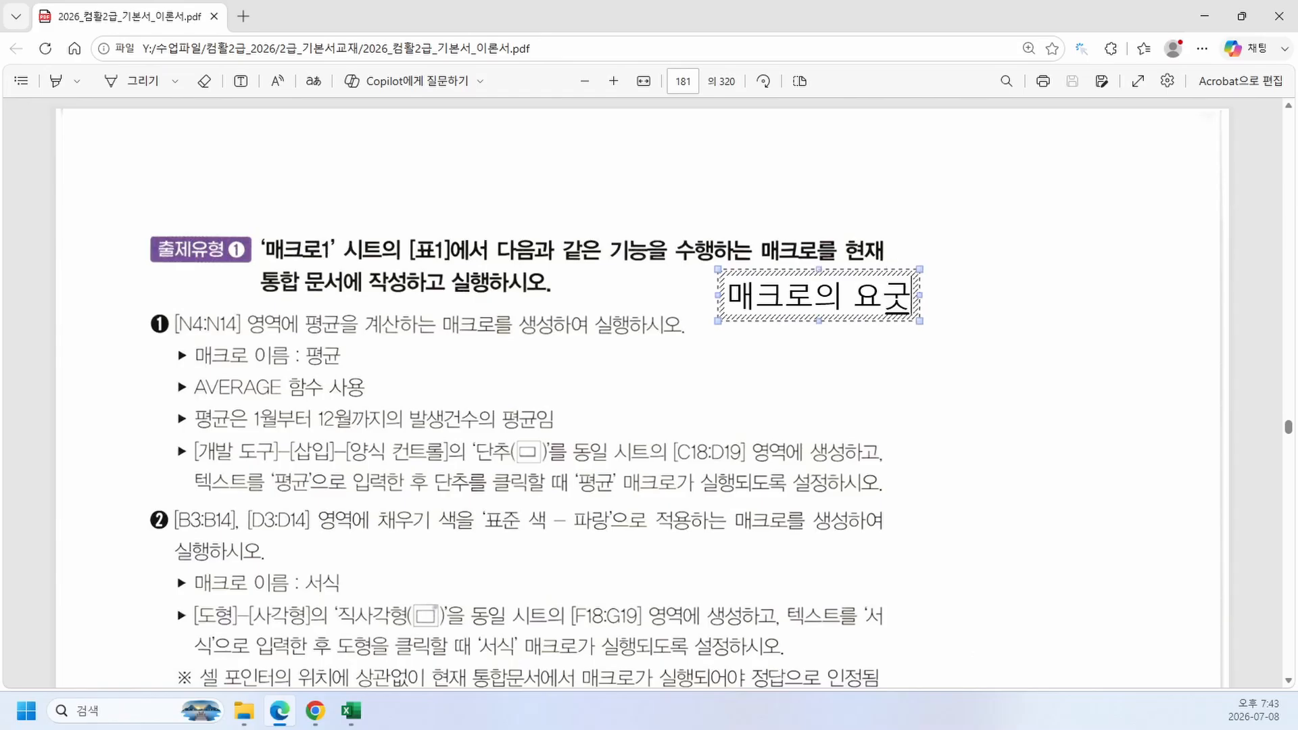
type("악")
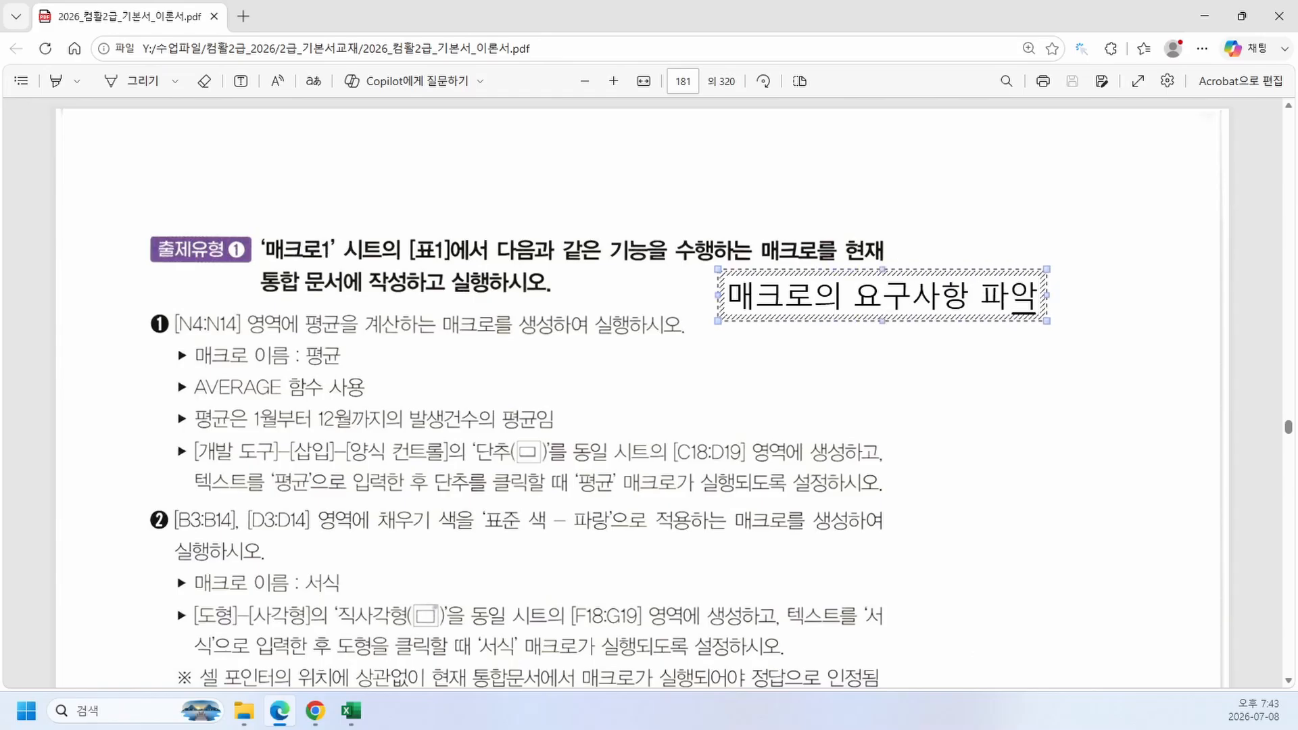
key("Escape")
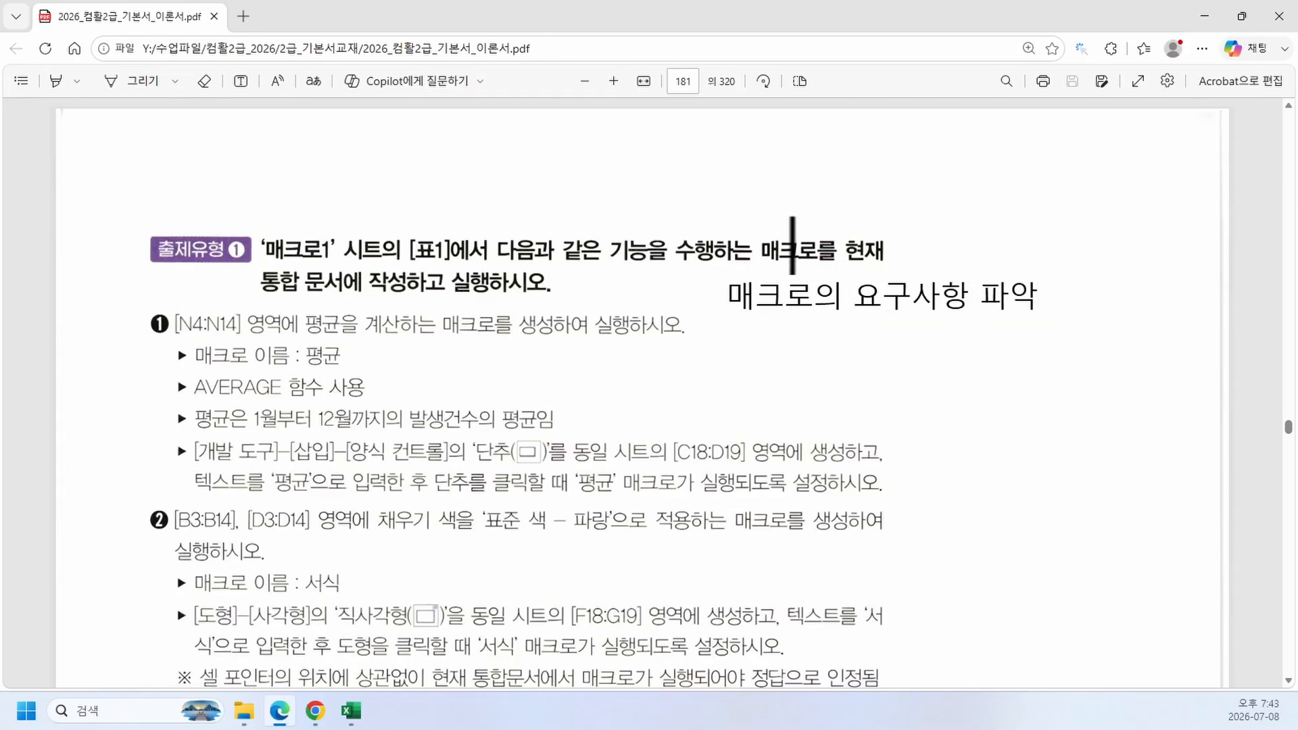
key("Escape")
key("Escape")
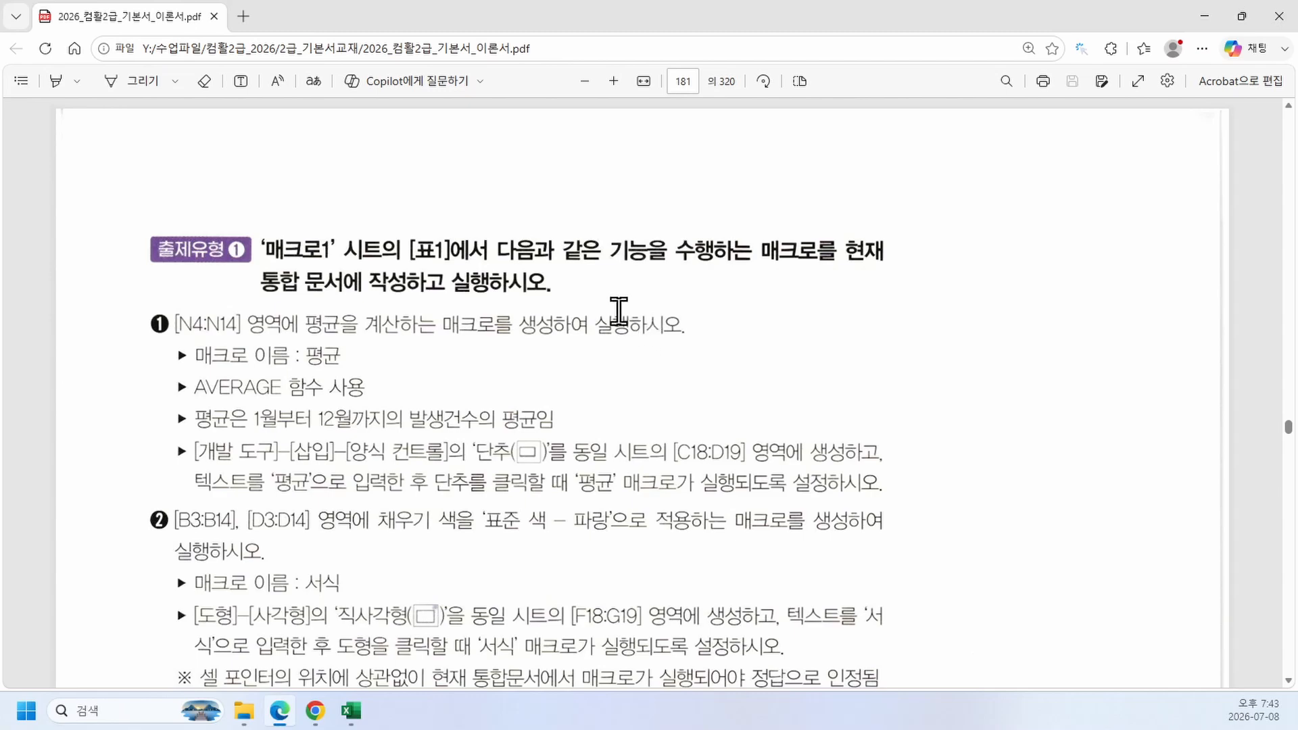
Step: Capture the first exercise's [N4:N14] average instructions from the PDF and paste the image below the table on Excel's 매크로1 sheet
key("super+shift+s")
left_click_drag(169, 305, 909, 504)
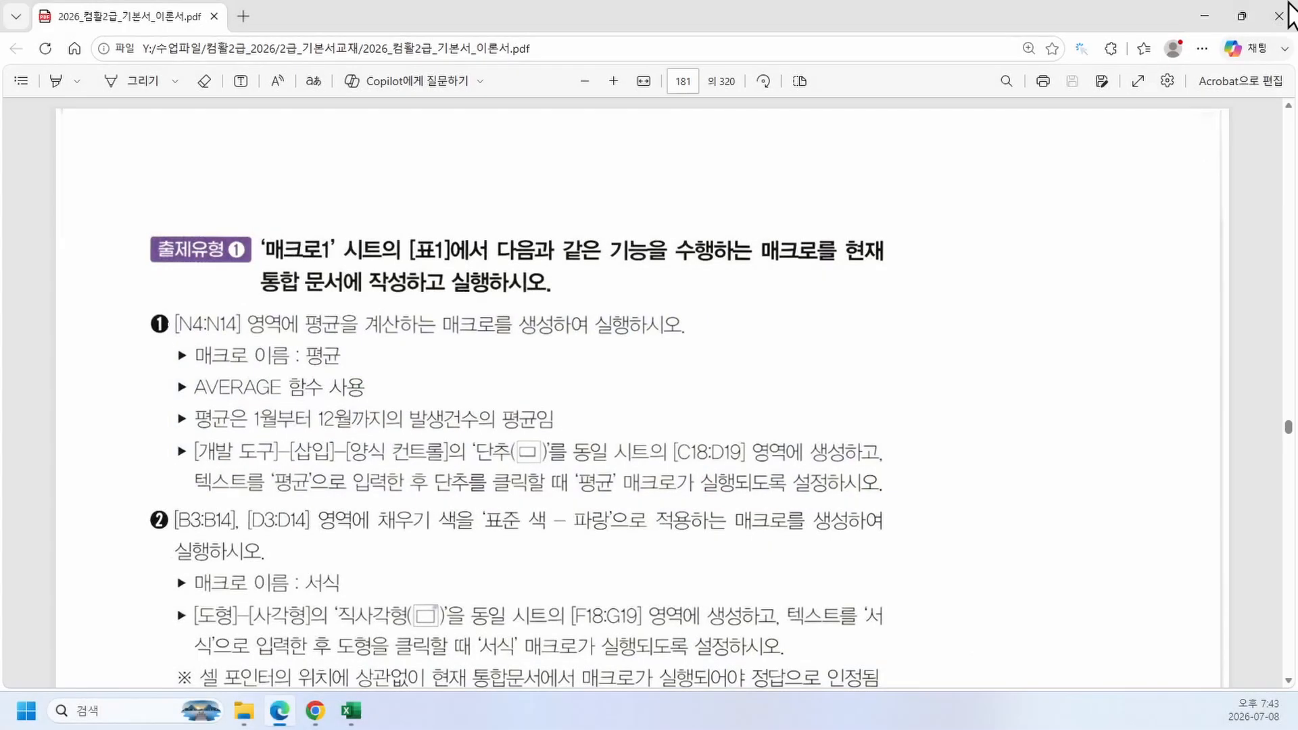
left_click(1205, 15)
left_click(365, 524)
key("ctrl+v")
left_click_drag(572, 565, 535, 405)
left_click_drag(942, 481, 749, 606)
Step: Enter =AVERAGE(B4:M4) in N4 to calculate the January to December average for 전기적요인
left_click_drag(832, 274, 833, 452)
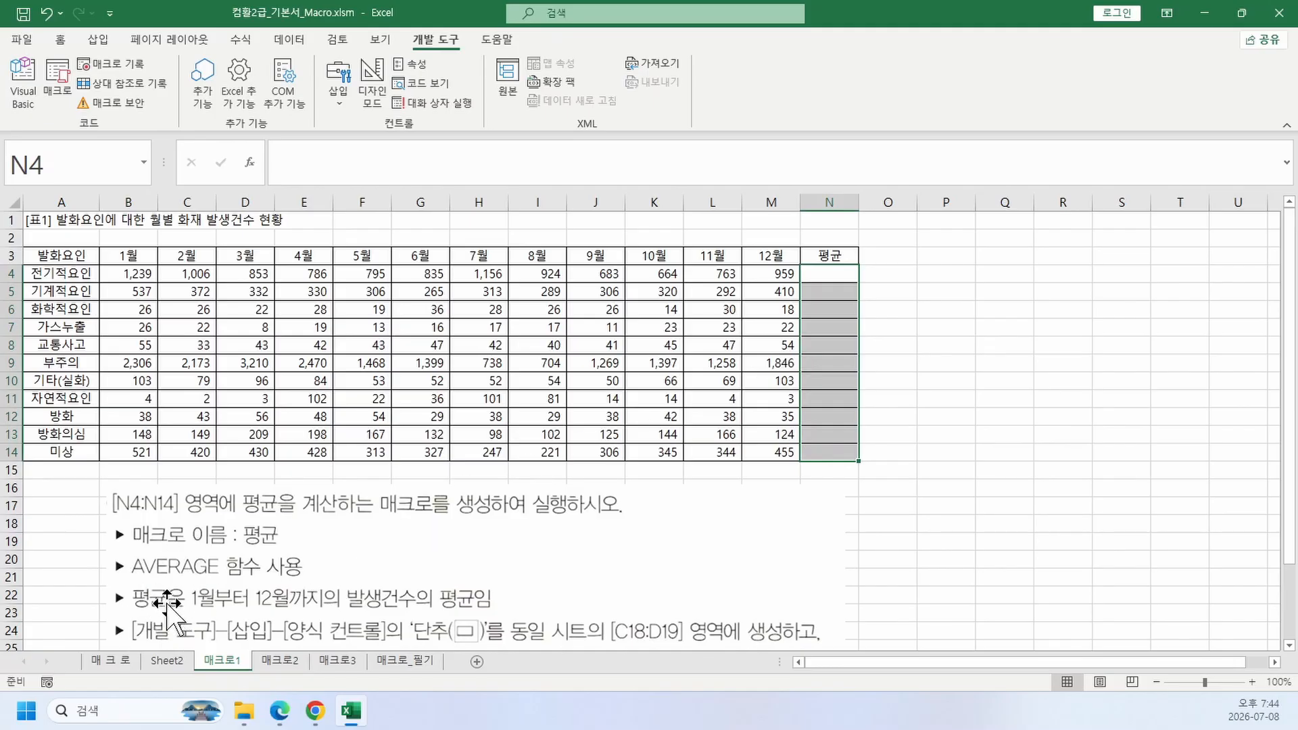
left_click(1032, 402)
left_click(819, 269)
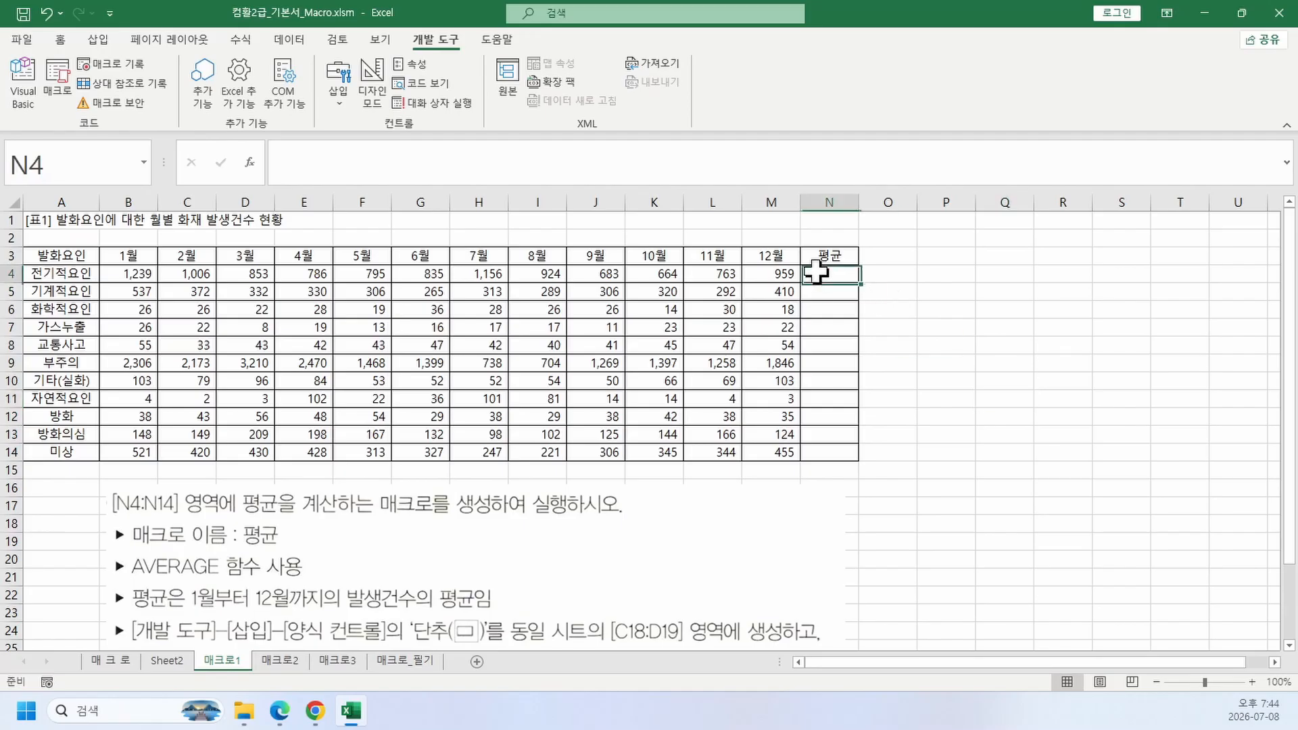
type("=ㅁ")
key("BackSpace")
type("aver")
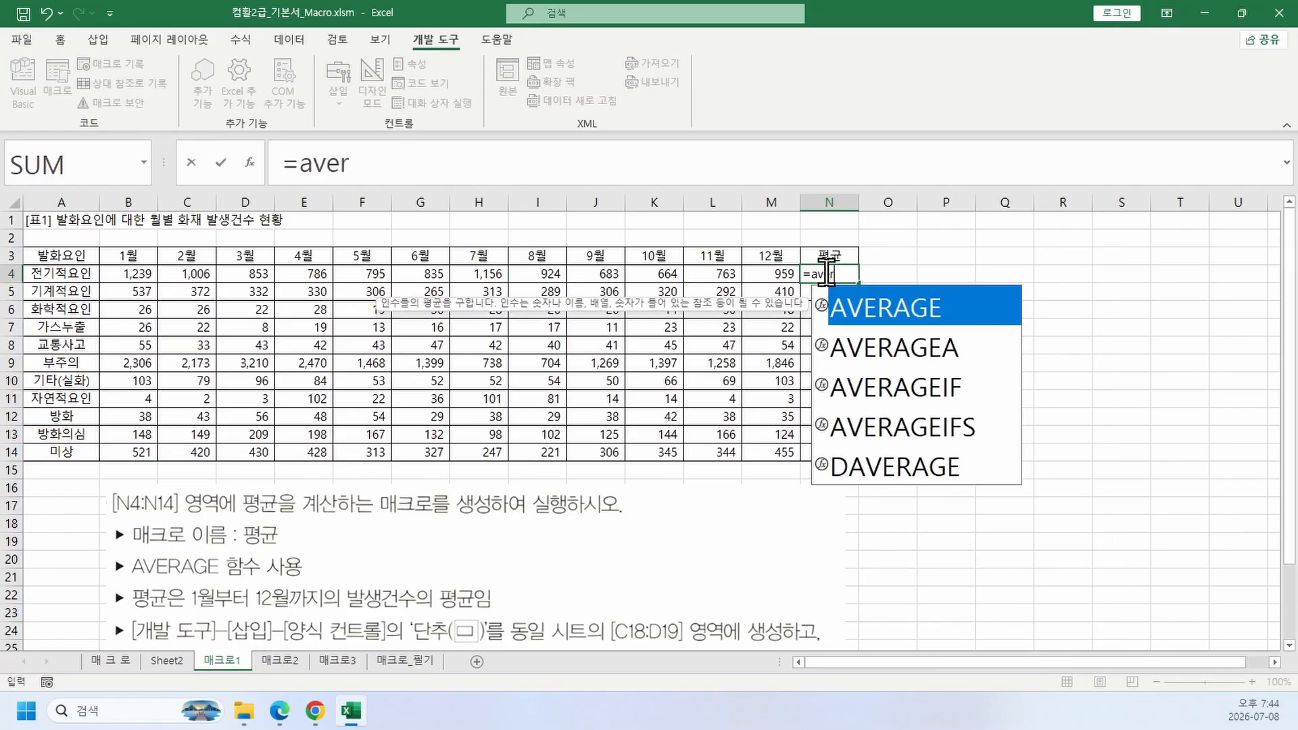
key("Tab")
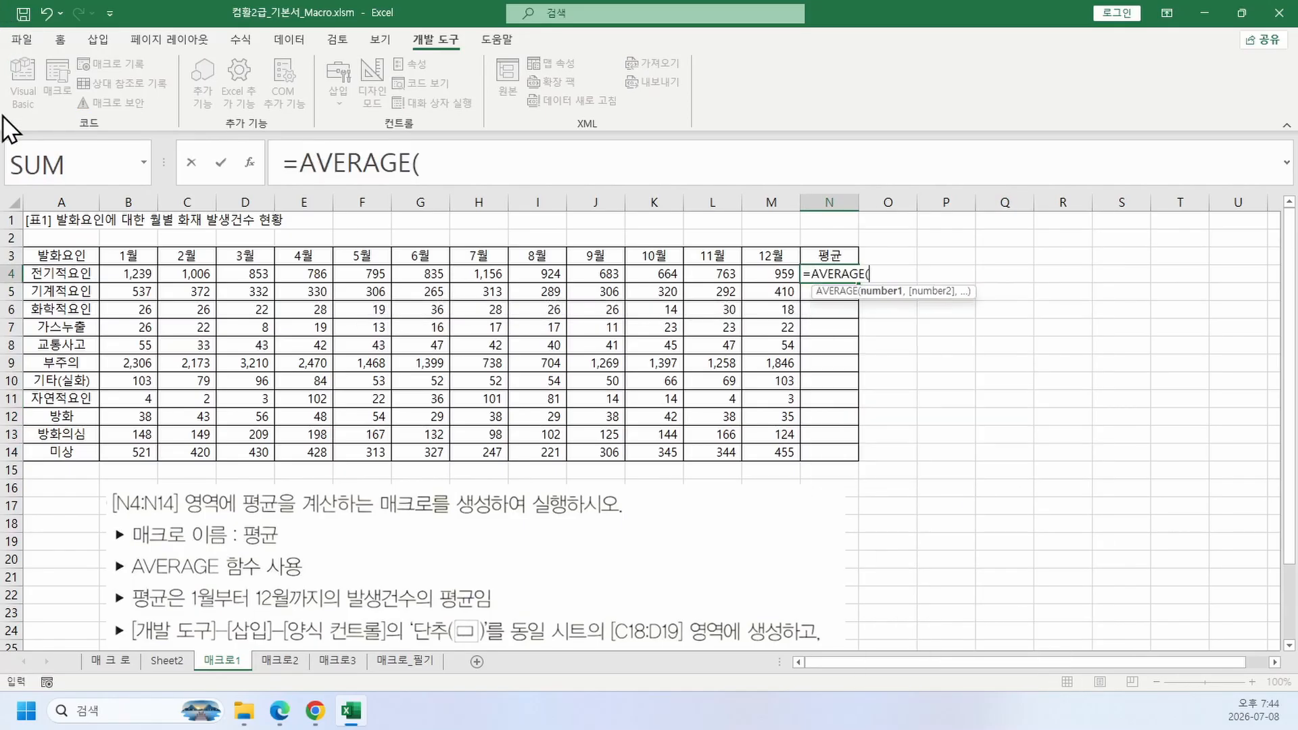
left_click_drag(139, 274, 771, 270)
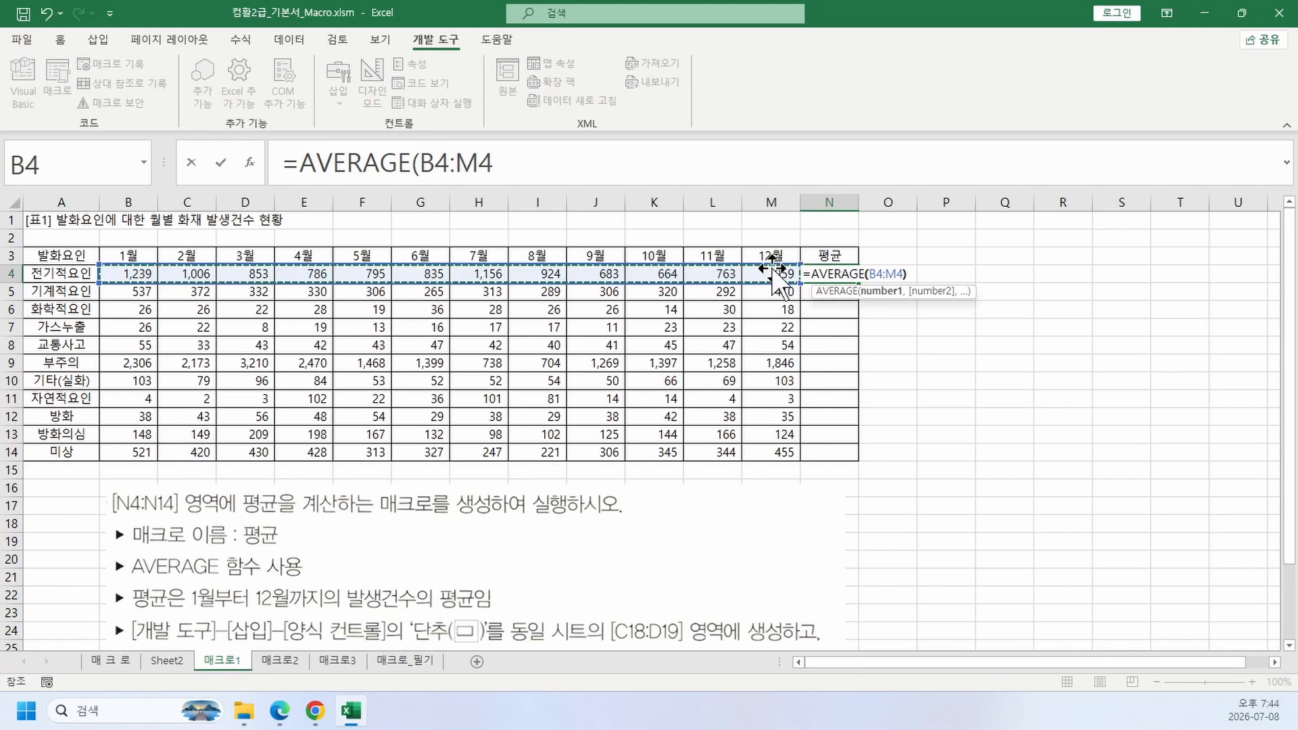
key("Return")
key("Up")
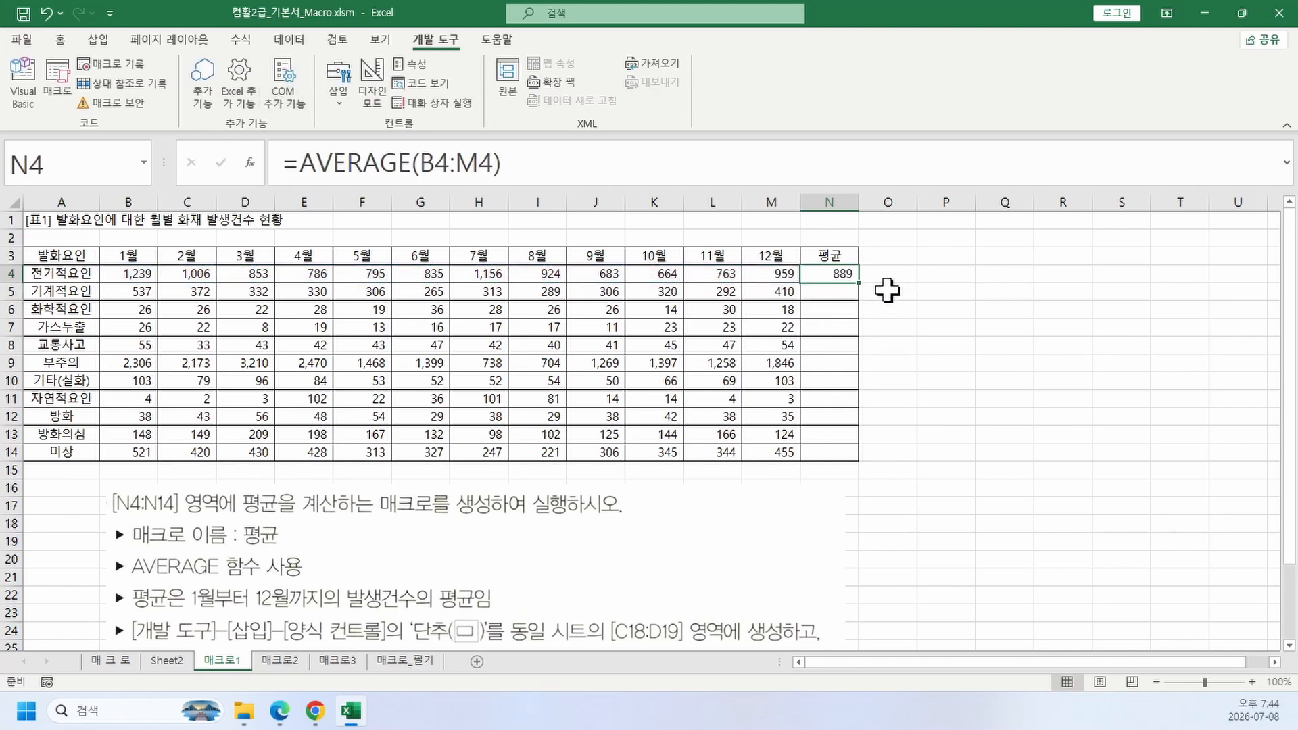
Step: Fill the average formula from N4 down to N14, then clear the range N4:N14
left_click_drag(857, 283, 846, 462)
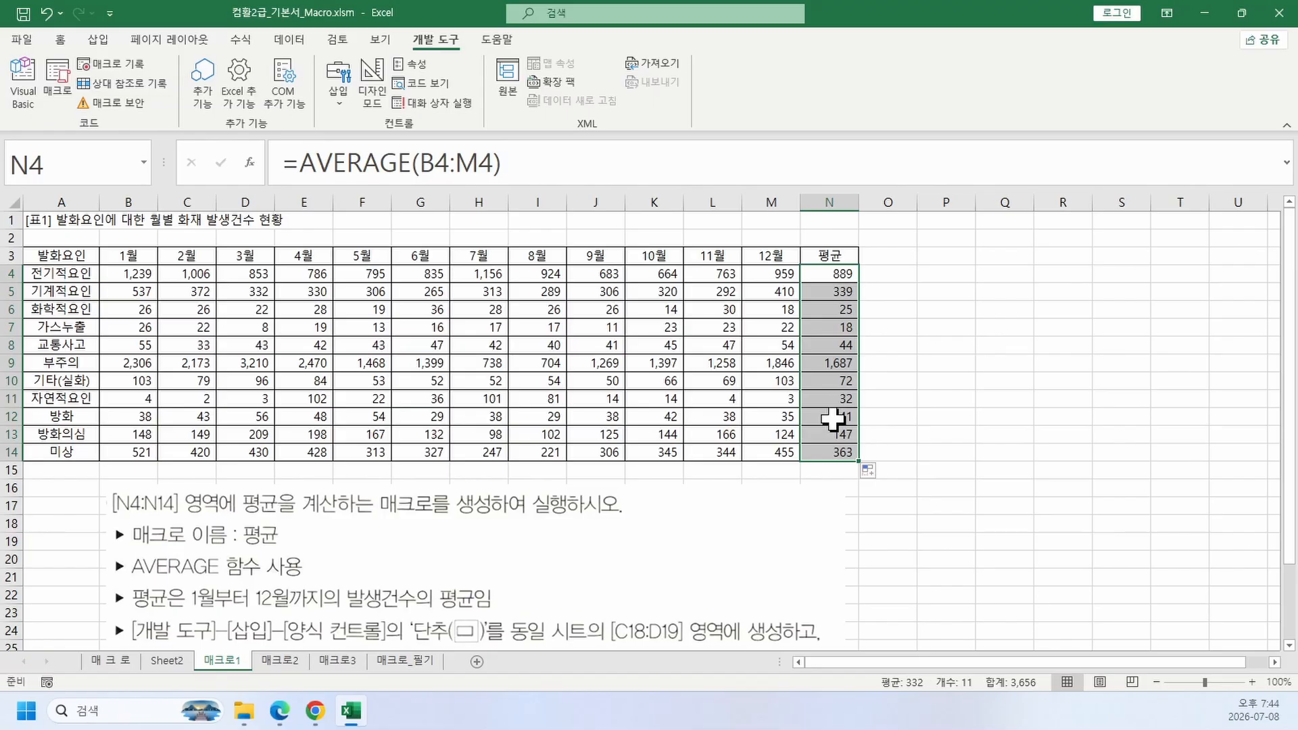
key("Delete")
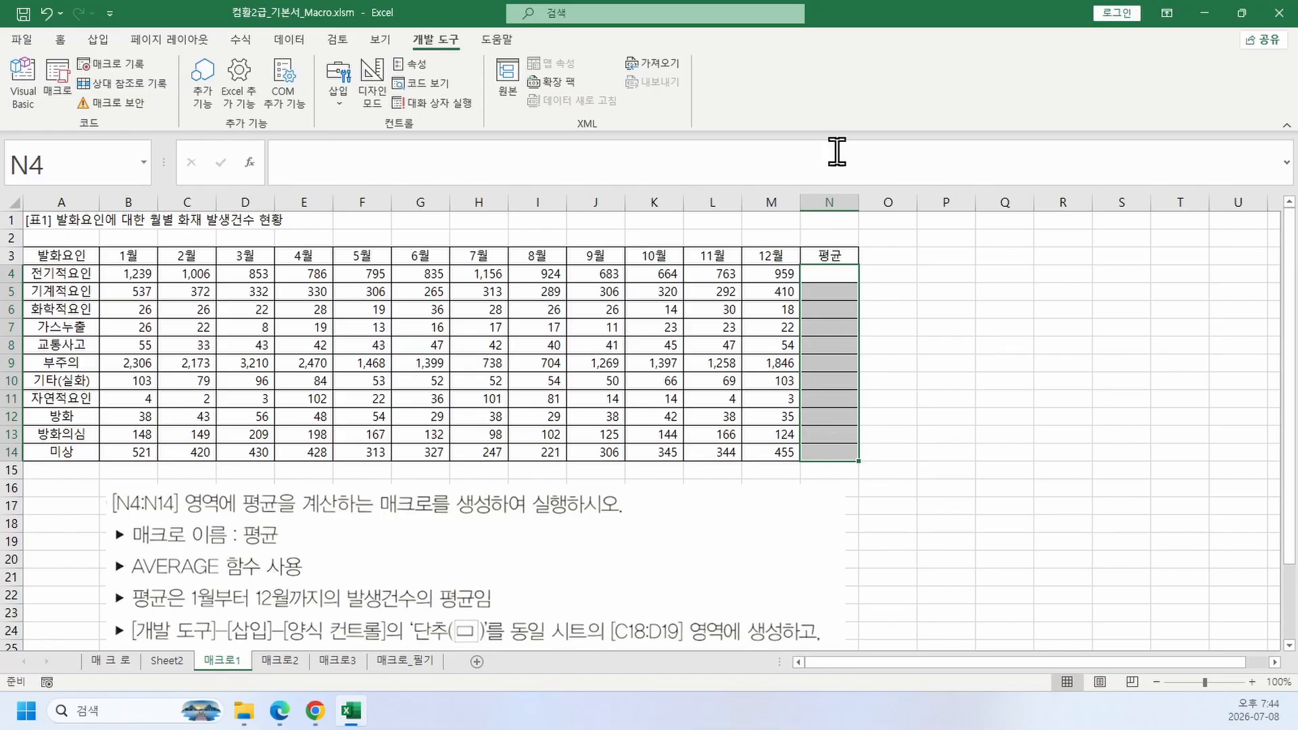
Step: Review the pasted exercise instructions for the 평균 macro and its button in C18:D19
left_click(578, 314)
scroll(536, 241, "down", 2)
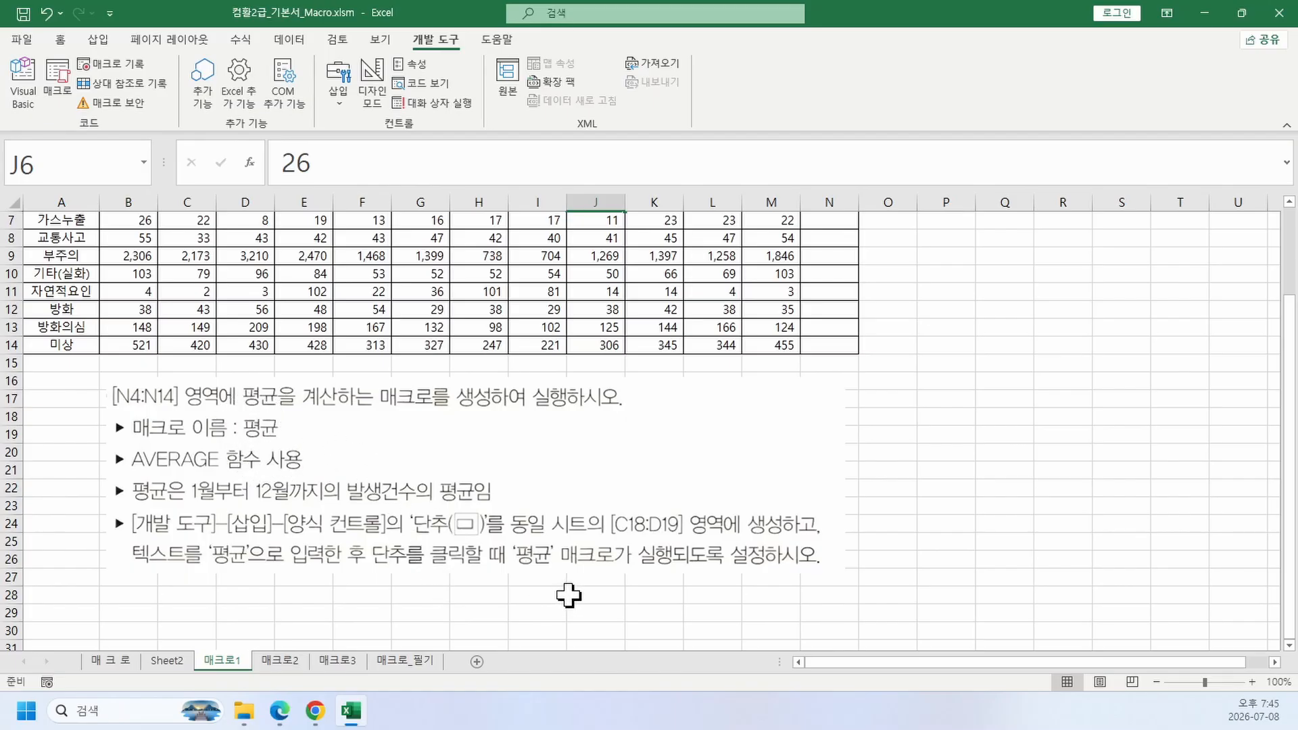
scroll(569, 595, "up", 2)
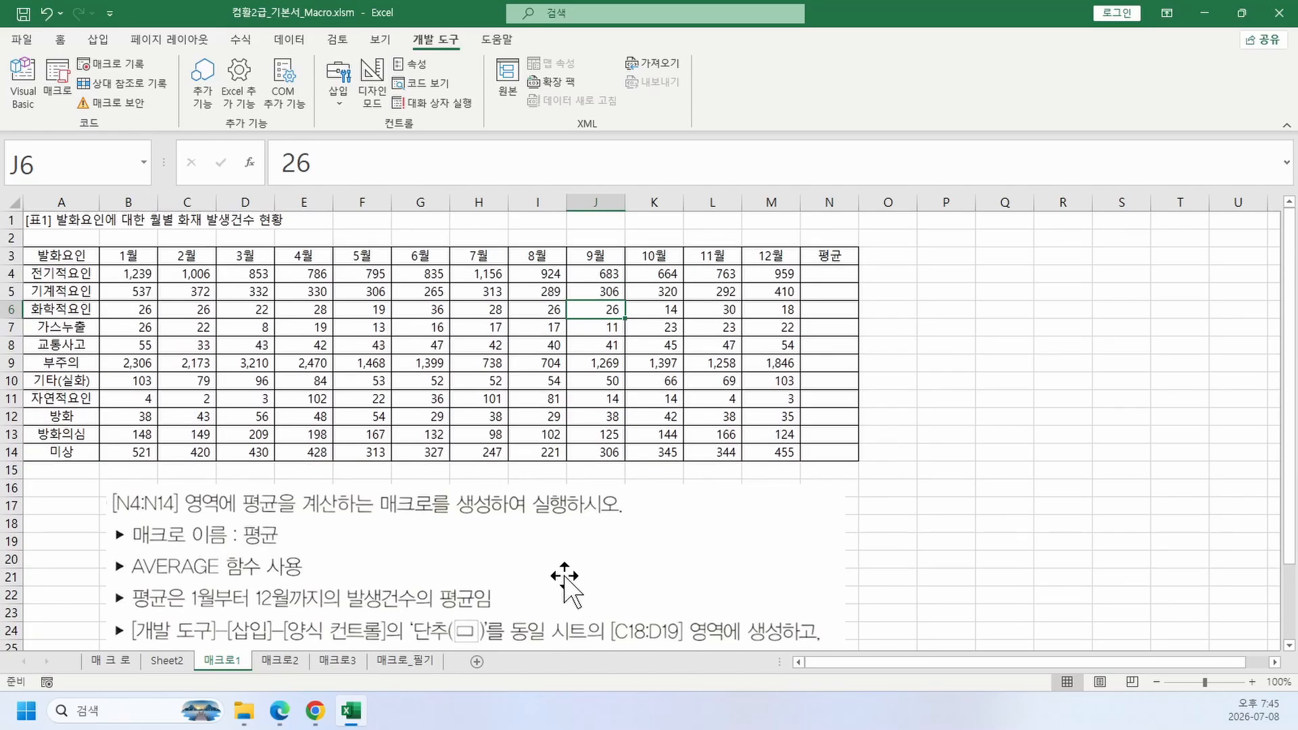
Step: Select empty cell Q4 and start recording a macro named 평균, stored in 현재 통합 문서
left_click(1038, 277)
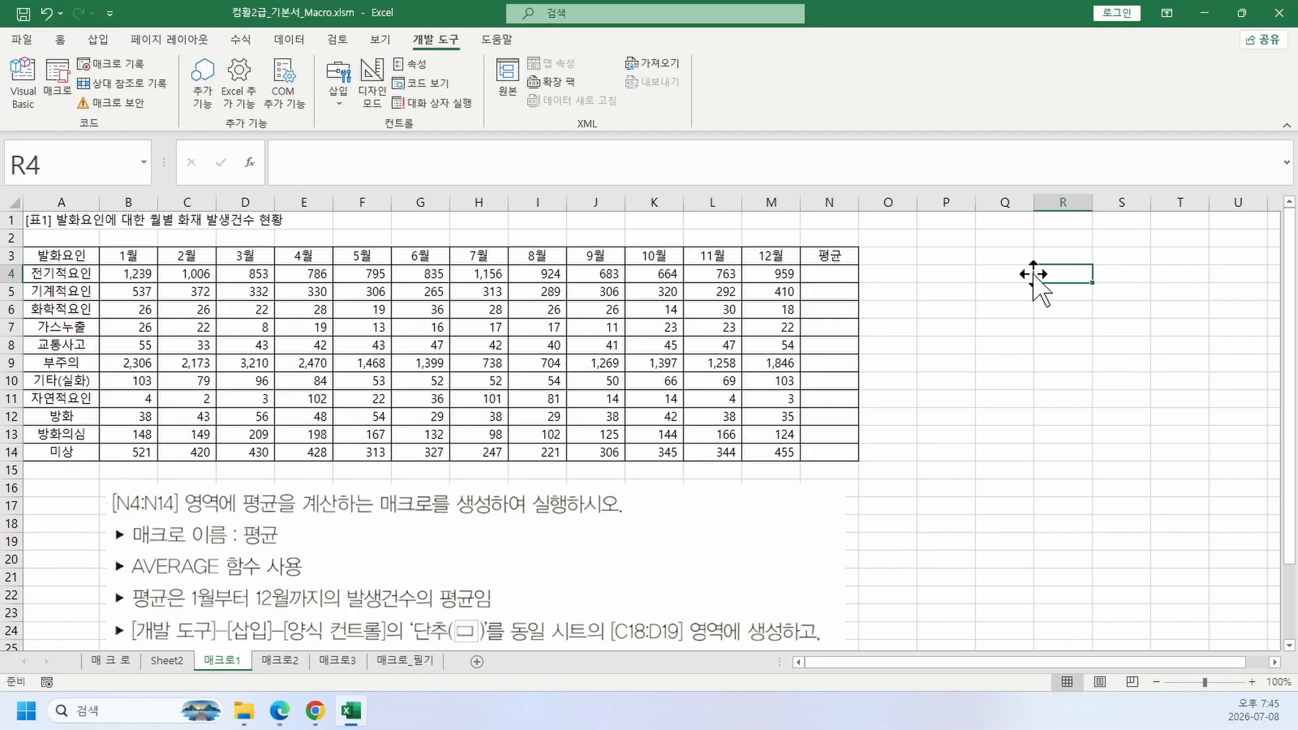
left_click(983, 274)
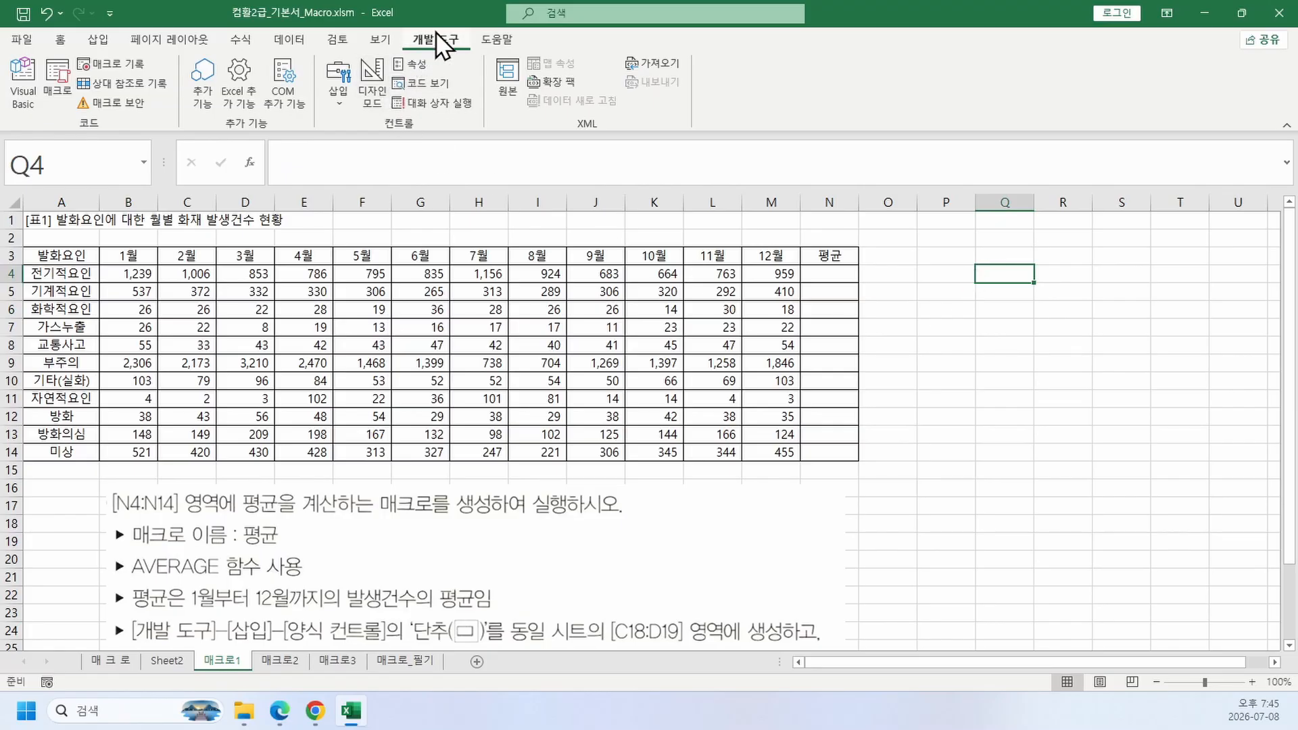
left_click(136, 60)
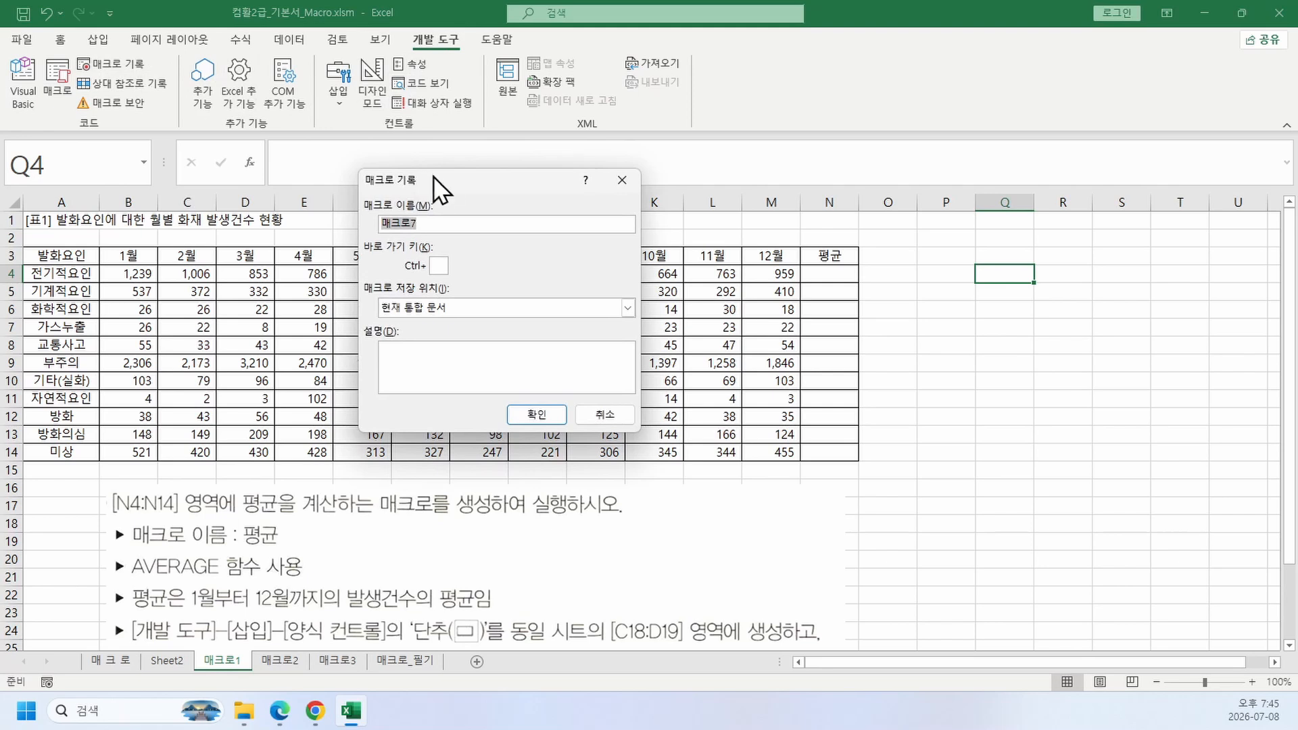
left_click_drag(432, 176, 795, 357)
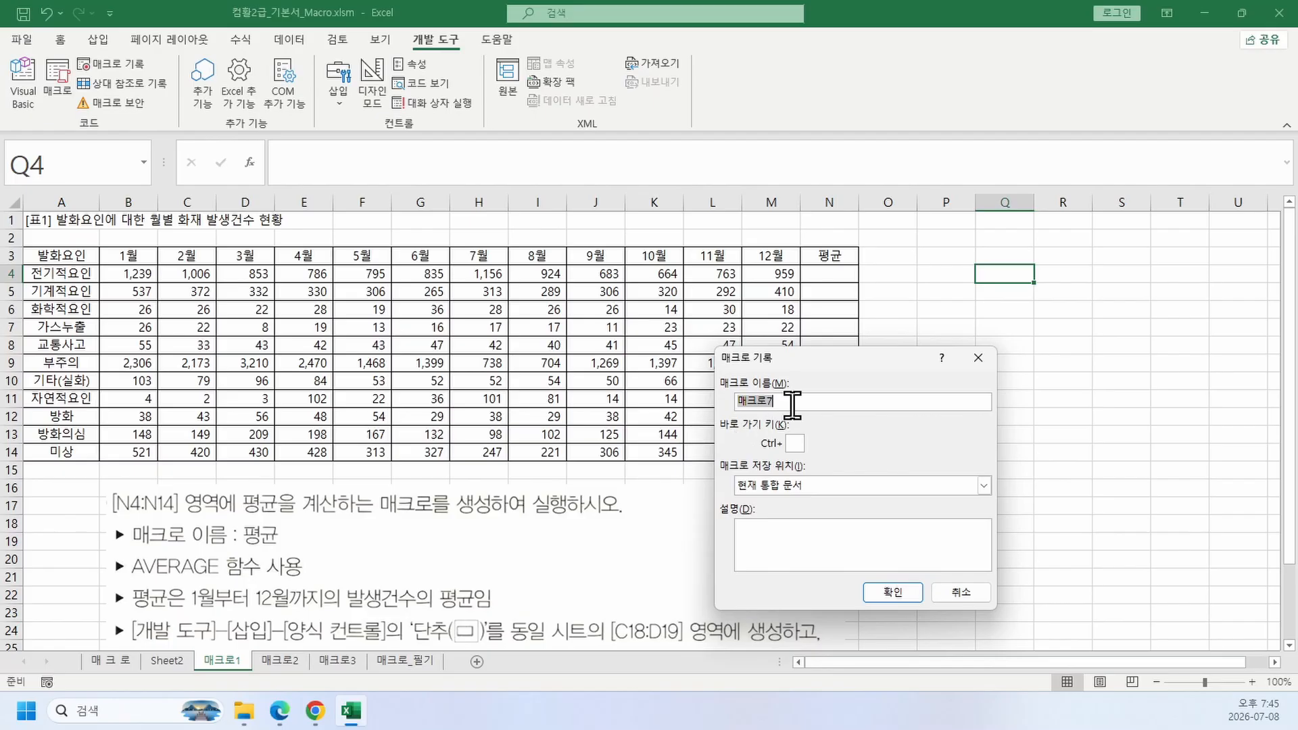
key("BackSpace")
type("평균")
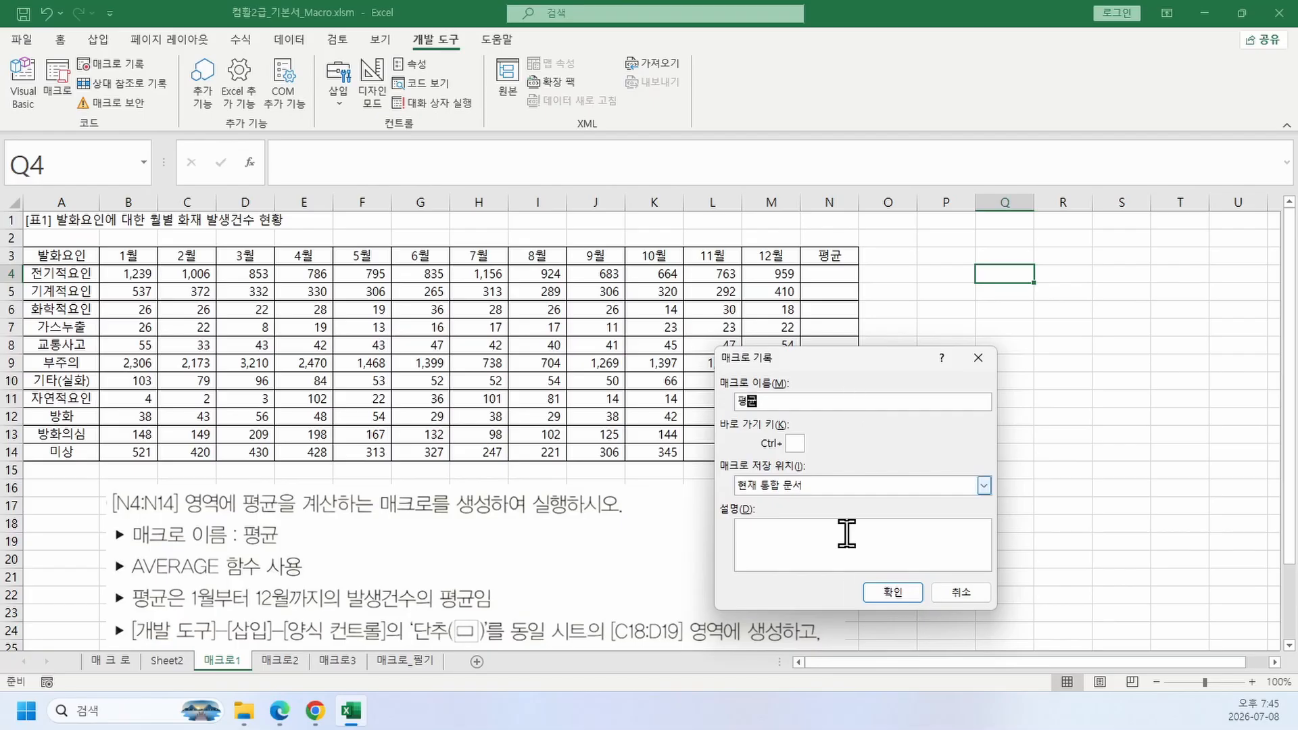
left_click(885, 592)
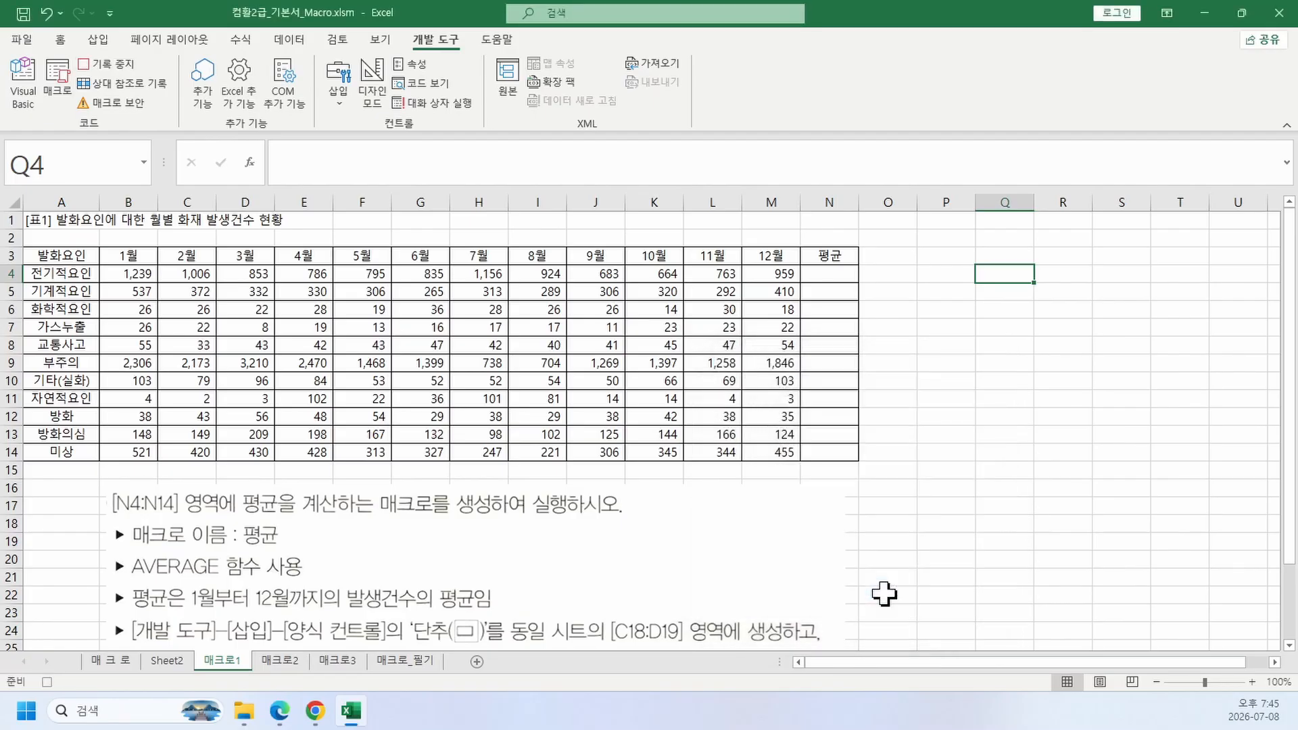
Step: While recording, enter =AVERAGE(B4:M4) in N4 for the 전기적요인 monthly average
left_click(823, 270)
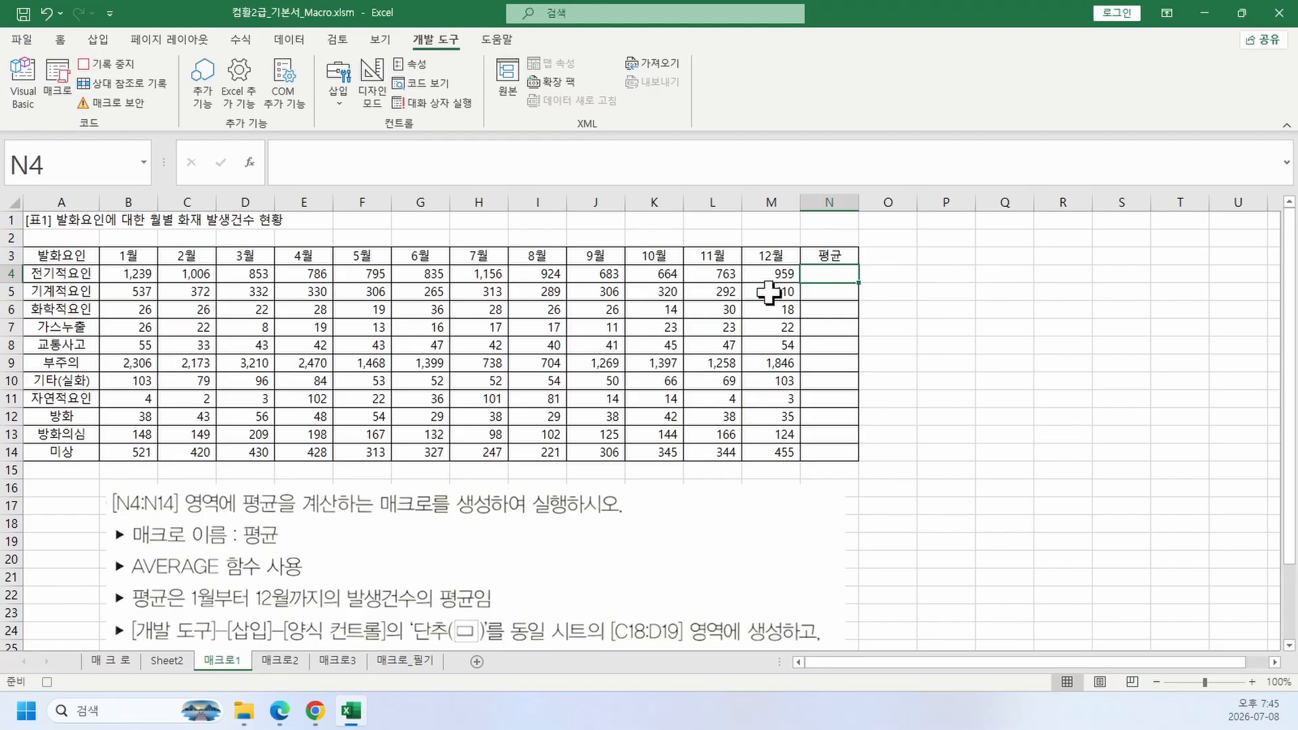
type("=av")
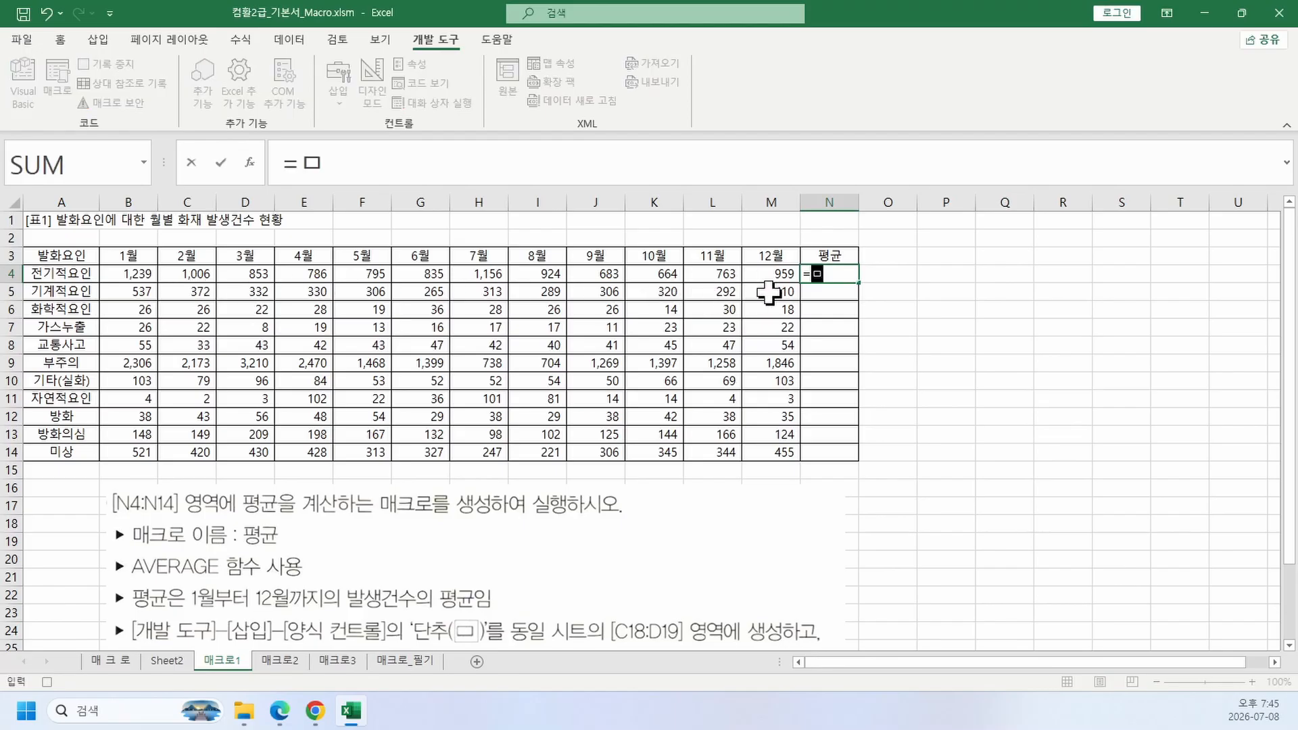
type("er")
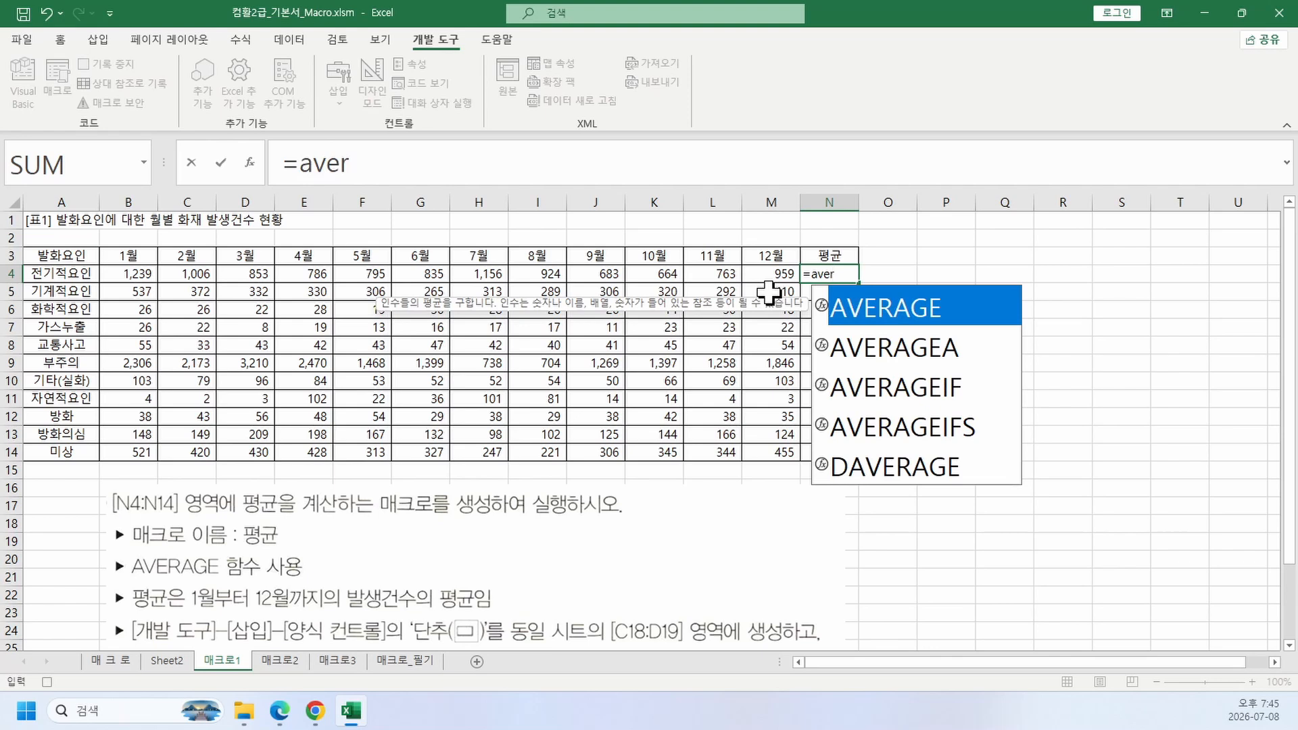
key("Tab")
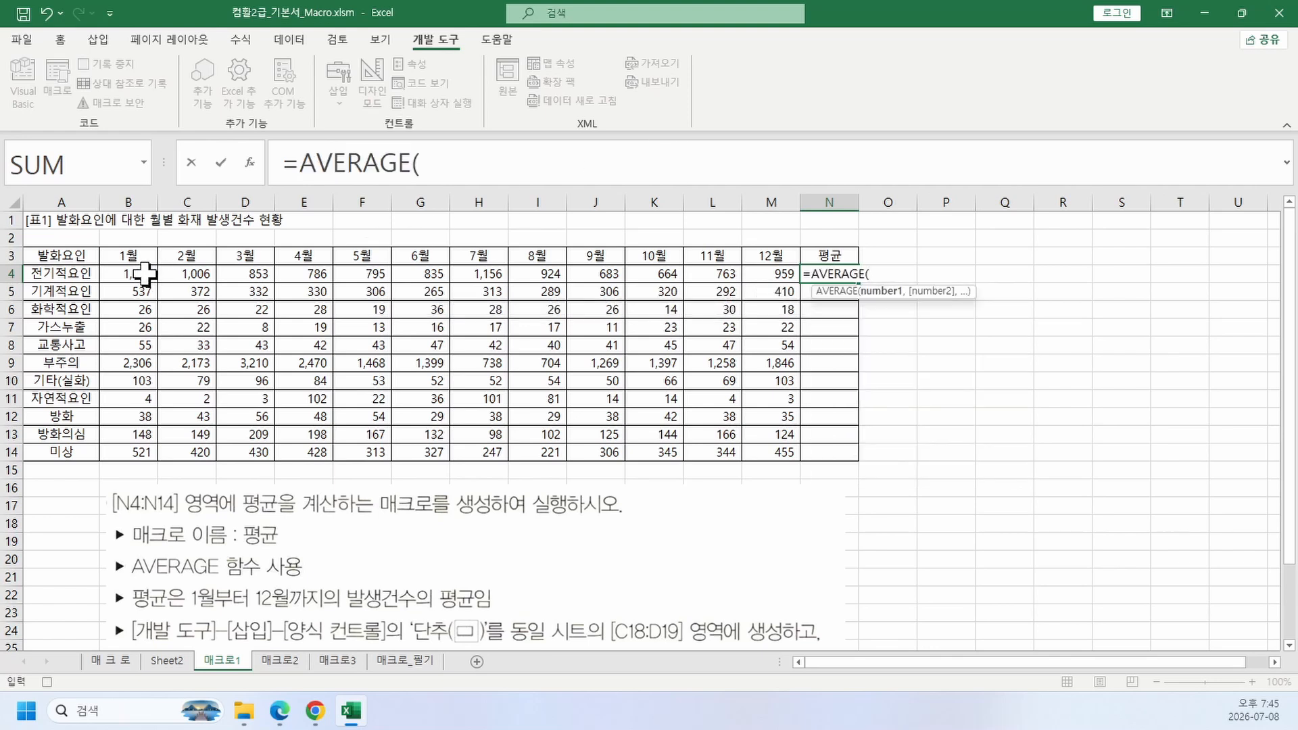
left_click_drag(117, 273, 780, 273)
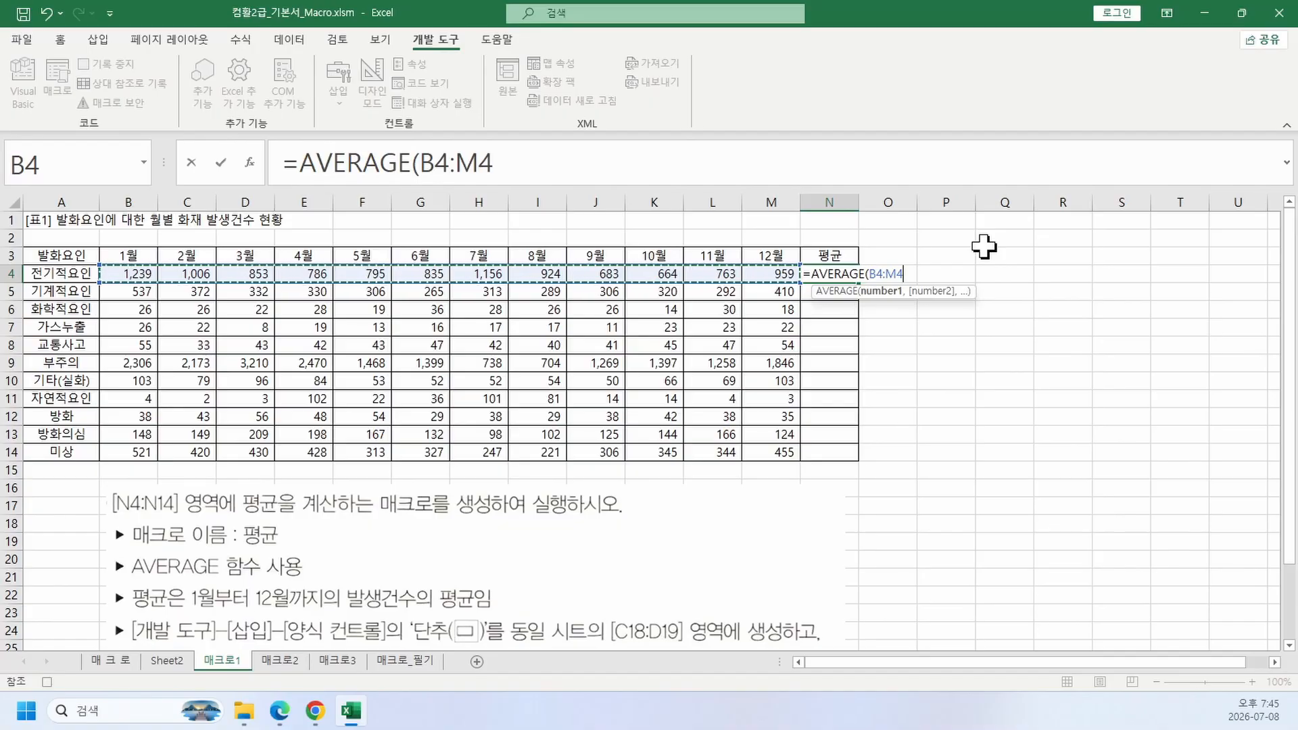
type(")")
key("Return")
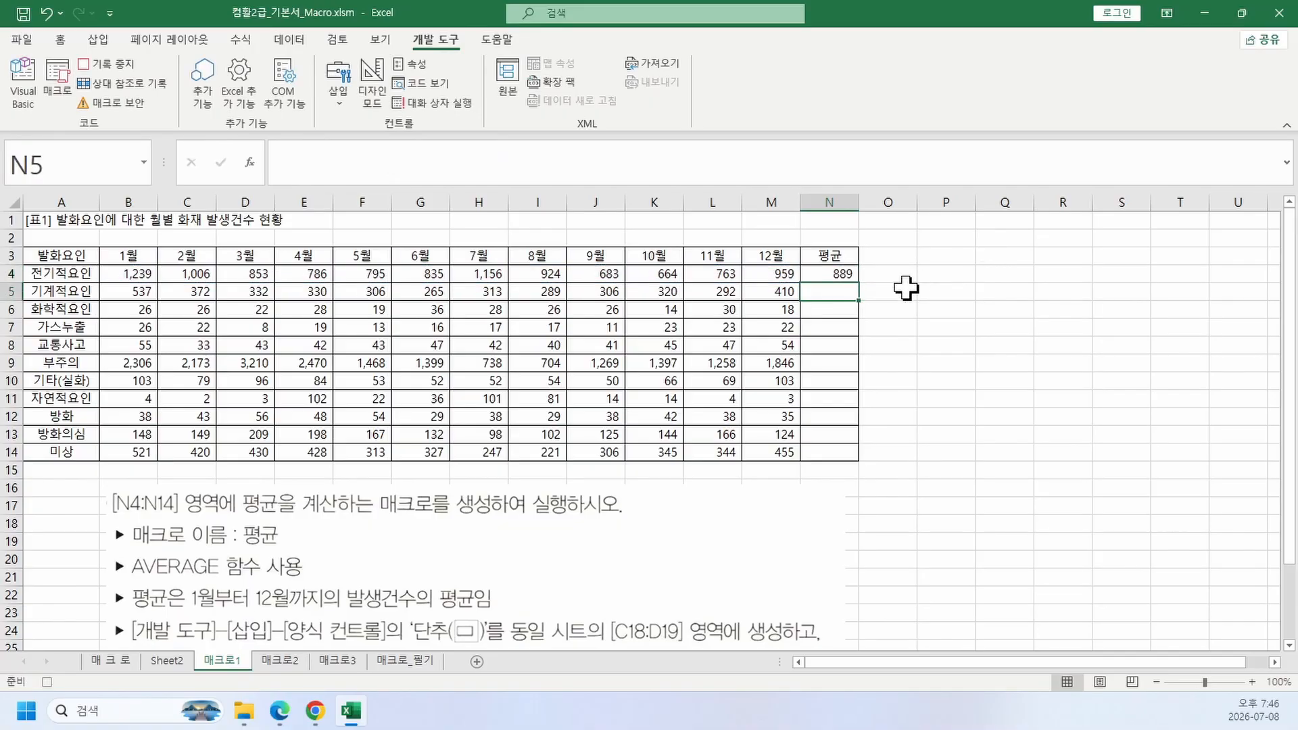
Step: Fill the average formula from N4 down to N14 and stop recording the macro
left_click(850, 273)
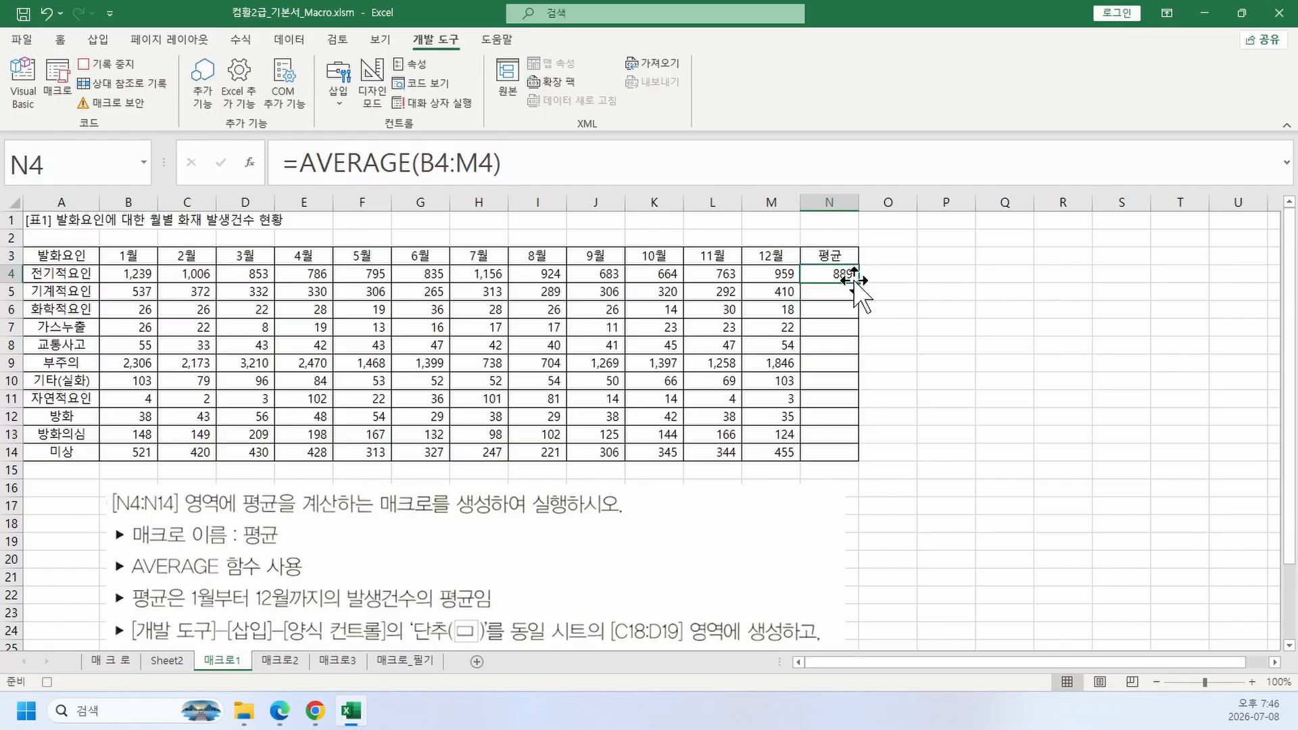
left_click_drag(858, 282, 854, 458)
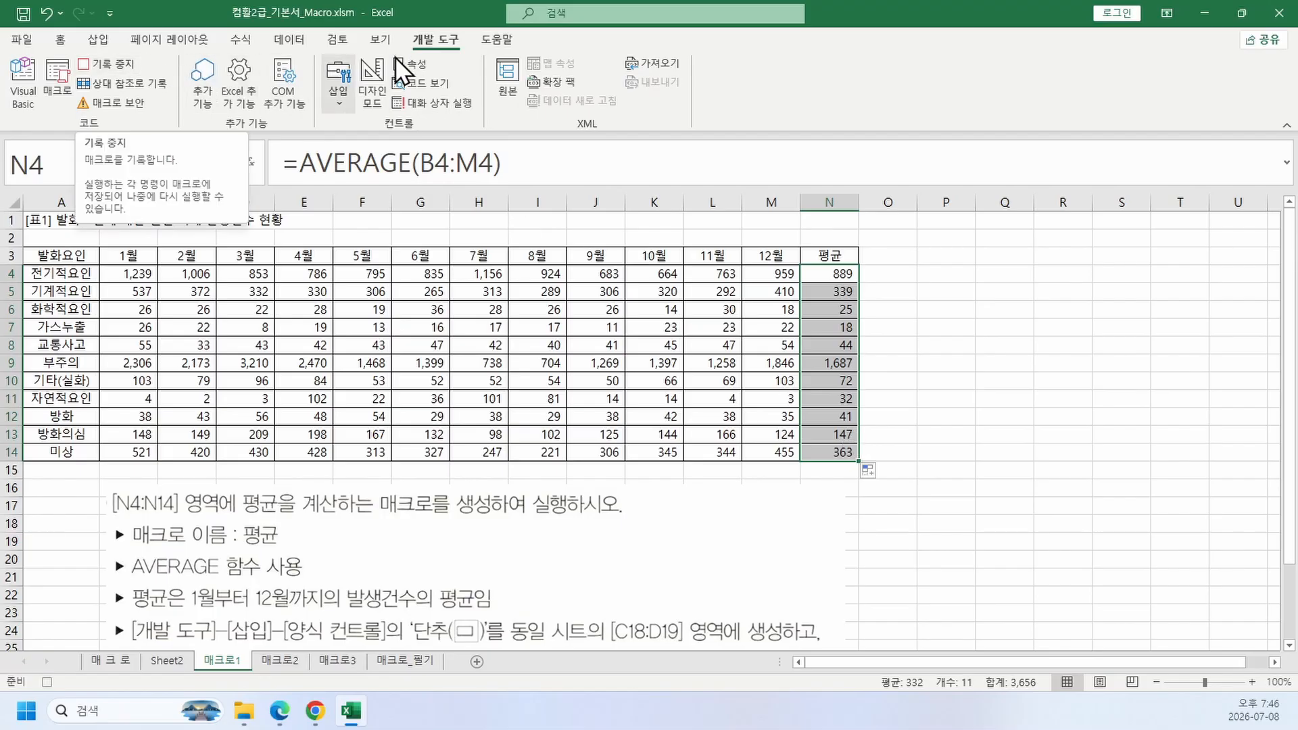
left_click(119, 61)
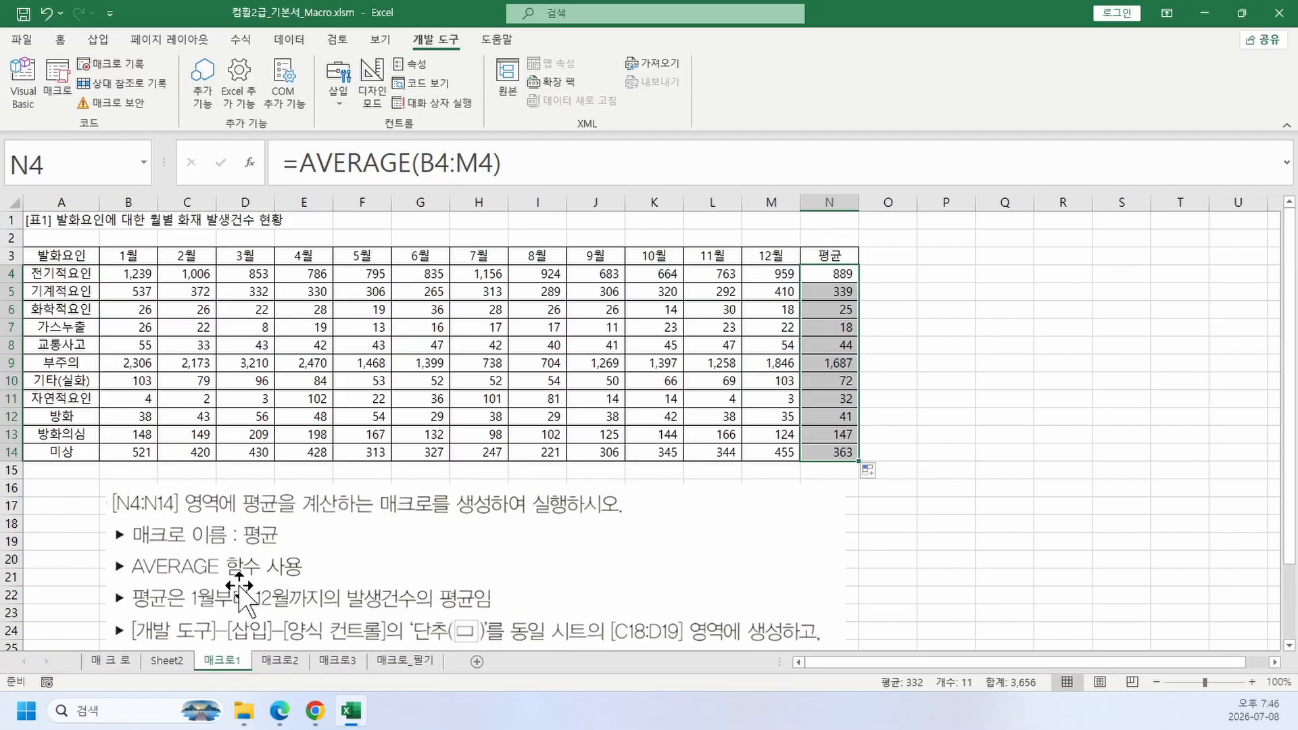
Step: Move the instruction image up over the table and create a form control button over C18:D19 assigned to the 평균 macro
left_click_drag(304, 576, 374, 313)
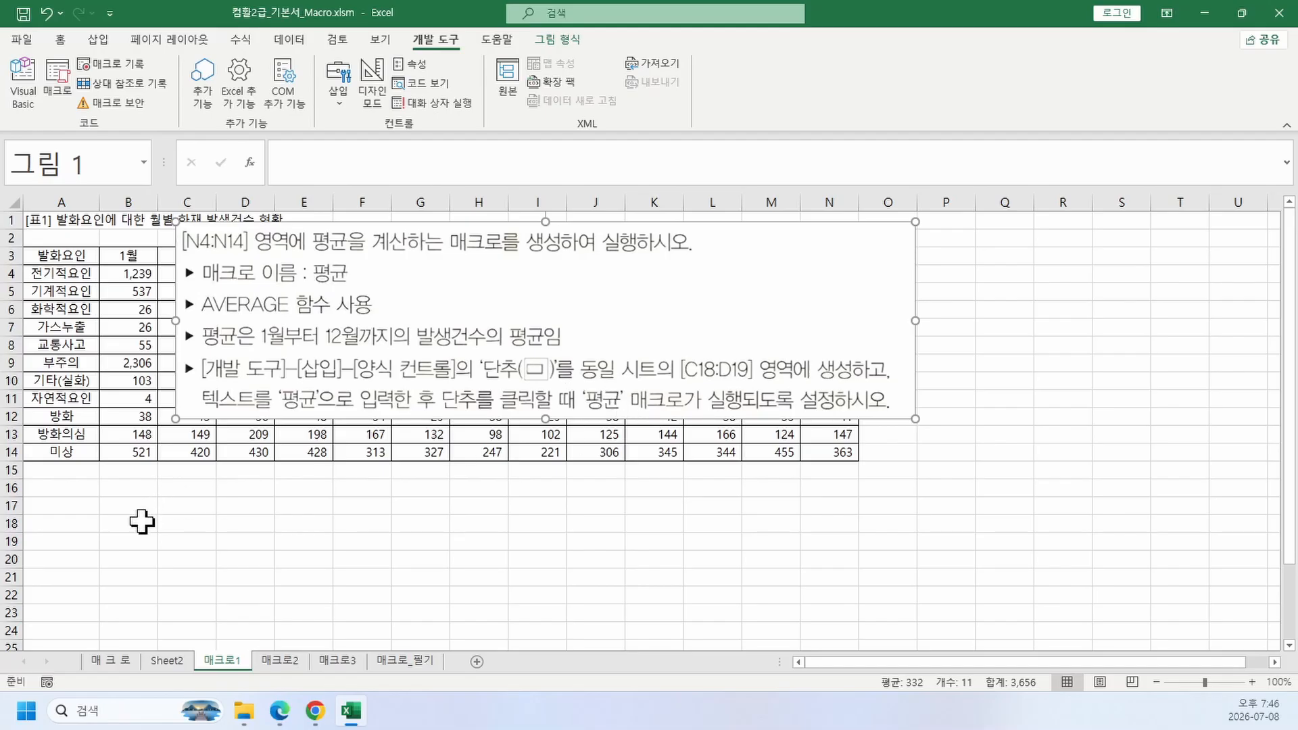
left_click_drag(146, 523, 253, 541)
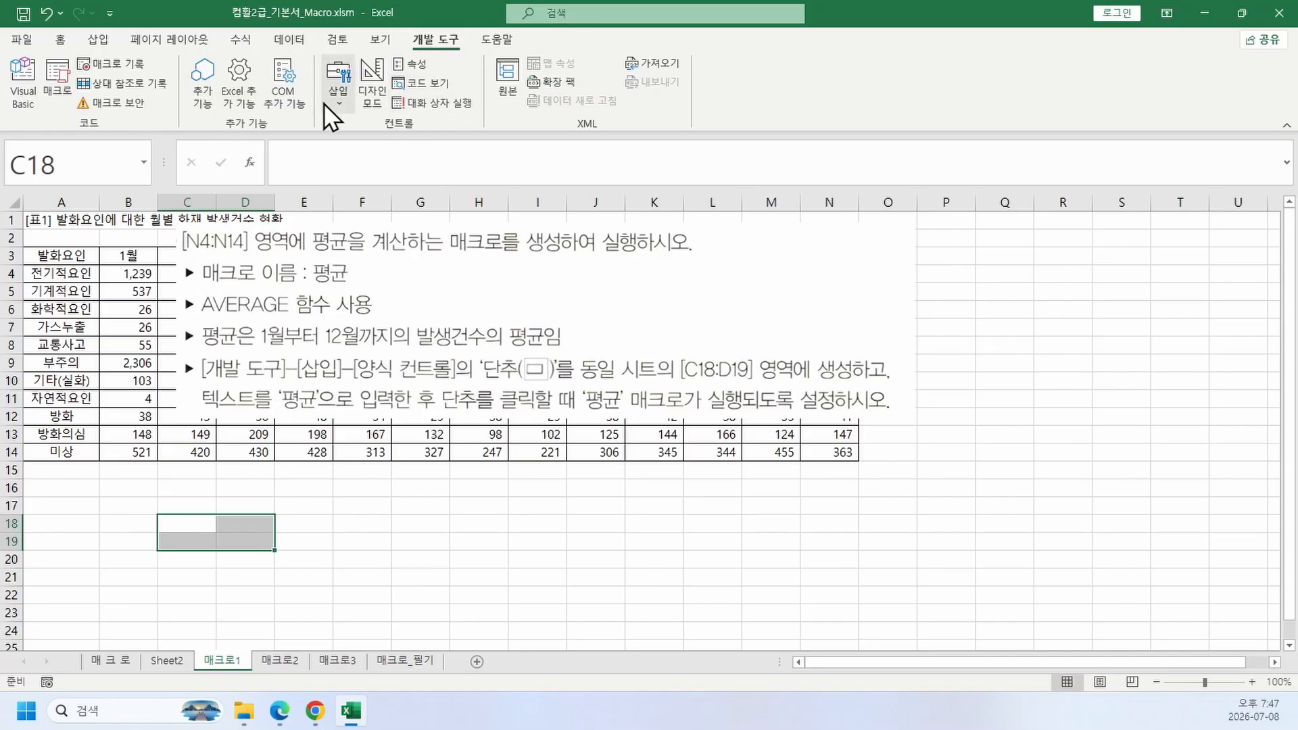
left_click(340, 97)
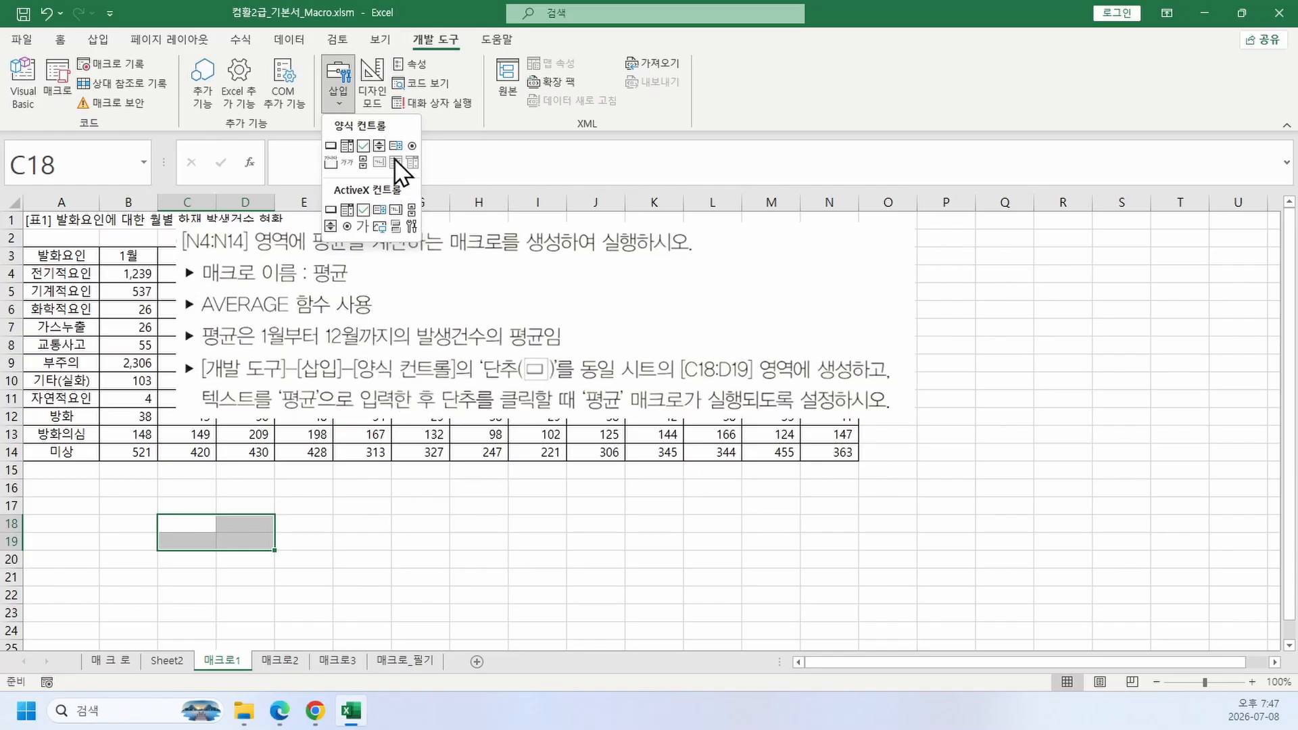
left_click(330, 145)
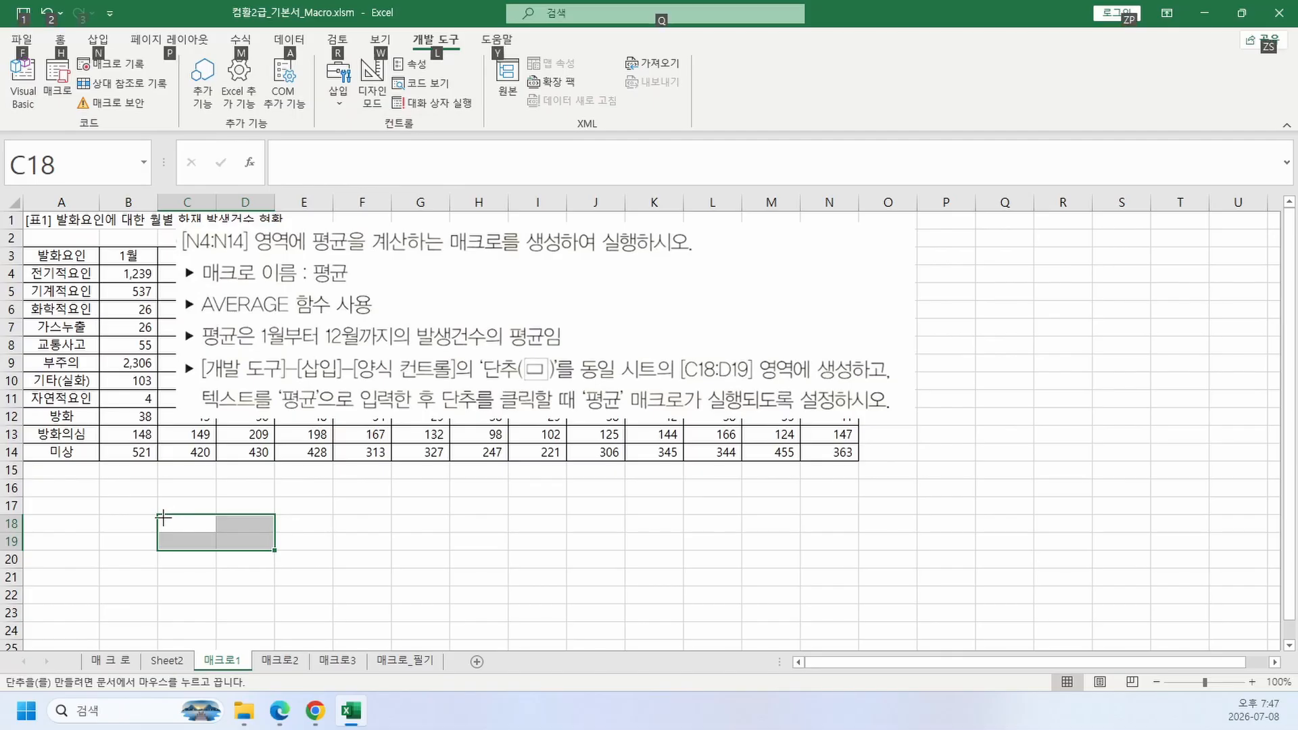
left_click_drag(169, 517, 258, 555)
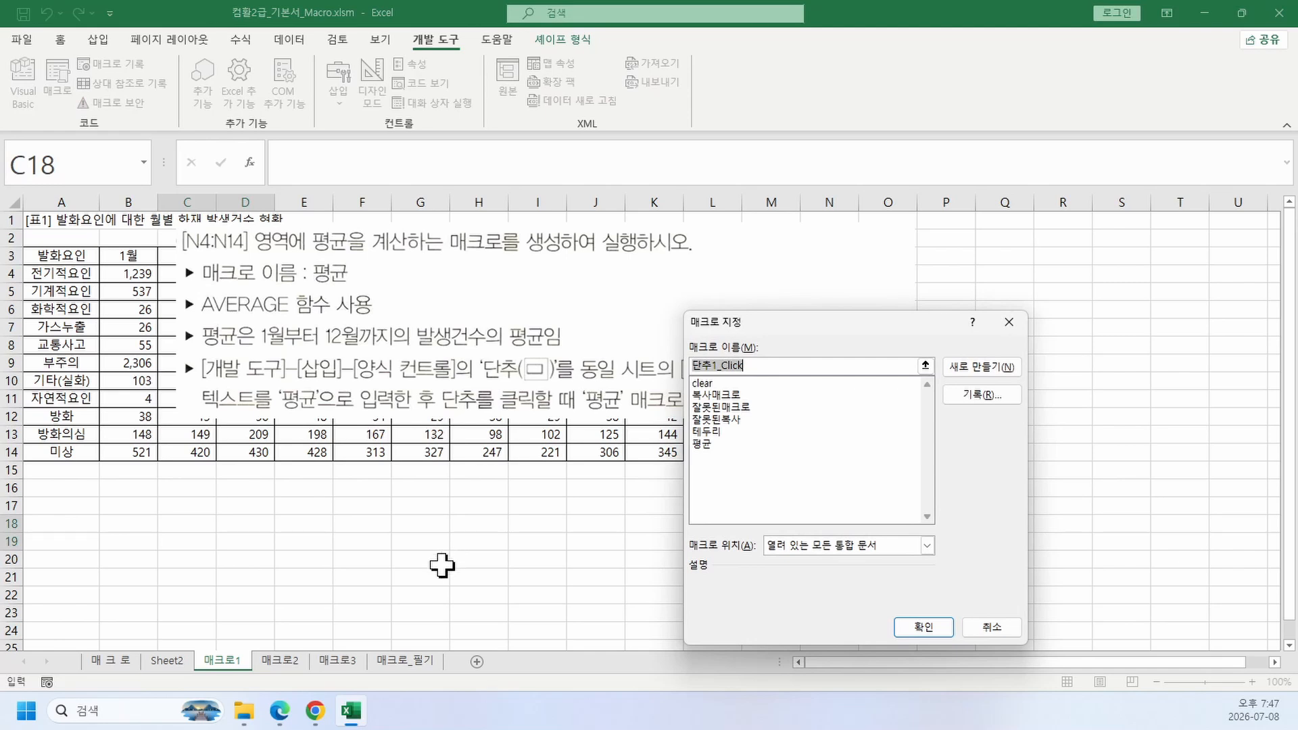
left_click(703, 444)
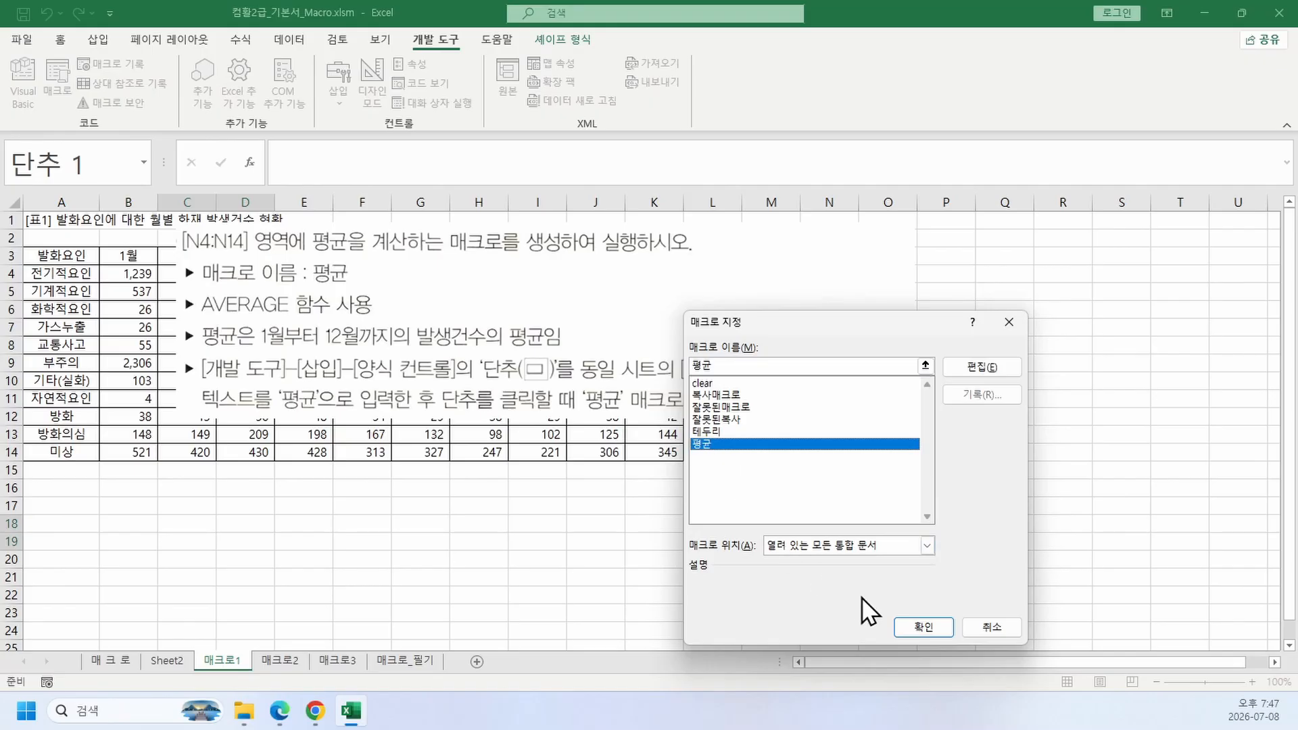
left_click(904, 624)
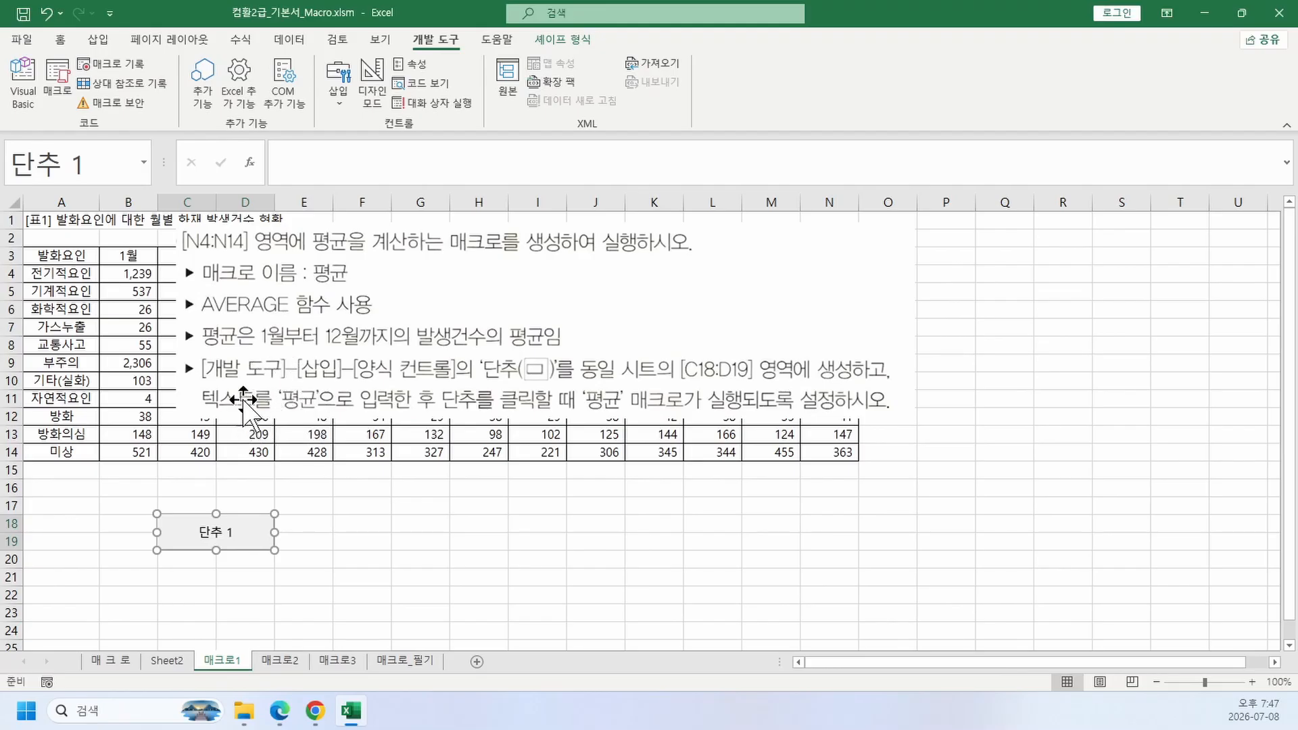
Step: Replace the label of the new button in C18:D19 with 평균 and deselect it
left_click(226, 537)
key("ctrl+a")
key("Delete")
type("평")
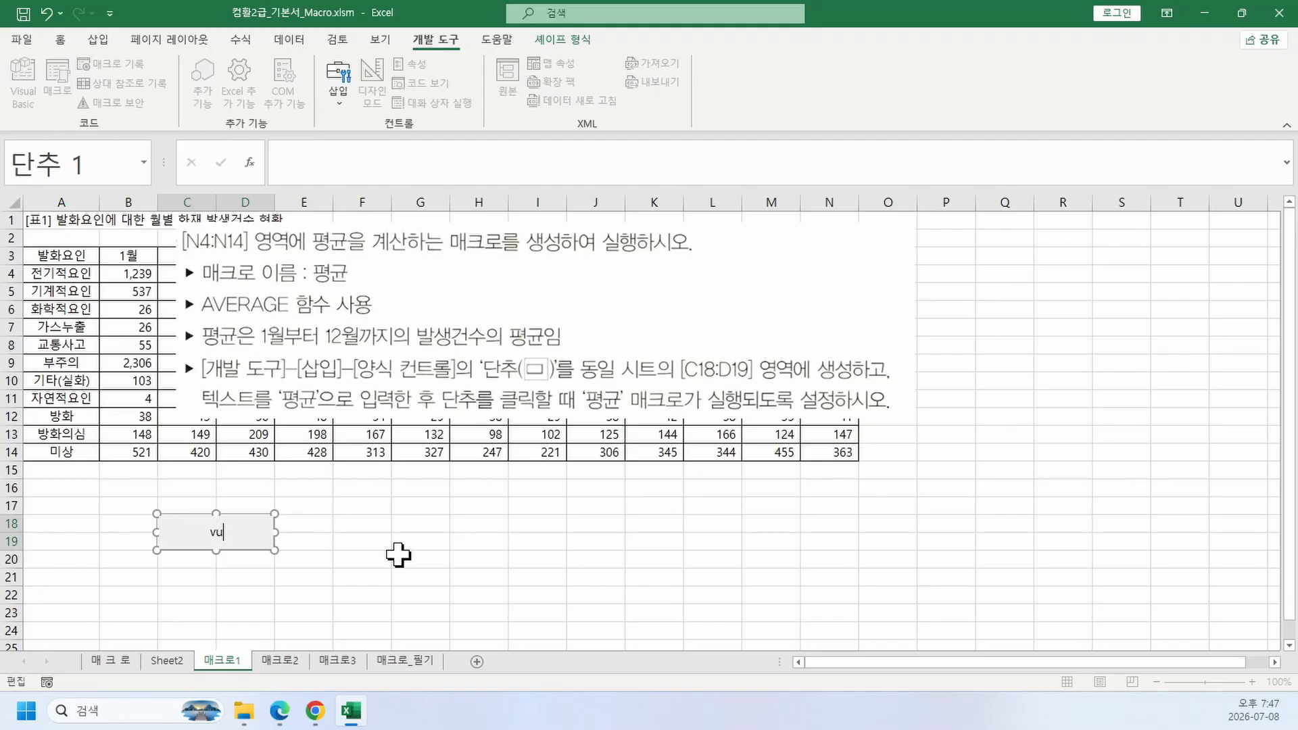
type("균")
left_click(398, 555)
Step: Delete the pasted exercise instruction image covering the table
left_click(391, 343)
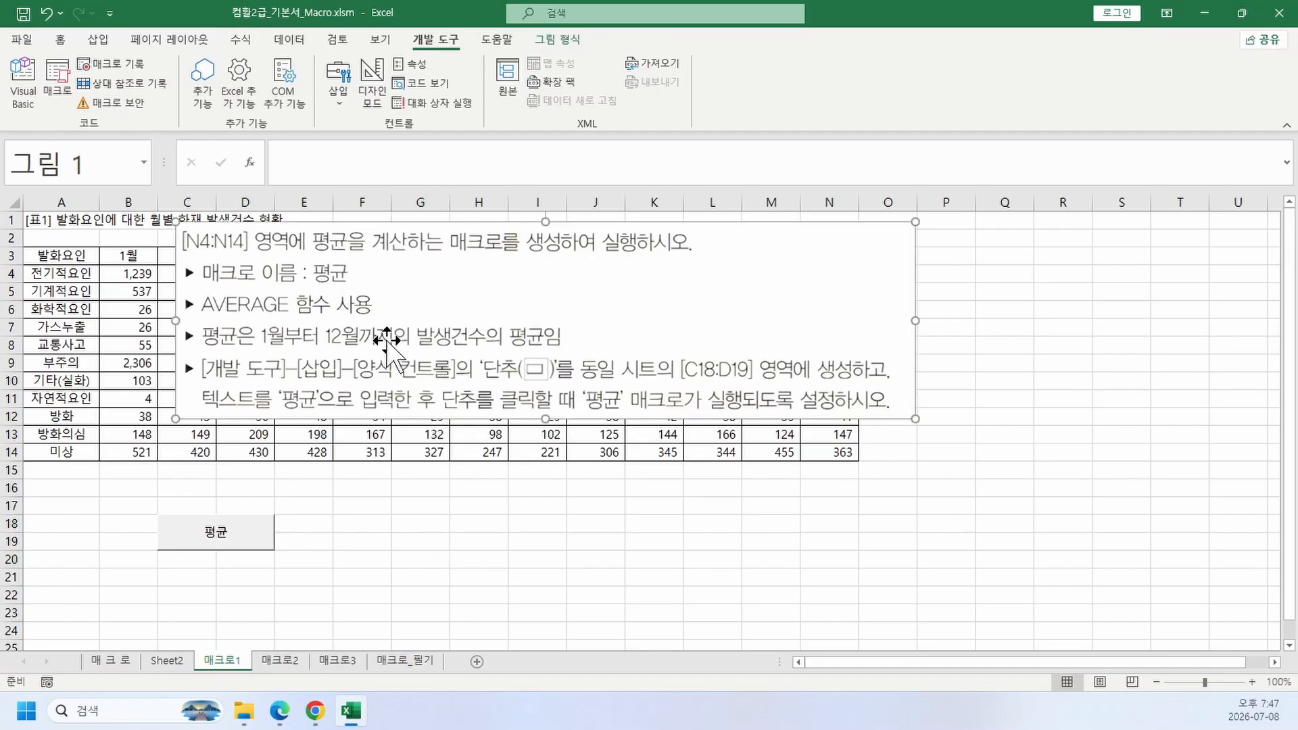
left_click_drag(402, 344, 407, 346)
key("Delete")
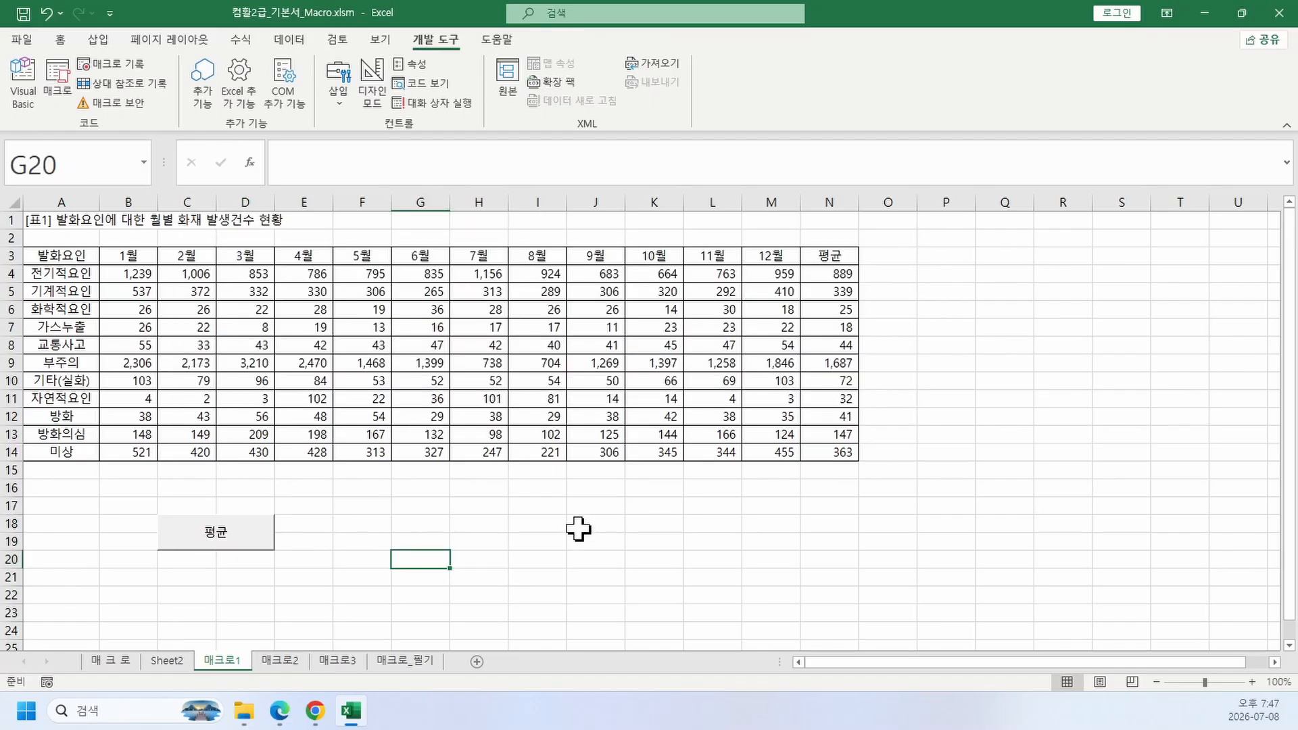
left_click(578, 538)
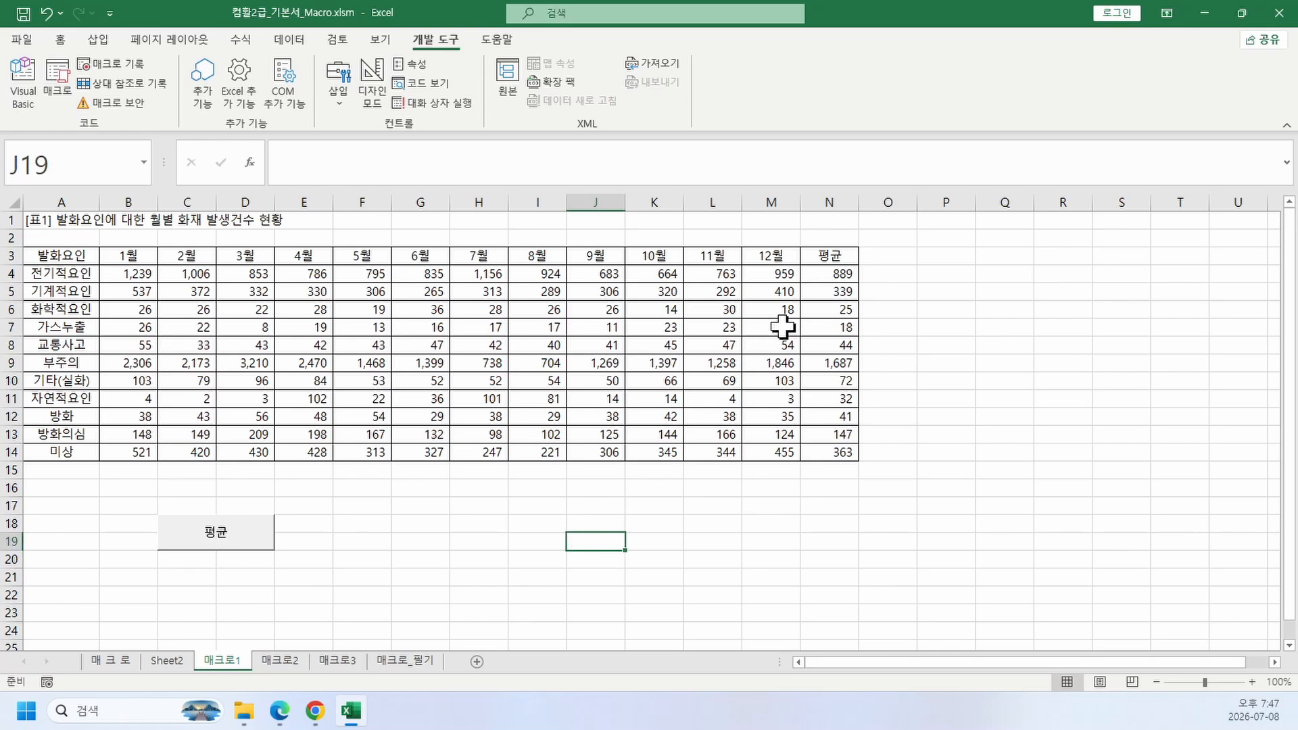
Step: Clear the contents of N4:O19 and run the 평균 macro from its button
left_click_drag(828, 274, 876, 537)
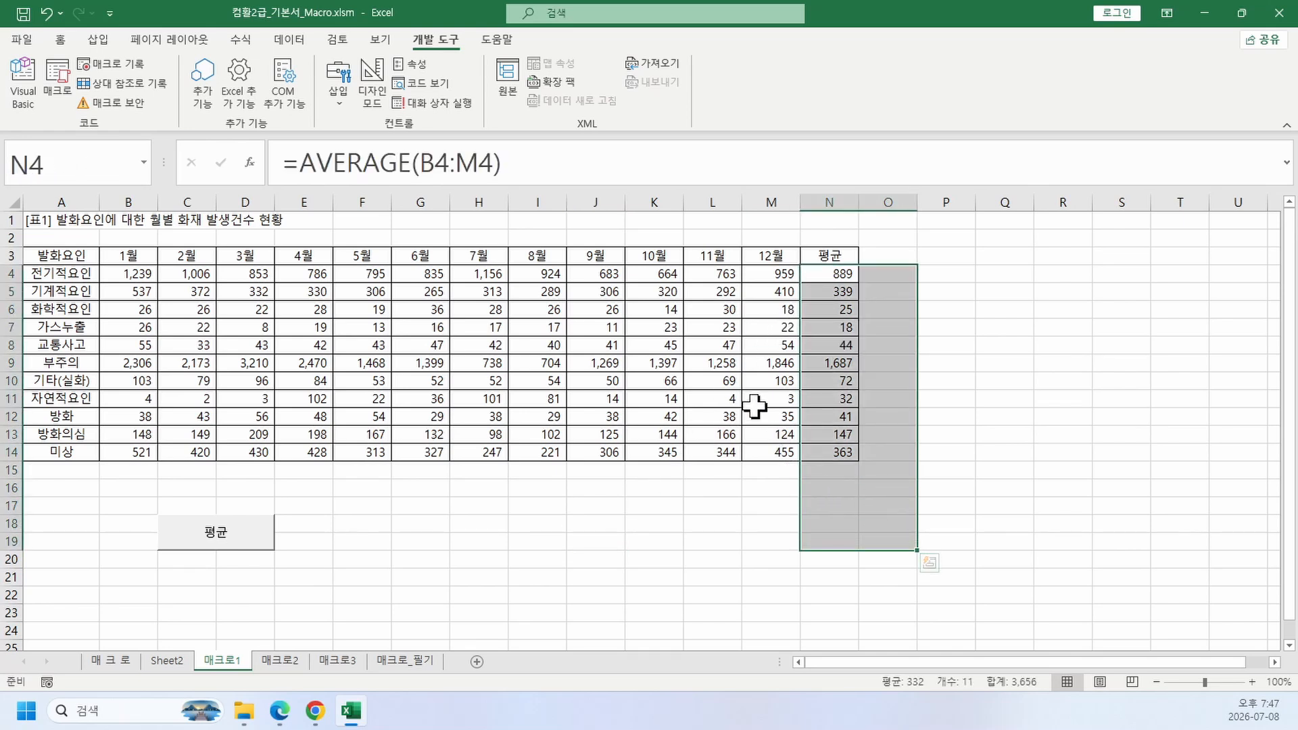
key("Delete")
left_click(532, 542)
left_click(248, 541)
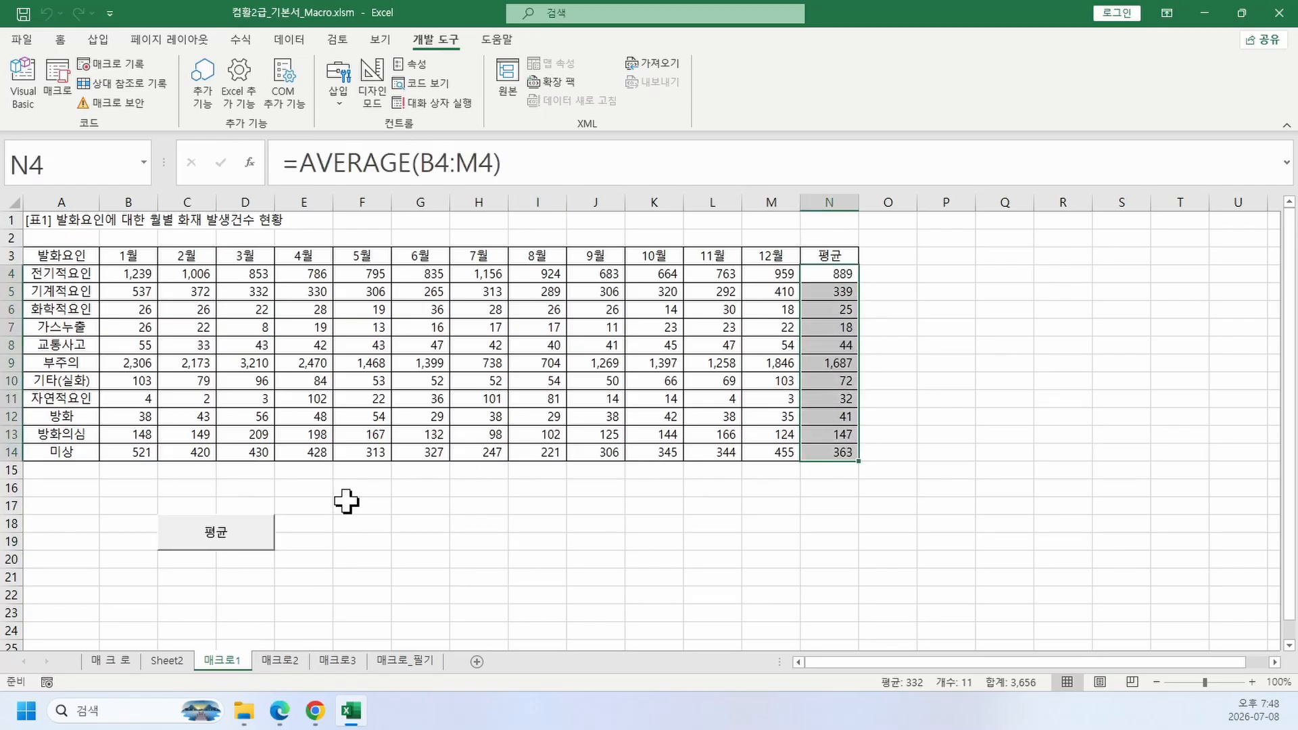
Step: Clear N4:N14, select empty cell U22, and rerun the 평균 macro from its button
key("Delete")
left_click(1125, 384)
left_click(1210, 594)
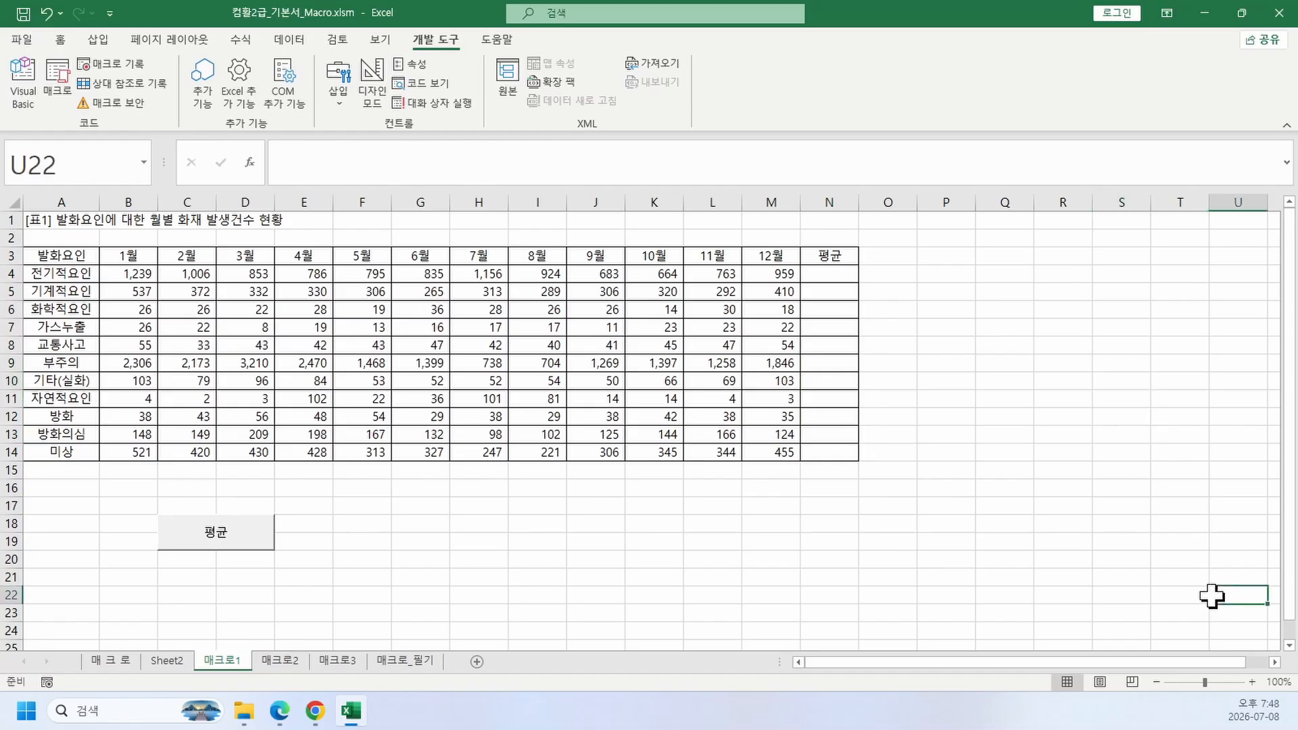
left_click(241, 540)
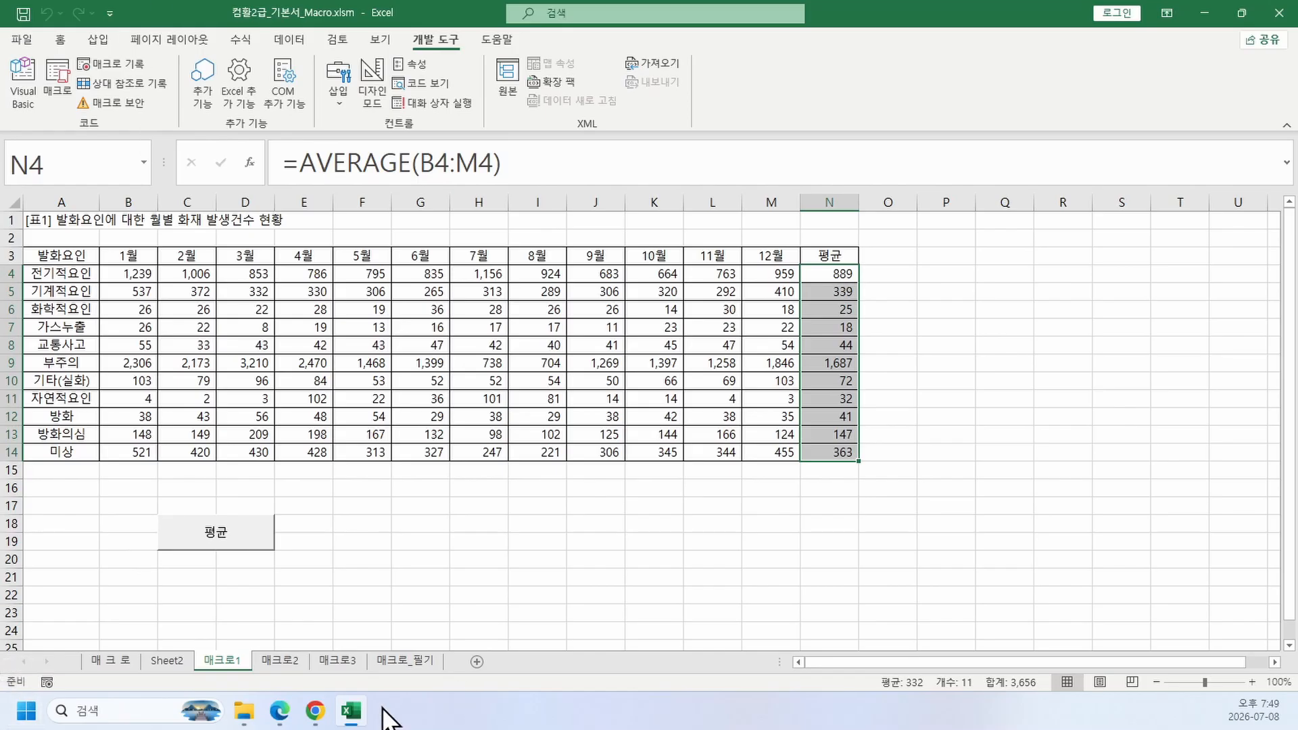
Step: Capture the second exercise's 서식 macro instructions from the PDF in Edge and paste the image on Excel's 매크로1 sheet
left_click(289, 710)
scroll(282, 473, "down", 3)
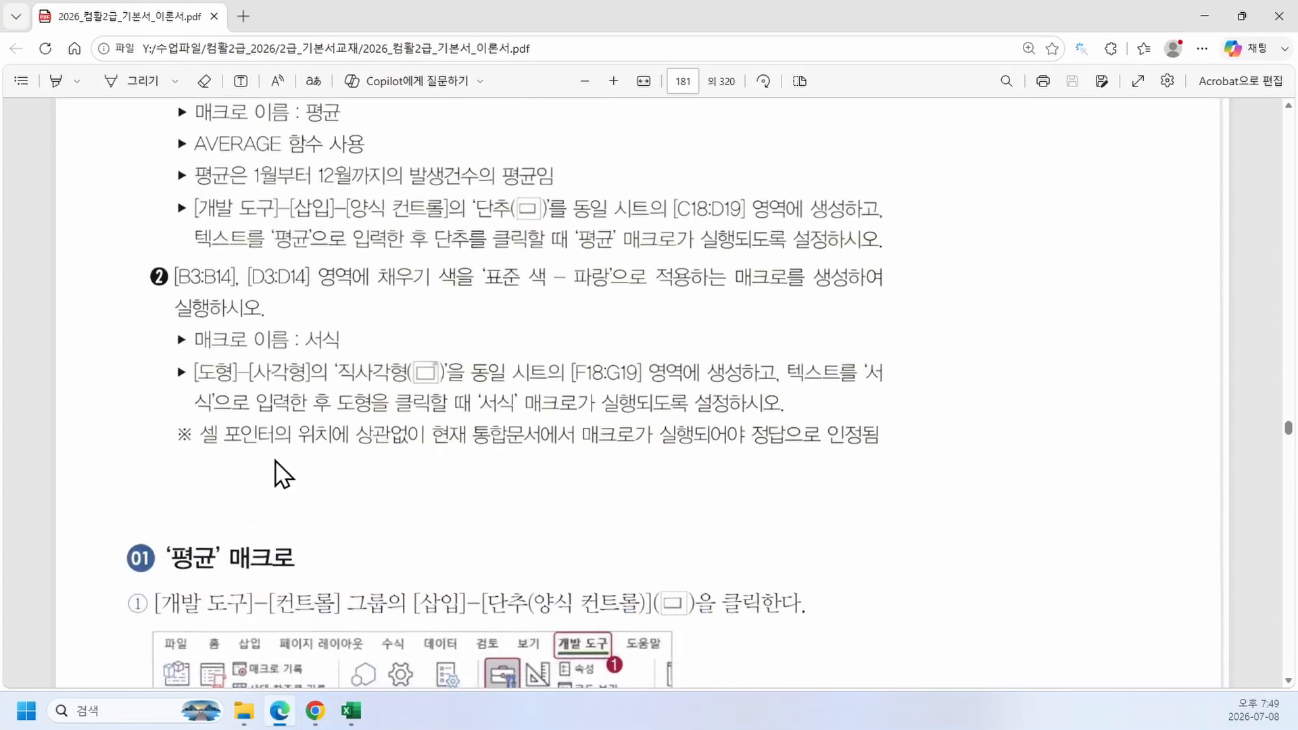
key("super+shift+s")
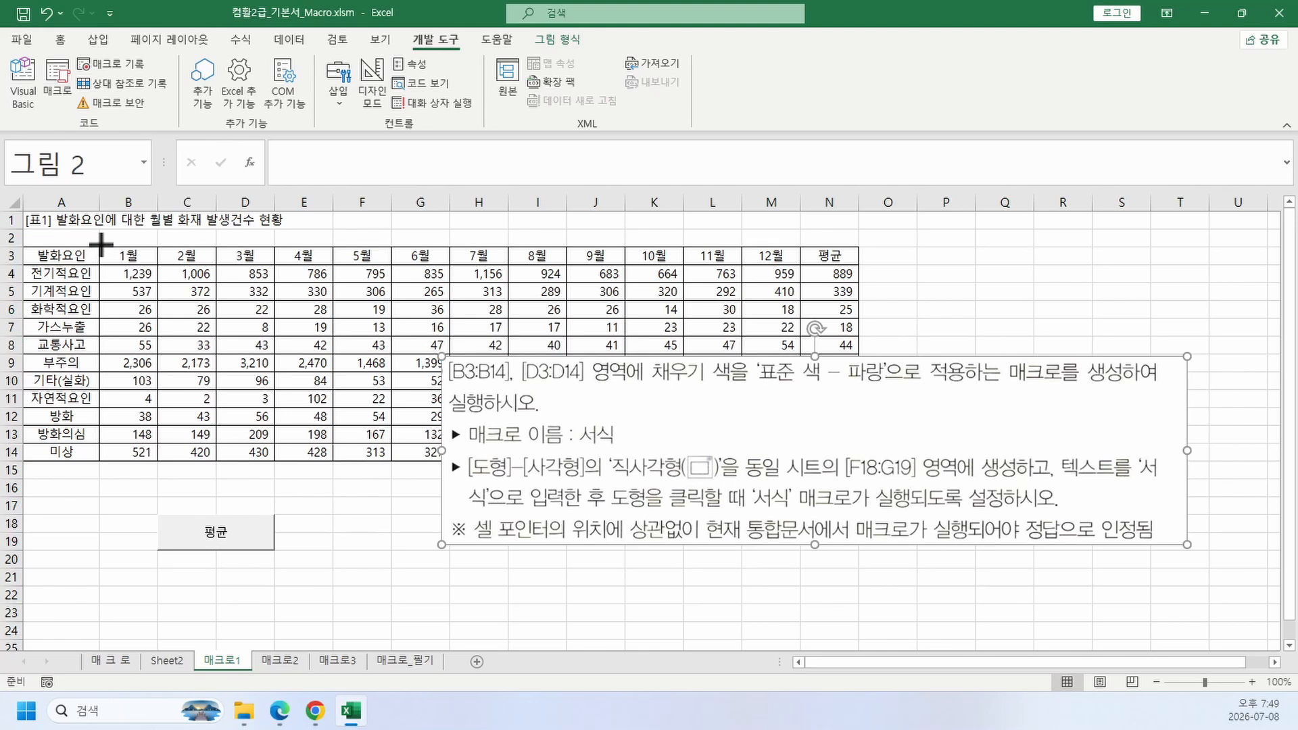
left_click_drag(102, 245, 135, 452)
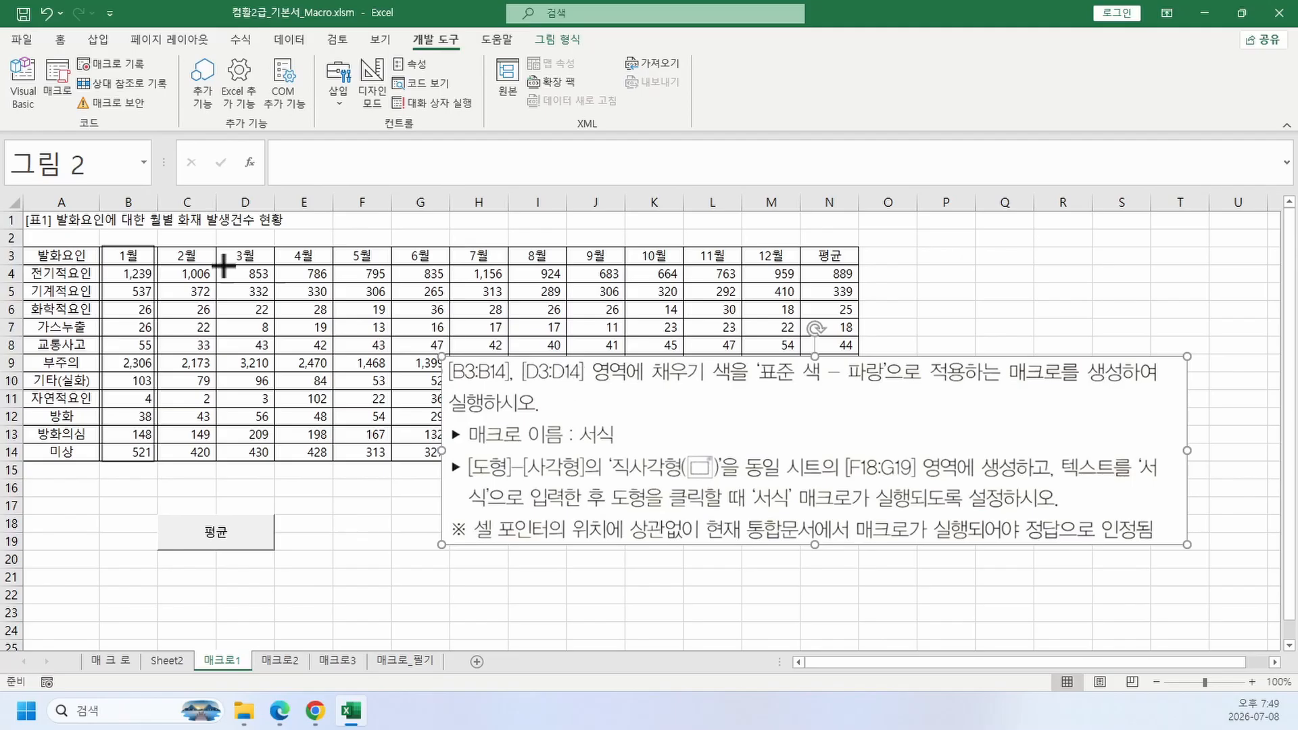
left_click_drag(224, 265, 260, 455)
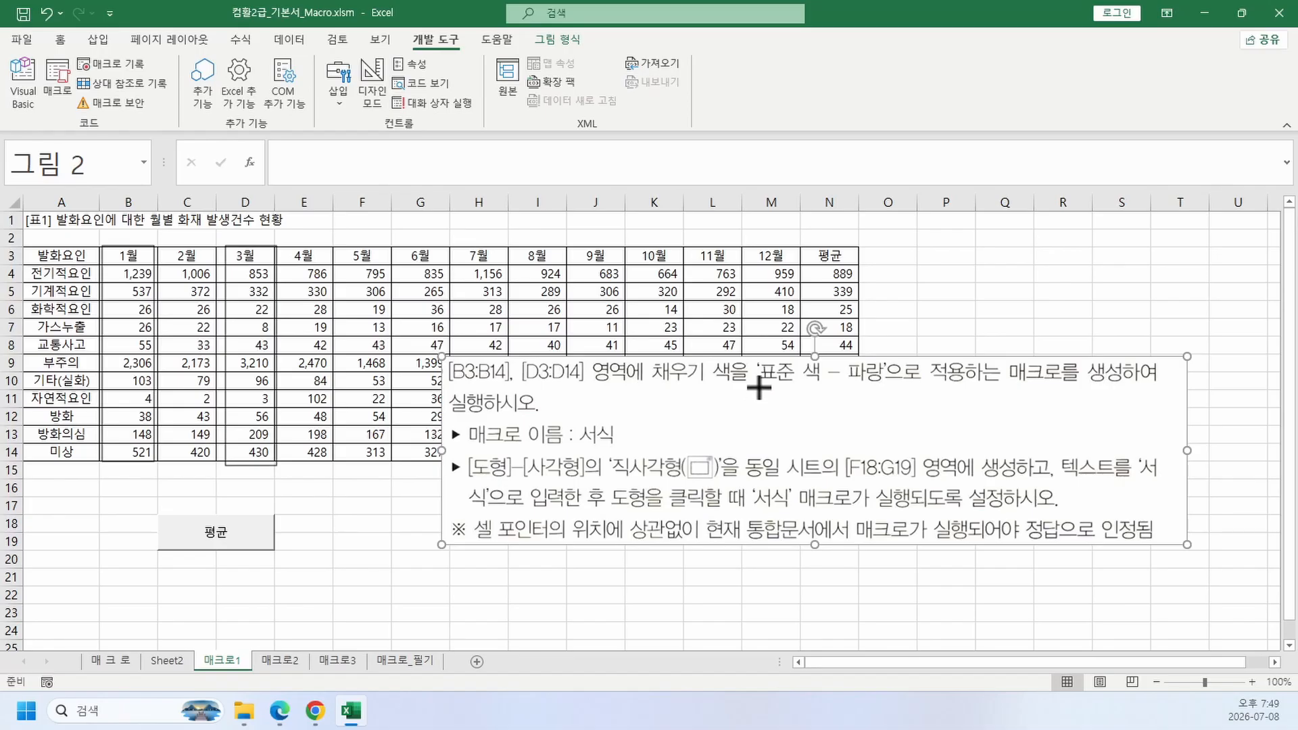
left_click_drag(650, 387, 866, 393)
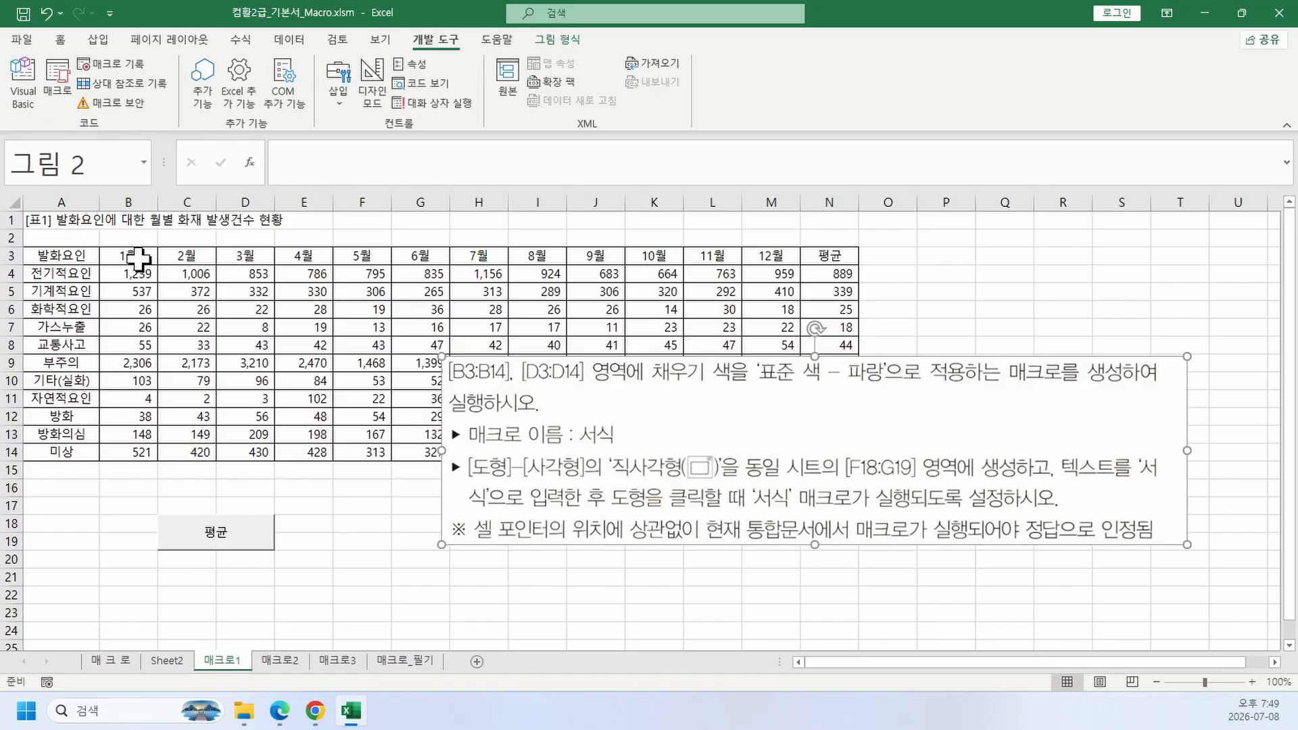
Step: Try filling B3:B14 and D3:D14 with the standard blue (파랑) colour, and undo the fill
left_click_drag(138, 258, 140, 470)
key("ctrl+q")
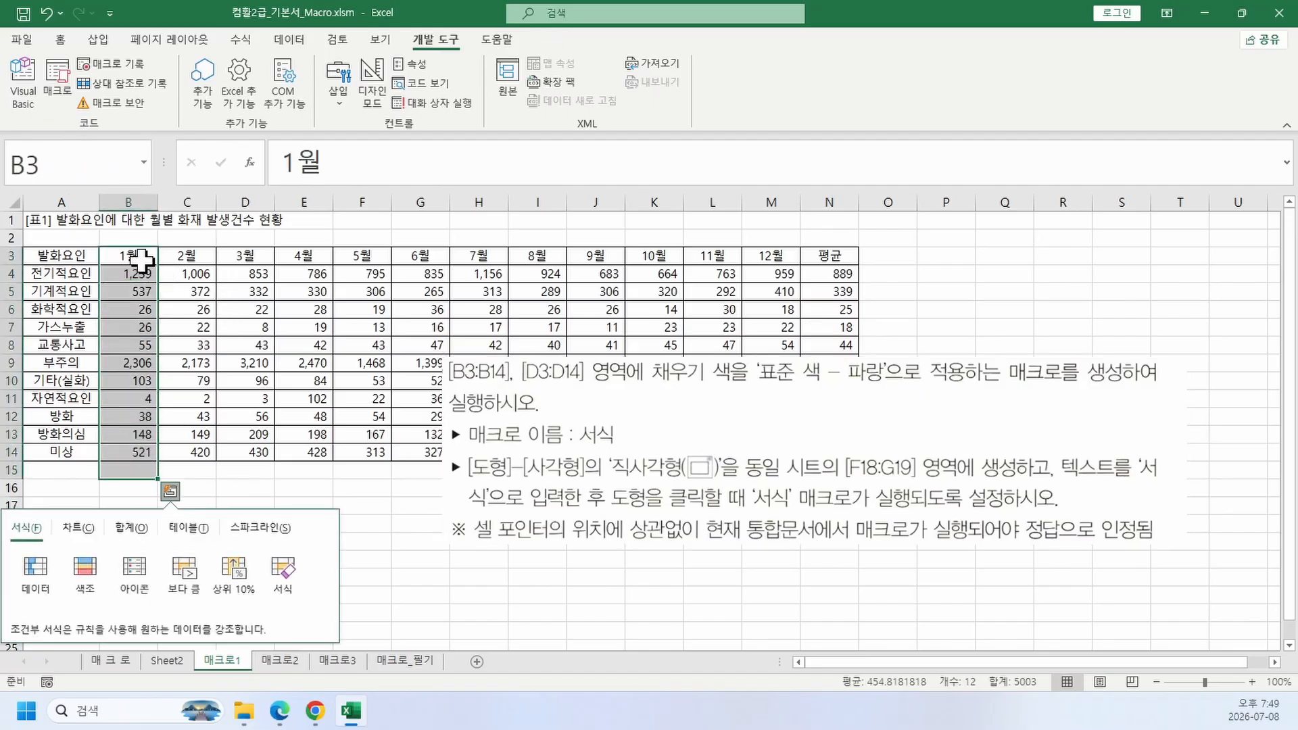
left_click_drag(139, 257, 140, 452)
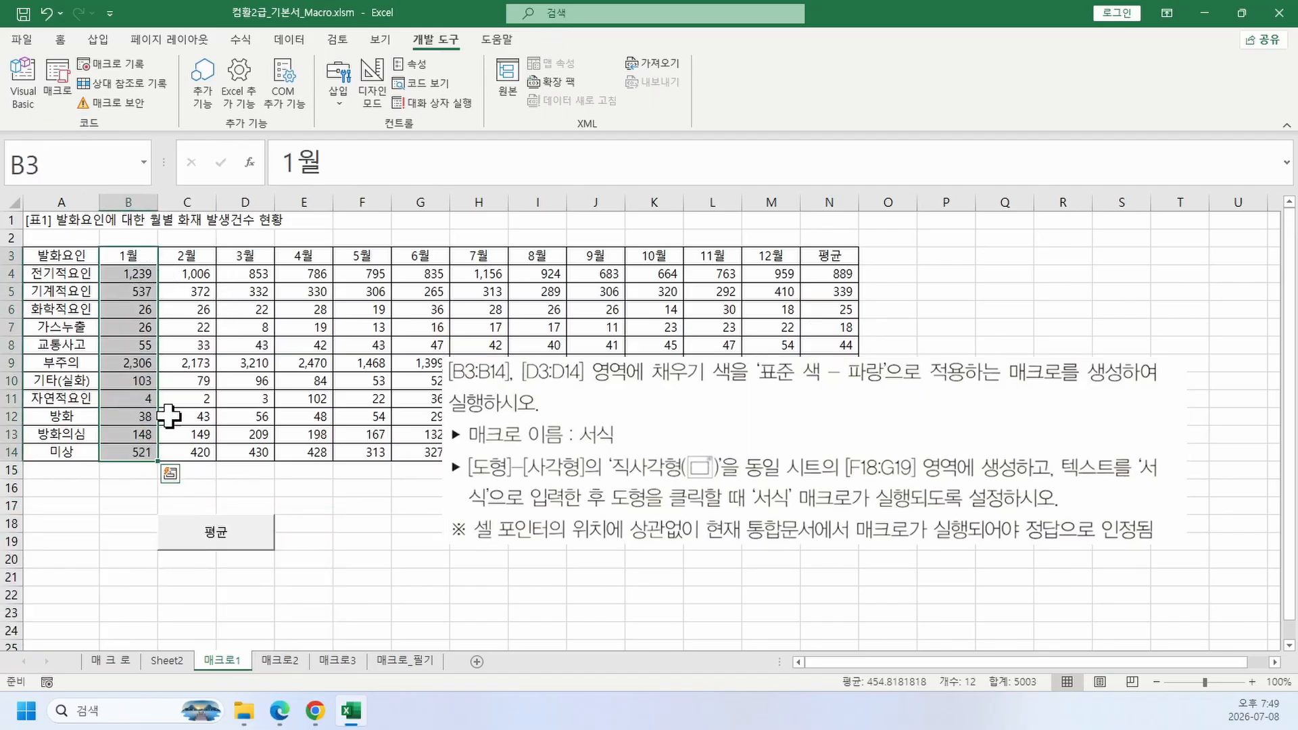
left_click_drag(247, 257, 252, 452)
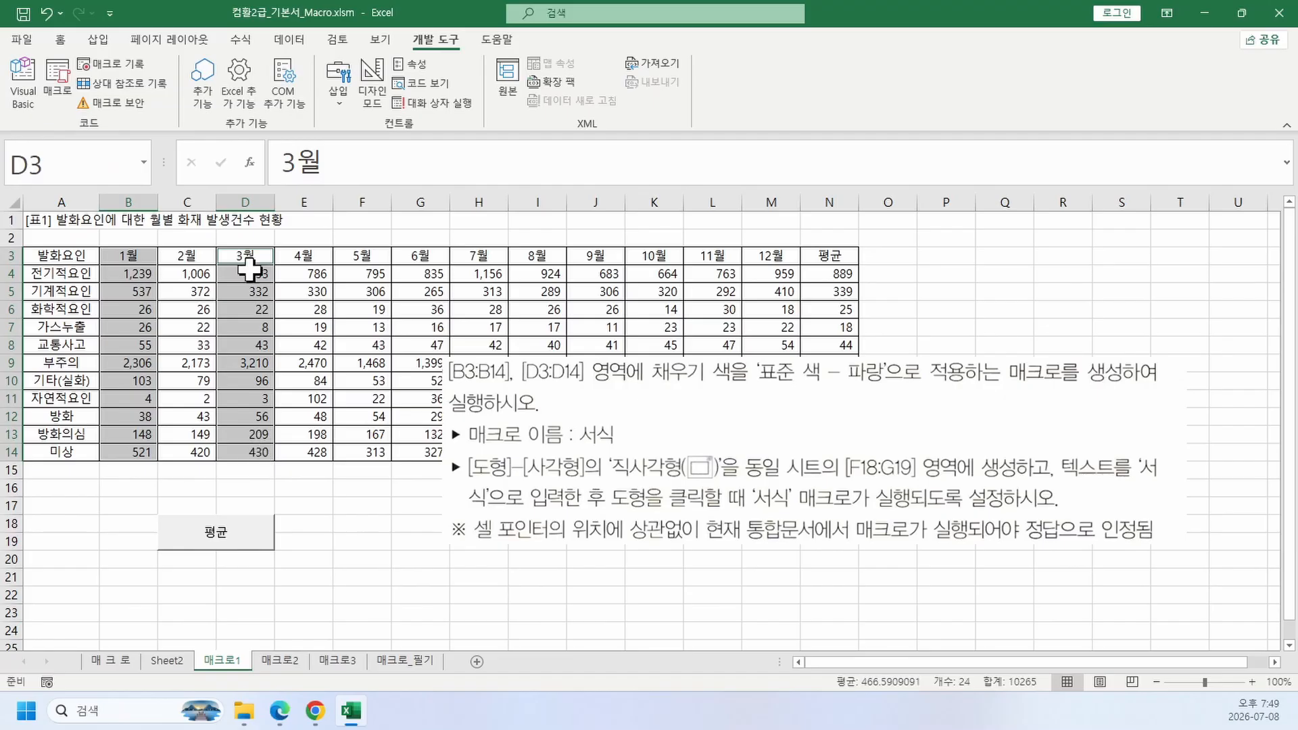
left_click(62, 41)
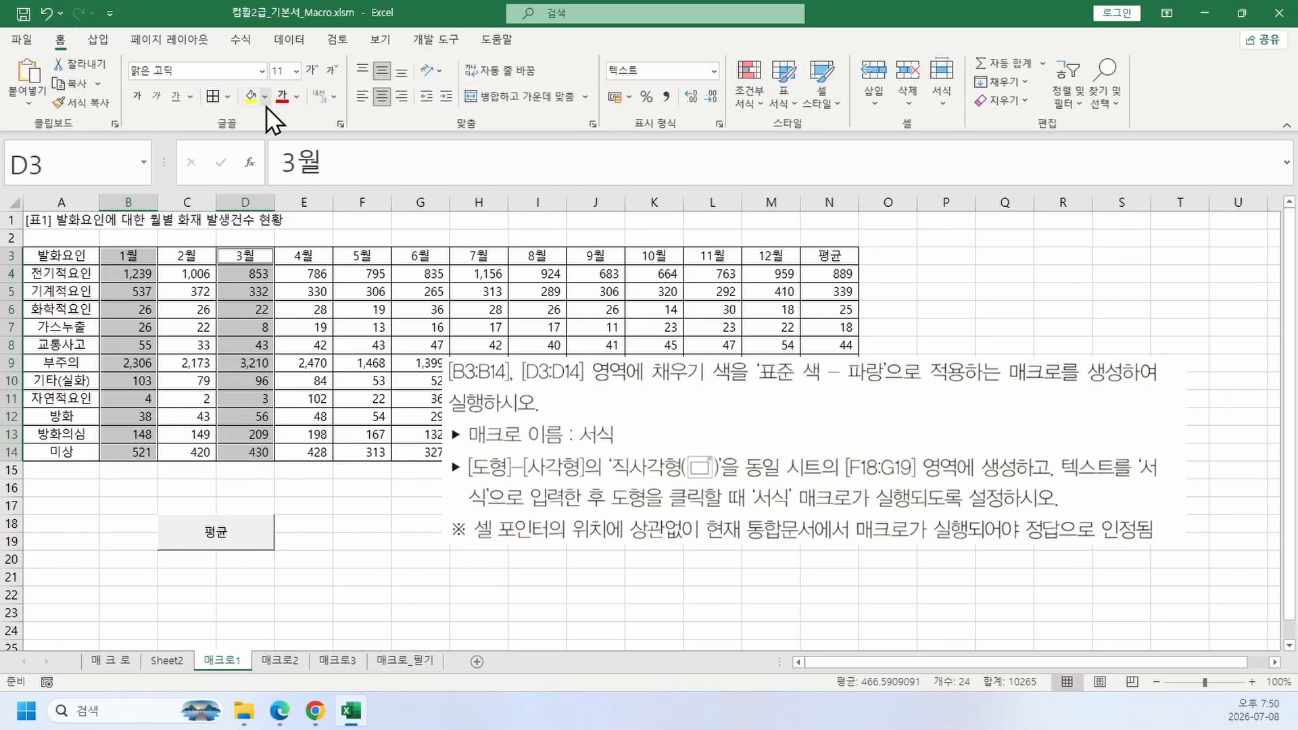
left_click(265, 103)
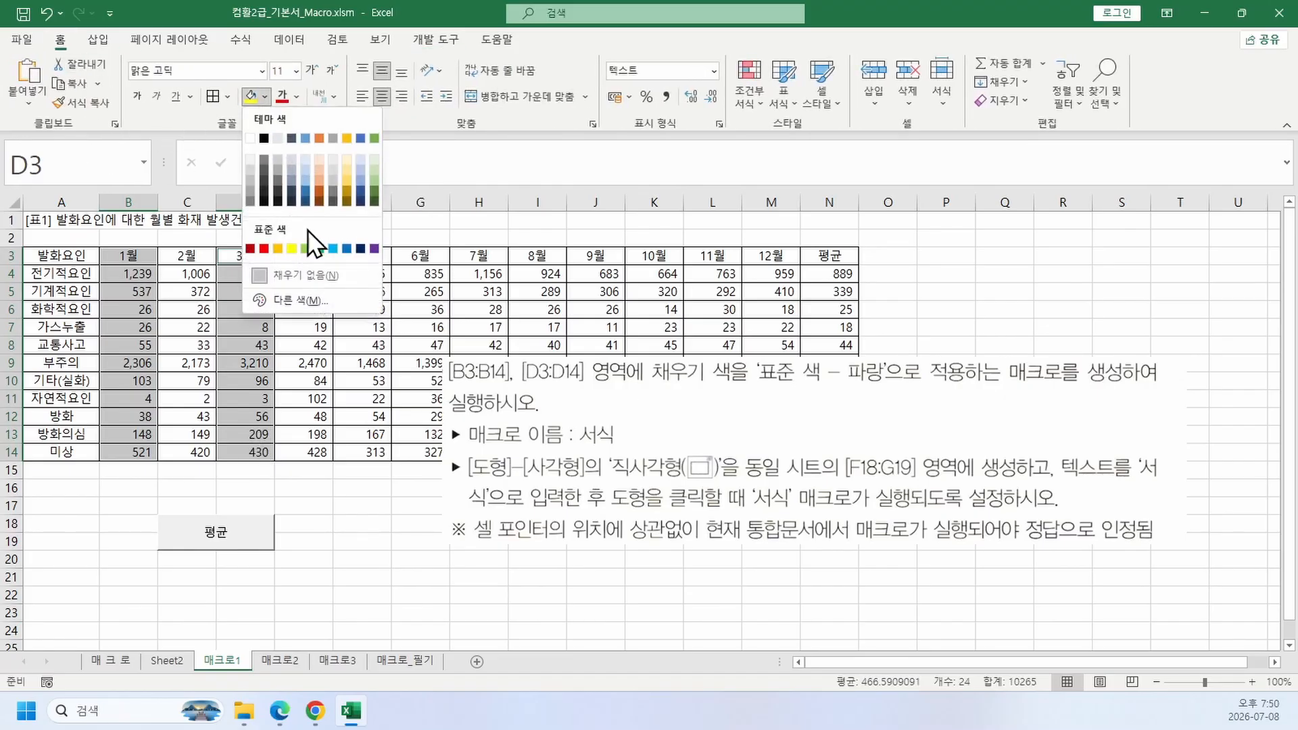
left_click(345, 250)
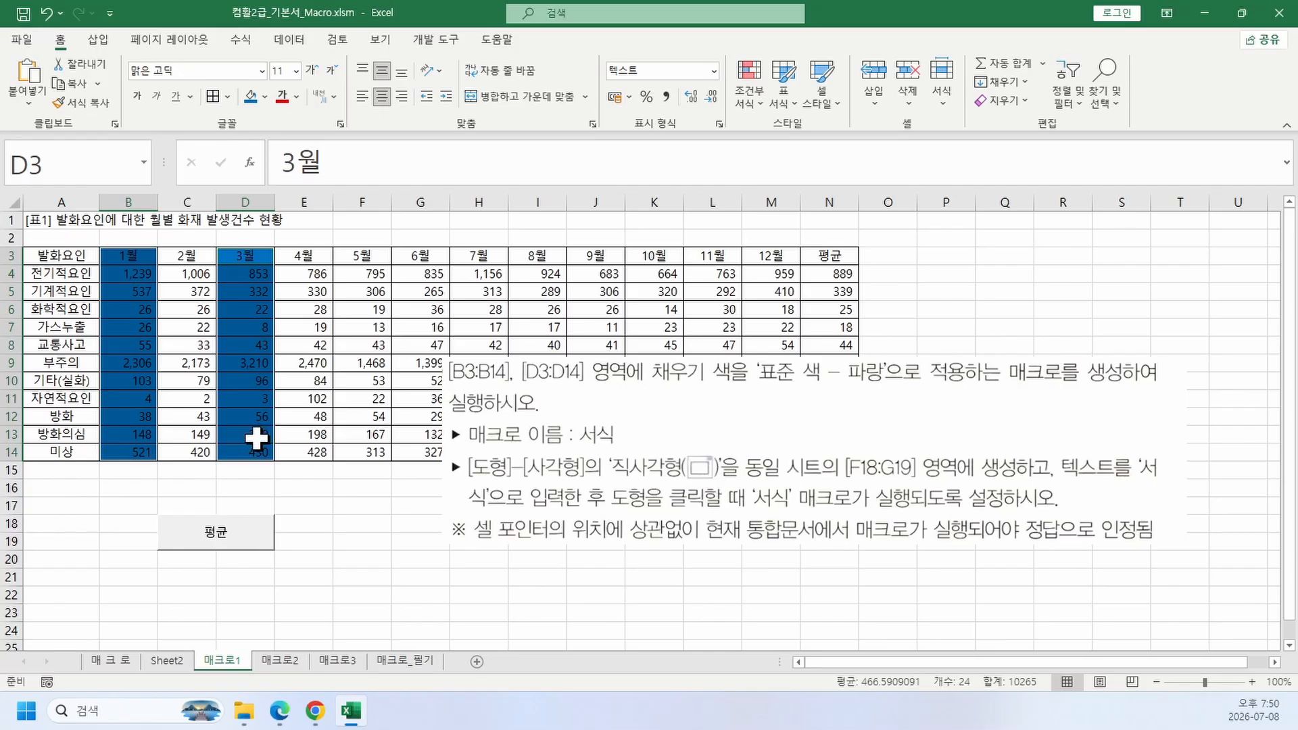
key("ctrl+z")
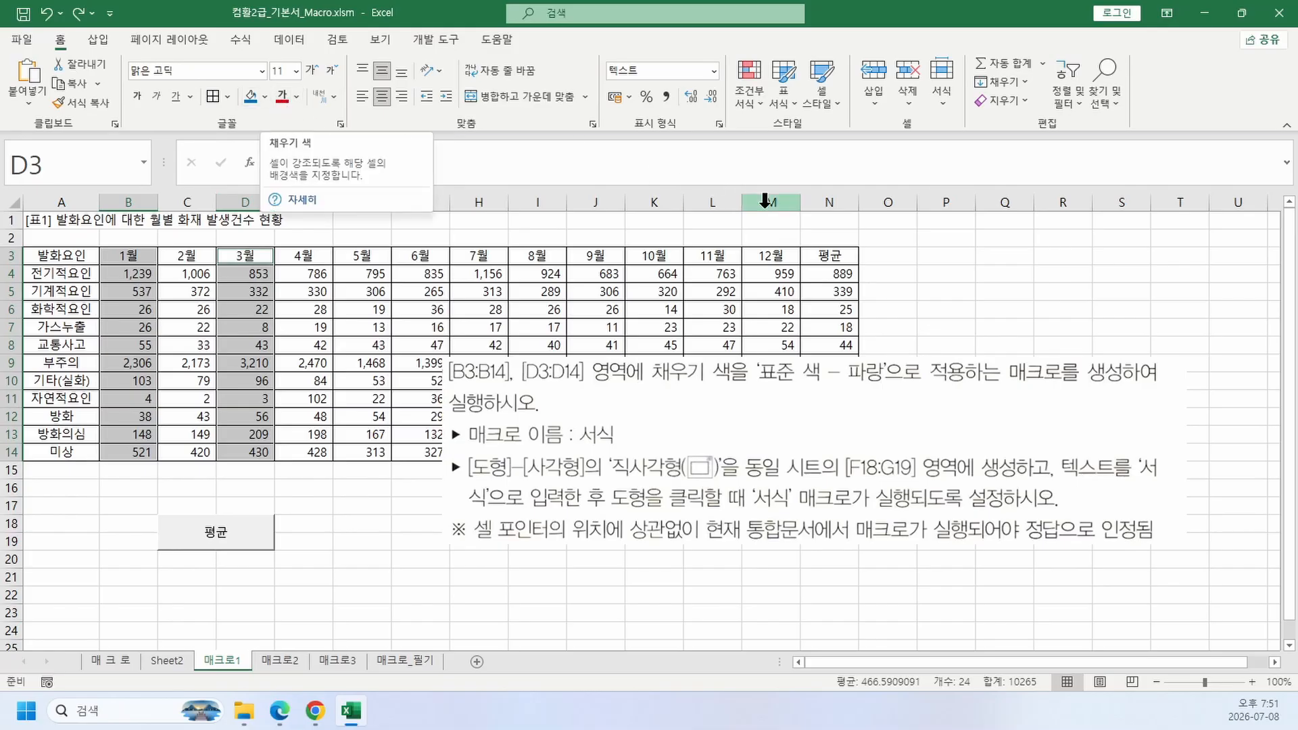
Step: Select empty cell P3 and start recording a macro named 서식 in the current workbook
left_click(919, 257)
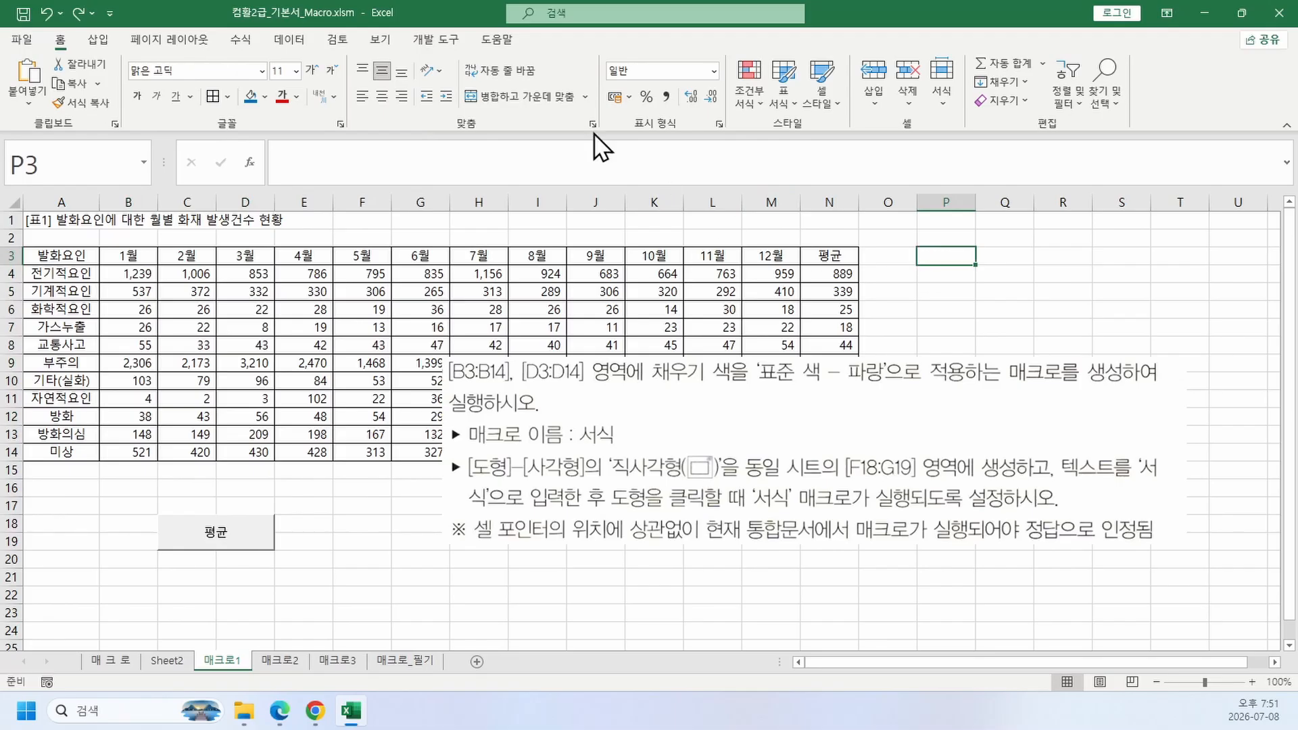
left_click(425, 42)
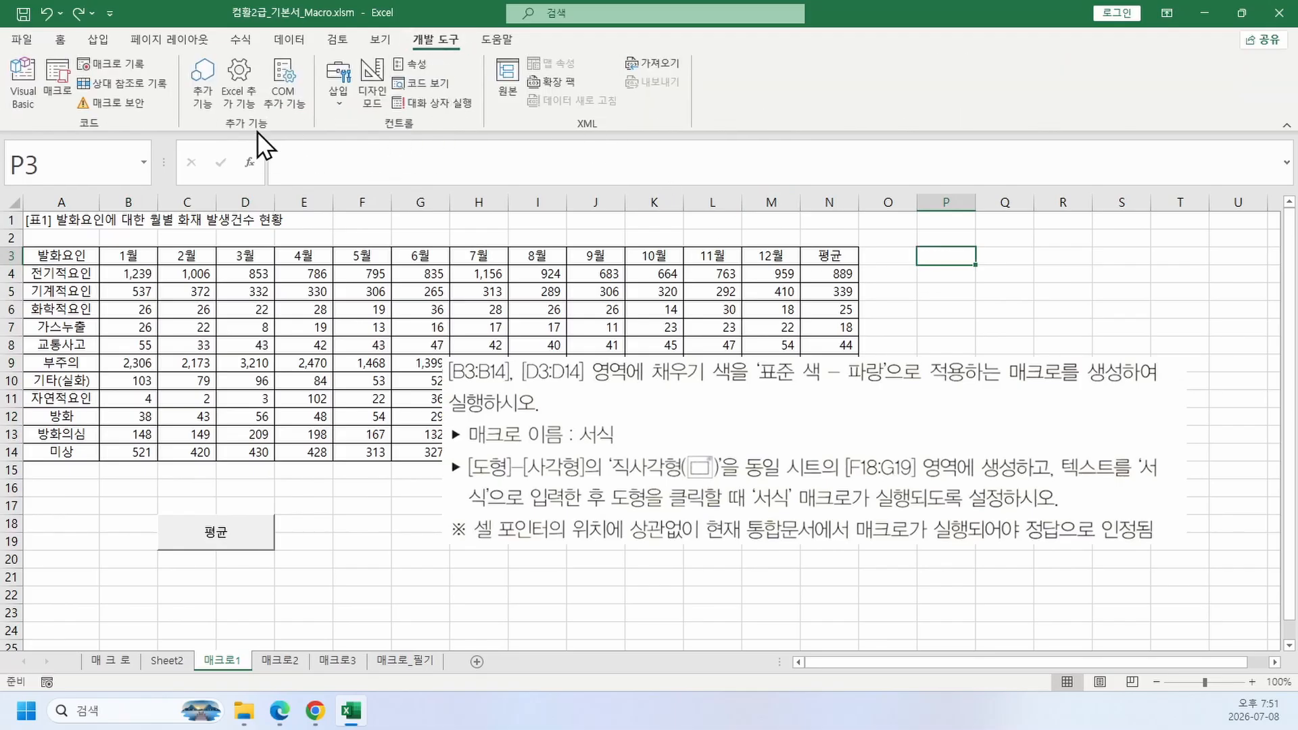
left_click(119, 62)
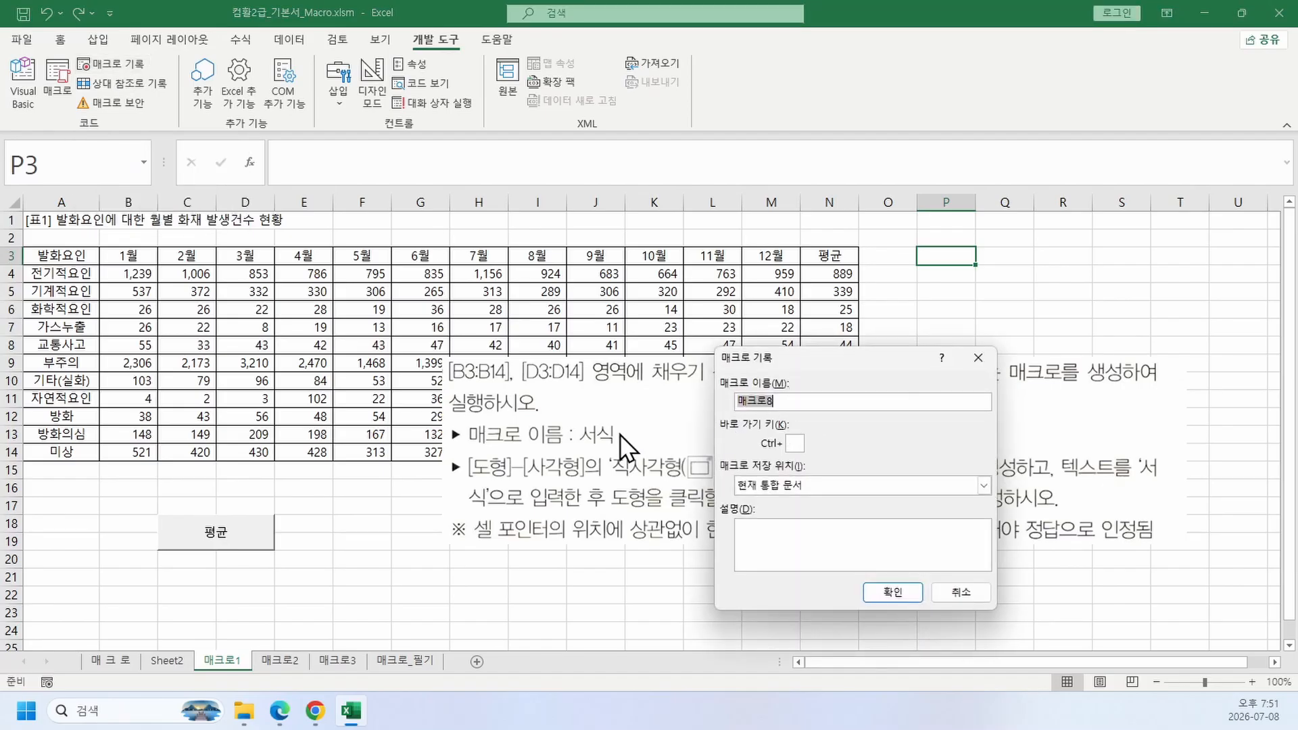
type("ㅅㅓ식")
left_click(878, 592)
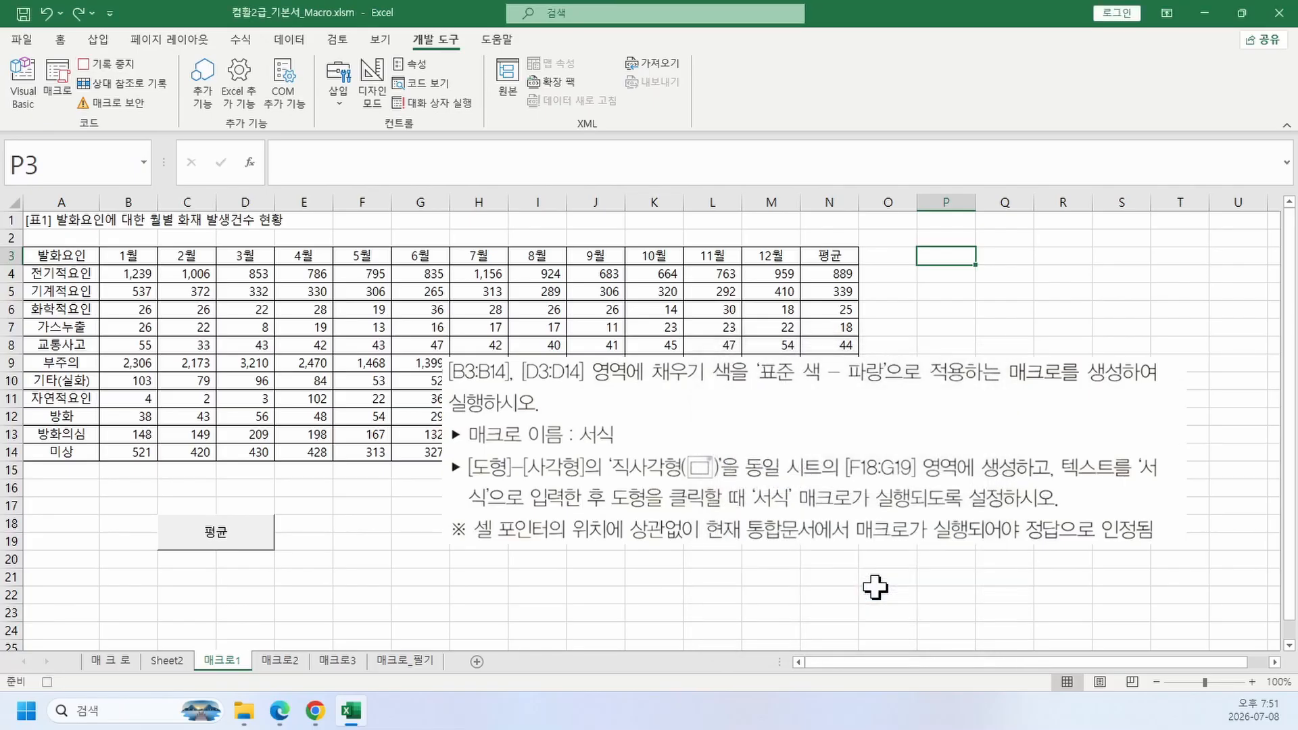
Step: Fill B3:B14 and D3:D14 with the standard blue (파랑) colour and stop the macro recording
left_click_drag(129, 256, 133, 451)
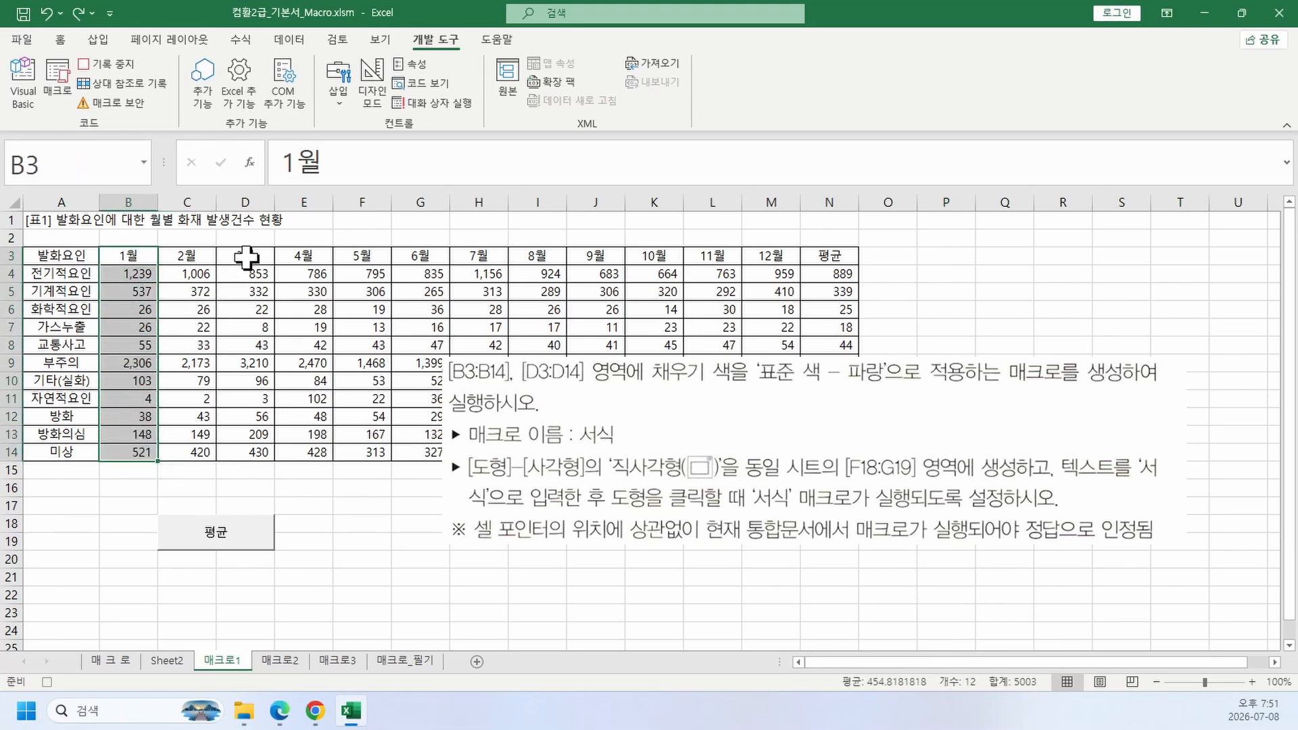
left_click_drag(245, 255, 246, 451, "ctrl")
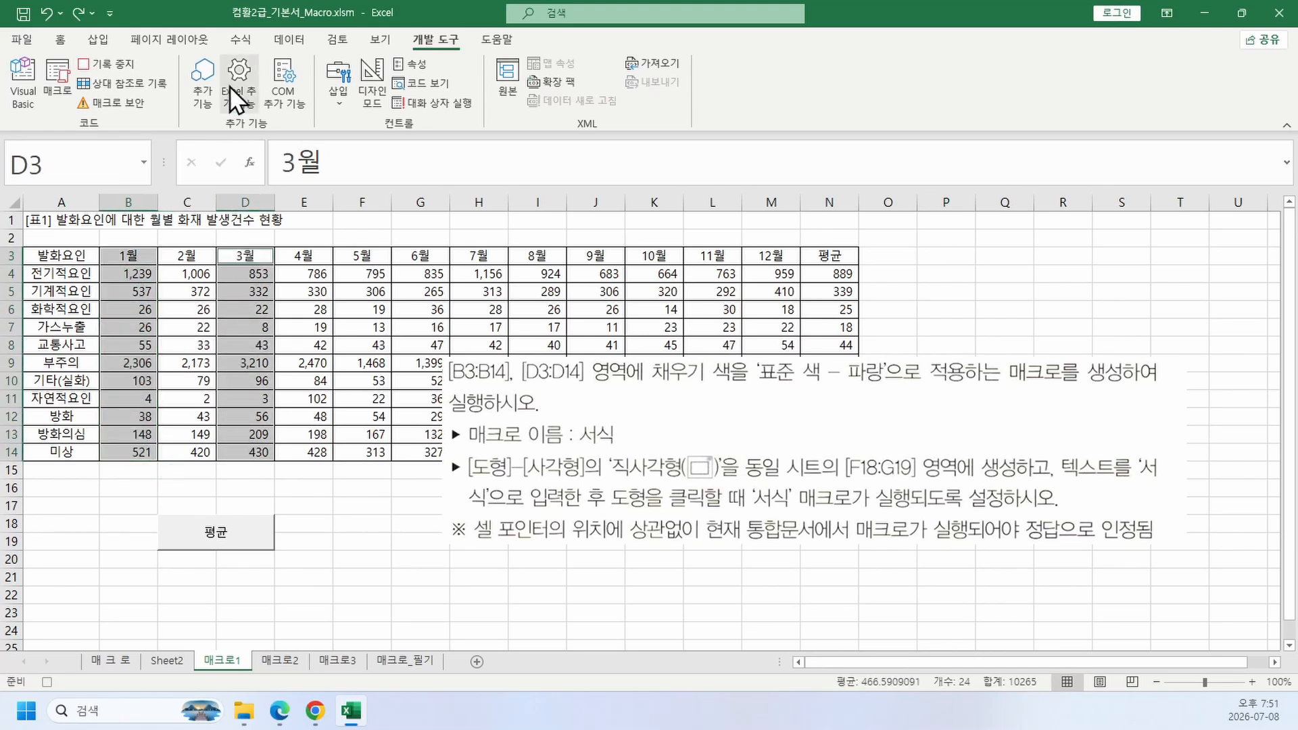
left_click(59, 36)
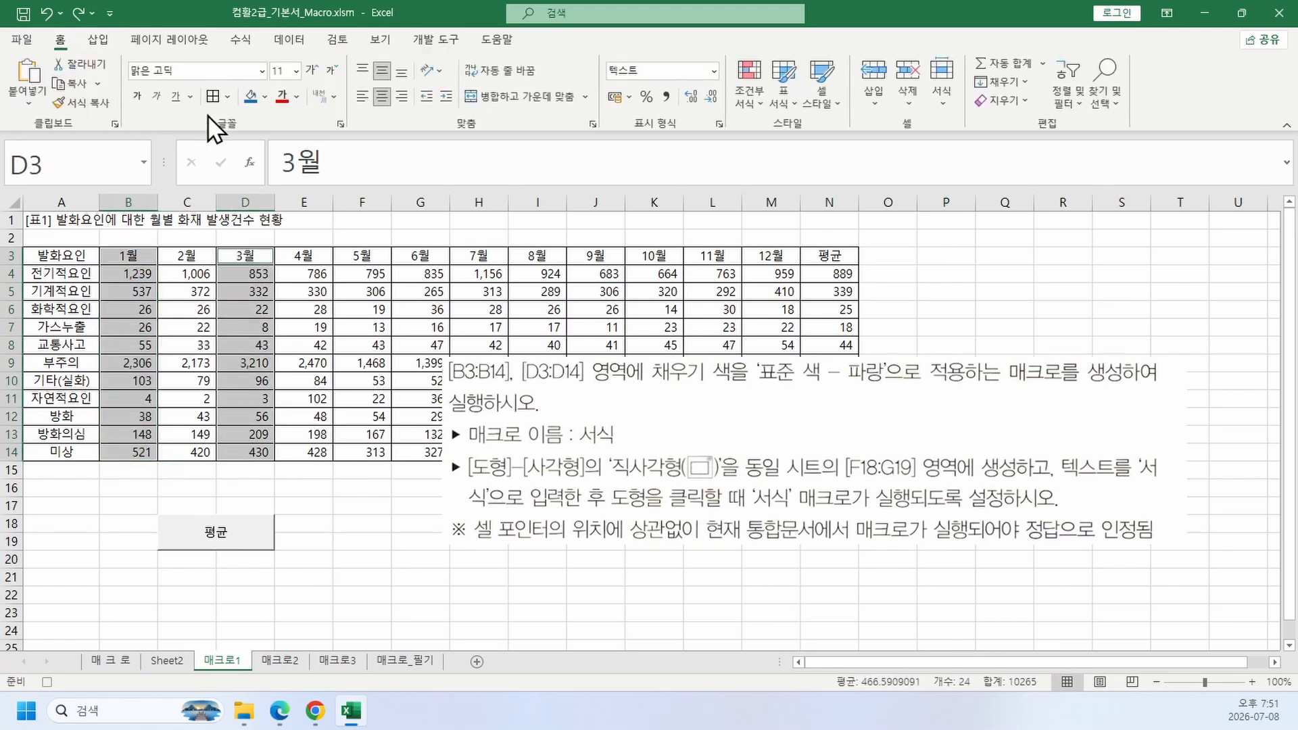
left_click(265, 97)
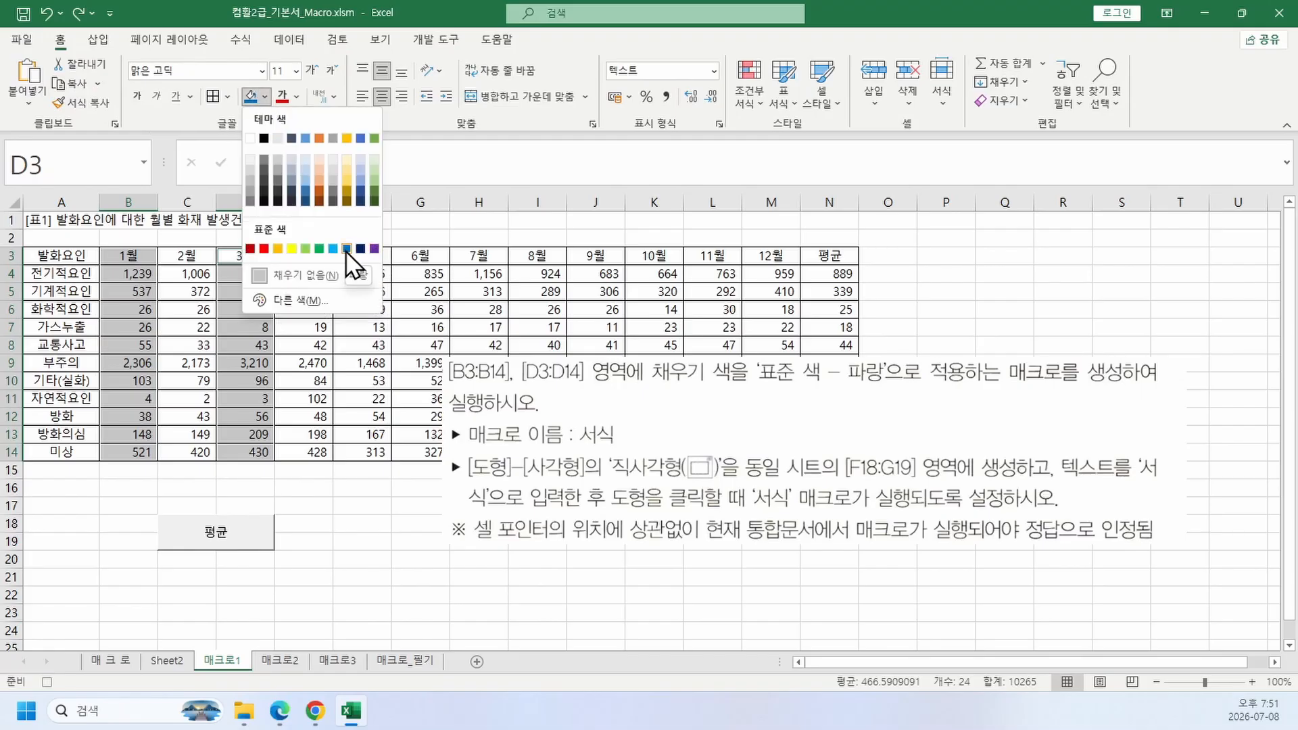
left_click(346, 250)
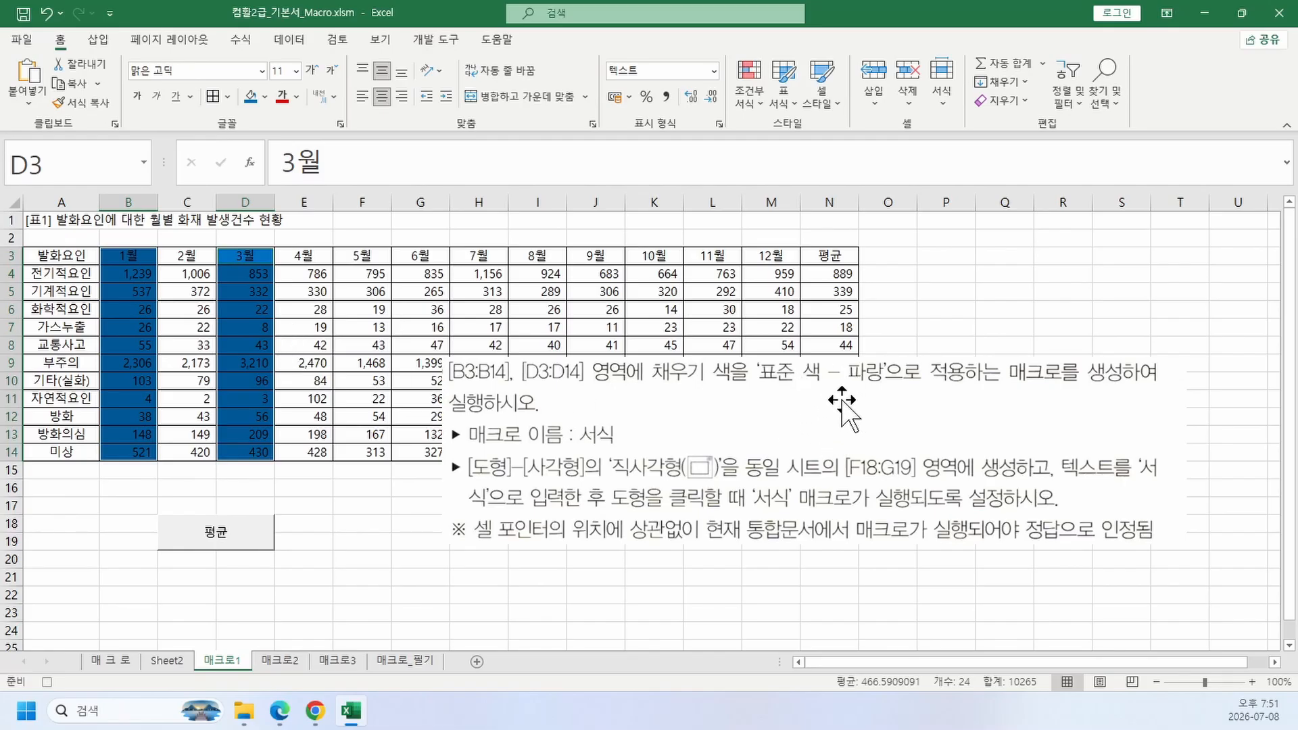
left_click(435, 39)
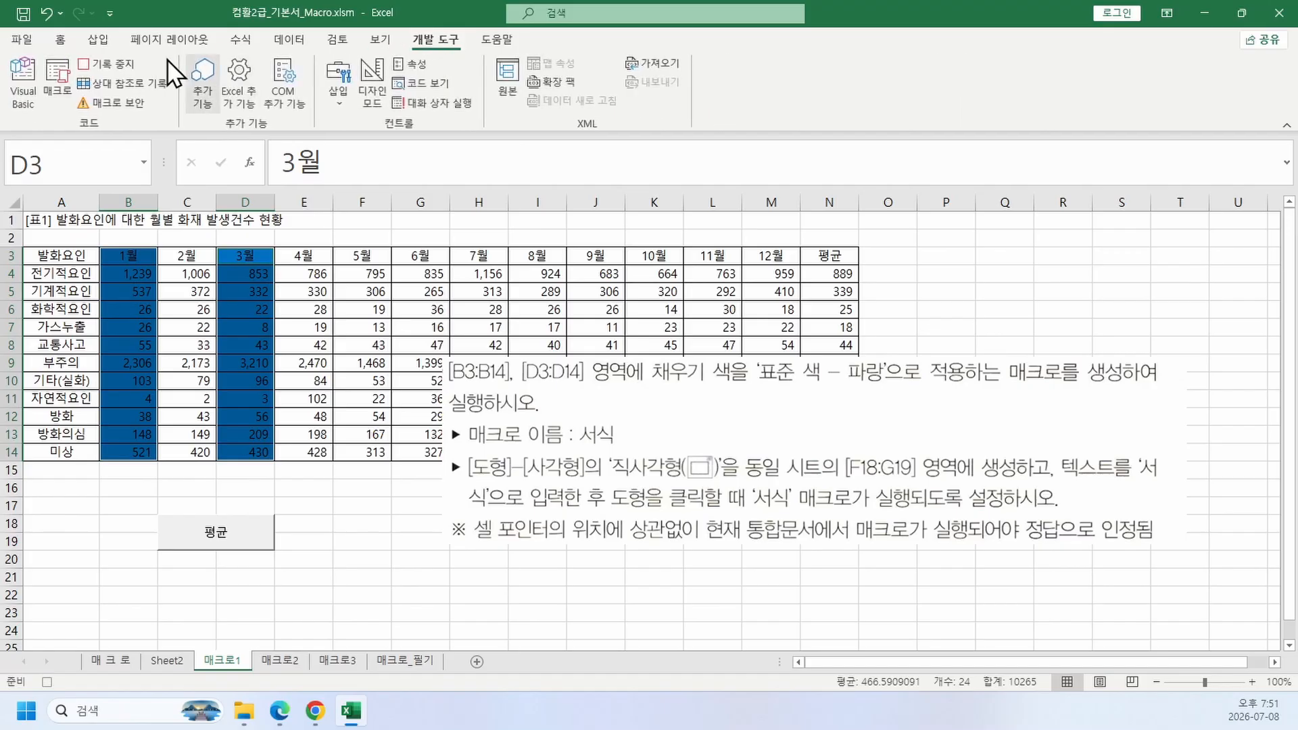
left_click(108, 59)
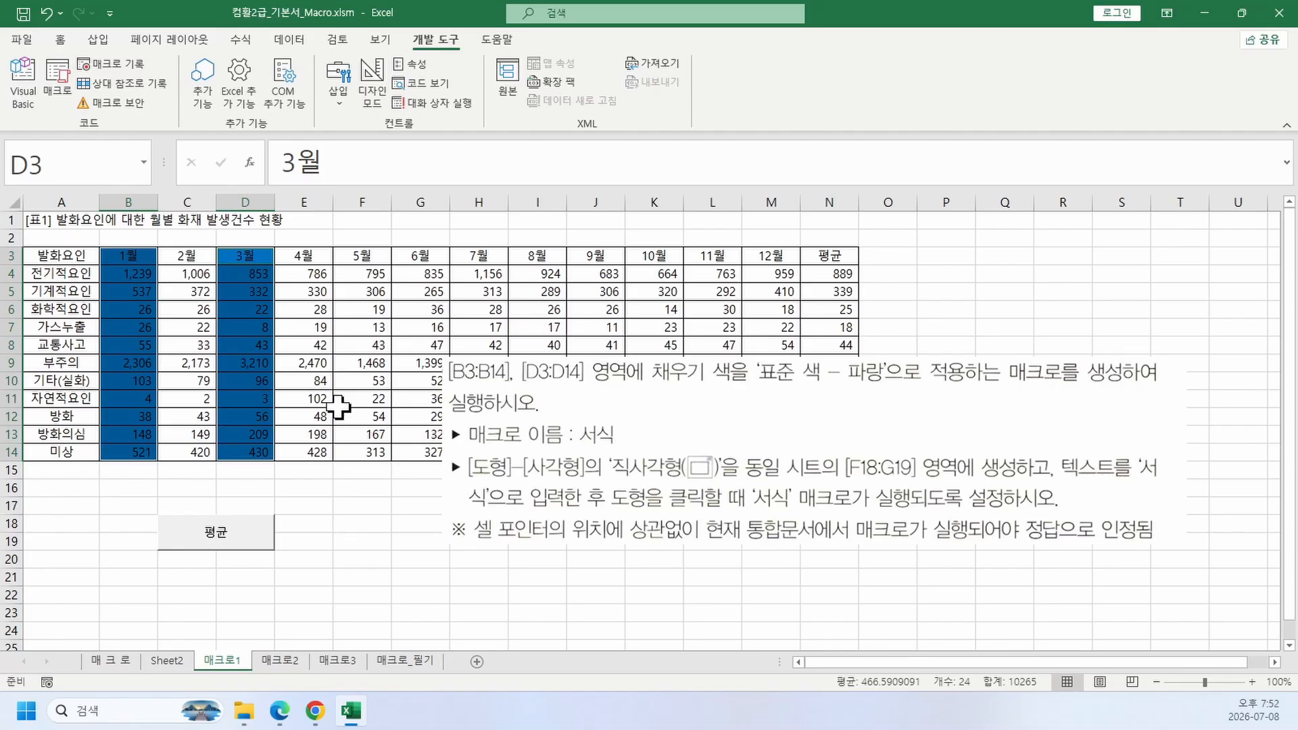
Step: Move the instruction image up over the upper table rows and draw a rectangle shape covering F18:G19
left_click_drag(575, 454, 591, 308)
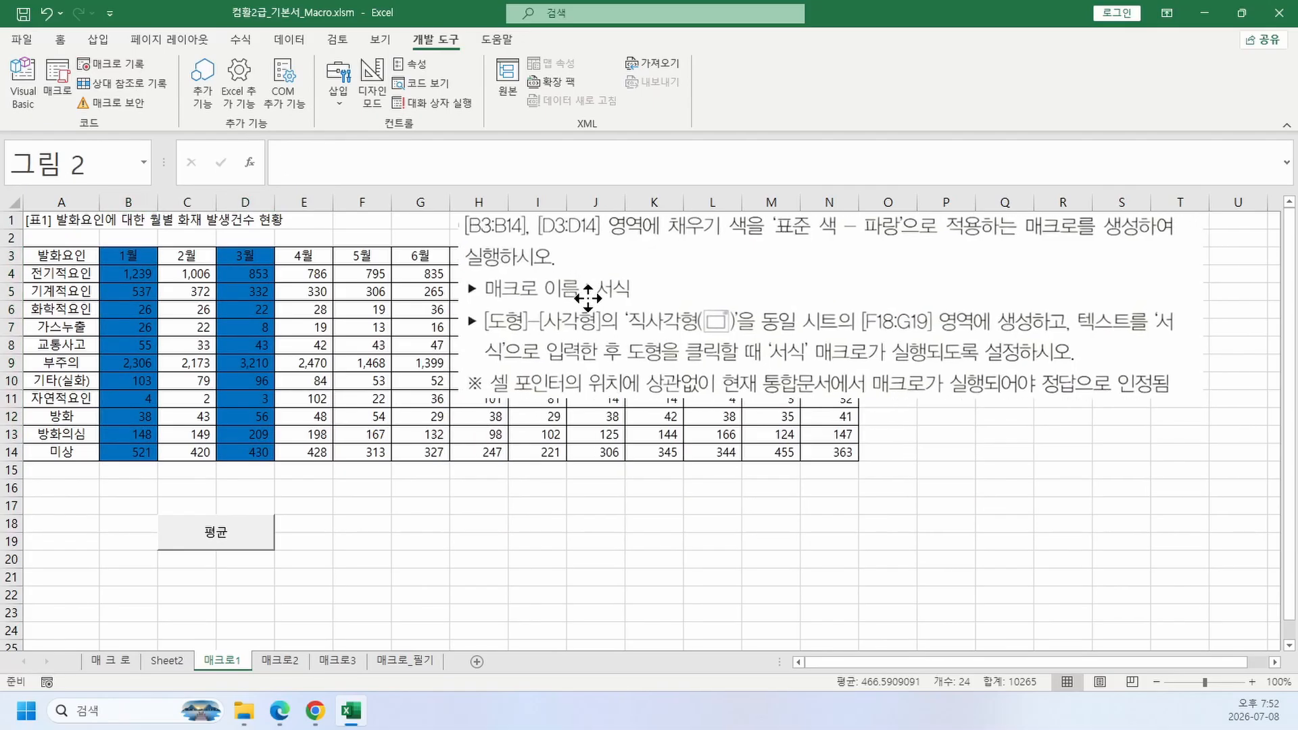
left_click(686, 528)
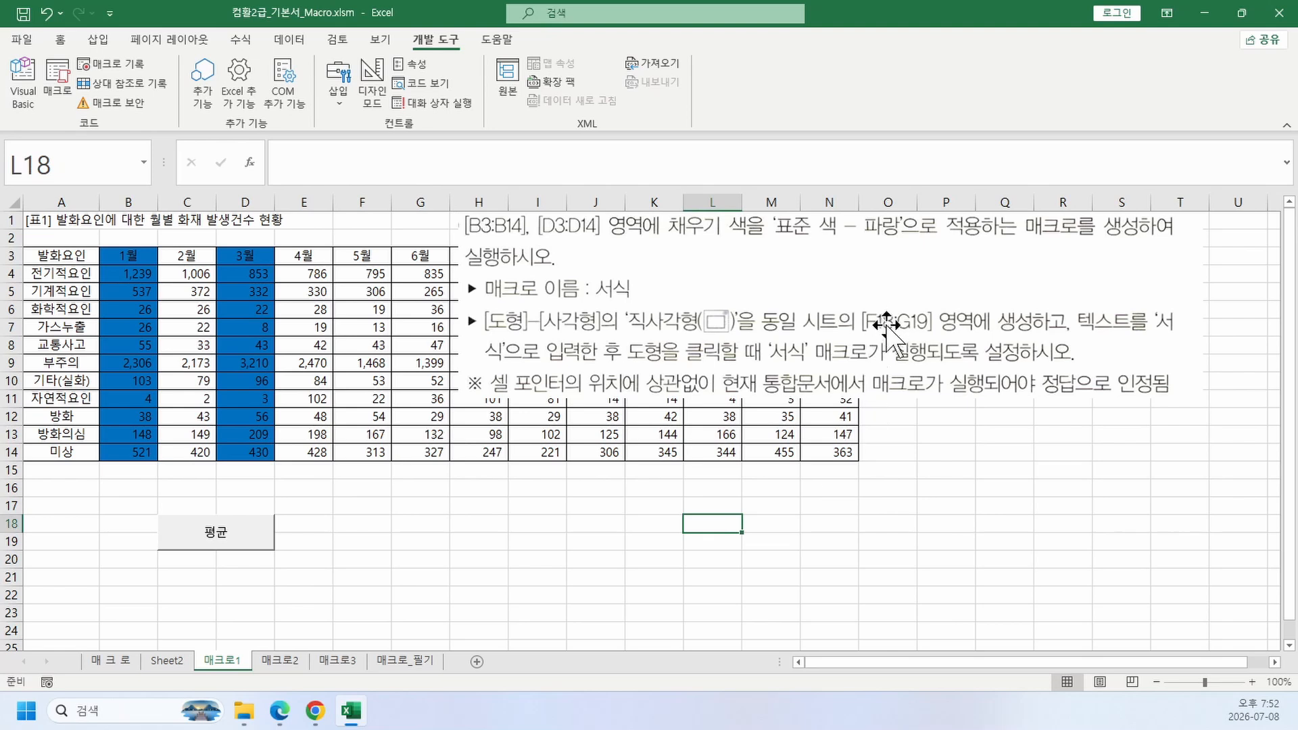
left_click(342, 518)
left_click_drag(341, 518, 422, 538)
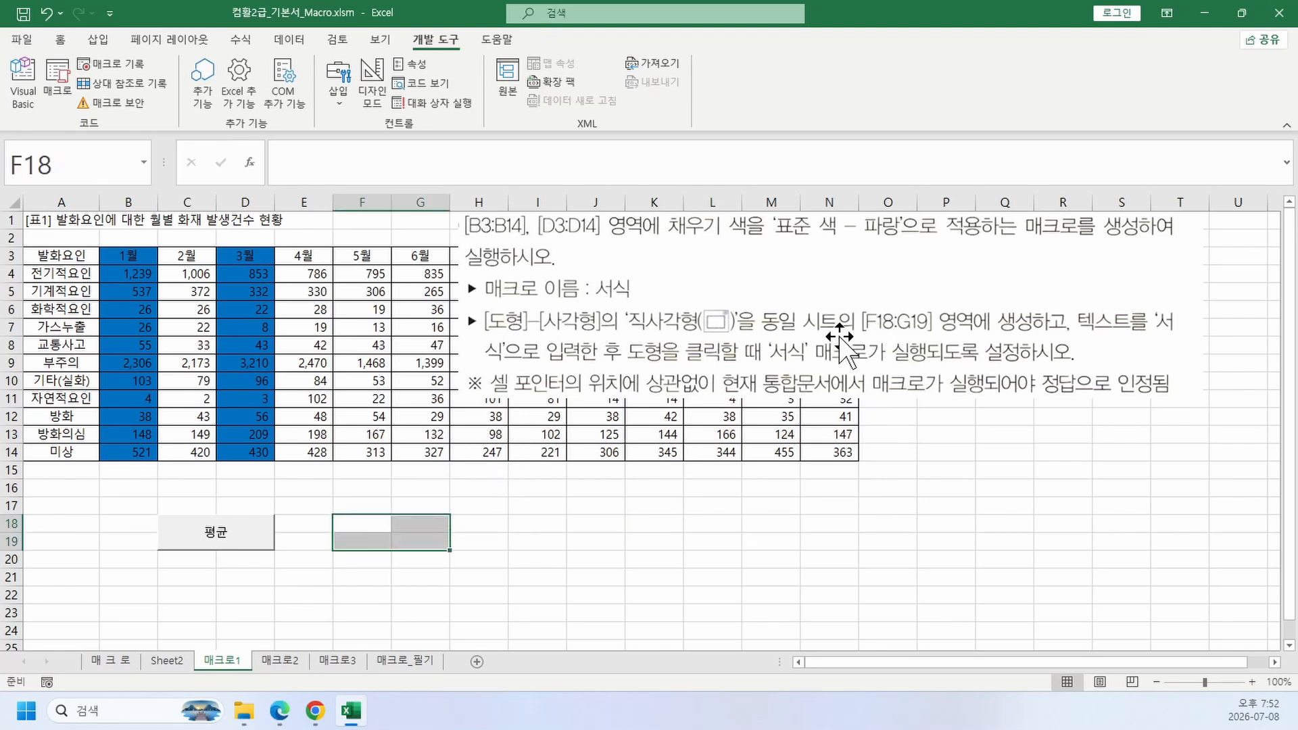
left_click(90, 39)
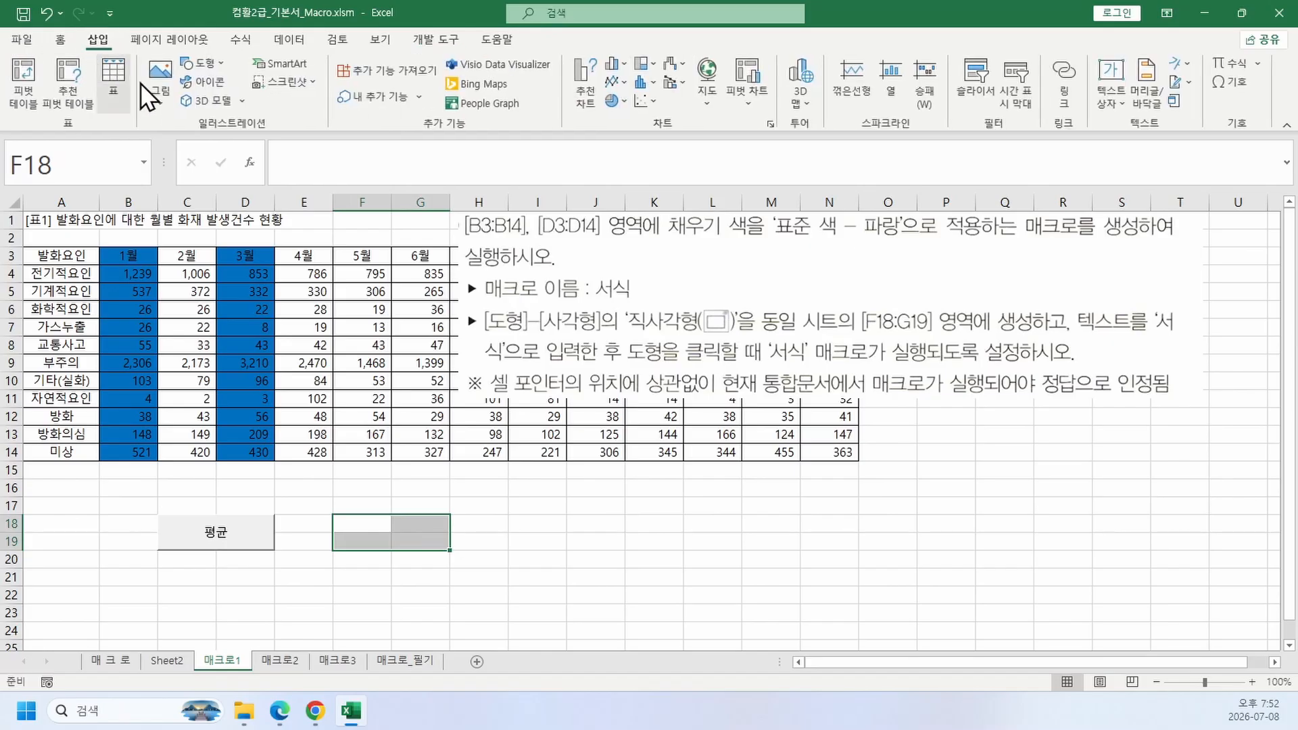
left_click(207, 61)
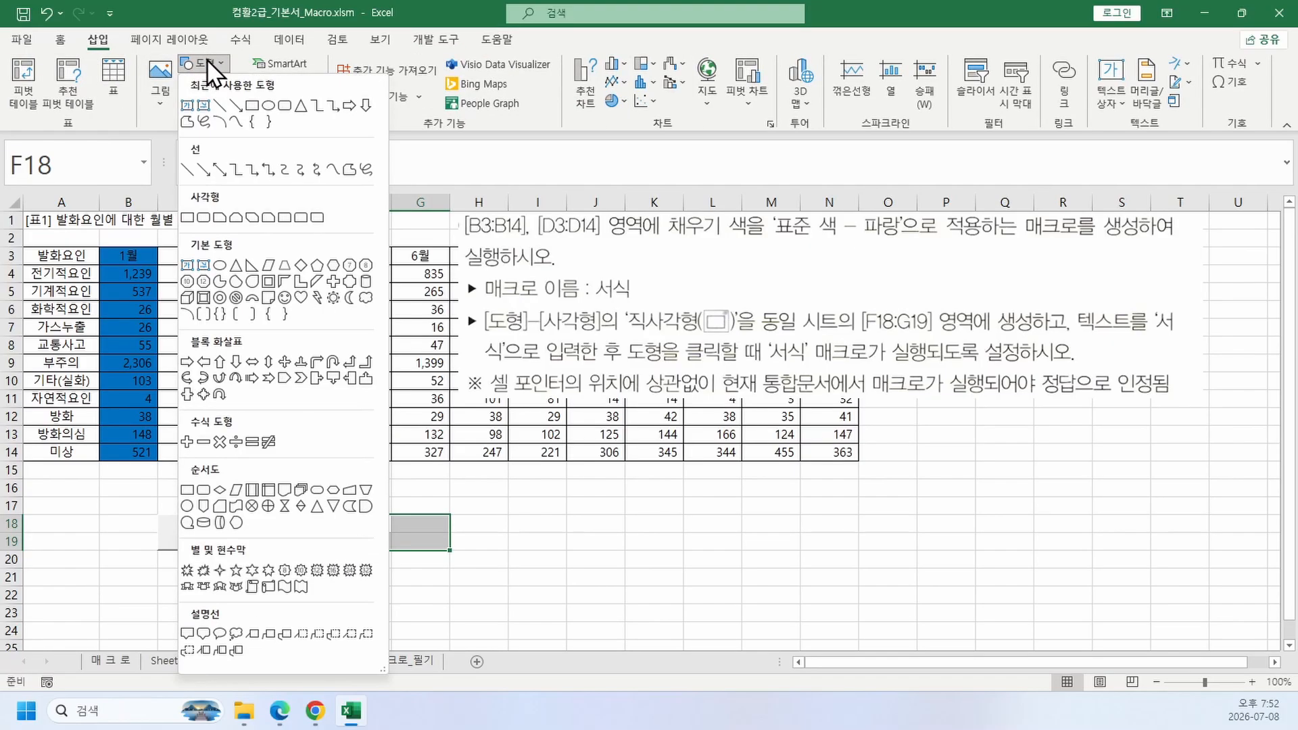
left_click(188, 217)
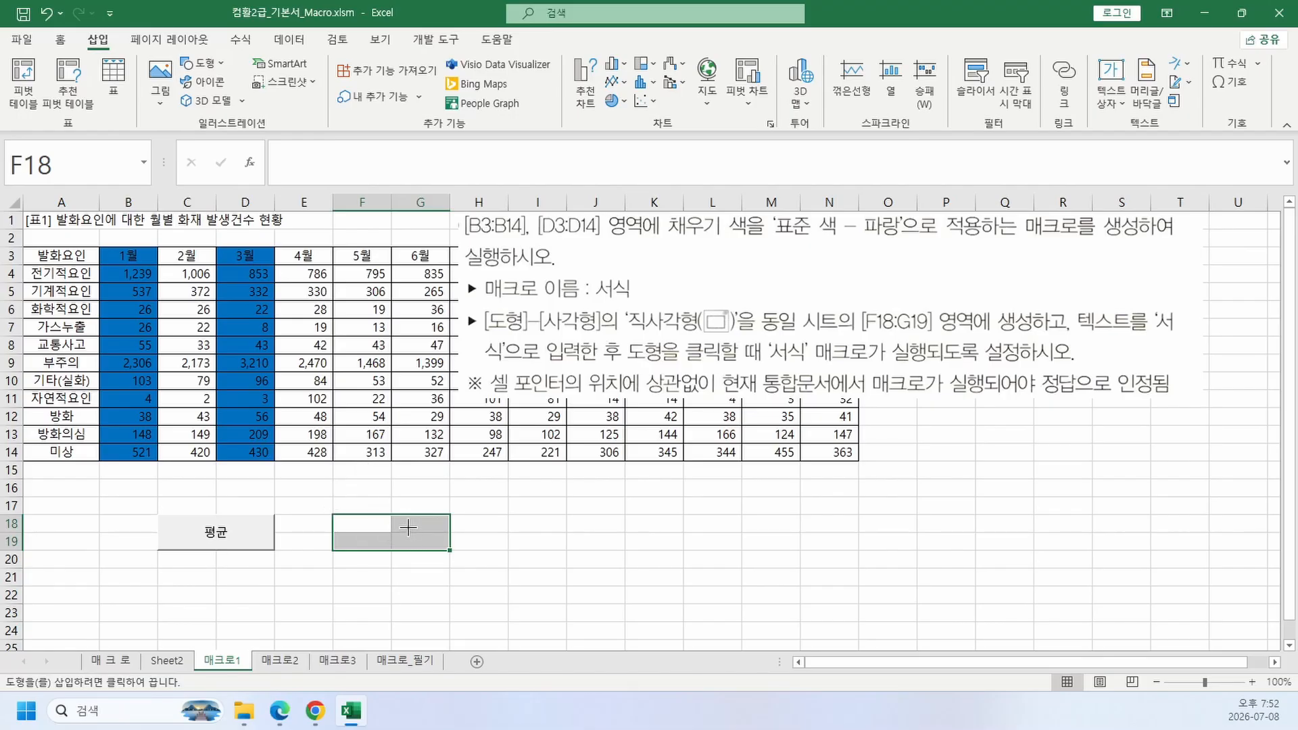
left_click_drag(333, 514, 457, 549)
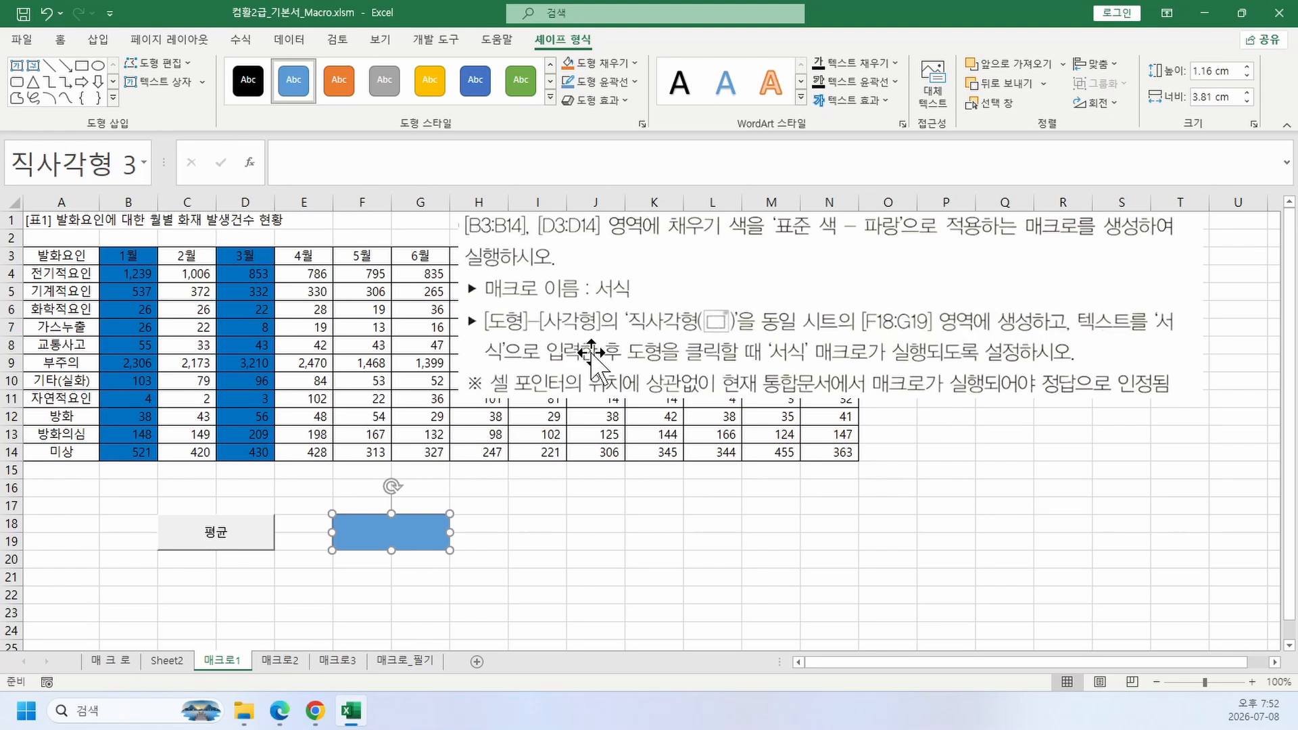
Step: Enter the text 서식 in the rectangle over F18:G19
right_click(396, 535)
key("Escape")
right_click(391, 520)
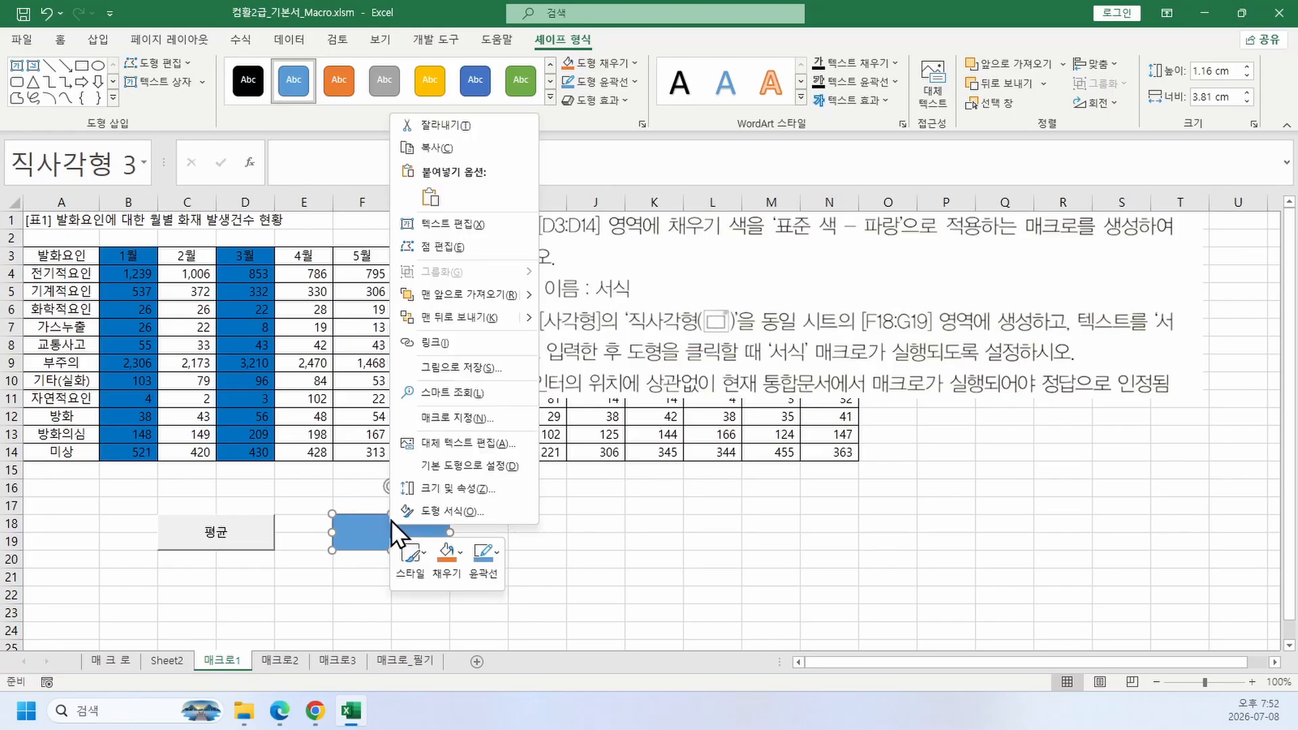
left_click(459, 229)
type("서식")
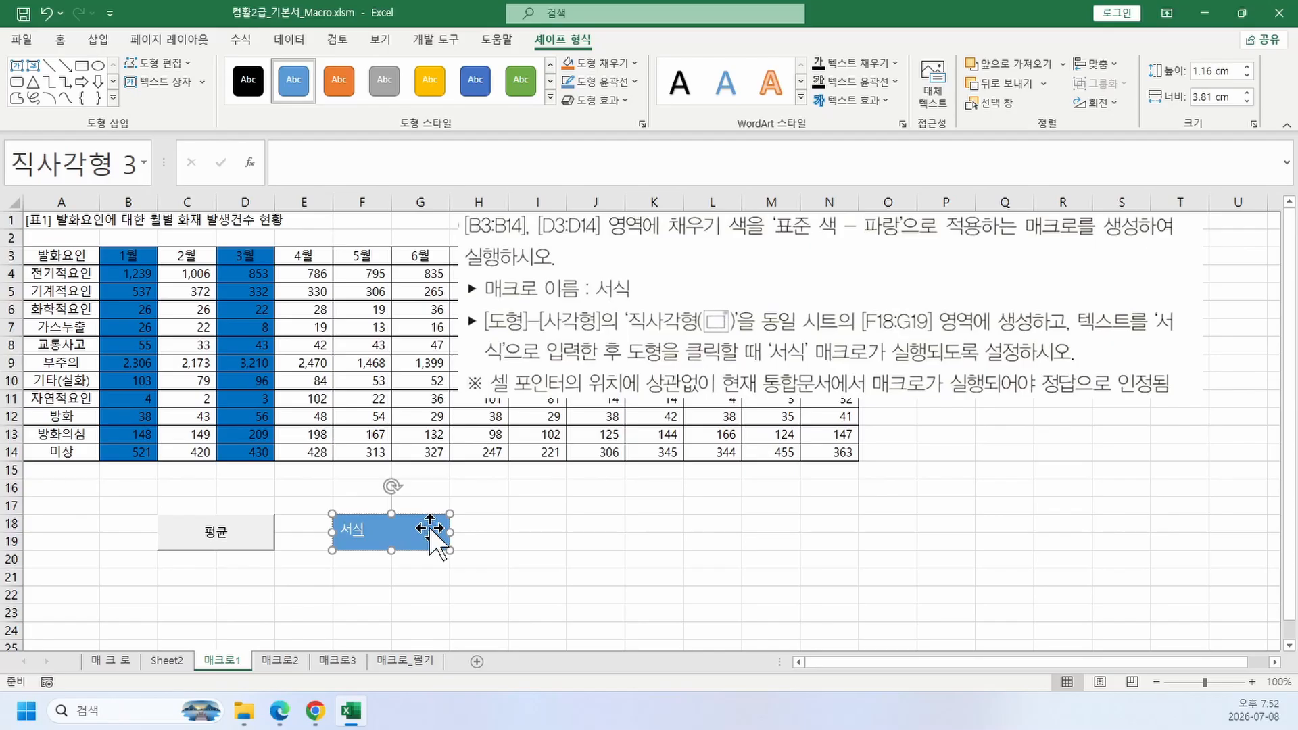
Step: Assign the 서식 macro to the rectangle and deselect the shape
right_click(430, 528)
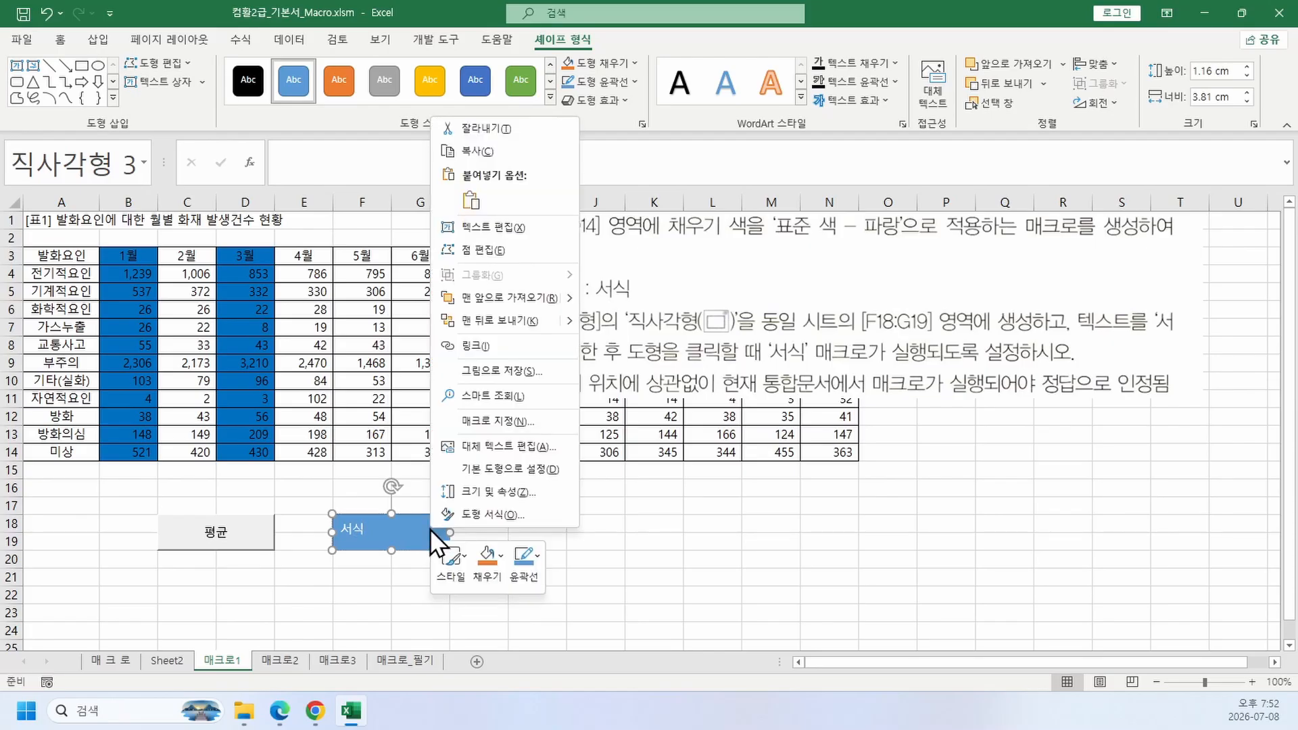
left_click(481, 431)
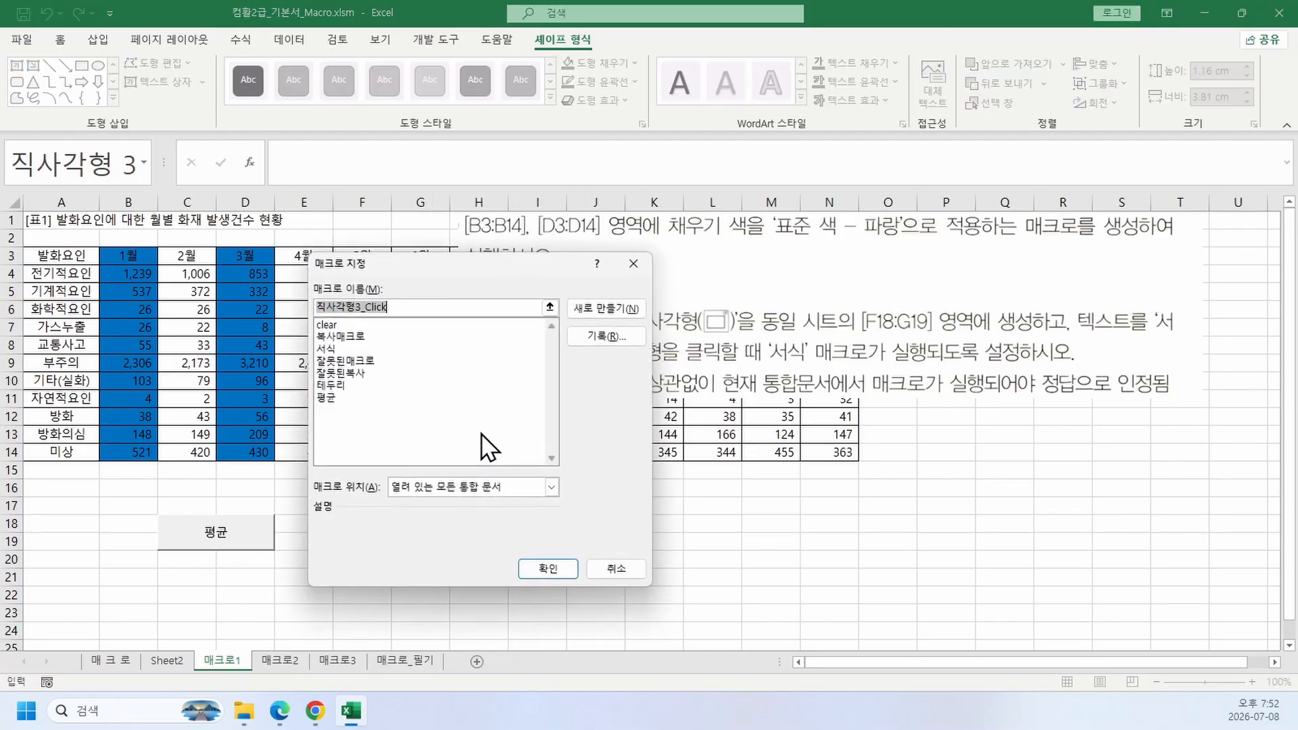
left_click(339, 347)
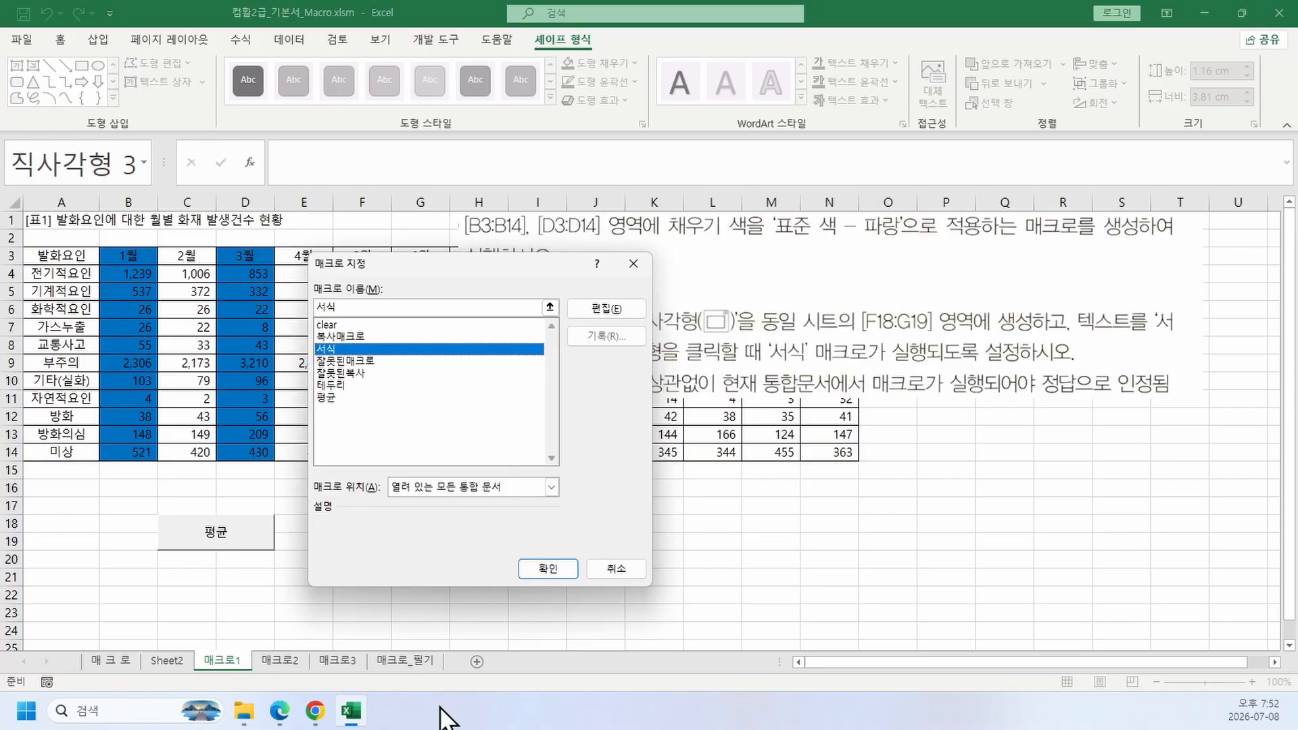
left_click(562, 573)
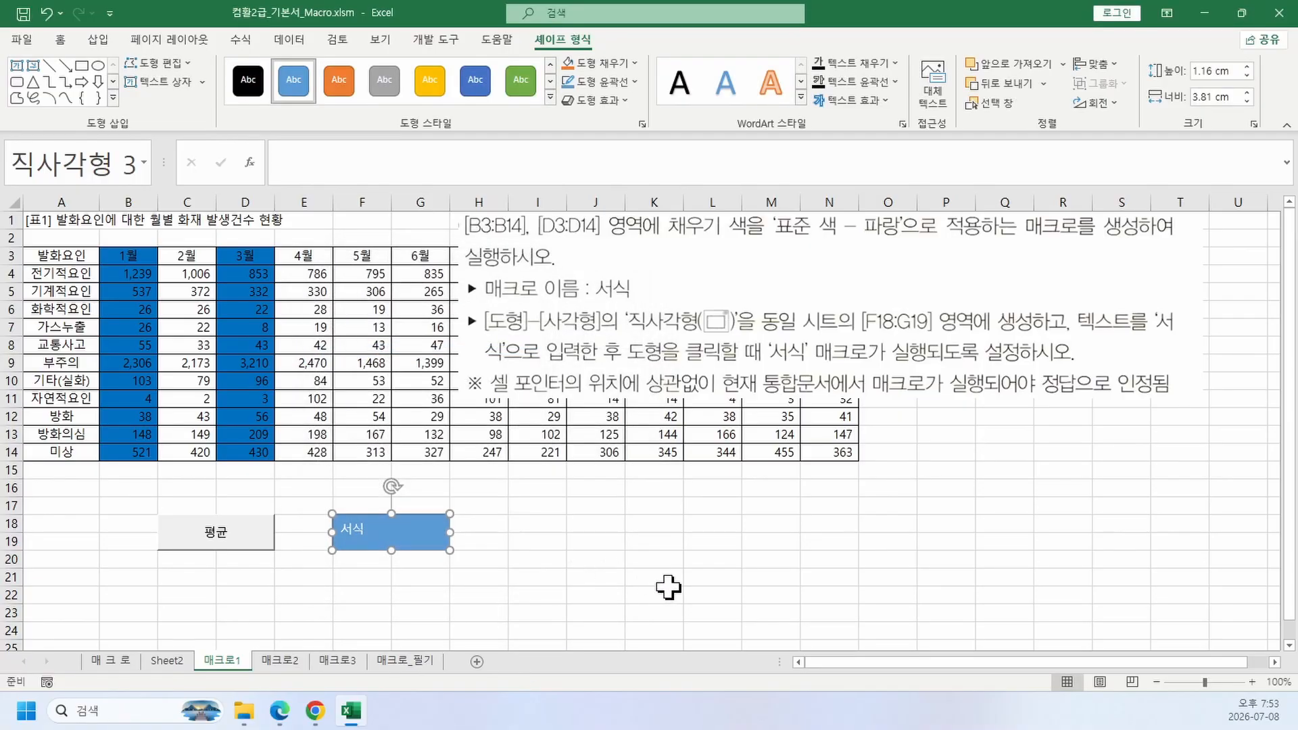
left_click(667, 588)
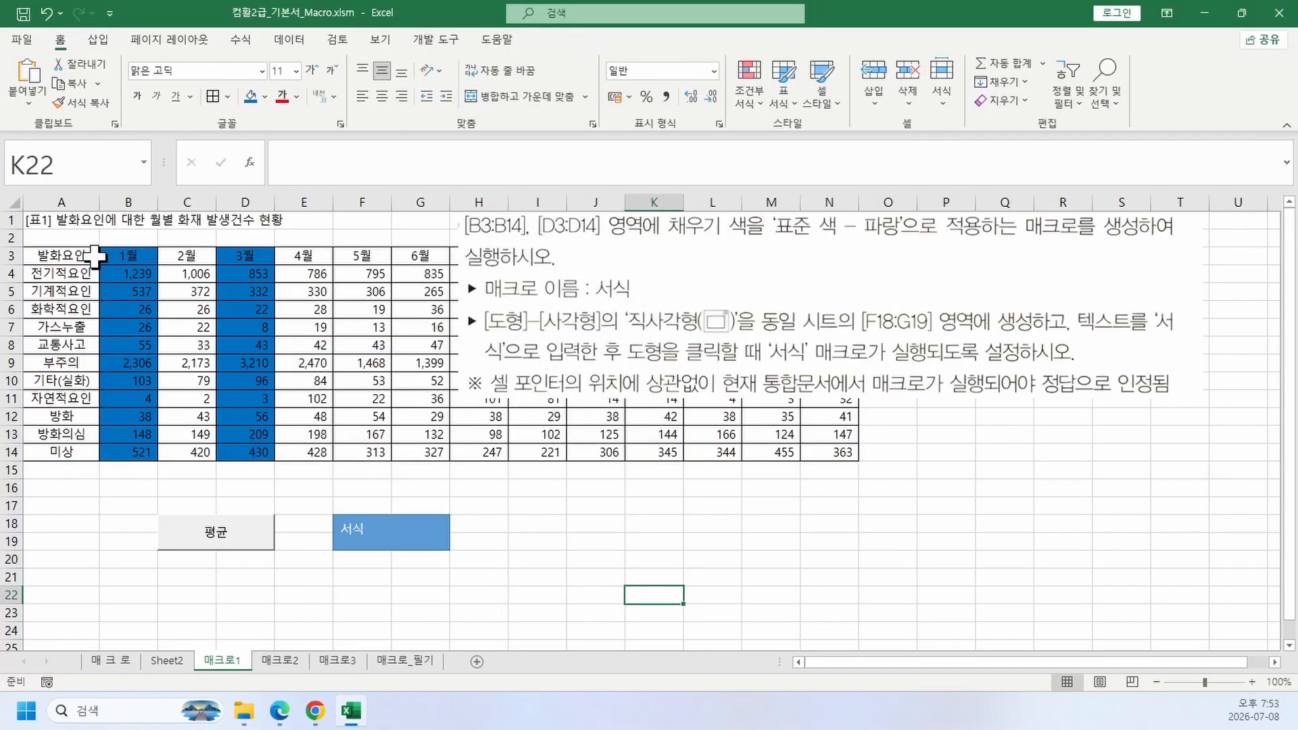
Step: Remove the fill colour from A3:F14 and select empty cell J22
left_click_drag(88, 257, 382, 451)
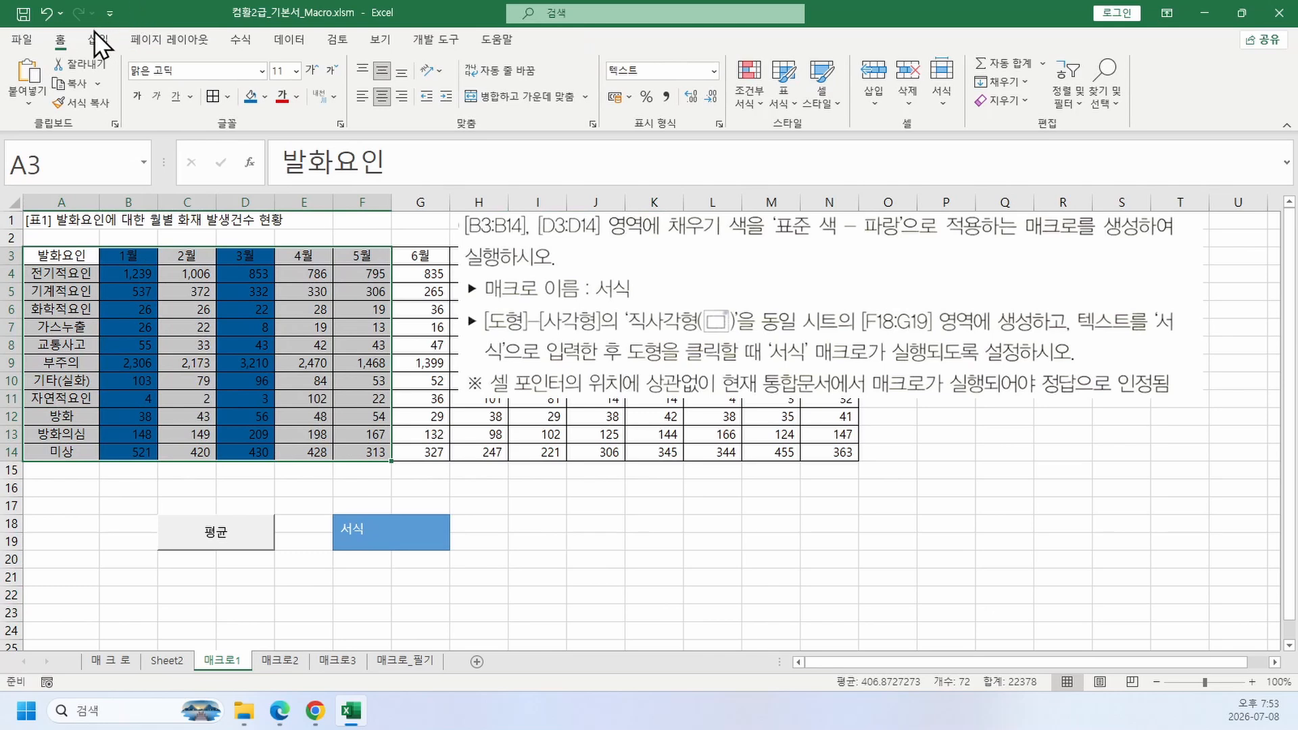
left_click(264, 96)
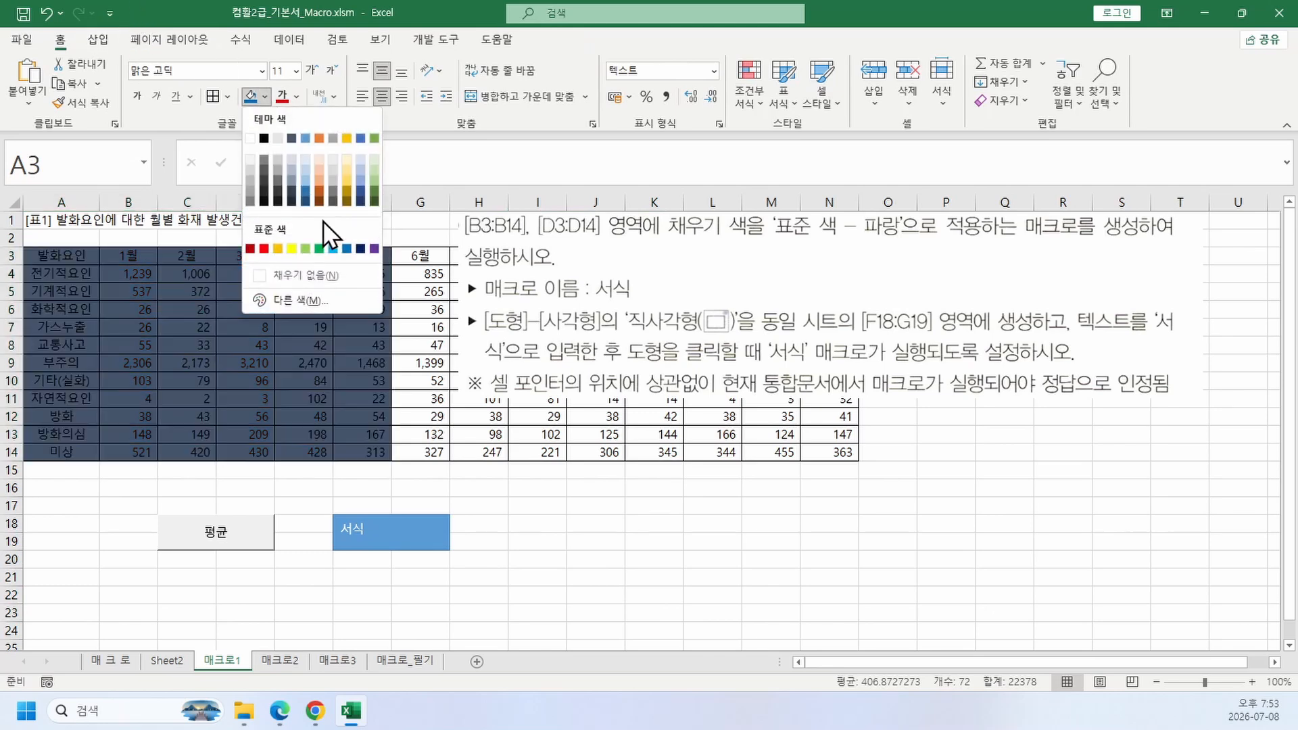
left_click(326, 275)
left_click(579, 589)
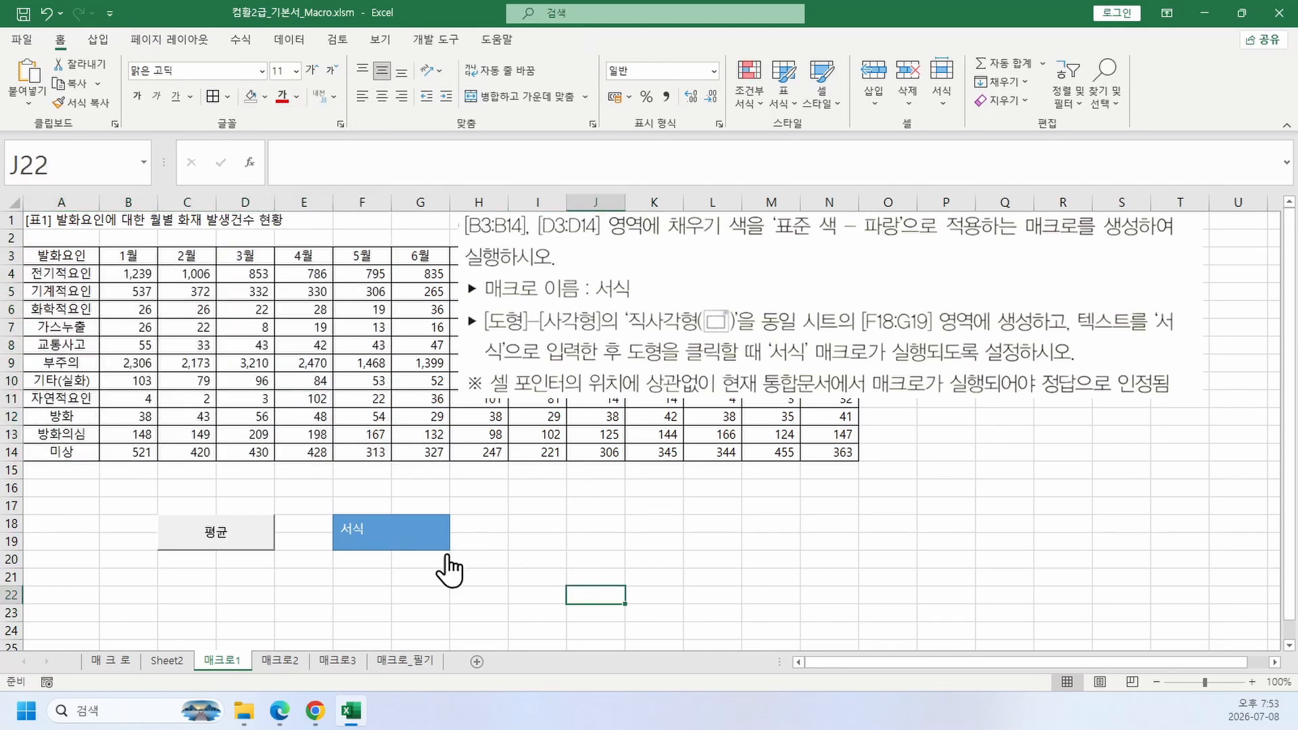
Step: Run the 서식 macro from the rectangle over F18:G19 and deselect the filled ranges
left_click(423, 539)
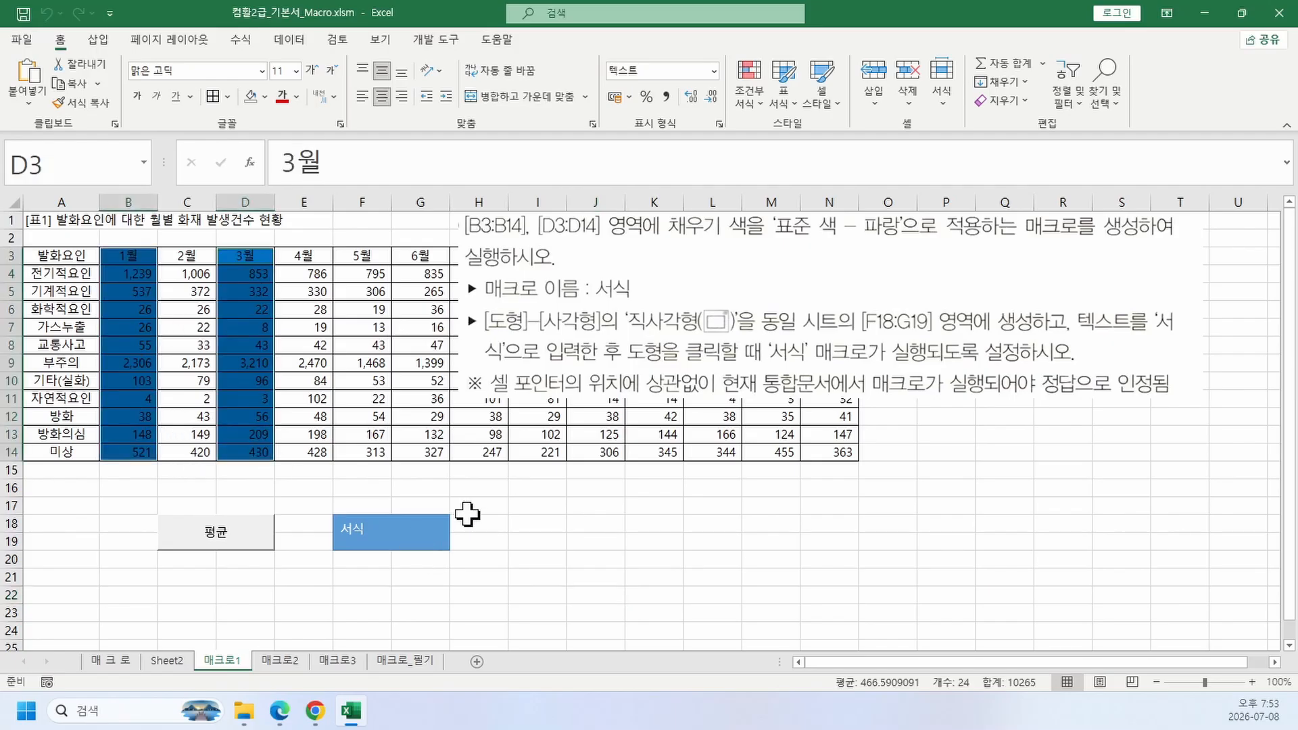
left_click(507, 542)
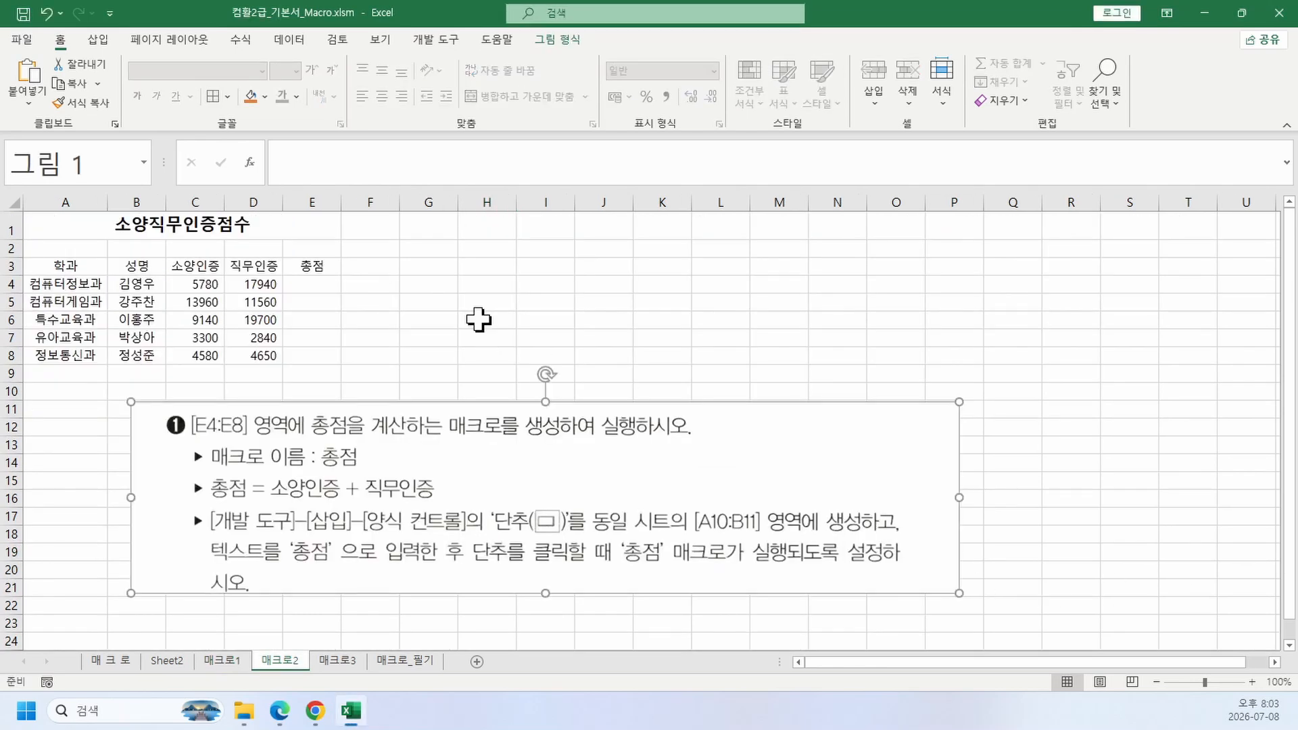
Step: Shrink the instruction image on the 매크로2 sheet and place it beside the table, clear of the 총점 column
left_click(477, 323)
scroll(336, 338, "up", 2)
left_click(419, 521)
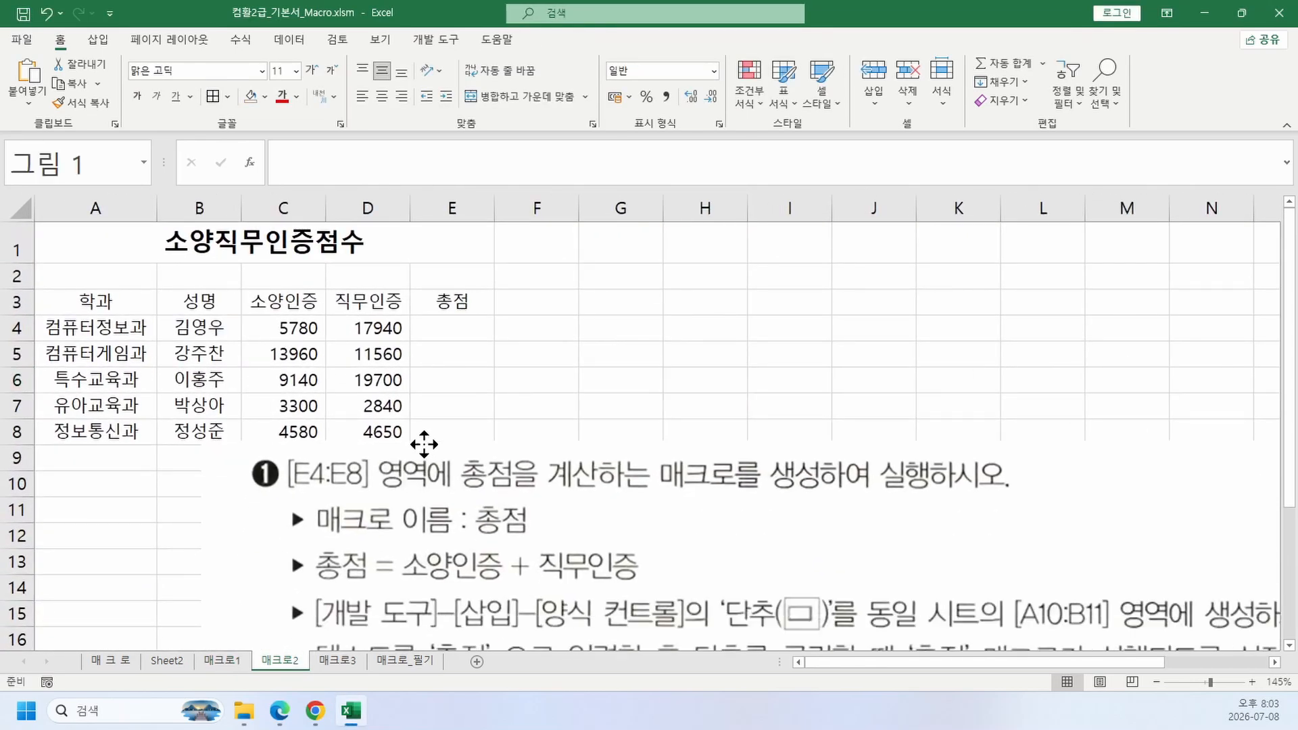
scroll(347, 294, "up", 1)
left_click(347, 294)
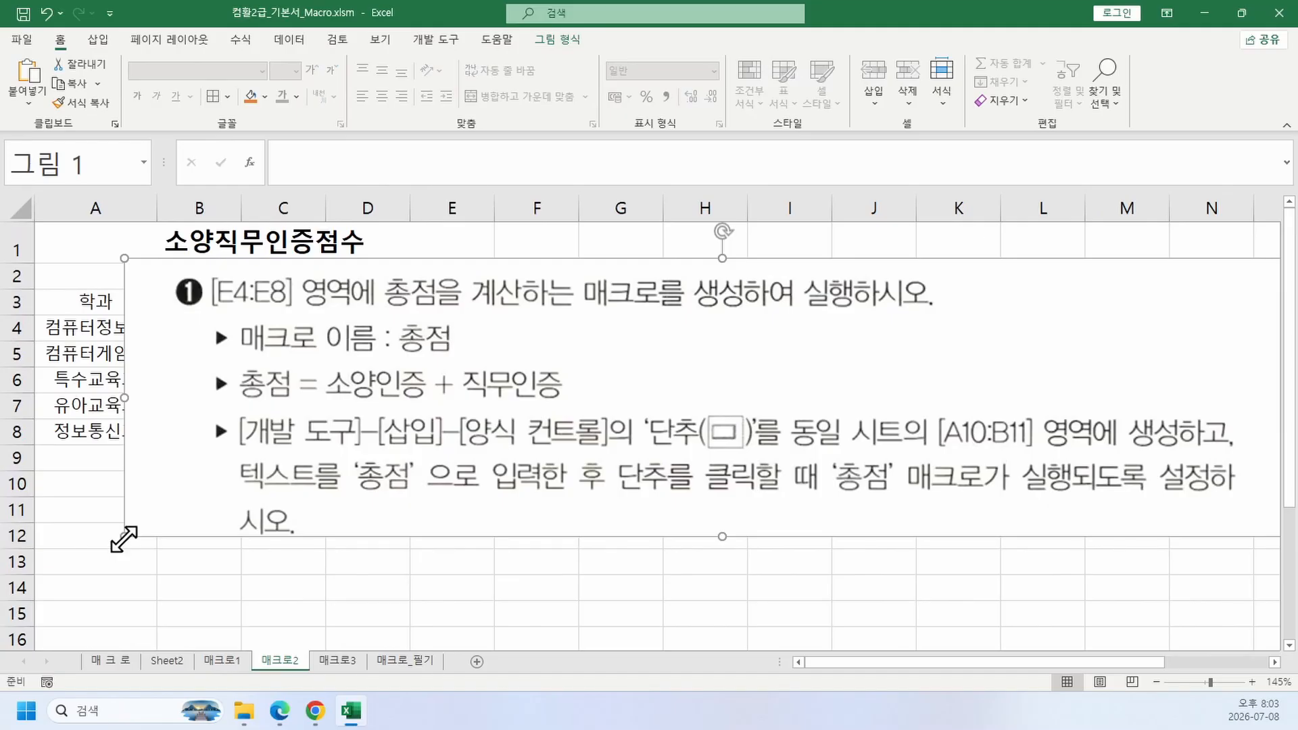
left_click_drag(124, 539, 471, 453)
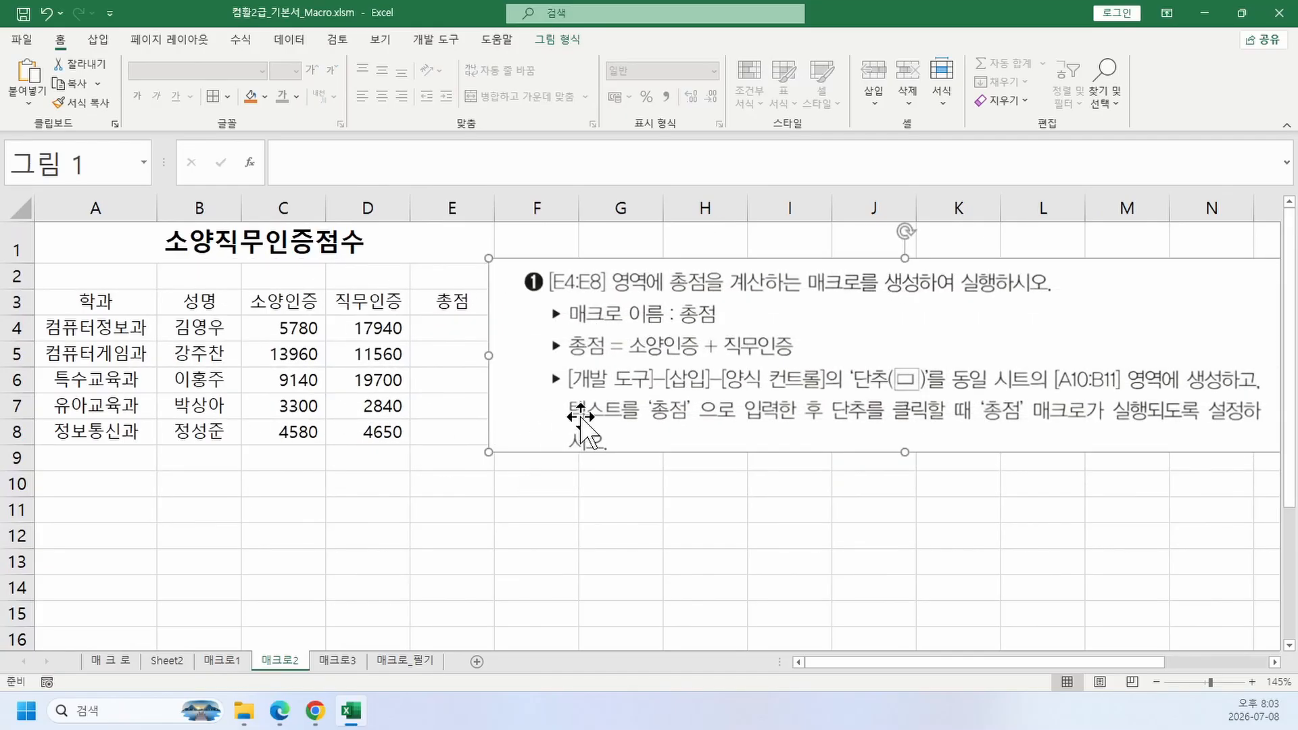
left_click_drag(573, 407, 665, 419)
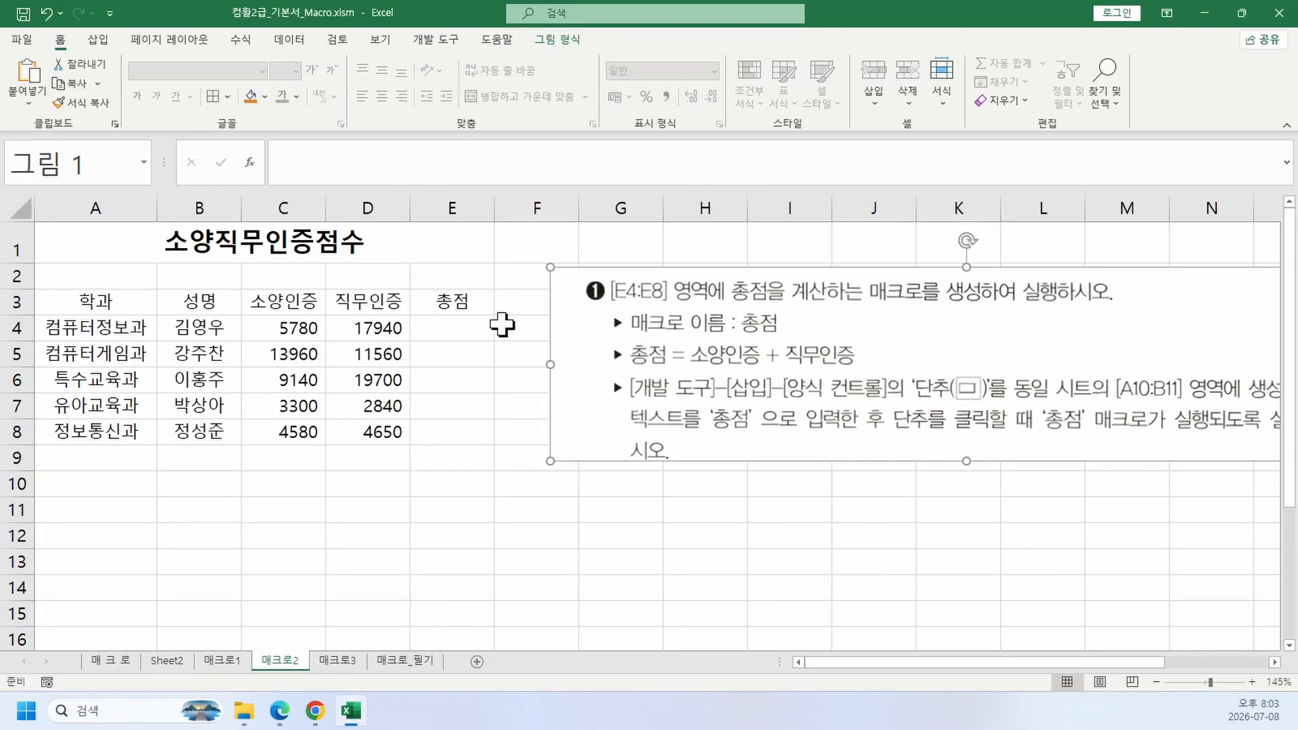
left_click_drag(464, 331, 461, 442)
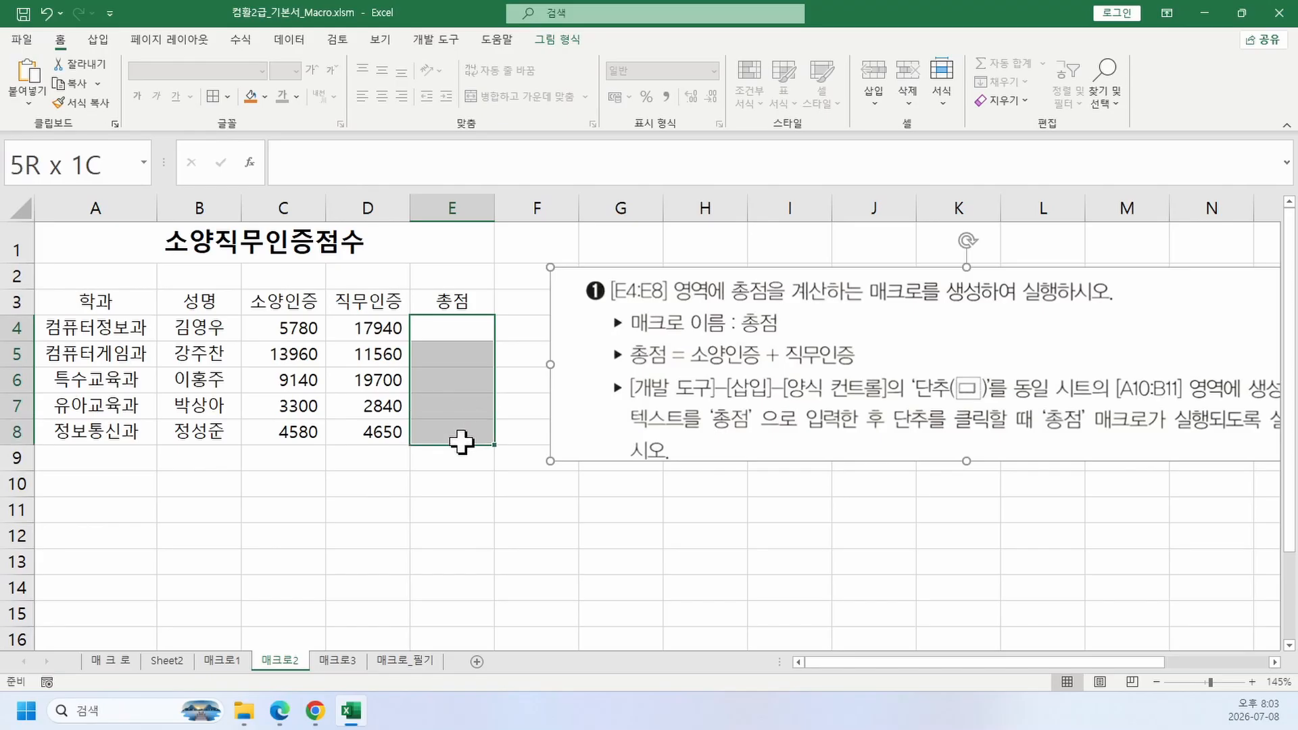
left_click_drag(462, 443, 460, 439)
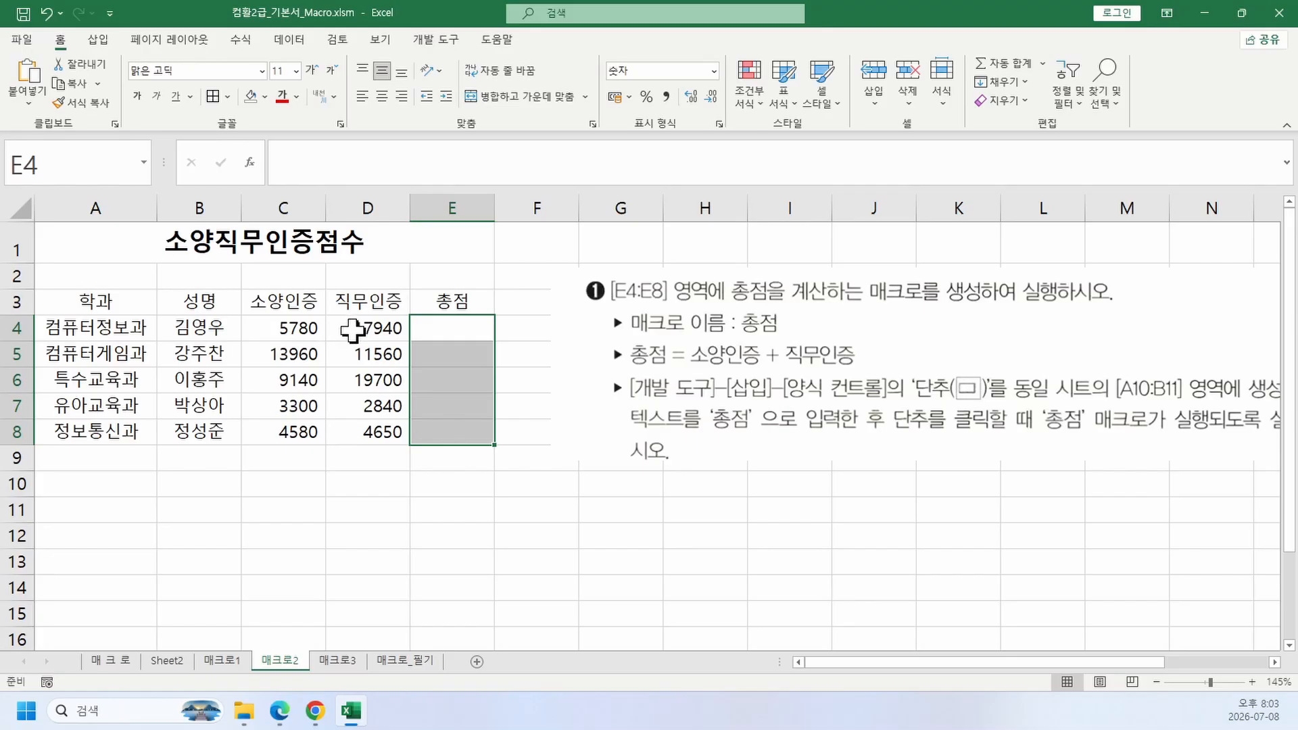
mouse_move(279, 323)
left_mouse_down()
mouse_move(346, 338)
mouse_move(393, 323)
left_mouse_up()
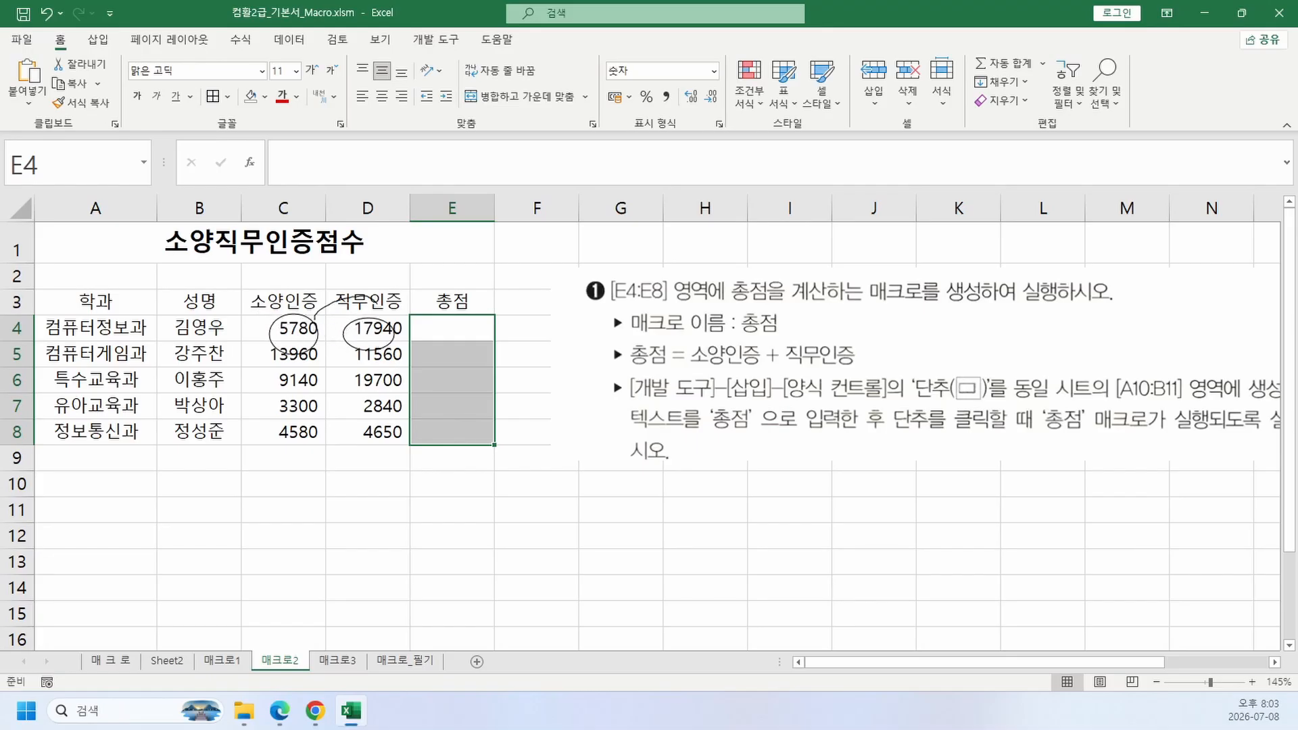
mouse_move(315, 318)
left_mouse_down()
mouse_move(473, 310)
mouse_move(473, 327)
mouse_move(493, 303)
left_mouse_up()
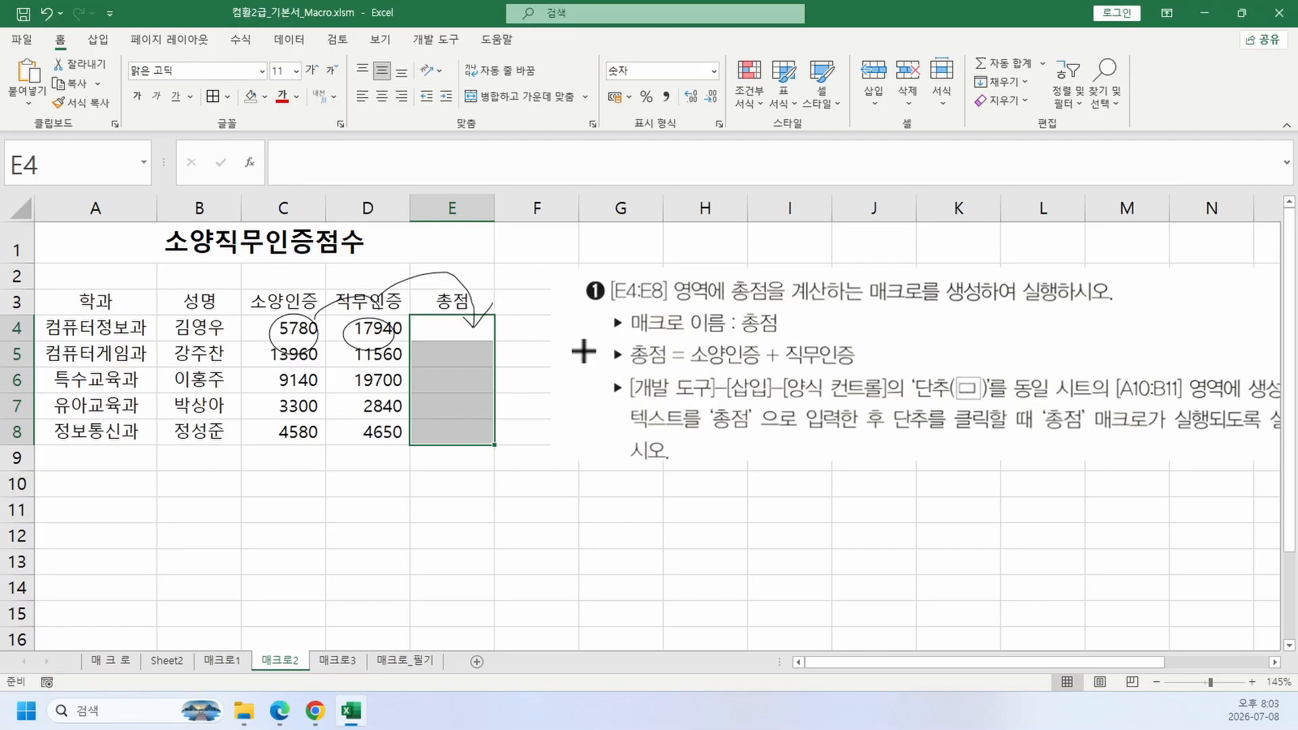
mouse_move(735, 300)
left_mouse_down()
mouse_move(742, 341)
mouse_move(775, 344)
mouse_move(740, 304)
left_mouse_up()
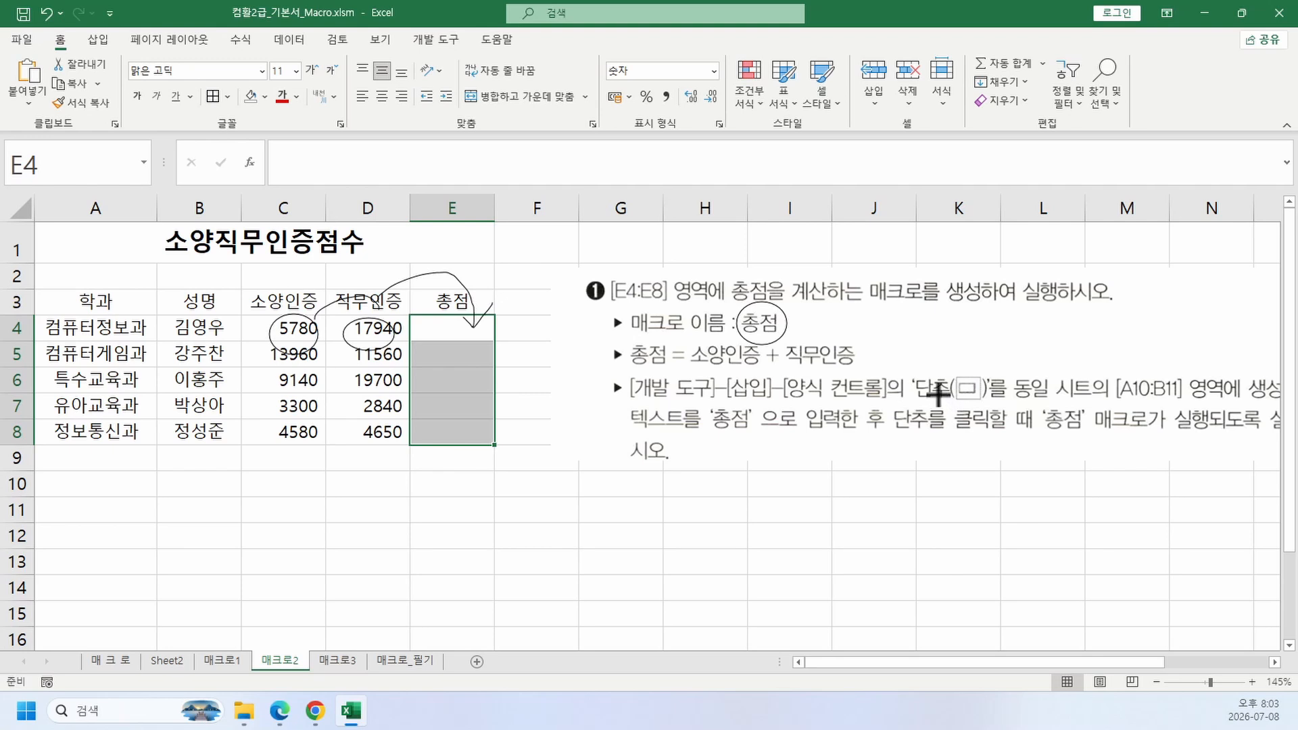
left_click(443, 387)
Step: Try out the formula =C4+D4 in E4 with a fill down through E9, and undo both the fill and the formula
left_click(432, 327)
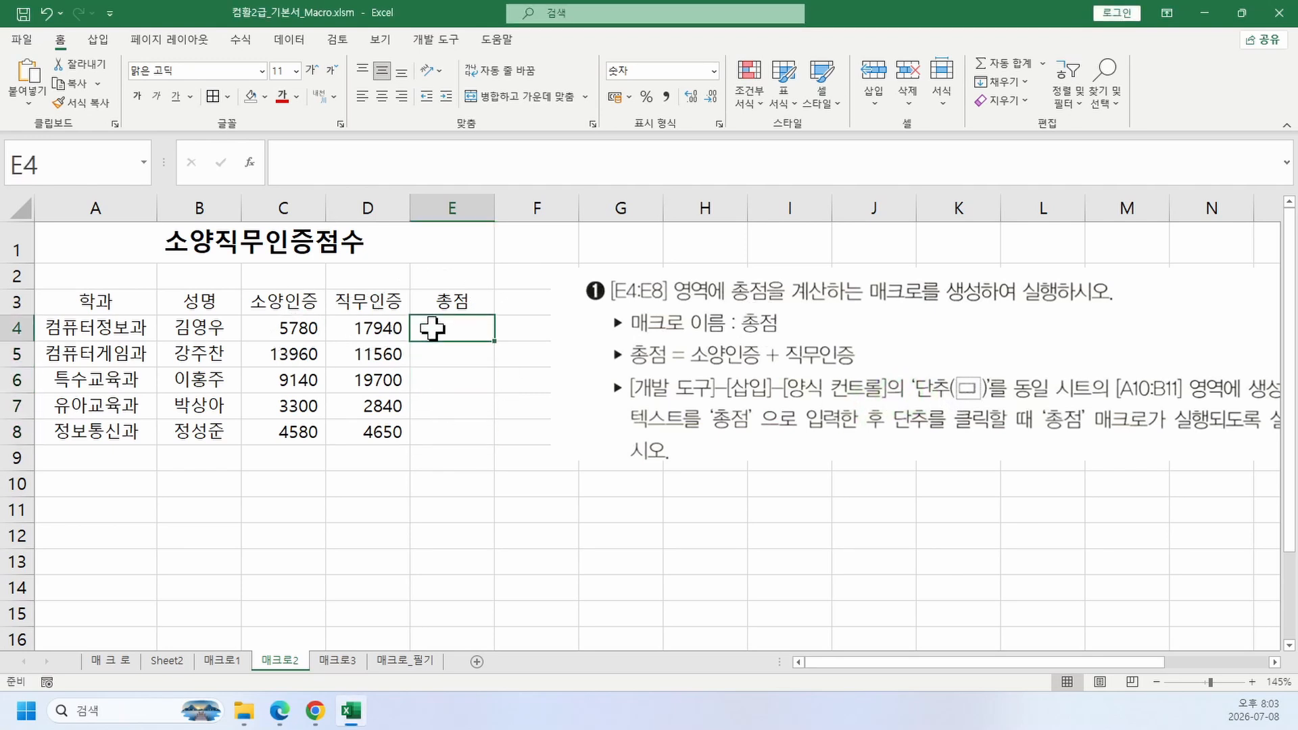
type("=")
left_click(298, 328)
type("+")
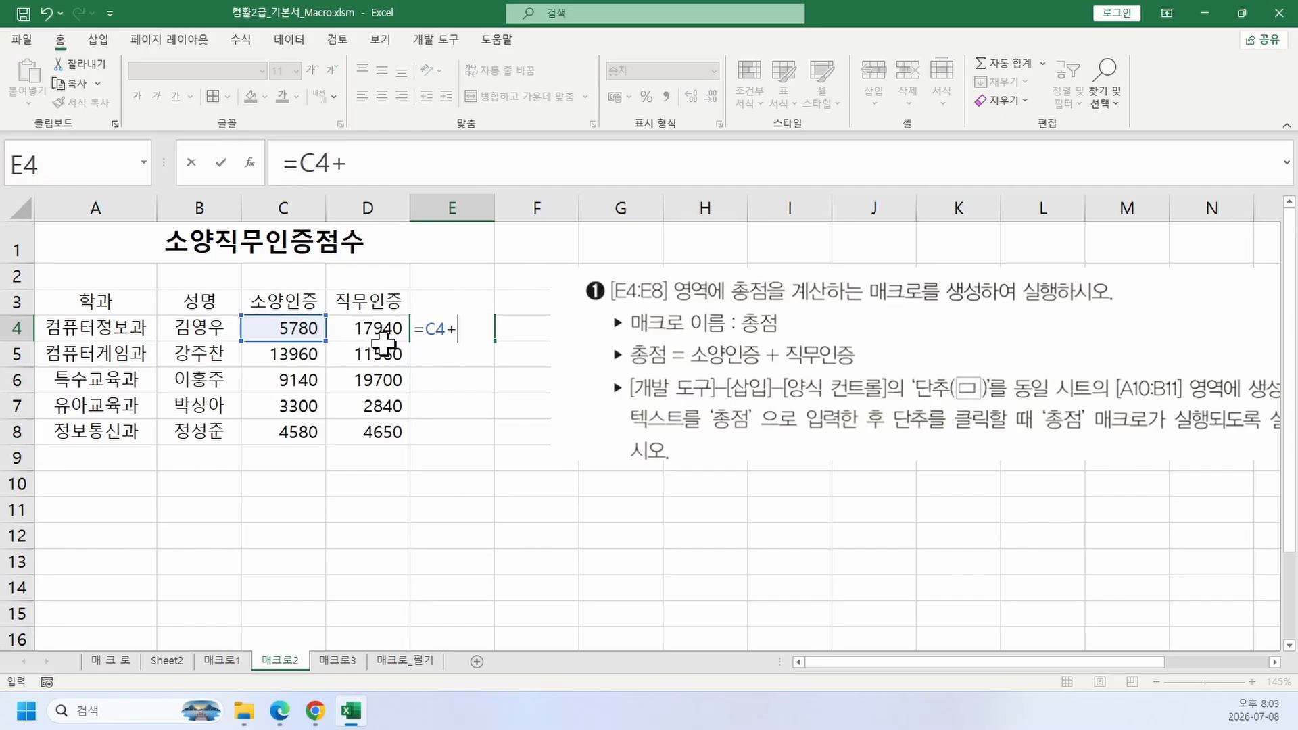
left_click(383, 338)
key("Return")
left_click(485, 333)
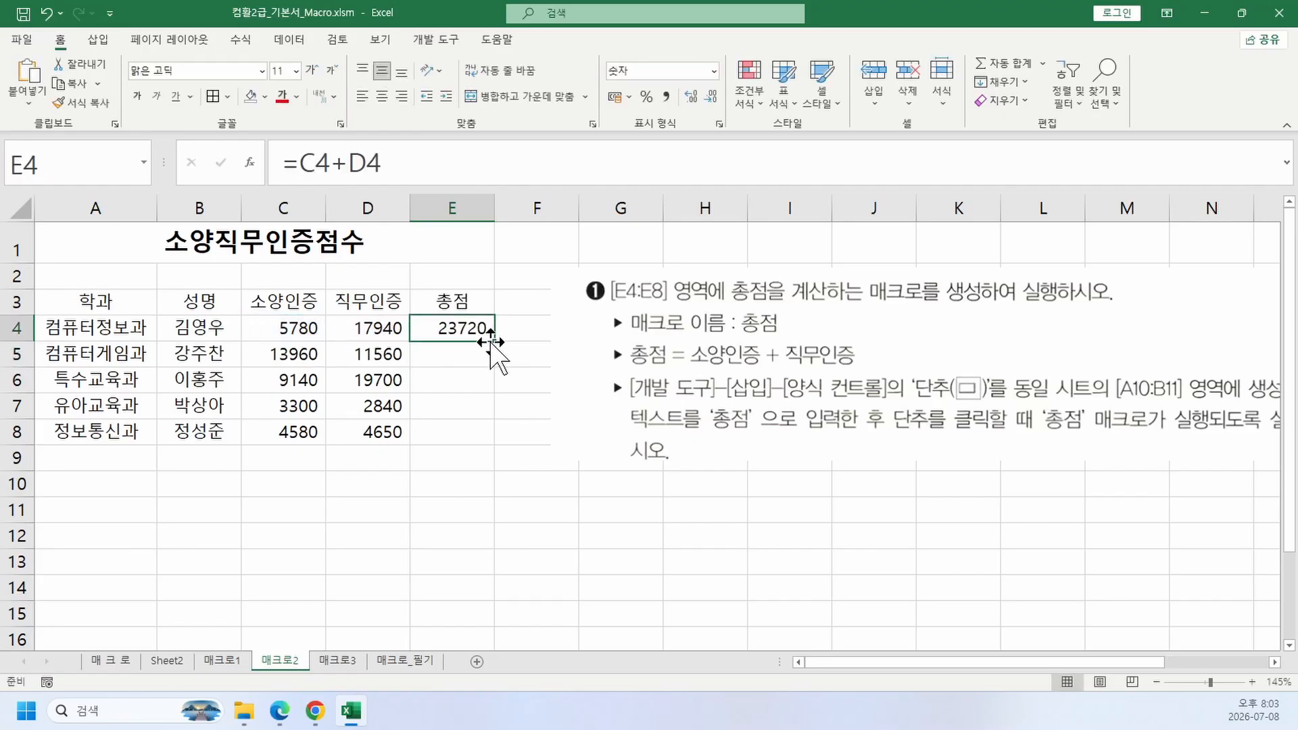
left_click_drag(494, 341, 498, 454)
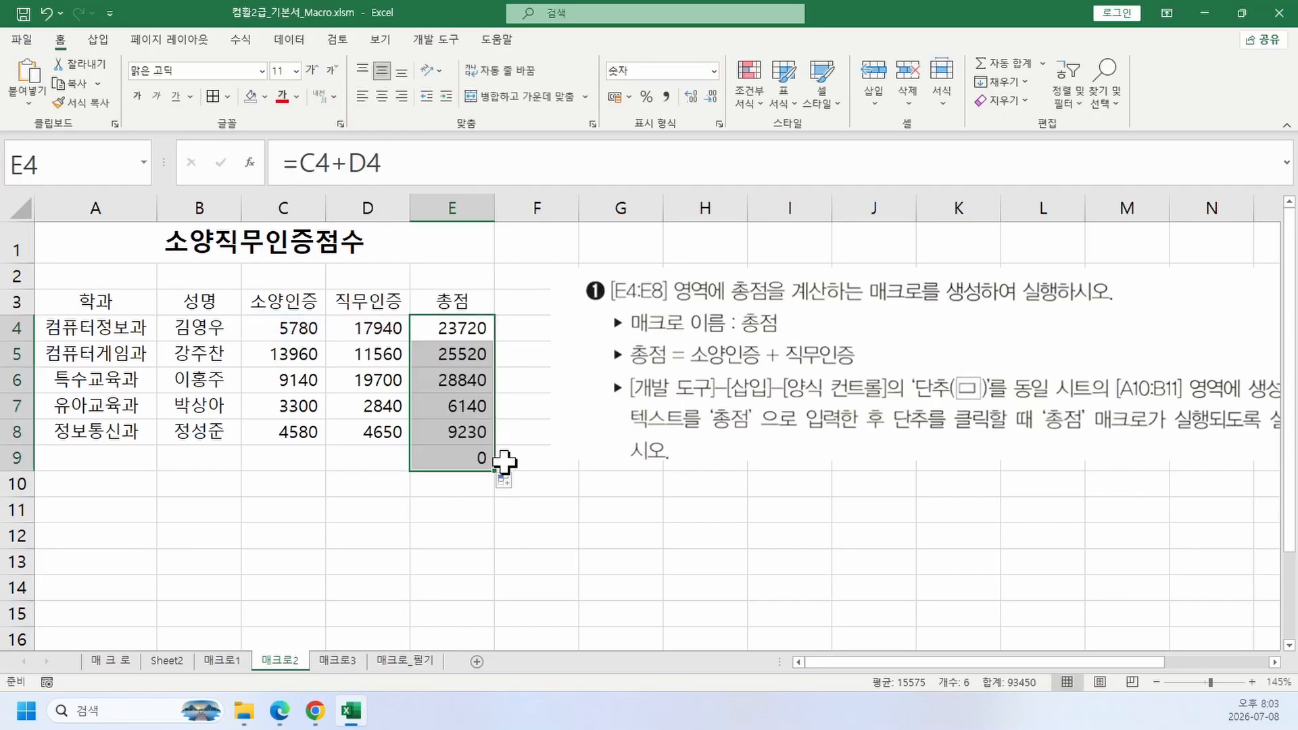
key("ctrl+z")
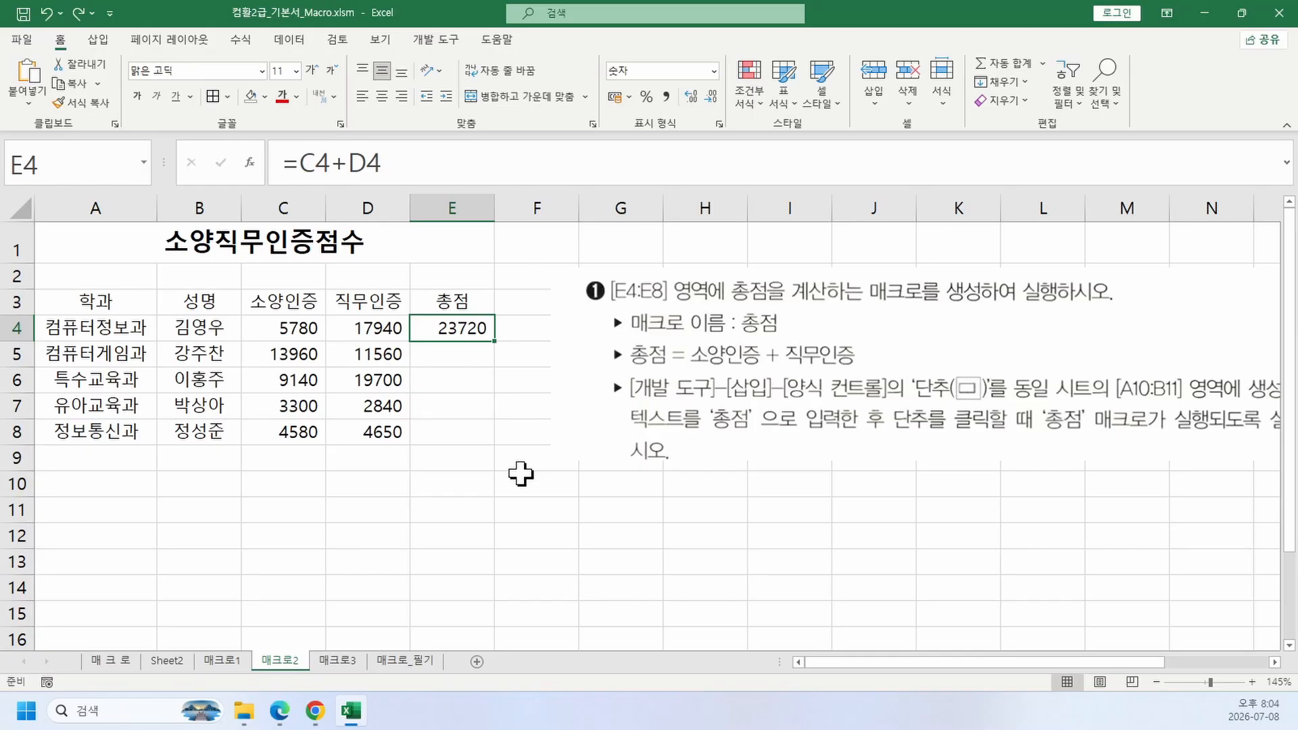
key("ctrl+z")
Step: Select empty cell B11 and start recording a macro named 총점 in the current workbook
left_click(165, 514)
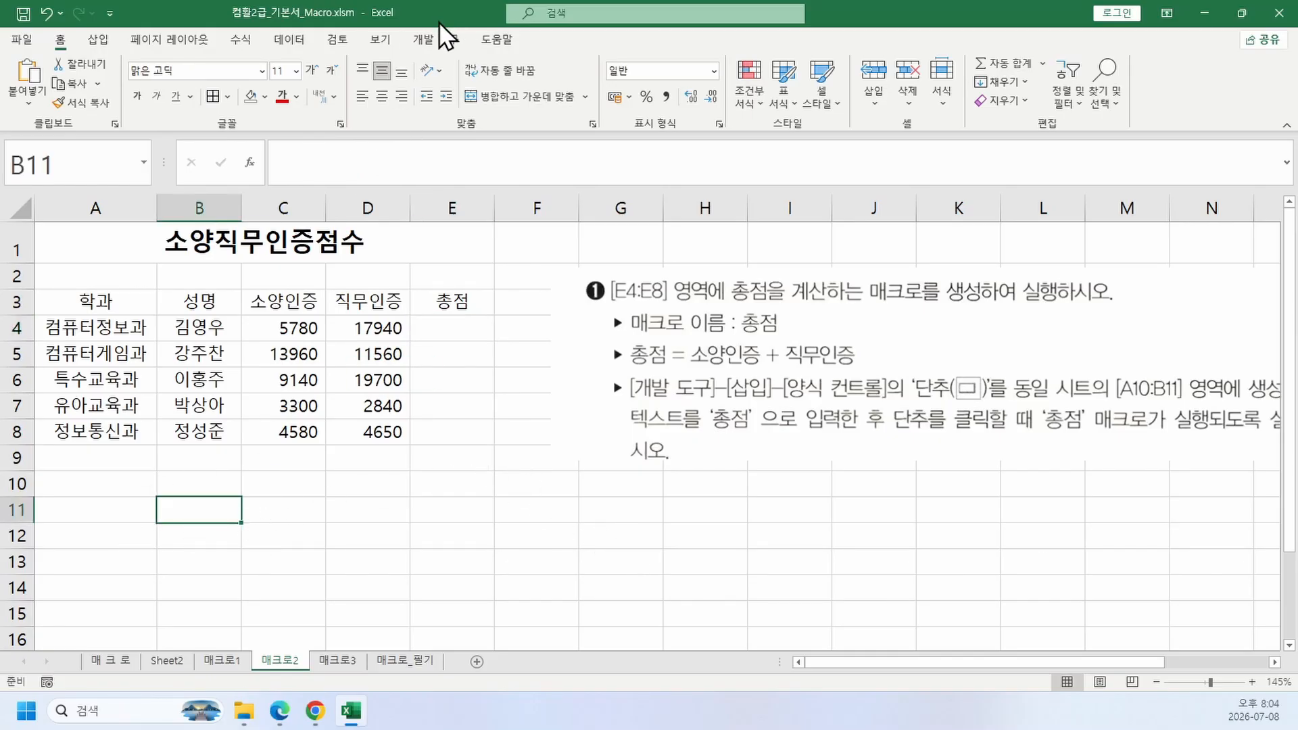
left_click(440, 39)
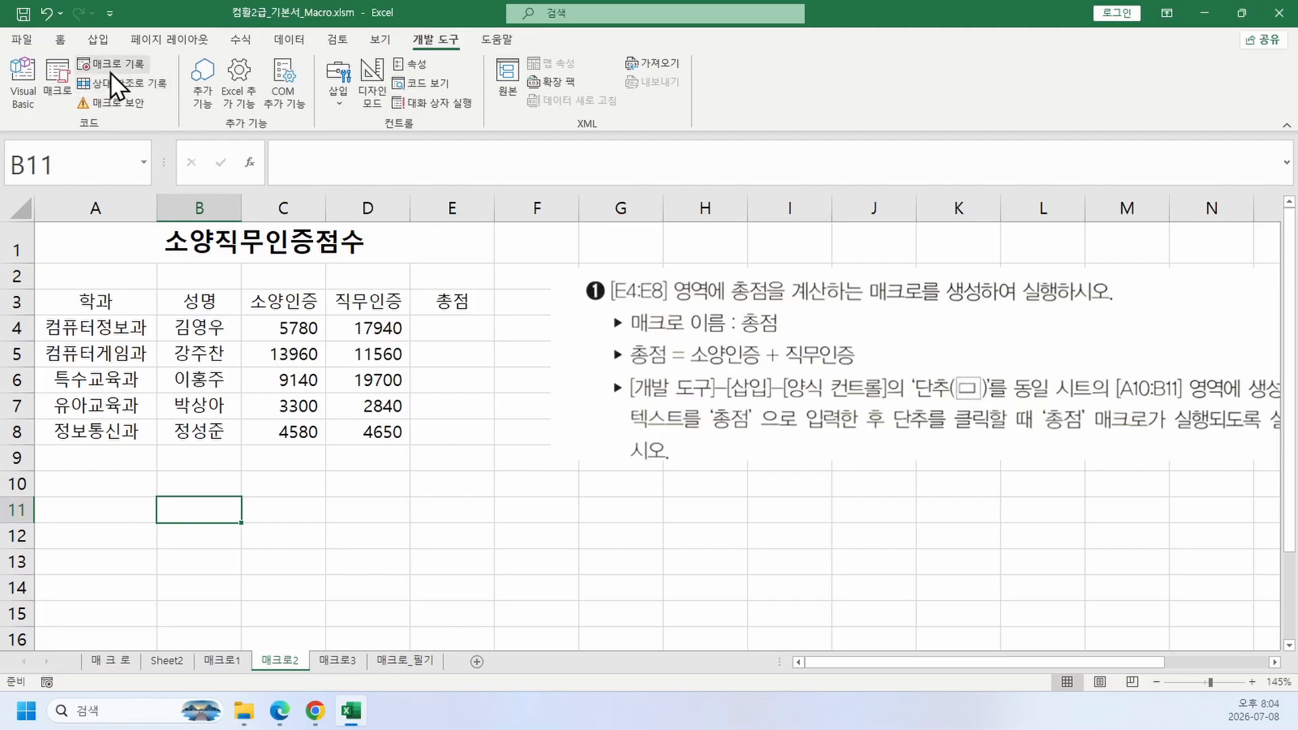
left_click(111, 70)
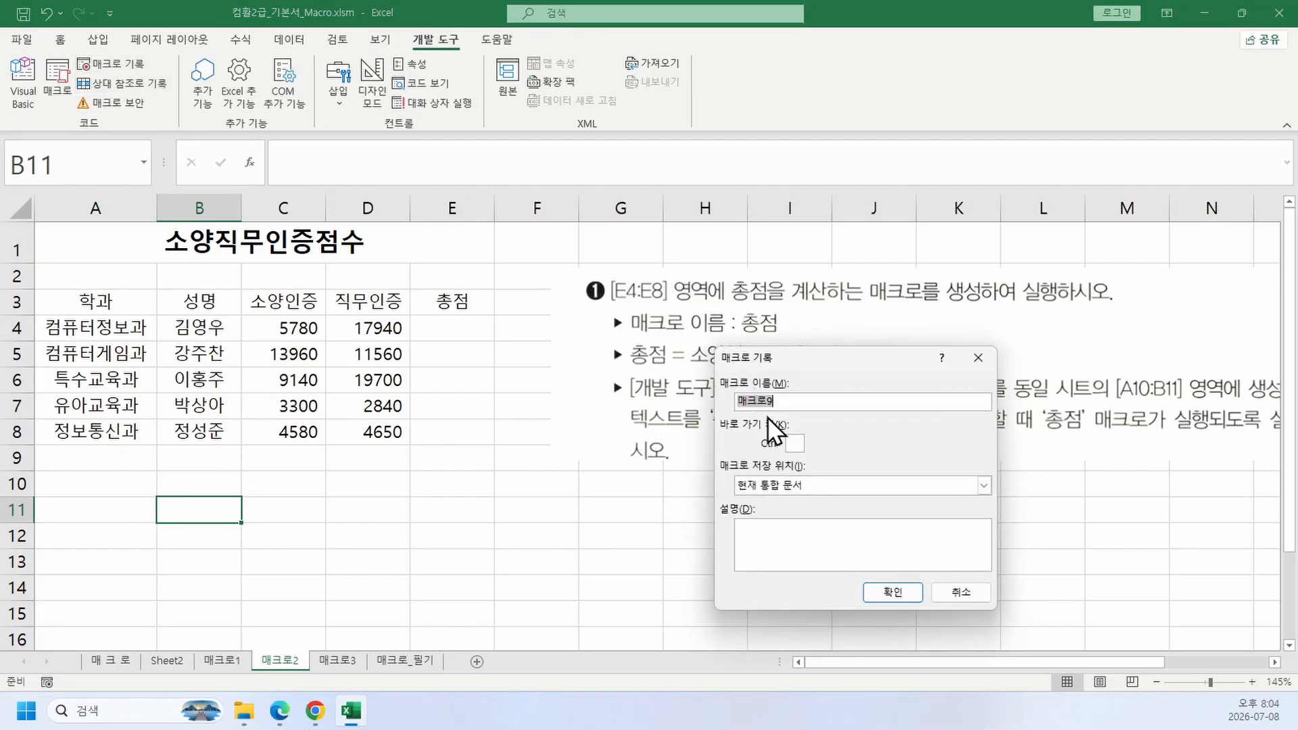
type("ㅊ총점")
left_click(892, 592)
Step: Record the total formula =C4+D4 in E4 filled down to E8, and stop the macro recording
left_click(446, 329)
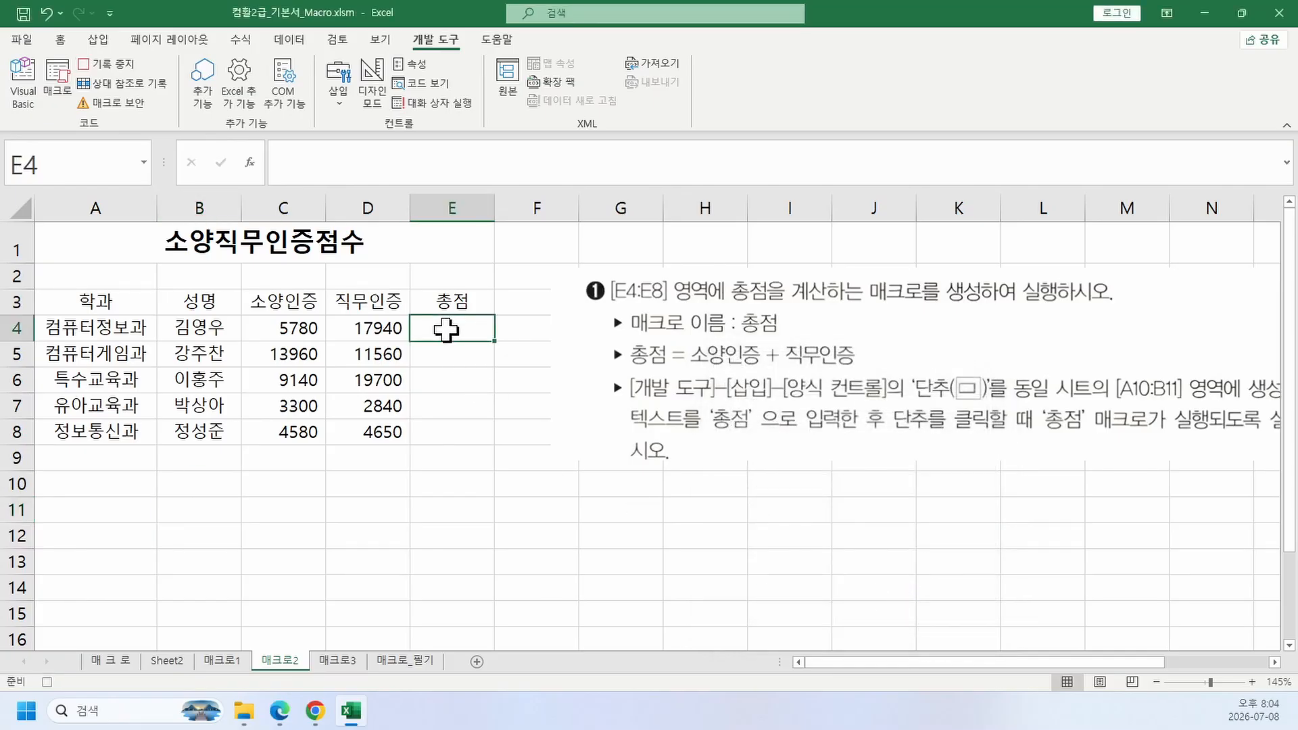
type("=")
left_click(279, 330)
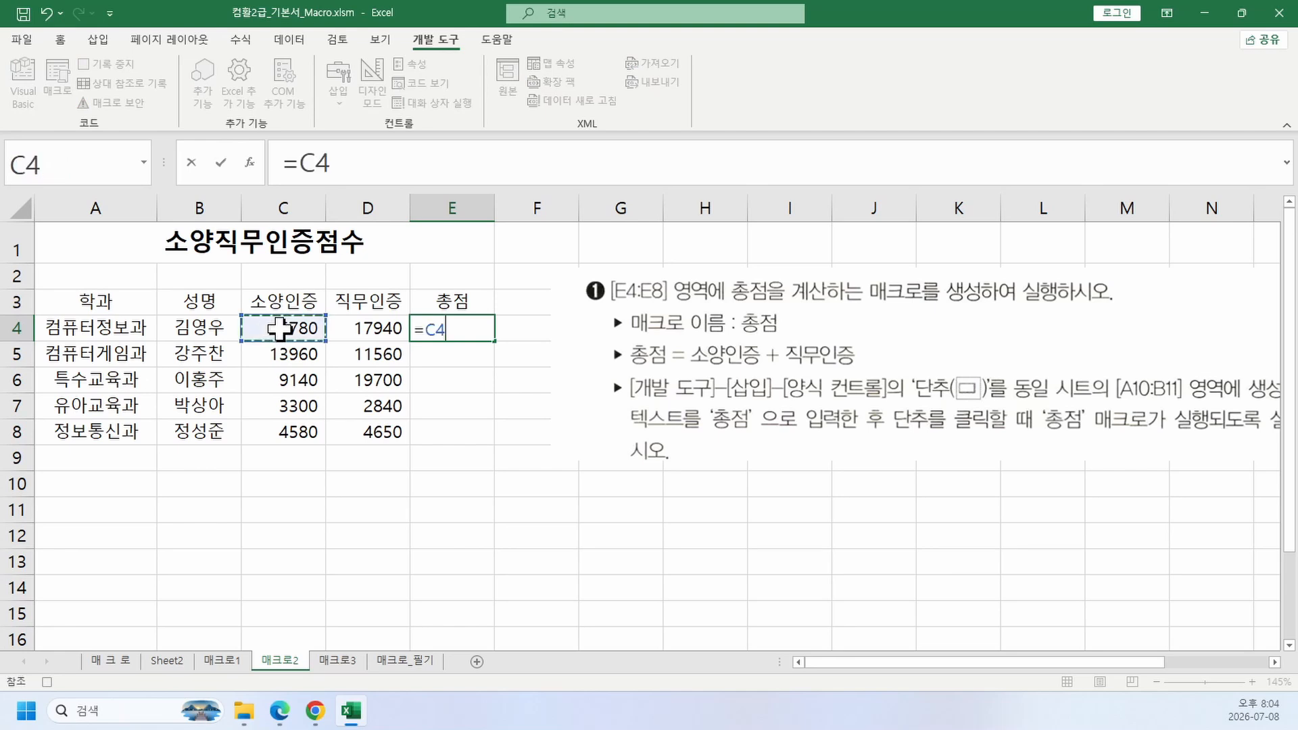
type("+")
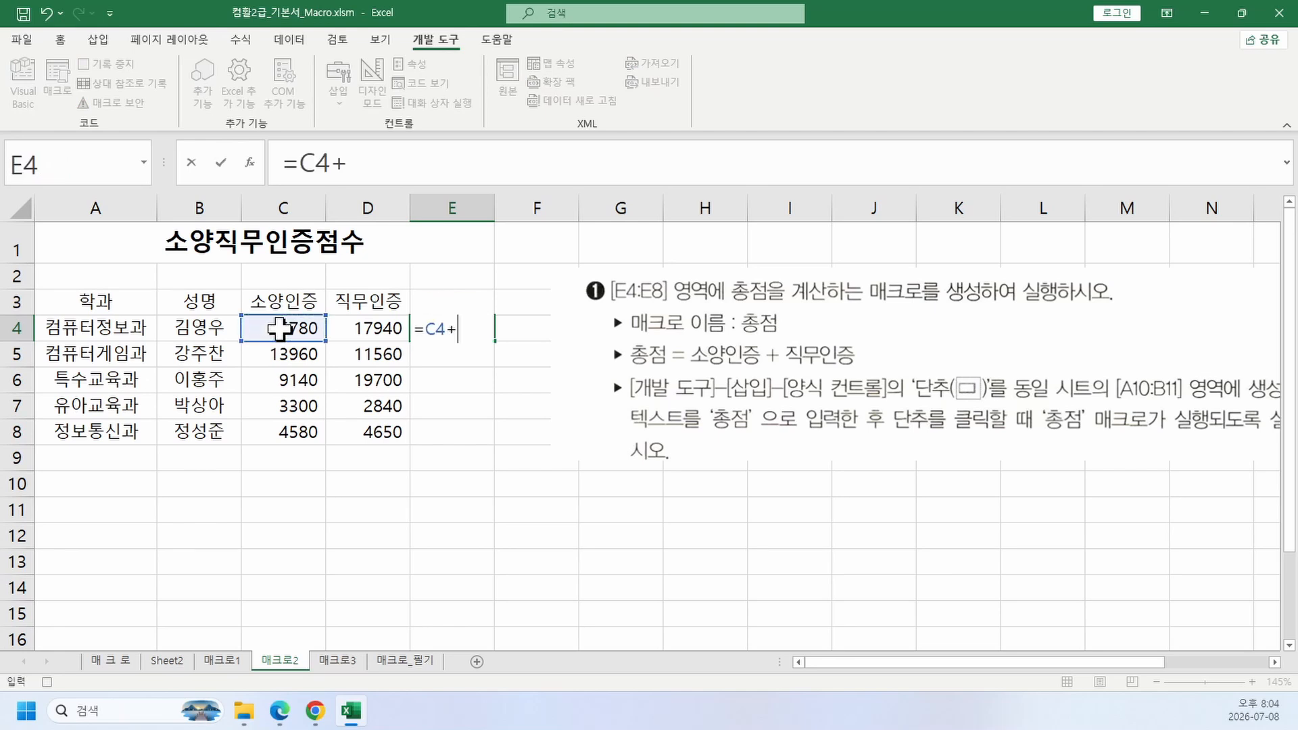
left_click(348, 328)
key("Return")
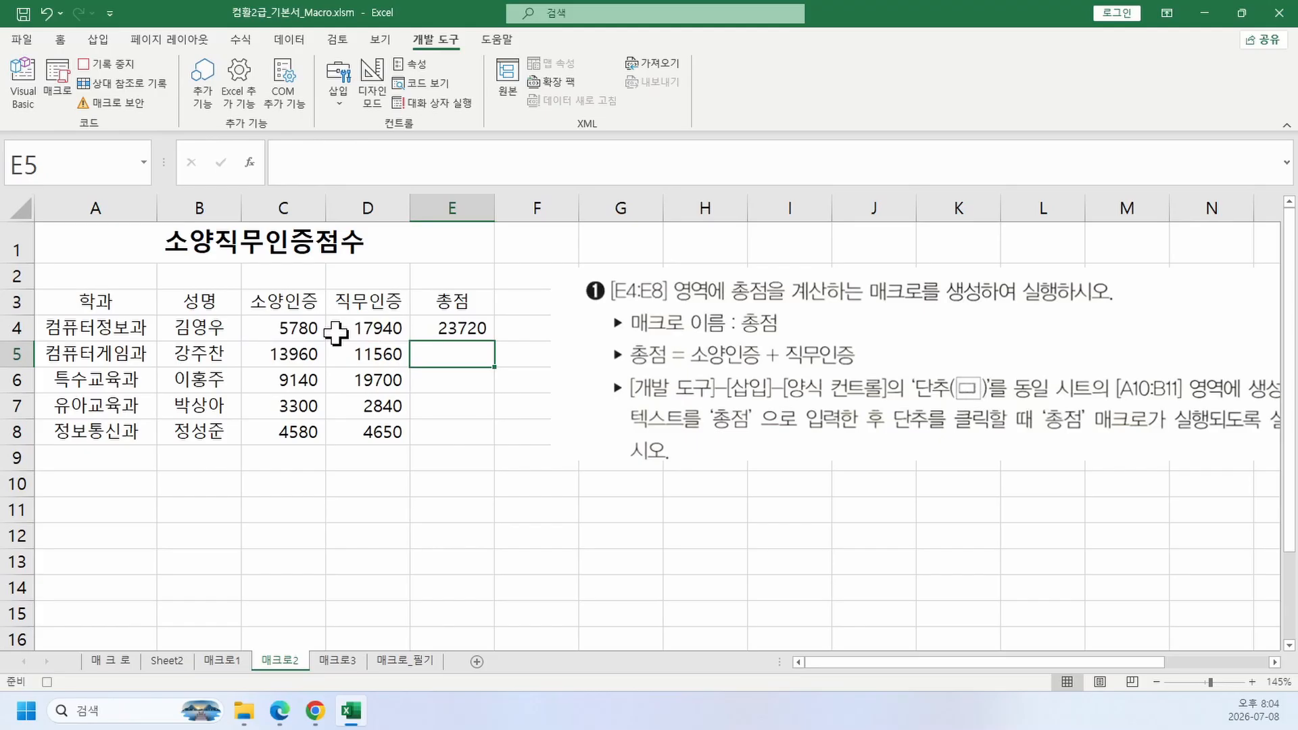
left_click(451, 323)
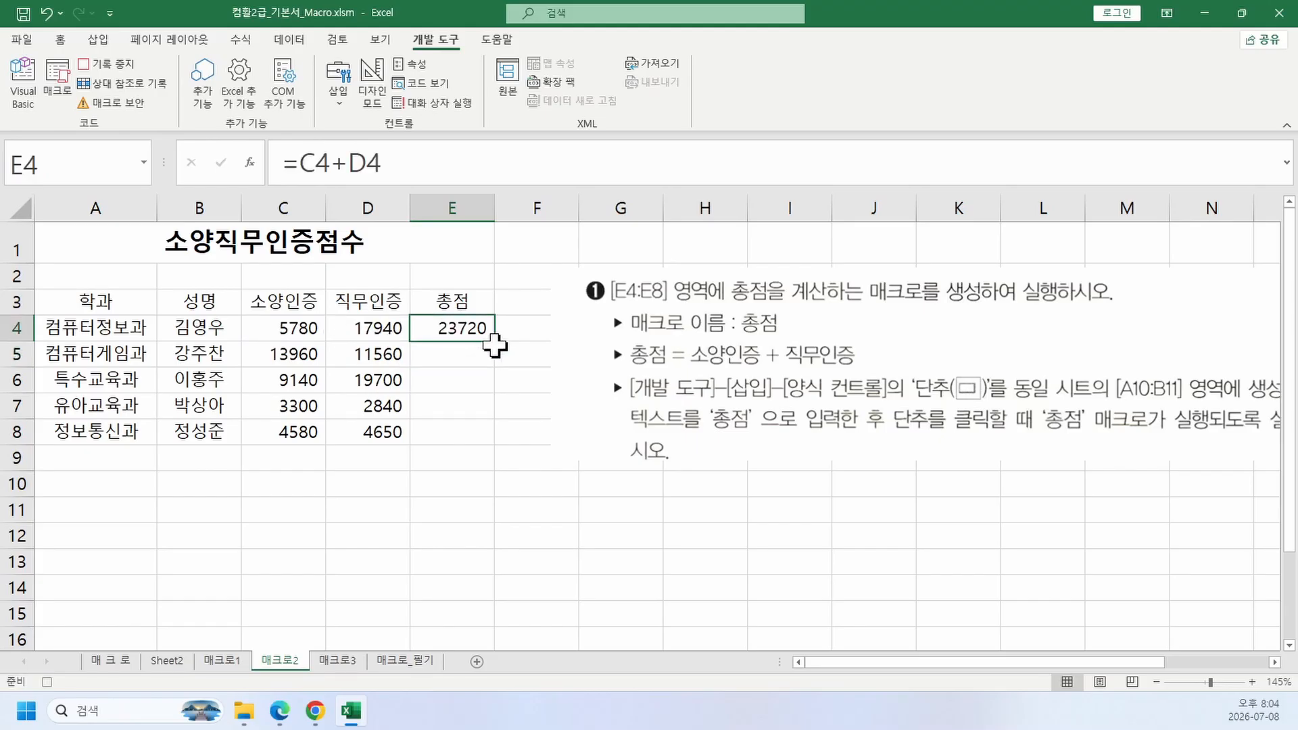
left_click_drag(497, 342, 484, 444)
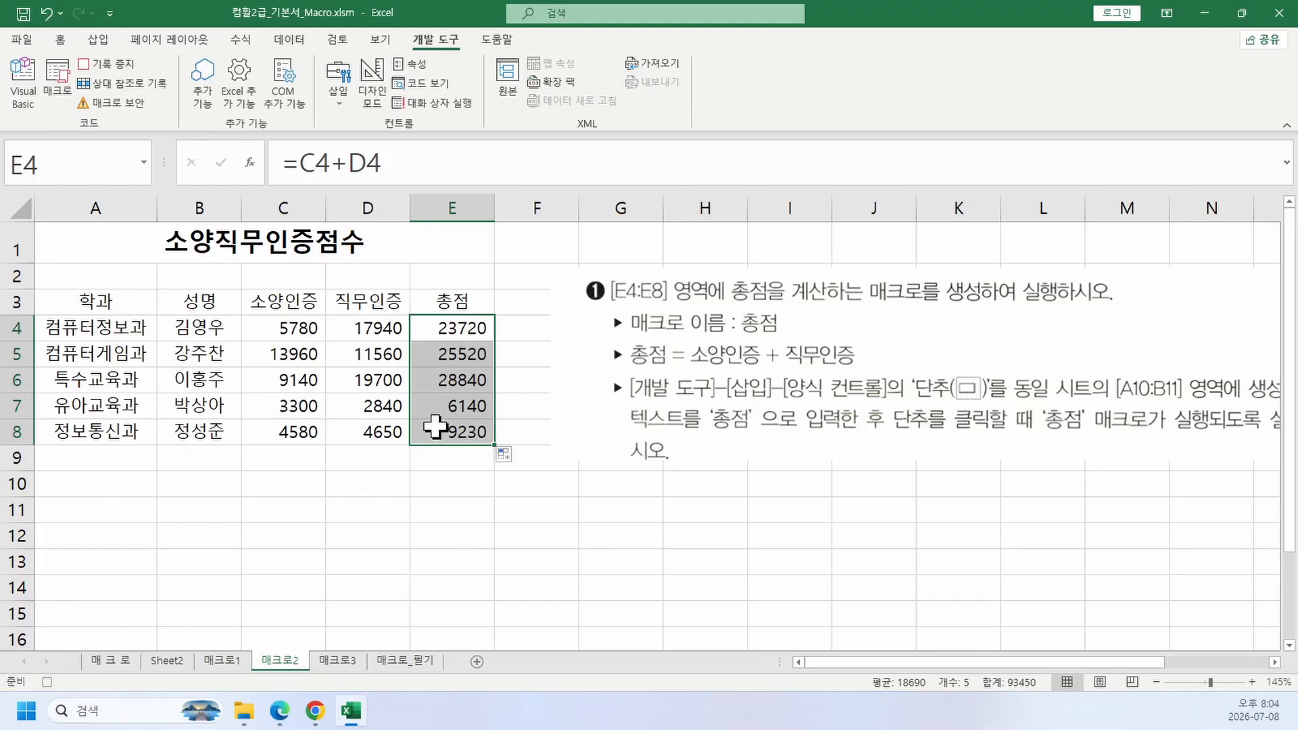
left_click(104, 69)
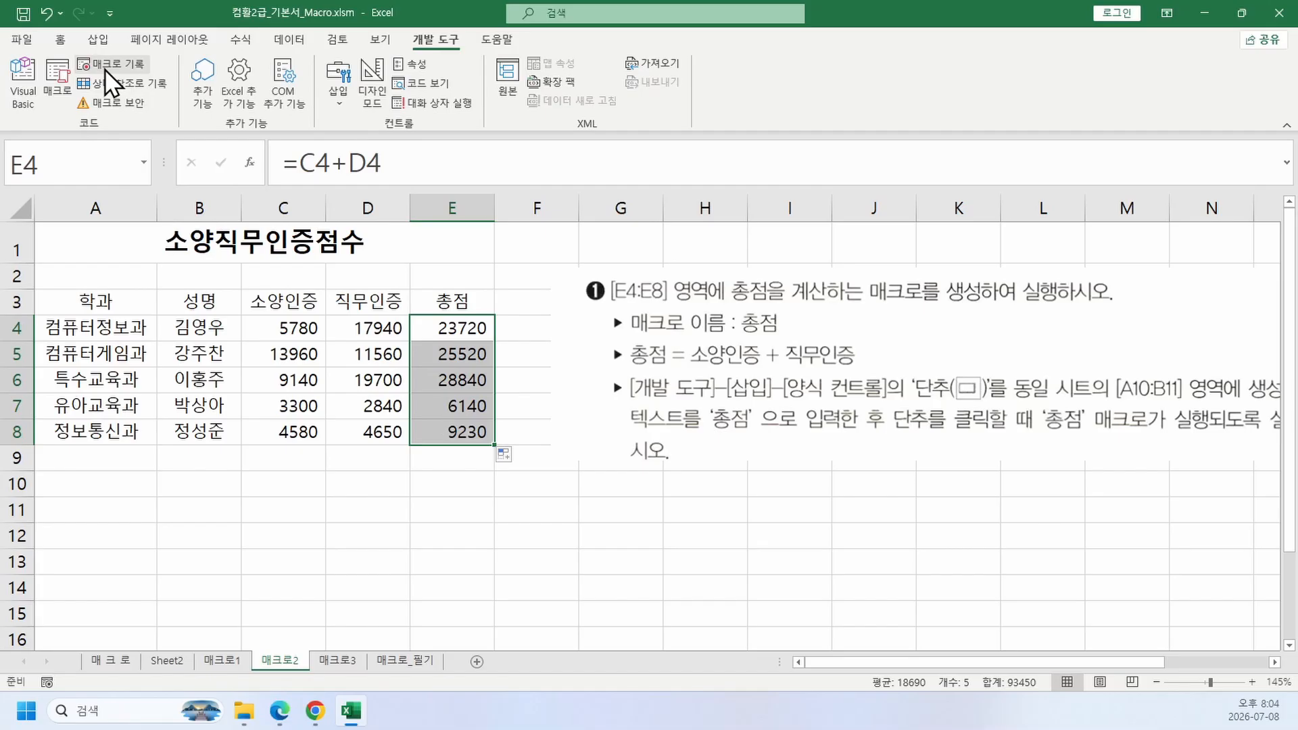
Step: Move the instruction image over the upper part of the table and draw a form-control button covering A10:B11
left_click_drag(762, 399, 432, 362)
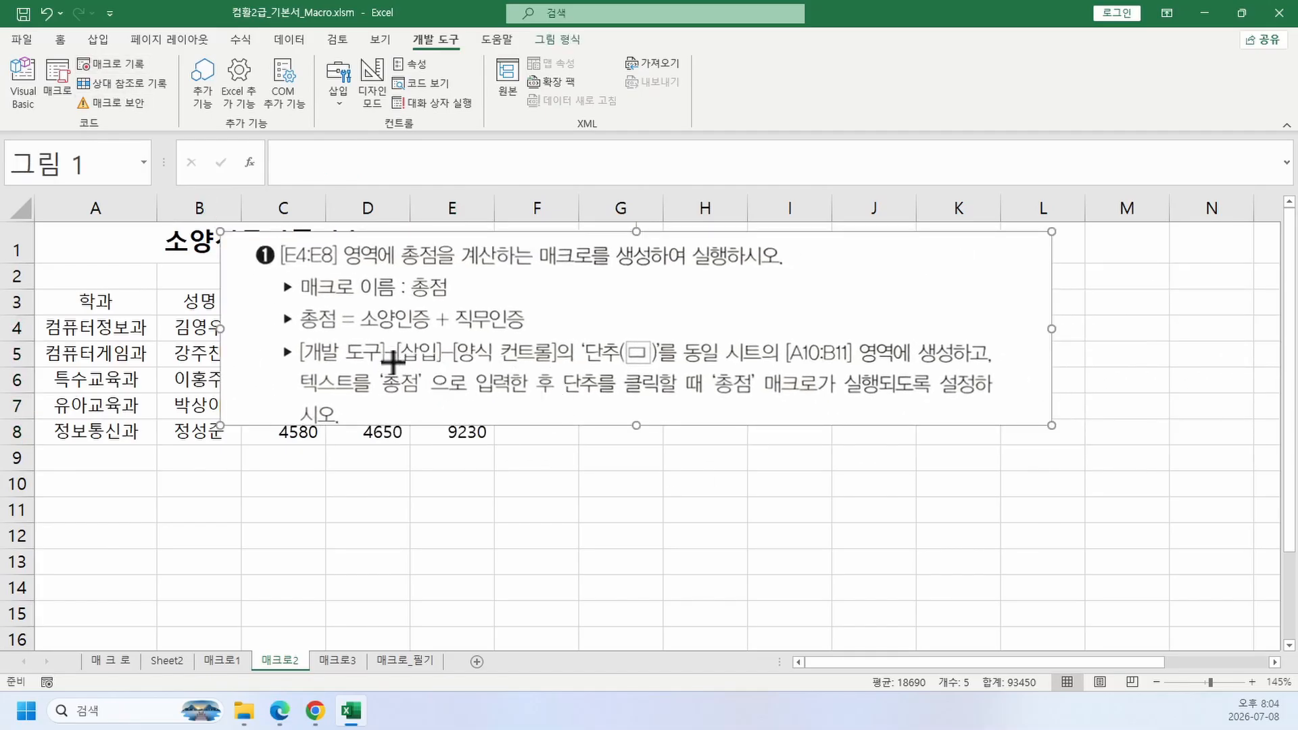
left_click_drag(589, 343, 661, 373)
mouse_move(121, 492)
left_mouse_down()
mouse_move(197, 485)
mouse_move(201, 500)
left_mouse_up()
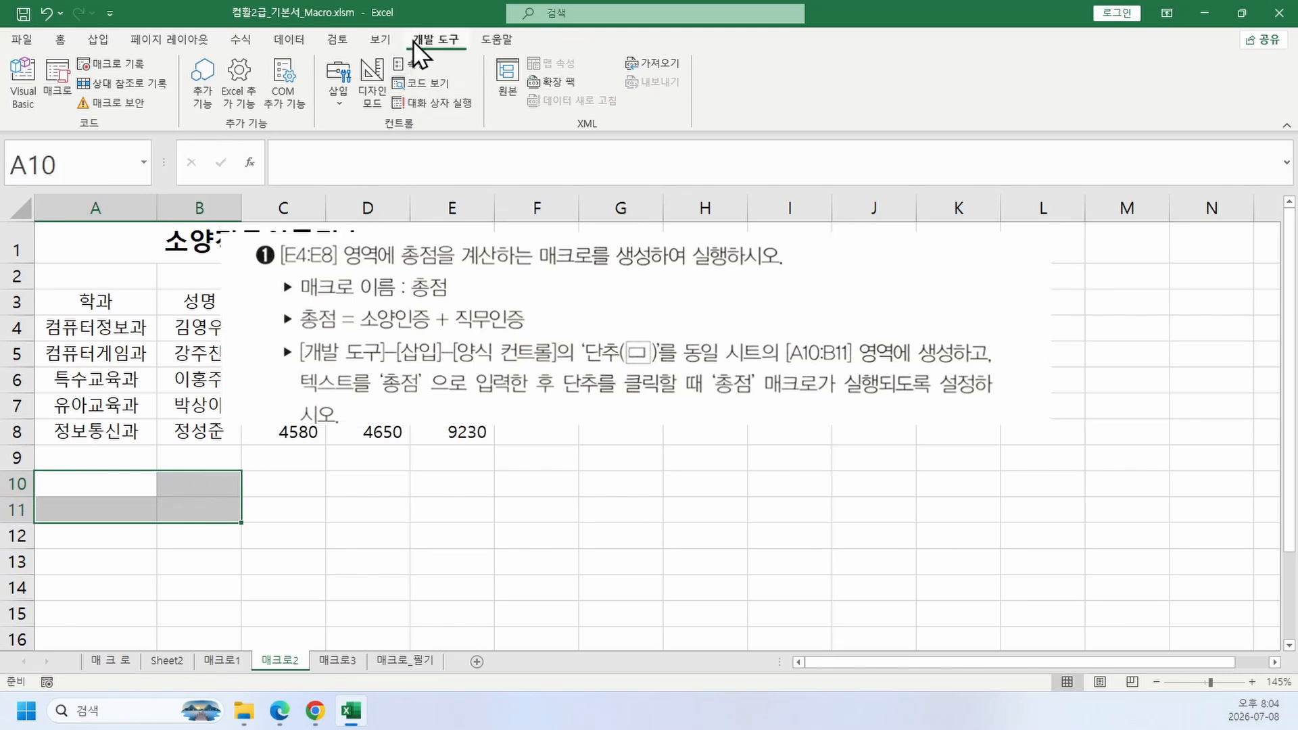
left_click(340, 95)
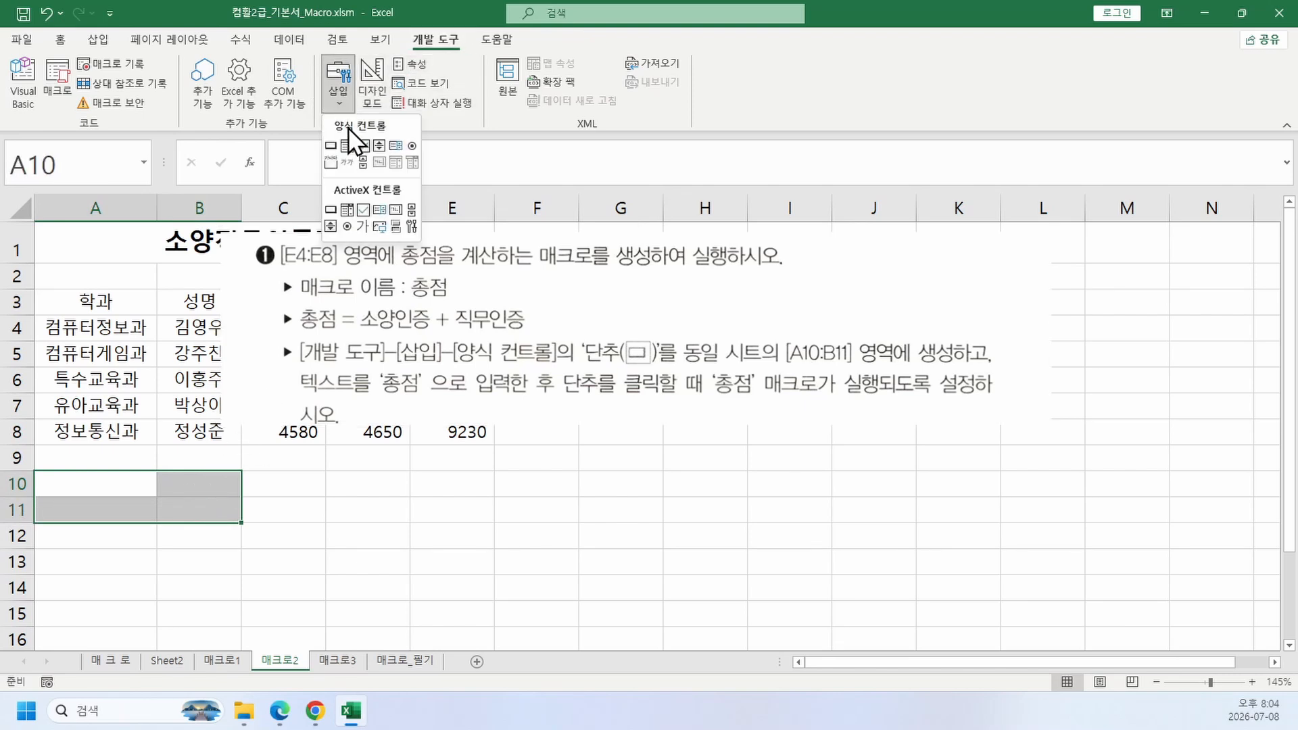
left_click(330, 145)
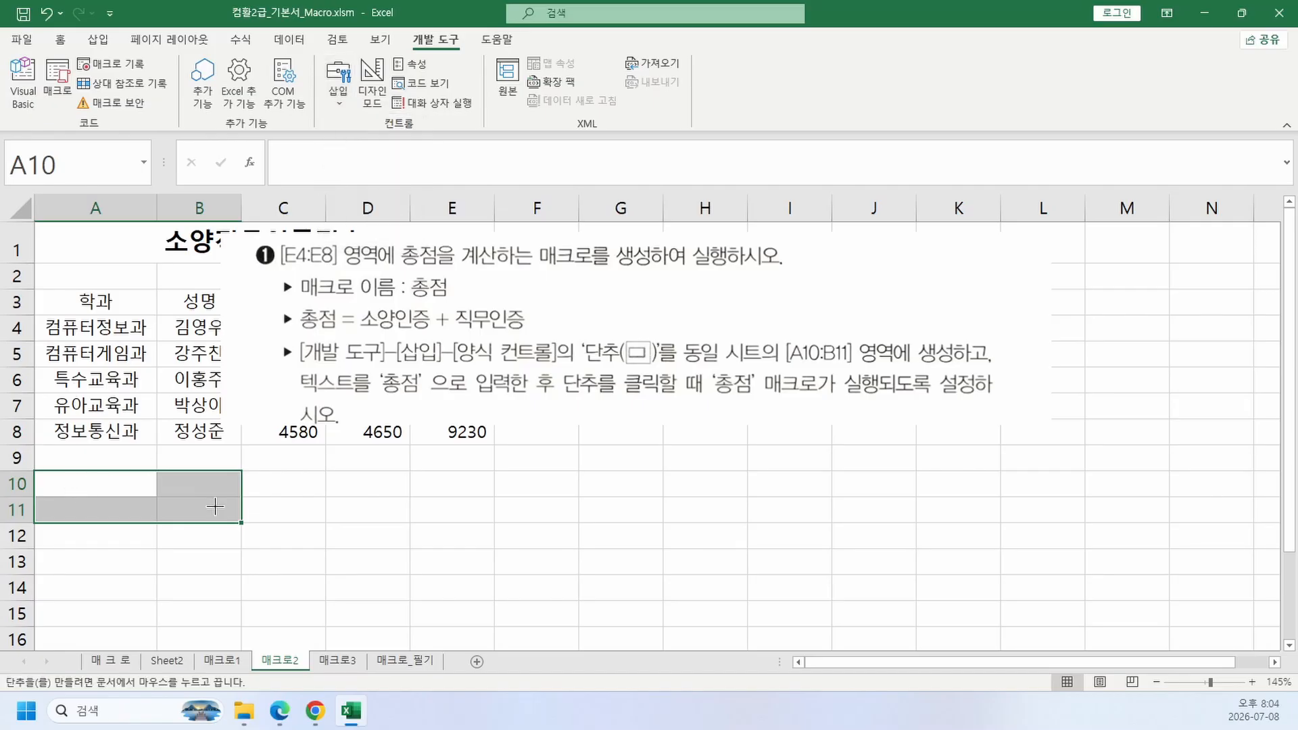
mouse_move(37, 473)
left_mouse_down()
mouse_move(197, 484)
mouse_move(229, 515)
left_mouse_up()
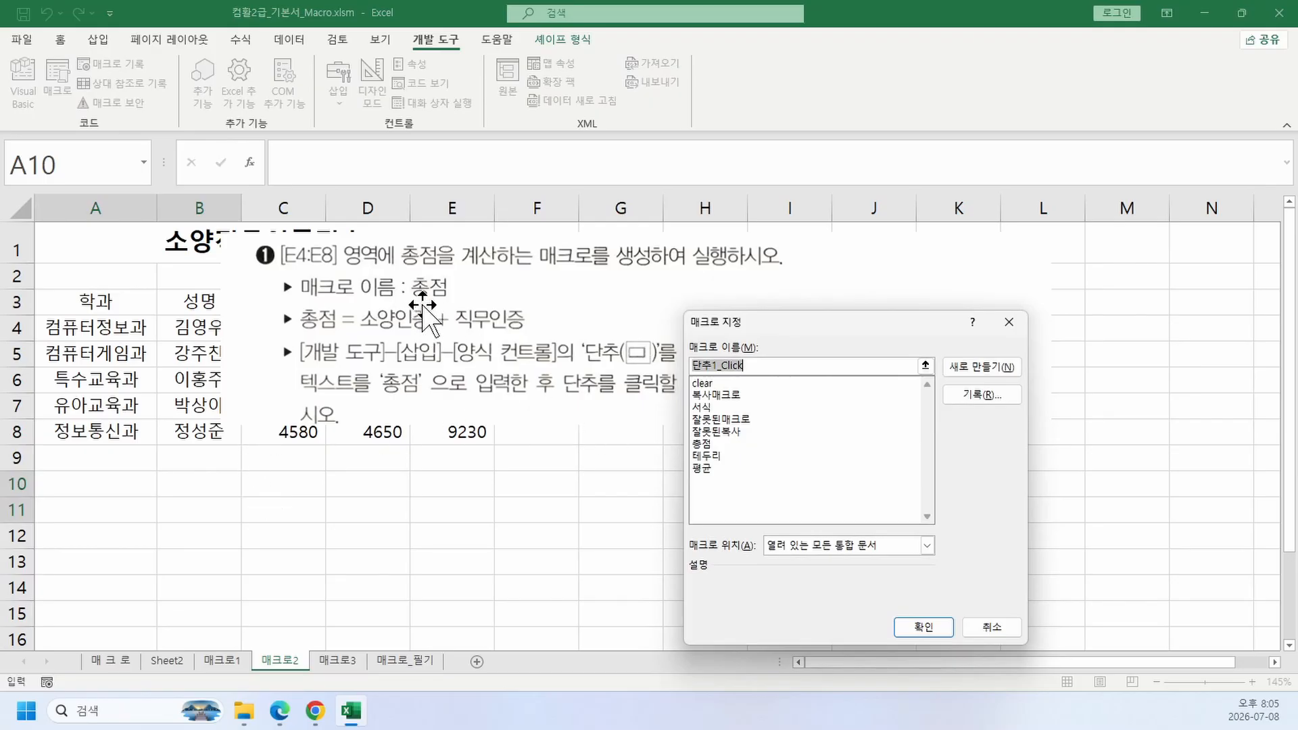
Step: Assign the 총점 macro to the new button over A10:B11 and replace its label with 총점
left_click(708, 444)
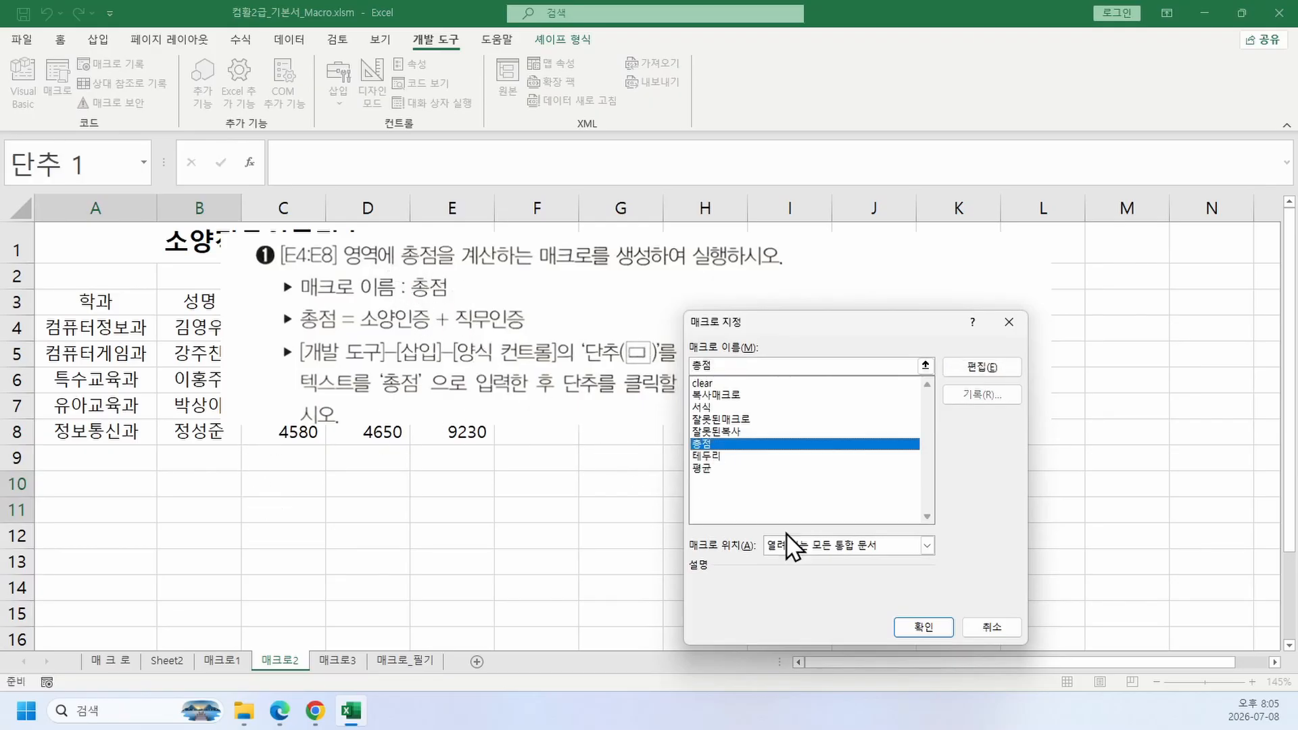
left_click(922, 627)
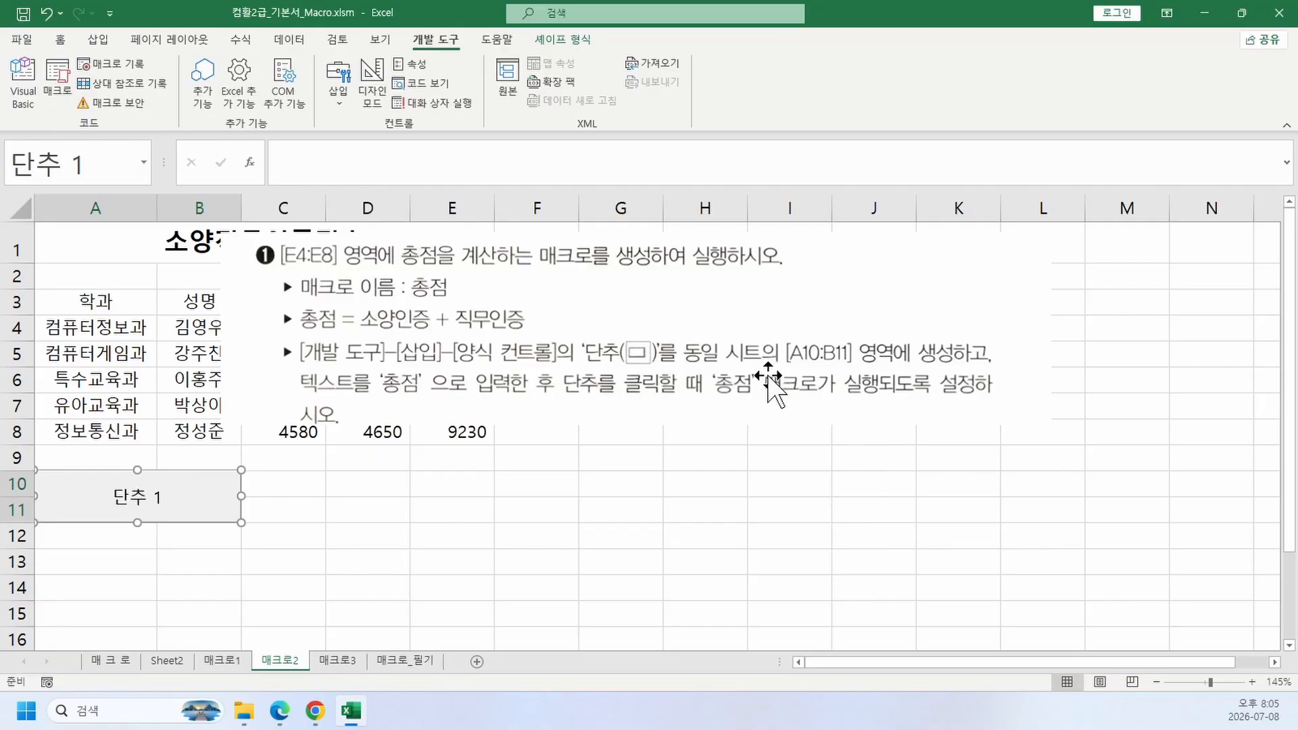
left_click(120, 499)
key("Delete")
key("Delete")
key("Delete")
key("Delete")
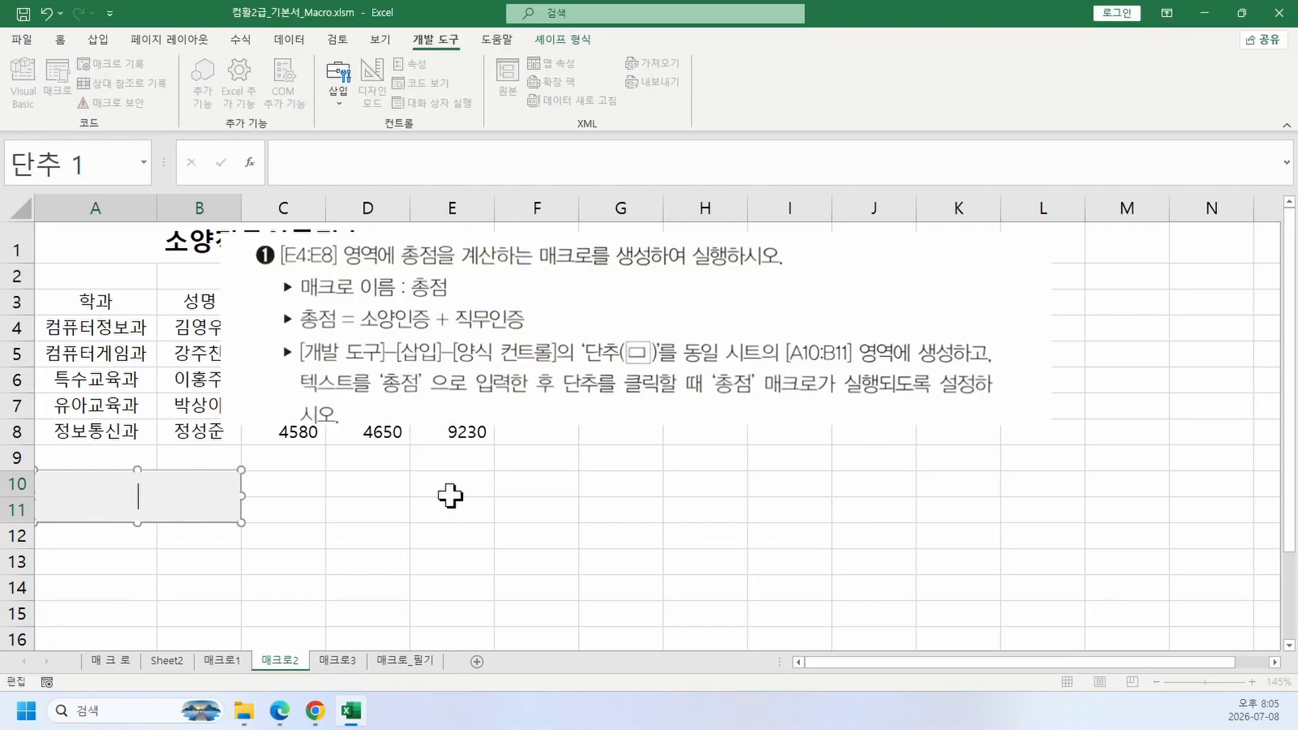
type("총점")
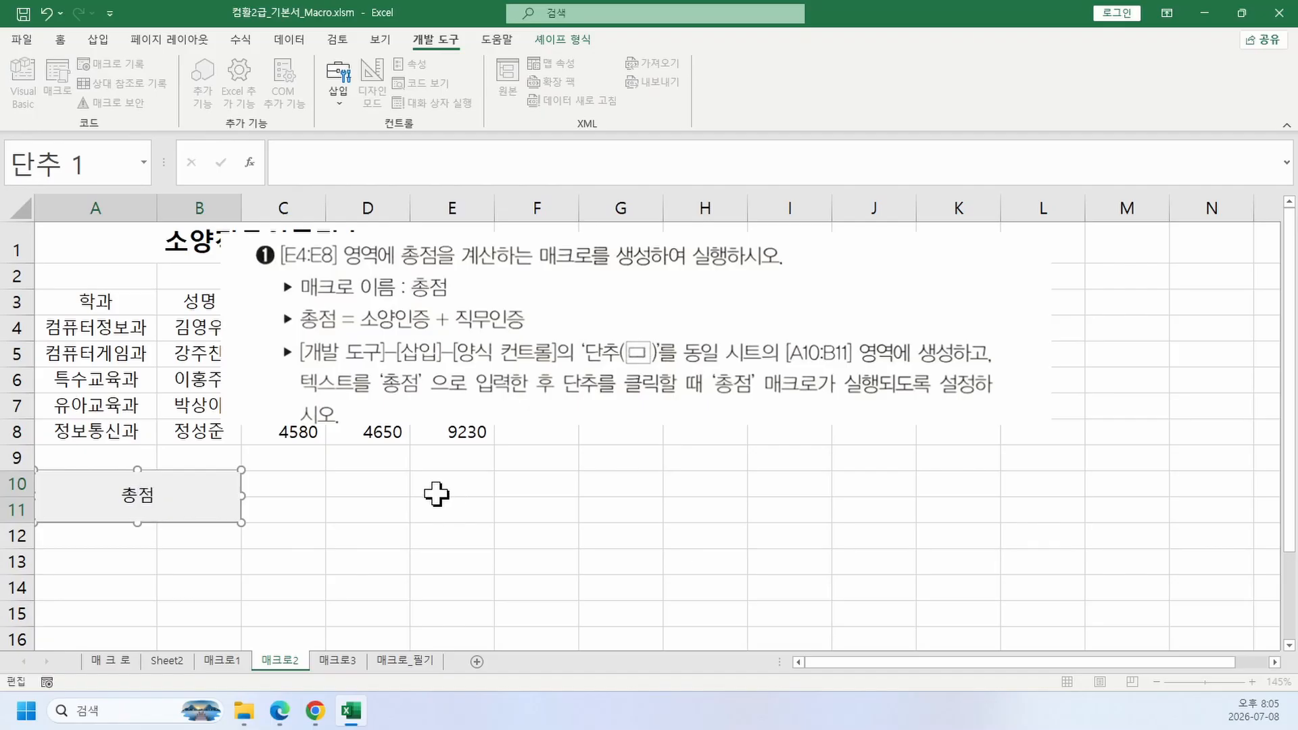
Step: Move the instruction image clear of the table, to the empty columns beside it
left_click(454, 595)
left_click_drag(420, 273, 858, 249)
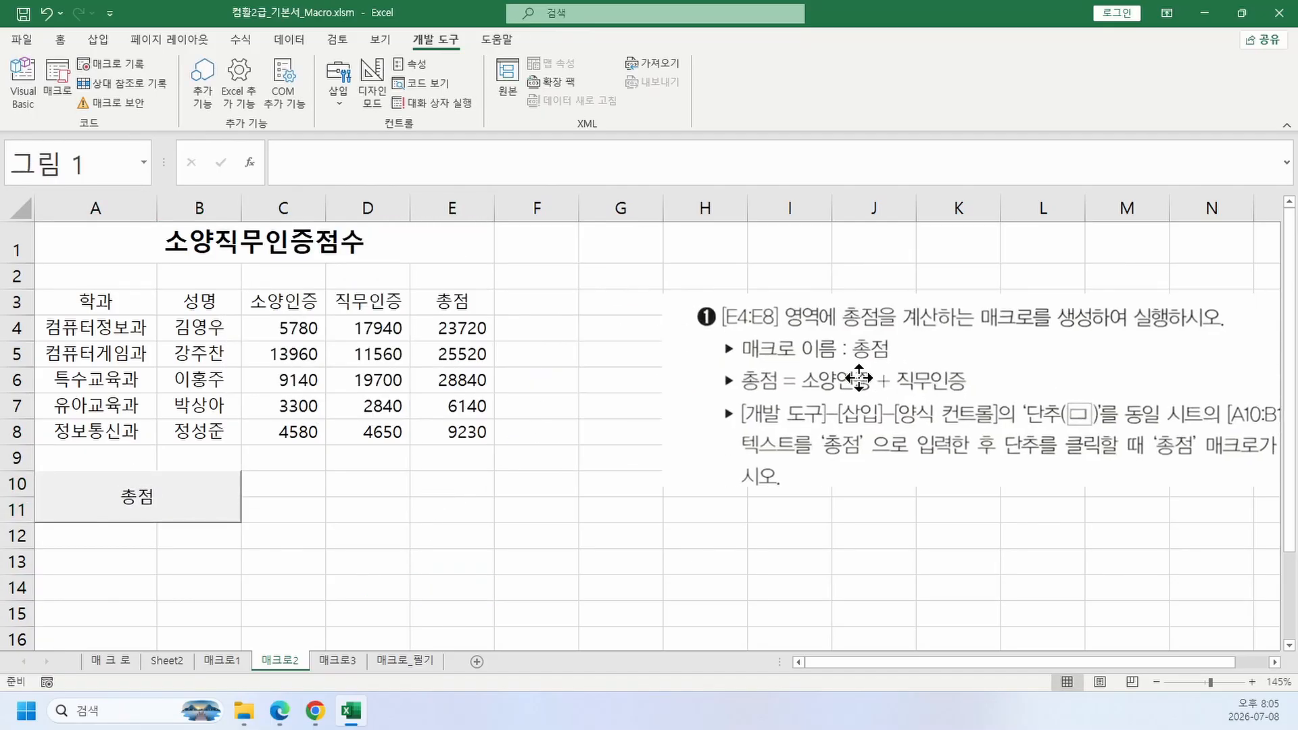
left_click(586, 371)
Step: Clear the totals in E4:E8 and run the 총점 macro from its button over A10:B11
left_click_drag(454, 329, 501, 492)
key("Delete")
left_click(450, 534)
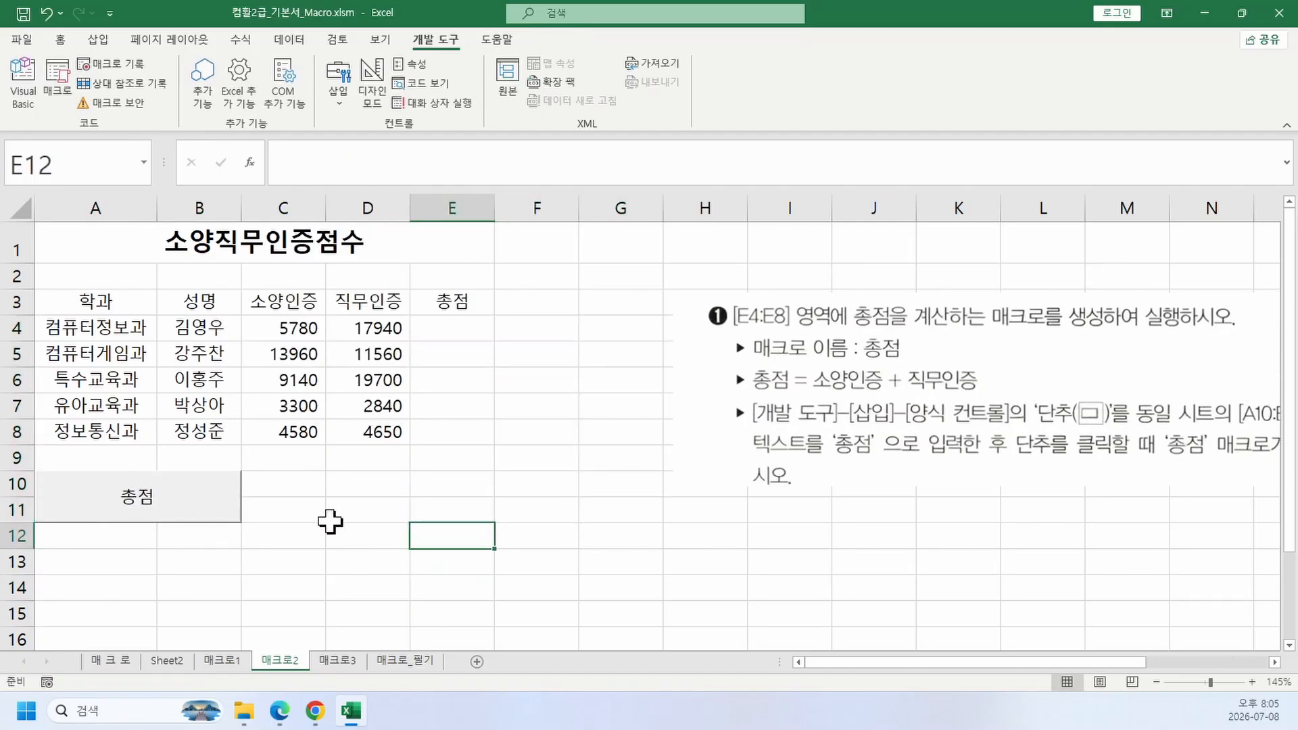
left_click(227, 511)
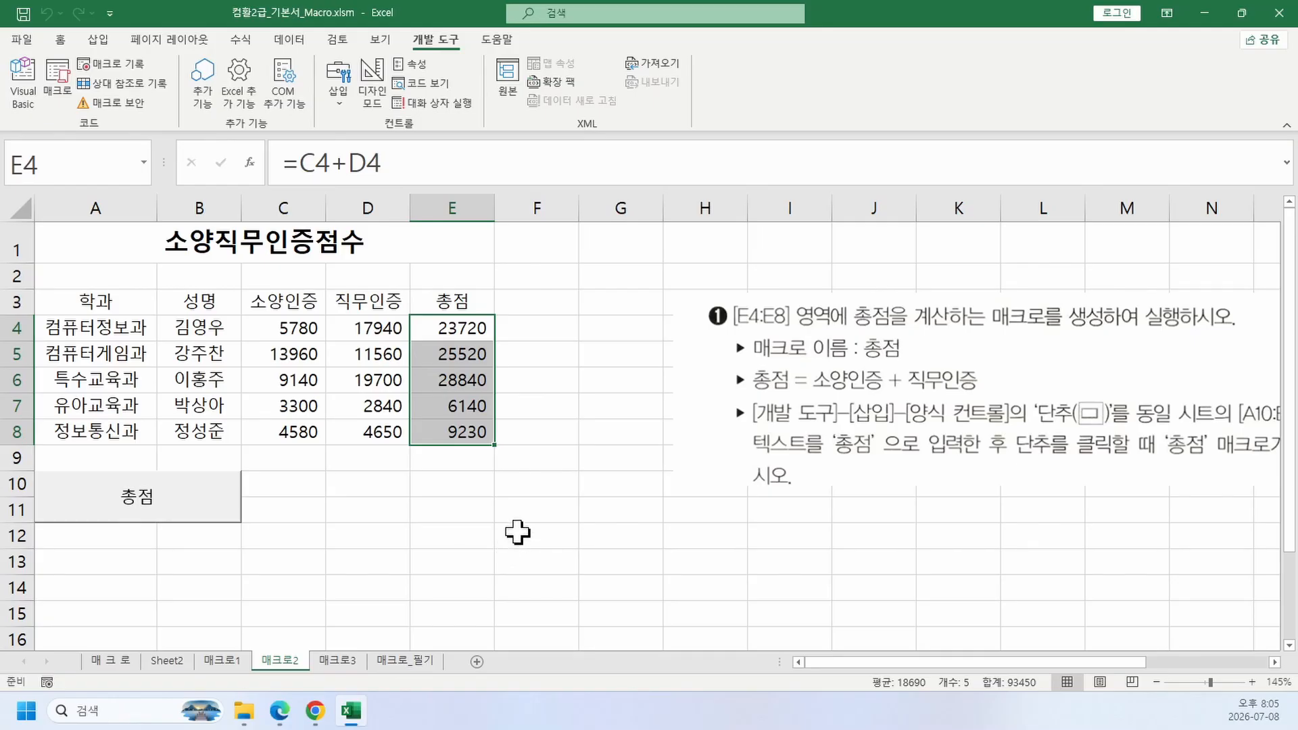
Step: Clear the totals in E4:E8, select cell F6 and start recording a macro named 총점1 in the current workbook
key("Delete")
left_click(484, 524)
left_click(559, 380)
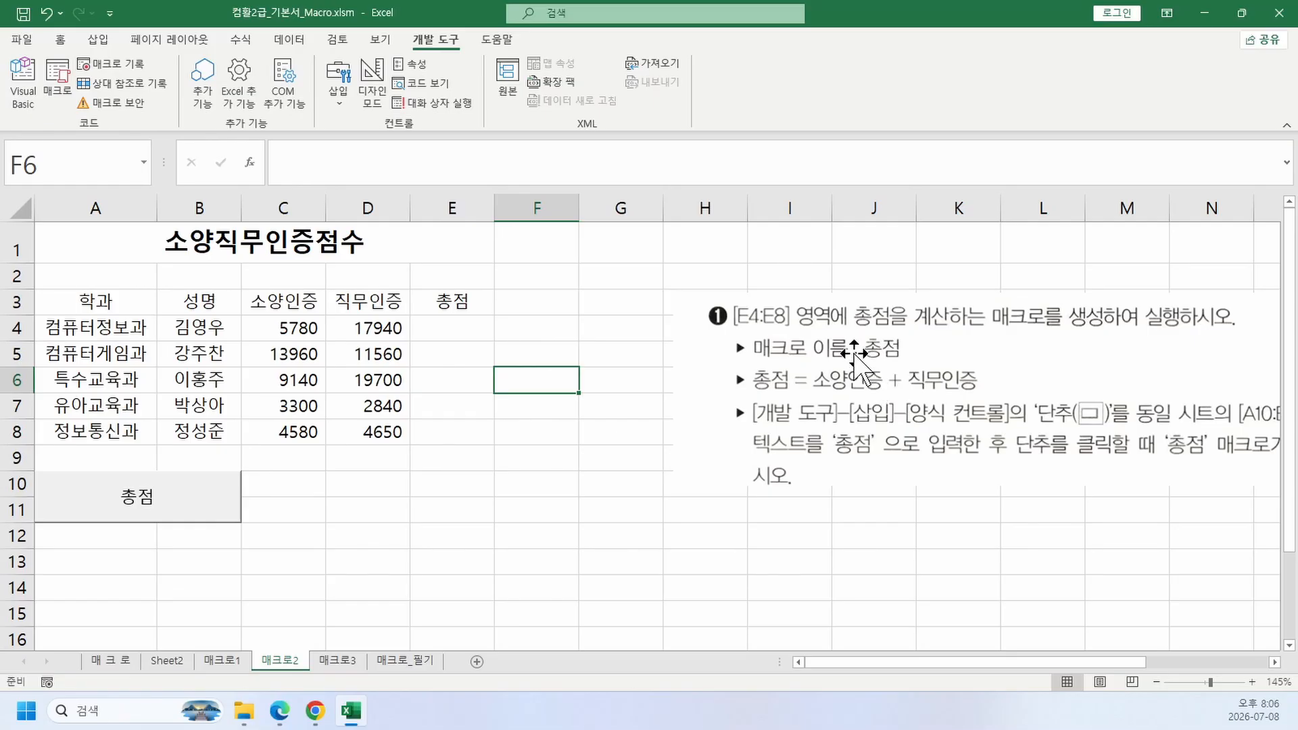
left_click(617, 451)
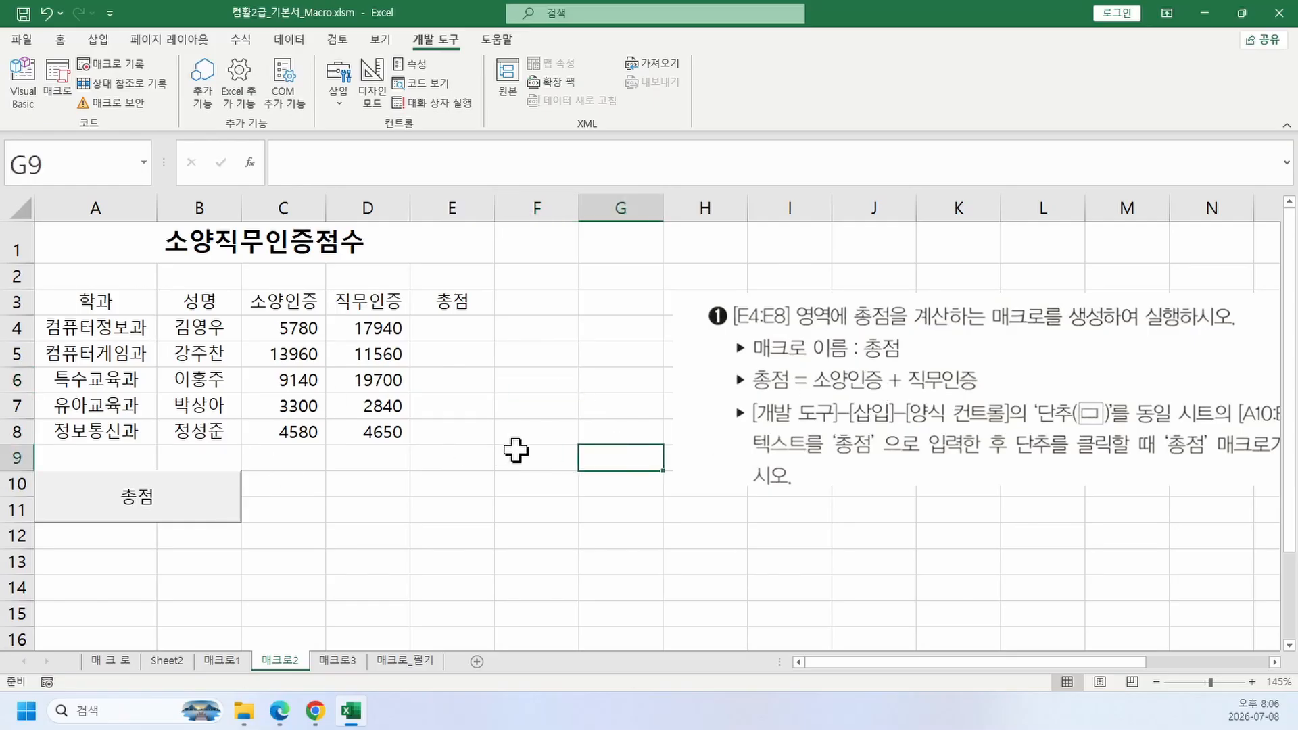
left_click(541, 451)
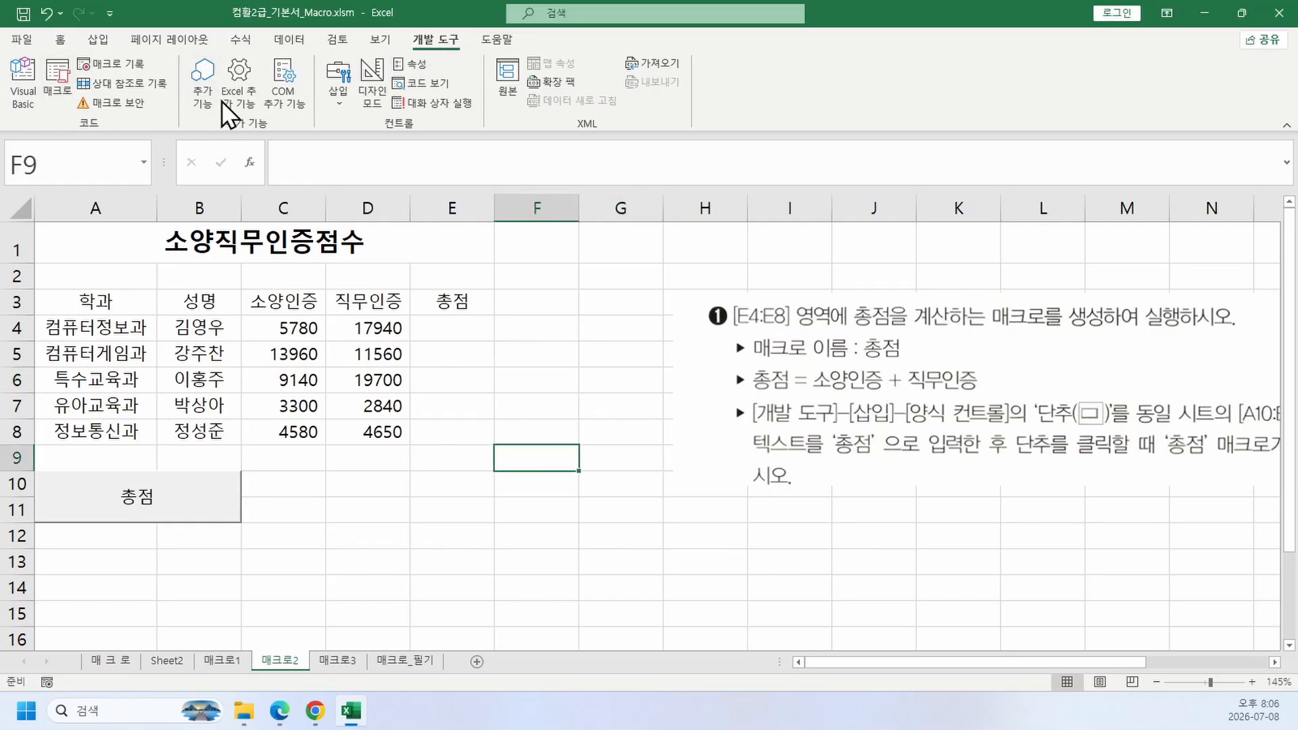
left_click(539, 373)
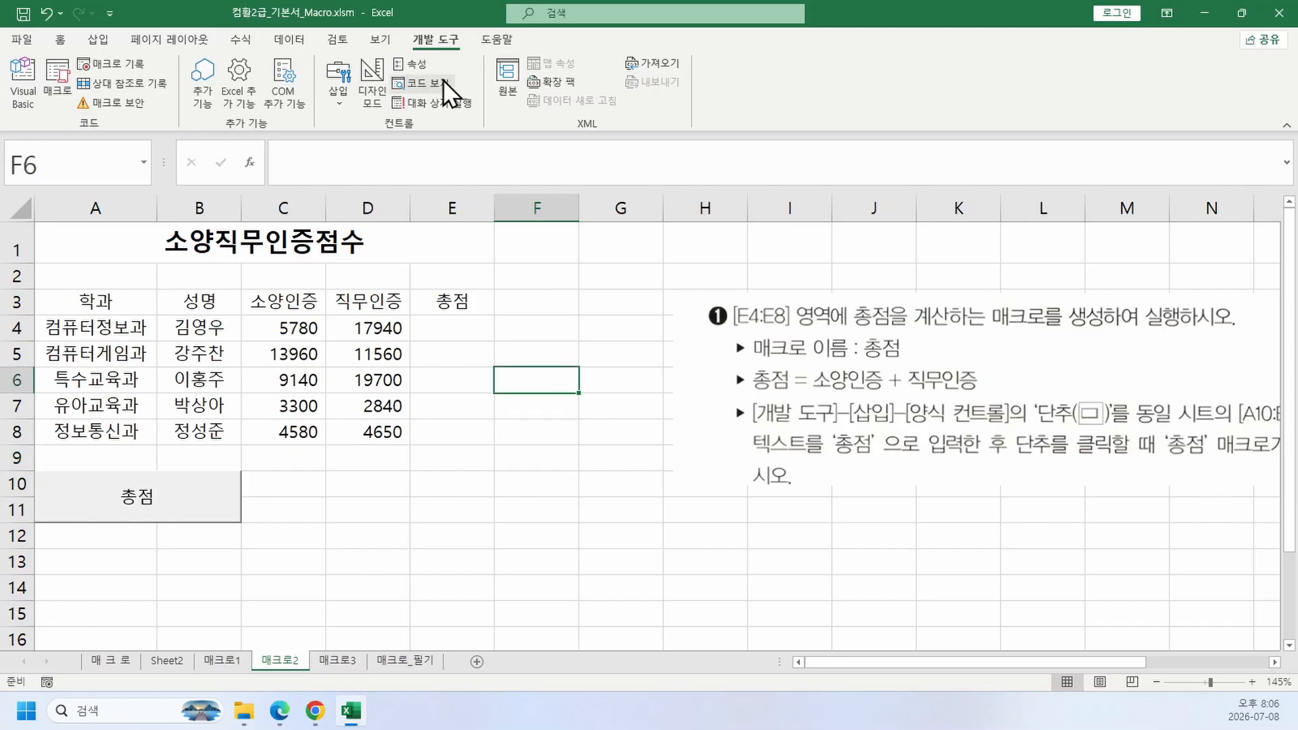
left_click(111, 68)
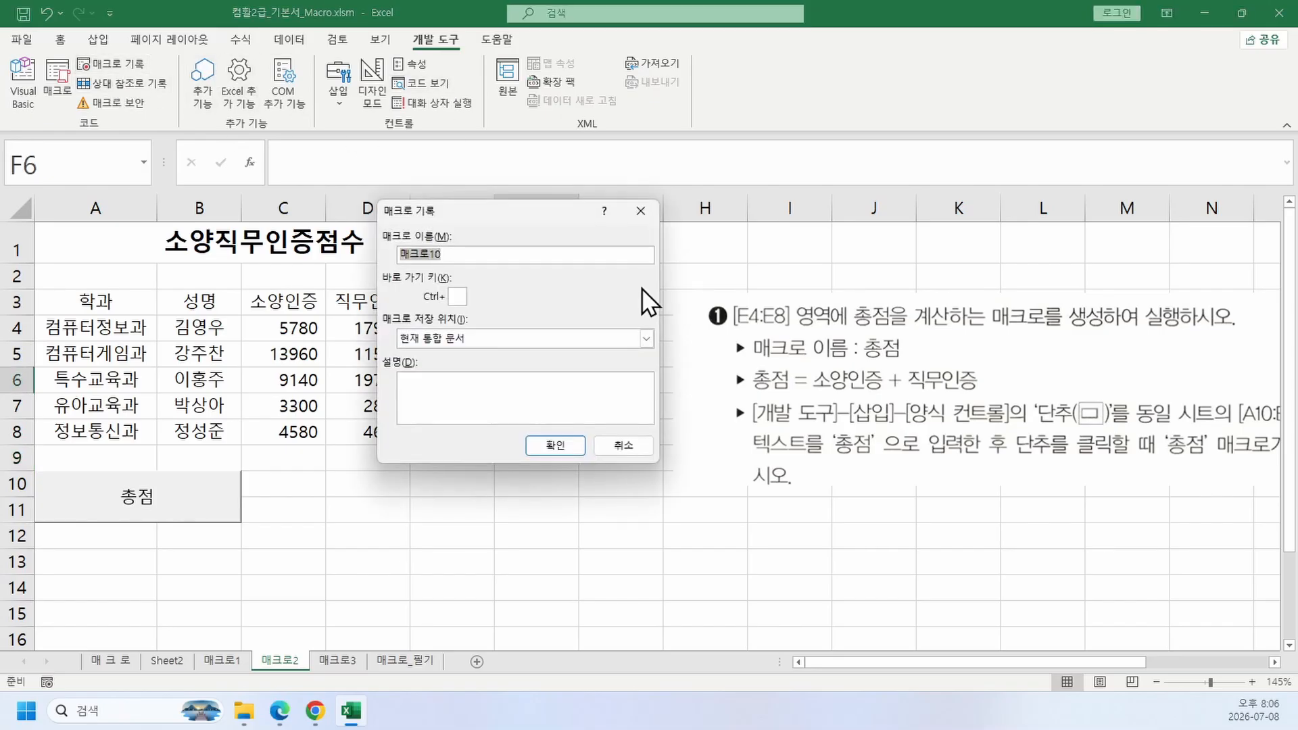
type("총ㅈㅓㅁ")
left_click(561, 446)
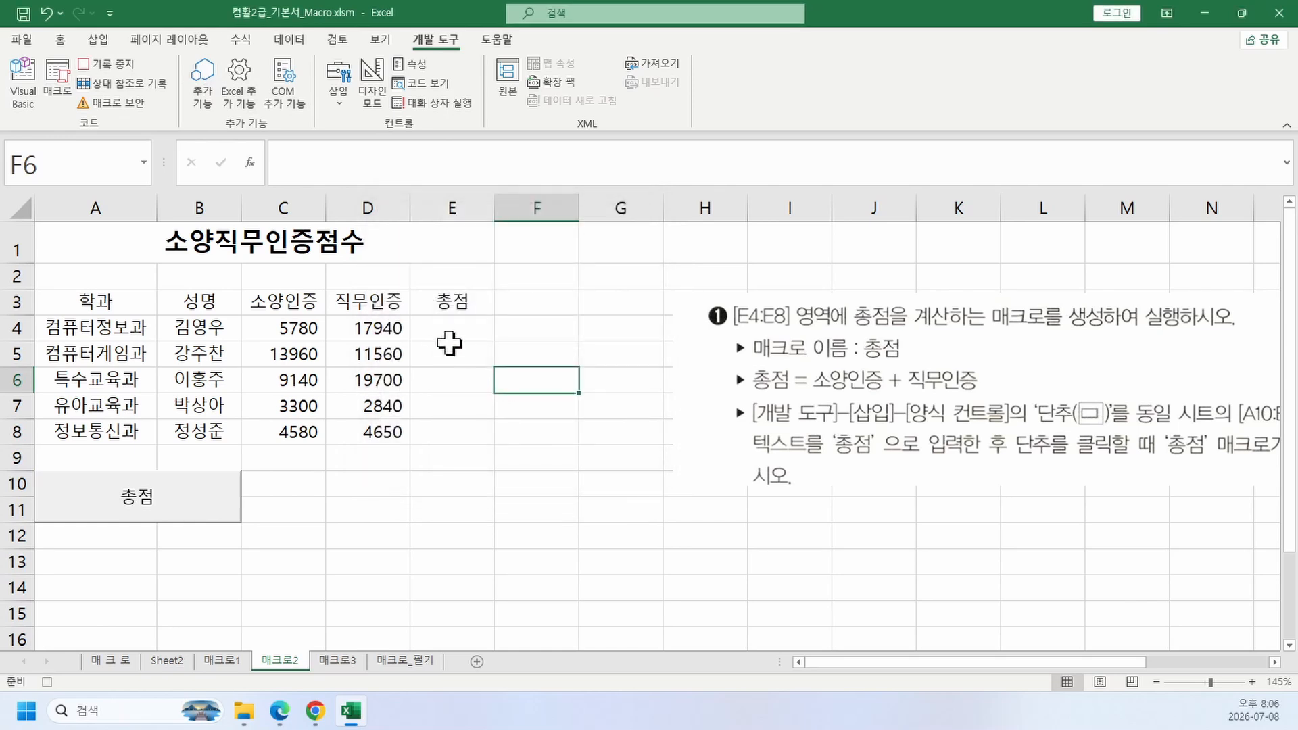
Step: Enter the total formula =C4+D4 in E4 and fill it down to E8 while the macro is recording
left_click(439, 326)
type("=")
left_click(317, 329)
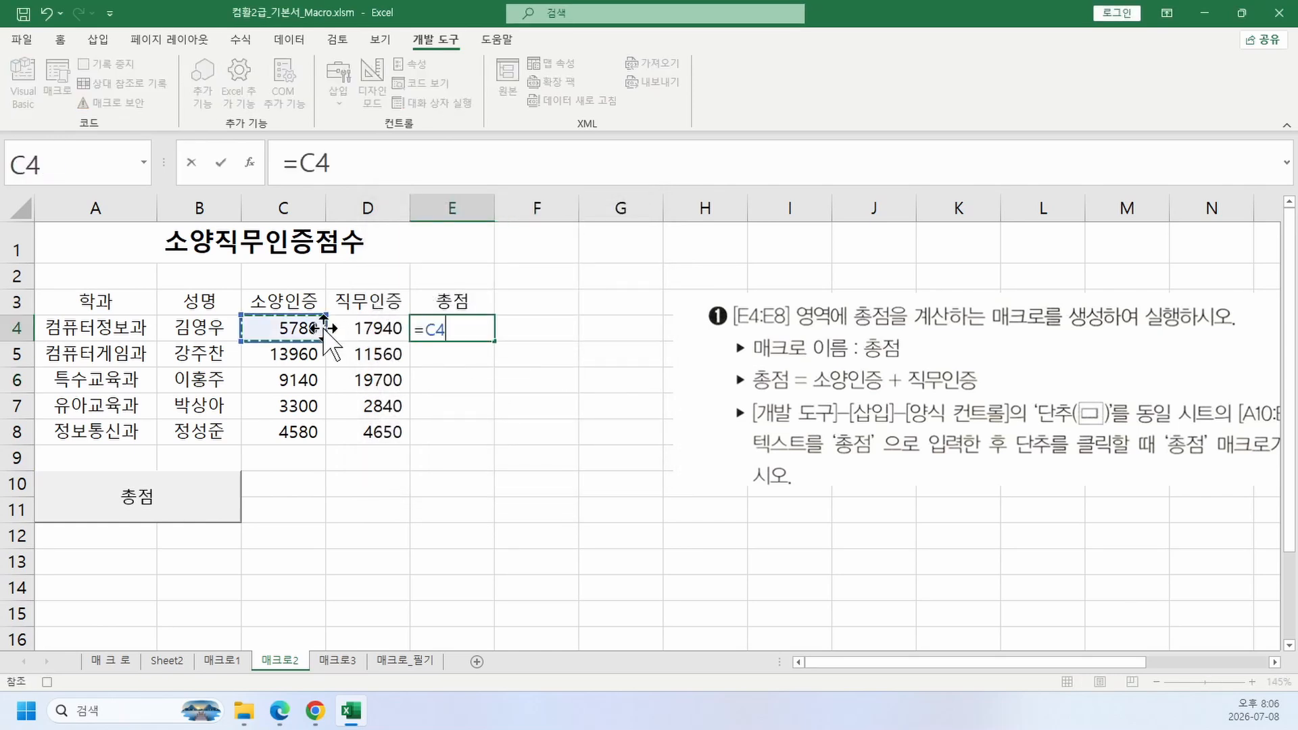
type("+")
left_click(350, 327)
key("Return")
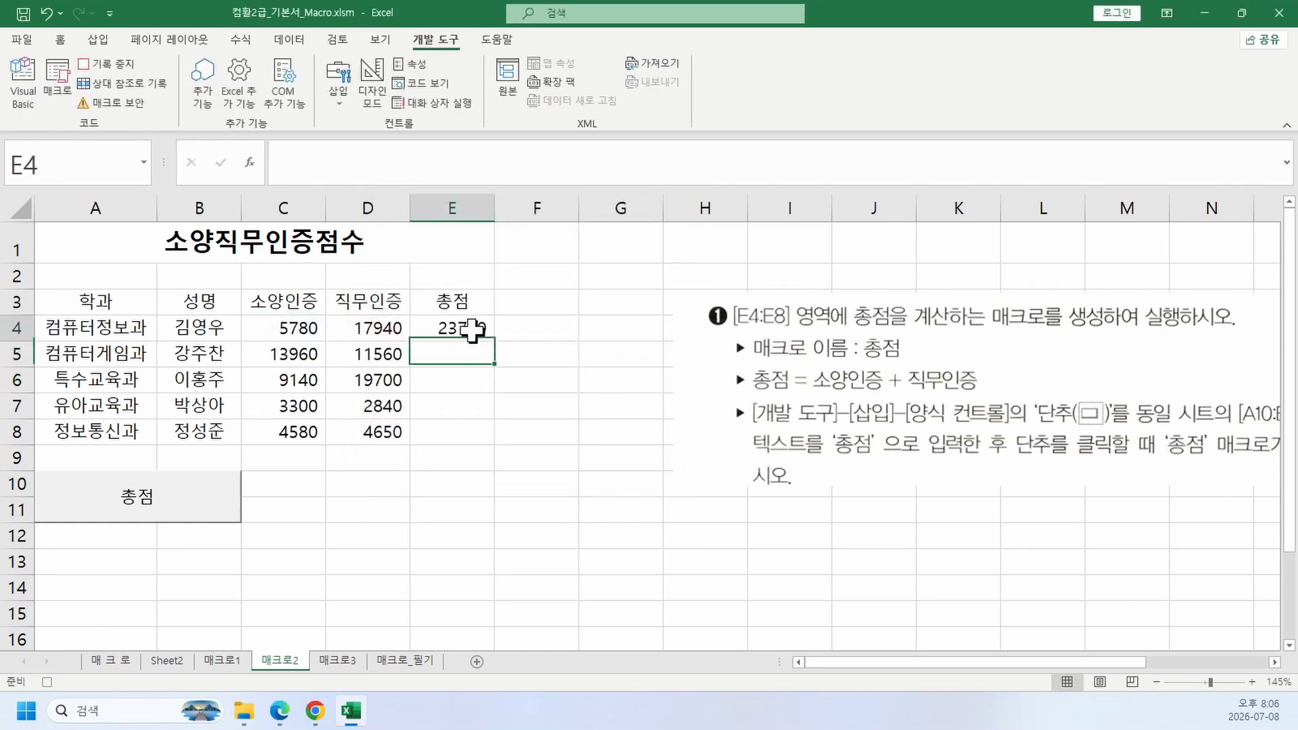
left_click(472, 331)
left_click_drag(494, 340, 500, 443)
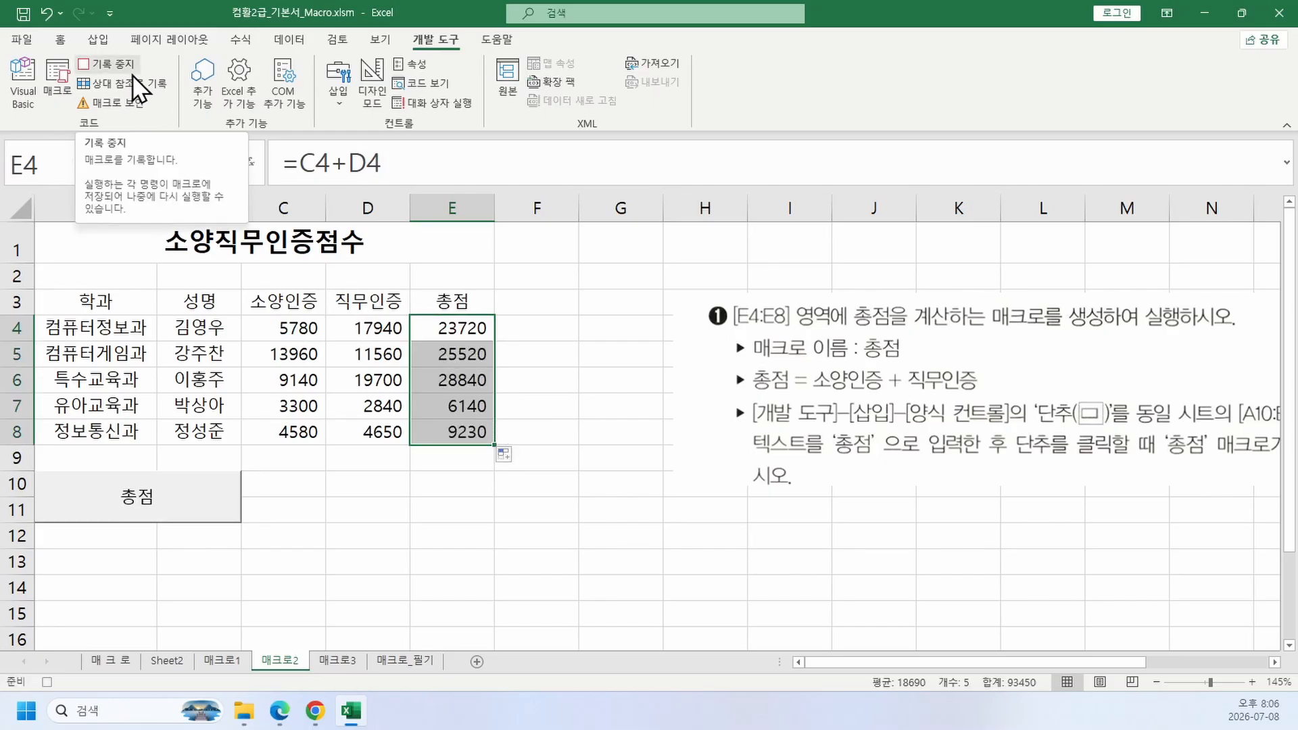
Step: Draw another form-control button snapped over A10:B11 and assign the 총점1 macro to it
left_click(338, 91)
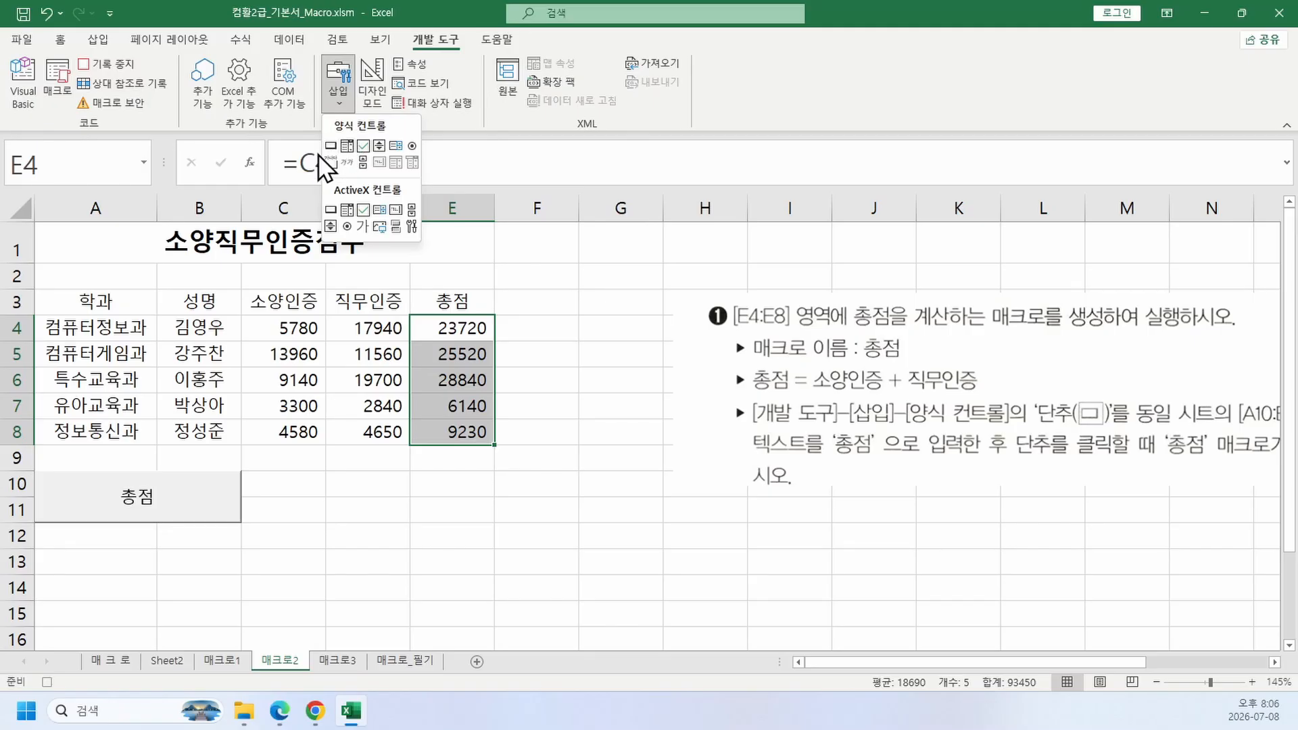
left_click(329, 146)
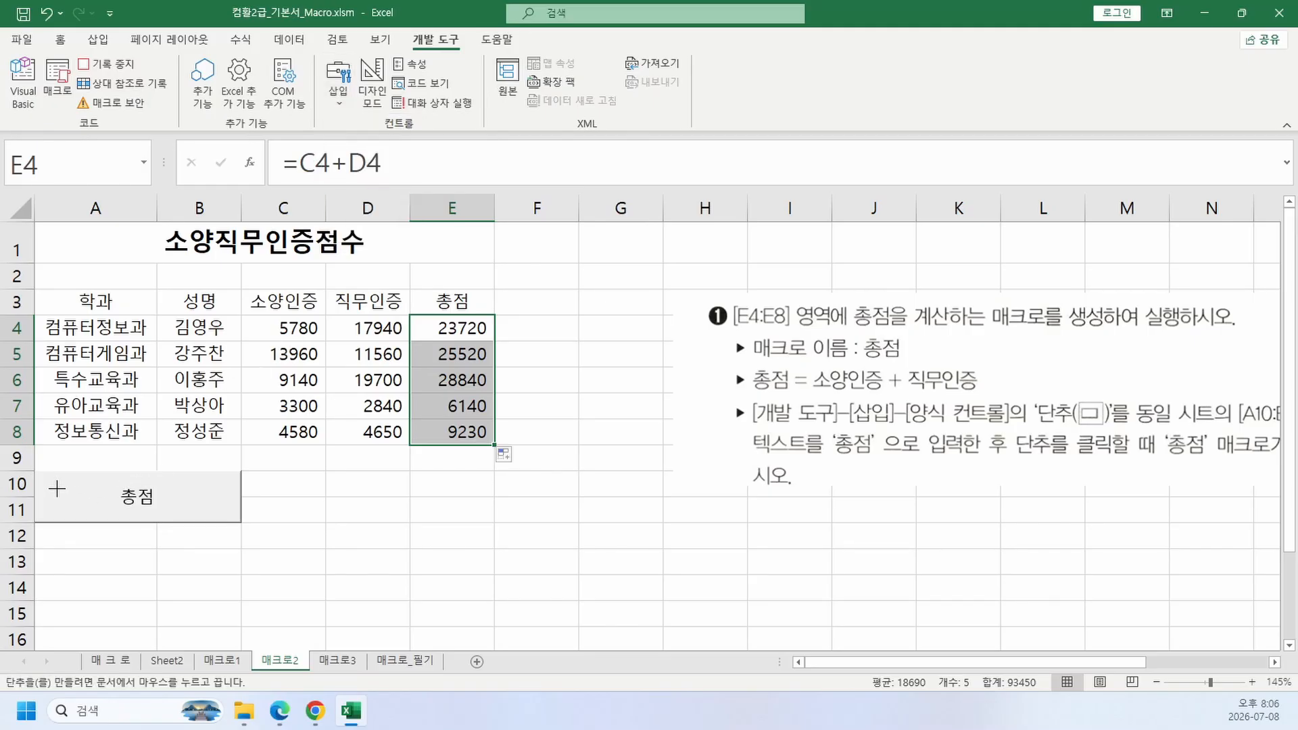
left_click_drag(39, 474, 252, 515)
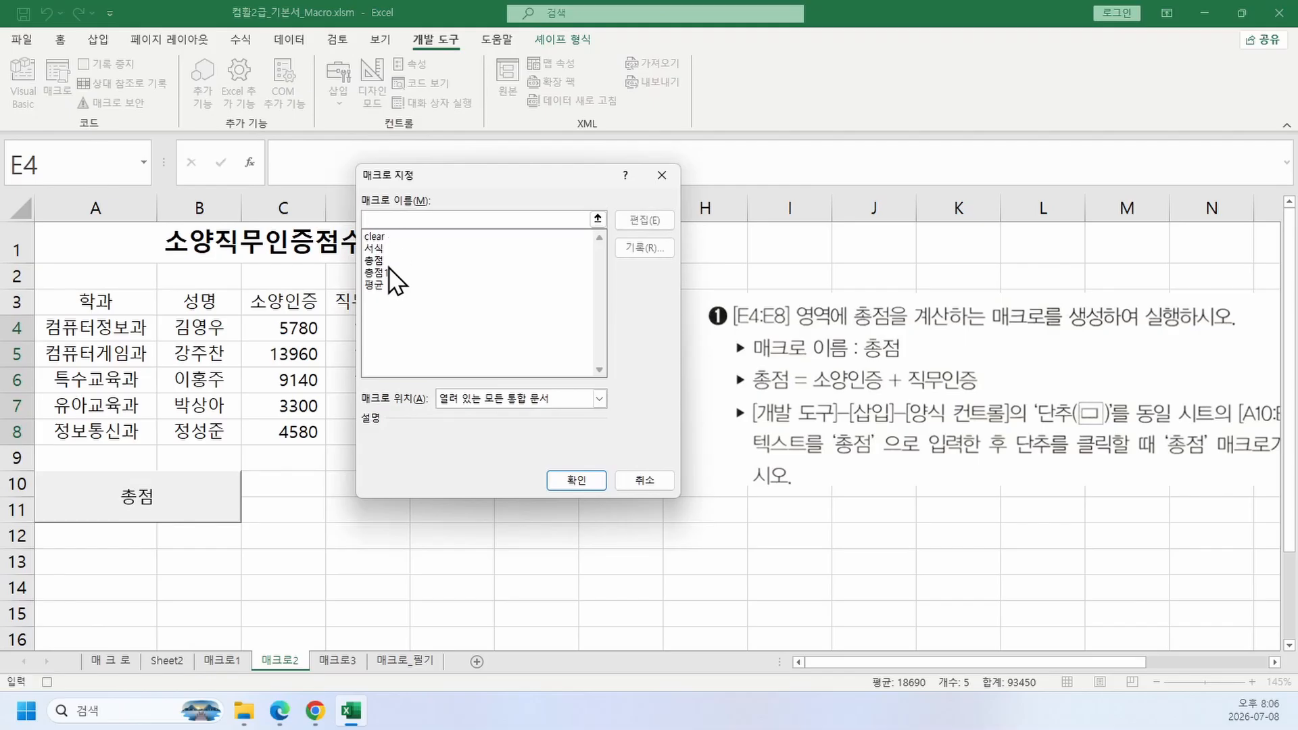
left_click(390, 272)
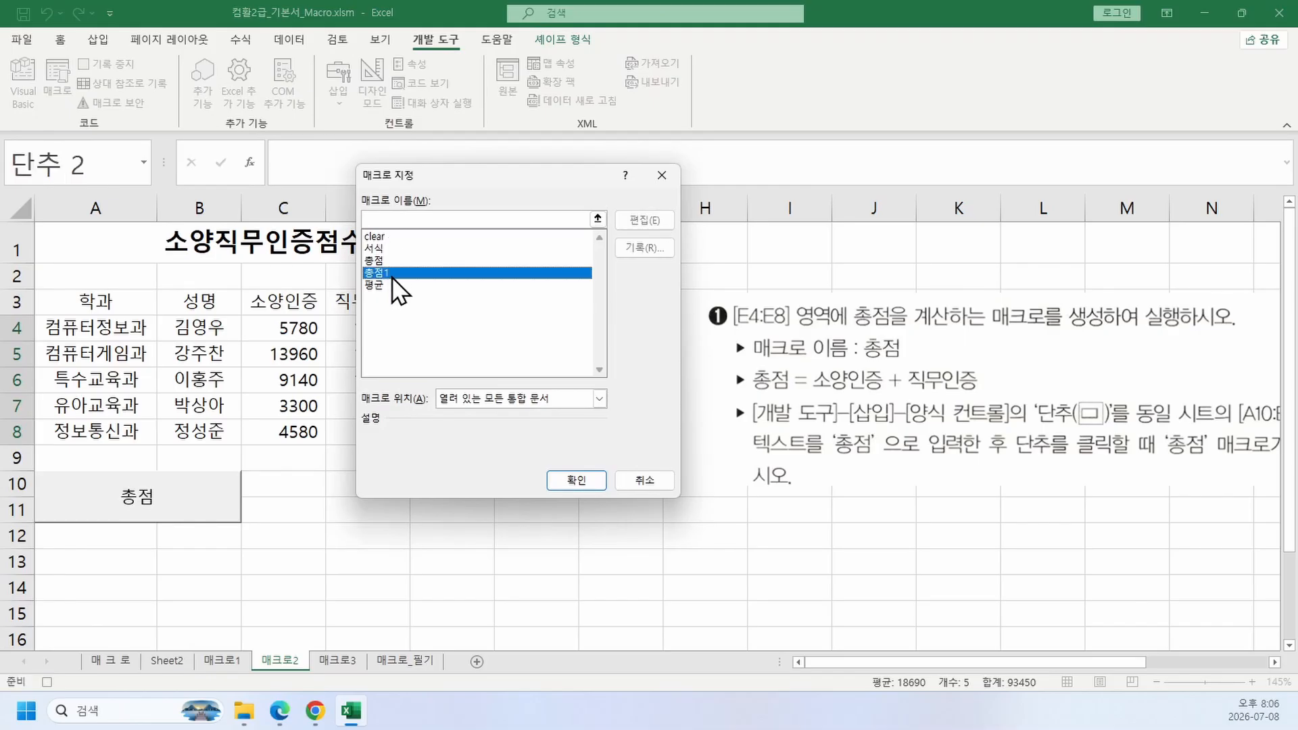
left_click(575, 480)
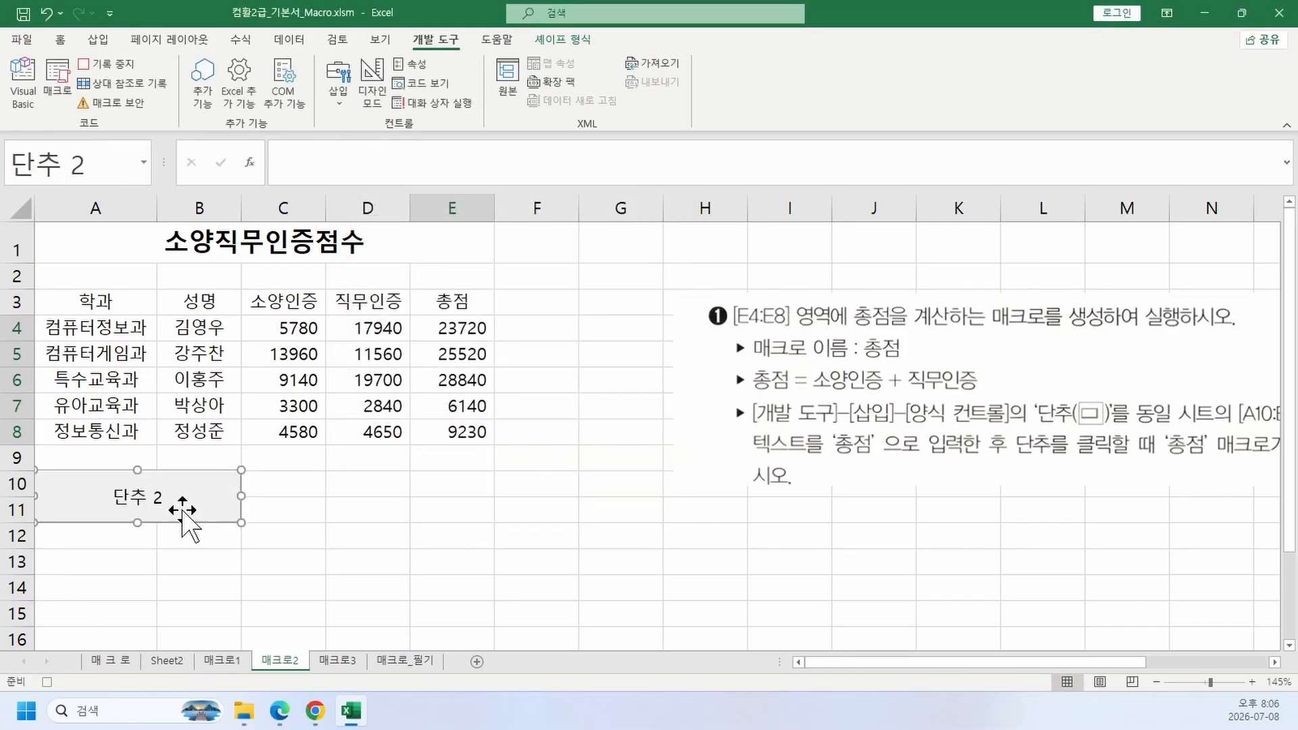
Step: Replace the new button's label with 총점1 and deselect the button
left_click(122, 497)
key("BackSpace")
key("BackSpace")
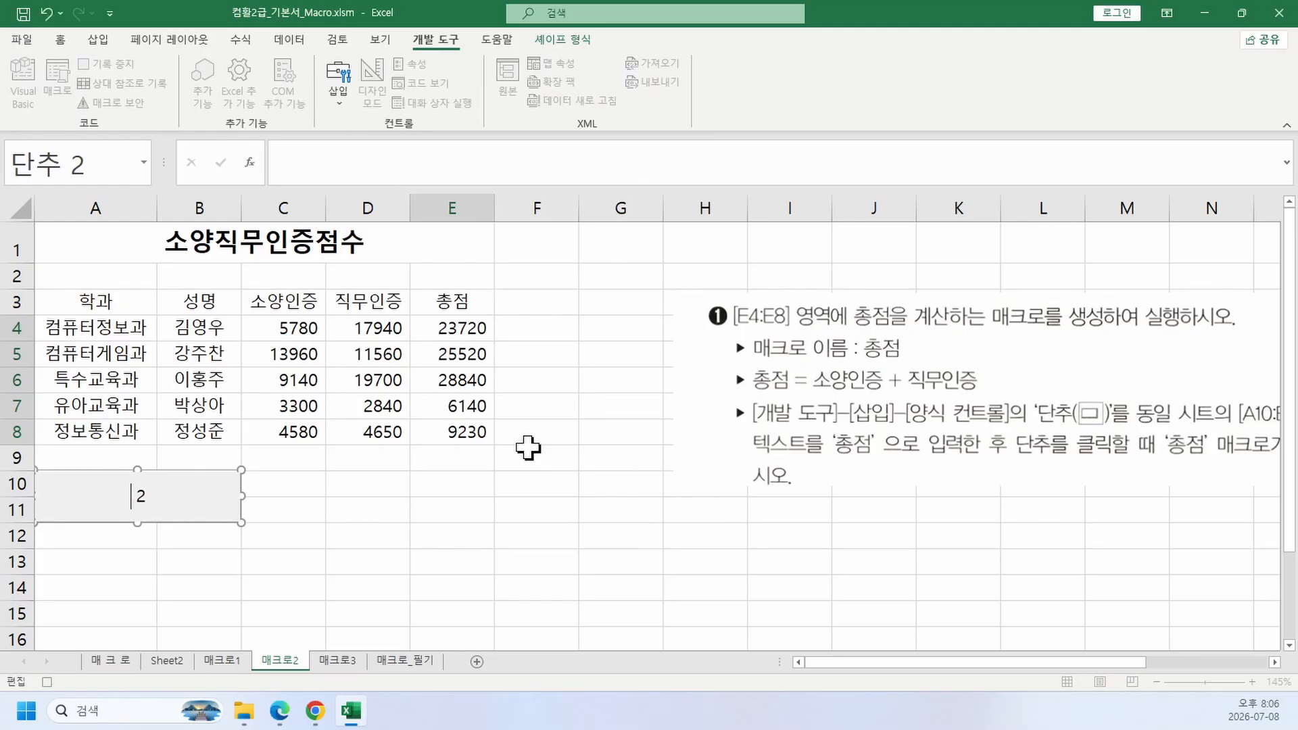
type("총ㅈ")
type("1")
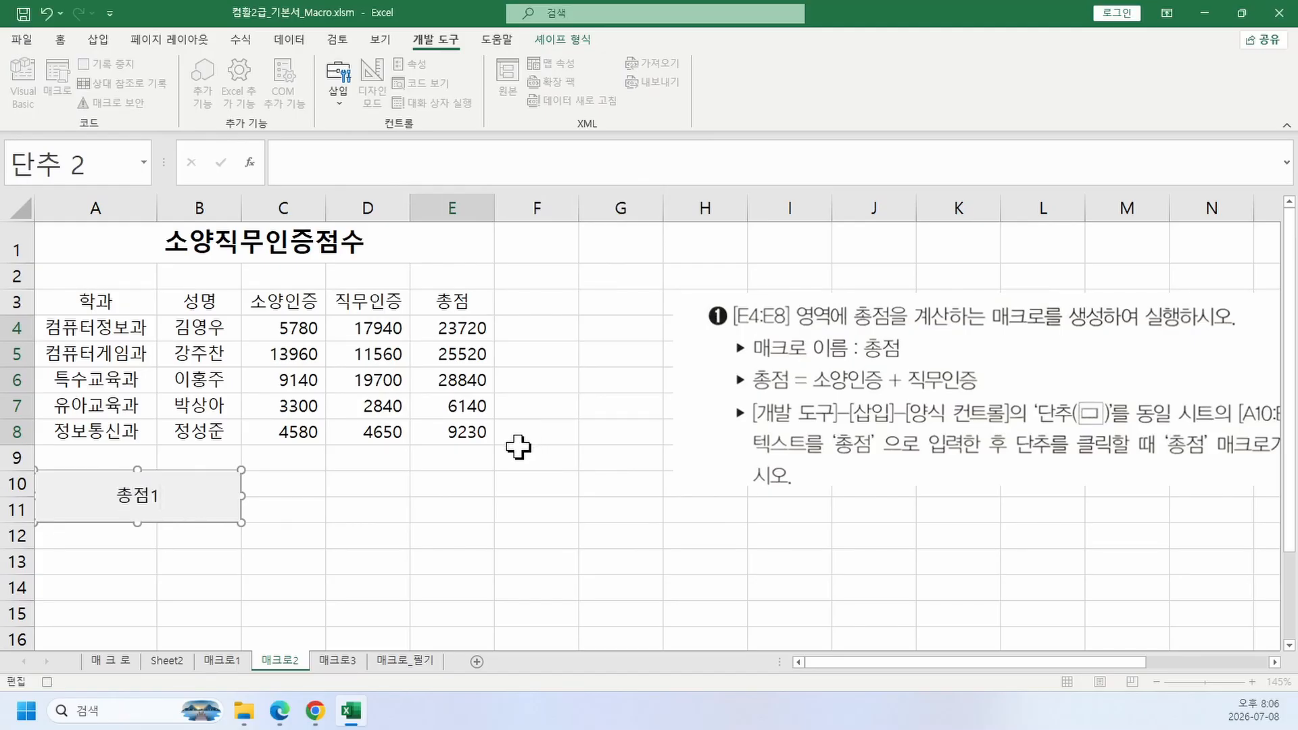
left_click(444, 469)
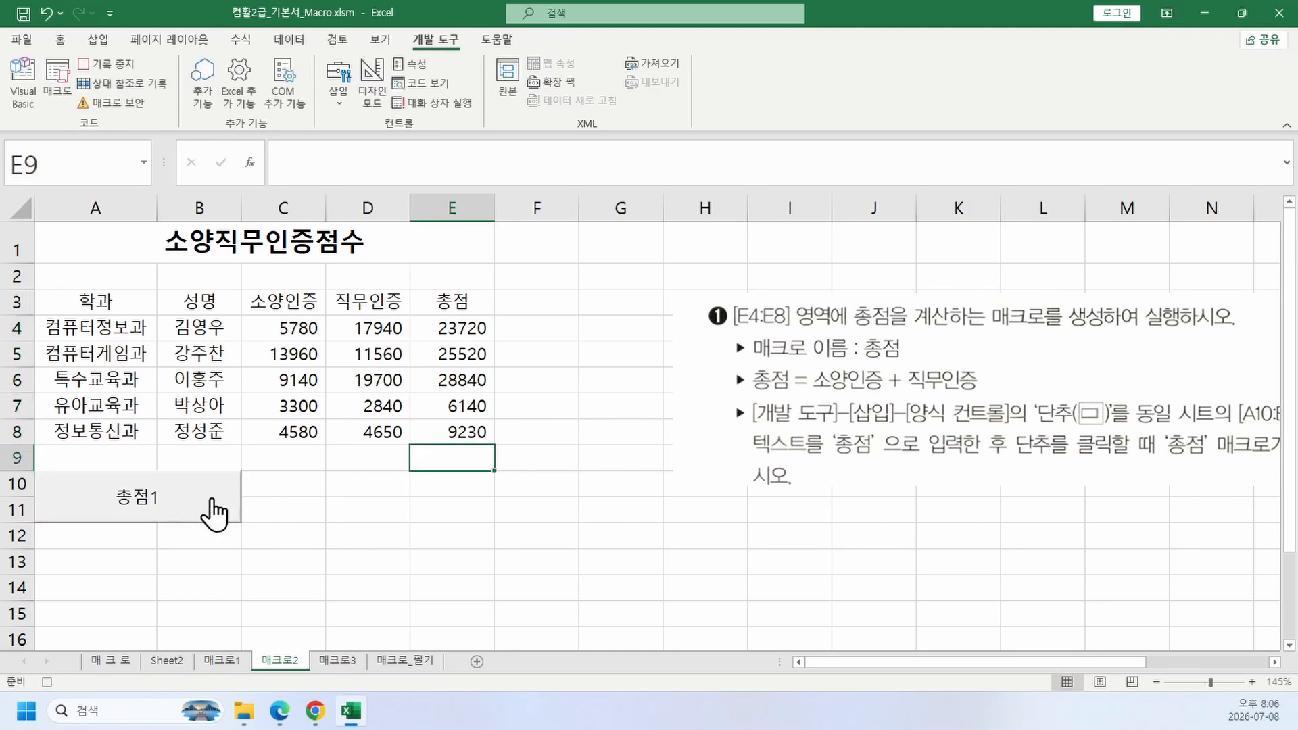
Step: Clear the totals in E4:E8, select cell D13 and stop the macro recording
left_click_drag(455, 328, 484, 504)
key("Delete")
left_click(352, 560)
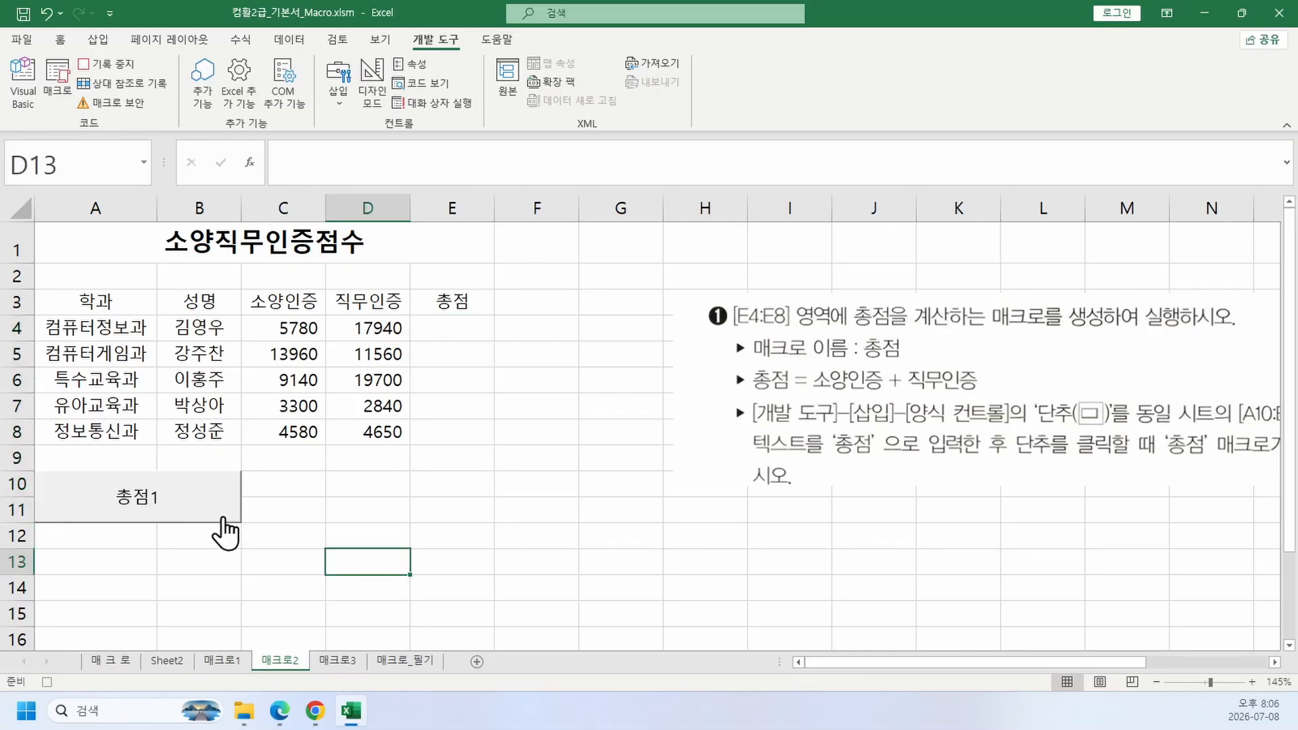
left_click(107, 73)
Step: Delete the 총점1 macro from the workbook's macro list
left_click(67, 86)
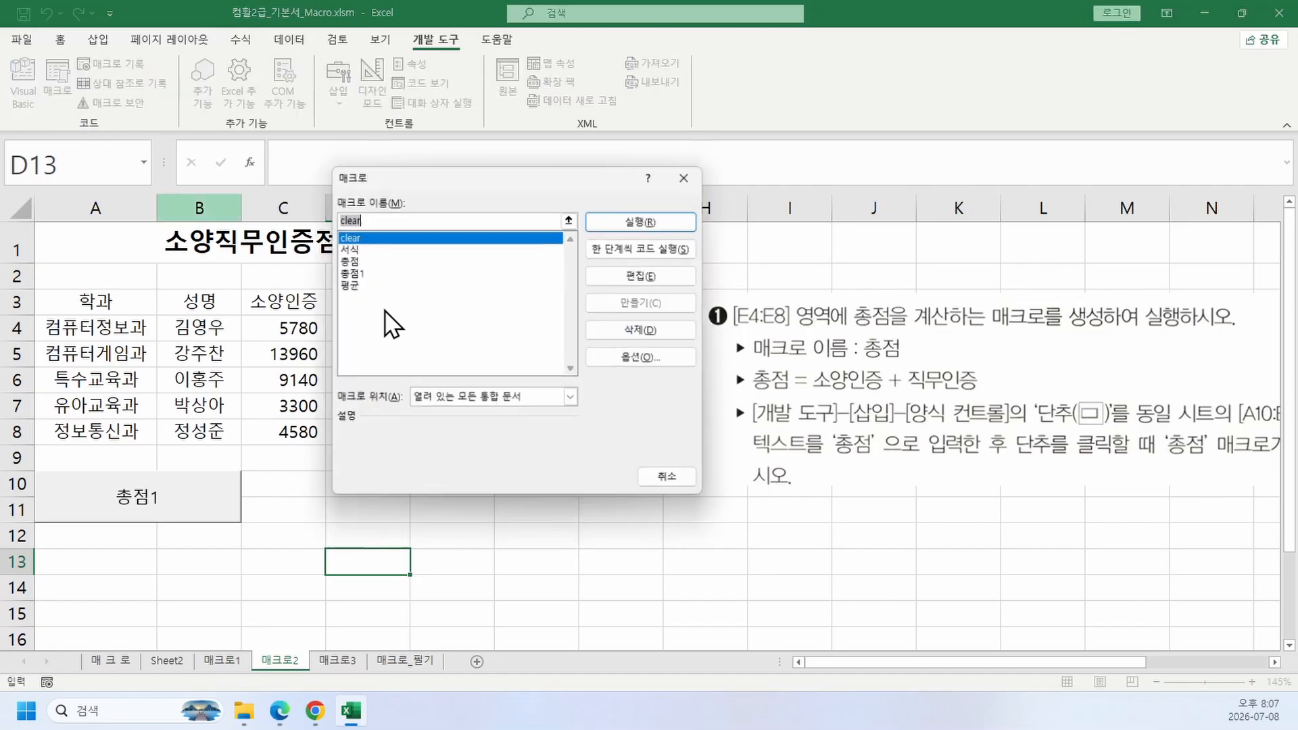
left_click(365, 272)
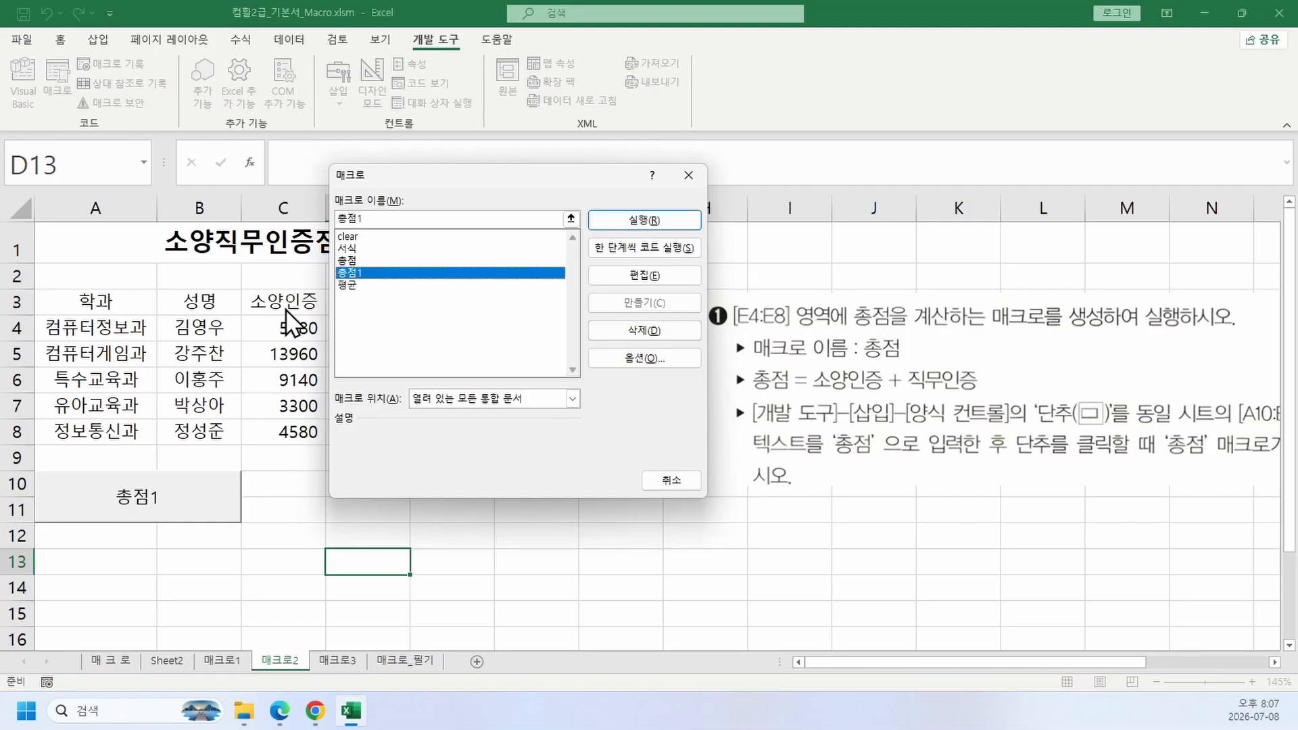
left_click(646, 339)
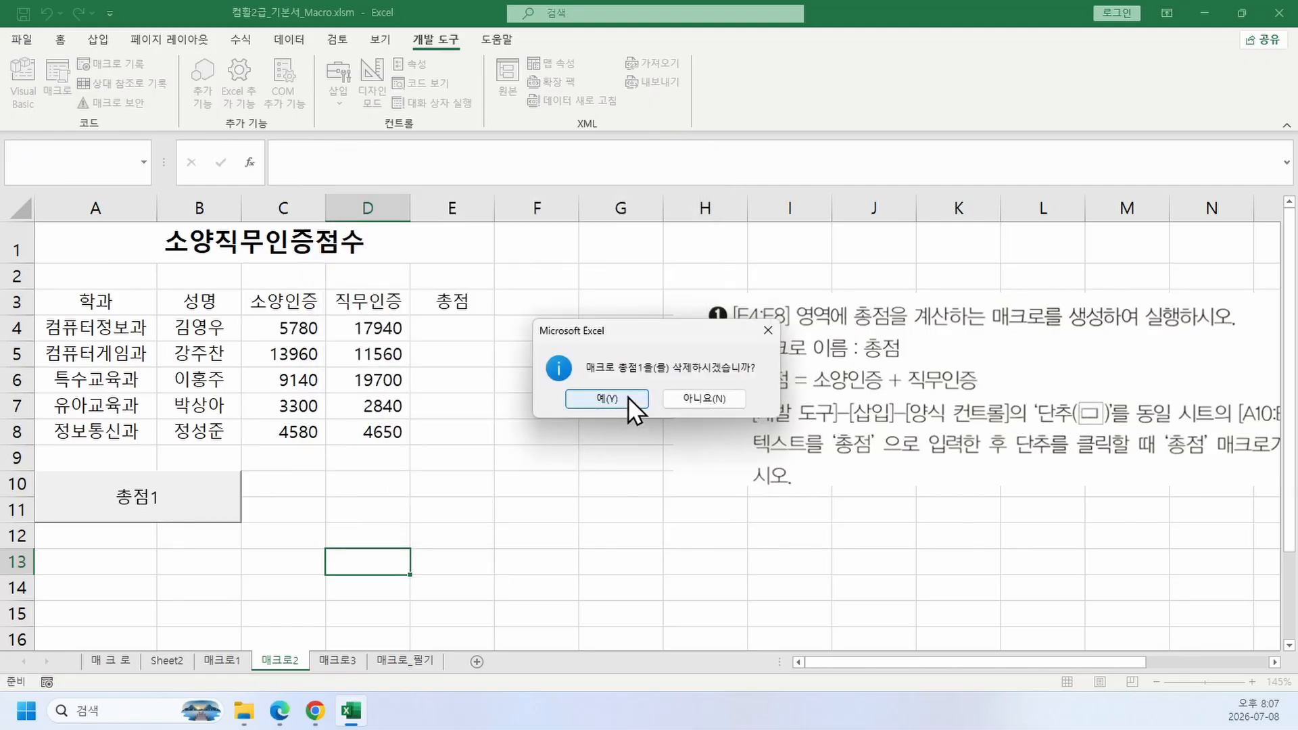
left_click(607, 398)
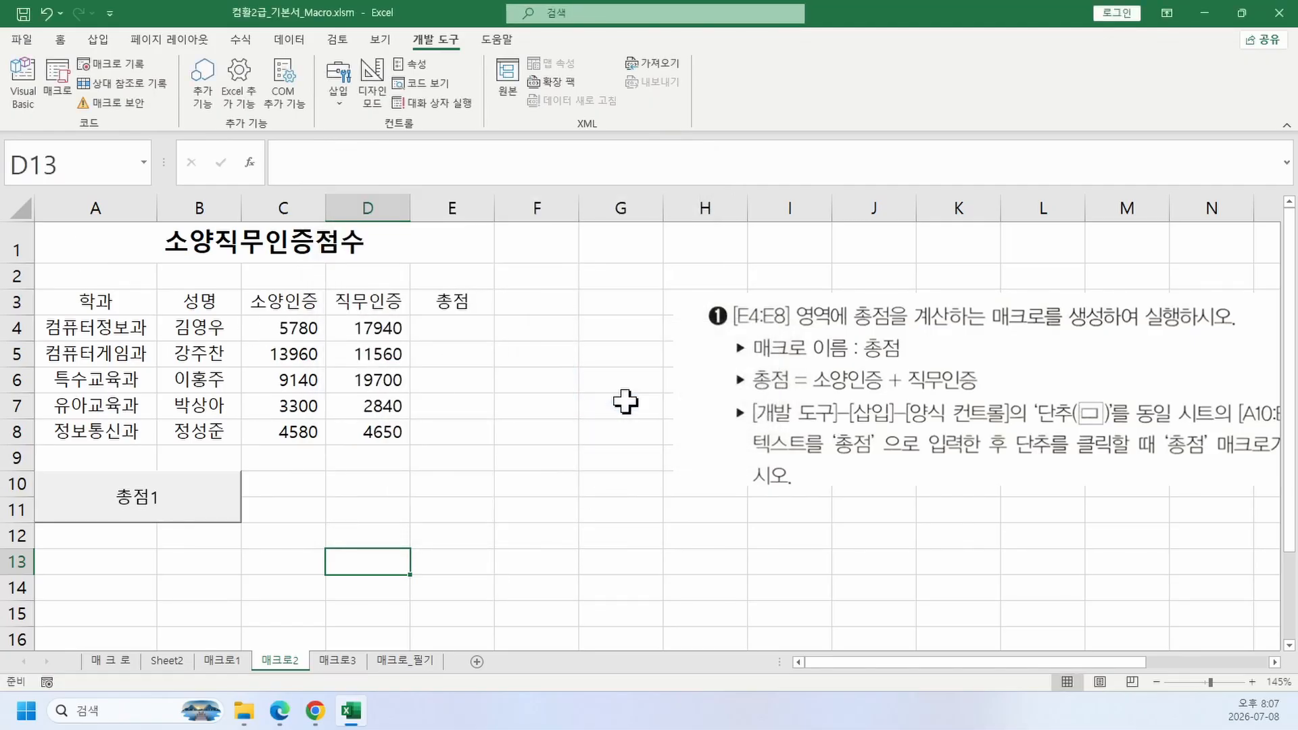
Step: Try to run the 총점1 button, and delete both overlapping buttons from A10:B11
left_click(186, 508)
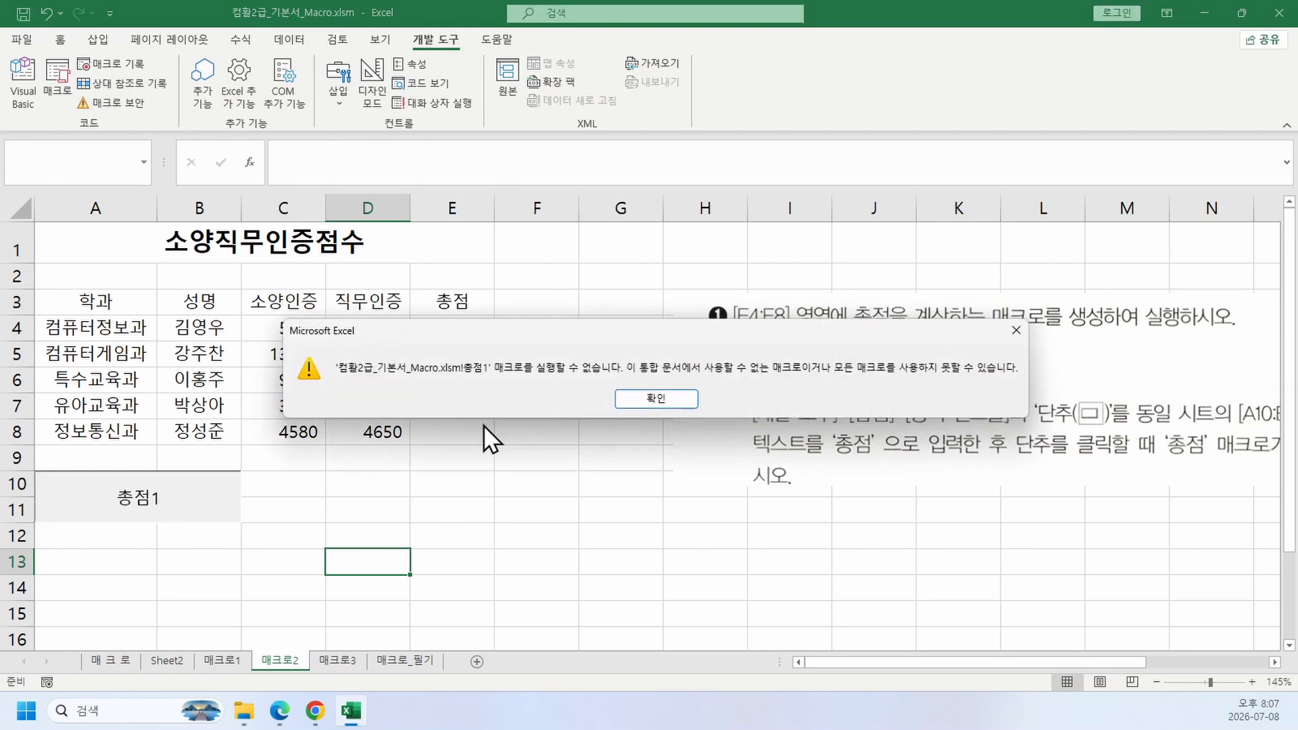
key("Return")
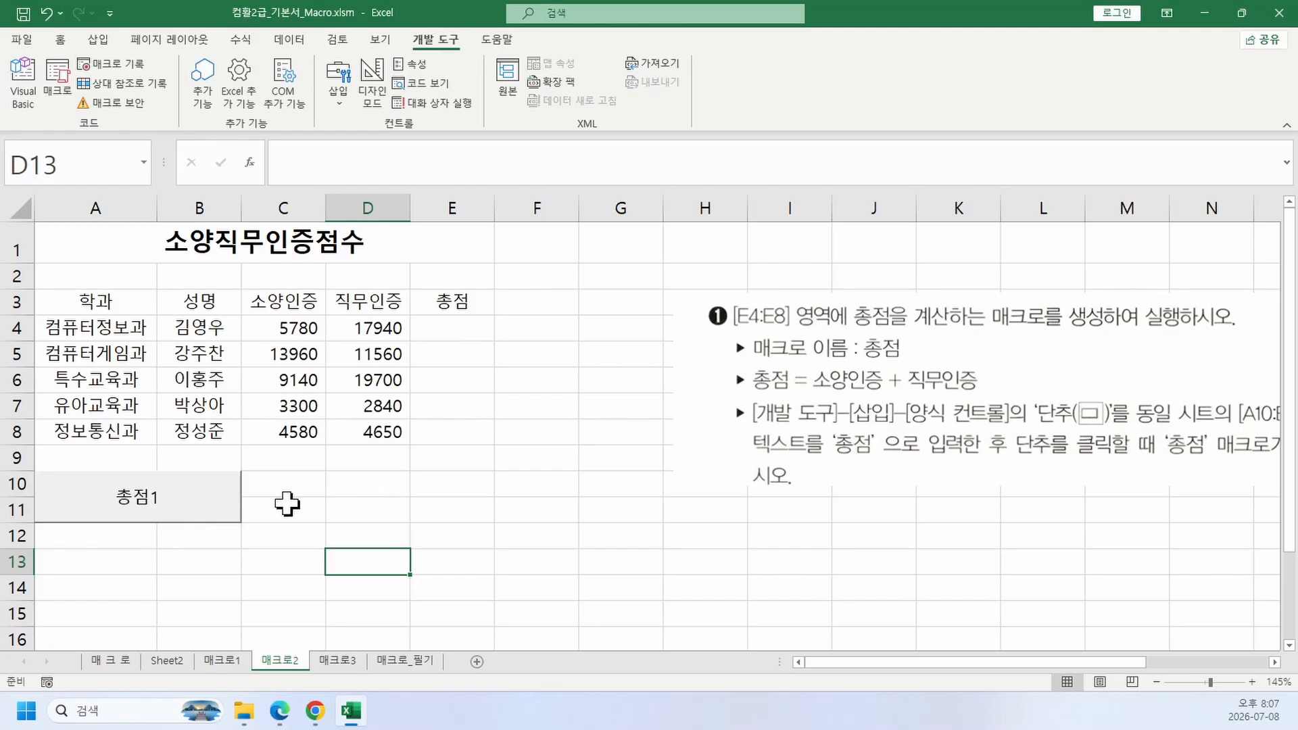
right_click(233, 501)
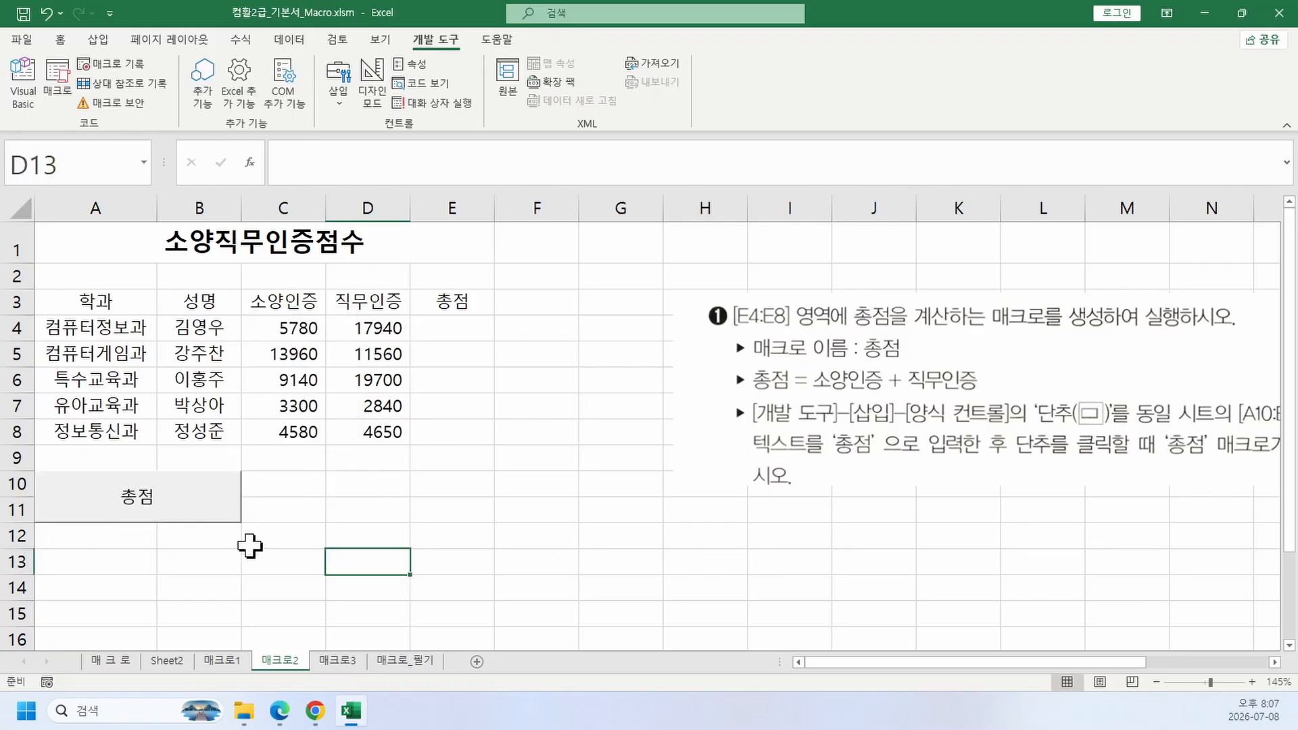
right_click(223, 493)
left_click(249, 504)
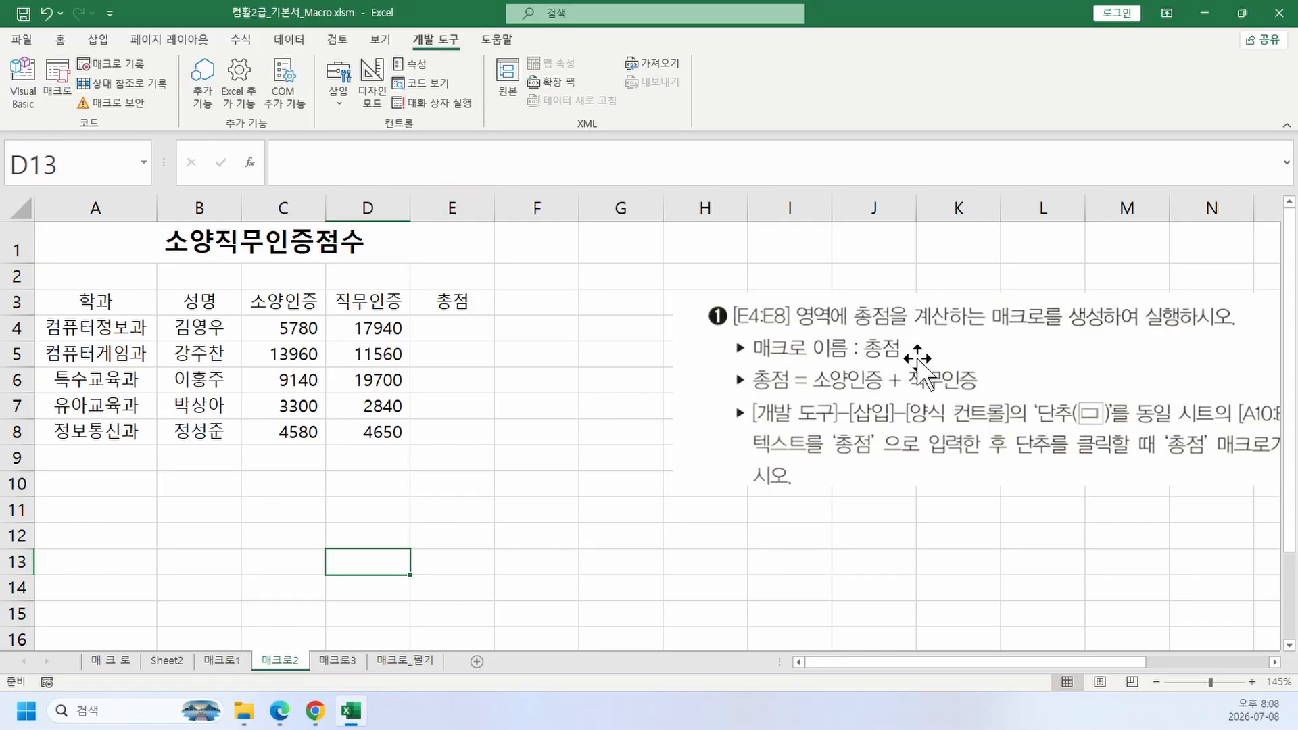
Step: Draw a form-control button snapped to A10:B11 and assign the 총점 macro to it
left_click(327, 107)
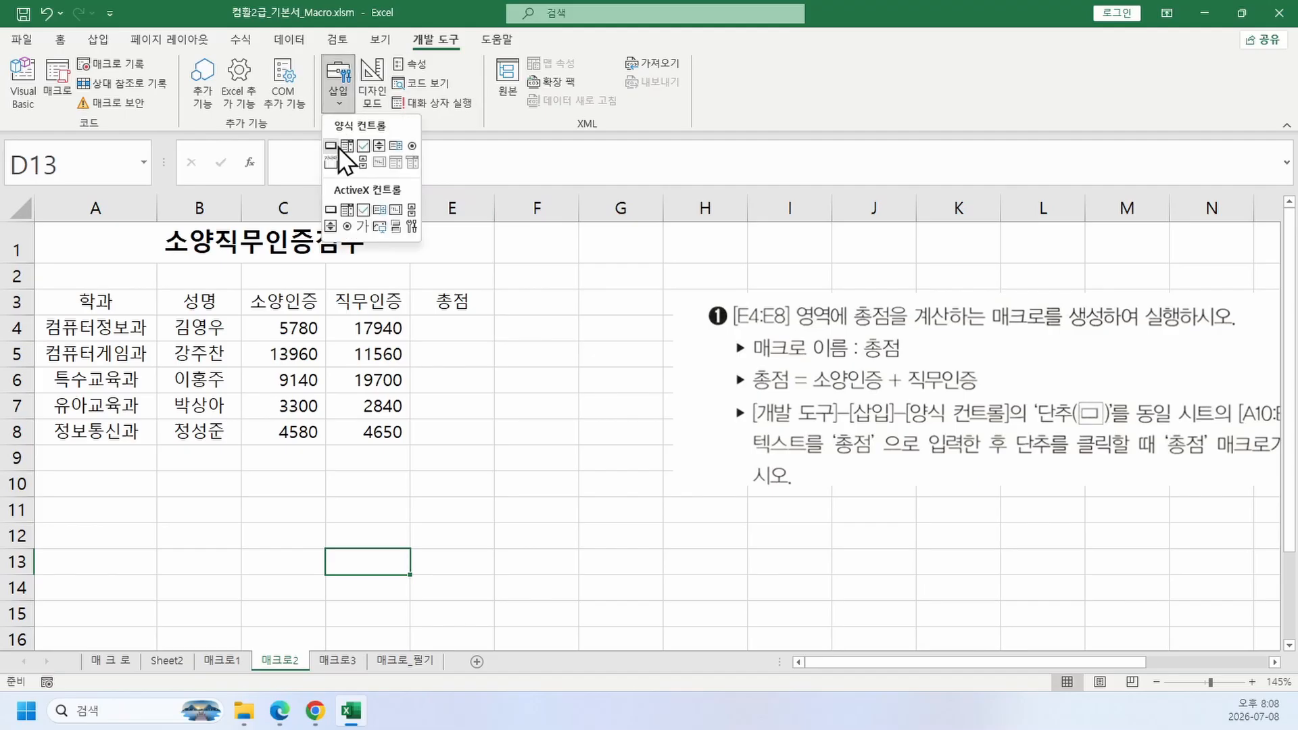
left_click(331, 146)
key("alt")
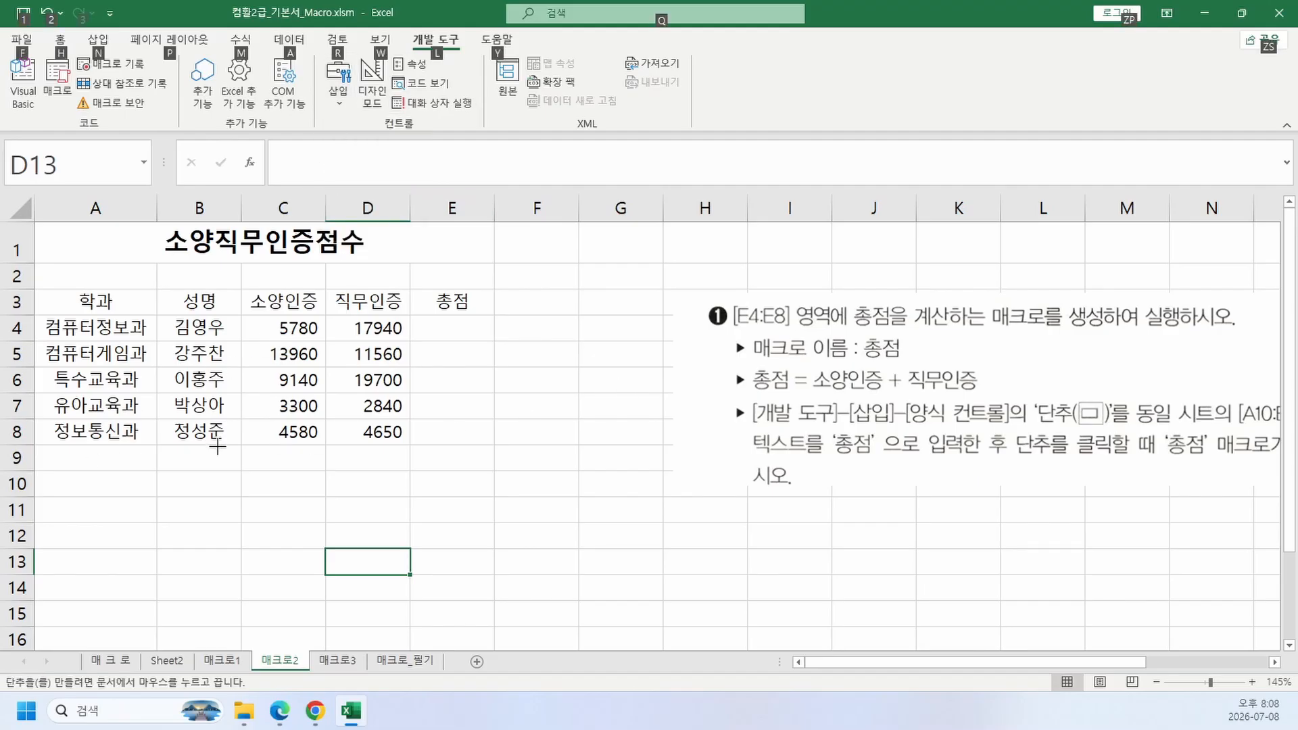
left_click_drag(38, 473, 214, 514)
left_click(375, 260)
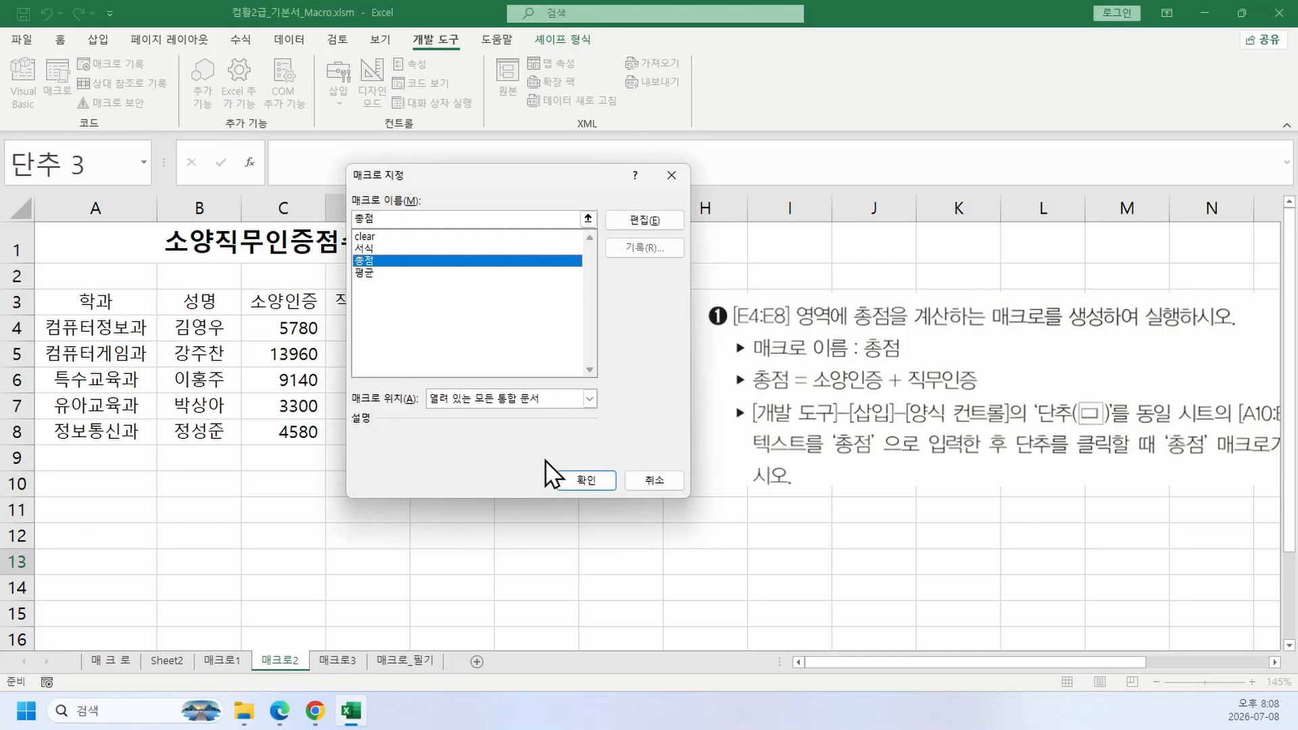
left_click(568, 480)
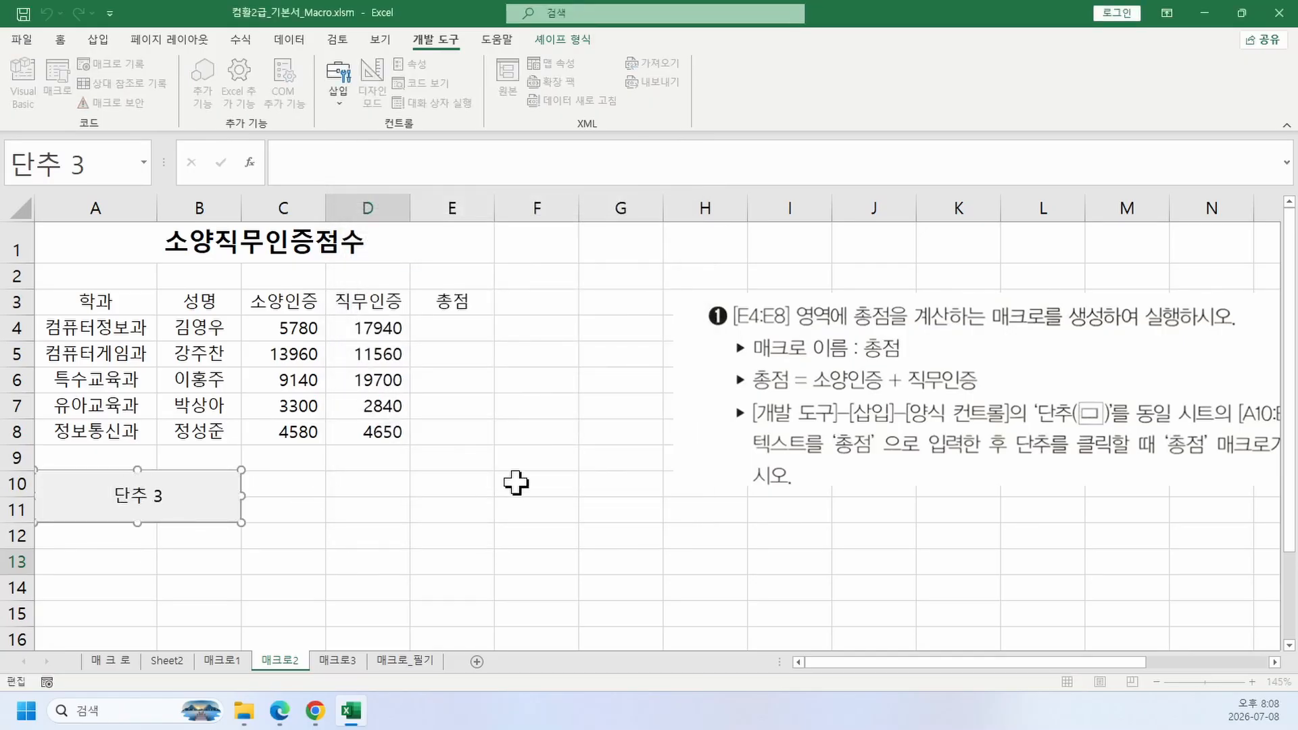
Step: Replace the button's label with 총점 and use the button to fill in the totals in E4:E8
key("Delete")
key("Delete")
key("Delete")
key("Delete")
type("총ㅈ")
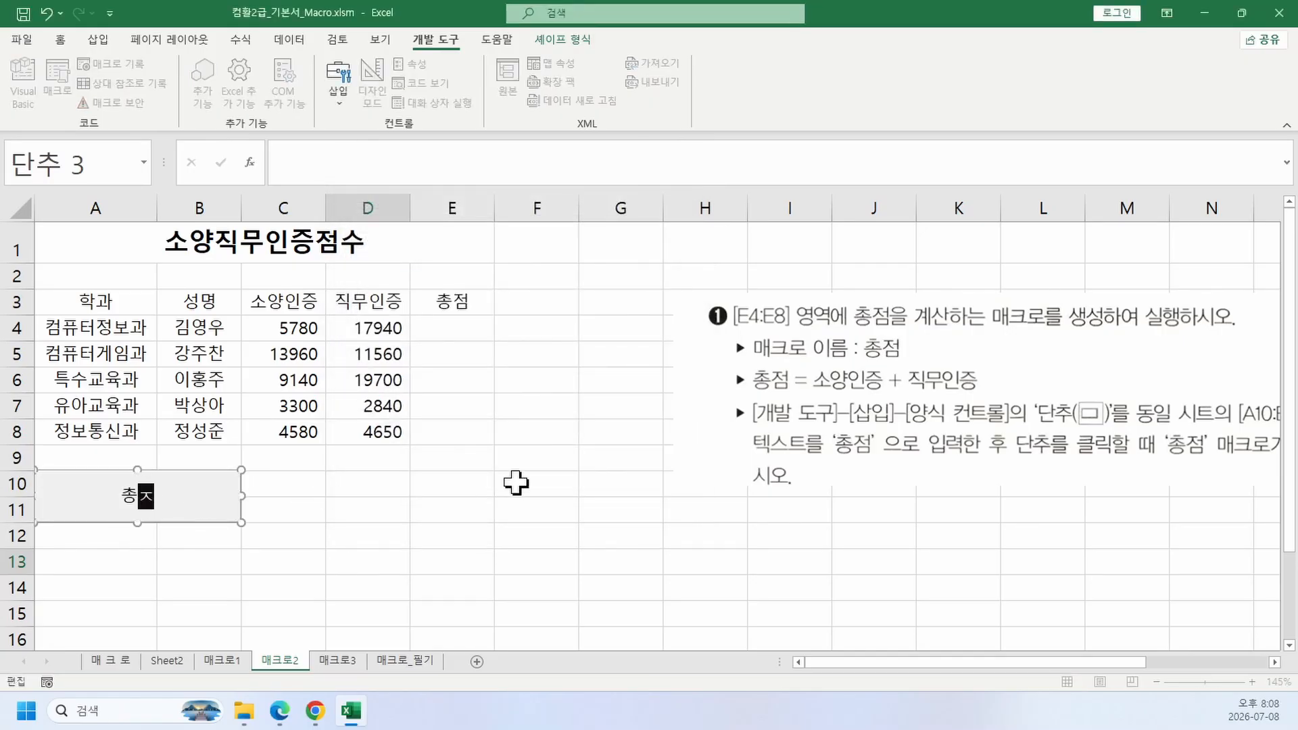
type("ㅓㅁ")
left_click(500, 565)
left_click(203, 515)
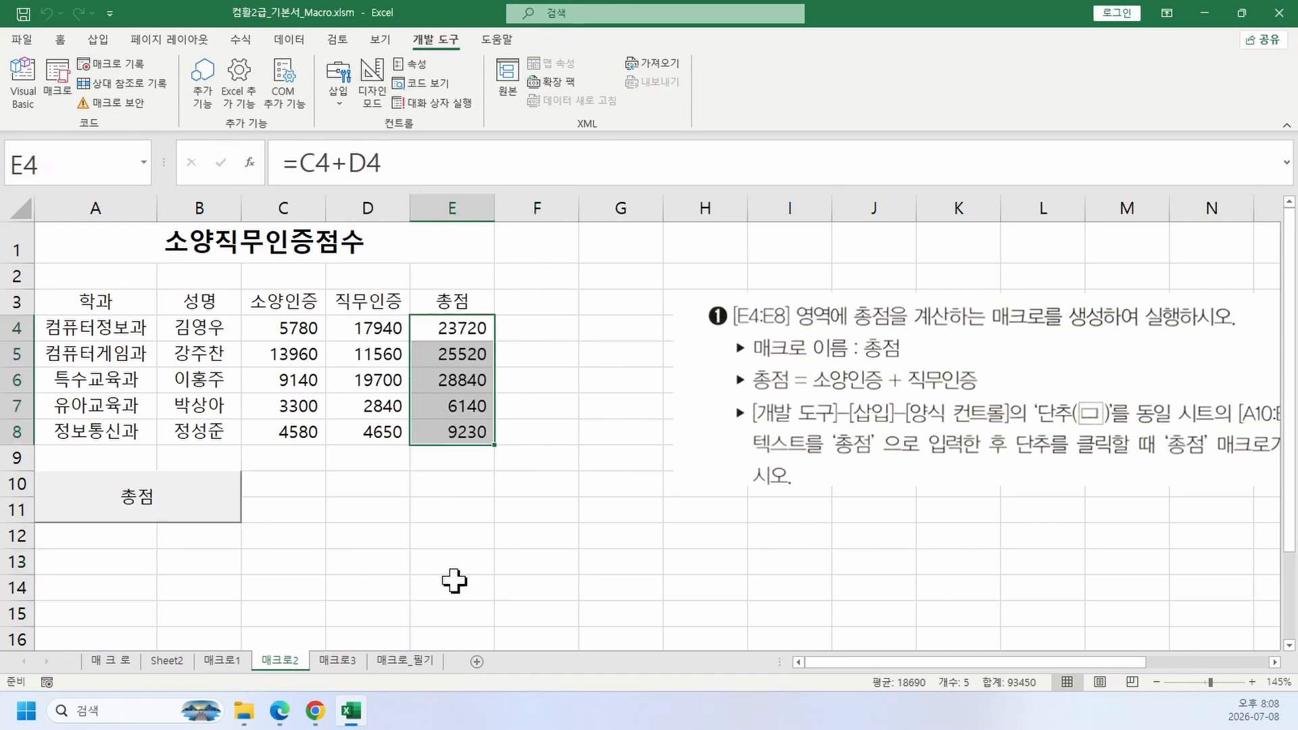
Step: Delete the pasted picture of the first task's instructions from the 매크로2 sheet
left_click(524, 588)
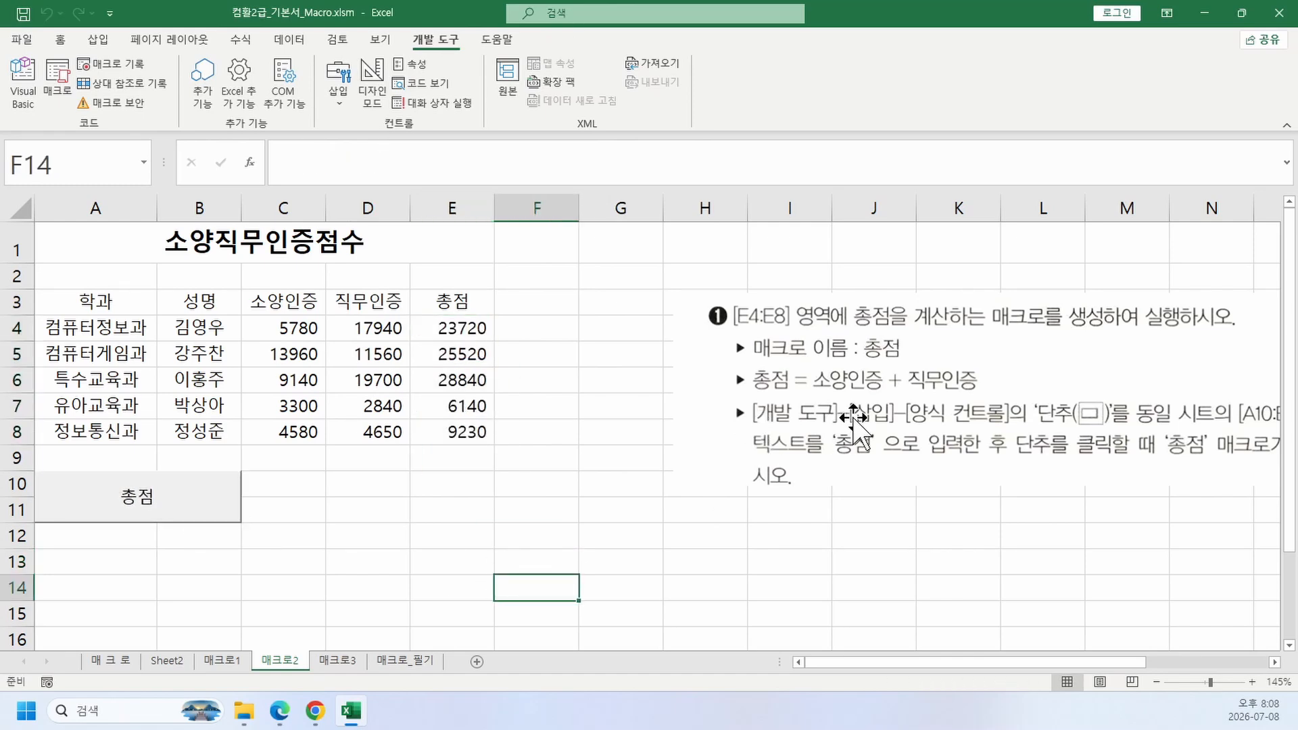
left_click_drag(853, 419, 603, 430)
key("Delete")
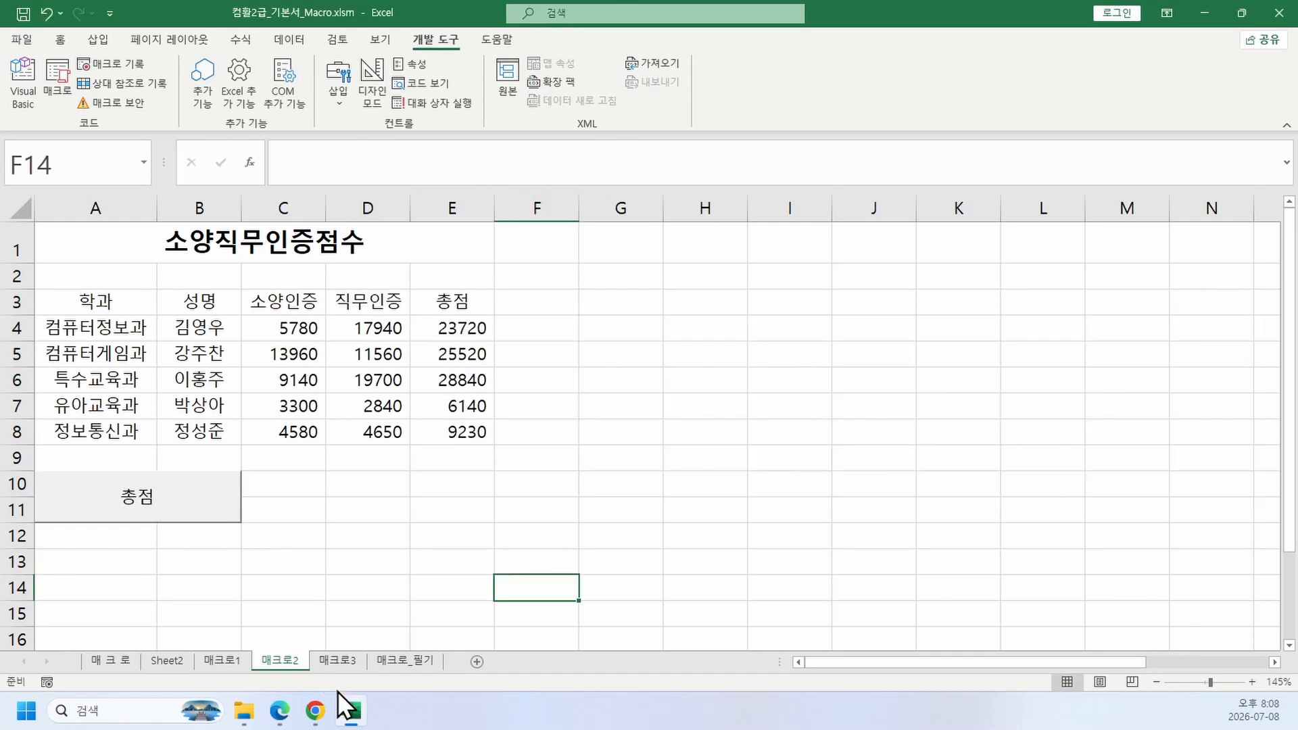
Step: Capture the second task's text from page 187 of the PDF textbook in Edge and paste it beside the table in the Excel sheet
left_click(279, 710)
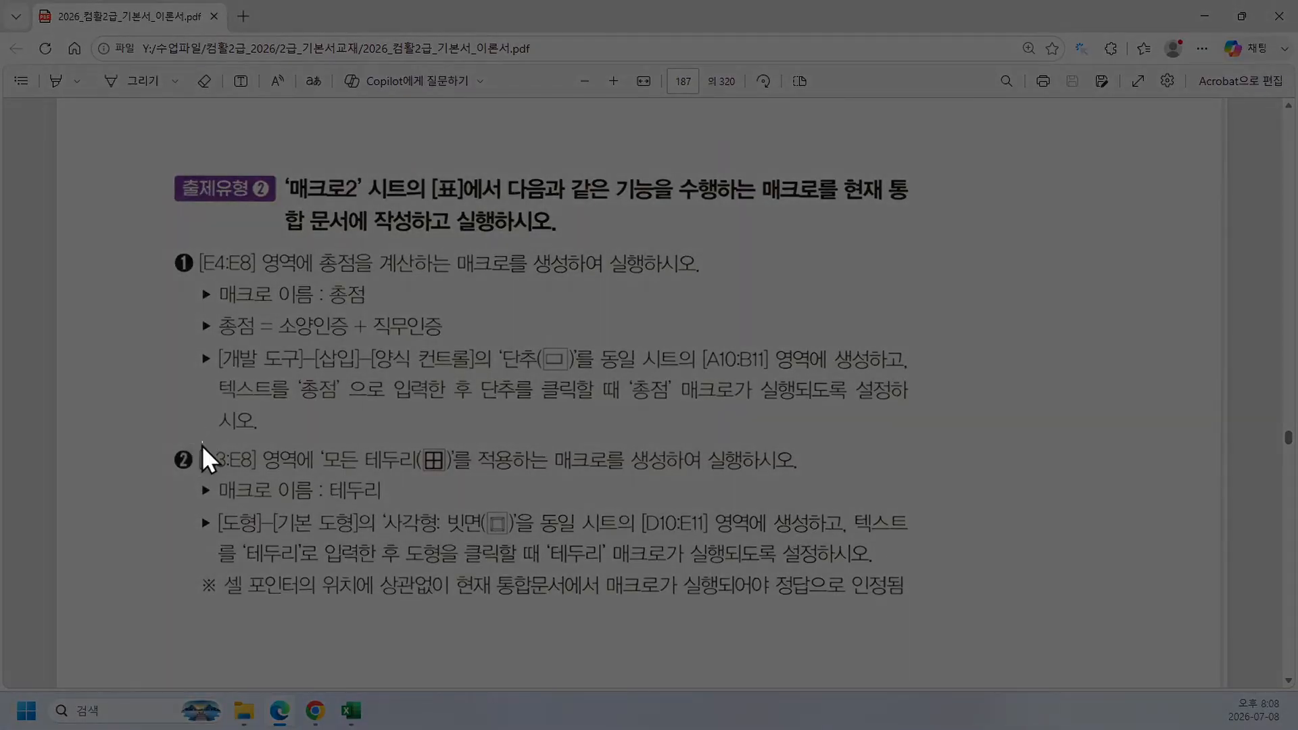
left_click_drag(201, 441, 931, 607)
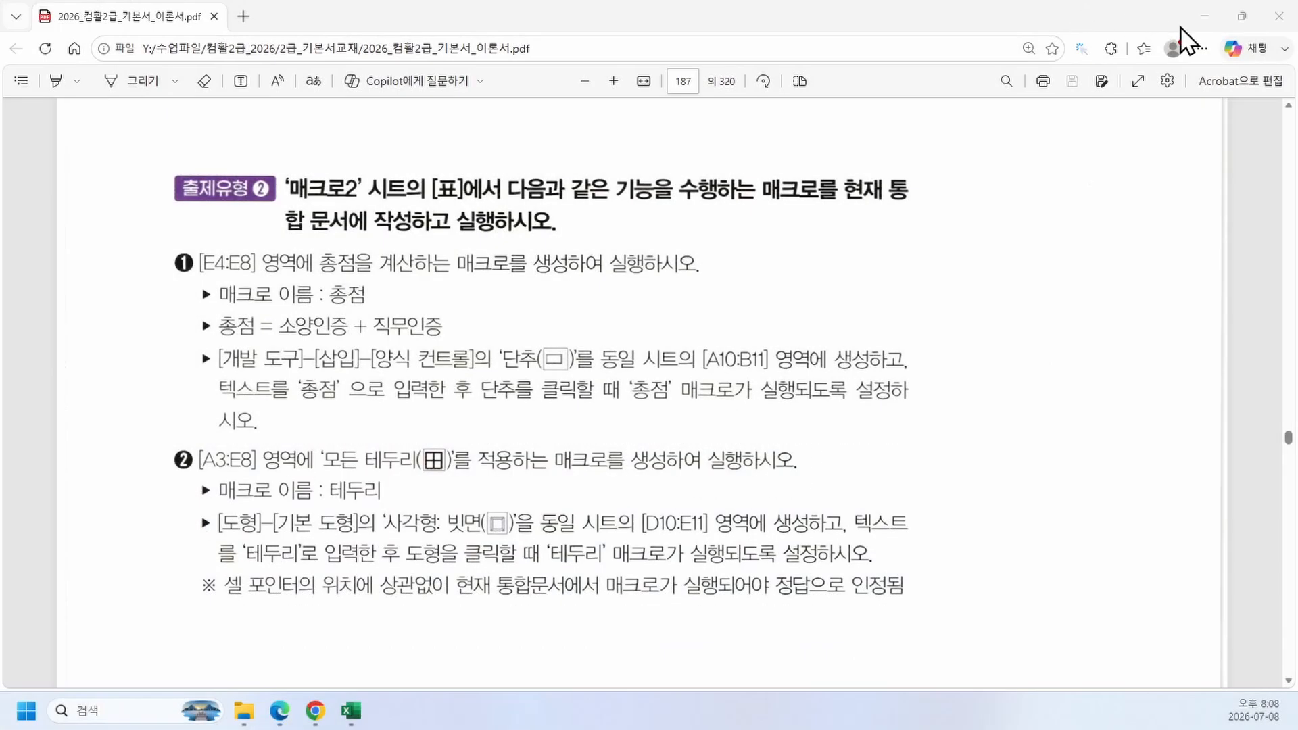
left_click(1203, 16)
key("ctrl+v")
left_click_drag(892, 362, 566, 452)
Step: Check the ranges A3:E8 and D10:E11 on the sheet against the task text, and end on the empty cell H11
left_click_drag(79, 301, 466, 429)
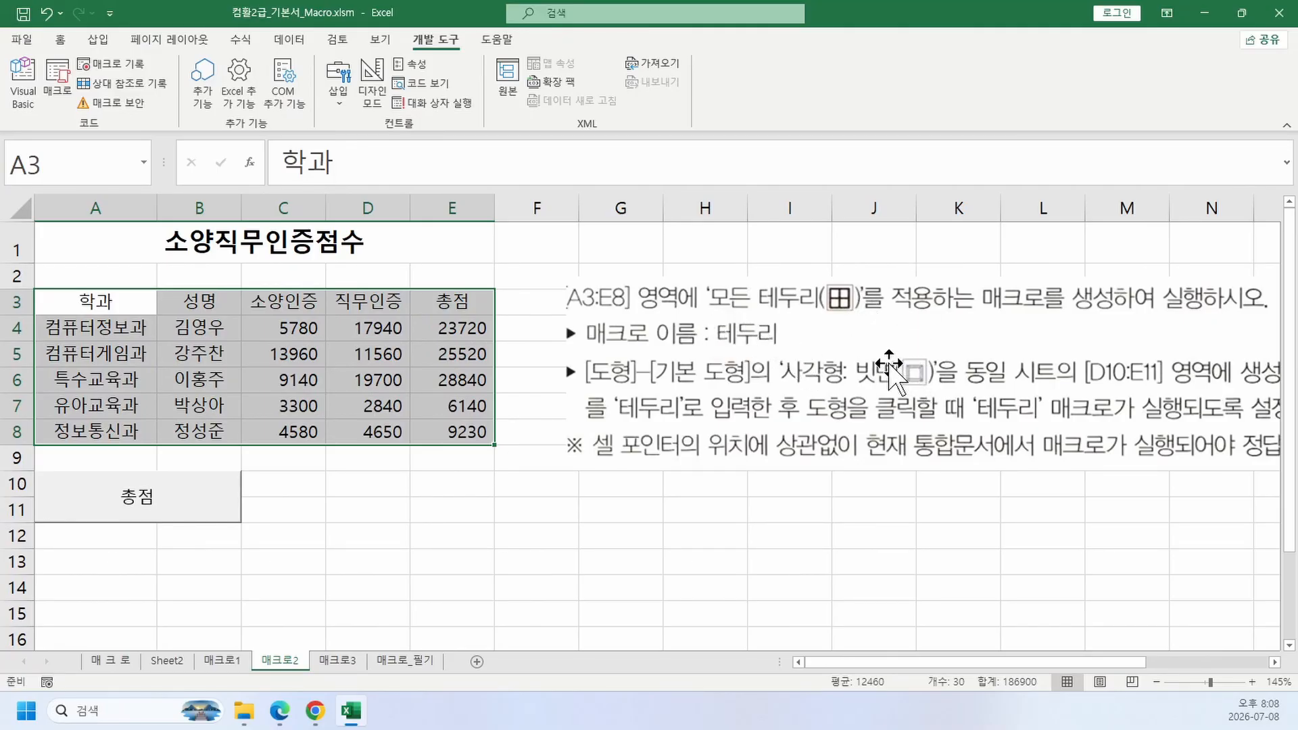
left_click_drag(355, 481, 440, 515)
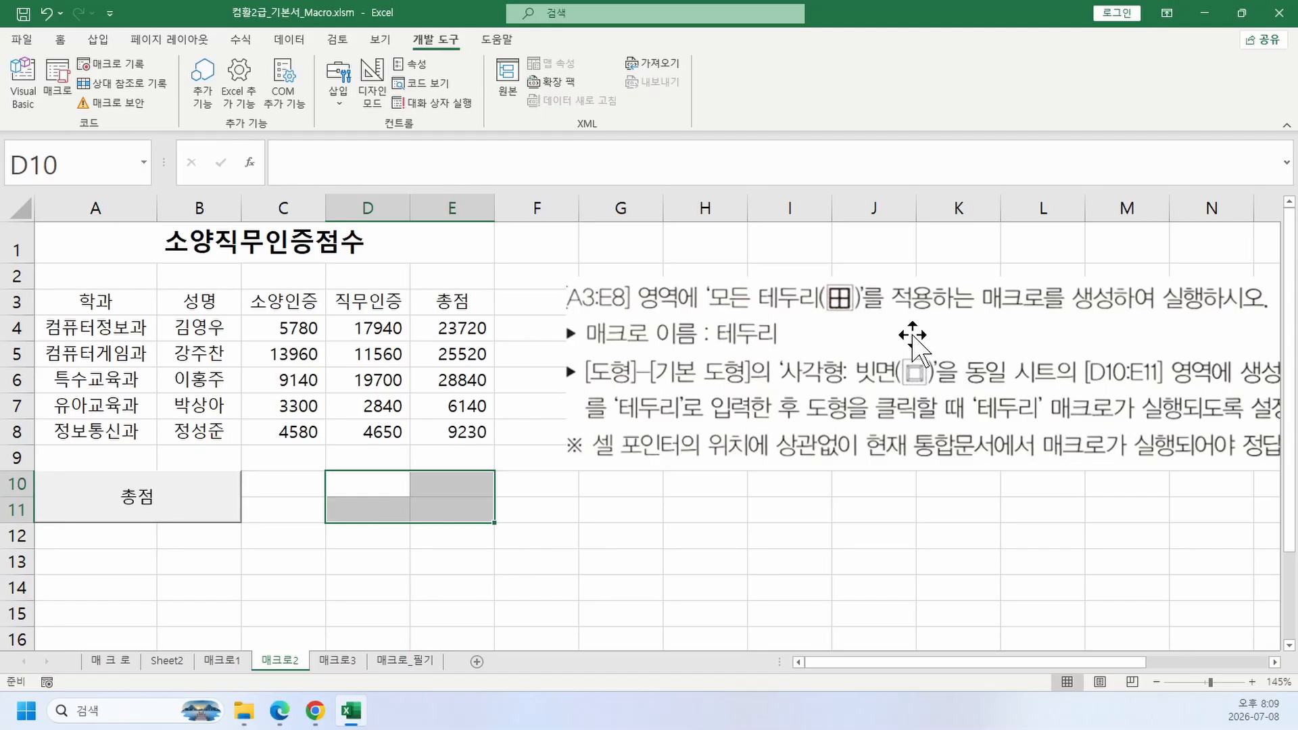
left_click(842, 534)
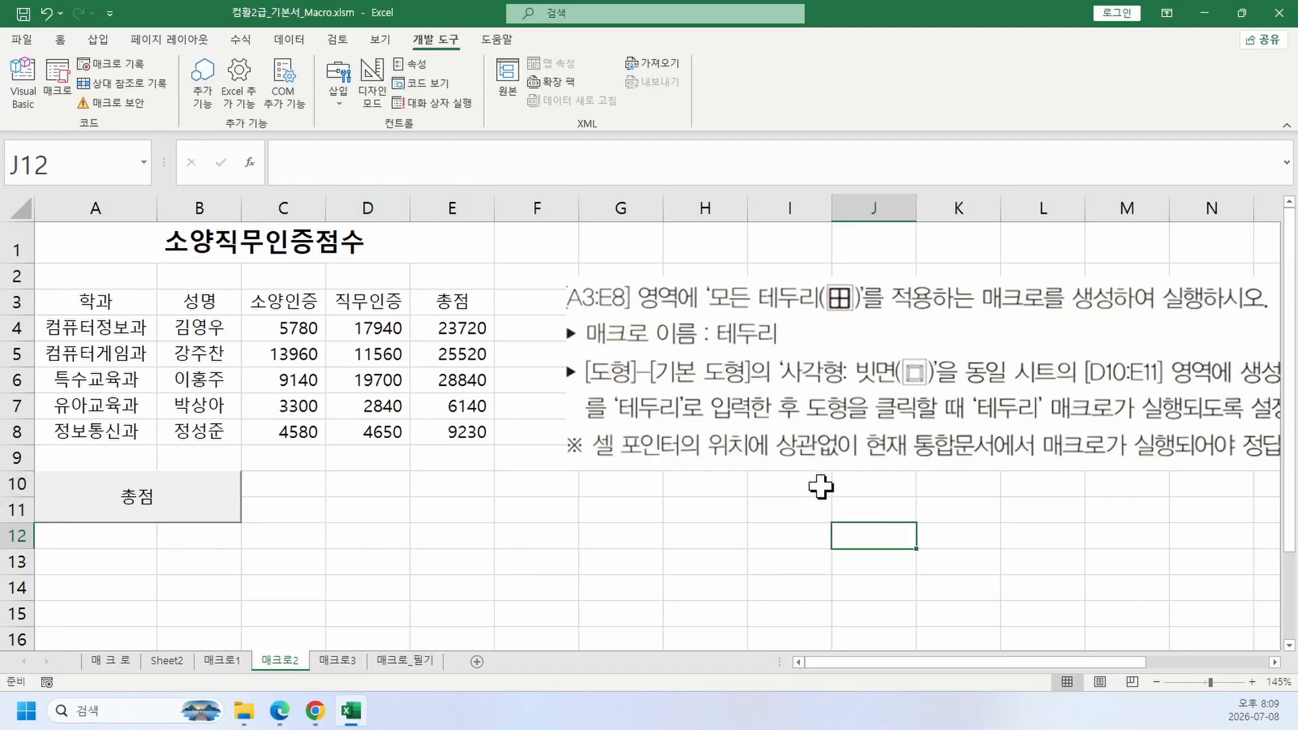
left_click(668, 514)
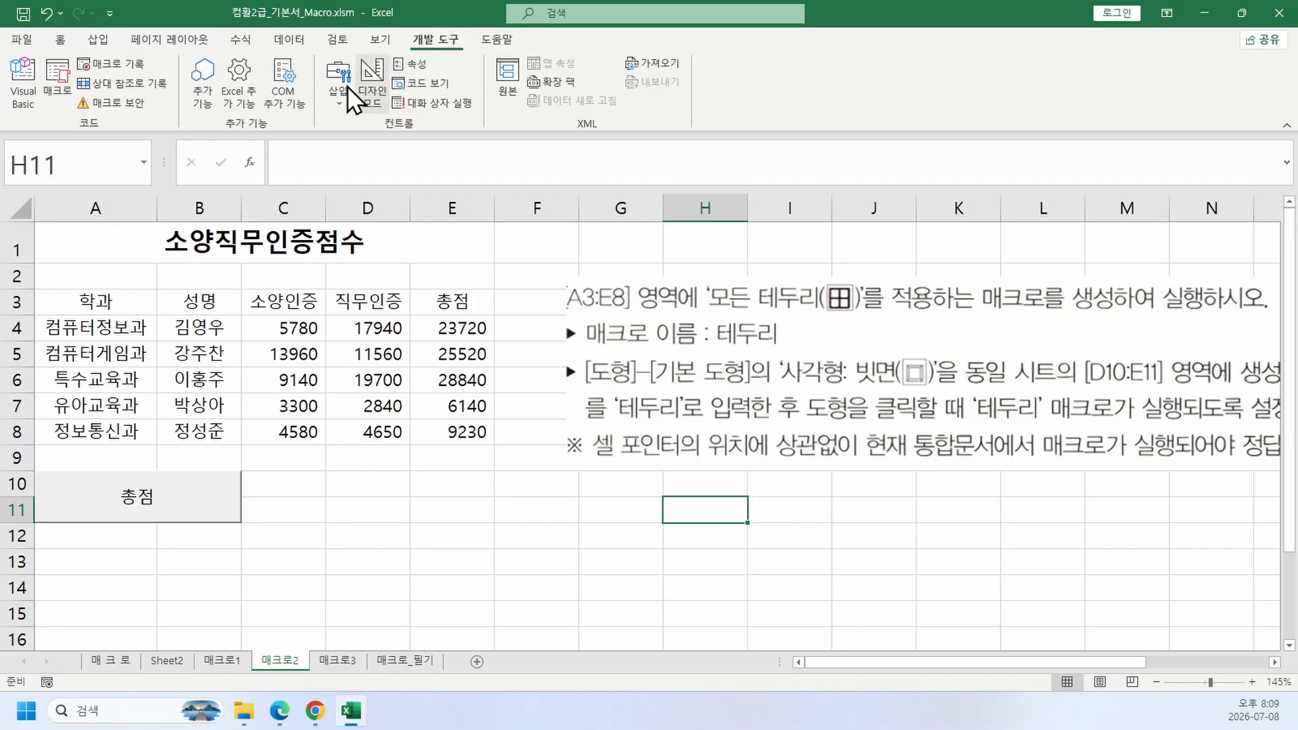
Step: Record a macro named 테두리 in the current workbook that applies all borders (모든 테두리) to A3:E8
left_click(134, 61)
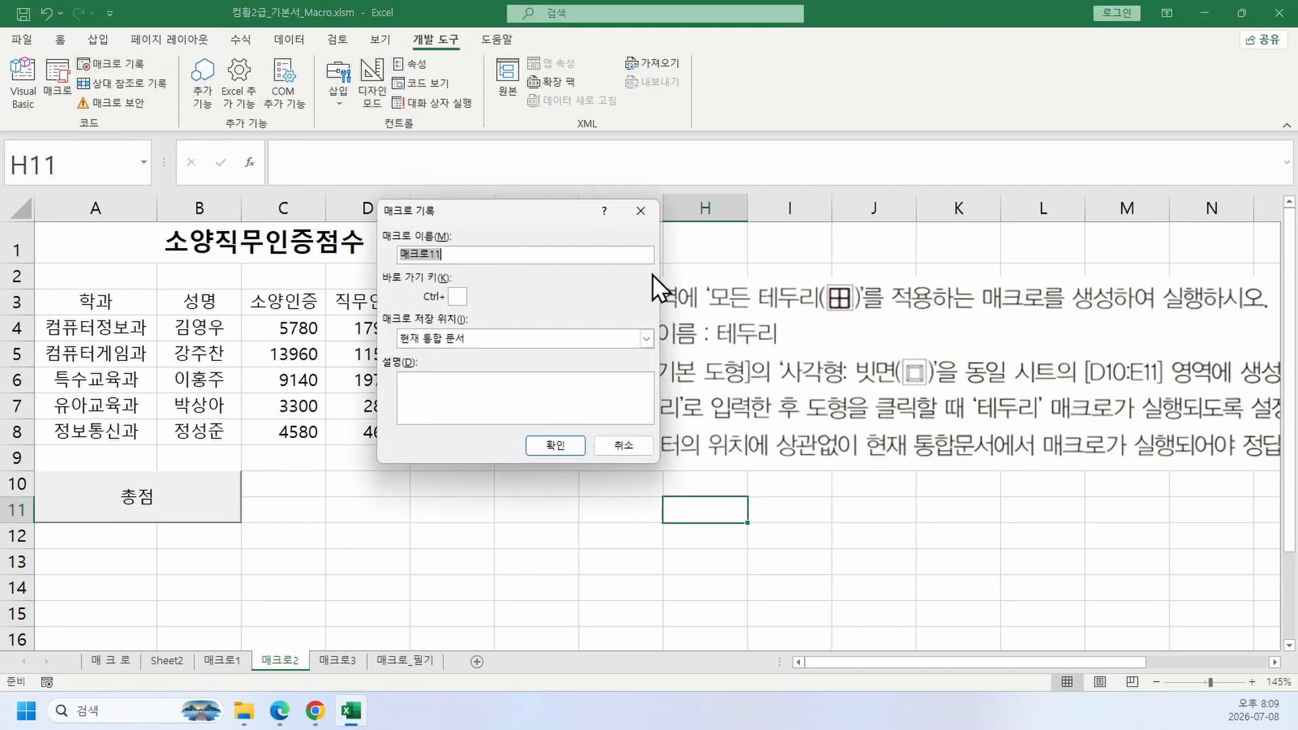
type("테두리")
left_click(555, 446)
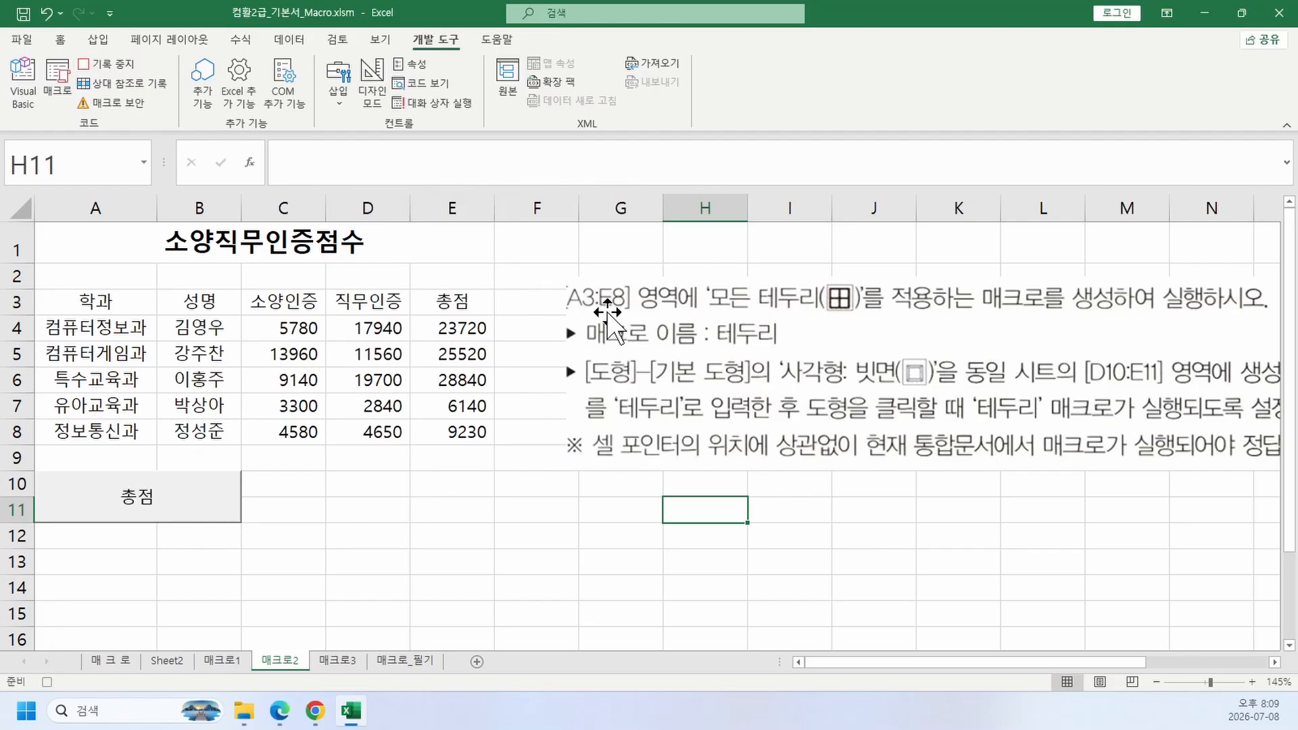
left_click_drag(97, 300, 451, 436)
left_click(61, 40)
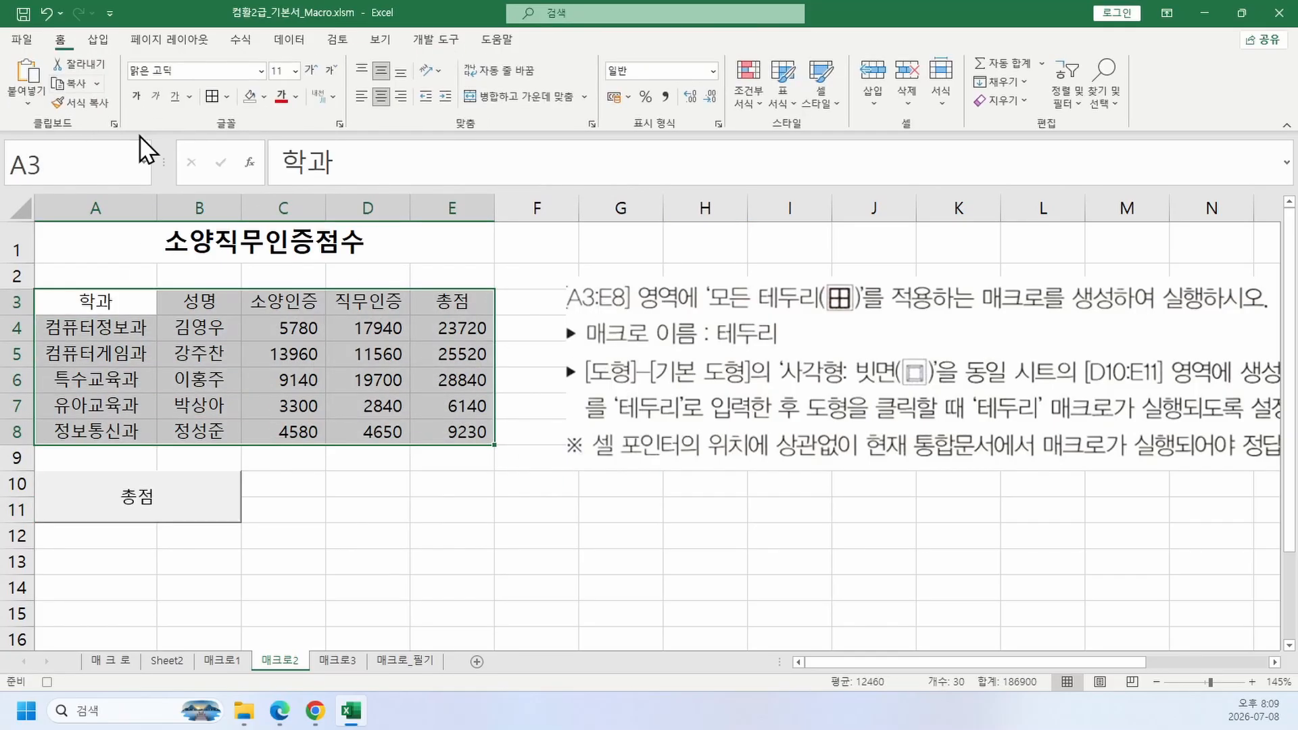
left_click(228, 97)
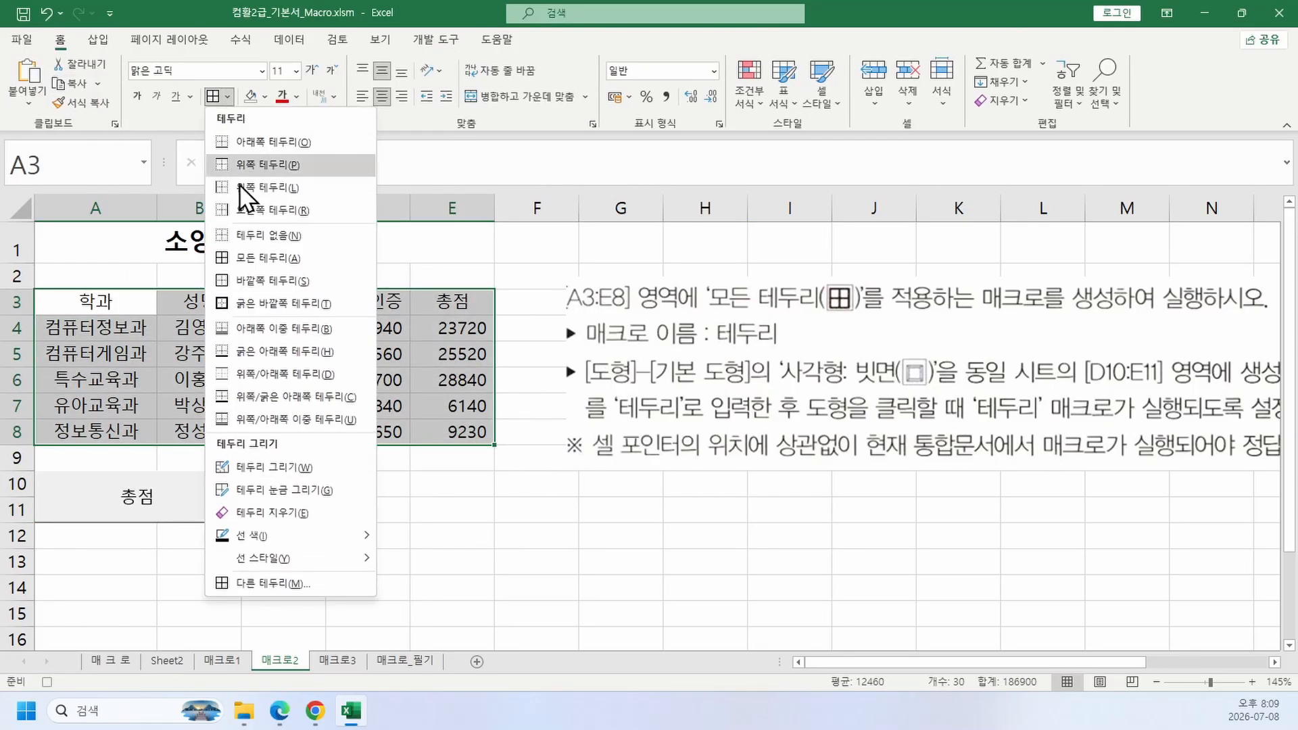
left_click(295, 257)
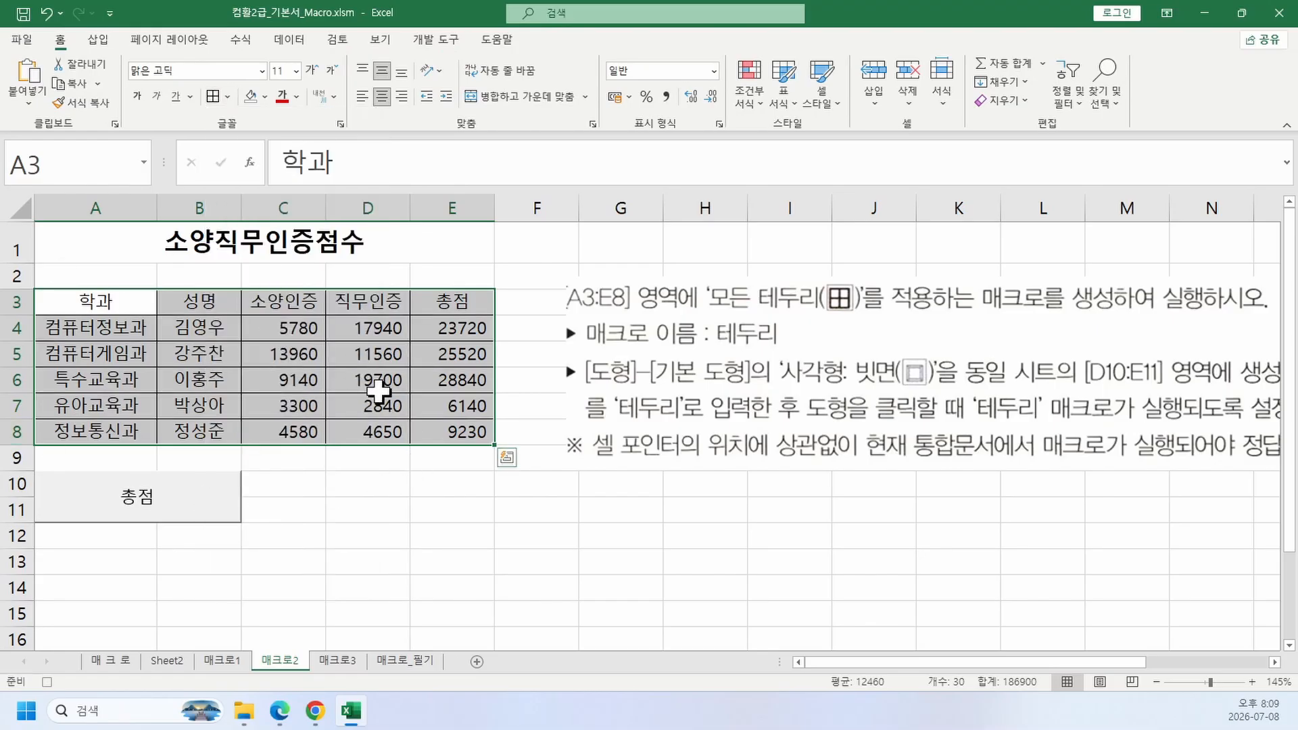
left_click(415, 42)
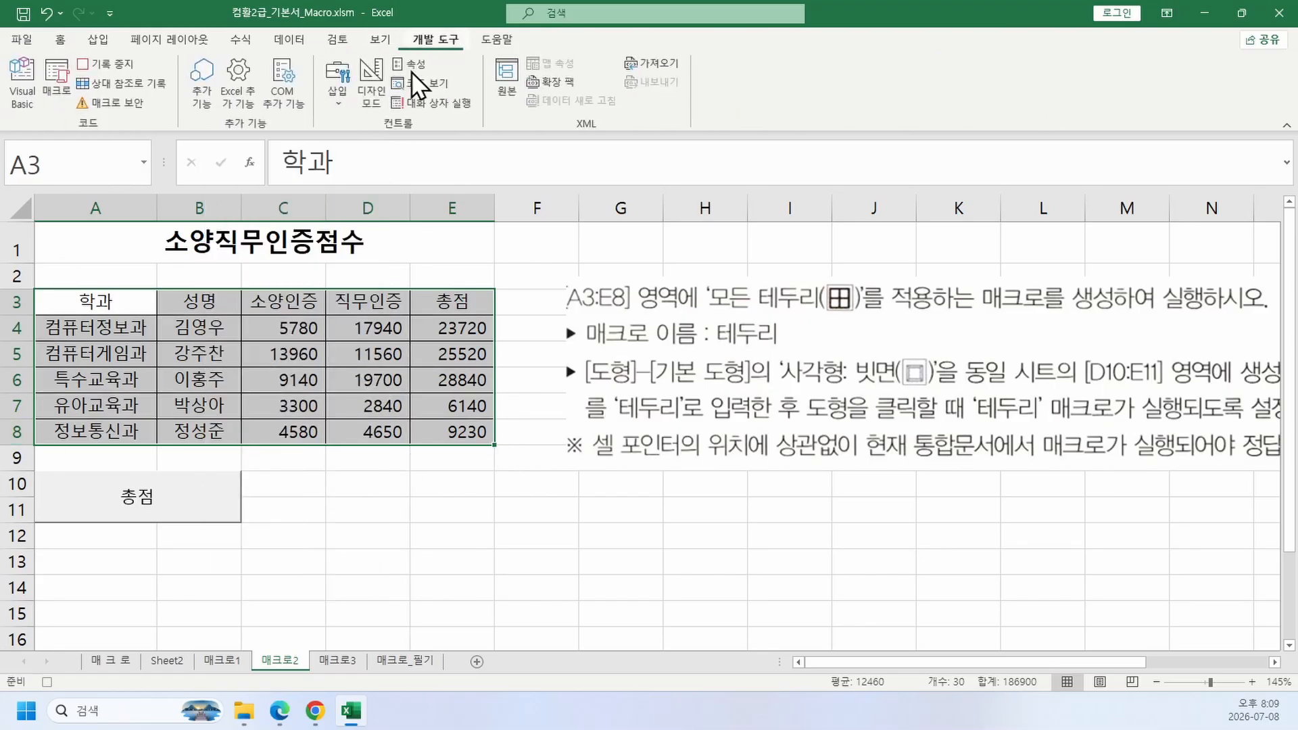
left_click(114, 60)
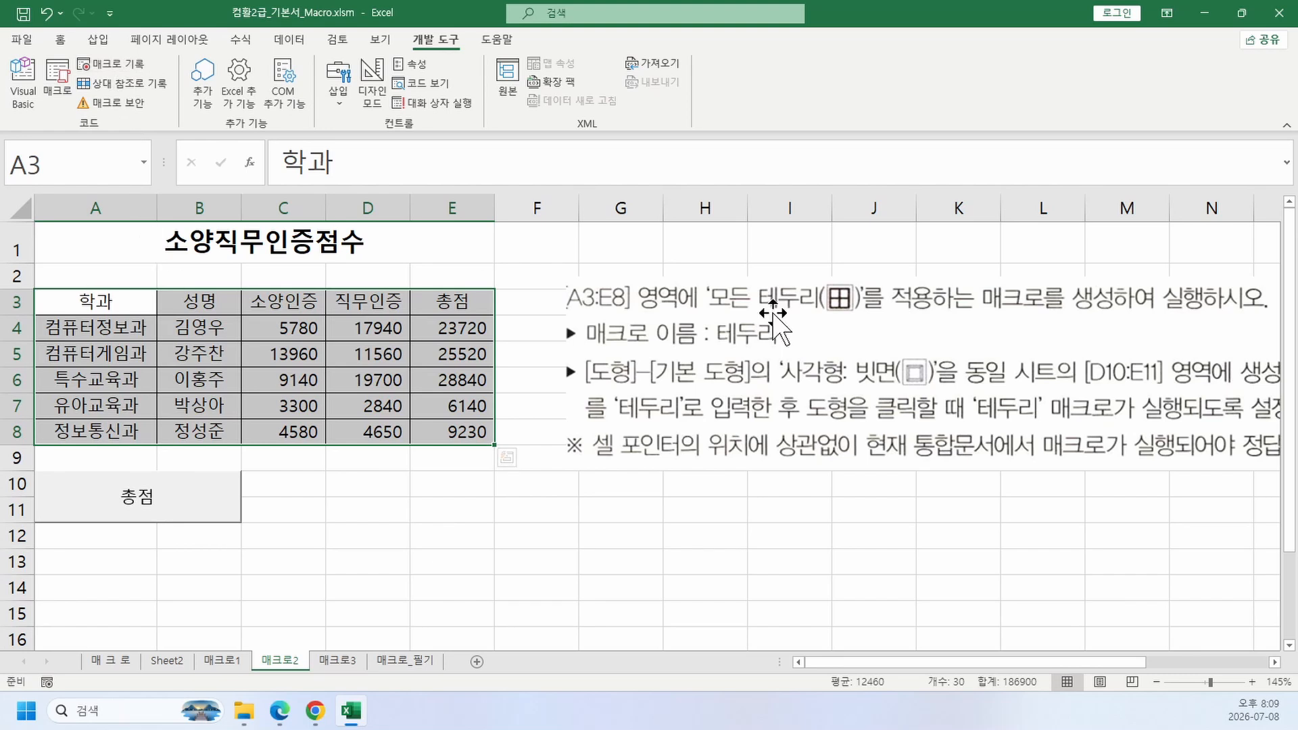
Step: Capture the basic shapes (기본 도형) gallery, paste it as a picture at H11, and enlarge it over the task text
left_click_drag(361, 477, 472, 515)
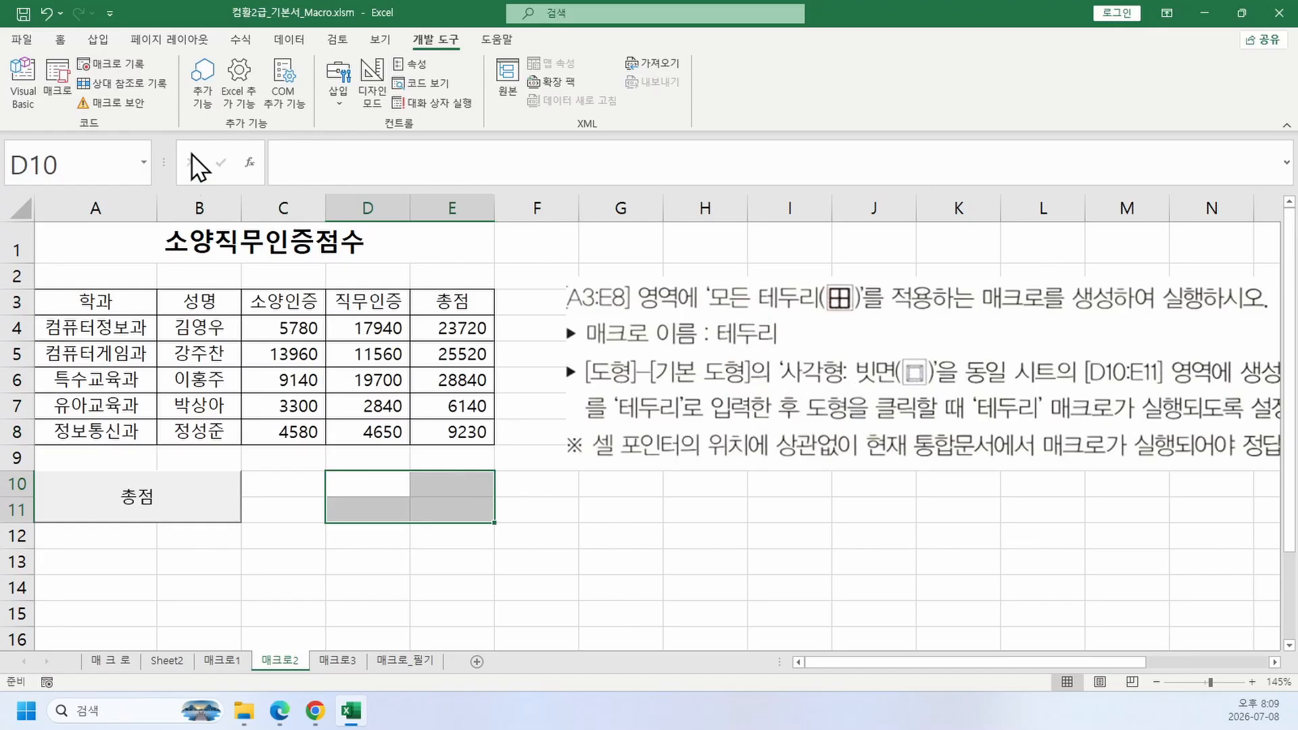
left_click(106, 45)
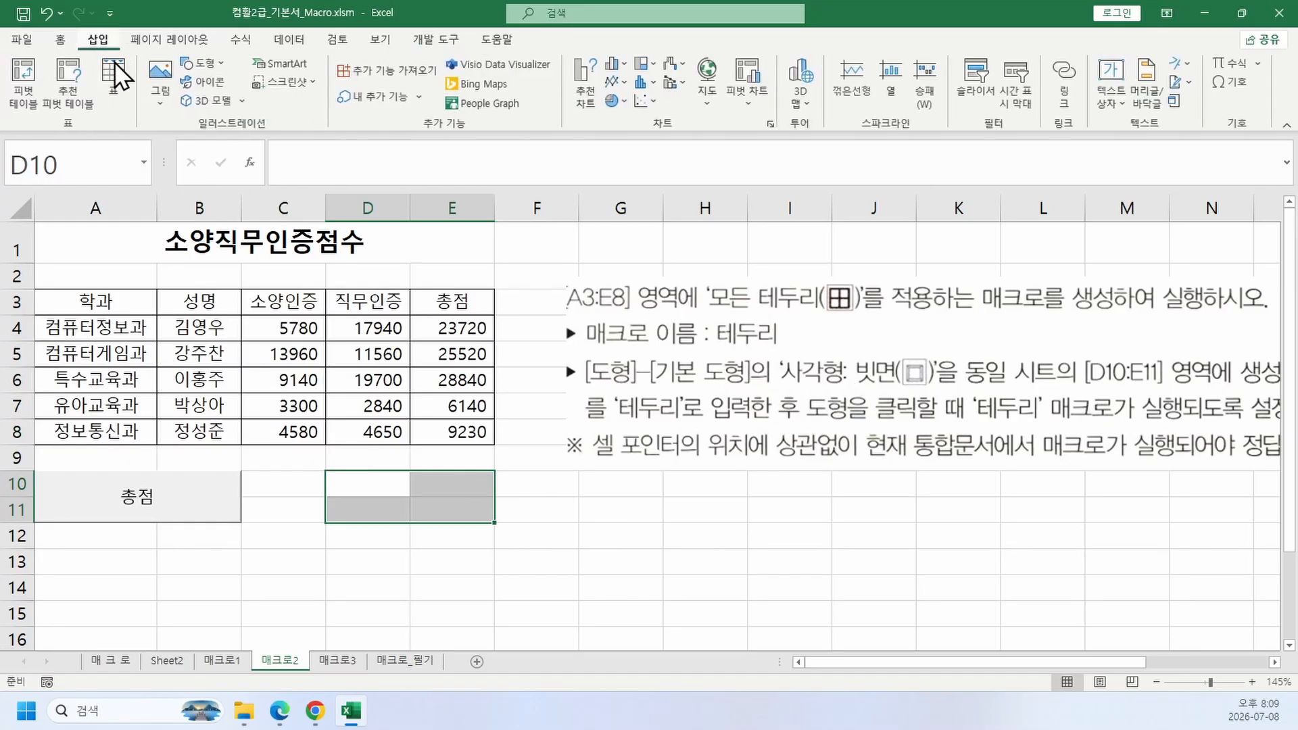
left_click(213, 63)
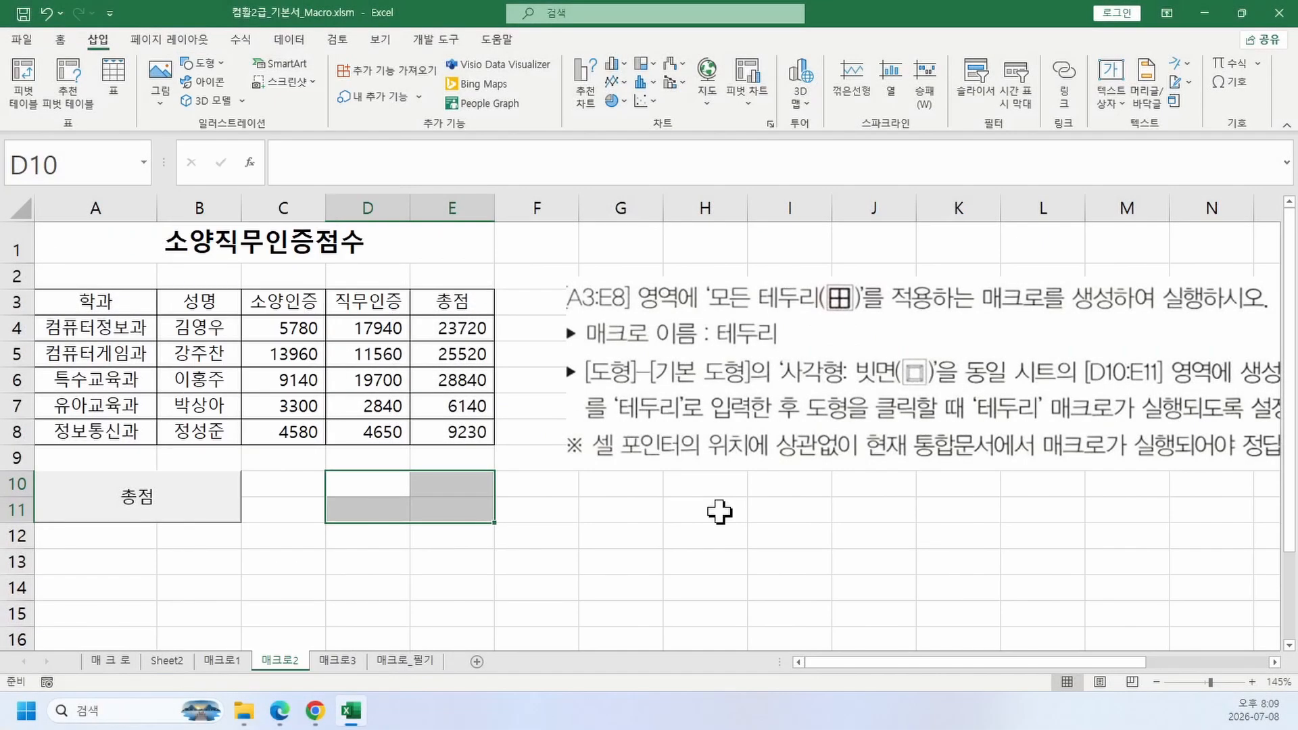
left_click(720, 513)
key("ctrl+v")
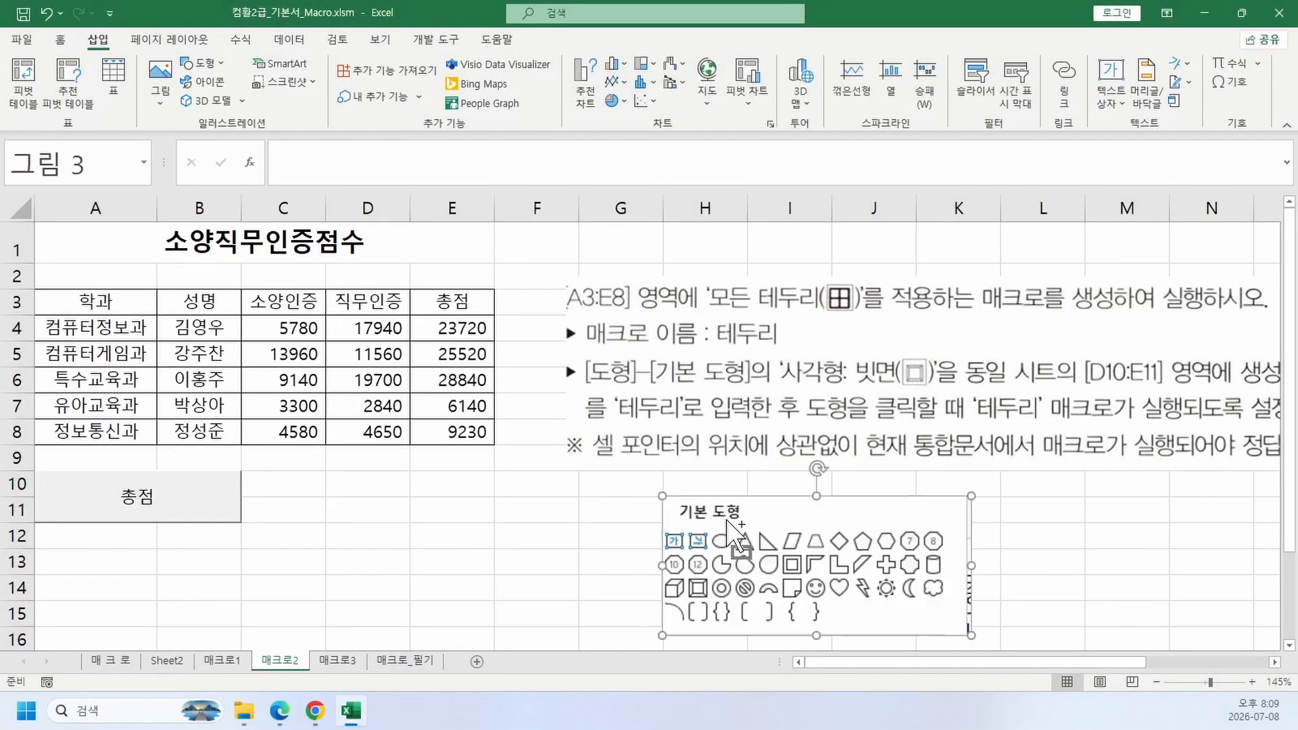
left_click_drag(742, 529, 617, 308)
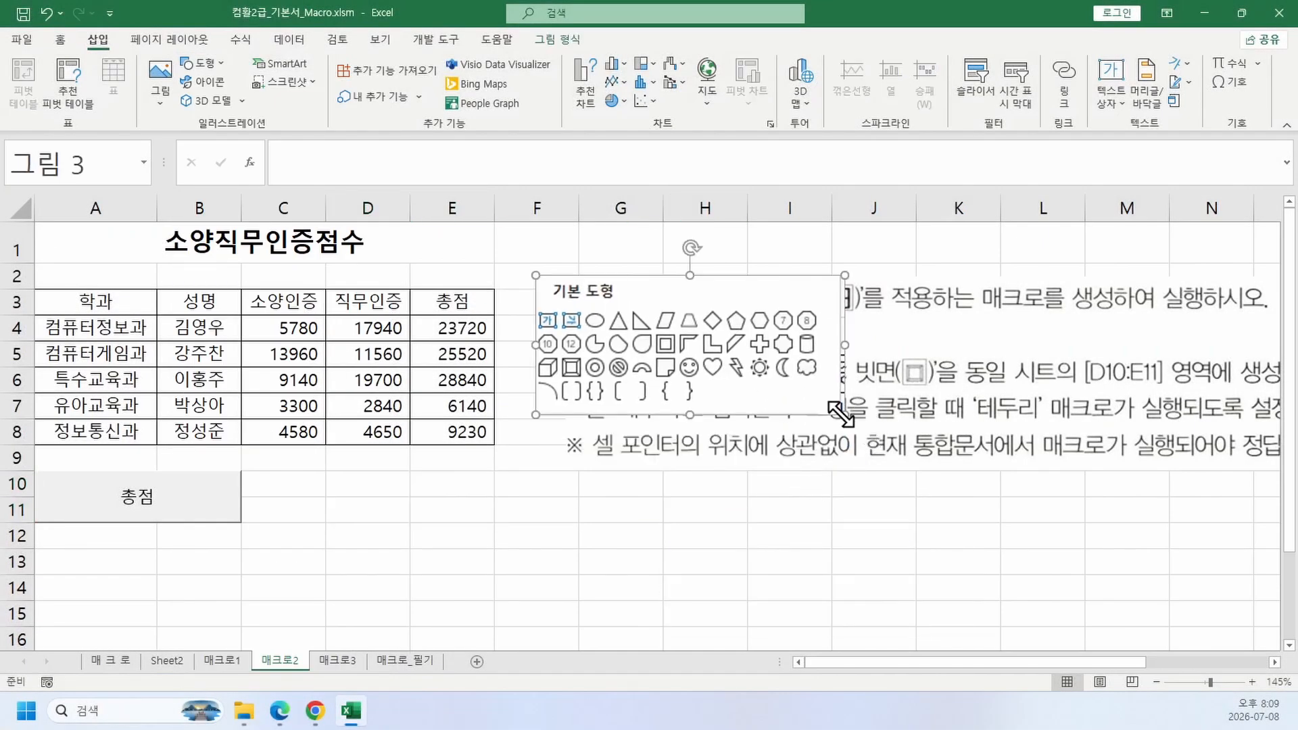
left_click_drag(857, 405, 1122, 544)
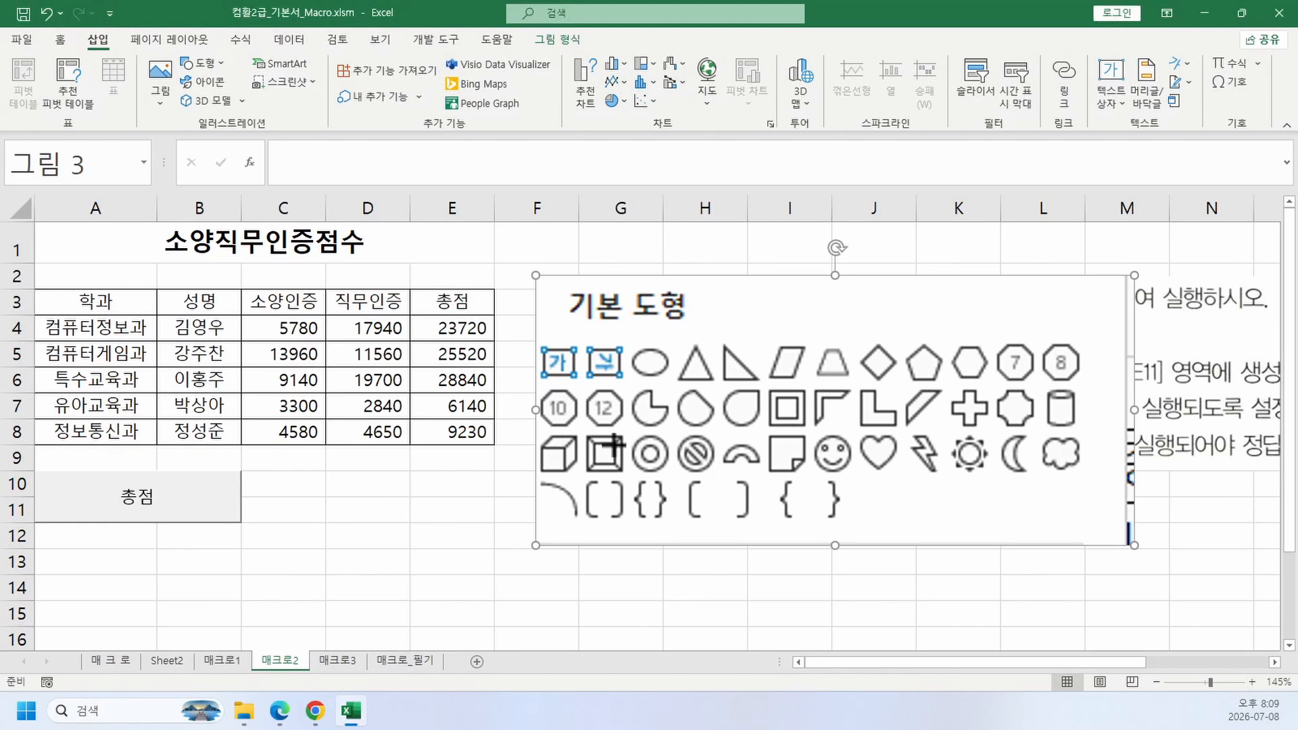
Step: Circle the bevel and plaque shapes in the gallery picture and label the plaque shape 배지 with a connecting line
left_click_drag(574, 426, 633, 482)
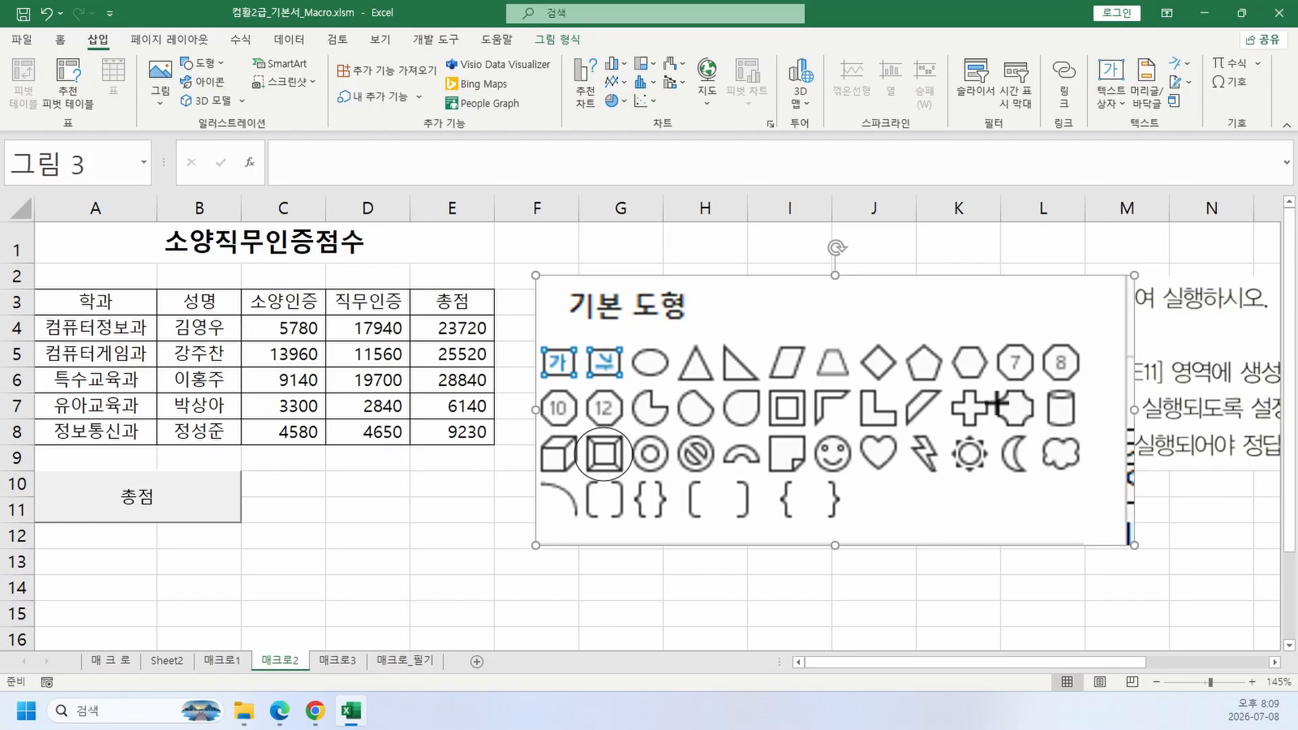
mouse_move(995, 383)
left_mouse_down()
mouse_move(1116, 524)
mouse_move(1057, 576)
left_mouse_up()
left_click(999, 595)
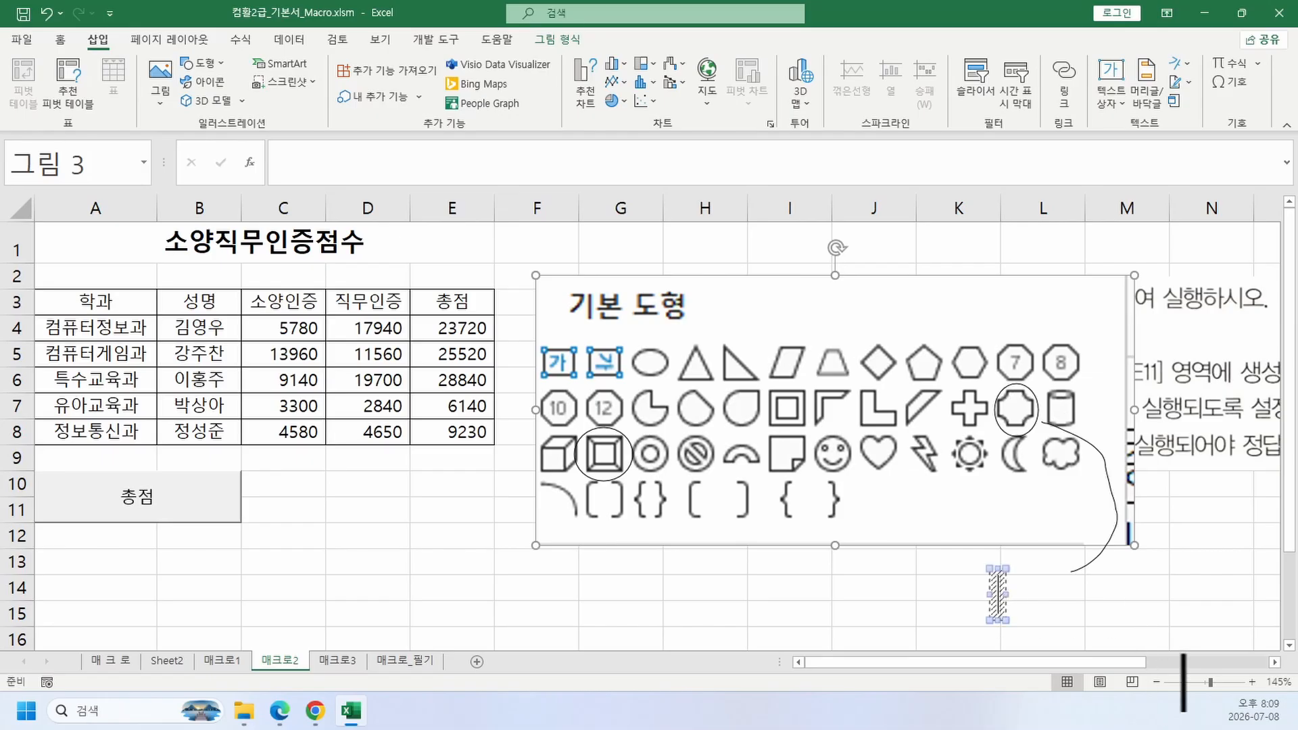
type("배지")
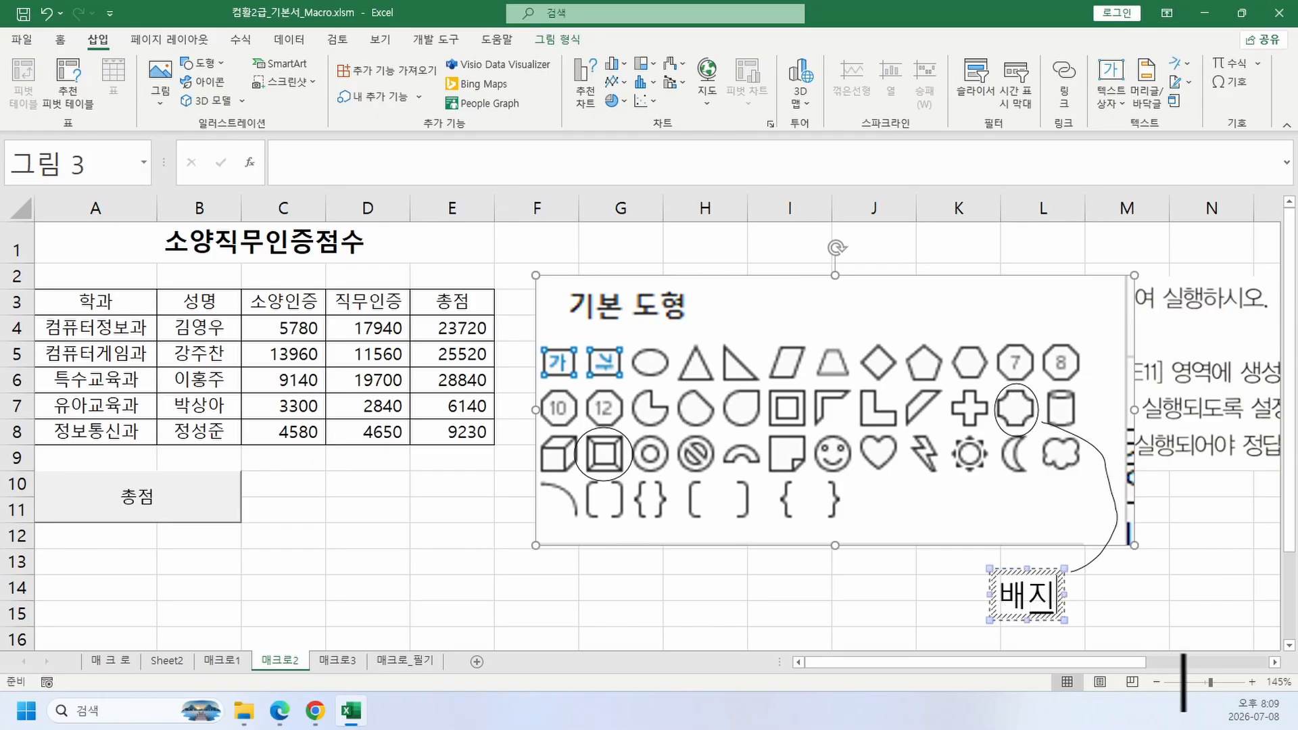
left_click(1183, 656)
key("Escape")
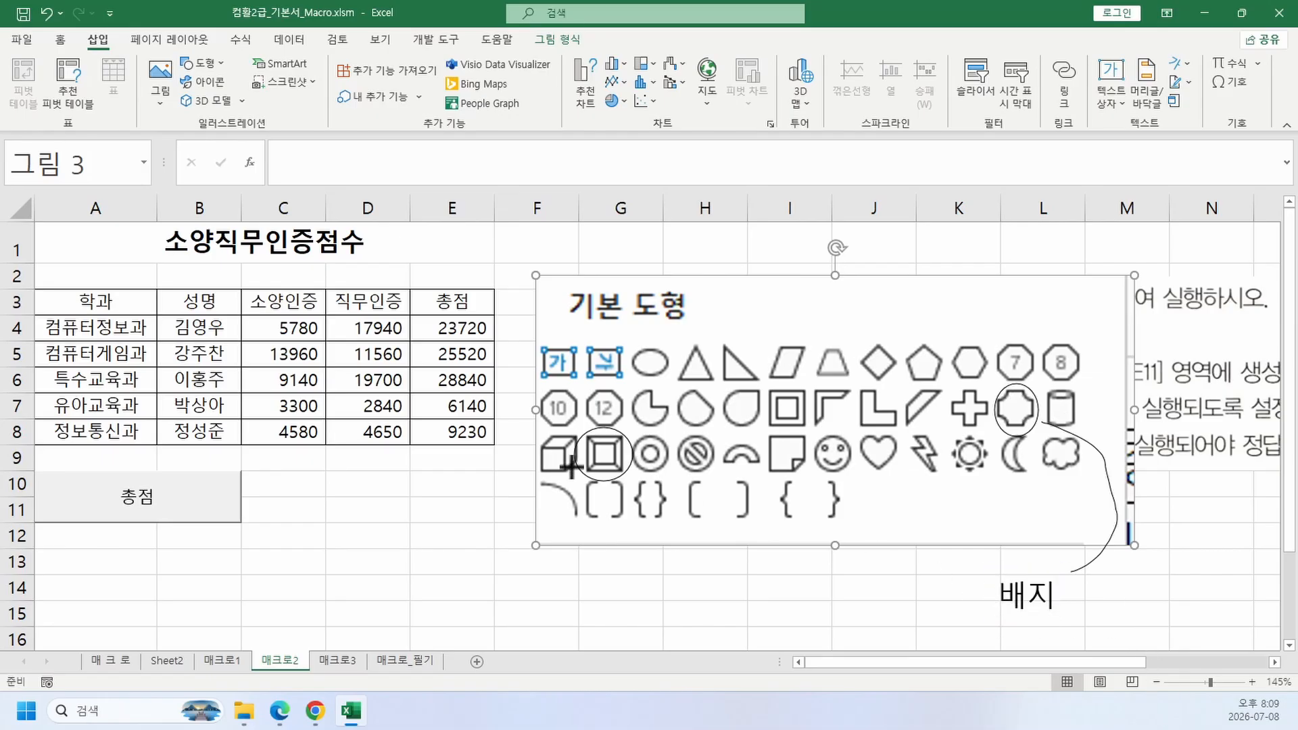
Step: Draw a line from the circled bevel shape to below the picture and label it 빗면
left_click_drag(576, 475, 589, 598)
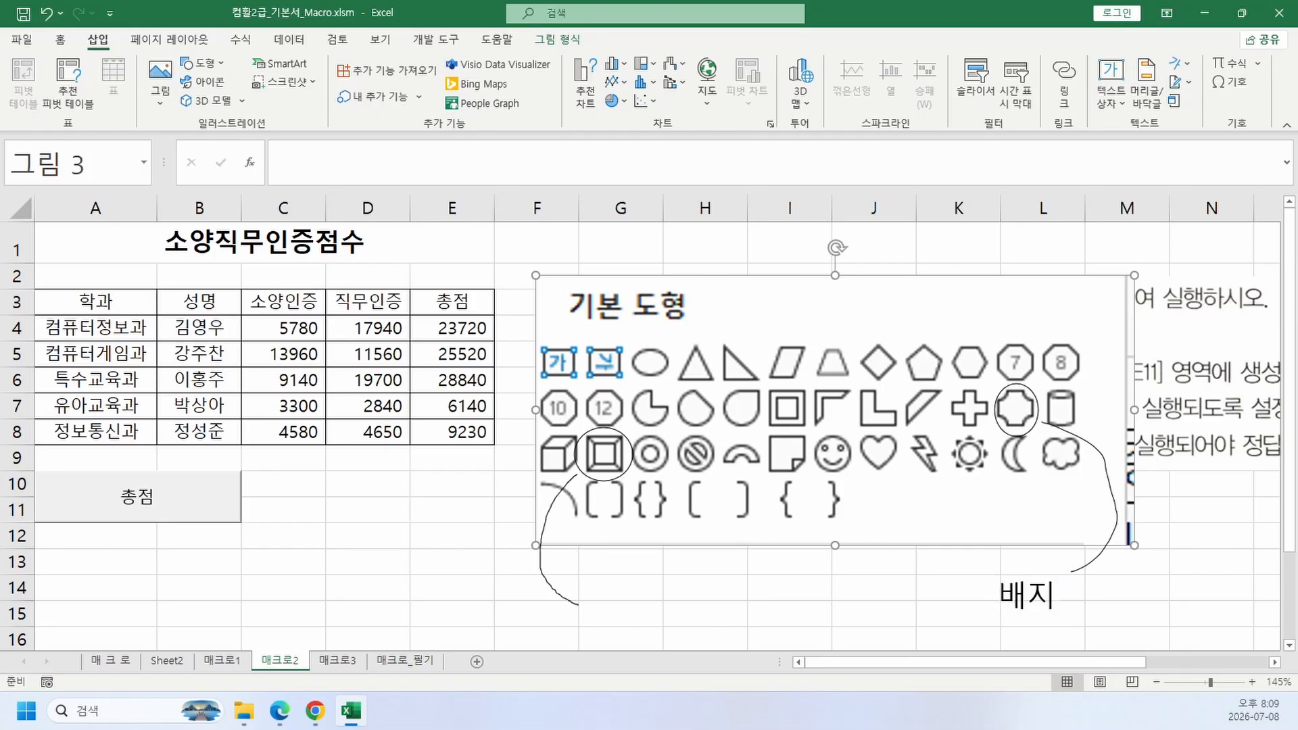
left_click(606, 593)
type("빗면")
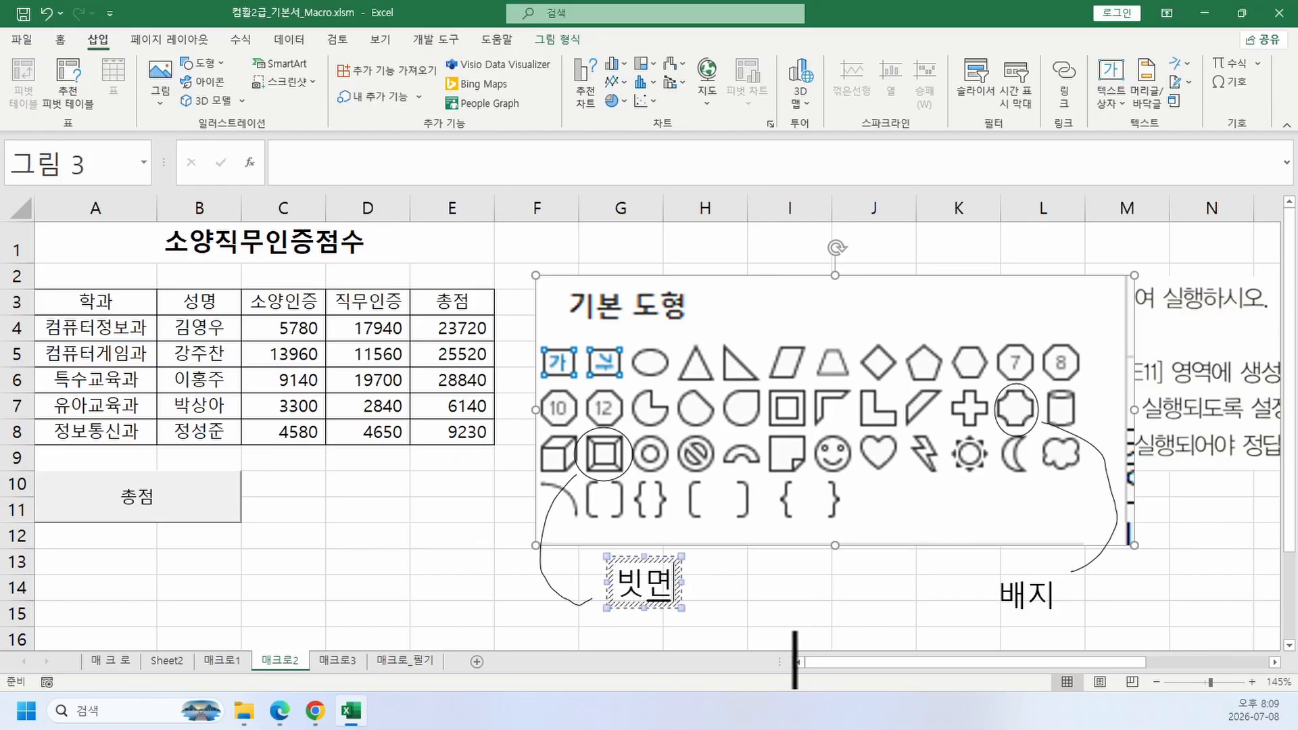
left_click(794, 660)
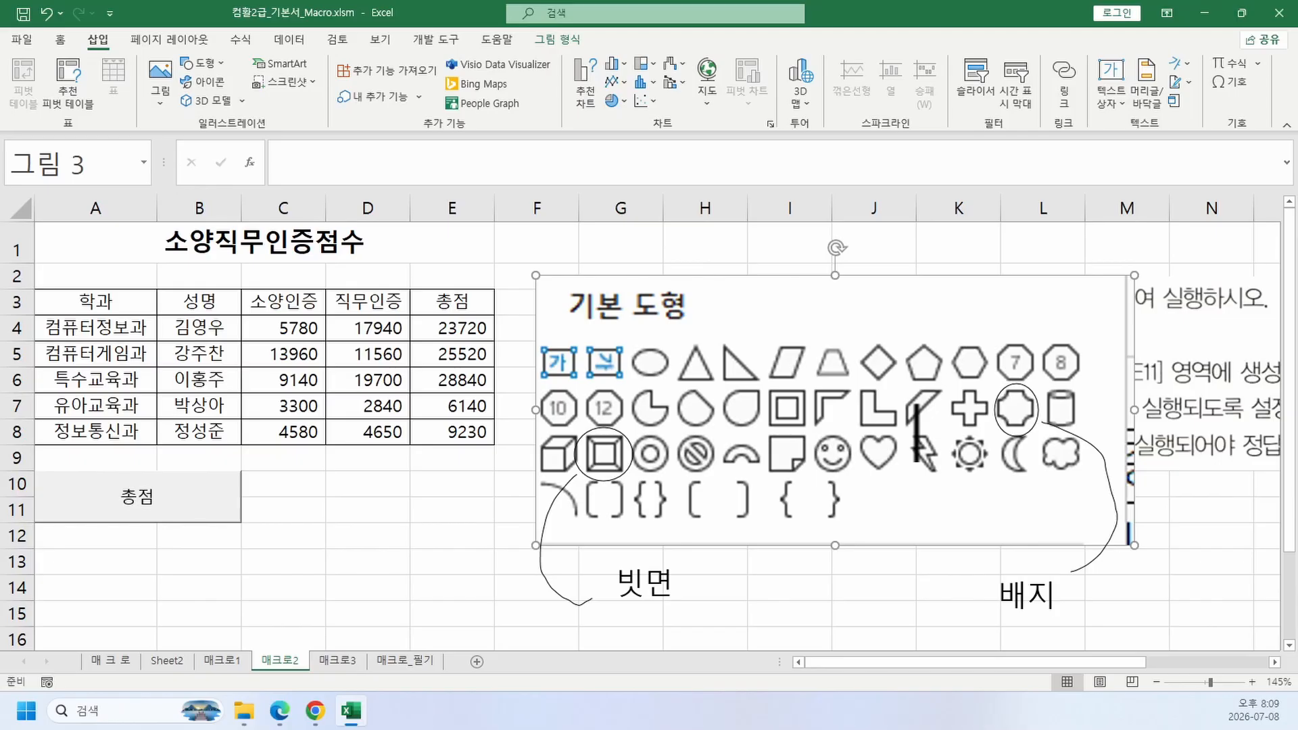
Step: Clear the on-screen annotations and delete the basic shapes picture from the sheet
key("Escape")
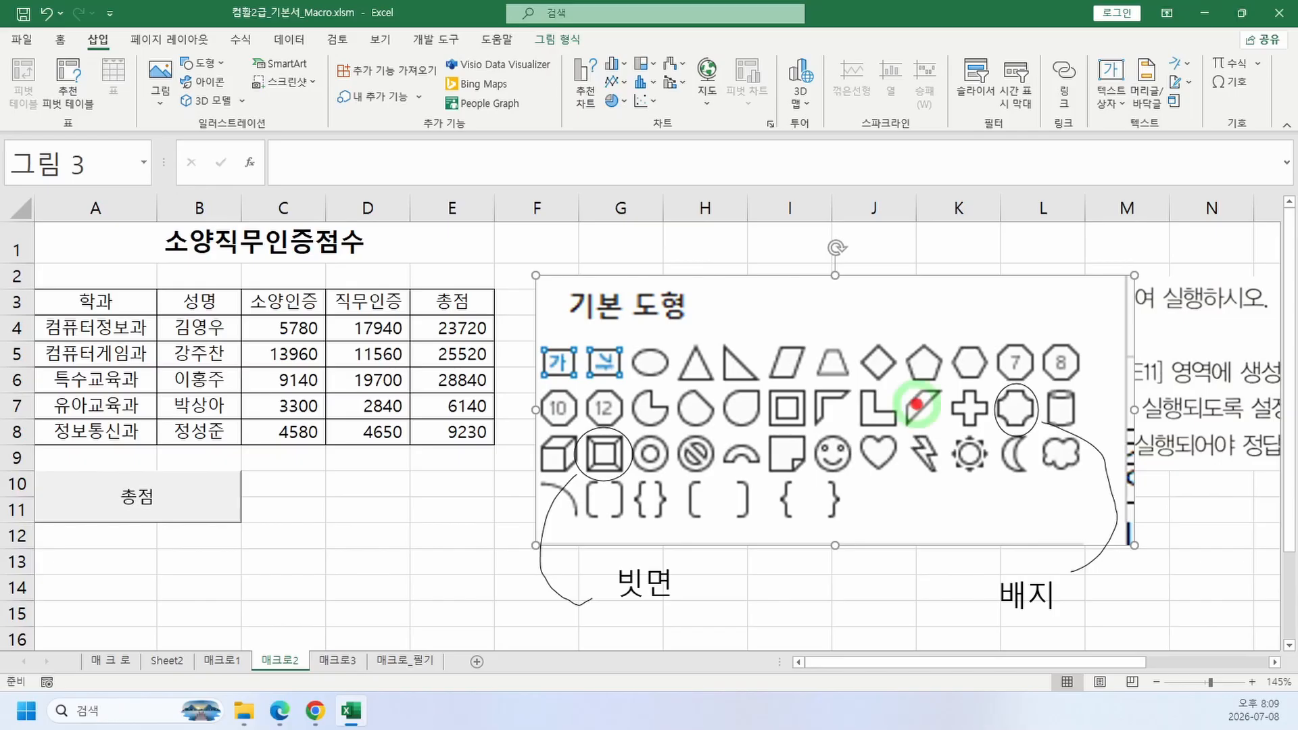
key("Escape")
key("Delete")
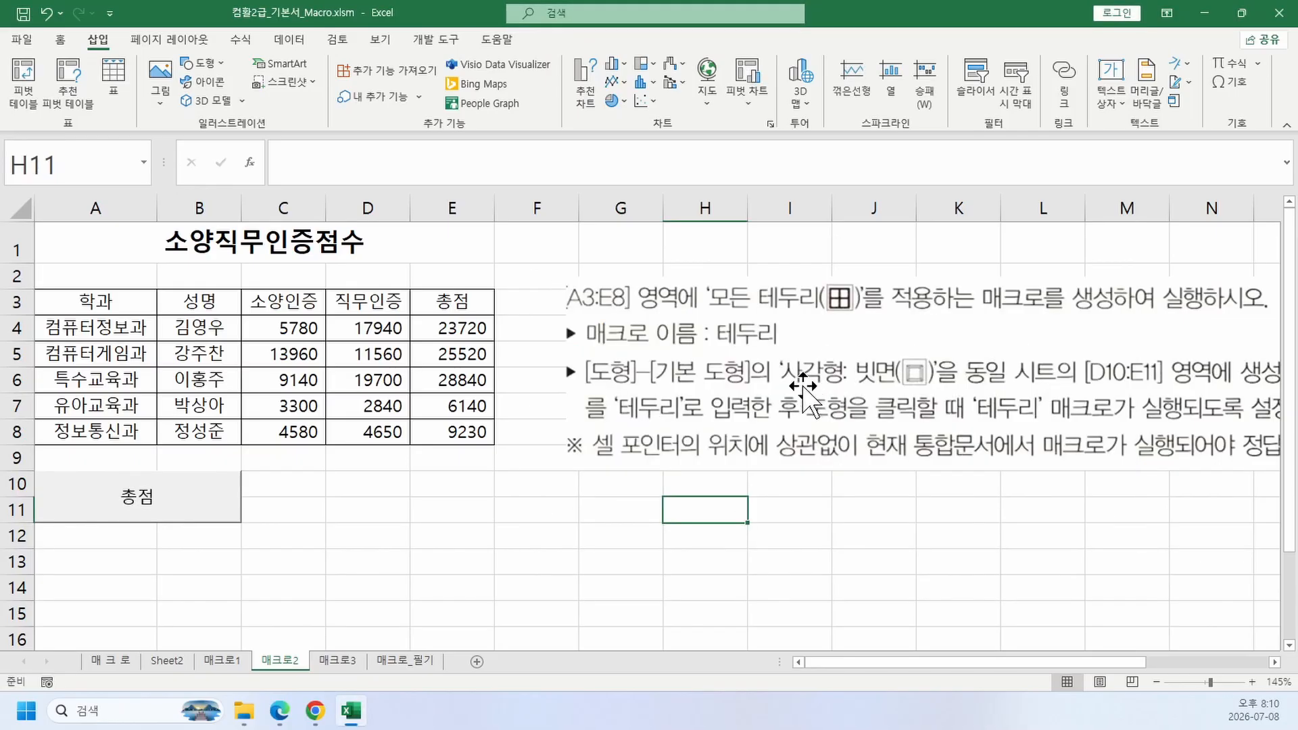
Step: Draw a bevel rectangle (사각형: 빗면) from the basic shapes, snapped to the range D10:E11
left_click(203, 64)
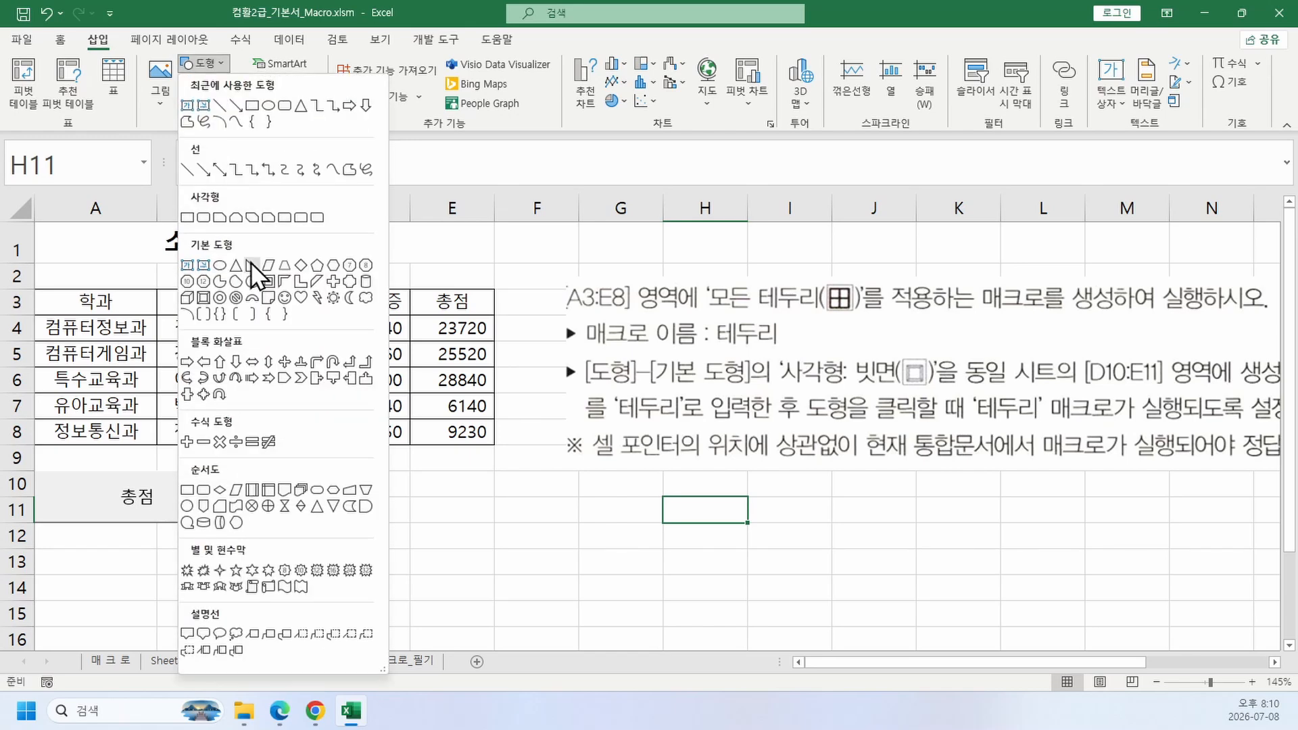
left_click(203, 298)
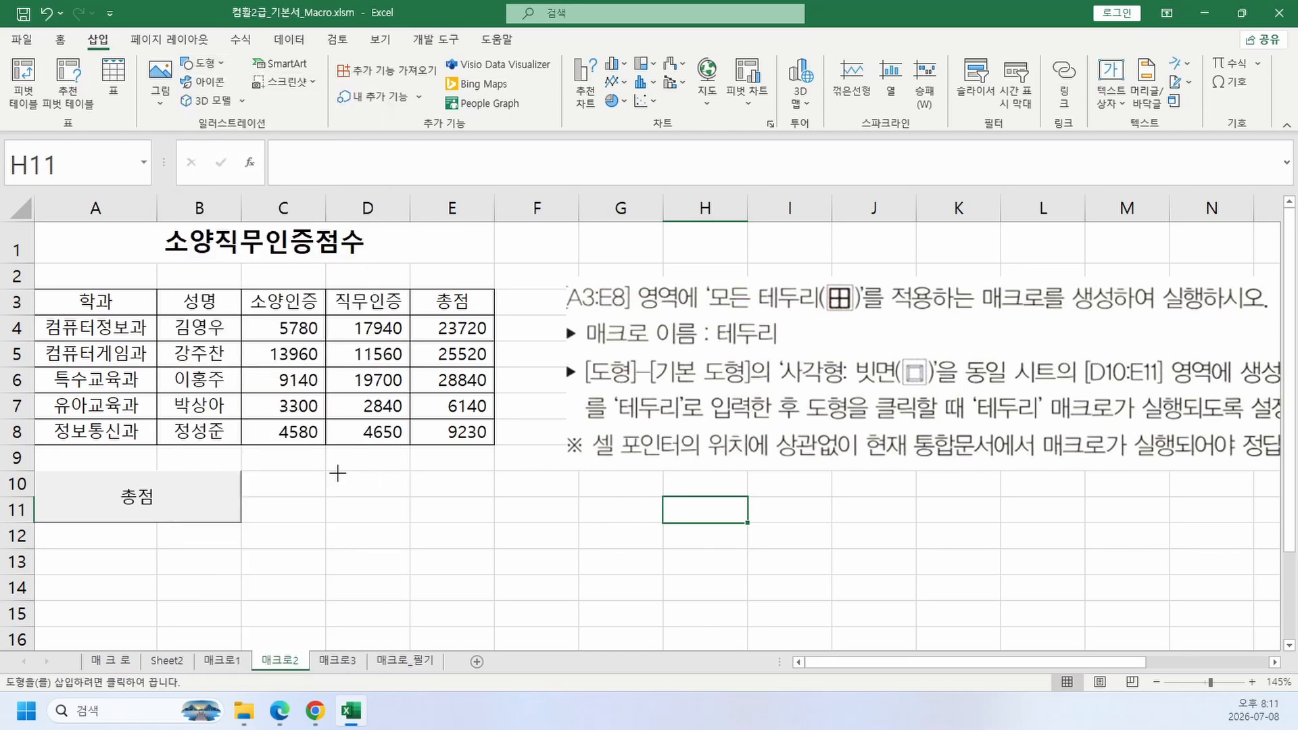
left_click_drag(328, 471, 473, 520)
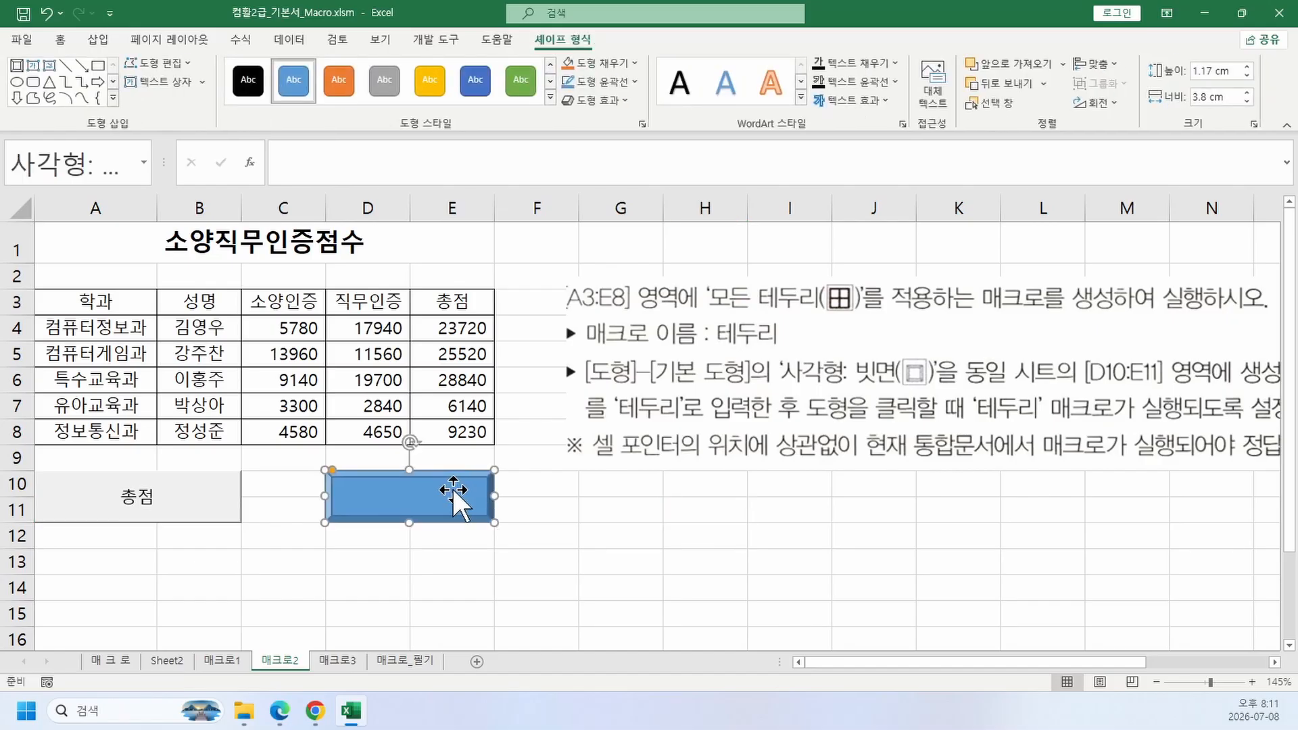
Step: Move the exercise instructions picture clear of the bevel shape and enter the text 테두리 in the shape
left_click_drag(800, 400, 497, 376)
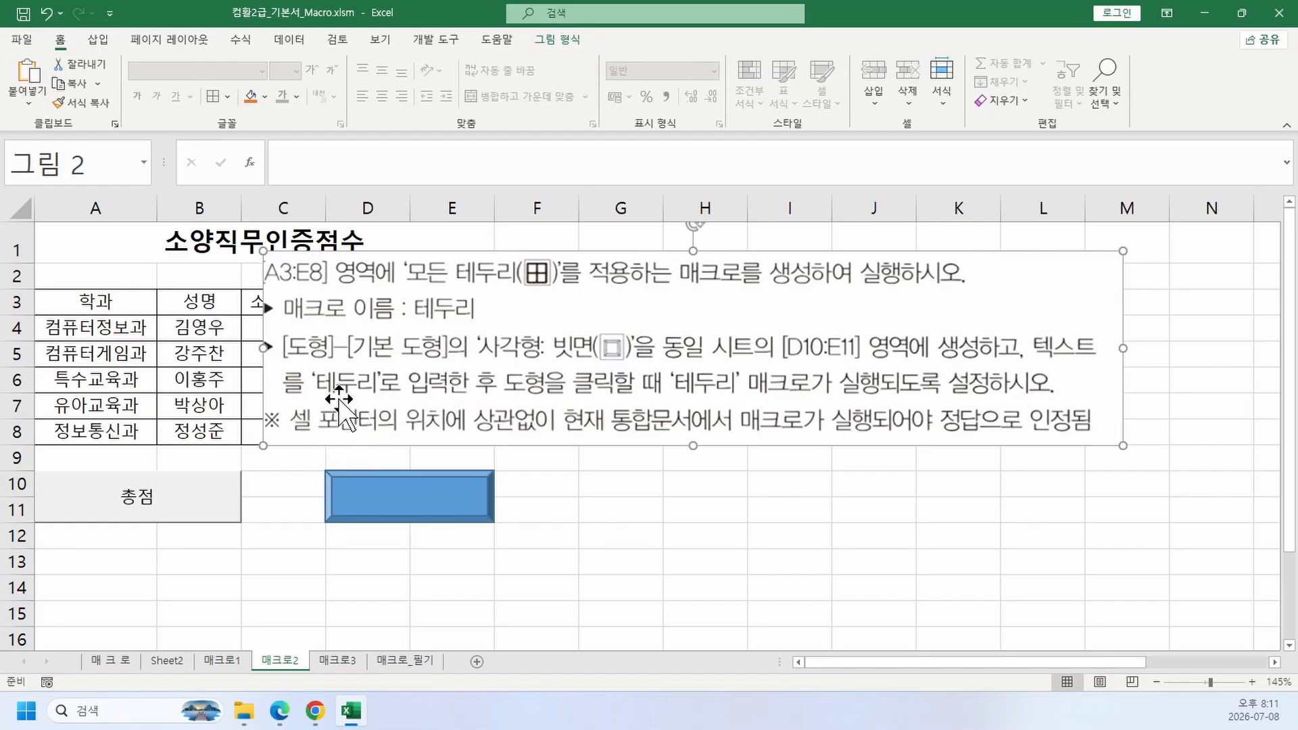
left_click(408, 491)
right_click(408, 491)
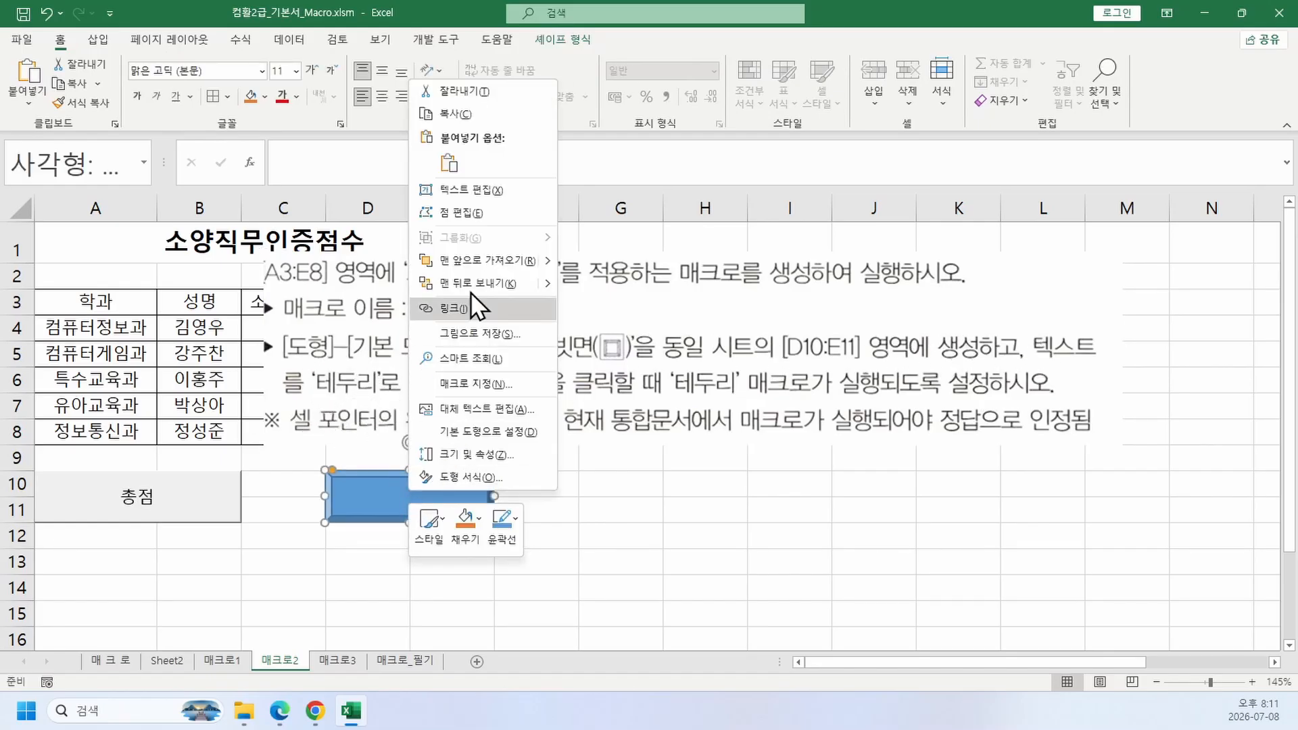
left_click(487, 200)
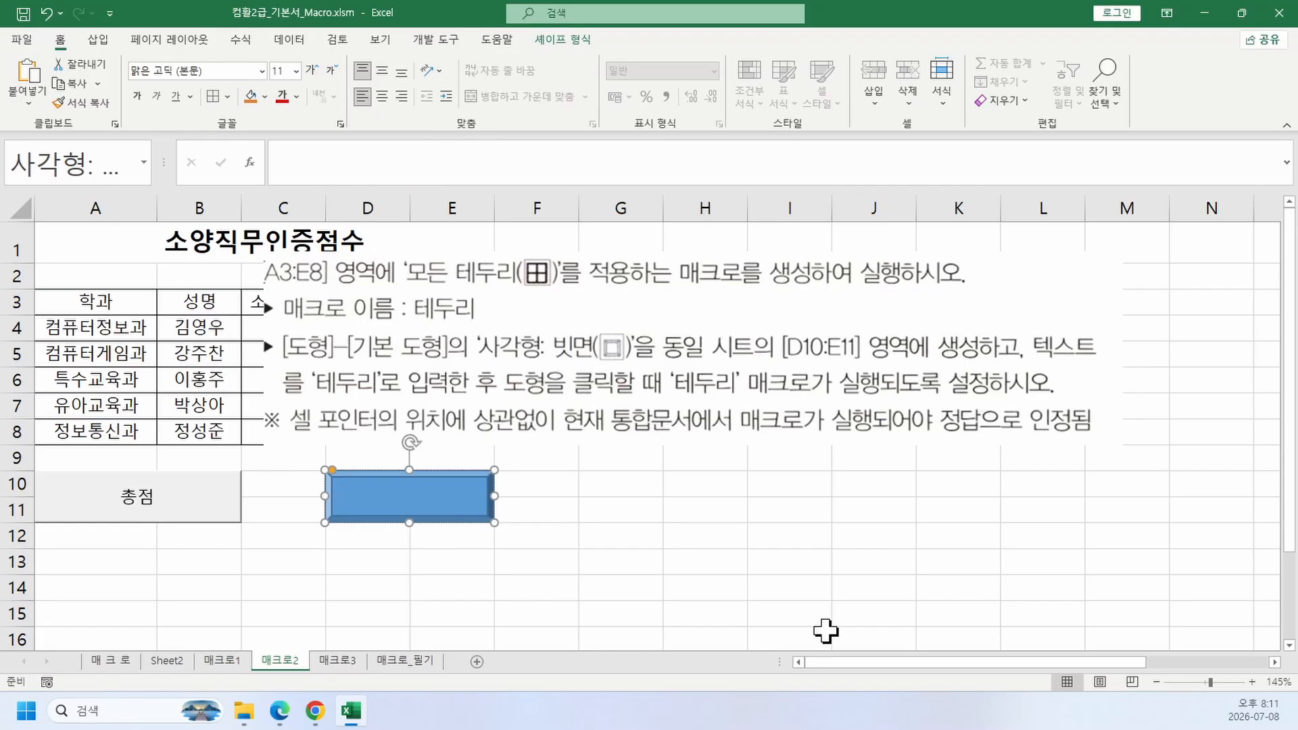
type("테두리")
Step: Assign the 테두리 macro to the bevel shape and delete the exercise instructions picture
right_click(454, 493)
left_click(515, 383)
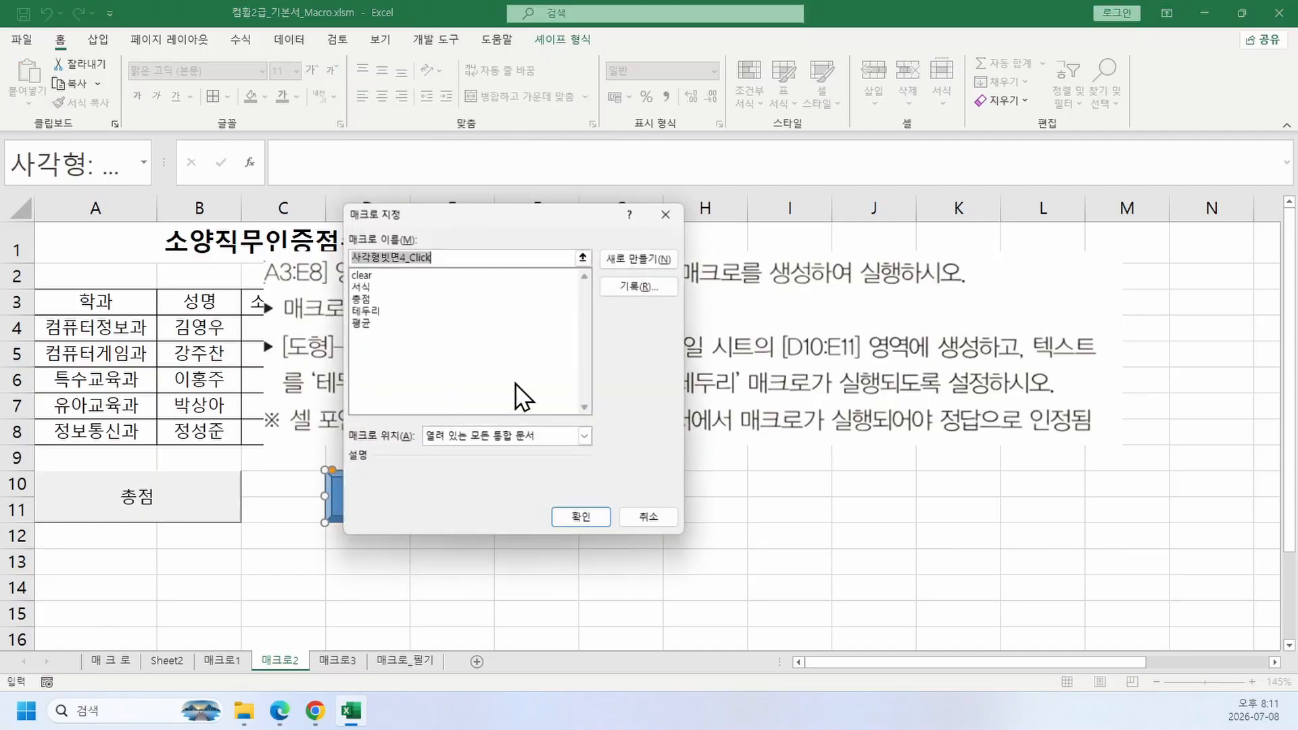
left_click(395, 310)
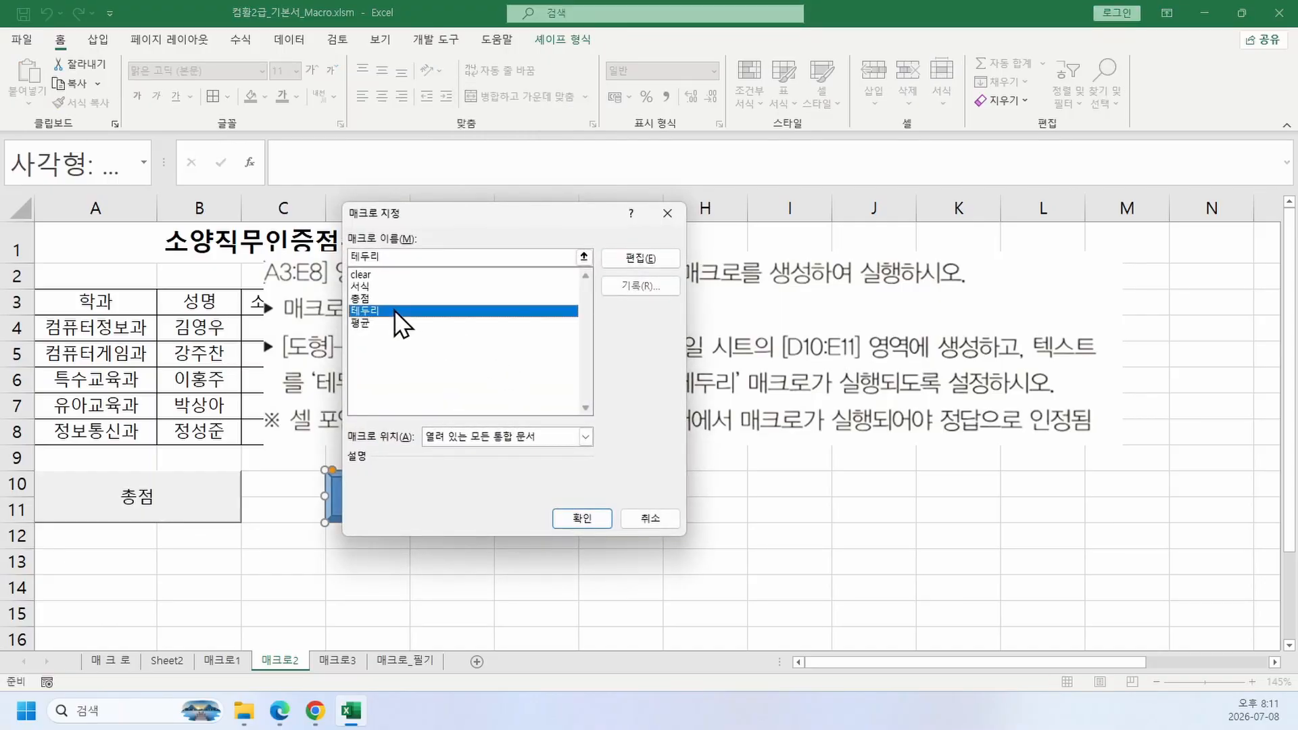
left_click(587, 517)
left_click(710, 584)
left_click(653, 383)
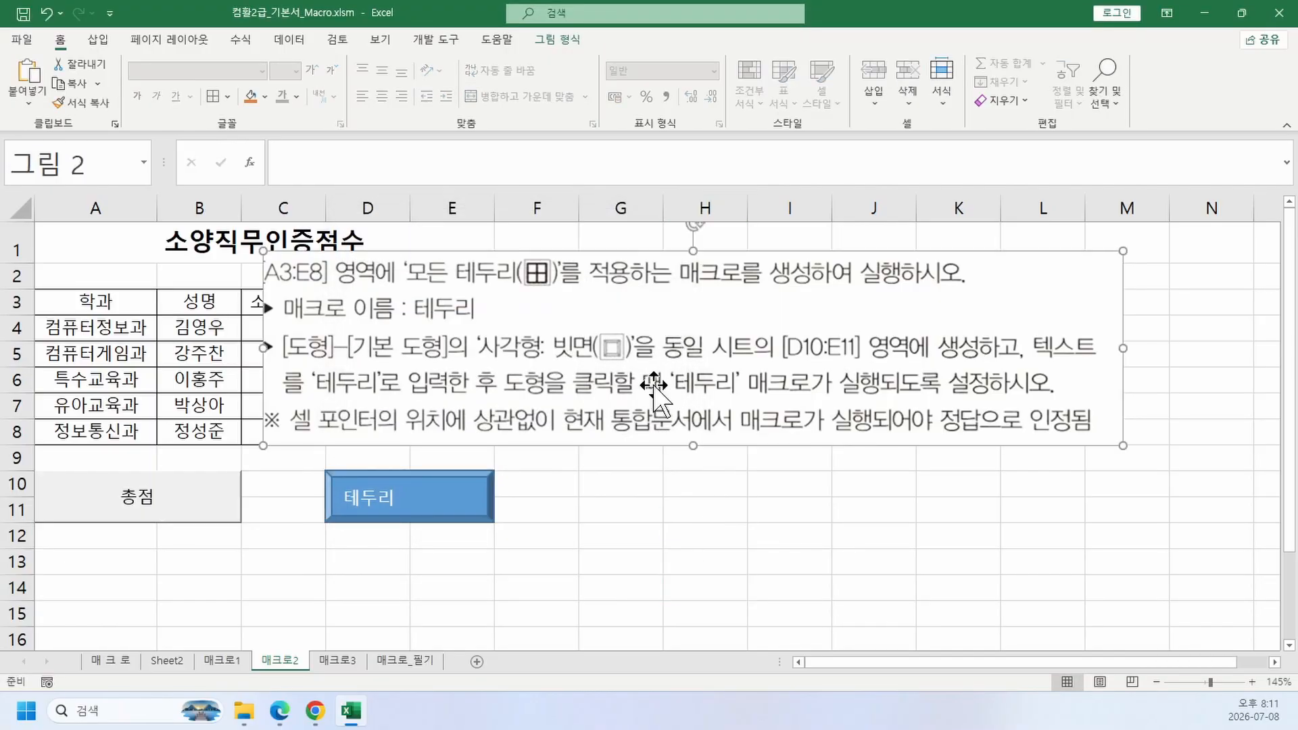
key("Delete")
Step: Remove all borders from A3:E8 and run the 테두리 macro from the bevel shape
left_click_drag(136, 301, 461, 431)
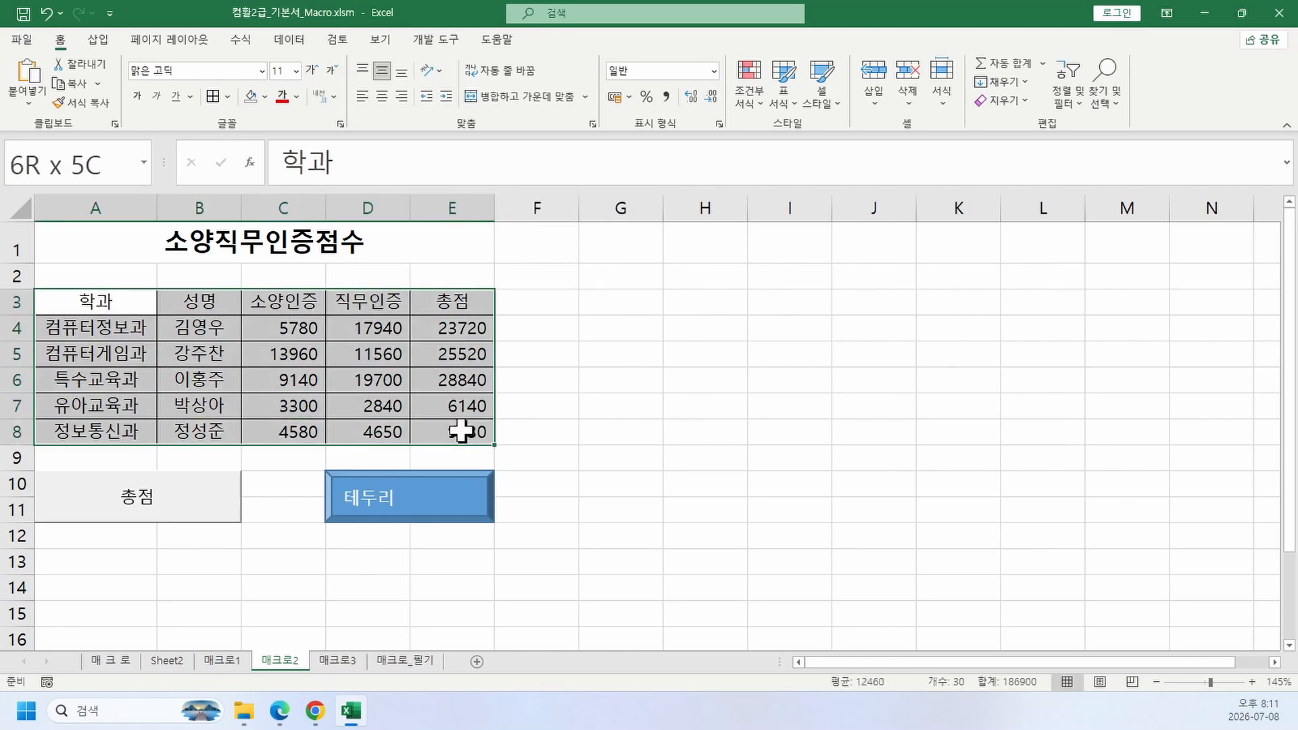
left_click(228, 96)
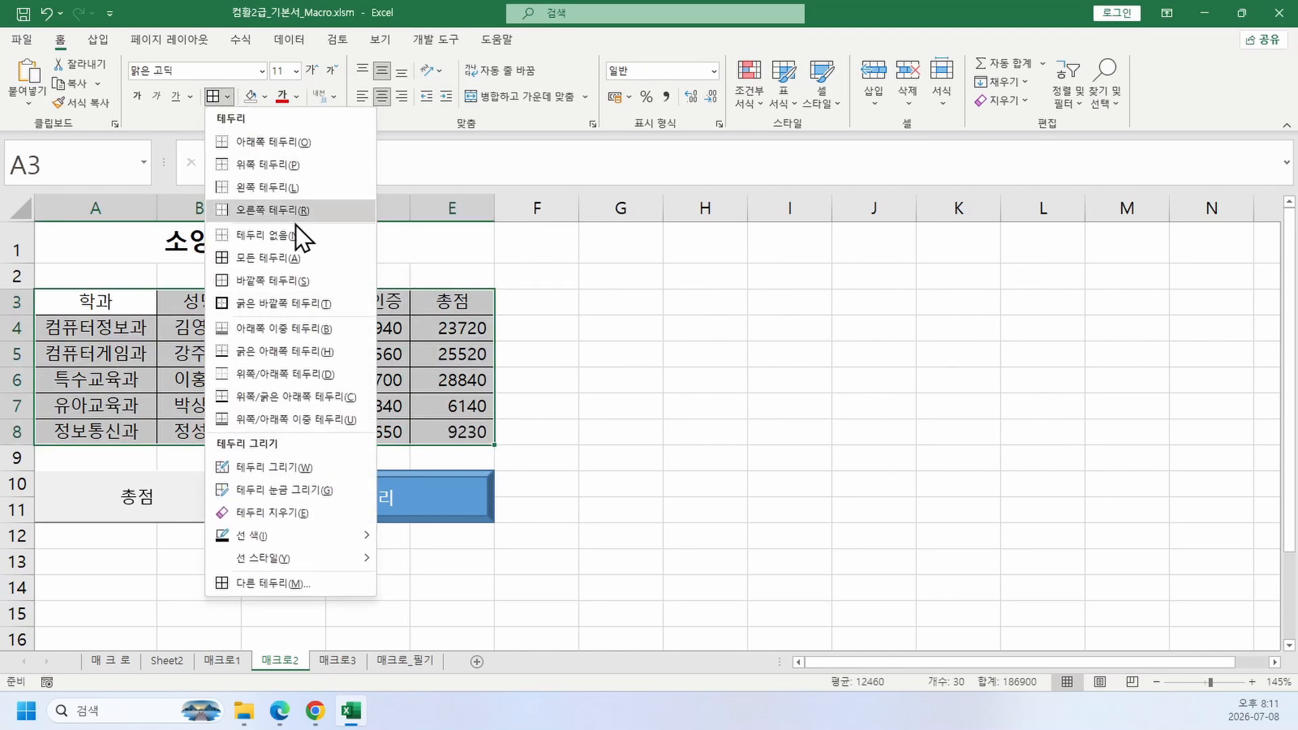
left_click(381, 246)
left_click(1193, 251)
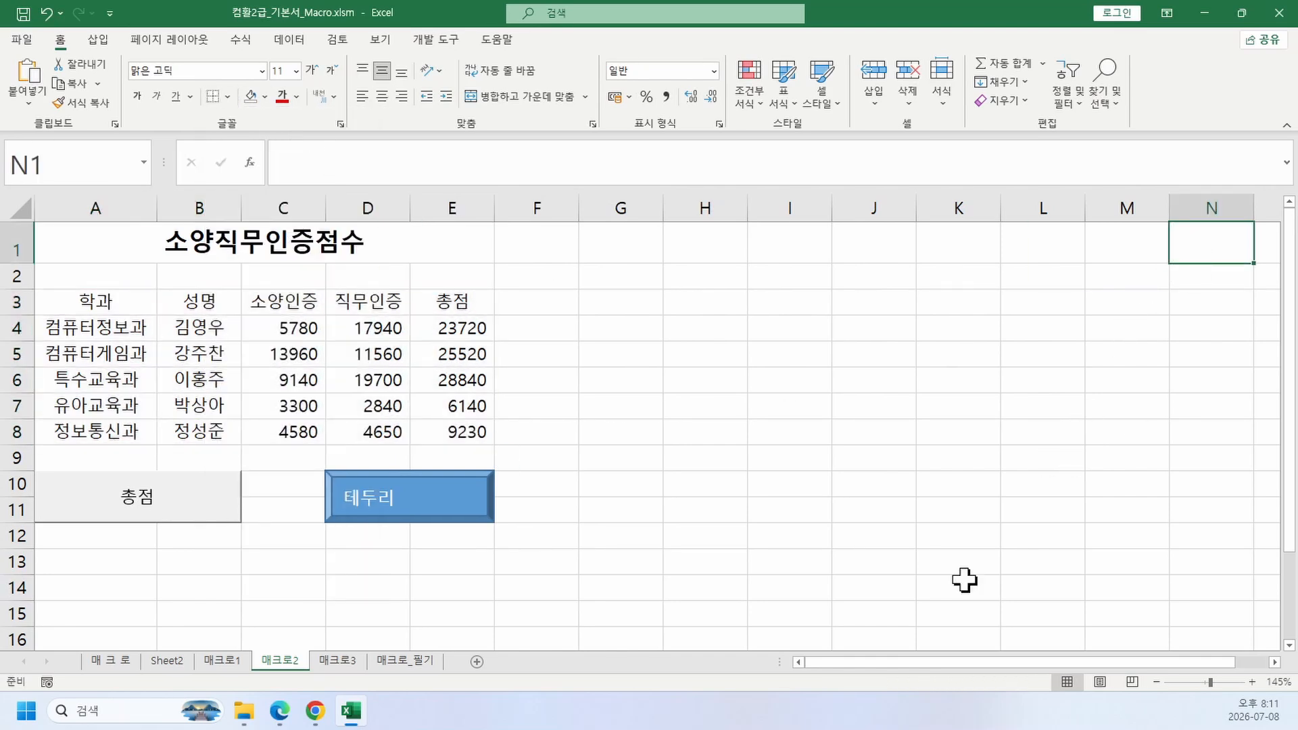
left_click(470, 515)
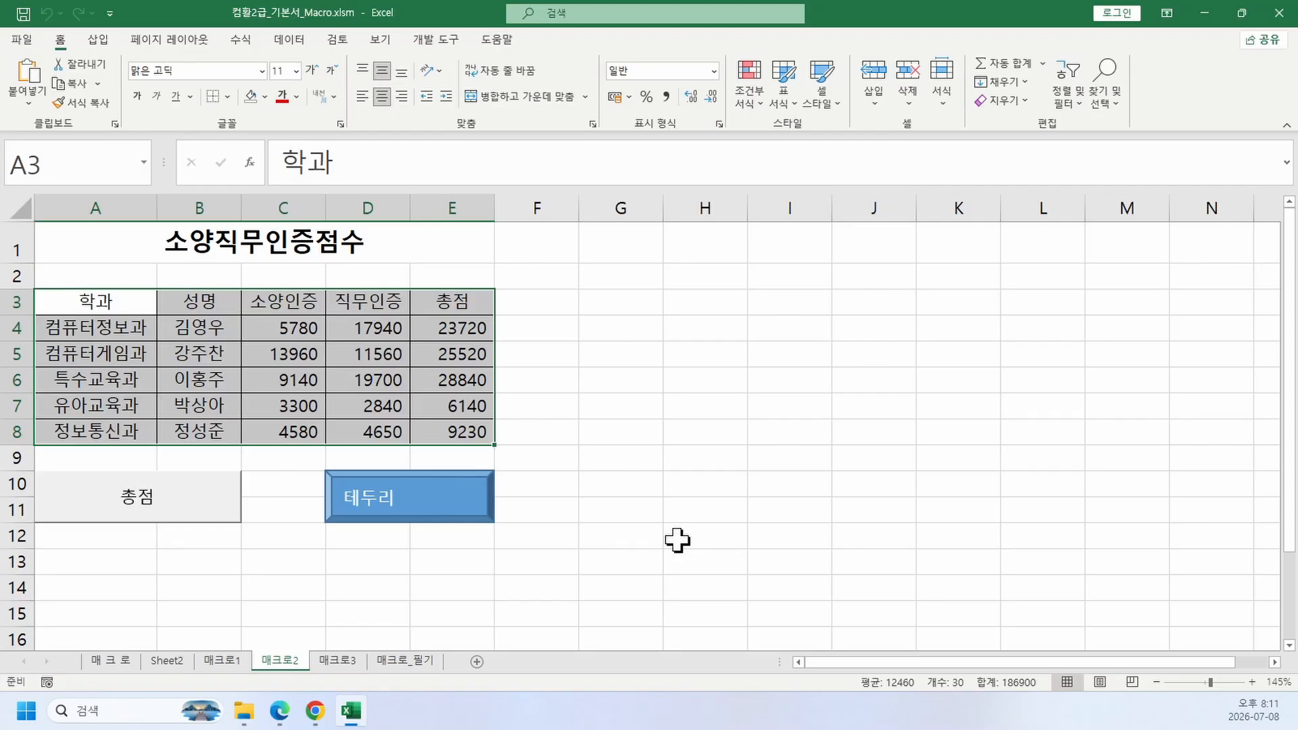
Step: Look at 출제유형 3 in the textbook PDF in Edge and return to the 매크로2 sheet in Excel
left_click(279, 710)
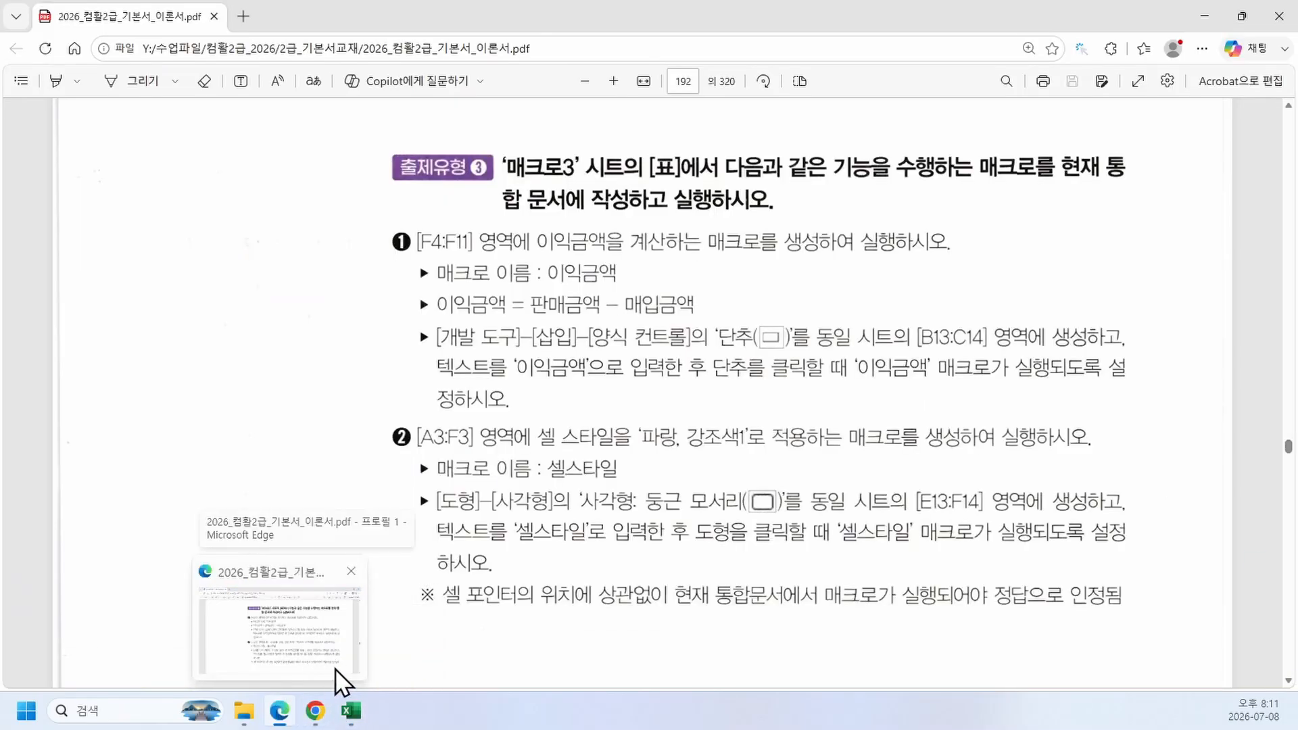
left_click(351, 711)
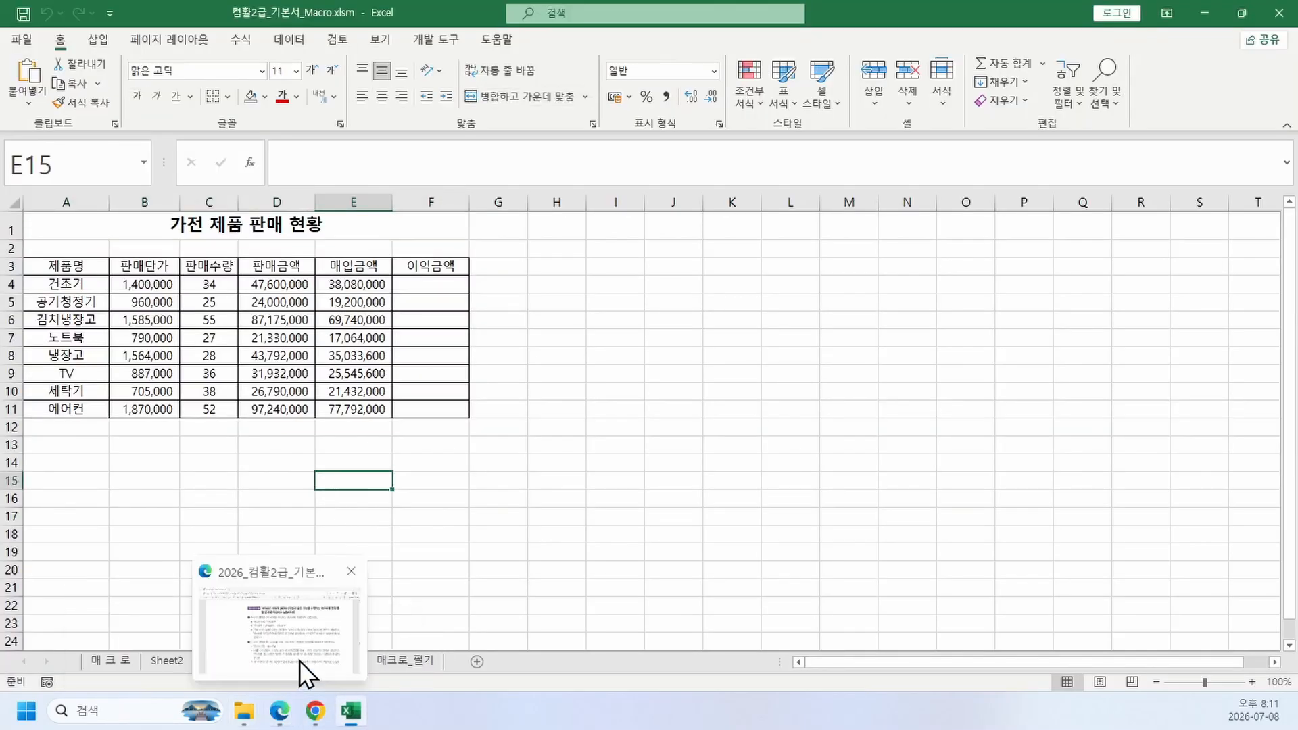
left_click(622, 550)
left_click(265, 663)
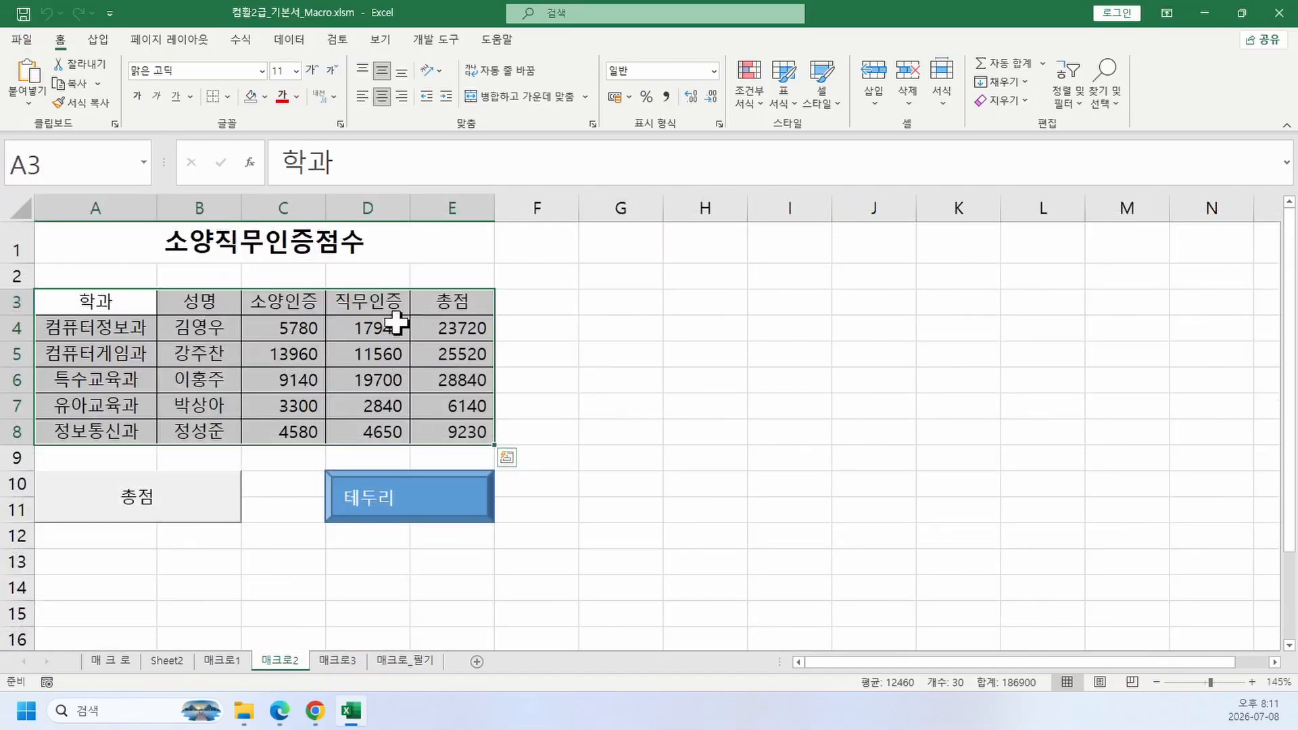
Step: Enter =SUM(C4:D4) in F4 and fill it down to F8
left_click(306, 331)
left_click(358, 324)
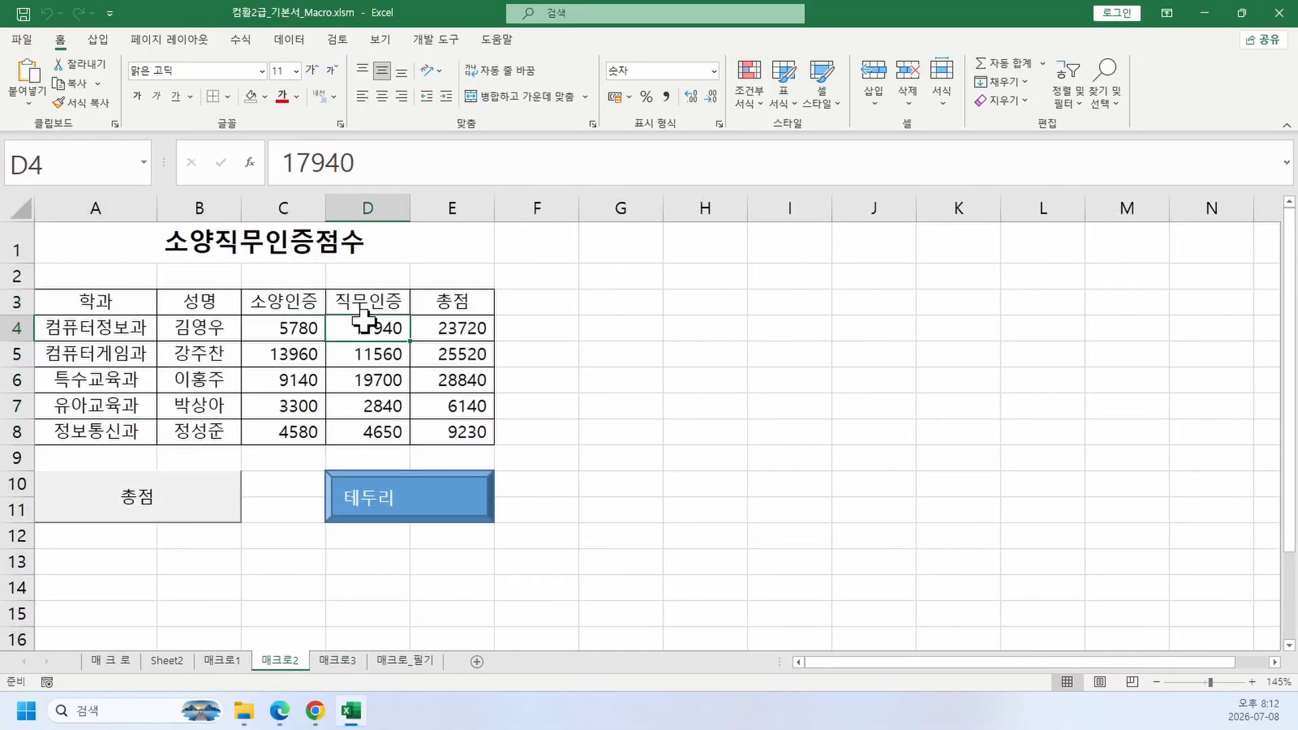
left_click(554, 331)
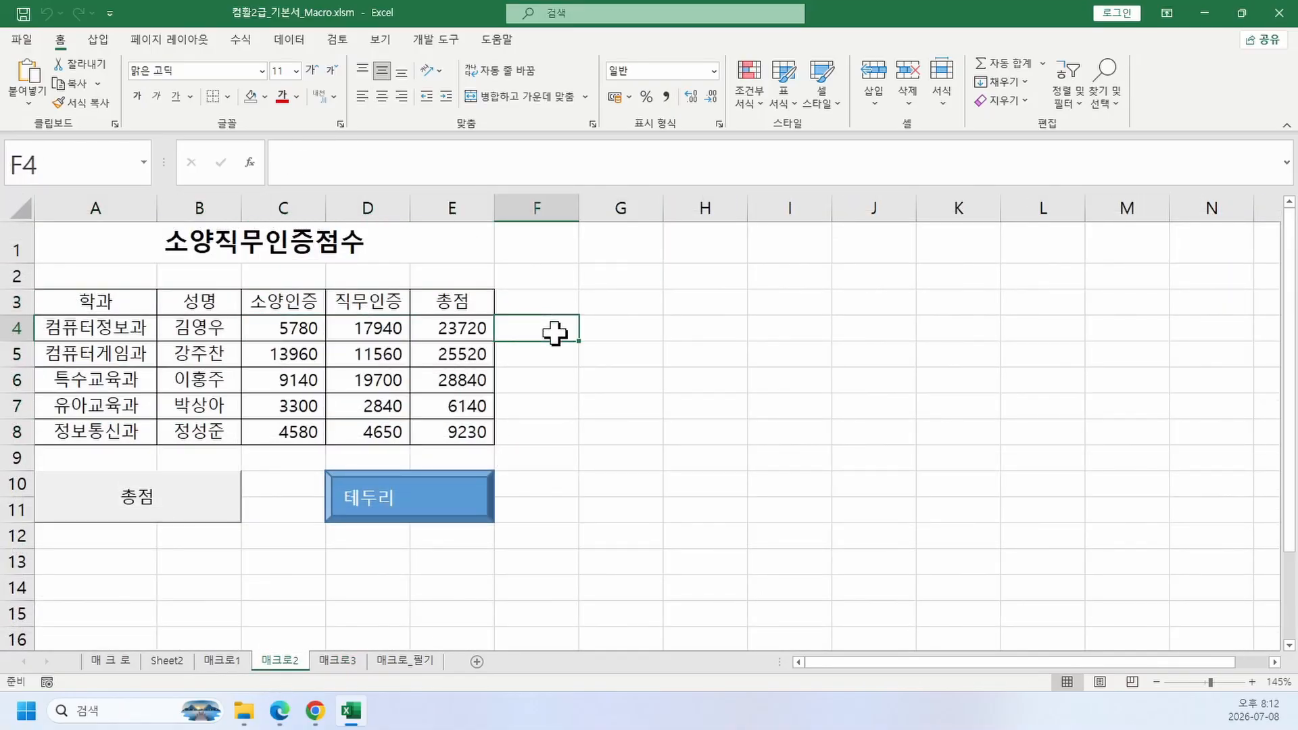
type("=su")
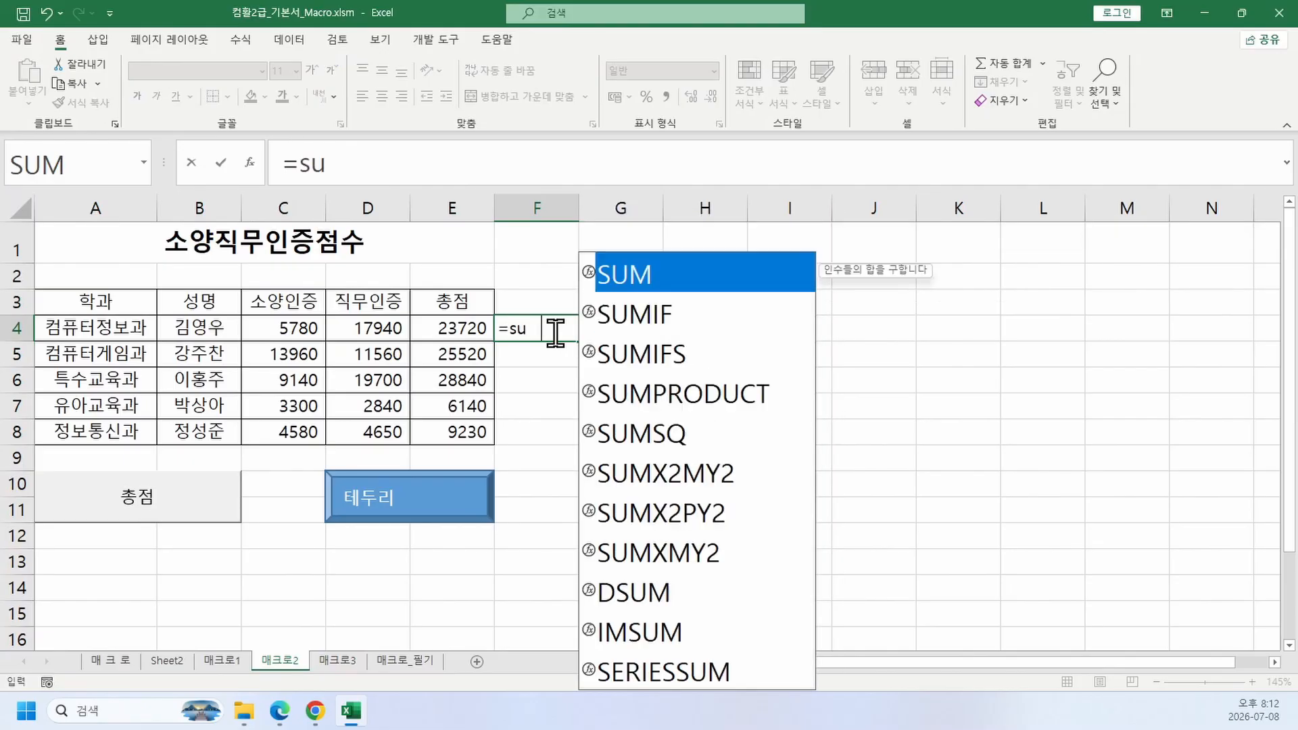
key("Tab")
left_click_drag(304, 328, 348, 328)
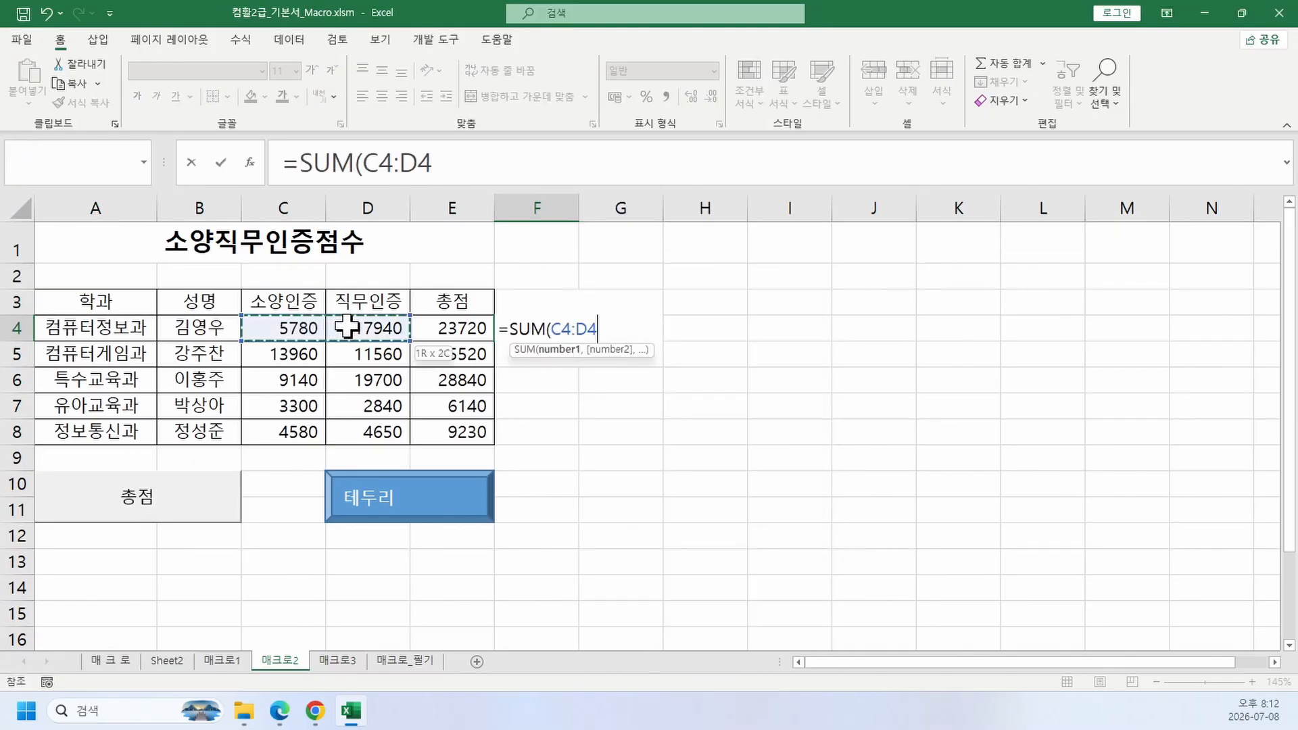
key("Return")
key("Up")
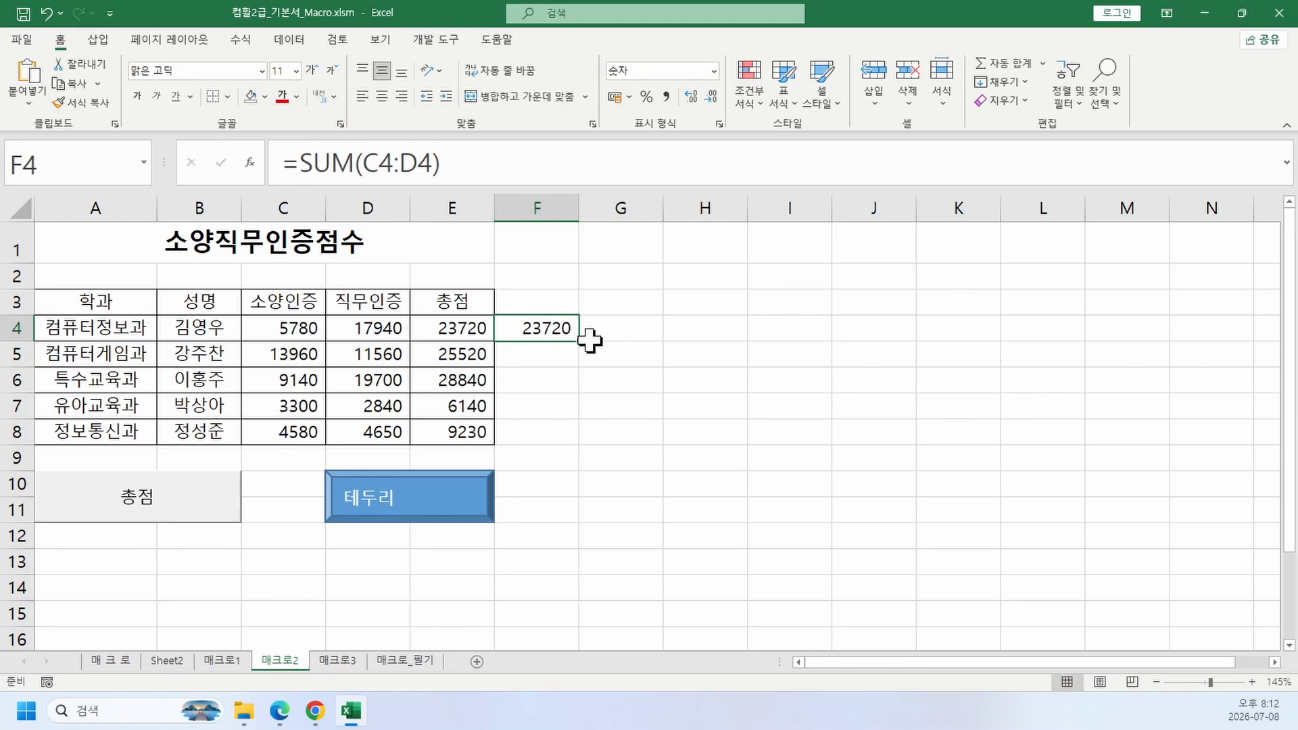
left_click_drag(579, 341, 580, 449)
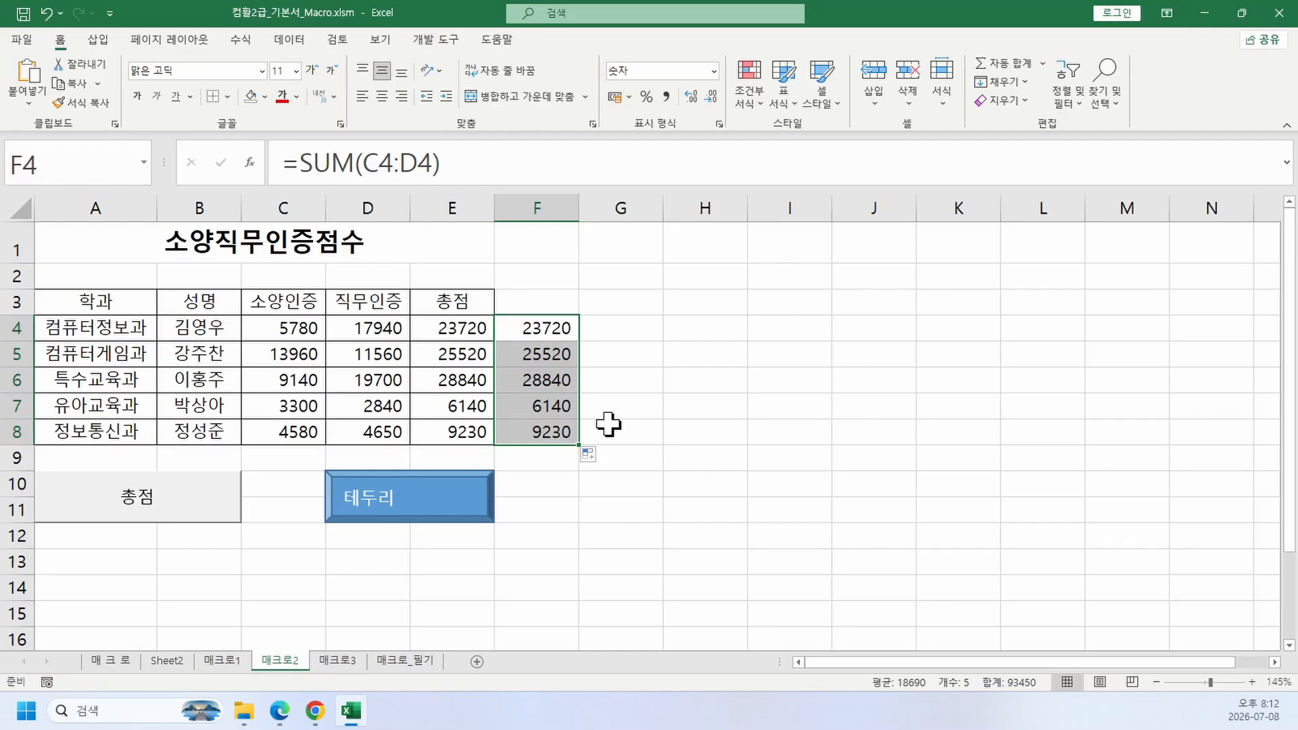
Step: Clear the averages in N4:N14 on the 매크로1 sheet
left_click(227, 664)
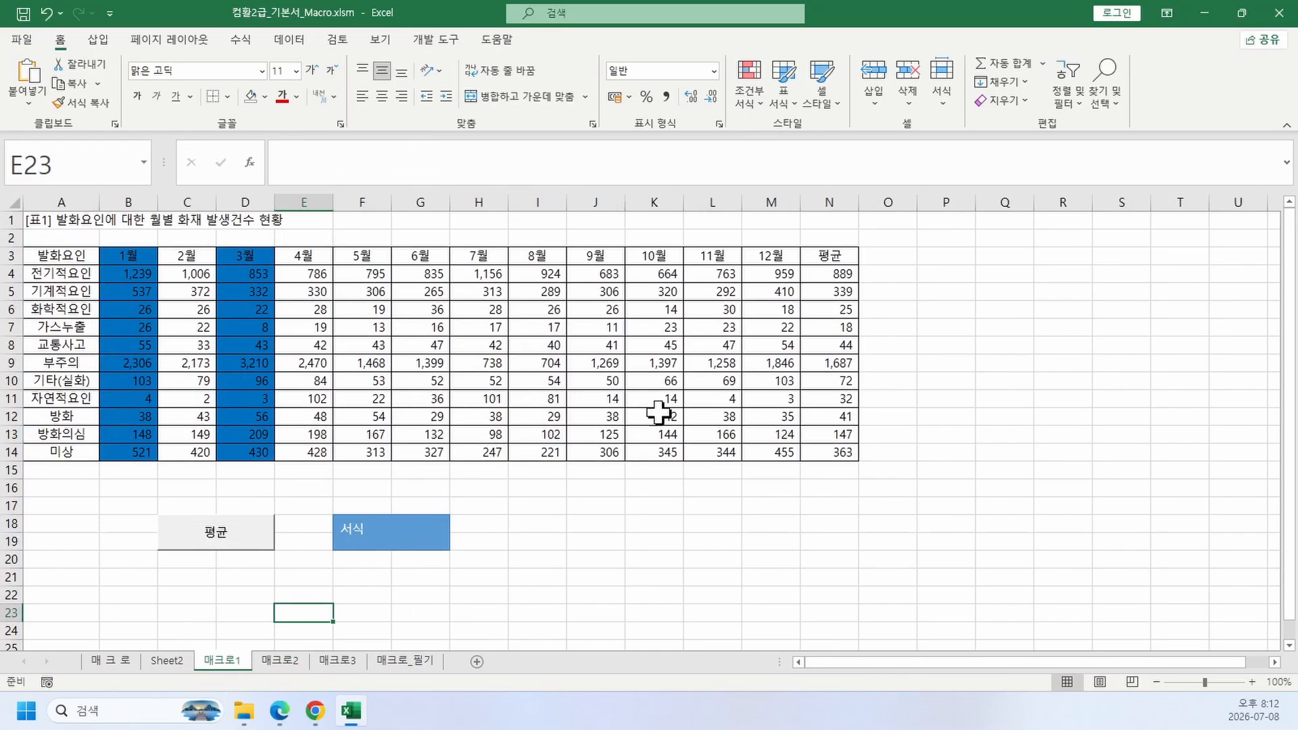
left_click_drag(822, 279, 820, 457)
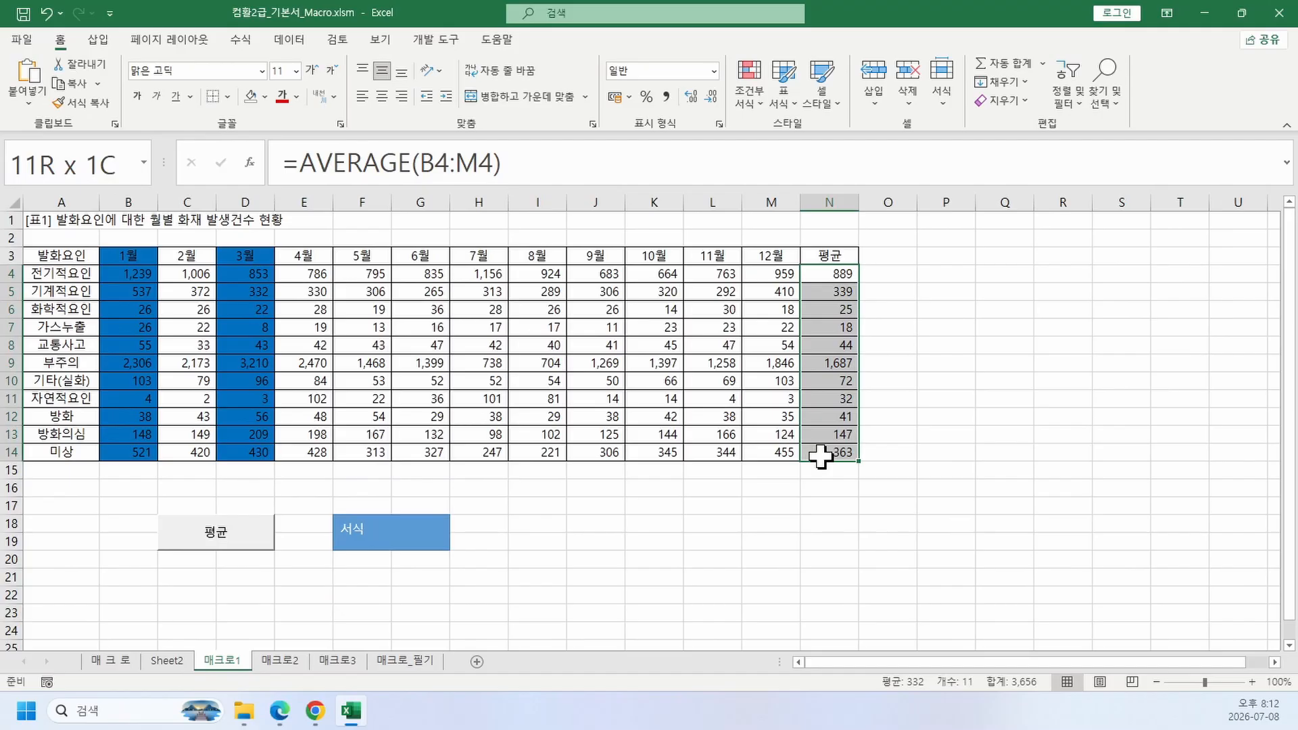
left_click_drag(820, 456, 822, 454)
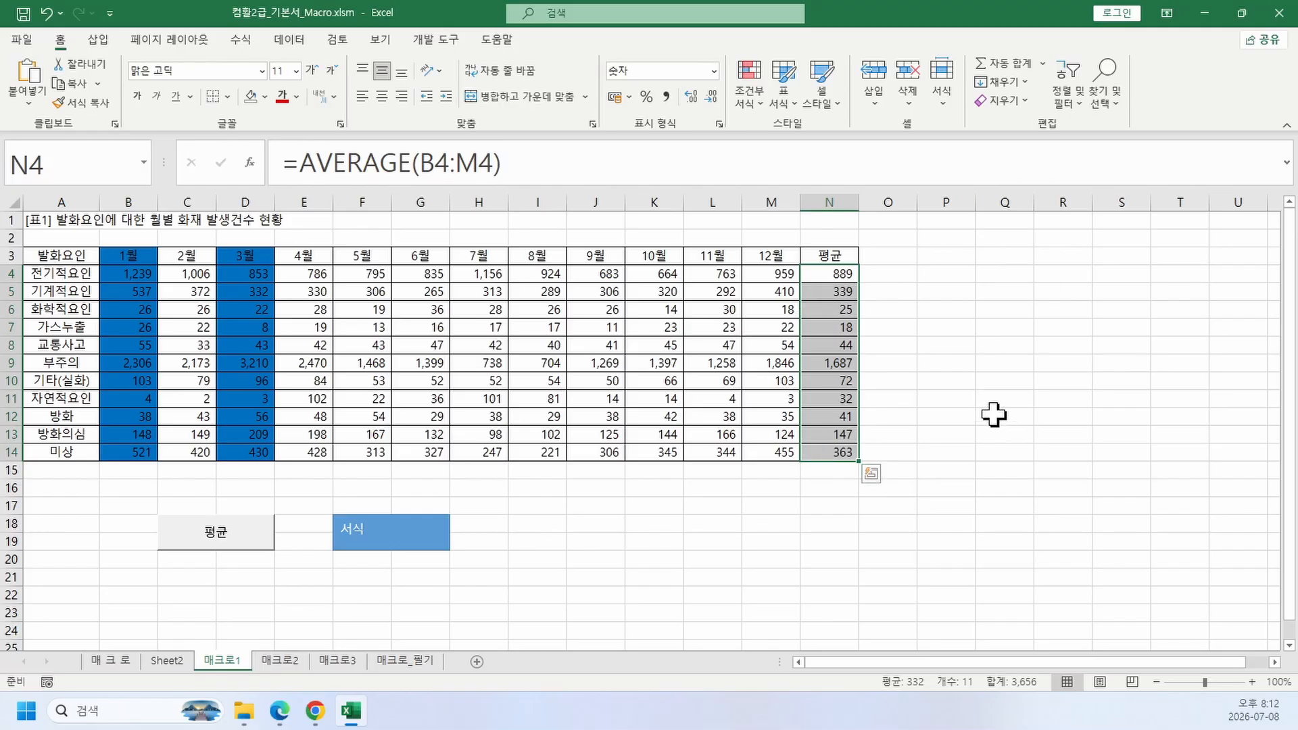
key("Delete")
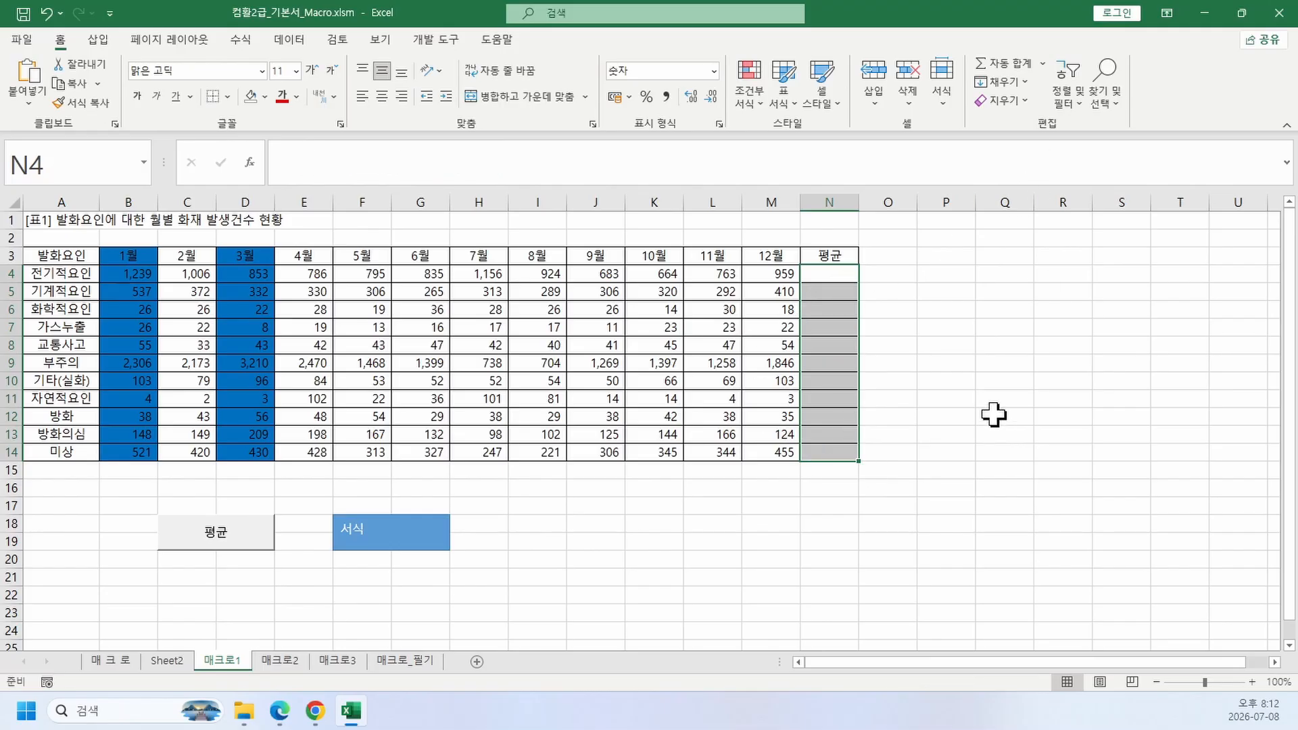
left_click(992, 400)
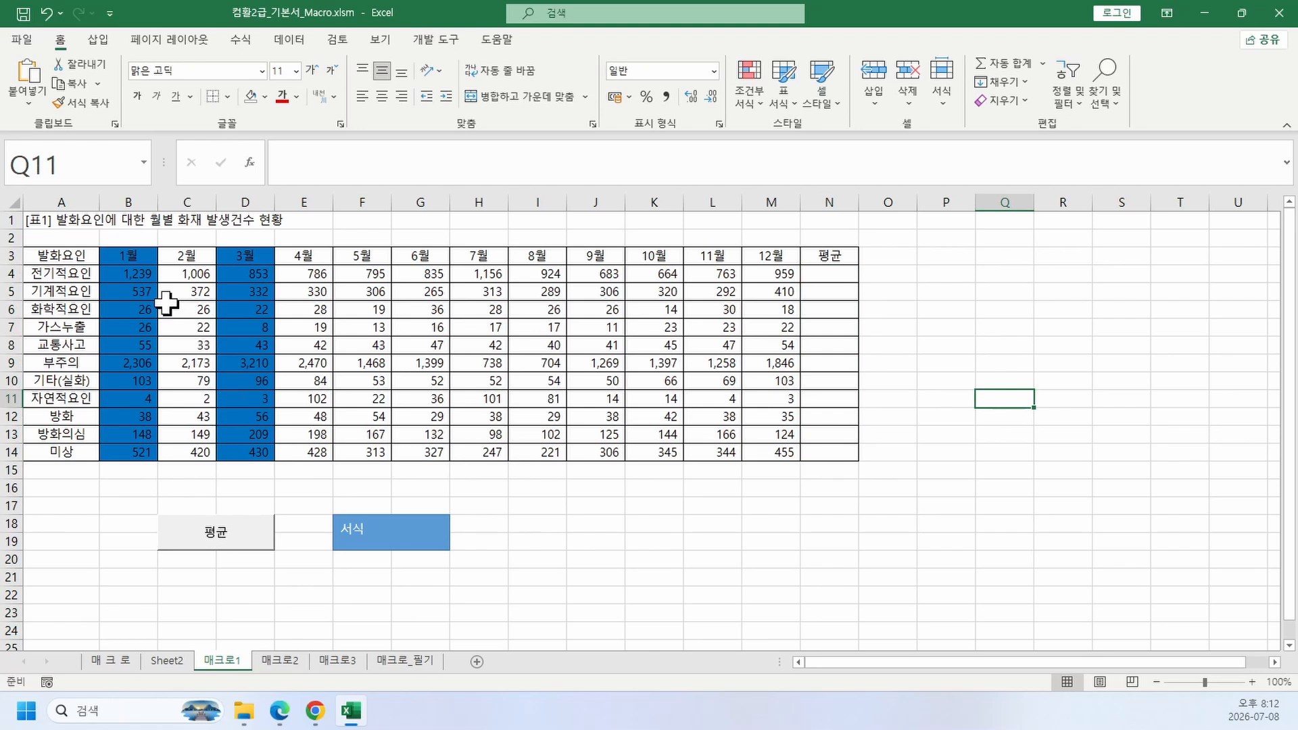
Step: Fill the 평균 column N4:N14 with automatic averages from the range B4:N14 and check the formula in N4
left_click_drag(133, 270, 825, 452)
left_click_drag(145, 272, 843, 467)
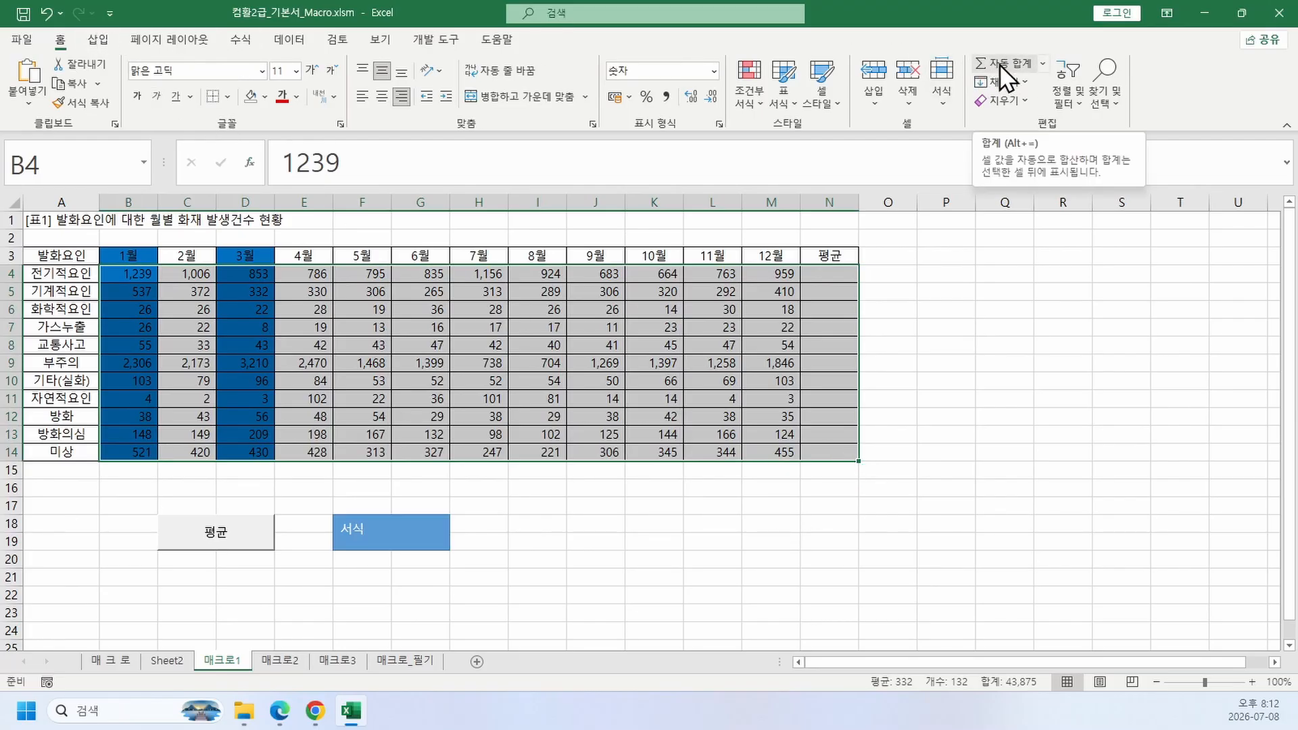
left_click(1044, 66)
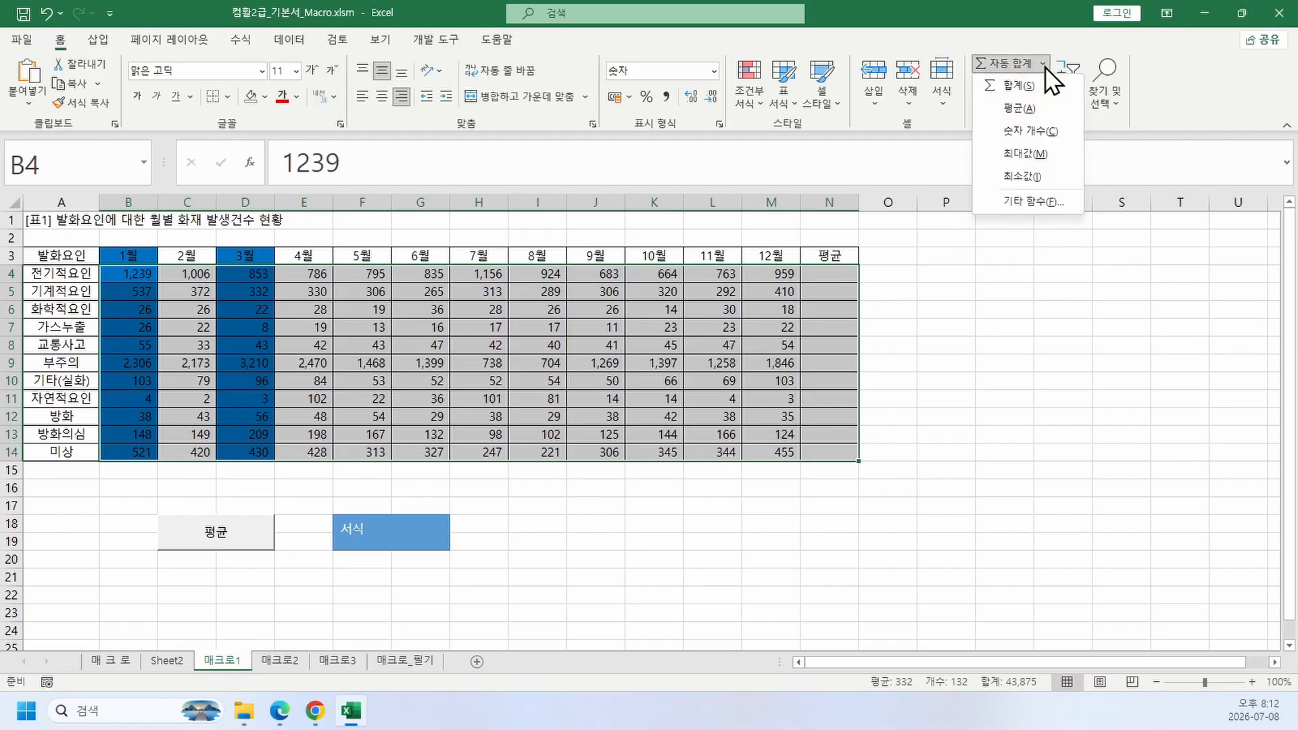
left_click(1040, 116)
left_click(840, 271)
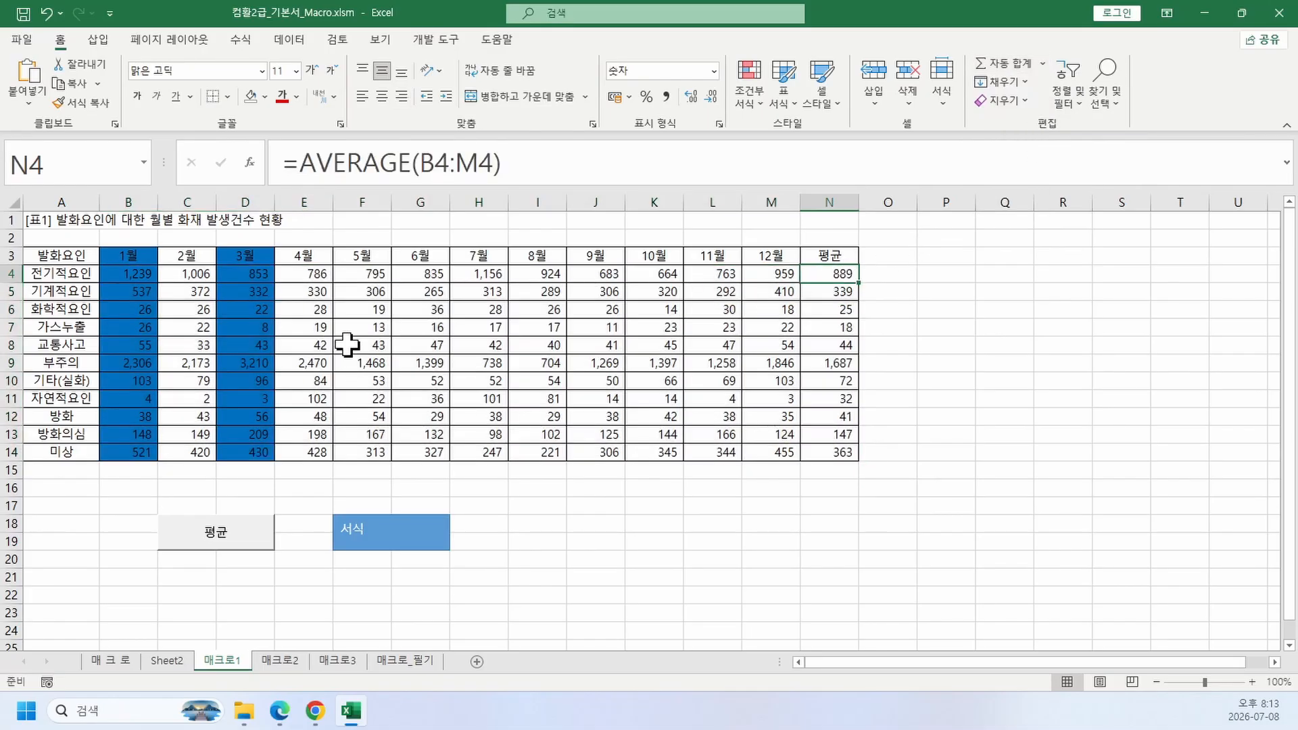
left_click(1040, 68)
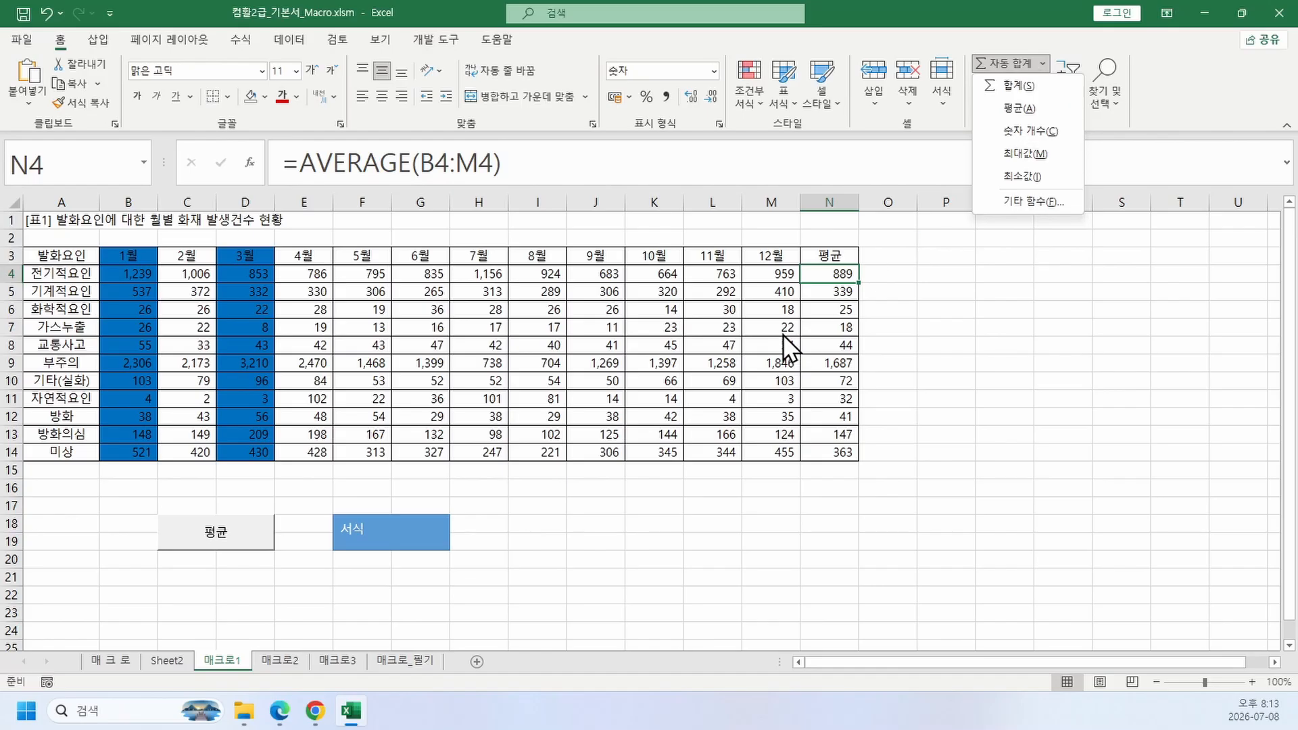
left_click(914, 276)
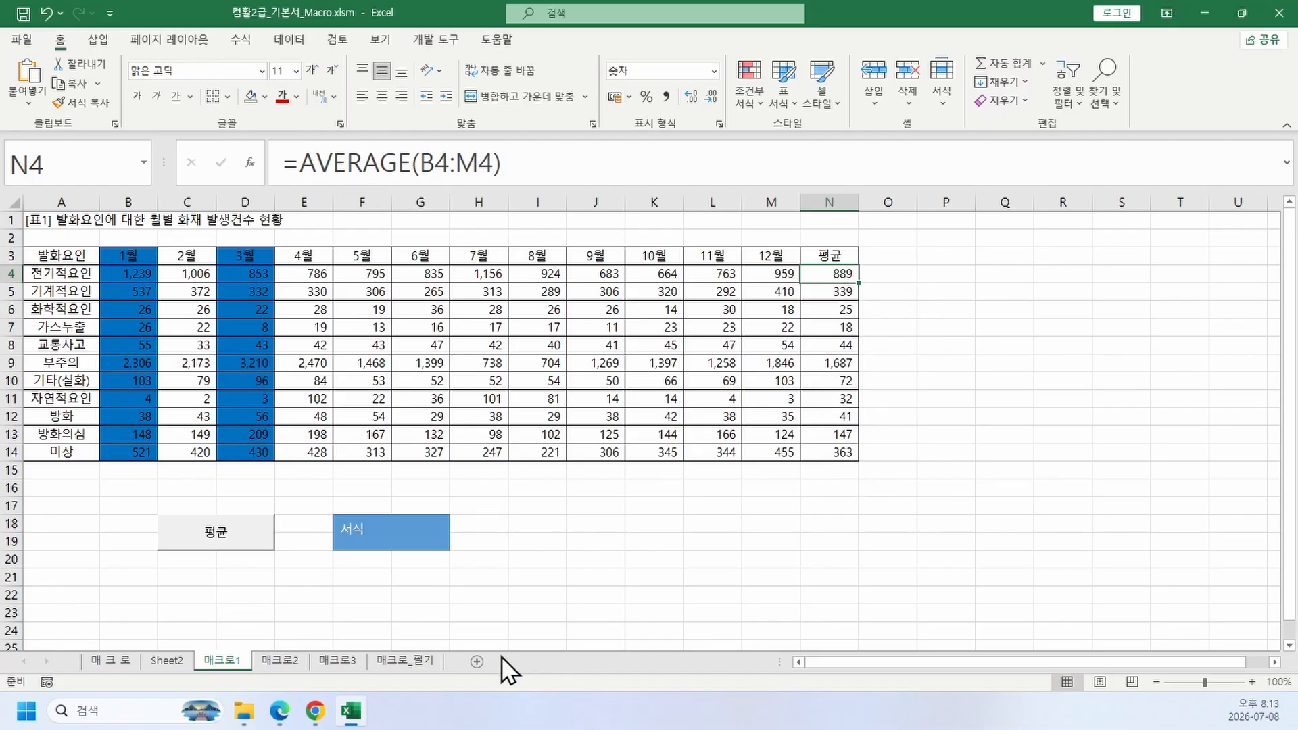
Step: Clear the totals in E4:F8 on the 매크로2 sheet
left_click(276, 664)
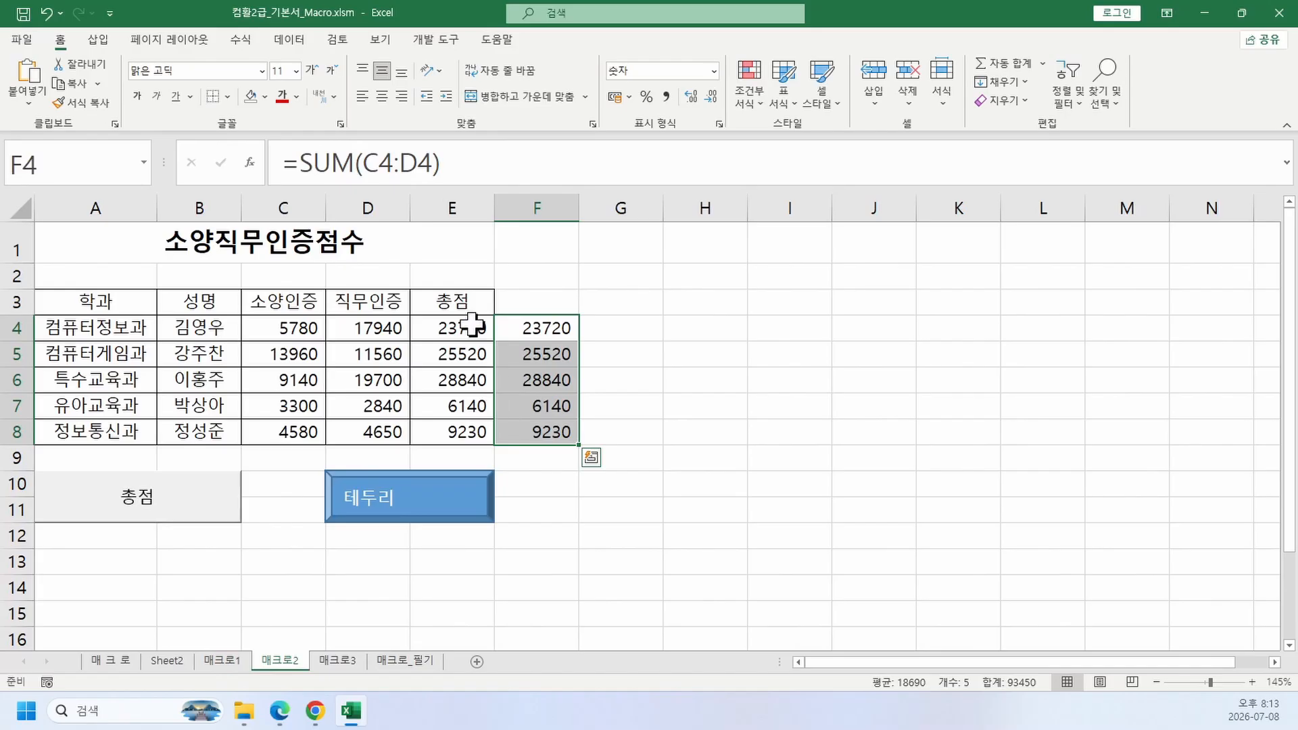
left_click_drag(466, 326, 620, 426)
key("Delete")
left_click(617, 404)
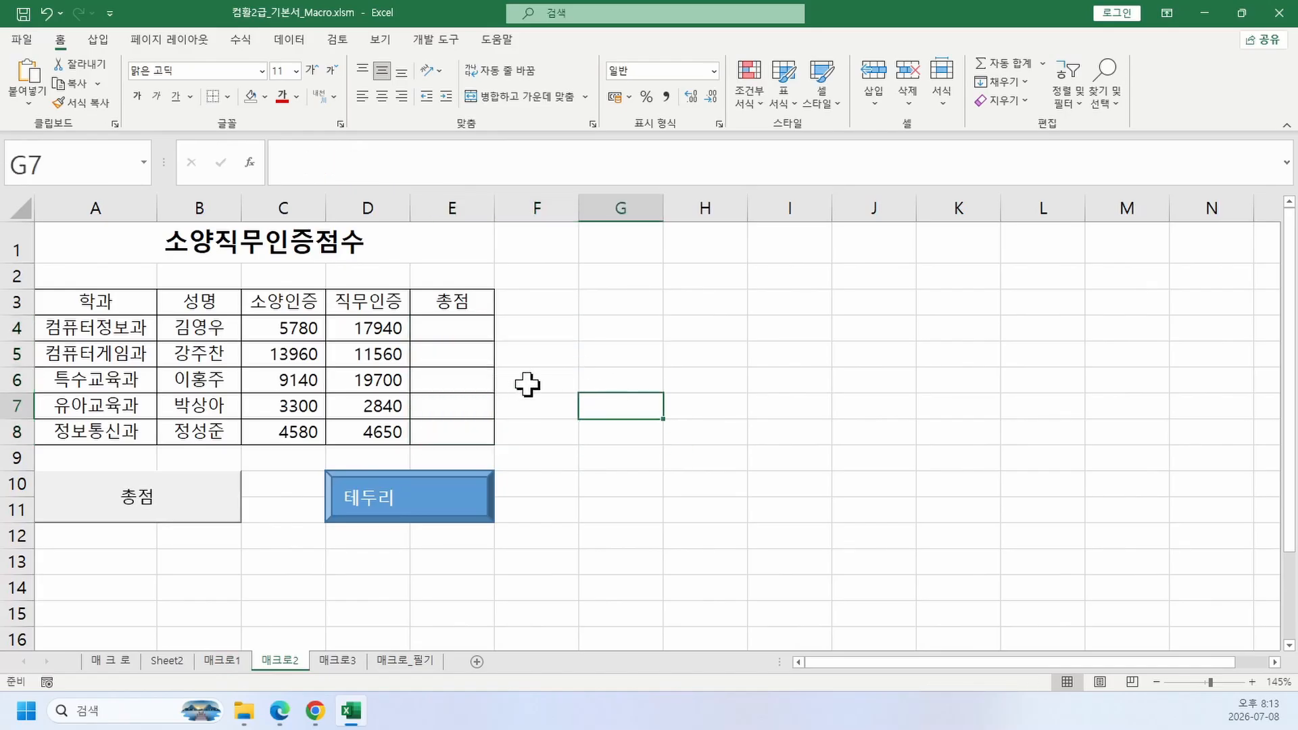
Step: Fill the 총점 column with AutoSum over the range C4:E8 and check the formula in E4
left_click_drag(301, 325, 449, 432)
left_click(1022, 61)
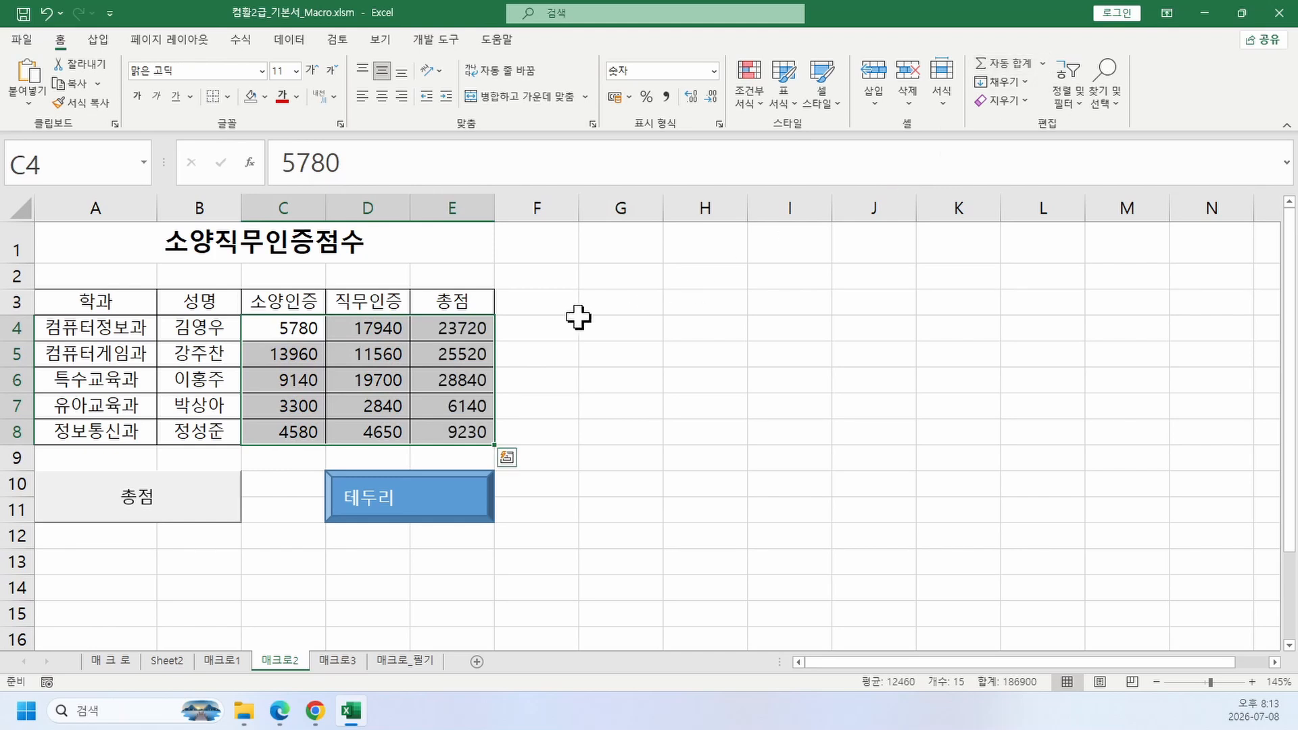
left_click(453, 330)
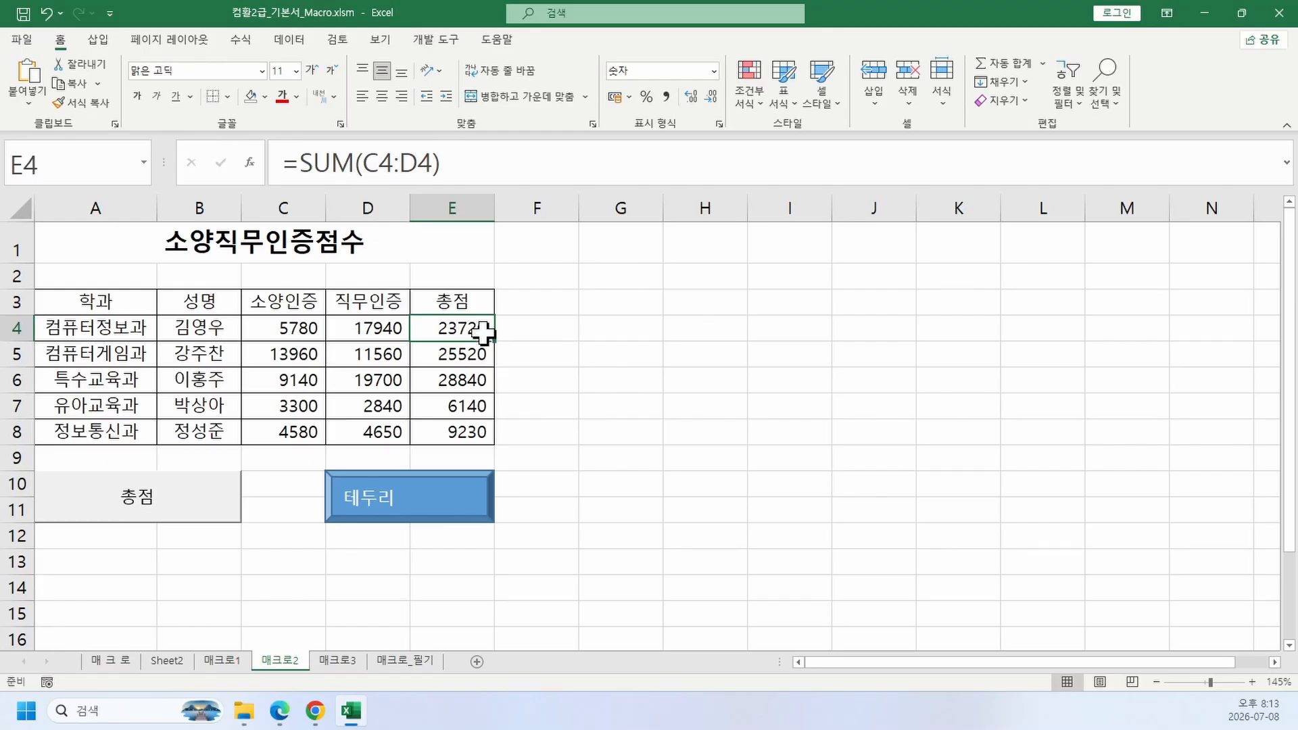
Step: Clear the AutoSum totals from E4:E8
left_click_drag(487, 327, 509, 437)
key("Delete")
left_click(664, 386)
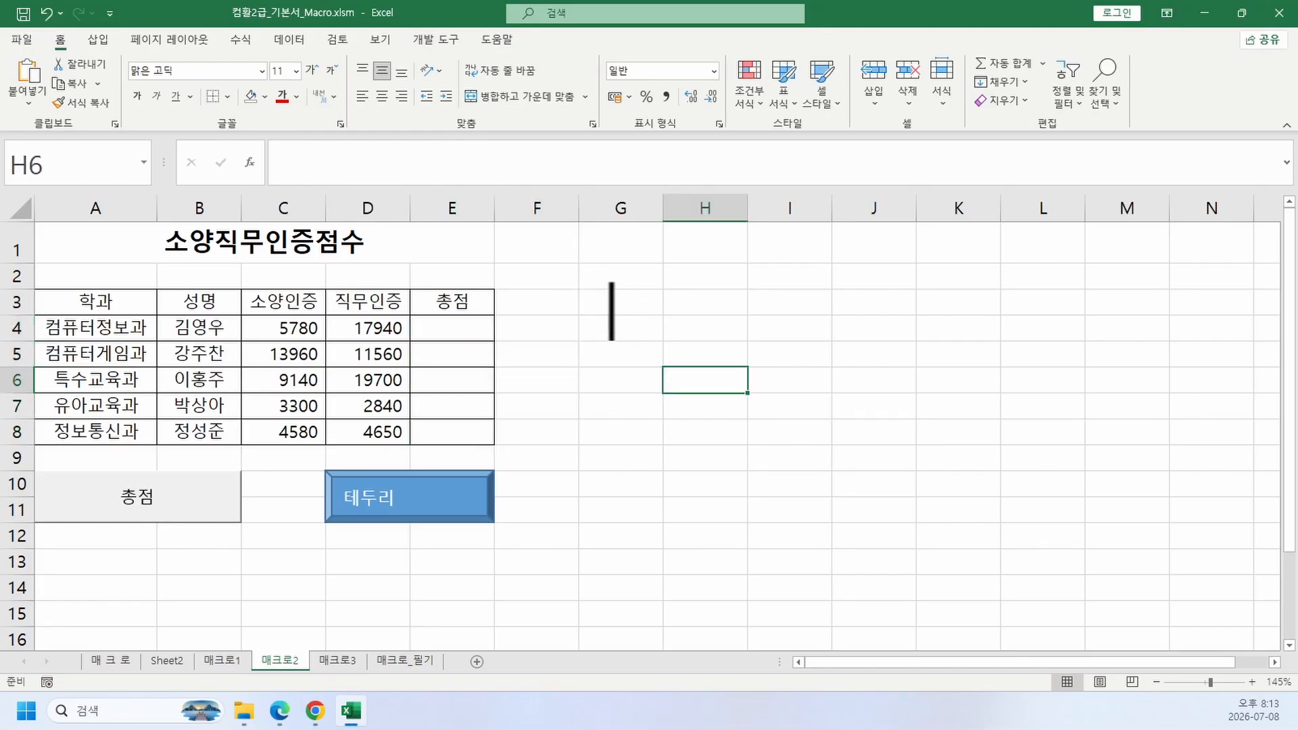
Step: Write the on-screen note "ctrl + enter" beside the score table and clear it again
left_click(601, 272)
type("ㅊ")
key("BackSpace")
key("Hangul")
type("ct")
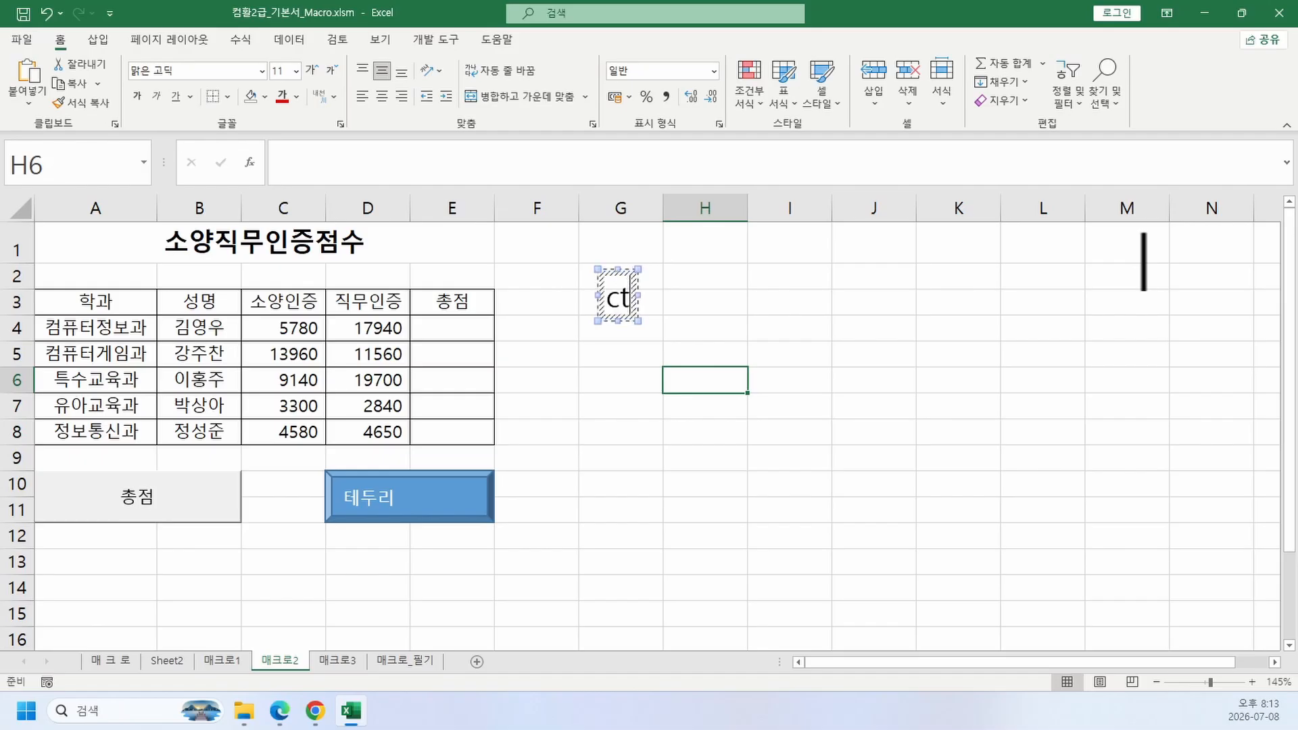
type("rl + ente")
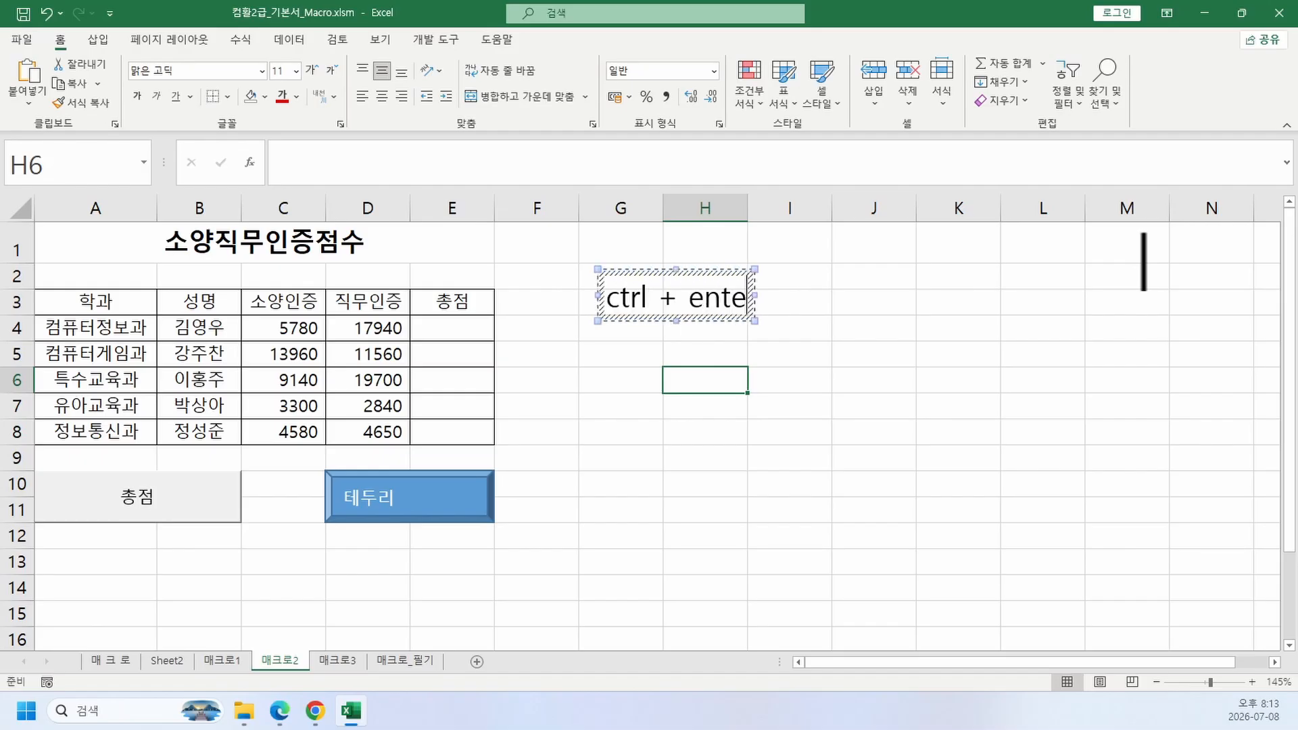
type("r")
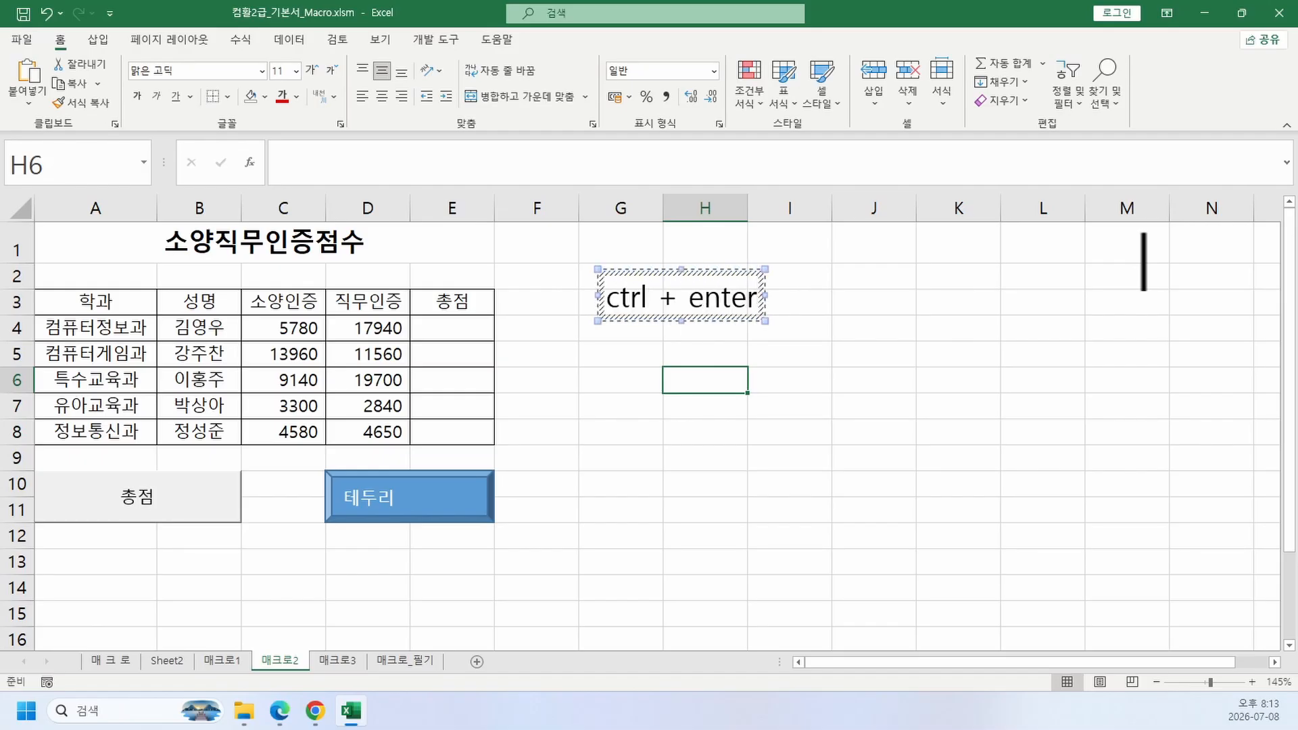
key("Escape")
key("Escape")
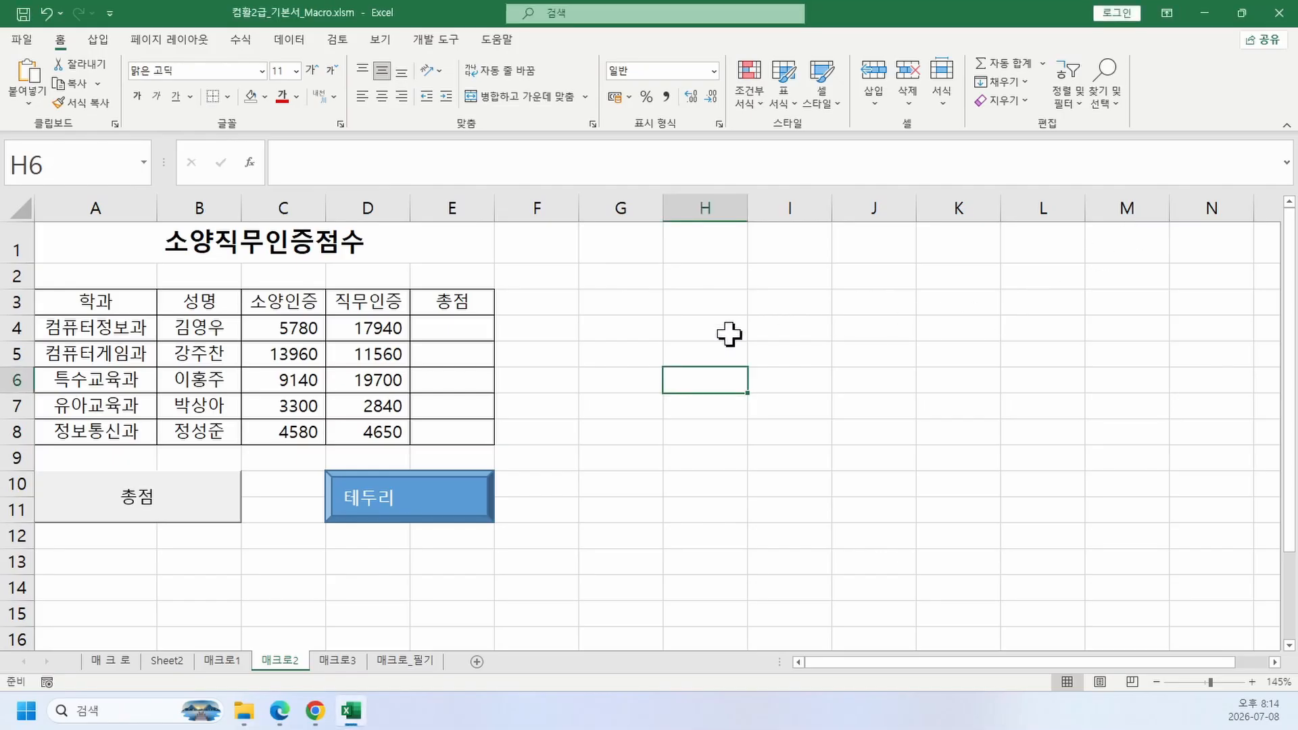
Step: Fill every cell of H4:K9 at once with a sample person's name and clear the range
left_click(698, 337)
left_click_drag(706, 331, 956, 459)
type("gh")
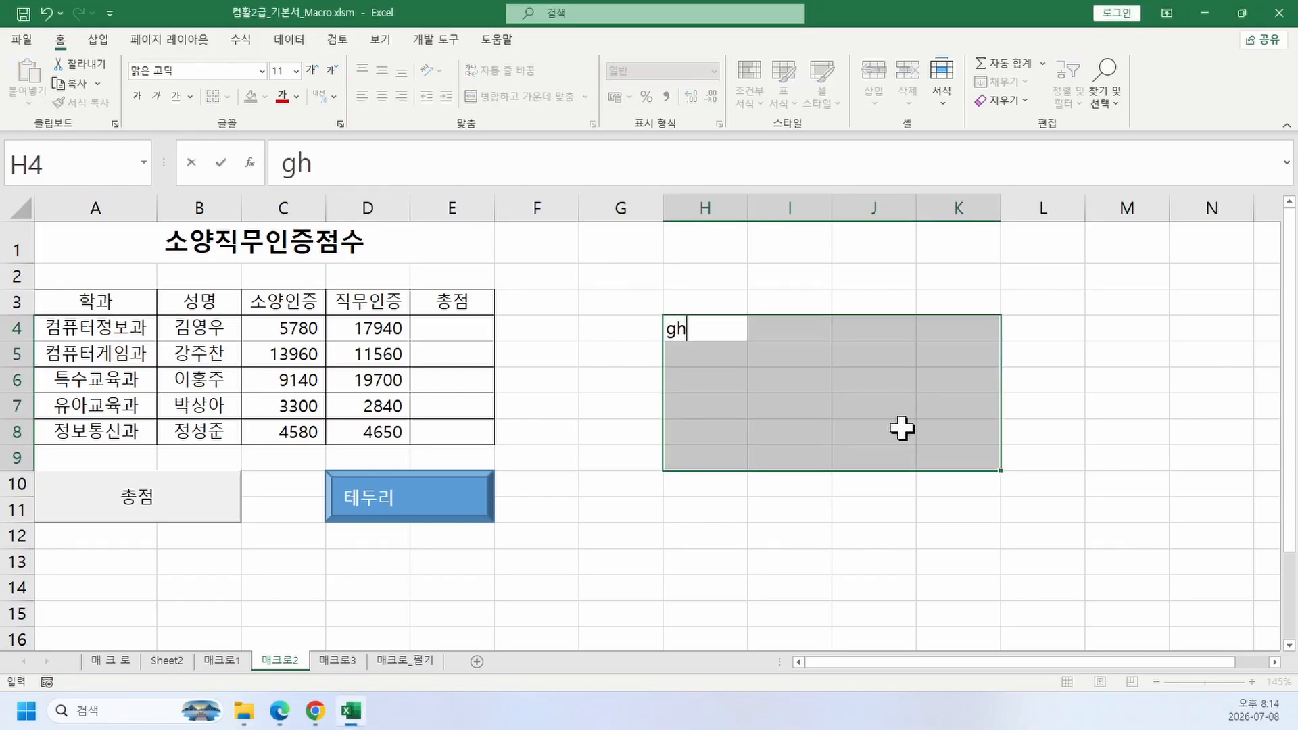
type("d")
key("BackSpace")
key("BackSpace")
key("BackSpace")
key("Hangul")
type("홍길동")
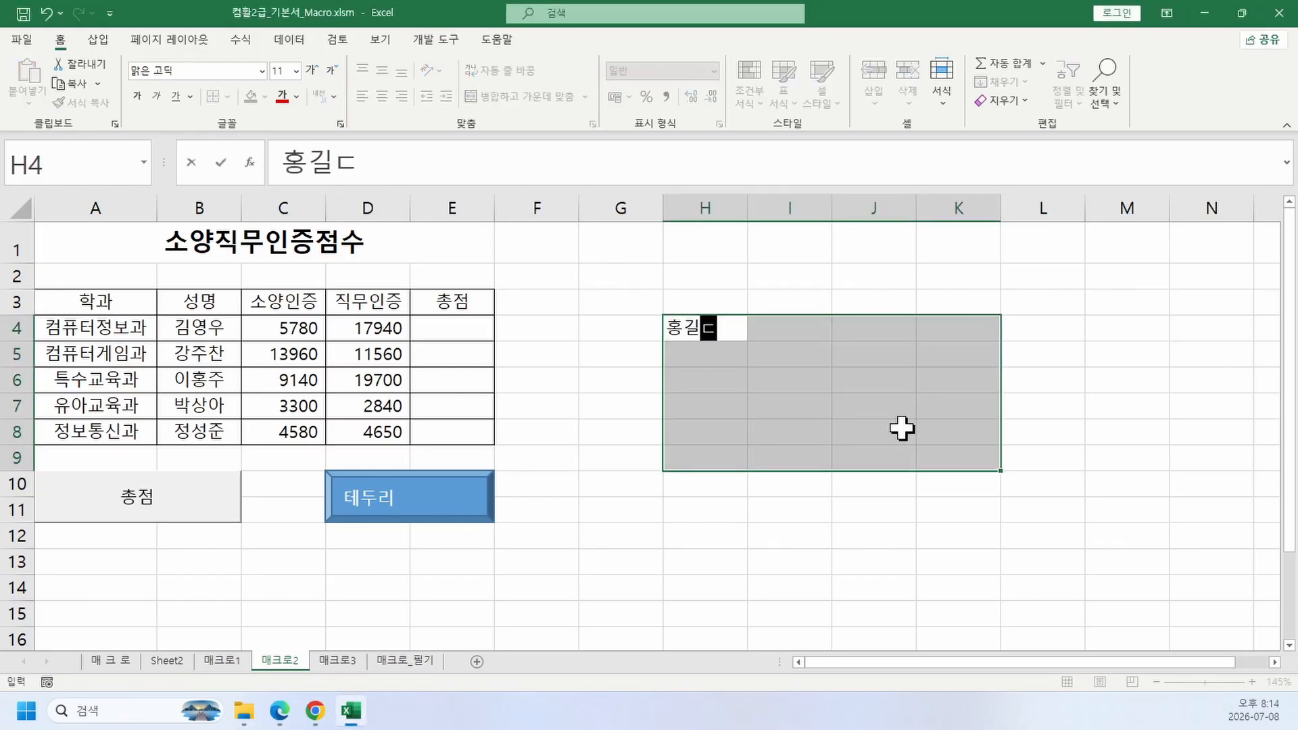
key("ctrl+Return")
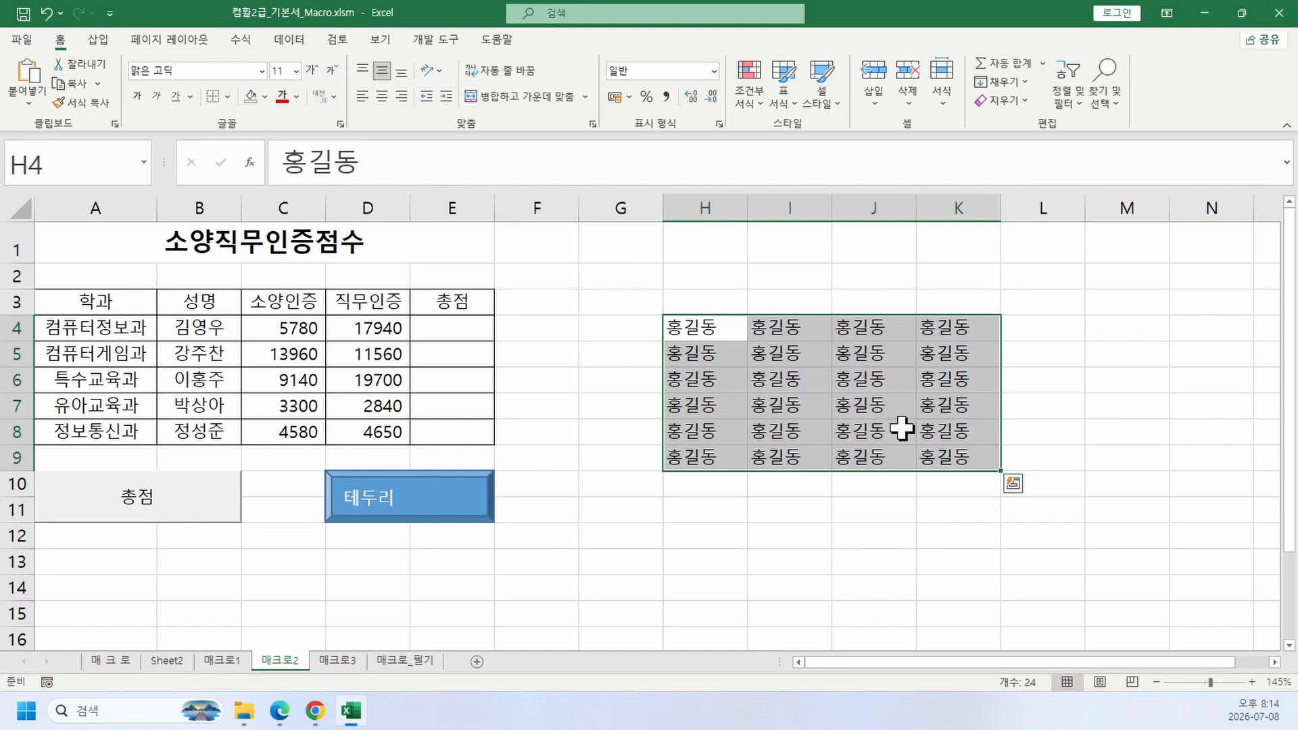
key("Delete")
left_click(690, 414)
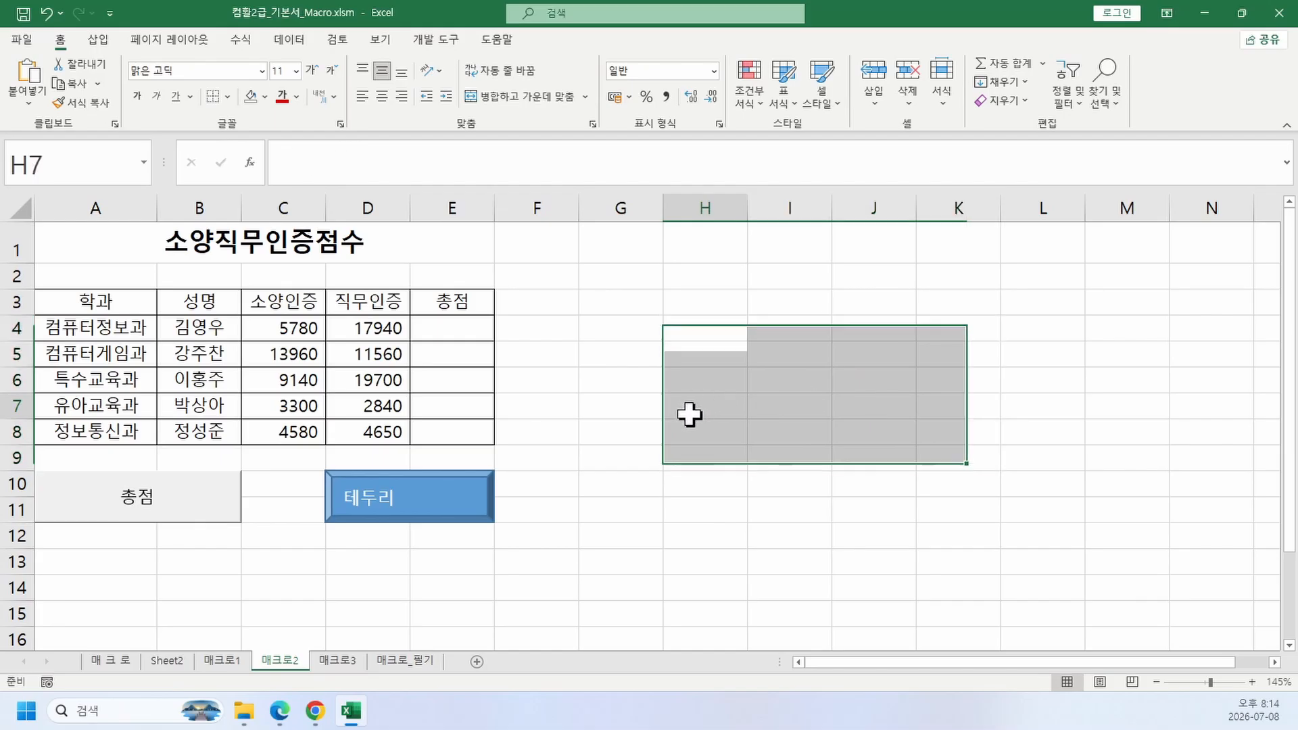
Step: Fill the 총점 cells E4:E8 at once with the formula =C4+D4
left_click_drag(468, 329, 461, 415)
type("=")
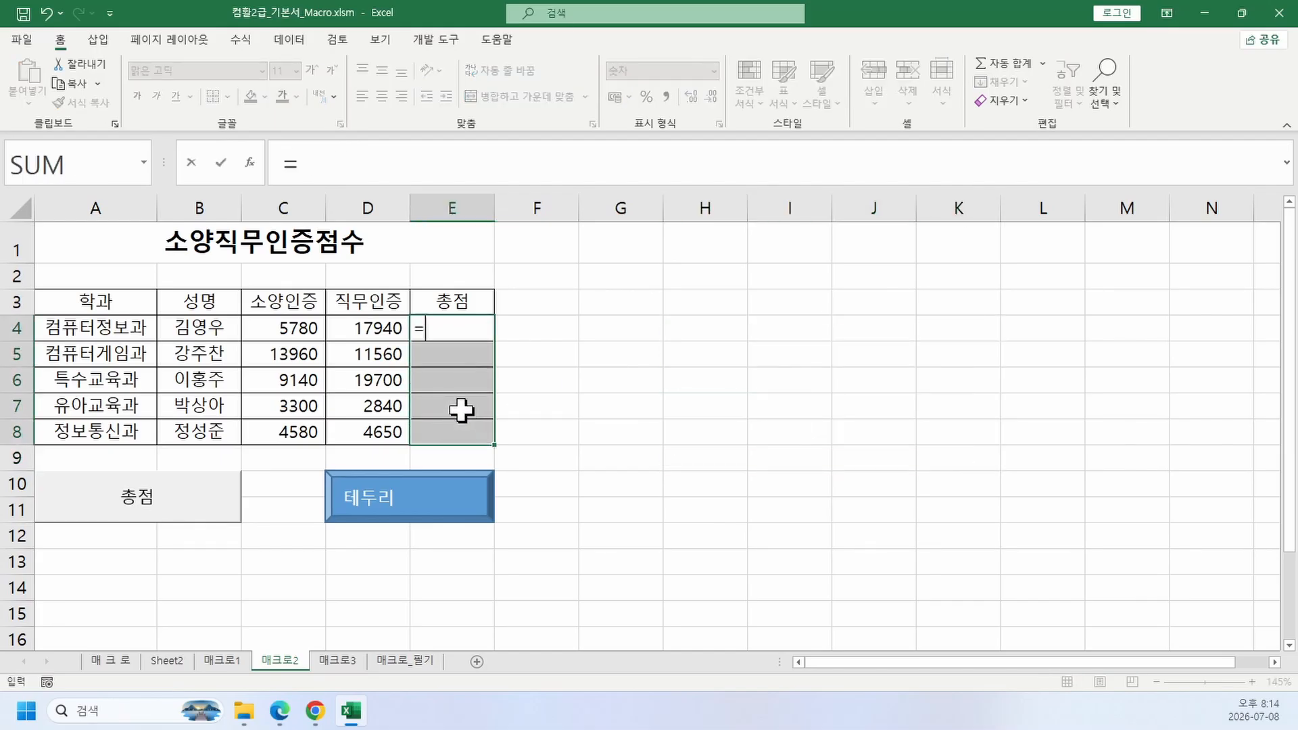
left_click(315, 331)
type("+")
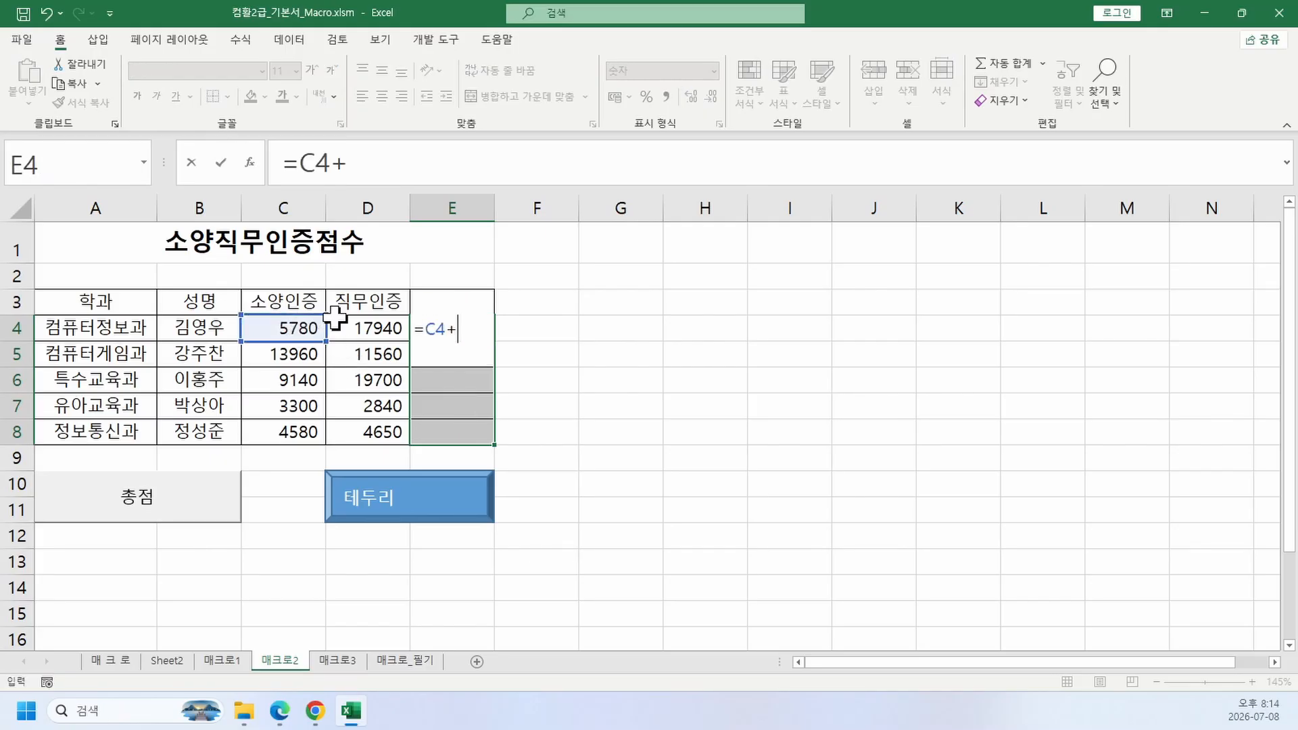
left_click(359, 317)
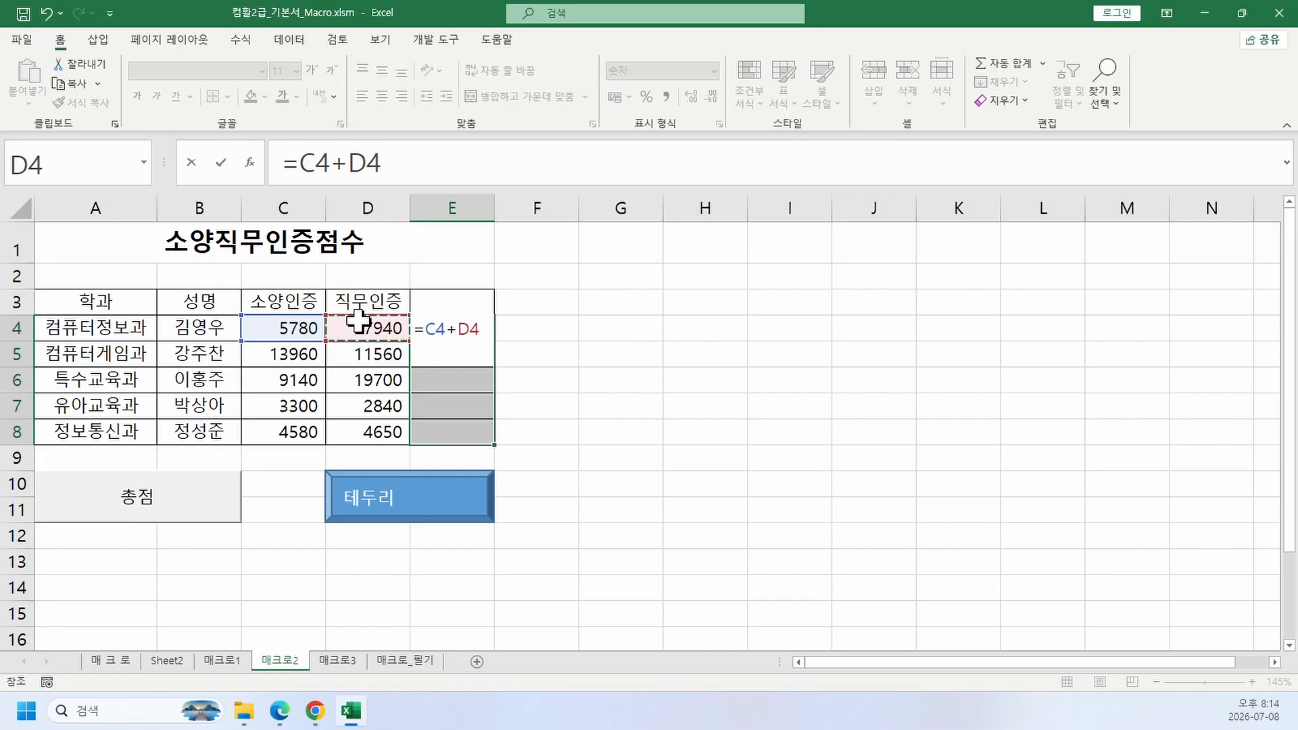
key("ctrl+Return")
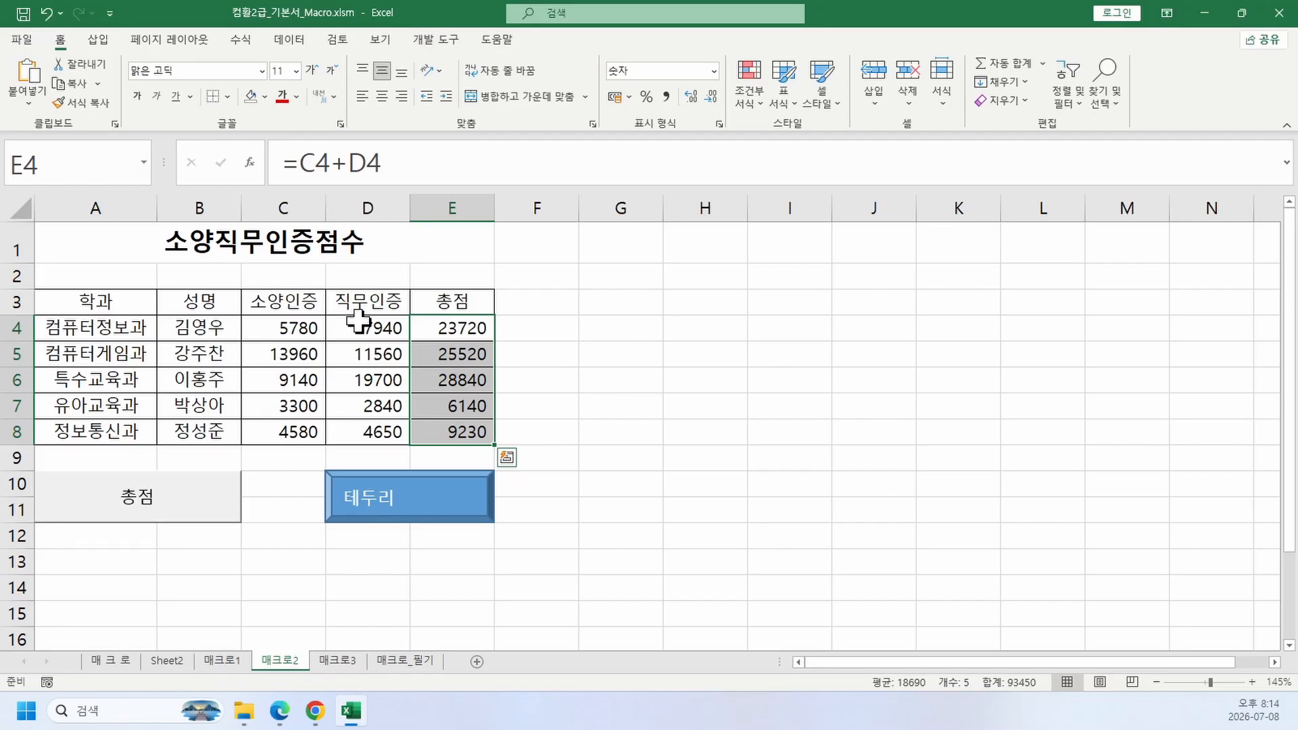
left_click(704, 382)
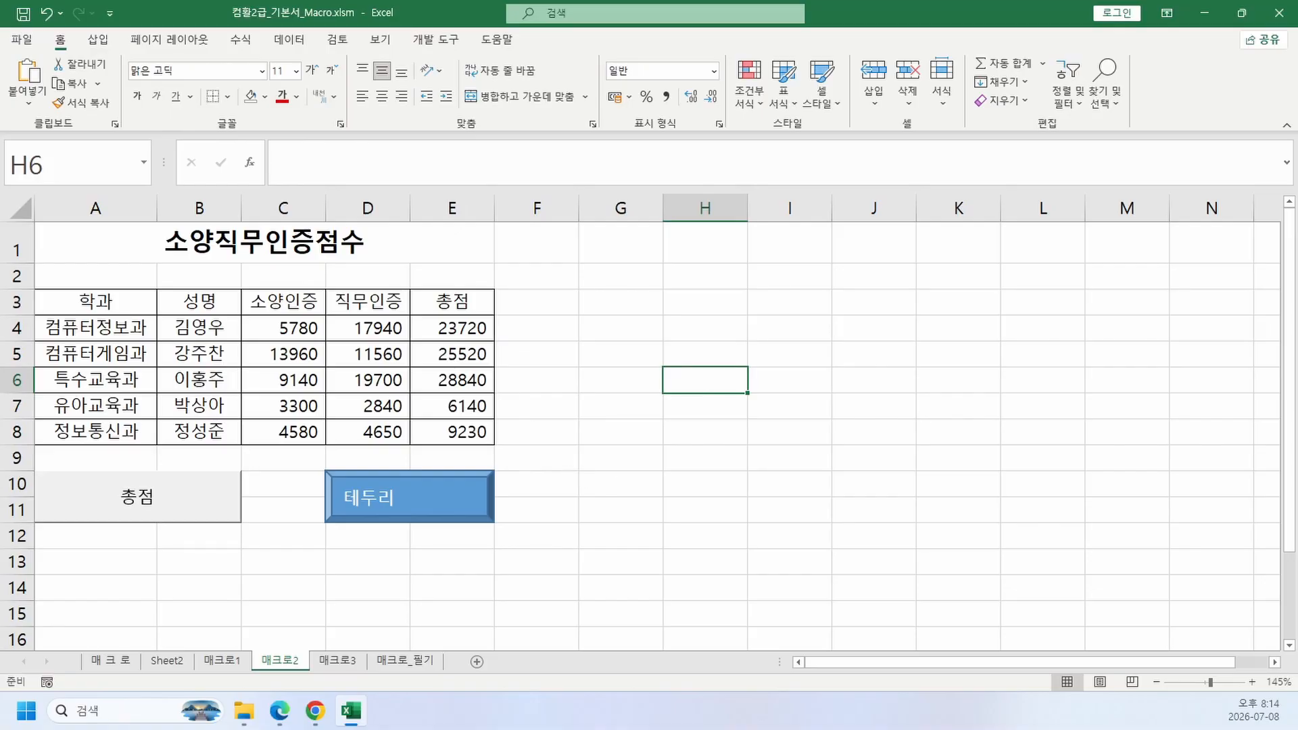
Step: Go to the 매크로3 sheet and compare its 판매금액 and 매입금액 columns with the 출제유형 3 instructions in the Edge PDF
left_click(371, 632)
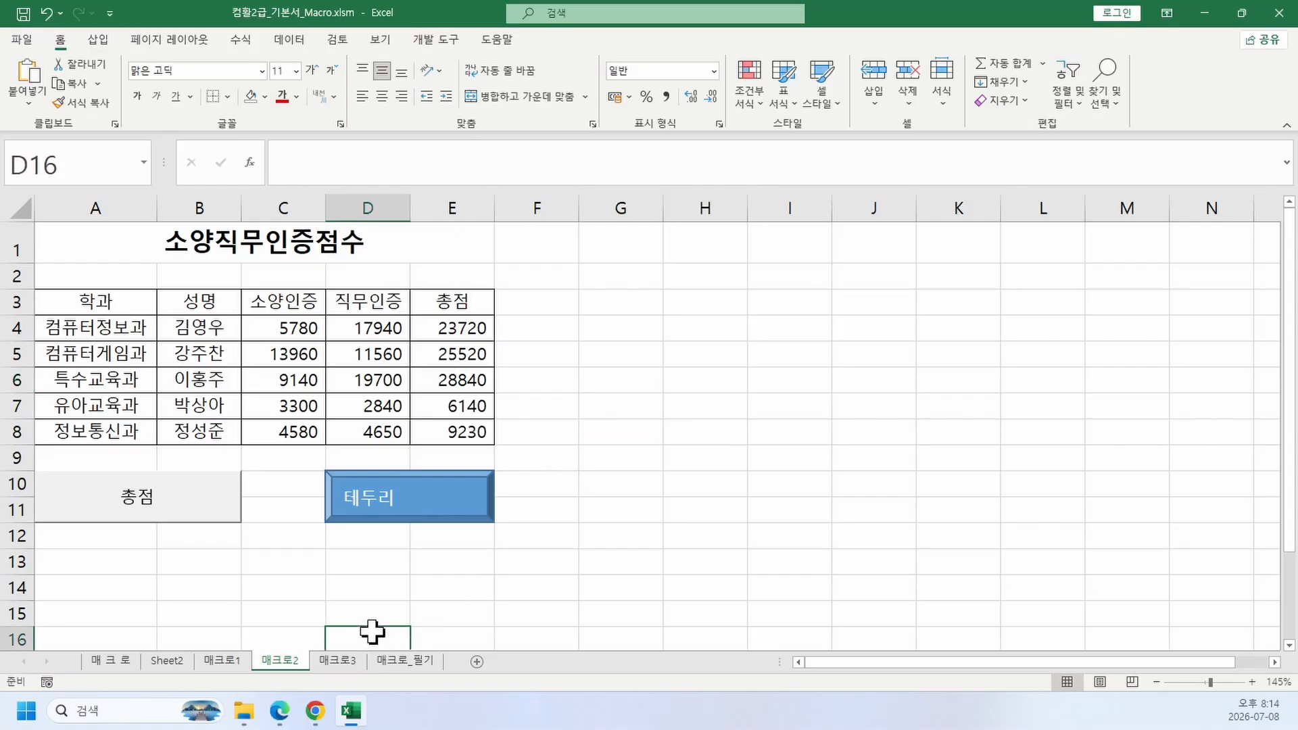
left_click(341, 662)
left_click(281, 709)
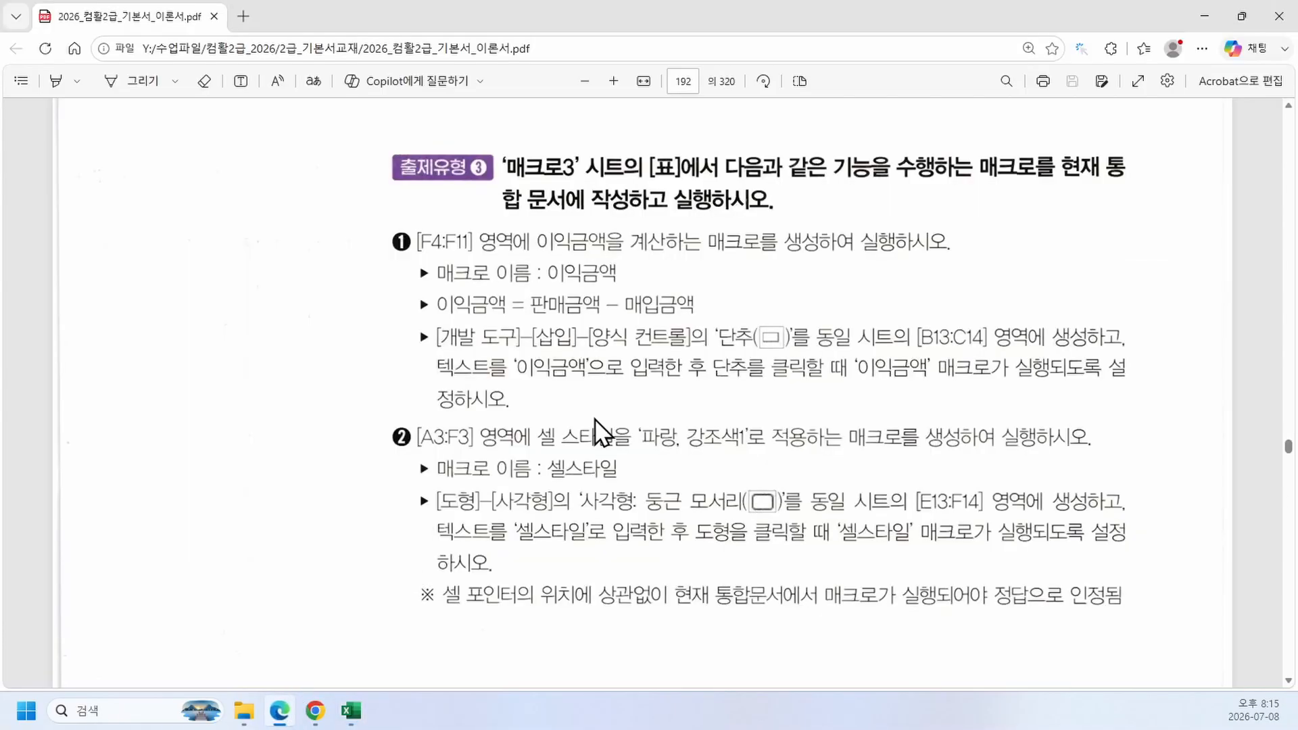
scroll(615, 369, "down", 1)
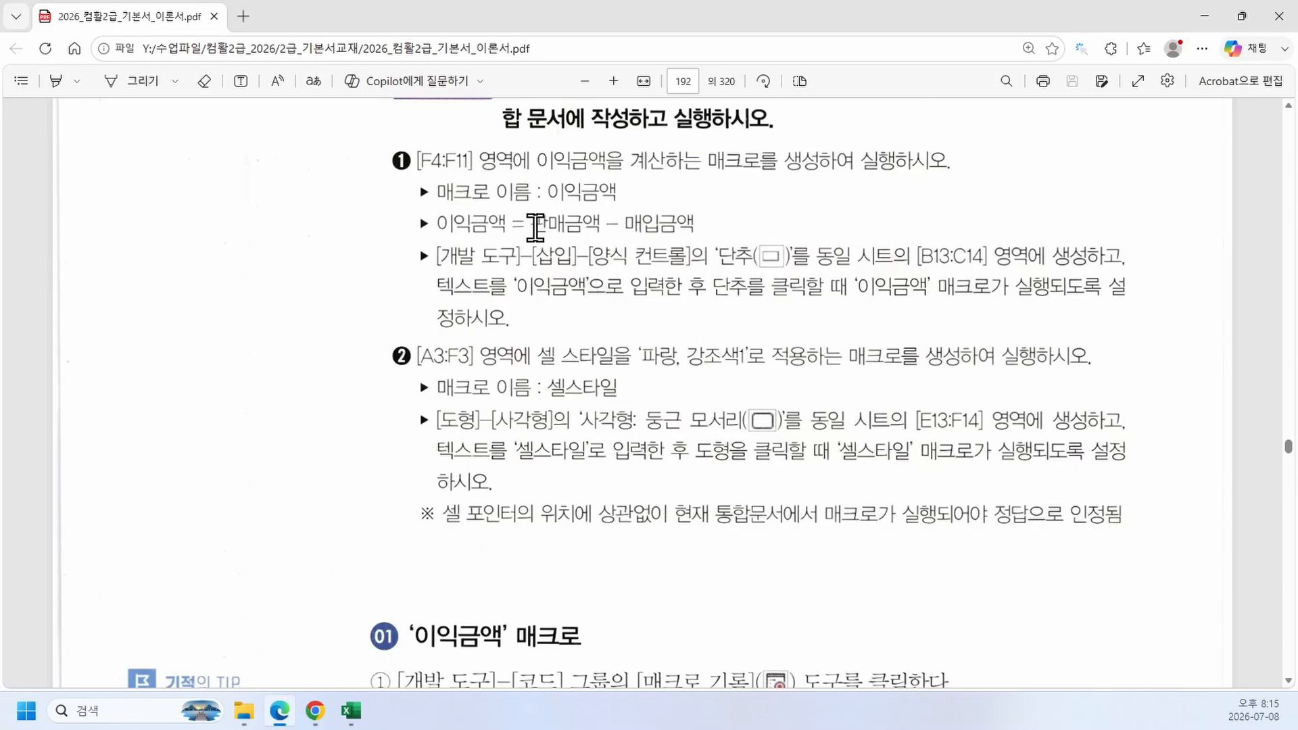
left_click_drag(530, 225, 718, 228)
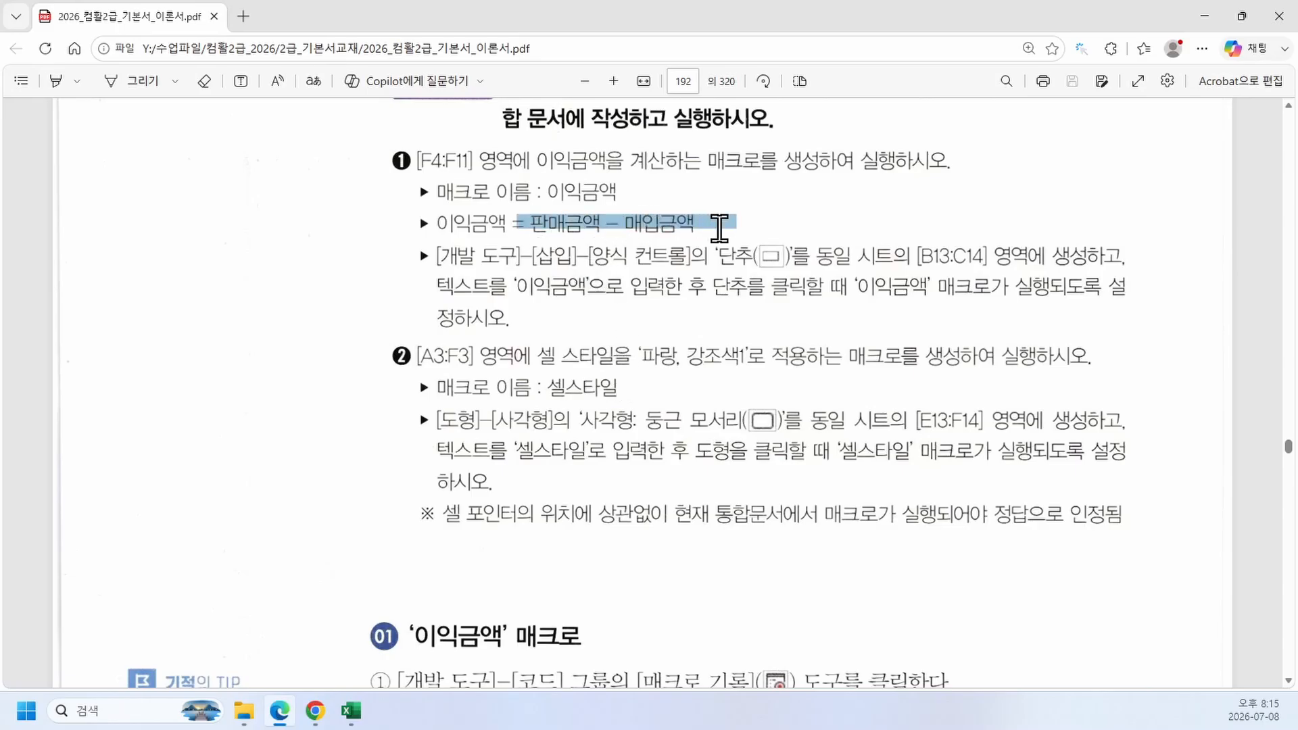
left_click(351, 711)
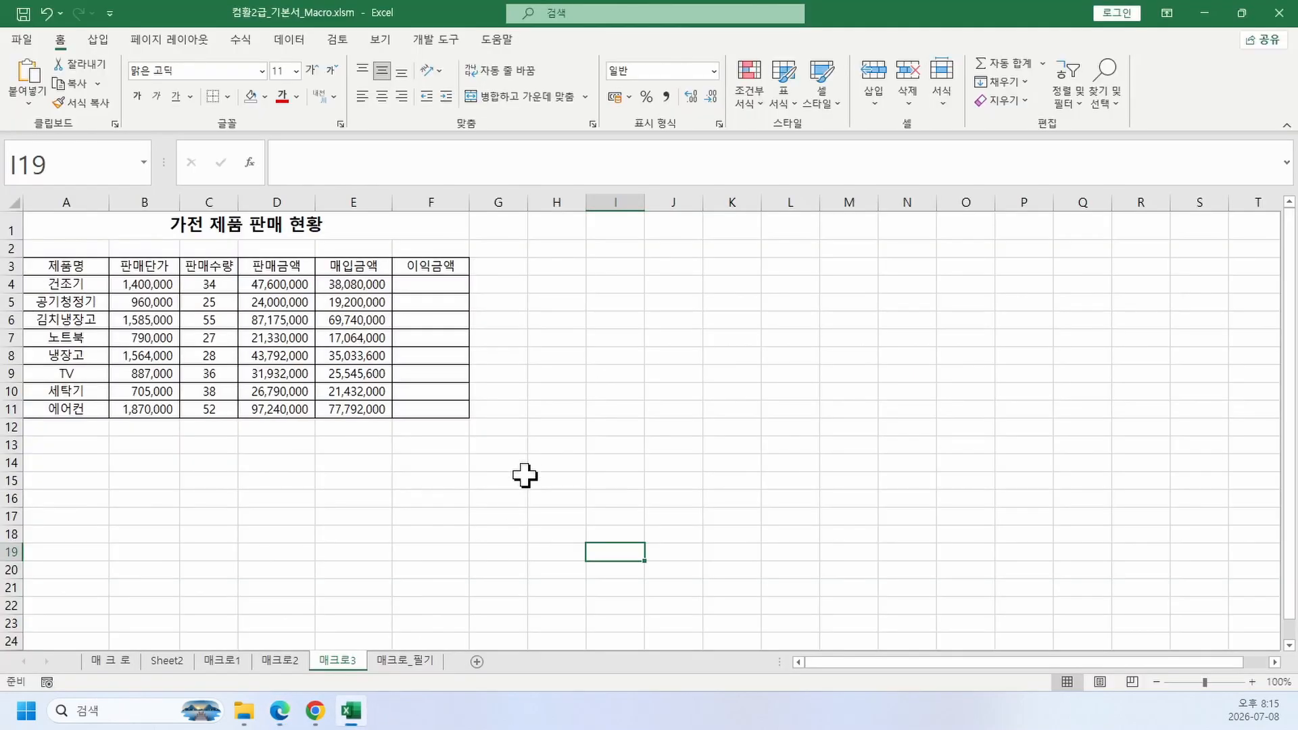
left_click(272, 284)
left_click(355, 286)
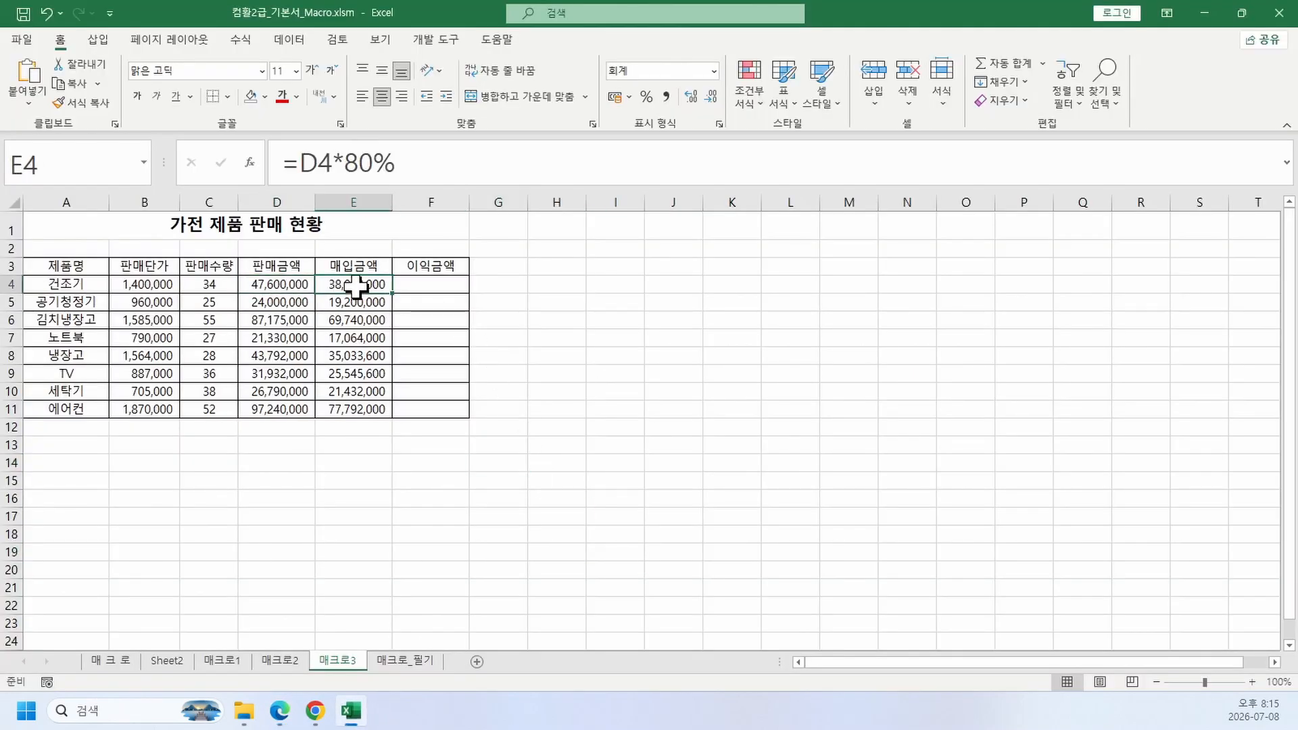
Step: Place an image of the PDF's 이익금액 macro instructions beside the table on the 매크로3 sheet
mouse_move(279, 713)
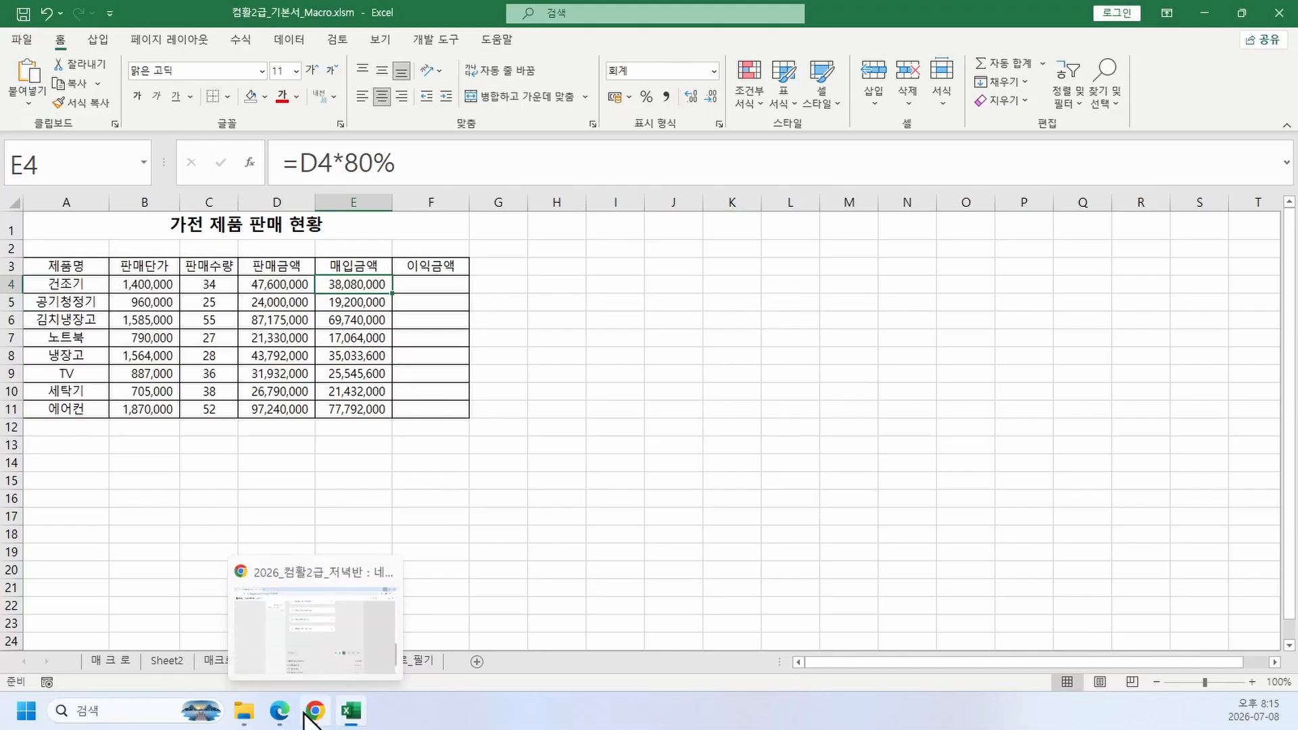
left_click(287, 639)
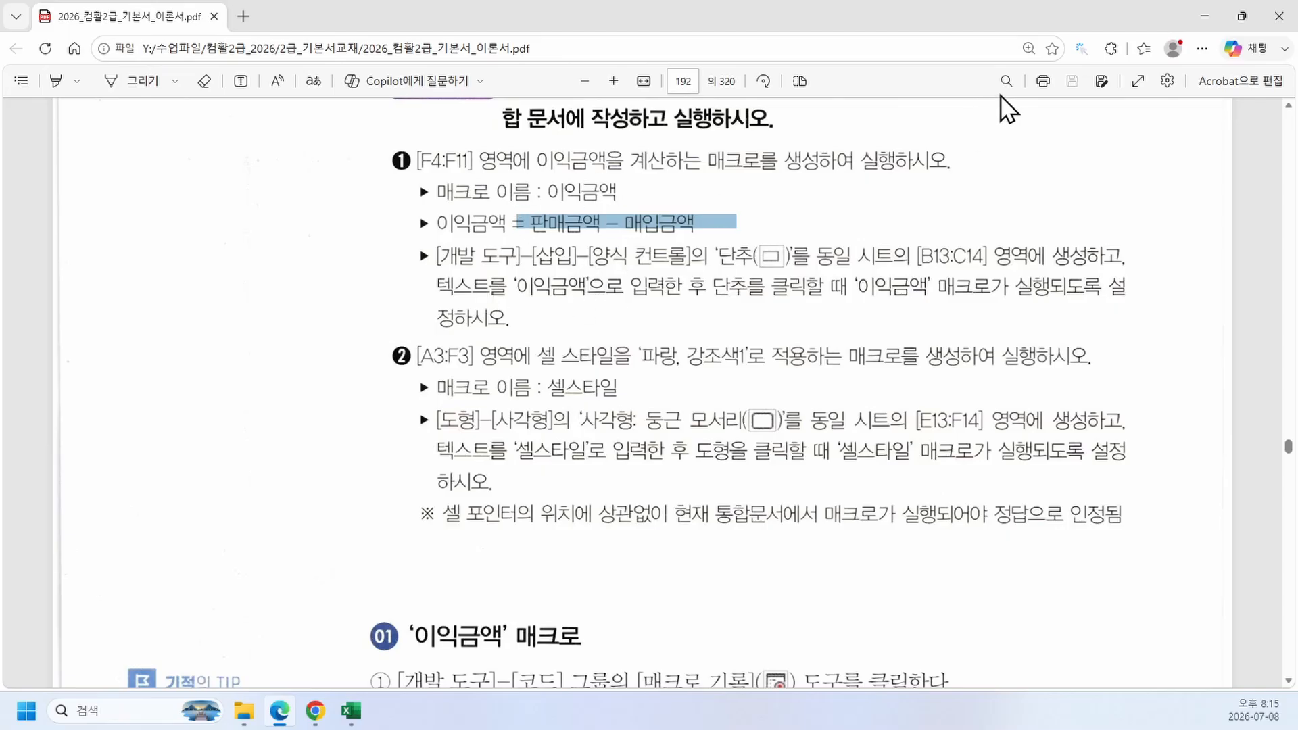
left_click(1196, 22)
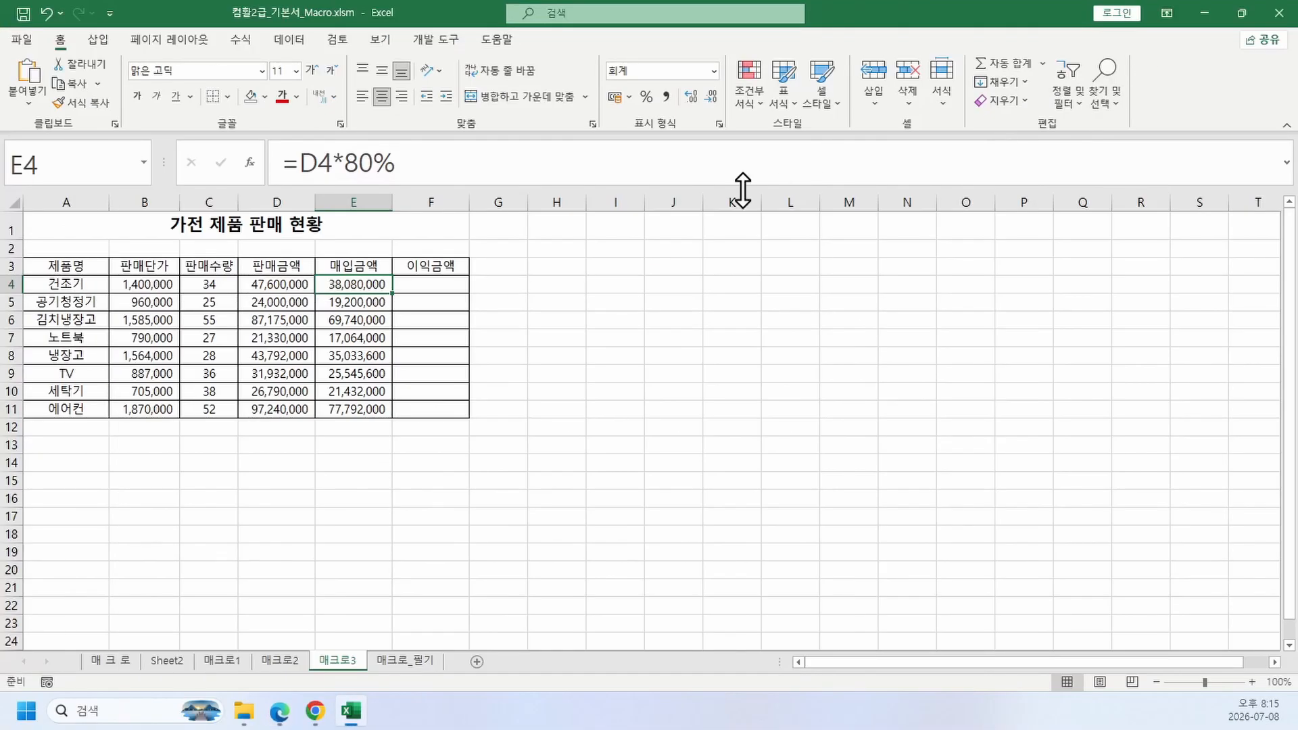
scroll(277, 407, "up", 3, "ctrl")
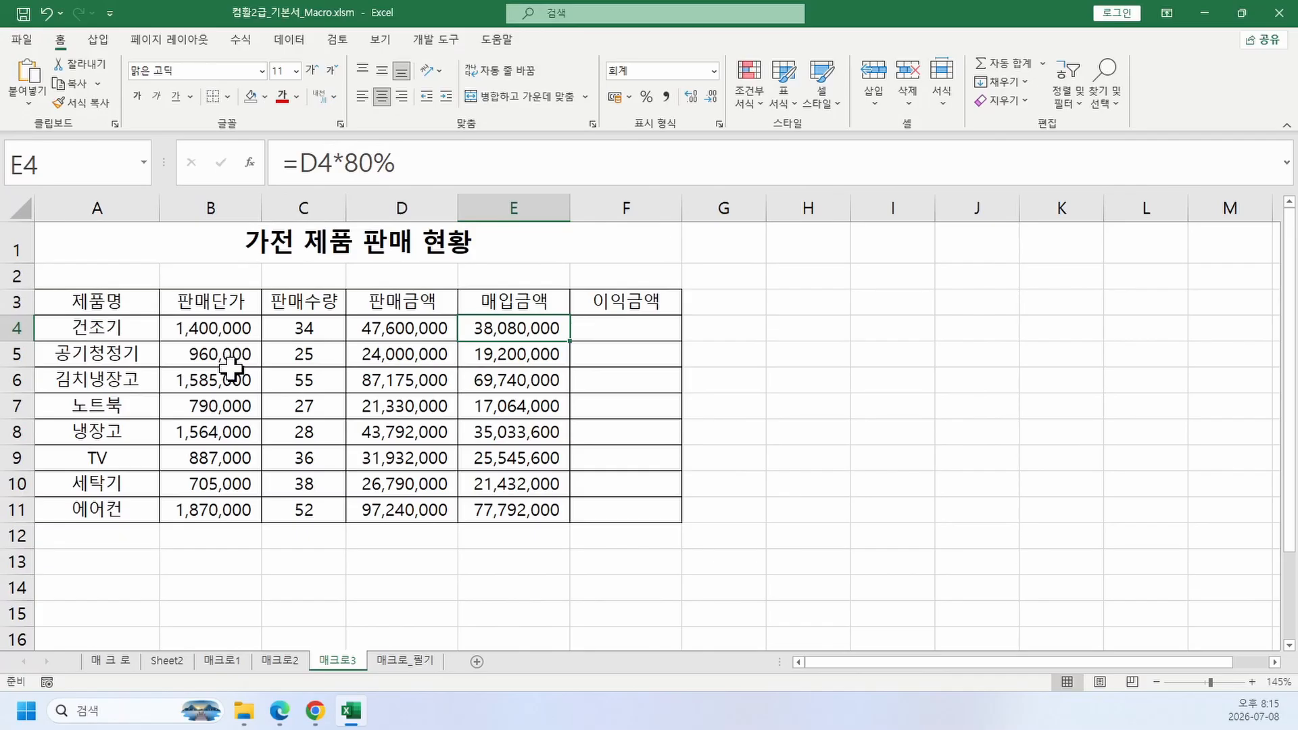
left_click(873, 413)
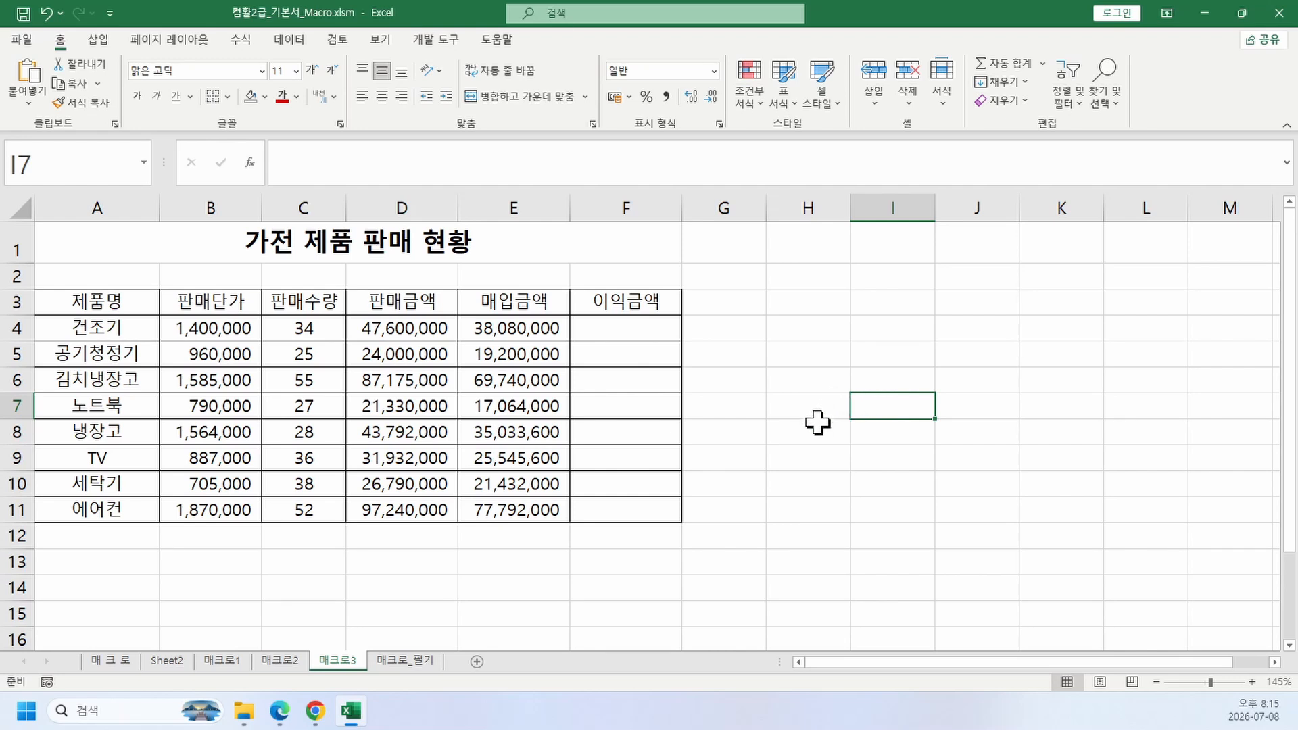
left_click(718, 438)
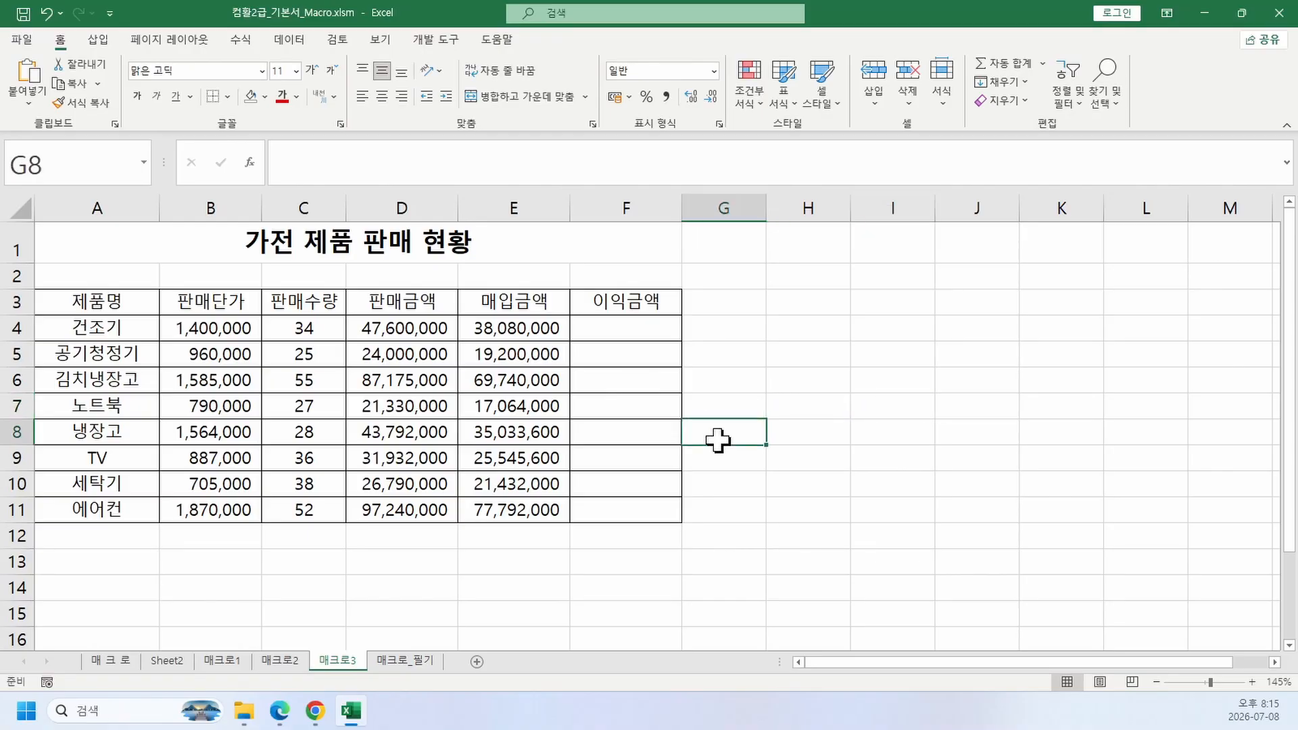
left_click(280, 722)
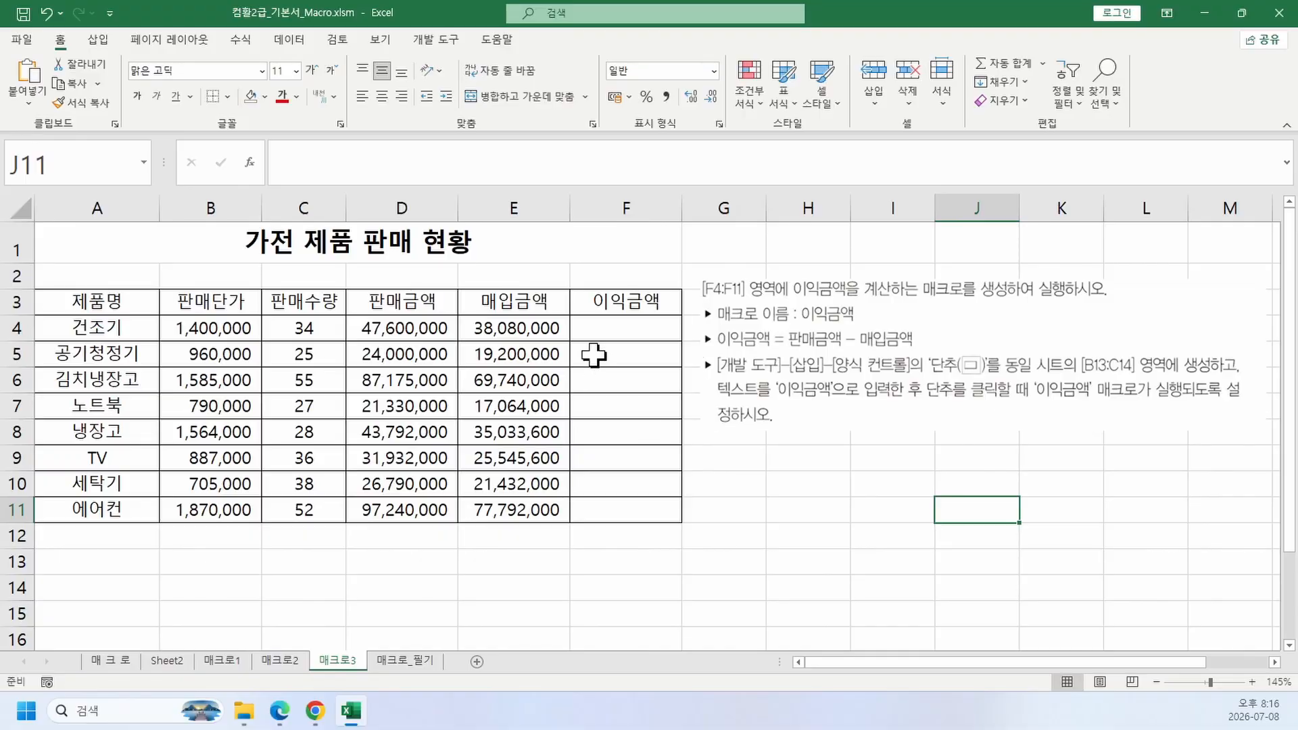
left_click(893, 535)
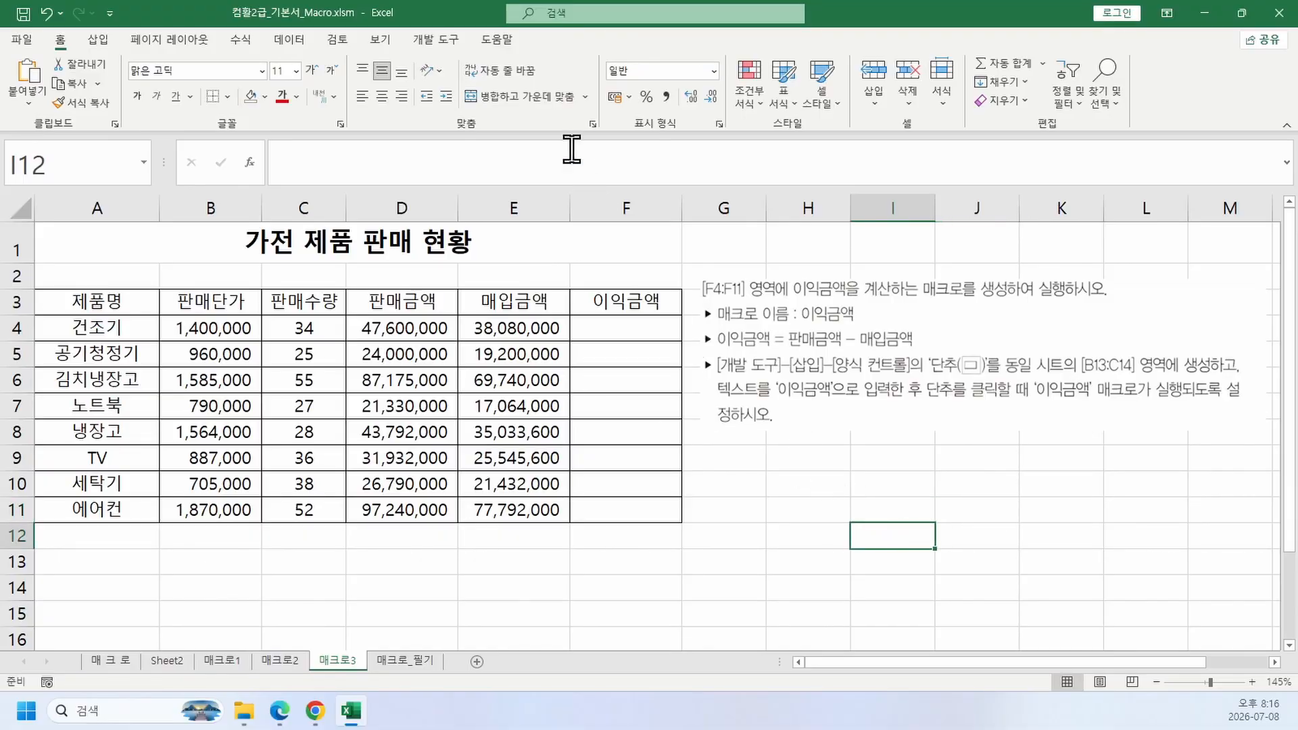
Step: Calculate 이익금액 in F4 with =D4-E4 and fill the formula down to F11
left_click(436, 46)
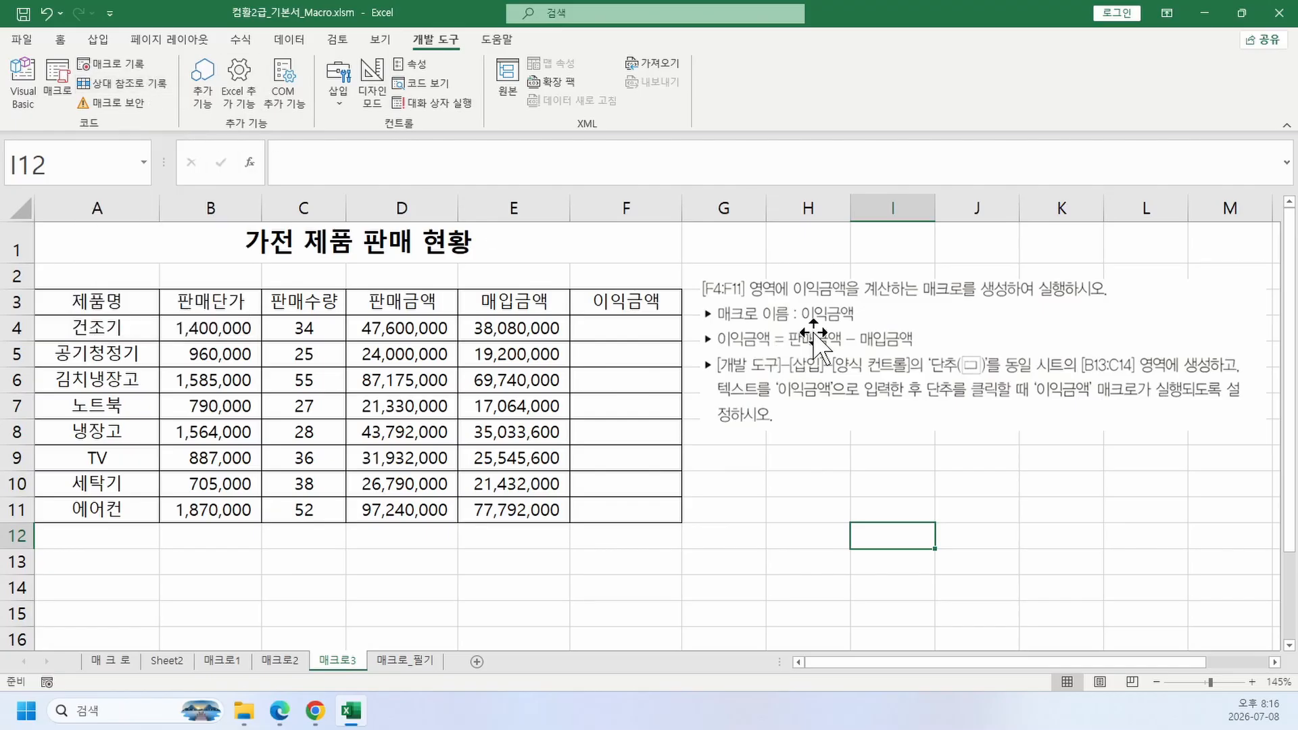
left_click(615, 328)
type("=")
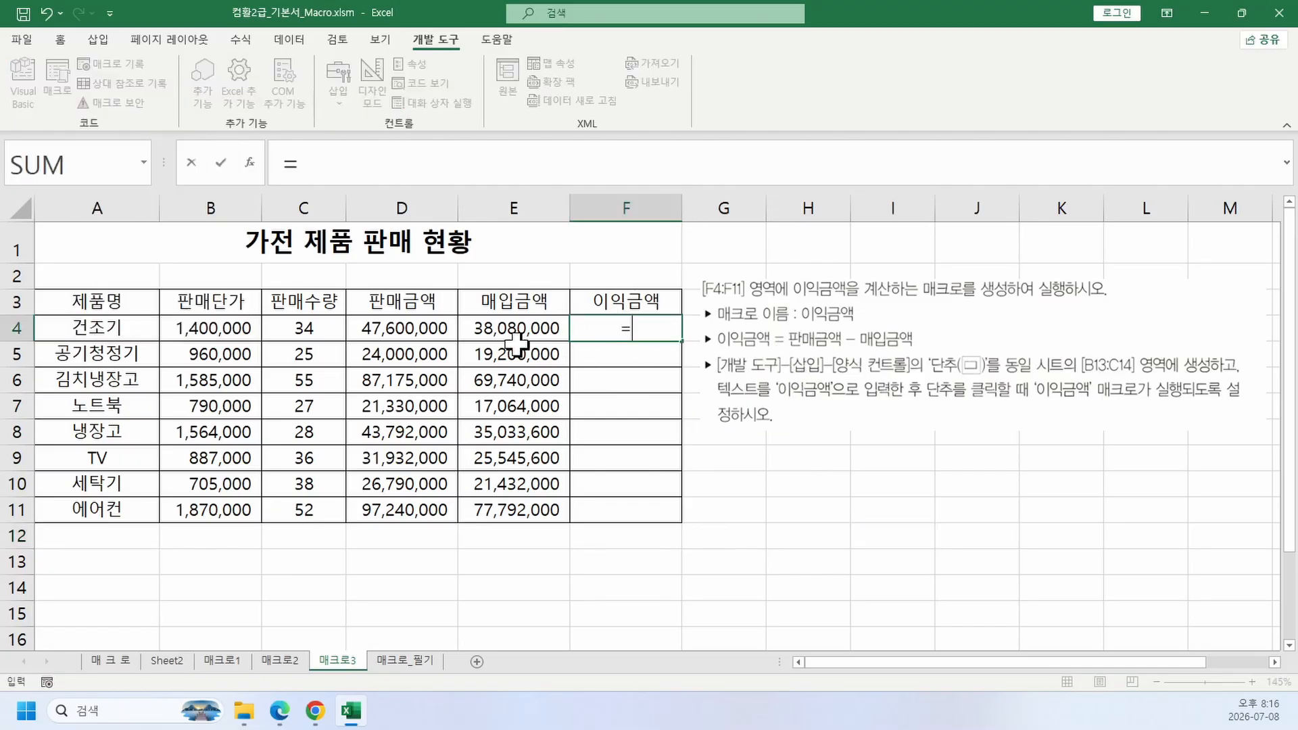
left_click(433, 328)
type("-")
left_click(514, 331)
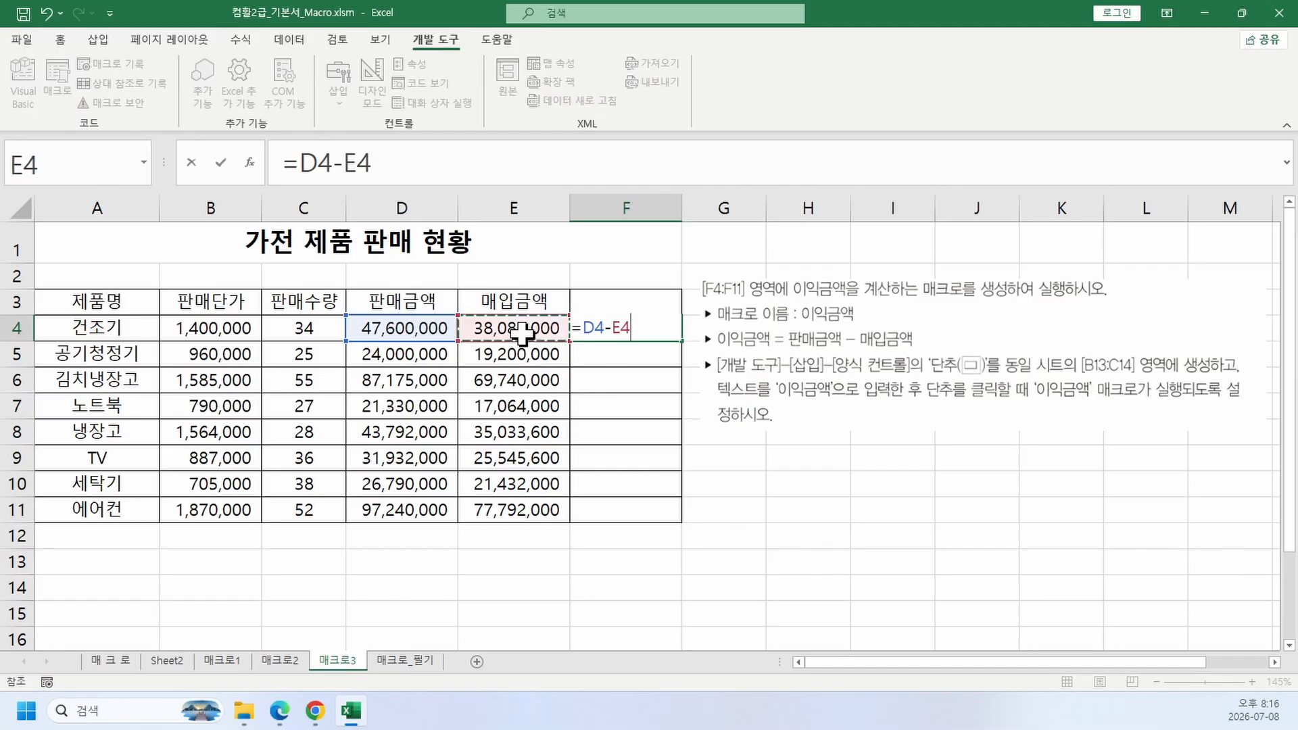
key("Return")
left_click(638, 329)
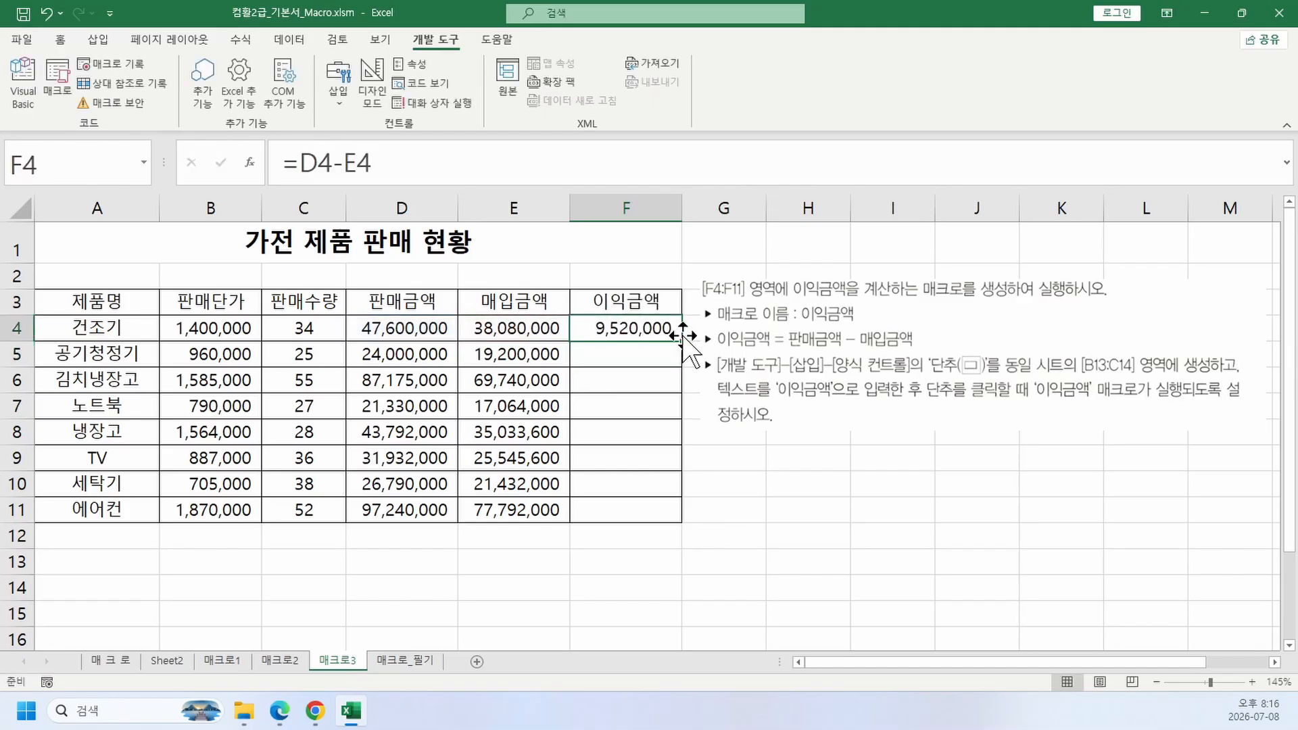
left_click_drag(681, 343, 688, 525)
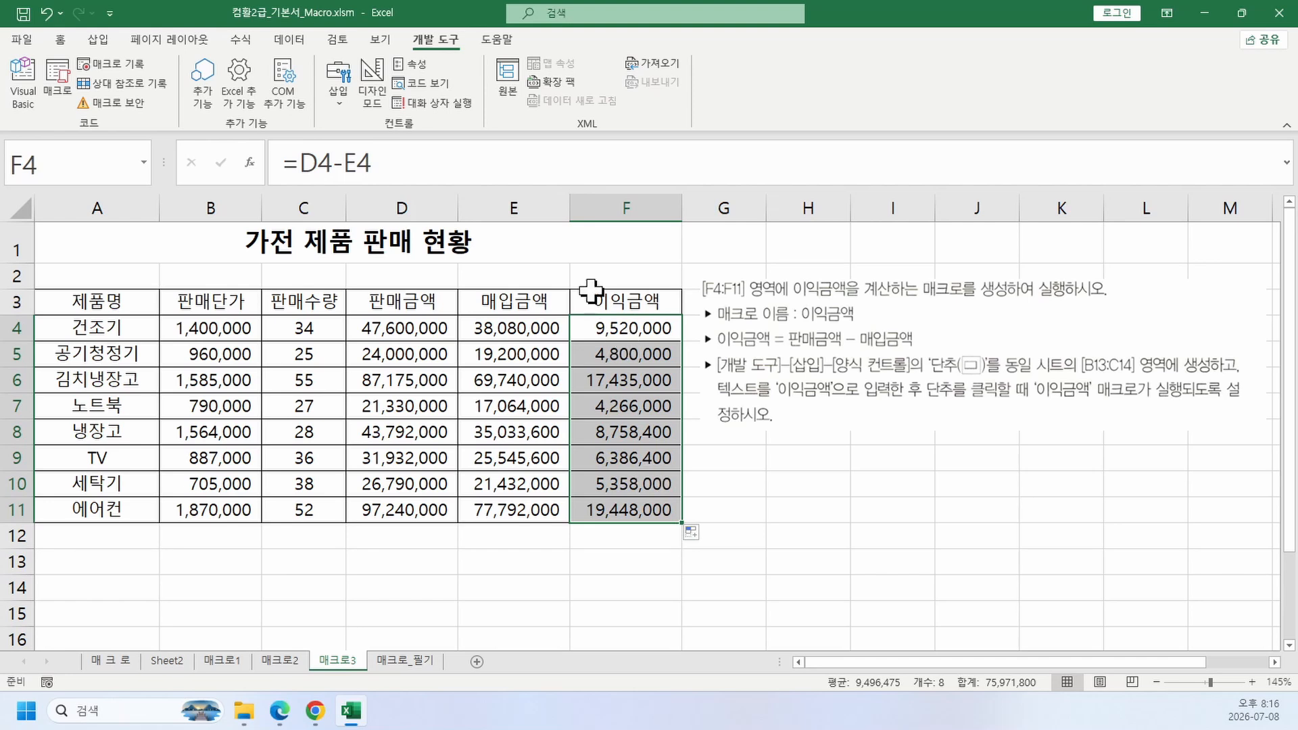
Step: Copy the formula text =D4-E4 from F4 and clear the 이익금액 cells
left_click(618, 331)
left_click_drag(398, 184, 14, 193)
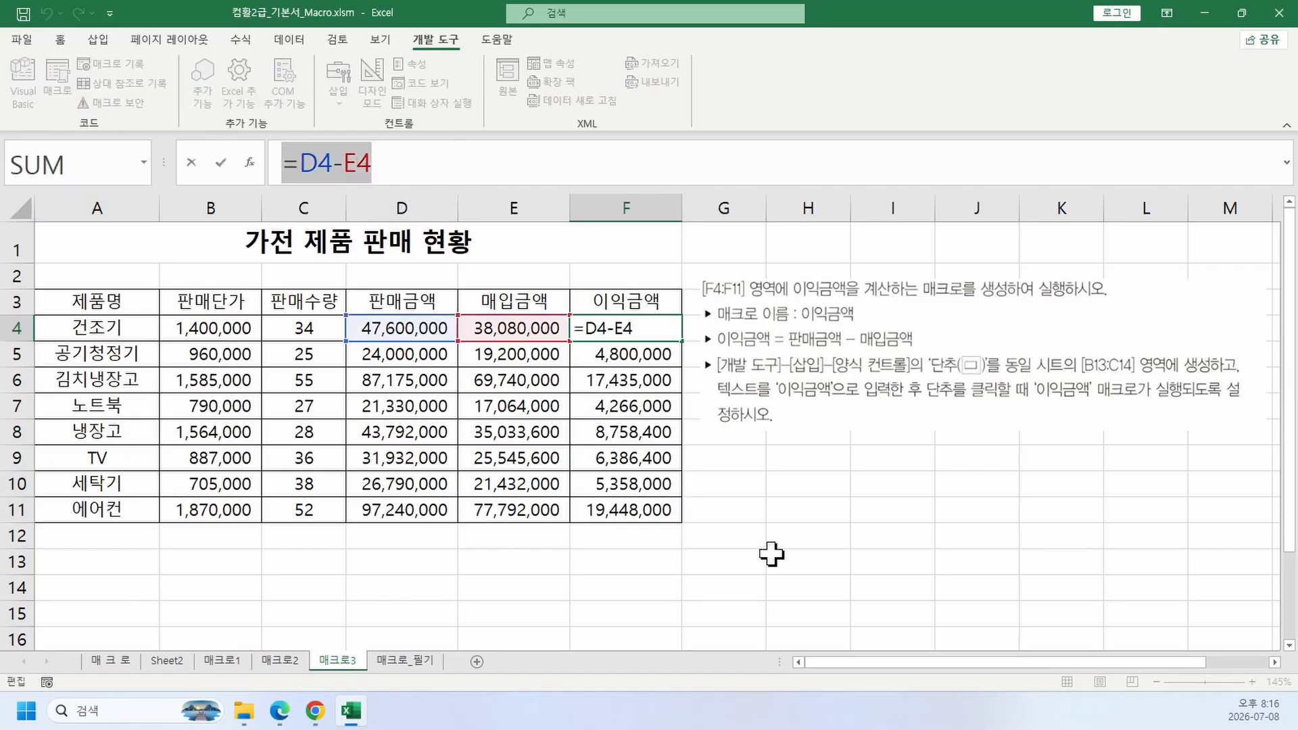
key("ctrl+Return")
left_click_drag(663, 333, 663, 530)
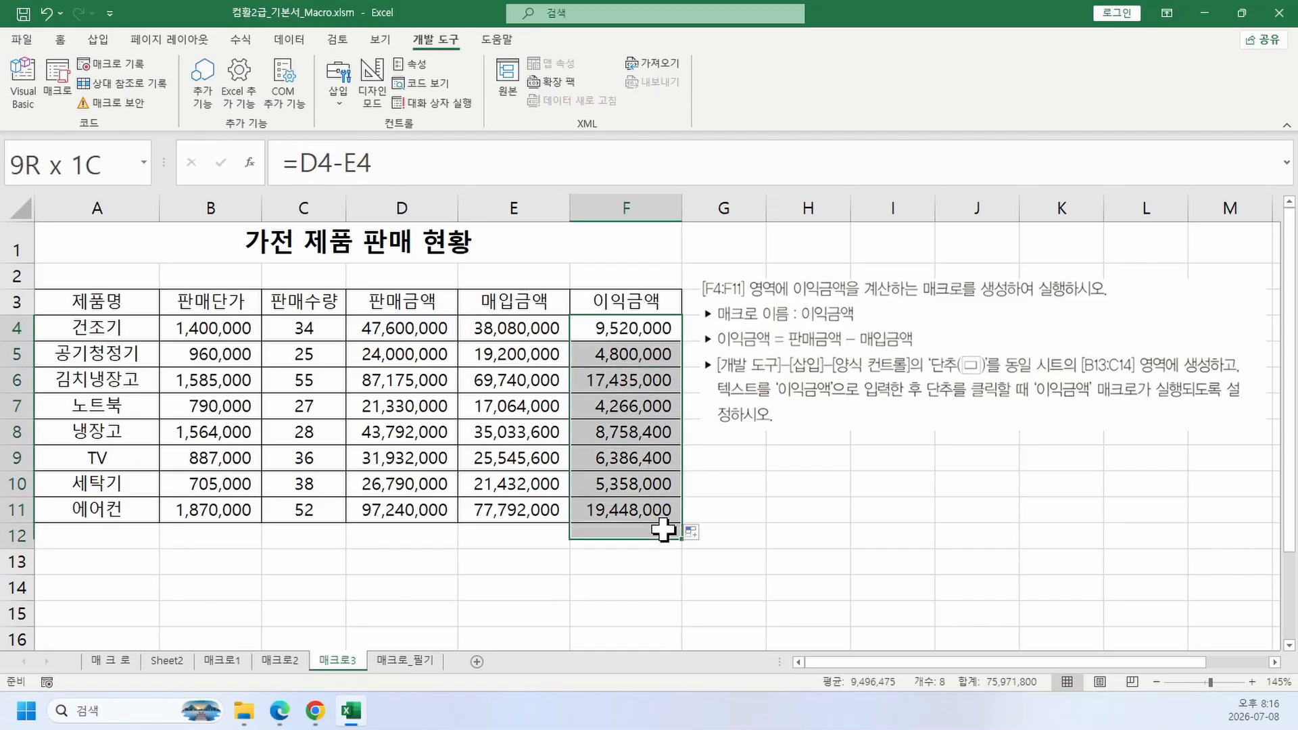
key("Delete")
Step: Fill F4:F11 at once with the copied formula =D4-E4 and clear the results
left_click_drag(655, 339, 642, 490)
key("ctrl+v")
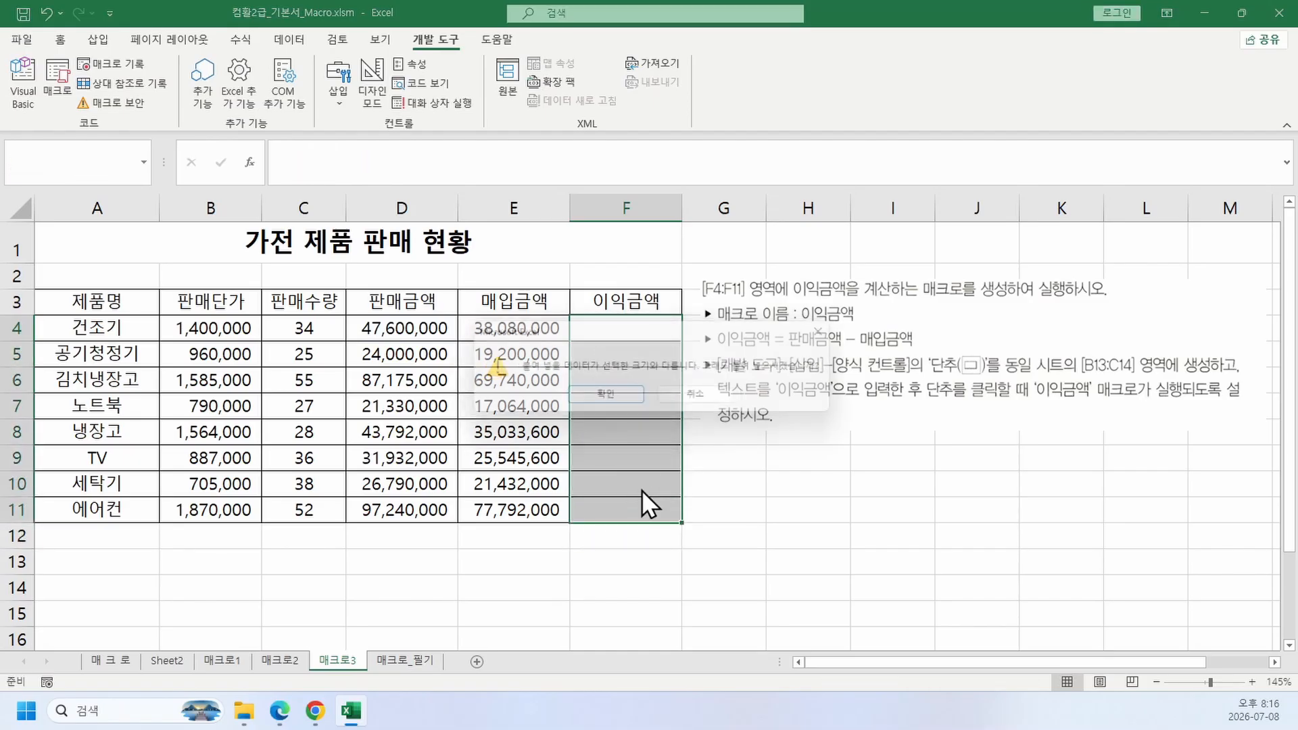
left_click(608, 438)
left_click(456, 161)
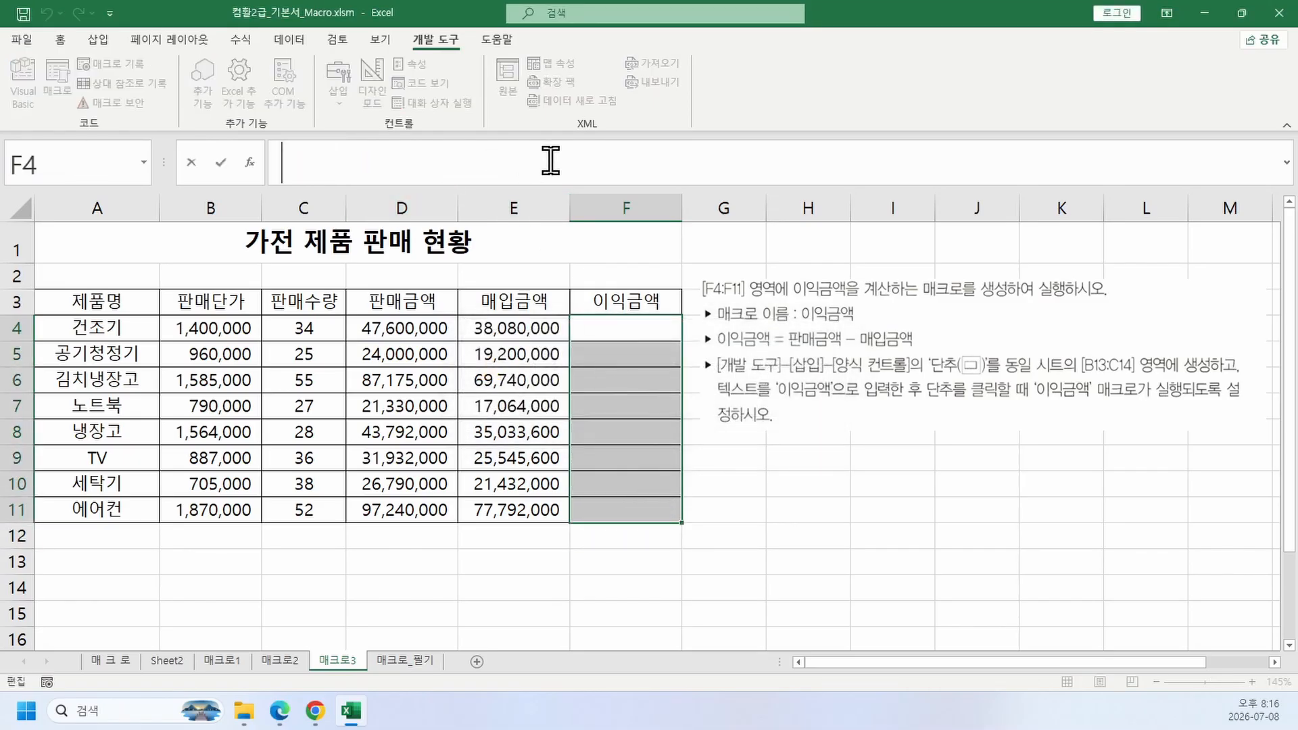
type("=D4-E4")
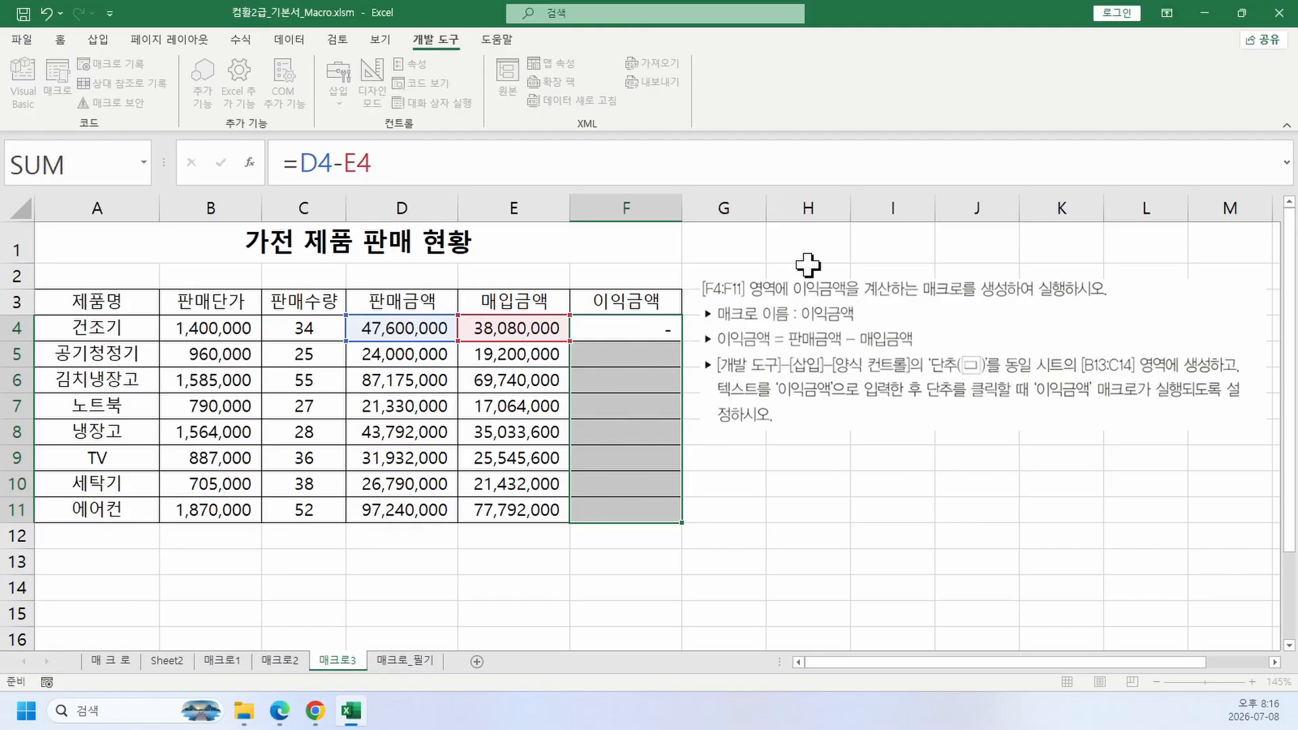
key("ctrl+Return")
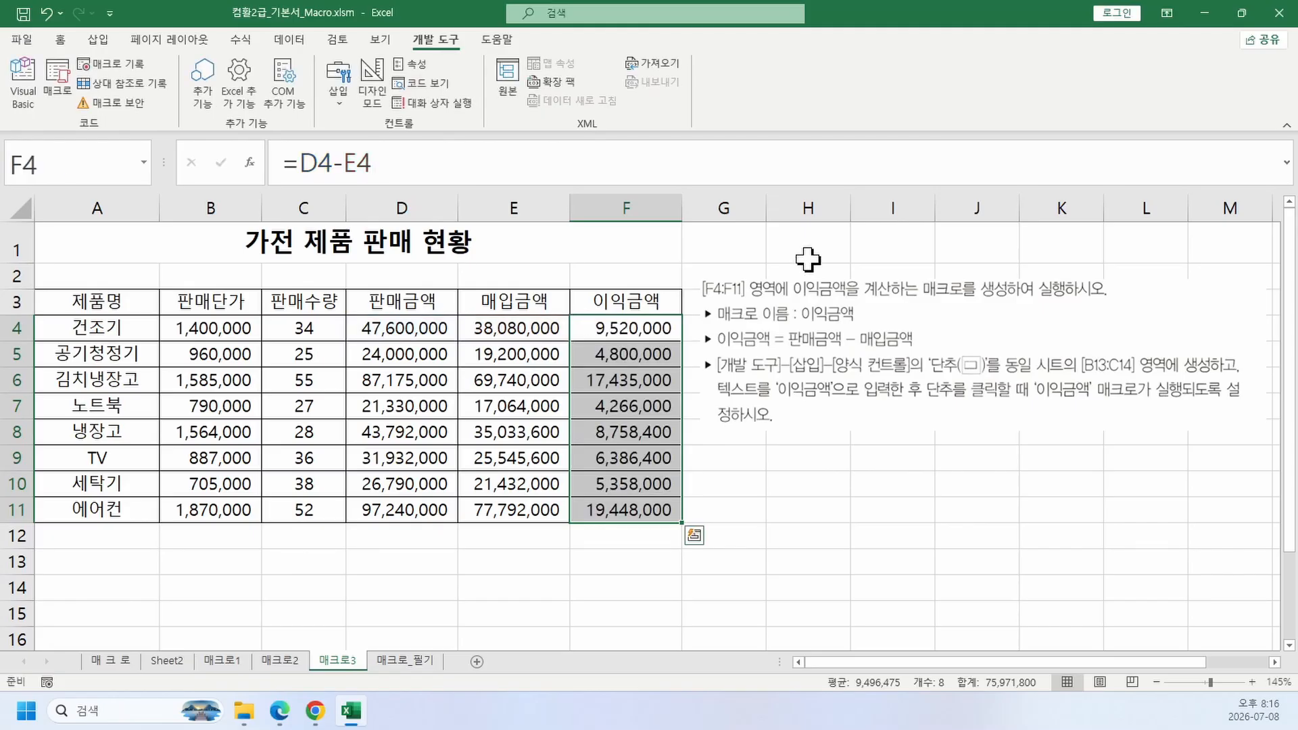
key("Delete")
left_click(1037, 546)
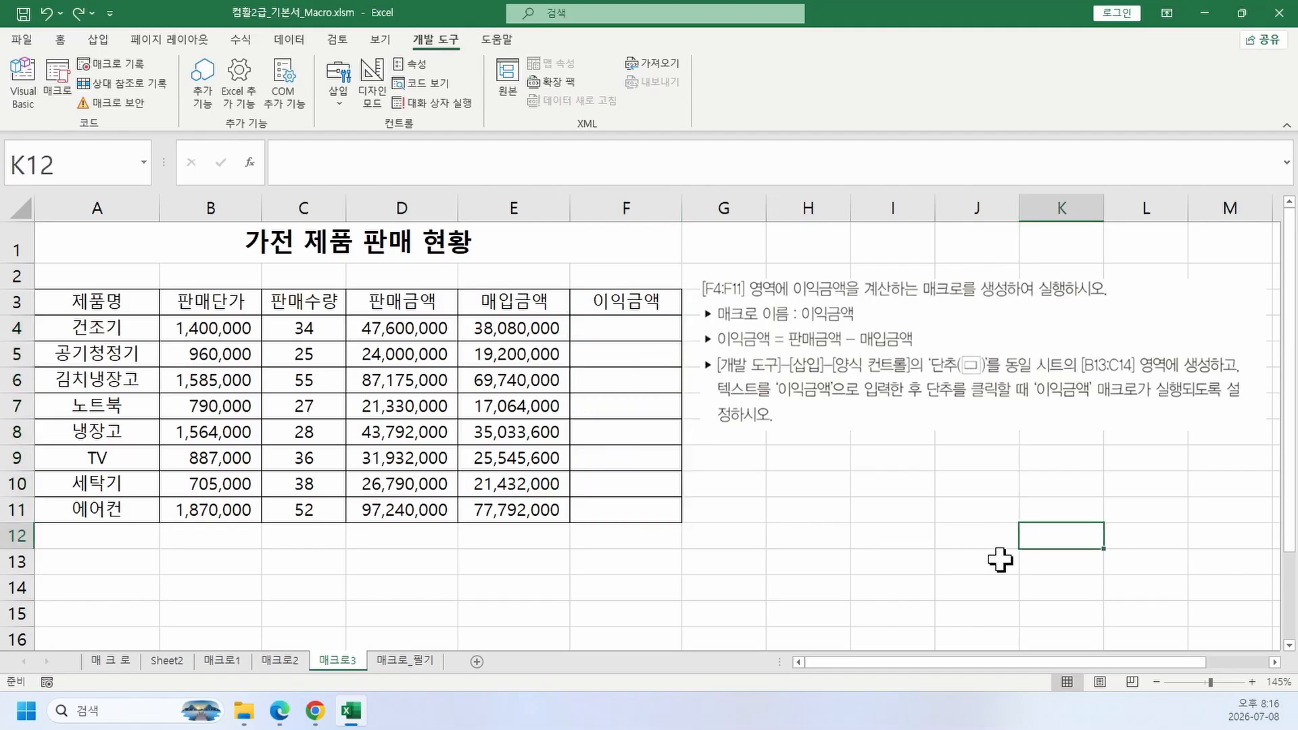
Step: Start recording a macro named 이익금액, stored in the current workbook, with an empty cell outside the table selected
left_click_drag(954, 561, 895, 581)
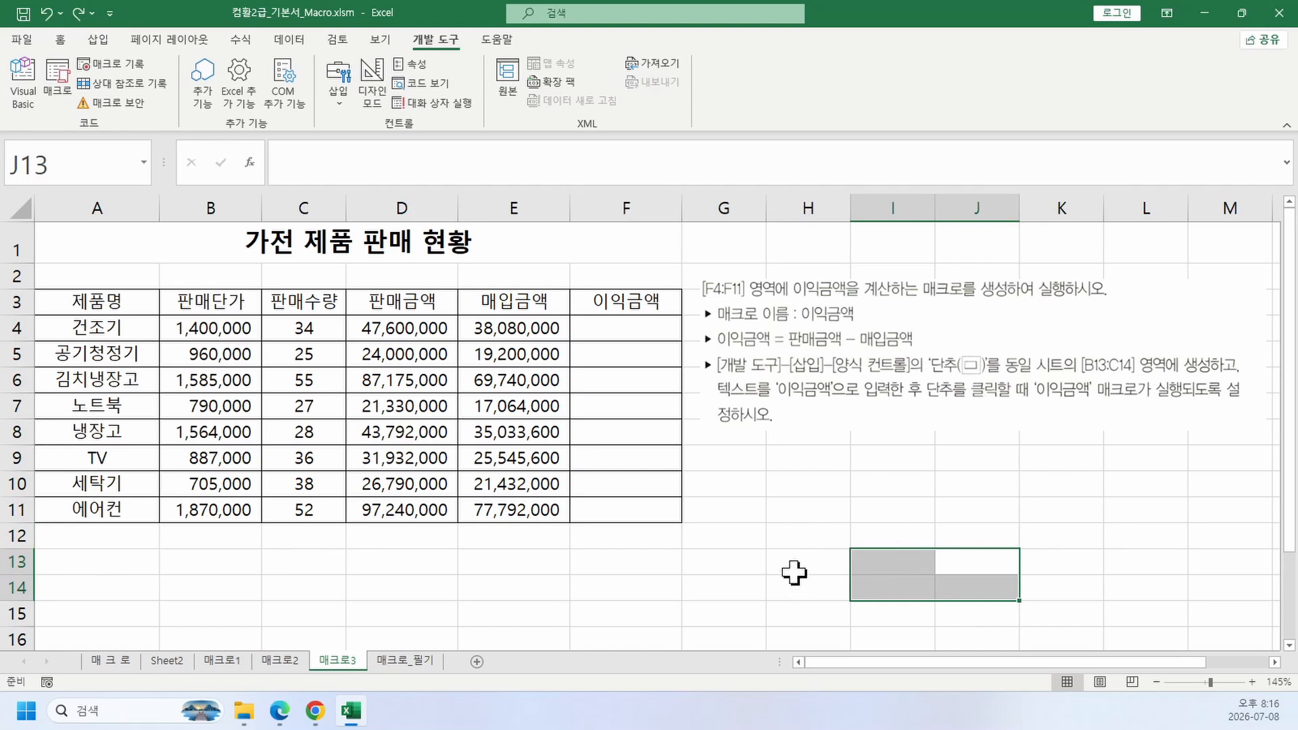
left_click(817, 484)
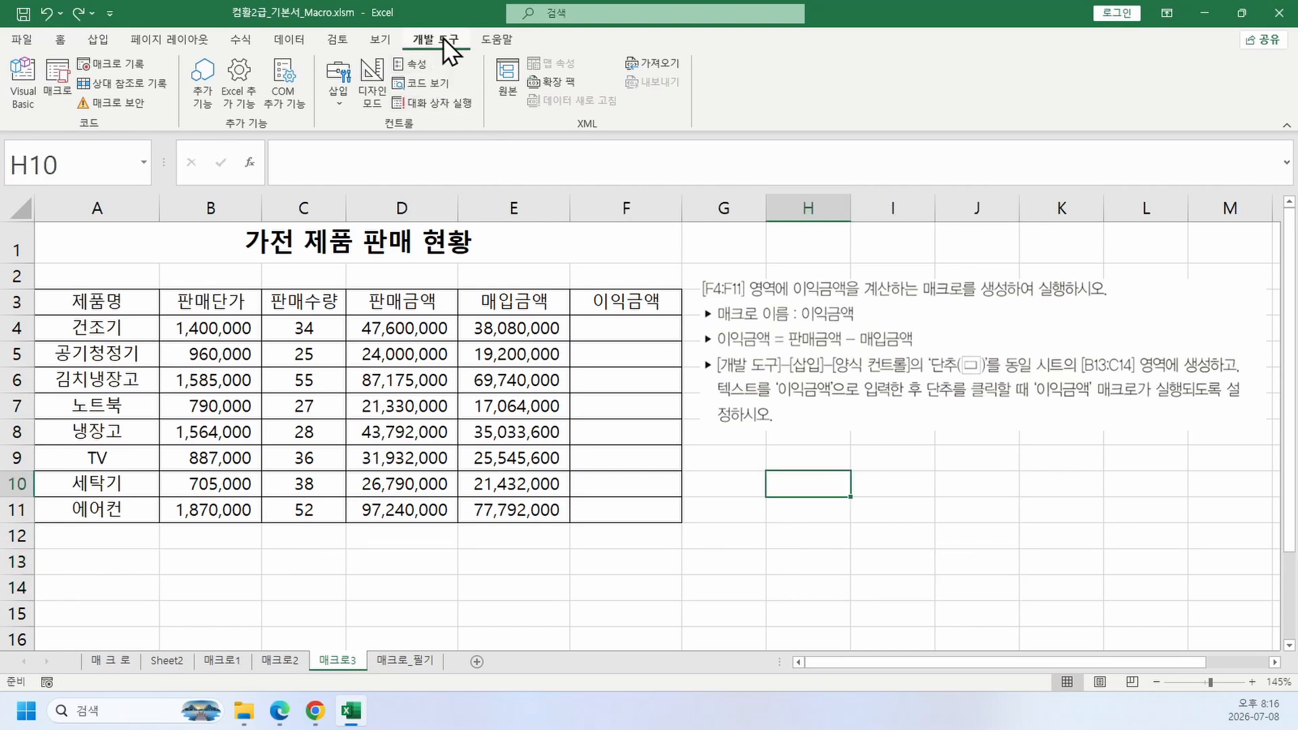
left_click(142, 67)
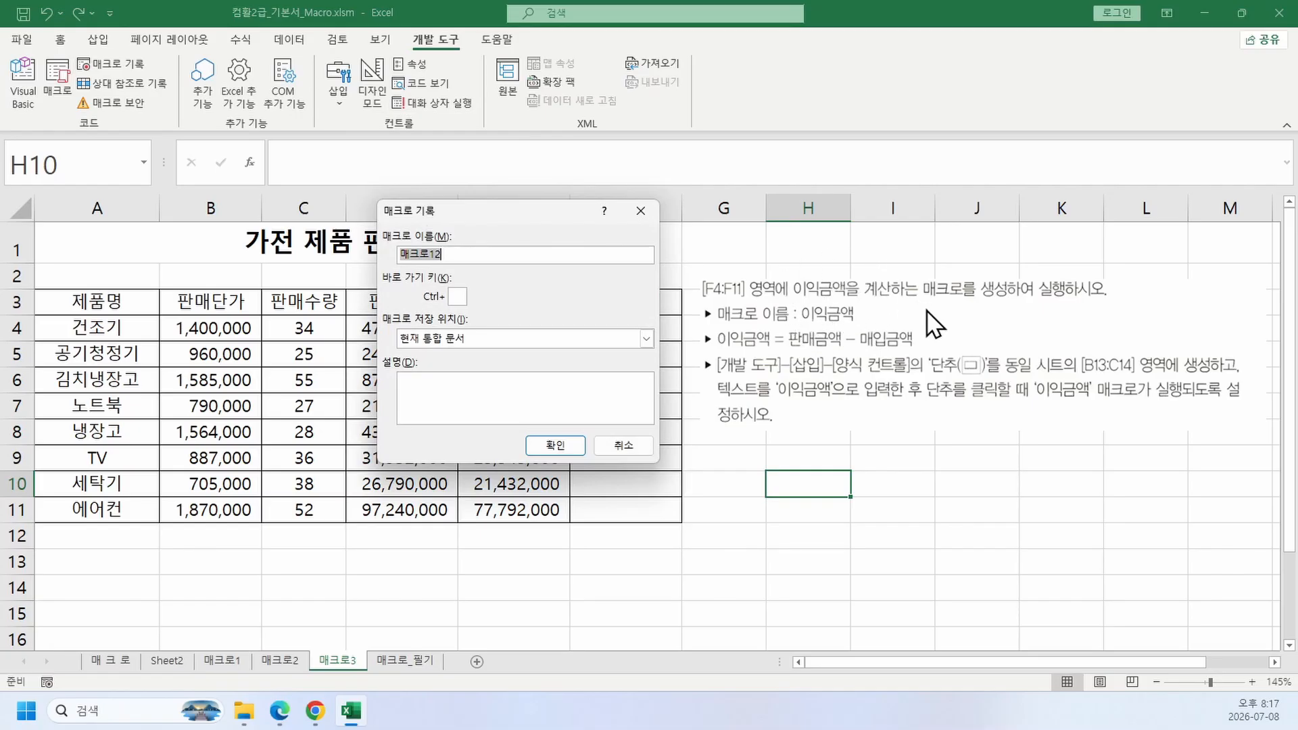
type("이익금액")
left_click(570, 443)
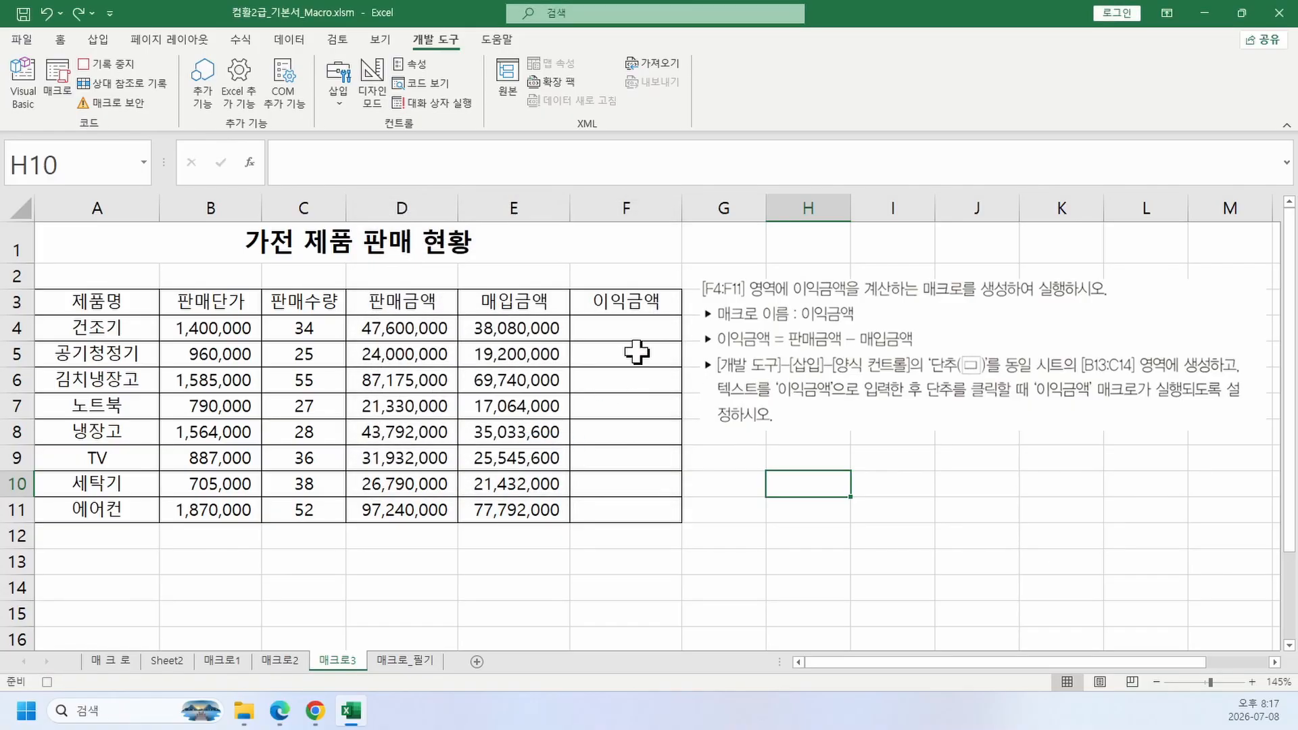
Step: Record filling F4:F11 at once with the formula =D4-E4, stop recording, and deselect the range
left_click_drag(648, 326, 644, 501)
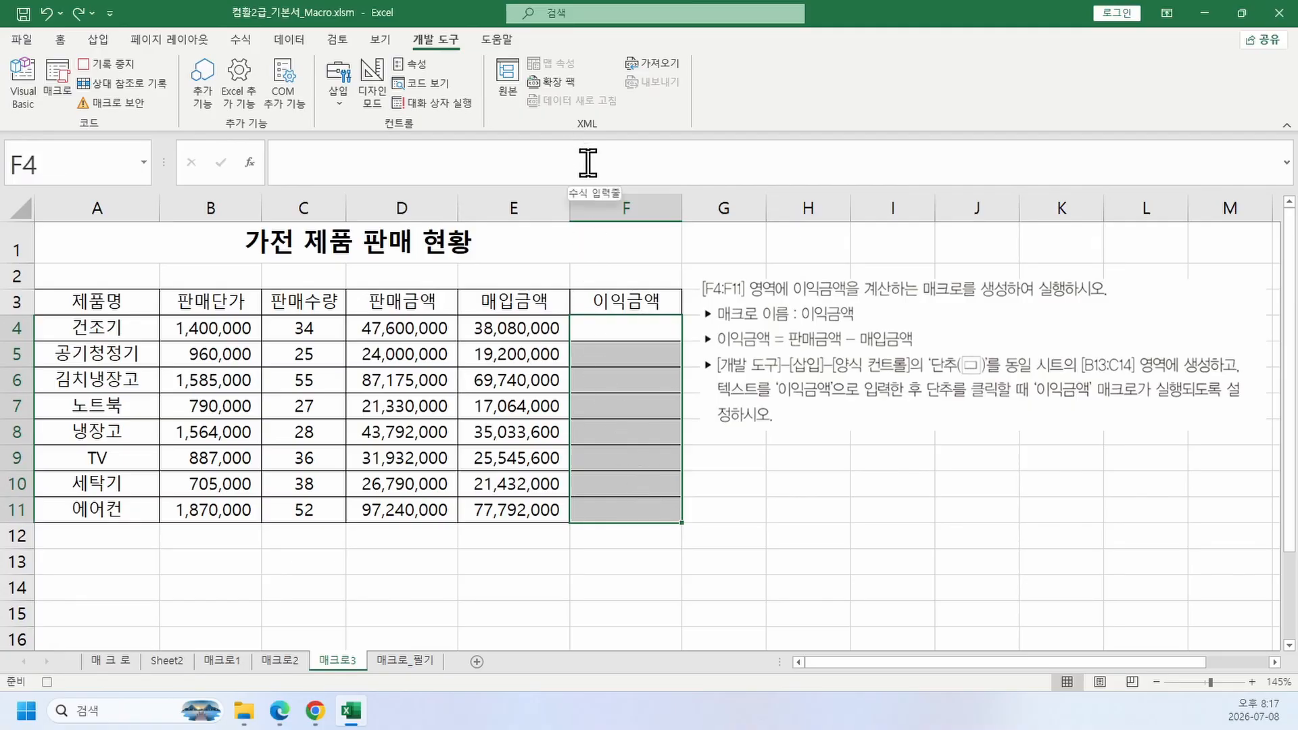
left_click(326, 163)
type("=D4-E4")
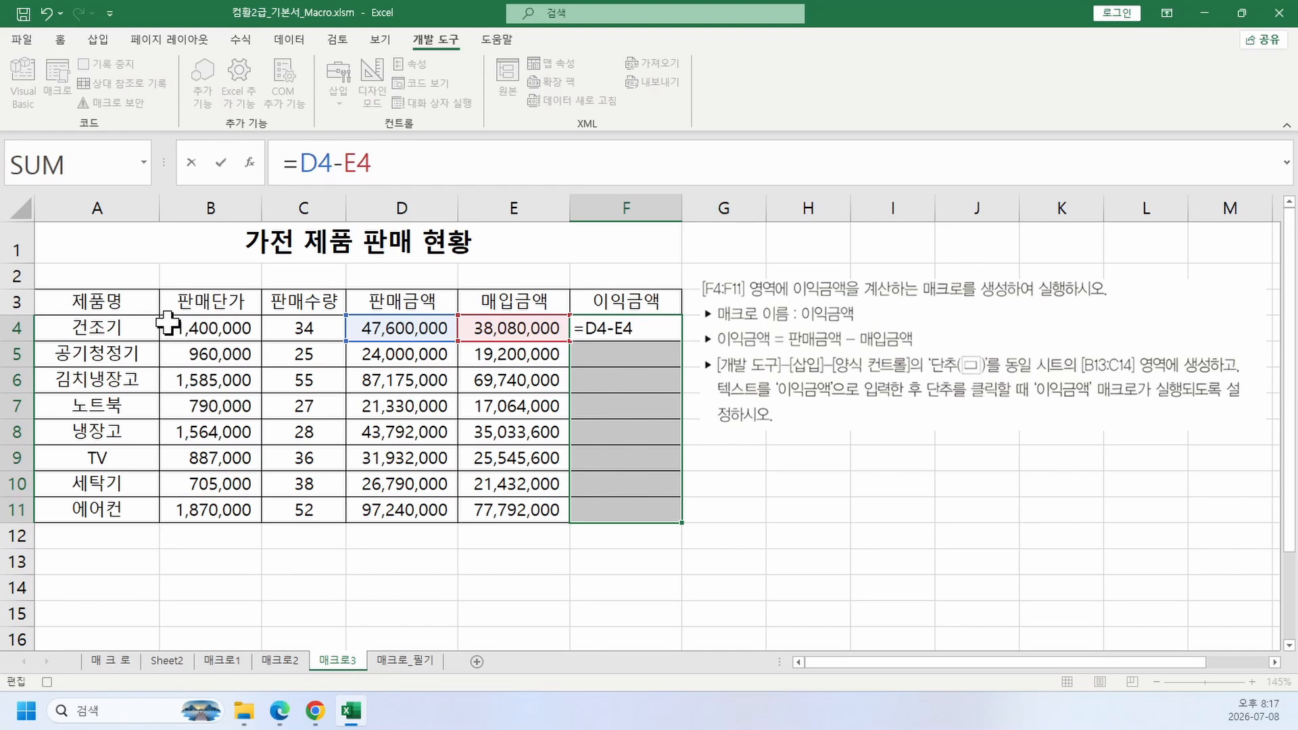
key("ctrl+Return")
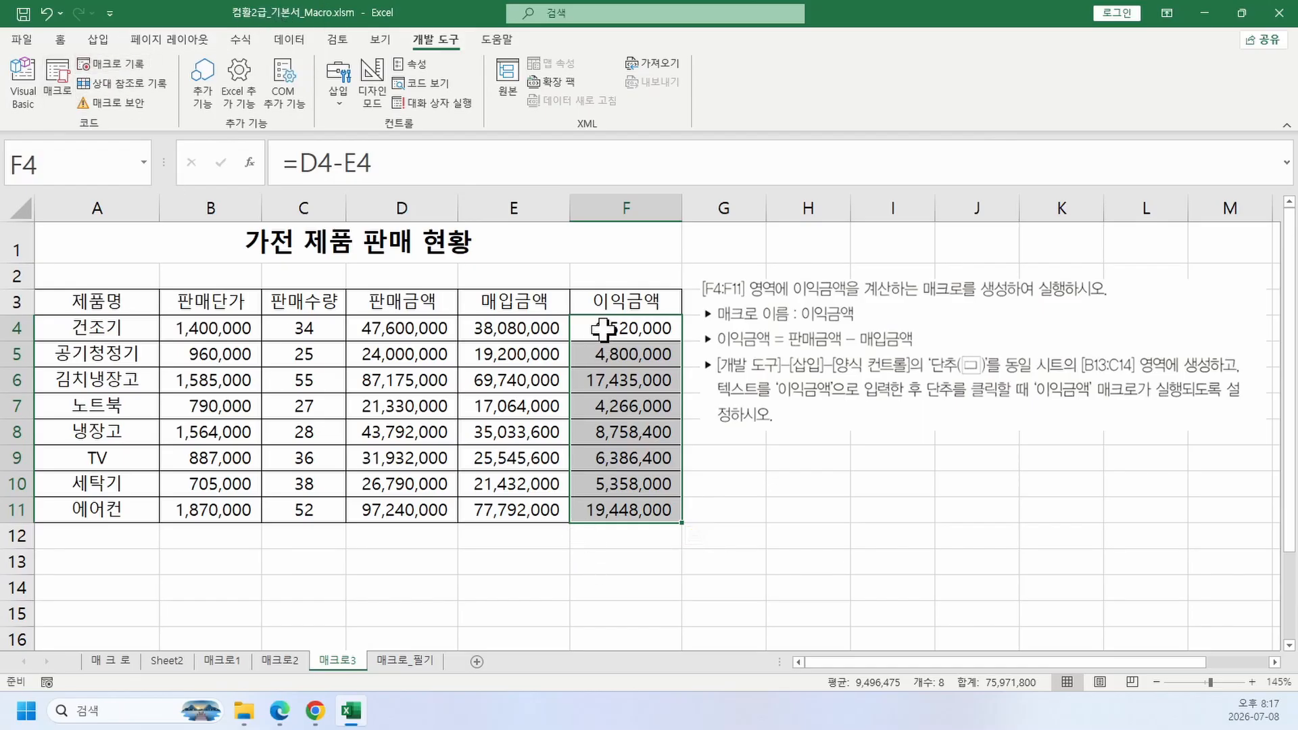
left_click_drag(603, 329, 593, 512)
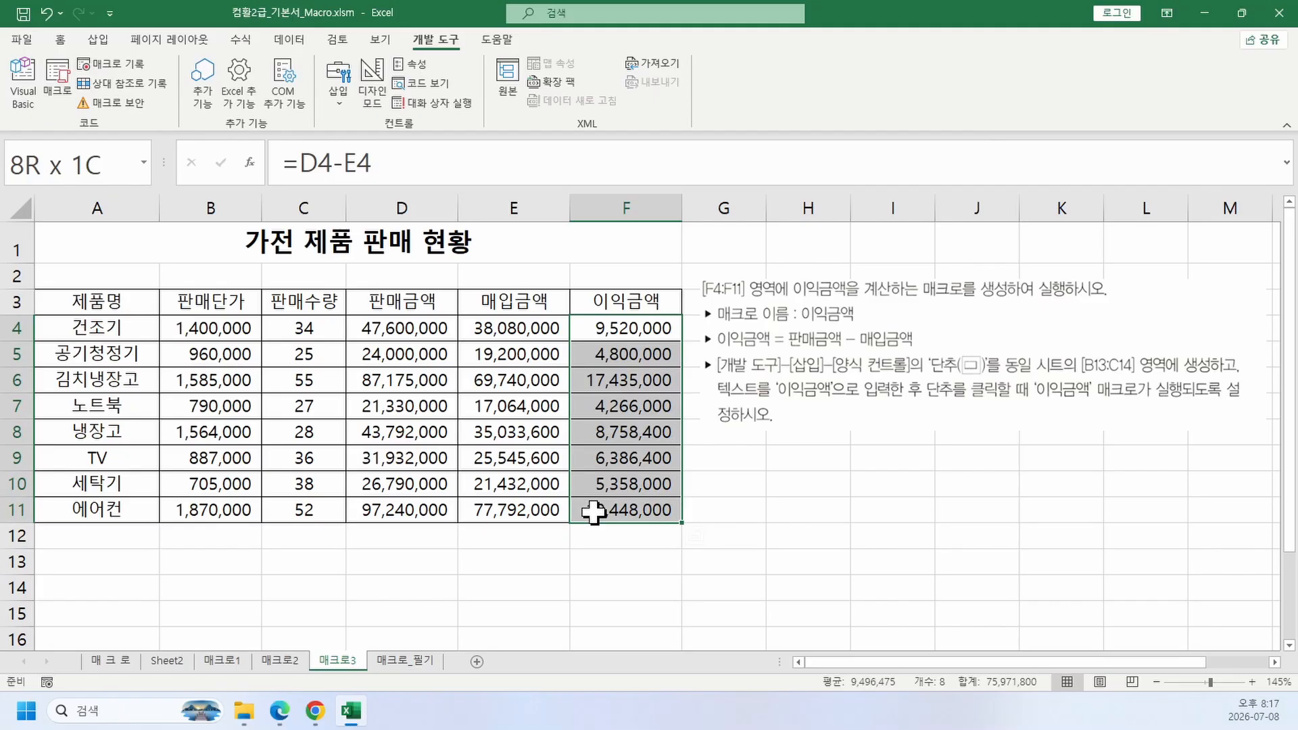
left_click(903, 484)
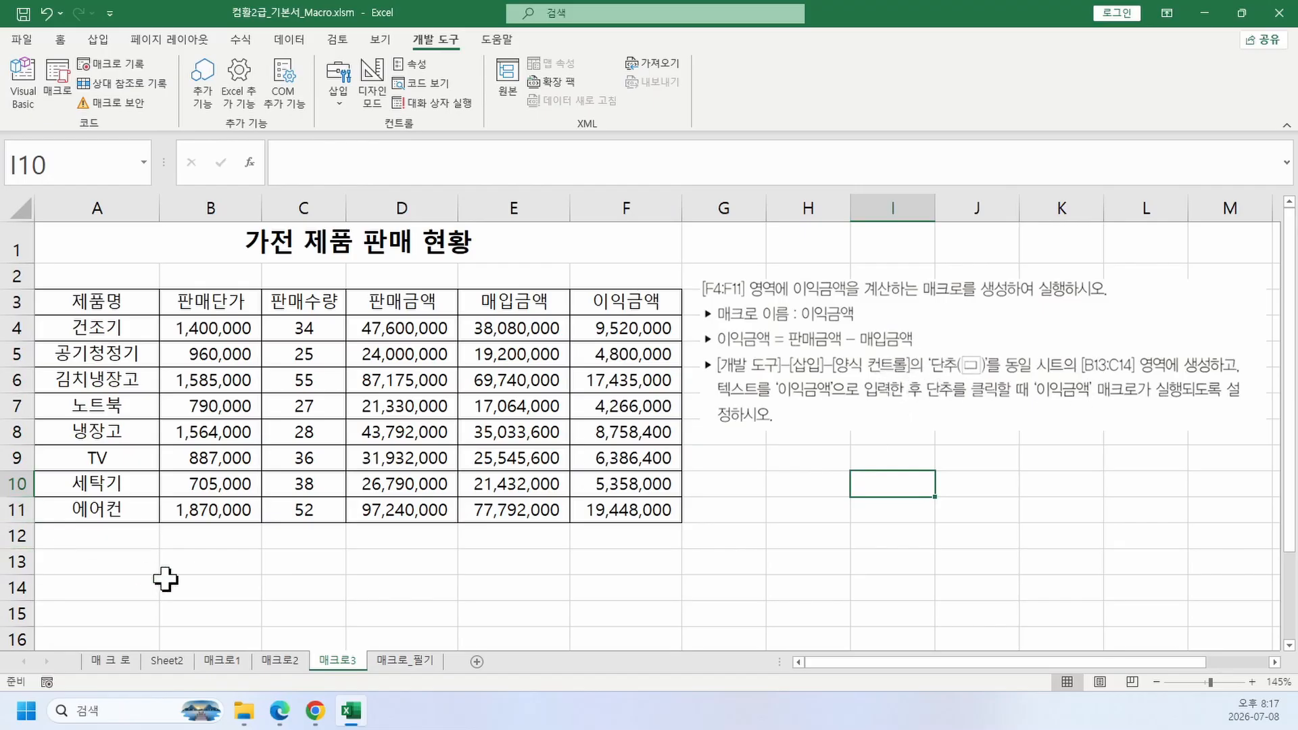
Step: Insert a form-control button covering B13:C14 and assign the 이익금액 macro to it
left_click_drag(169, 563, 266, 586)
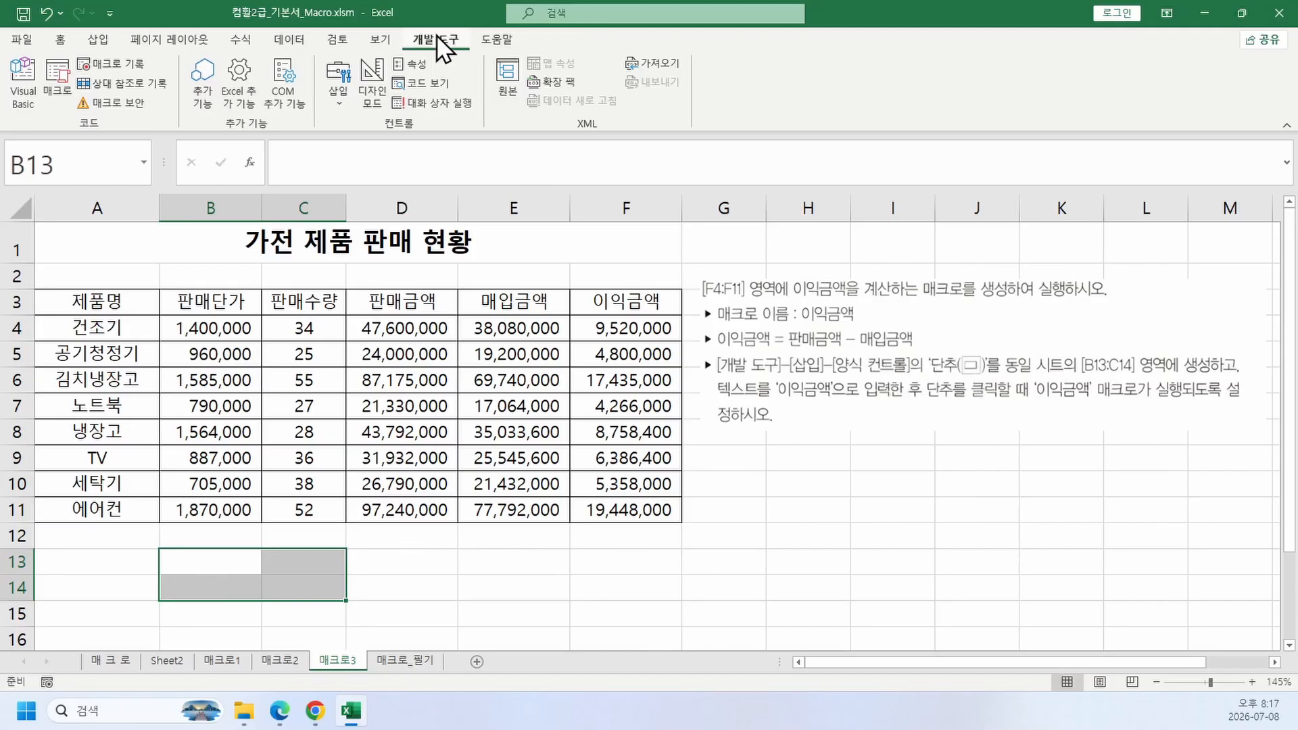
left_click(341, 96)
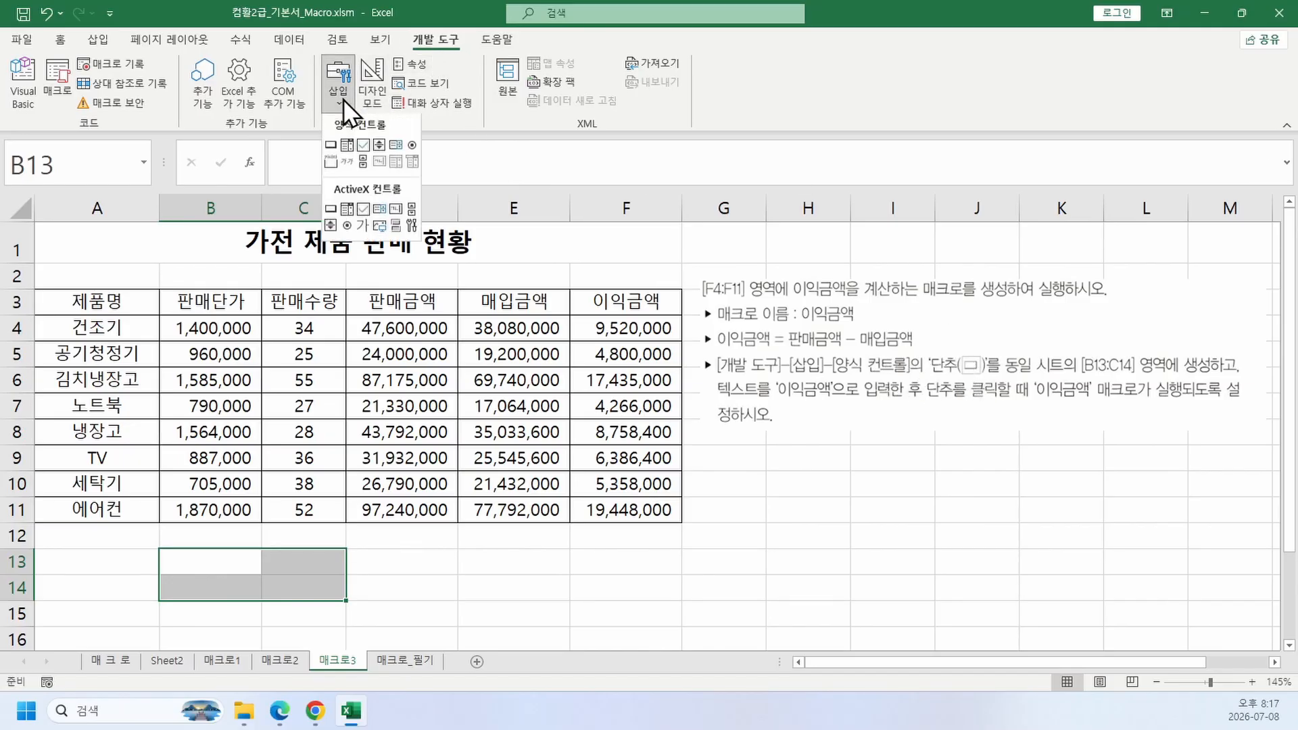
left_click(330, 148)
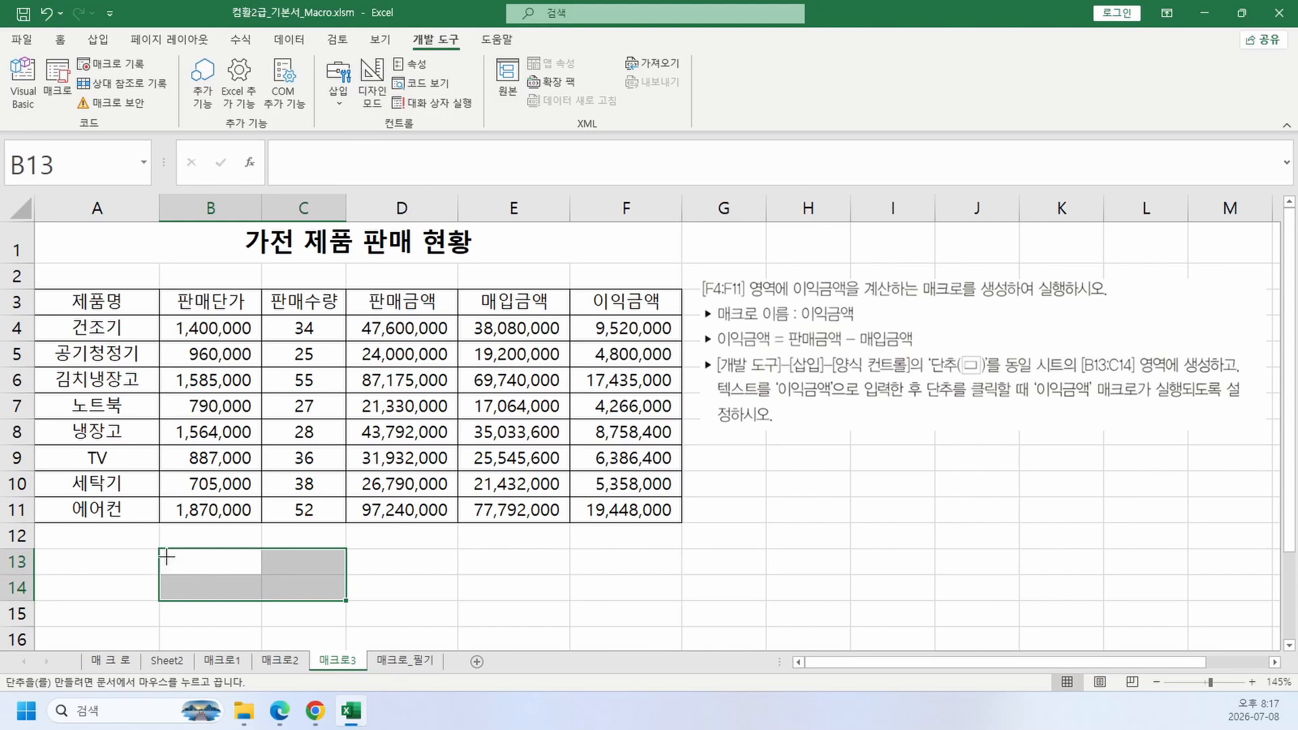
mouse_move(166, 552)
left_mouse_down()
mouse_move(313, 579)
mouse_move(321, 600)
left_mouse_up()
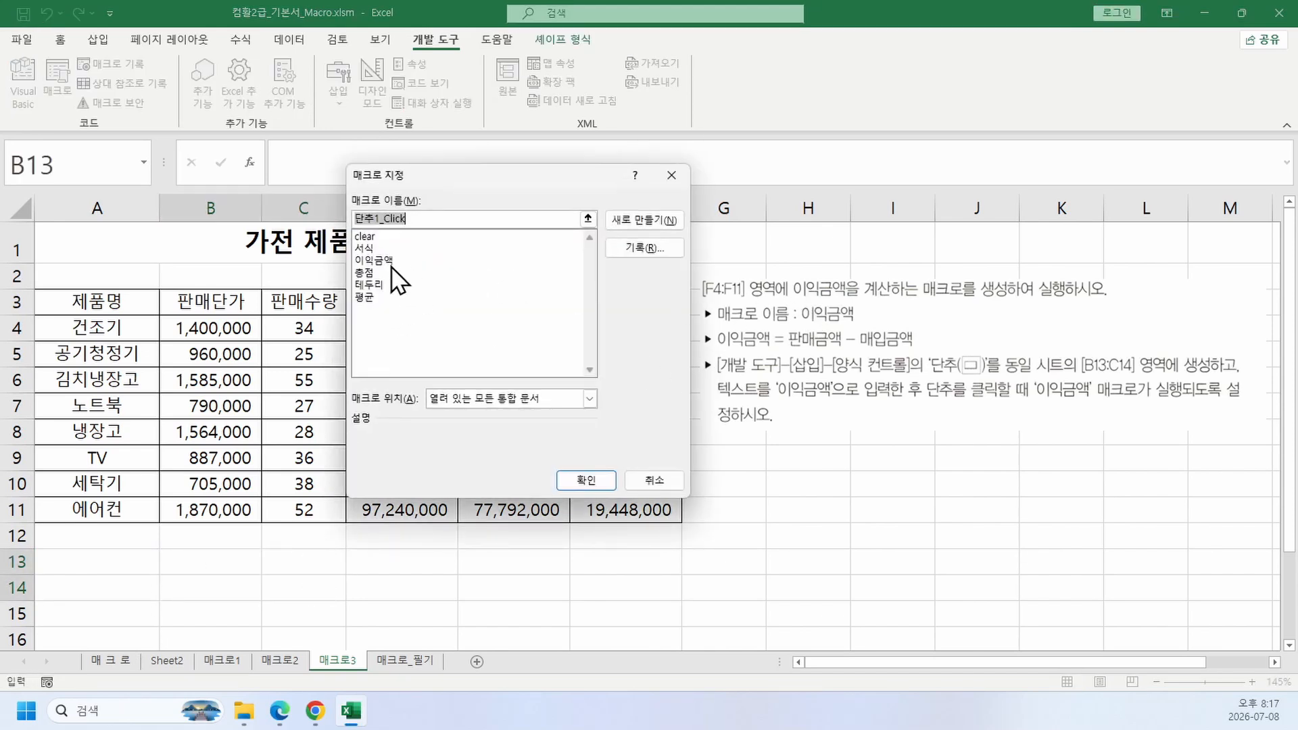
left_click(391, 261)
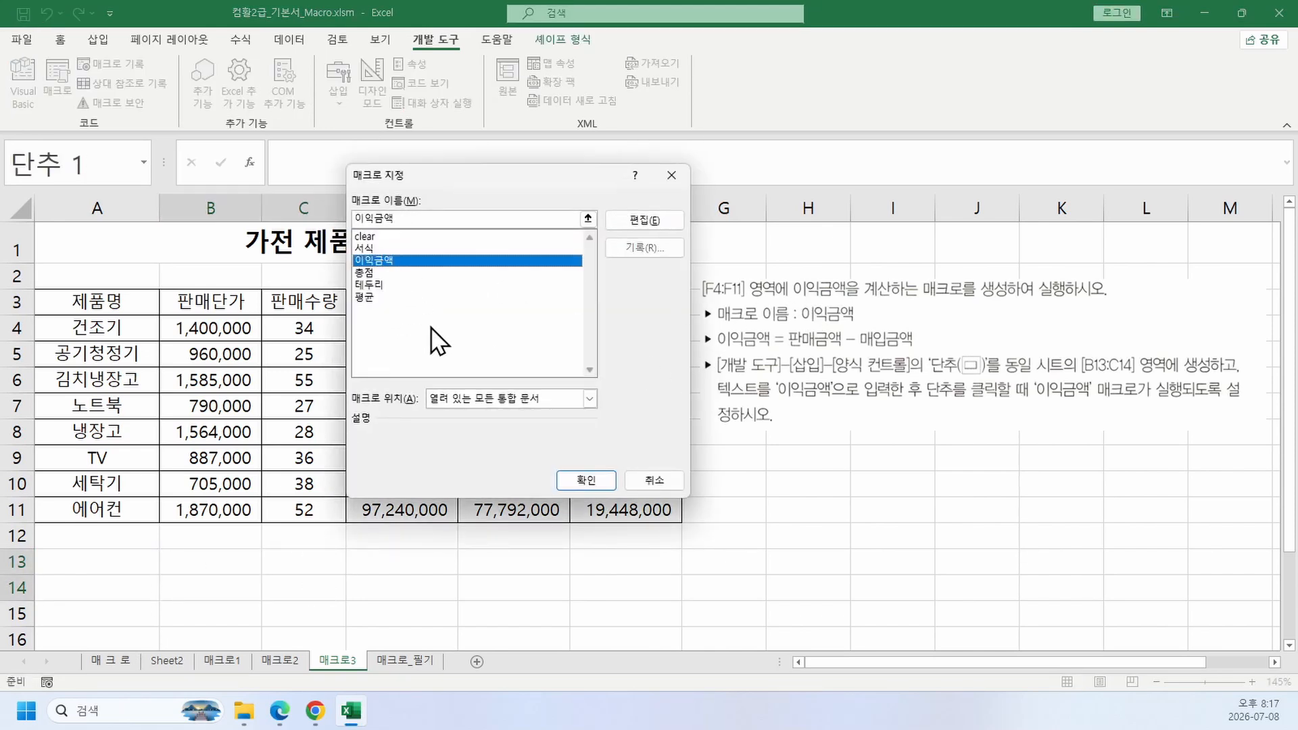
left_click(586, 479)
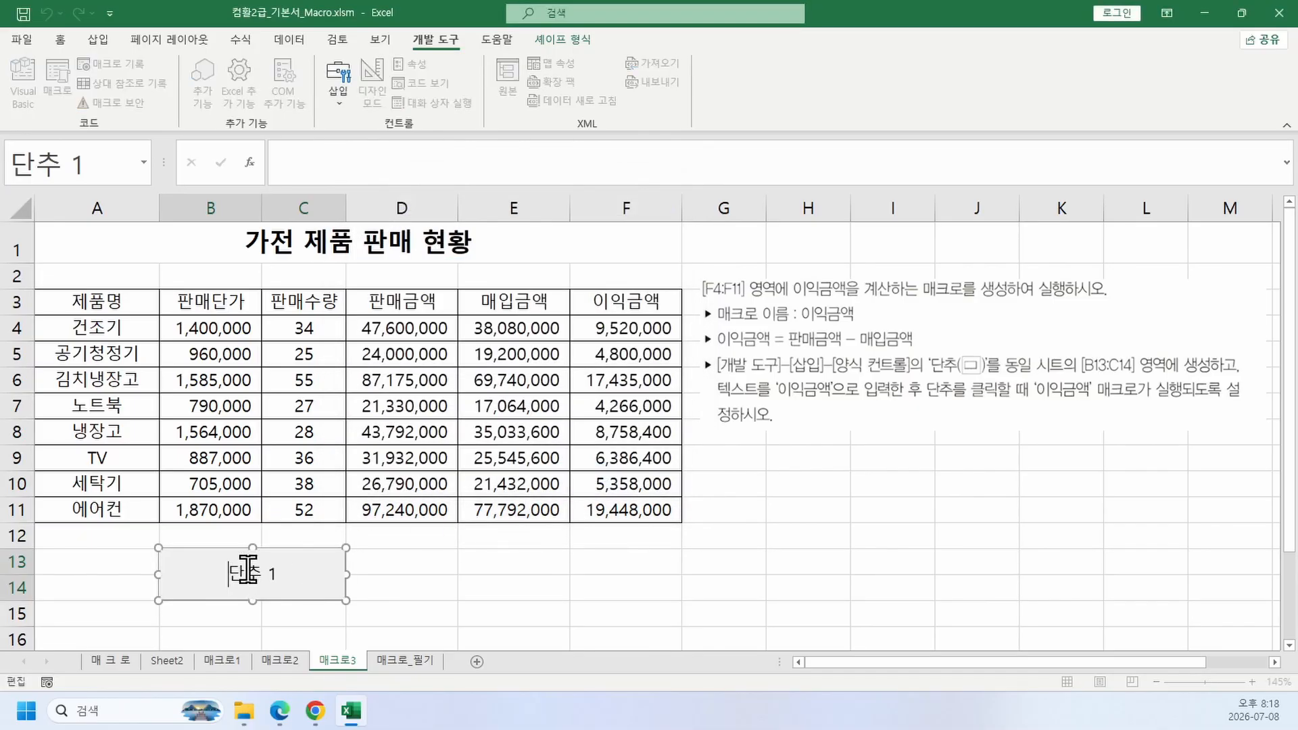
Step: Replace the button's label text with 이익금액 and deselect the button
key("Delete")
key("Delete")
key("Delete")
key("Delete")
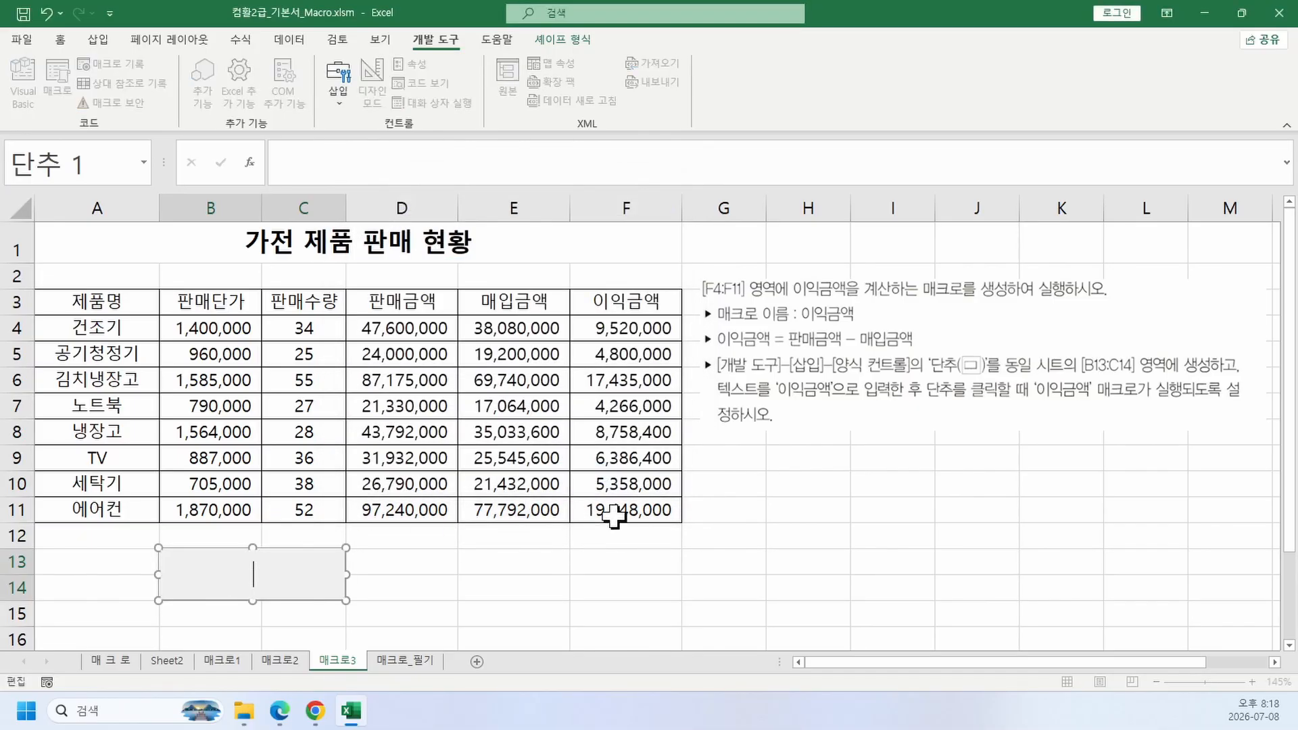
type("이익금액")
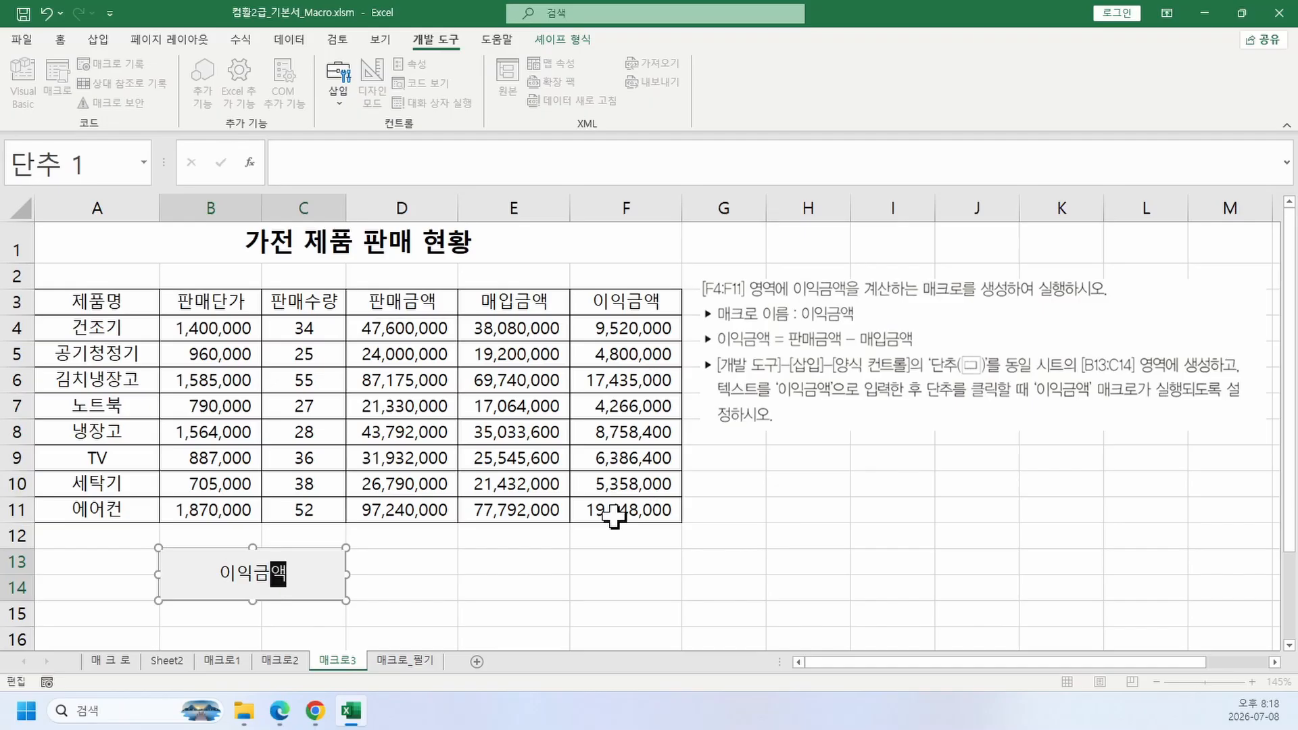
left_click(798, 561)
Step: Delete the 이익금액 instruction image, switch to the PDF in Edge, and capture the 셀스타일 macro instructions
left_click(818, 368)
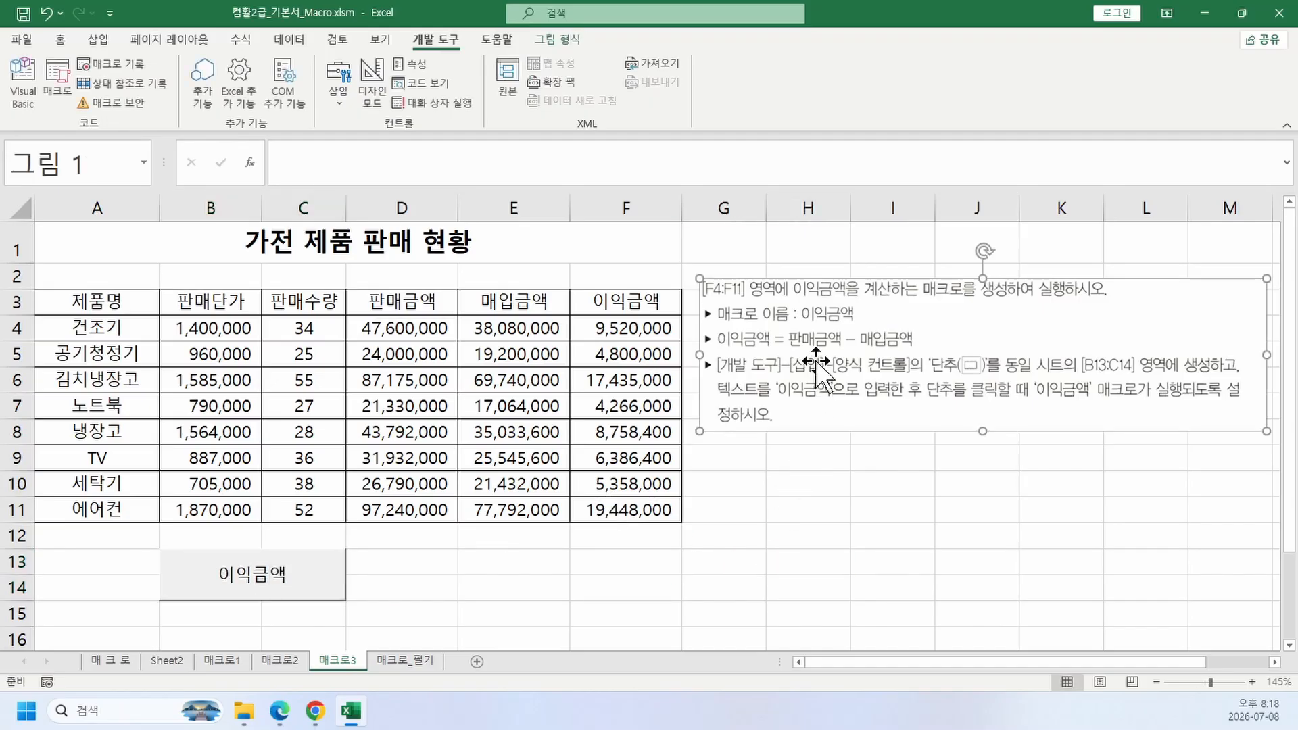
key("Delete")
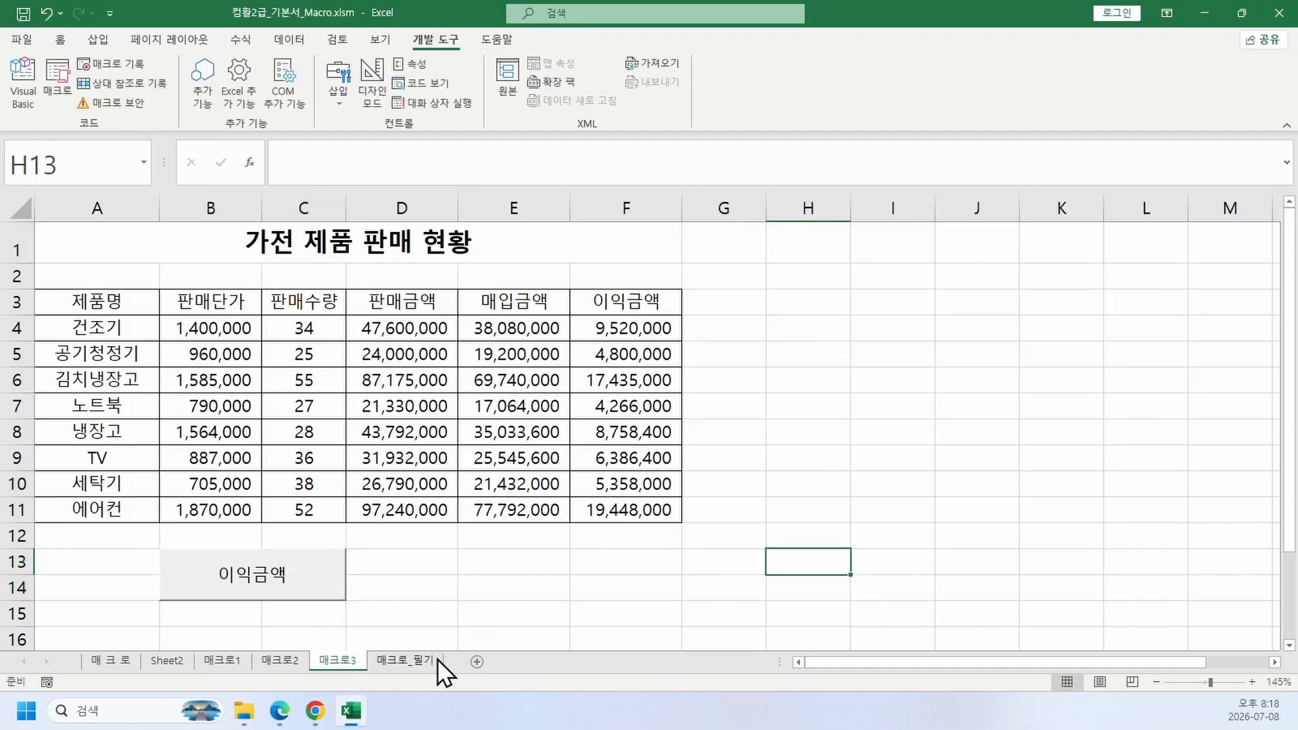
left_click(279, 709)
key("super+shift+s")
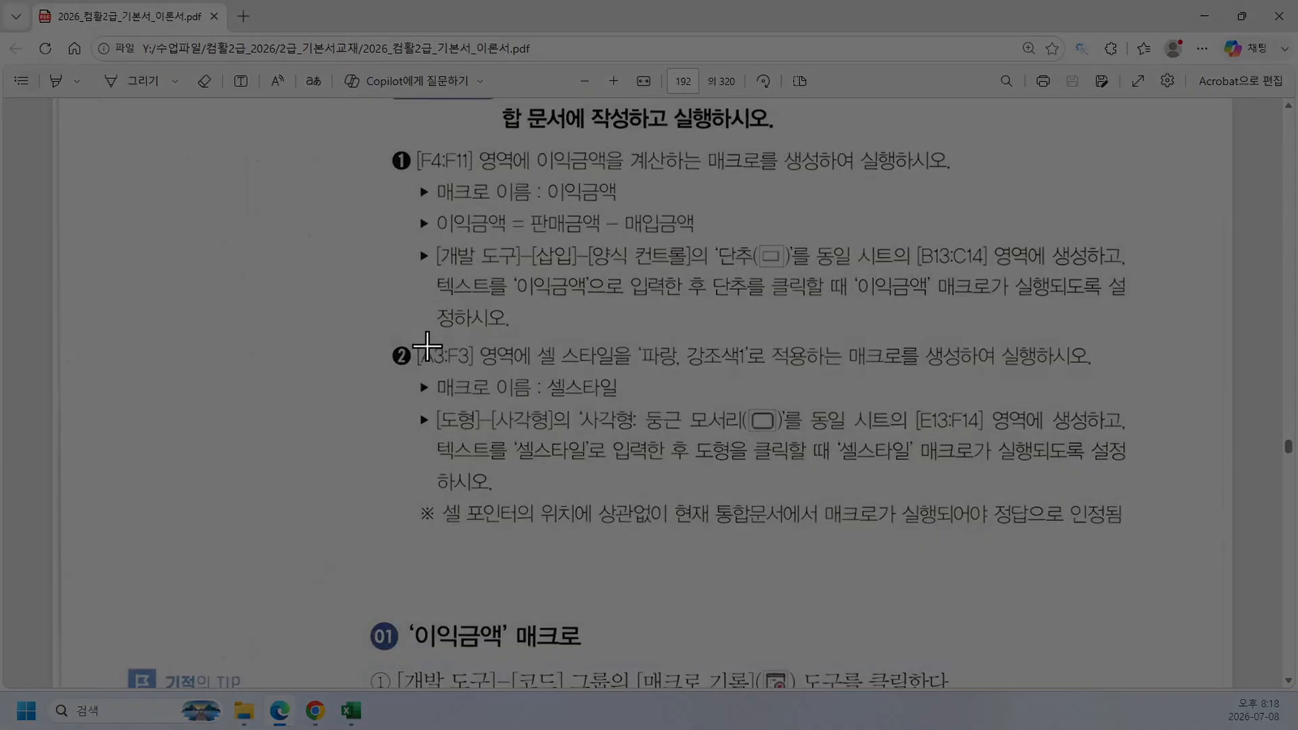
left_click_drag(414, 340, 1150, 507)
Step: Return to Excel, paste the captured 셀스타일 instructions, and resize and place the image beside the table
left_click(1204, 15)
left_click(824, 291)
key("ctrl+v")
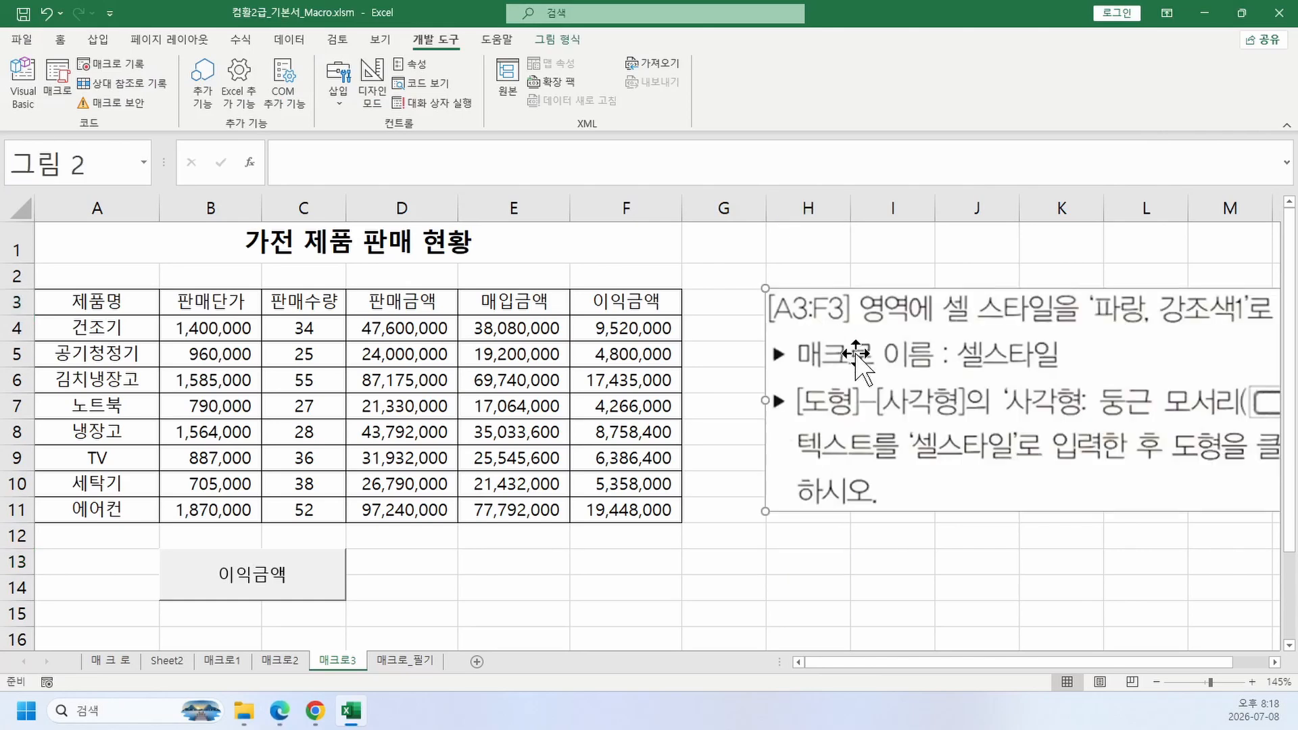
left_click_drag(855, 374, 483, 404)
left_click_drag(398, 533, 709, 443)
left_click_drag(947, 423, 777, 385)
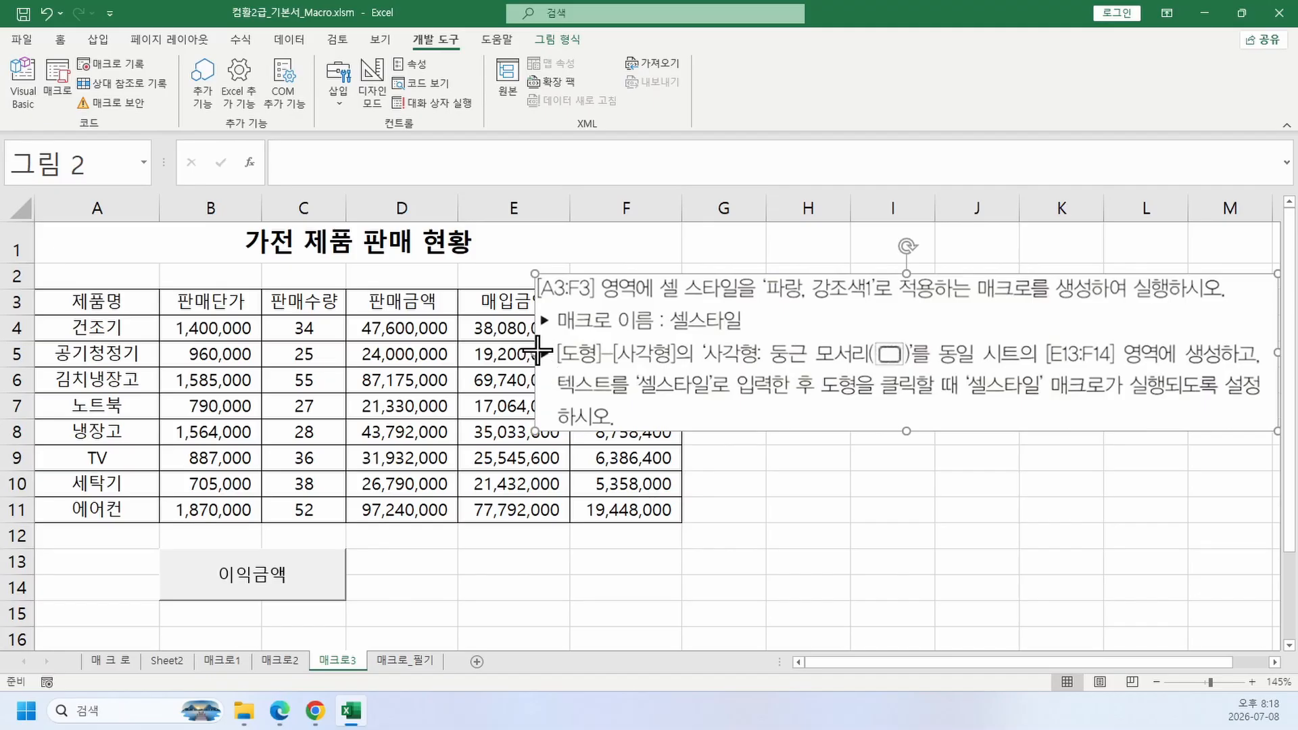
left_click_drag(541, 351, 705, 352)
left_click(976, 503)
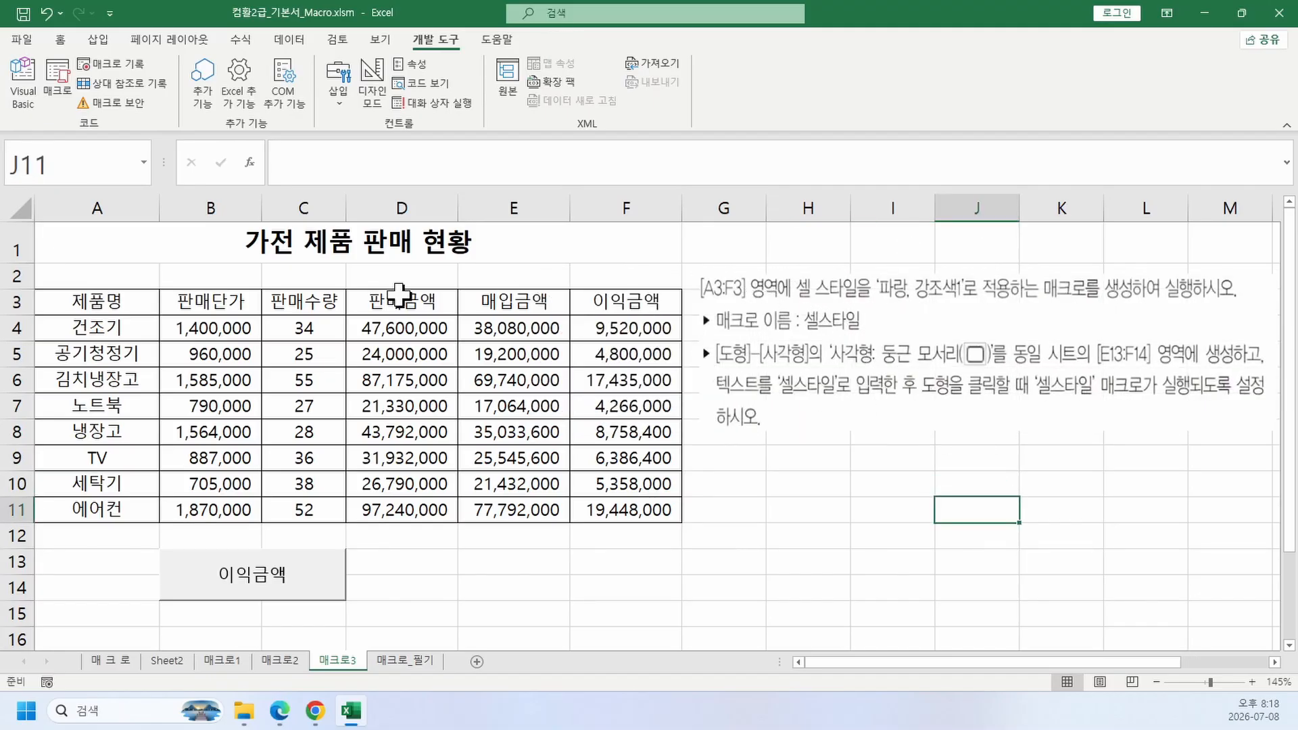
Step: Try applying the 파랑, 강조색1 cell style to the header cells A3:F3 and setting their font size to 11
left_click_drag(87, 300, 605, 309)
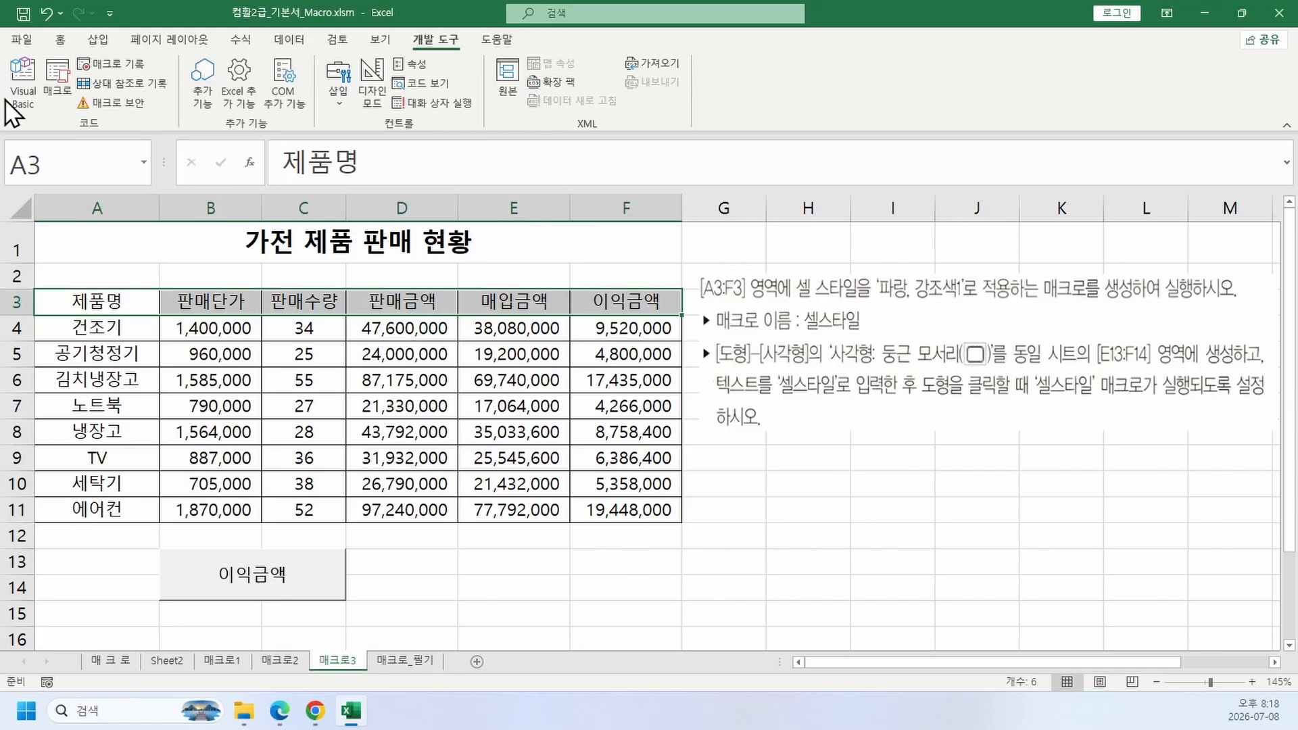
left_click(62, 41)
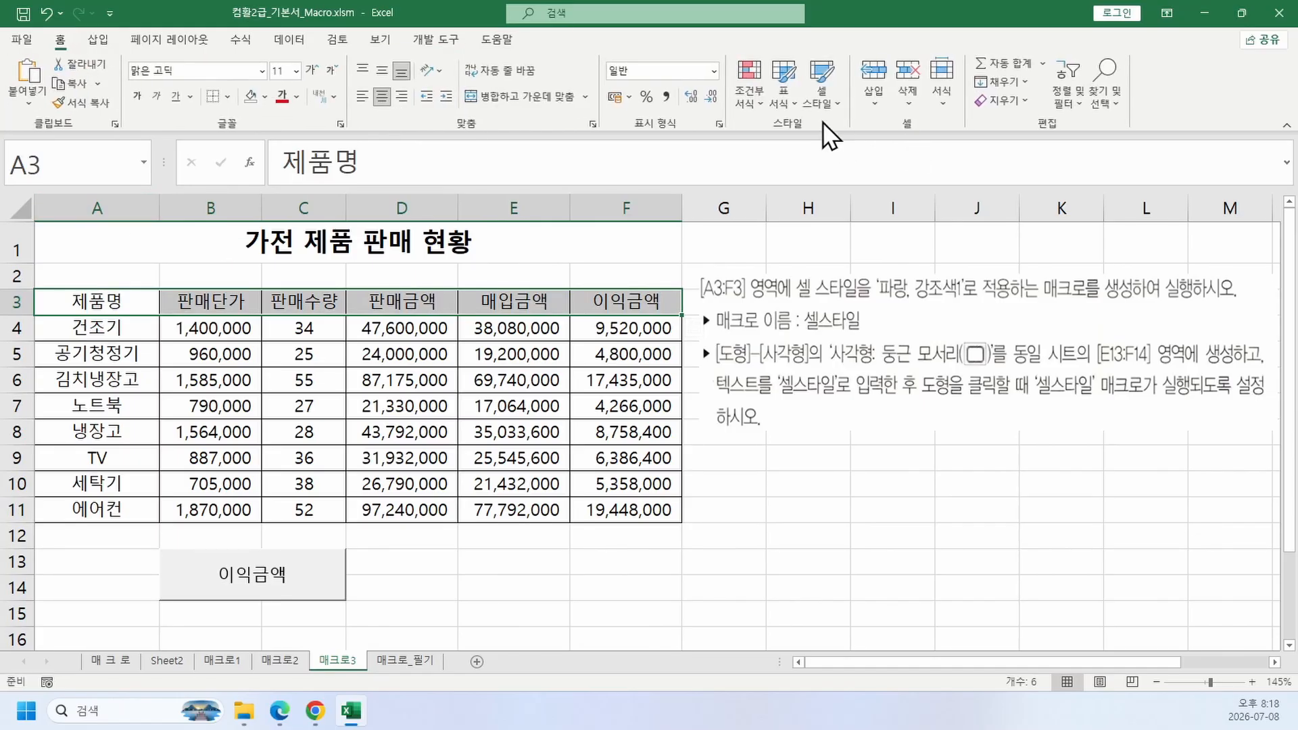
left_click(826, 96)
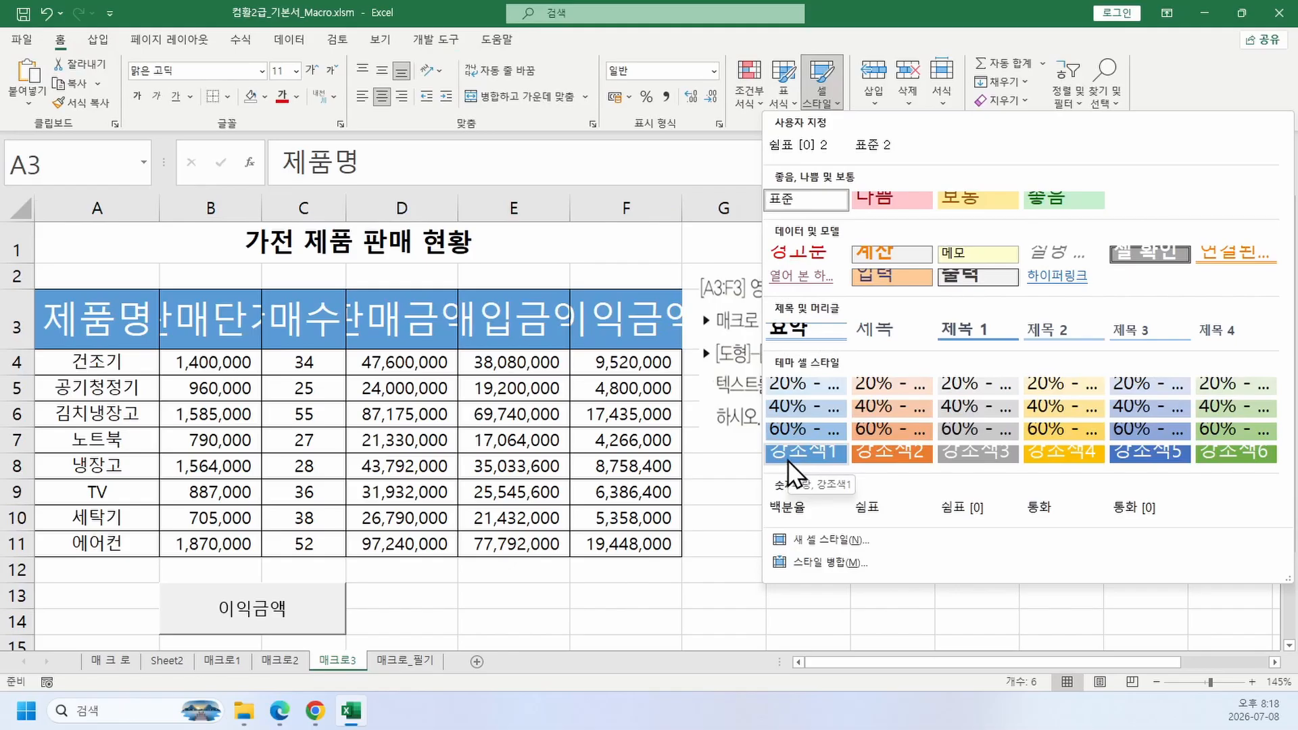
left_click(786, 460)
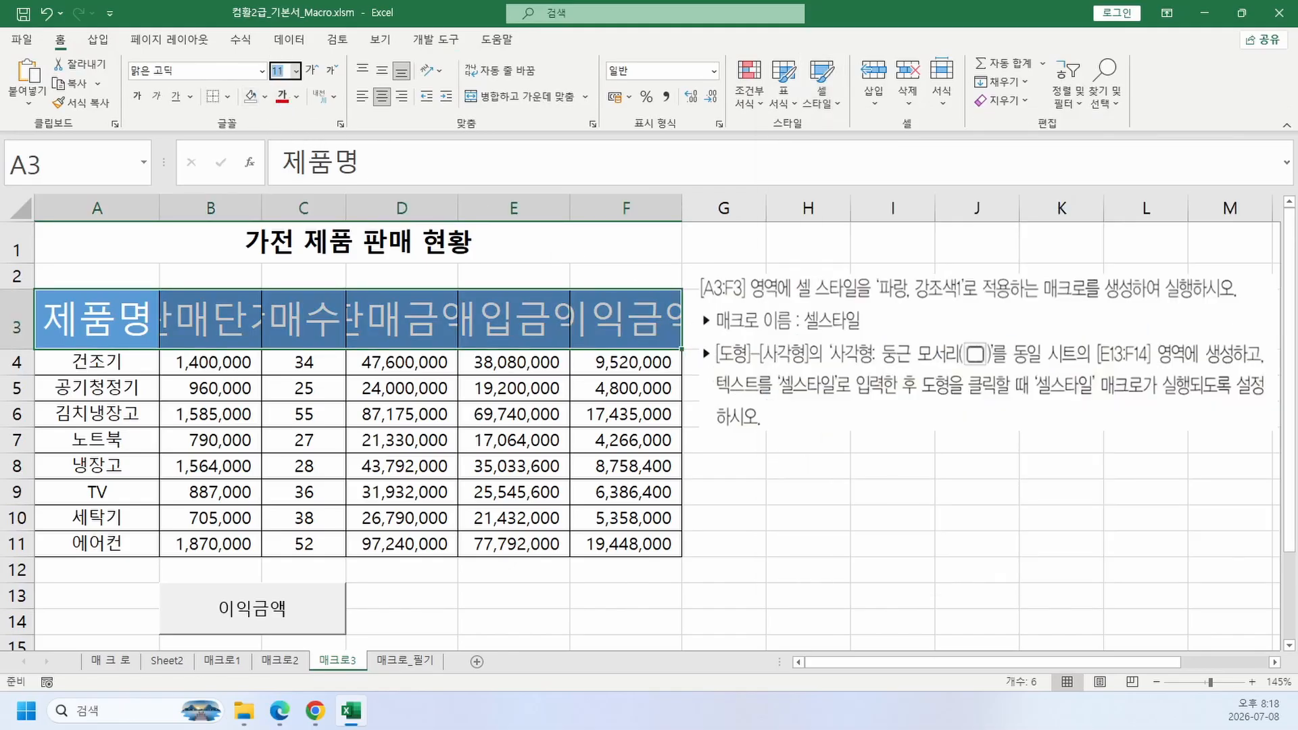
key("Return")
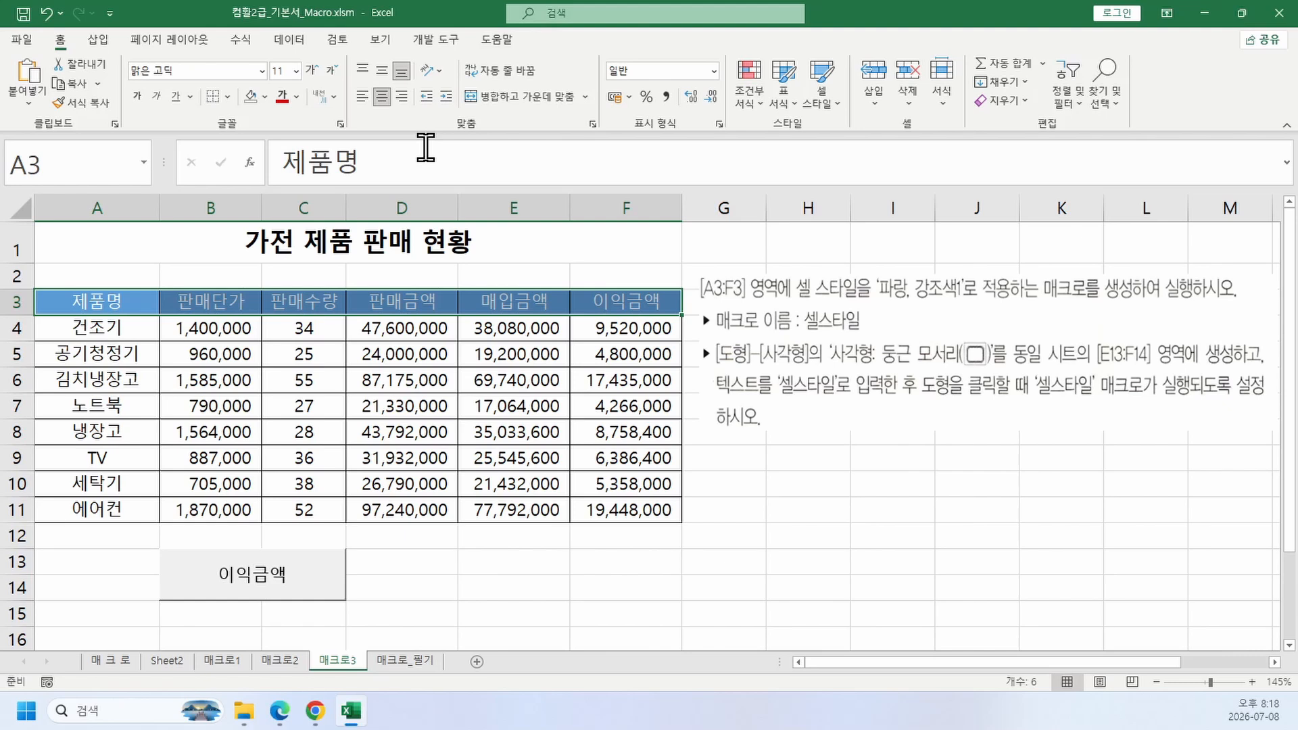
Step: Undo the font size and cell style changes on A3:F3 and deselect the headers
key("ctrl+z")
key("ctrl+z")
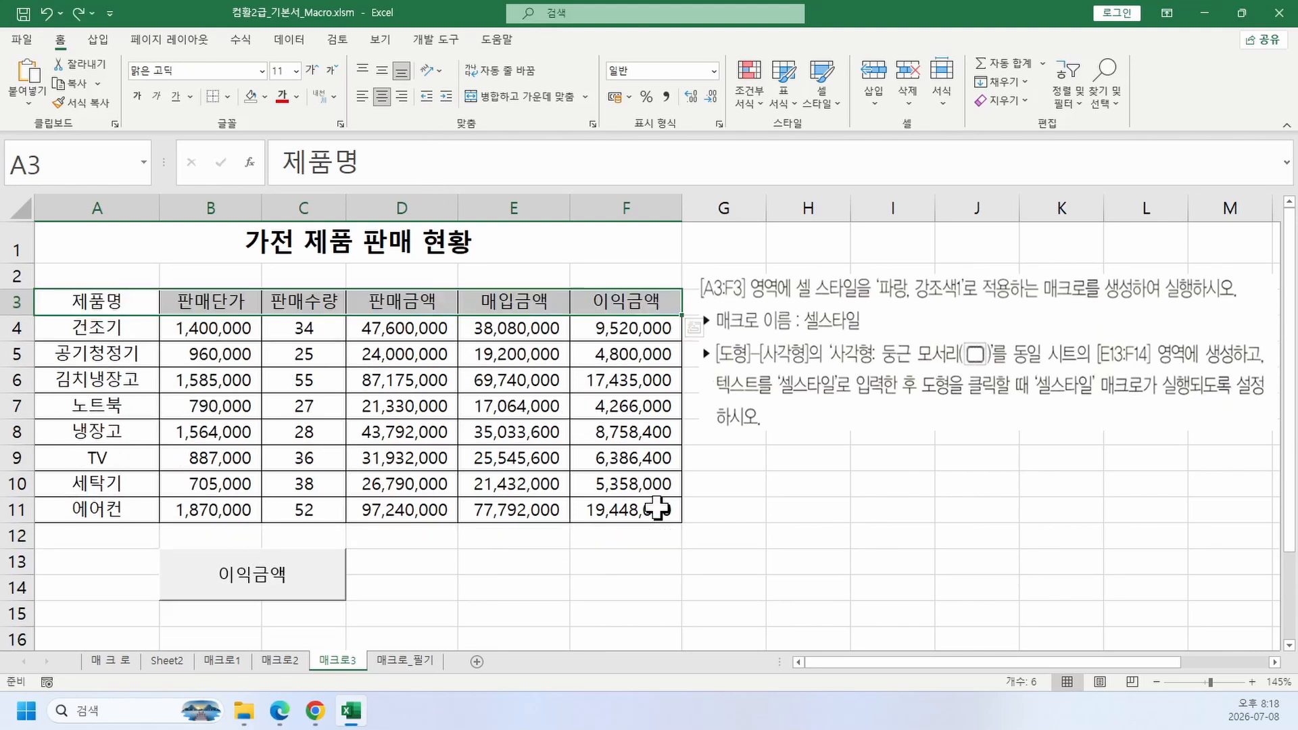
left_click(847, 513)
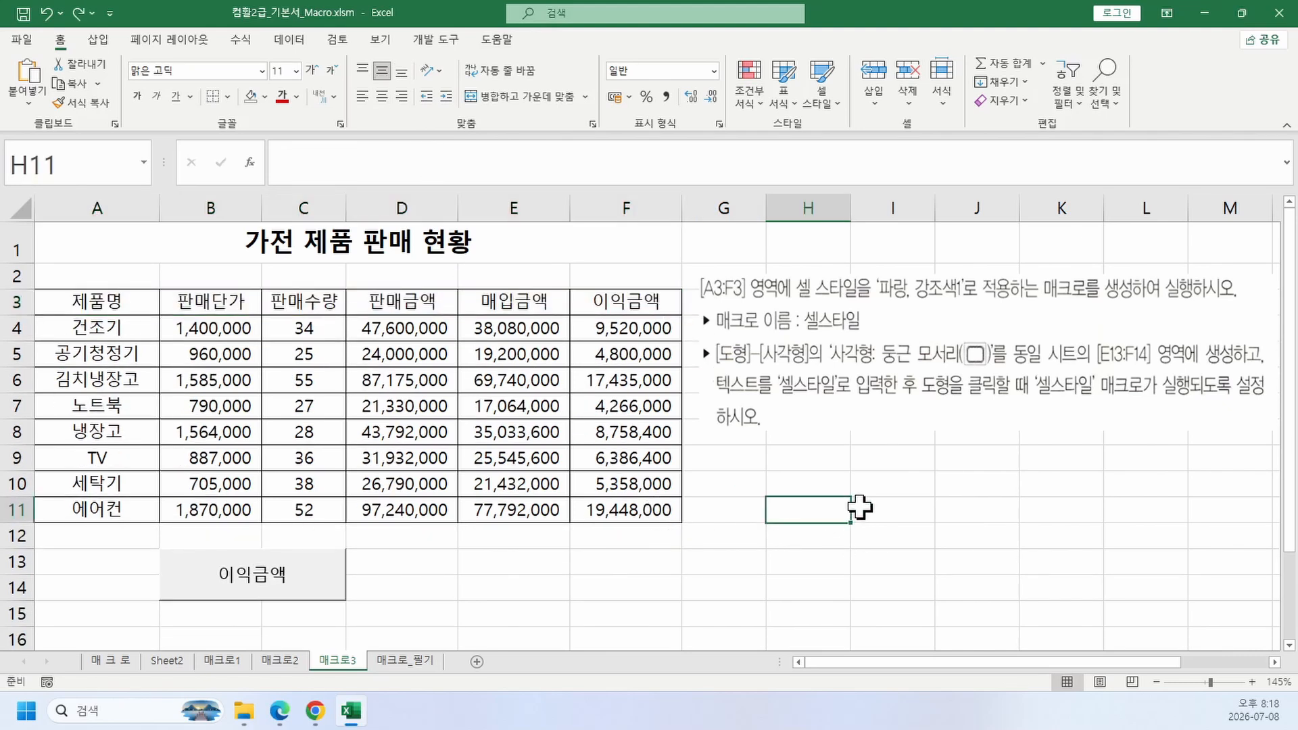
Step: Start recording a macro named 셀스타일, stored in the current workbook, from the empty cell H11
left_click(859, 508)
left_click(792, 510)
left_click(443, 40)
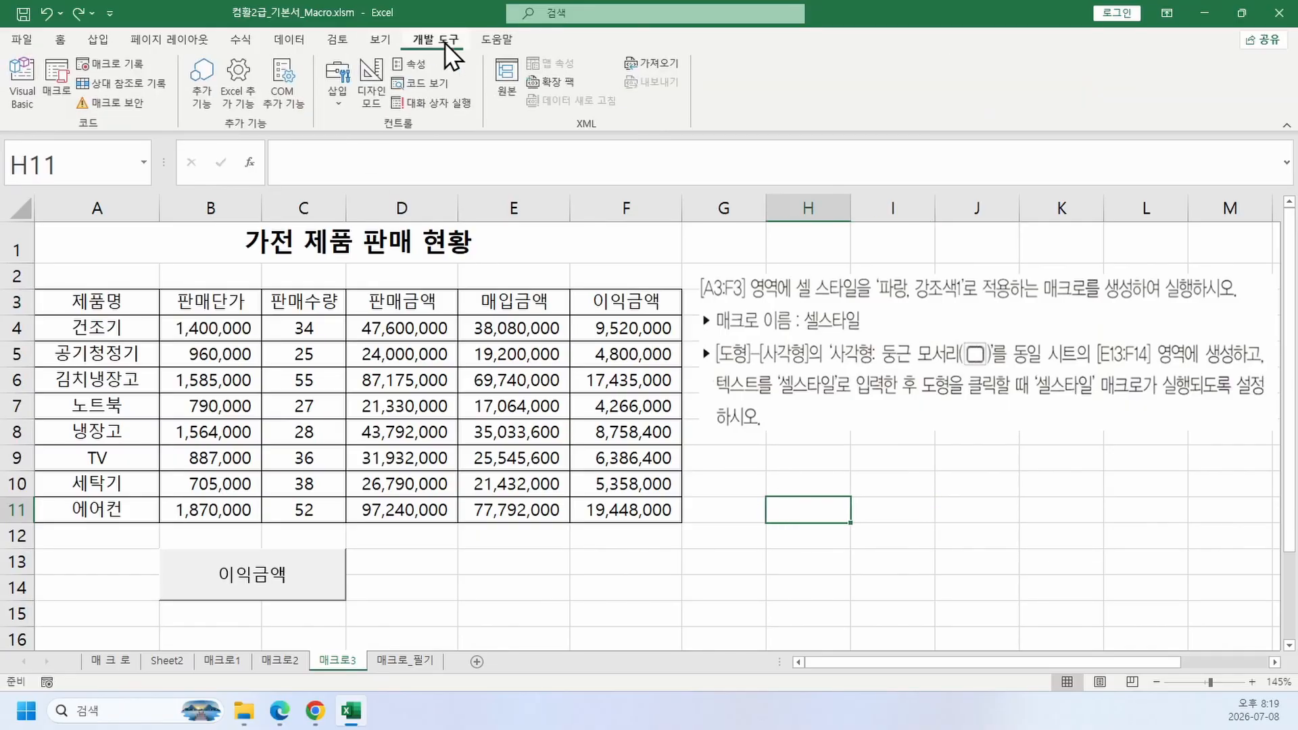
left_click(129, 66)
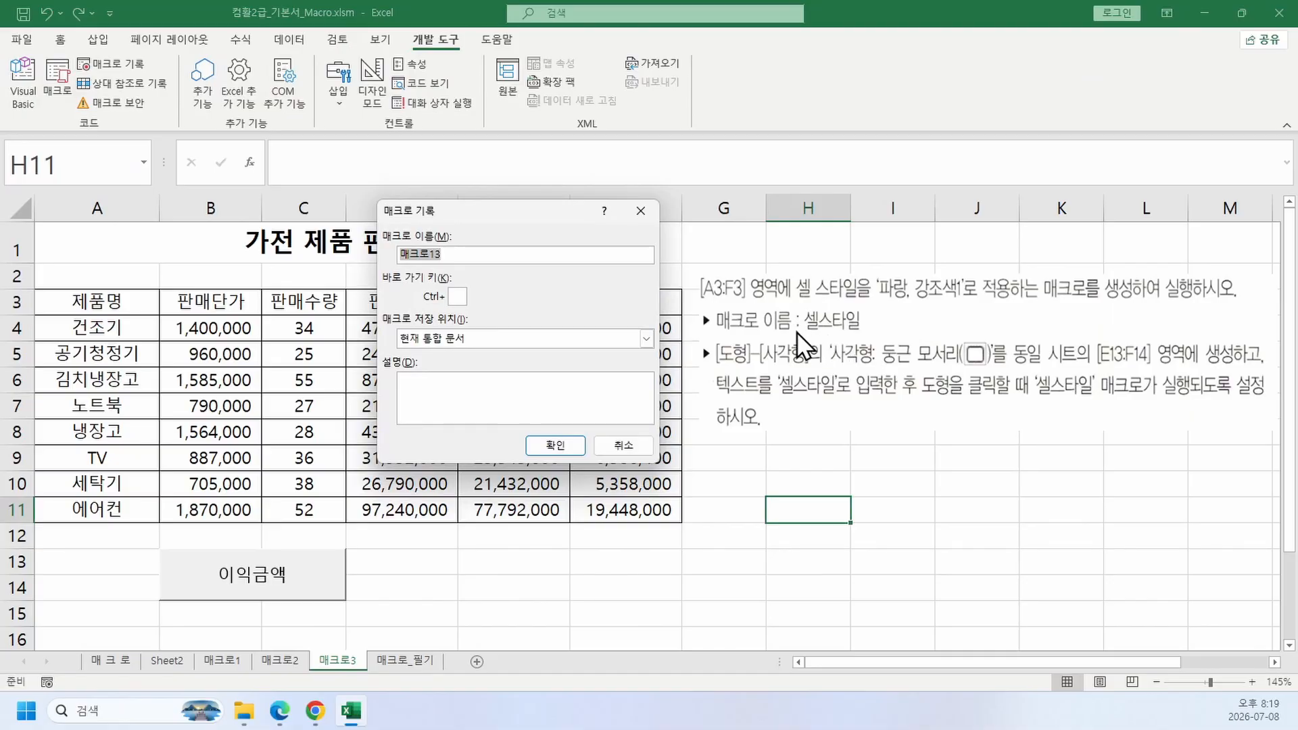
type("셀스타일")
left_click(555, 450)
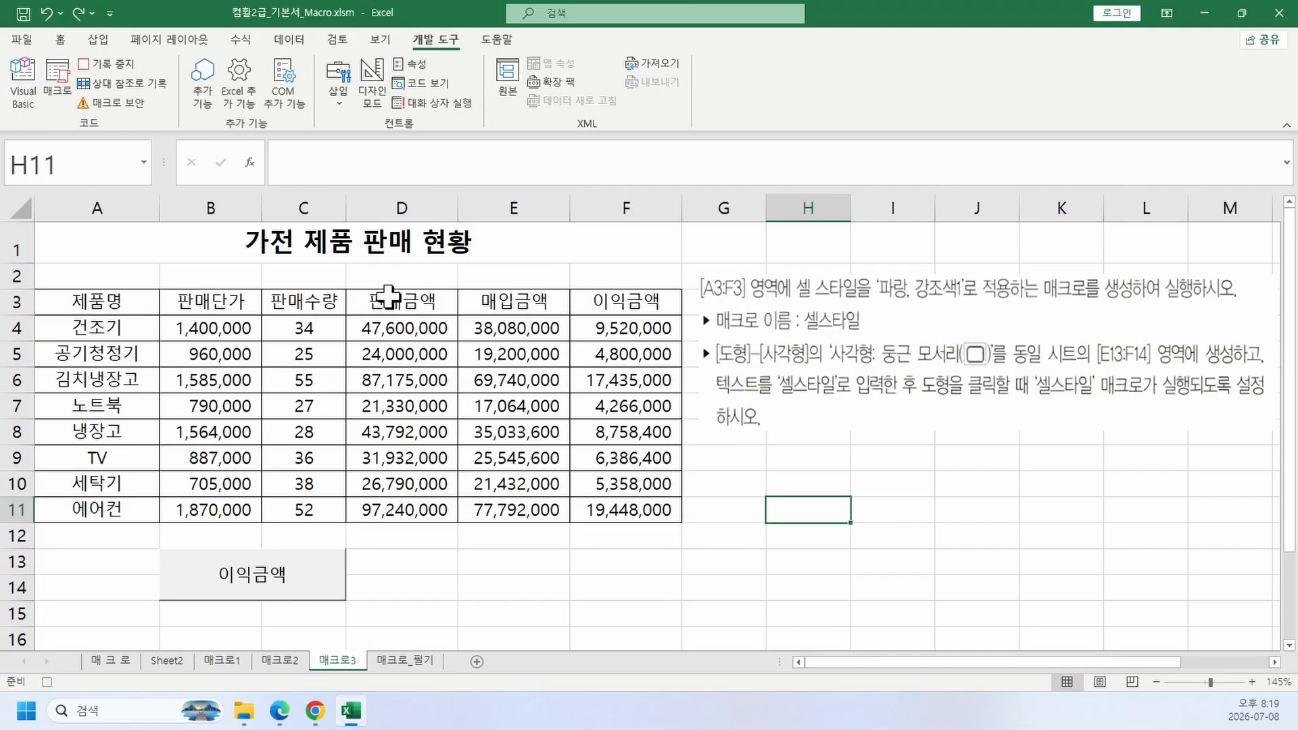
Step: Apply the 파랑, 강조색1 cell style to the header cells A3:F3 while the macro is recording
left_click_drag(60, 305, 631, 301)
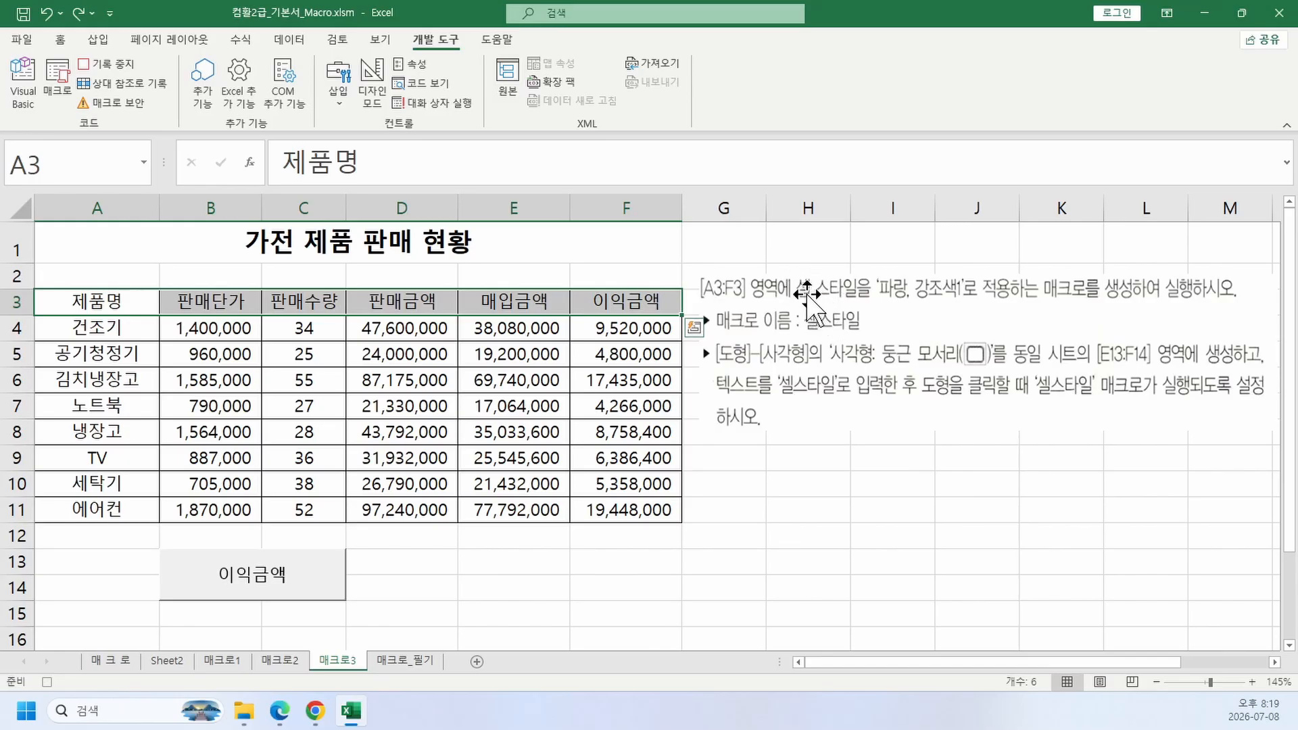
left_click(56, 42)
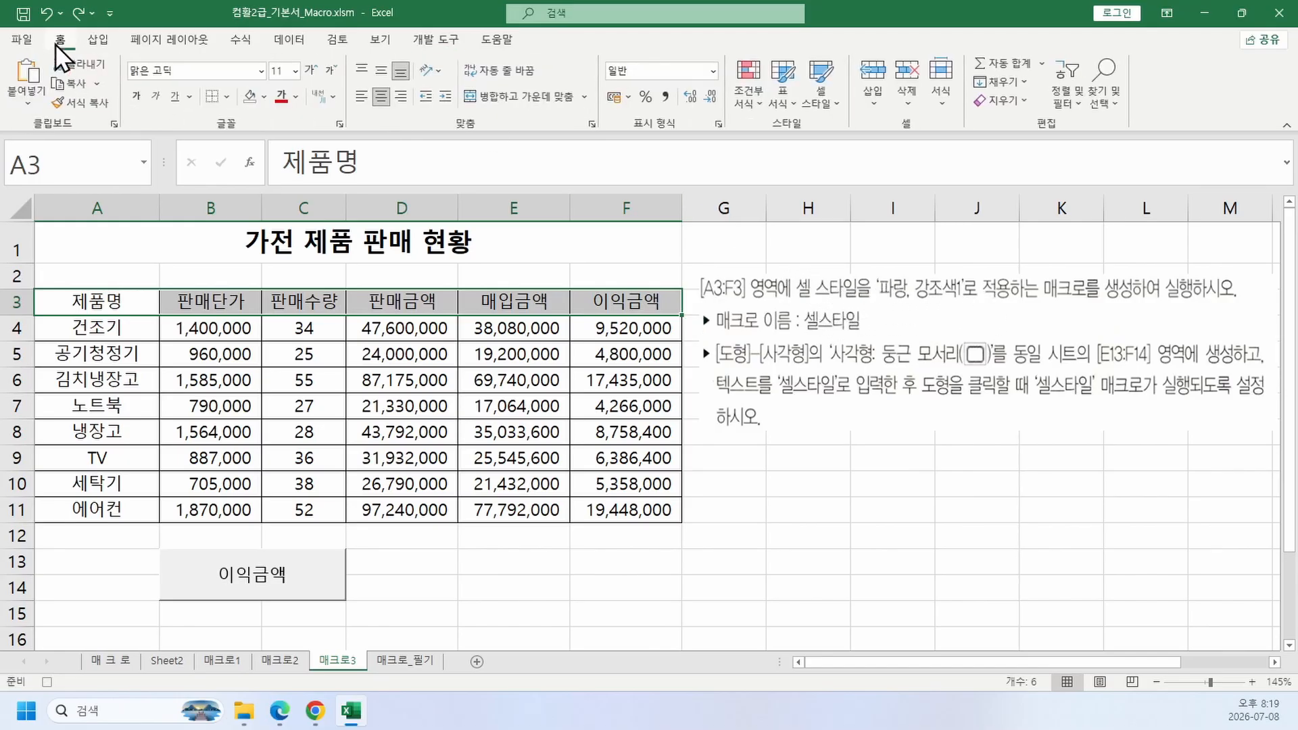
left_click(821, 103)
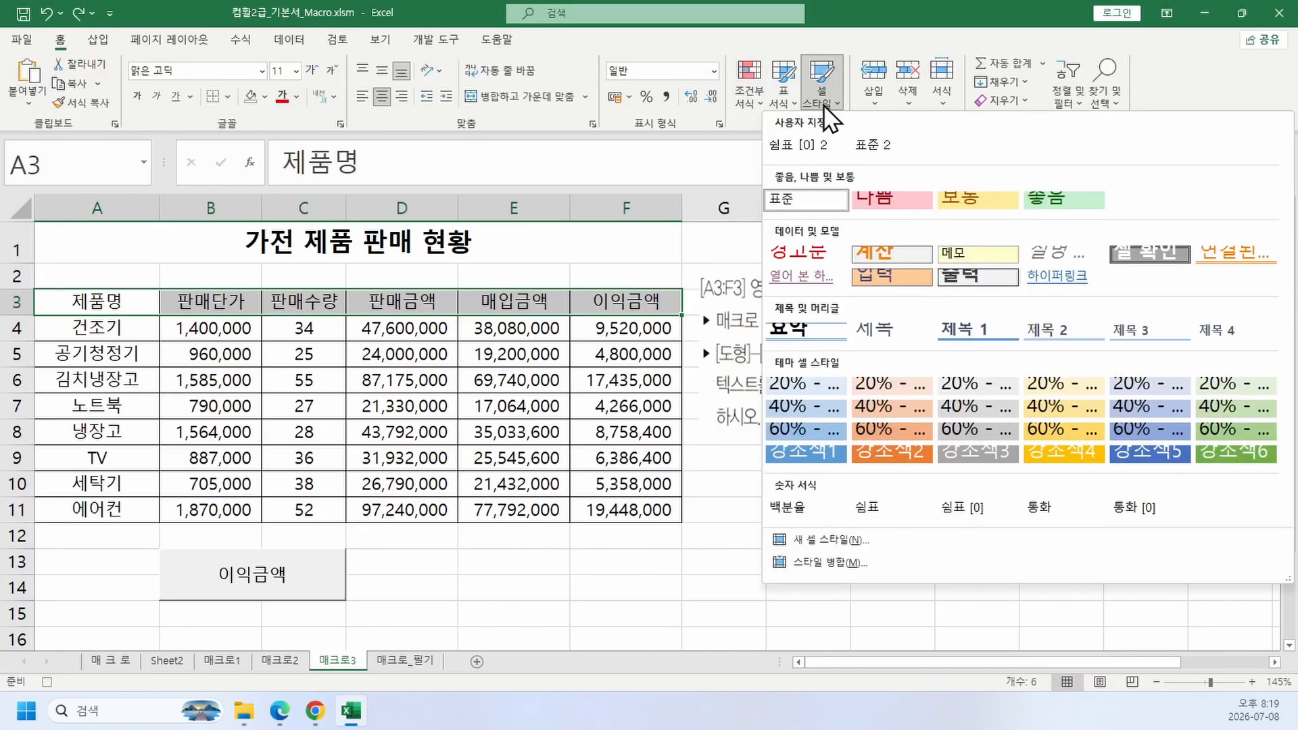
left_click(776, 453)
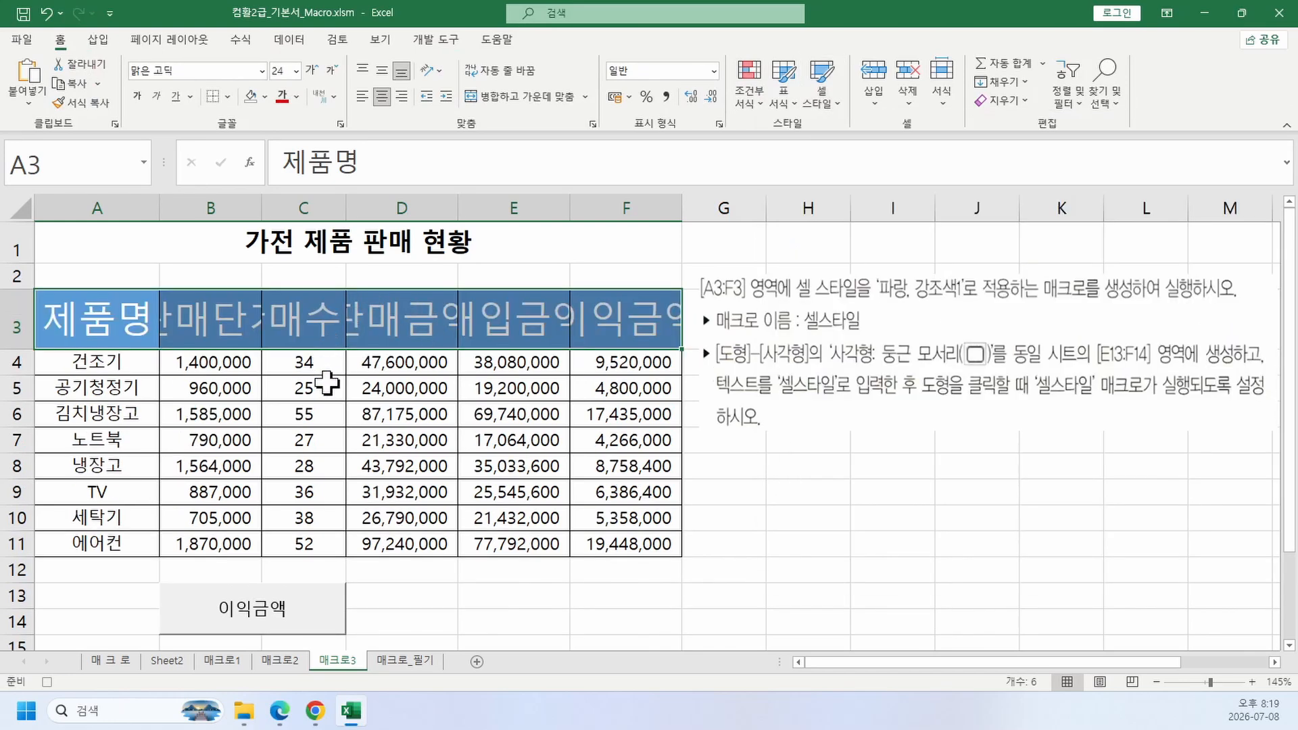
Step: Set the font size of the header cells A3:F3 to 11 and stop recording the macro
left_click(282, 69)
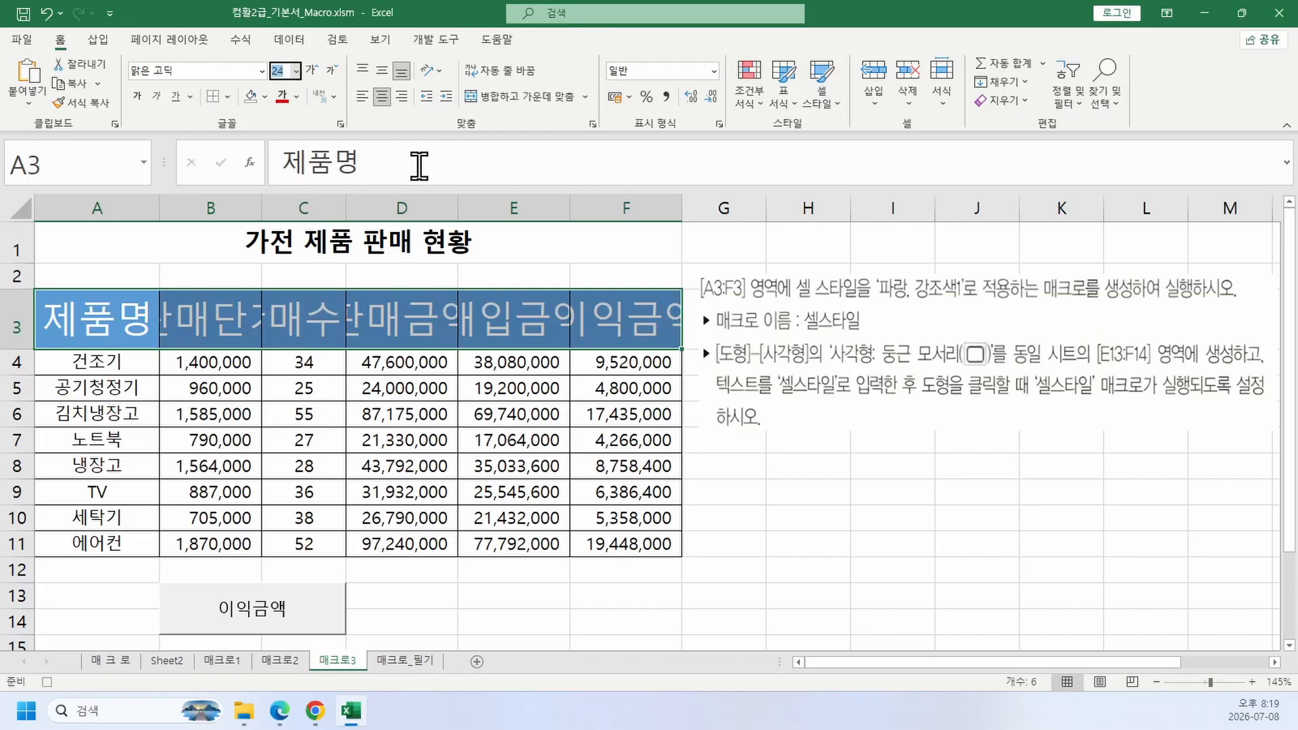
type("11")
key("Return")
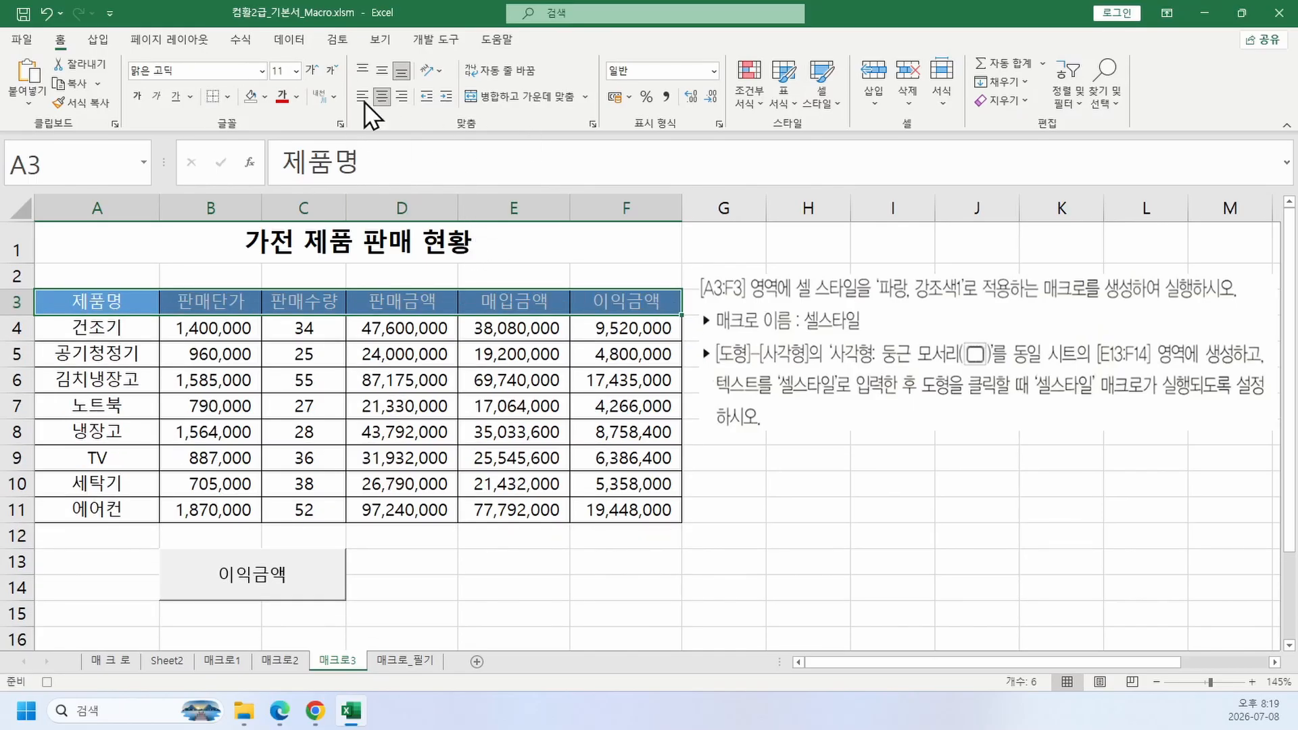
left_click(431, 39)
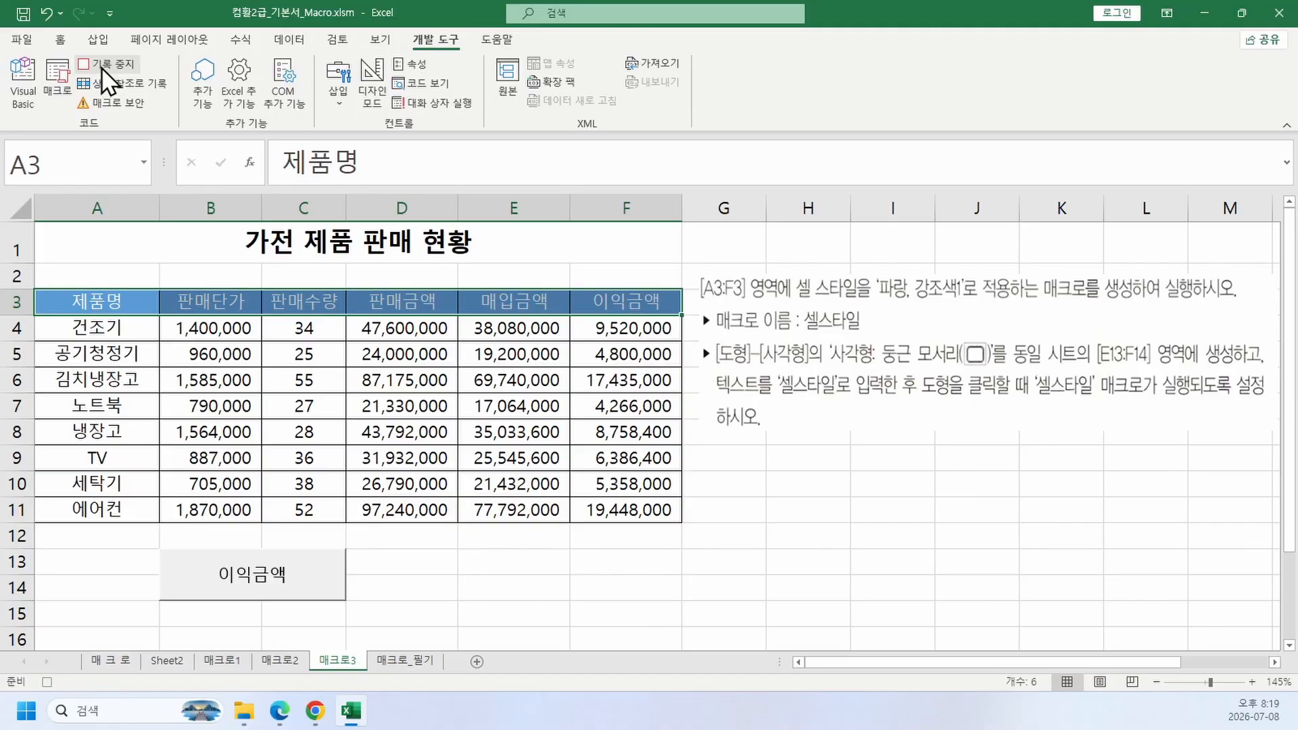
left_click(101, 68)
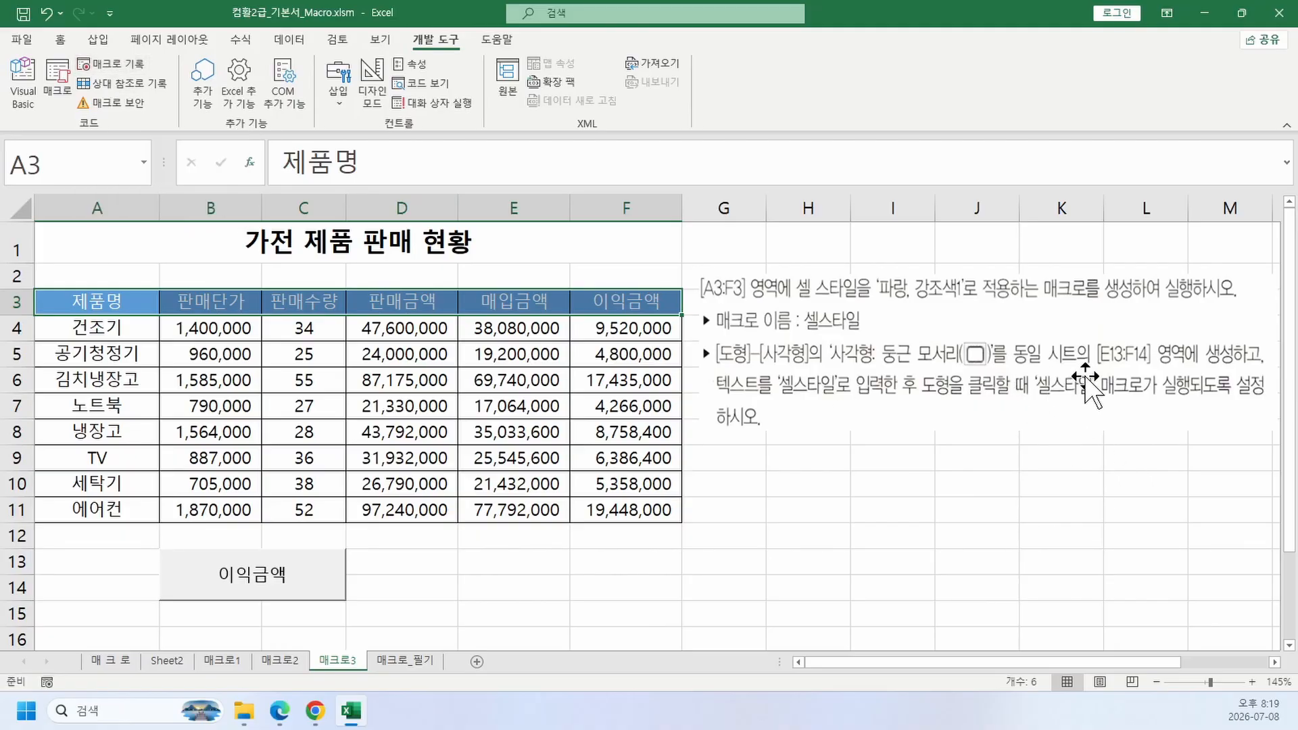
Step: Draw a rounded-corner rectangle shape (사각형: 둥근 모서리) covering exactly the range E13:F14
left_click_drag(497, 566, 620, 585)
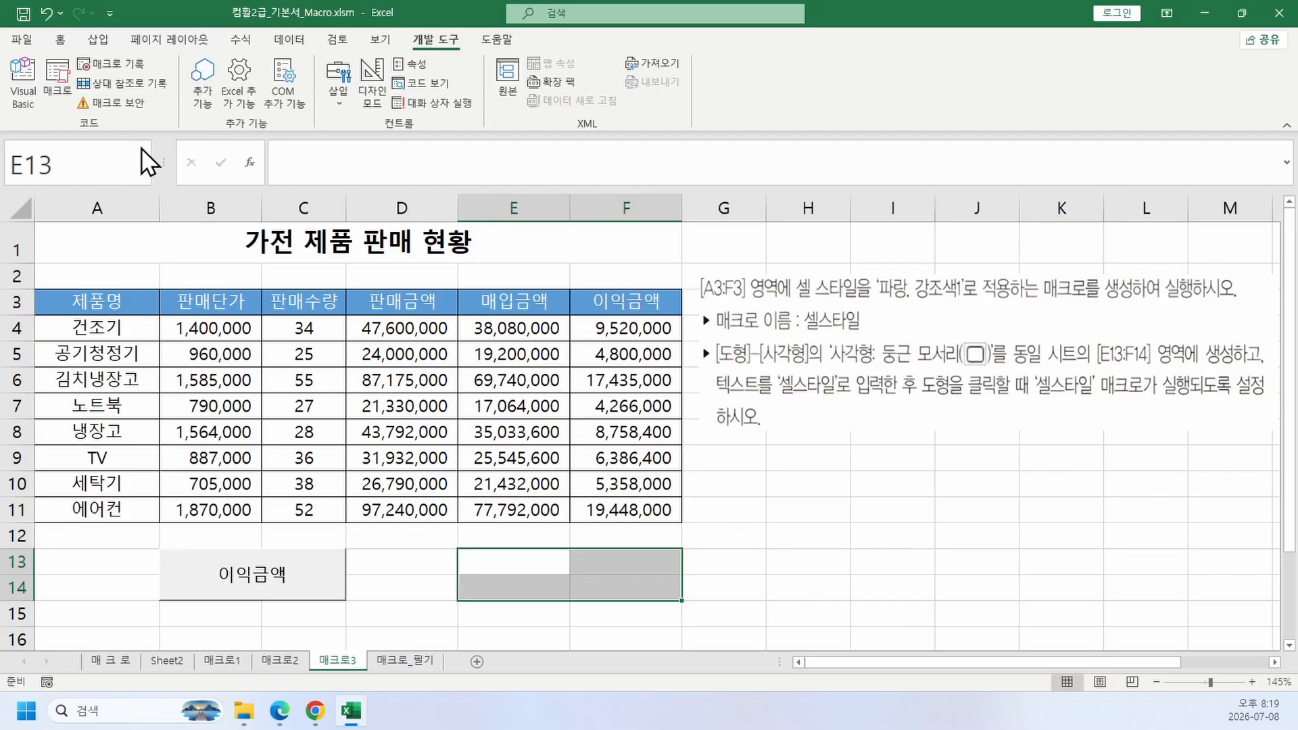
left_click(97, 39)
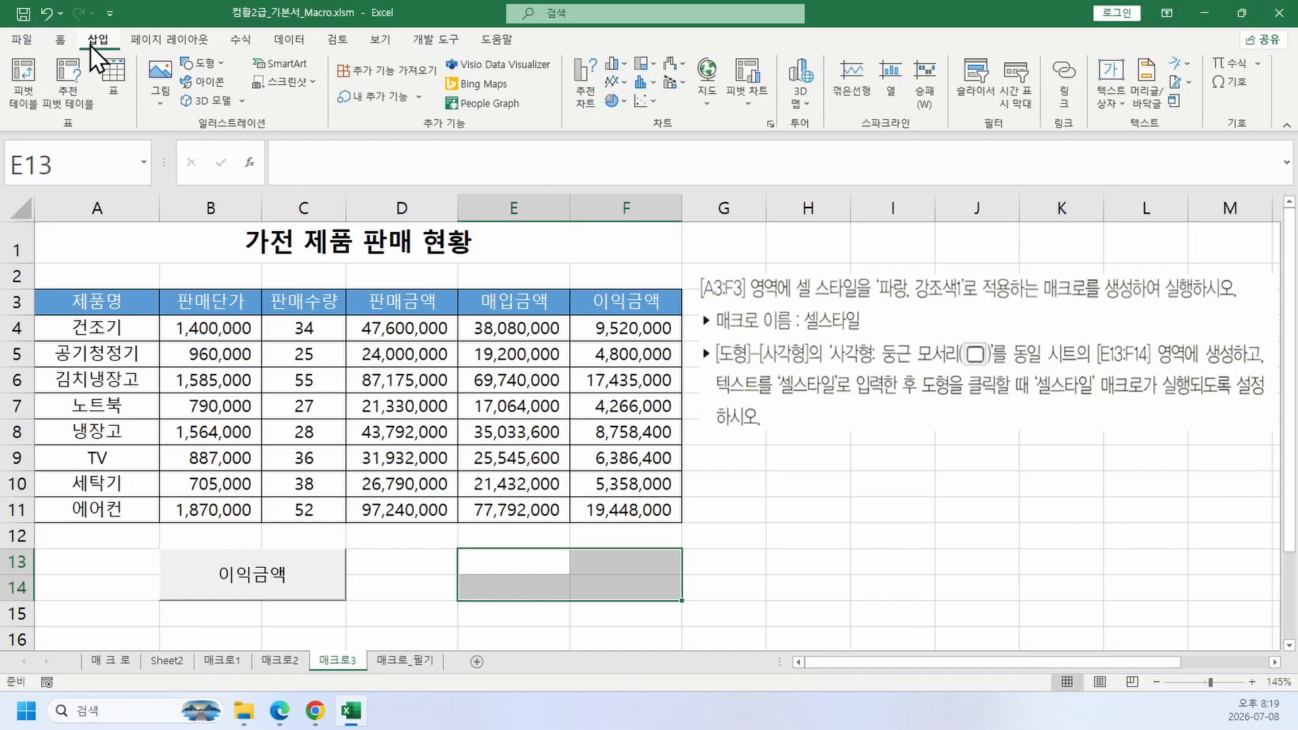
left_click(201, 64)
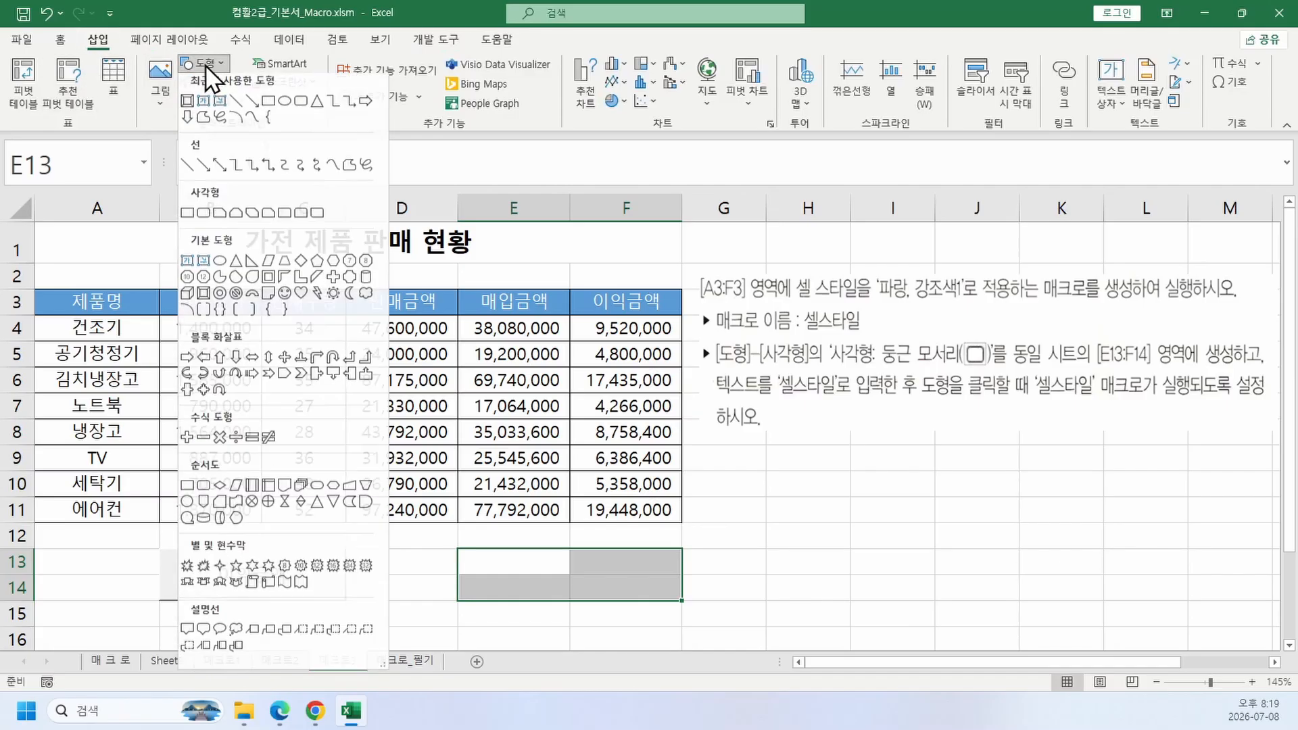
left_click(202, 217)
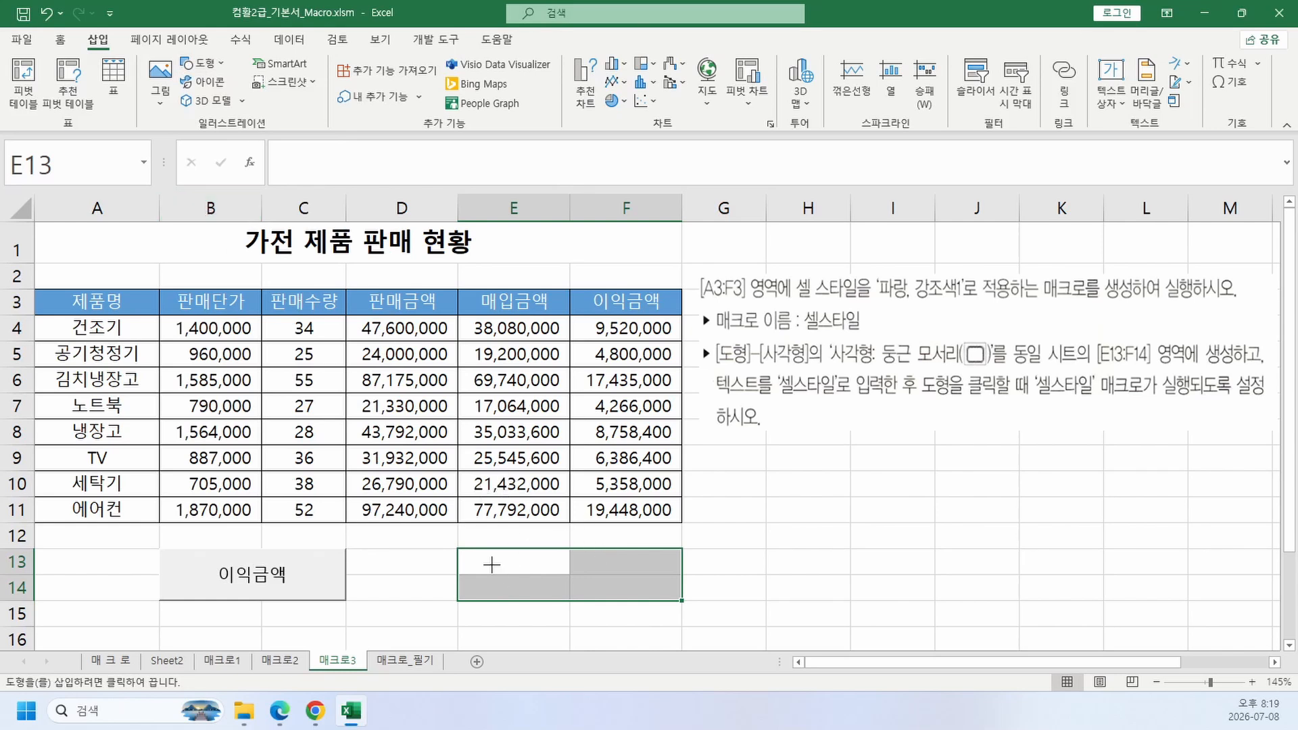
left_click_drag(463, 550, 681, 600)
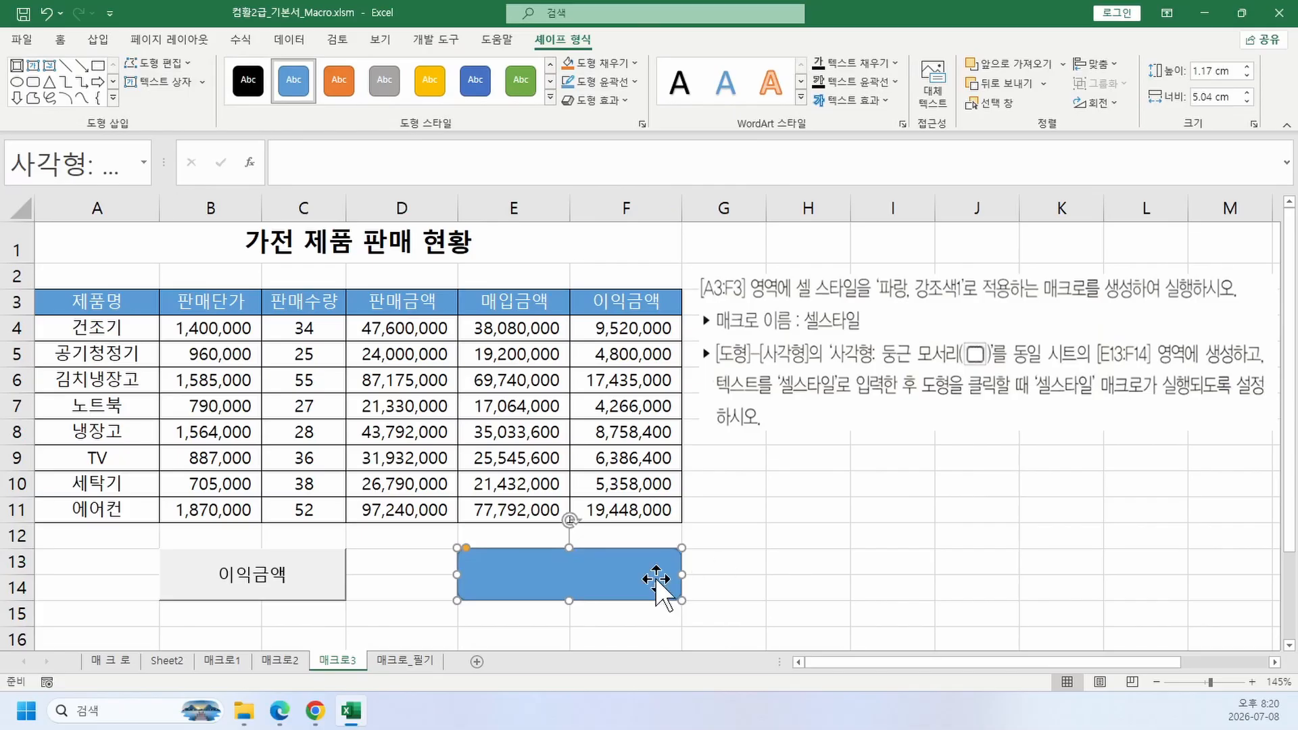
Step: Enter the text 셀스타일 in the rounded rectangle over E13:F14
right_click(609, 581)
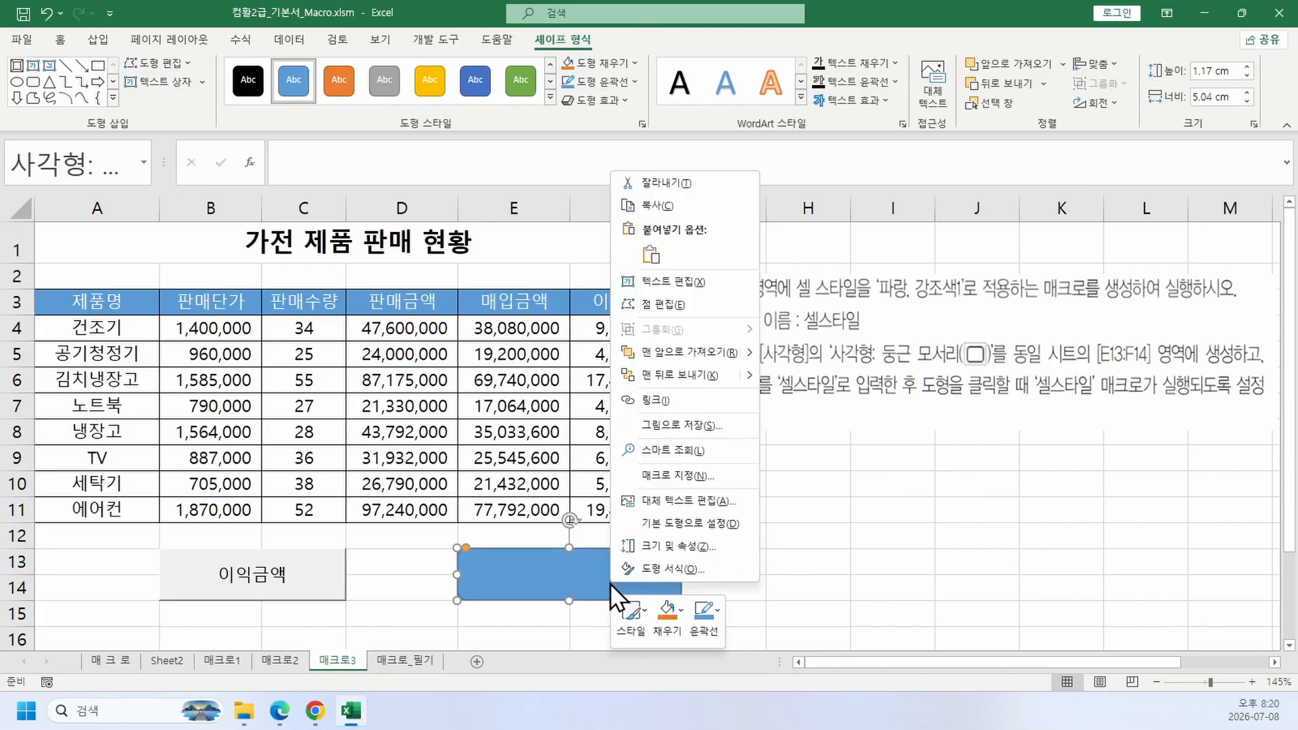
left_click(654, 287)
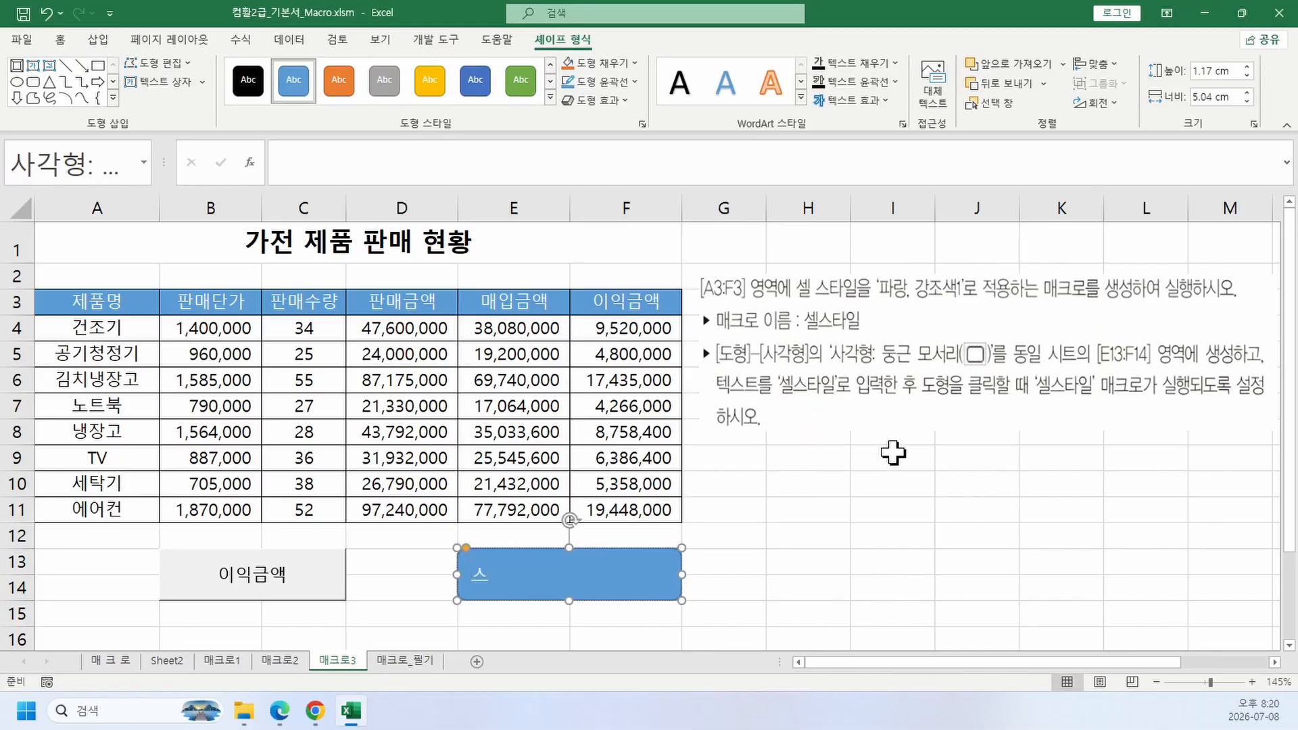
type("셀스타일")
Step: Assign the 셀스타일 macro to the rounded rectangle and deselect the shape
right_click(611, 572)
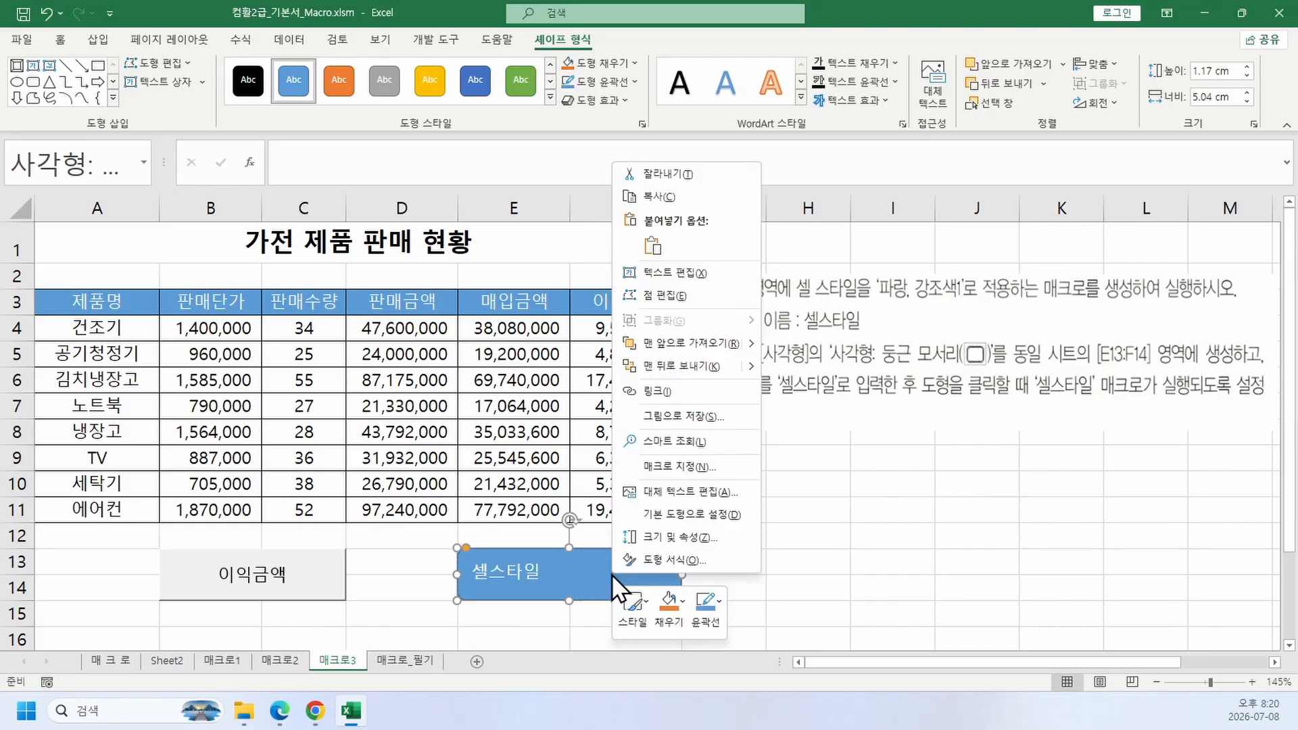
left_click(649, 466)
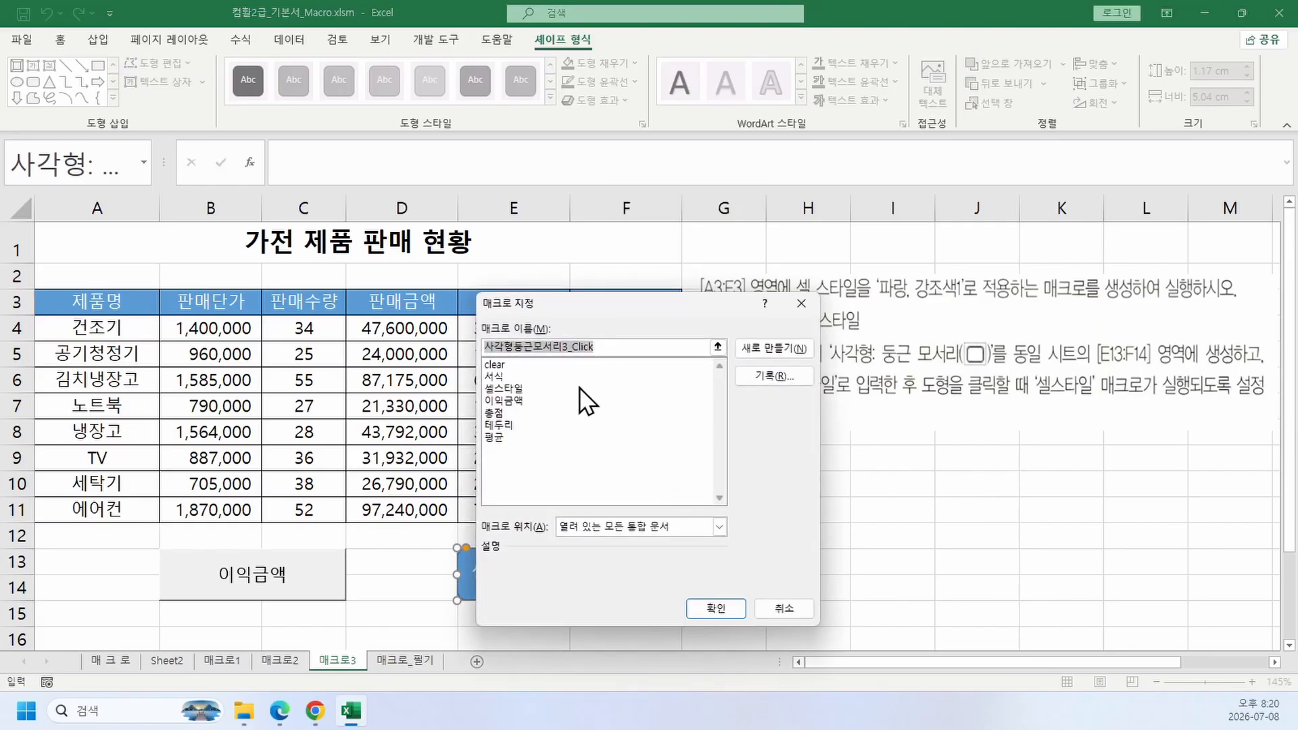
left_click(524, 378)
left_click(526, 390)
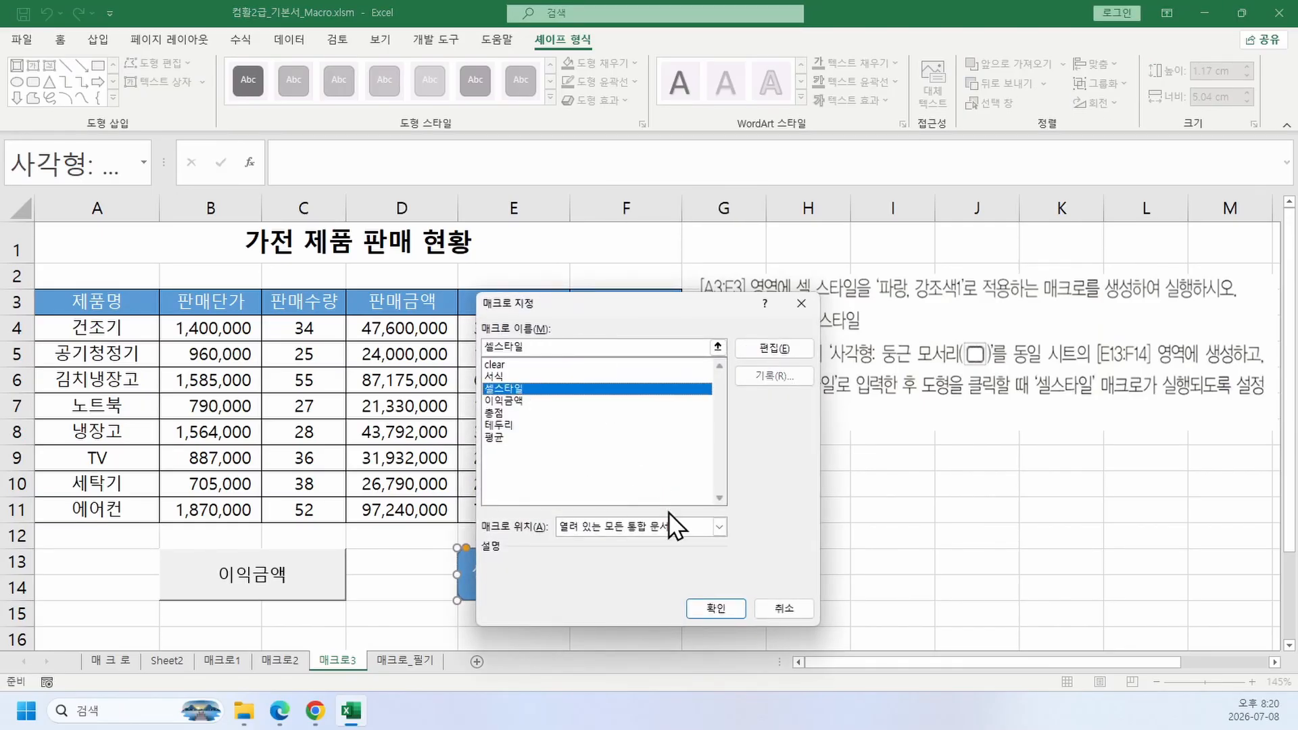
left_click(709, 616)
left_click(806, 557)
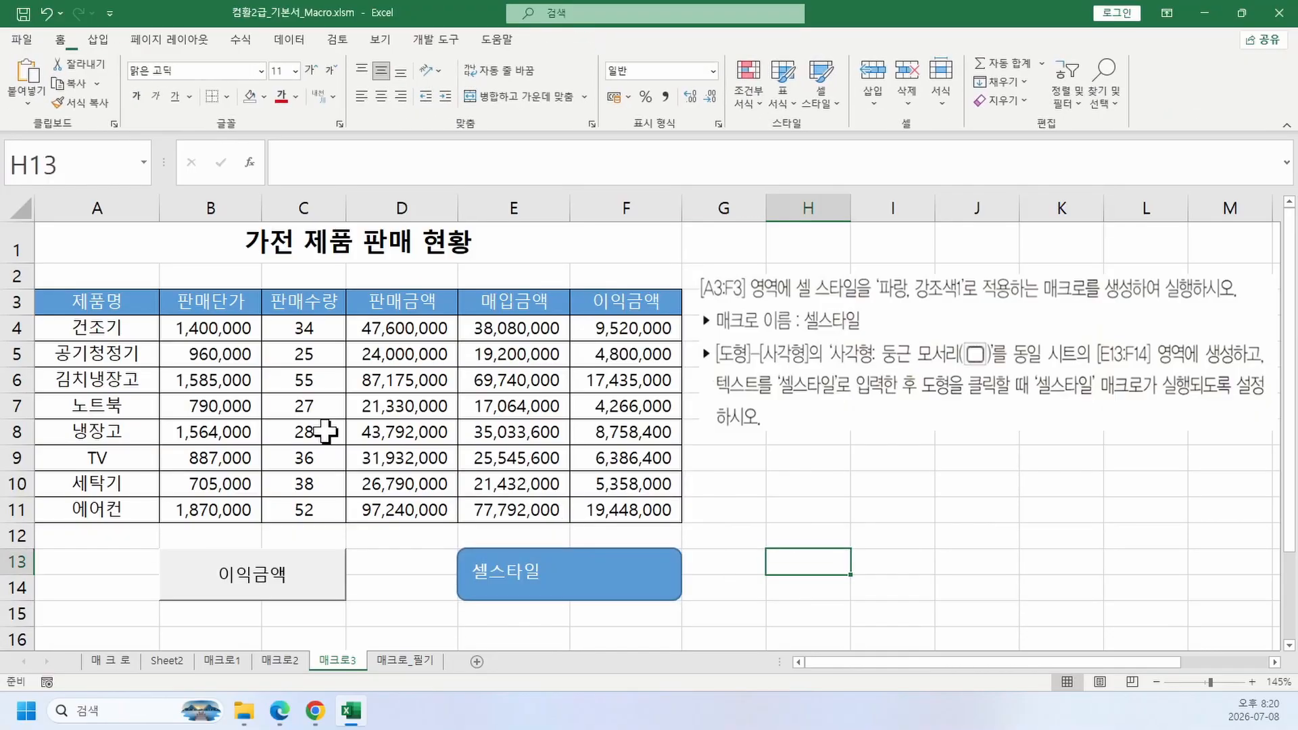
Step: Remove the fill from A3:F4 and set its font color to automatic, ready for testing the macro
left_click_drag(88, 301, 611, 328)
left_click(264, 96)
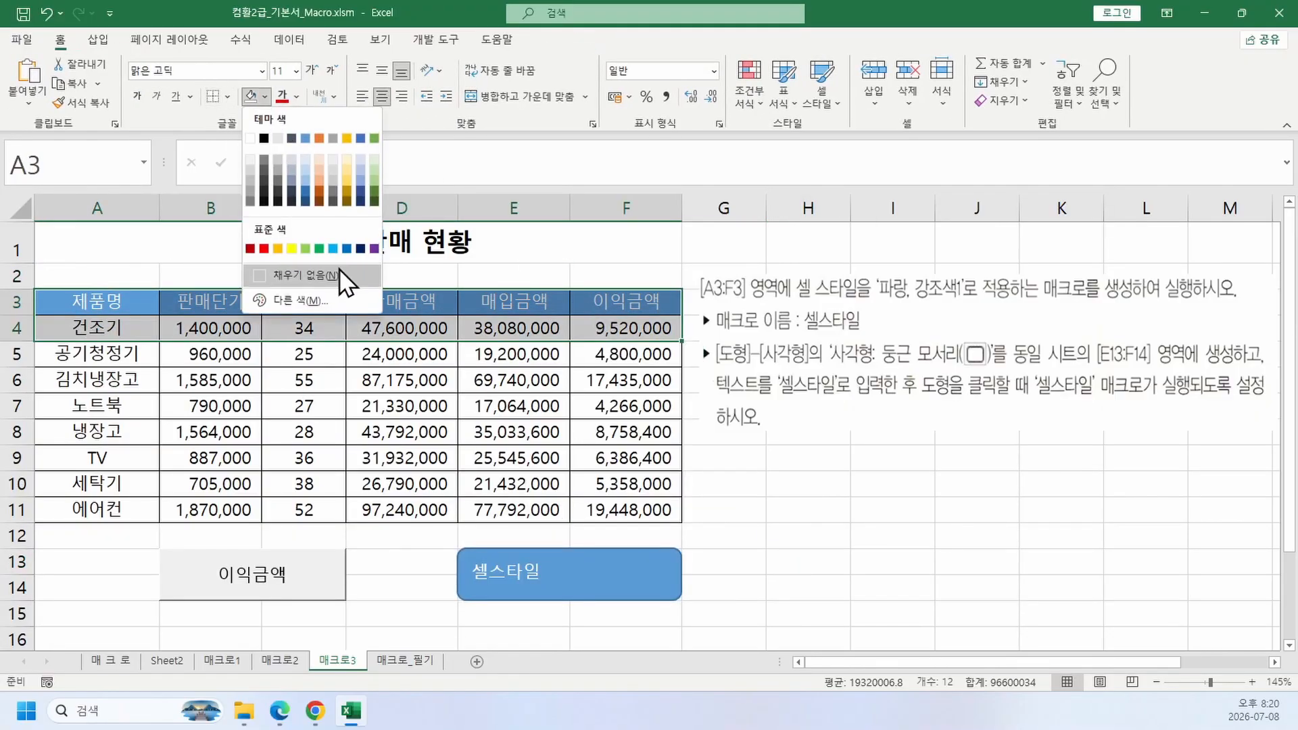
left_click(338, 282)
left_click(298, 96)
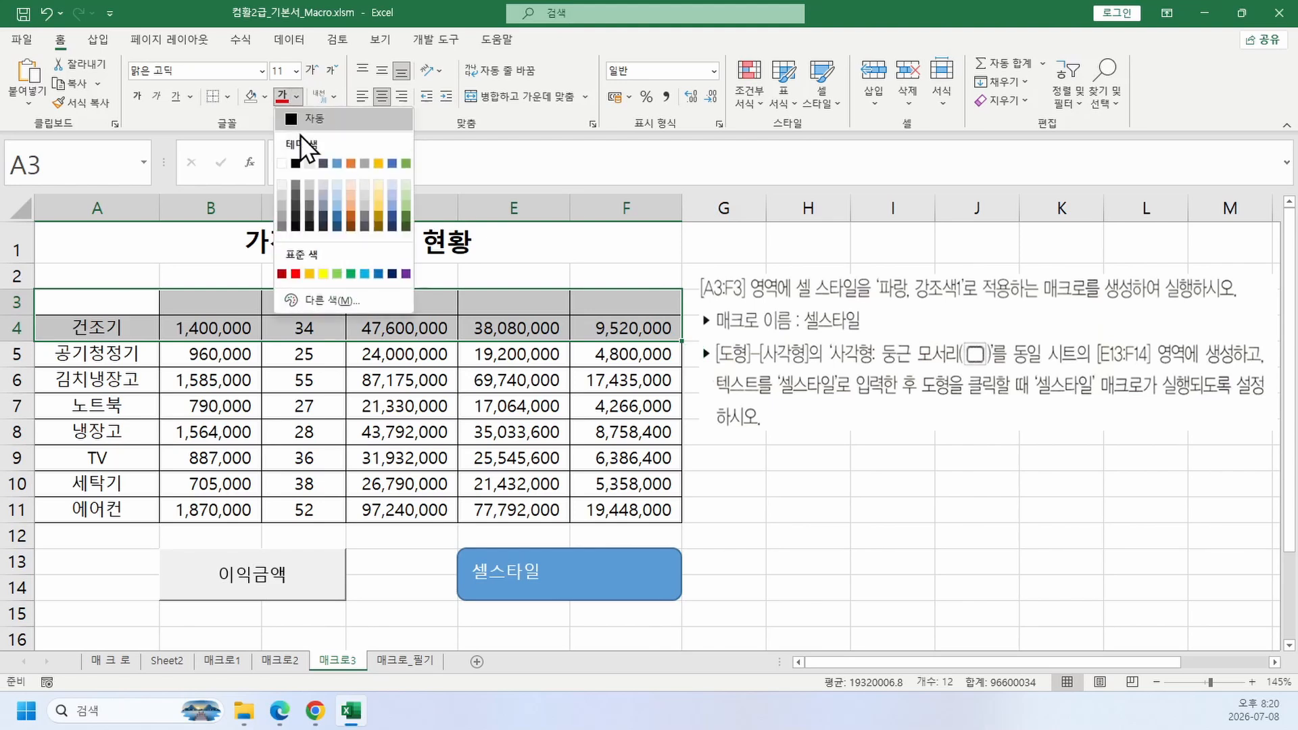
left_click(309, 115)
left_click(885, 509)
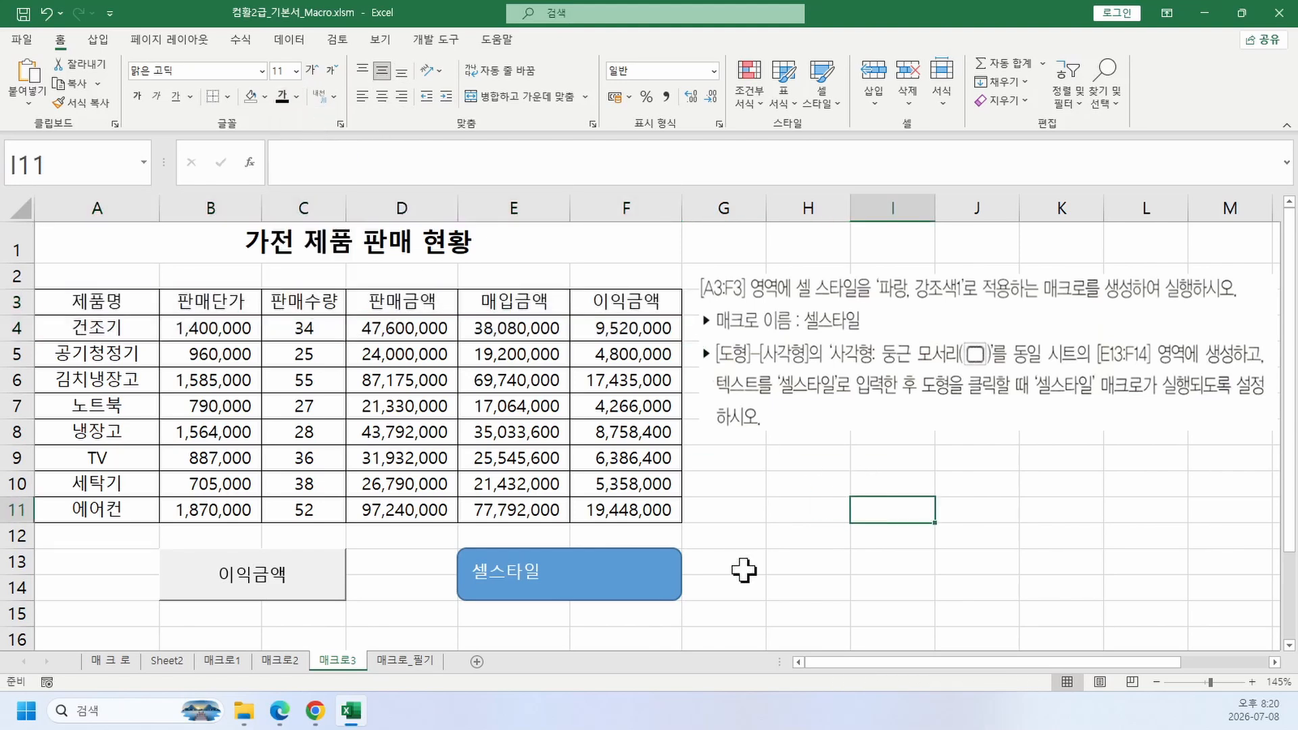
Step: Run the 셀스타일 macro from its rounded rectangle and deselect the header cells
left_click(578, 612)
left_click(613, 594)
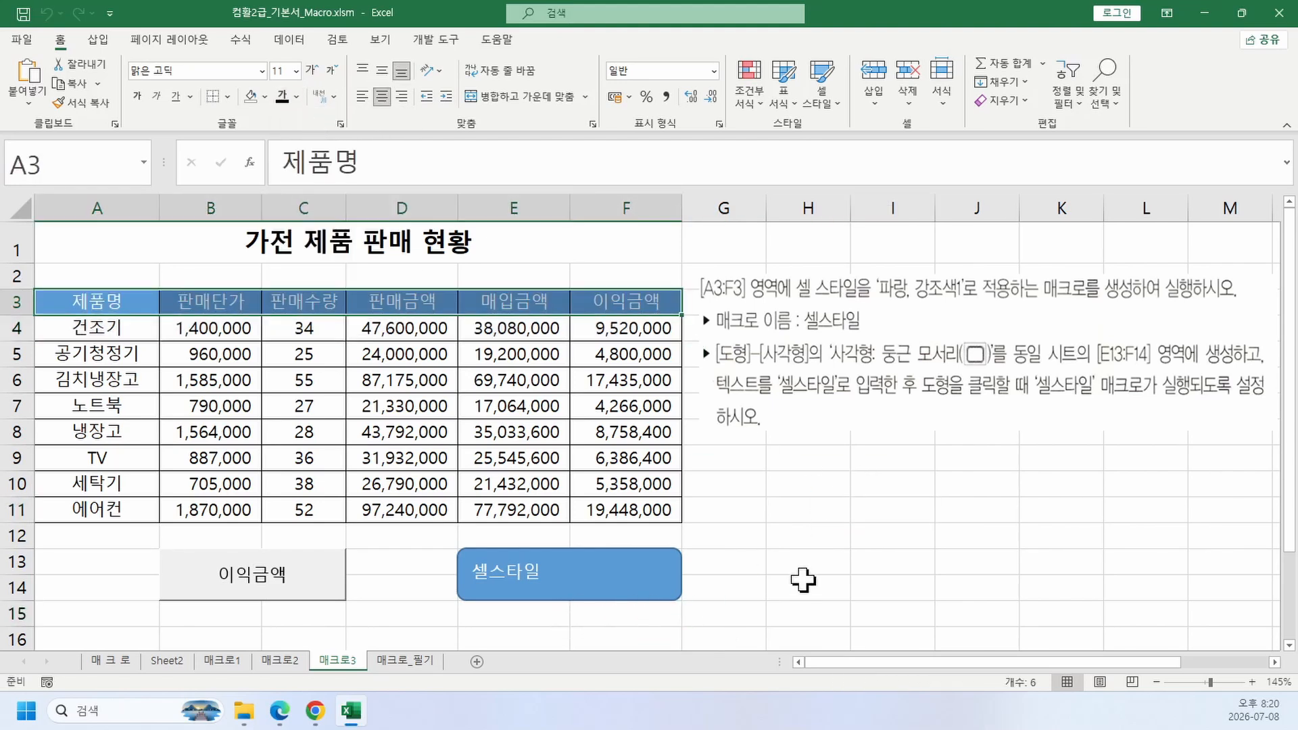
left_click(803, 580)
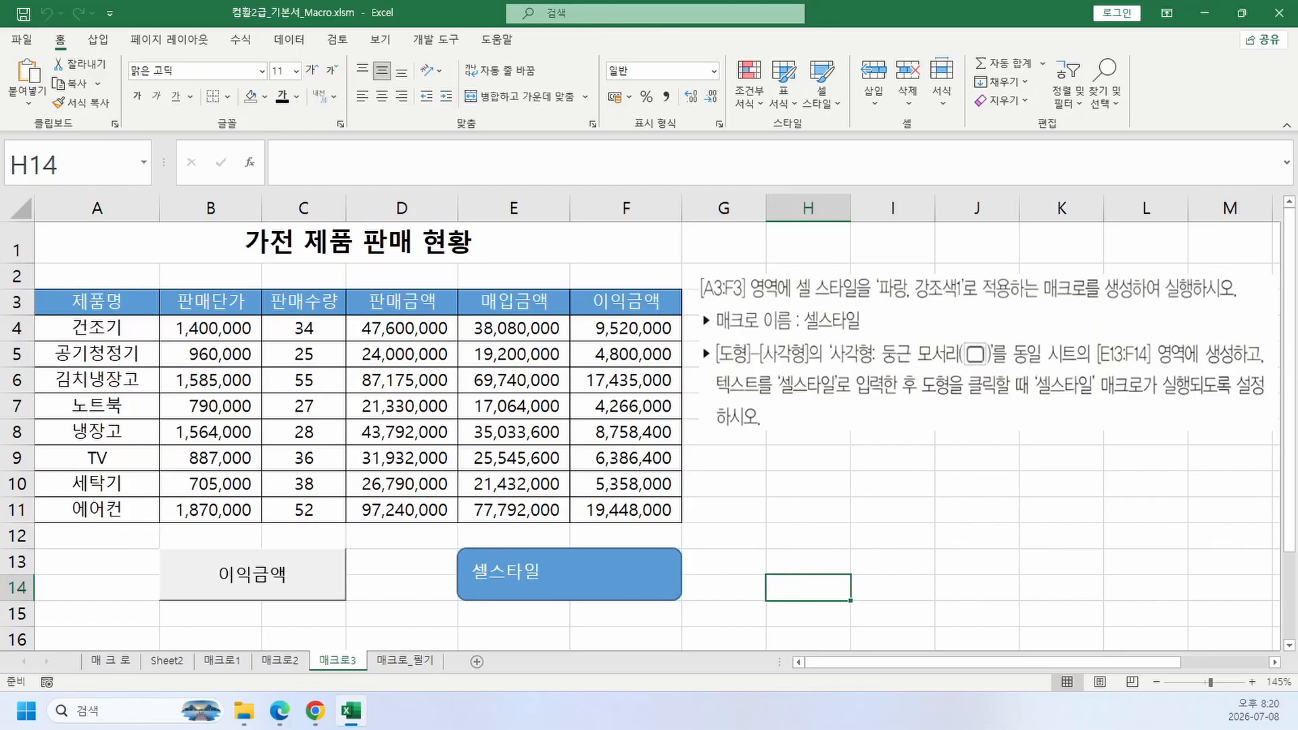
Step: Switch to the textbook PDF in Edge and look through the 이익금액 macro instructions following the exercise
left_click(291, 716)
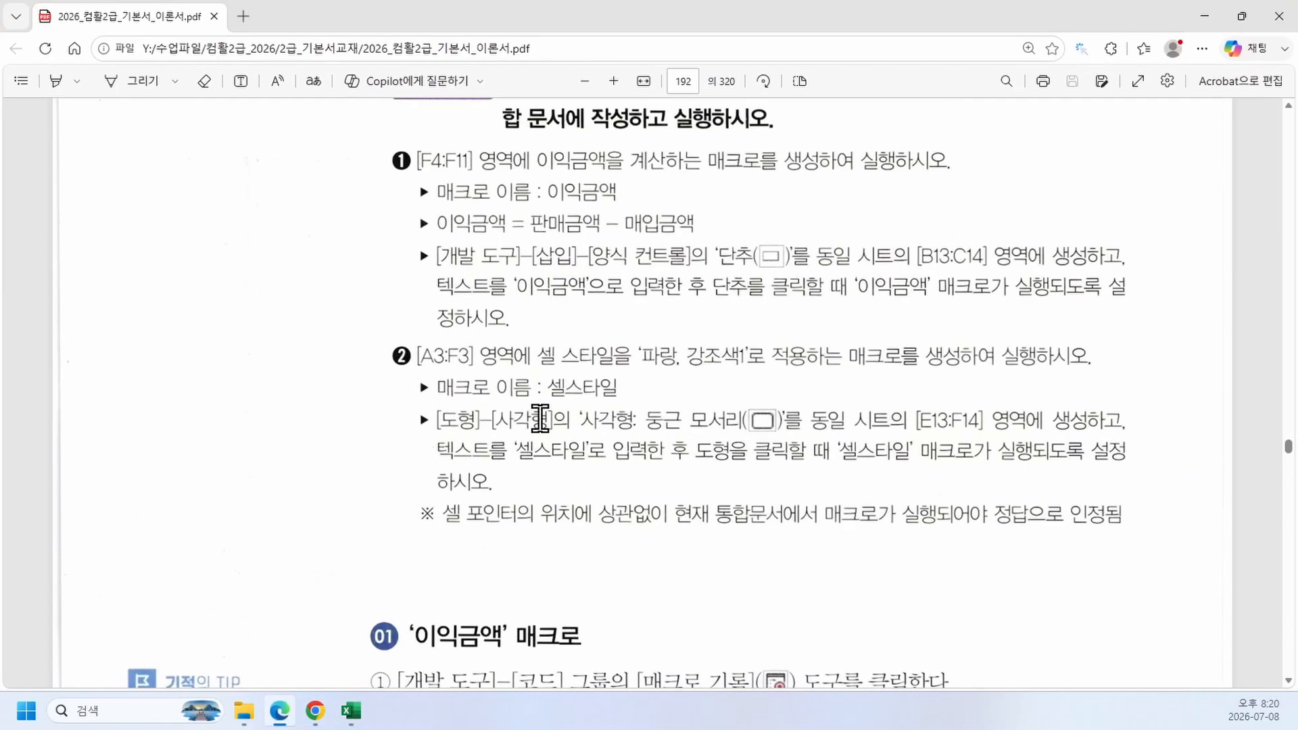
scroll(534, 439, "down", 5)
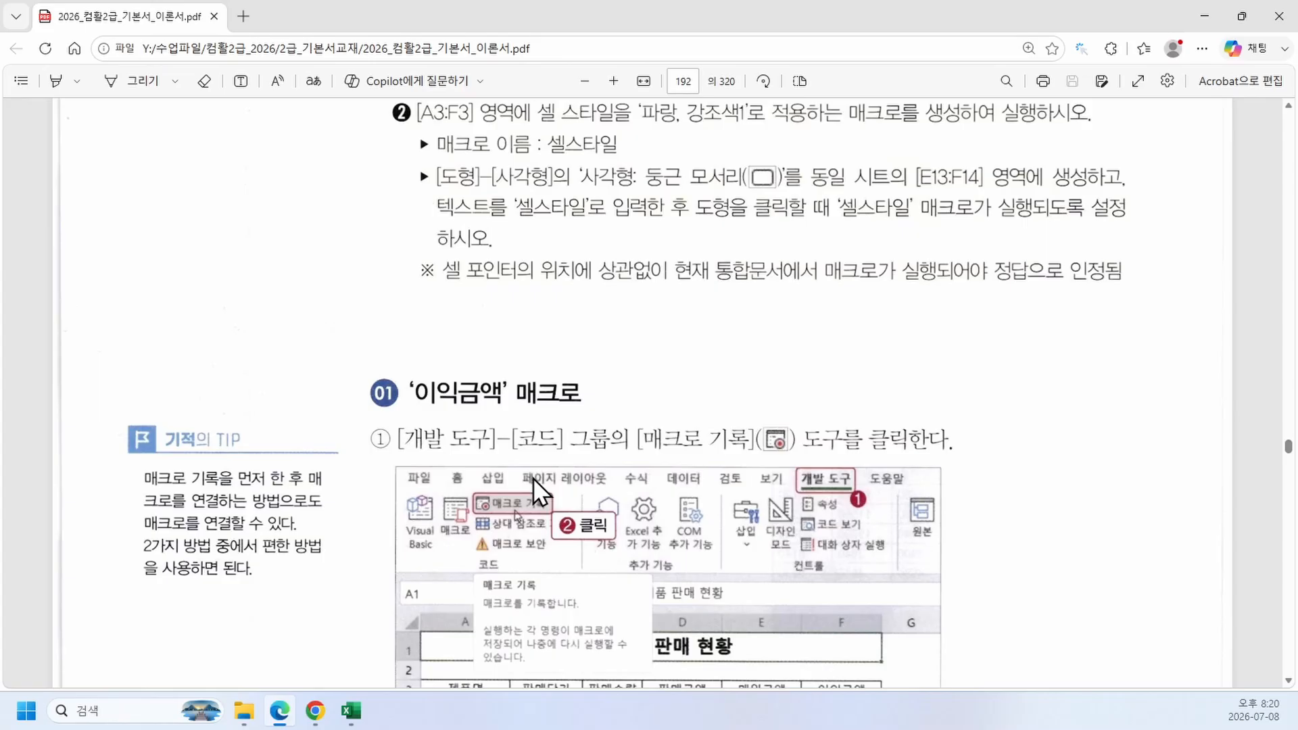
scroll(530, 510, "down", 15)
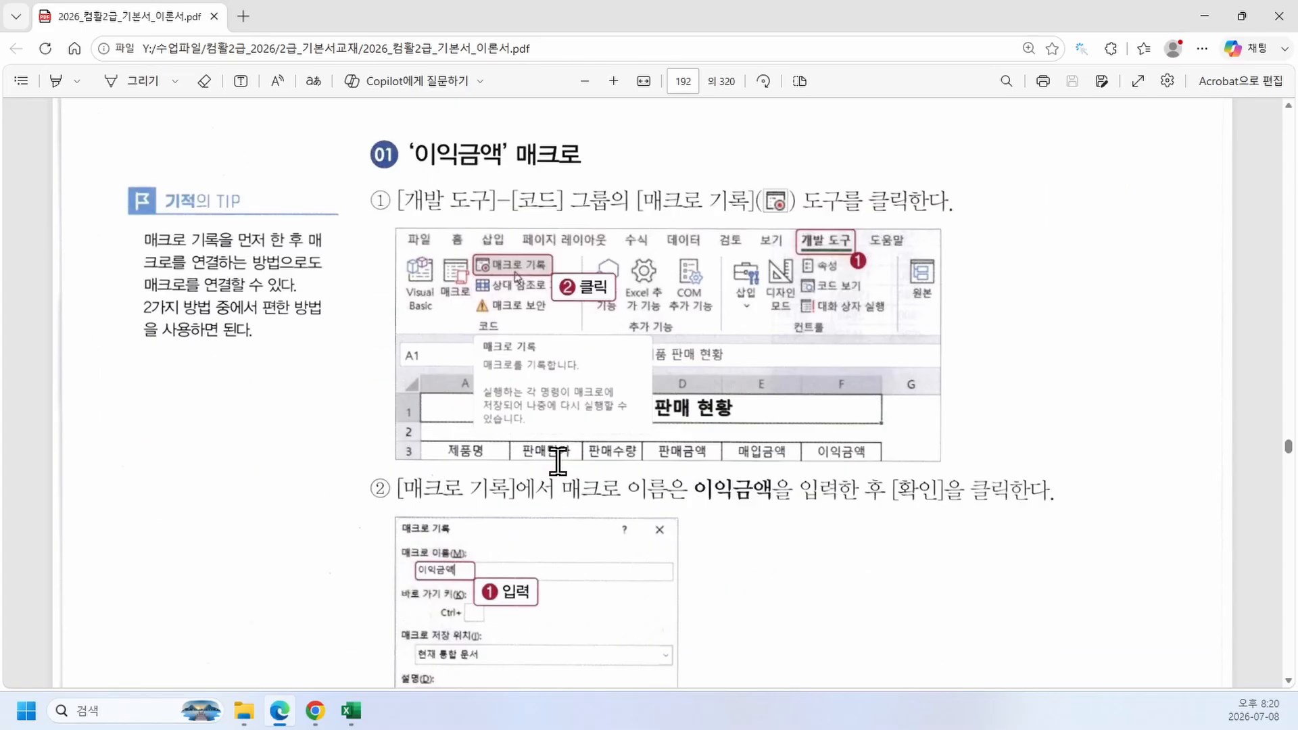
scroll(461, 526, "down", 5)
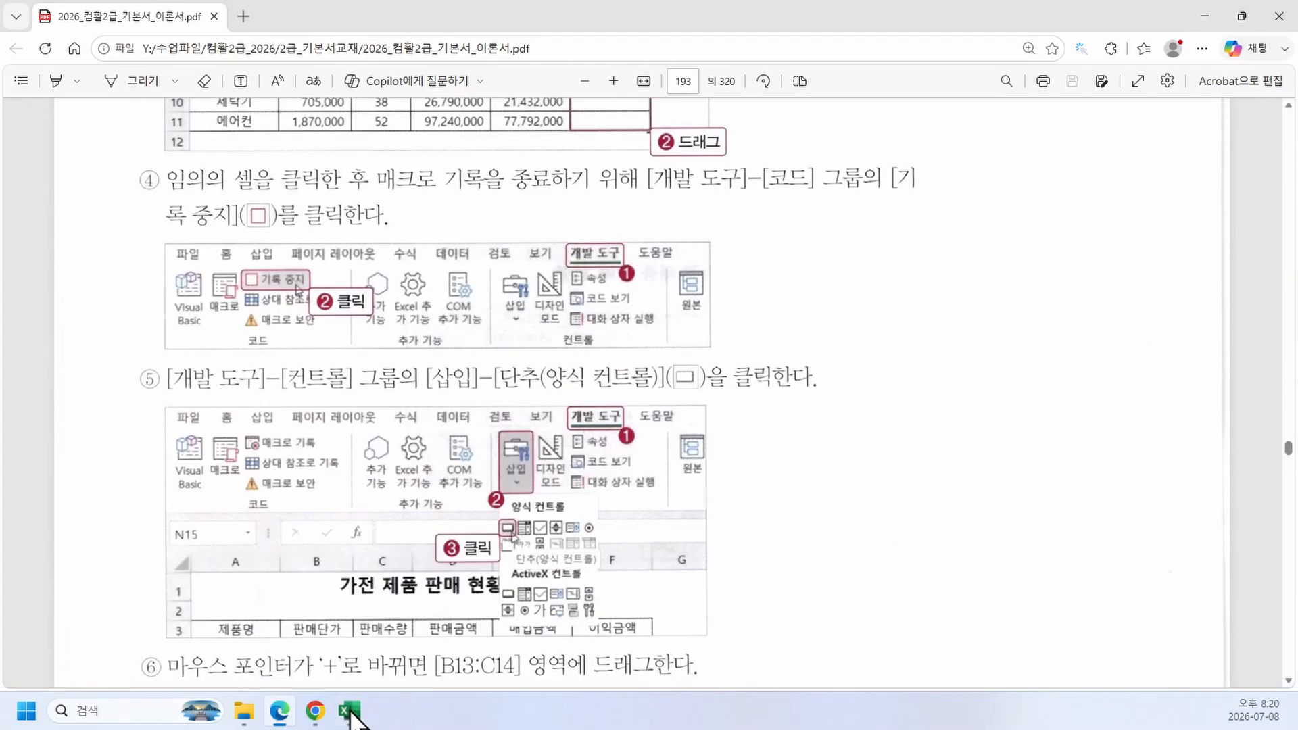
Step: Switch to the class blog in Chrome and try to save the attachment 컴활2급_기본서_차트.xlsx to the computer
left_click(350, 710)
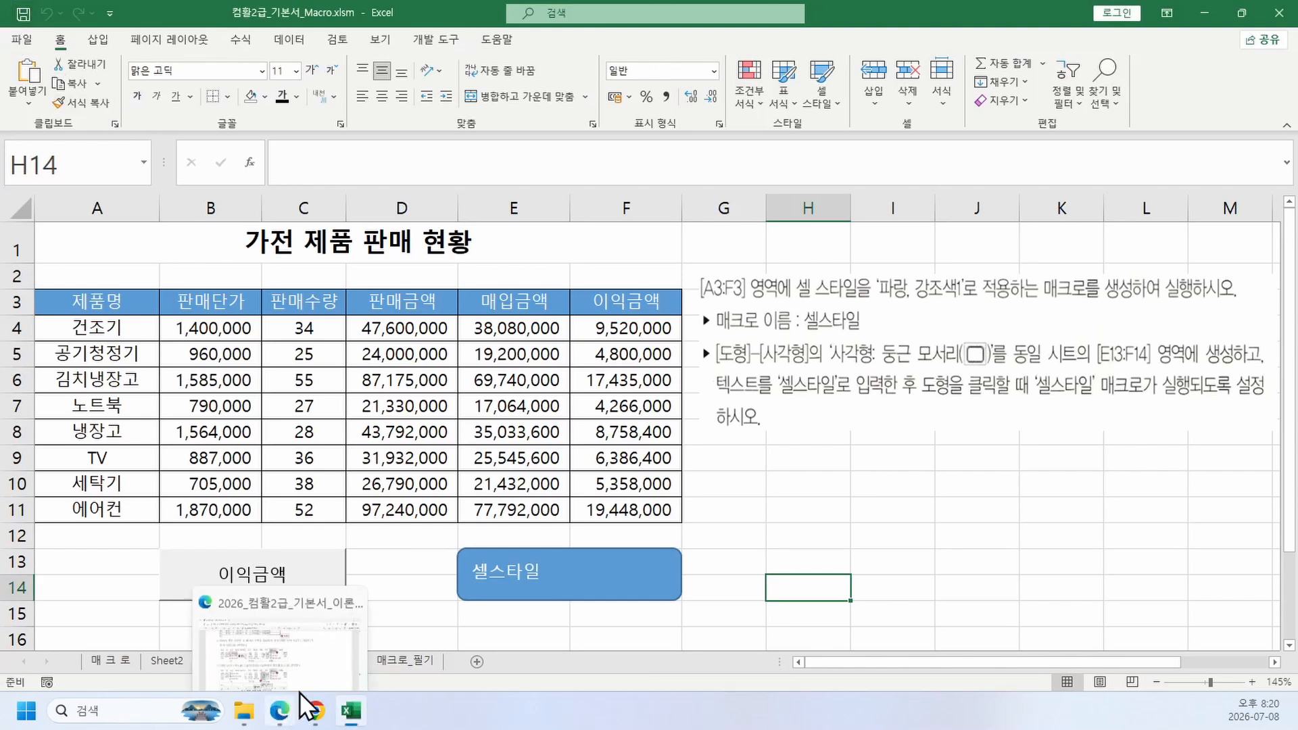
mouse_move(314, 709)
left_click(325, 650)
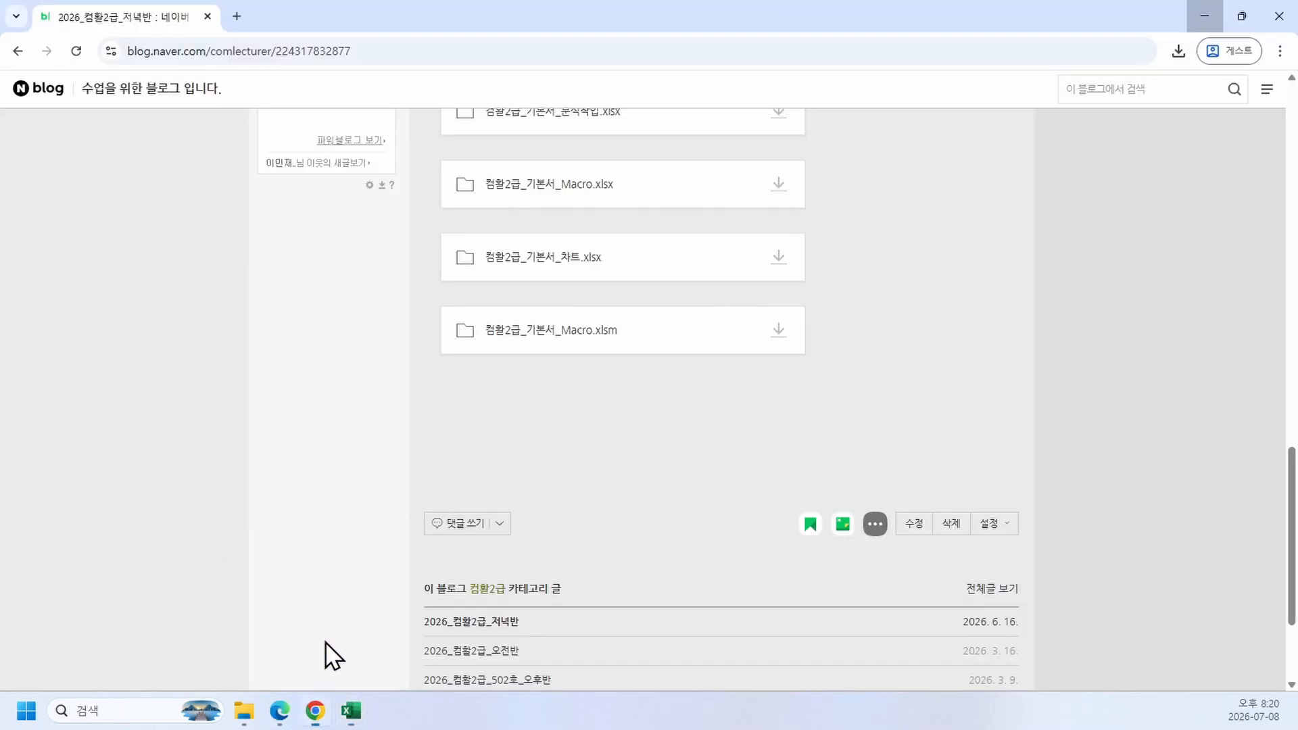
scroll(650, 409, "up", 2)
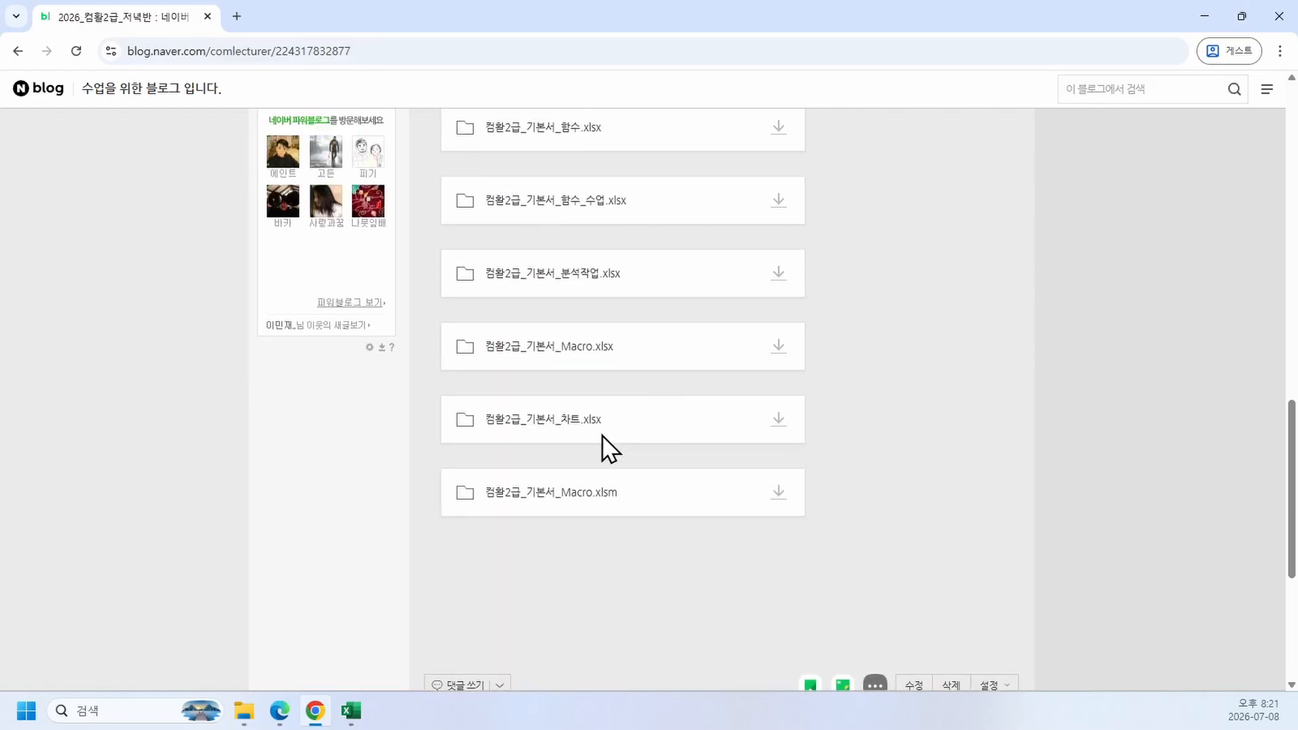
left_click(768, 425)
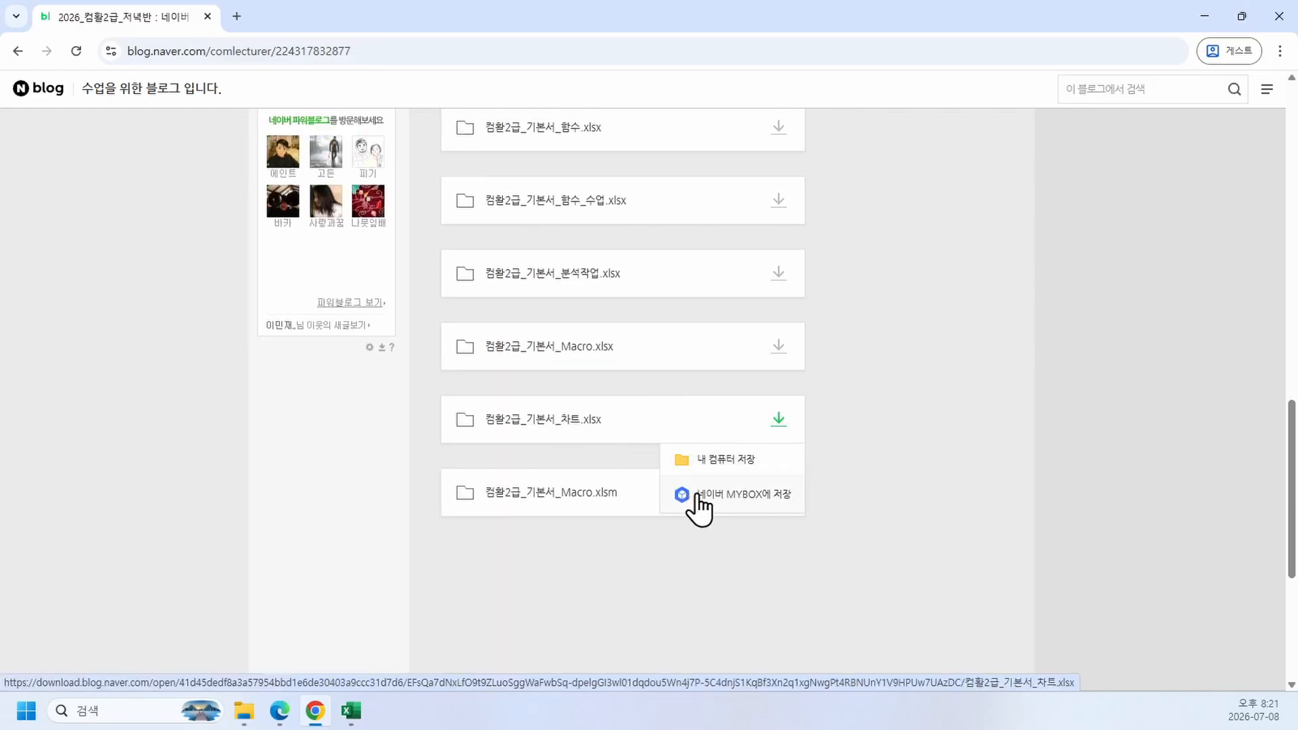
left_click(727, 464)
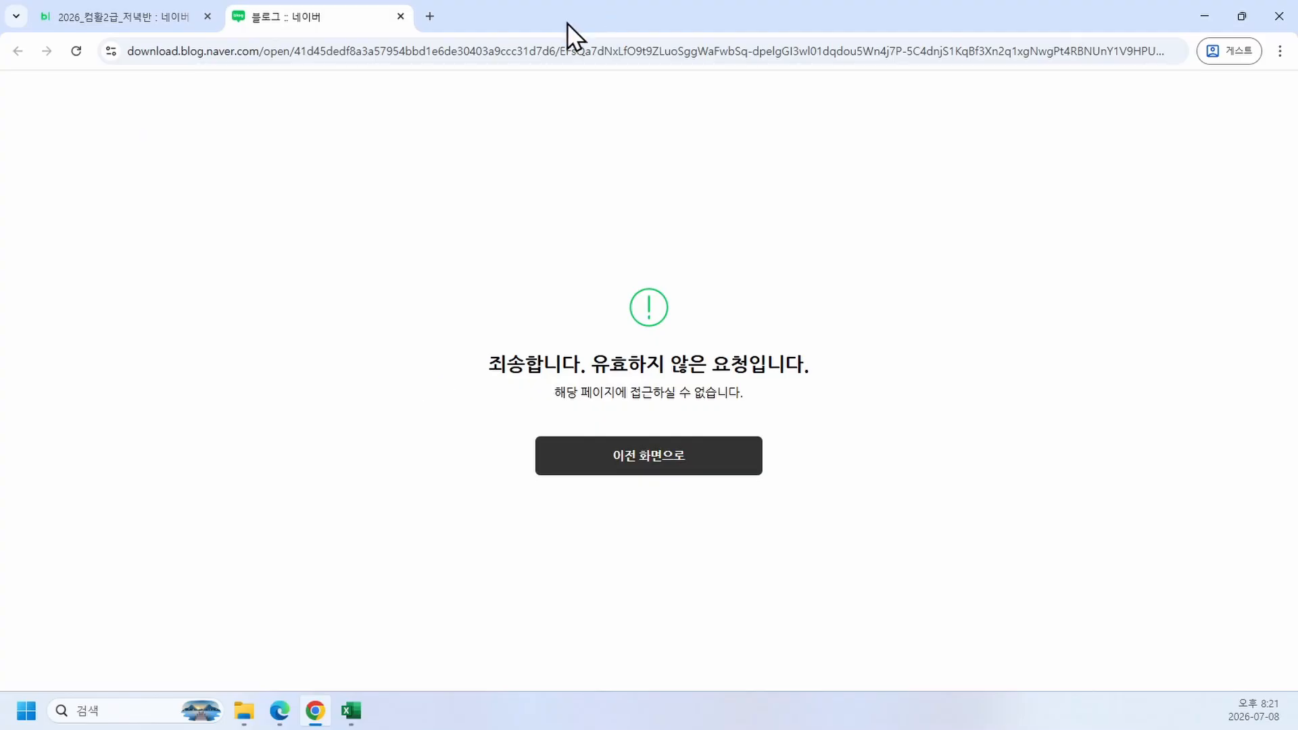
left_click(400, 16)
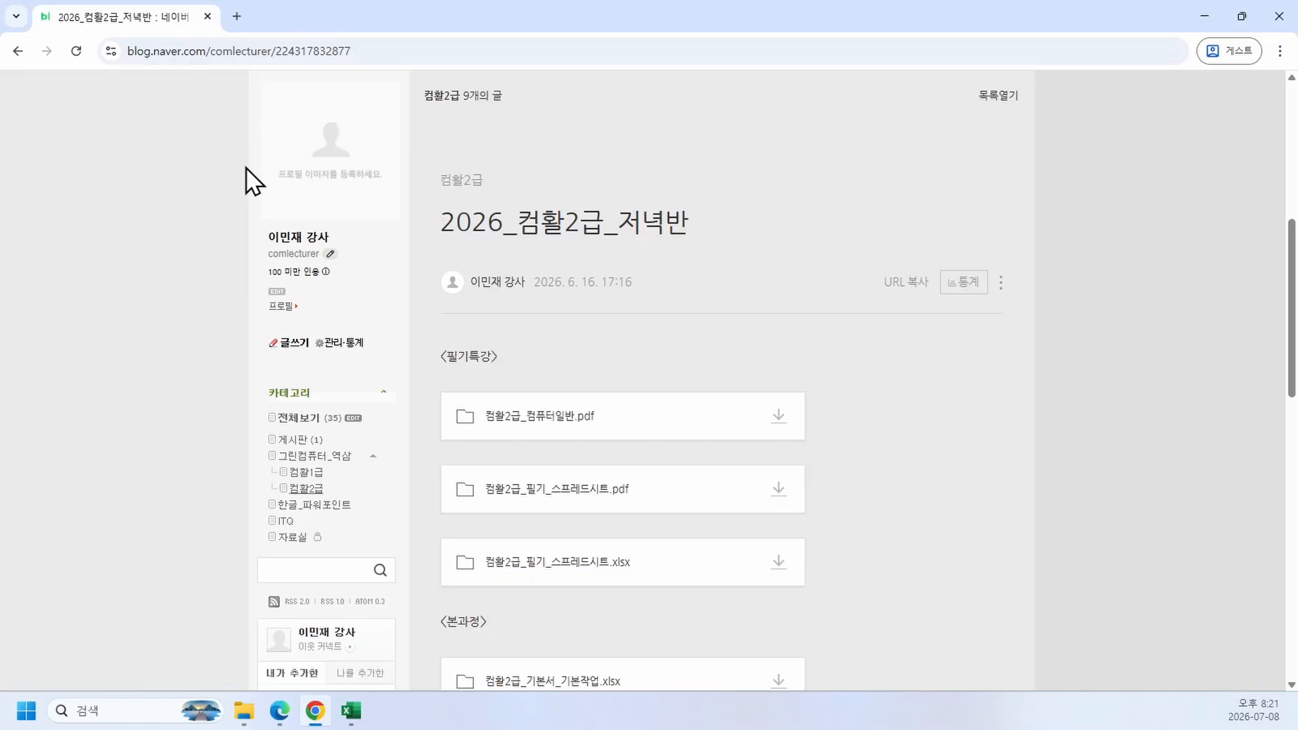
Step: Download the attachment 컴활2급_기본서_차트.xlsx from the blog post and save it in the 컴활_저녁반 folder
scroll(592, 298, "down", 5)
scroll(592, 298, "down", 5)
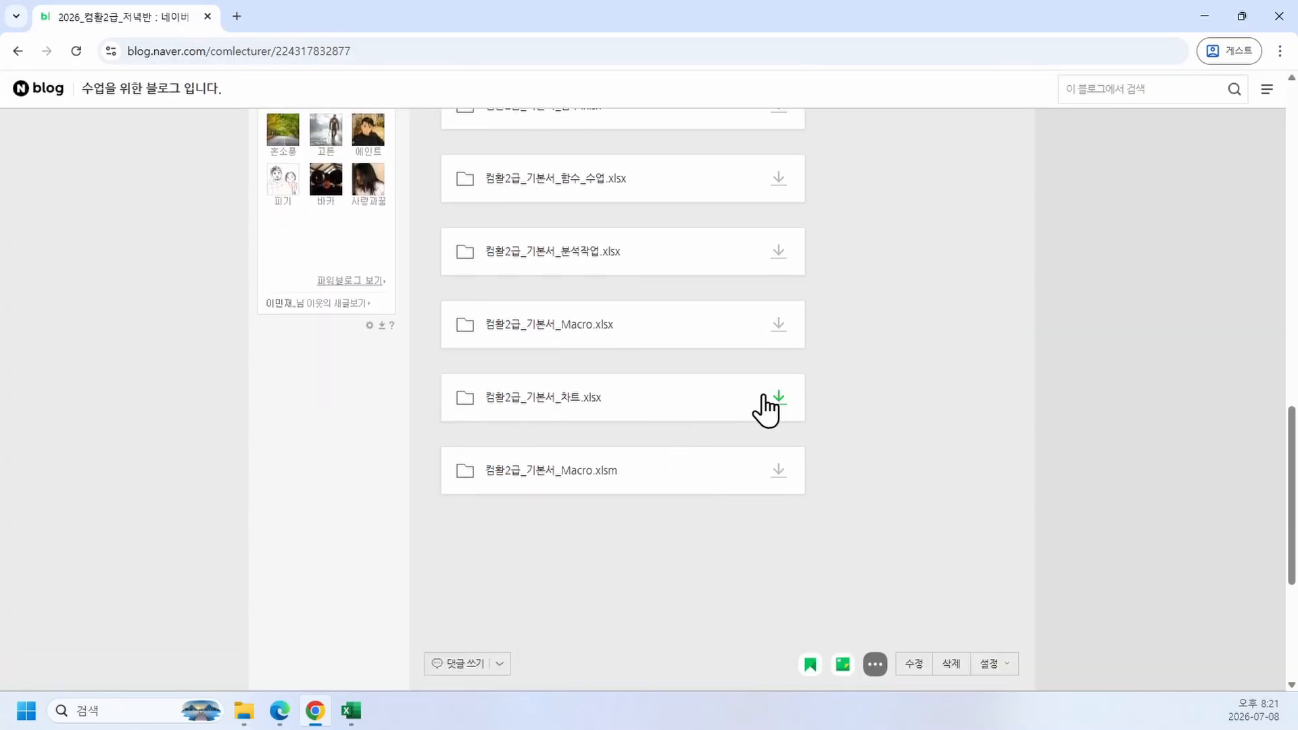
left_click(777, 398)
left_click(732, 445)
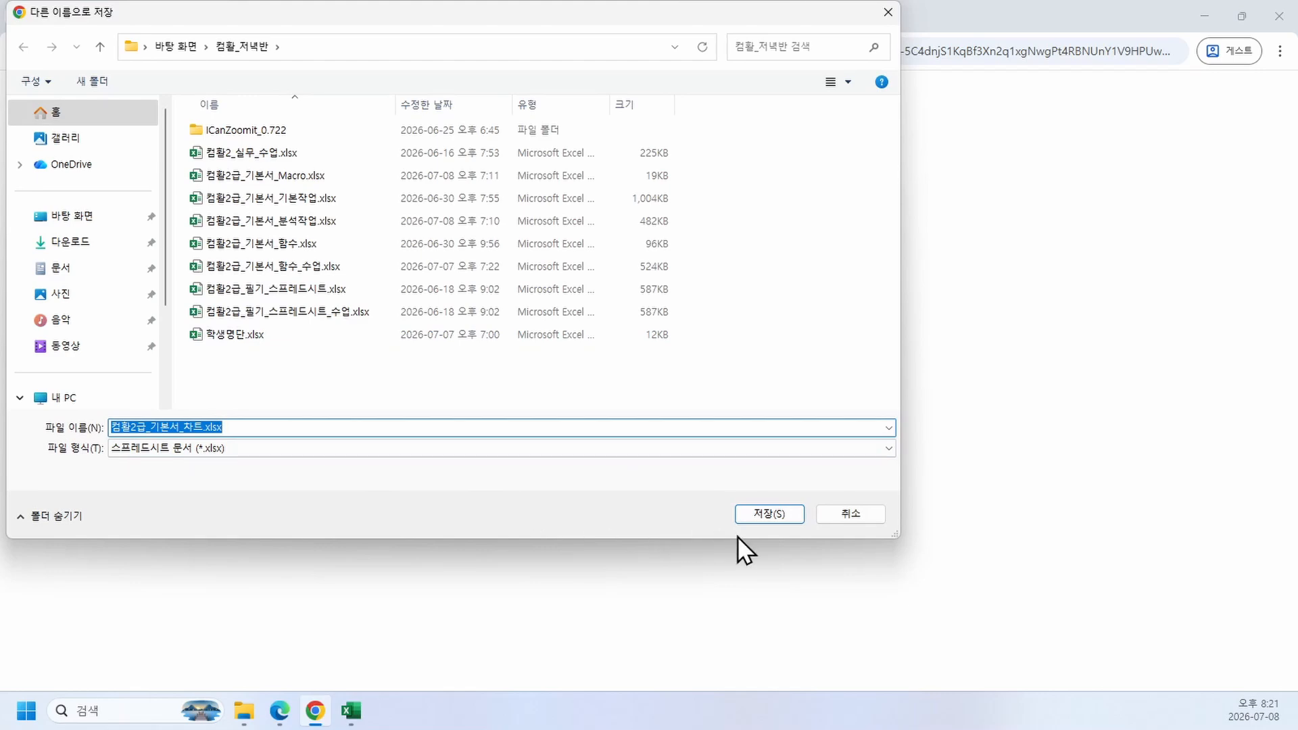
left_click(782, 519)
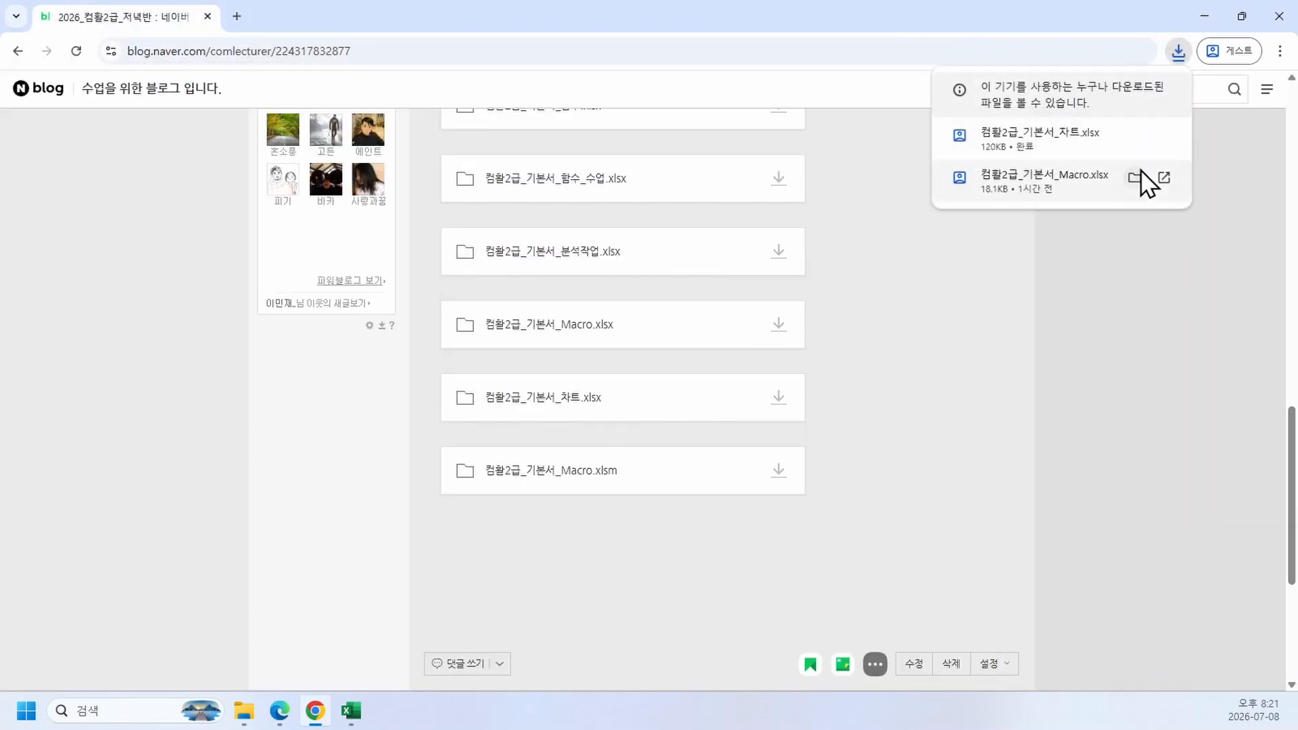
Step: Show the downloaded 컴활2급_기본서_차트.xlsx in its folder and unblock it (차단 해제) in its file properties
left_click(1135, 136)
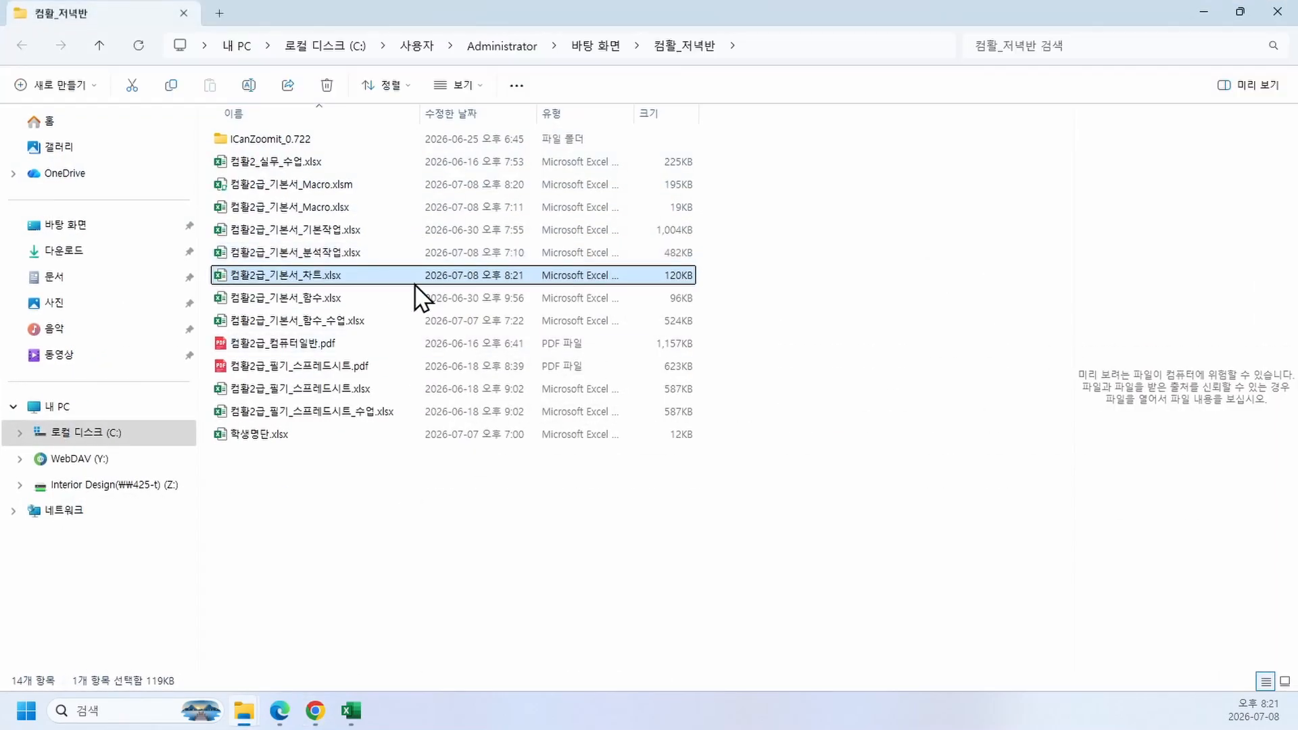
right_click(394, 277)
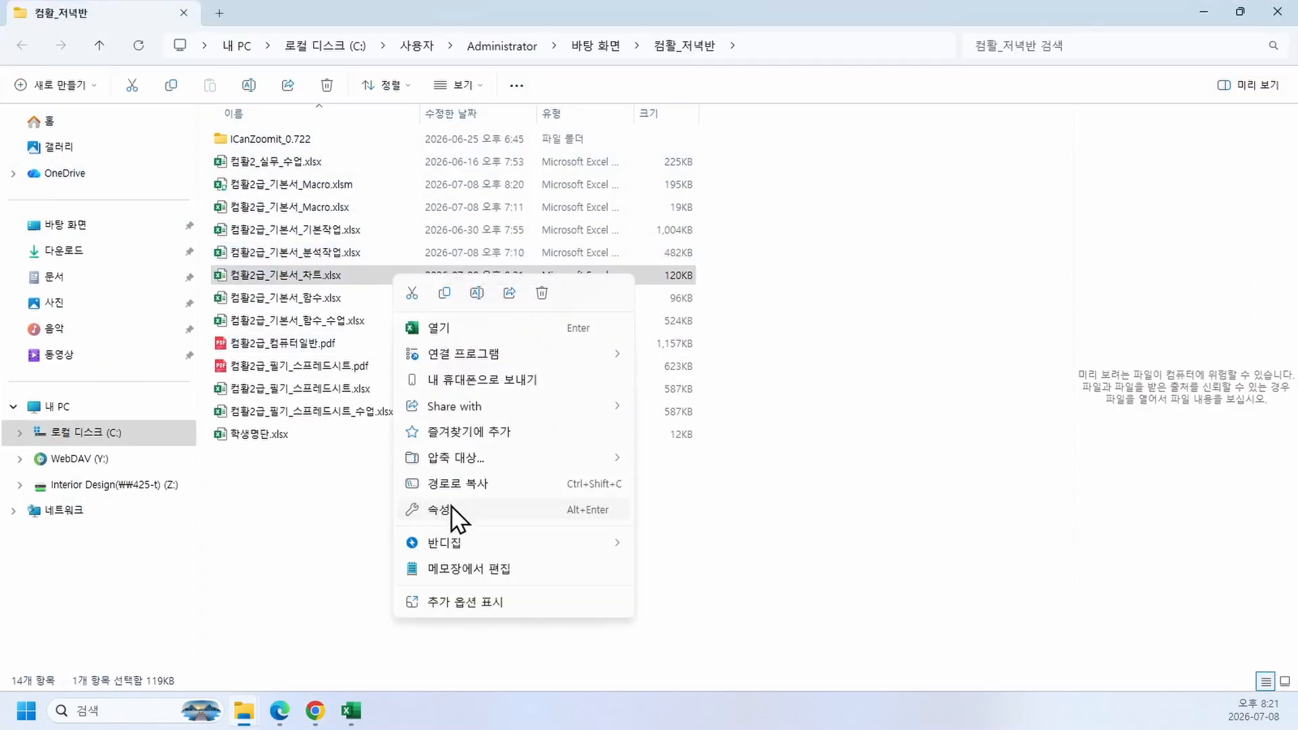
left_click(492, 508)
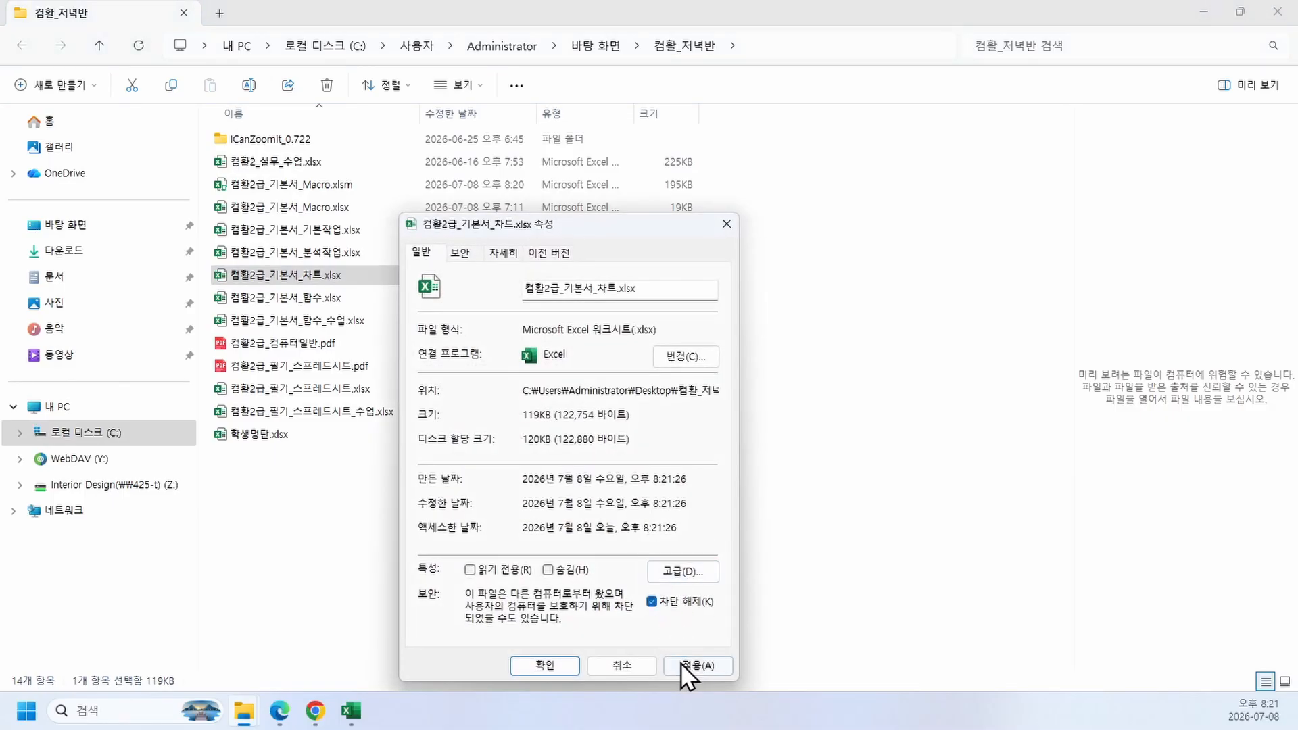
left_click(680, 663)
left_click(546, 659)
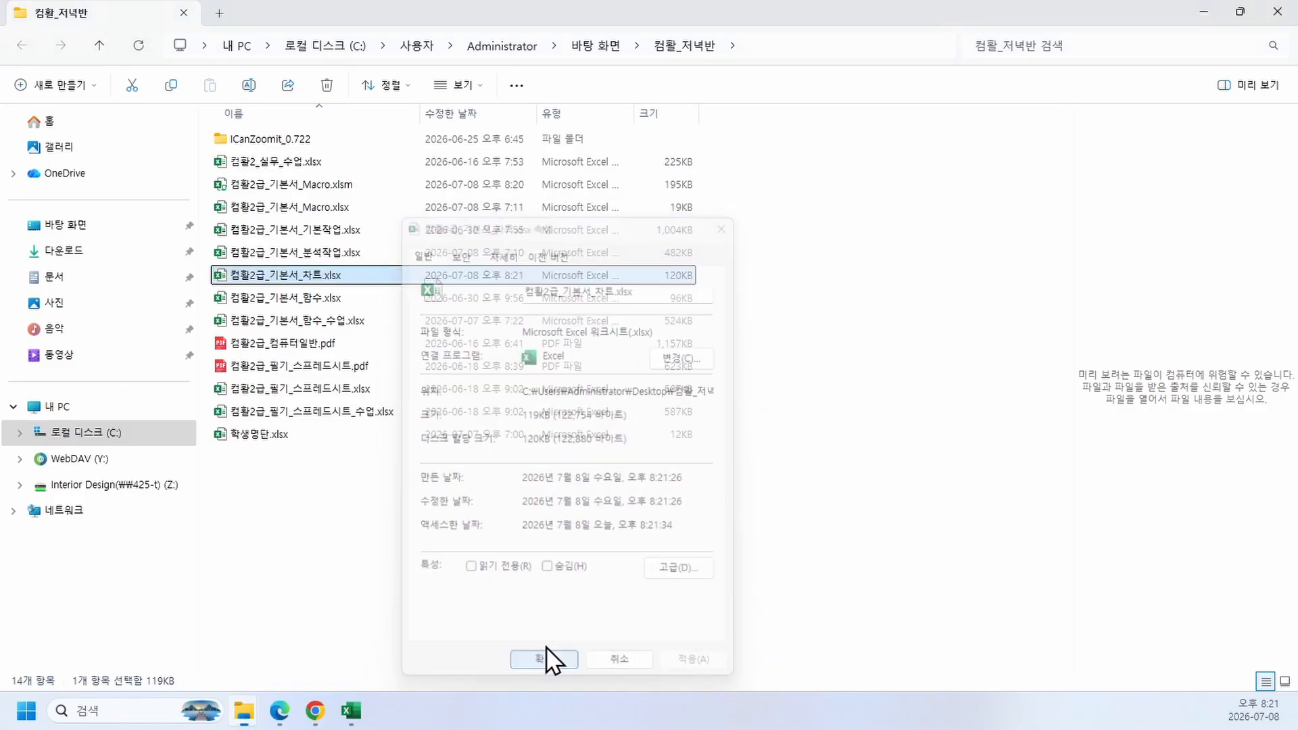
Step: Open 컴활2급_기본서_차트.xlsx in Excel and close the 컴활2급_기본서_Macro.xlsm workbook
double_click(337, 274)
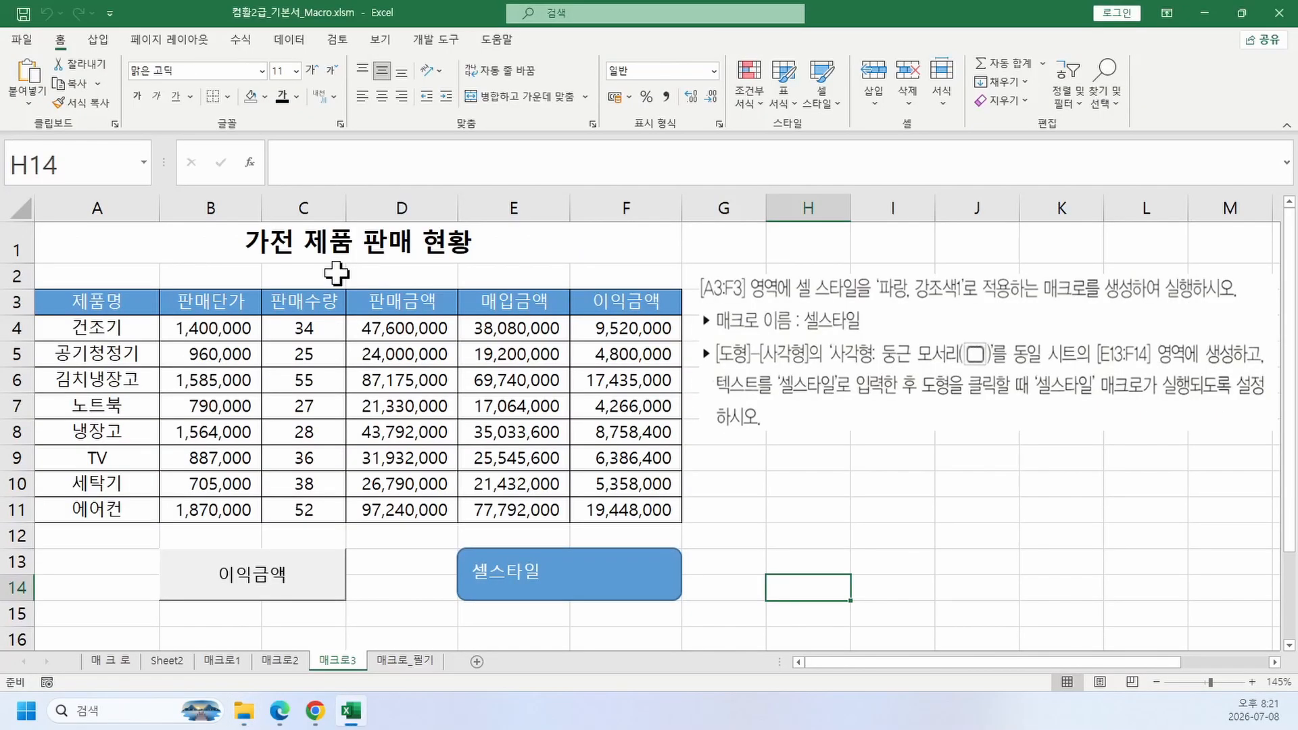
mouse_move(345, 711)
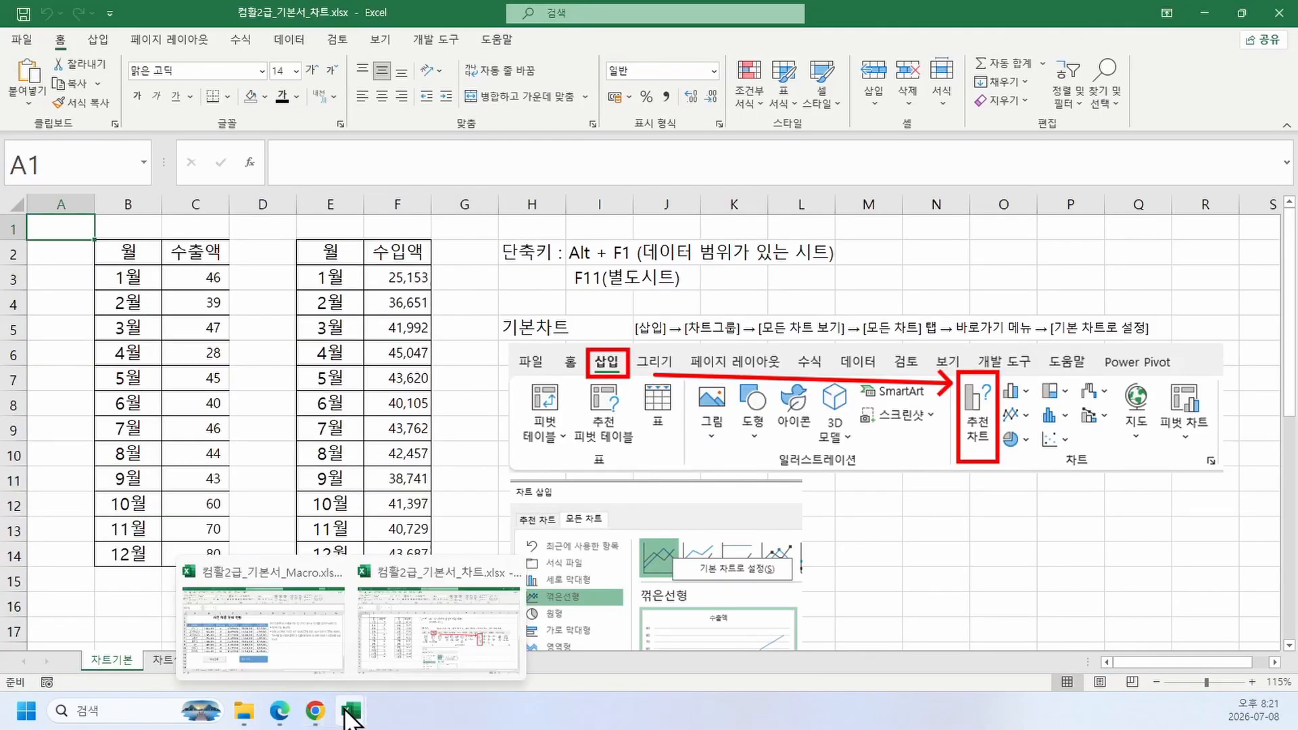
left_click(346, 705)
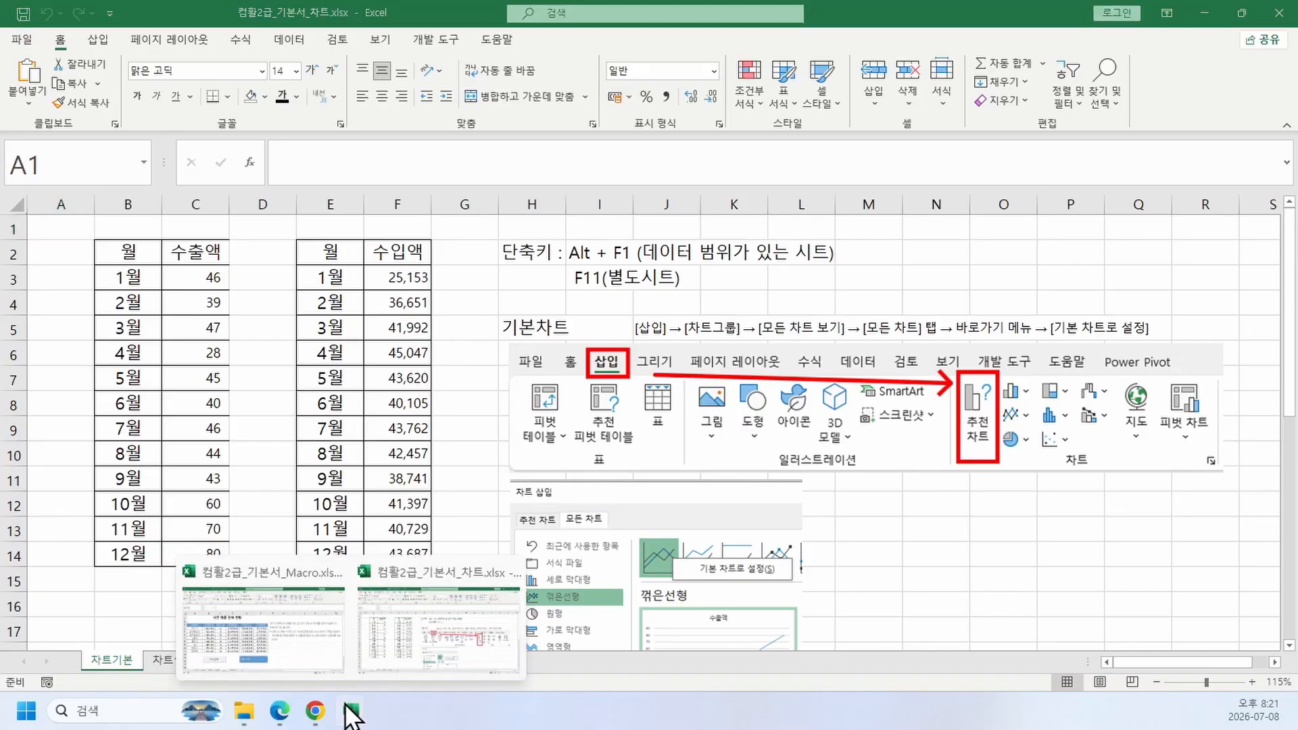
left_click(287, 639)
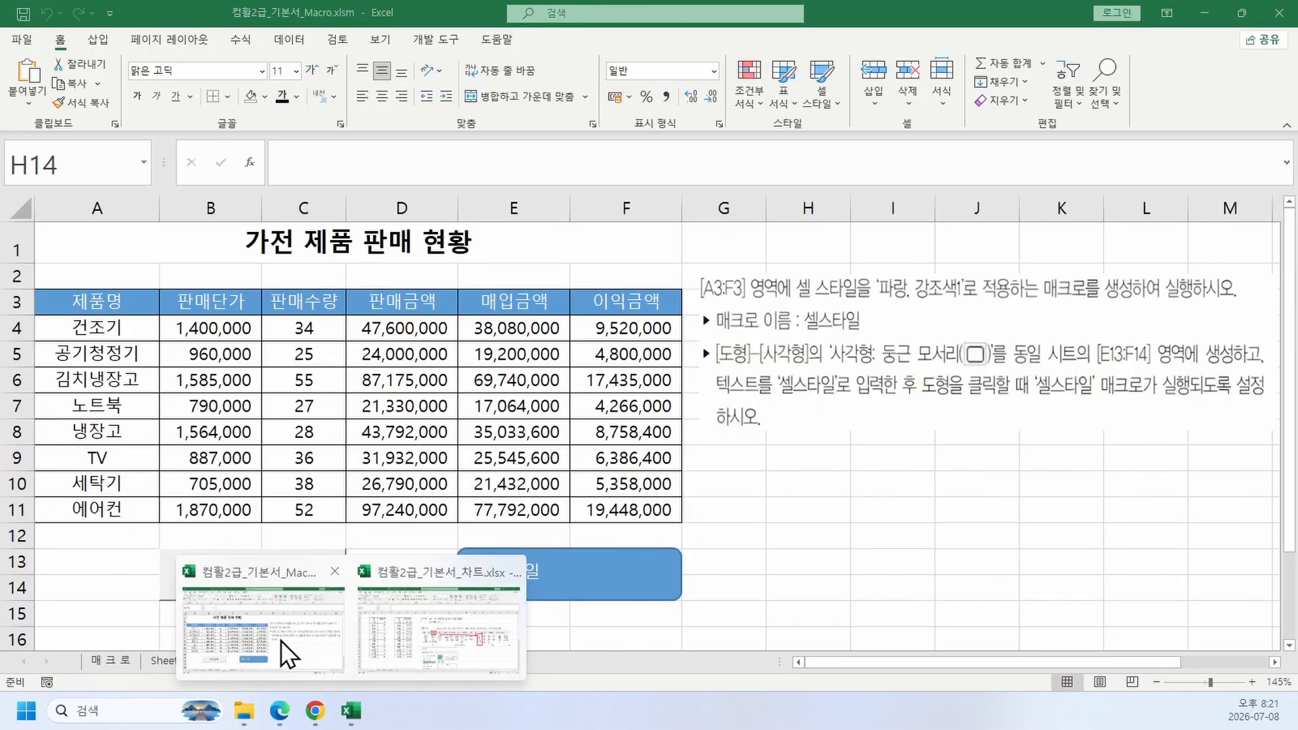
left_click(1289, 11)
left_click(501, 370)
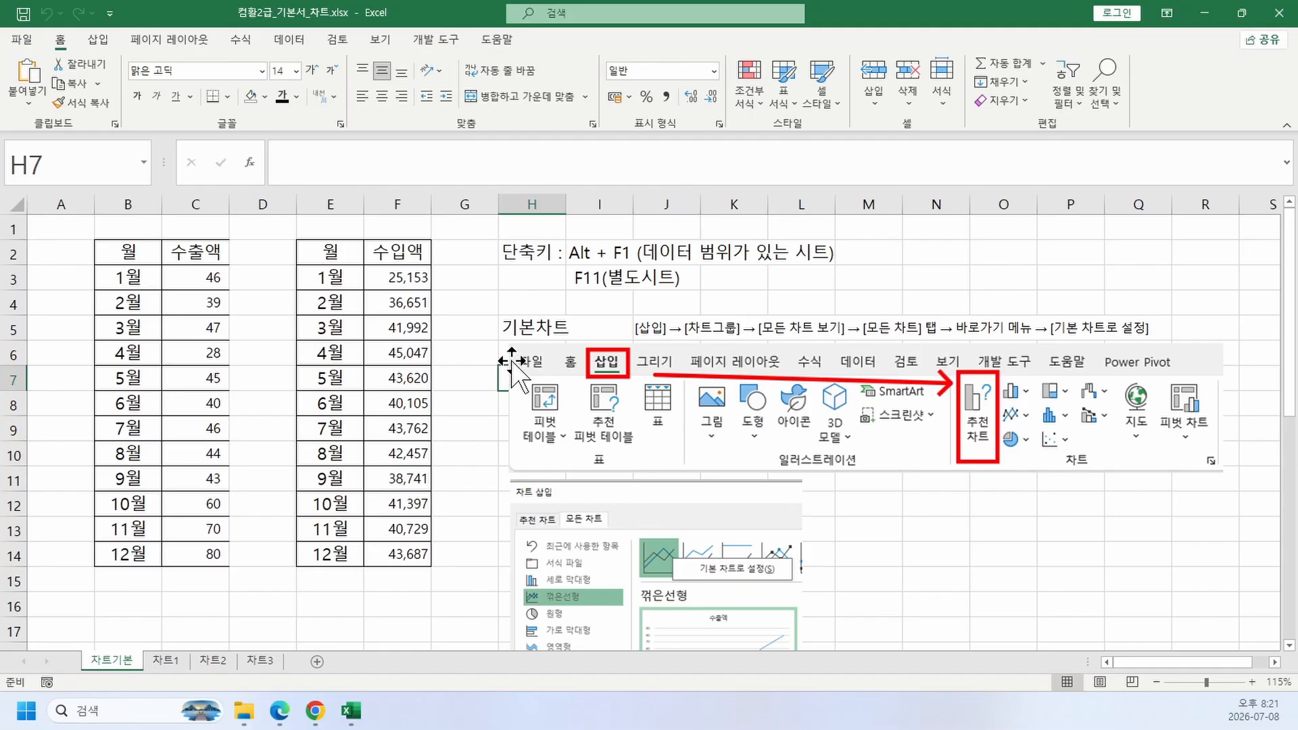
Step: Switch to the textbook PDF in Edge, look through the chart elements and the 출제유형 1 chart exercise, and return to the chart workbook
mouse_move(276, 718)
left_click(273, 638)
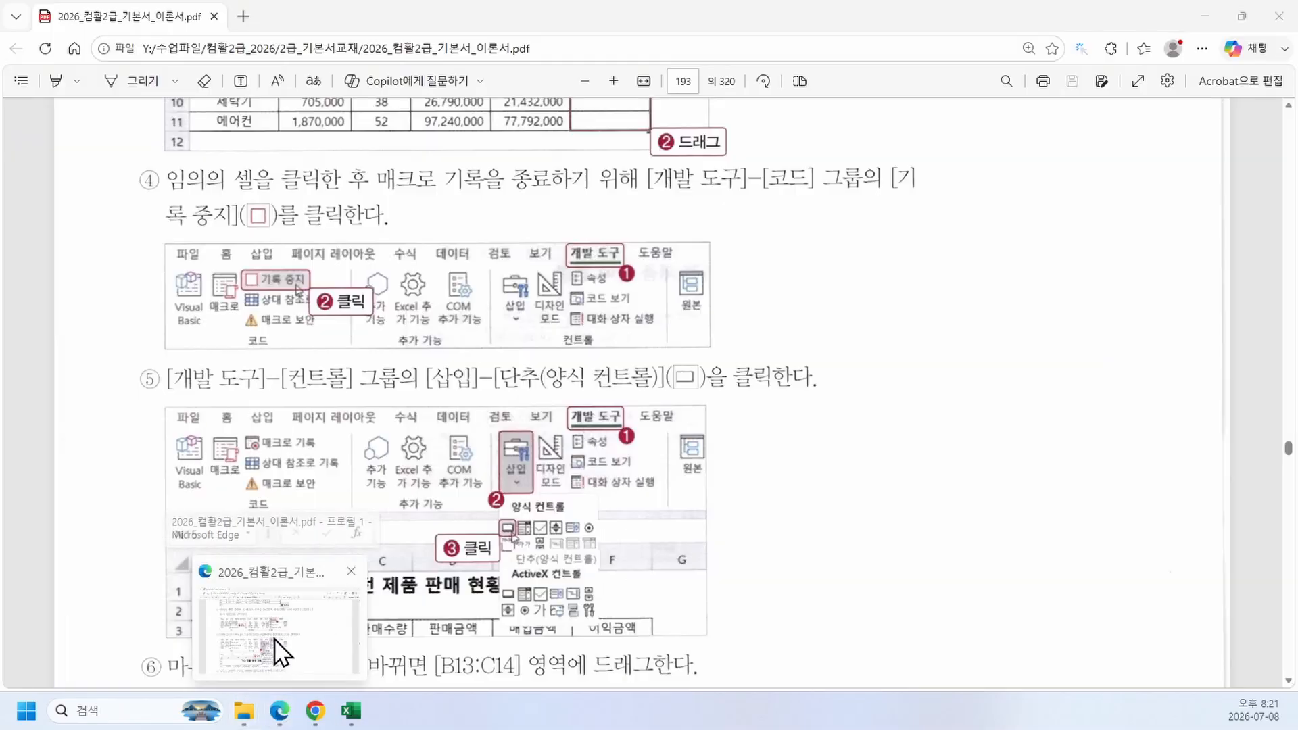
left_click(16, 84)
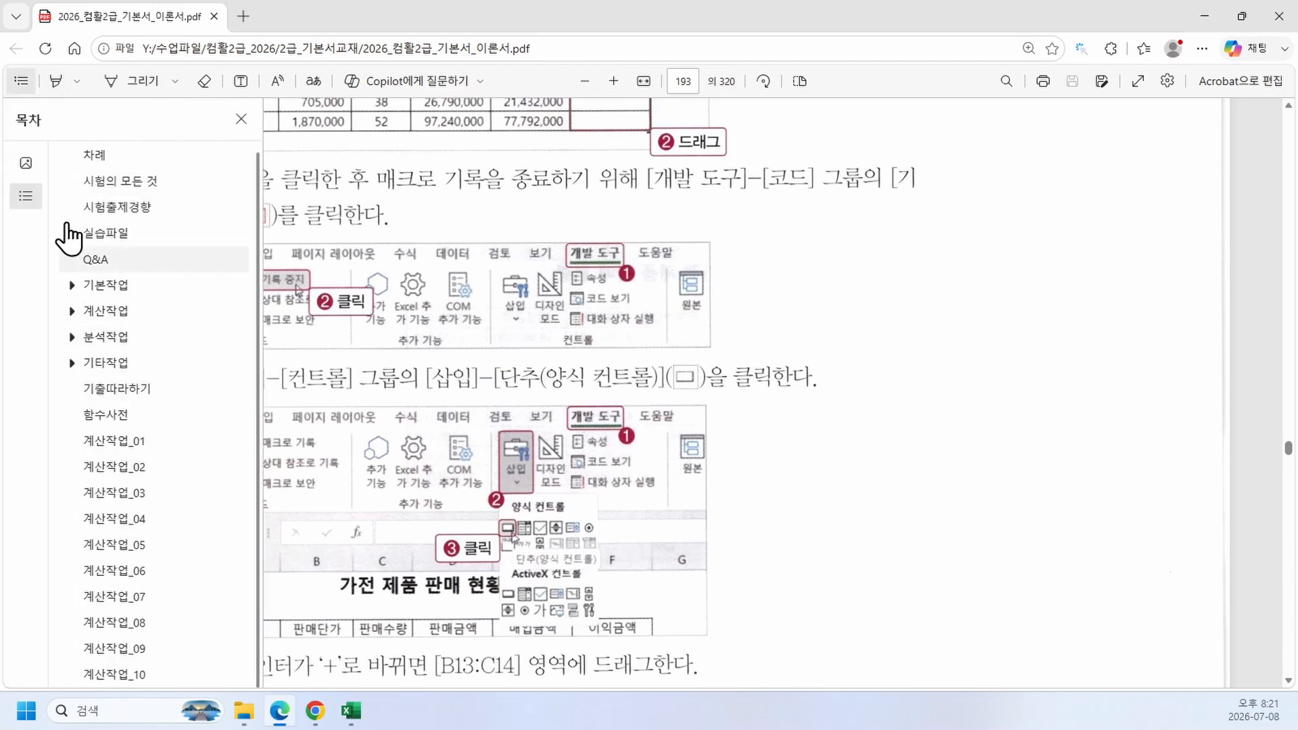
left_click(246, 121)
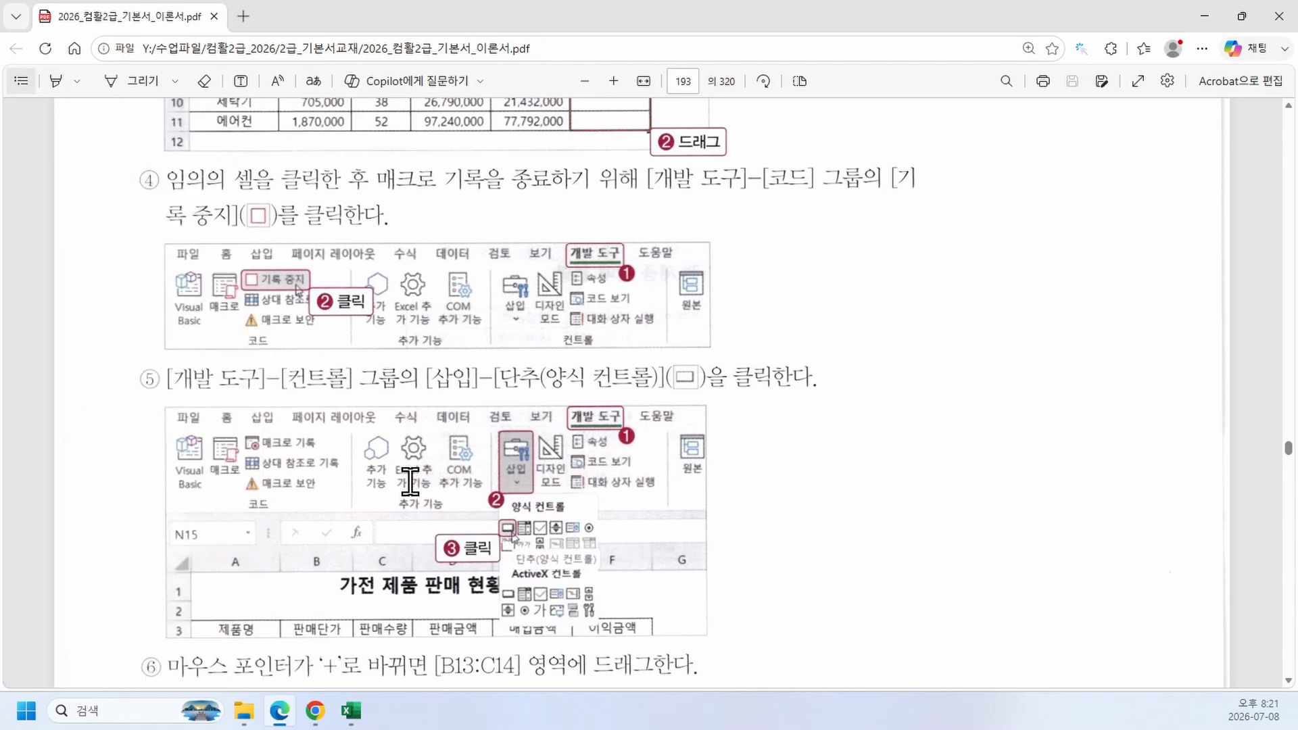
scroll(436, 448, "down", 15)
scroll(440, 442, "down", 15)
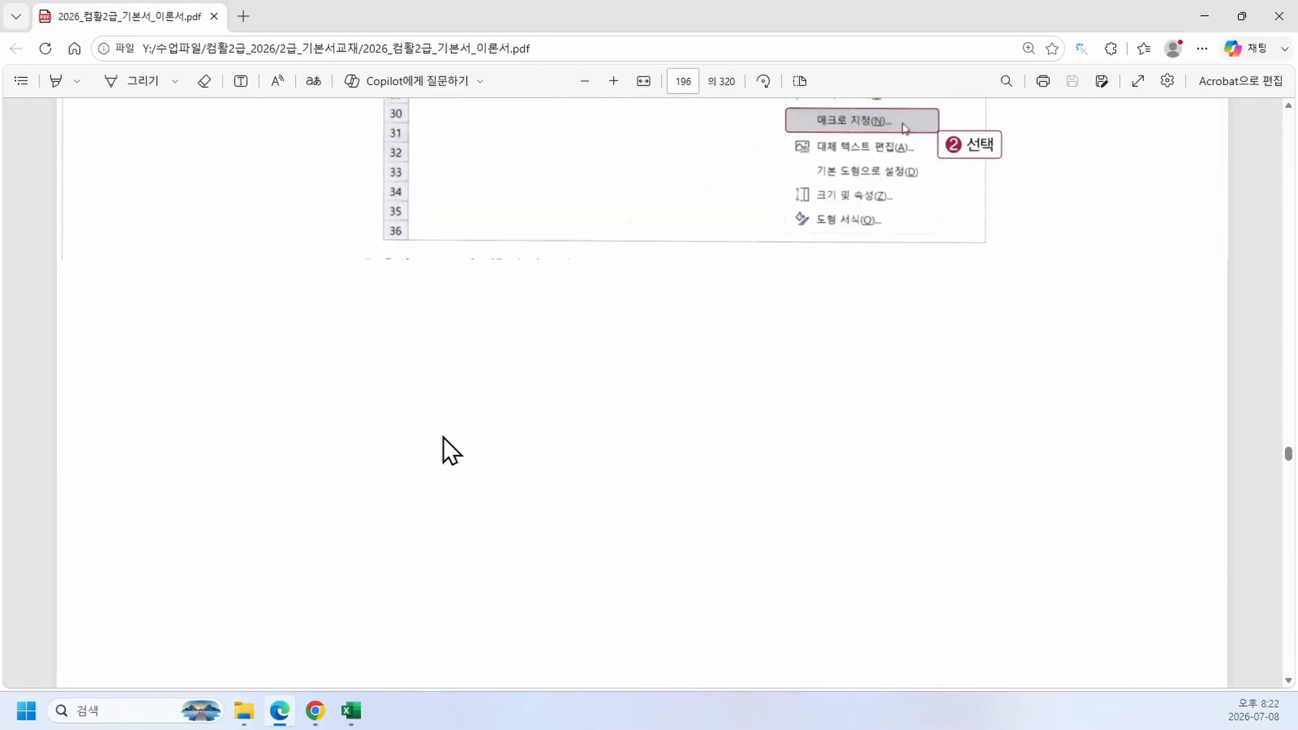
scroll(447, 419, "down", 15)
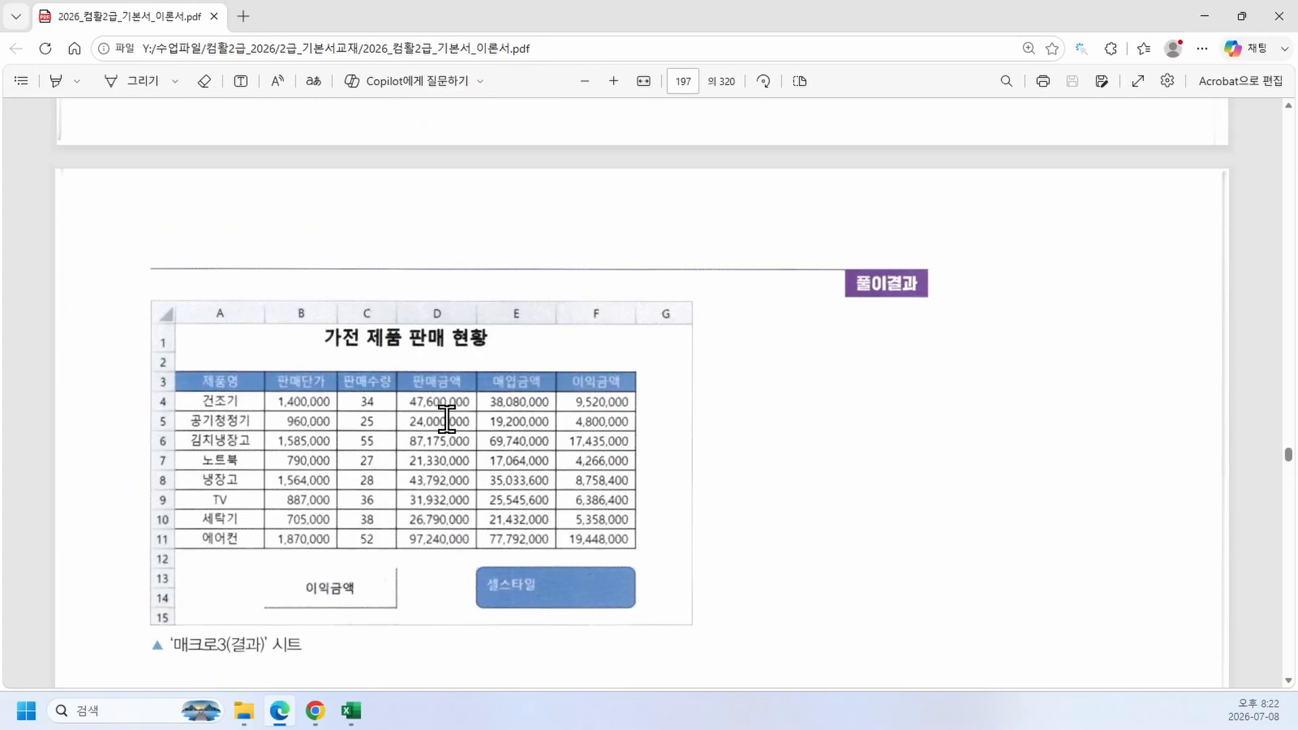
scroll(453, 414, "down", 12)
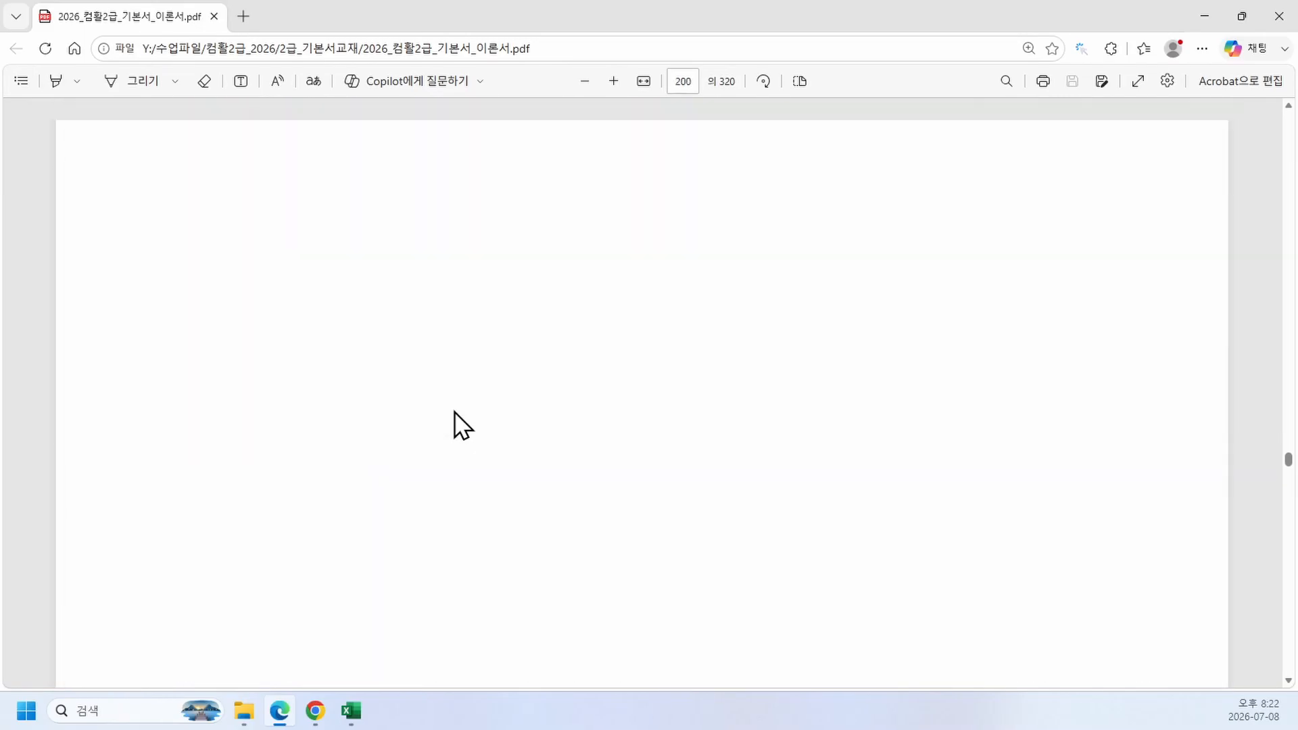
scroll(454, 411, "down", 10)
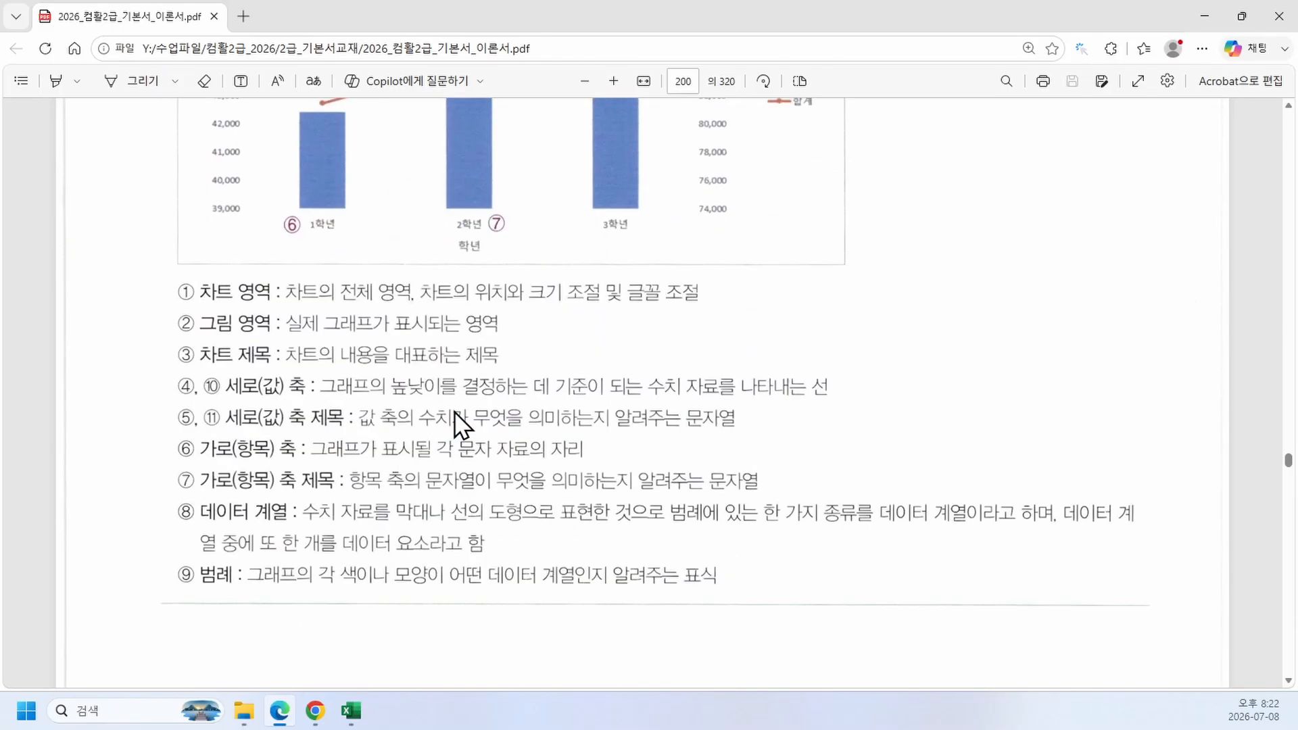
scroll(456, 413, "up", 12)
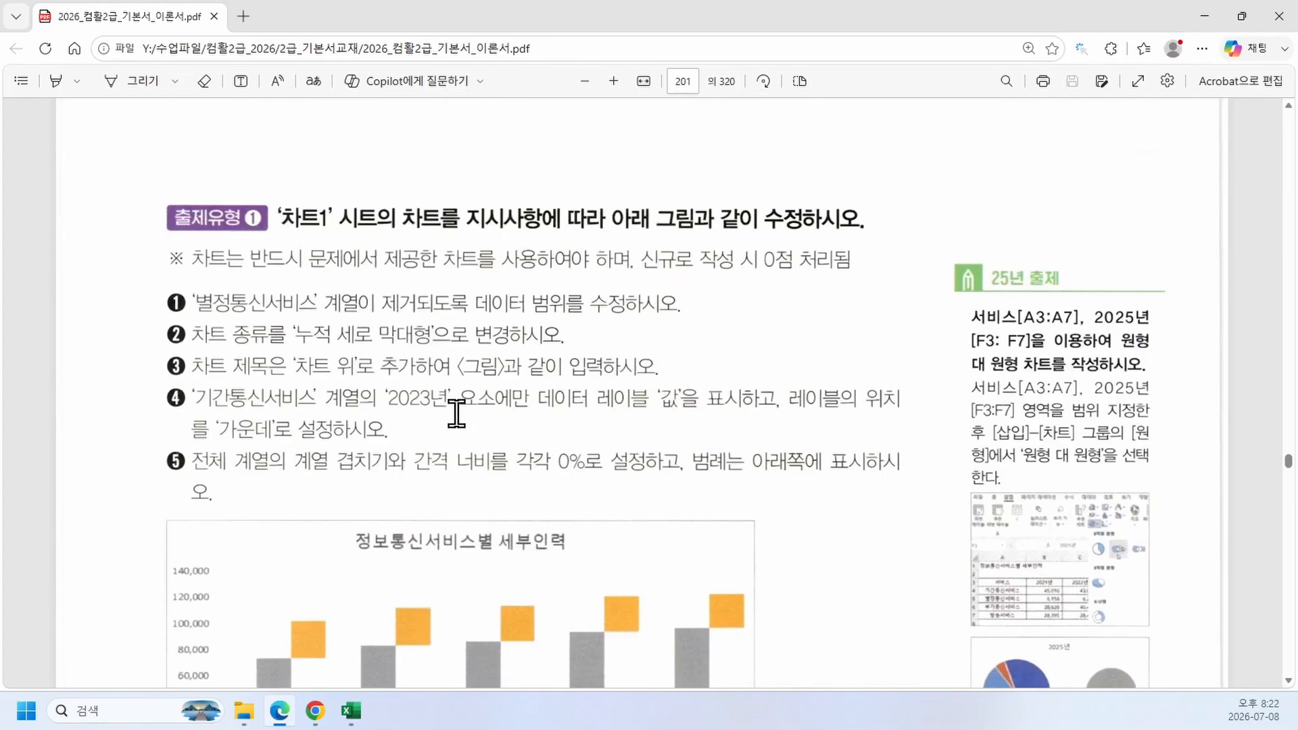
scroll(456, 413, "down", 8)
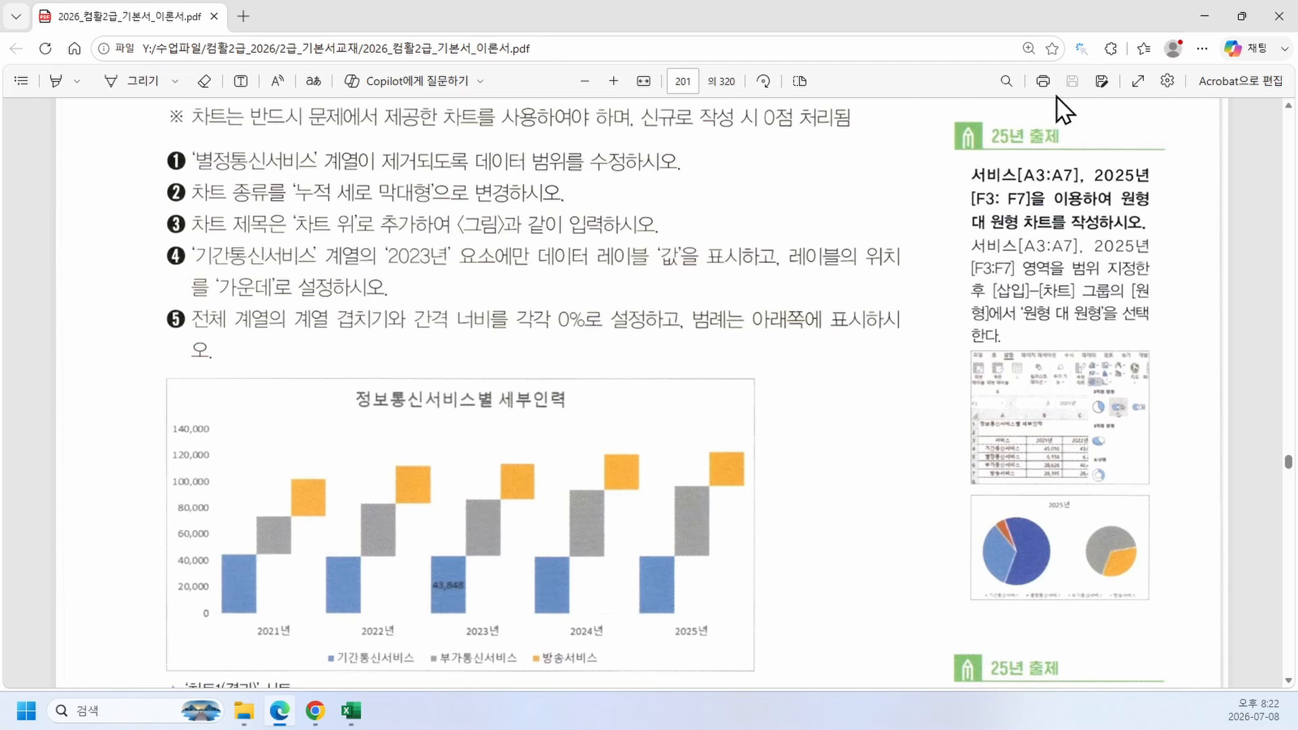
left_click(1196, 18)
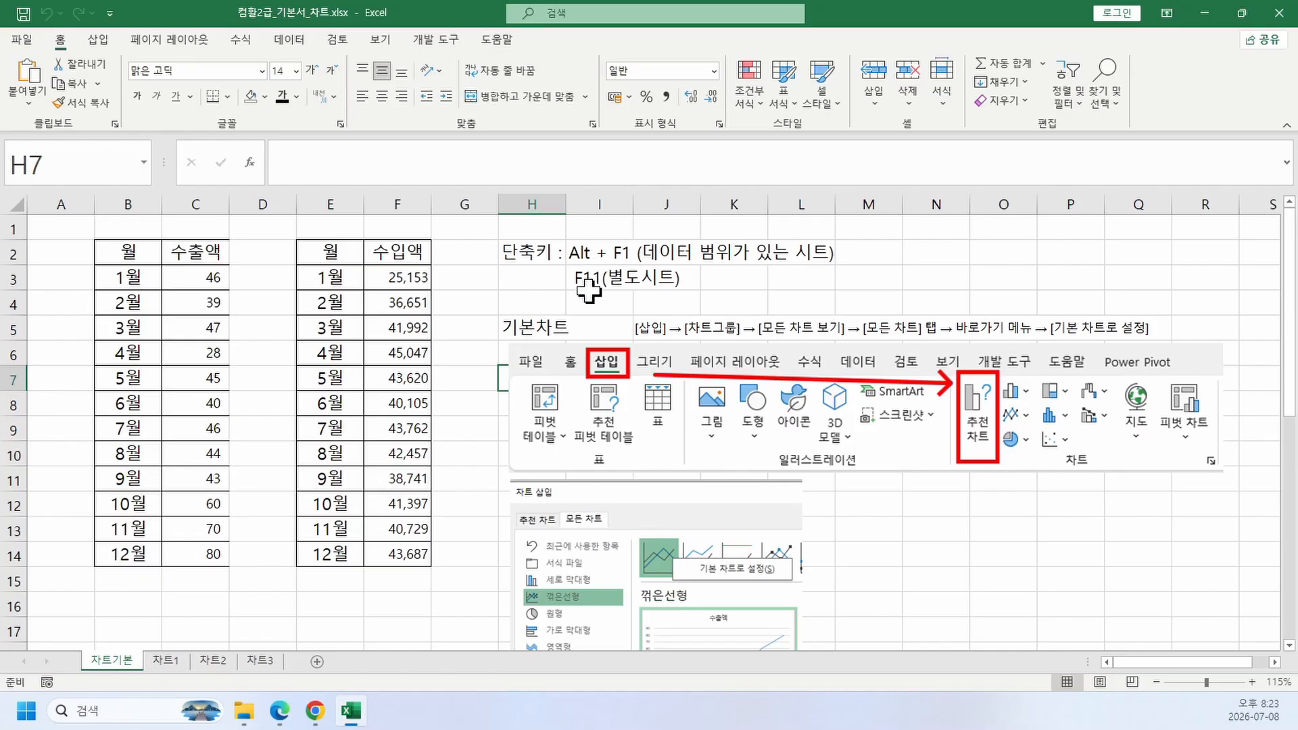
left_click_drag(604, 278, 678, 278)
left_click(721, 303)
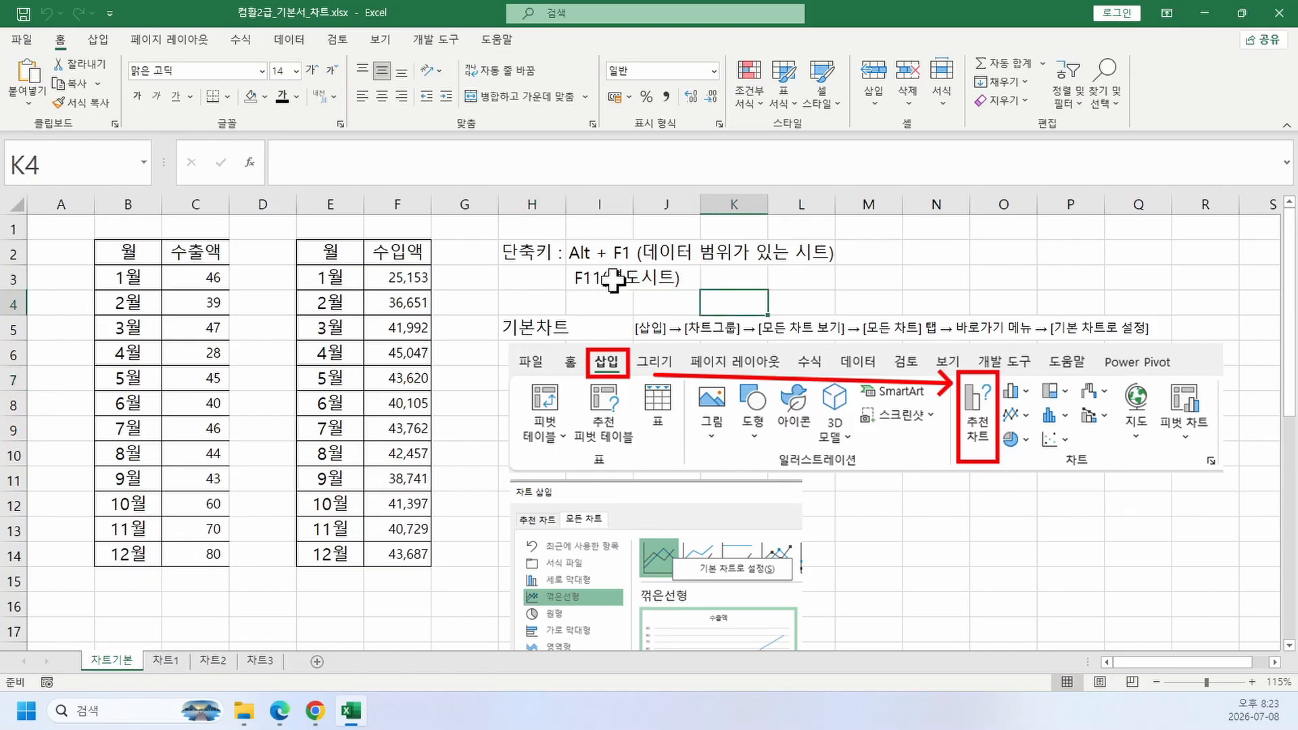
left_click_drag(128, 251, 270, 406)
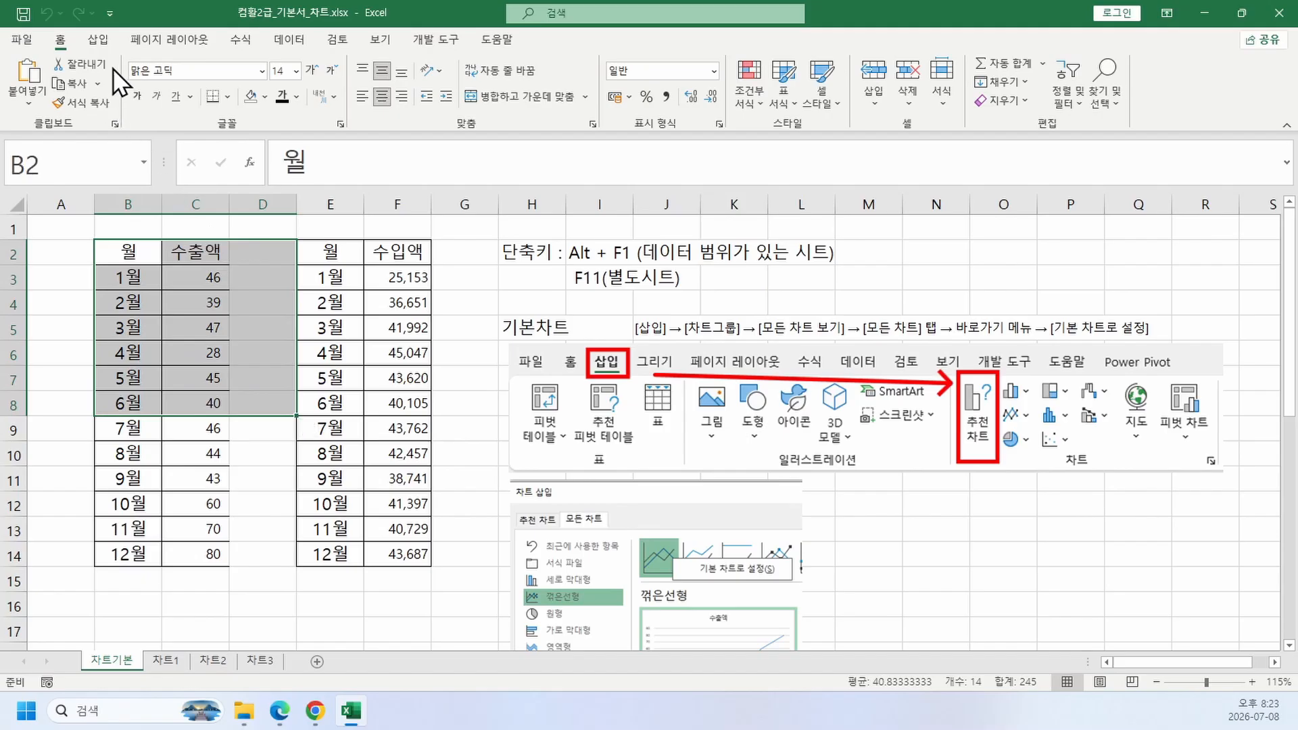
left_click_drag(149, 255, 209, 422)
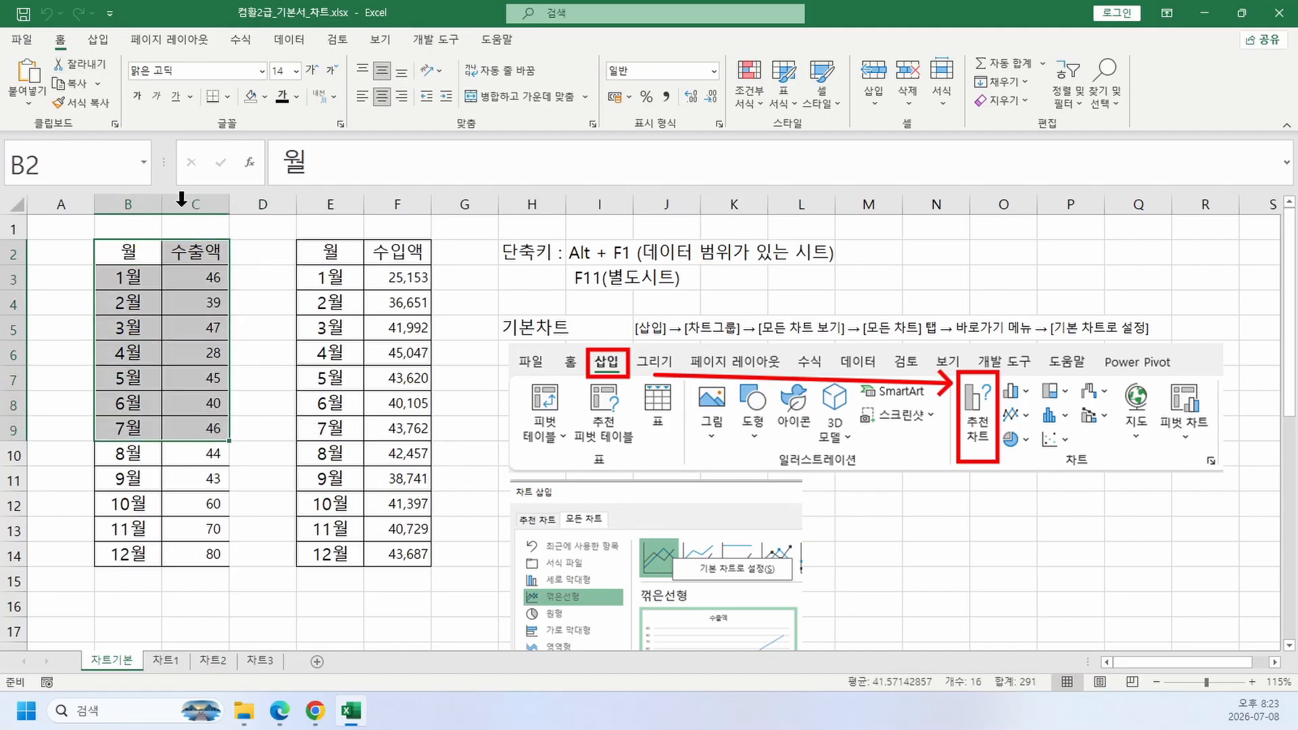
left_click(99, 40)
left_click(597, 67)
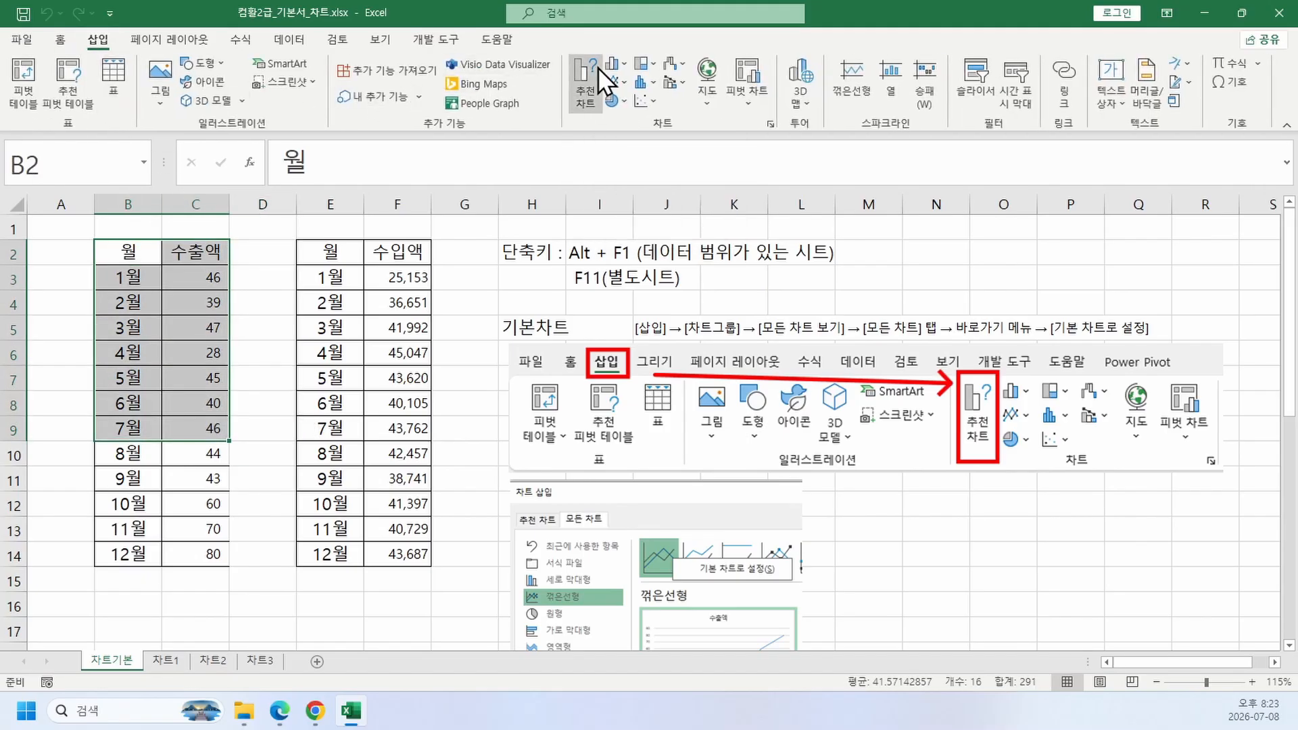
left_click(487, 141)
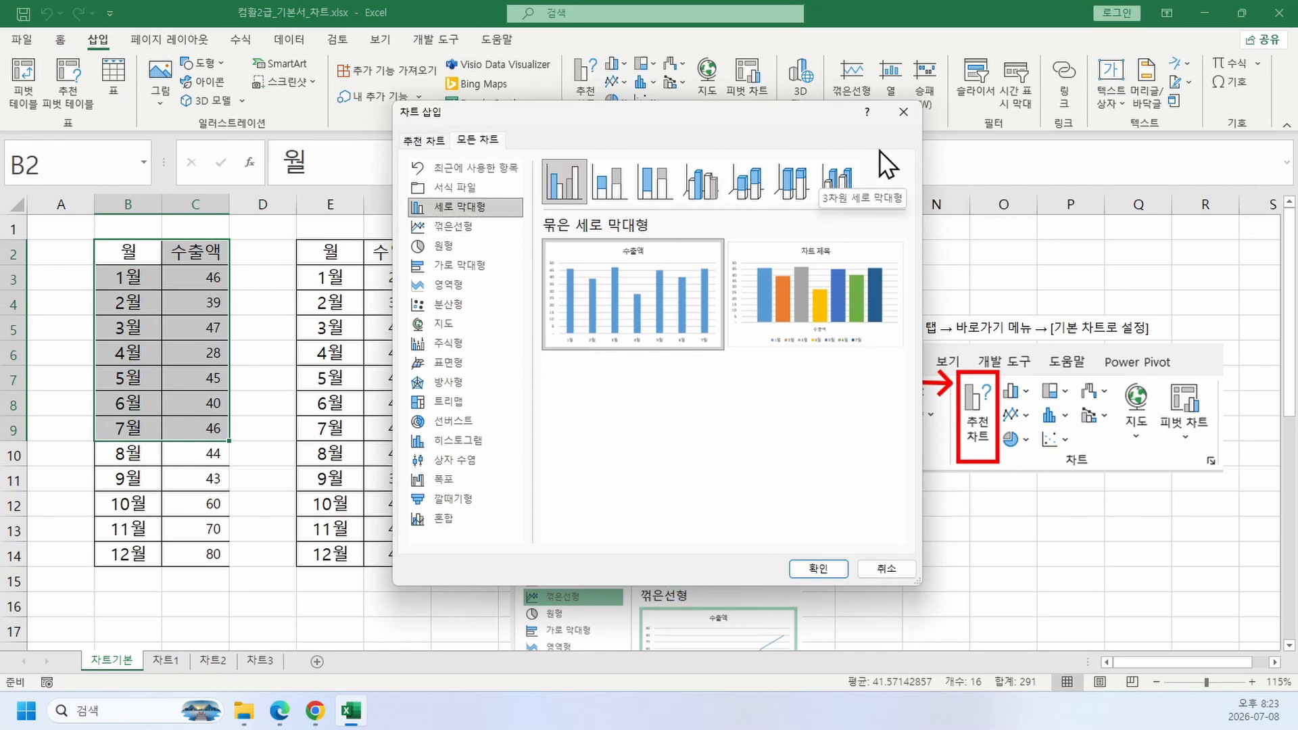
left_click(903, 112)
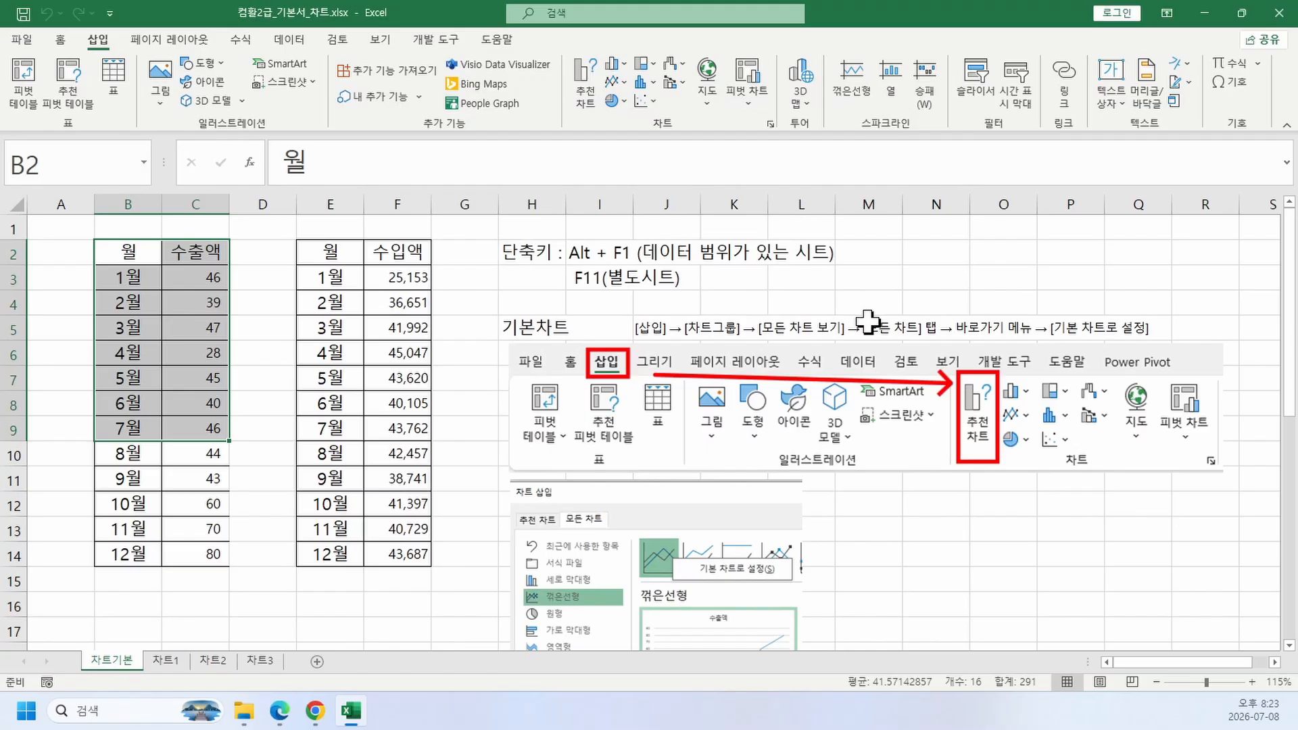
left_click(420, 284)
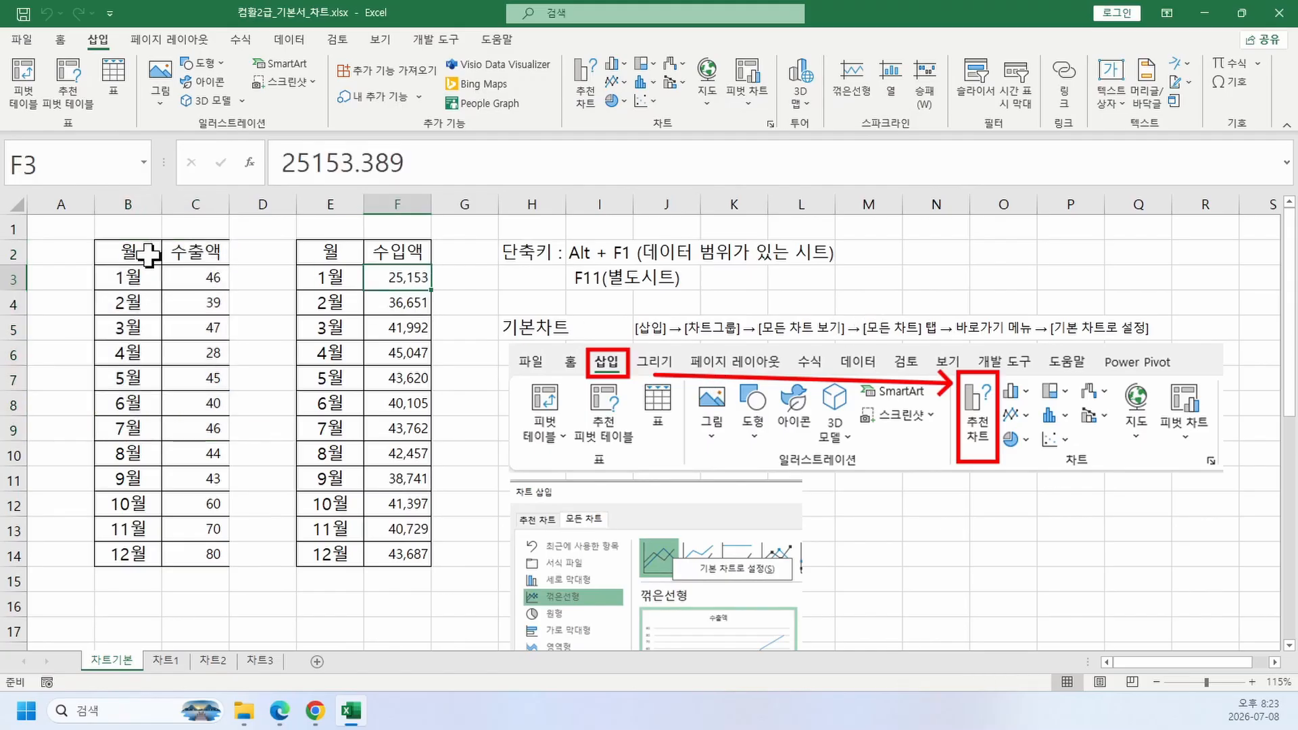
Step: Insert a clustered column chart (묶은 세로 막대형) of the monthly 수출액 data in B2:C14 on the 차트기본 sheet
left_click_drag(147, 255, 204, 557)
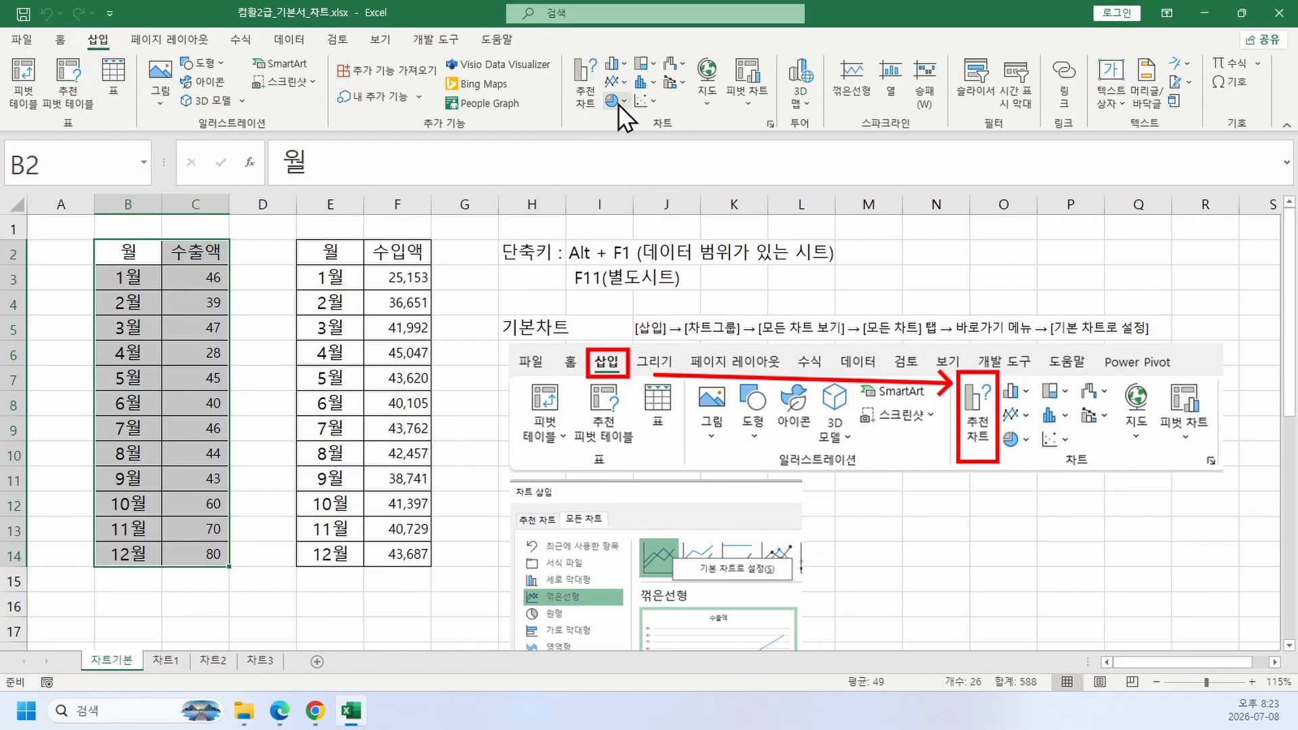
left_click(581, 83)
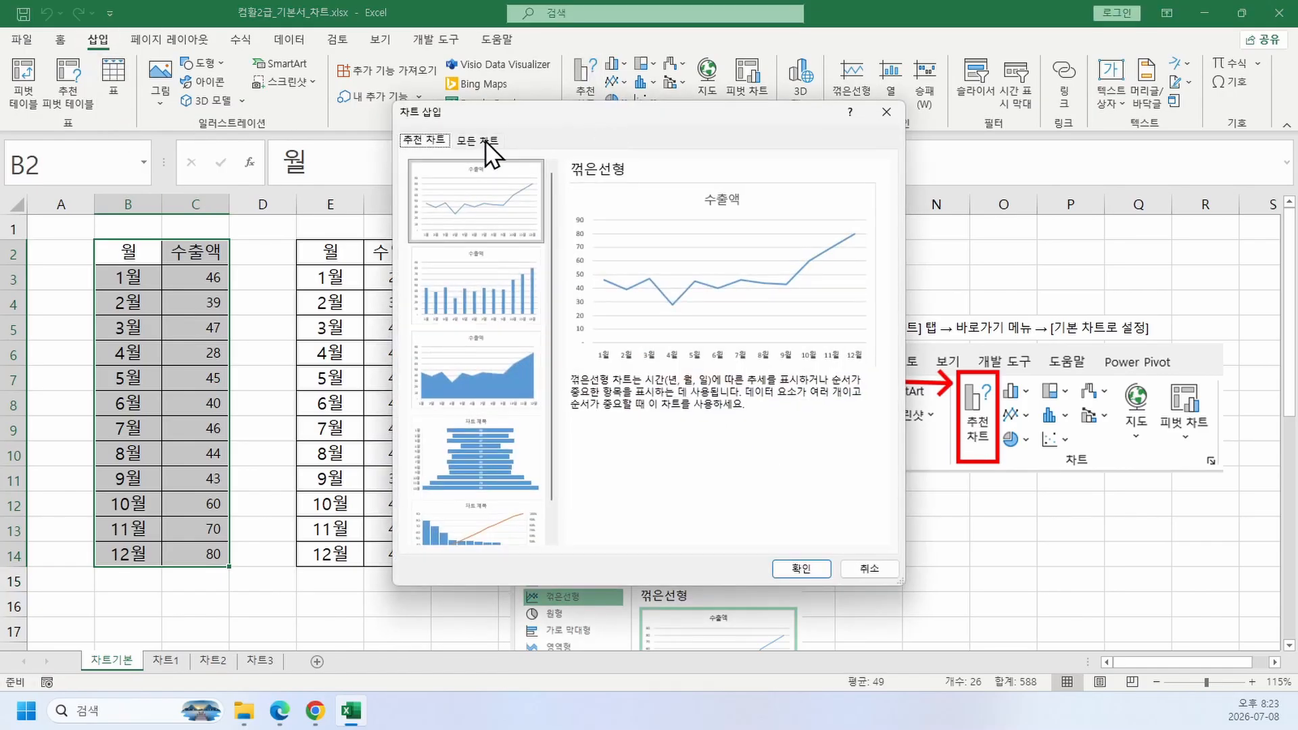
left_click(487, 141)
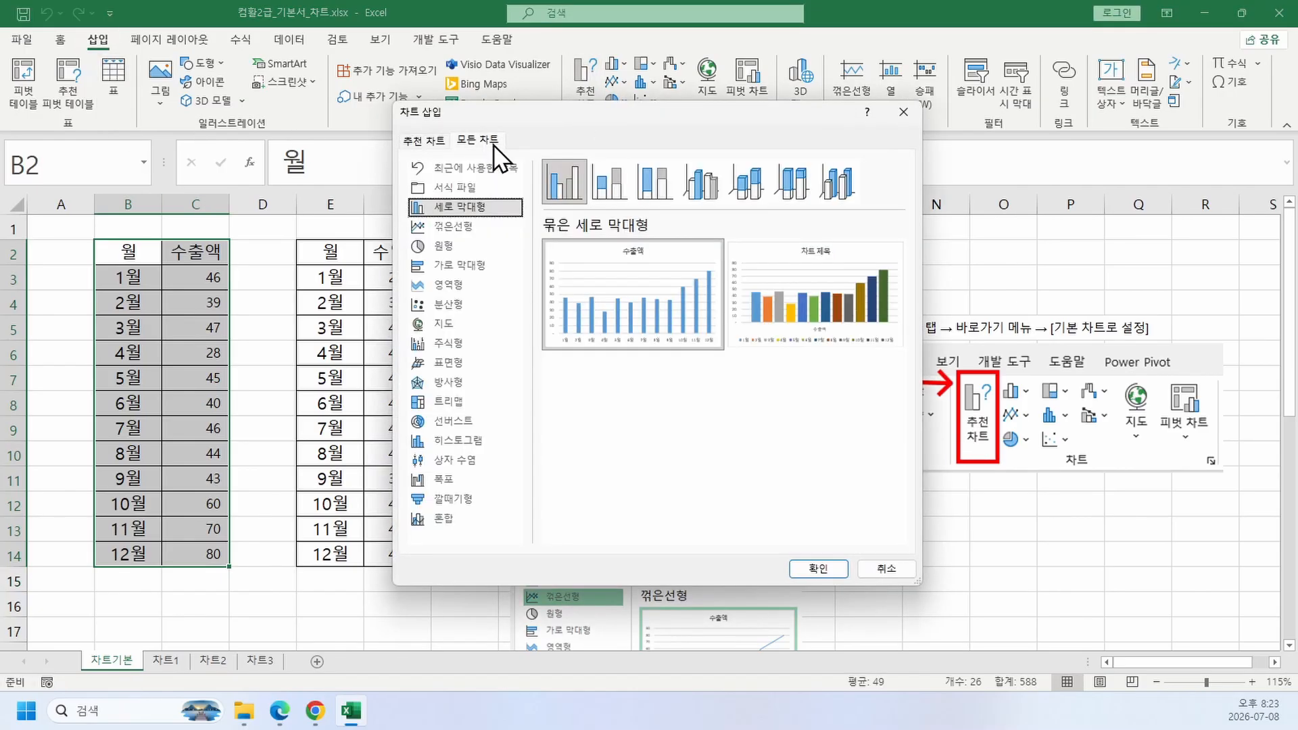
left_click(815, 567)
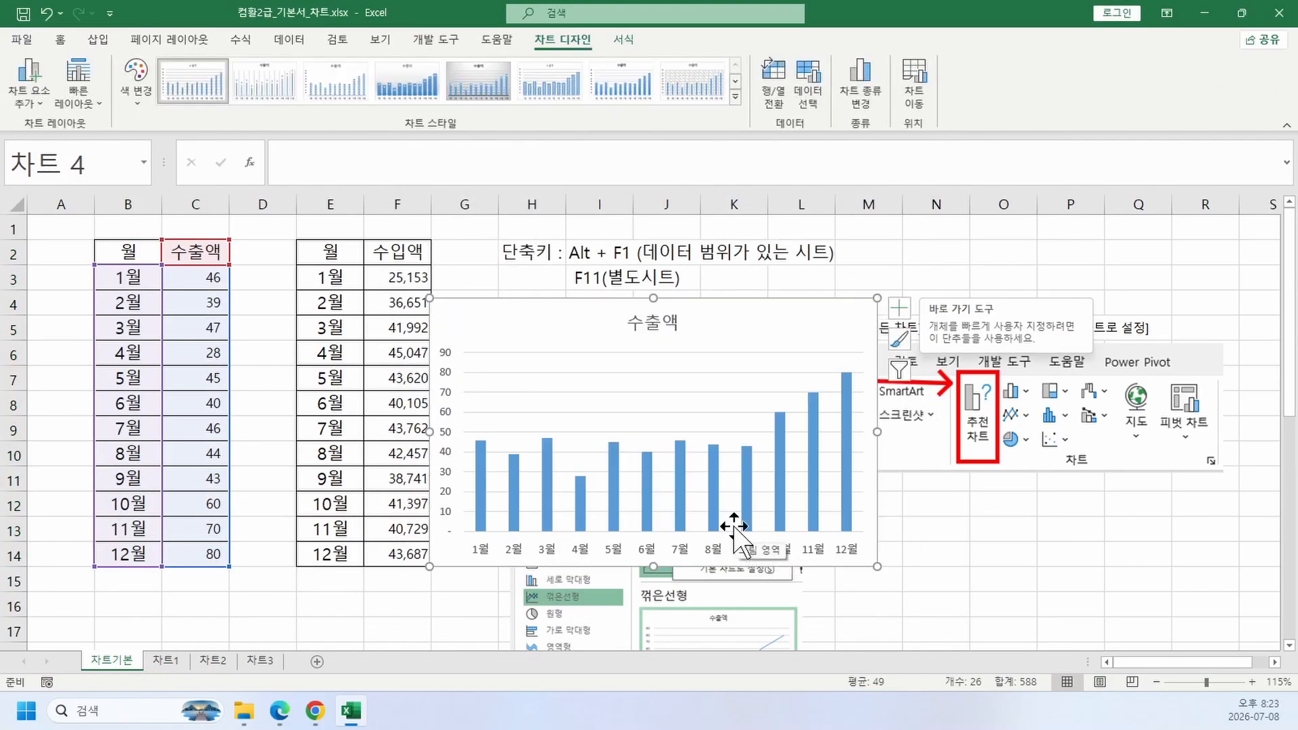
Step: Move the 수출액 chart beside its data table and enlarge it to span about E2:O17
left_click_drag(758, 314, 612, 250)
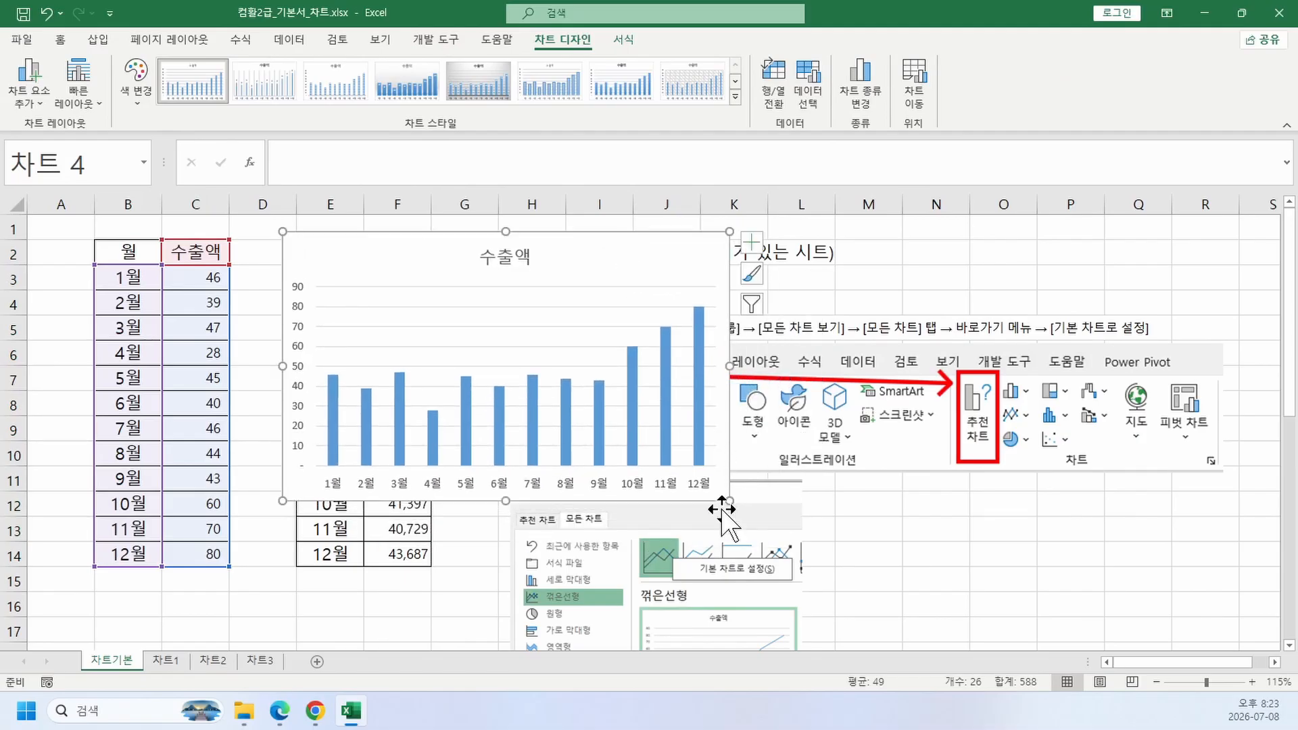
left_click_drag(730, 499, 1044, 636)
scroll(782, 493, "up", 1)
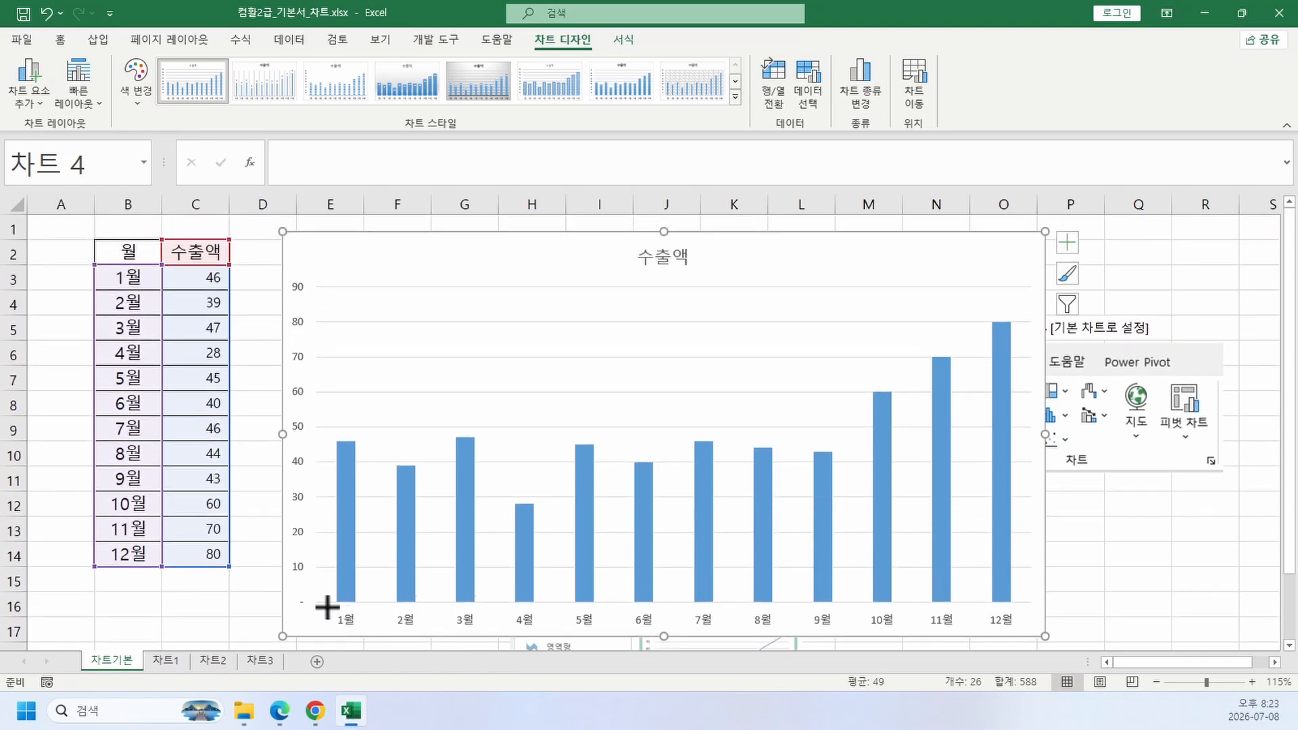
Step: Annotate the chart's month axis labels with a box and a connected callout reading 항목
mouse_move(327, 608)
left_mouse_down()
mouse_move(500, 634)
mouse_move(1024, 635)
left_mouse_up()
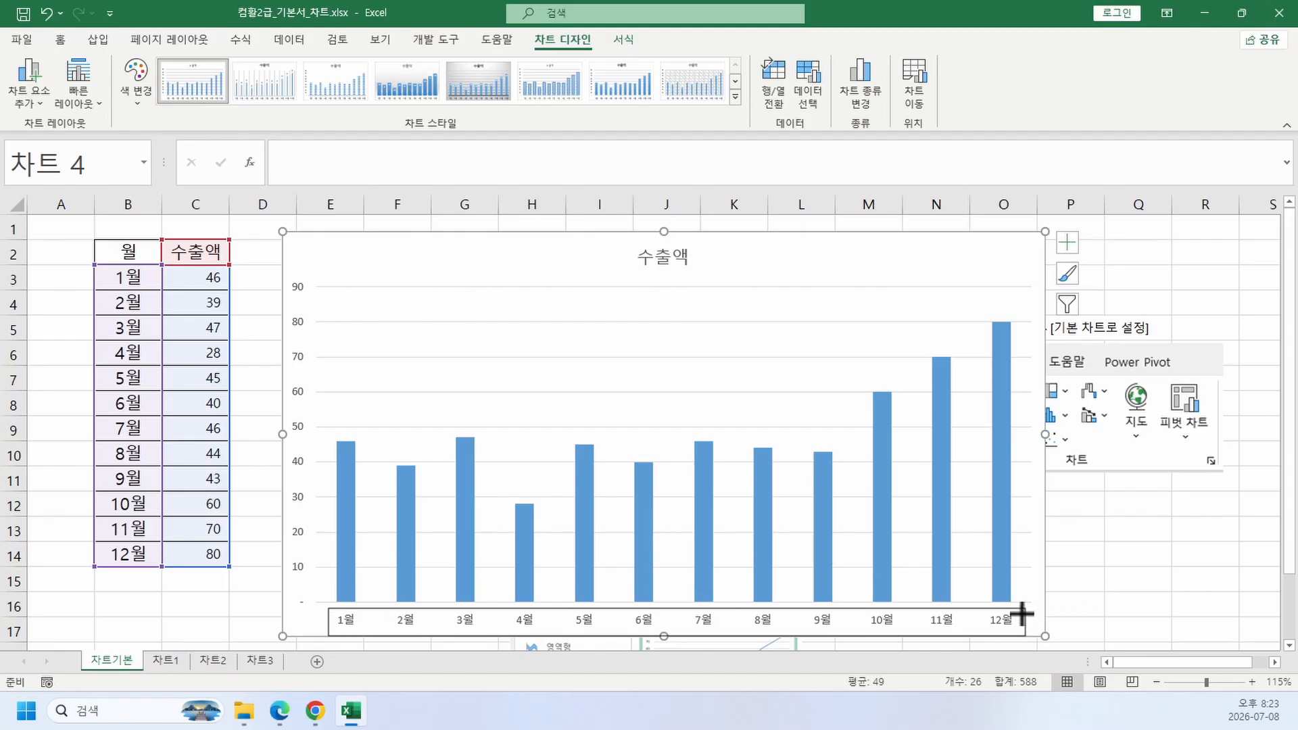
mouse_move(1023, 611)
left_mouse_down()
mouse_move(1079, 541)
mouse_move(1108, 540)
left_mouse_up()
type("g")
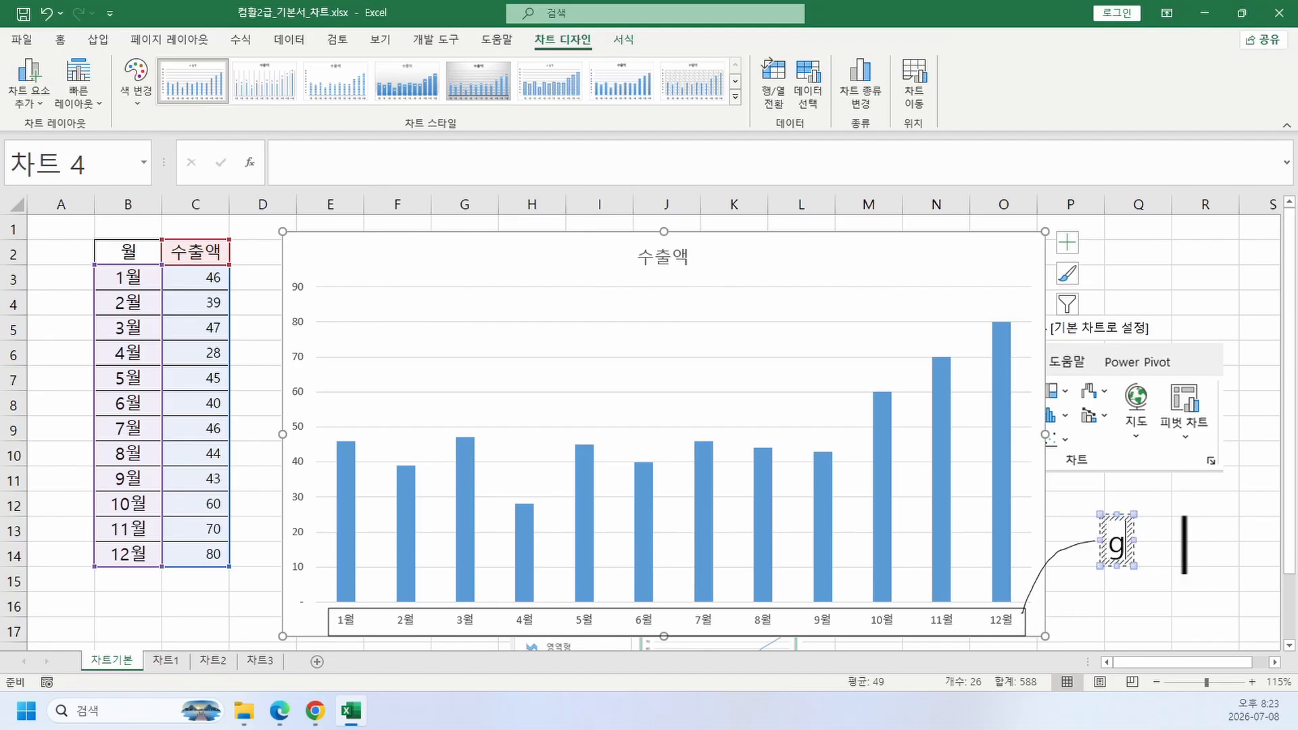
key("BackSpace")
type("항목")
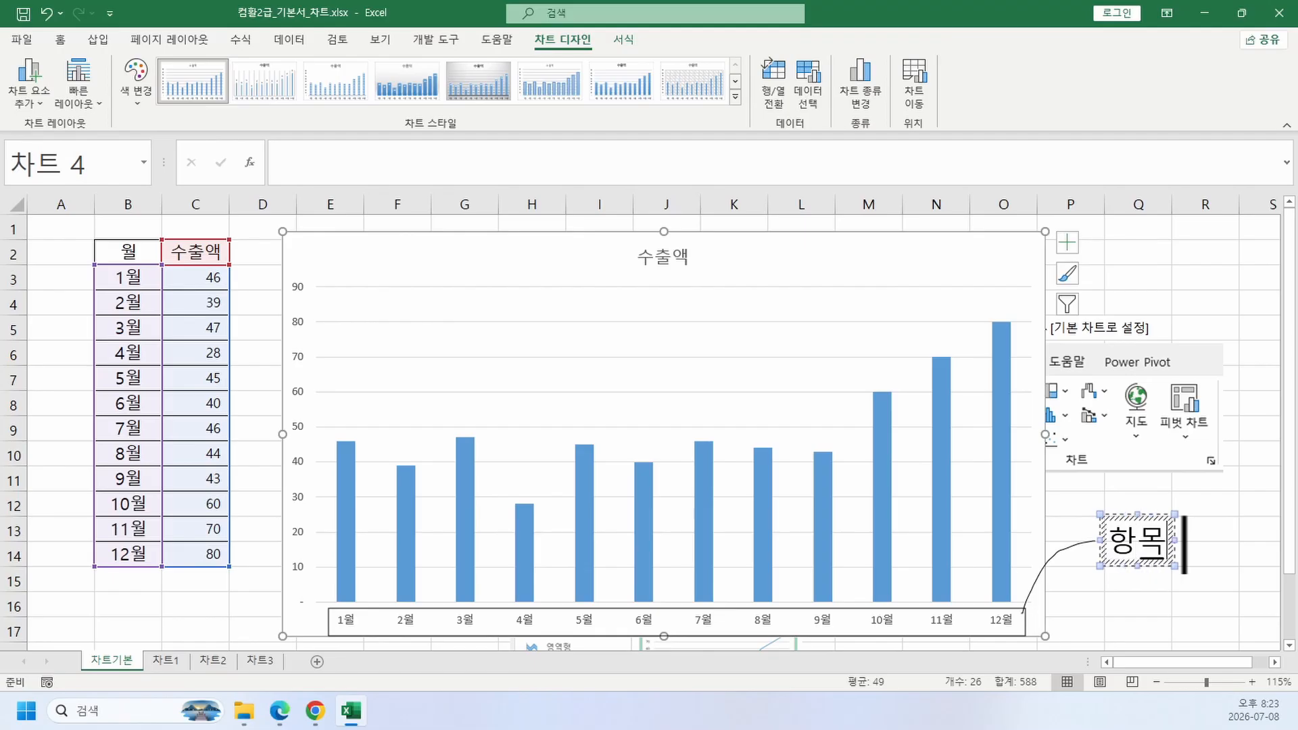
key("Escape")
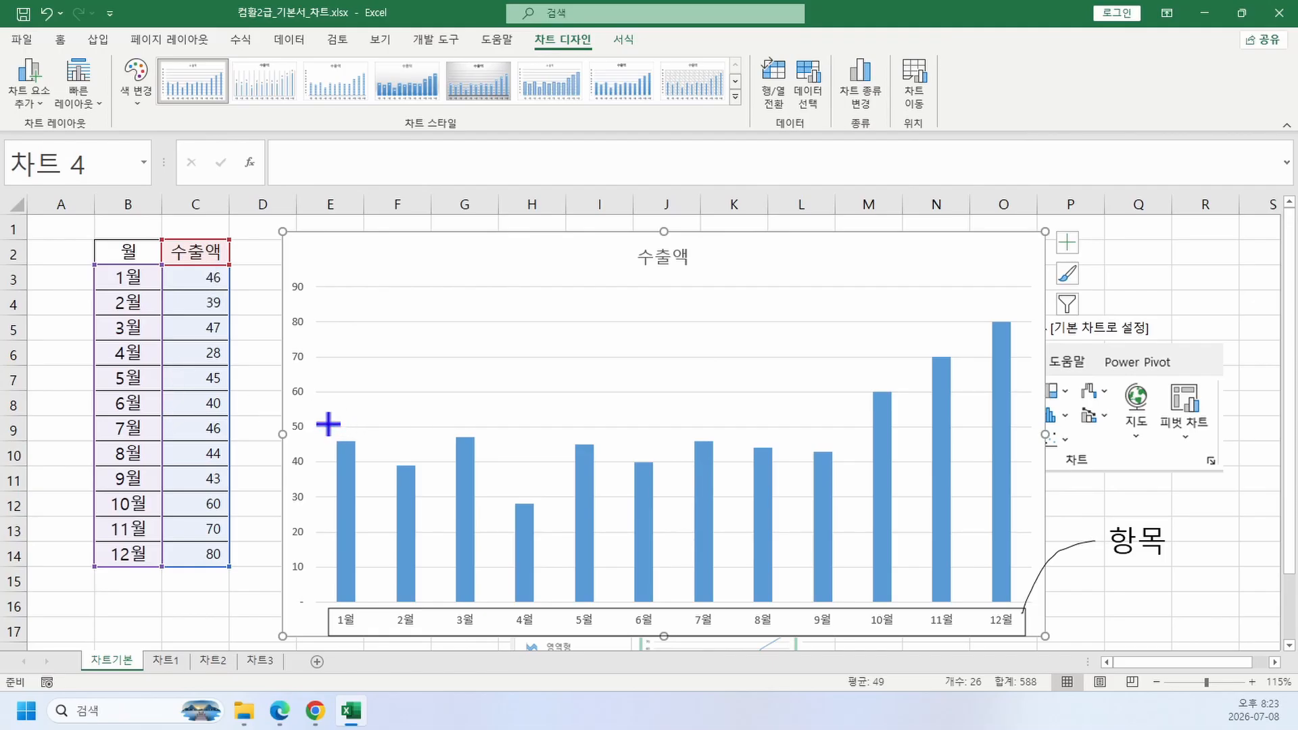
Step: Draw a blue annotation box around the chart's columns and add the blue note 수출액 : 계열 above them
mouse_move(328, 425)
left_mouse_down()
mouse_move(330, 529)
mouse_move(714, 576)
mouse_move(997, 565)
left_mouse_up()
left_click(432, 311)
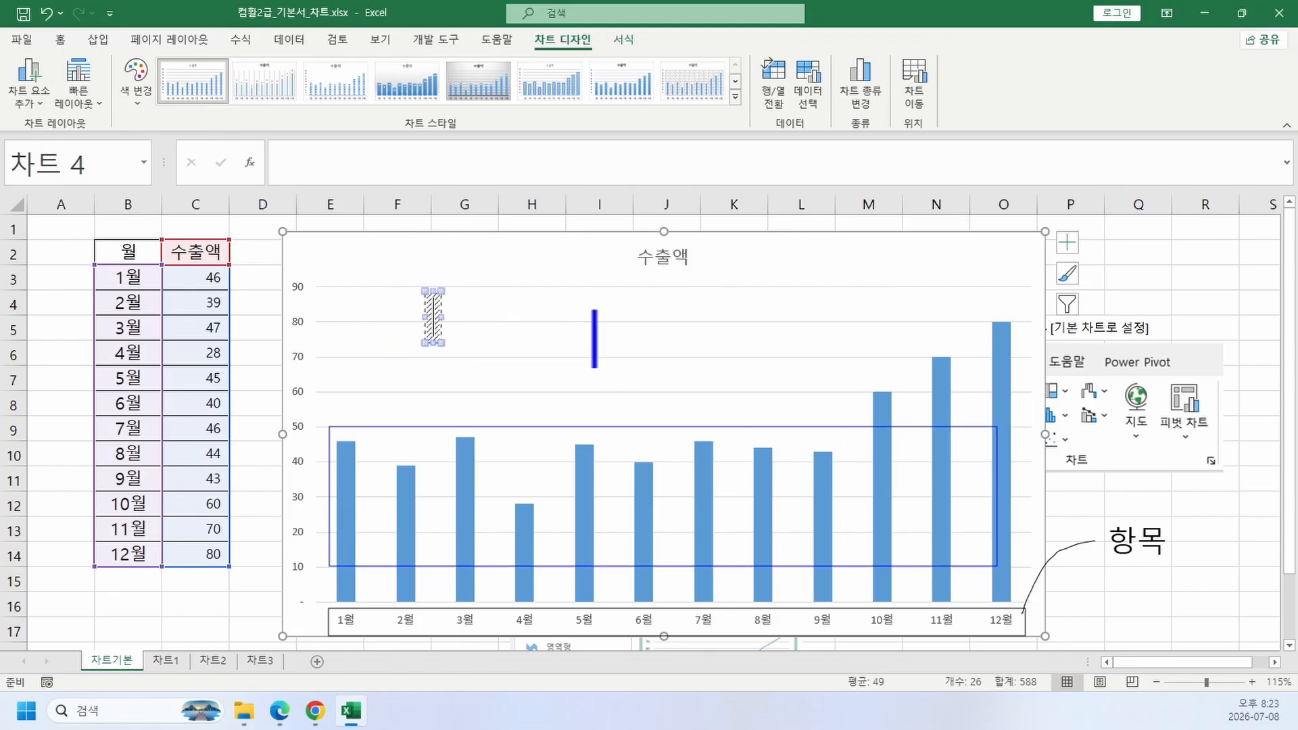
type("수출액")
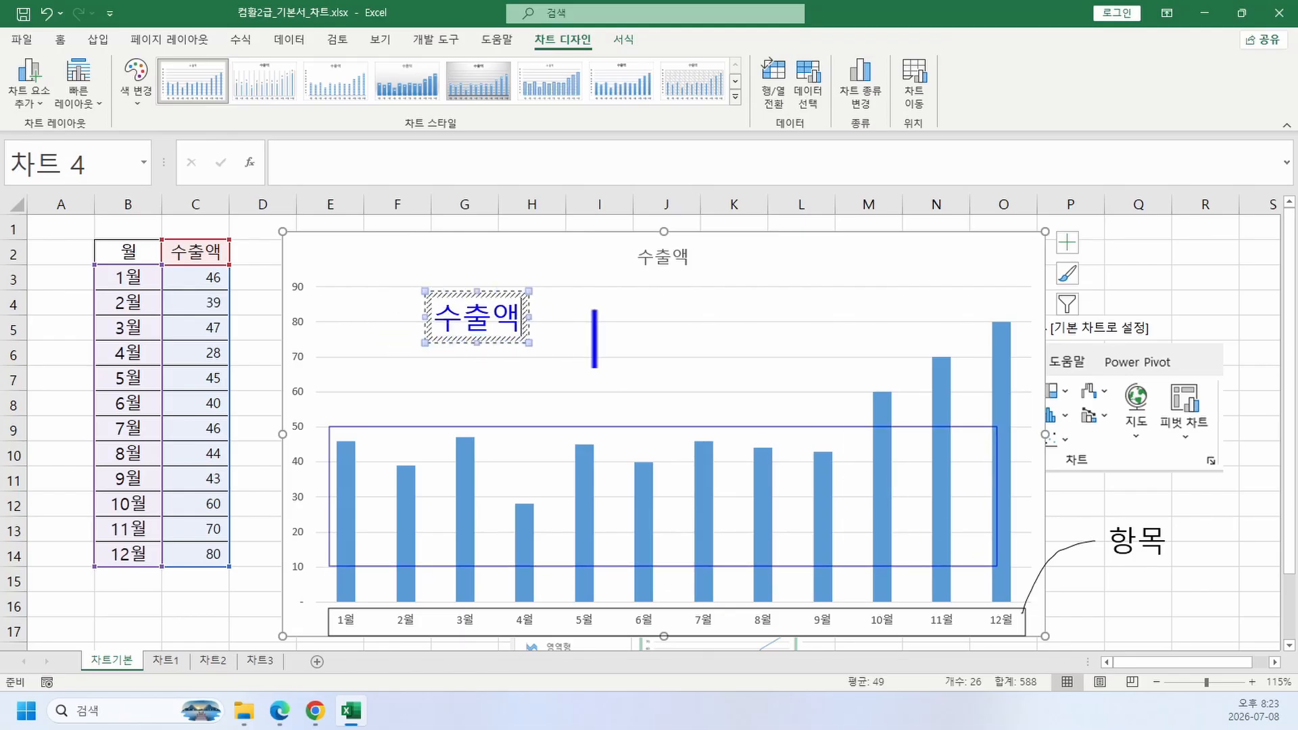
type(" : 계열")
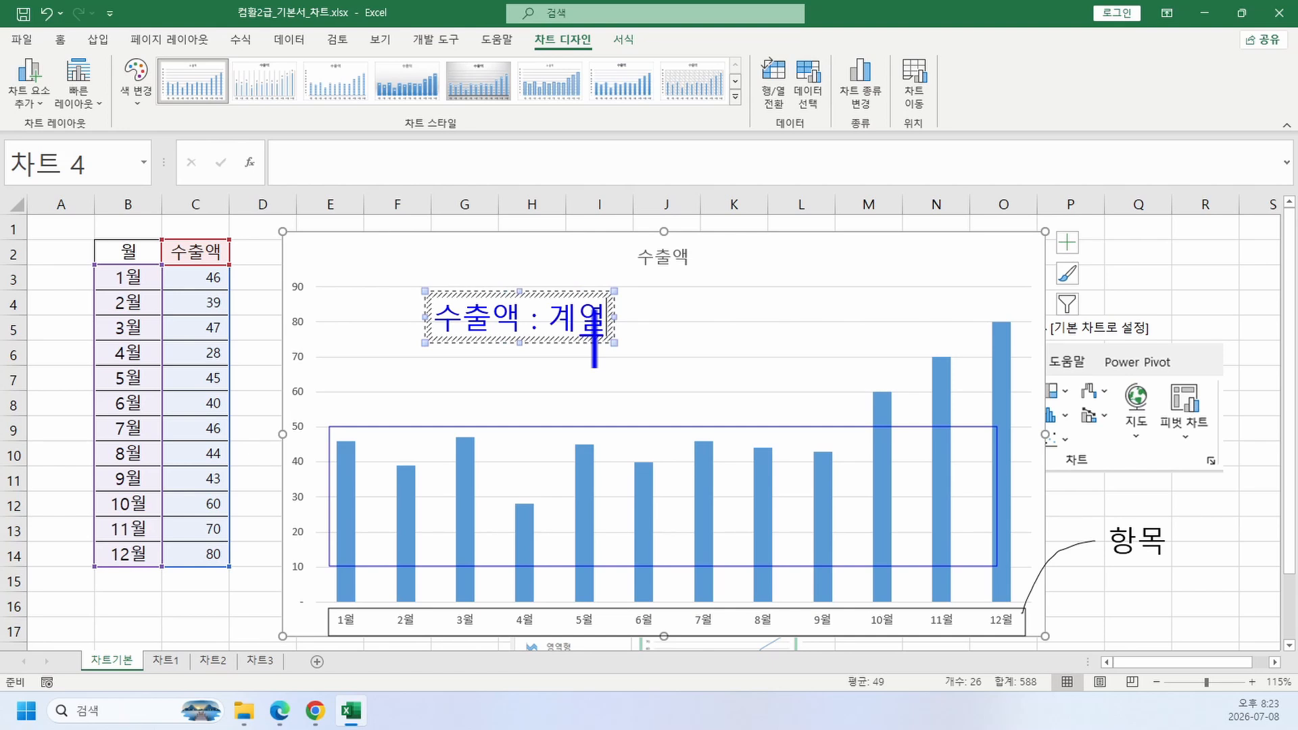
key("Escape")
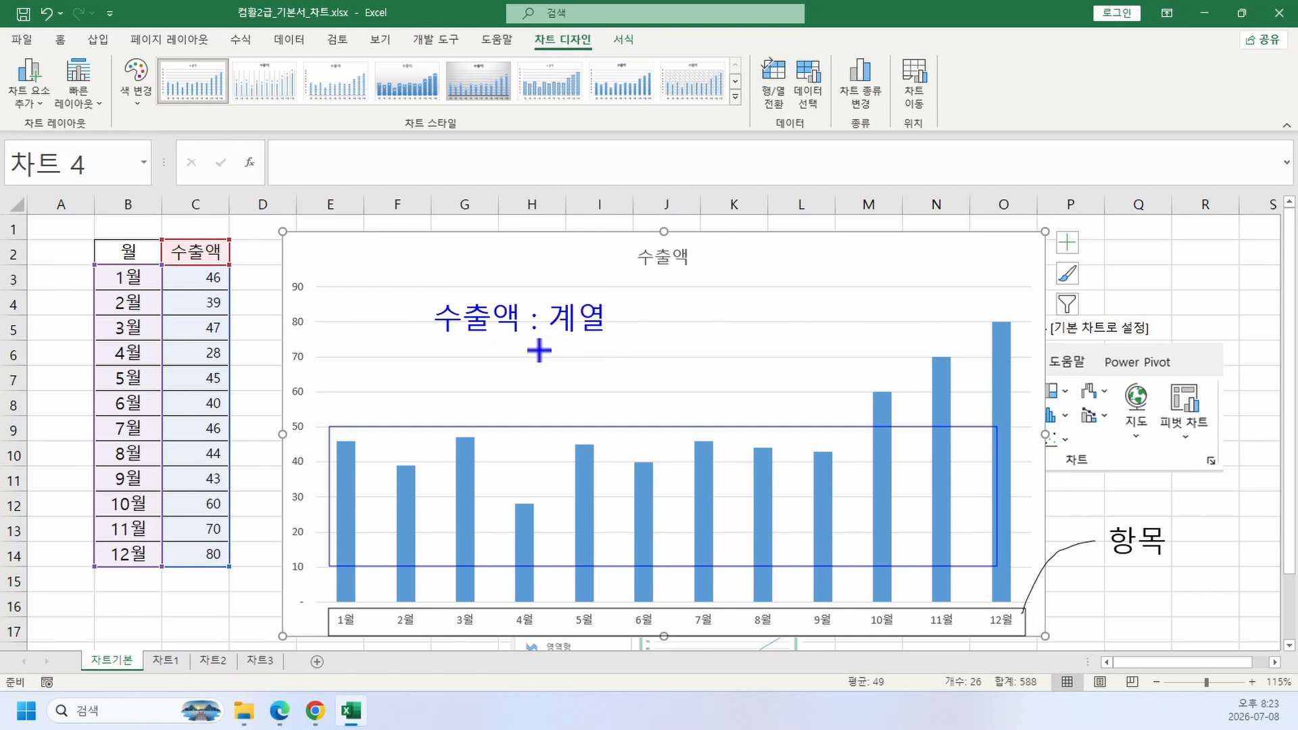
Step: Mark the chart's value axis and the opposite edge of its plot area with red annotation boxes
key("r")
mouse_move(263, 256)
left_mouse_down()
mouse_move(315, 637)
mouse_move(315, 627)
left_mouse_up()
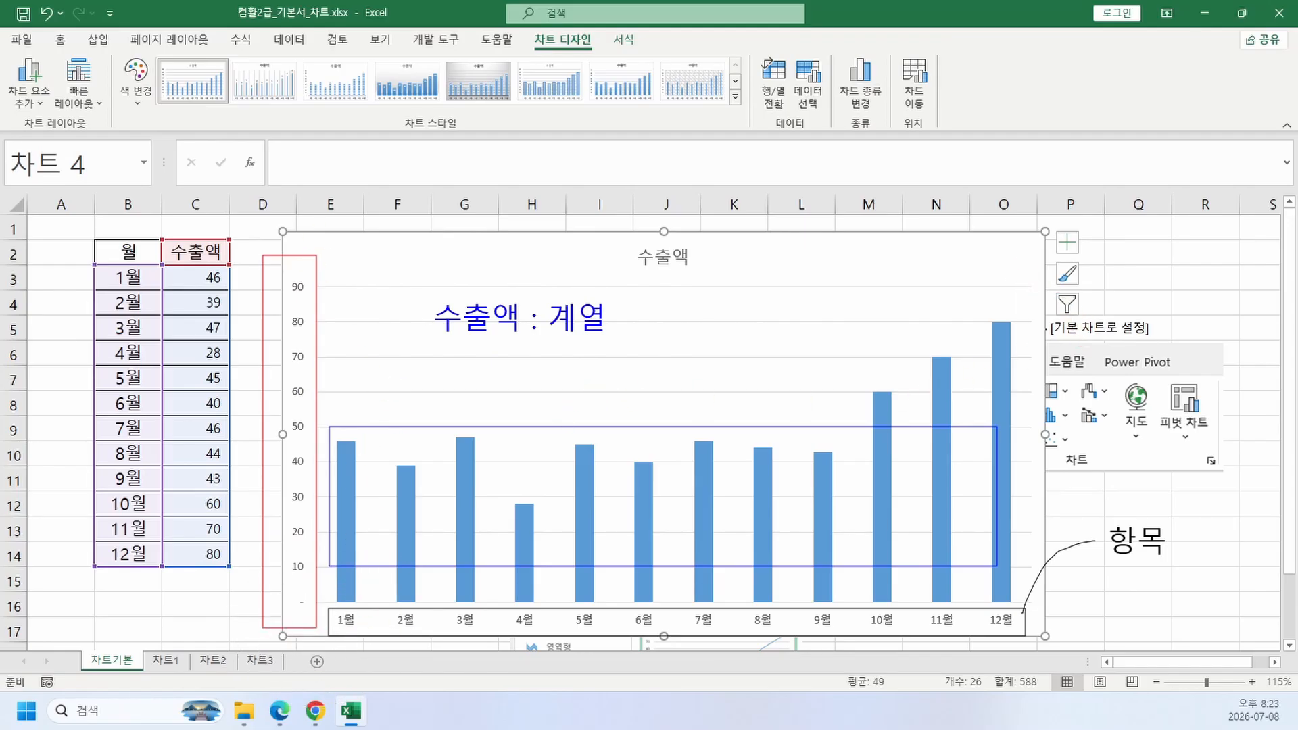
left_click_drag(1021, 272, 1065, 599)
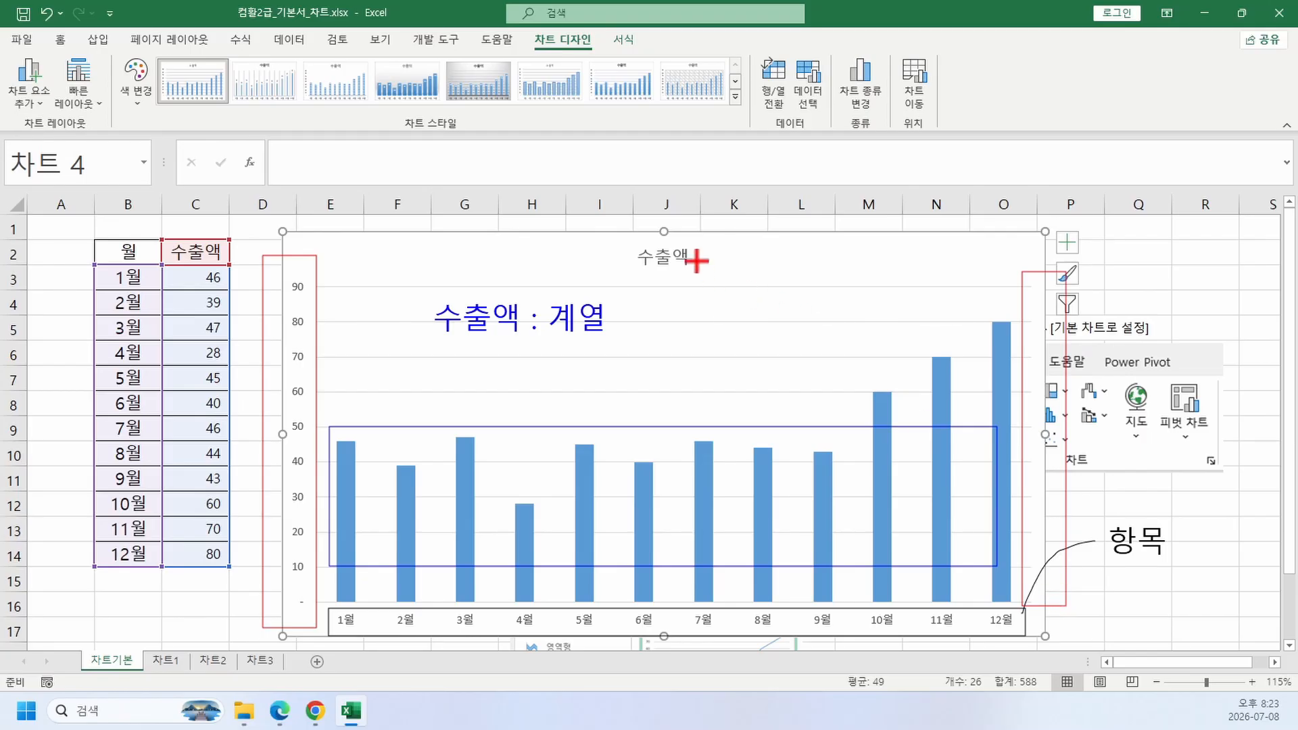
Step: Circle the chart title in red and annotate it with the text 차트 제목
left_click_drag(607, 225, 711, 285)
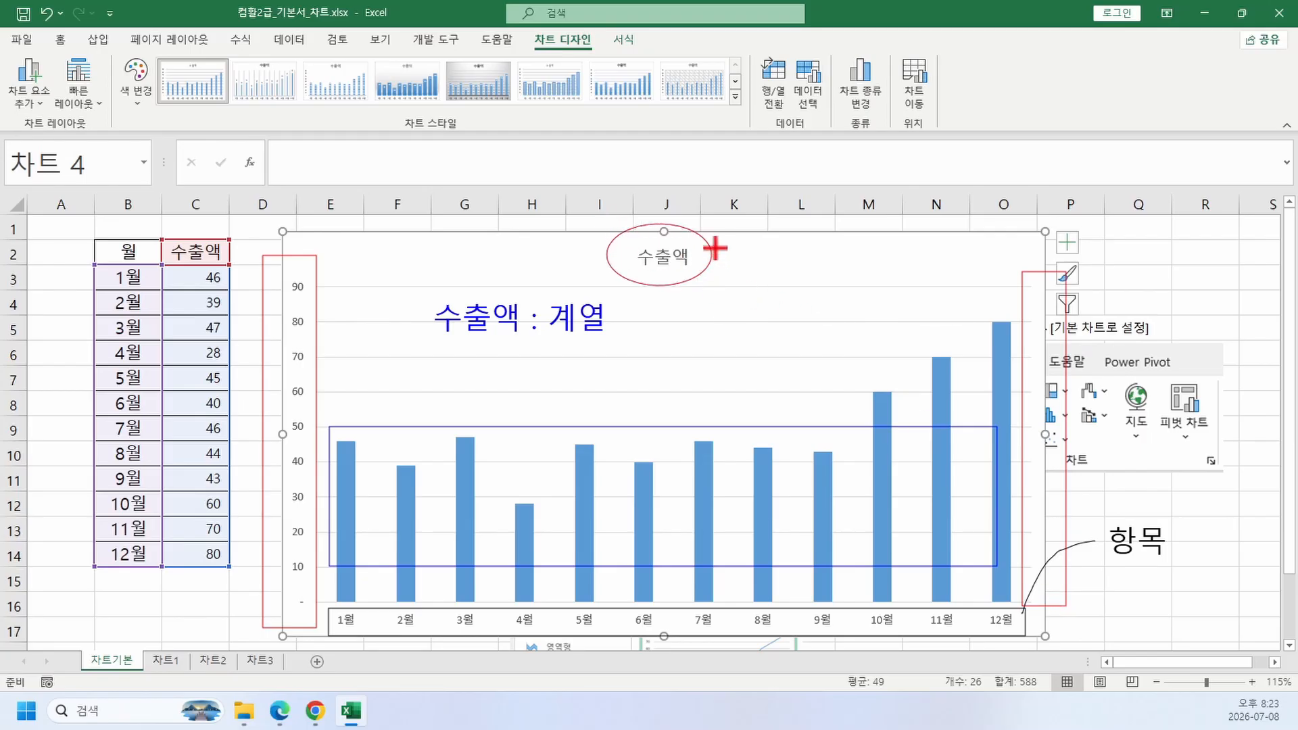
key("t")
left_click(725, 268)
type("차트 제목")
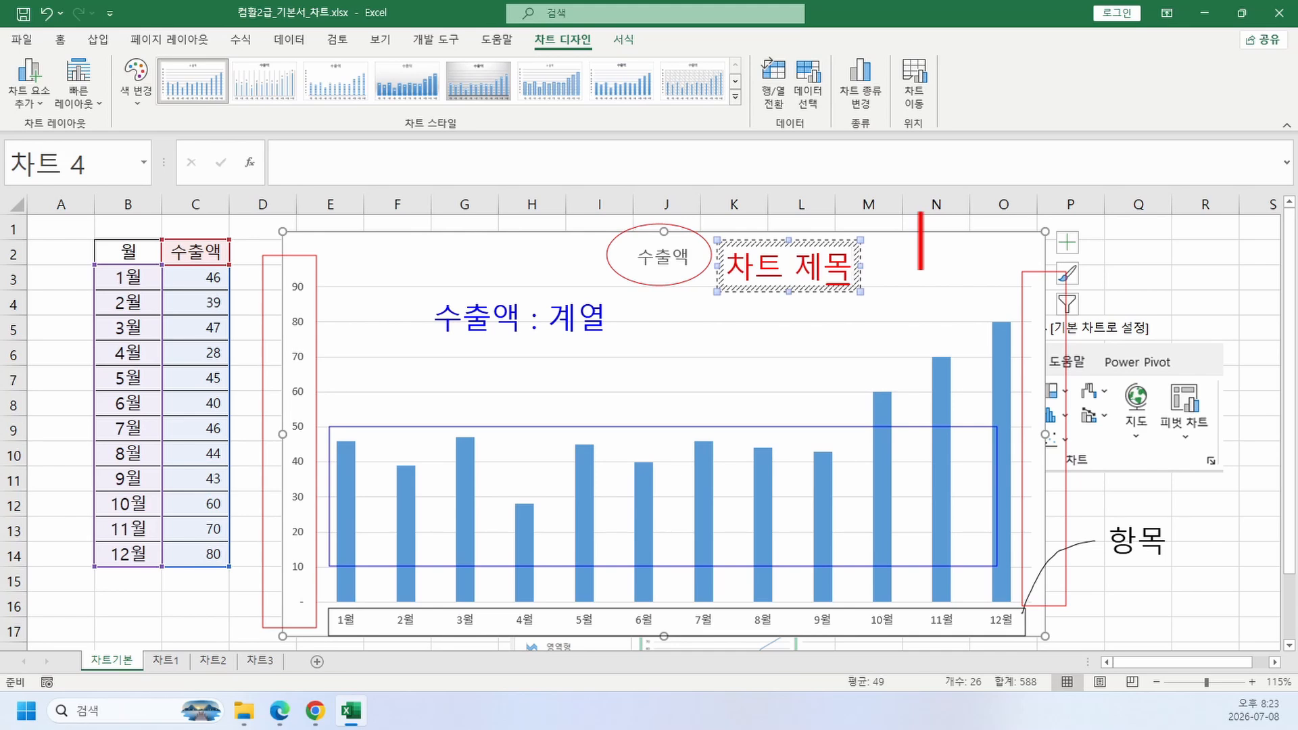
key("Escape")
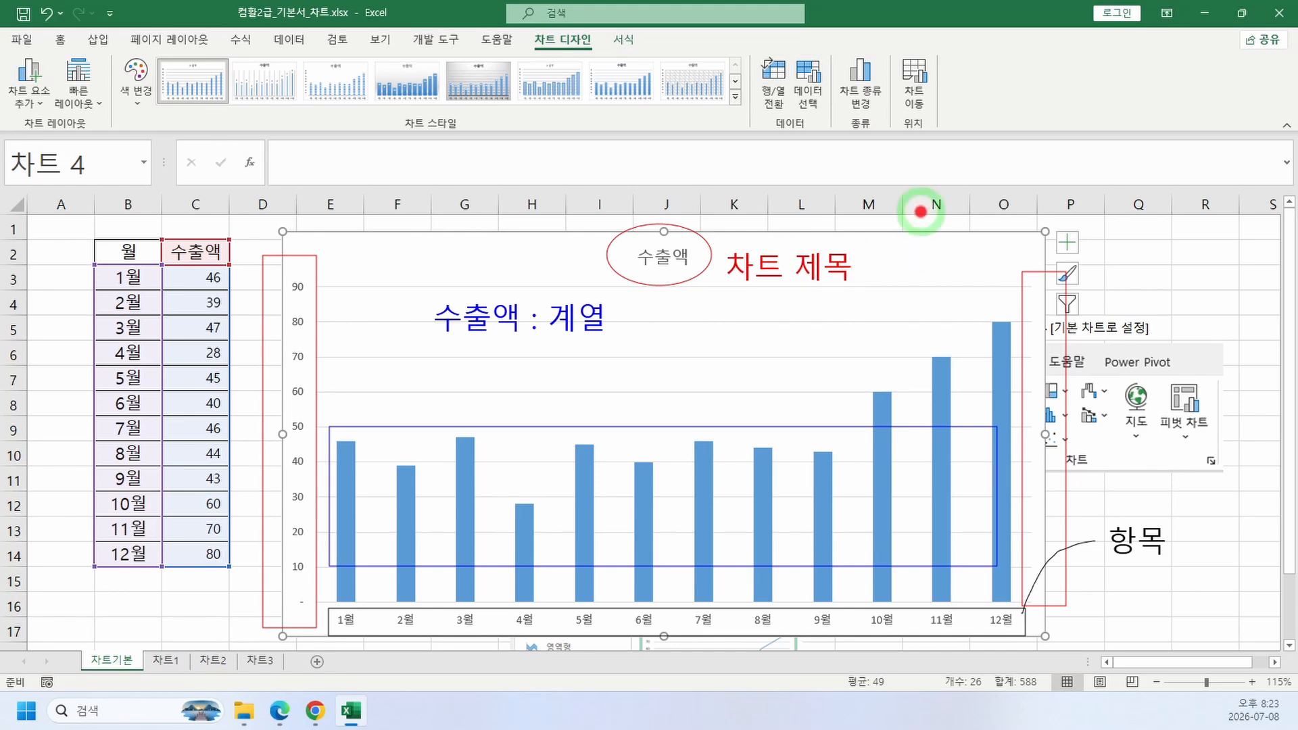
Step: Clear the screen annotations and delete the 수출액 column chart from the 차트기본 sheet
key("Escape")
key("Delete")
scroll(947, 310, "down", 3)
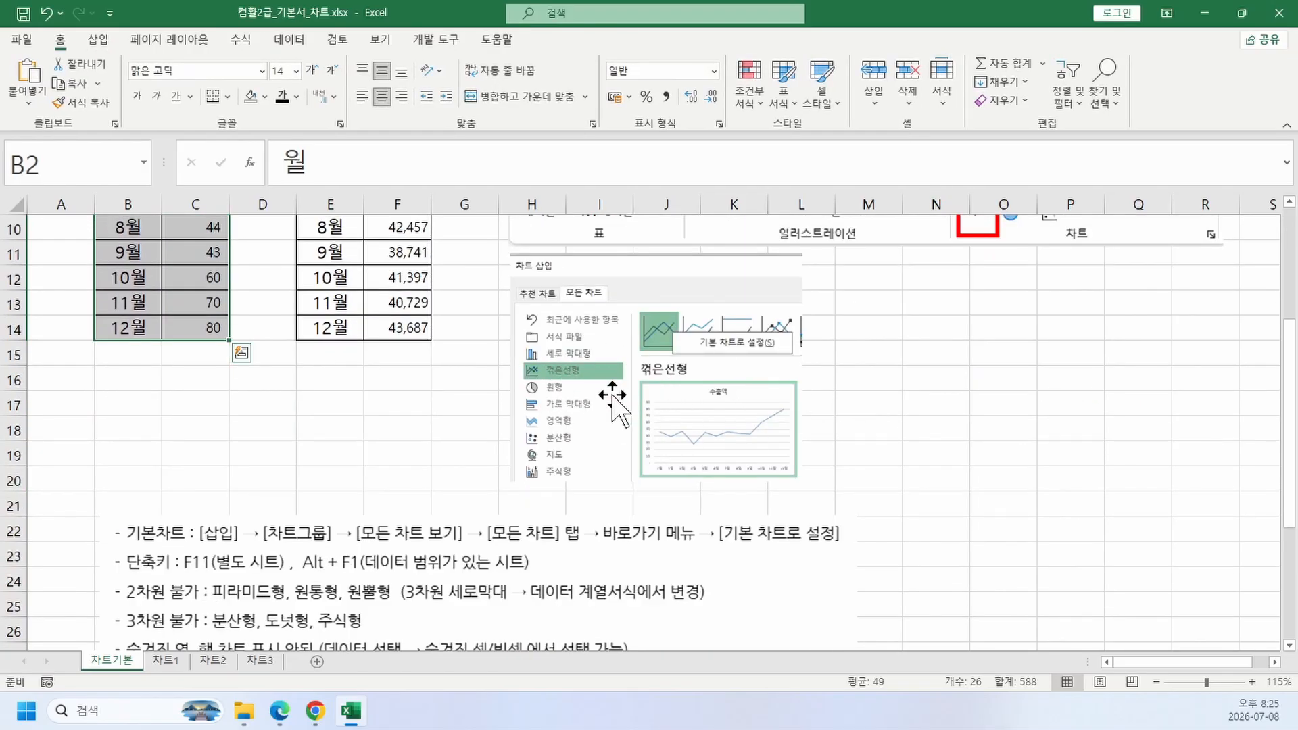
scroll(518, 440, "up", 2)
scroll(518, 441, "up", 1)
left_click(448, 426)
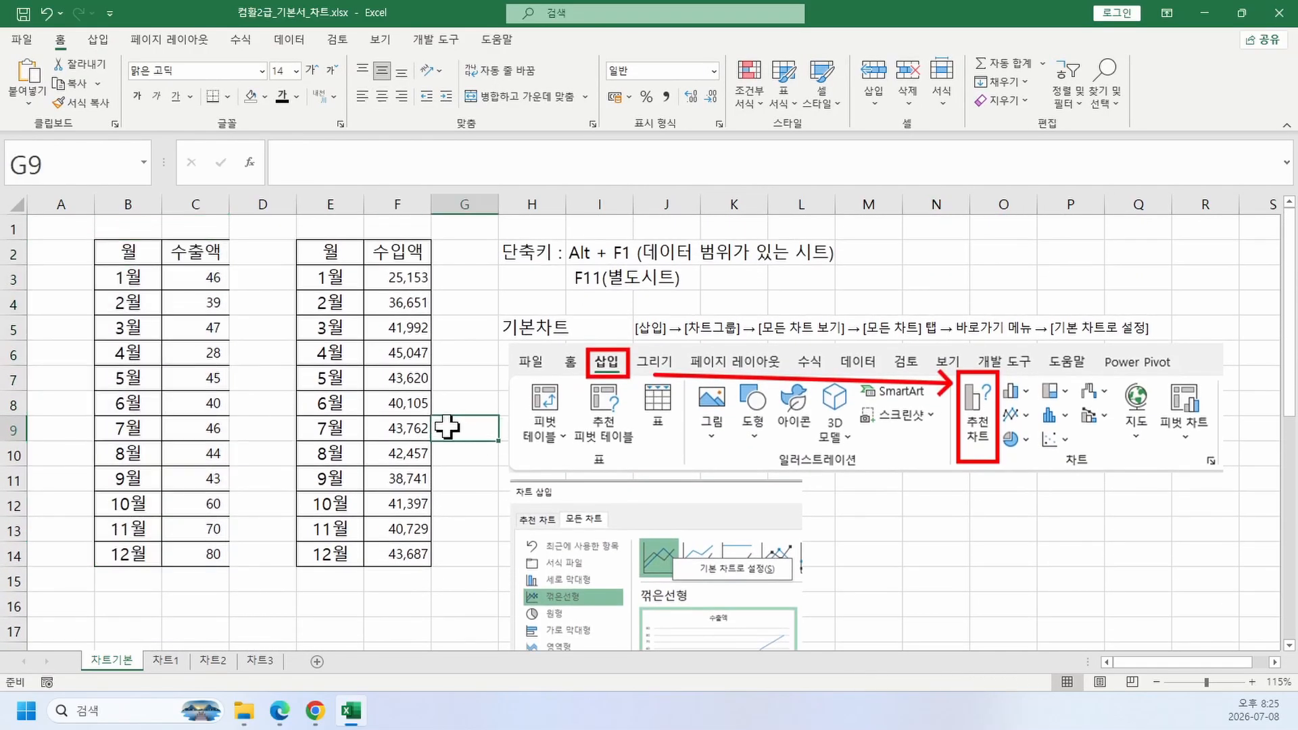
Step: Insert the recommended line chart (꺾은선형) for the 수출액 data in B2:C14, and delete it
left_click(121, 261)
left_click_drag(120, 261, 217, 559)
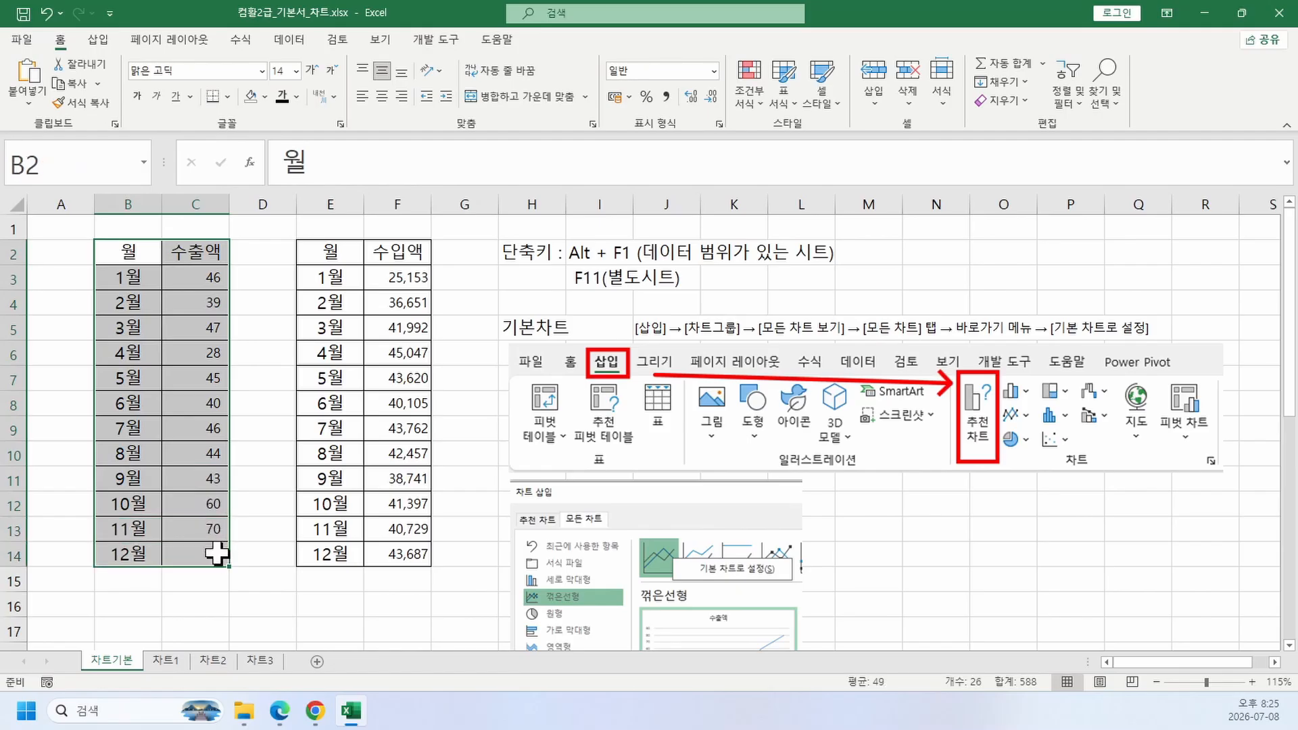
left_click(98, 39)
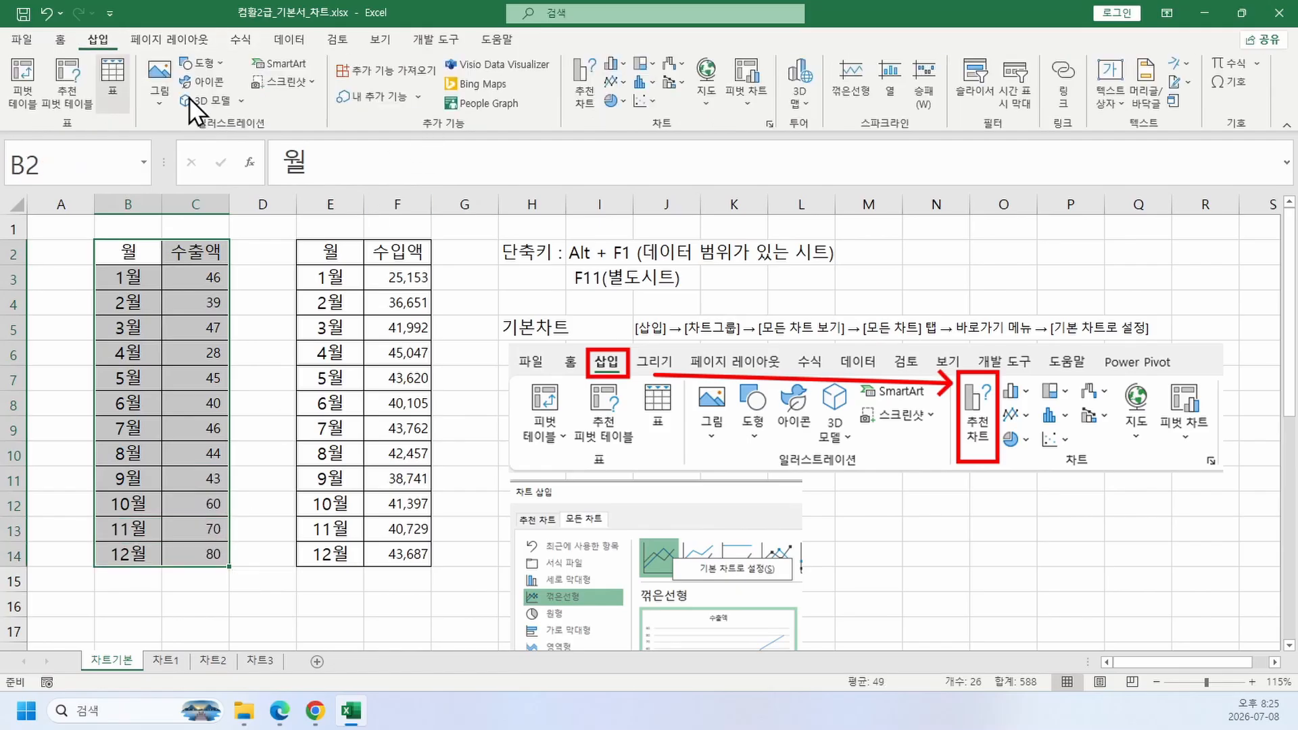
left_click(592, 79)
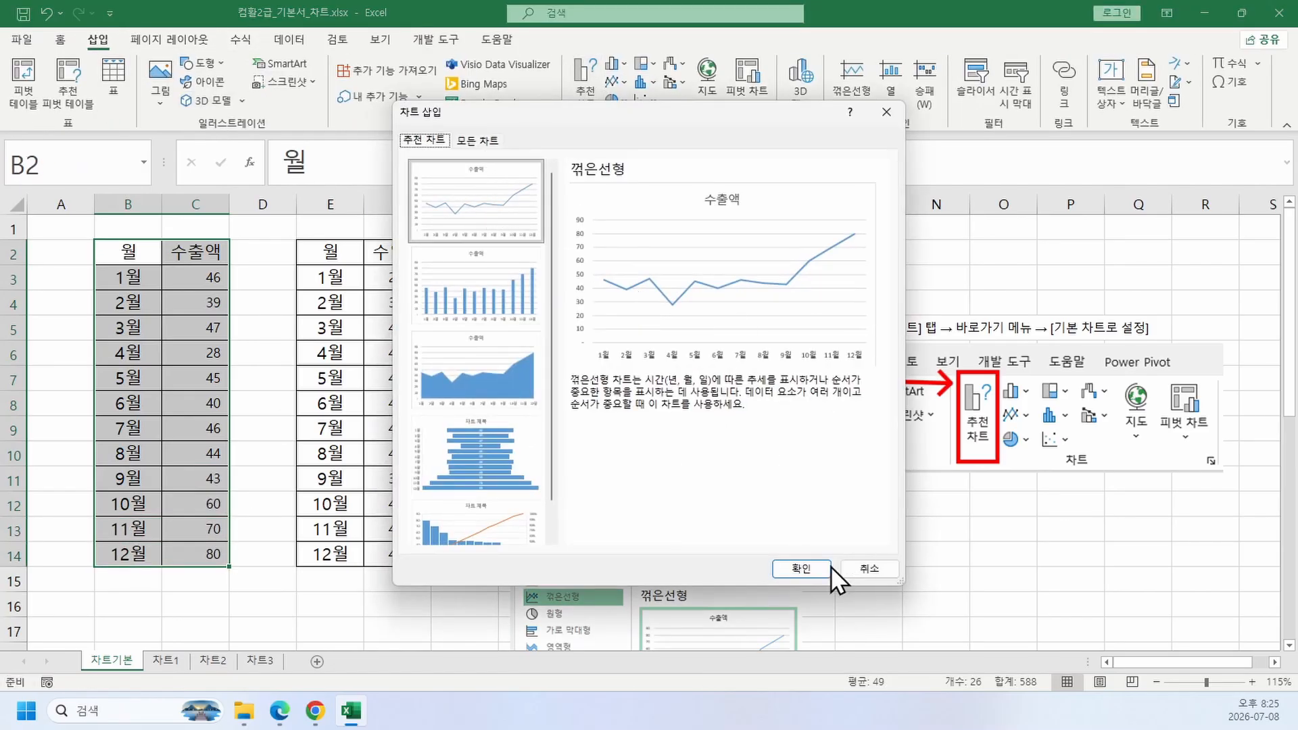
left_click(800, 568)
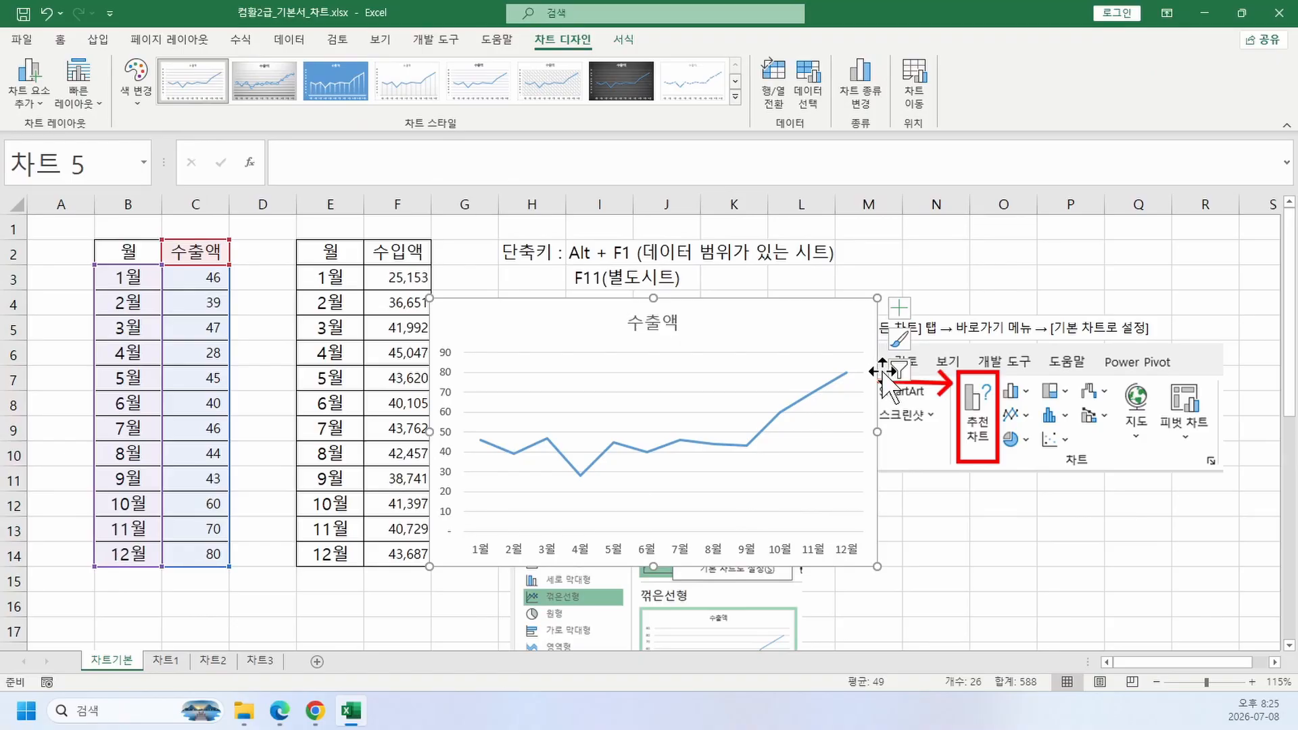
key("Delete")
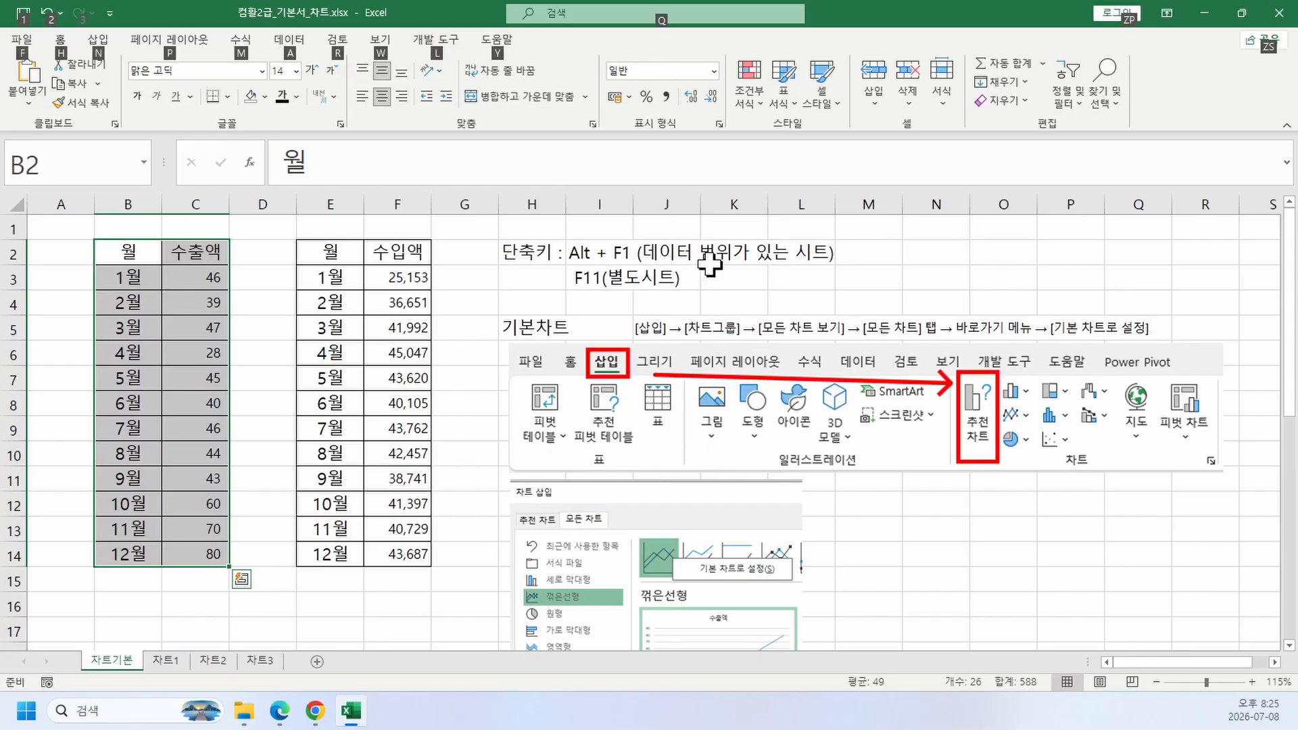
Step: Create a default-type chart of the selected 수출액 data on the same sheet, and delete it
key("alt+F1")
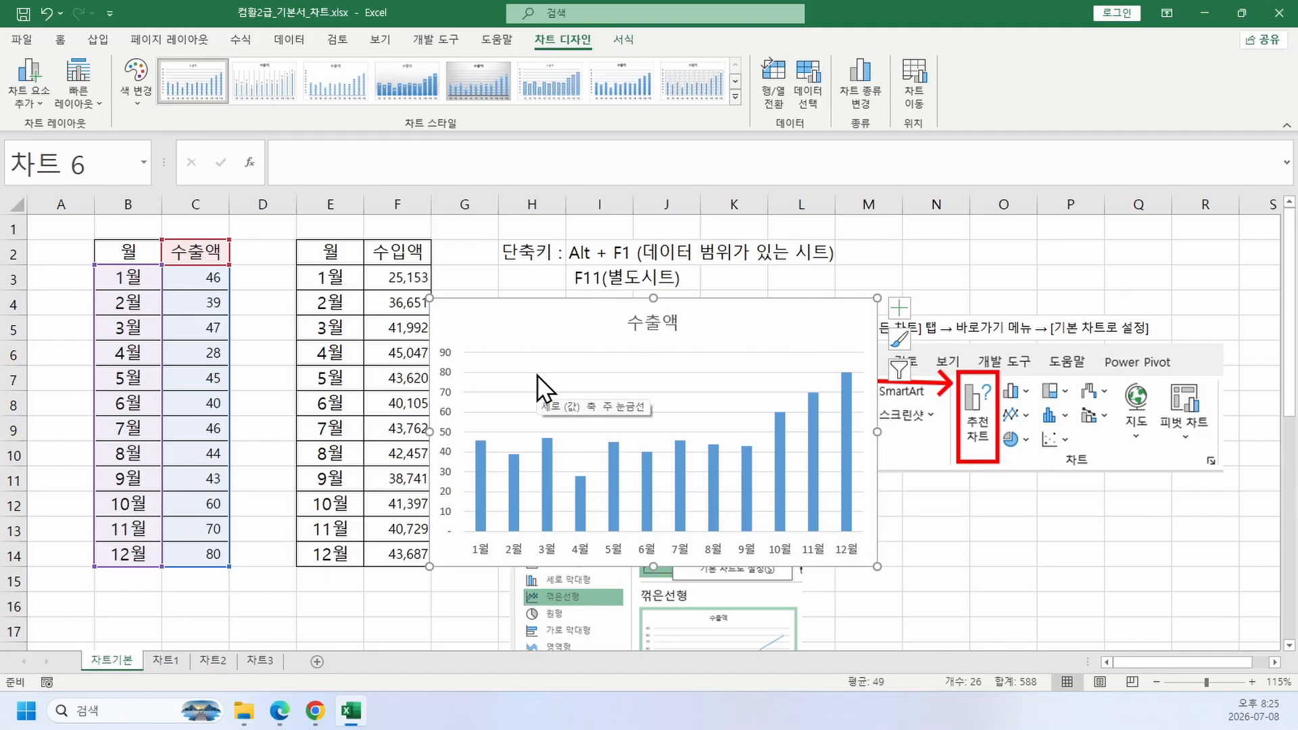
key("Delete")
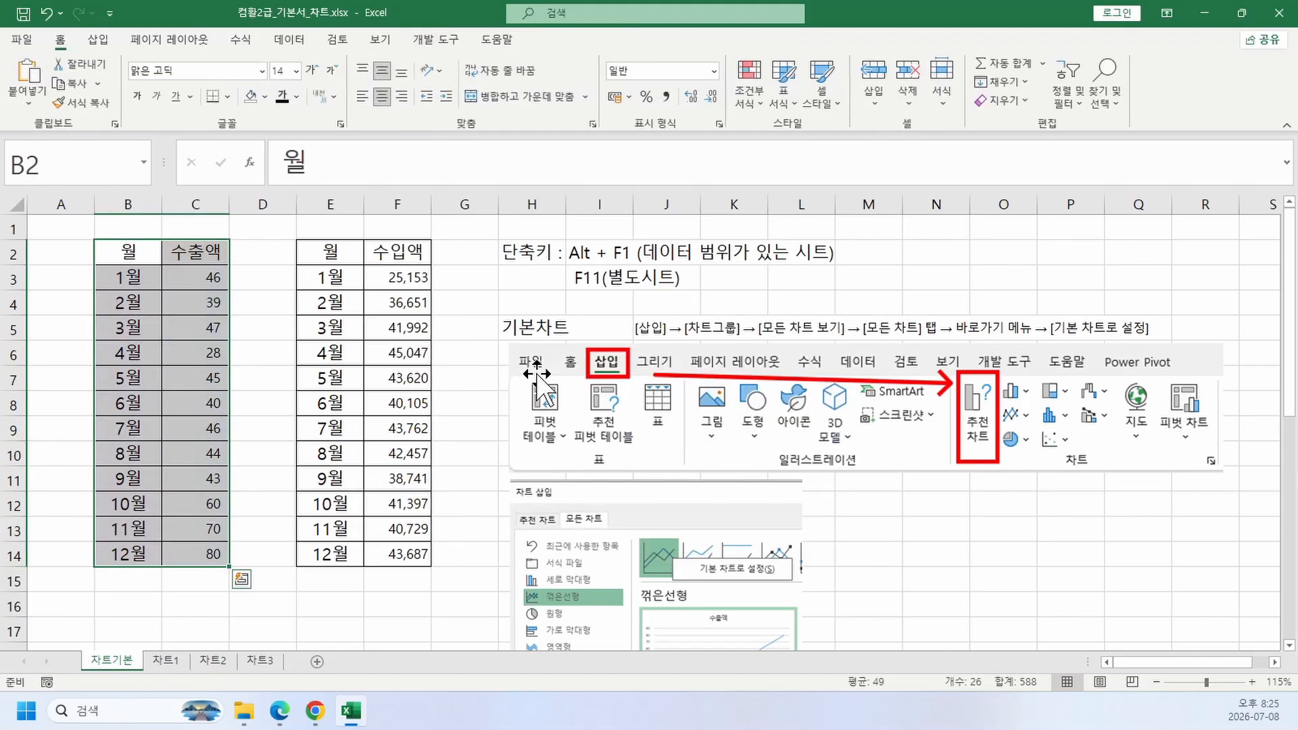
Step: Set the line chart with markers (표식이 있는 꺾은선형) as the default chart type and discard the 수출액 chart inserted with it
scroll(423, 277, "down", 1)
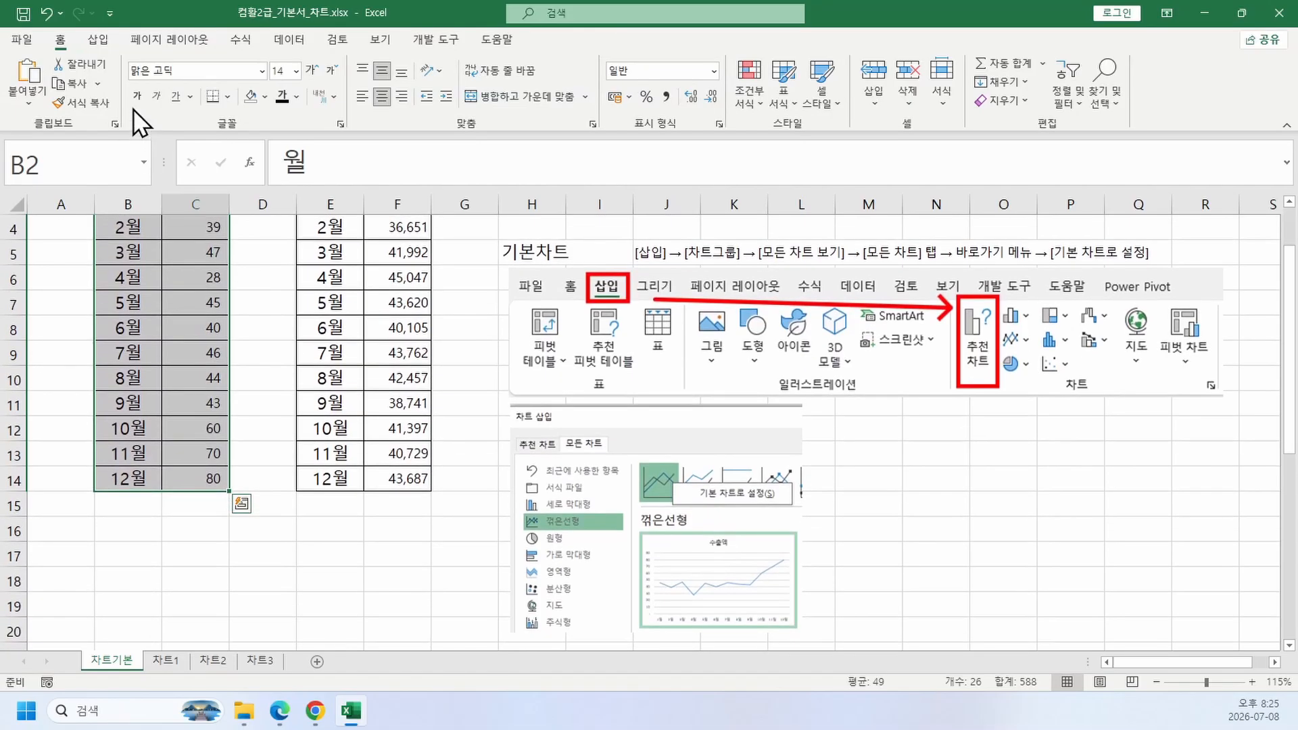
left_click(106, 46)
left_click(569, 81)
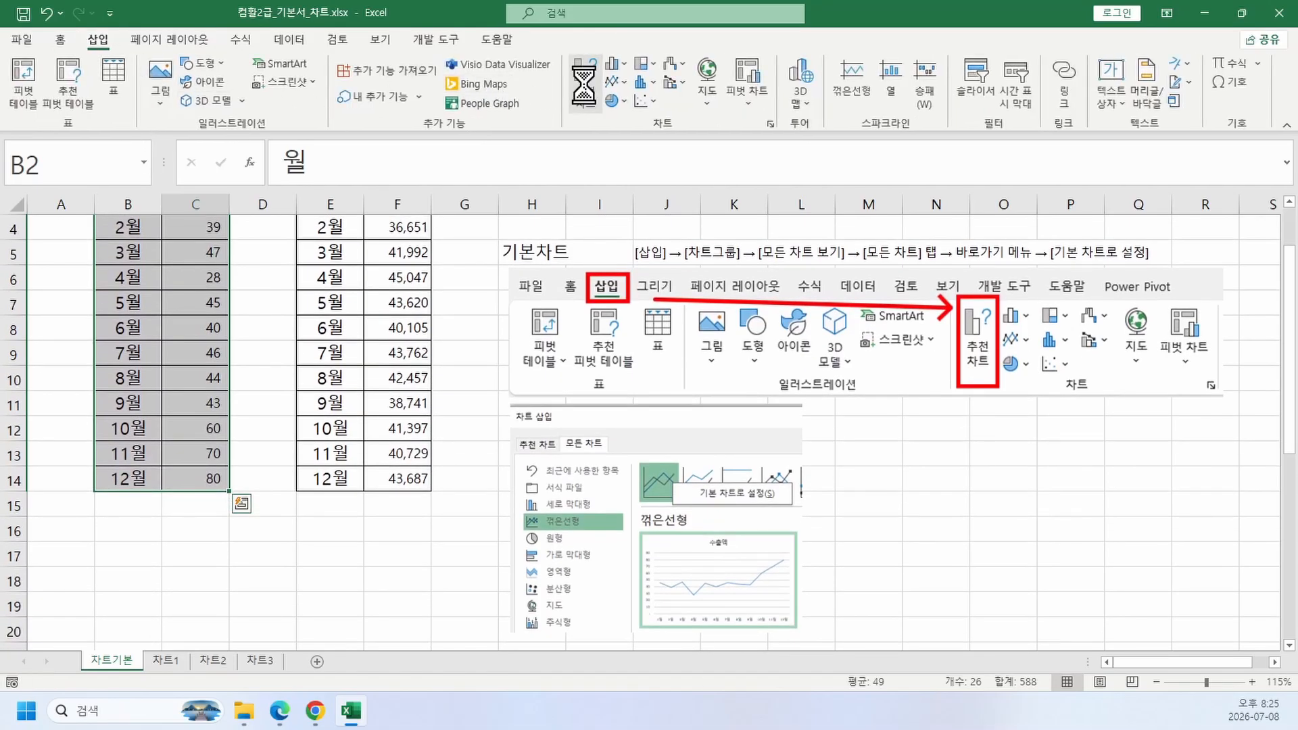
left_click_drag(580, 139, 1008, 98)
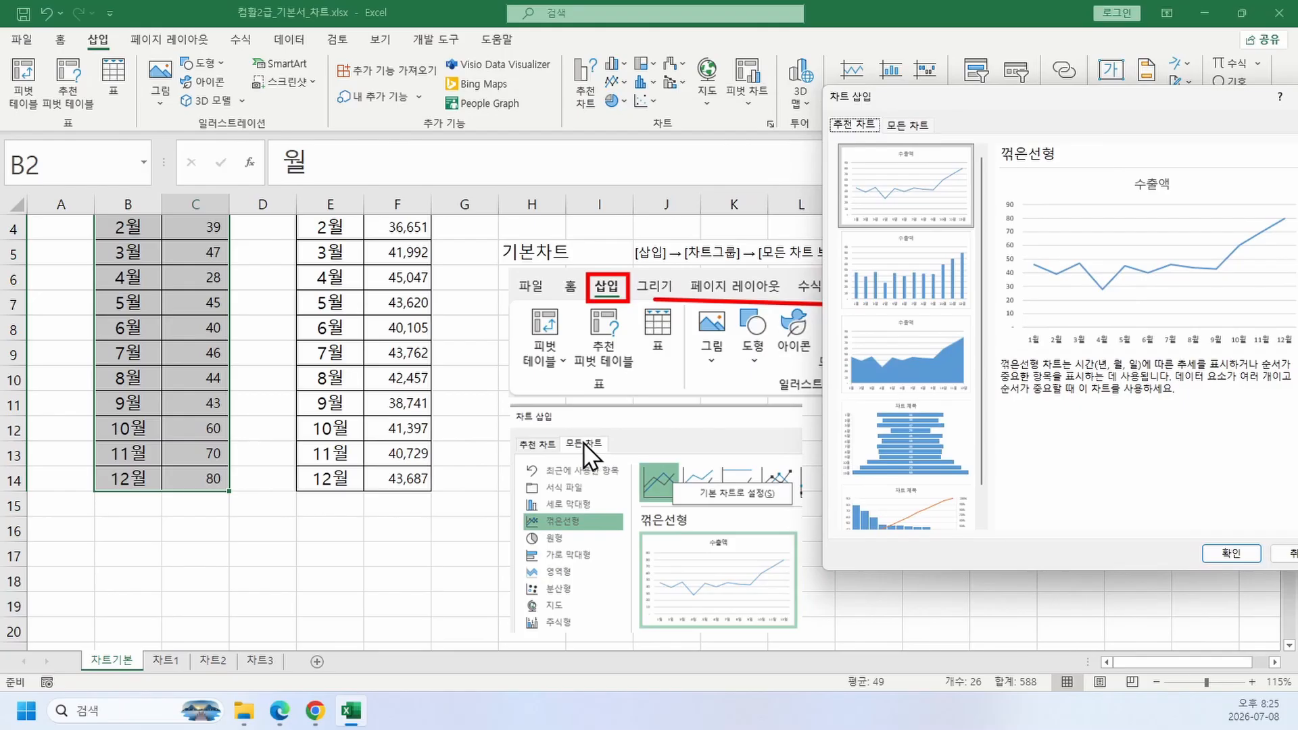
left_click(909, 125)
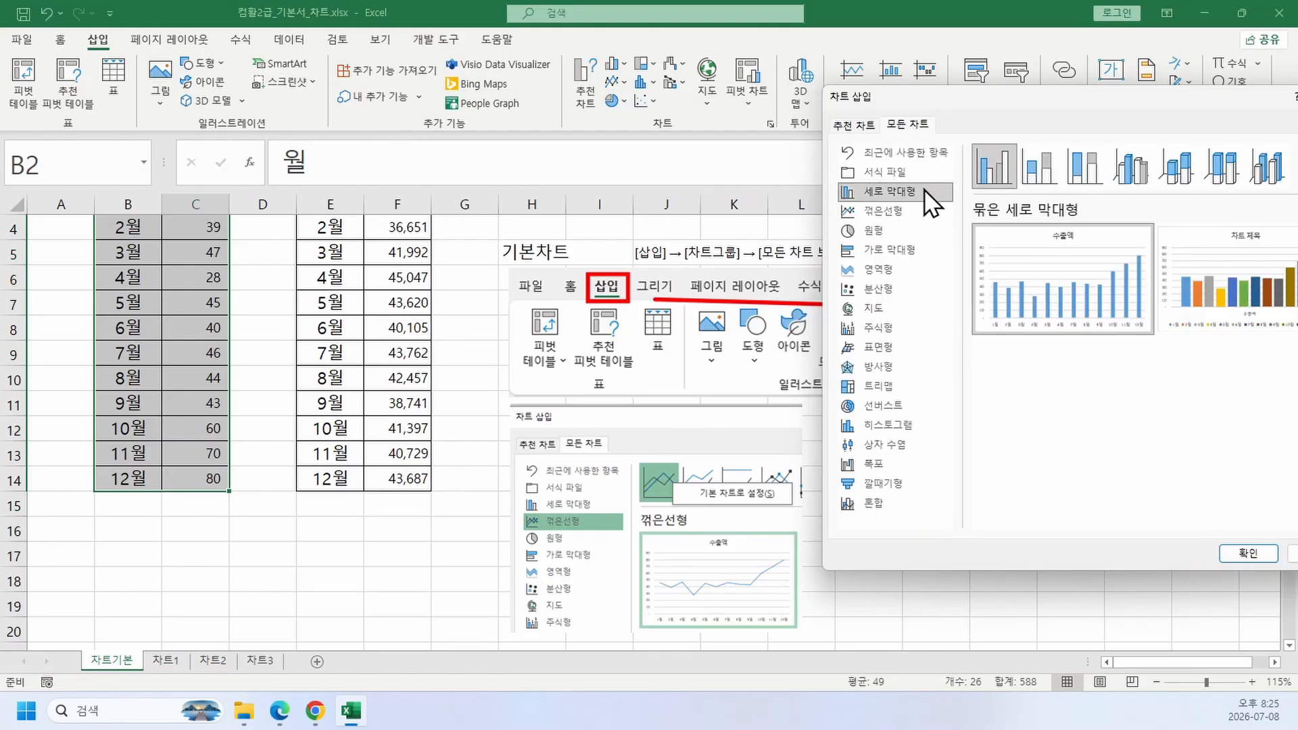
left_click(898, 216)
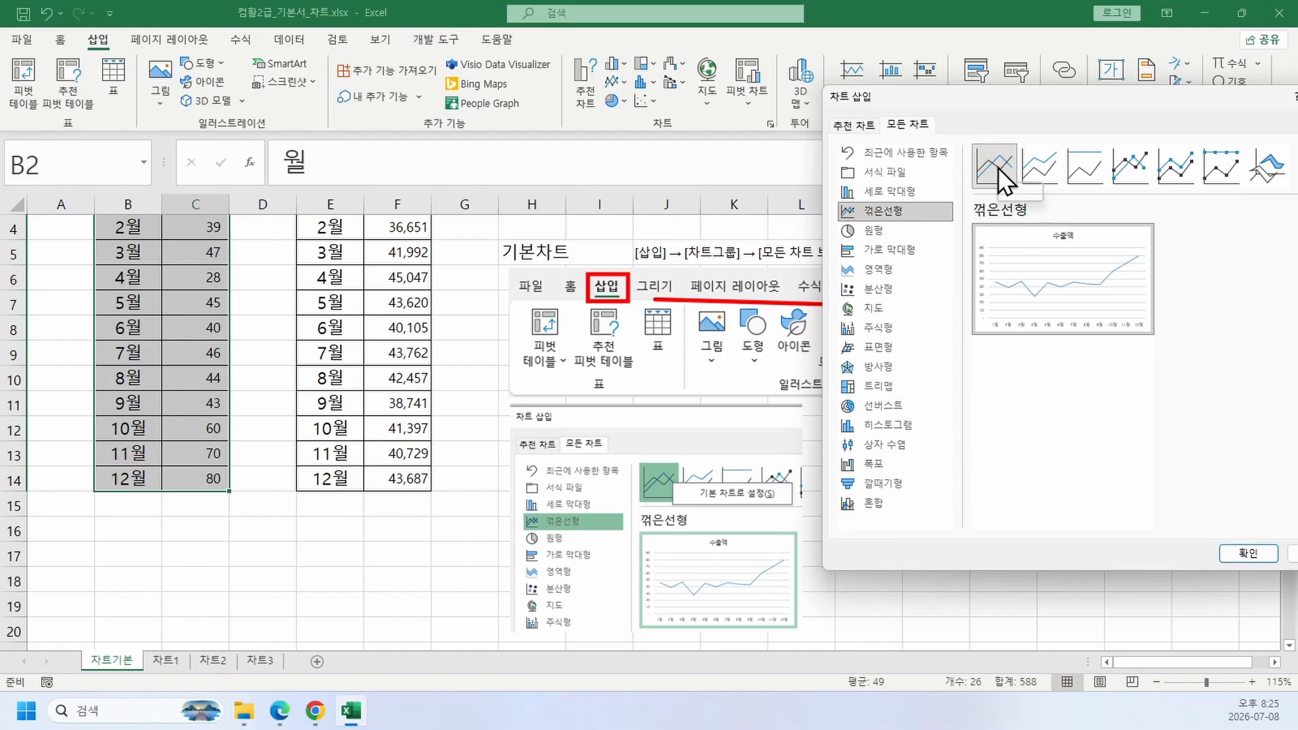
left_click_drag(1015, 106, 545, 119)
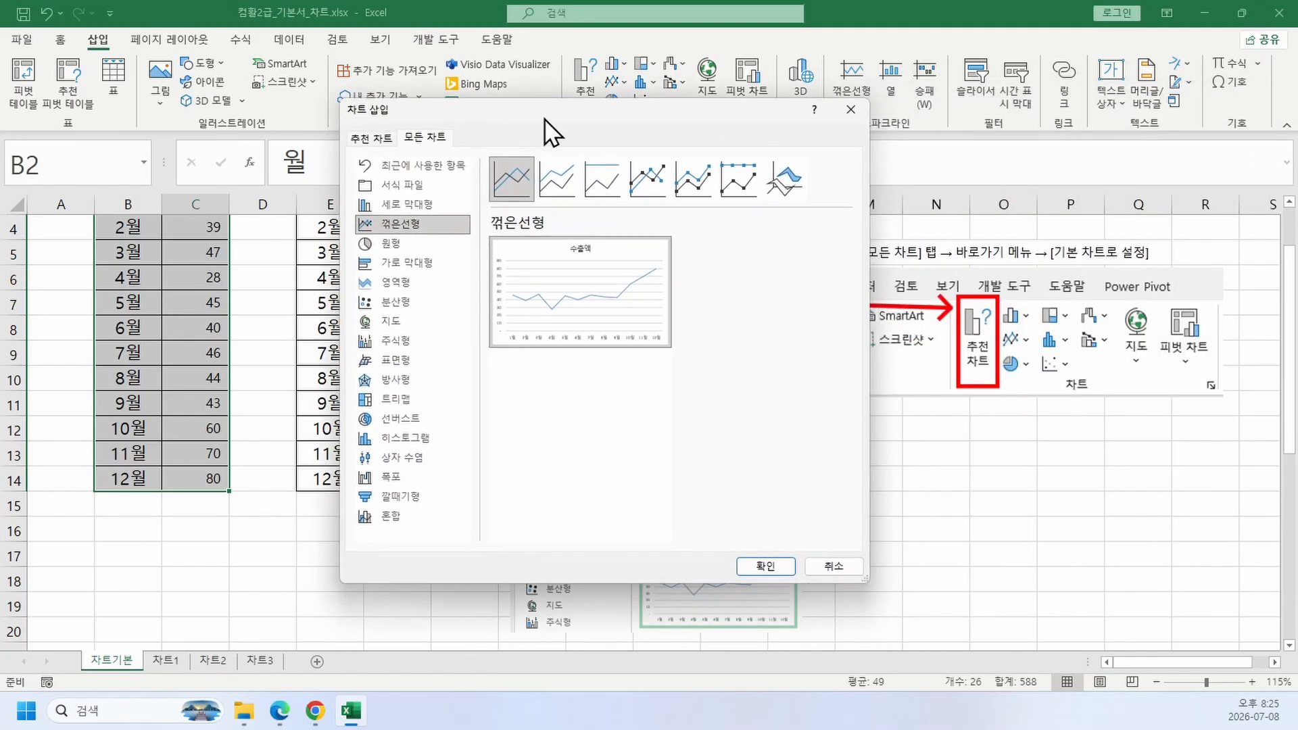
left_click(658, 185)
right_click(659, 185)
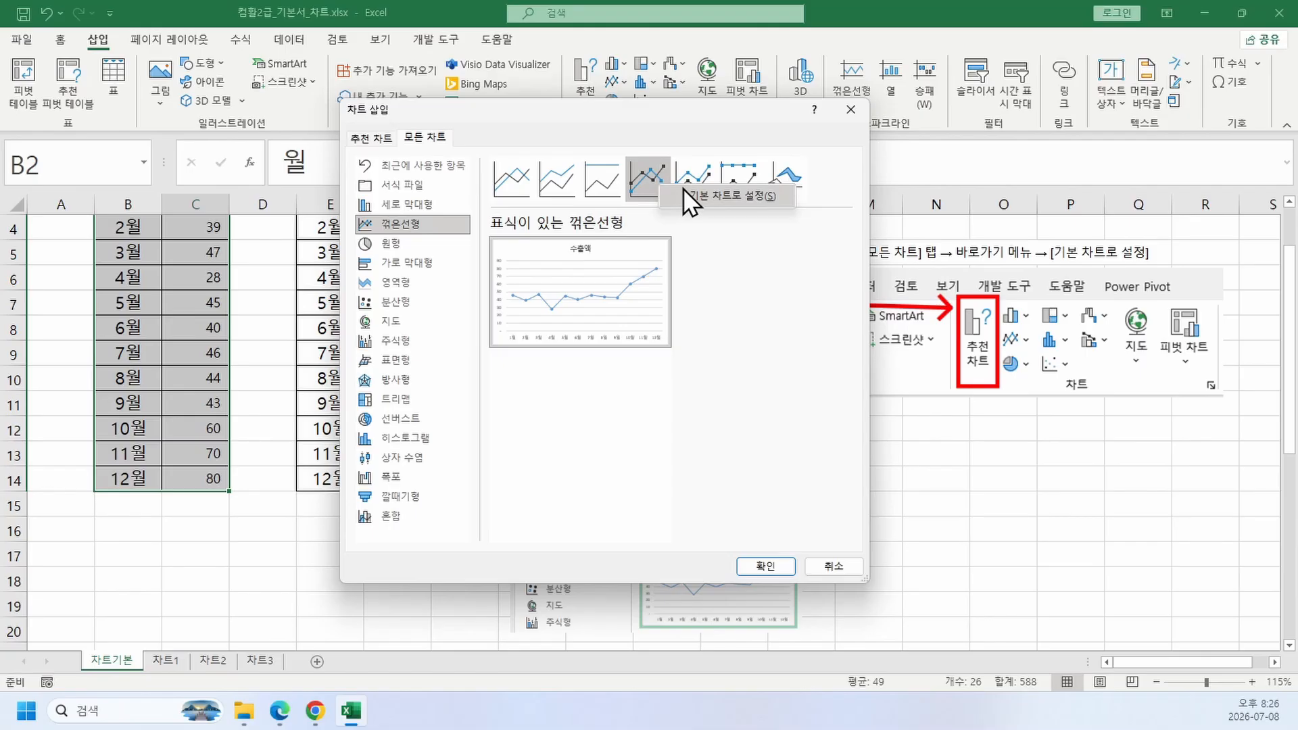
left_click(682, 189)
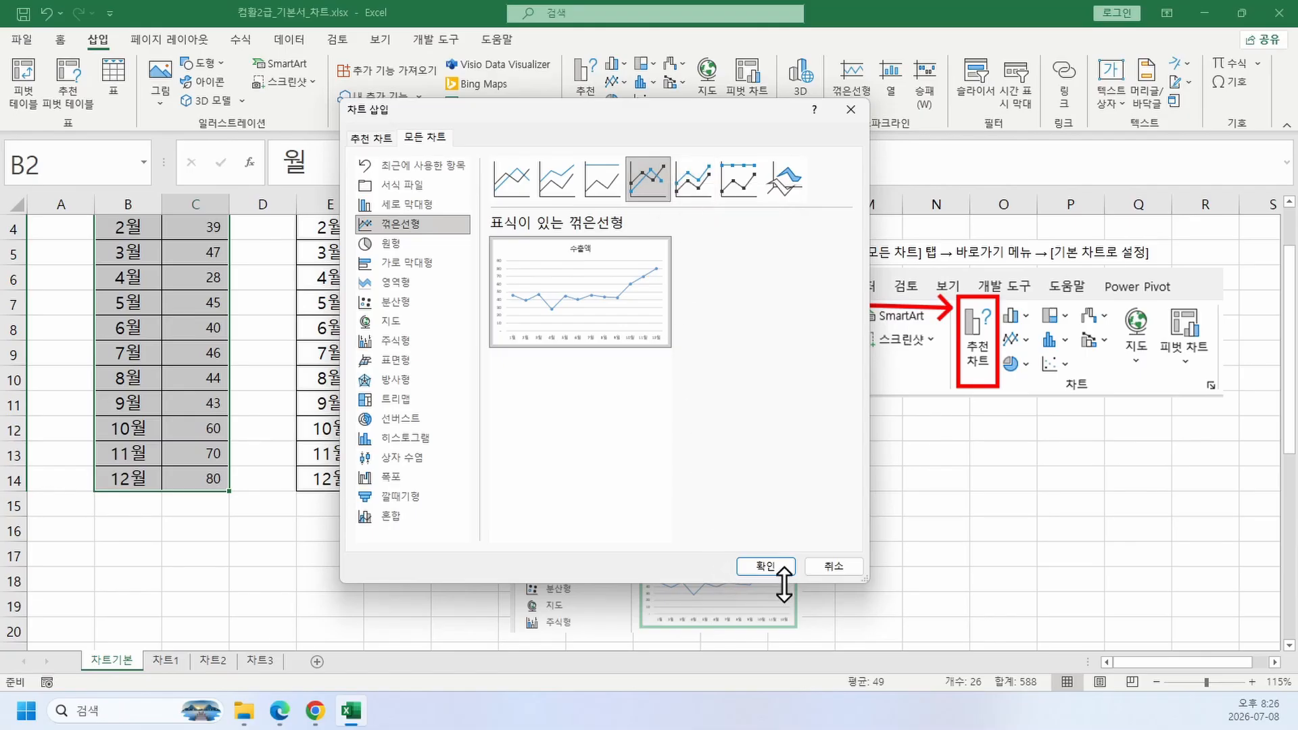
left_click(771, 567)
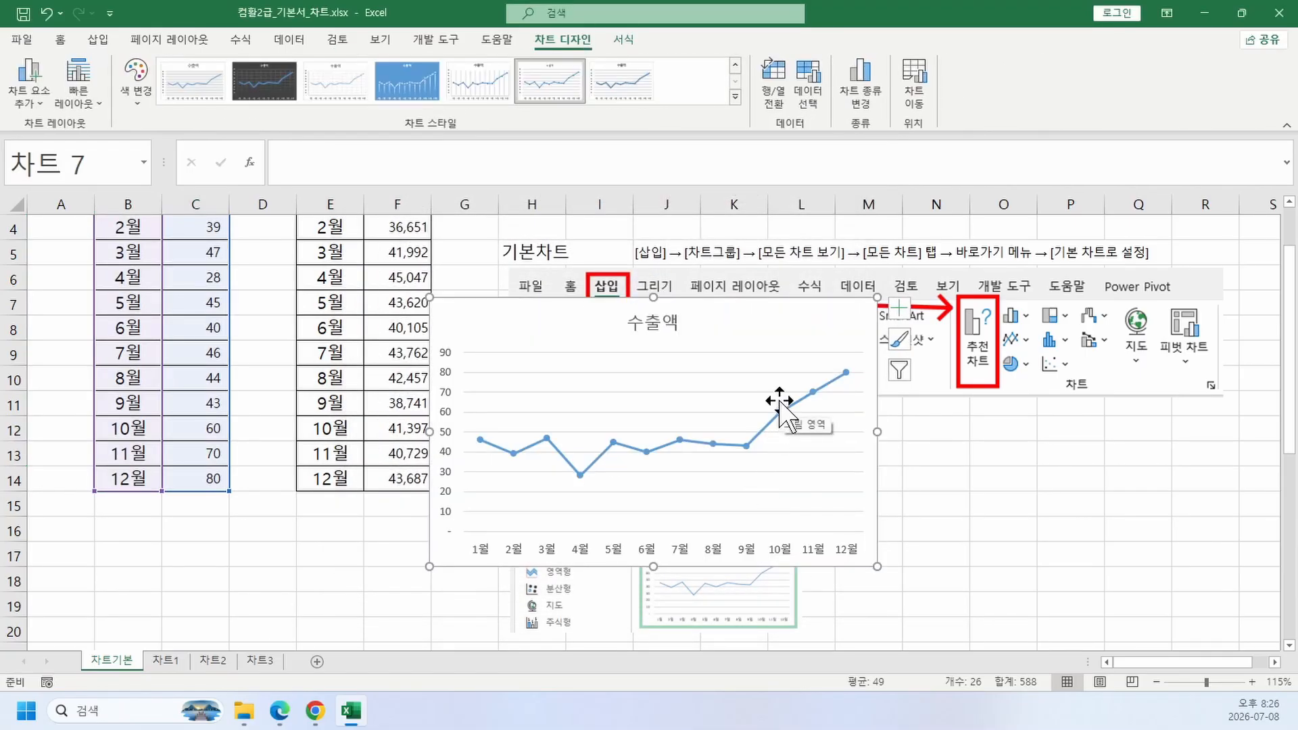
key("Delete")
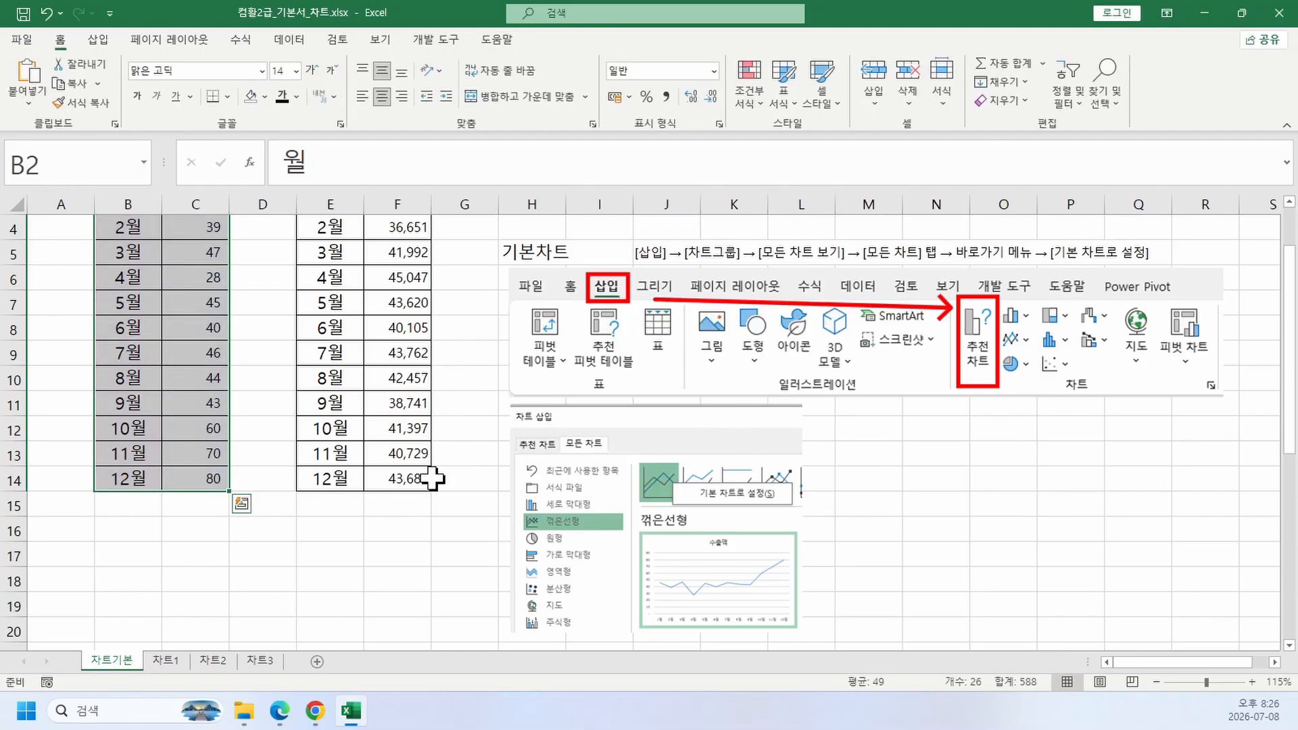
Step: Test the new default chart type on B2:C14 in the current sheet, and delete the resulting chart
scroll(351, 513, "up", 1)
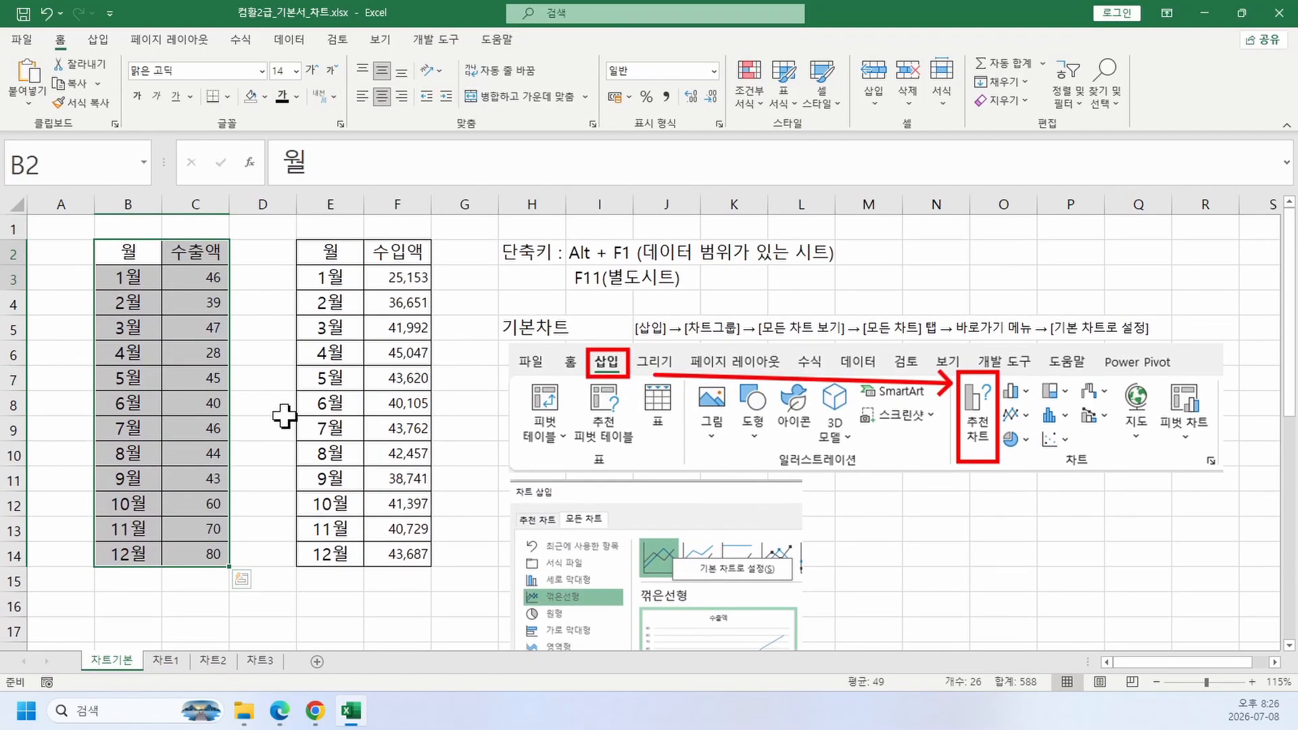
key("alt+F1")
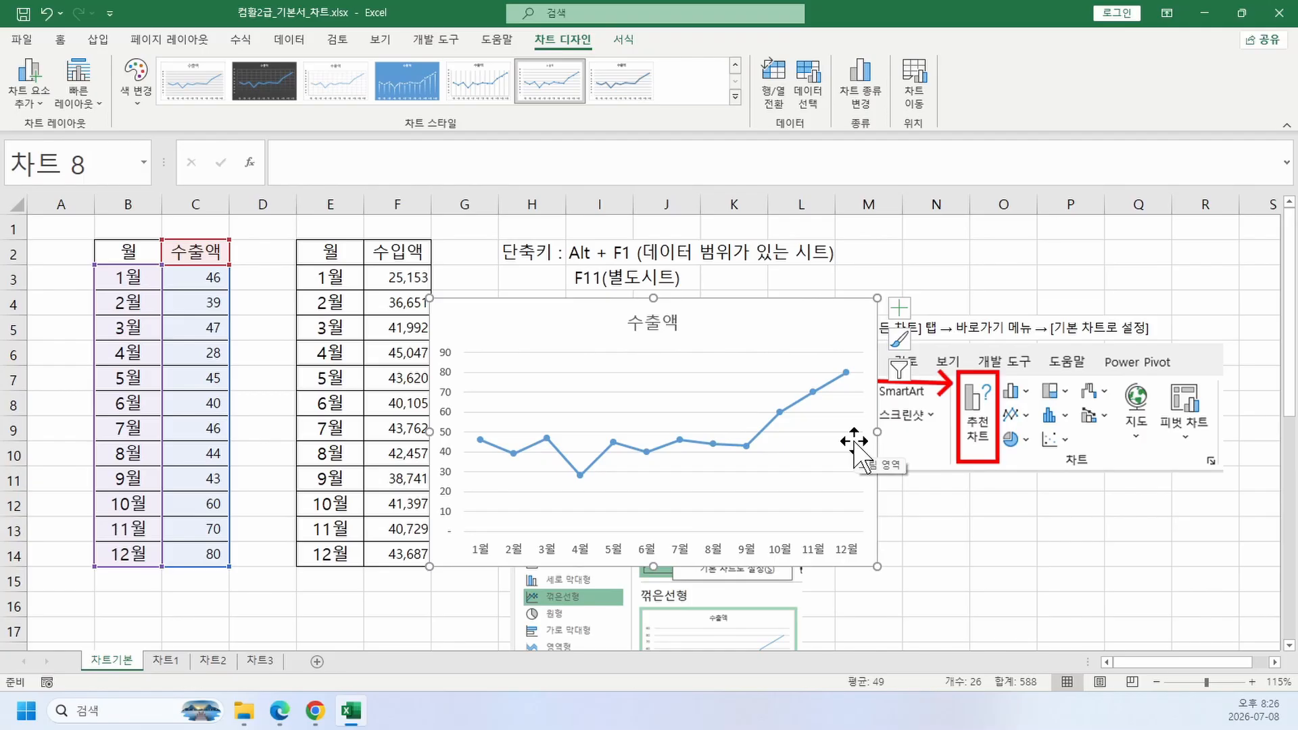
key("Delete")
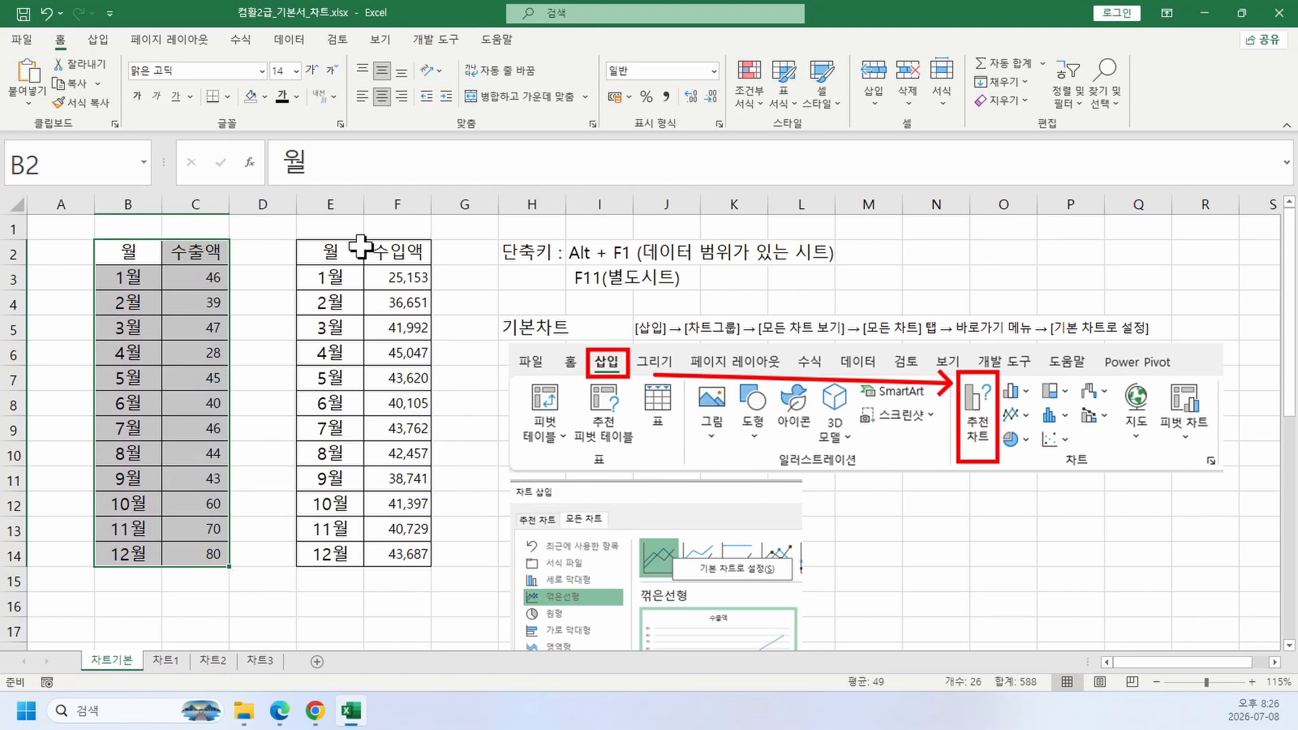
Step: Set the clustered column chart (묶은 세로 막대형) as the default chart type and insert it for the selected 수출액 data
left_click(98, 41)
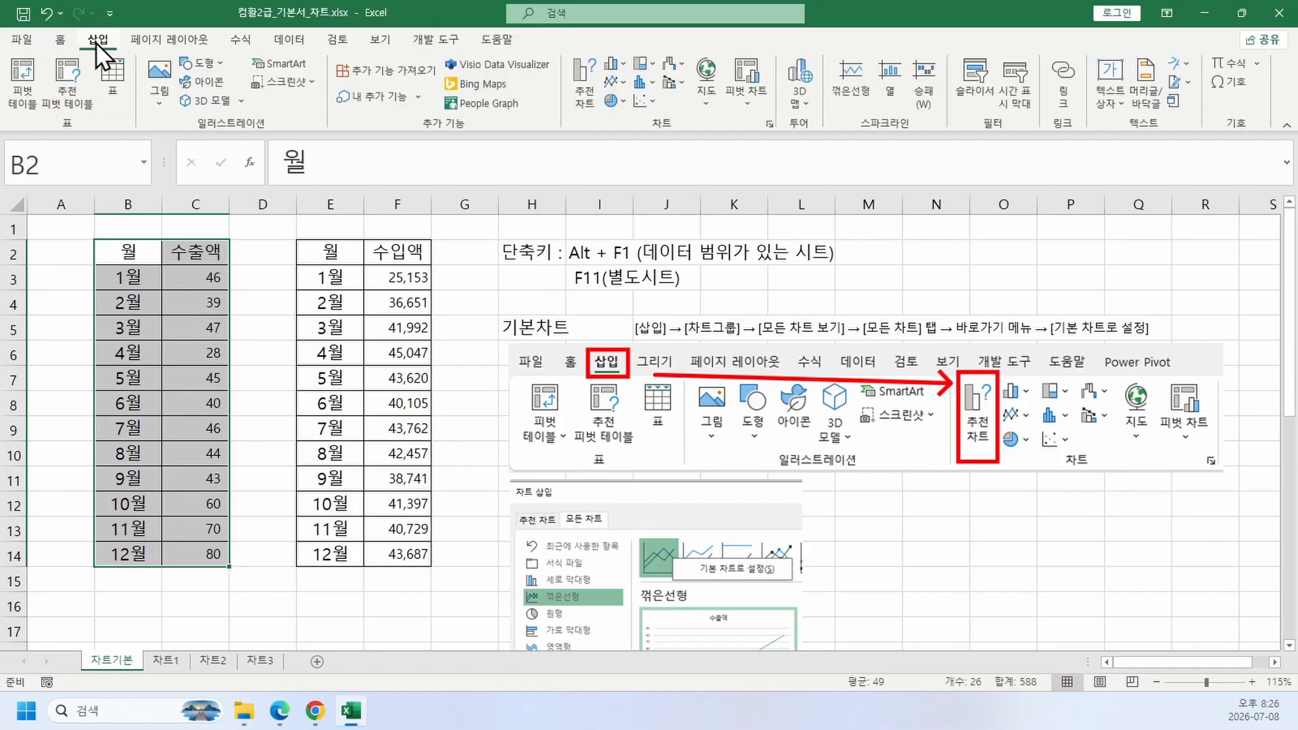
left_click(583, 91)
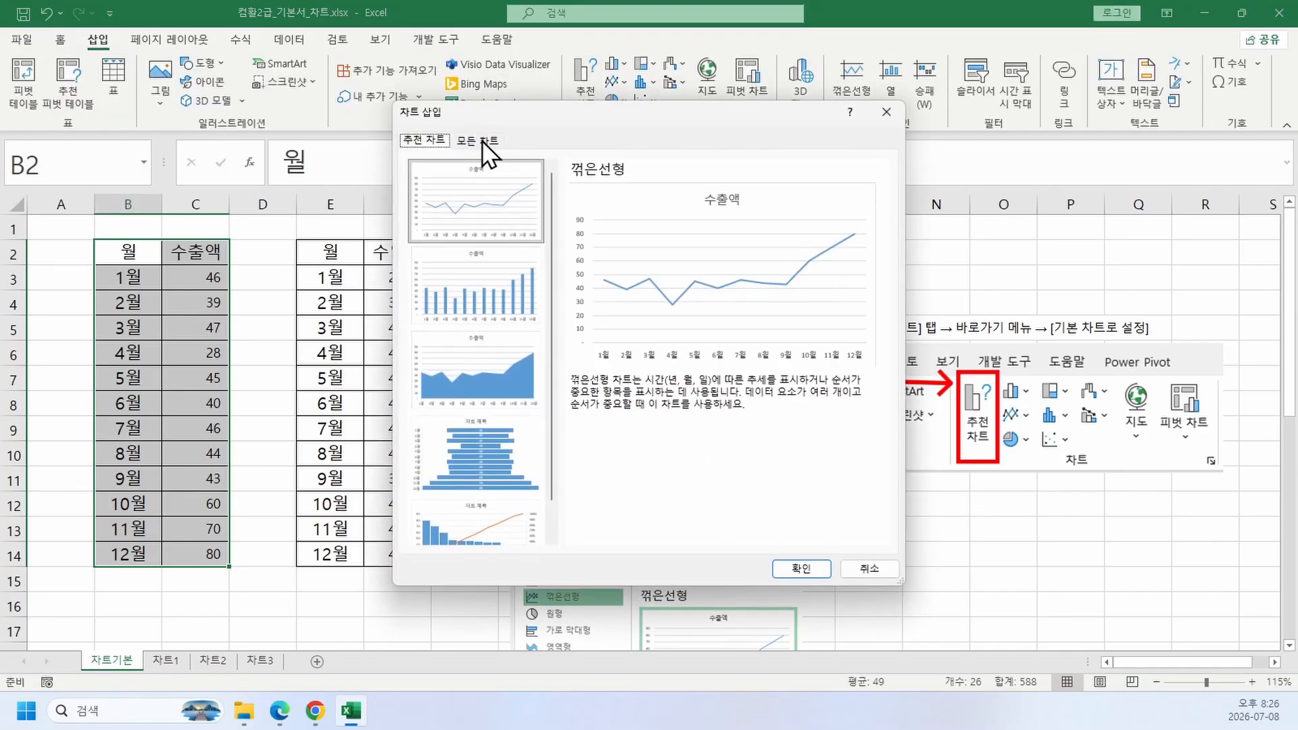
left_click(481, 141)
left_click(469, 204)
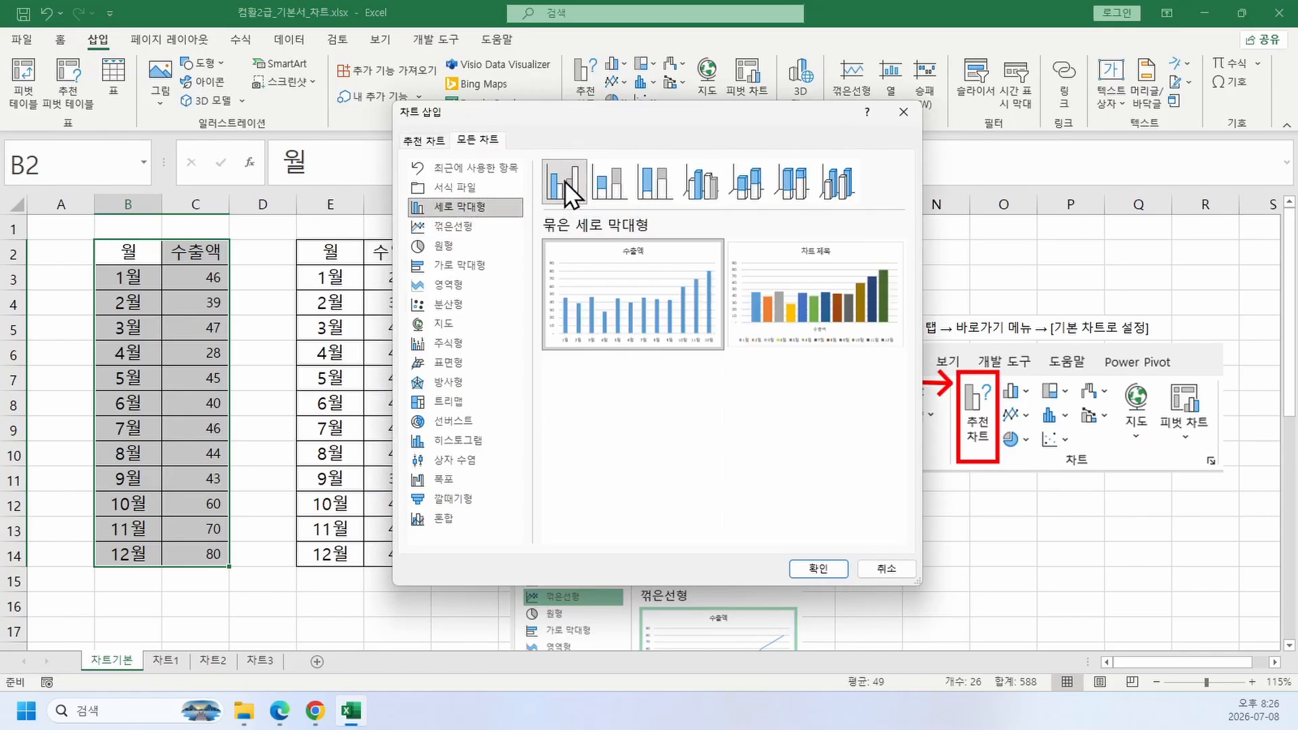
right_click(565, 181)
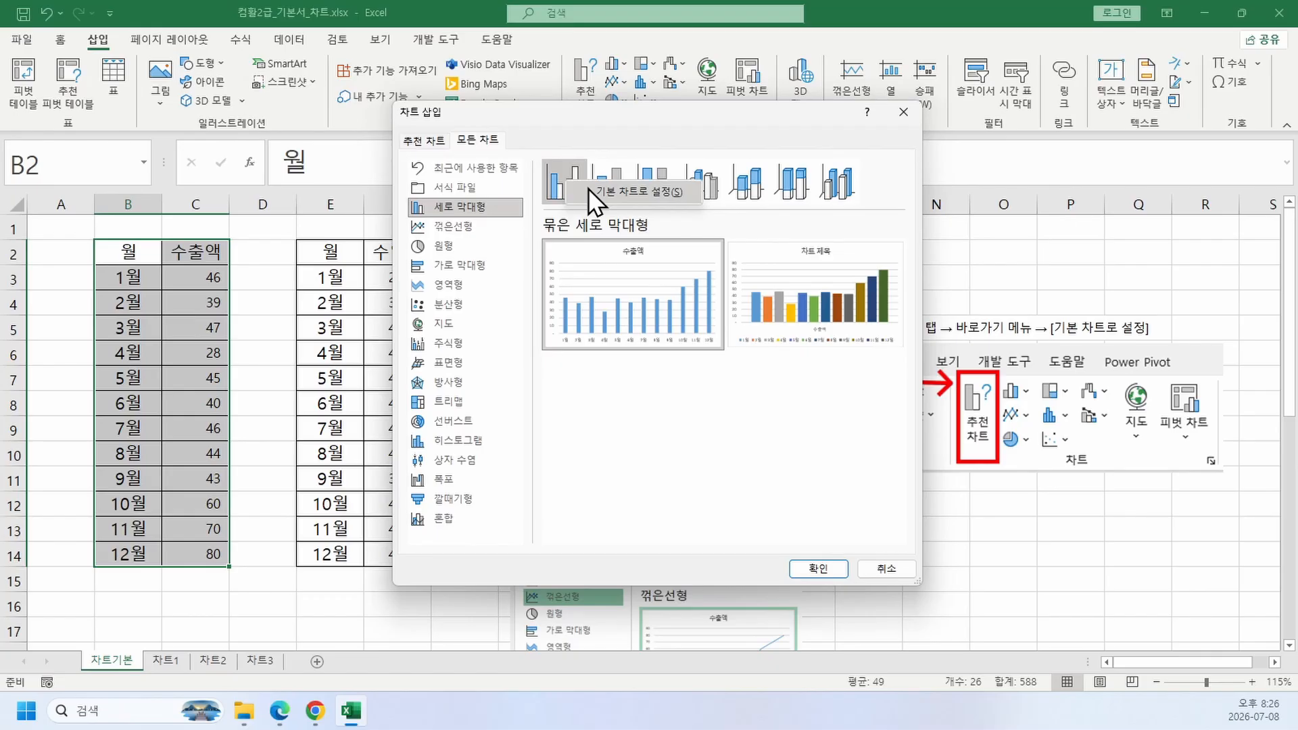
left_click(588, 191)
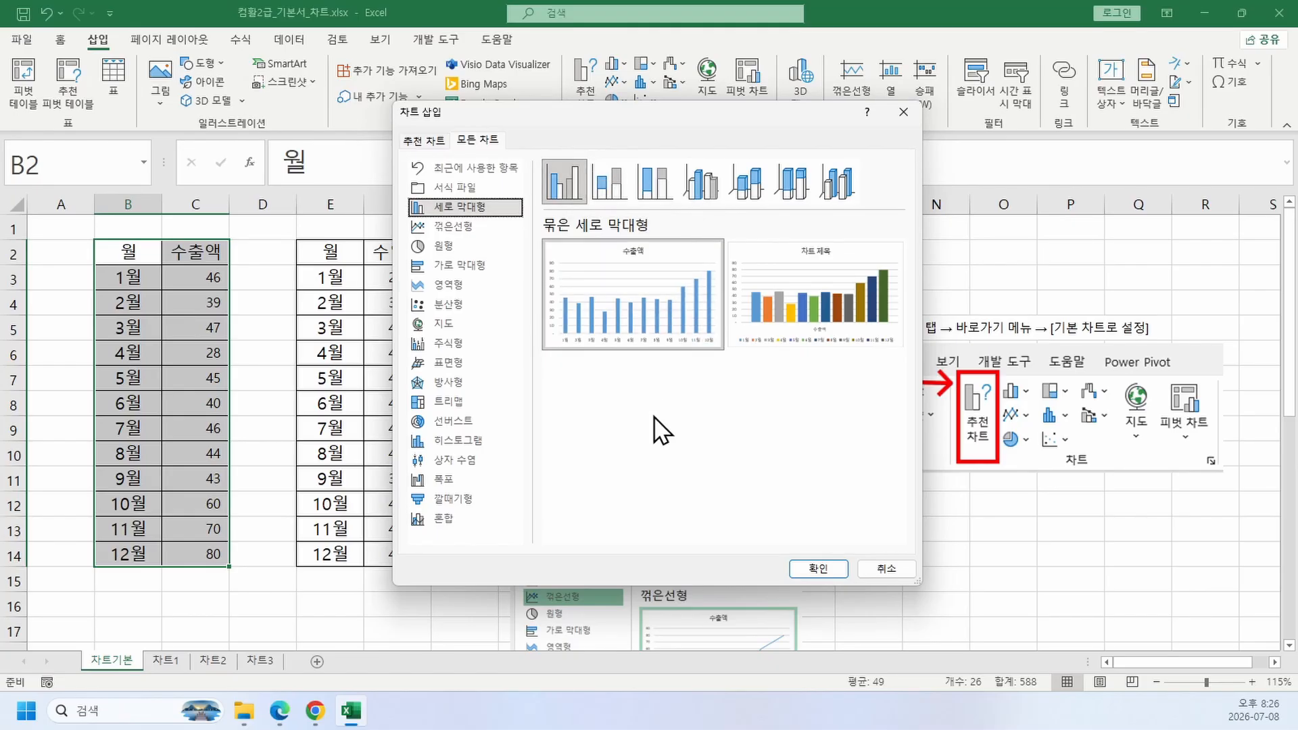
left_click(830, 574)
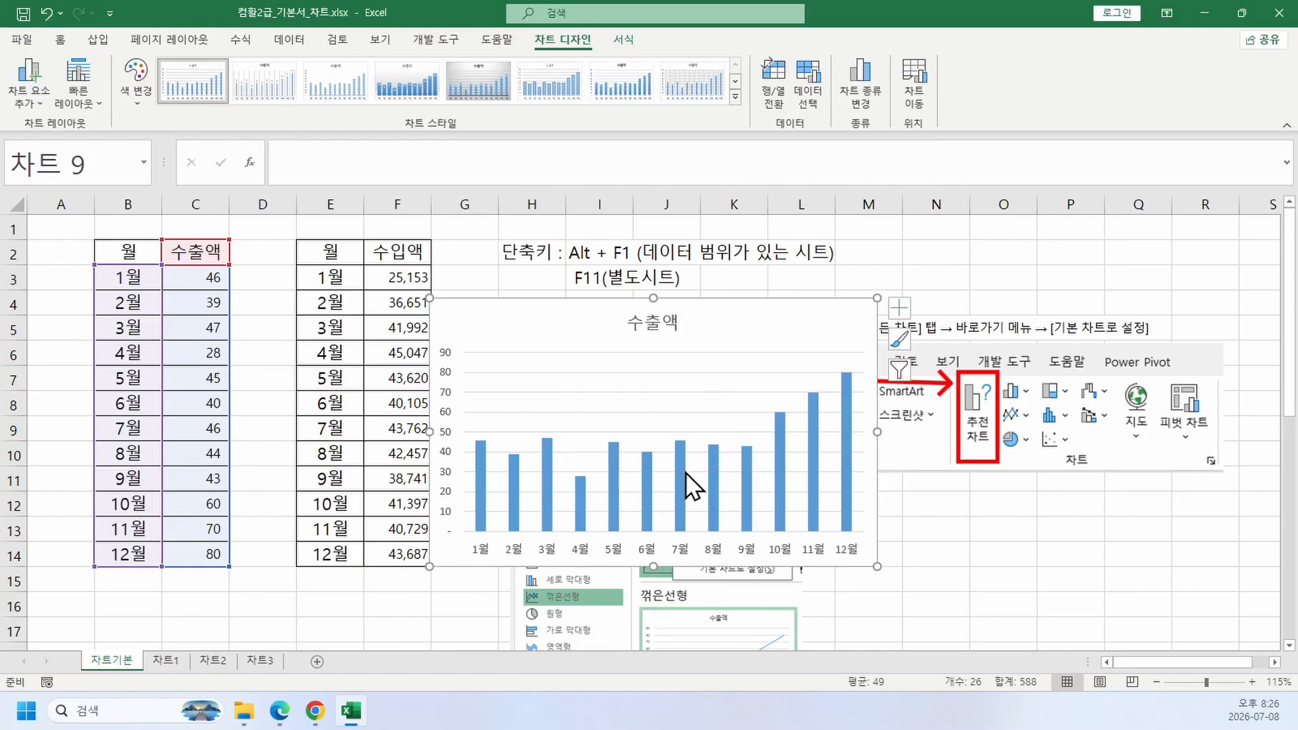
mouse_move(684, 461)
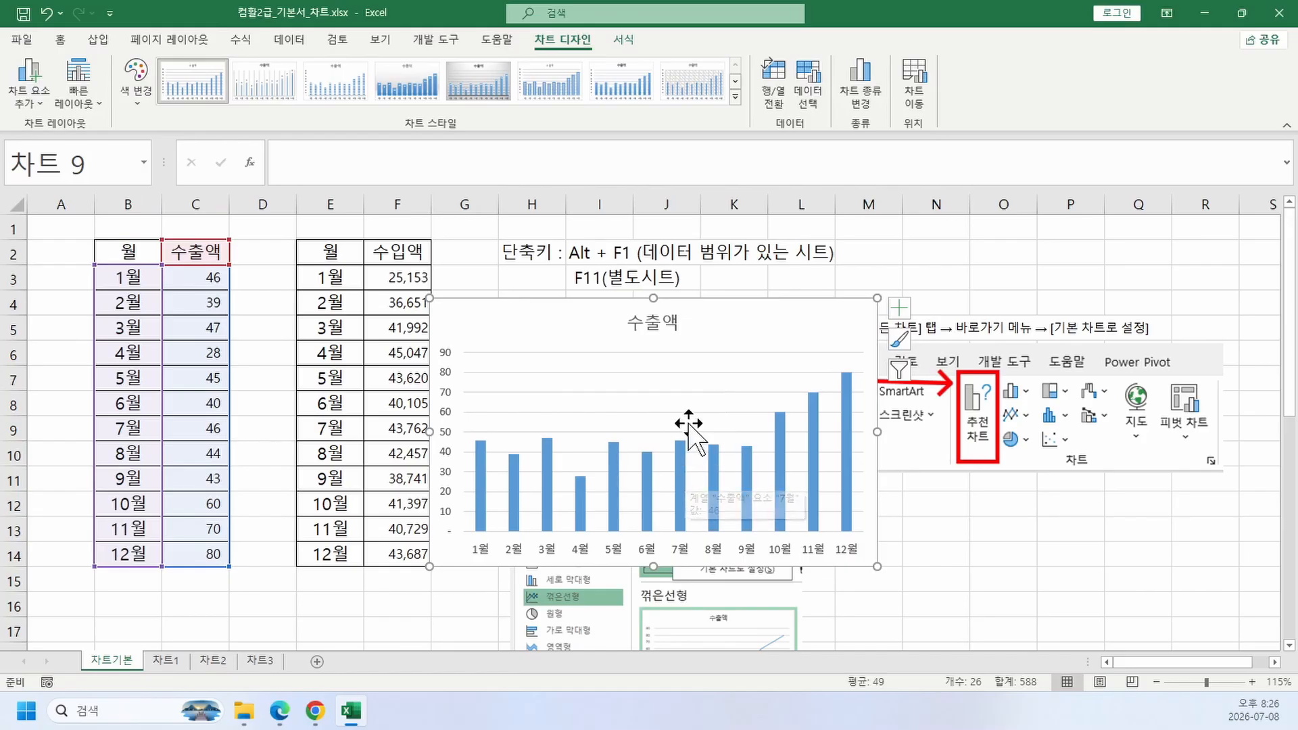
scroll(686, 428, "down", 1)
scroll(690, 430, "up", 1)
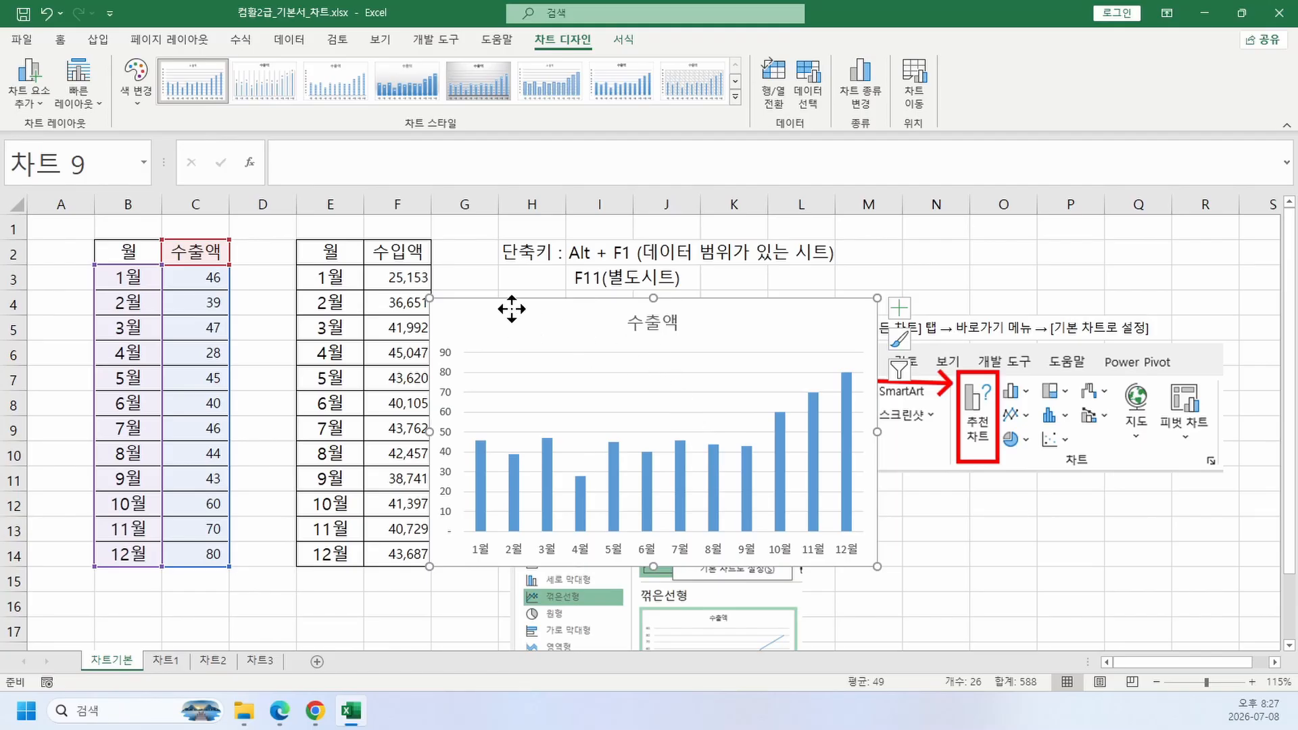
Step: Move the column chart clear of the data tables and add the 수입액 values in F2:F14 to it as a copied data series
left_click_drag(512, 309, 613, 255)
left_click_drag(405, 251, 394, 563)
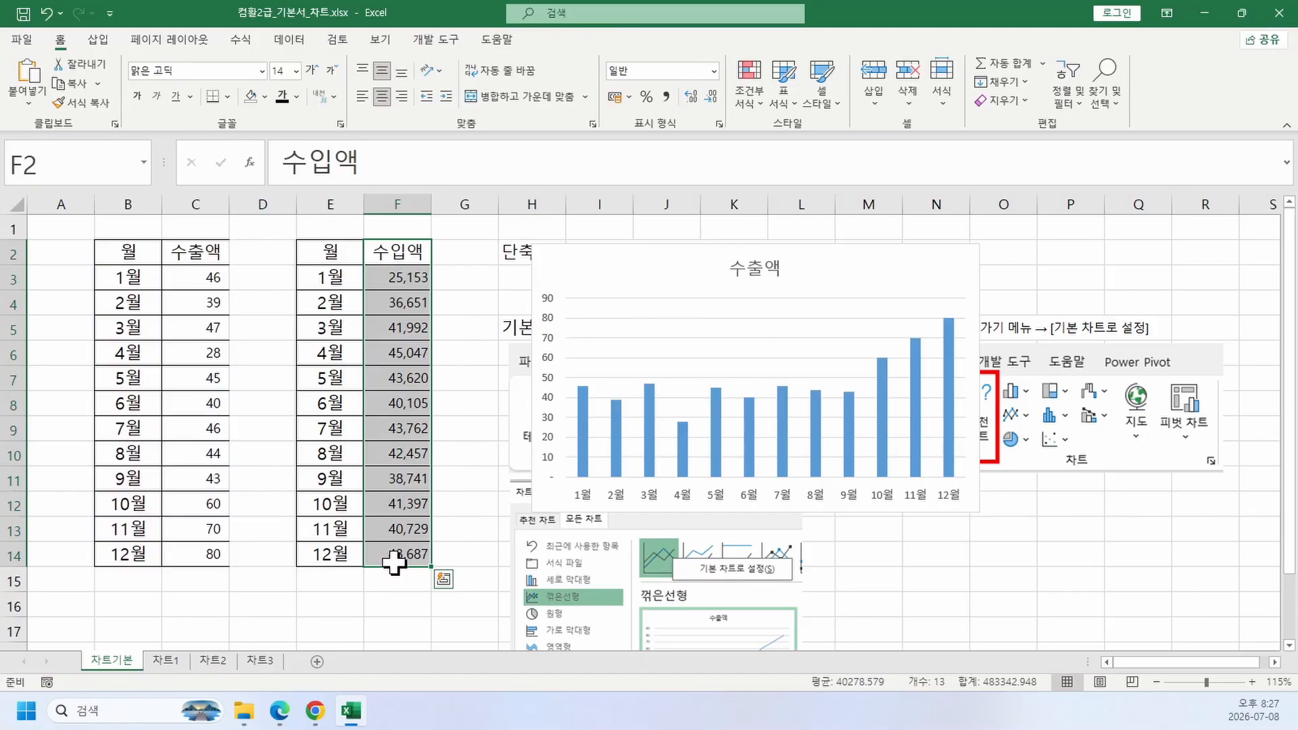
key("ctrl+c")
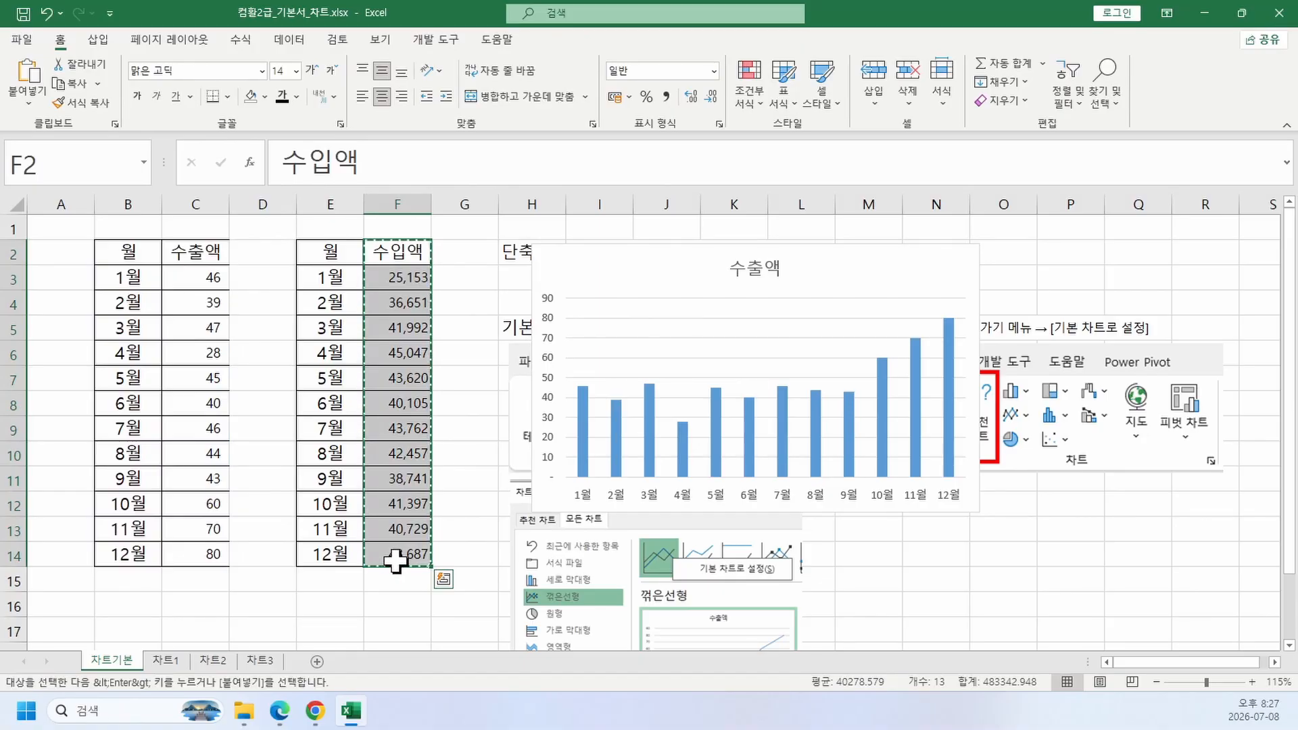
left_click(657, 267)
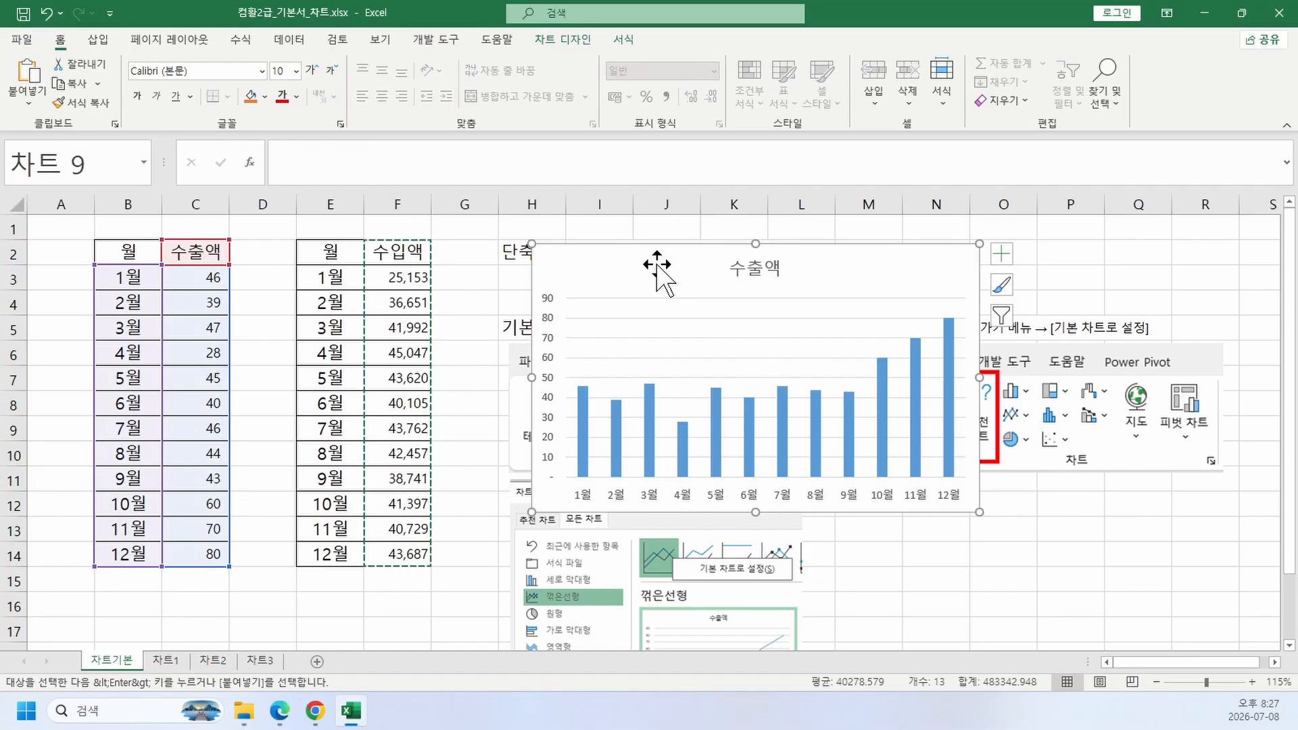
key("ctrl+v")
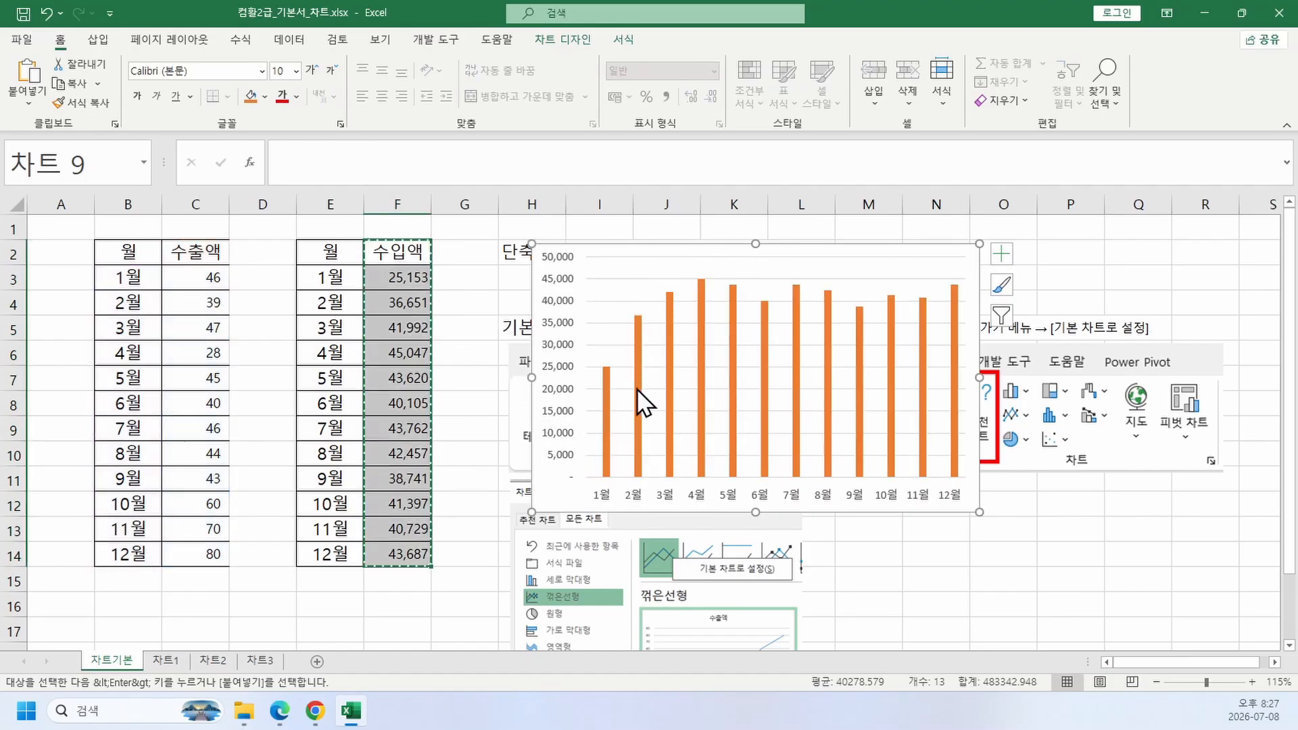
mouse_move(635, 388)
key("Escape")
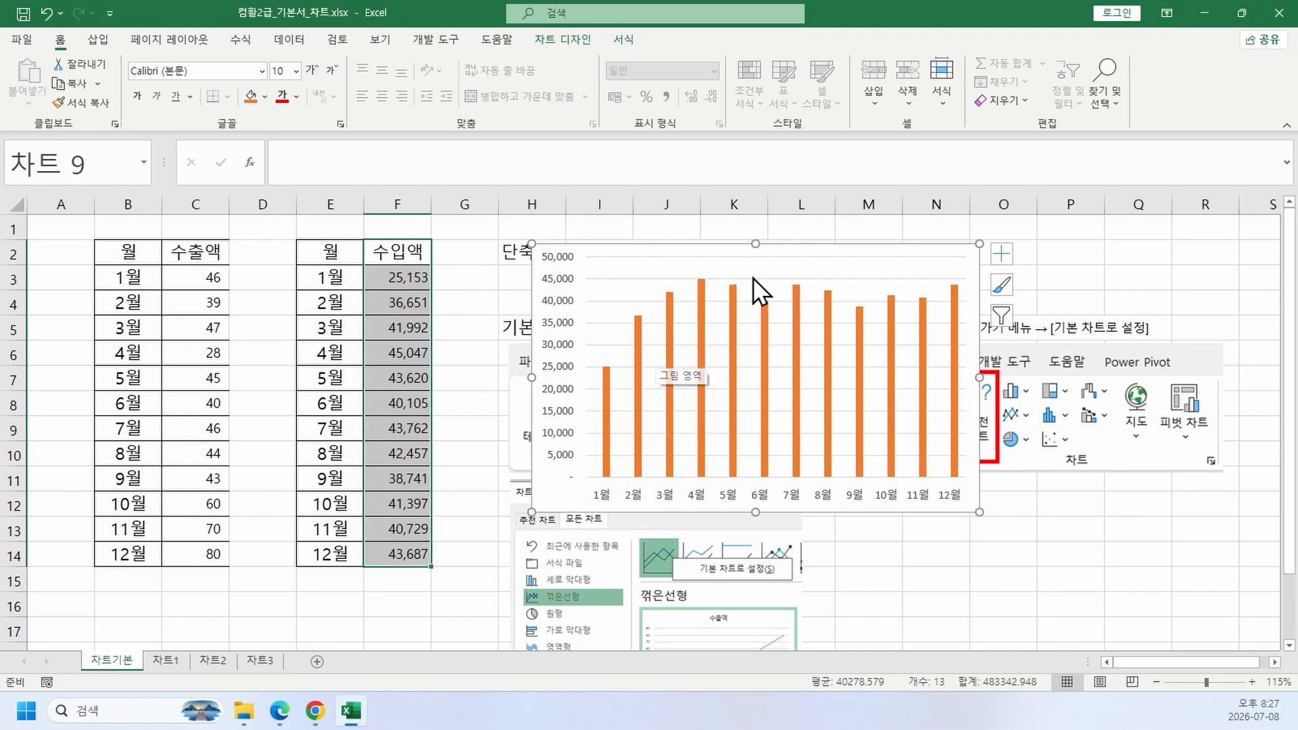
Step: Enlarge the chart to span about columns C to M and reposition it just below the table headers
left_click_drag(870, 255, 521, 236)
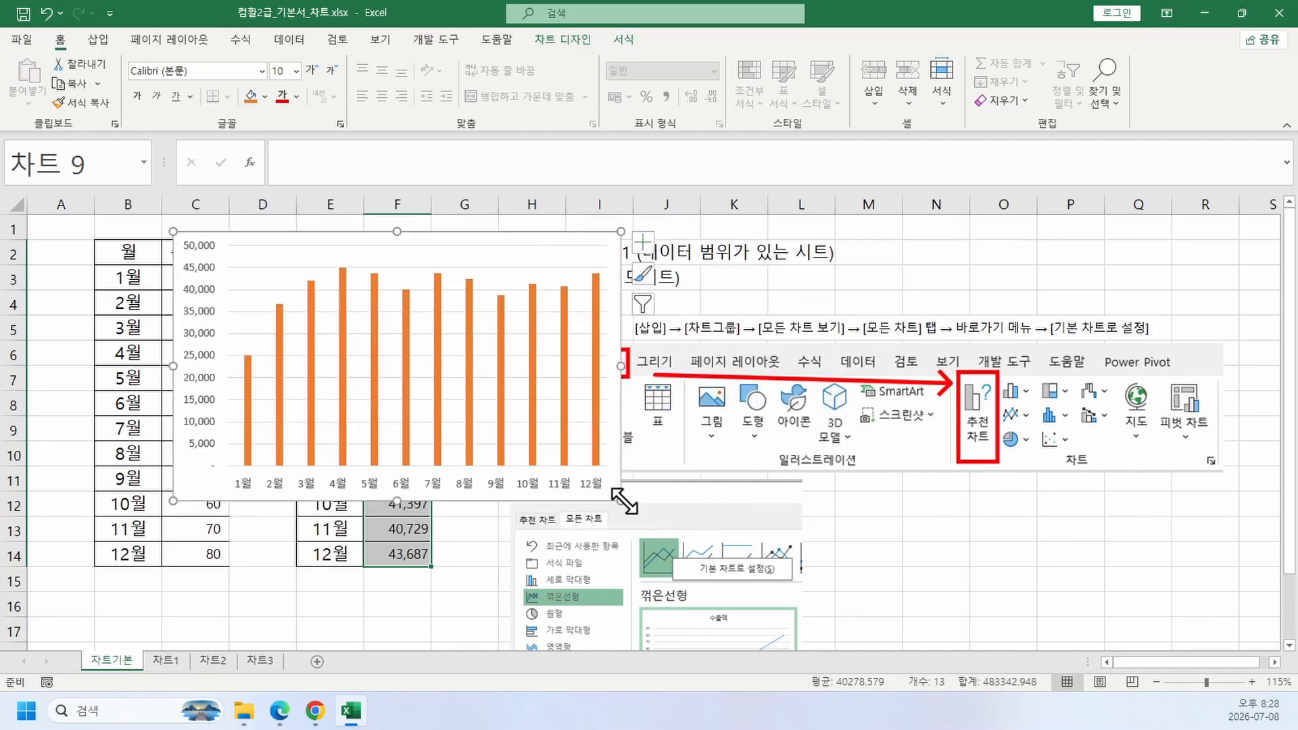
left_click_drag(622, 500, 940, 597)
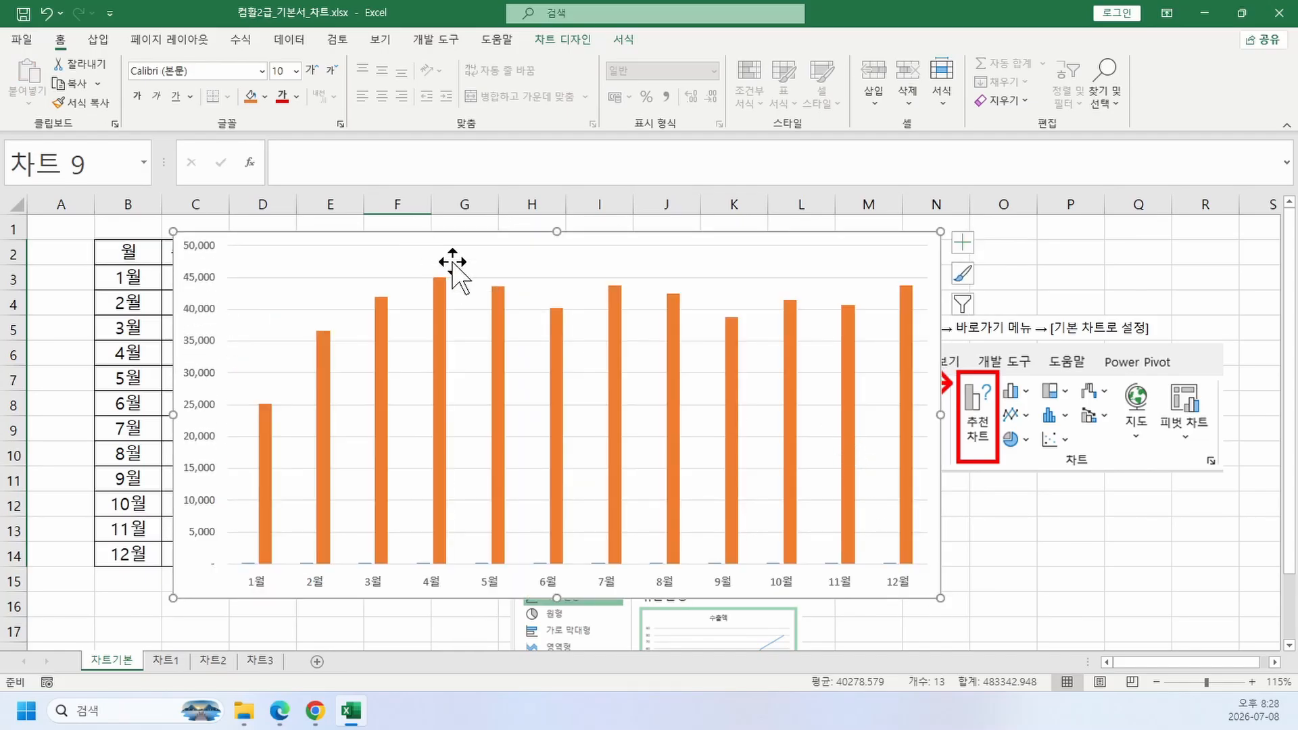
mouse_move(444, 318)
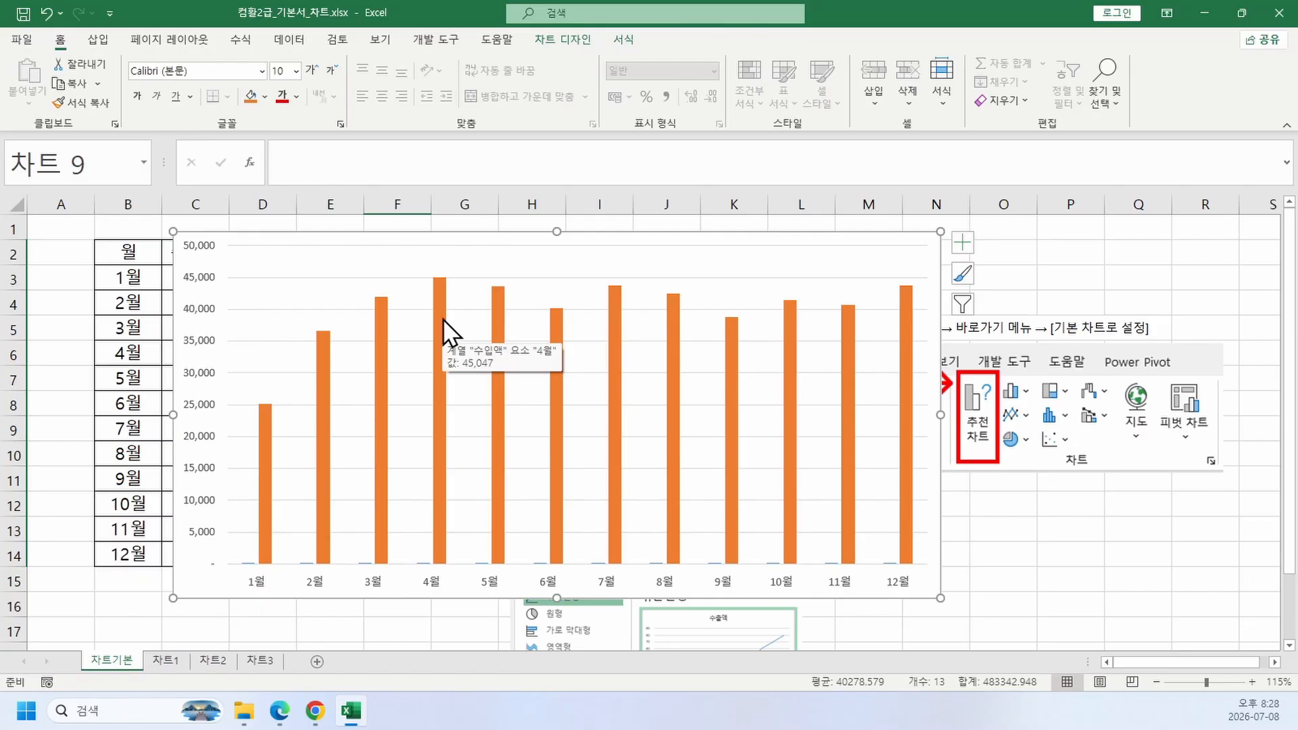
left_click_drag(452, 233, 440, 289)
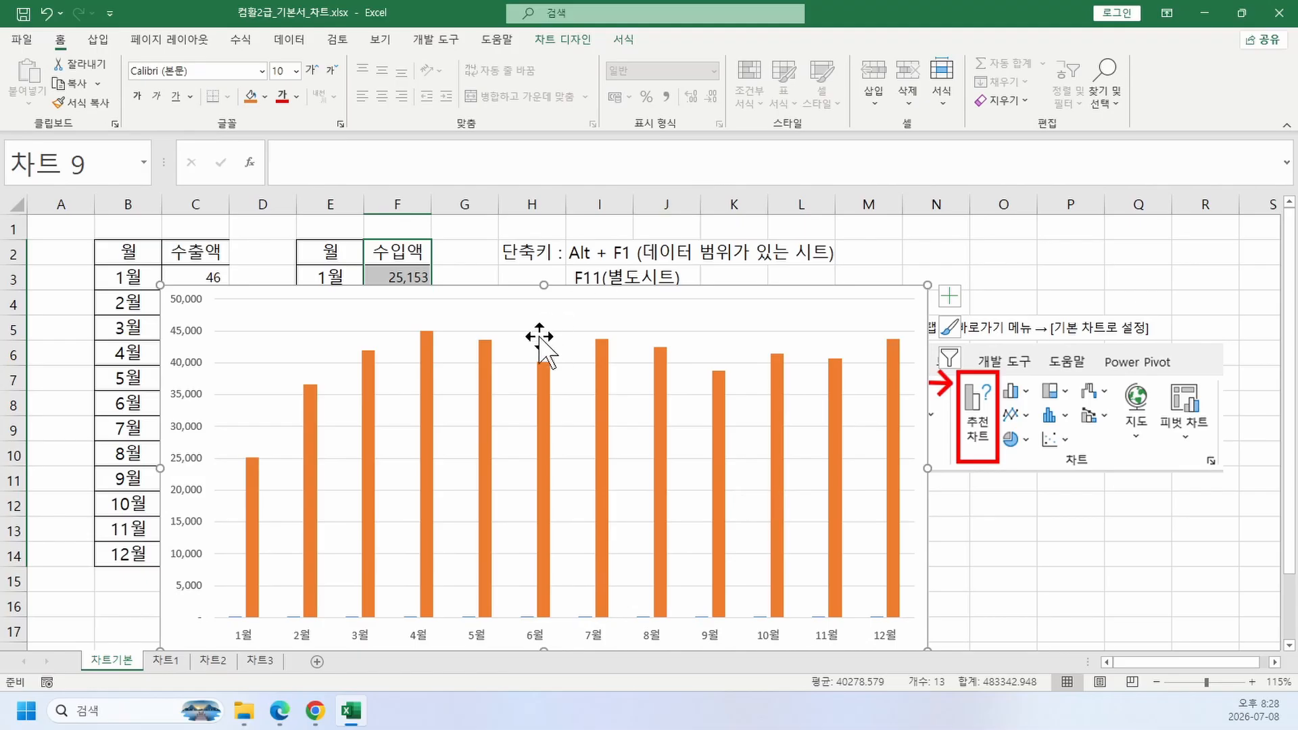
left_click(425, 354)
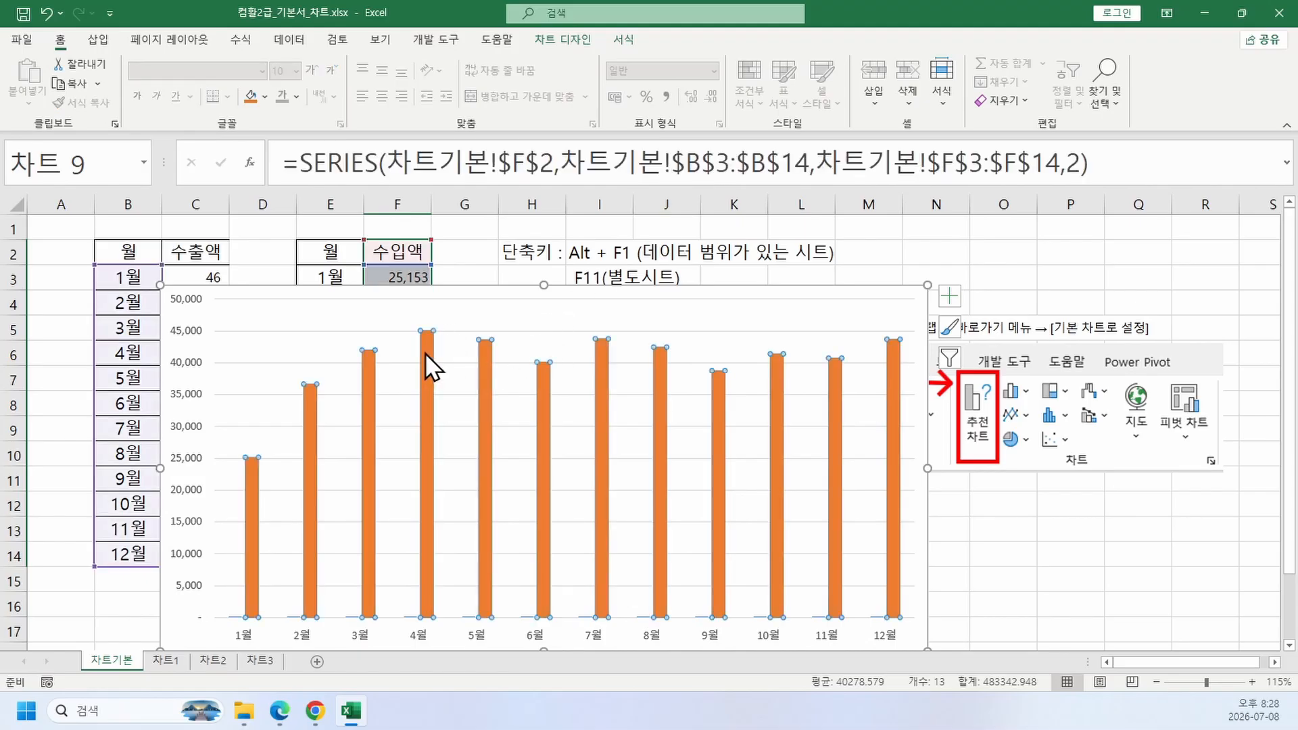
right_click(424, 351)
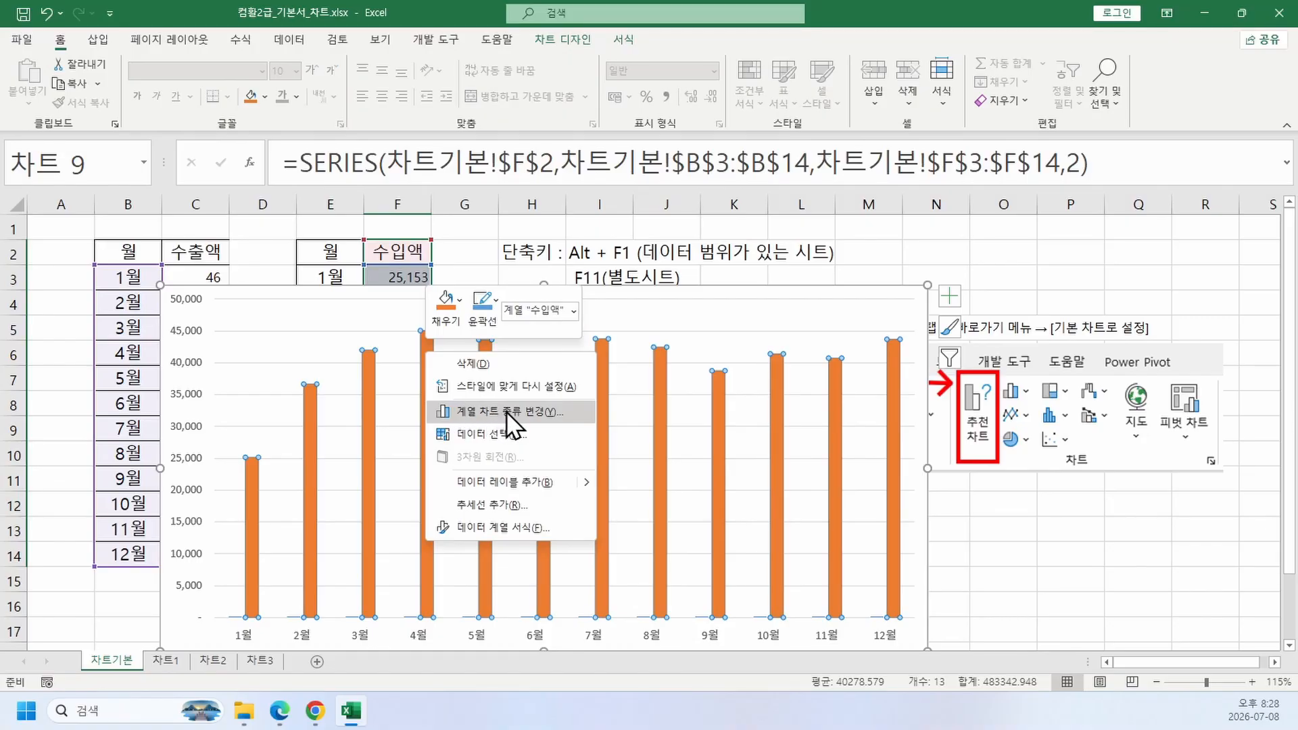
left_click(380, 323)
left_click(379, 321)
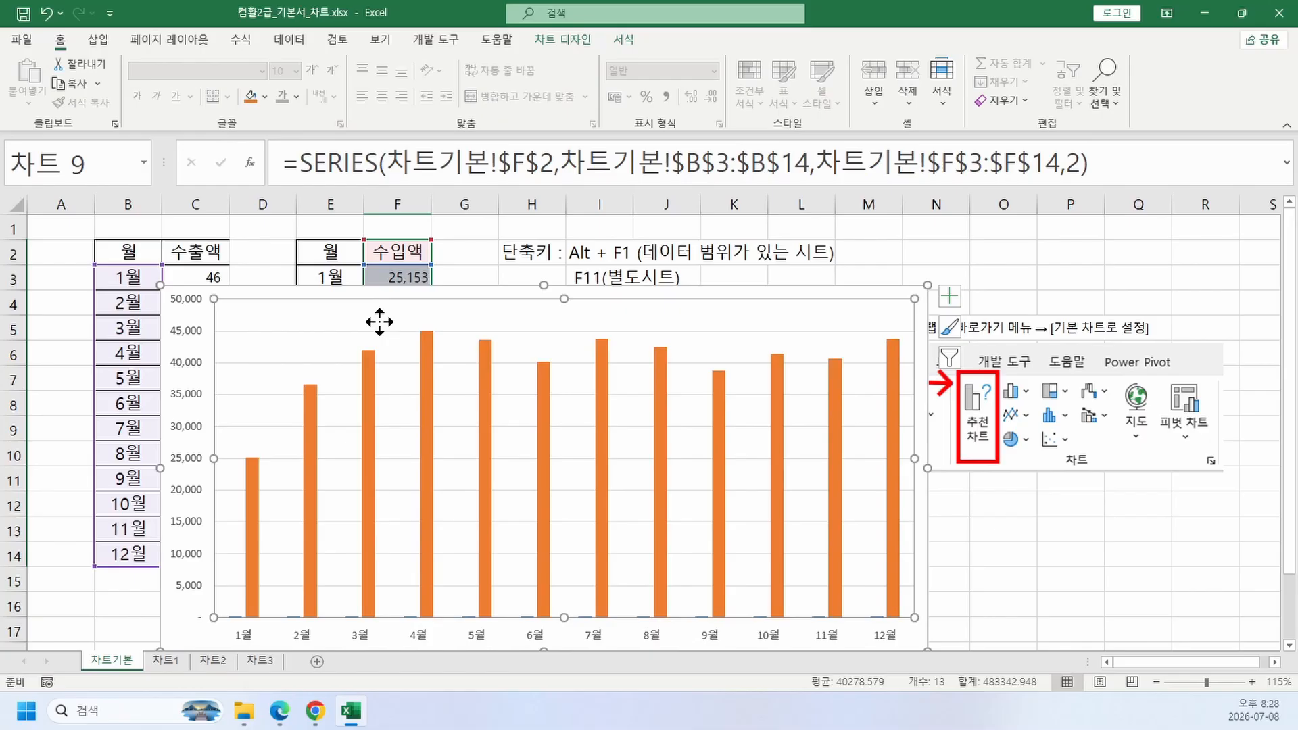
Step: Change the 수입액 series to a line with markers (표식이 있는 꺾은선형) plotted on the secondary axis (보조 축)
left_click(371, 368)
right_click(372, 368)
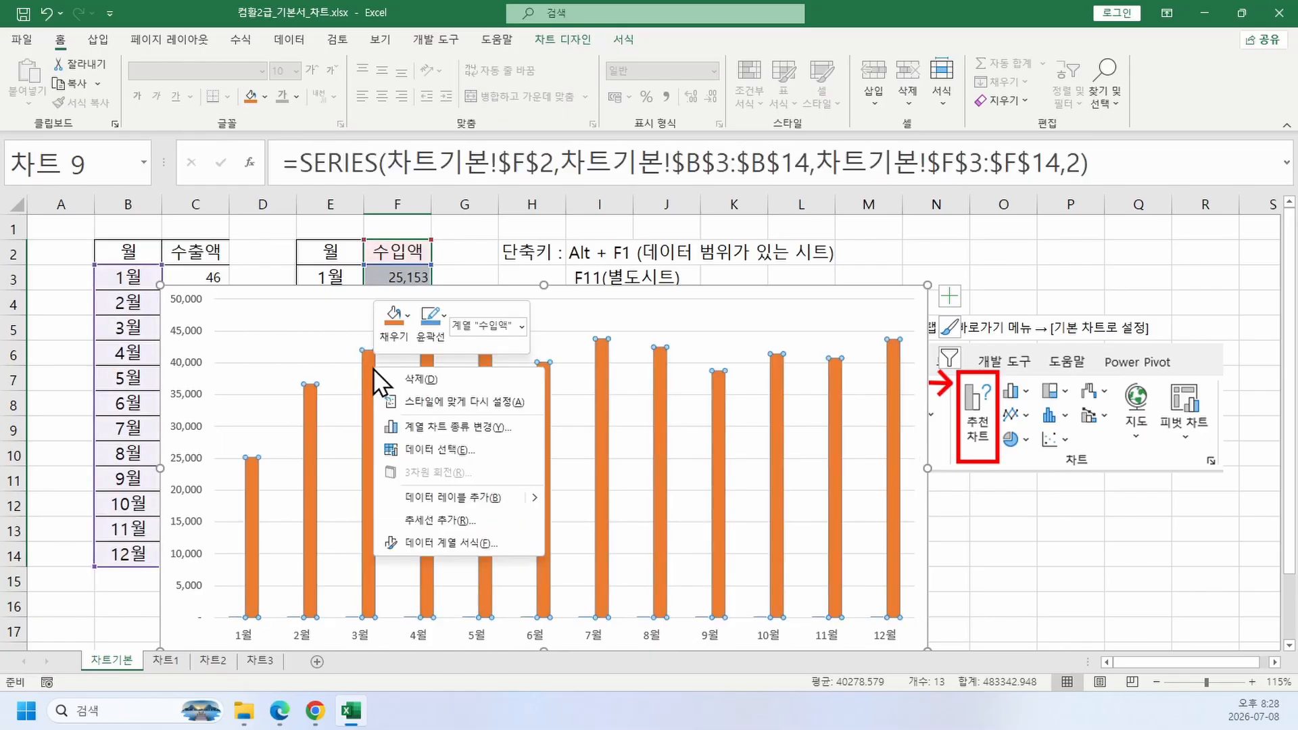
left_click(434, 420)
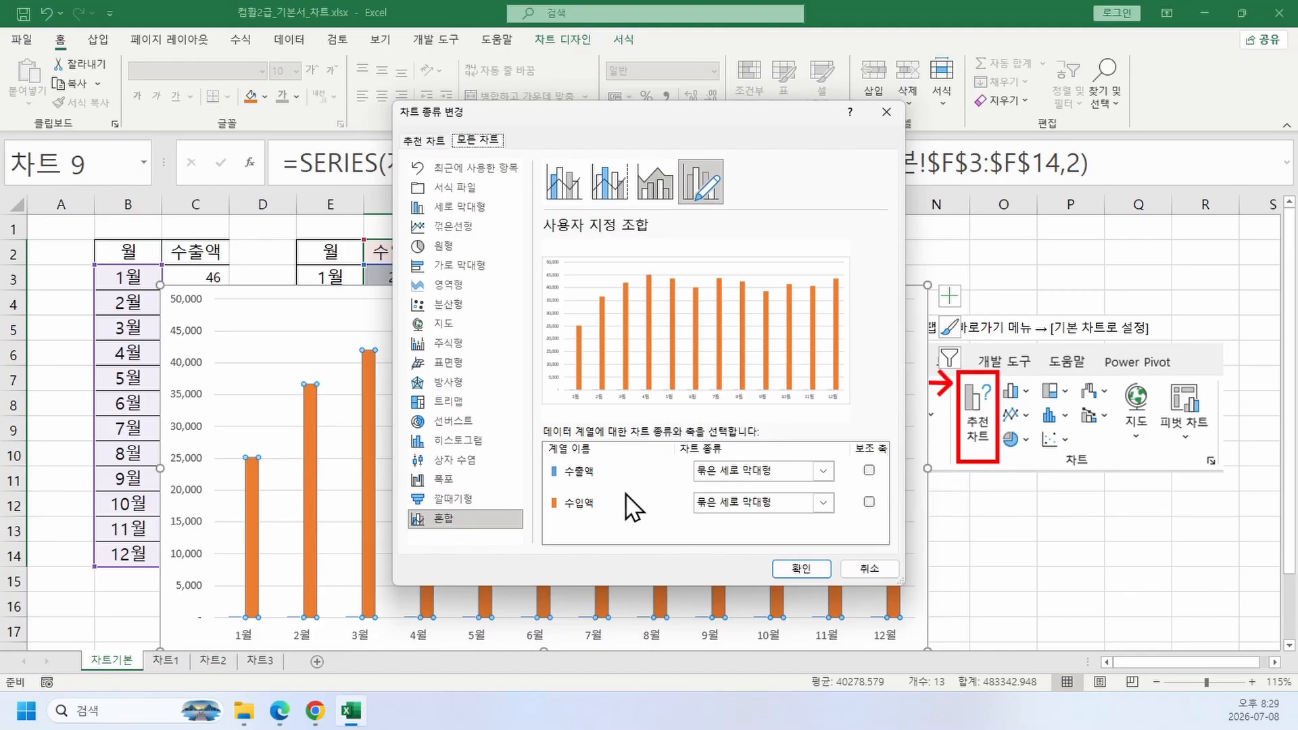
left_click(770, 506)
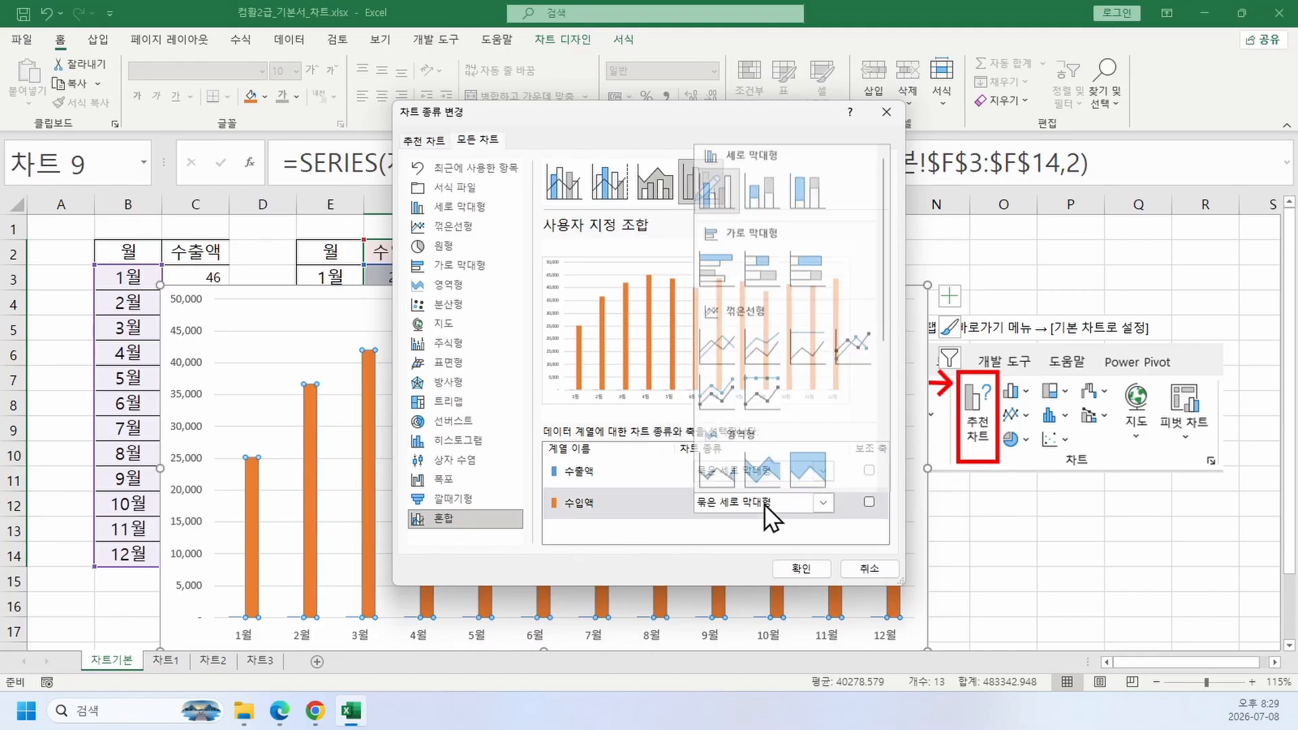
left_click(853, 342)
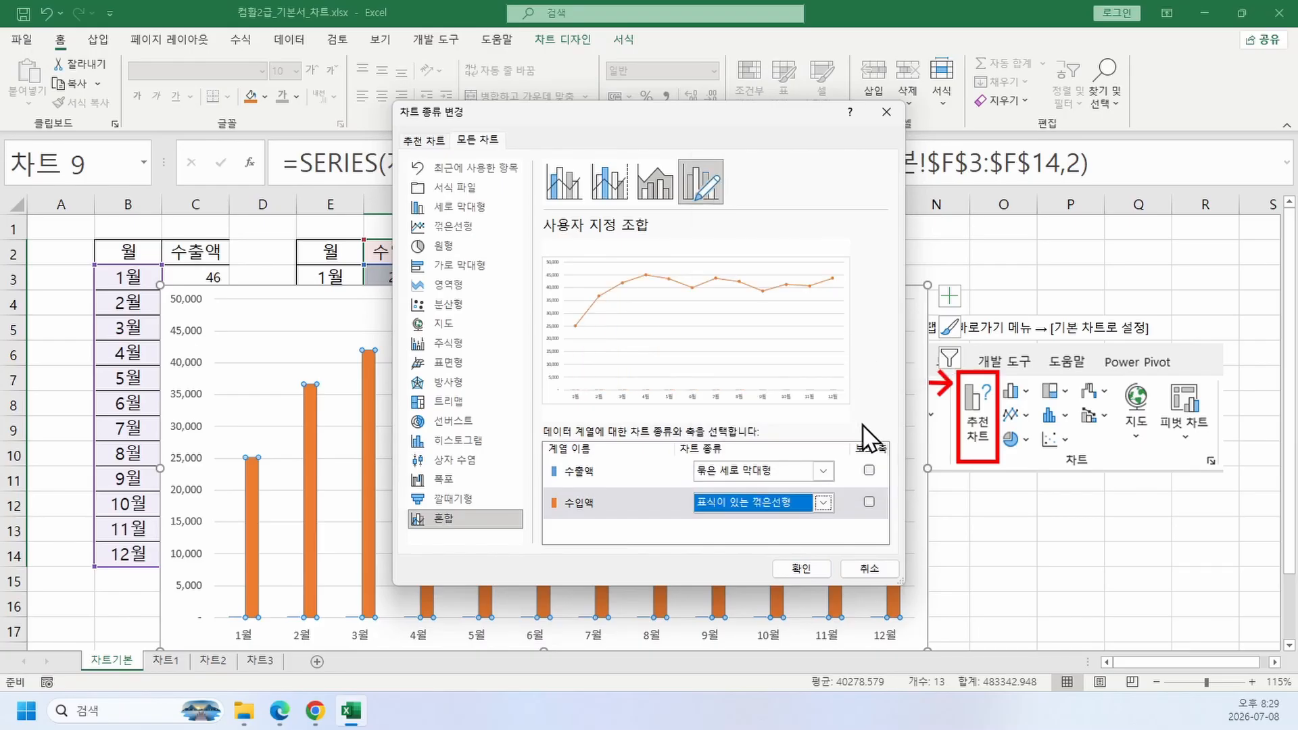
left_click(869, 503)
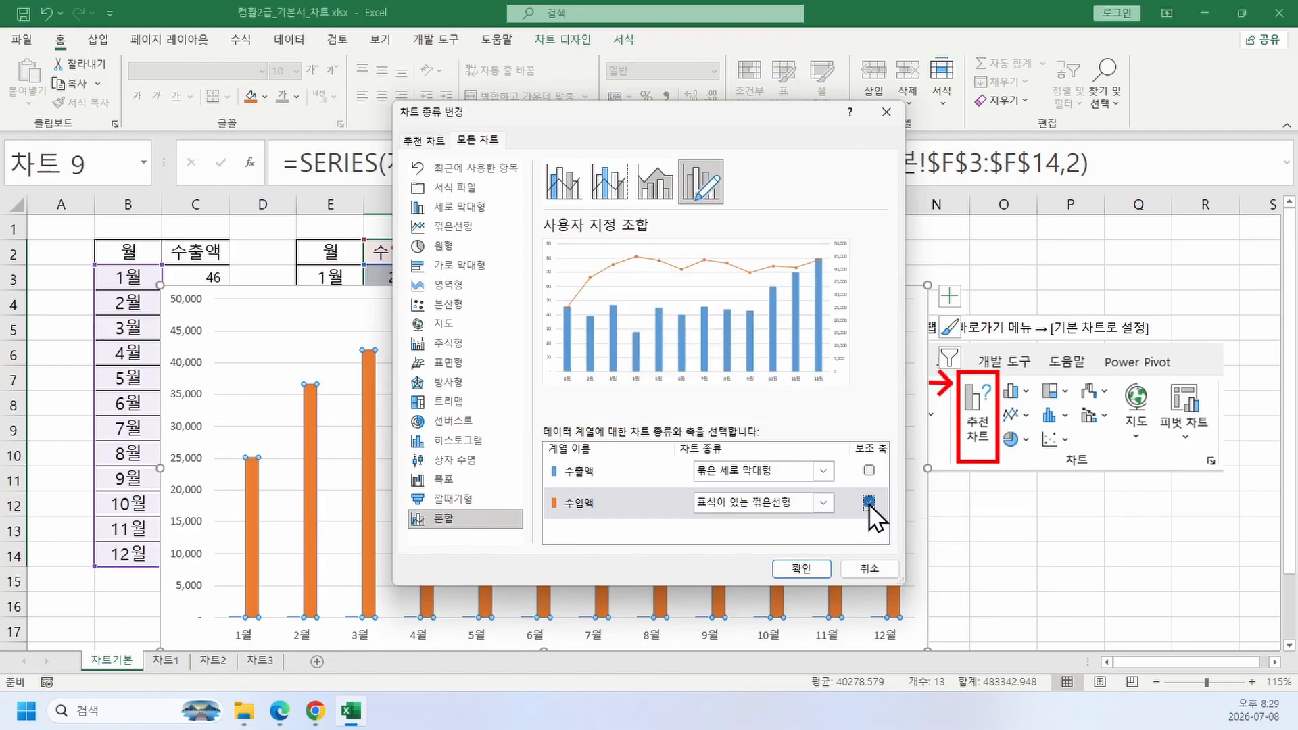
left_click(801, 557)
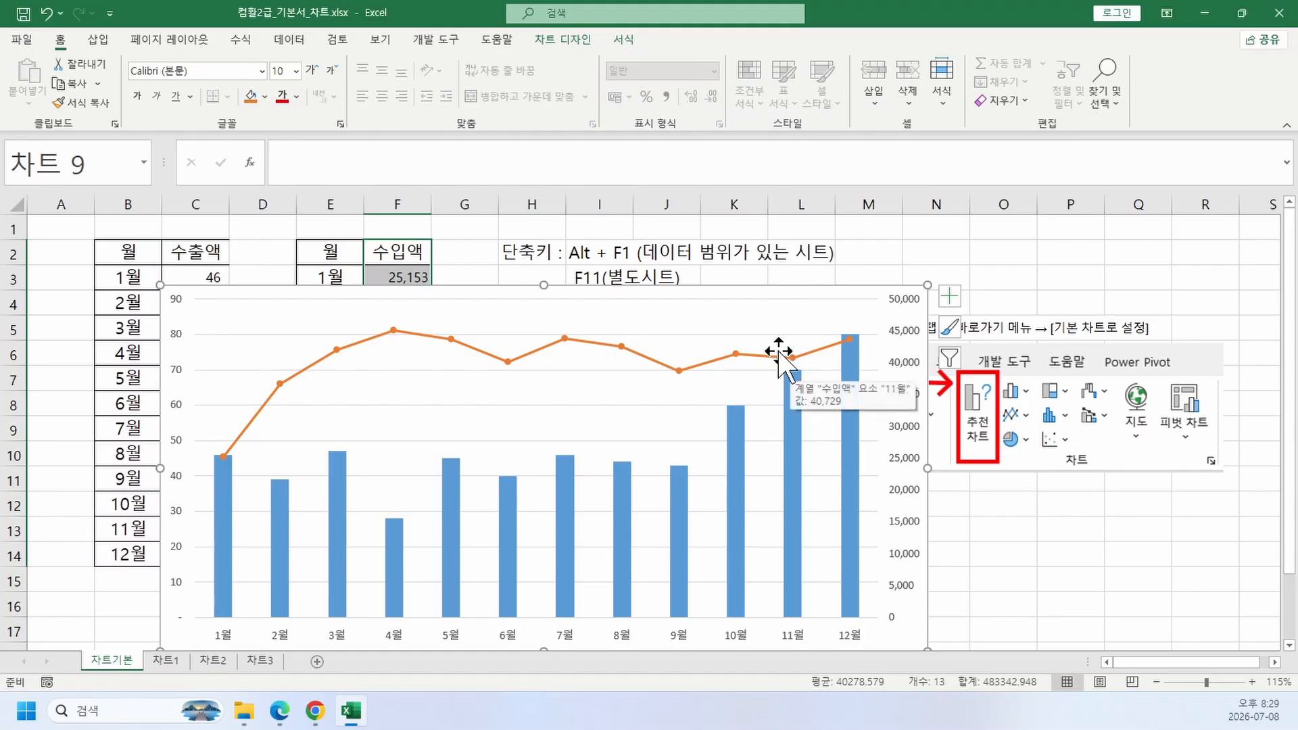
mouse_move(728, 338)
left_mouse_down()
mouse_move(757, 370)
mouse_move(796, 306)
mouse_move(881, 312)
mouse_move(869, 479)
mouse_move(937, 629)
left_mouse_up()
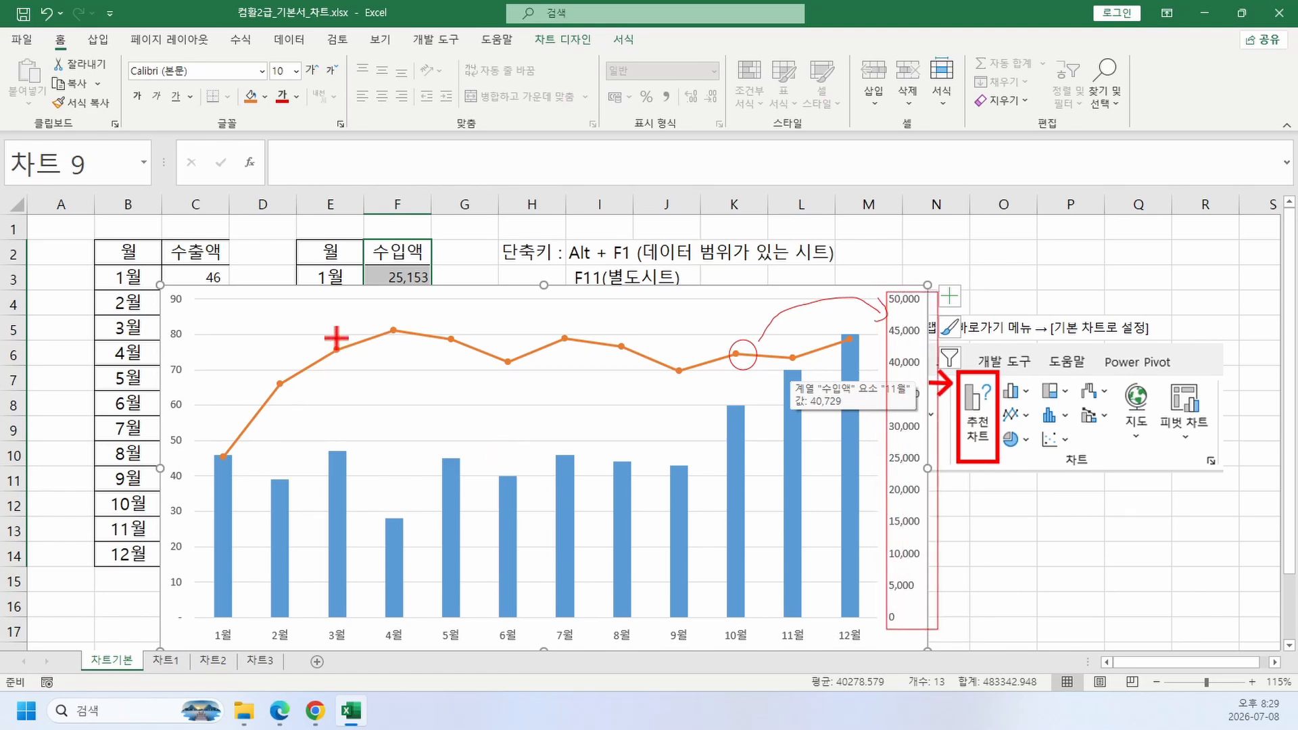
key("b")
mouse_move(316, 444)
left_mouse_down()
mouse_move(225, 371)
mouse_move(197, 380)
left_mouse_up()
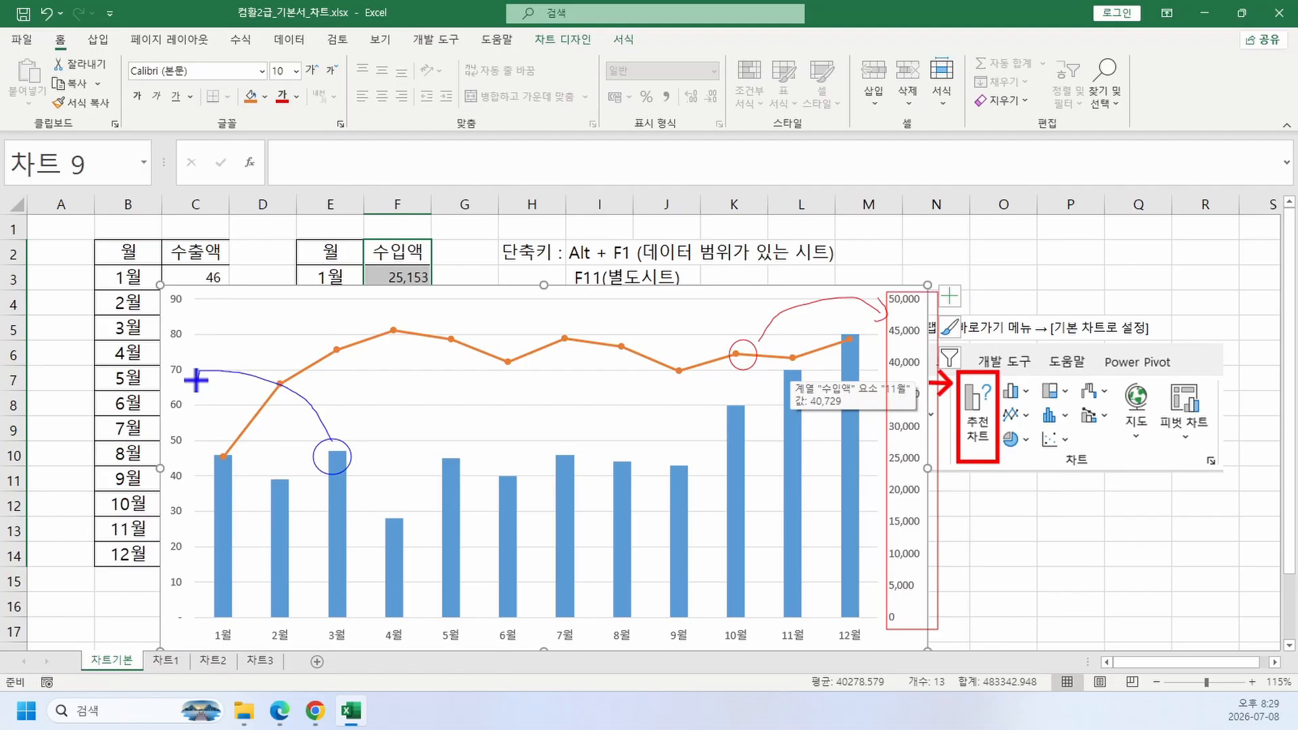
mouse_move(150, 280)
left_mouse_down()
mouse_move(179, 580)
mouse_move(203, 602)
left_mouse_up()
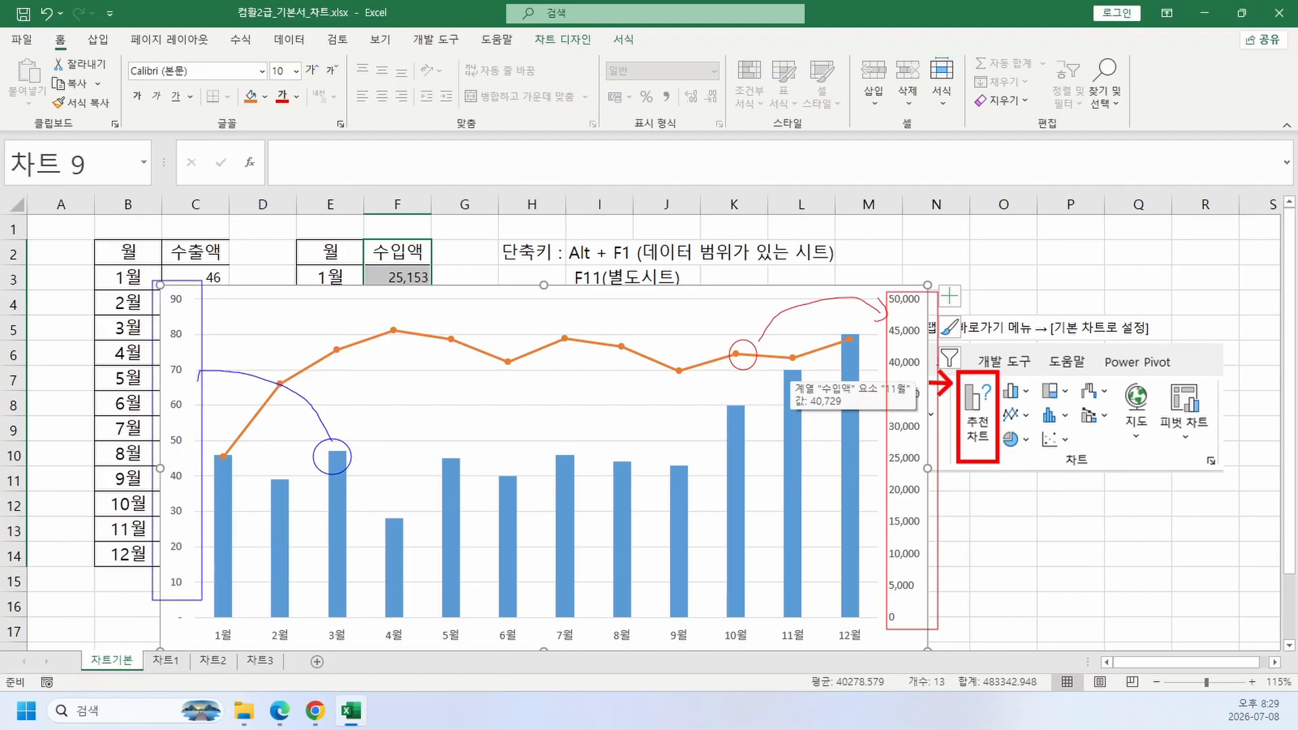
key("Escape")
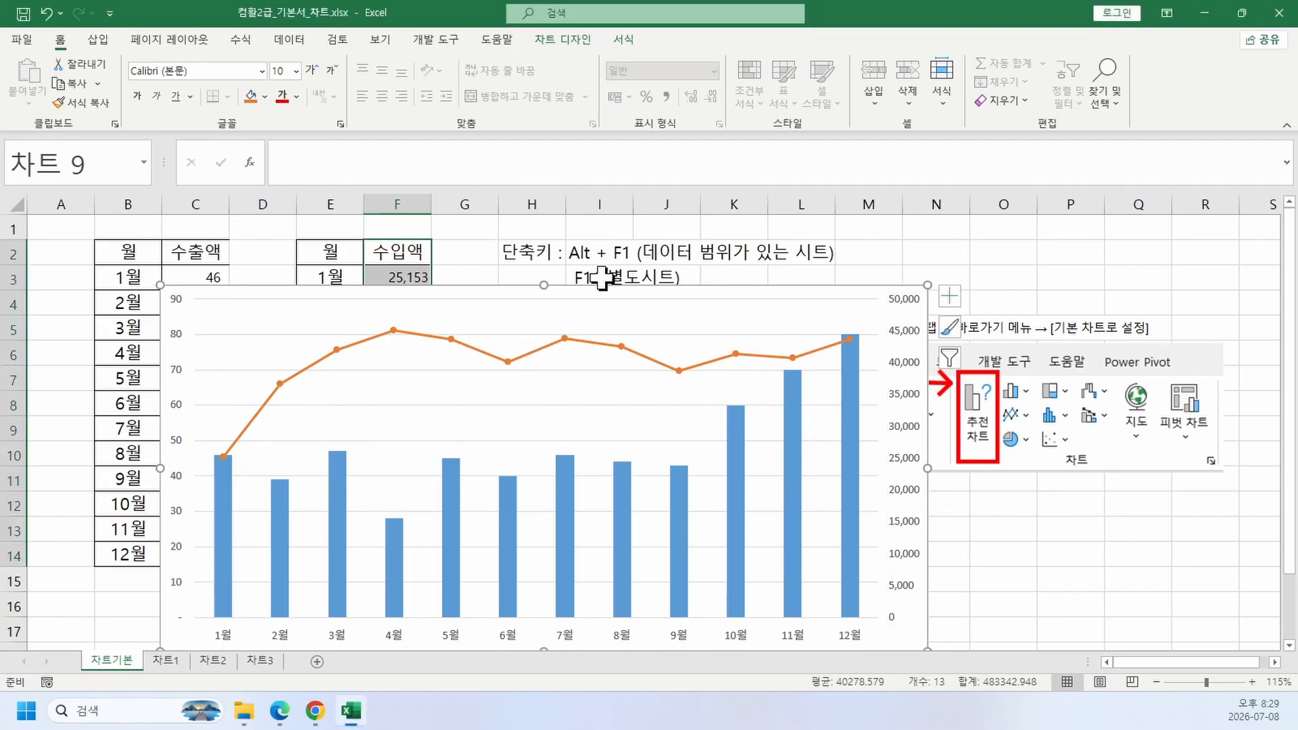
Step: Move the chart up beside the header row and add a chart title reading 컴활2급 합격률
left_click_drag(601, 287, 625, 231)
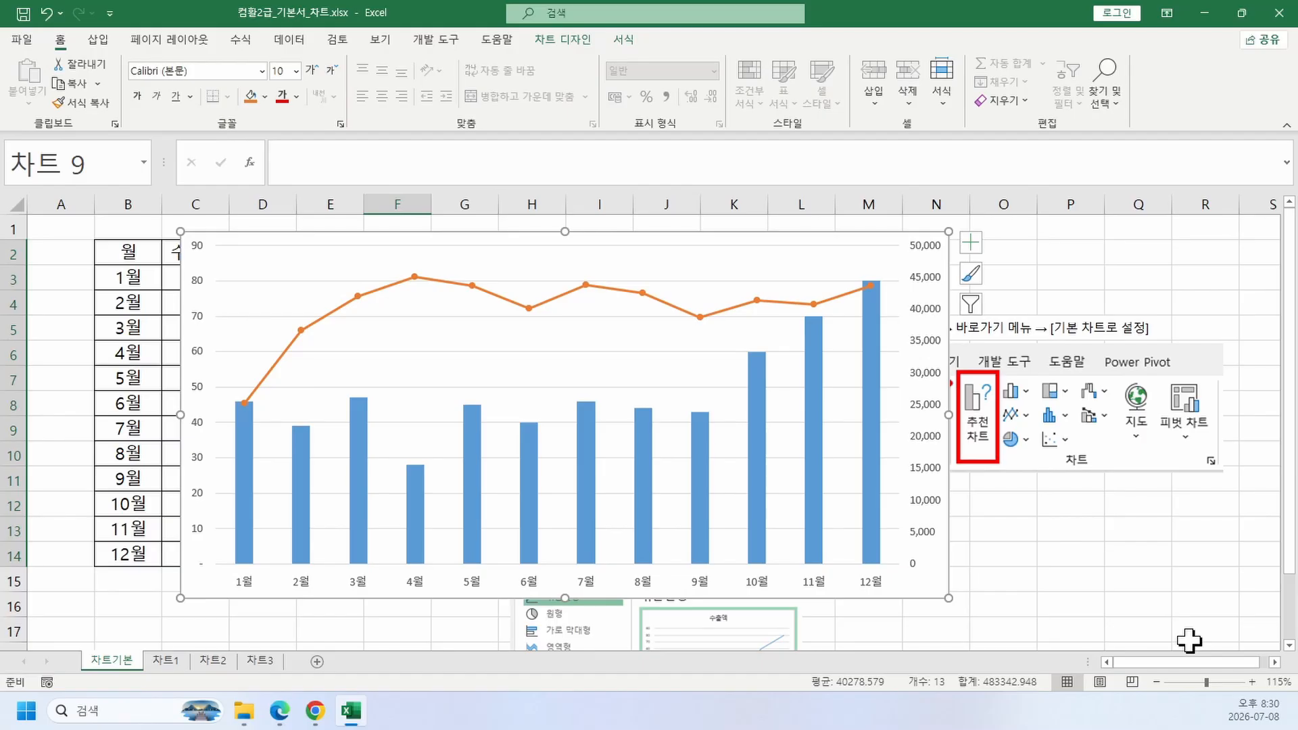
left_click(962, 249)
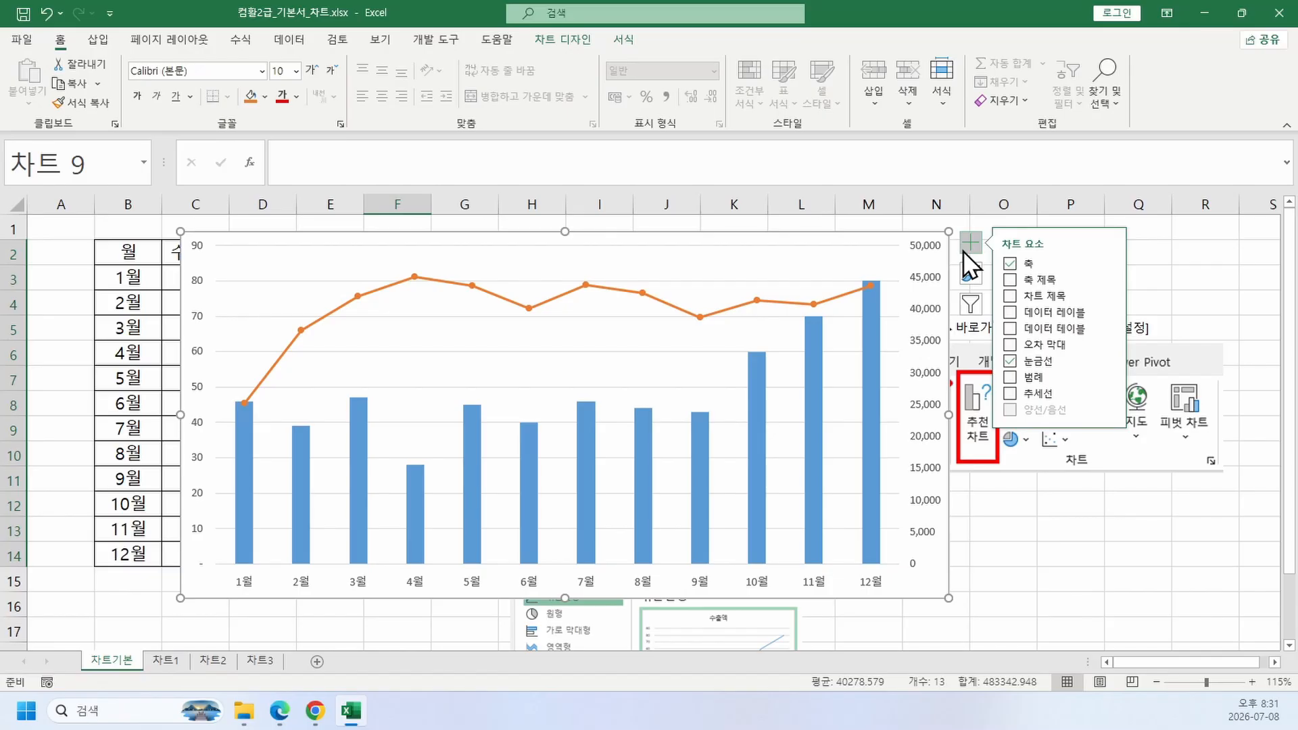
left_click(1031, 296)
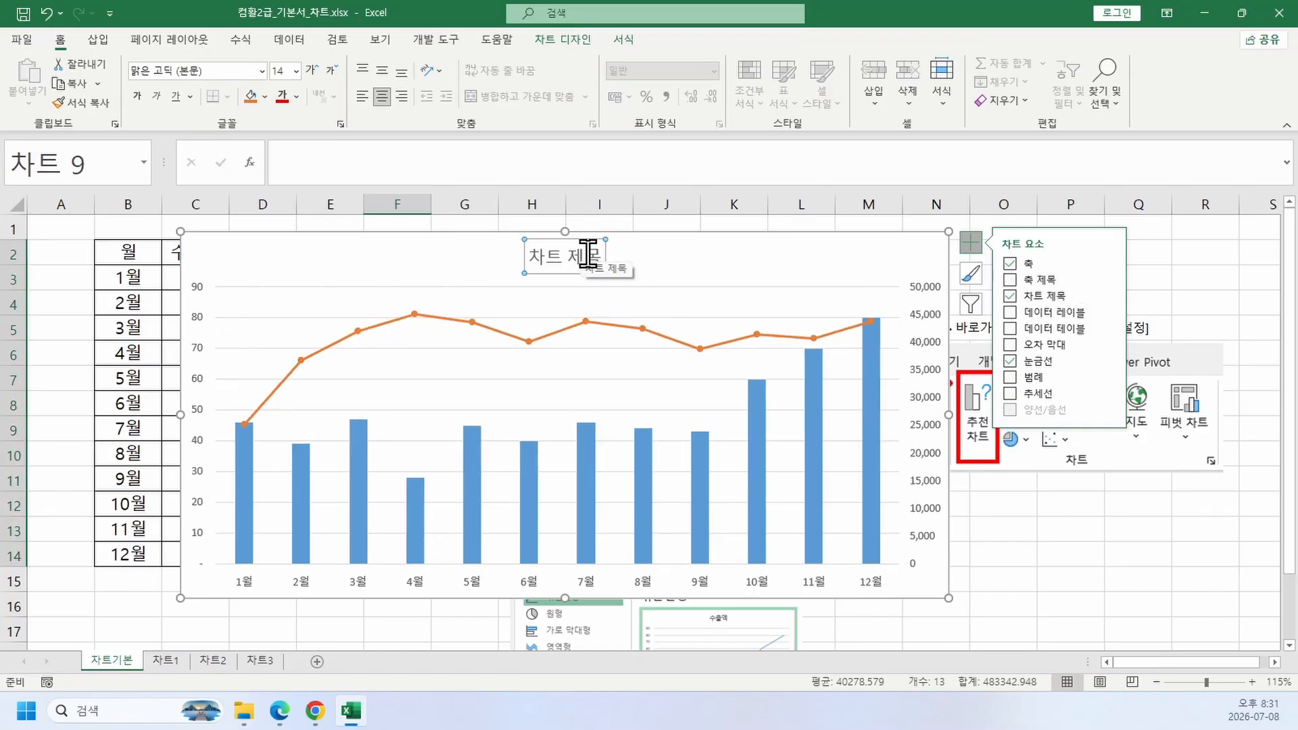
left_click_drag(587, 256, 507, 253)
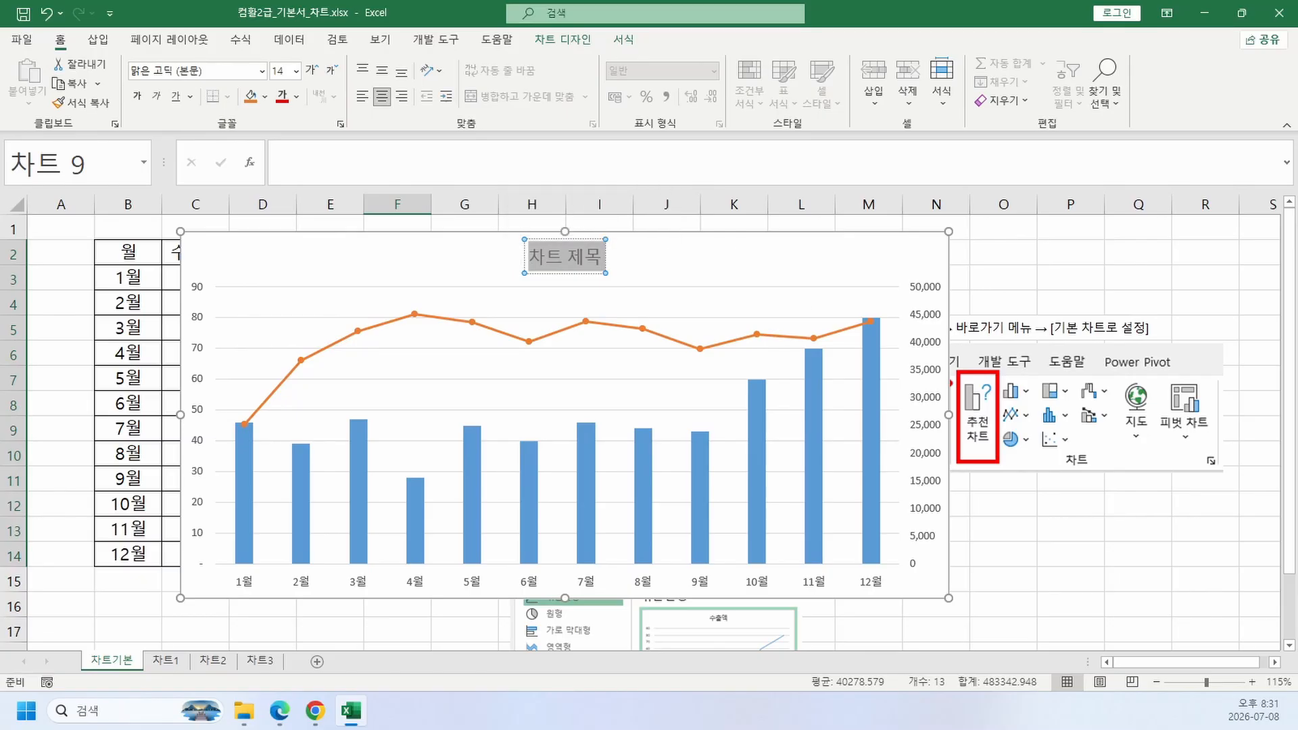
type("컴활")
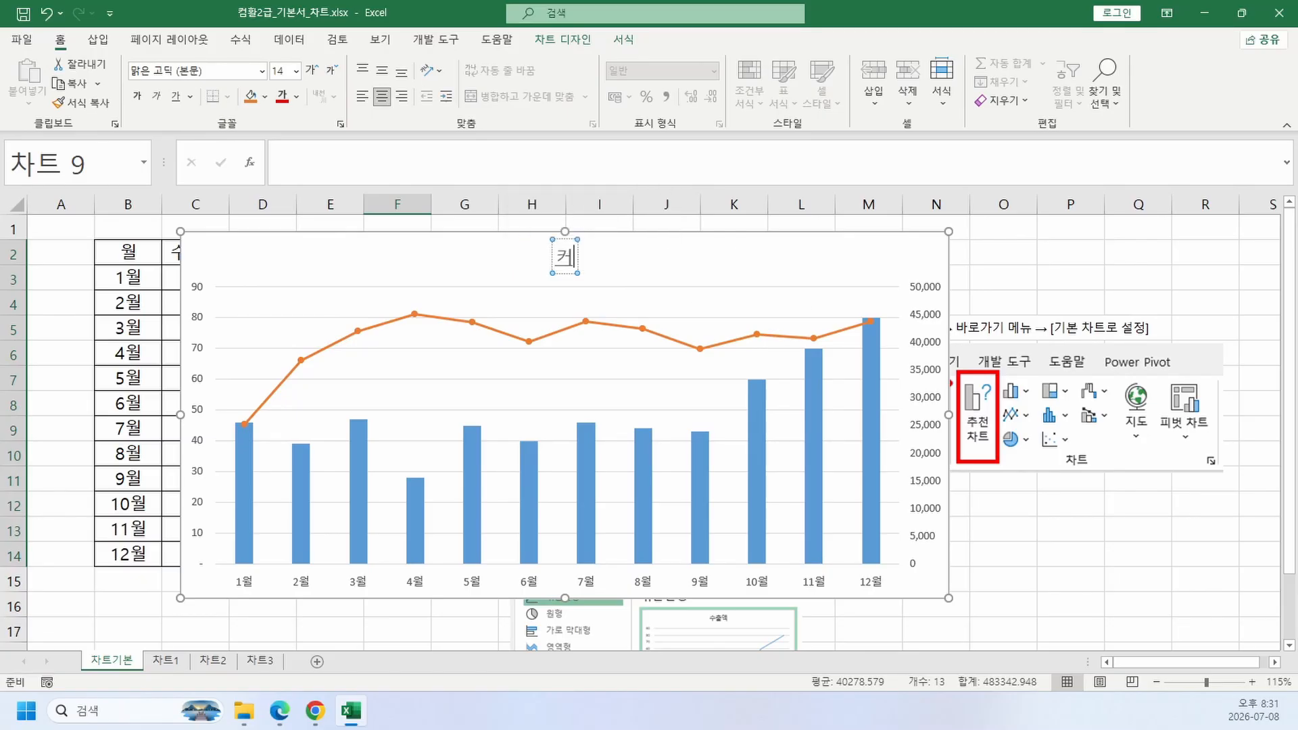
type("2급")
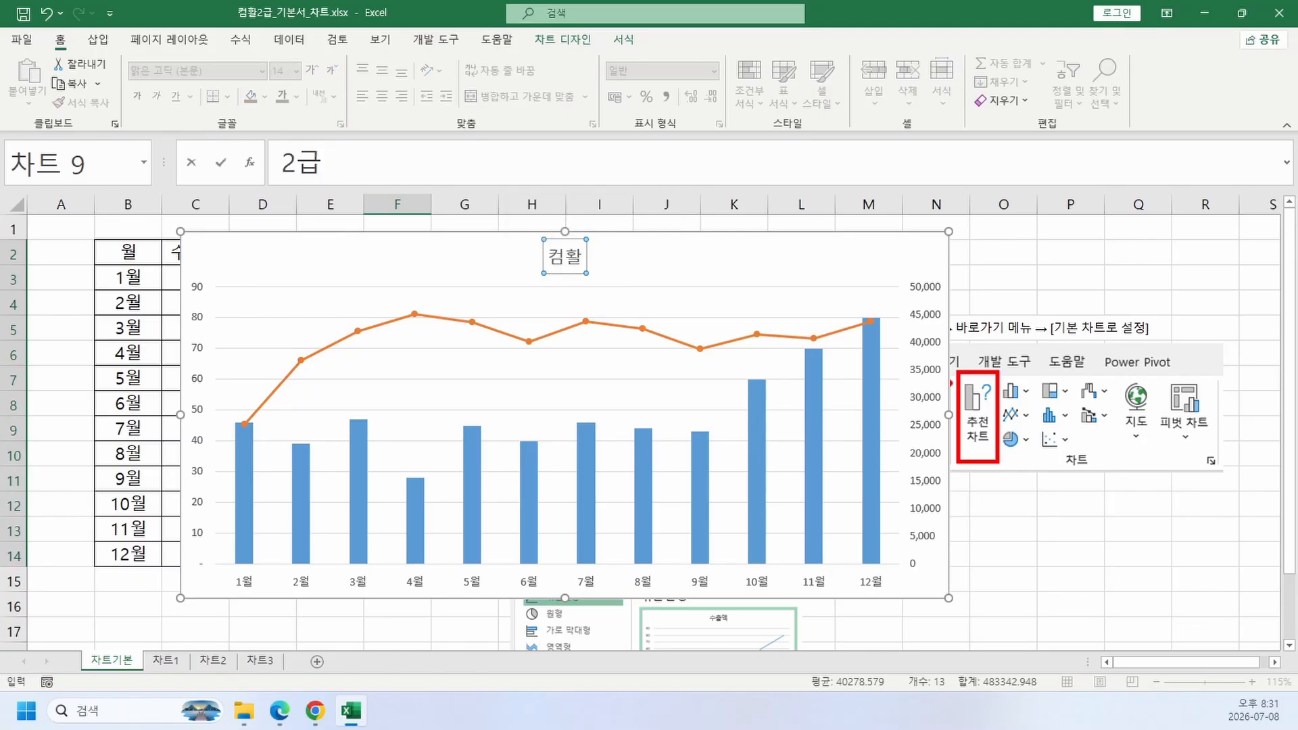
key("Escape")
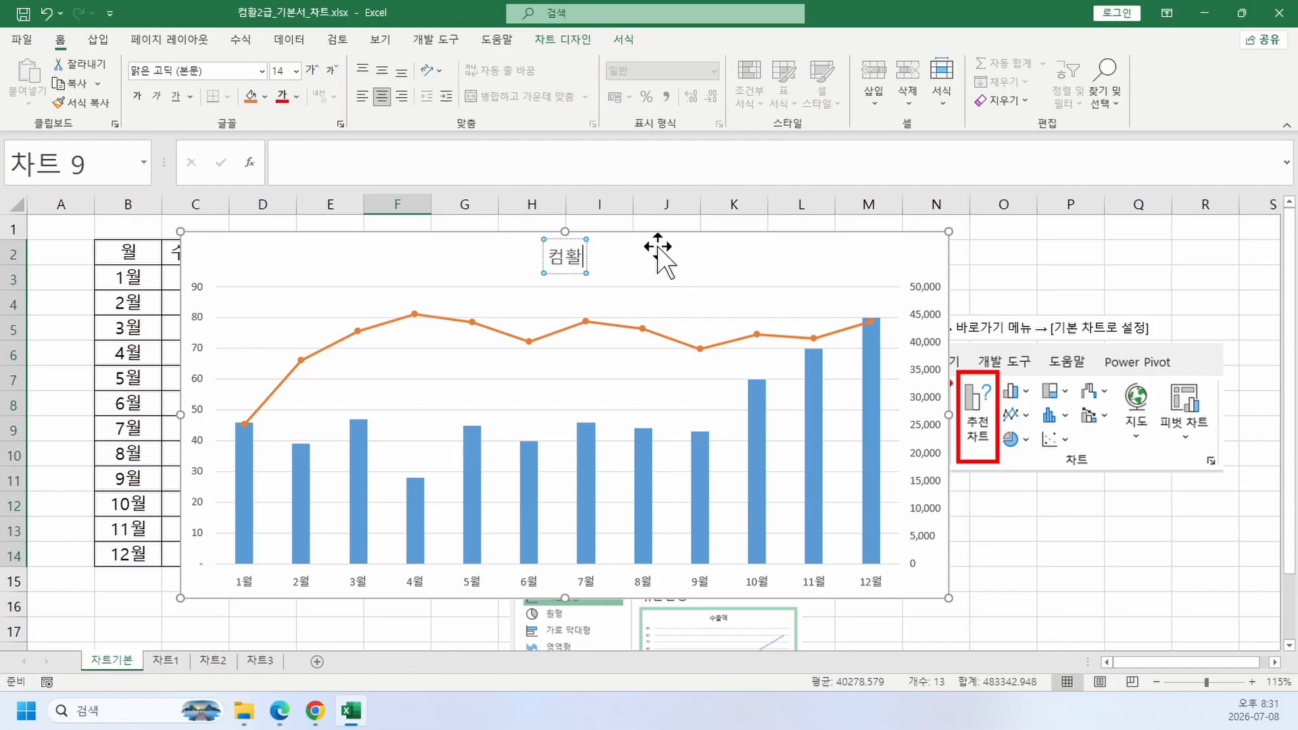
type("2급 합격")
type("률")
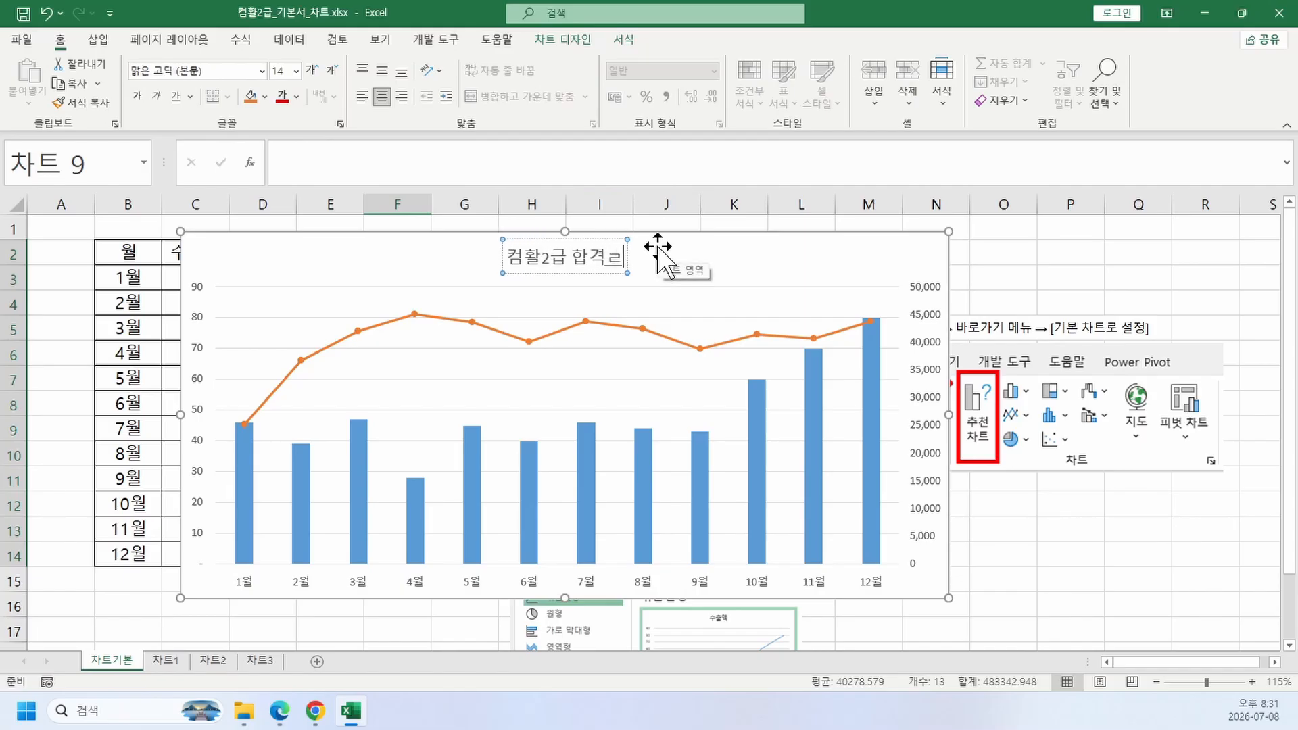
left_click(1082, 246)
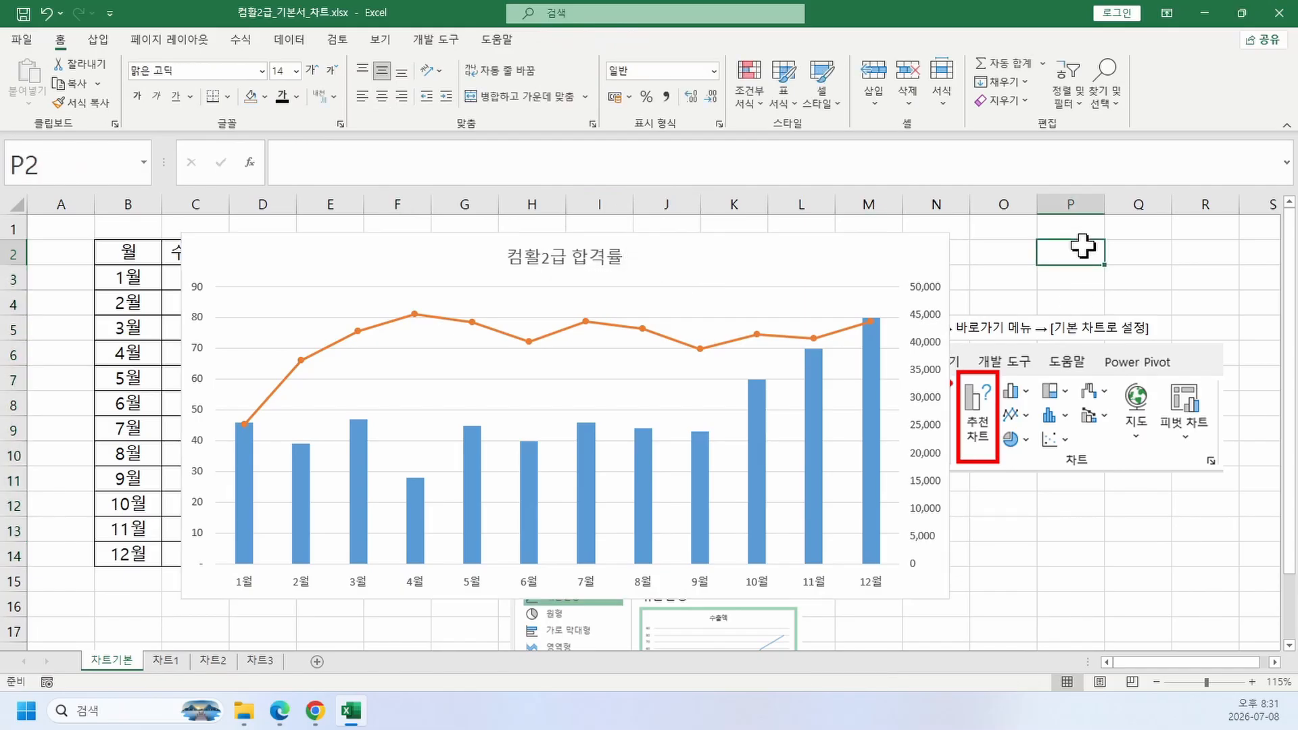
Step: Move the chart clear of the 수출액 table in columns B and C and enter 수출/수입현황 in B1
scroll(391, 414, "down", 5)
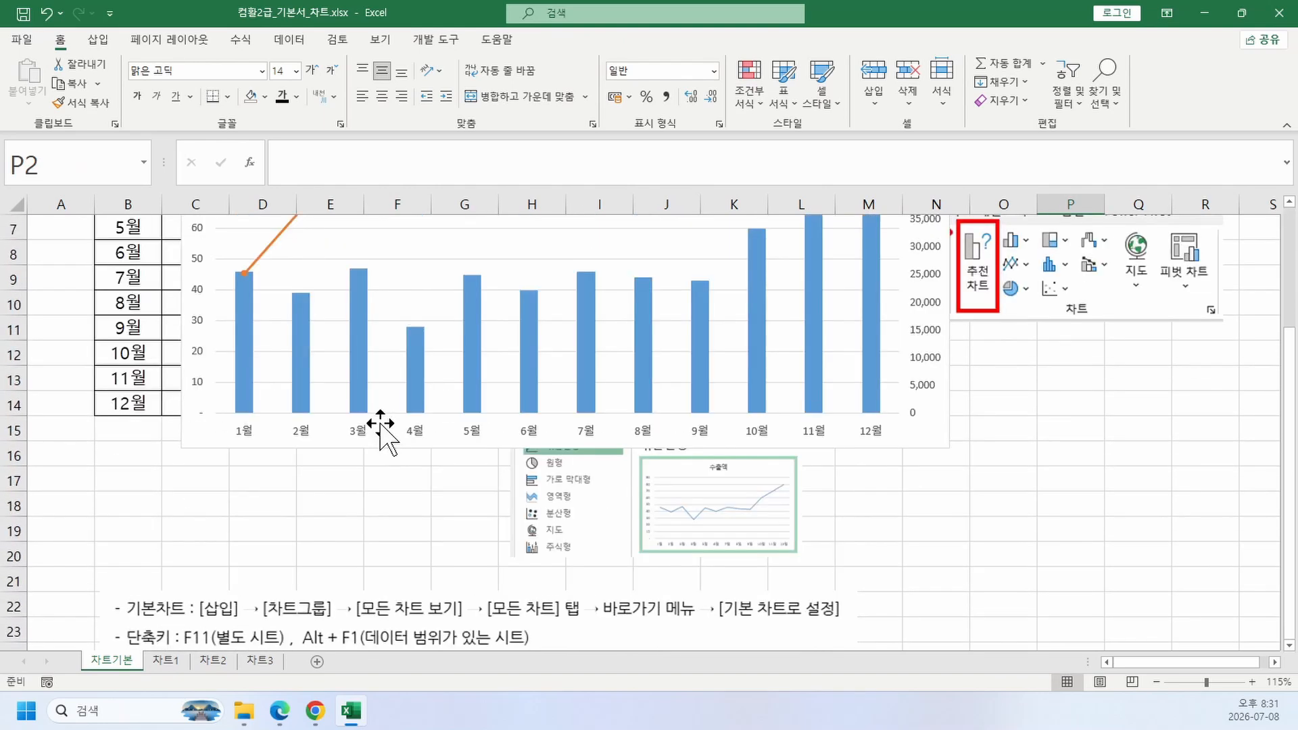
scroll(377, 427, "up", 5)
mouse_move(371, 246)
left_mouse_down()
mouse_move(516, 348)
mouse_move(428, 266)
mouse_move(434, 255)
left_mouse_up()
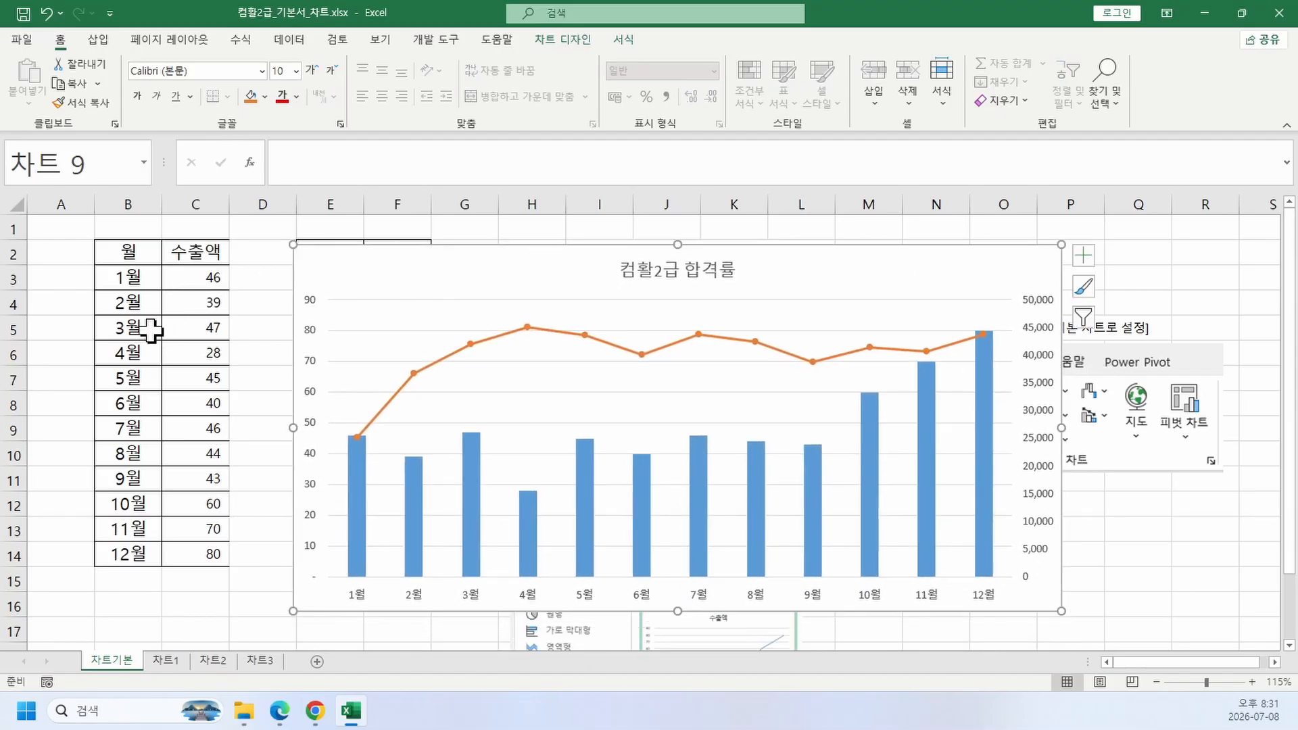
left_click(130, 229)
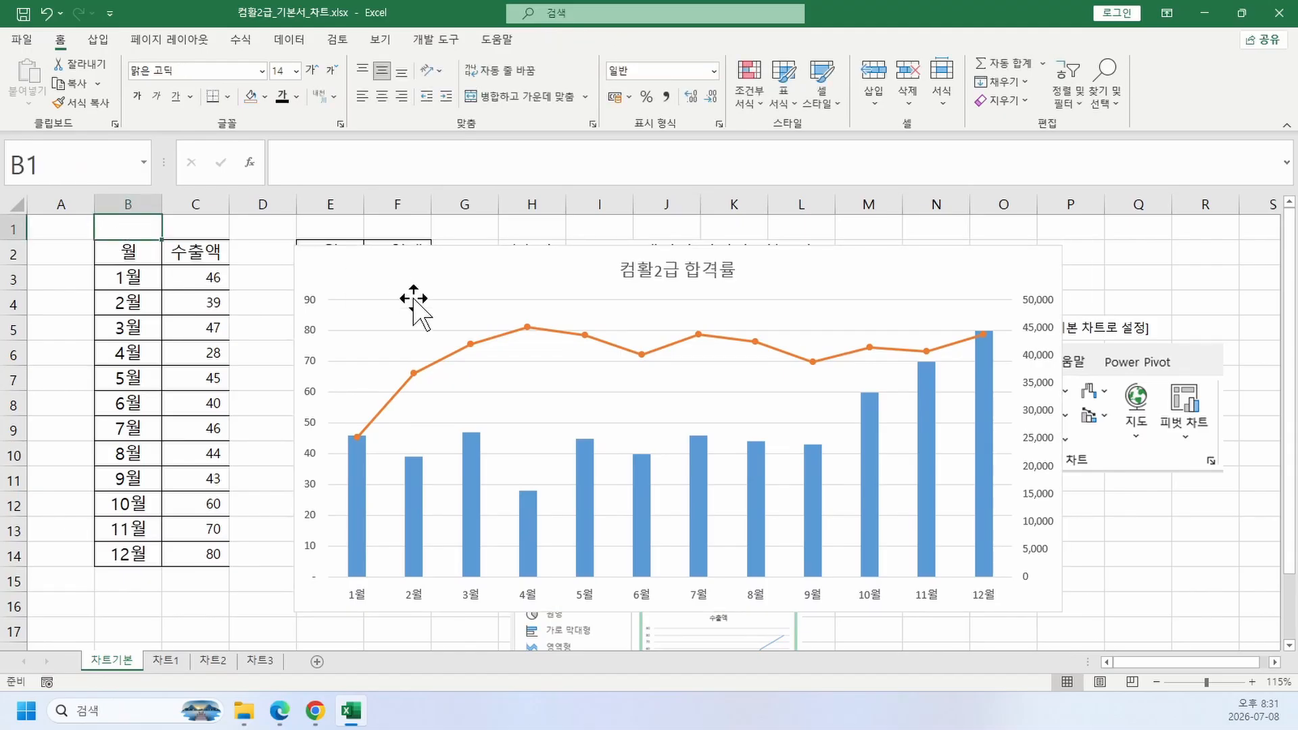
type("수출/수")
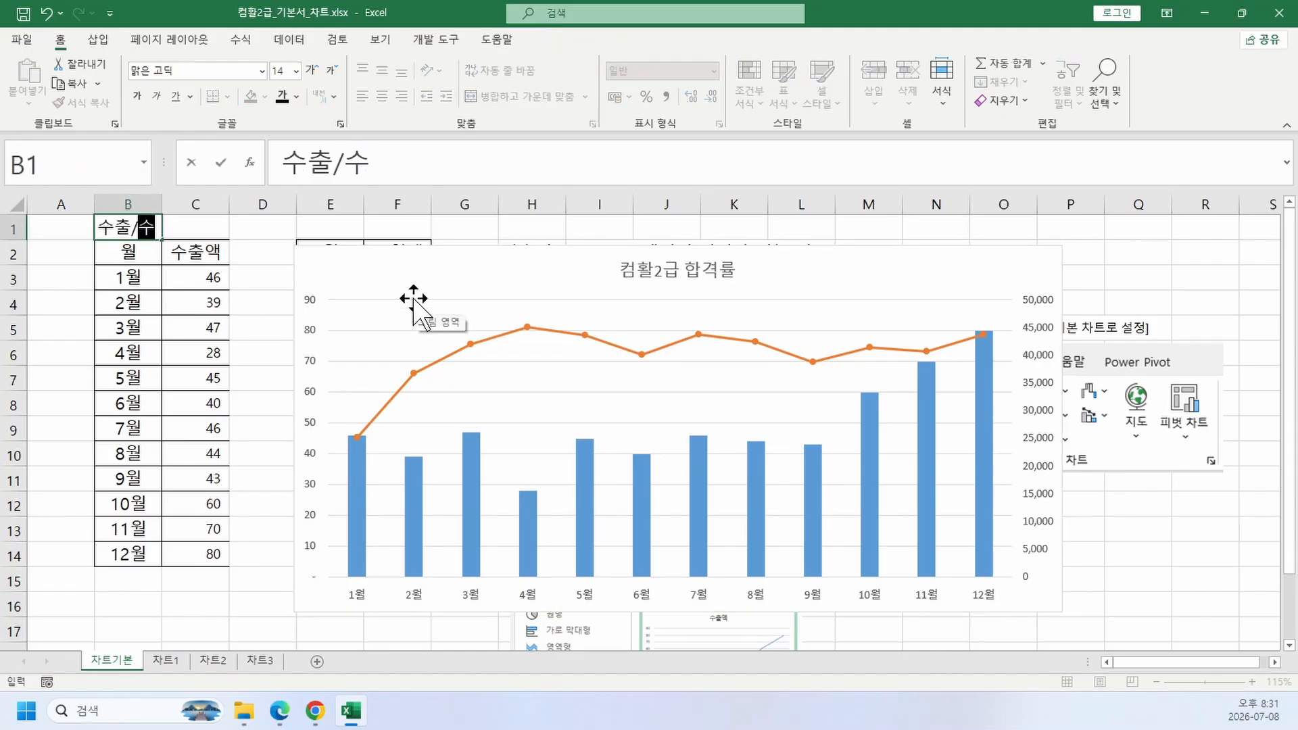
type("입현황")
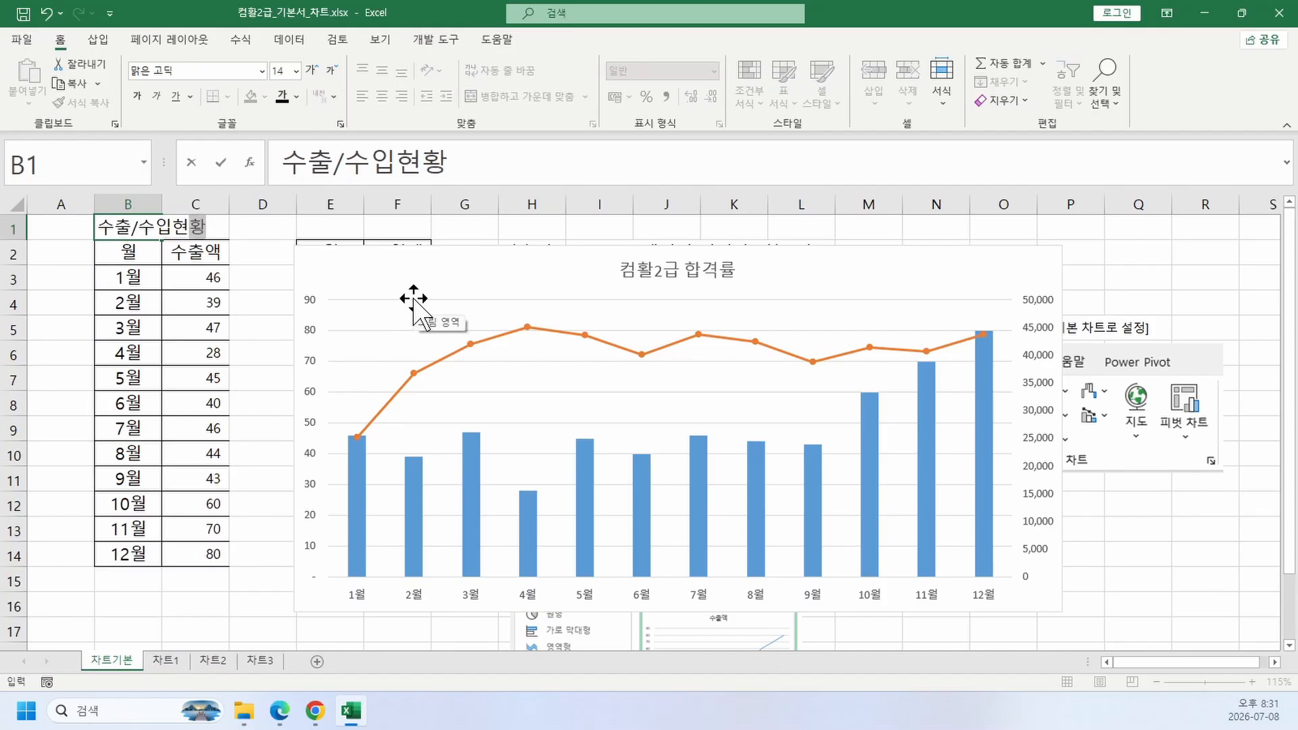
key("Return")
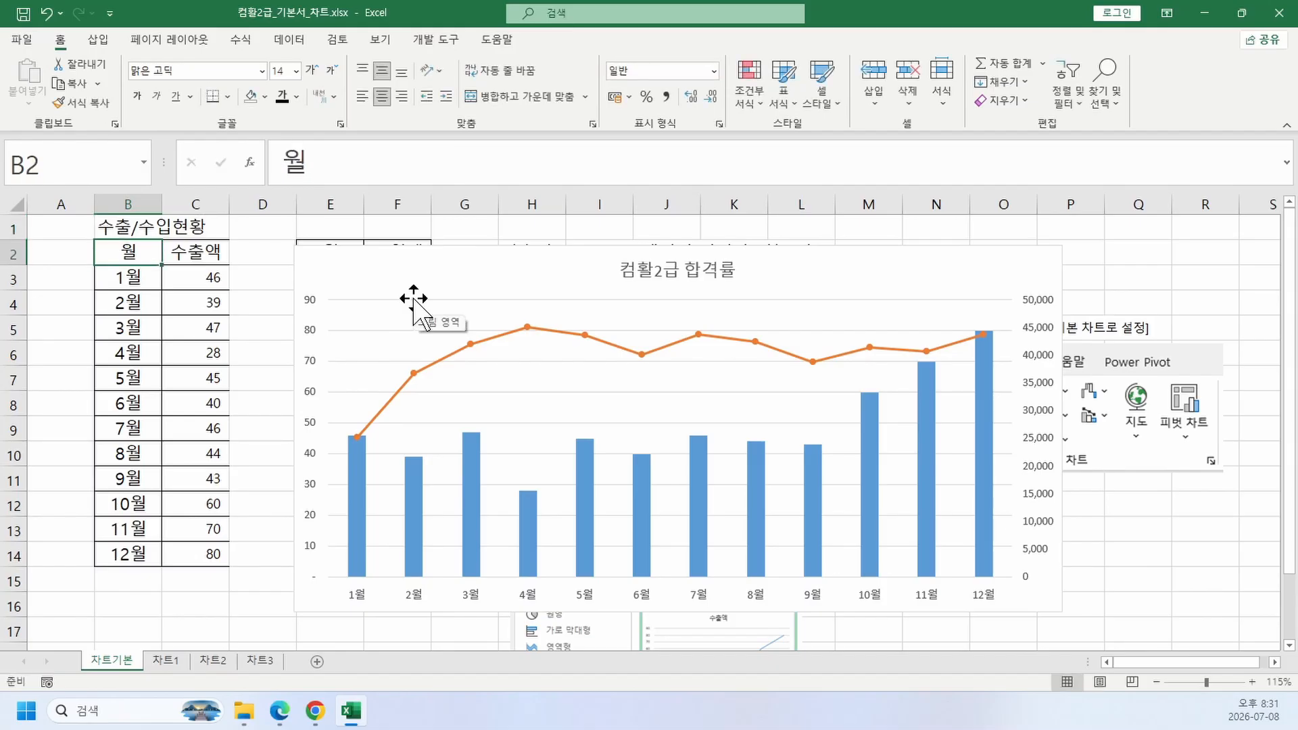
left_click(620, 265)
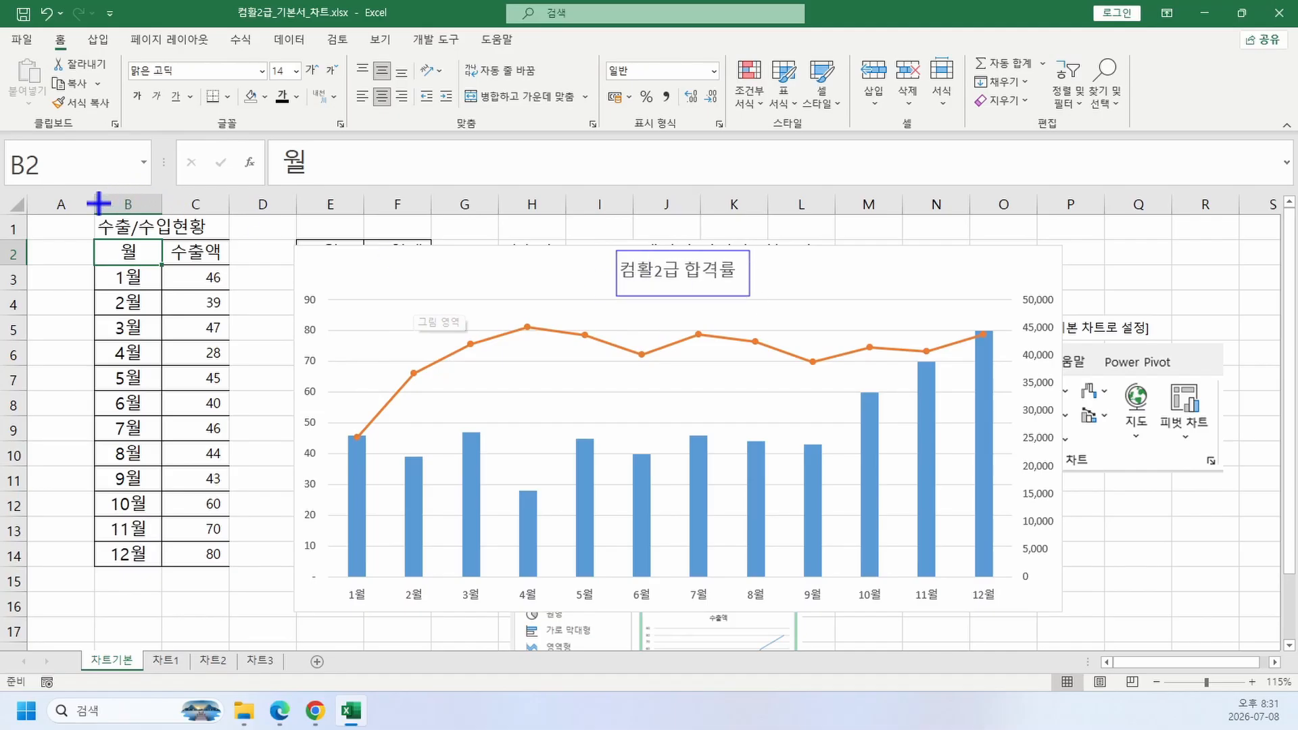
mouse_move(98, 203)
left_mouse_down()
mouse_move(152, 246)
mouse_move(546, 289)
mouse_move(608, 275)
left_mouse_up()
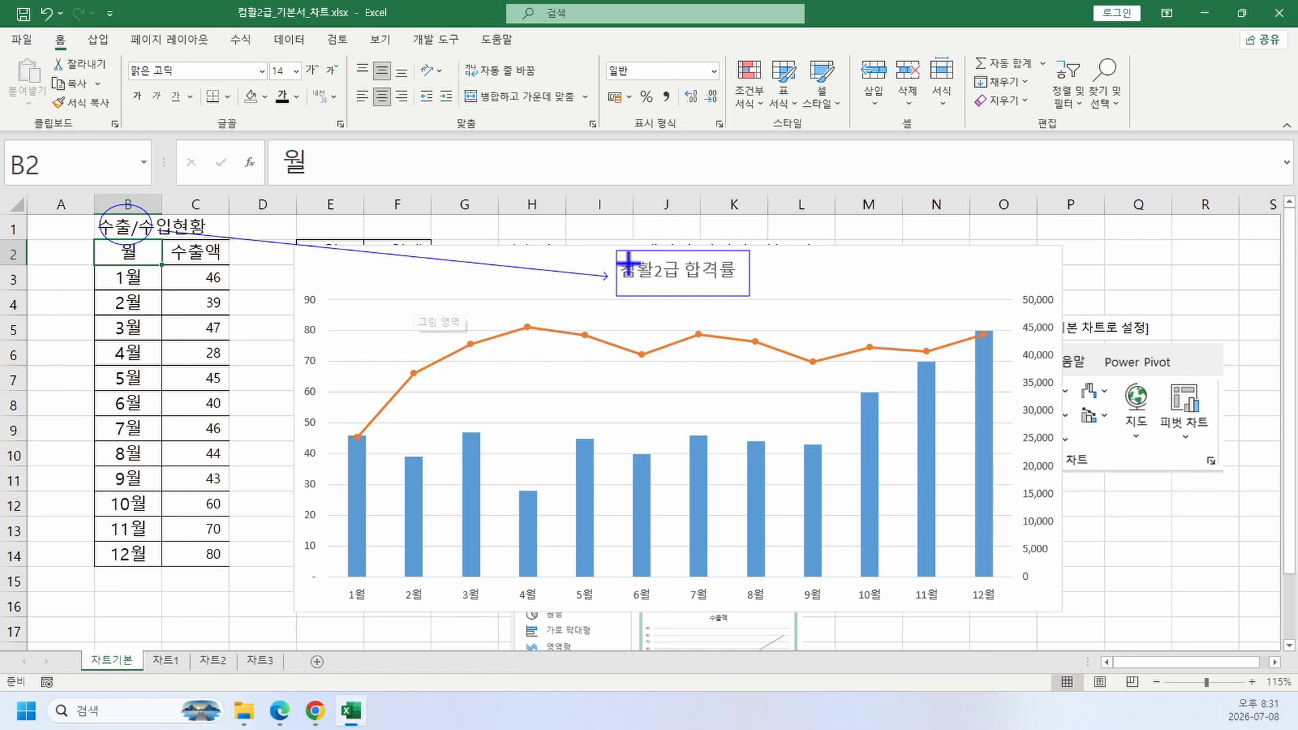
key("Escape")
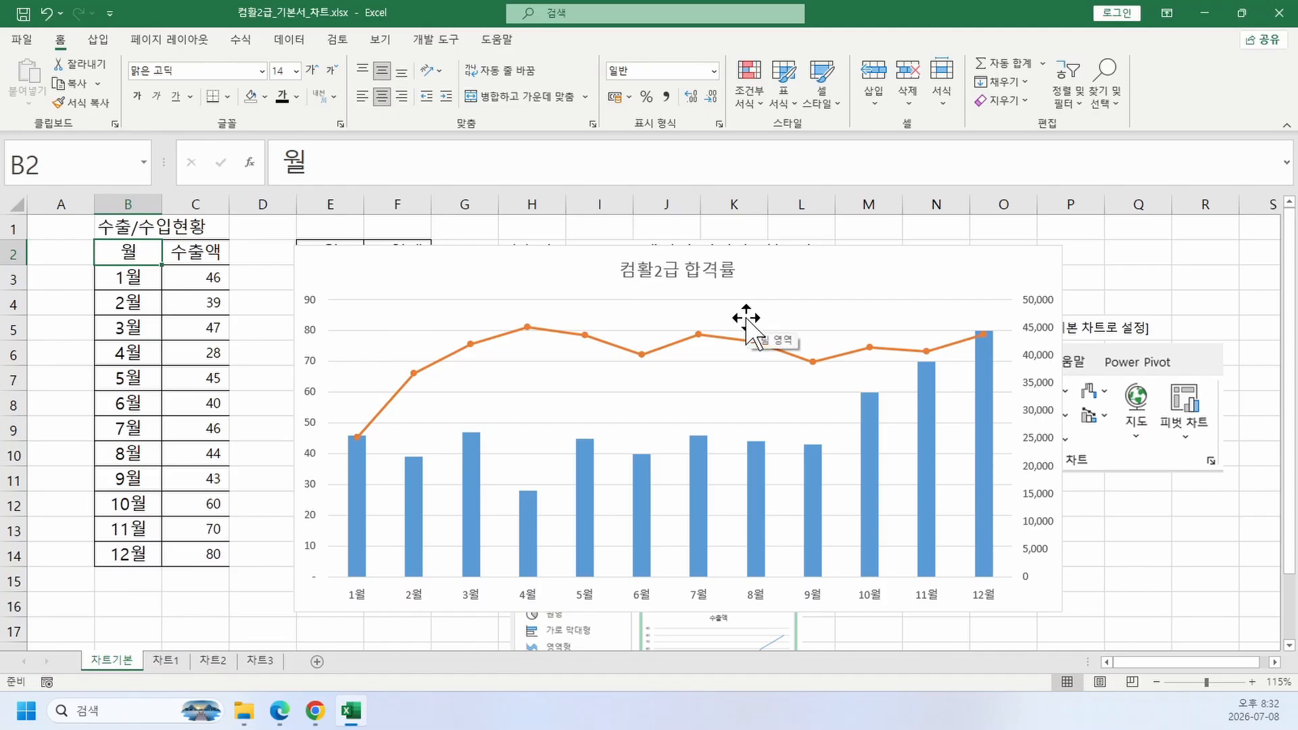
Step: Delete the 컴활2급 합격률 title from the combo chart
left_click(1000, 267)
left_click(710, 274)
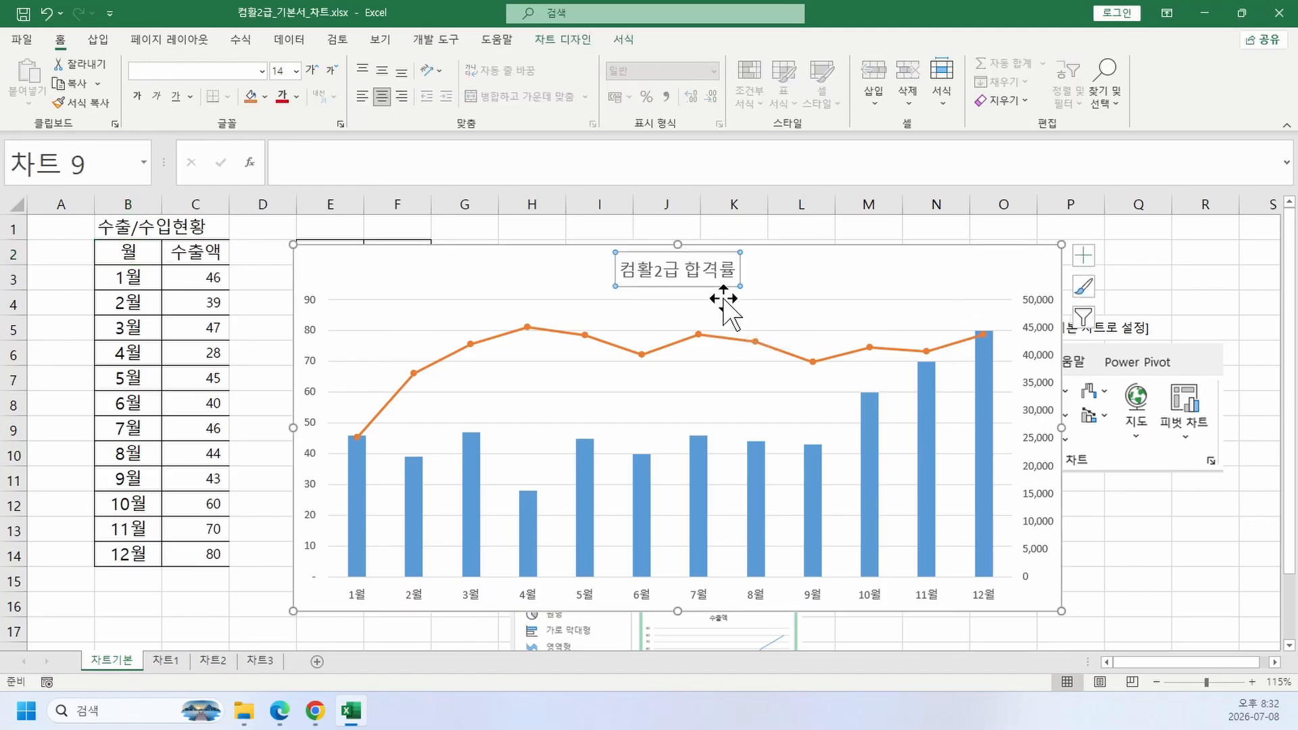
key("Delete")
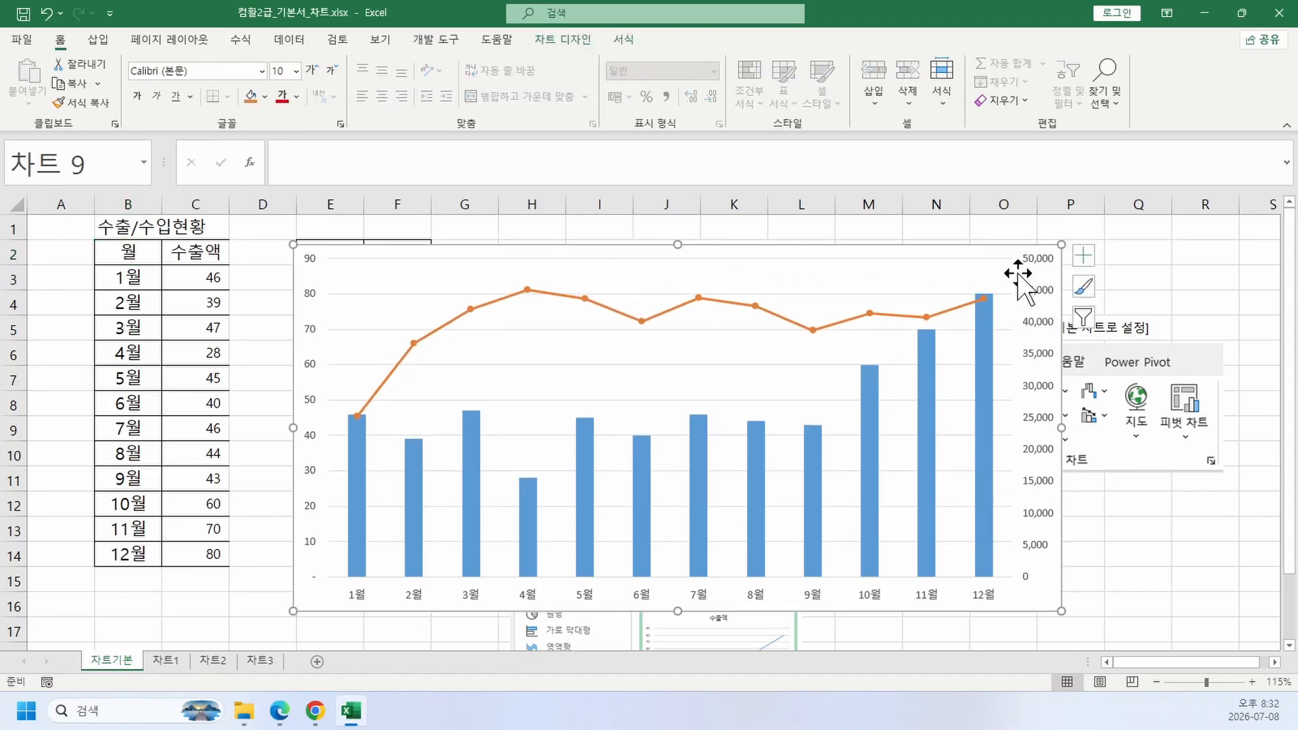
Step: Add a chart title (차트 제목) and link it to cell B1 with the formula =차트기본!$B$1
left_click(1082, 255)
left_click(1176, 314)
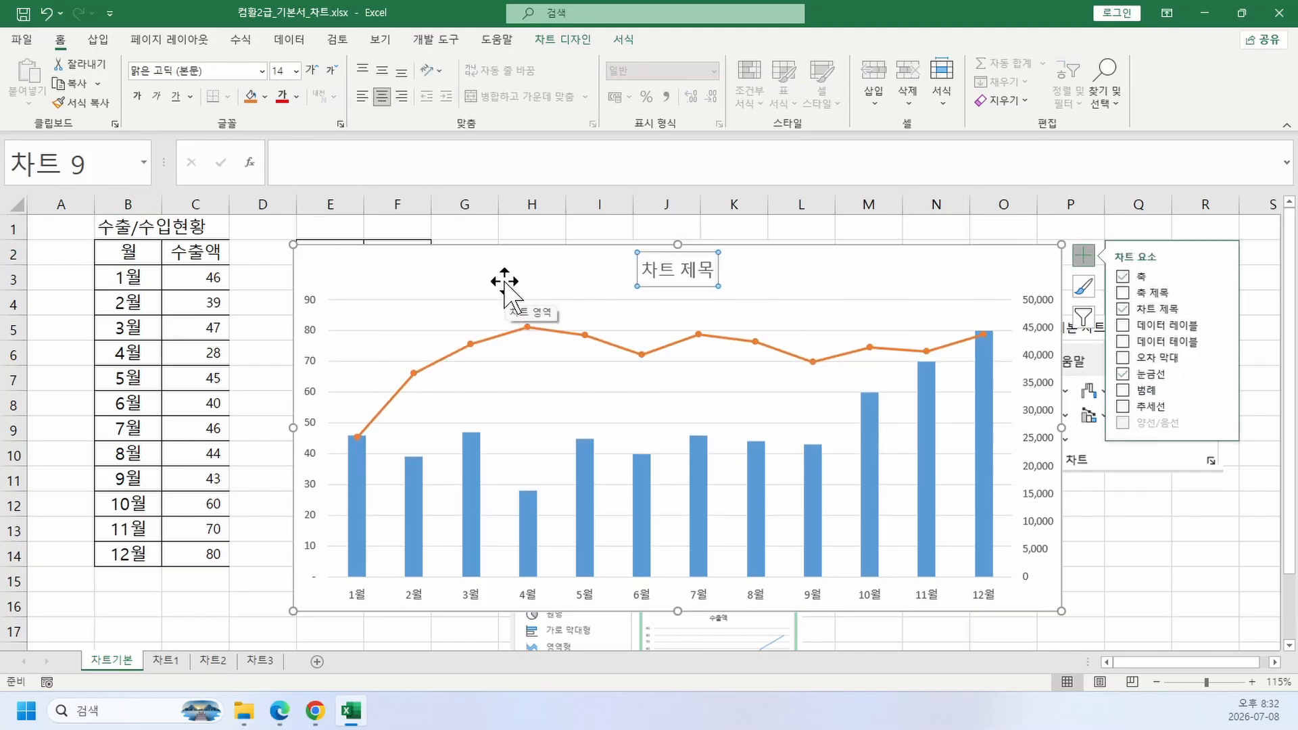
left_click(798, 228)
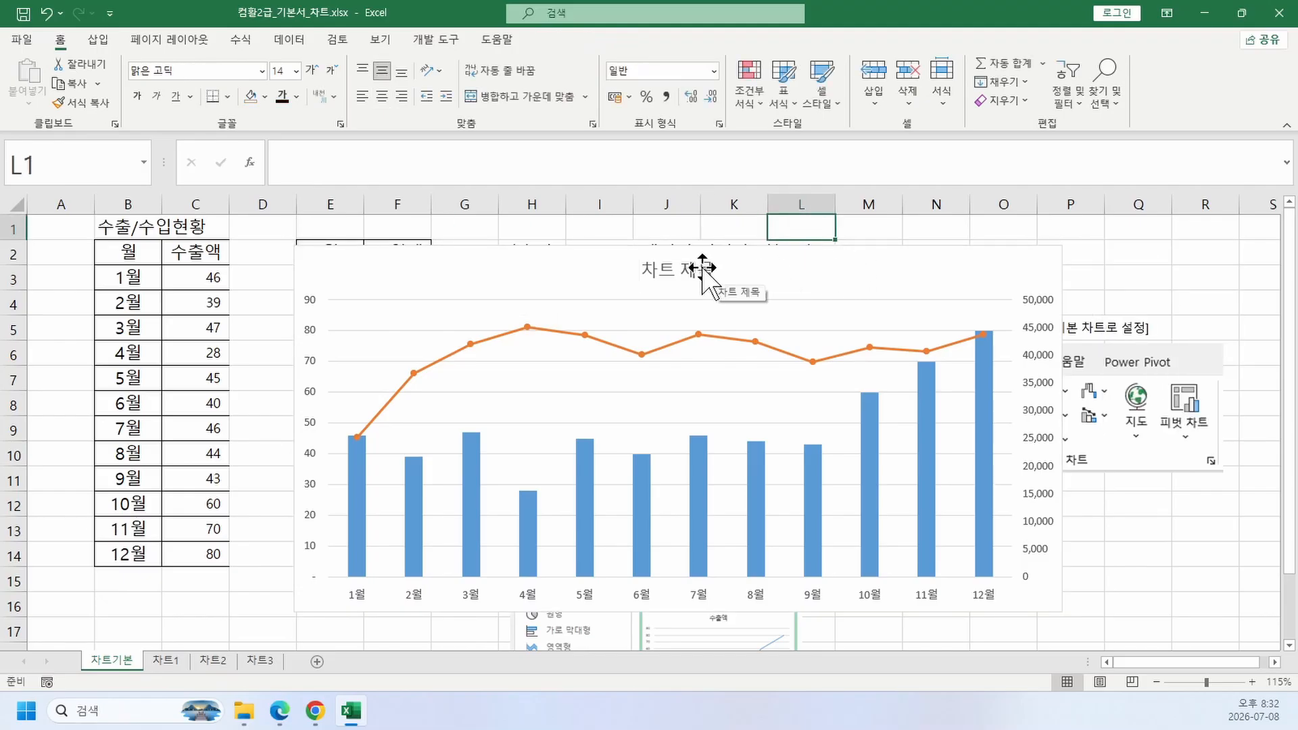
left_click(703, 269)
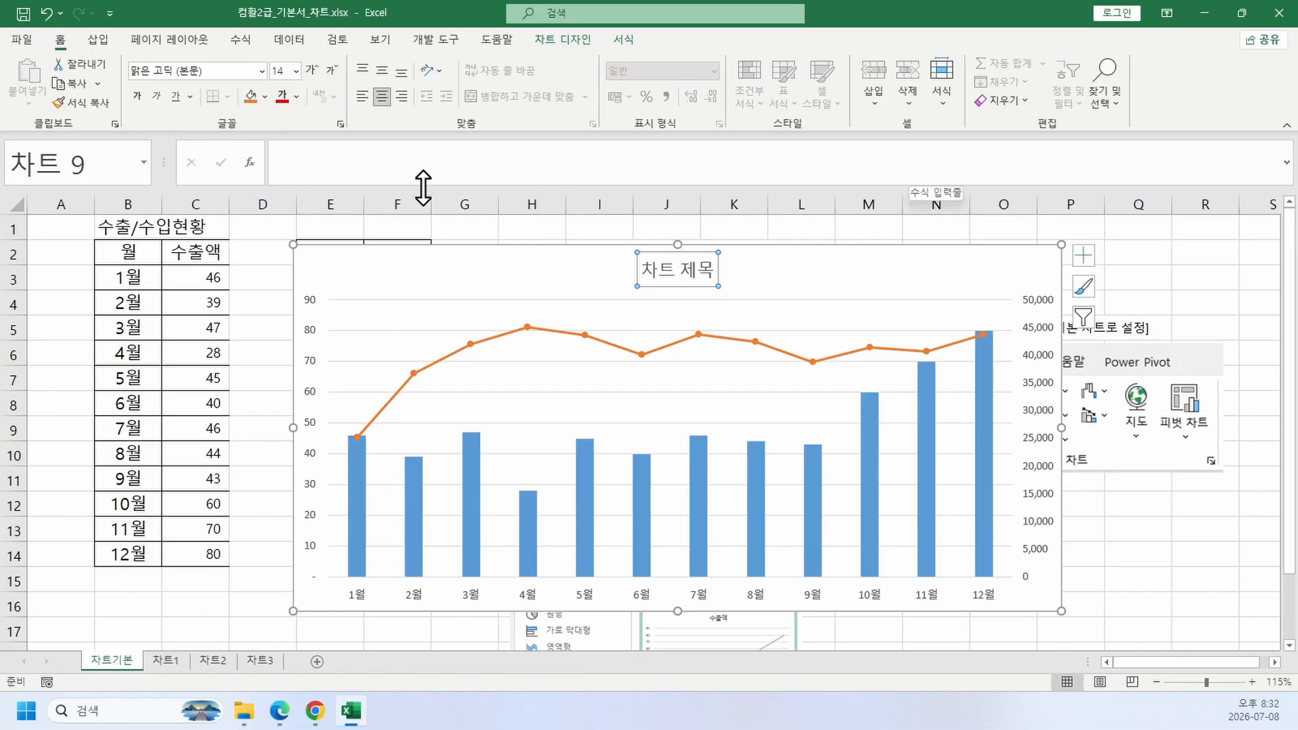
left_click(286, 163)
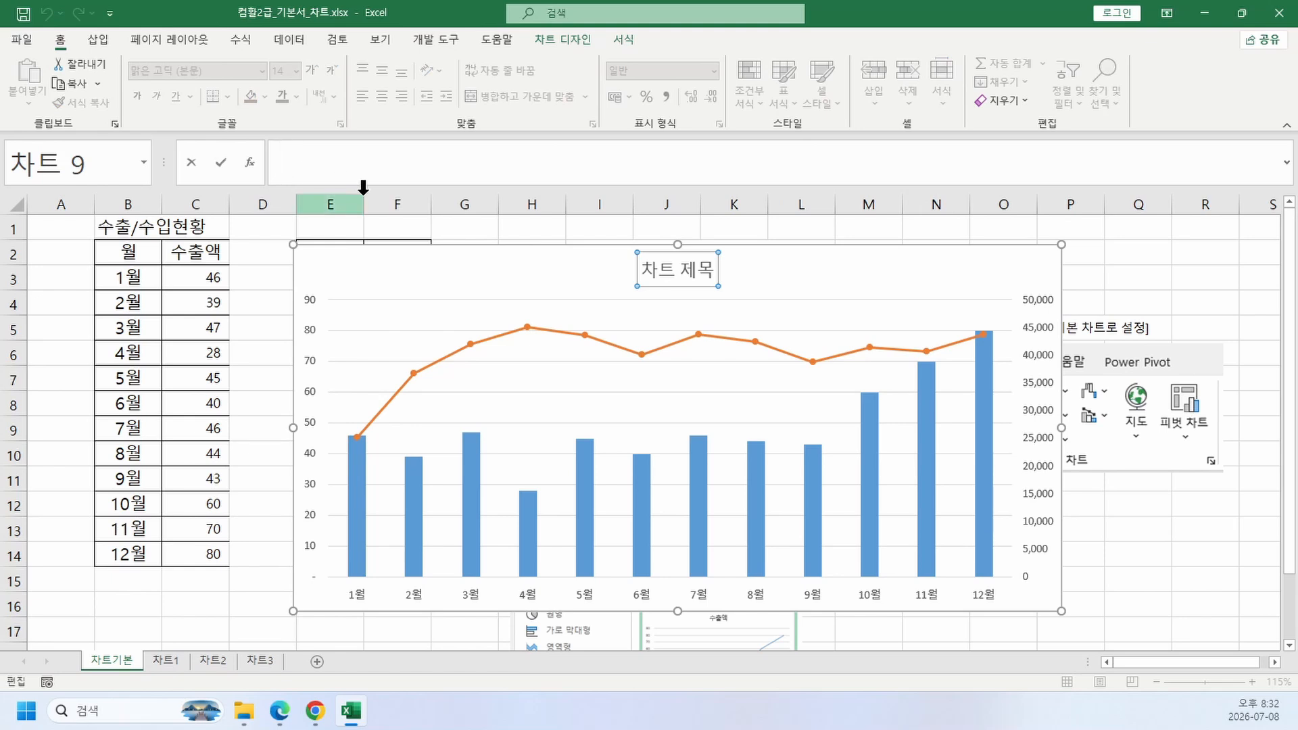
type("=")
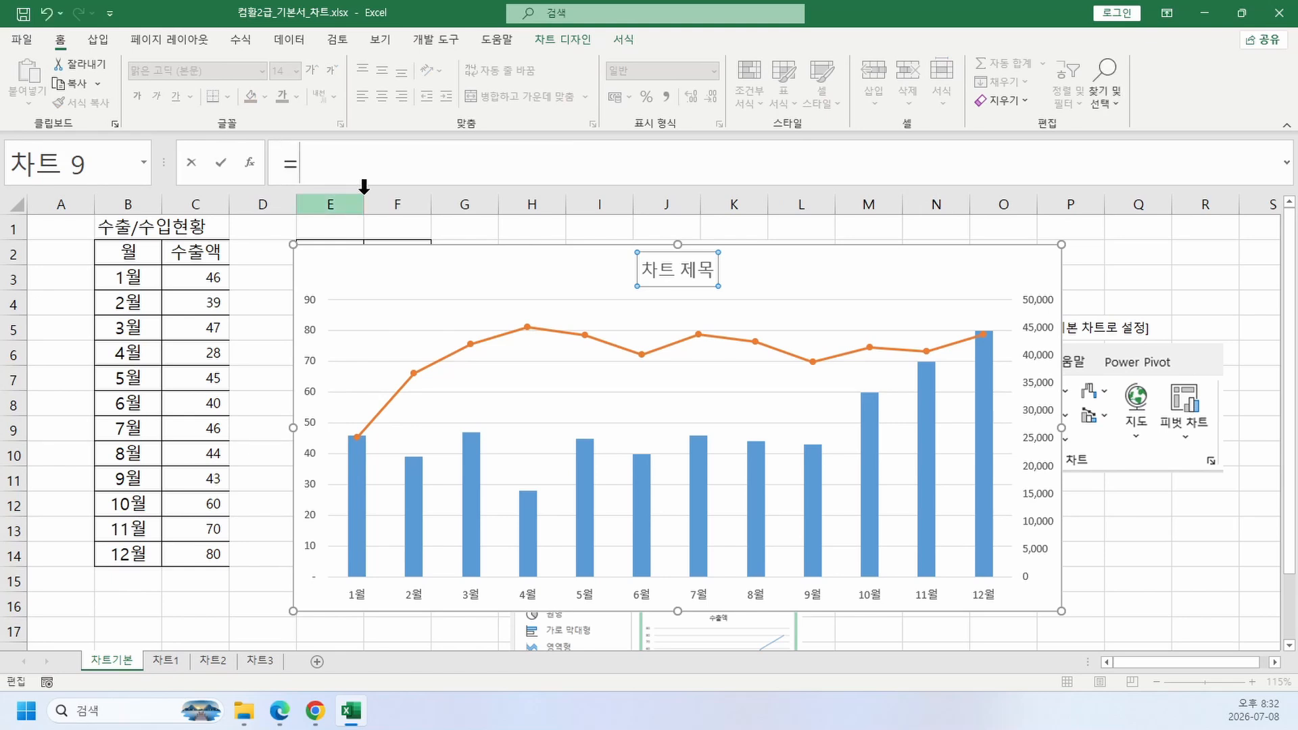
left_click(139, 226)
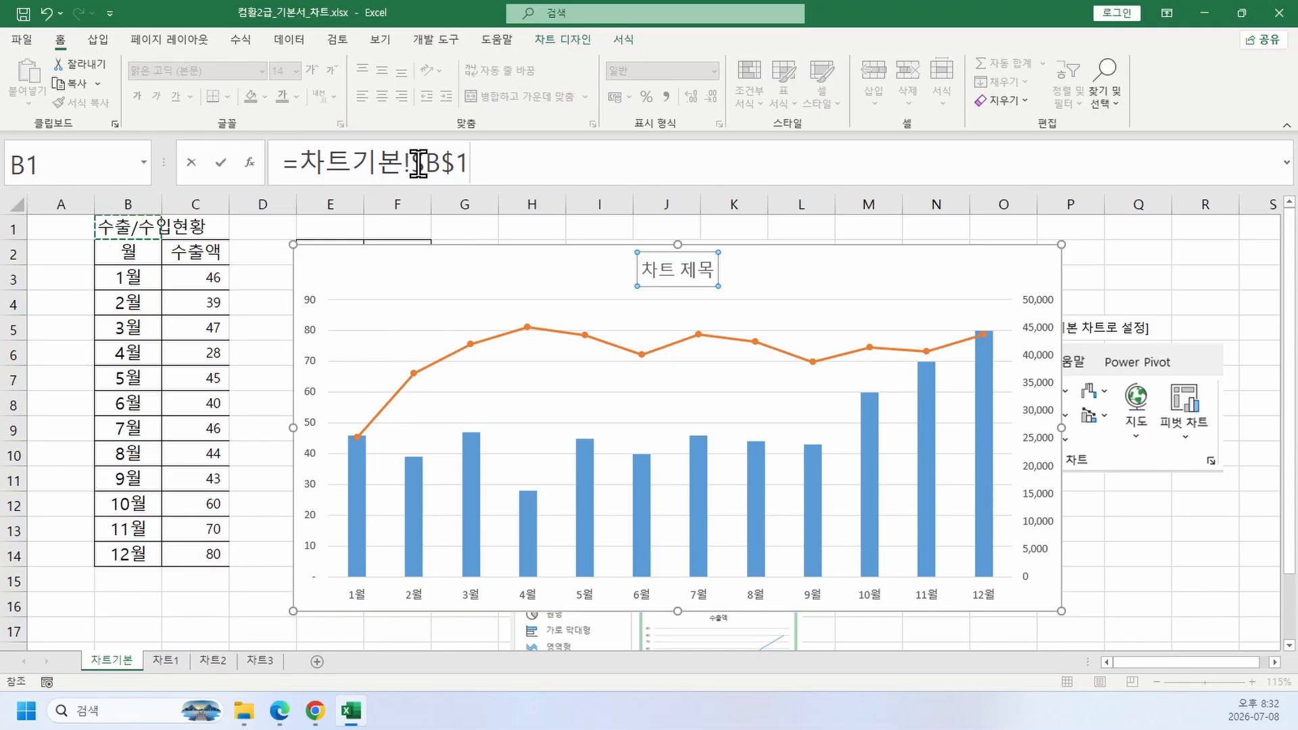
key("Return")
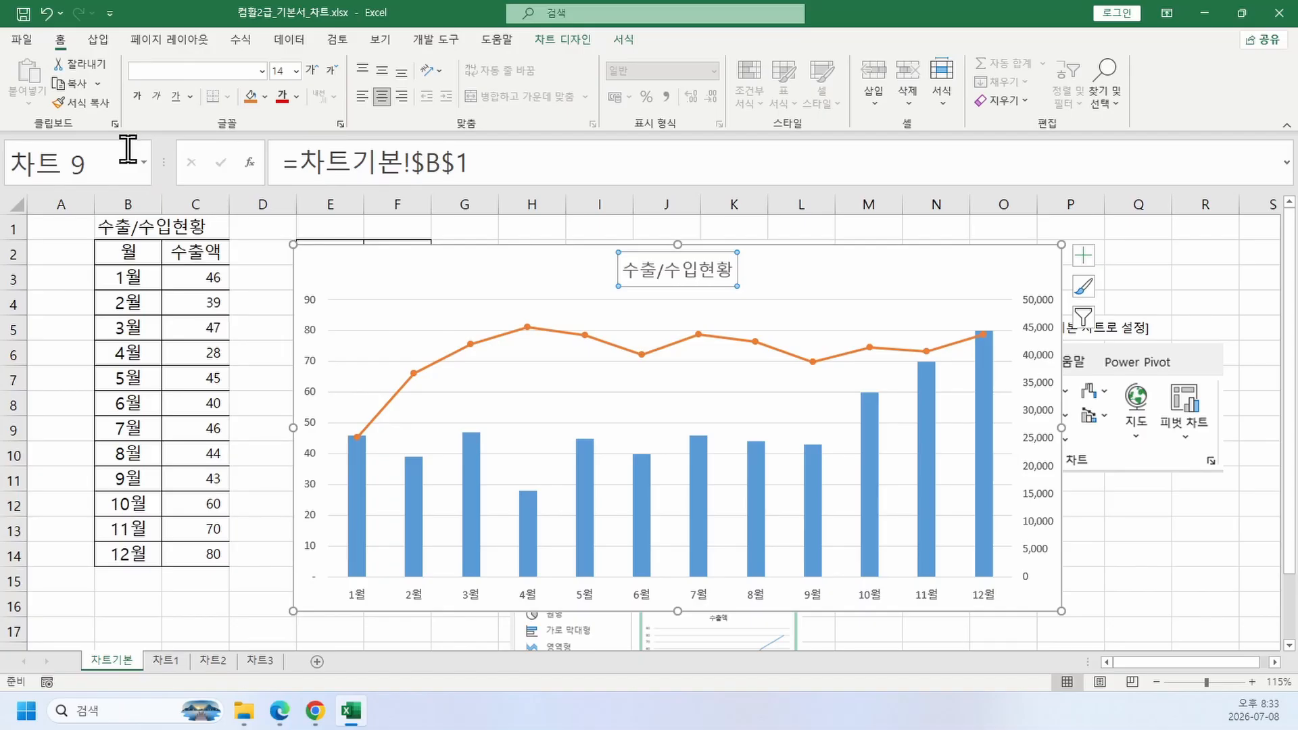
Step: Review the chart notes in rows 22 to 33 below the chart and return to the top of the sheet
left_click(247, 380)
scroll(248, 381, "down", 6)
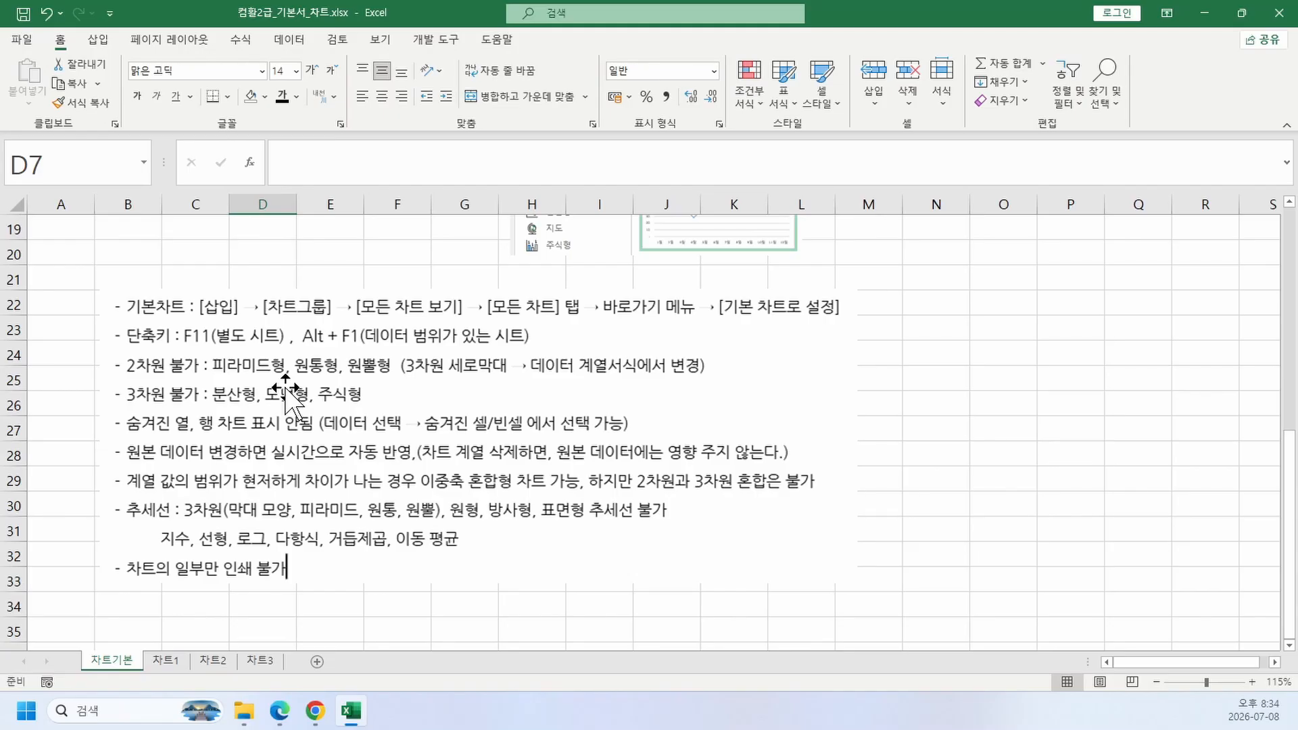
left_click(941, 347)
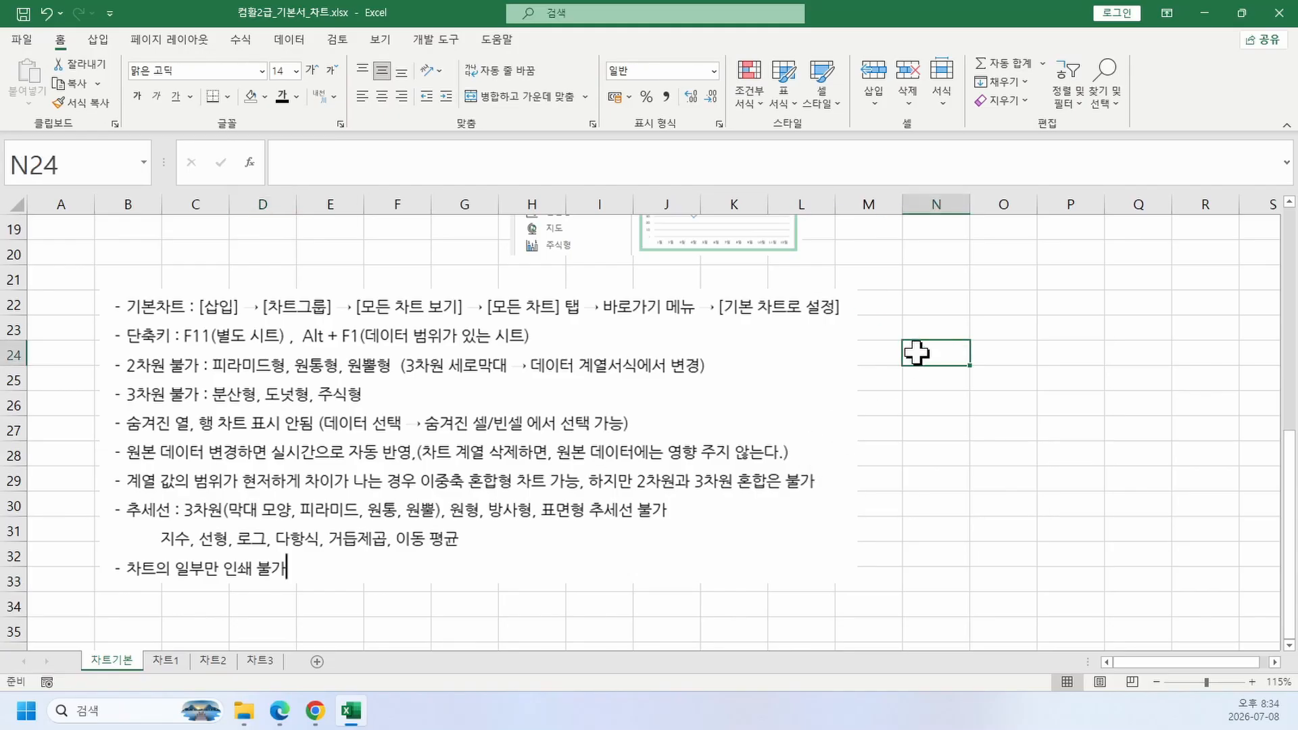
scroll(844, 399, "up", 1)
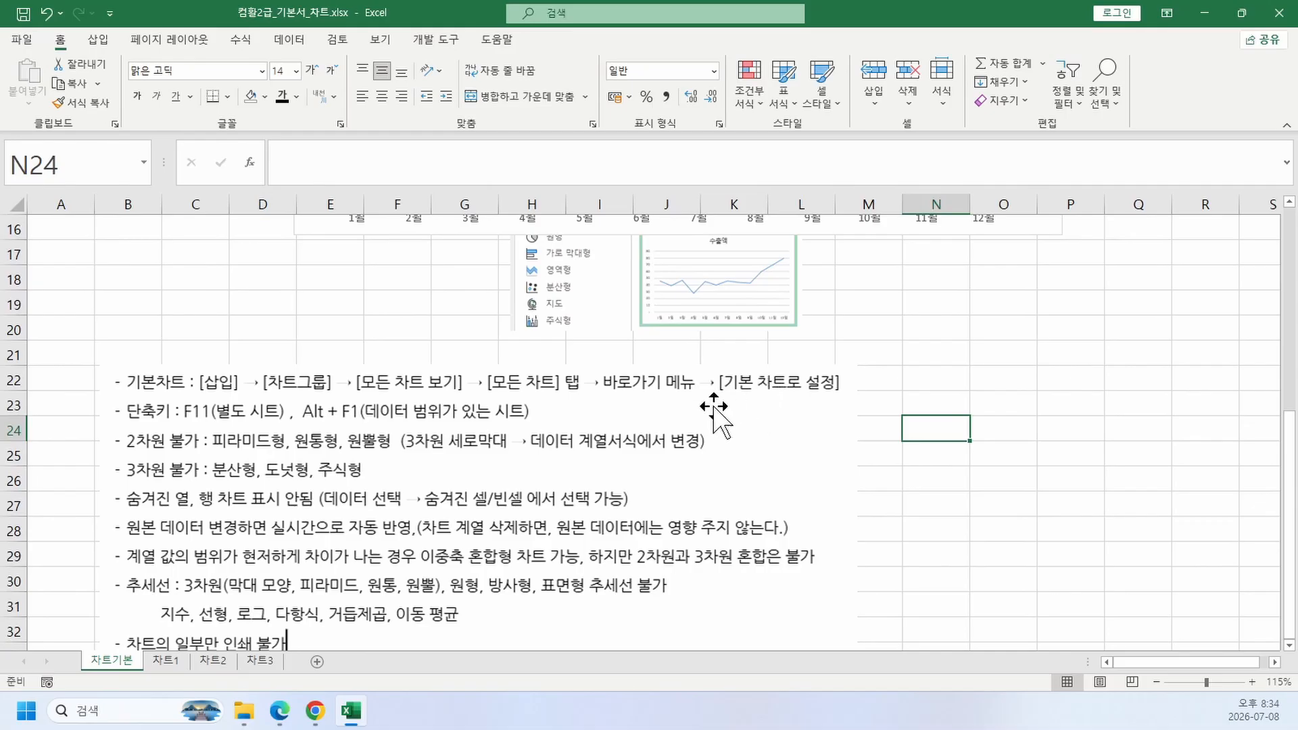
scroll(313, 449, "up", 5)
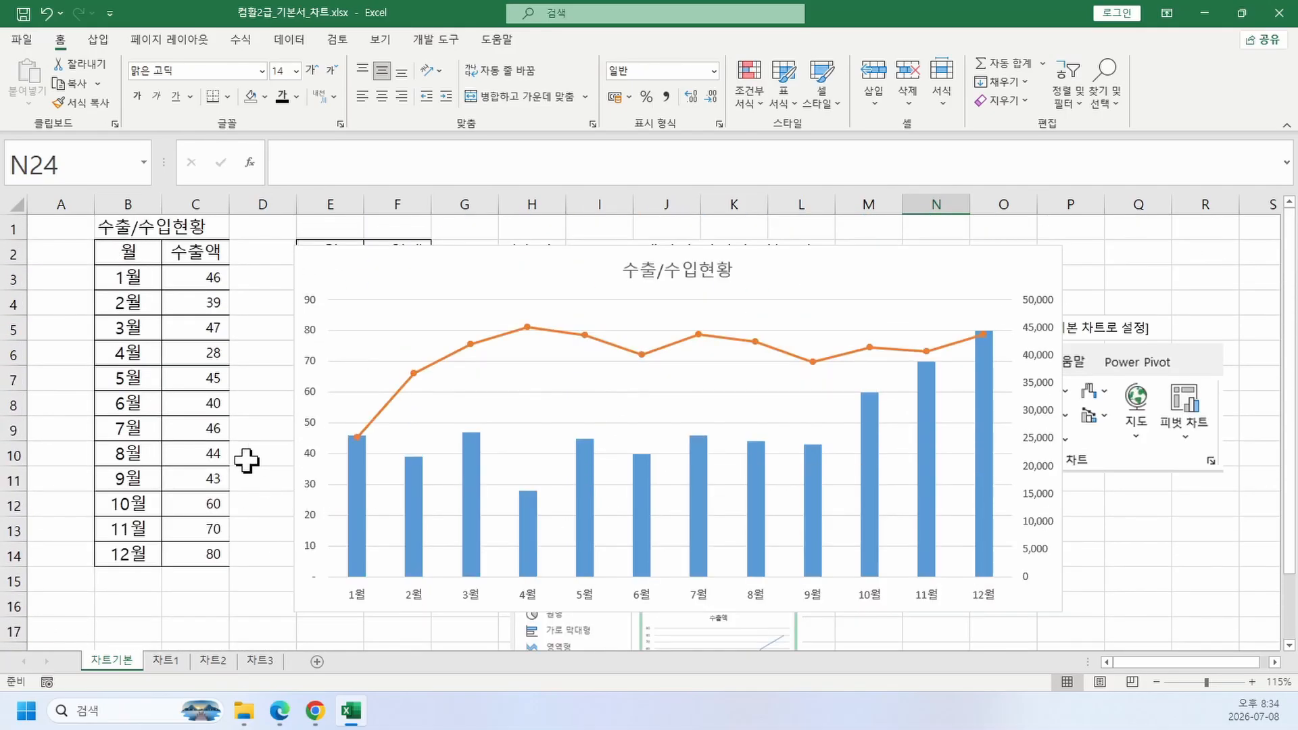
Step: Switch to Chrome and search Google for 이기적 영진 in a new tab
mouse_move(315, 710)
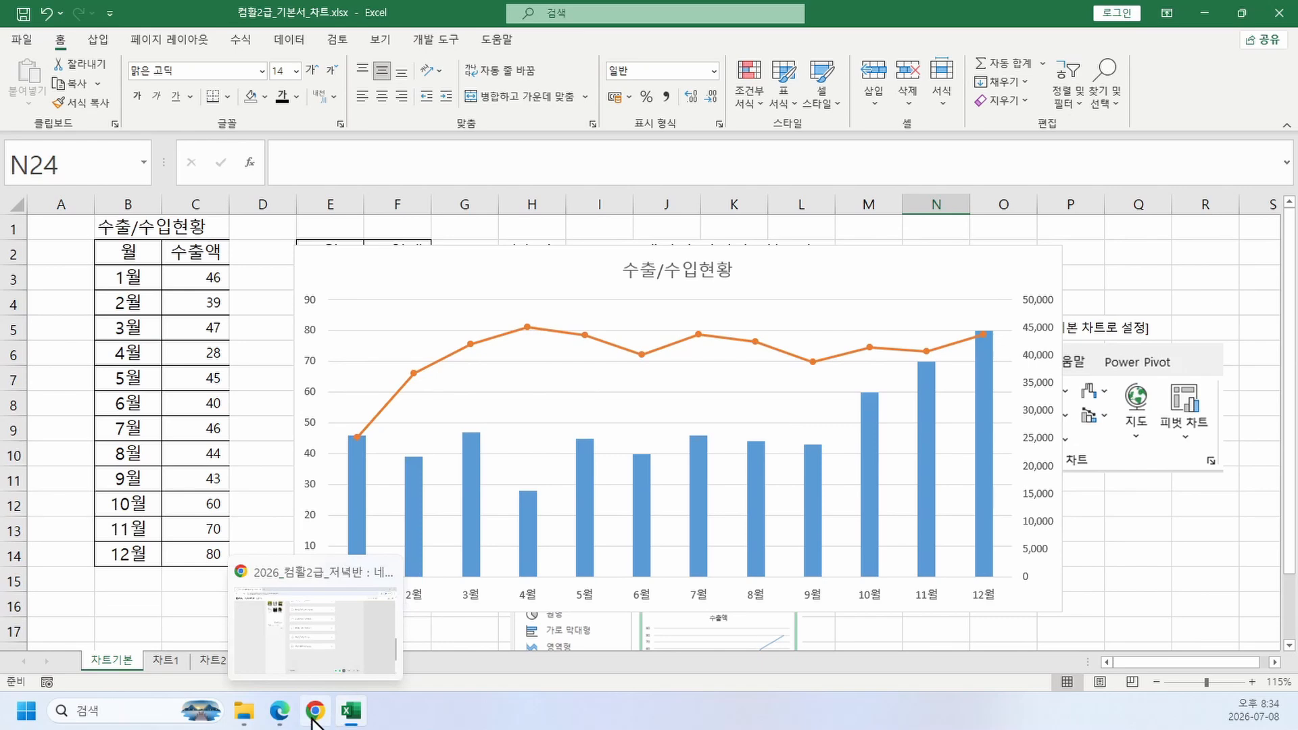
left_click(311, 642)
left_click(237, 15)
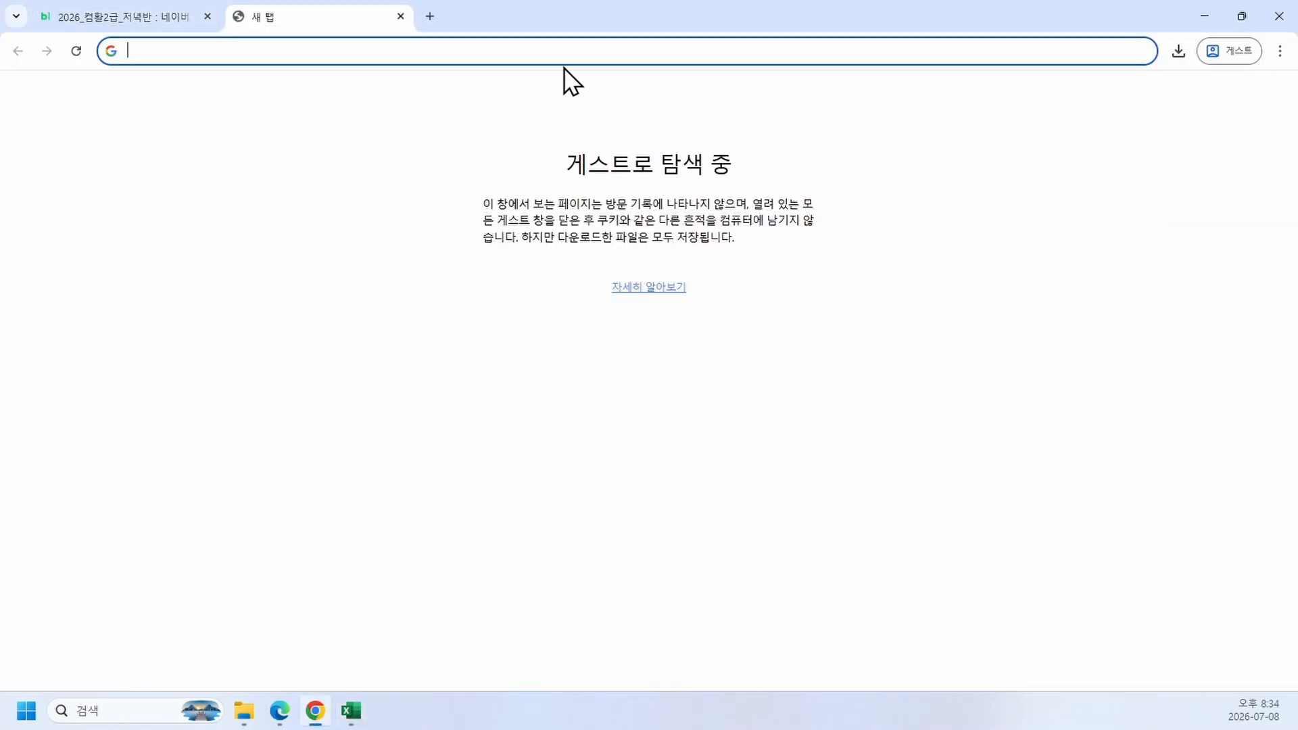
type("이기적 영진")
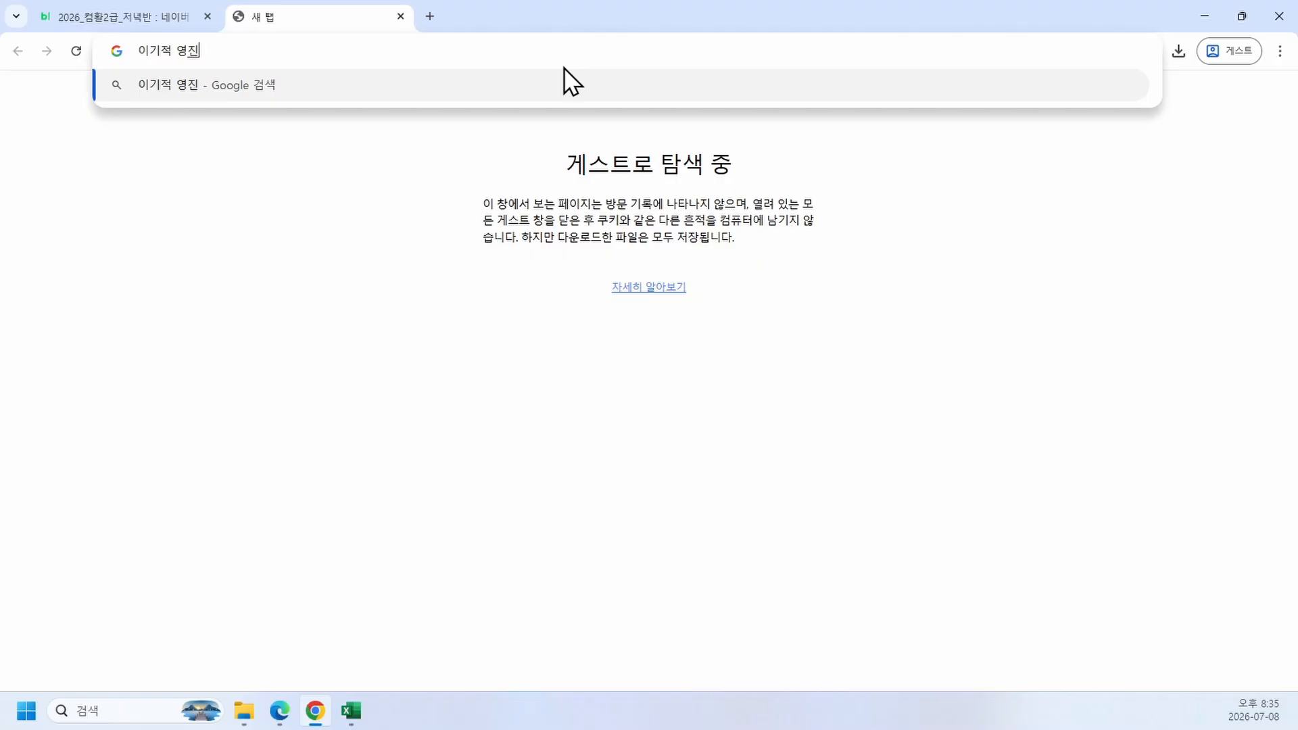
key("Return")
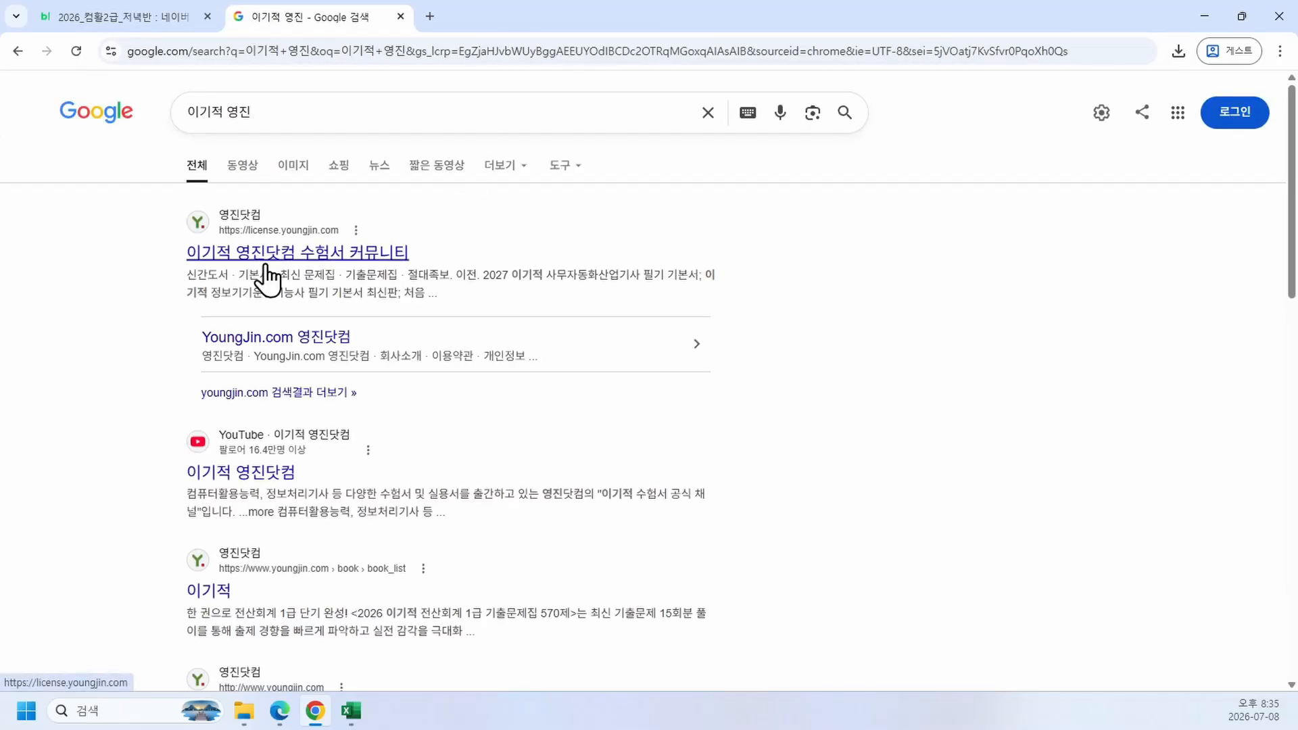
Step: Open the 이기적 영진닷컴 수험서 커뮤니티 site from the search results and dismiss its news popup for one day
left_click(266, 265)
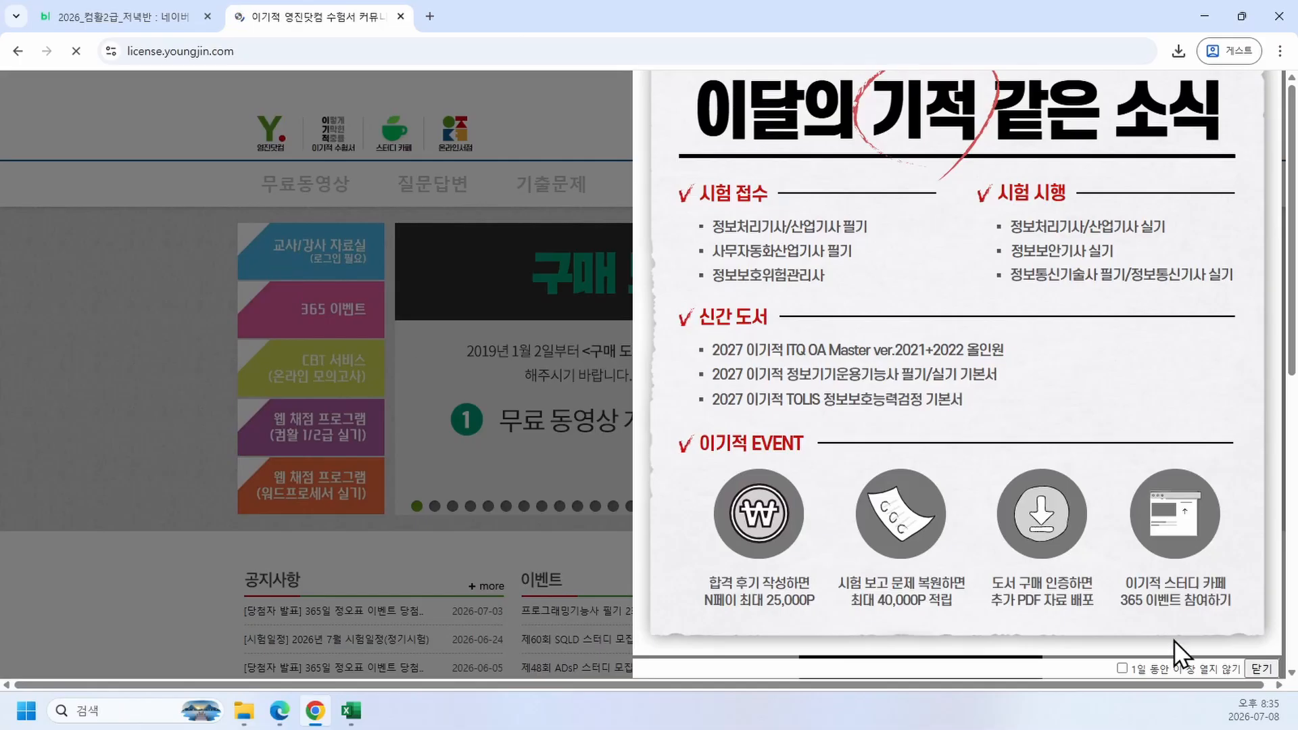
left_click(1122, 669)
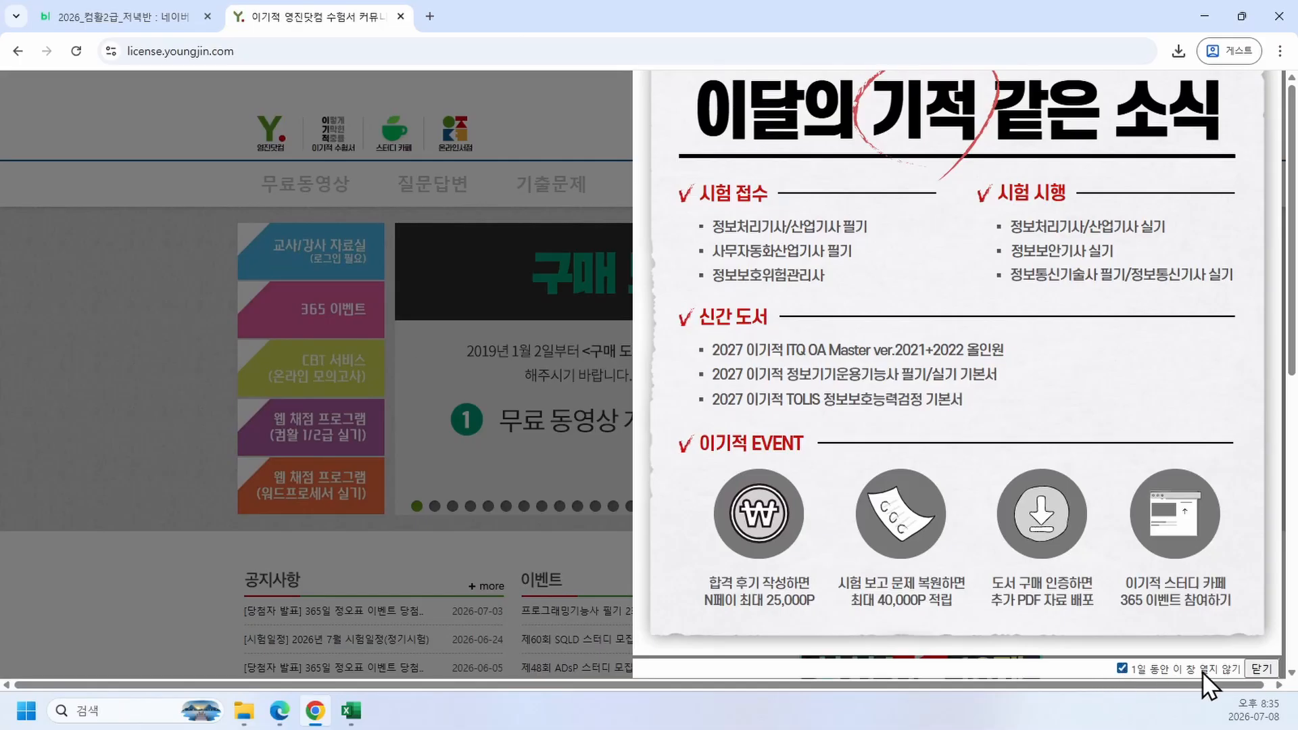
left_click(1256, 668)
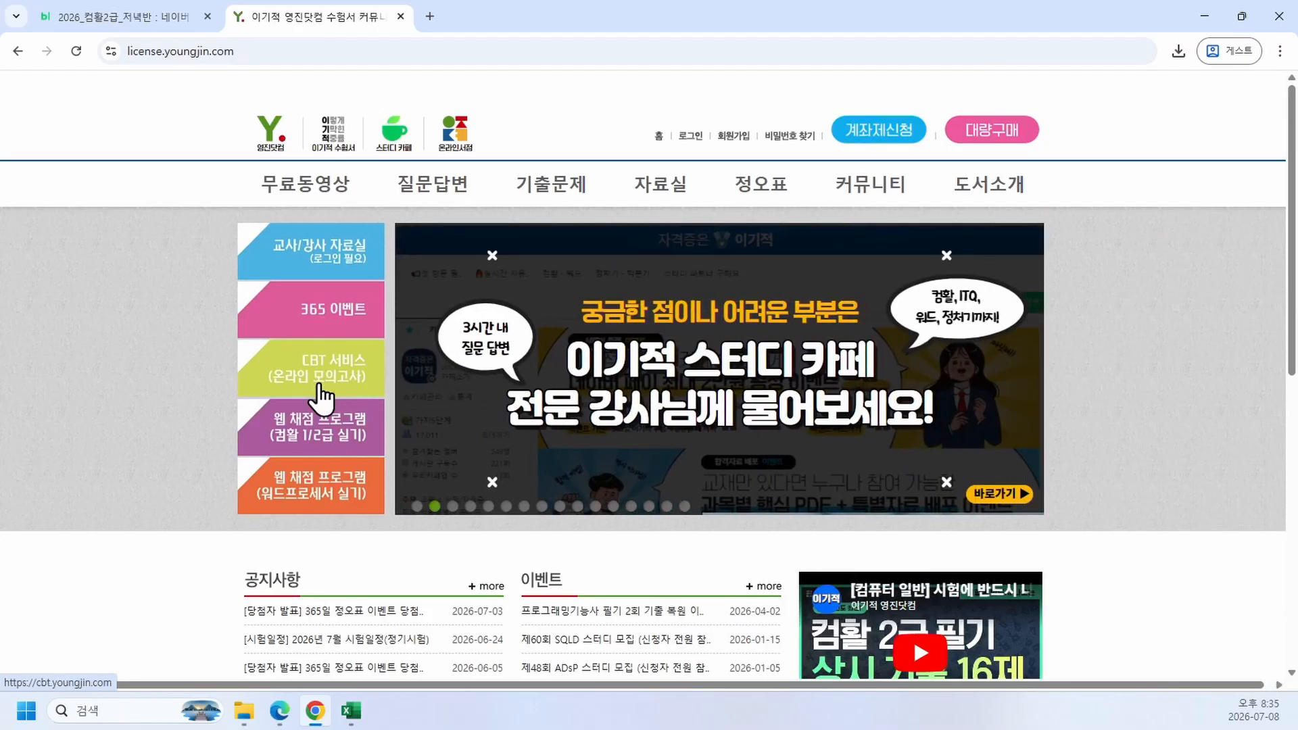
Step: Go to the site's CBT 서비스, dismiss the maintenance notice, and open 컴퓨터활용능력 2급 필기 from the full IT 자격증 list
left_click(323, 398)
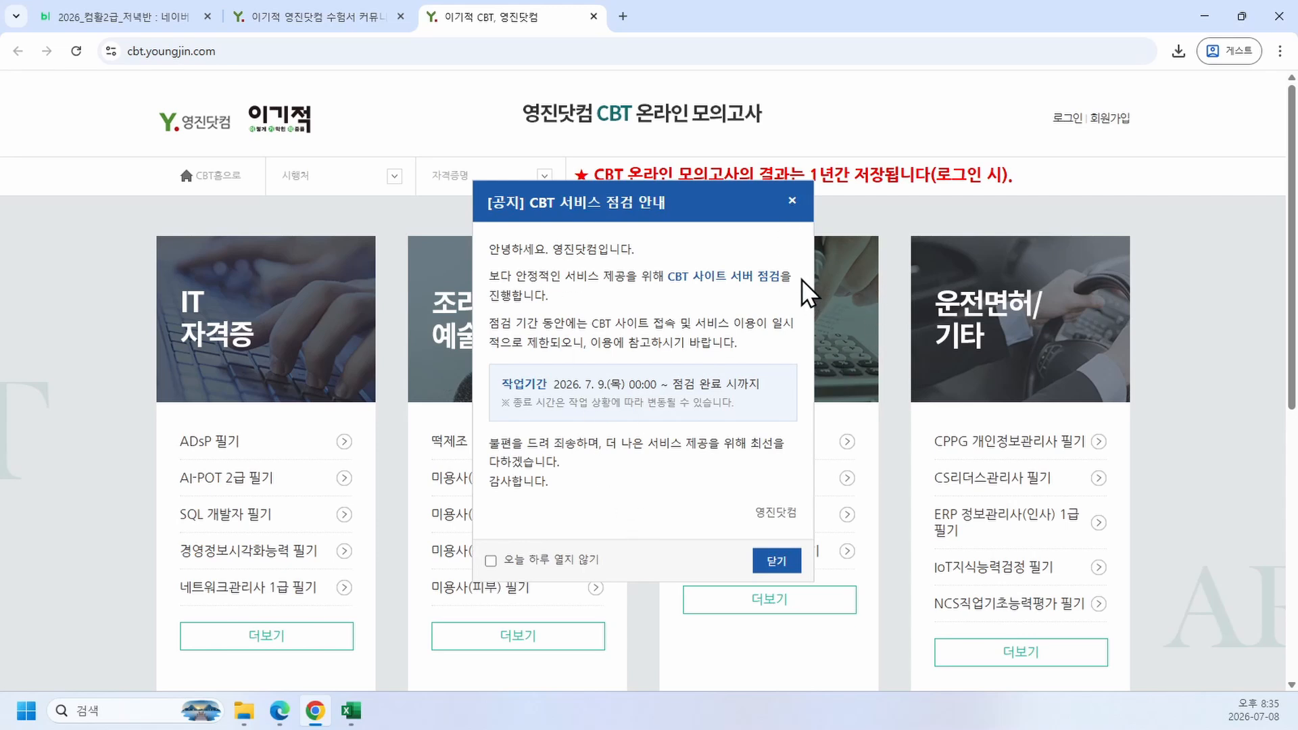
left_click(793, 203)
scroll(301, 576, "down", 3)
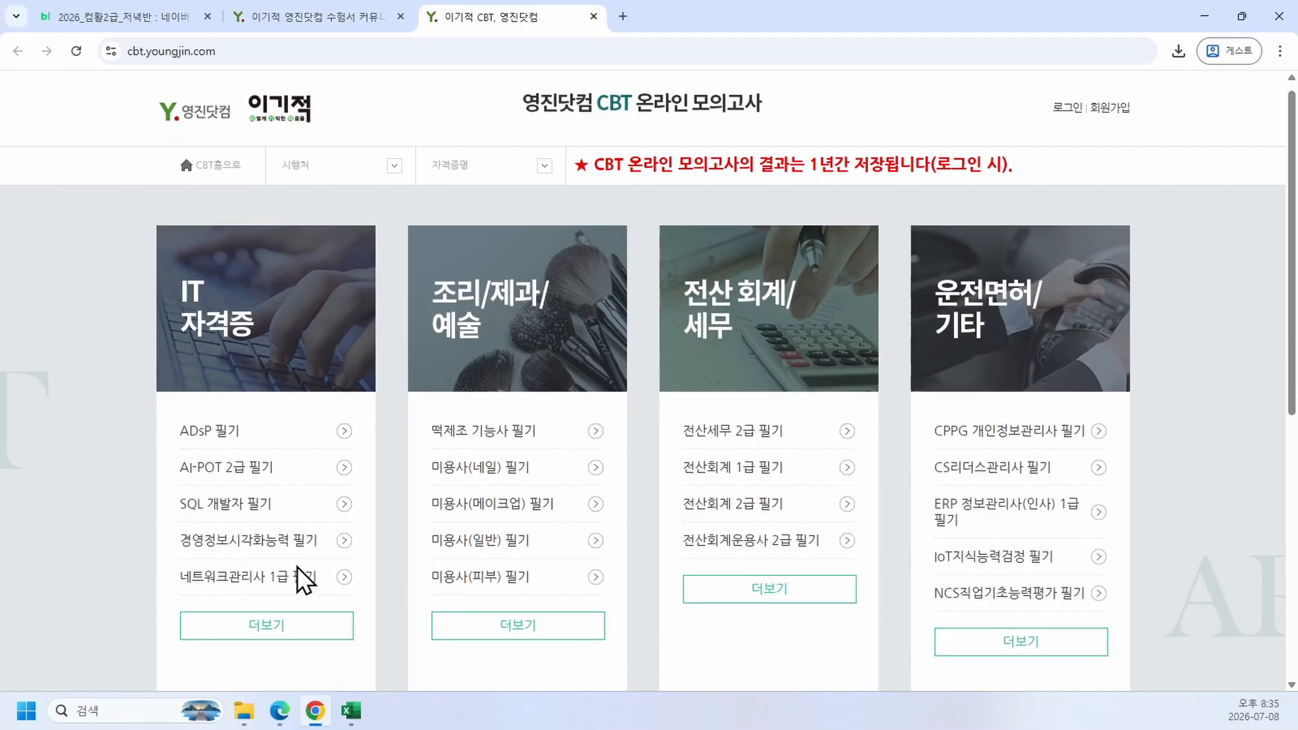
left_click(277, 481)
scroll(257, 476, "down", 7)
scroll(254, 478, "down", 6)
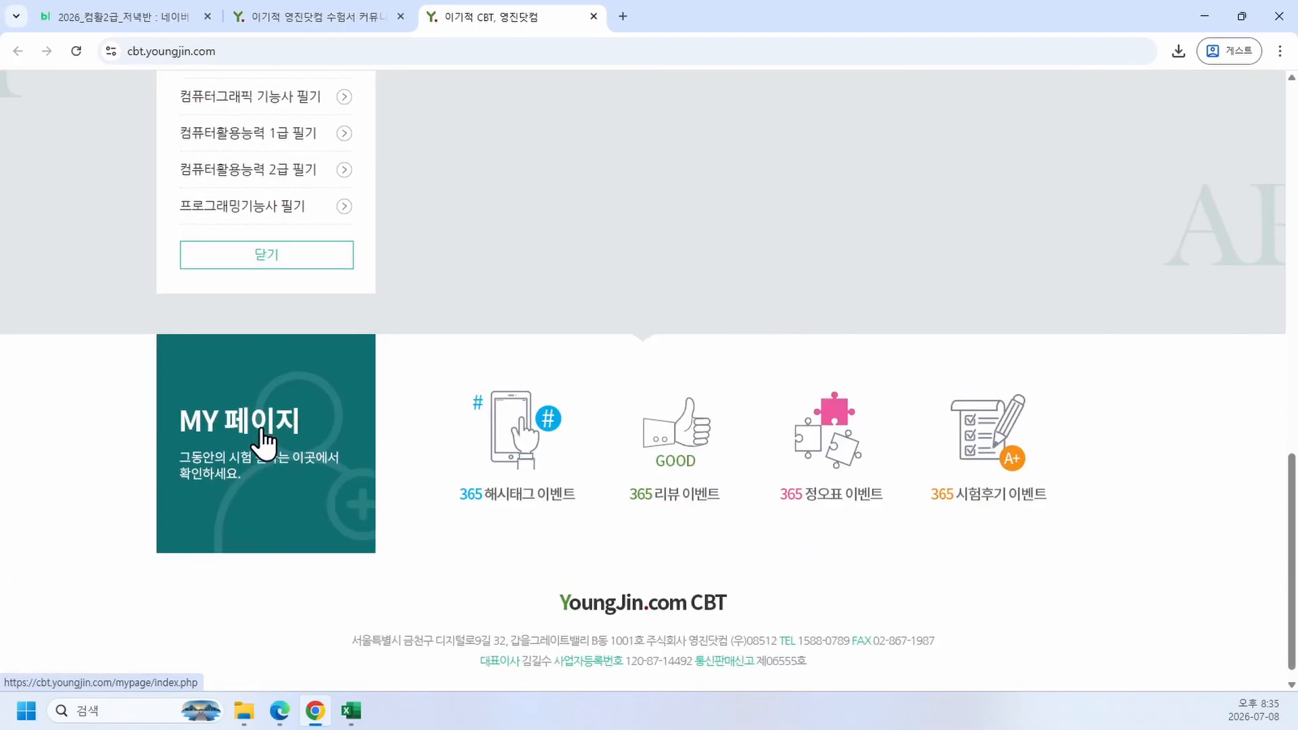
scroll(261, 443, "up", 2)
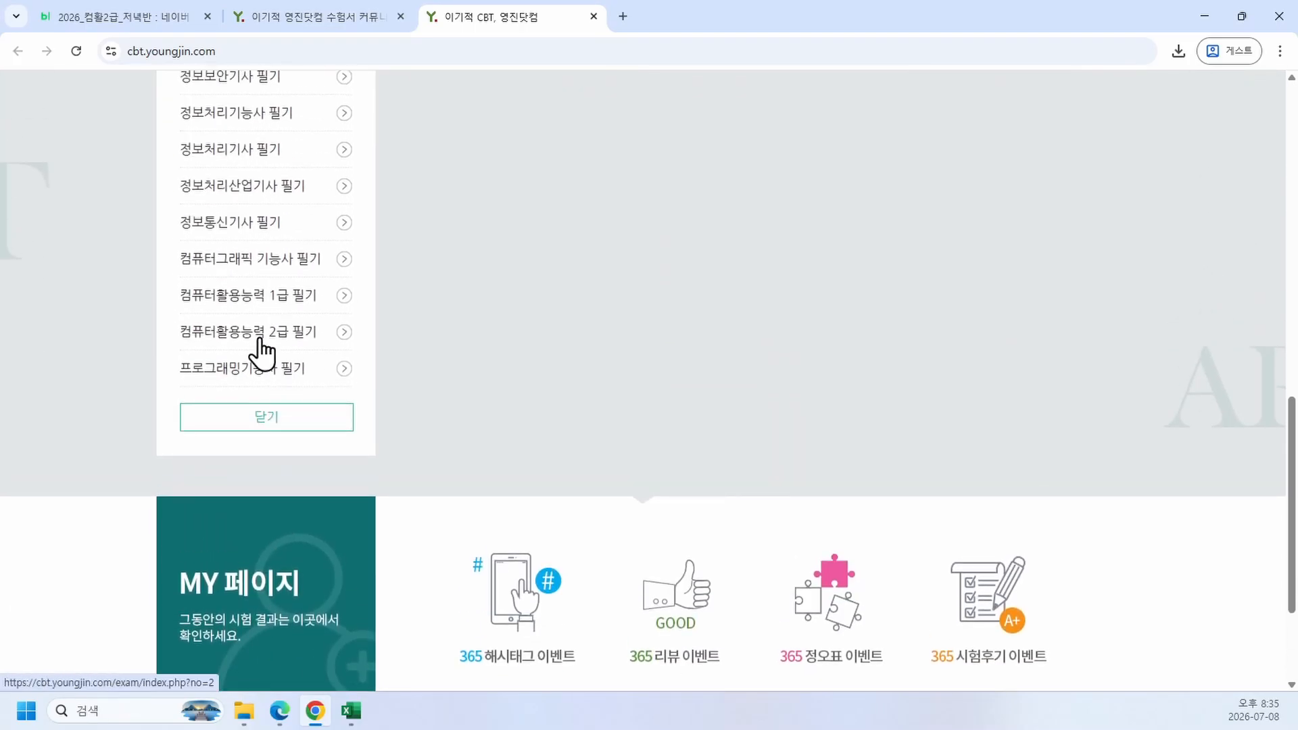
left_click(261, 348)
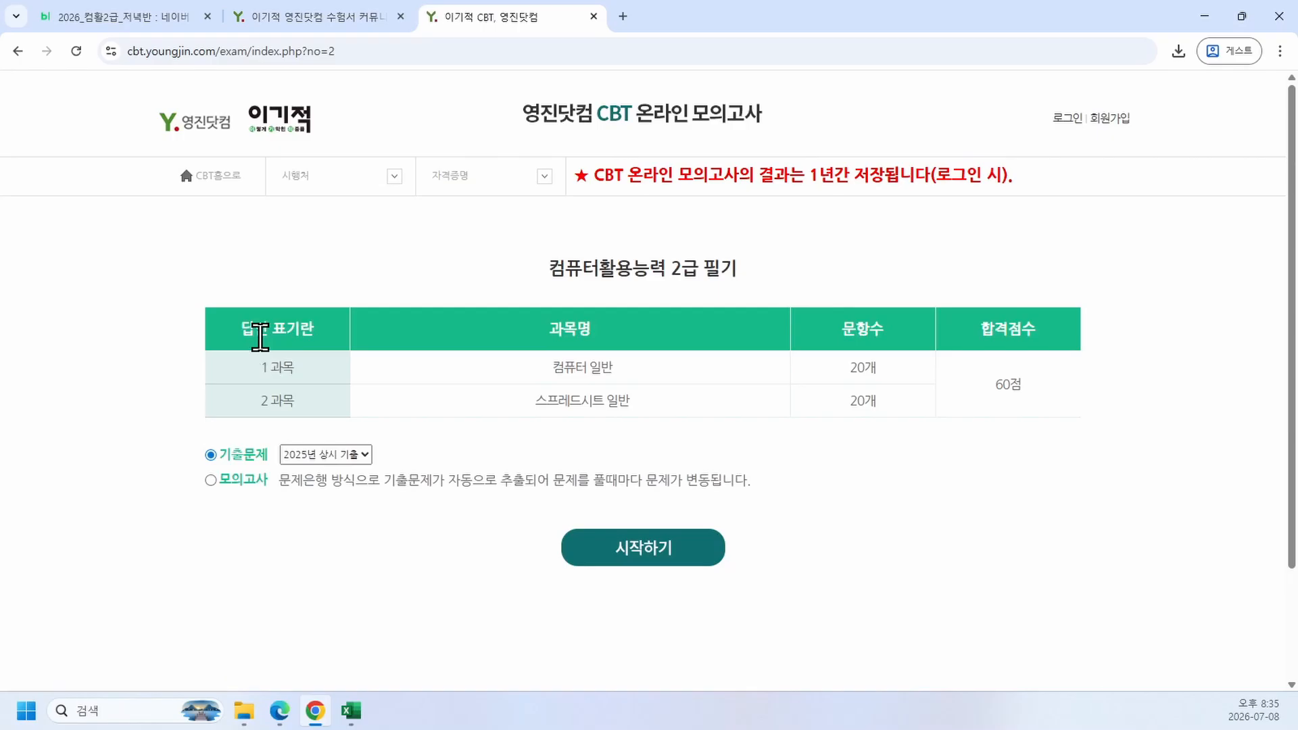
Step: Choose the past exam 2025년 상시 기출문제 05회 and start the test
left_click(322, 452)
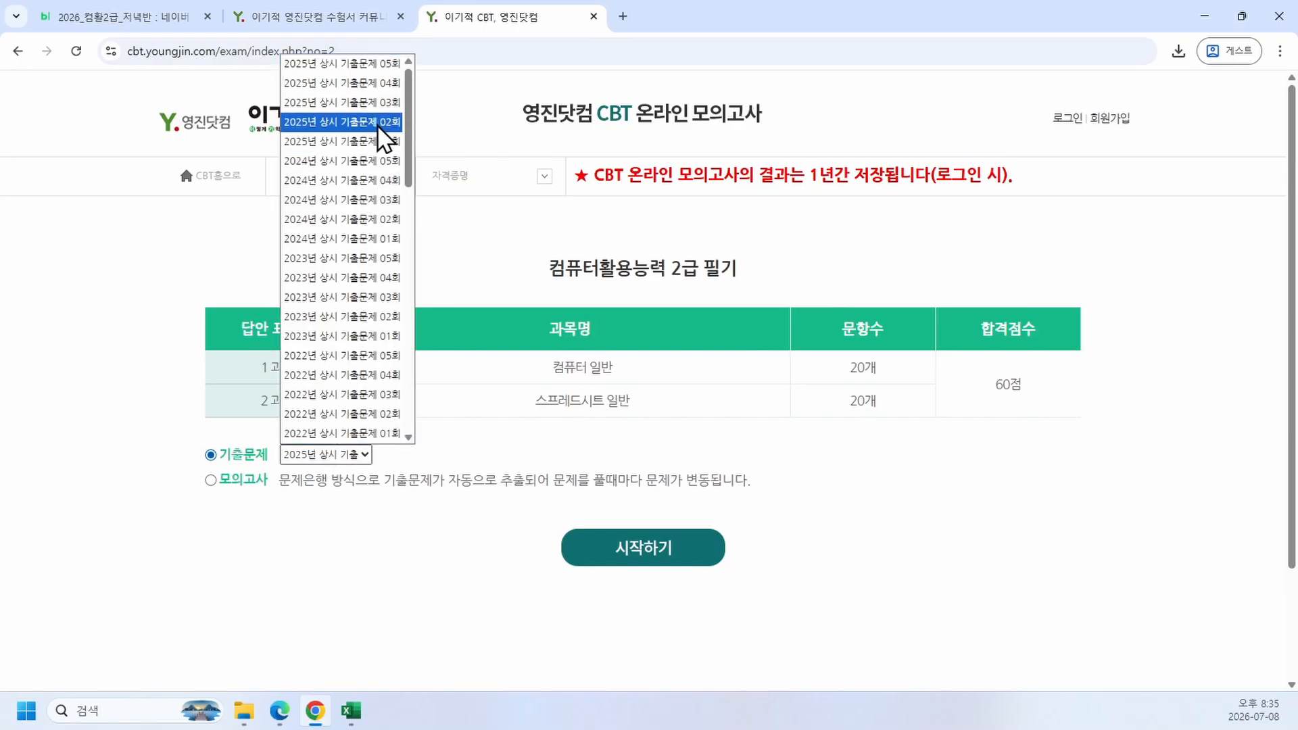
left_click(359, 67)
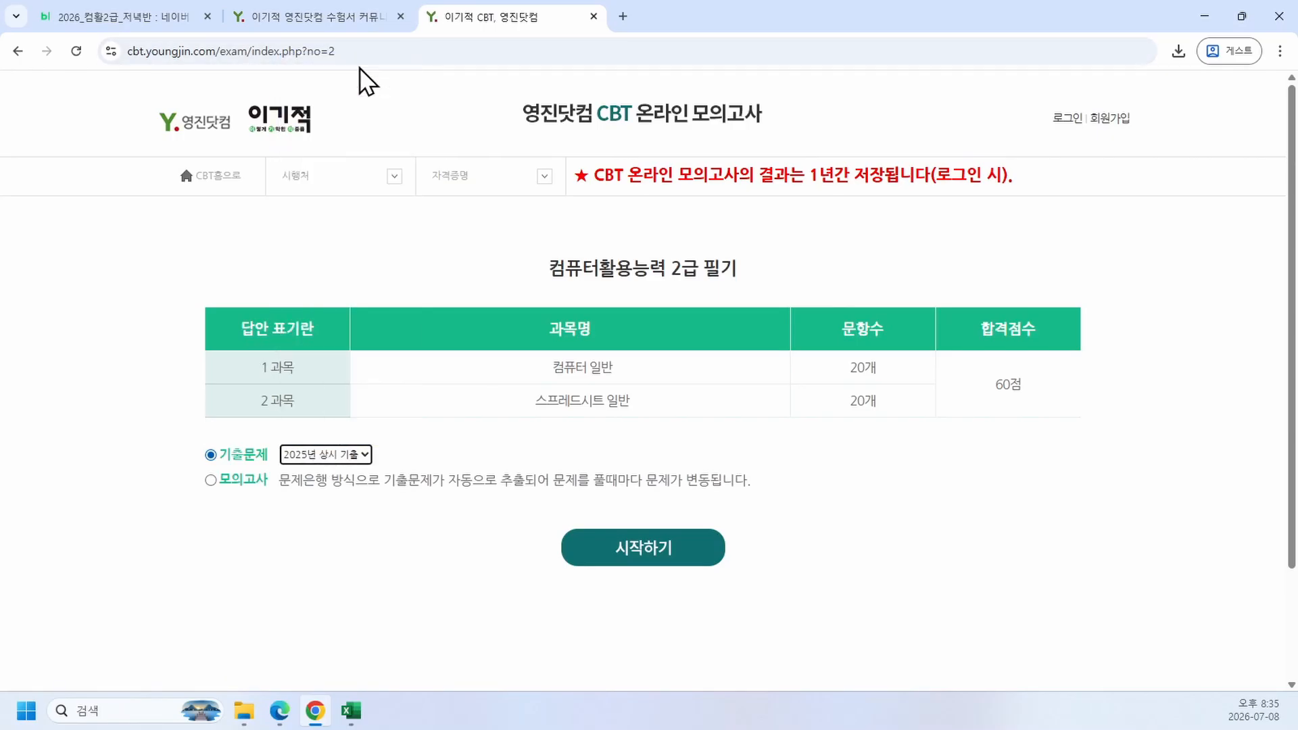
left_click(646, 551)
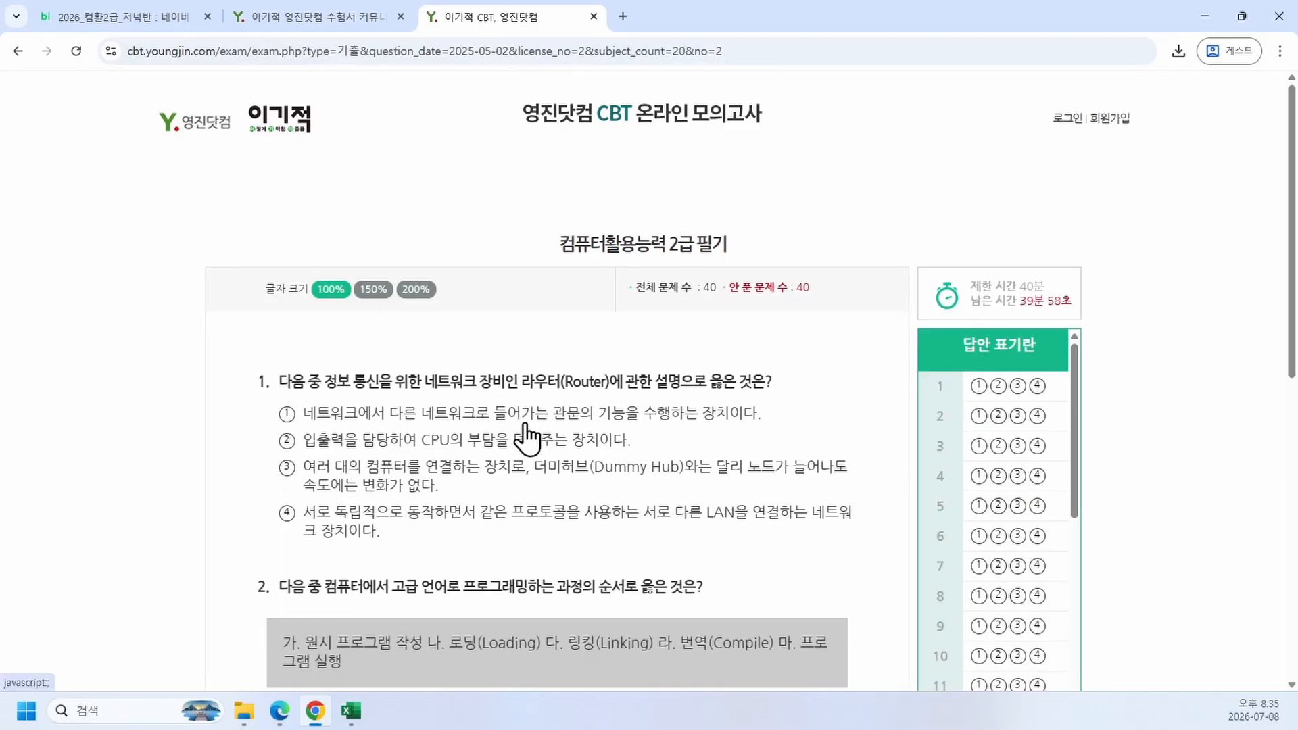
Step: Mark answer 4 for question 1 and submit the test with the other questions unanswered
scroll(526, 439, "down", 2)
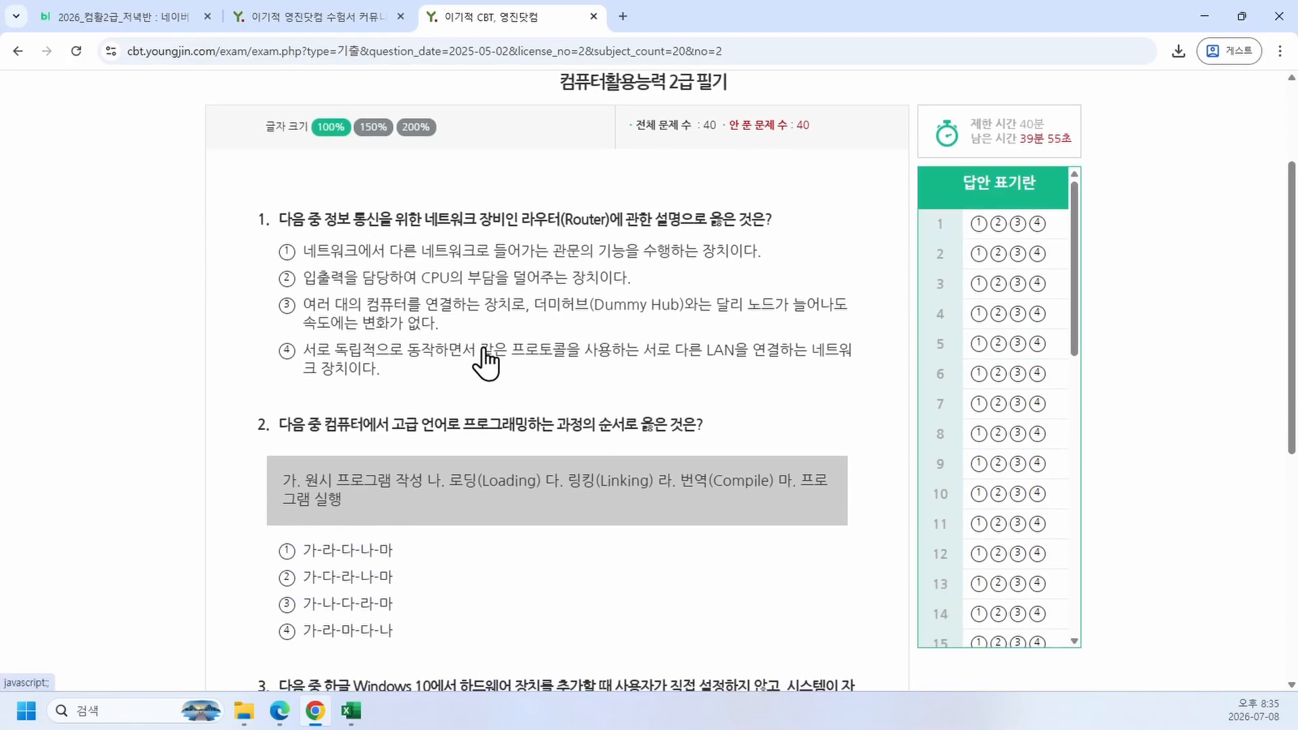
left_click(1036, 224)
scroll(675, 480, "down", 6)
scroll(788, 410, "up", 3)
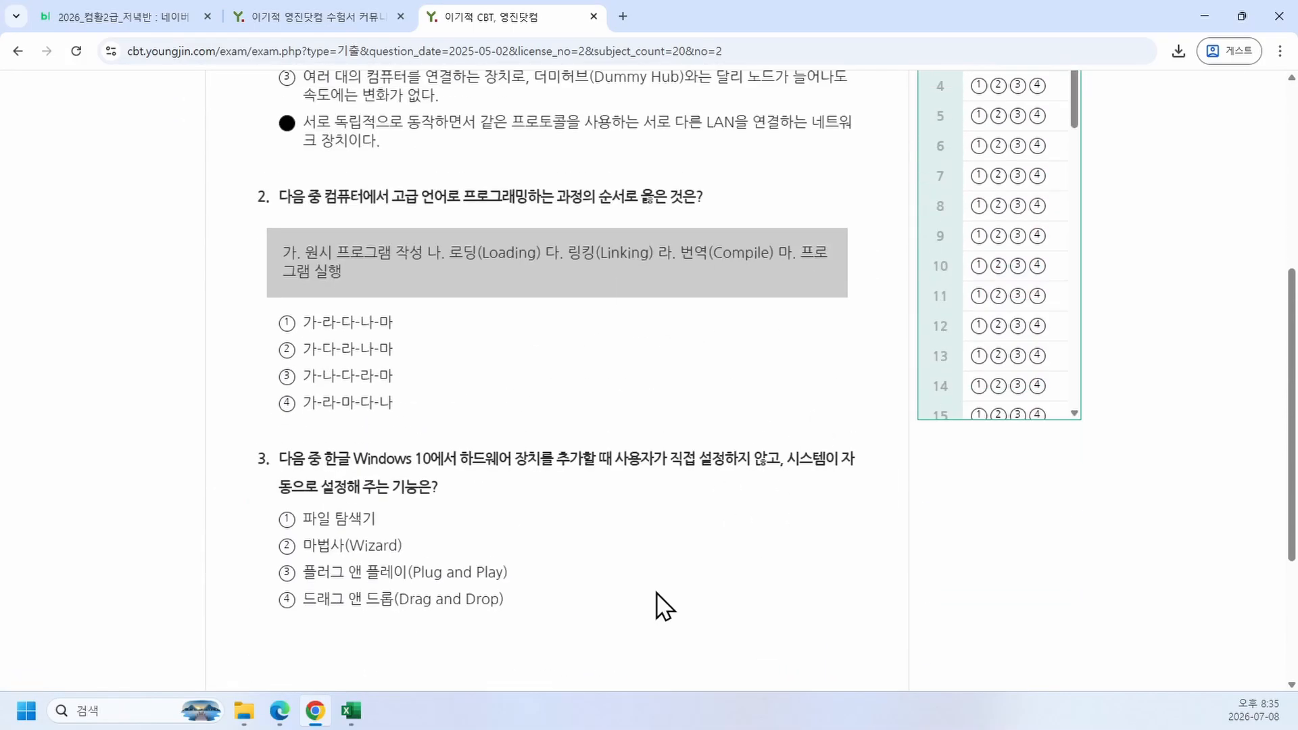
scroll(627, 348, "down", 3)
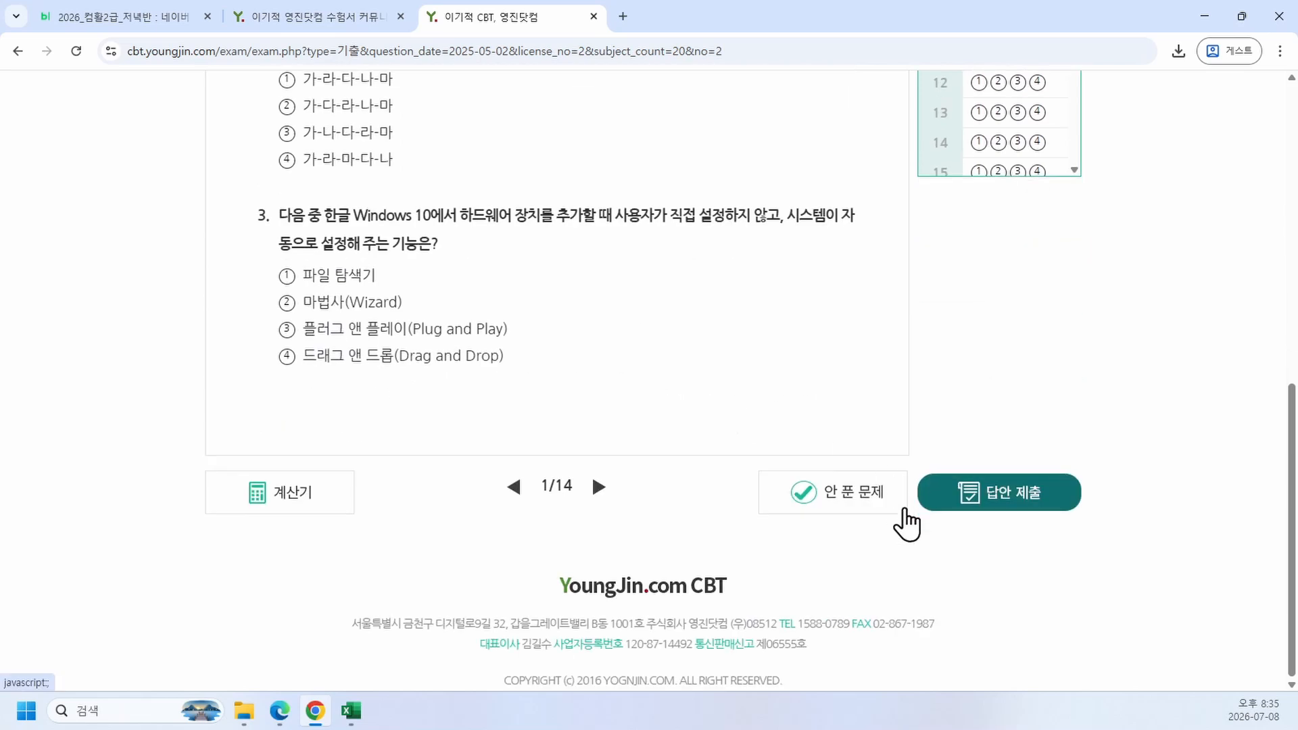
left_click(964, 502)
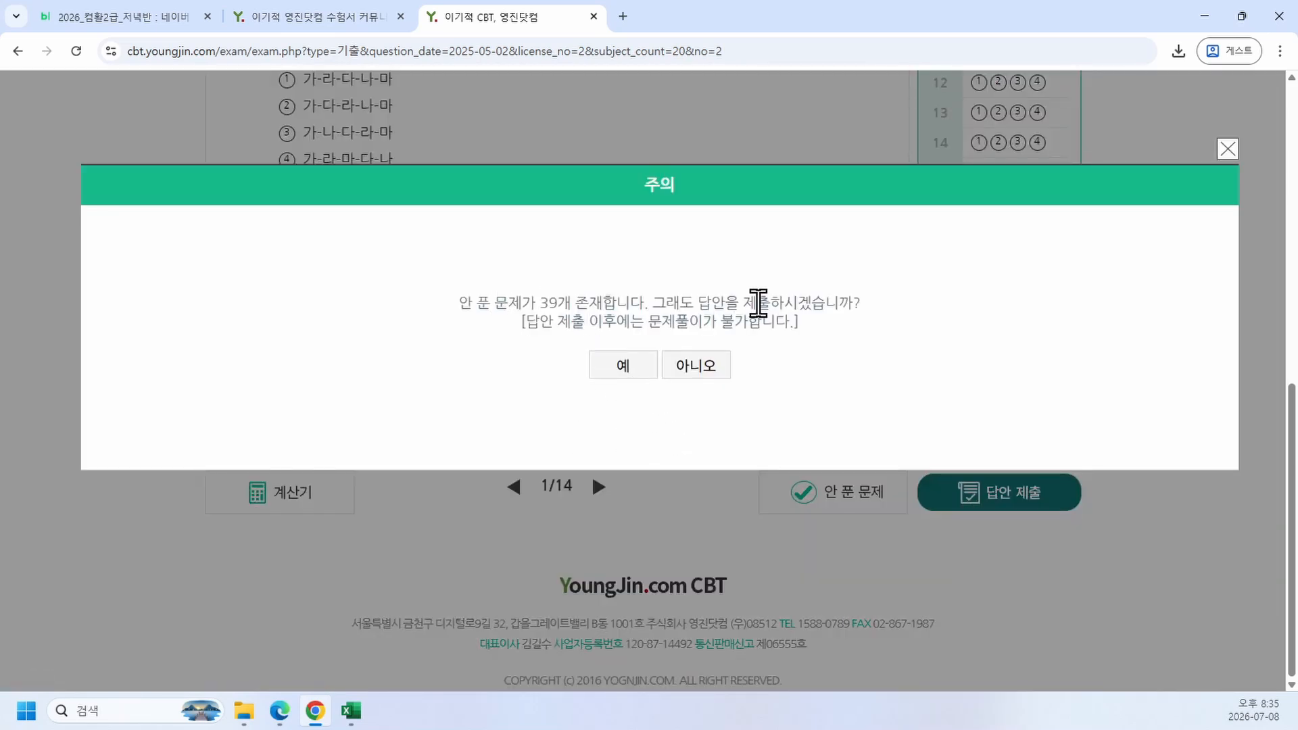
left_click(634, 371)
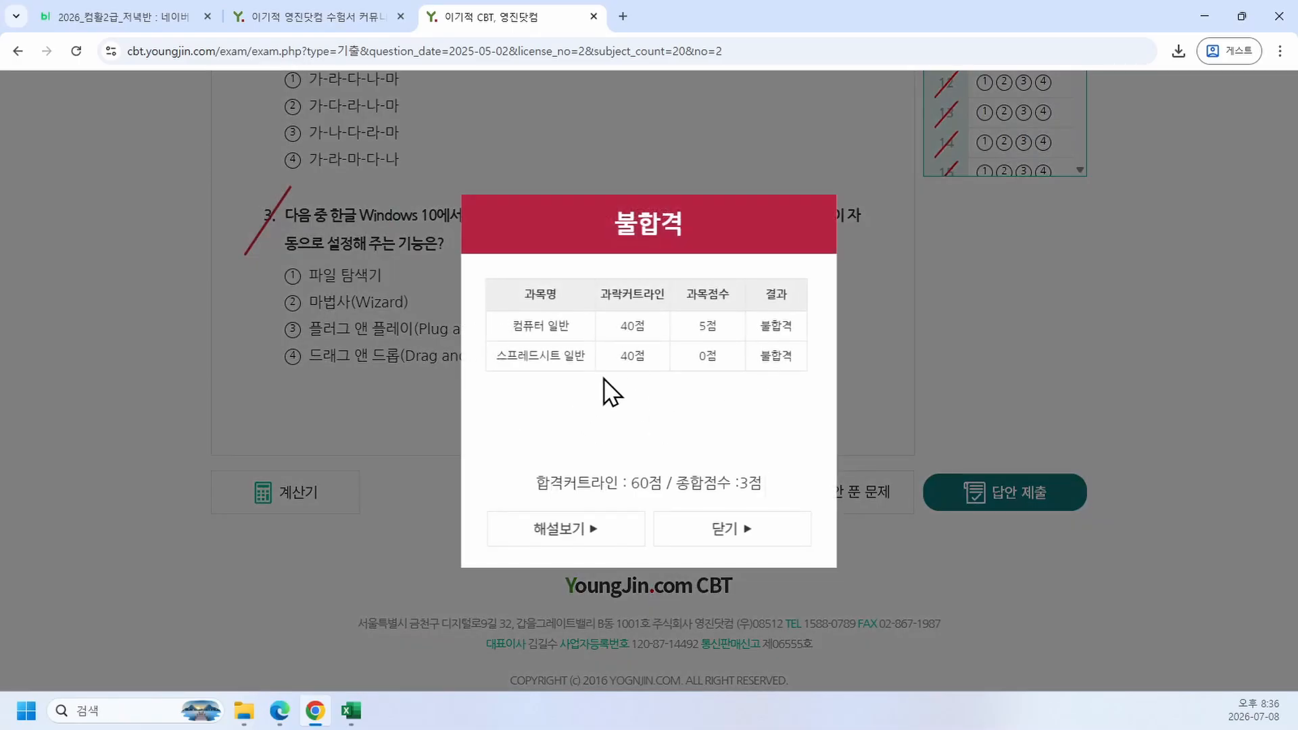
Step: Open the answer explanations (해설보기) and examine the one for question 1
left_click(555, 537)
scroll(448, 378, "up", 6)
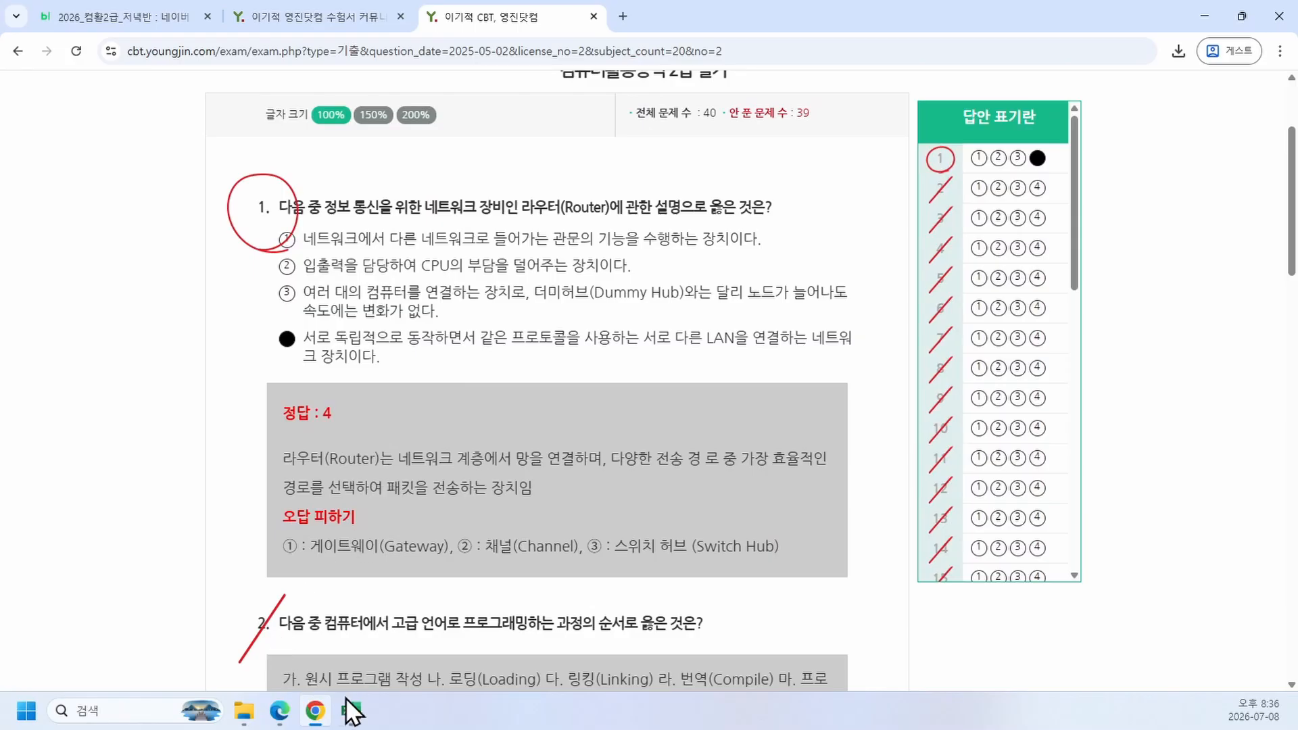
scroll(456, 601, "down", 1)
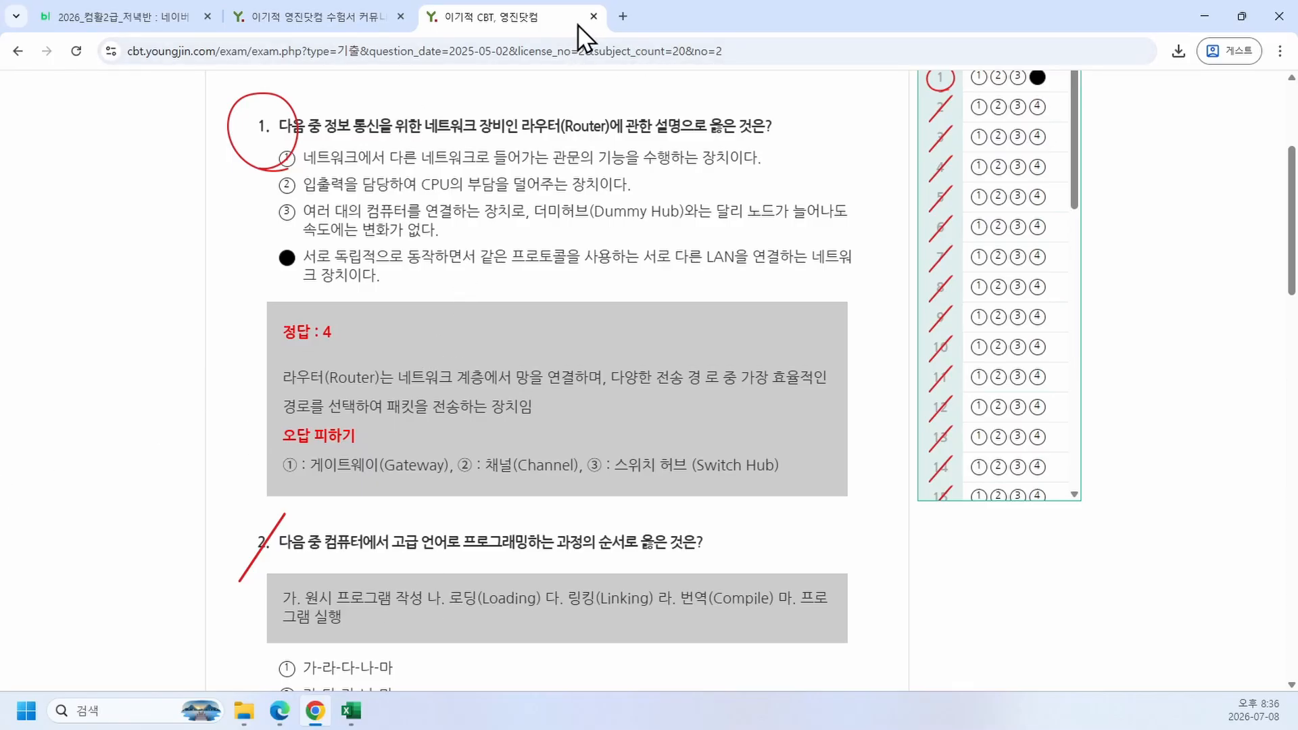
Step: Close the CBT and 이기적 영진닷컴 pages and return to the Excel workbook
left_click(597, 14)
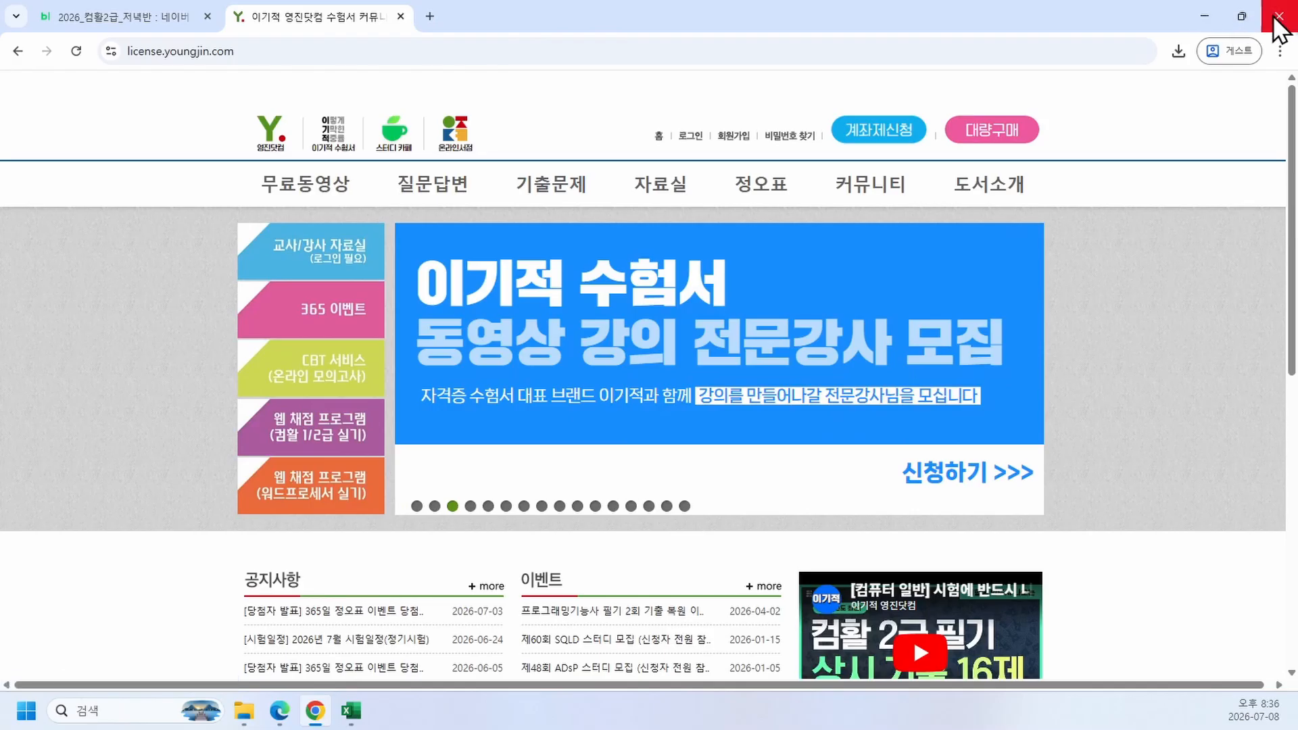
left_click(402, 18)
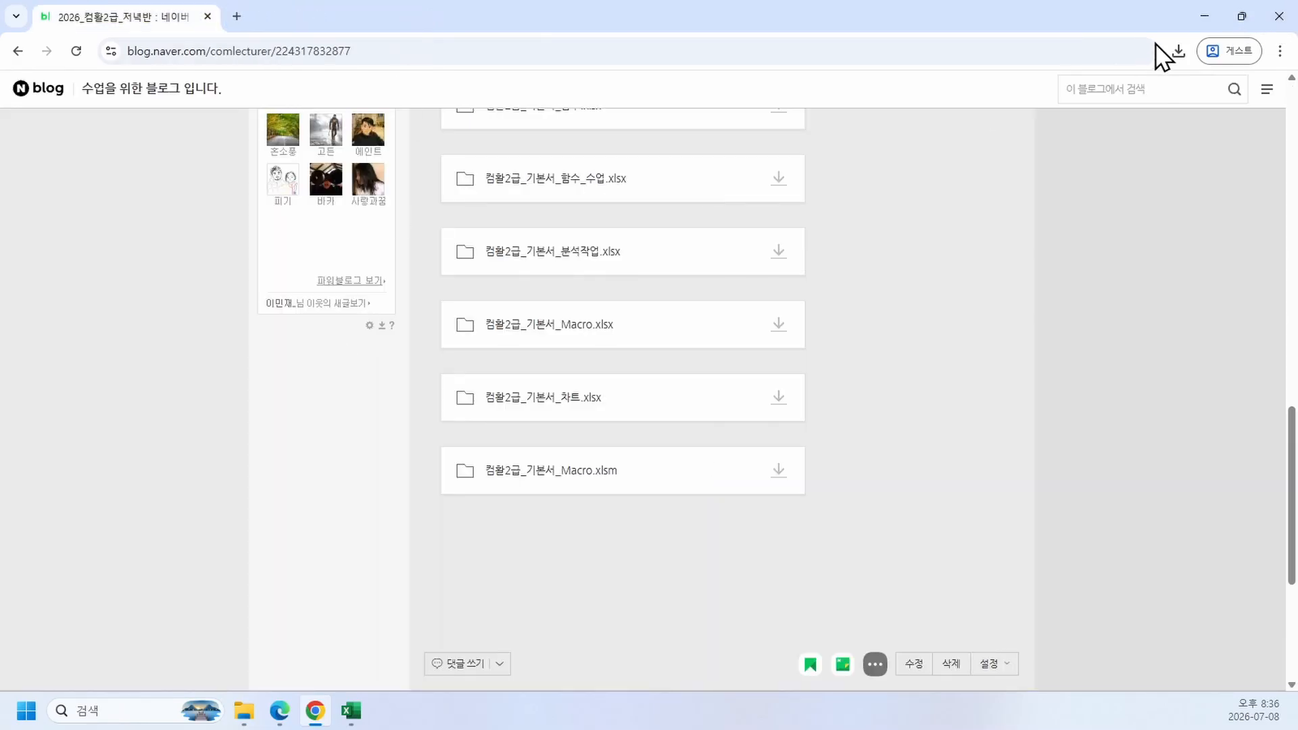
left_click(1205, 15)
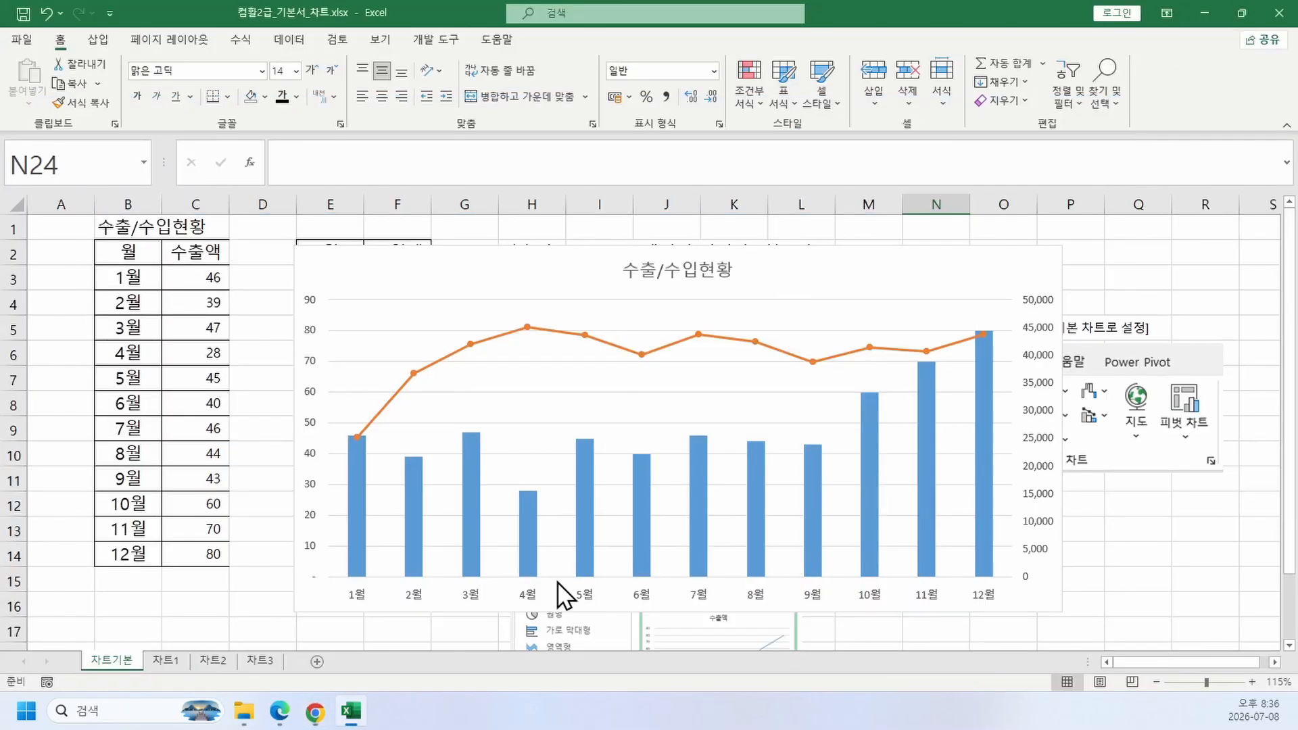
Step: Delete the 수출/수입현황 combo chart from the 차트기본 sheet and open the 차트1 sheet
left_click(821, 302)
key("Delete")
left_click(167, 632)
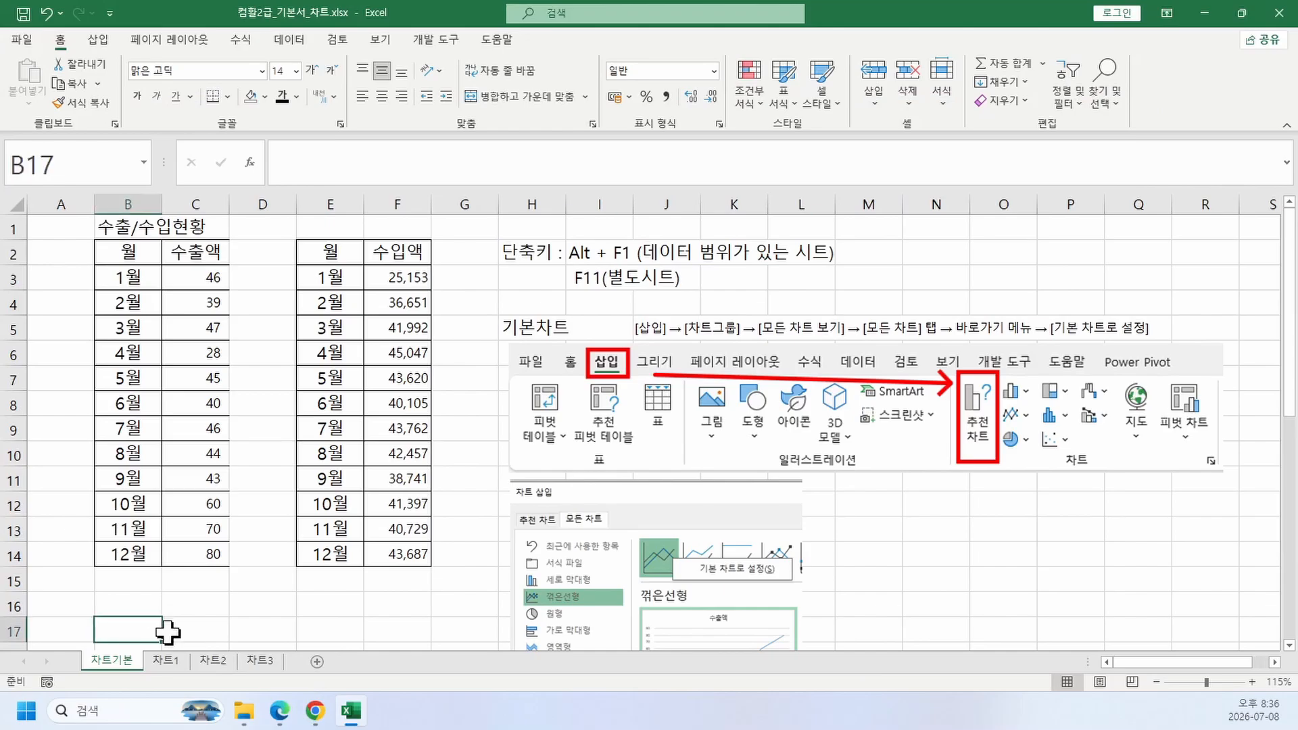
left_click(173, 659)
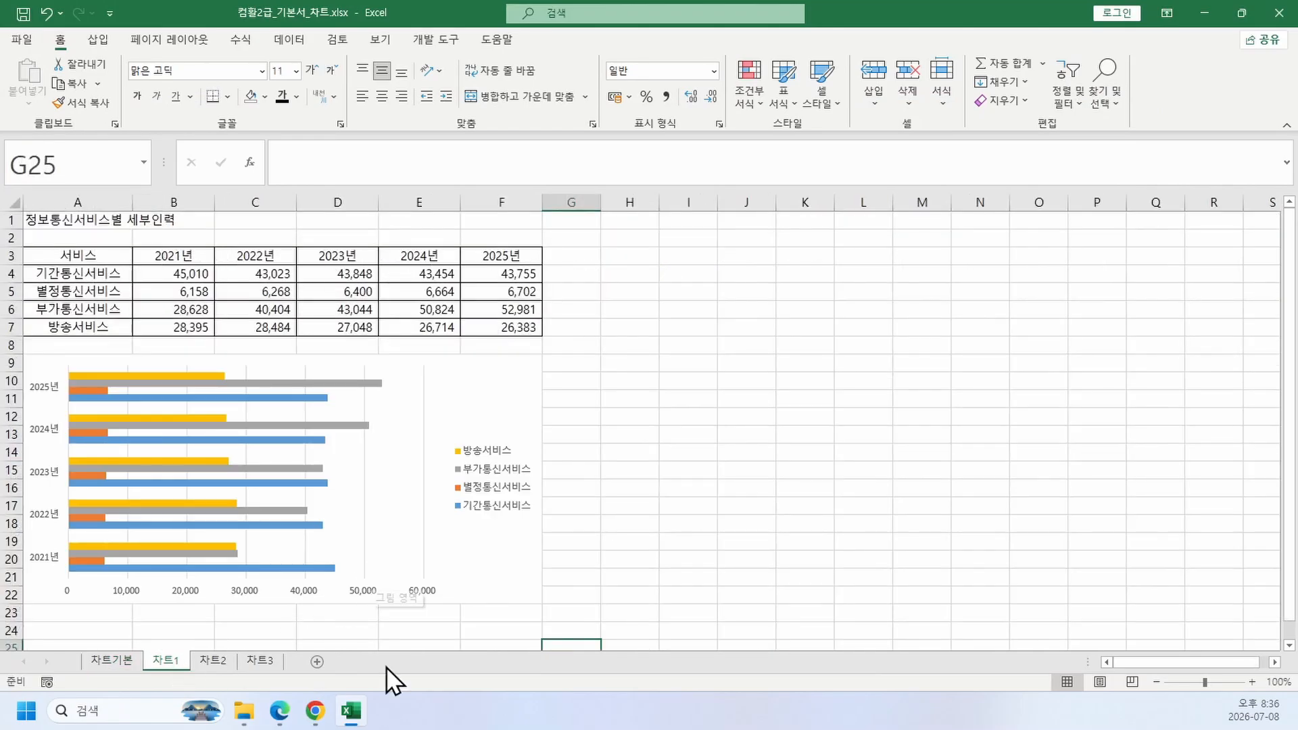
Step: Capture the 출제유형 1 instructions from the textbook PDF in Edge and place the picture beside the table on Excel's 차트1 sheet
left_click(290, 710)
scroll(446, 467, "down", 5)
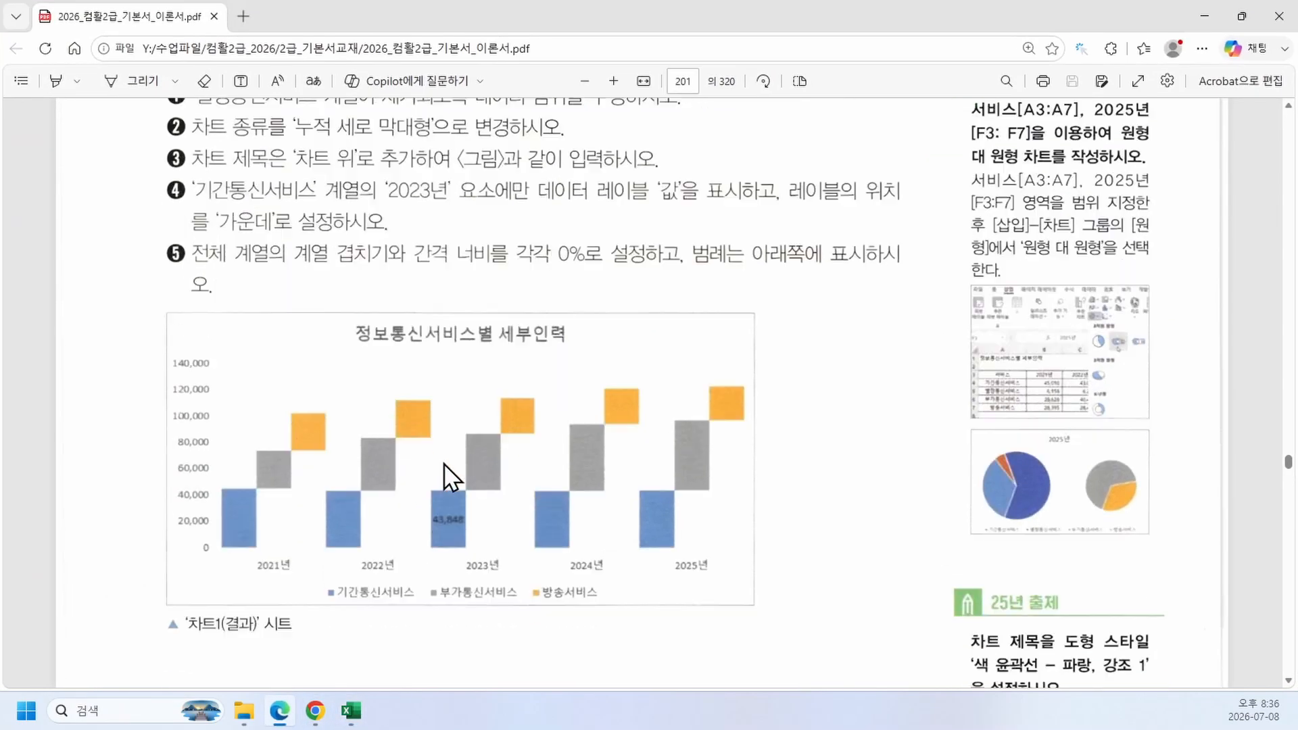
scroll(460, 459, "down", 8)
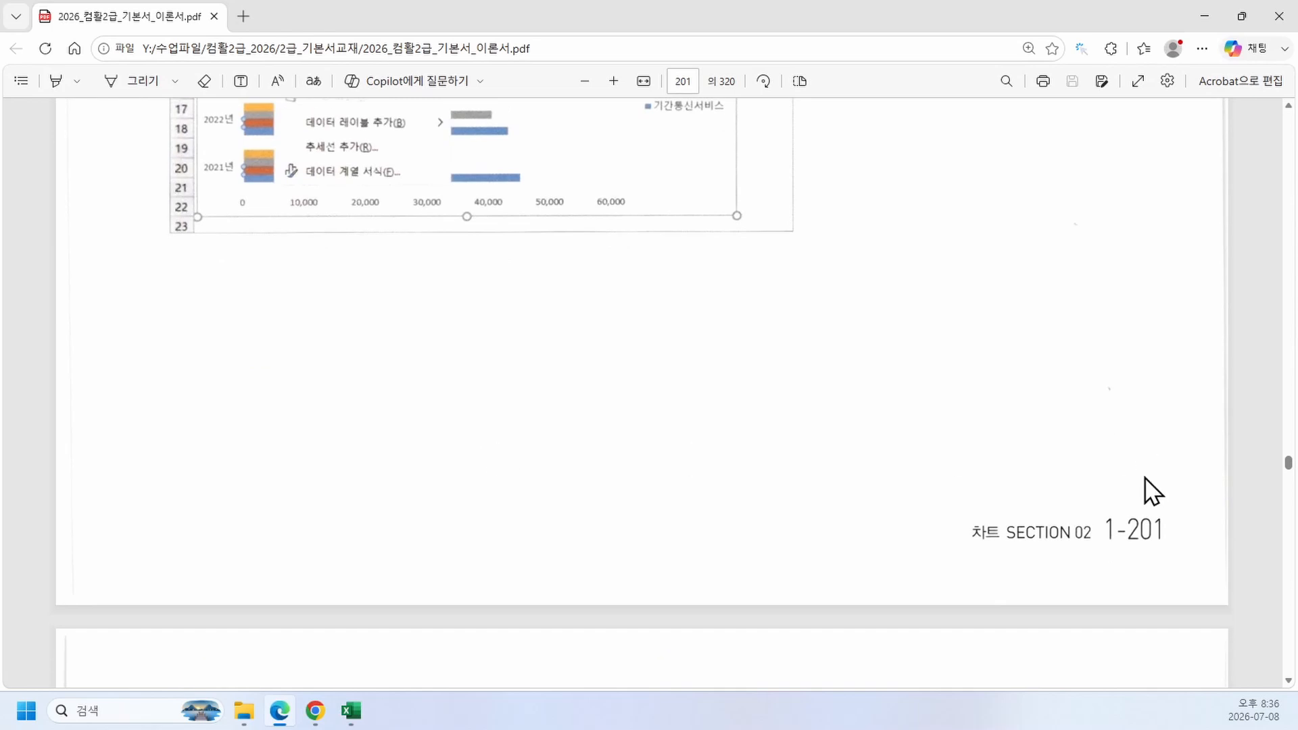
scroll(1135, 507, "up", 15)
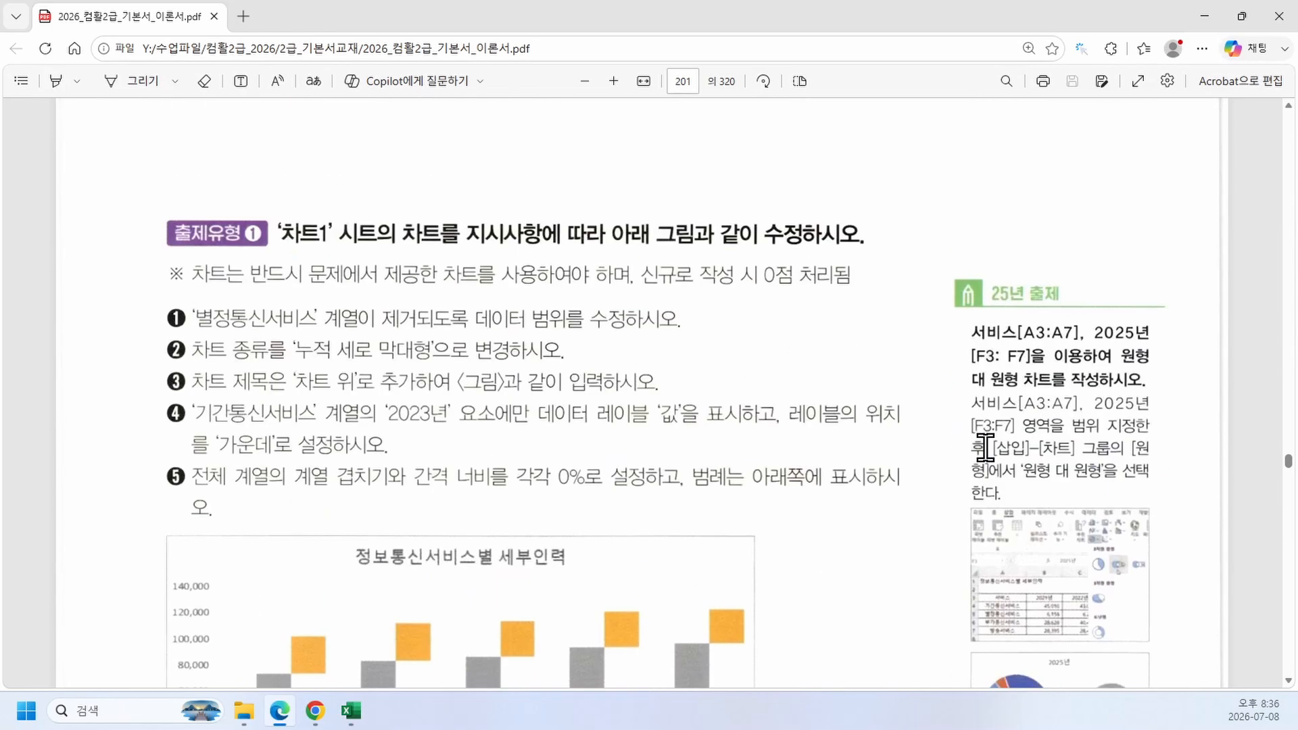
scroll(976, 446, "down", 2)
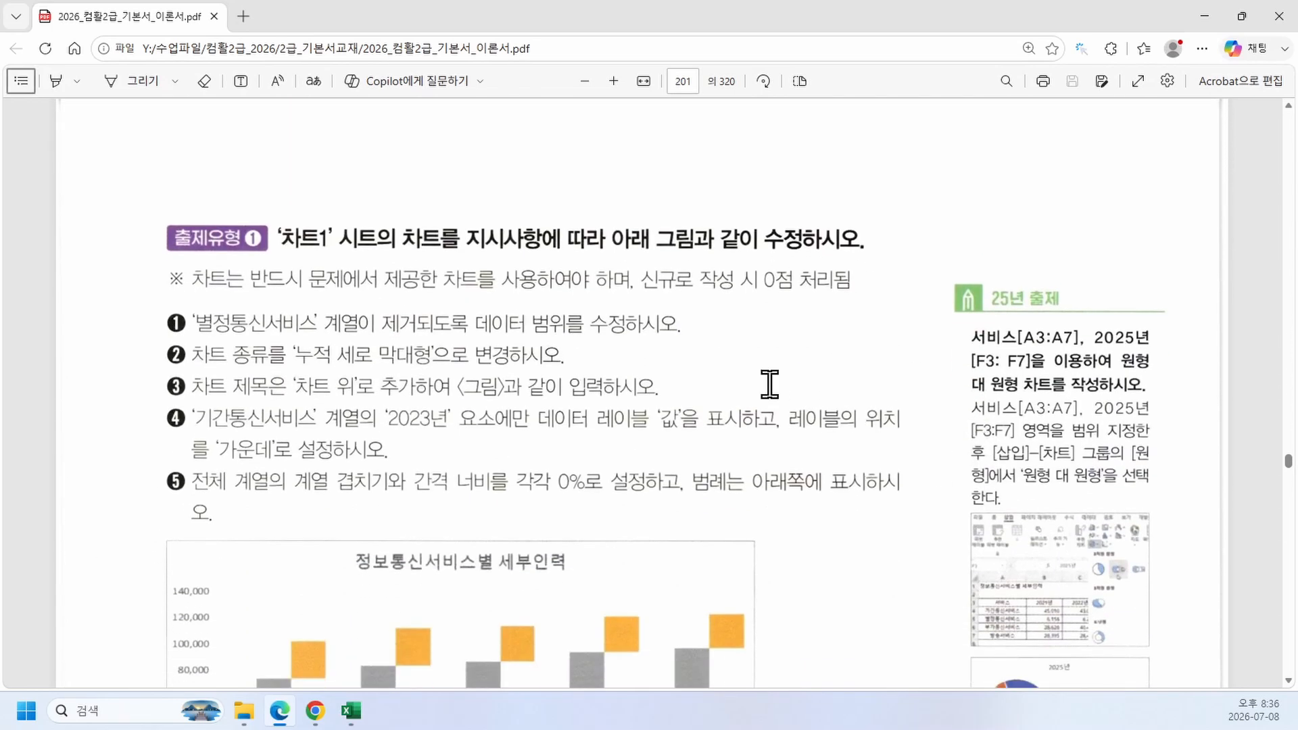
key("super+shift+s")
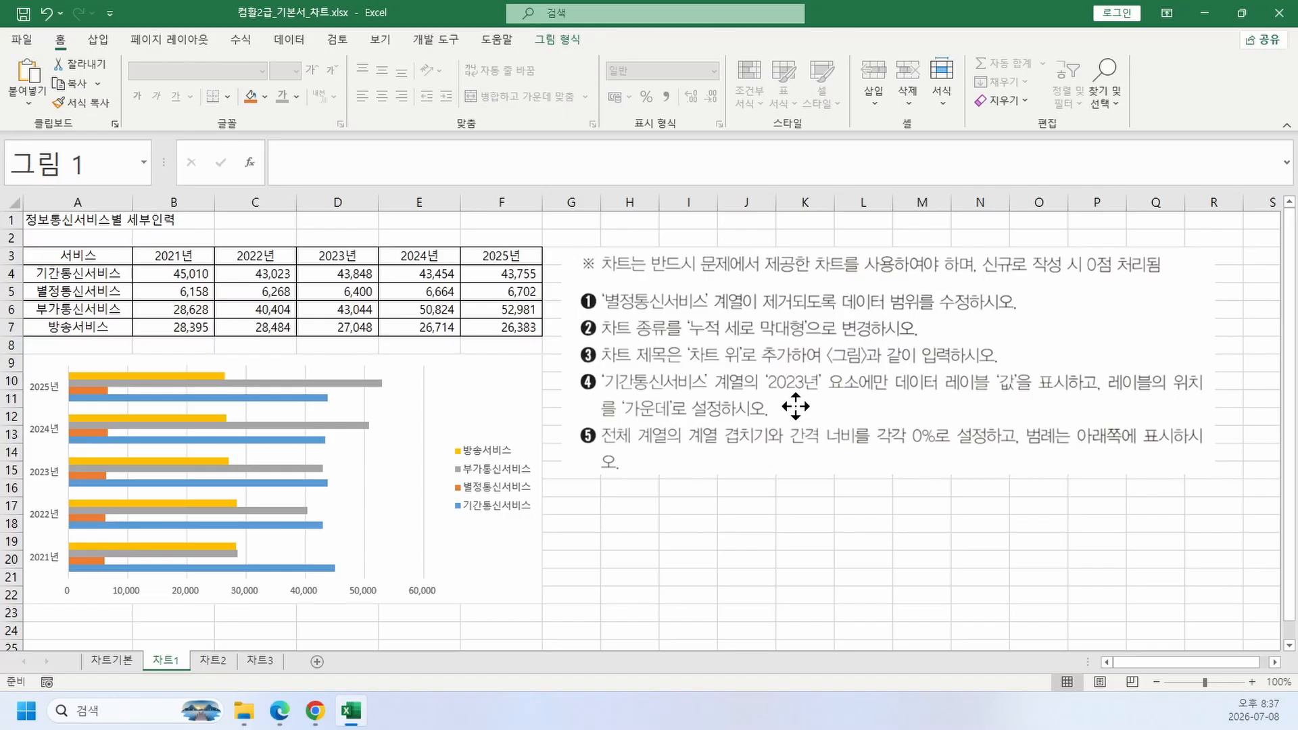
left_click(798, 413)
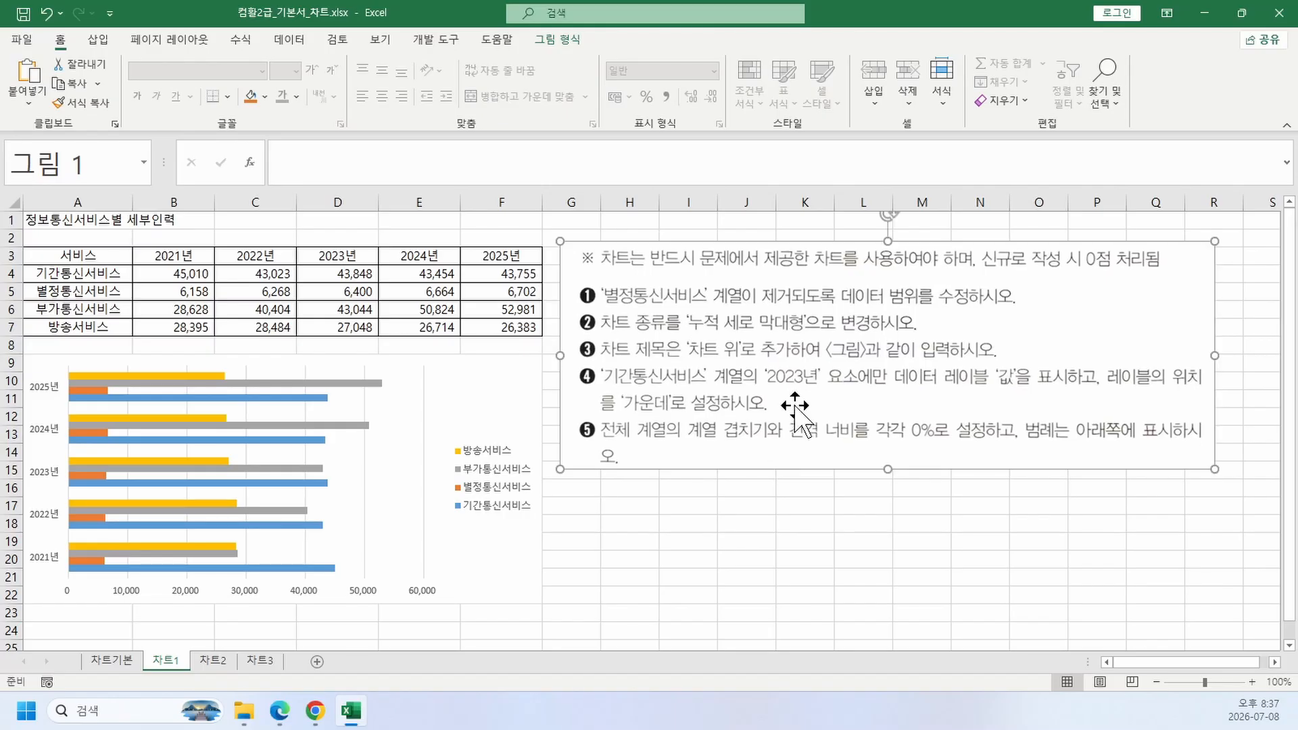
left_click(796, 574)
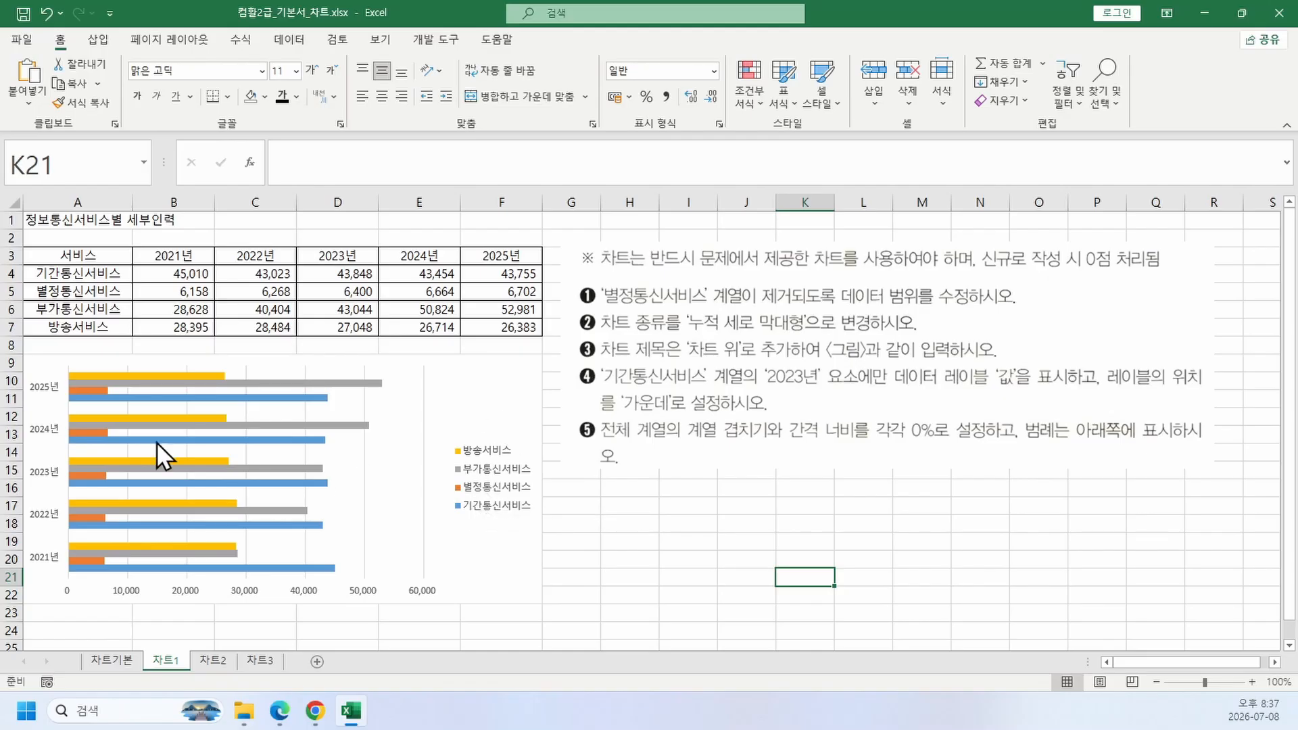
Step: Remove the 별정통신서비스 series from the bar chart on the 차트1 sheet
mouse_move(136, 428)
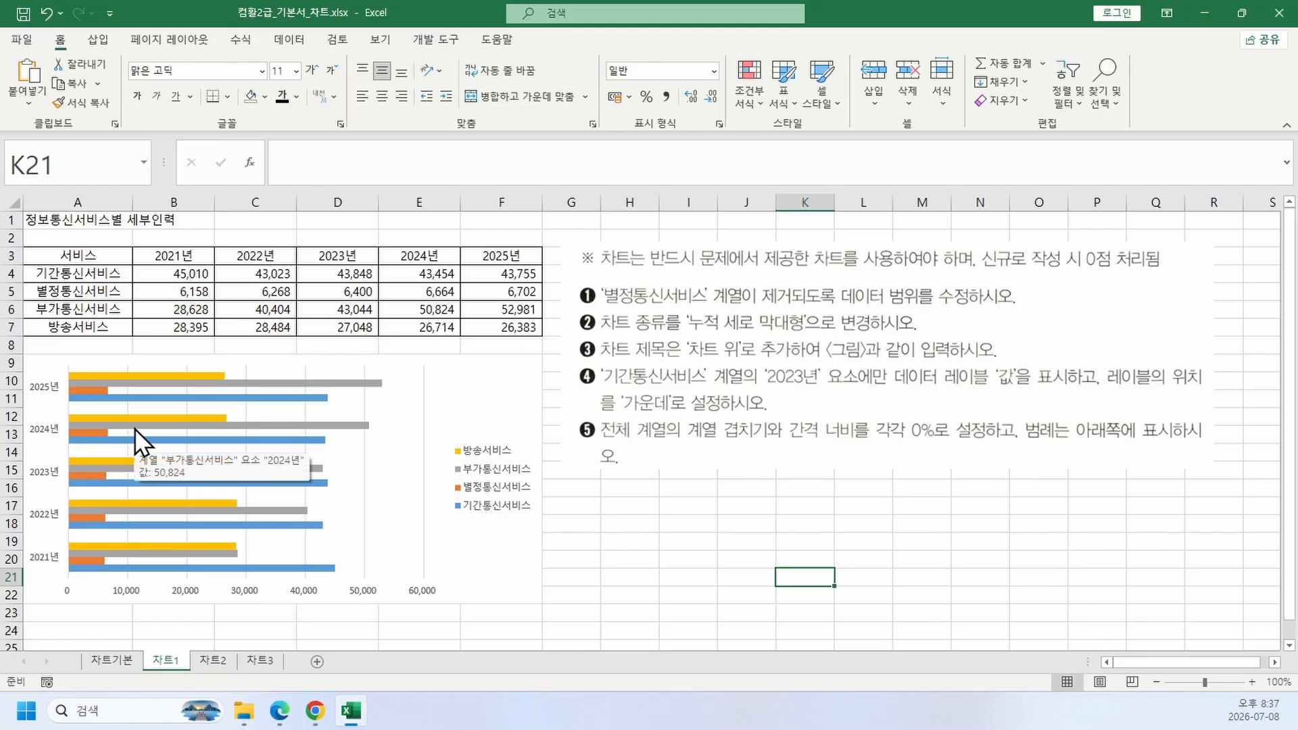
left_click(91, 435)
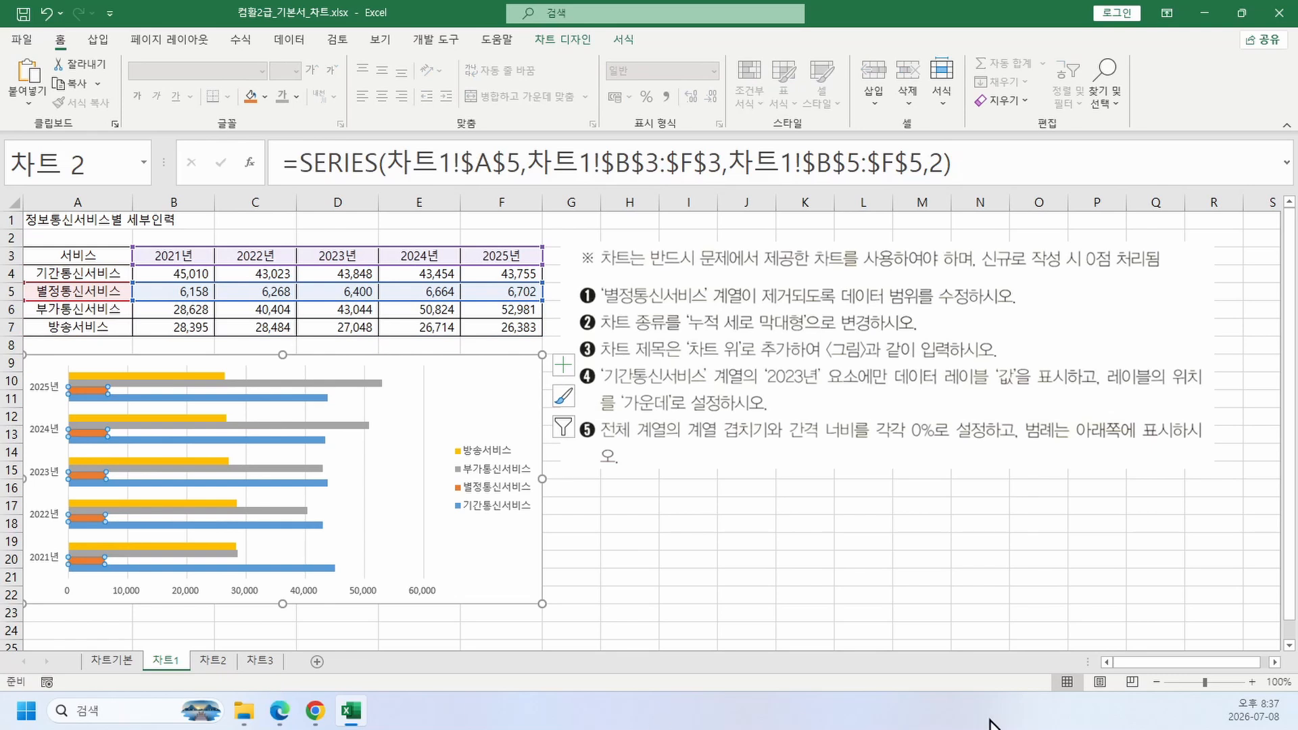
key("Delete")
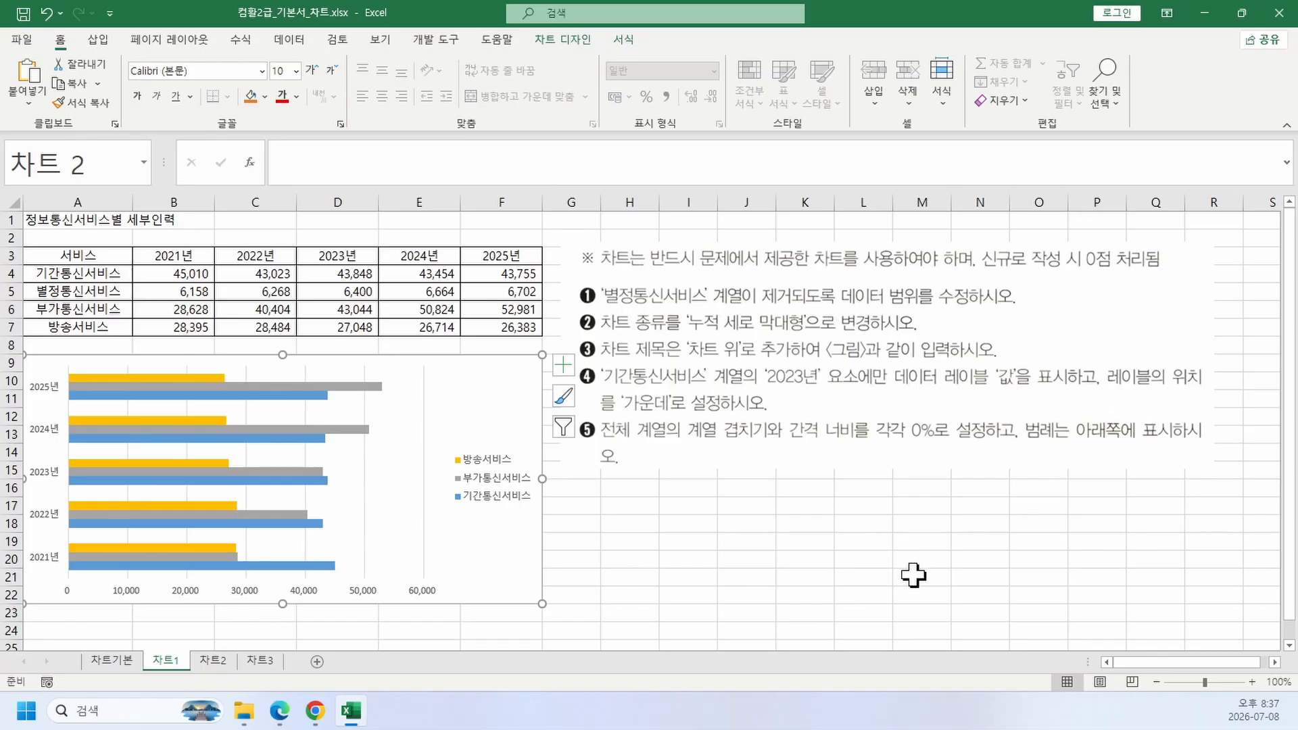
Step: Change the chart type on the 차트1 sheet from clustered bar to 누적 세로 막대형
right_click(454, 401)
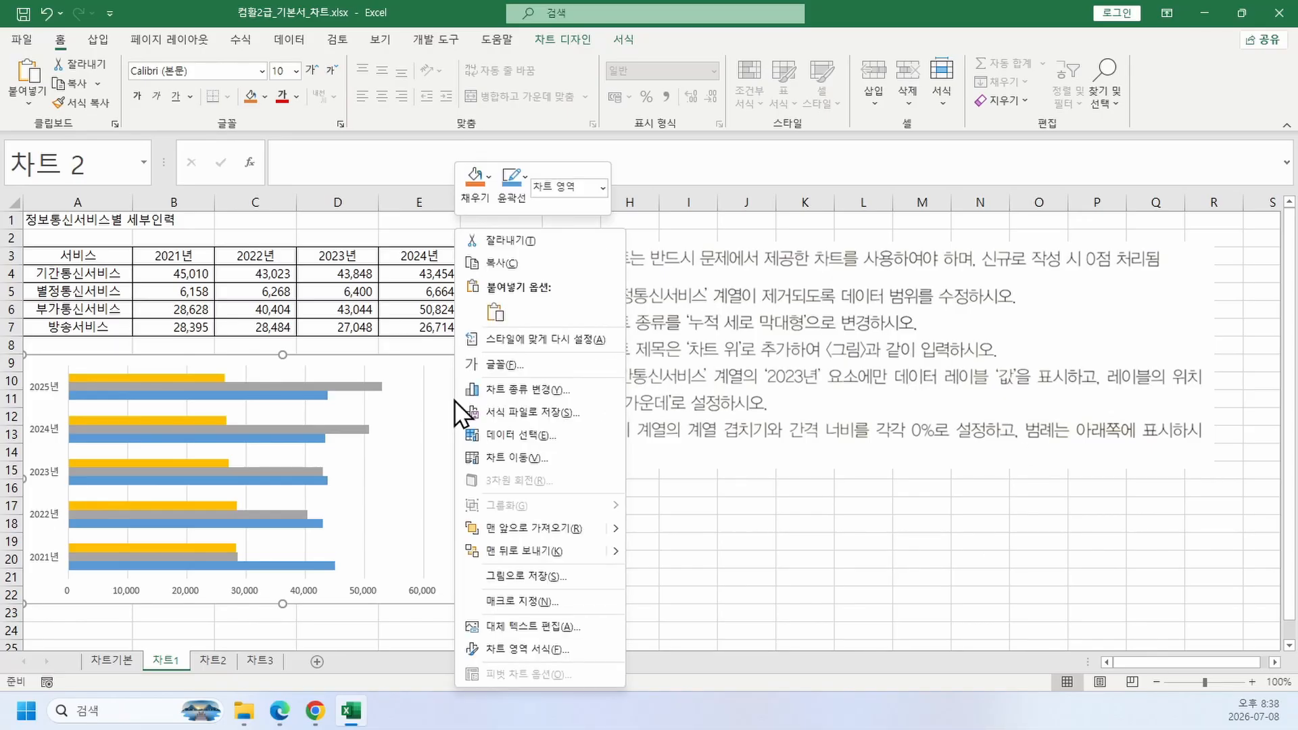
left_click(493, 390)
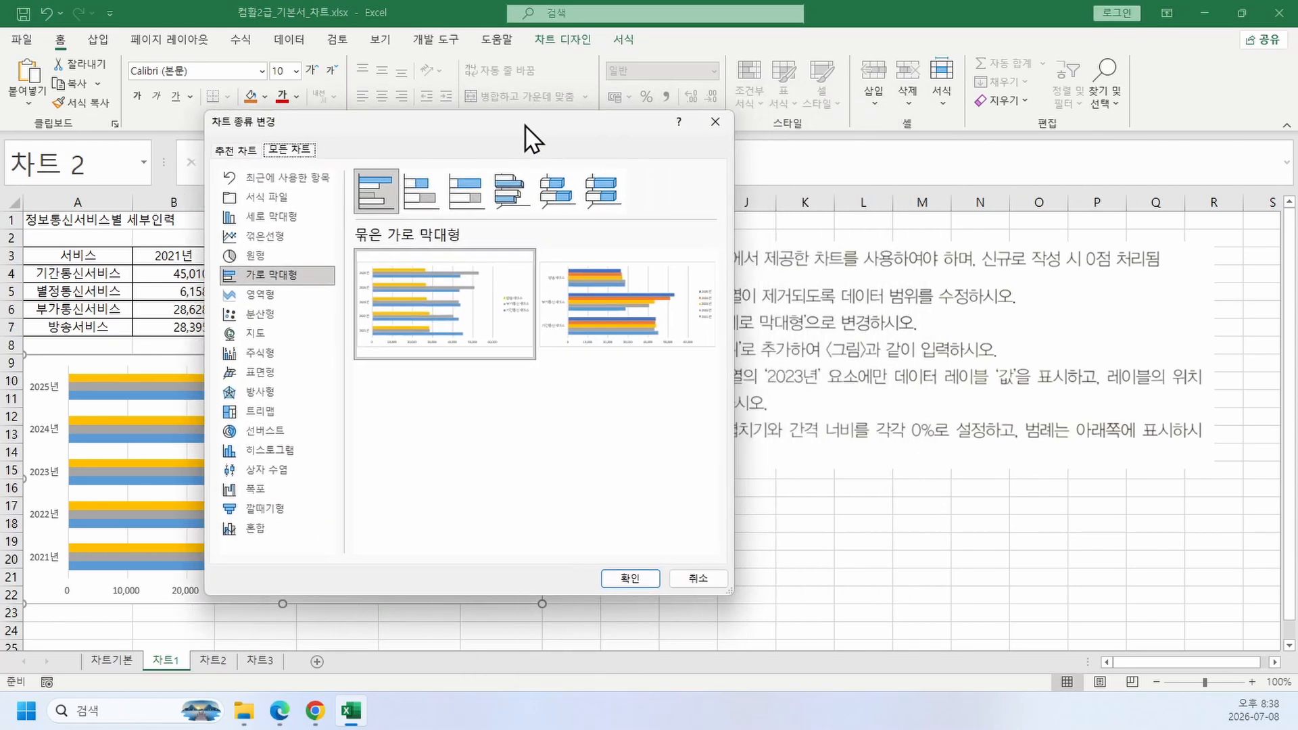
left_click_drag(524, 125, 355, 117)
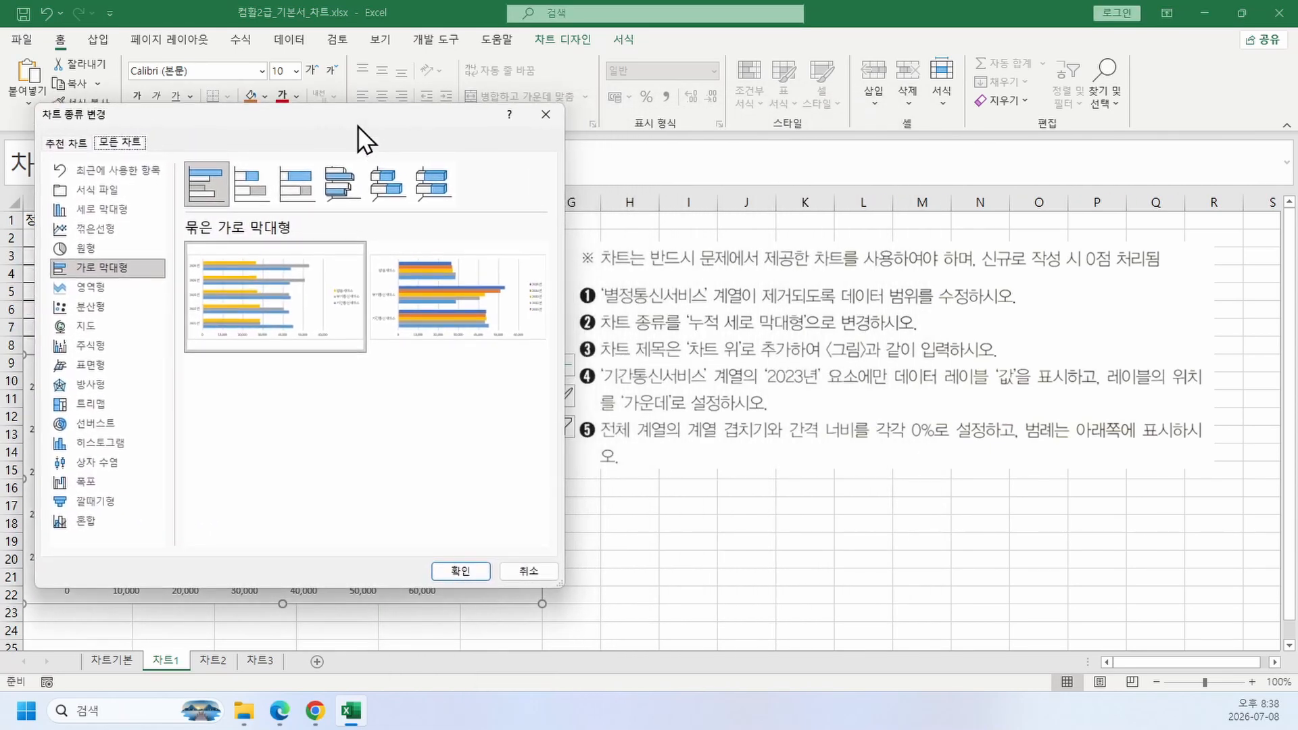
left_click(139, 215)
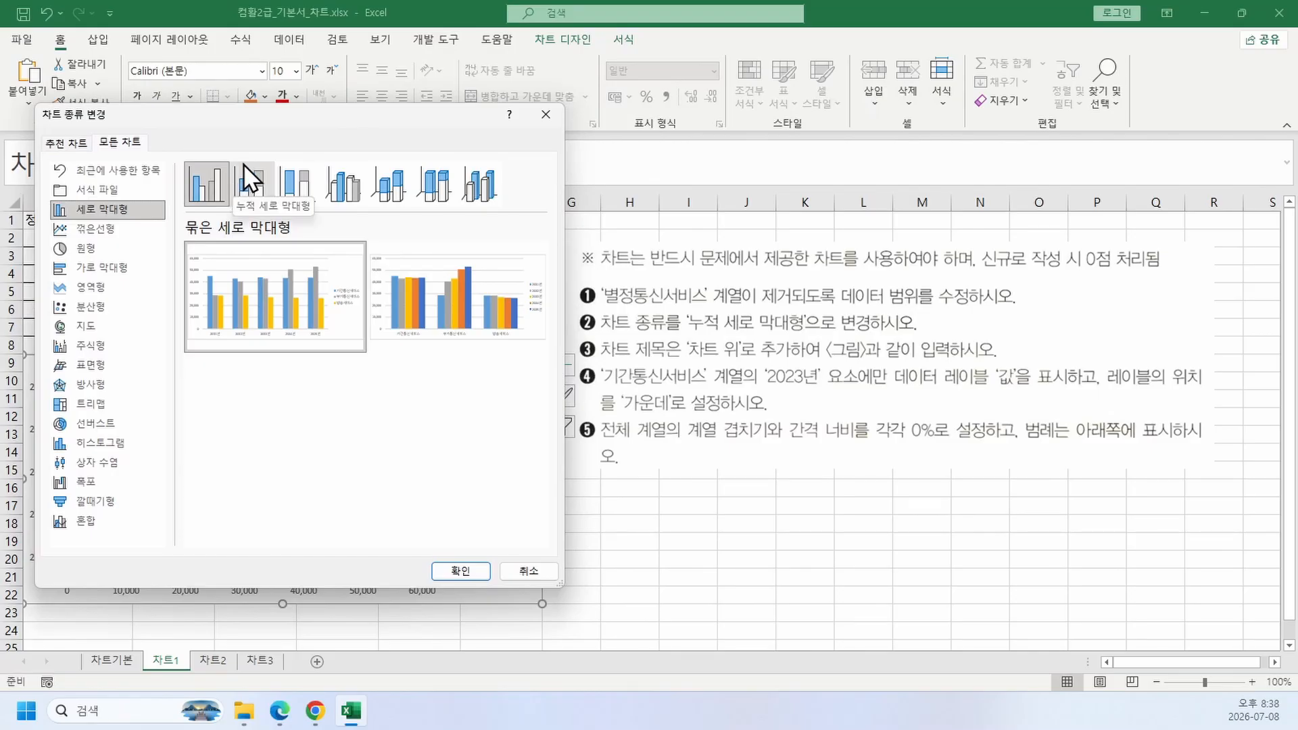
left_click(251, 182)
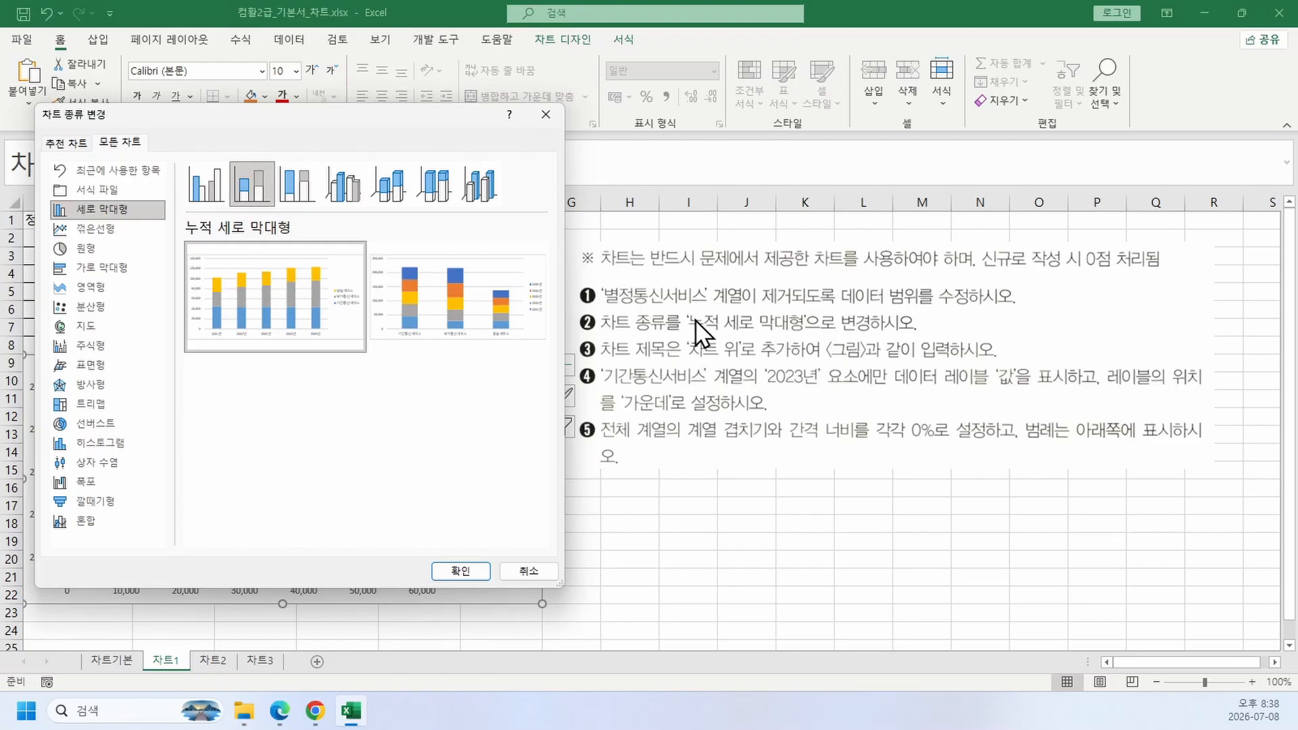
left_click(465, 571)
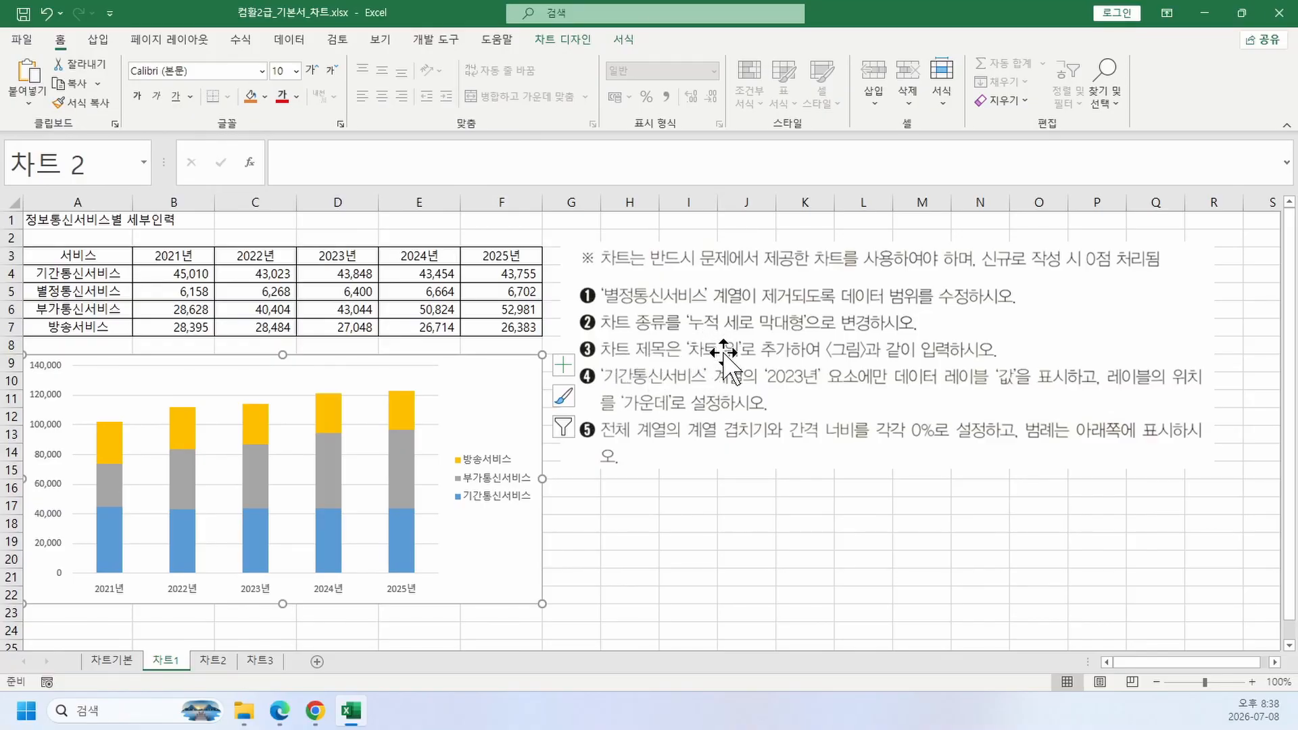
Step: Add a chart title above the stacked column chart
left_click(566, 368)
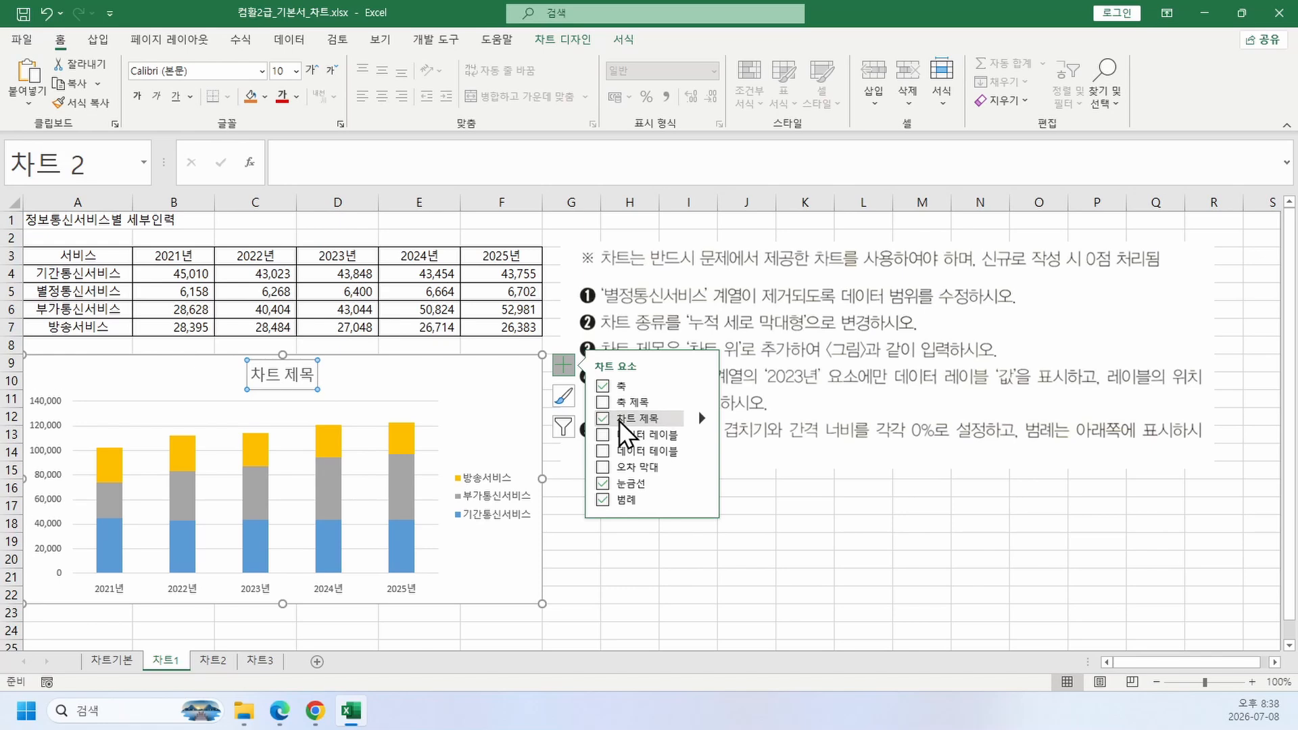
left_click(620, 422)
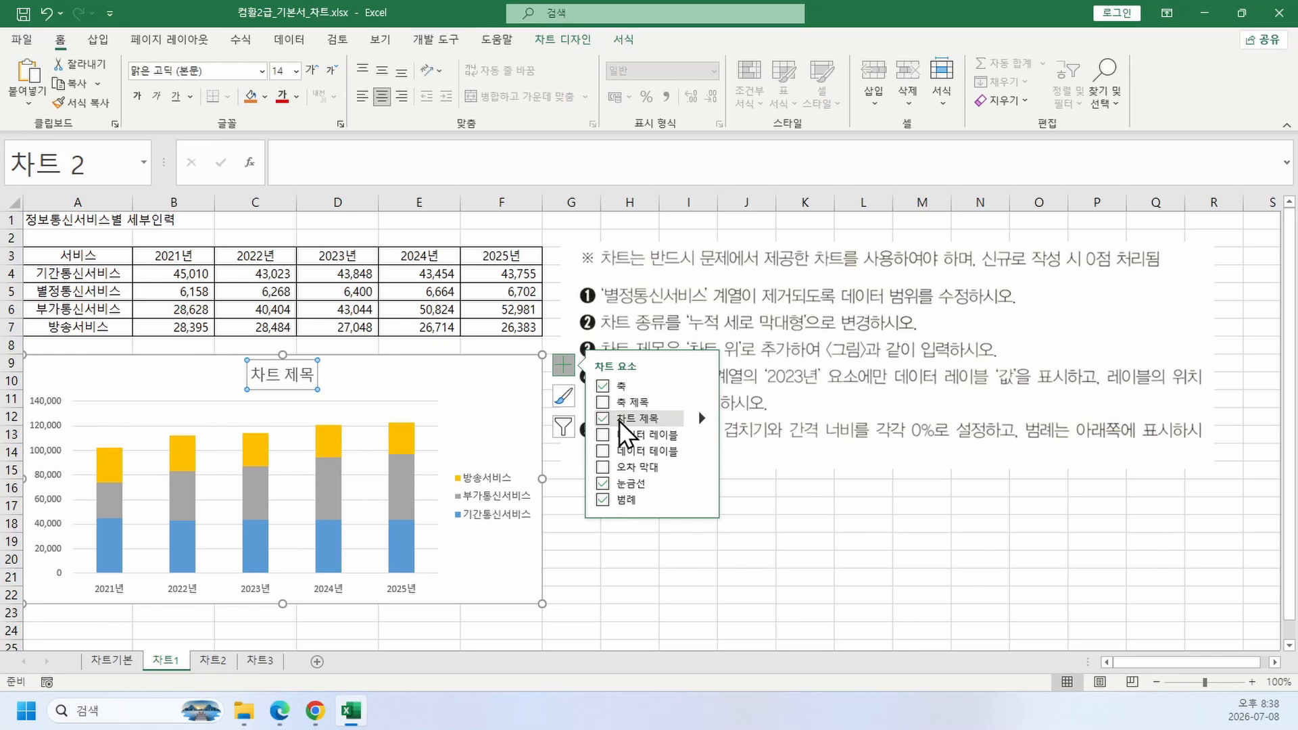
left_click(782, 376)
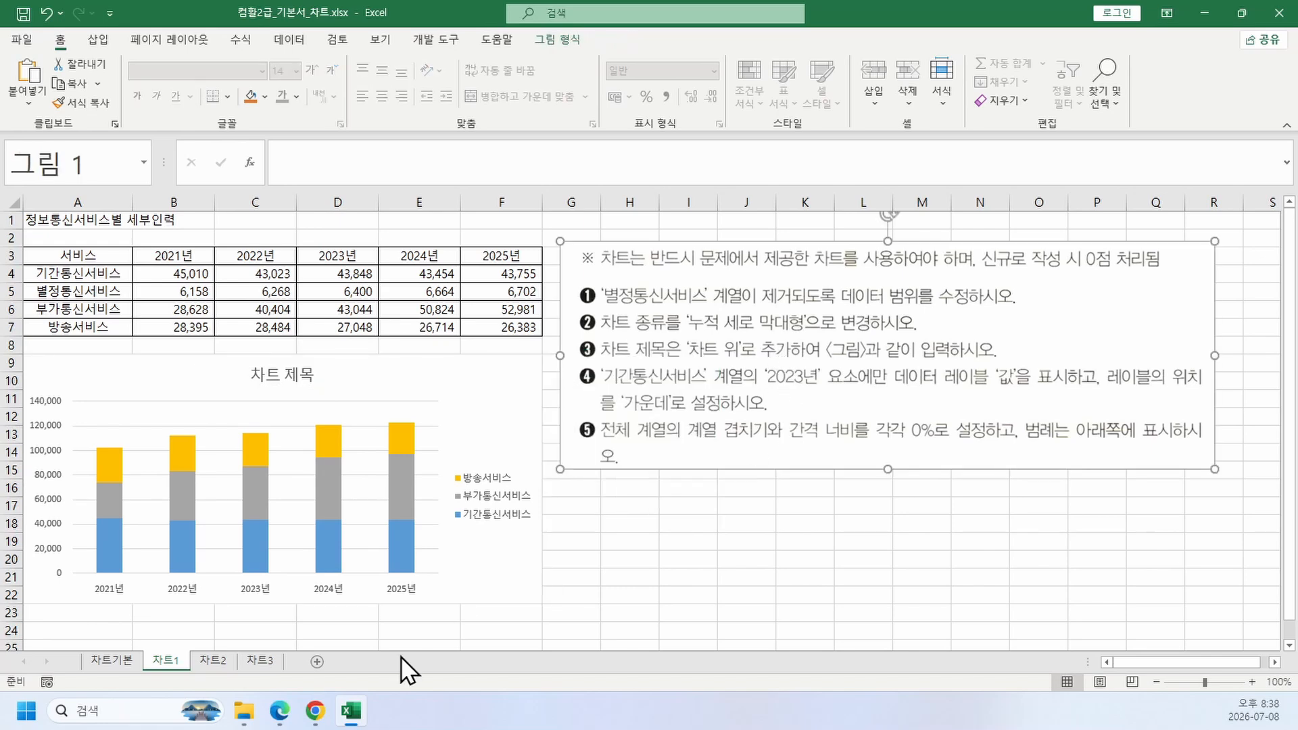
Step: Switch to the textbook PDF in Edge and capture the title of the sample chart below the instructions
left_click(280, 626)
scroll(414, 487, "down", 2)
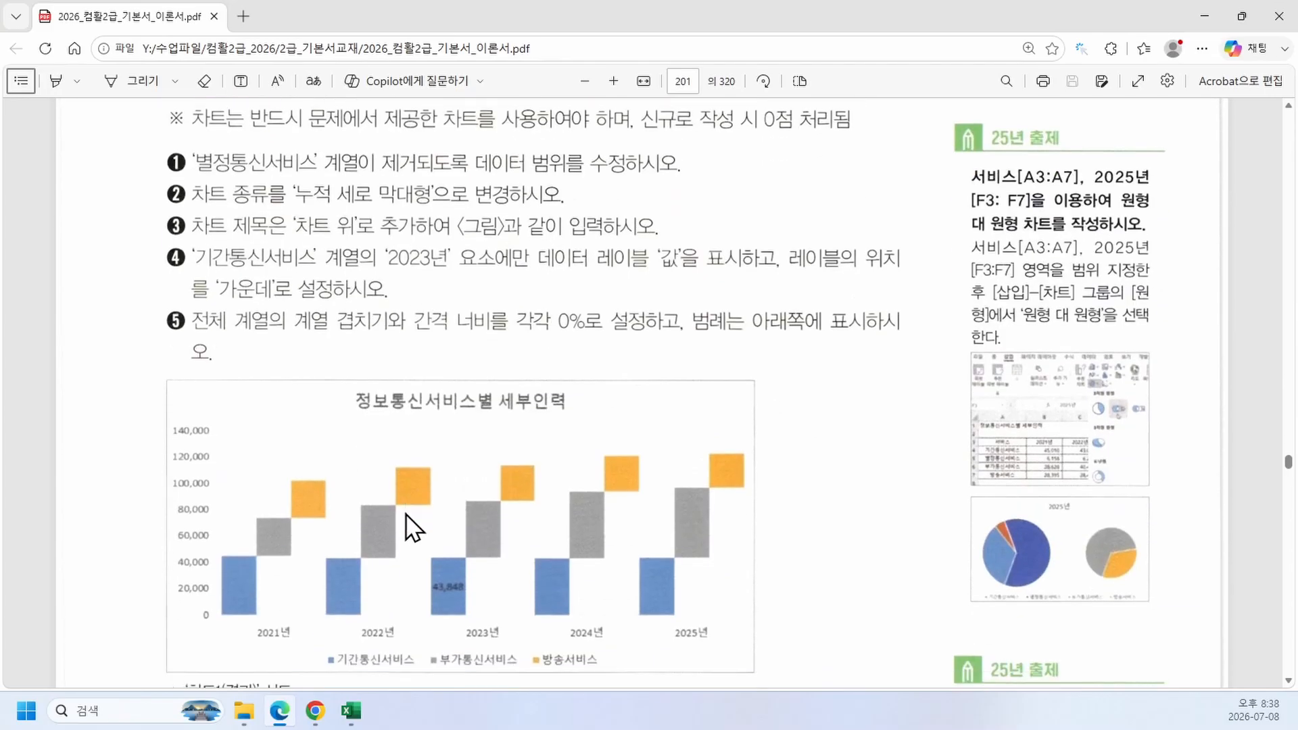
key("super+shift+s")
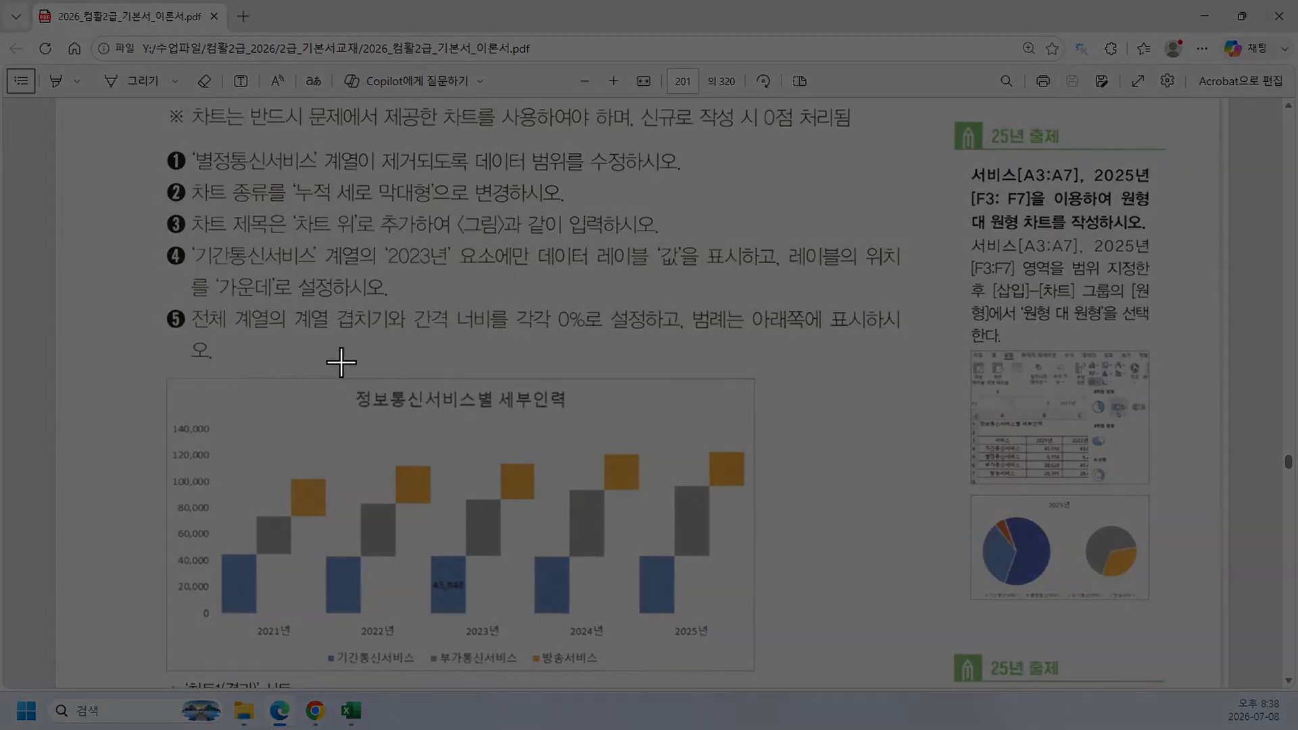
left_click_drag(340, 362, 593, 432)
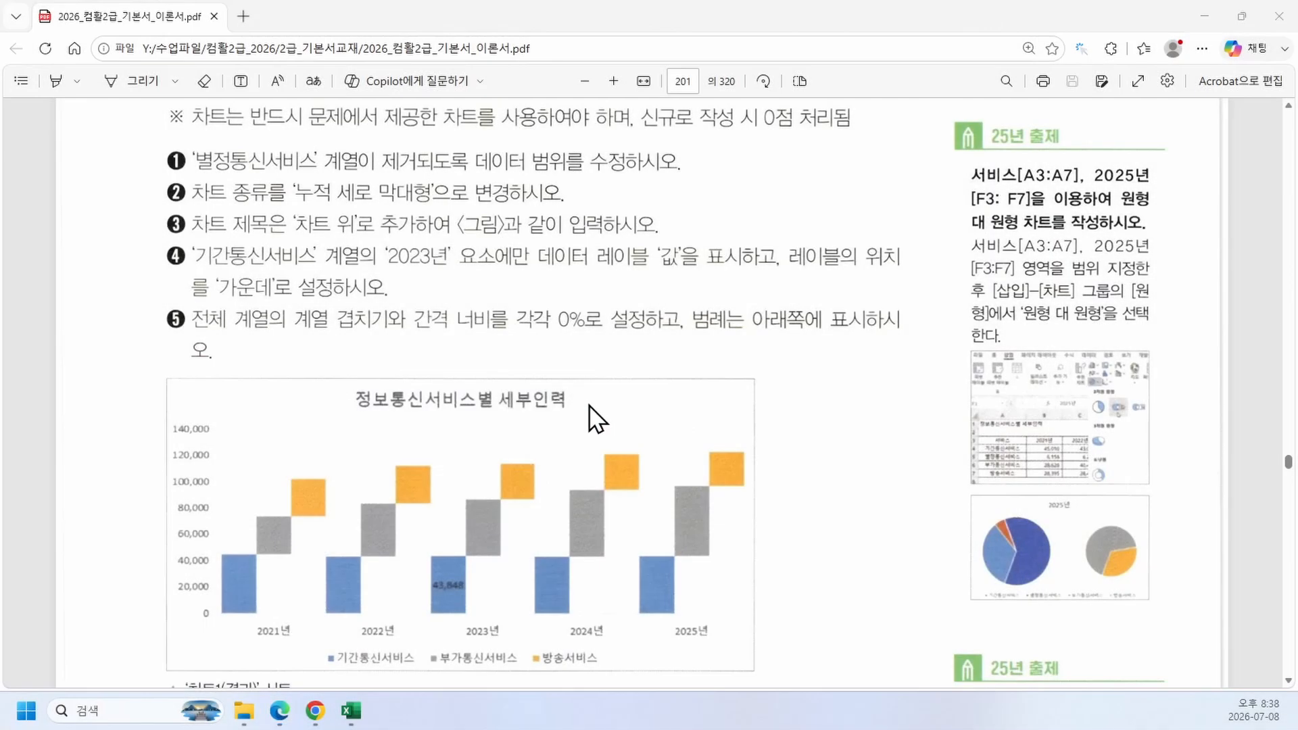
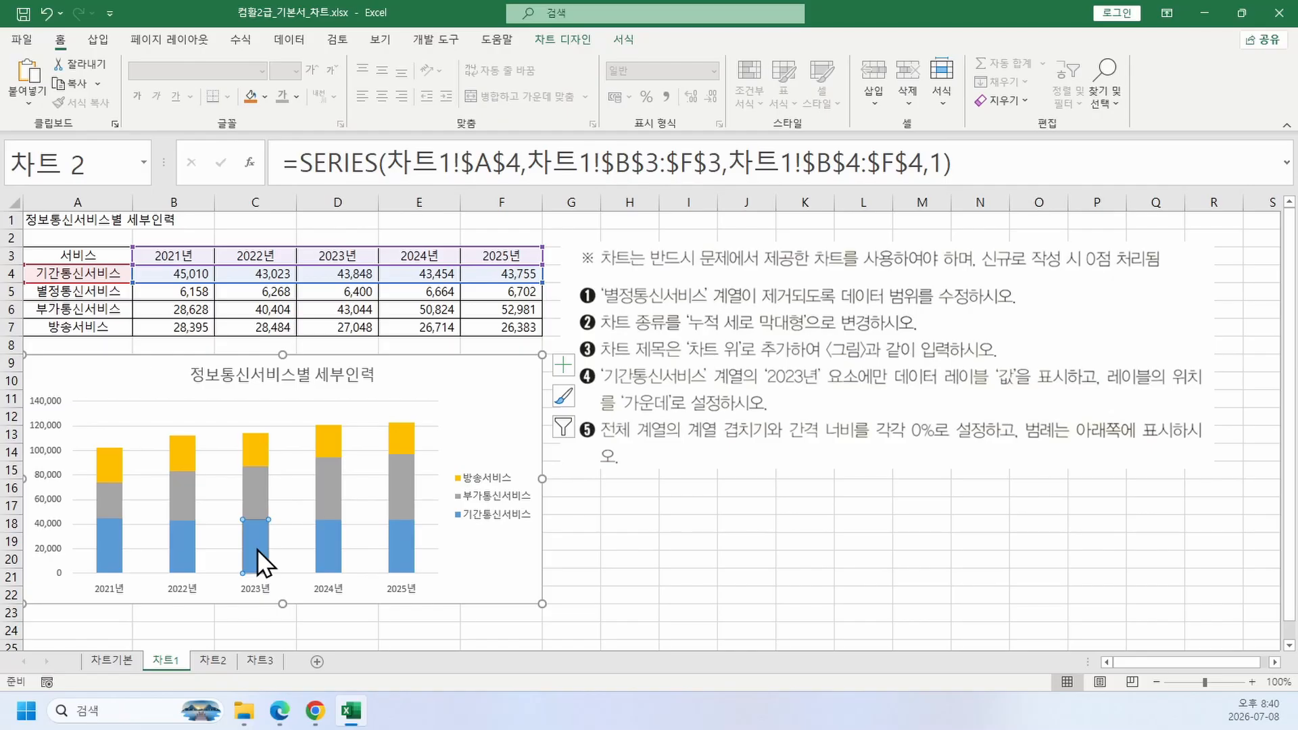
Step: Show a value data label only on the 2023년 element of the 기간통신서비스 series, positioned at 가운데 맞춤
left_click(566, 365)
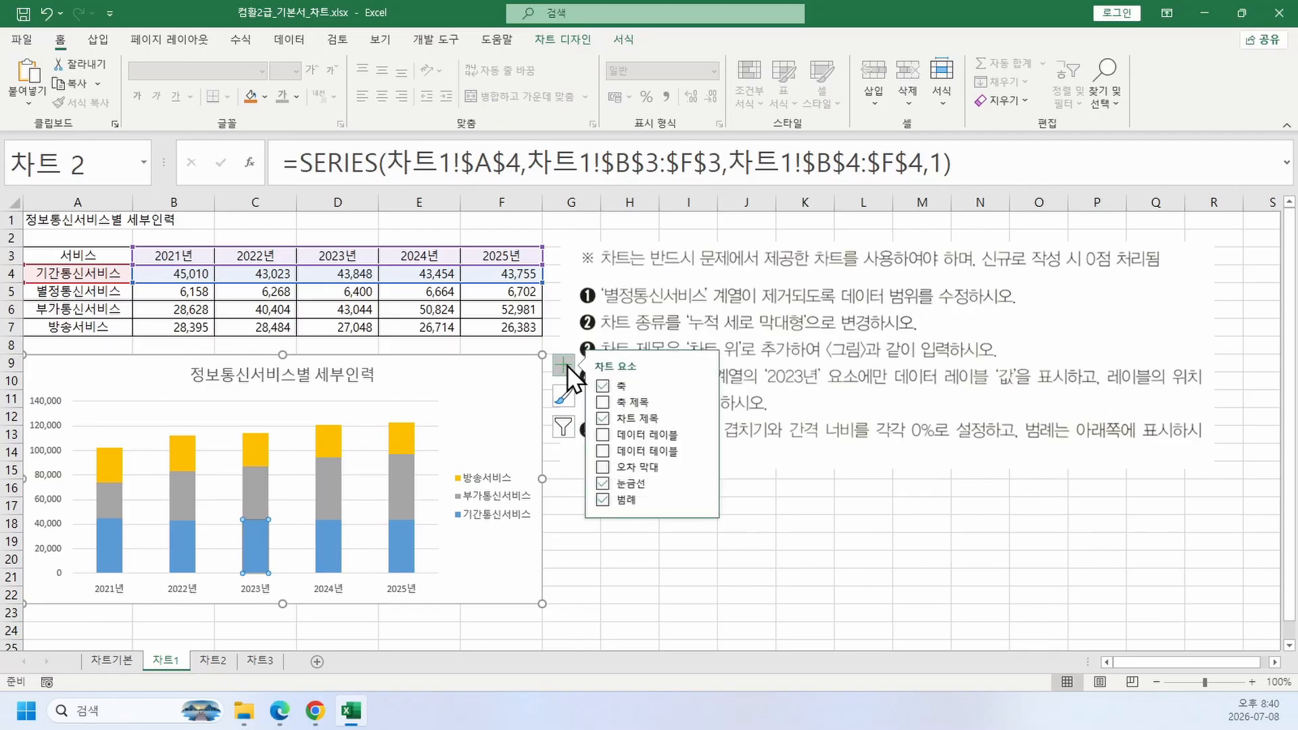
left_click(702, 436)
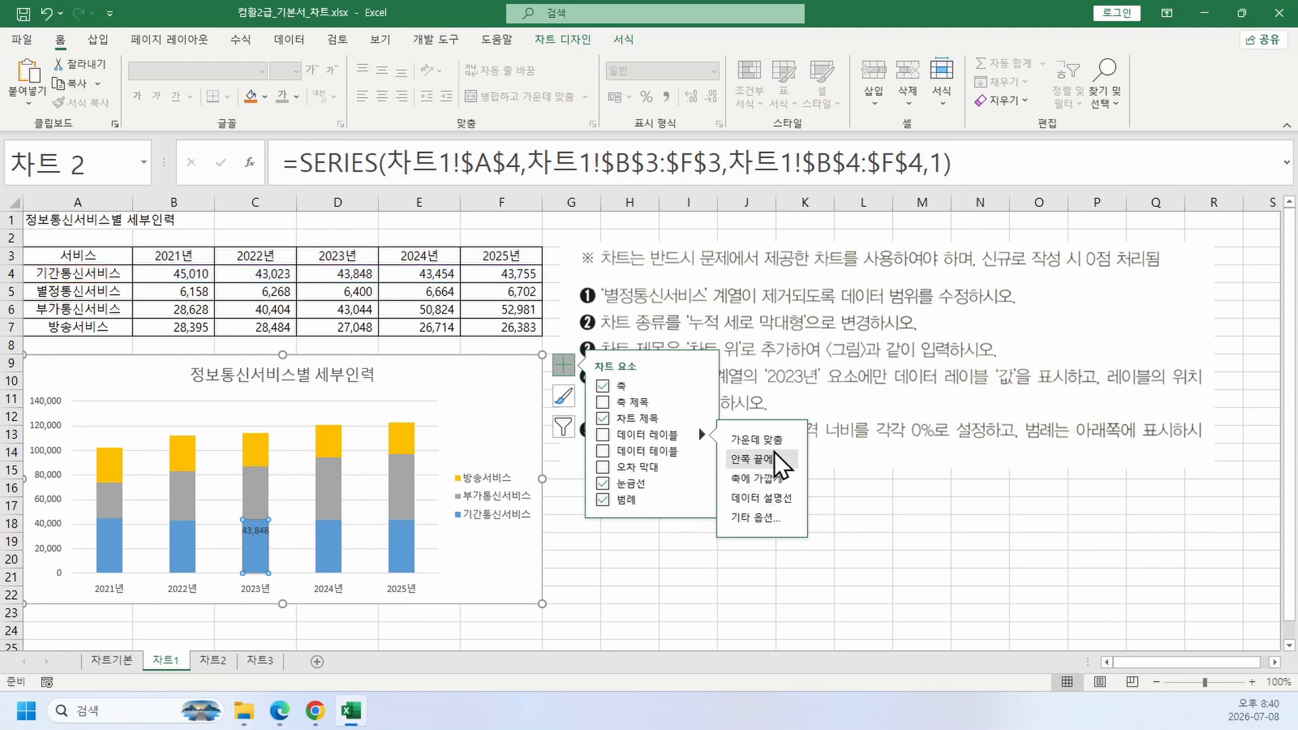
left_click(775, 447)
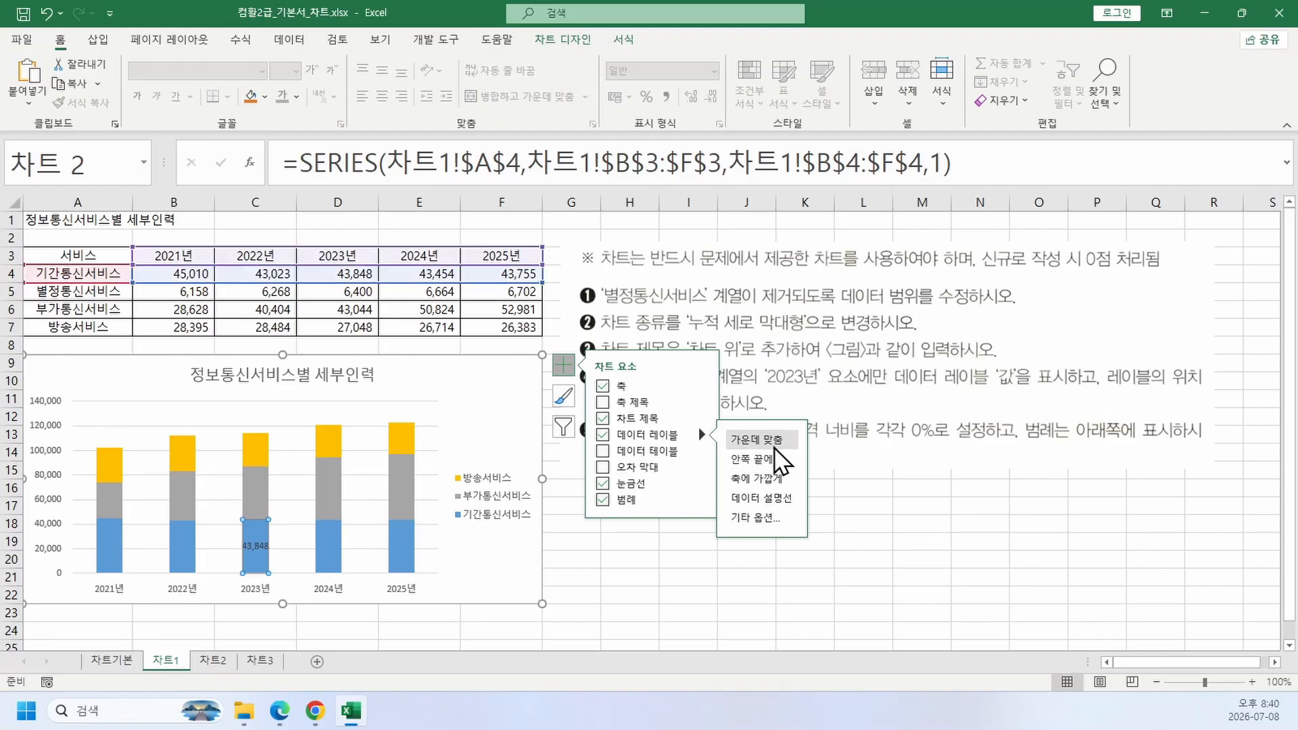
left_click(895, 547)
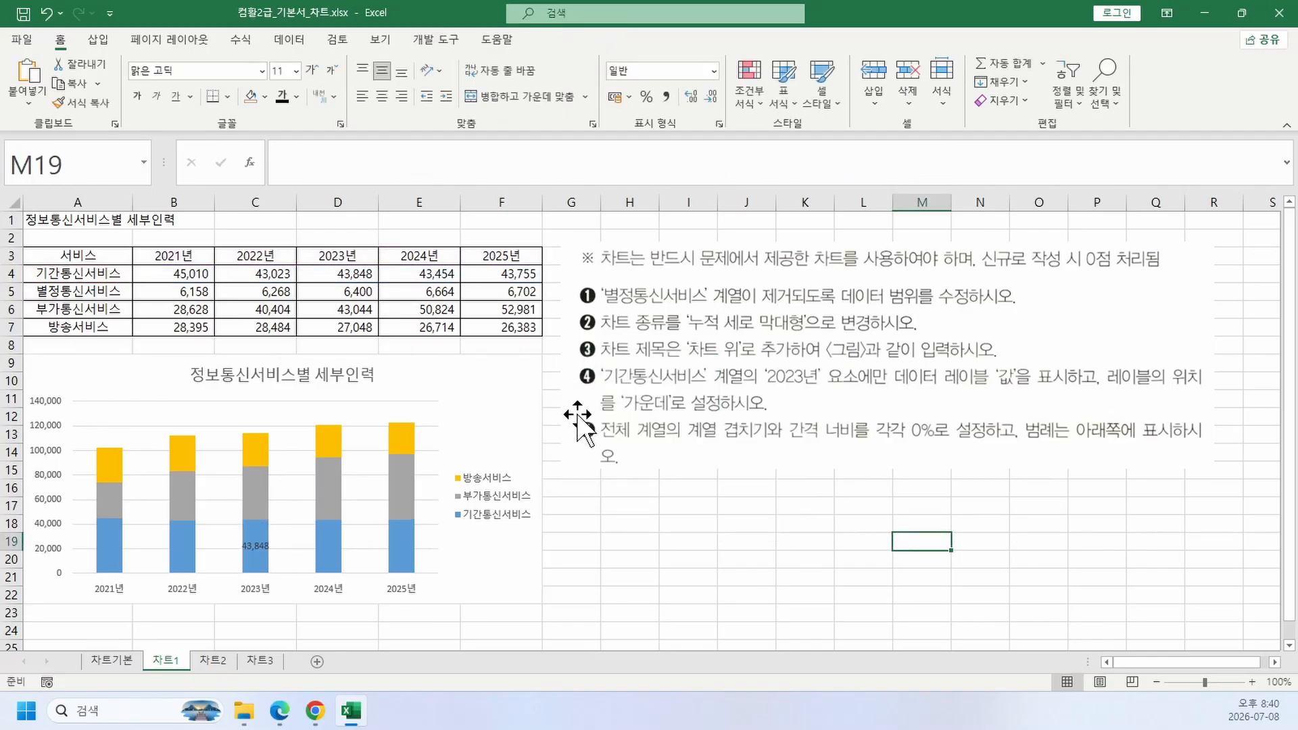
Step: Mark the chart's columns, legend and the series overlap part of instruction 5 with the screen pen, and leave drawing mode
scroll(234, 550, "up", 4, "ctrl")
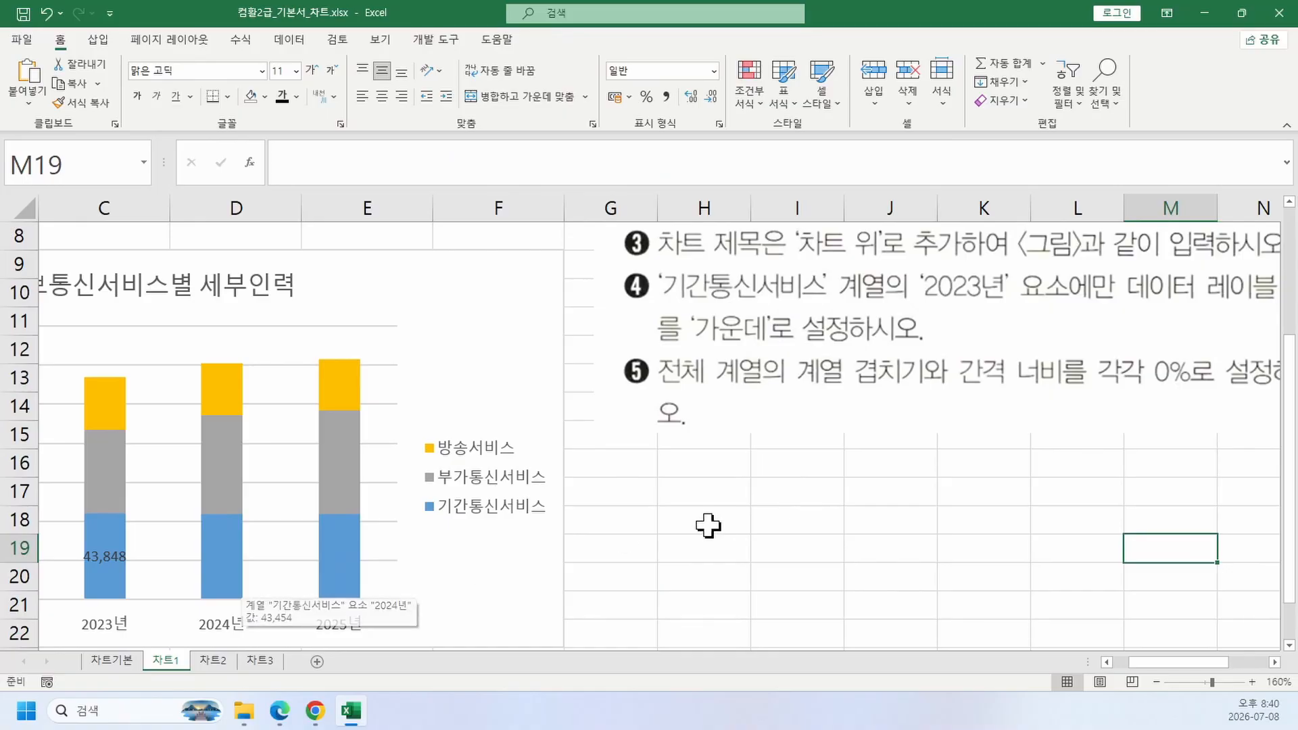
scroll(736, 534, "down", 3, "ctrl")
scroll(811, 530, "down", 1)
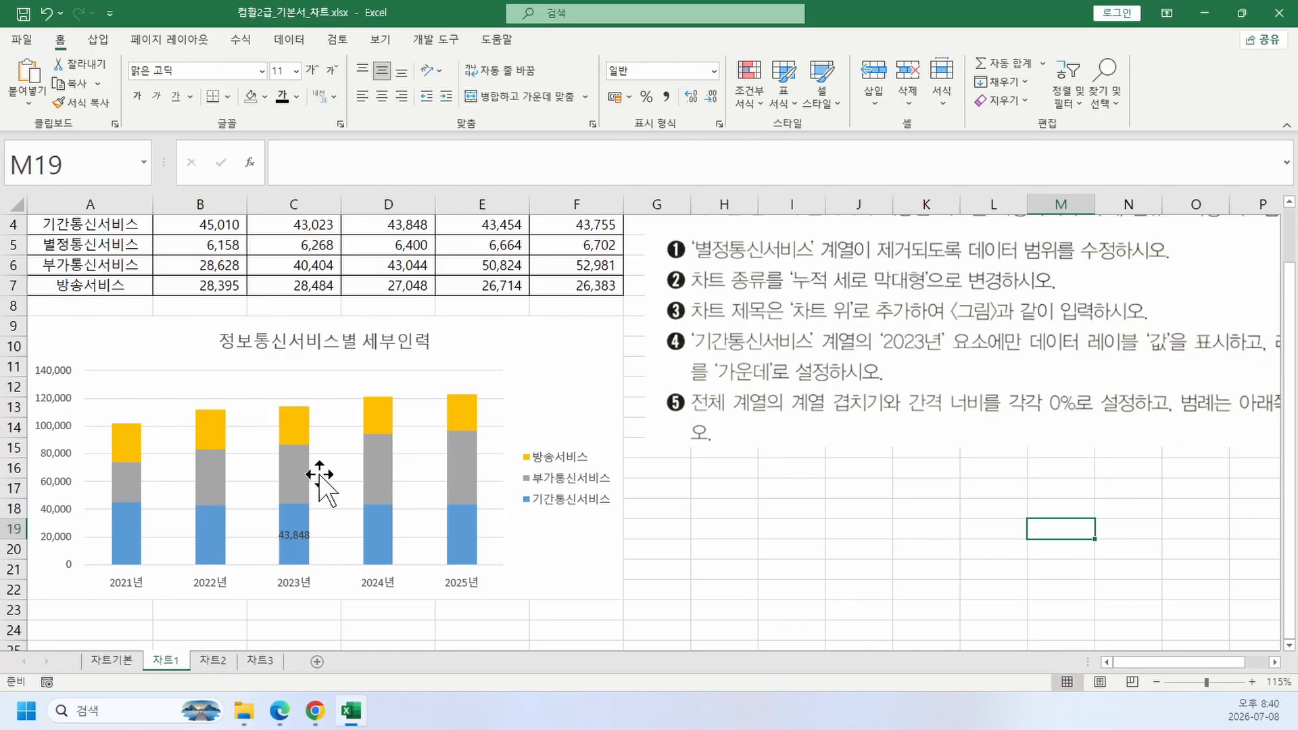
mouse_move(477, 504)
left_mouse_down()
mouse_move(298, 539)
mouse_move(318, 408)
mouse_move(447, 476)
mouse_move(423, 515)
left_mouse_up()
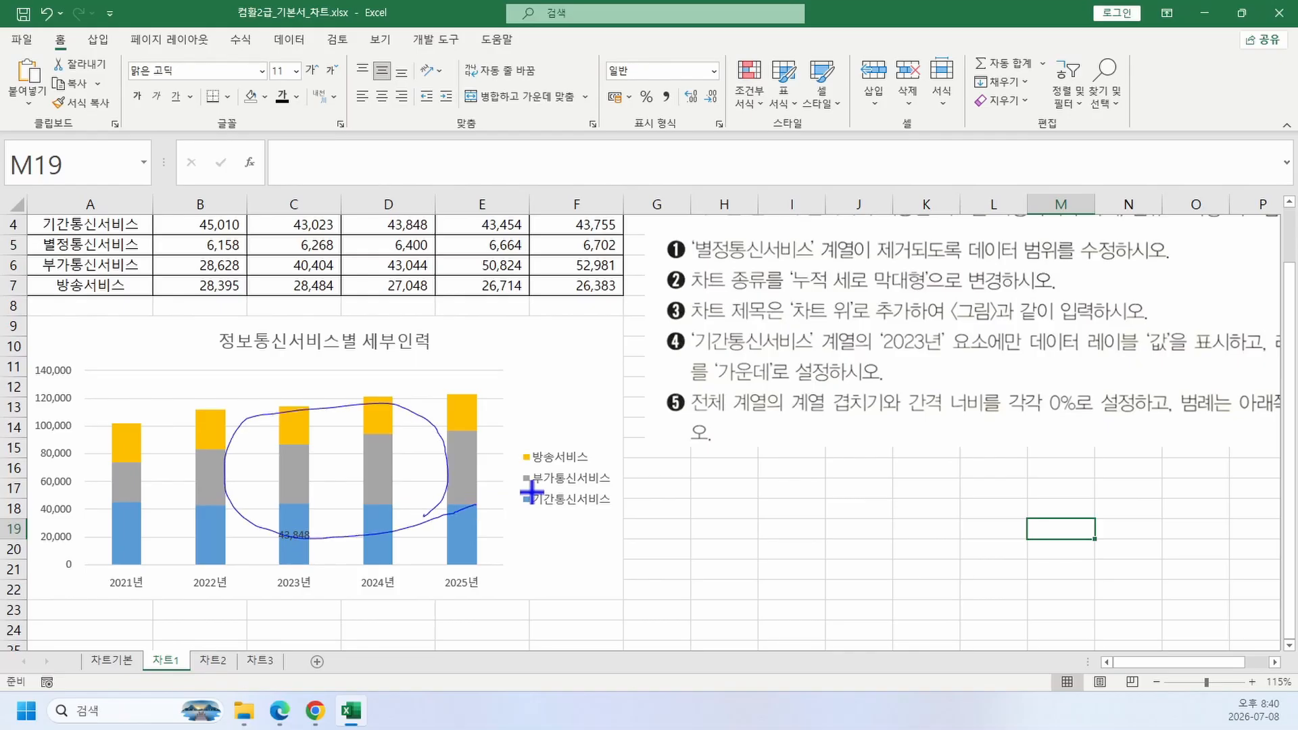
mouse_move(518, 432)
left_mouse_down()
mouse_move(562, 509)
mouse_move(593, 525)
left_mouse_up()
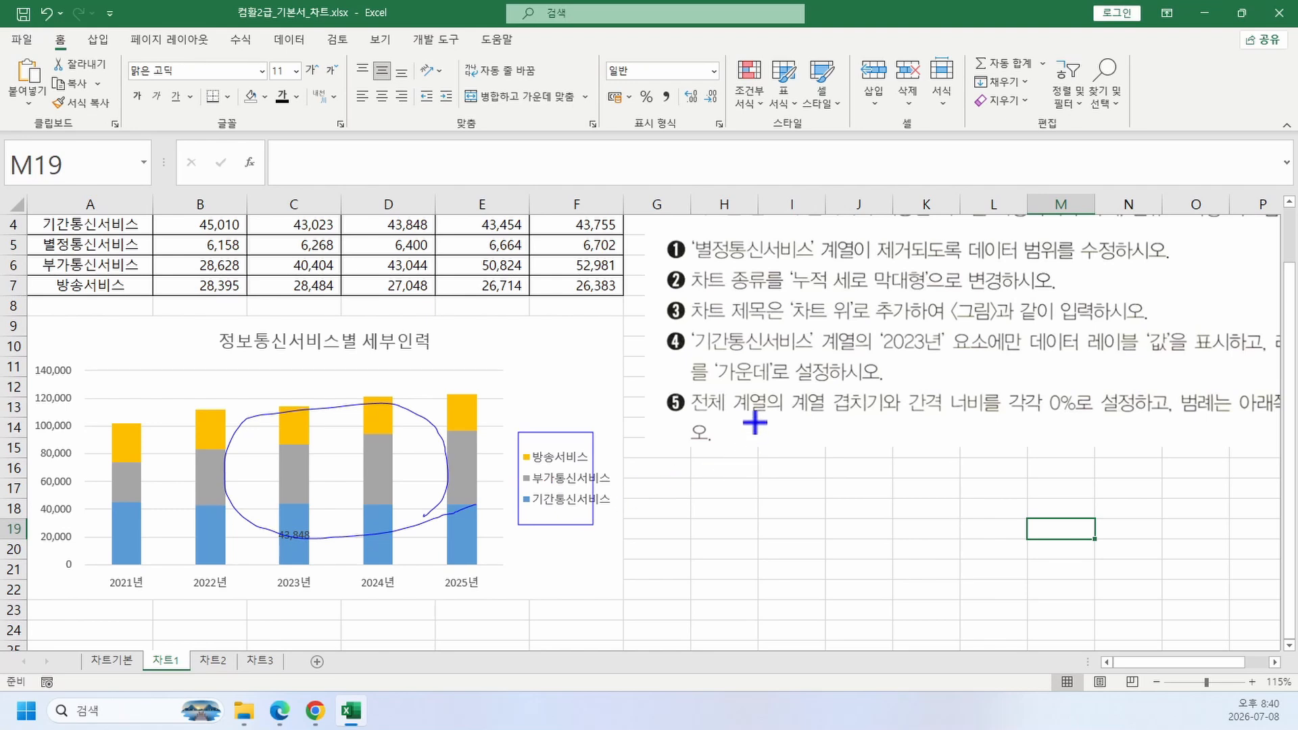
mouse_move(711, 419)
left_mouse_down()
mouse_move(1002, 438)
mouse_move(1169, 426)
left_mouse_up()
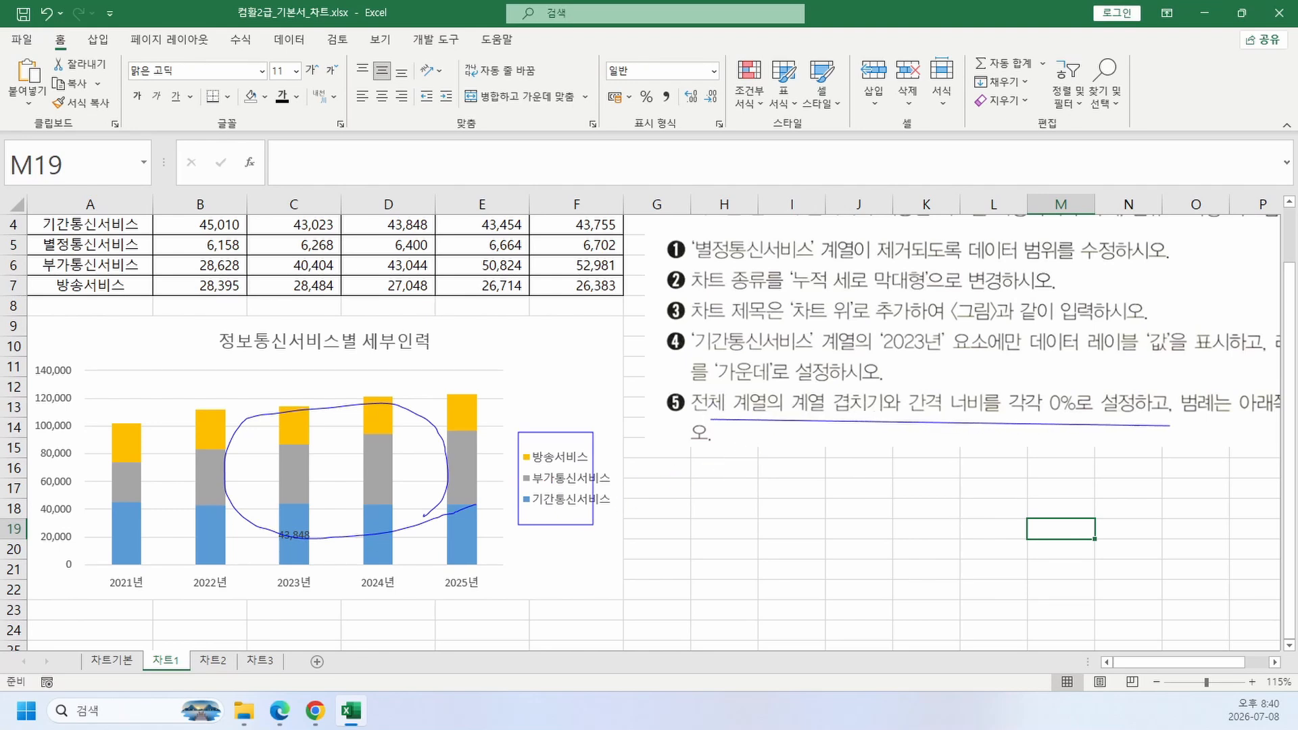
right_click(598, 384)
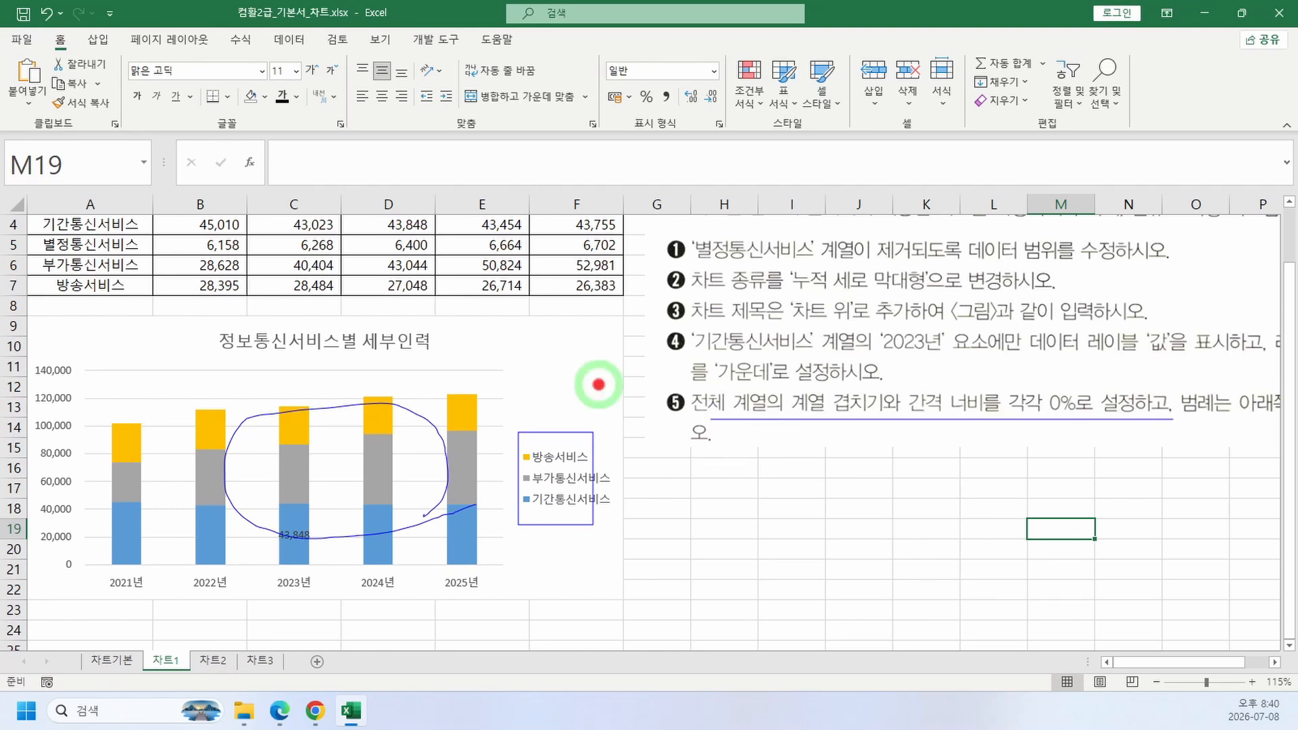
Step: Set the chart series' 계열 겹치기 to 0% and 간격 너비 to 0%, and close the formatting pane
left_click(300, 430)
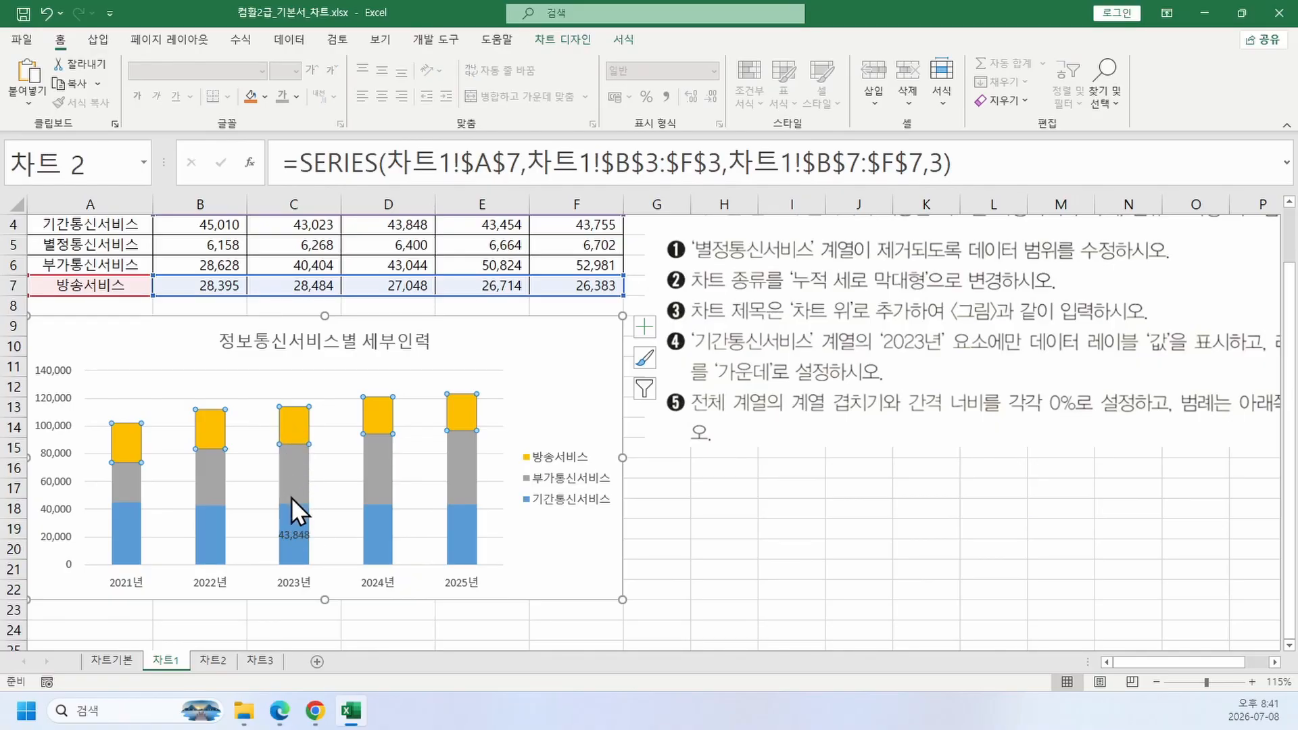
right_click(296, 415)
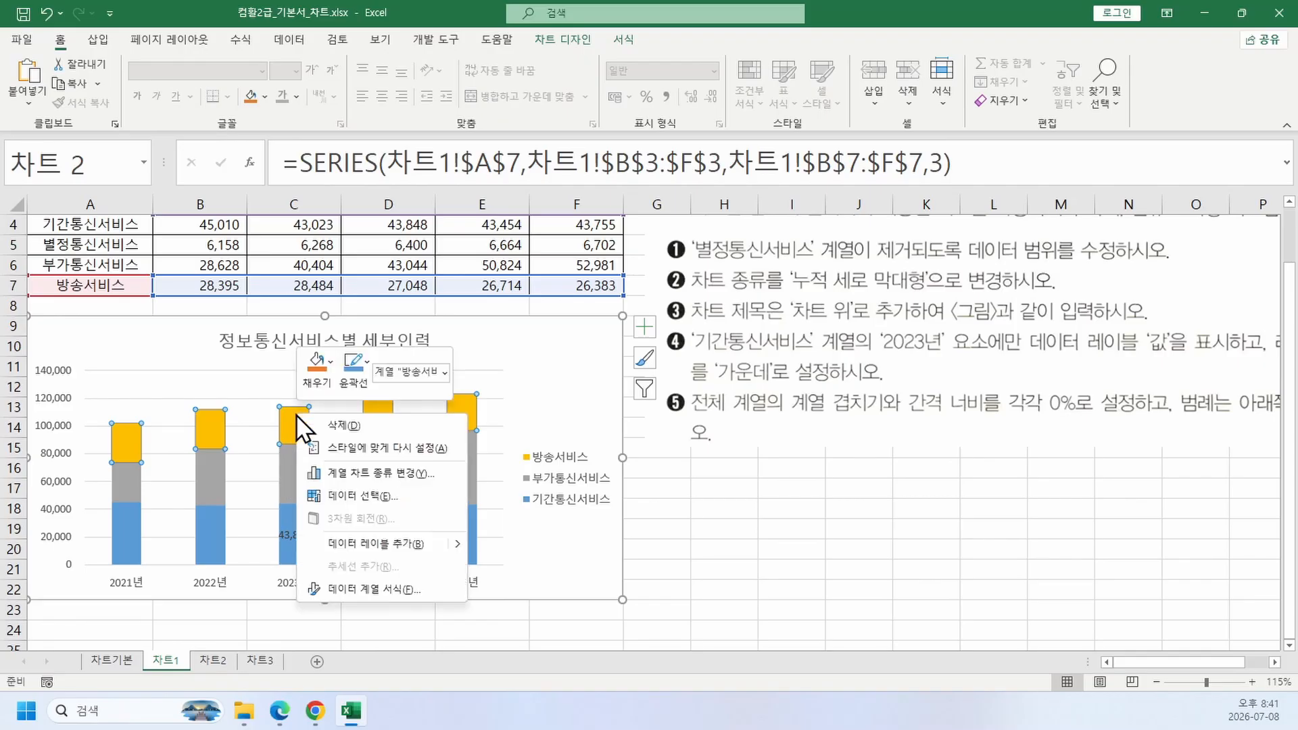
left_click(375, 584)
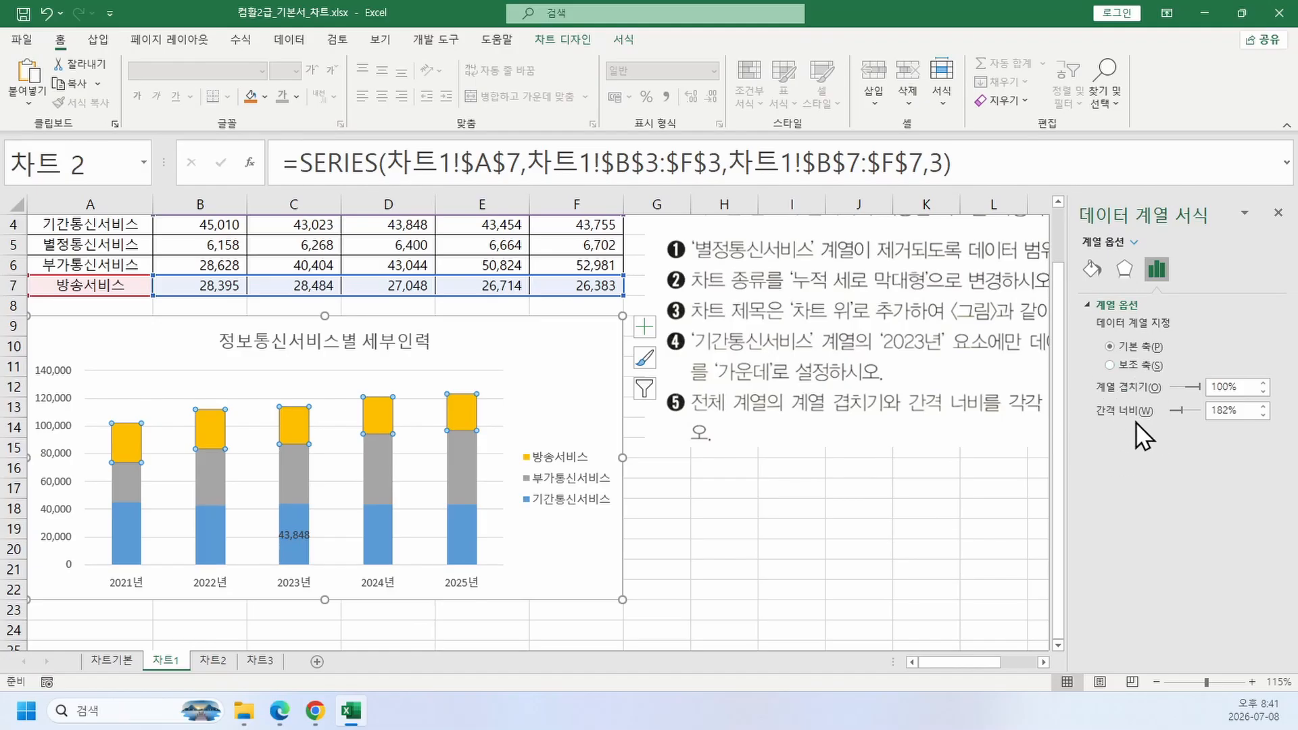
double_click(1222, 391)
type("0")
key("Tab")
type("0")
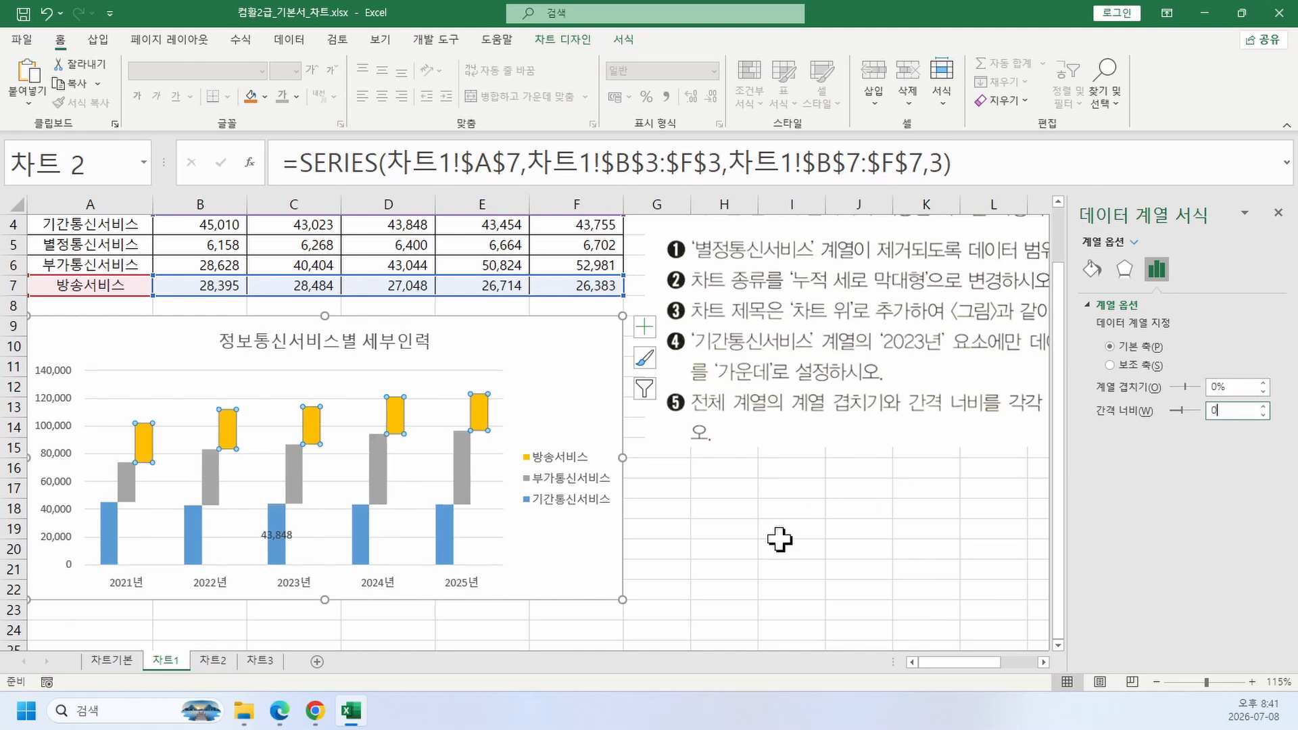
left_click(750, 569)
left_click(761, 526)
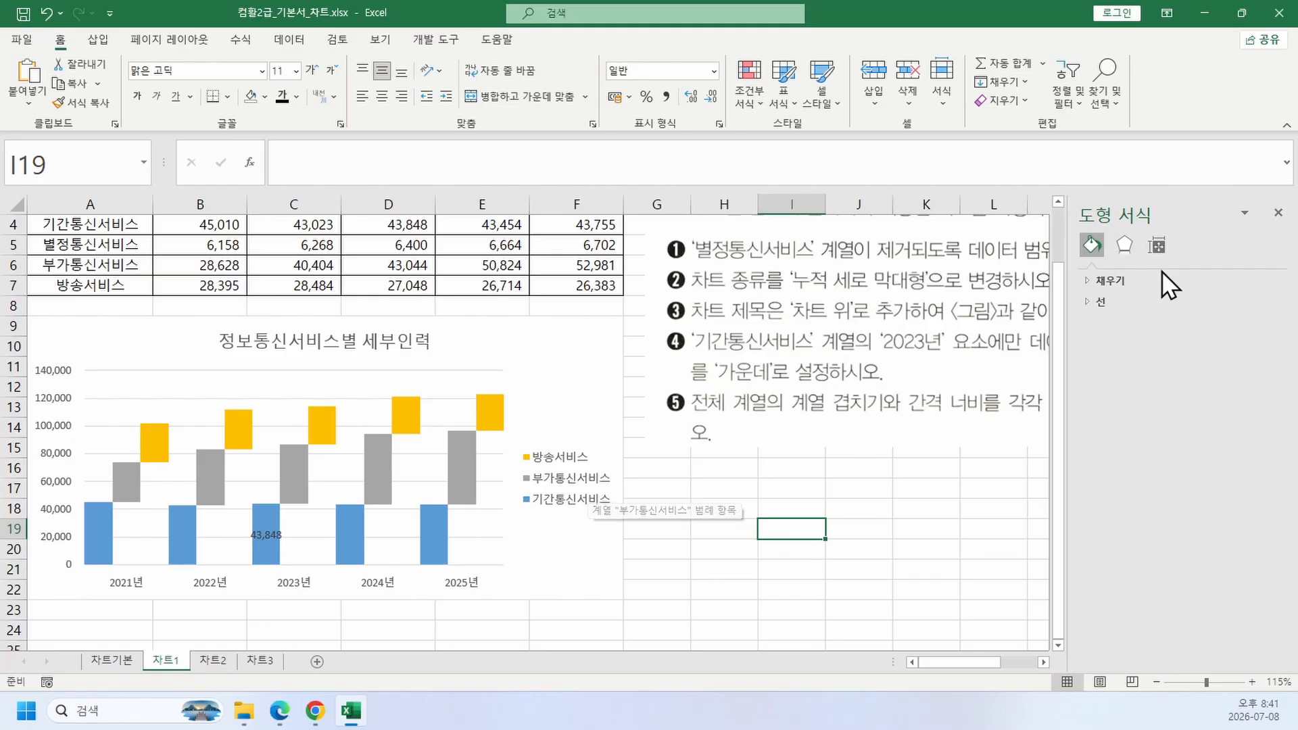
left_click(1278, 212)
left_click(1053, 480)
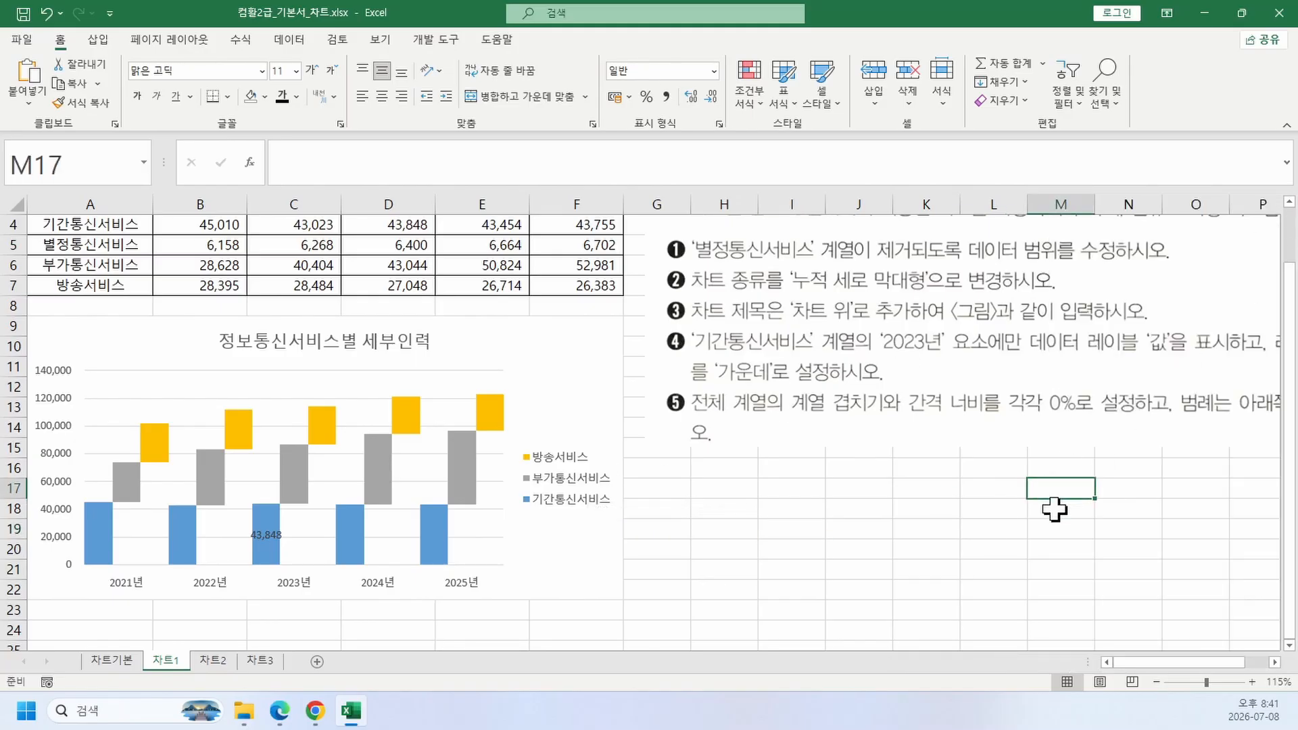
Step: Box the chart's legend with the screen pen, draw a lead line from it and label it 범례
left_click_drag(1176, 664, 1201, 663)
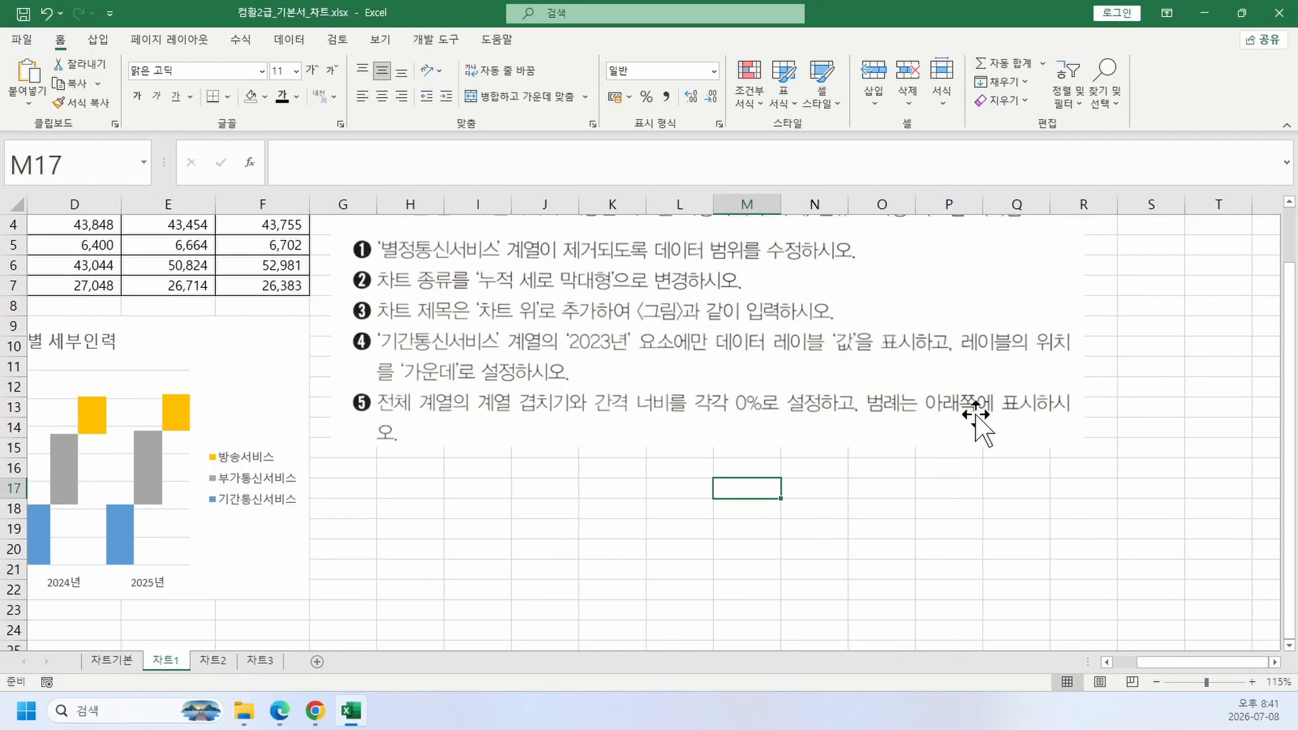
scroll(298, 503, "up", 2, "ctrl")
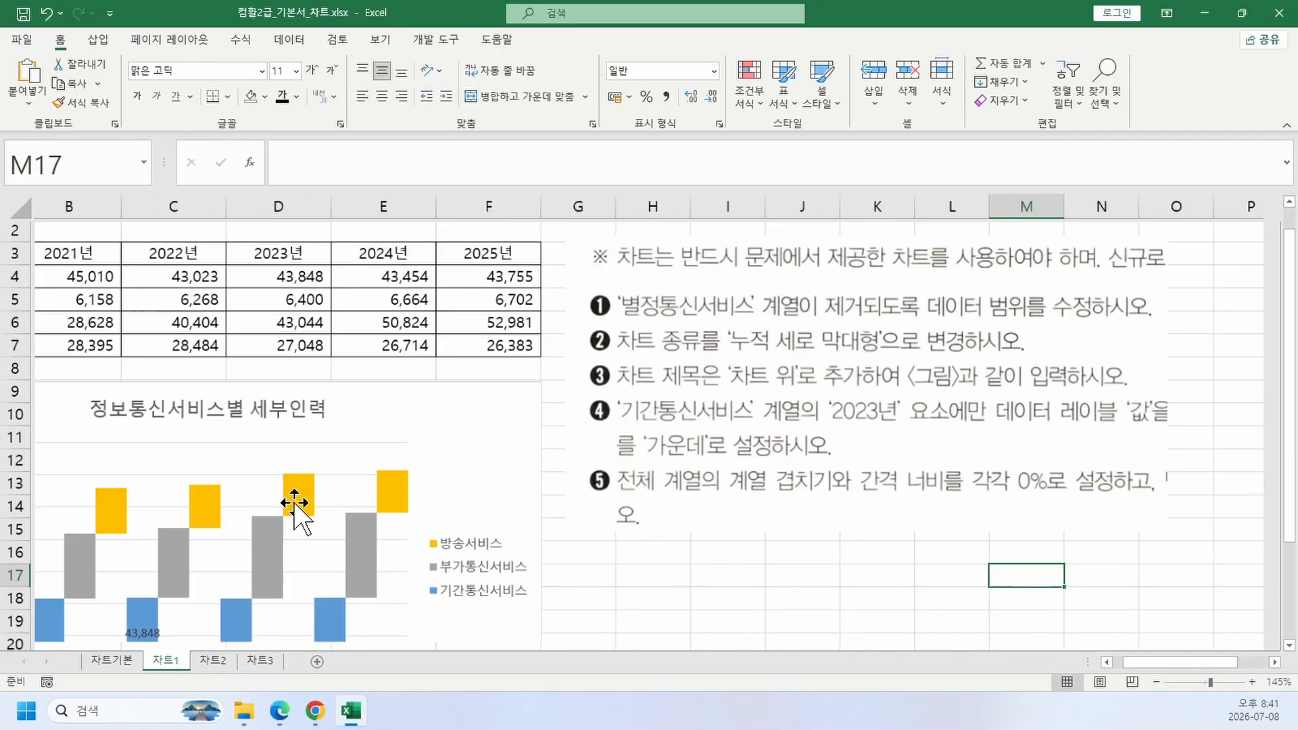
scroll(579, 486, "down", 3)
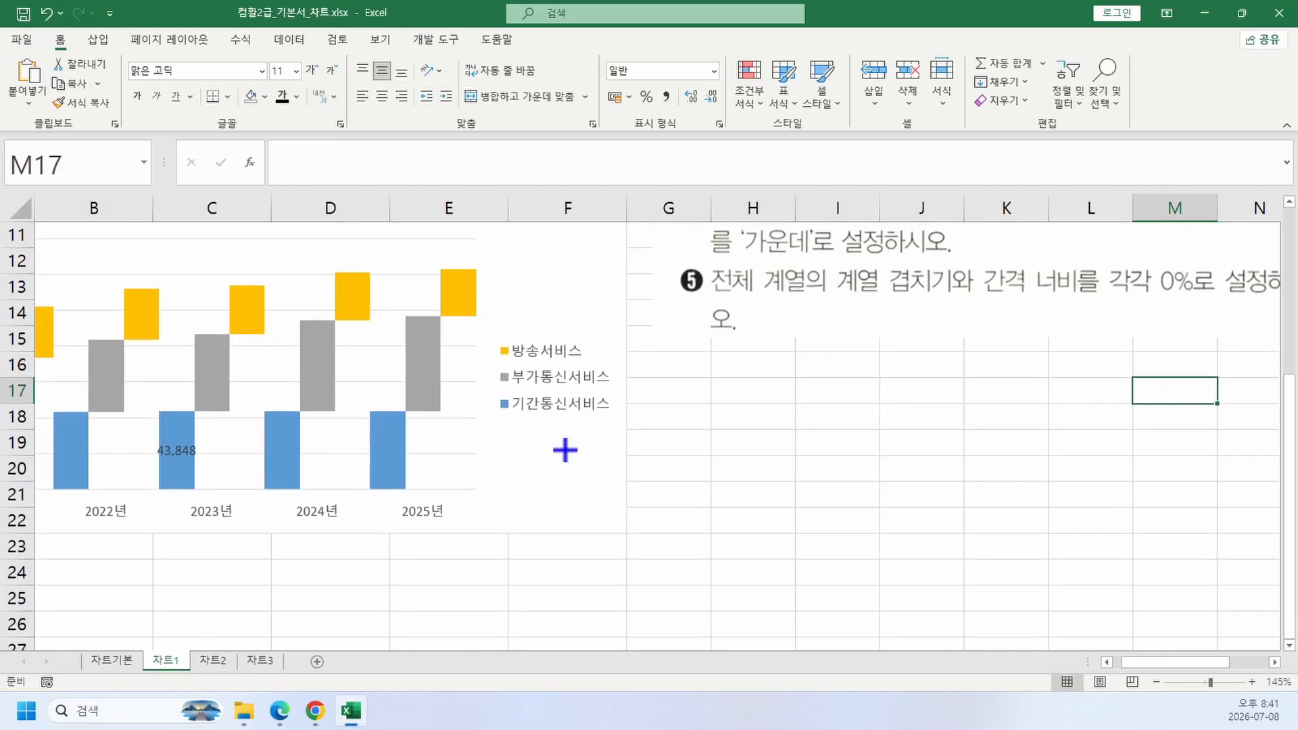
mouse_move(487, 337)
left_mouse_down()
mouse_move(581, 412)
mouse_move(623, 419)
mouse_move(658, 396)
left_mouse_up()
key("t")
left_click(685, 393)
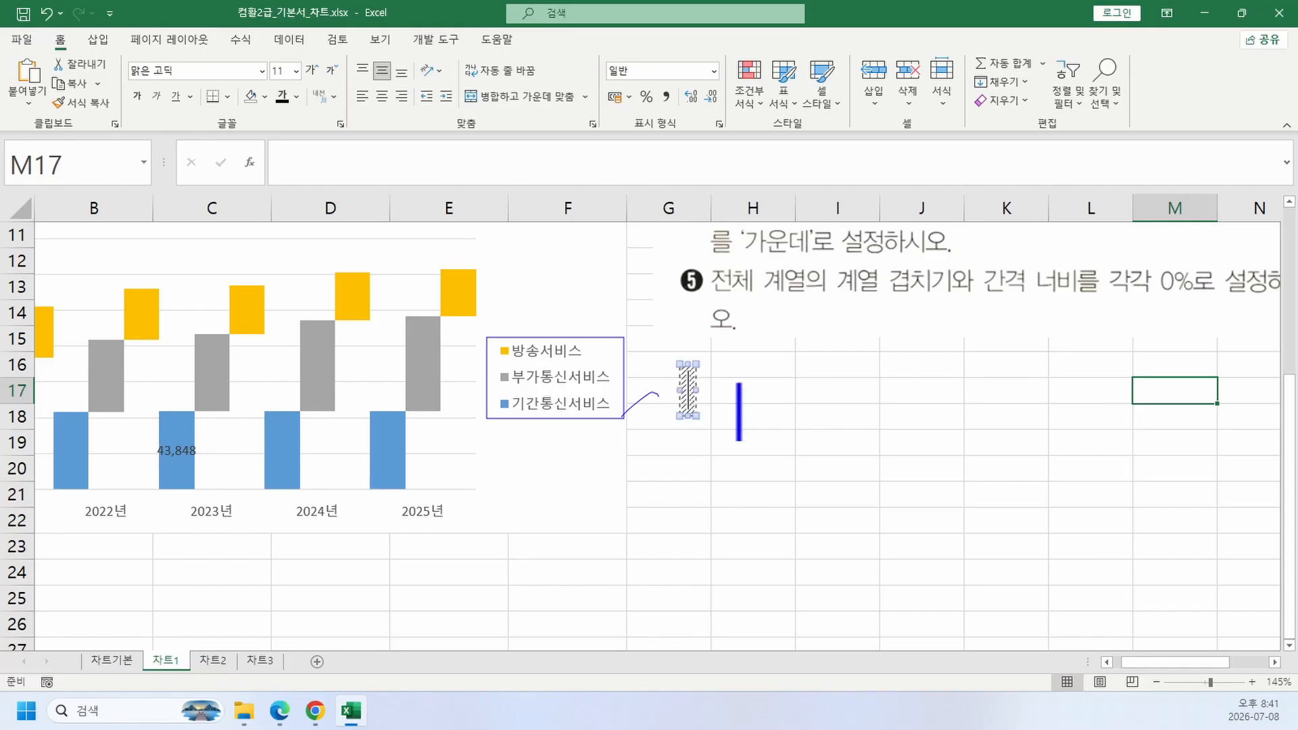
type("범례")
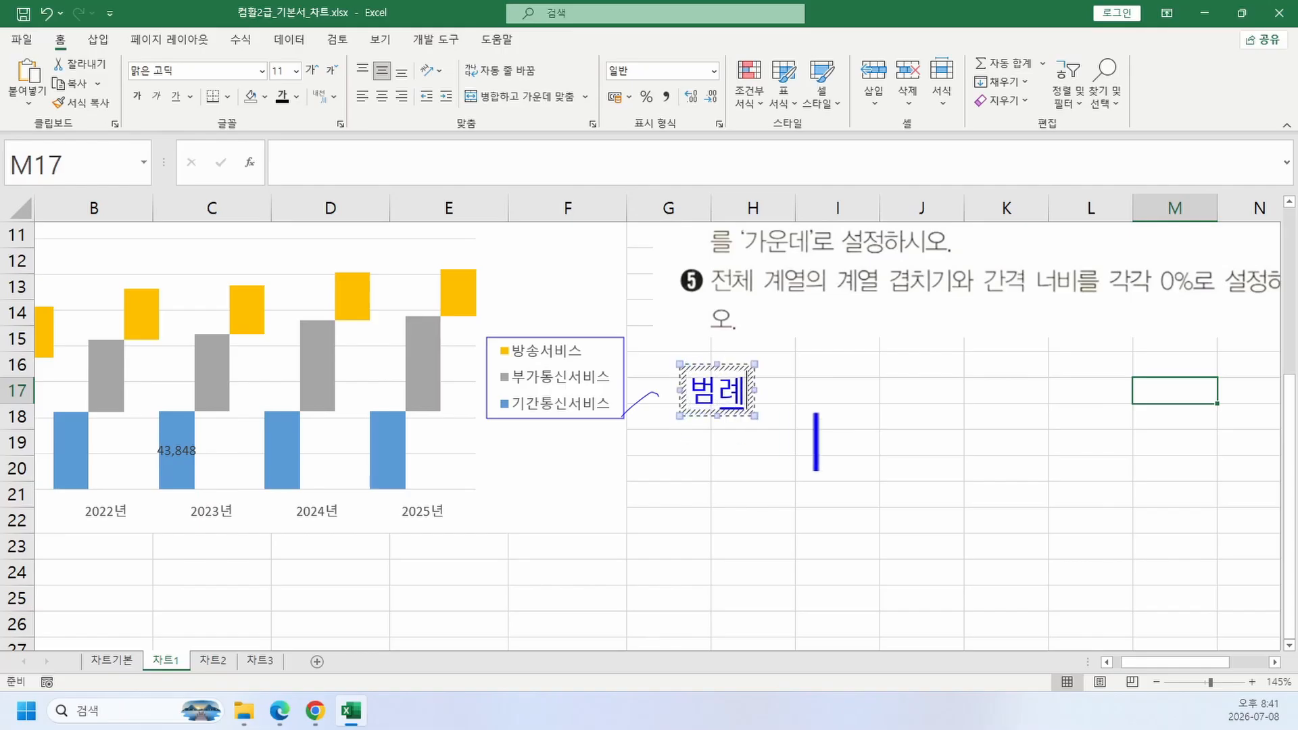
key("Escape")
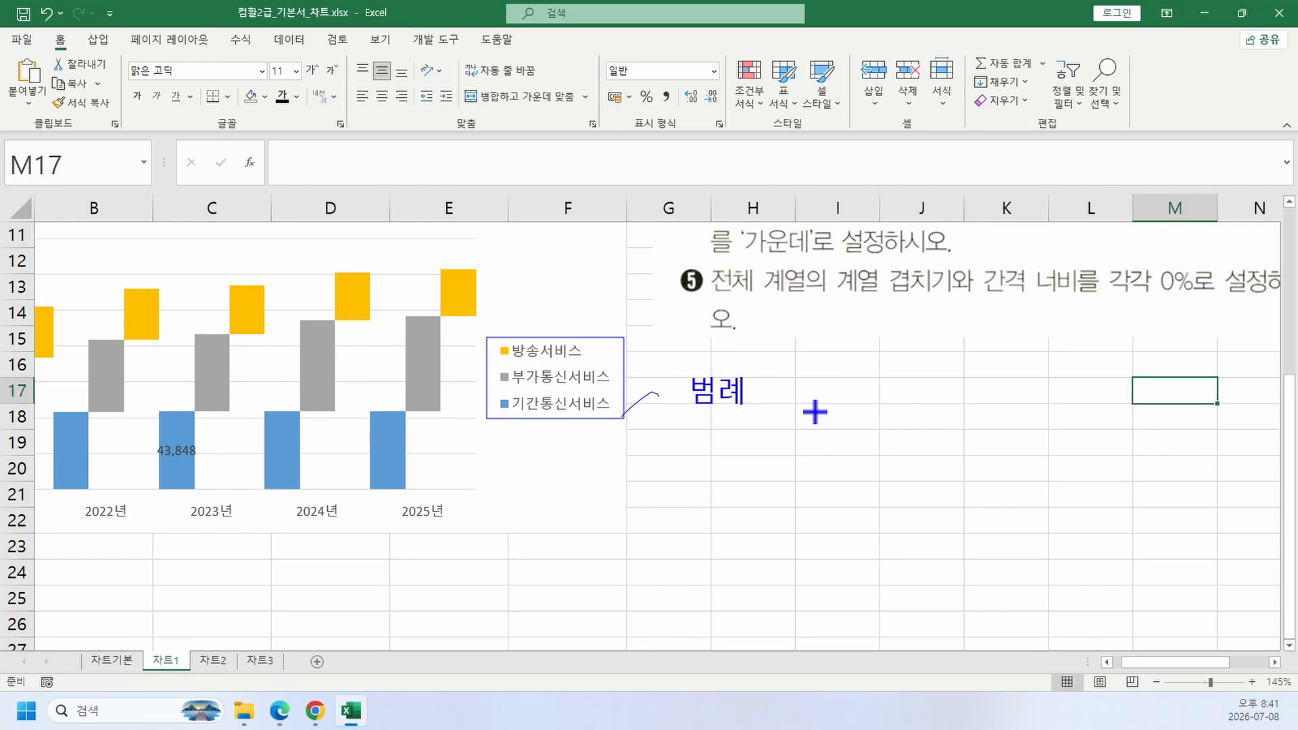
Step: Draw a screen-pen line from the chart's legend to below the horizontal axis, and leave drawing mode
key("Escape")
scroll(816, 413, "down", 4)
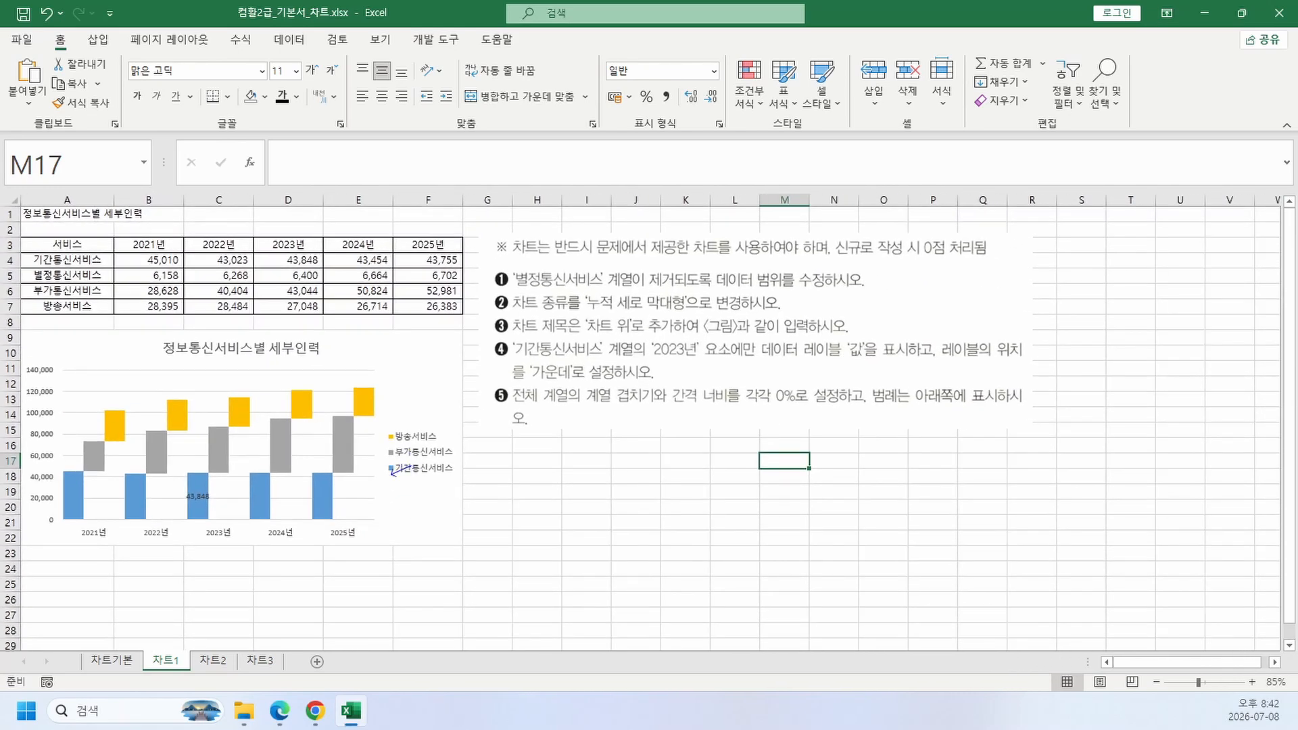
left_click_drag(408, 467, 256, 542)
key("Escape")
Step: Set the 차트1 chart's legend position to 아래쪽 and deselect the chart
left_click(464, 360)
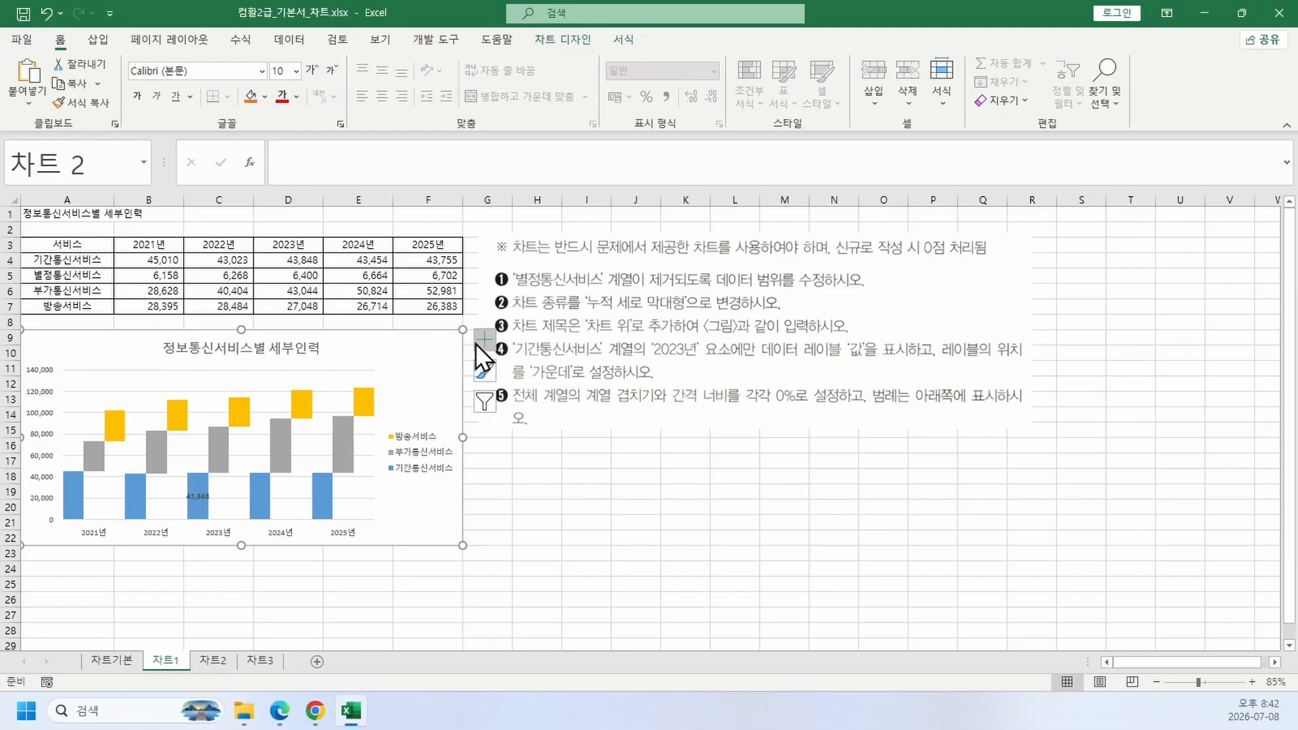
left_click(423, 452)
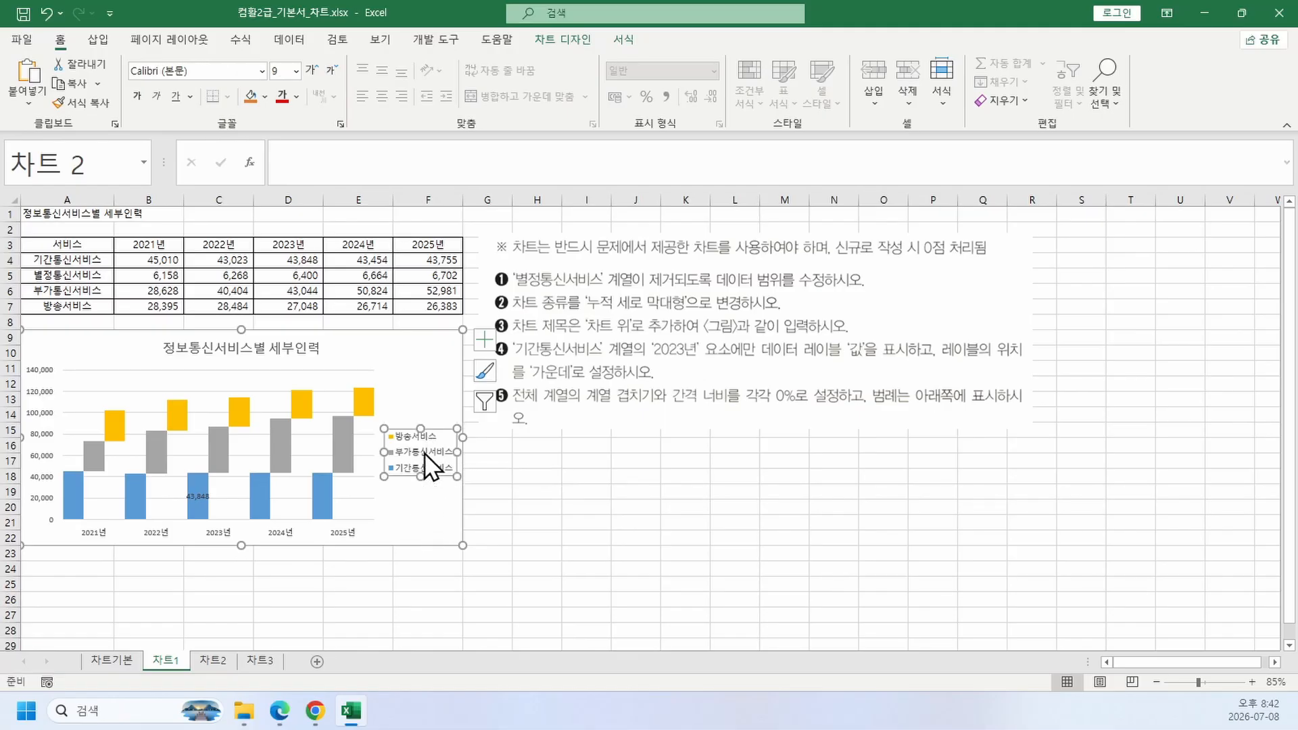
right_click(424, 452)
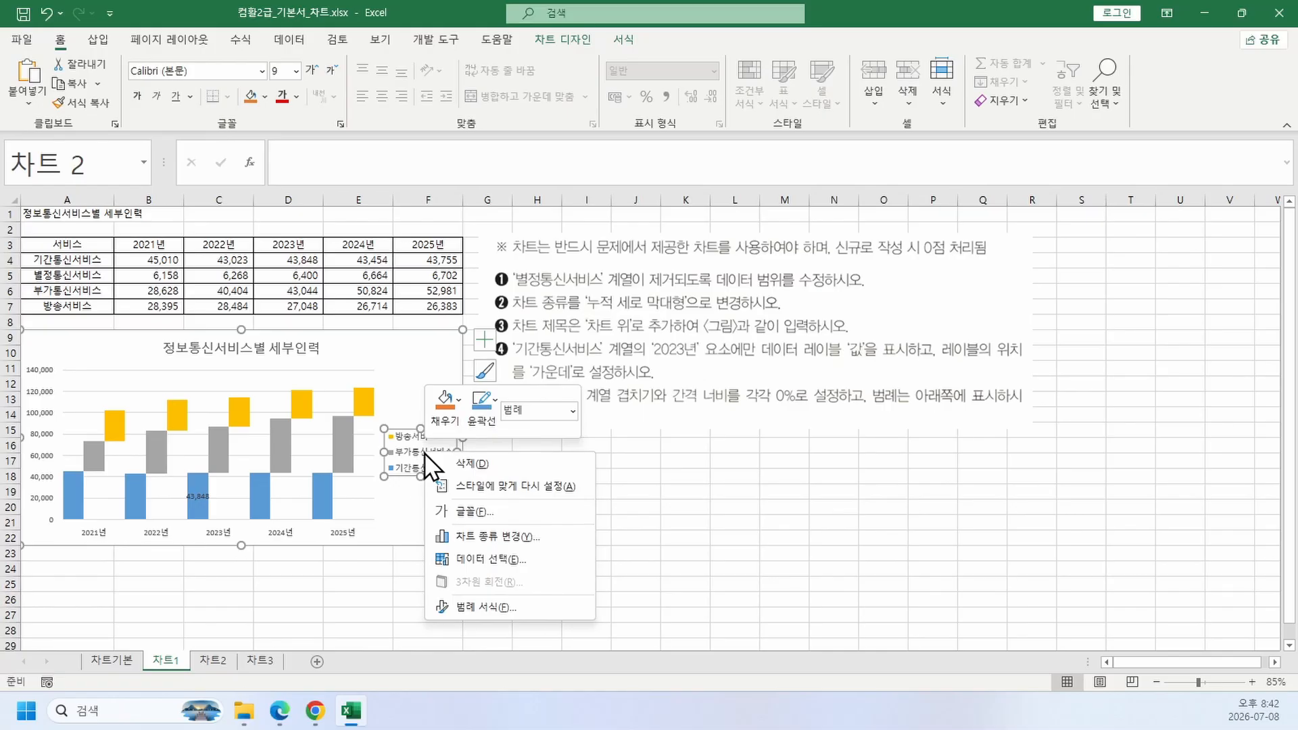
left_click(497, 606)
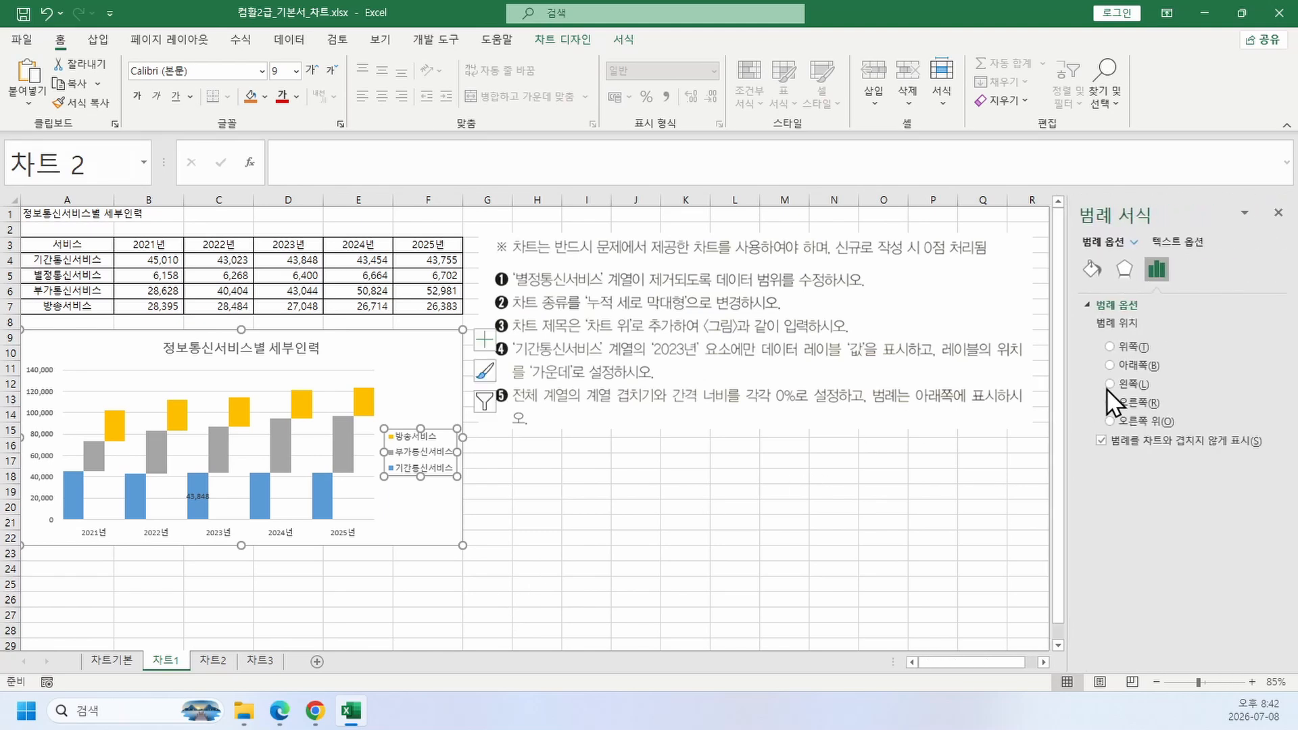
left_click_drag(1149, 218, 577, 245)
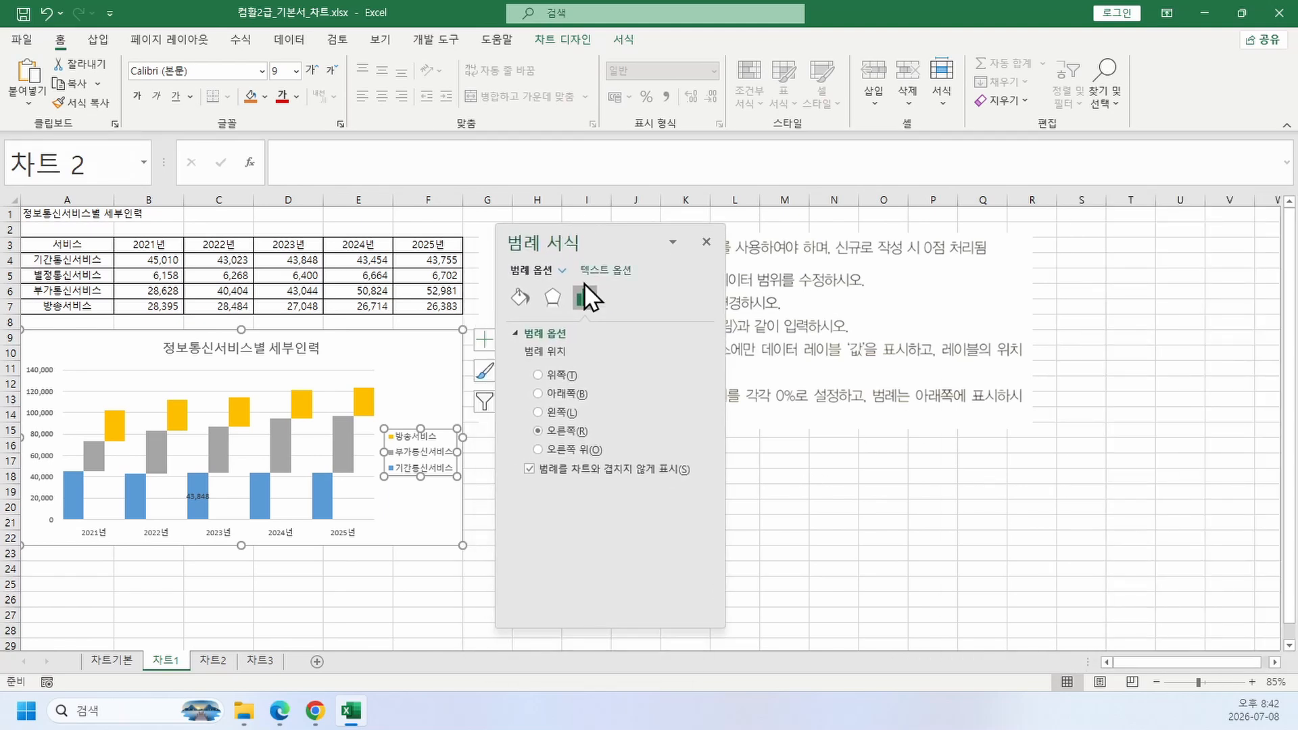
left_click(558, 396)
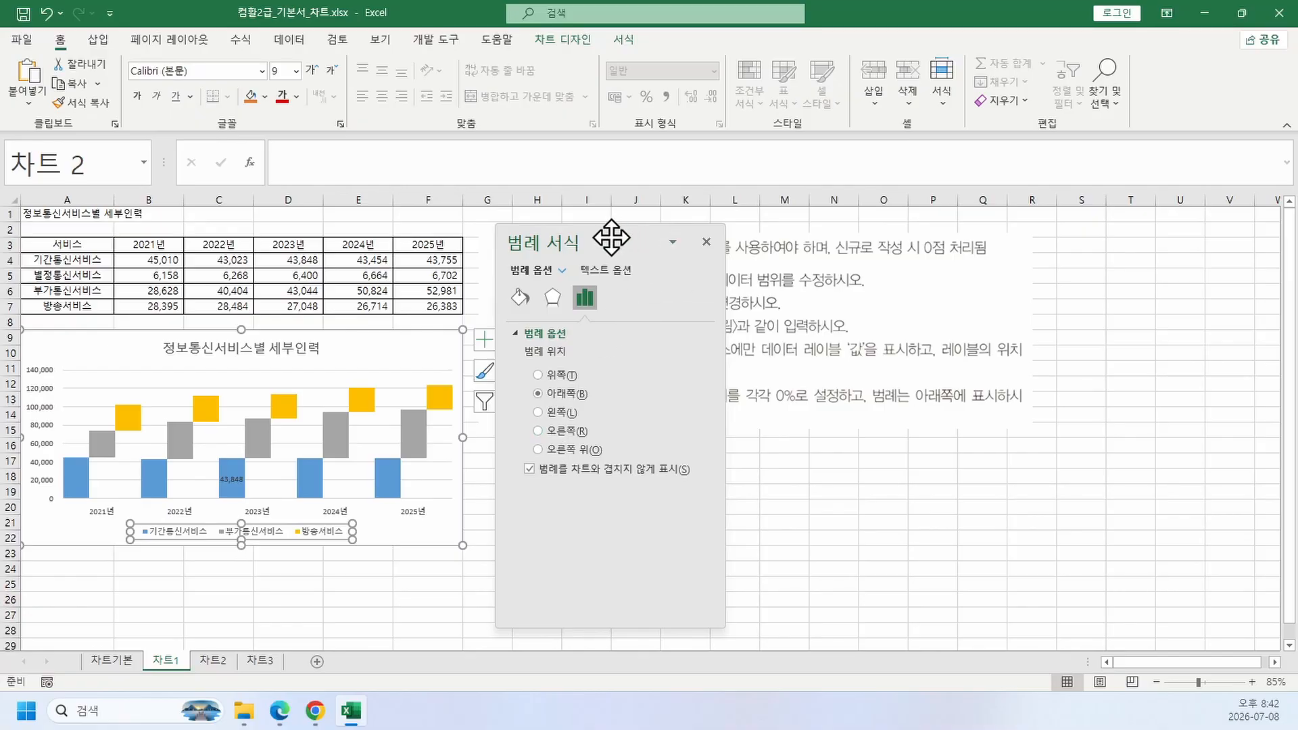
left_click_drag(617, 237, 1252, 240)
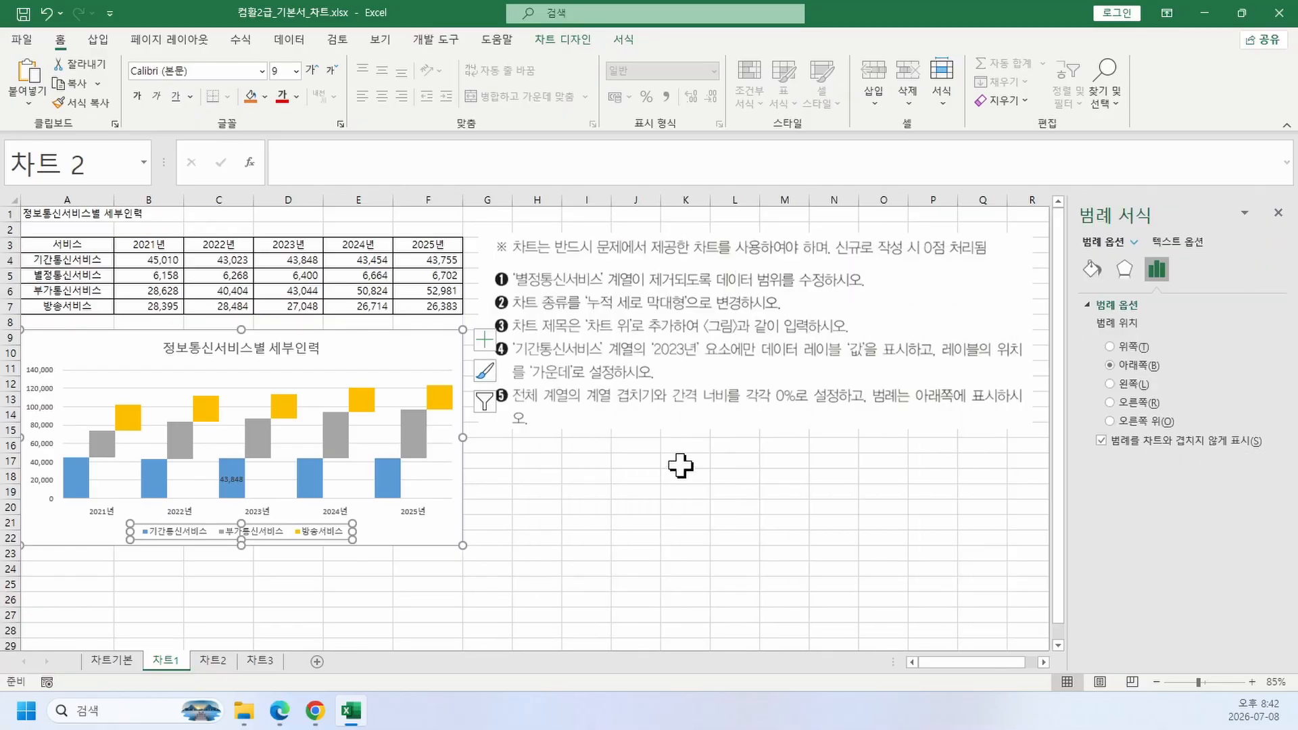
left_click(653, 519)
Step: Replace the instruction picture with the finished chart picture copied from the textbook PDF, placed beside the 차트1 chart
left_click_drag(249, 711, 353, 711)
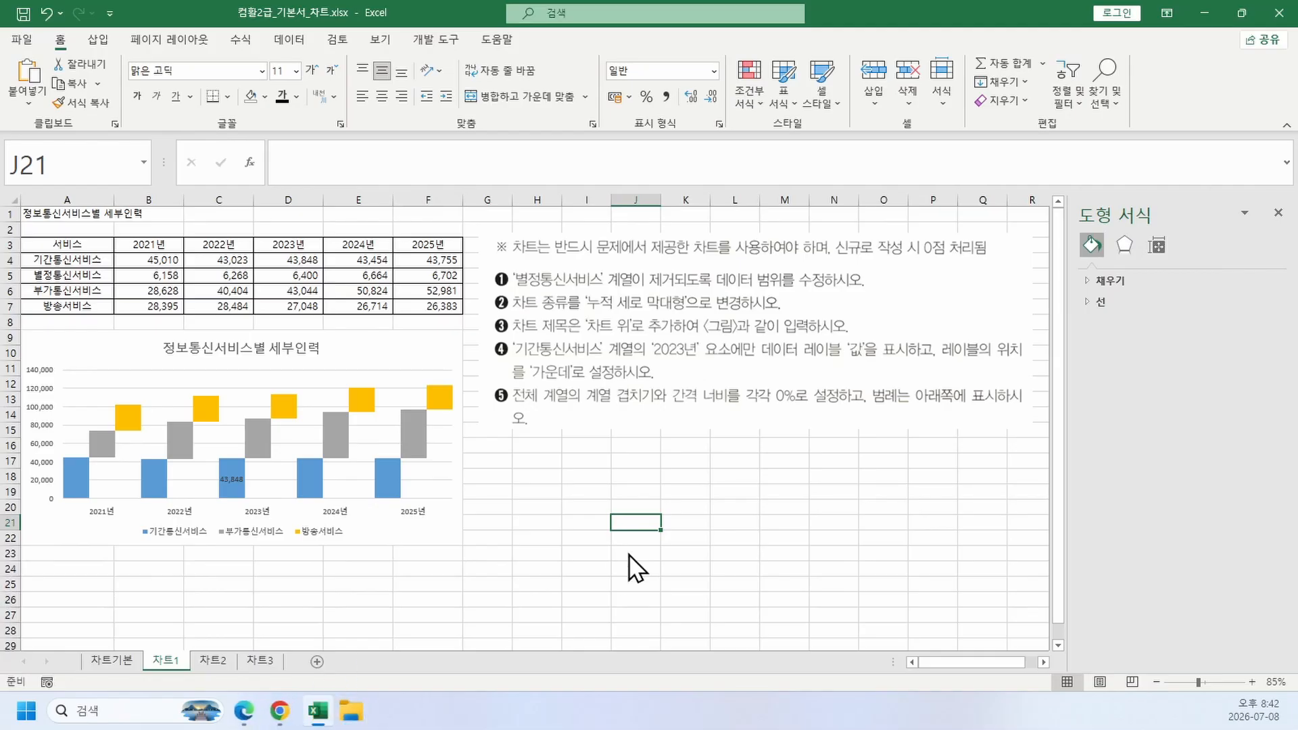
mouse_move(244, 710)
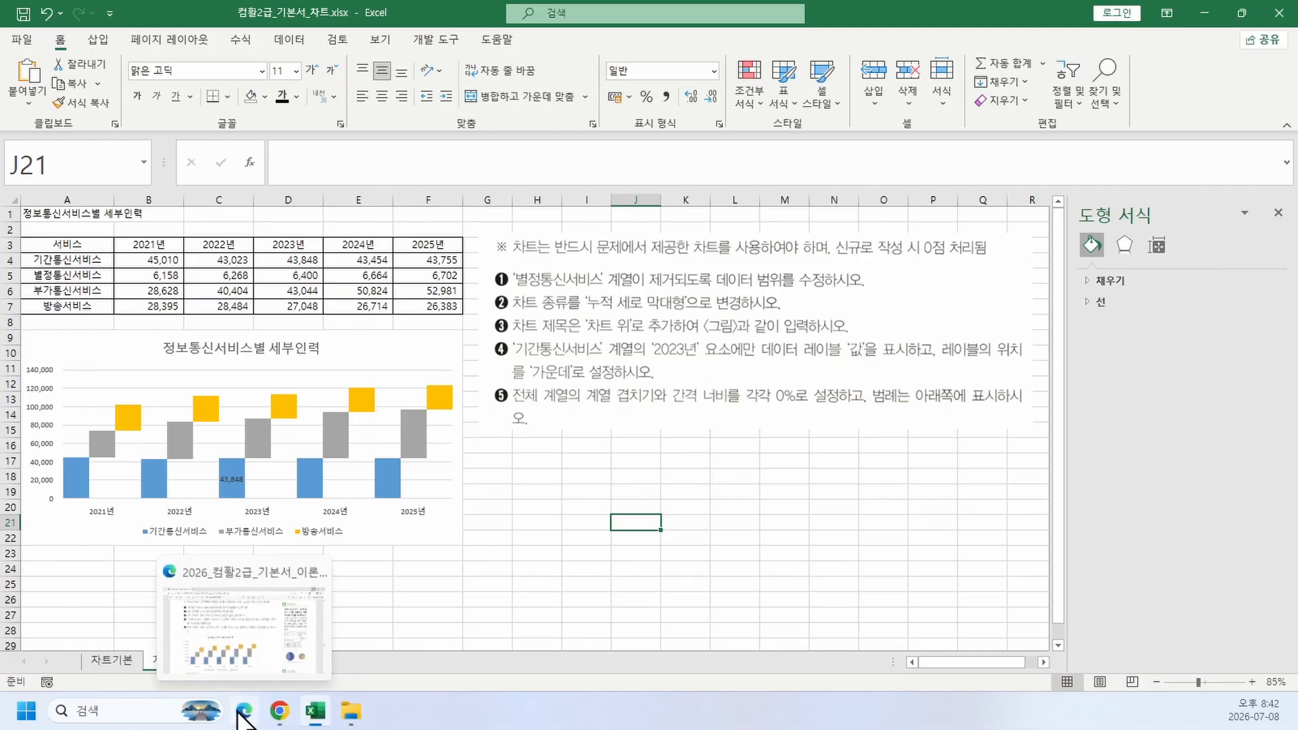
left_click(256, 642)
scroll(338, 573, "down", 2)
key("alt+Tab")
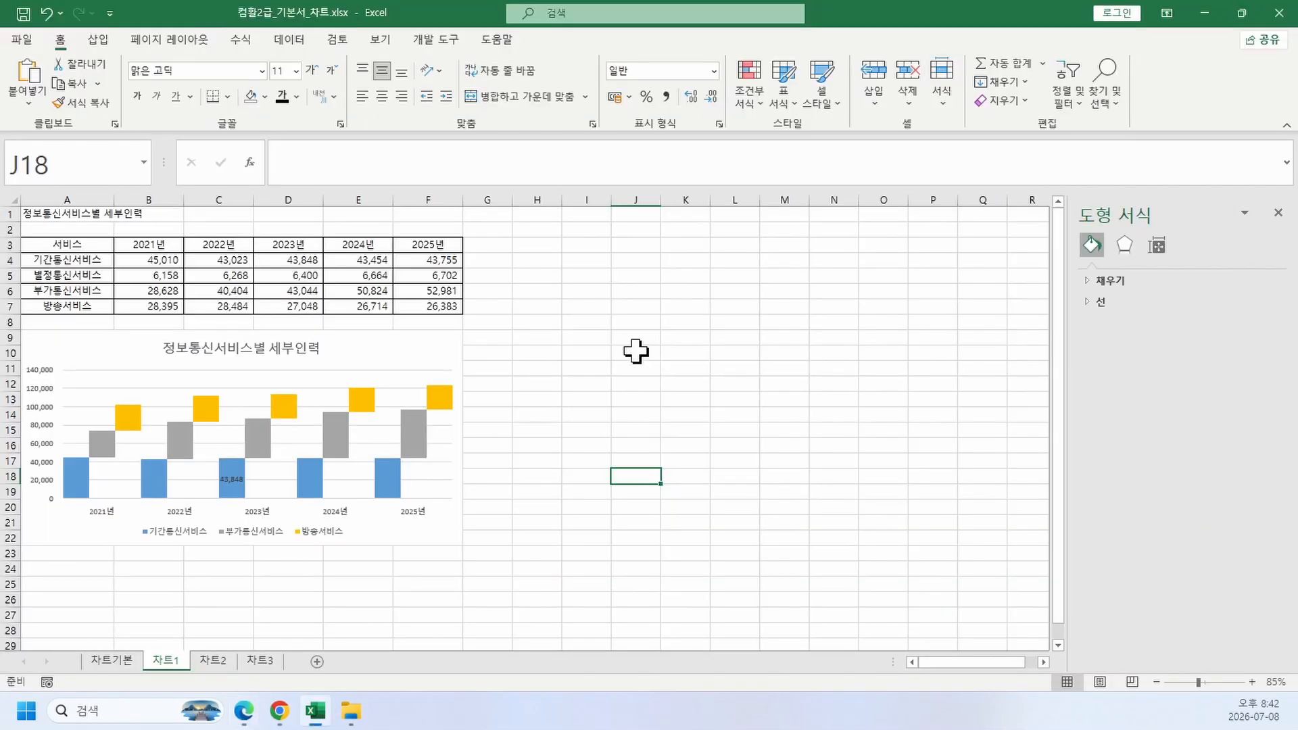
left_click(636, 351)
key("ctrl+v")
left_click_drag(759, 480, 628, 379)
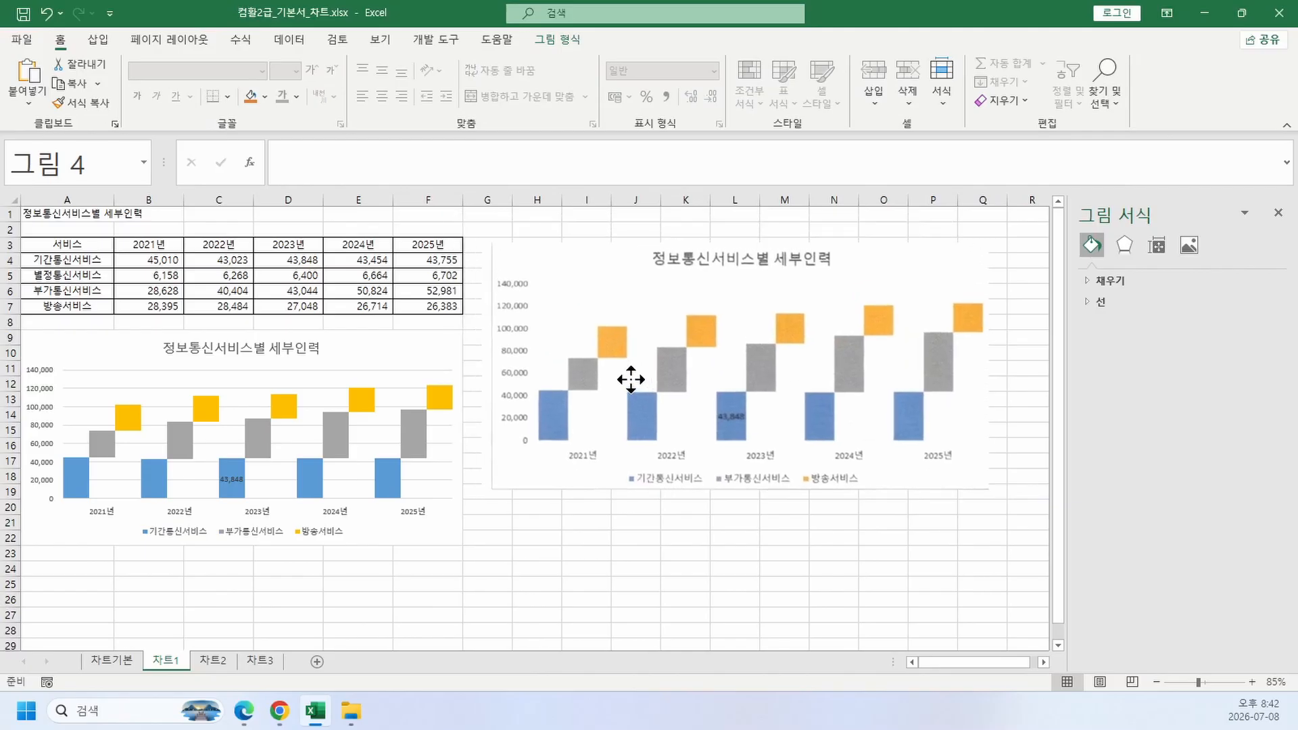
left_click(678, 613)
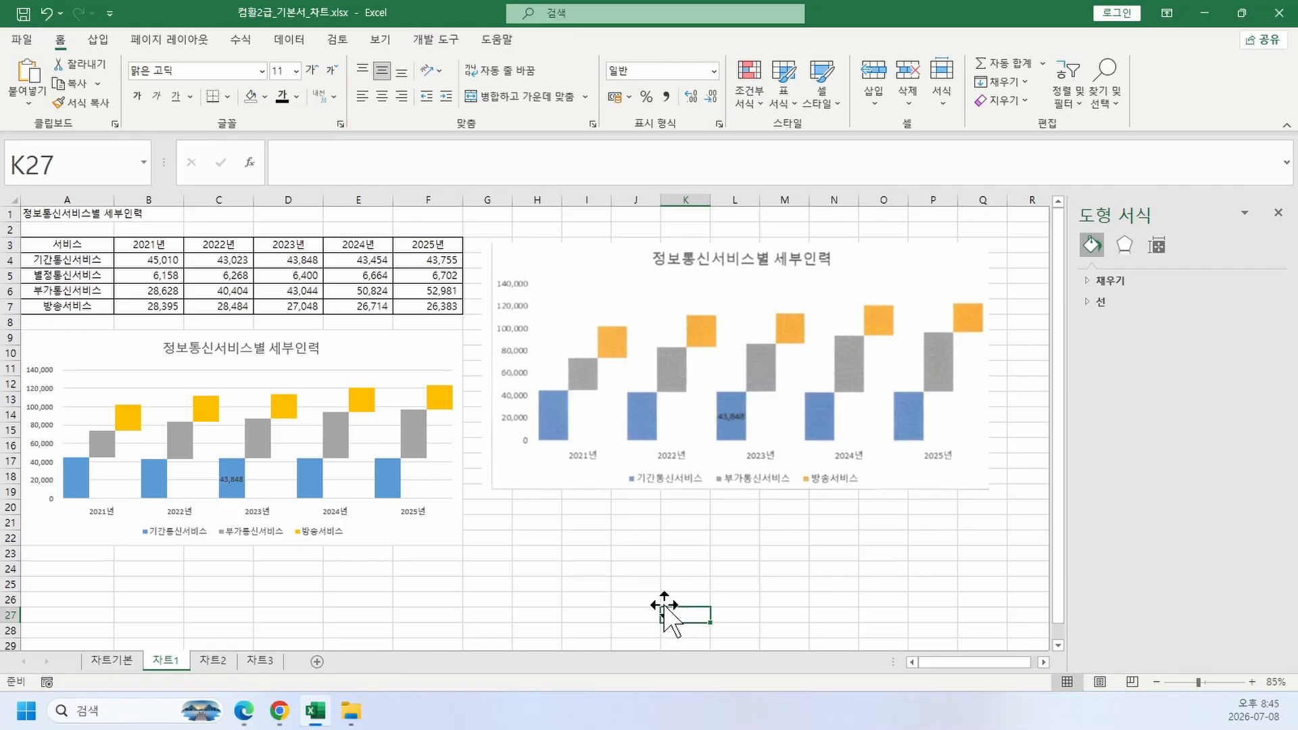
Step: View the 차트2 sheet's chart and return to the chart on the 차트1 sheet
left_click(500, 572)
left_click(228, 662)
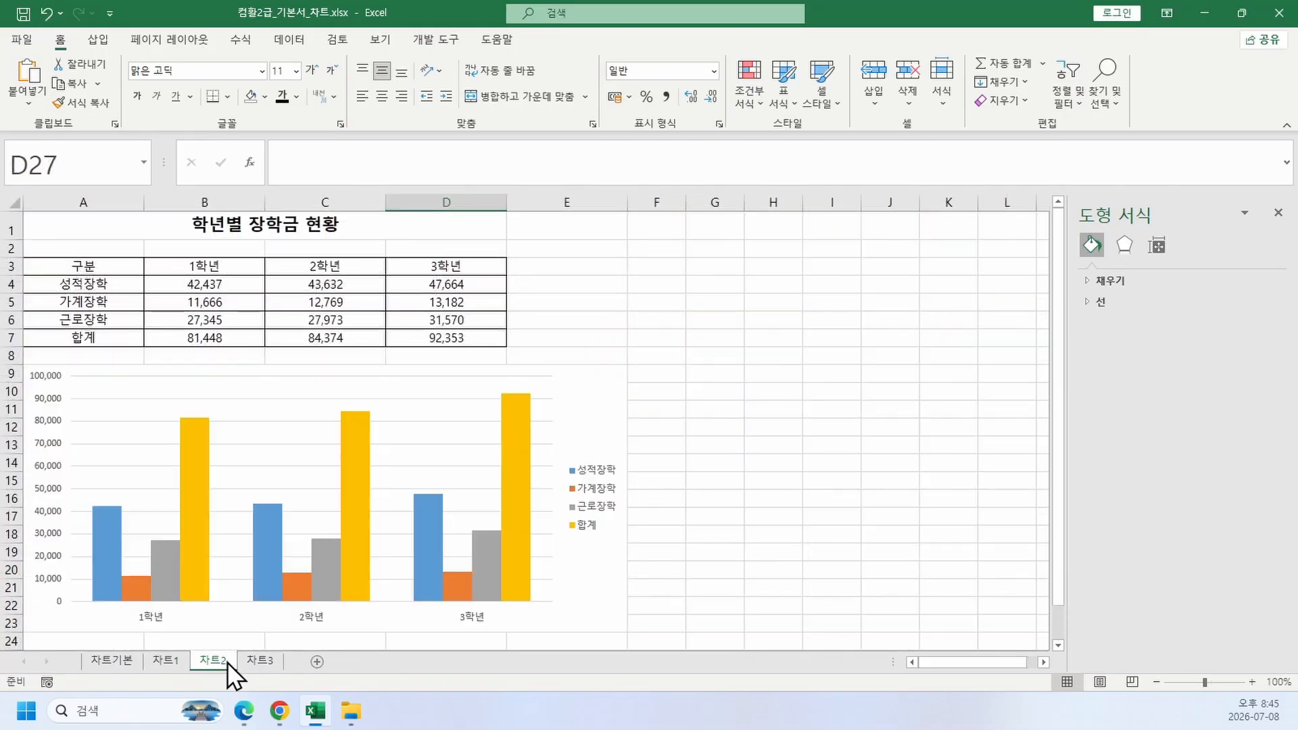
left_click(911, 550)
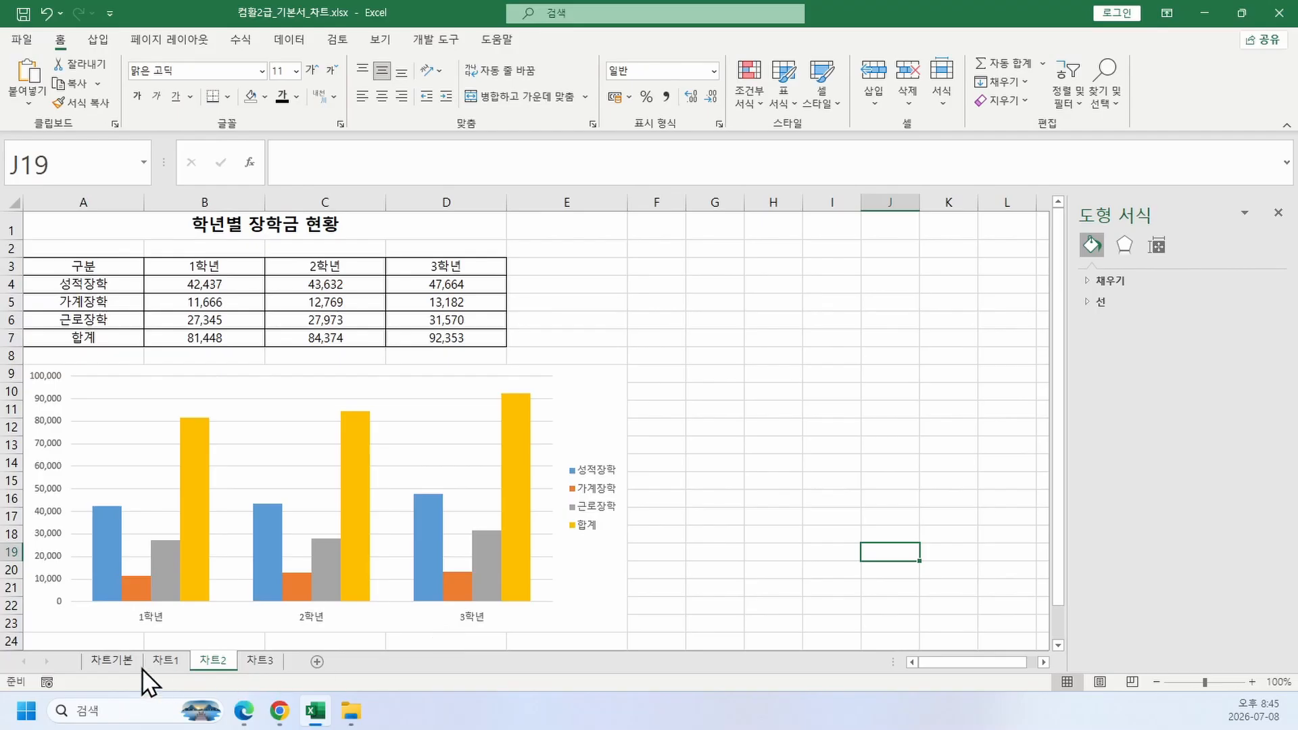
left_click(169, 662)
left_click(282, 591)
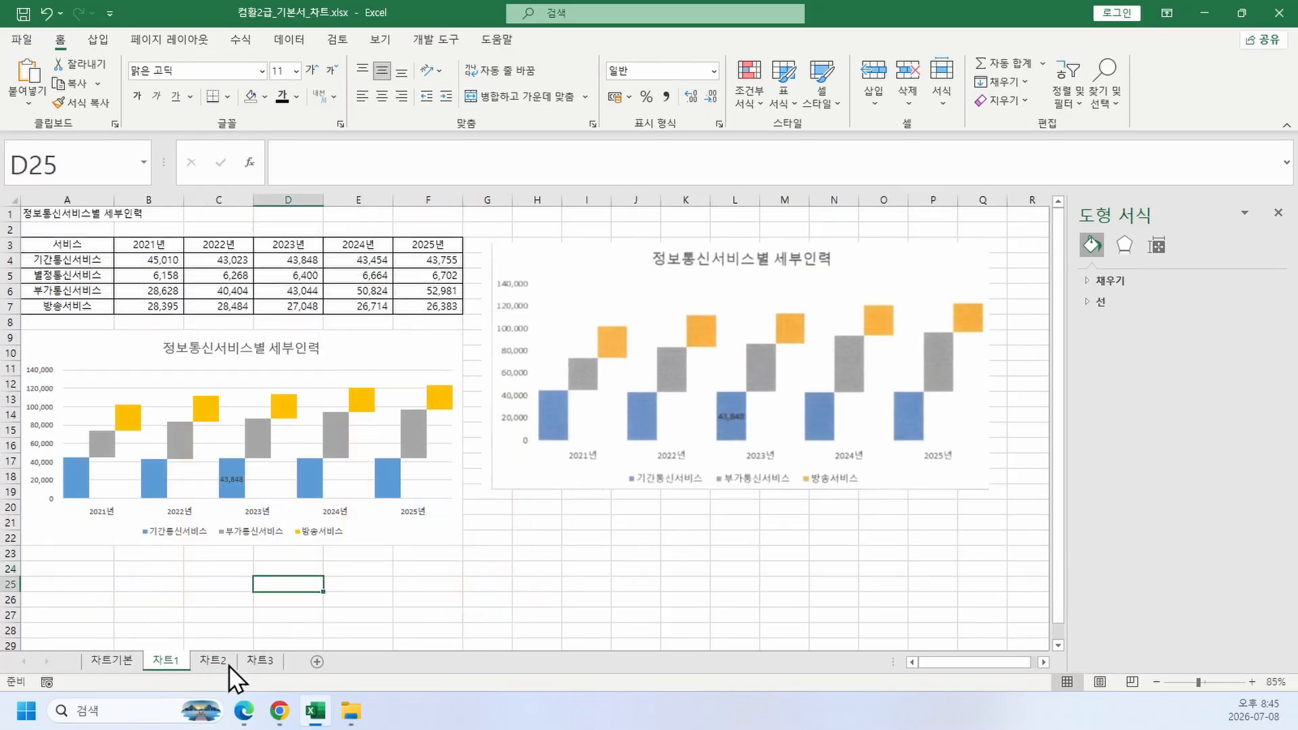
left_click(764, 454)
left_click(375, 445)
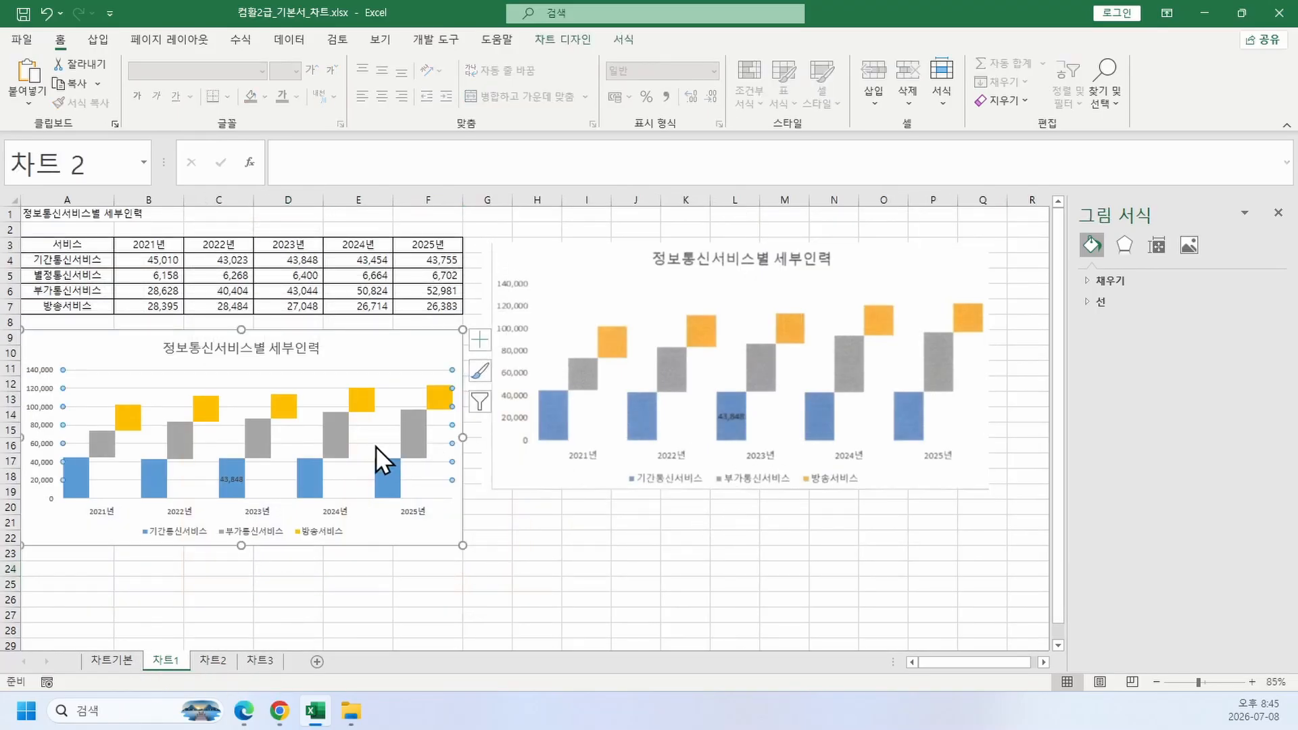
Step: Switch to the textbook PDF, underline and circle 계열 겹치기 and 간격 너비 in instruction 5, and leave drawing mode
left_click(256, 715)
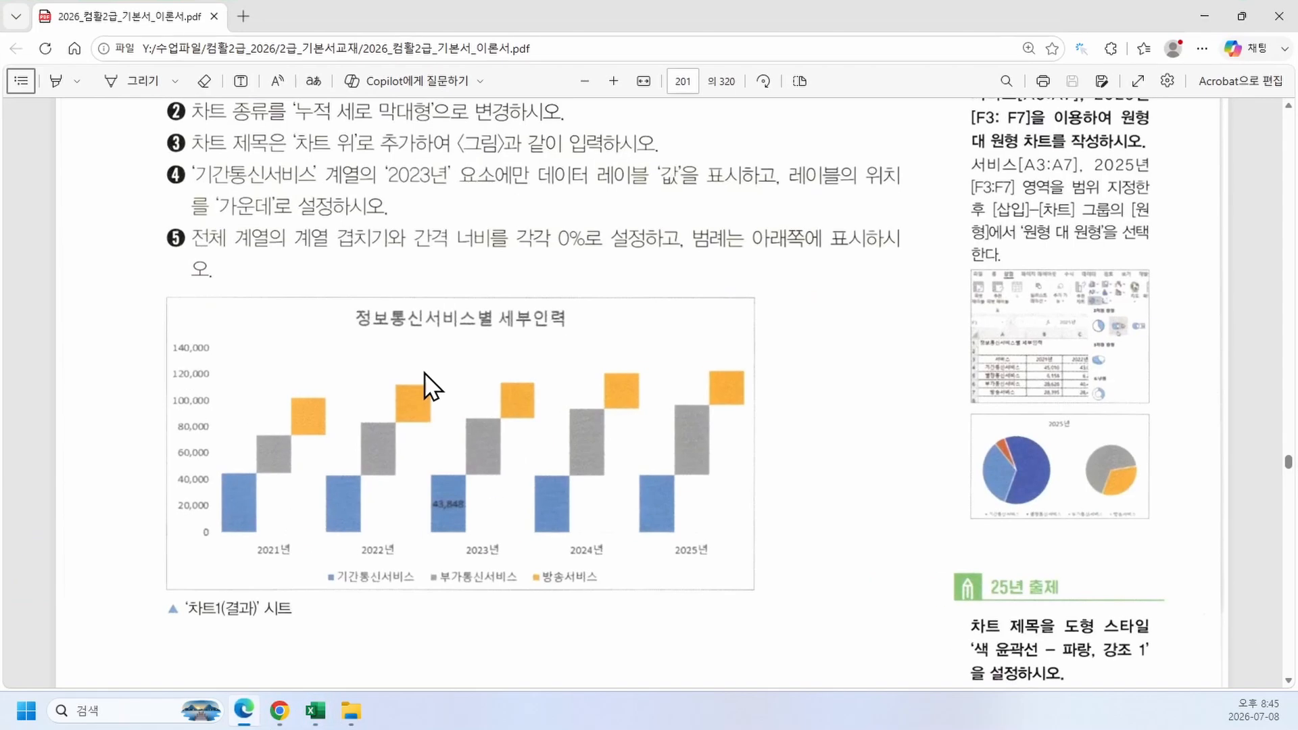
scroll(503, 311, "up", 2)
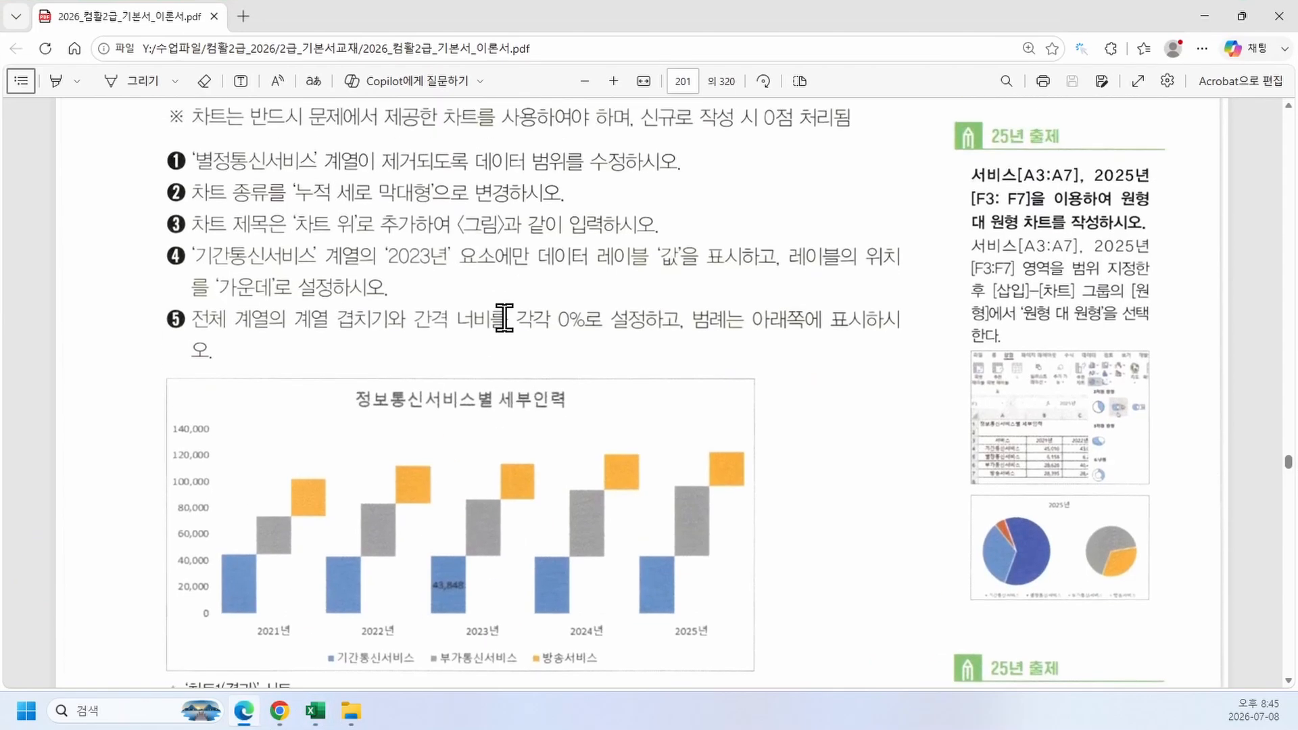
left_click_drag(294, 338, 521, 343)
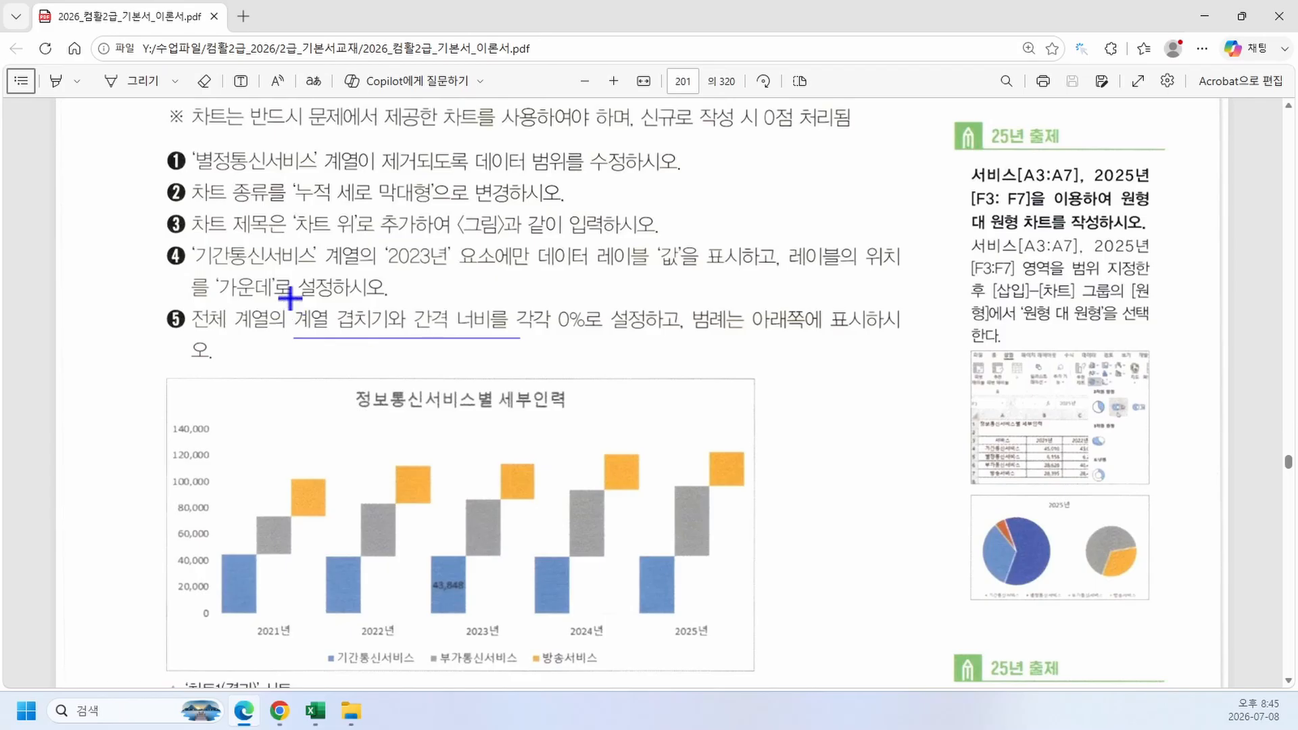
left_click_drag(307, 300, 297, 305)
mouse_move(405, 301)
left_mouse_down()
mouse_move(517, 324)
mouse_move(452, 351)
mouse_move(395, 325)
left_mouse_up()
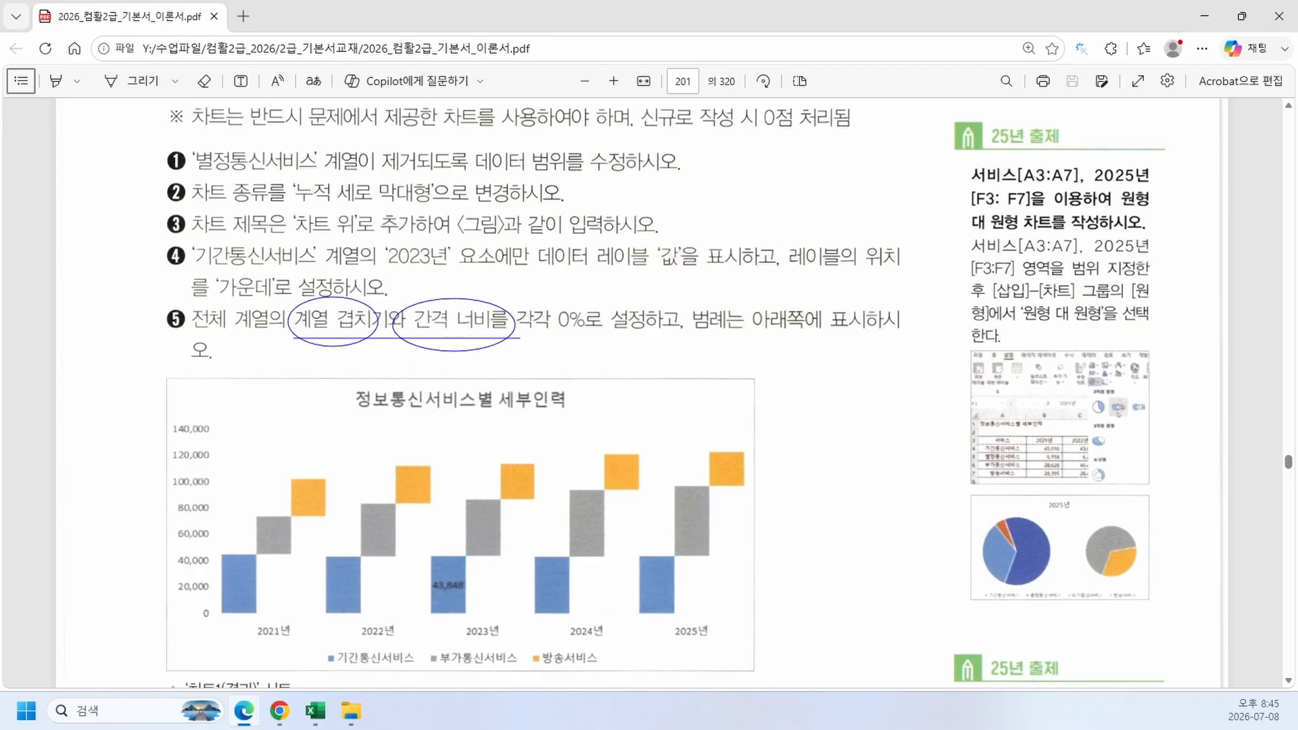
right_click(517, 350)
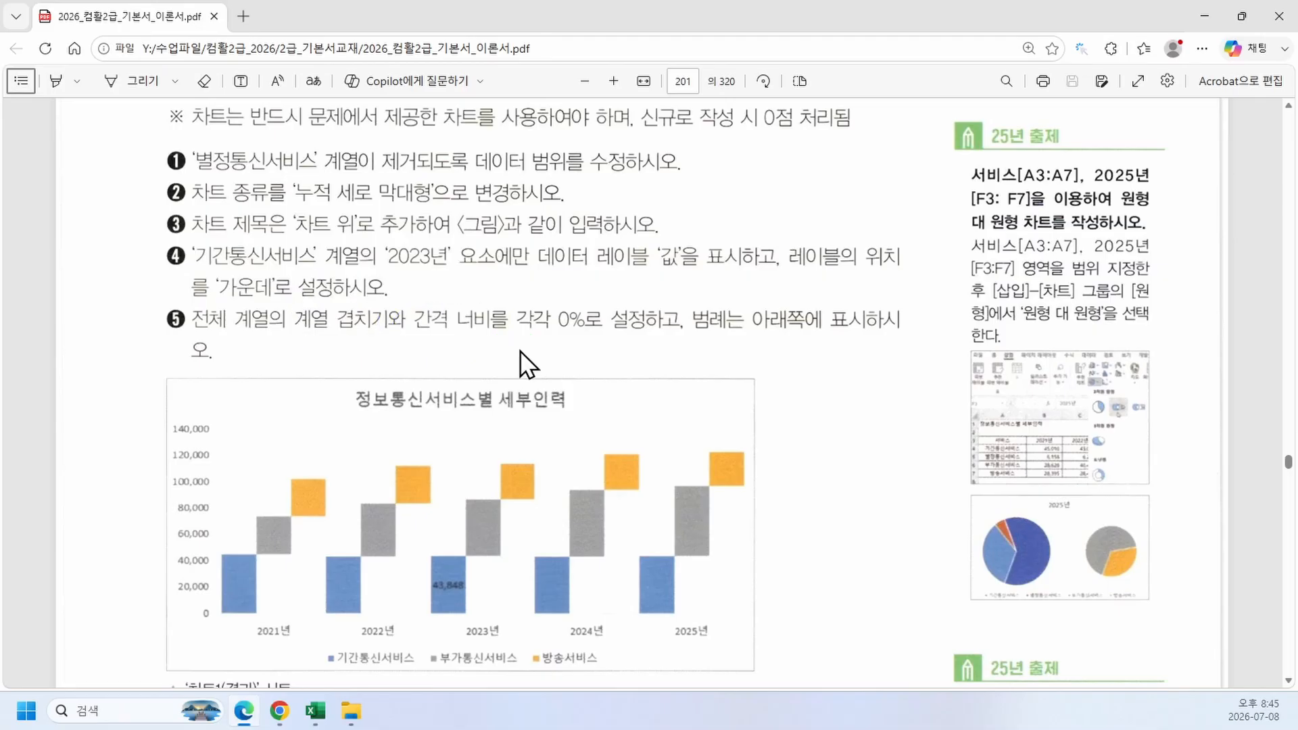
Step: Return to the 차트1 sheet and delete the pasted result chart picture
left_click(1200, 10)
left_click(687, 347)
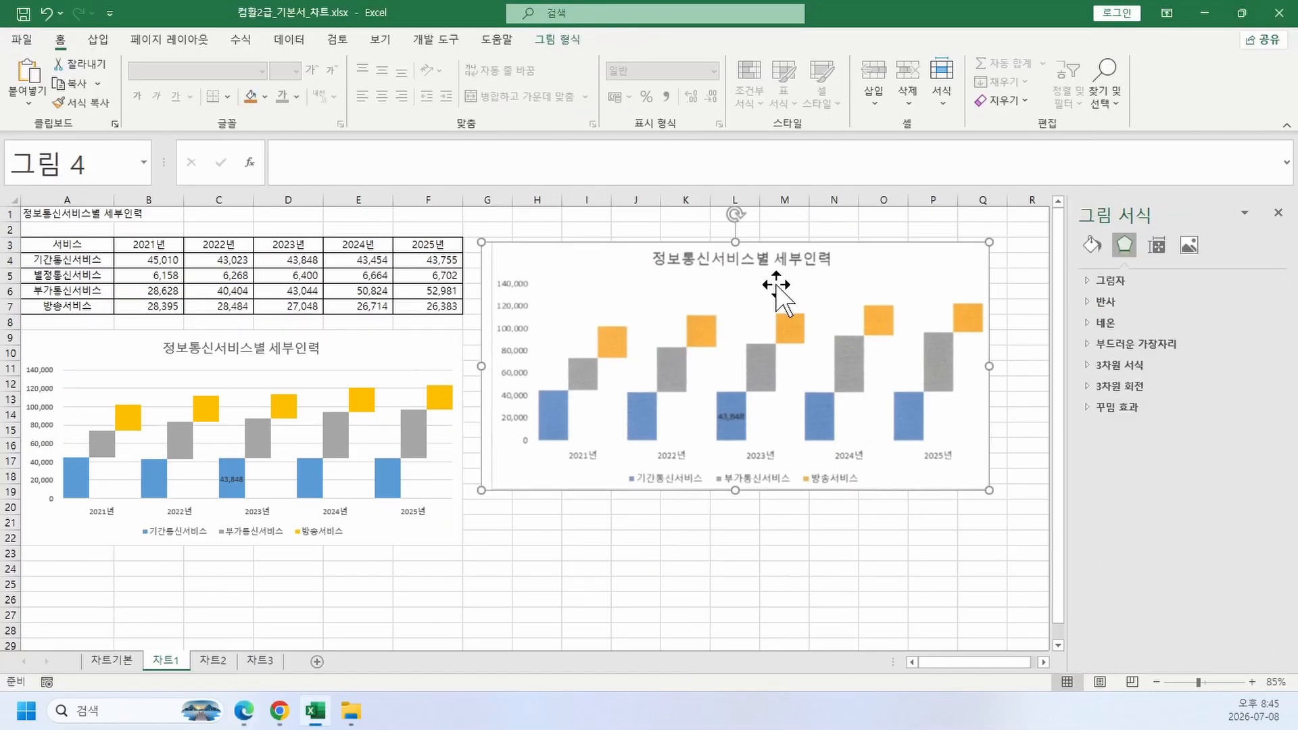
key("Delete")
left_click(731, 354)
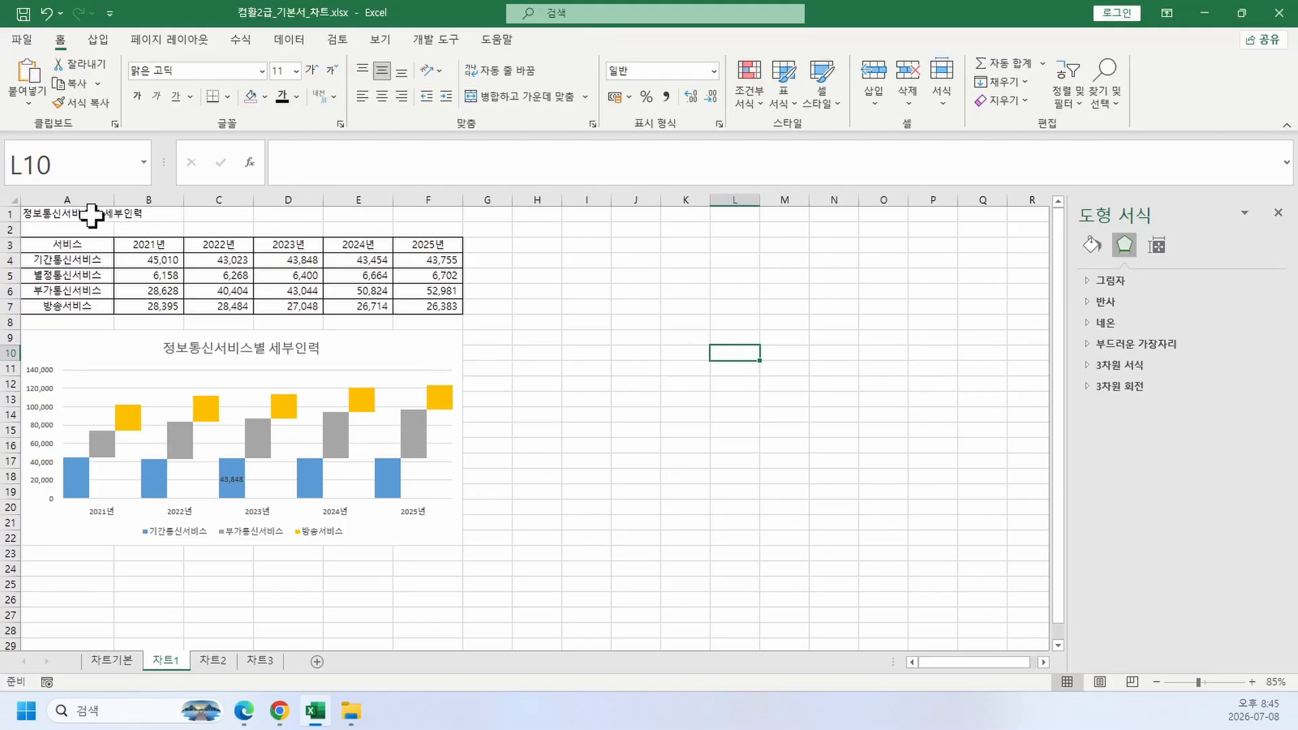
left_click_drag(63, 251, 443, 308)
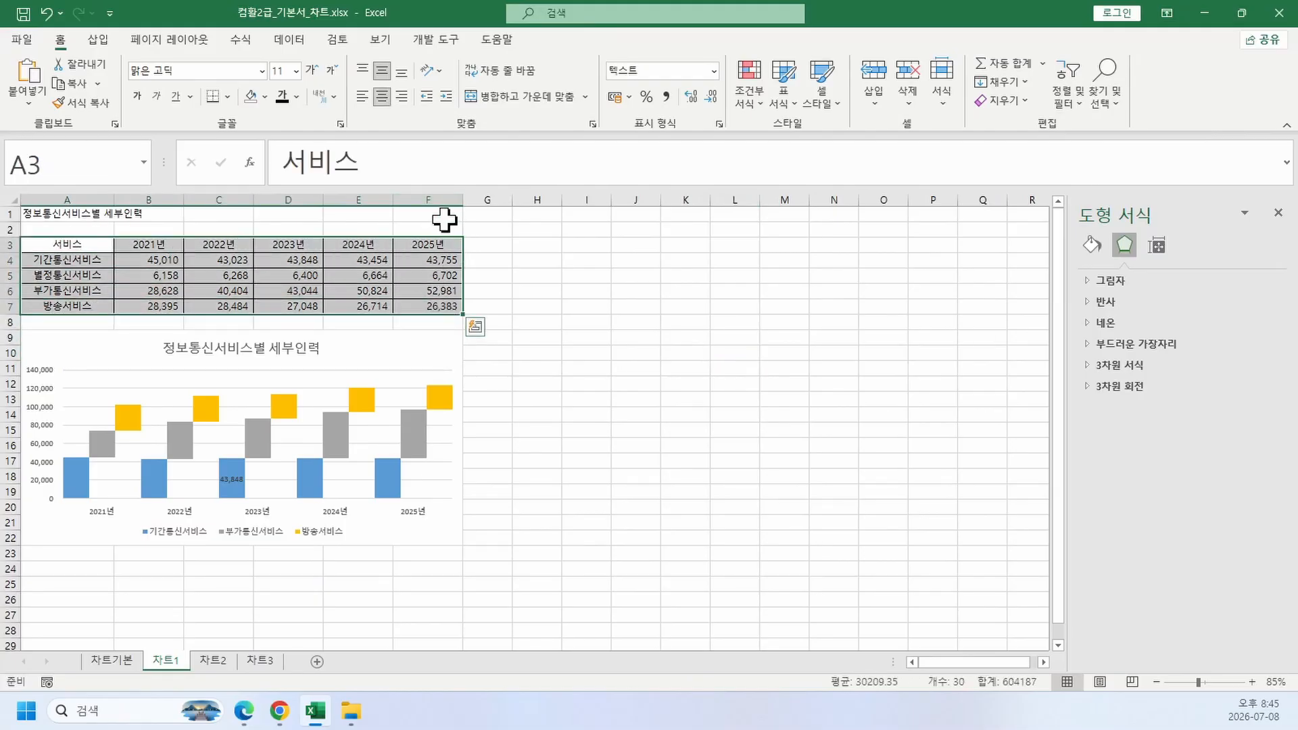
key("alt+F1")
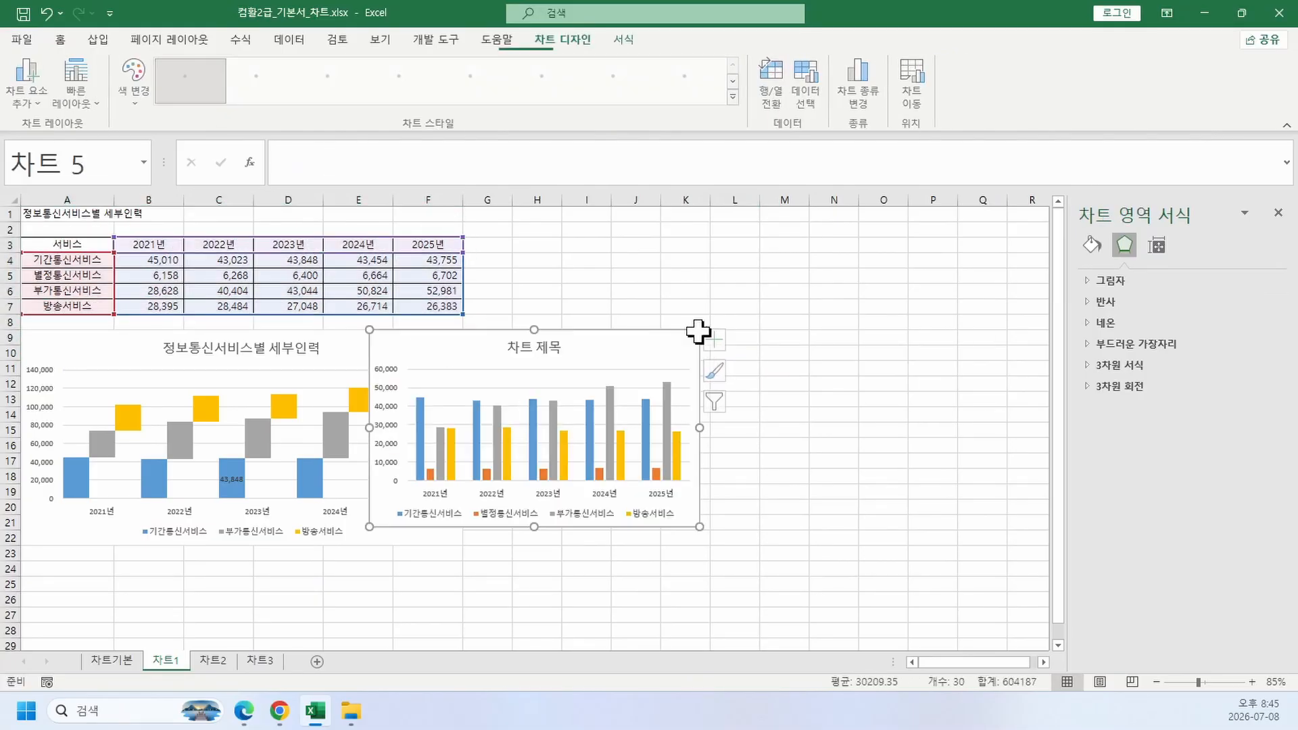
left_click_drag(583, 352, 670, 293)
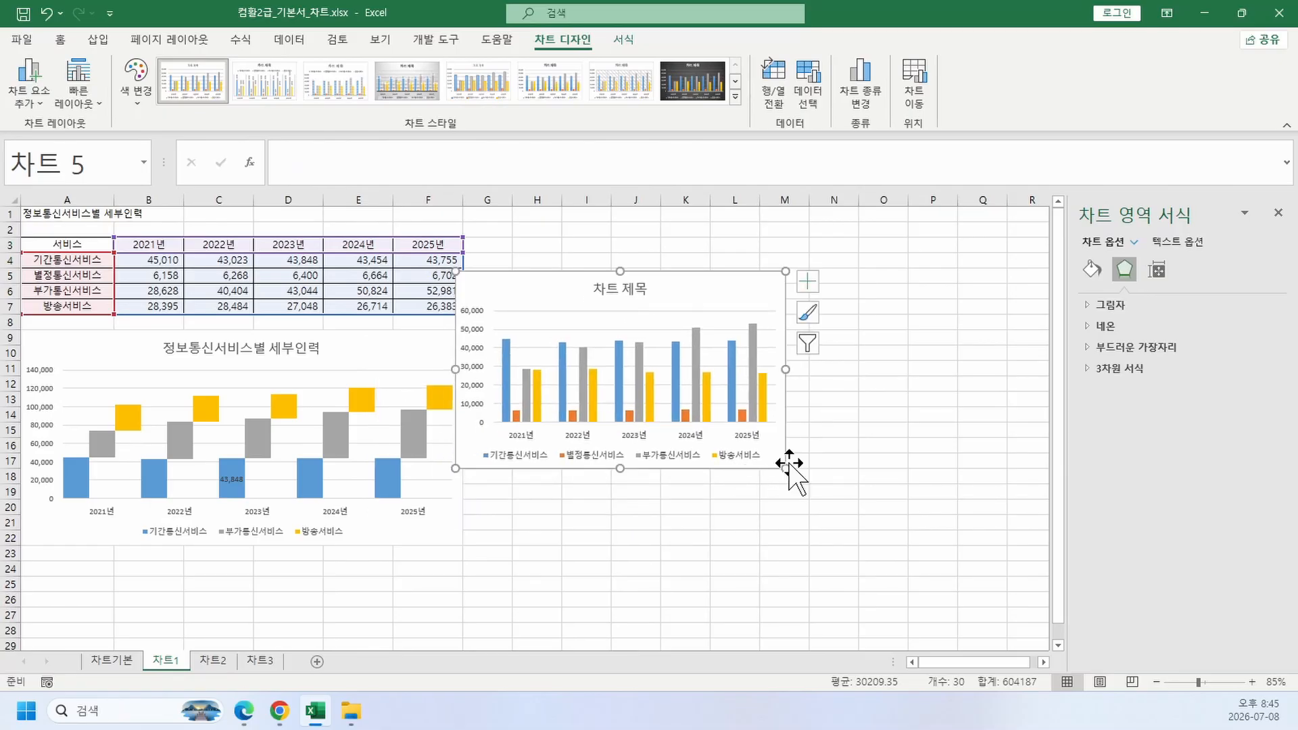
left_click_drag(786, 468, 946, 533)
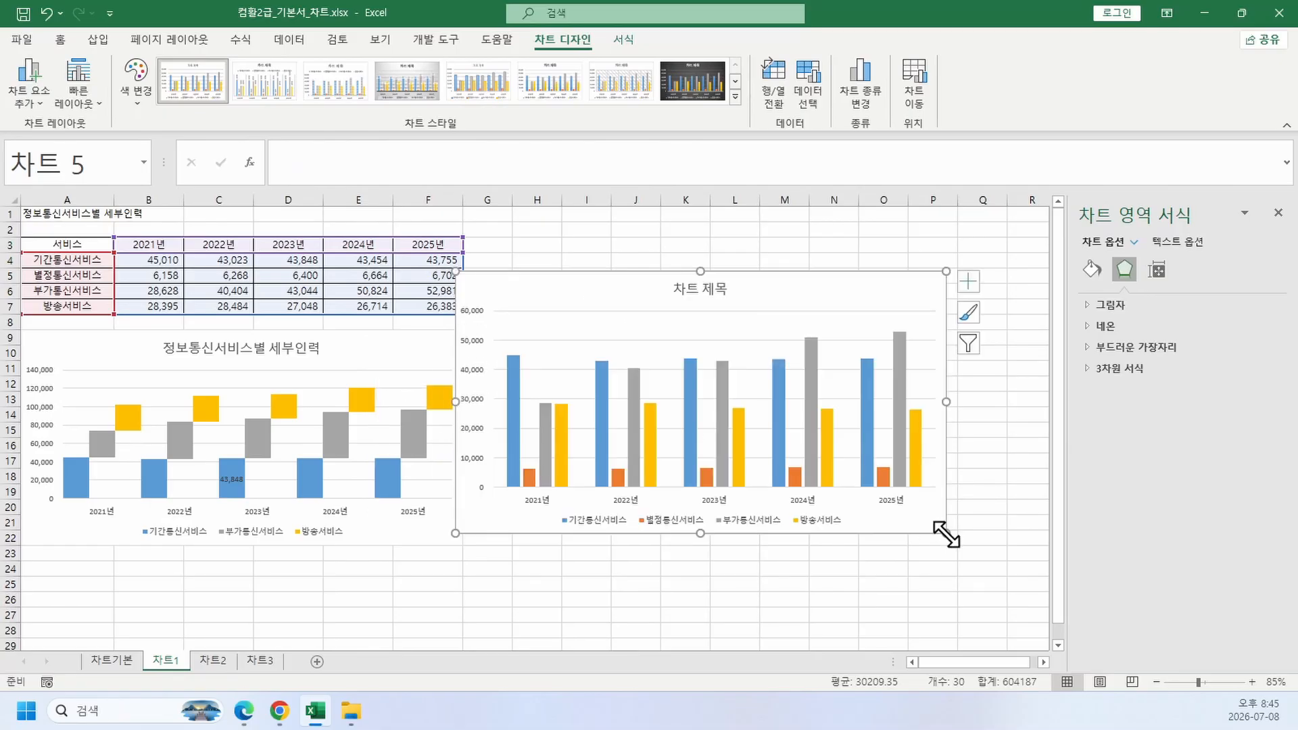
left_click(884, 600)
left_click(818, 291)
key("Delete")
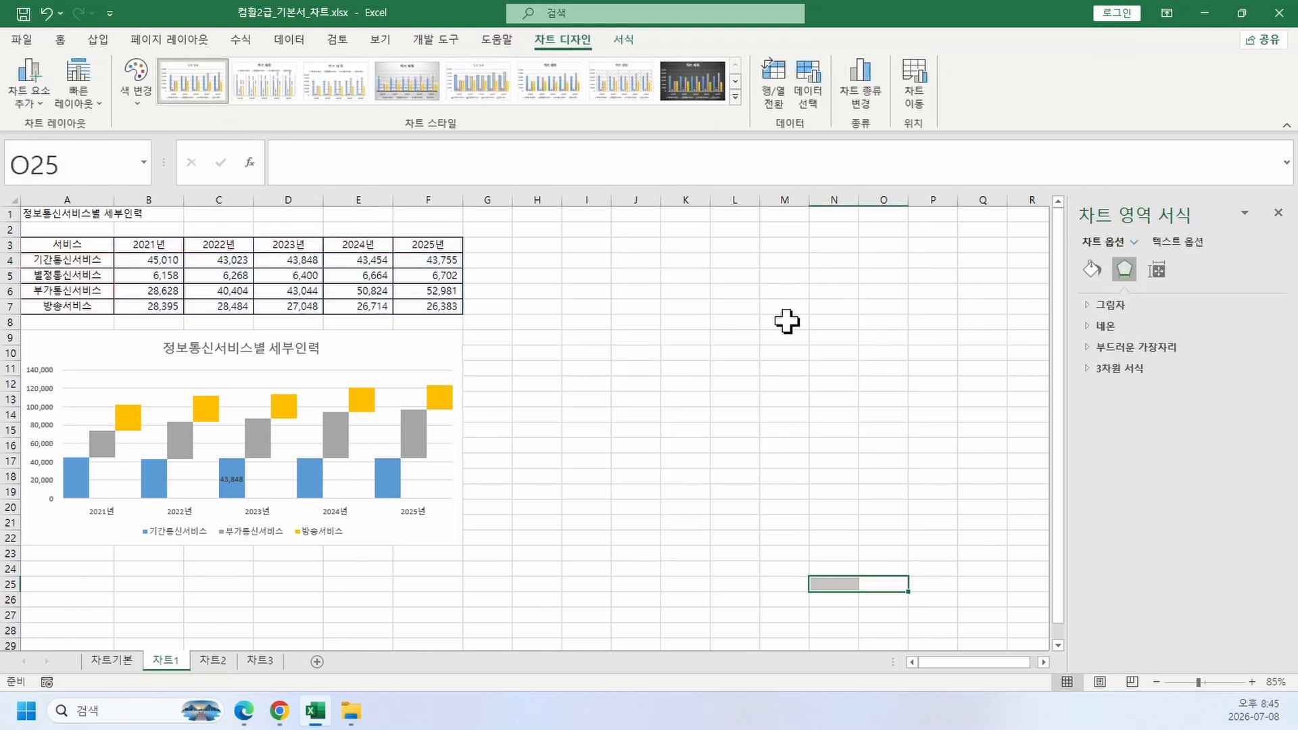
left_click(786, 320)
Step: Insert a default clustered column chart from A3:F5, place it beside the existing chart and enlarge it to about row 23
left_click_drag(73, 247, 447, 274)
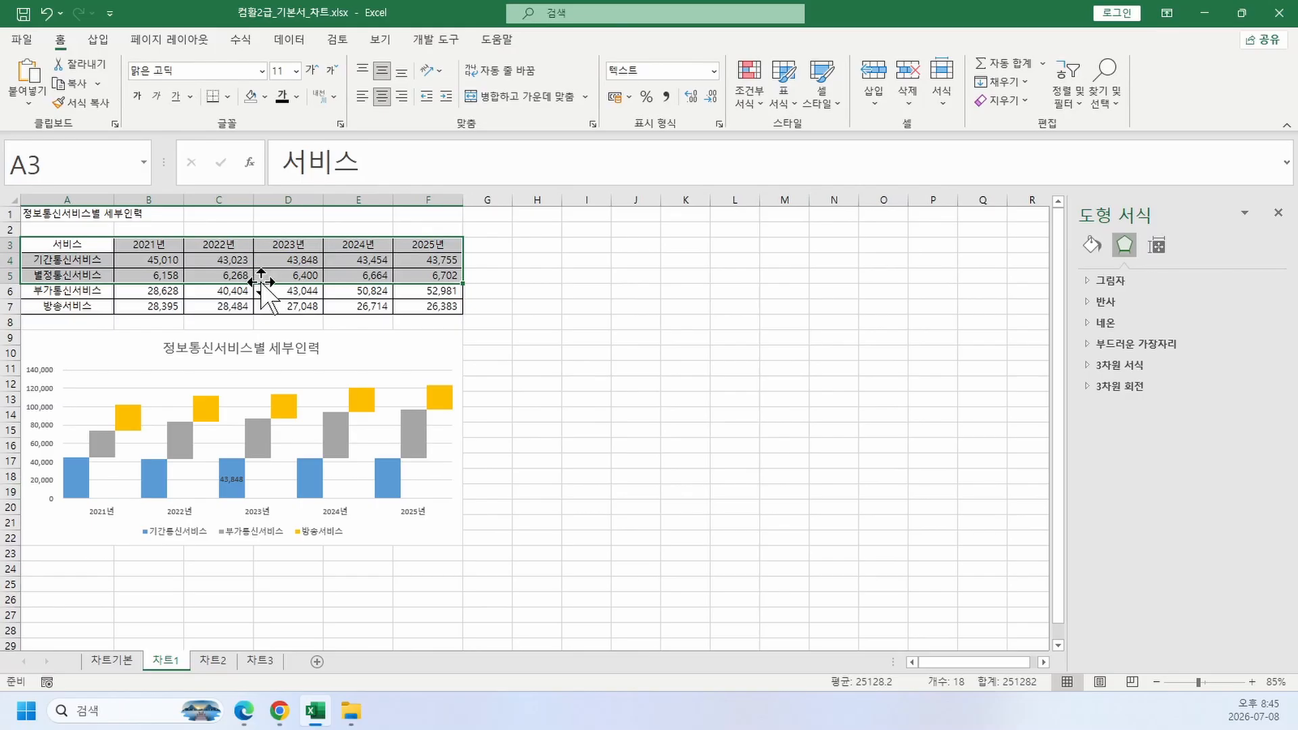
key("alt+F1")
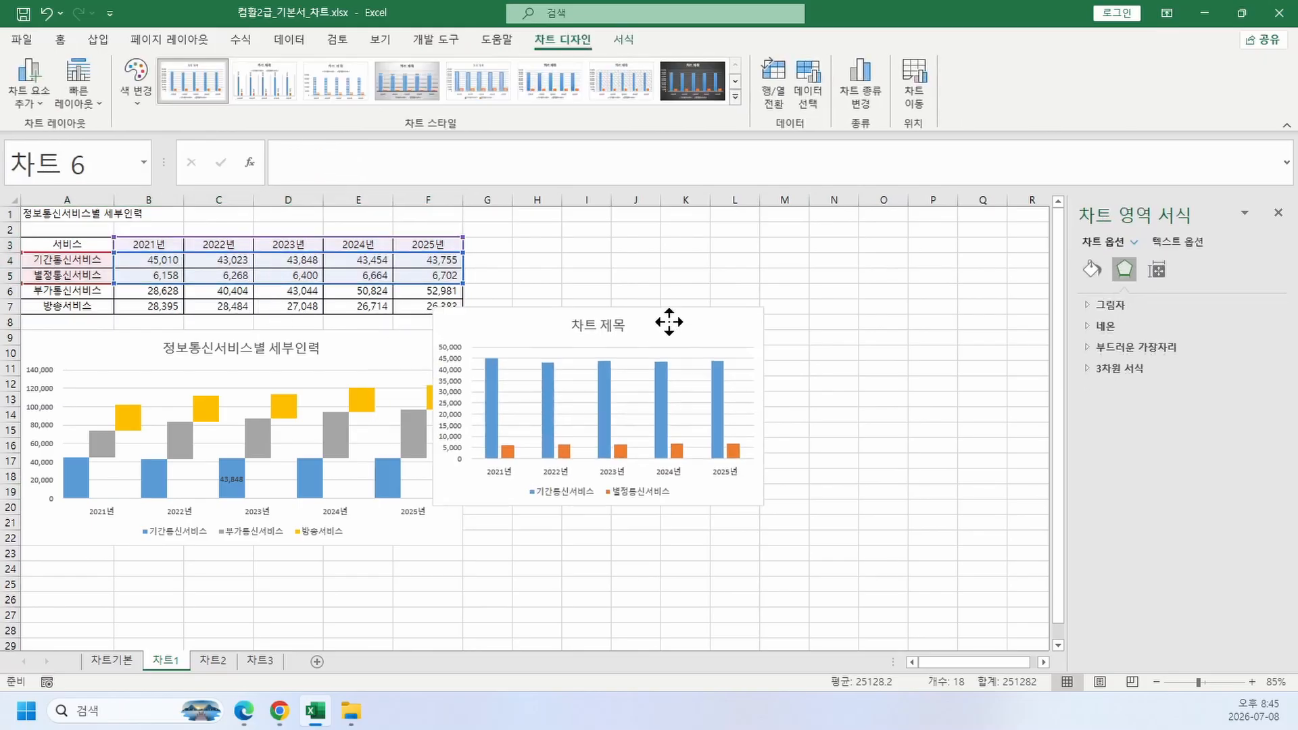
left_click_drag(669, 322, 718, 290)
left_click(770, 315)
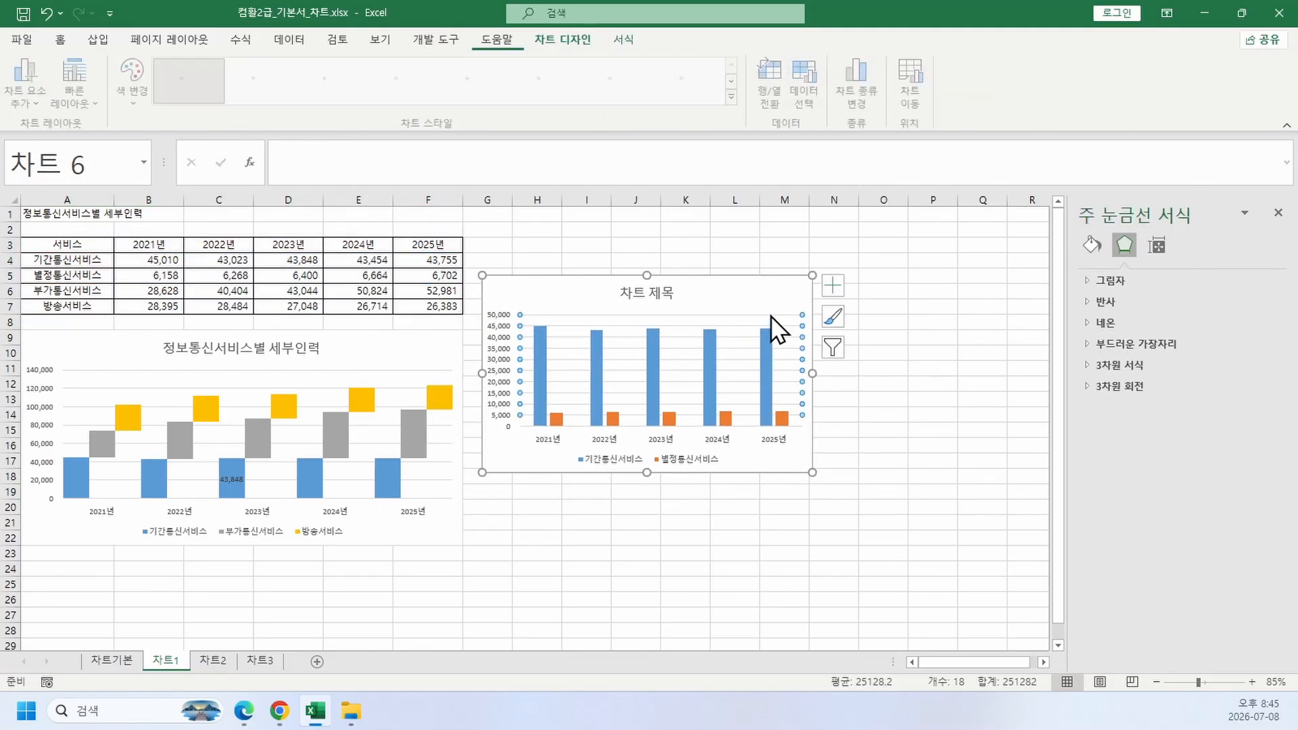
left_click(802, 455)
left_click_drag(812, 472, 929, 560)
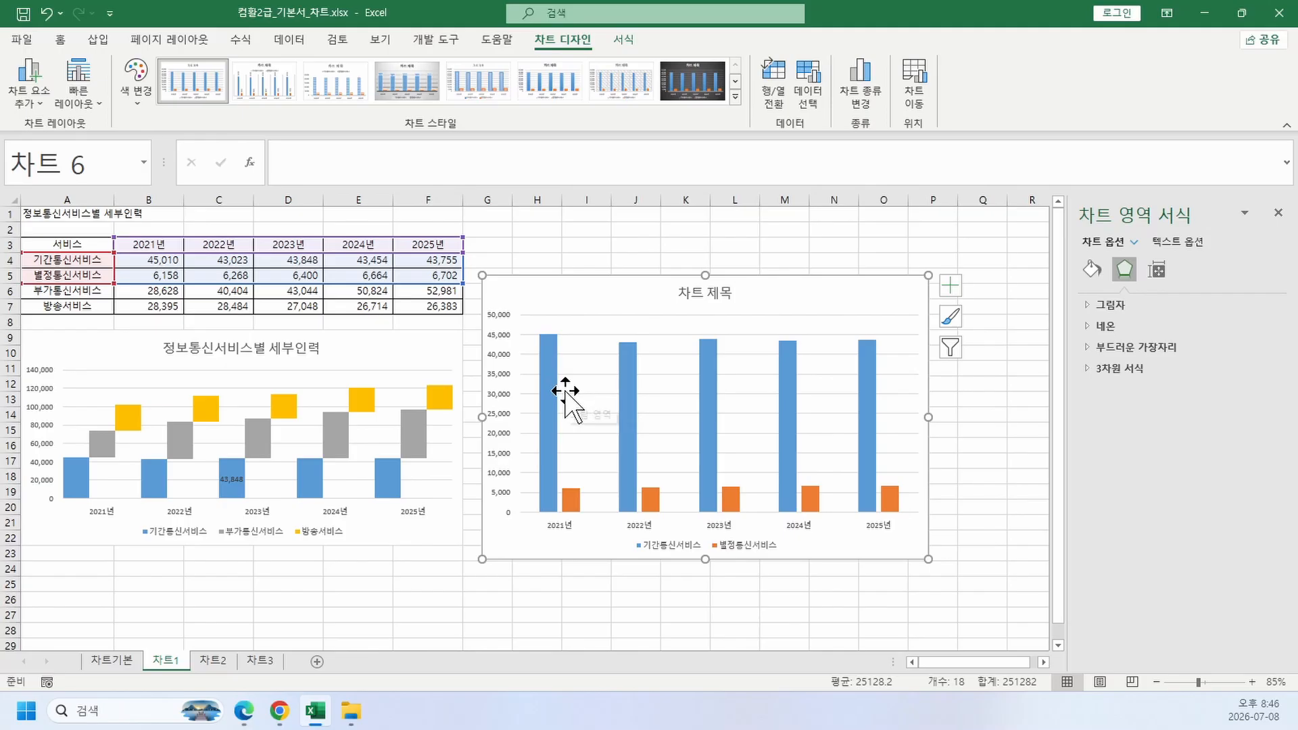
Step: Open the 데이터 계열 서식 options for the new chart's 기간통신서비스 series
left_click(554, 364)
right_click(555, 363)
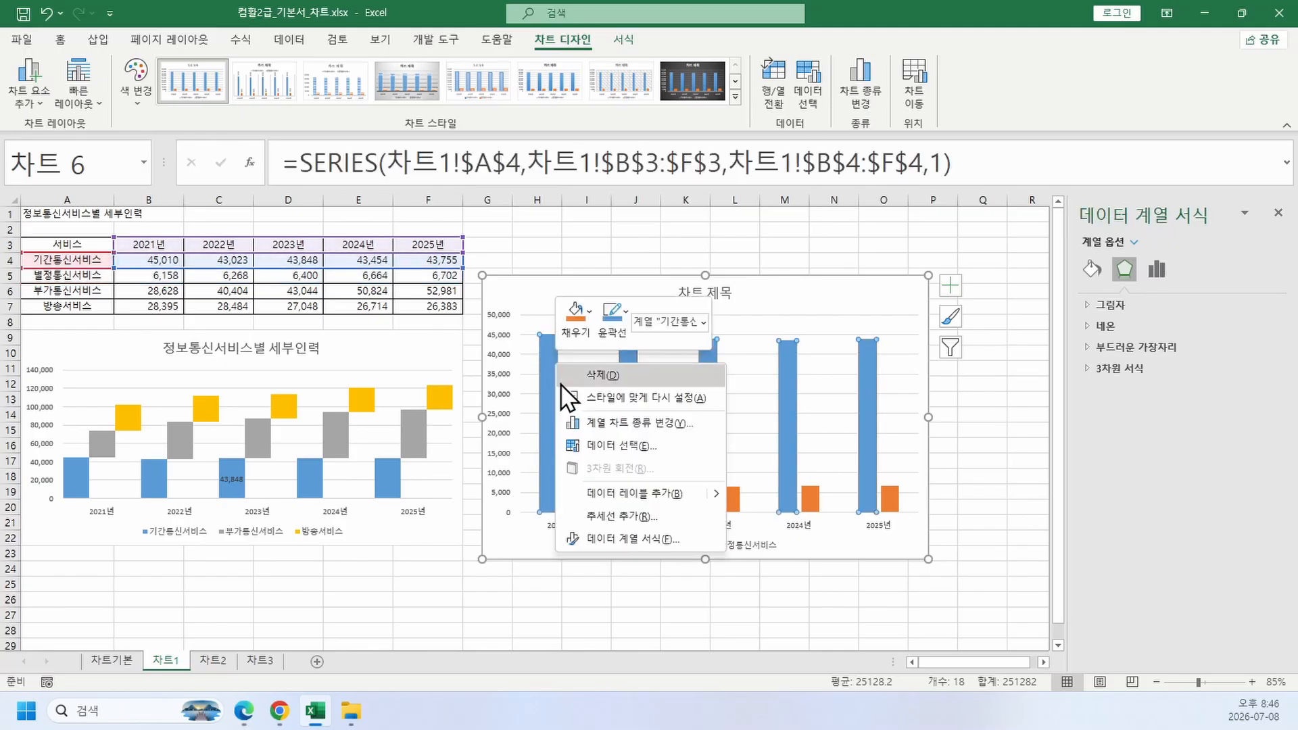
left_click(644, 545)
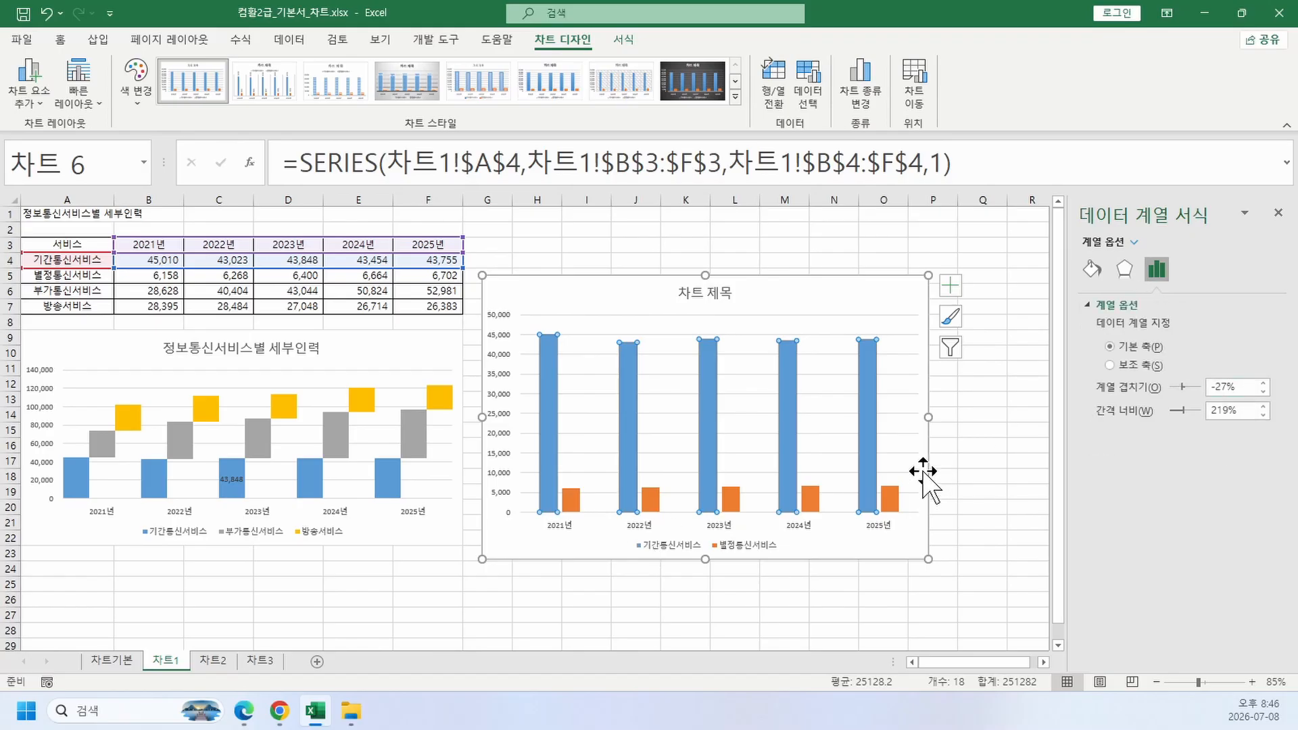
Step: Circle the 2021년 blue column in blue and the orange column in red with the screen pen, undo the extra stroke, and leave drawing mode
left_click(630, 525)
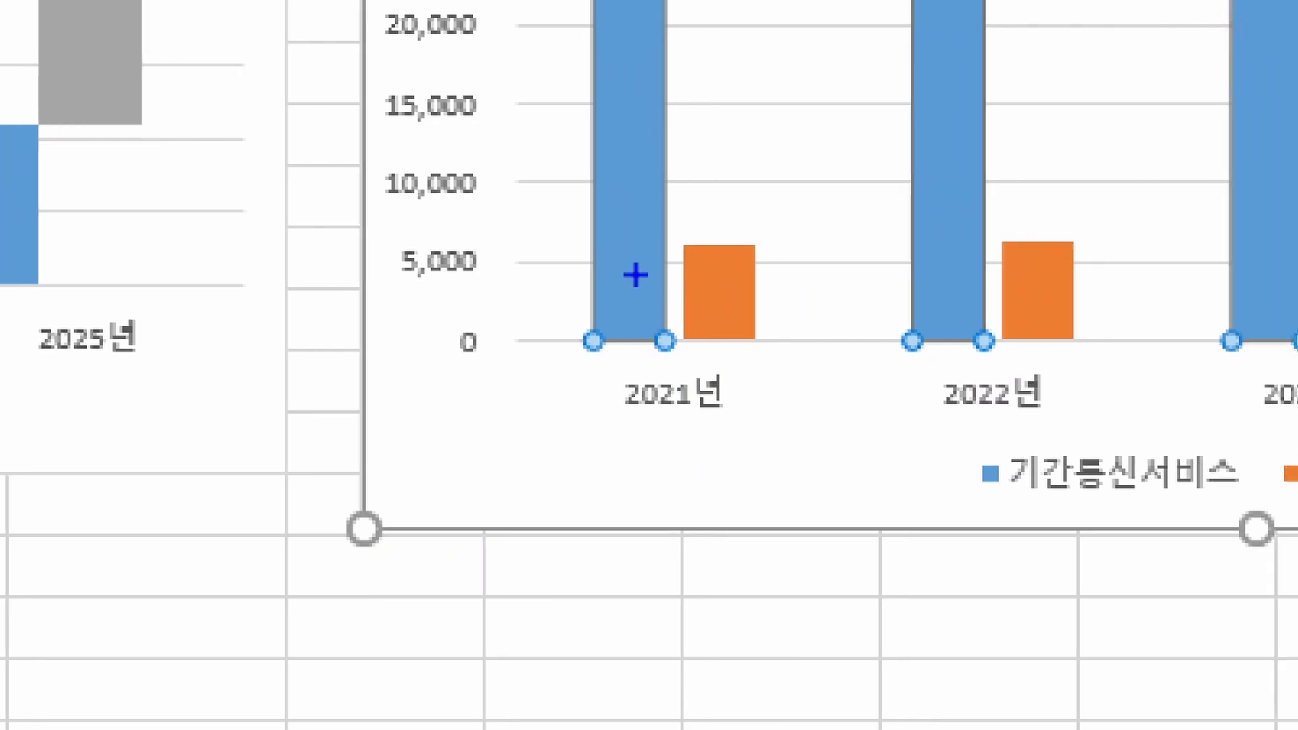
mouse_move(635, 276)
left_mouse_down()
mouse_move(613, 265)
mouse_move(647, 257)
mouse_move(636, 277)
mouse_move(729, 287)
mouse_move(703, 271)
mouse_move(720, 289)
left_mouse_up()
key("r")
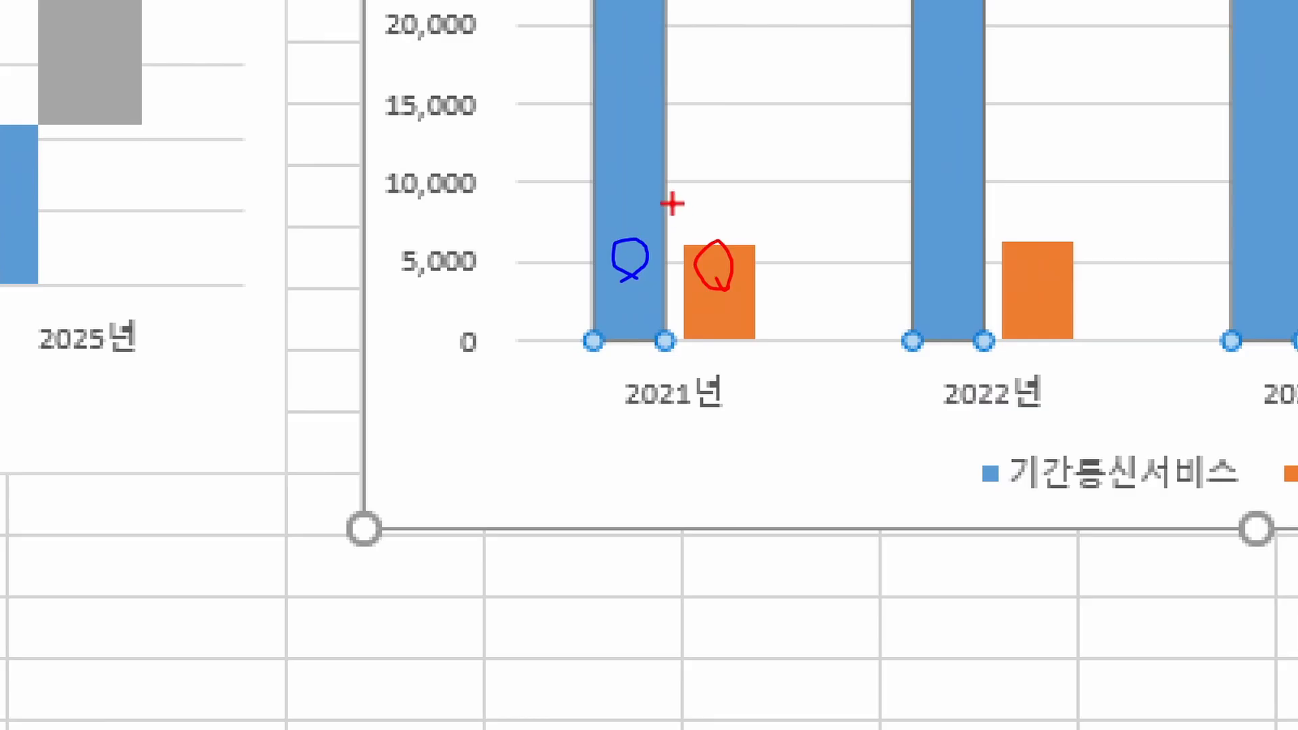
mouse_move(672, 201)
left_mouse_down()
mouse_move(675, 243)
mouse_move(666, 203)
mouse_move(683, 230)
left_mouse_up()
key("ctrl+z")
key("Escape")
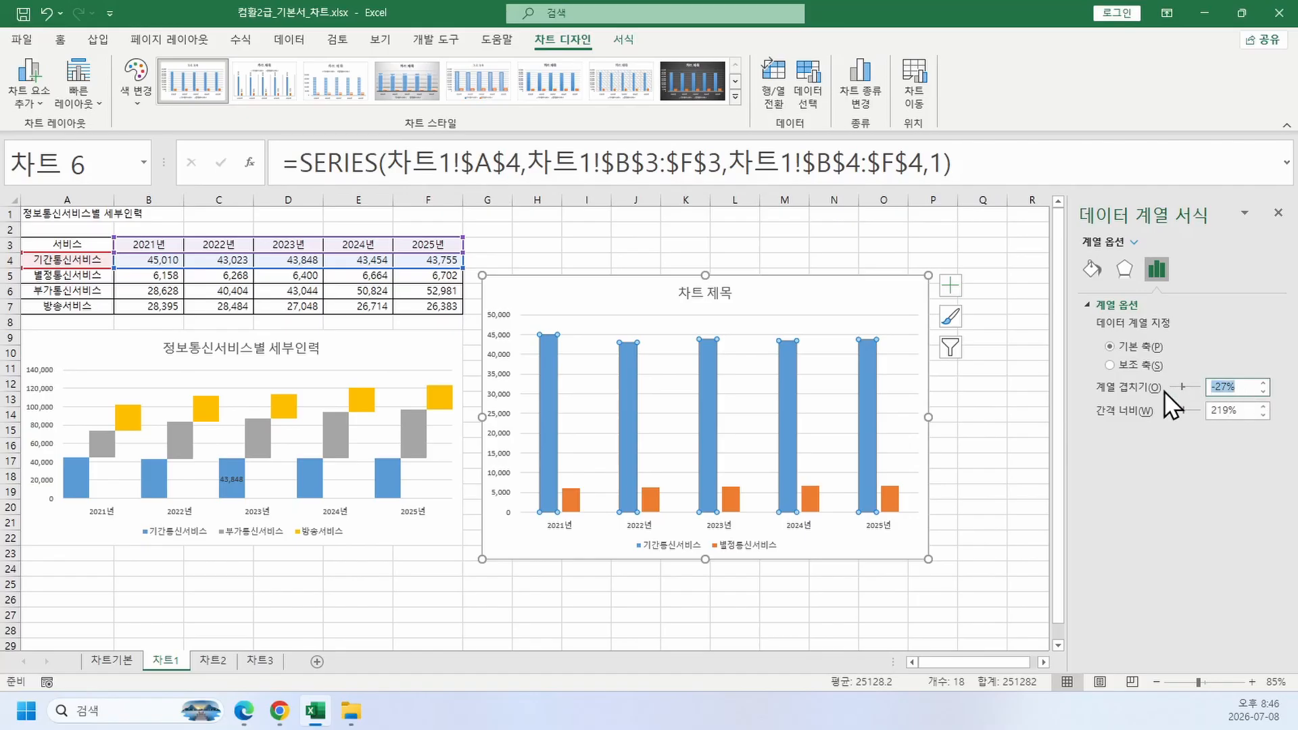
Step: Set the new chart's 계열 겹치기 to 27%, and enlarge the view of its 2021년 and 2022년 columns
type("27")
key("Return")
key("ctrl+1")
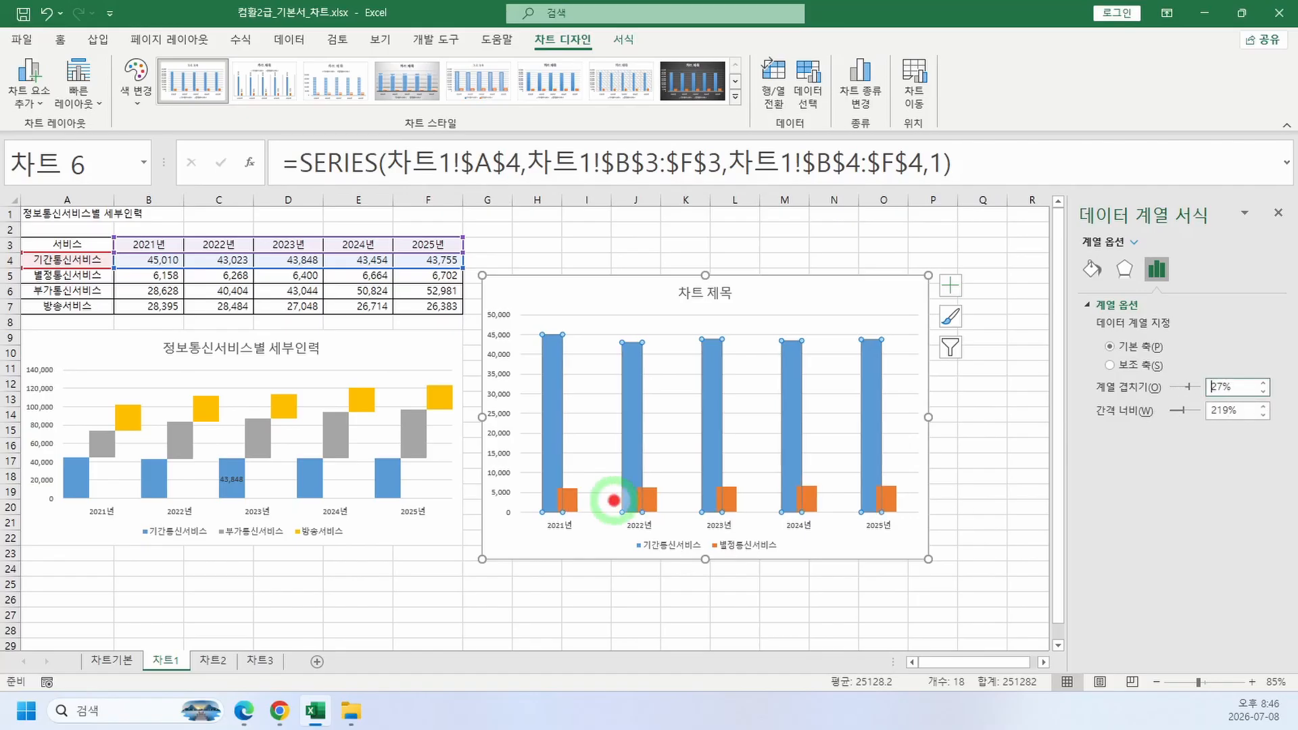
scroll(502, 527, "up", 14)
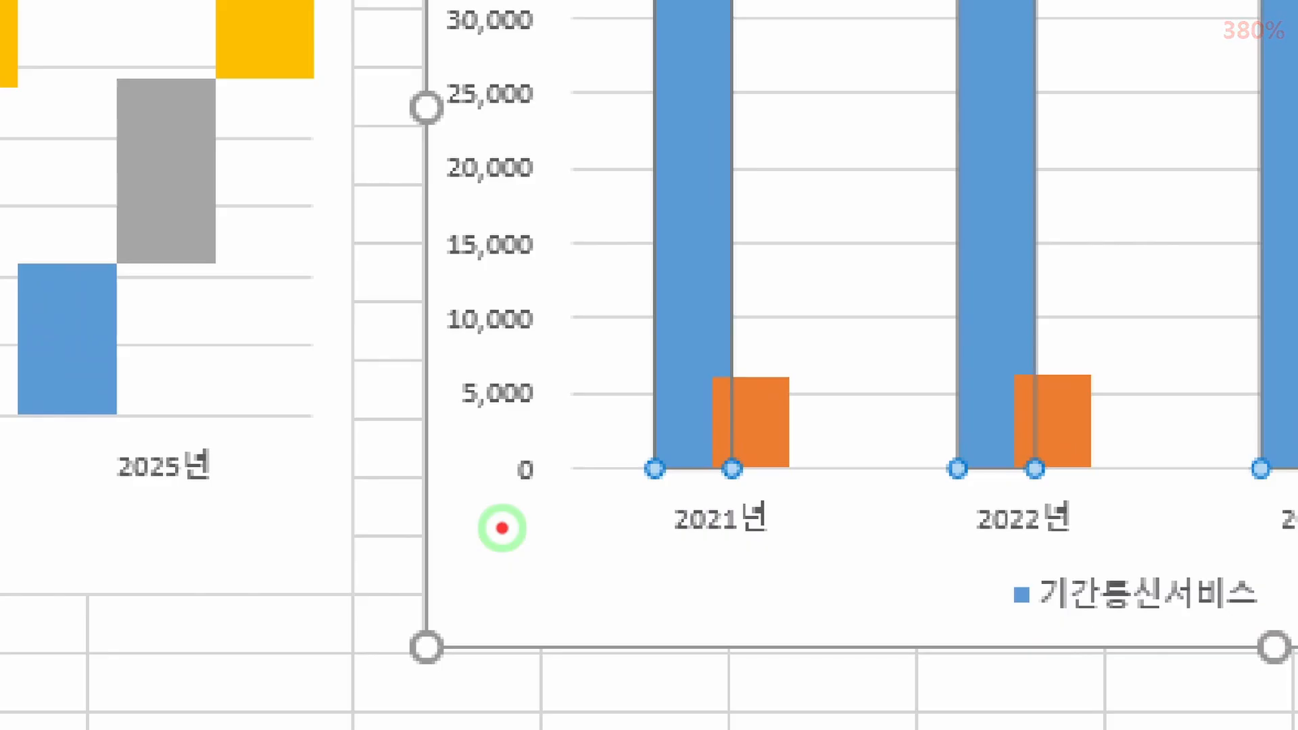
key("Escape")
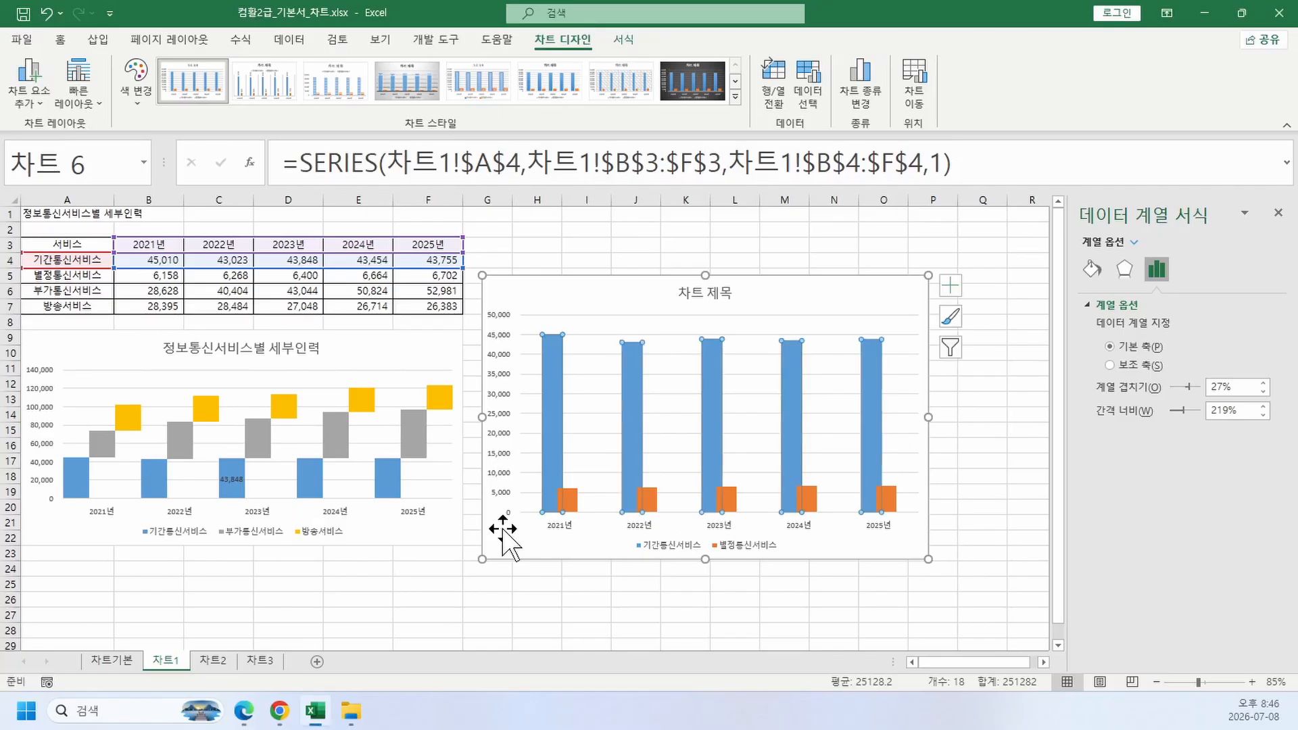
left_click(672, 597)
key("ctrl+1")
scroll(629, 586, "up", 8)
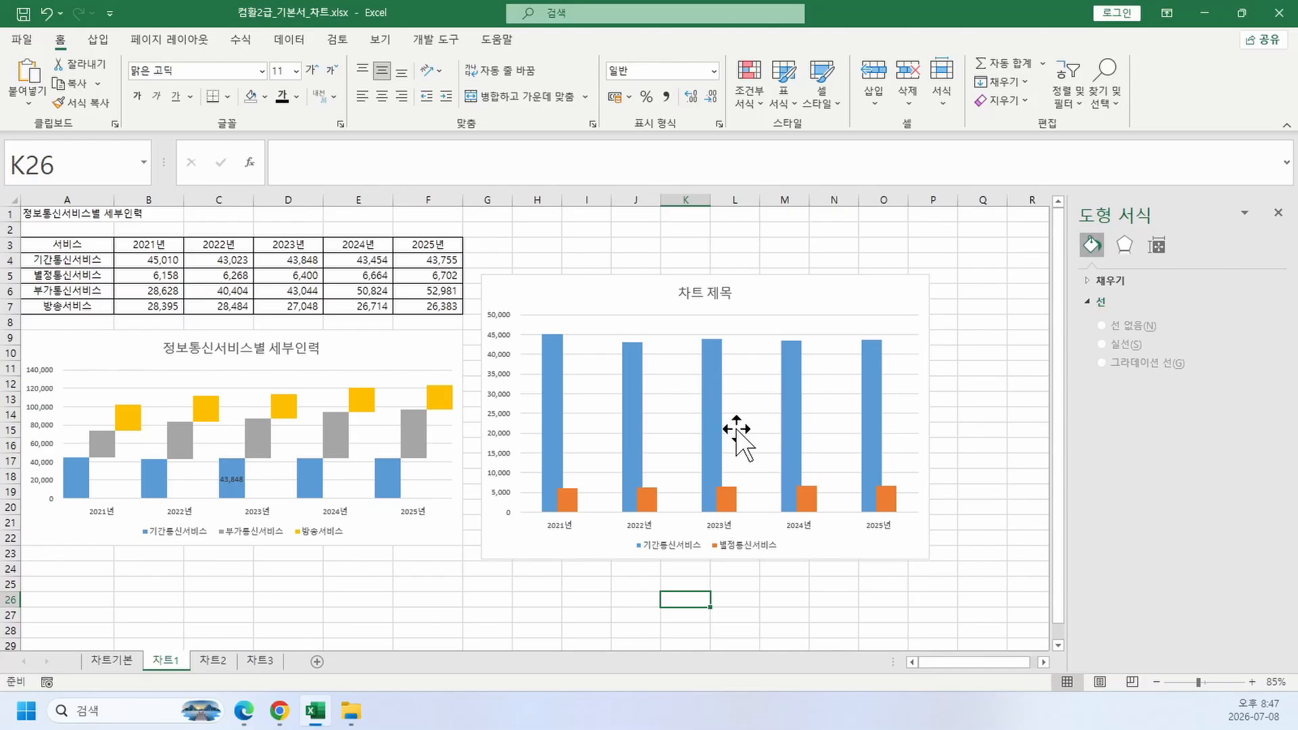
Step: Open the data series formatting options for the 기간통신서비스 columns in the untitled chart
left_click(711, 419)
left_click(711, 419)
right_click(711, 419)
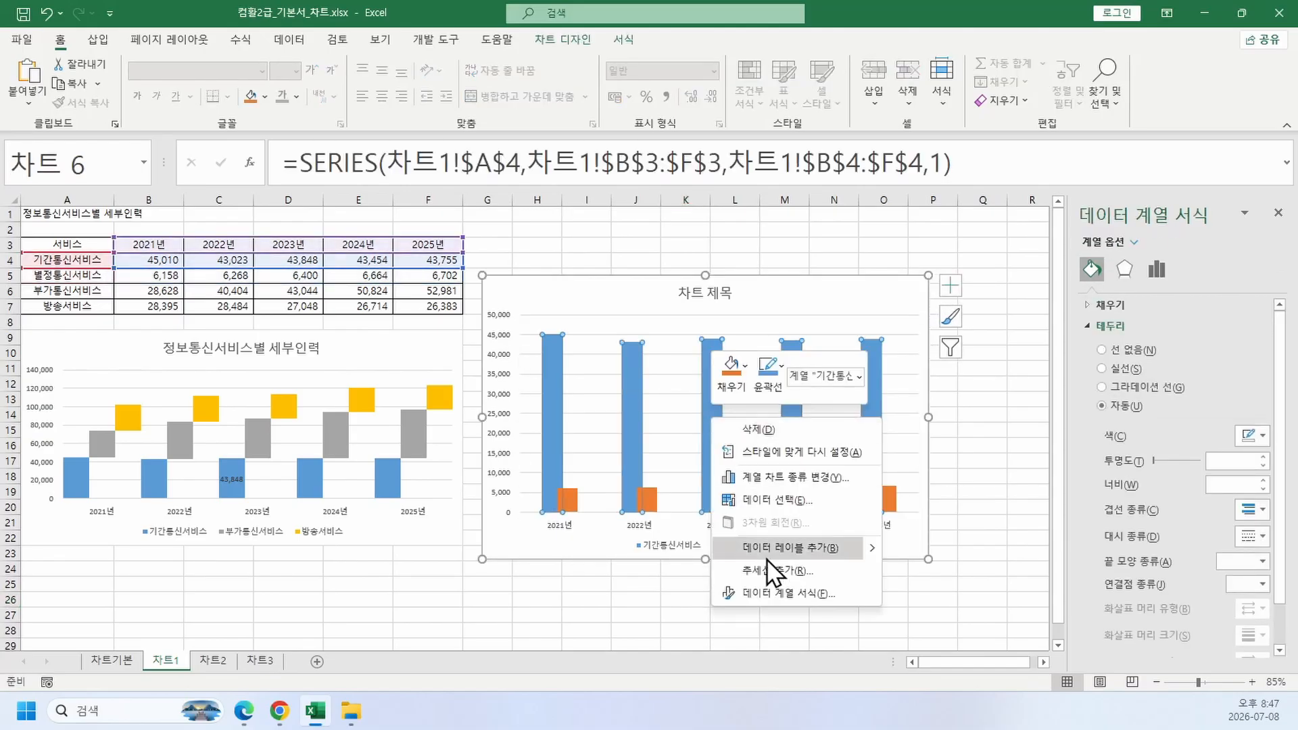
left_click(809, 591)
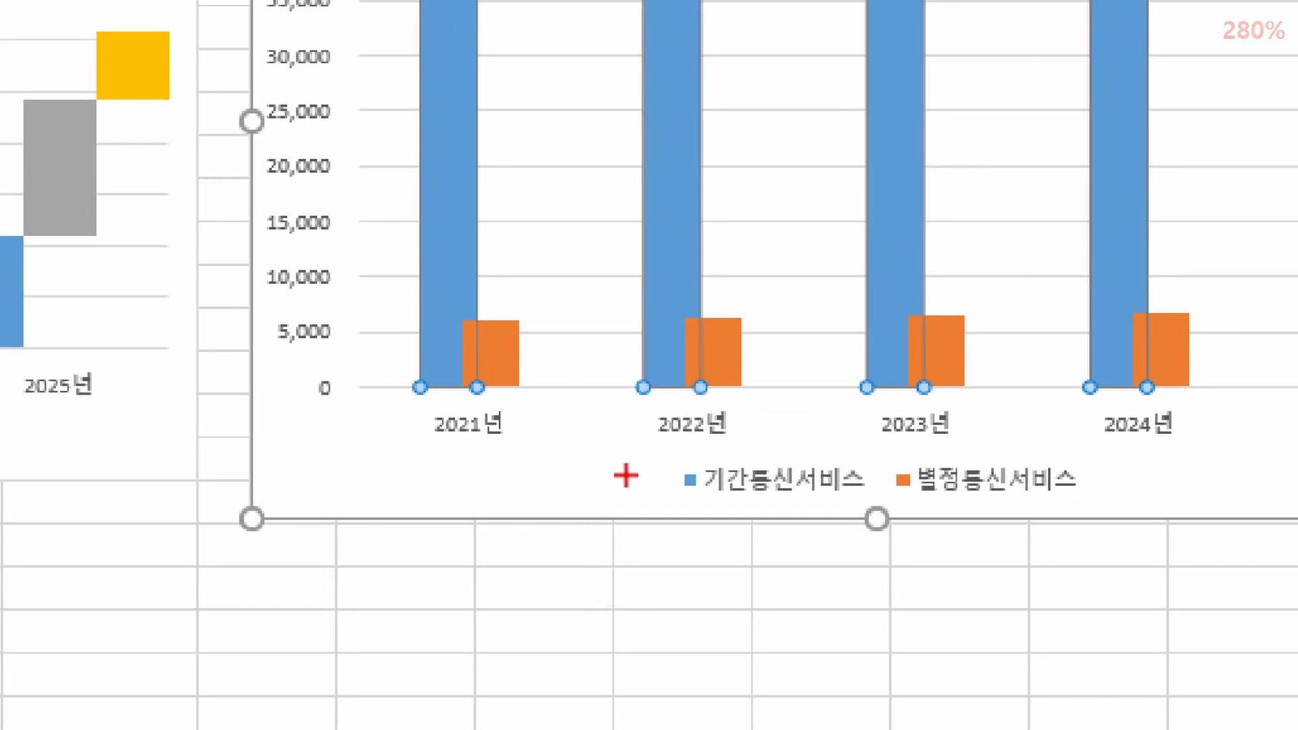
left_click_drag(420, 387, 425, 431)
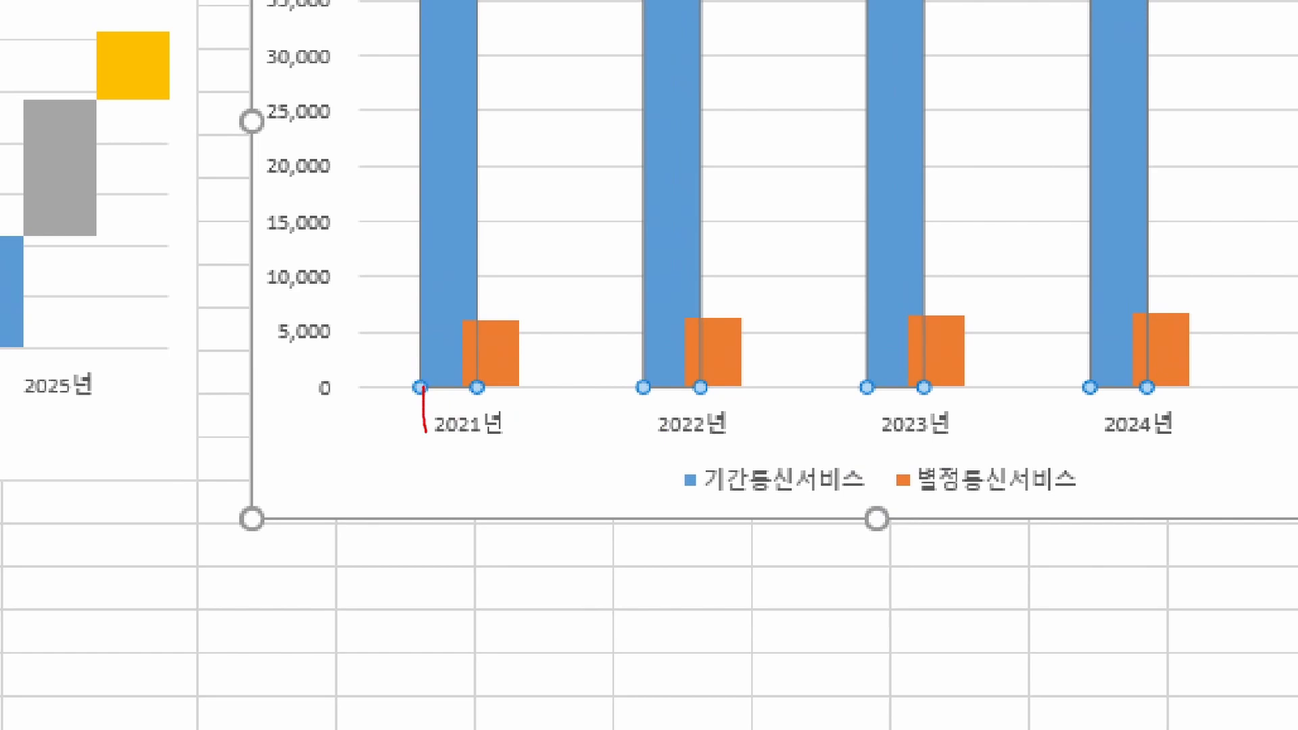
mouse_move(480, 390)
left_mouse_down()
mouse_move(481, 431)
mouse_move(442, 420)
mouse_move(632, 422)
mouse_move(632, 436)
left_mouse_up()
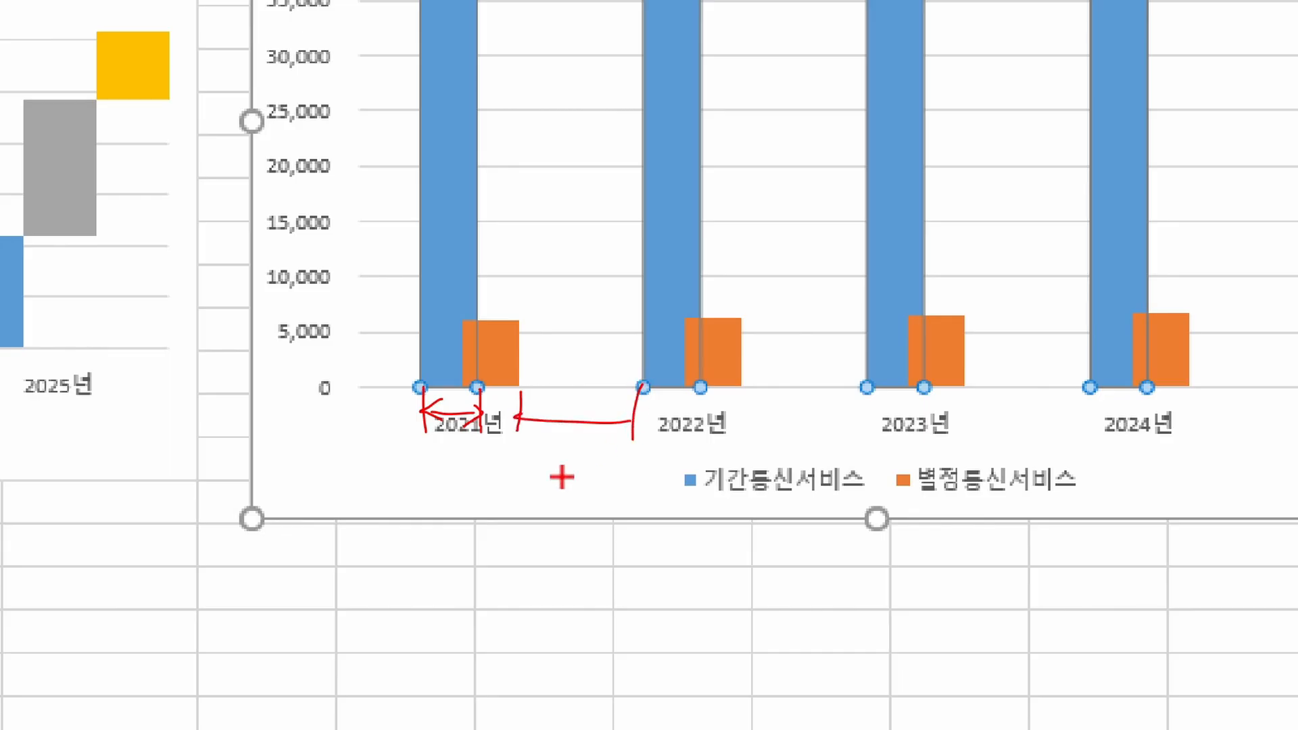
left_click_drag(451, 538, 512, 589)
left_click_drag(525, 532, 515, 595)
mouse_move(565, 552)
left_mouse_down()
mouse_move(600, 532)
mouse_move(554, 610)
left_mouse_up()
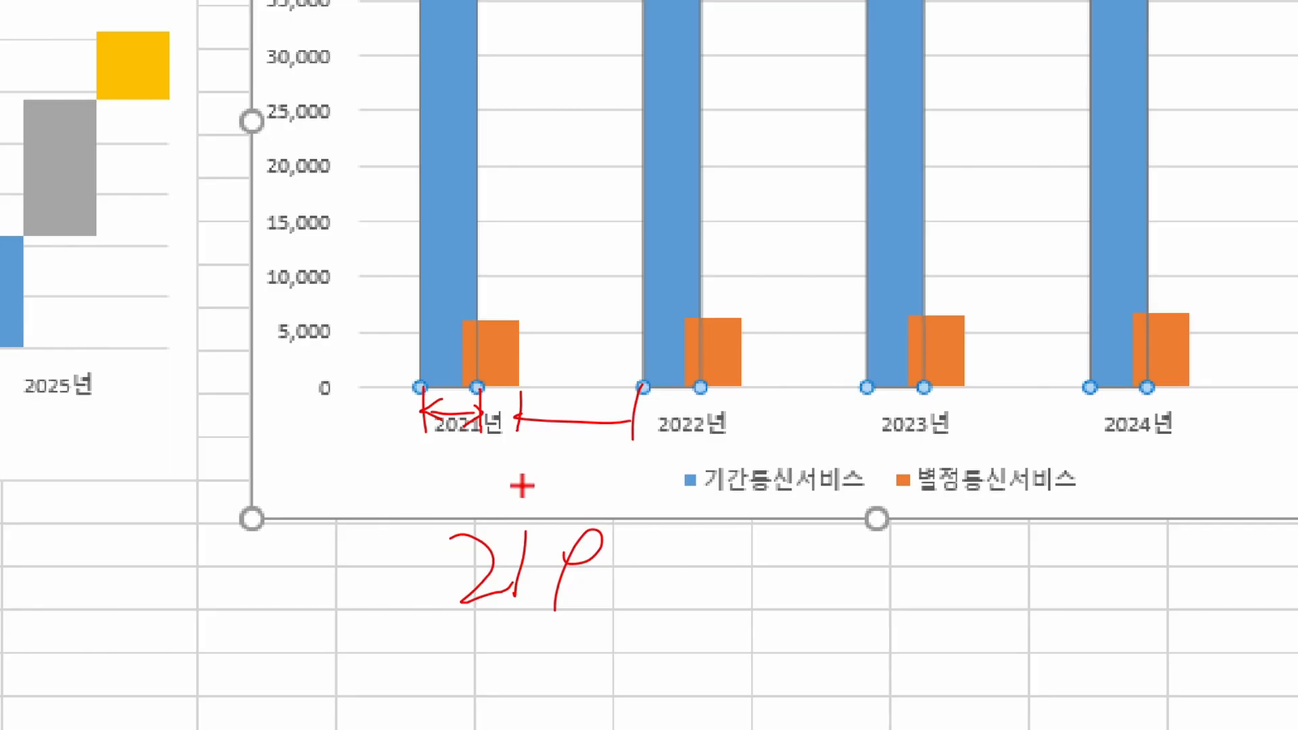
key("Escape")
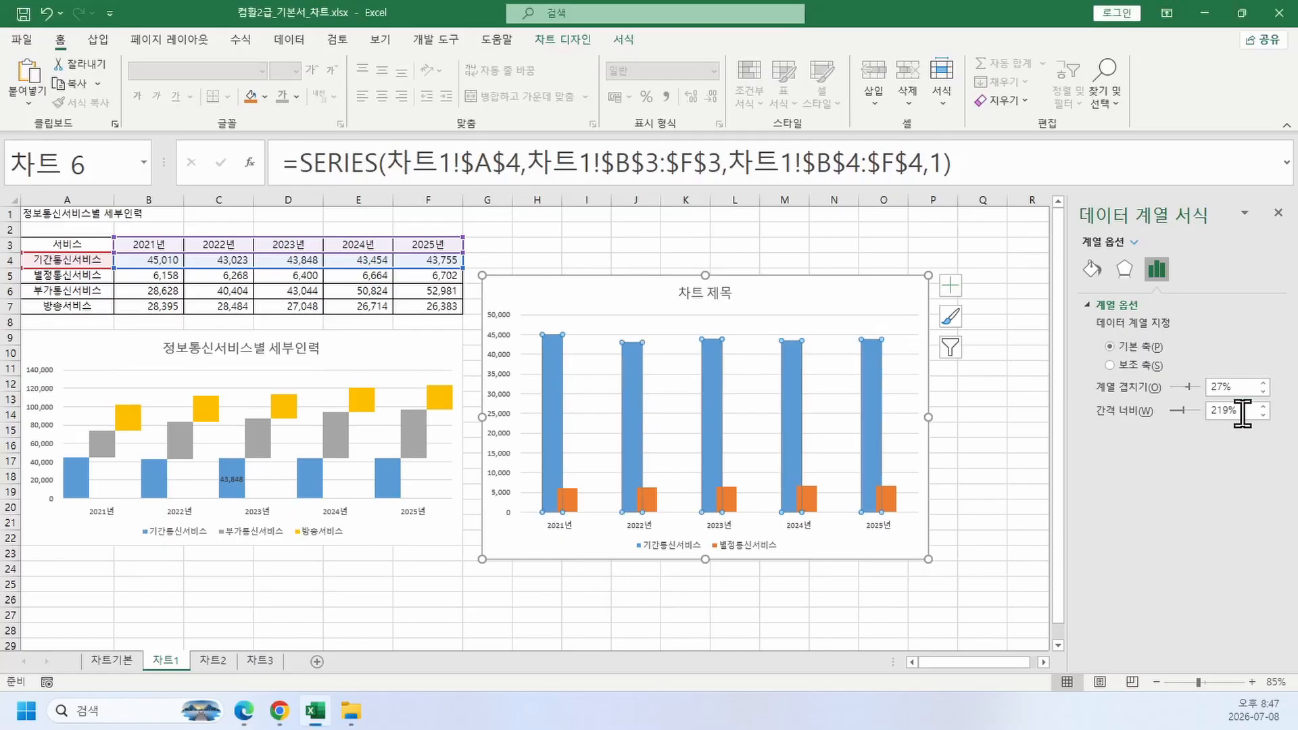
Step: Set the gap width of the 기간통신서비스 series to 70%
type("70")
key("Return")
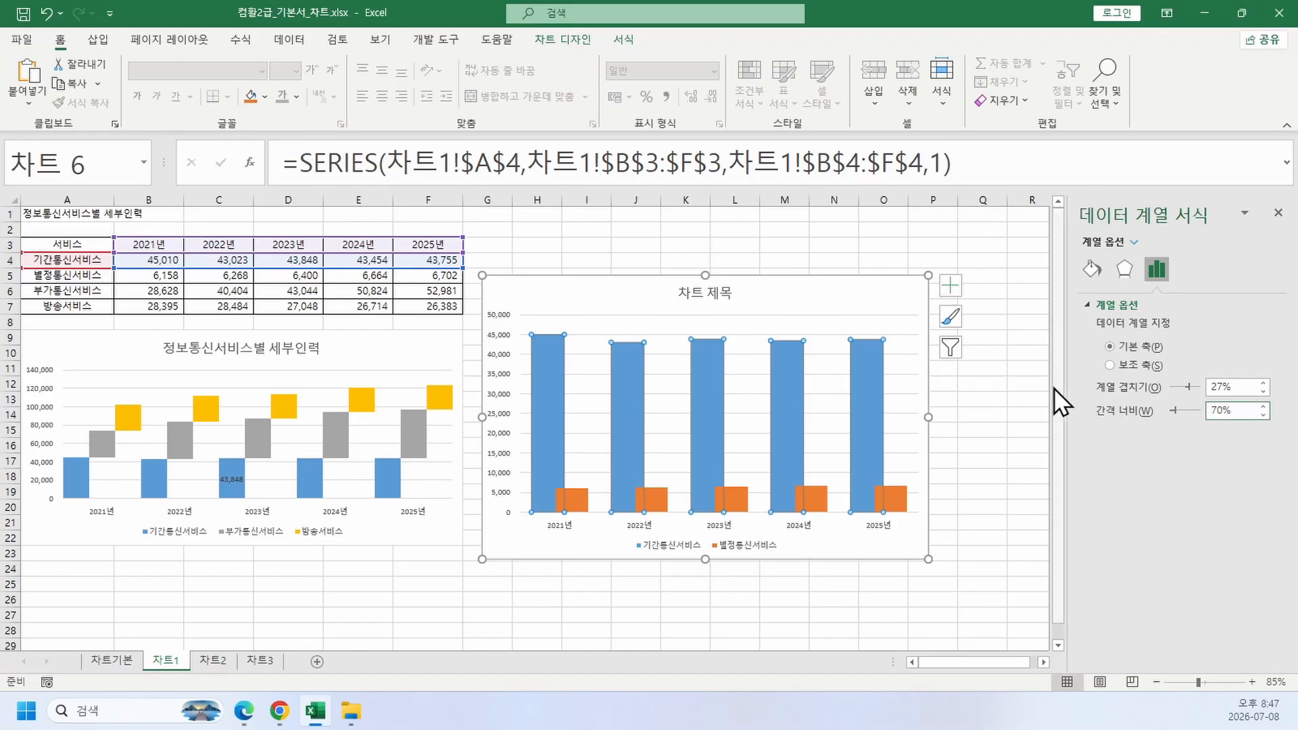
scroll(589, 491, "up", 5, "ctrl")
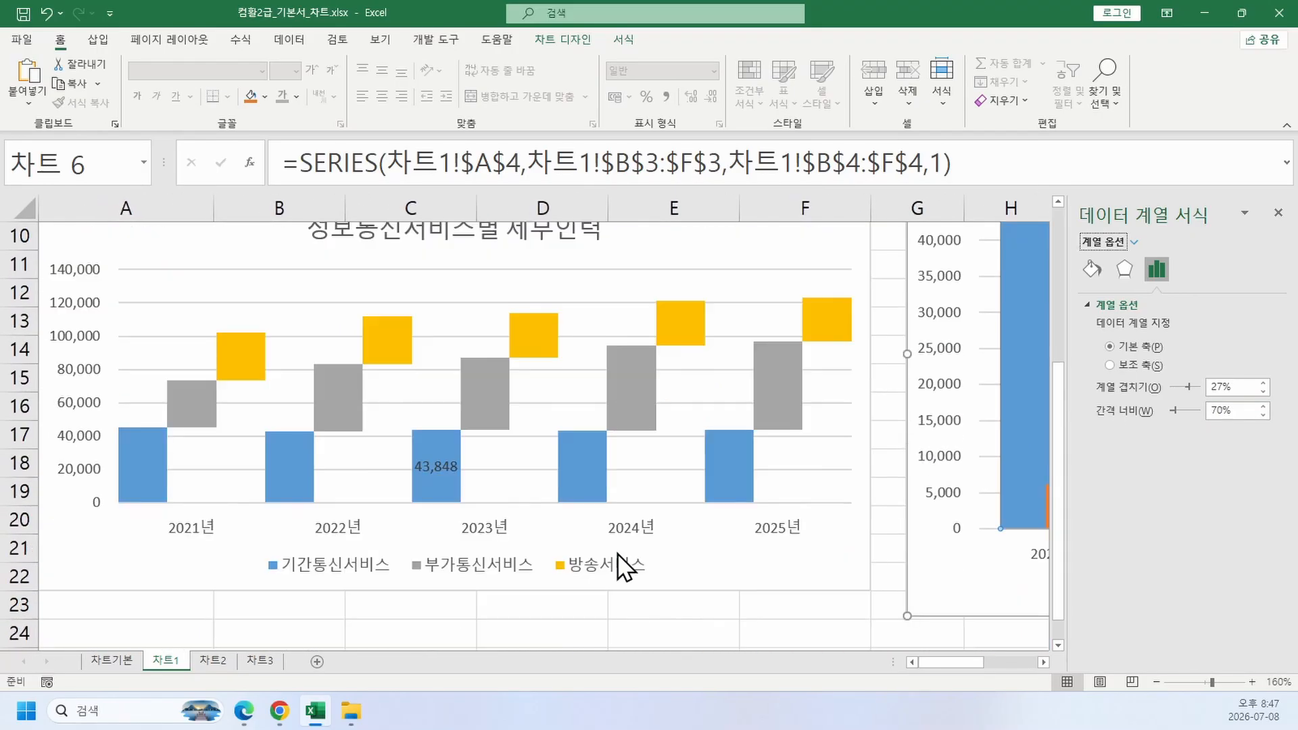
scroll(651, 520, "right", 4)
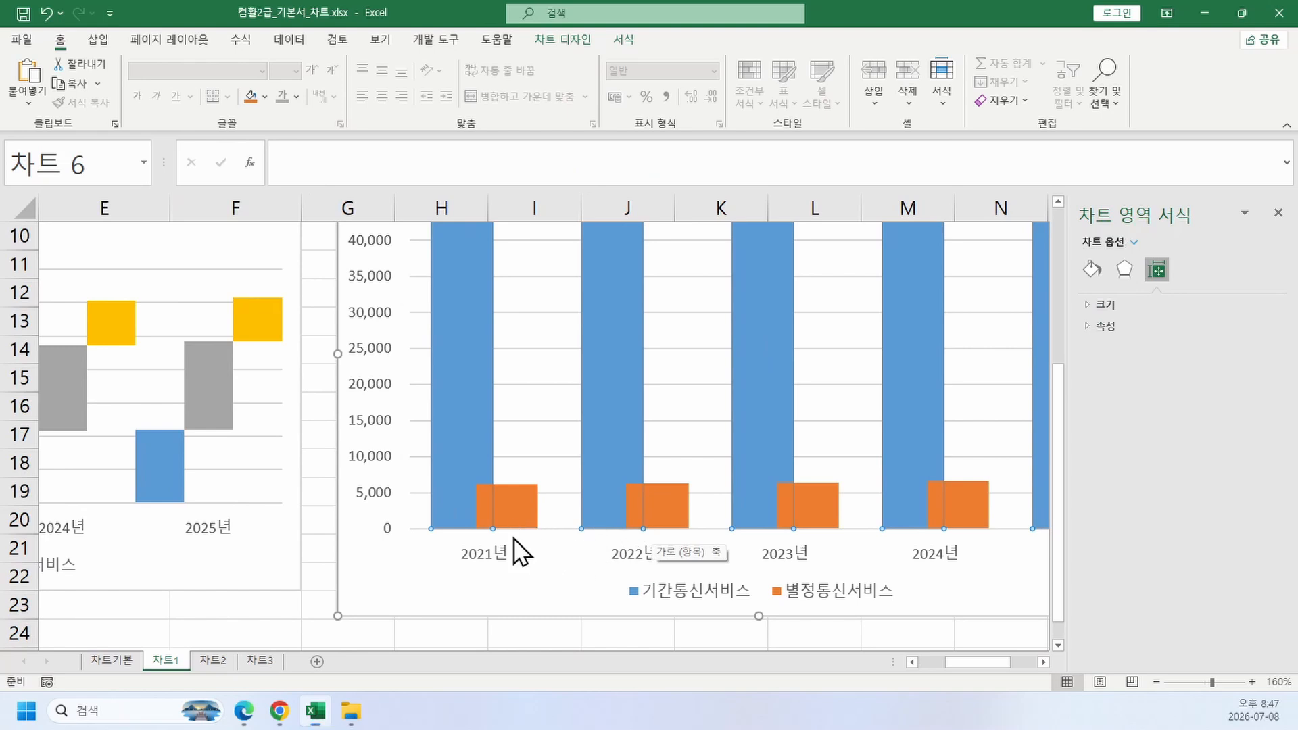
key("ctrl+2")
left_click_drag(431, 533, 435, 564)
left_click_drag(500, 532, 567, 552)
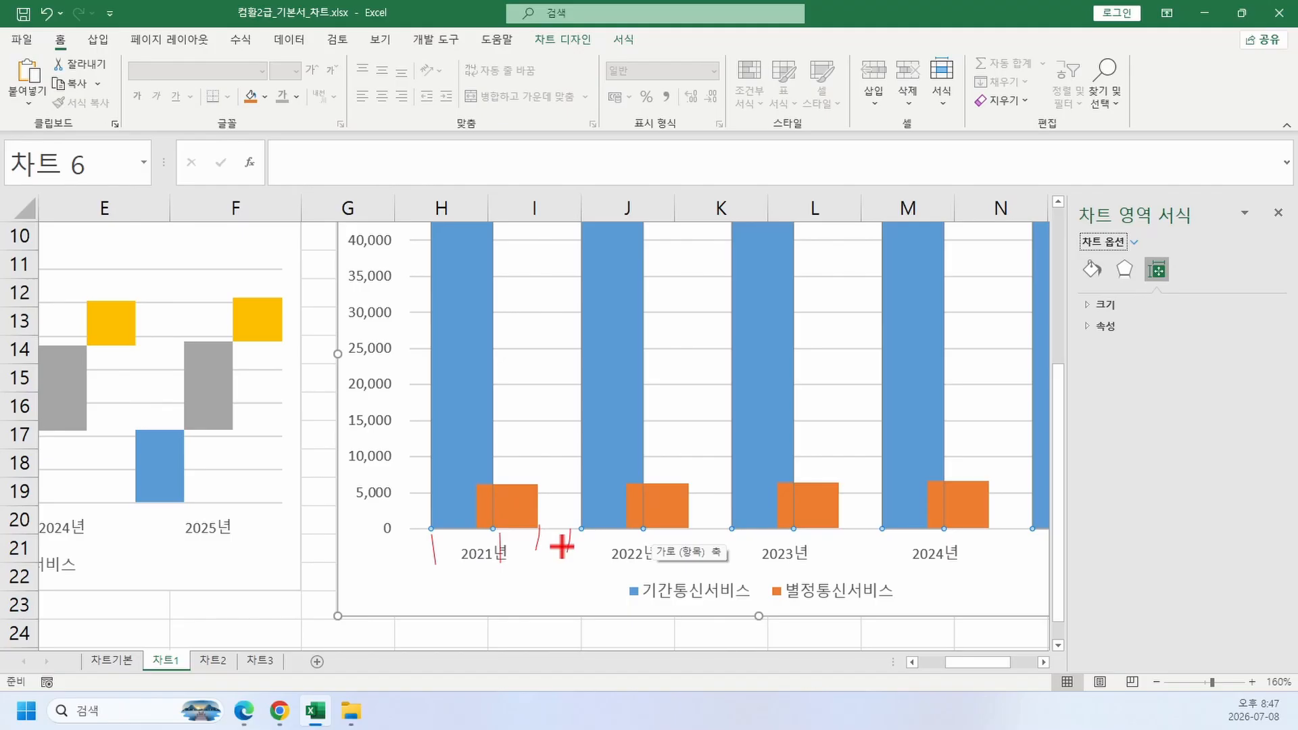
key("Escape")
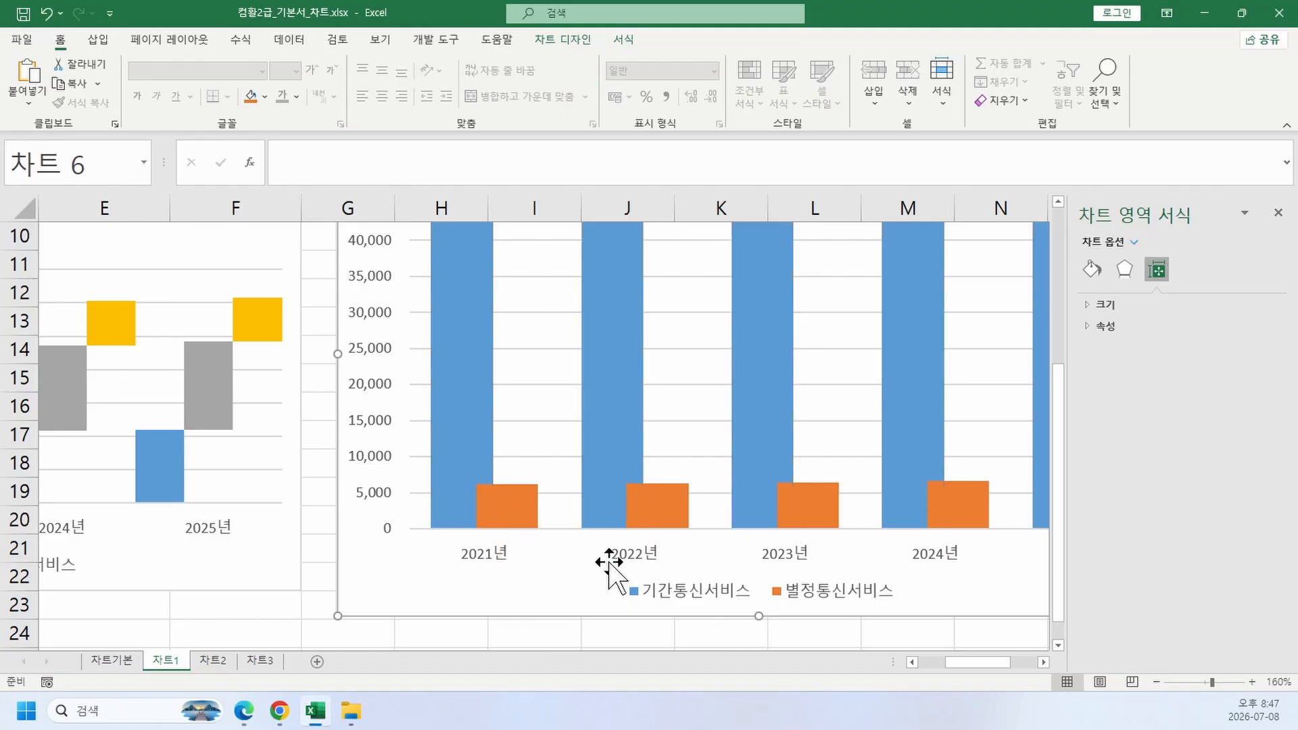
Step: Delete the untitled practice chart from the 차트1 sheet and open the 차트2 sheet
scroll(607, 559, "up", 1)
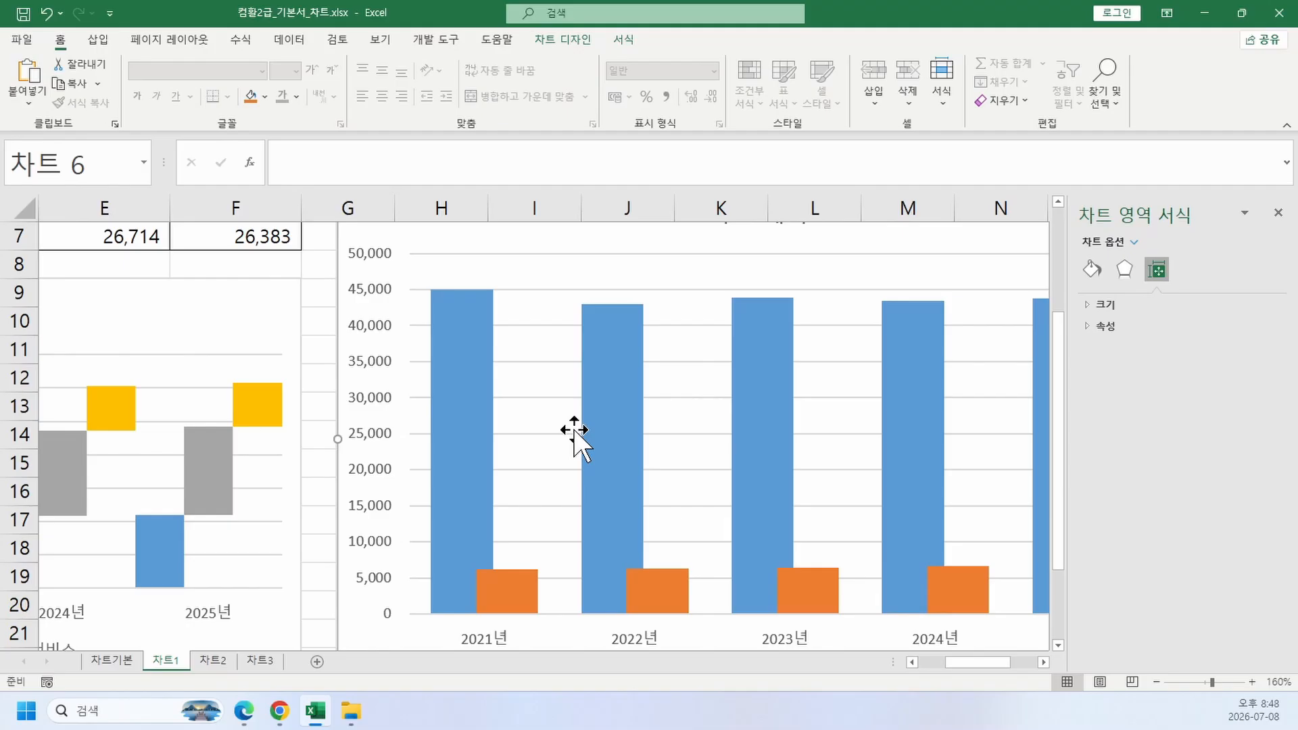
scroll(605, 365, "up", 2)
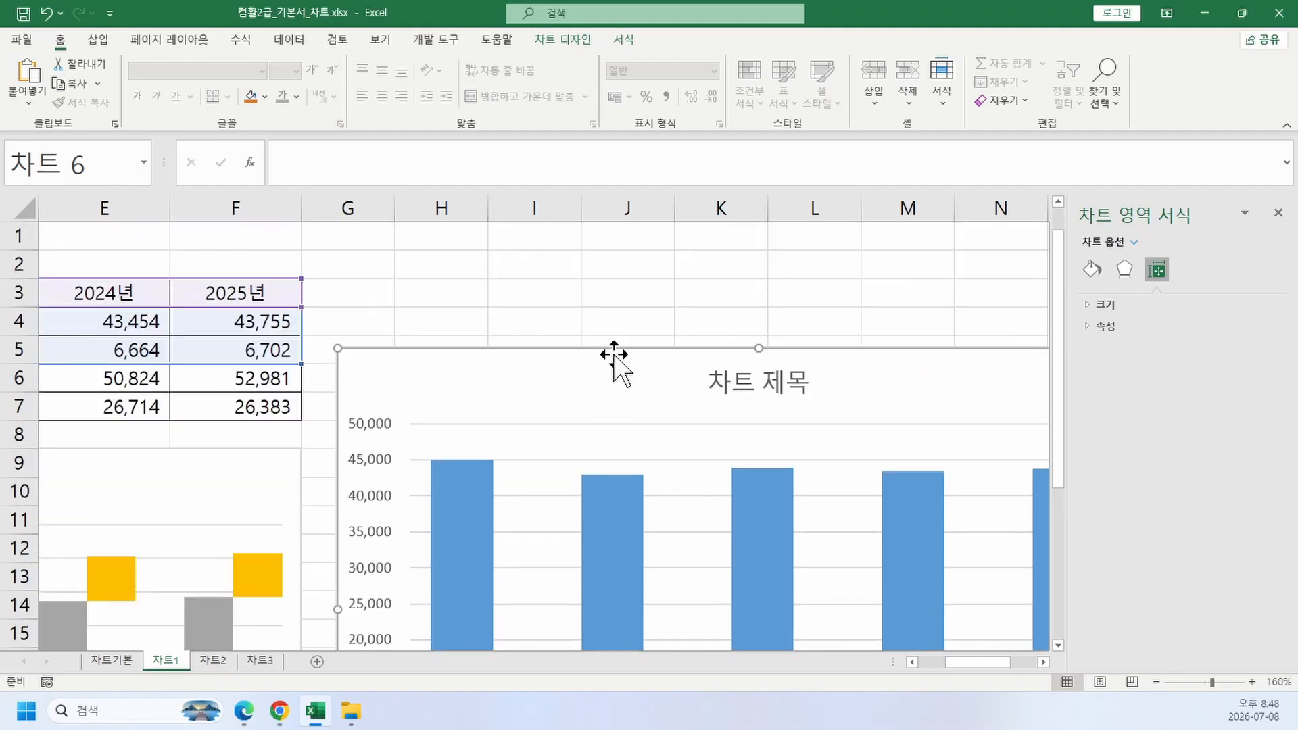
key("Delete")
left_click(576, 350)
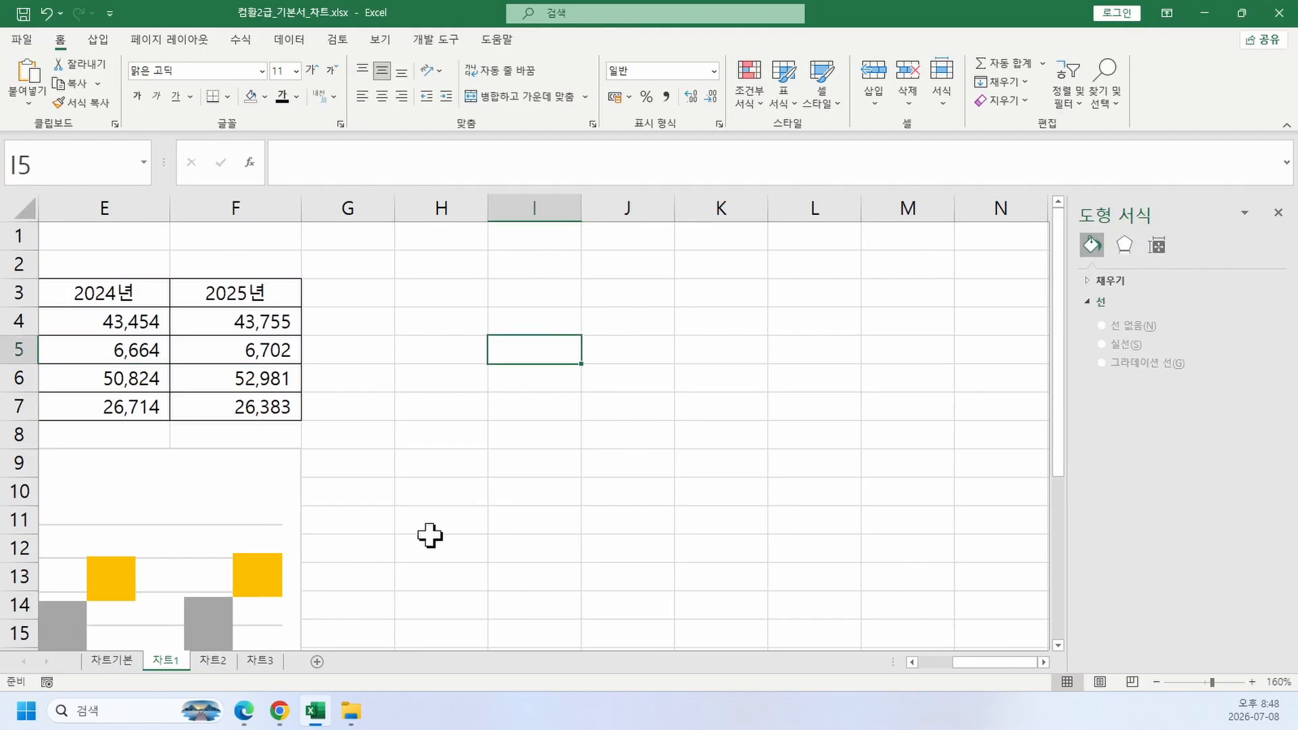
left_click(227, 660)
left_click(703, 535)
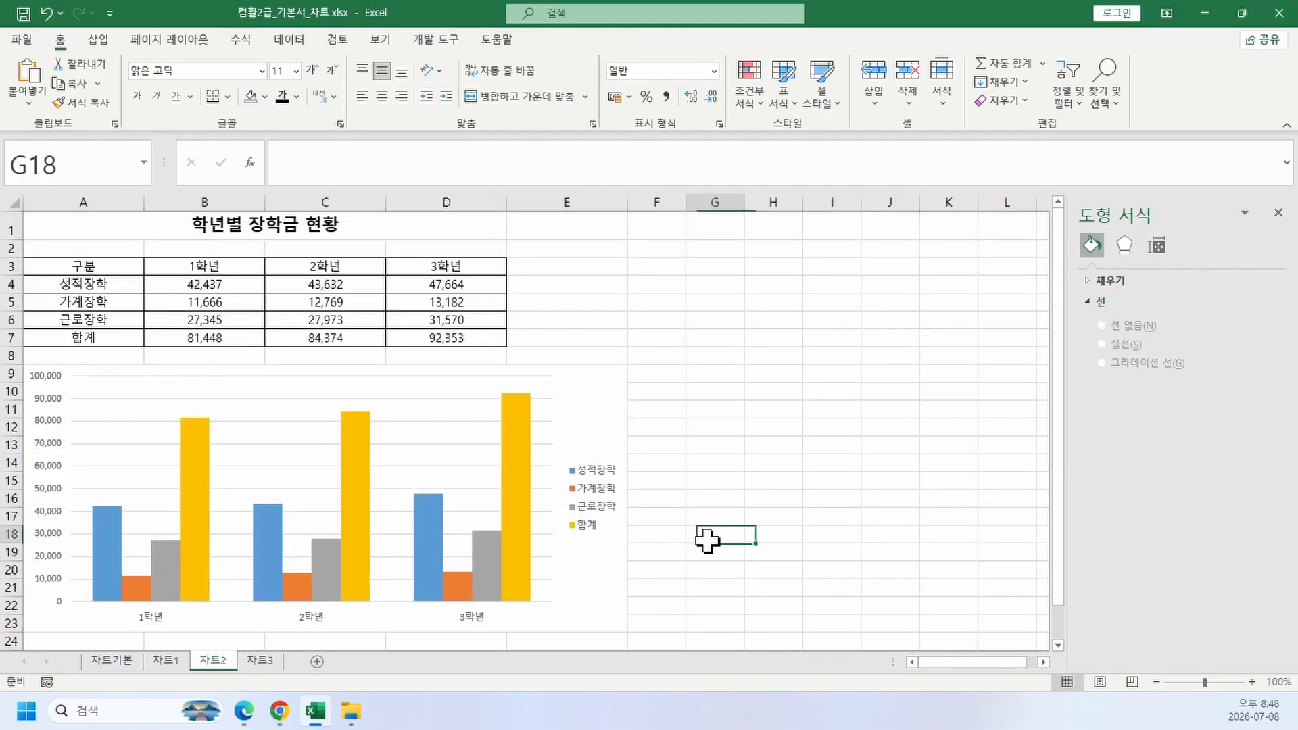
Step: Switch to the textbook PDF in Edge and look through the pages following the 차트1 exercise for the next chart exercise
mouse_move(229, 714)
left_click(243, 632)
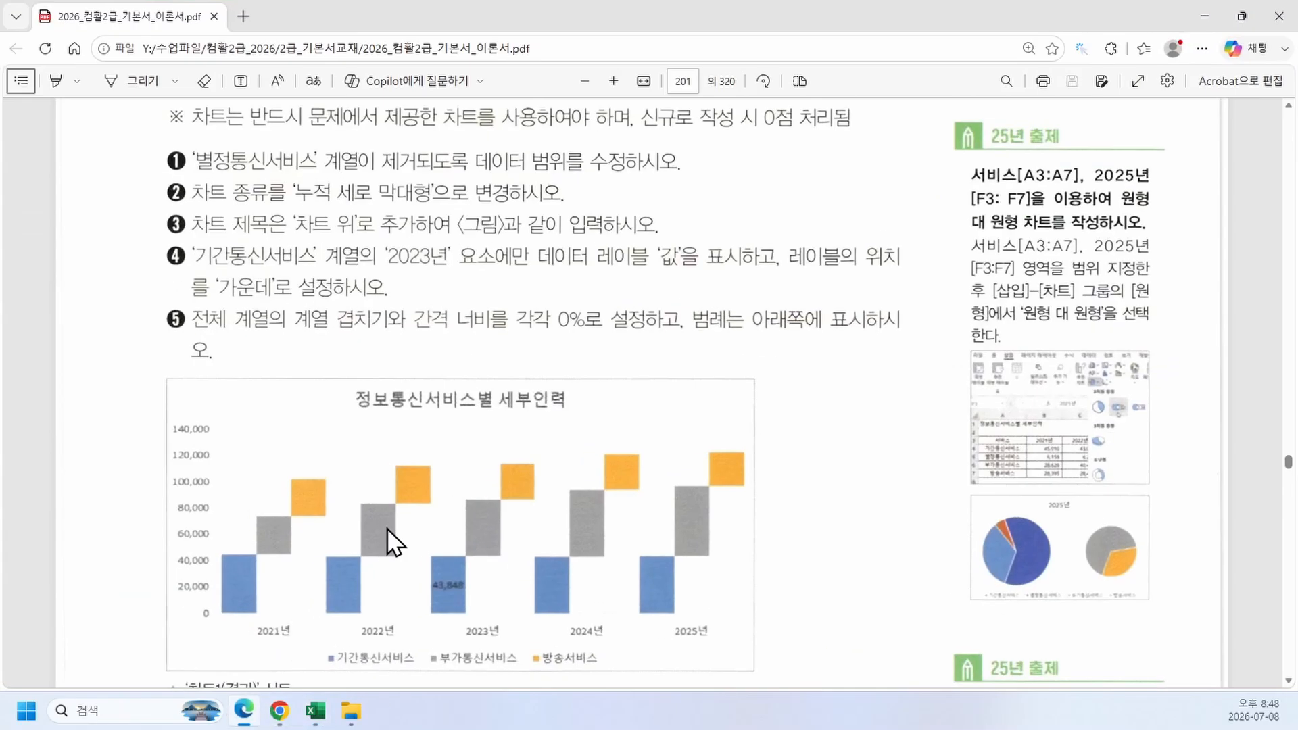
scroll(322, 476, "down", 10)
scroll(331, 489, "down", 15)
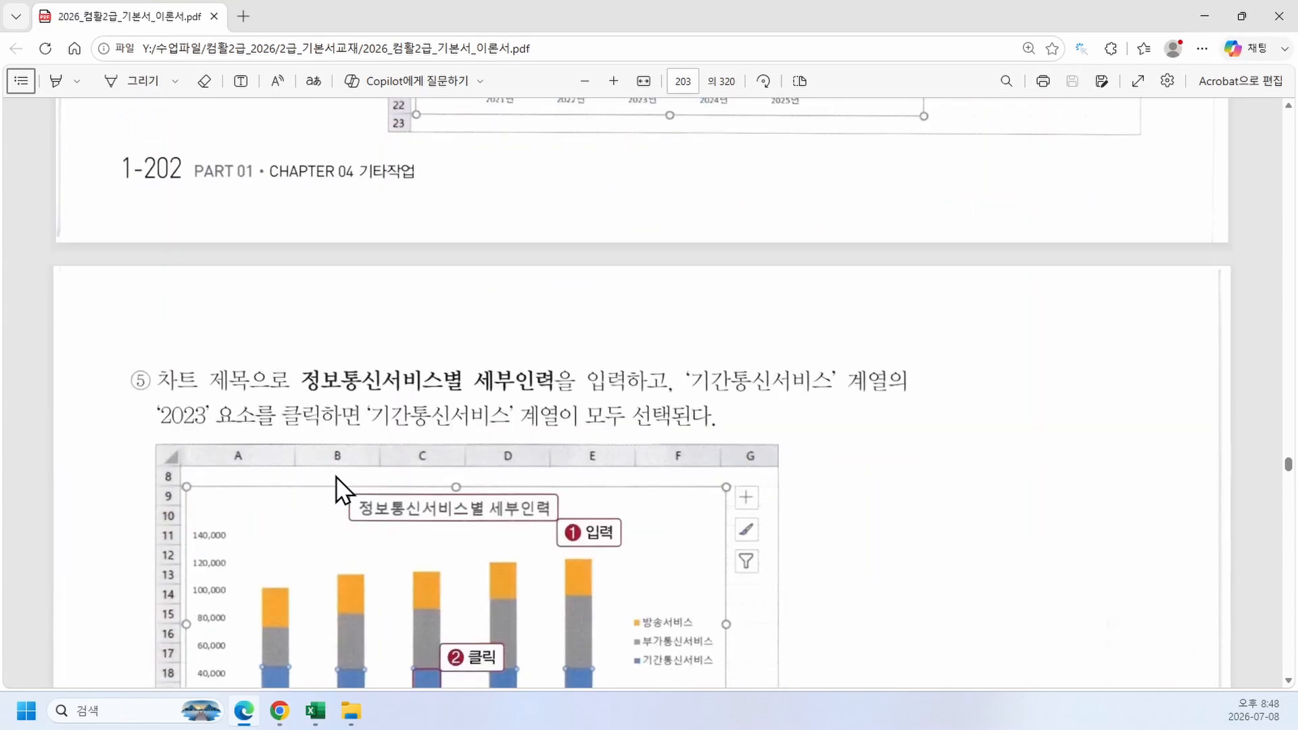
scroll(342, 478, "down", 15)
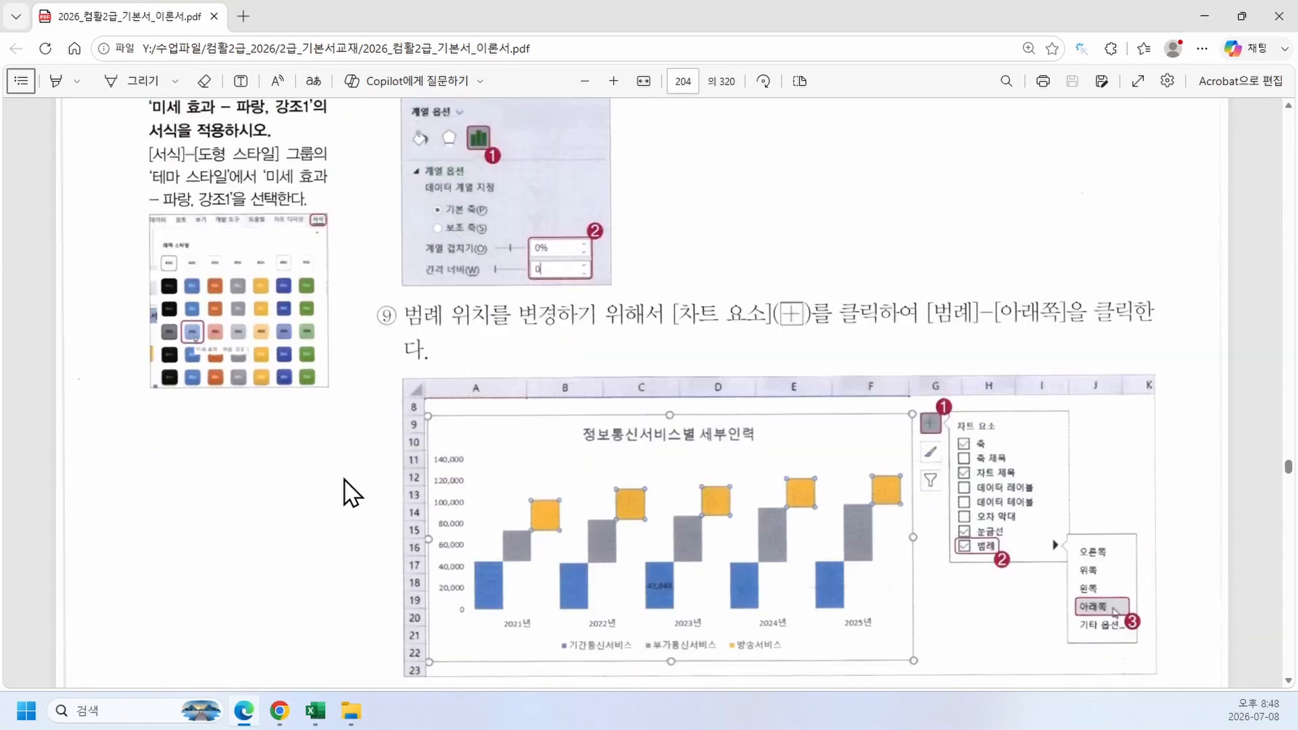
Step: Return to the workbook in Excel and close the shape formatting pane
key("alt+Tab")
left_click(1279, 214)
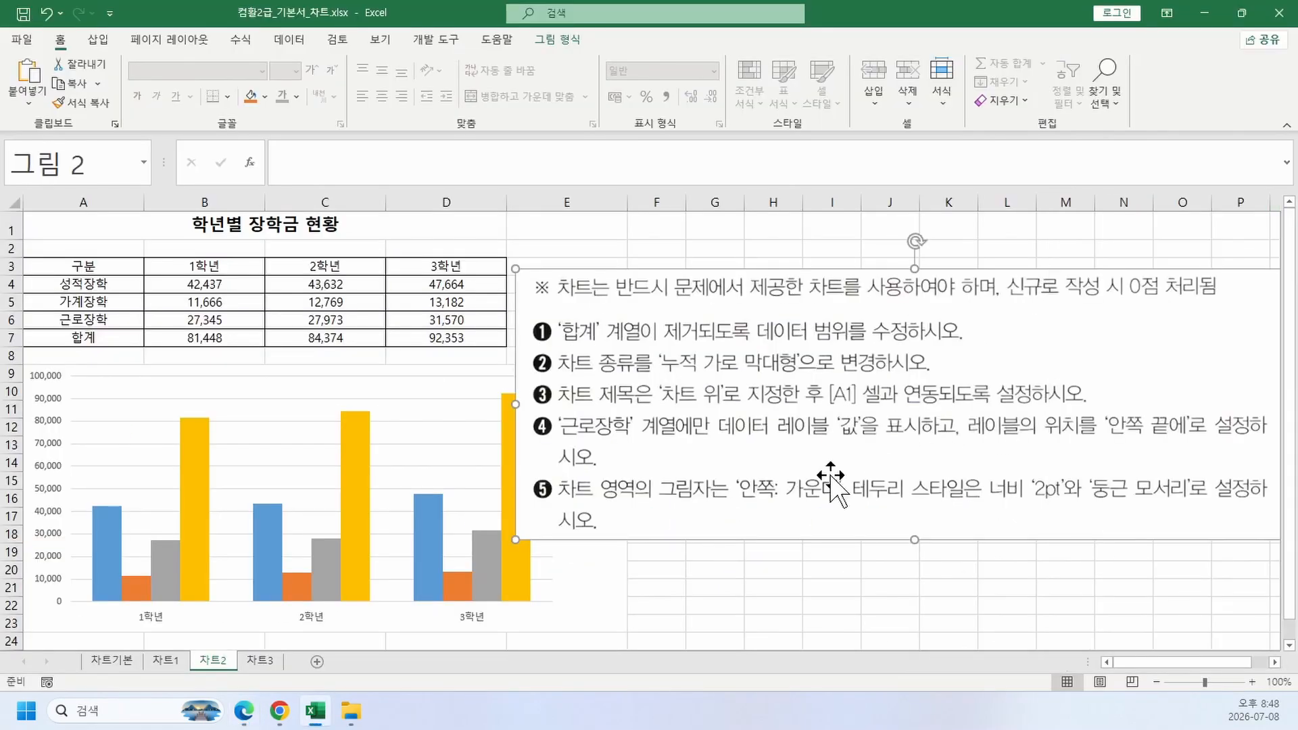
Step: Shrink the exercise instructions picture and place it beside the scholarship chart, clear of the chart and its legend
left_click_drag(515, 541, 650, 492)
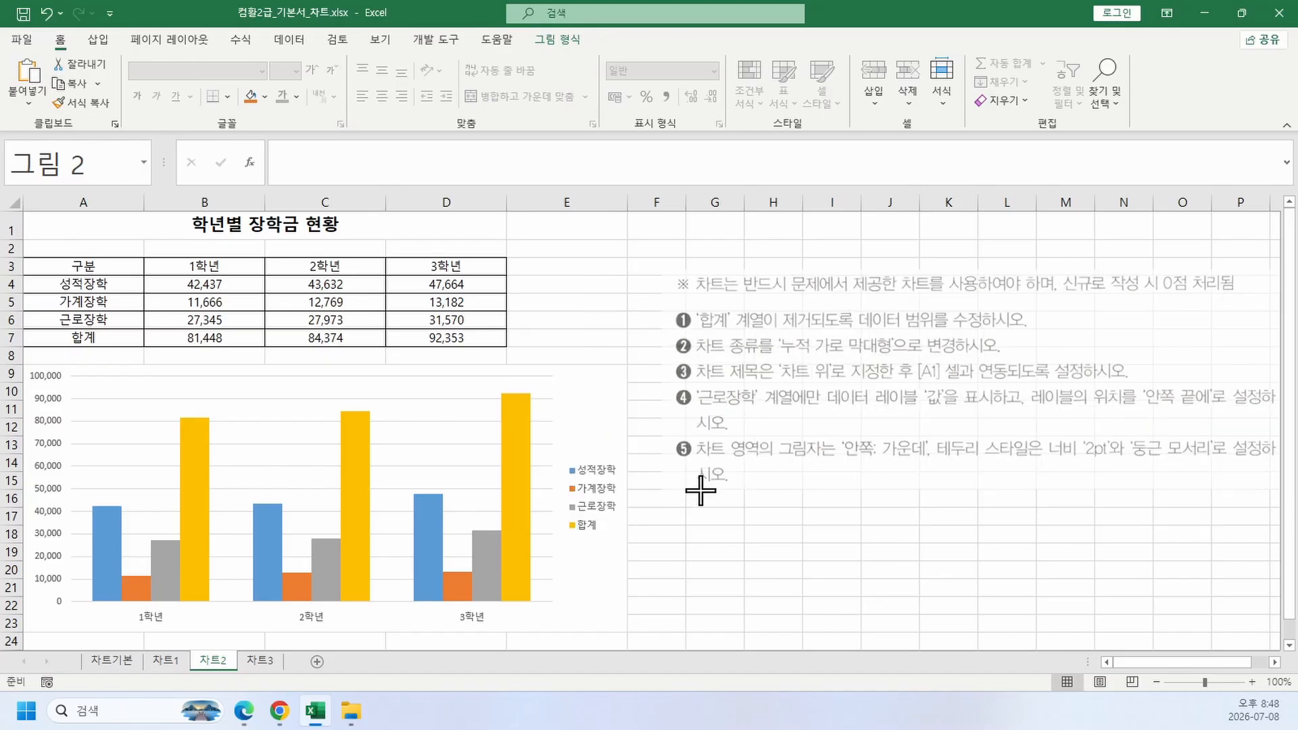
left_click_drag(1020, 282, 1002, 378)
left_click(890, 285)
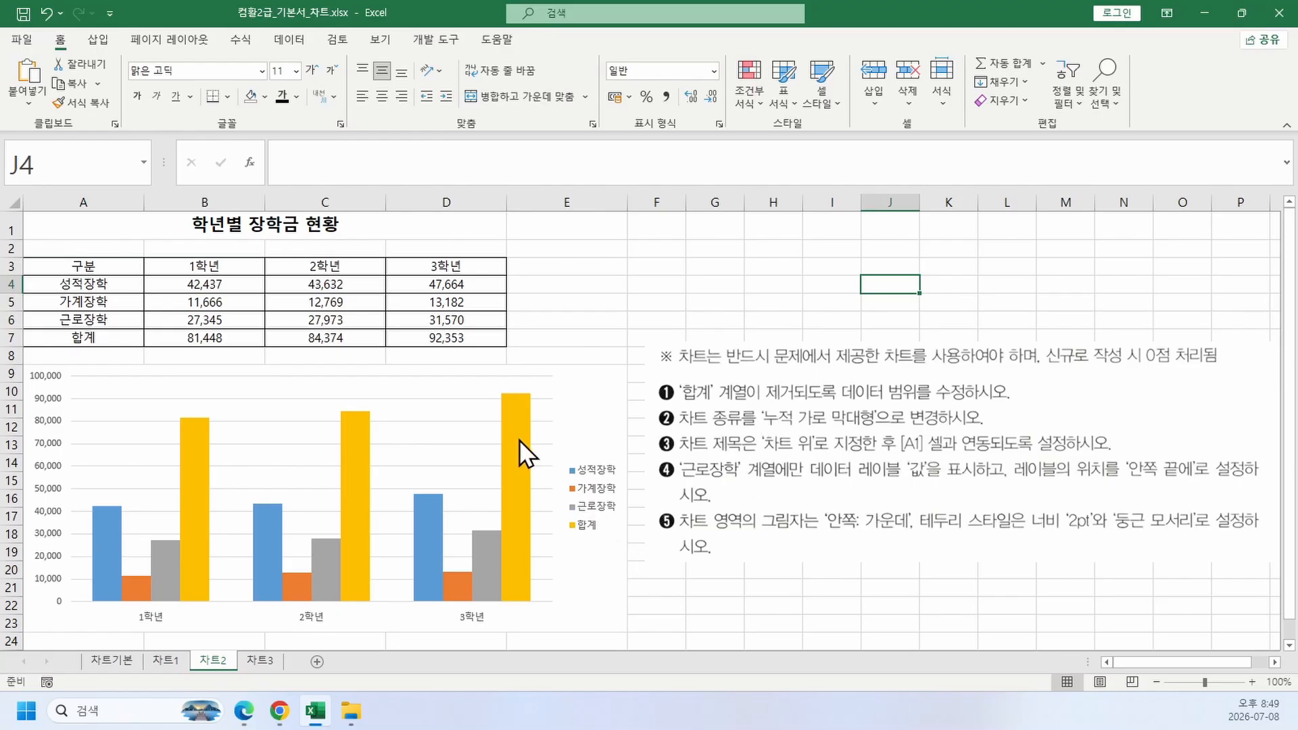
mouse_move(519, 439)
left_click_drag(789, 406, 855, 402)
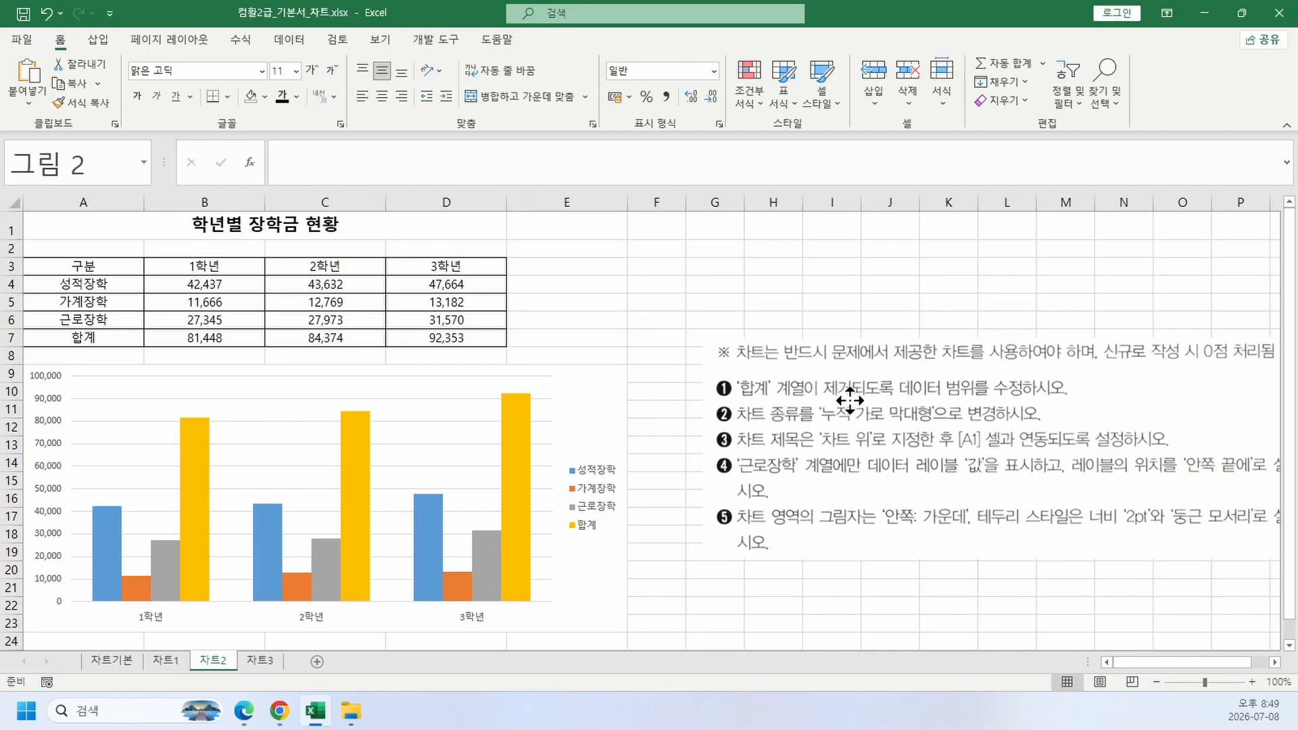
left_click(767, 300)
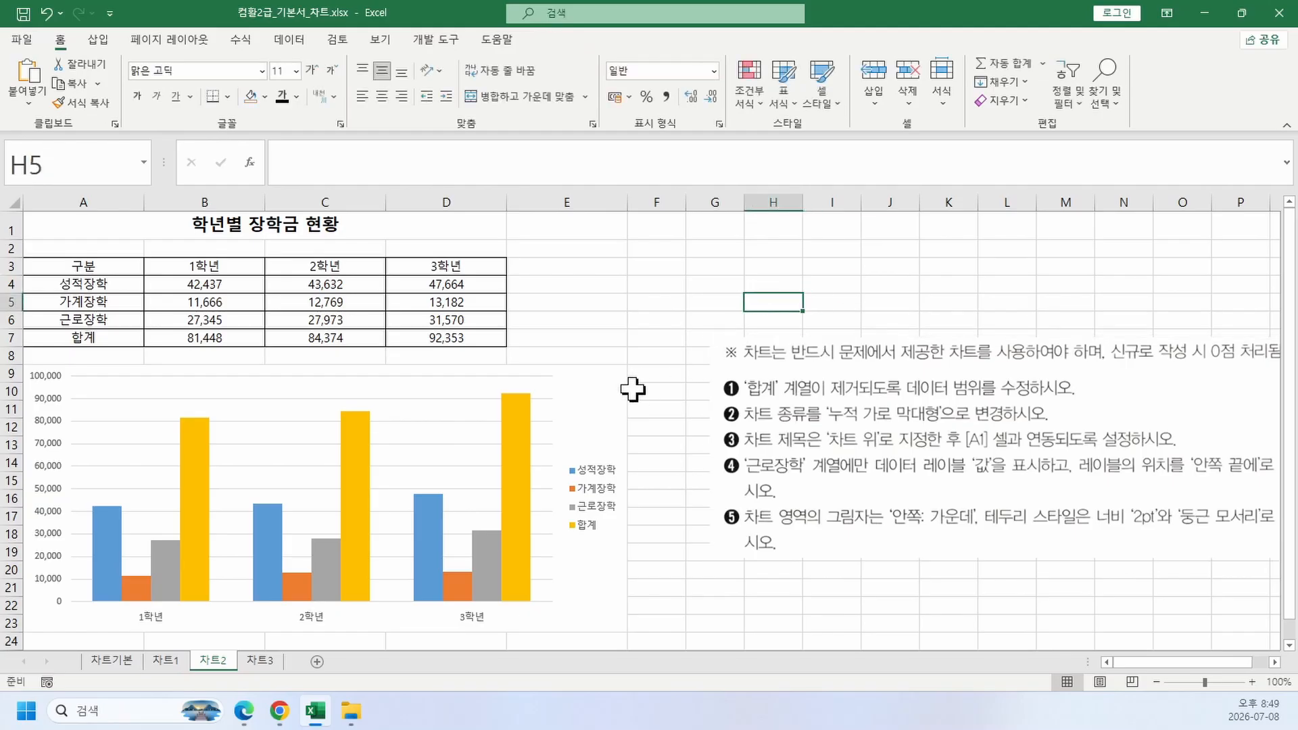
Step: Try deleting the 합계 series directly from the scholarship chart, and undo the deletion
left_click(519, 439)
key("Delete")
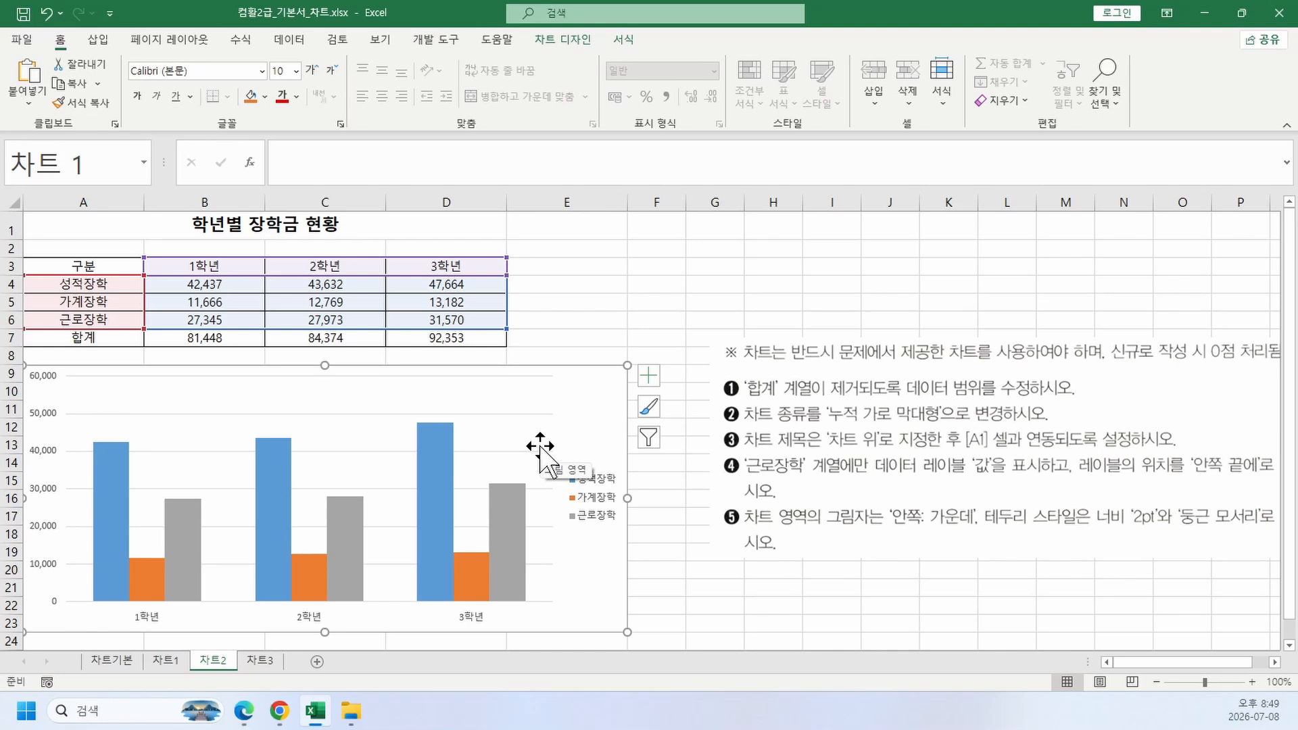
key("ctrl+z")
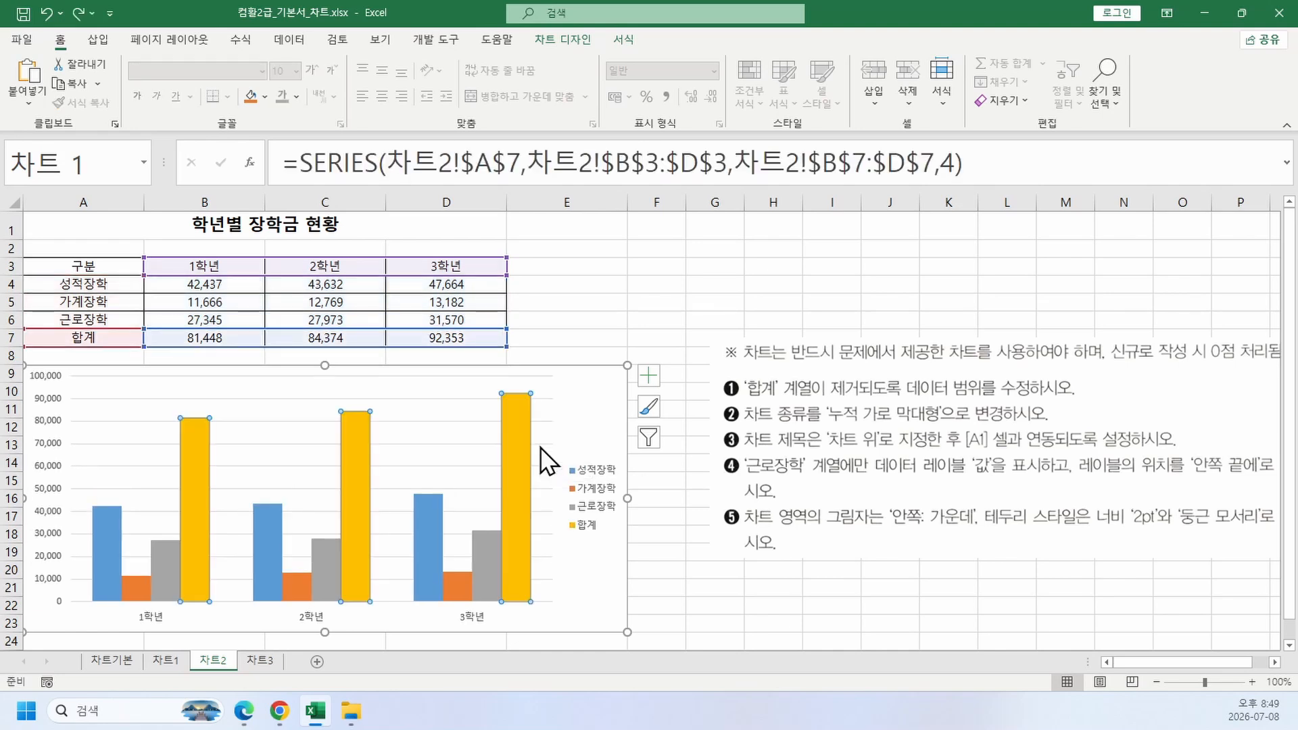
Step: Exclude the 합계 series from the scholarship chart with the chart filter and apply it
left_click(664, 266)
left_click(609, 392)
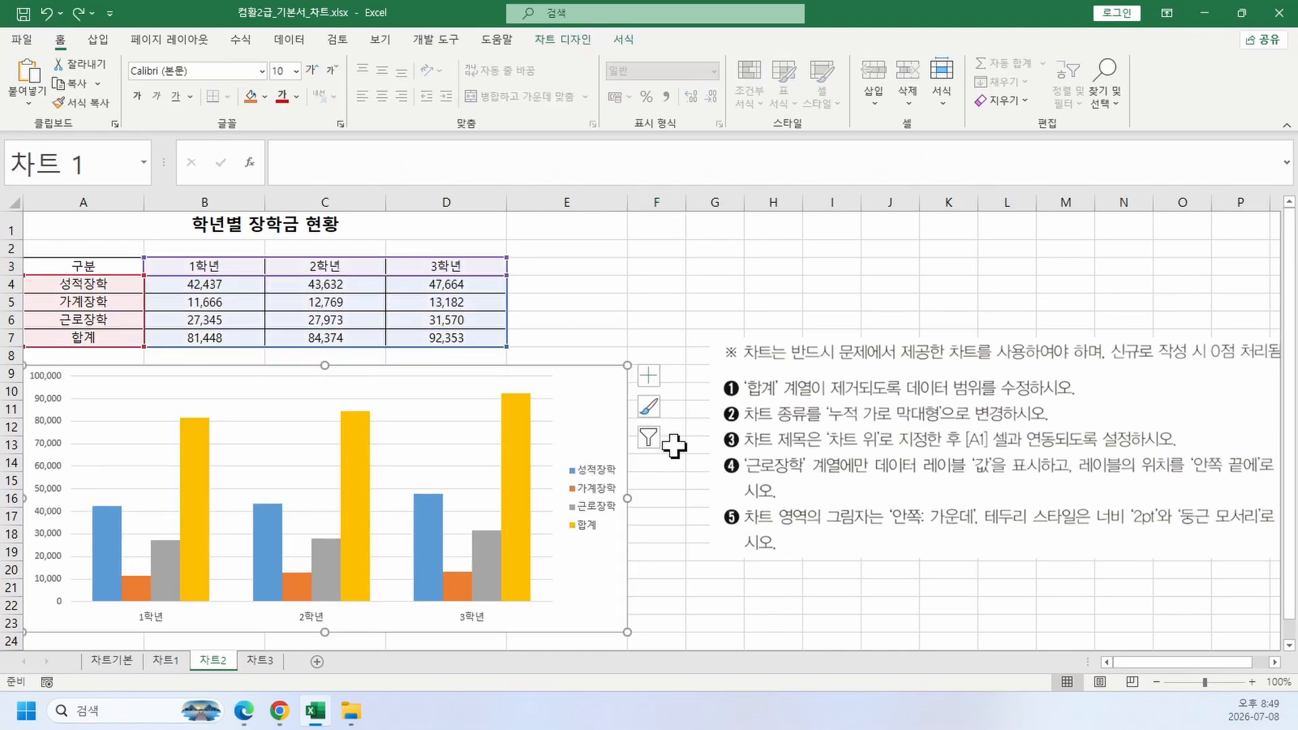
left_click(648, 438)
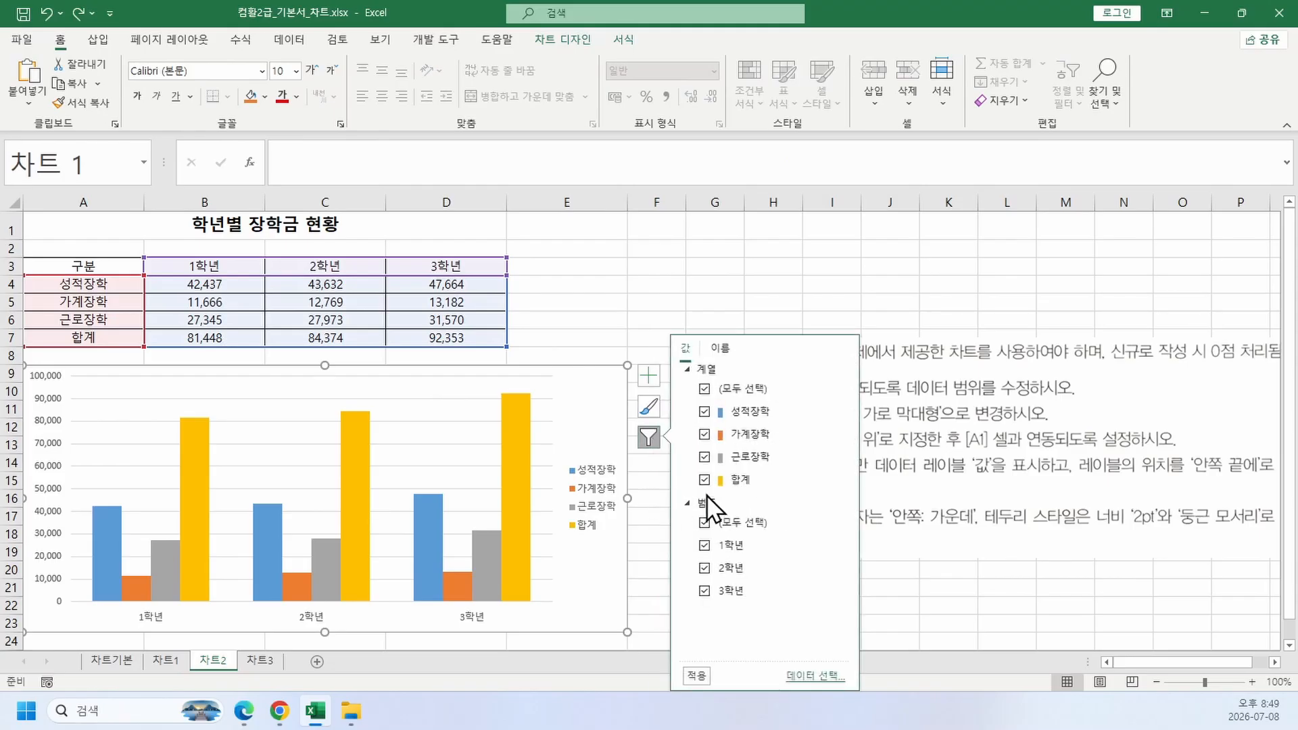
left_click(705, 483)
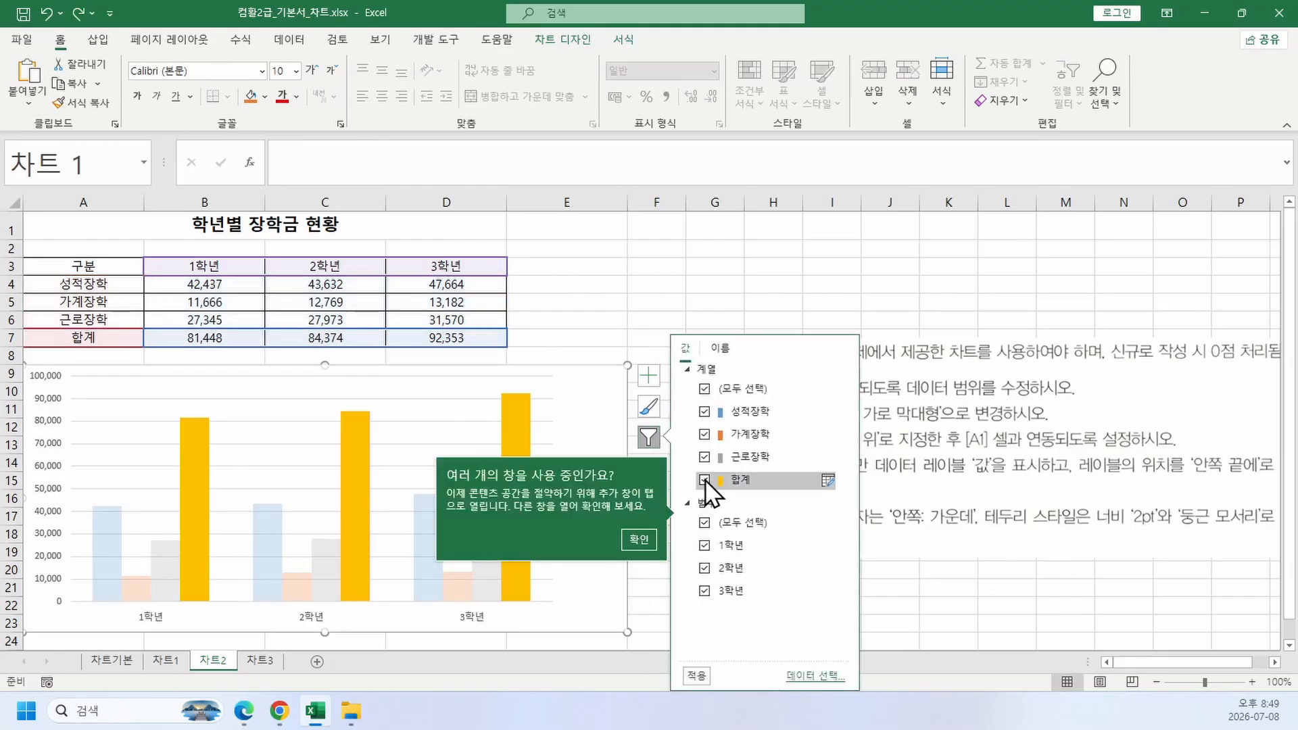
left_click(700, 675)
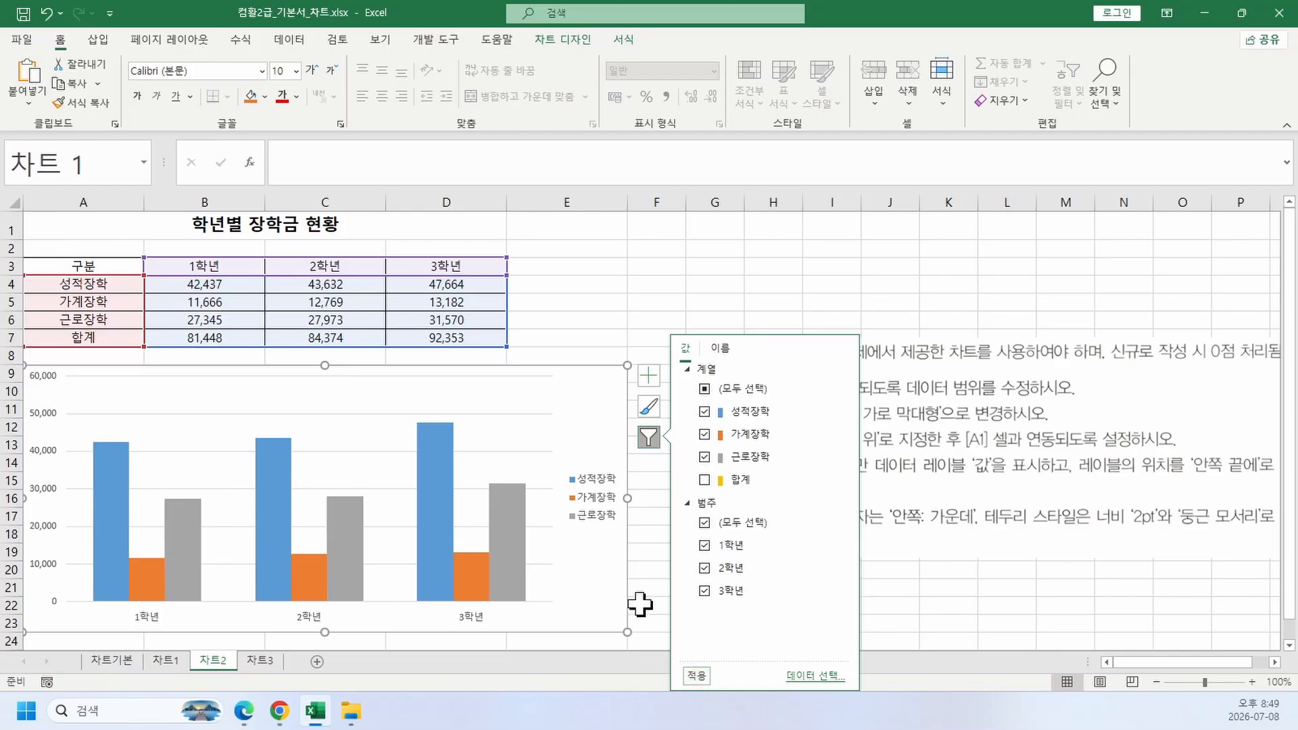
left_click(753, 263)
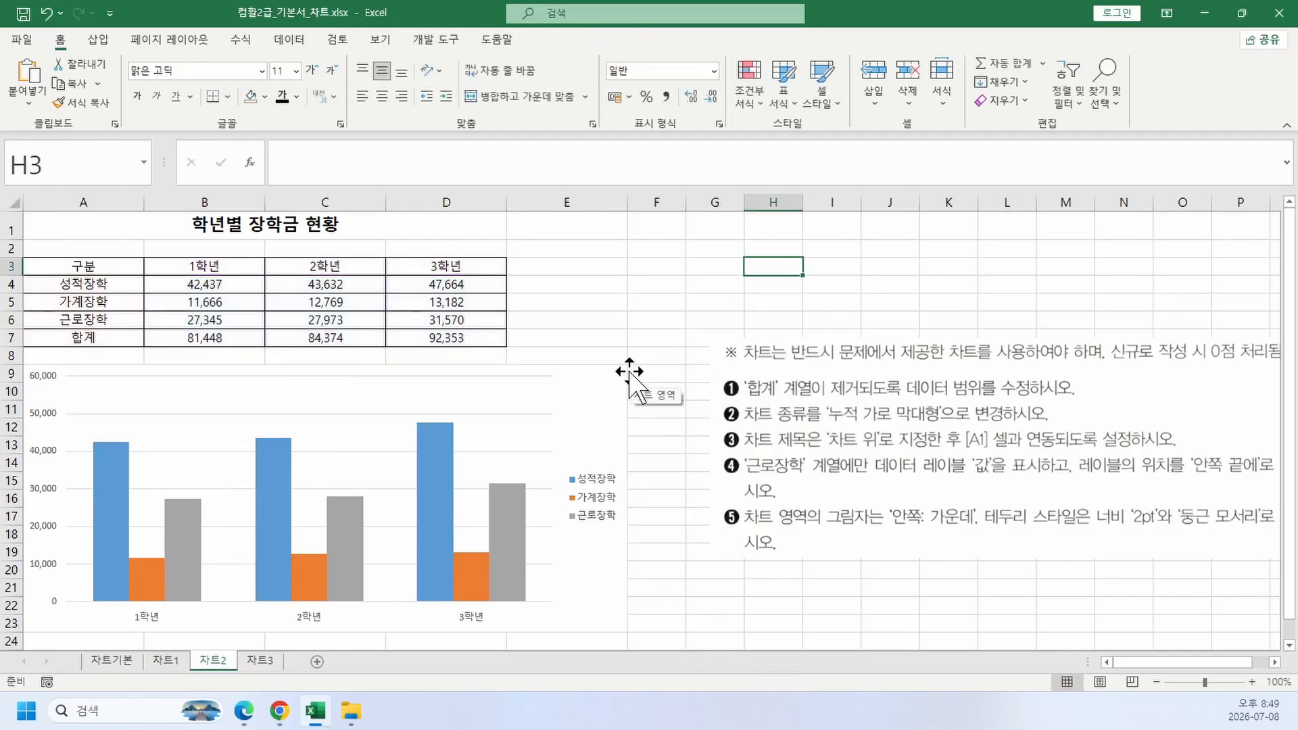
Step: Examine the scholarship chart's source data range and its unchecked 합계 series, and close the data source dialog without changes
right_click(580, 412)
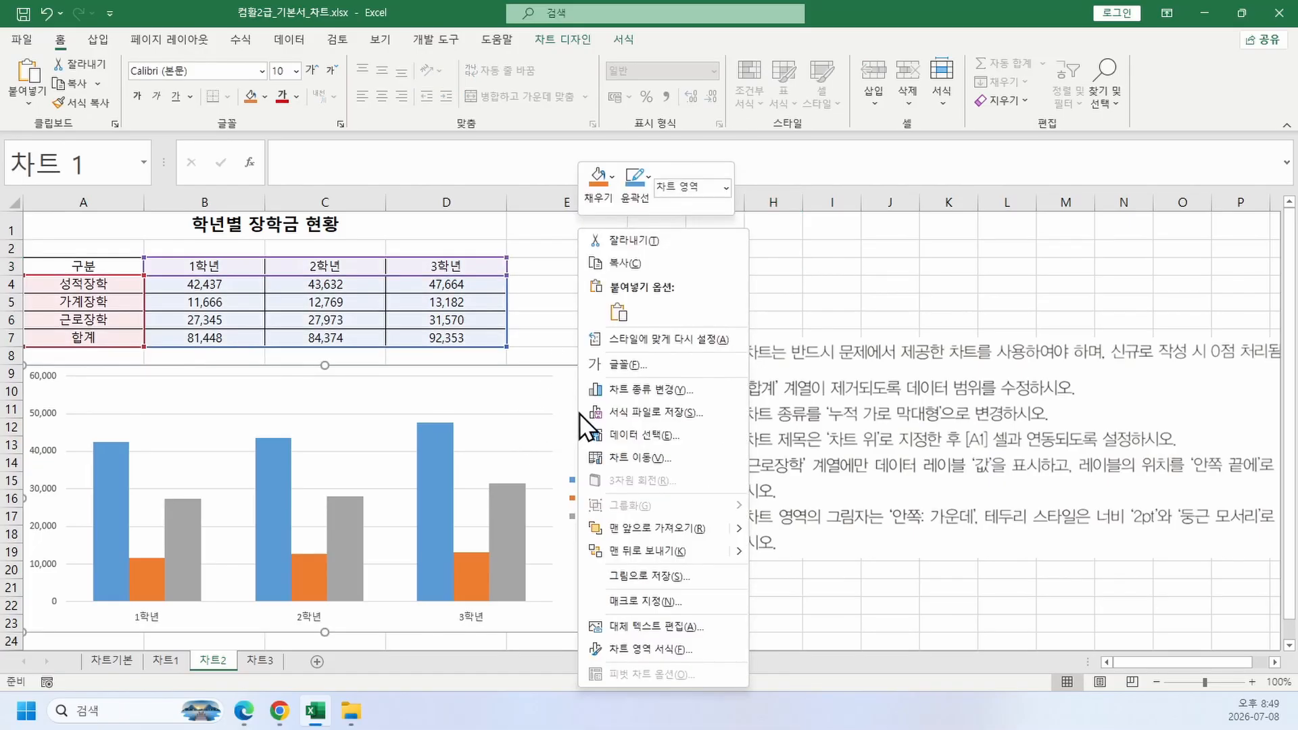
left_click(637, 431)
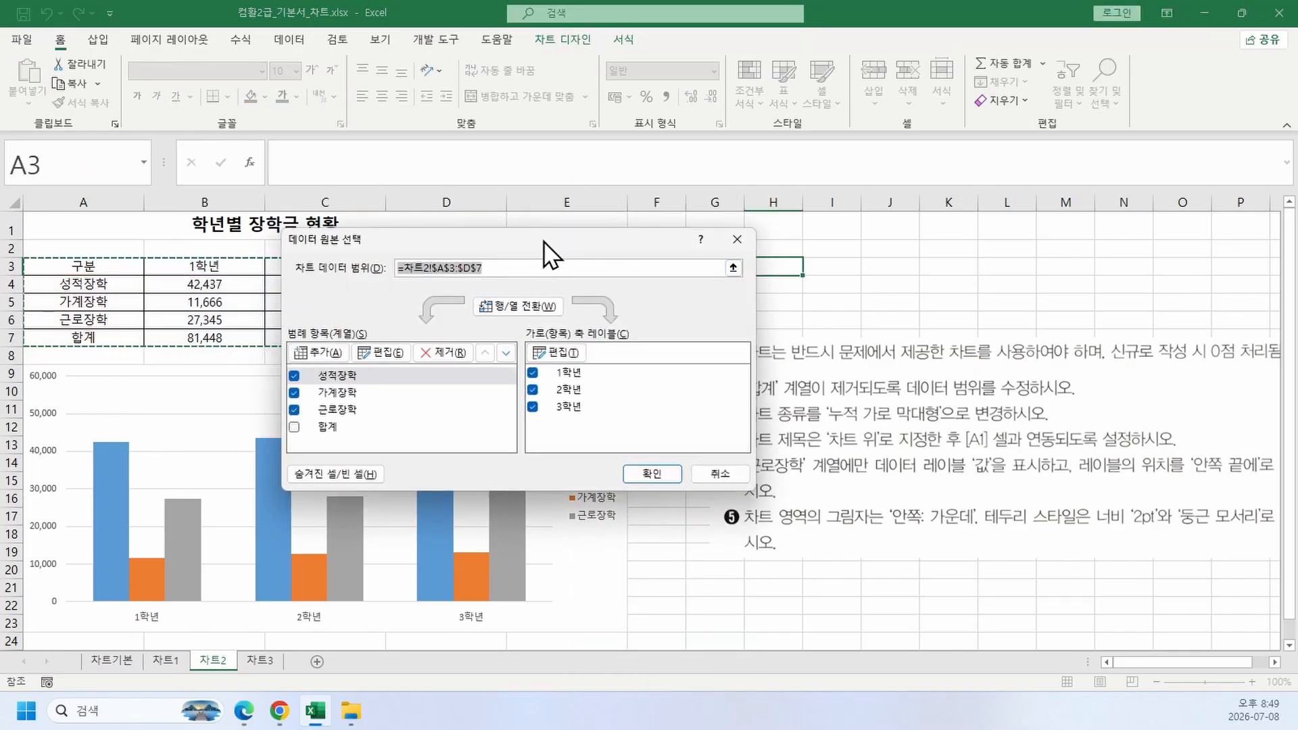
left_click_drag(551, 240, 813, 444)
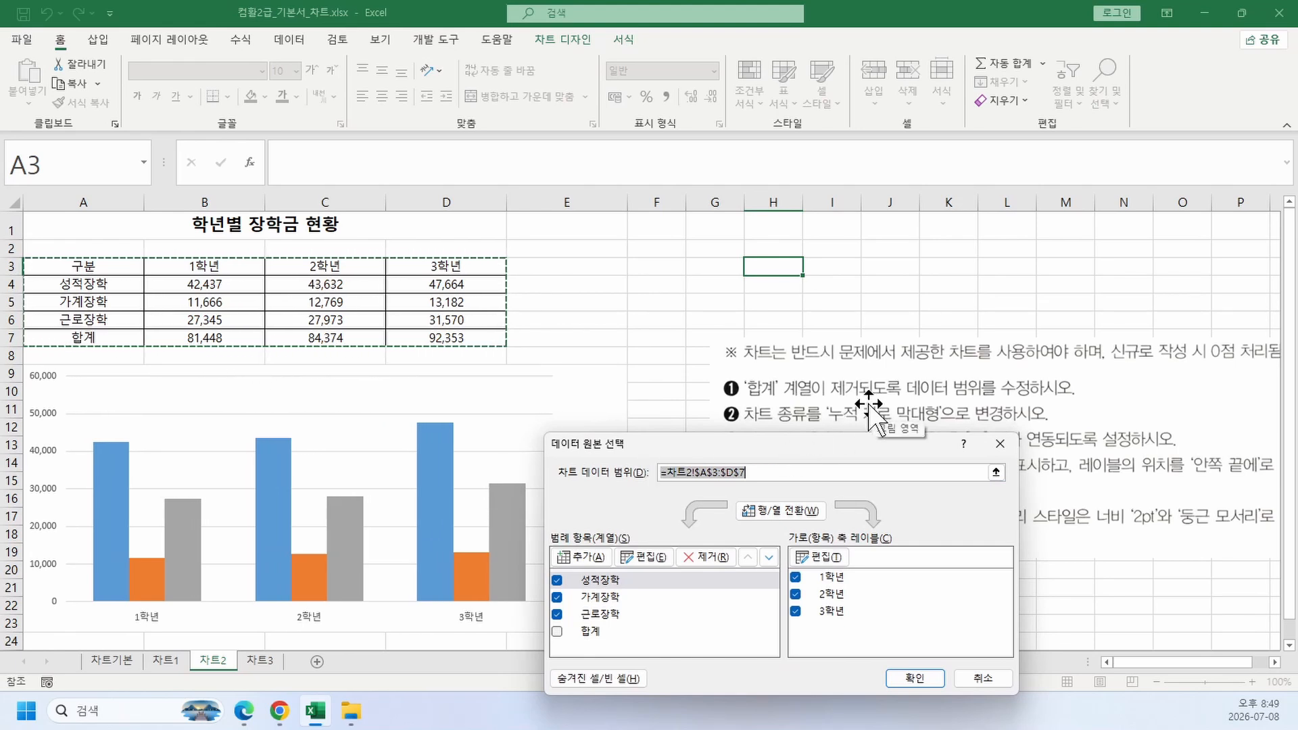
left_click_drag(801, 456, 728, 317)
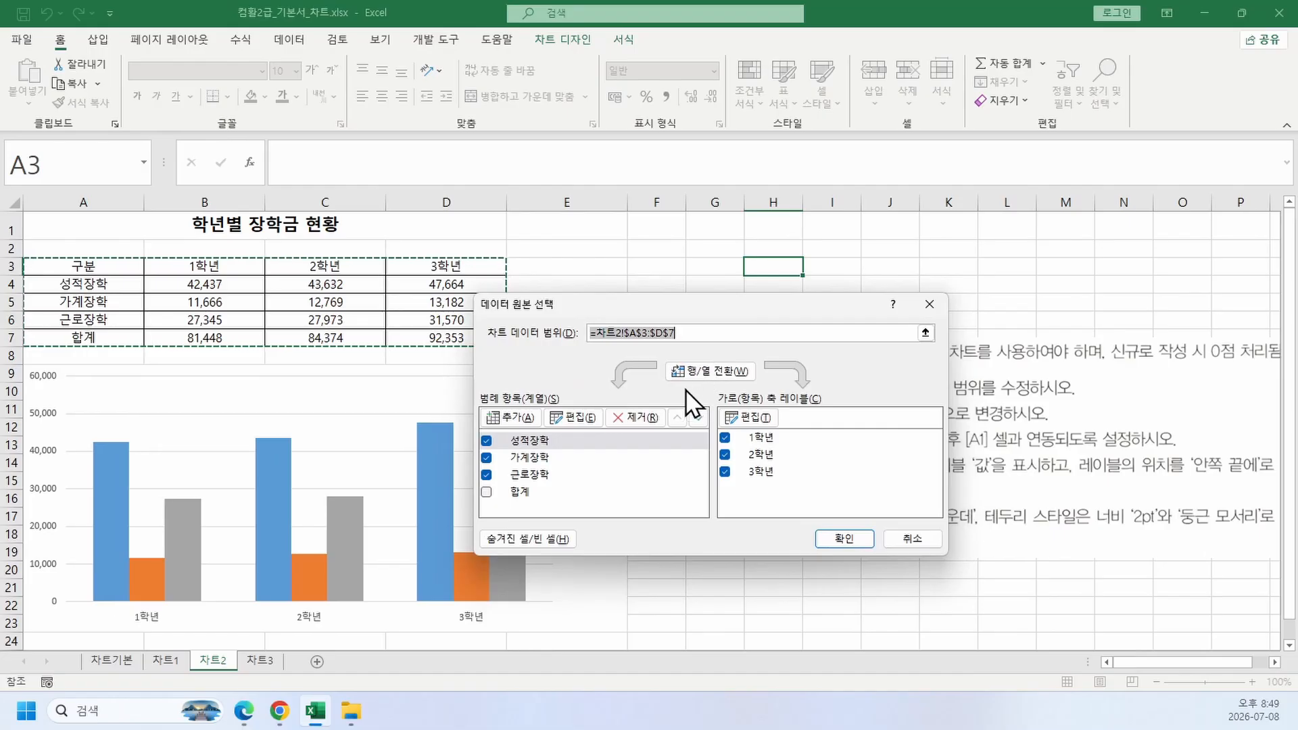
left_click(550, 515)
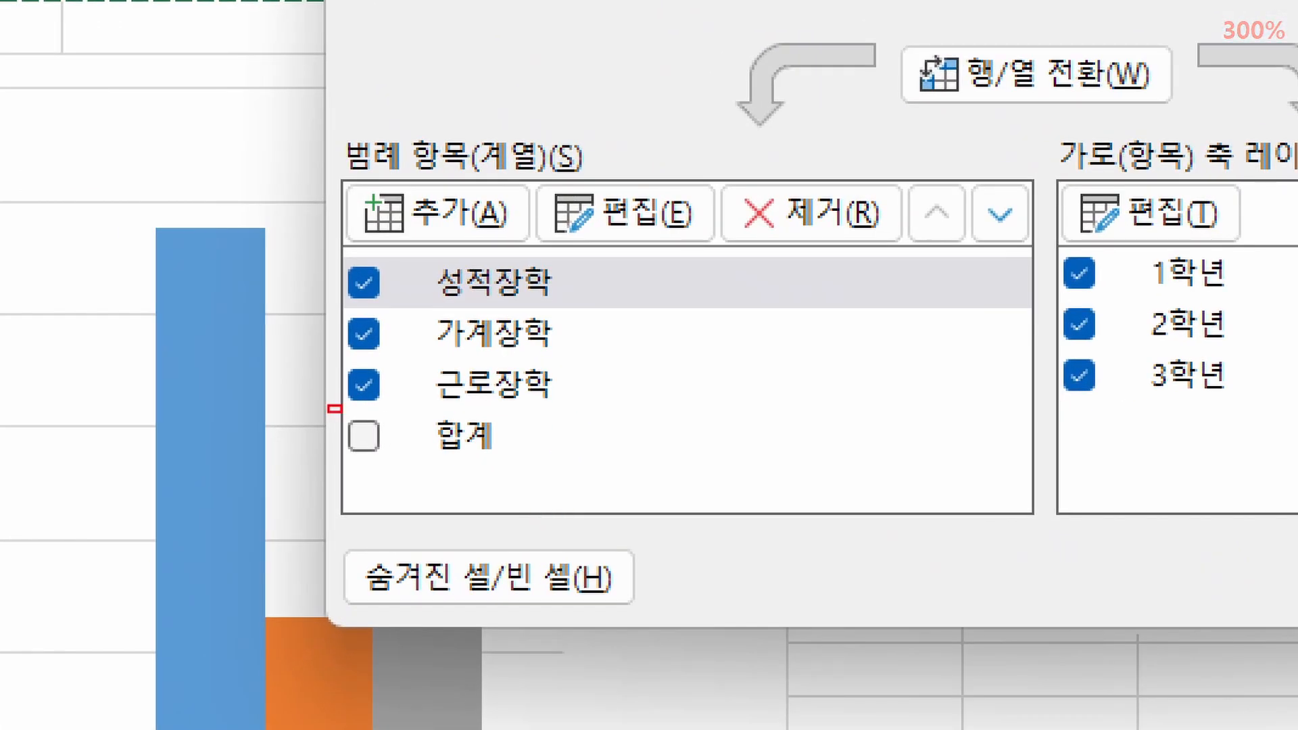
left_click_drag(357, 421, 616, 513)
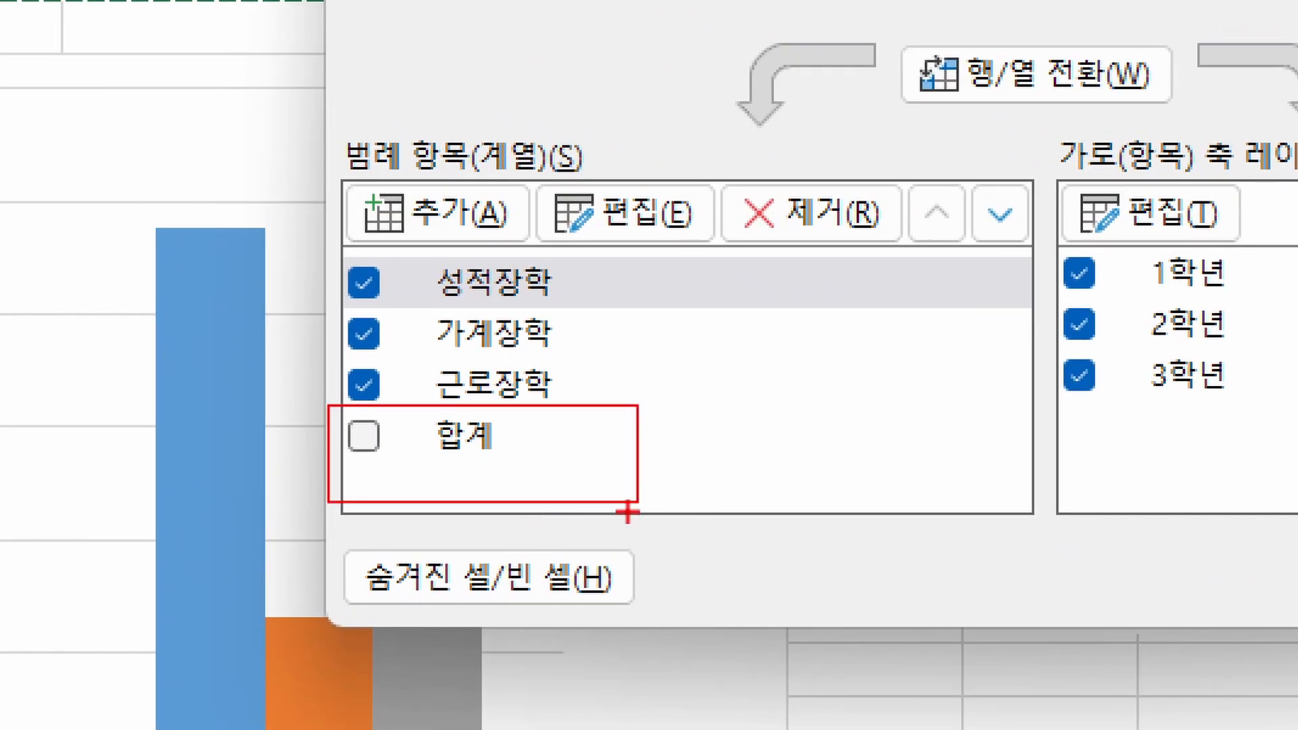
left_click(550, 515)
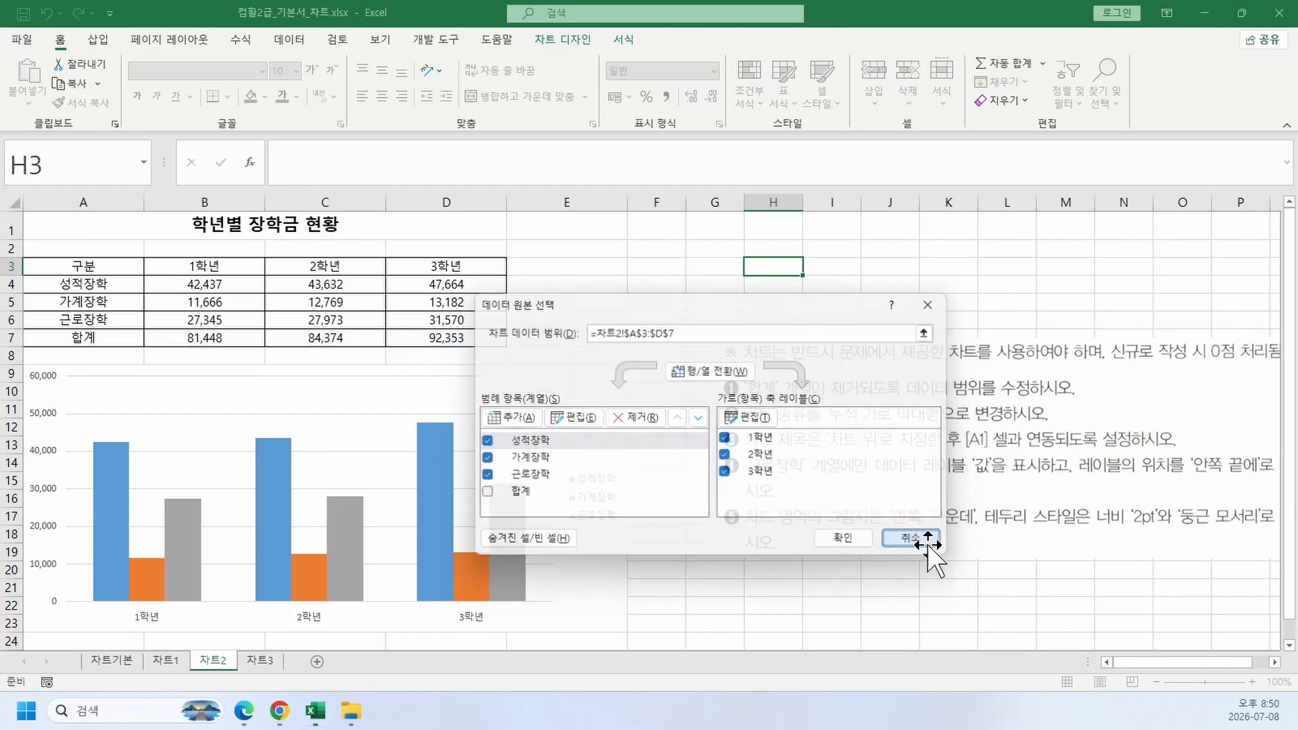
left_click(928, 540)
Step: Undo the chart filter and delete the 합계 series directly from the scholarship chart
left_click(736, 232)
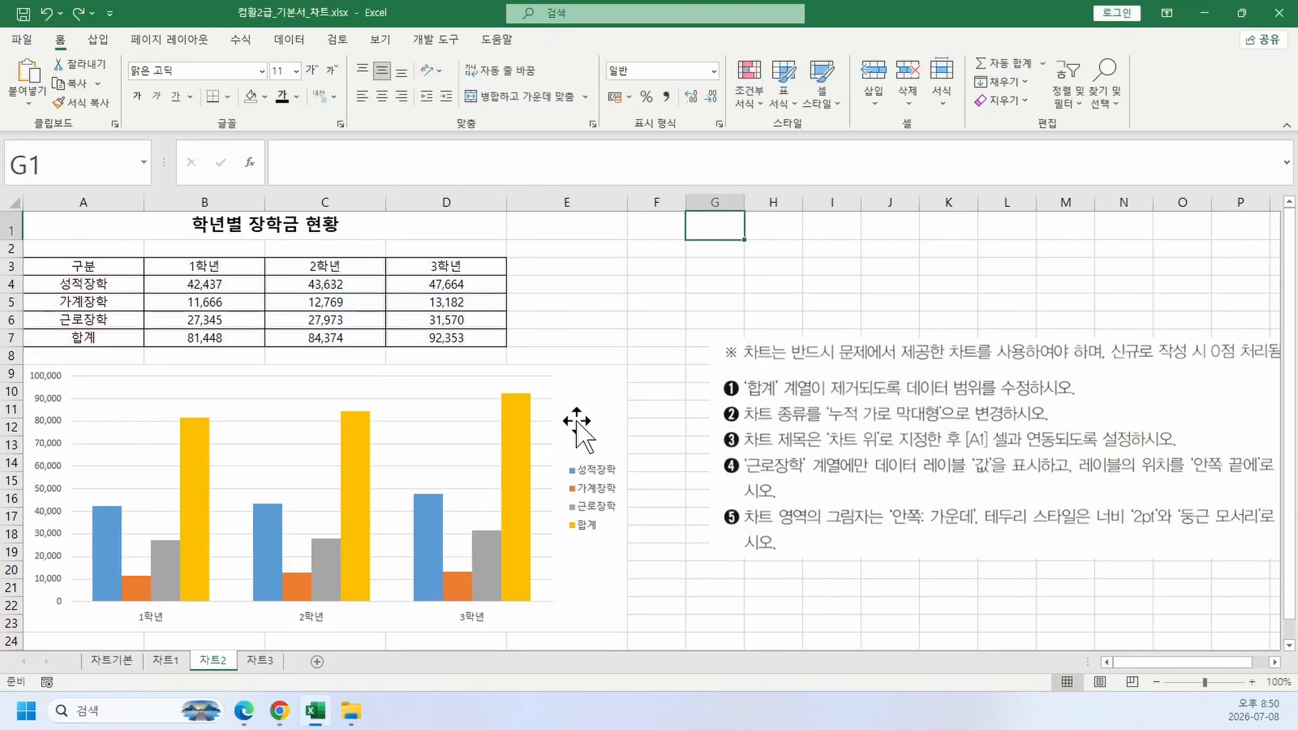
left_click(524, 414)
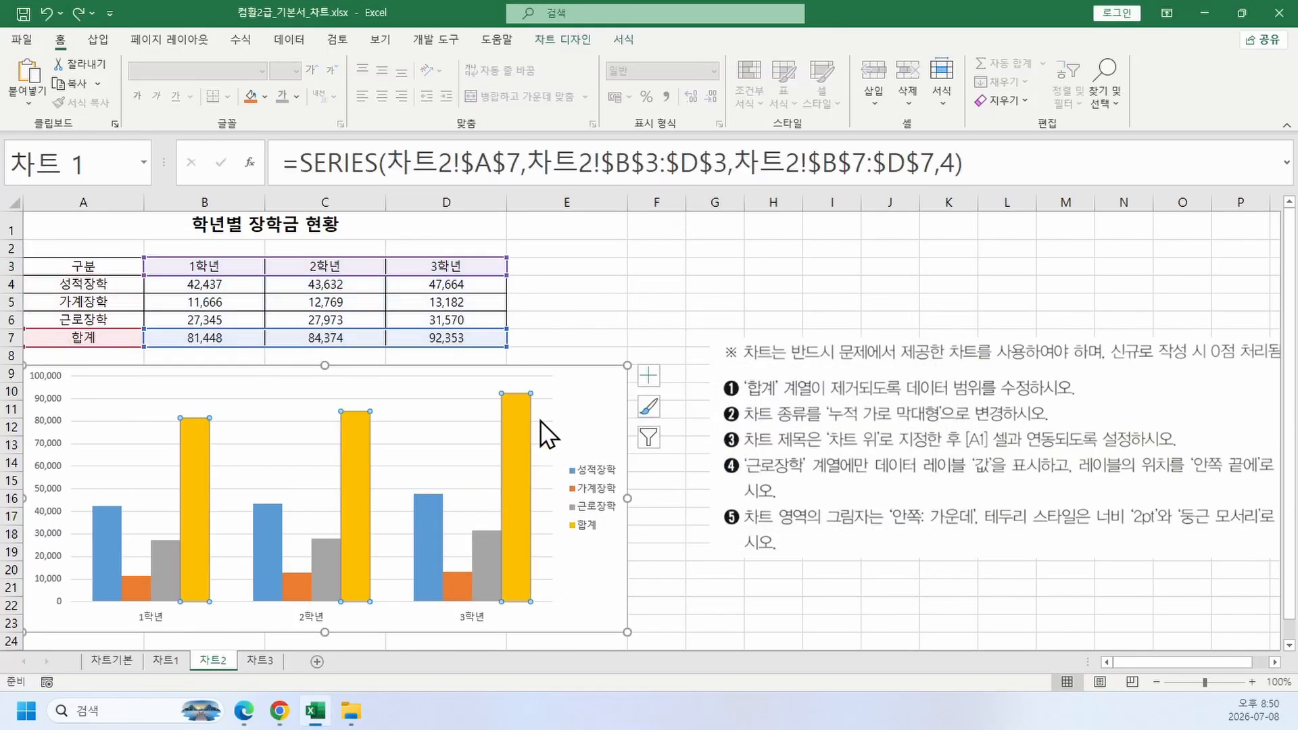
key("Delete")
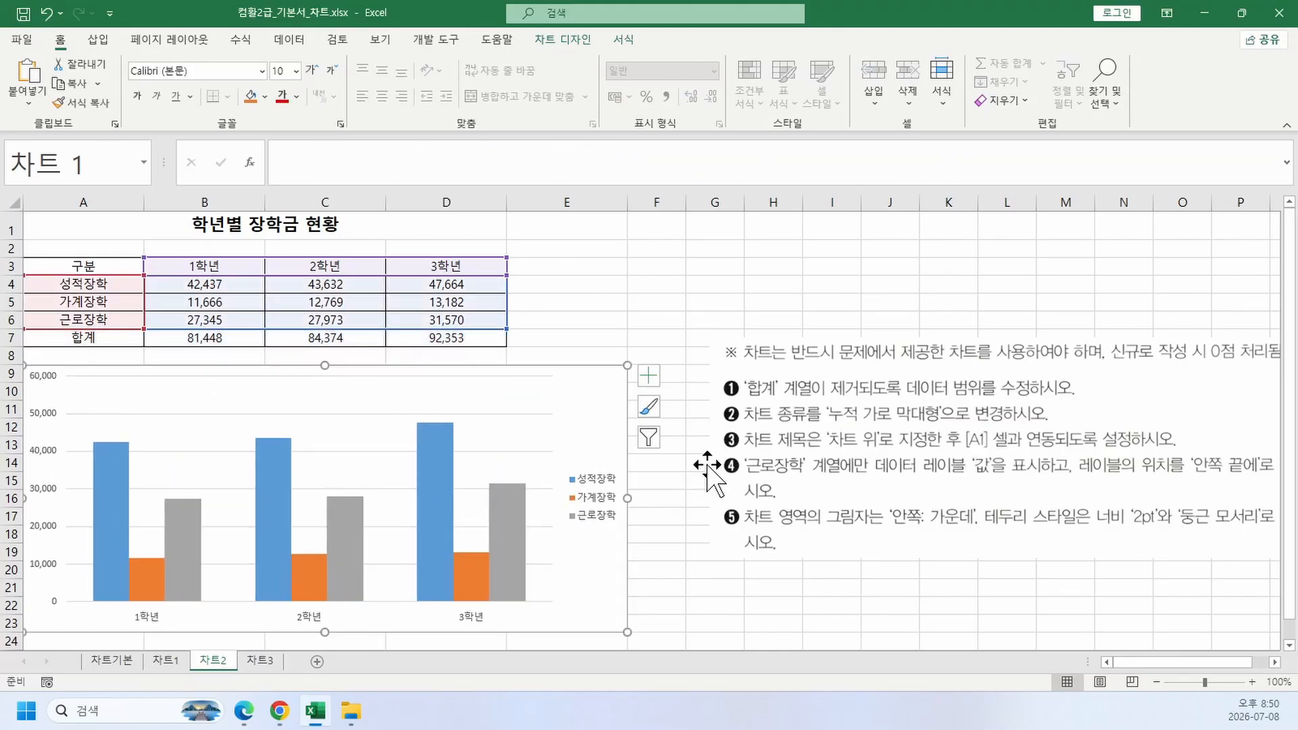
Step: Check the scholarship chart's source data range and series list against the table, and close the dialog without changes
right_click(588, 391)
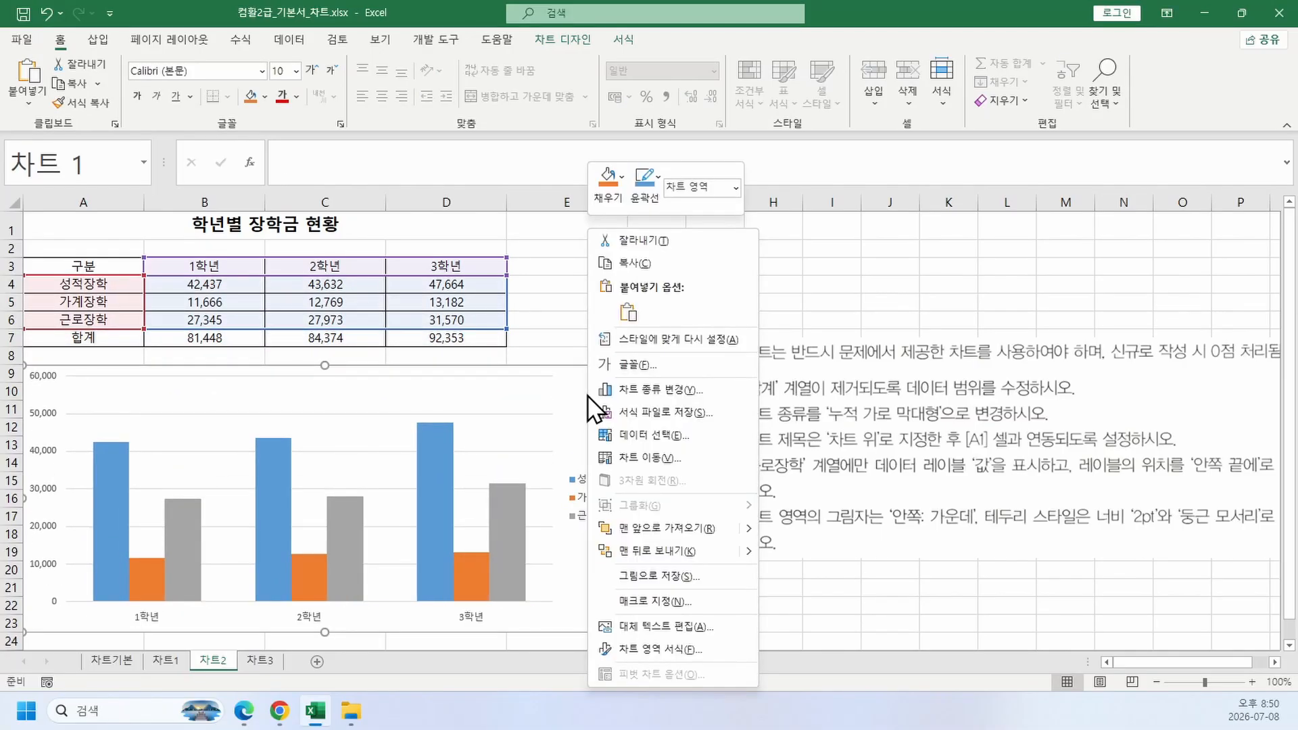
left_click(676, 440)
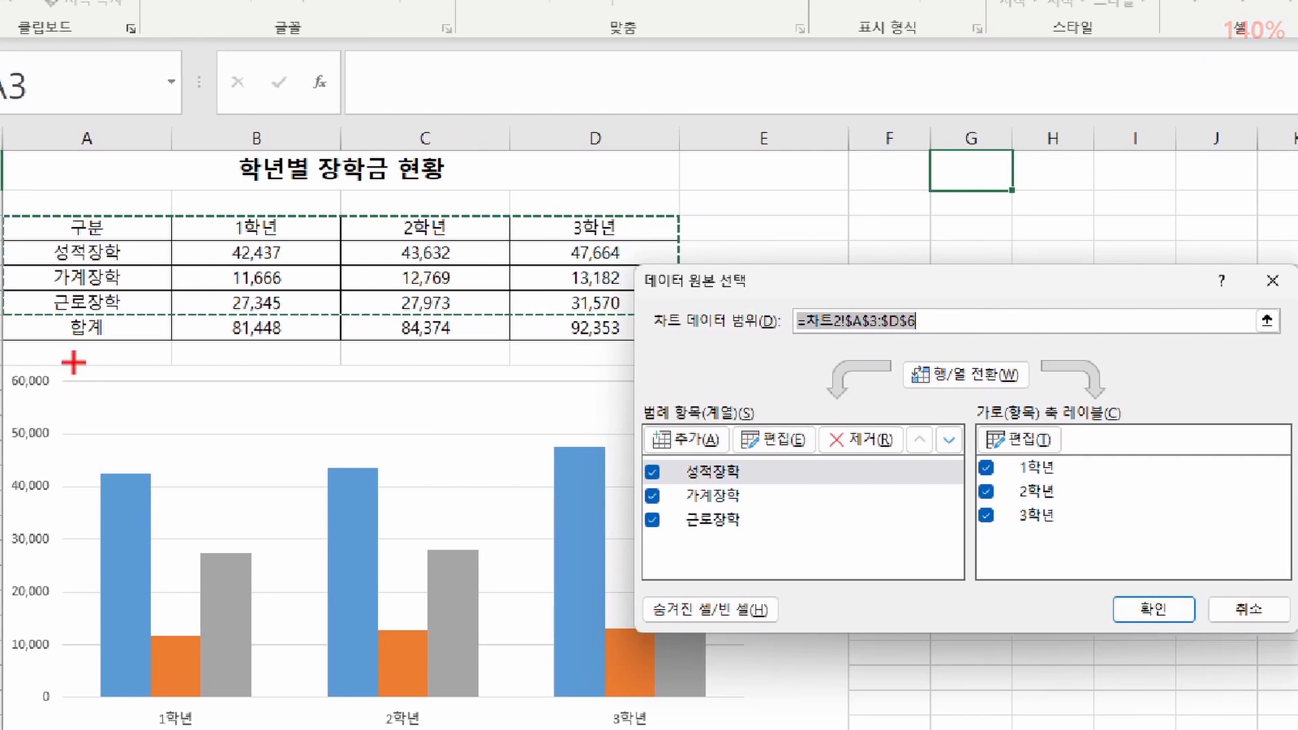
mouse_move(23, 217)
left_mouse_down()
mouse_move(385, 300)
mouse_move(651, 313)
left_mouse_up()
left_click_drag(653, 254, 838, 304)
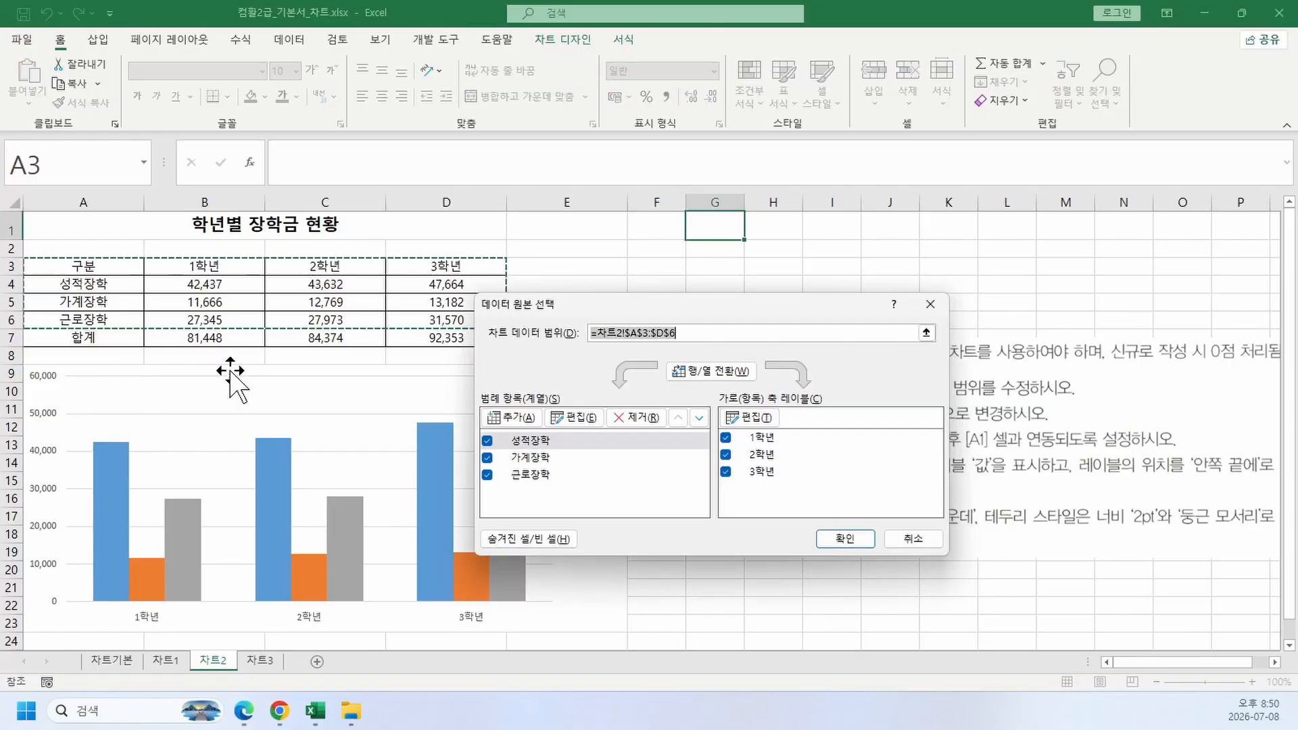
left_click(938, 303)
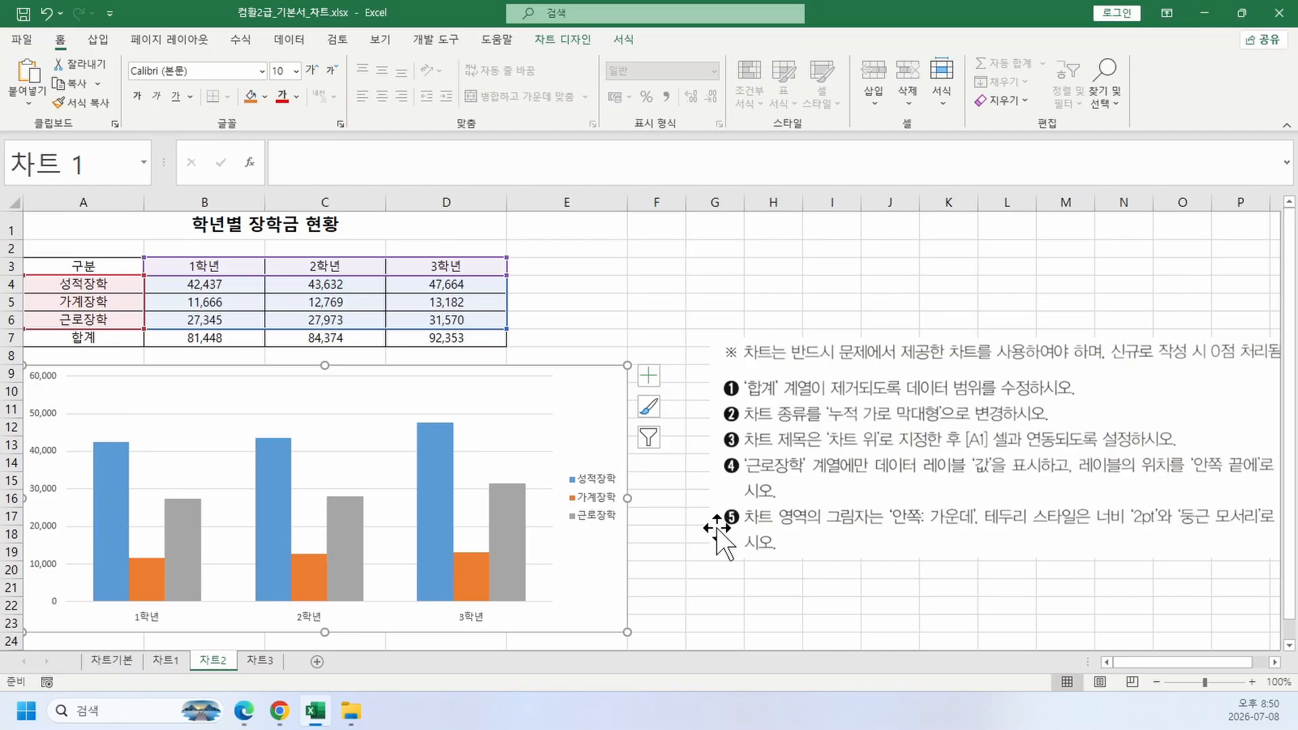
Step: Change the scholarship chart's type to 누적 가로 막대형 (stacked horizontal bar)
right_click(552, 407)
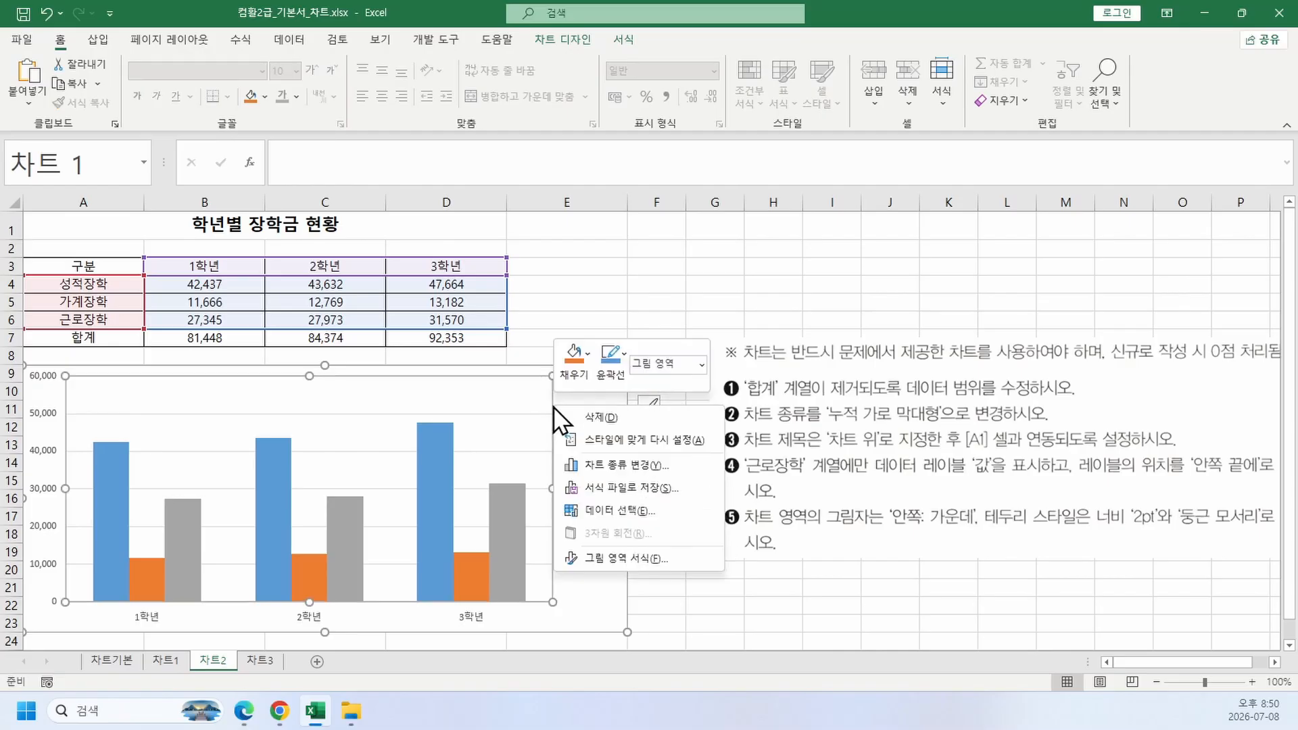
left_click(622, 469)
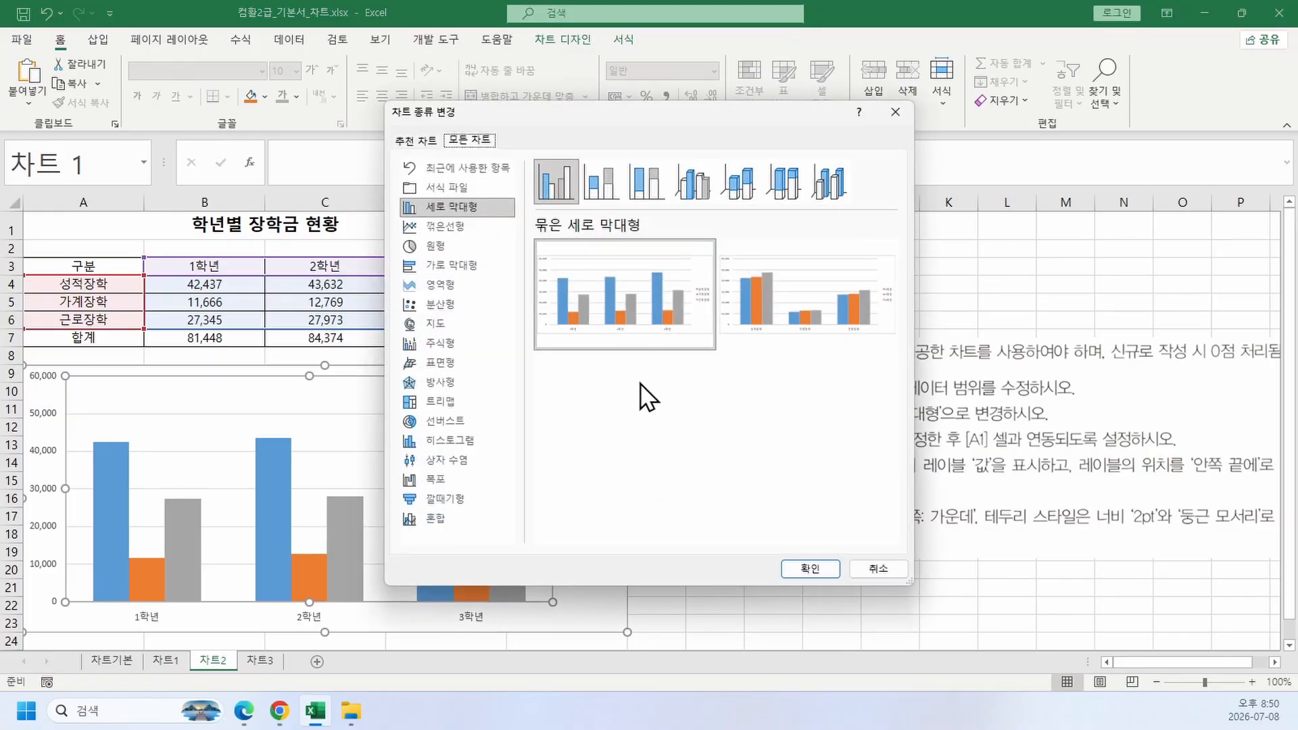
left_click_drag(657, 122, 410, 105)
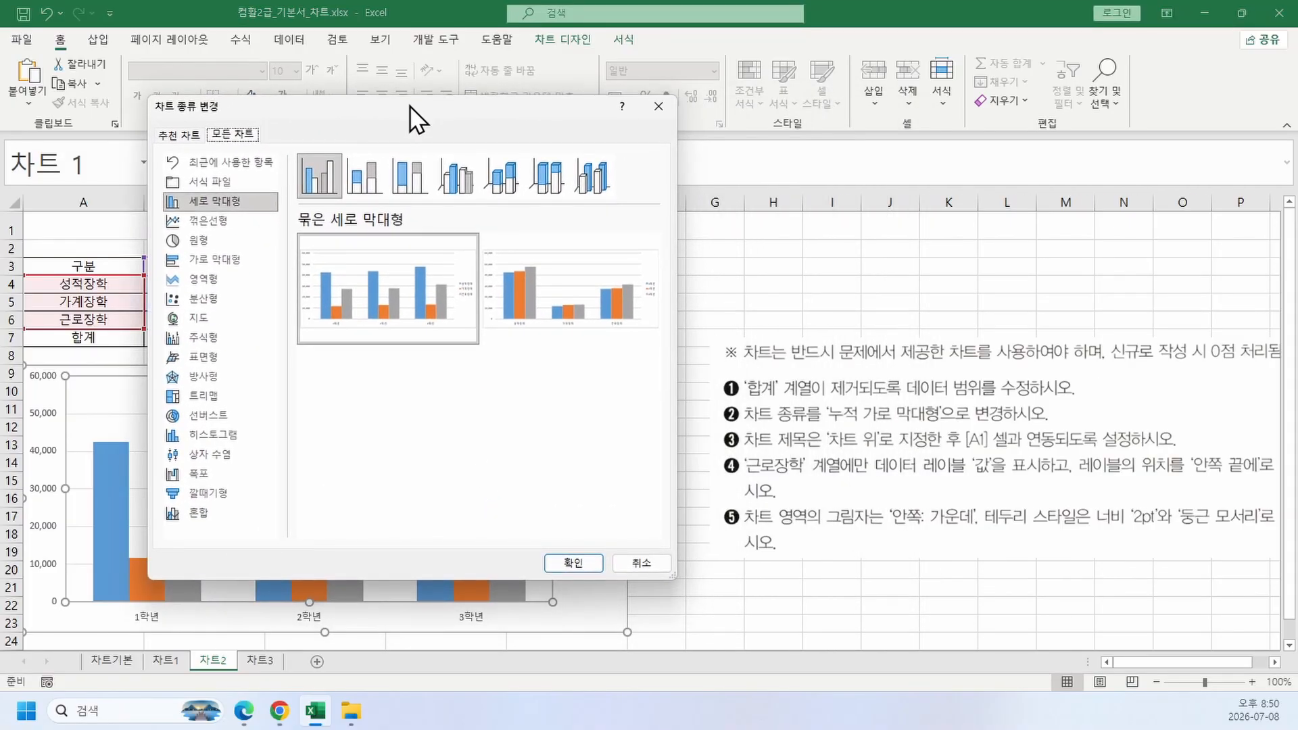
left_click(230, 257)
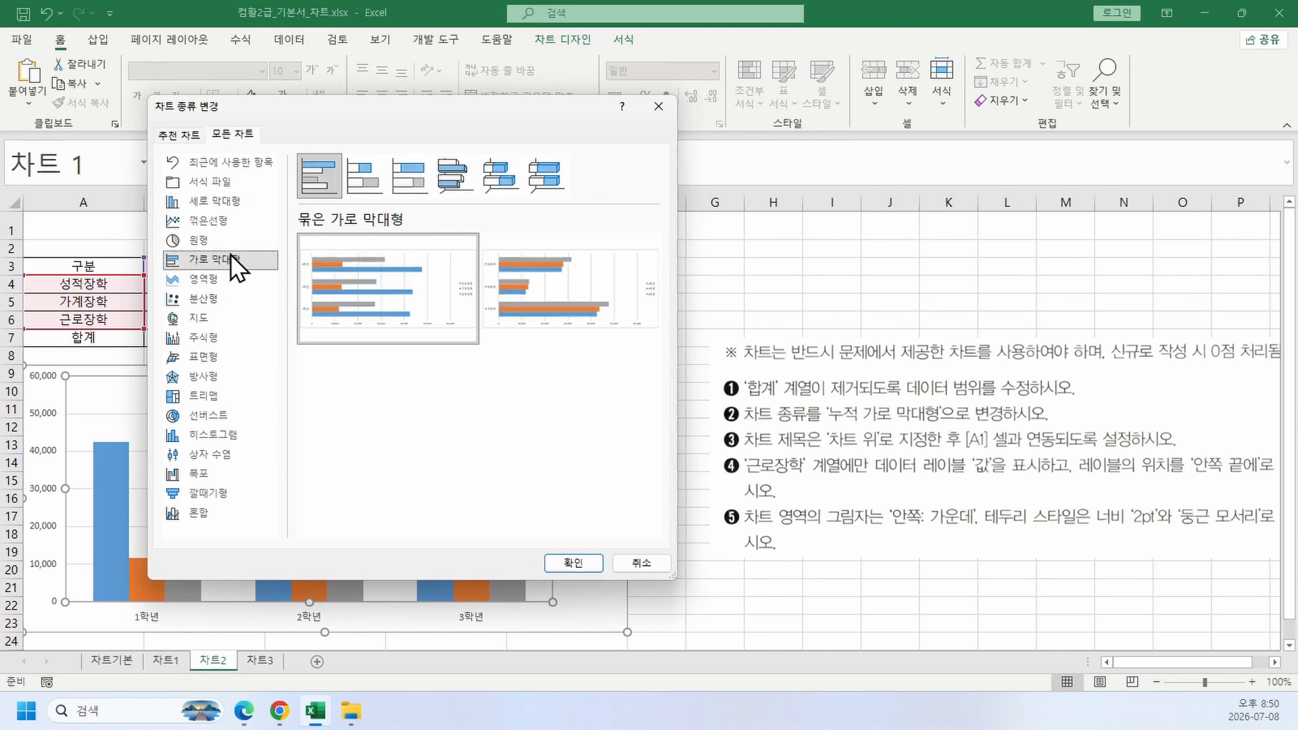
left_click(362, 168)
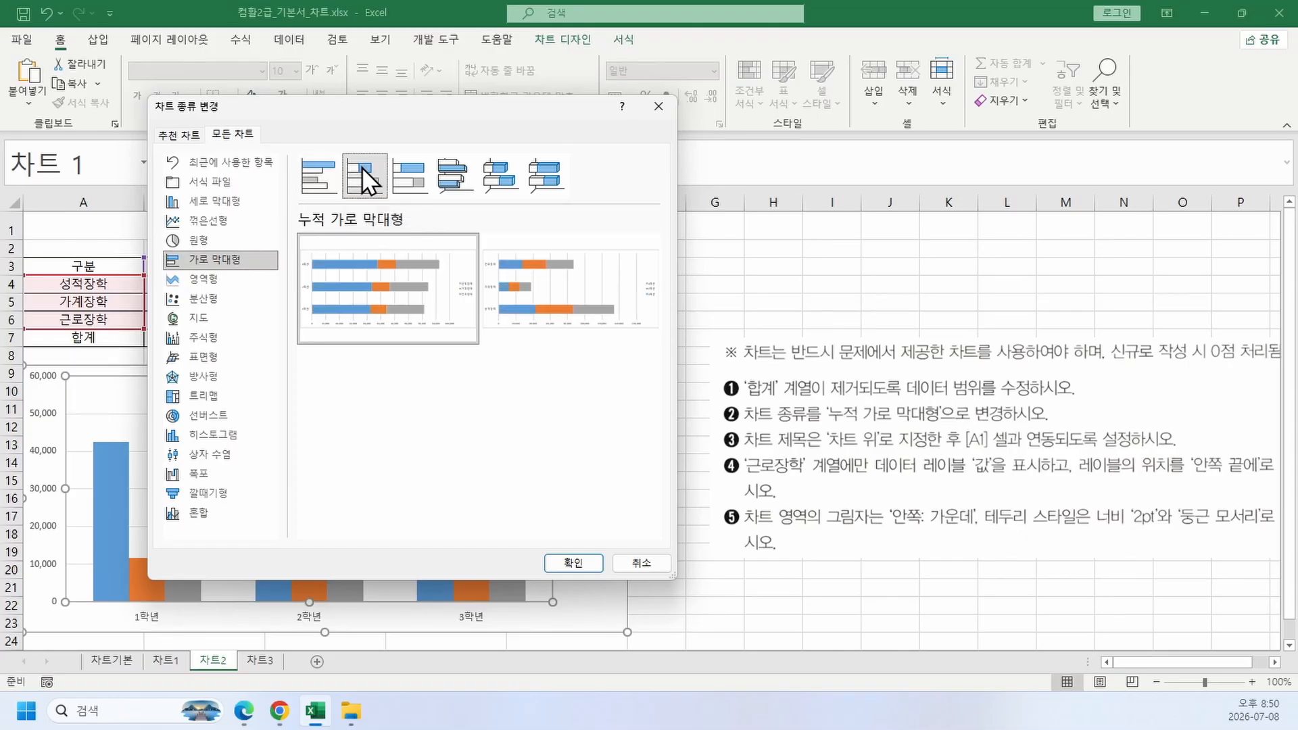
left_click(552, 565)
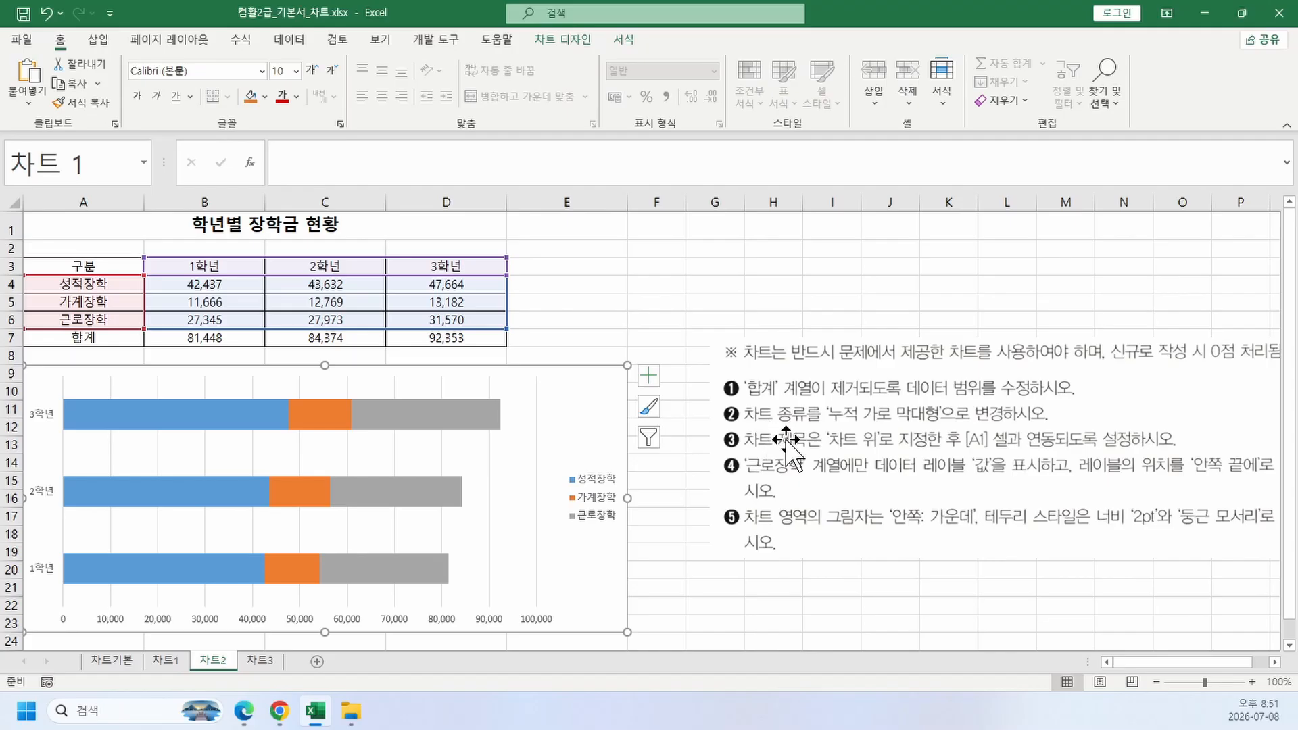
left_click(741, 254)
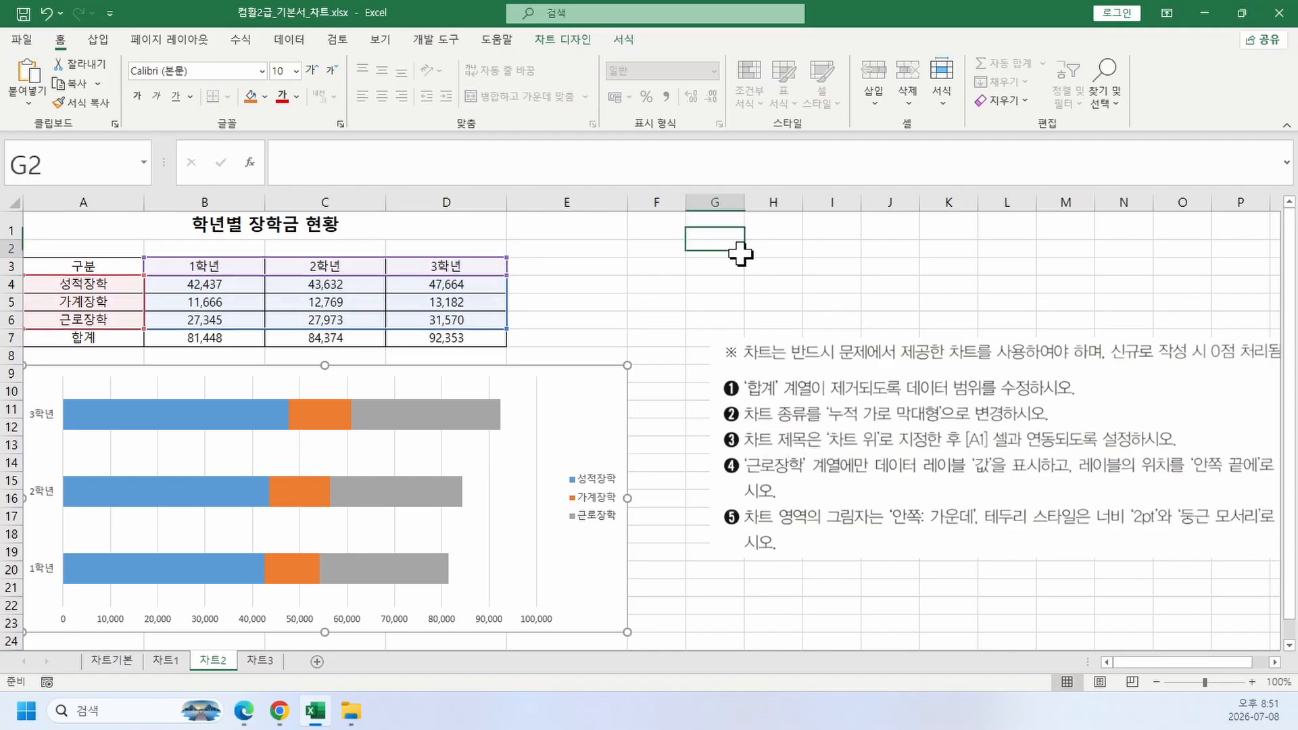
left_click(101, 223)
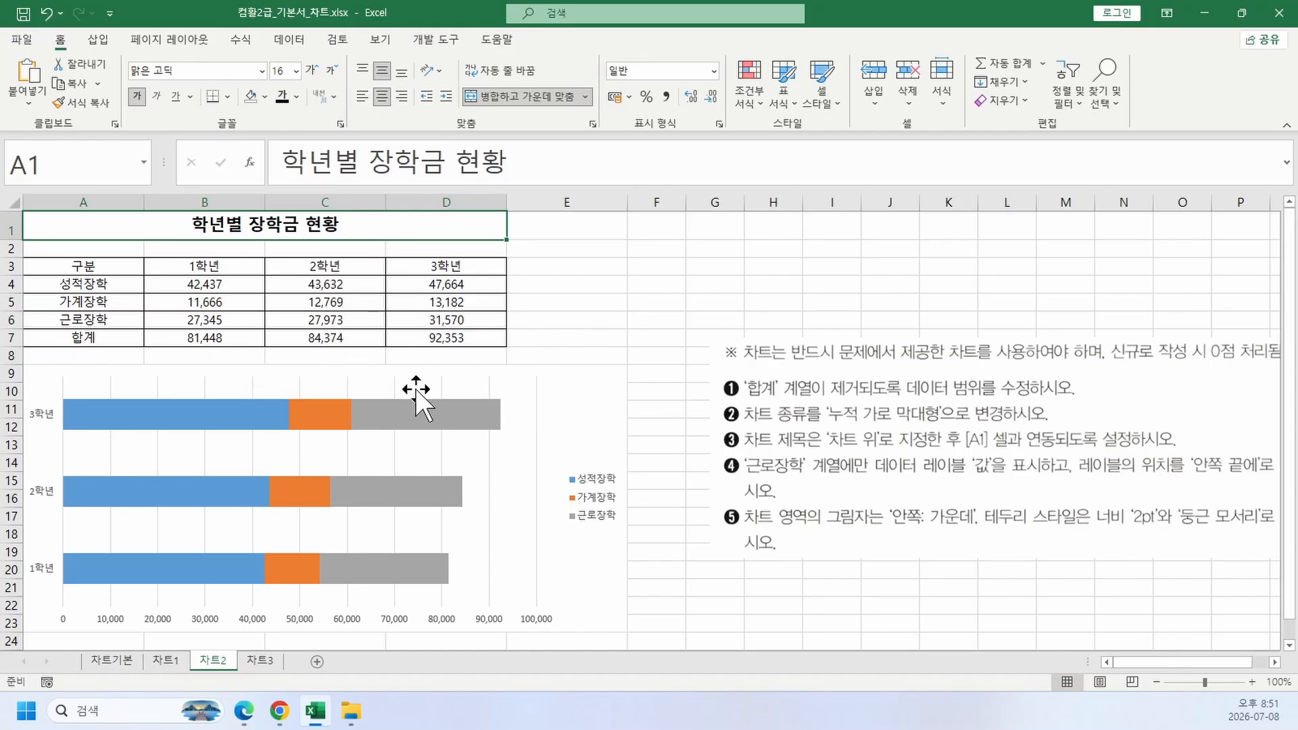
left_click(573, 338)
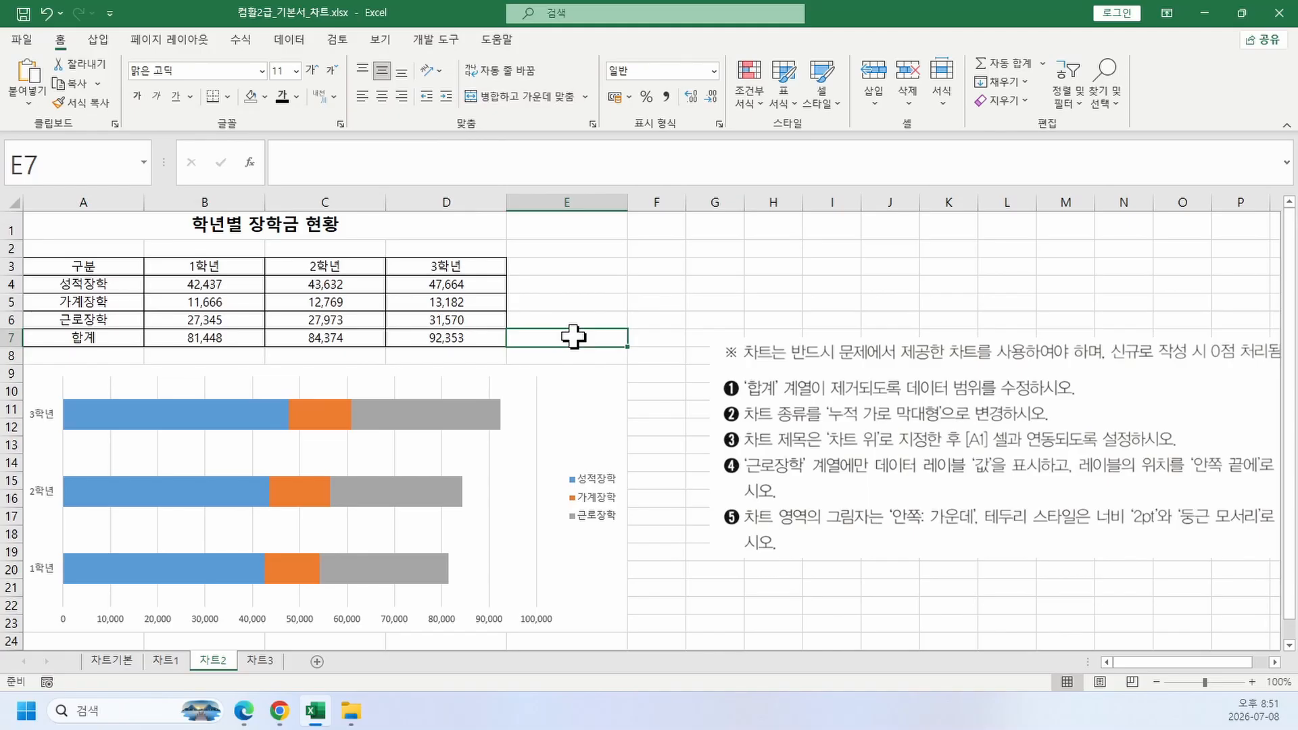
Step: Add a chart title above the plot area of the scholarship chart
left_click(588, 428)
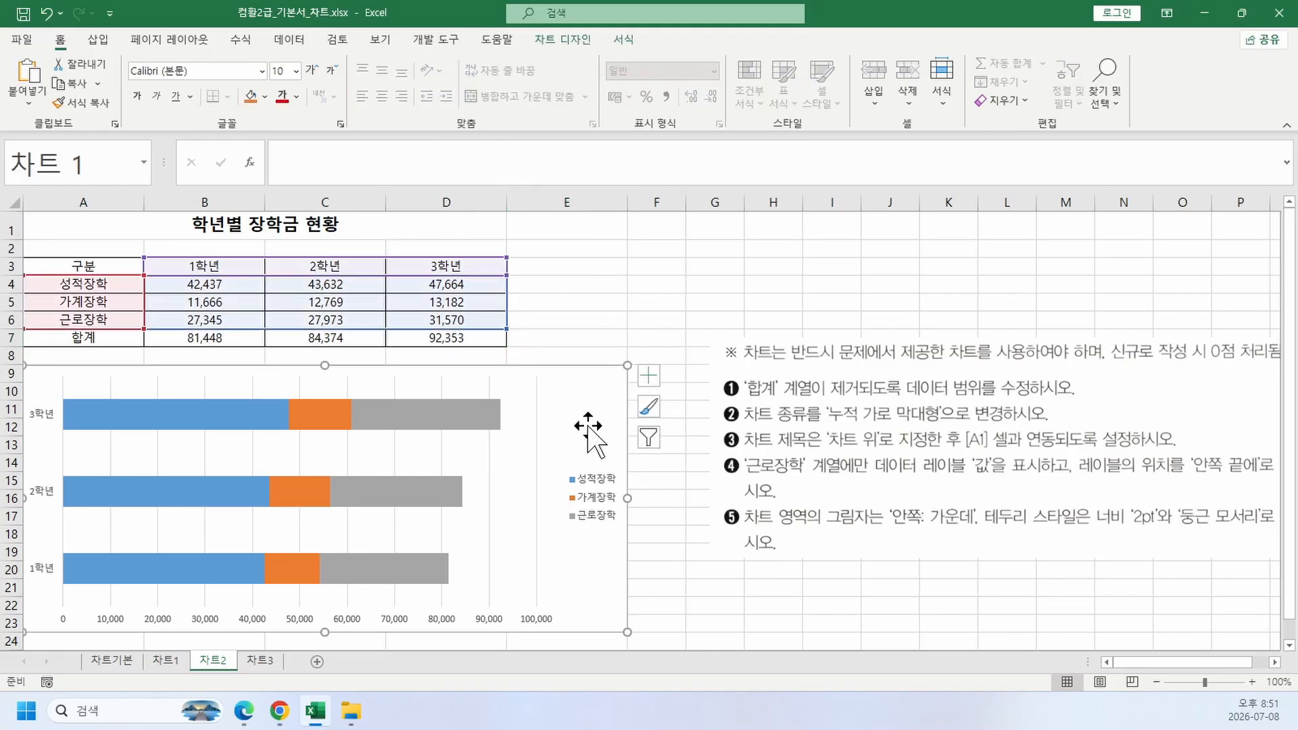
left_click(648, 376)
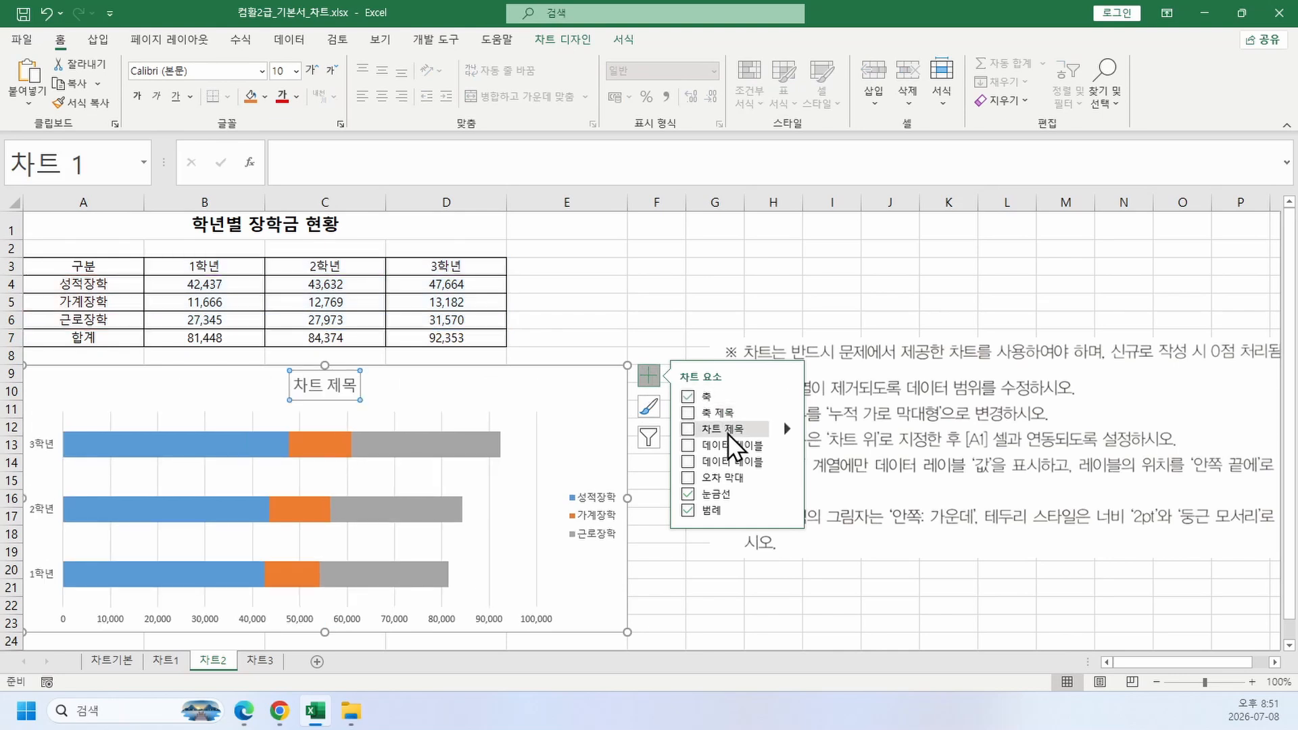
left_click(727, 432)
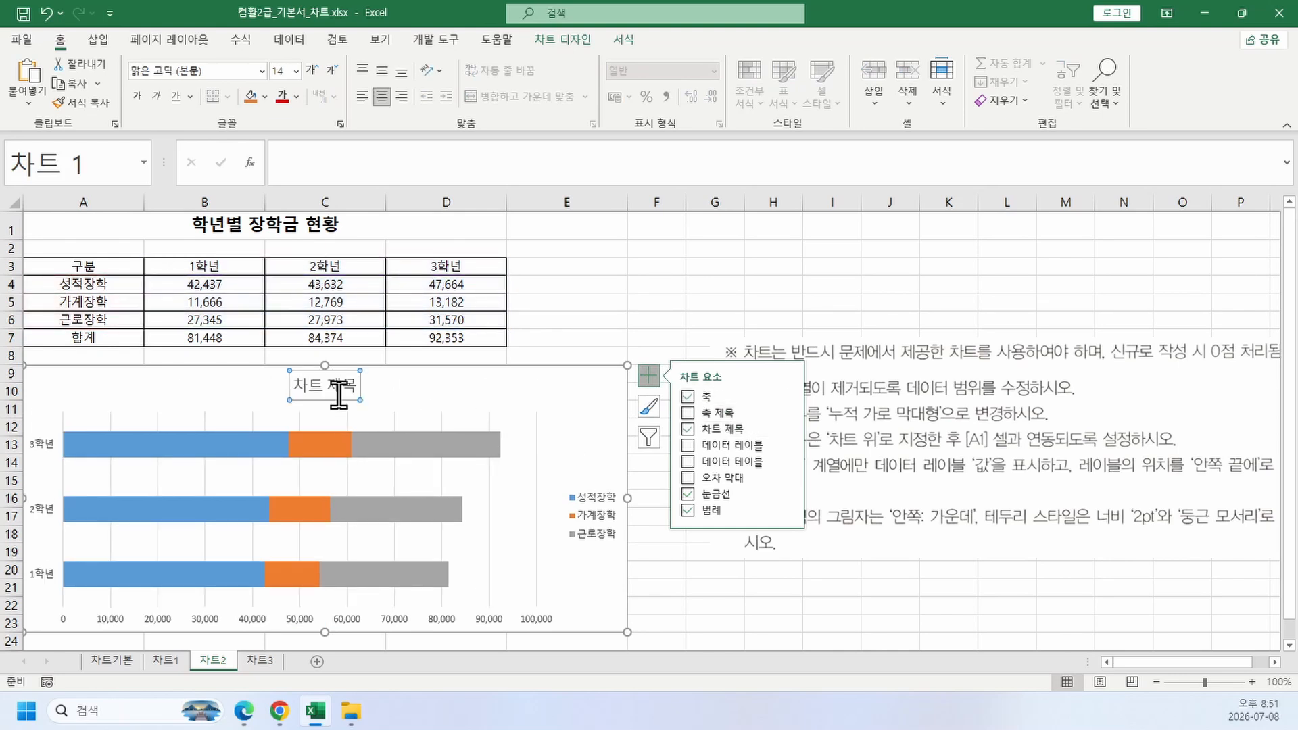
left_click(635, 282)
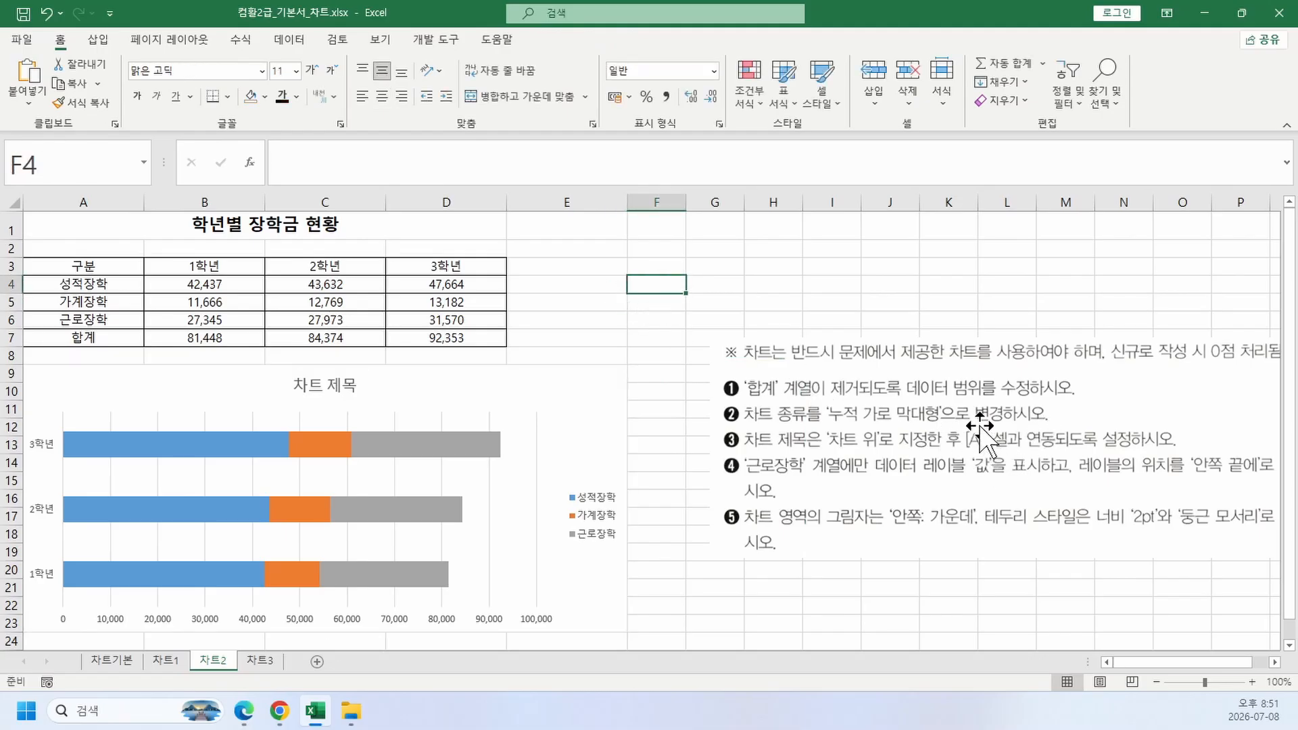
Step: Link the scholarship chart's title to cell A1 with the formula =차트2!$A$1
left_click(327, 385)
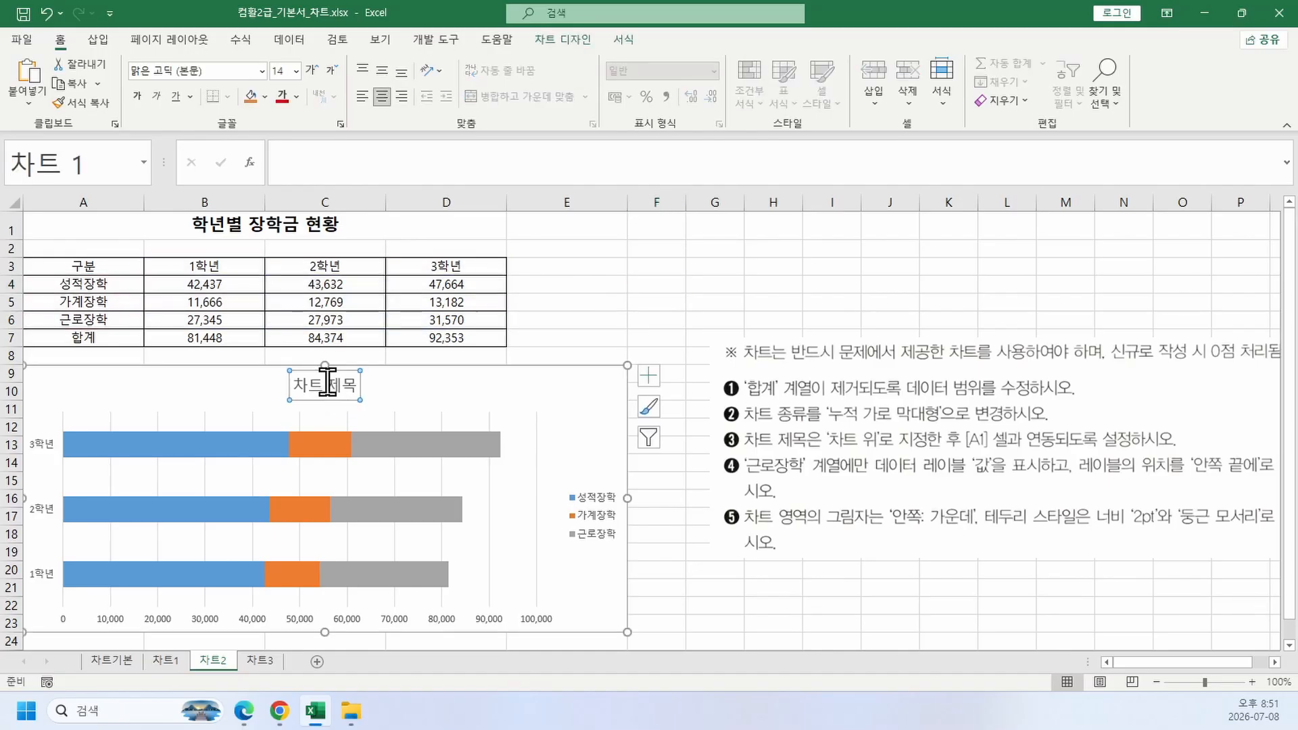
left_click(341, 168)
type("=")
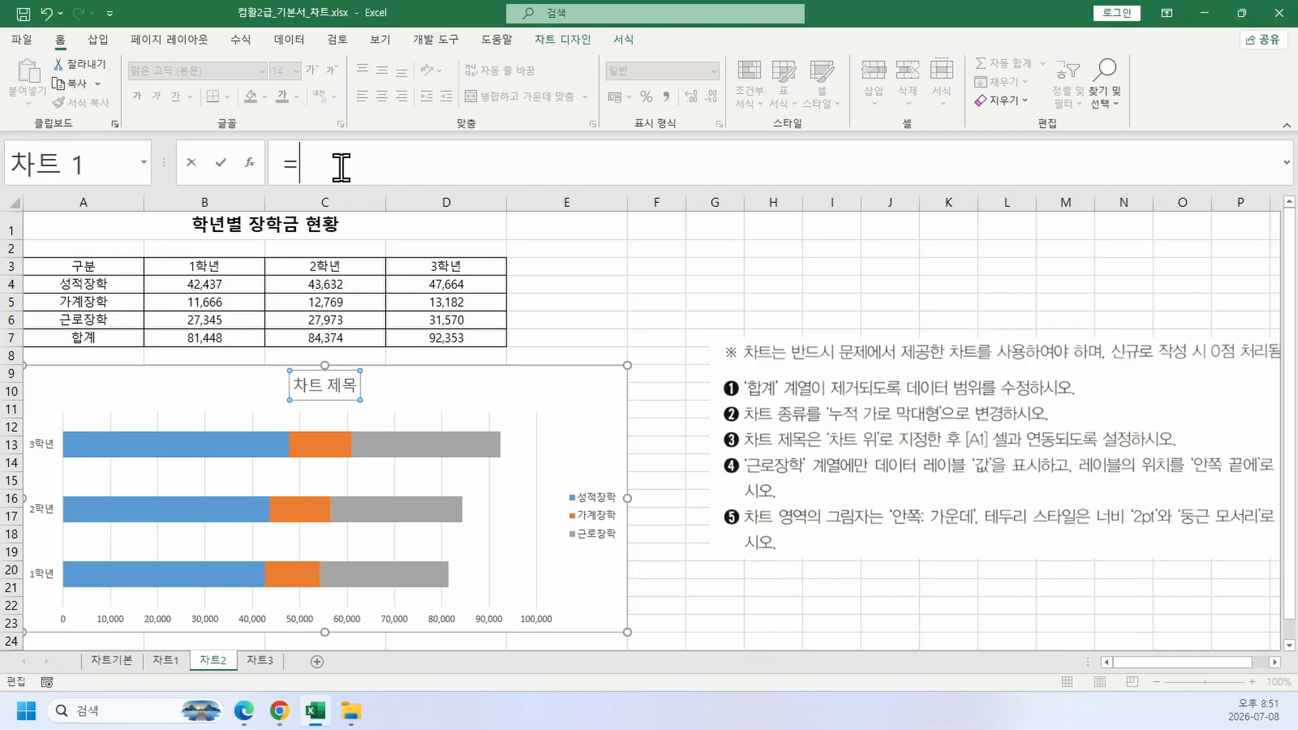
left_click(102, 227)
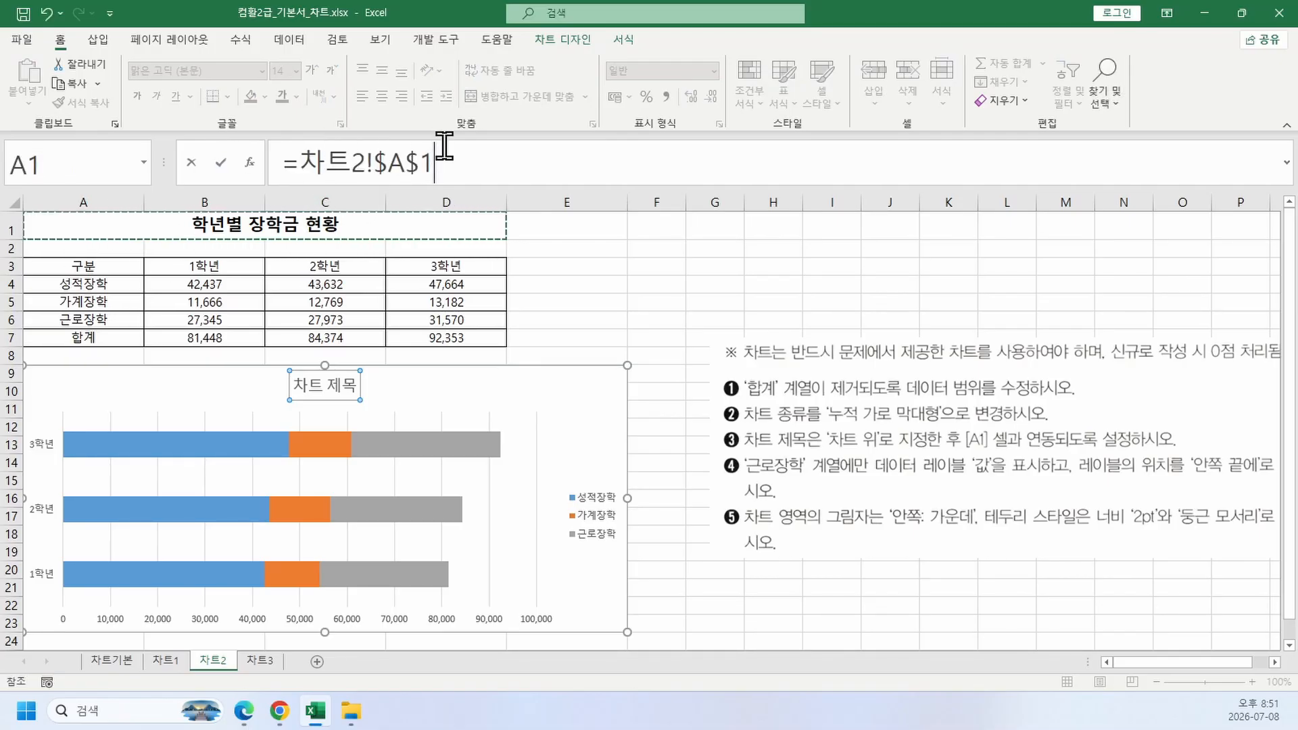
key("Return")
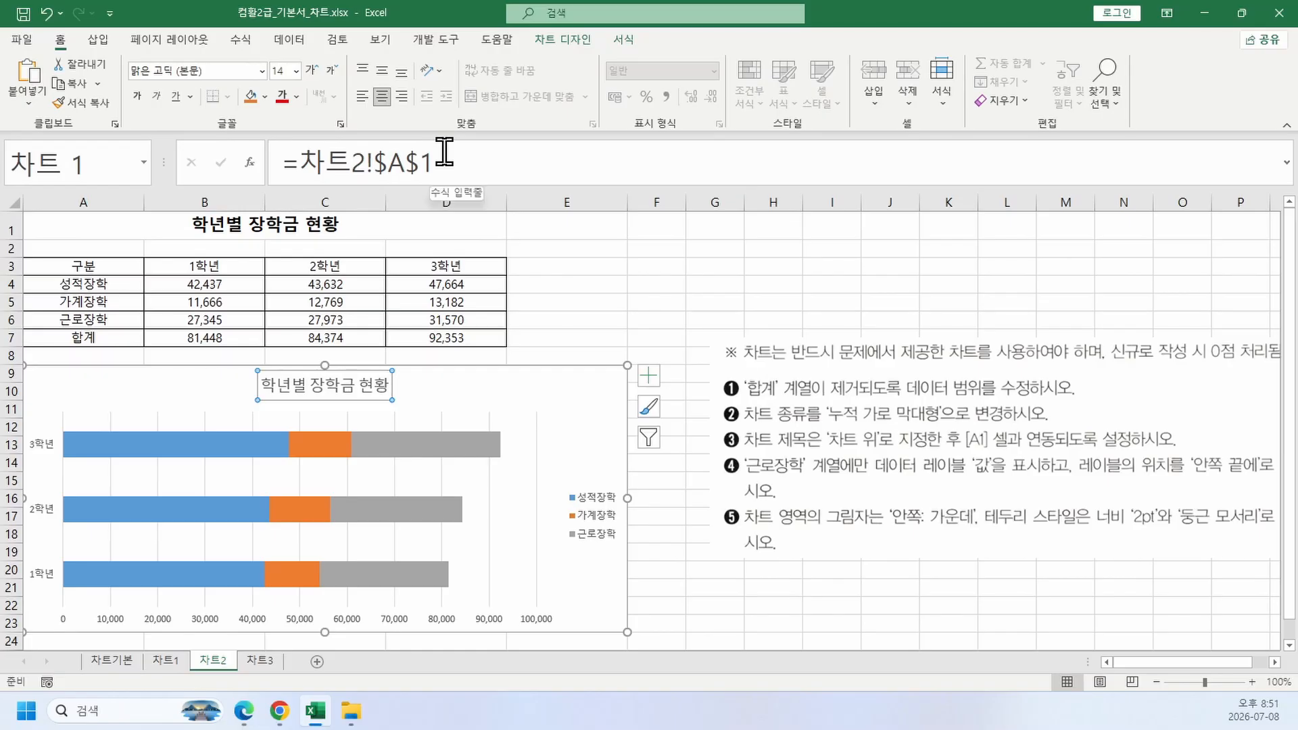
Step: Move the exercise instructions picture up beside the data table, fully in view, and switch to the PDF textbook in Edge
left_click_drag(875, 342, 752, 249)
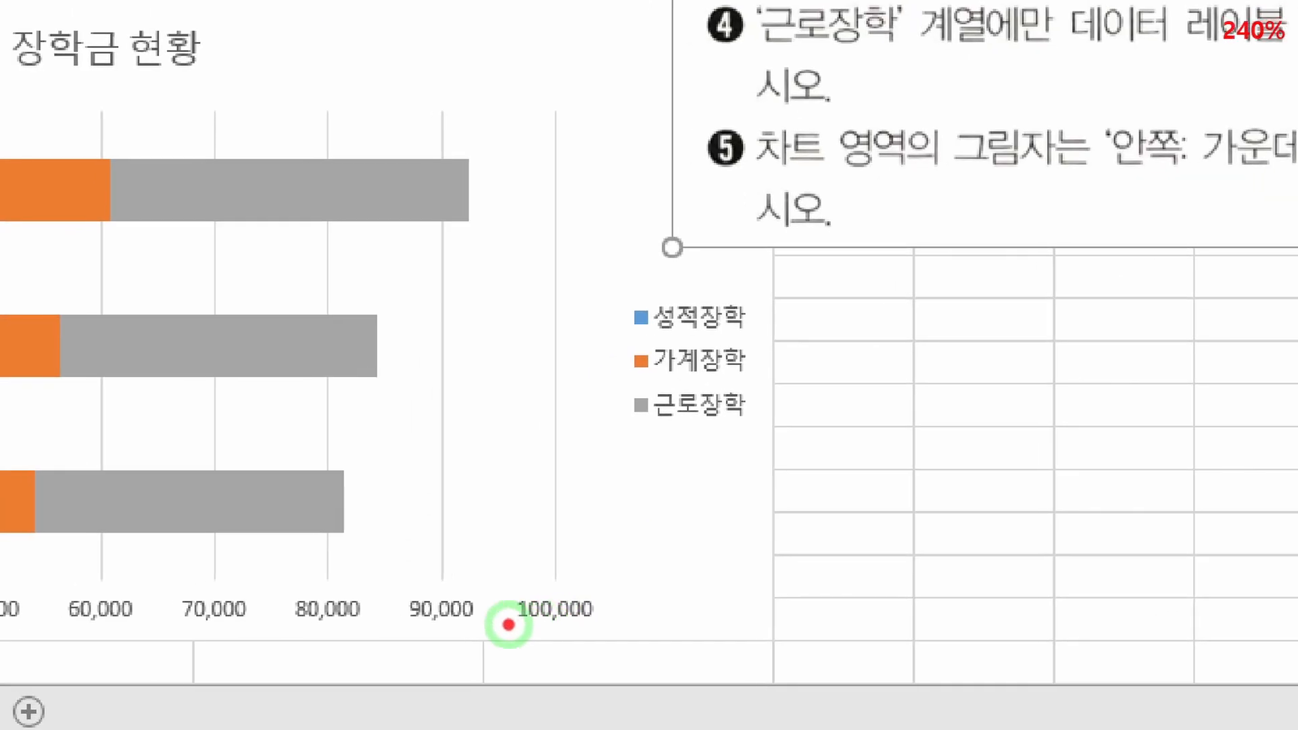
left_click_drag(672, 400, 824, 441)
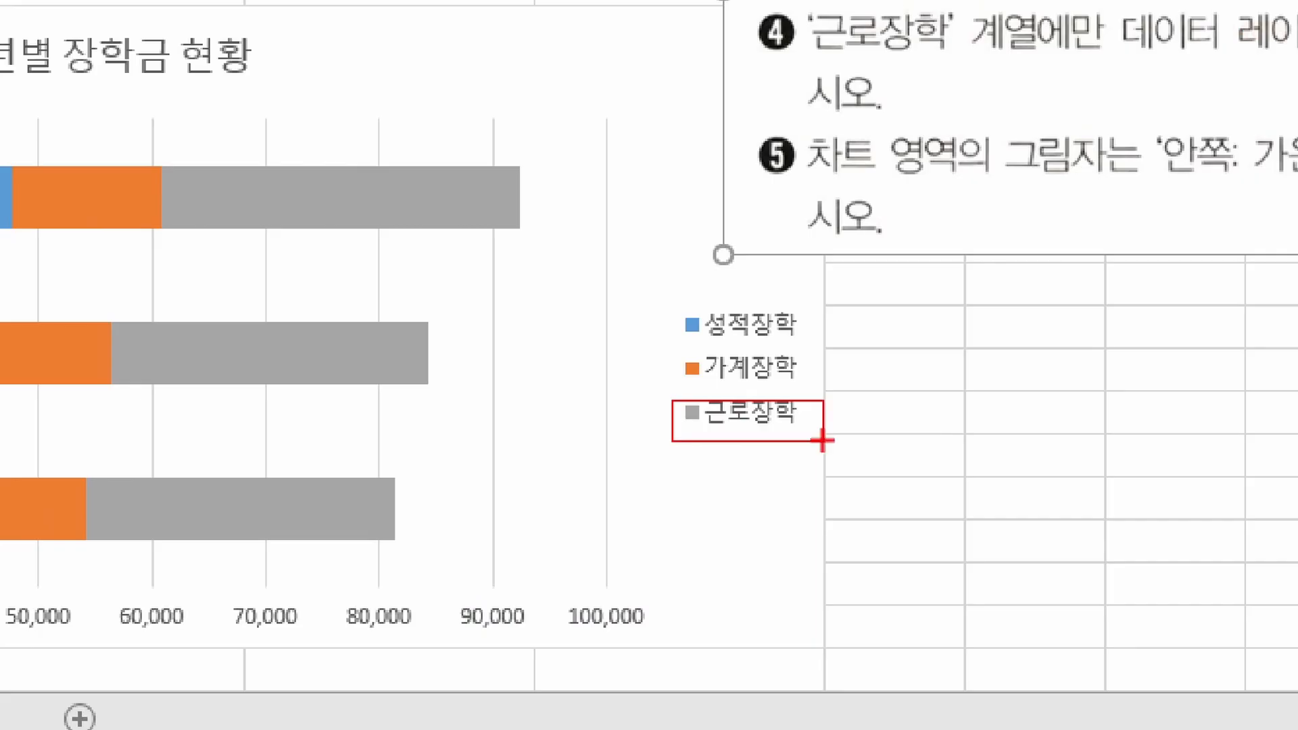
mouse_move(183, 149)
left_mouse_down()
mouse_move(108, 269)
mouse_move(261, 531)
mouse_move(520, 255)
mouse_move(314, 168)
left_mouse_up()
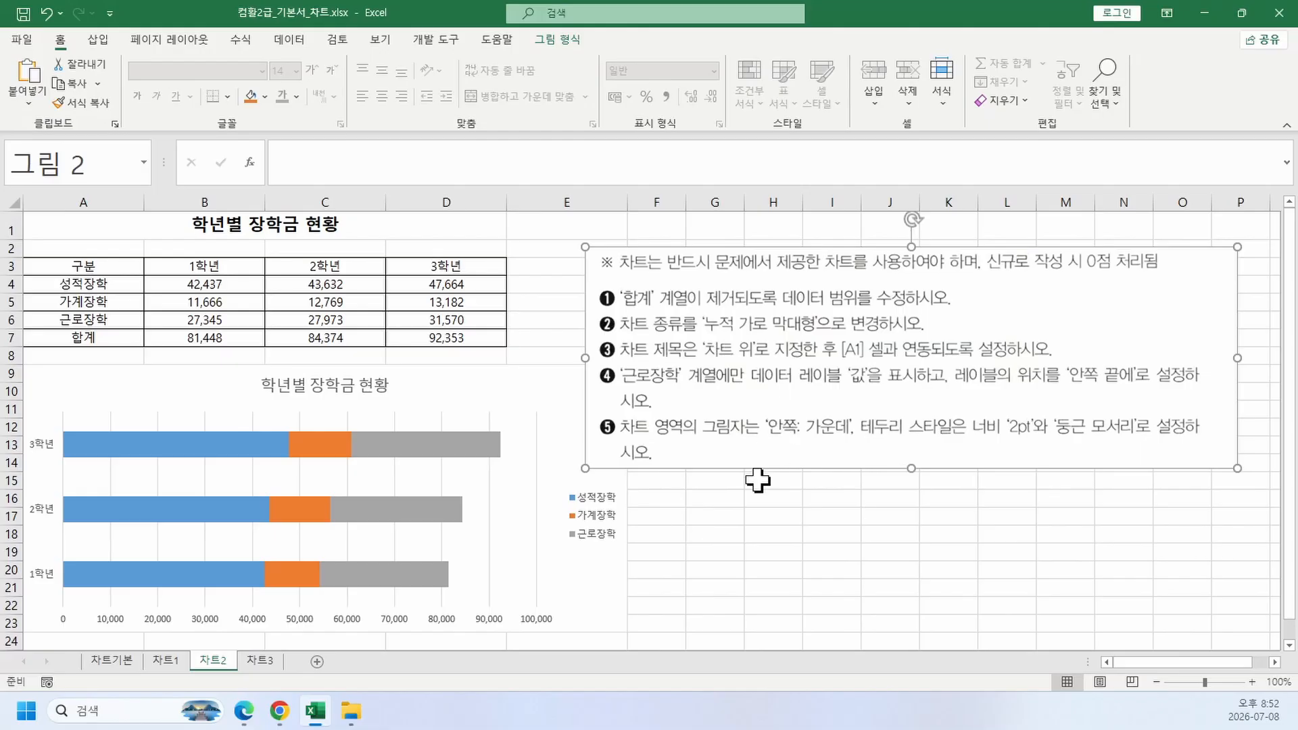
left_click(245, 722)
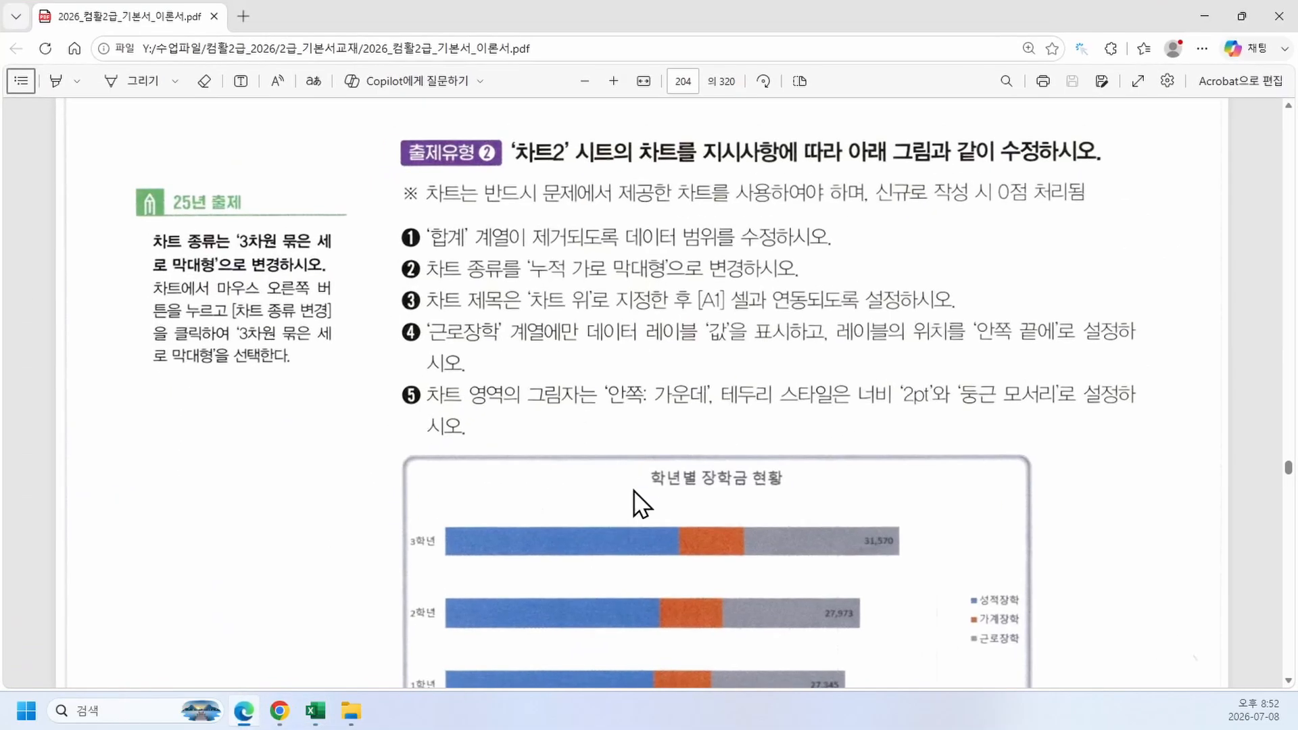
Step: Examine the data labels on the 근로장학 bars in the textbook's finished sample chart and return to the Excel workbook
scroll(634, 498, "down", 5)
key("ctrl+1")
scroll(890, 388, "up", 2)
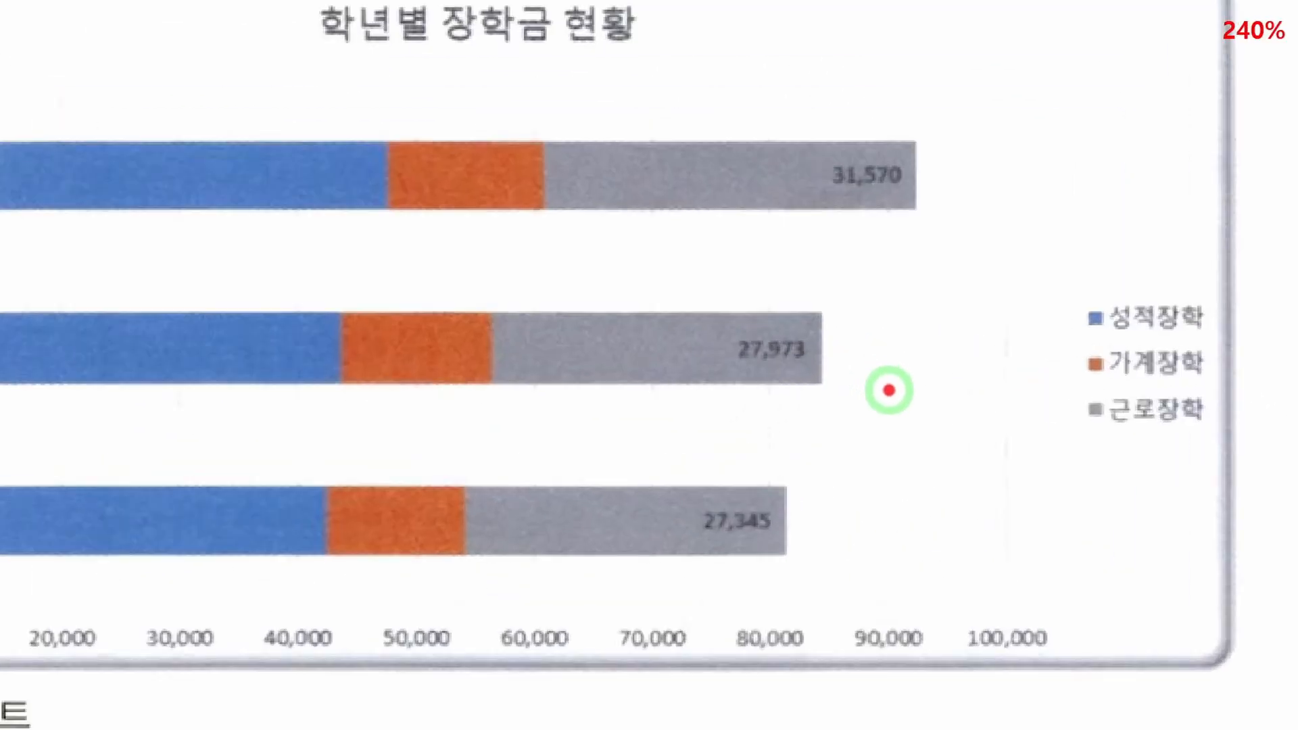
left_click(905, 403)
mouse_move(786, 41)
left_mouse_down()
mouse_move(647, 220)
mouse_move(883, 420)
mouse_move(844, 81)
left_mouse_up()
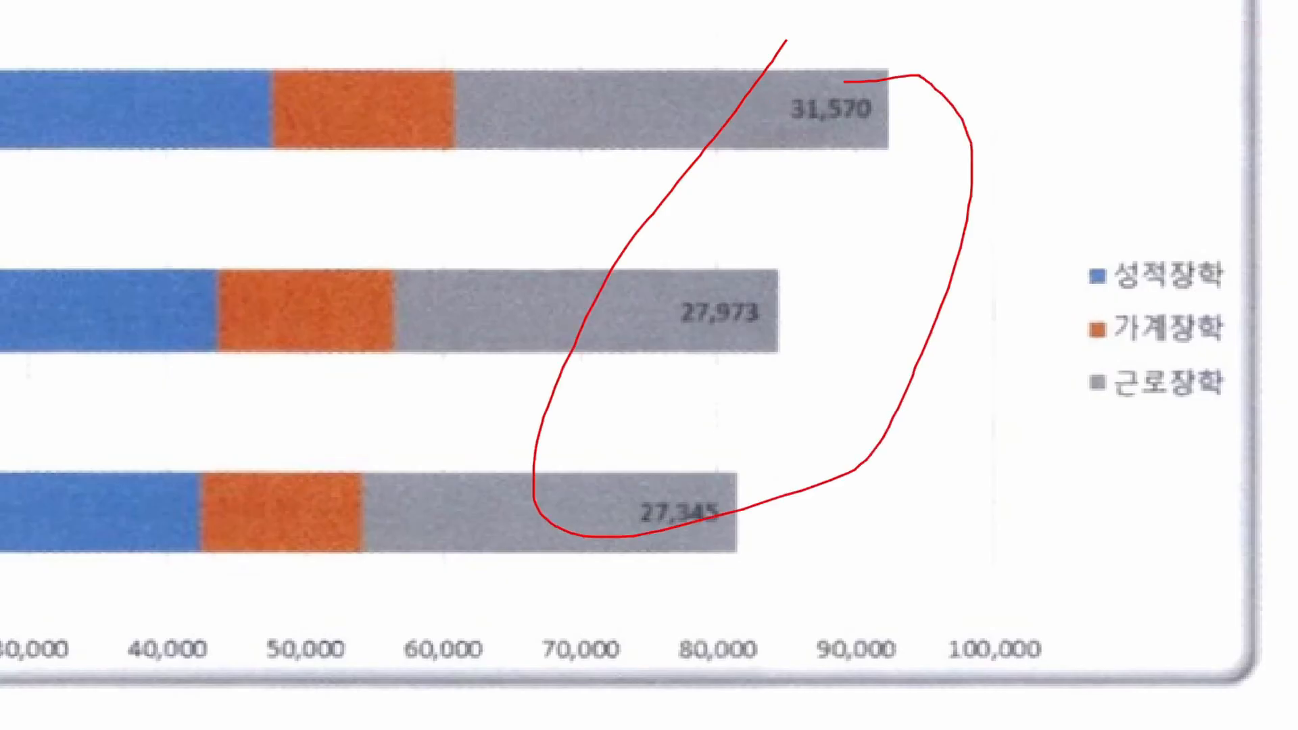
key("Escape")
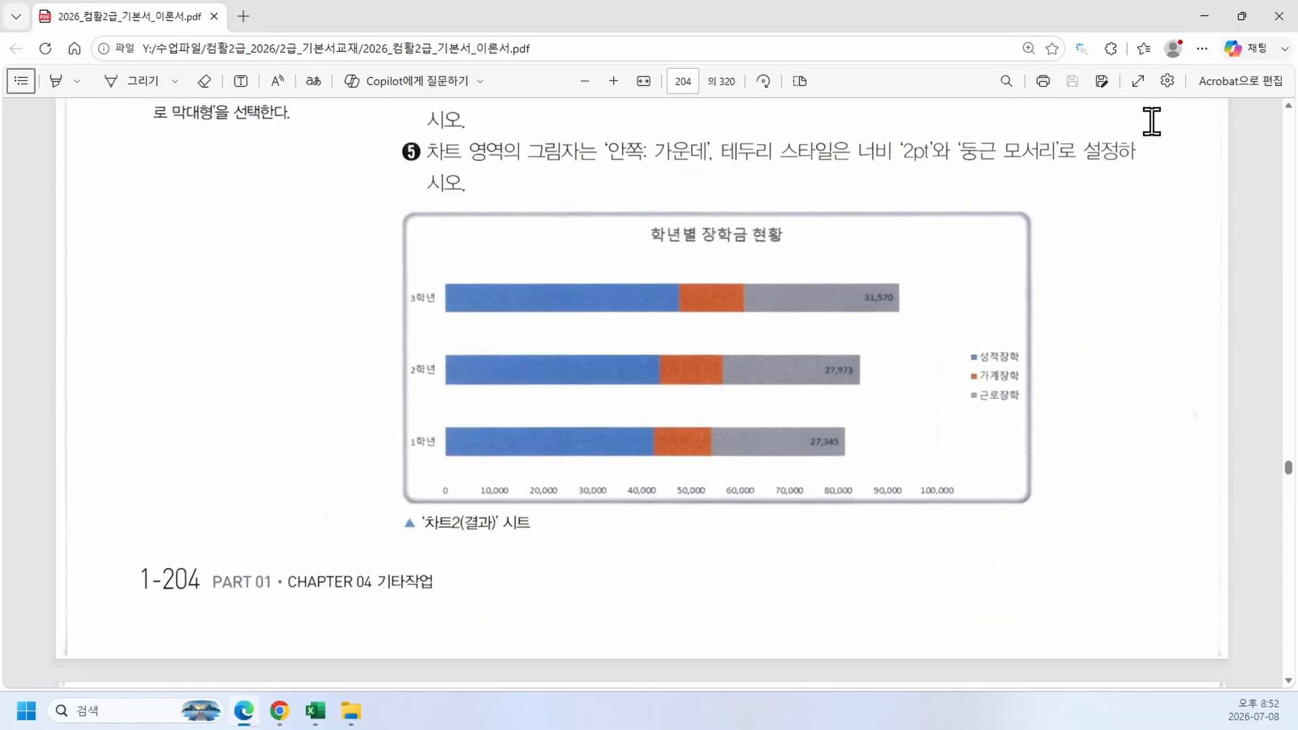
left_click(1210, 16)
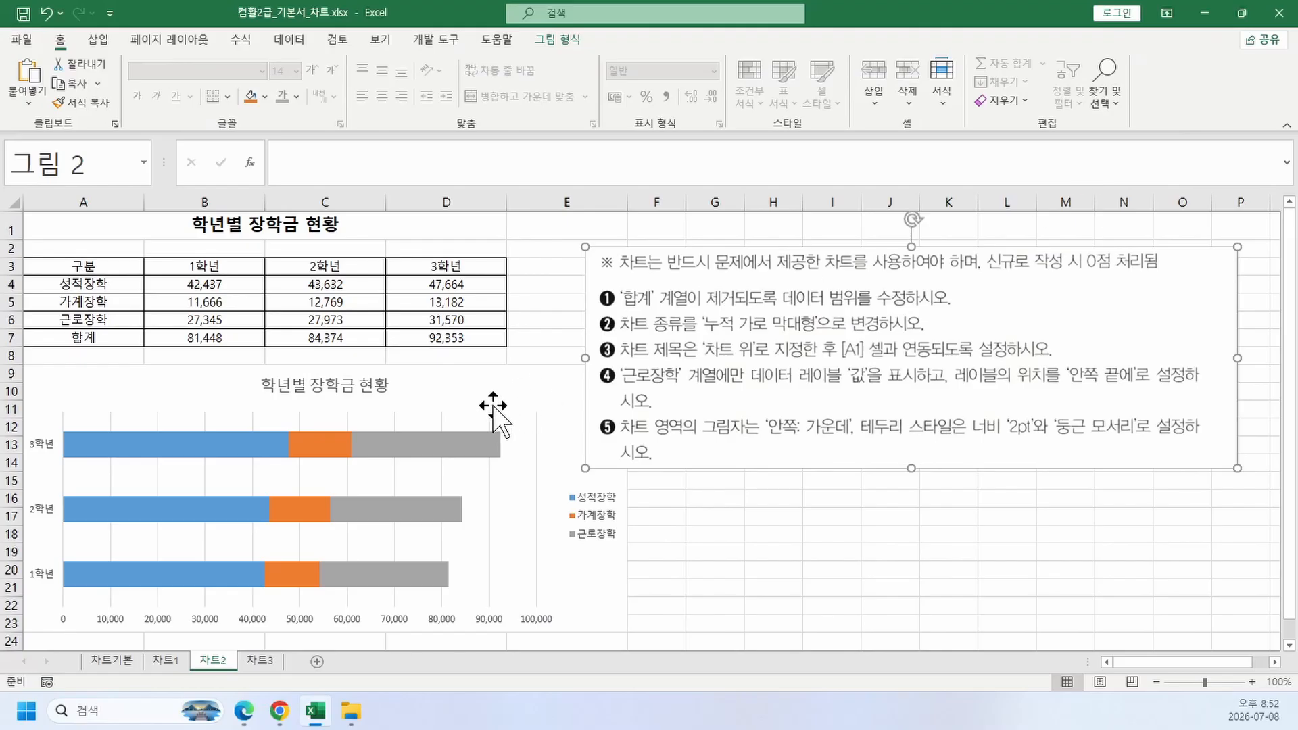
Step: Move the instructions picture away from the chart and add data labels to the 근로장학 series only, positioned 안쪽 끝에
left_click_drag(872, 244, 1015, 280)
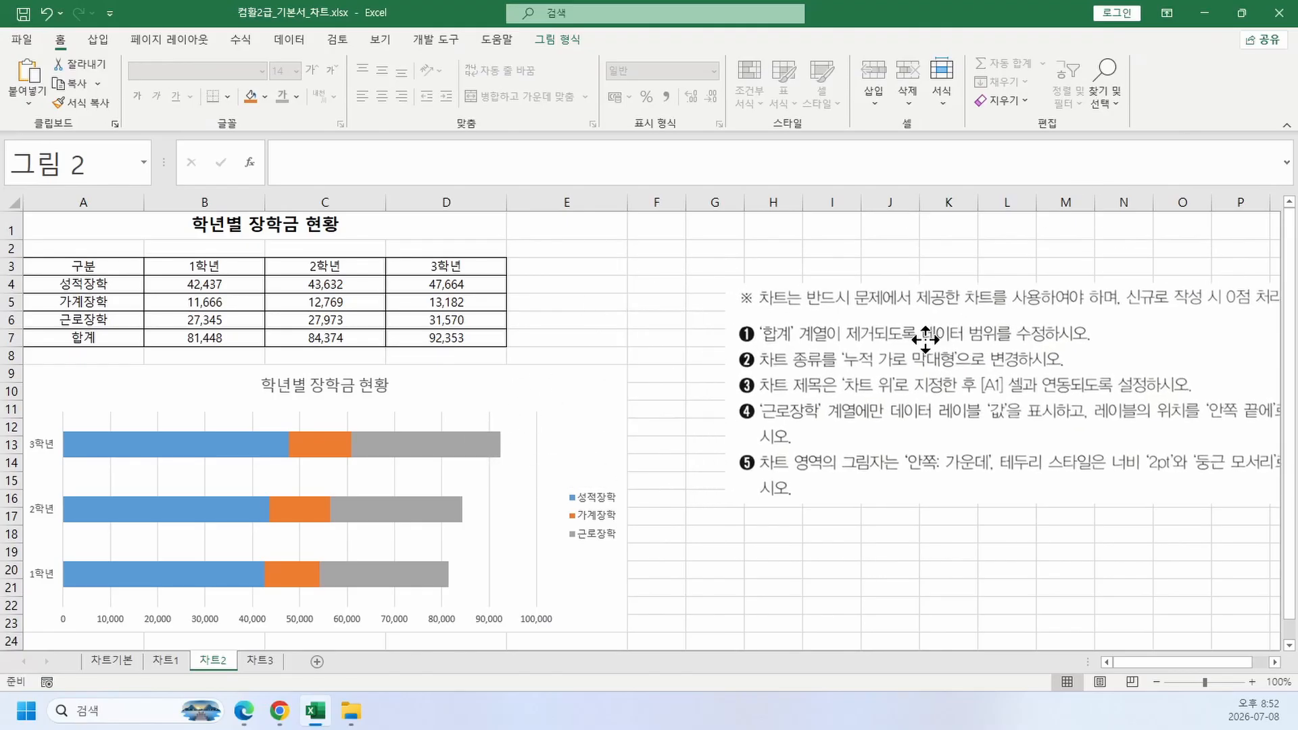
left_click(473, 443)
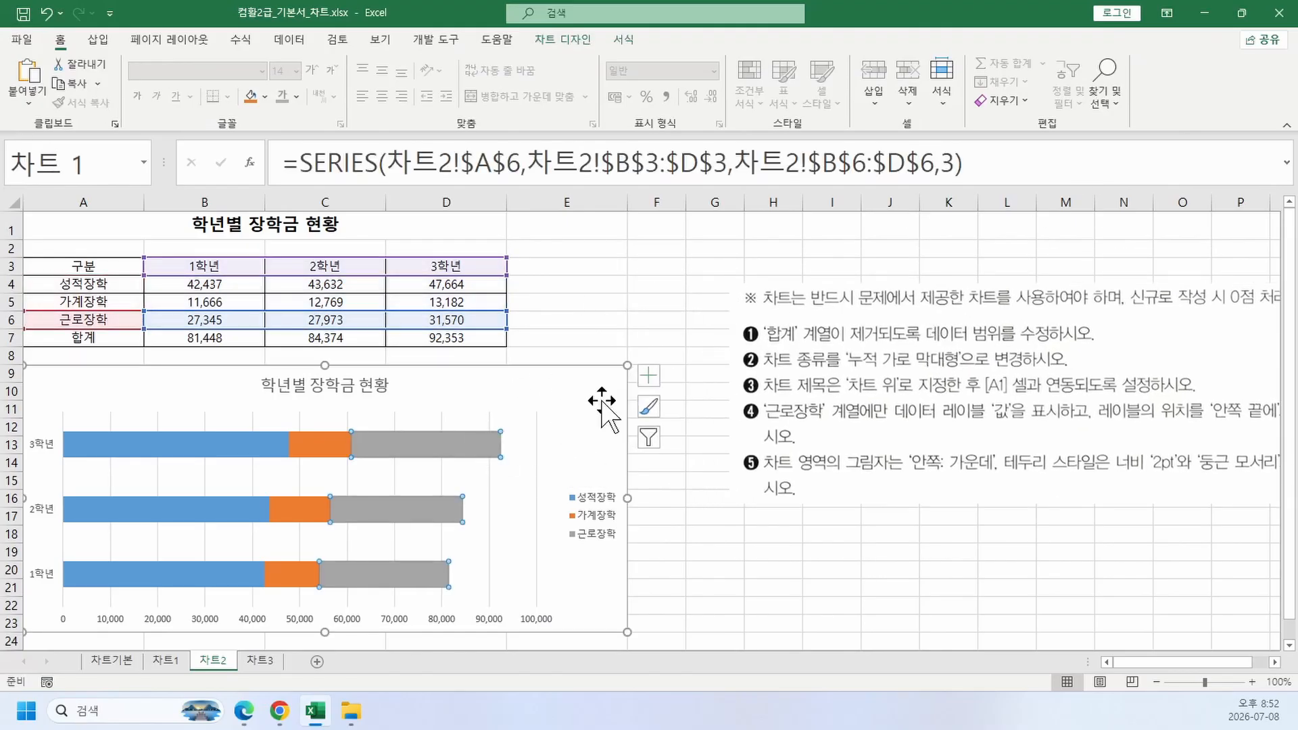
left_click(651, 378)
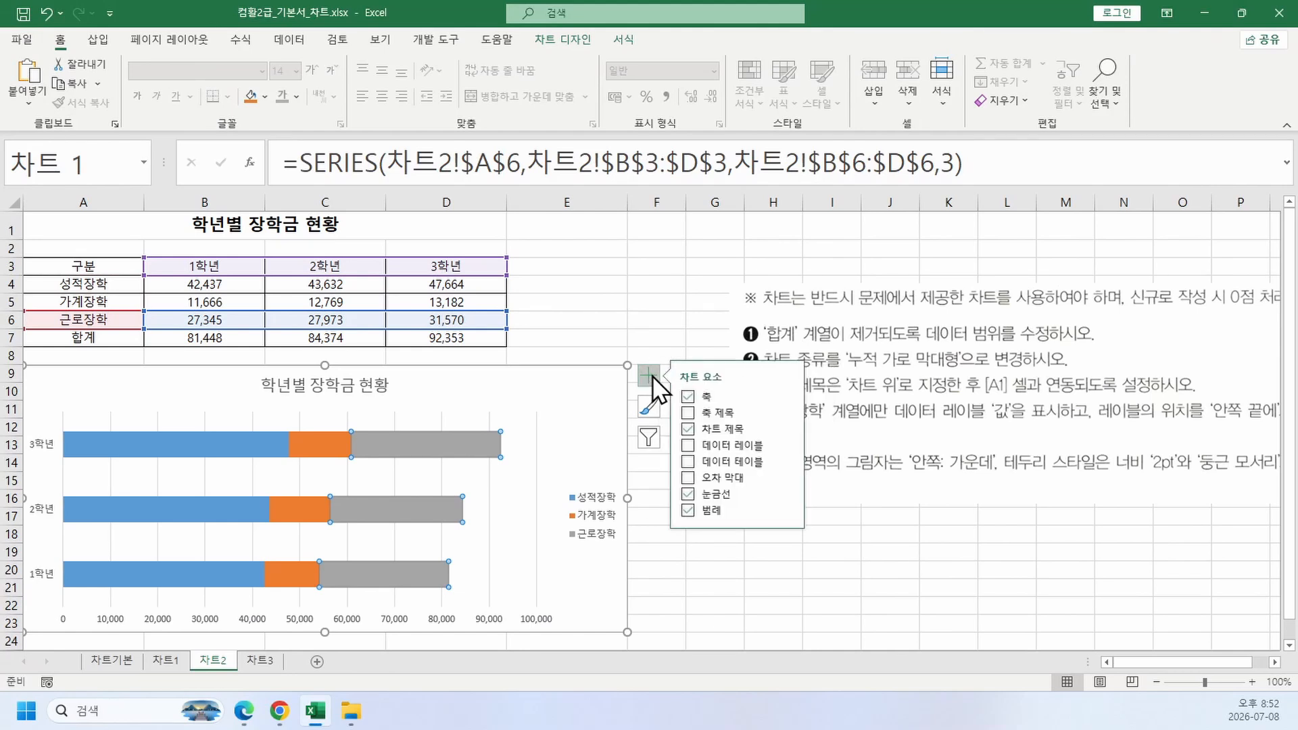
left_click(787, 444)
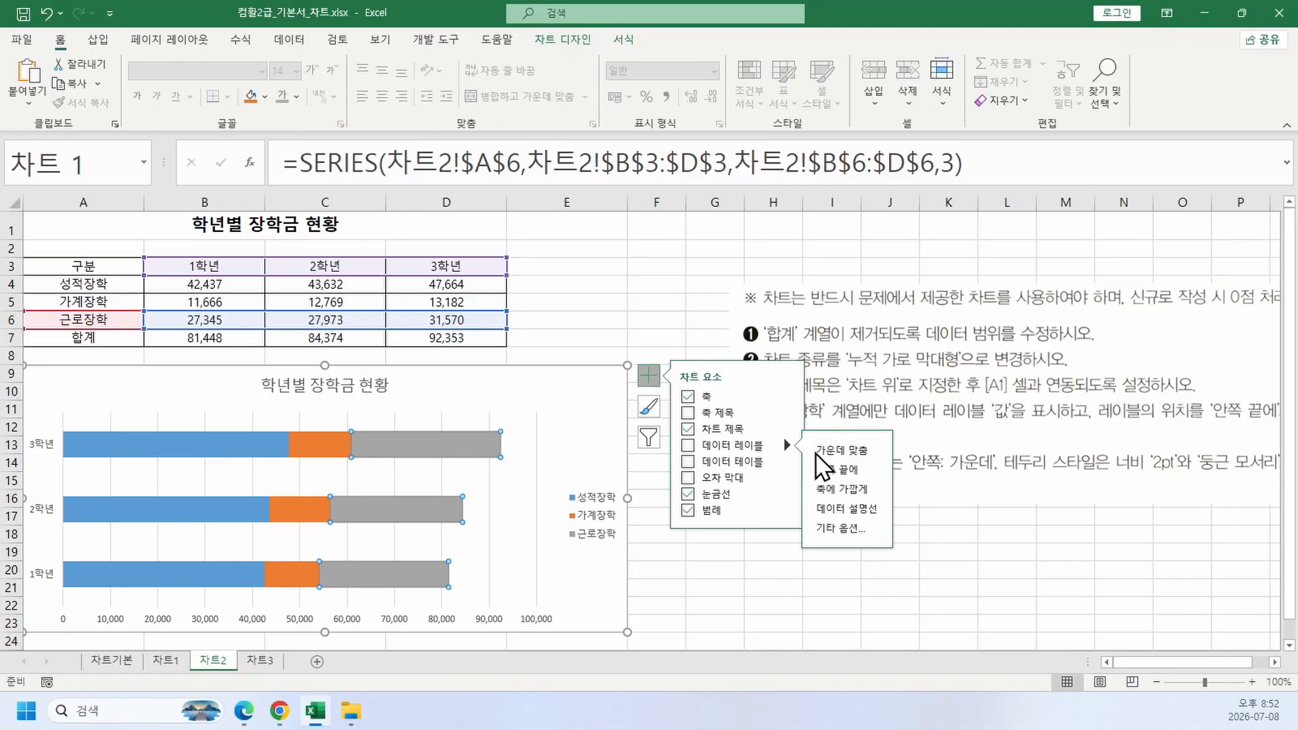
left_click(838, 469)
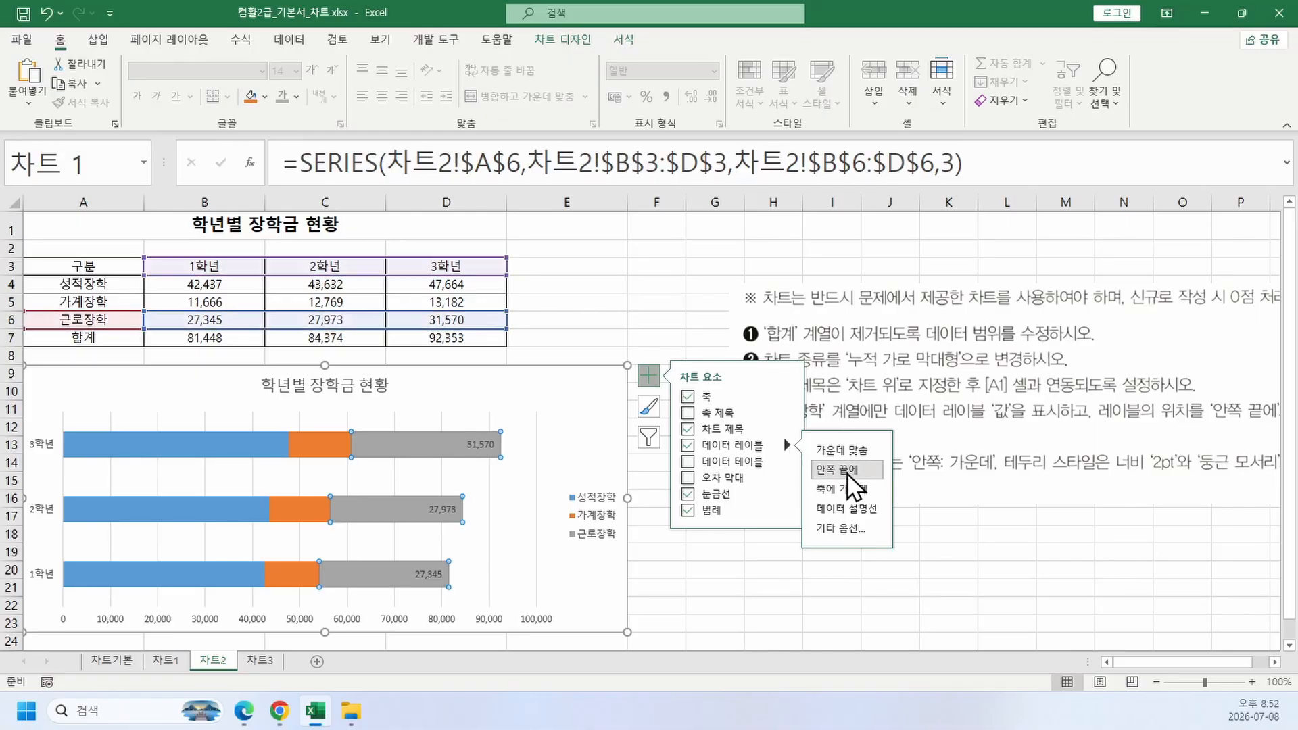
left_click(1027, 551)
Step: Read instruction 5 by moving the instructions picture over the chart and back beside it, and select the plot area
left_click_drag(1053, 418, 687, 370)
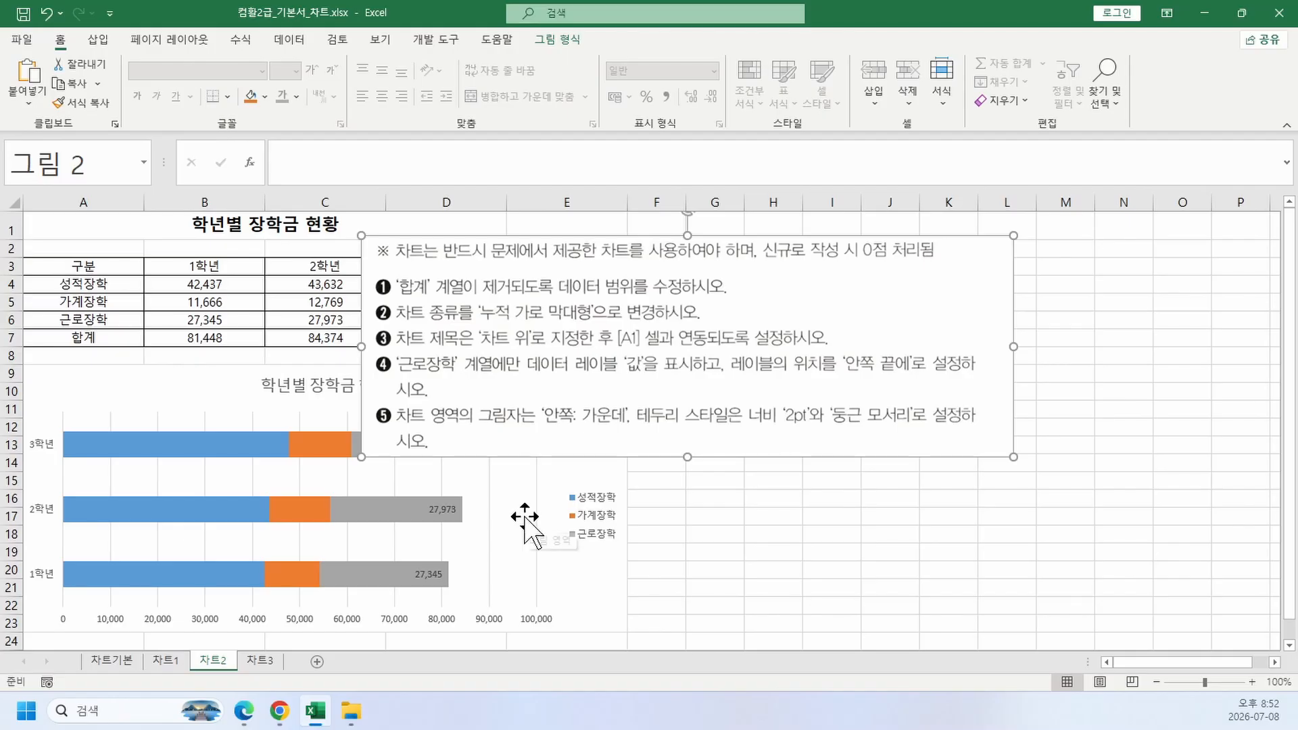
left_click_drag(552, 320, 925, 348)
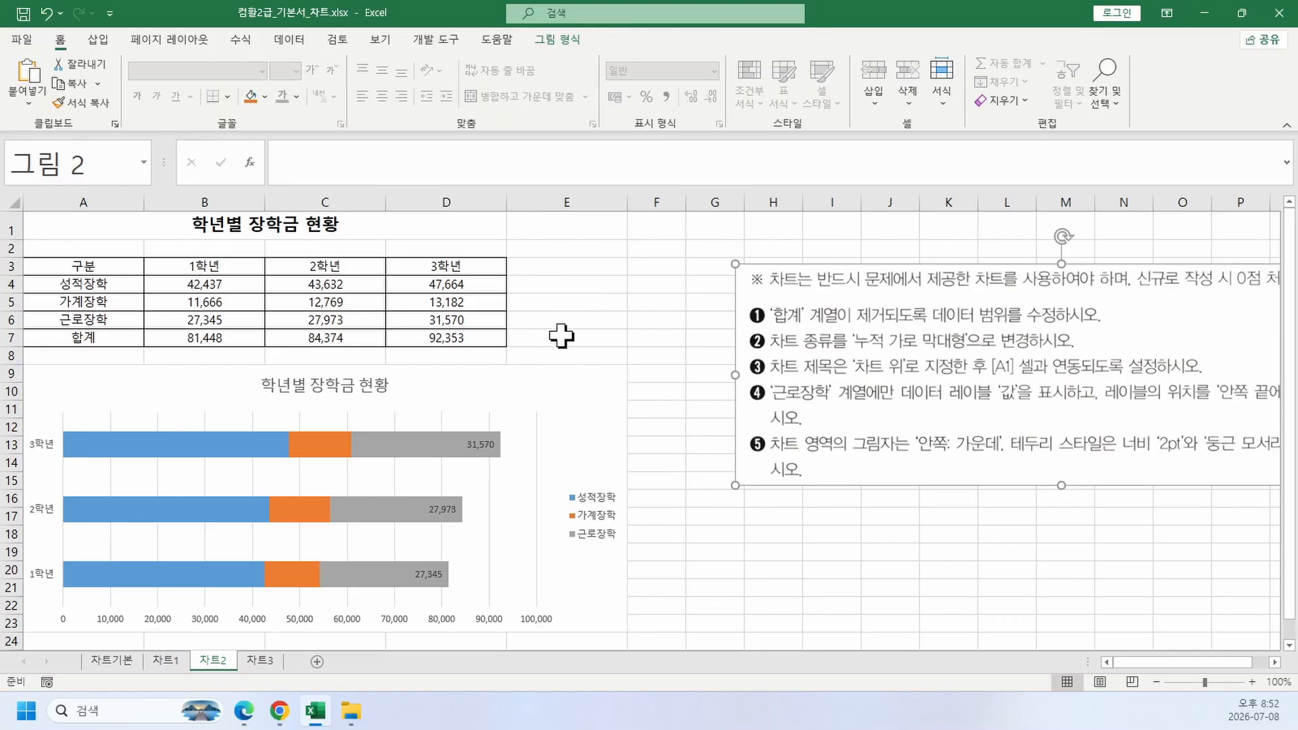
left_click(498, 471)
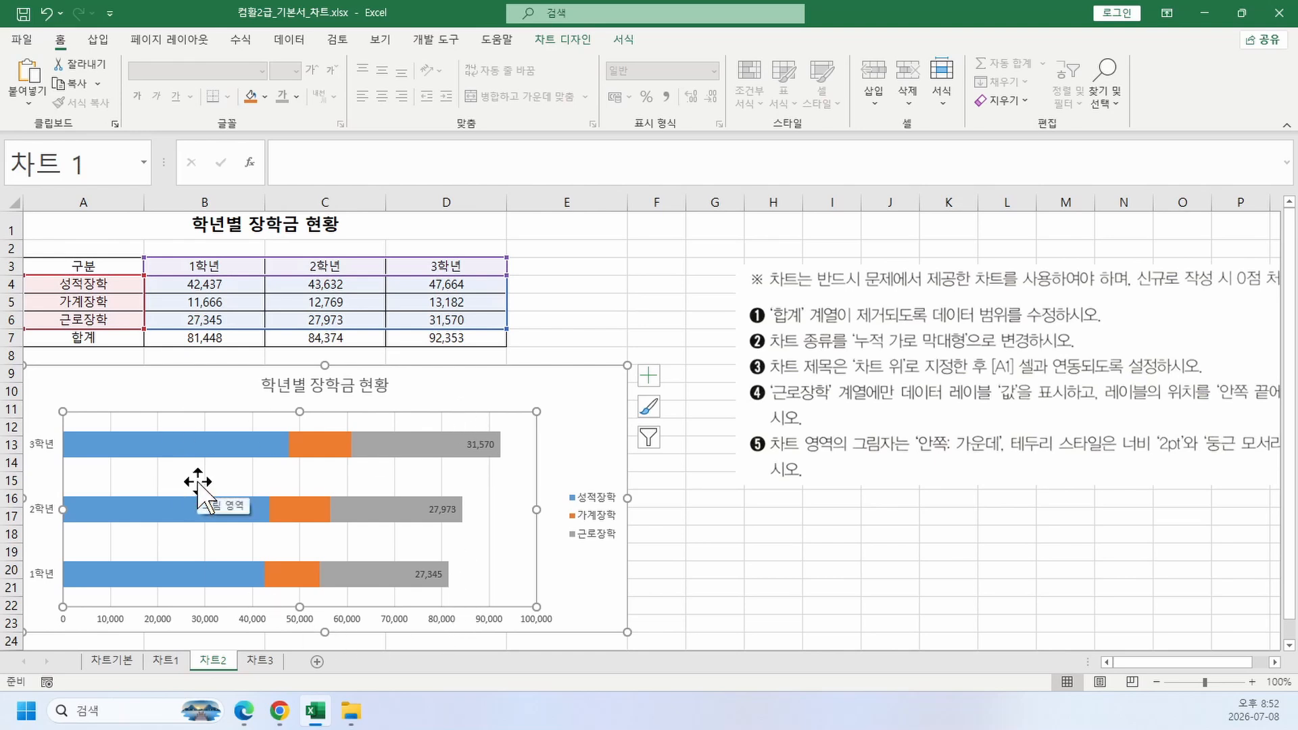
Step: Outline the chart's plot area in a red on-screen annotation and label it 그림영역
key("ctrl+2")
mouse_move(71, 408)
left_mouse_down()
mouse_move(102, 443)
mouse_move(473, 570)
mouse_move(535, 607)
mouse_move(674, 589)
left_mouse_up()
key("t")
left_click(696, 575)
type("ㄱ")
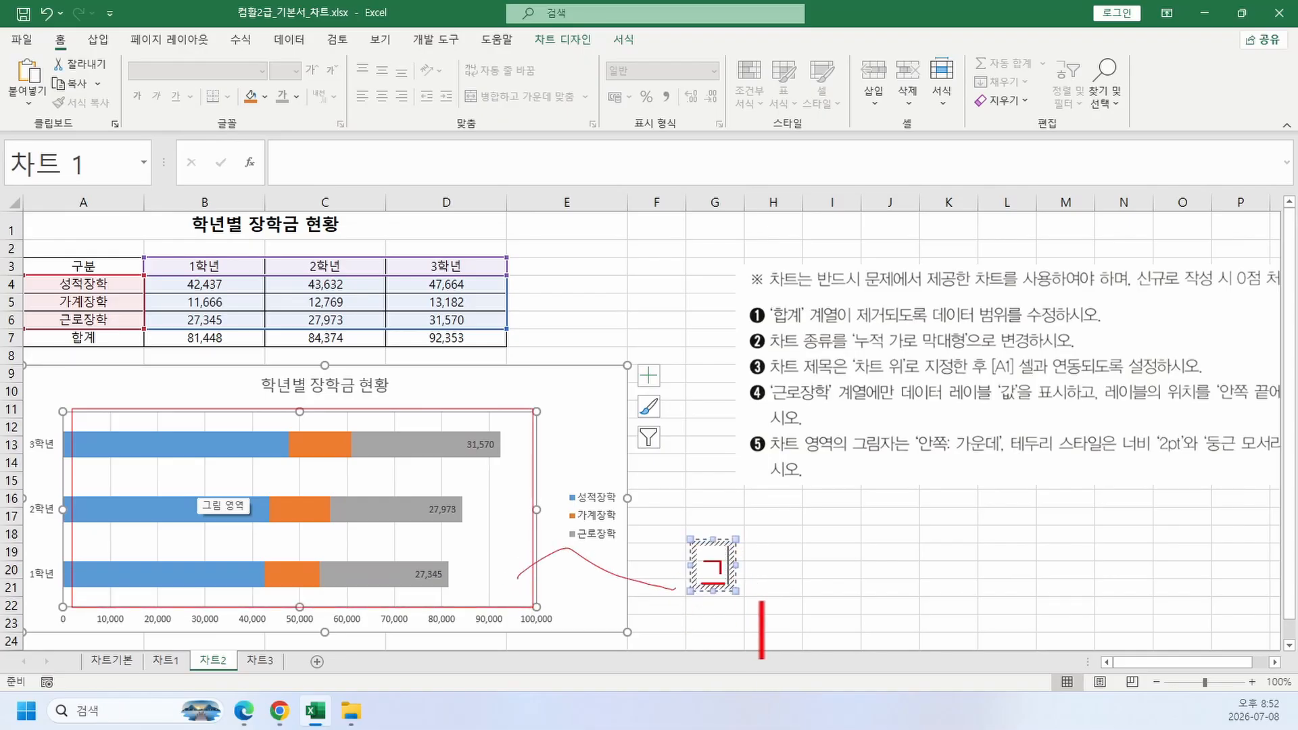
type("그림영")
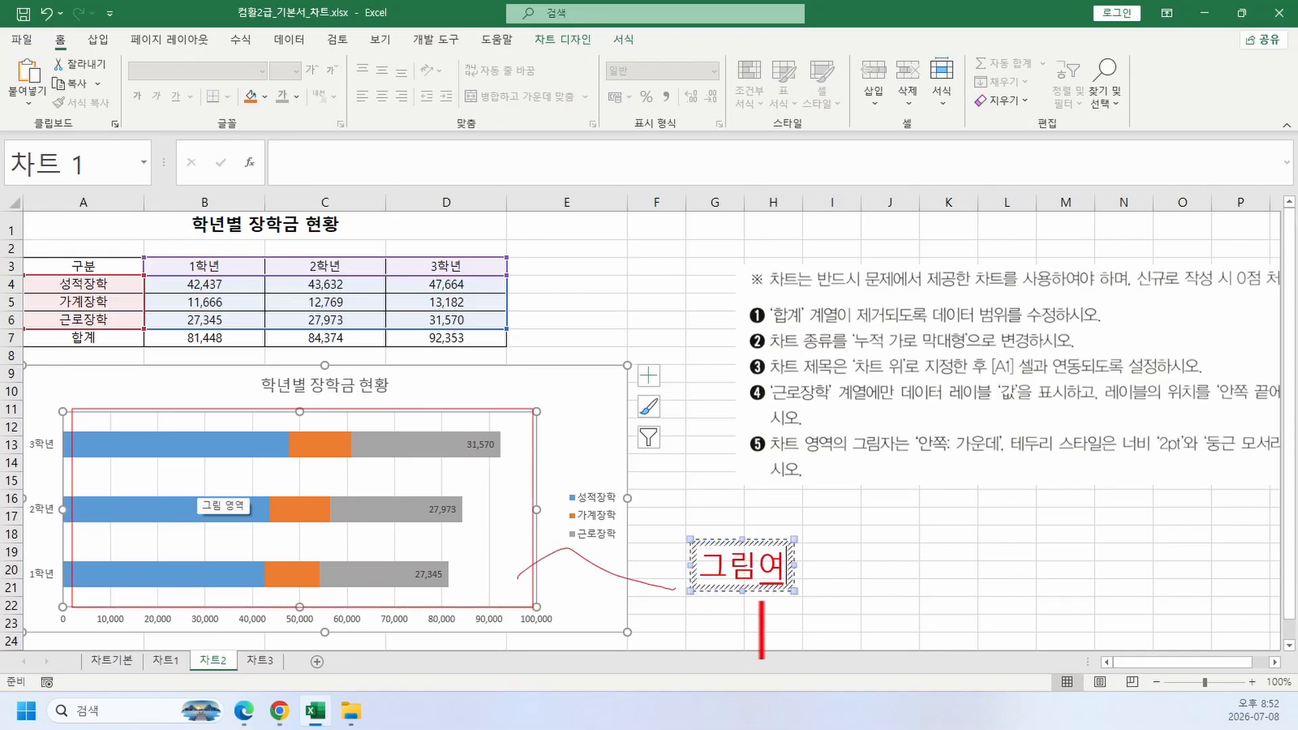
type("역")
key("Escape")
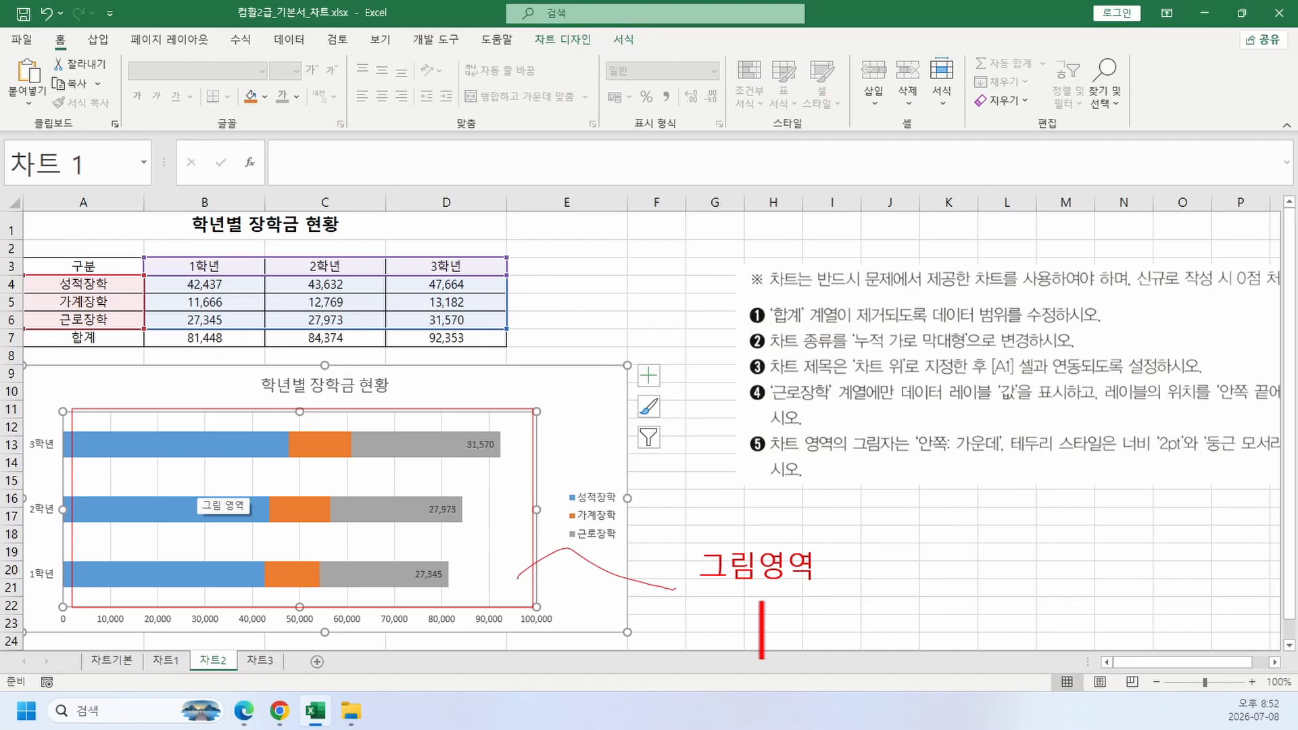
Step: Mark the outer area of the chart with blue annotation strokes and label it 차트영역
key("b")
mouse_move(535, 368)
left_mouse_down()
mouse_move(516, 392)
mouse_move(546, 396)
left_mouse_up()
left_click_drag(592, 376, 565, 414)
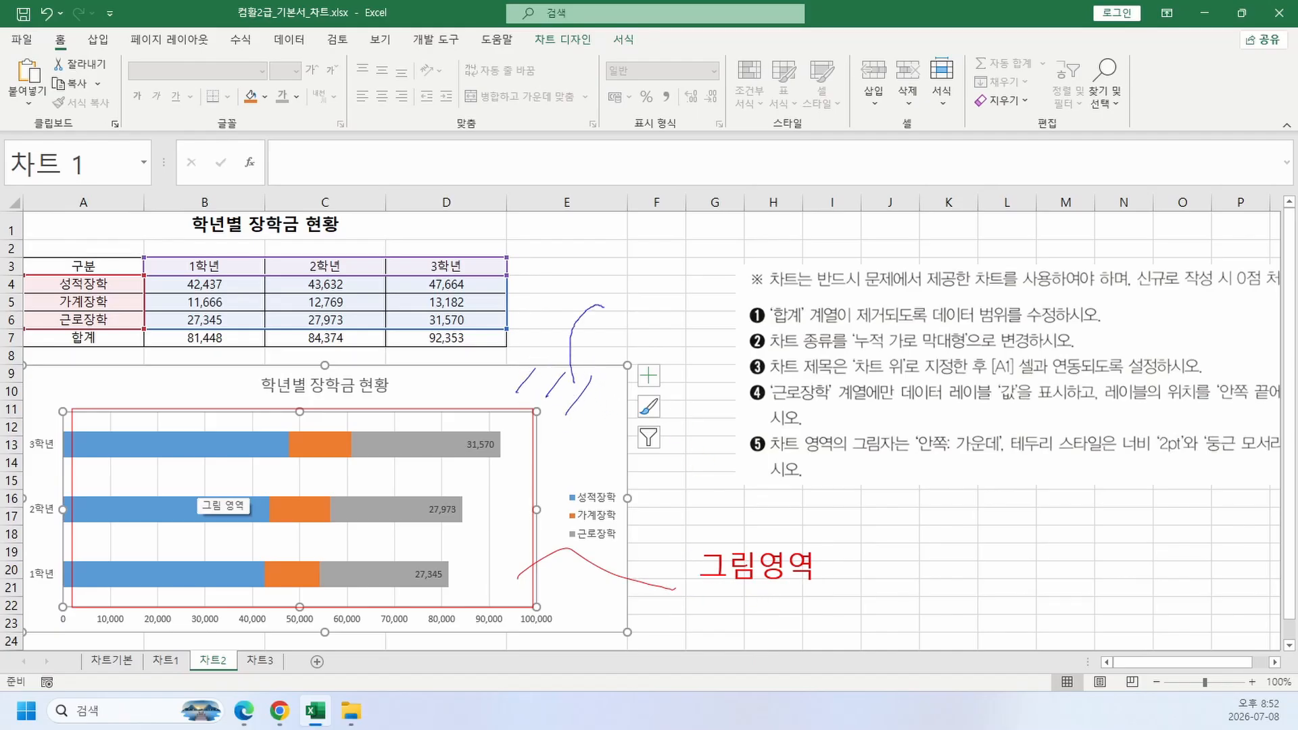
key("t")
left_click(614, 301)
type("차트영역")
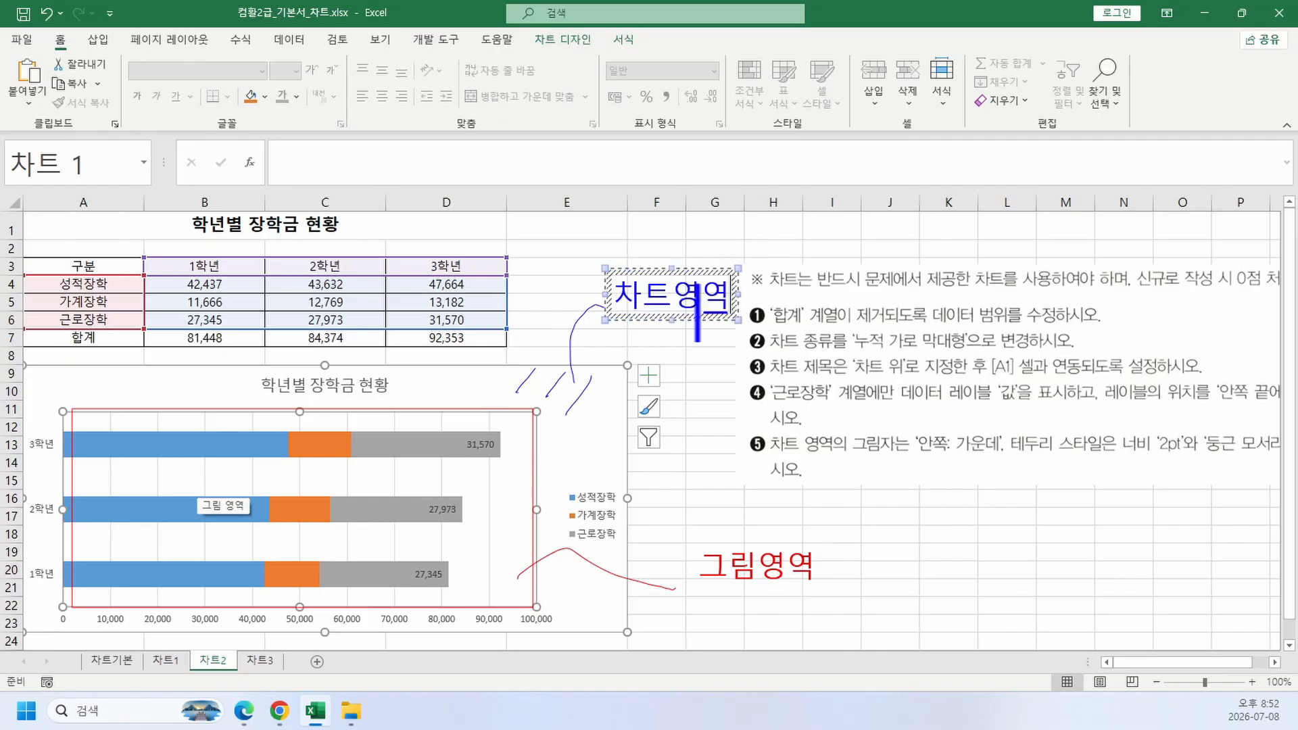
key("Escape")
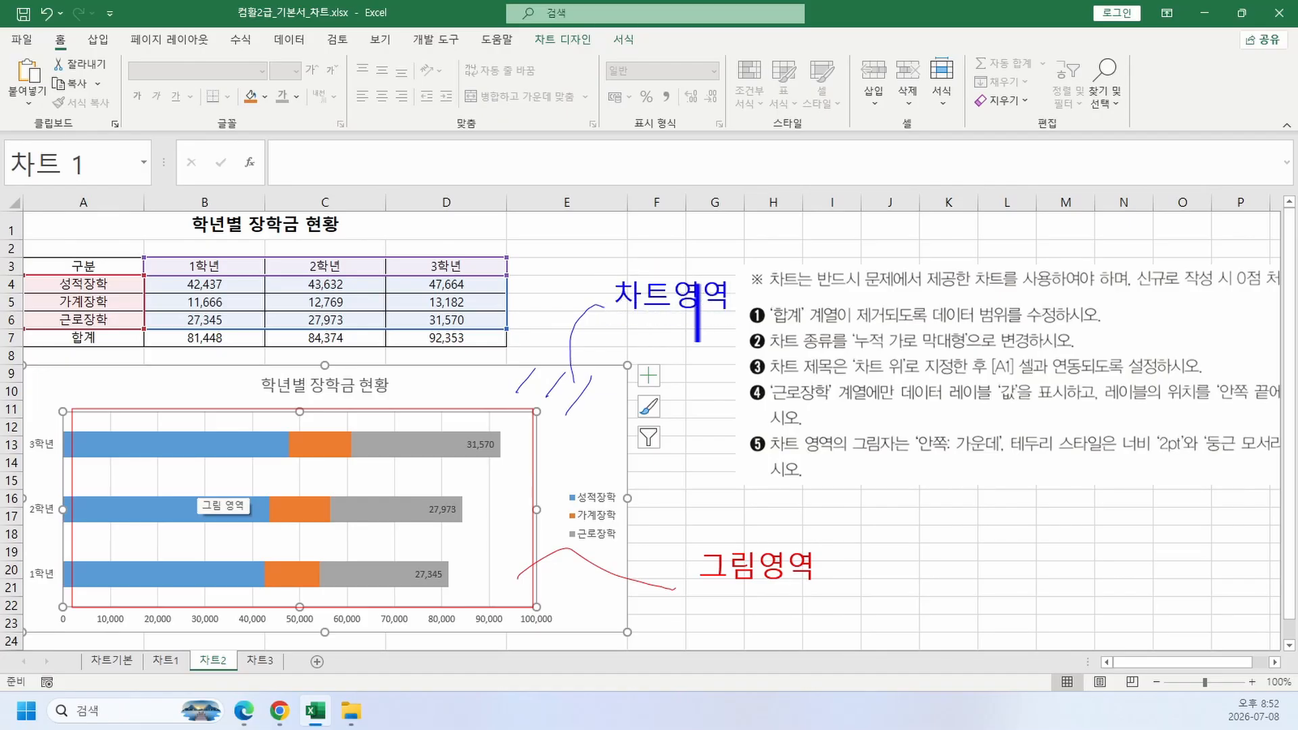
Step: Mark the chart area, 그림자 and 안쪽: 가운데 wording in instruction 5, and clear all on-screen annotations
key("Escape")
key("r")
mouse_move(772, 457)
left_mouse_down()
mouse_move(892, 463)
mouse_move(909, 439)
mouse_move(1003, 460)
mouse_move(986, 480)
left_mouse_up()
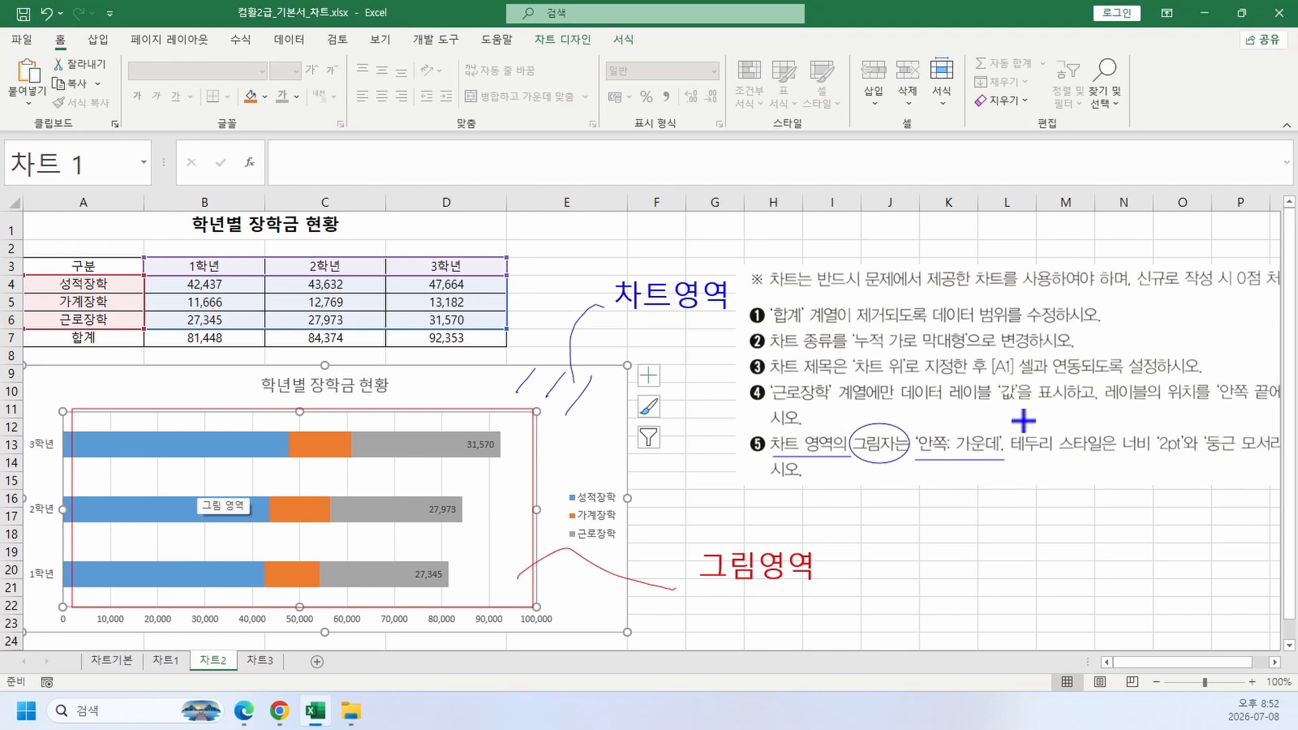
right_click(936, 547)
key("Escape")
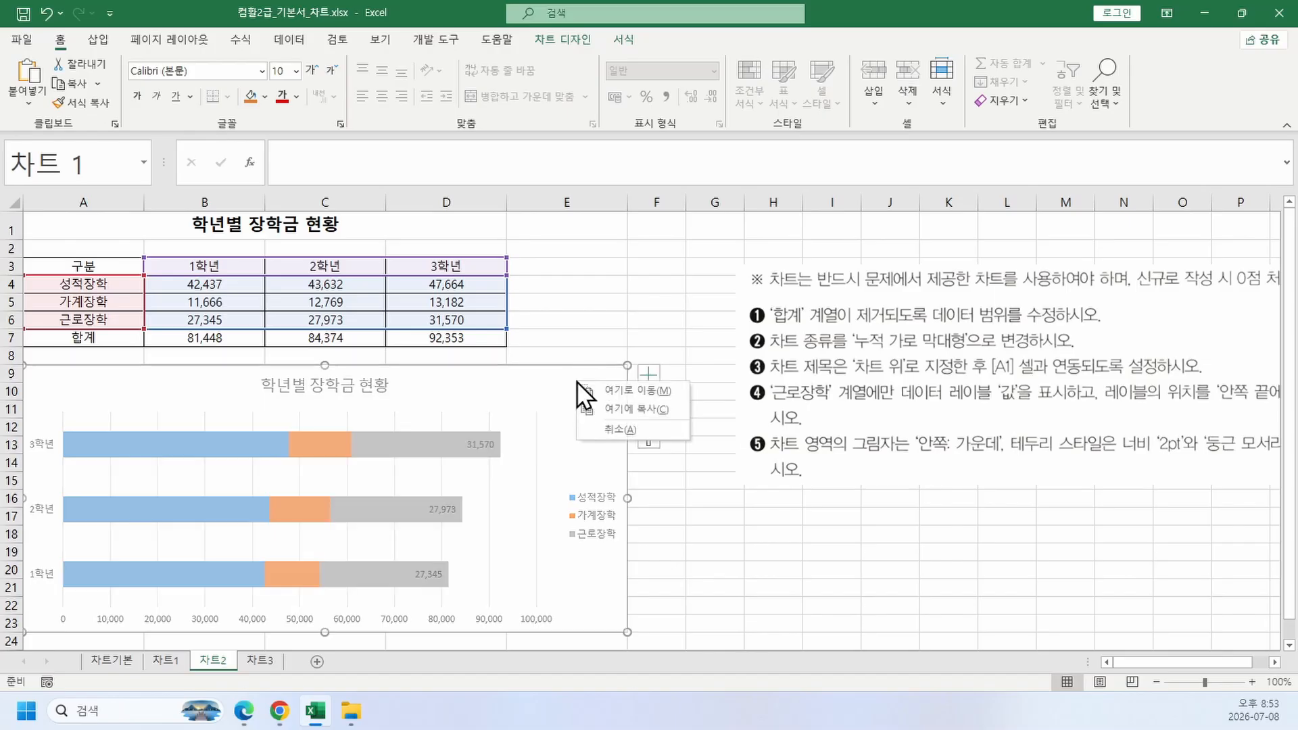
Step: Apply the 안쪽: 가운데 preset shadow to the scholarship chart's chart area
right_click(577, 383)
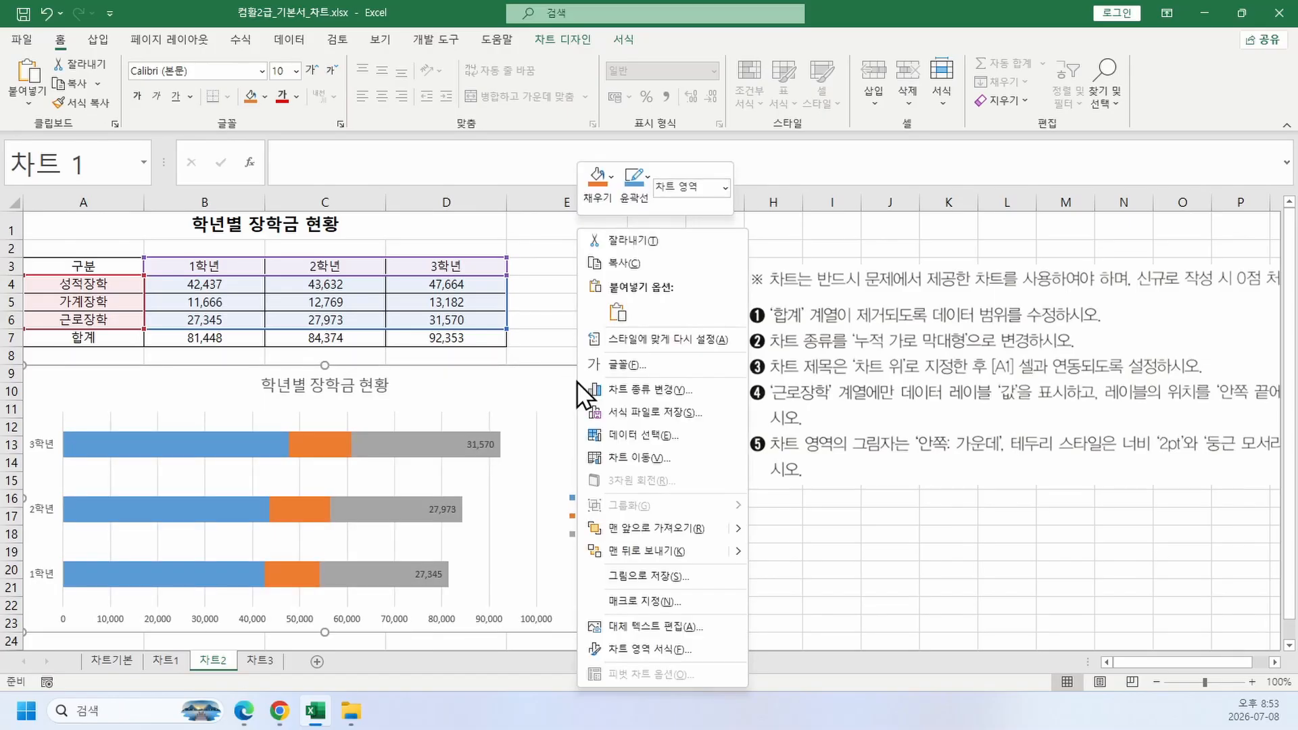
left_click(649, 649)
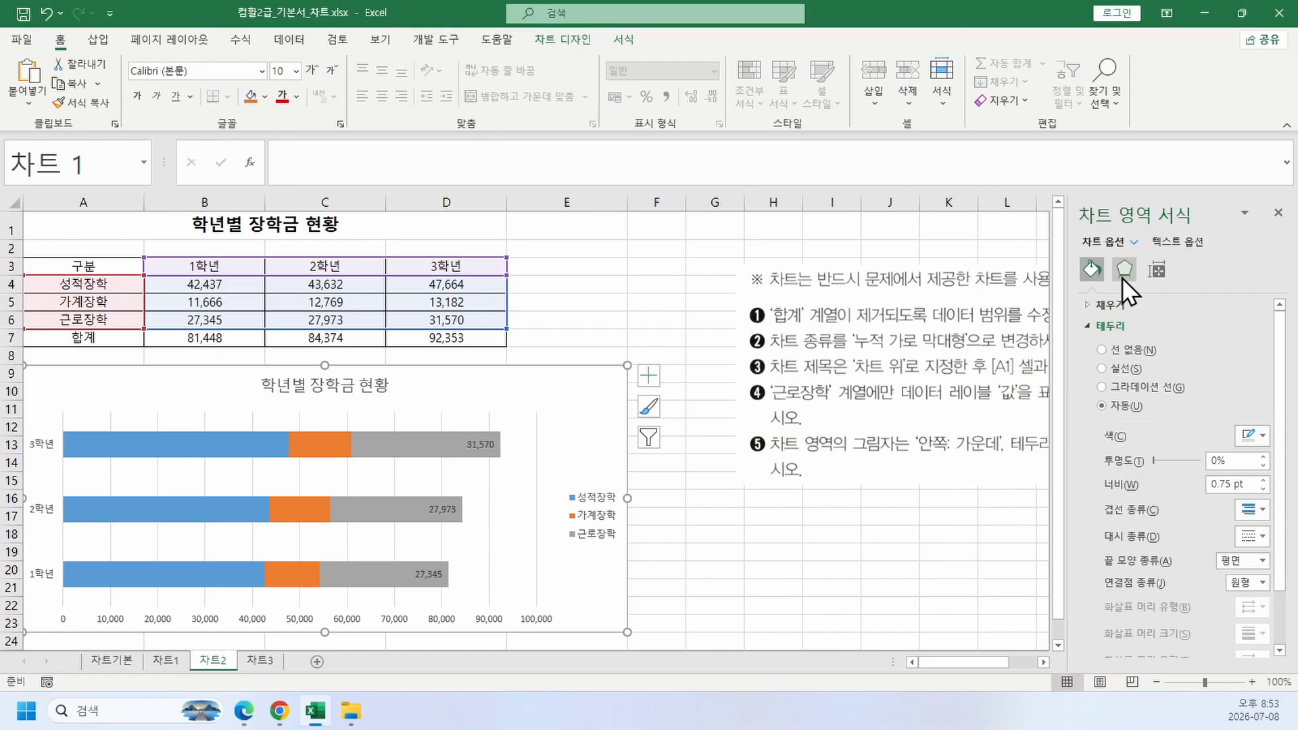
left_click(1123, 276)
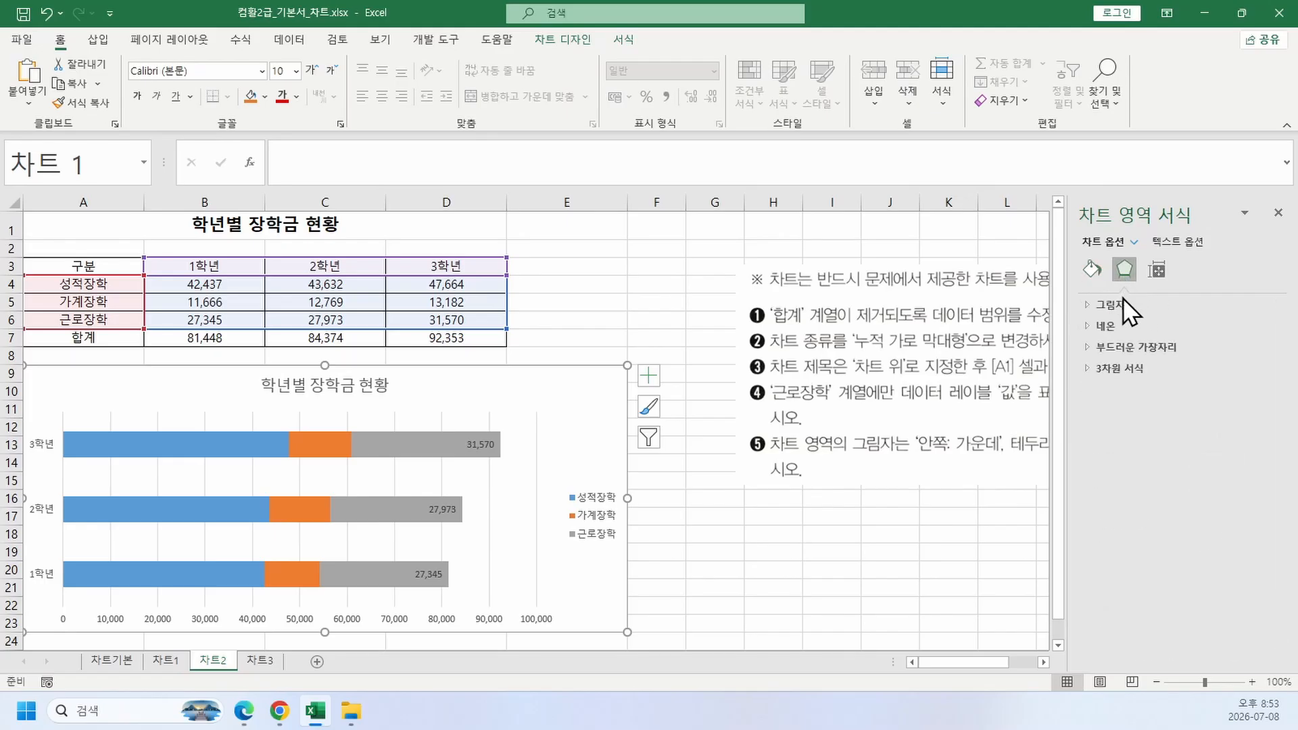
left_click(1122, 303)
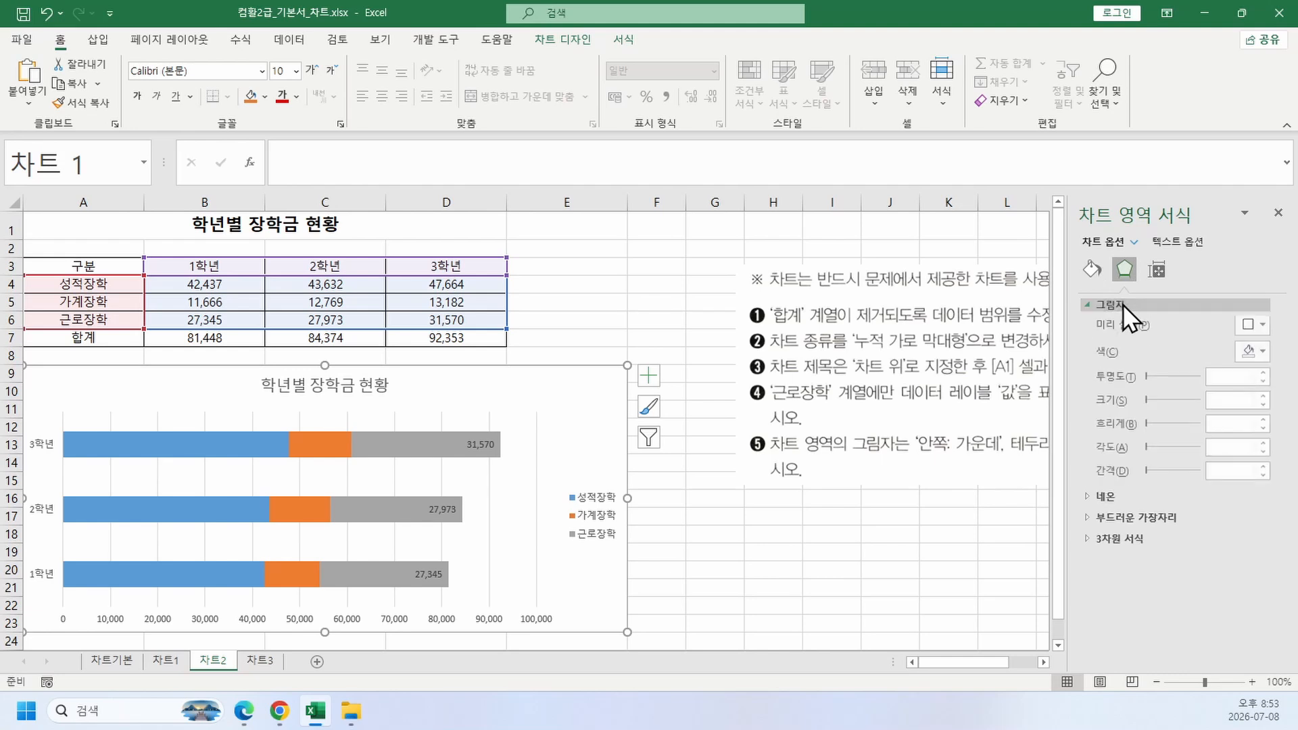
left_click(1261, 327)
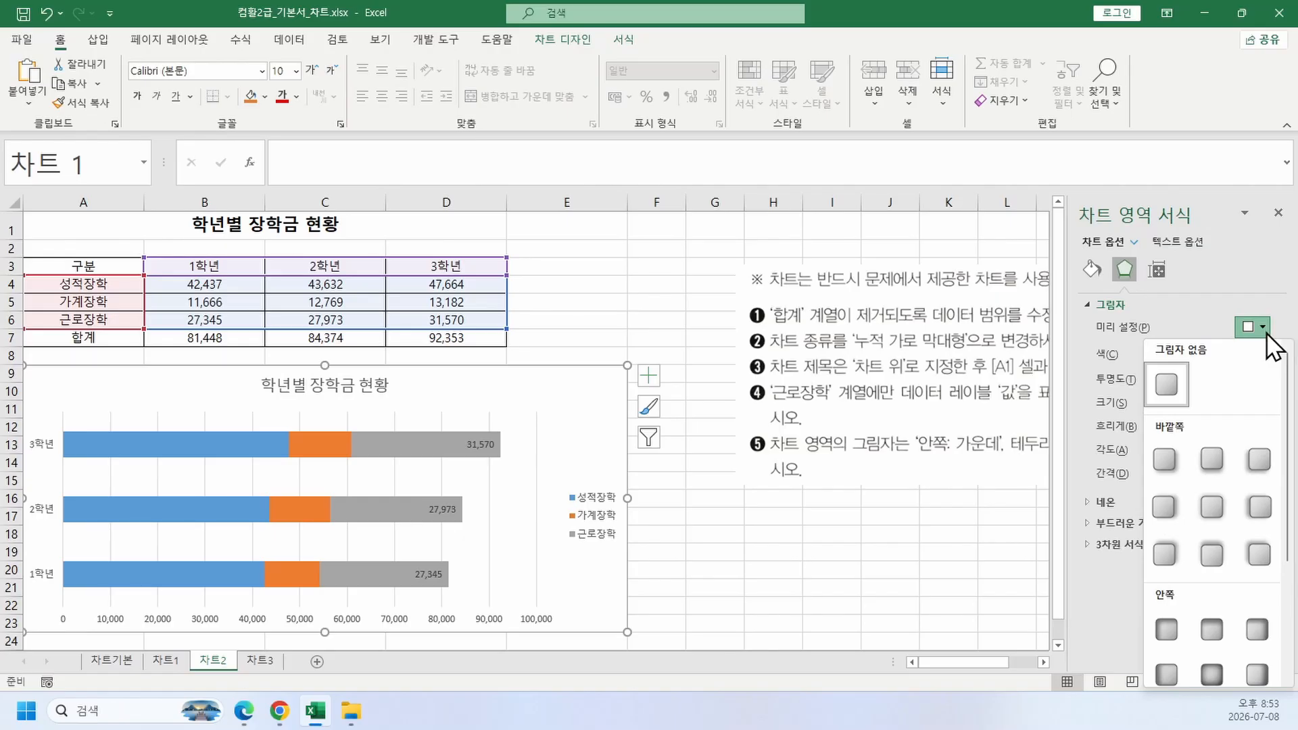
scroll(1234, 585, "down", 3)
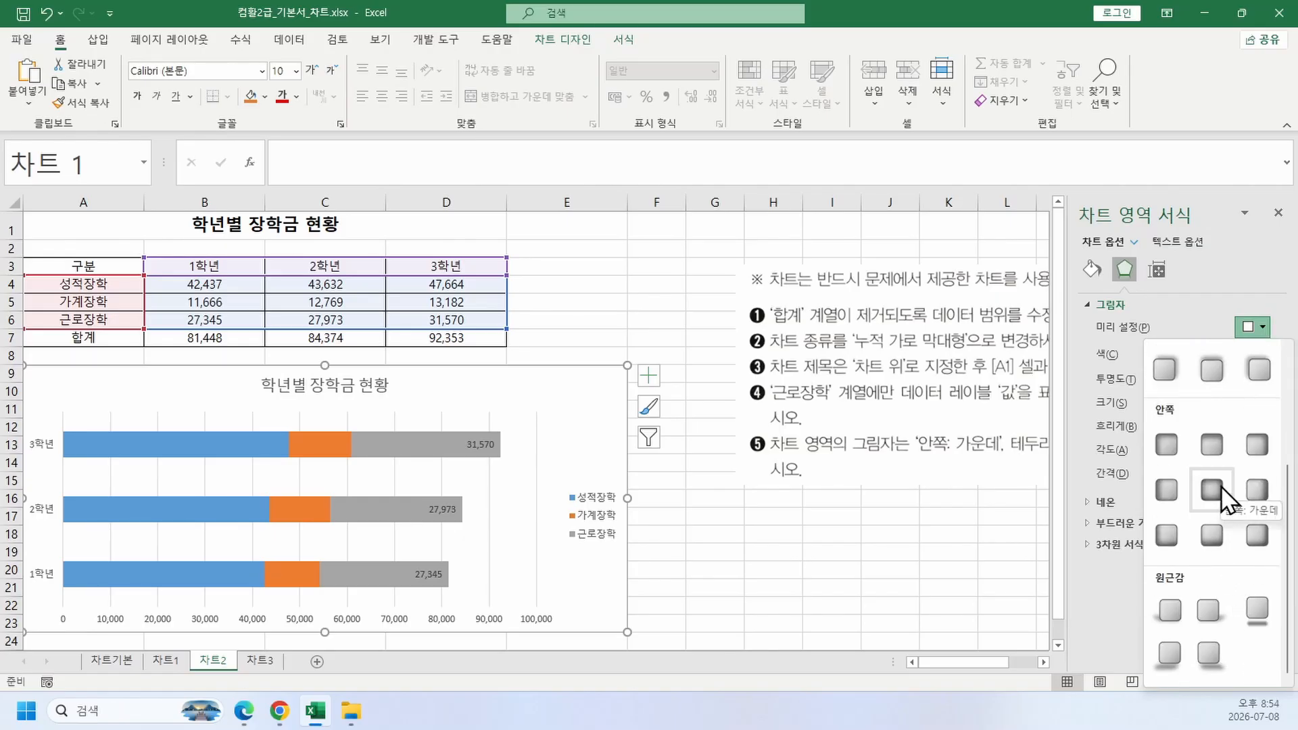
left_click(1211, 488)
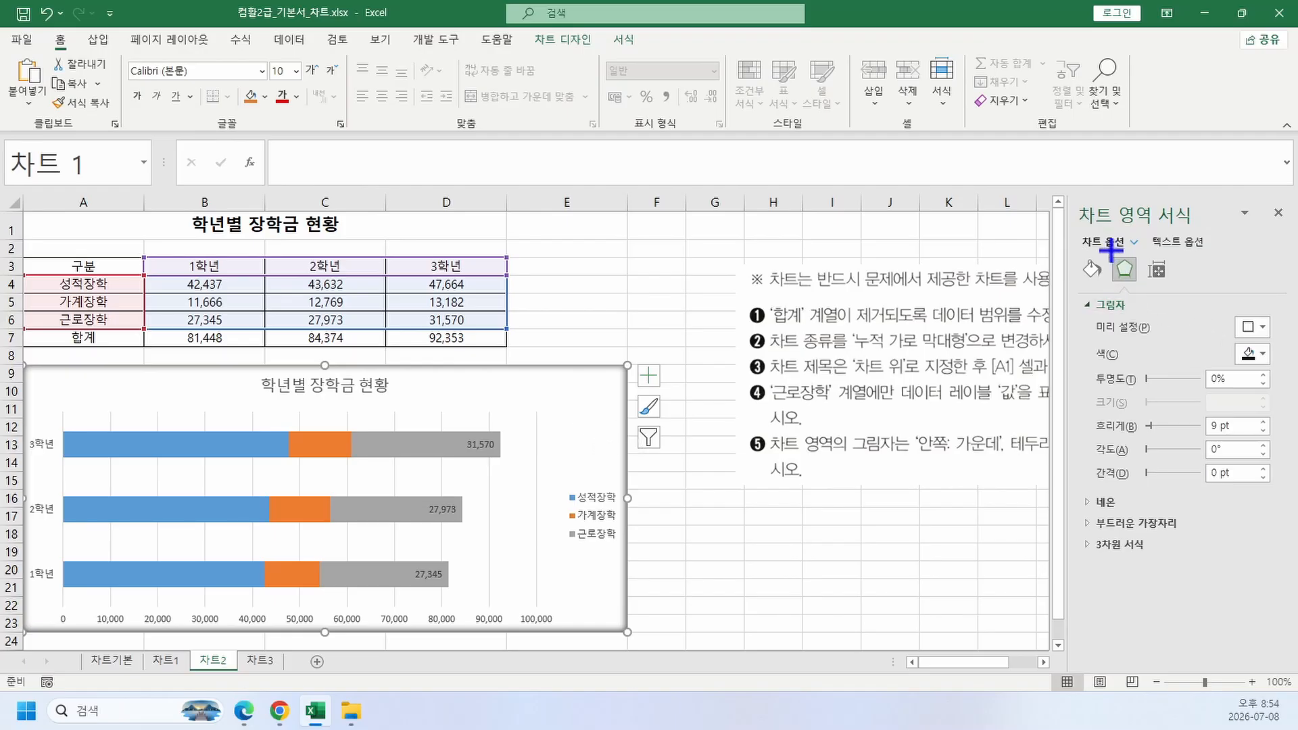
Step: Annotate the effects category and the shadow preset control in the chart area formatting settings, and clear the marks
left_click_drag(1111, 251, 1142, 288)
left_click_drag(1266, 341, 1268, 342)
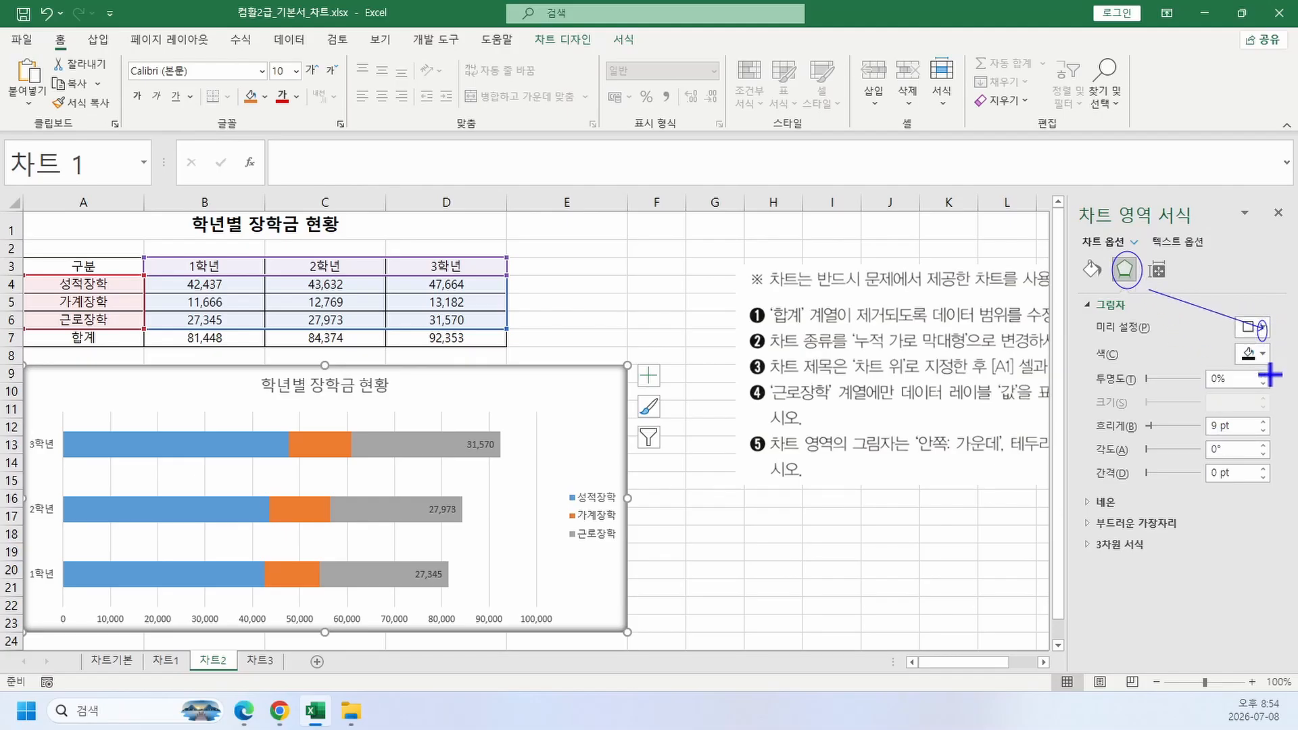
right_click(1073, 367)
Step: Move the instructions picture over the chart, mark the border style, 2pt and 둥근 모서리 requirements, and move it back beside the chart
left_click(988, 544)
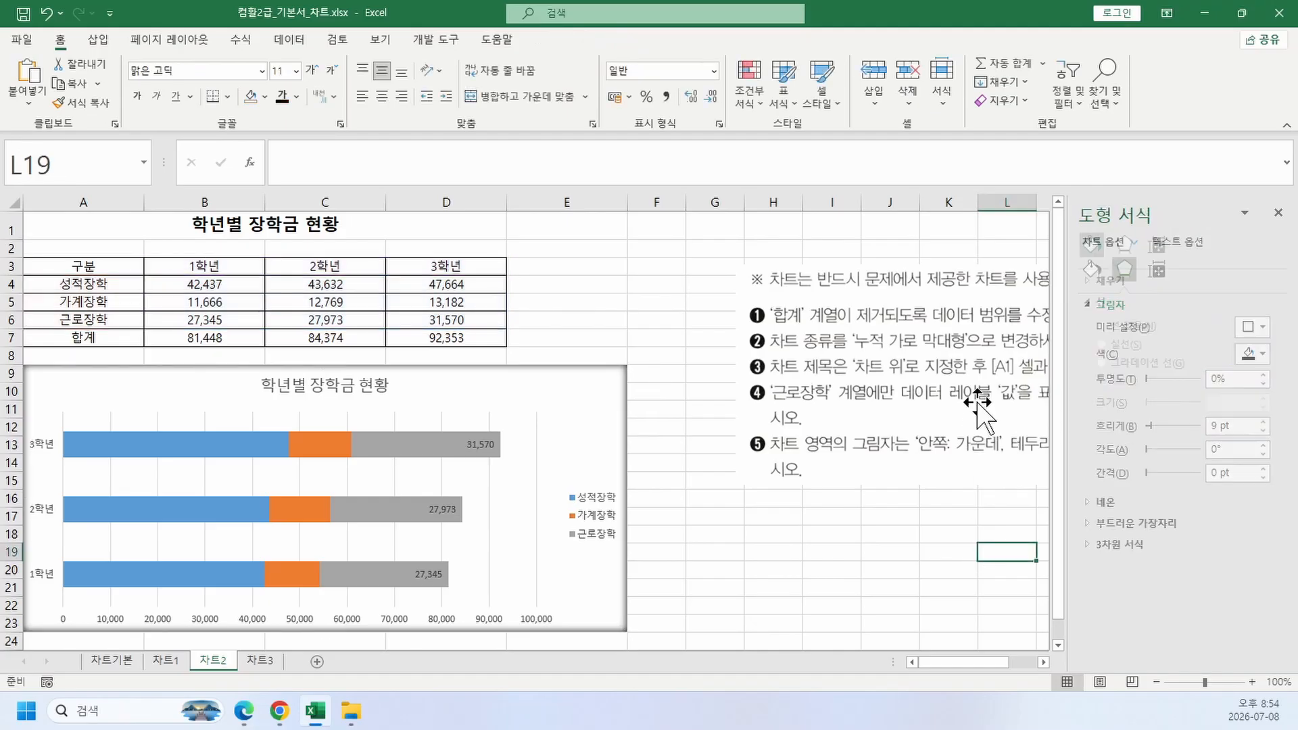
mouse_move(979, 405)
left_mouse_down()
mouse_move(406, 375)
mouse_move(388, 358)
mouse_move(400, 410)
left_mouse_up()
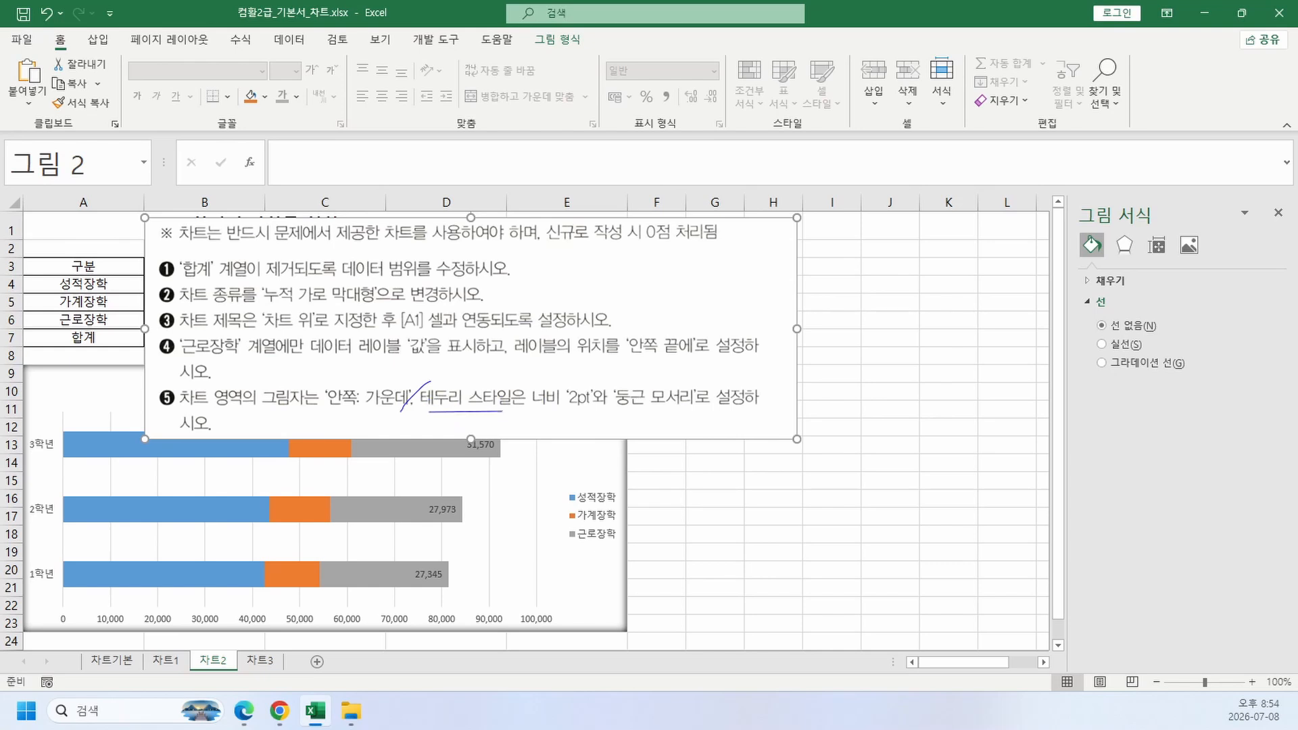
mouse_move(502, 410)
left_mouse_down()
mouse_move(535, 411)
mouse_move(574, 381)
mouse_move(709, 378)
mouse_move(625, 373)
left_mouse_up()
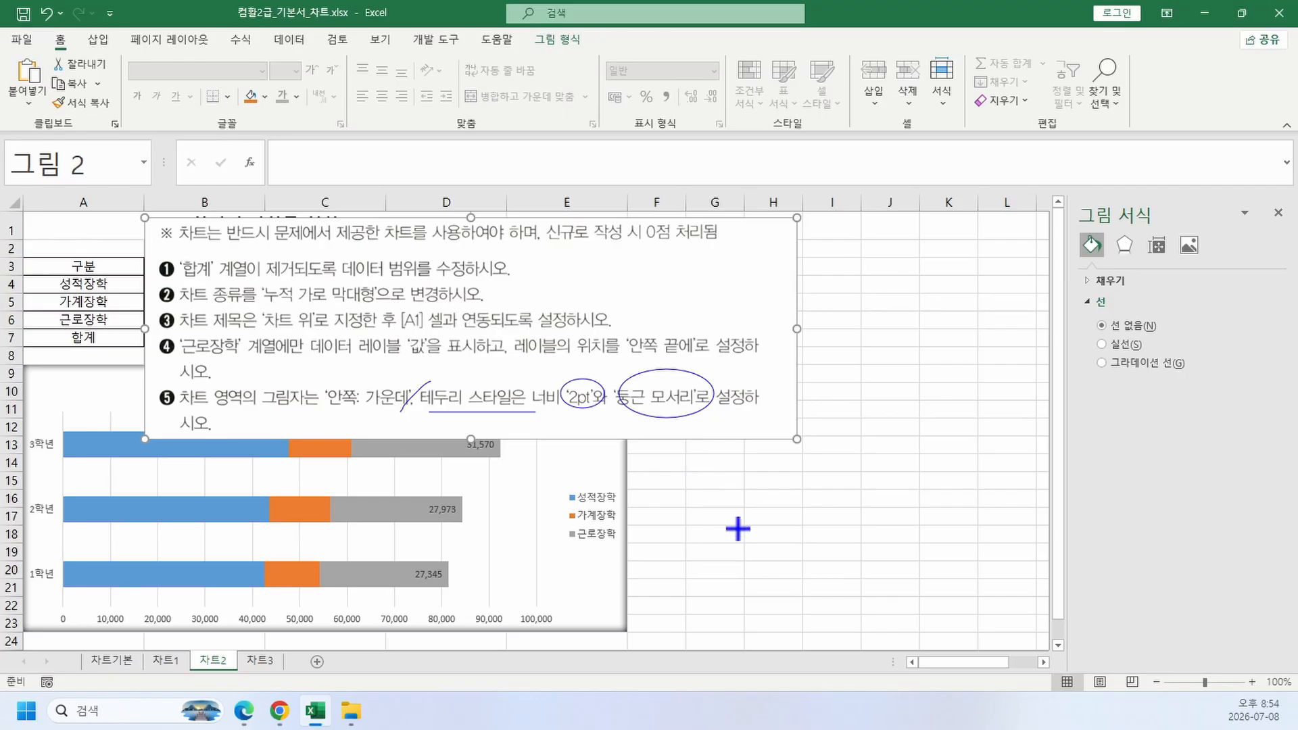
key("Escape")
left_click_drag(455, 273, 970, 299)
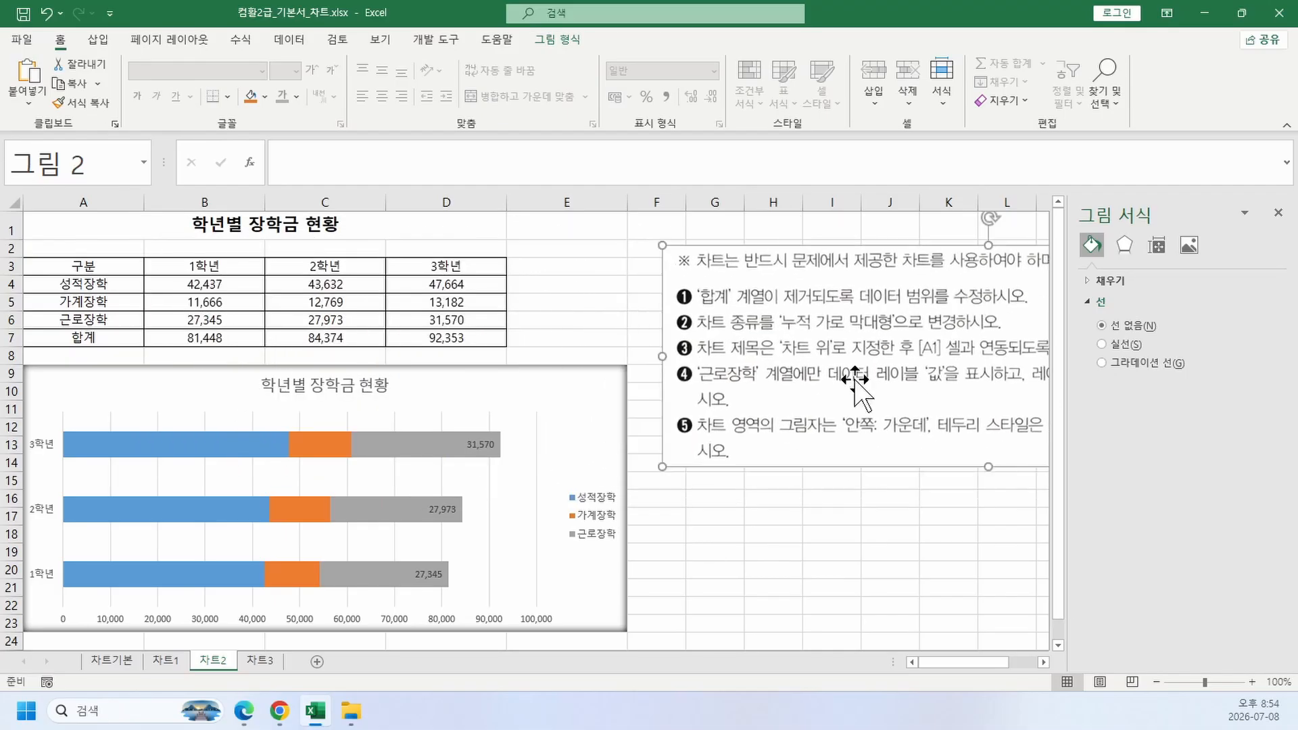
Step: Give the scholarship chart's chart area a 2 pt border with rounded corners
right_click(604, 390)
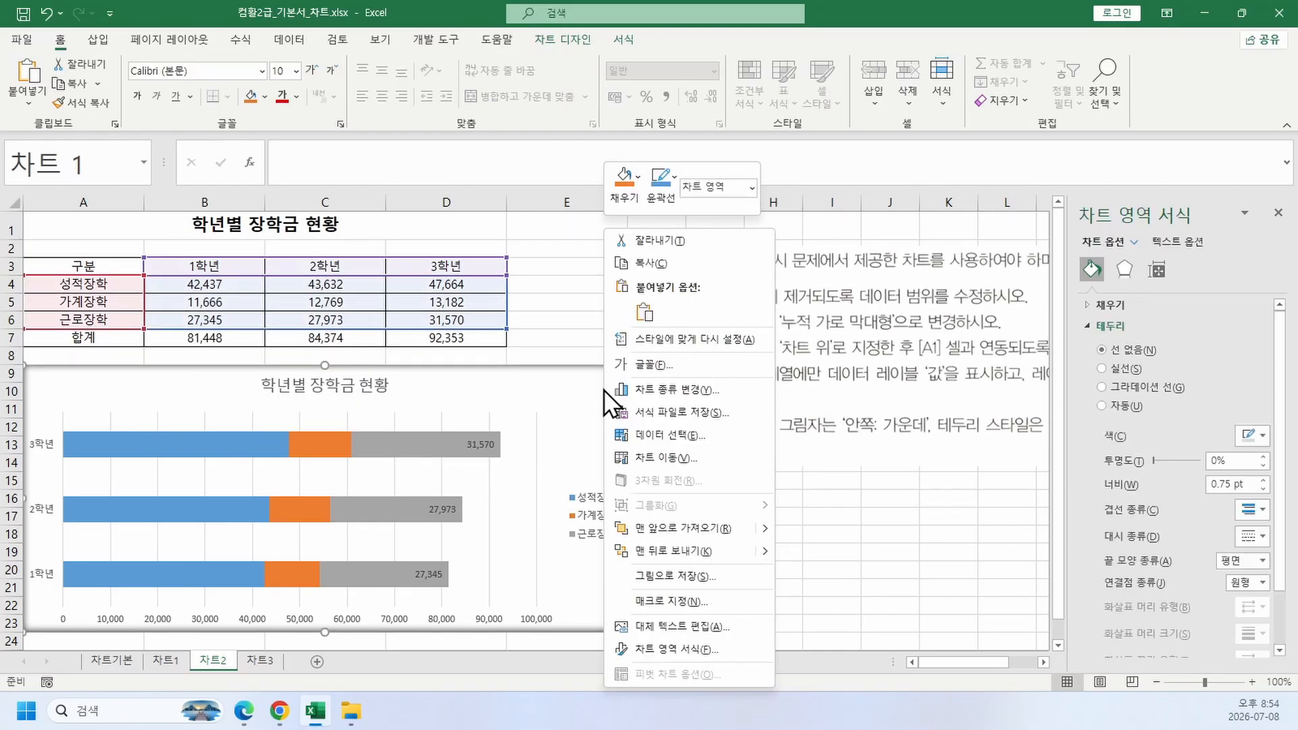
left_click(666, 649)
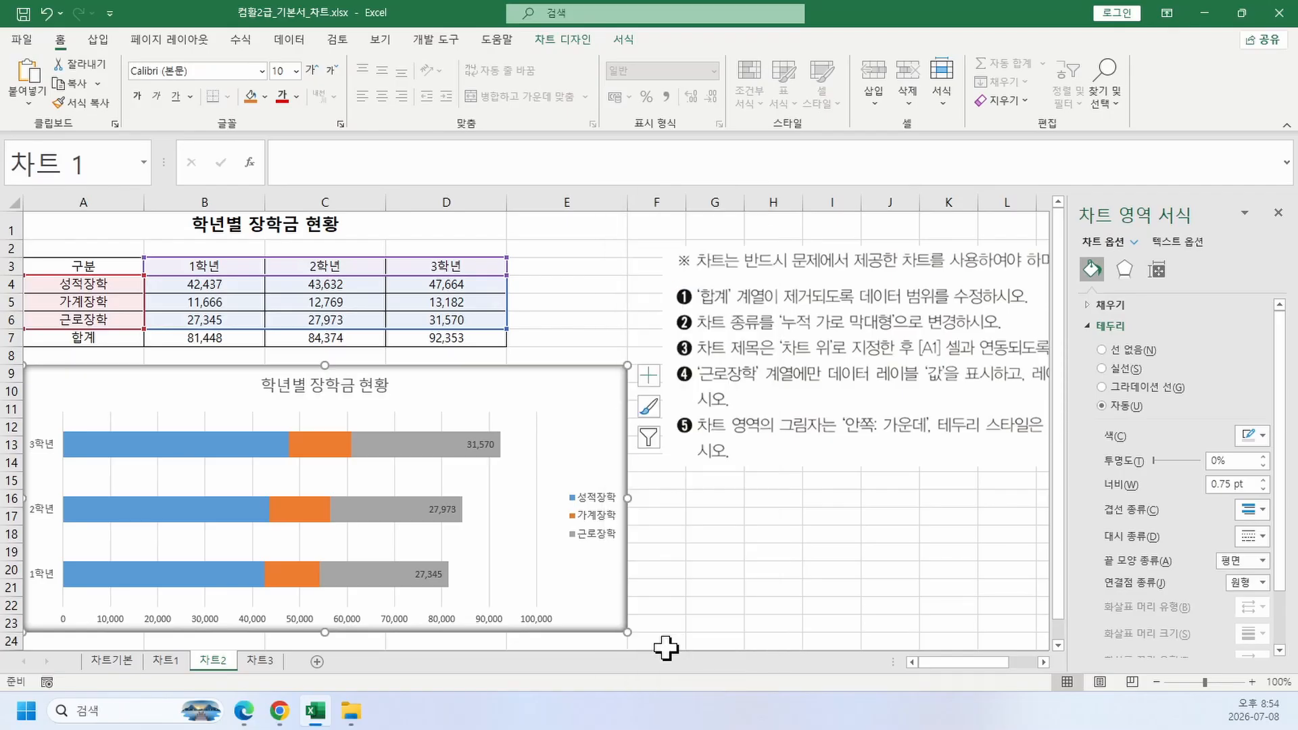
left_click(1091, 327)
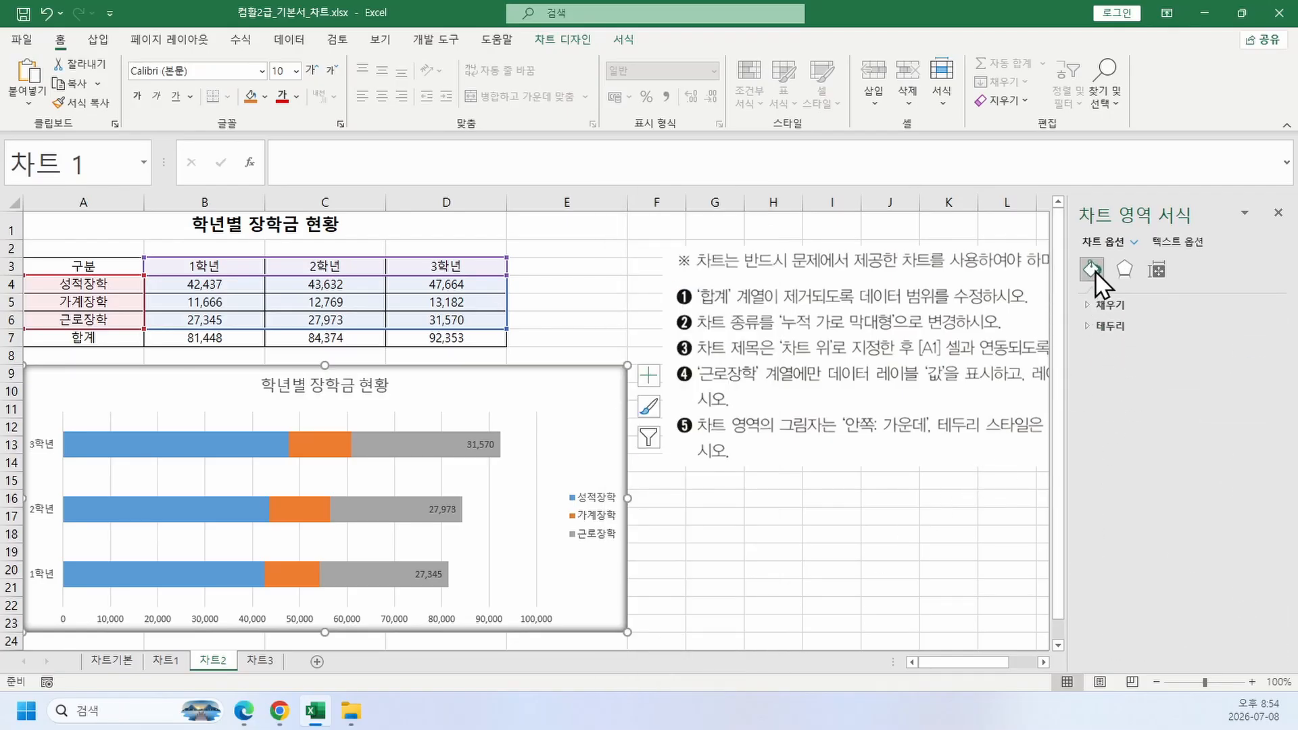
left_click(1091, 329)
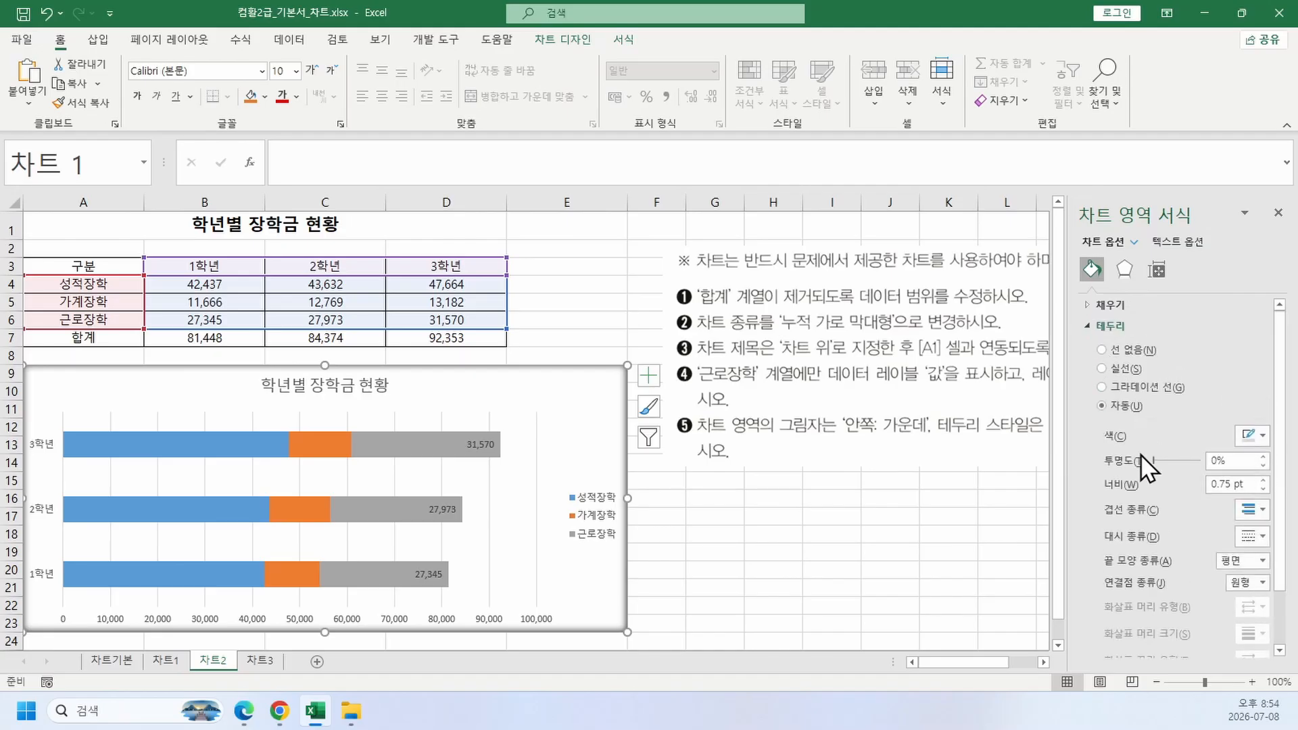
scroll(1152, 513, "down", 1)
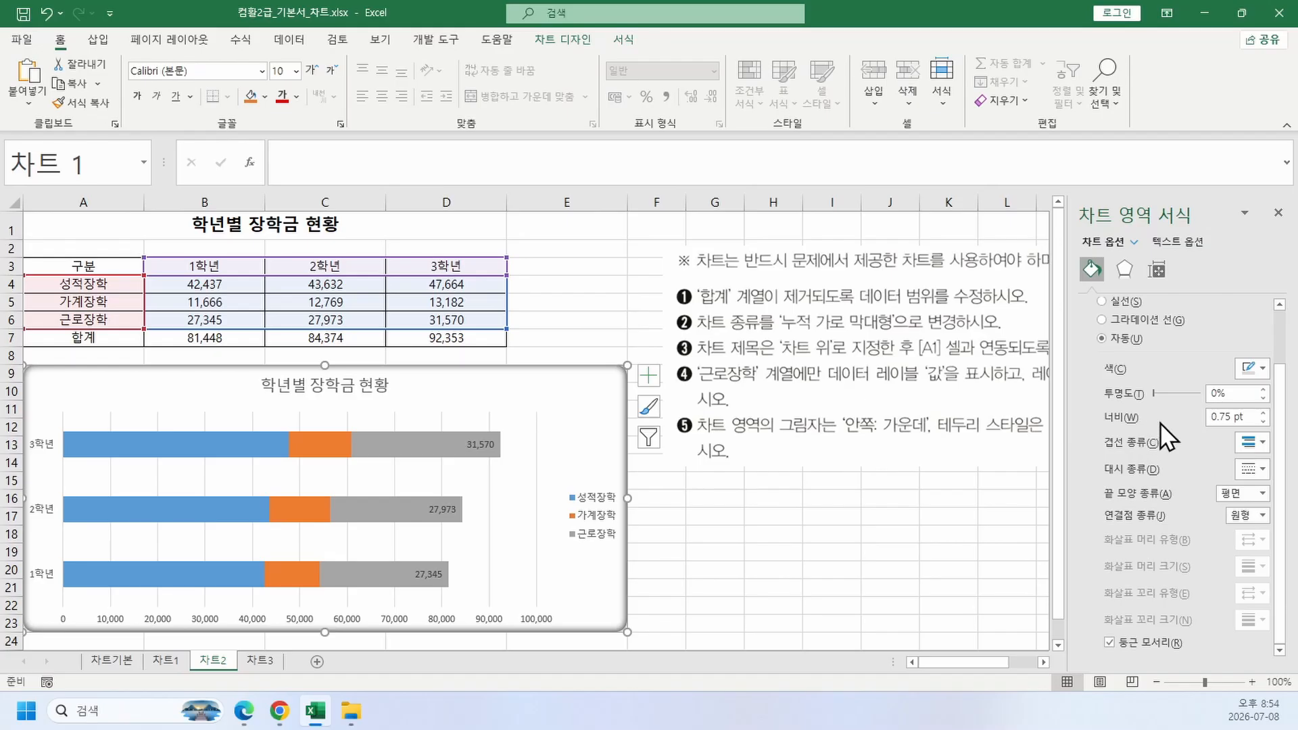
left_click(1262, 414)
left_click(1263, 414)
left_click(1262, 414)
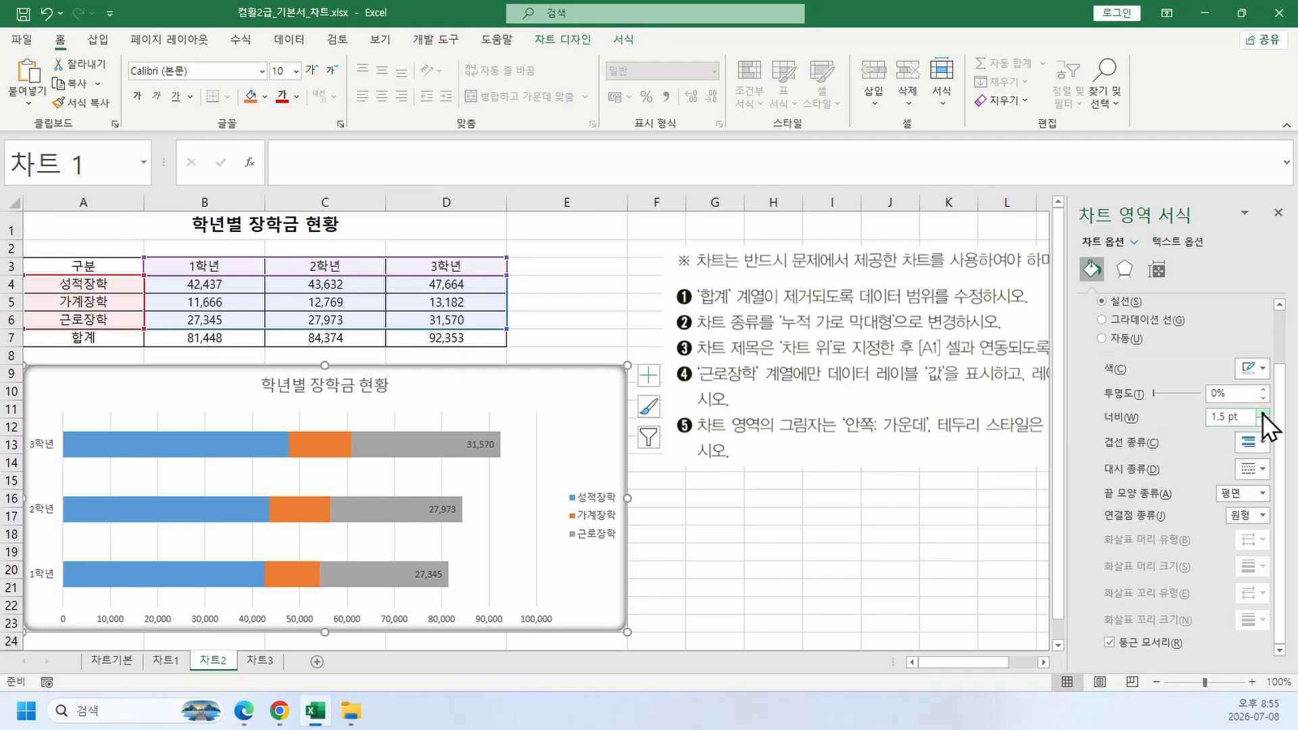
left_click(1263, 414)
left_click(1262, 414)
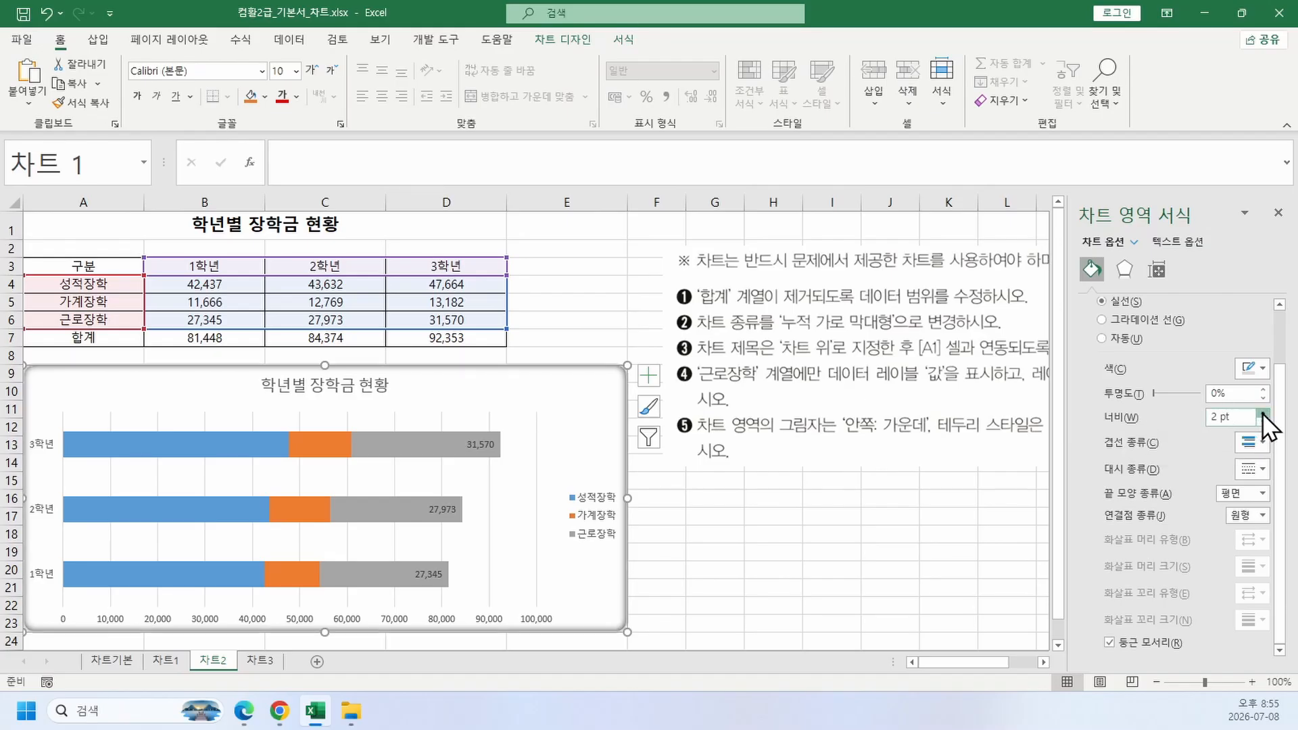
left_click(939, 545)
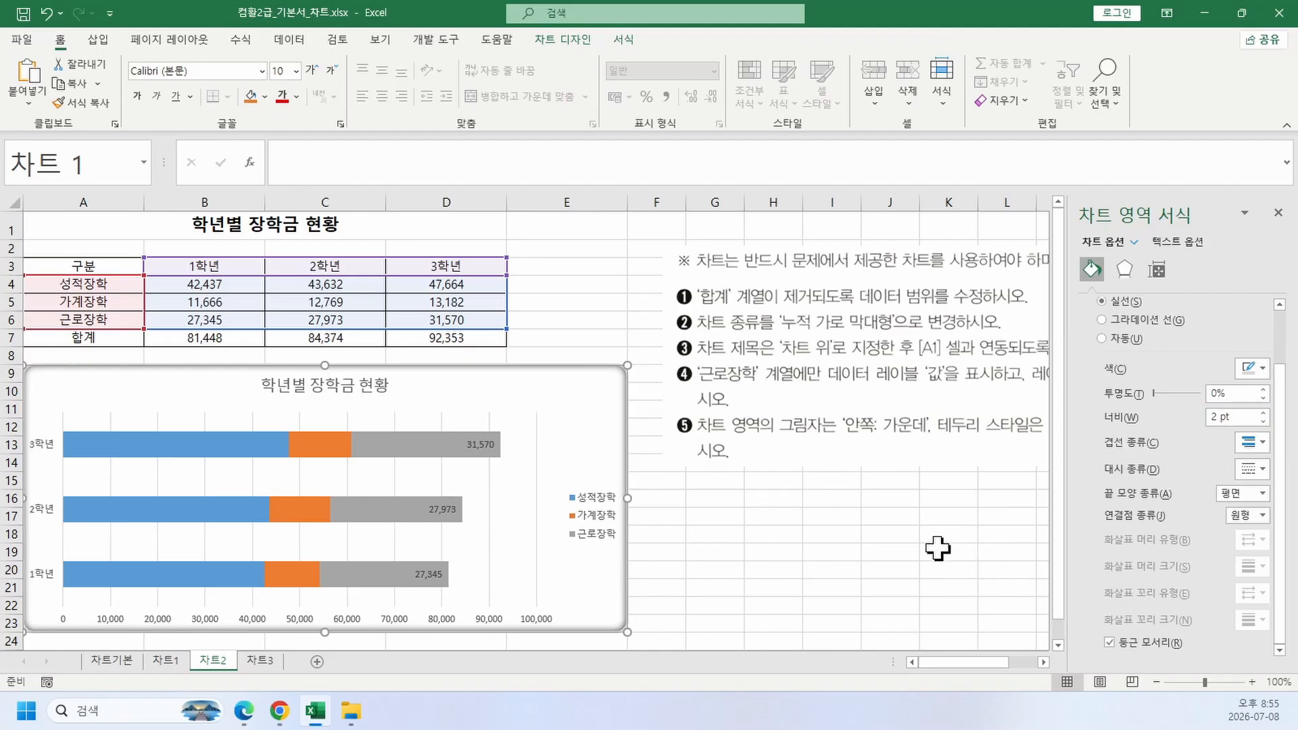
Step: Close the chart area formatting settings, move the instructions picture over the chart and table, and remove it
left_click(1277, 212)
left_click(936, 570)
left_click(906, 469)
left_click_drag(907, 469, 559, 469)
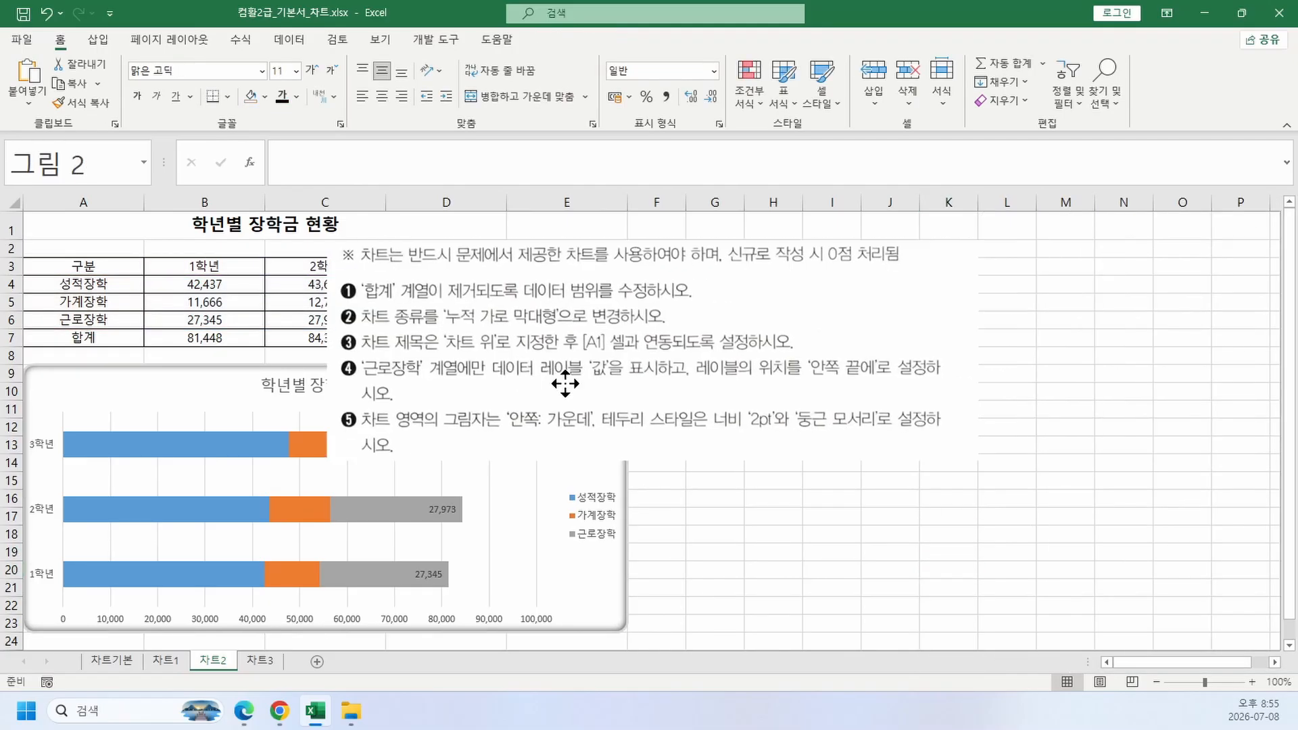
key("Delete")
left_click(836, 477)
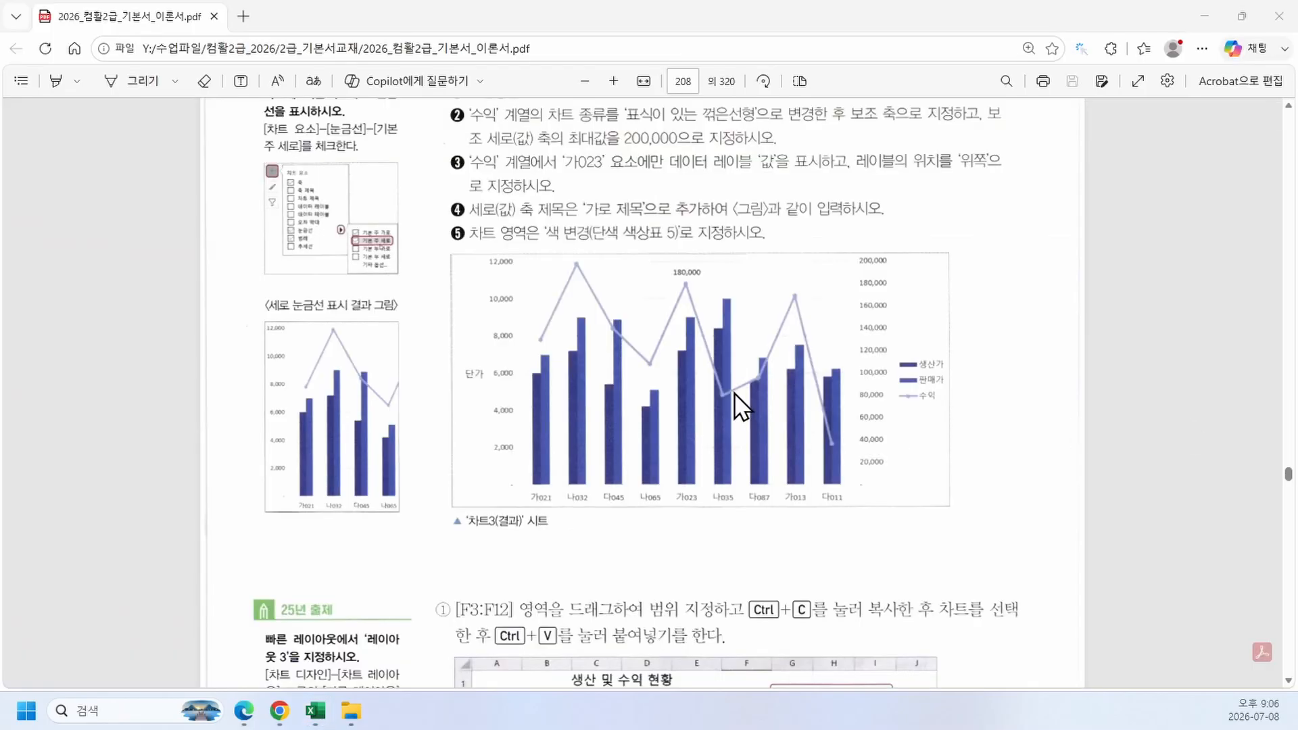
Step: Review the 차트3 exercise instructions in the PDF textbook and return to the 차트3 worksheet in Excel
scroll(734, 392, "up", 2)
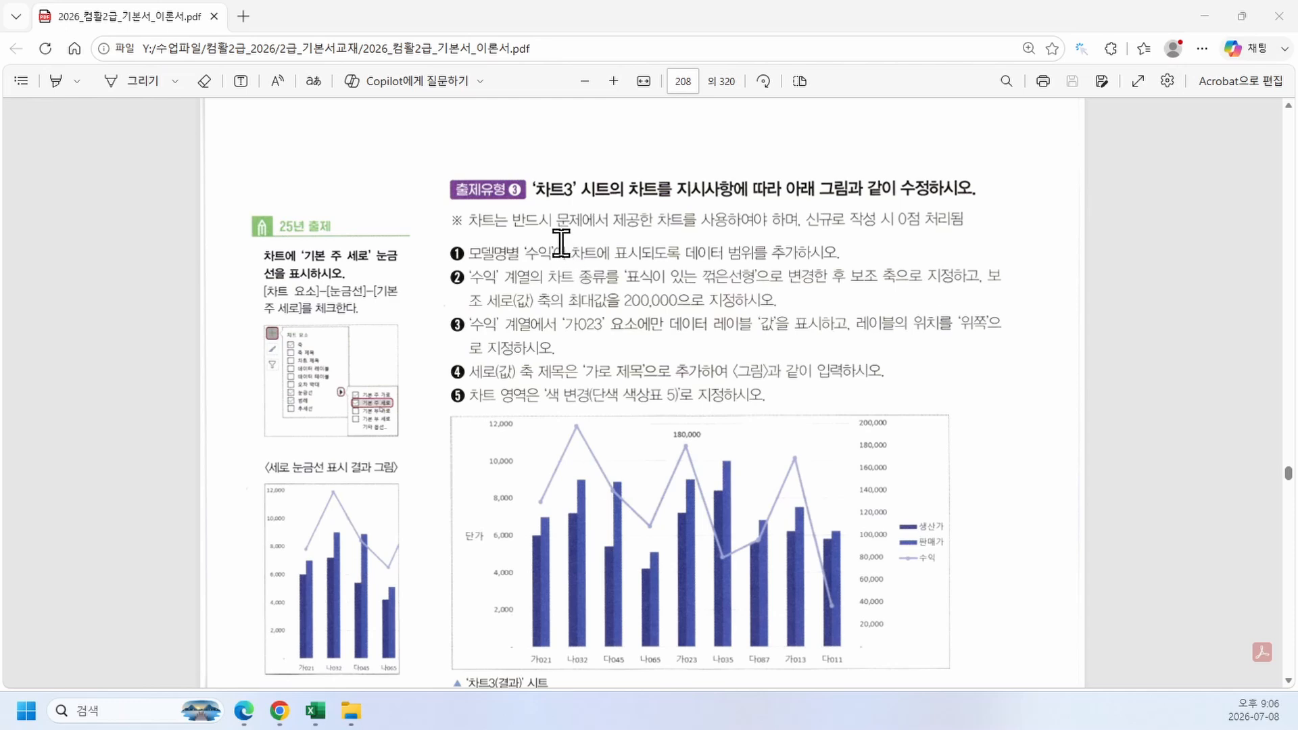
left_click(1213, 13)
scroll(420, 339, "up", 3)
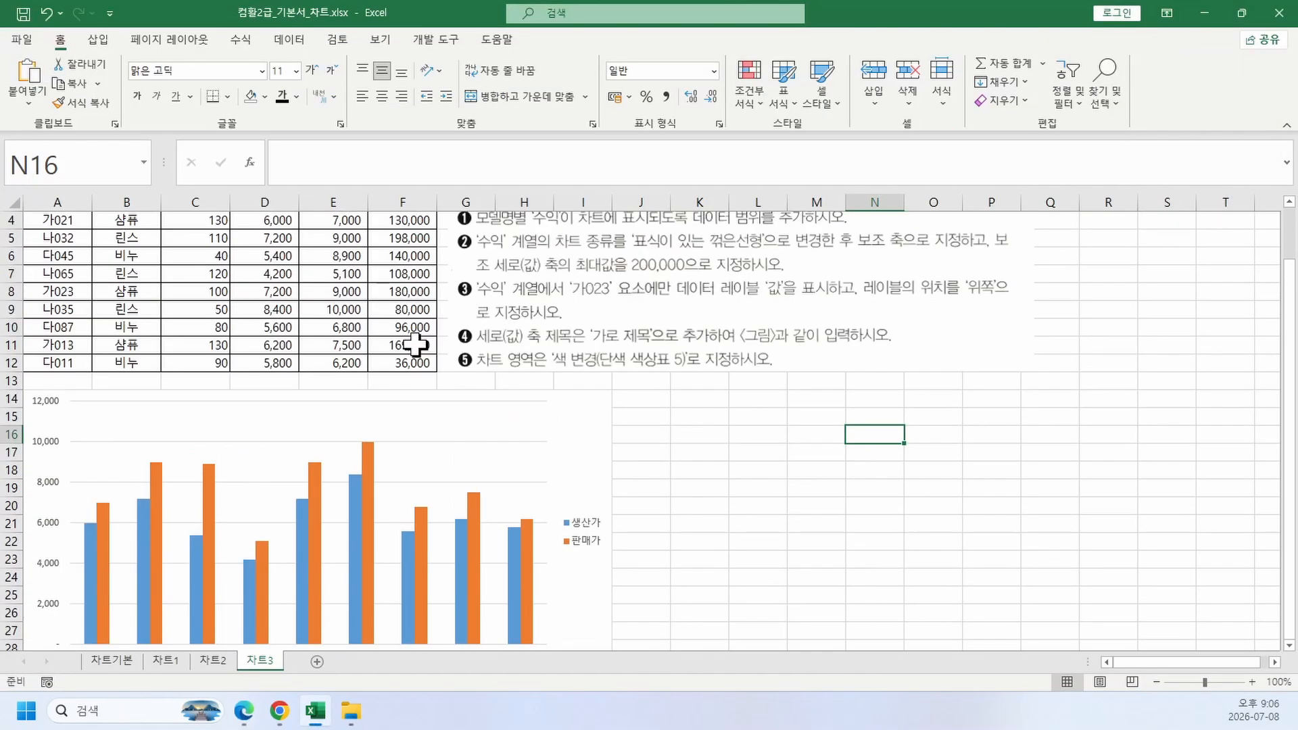
Step: Highlight the 모델명 and 수익 values, and select the 차트3 chart to examine which data it plots
left_click_drag(52, 284, 54, 426)
left_click(403, 287)
left_click_drag(402, 294, 404, 426)
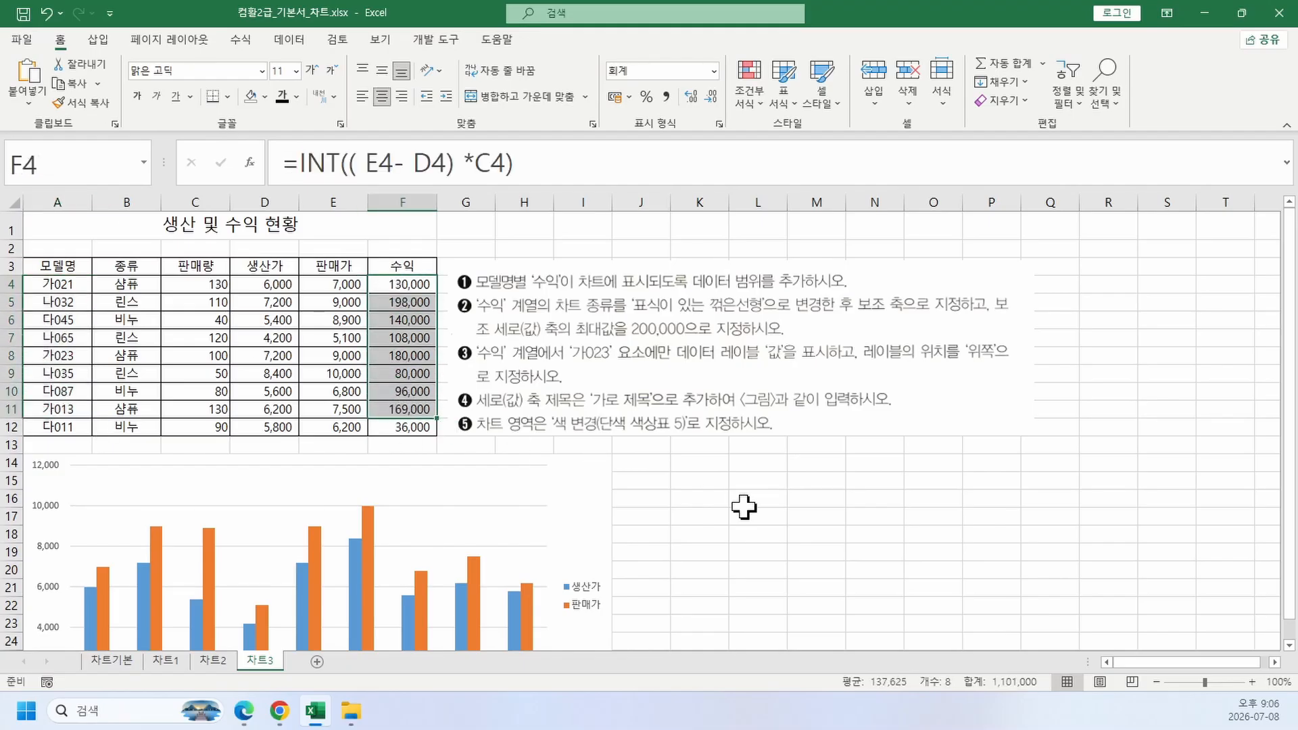
left_click(758, 515)
left_click(589, 477)
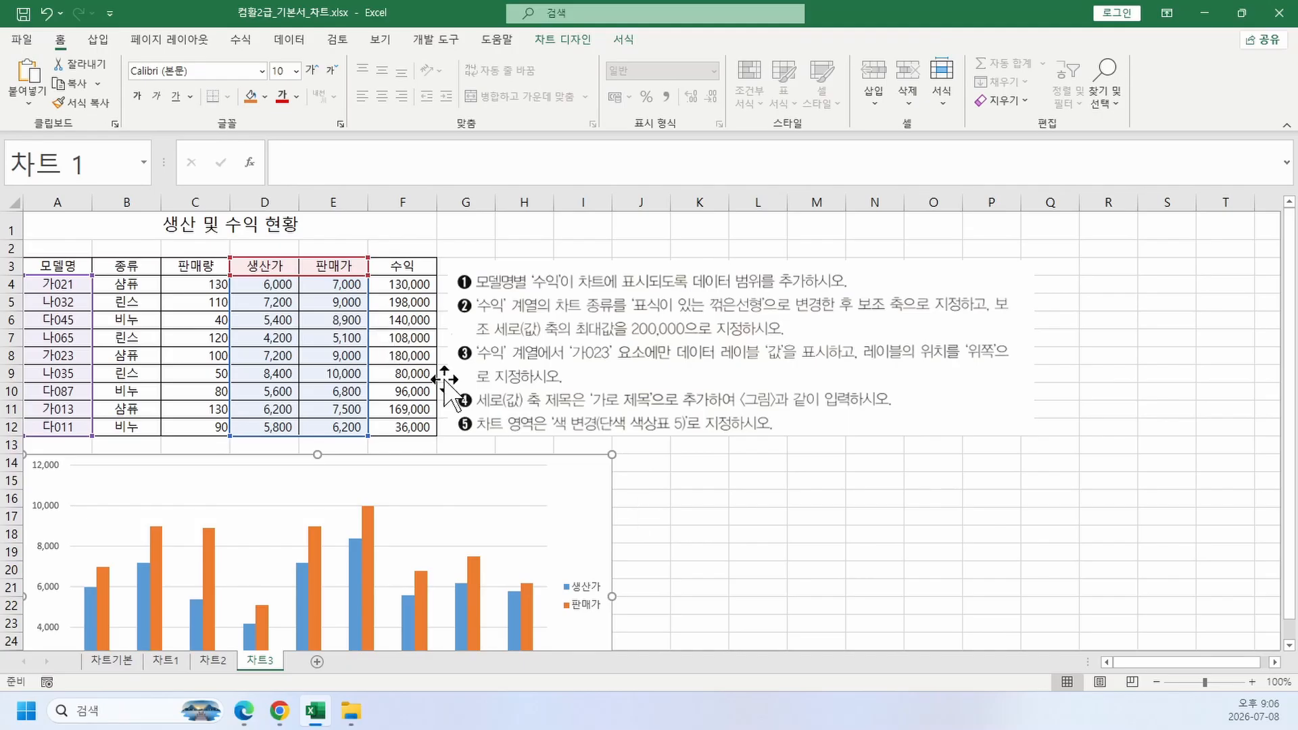
left_click(758, 515)
scroll(695, 405, "down", 3)
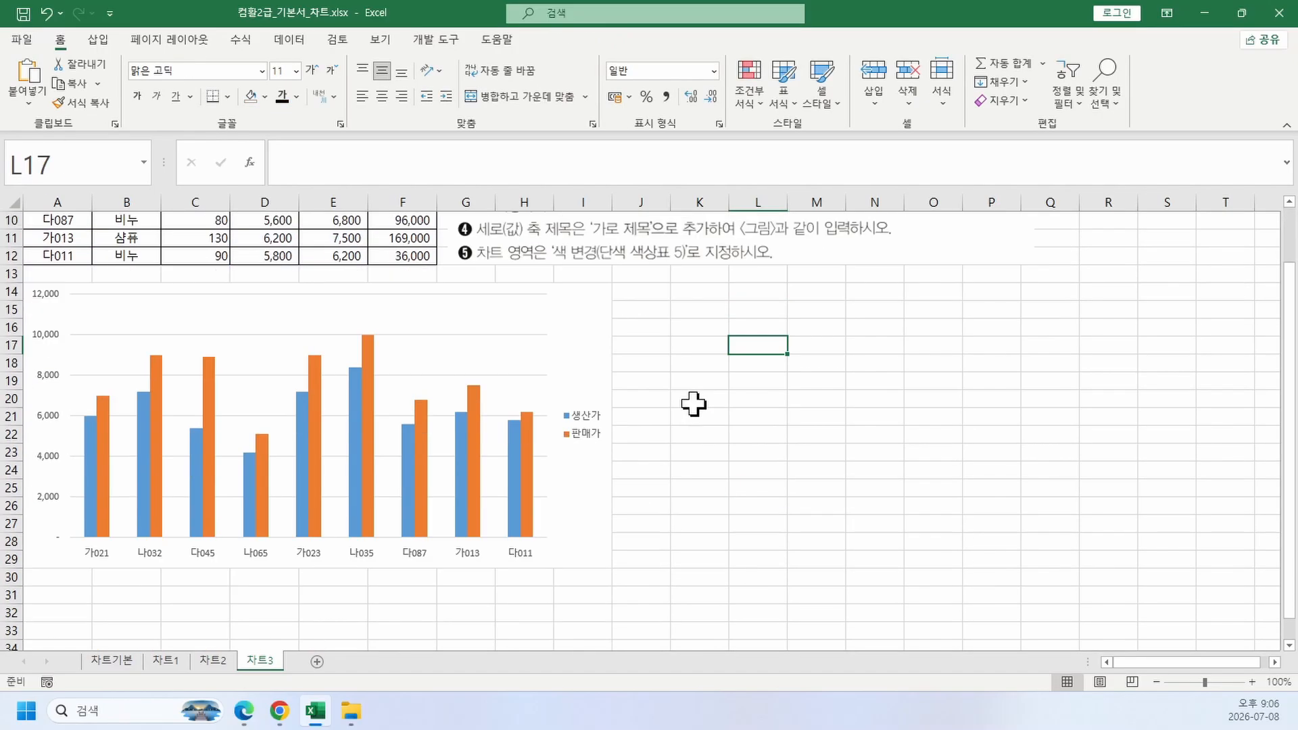
Step: Switch to the PDF textbook in Edge and capture the category axis strip of the 차트3 result chart
left_click(241, 711)
scroll(613, 519, "down", 5)
scroll(638, 519, "up", 2)
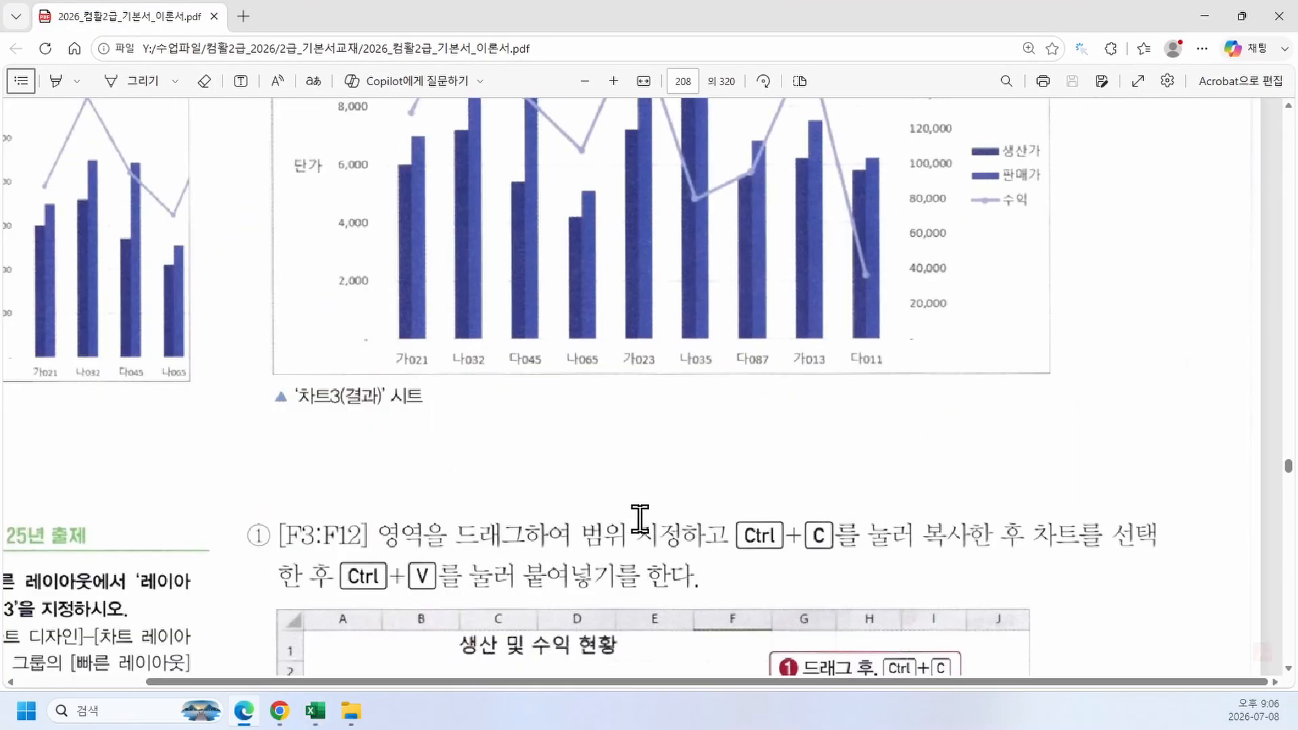
scroll(637, 518, "up", 1)
key("super+shift+s")
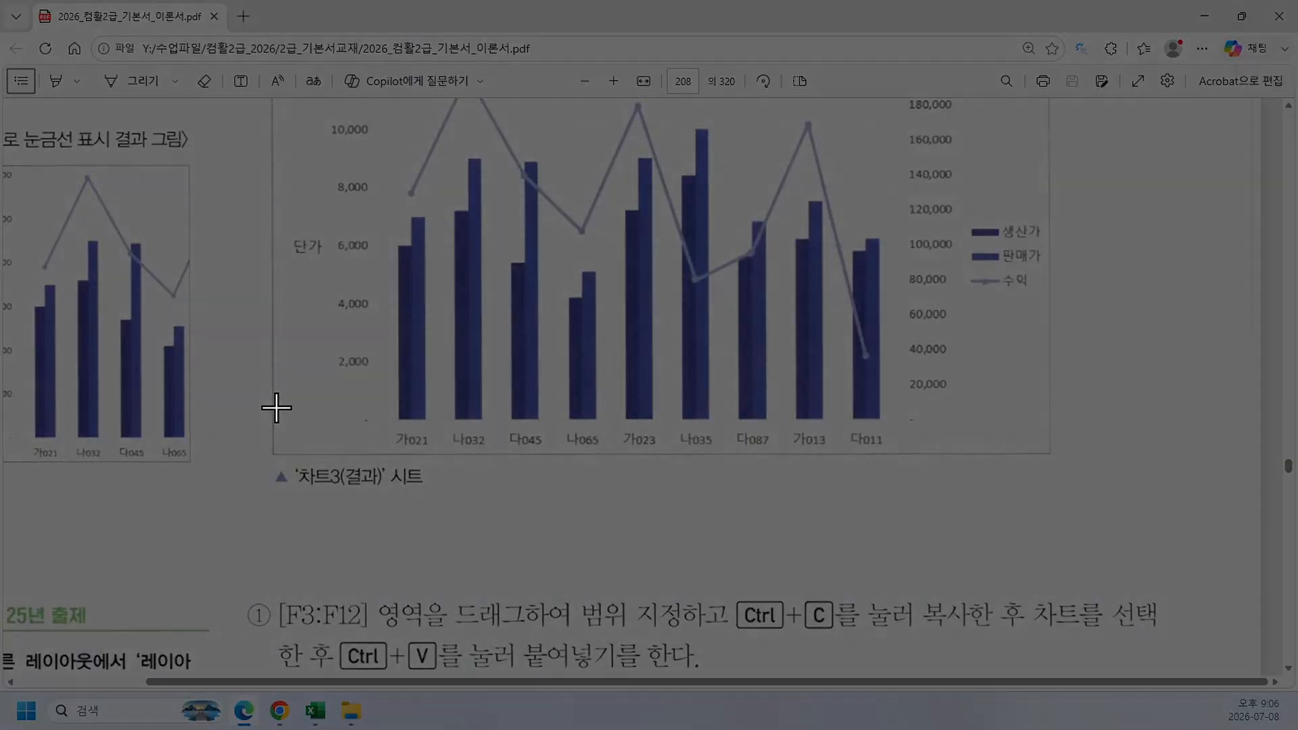
left_click_drag(274, 406, 996, 457)
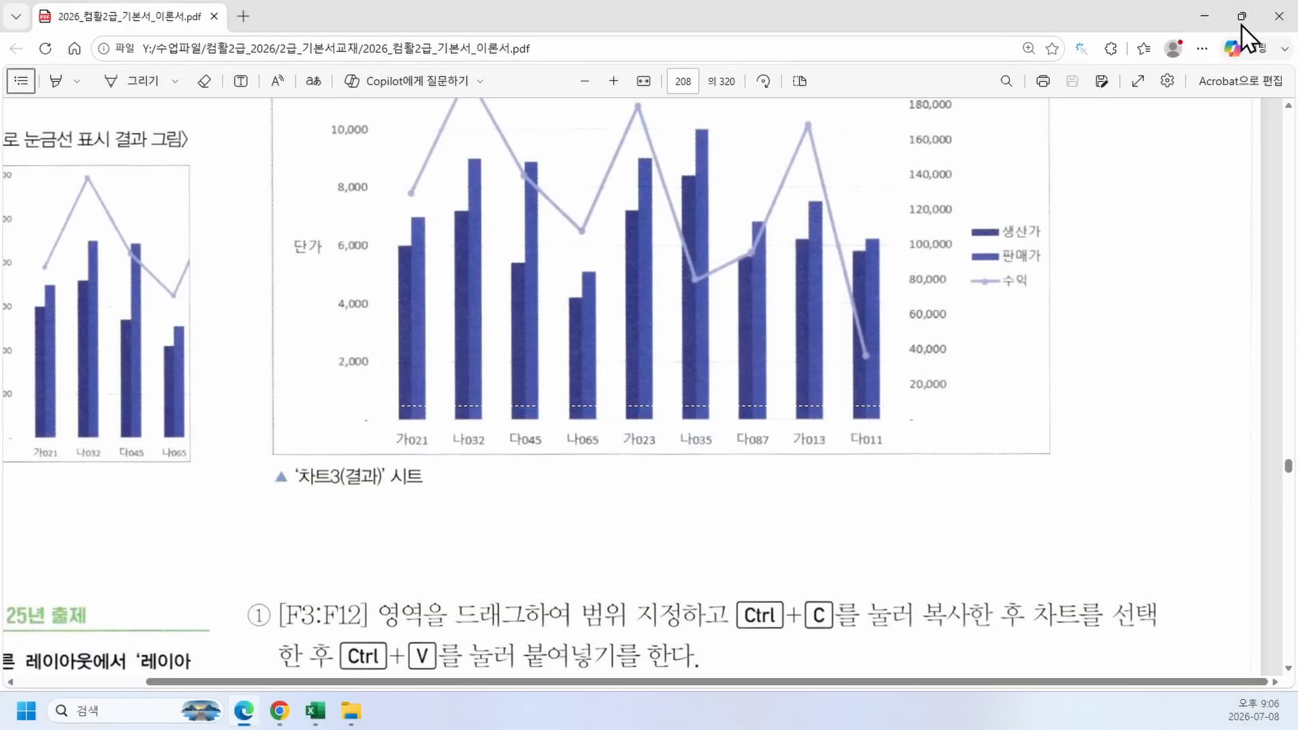
Step: Return to Excel, paste the captured strip onto the 차트3 sheet, place it over the chart, and delete it
left_click(1207, 15)
left_click(906, 348)
key("ctrl+v")
left_click_drag(1034, 365, 102, 411)
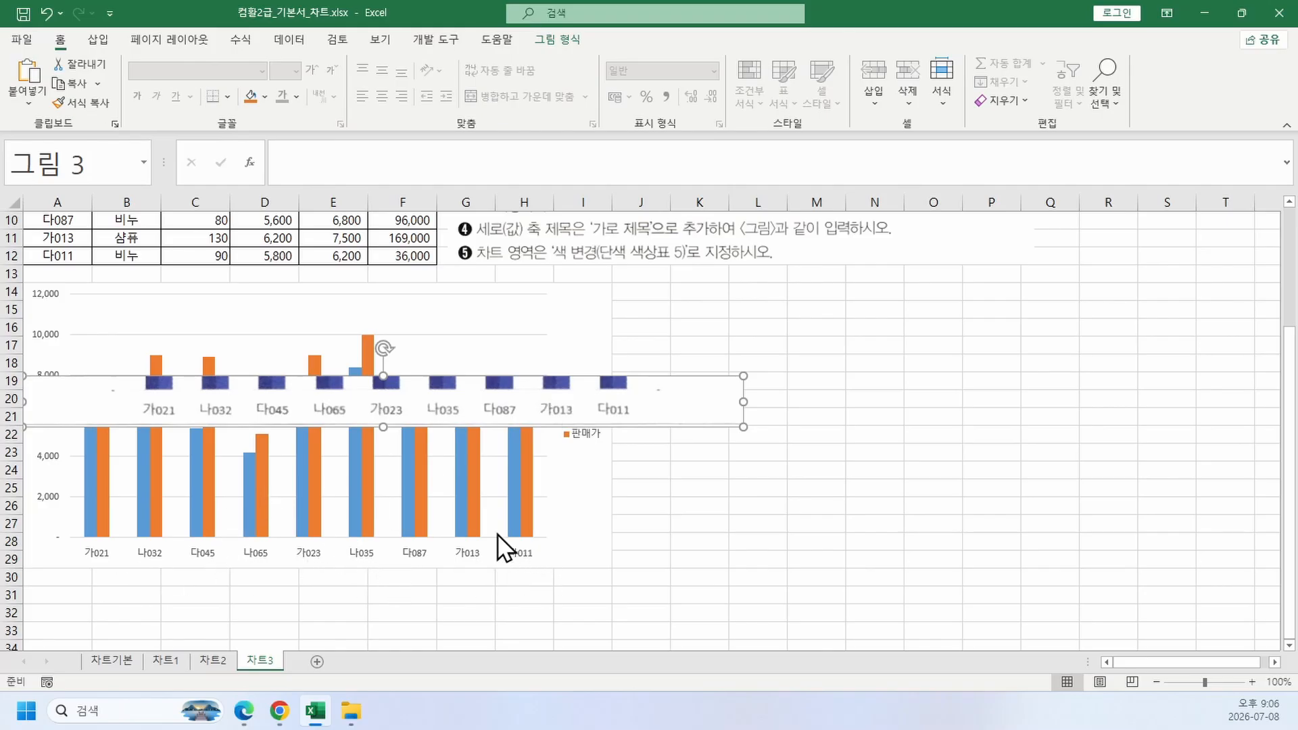
scroll(500, 544, "up", 2)
key("Delete")
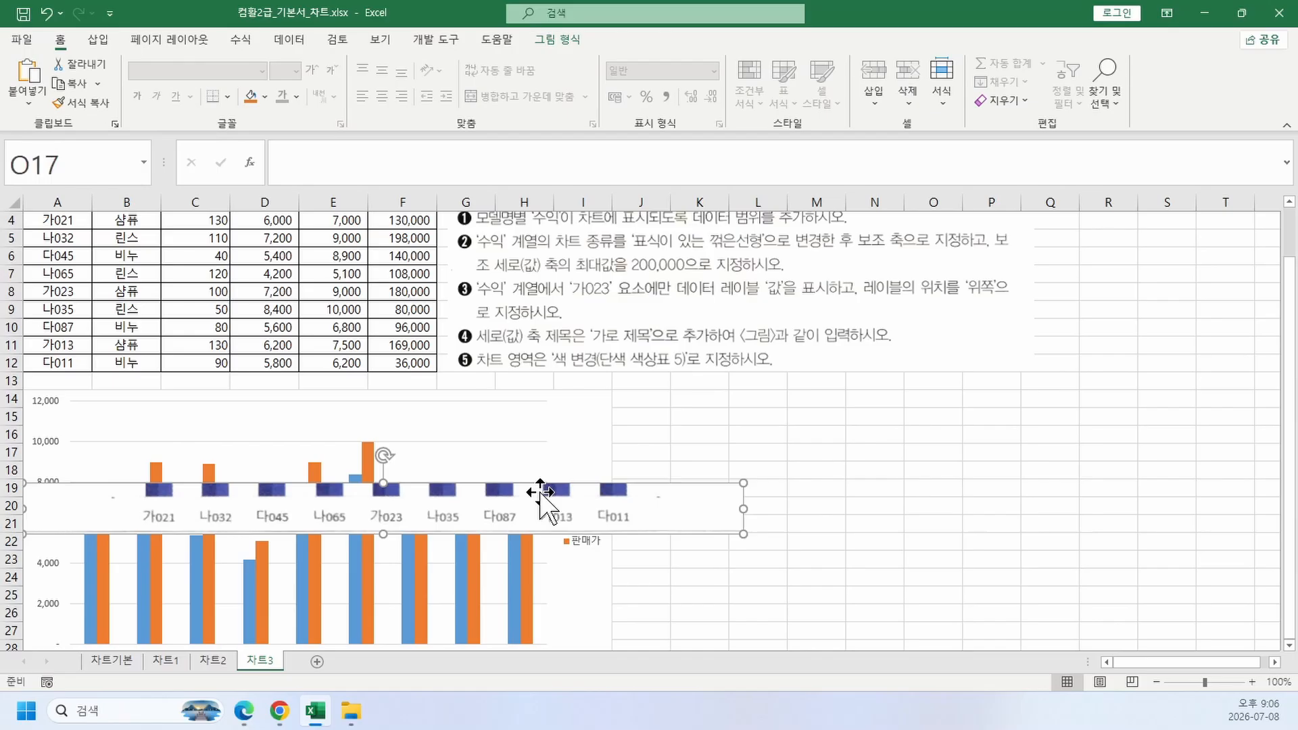
Step: Check the 차트3 chart's source ranges and glance at the 차트기본 sheet before returning to 차트3
scroll(719, 455, "up", 1)
left_click(555, 497)
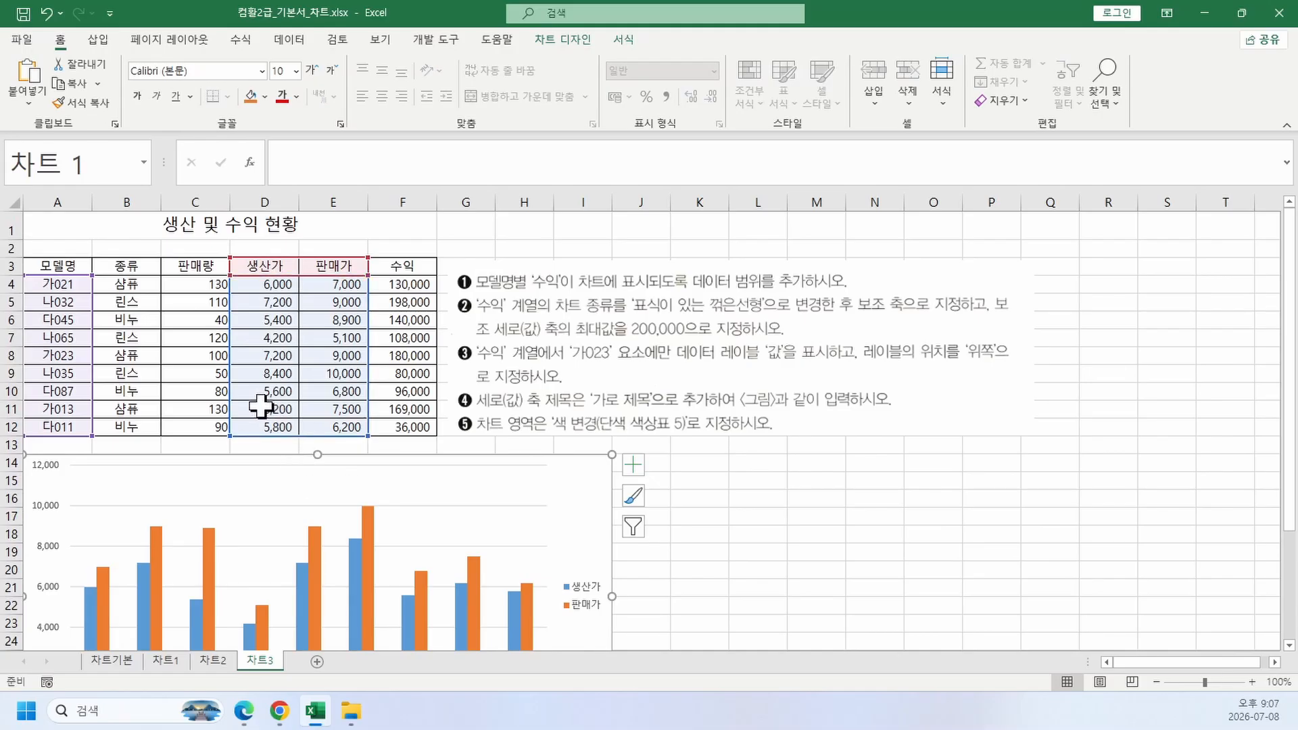
key("Escape")
left_click(113, 661)
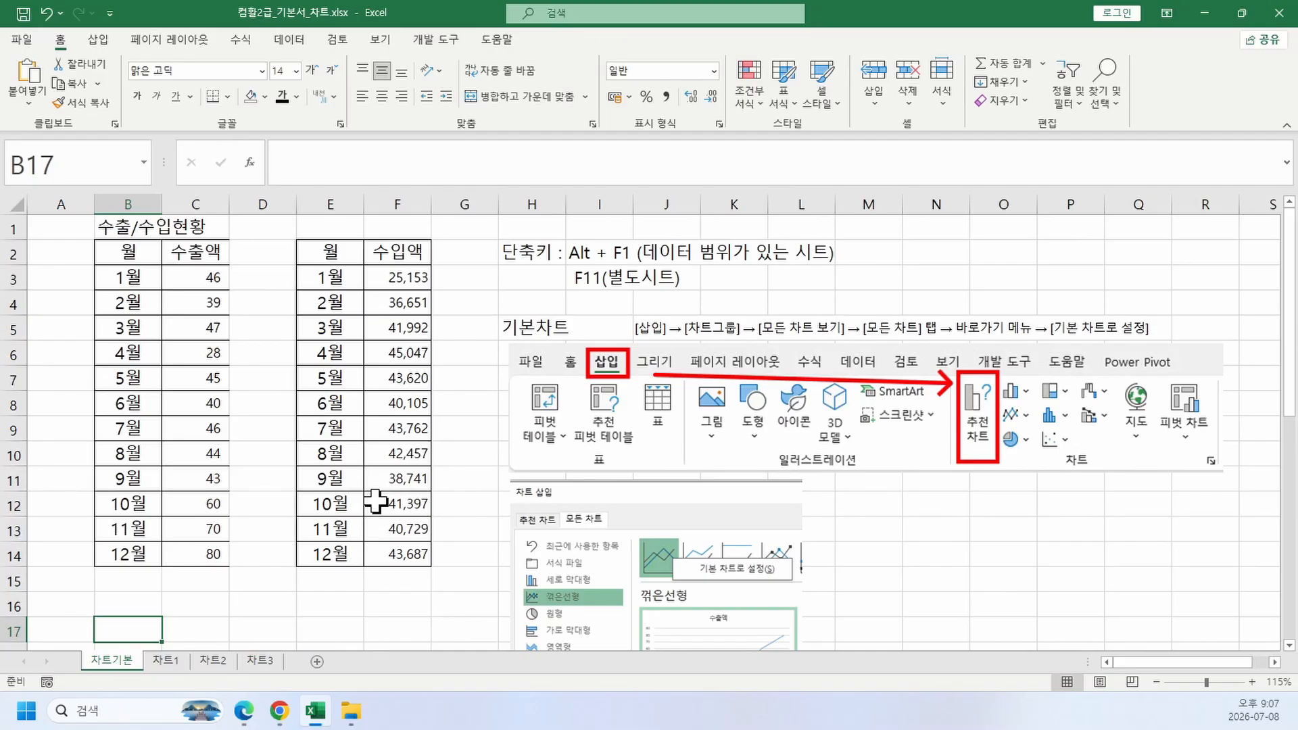
left_click(261, 661)
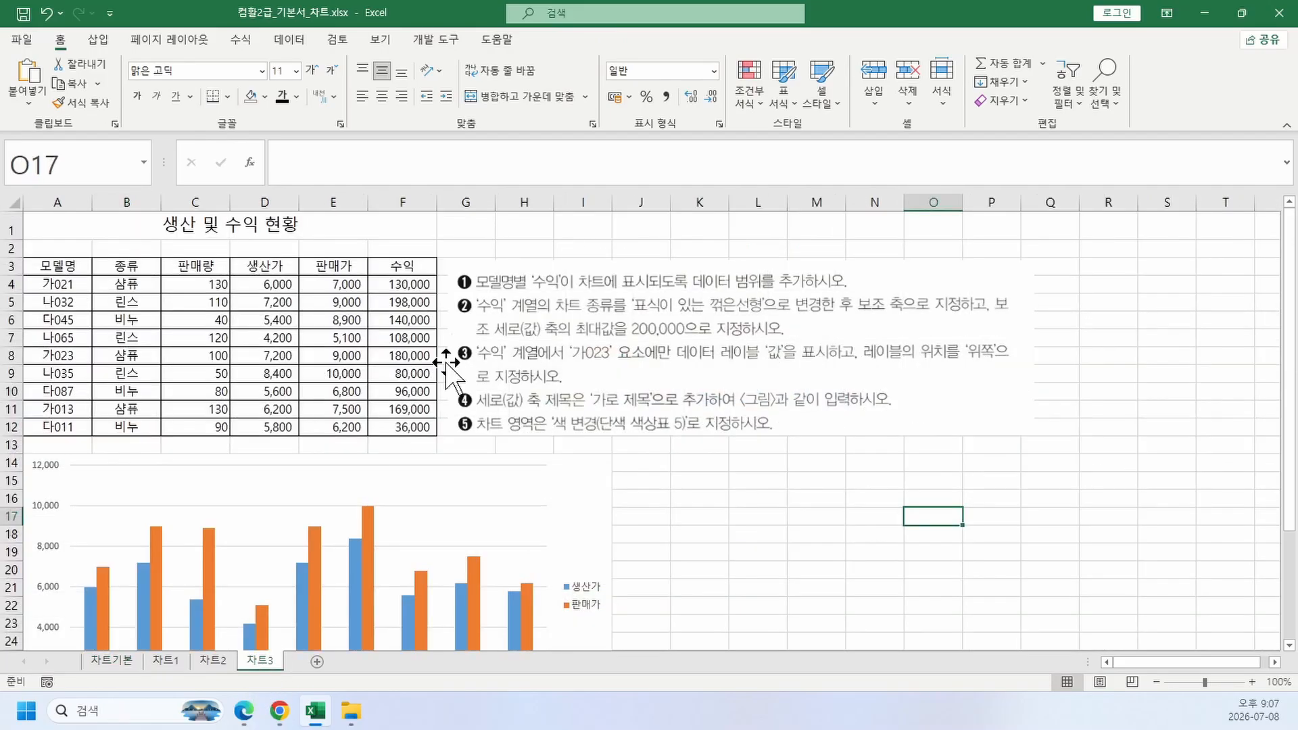
Step: Copy the 수익 range F3:F12 into the 차트3 chart as a series, and undo the addition
left_click_drag(403, 270, 405, 422)
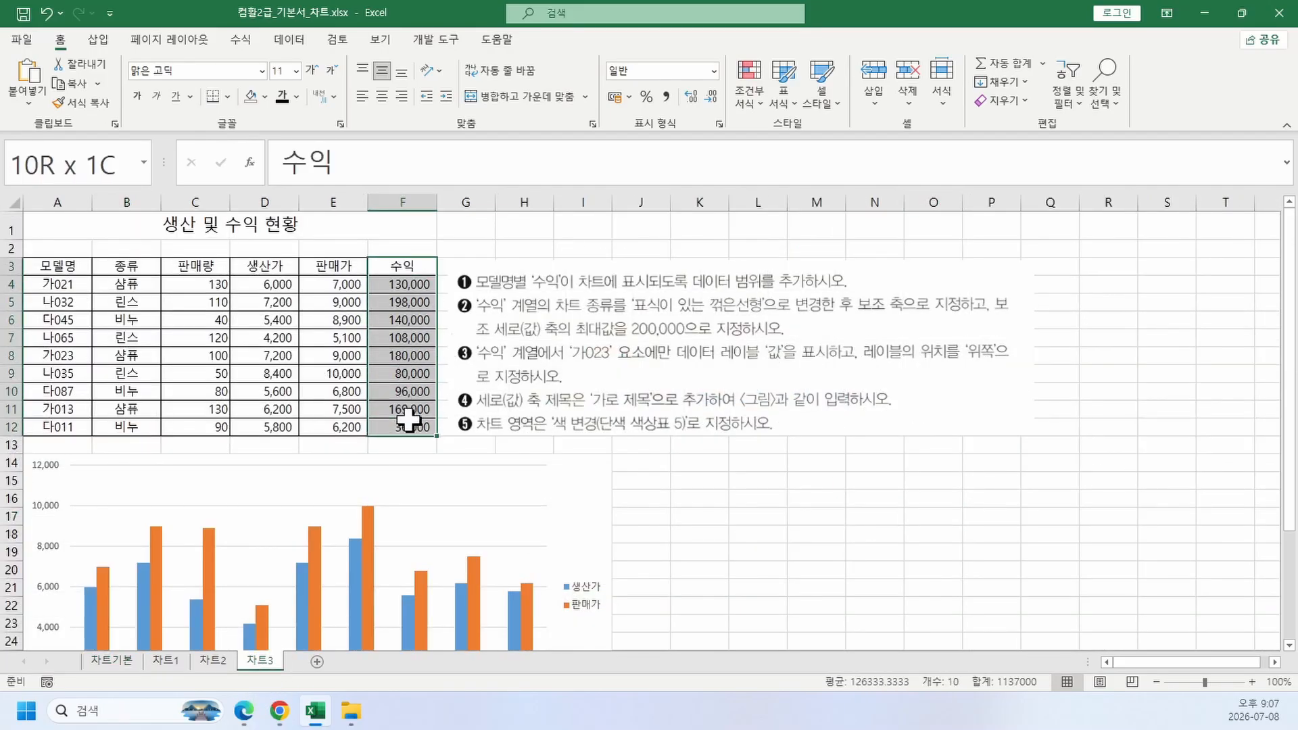
key("ctrl+c")
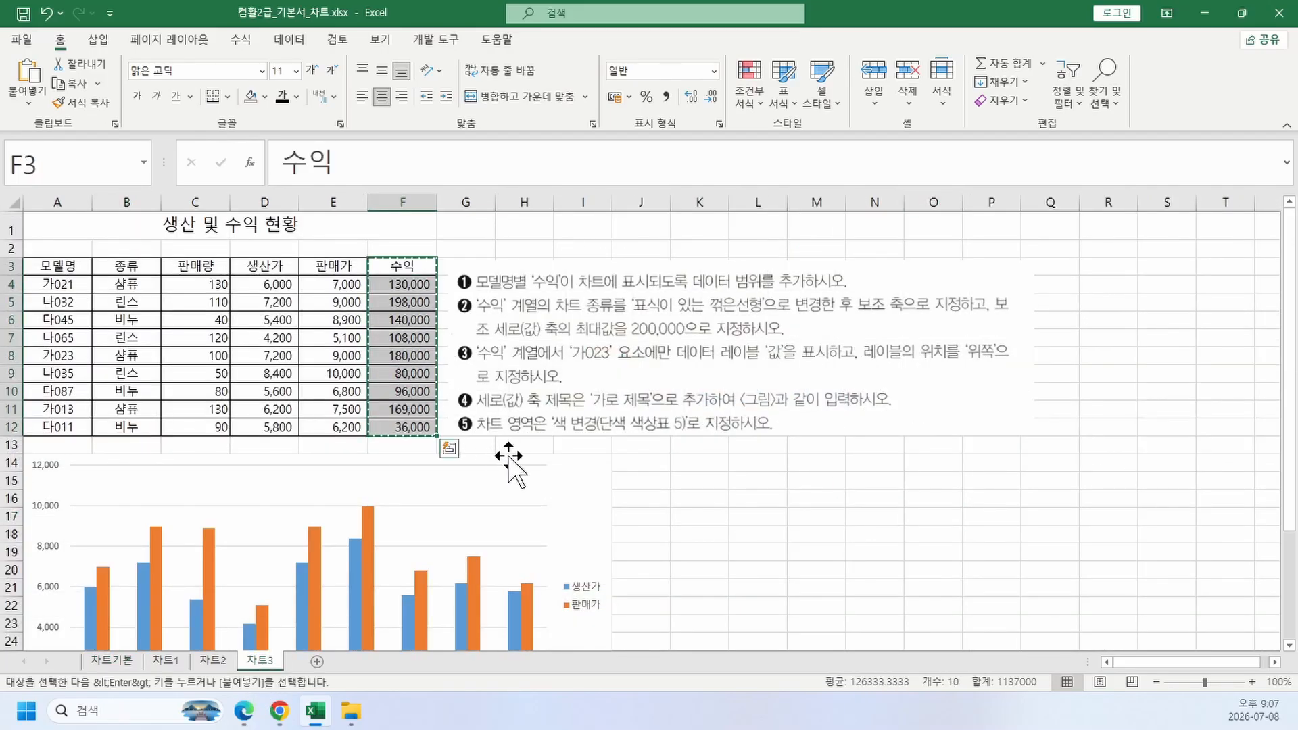
left_click(571, 473)
key("ctrl+v")
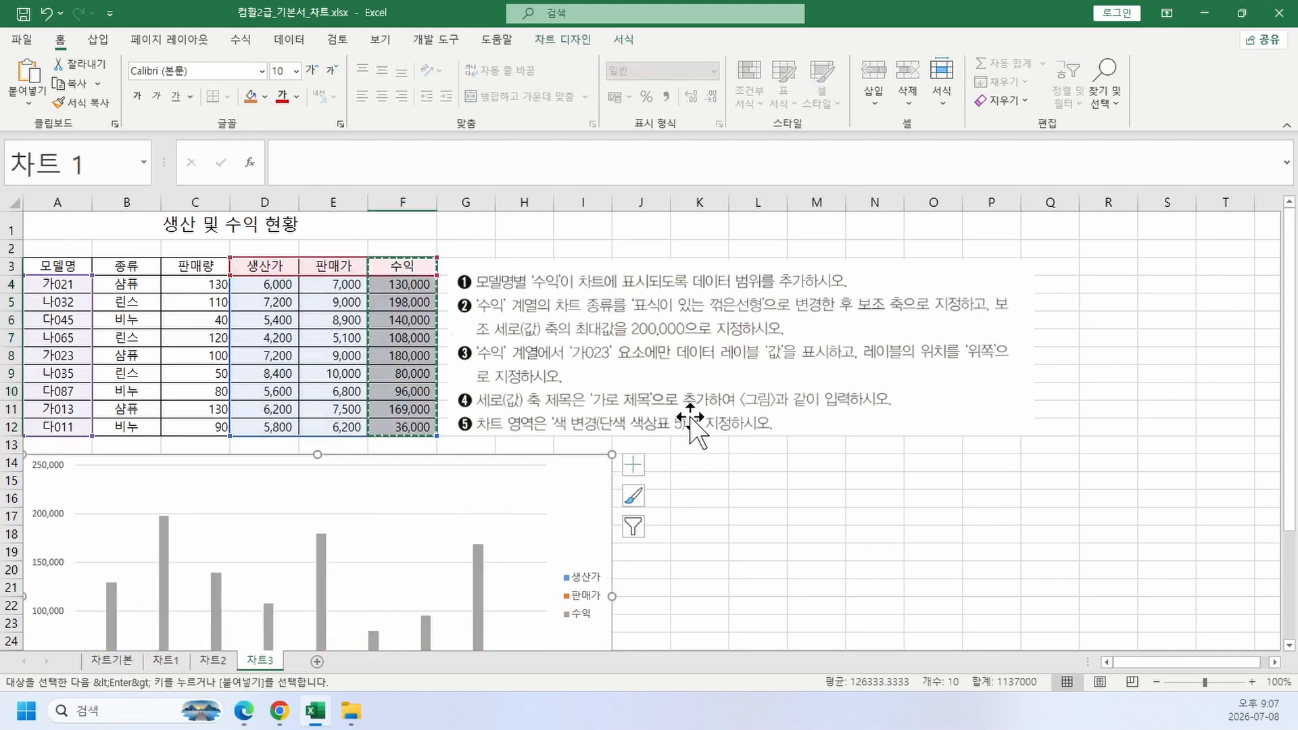
scroll(689, 409, "down", 2)
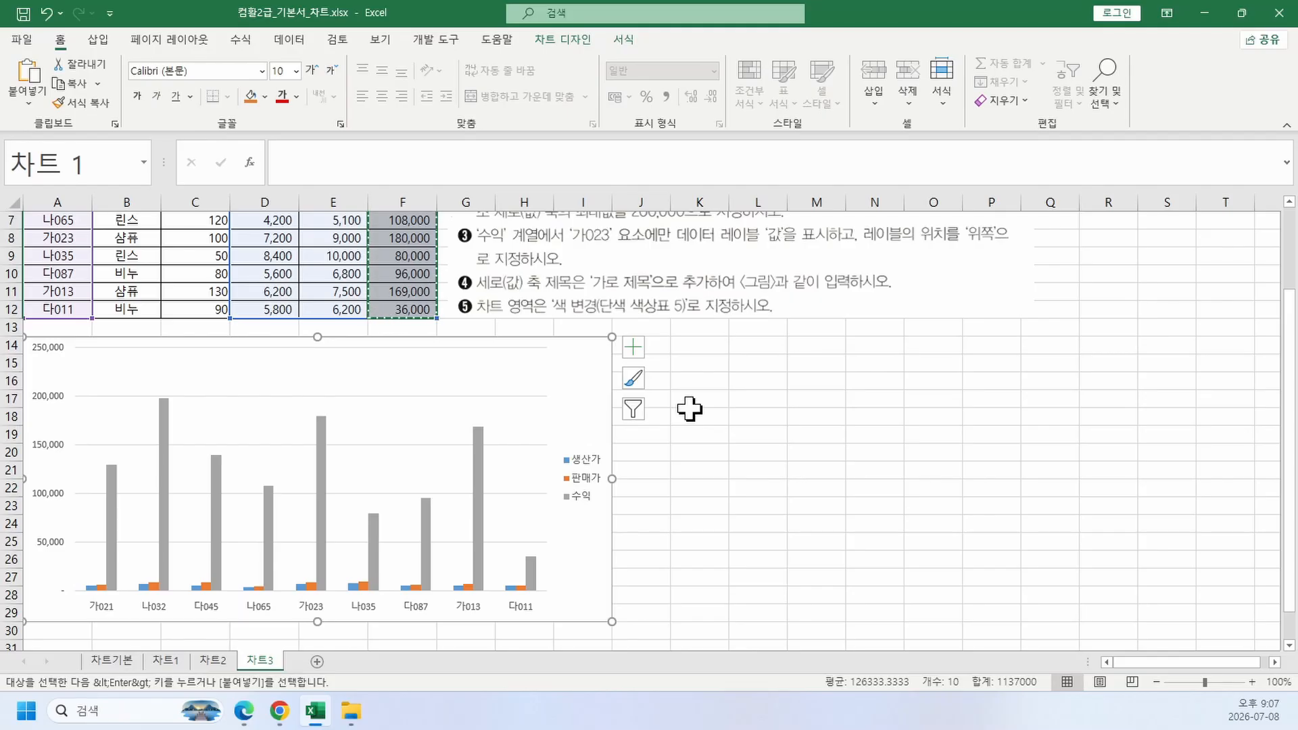
key("ctrl+z")
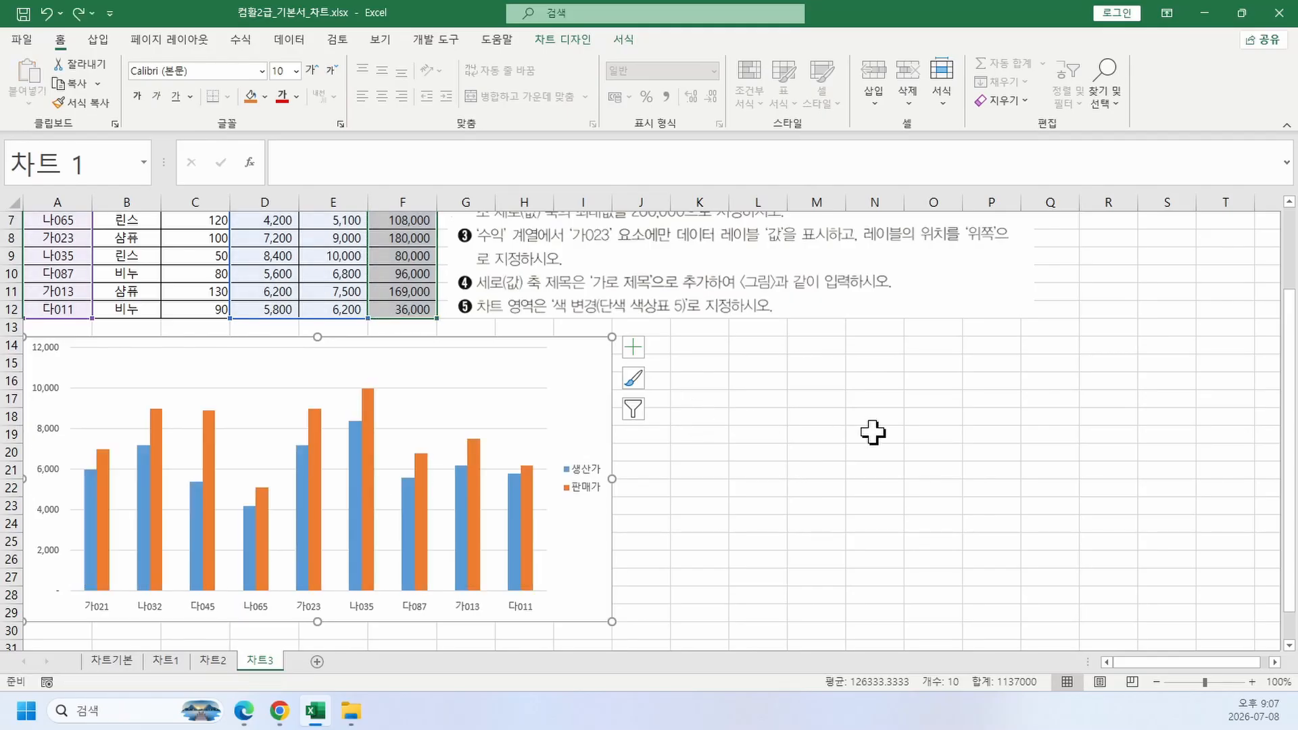
left_click(870, 431)
scroll(743, 432, "up", 2)
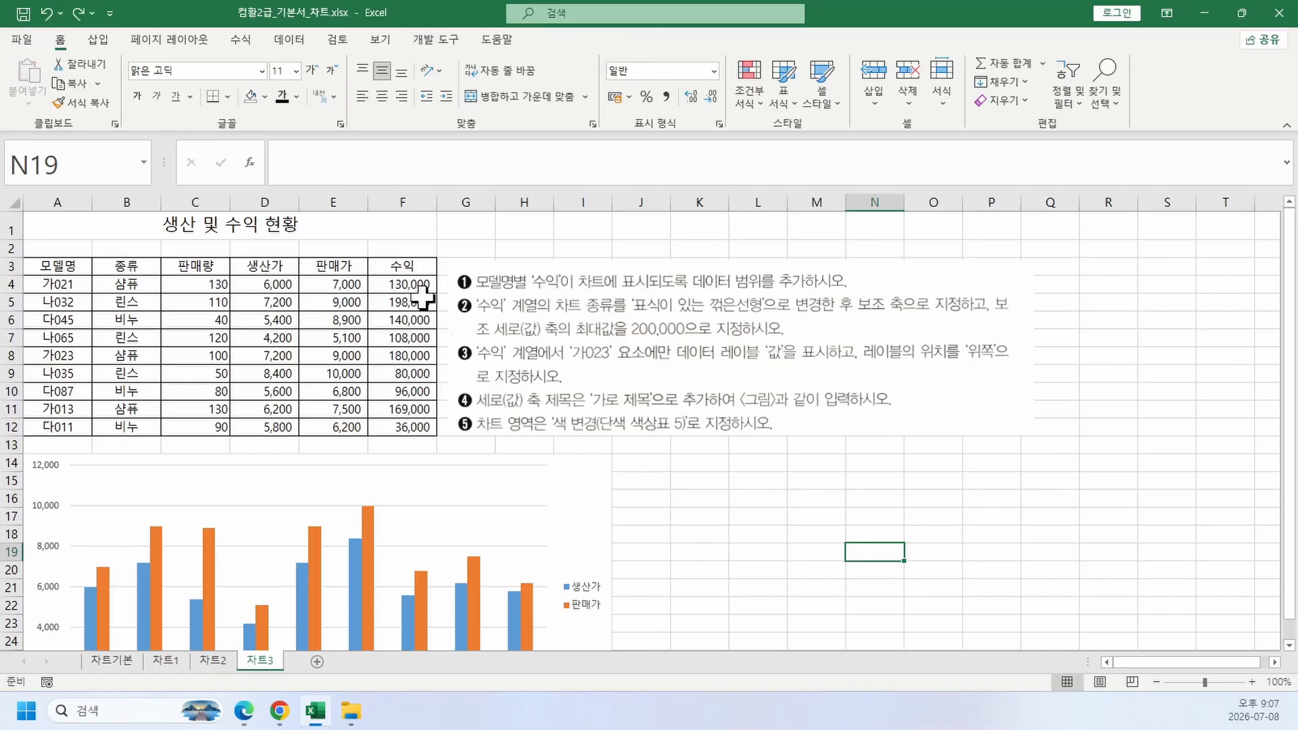
Step: Add the 수익 series to the 차트3 chart by copying F3:F12 and pasting it into the chart
left_click_drag(413, 267, 501, 427)
key("ctrl+c")
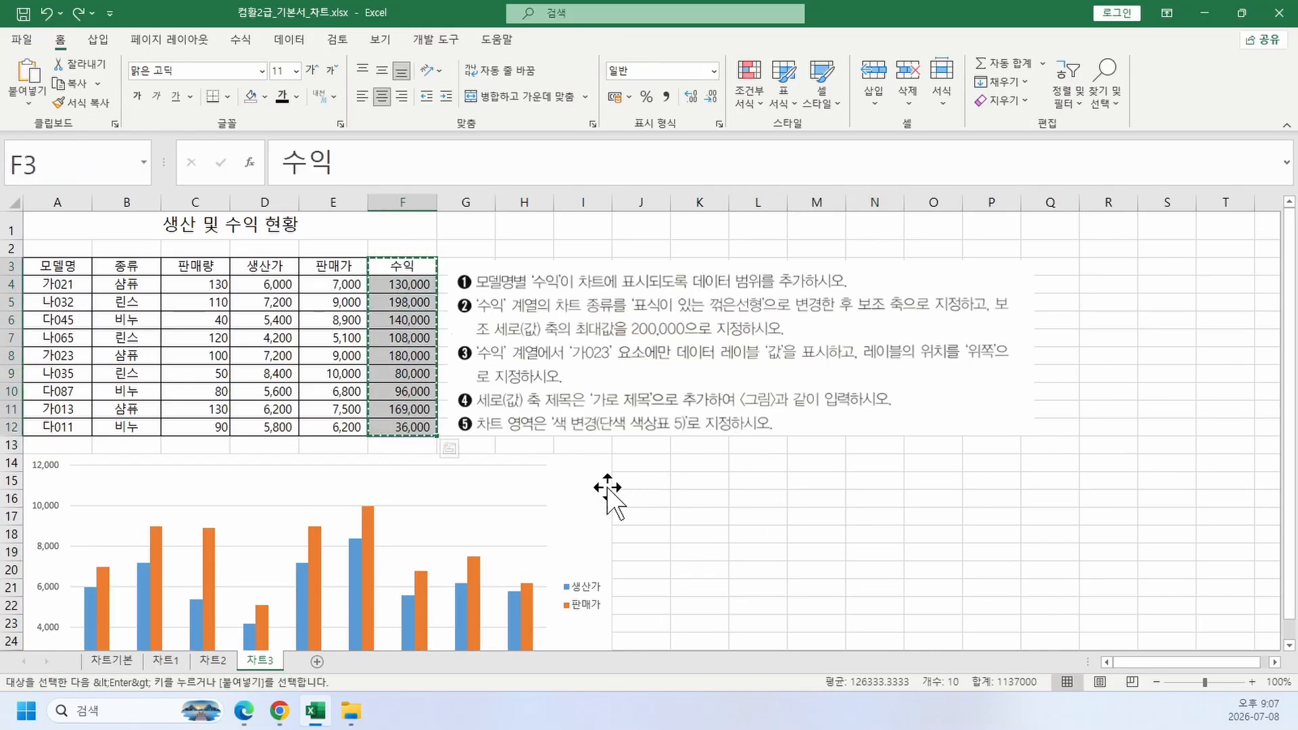
left_click(585, 488)
key("ctrl+v")
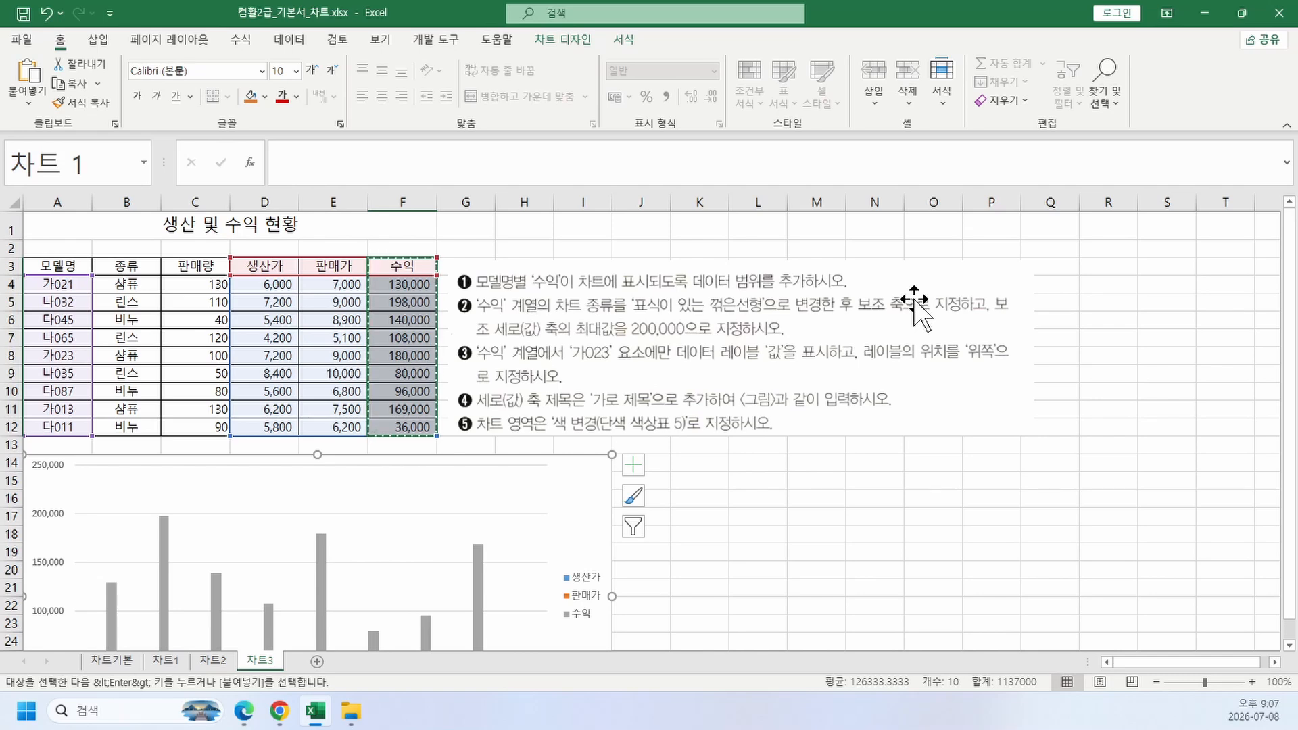
Step: Review the chart theory notes on the 차트기본 sheet and return to the 차트3 sheet
left_click(105, 667)
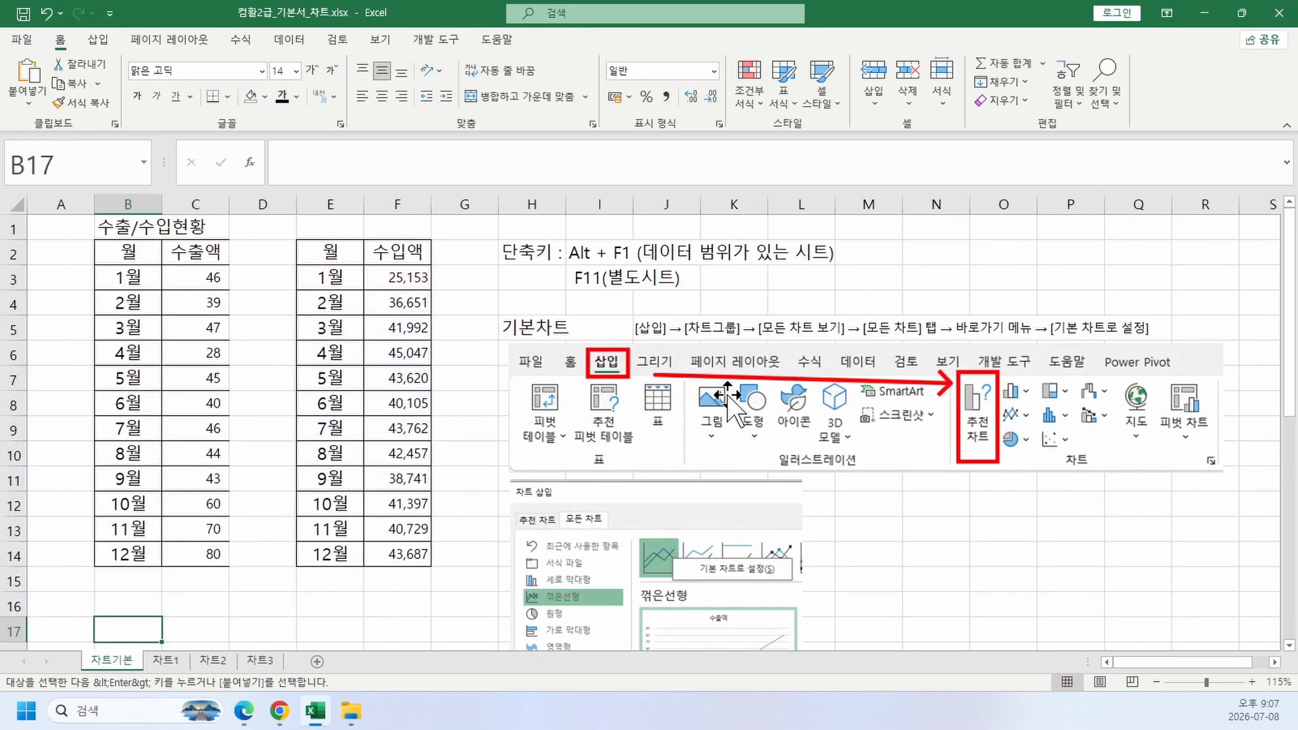
scroll(419, 348, "down", 3)
scroll(419, 348, "down", 3)
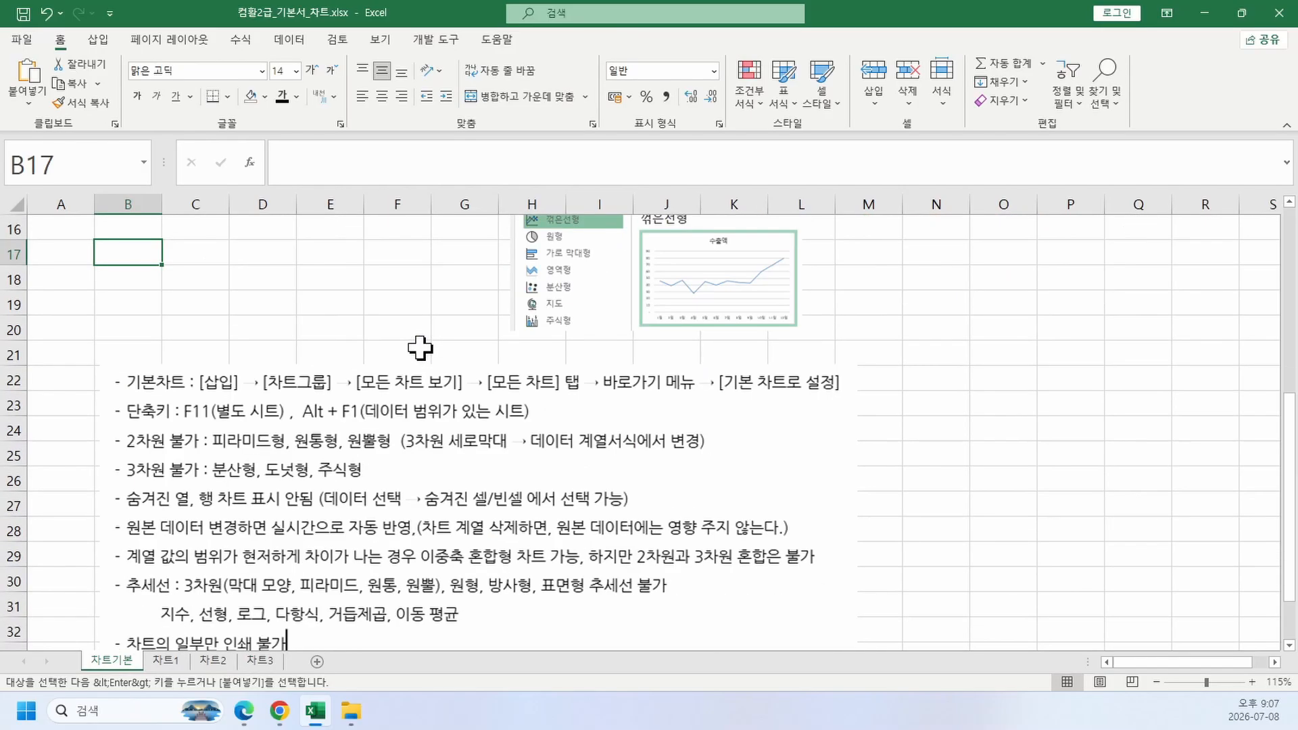
scroll(419, 348, "up", 3)
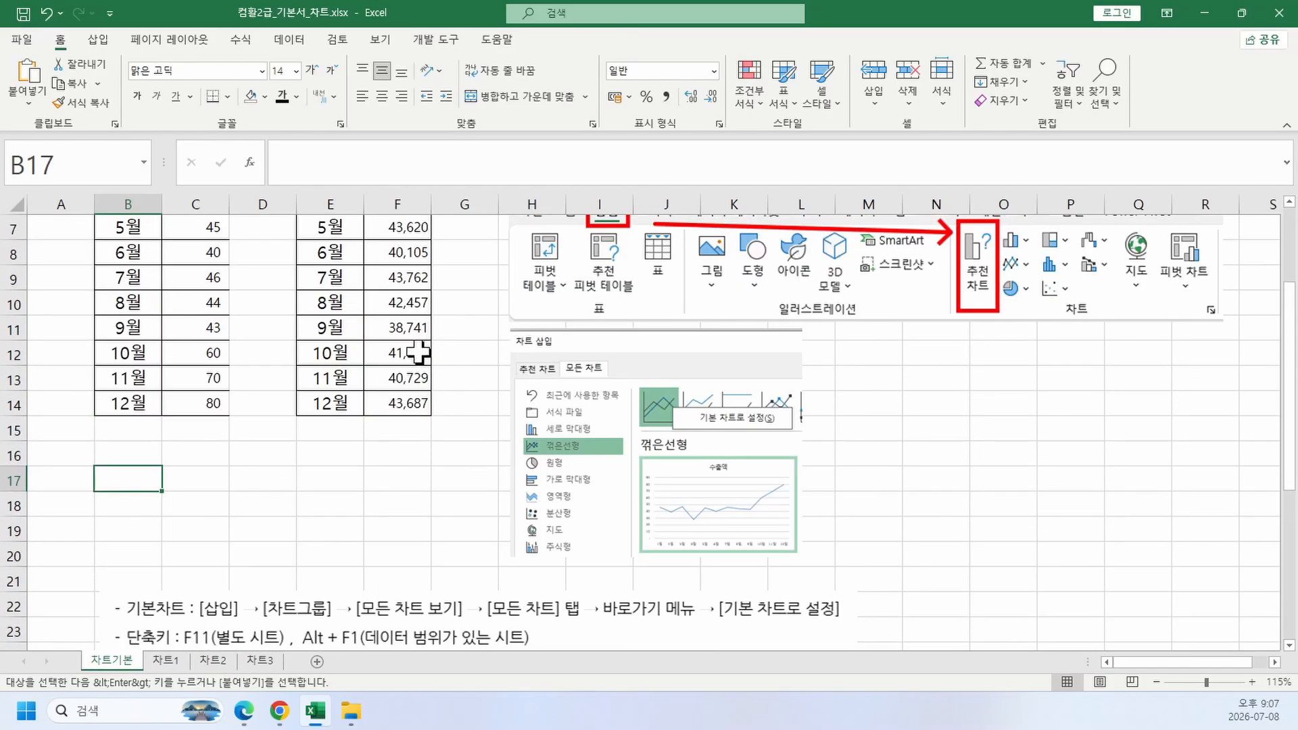
left_click(260, 659)
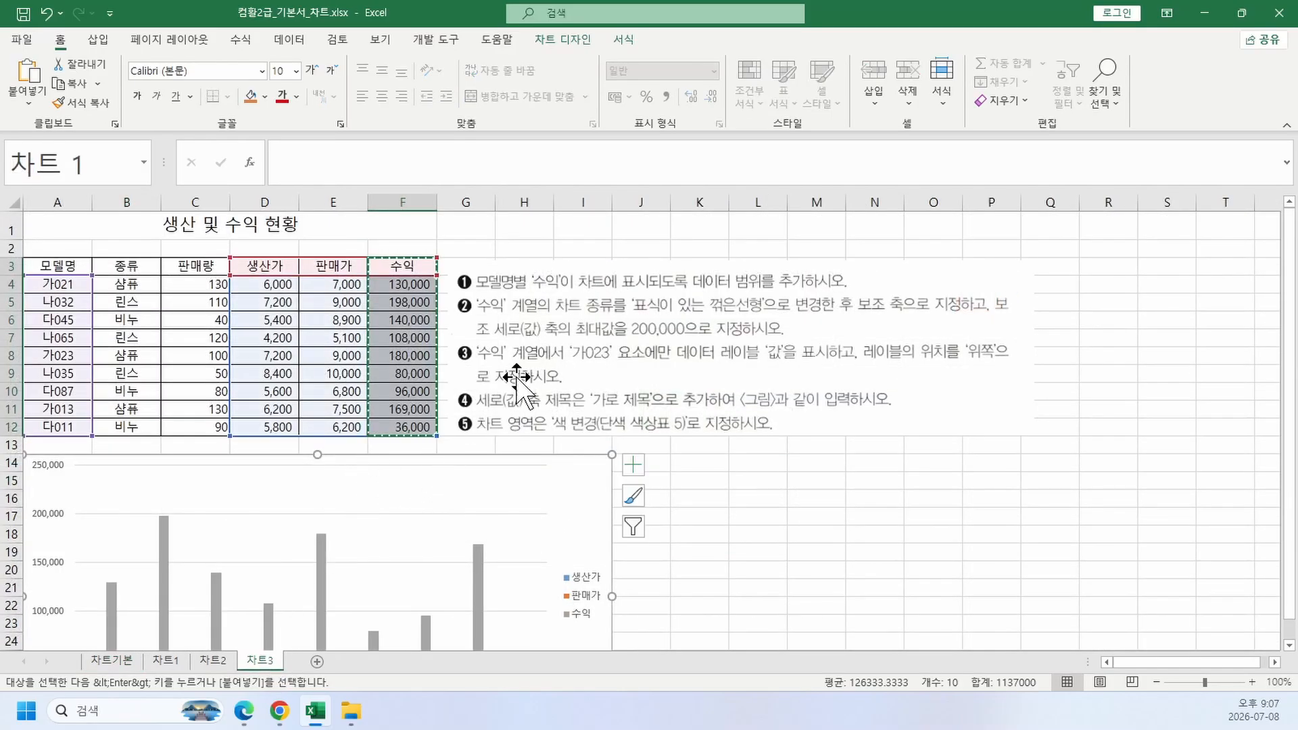
Step: Change the 수익 series in the 차트3 chart to 표식이 있는 꺾은선형 and plot it on the secondary axis
scroll(521, 406, "down", 2)
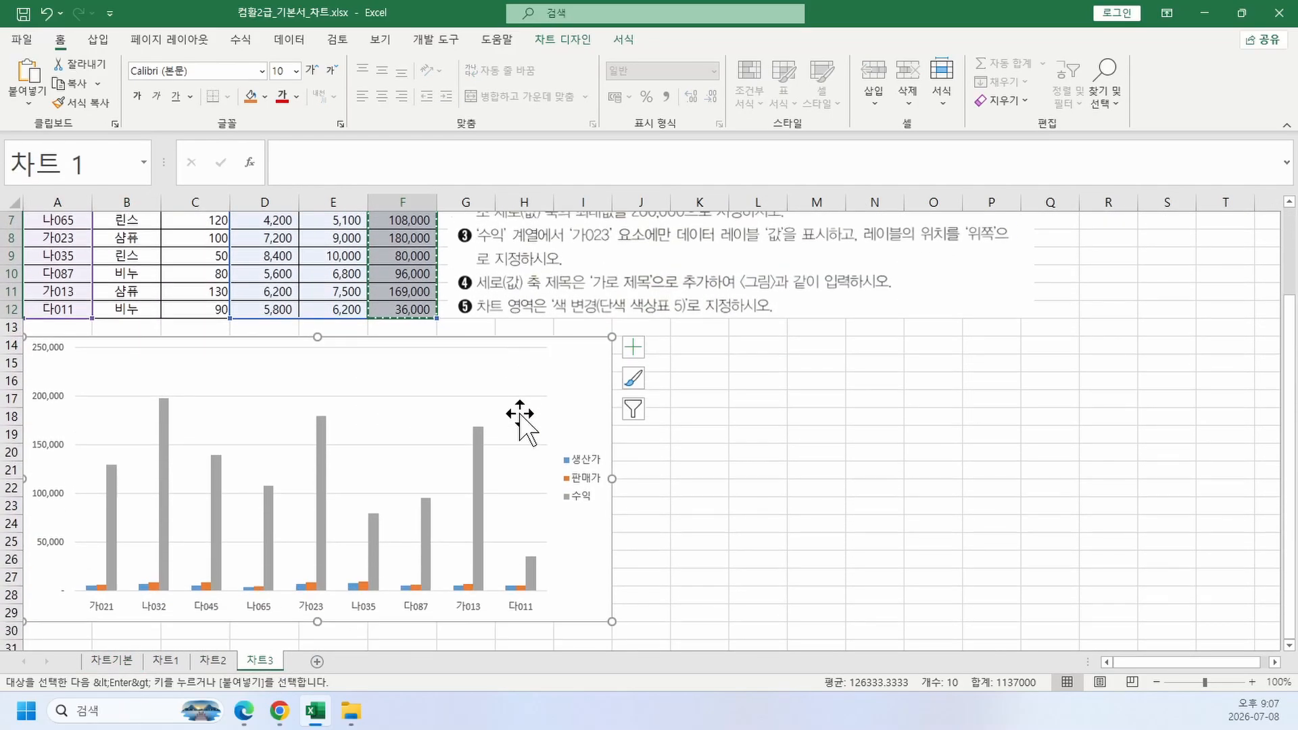
left_click(480, 461)
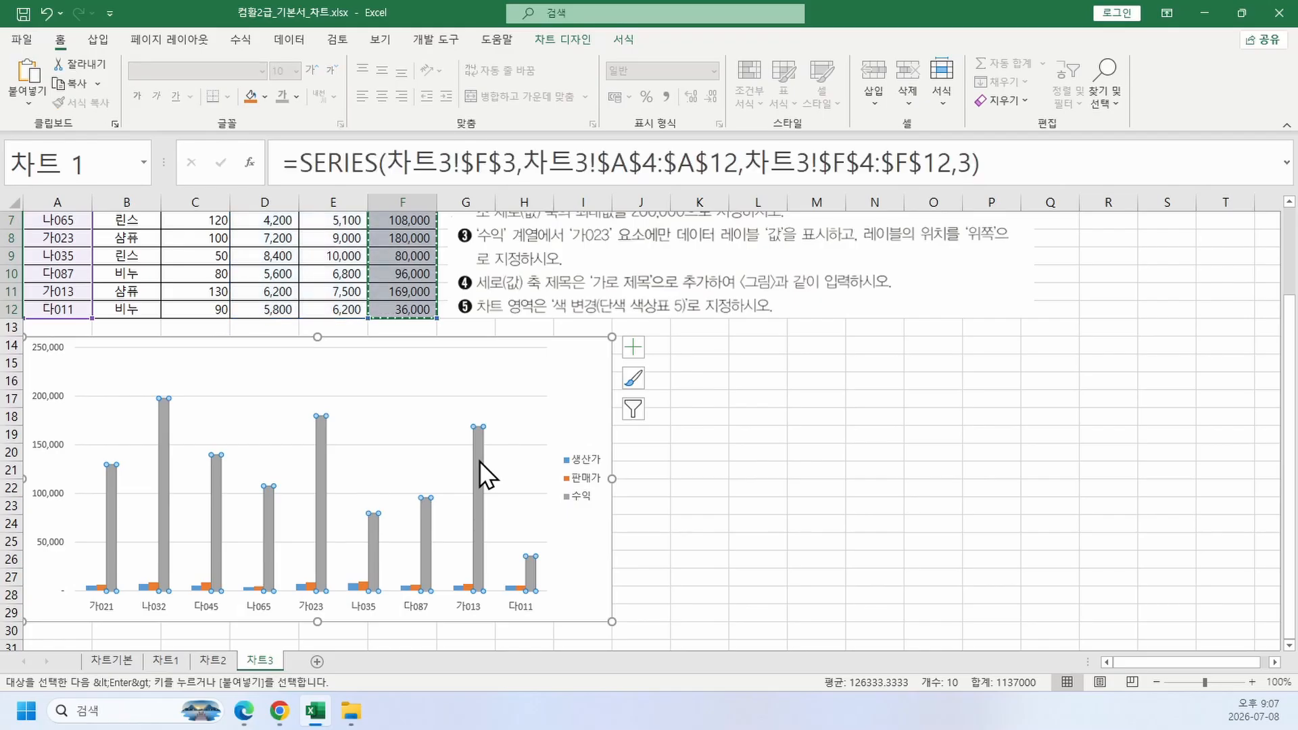
right_click(479, 460)
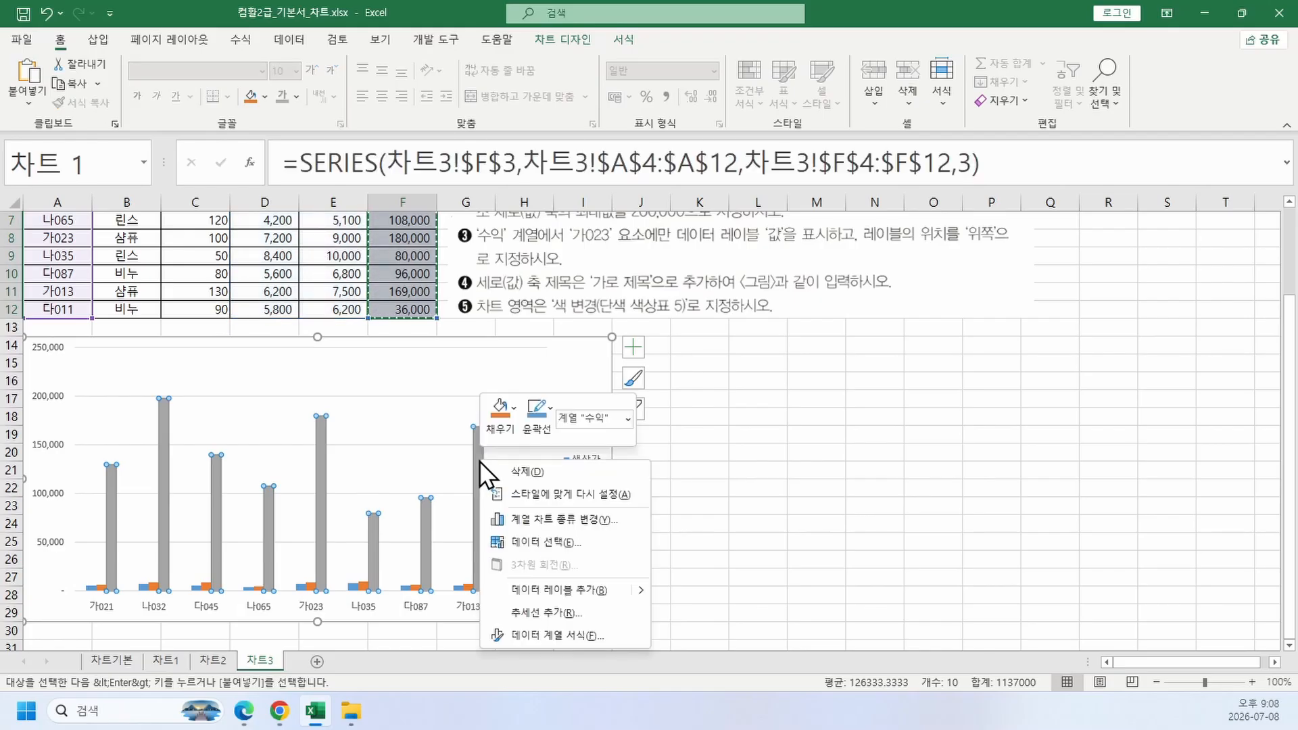
left_click(533, 519)
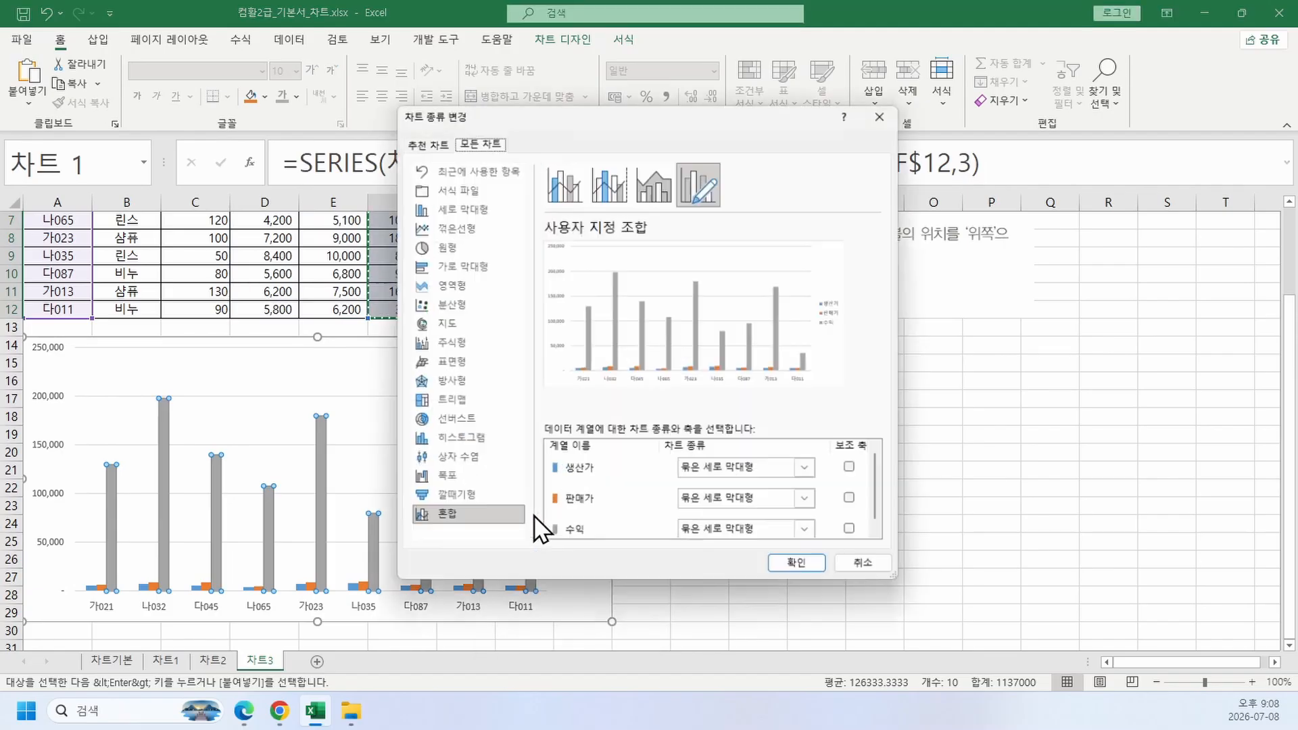
left_click(740, 534)
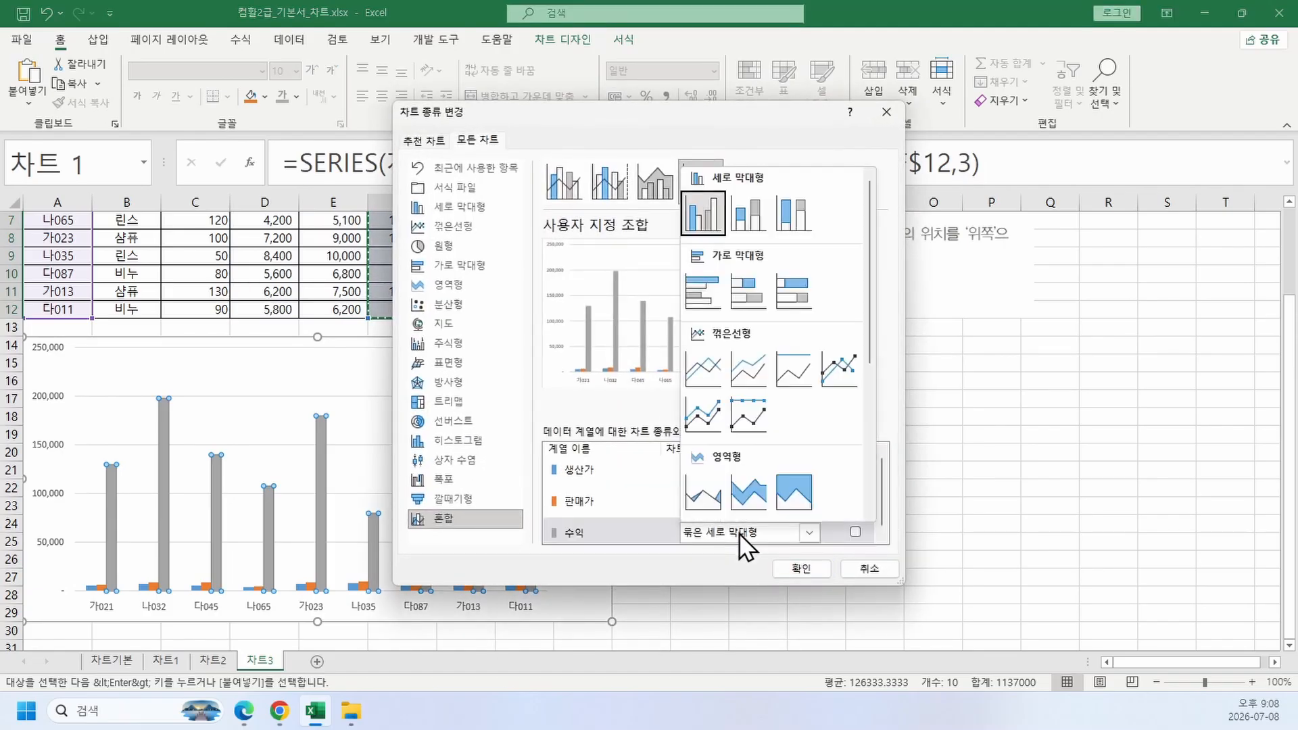
left_click(821, 386)
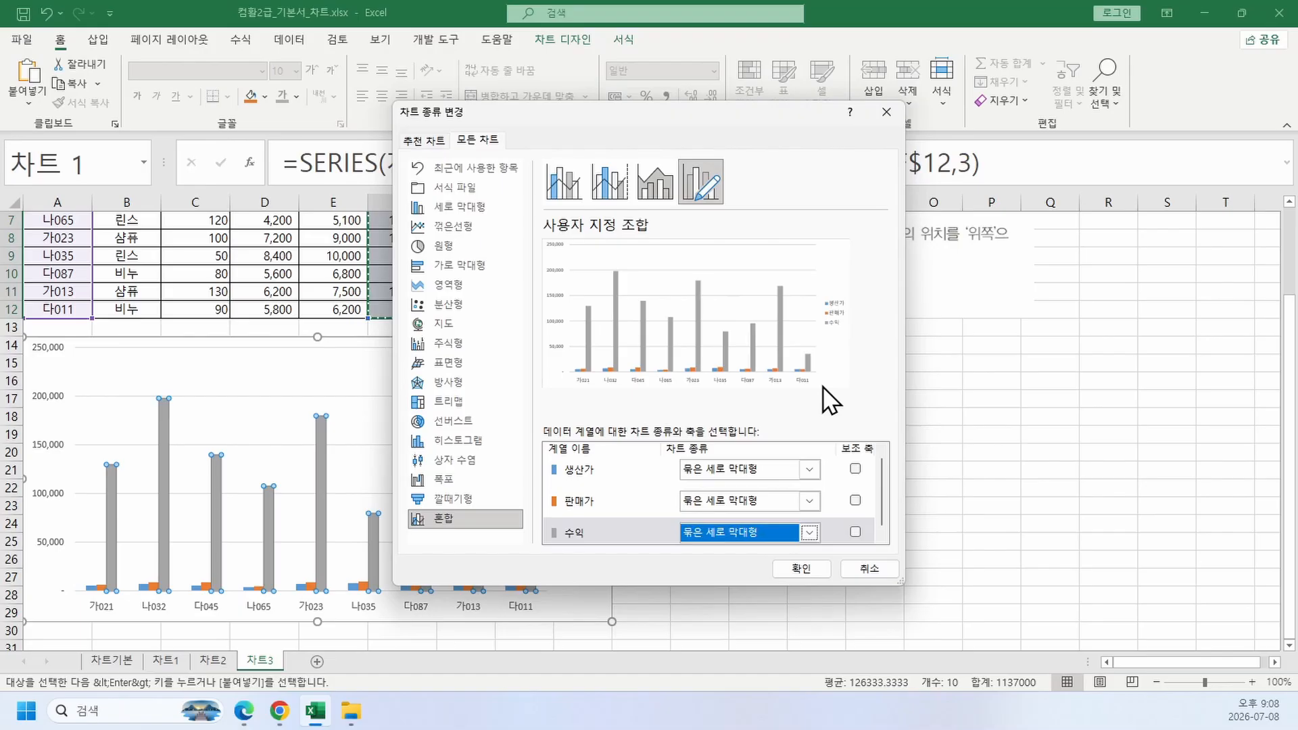
left_click(742, 529)
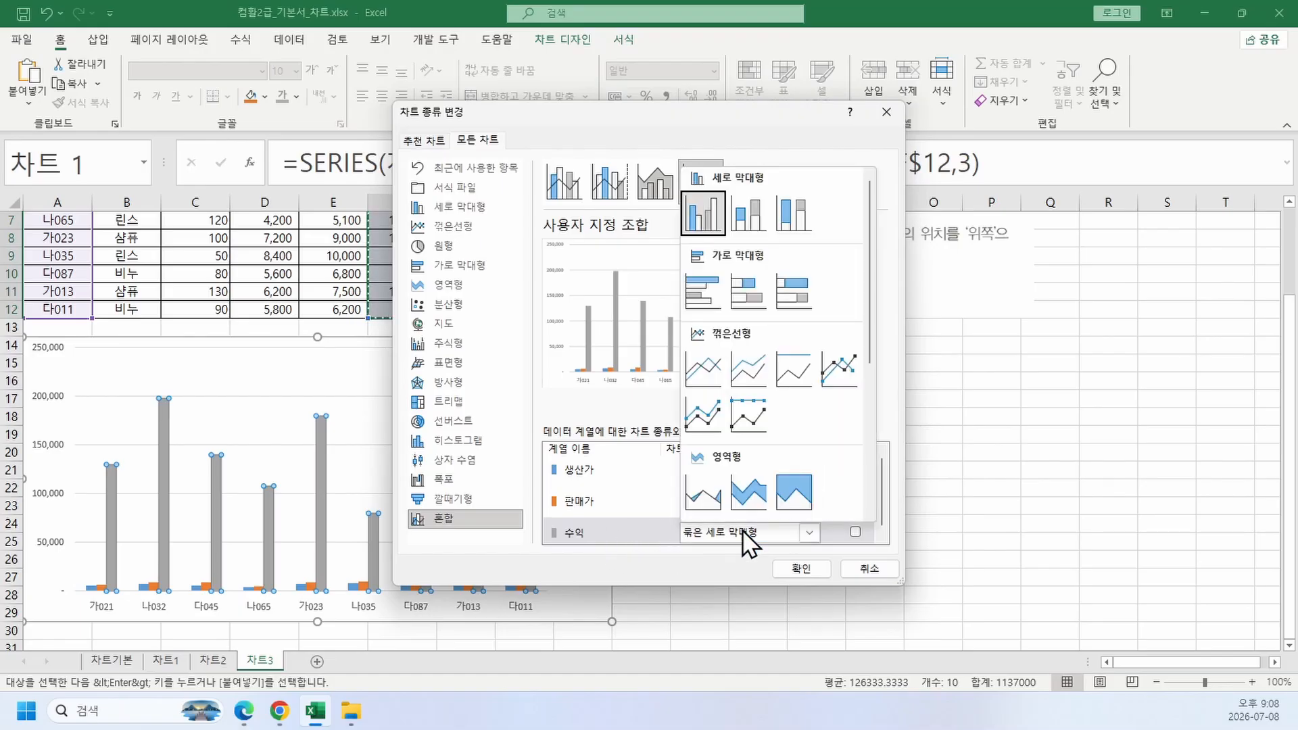
left_click(833, 375)
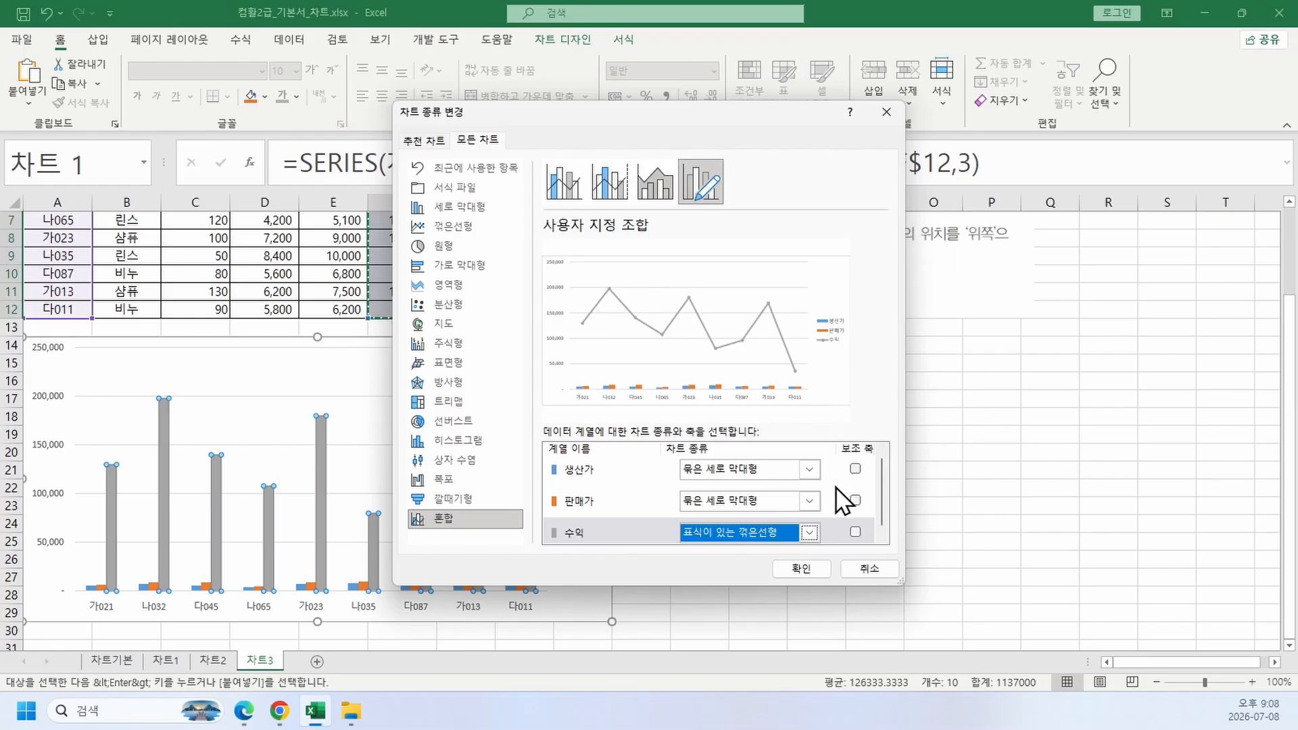
left_click(856, 533)
left_click(802, 573)
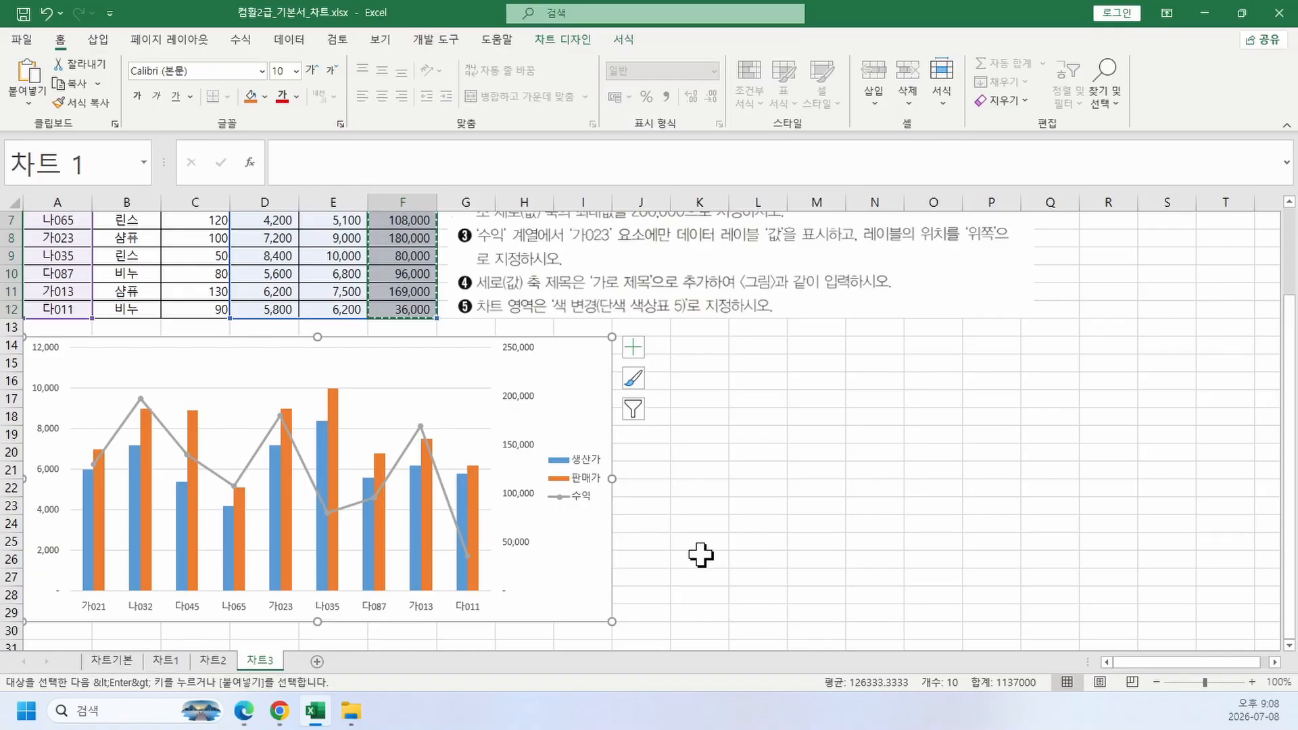
Step: Set the maximum of the 차트3 chart's secondary vertical axis to 200000
scroll(709, 545, "up", 2)
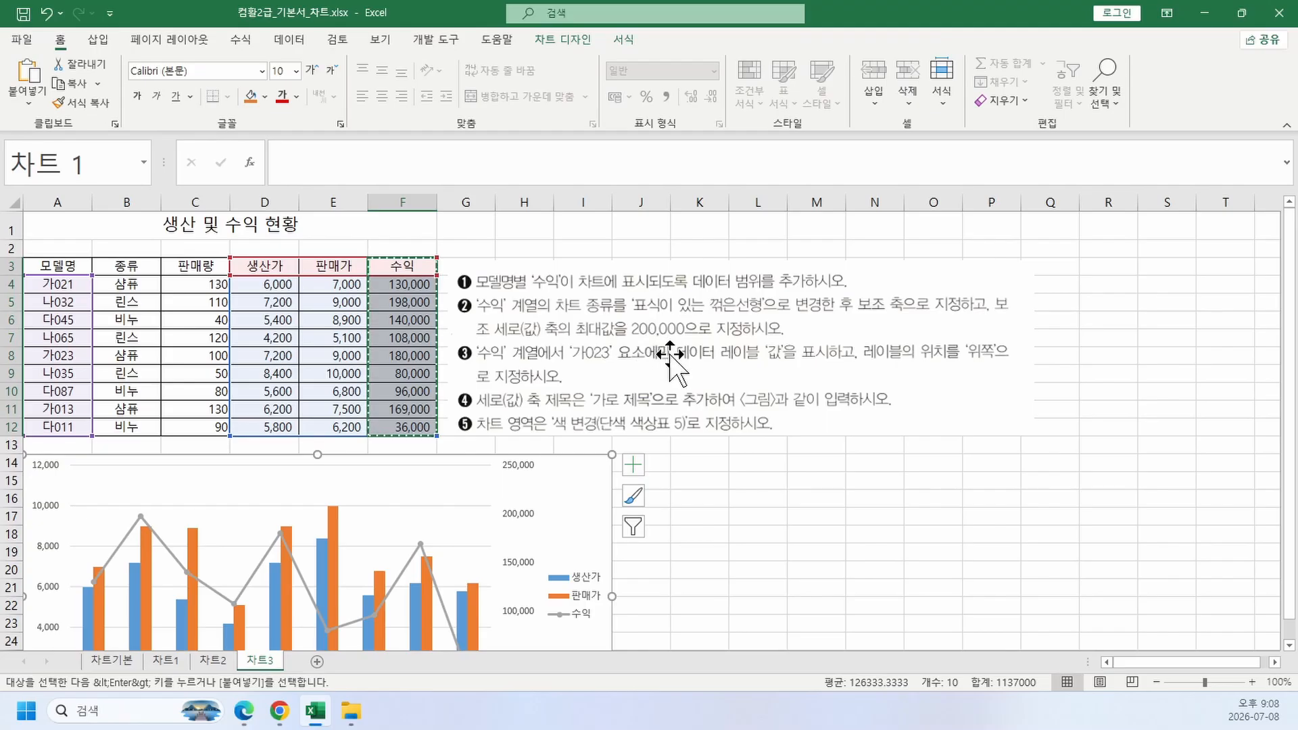
scroll(723, 405, "down", 1)
scroll(723, 405, "down", 2)
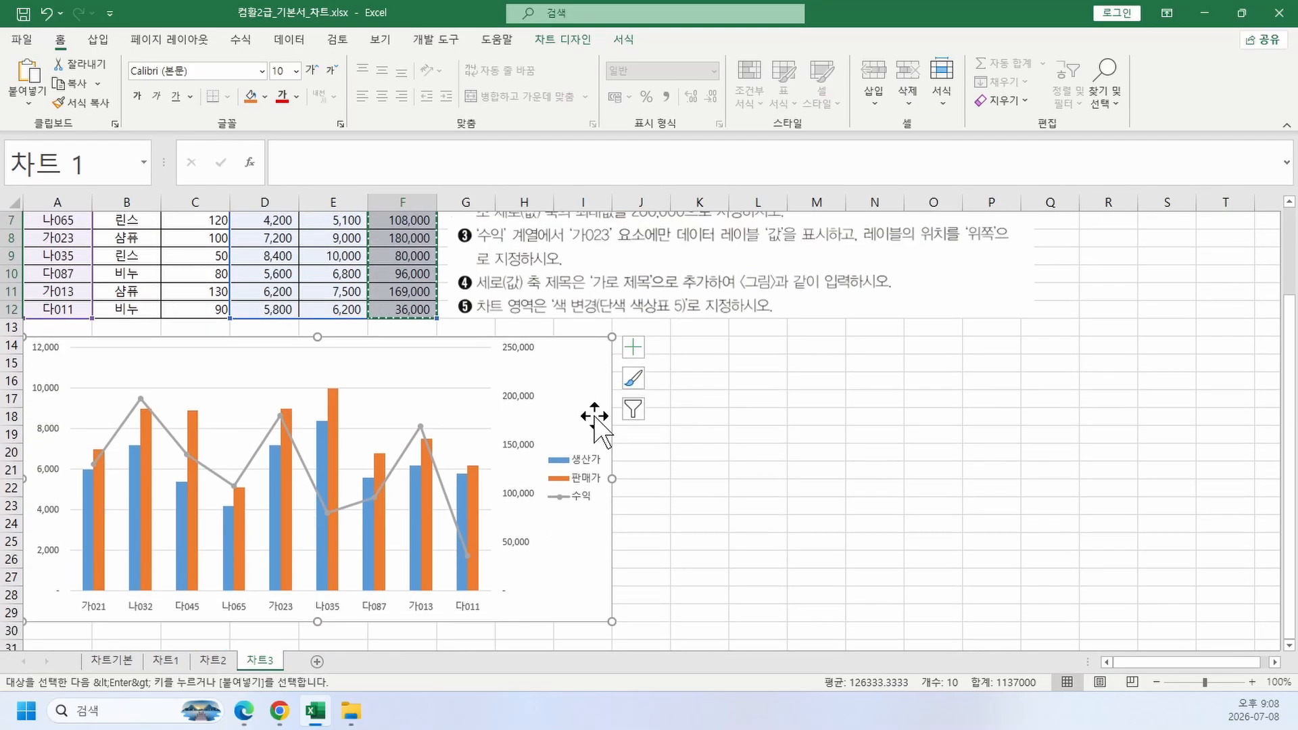
left_click(522, 347)
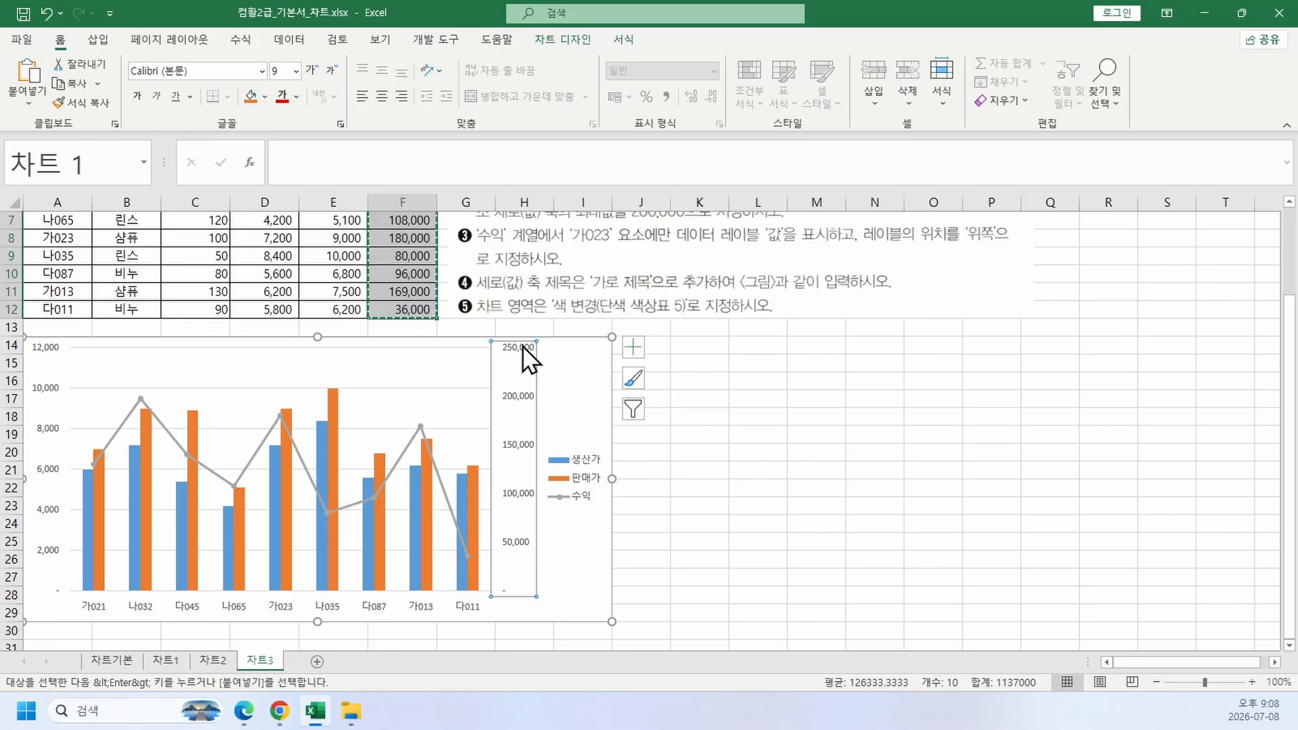
right_click(522, 347)
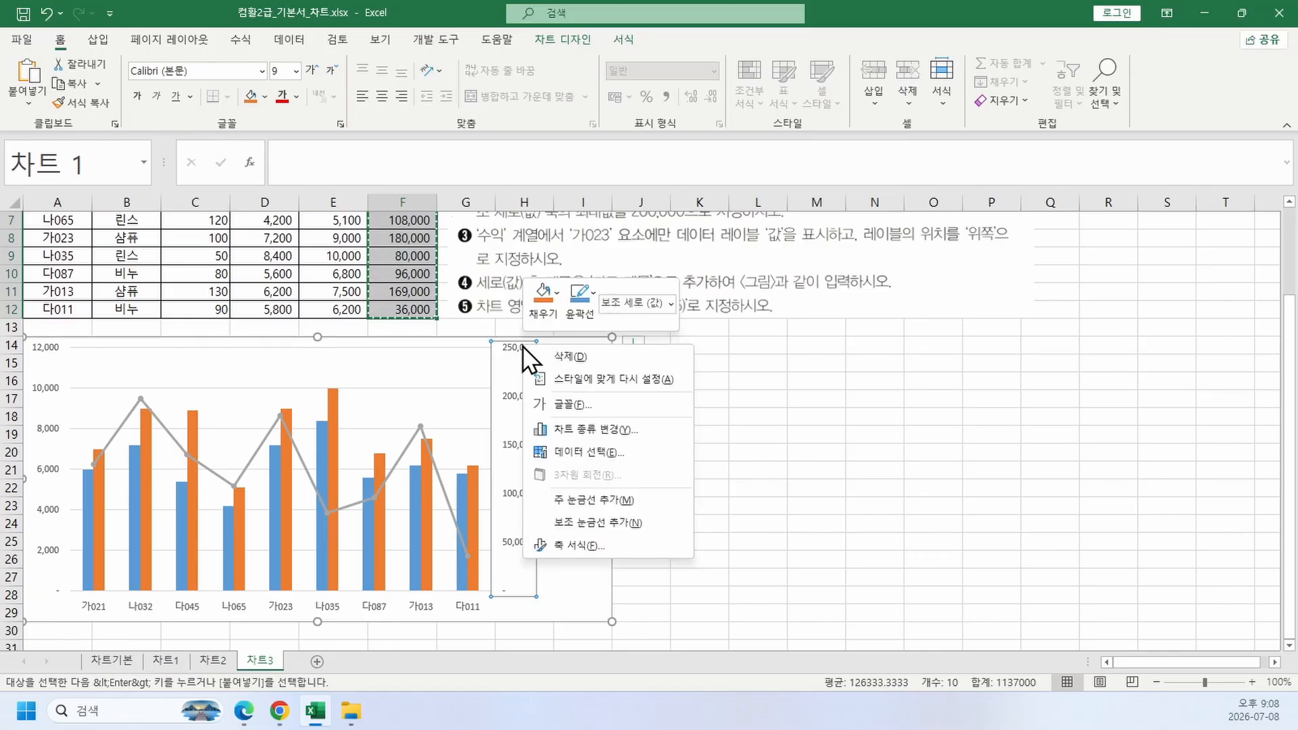
left_click(563, 541)
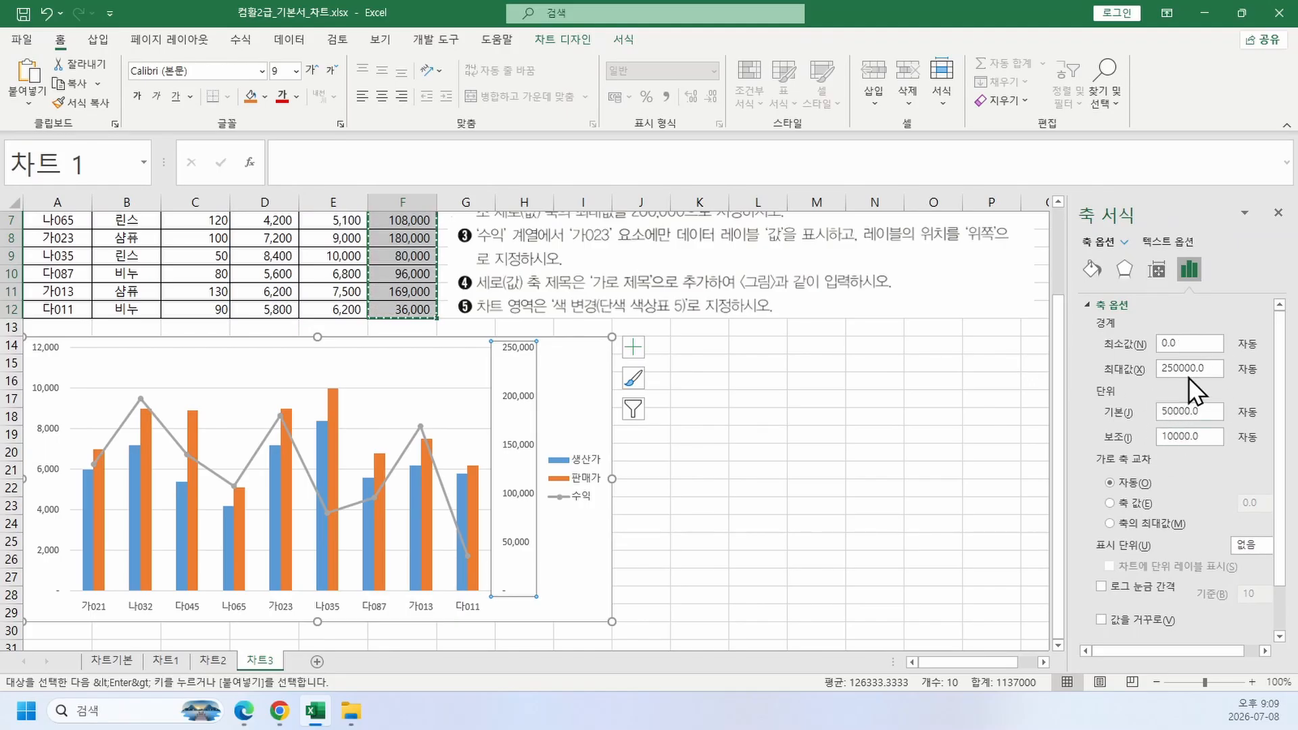
scroll(844, 398, "up", 2)
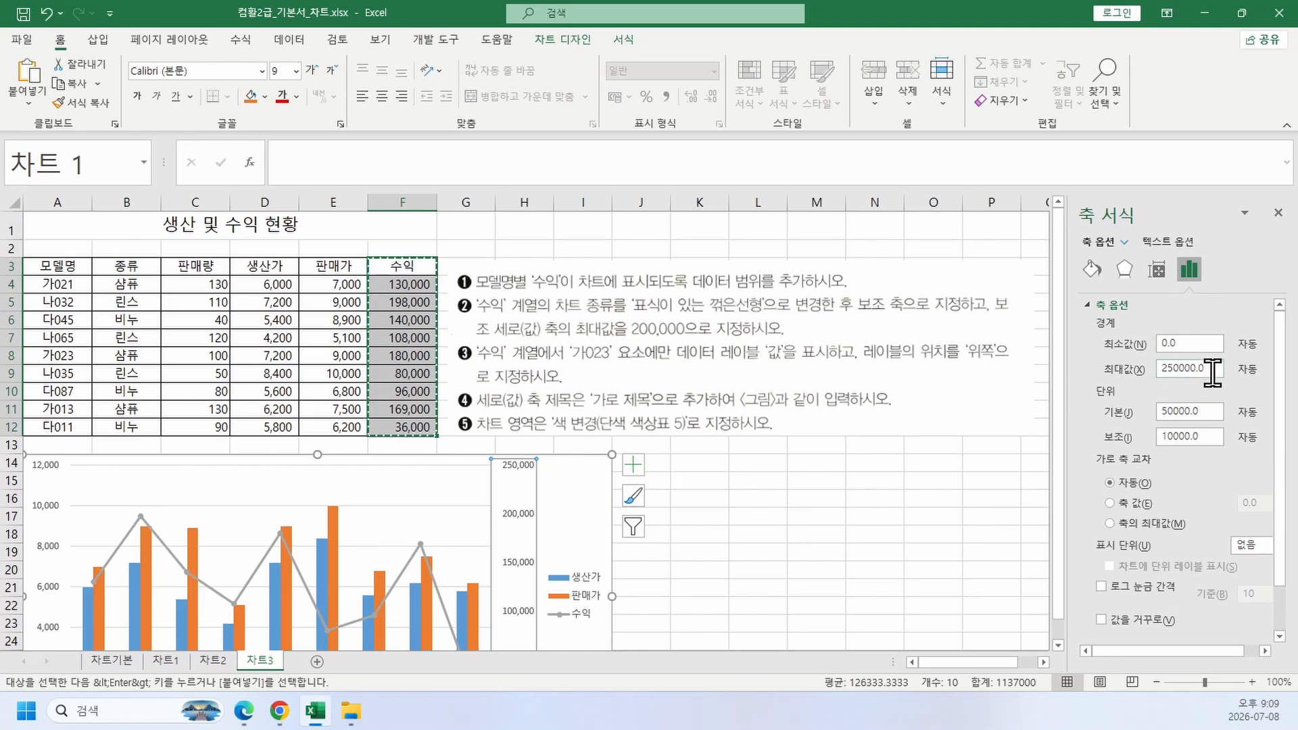
left_click_drag(1212, 372, 1145, 384)
type("2")
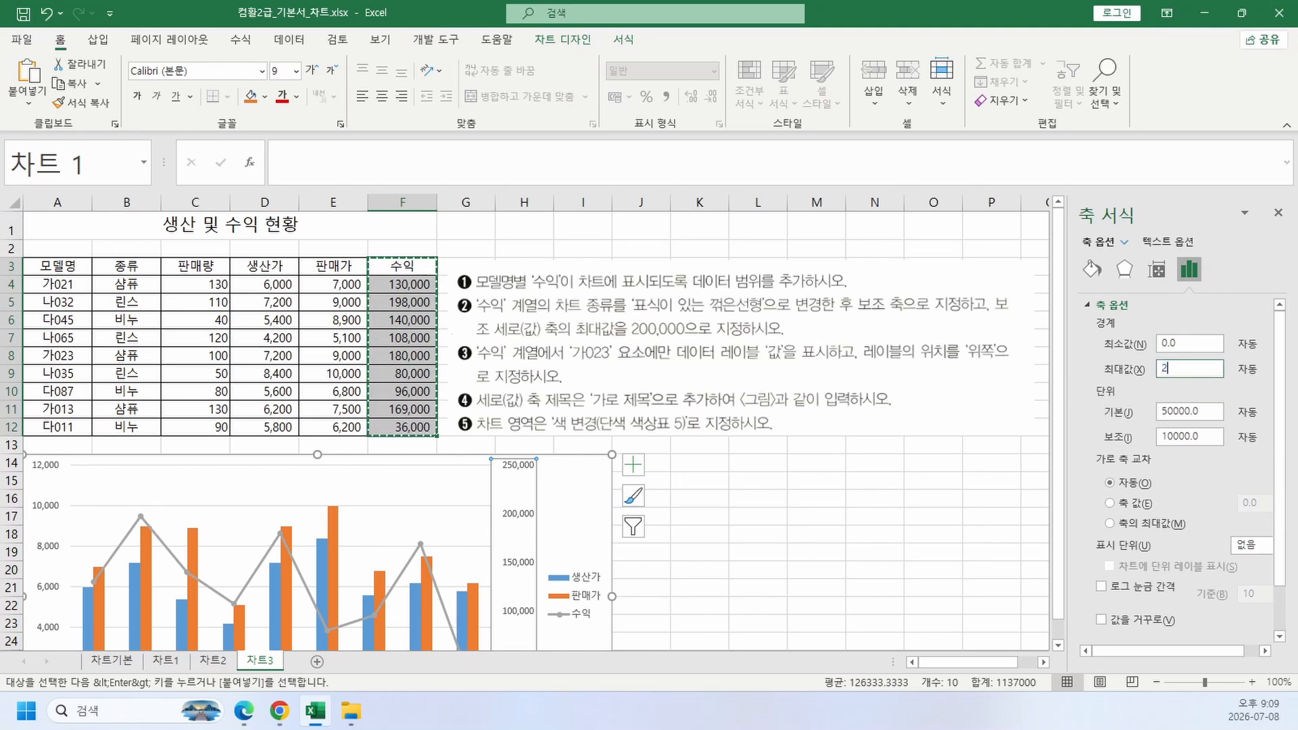
type("00000")
key("Return")
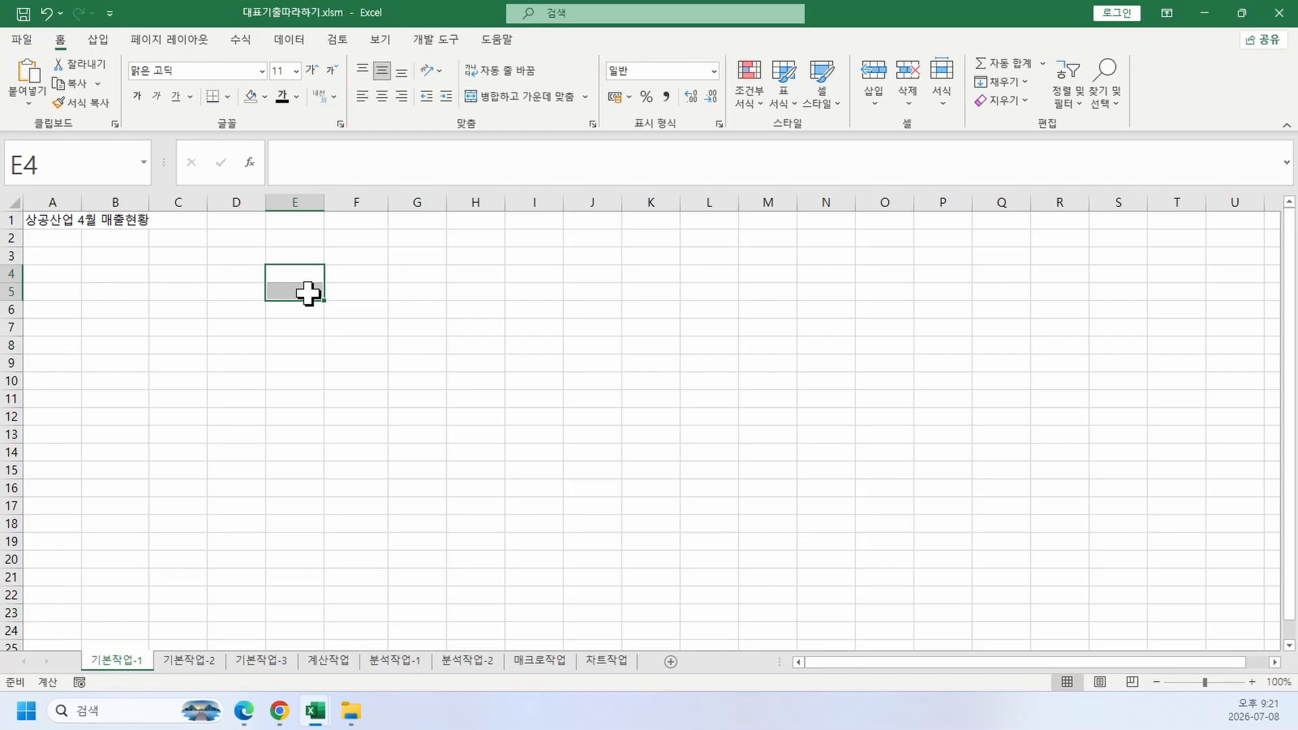
Step: Look over the beef sales table on the 기본작업-2 sheet of 대표기출따라하기.xlsm
left_click(196, 659)
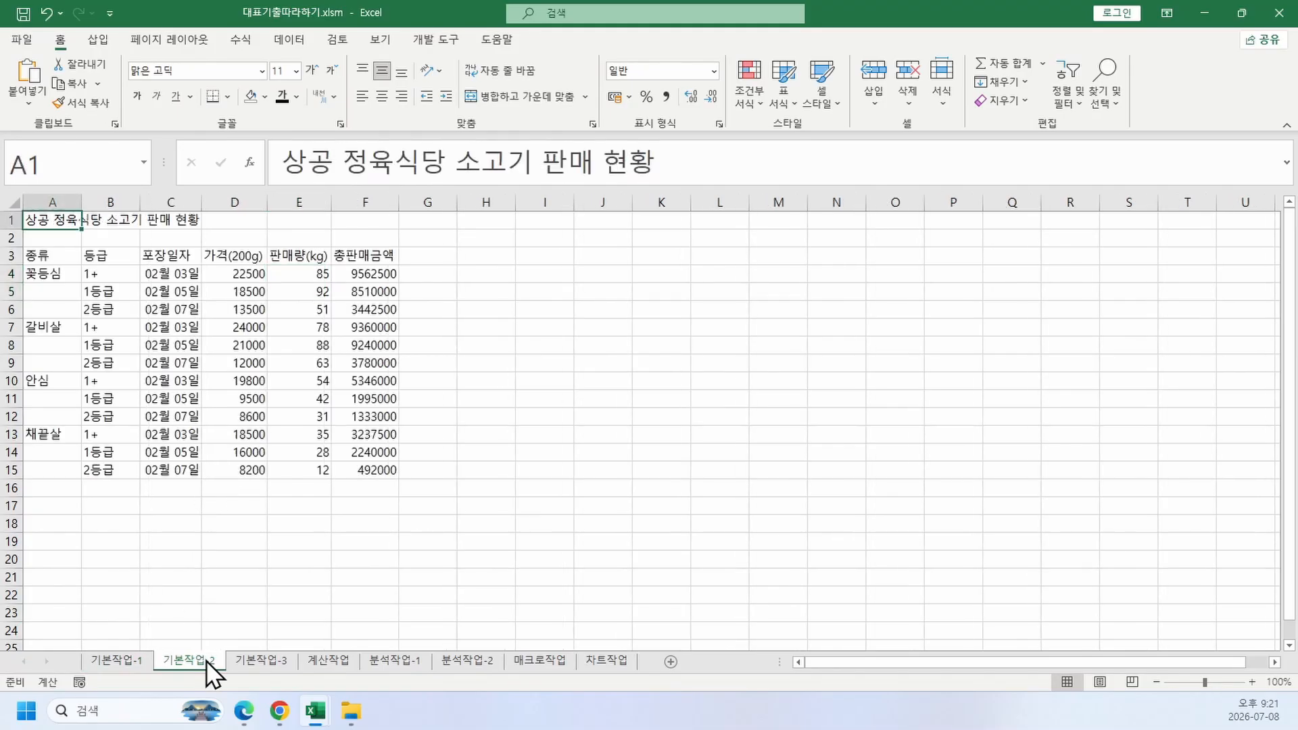
left_click(223, 456)
left_click_drag(39, 272, 412, 488)
left_click(291, 400)
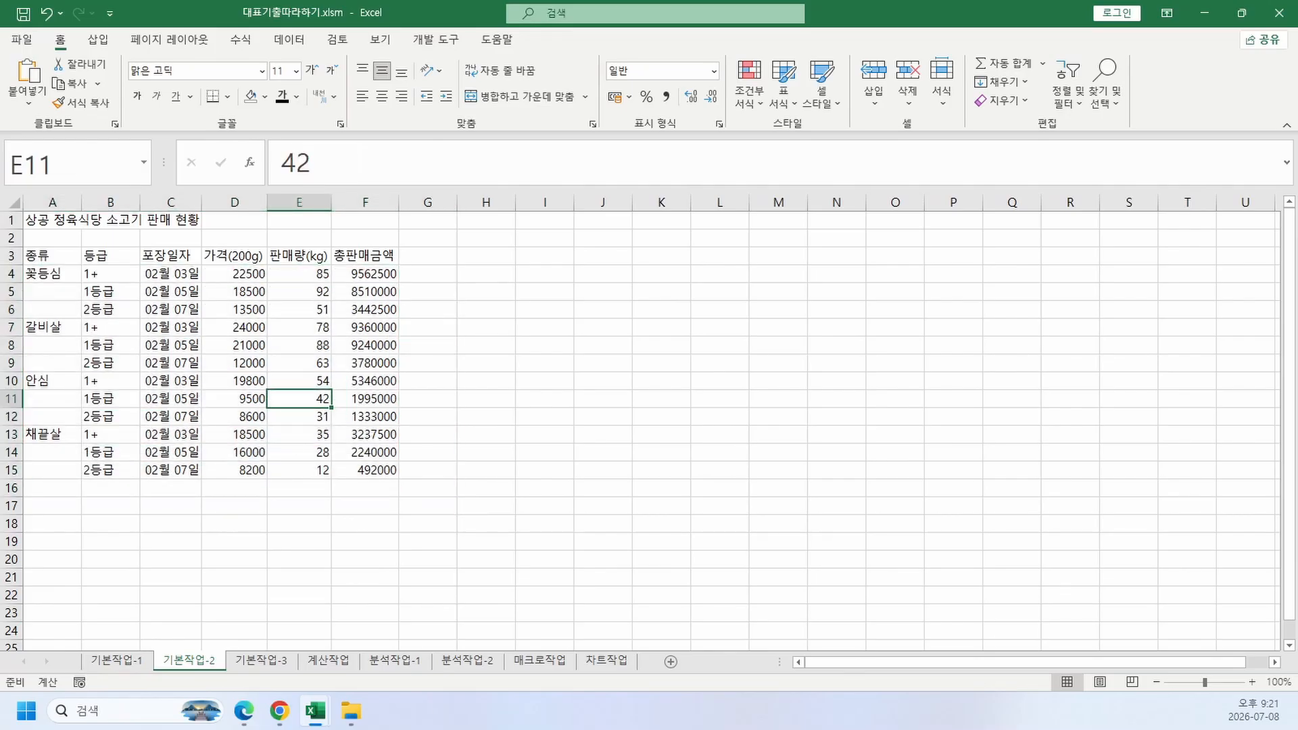
Step: Switch to the textbook PDF in Edge and read the exam notices and the 기본작업-2 and 기본작업-3 instructions
left_click(238, 715)
scroll(232, 151, "down", 3)
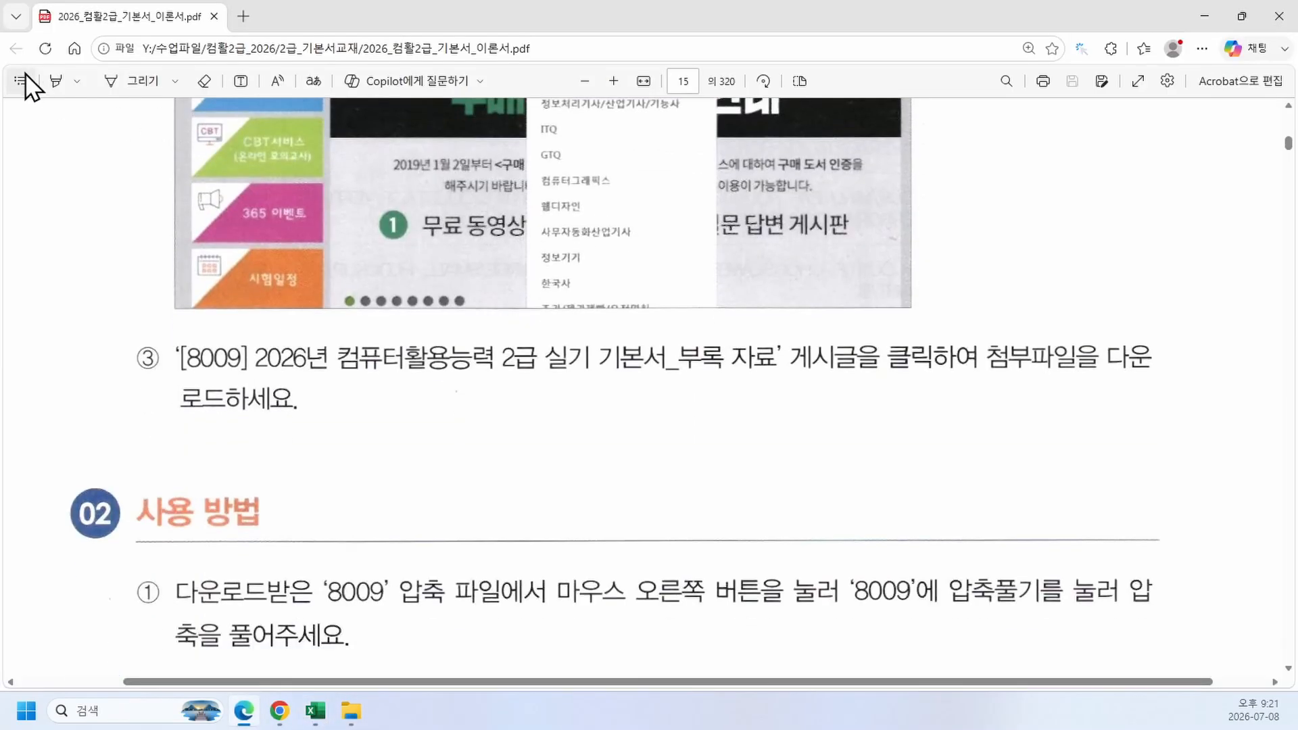
left_click(21, 80)
left_click(109, 439)
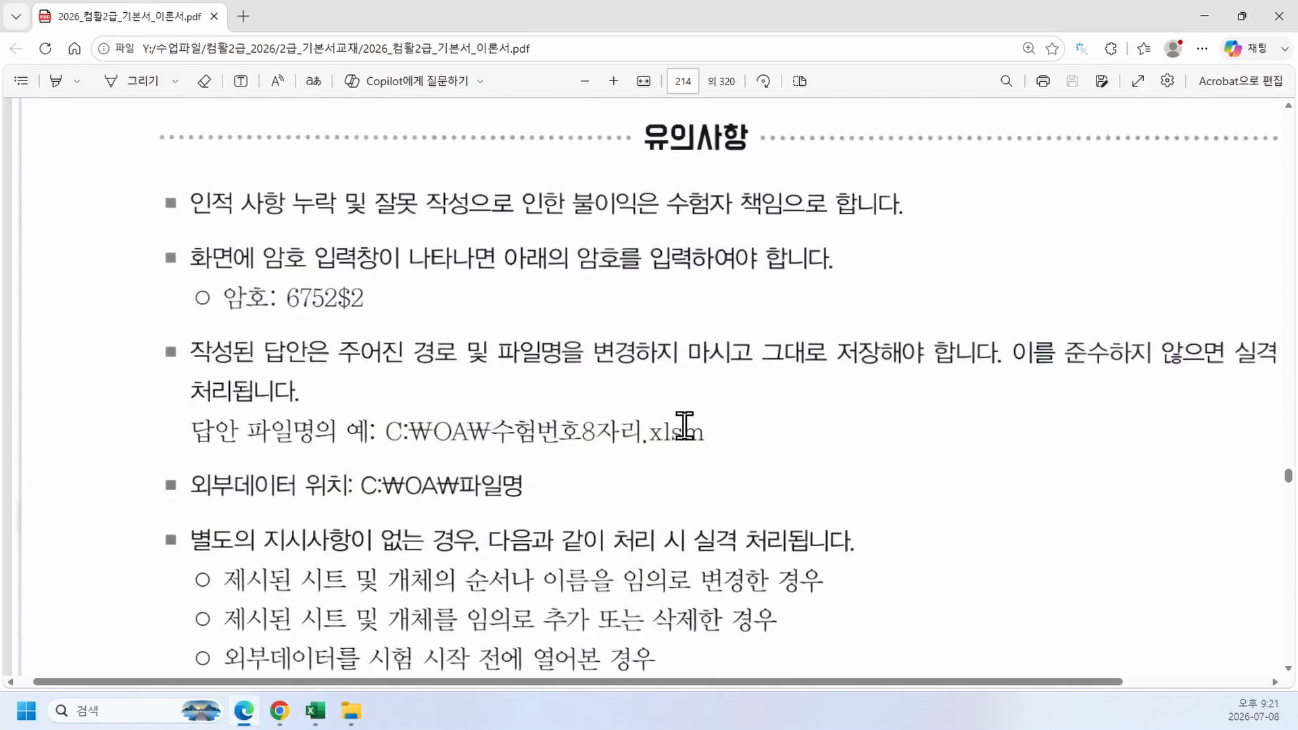
scroll(679, 425, "down", 5)
scroll(685, 422, "down", 15)
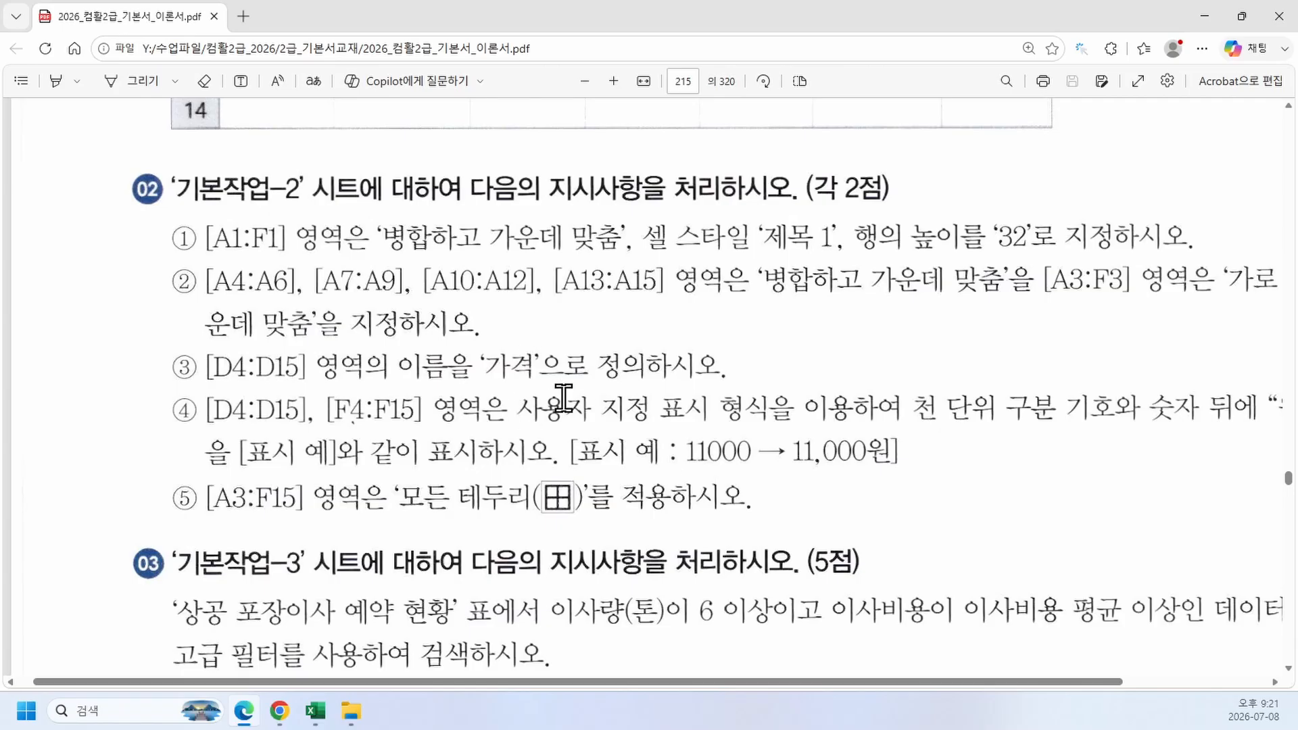
scroll(331, 413, "down", 5)
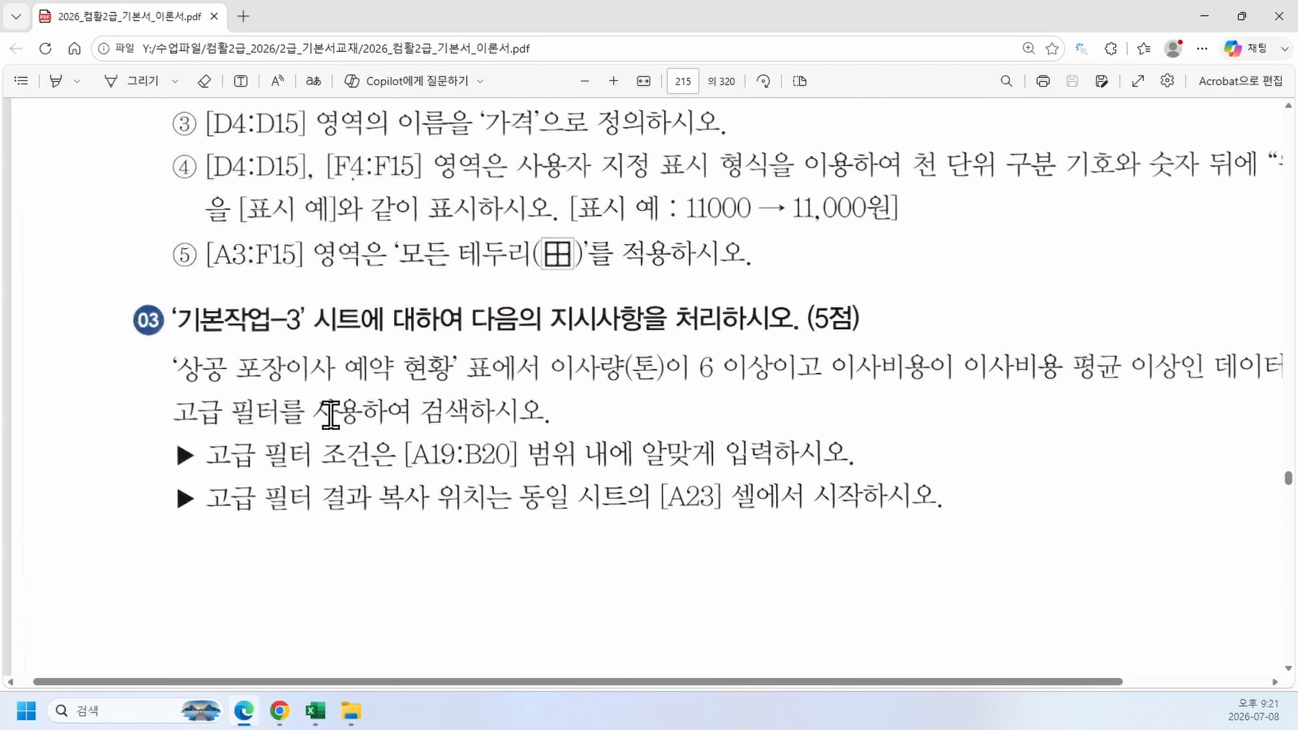
Step: Return to the 대표기출따라하기 workbook in Excel and view the moving reservation table on the 기본작업-3 sheet
mouse_move(294, 709)
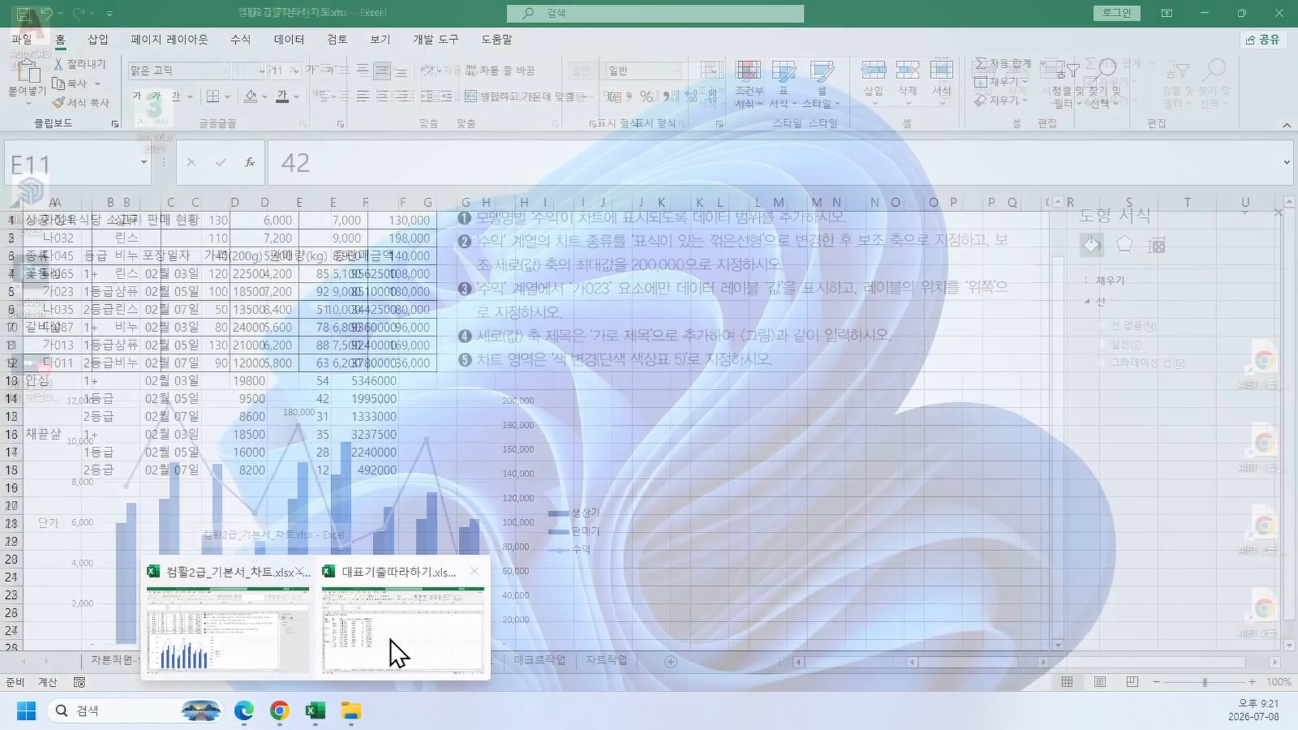
left_click(391, 642)
left_click(261, 661)
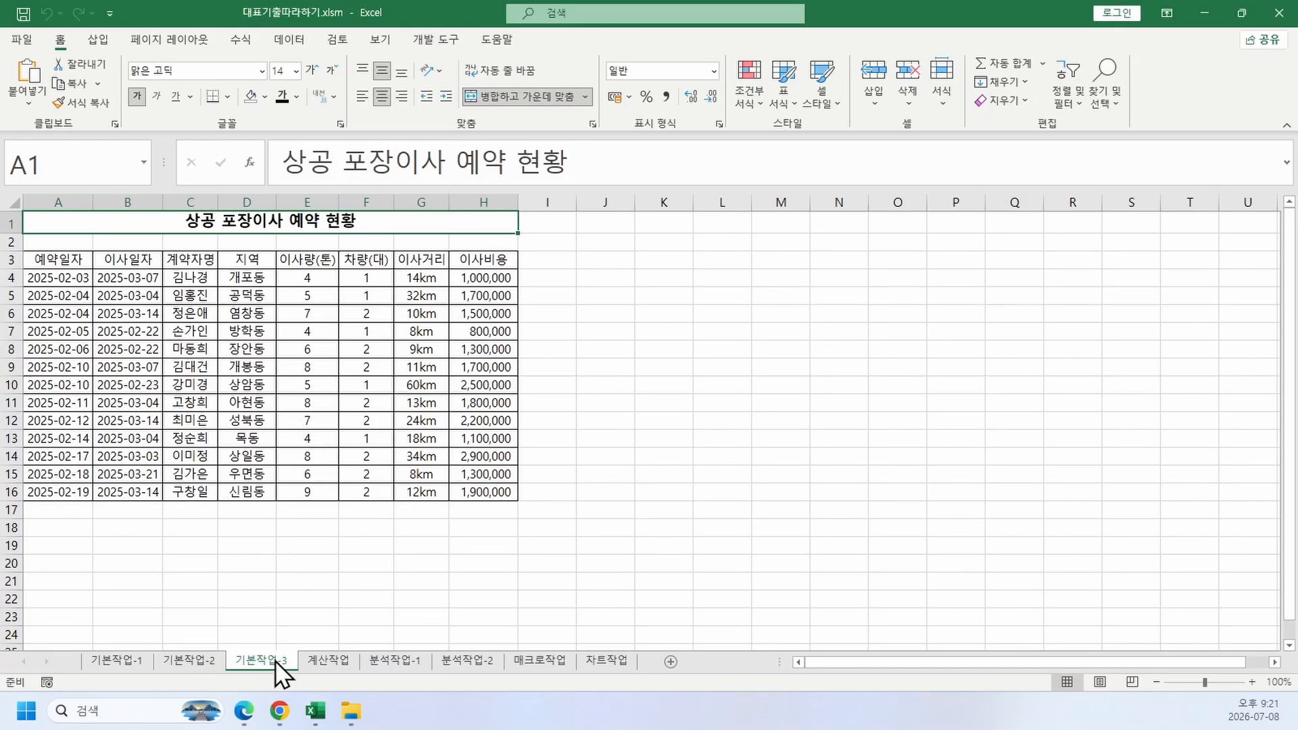
Step: Go back to the textbook PDF in Edge and review 문제 1 기본작업 and the 문제 2 계산작업 instructions
left_click(244, 711)
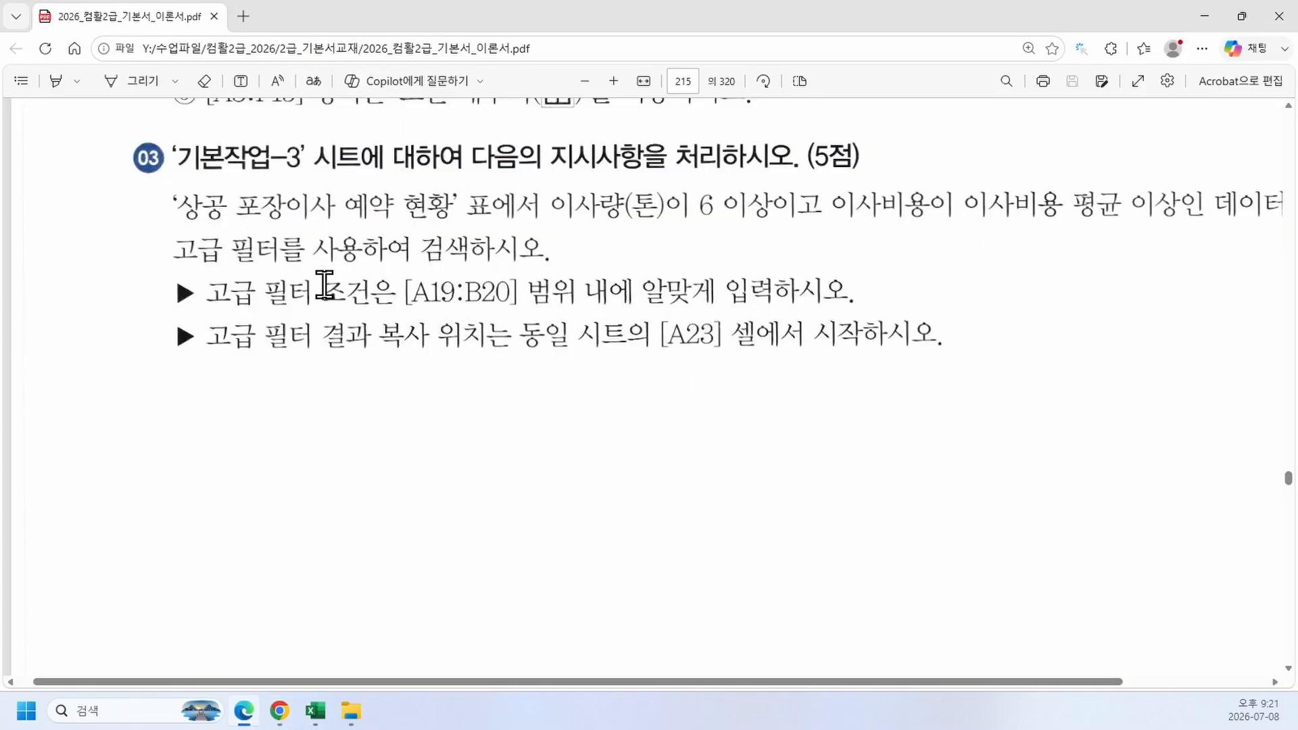
scroll(298, 317, "up", 10)
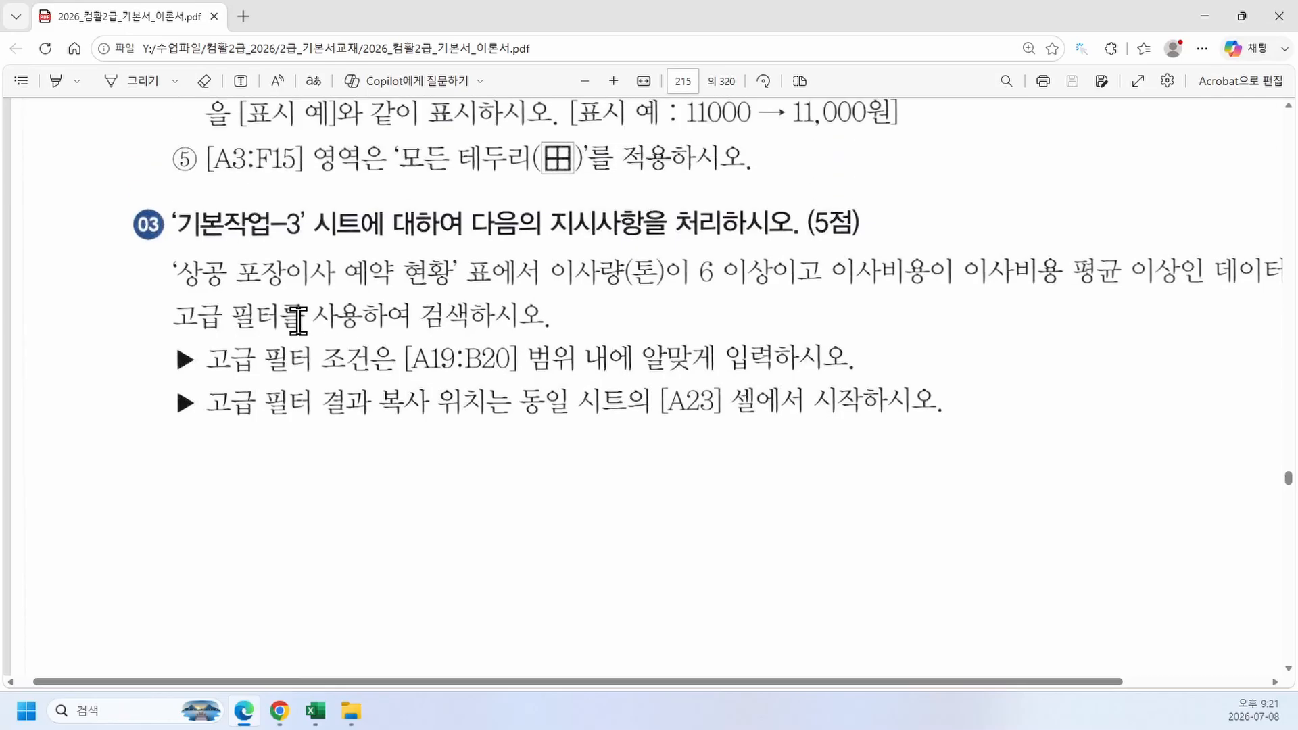
scroll(298, 318, "up", 10)
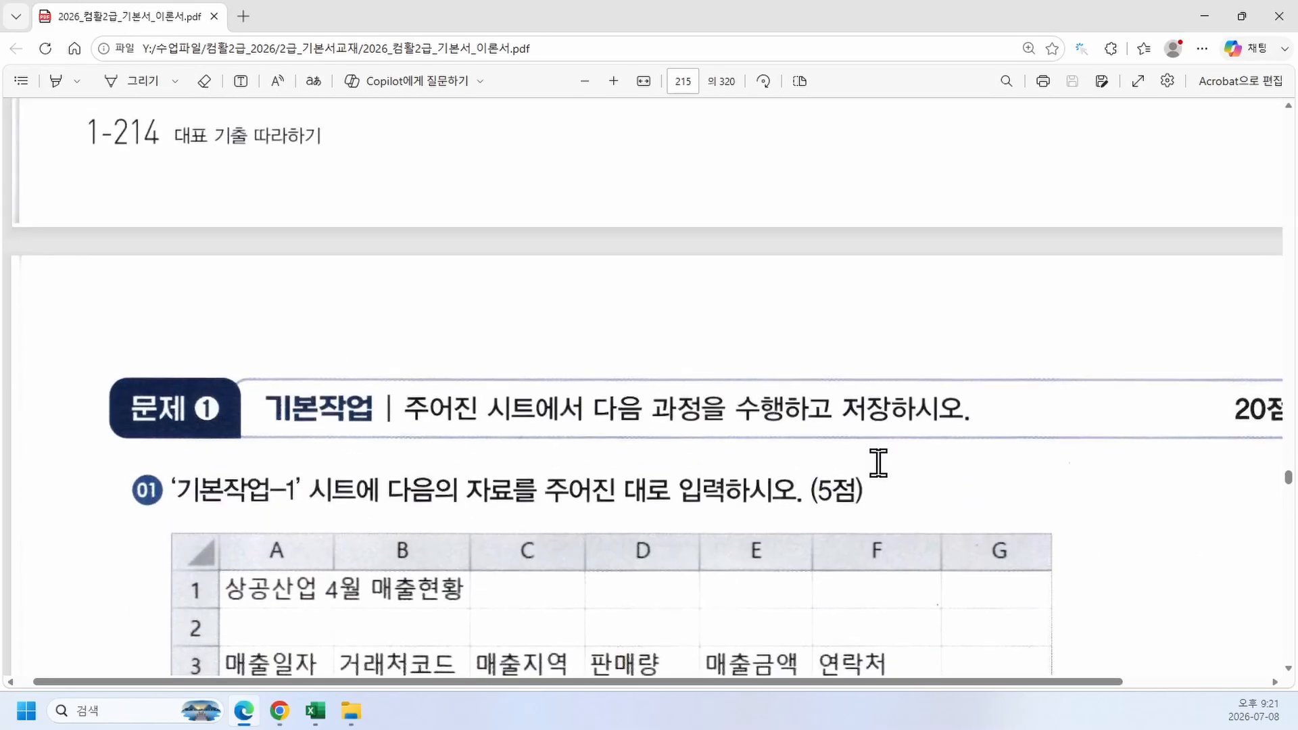
scroll(878, 463, "down", 1)
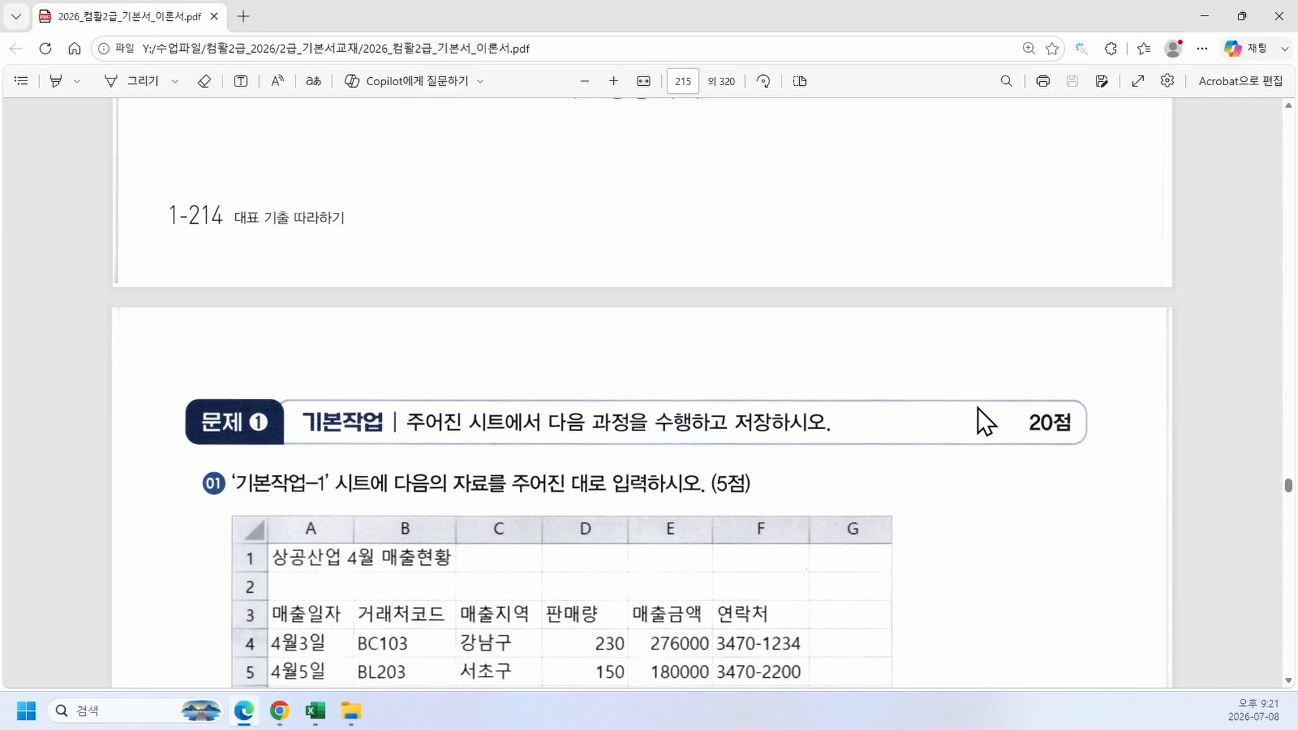
scroll(524, 498, "down", 20)
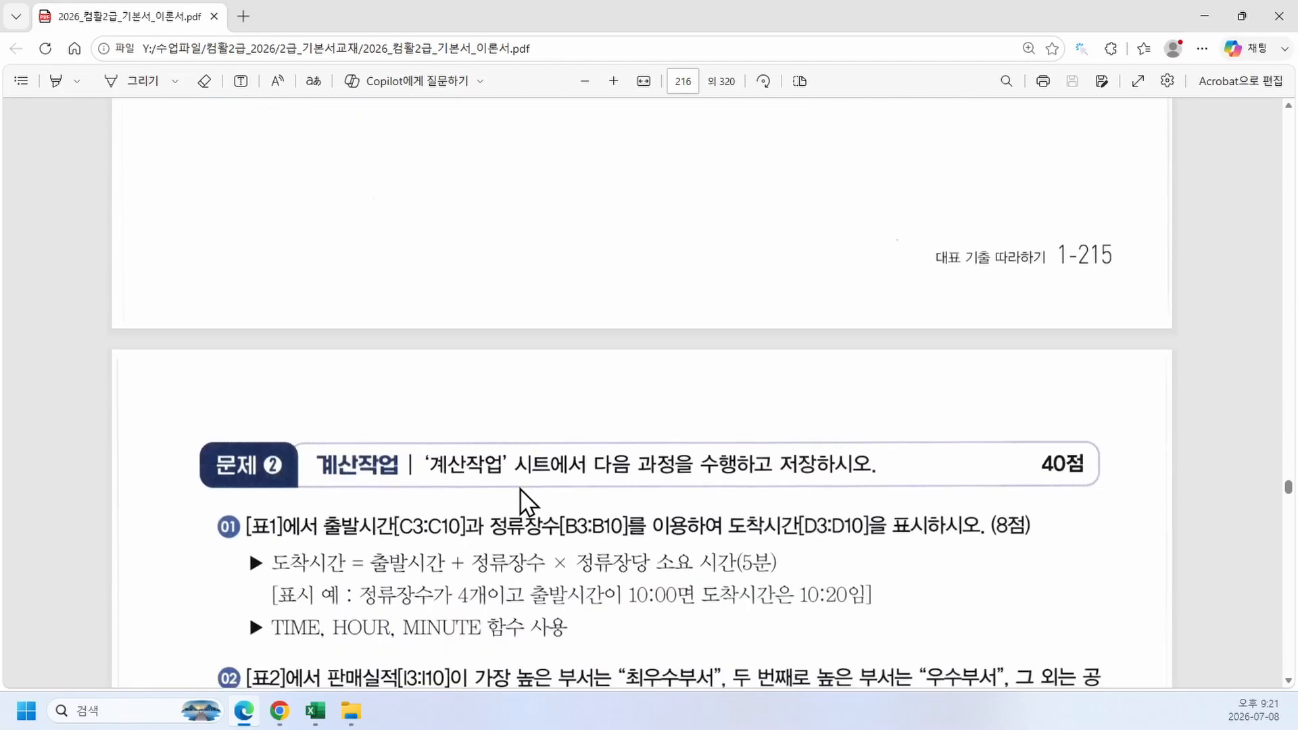
scroll(521, 488, "down", 5)
Step: Switch to the 대표기출따라하기 workbook in Excel and look through the tables 표1 to 표5 on the 계산작업 sheet
mouse_move(315, 710)
left_click(318, 636)
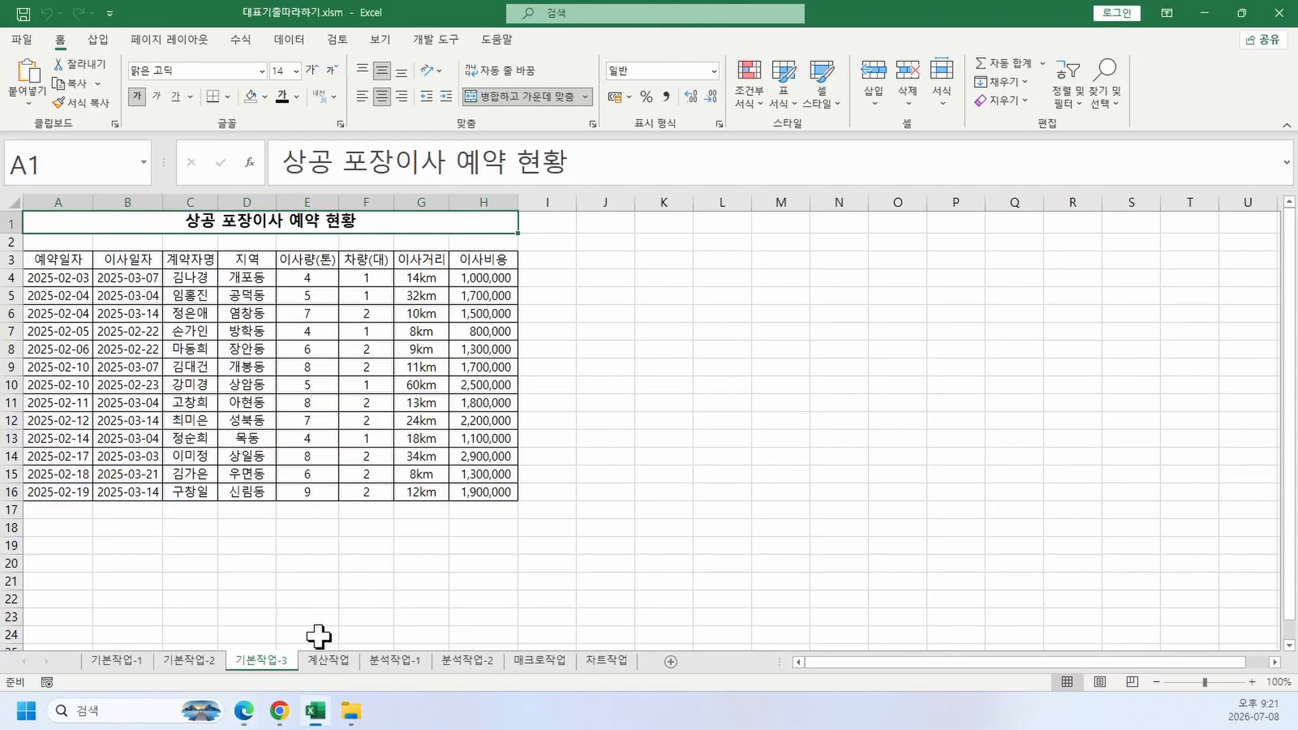
left_click(327, 660)
left_click(261, 331)
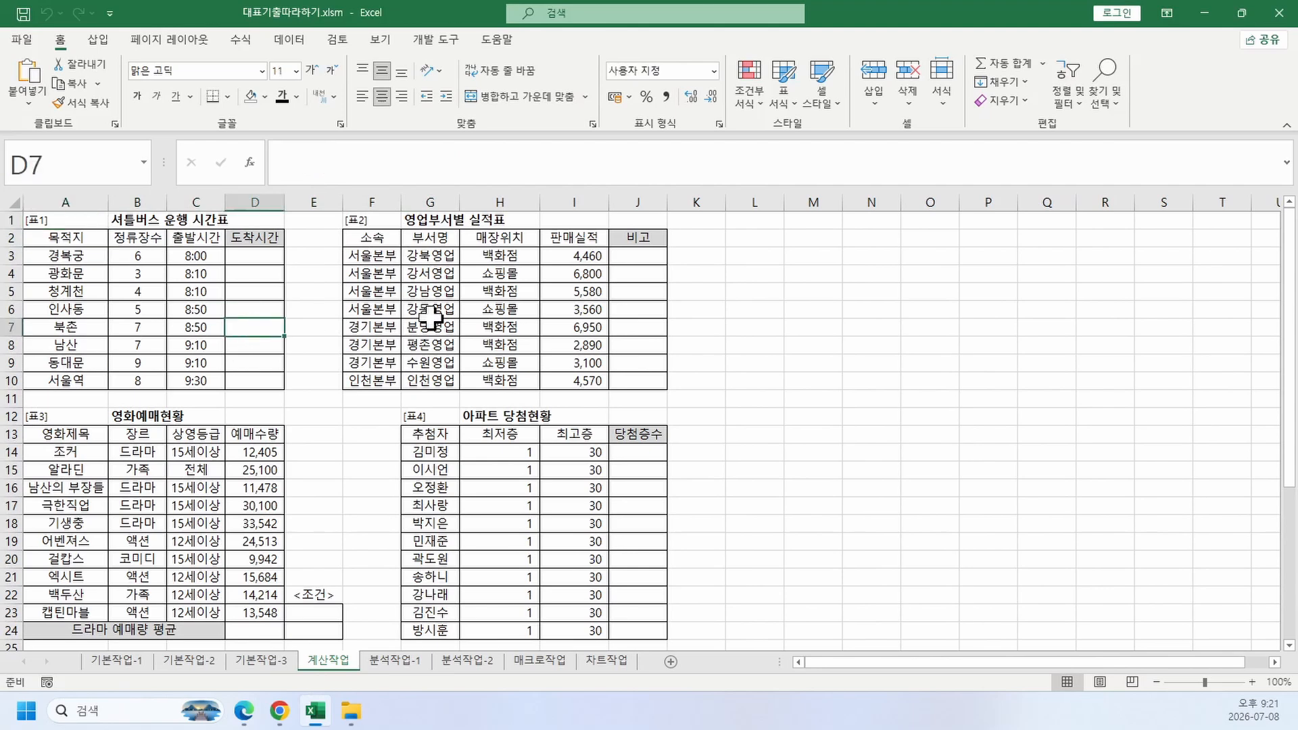
left_click(611, 336)
scroll(457, 548, "down", 4)
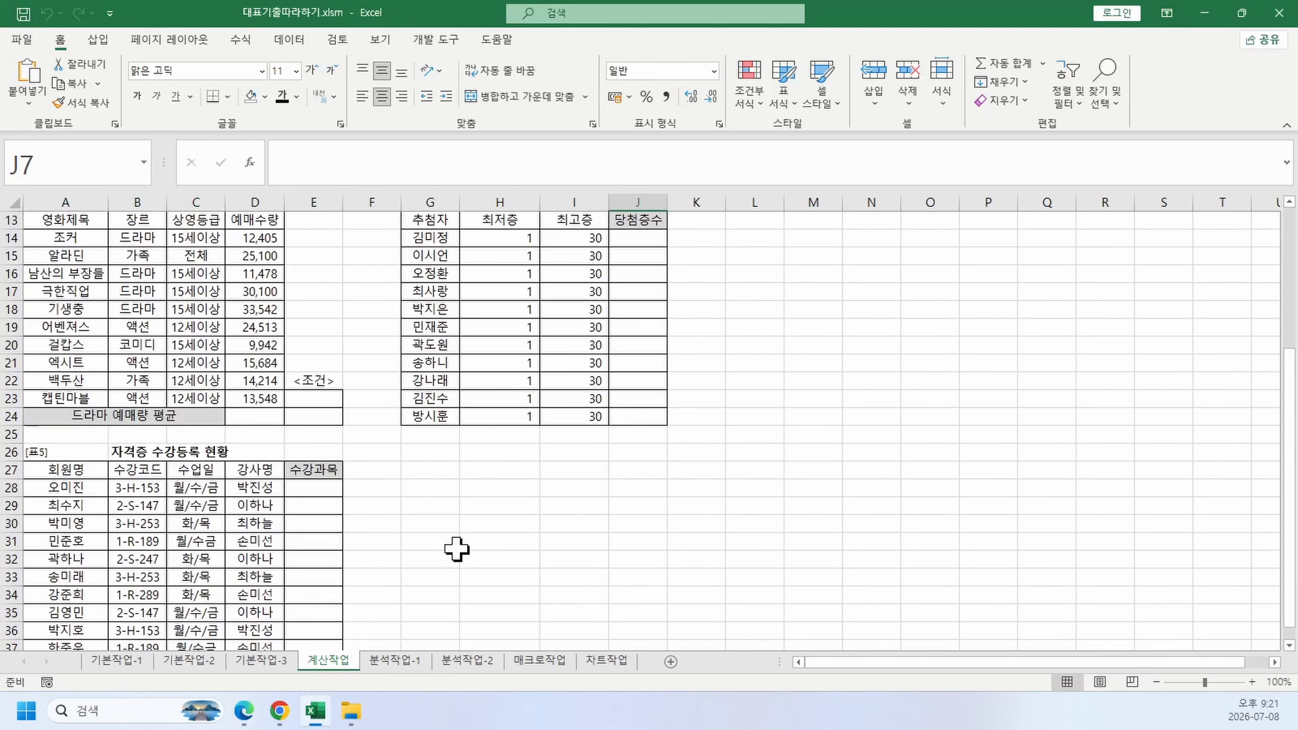
scroll(456, 549, "up", 4)
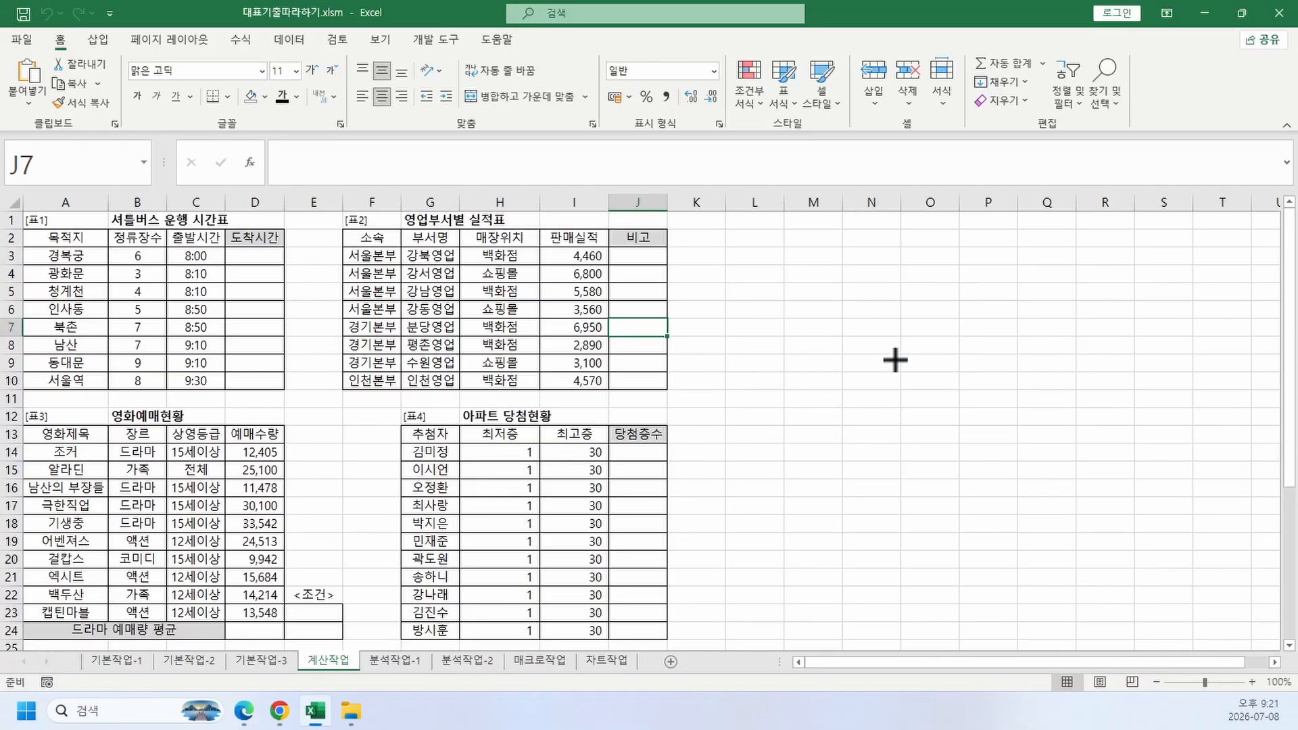
left_click_drag(898, 302, 895, 372)
left_click_drag(925, 310, 957, 304)
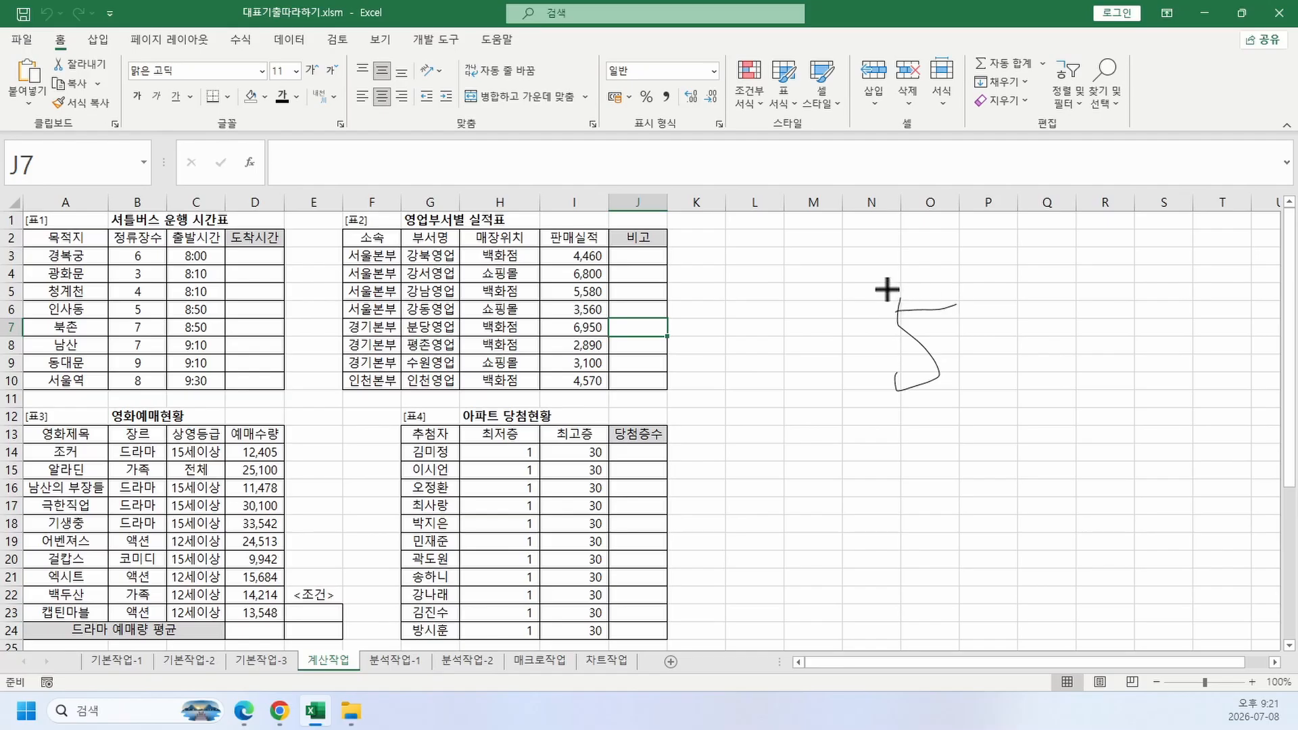
left_click_drag(914, 245, 834, 397)
mouse_move(800, 247)
left_mouse_down()
mouse_move(807, 326)
mouse_move(770, 338)
left_mouse_up()
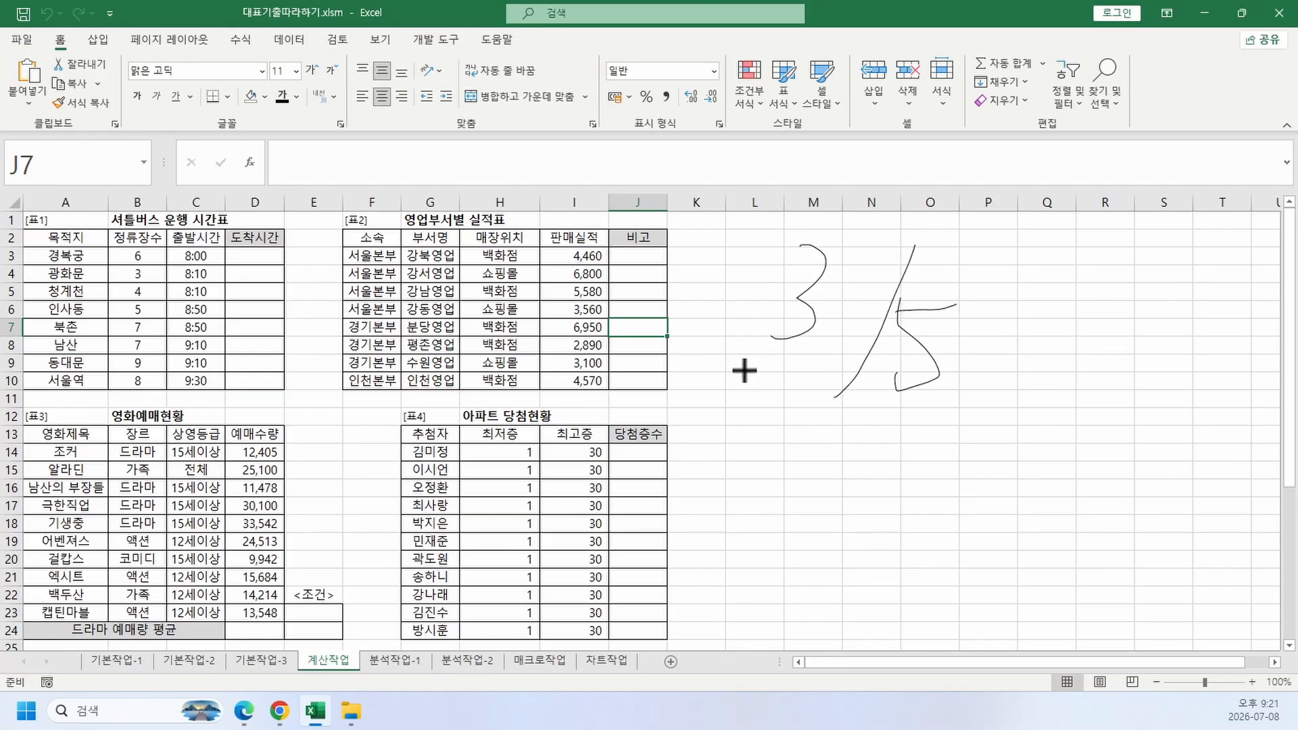
right_click(565, 551)
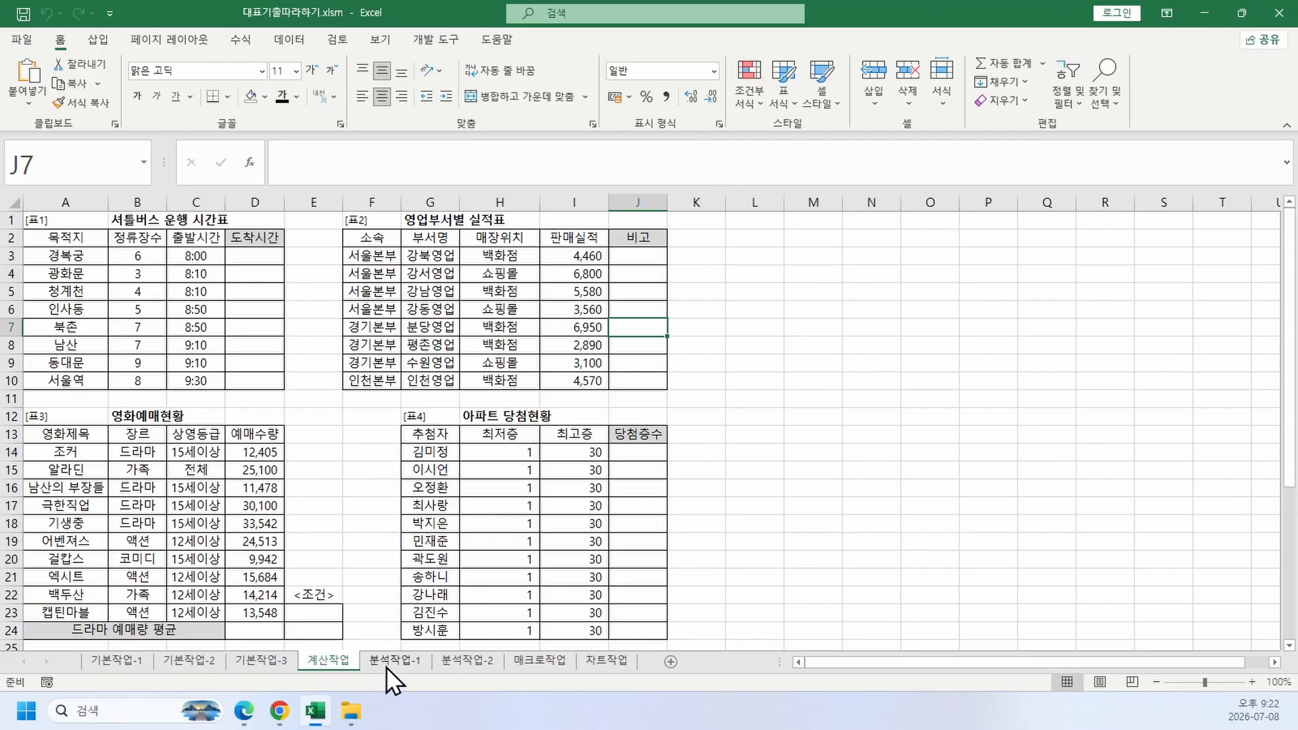
Step: View the 분석작업-1 sheet, then switch to the textbook PDF in Edge and read the 분석작업-1 and 분석작업-2 instructions
left_click(387, 666)
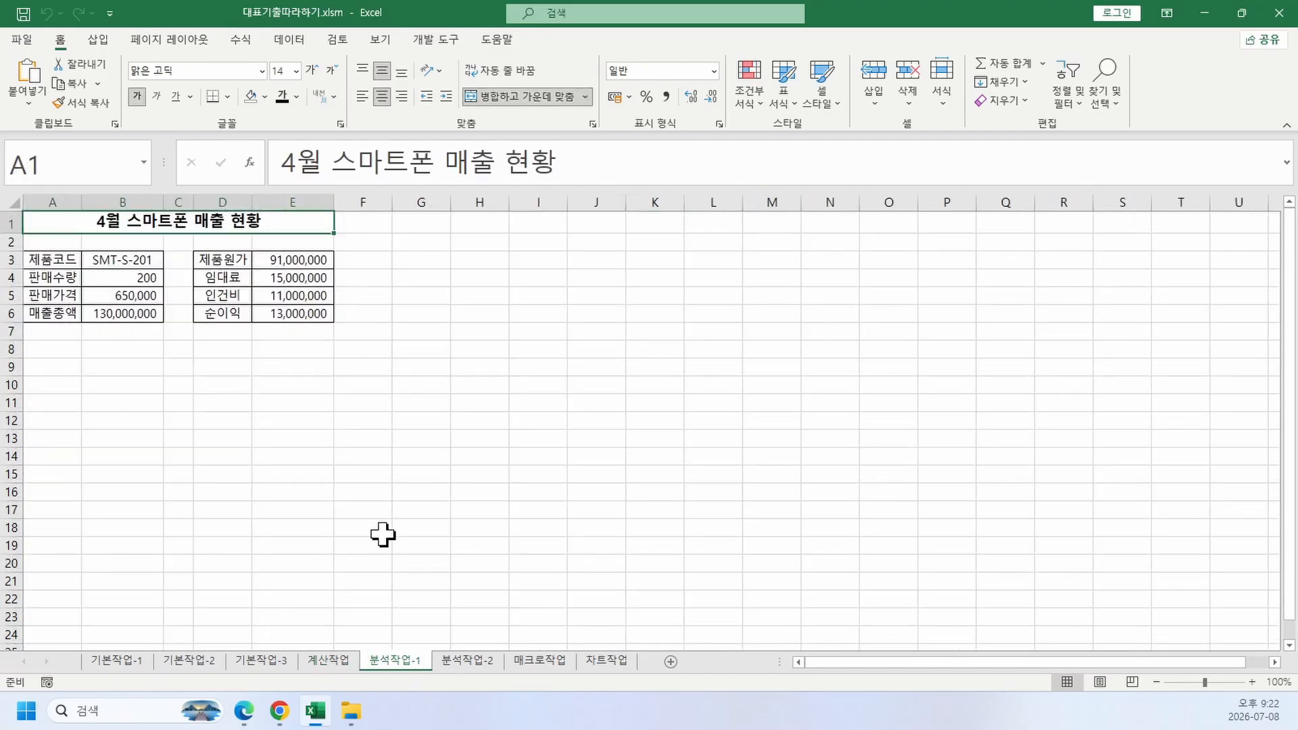
left_click(242, 721)
scroll(421, 498, "down", 5)
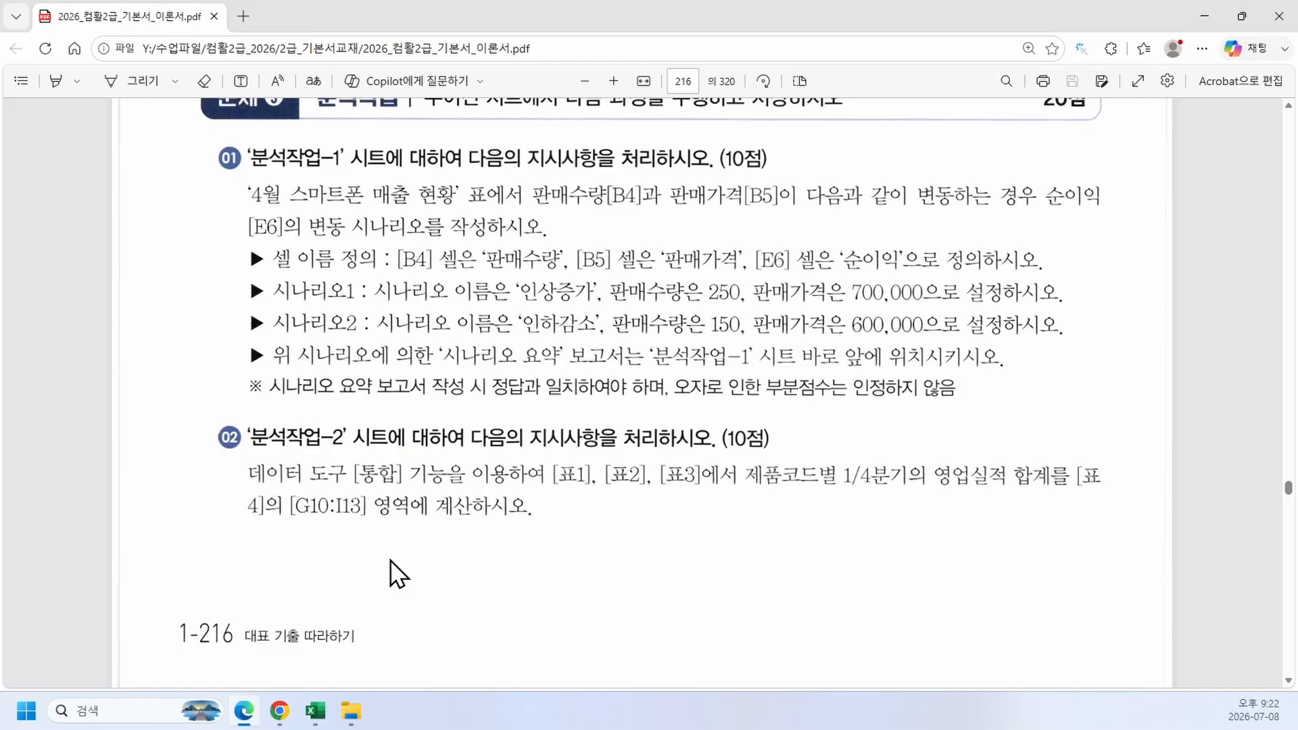
Step: Return to the 대표기출따라하기 workbook in Excel and look through the 분석작업-2, 매크로작업 and 차트작업 sheets
left_click(305, 712)
left_click(465, 661)
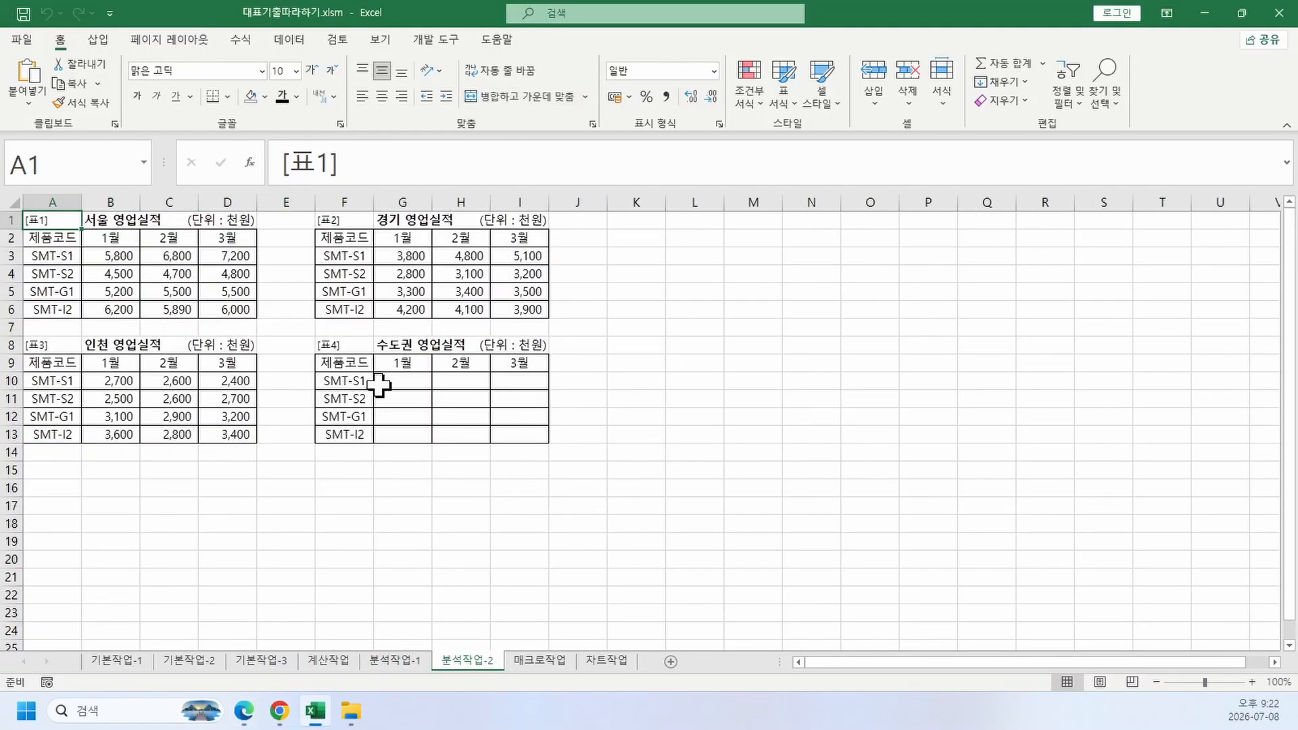
left_click(531, 663)
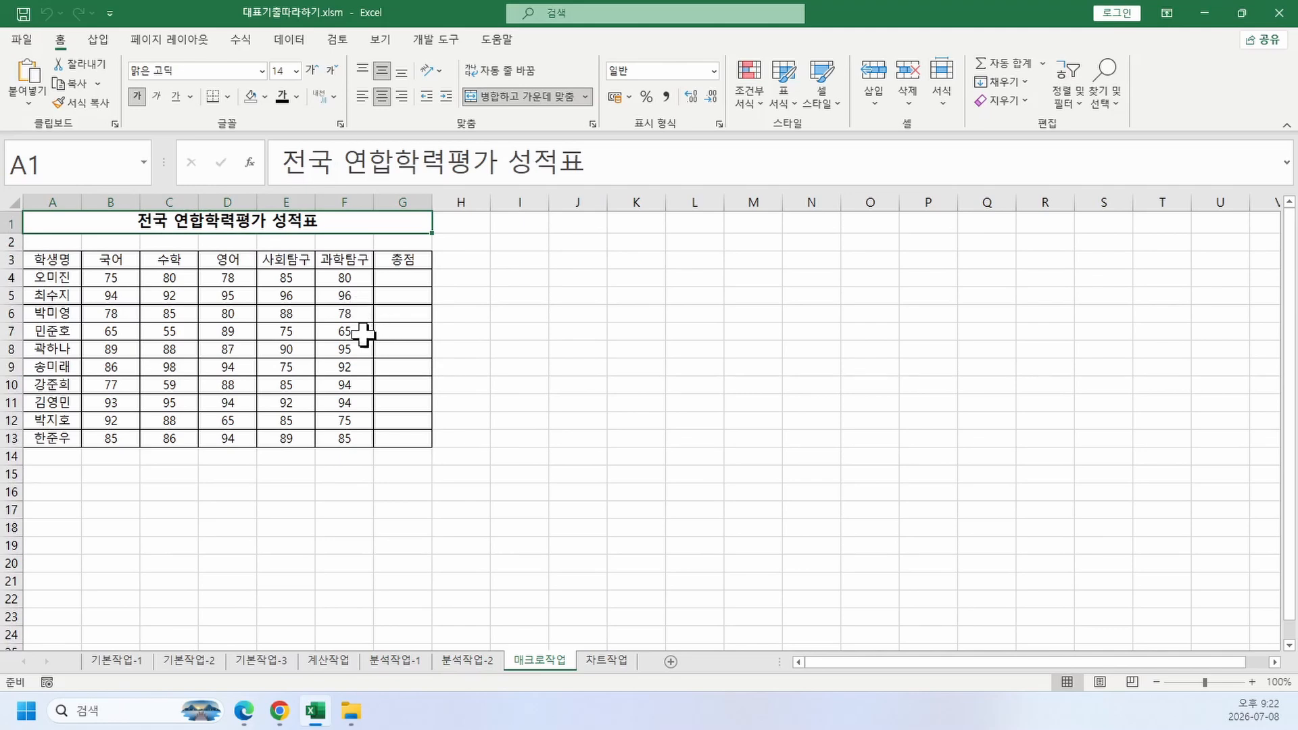
left_click(622, 661)
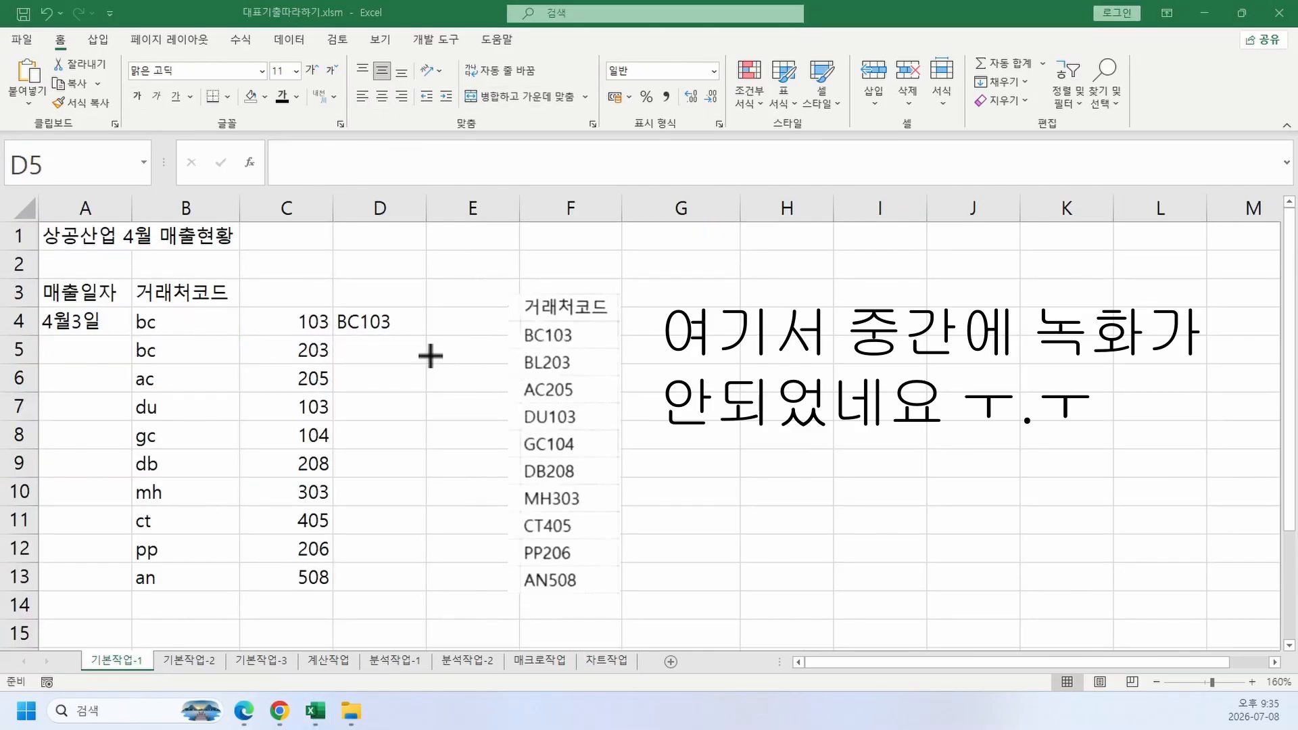
left_click_drag(341, 337, 417, 364)
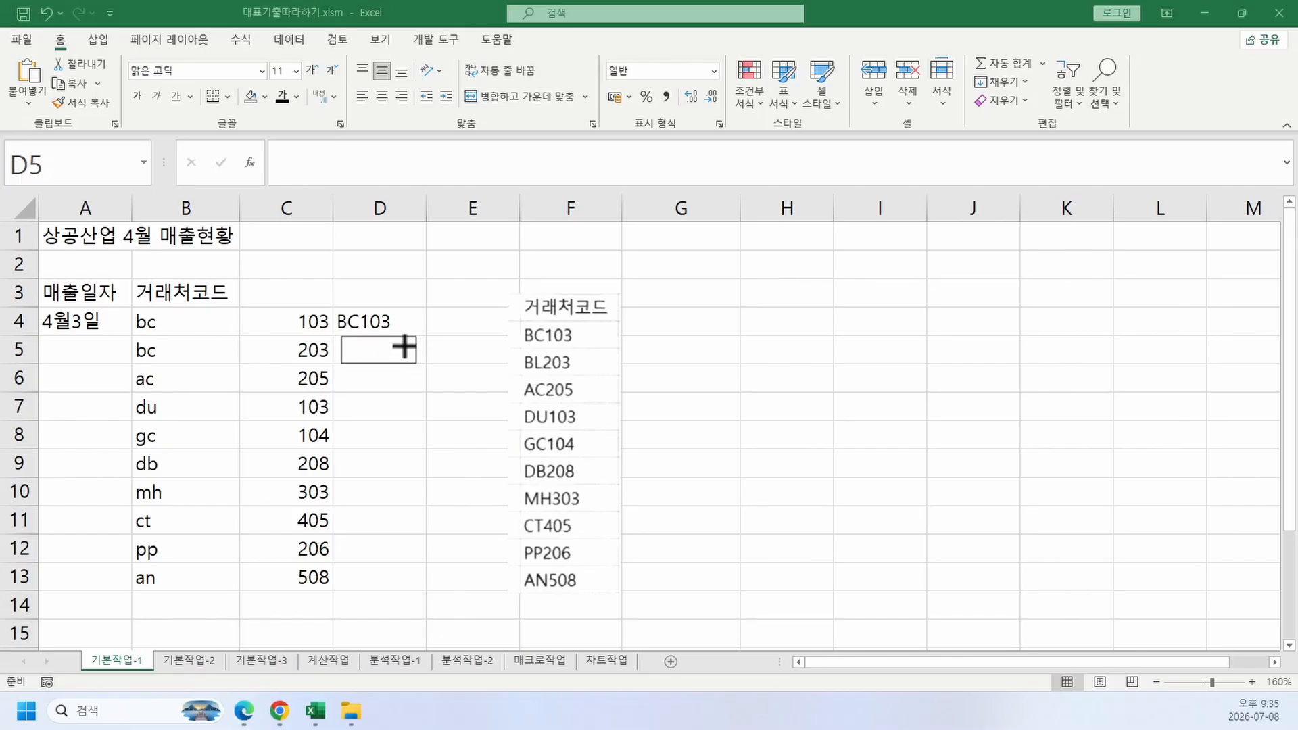
left_click(498, 256)
type("ㅊ")
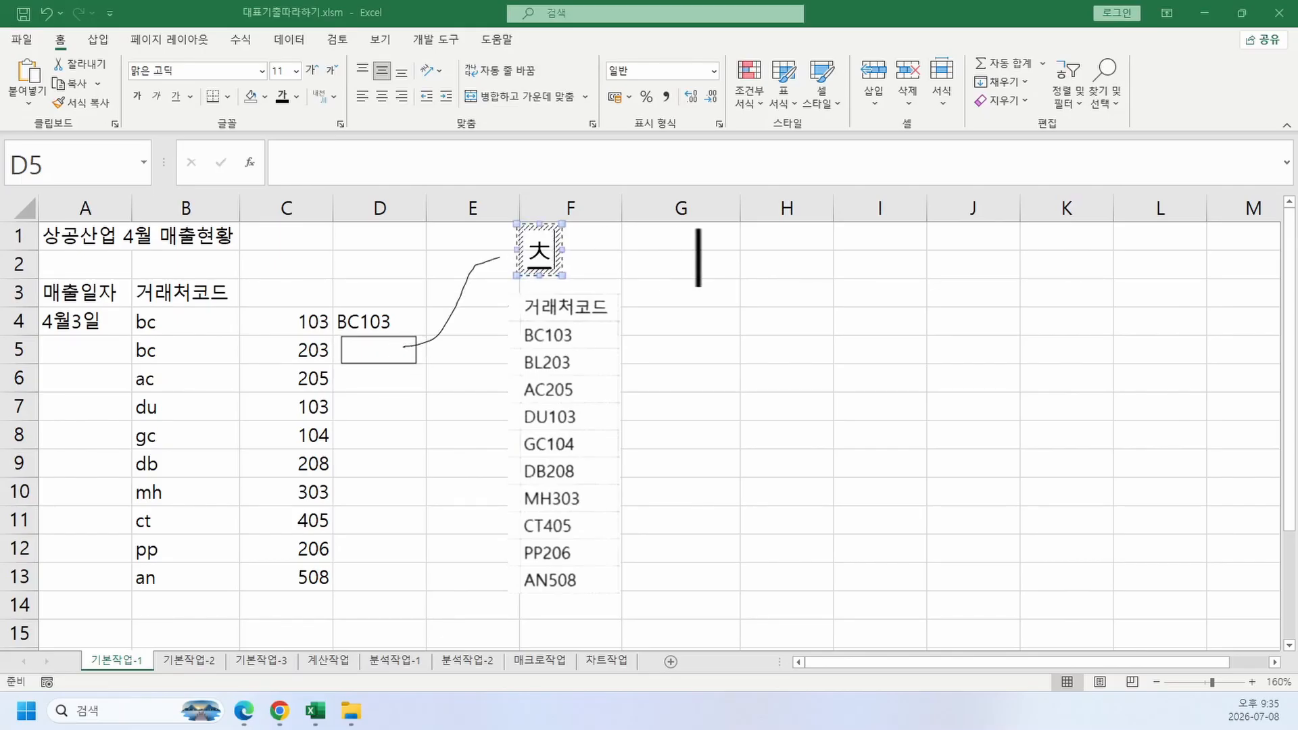
key("BackSpace")
type("ctrl + E")
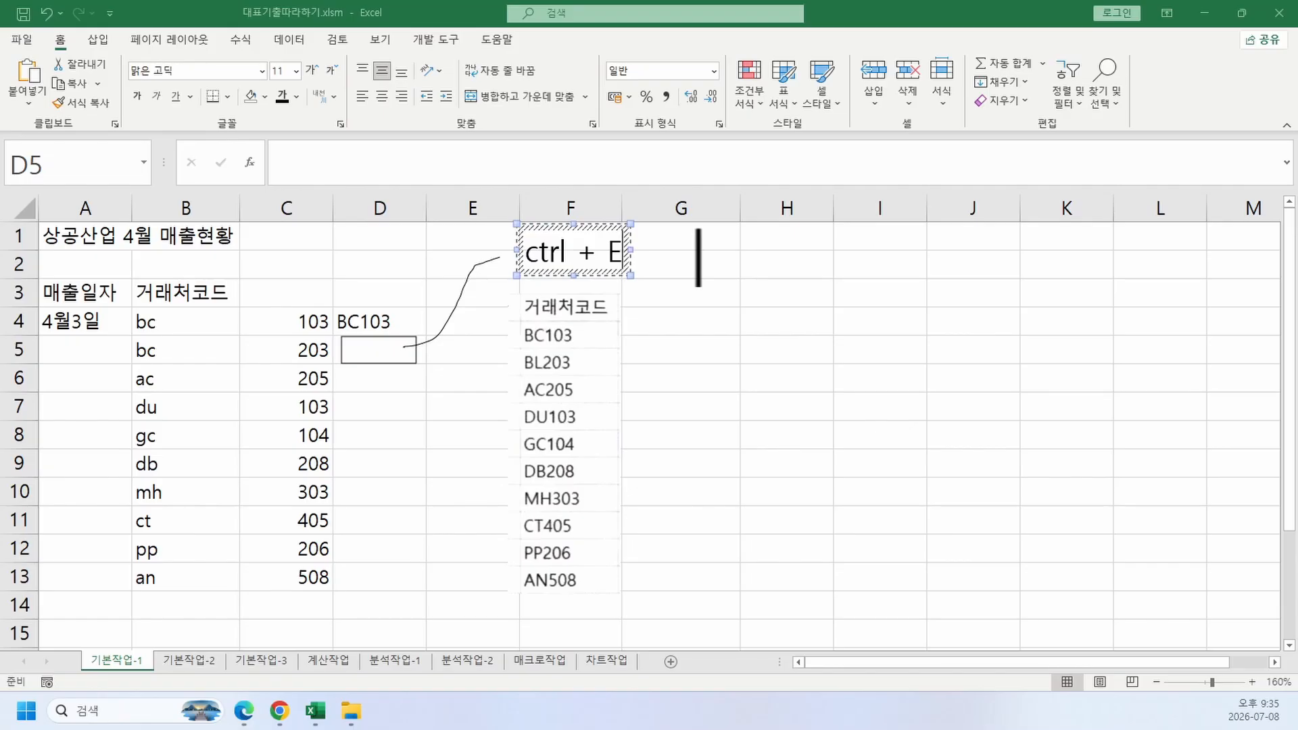
key("Escape")
key("Escape")
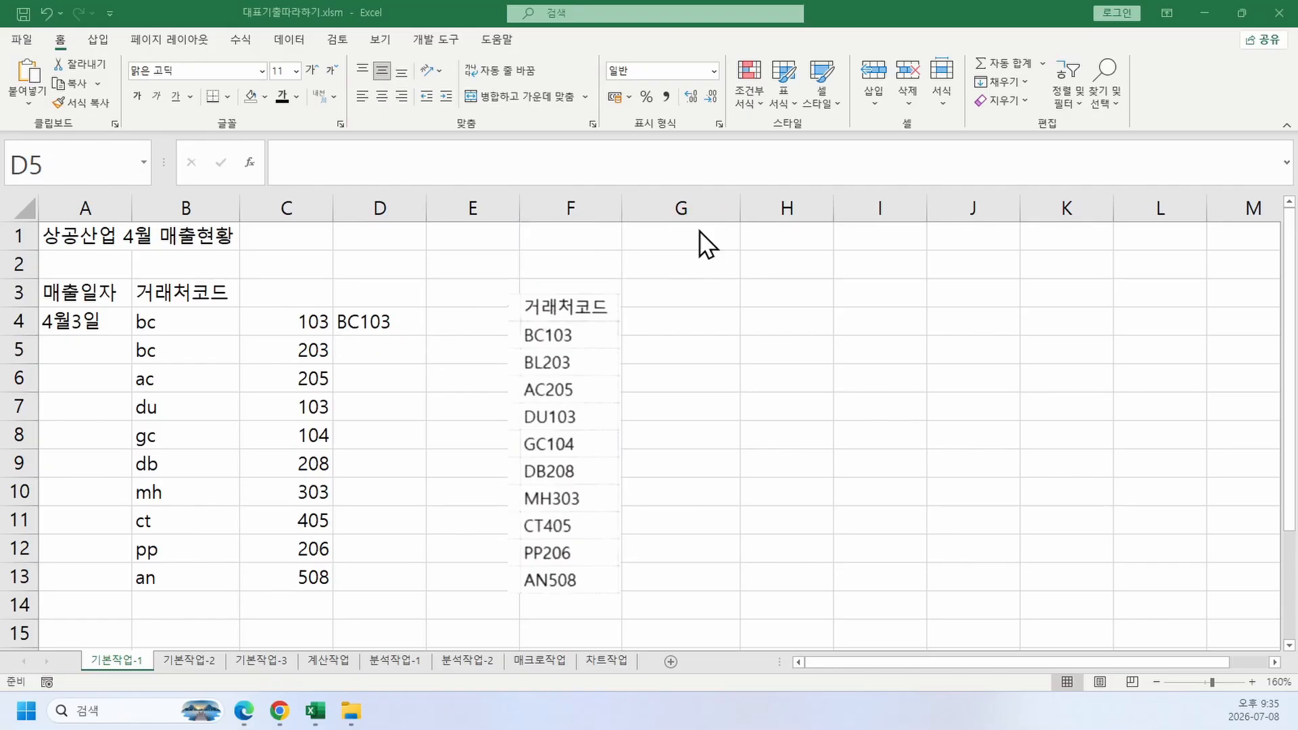
left_click(386, 347)
key("ctrl+e")
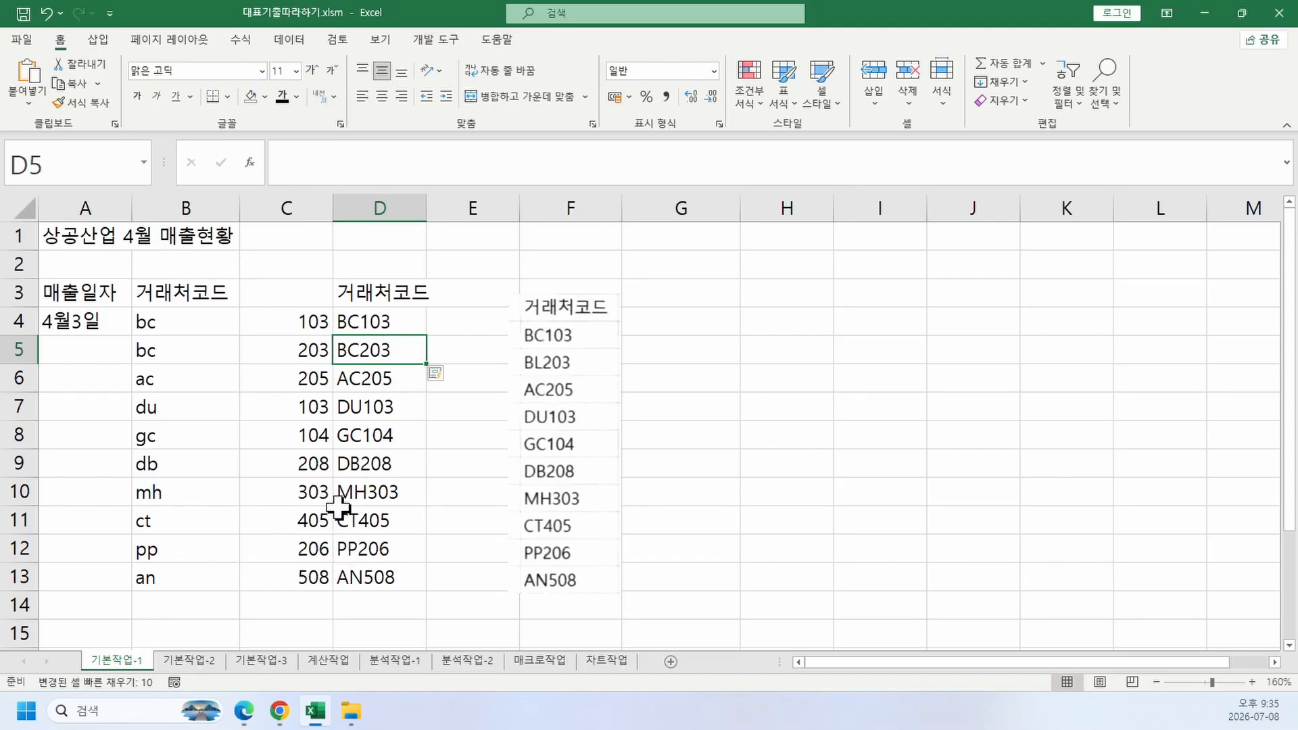
left_click_drag(384, 341, 391, 614)
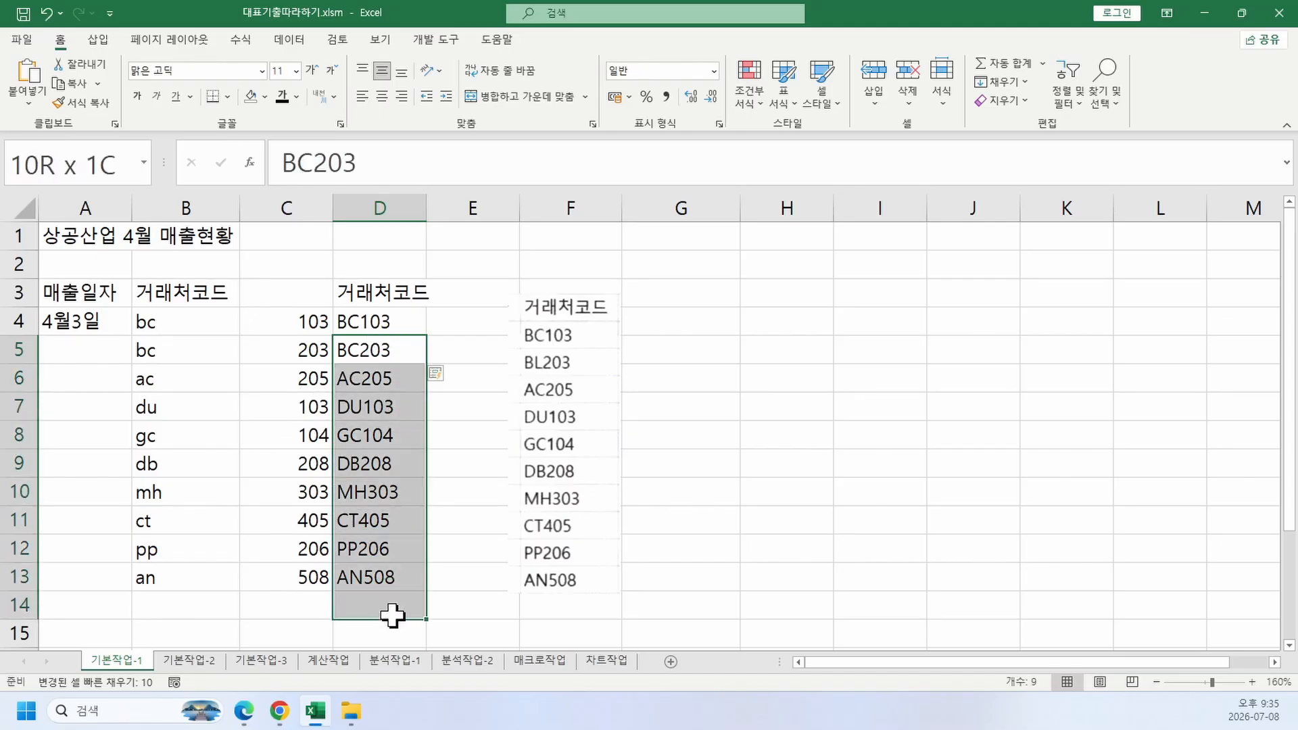
key("Delete")
left_click(353, 284)
key("Delete")
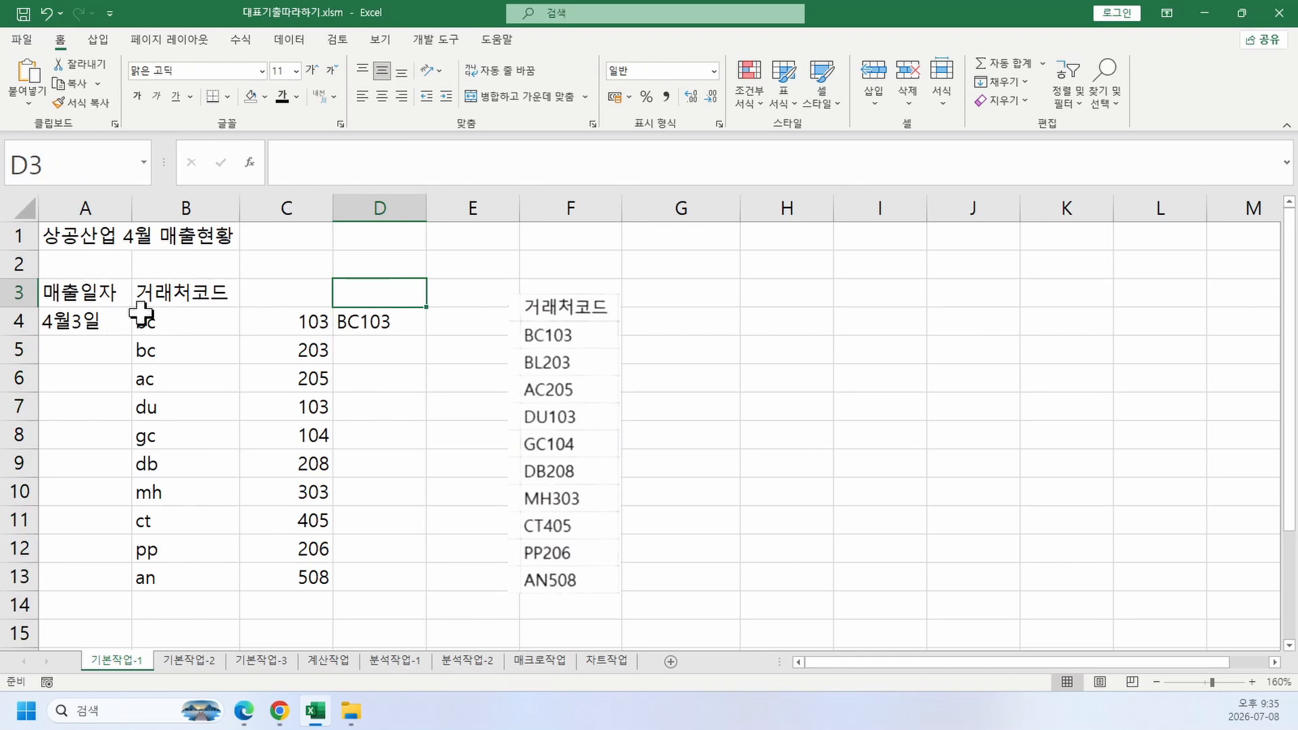
Step: Flash Fill column D from D5, following the BC103 example in D4, to combine the letter and number parts of the codes
left_click(353, 332)
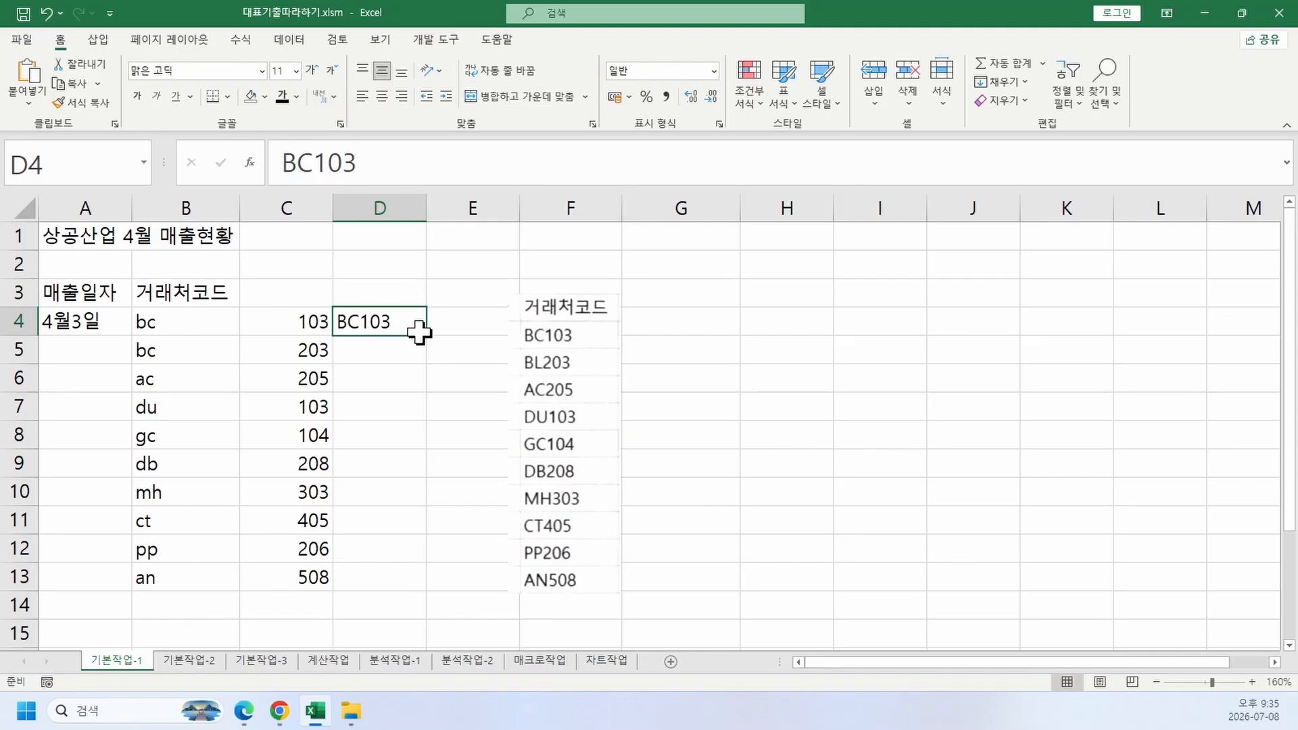
left_click_drag(190, 323, 364, 330)
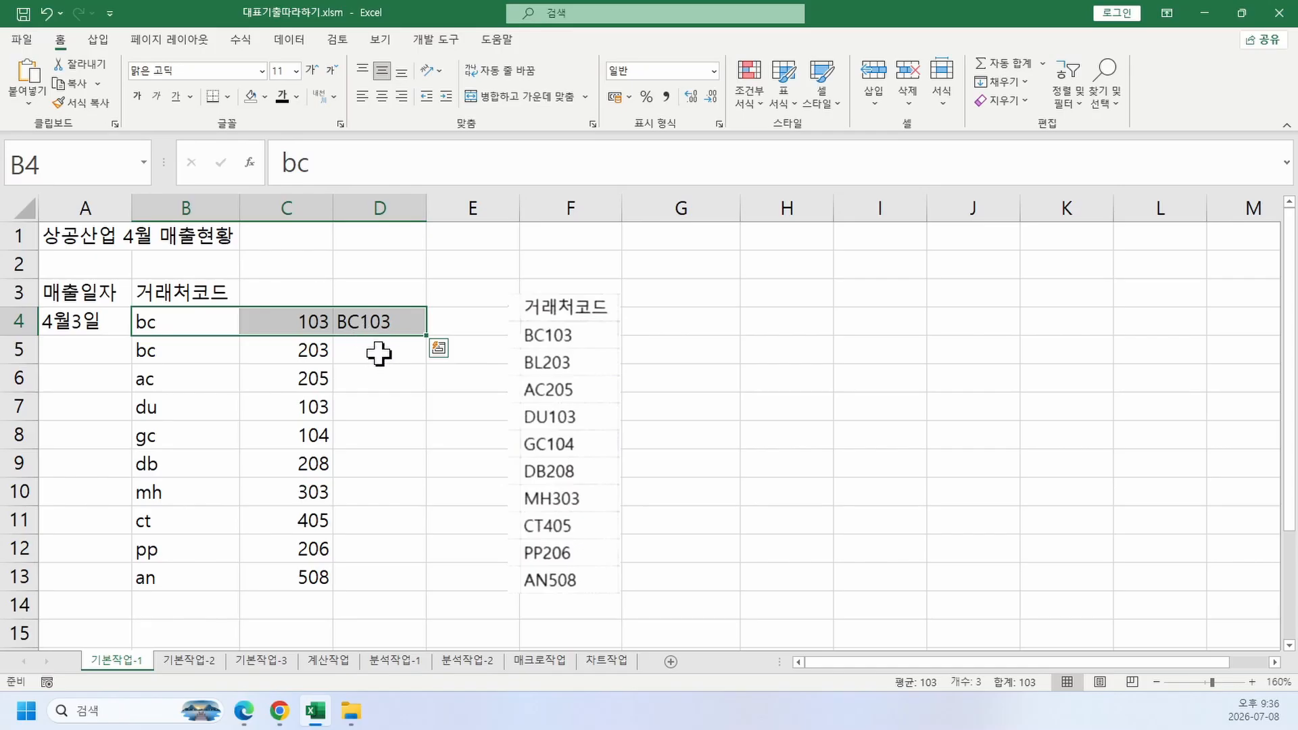
left_click(378, 352)
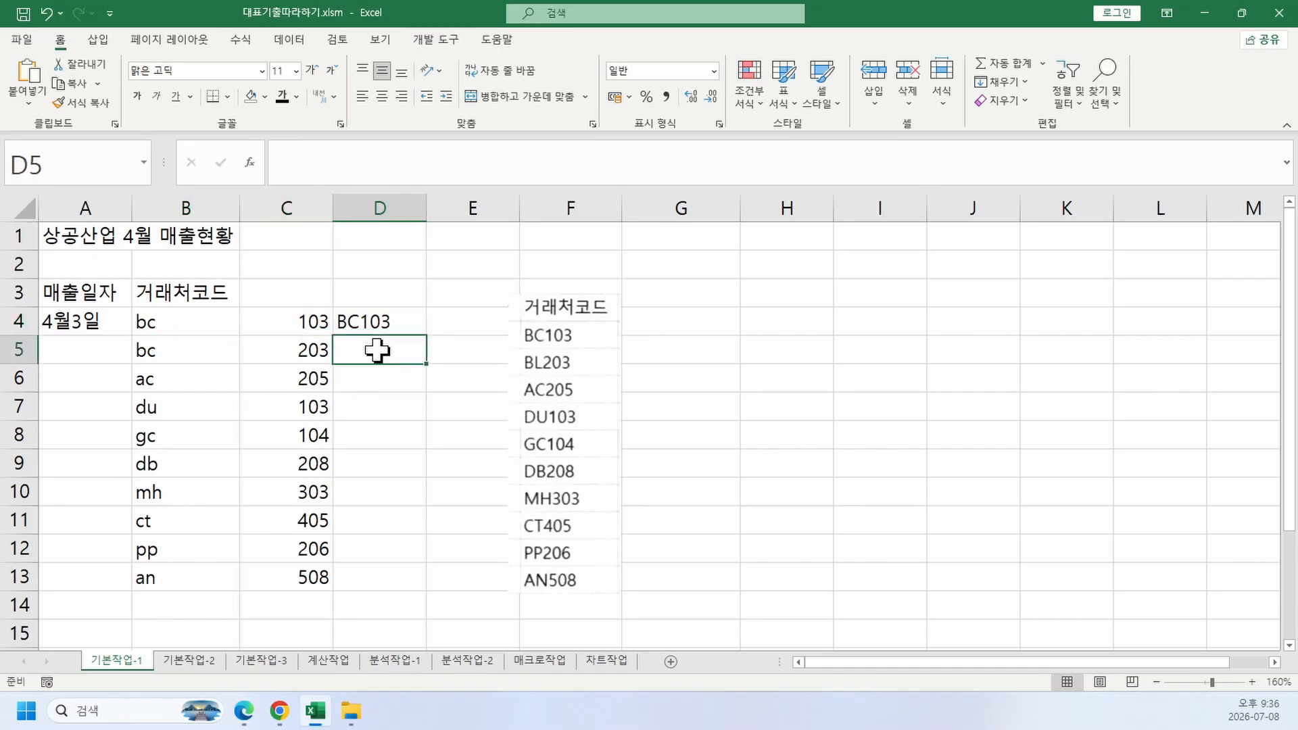
key("ctrl+e")
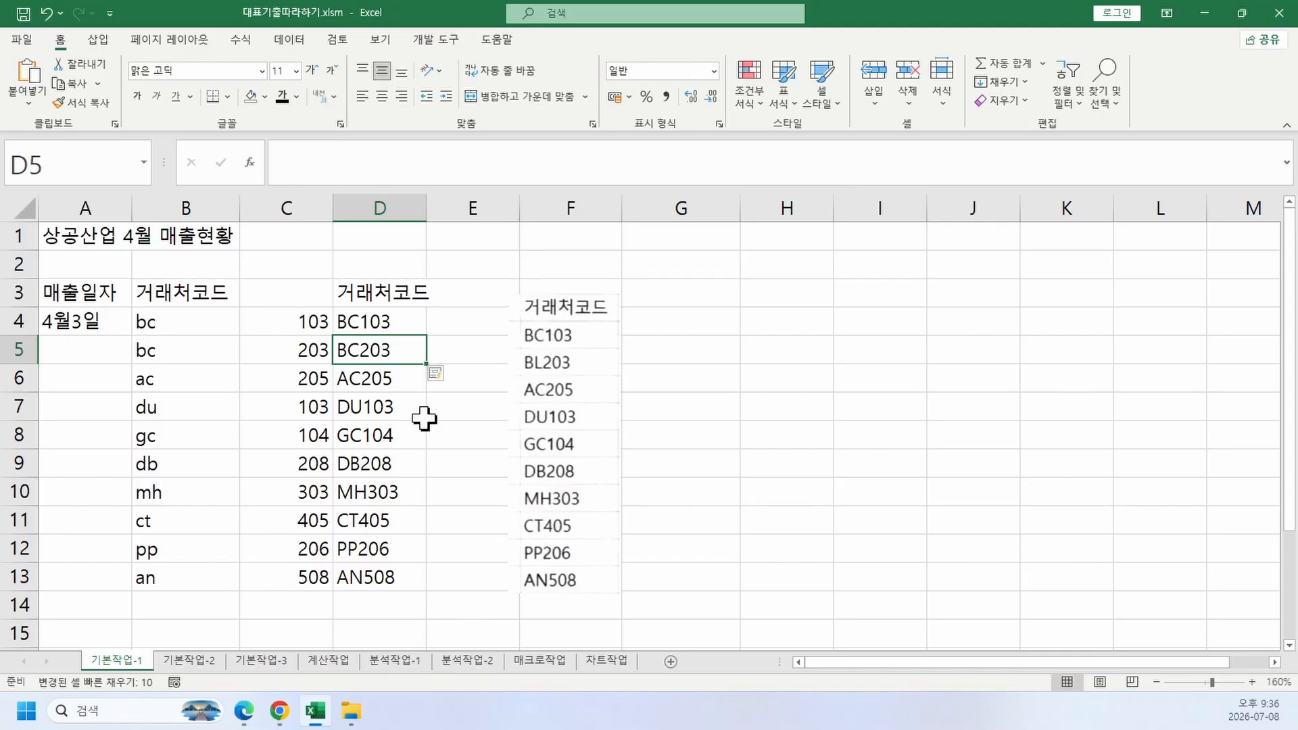
Step: Copy the combined codes in D4:D13 over the 거래처코드 values from B4 down, and clear the helper data in columns C to E
left_click_drag(388, 323, 368, 575)
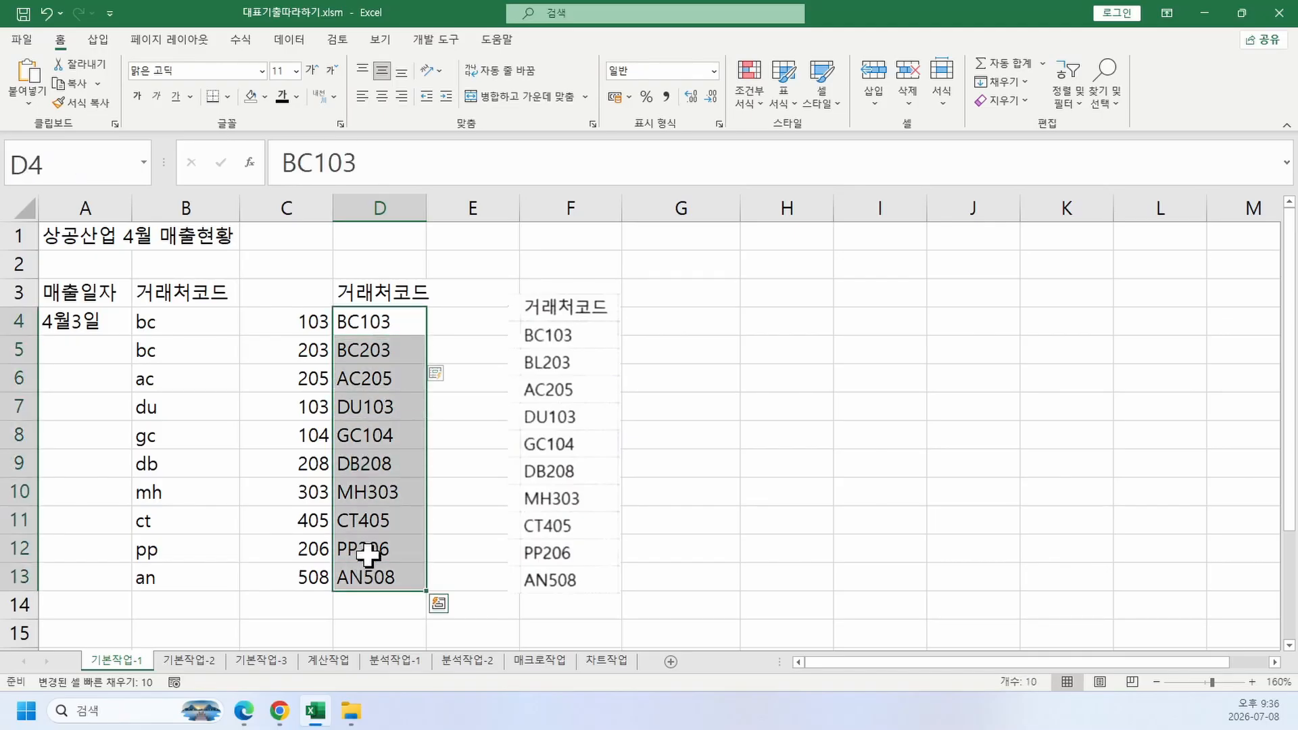
key("ctrl+c")
left_click(182, 329)
key("ctrl+v")
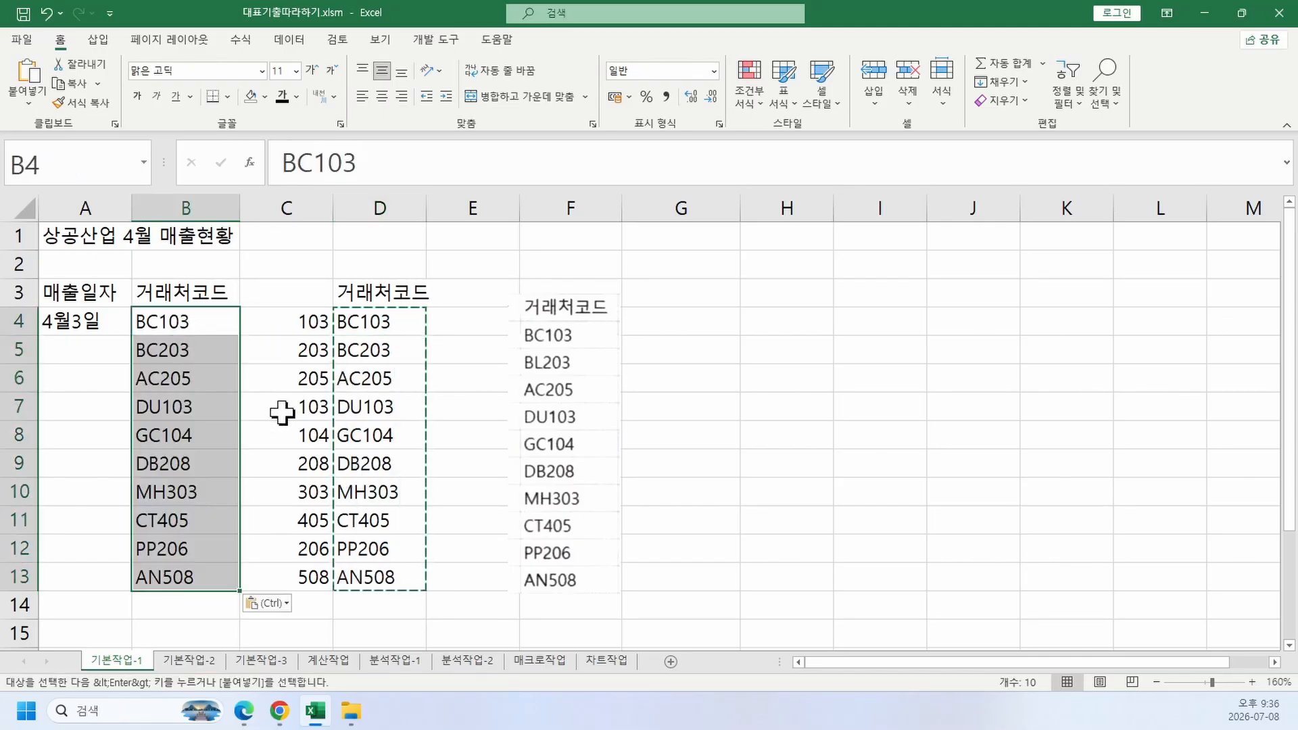
left_click_drag(293, 289, 463, 591)
key("Delete")
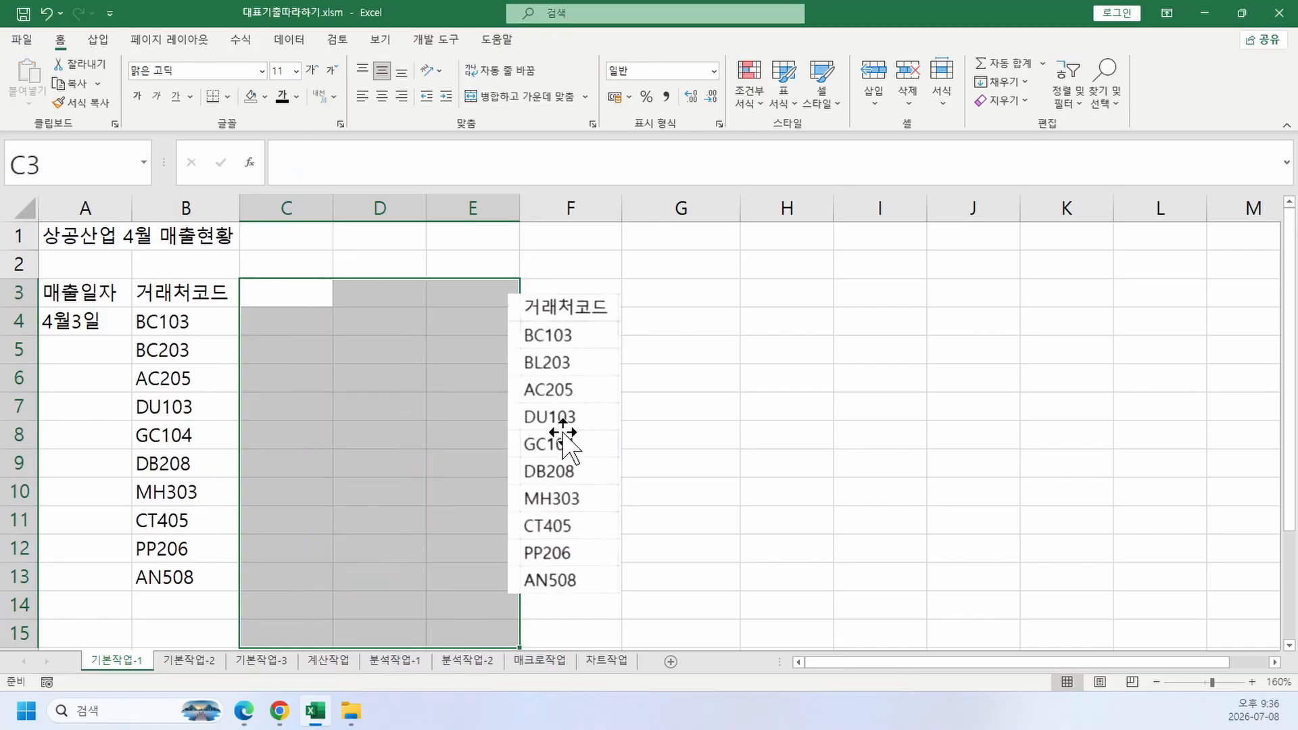
Step: Capture the 매출금액 column from the textbook PDF in Edge and place it in Excel as a reduced reference picture beside column E
key("alt+Tab")
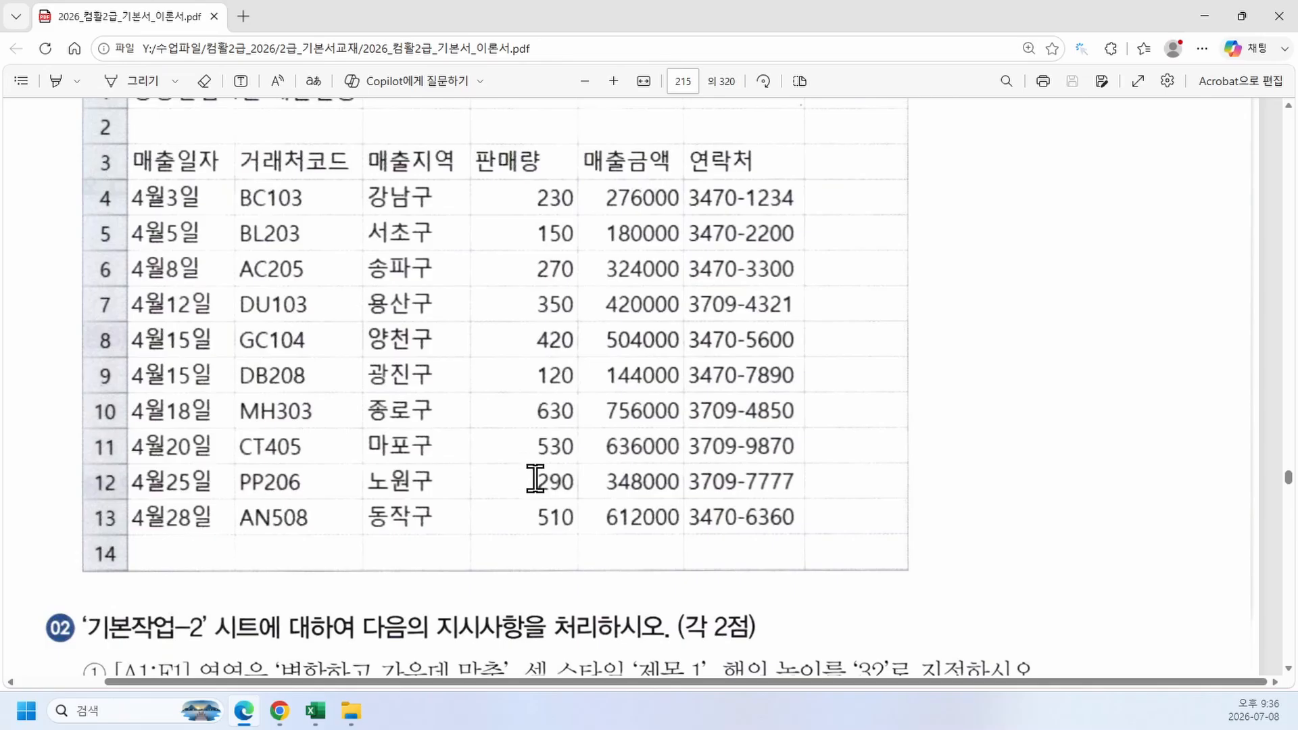
key("alt+Tab")
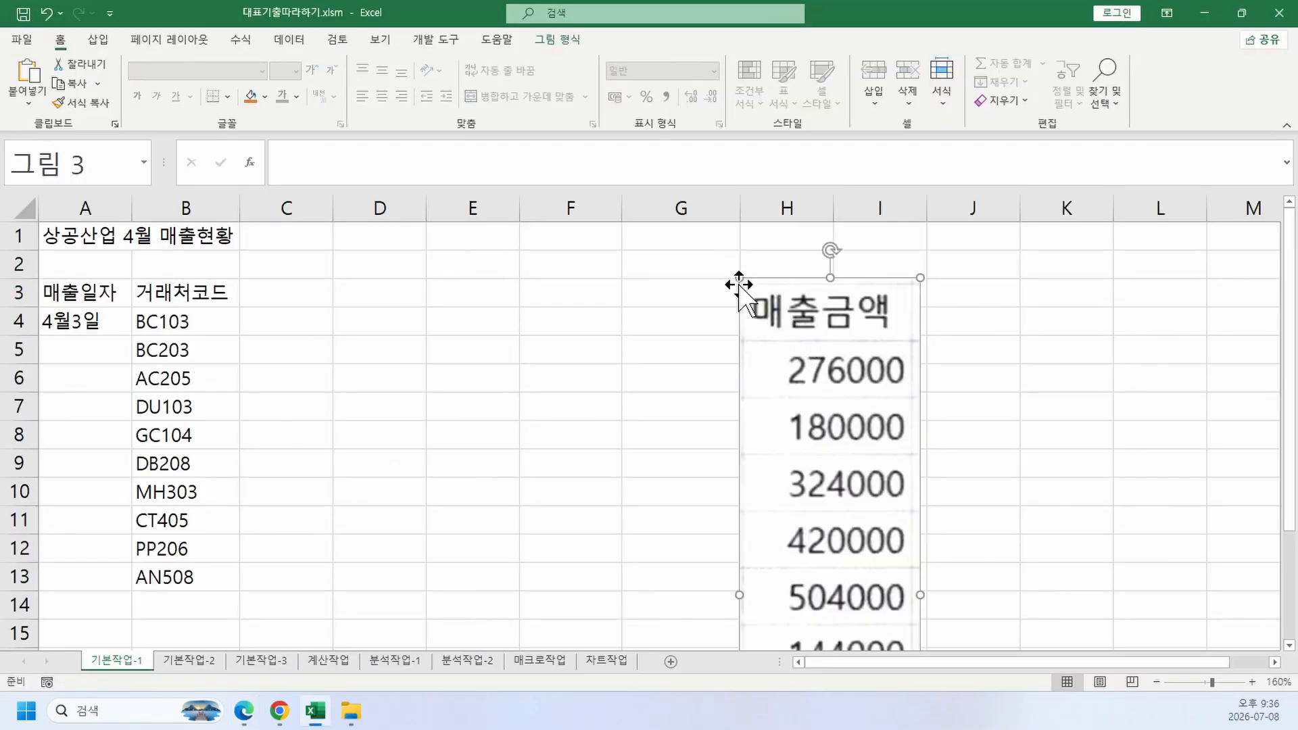
left_click_drag(738, 284, 593, 353)
Step: Enter the heading 매출금액 in cell E3
left_click(487, 295)
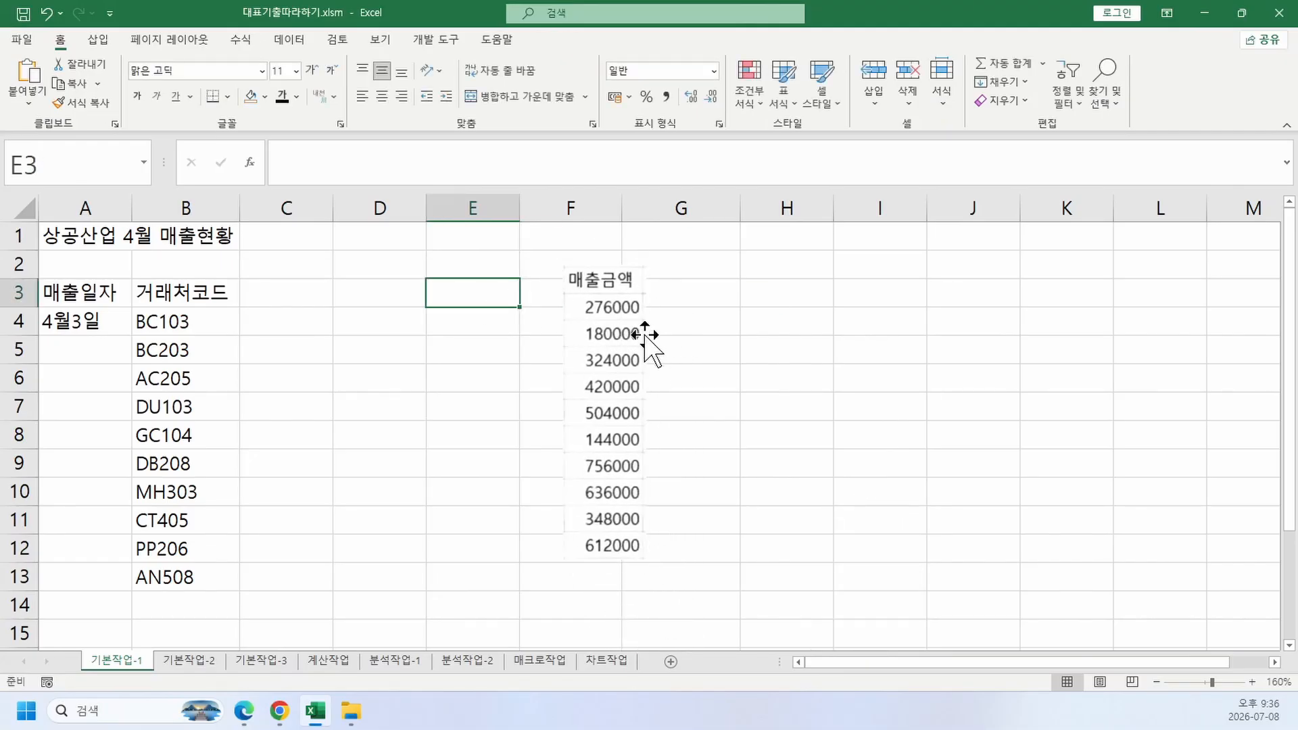
type("aocn")
key("BackSpace")
key("BackSpace")
key("BackSpace")
key("BackSpace")
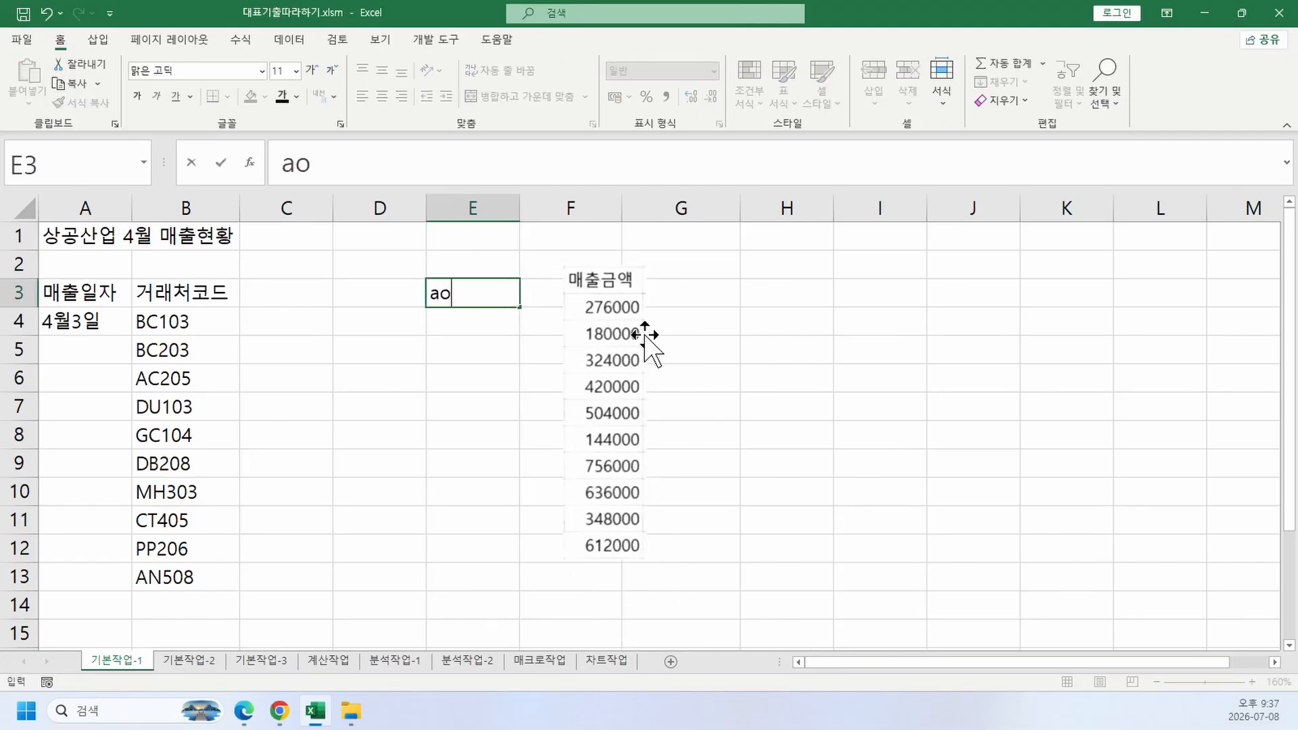
type("매출금")
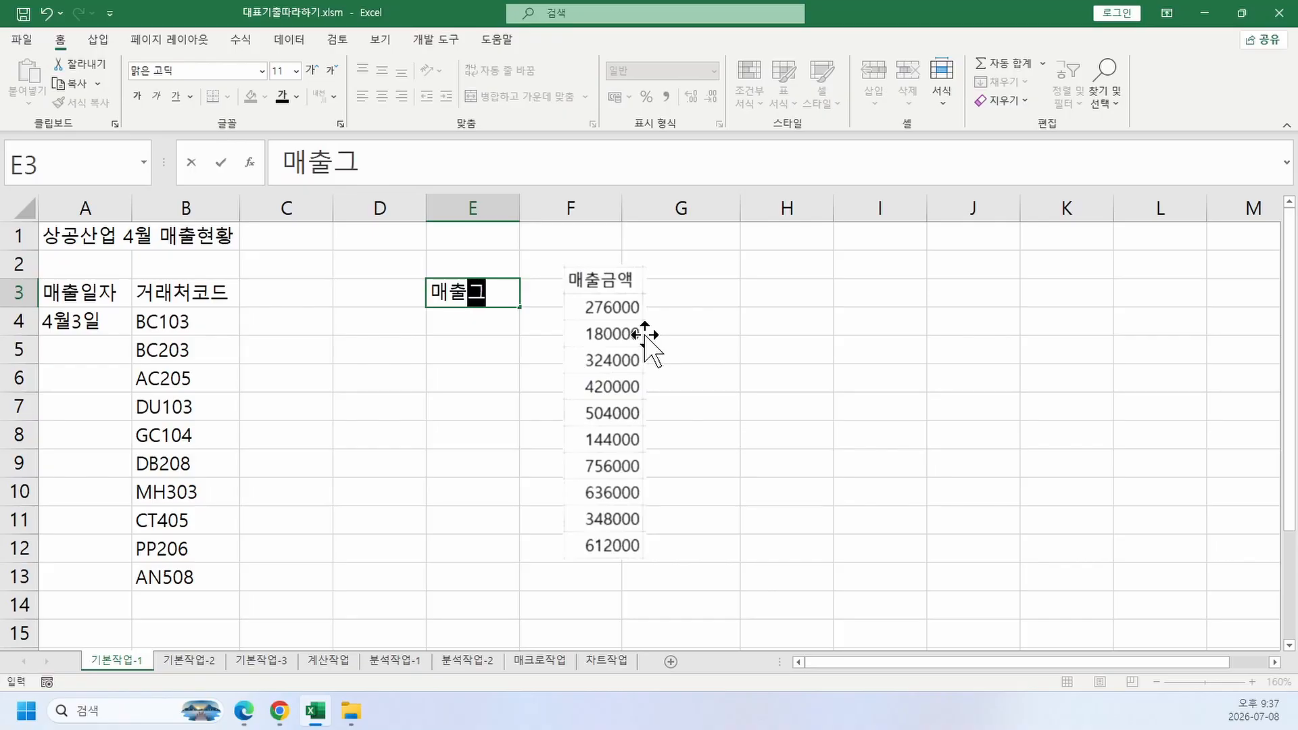
type("액")
key("Return")
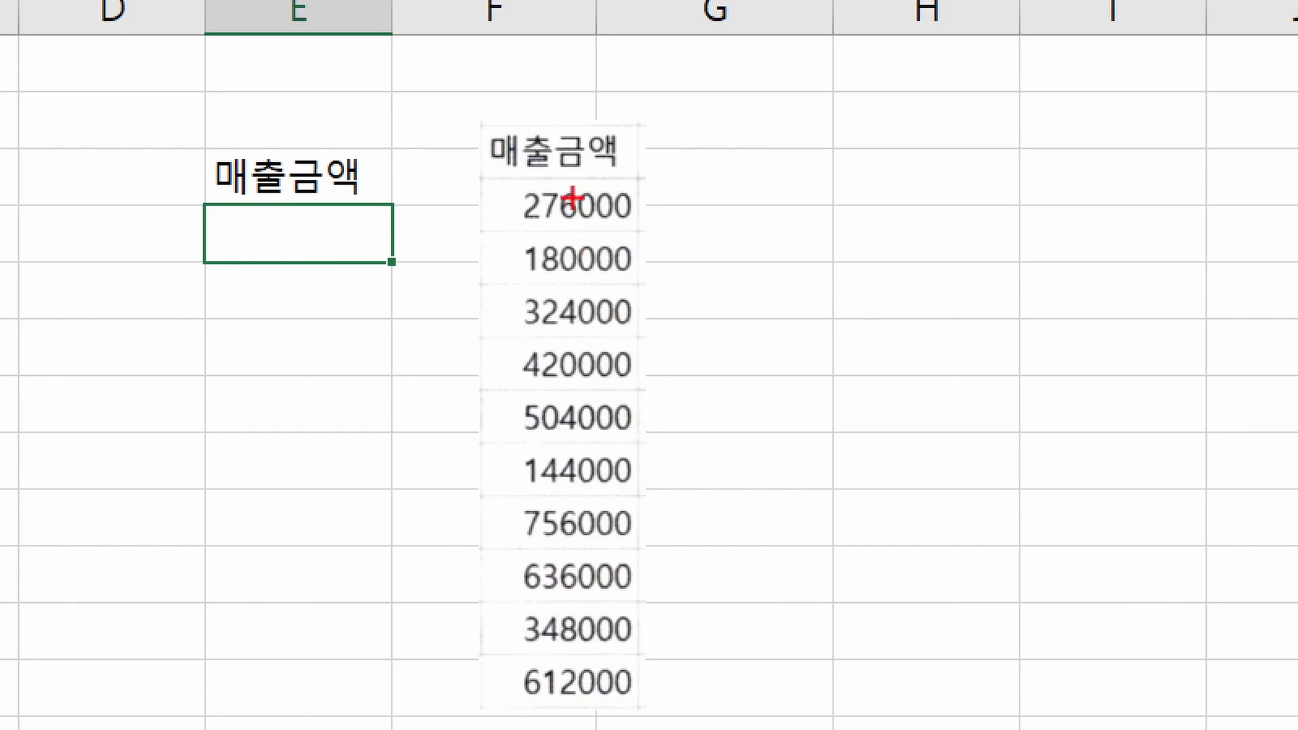
mouse_move(571, 187)
left_mouse_down()
mouse_move(593, 694)
mouse_move(636, 707)
left_mouse_up()
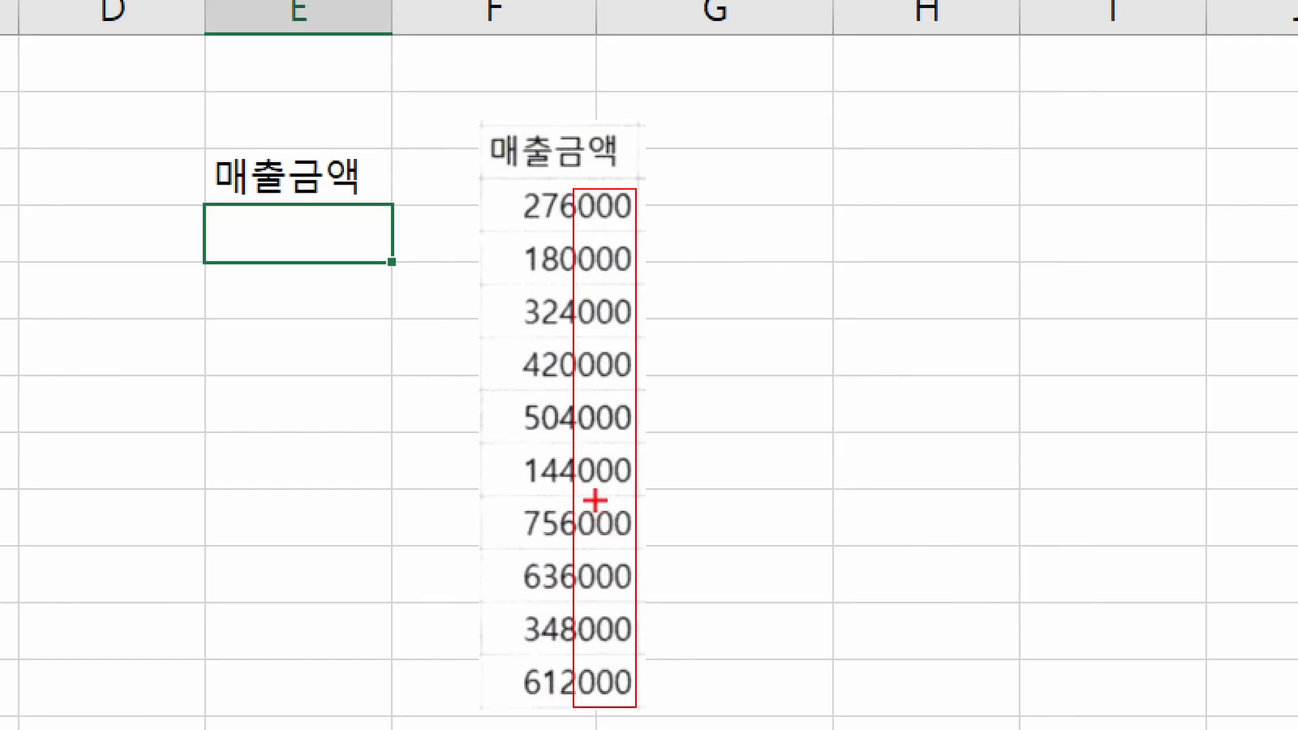
key("Escape")
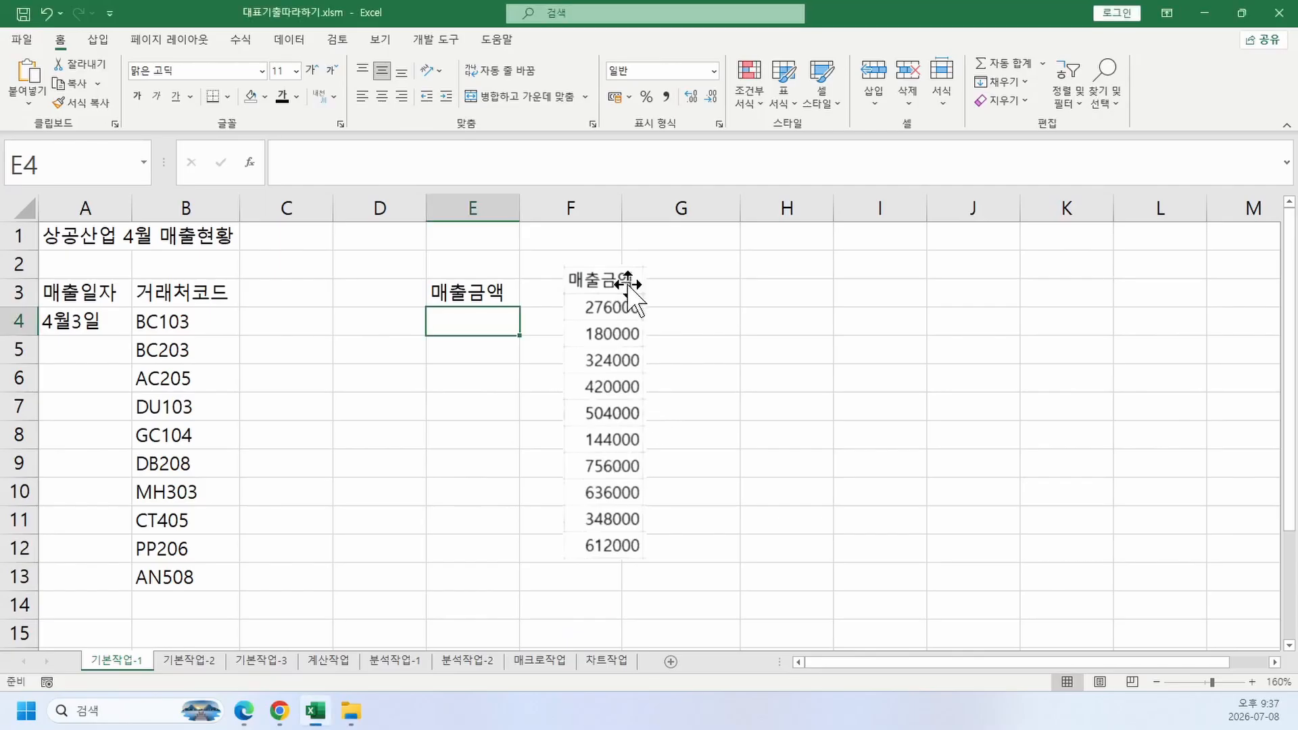
Step: Move the reference picture over column G and enter 276, 180, 324, 420, 504, 144, 756, 636, 348 and 612 in E4:E13
left_click_drag(616, 367, 698, 362)
left_click(491, 321)
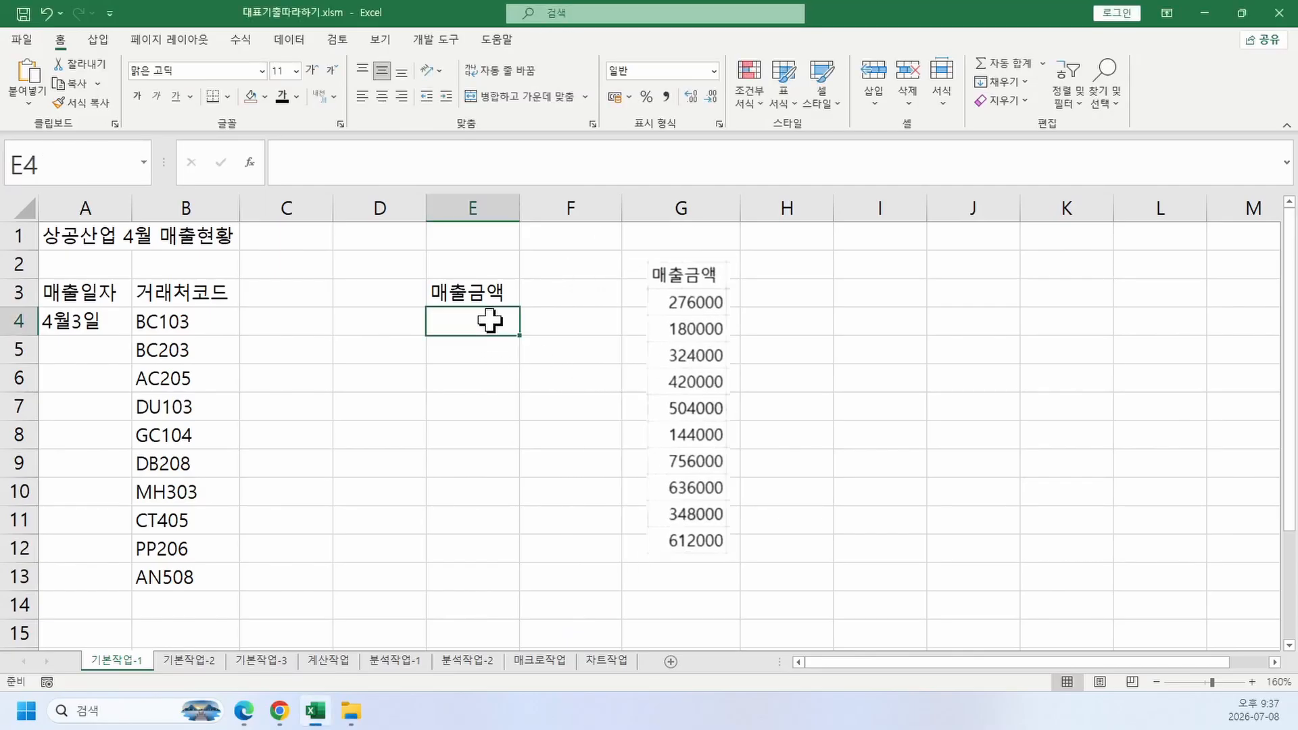
type("276")
key("Return")
type("180")
key("Return")
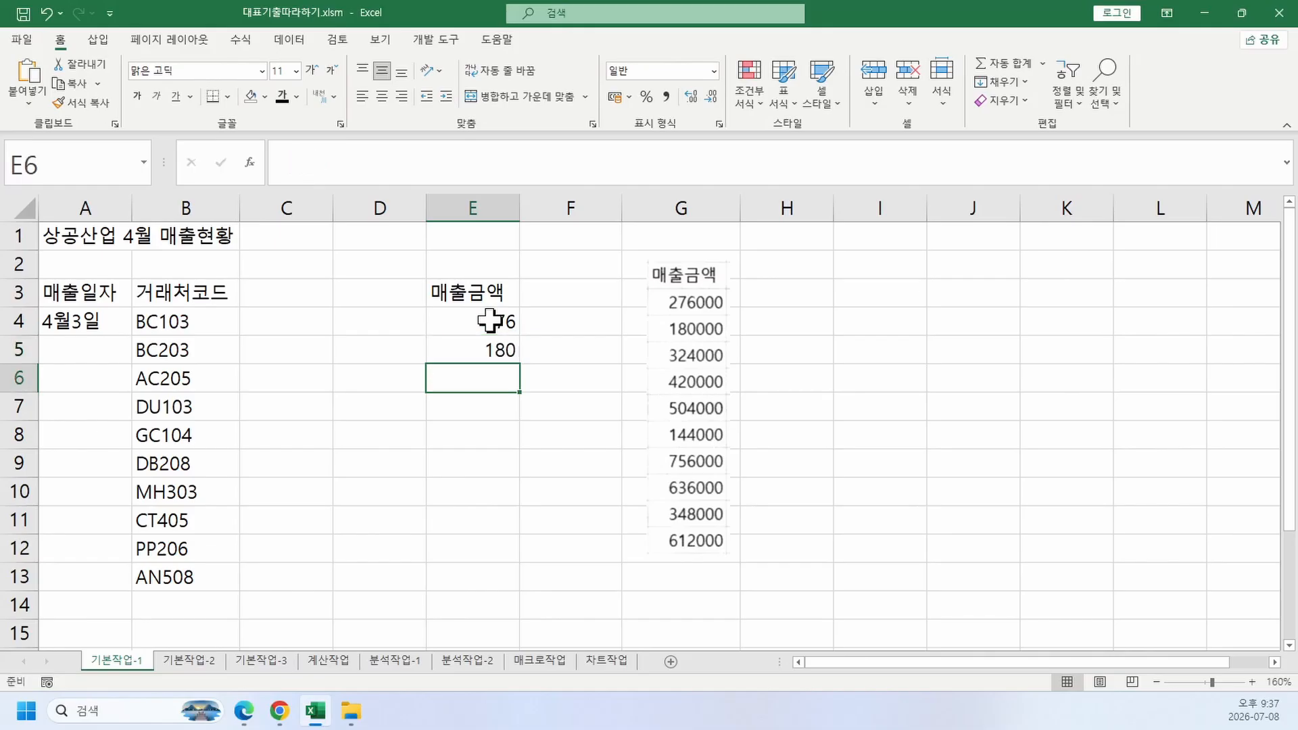
type("324")
key("Return")
type("420")
key("Return")
type("504")
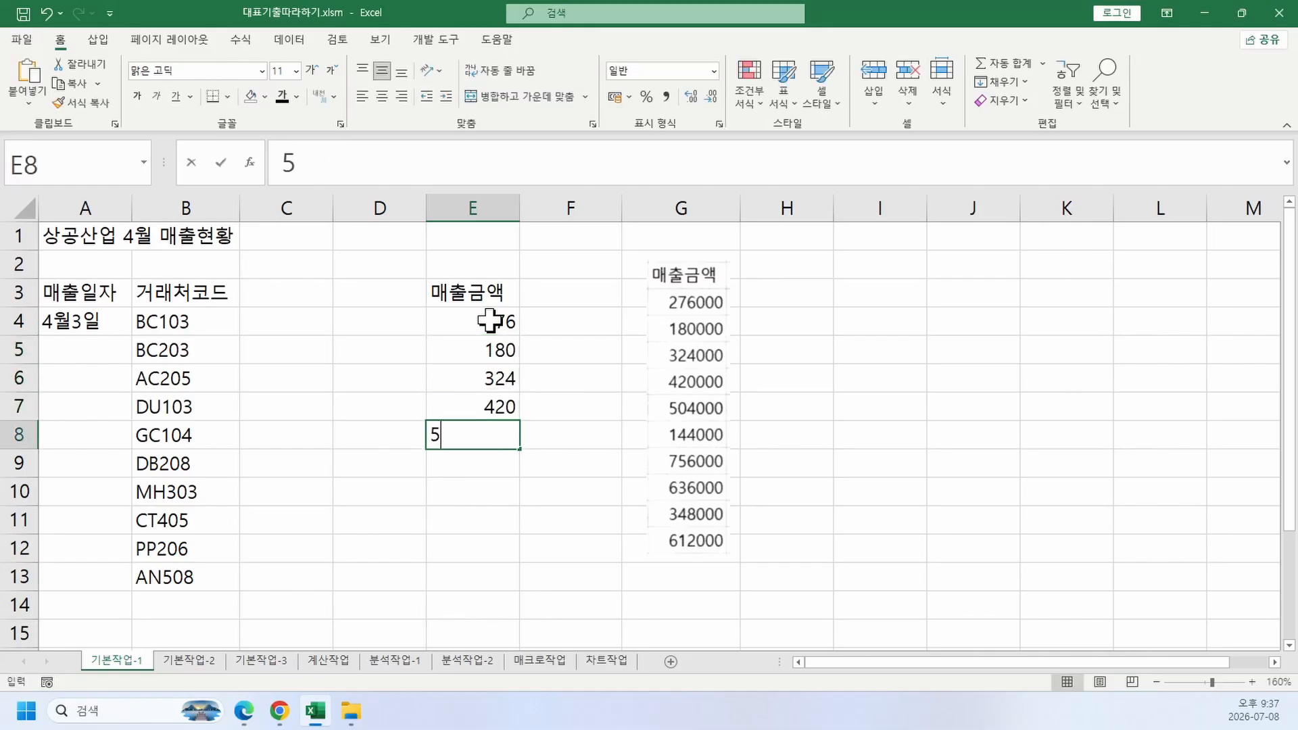
key("Return")
type("144")
key("Return")
type("756")
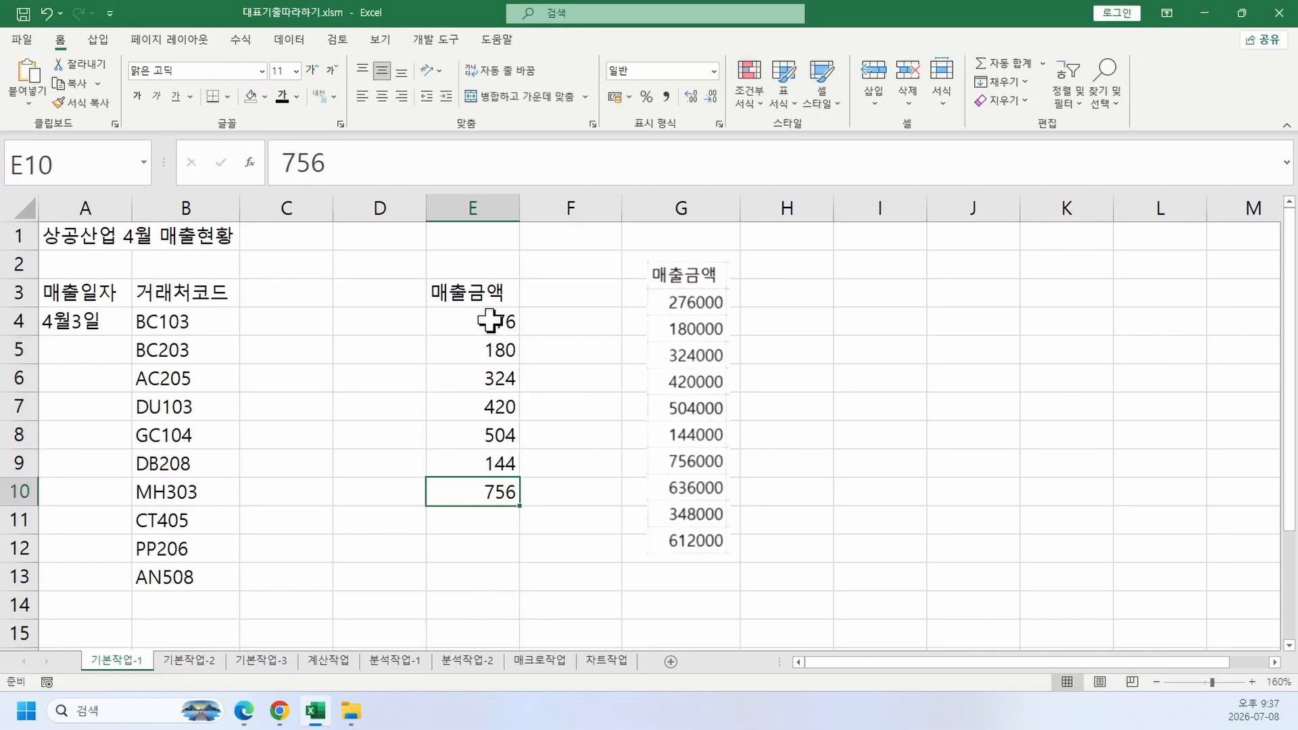
key("Return")
type("636")
key("Return")
type("348")
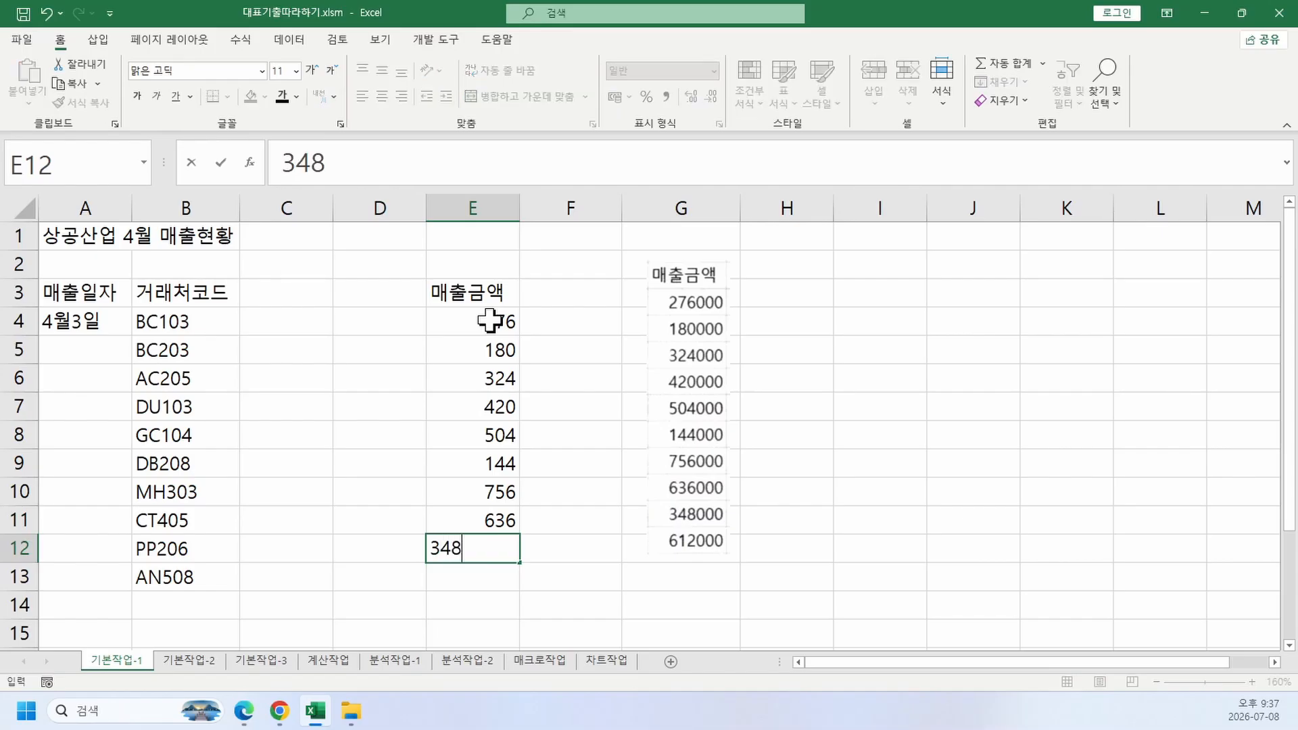
key("Return")
type("612")
key("Return")
Step: Move the 매출금액 reference picture over to column H and enter the multiplier 1000 in F3
type(".")
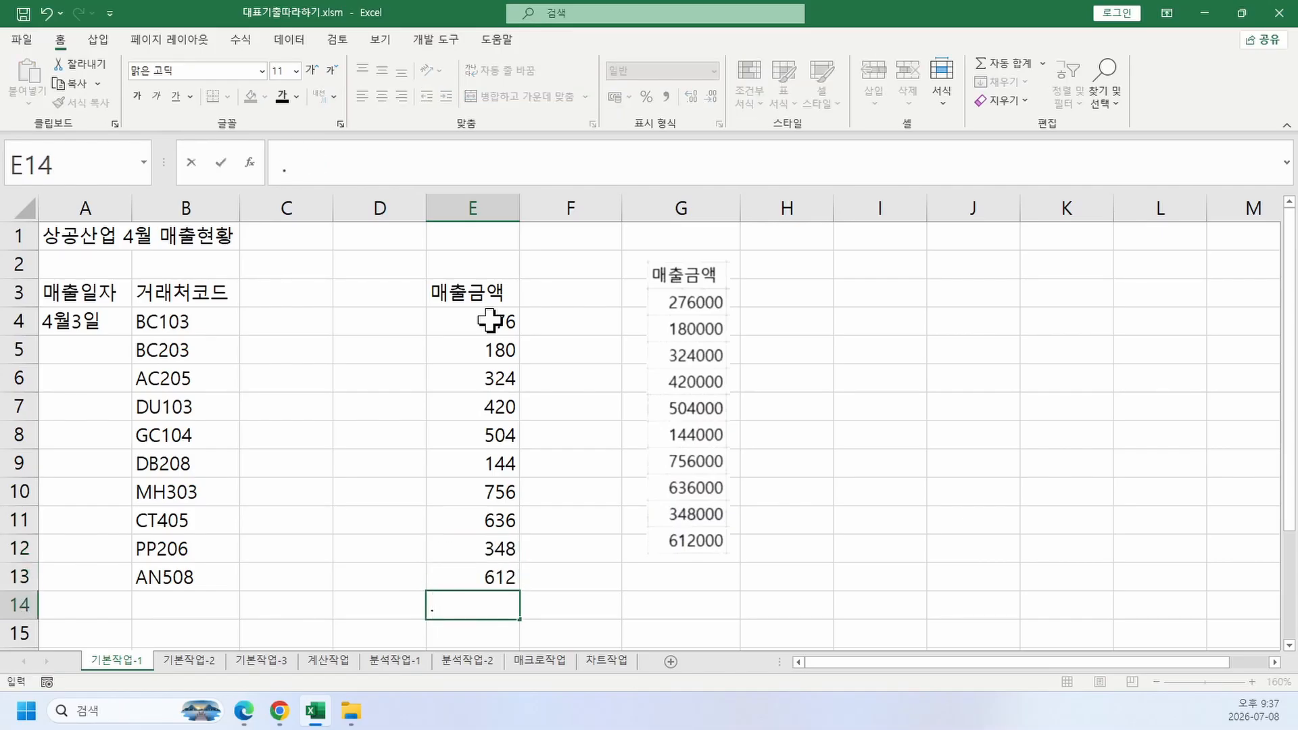
key("Escape")
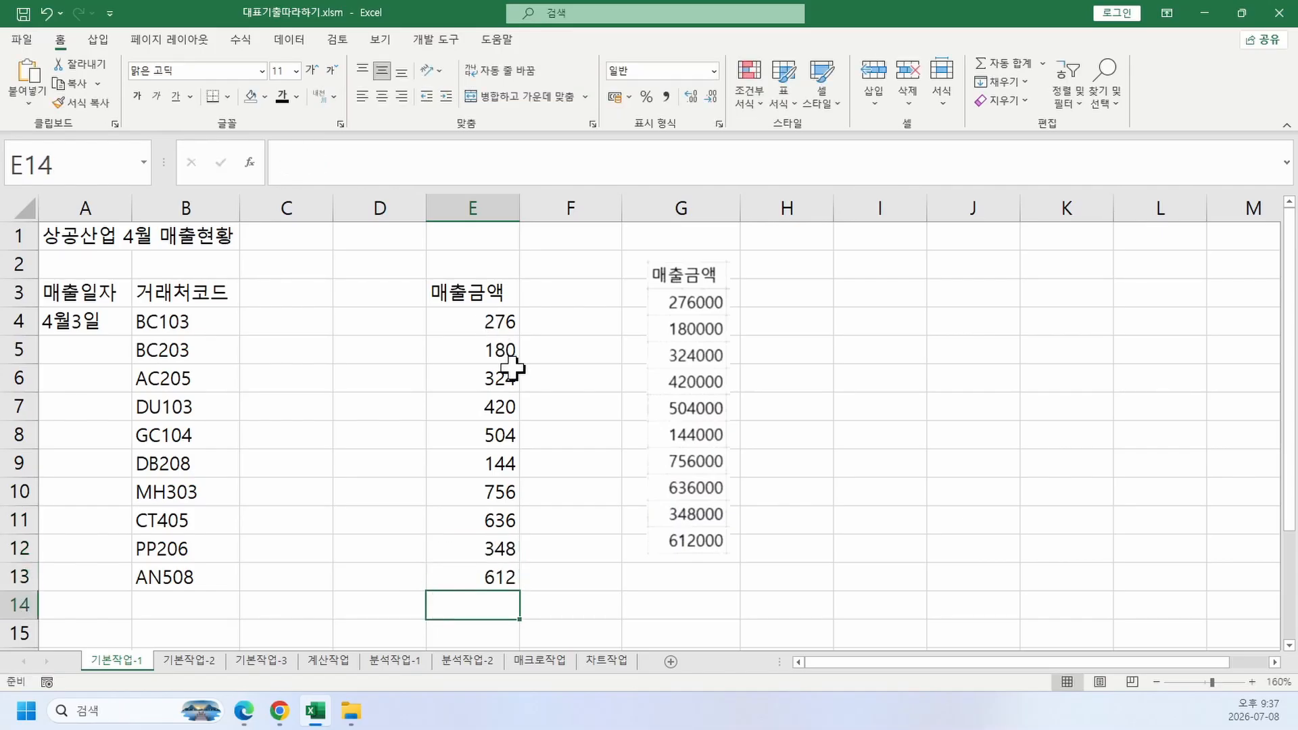
left_click_drag(695, 415, 753, 392)
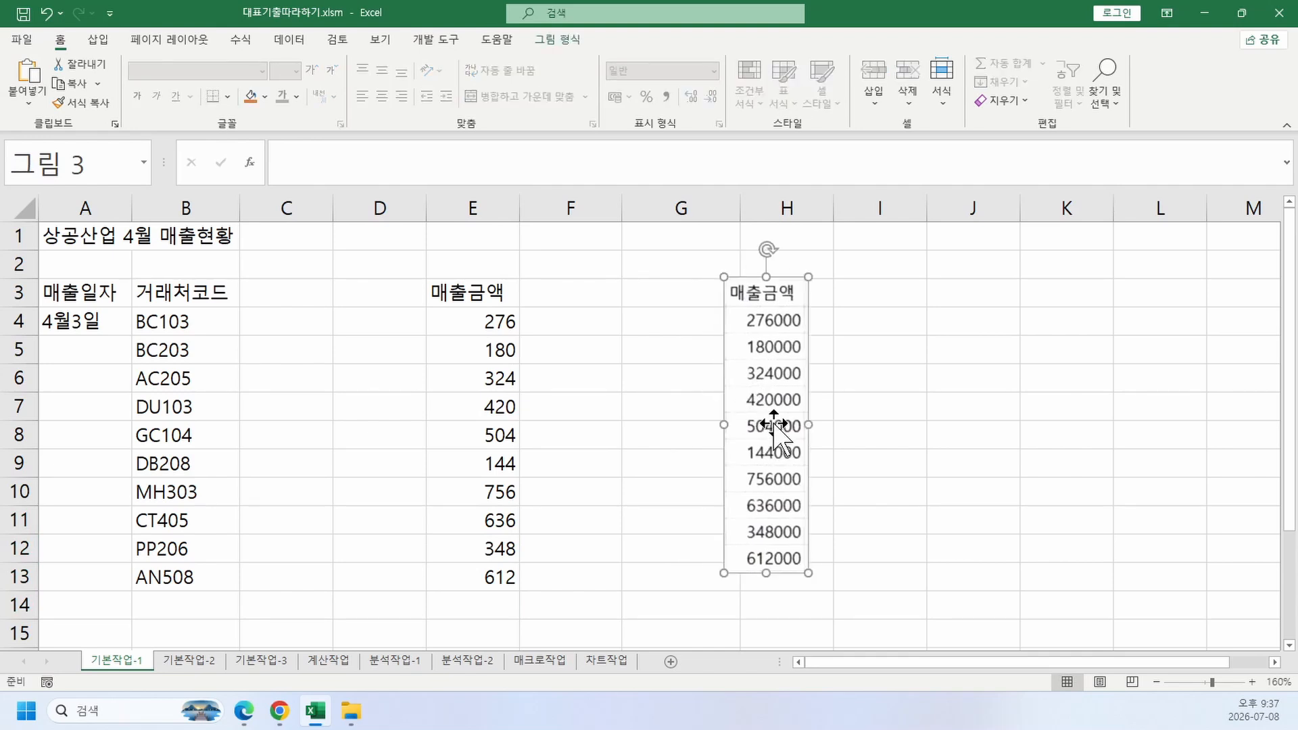
left_click(594, 285)
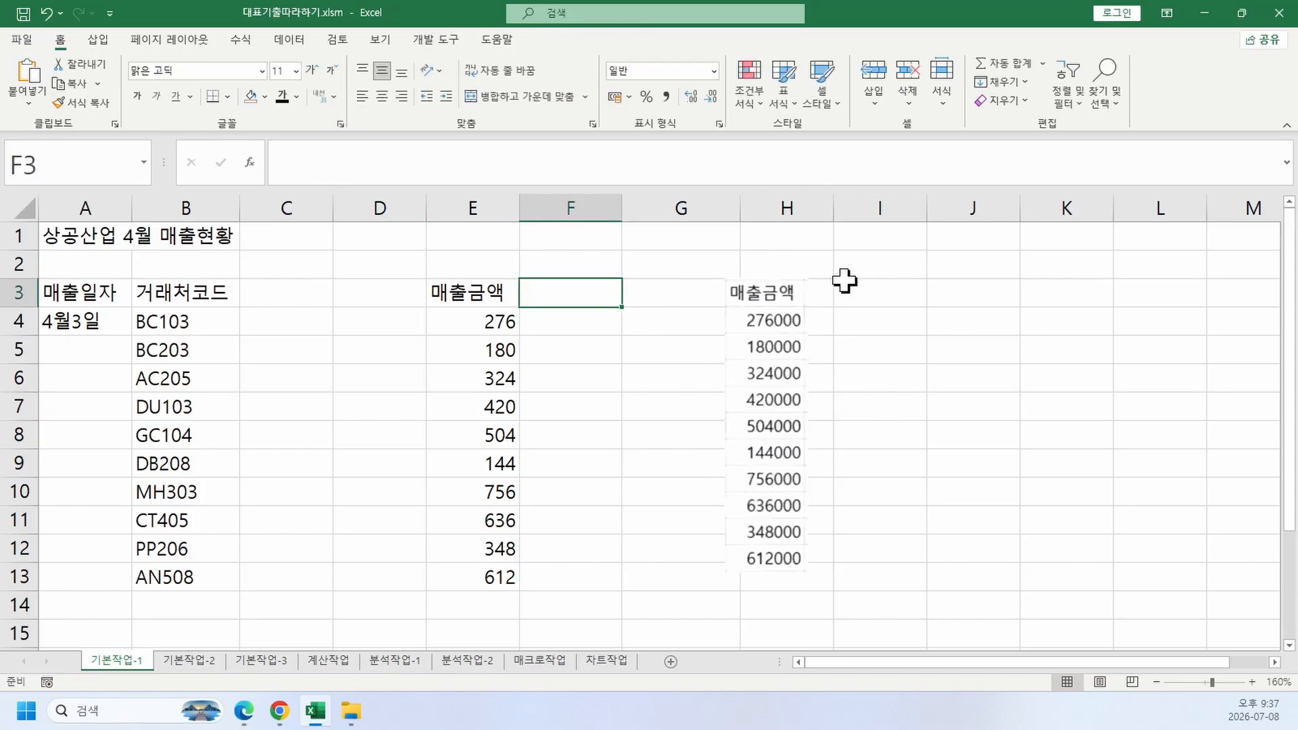
type("1000")
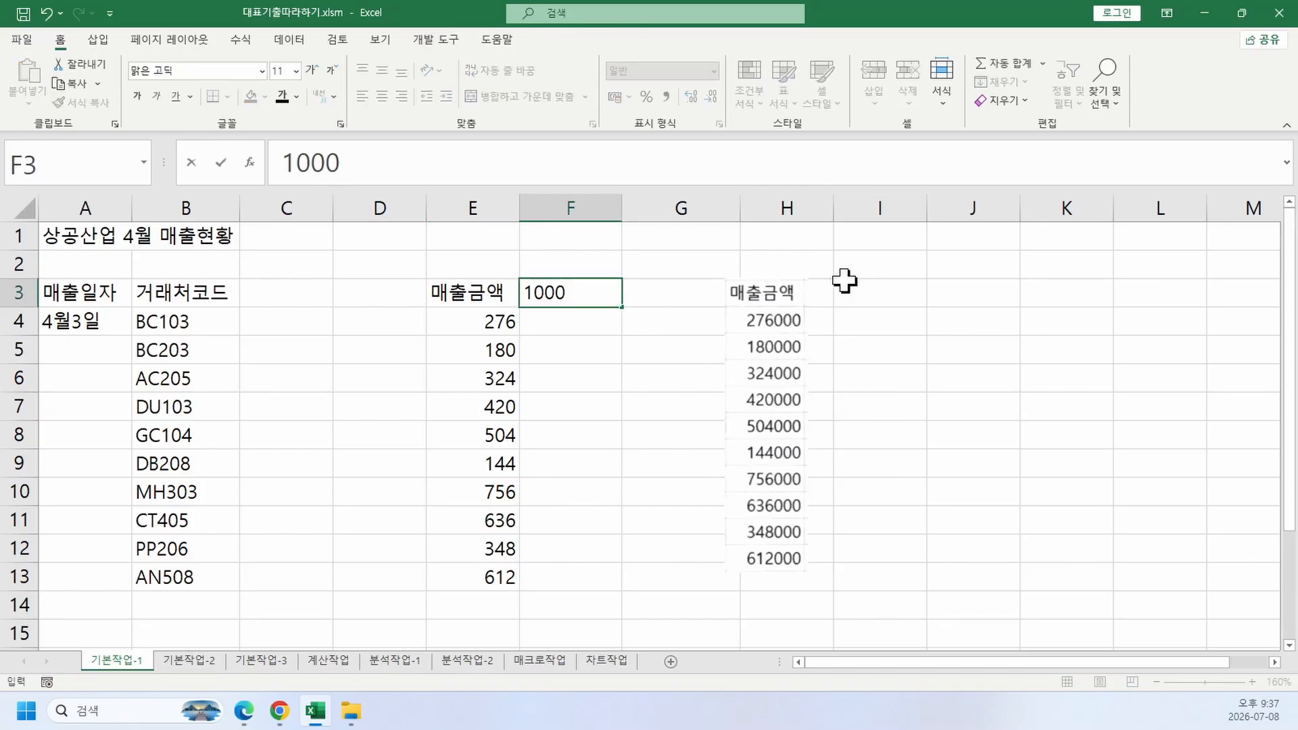
key("Return")
key("Up")
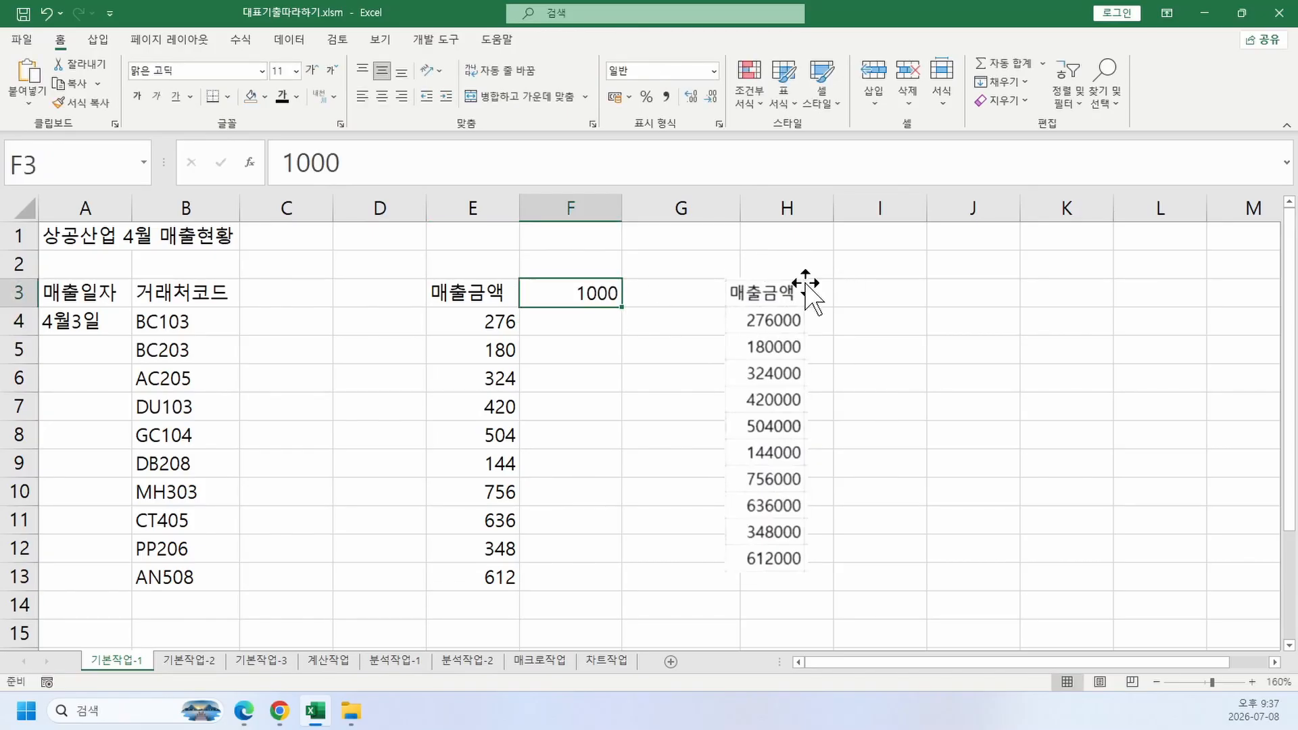
Step: Copy the 1000 in F3 and paste it onto E4:E13 using Paste Special with the 곱하기 (multiply) operation
key("ctrl+c")
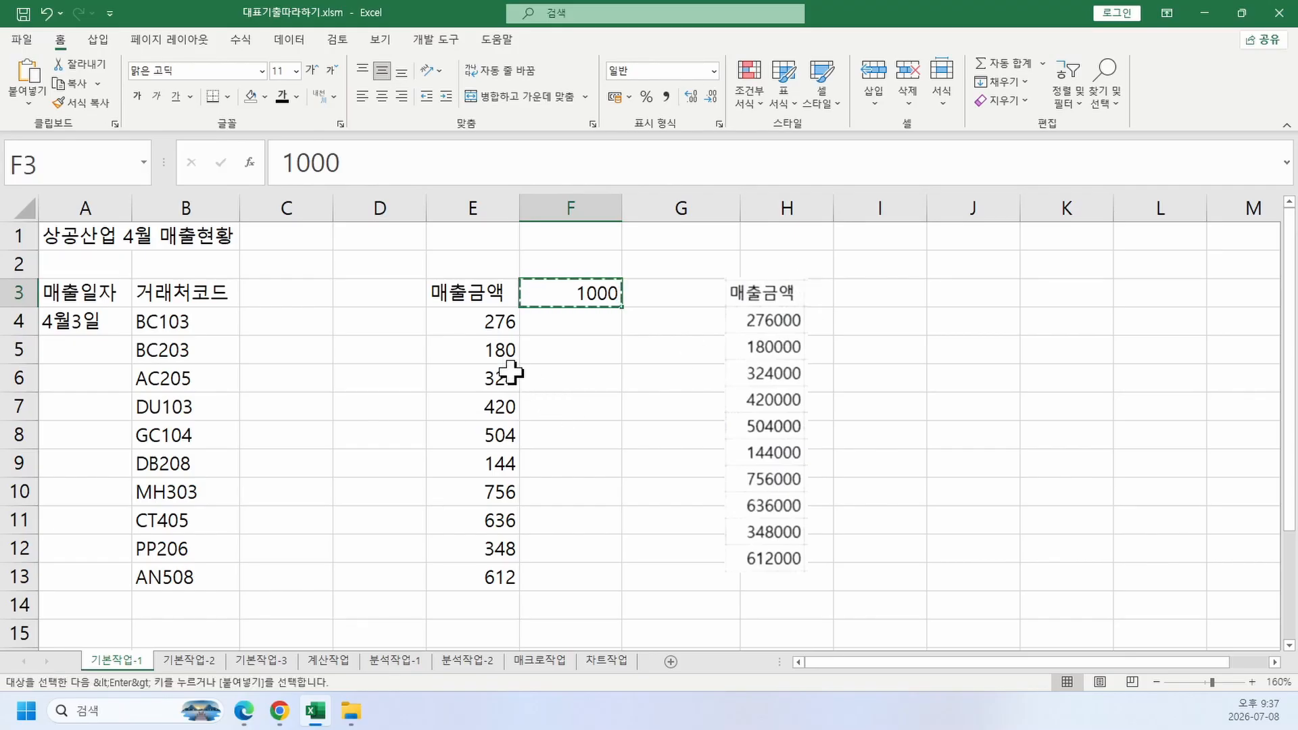
left_click_drag(492, 324, 498, 573)
right_click(483, 425)
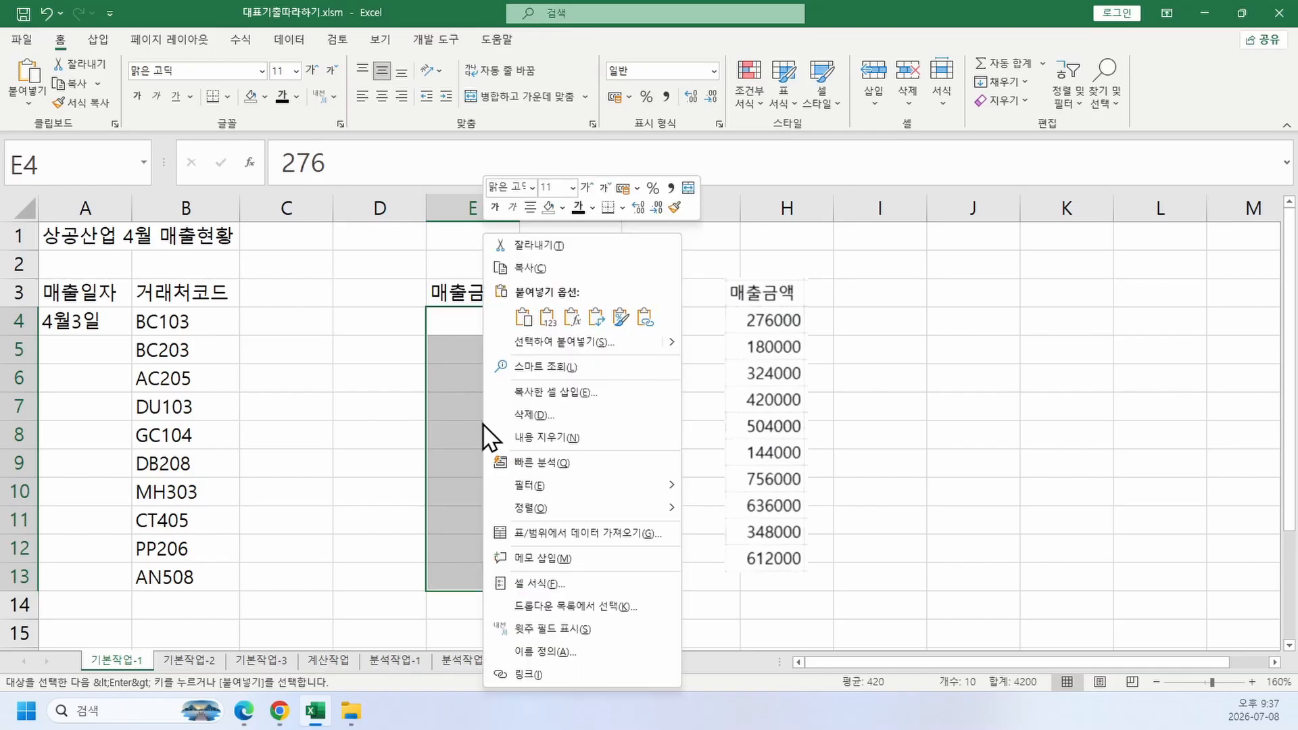
left_click(542, 347)
left_click_drag(550, 199, 282, 179)
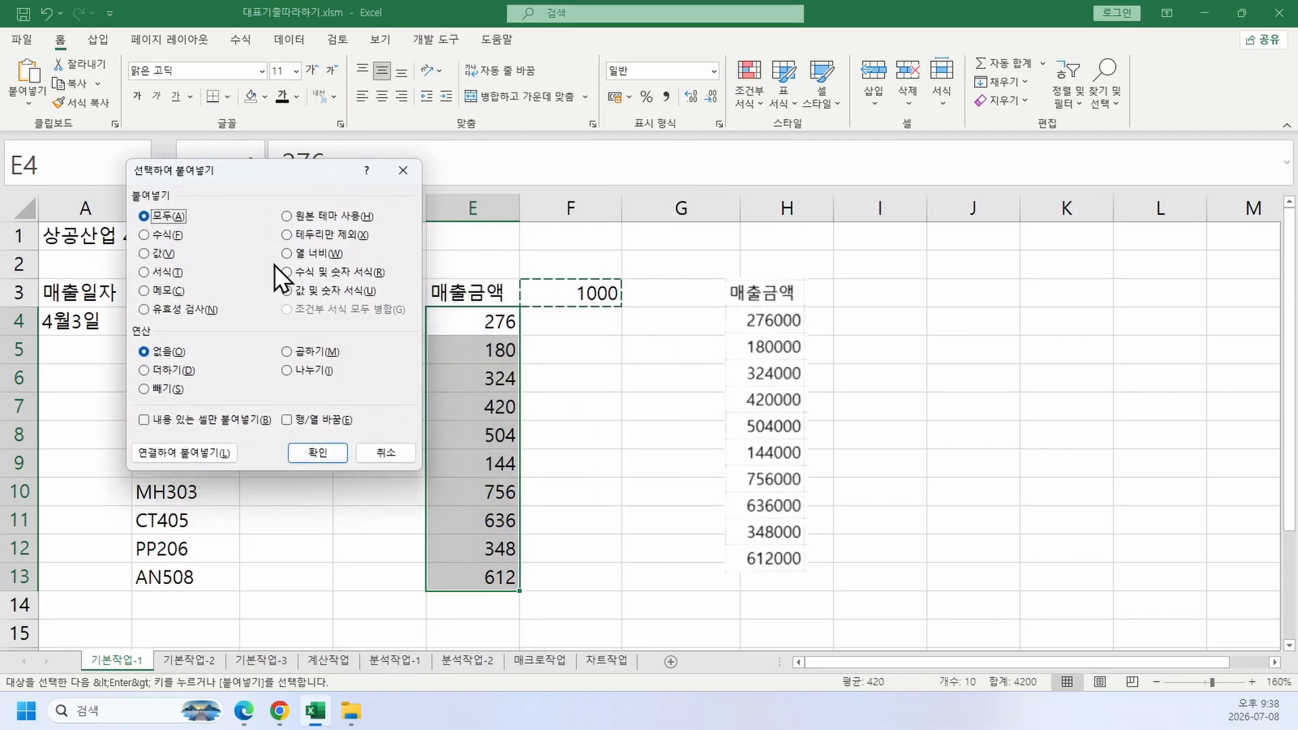
left_click(293, 350)
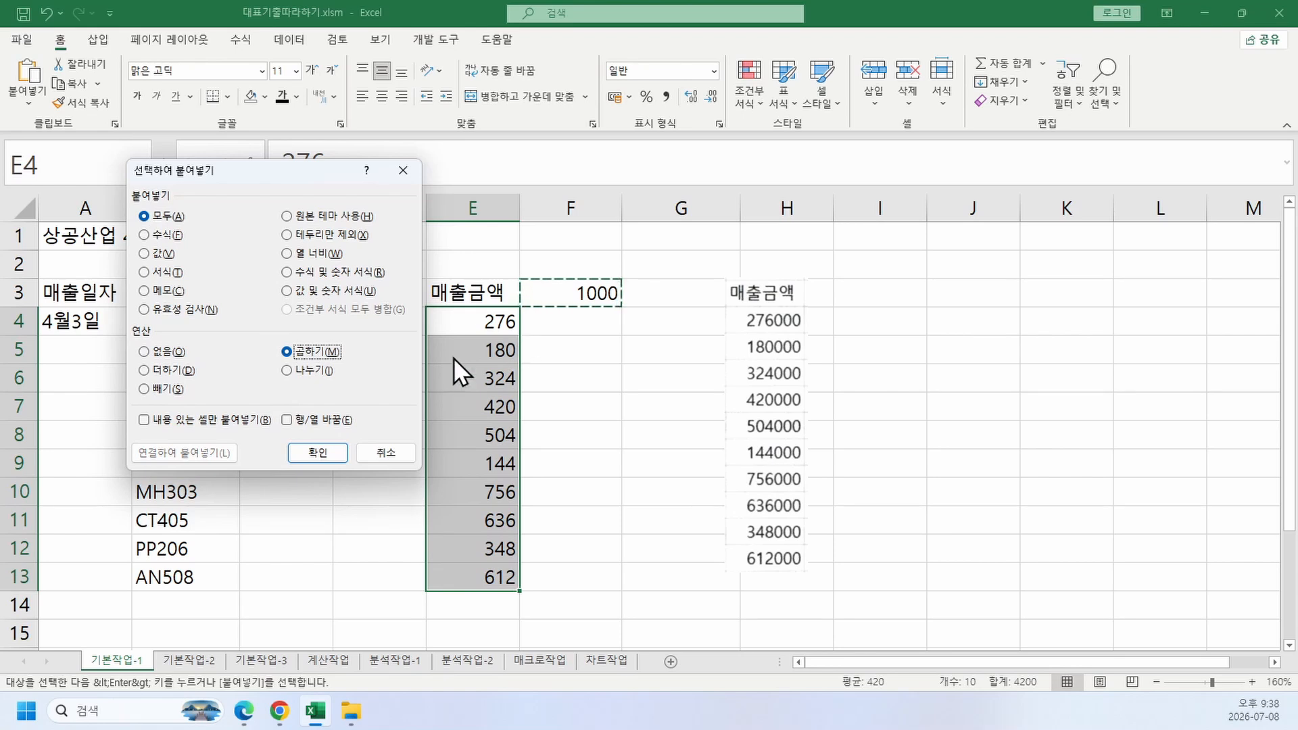
left_click(305, 449)
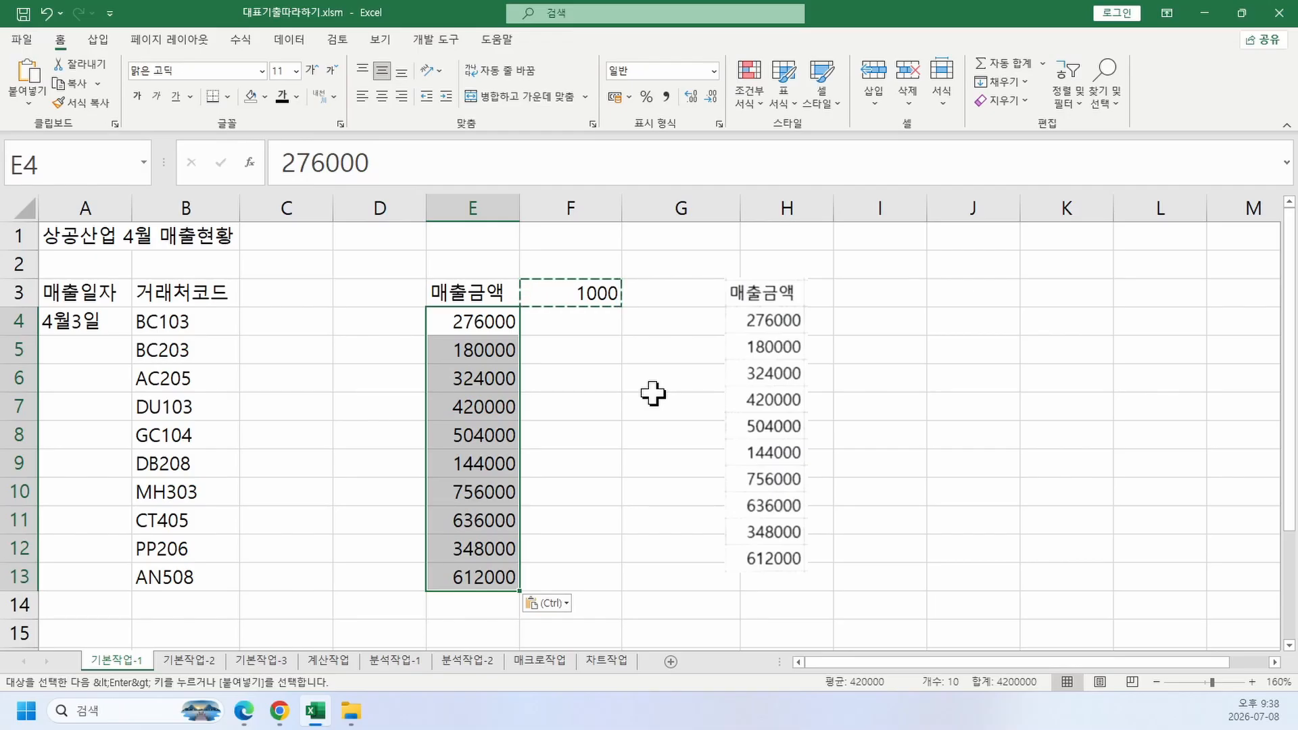
key("Escape")
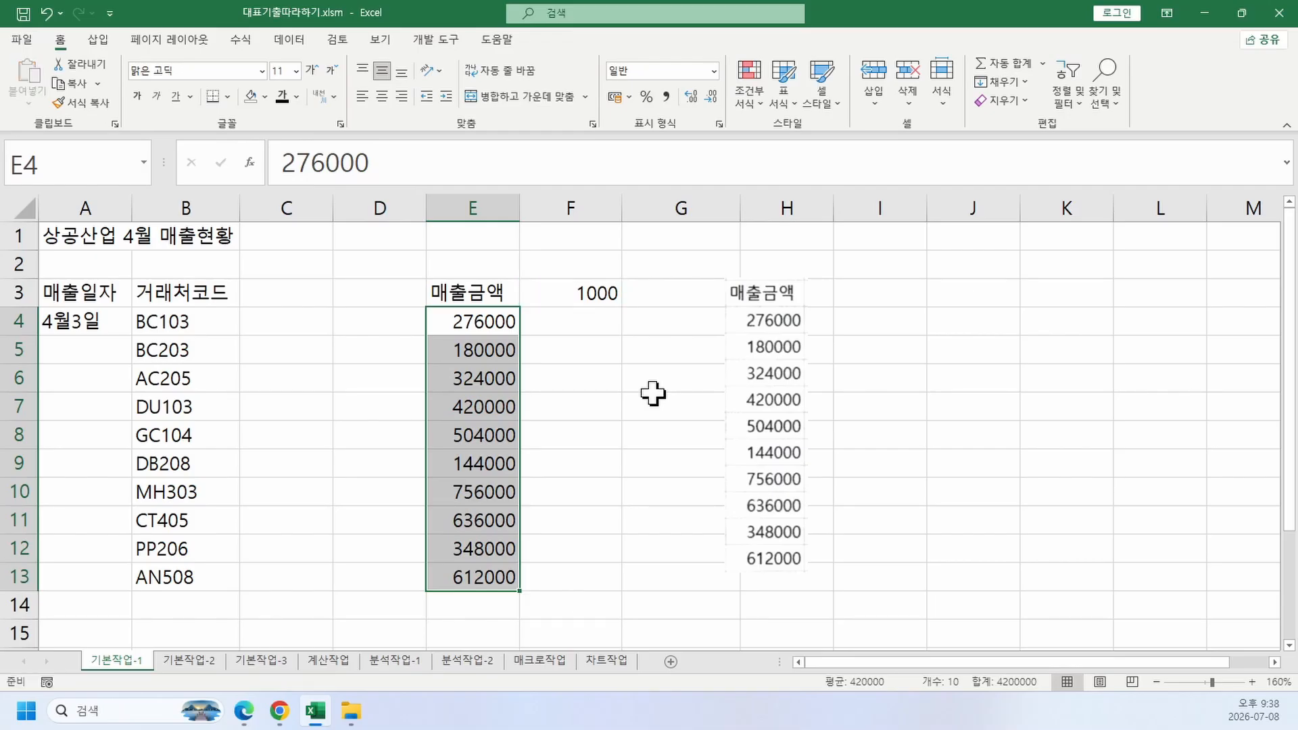
Step: Clear the helper value 1000 beside the 매출금액 column and delete the reference picture
left_click(625, 288)
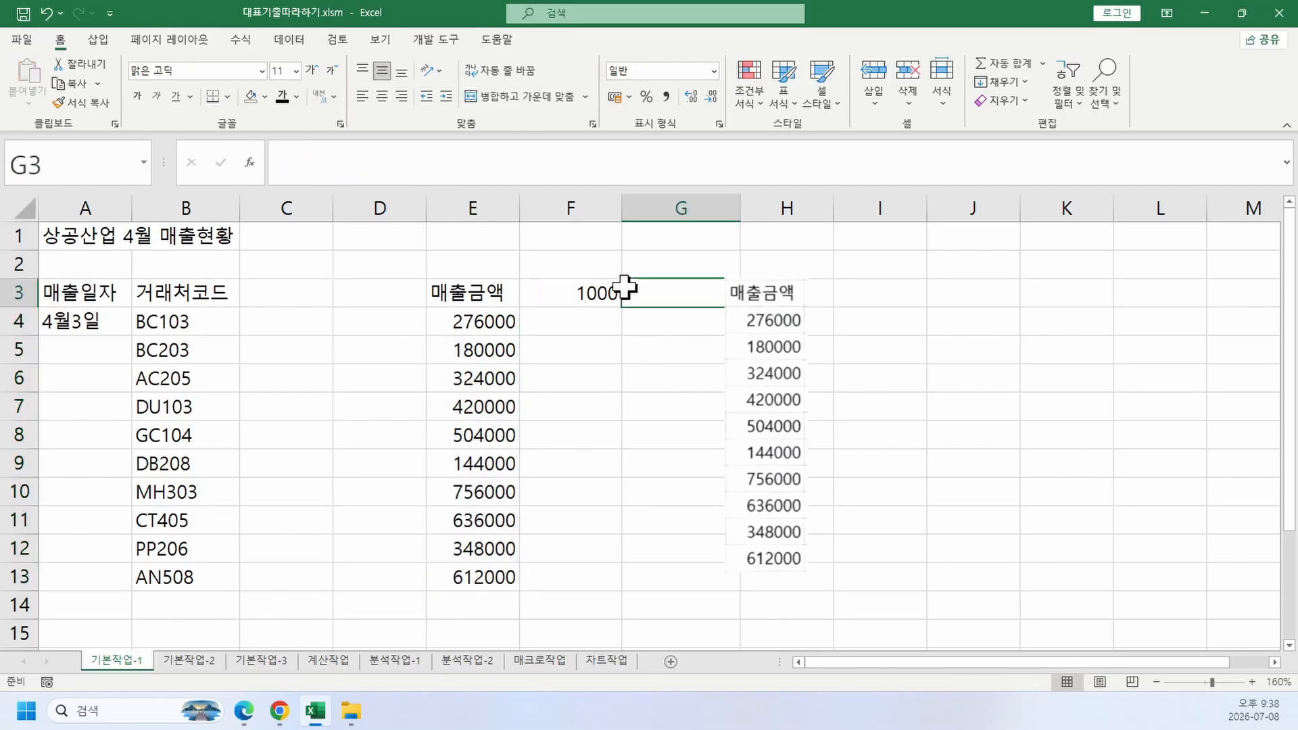
left_click_drag(565, 255, 649, 385)
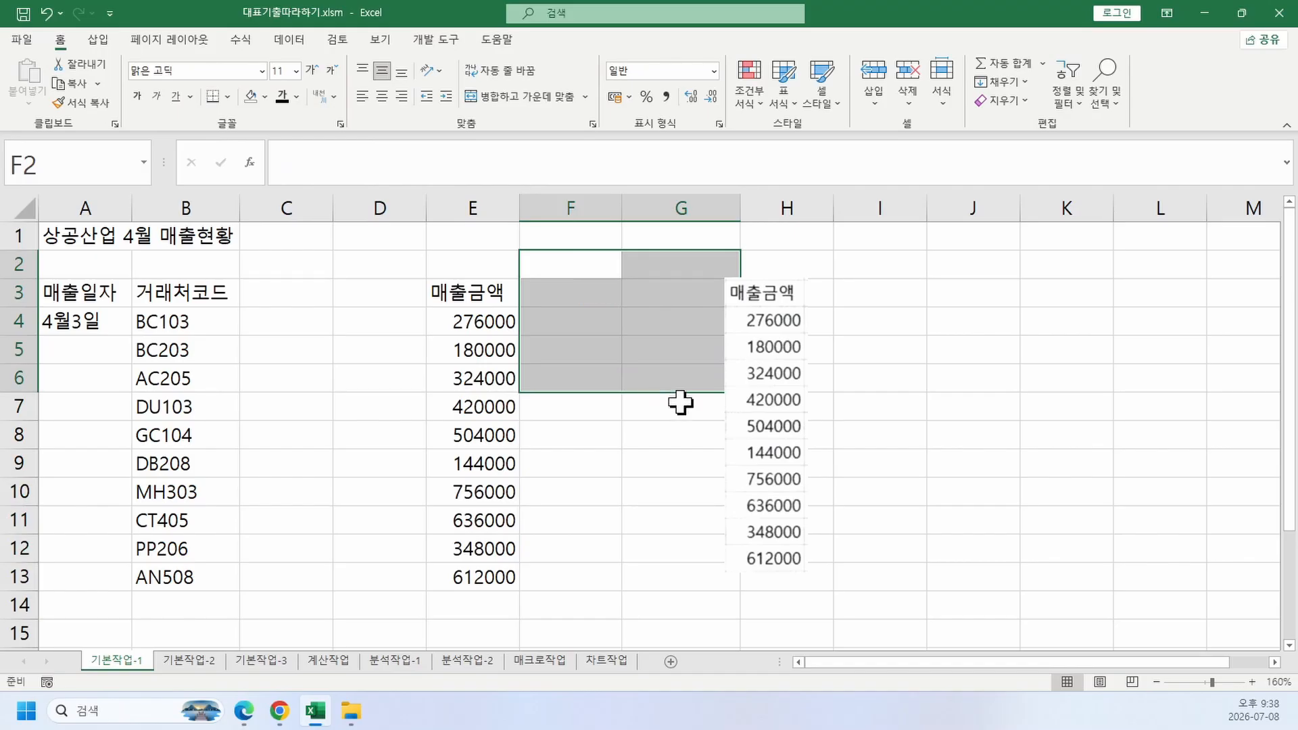
key("Delete")
left_click(747, 419)
key("Delete")
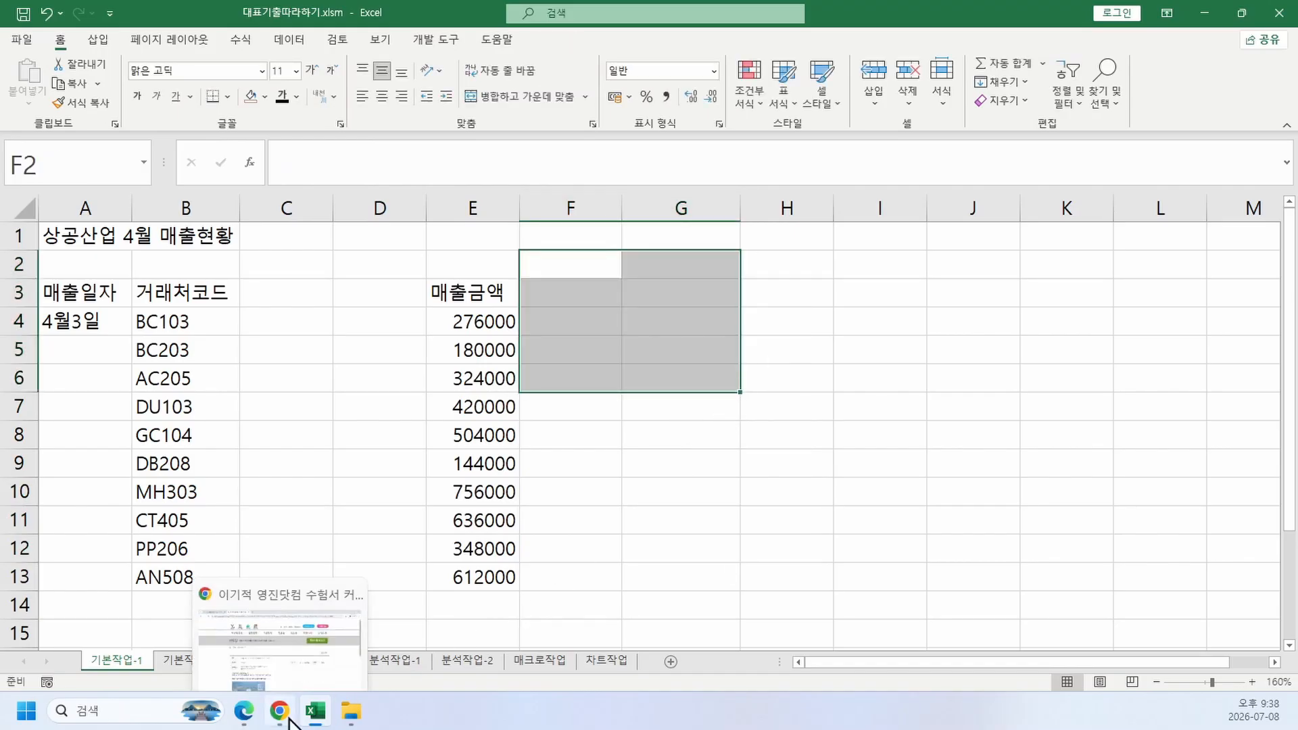
Step: Capture the '기본작업-2' instructions from the textbook PDF in Edge and return to the Excel workbook
left_click(248, 717)
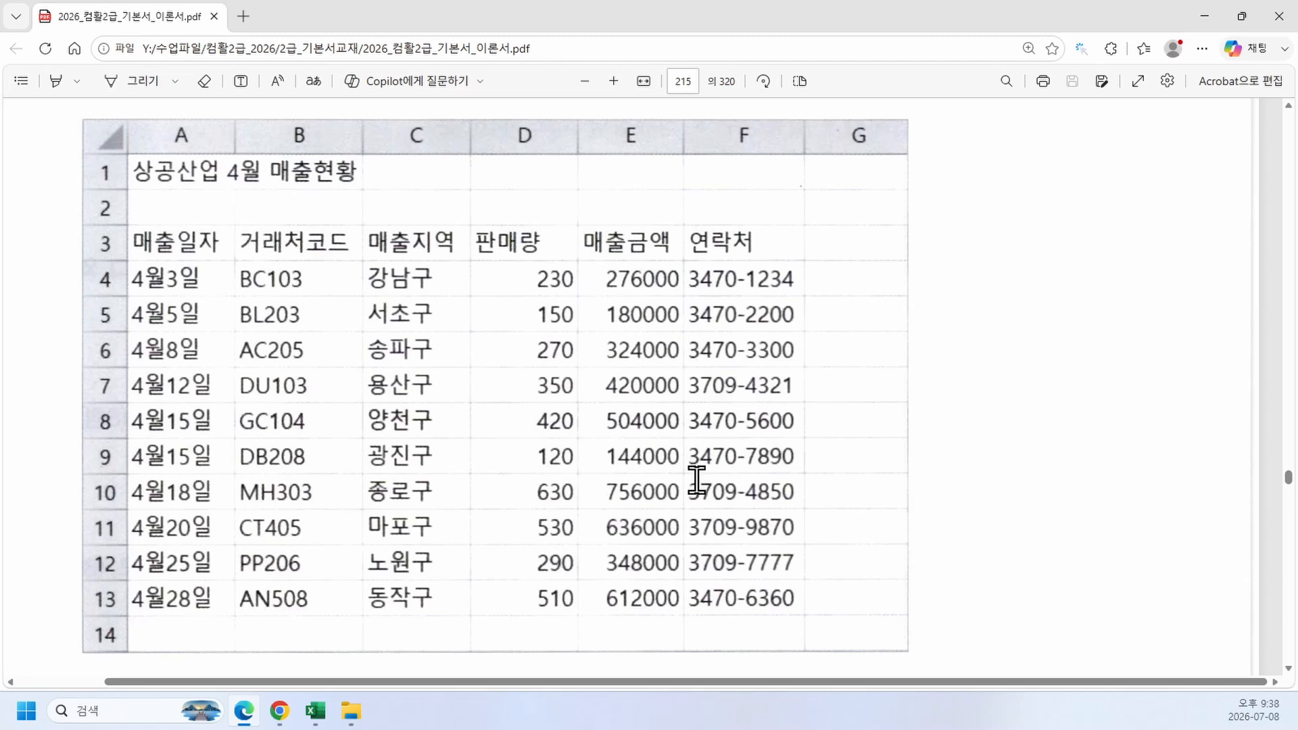
scroll(394, 505, "down", 6)
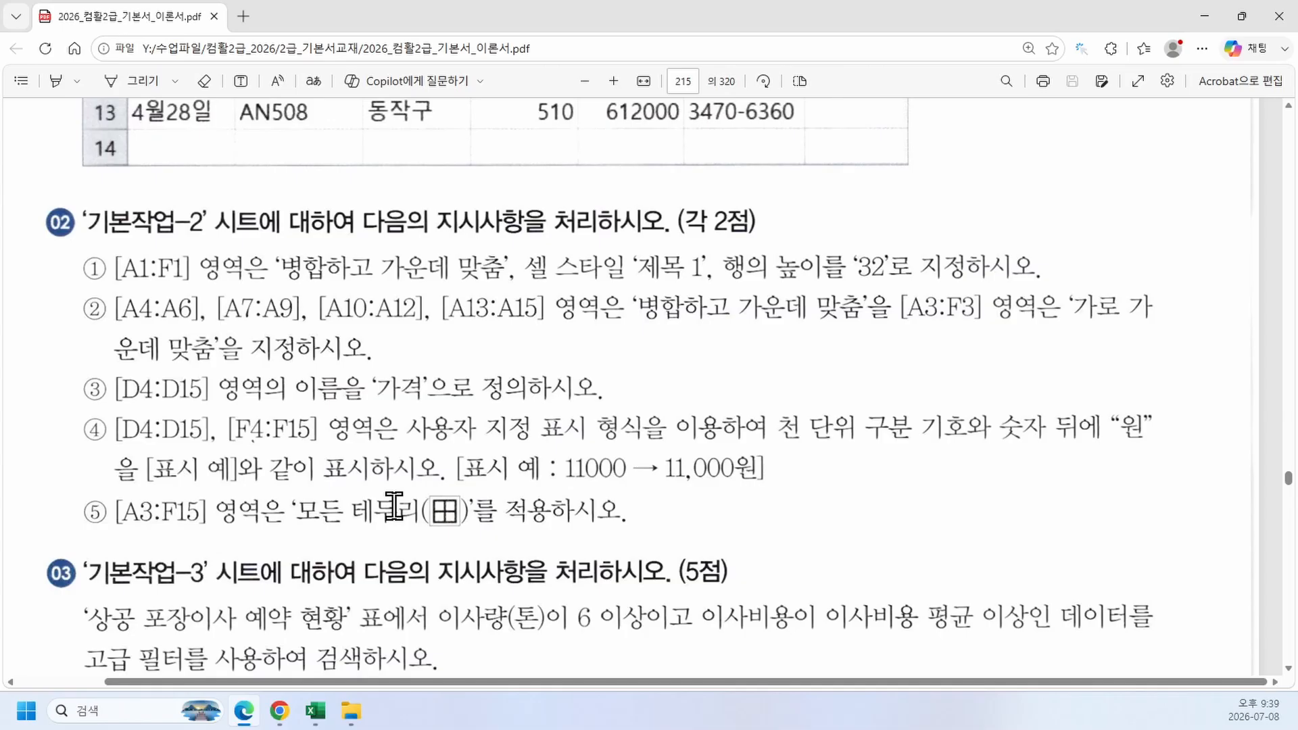
scroll(519, 340, "up", 5)
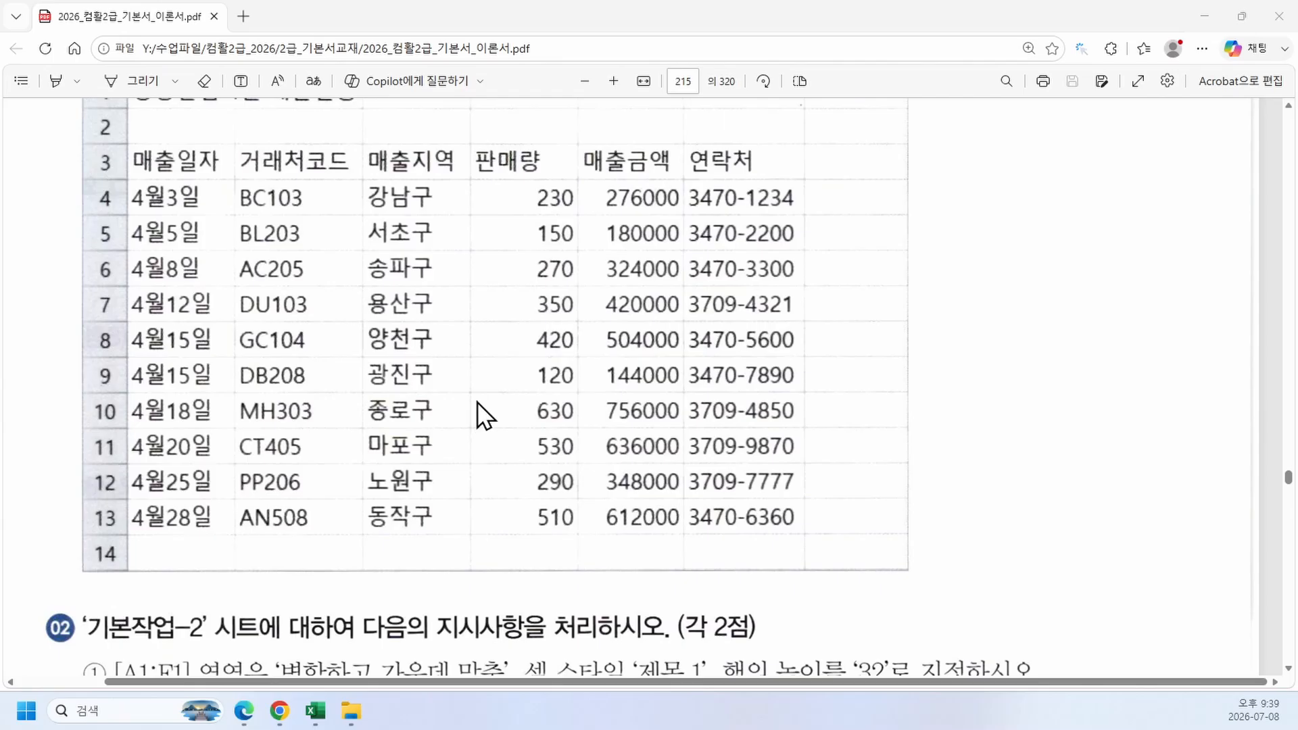
scroll(975, 196, "down", 1)
scroll(975, 196, "down", 2)
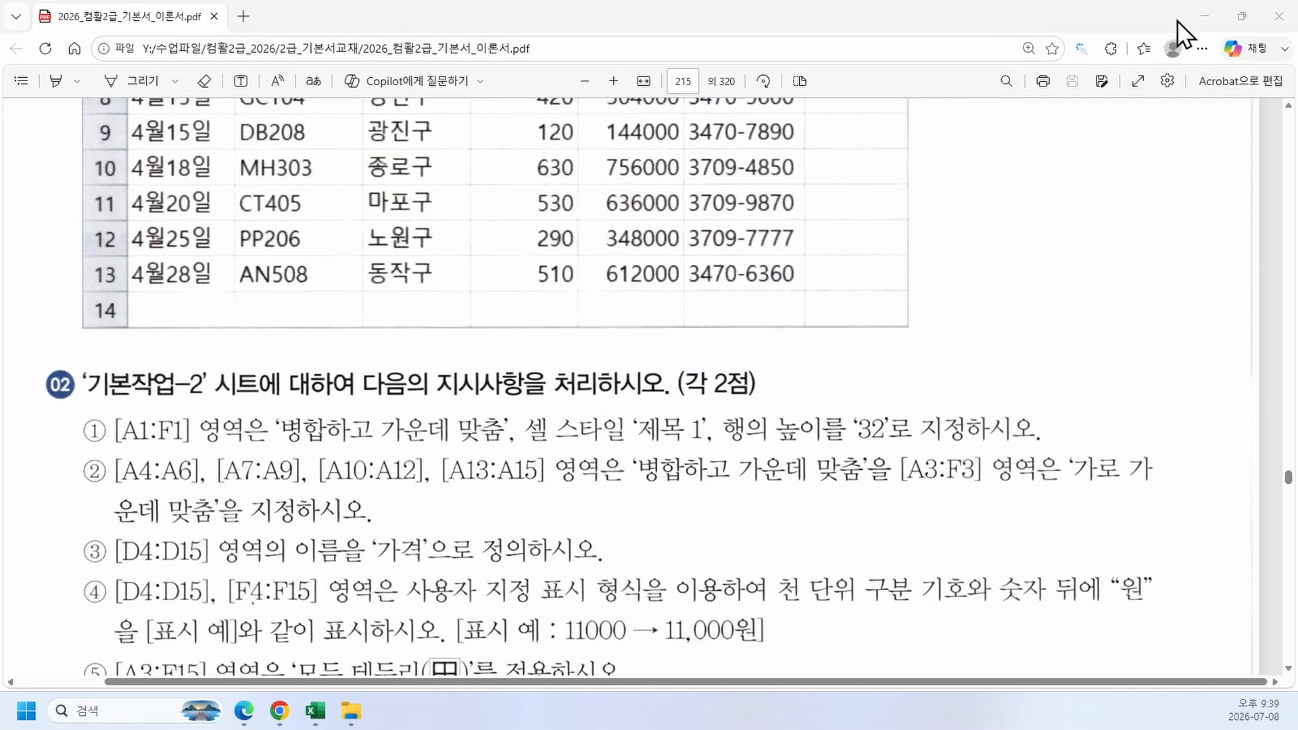
left_click(1202, 16)
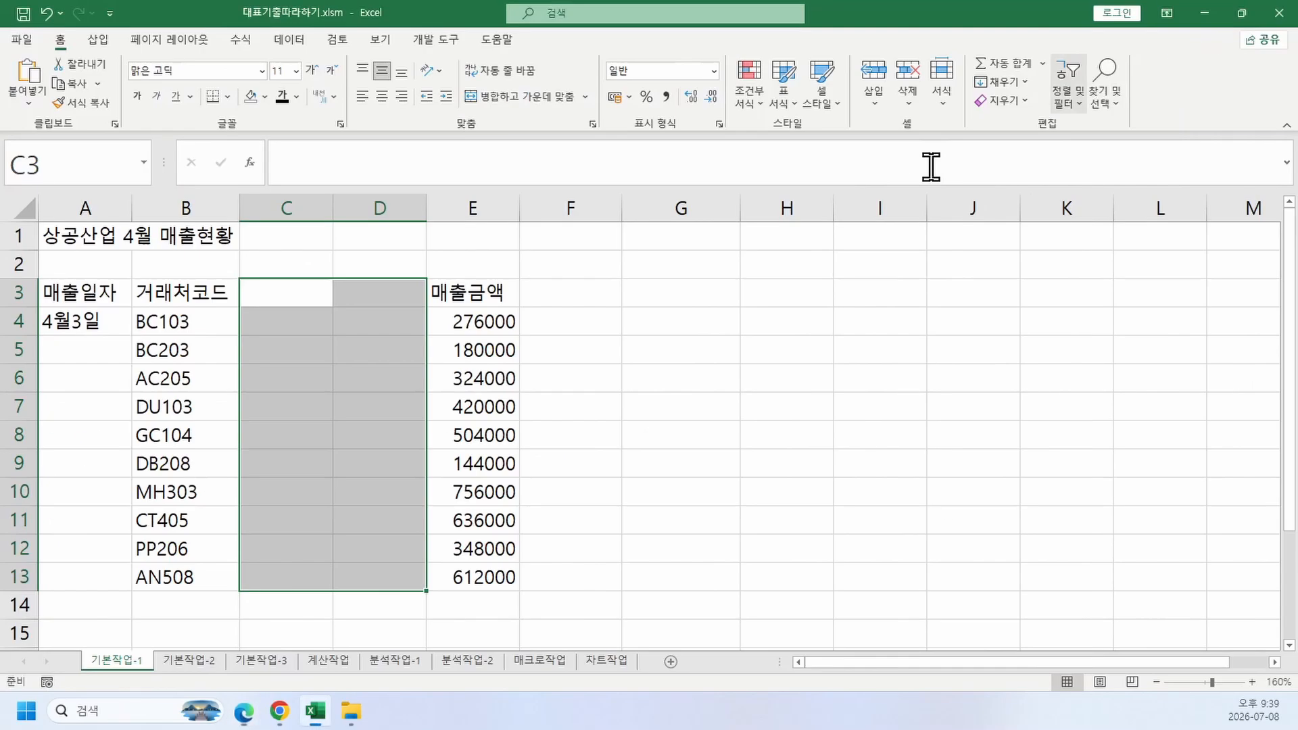
Step: Paste the captured instructions picture on the 기본작업-2 sheet and shrink it until all five instructions fit in view
left_click(181, 660)
left_click(602, 380)
key("ctrl+v")
left_click_drag(595, 316, 511, 267)
scroll(375, 328, "up", 2, "ctrl")
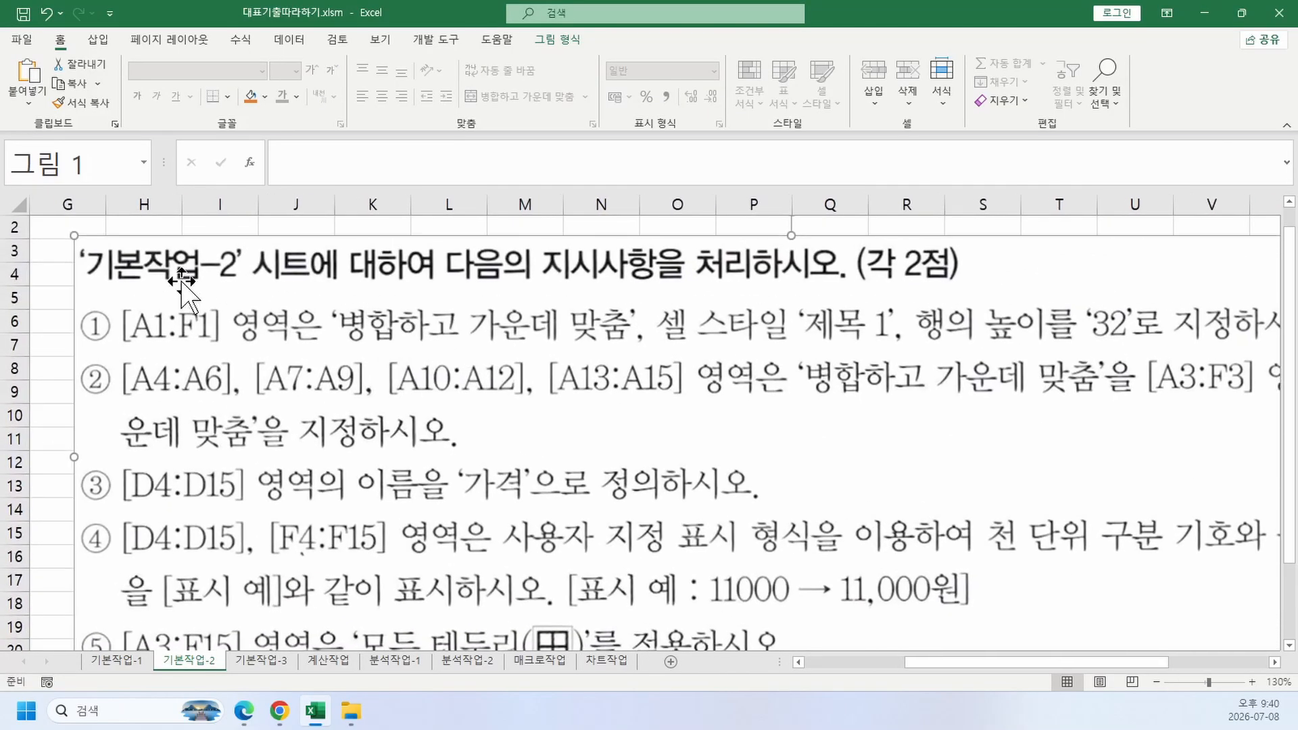
left_click_drag(74, 235, 630, 409)
left_click_drag(731, 495, 368, 353)
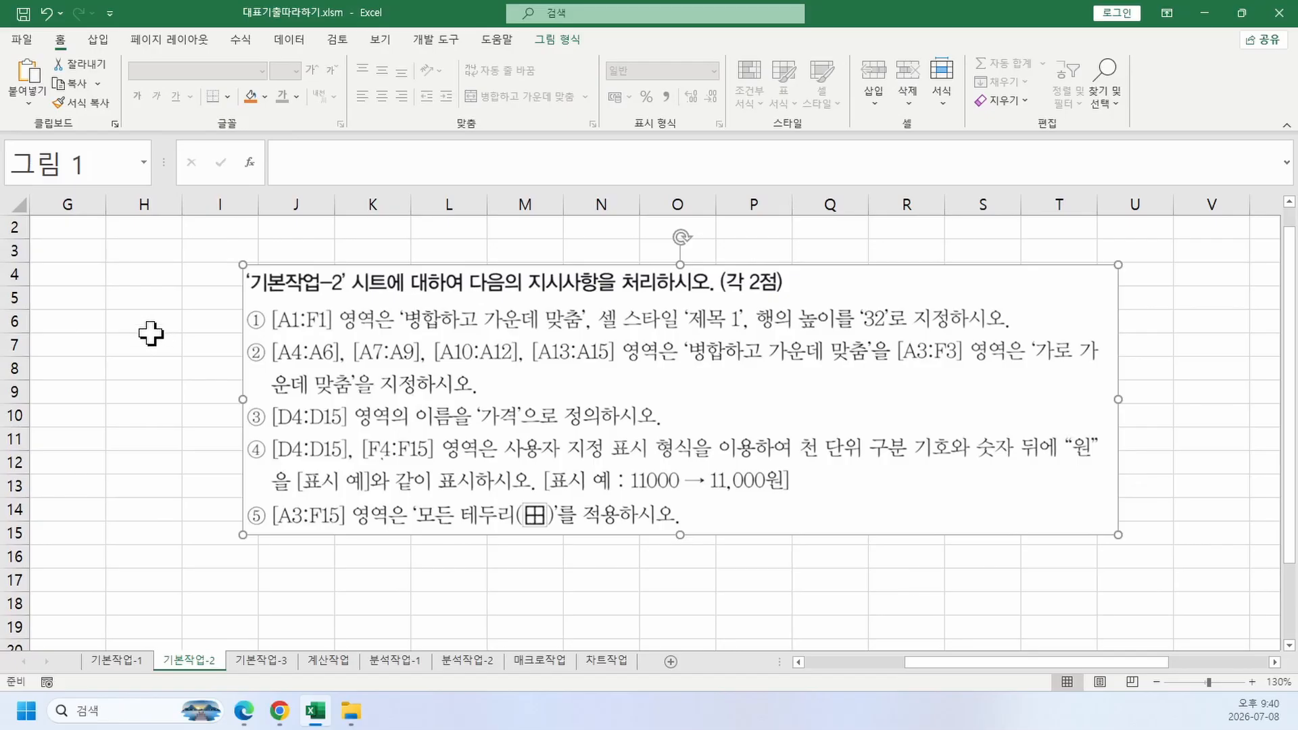
Step: Place the instructions picture directly beside the sales table and narrow it to fit within columns G to P
scroll(150, 331, "left", 2)
scroll(150, 331, "left", 2)
left_click_drag(808, 416, 612, 443)
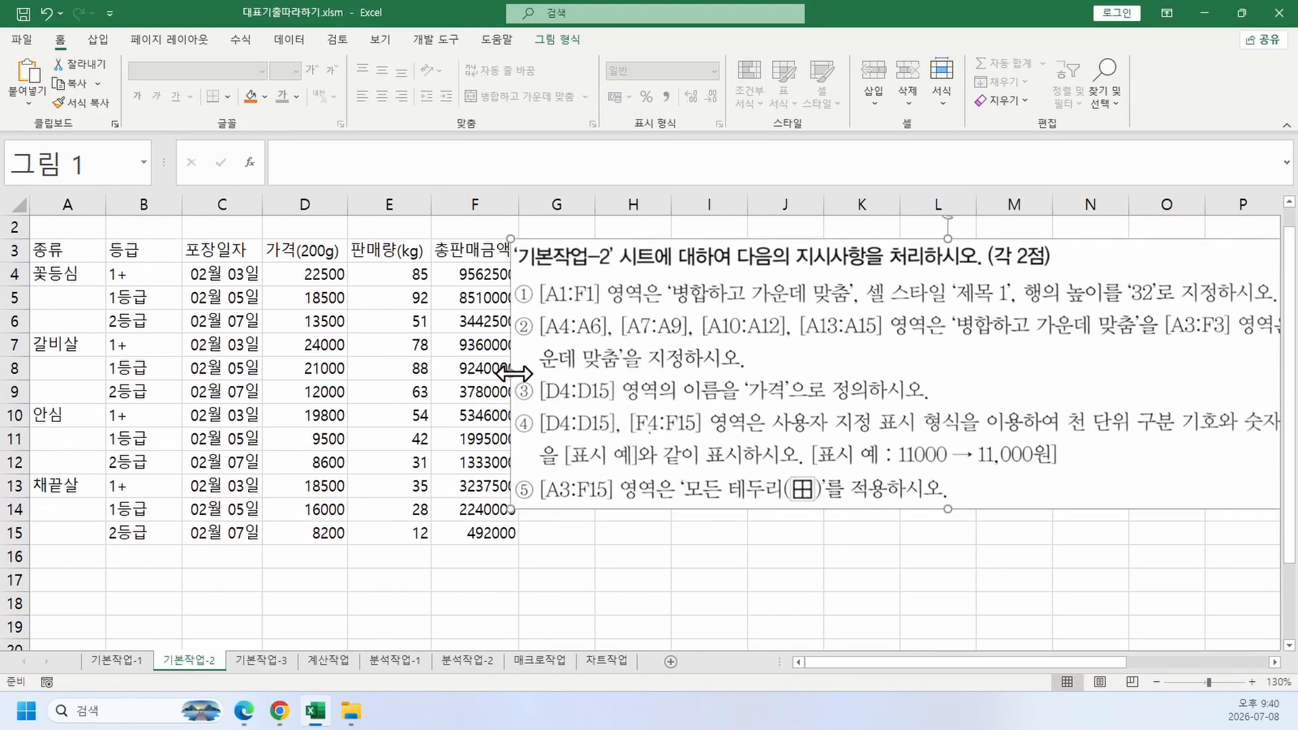
left_click_drag(514, 373, 664, 374)
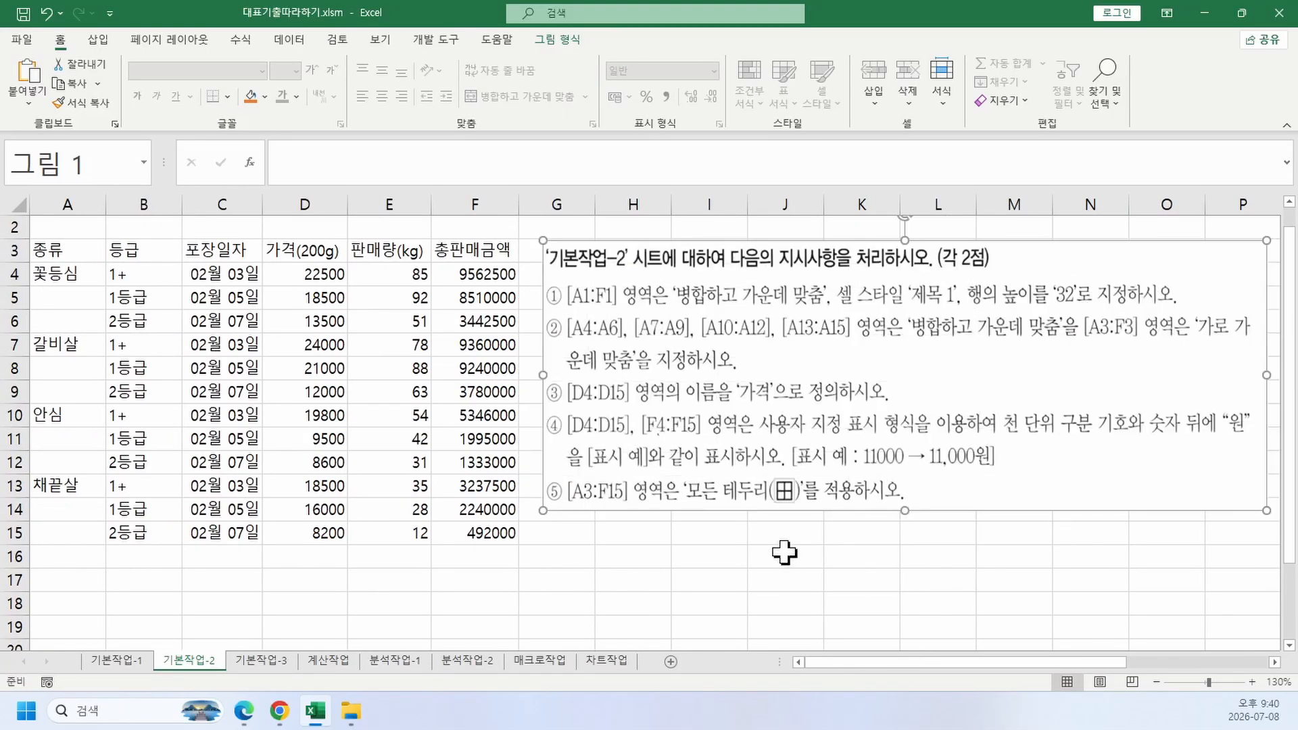
left_click(783, 552)
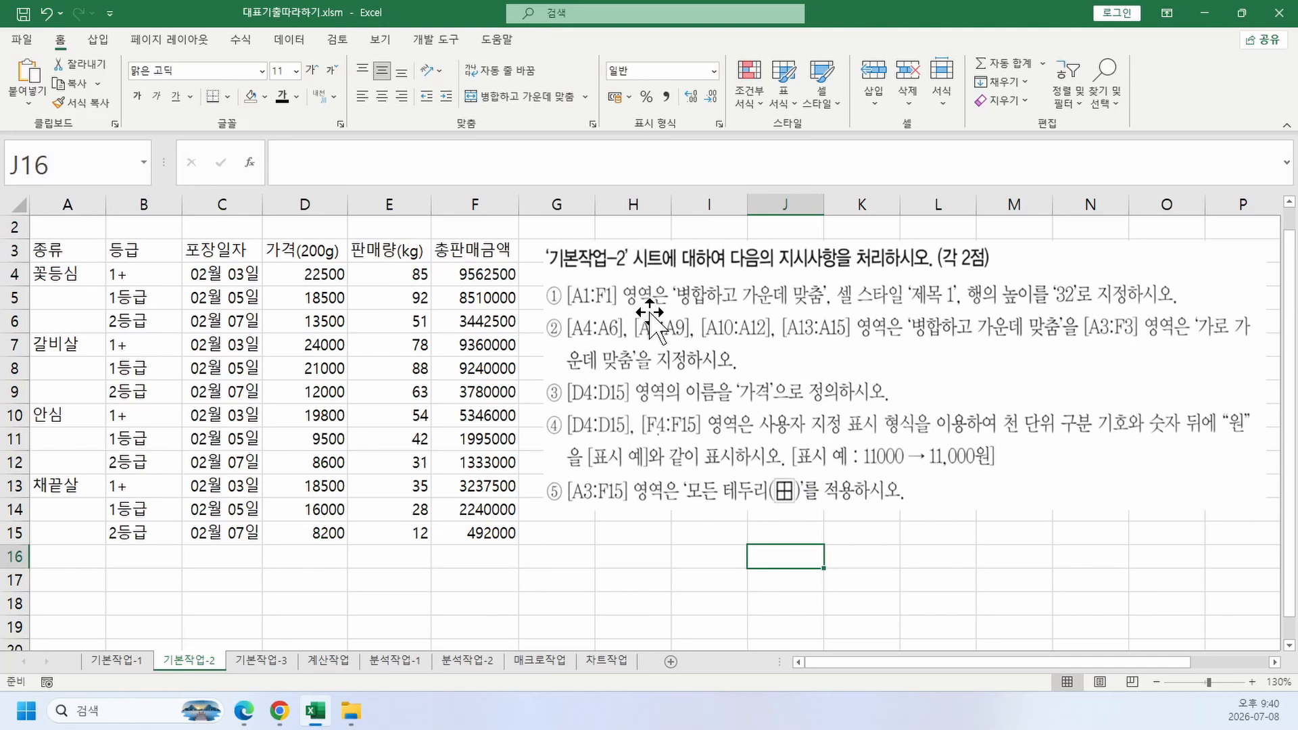
Step: Merge and center the title across A1:F1 and apply the cell style 제목 1
scroll(338, 304, "up", 1)
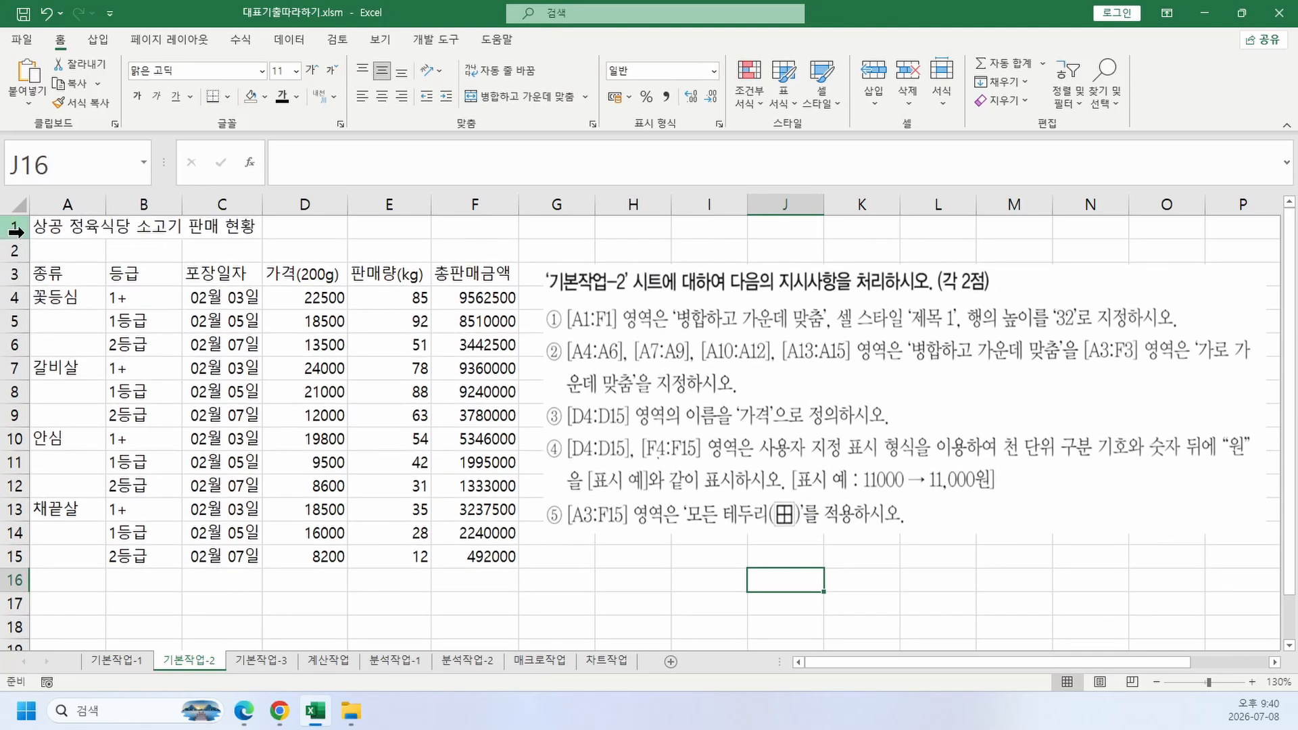
left_click_drag(15, 227, 335, 225)
left_click_drag(59, 226, 498, 228)
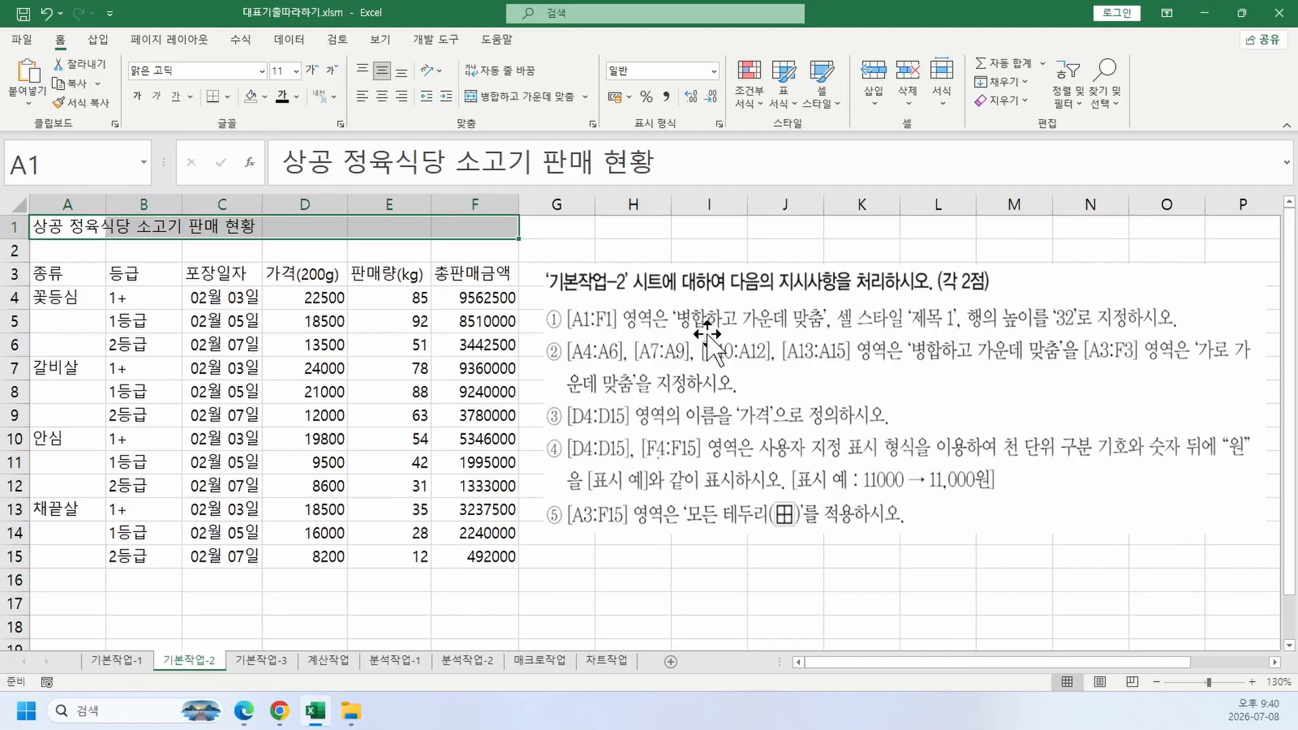
left_click(487, 92)
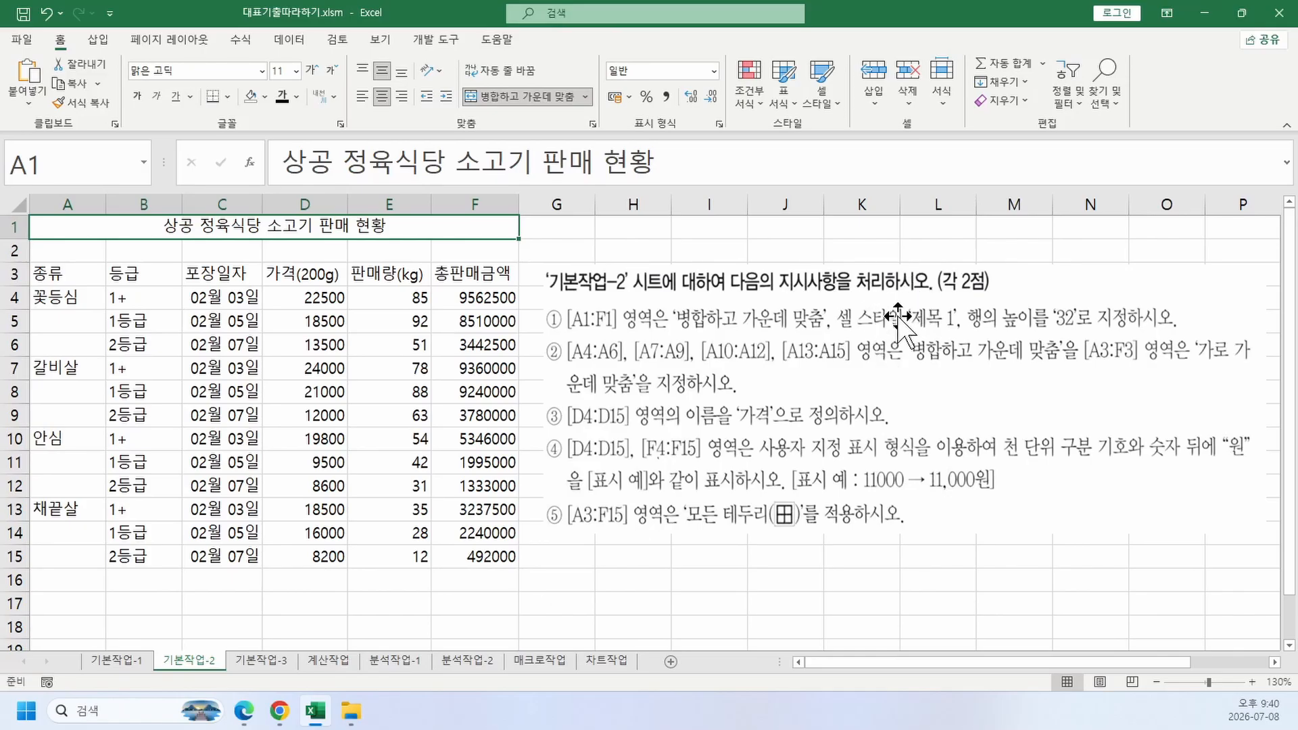
left_click(826, 104)
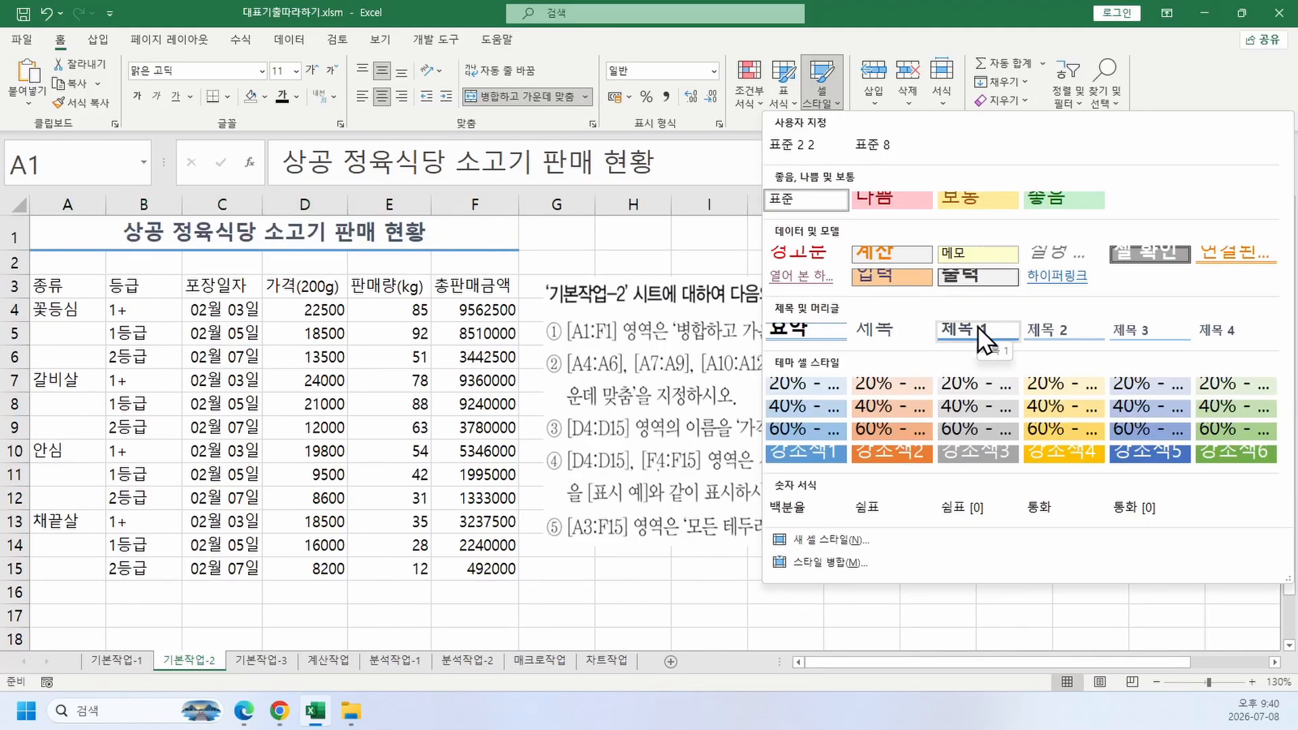
left_click(977, 326)
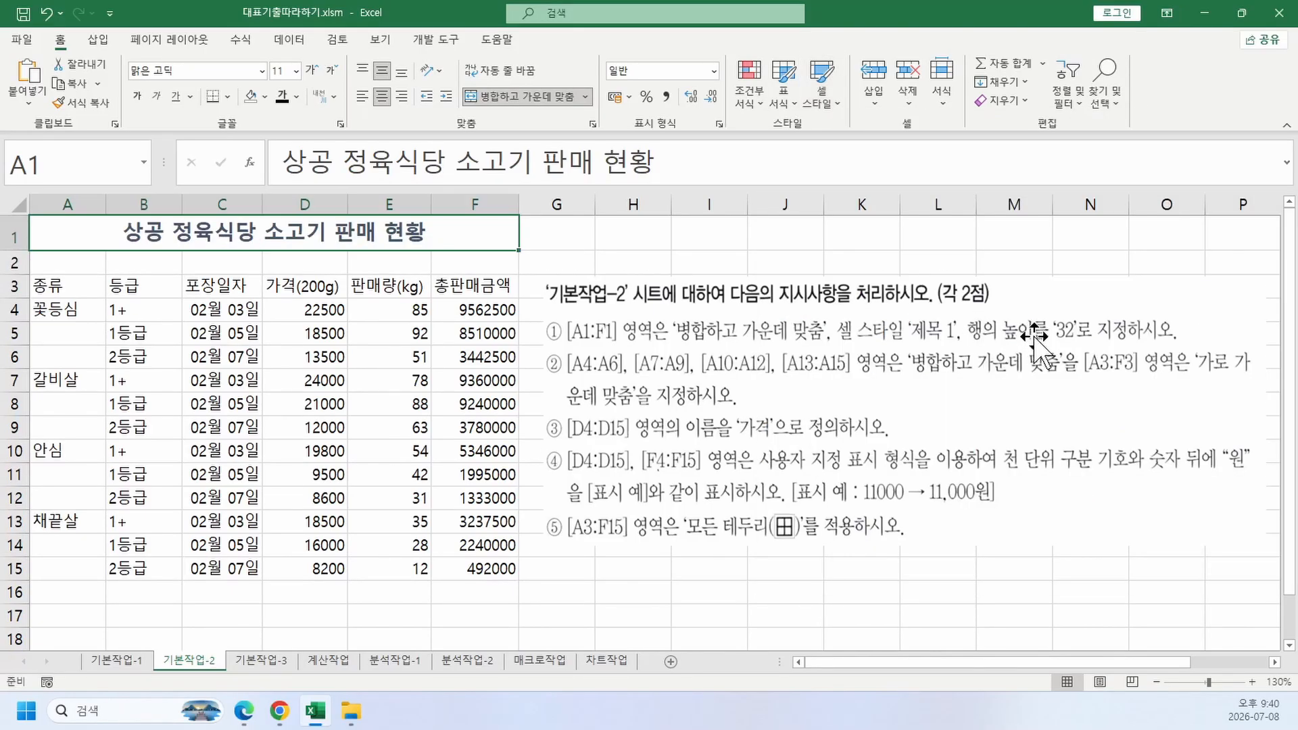
Step: Set the height of row 1 to 32
right_click(24, 231)
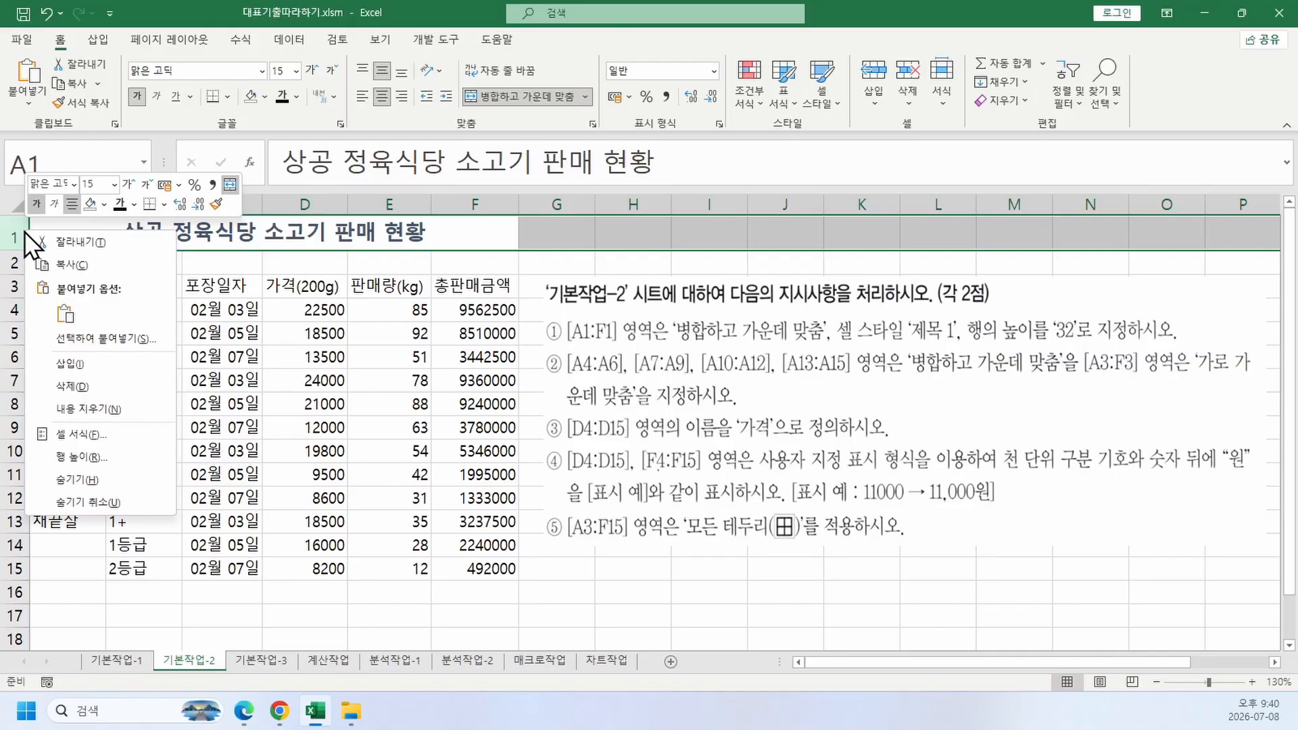
left_click(79, 456)
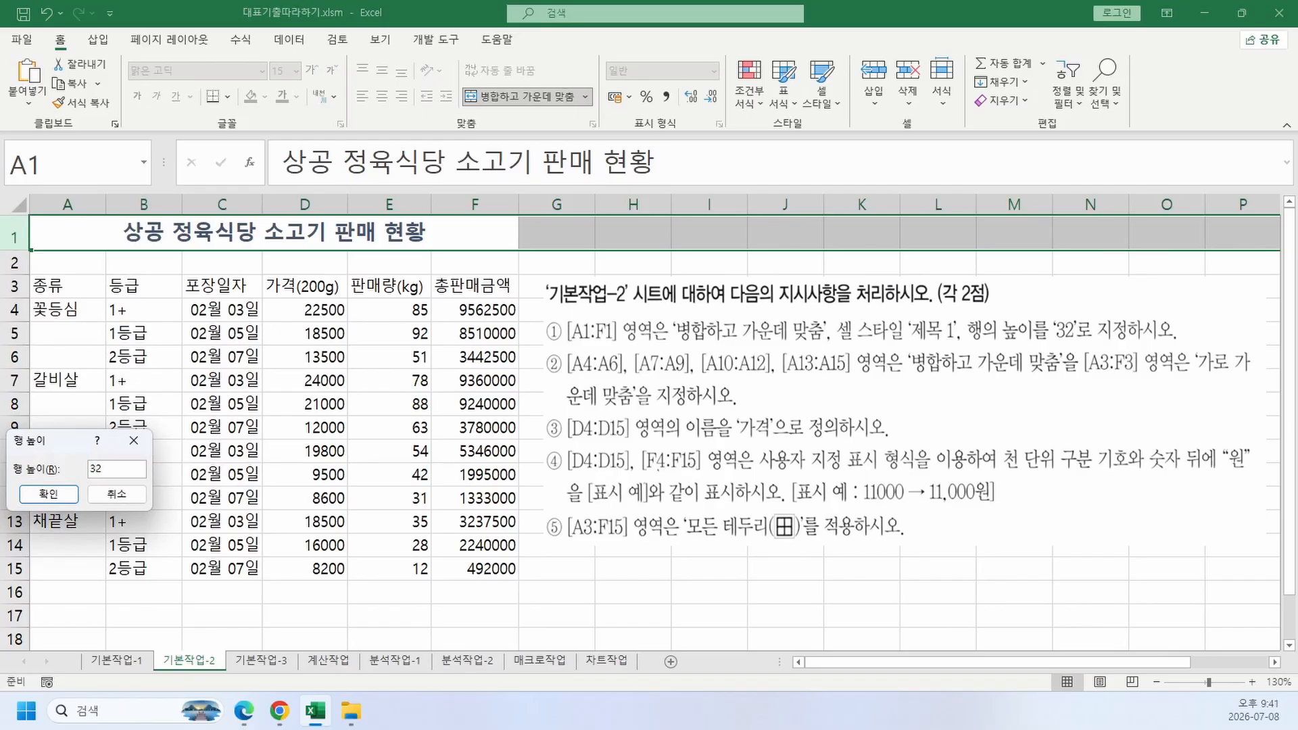
type("32")
key("Return")
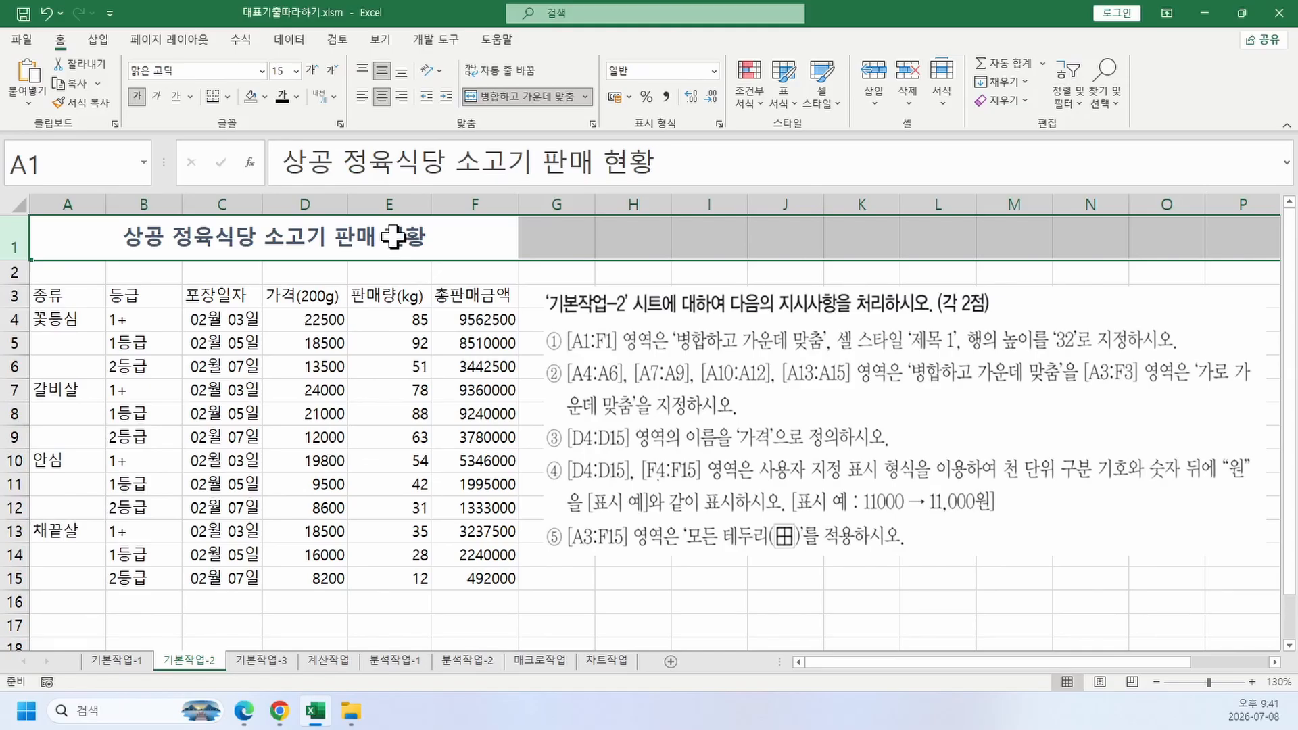
left_click_drag(74, 319, 66, 595)
left_click(66, 398)
left_click(73, 535)
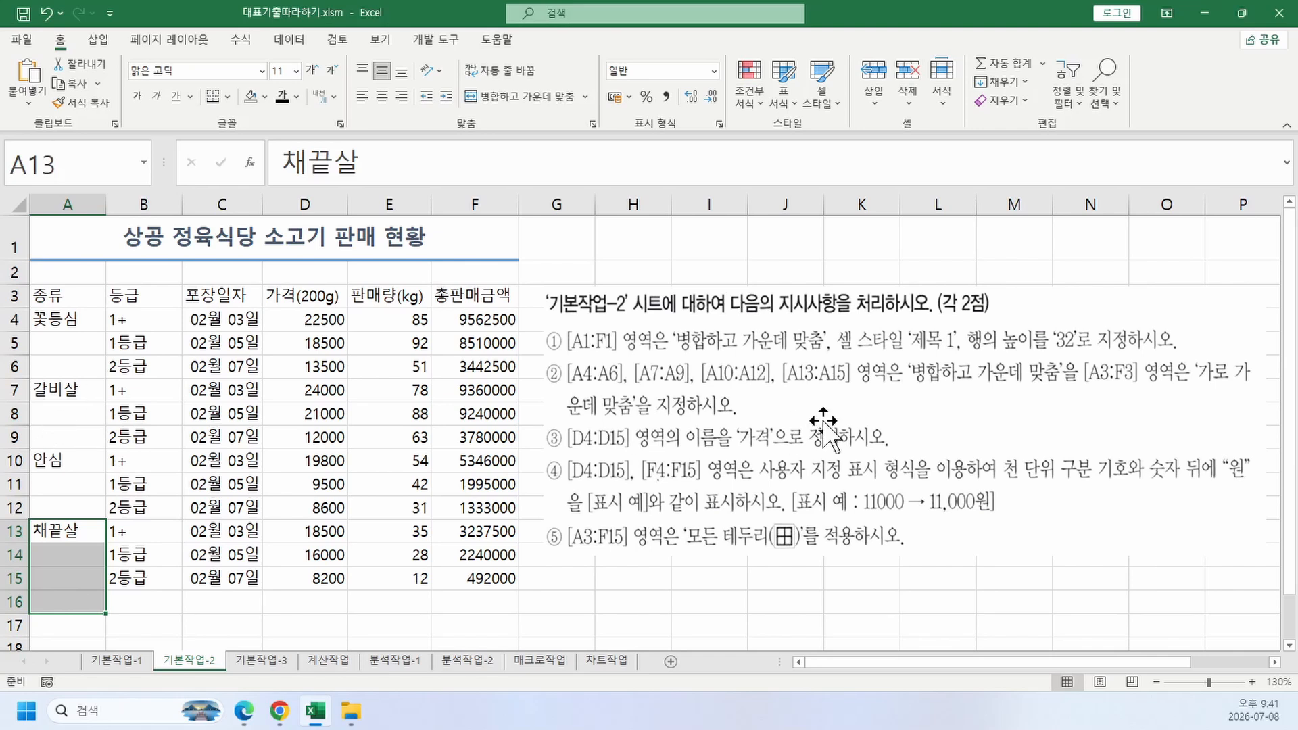
left_click(324, 415)
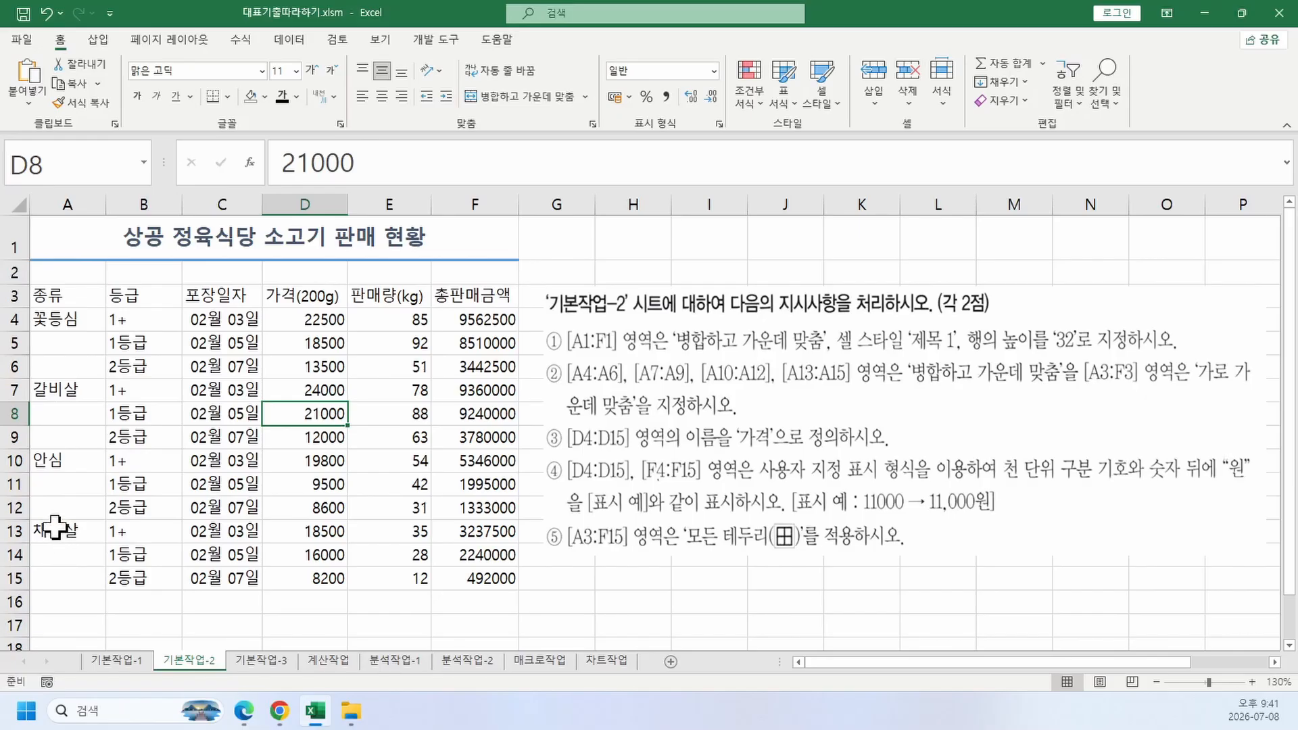
Step: Merge and center each of the category ranges A4:A6, A7:A9, A10:A12 and A13:A15
left_click(73, 320)
left_click_drag(73, 321, 68, 373)
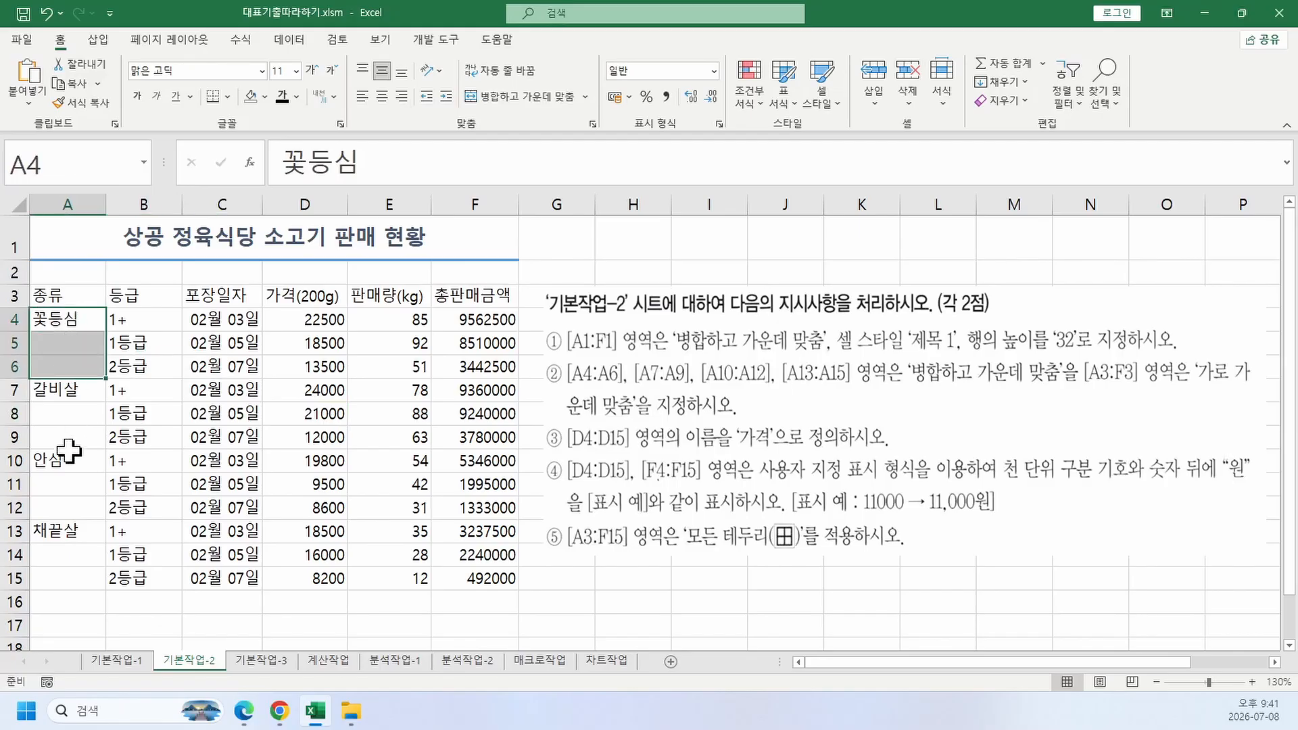
left_click(88, 391, "ctrl")
left_click_drag(88, 391, 86, 576)
left_click(73, 465, "ctrl")
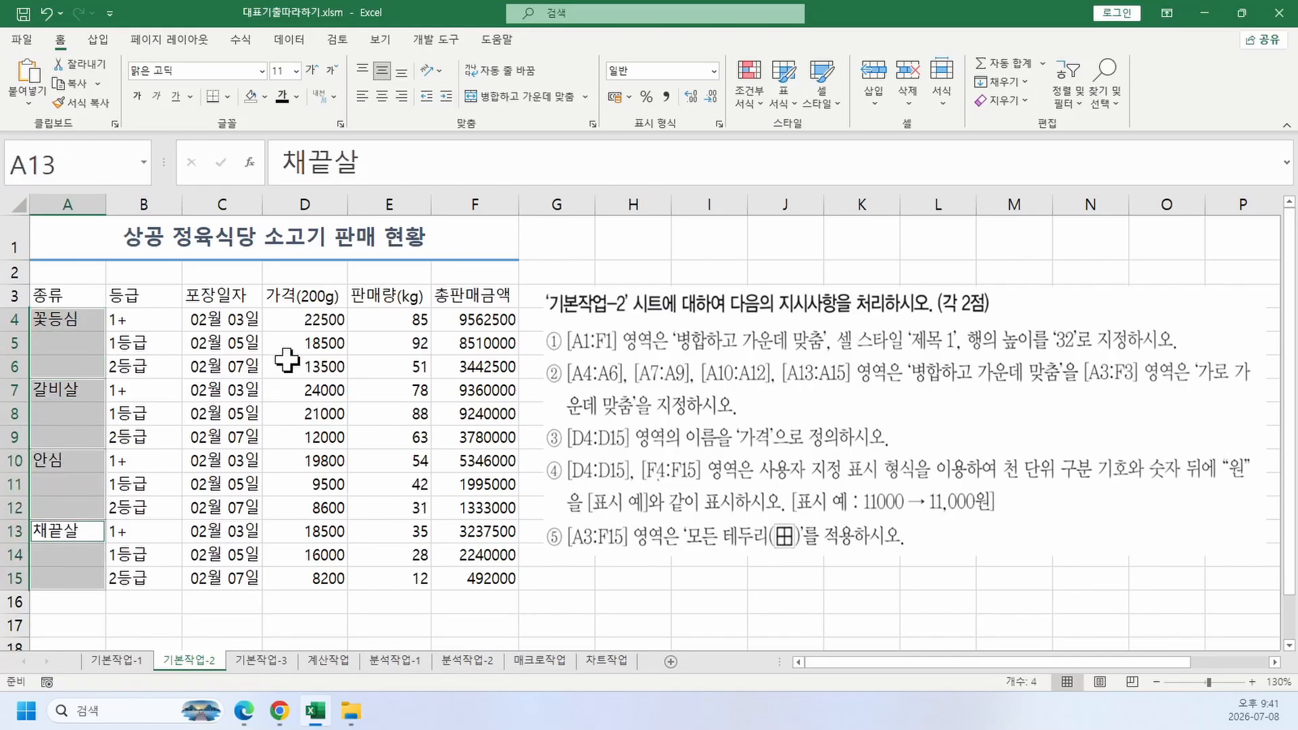
left_click(536, 105)
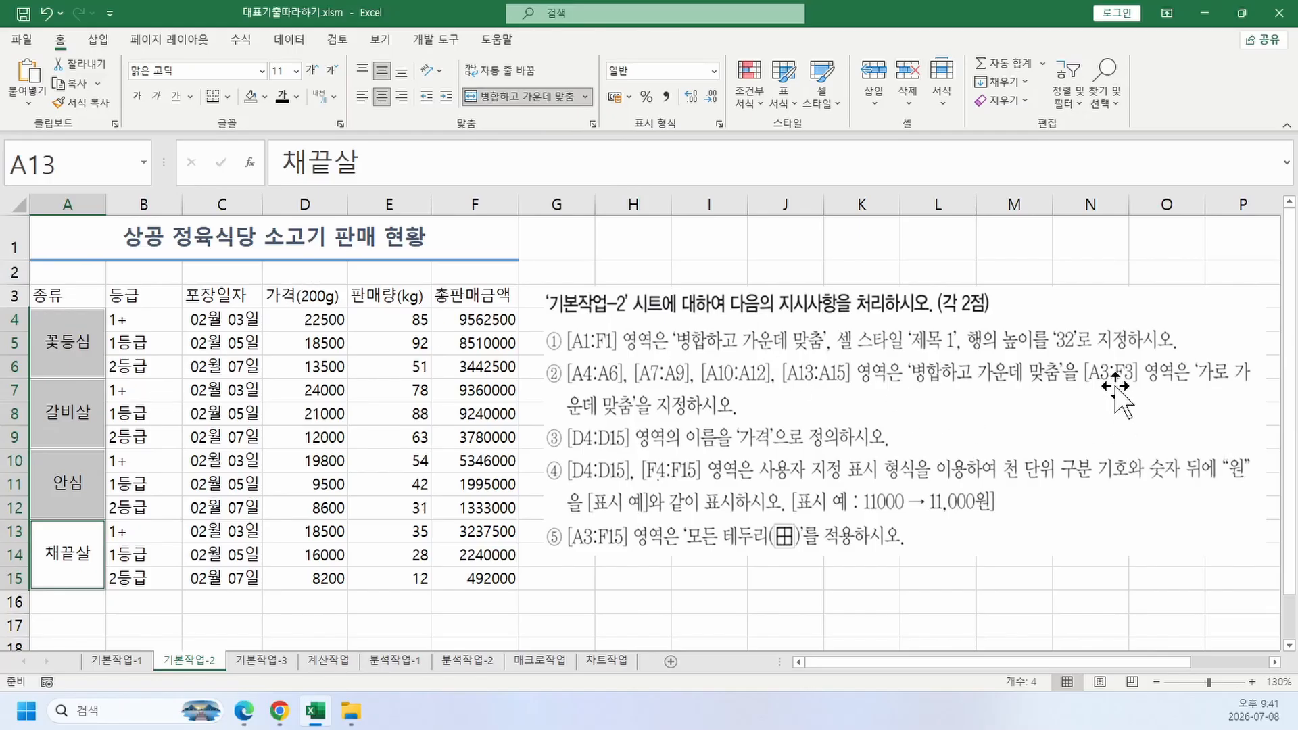
Step: Center the header cells A3:F3 horizontally
left_click(61, 294)
left_click_drag(61, 294, 481, 301)
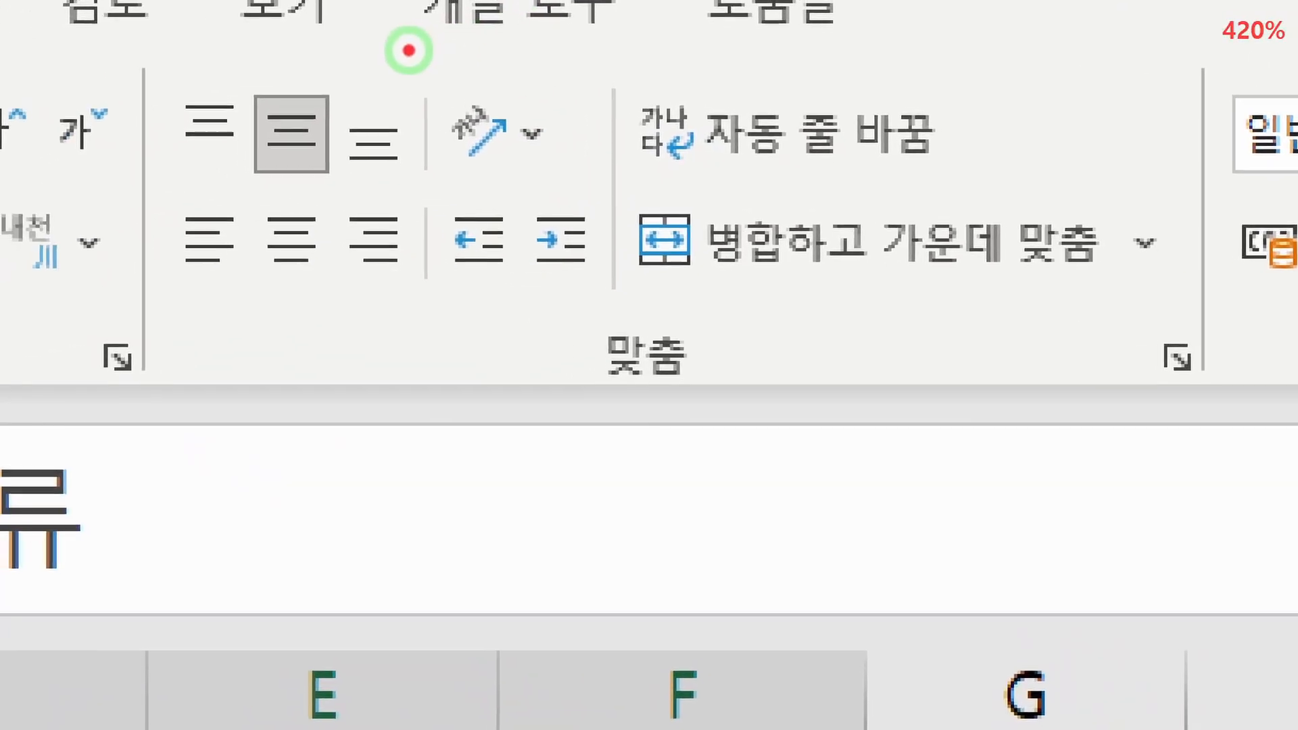
mouse_move(171, 72)
left_mouse_down()
mouse_move(356, 304)
mouse_move(438, 332)
left_mouse_up()
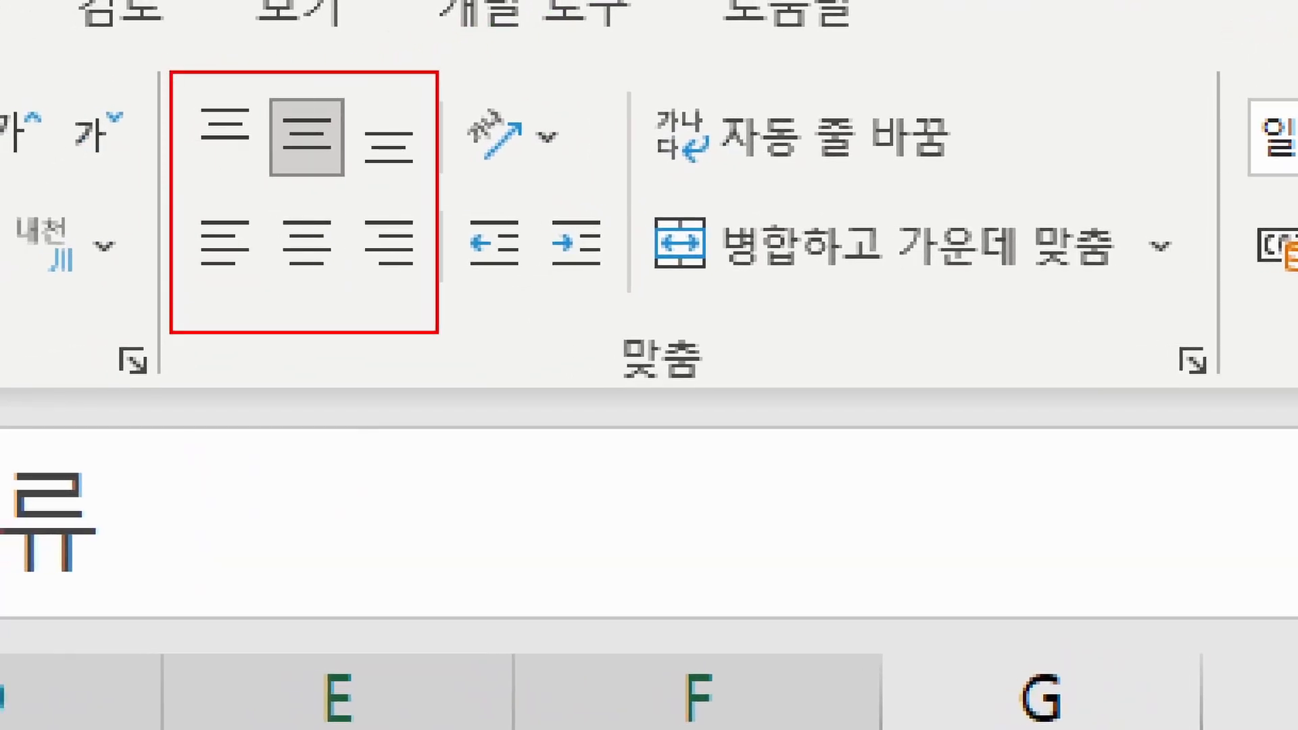
mouse_move(189, 85)
left_mouse_down()
mouse_move(269, 157)
mouse_move(419, 201)
left_mouse_up()
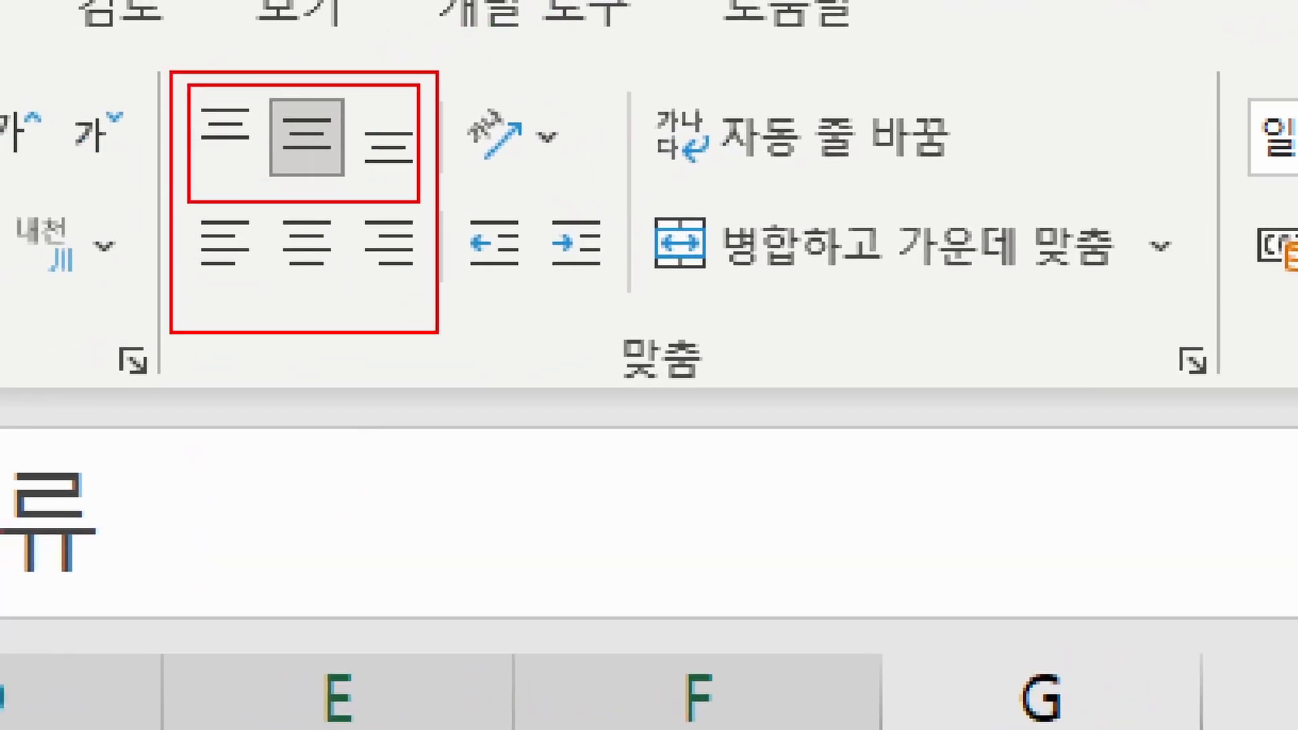
left_click_drag(175, 213, 417, 289)
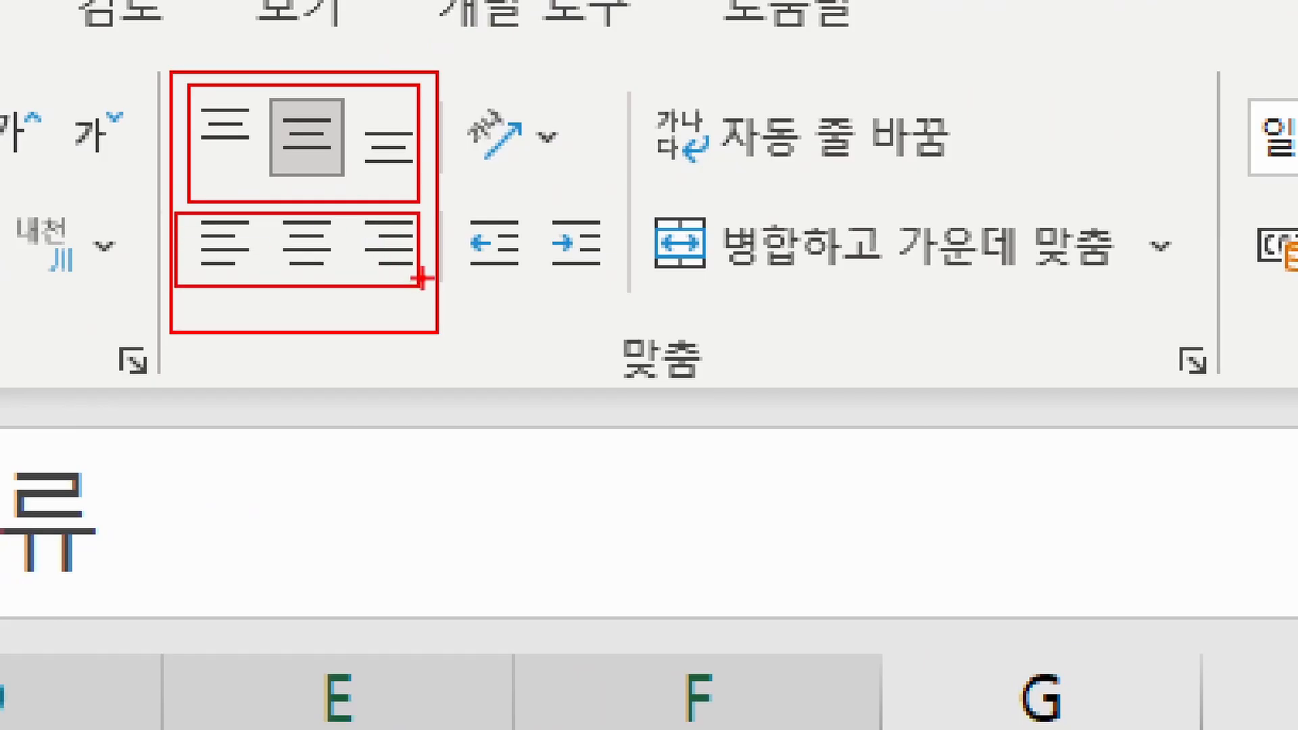
key("Escape")
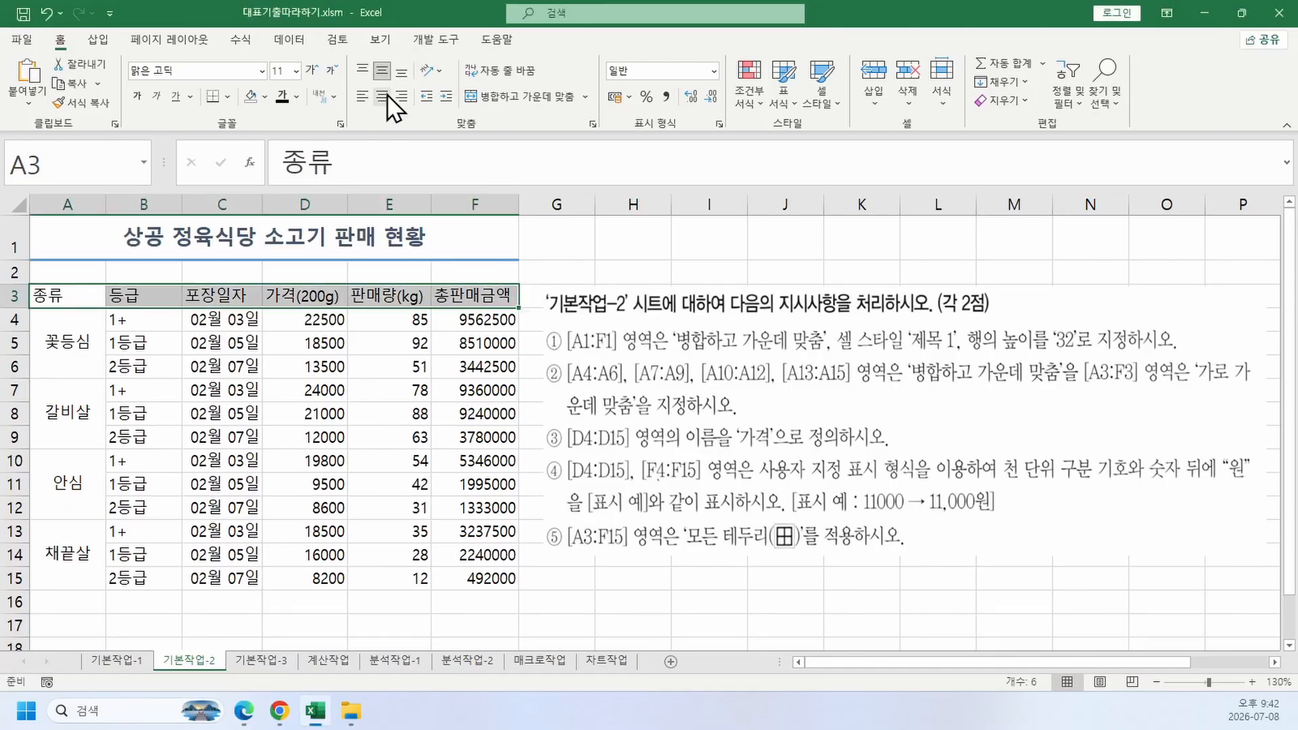
left_click(387, 94)
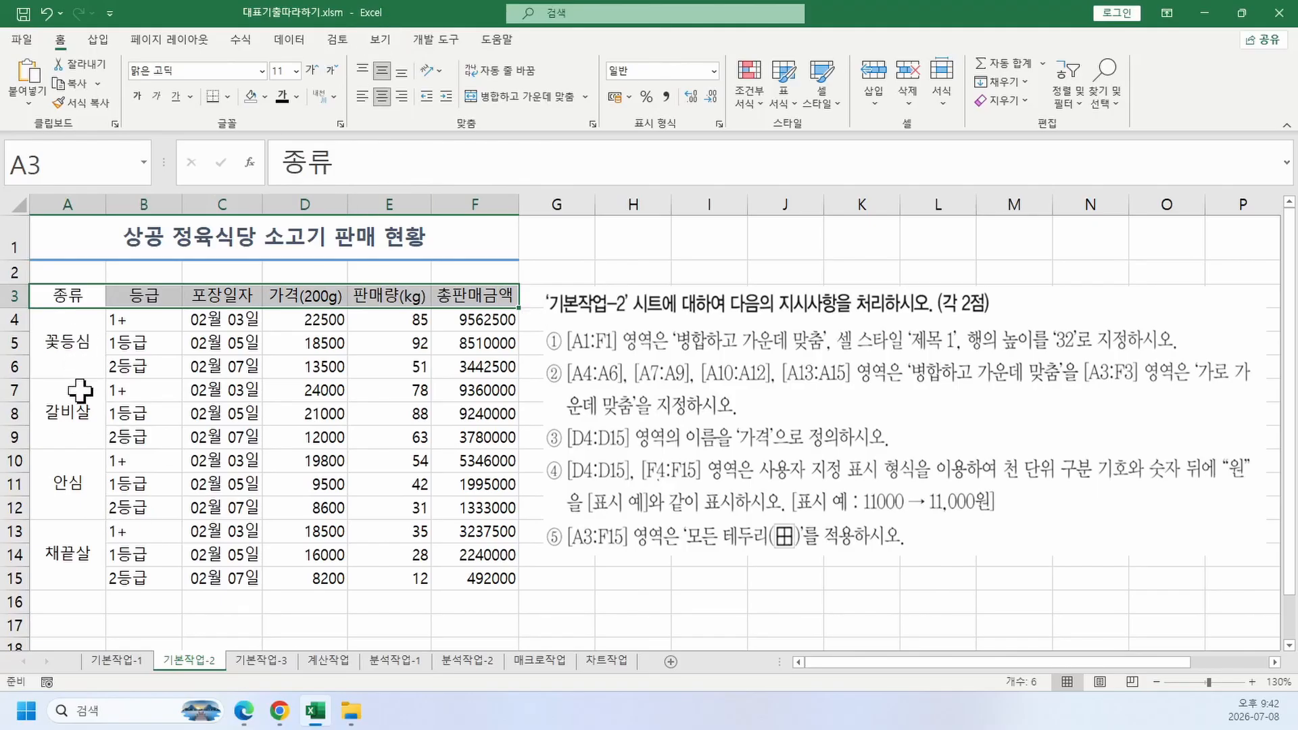
Step: Align the merged category cells A4:A15 to the top vertically and to the left horizontally
left_click_drag(67, 355, 65, 571)
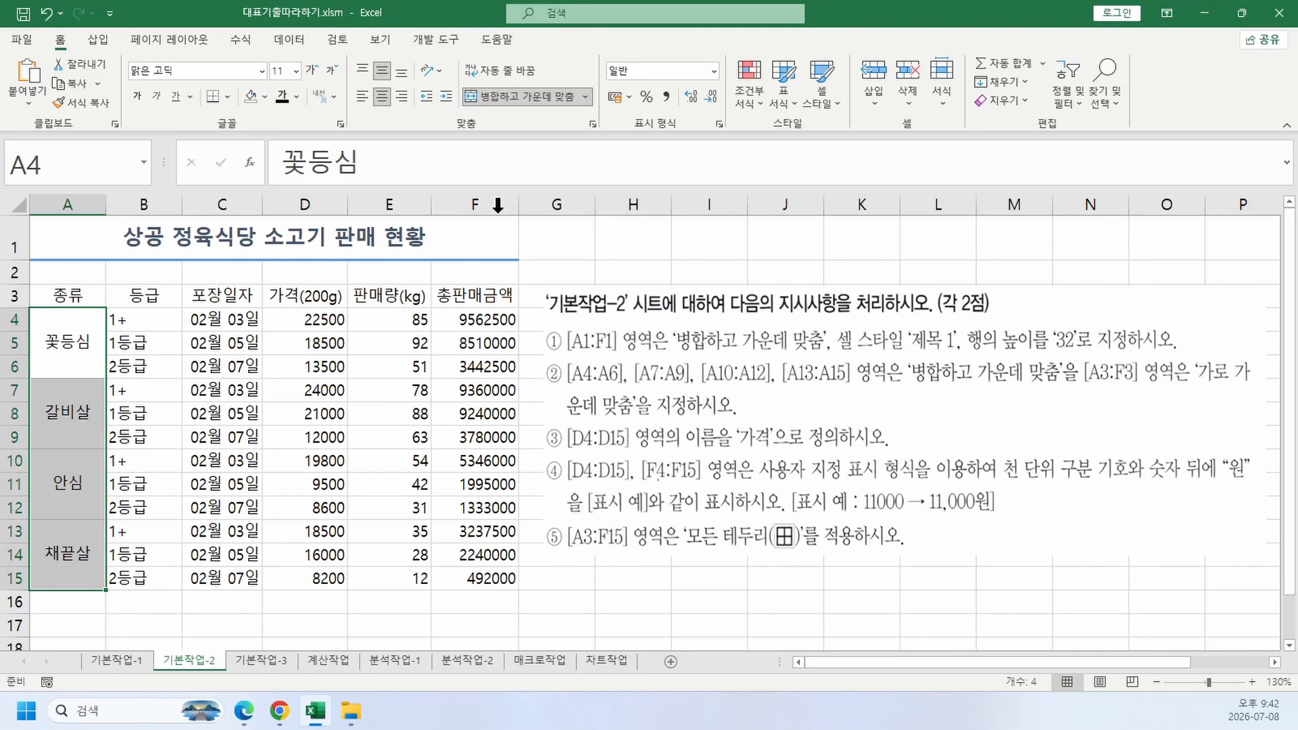
left_click(362, 70)
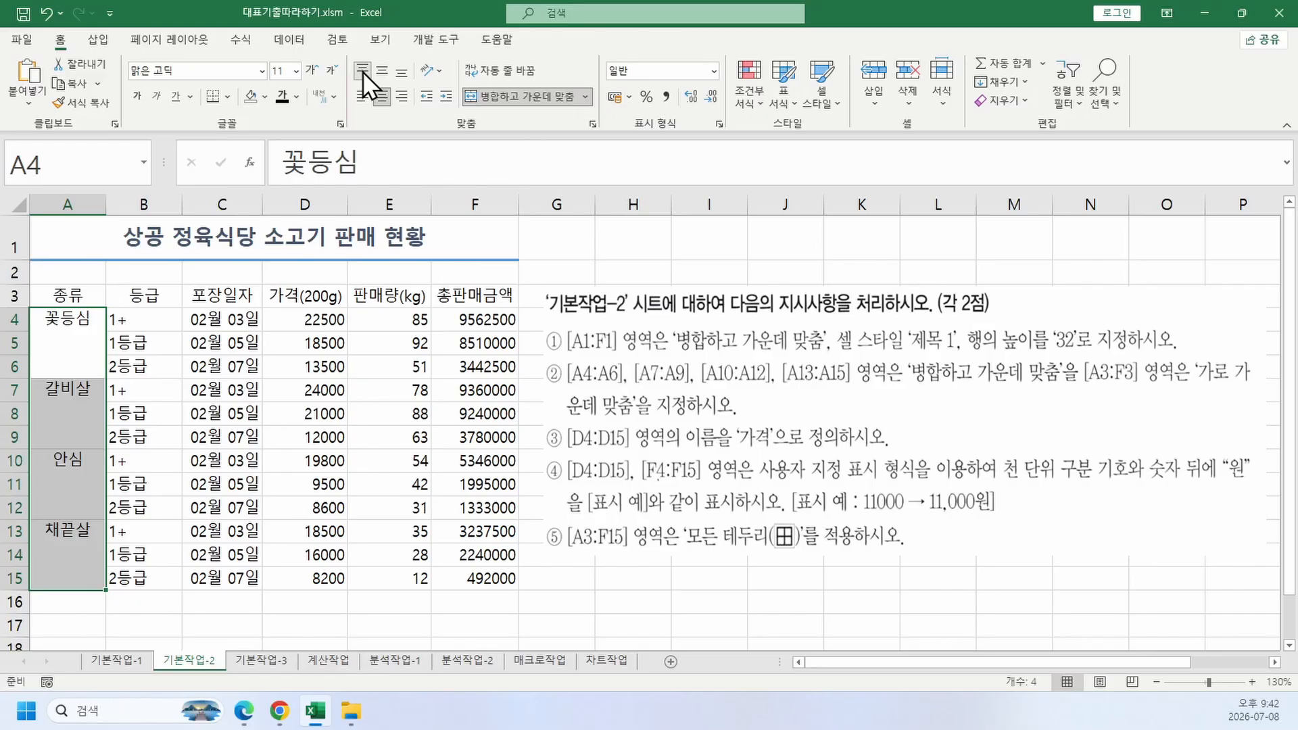
left_click(362, 97)
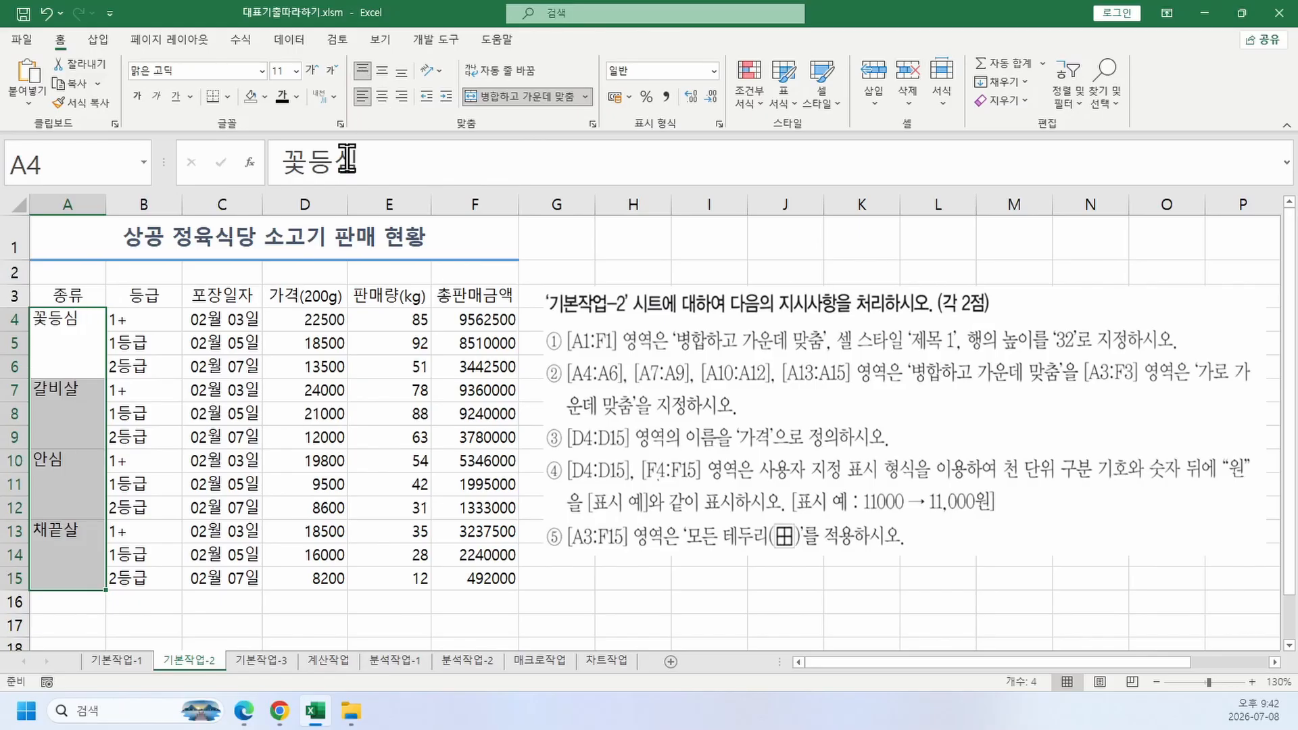
left_click(213, 368)
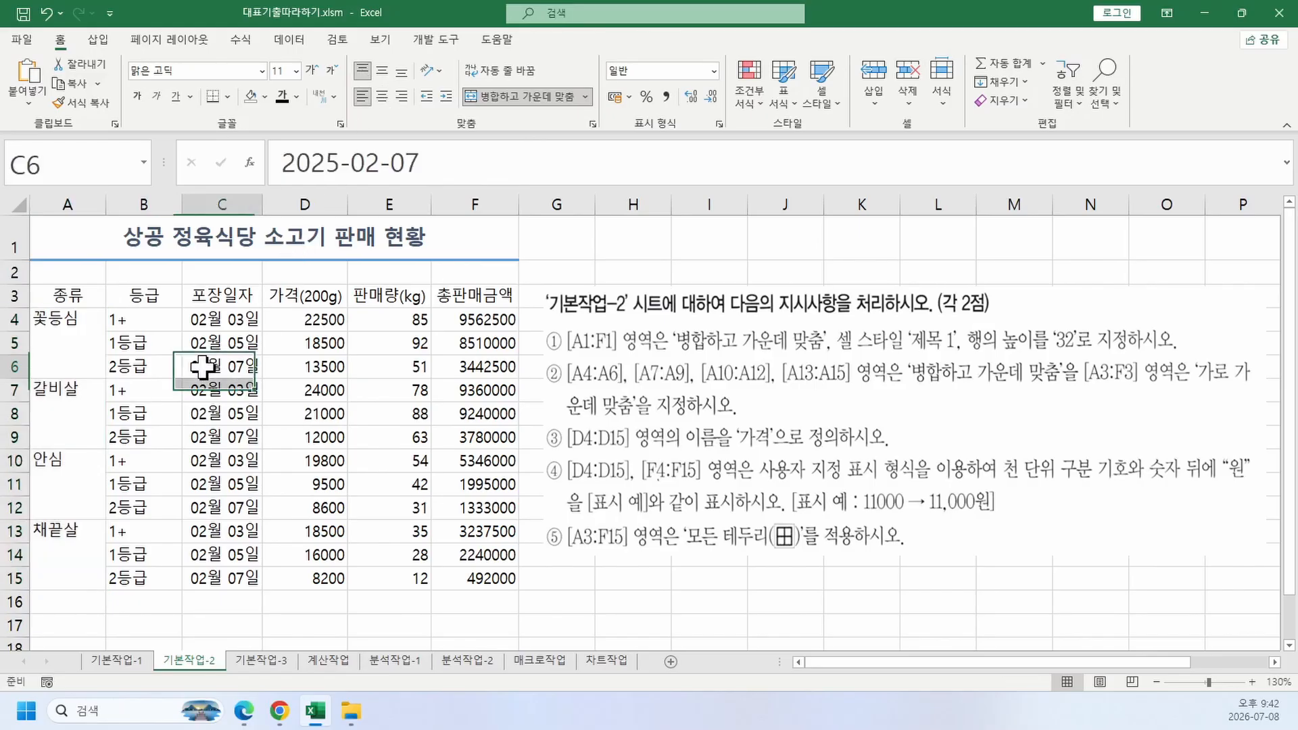
Step: Examine the horizontal and vertical text alignment options in the cell formatting settings for A4:A15, leaving them unchanged
left_click_drag(81, 333, 91, 569)
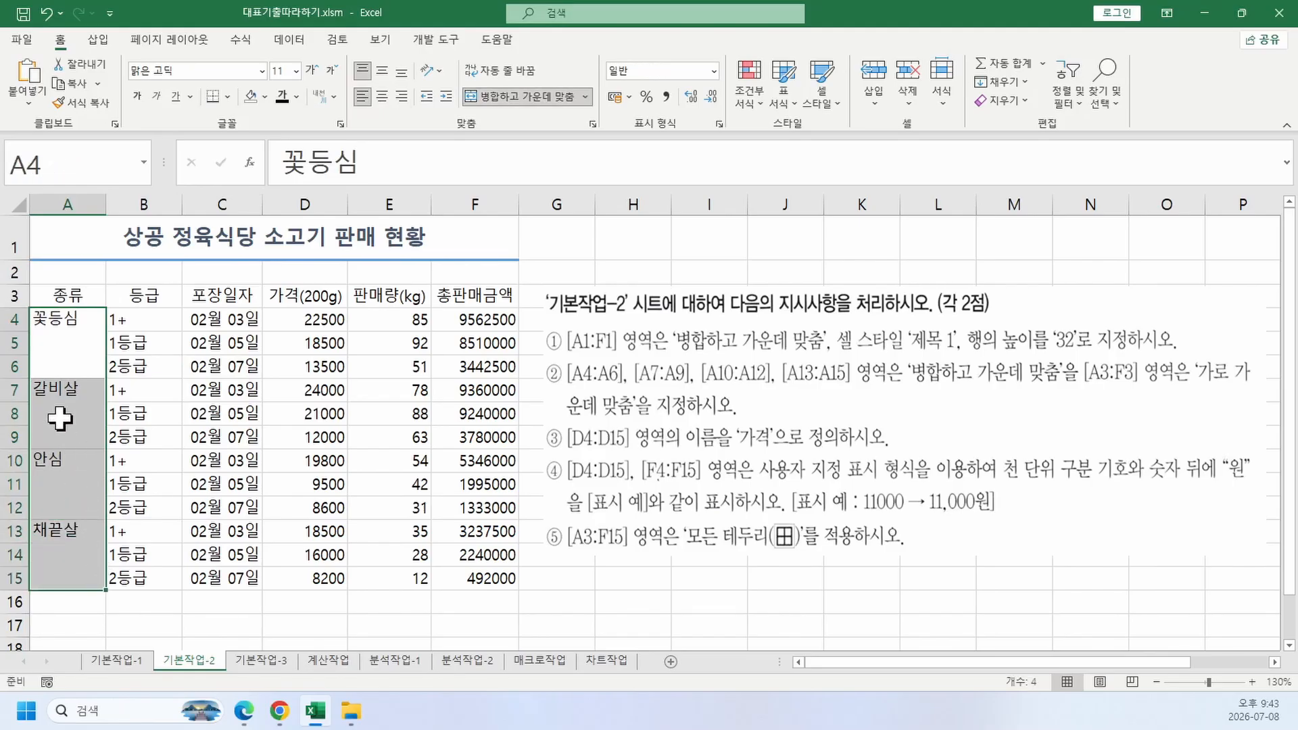
right_click(73, 345)
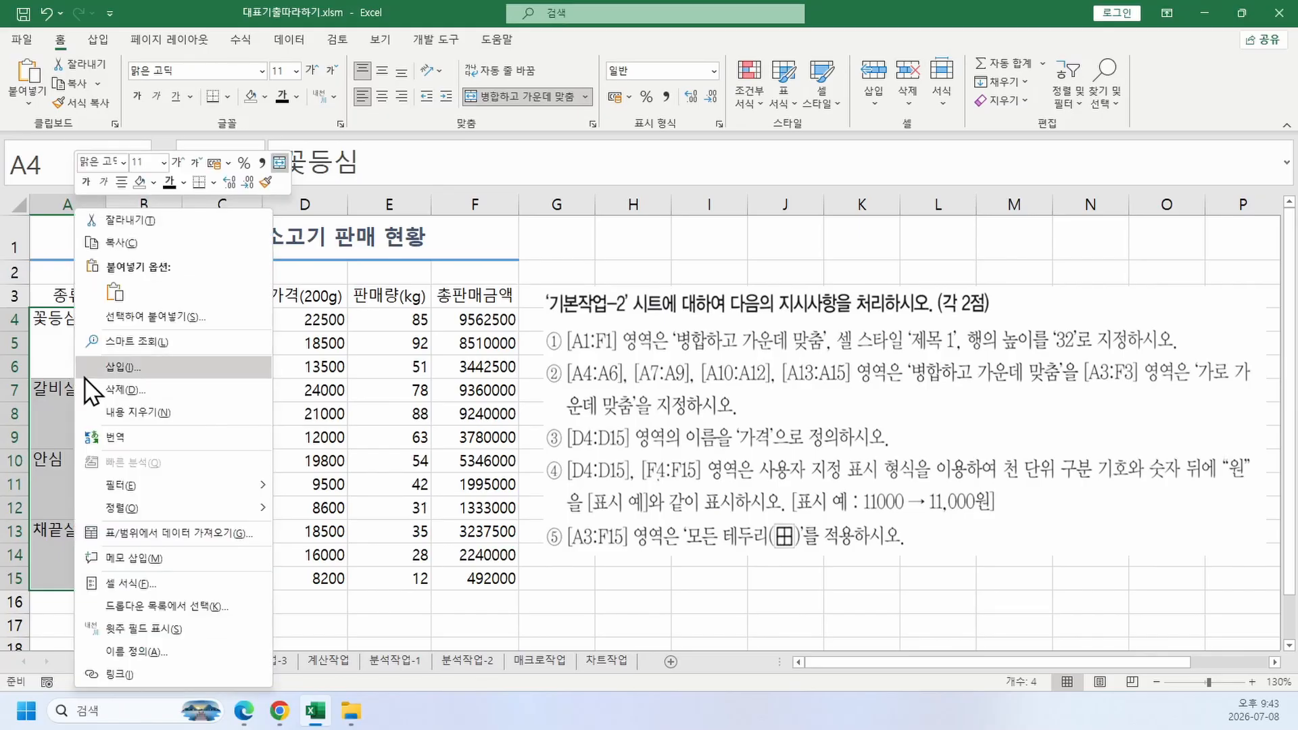
left_click(176, 592)
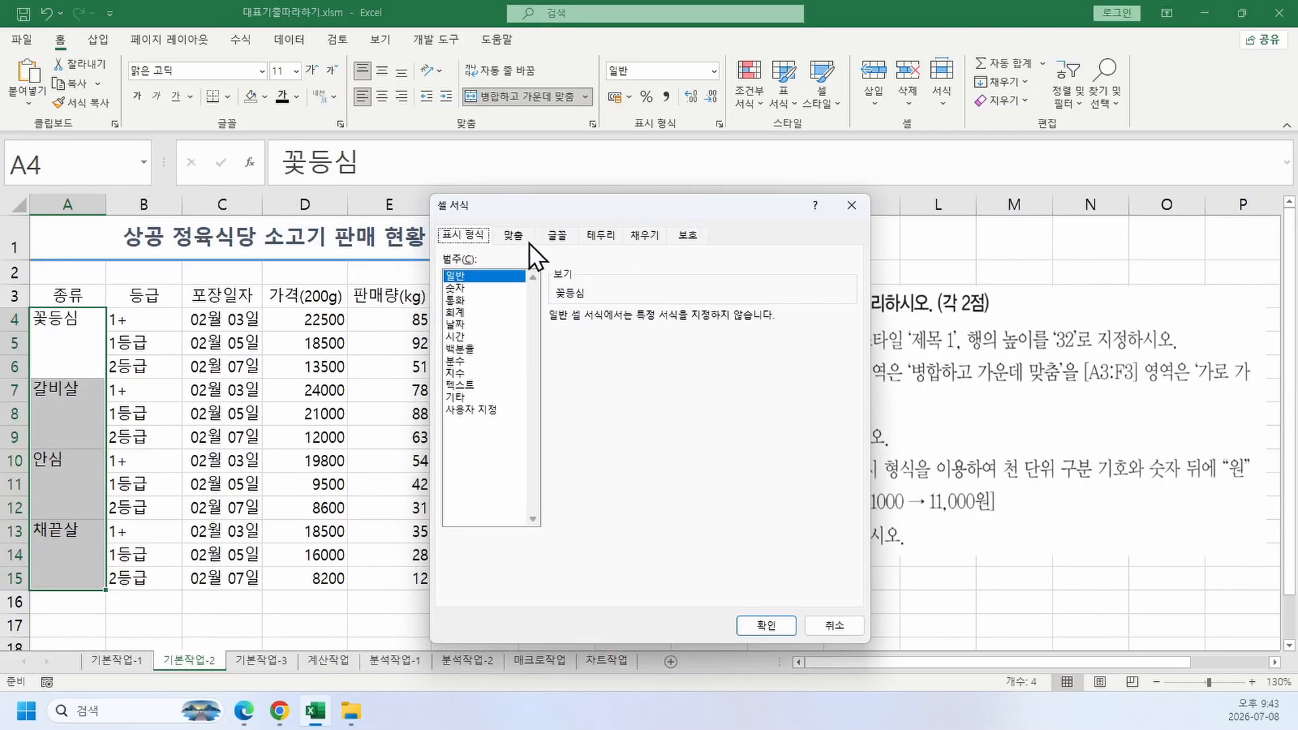
left_click(528, 242)
left_click(527, 299)
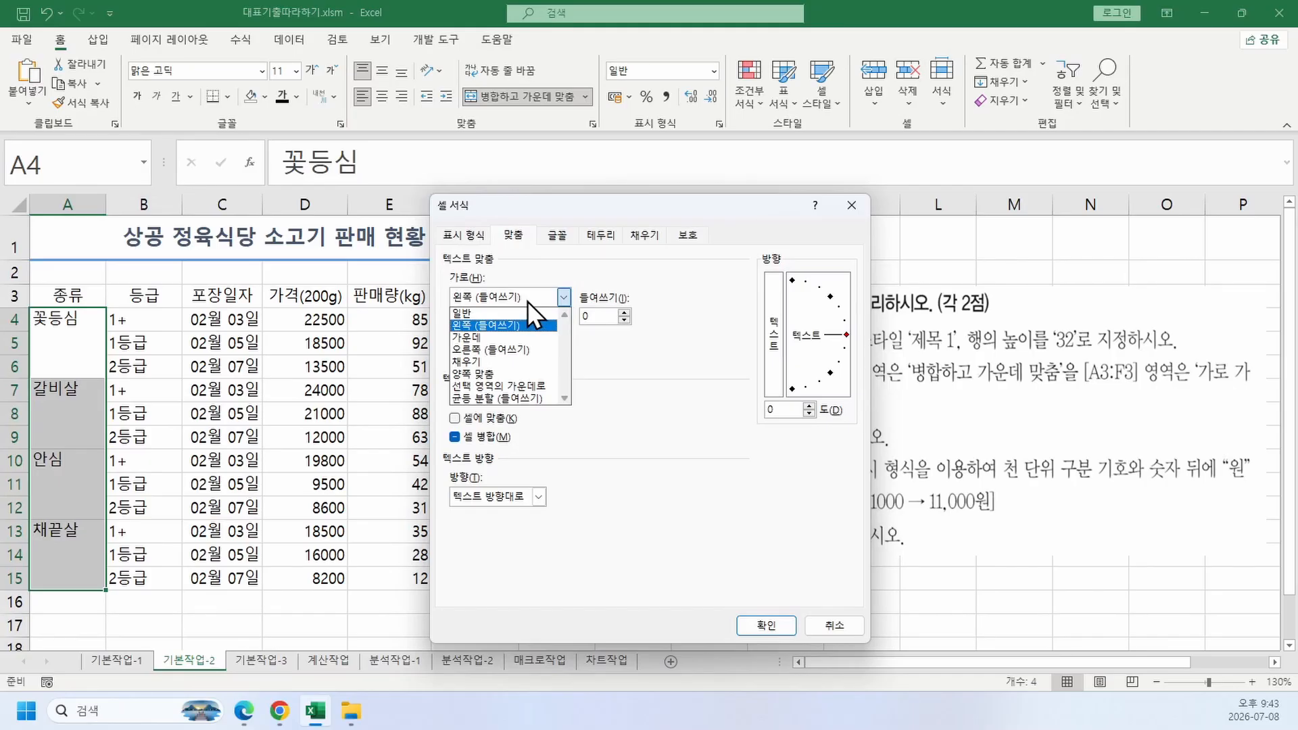
left_click(527, 301)
left_click(522, 333)
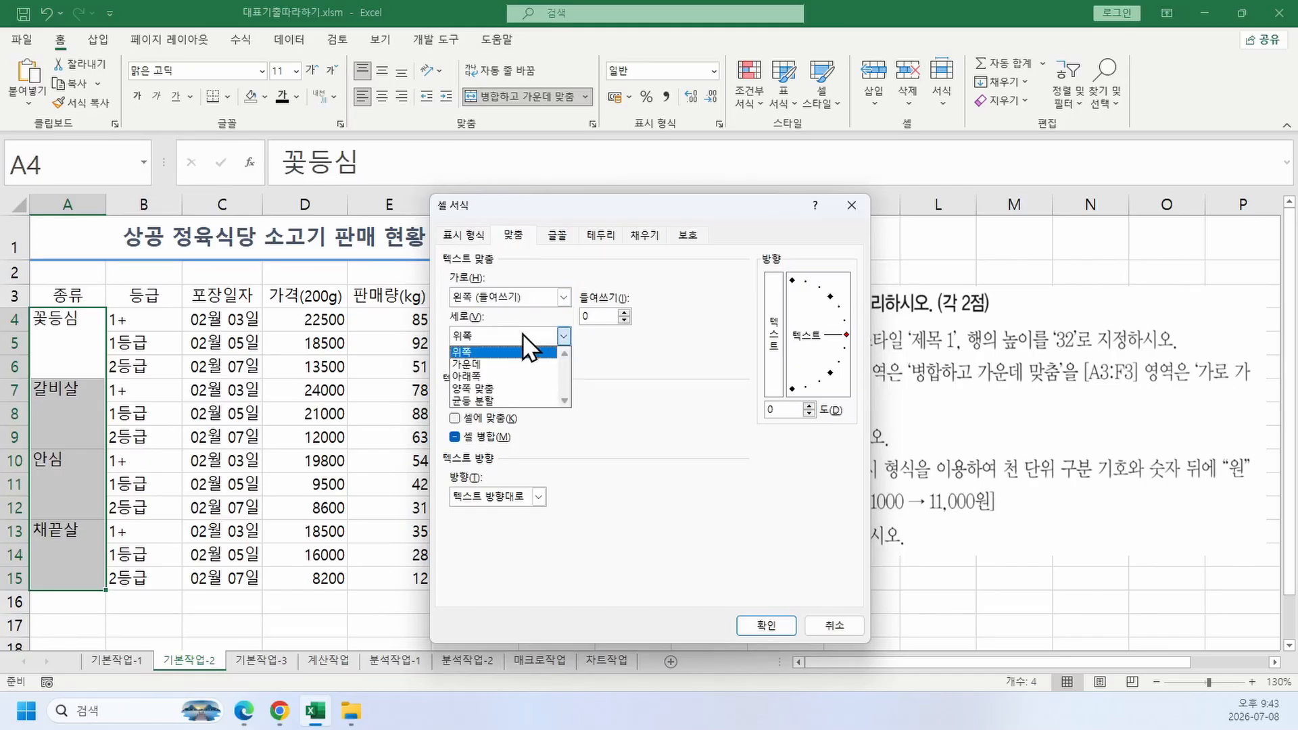
left_click(840, 205)
left_click(839, 206)
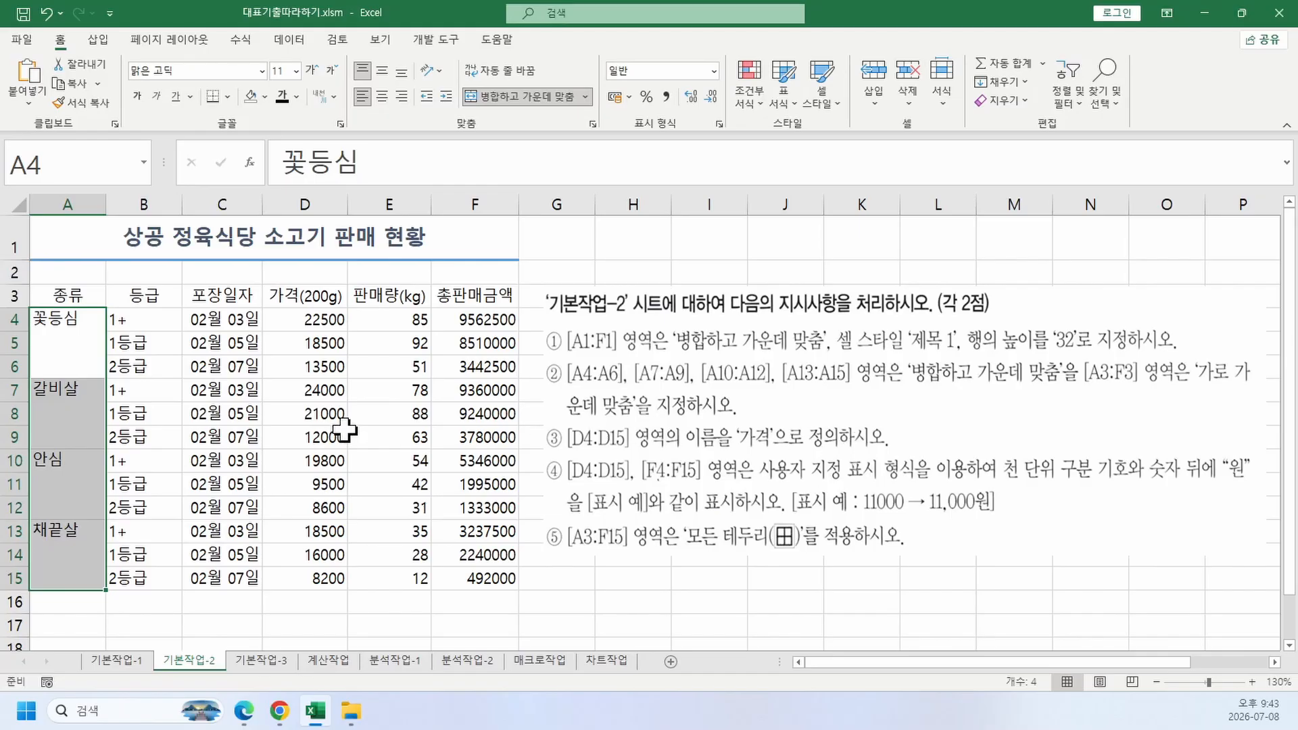
Step: Try to name the price range D4:D15 가격 and check the list of defined names
left_click_drag(304, 322, 306, 580)
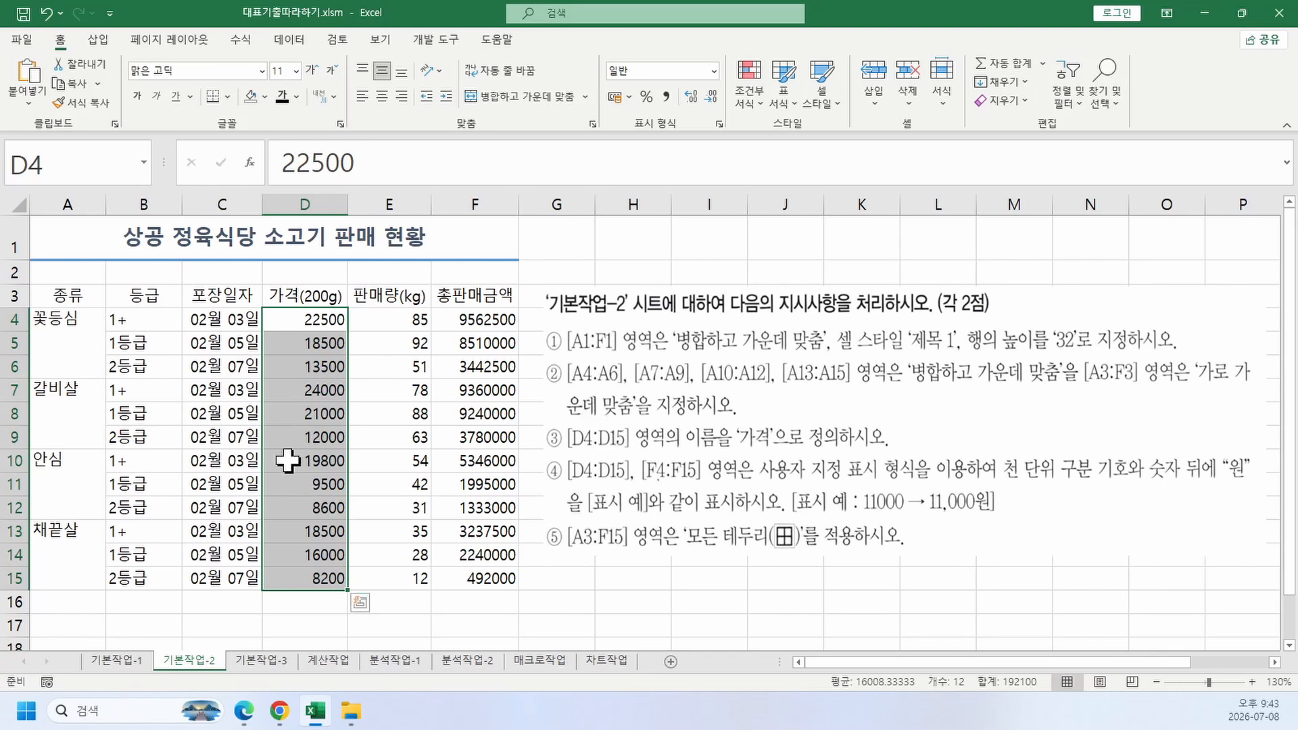
left_click(143, 296)
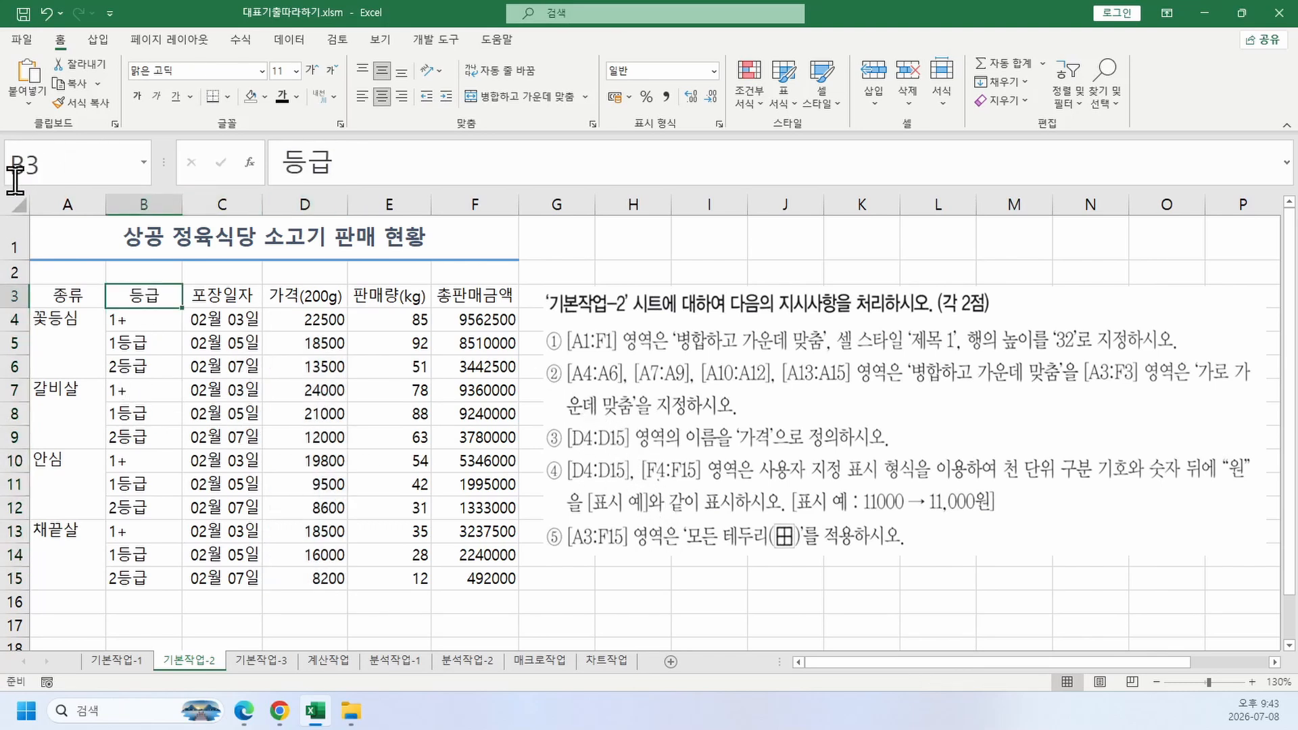
left_click(50, 165)
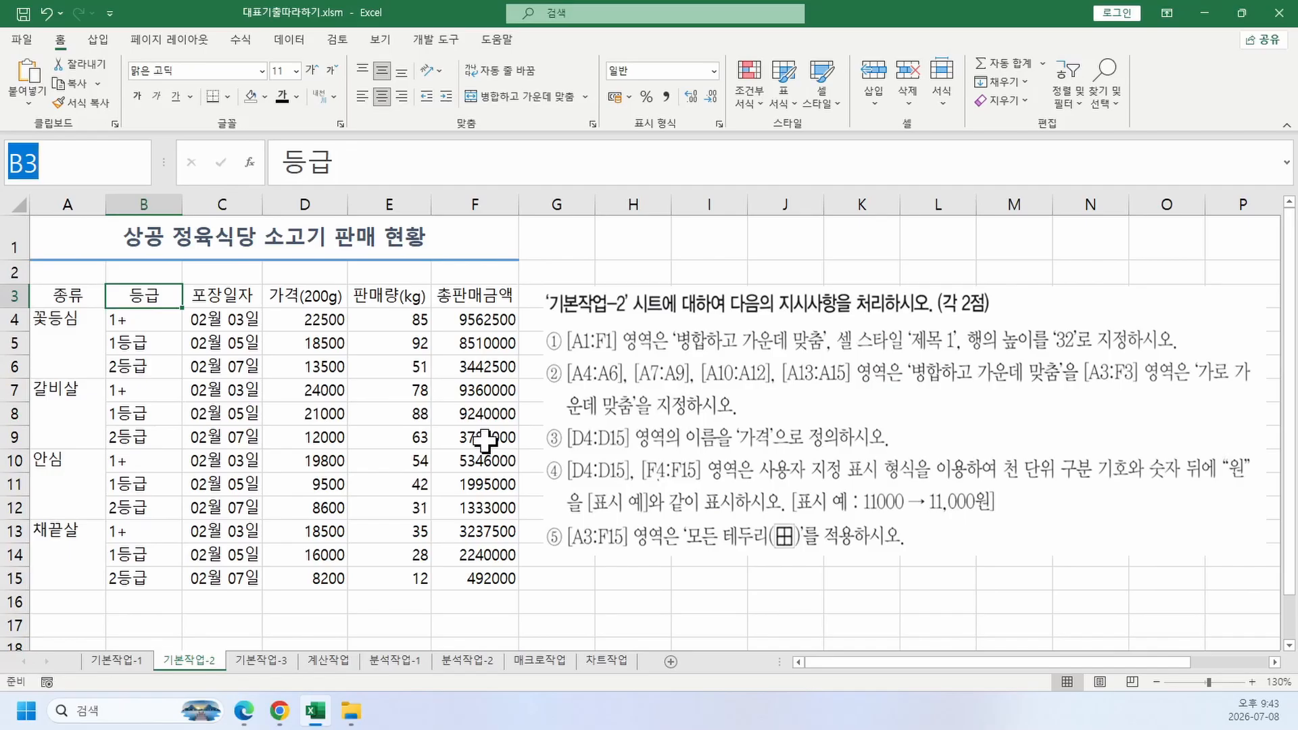
type("d4:d15")
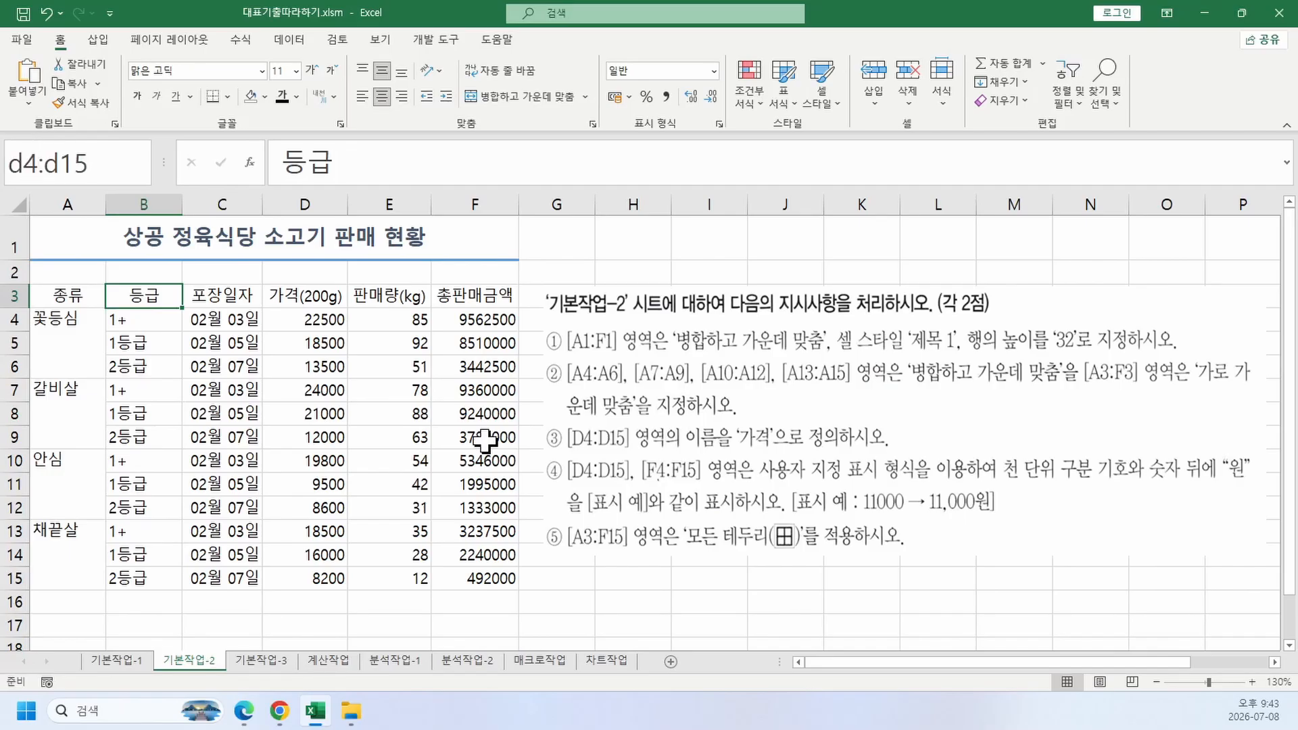
key("Return")
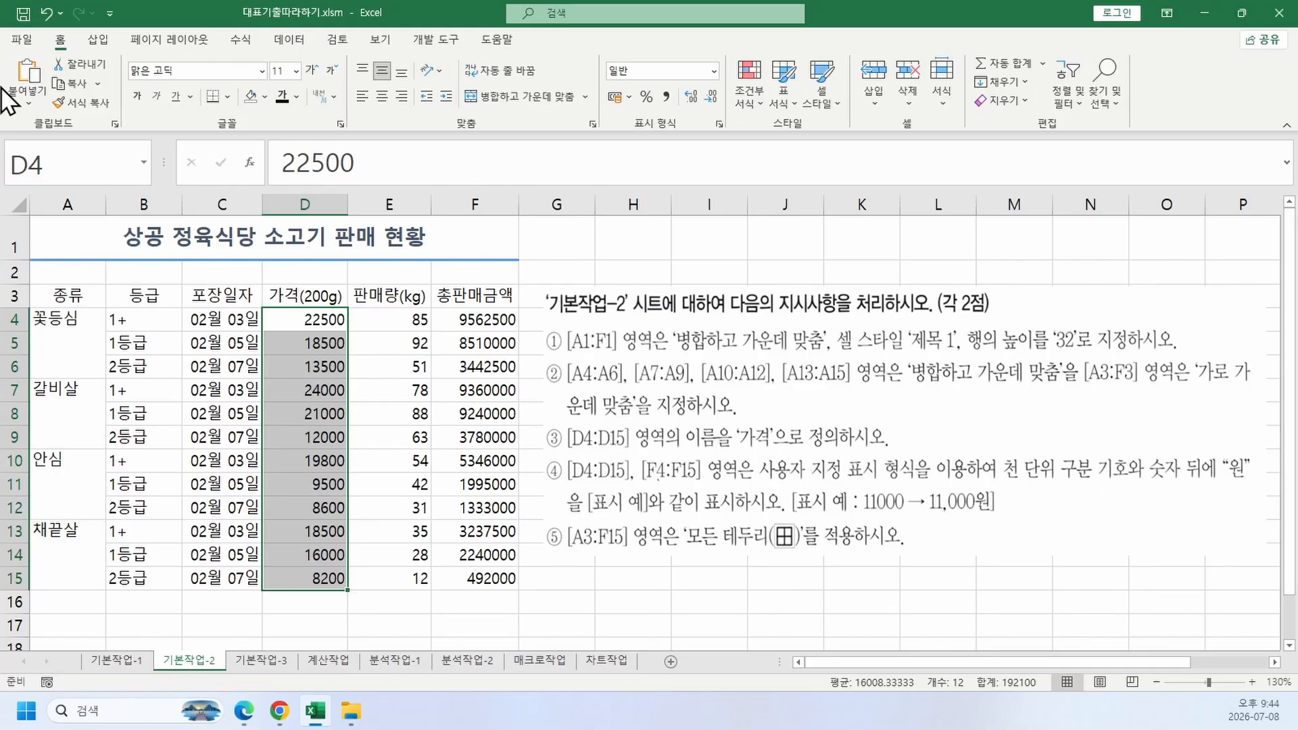
left_click(31, 144)
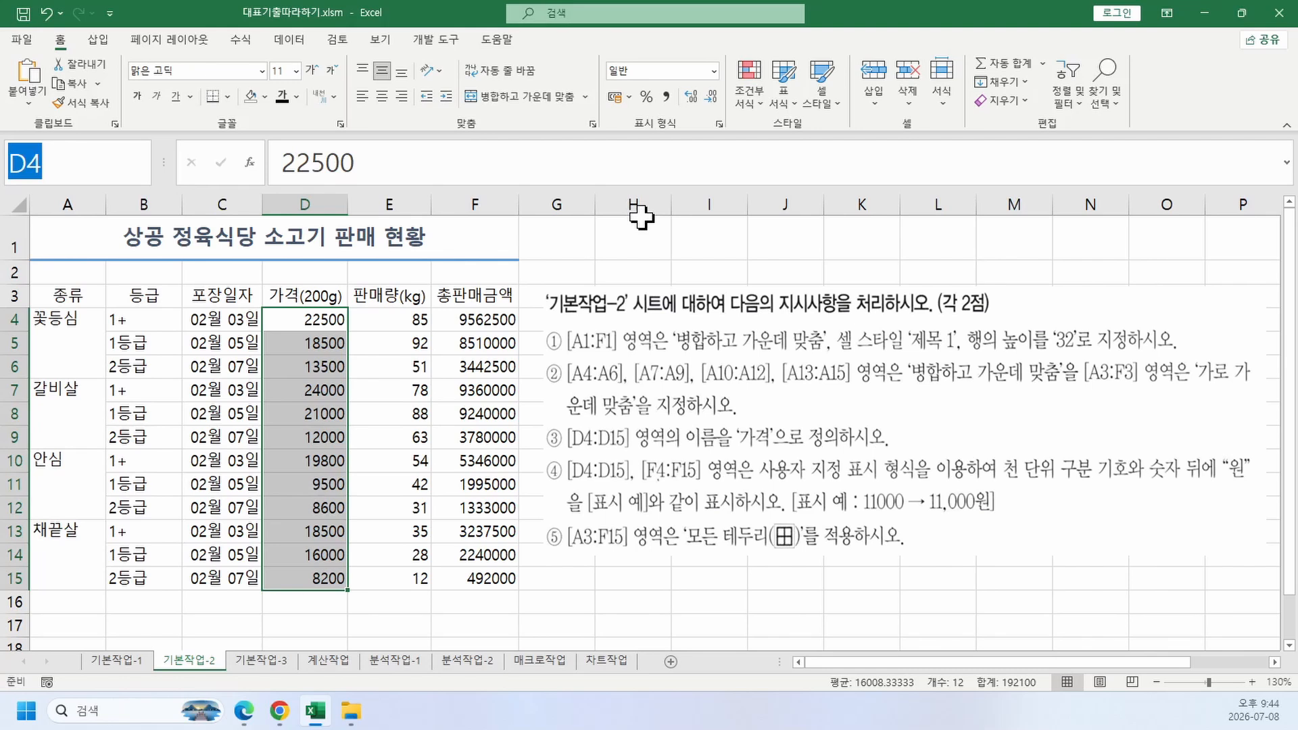
type("r")
key("BackSpace")
type("가격")
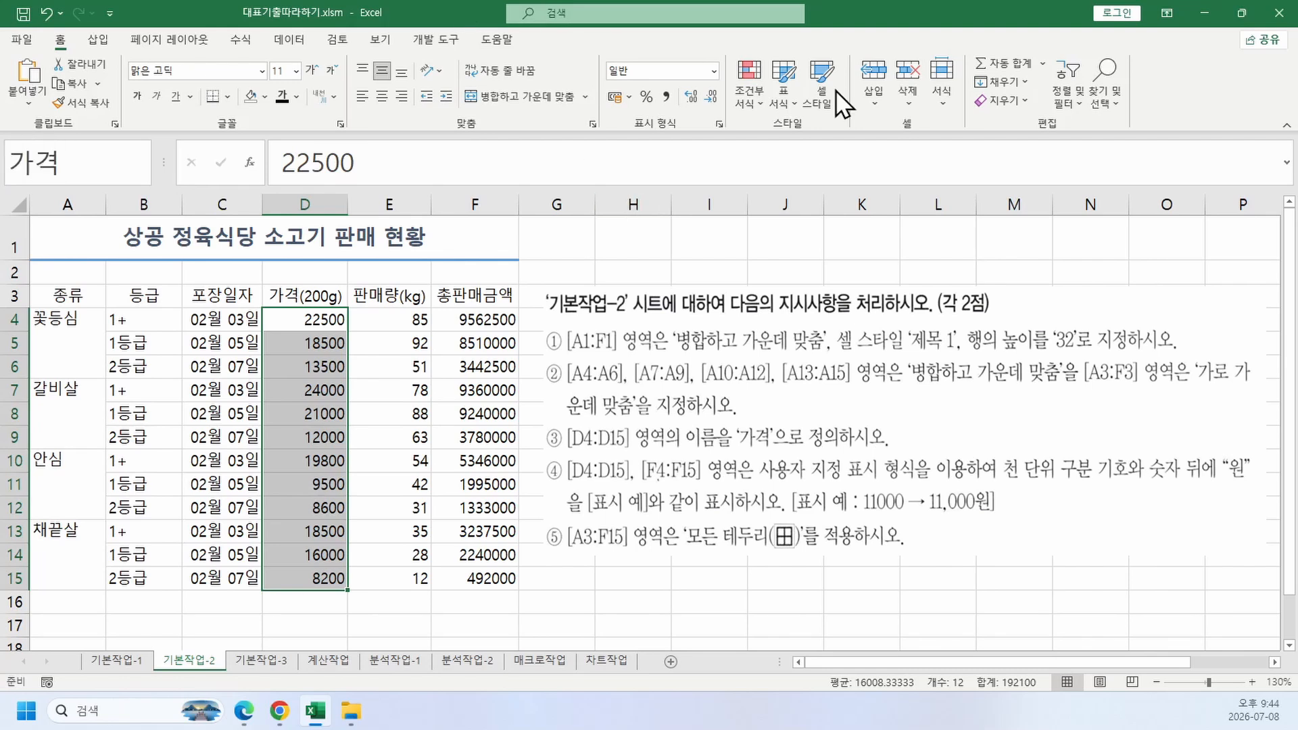
left_click(930, 598)
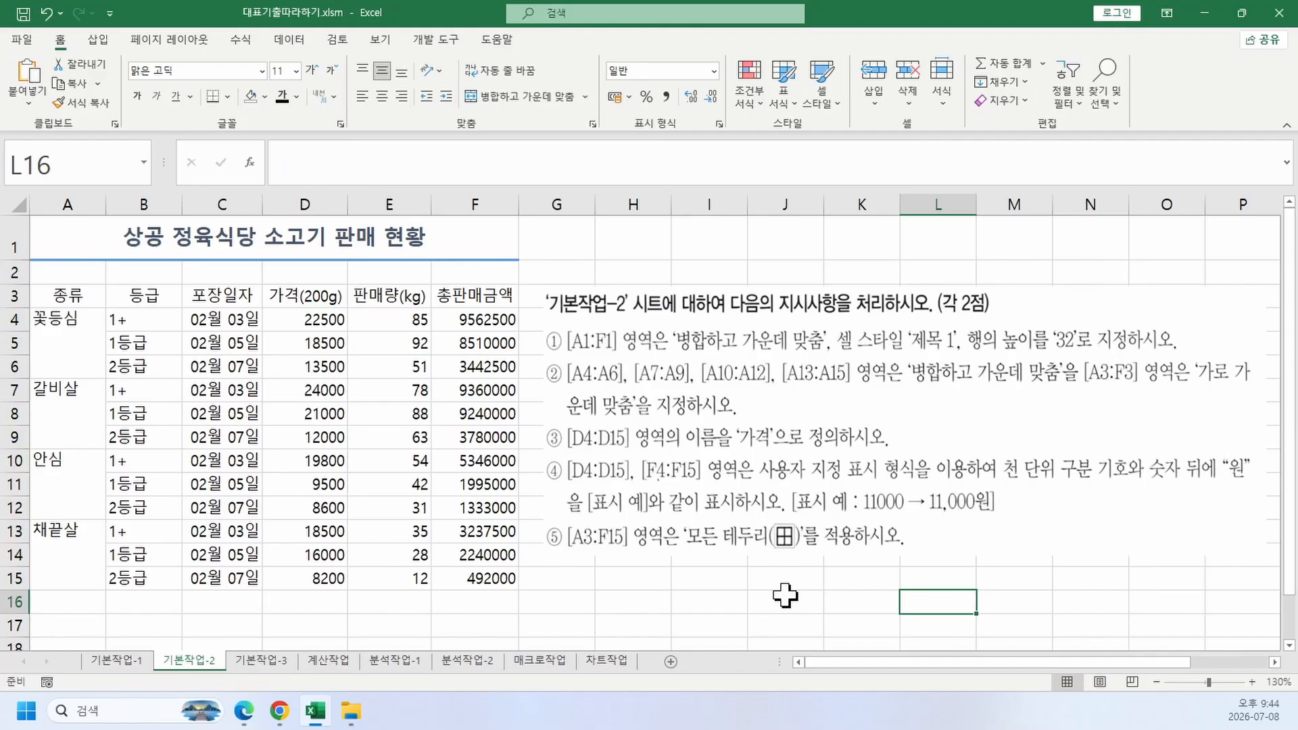
left_click(143, 163)
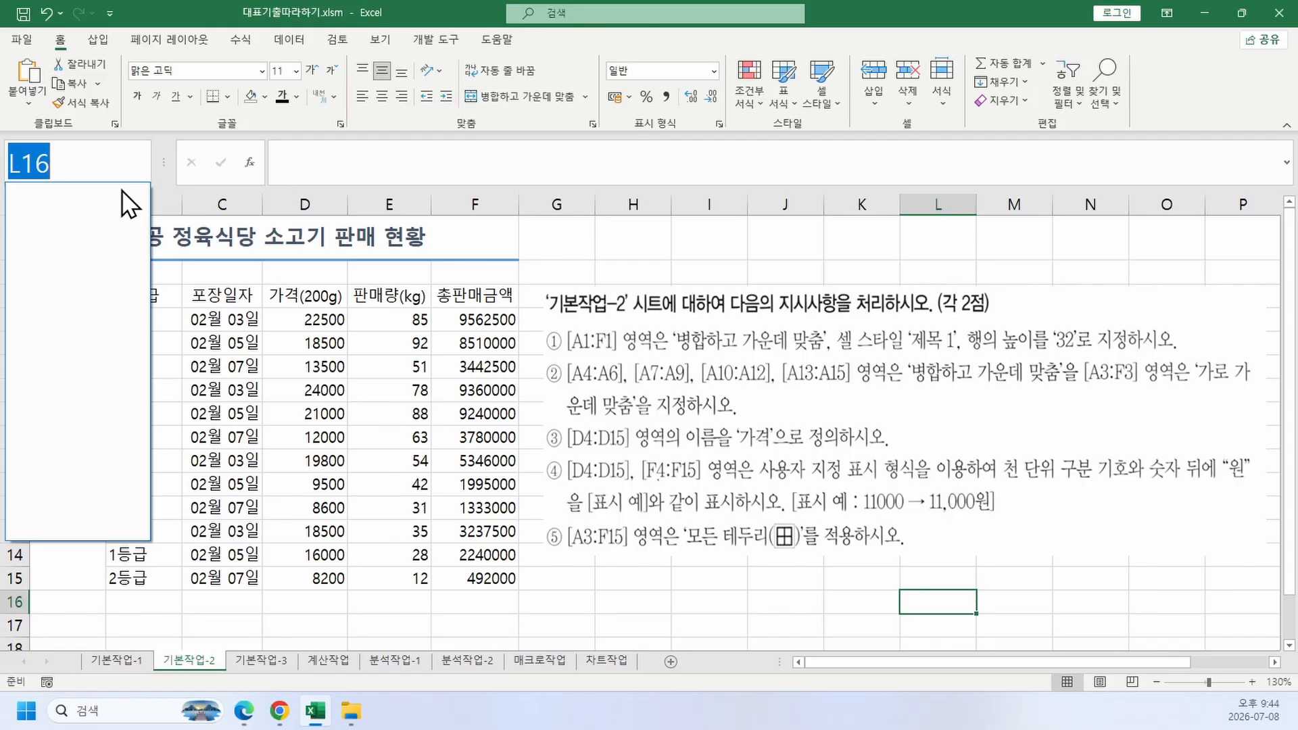
key("Escape")
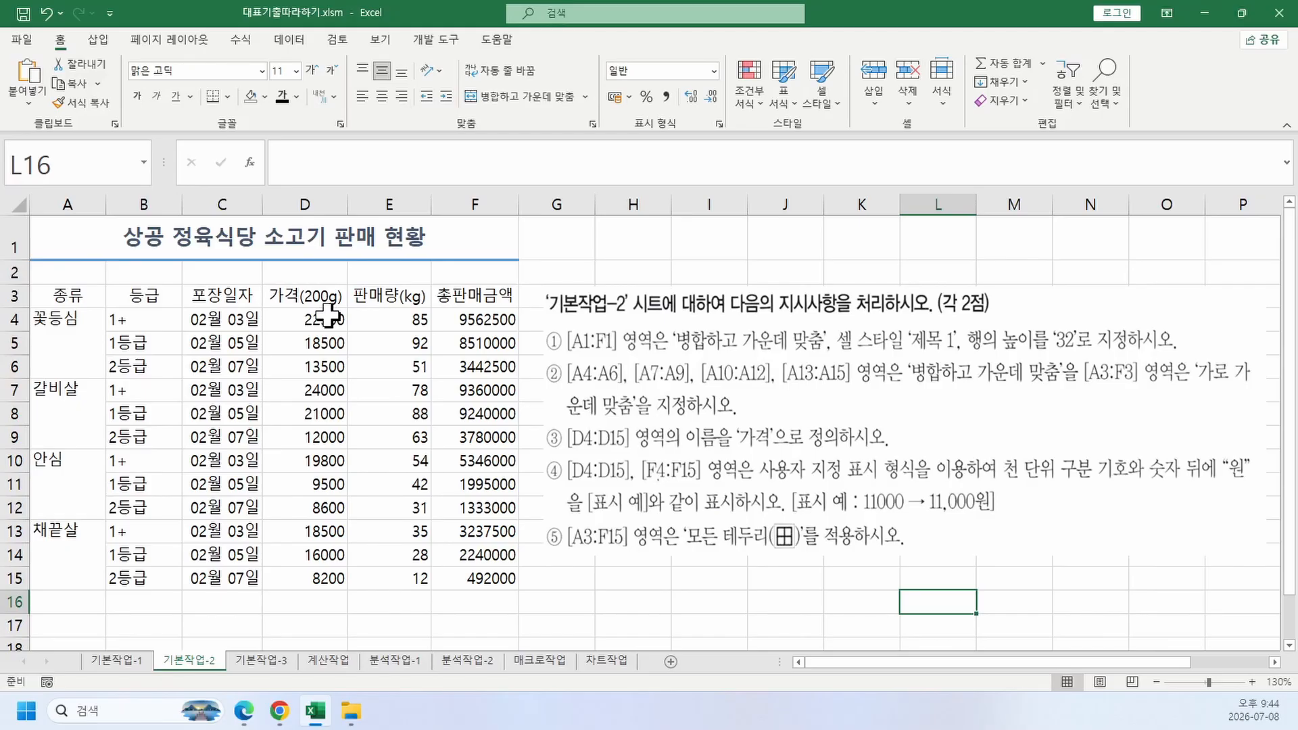
Step: Define the name 가격 for the range D4:D15 and select the range through that name
left_click_drag(329, 314, 281, 580)
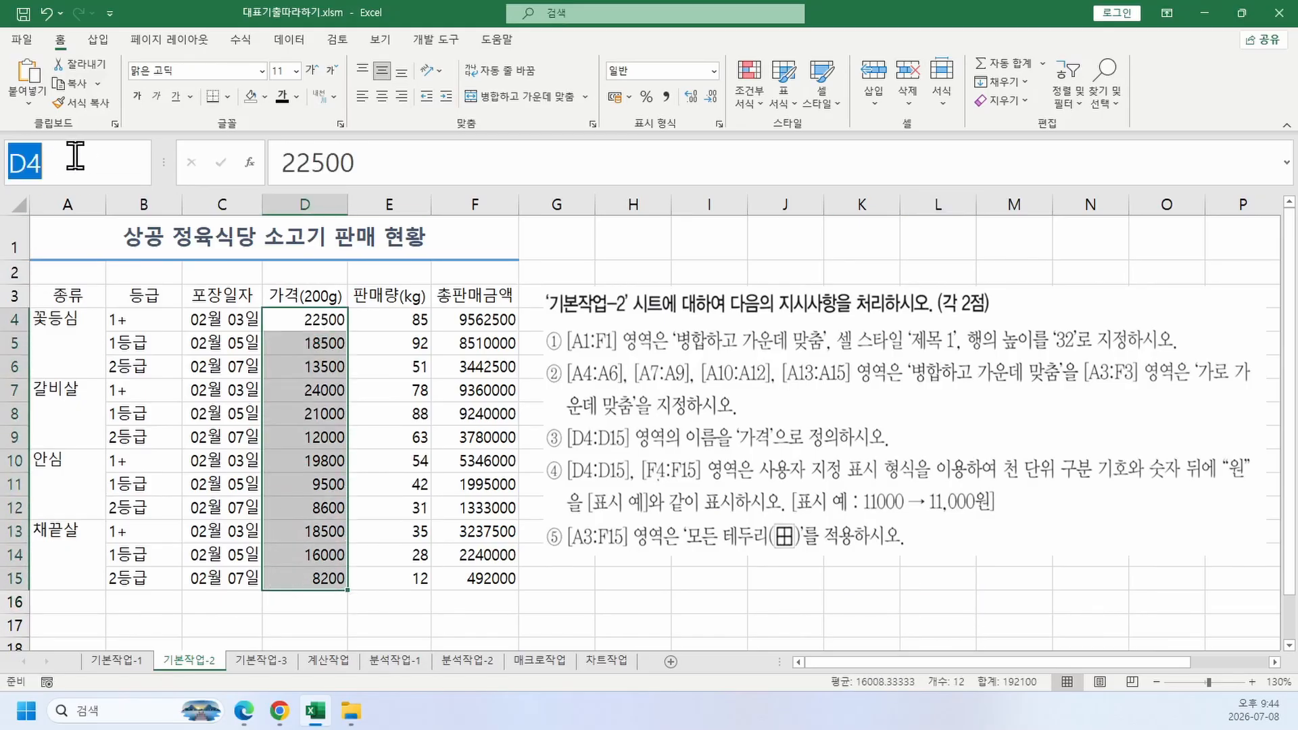
type("가")
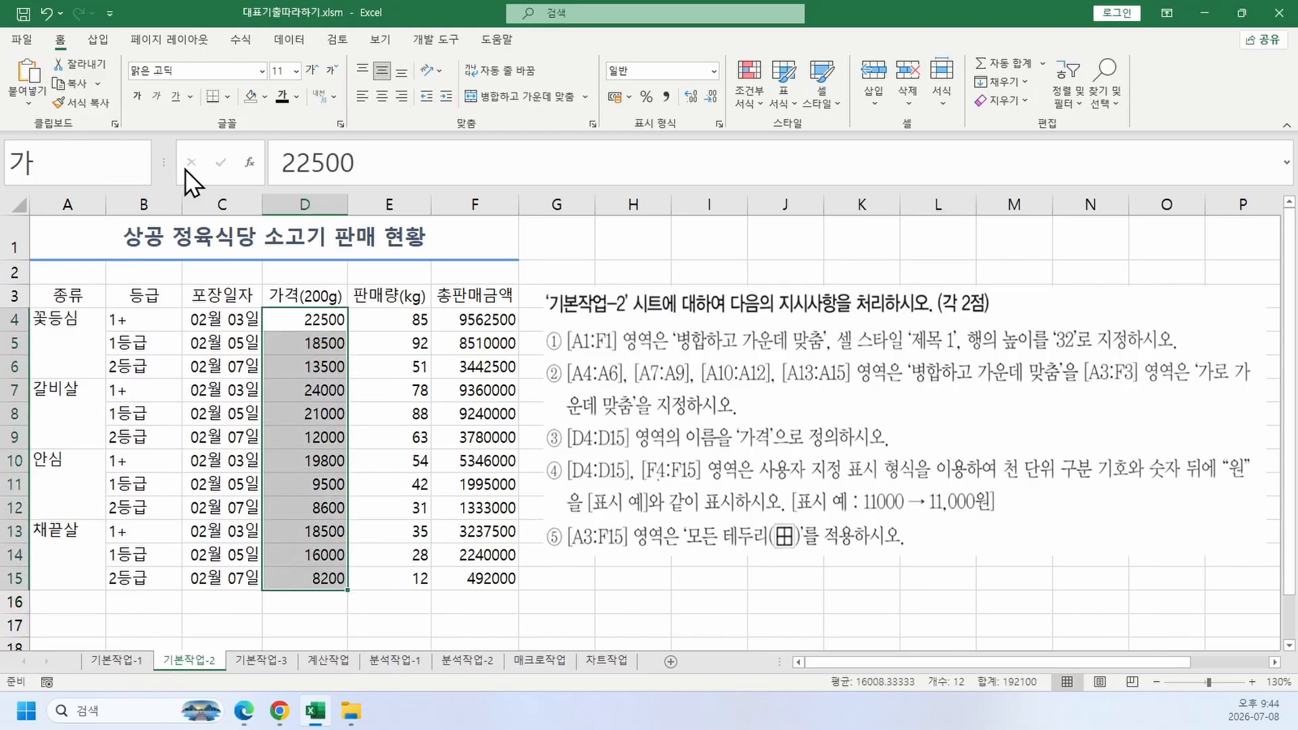
type("격")
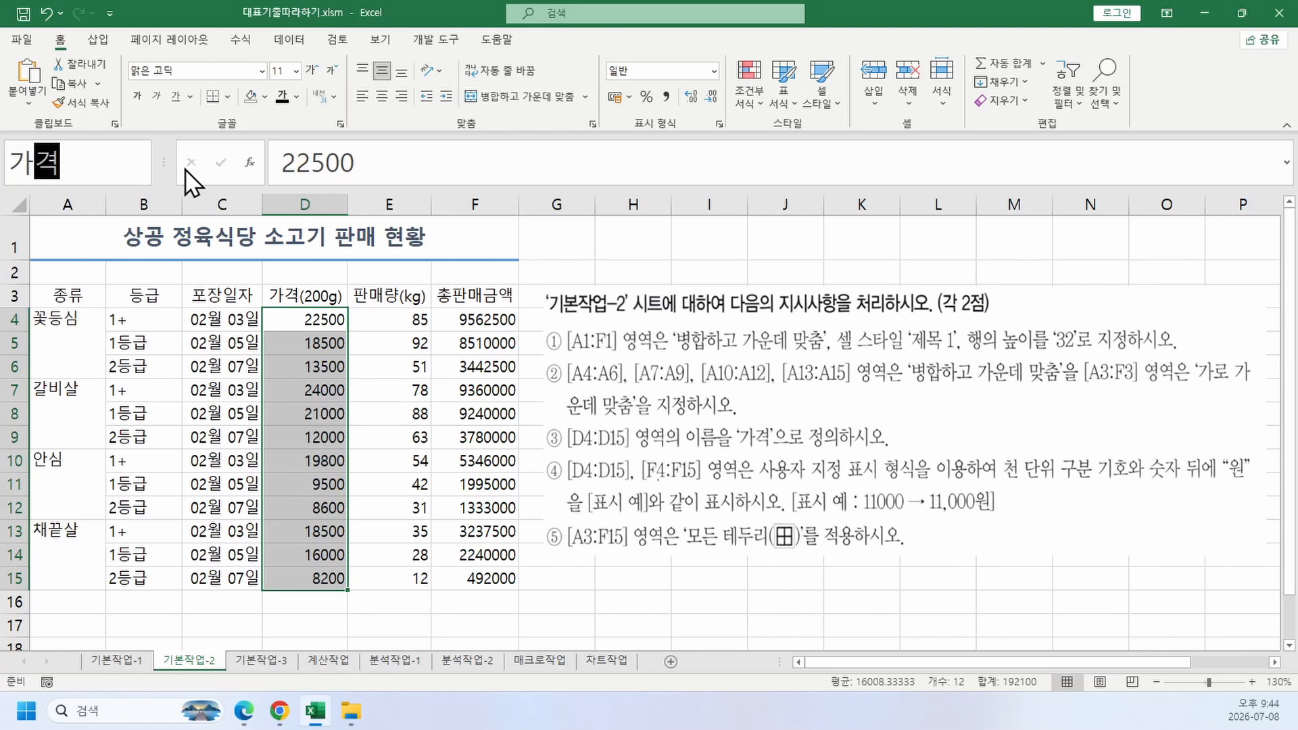
key("Return")
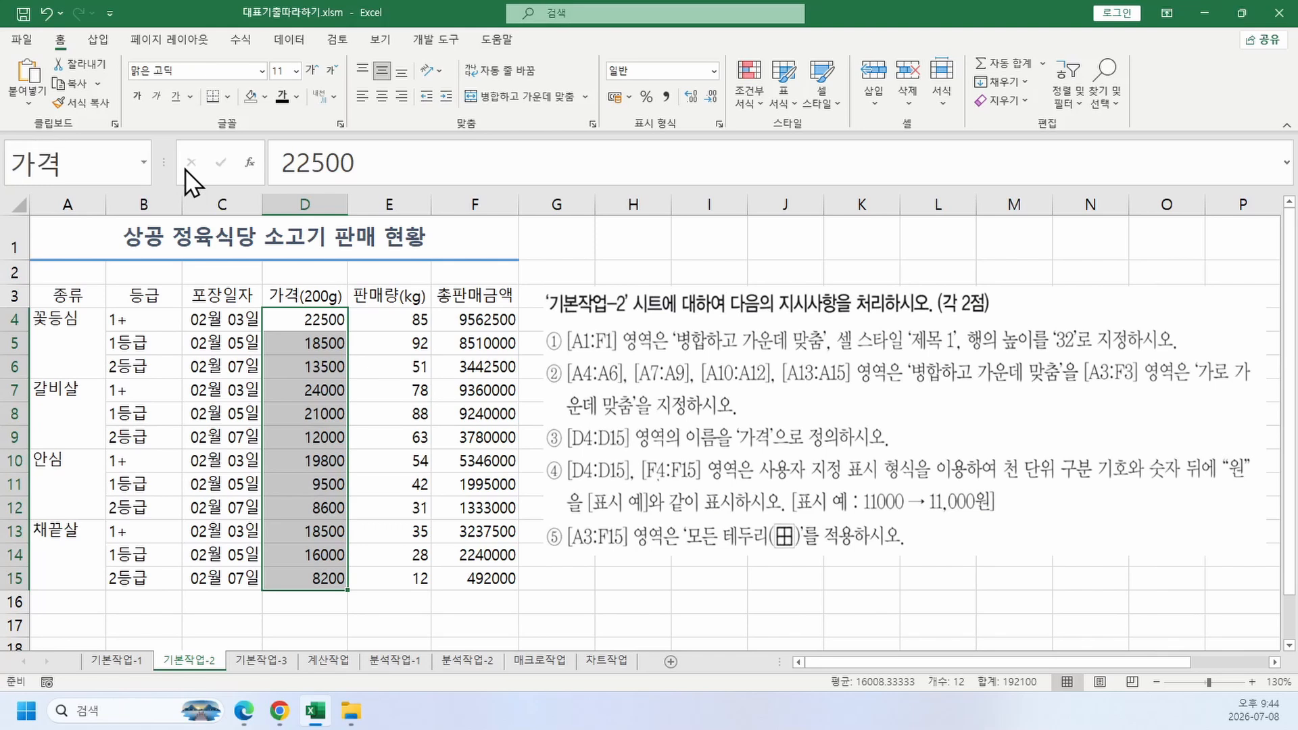
left_click(787, 603)
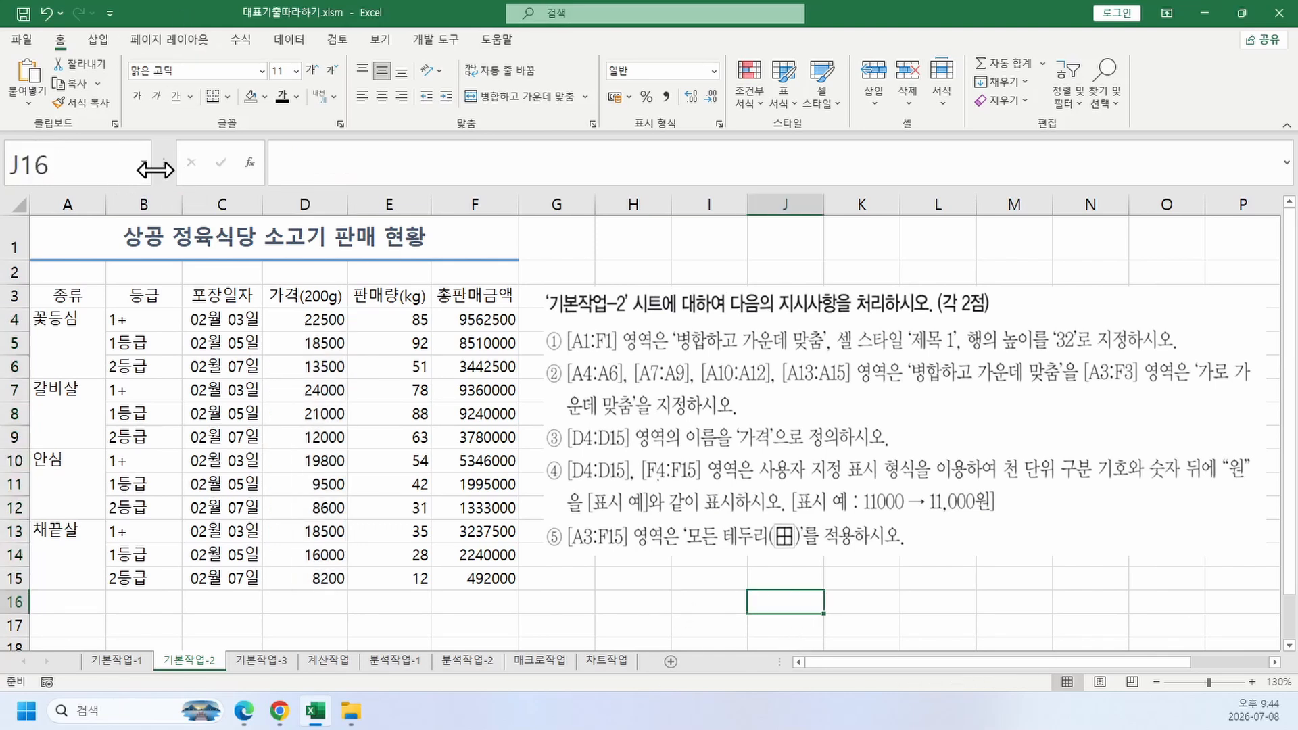
left_click(144, 162)
left_click(123, 205)
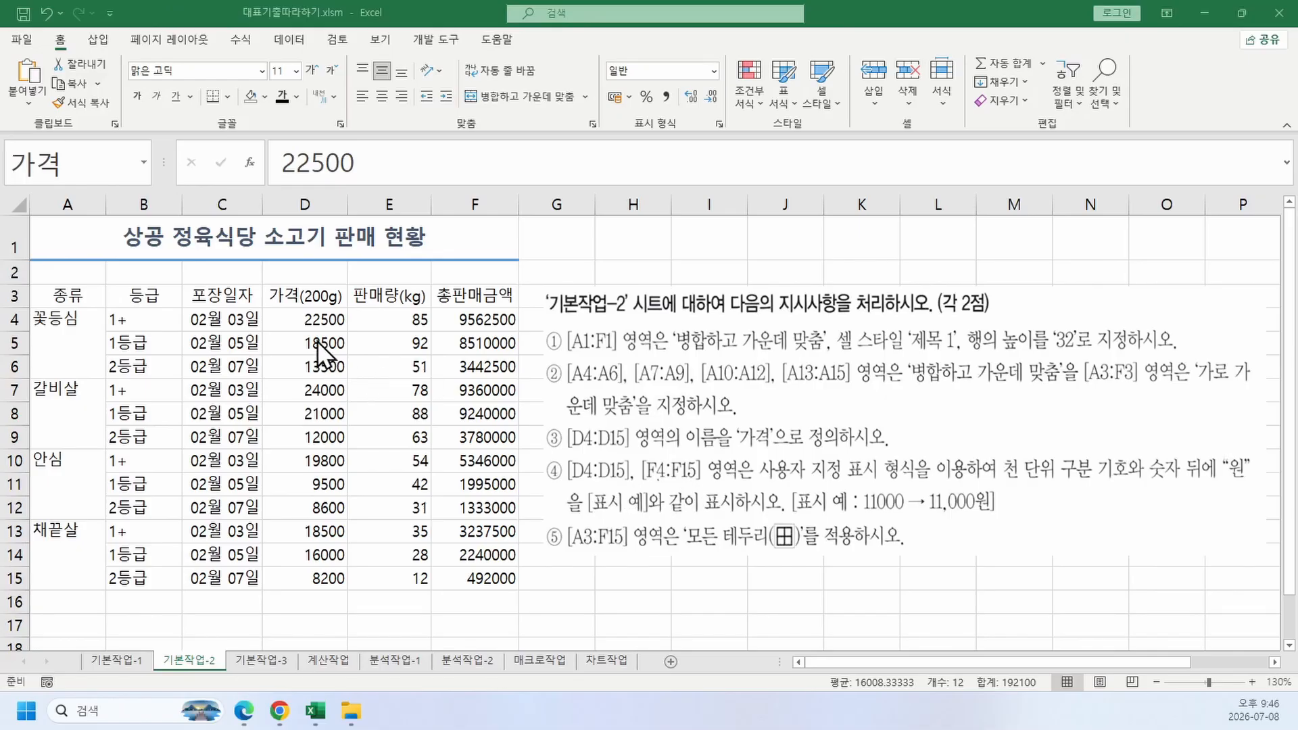
Step: Apply the custom number format #,##0"원" to the price range D4:D15 and the total sales range F4:F15
left_click(308, 319)
left_click_drag(308, 319, 311, 578)
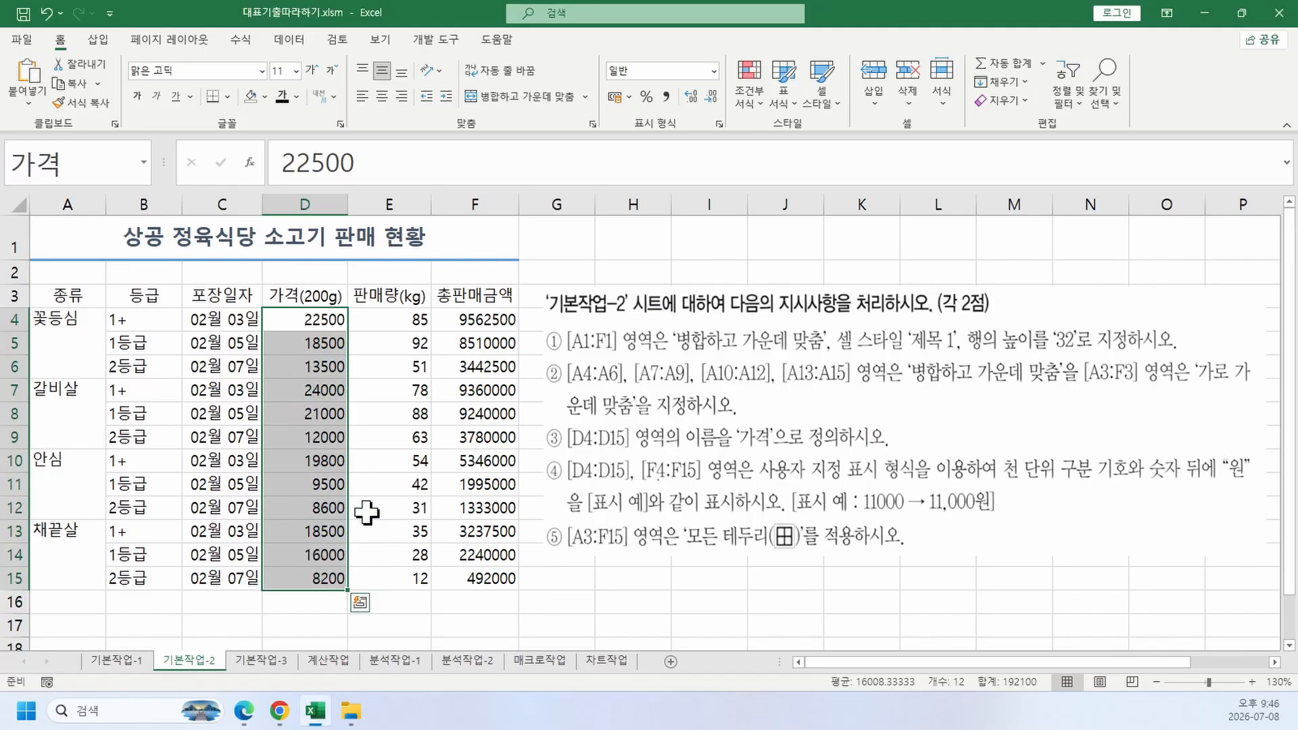
left_click_drag(483, 321, 484, 576)
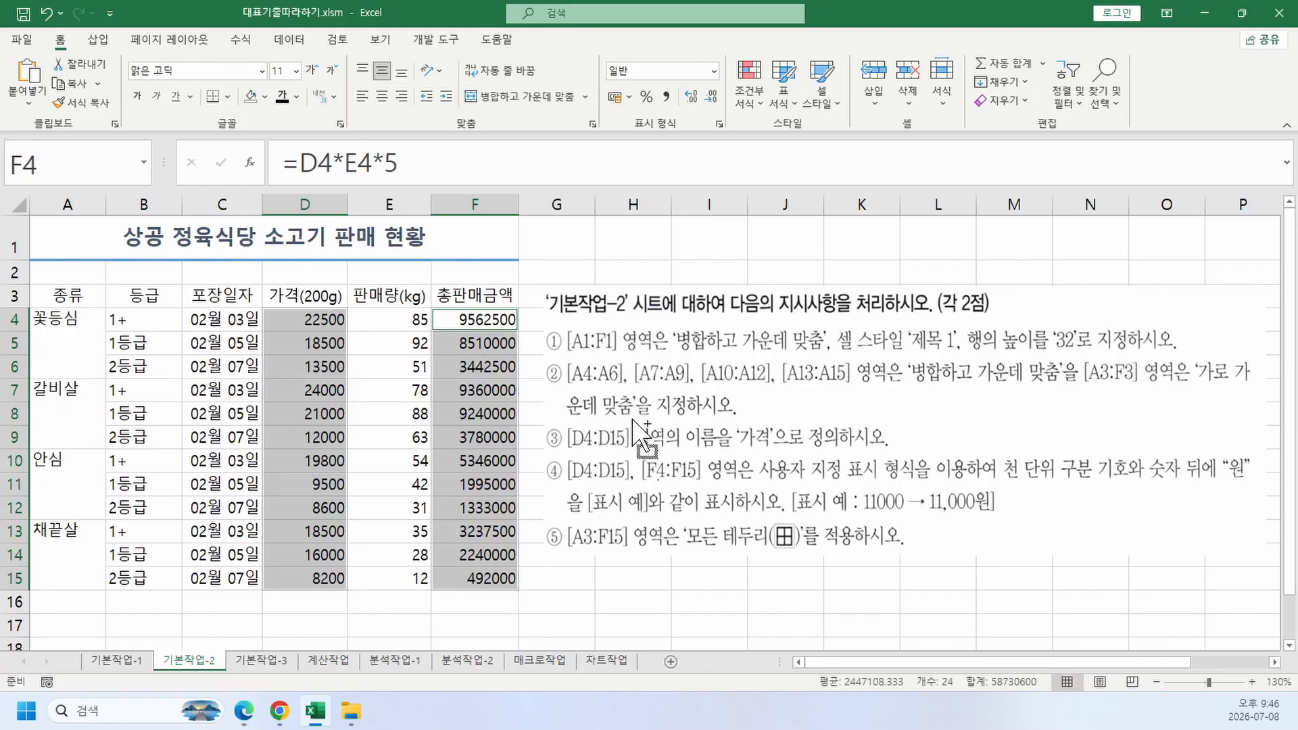
key("ctrl+1")
left_click_drag(724, 181, 498, 160)
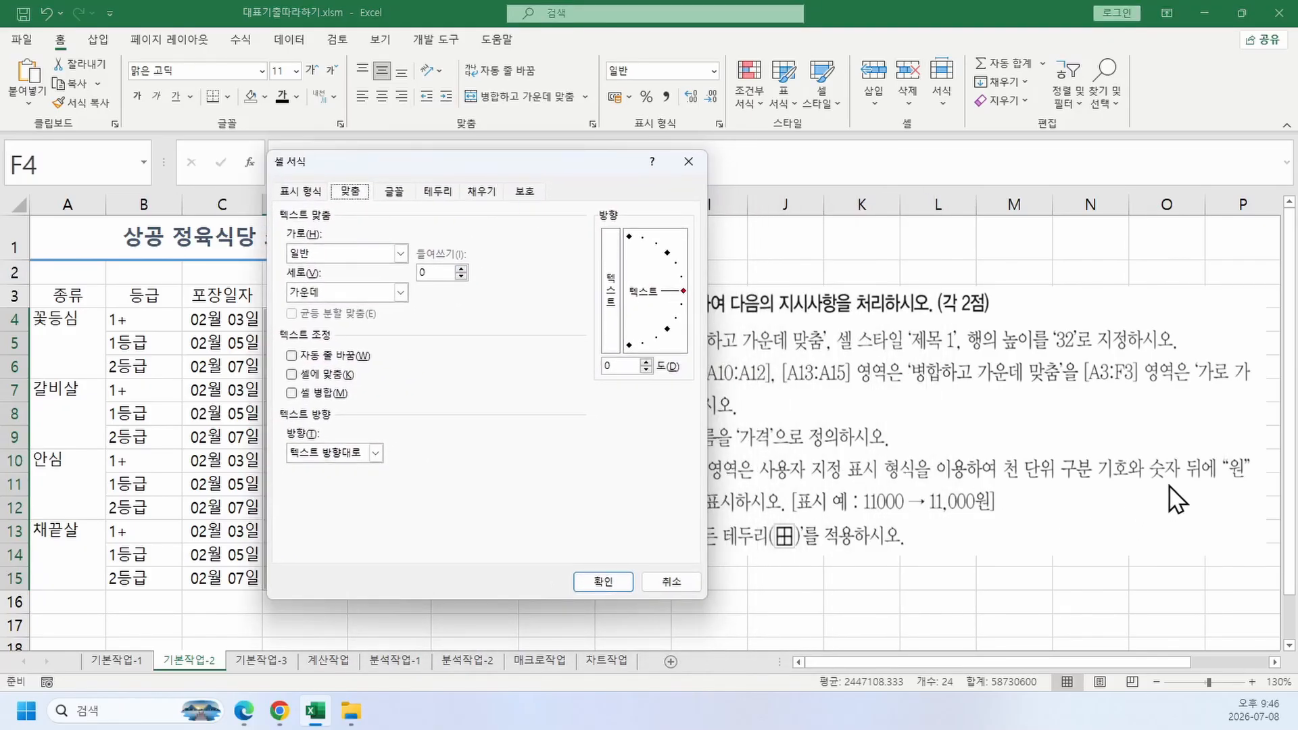
left_click(305, 190)
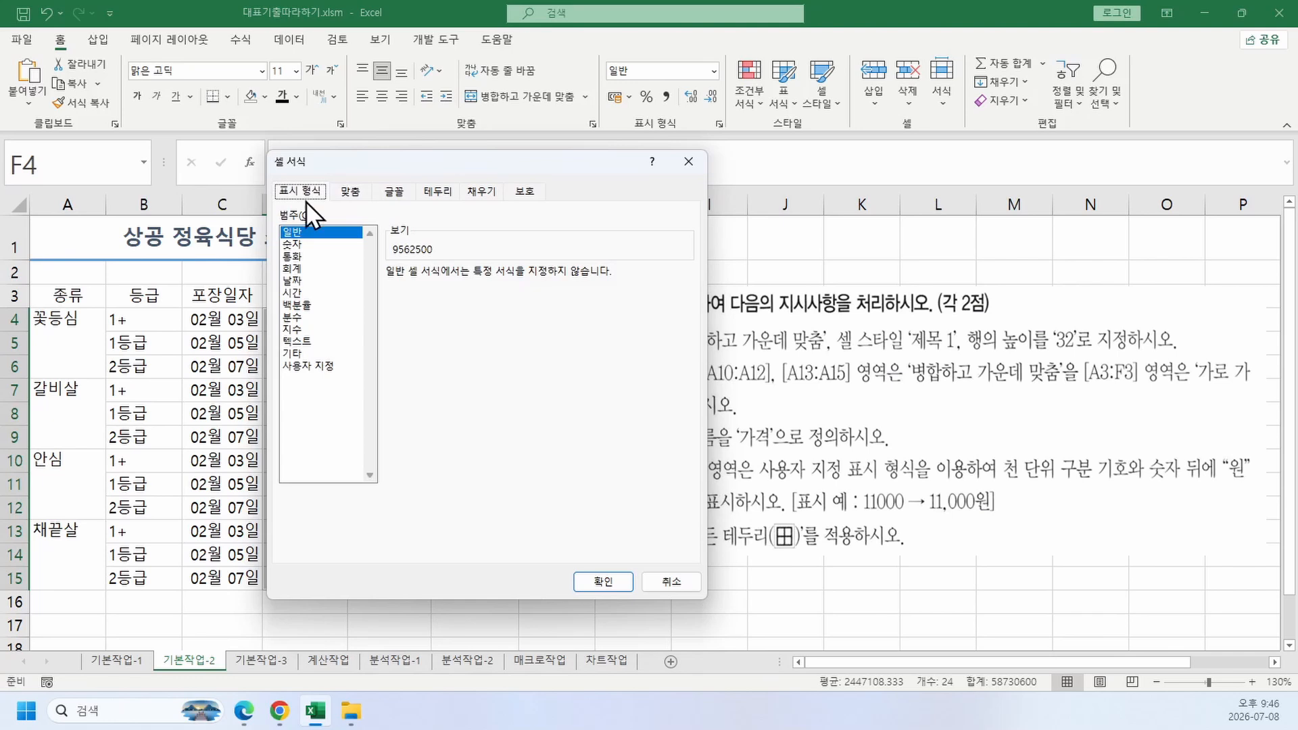
left_click(337, 366)
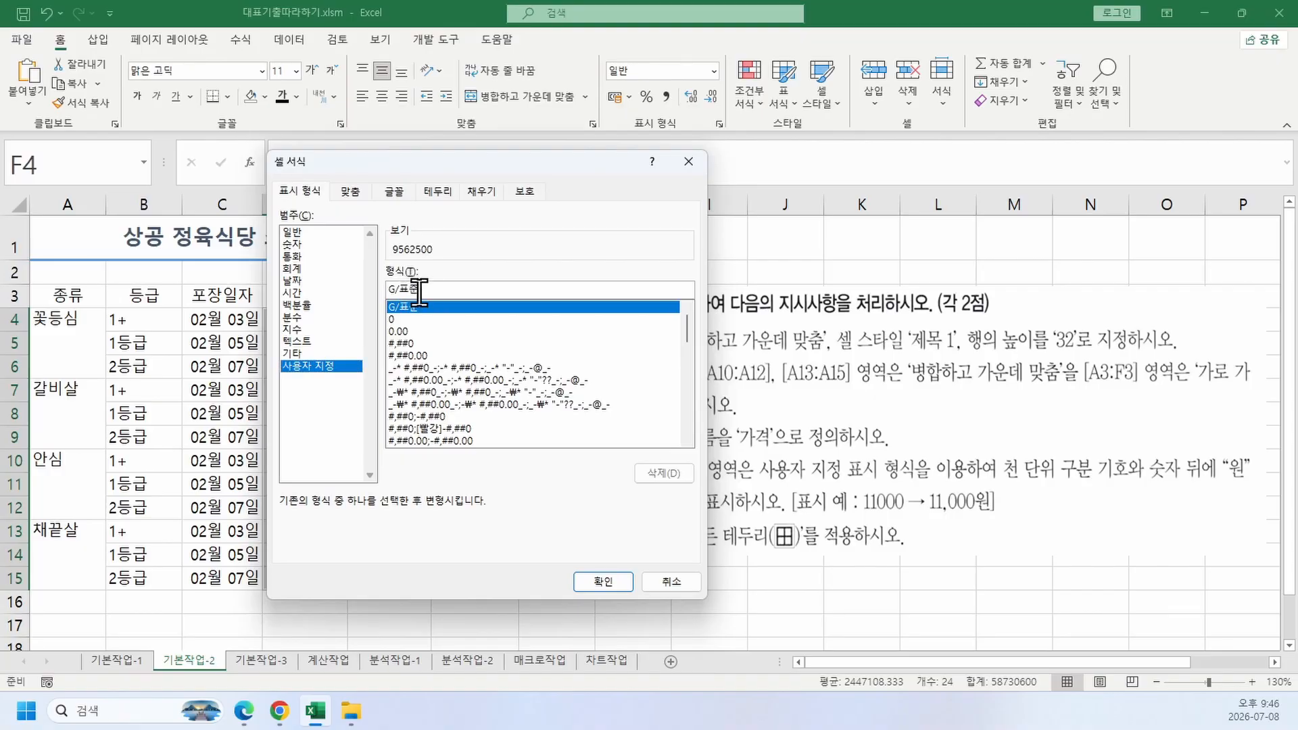
left_click_drag(420, 292, 346, 304)
key("BackSpace")
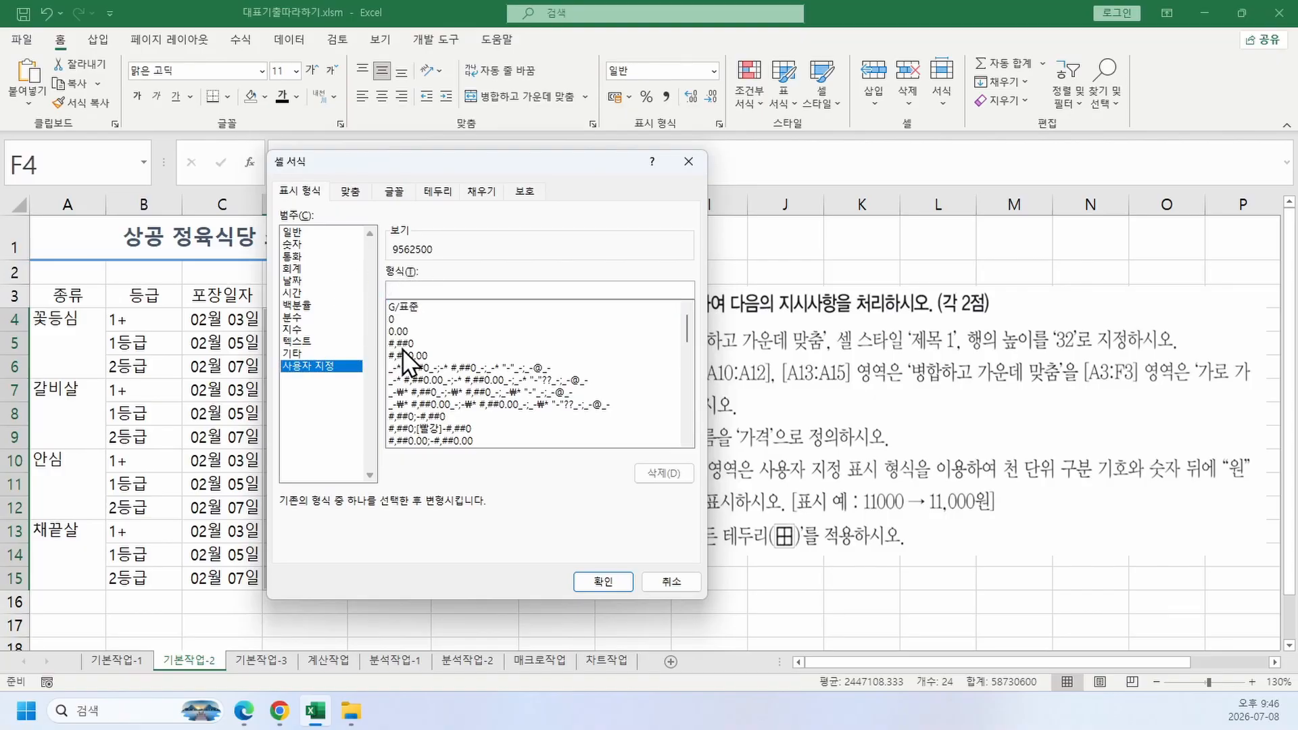
left_click(404, 345)
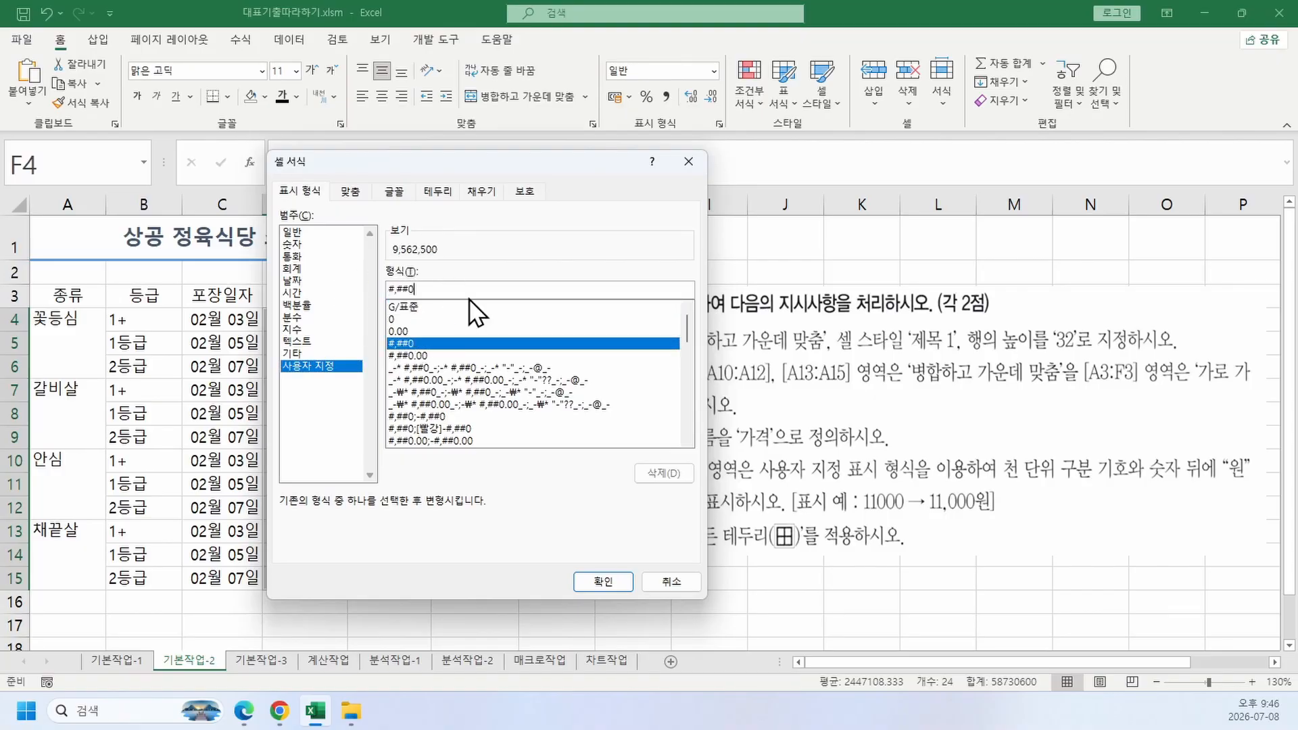
type("\"ㅇ")
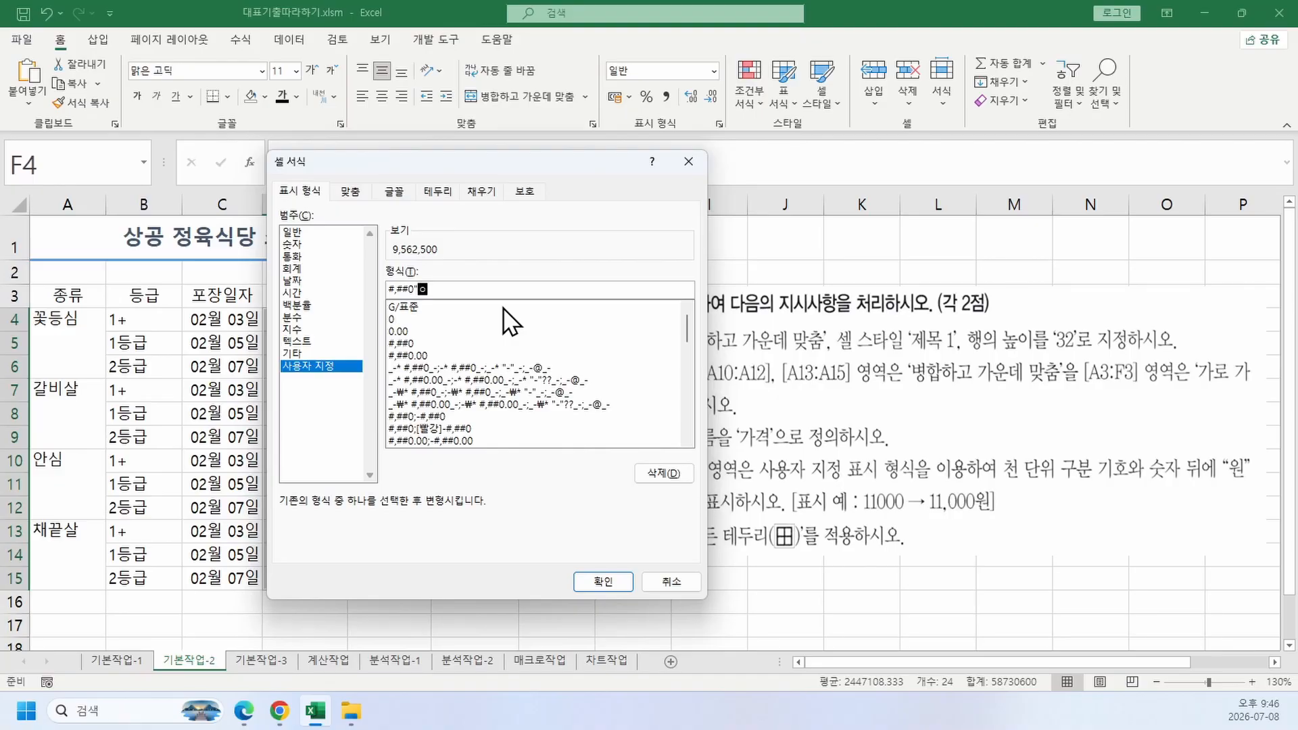
type("ㅜㅓㄴ\"")
left_click(618, 577)
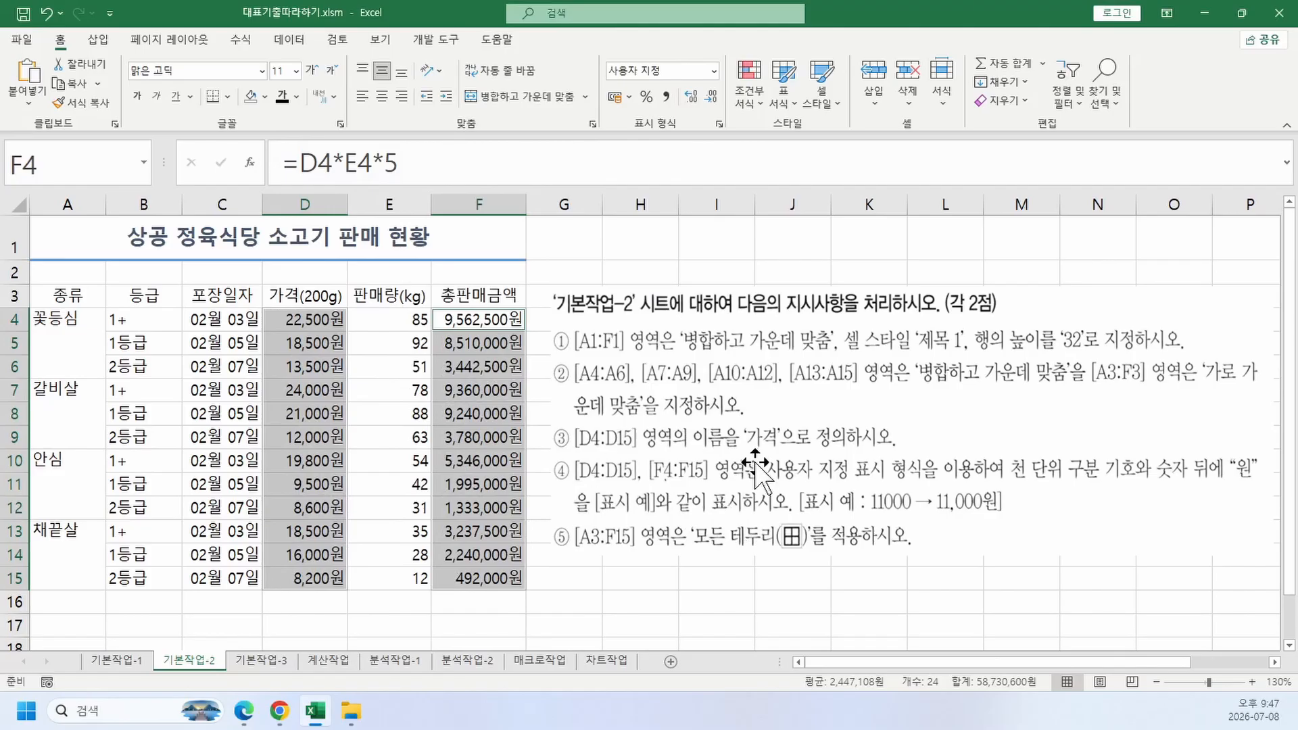
Step: Move the instruction picture farther from the table and apply 모든 테두리 (all borders) to A3:F15
left_click_drag(744, 468, 858, 463)
left_click(223, 390)
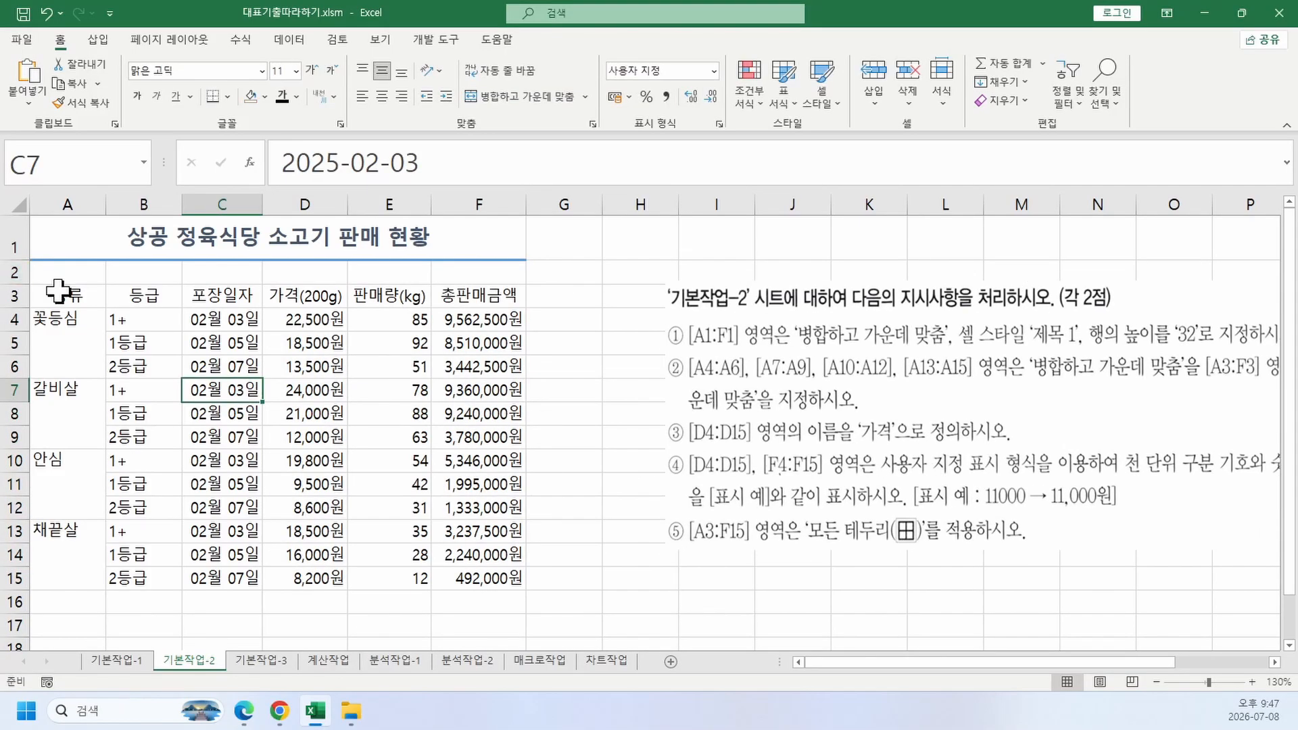
left_click_drag(60, 295, 481, 560)
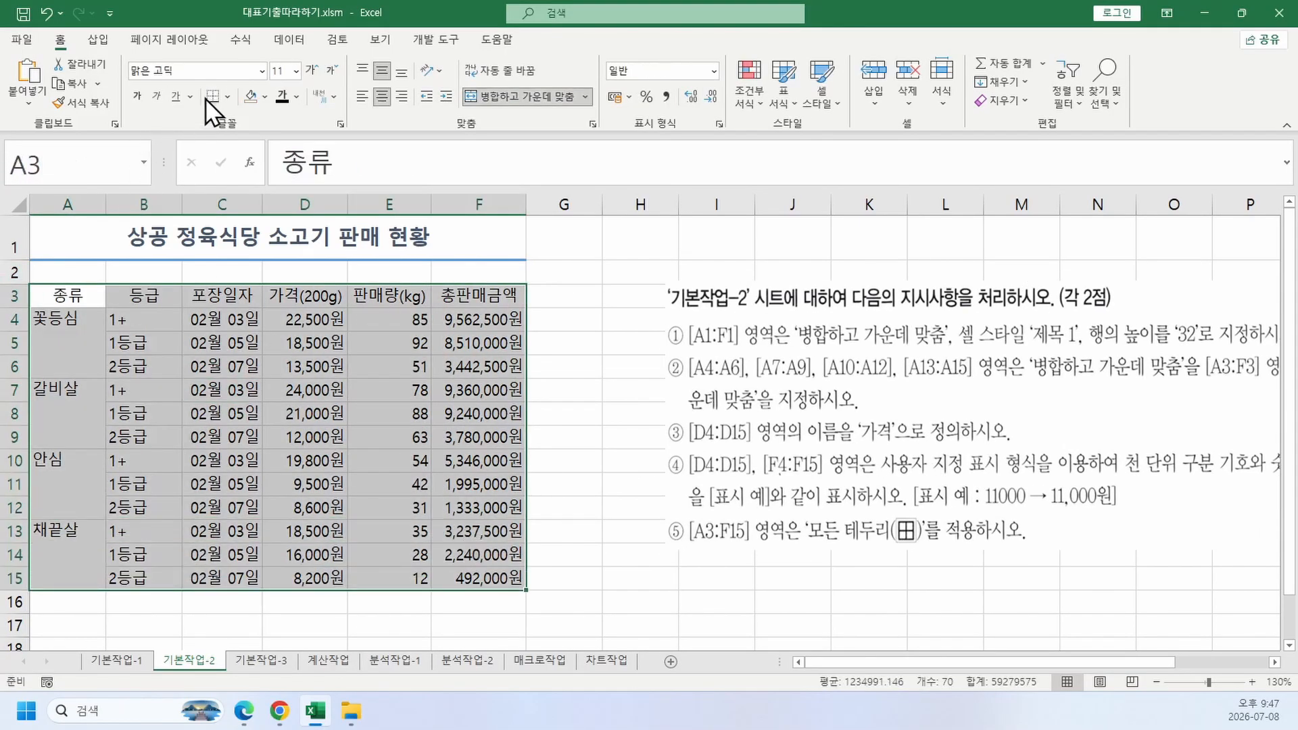
left_click(227, 96)
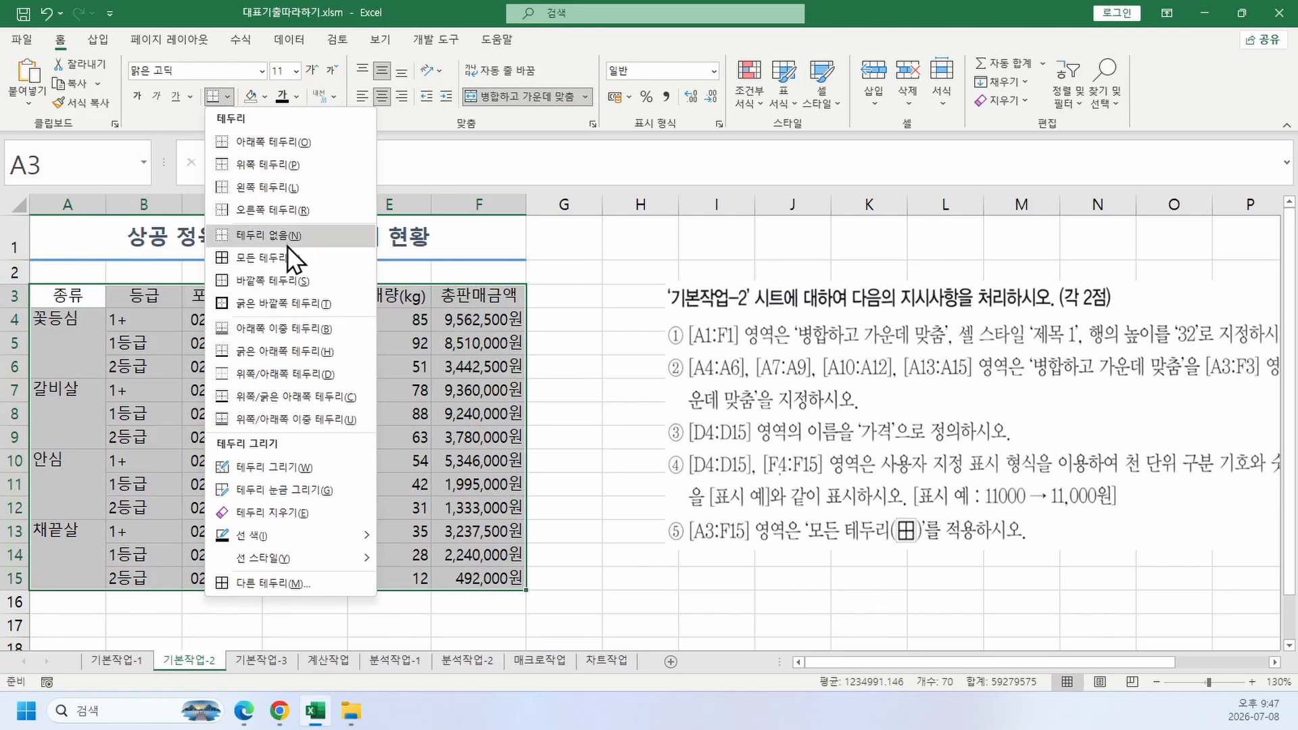
left_click(285, 265)
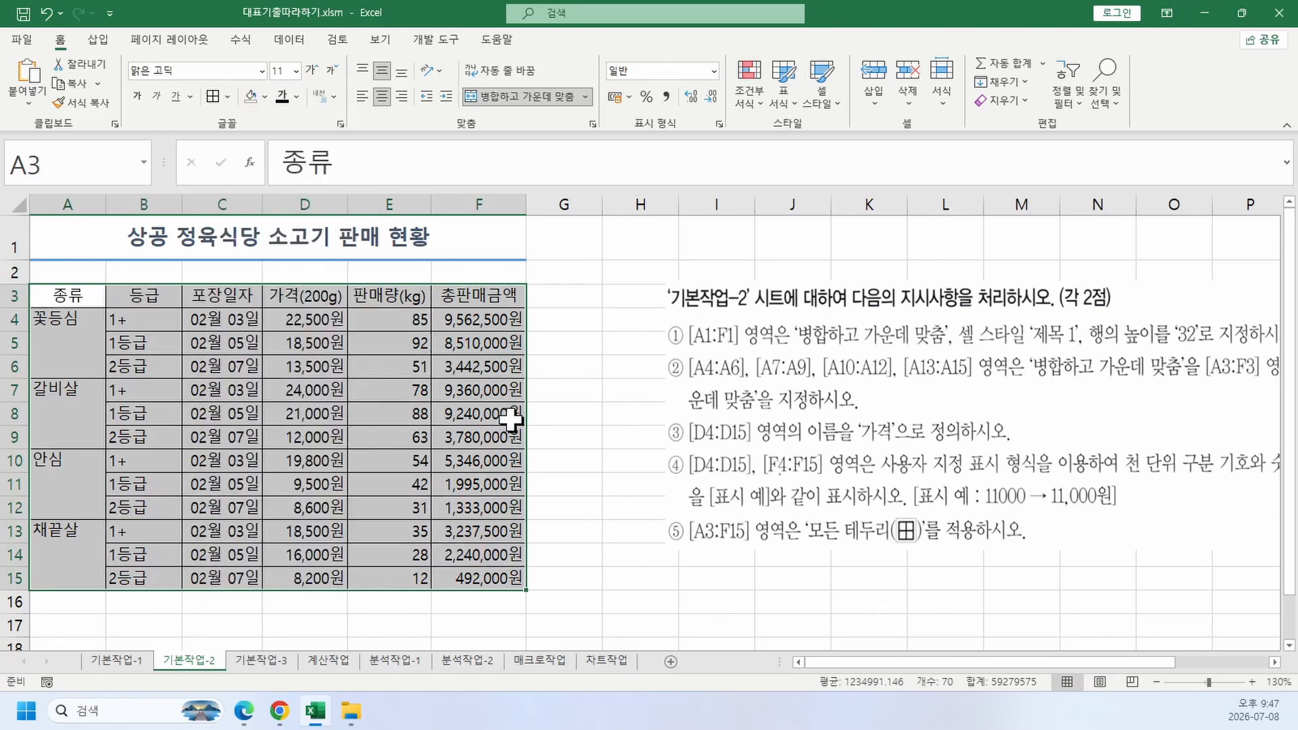
left_click(641, 433)
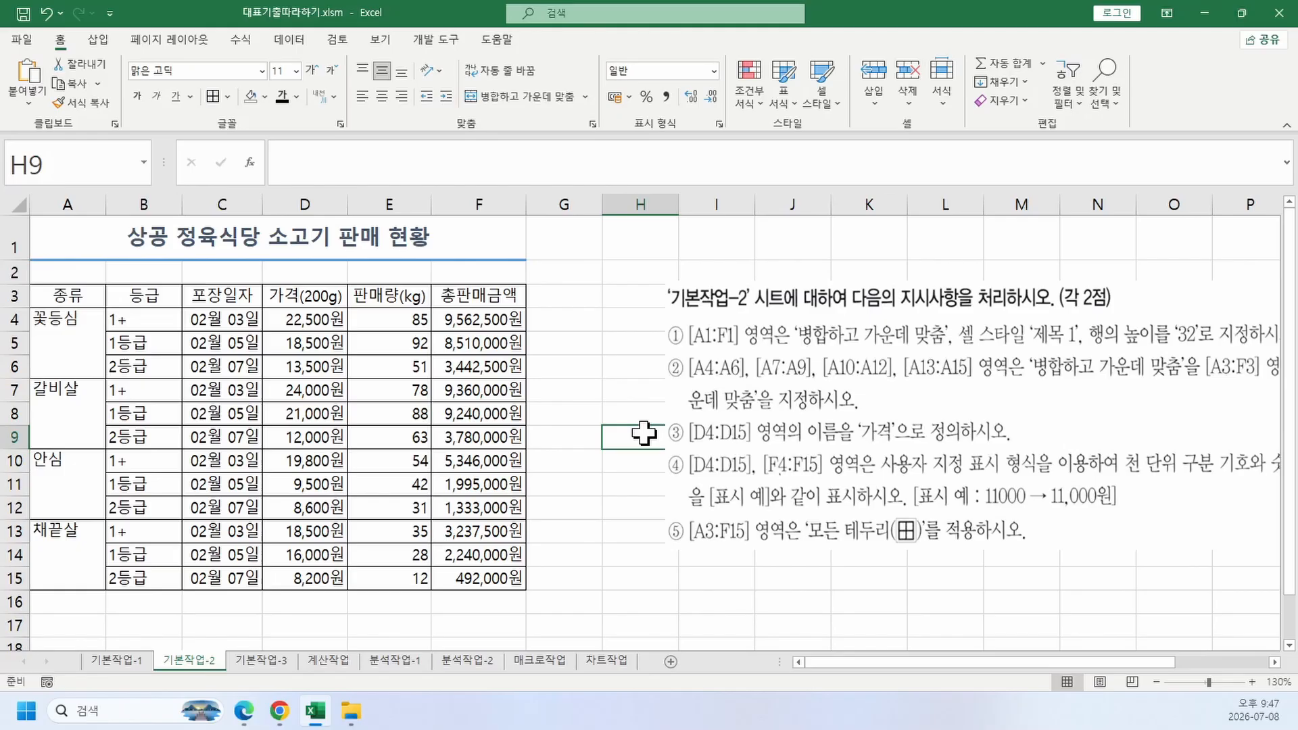
Step: Delete the instruction picture from the 기본작업-2 sheet
left_click(906, 525)
key("Delete")
left_click(740, 503)
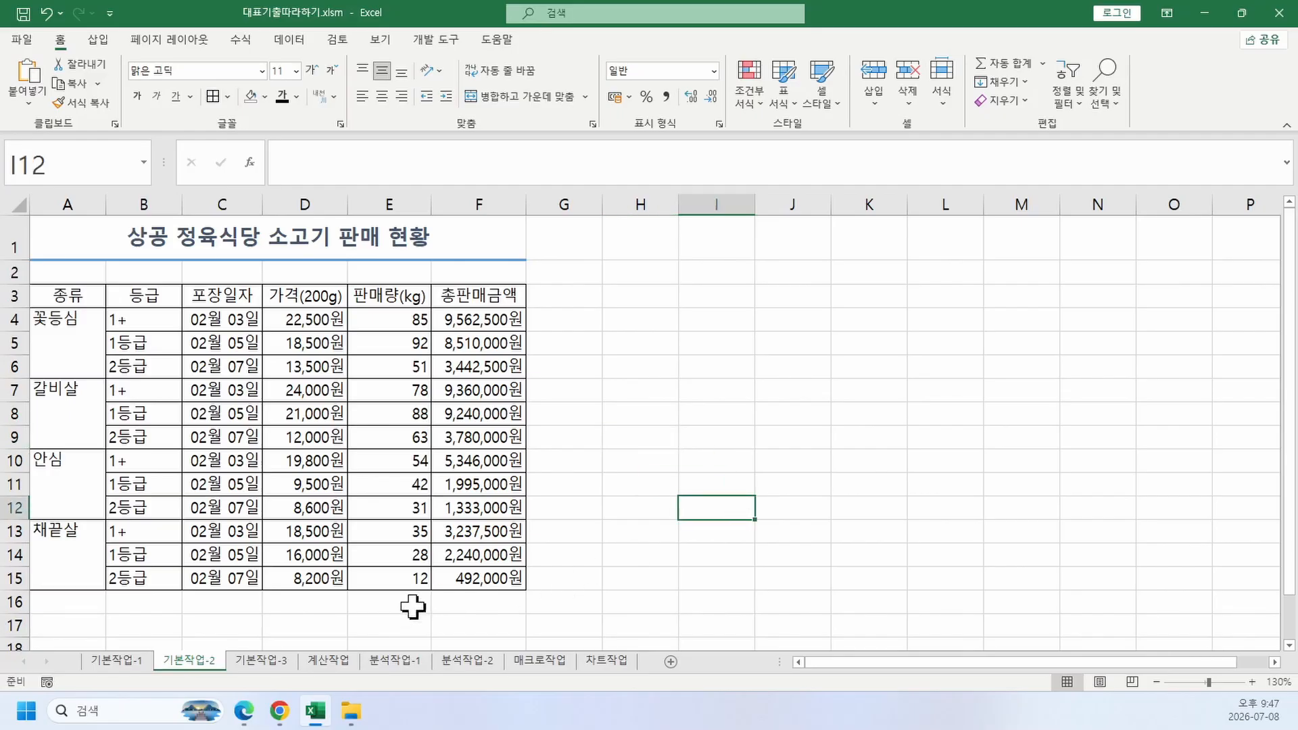
Step: Capture the exercise 03 instructions from the textbook PDF in the browser and paste them beside the table on the 기본작업-3 sheet
left_click(273, 658)
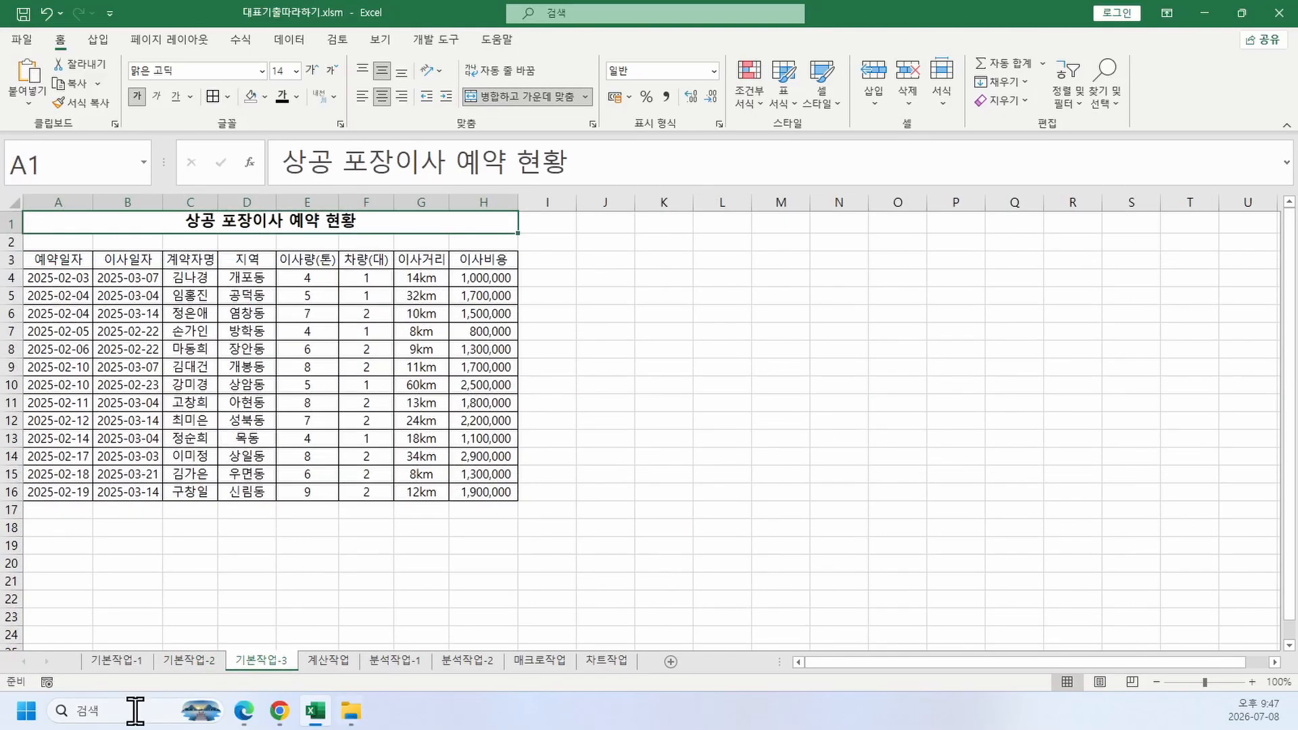
left_click(244, 711)
scroll(454, 559, "down", 6)
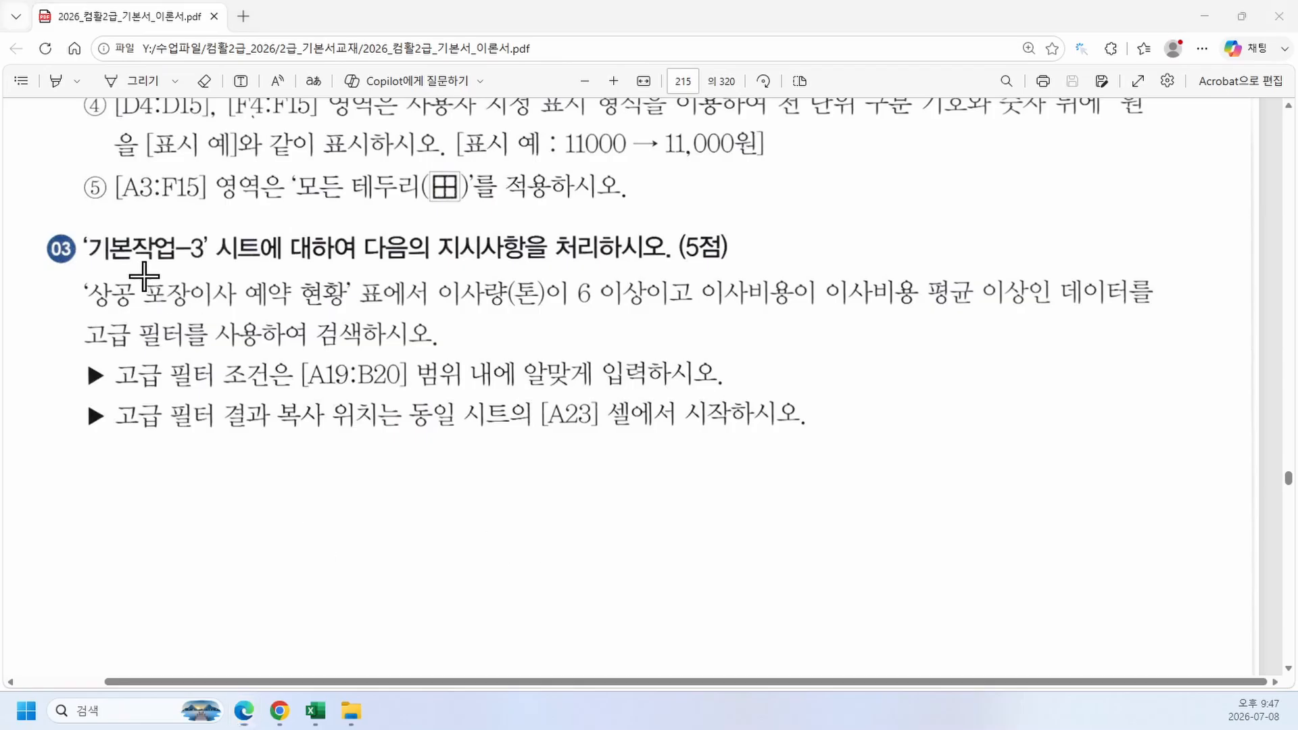
key("super+shift+s")
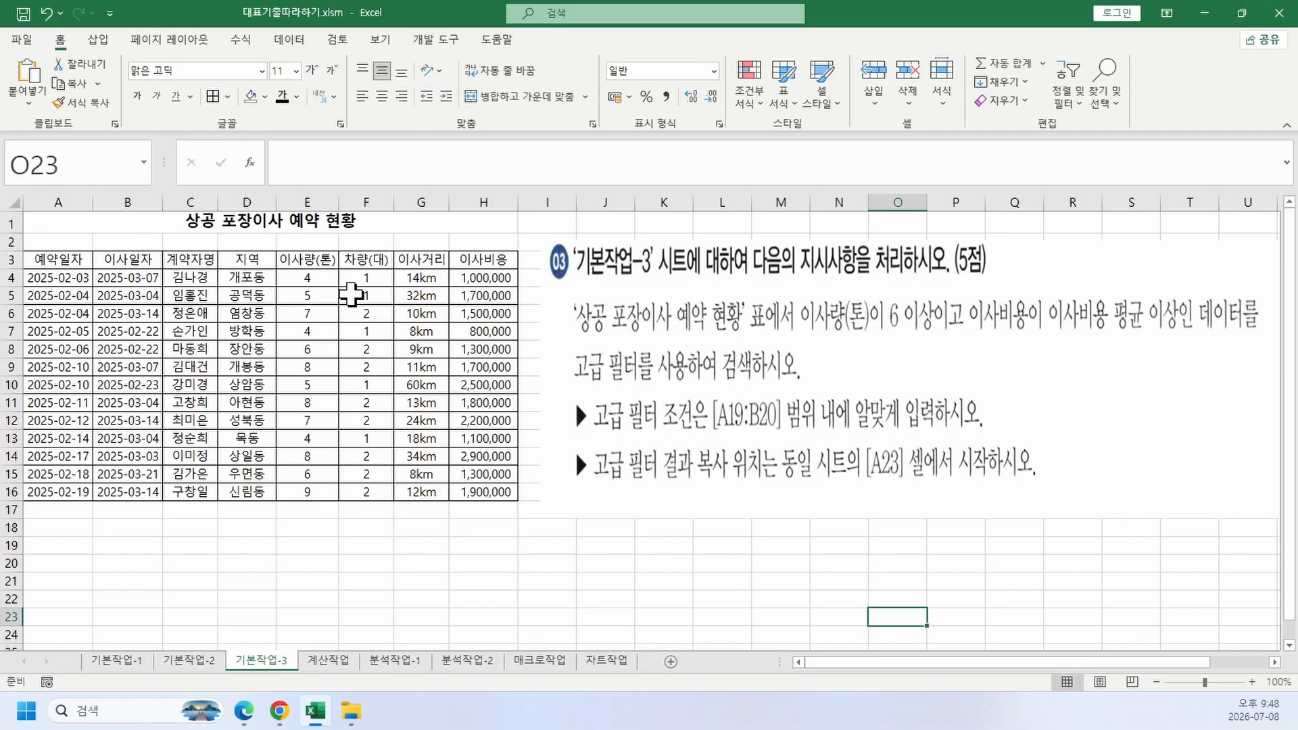
left_click_drag(277, 247, 346, 501)
left_click_drag(783, 330, 792, 330)
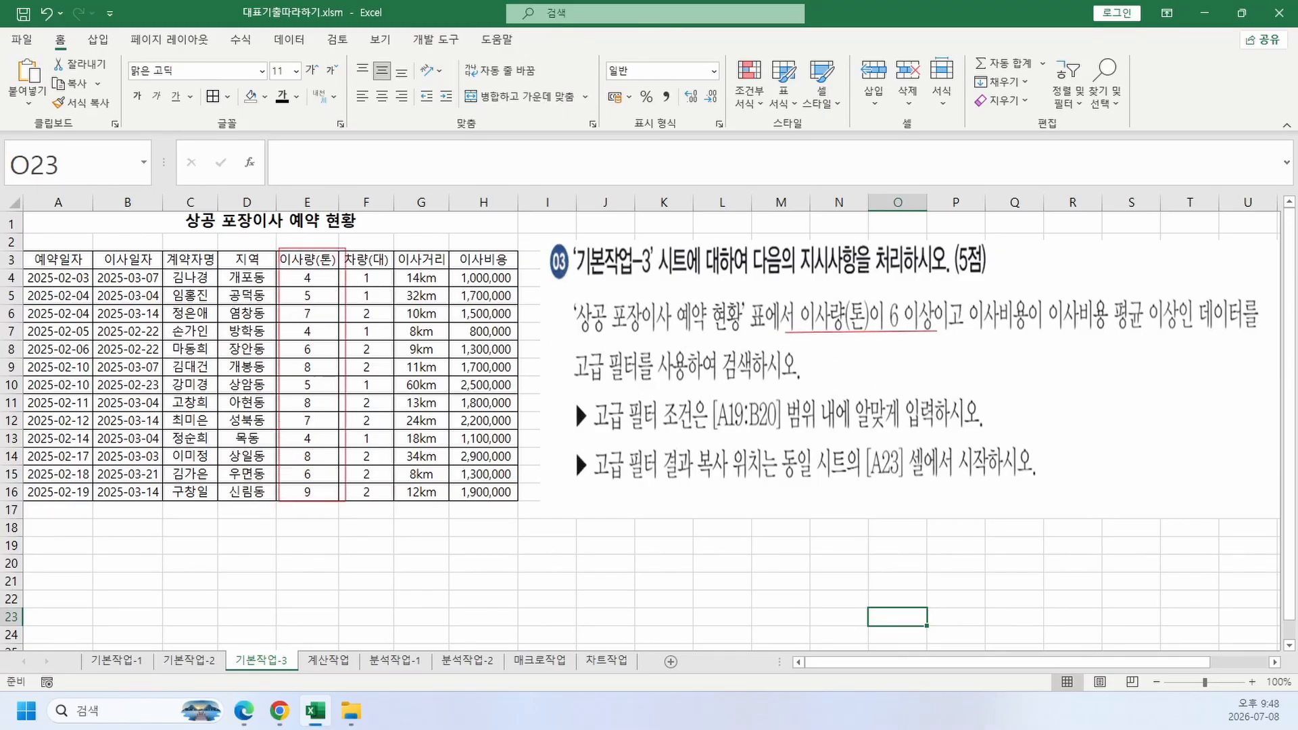
left_click_drag(937, 330, 940, 332)
key("t")
left_click(840, 358)
type(">")
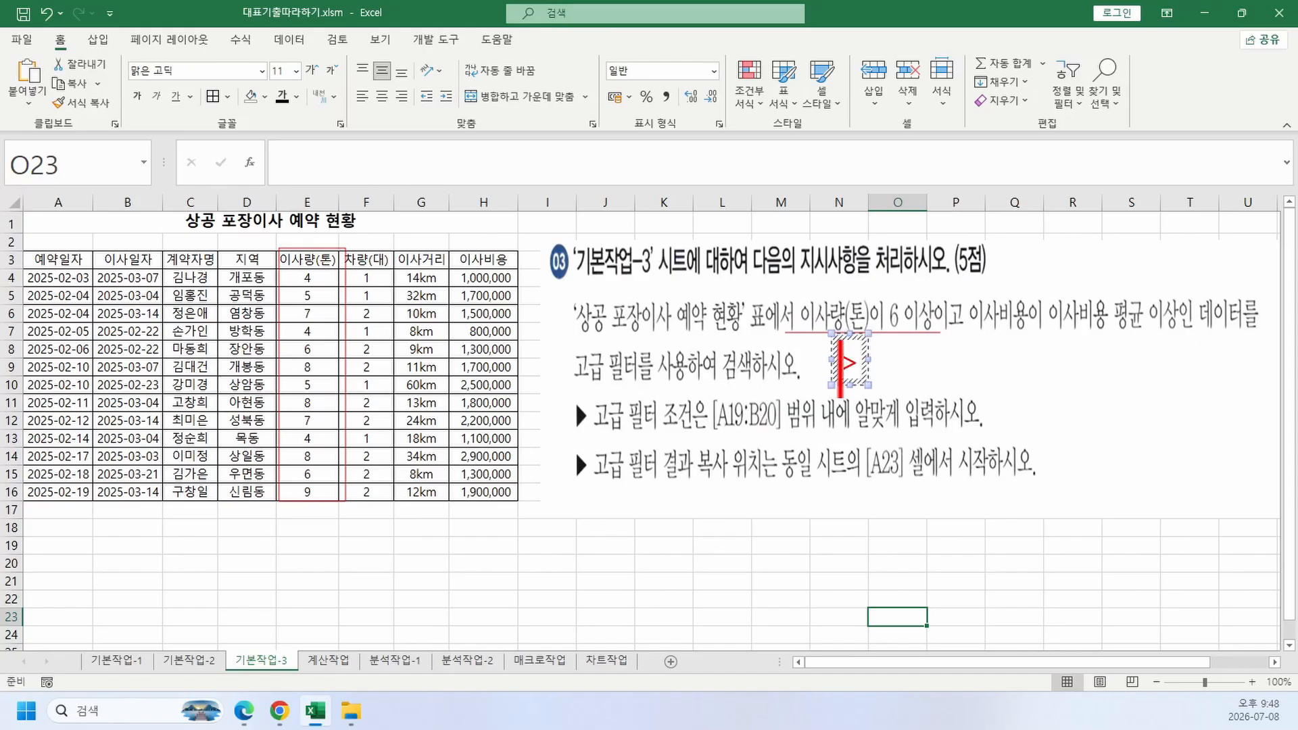
type("=6")
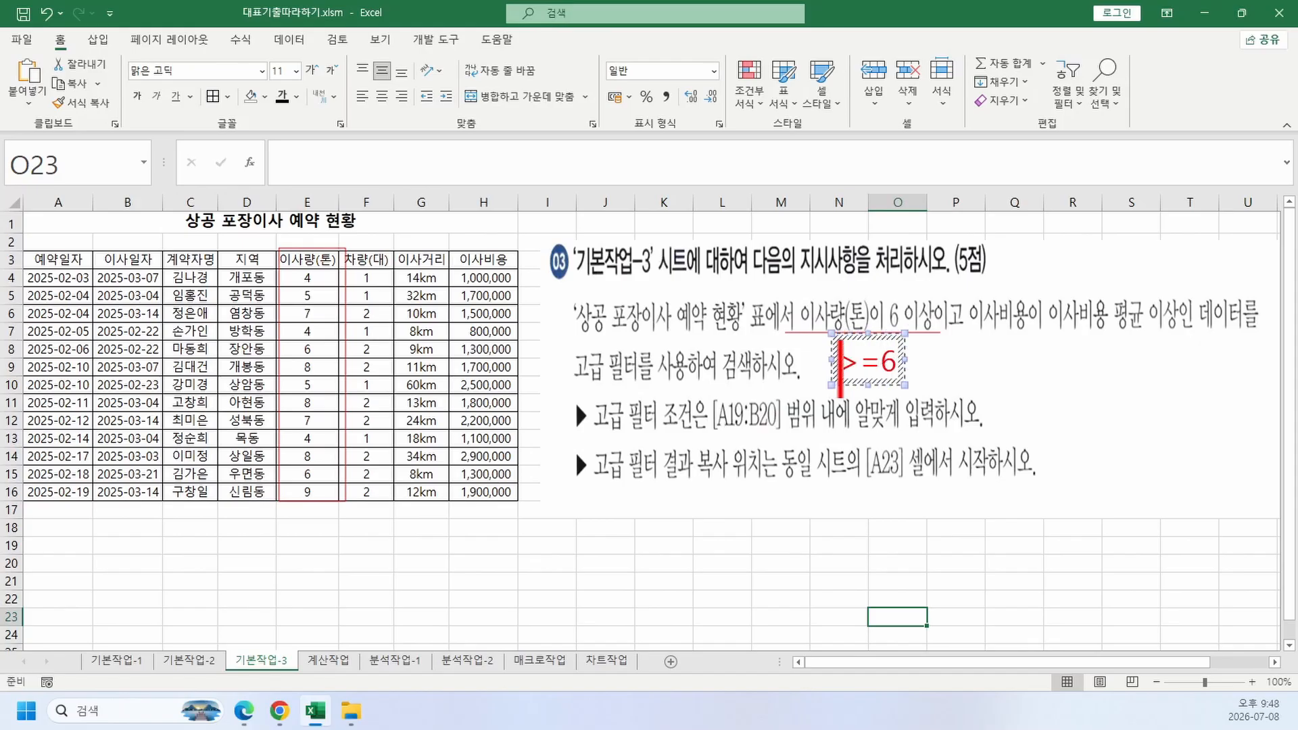
key("Escape")
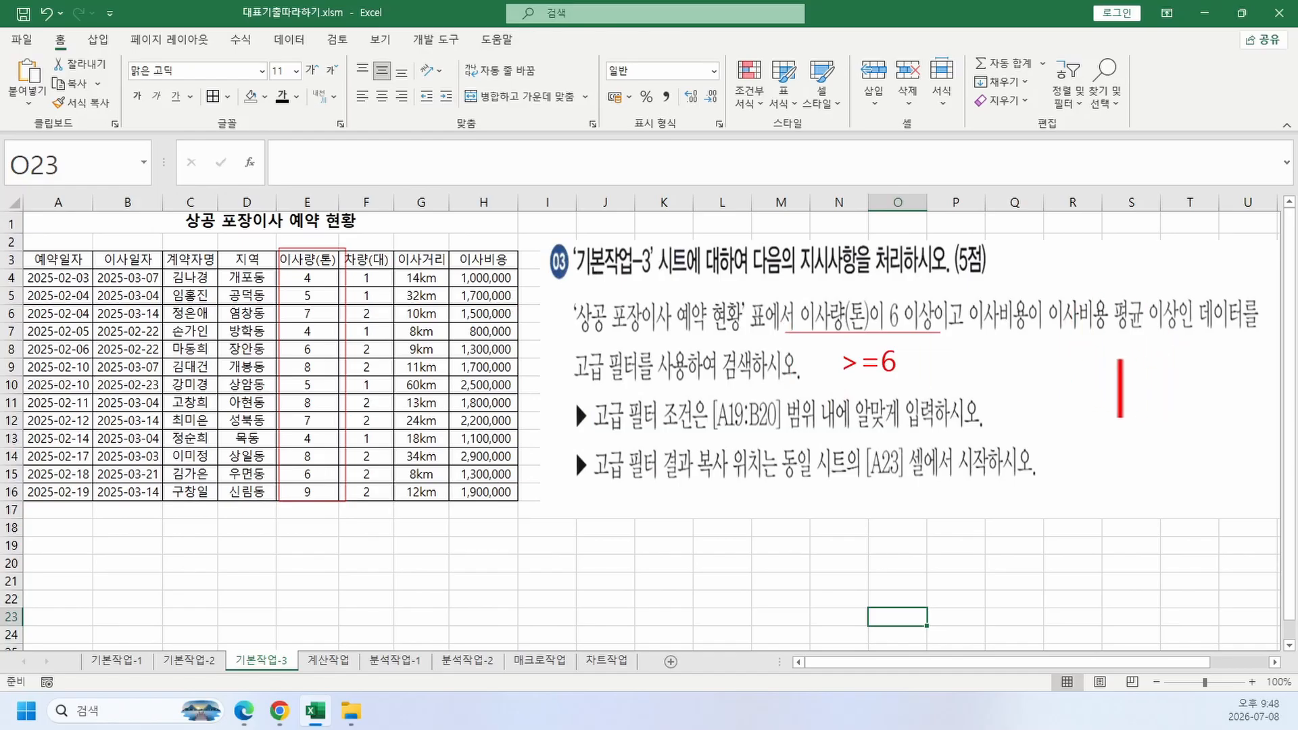
key("Escape")
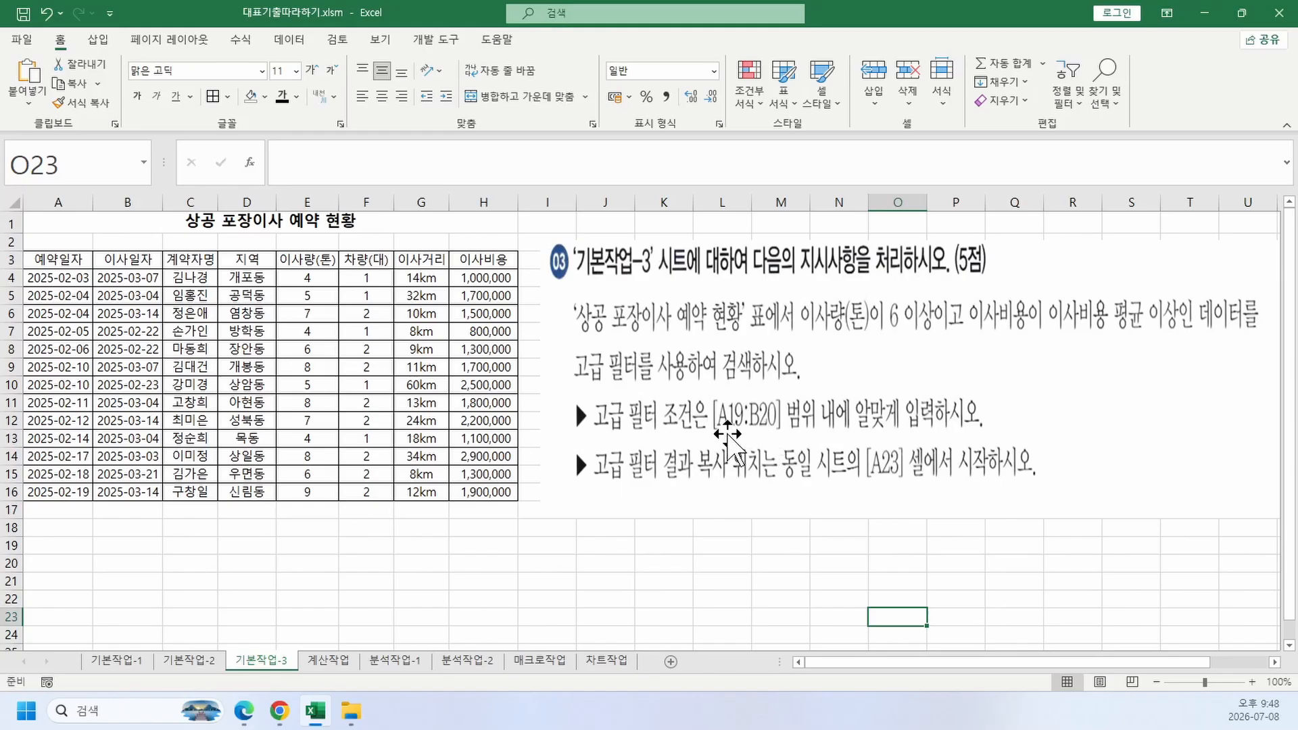
Step: Copy the 이사량(톤) header from E3 to A19 and enter the filter condition >=6 in A20
left_click_drag(27, 545, 118, 573)
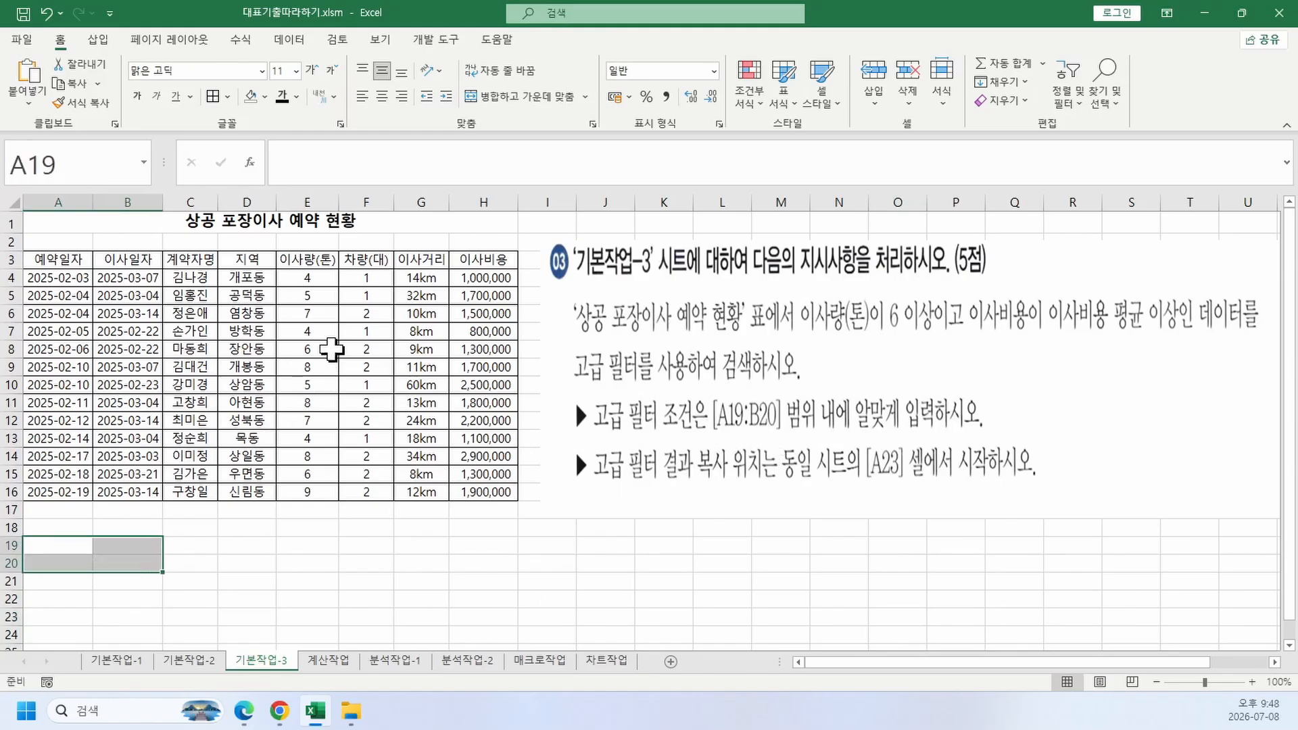
left_click(311, 259)
key("ctrl+c")
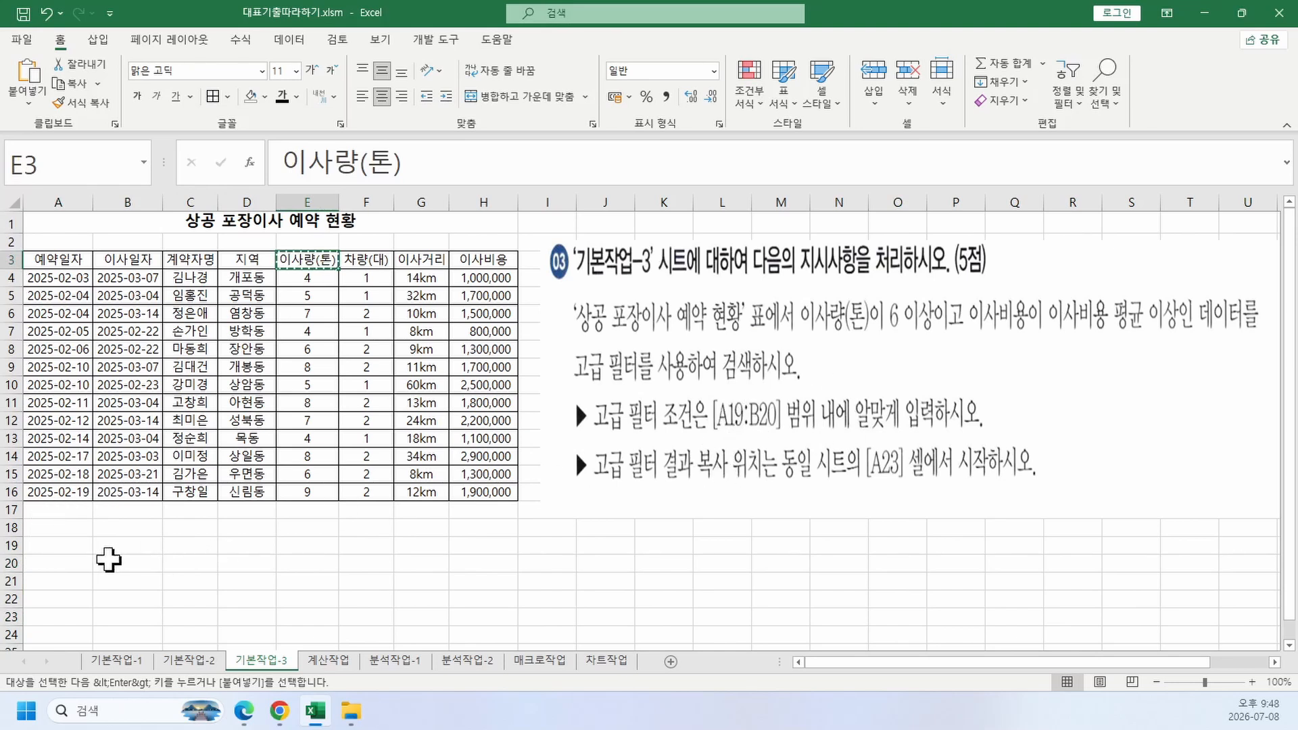
left_click(47, 546)
key("ctrl+v")
left_click(48, 570)
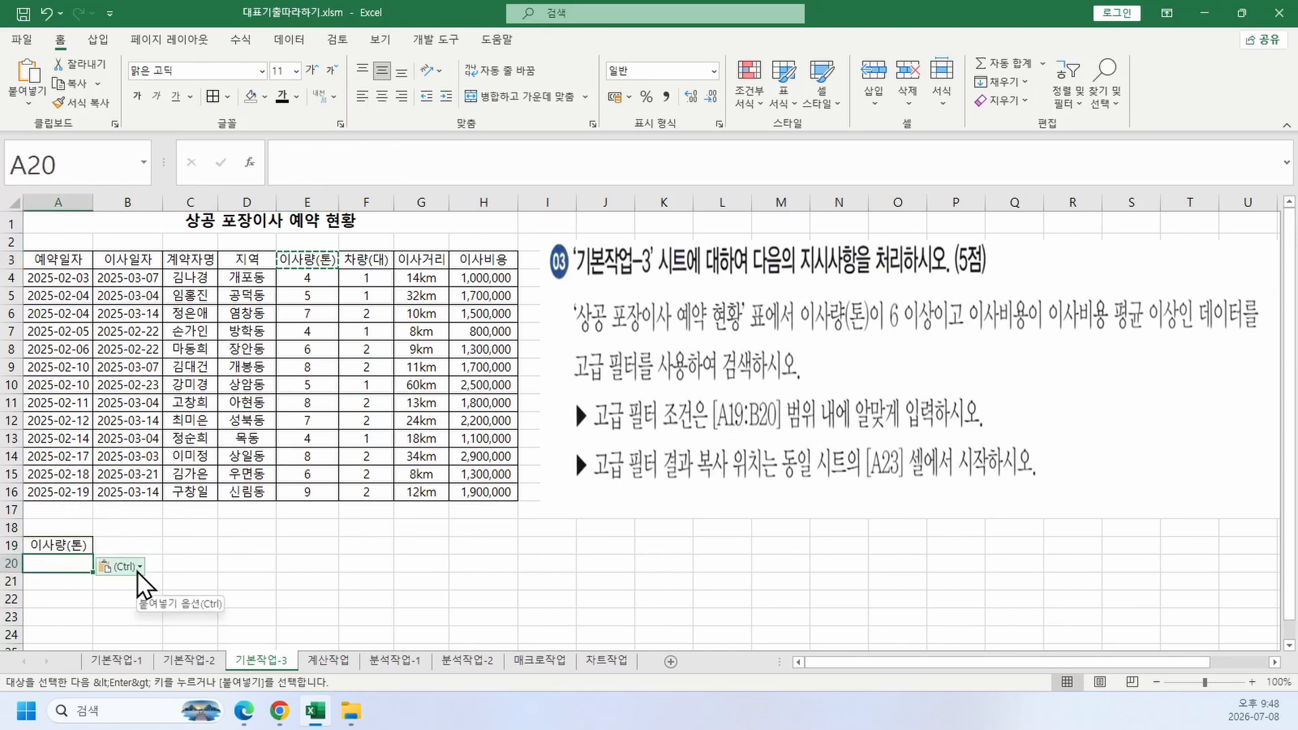
type(">=6")
key("Return")
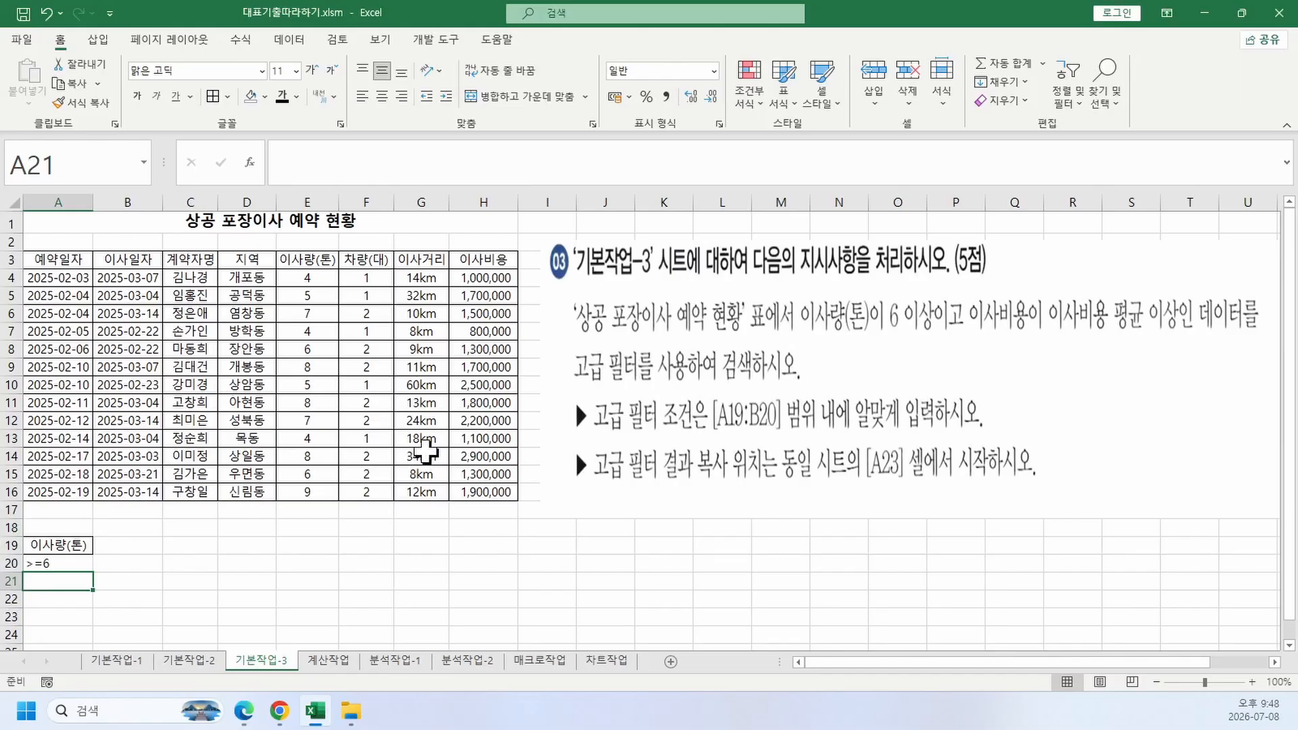
Step: Move the instruction picture farther away from the table, clear of the cells beside 이사비용
left_click_drag(653, 378, 824, 389)
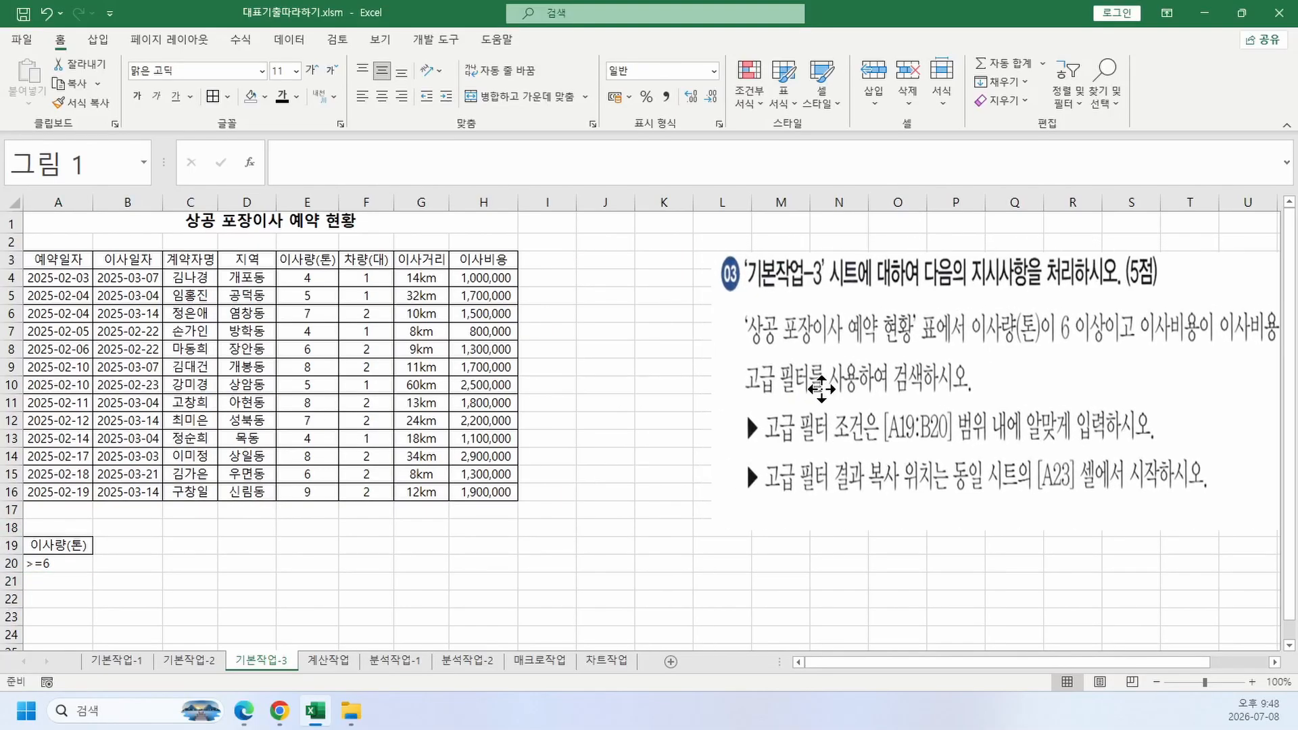
scroll(700, 399, "up", 7, "ctrl")
scroll(699, 399, "up", 1)
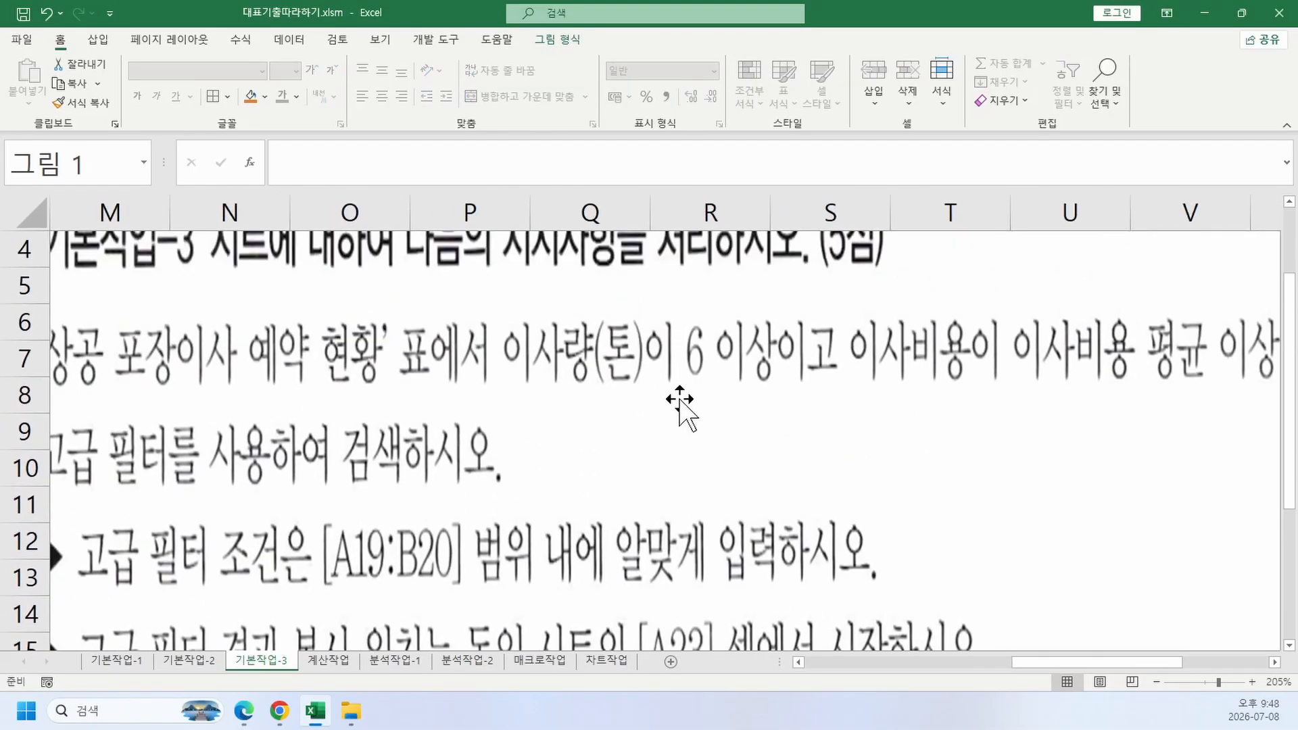
scroll(680, 399, "left", 10)
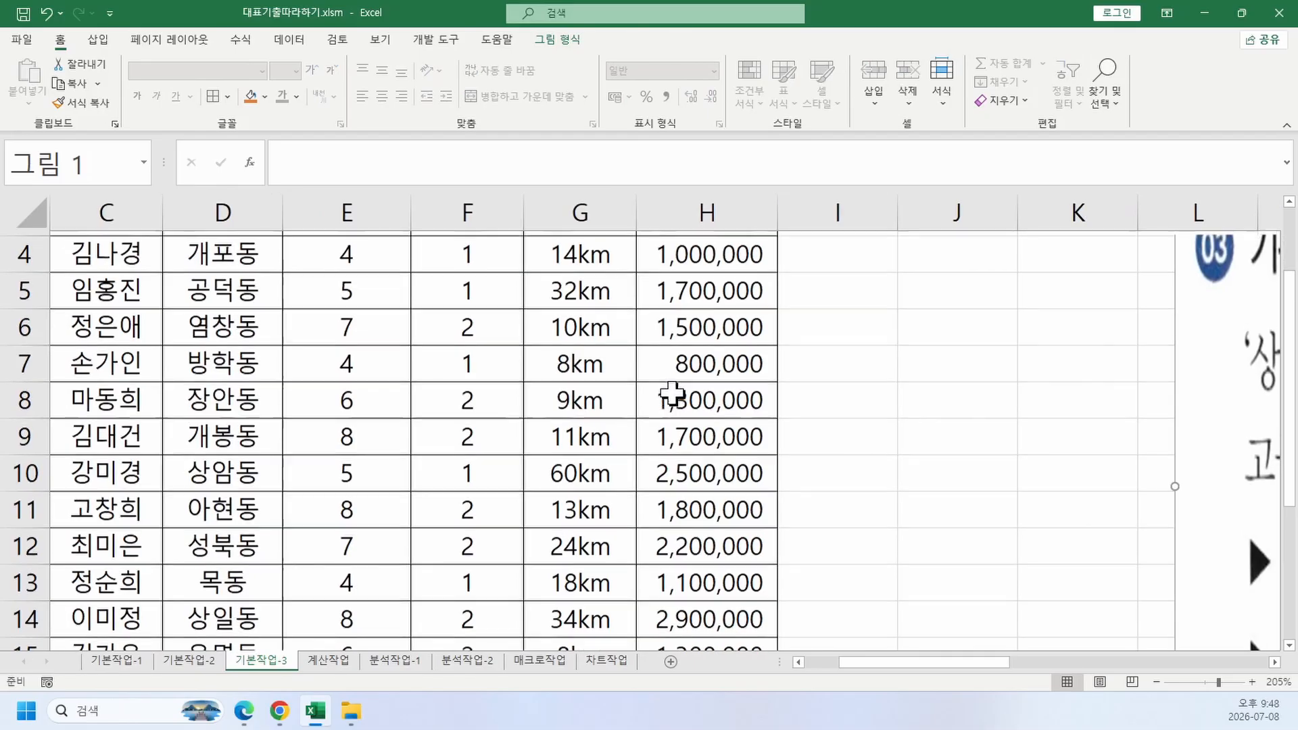
scroll(676, 389, "up", 1)
Step: Enter the test formula =H4>=AVERAGE(H4:H16) in I4 and fill it down to I16
left_click(814, 369)
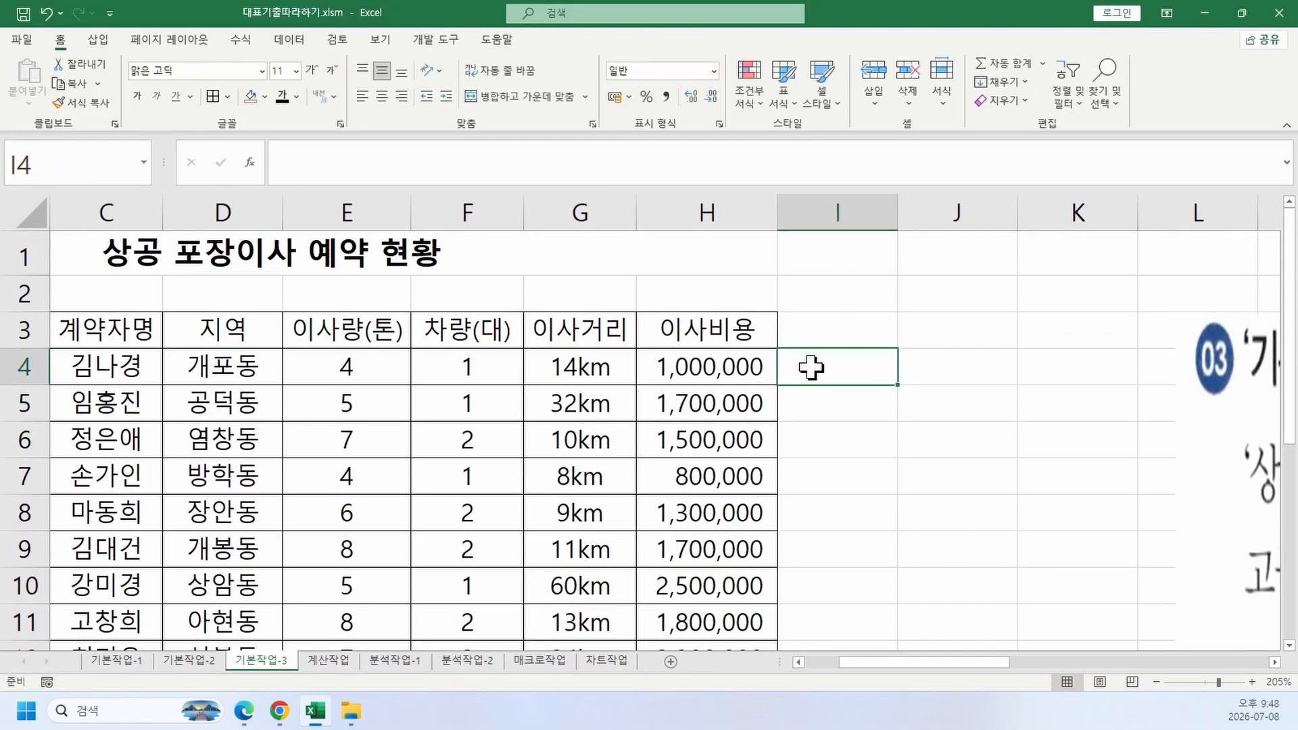
type("=")
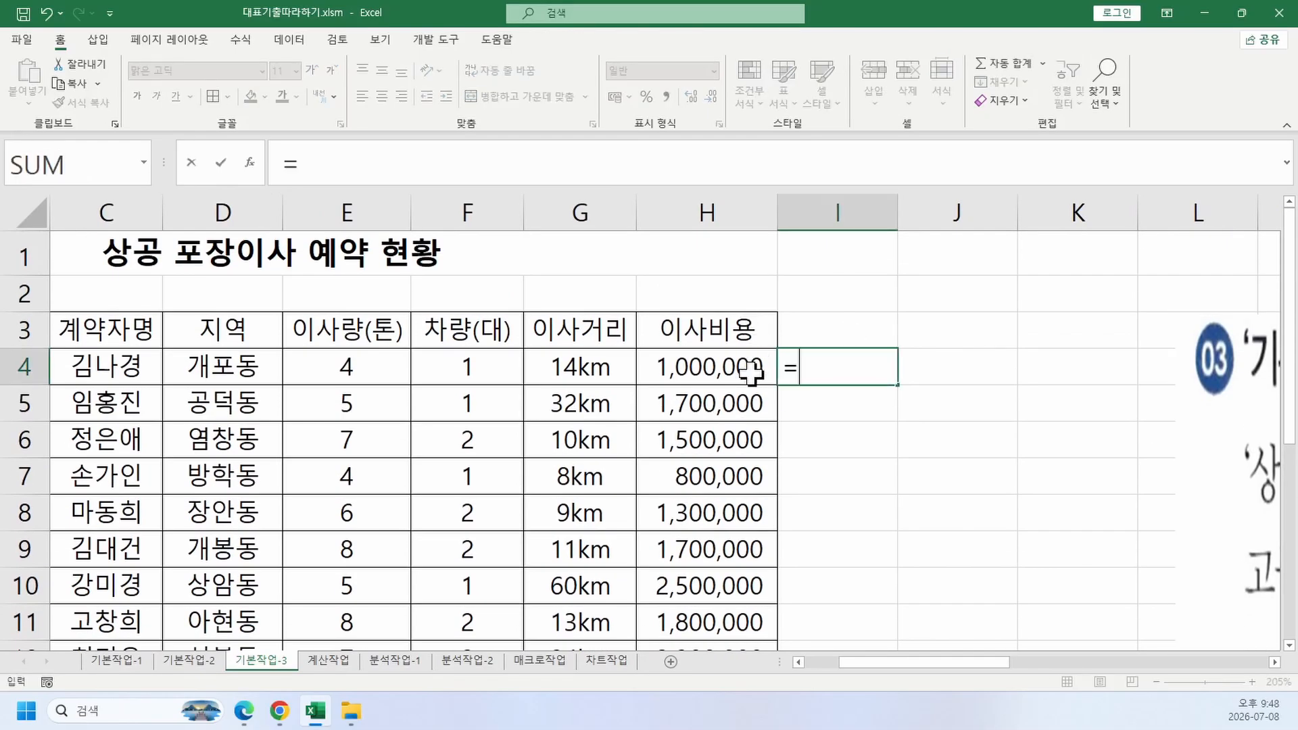
left_click(708, 370)
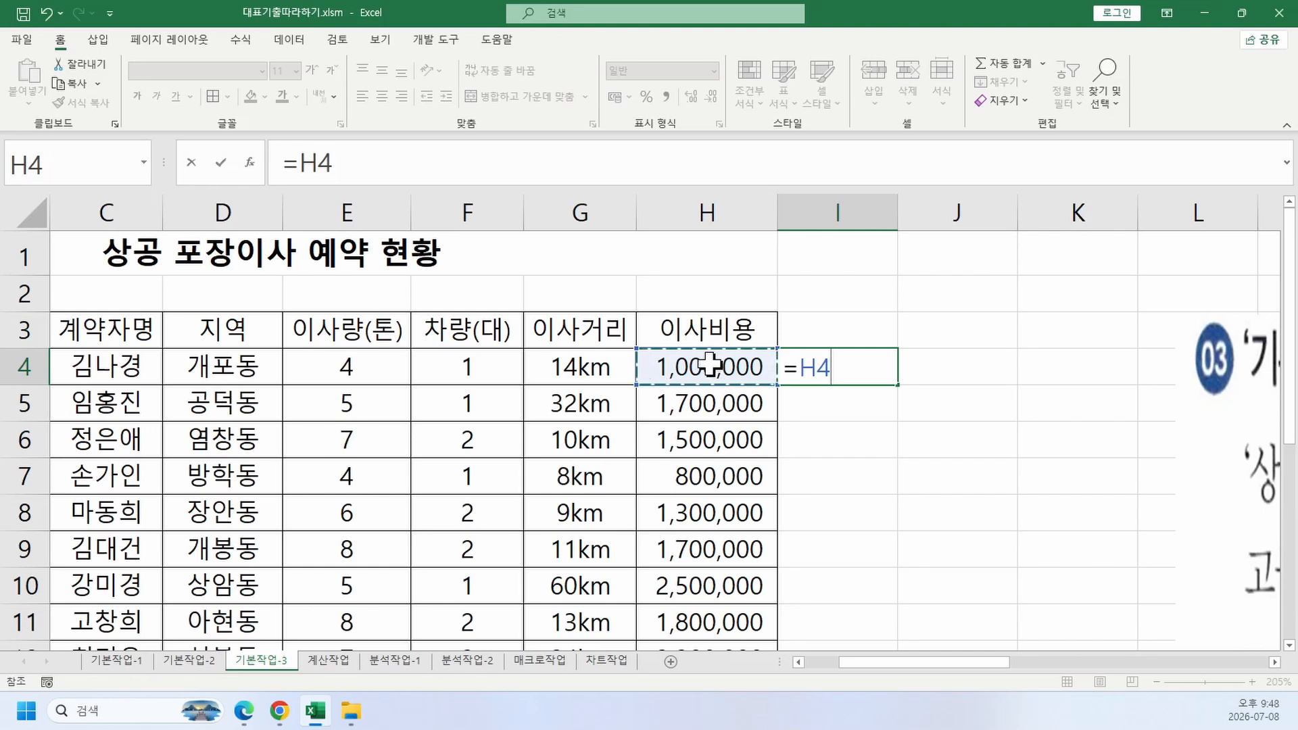
type(">=")
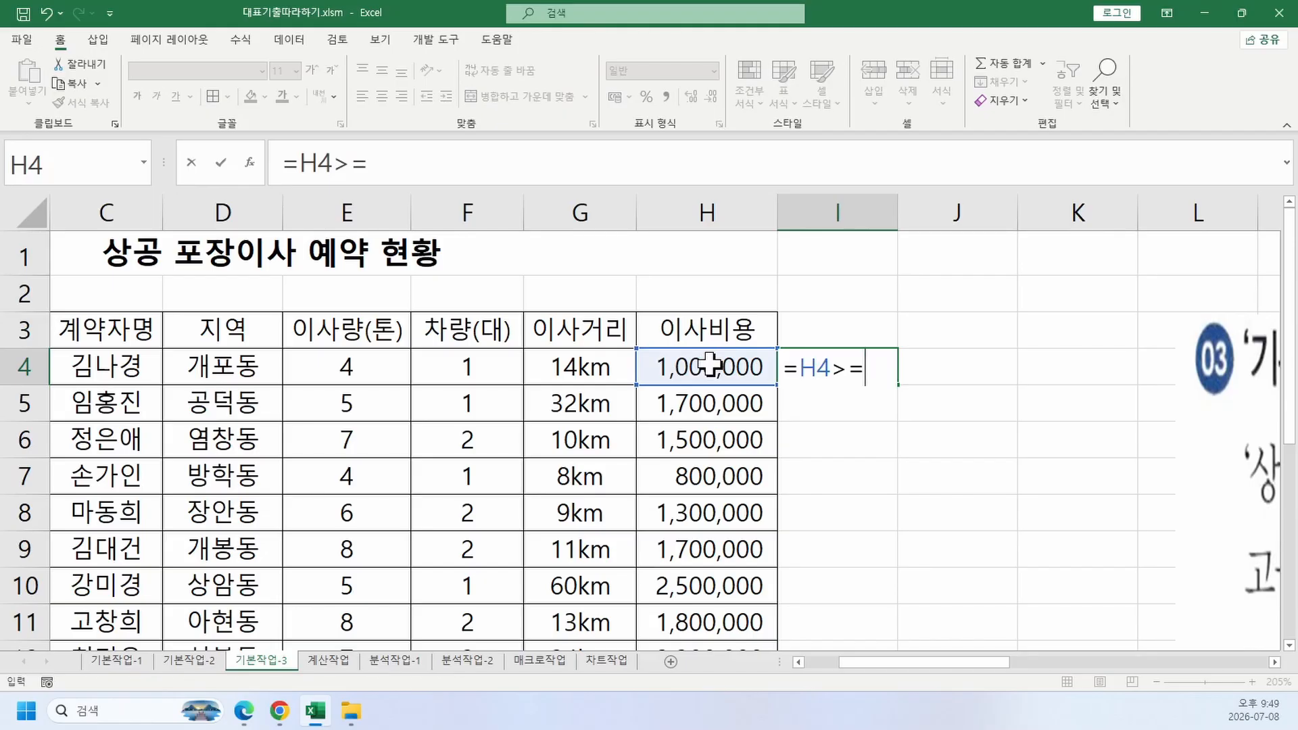
type("ㅁㅍㄷㄱ")
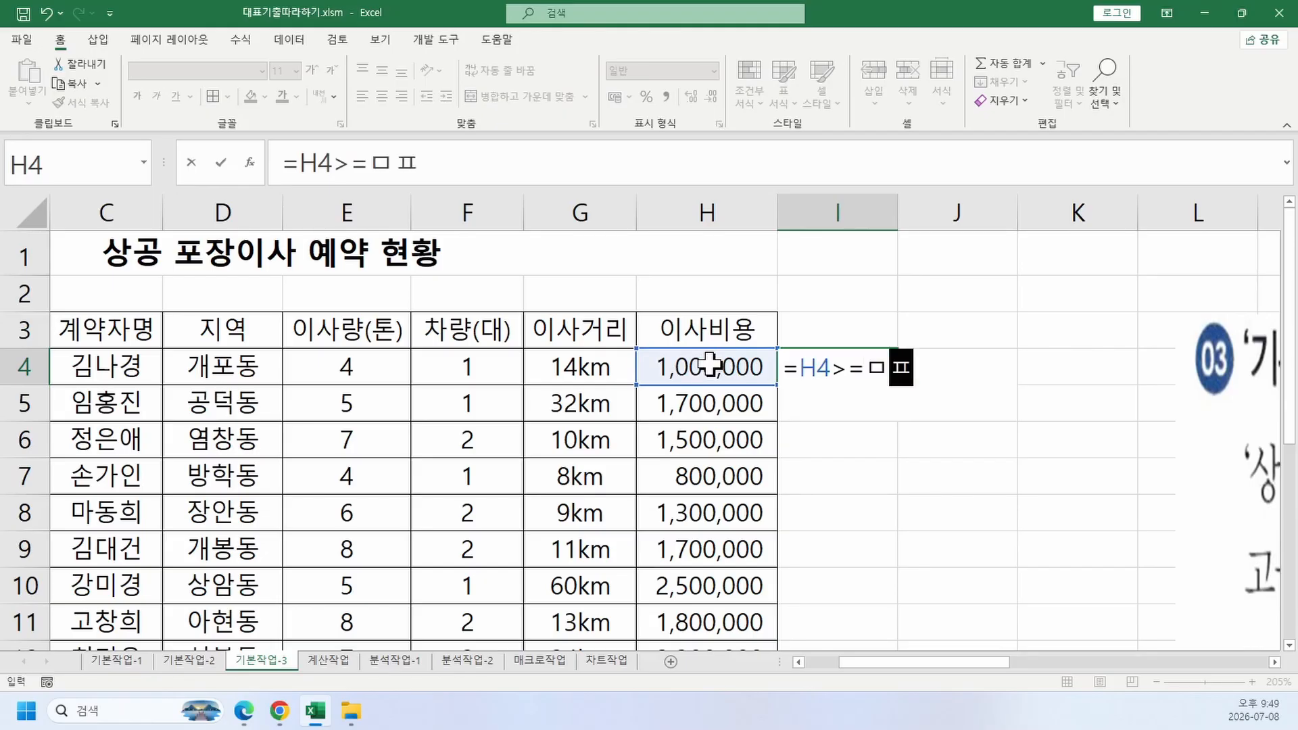
key("BackSpace")
key("BackSpace")
key("BackSpace")
key("BackSpace")
type("aver")
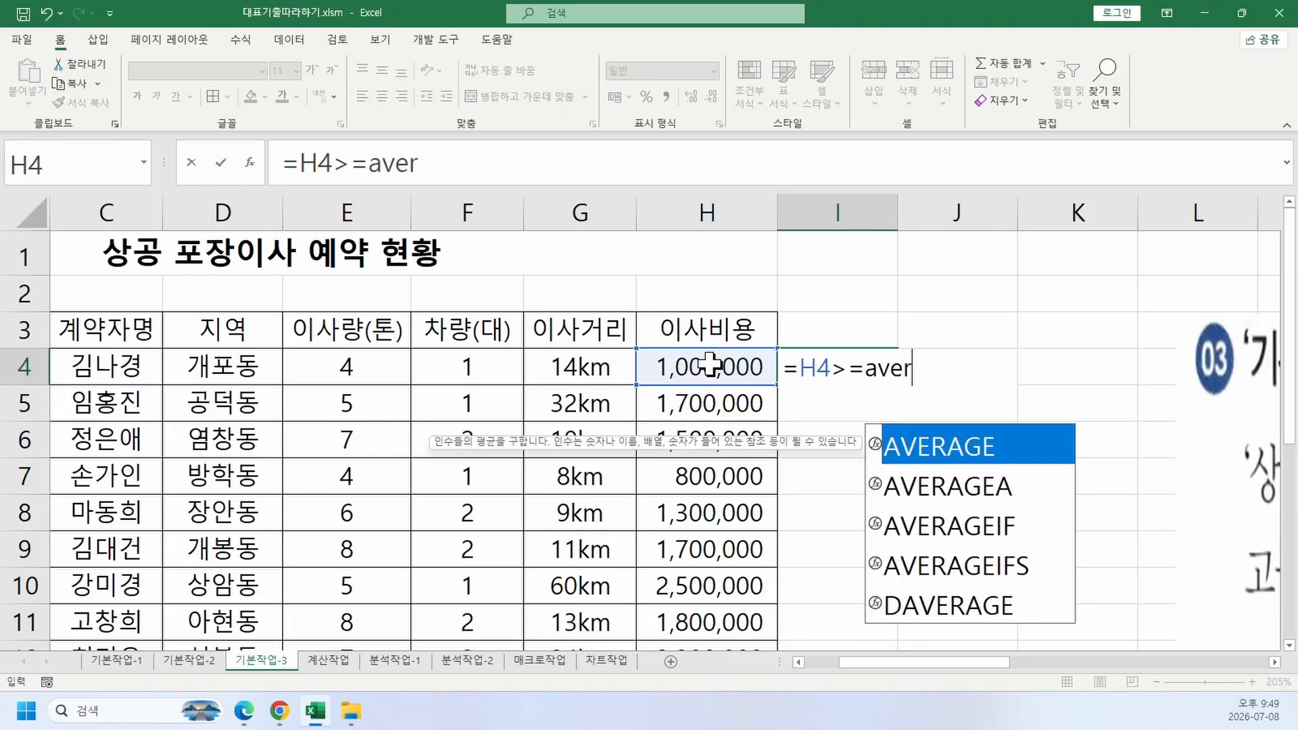
key("Tab")
left_click(714, 369)
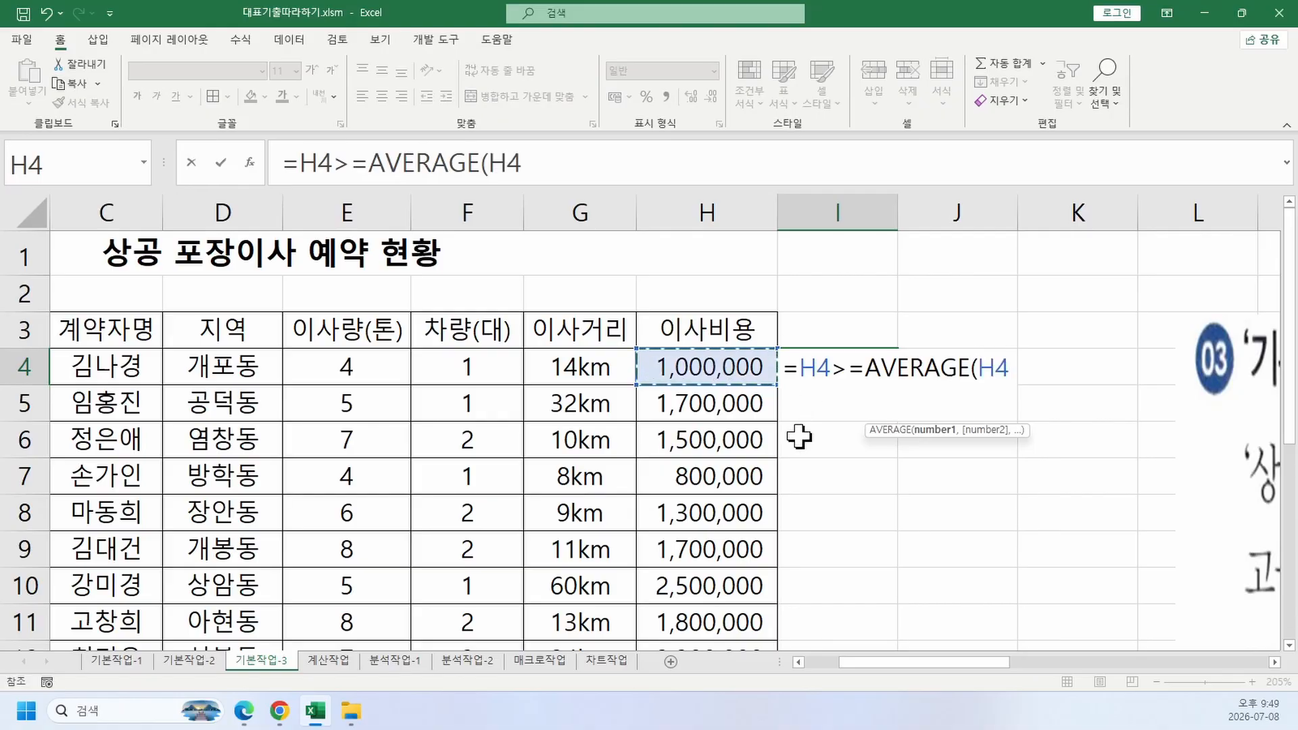
scroll(784, 435, "down", 3)
left_click(724, 463, "shift")
scroll(784, 399, "up", 3)
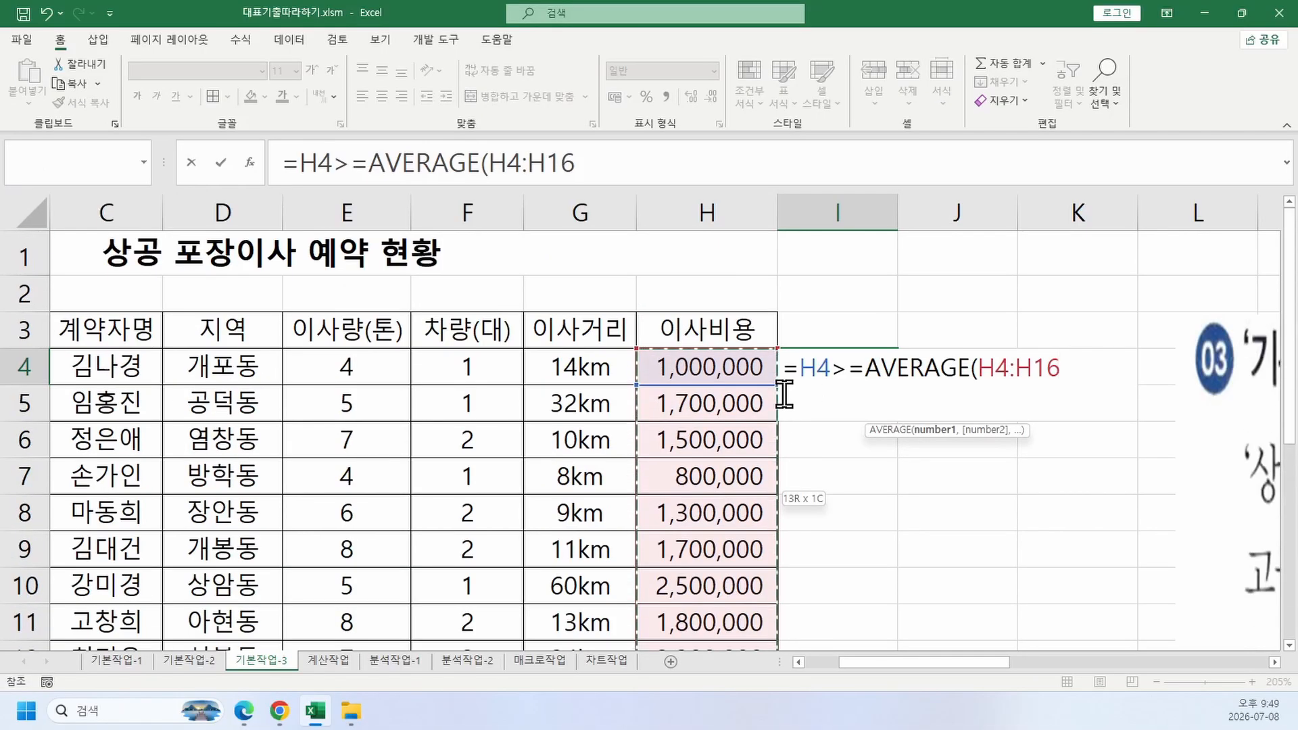
type(")")
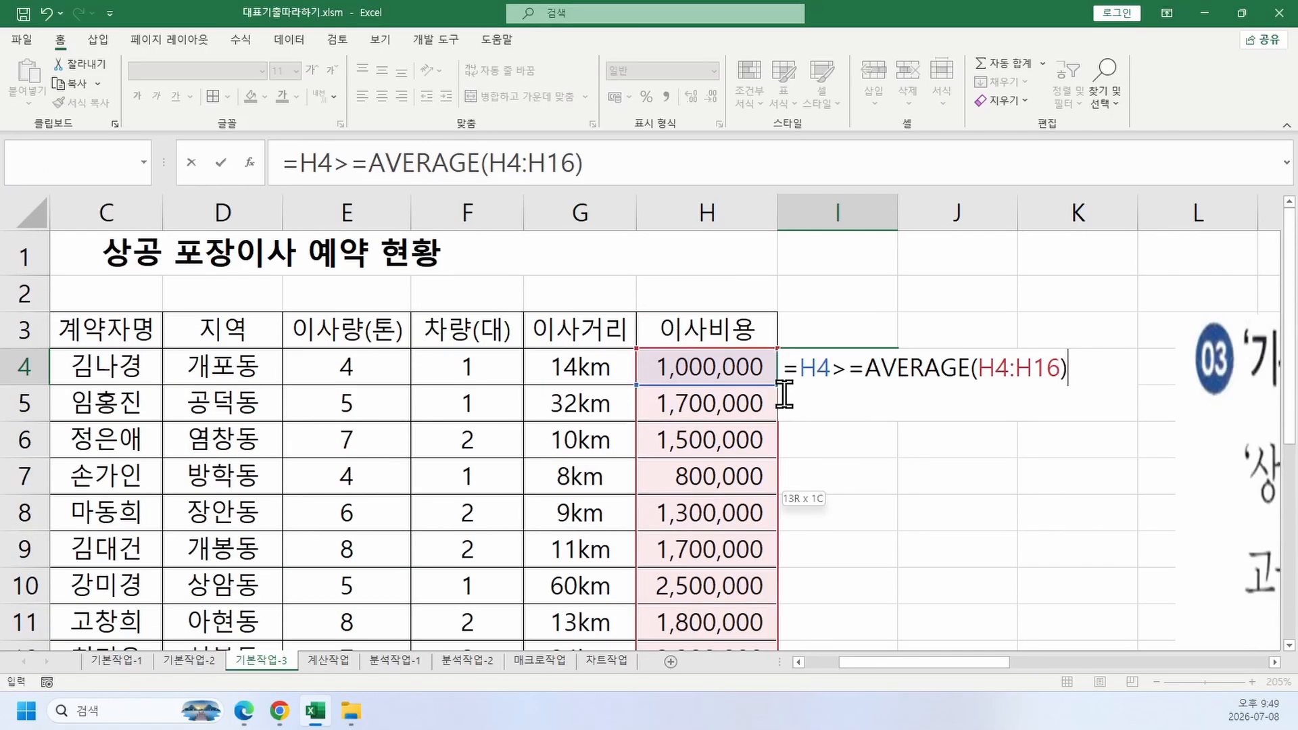
key("Return")
key("Up")
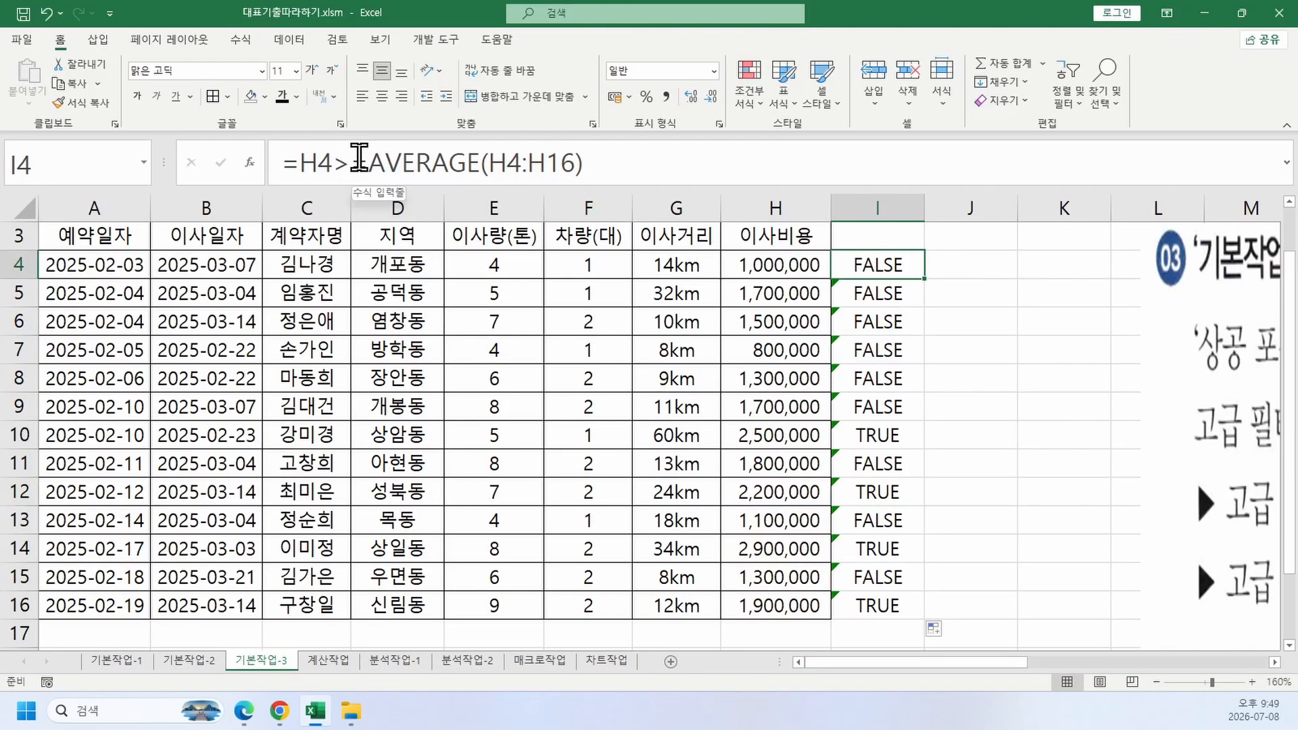
Step: Copy the =AVERAGE(H4:H16) part of the I4 formula and enter it on its own in J4
left_click_drag(351, 163, 732, 180)
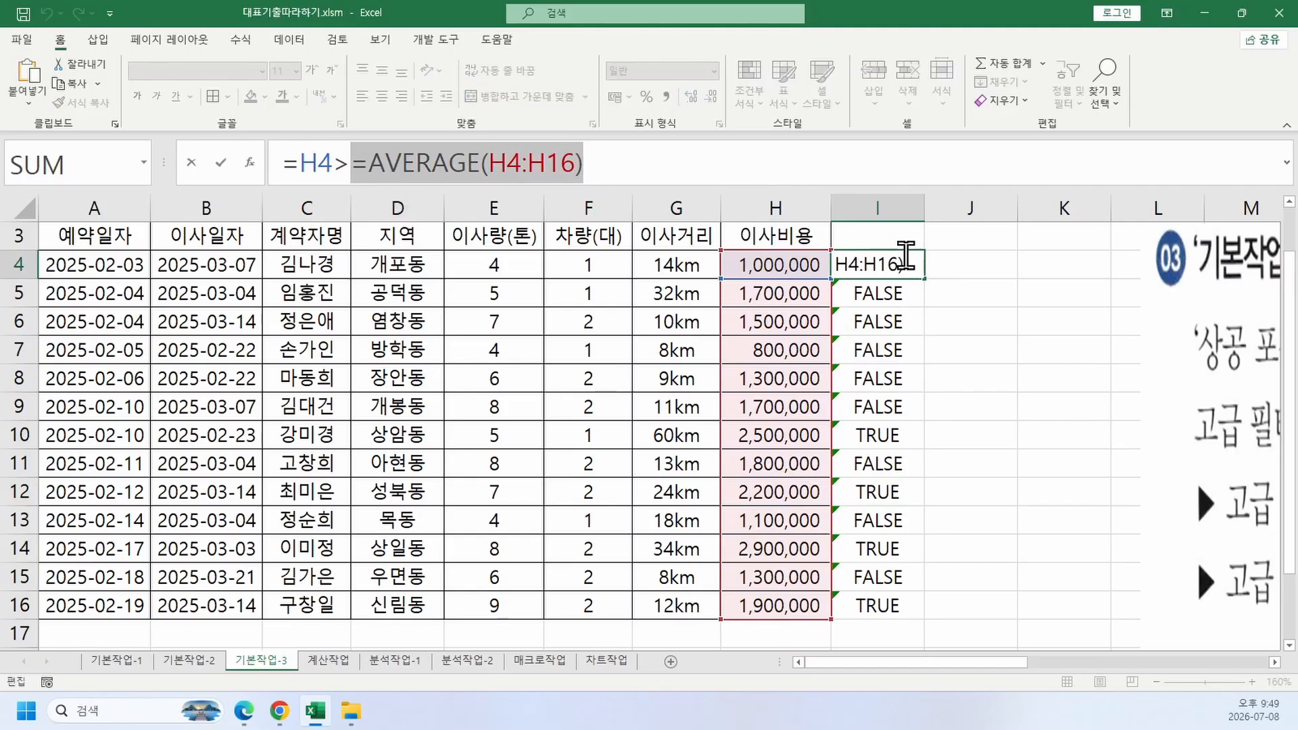
key("ctrl+c")
key("Escape")
left_click(970, 264)
left_click(628, 161)
key("ctrl+v")
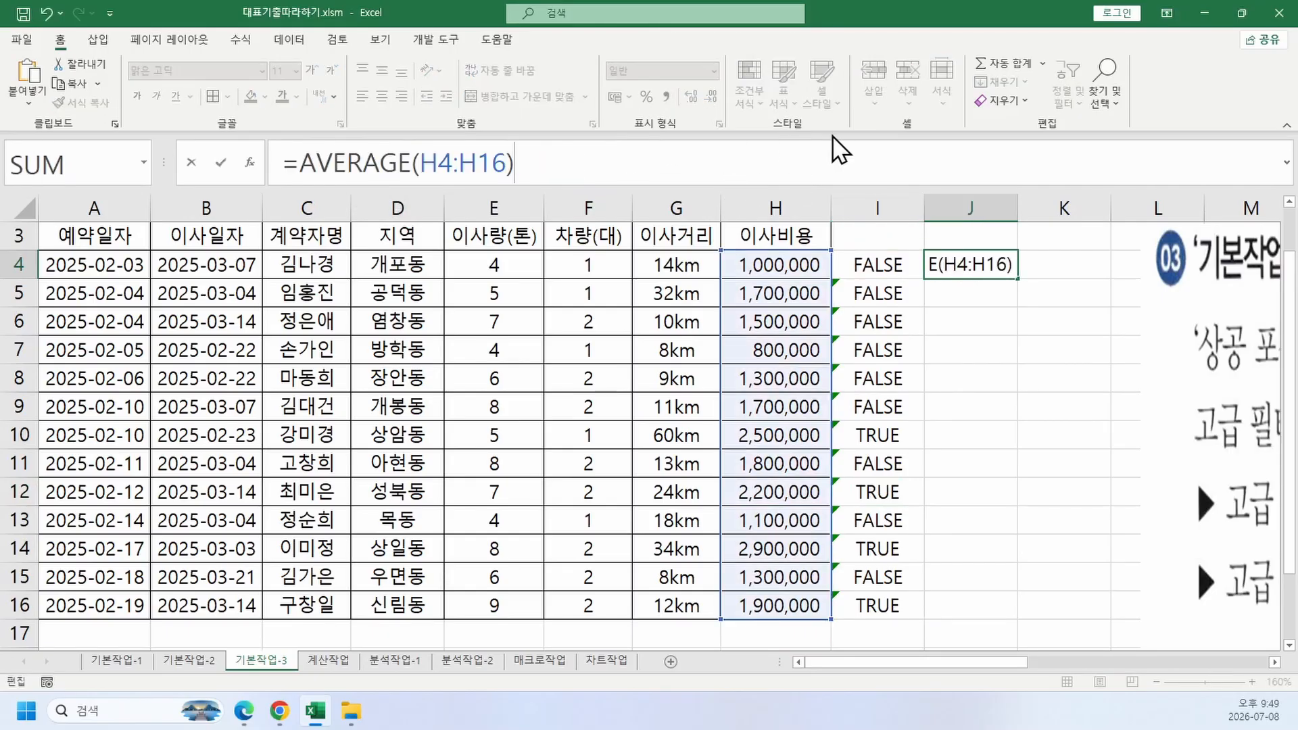
key("Return")
key("Up")
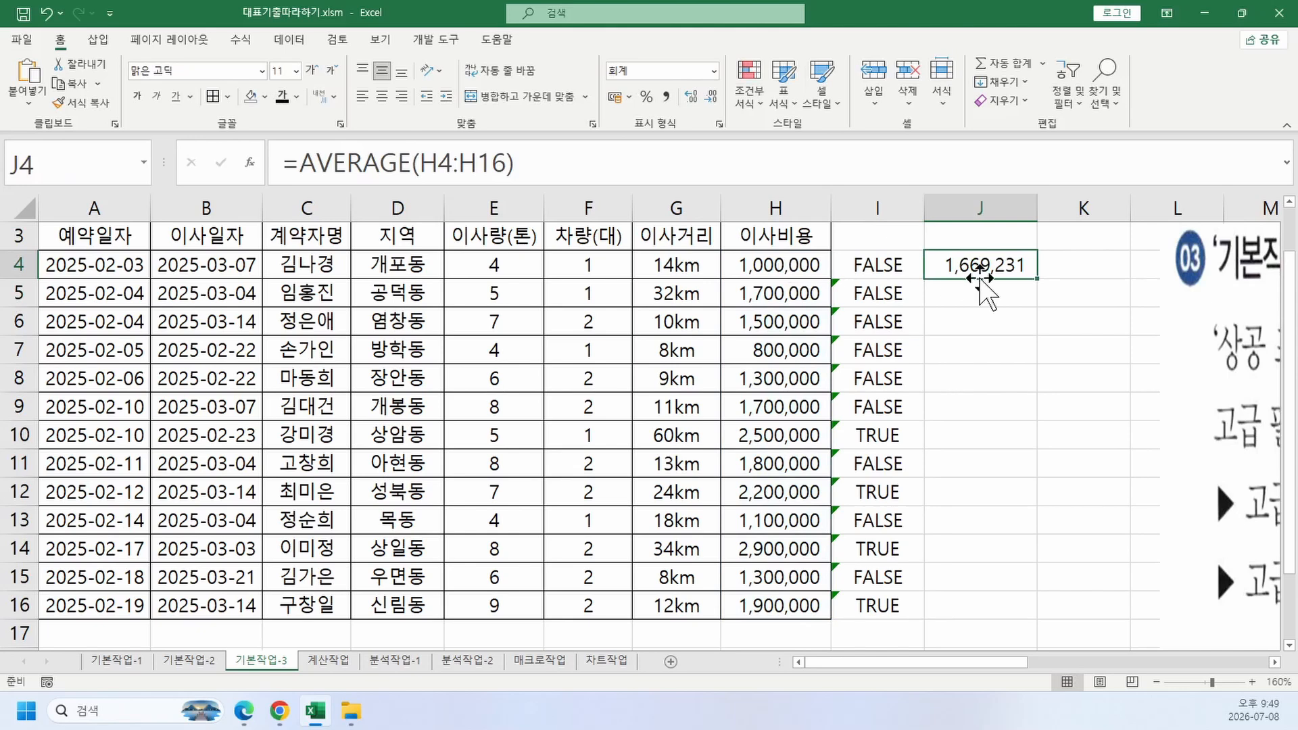
Step: Fill the J4 average formula down to J15, and clear J4:J15
left_click_drag(1037, 284, 1010, 588)
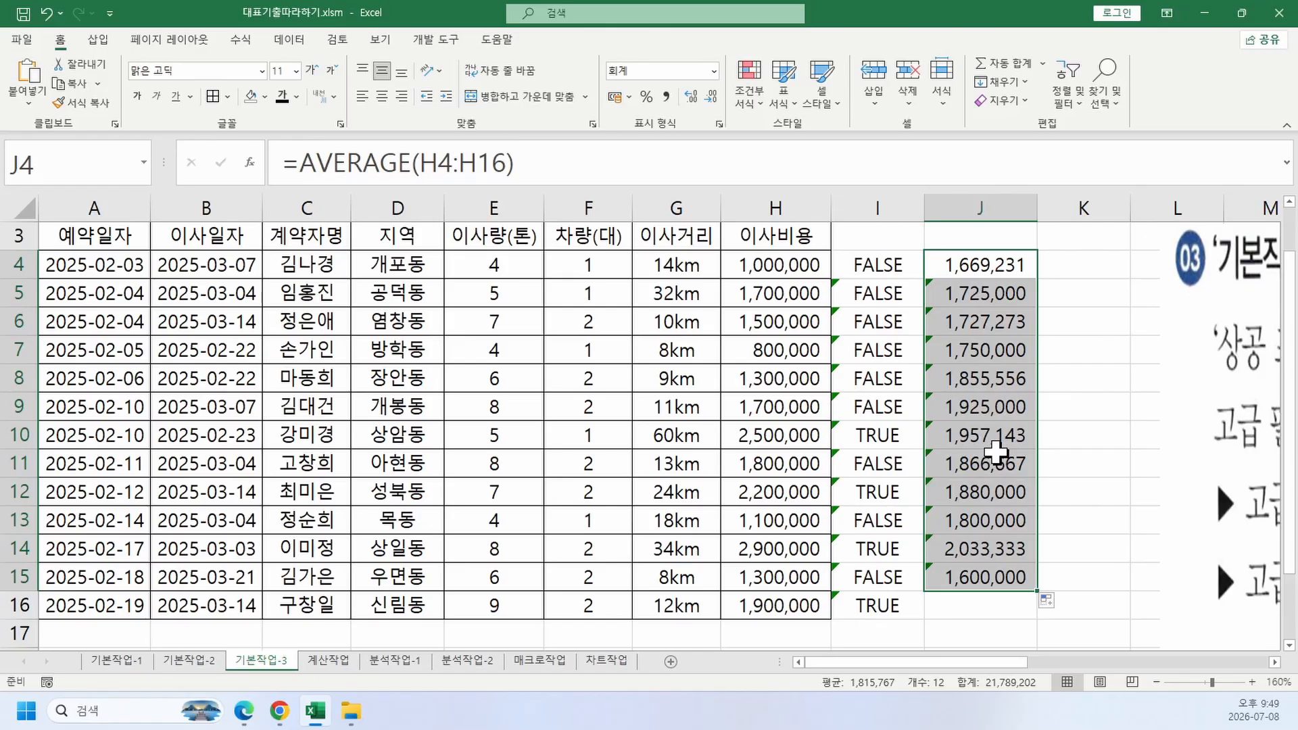
key("Delete")
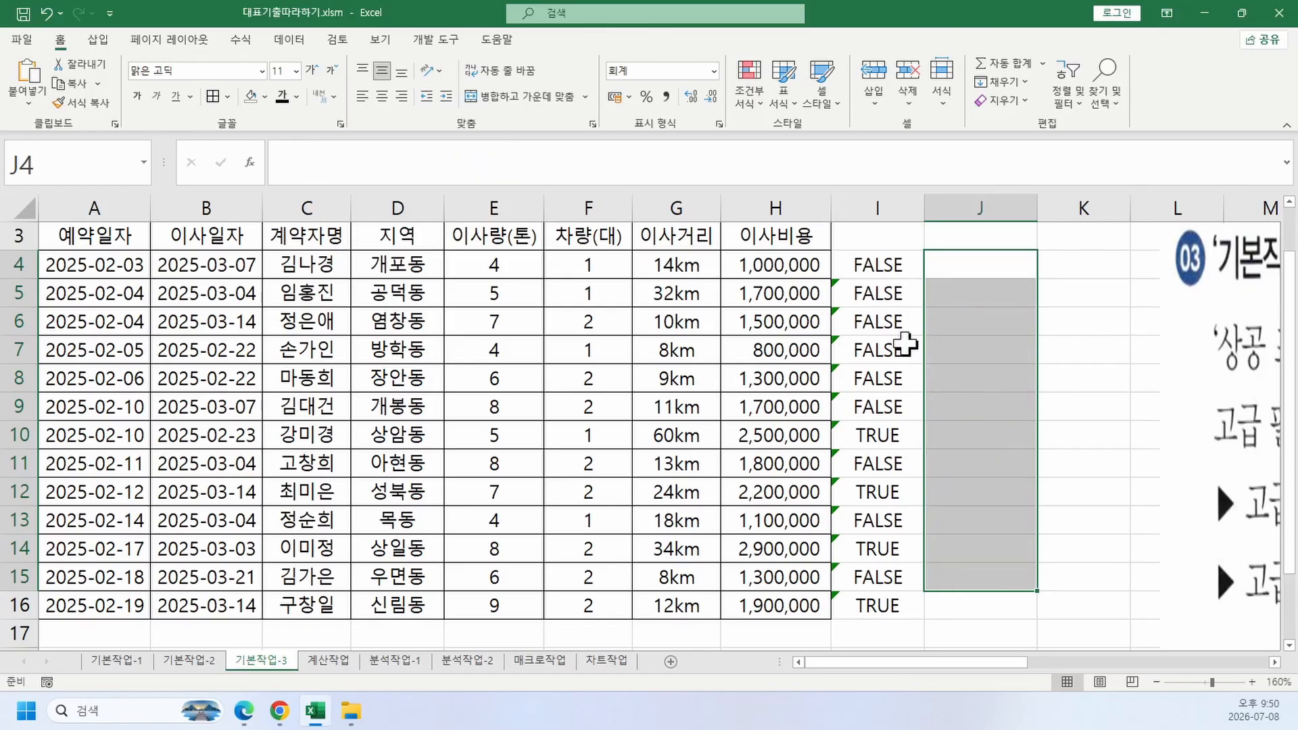
Step: Make the AVERAGE range in I4 absolute as $H$4:$H$16 and fill the formula down to I16
left_click(891, 266)
left_click_drag(488, 162, 574, 162)
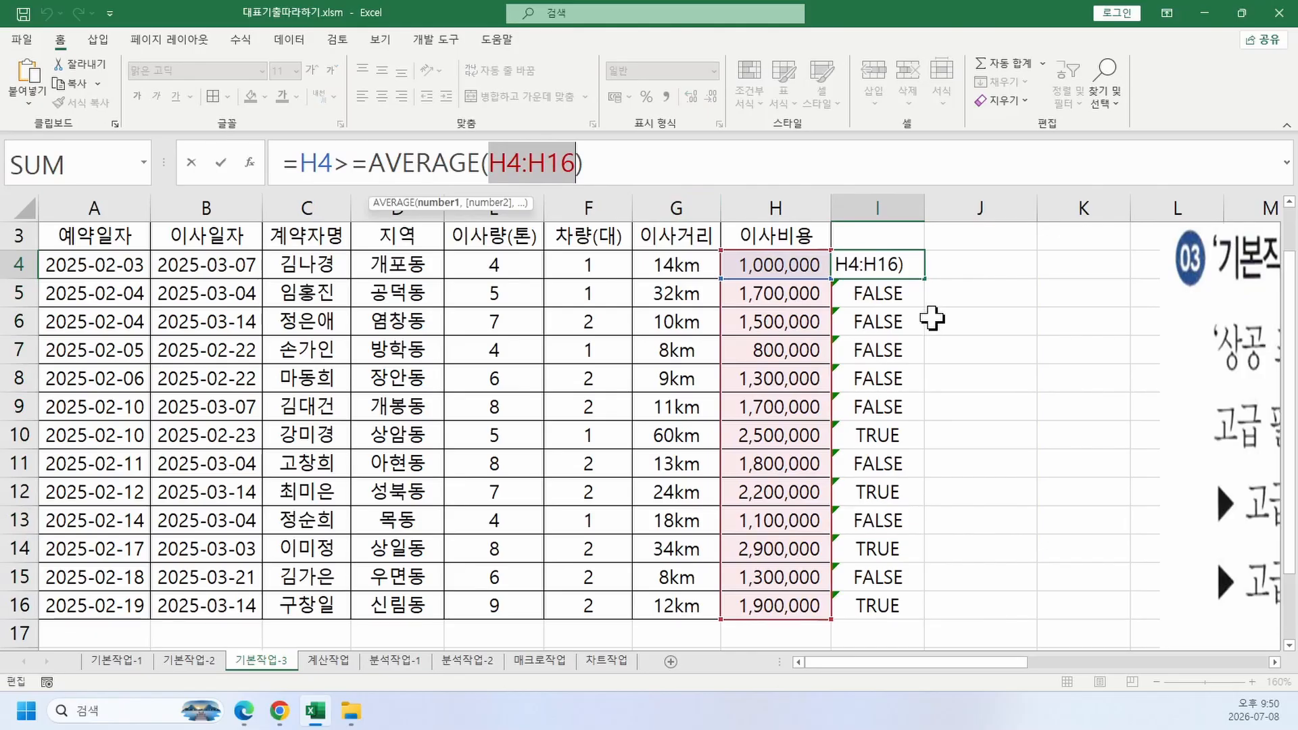
key("F4")
key("Return")
key("Up")
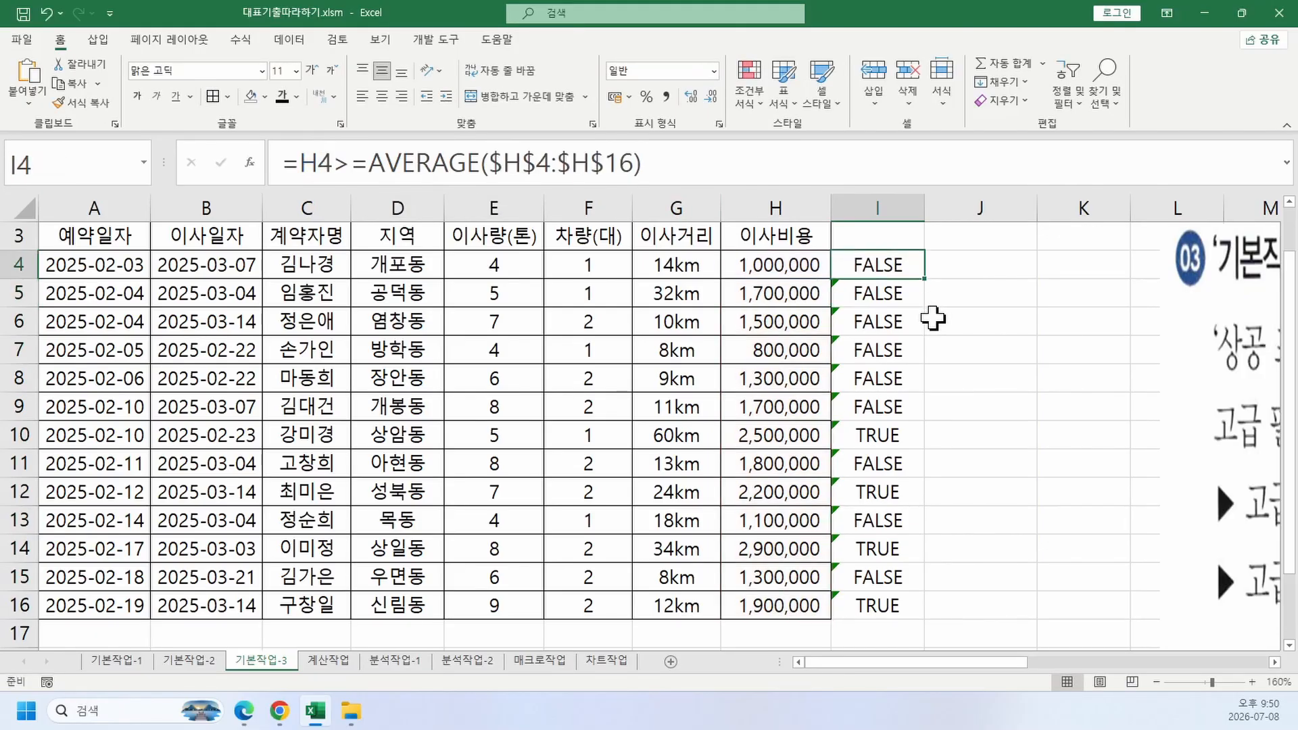
left_click_drag(922, 277, 946, 612)
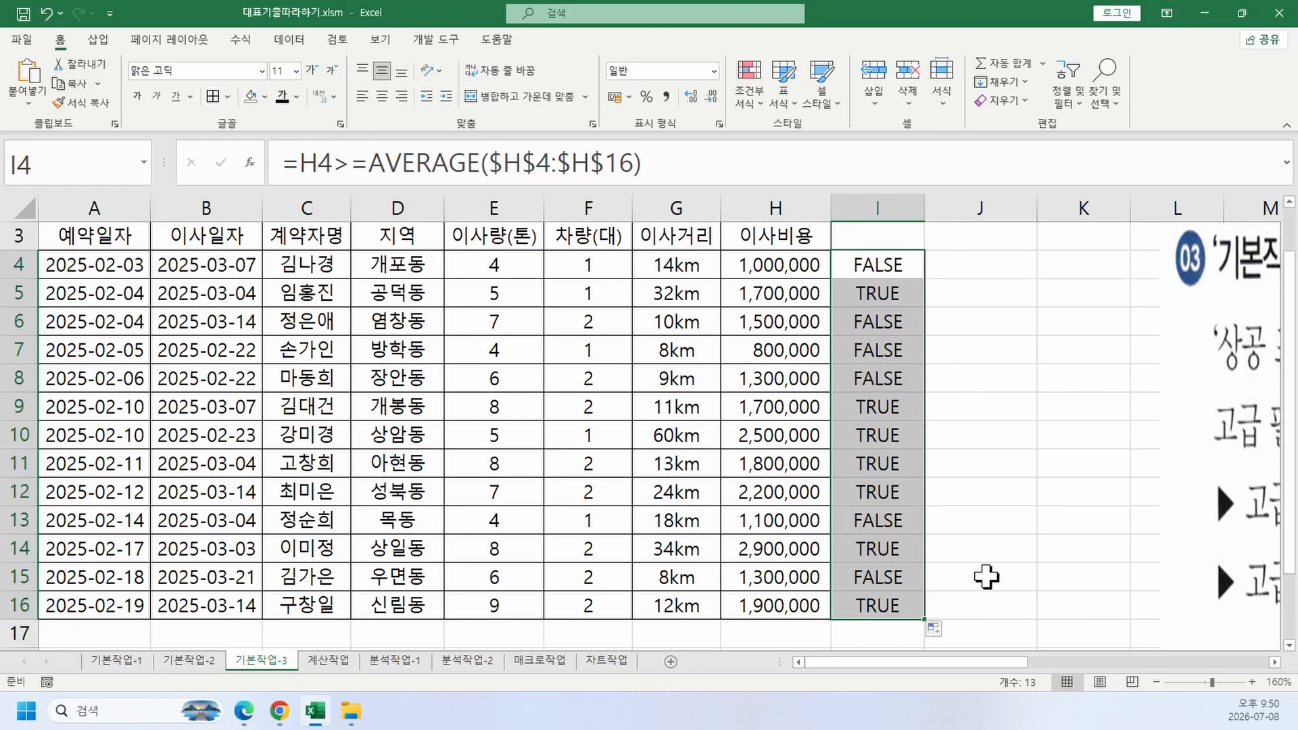
Step: Bring the instruction picture next to the condition cells to read the requirements, and move it back beside the table
scroll(778, 327, "down", 2)
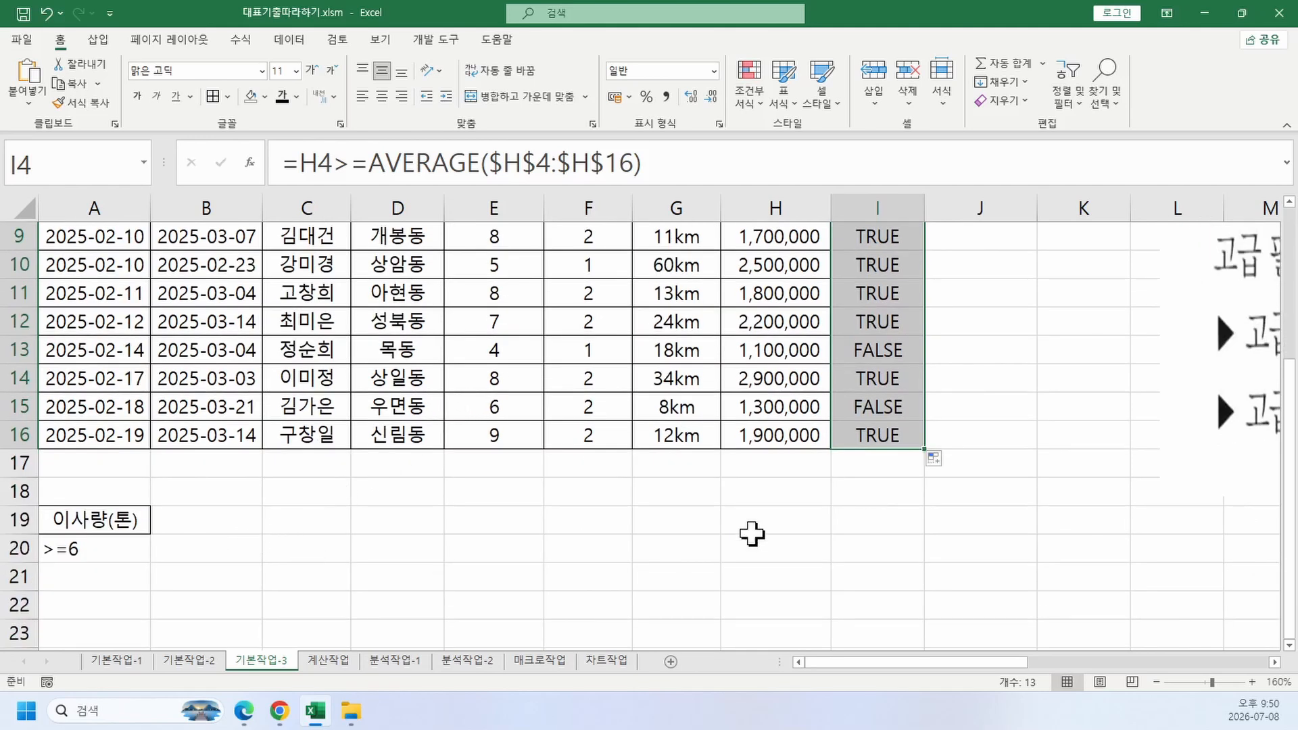
left_click_drag(1231, 357, 240, 462)
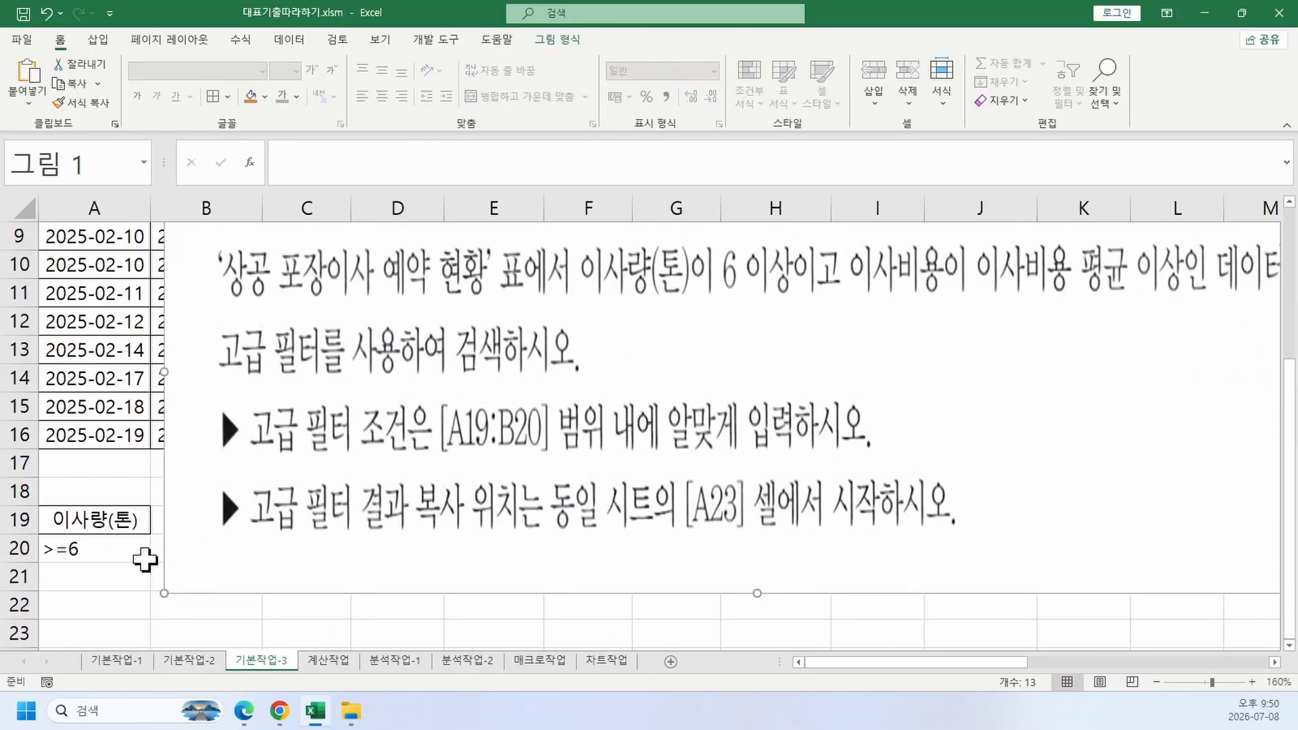
left_click_drag(274, 528, 1081, 545)
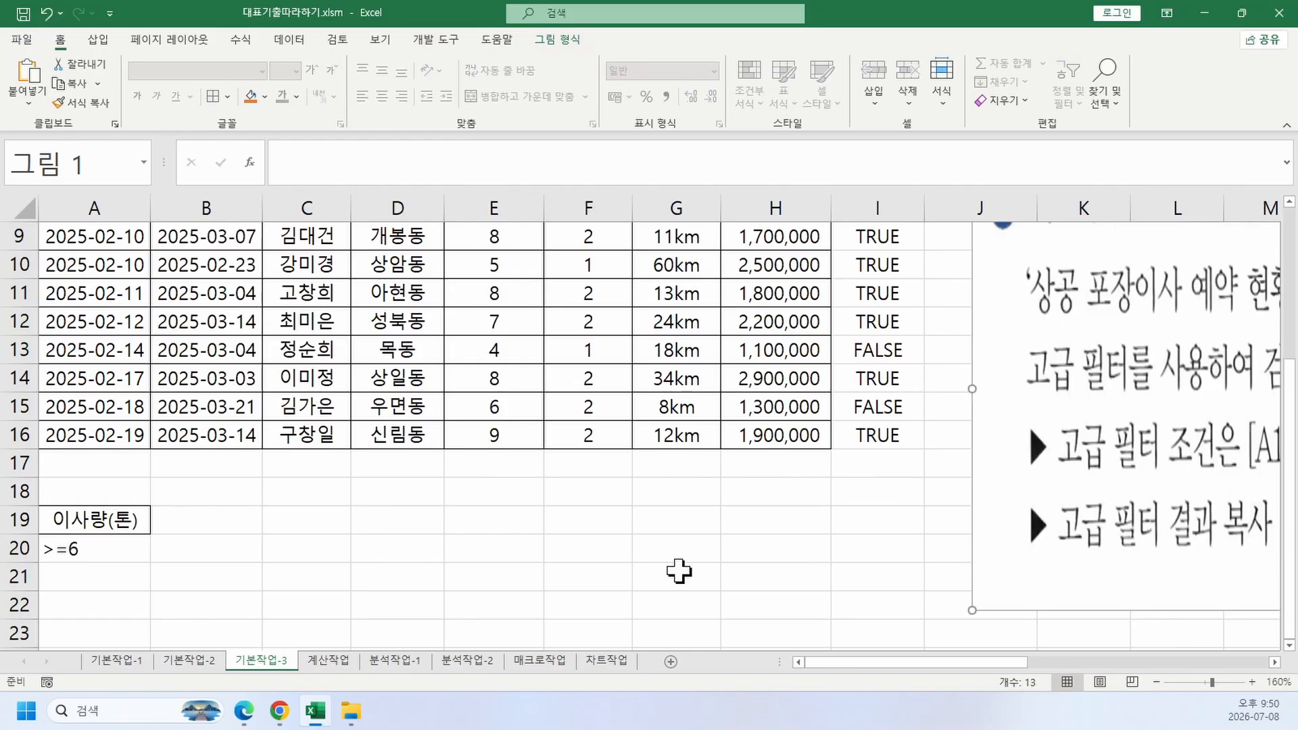
Step: Enter the filter condition =H4>=AVERAGE($H$4:$H$16) in B20
scroll(679, 571, "down", 3)
key("Escape")
type("=")
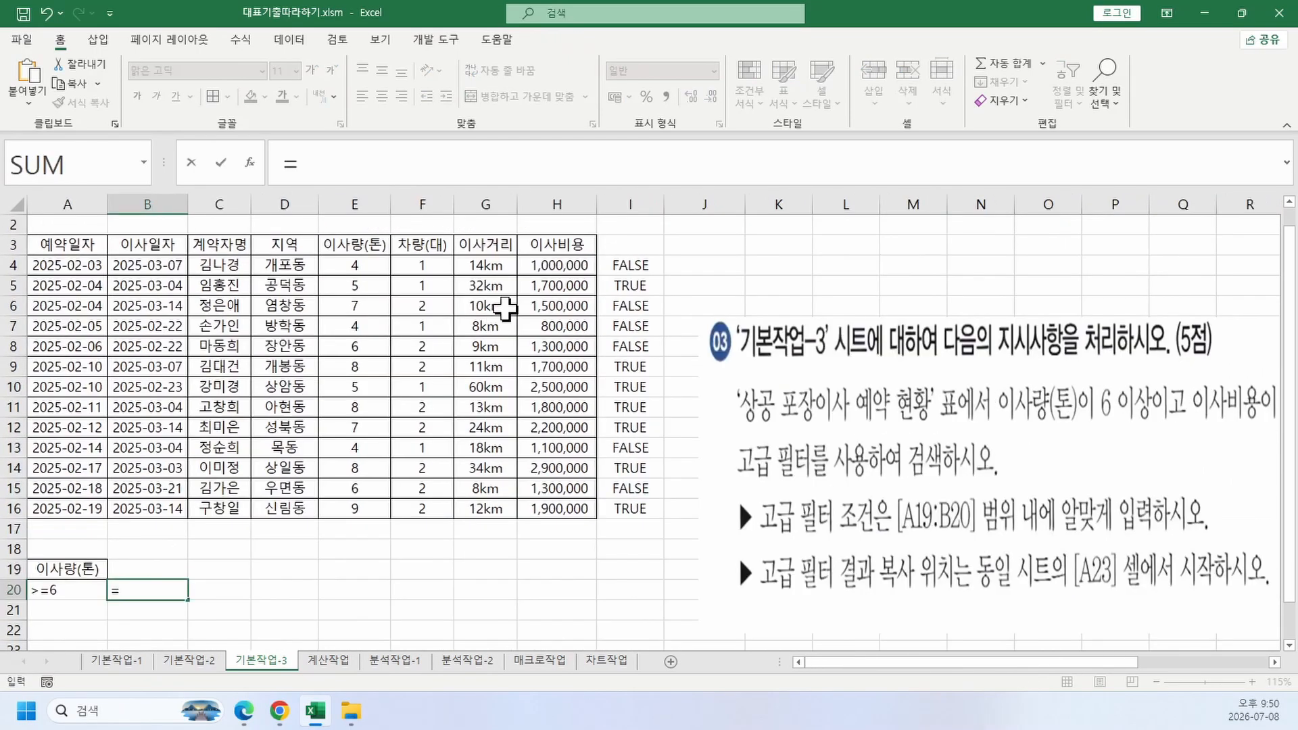
left_click(537, 270)
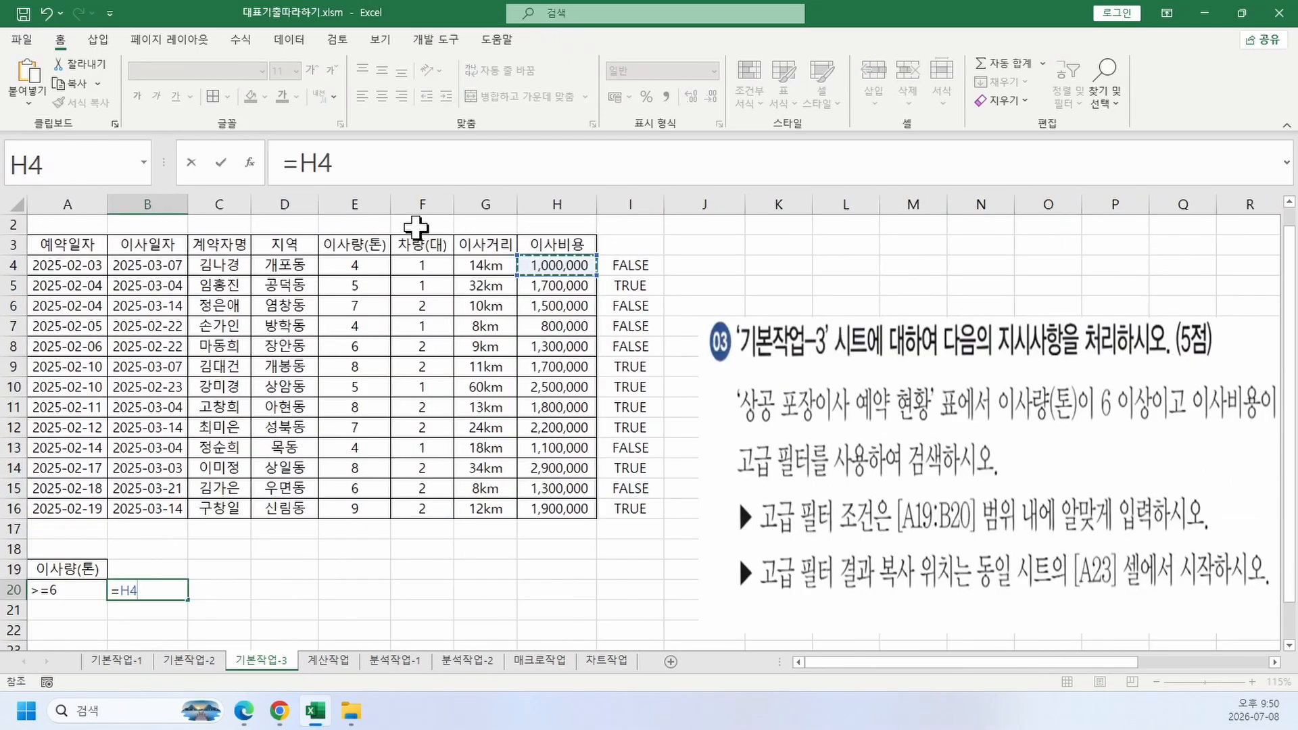
type(">+a")
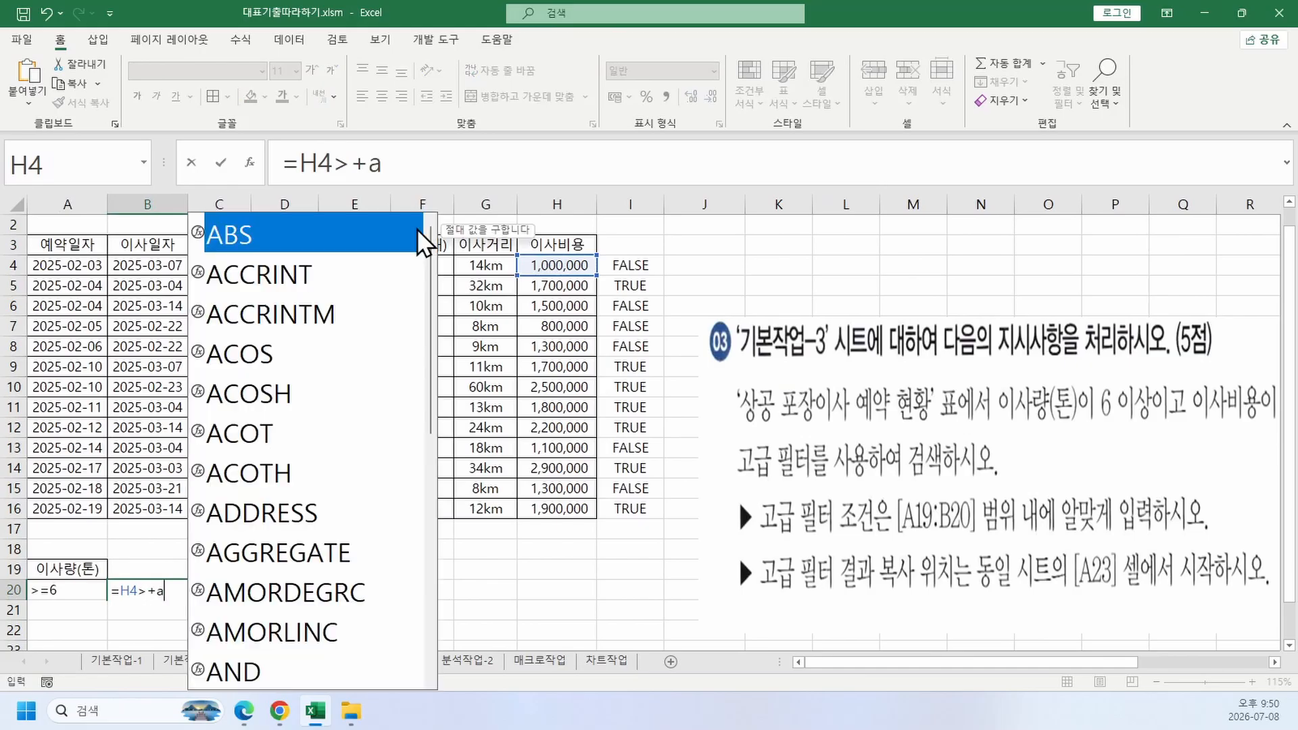
key("BackSpace")
key("BackSpace")
type("=av")
key("Down")
key("Tab")
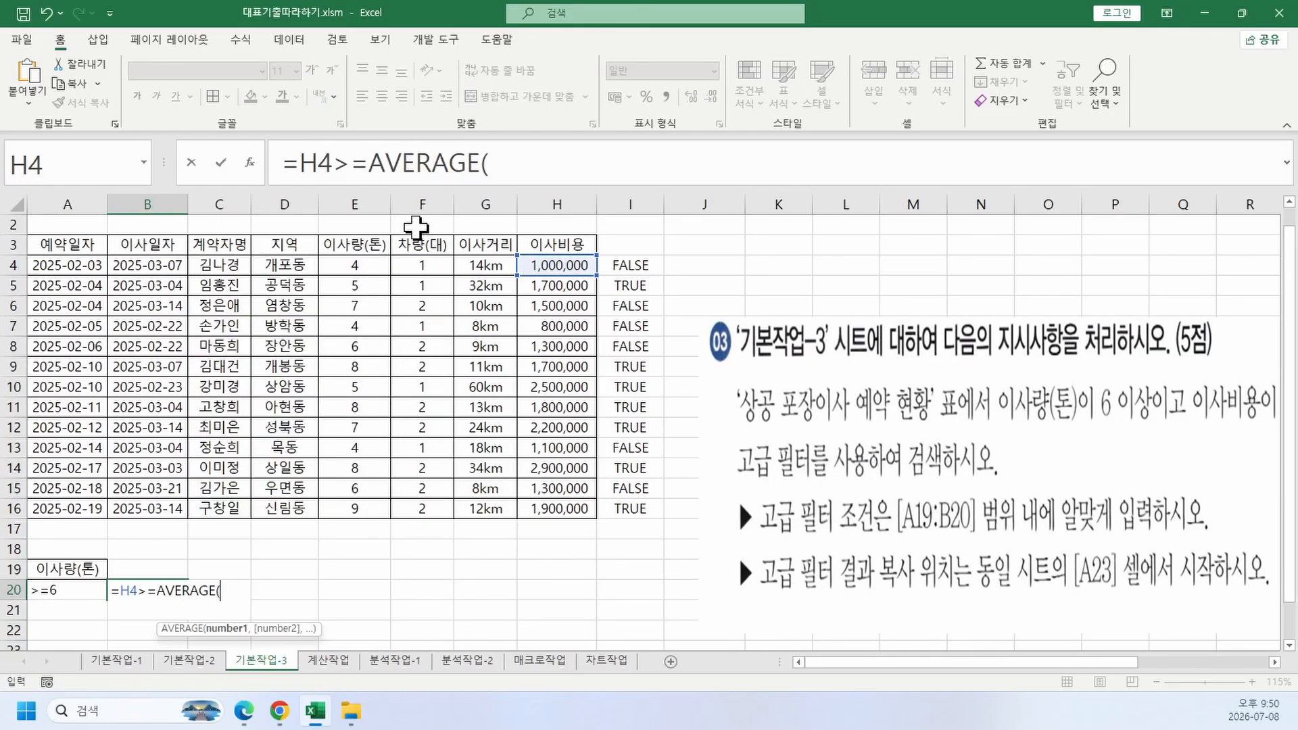
left_click_drag(558, 265, 557, 501)
key("F4")
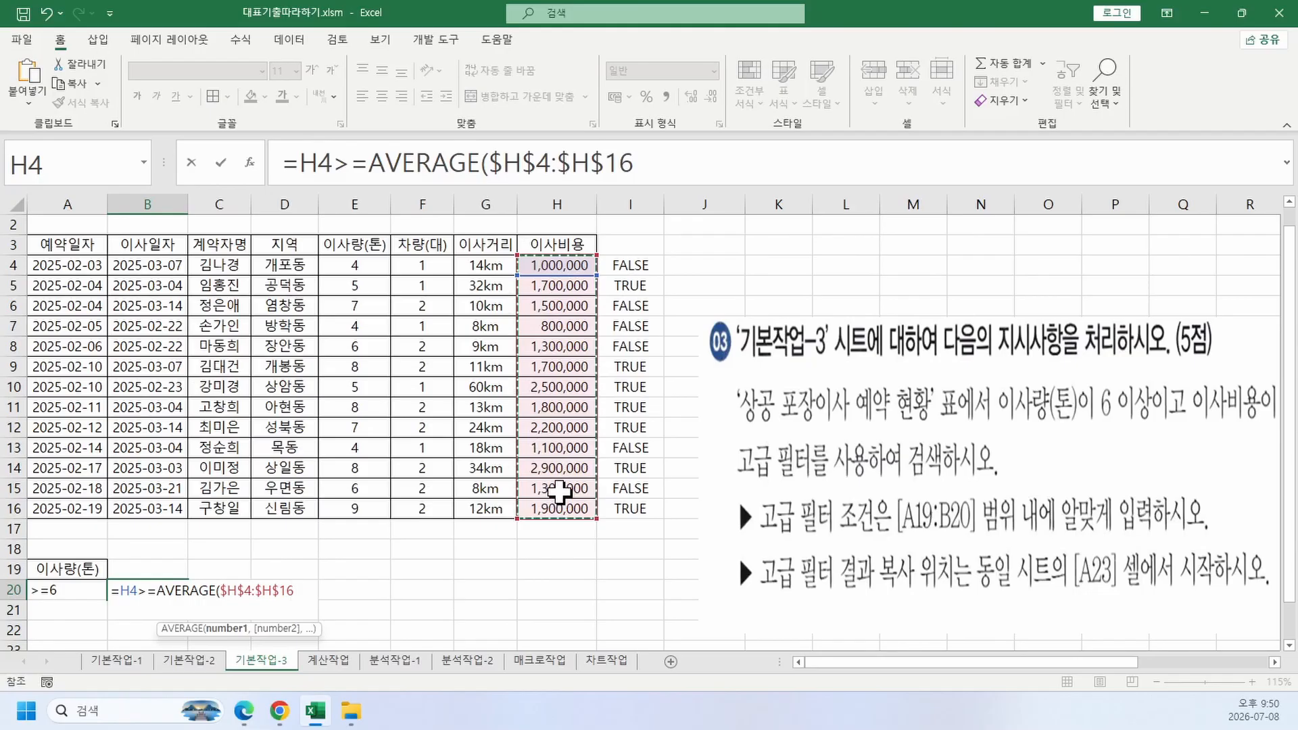
type(")")
key("Return")
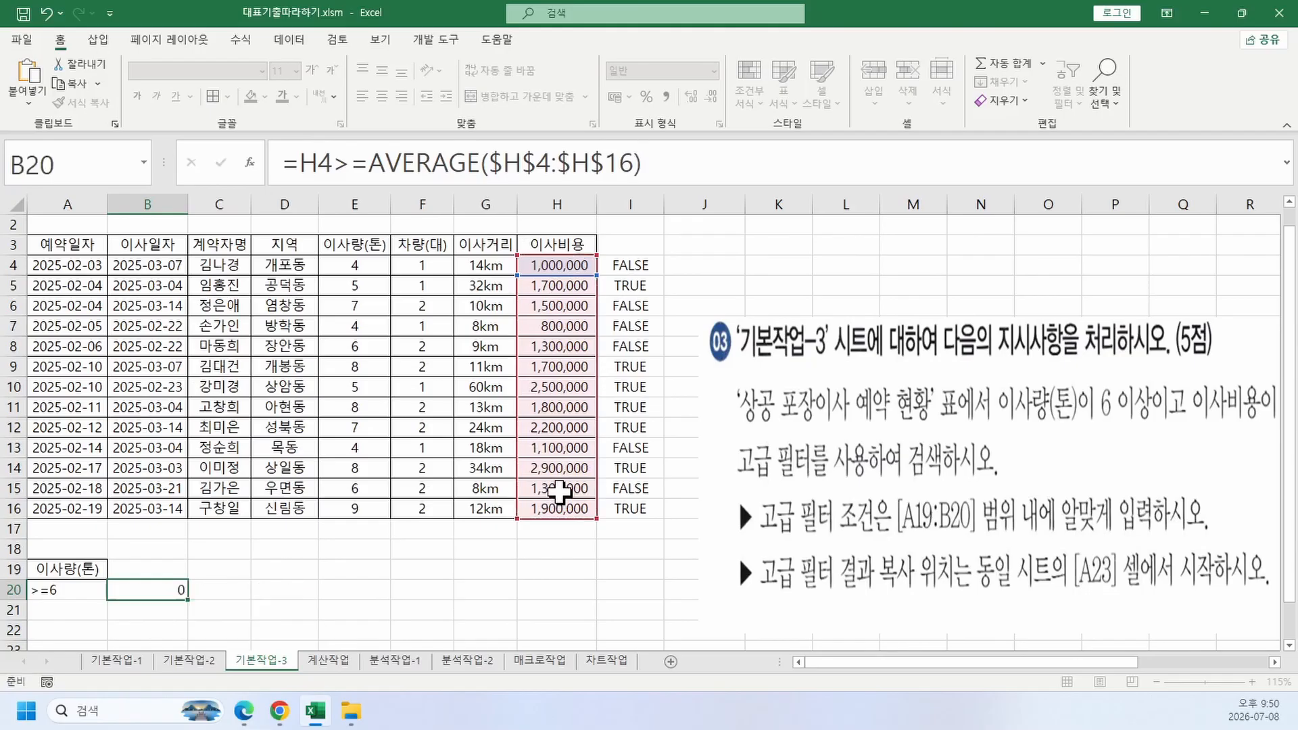
Step: Enter 조건 in B19 as the header for the formula condition
key("Up")
key("Up")
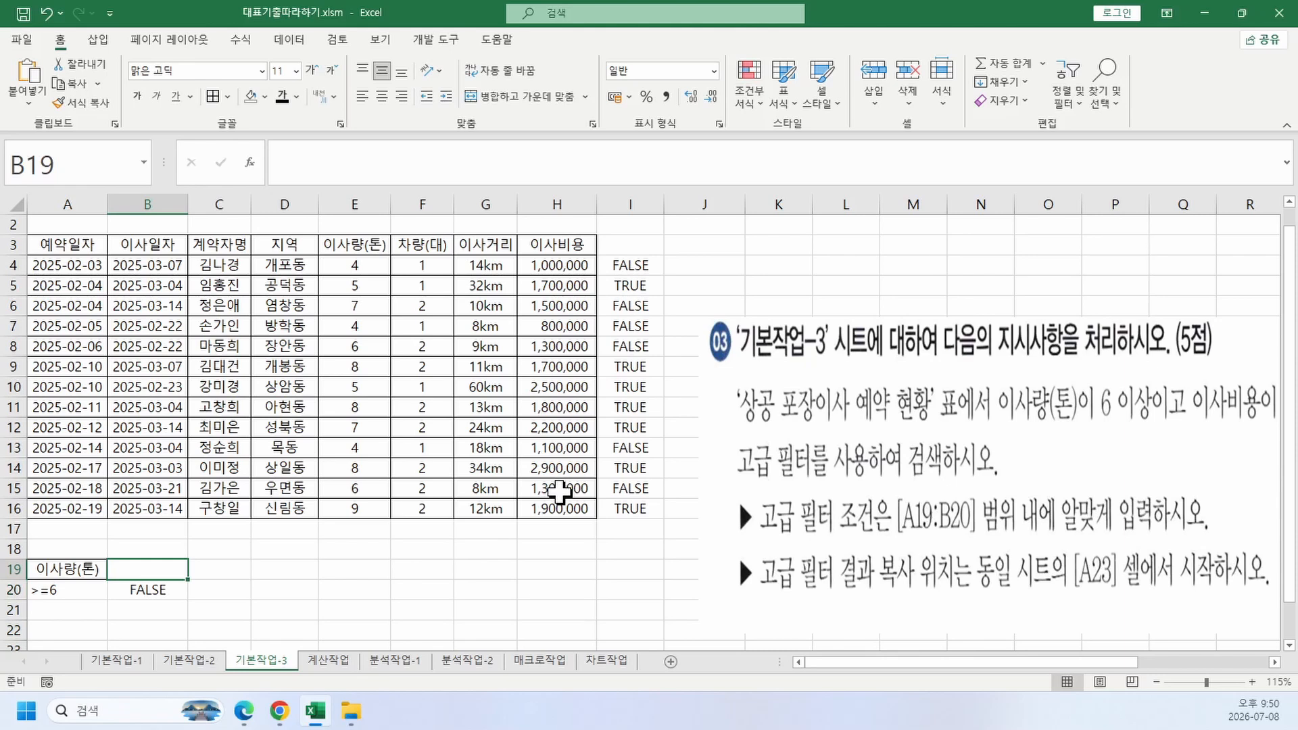
type("w")
key("BackSpace")
key("Hangul")
type("조건")
key("Return")
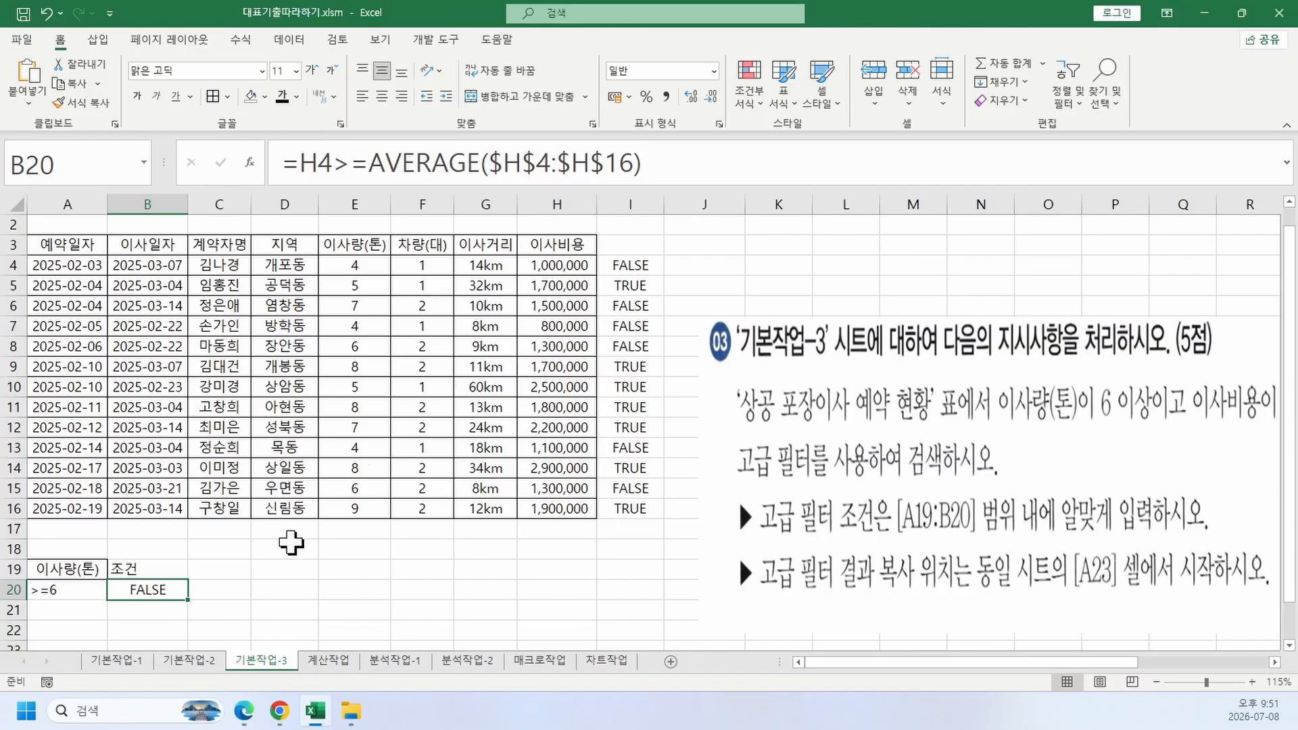
Step: Clear the test formulas in I4:I16 and delete the instruction picture from the 기본작업-3 sheet
left_click_drag(618, 265, 635, 588)
key("Delete")
left_click(865, 473)
key("Delete")
left_click(863, 426)
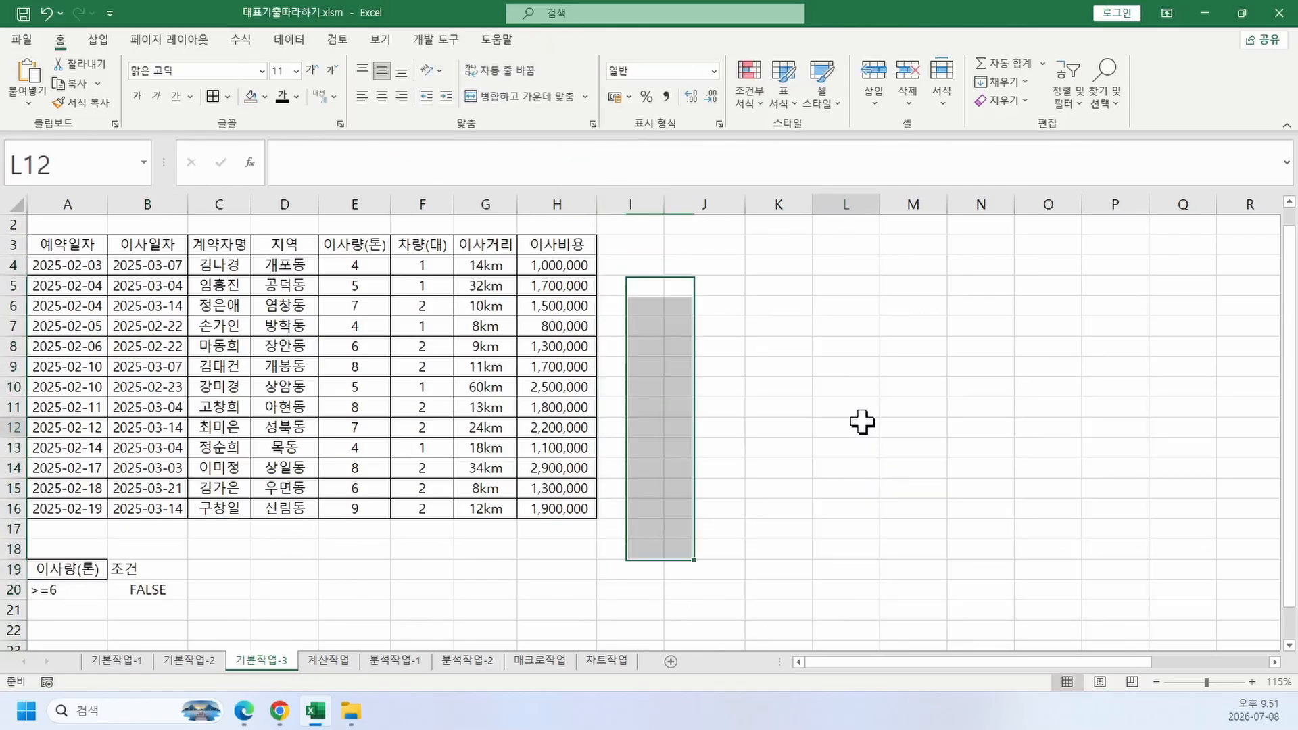
Step: Start an advanced filter on the moving reservation table A3:H16 and move its dialog clear of the data
scroll(139, 277, "down", 1)
scroll(139, 280, "up", 2)
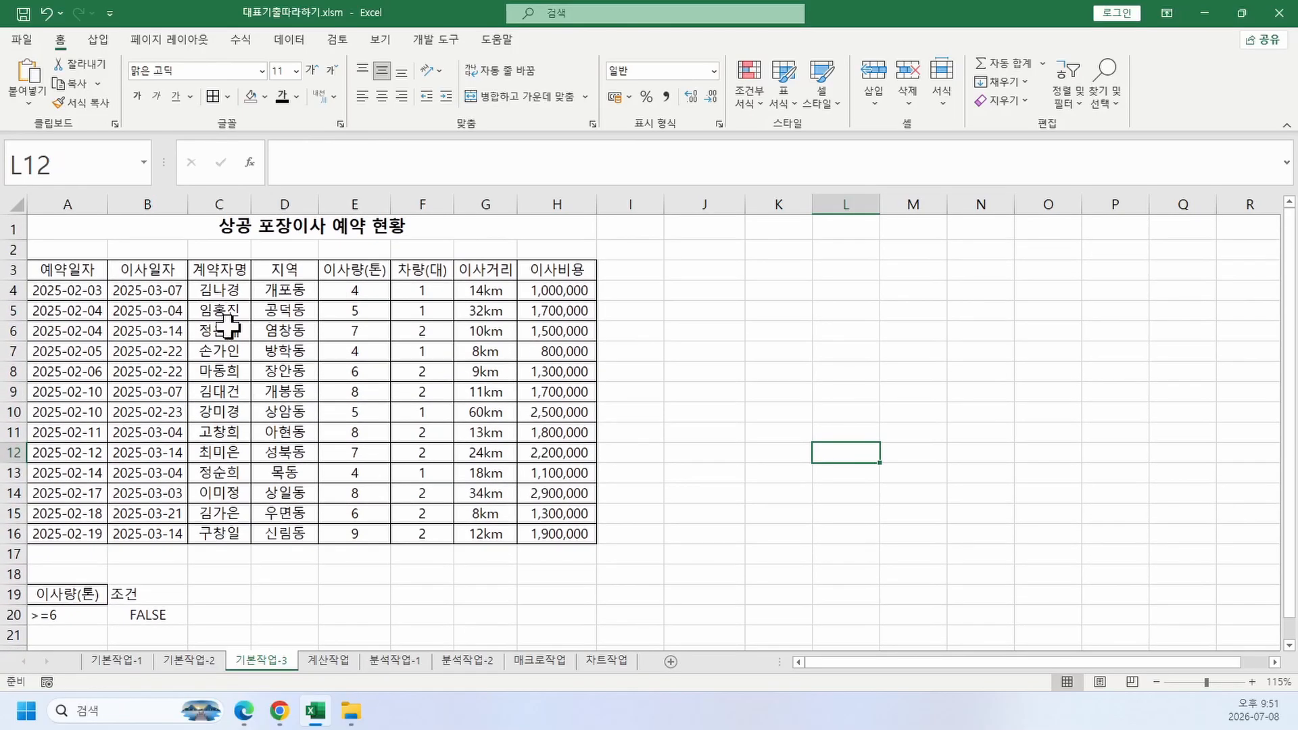
left_click_drag(71, 260, 556, 533)
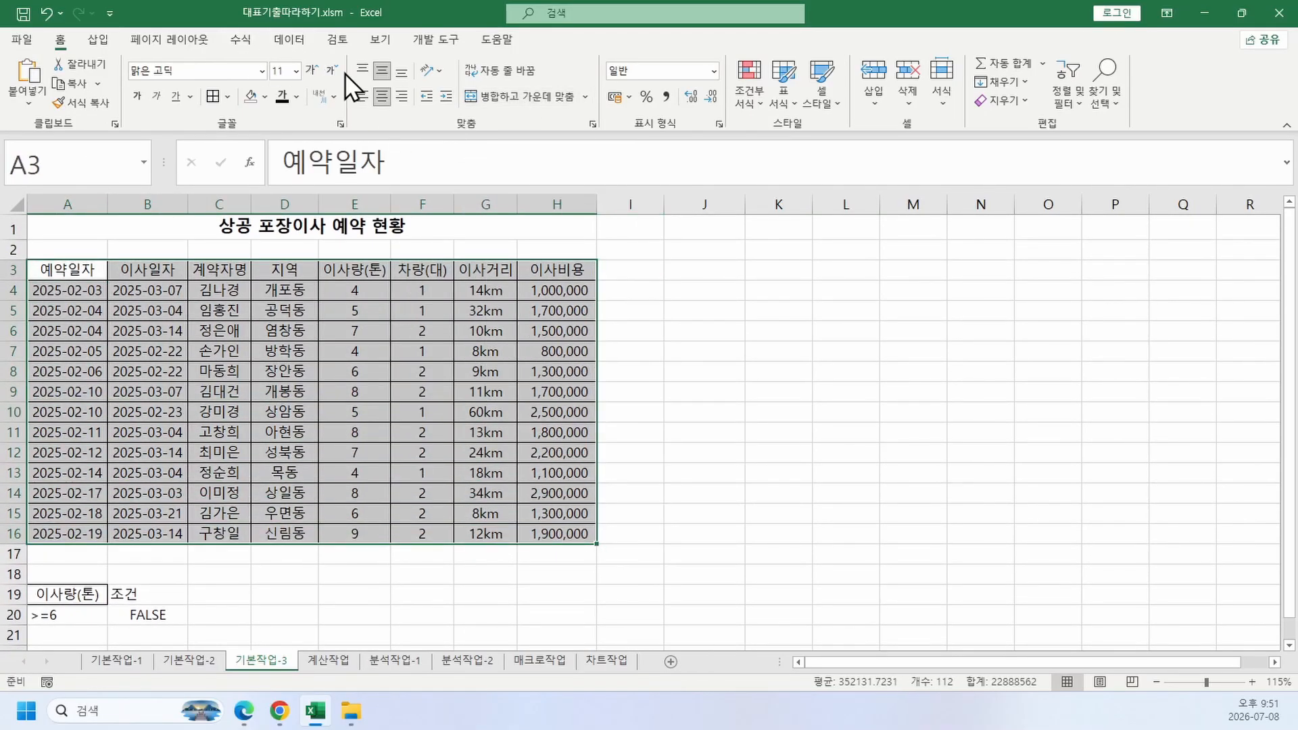
left_click(291, 42)
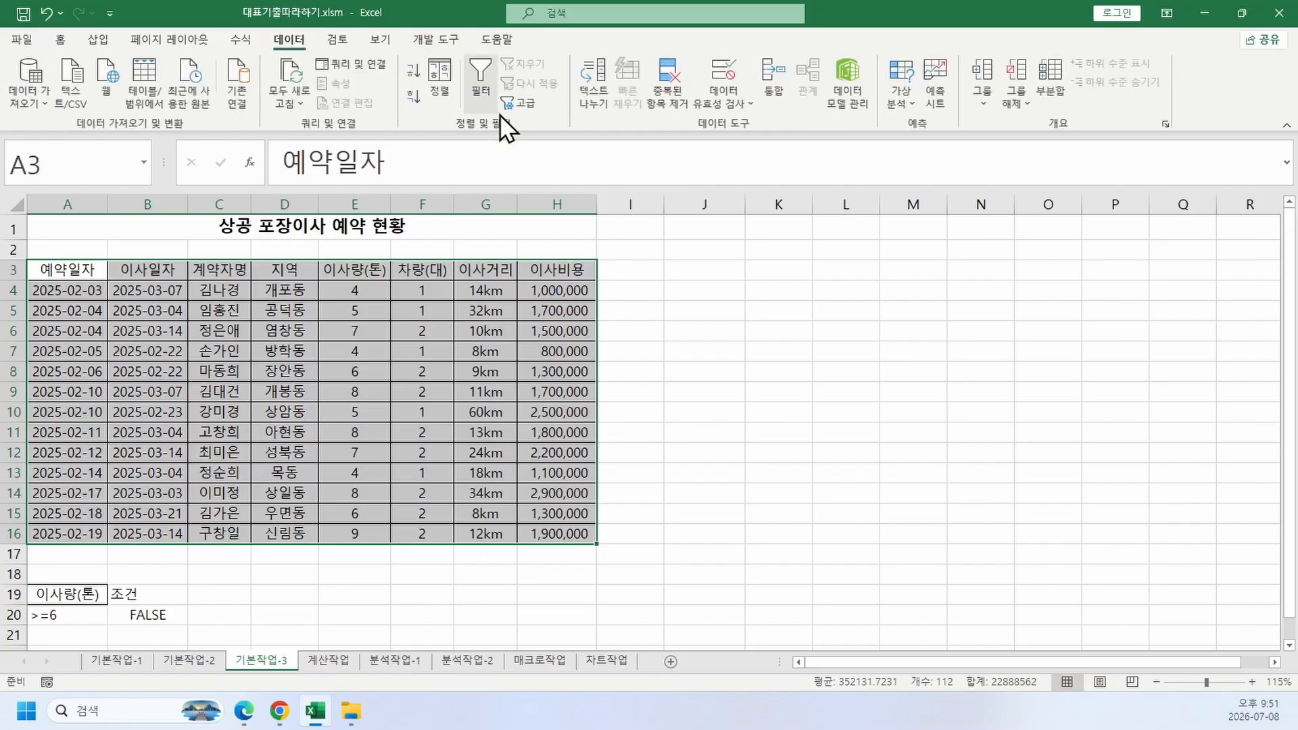
left_click(511, 108)
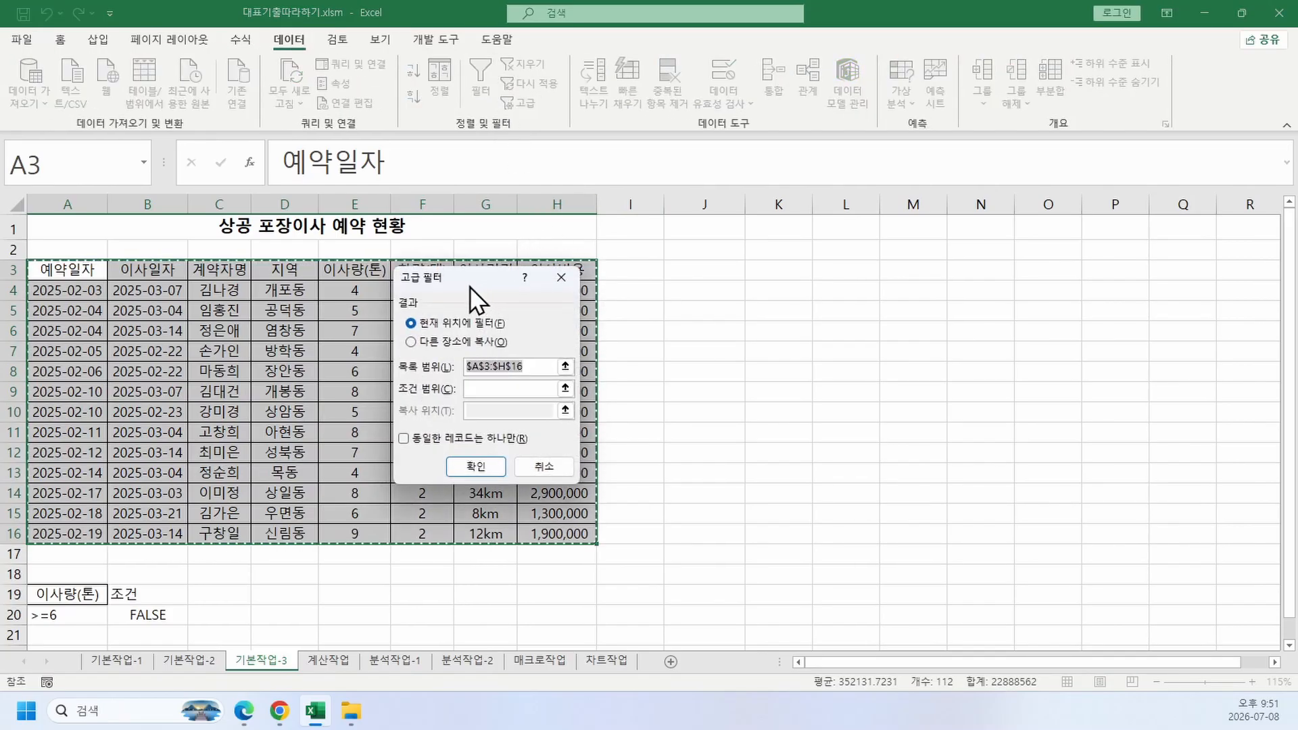
left_click_drag(469, 278, 752, 278)
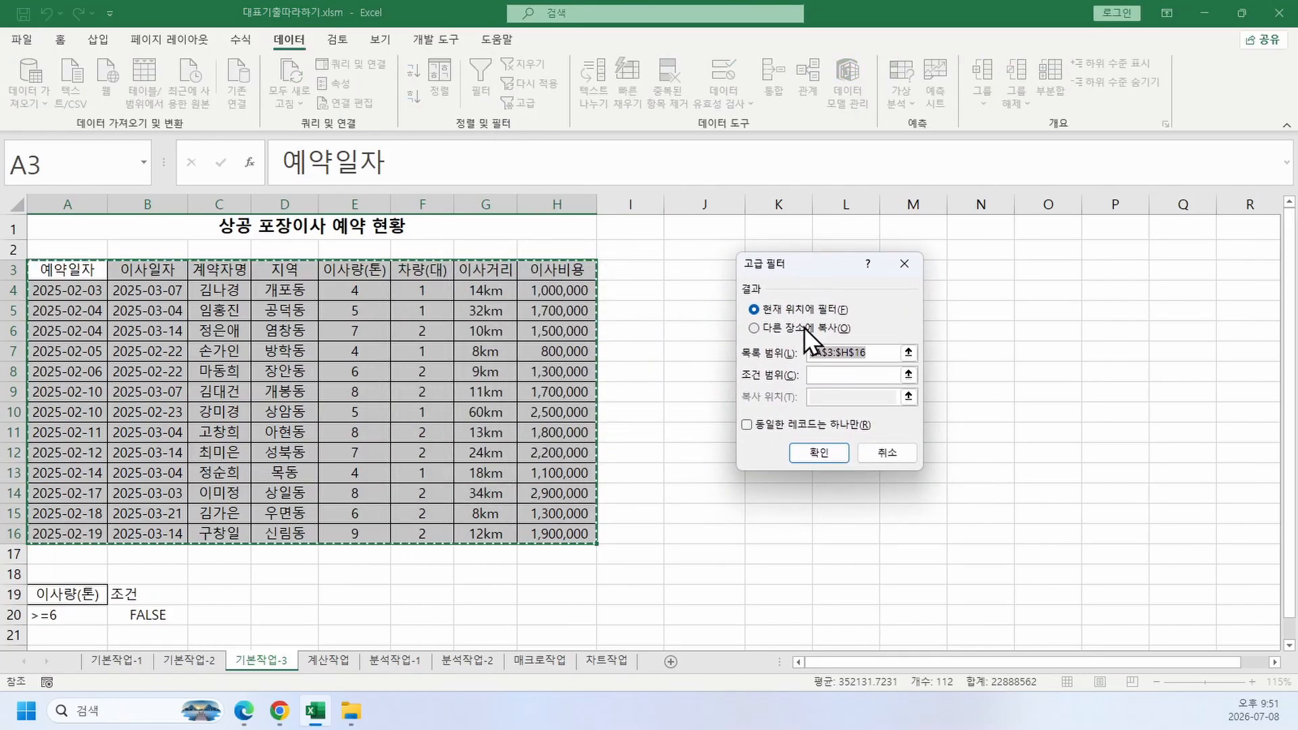
Step: Set the advanced filter to copy results to another location, with A19:B20 as the criteria range
left_click(804, 326)
left_click(821, 375)
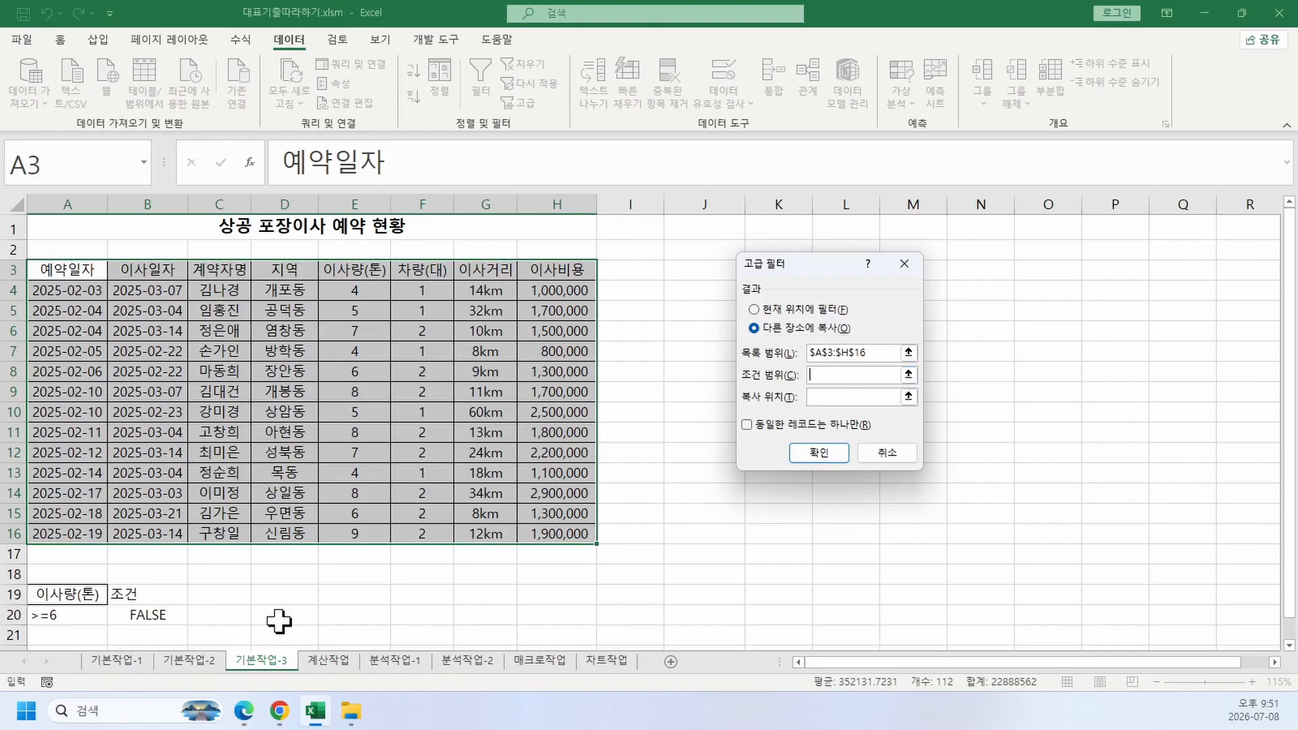
scroll(277, 621, "down", 1)
left_click_drag(60, 529, 135, 549)
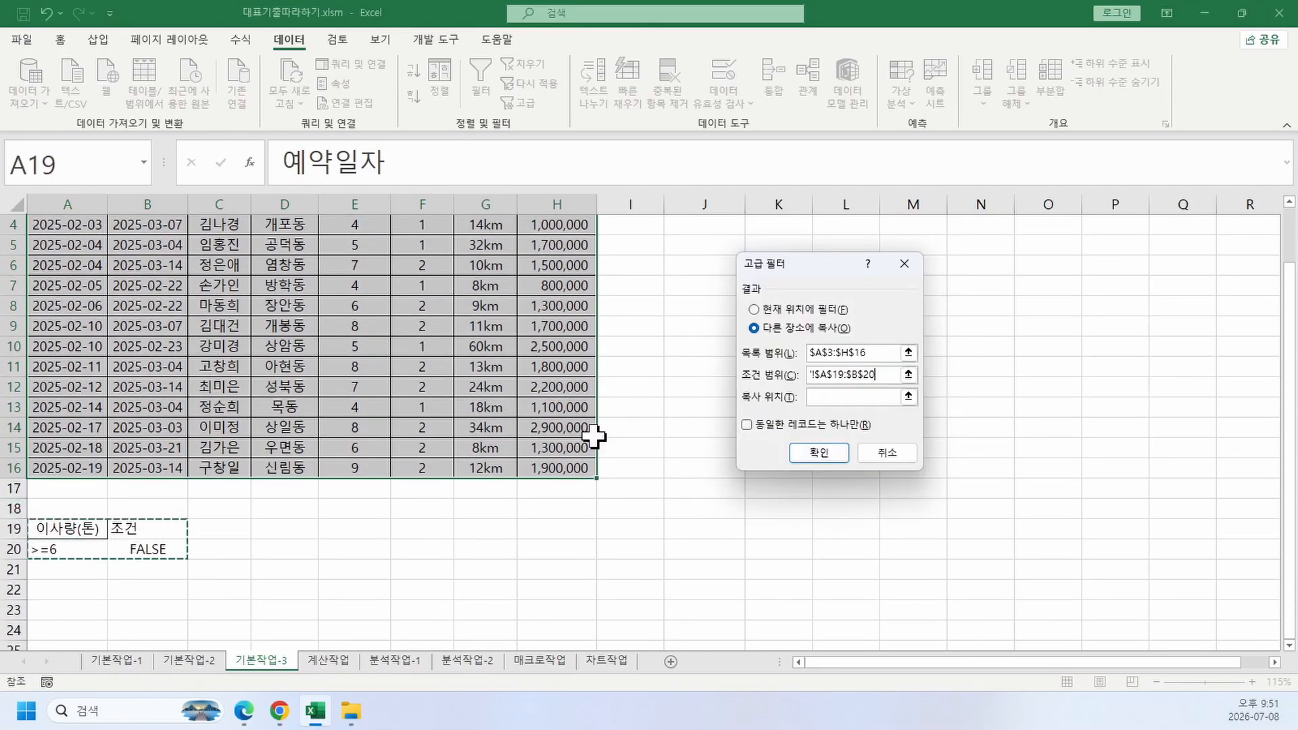
Step: Check the required output cell in the exam PDF, set the copy destination to A23, and run the advanced filter
left_click(822, 397)
left_click(244, 716)
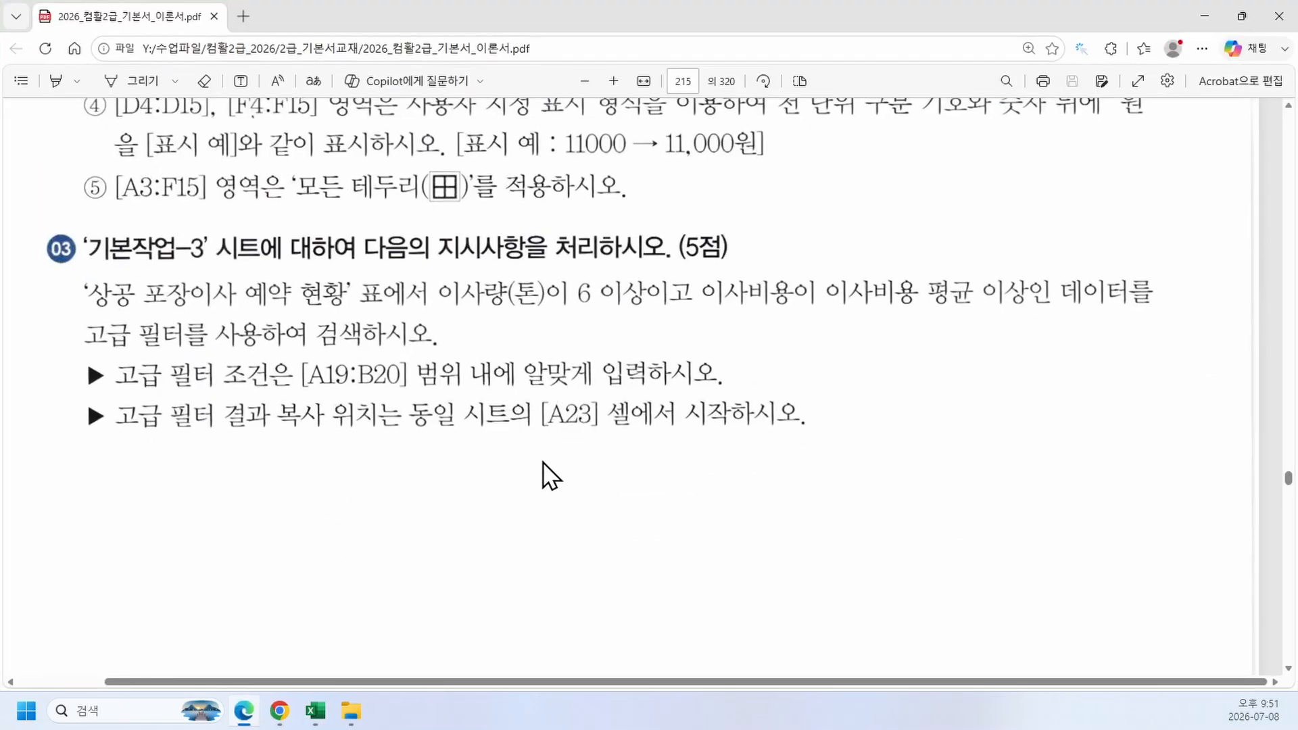
left_click(1191, 21)
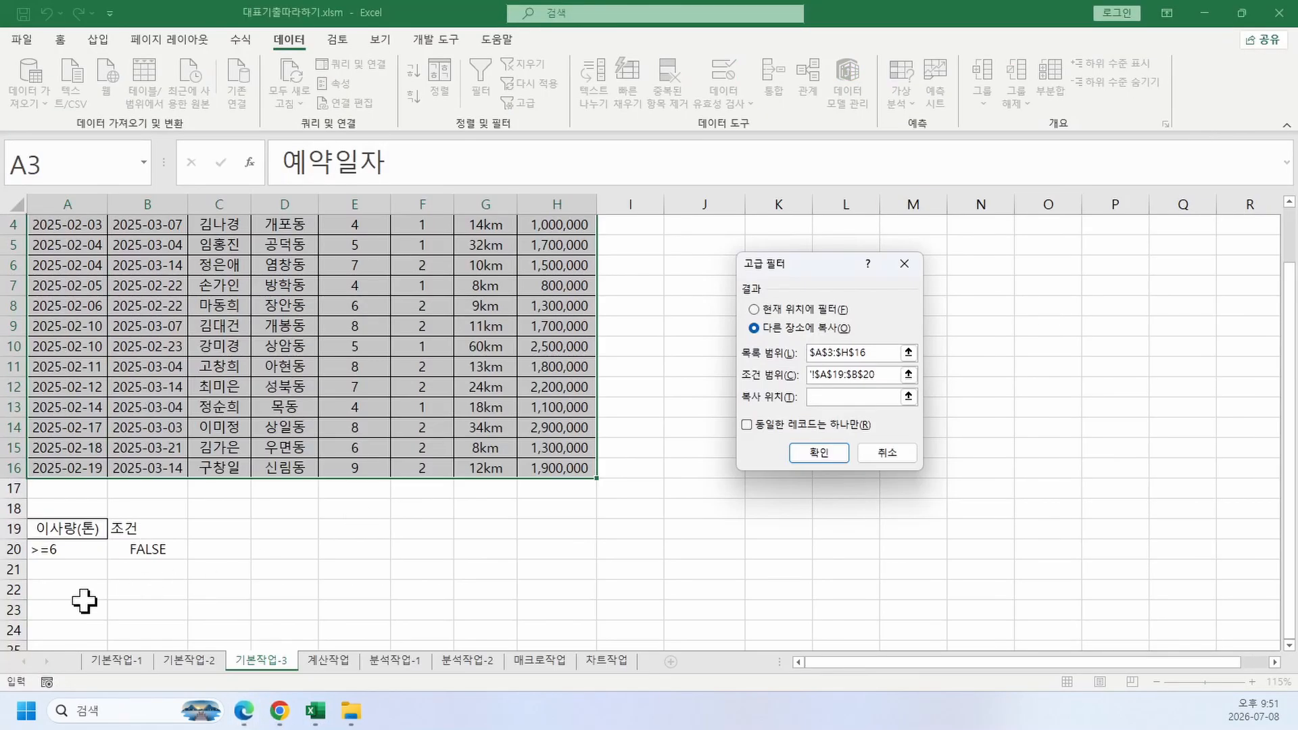
scroll(54, 548, "down", 1)
left_click(51, 549)
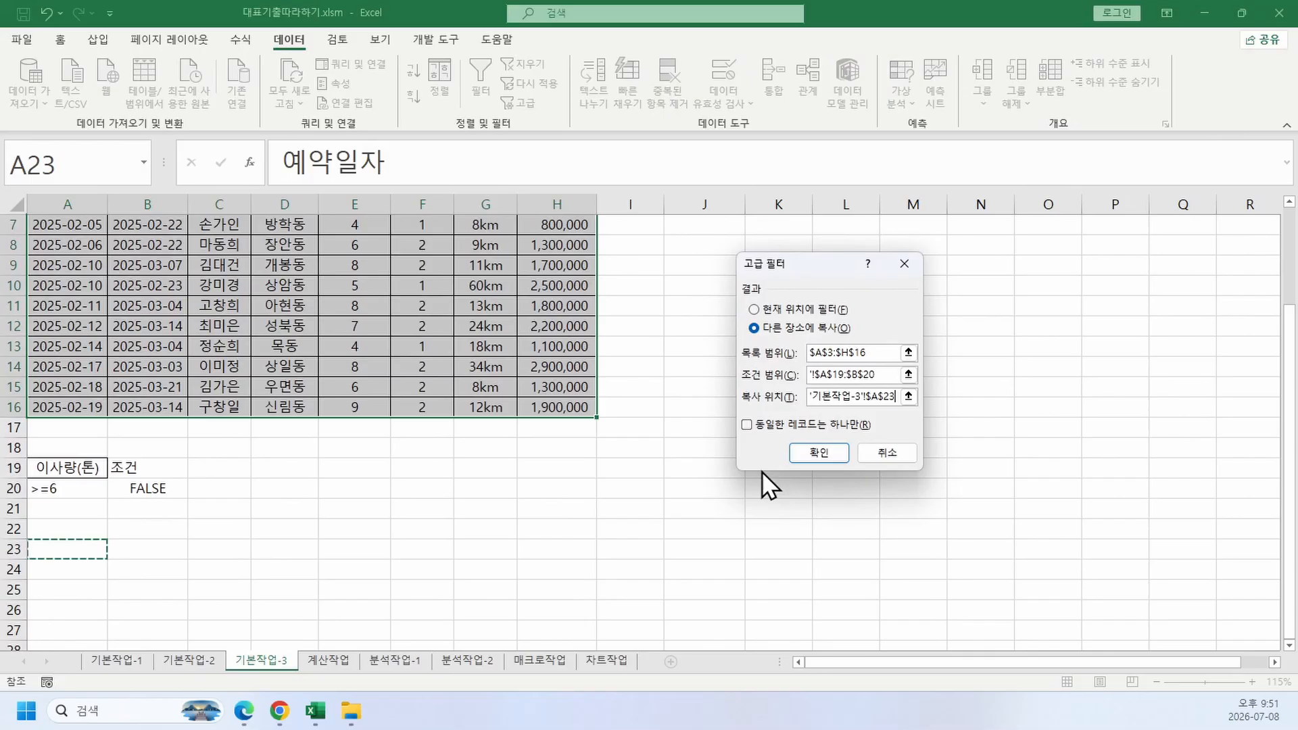
left_click(818, 452)
scroll(712, 489, "down", 2)
scroll(608, 477, "down", 1)
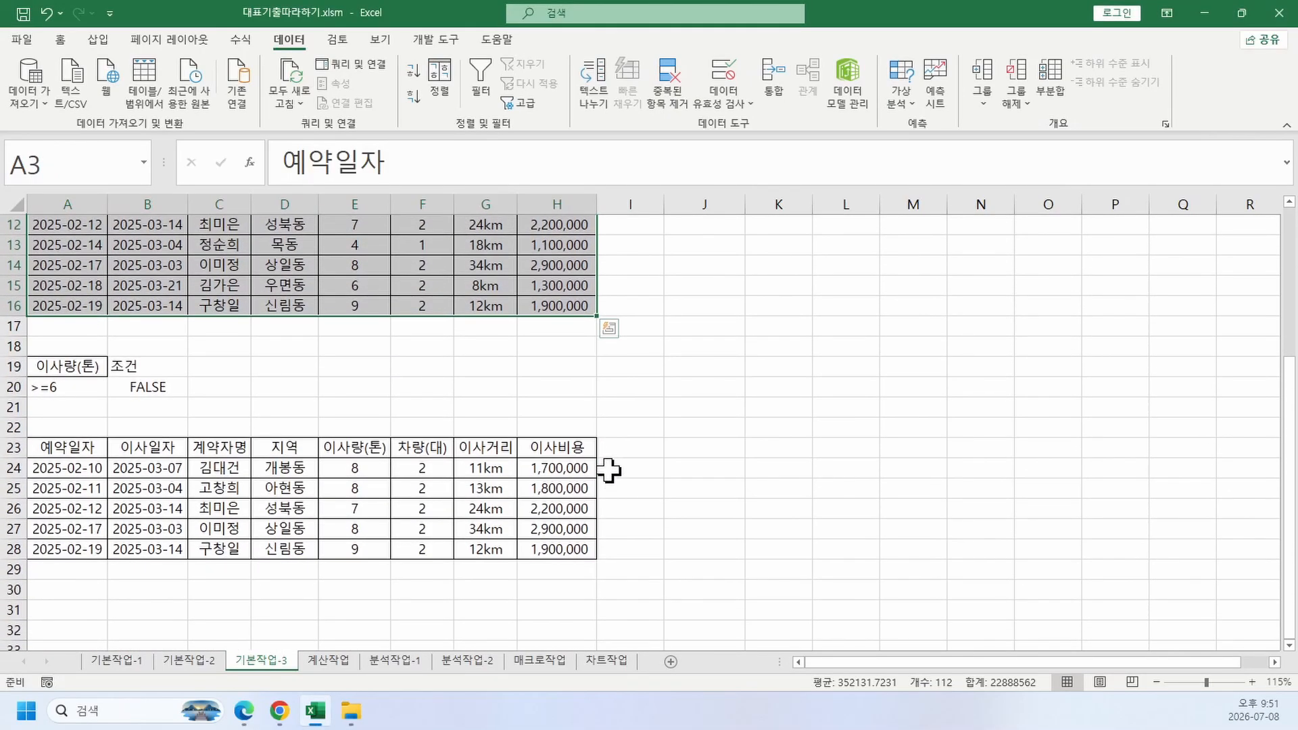